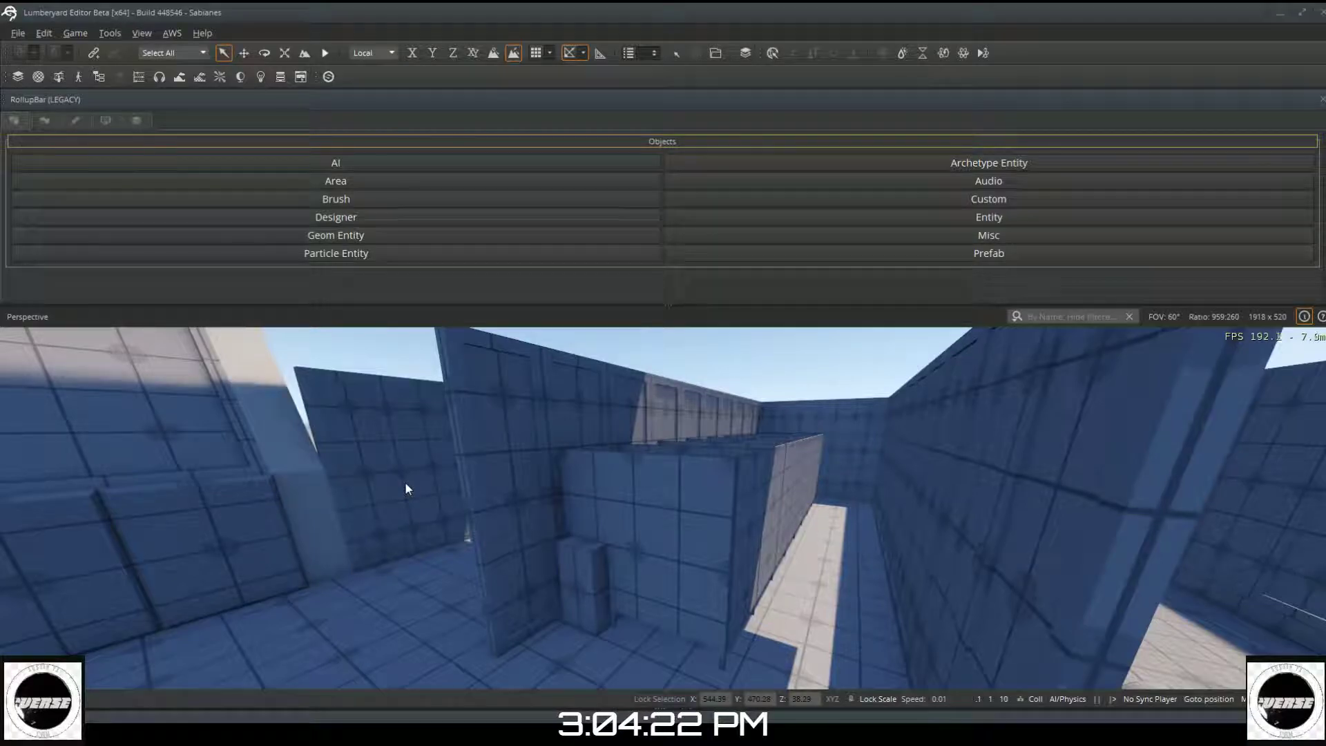
Step: Delete the two tall wall panels standing at the near end of the structure beside the corridor
right_drag(405, 482, 546, 573)
key(w)
right_drag(443, 530, 408, 482)
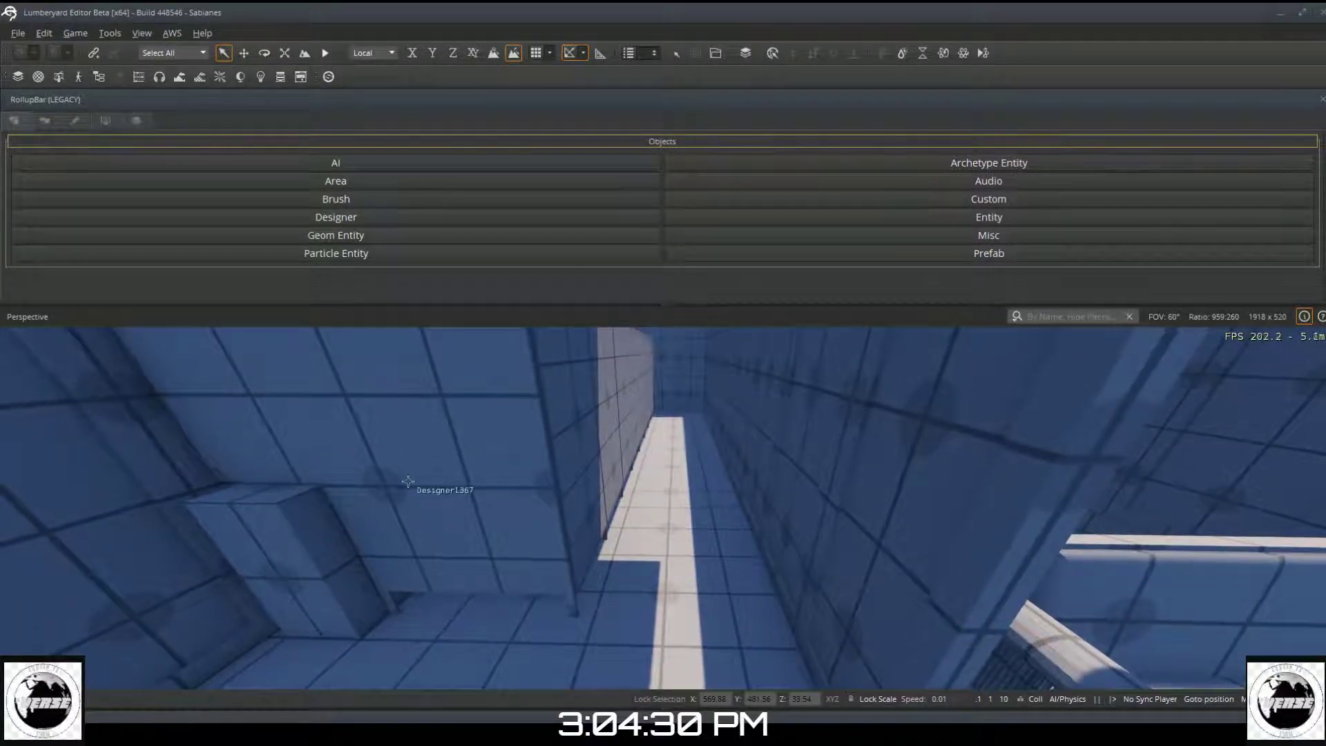
click(408, 480)
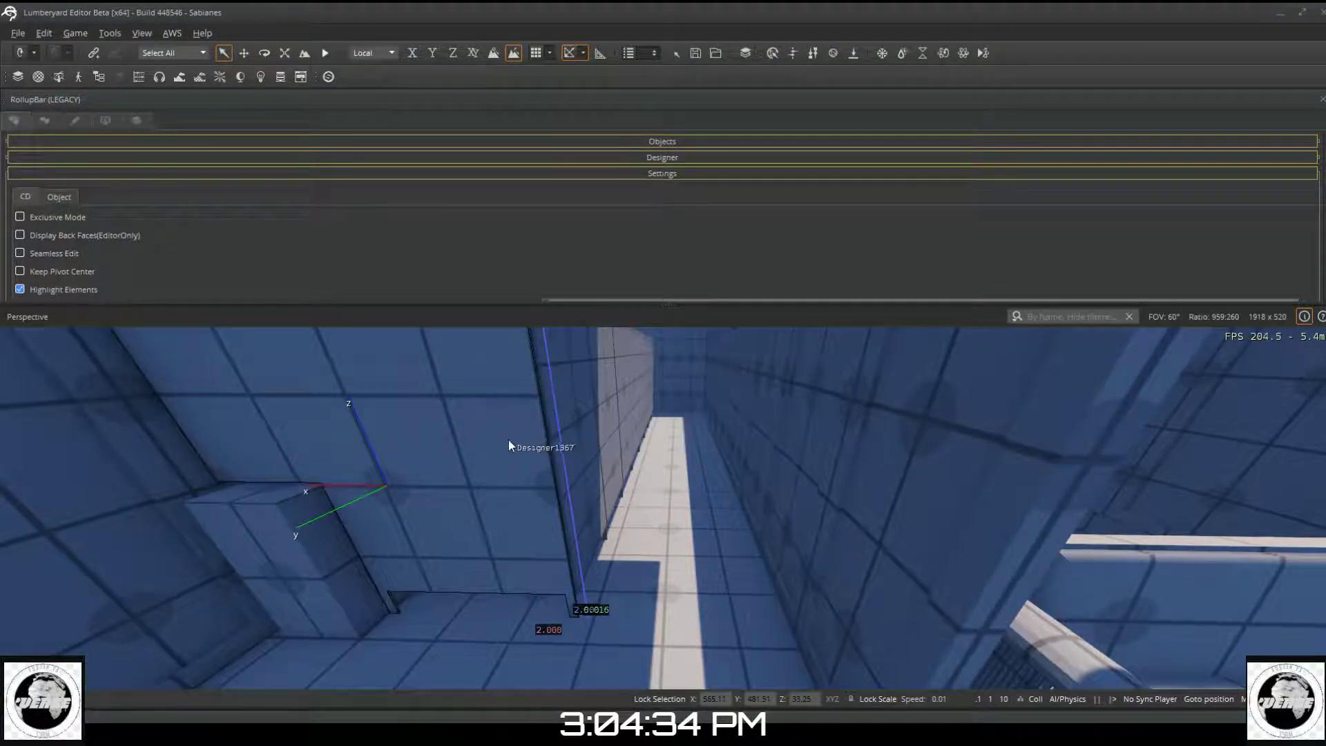
key(Delete)
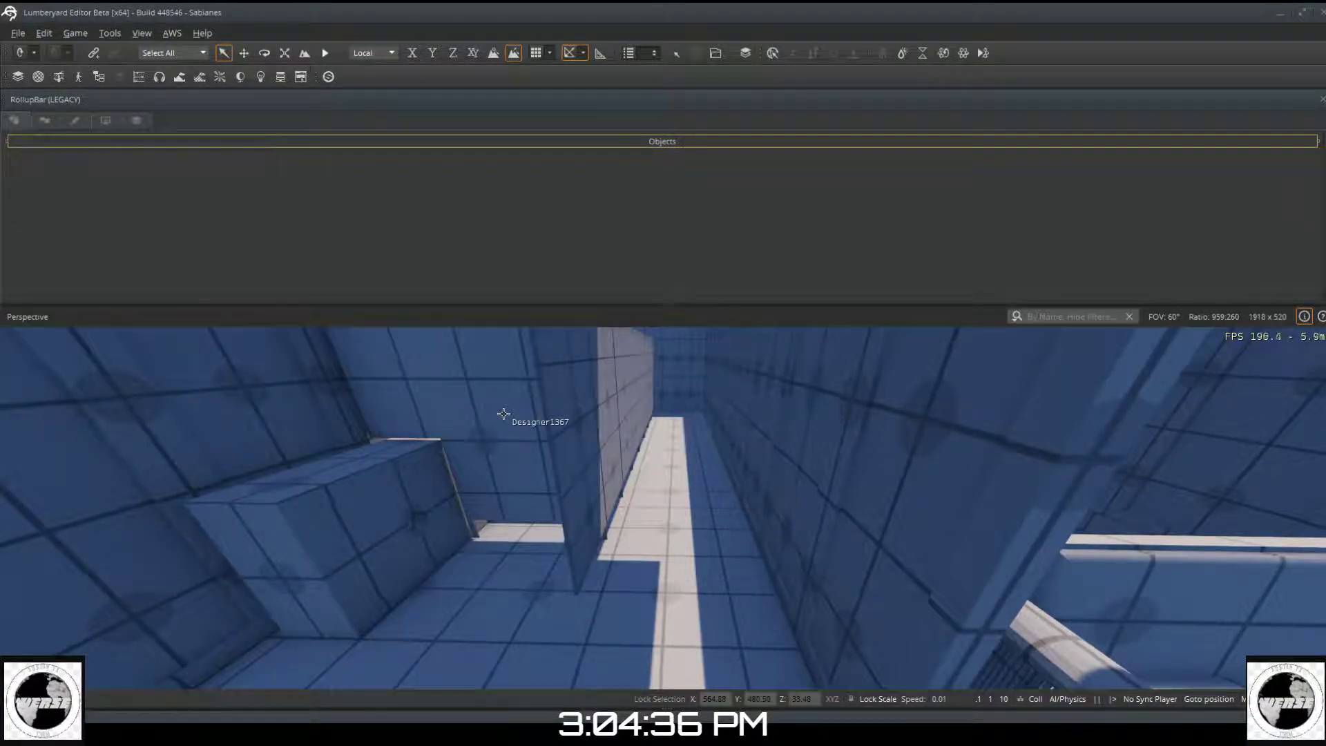
click(556, 435)
key(Delete)
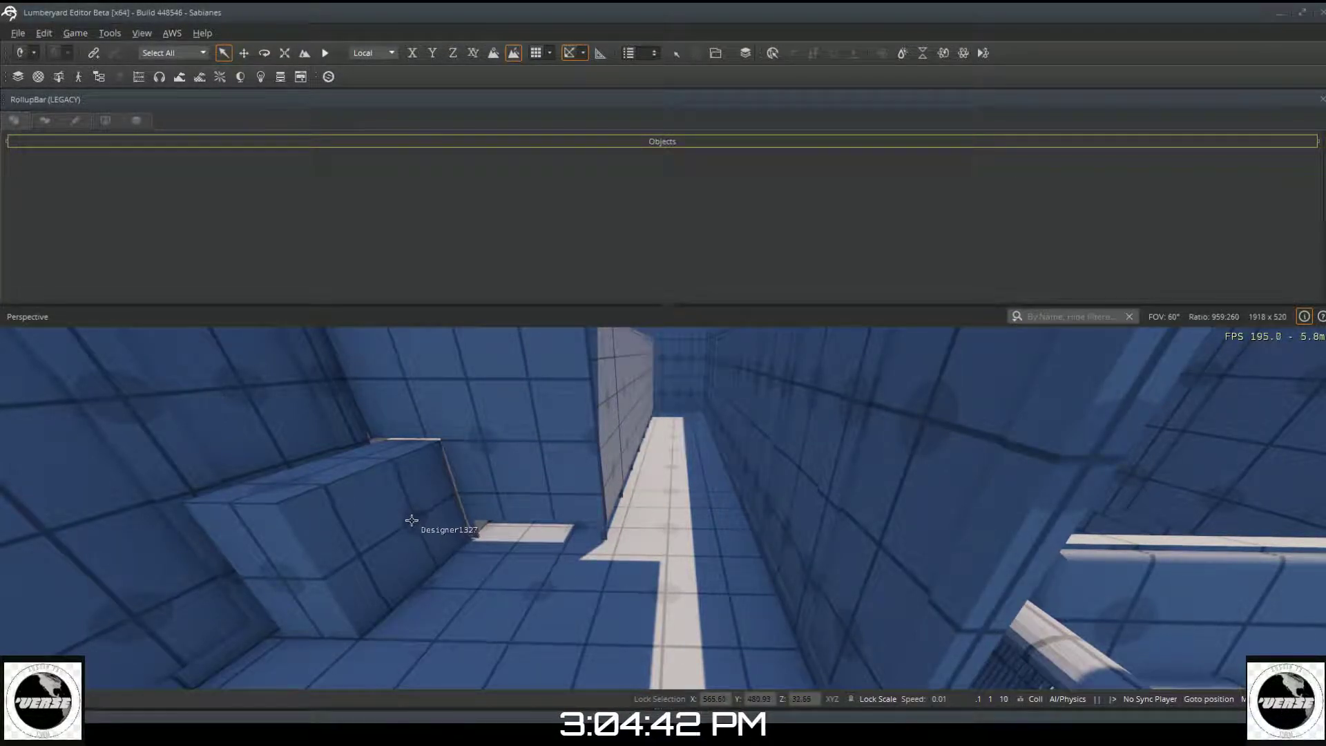
Step: Delete the thin front panel covering the low block, and one of the pieces inside its recess
click(367, 514)
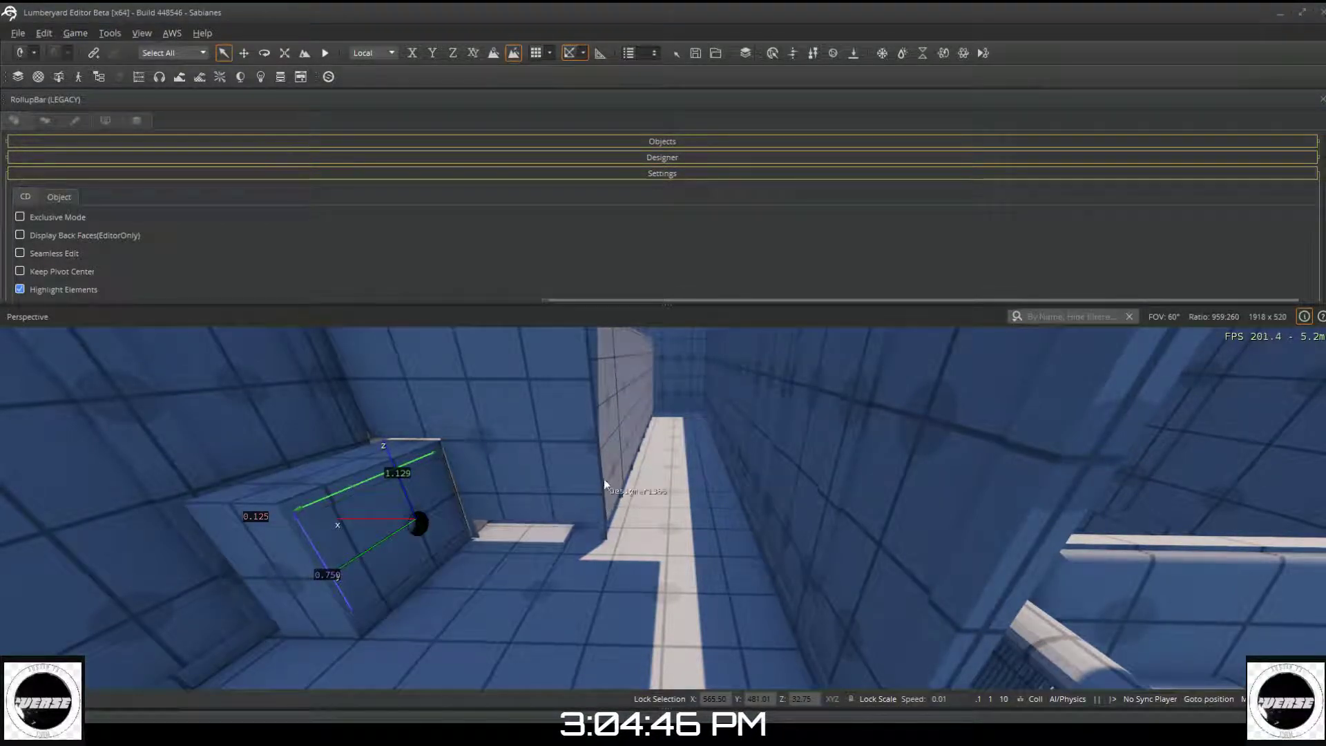
key(Delete)
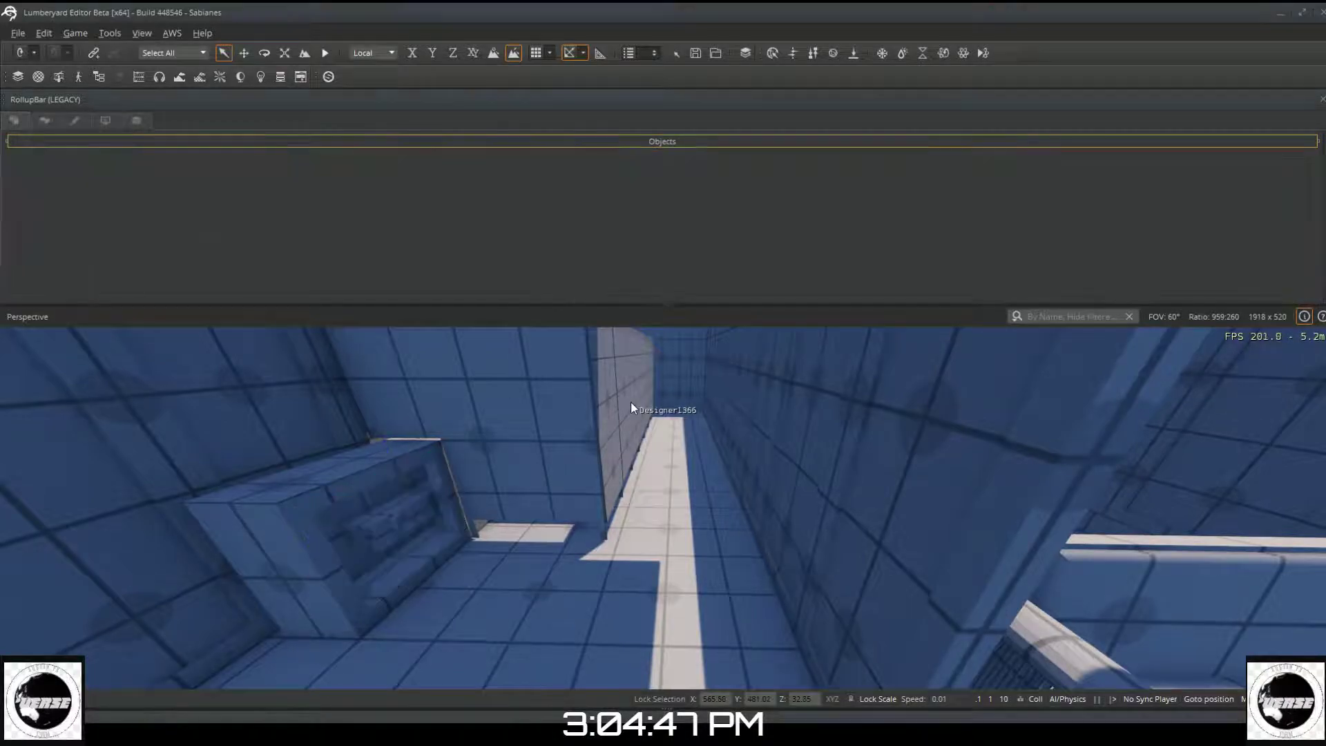
click(407, 529)
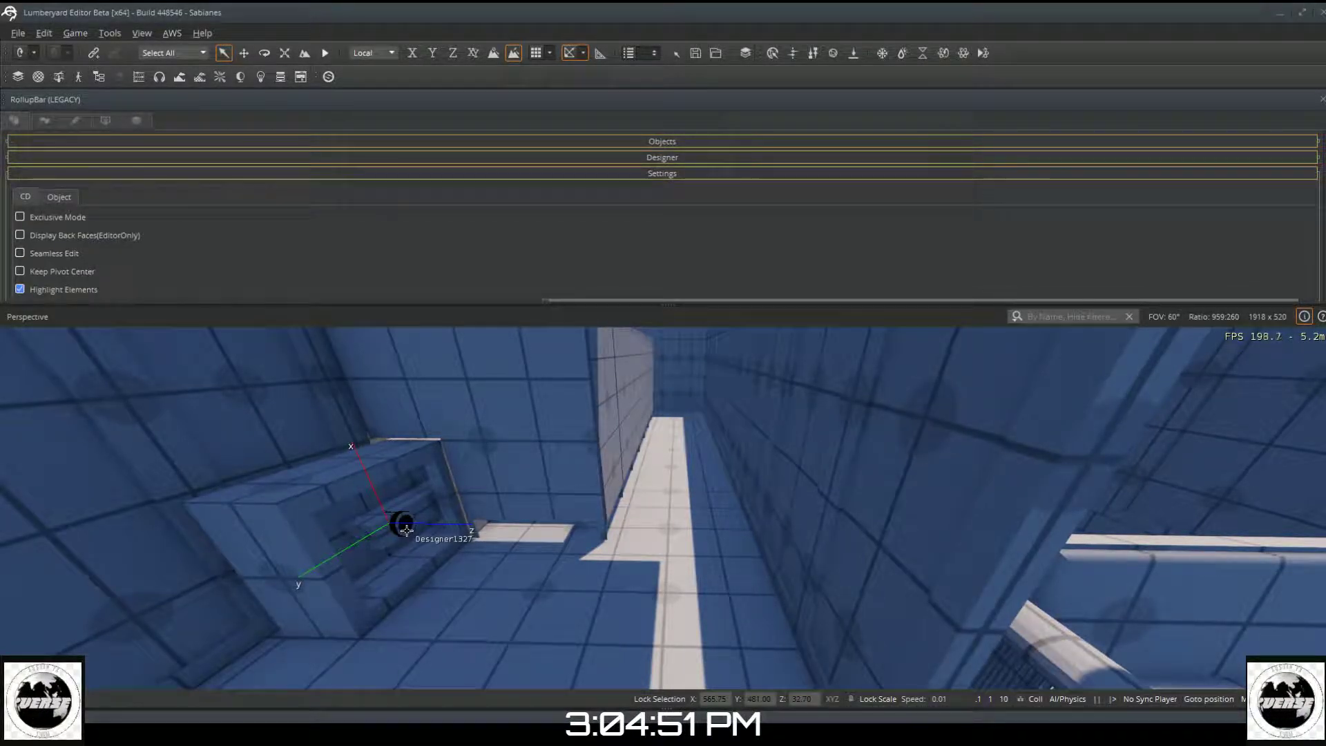
key(Delete)
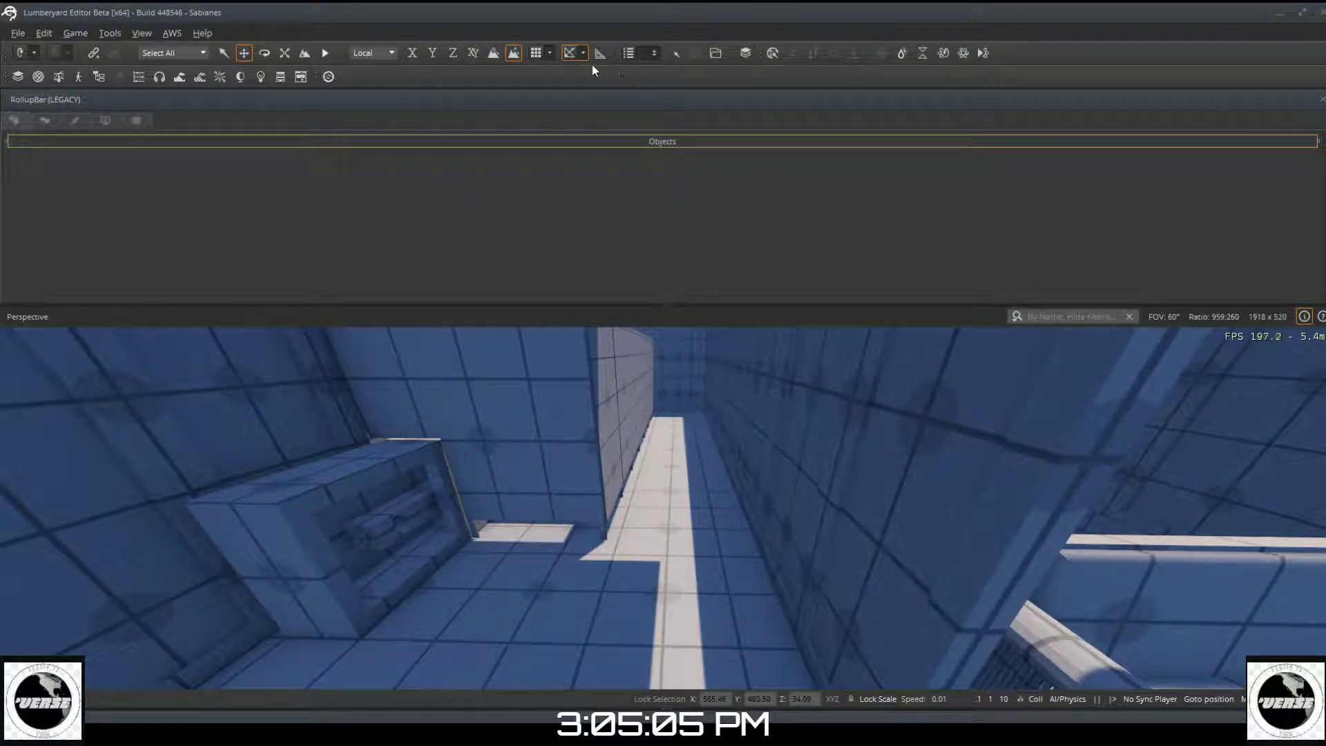
Step: Turn on grid snapping, shorten the small bar inside the recess to 3.209 with Extrude, and return to face selection
click(537, 54)
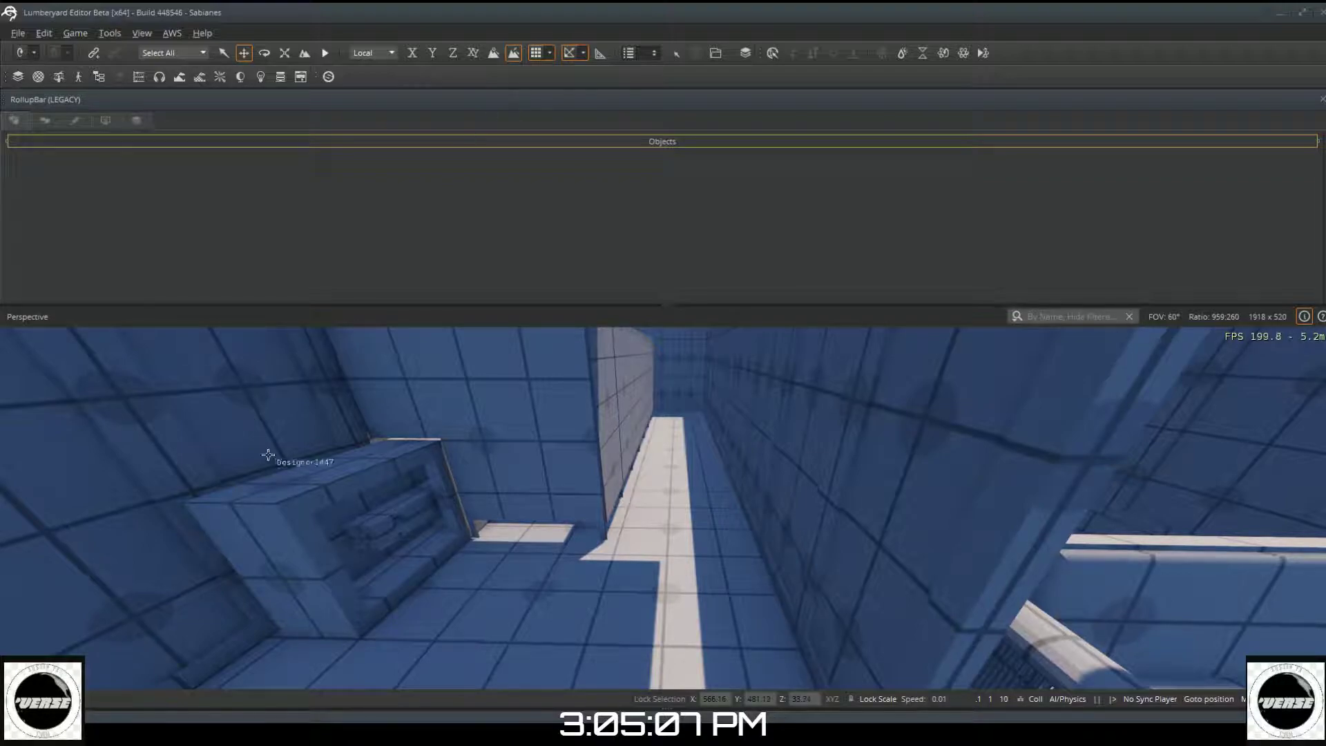
click(371, 535)
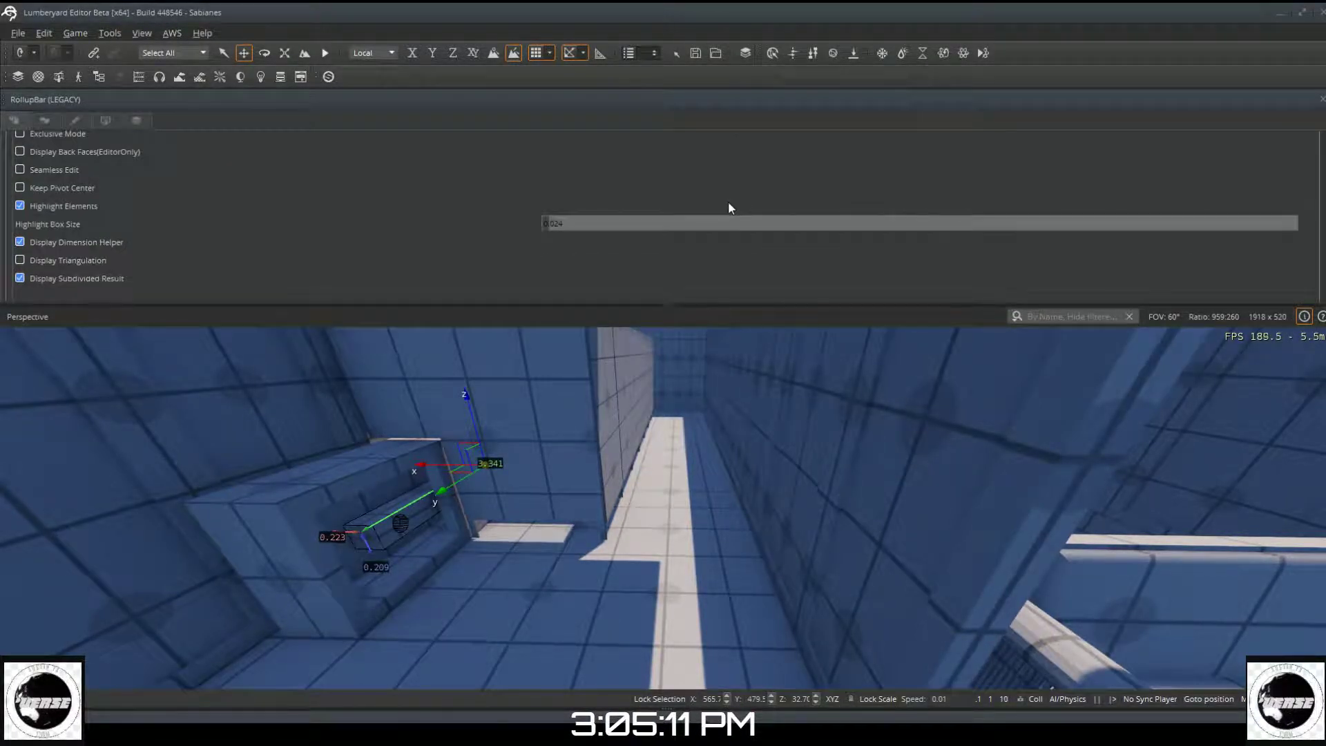
scroll(648, 225, down, 3)
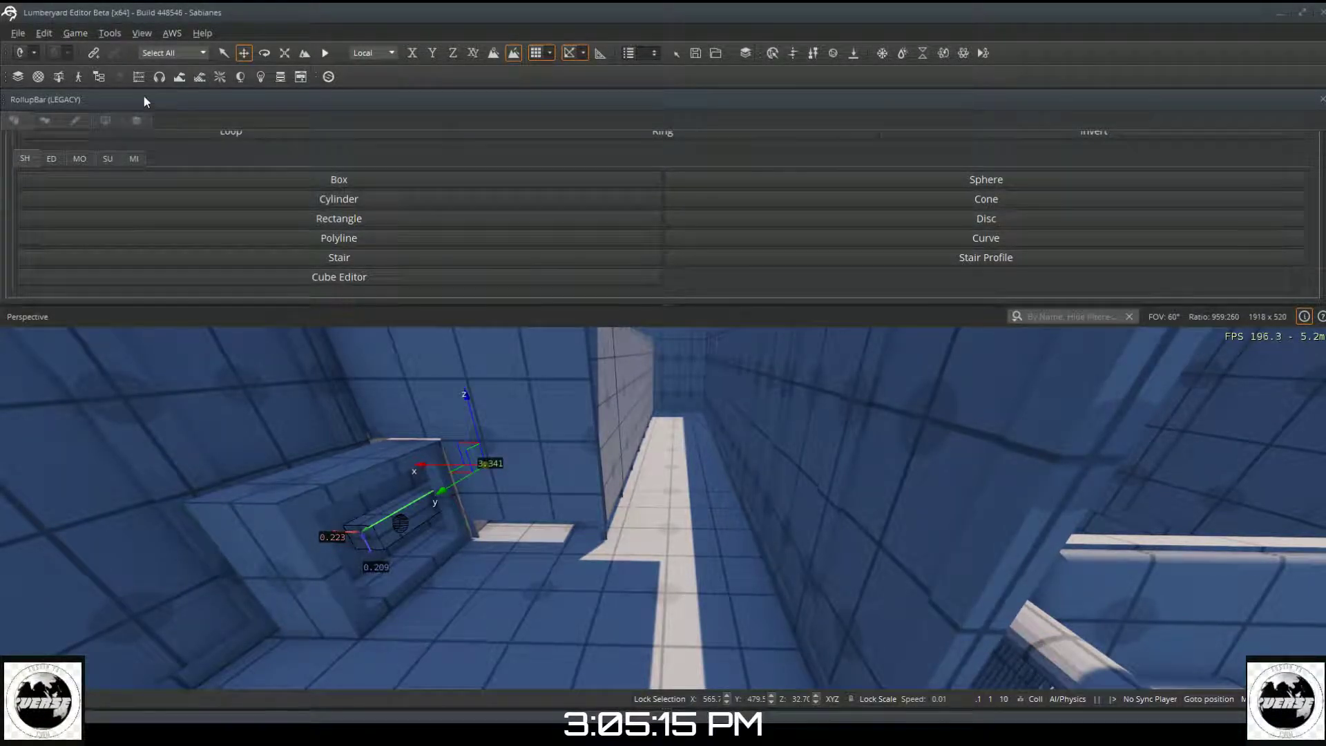
click(52, 159)
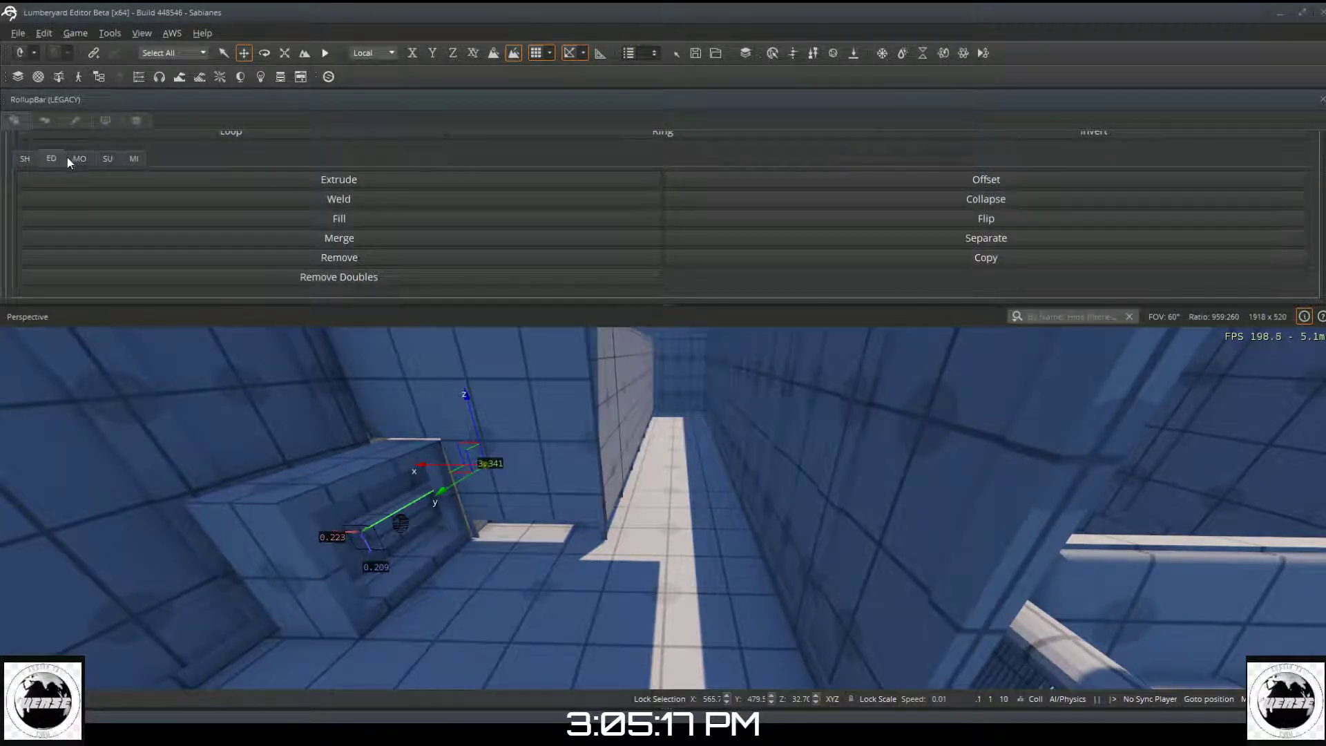
click(151, 179)
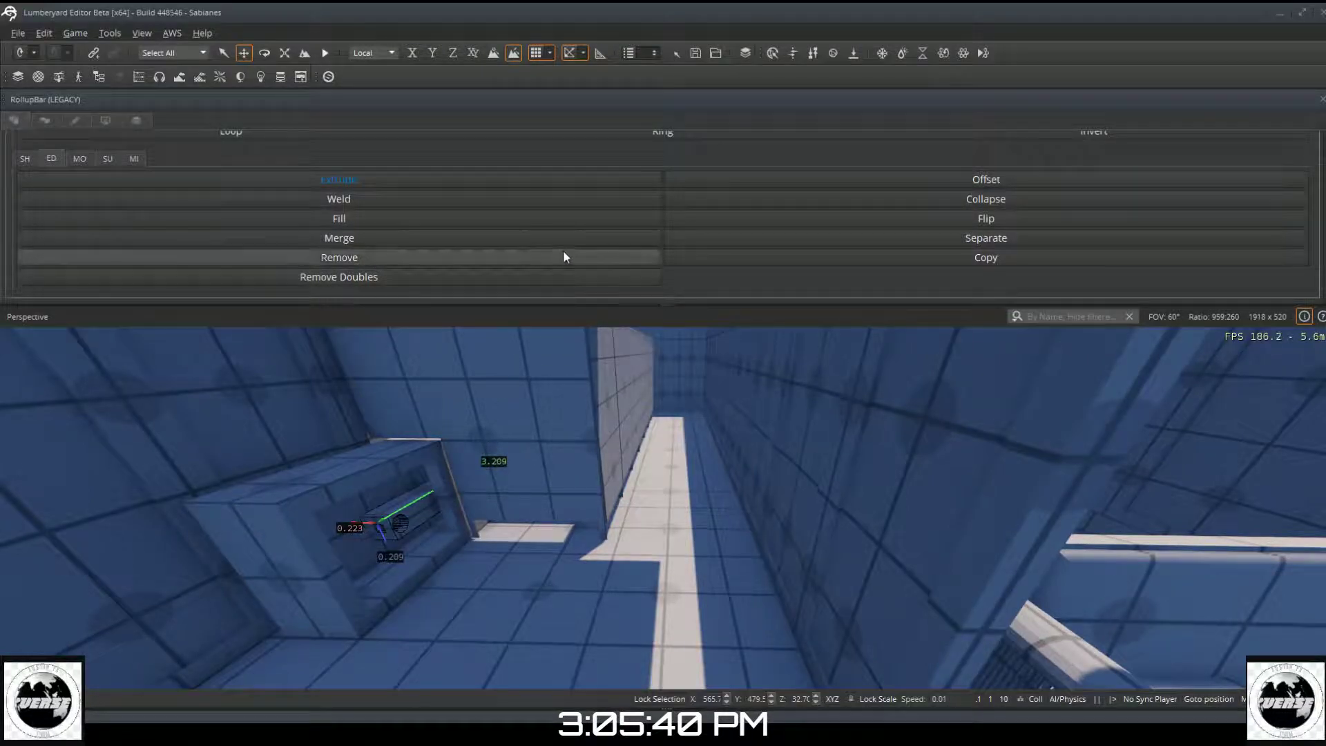
scroll(580, 204, up, 2)
click(608, 167)
click(922, 154)
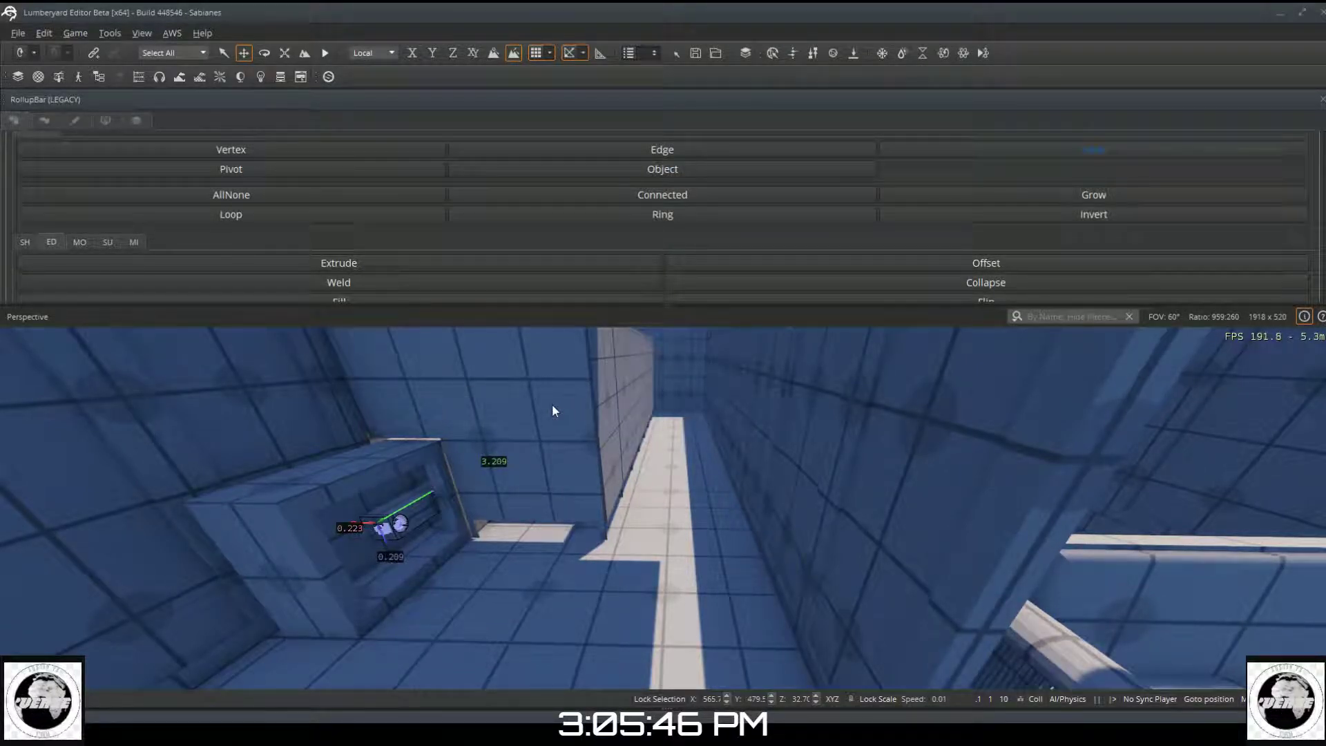
Step: Select the low recessed block and move the recess's inner side face along X to its opposite end by the wall
key(d)
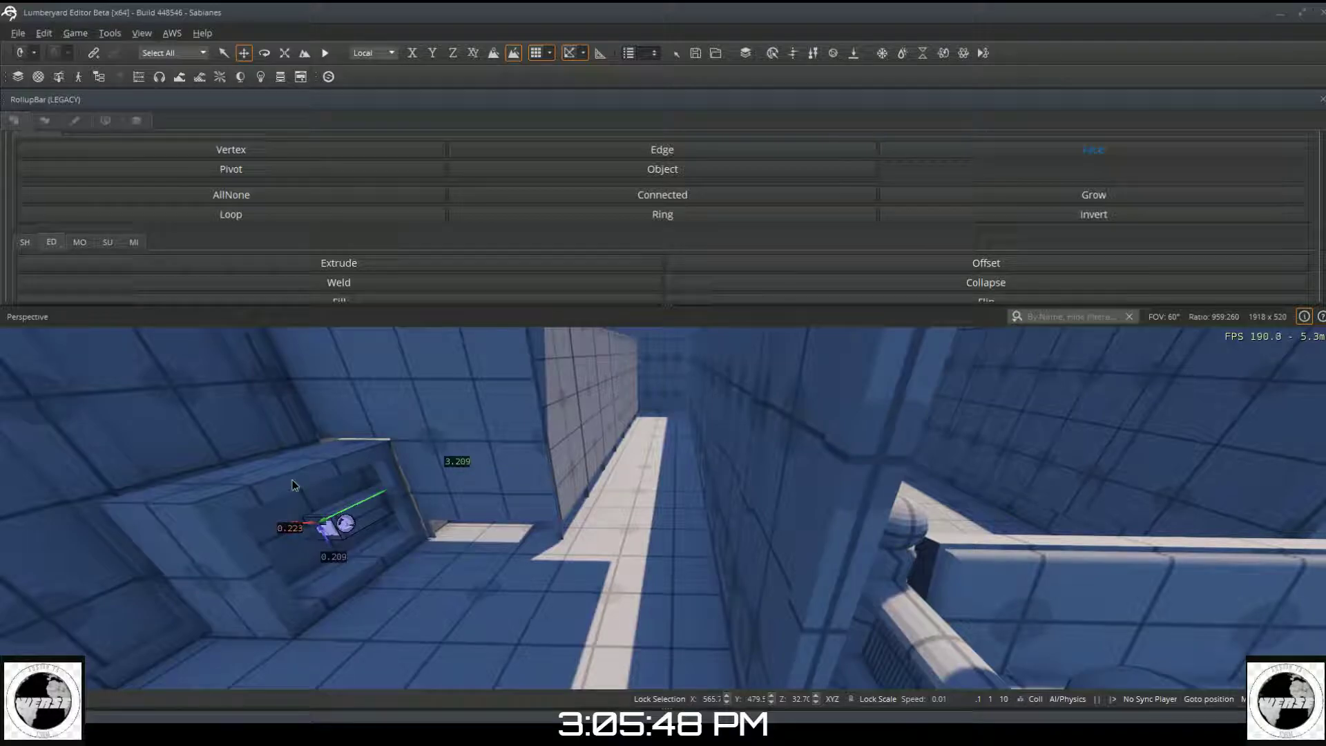
key(w)
right_drag(249, 505, 69, 505)
key(d)
right_drag(380, 487, 280, 487)
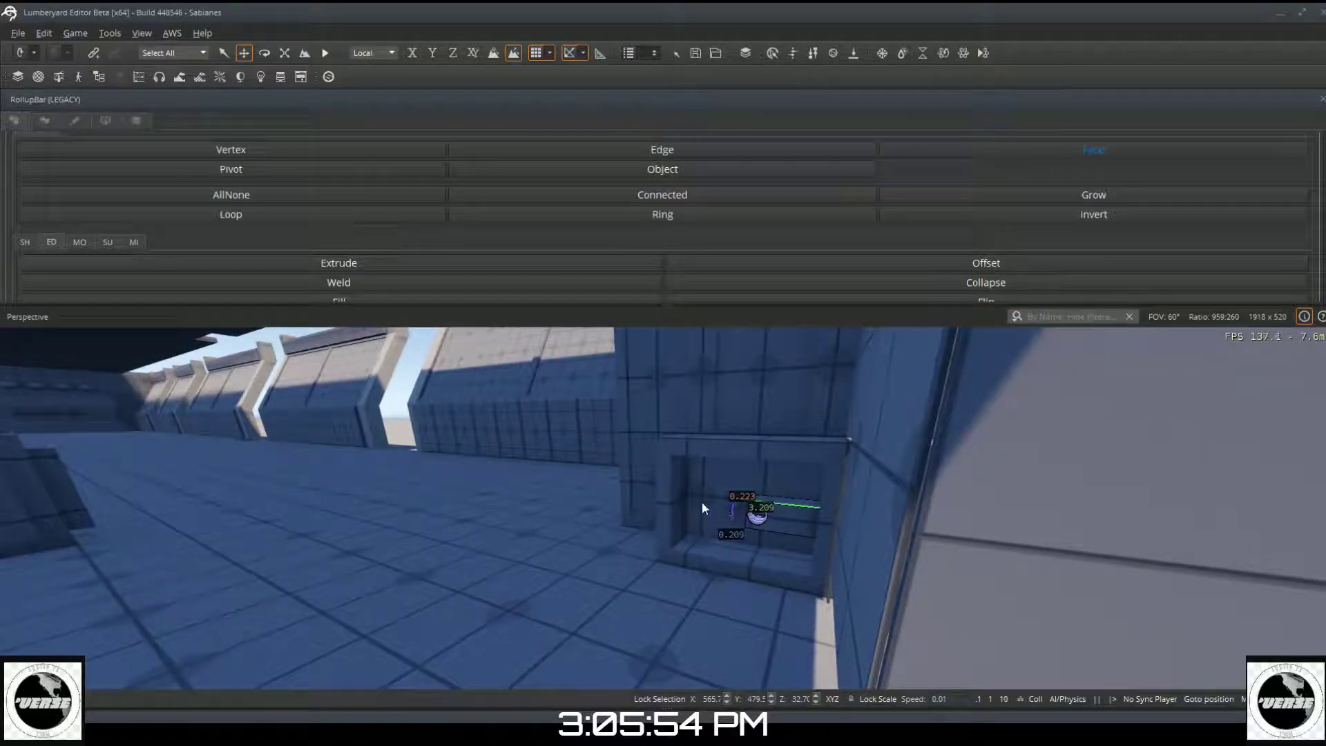
click(624, 168)
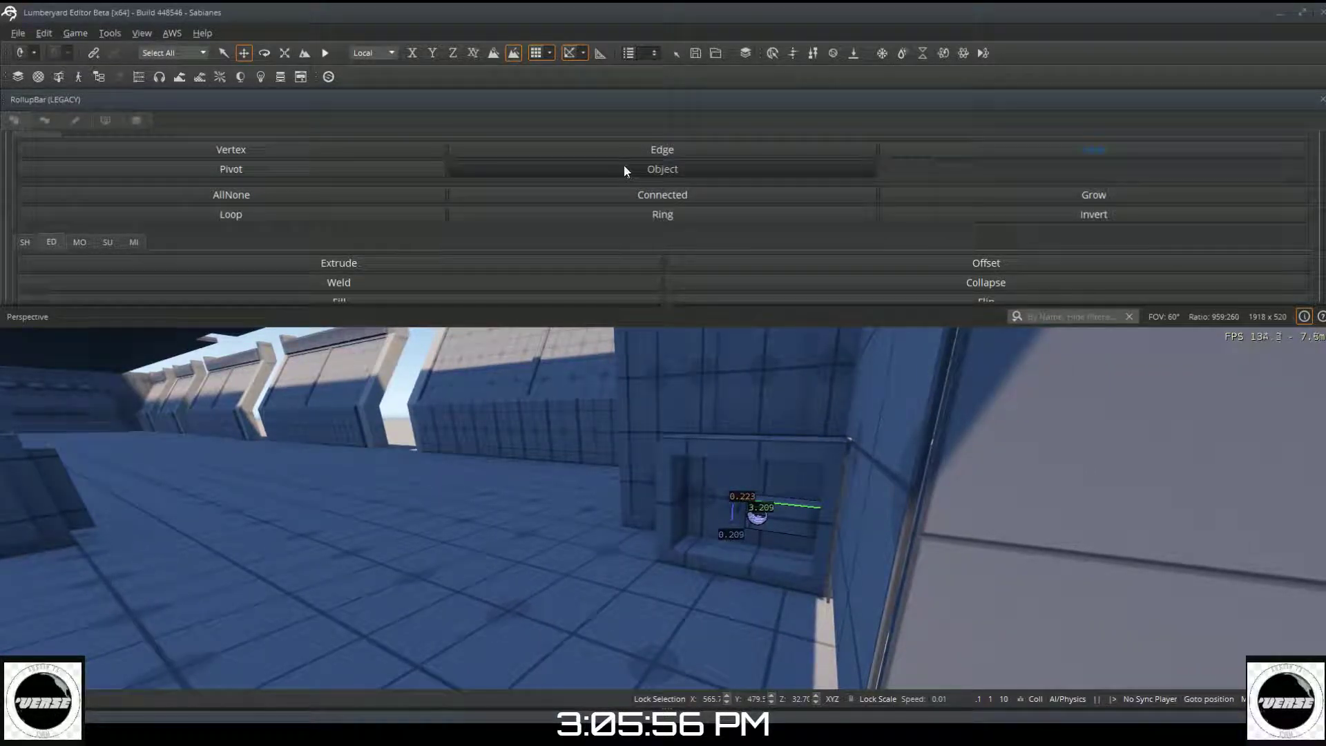
click(690, 502)
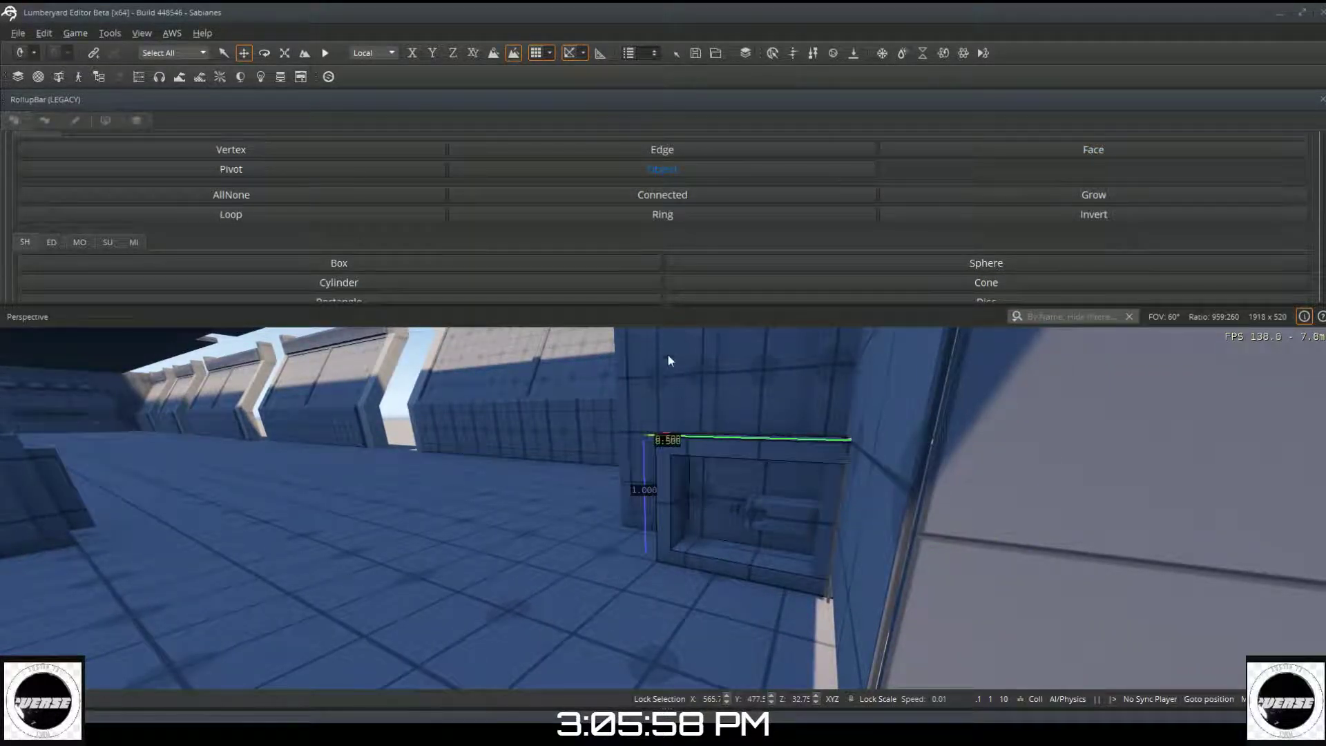
click(926, 151)
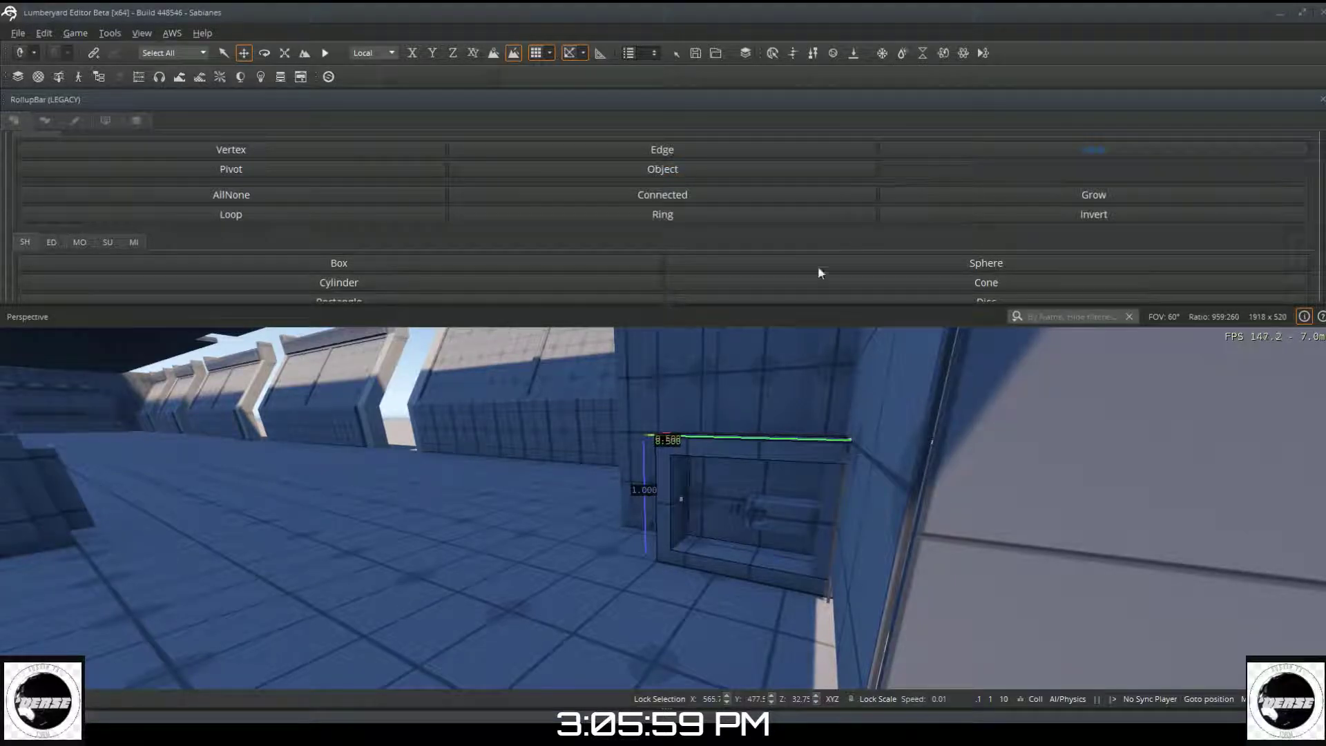
click(681, 496)
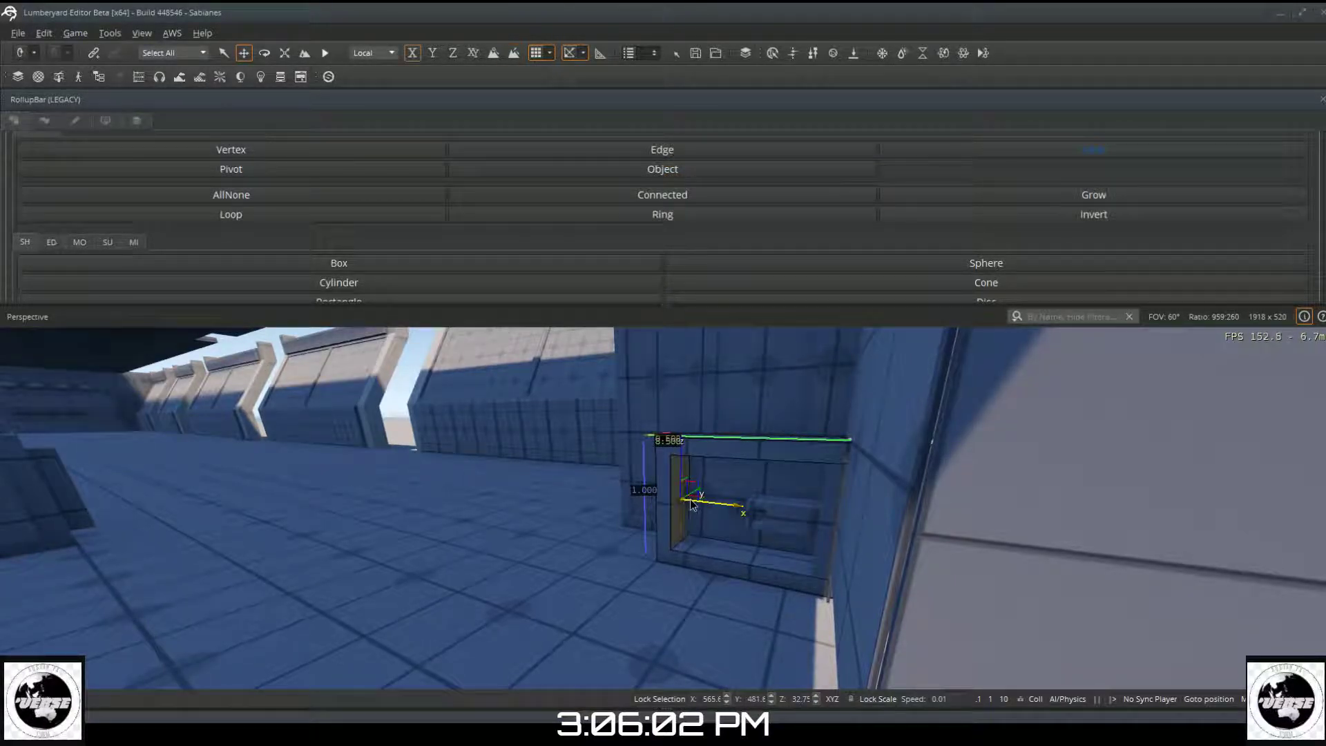
drag(710, 511, 818, 536)
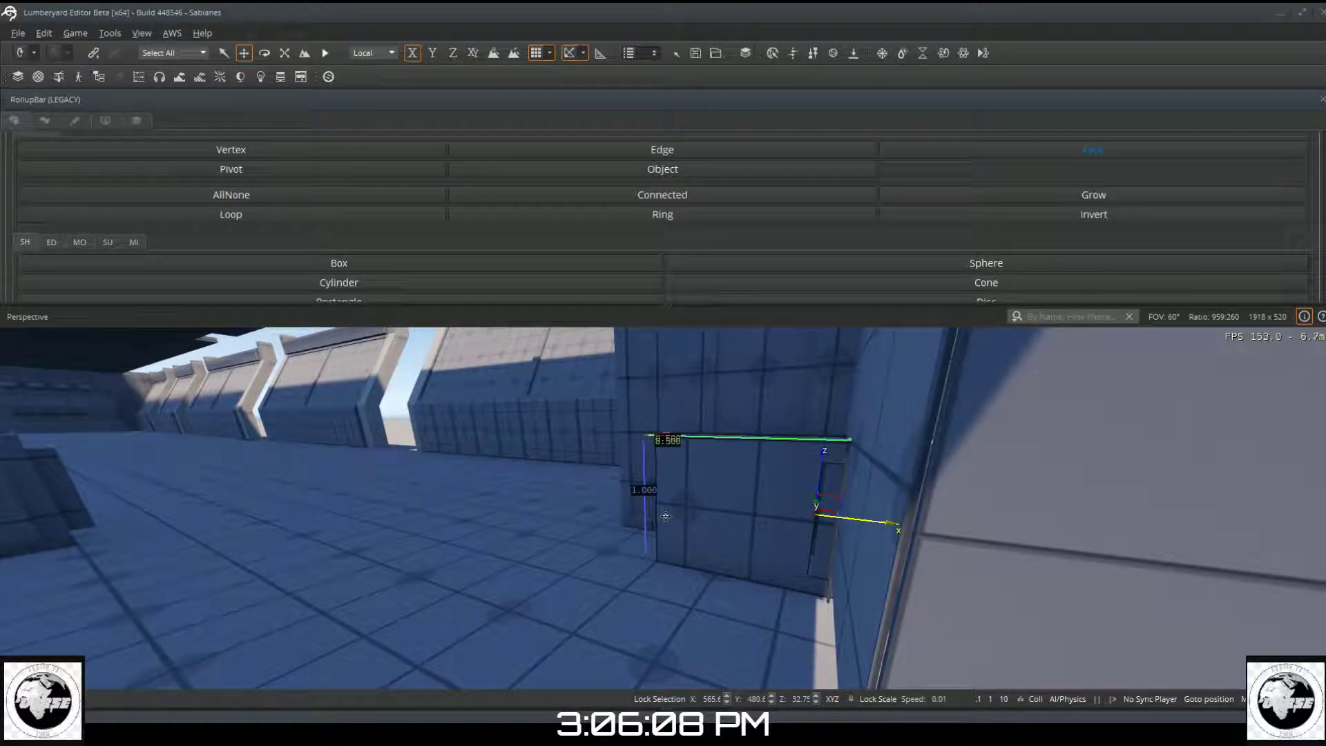
Step: Move the block's outer end face inward along X to reduce its length to 7.375, and deselect the block
key(a)
right_drag(694, 487, 833, 489)
key(a)
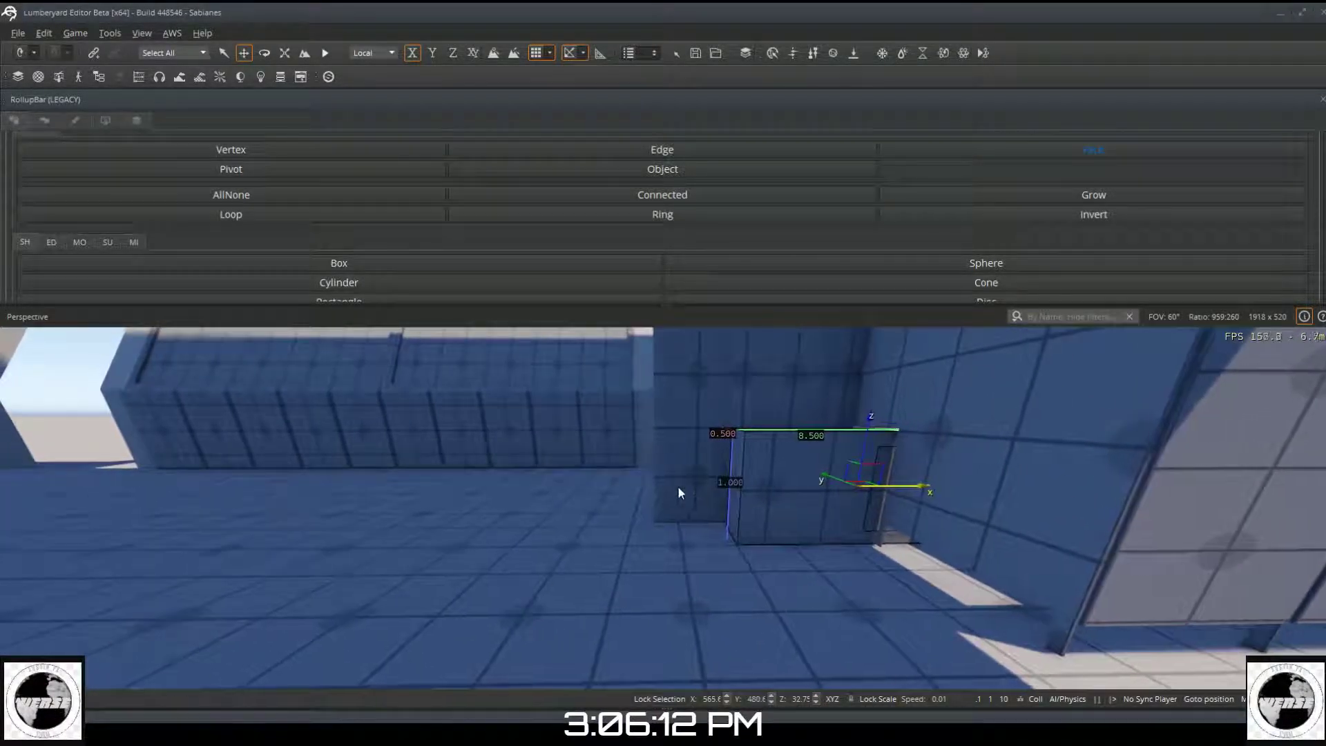
click(738, 470)
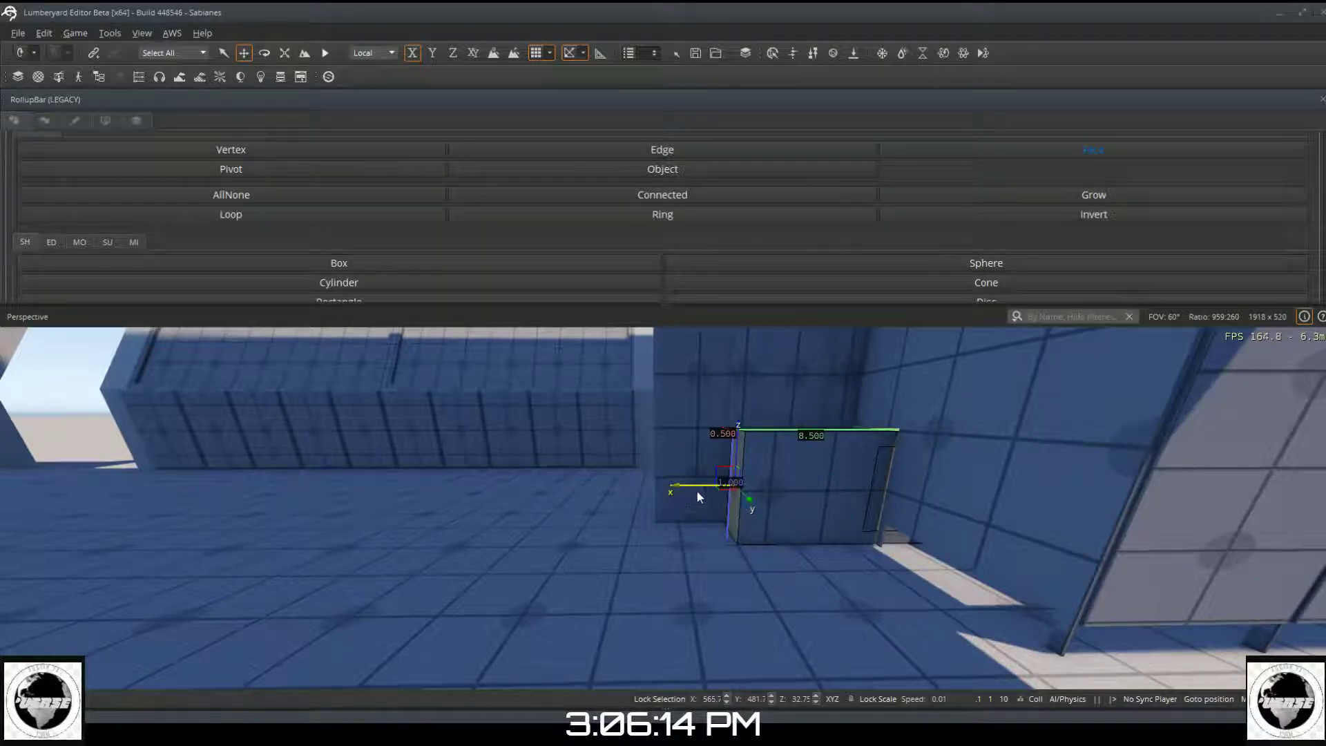
mouse_move(703, 484)
mouse_down()
mouse_move(848, 479)
mouse_move(791, 485)
mouse_up()
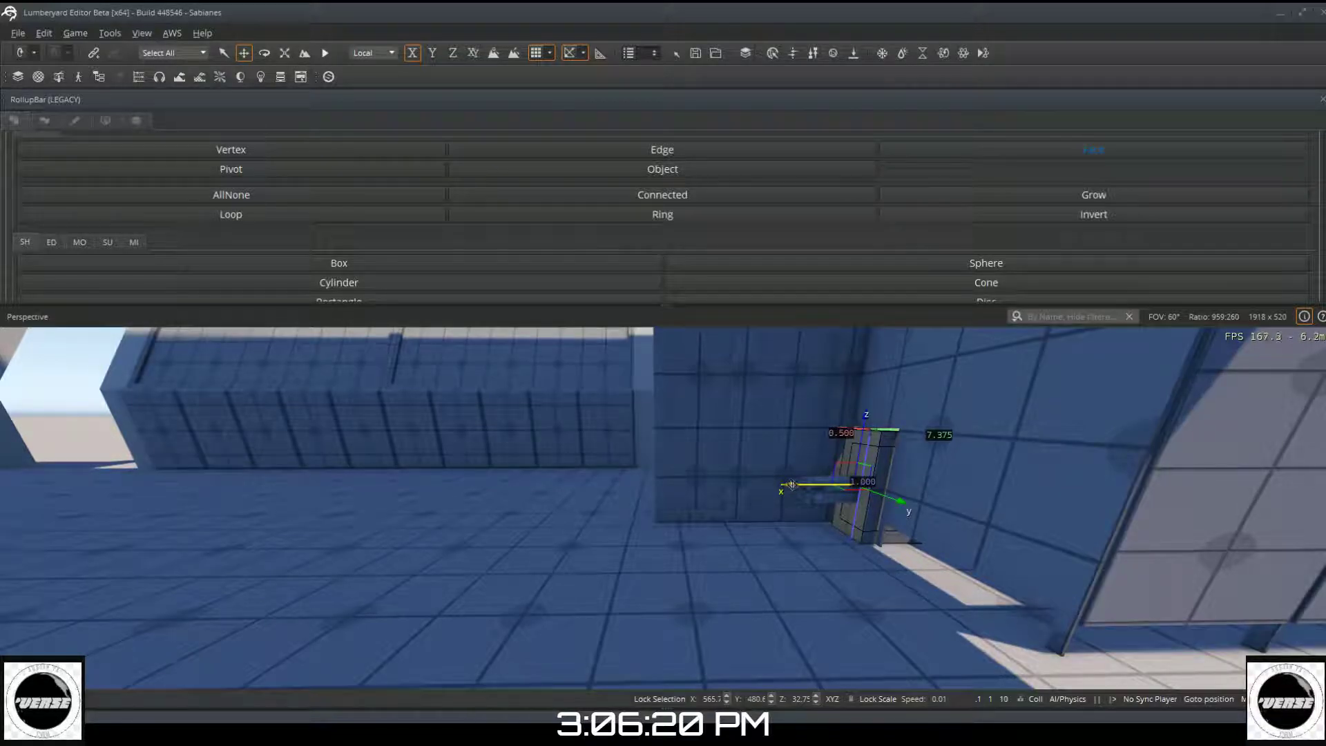
key(s)
click(757, 502)
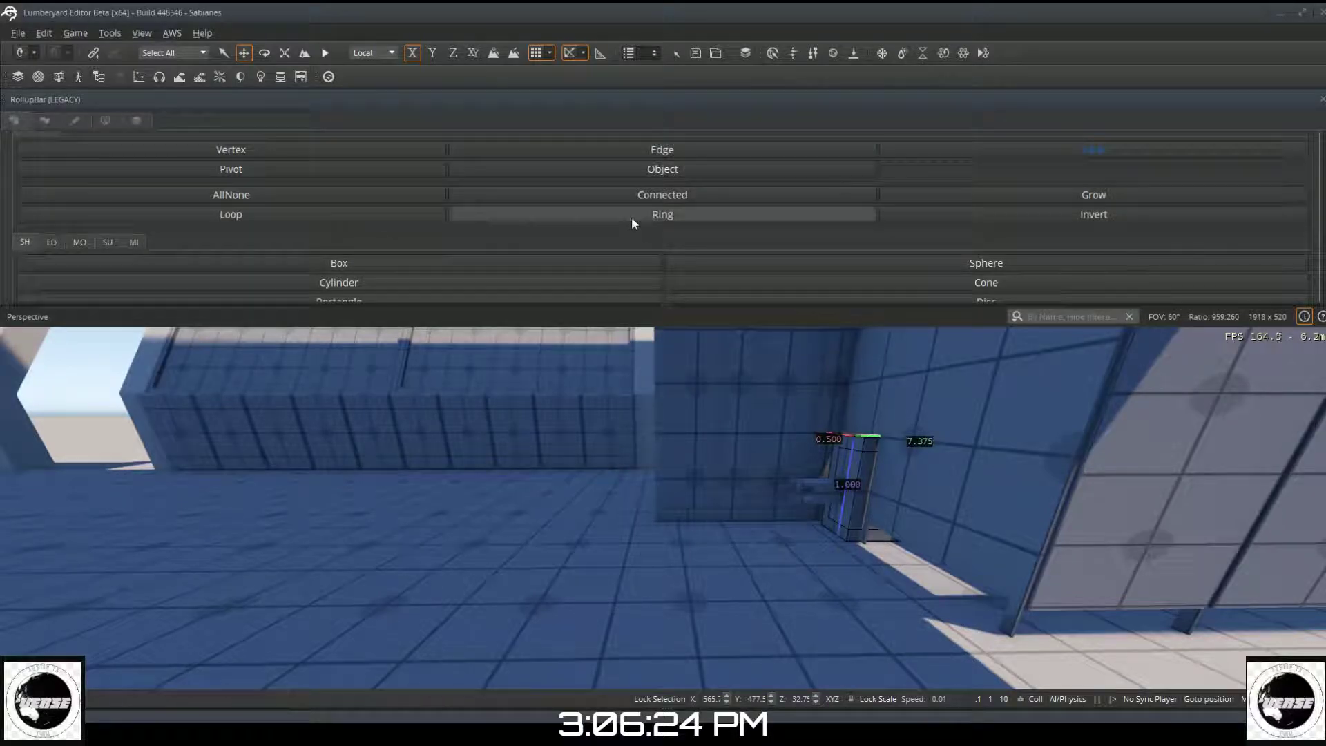
click(633, 167)
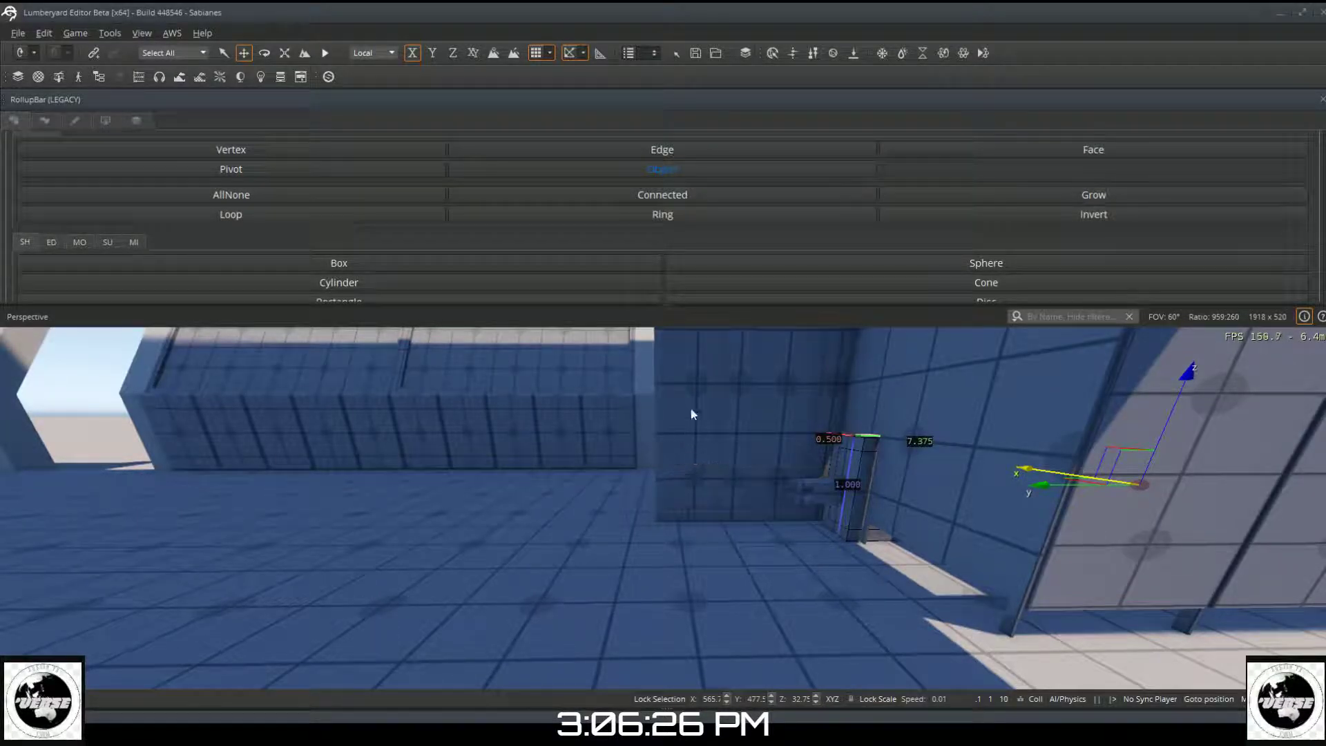
click(559, 529)
Step: Create a Designer box 0.75 by 0.5 and 0.75 high on the floor near the bar, and move it along Y towards the wall
scroll(557, 525, down, 1)
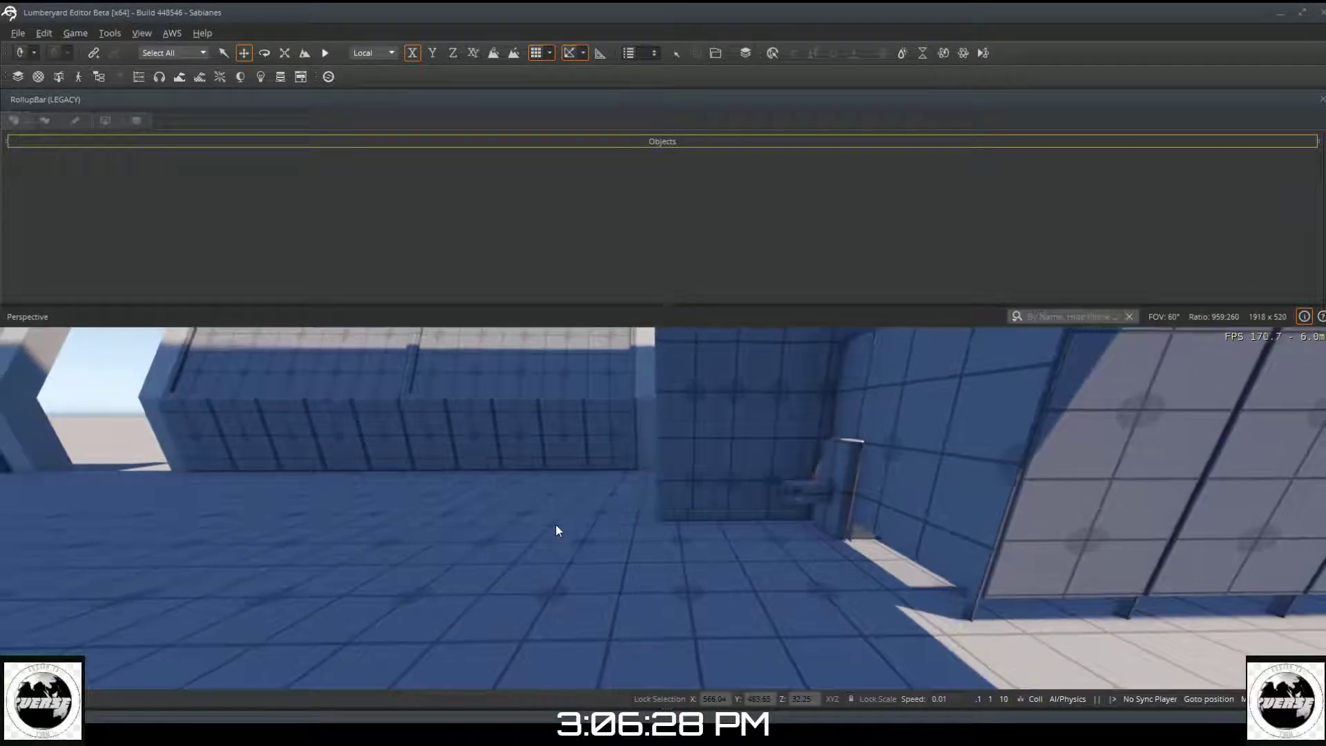
key(d)
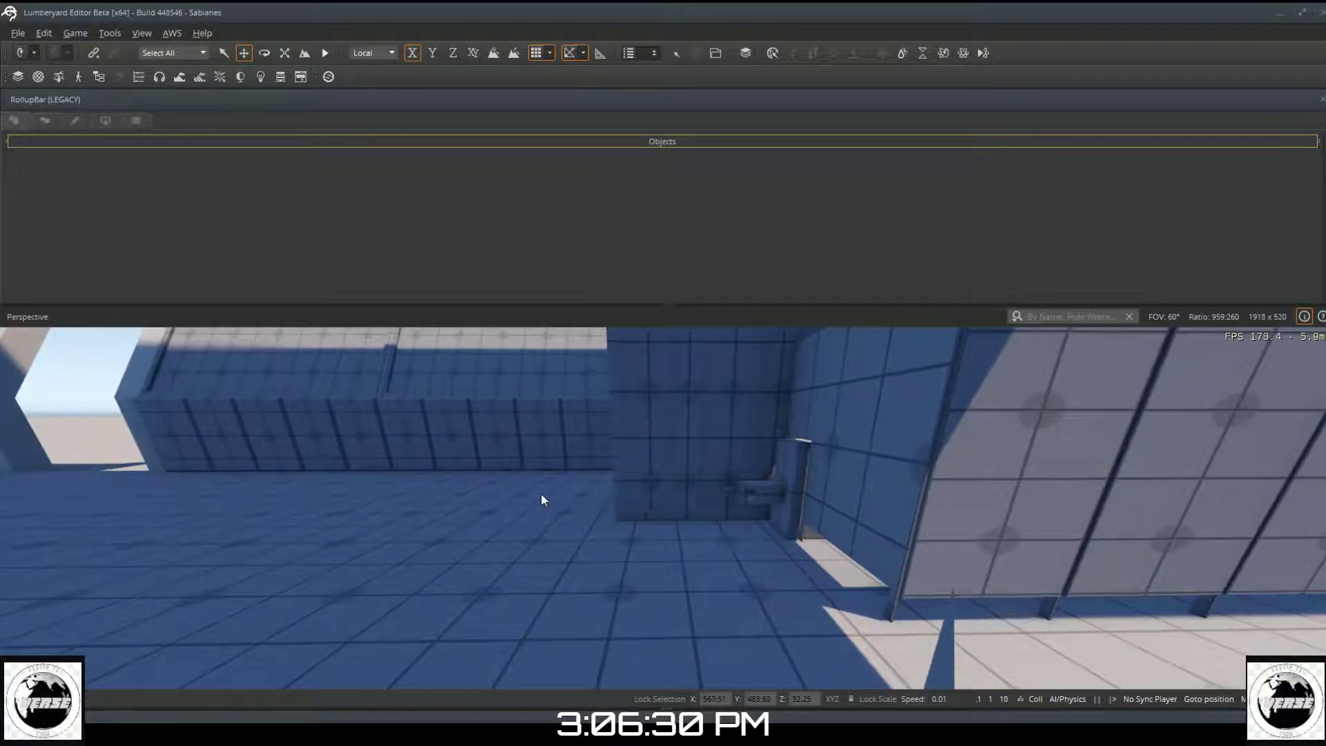
key(d)
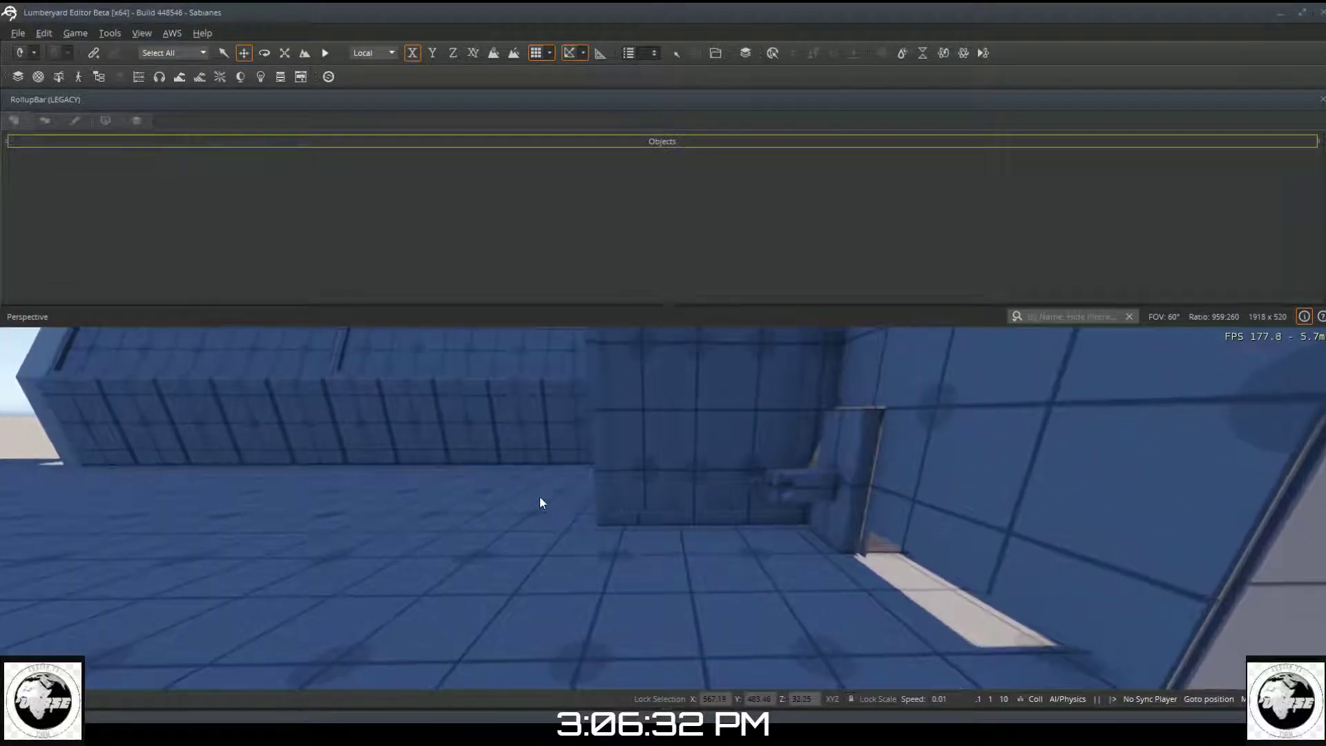
key(w)
key(w)
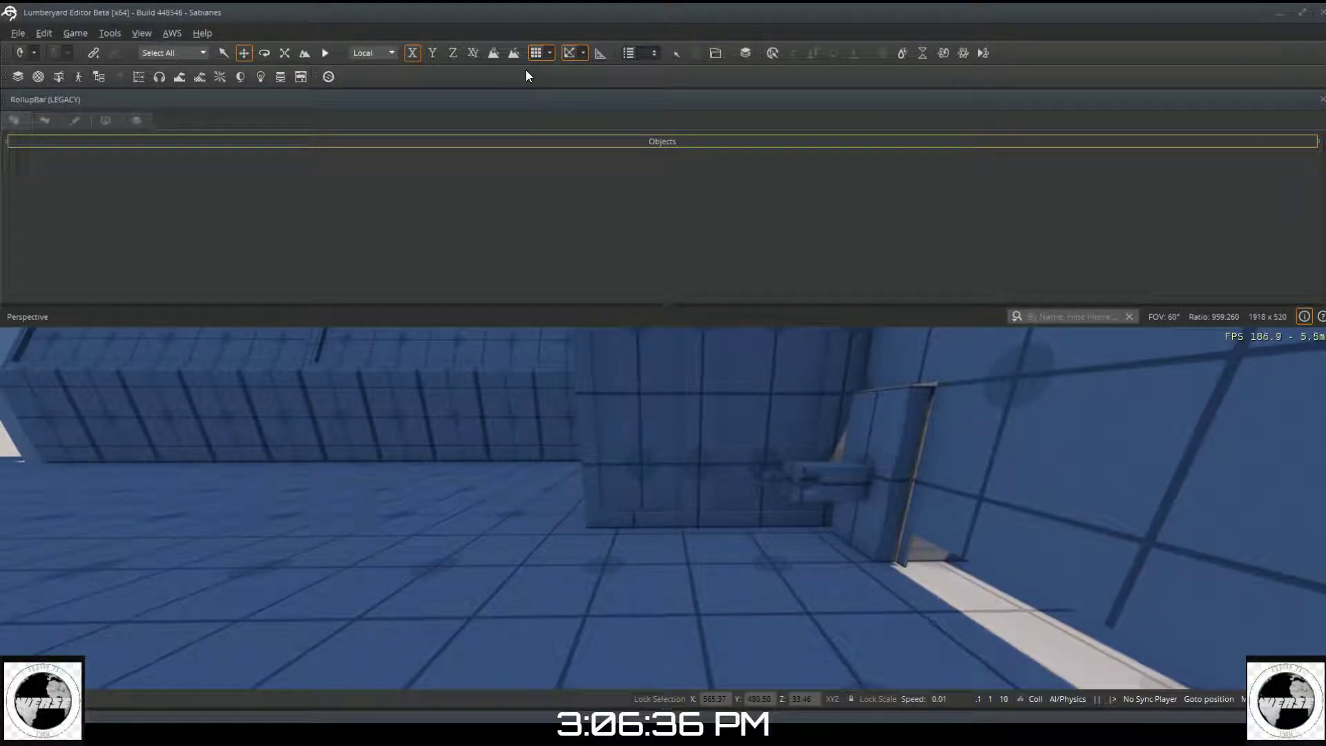
click(470, 139)
click(367, 221)
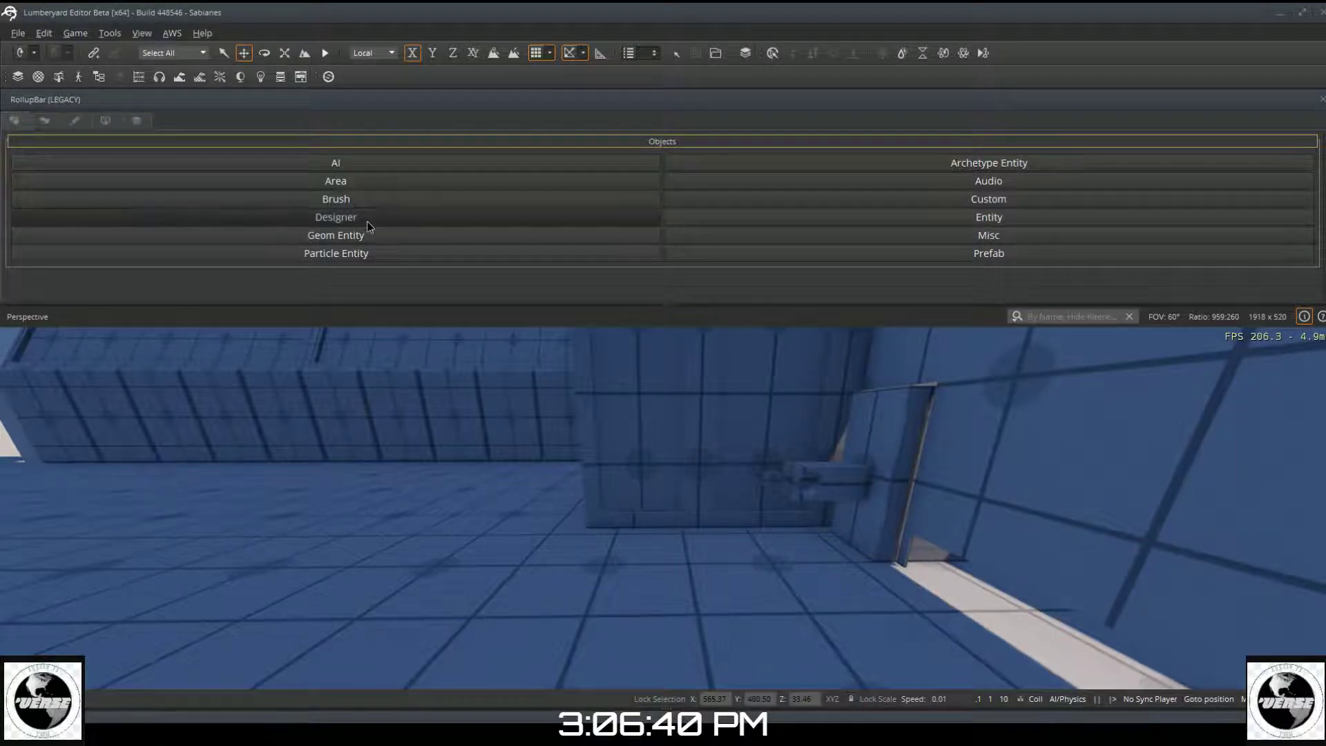
scroll(325, 211, down, 8)
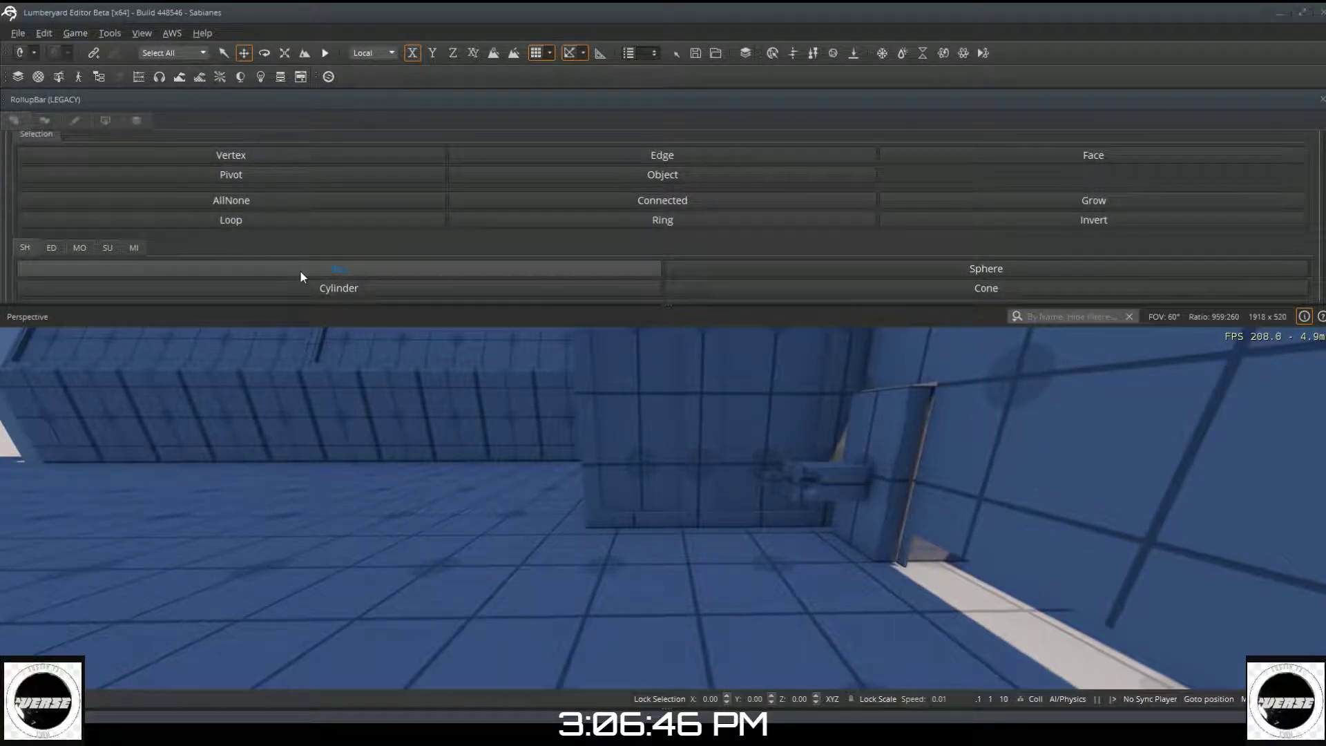
mouse_move(595, 557)
mouse_down()
mouse_move(644, 613)
mouse_move(701, 635)
mouse_up()
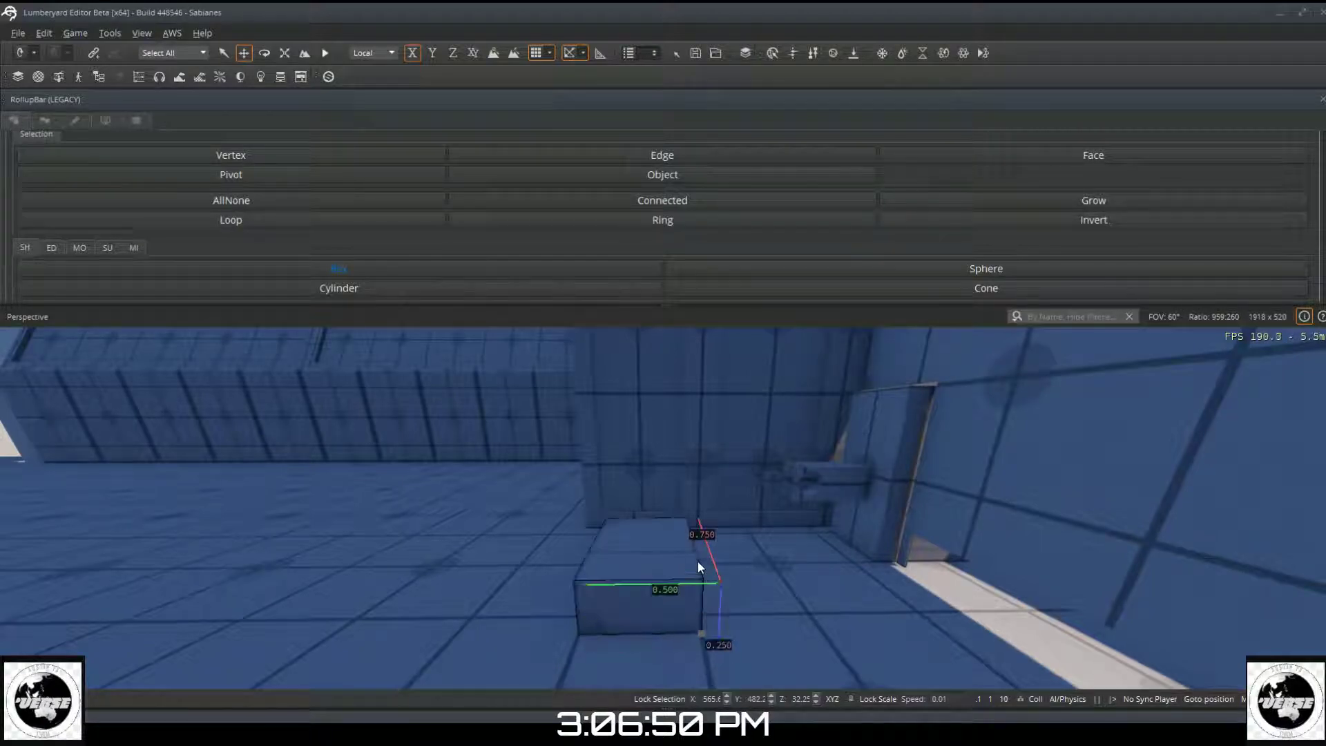
click(689, 431)
click(665, 174)
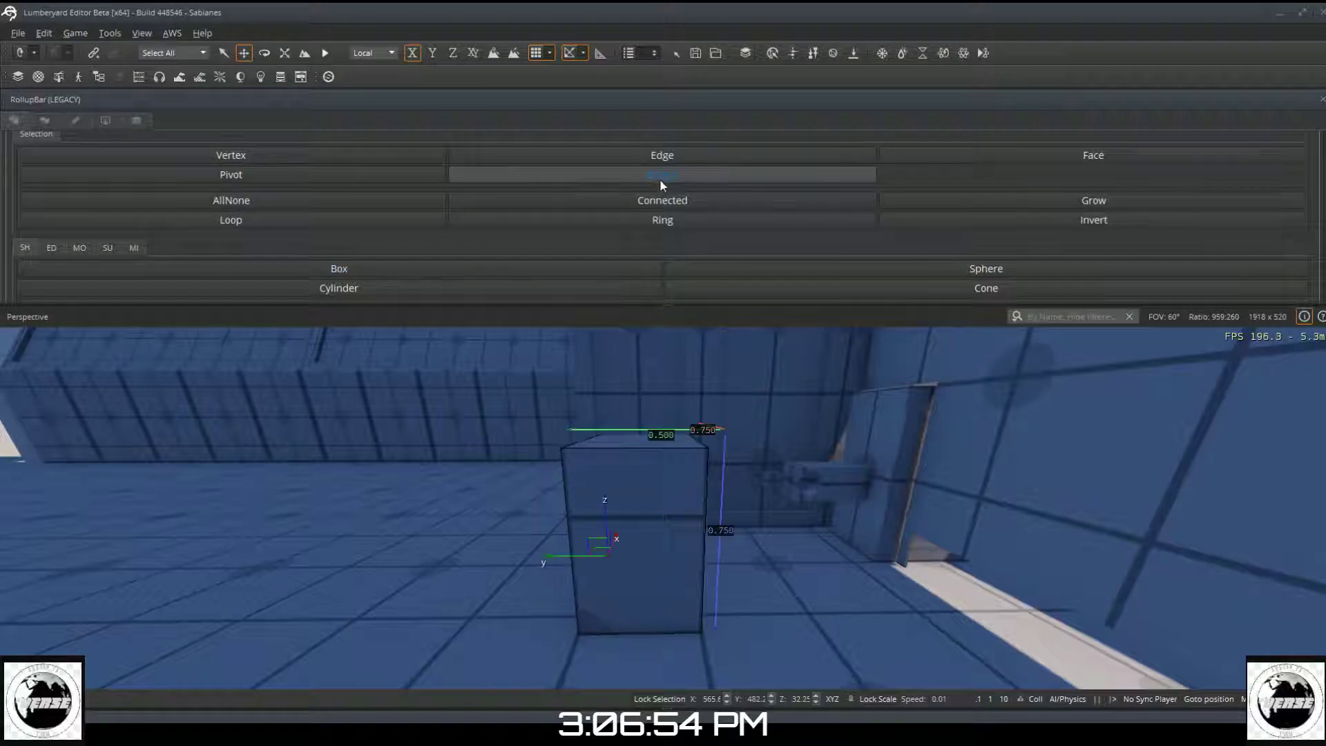
drag(598, 568, 742, 562)
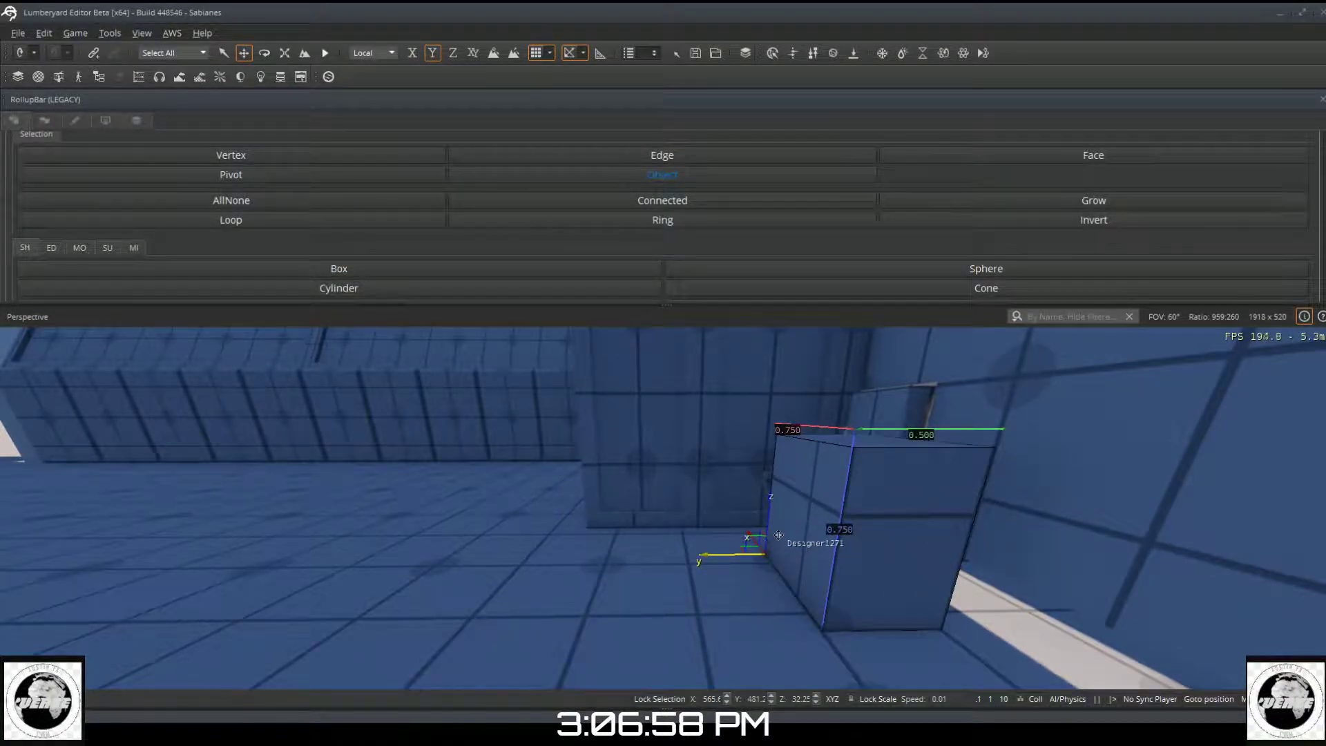
Step: Move the new box along X beside the wall, turn off grid snapping and nudge the box finely along Y towards the wall
mouse_move(748, 533)
mouse_down()
mouse_move(719, 504)
mouse_move(738, 523)
mouse_move(725, 525)
mouse_up()
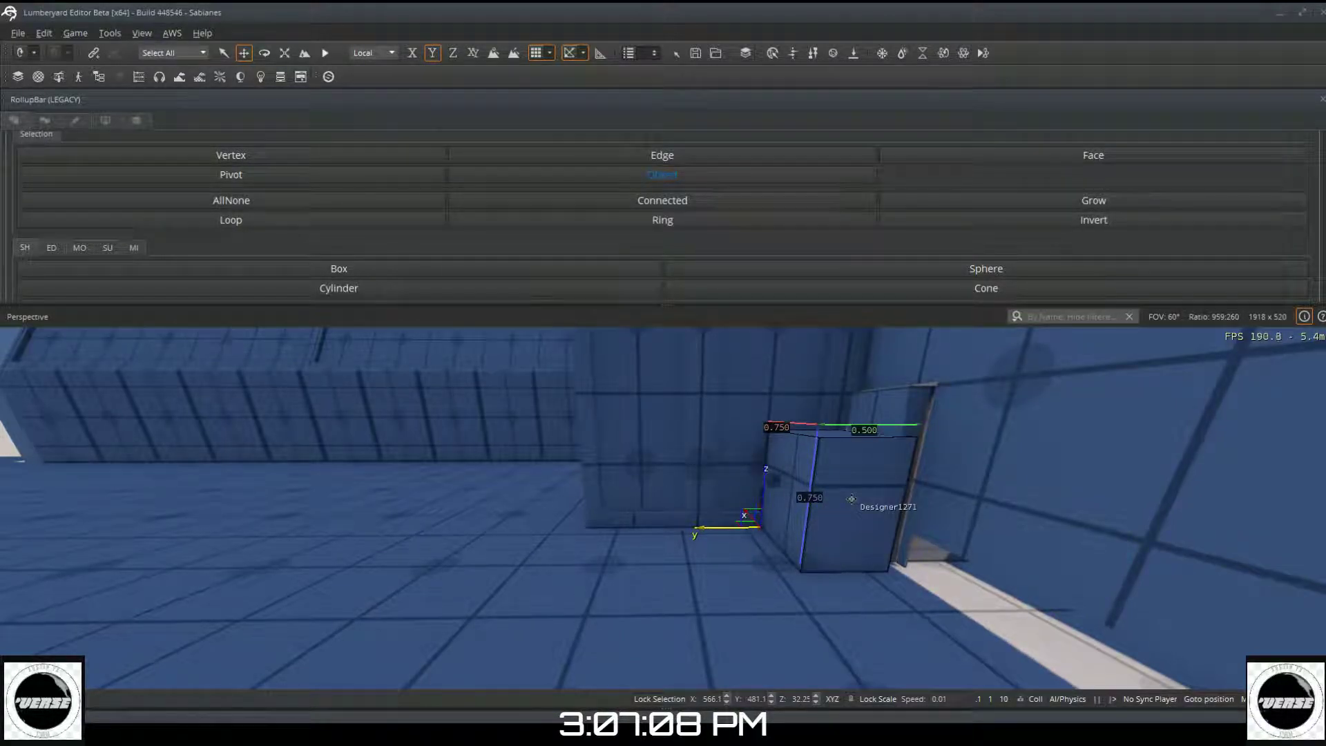
key(d)
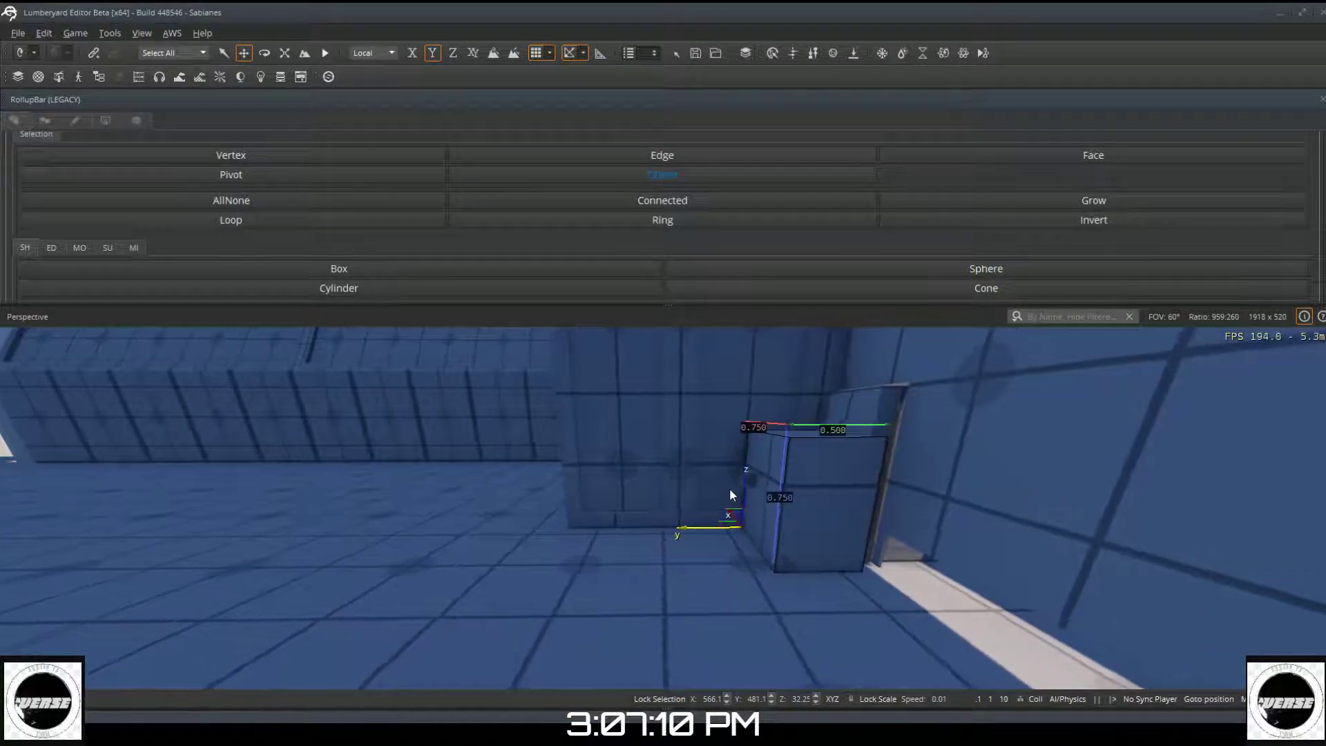
key(d)
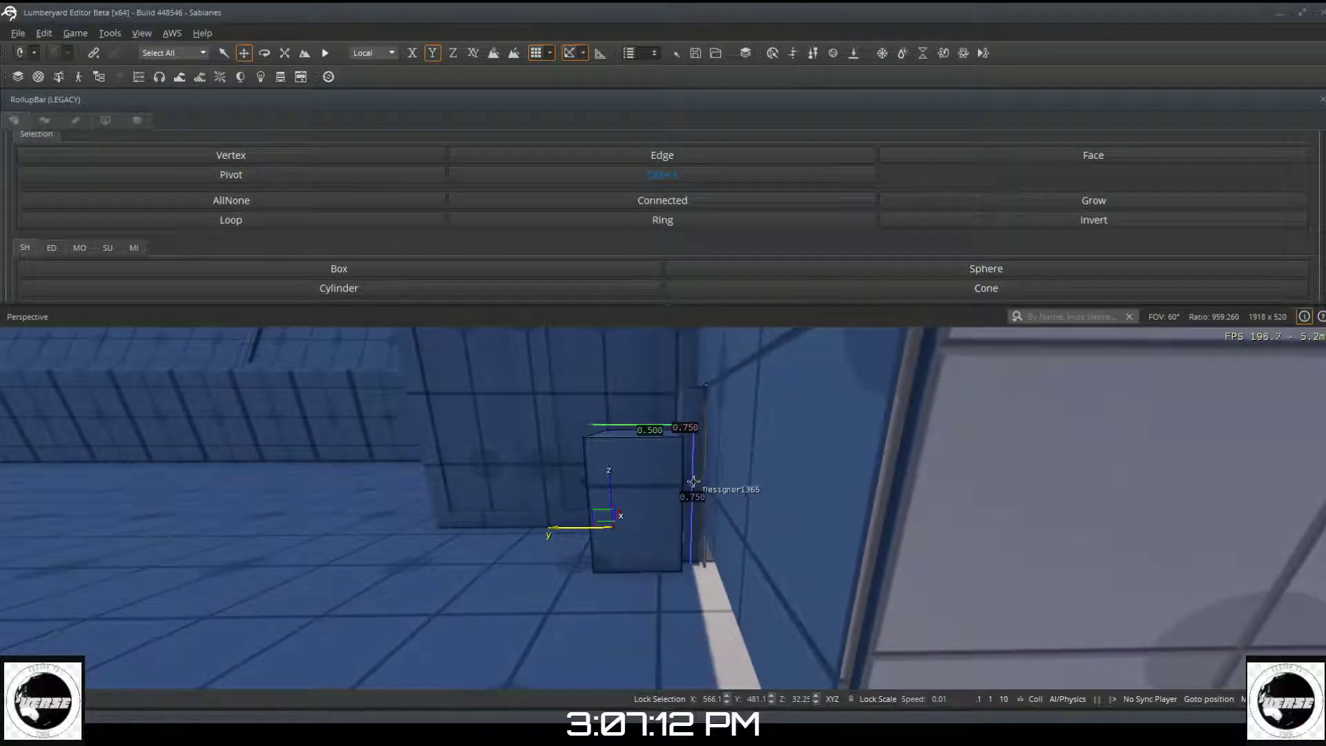
key(w)
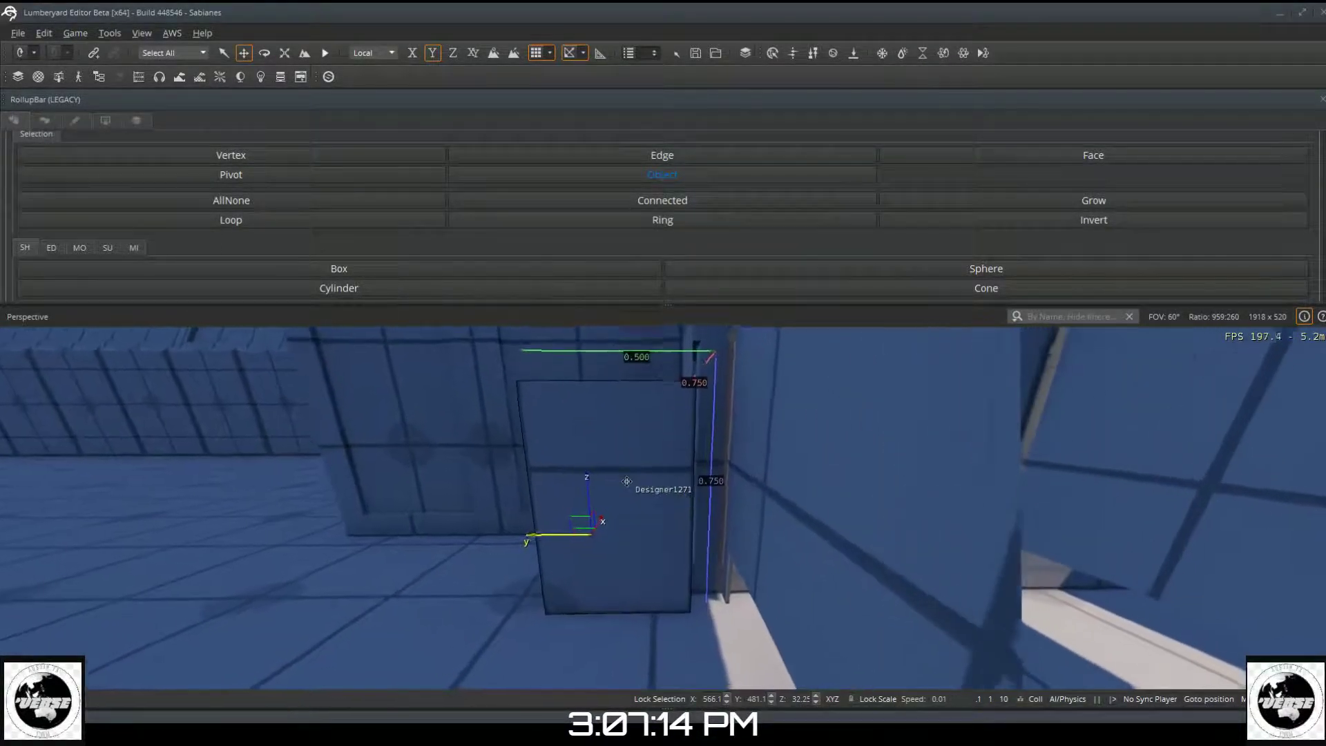
key(d)
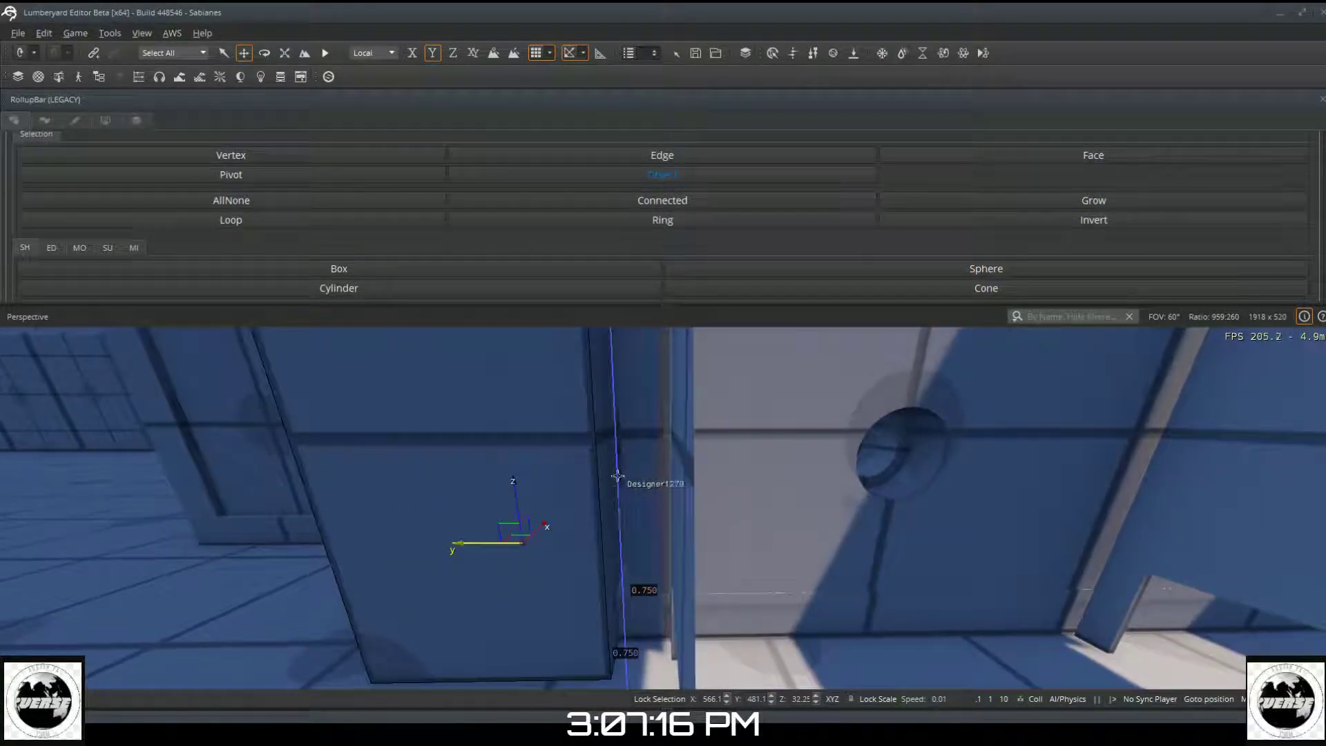
key(a)
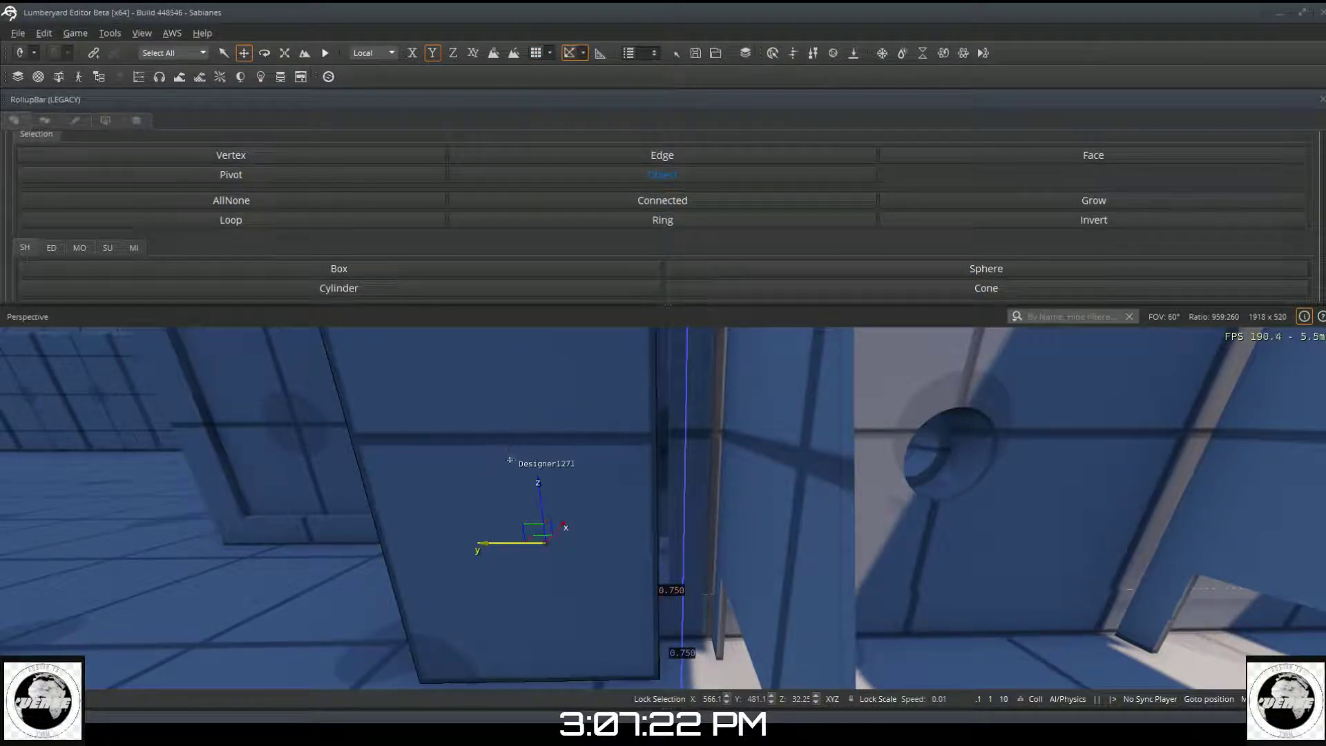
drag(508, 545, 515, 551)
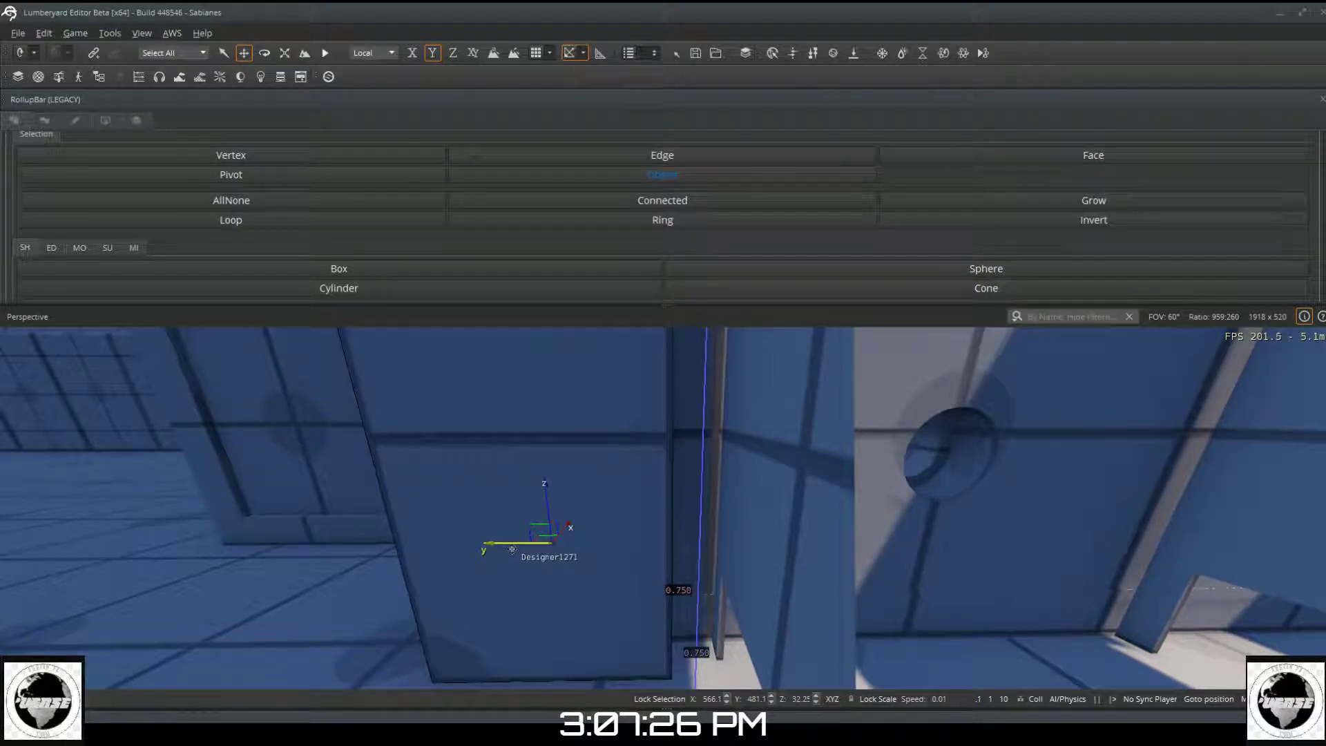
drag(509, 543, 510, 543)
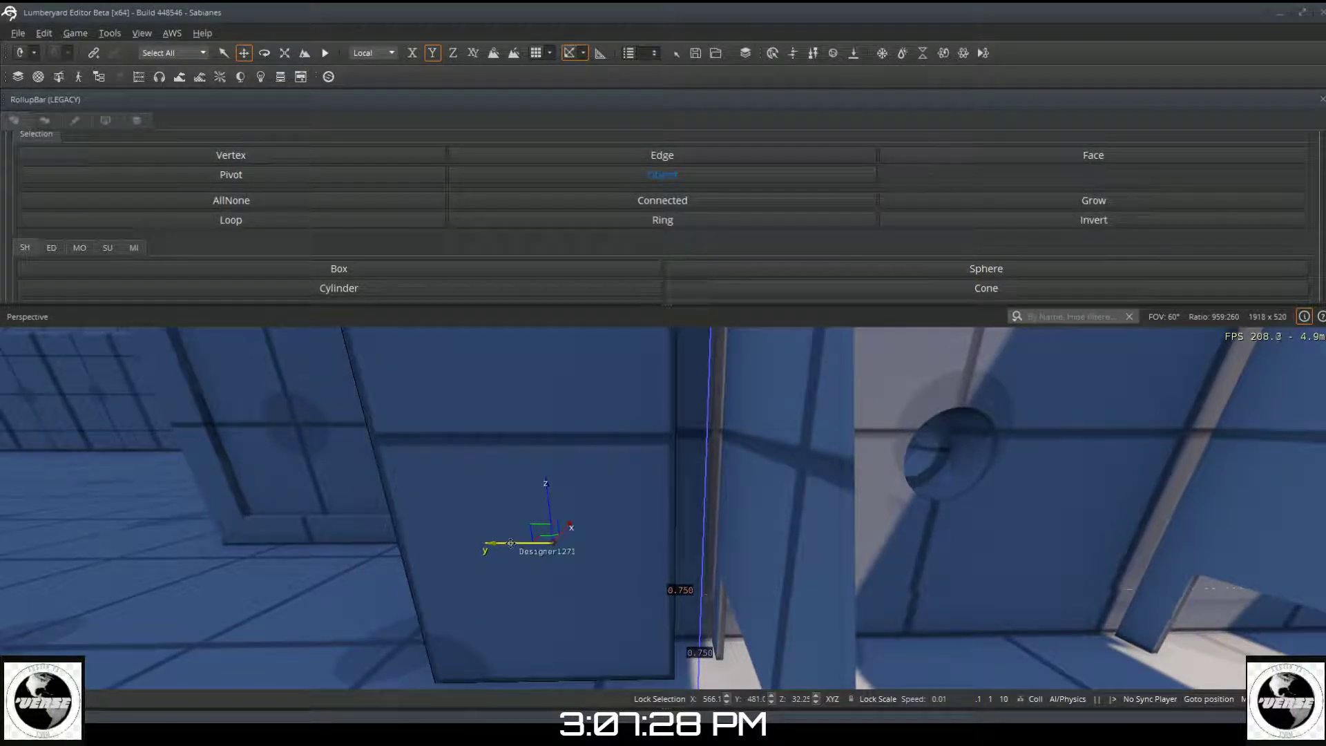
Step: Examine the box from outside and inside to check how it overlaps the long bar running into the wall
key(a)
key(a)
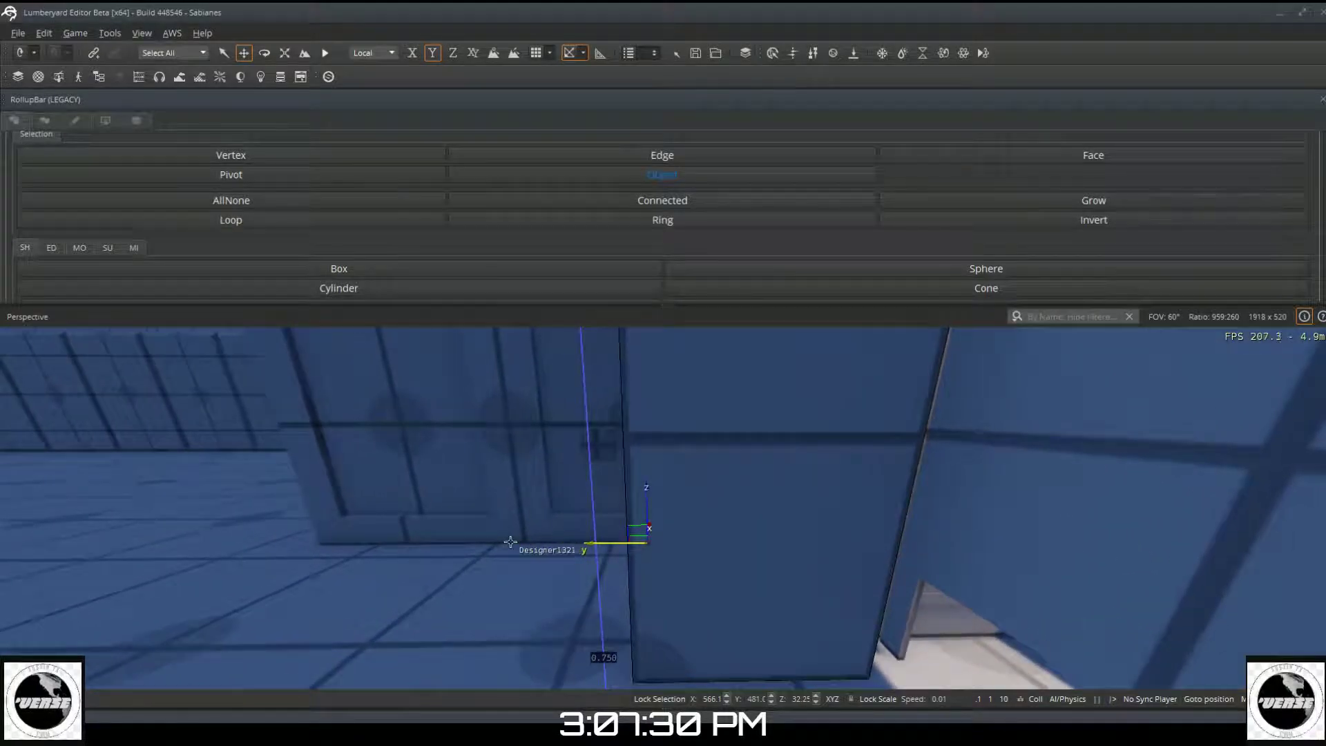
key(s)
key(d)
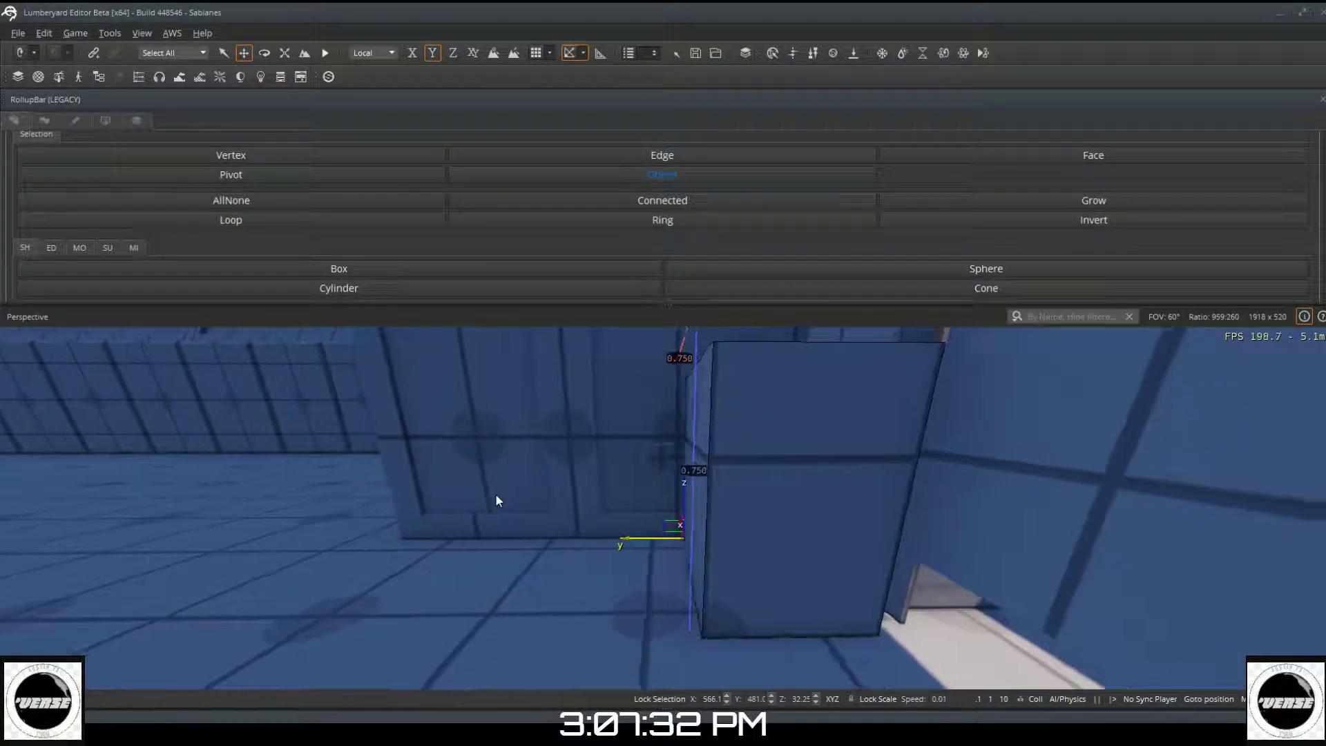
key(w)
key(w)
key(d)
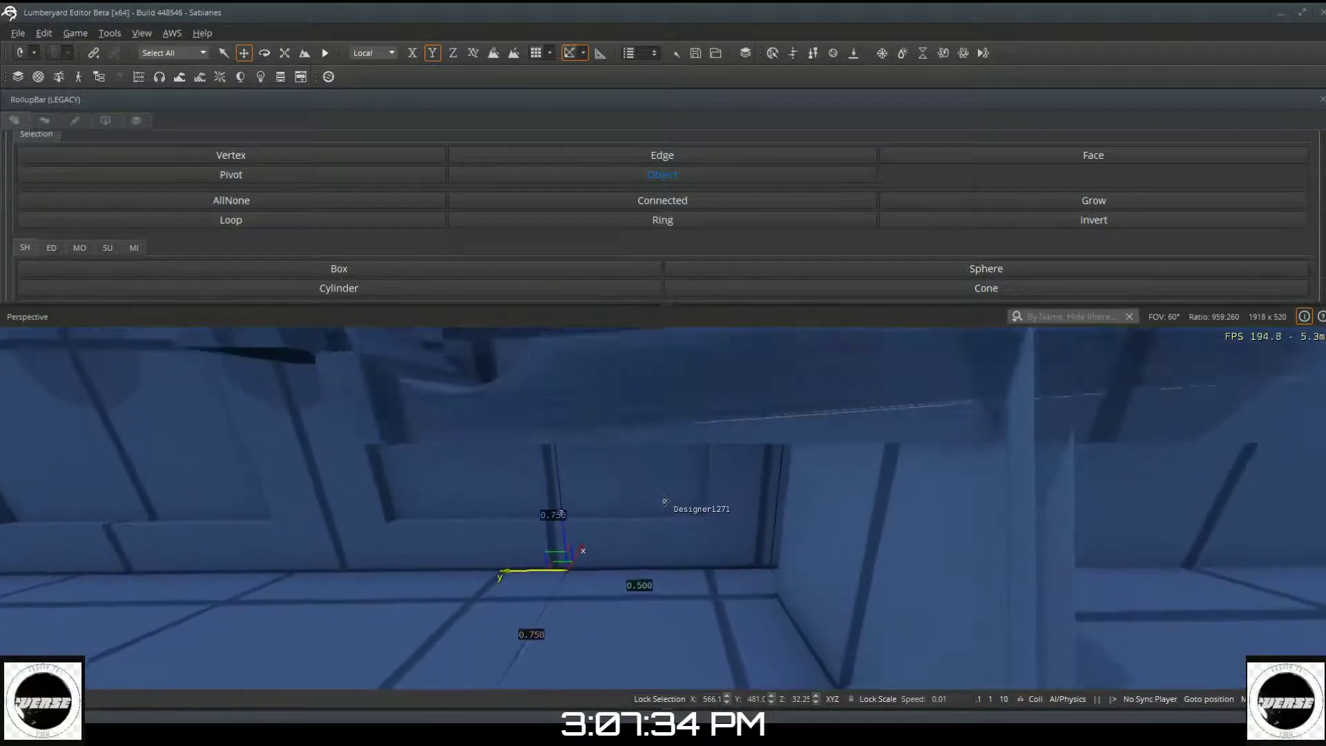
key(s)
key(w)
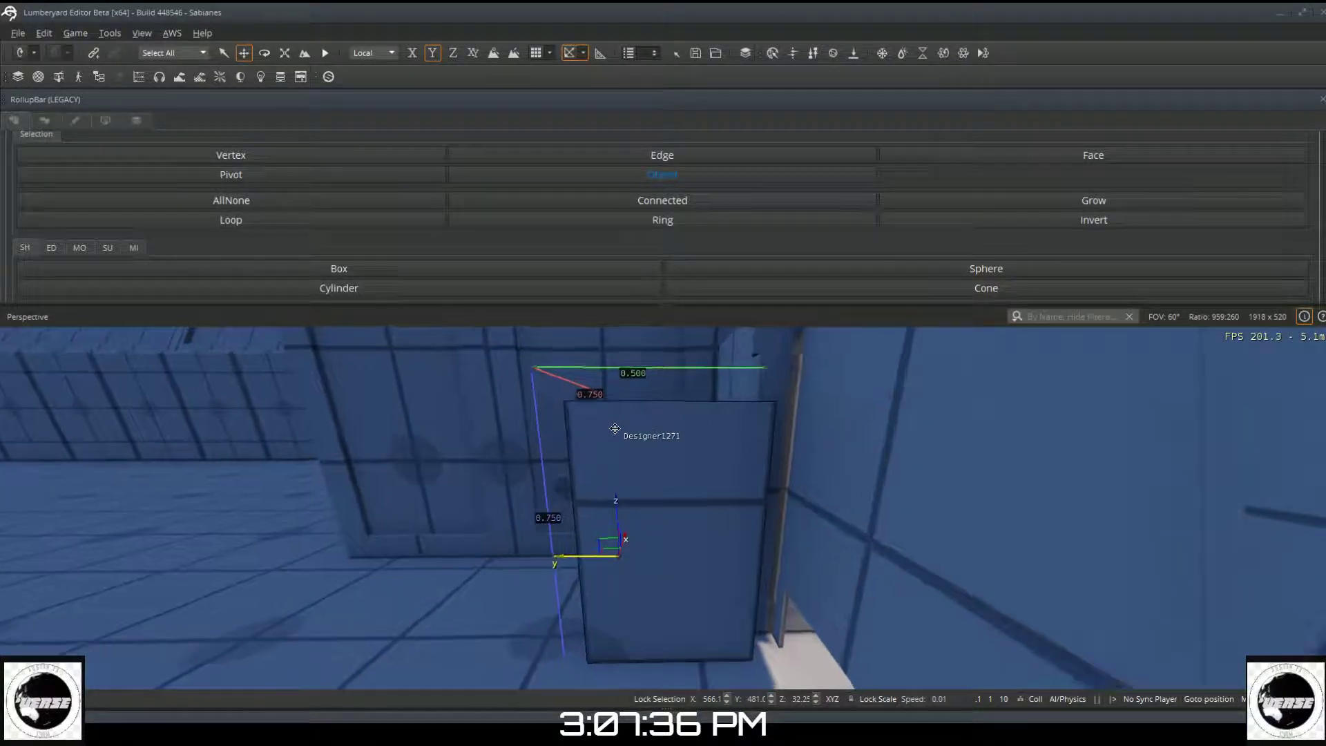
key(w)
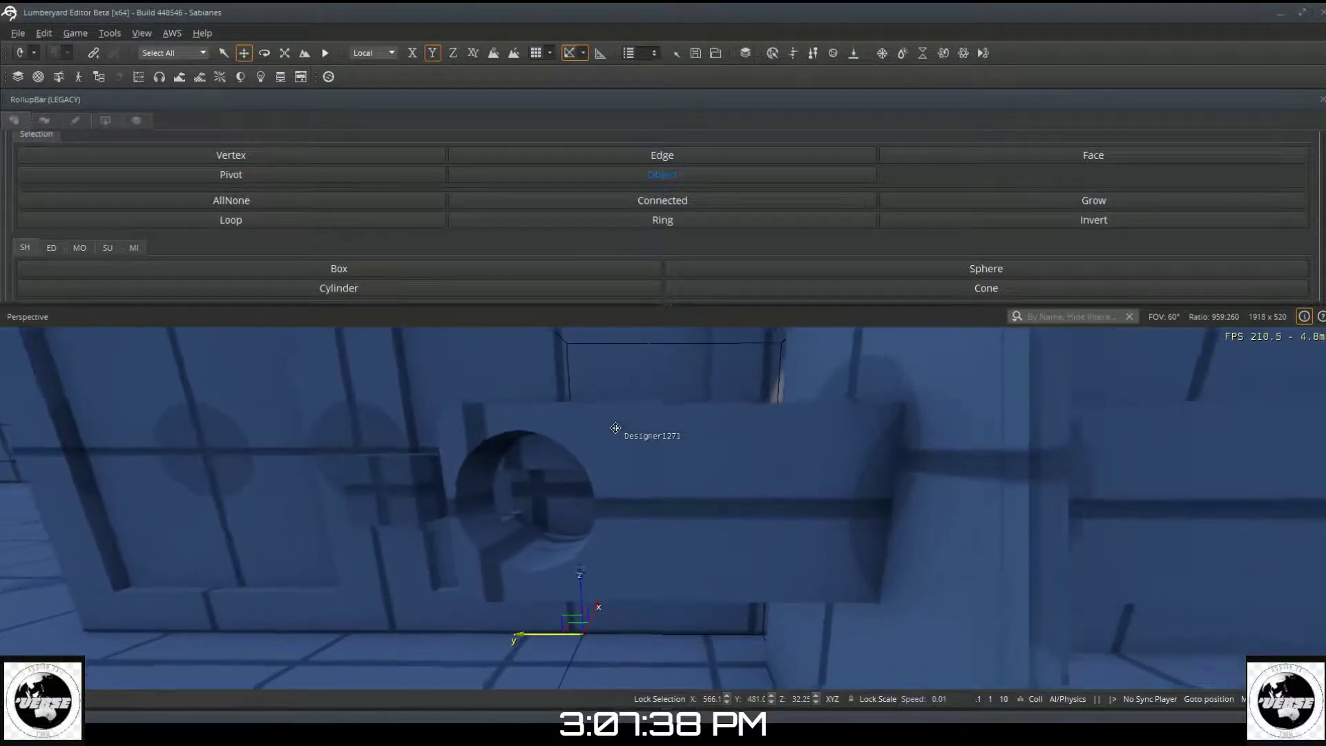
Step: Select the 0.75 high box together with the long bar that passes through it
click(632, 435)
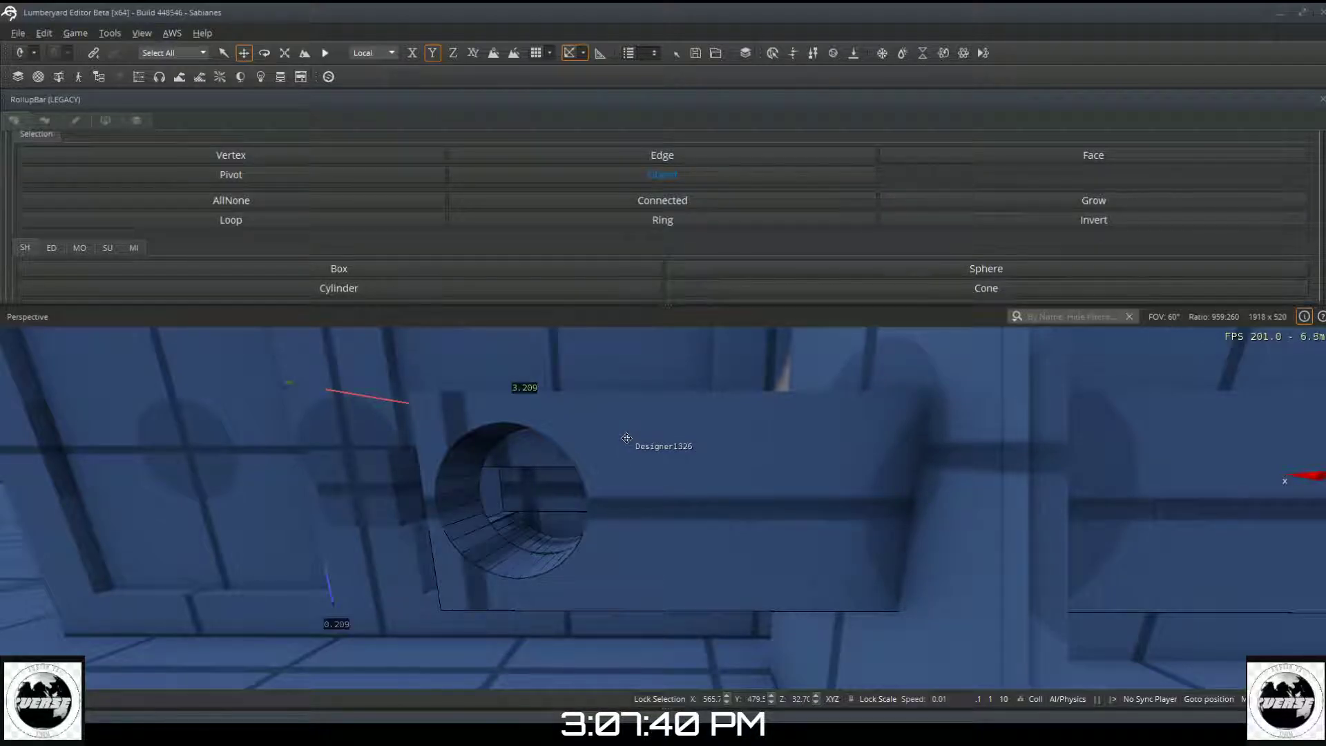
key(s)
click(551, 653)
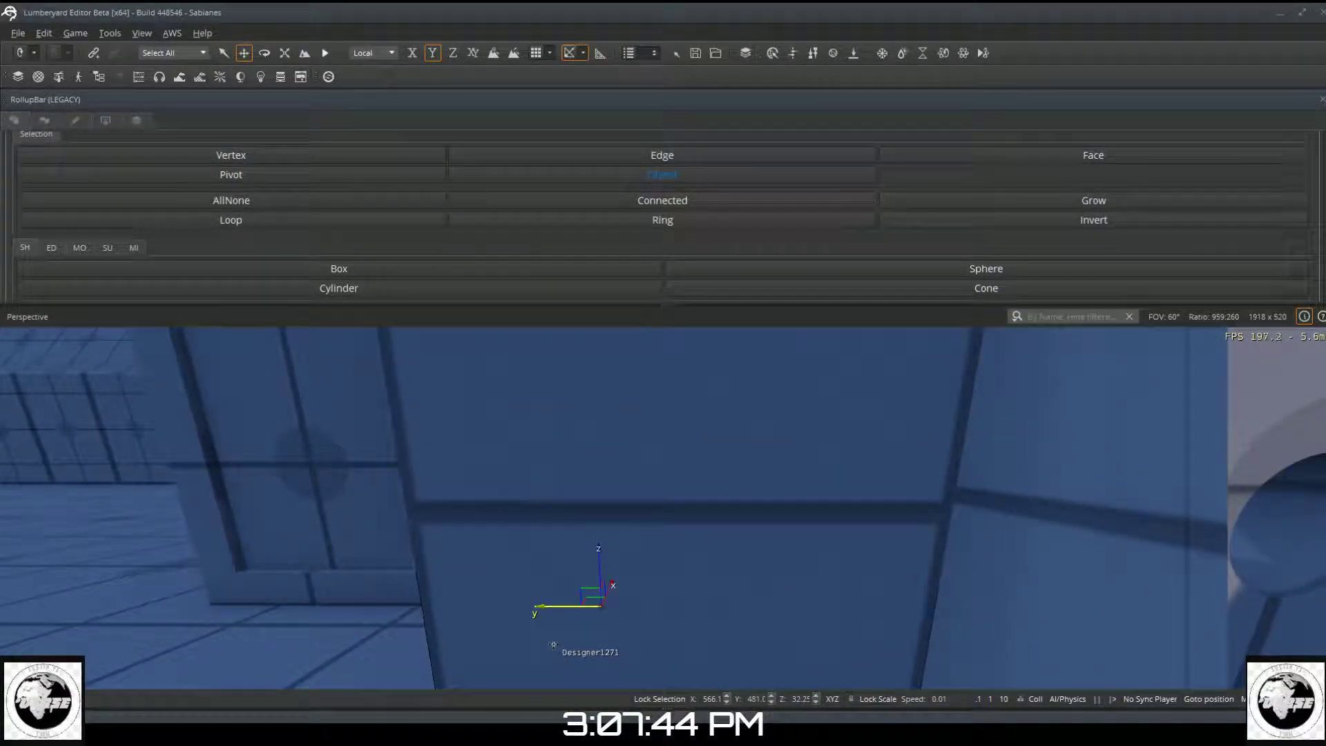
key(w)
key(w)
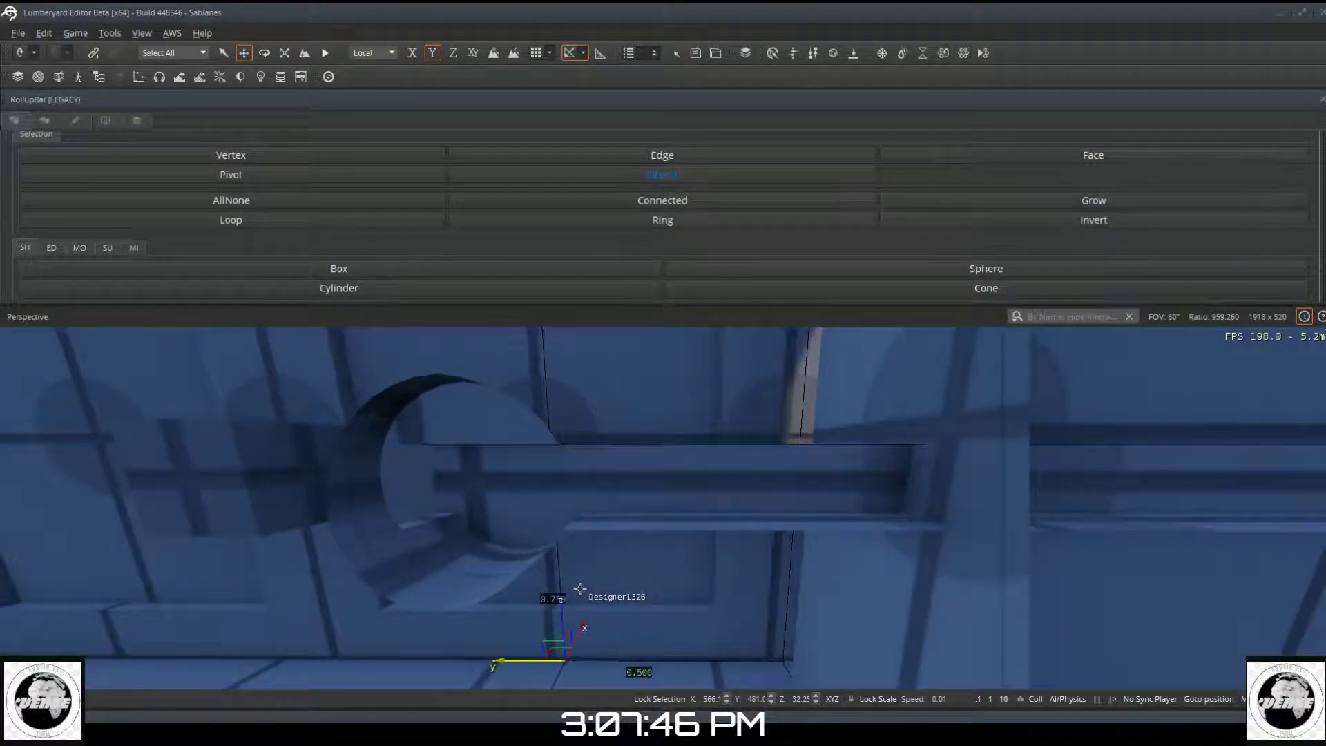
key(s)
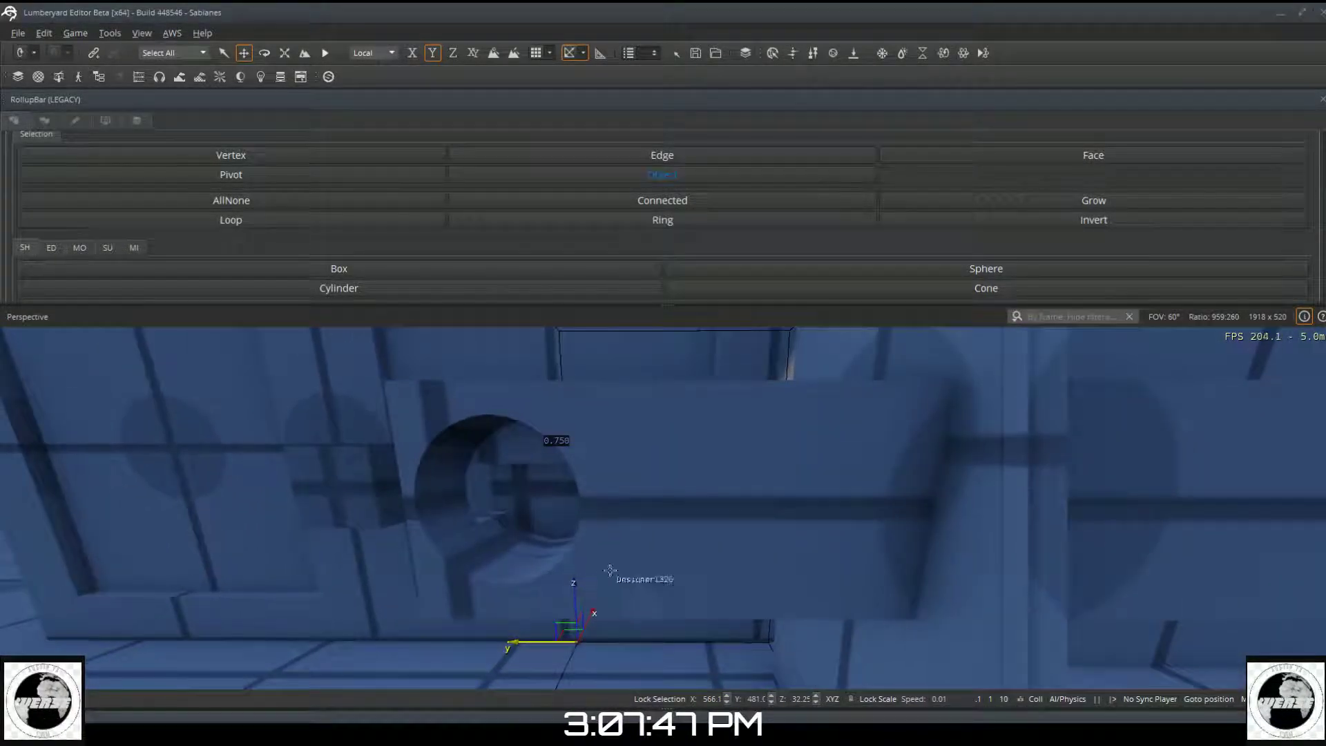
click(650, 528)
key(s)
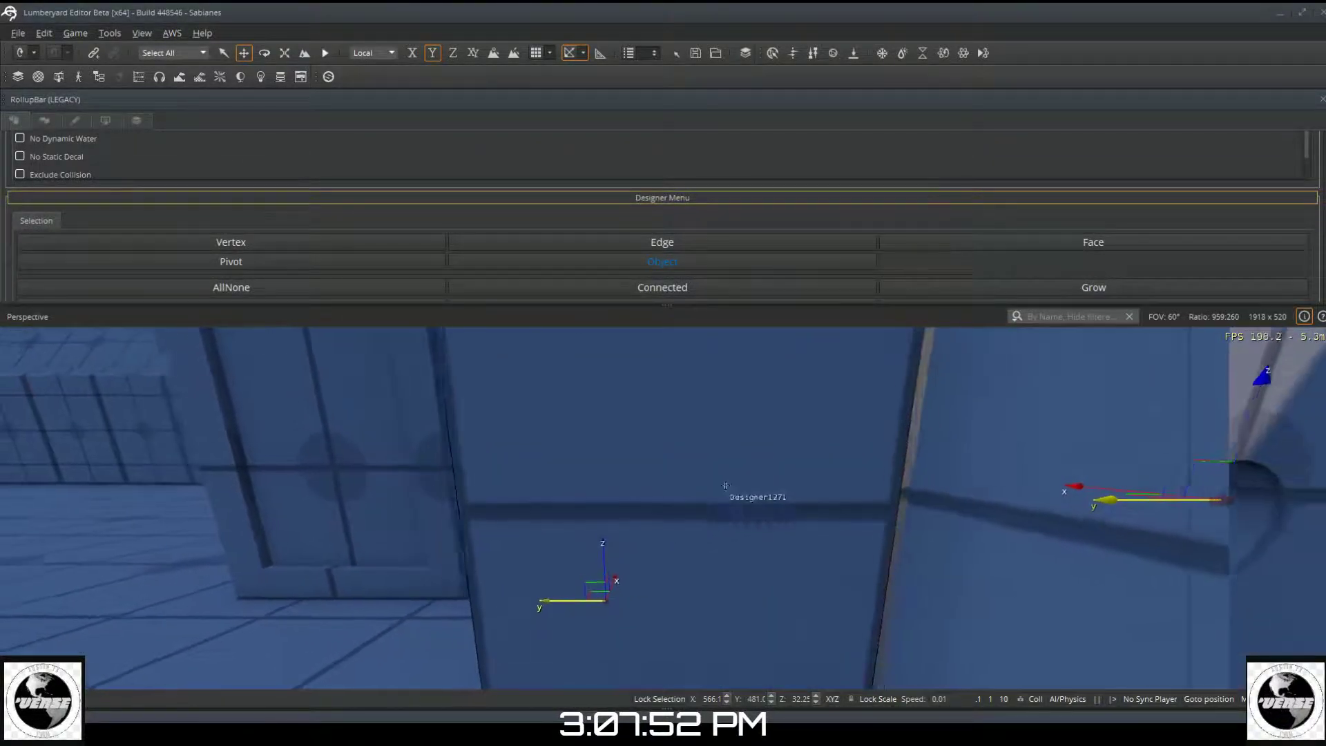
Step: Subtract the box from the long bar with the Boolean Subtract operation
scroll(693, 247, up, 1)
scroll(694, 247, down, 1)
scroll(694, 246, down, 2)
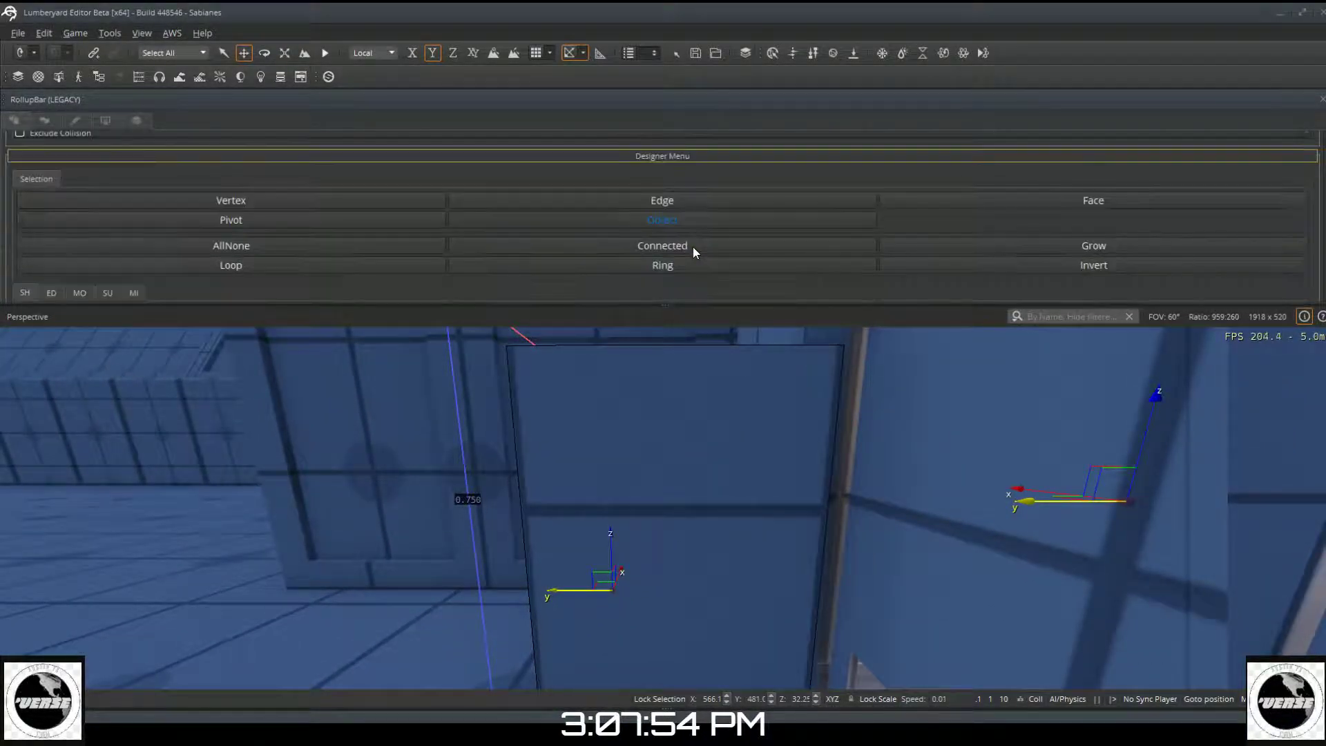
scroll(693, 247, down, 2)
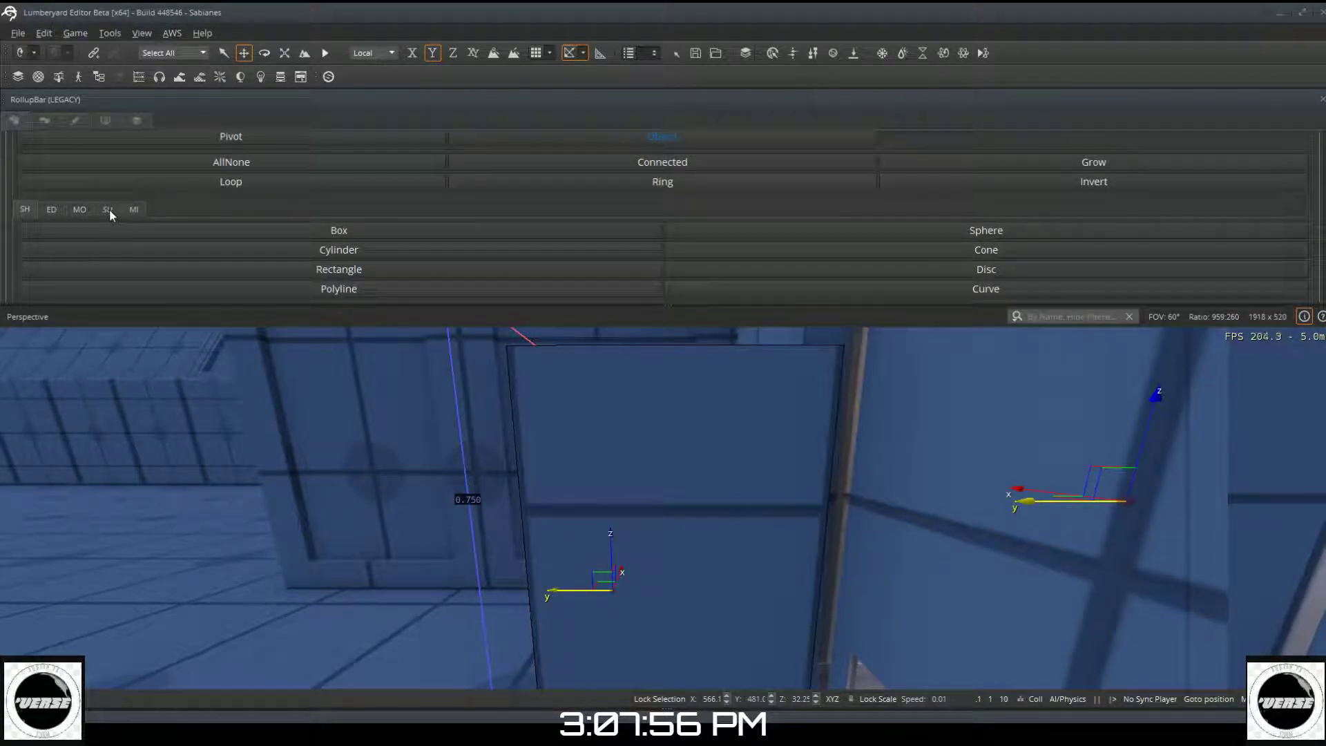
click(80, 210)
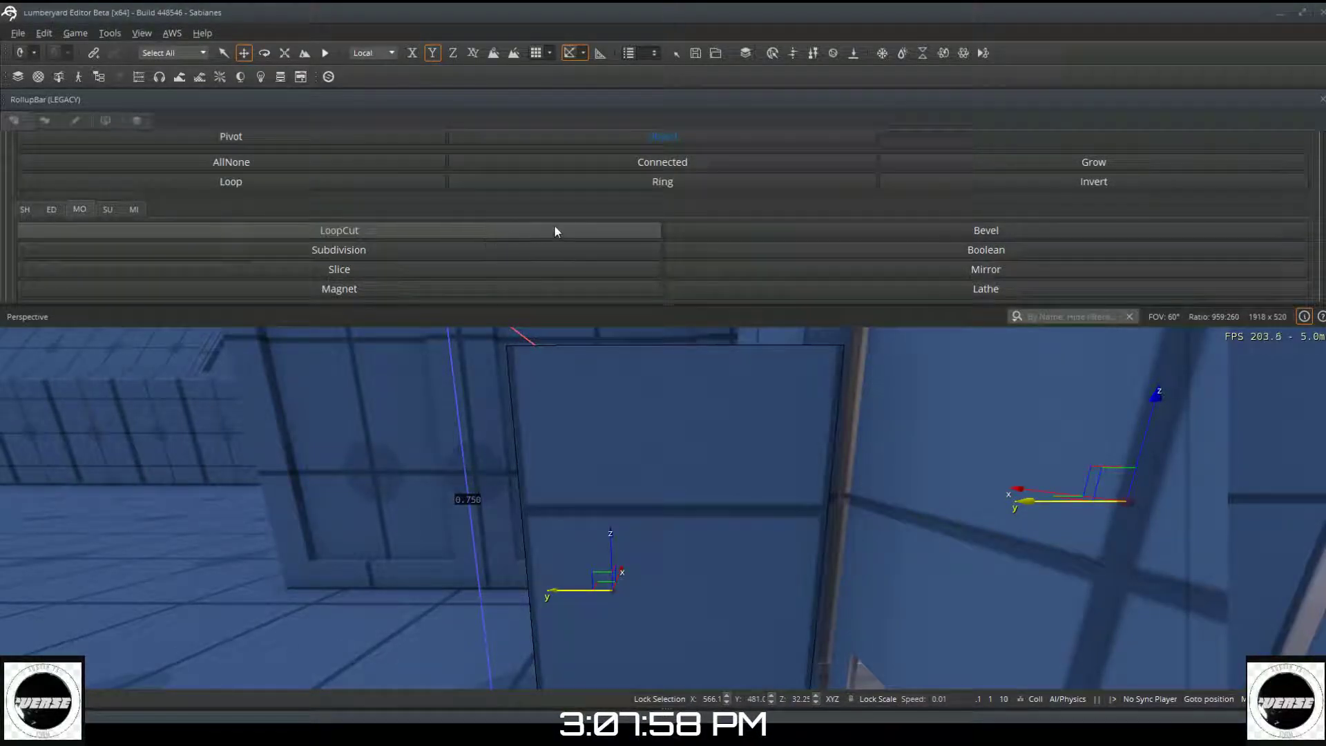
click(810, 257)
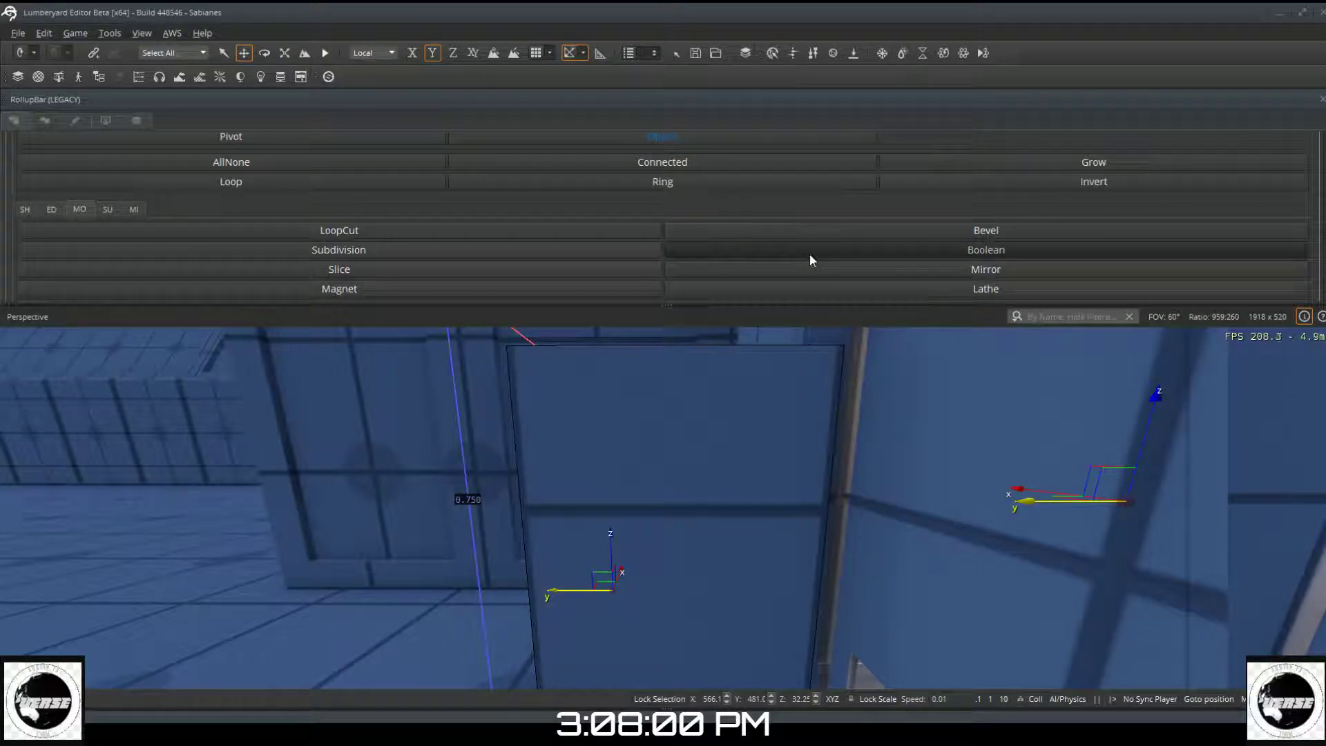
scroll(717, 263, down, 3)
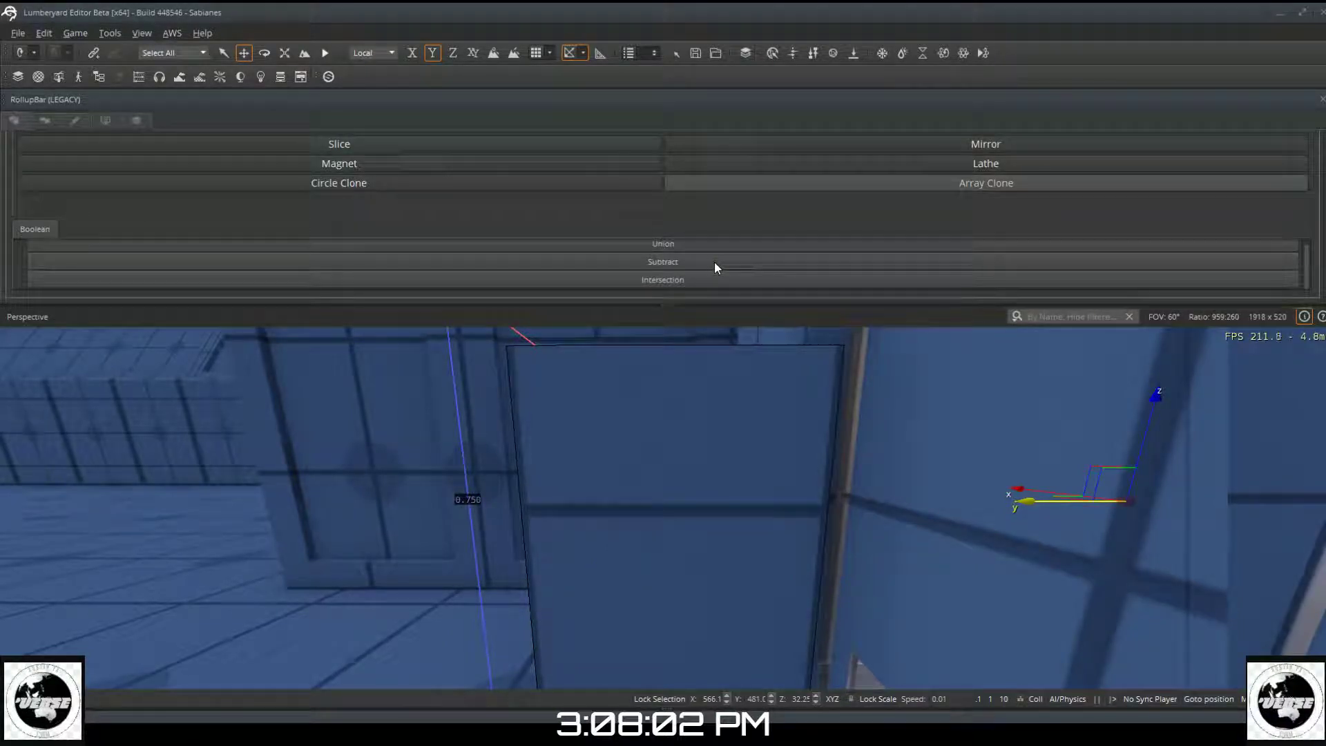
click(718, 262)
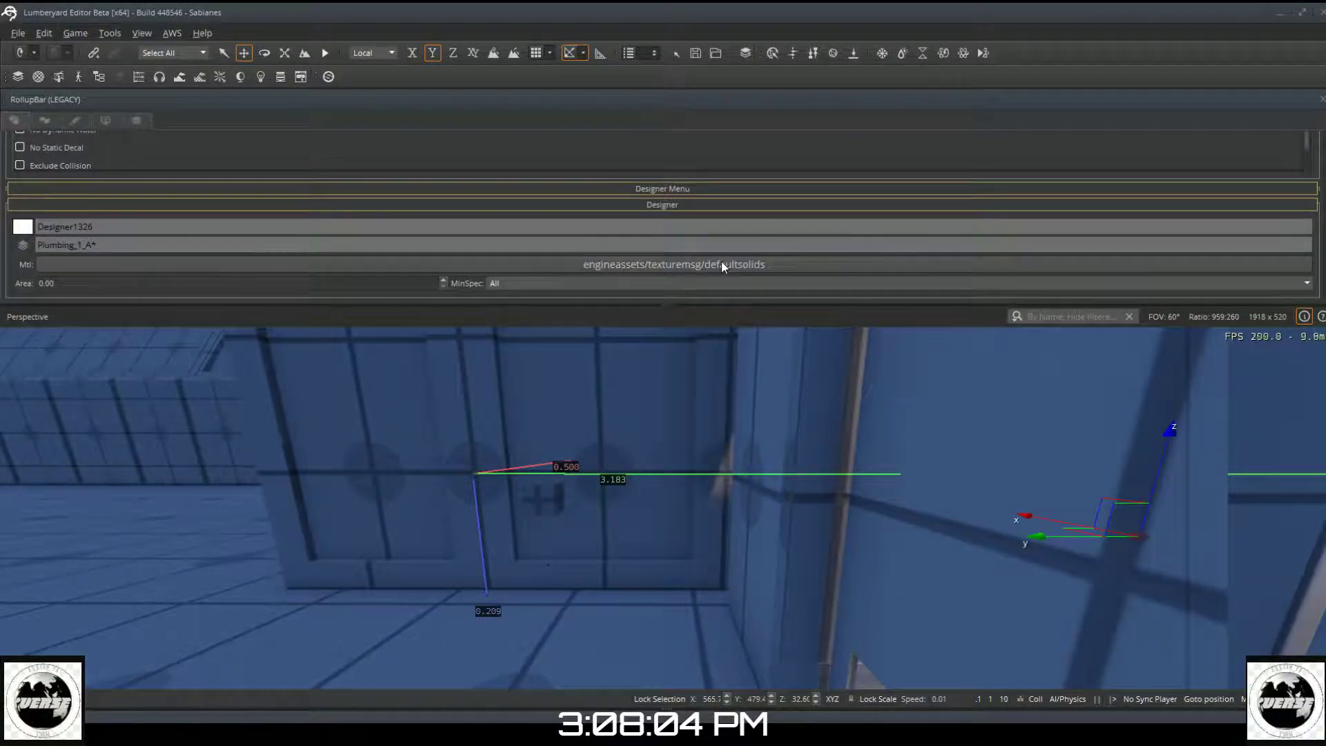
Step: Deselect the trimmed bar, select the small block in front of the panelled wall and move it along Y into the side wall
key(a)
key(a)
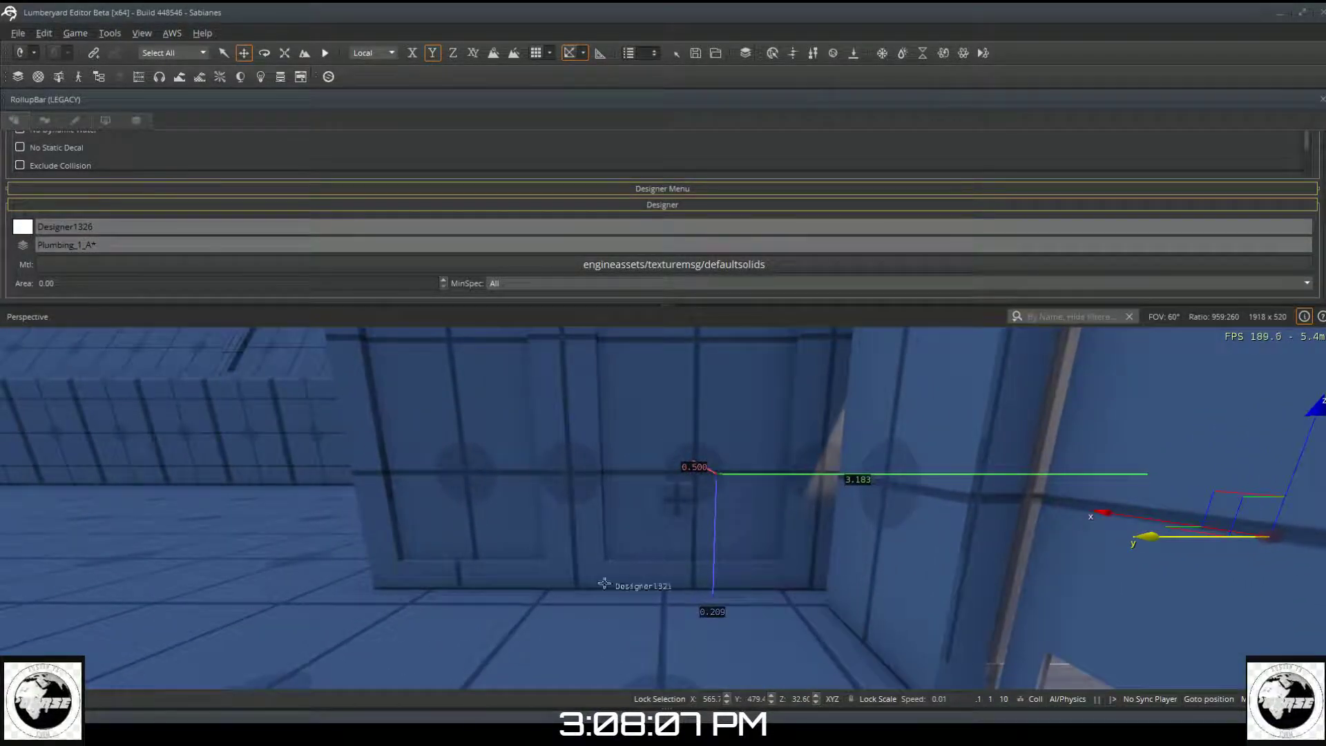
click(583, 626)
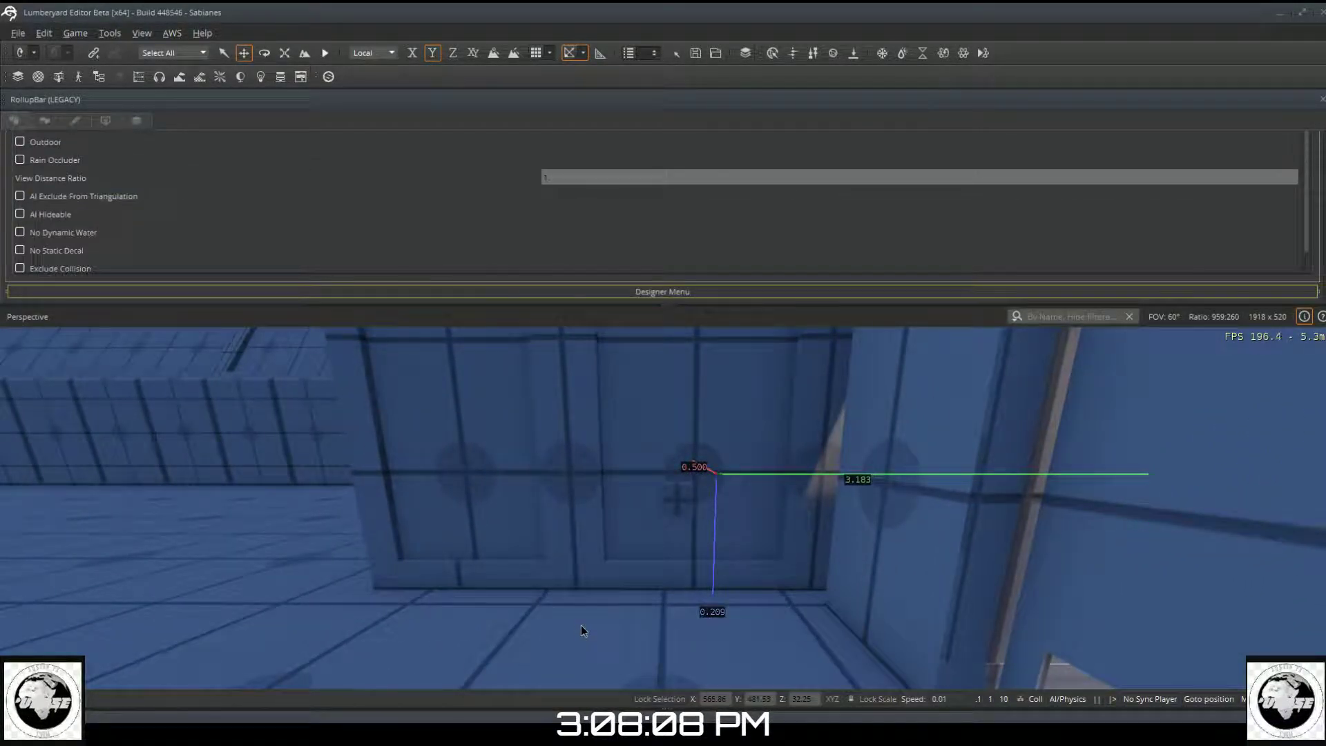
click(688, 509)
key(d)
key(d)
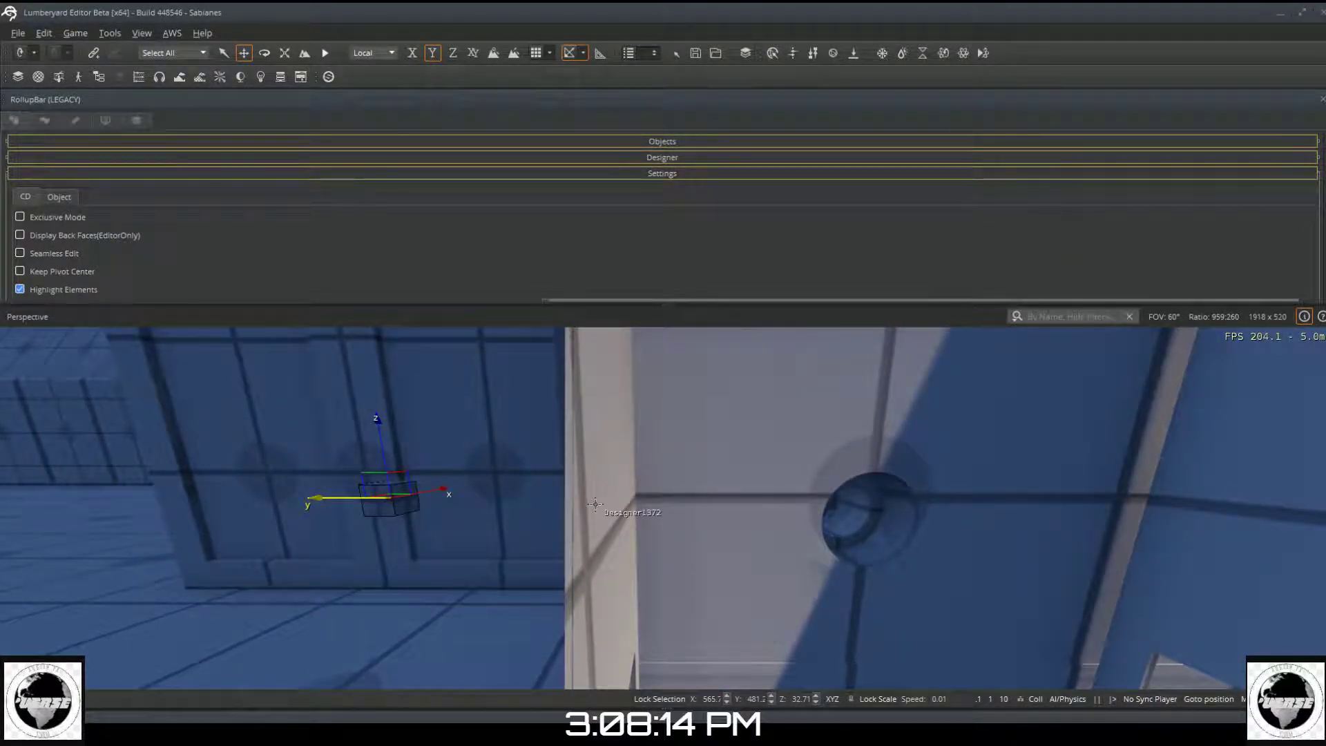
key(w)
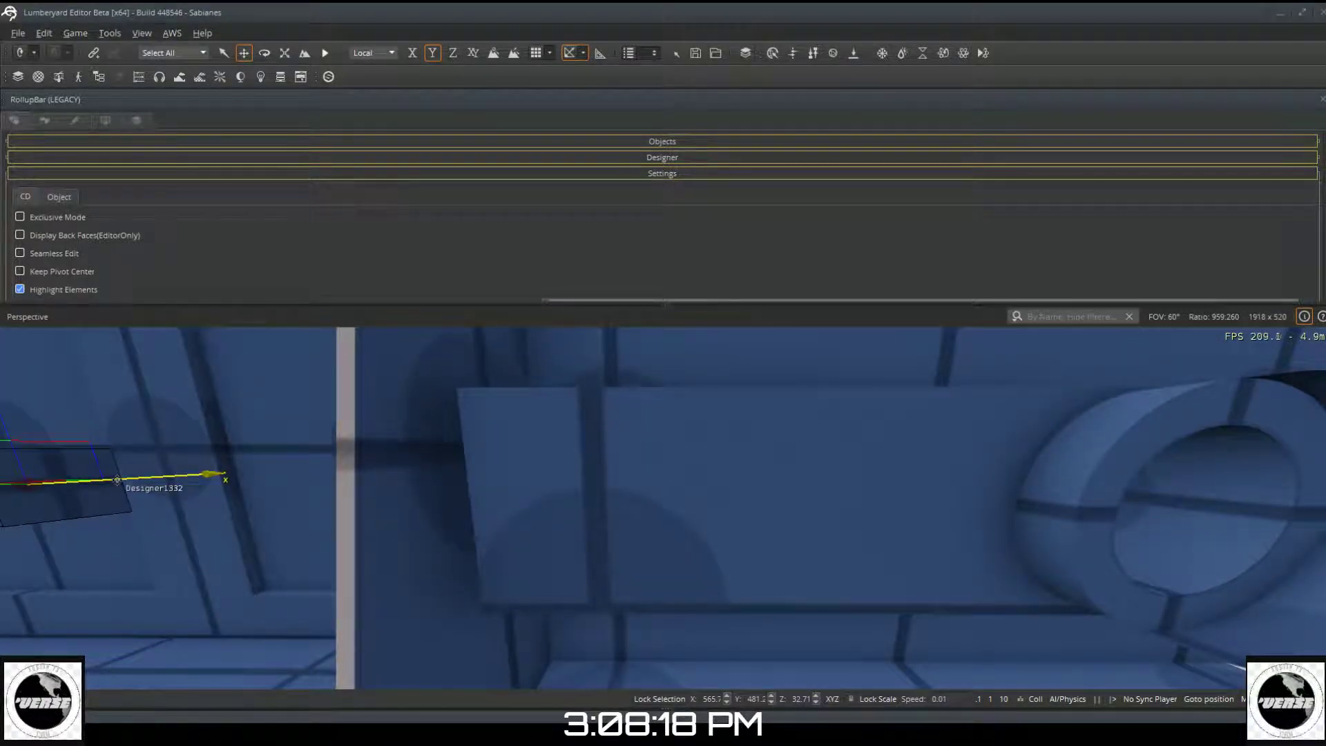
key(a)
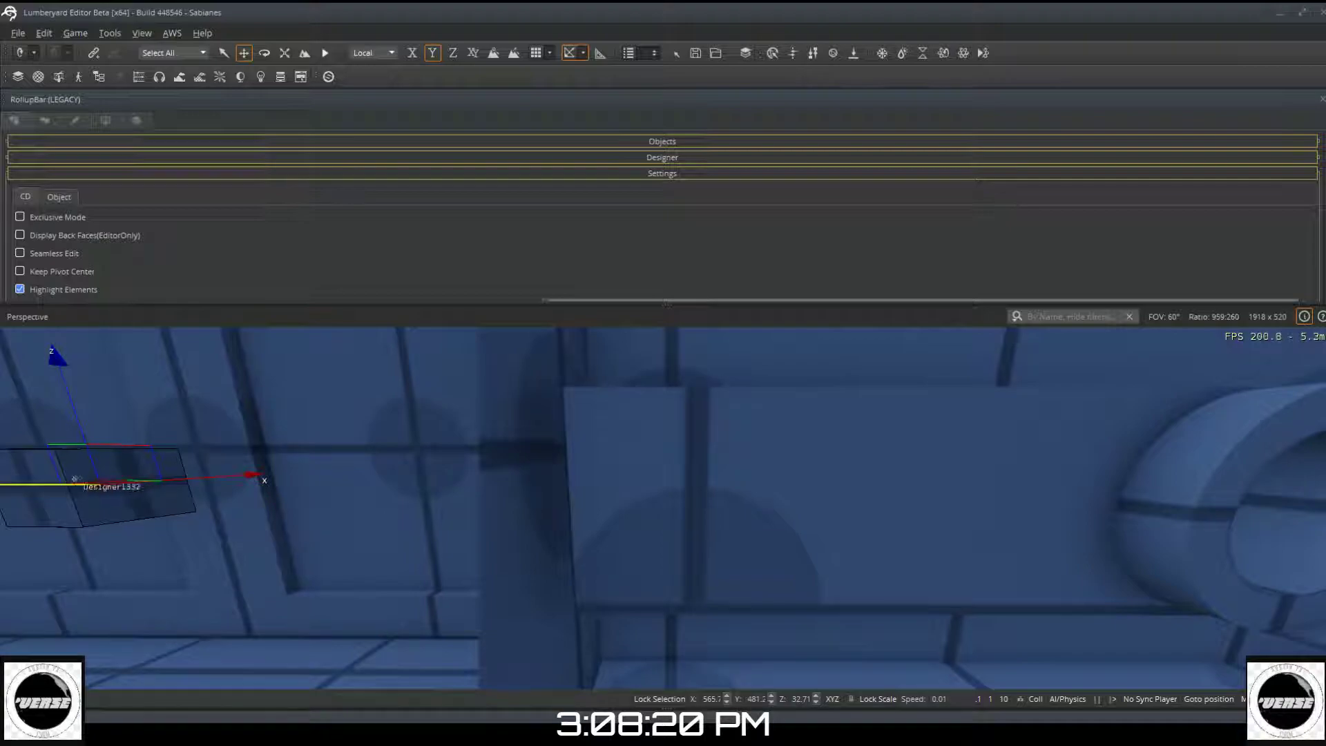
drag(49, 486, 553, 605)
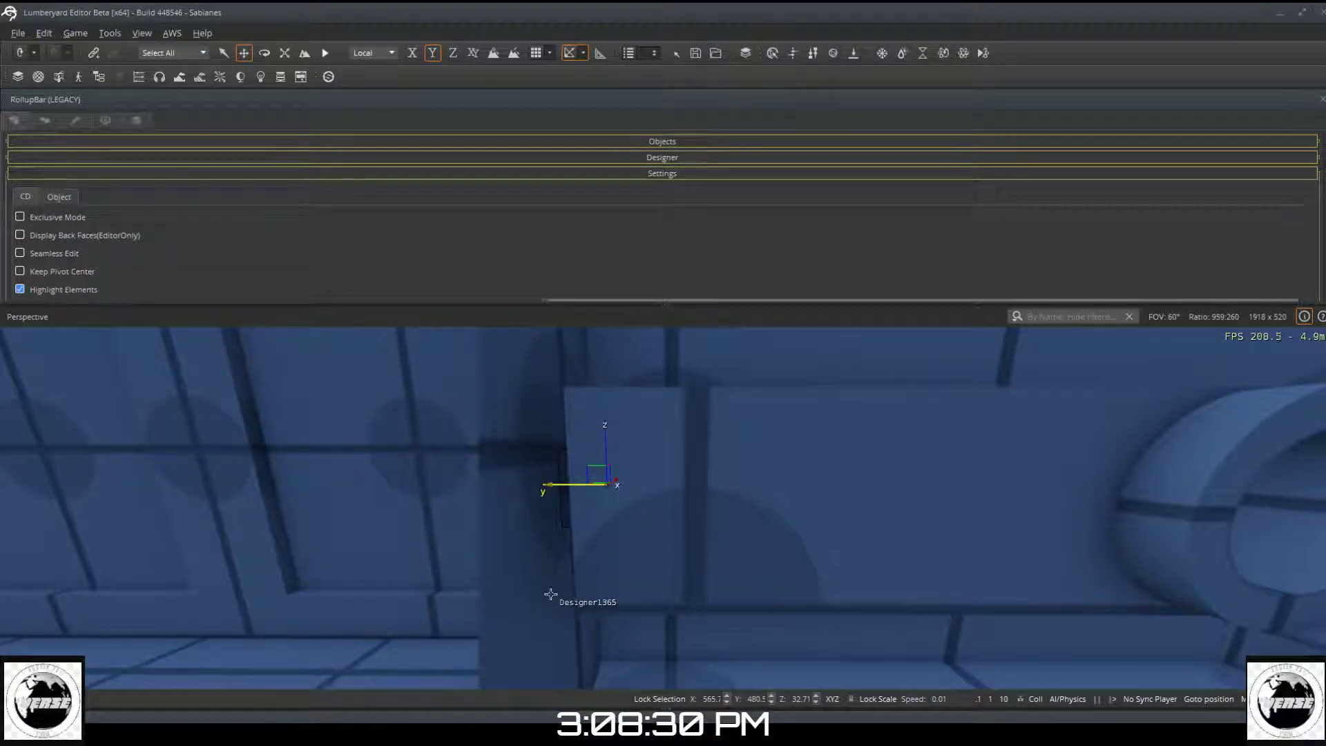
Step: Select the 0.75 high bar set into the side wall's opening and activate the Extrude tool for it
key(a)
key(a)
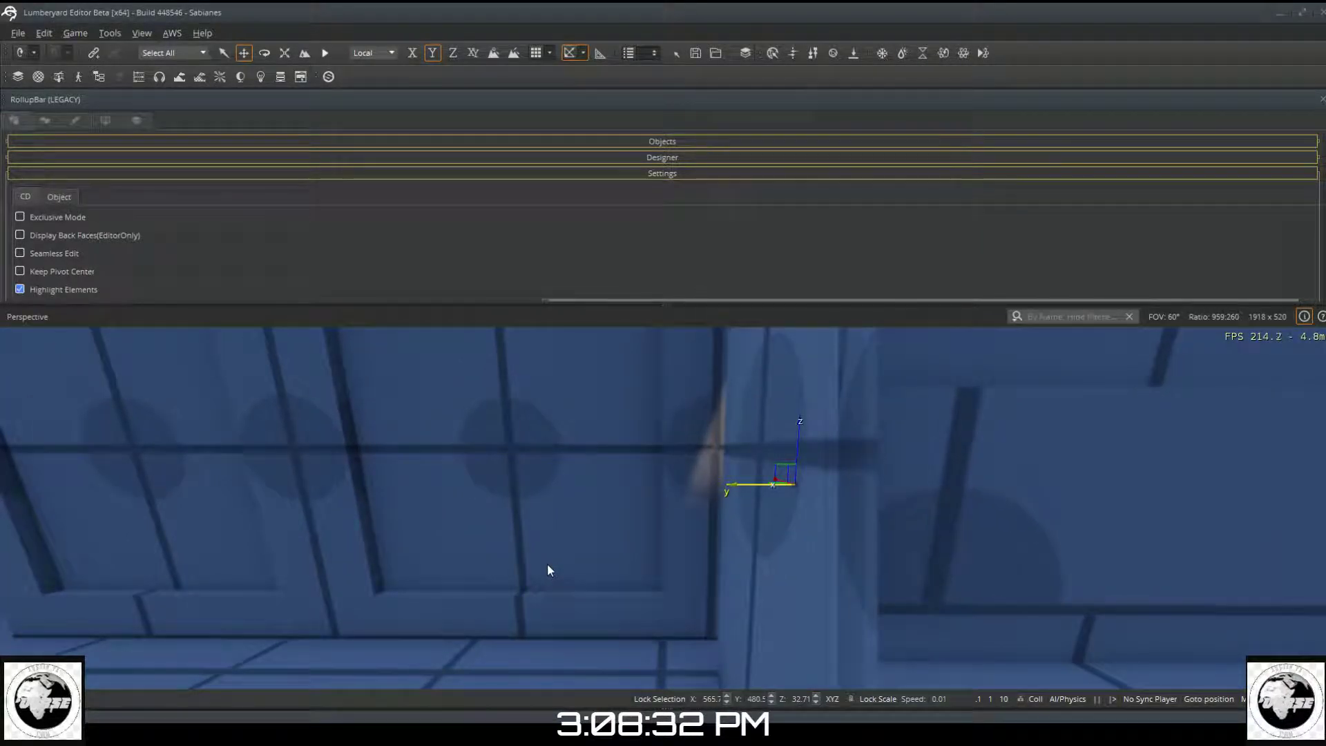
key(a)
key(s)
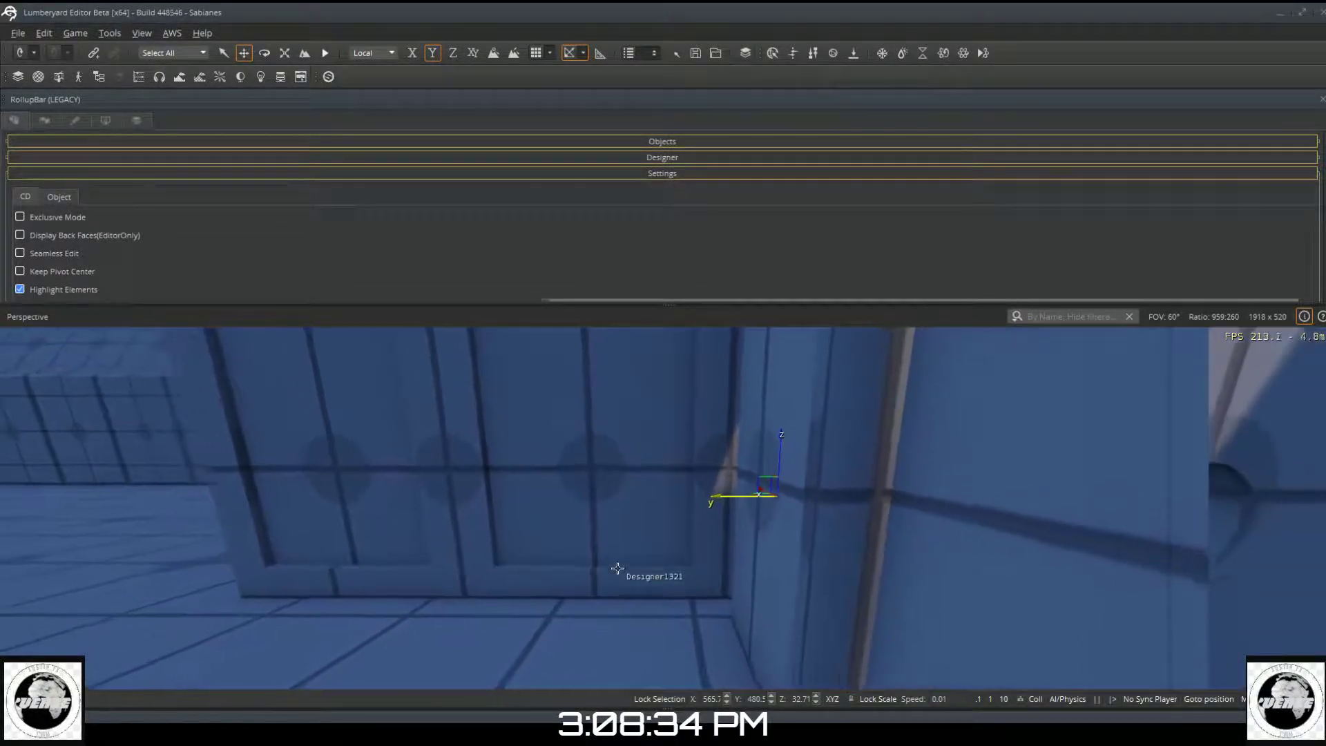
key(a)
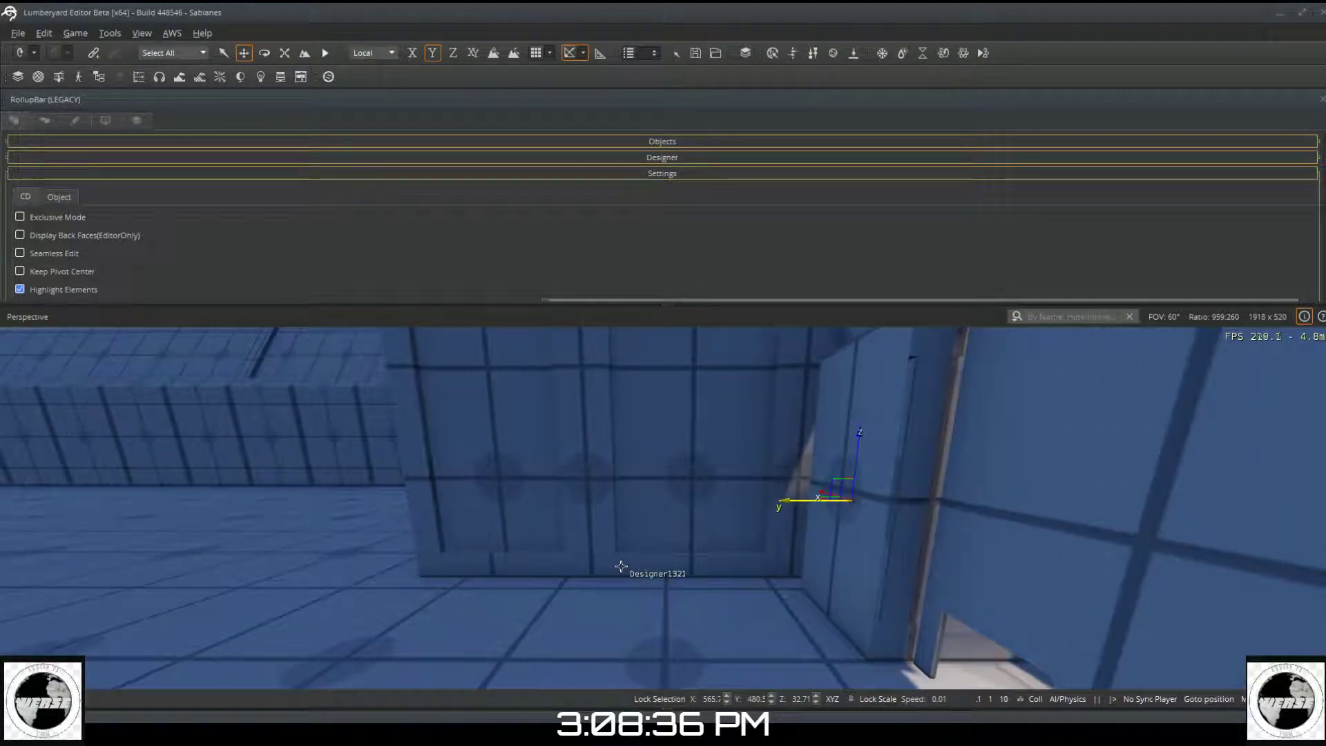
click(926, 508)
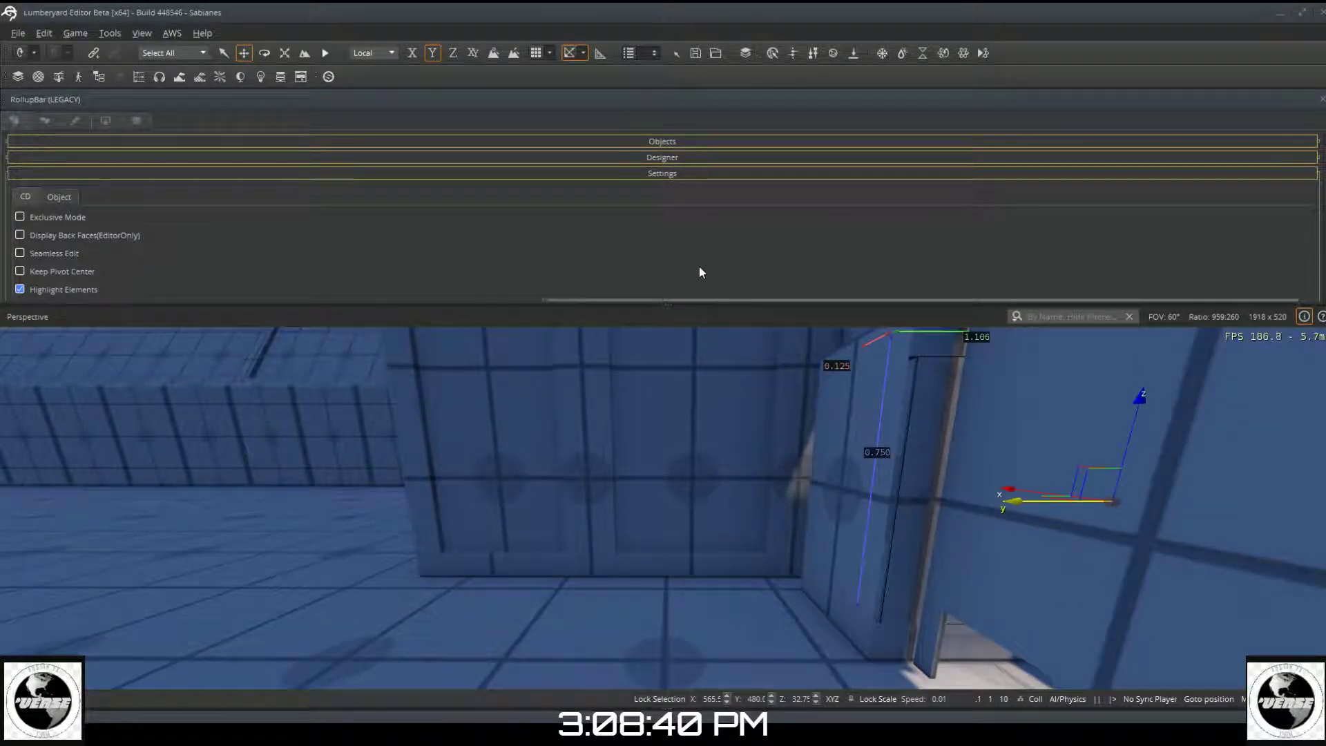
scroll(630, 247, down, 10)
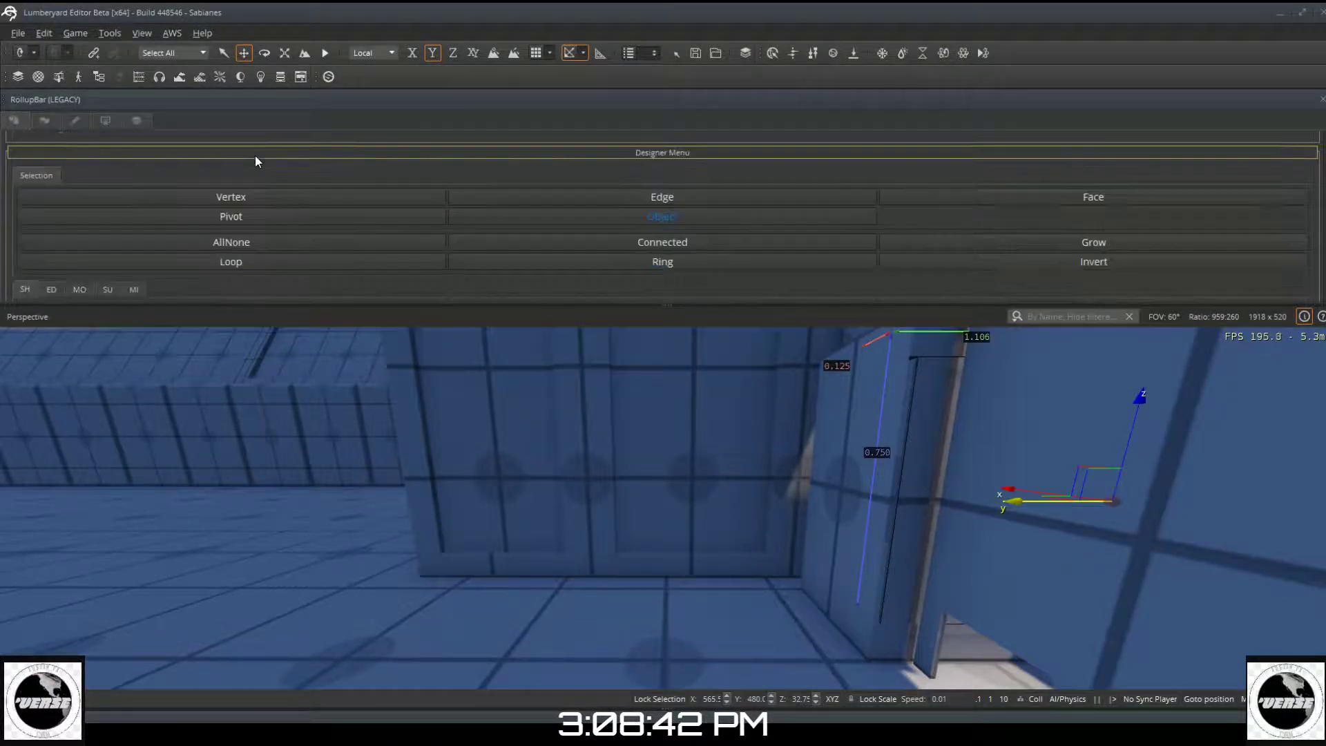
scroll(253, 160, down, 1)
click(52, 165)
click(109, 183)
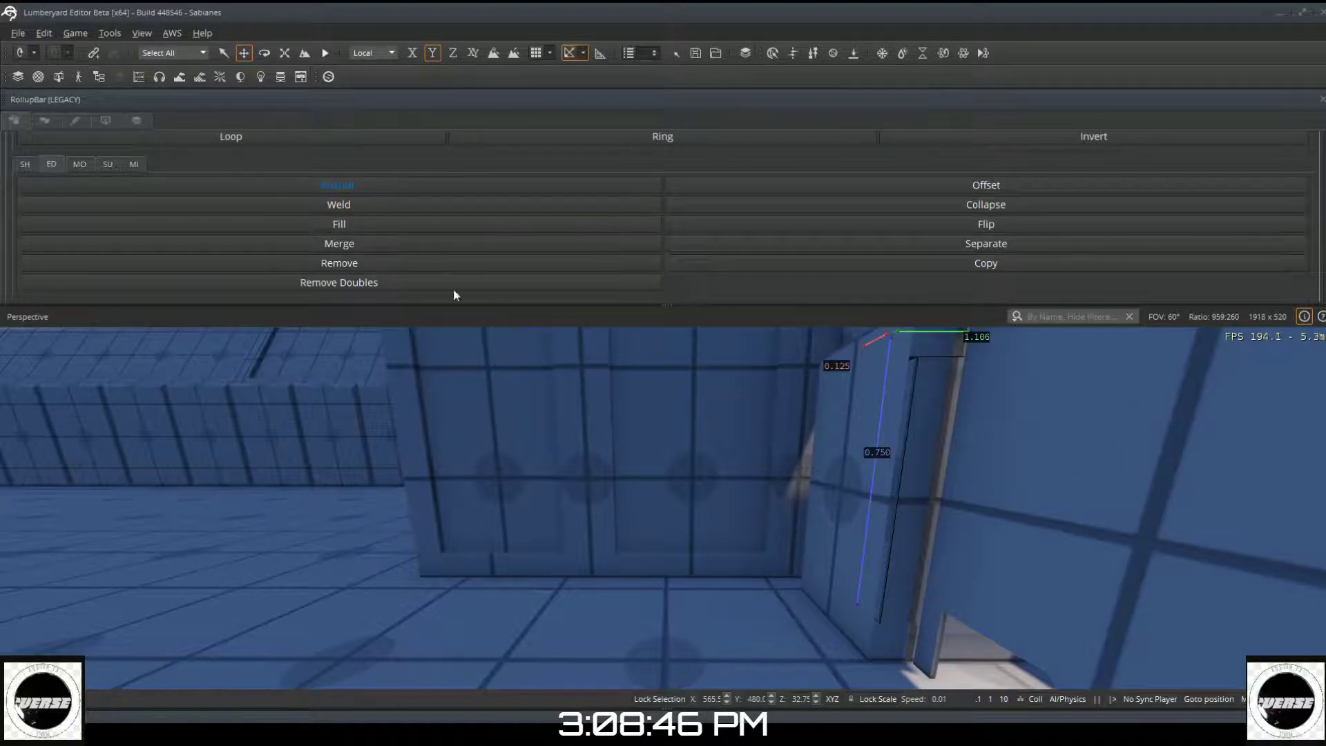
Step: Try to extrude the bar's narrow face beside the wall opening, and undo the extrusion
drag(894, 457, 893, 430)
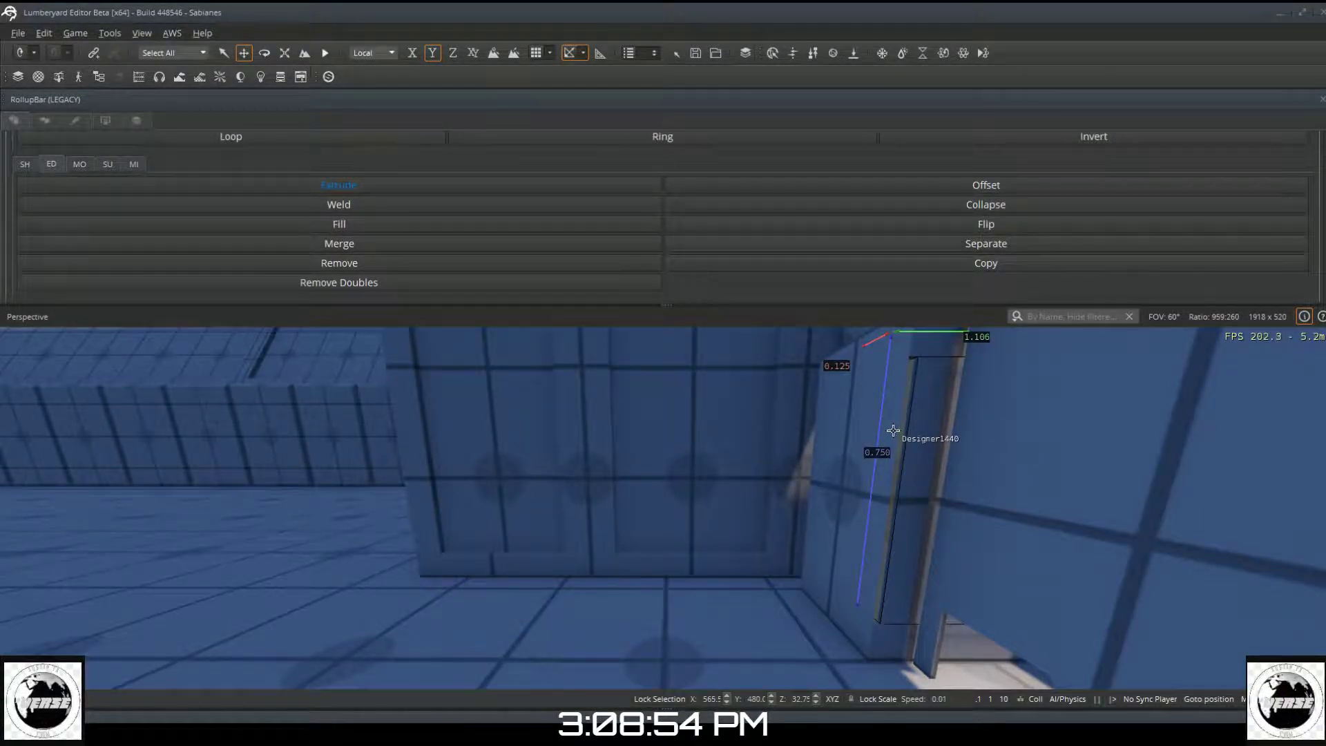
key(a)
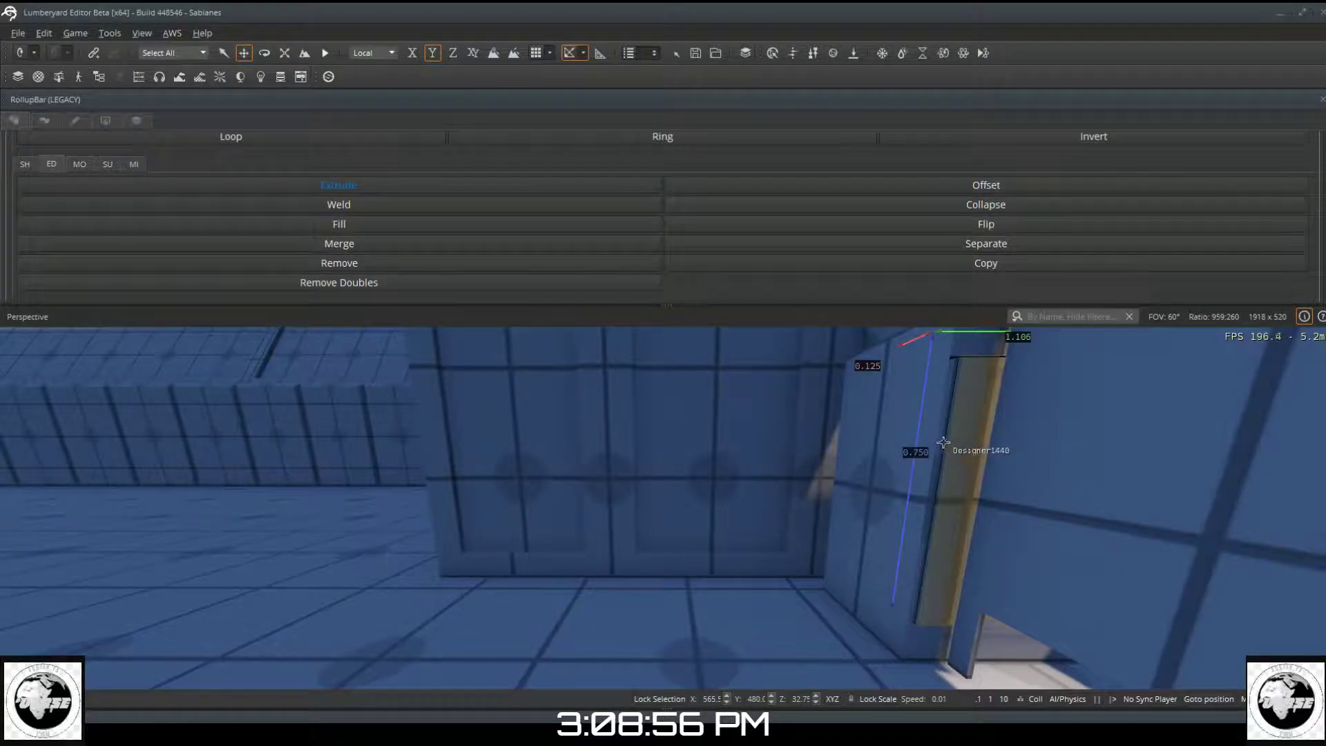
drag(935, 442, 897, 441)
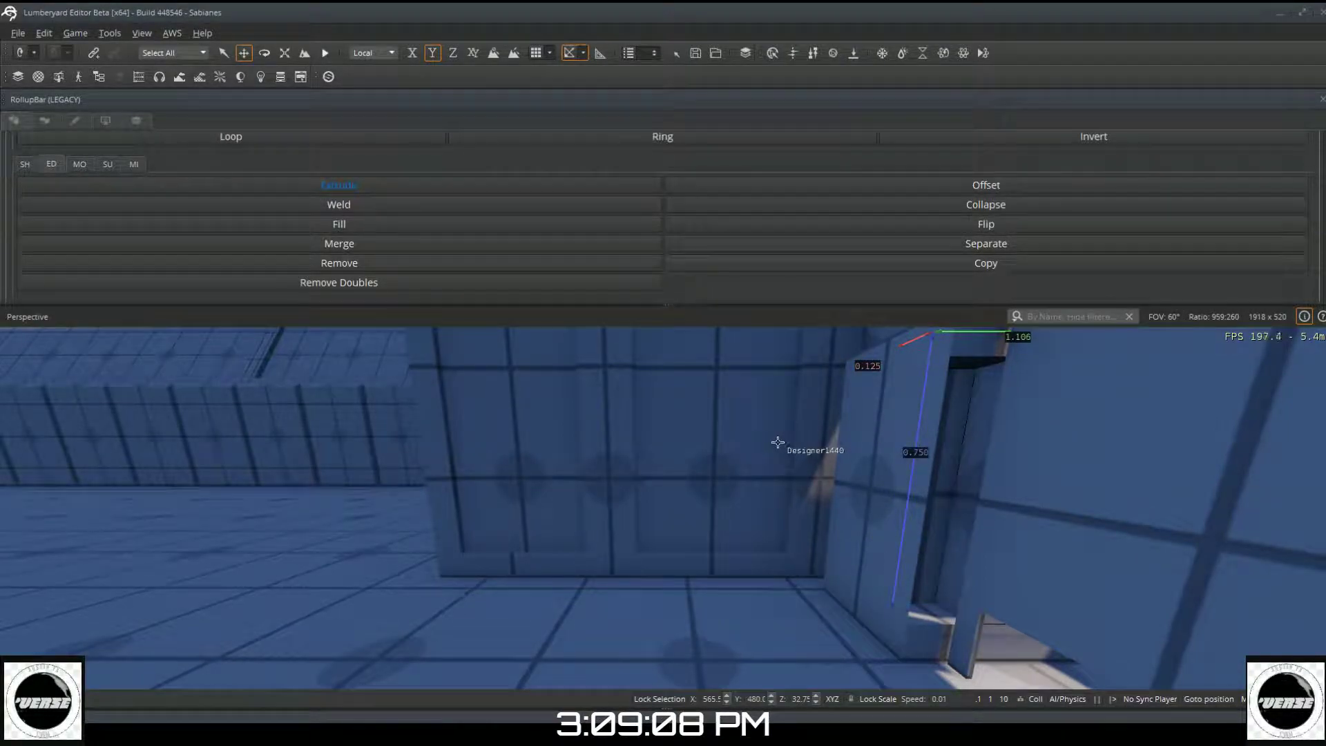
key(ctrl+z)
key(ctrl+z)
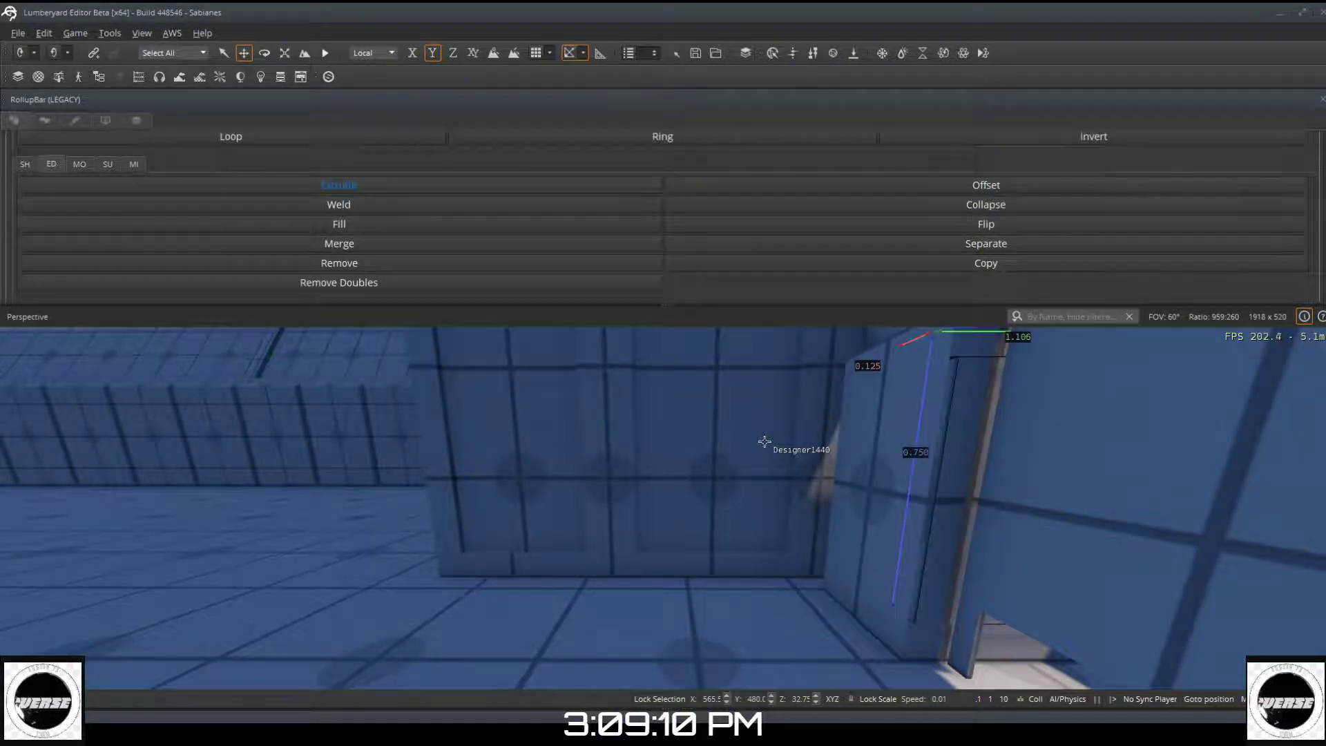
Step: Extrude the bar's narrow face beside the wall opening outward by 0.005, and leave the bar deselected
key(s)
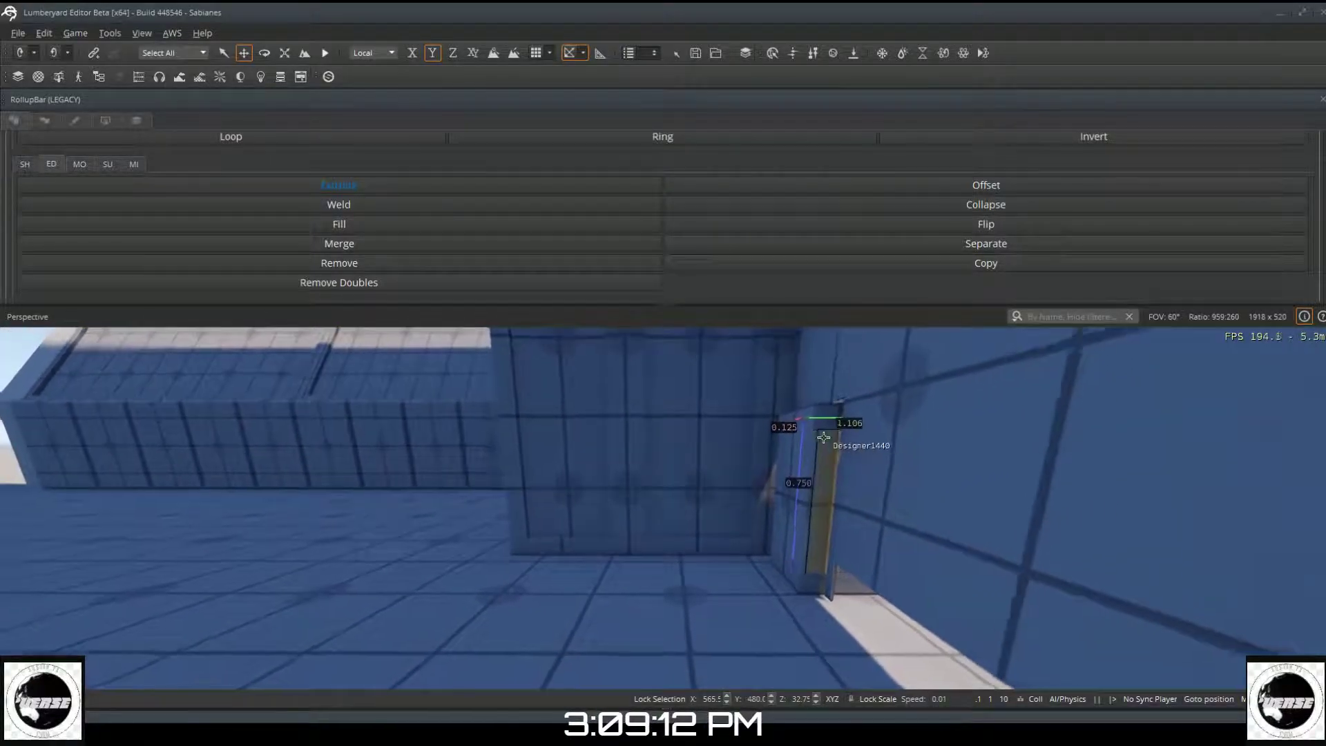
mouse_move(798, 469)
mouse_down()
mouse_move(823, 471)
mouse_move(784, 466)
mouse_up()
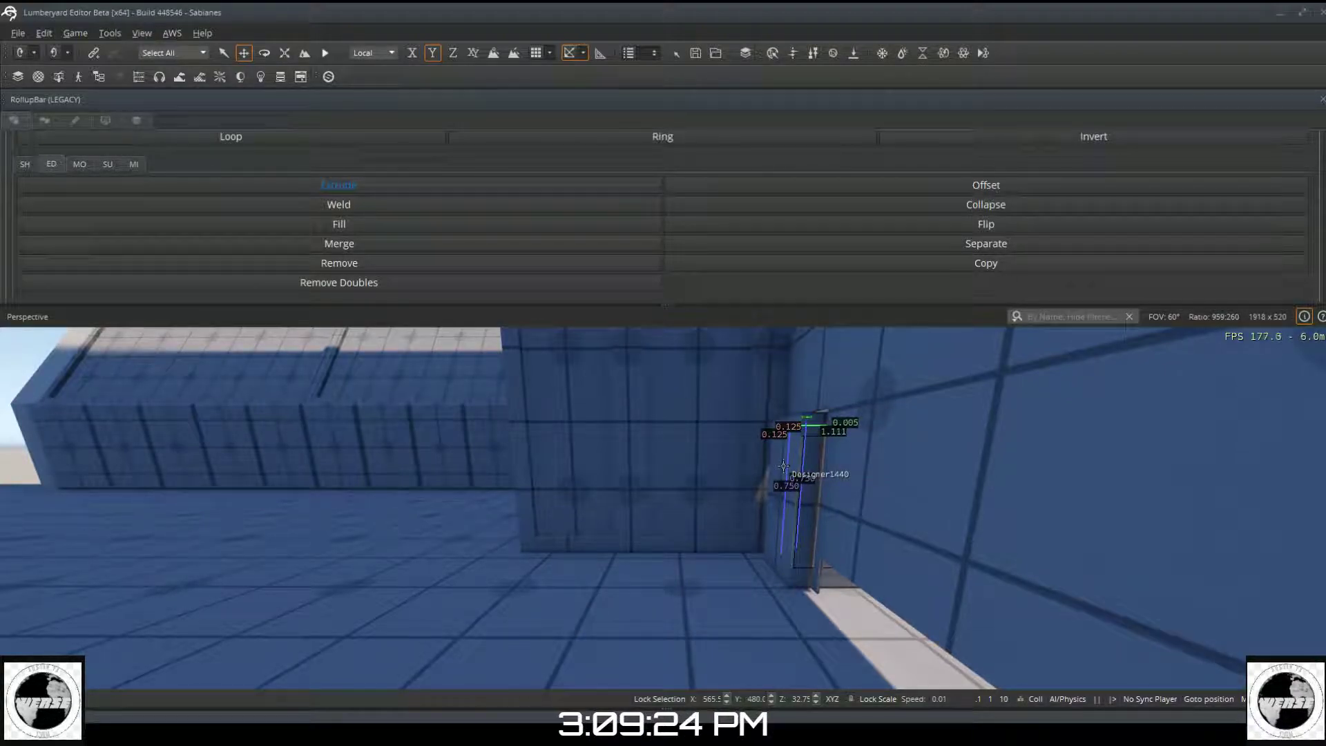
drag(783, 467, 779, 460)
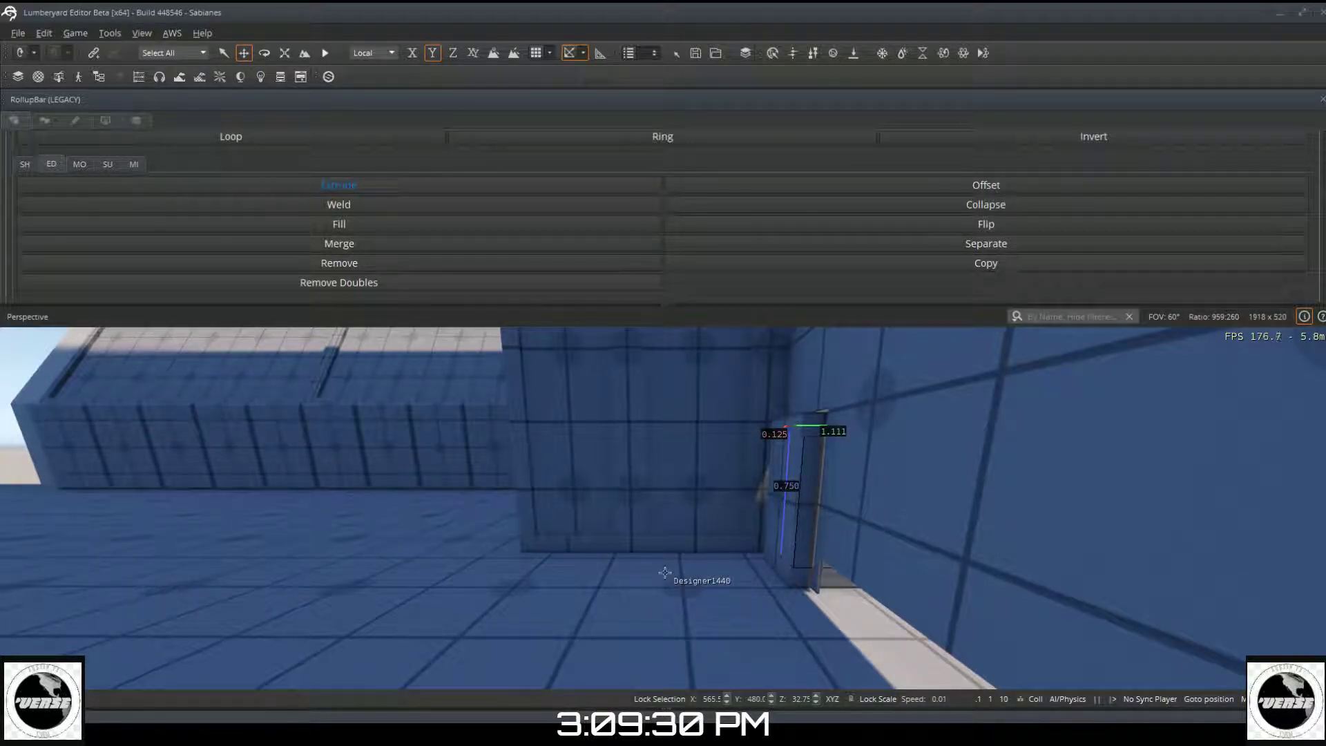
scroll(598, 182, up, 2)
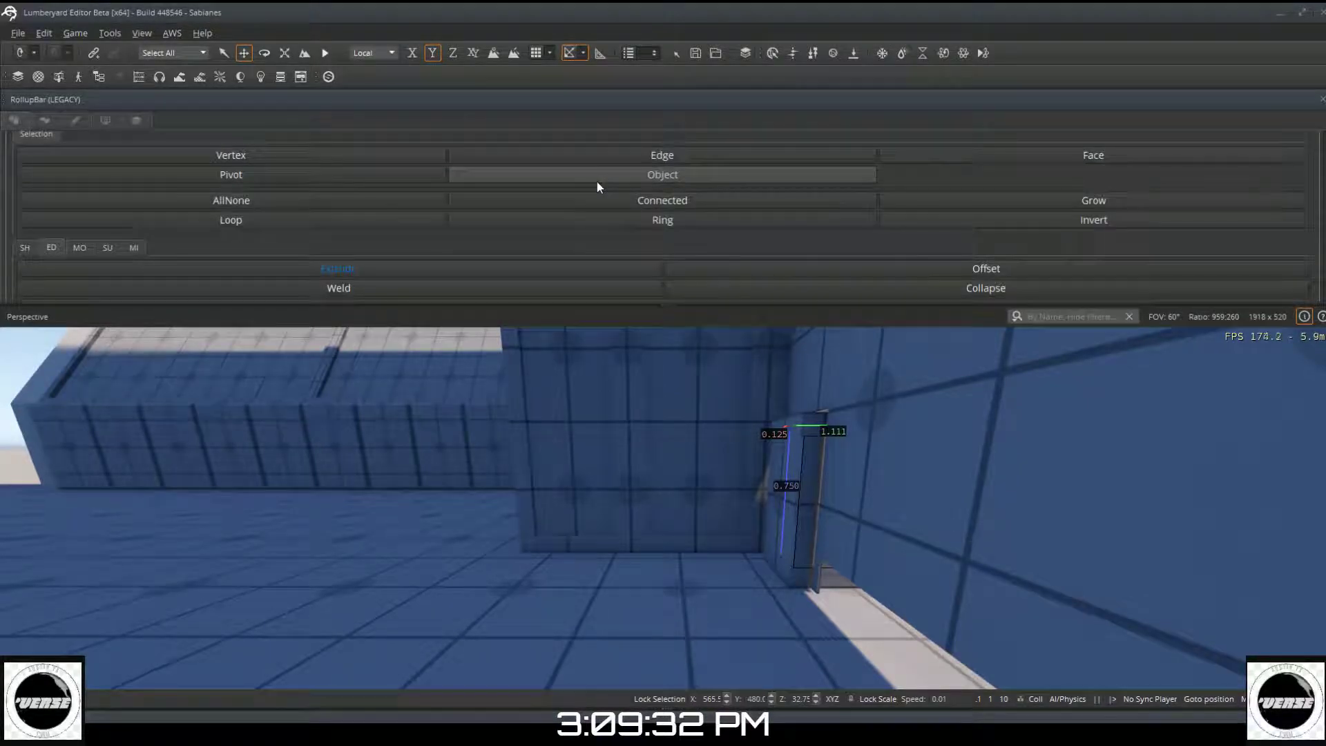
click(598, 181)
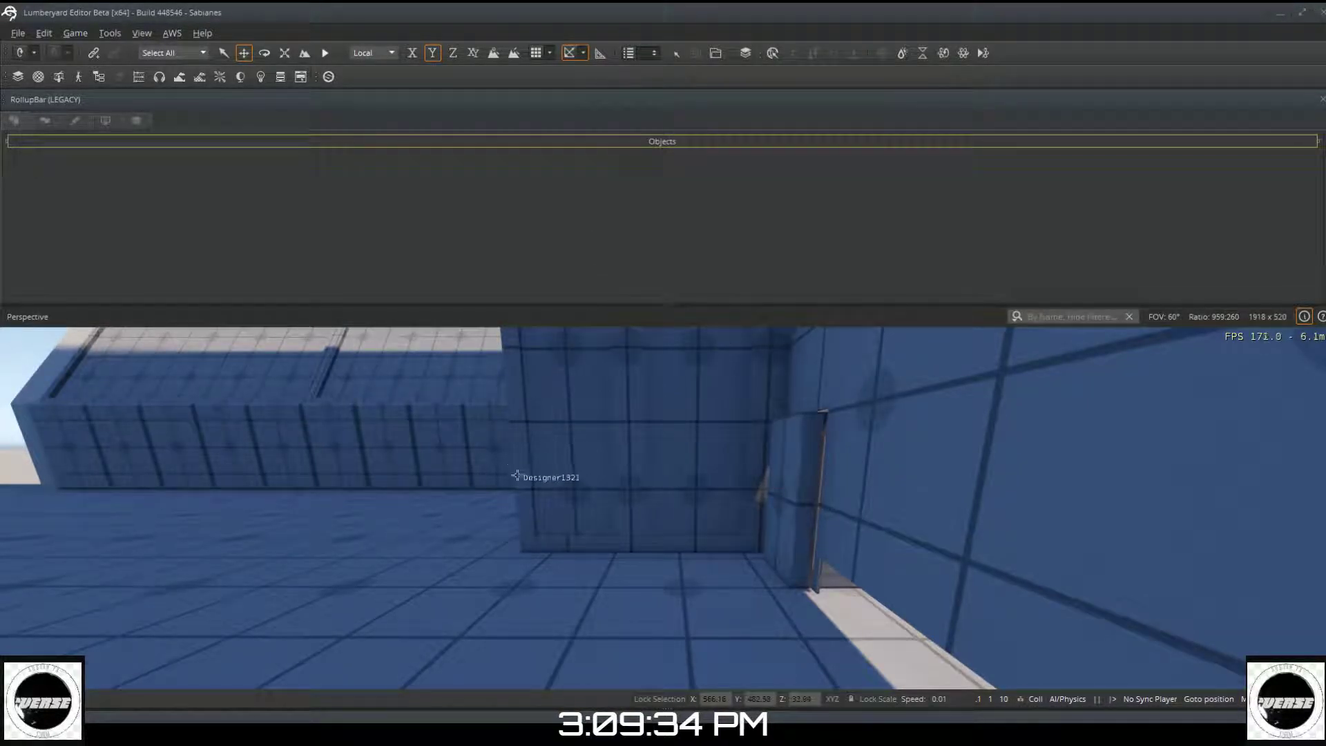
Step: Examine the wall opening, the floor gap and the surrounding corner from several angles and from above
key(s)
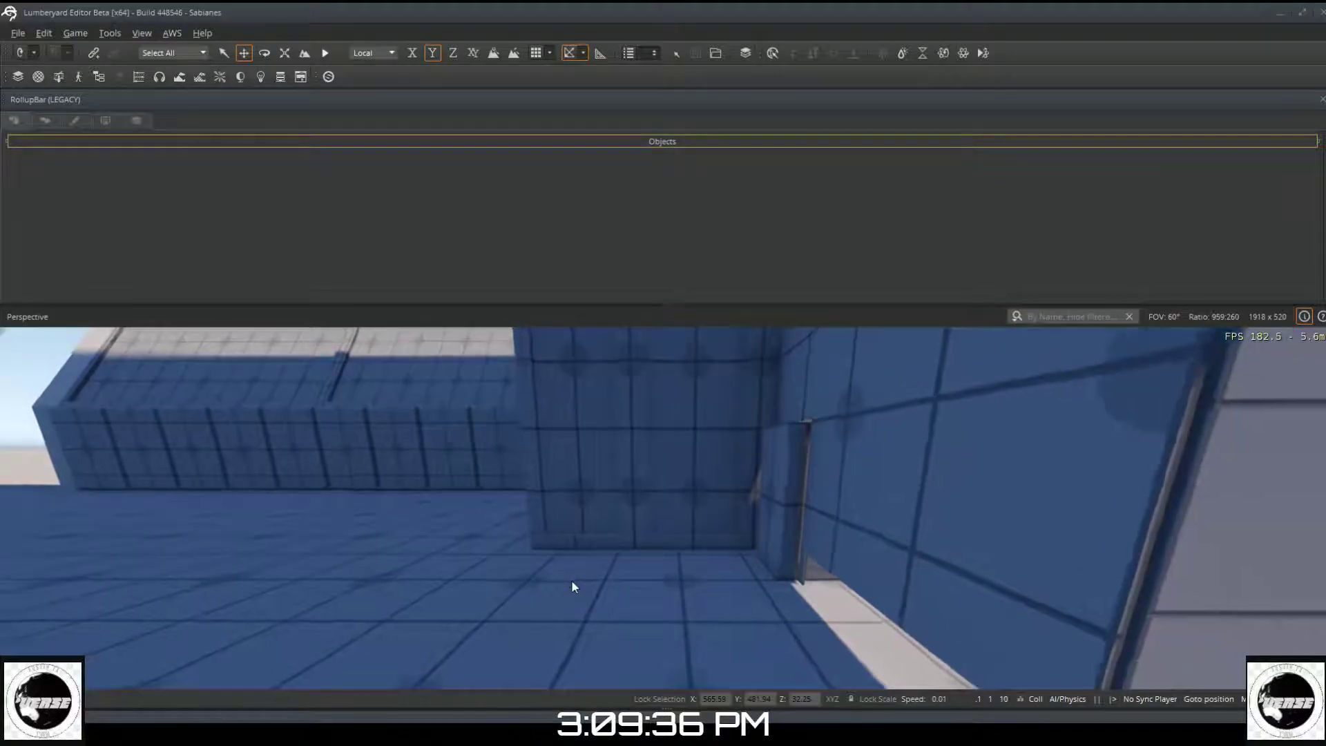
mouse_move(577, 590)
right_down()
mouse_move(742, 663)
mouse_move(960, 684)
mouse_move(574, 584)
right_up()
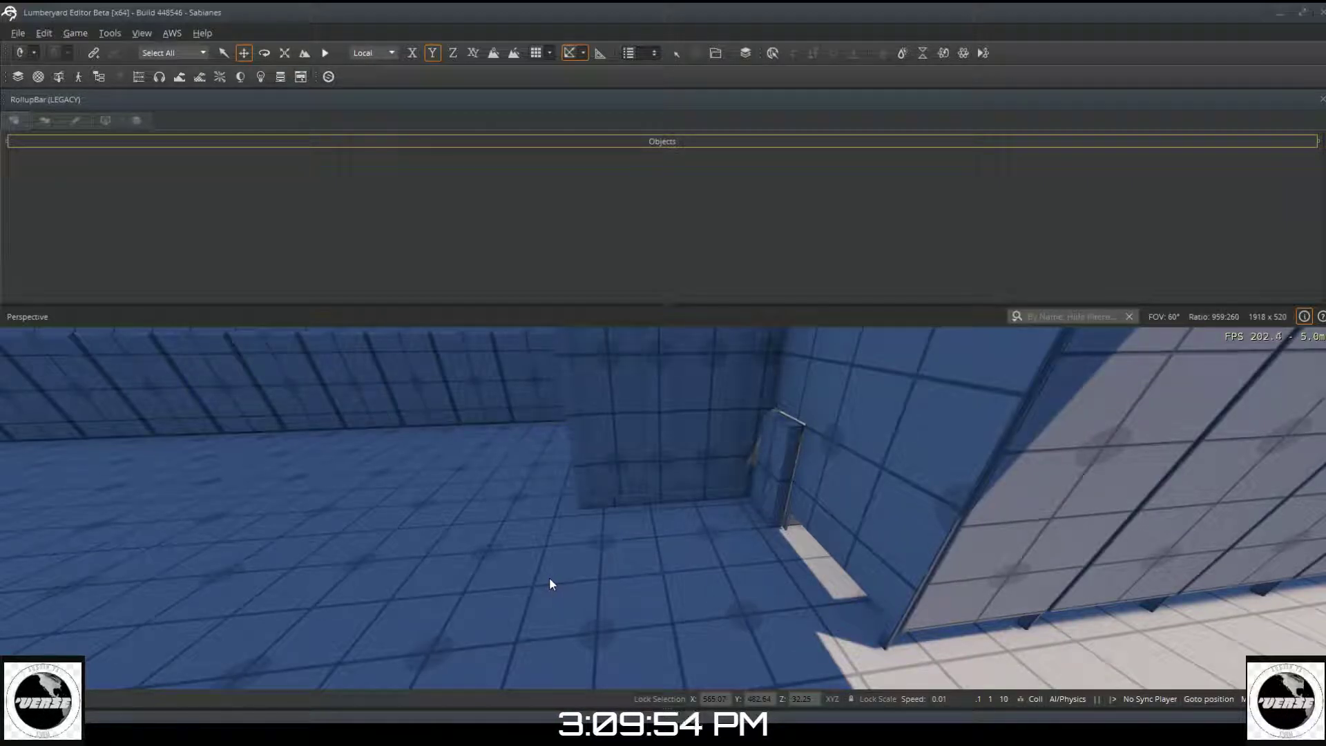
right_drag(578, 565, 515, 533)
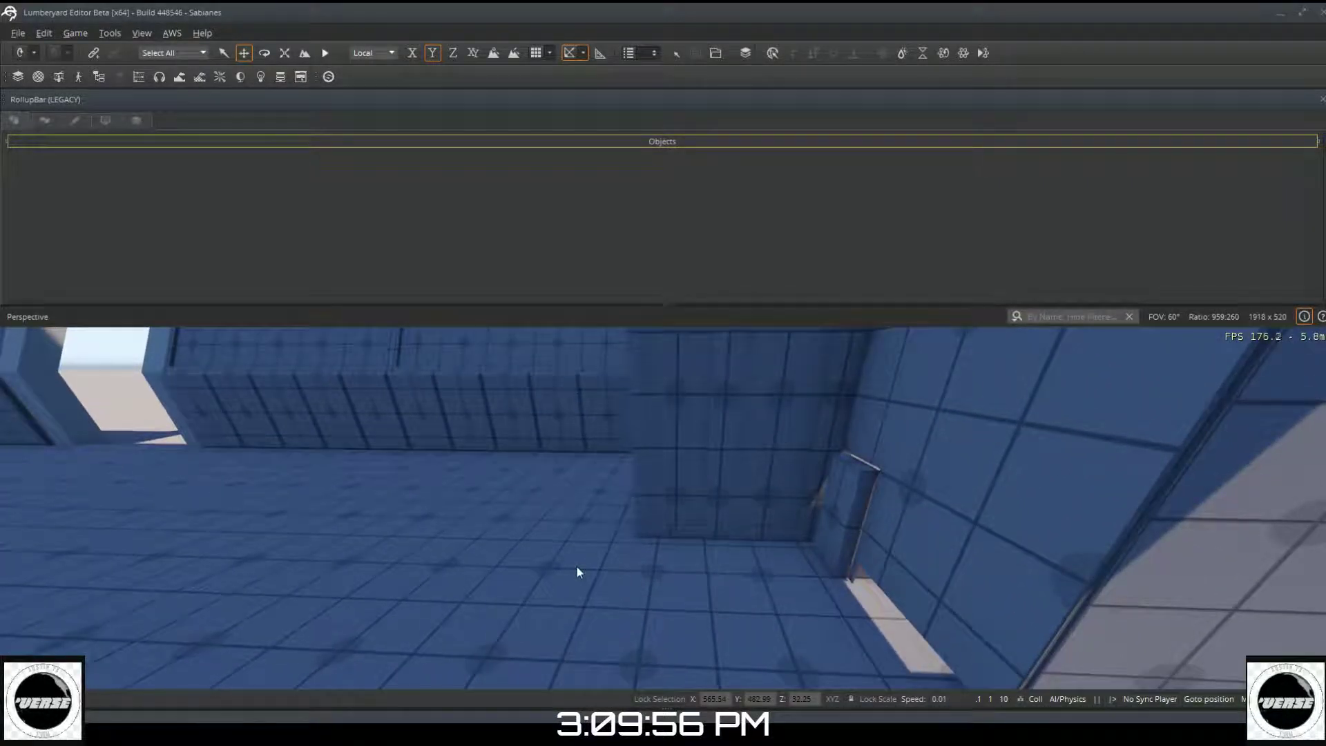
key(a)
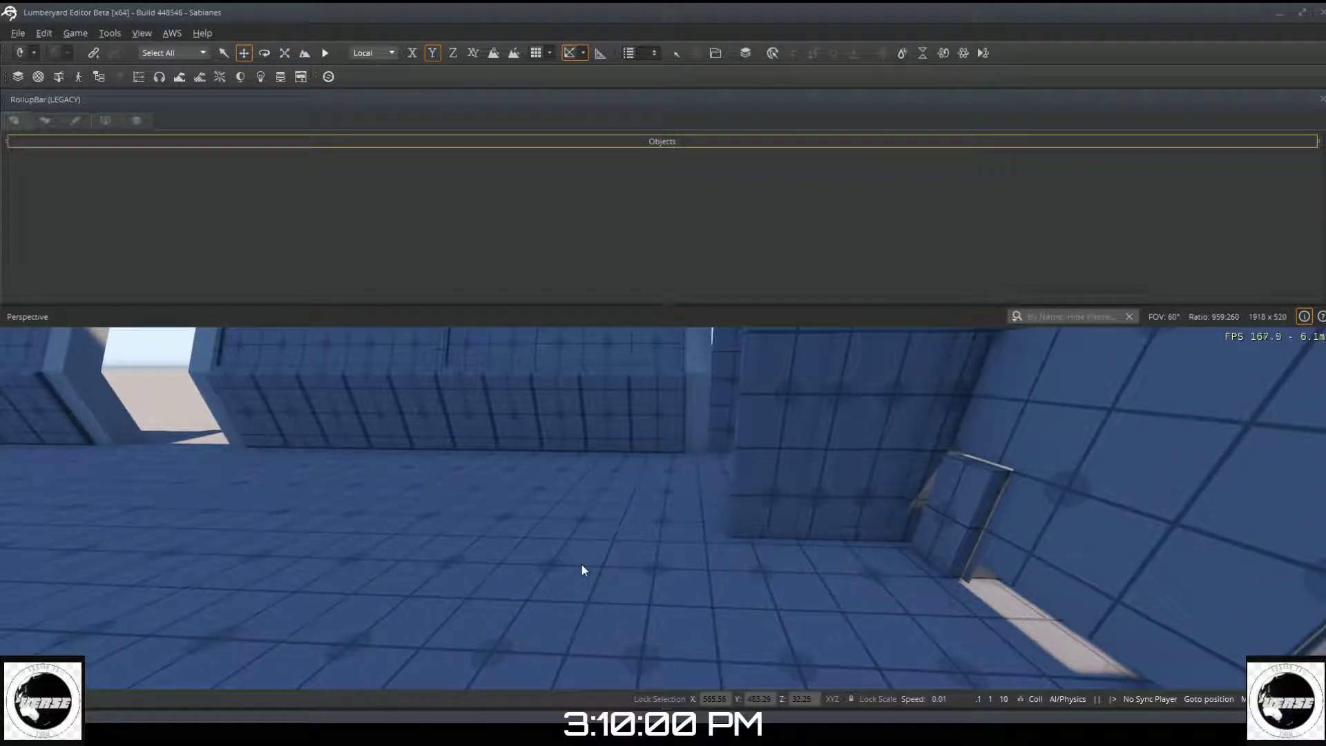
right_drag(890, 637, 1016, 637)
key(a)
key(a)
right_drag(691, 639, 633, 628)
key(d)
right_drag(891, 612, 856, 612)
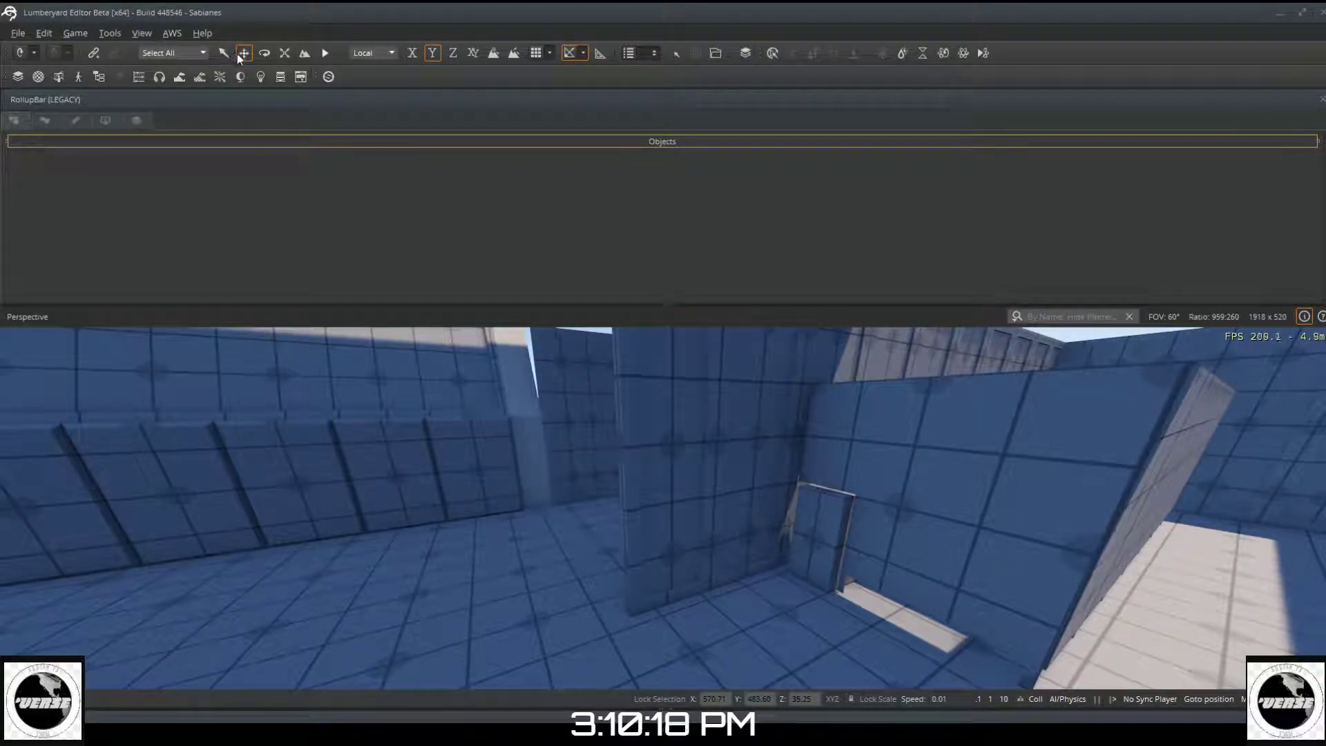
mouse_move(673, 473)
right_down()
mouse_move(683, 504)
mouse_move(649, 482)
right_up()
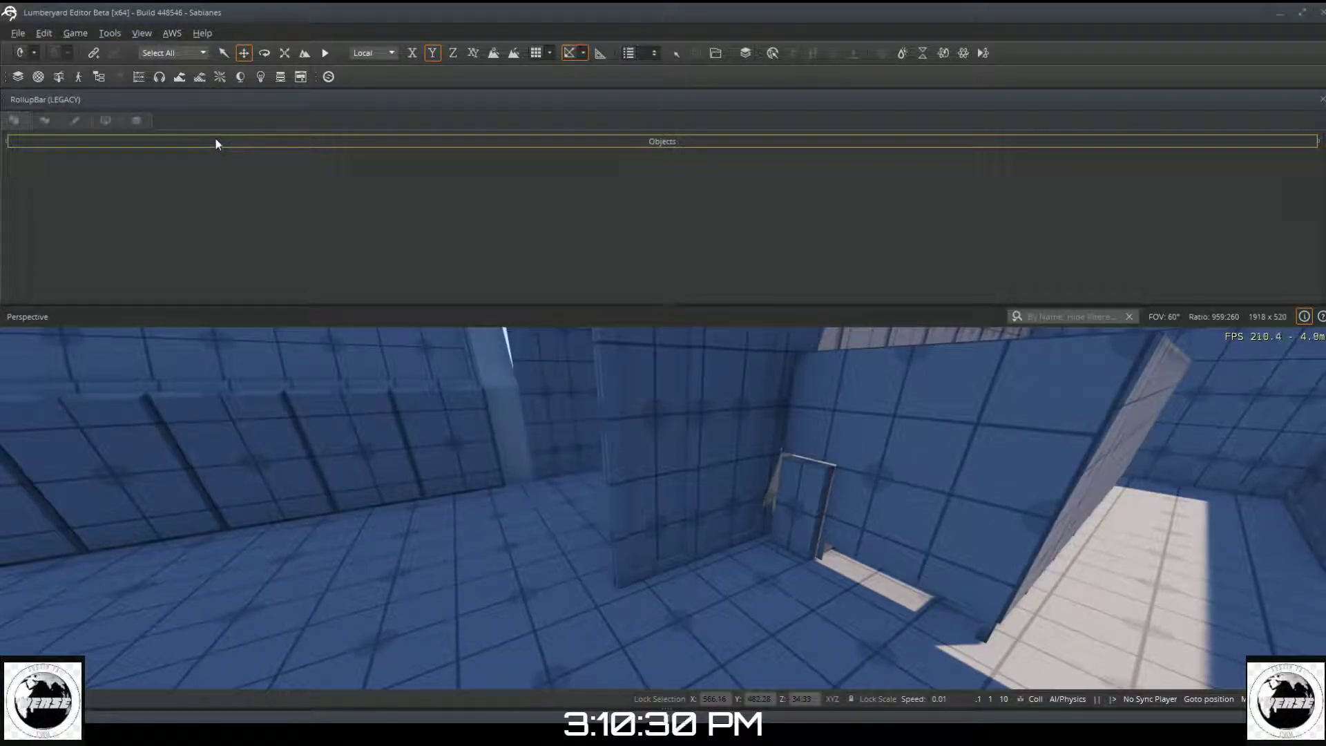
Step: Choose the Plumbing_1_A layer under Restrooms_1_A and return to the object creation options
click(216, 141)
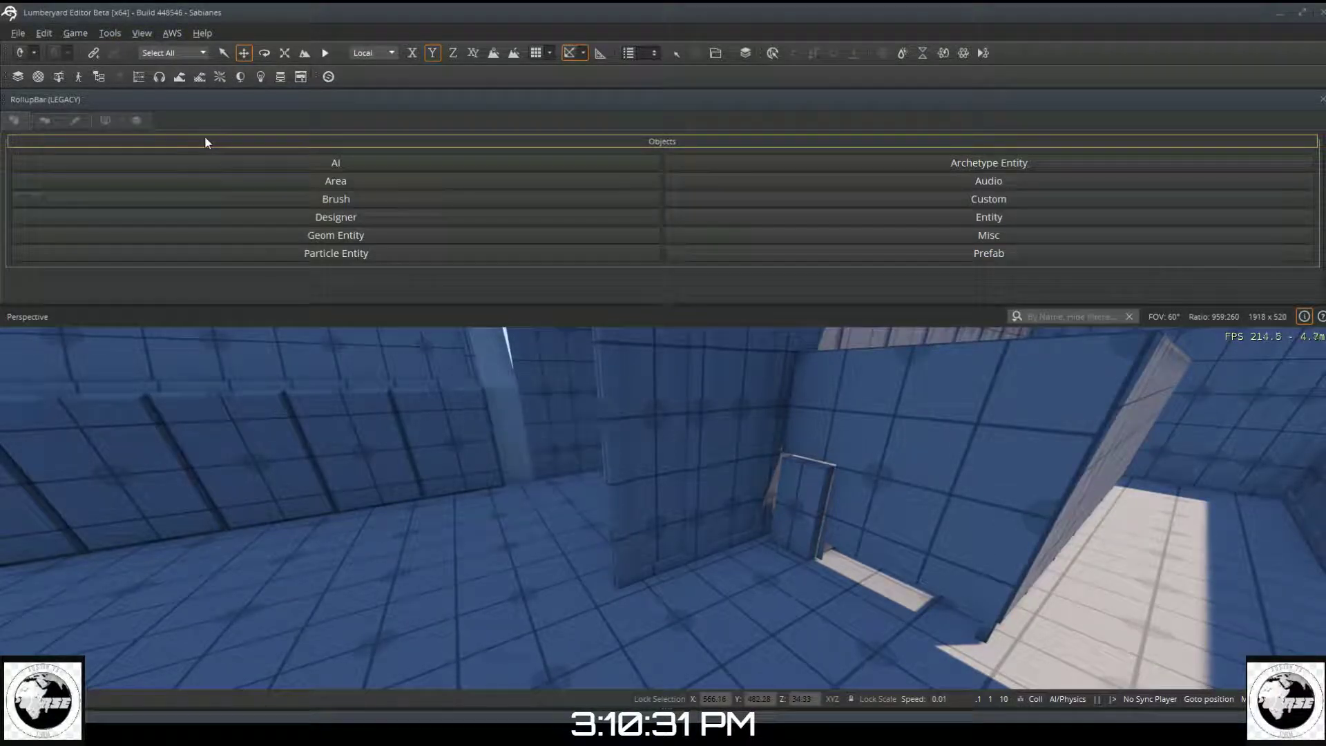
click(145, 120)
scroll(48, 232, down, 2)
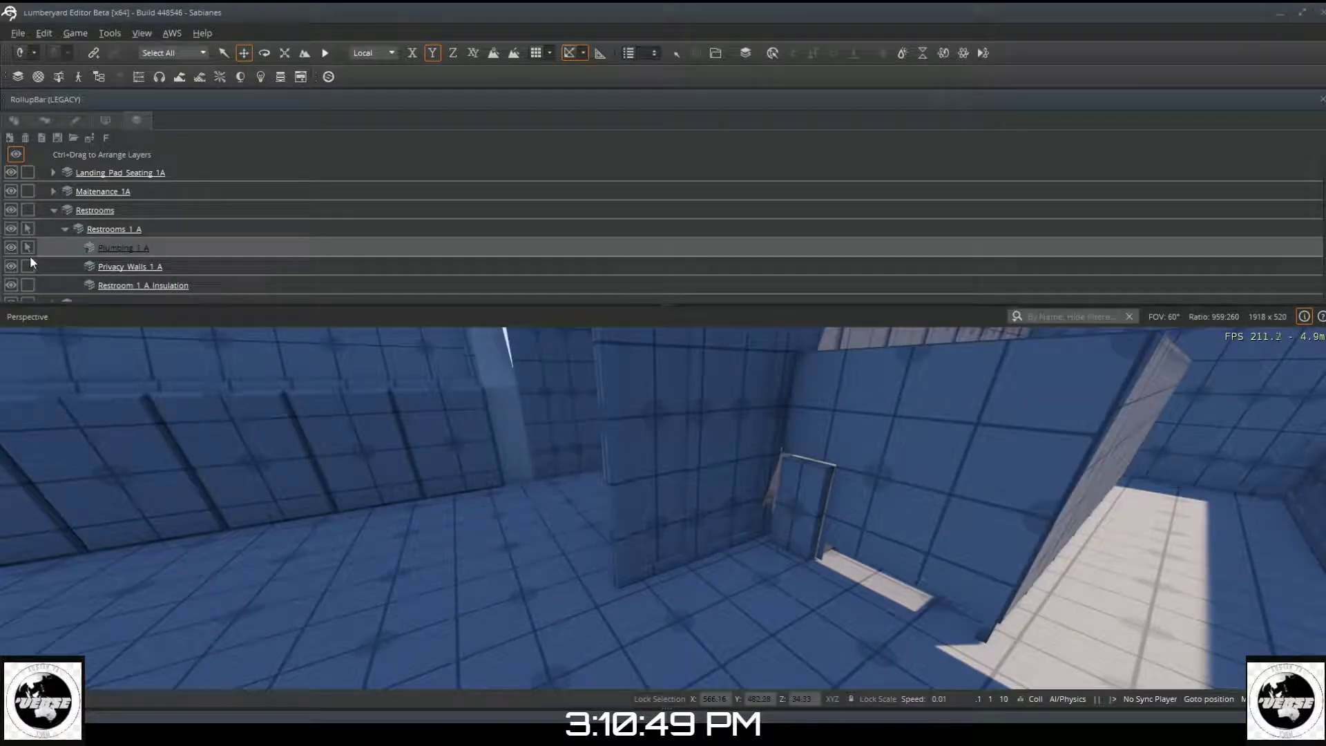
click(18, 126)
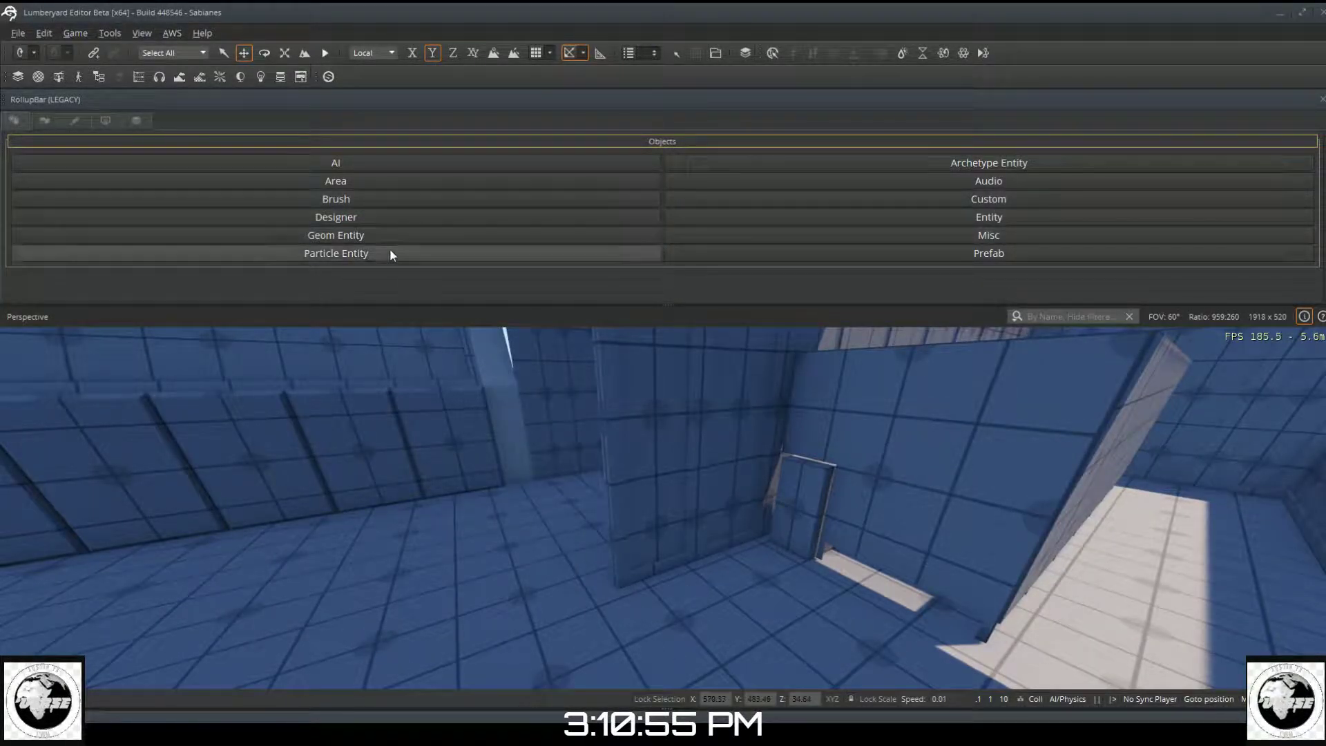
Step: Create a Designer cylinder about 0.1 wide and 0.625 high on the floor near the wall corner, with grid snapping enabled
click(361, 217)
scroll(203, 240, down, 3)
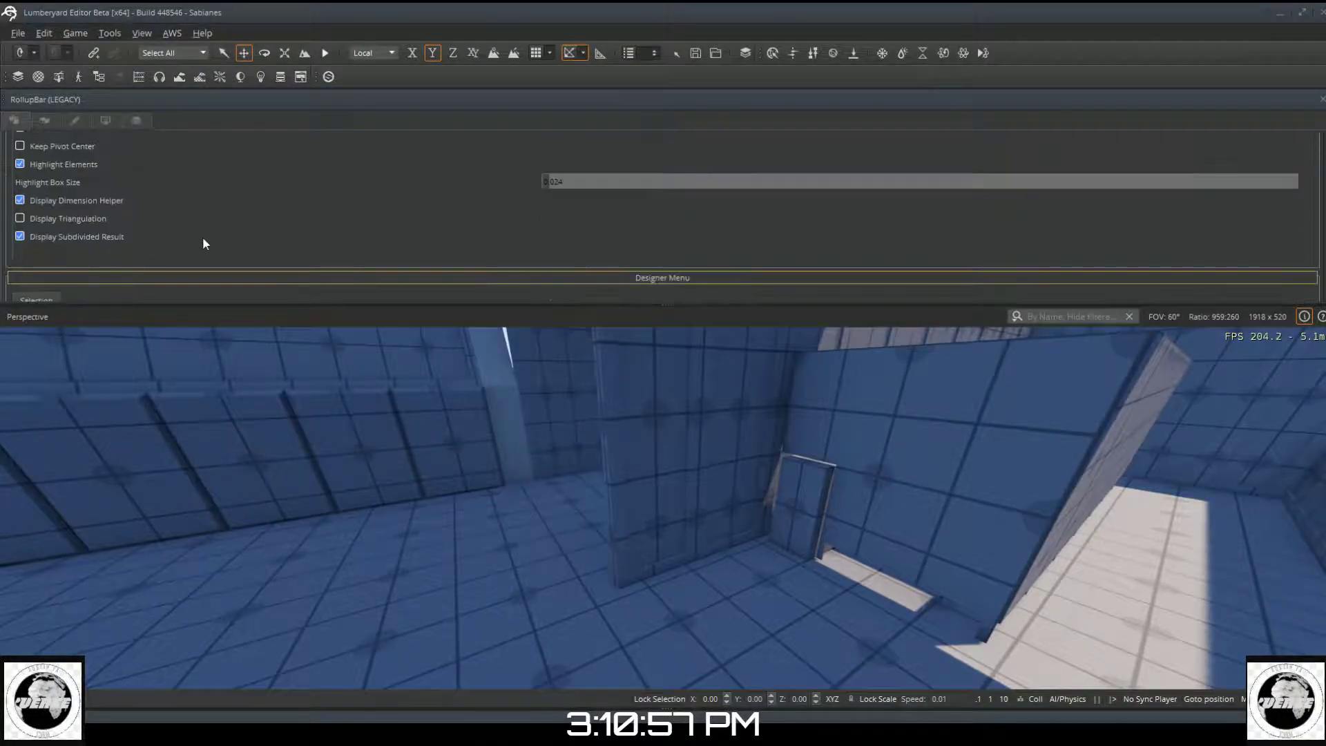
scroll(203, 235, down, 5)
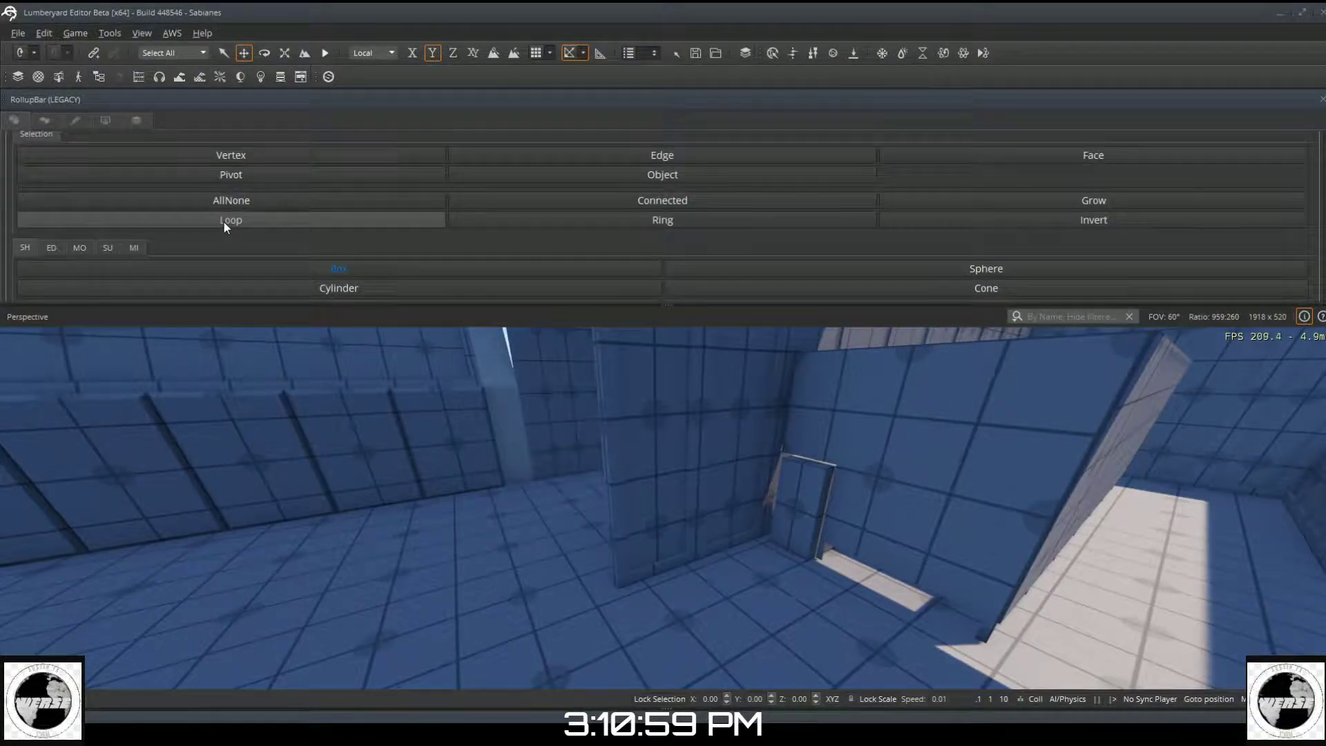
scroll(224, 227, down, 3)
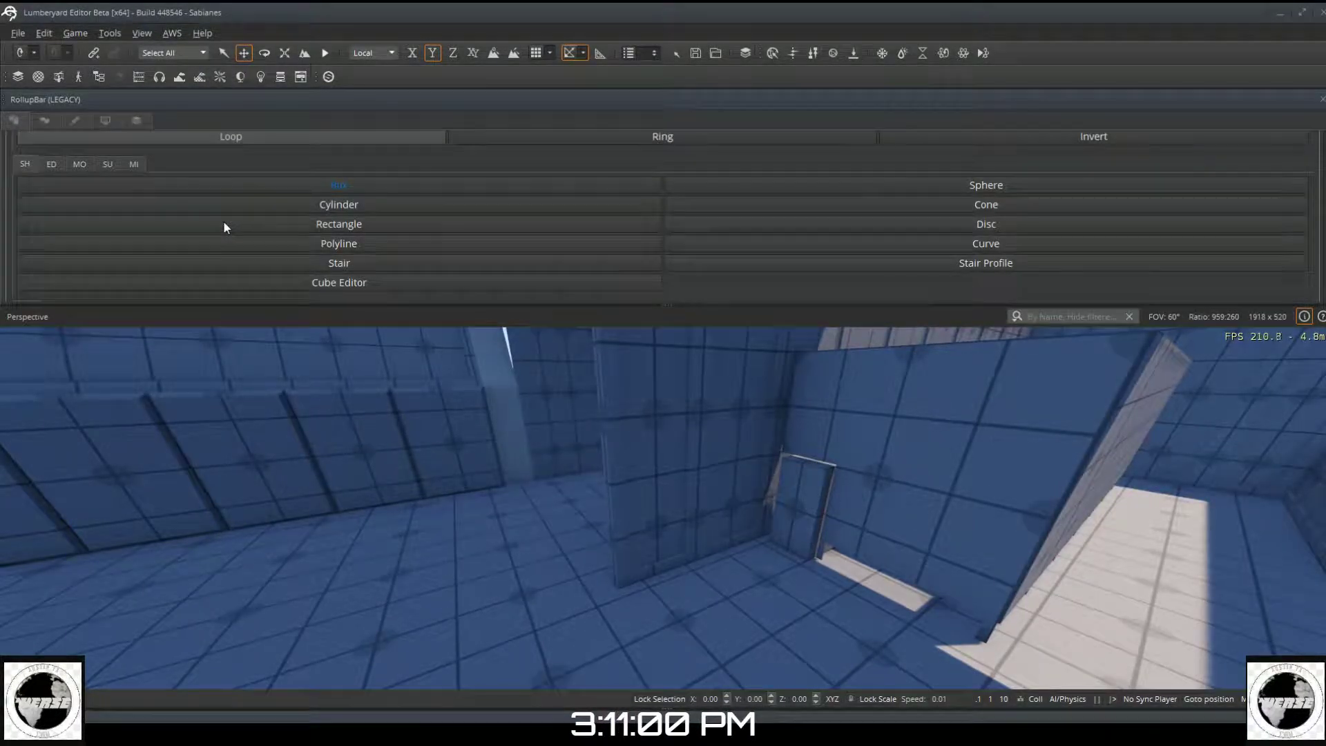
click(272, 197)
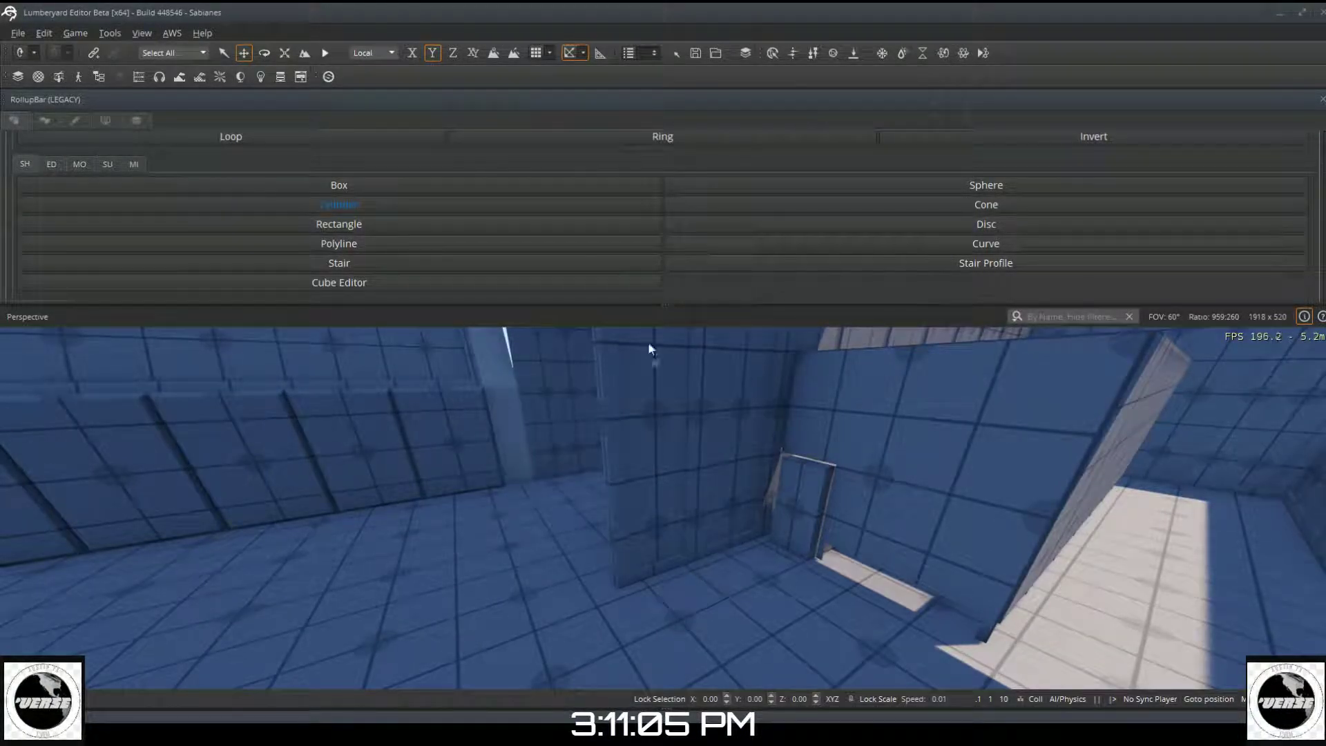
click(535, 54)
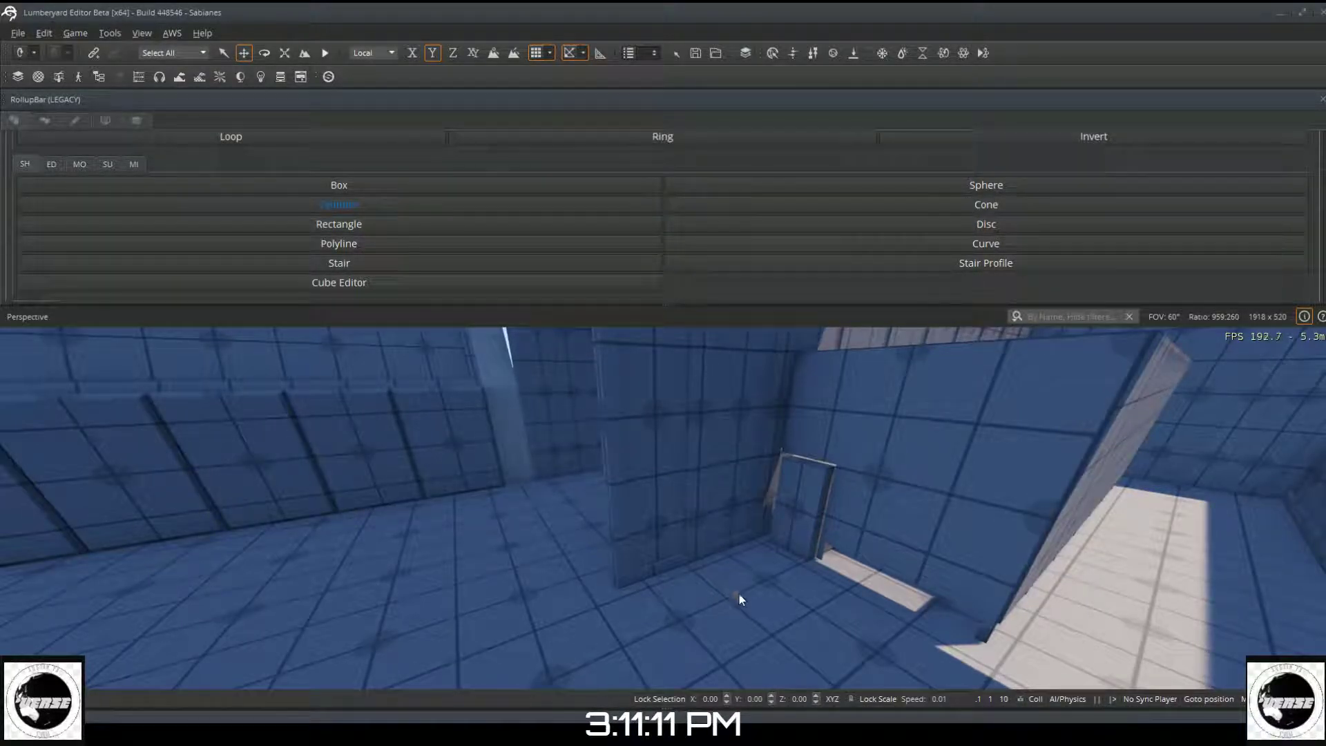
click(738, 558)
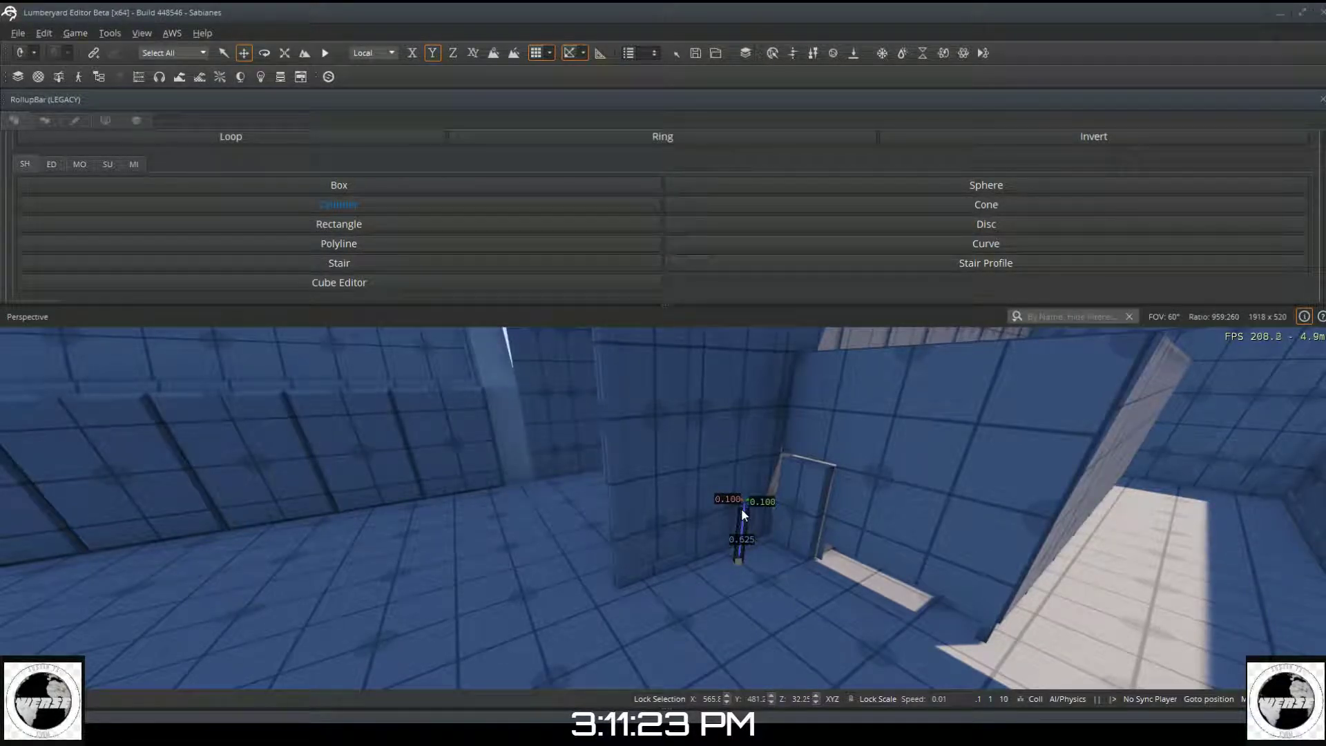
click(742, 510)
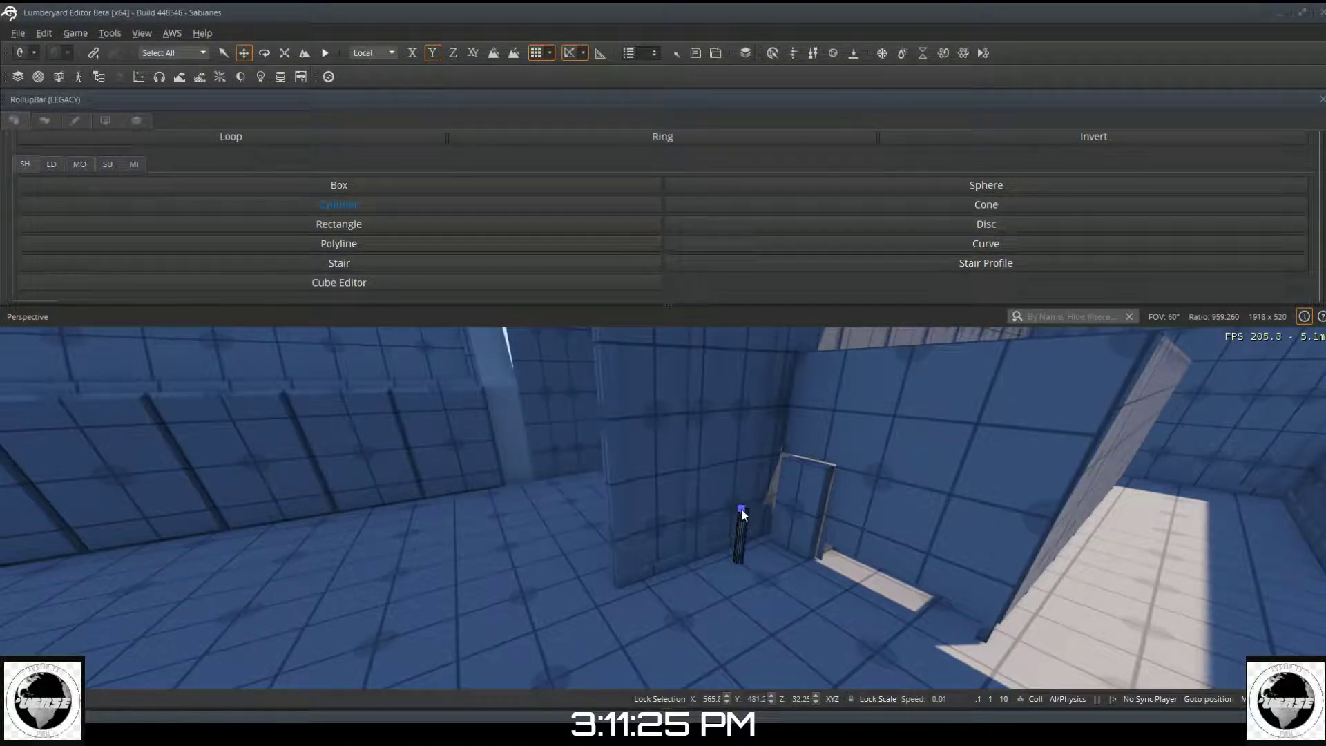
Step: Set the new cylinder's pivot to its centre point at mid-height and return to object selection
key(w)
key(w)
mouse_move(710, 520)
right_down()
mouse_move(711, 538)
mouse_move(731, 537)
mouse_move(728, 518)
mouse_move(720, 527)
right_up()
key(w)
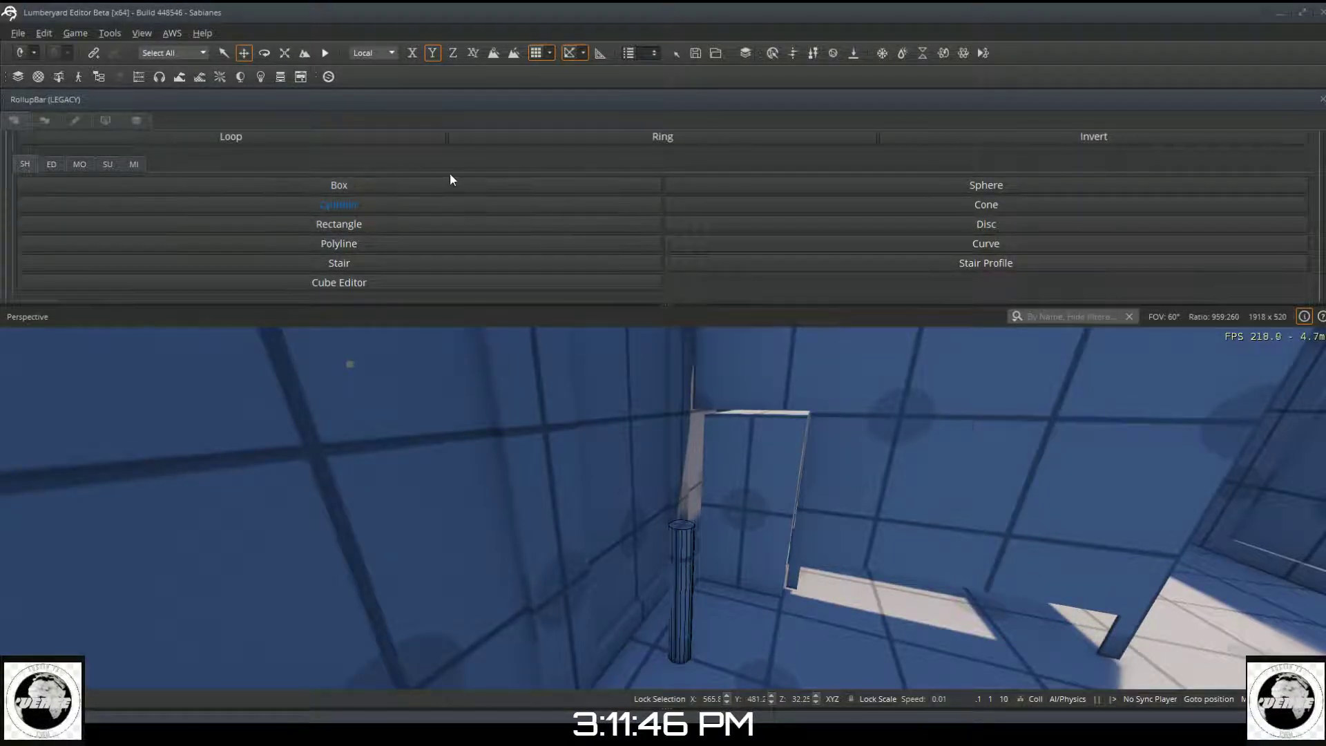
scroll(408, 159, up, 2)
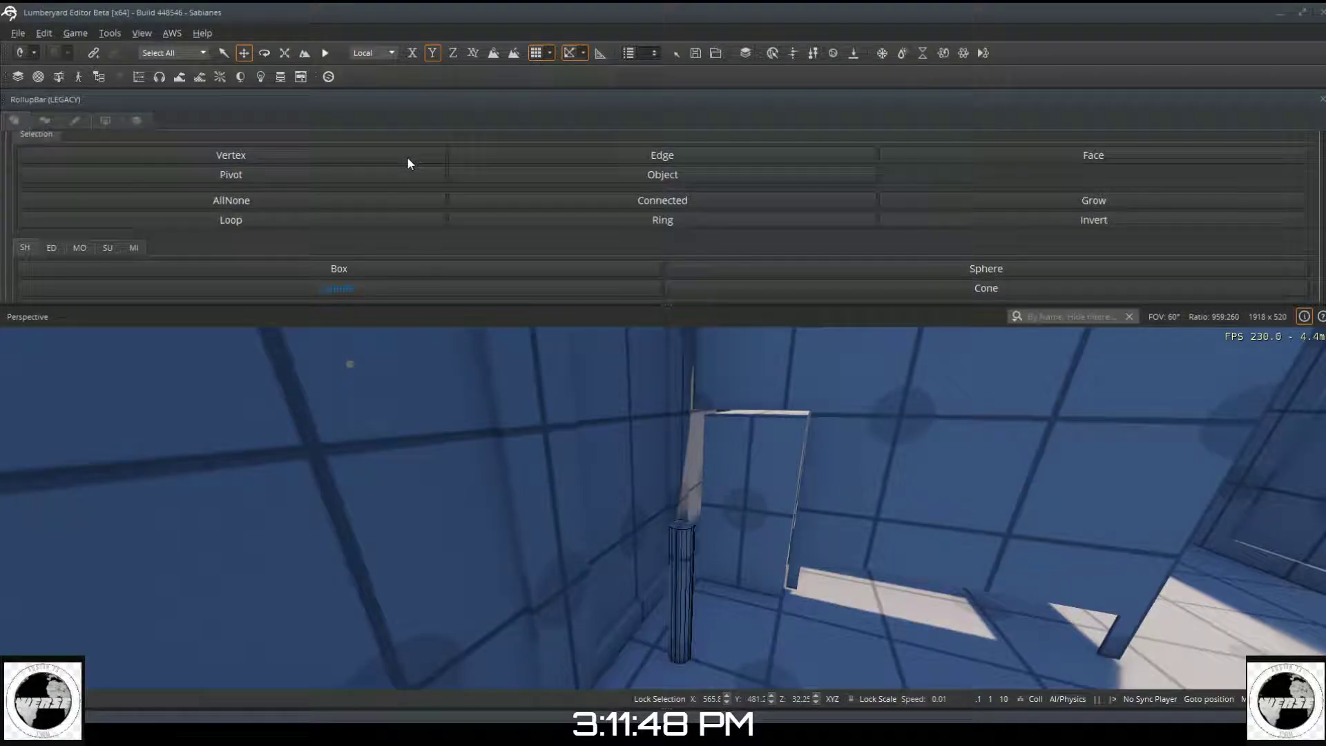
click(524, 172)
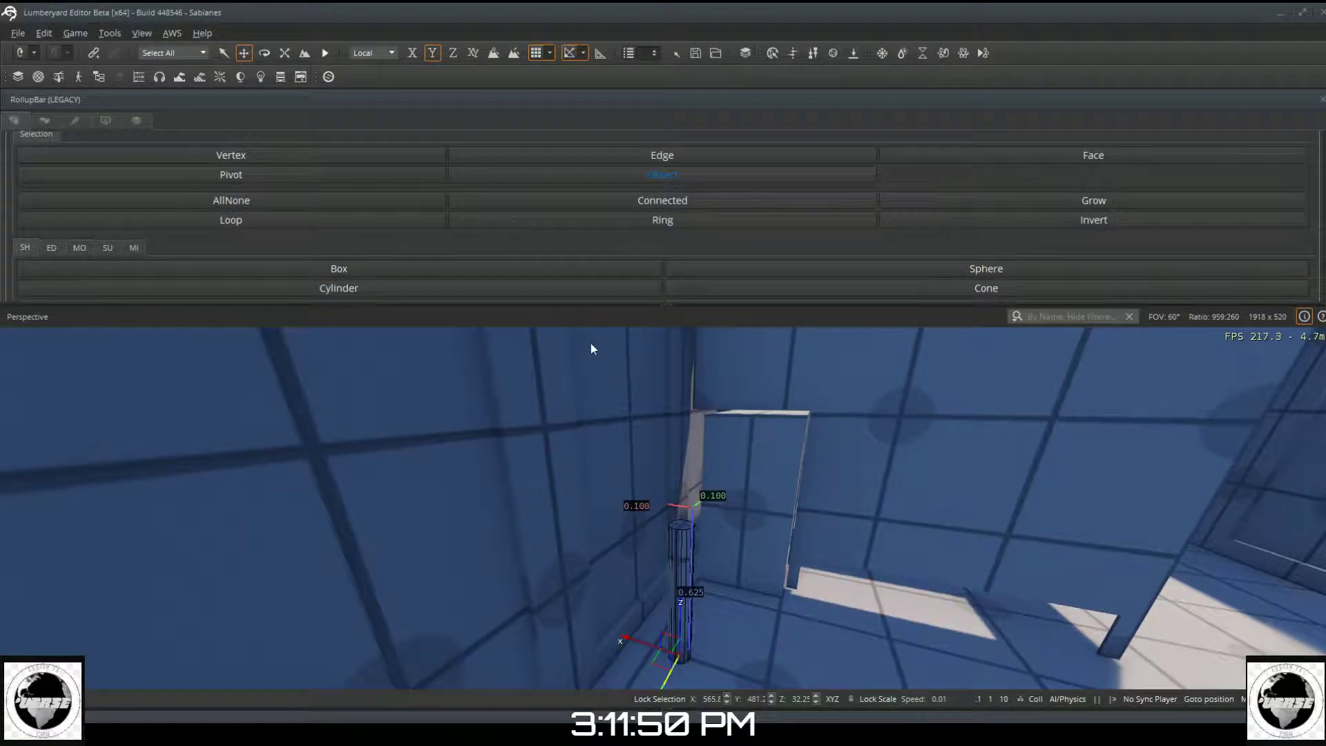
click(191, 175)
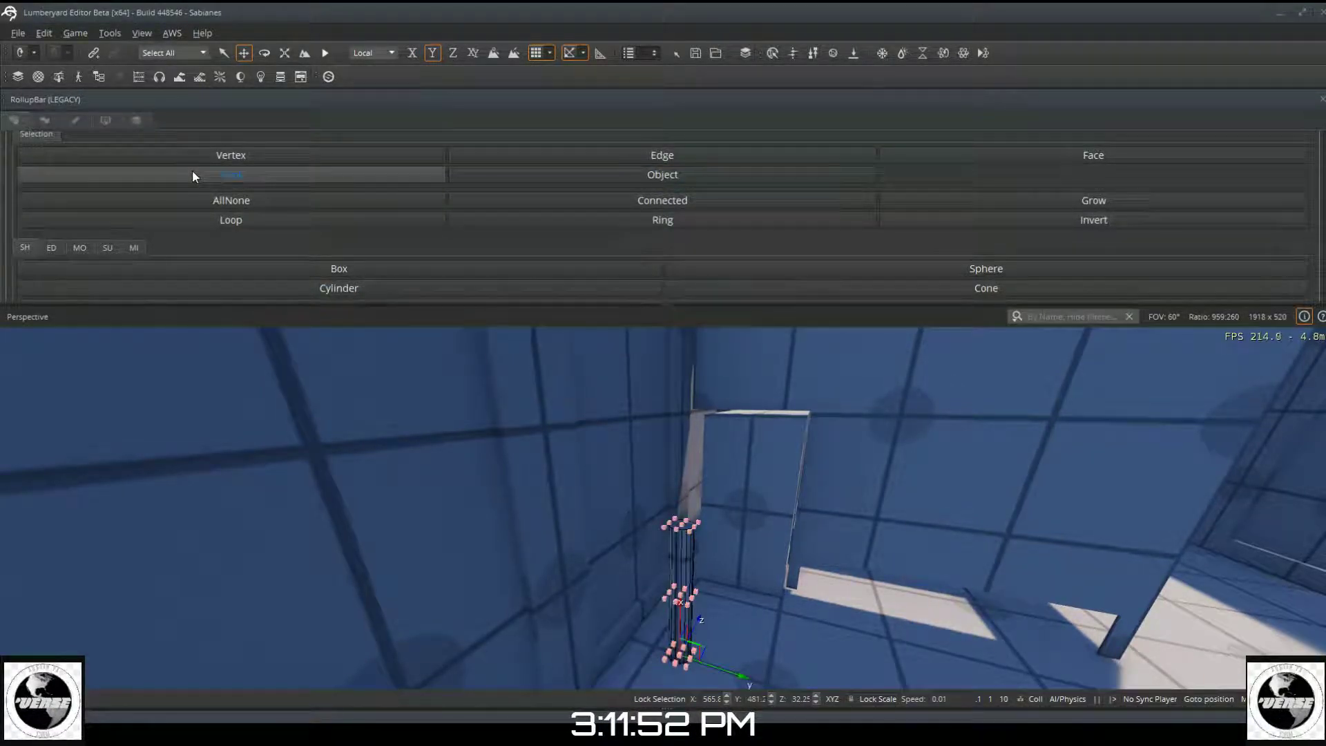
click(677, 596)
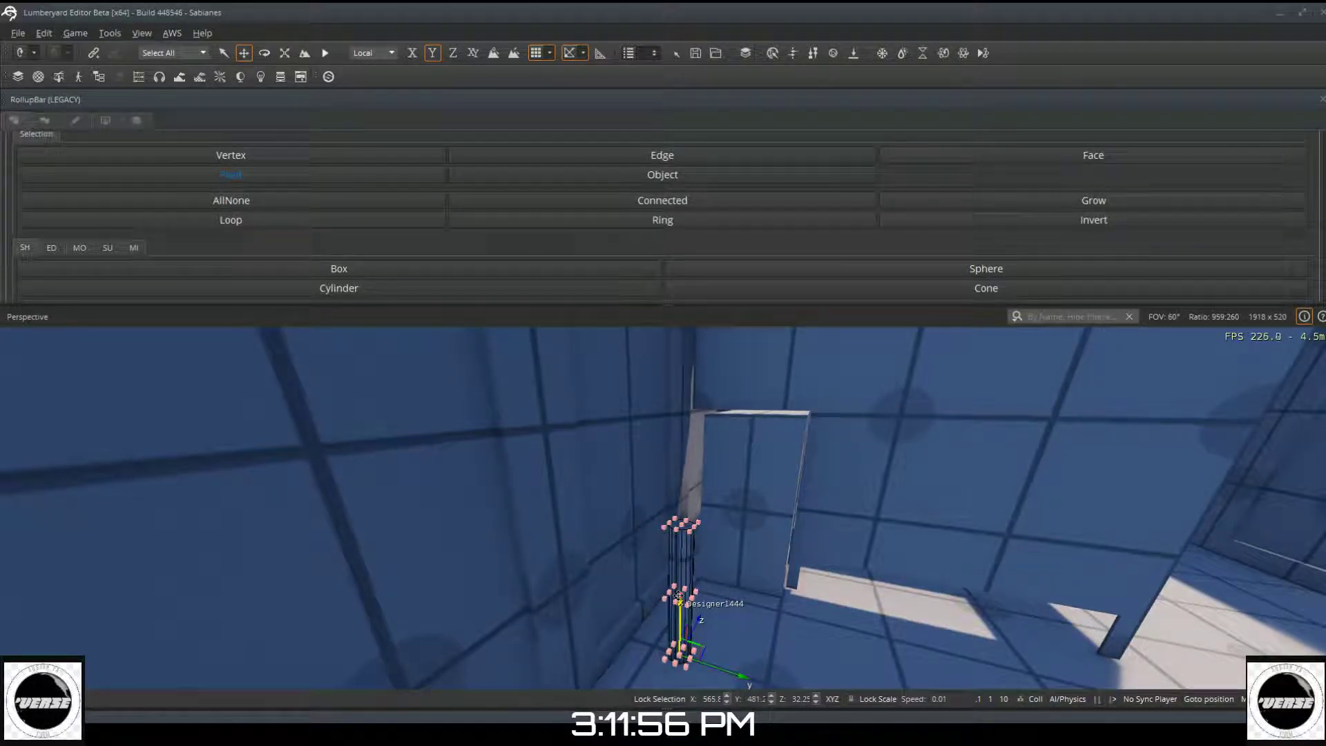
scroll(678, 595, up, 4)
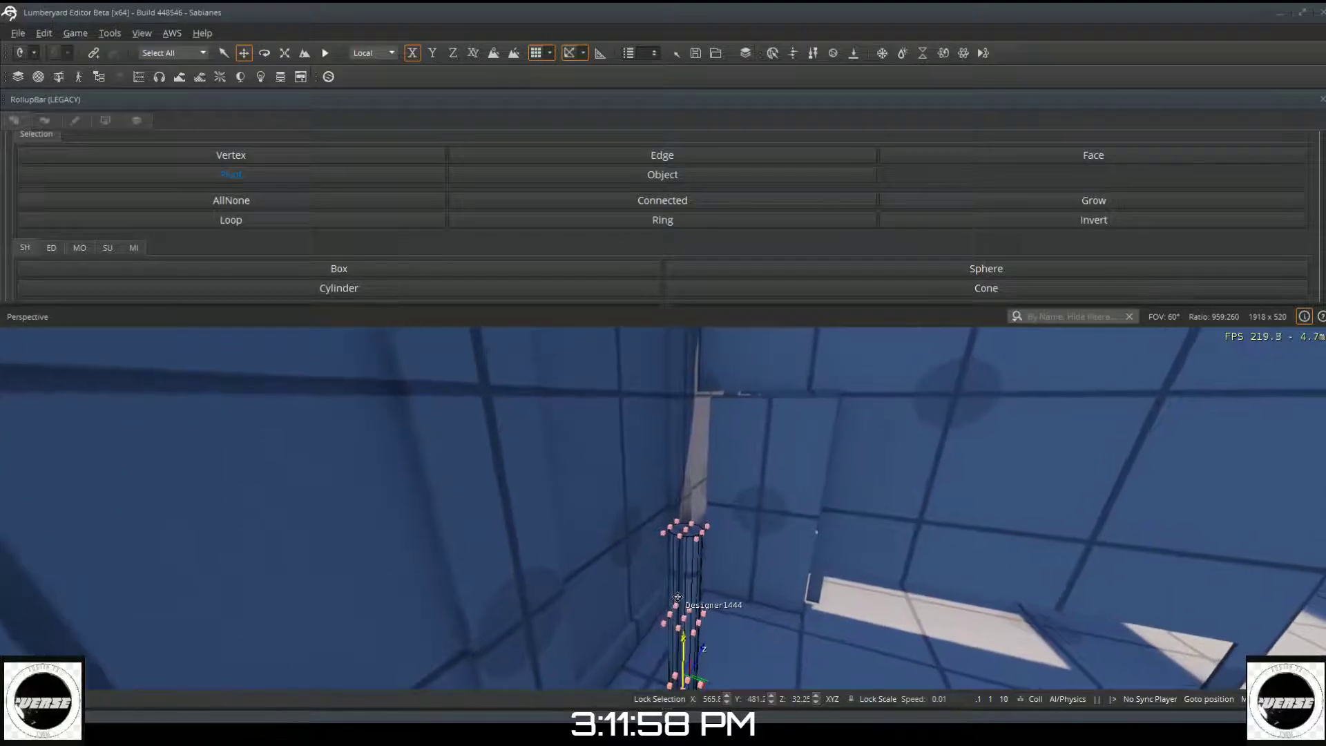
click(686, 618)
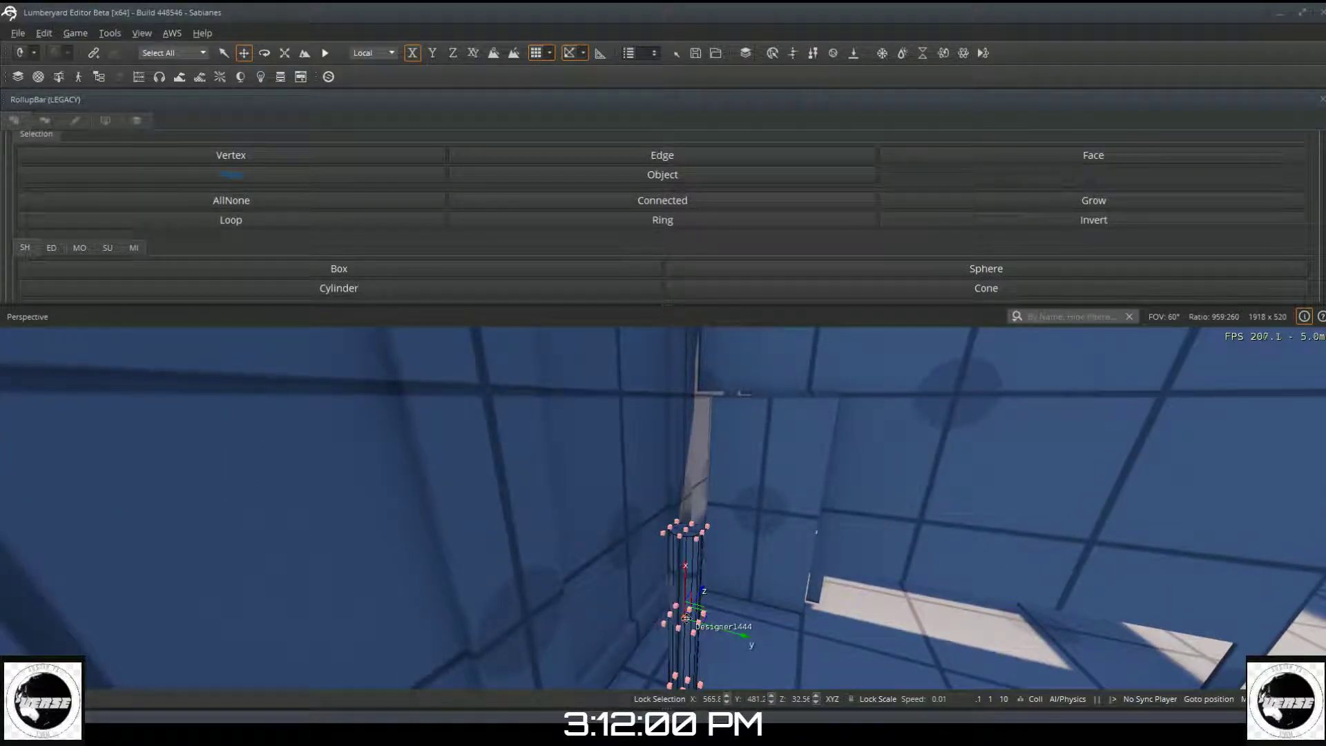
click(691, 175)
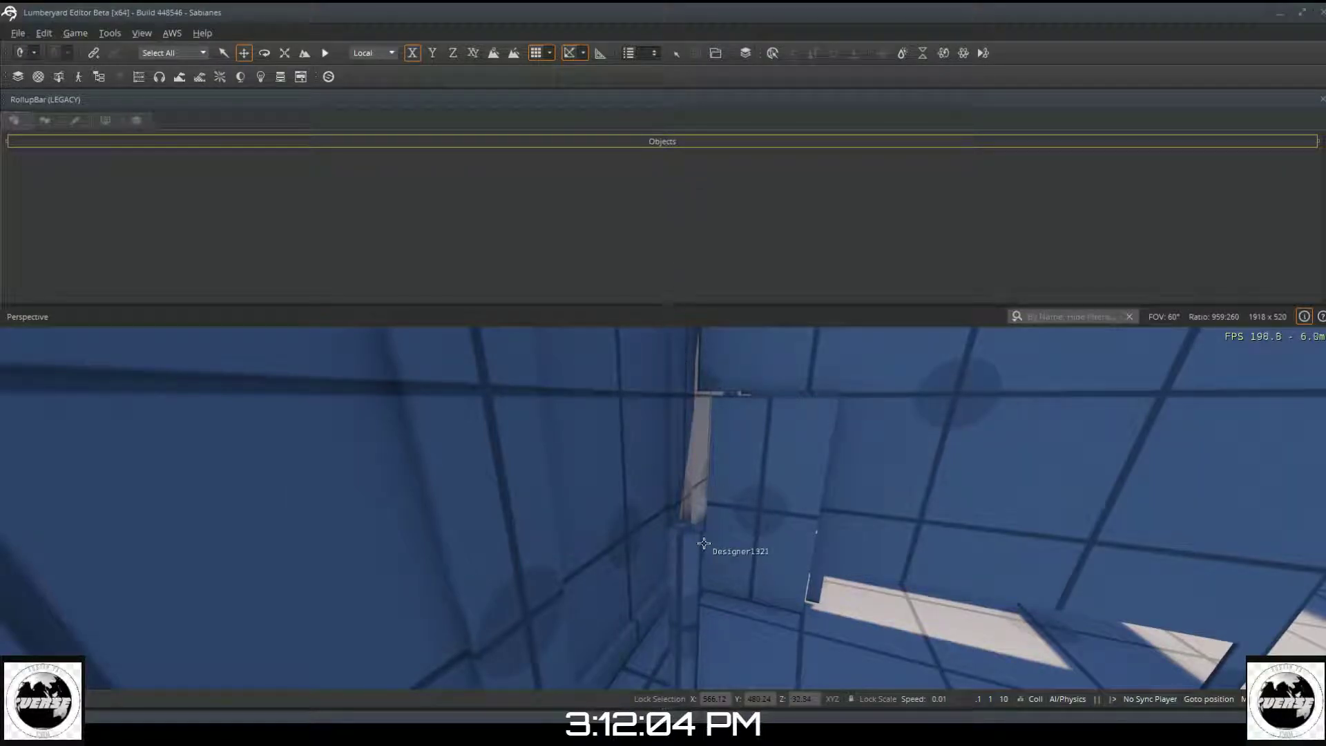
Step: Create a new small Designer box on the floor beside the cylinder
right_drag(518, 442, 641, 510)
click(325, 143)
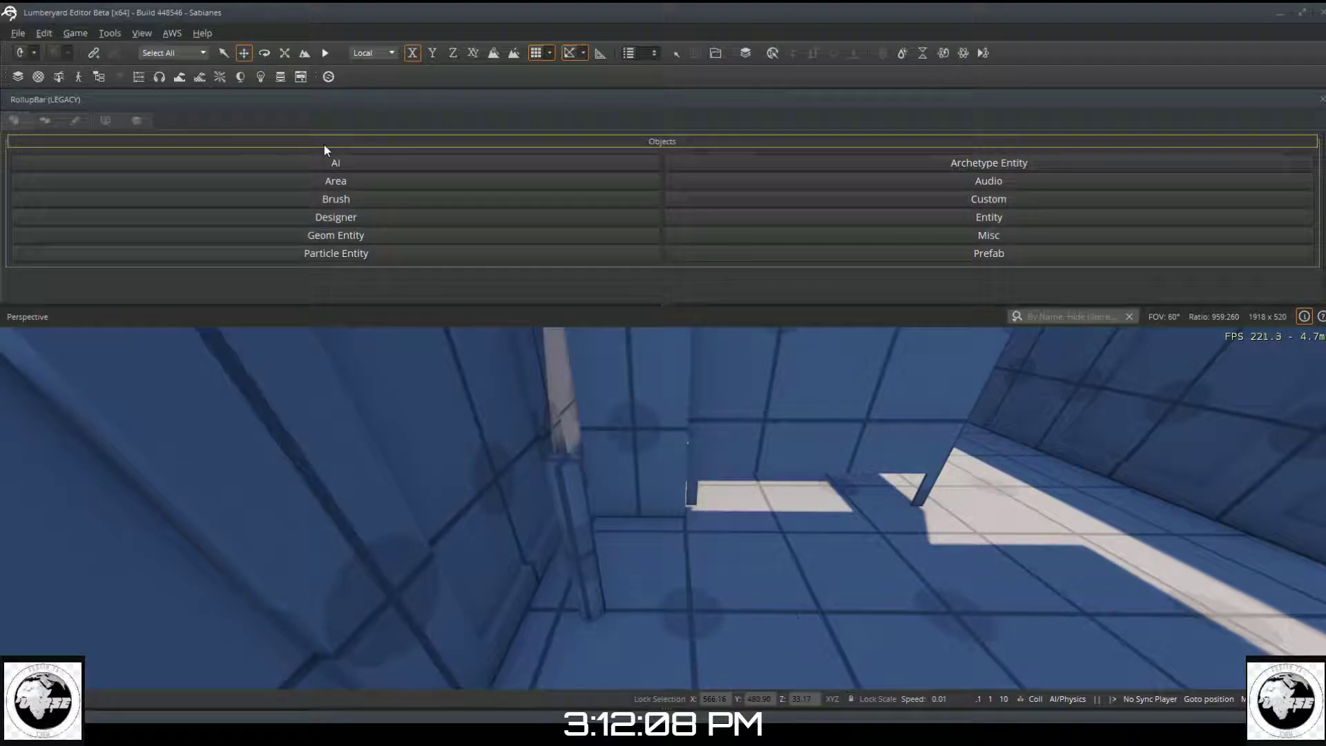
click(302, 218)
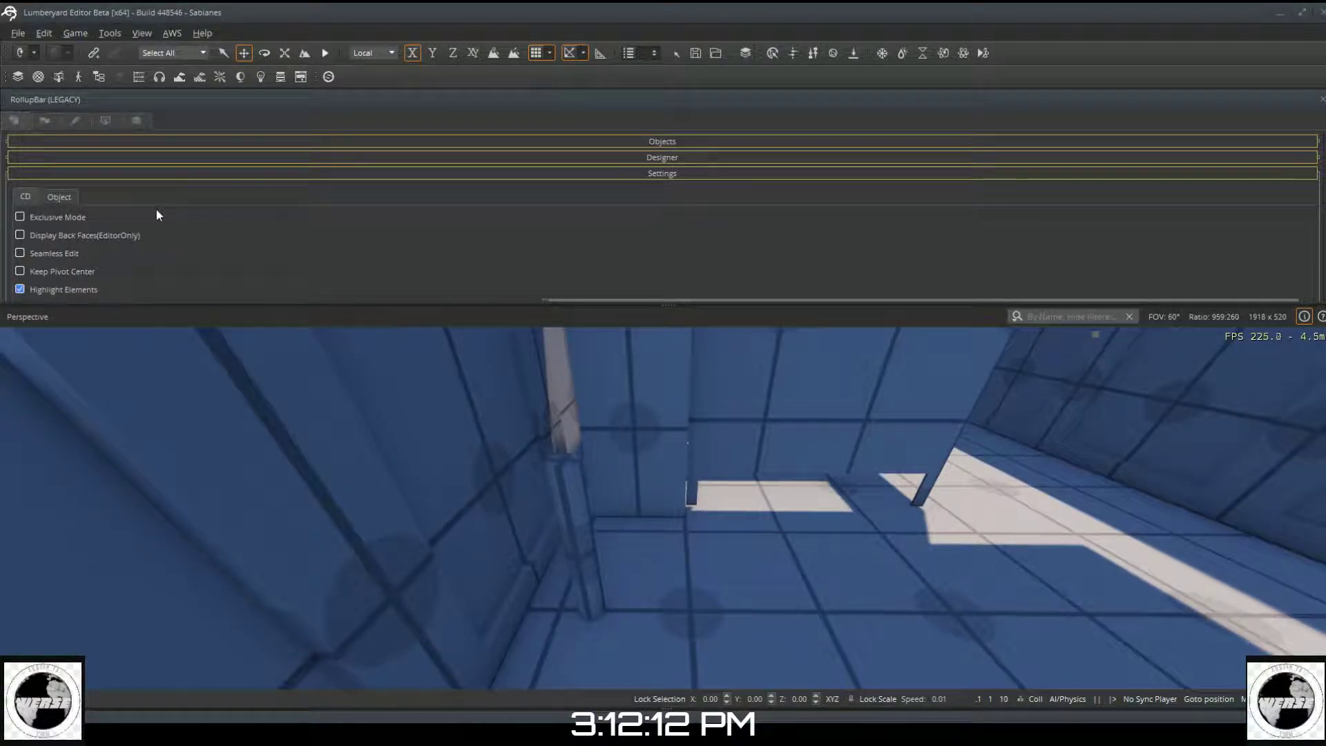
scroll(157, 209, down, 3)
scroll(150, 221, down, 3)
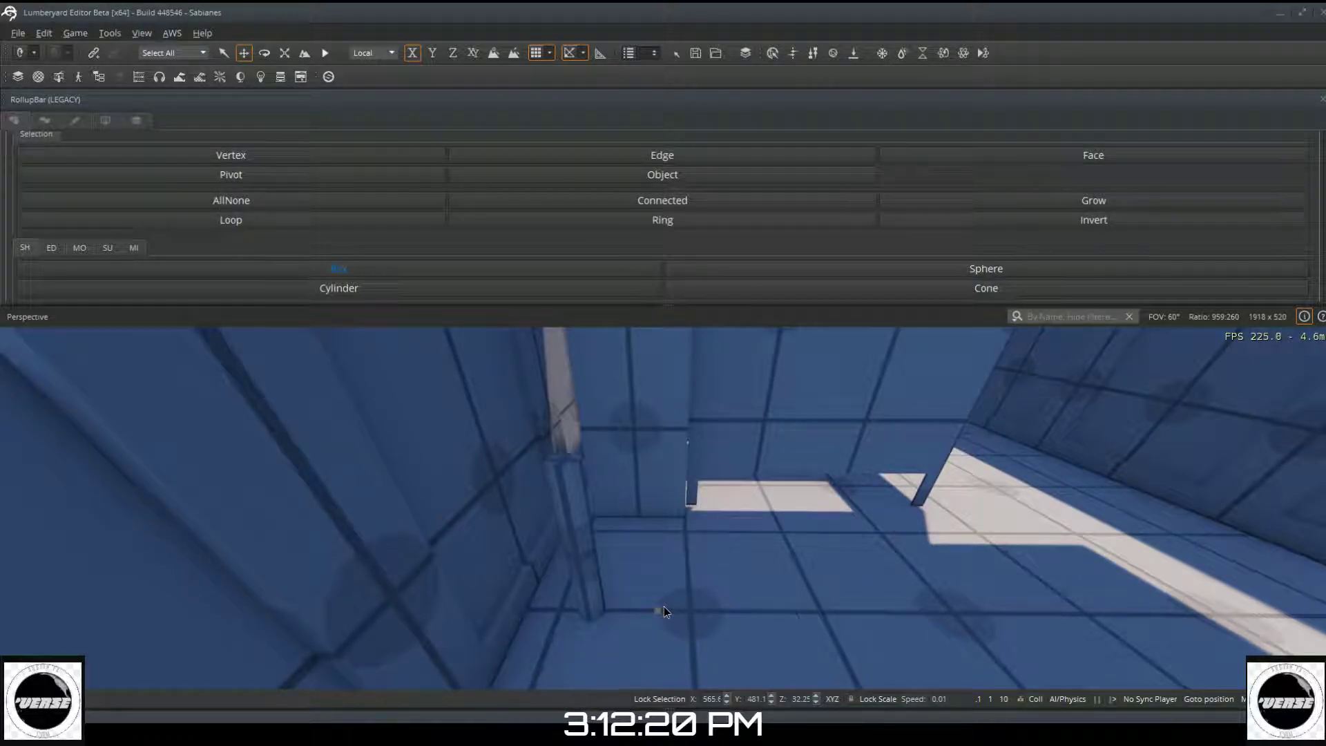
mouse_move(690, 653)
mouse_down()
mouse_move(754, 649)
mouse_move(710, 645)
mouse_up()
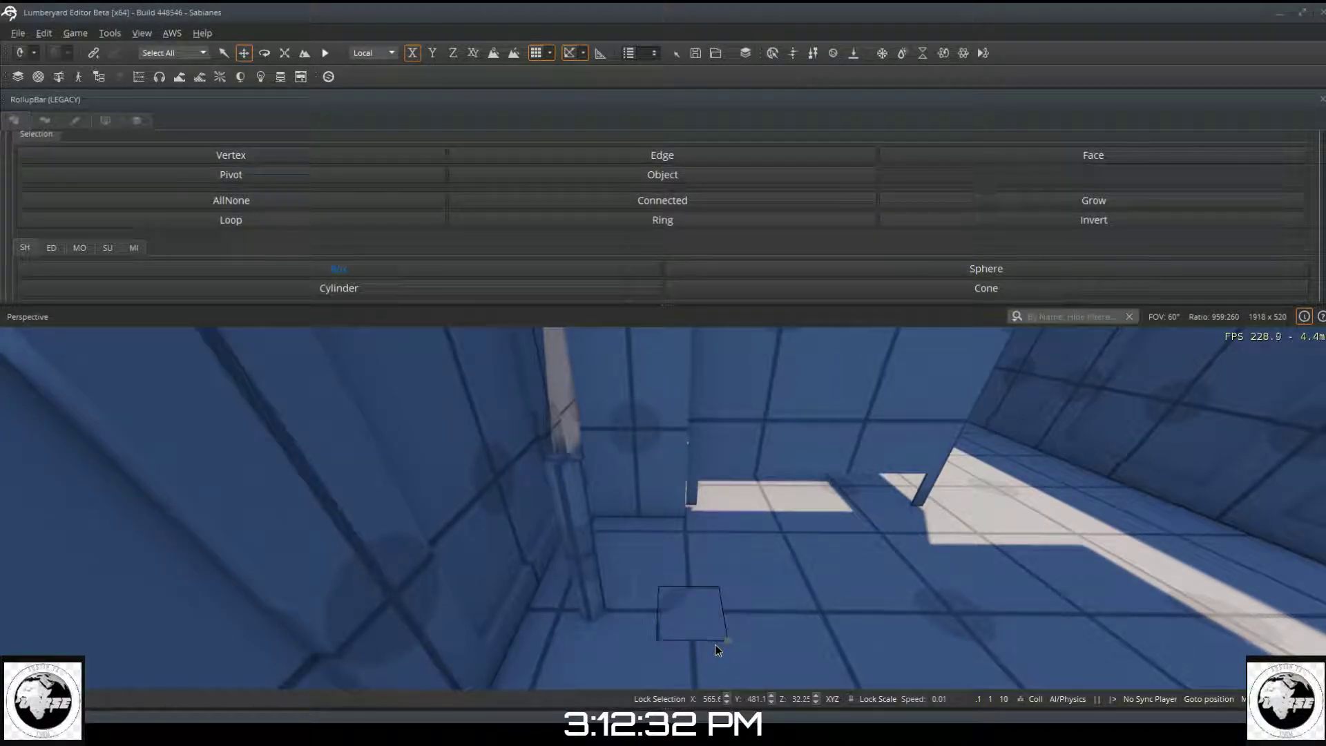
click(715, 643)
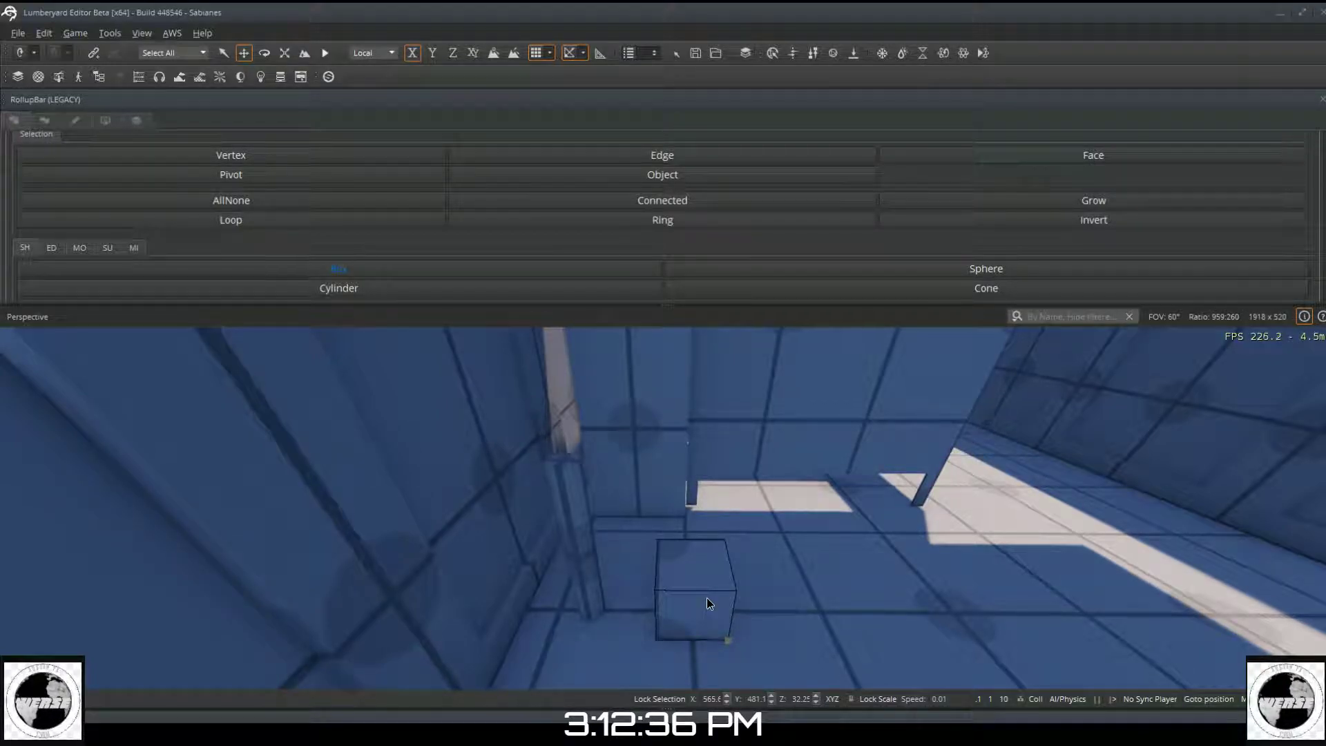
click(708, 599)
Step: Set the new box's pivot to its centre point and return to object selection
click(637, 172)
click(239, 174)
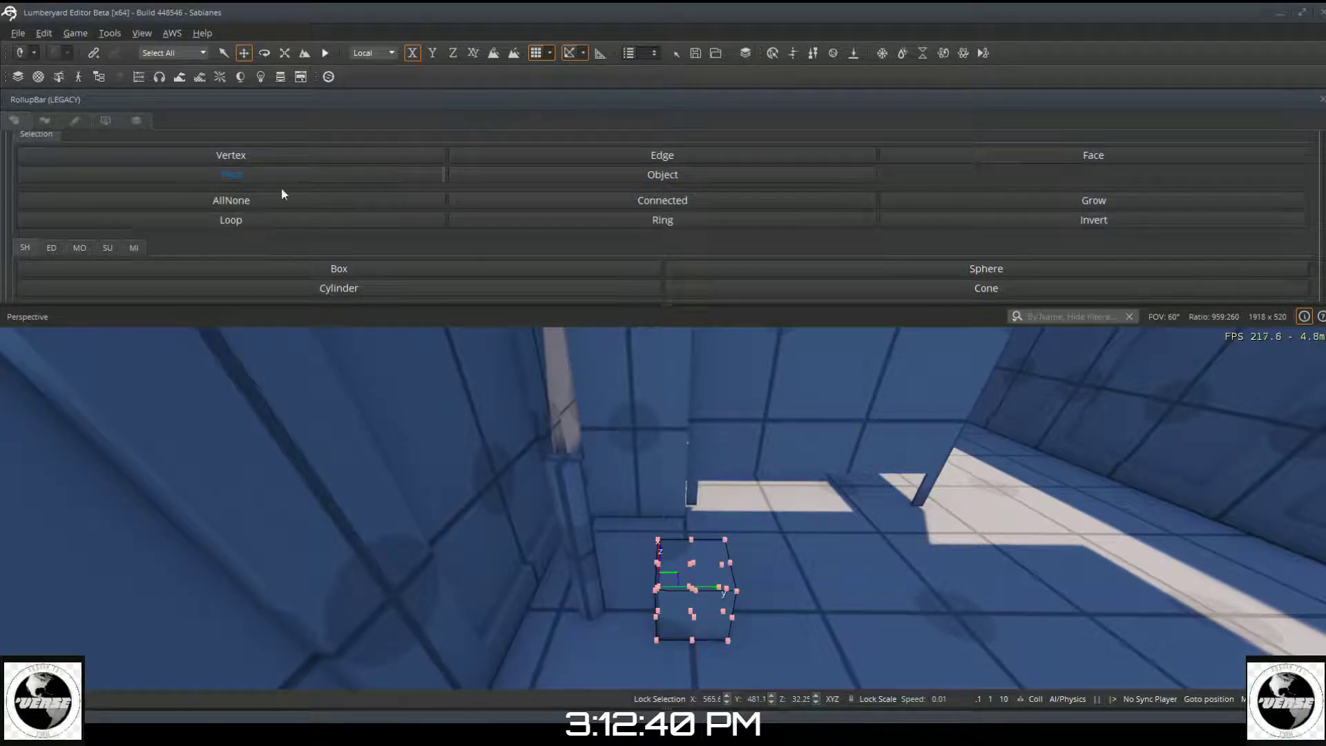
key(a)
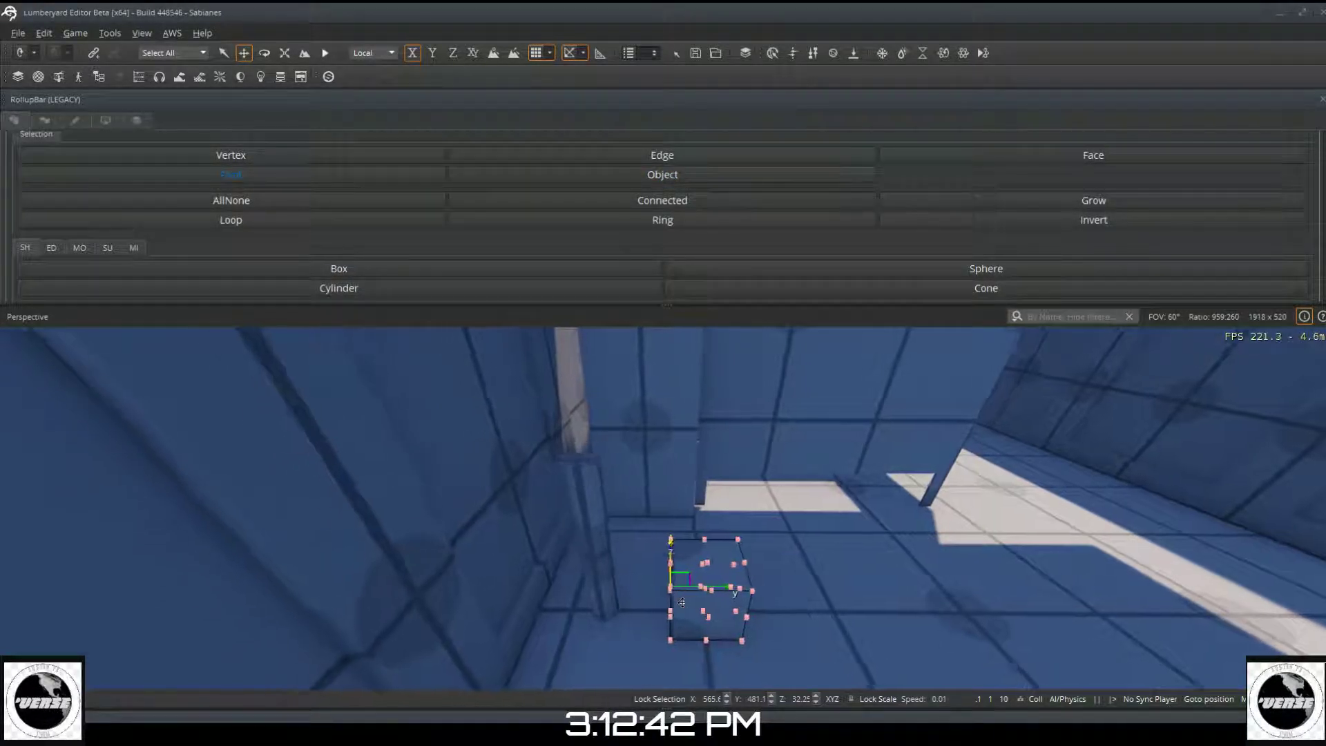
key(s)
middle_drag(729, 553, 876, 637)
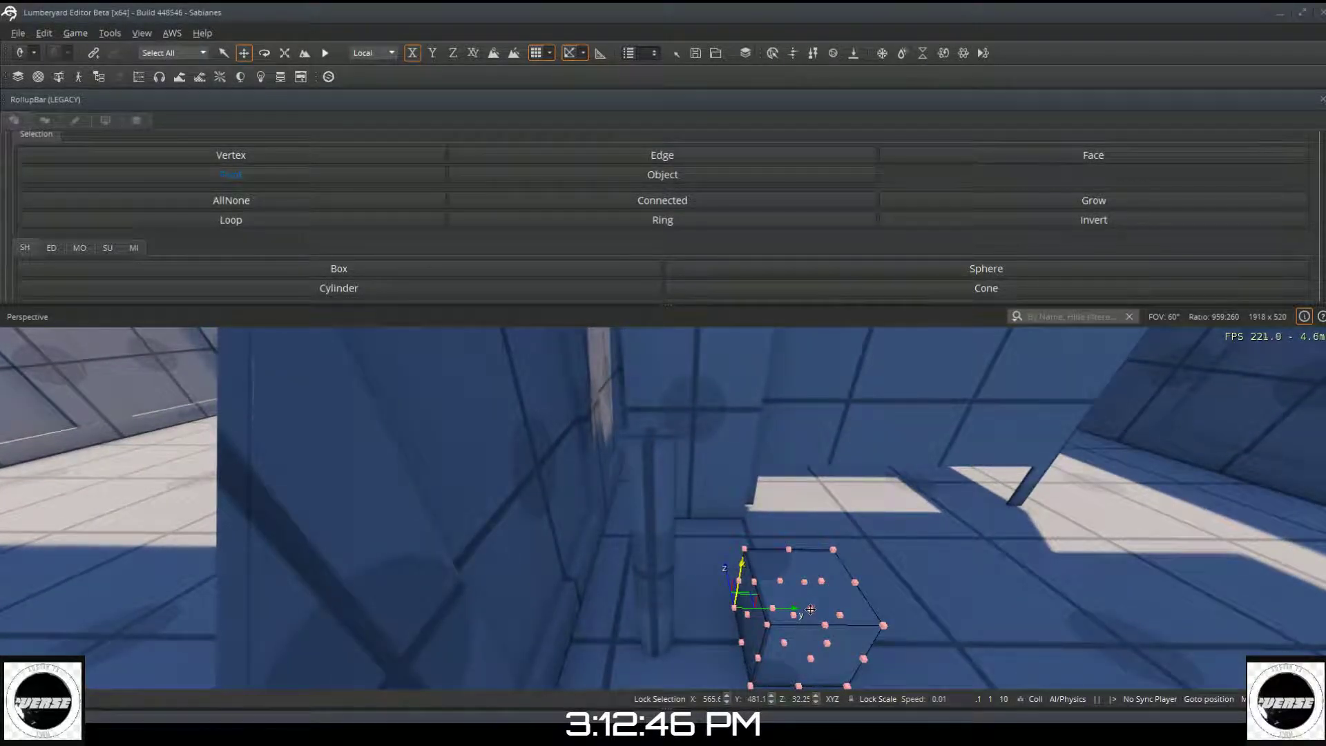
click(795, 616)
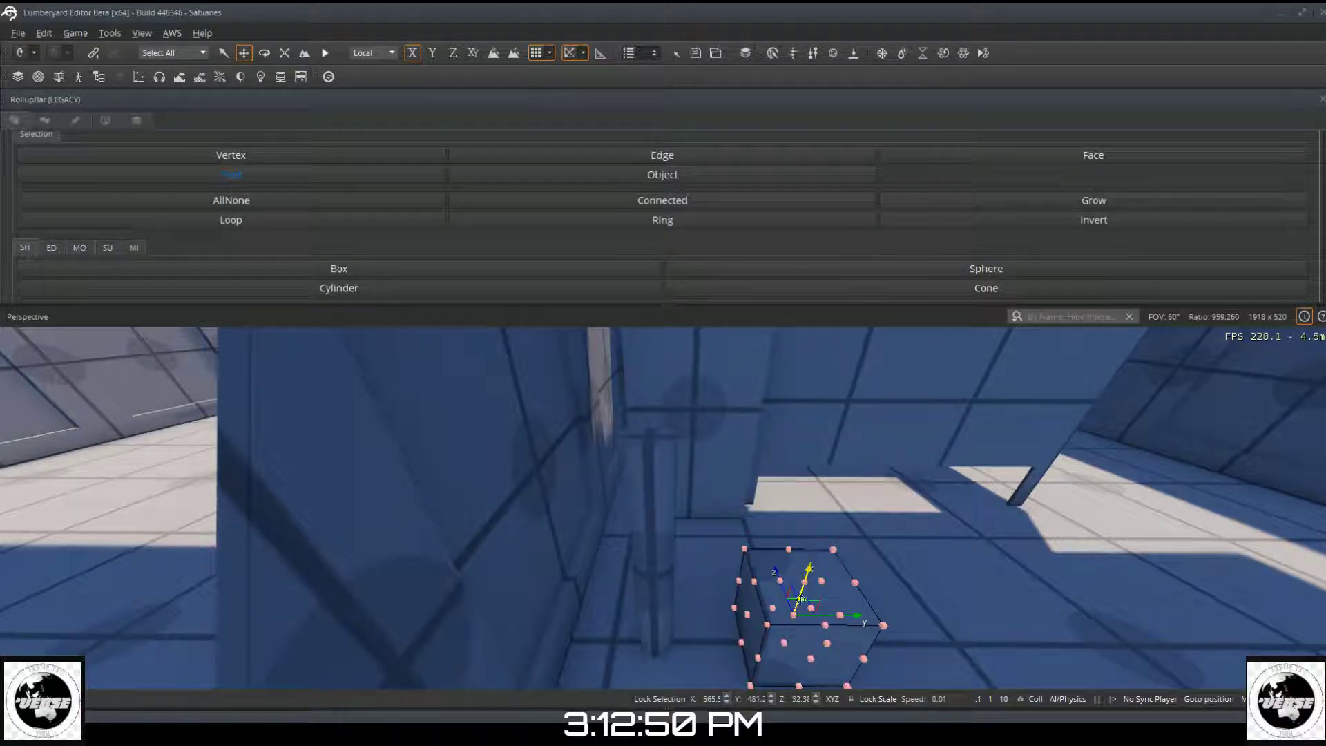
click(716, 180)
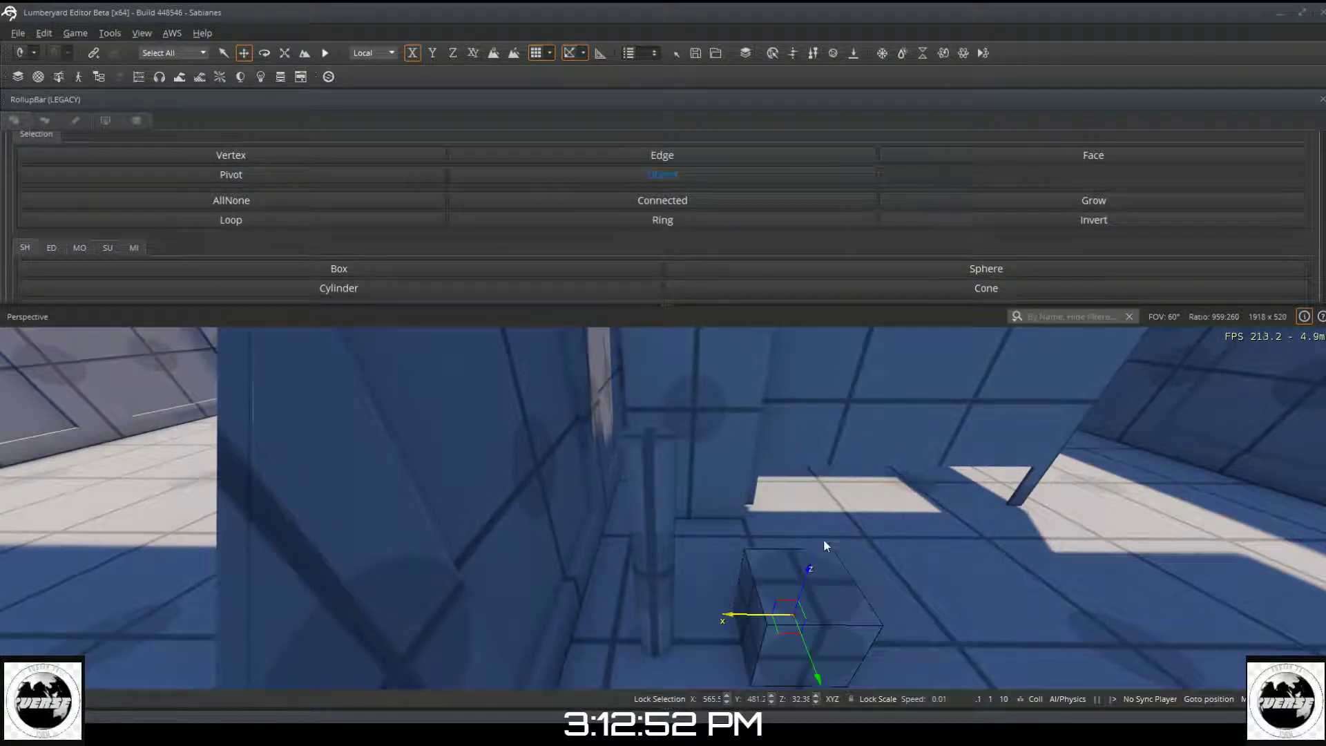
Step: Raise the box to a height of about Z 32.88 and shift it along X in line with the cylinder
drag(808, 576, 774, 333)
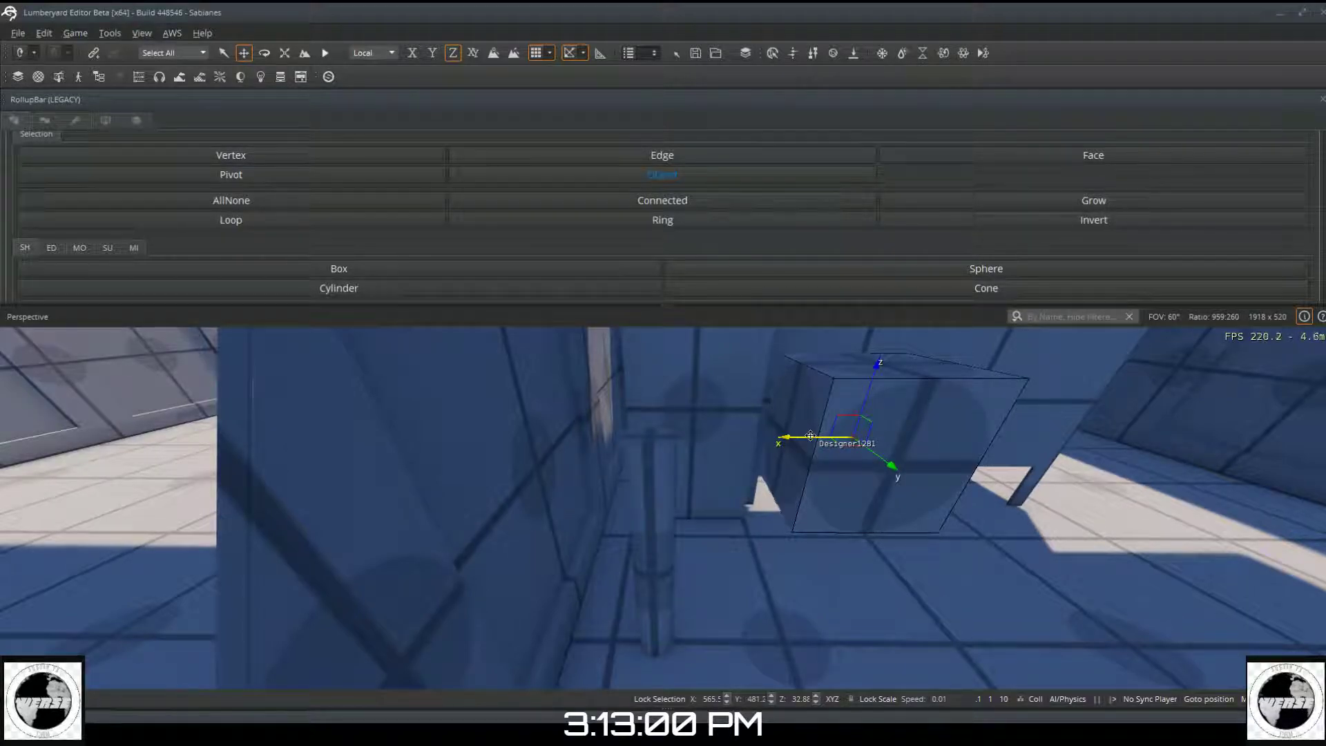
click(1028, 159)
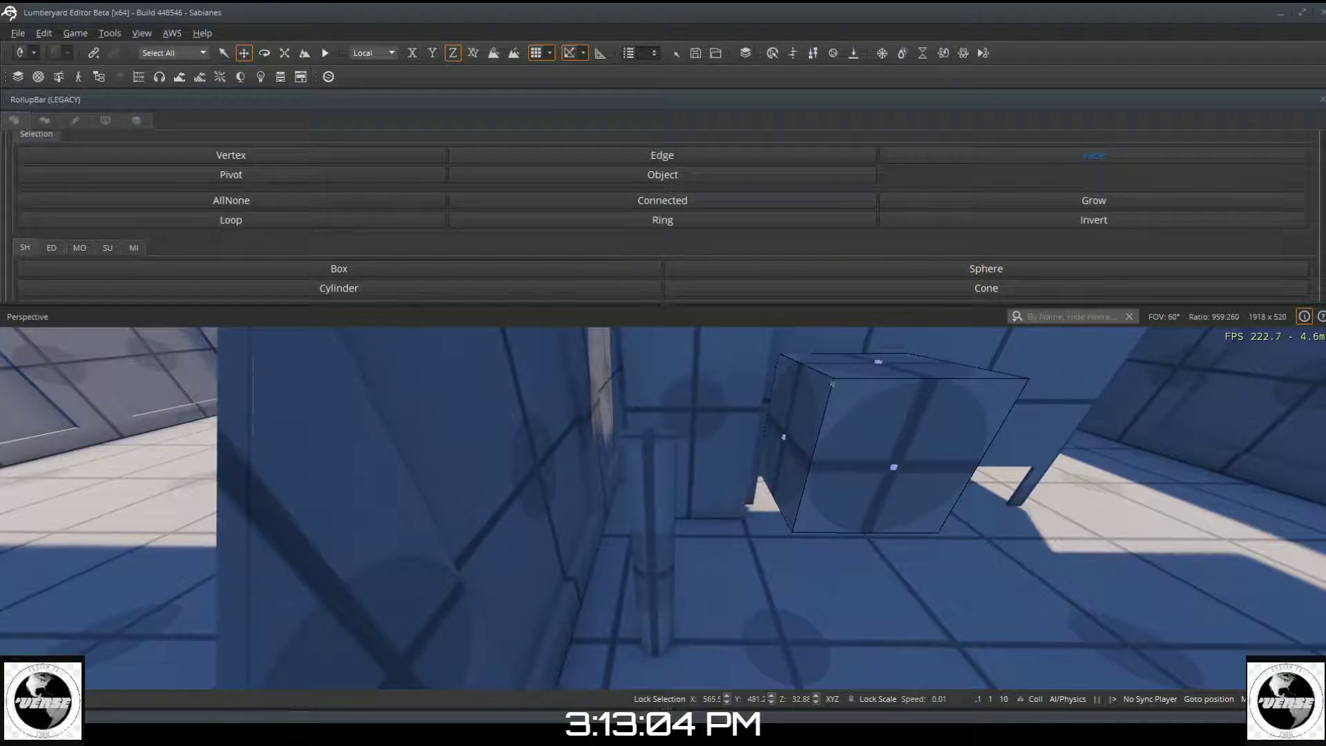
click(815, 175)
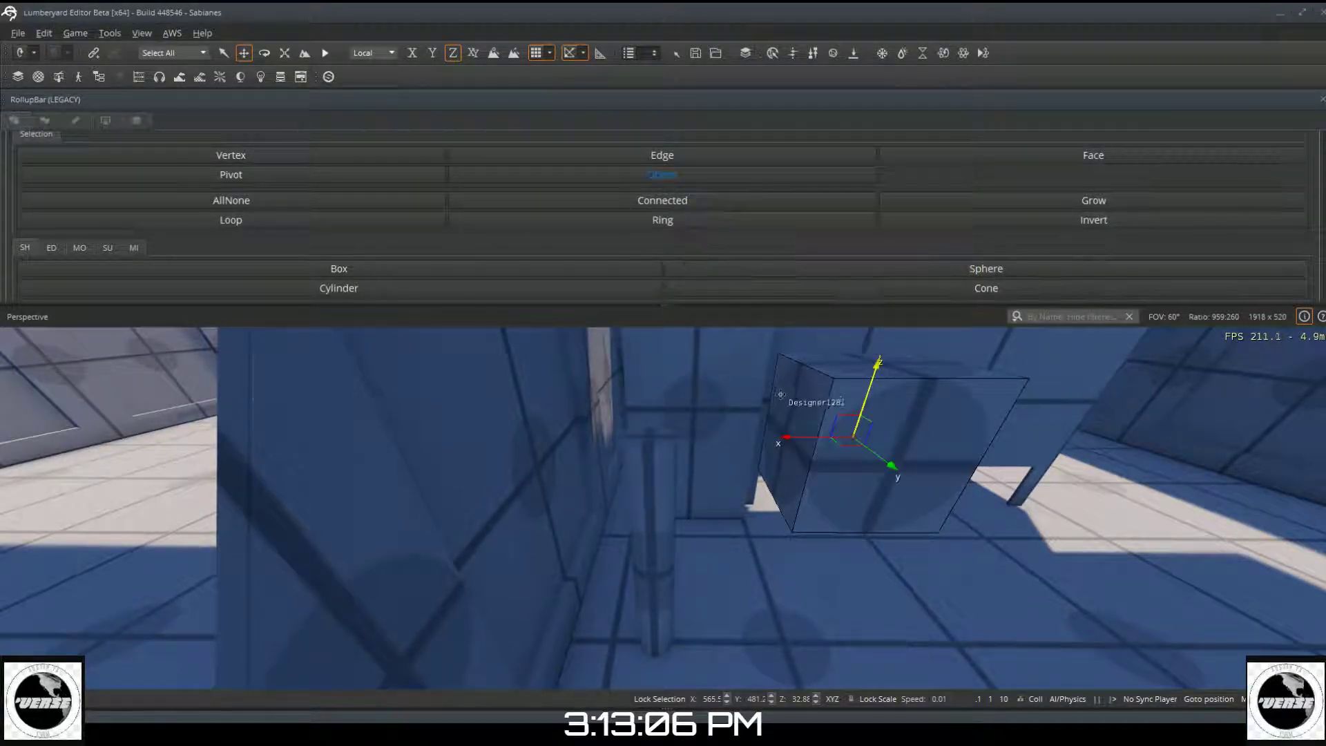
drag(802, 440, 557, 439)
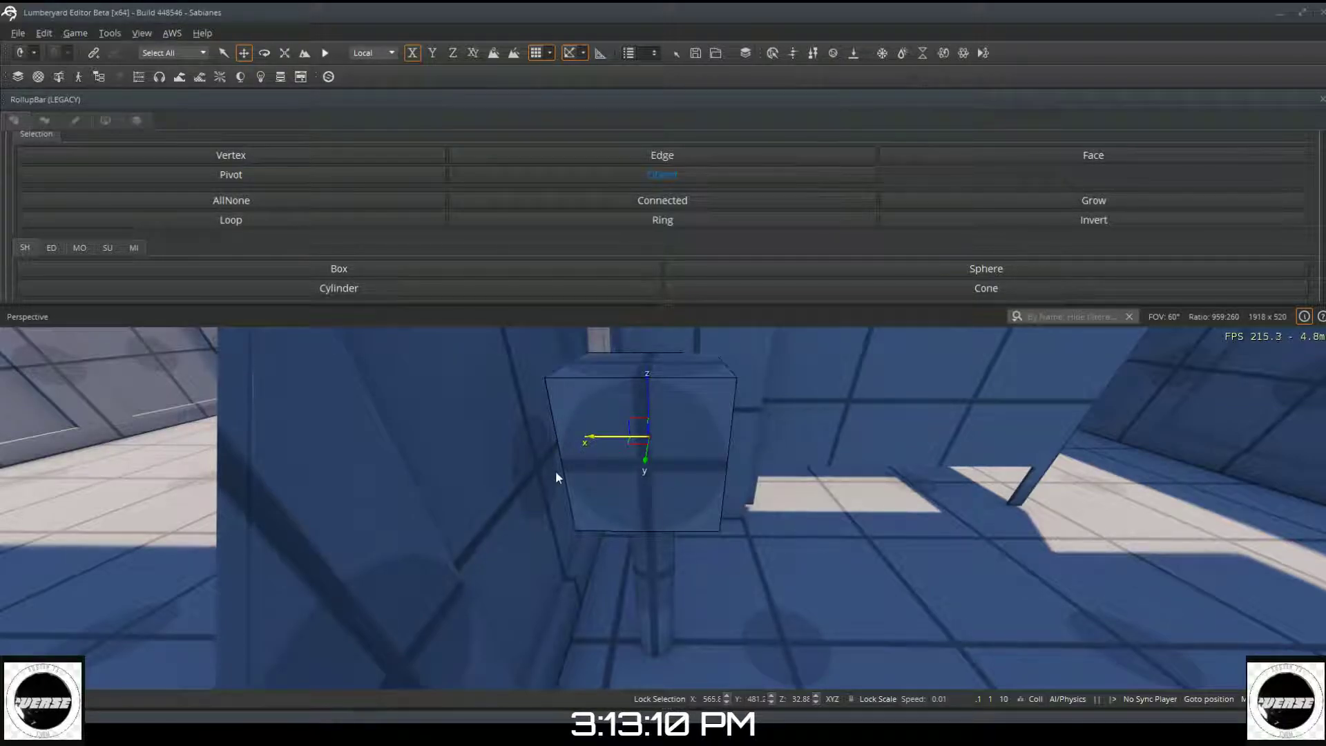
Step: Slide the box along its Y axis clear of the cylinder and keep the box selected
key(d)
key(d)
right_drag(521, 467, 404, 449)
key(s)
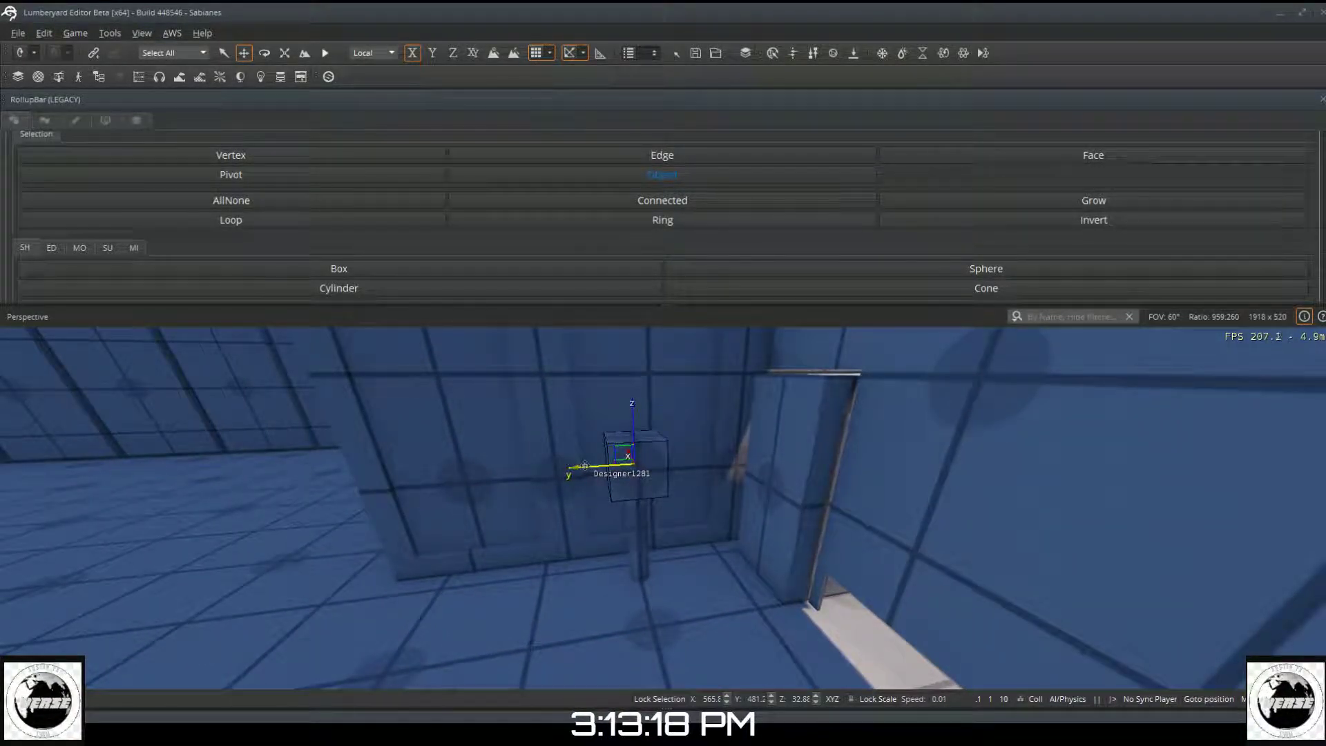
drag(589, 469, 495, 475)
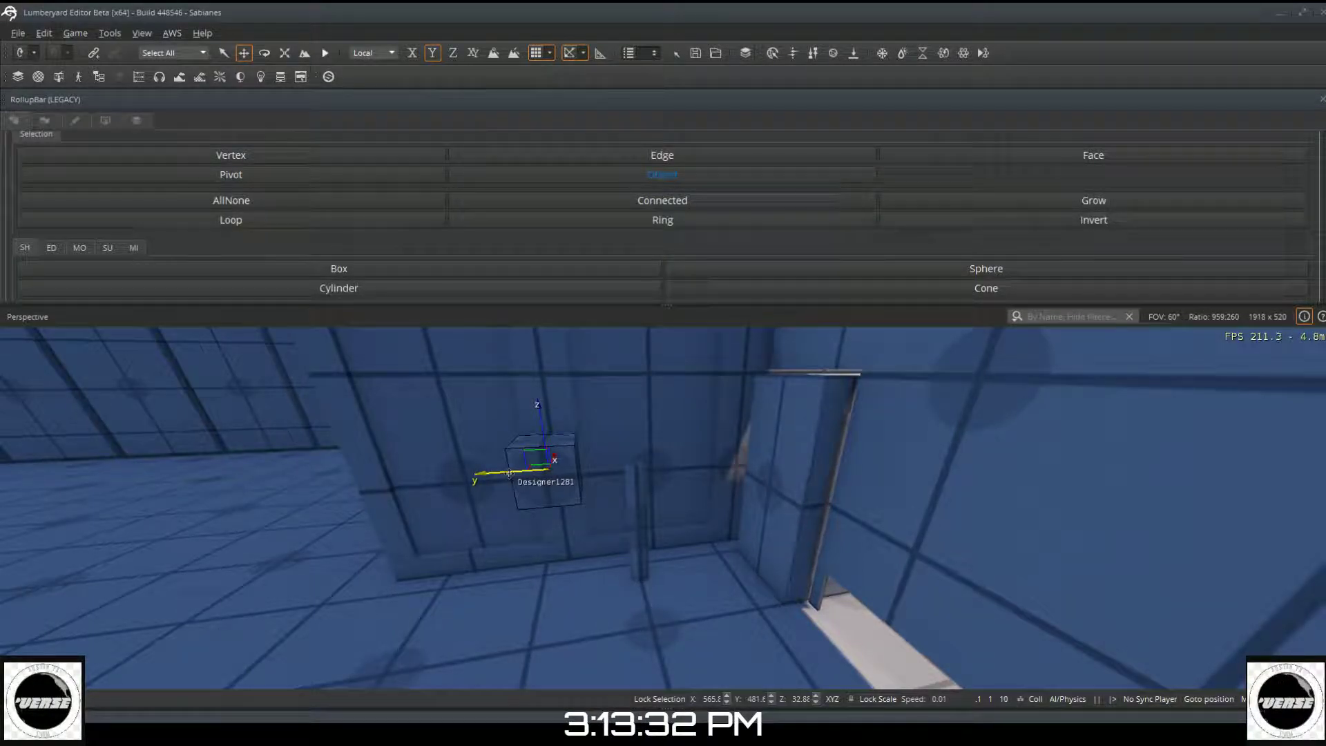
click(637, 539)
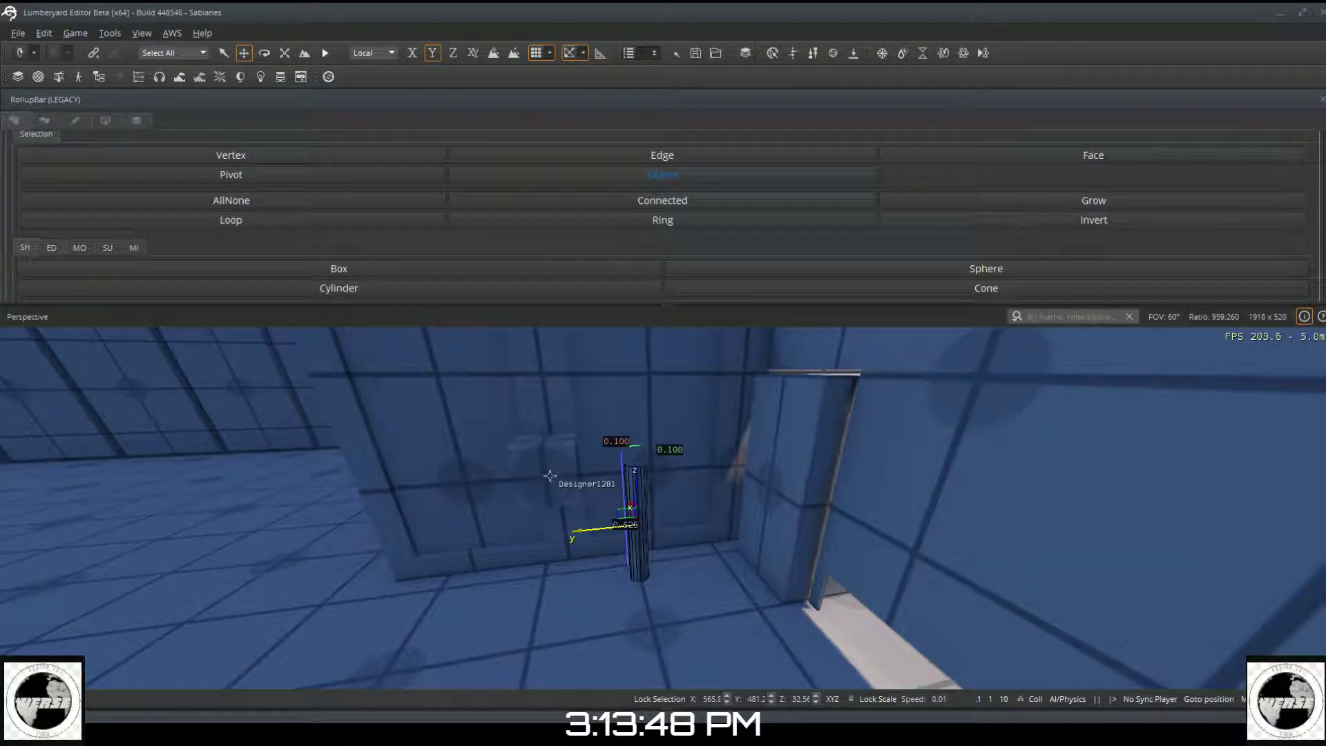
click(556, 496)
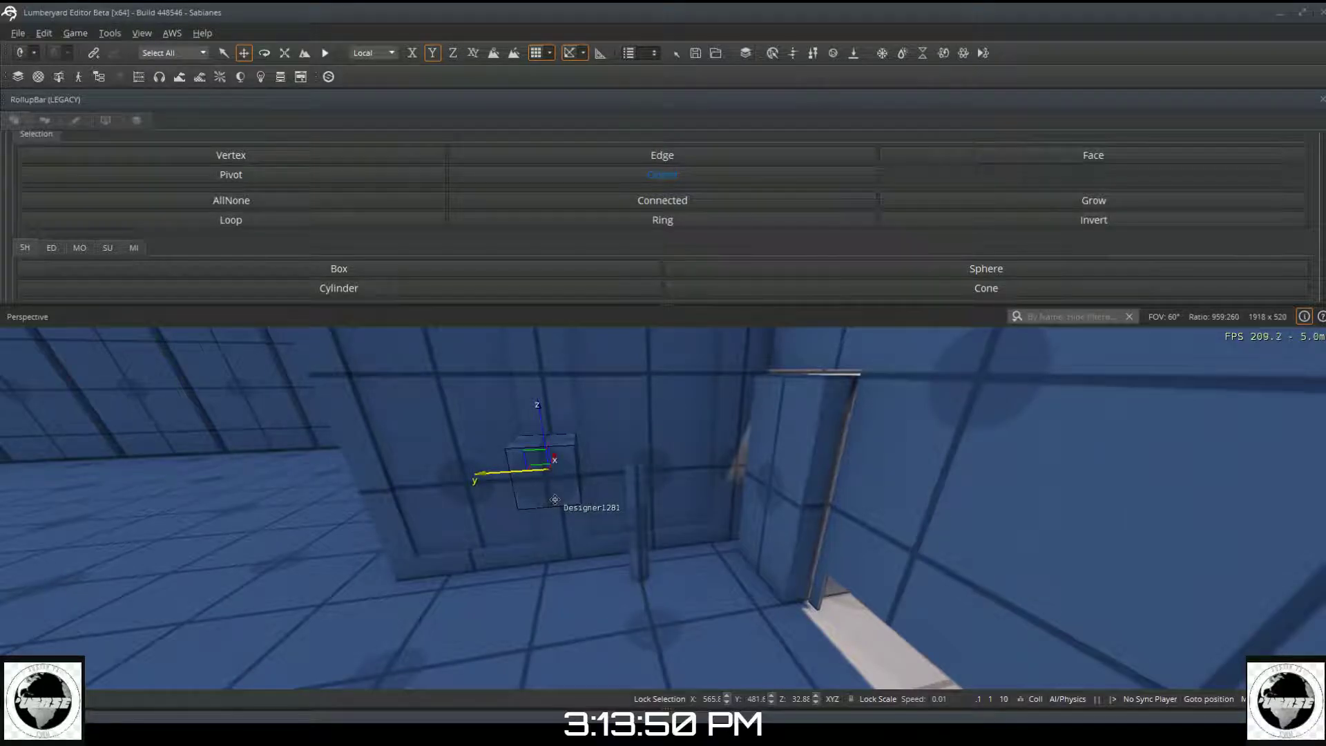
Step: With grid snapping off, draw a vertical Polyline line on the box's front face from its upper edge toward the middle
key(w)
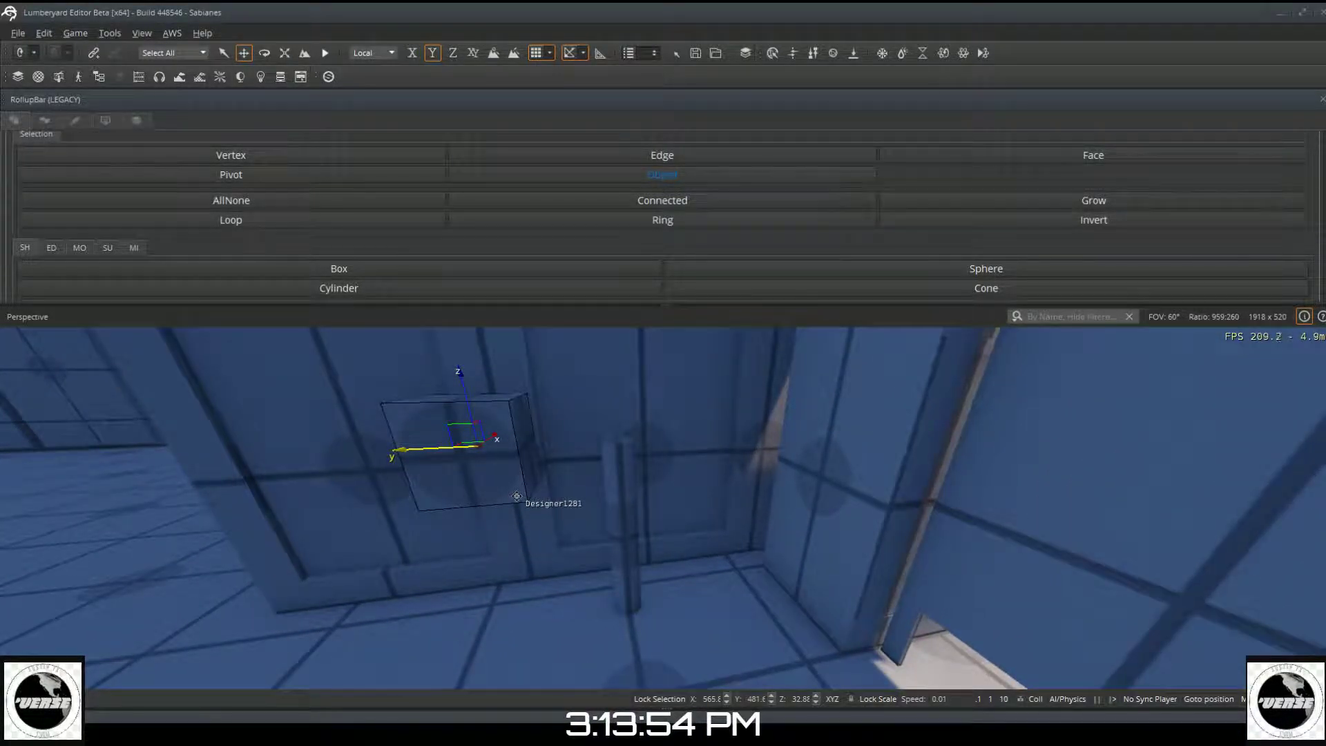
scroll(663, 508, down, 2)
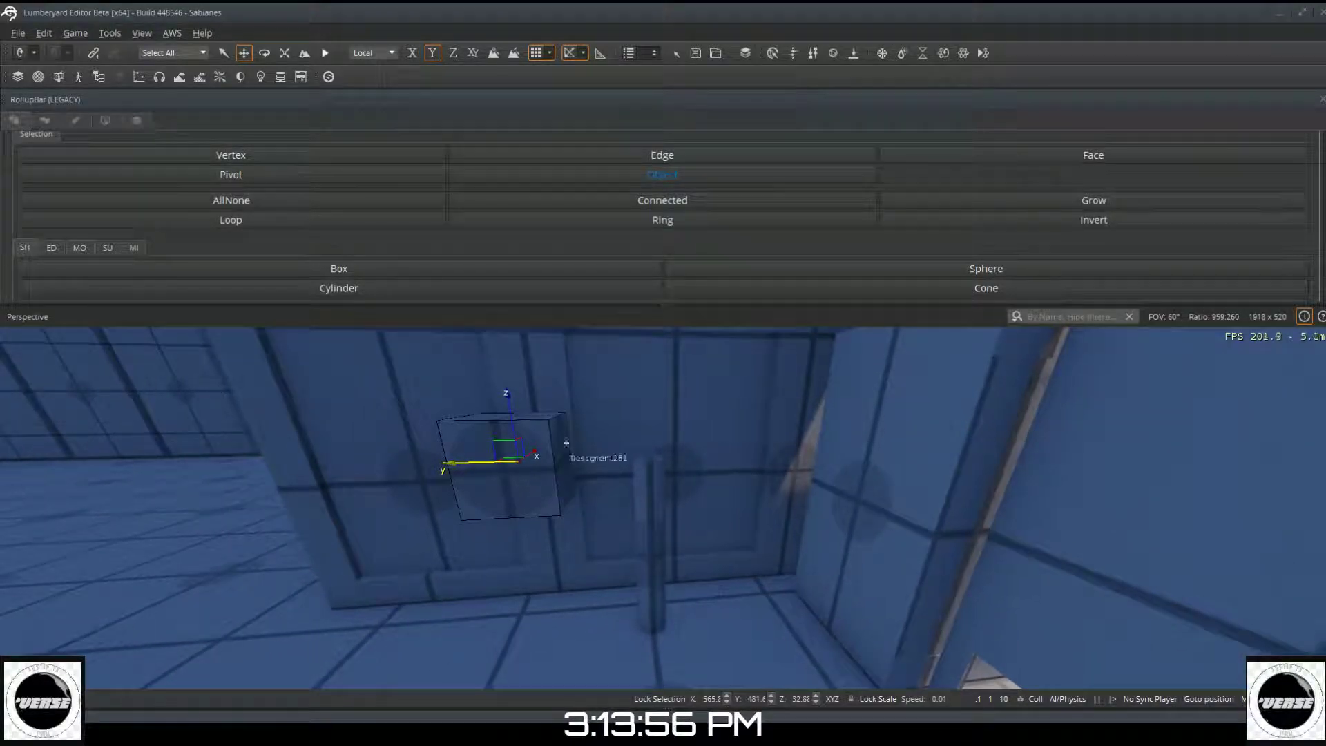
scroll(678, 227, down, 2)
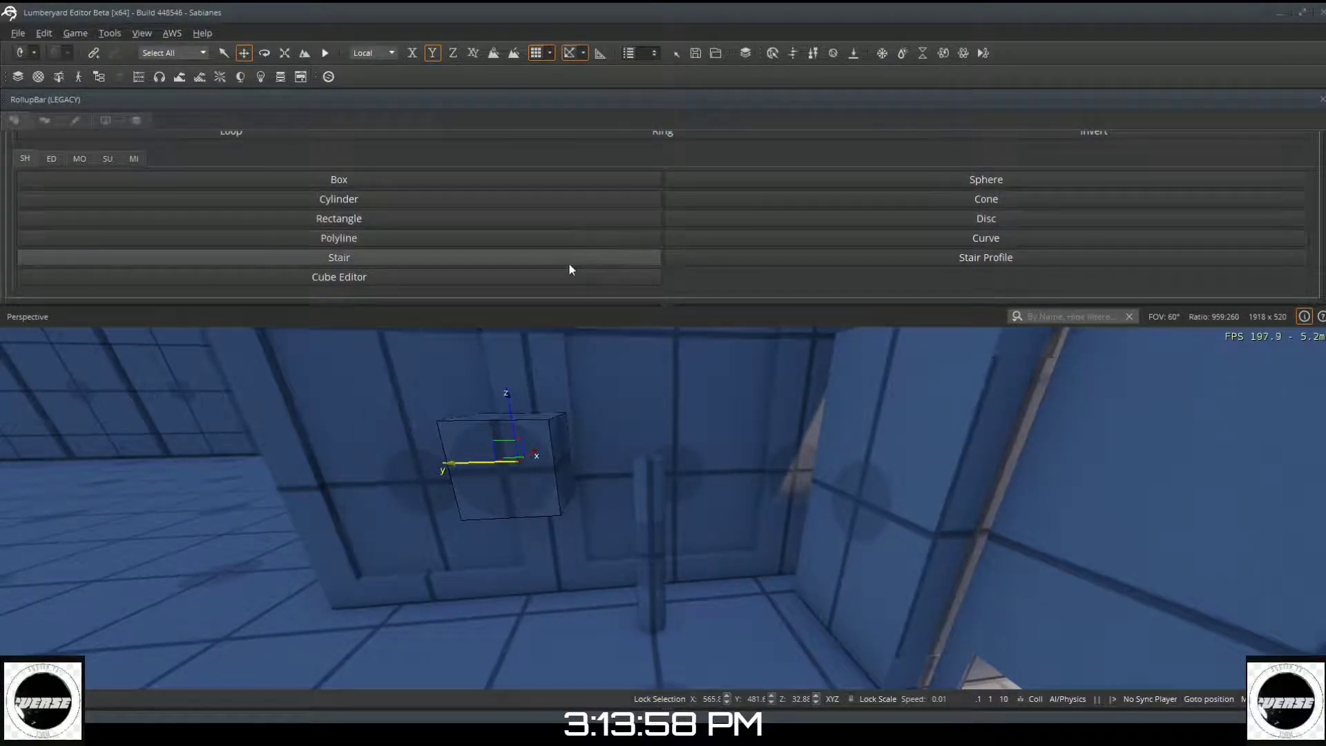
click(562, 237)
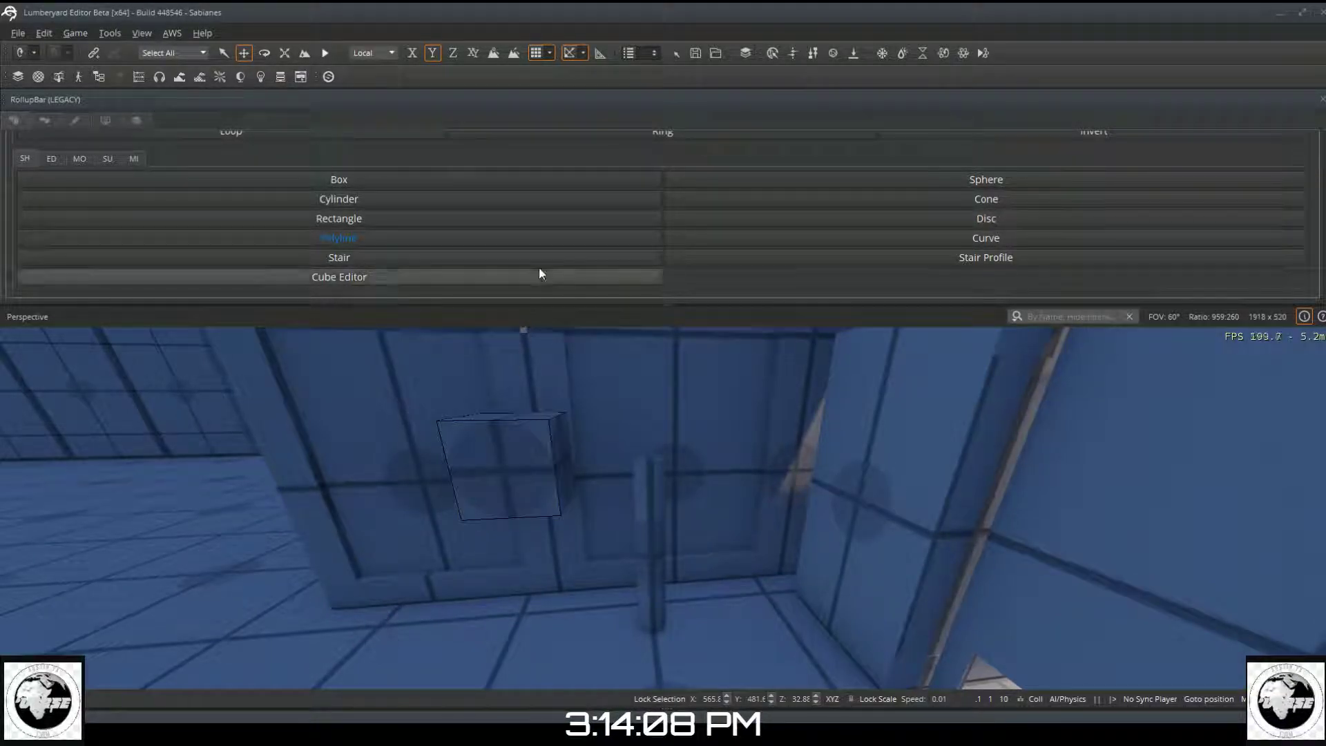
click(543, 55)
click(490, 430)
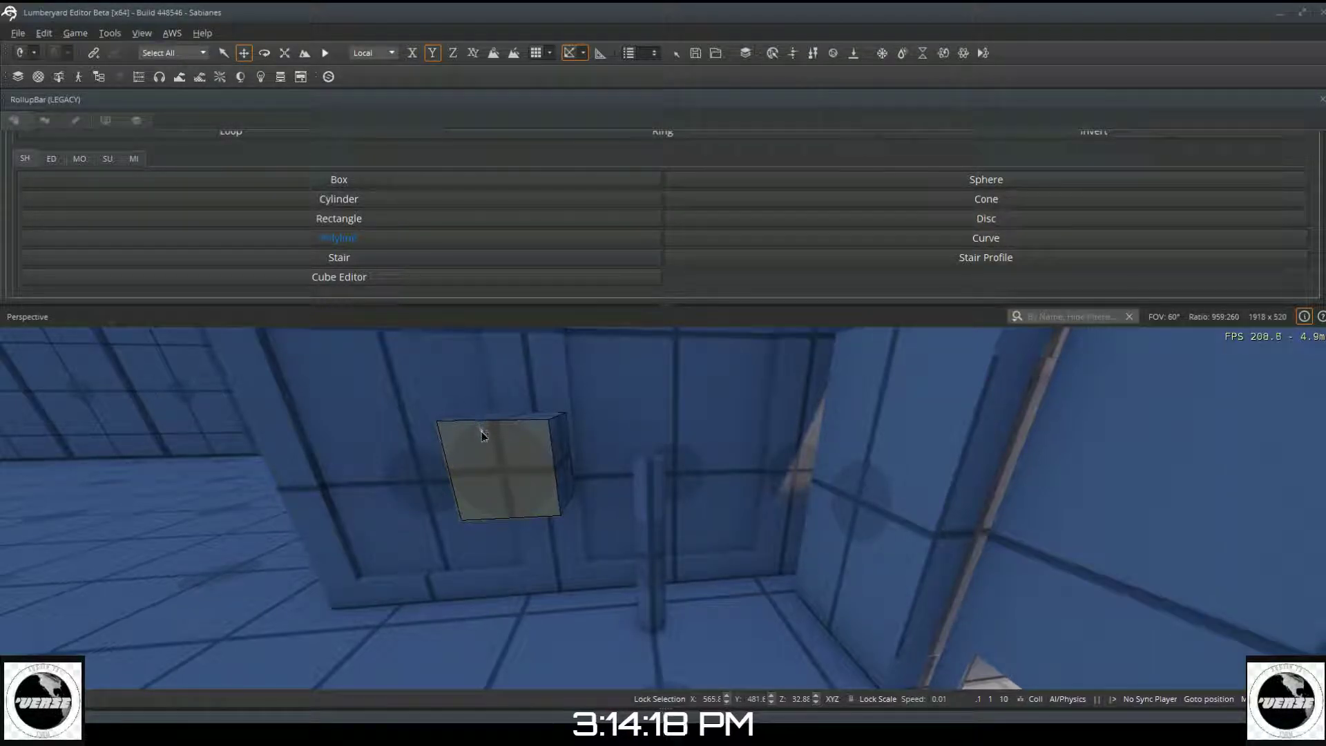
click(488, 465)
Step: Draw a second vertical Polyline line on the box's front face, parallel to the first, from the upper edge toward the middle
key(s)
key(a)
key(a)
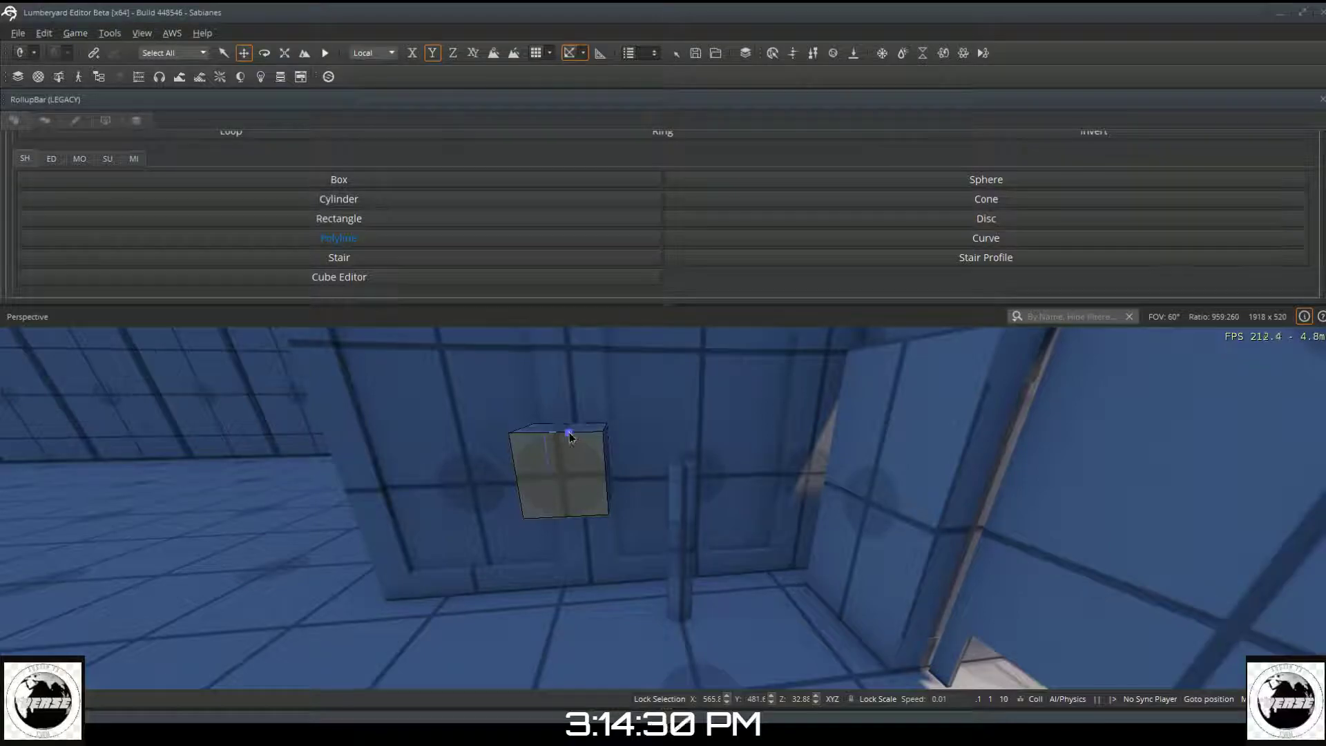
click(603, 474)
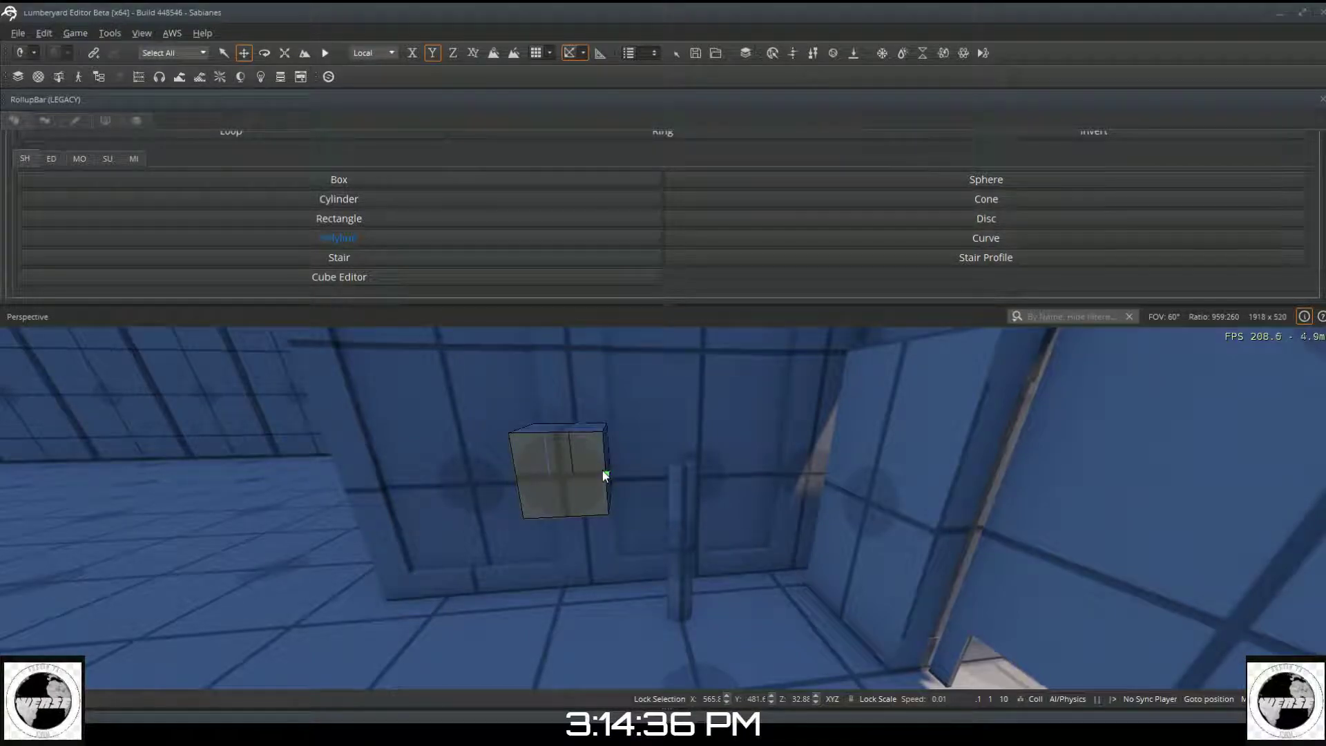
key(Escape)
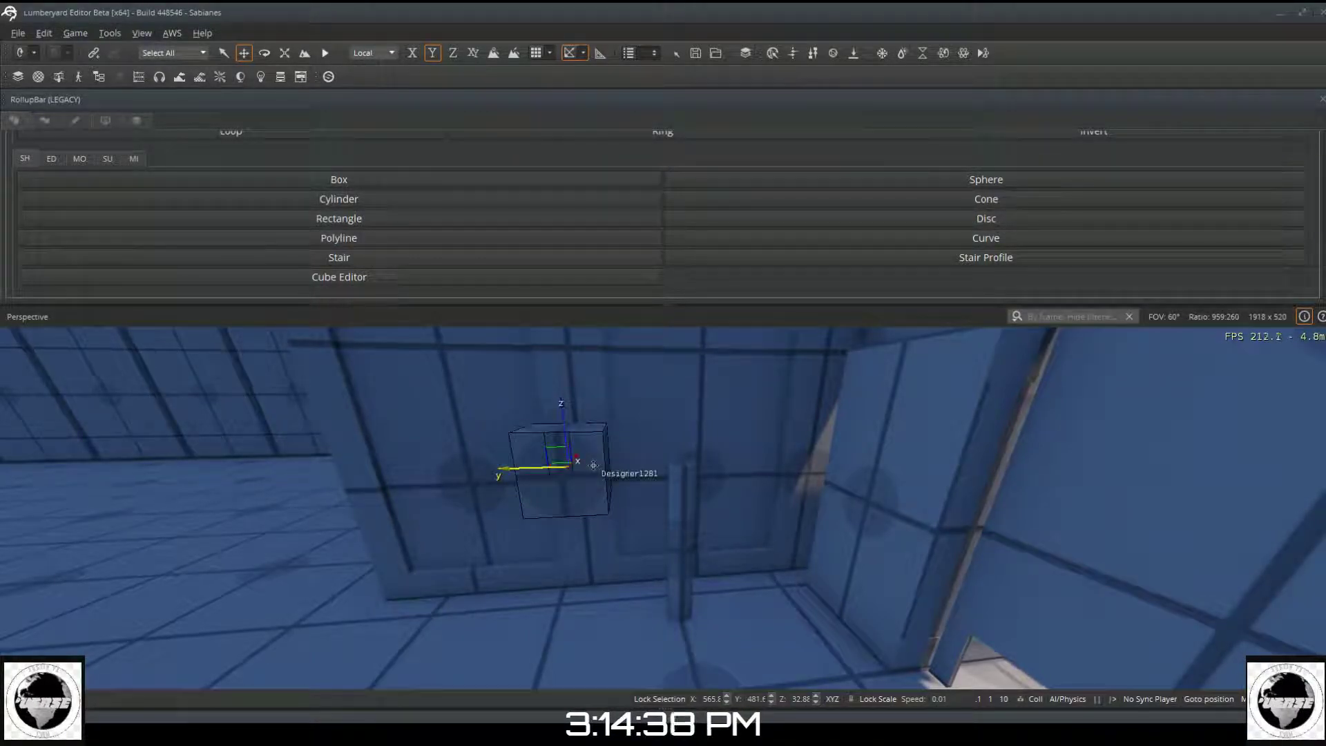
Step: Try to connect the second line's lower end to the box's nearest side edge with a Polyline, then undo the front-face lines
click(524, 246)
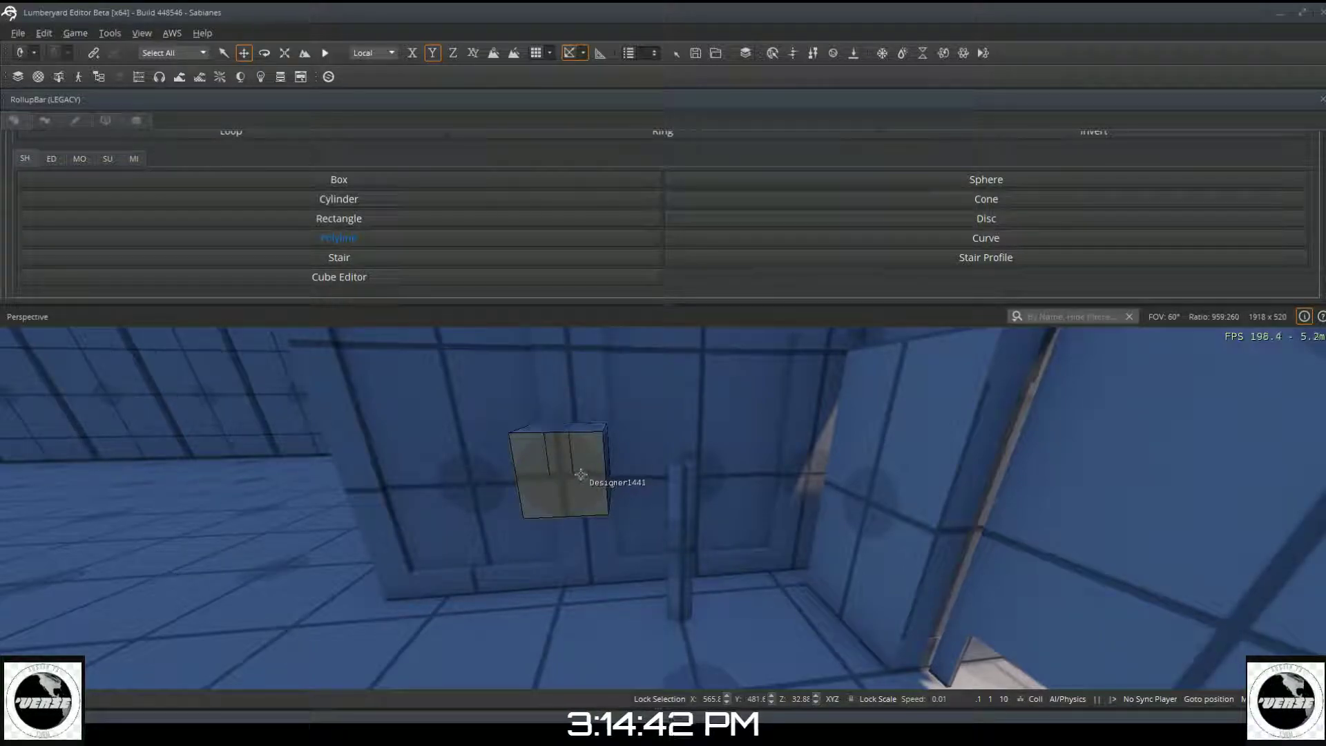
click(573, 472)
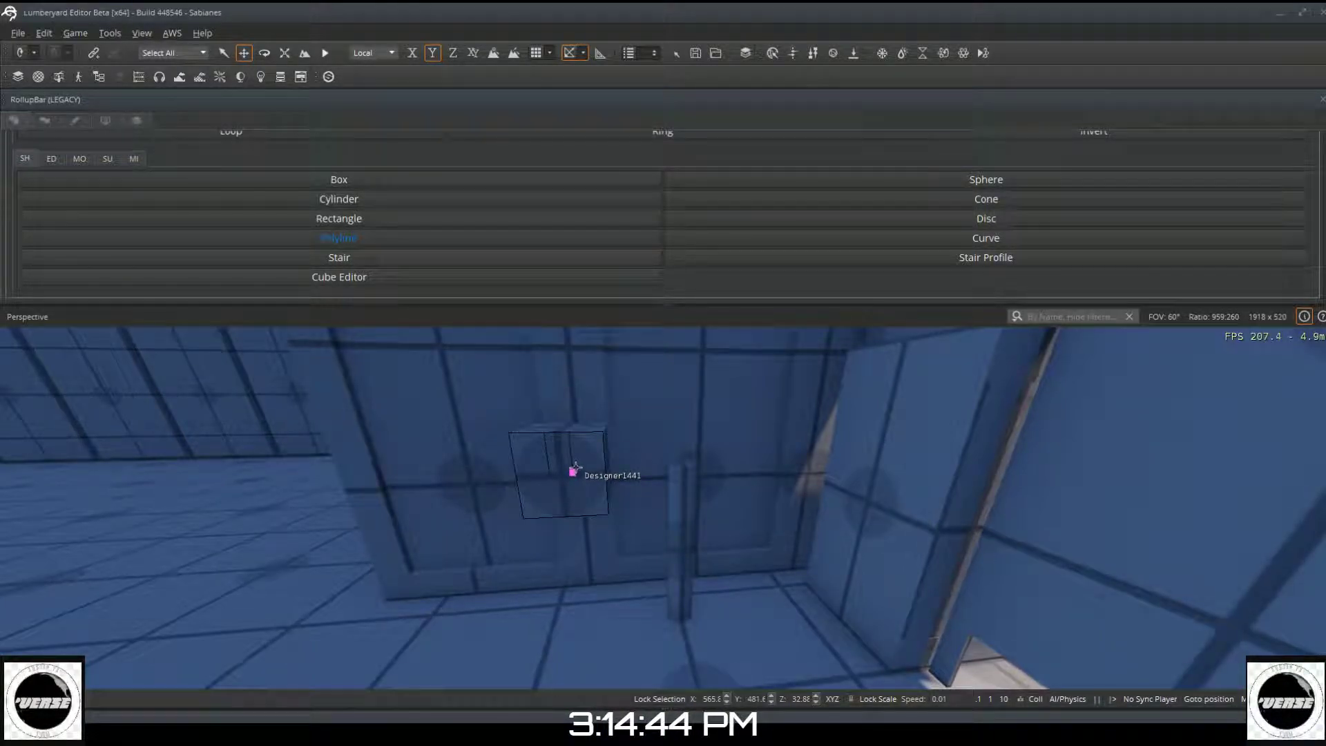
click(573, 467)
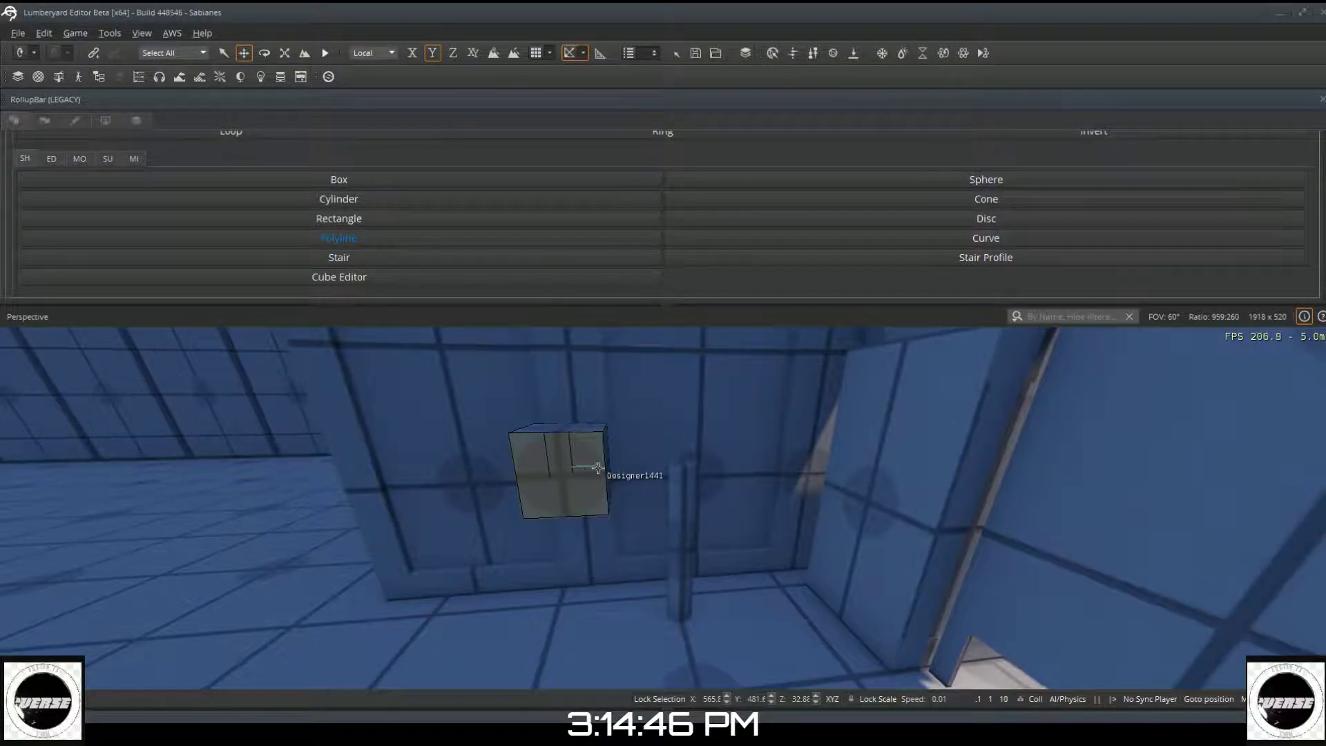
click(605, 466)
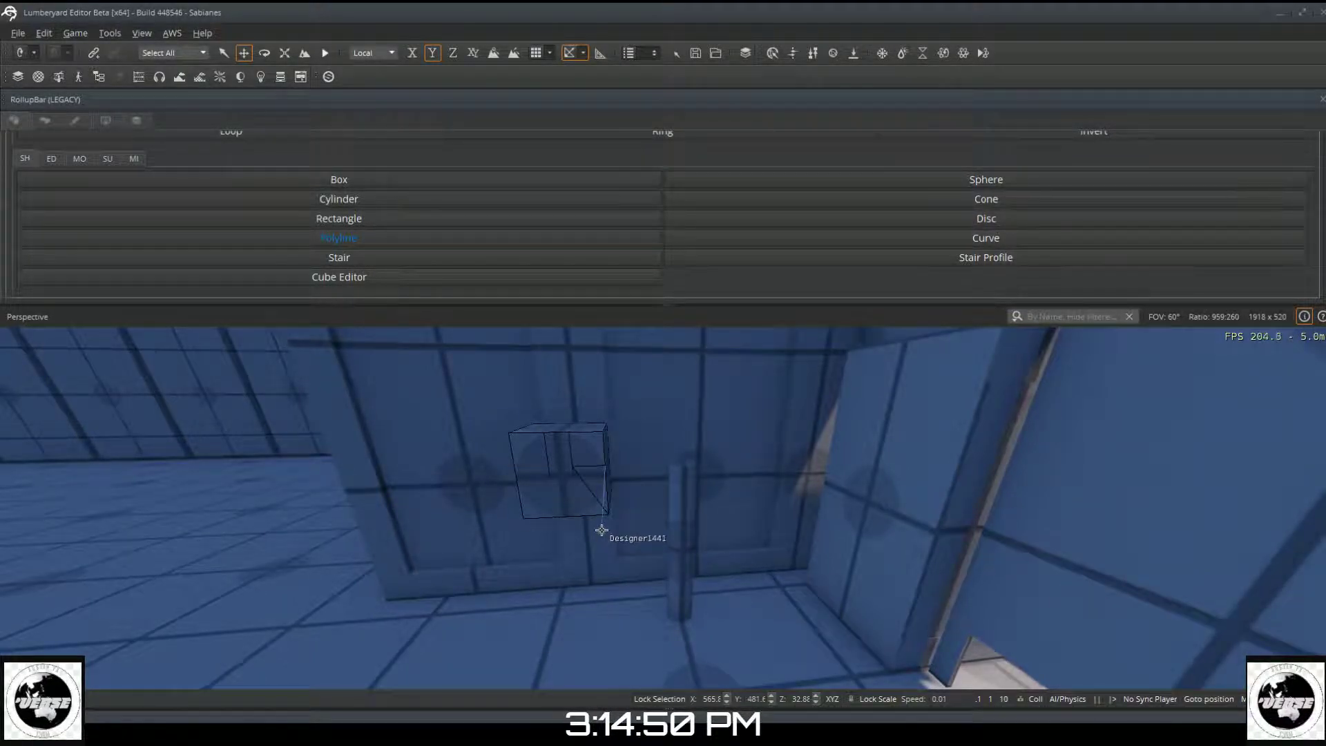
key(Escape)
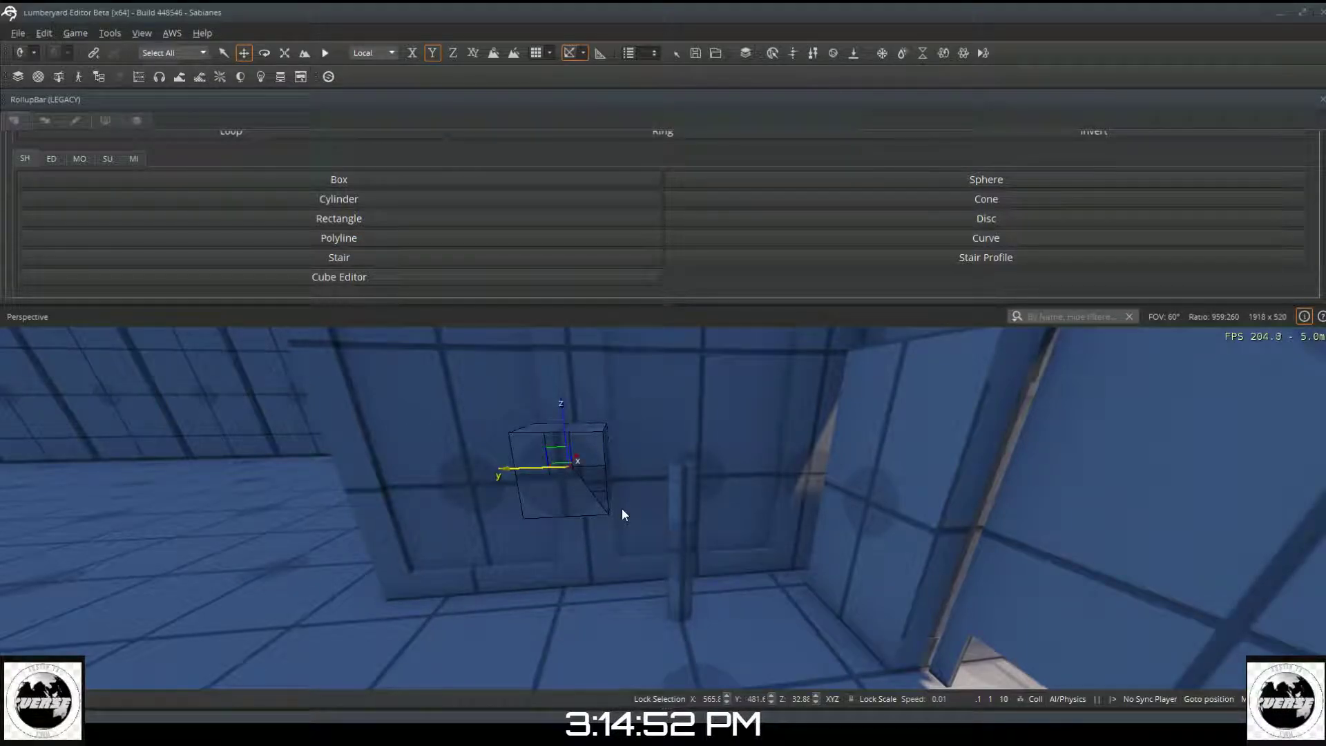
key(ctrl+z)
key(ctrl+z)
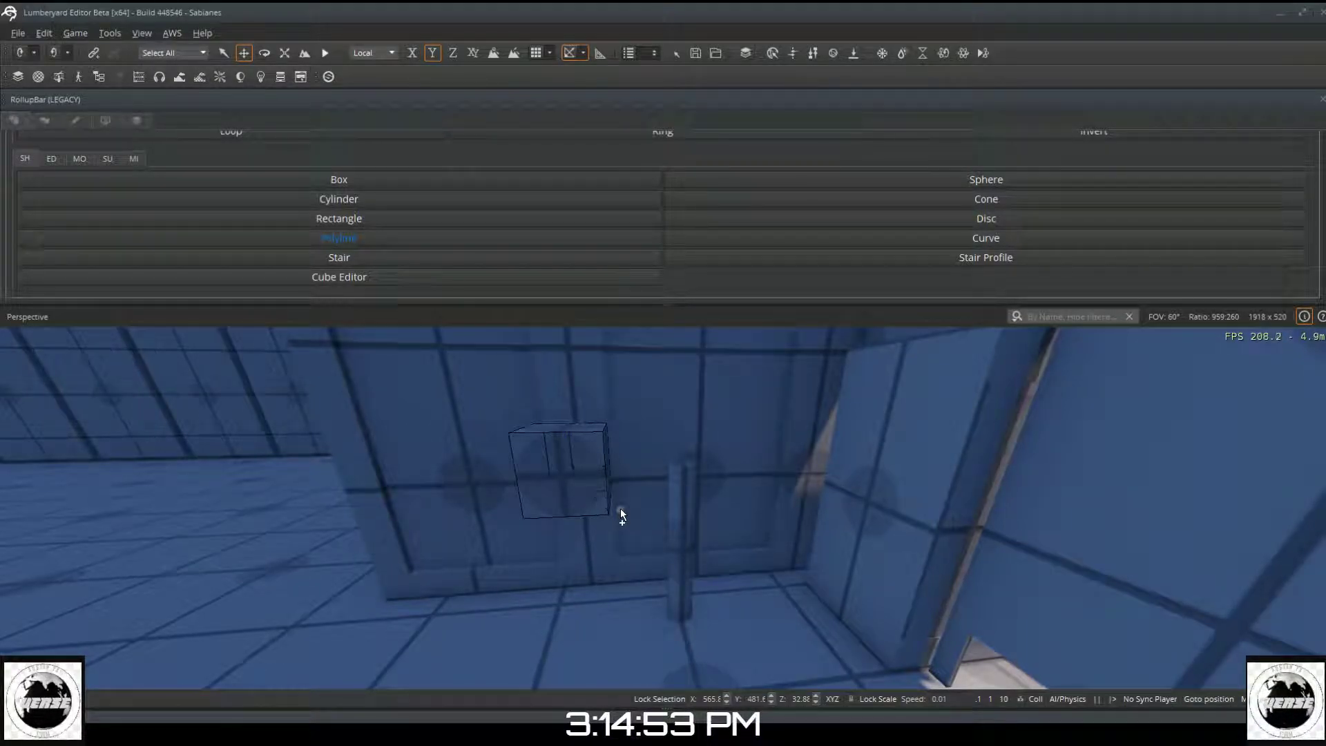
Step: Outline the front face's upper corner nearest the cylinder with an L-shaped Polyline from the side edge to the upper edge
click(607, 477)
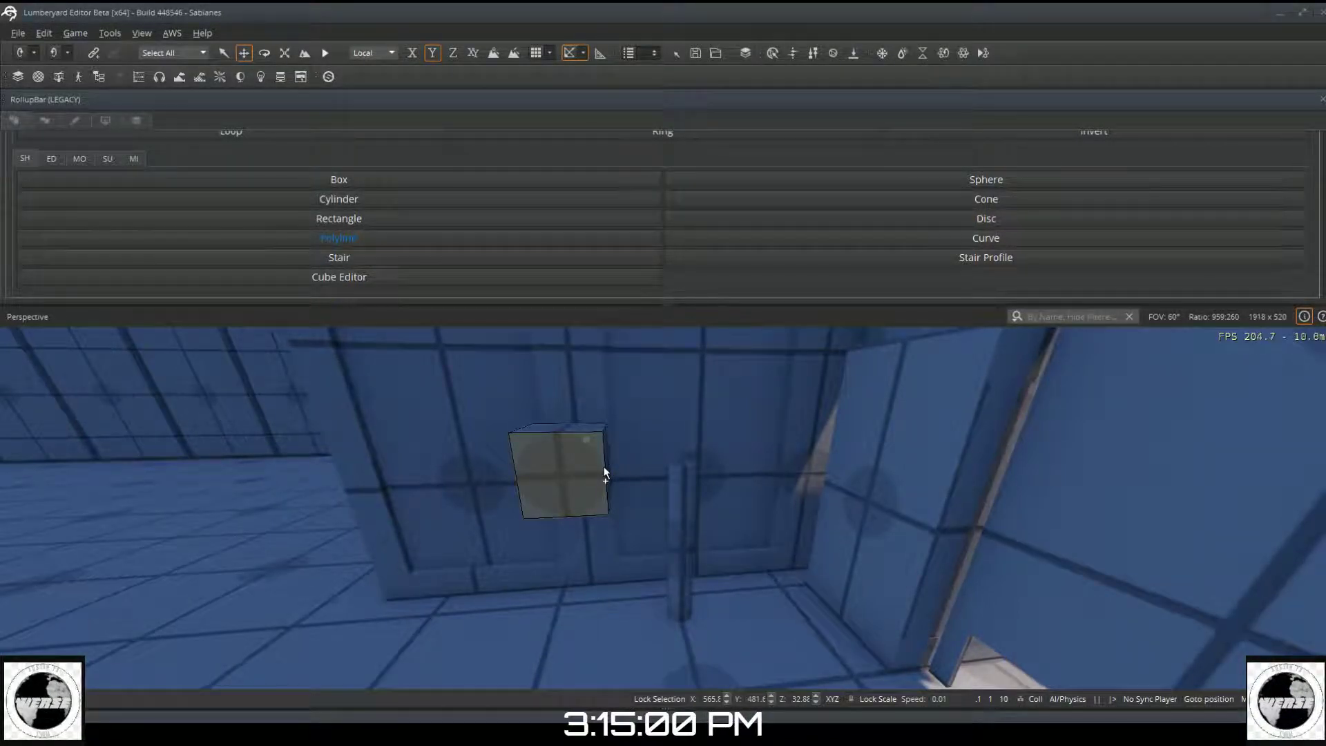
key(a)
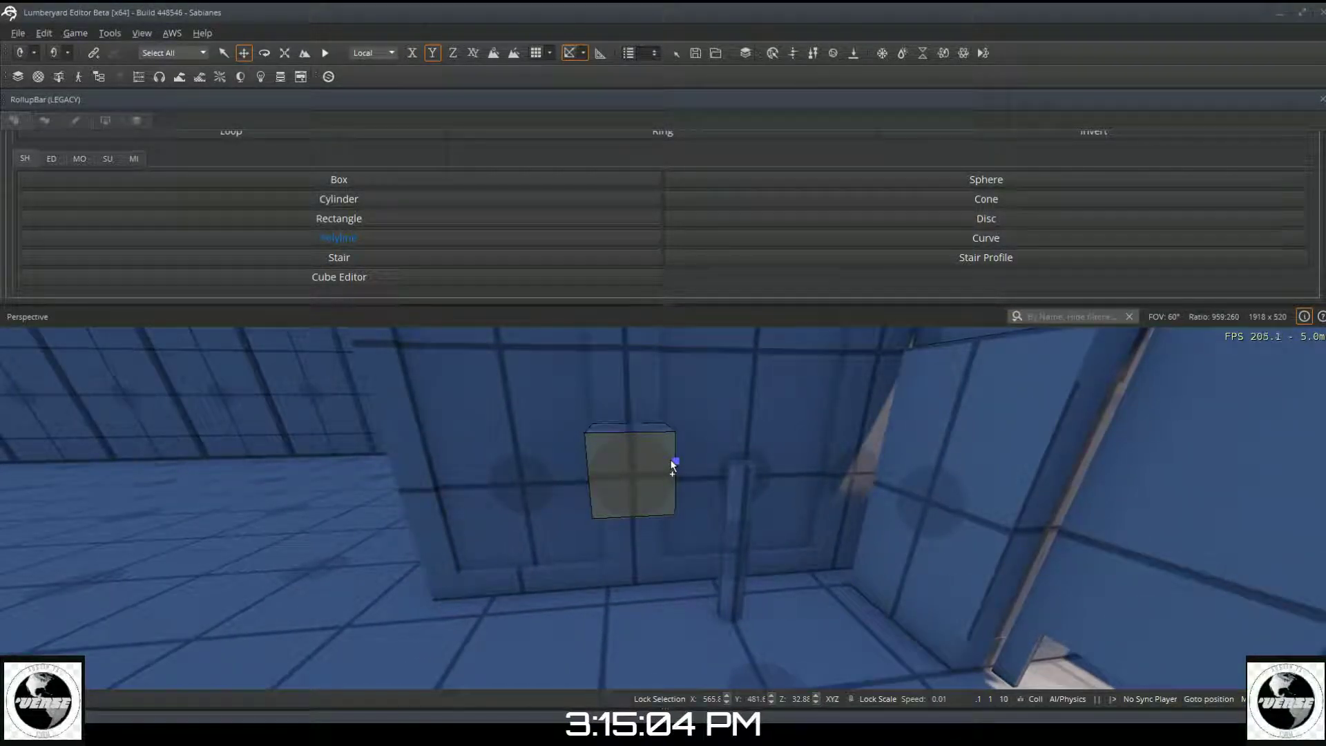
click(674, 461)
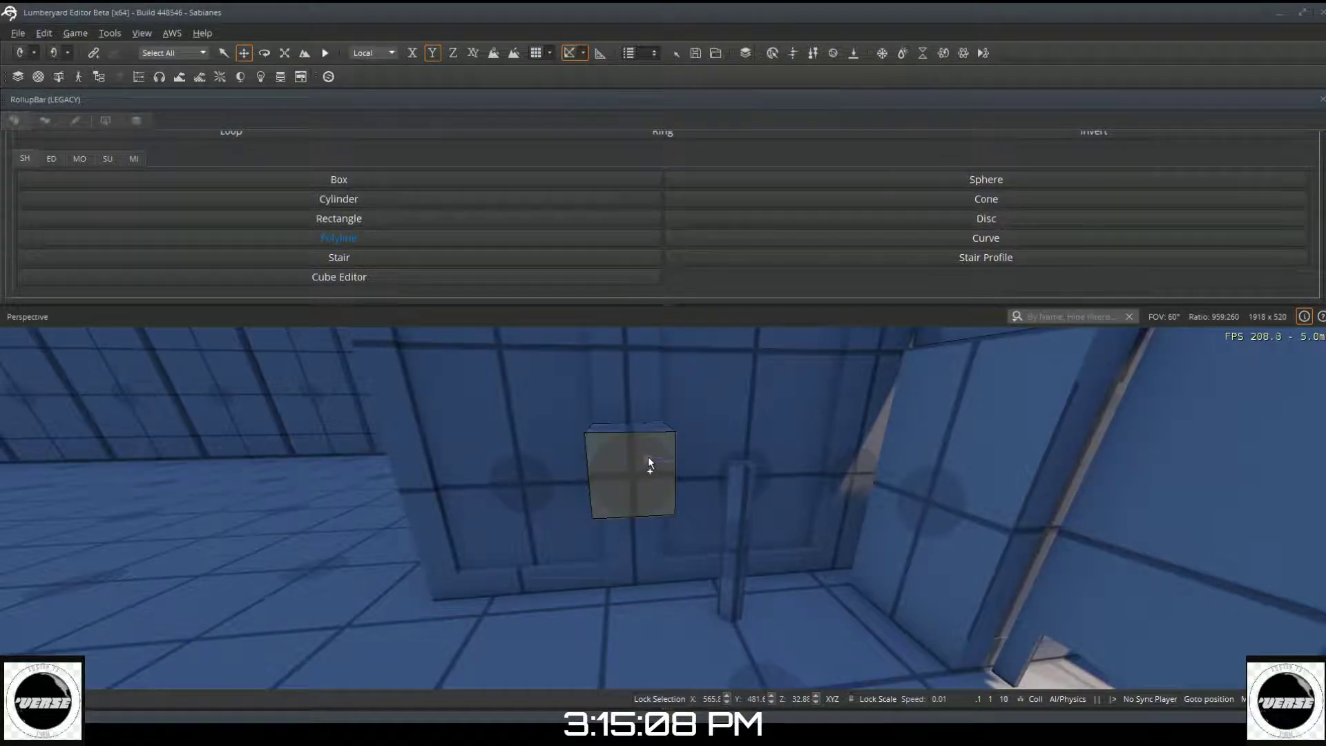
click(648, 458)
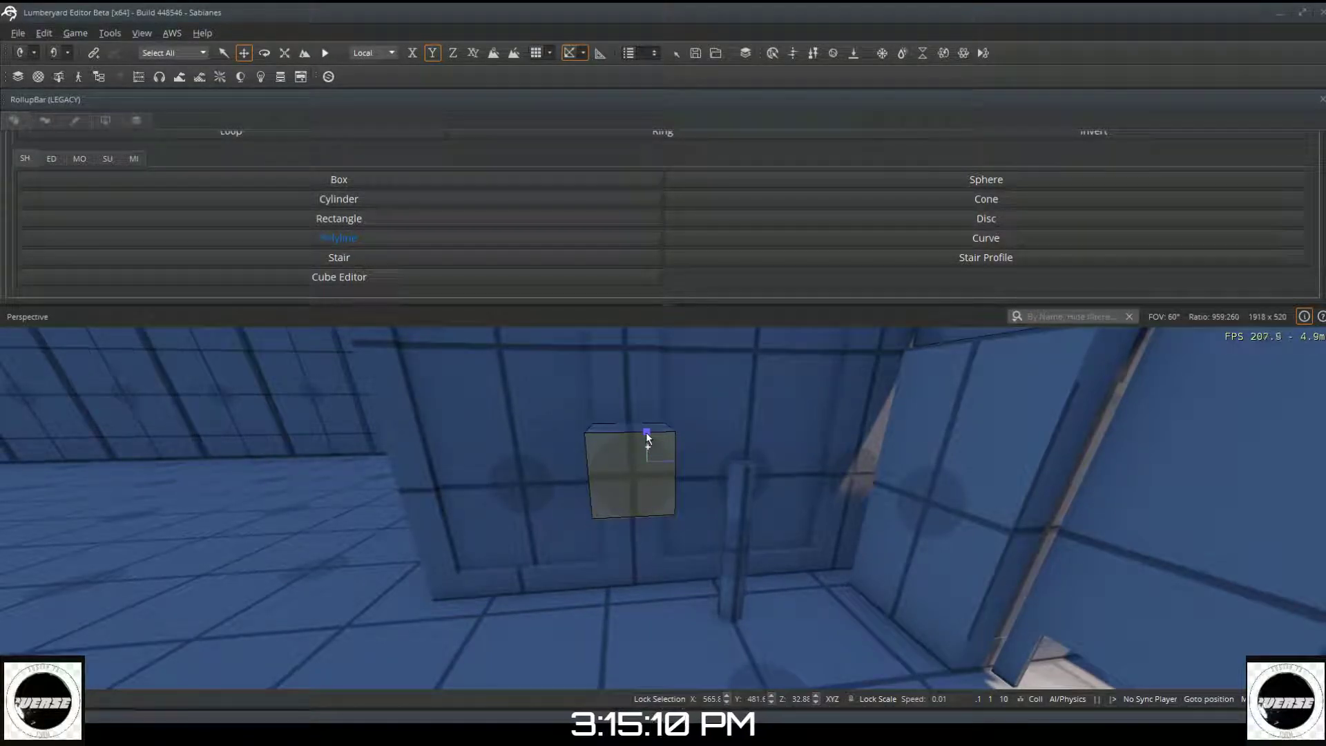
click(647, 432)
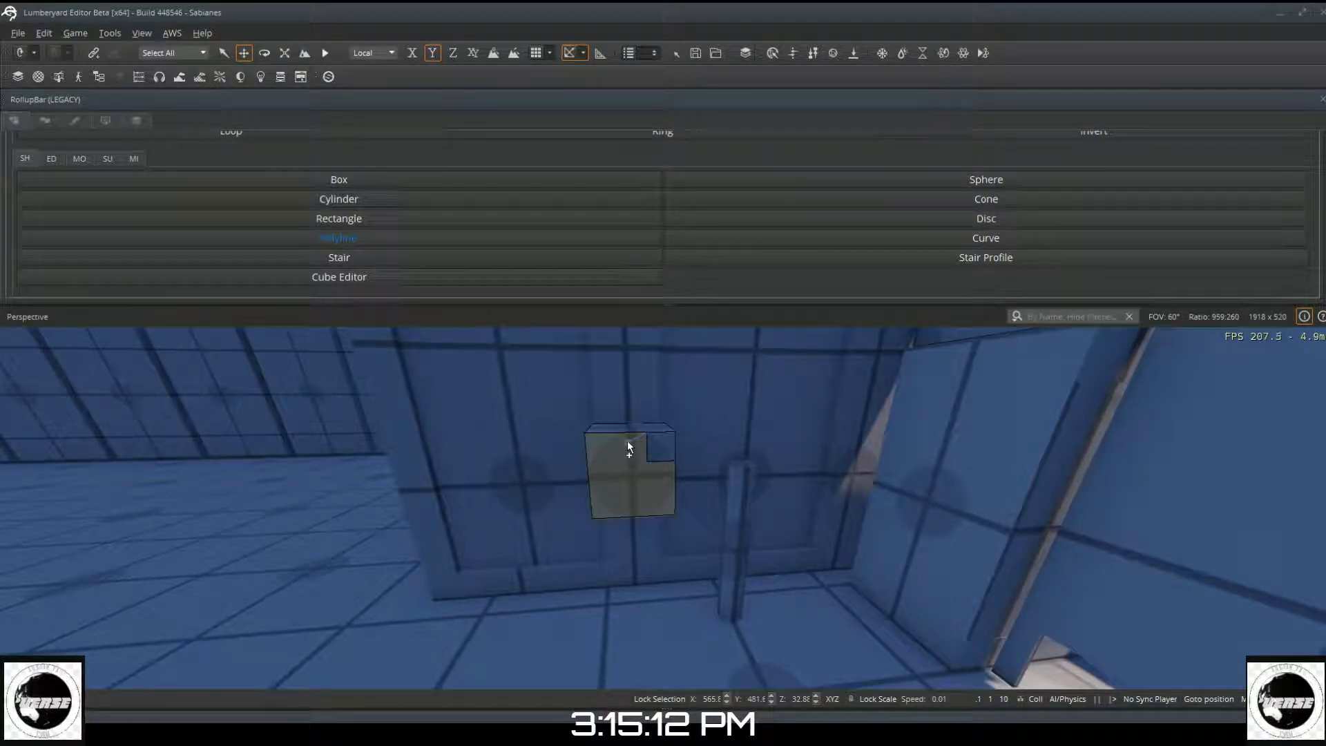
click(447, 187)
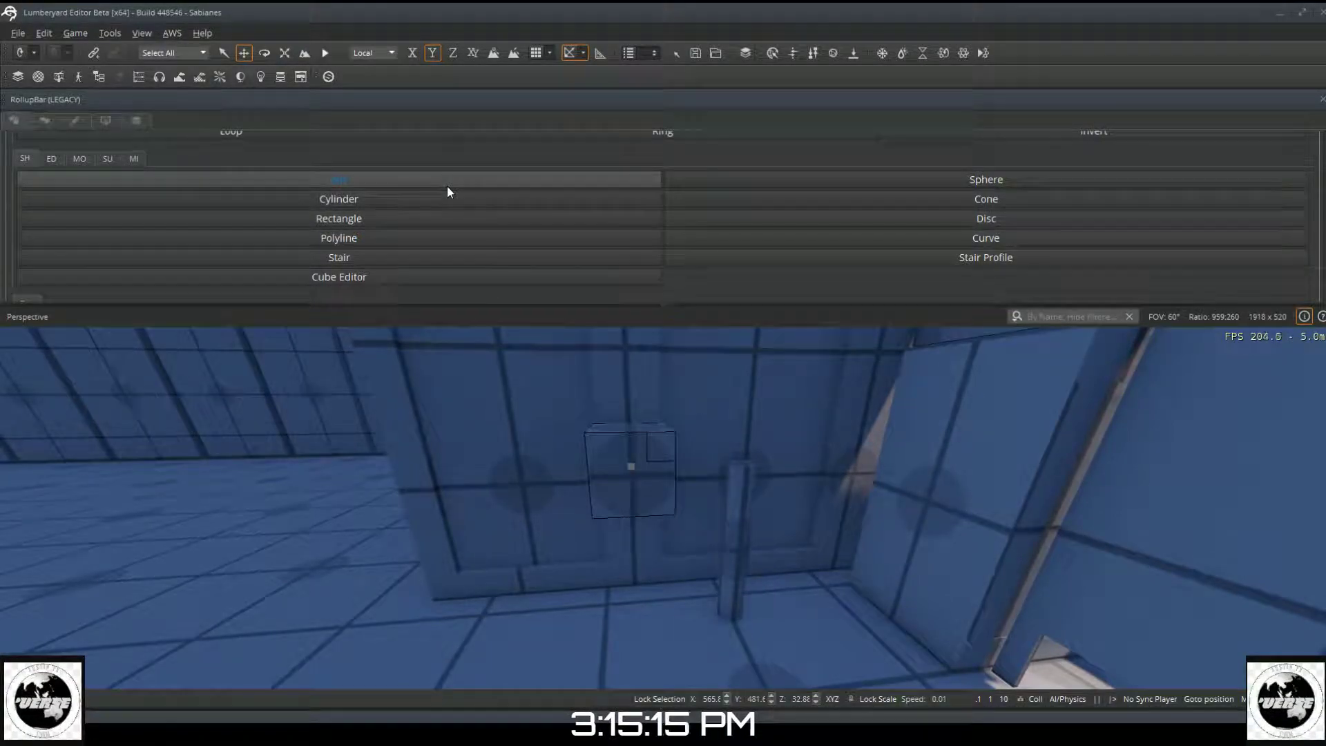
Step: Outline the front face's opposite upper corner with a matching L-shaped Polyline ending on the far side edge
click(439, 236)
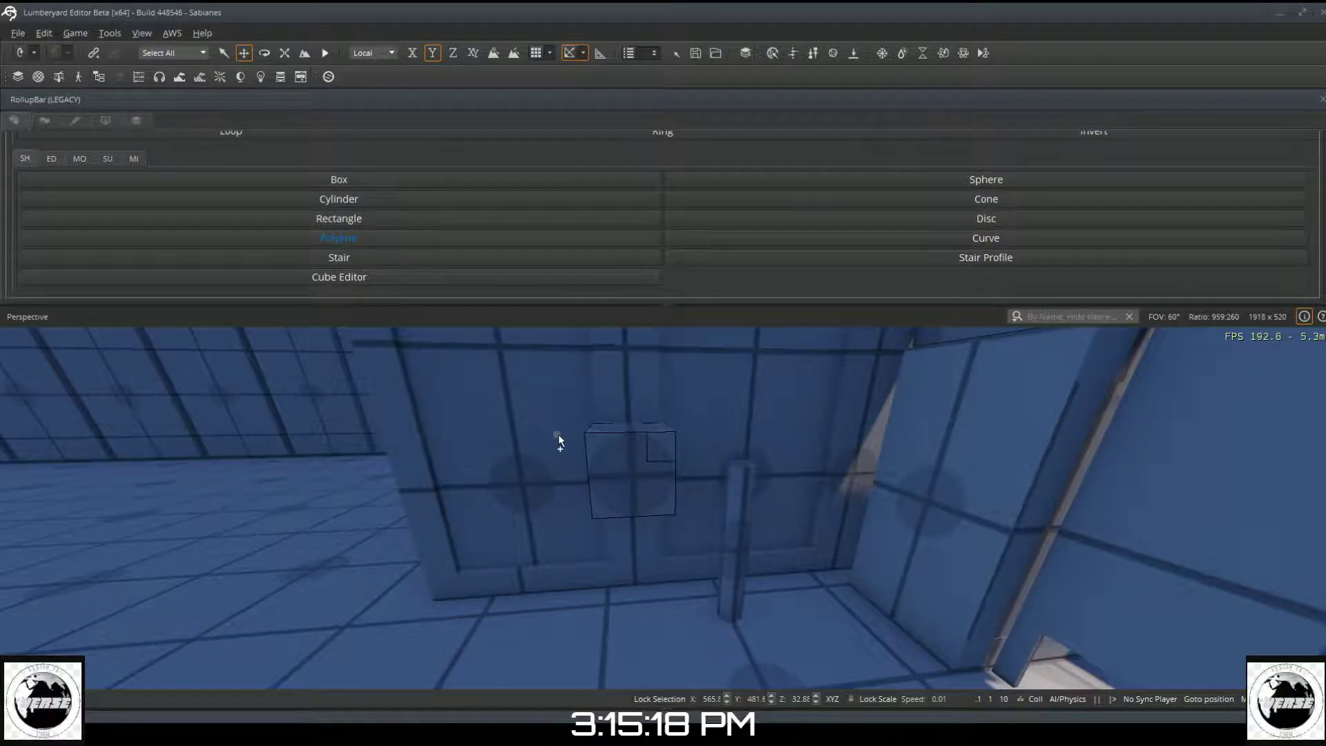
click(617, 462)
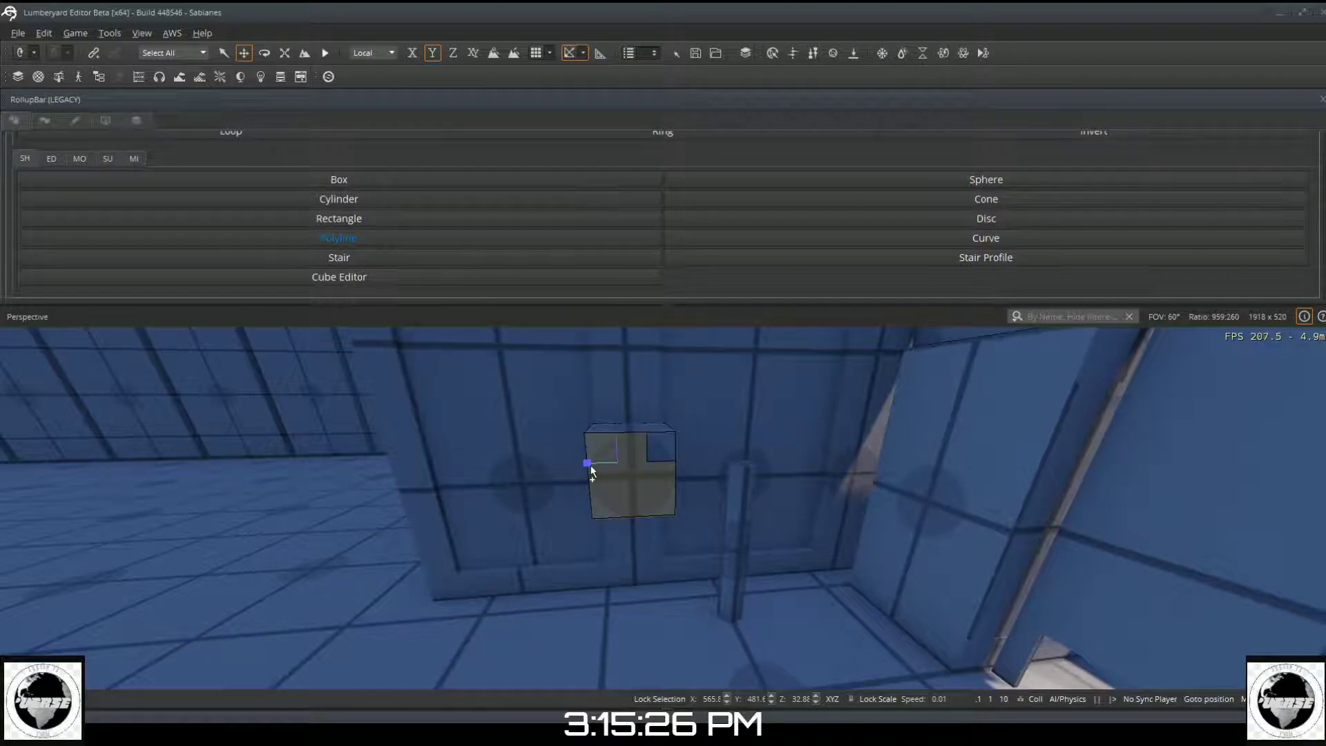
click(587, 463)
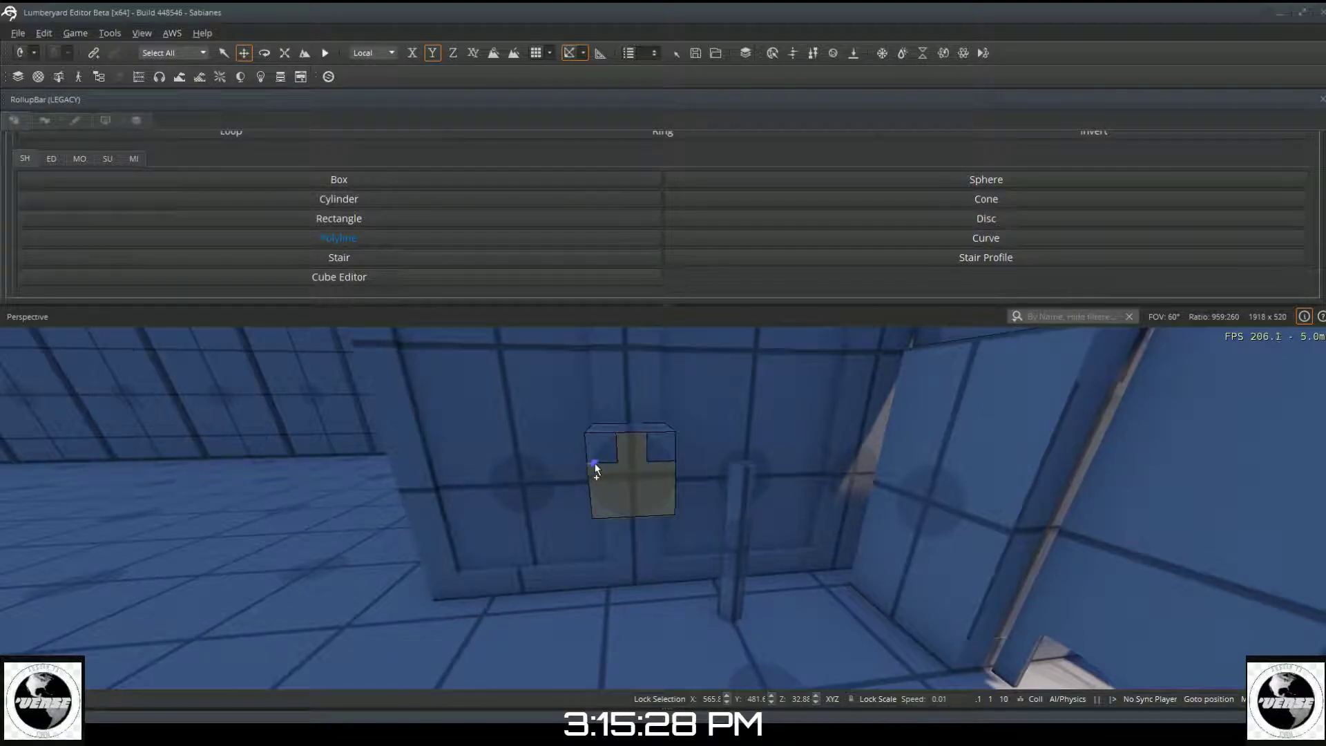
click(450, 178)
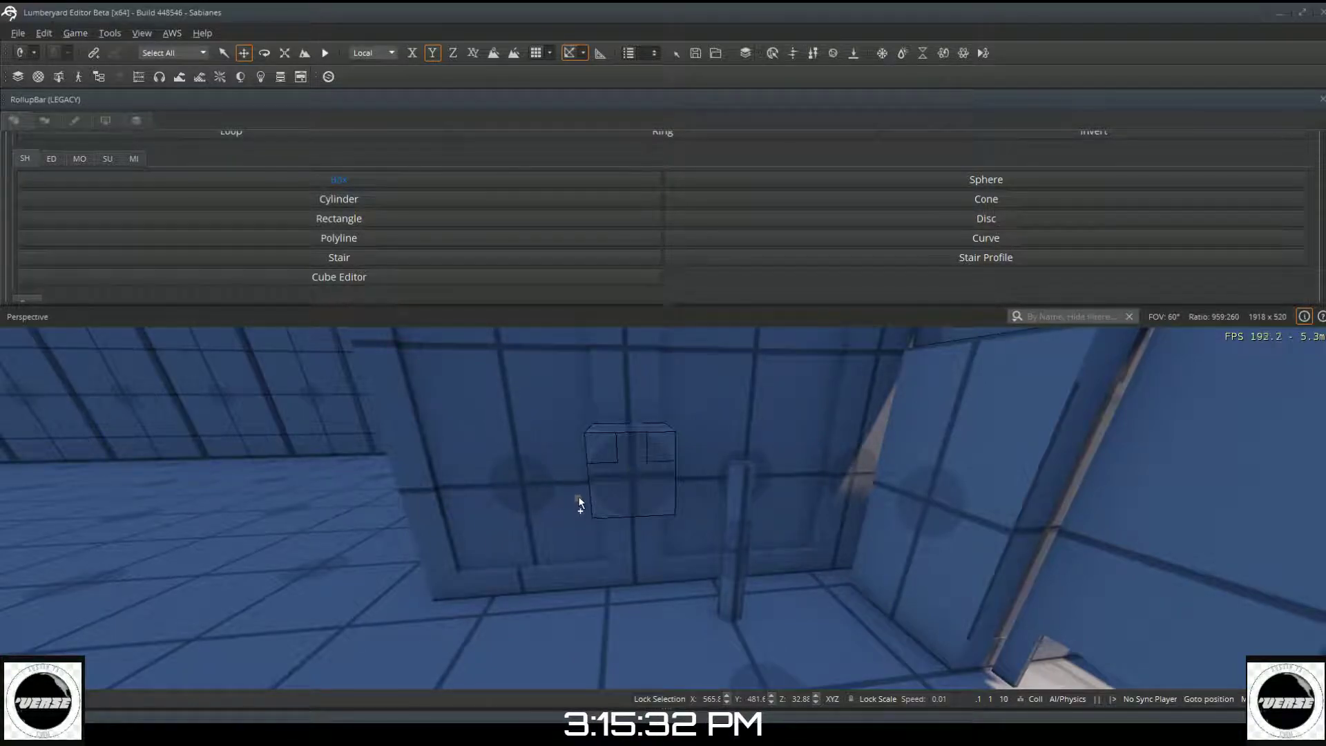
Step: Draw a horizontal Polyline across the lower part of the front face from one side edge to the other
click(405, 235)
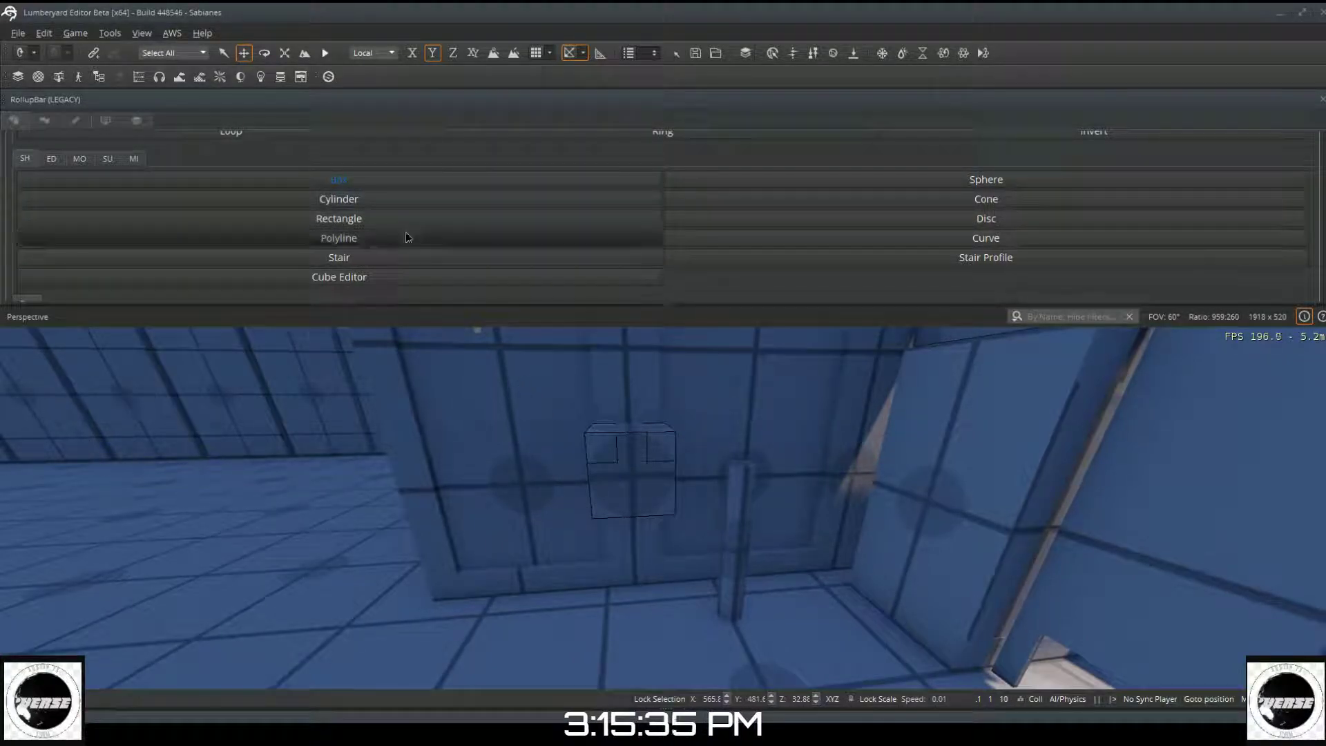
click(590, 494)
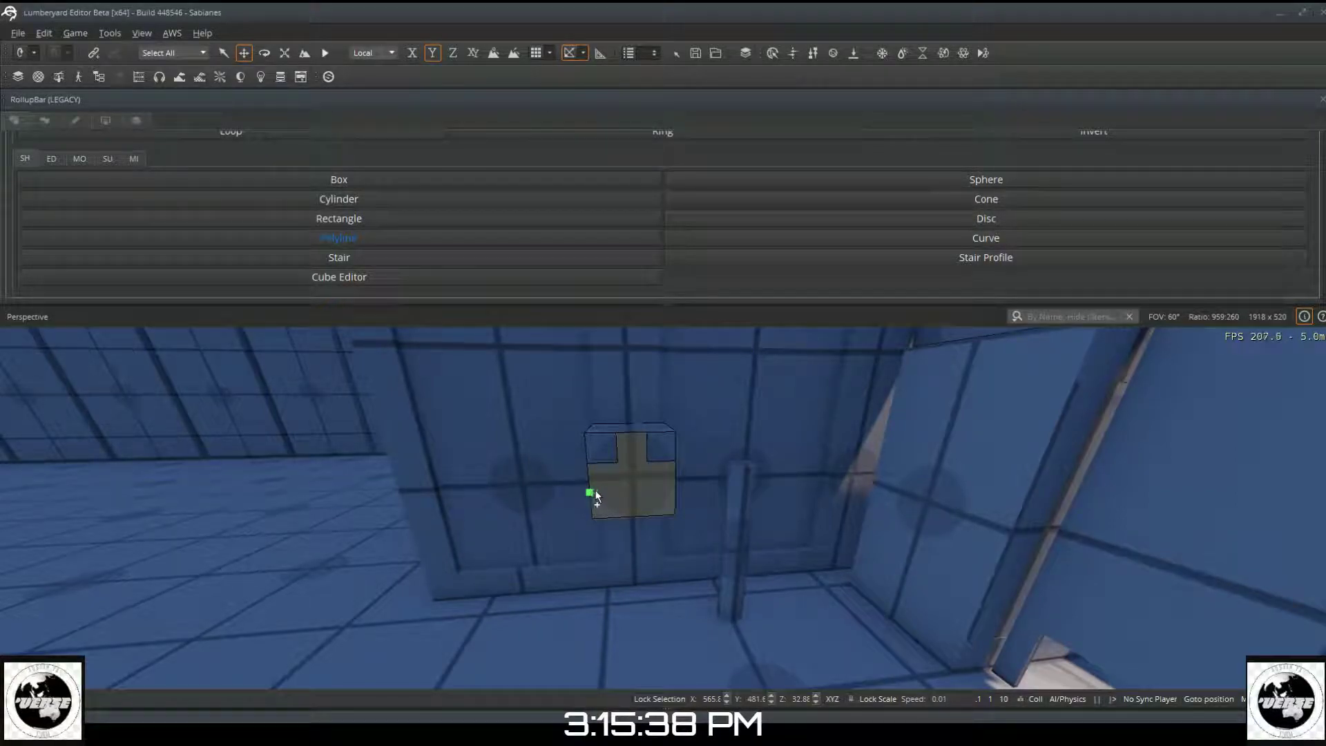
click(675, 491)
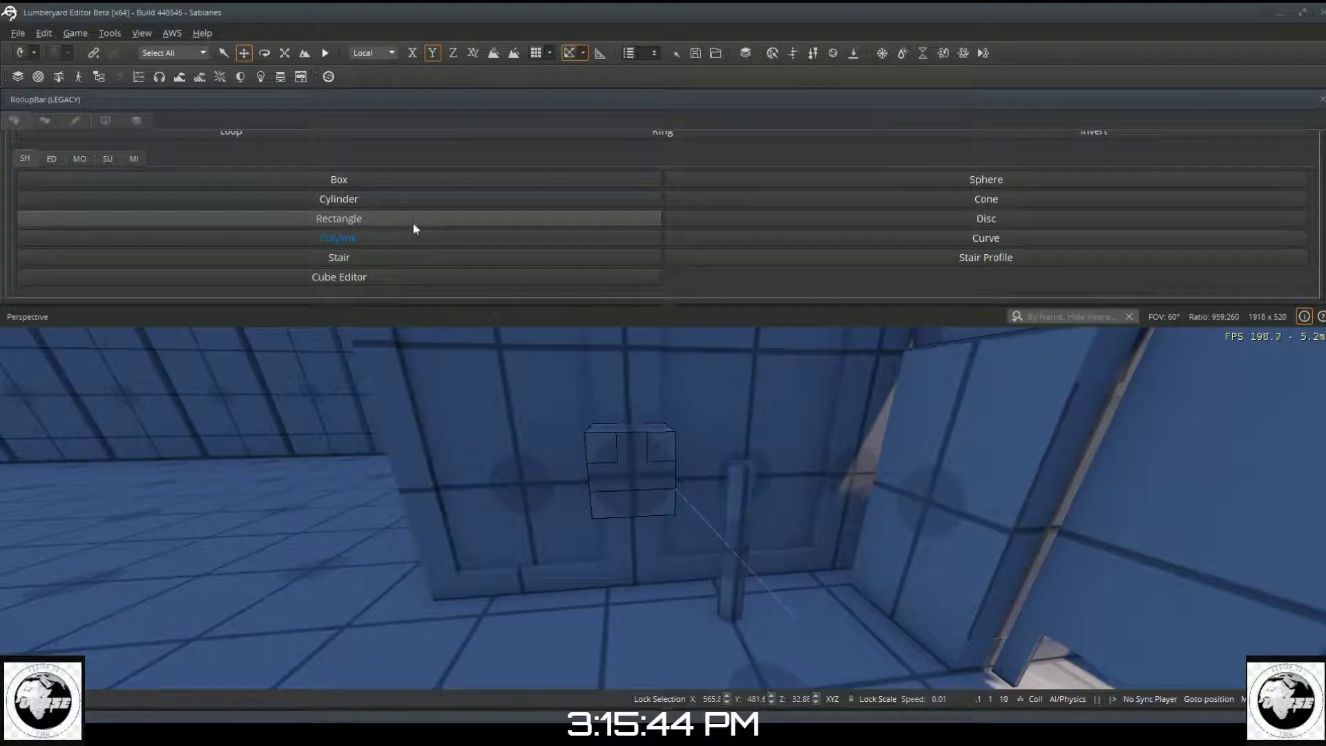
click(413, 178)
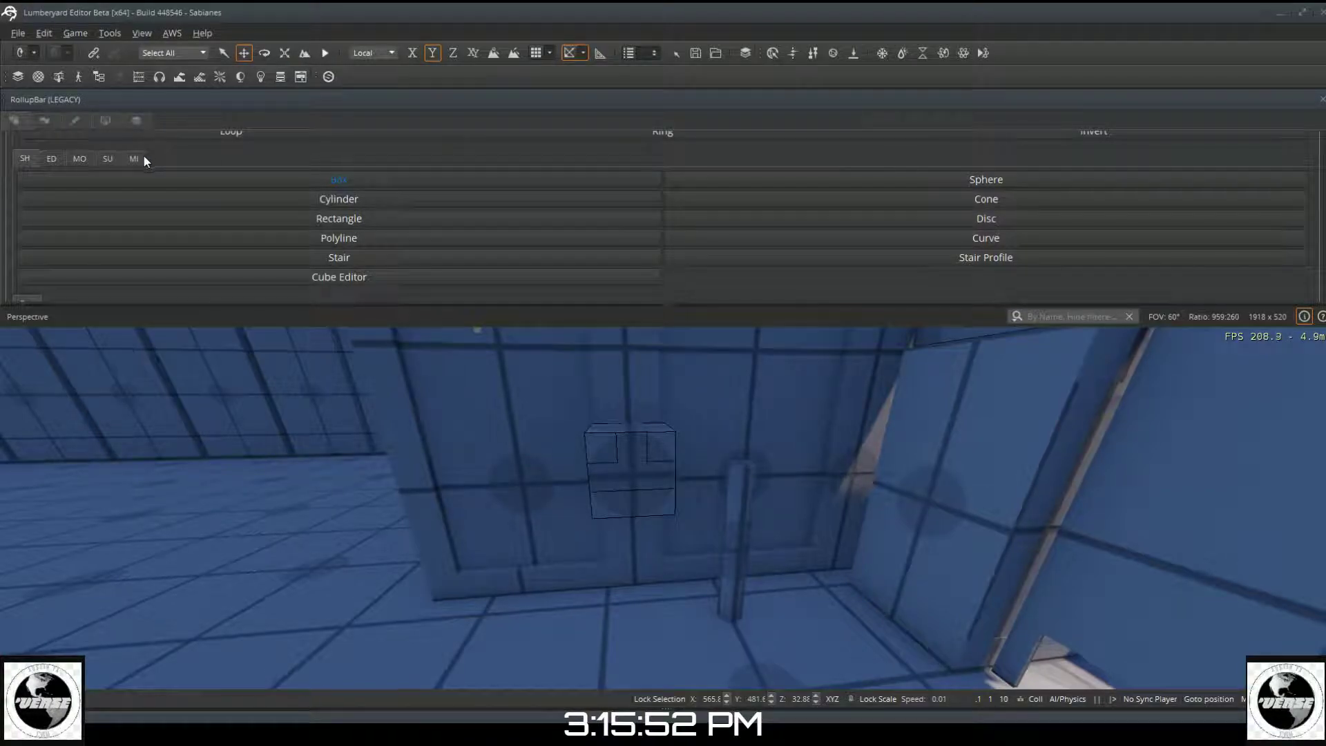
Step: Extrude the inverted-T face between the outlined blocks inward to form a recess in the box
click(49, 159)
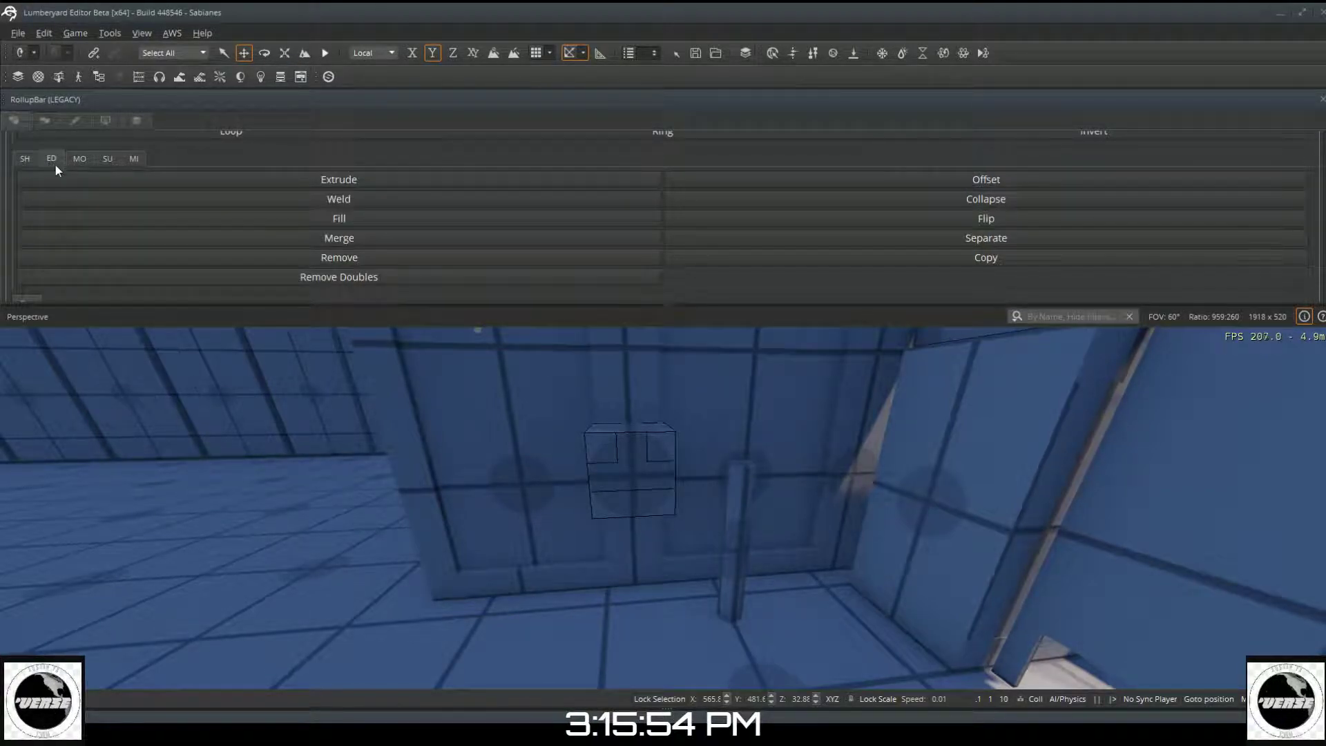
click(154, 188)
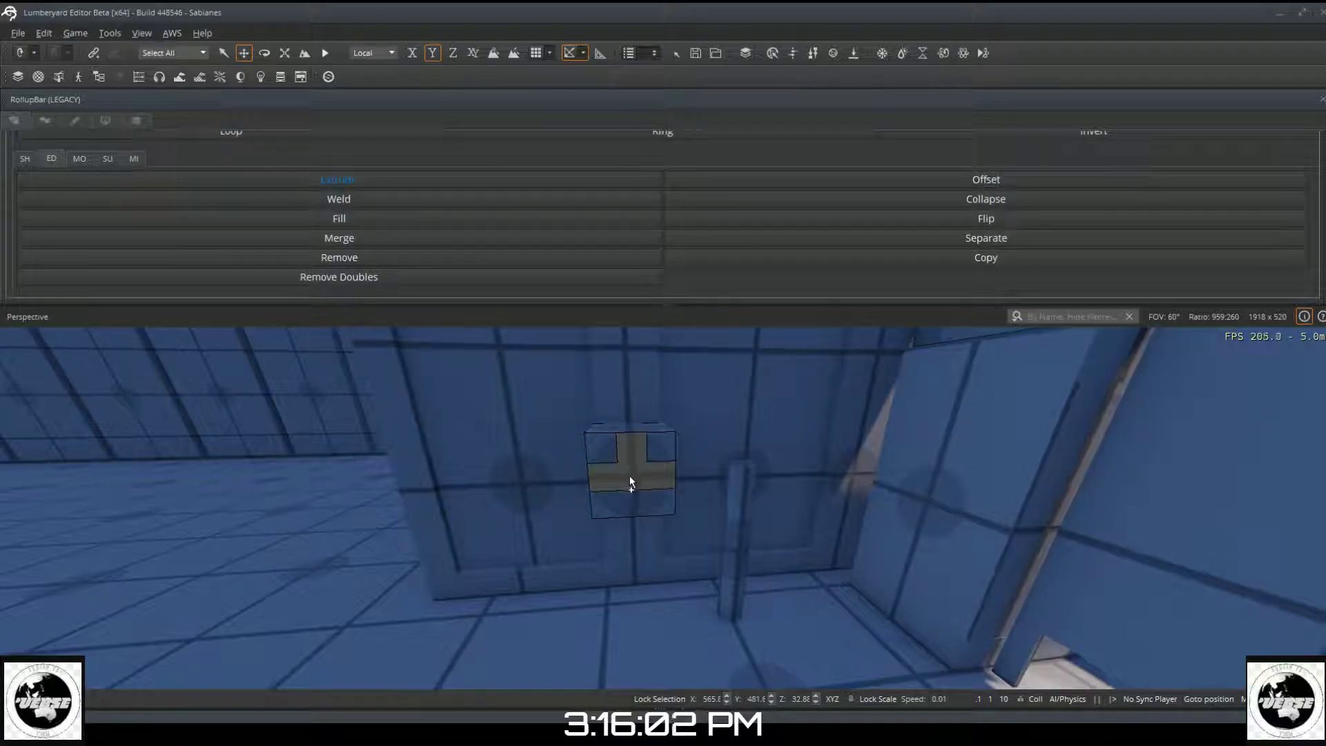
drag(629, 476, 631, 474)
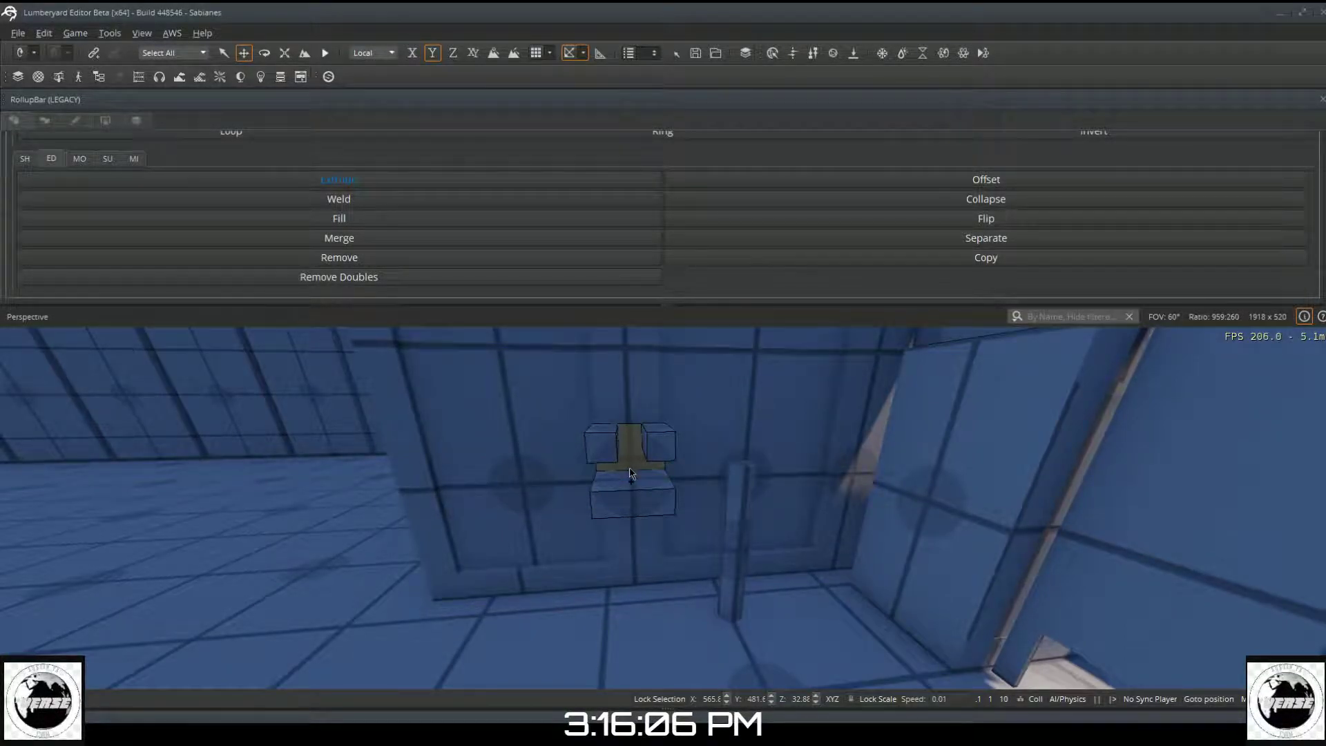
drag(630, 475, 631, 476)
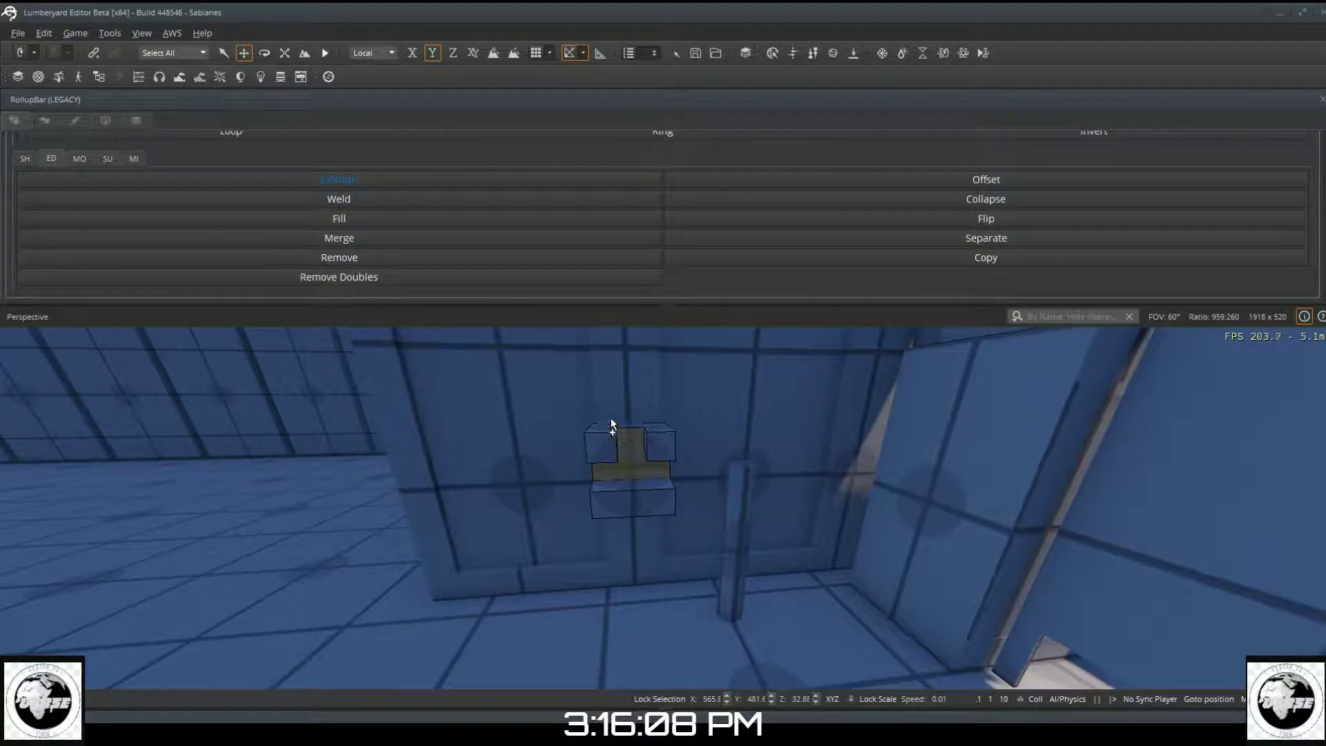
Step: Extrude the C-shaped side face farthest from the cylinder slightly inward to narrow the box
click(532, 257)
click(602, 448)
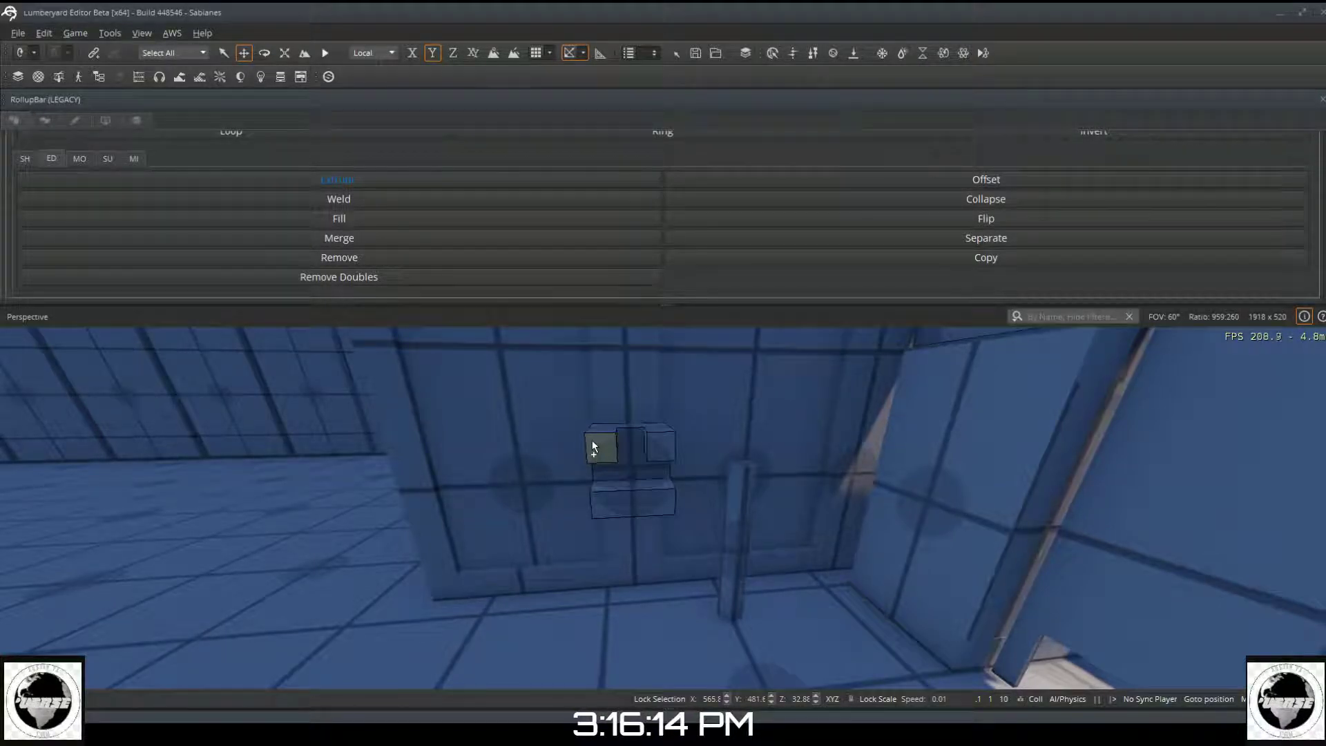
key(a)
right_drag(601, 456, 602, 453)
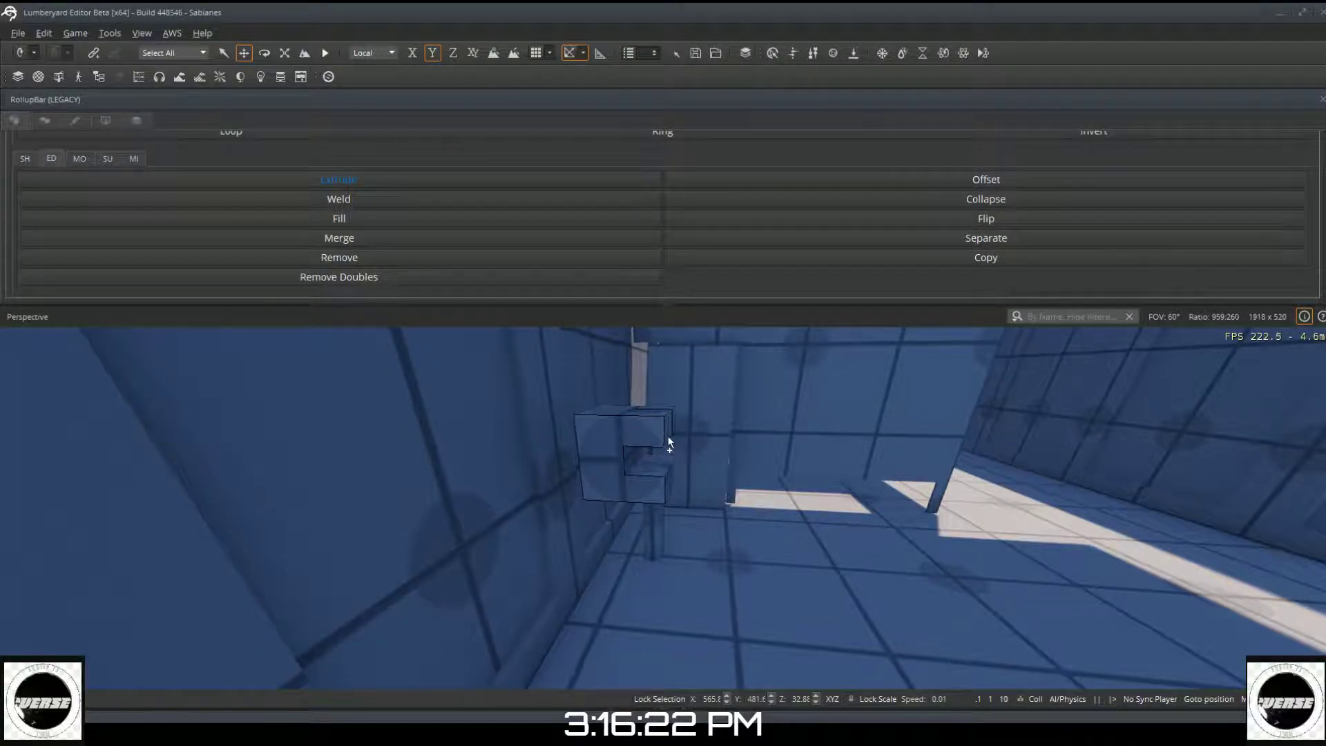
drag(624, 432, 642, 434)
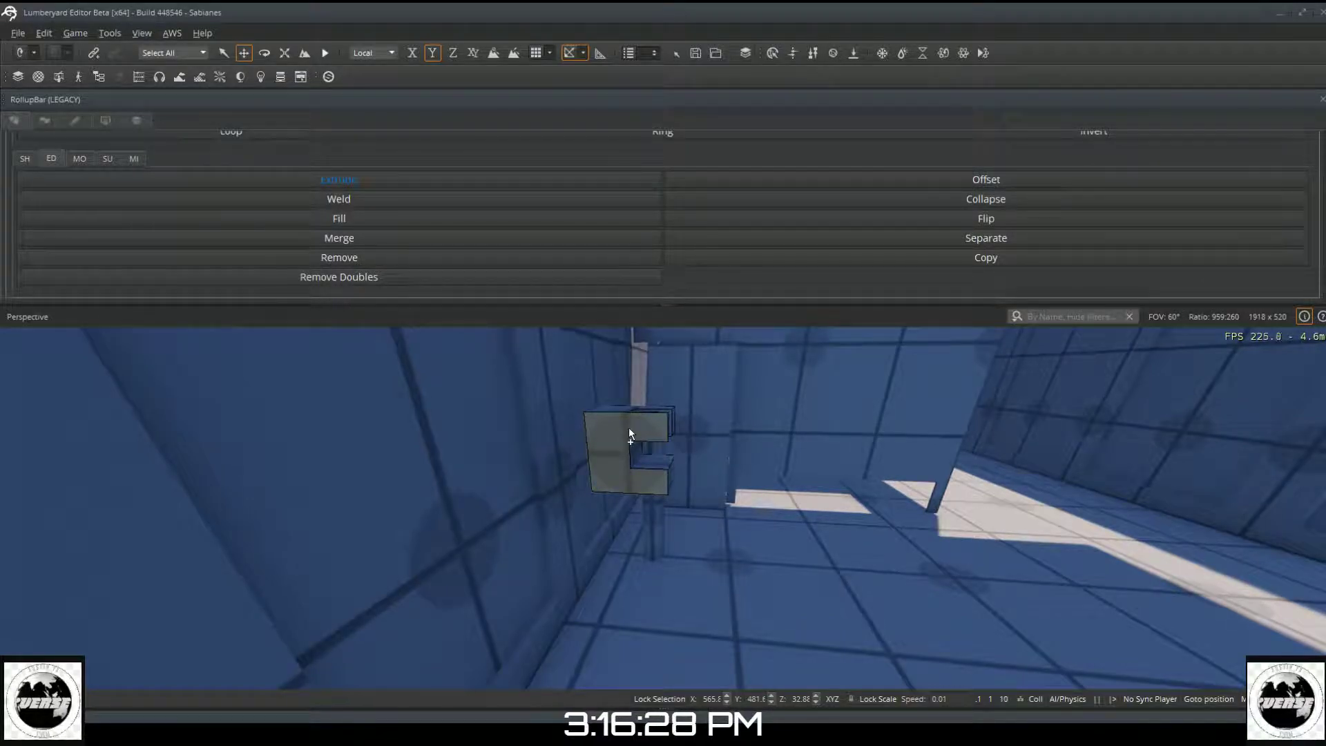
Step: Try to extrude the C-shaped side face nearest the cylinder inward, and undo the attempt
middle_drag(629, 428, 591, 432)
right_drag(590, 432, 318, 449)
right_drag(428, 437, 550, 447)
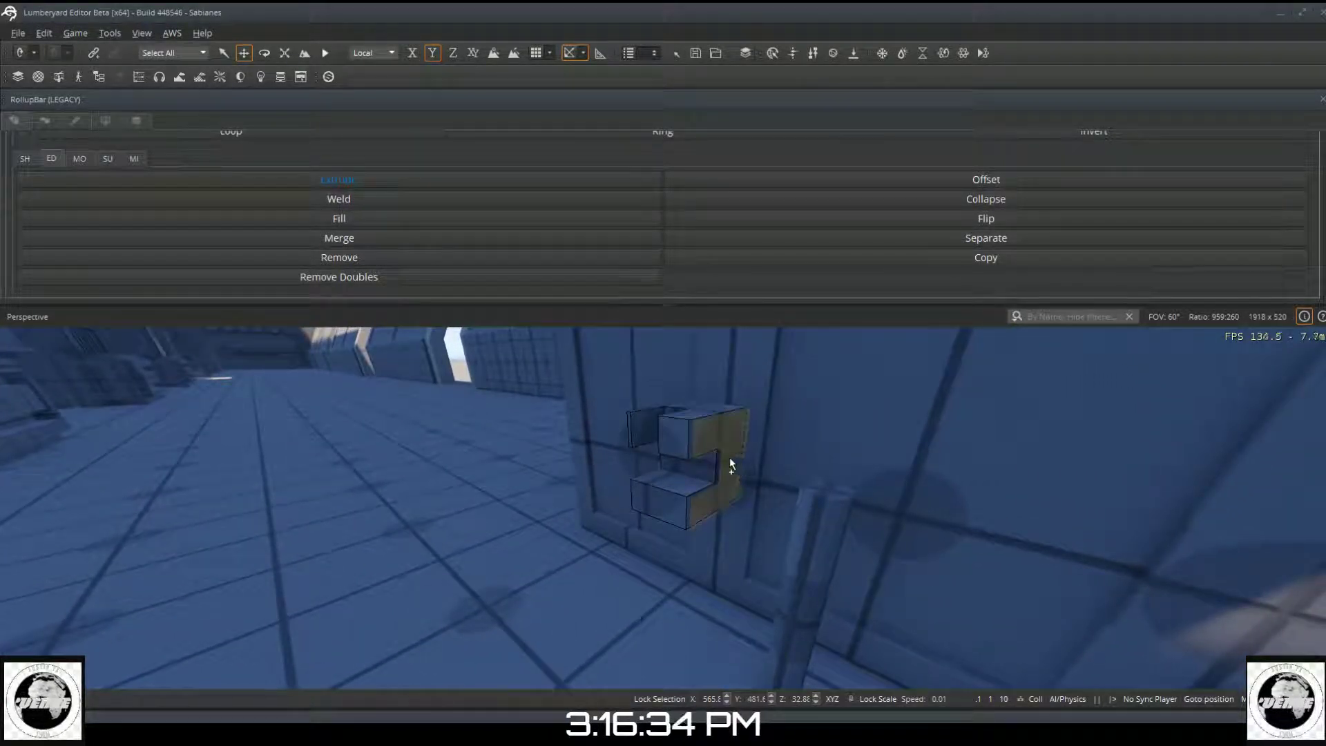
drag(731, 463, 714, 438)
key(ctrl+z)
drag(715, 439, 682, 440)
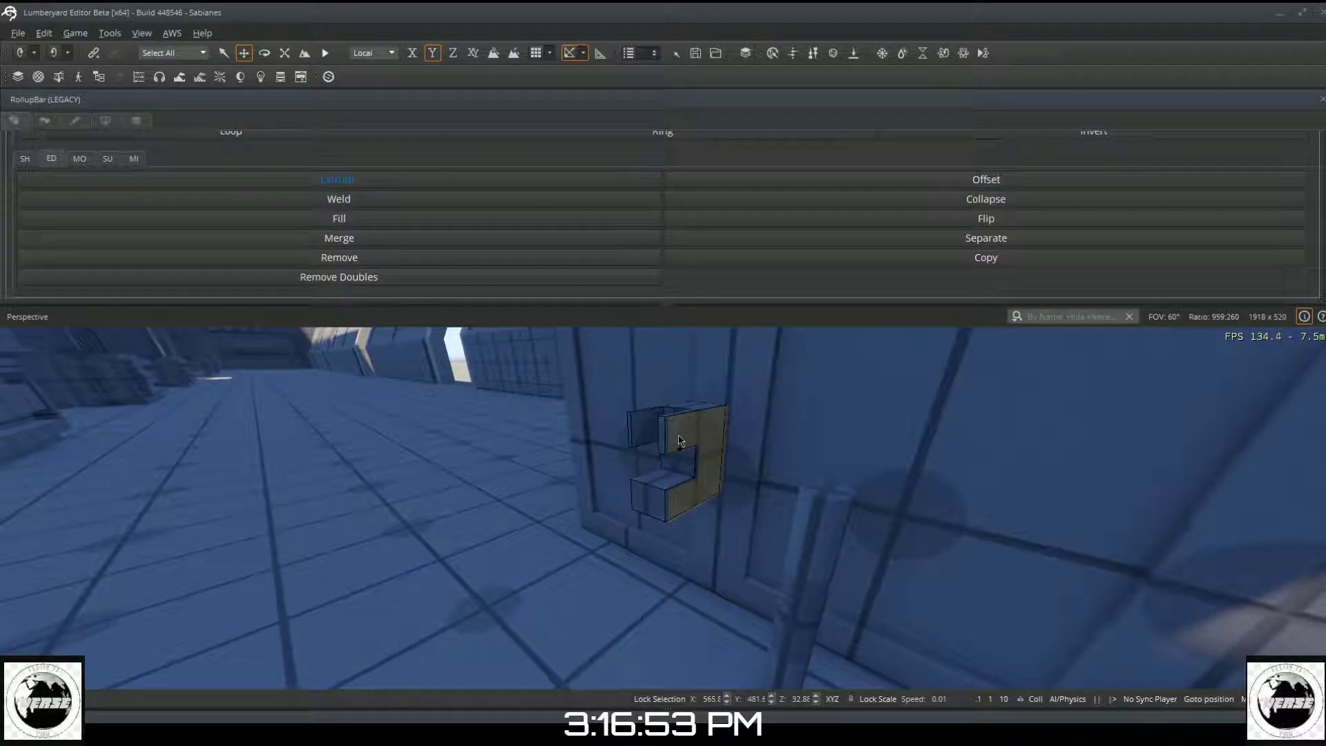
drag(679, 436, 676, 434)
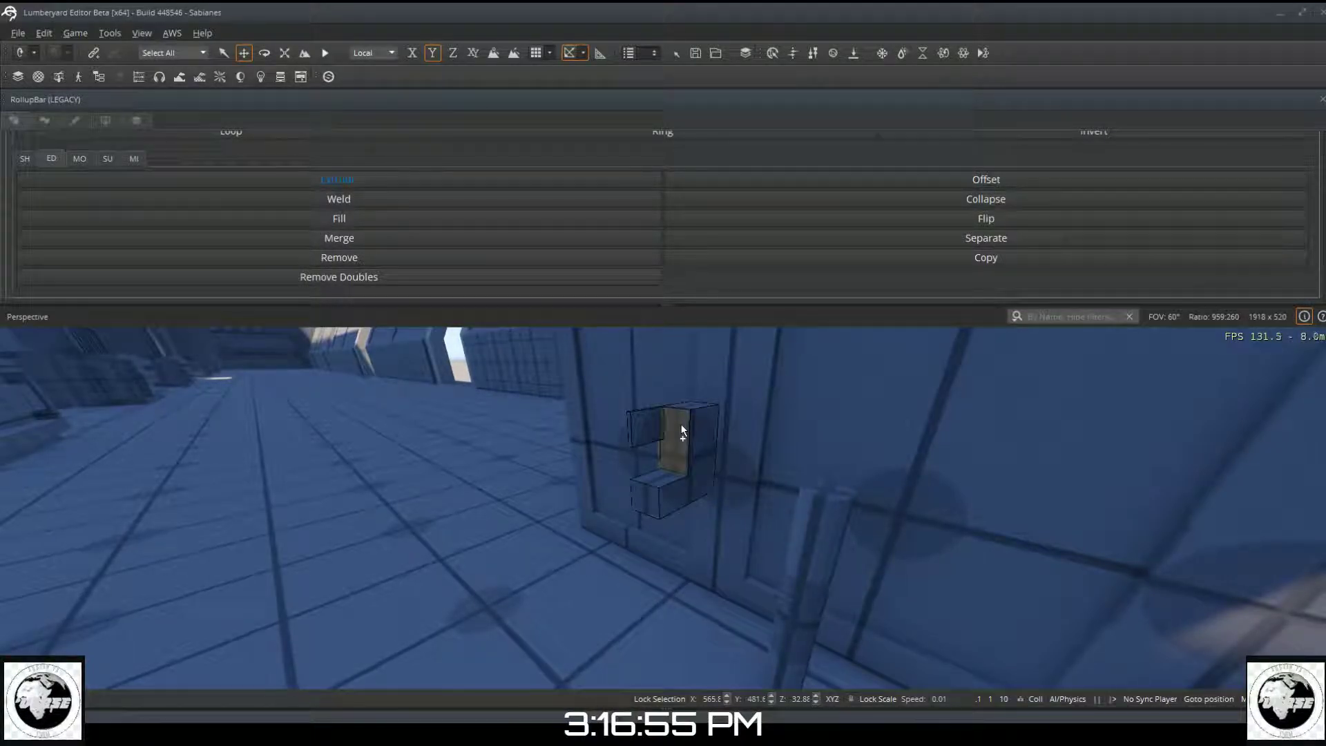
key(ctrl+z)
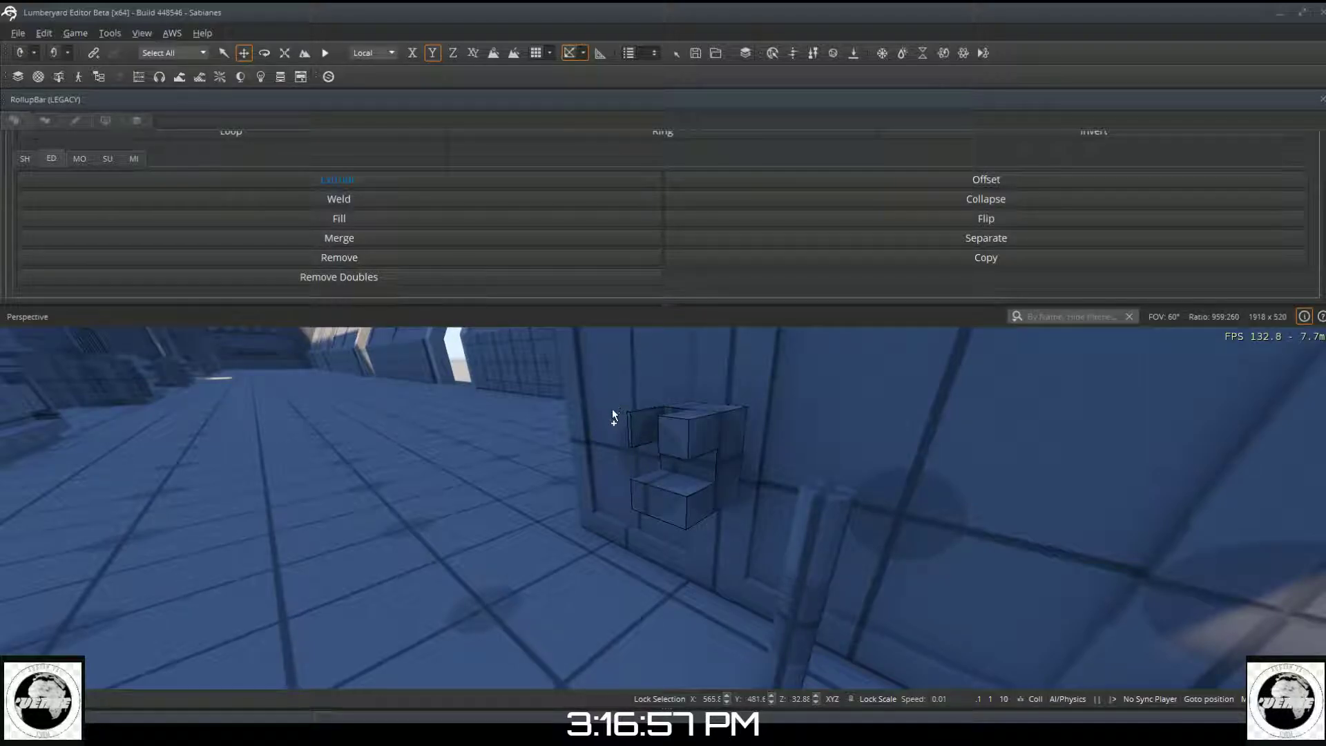
Step: Extrude the side nearest the cylinder inward and lower the box's top faces to shorten the upper blocks
mouse_move(676, 445)
mouse_down()
mouse_move(636, 442)
mouse_move(699, 427)
mouse_move(701, 440)
mouse_up()
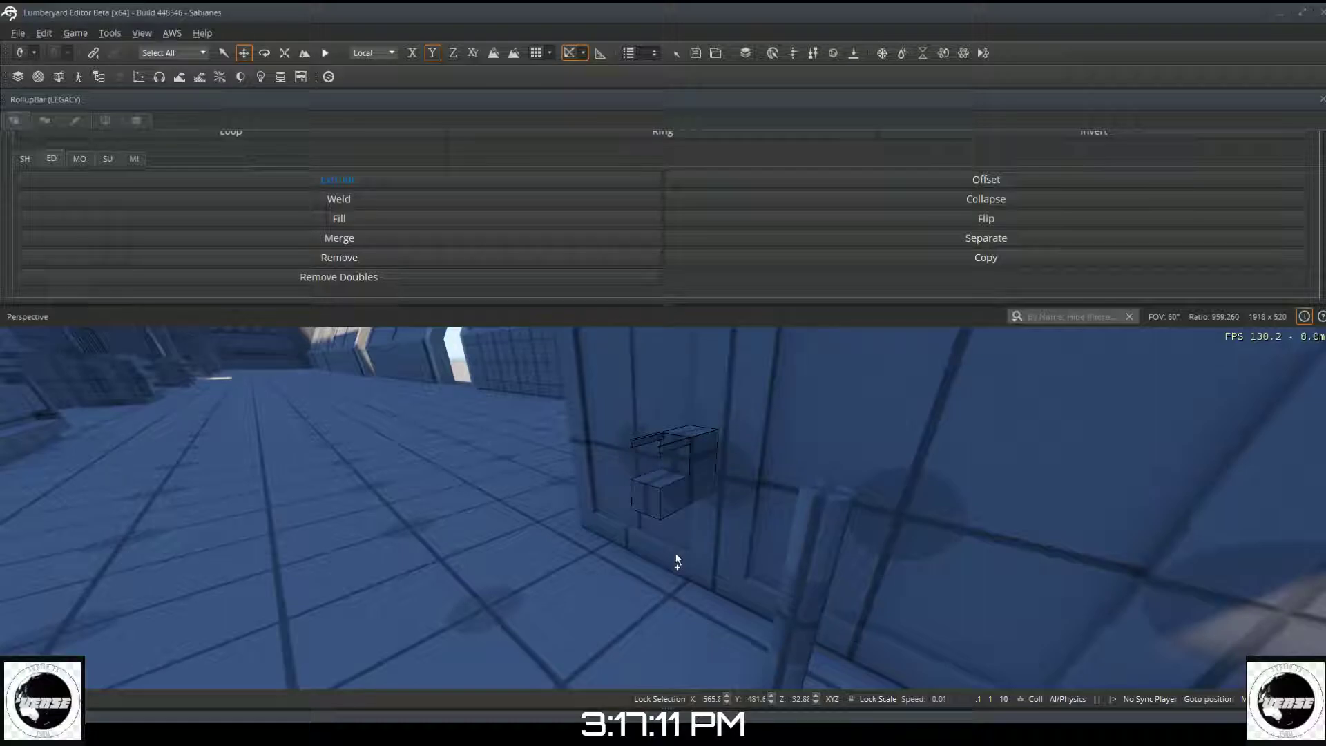
Step: Undo the last two edits that shortened the upper blocks of the carved box
mouse_move(669, 594)
right_down()
mouse_move(674, 650)
mouse_move(705, 567)
mouse_move(668, 594)
mouse_move(681, 553)
mouse_move(666, 599)
right_up()
key(w)
key(s)
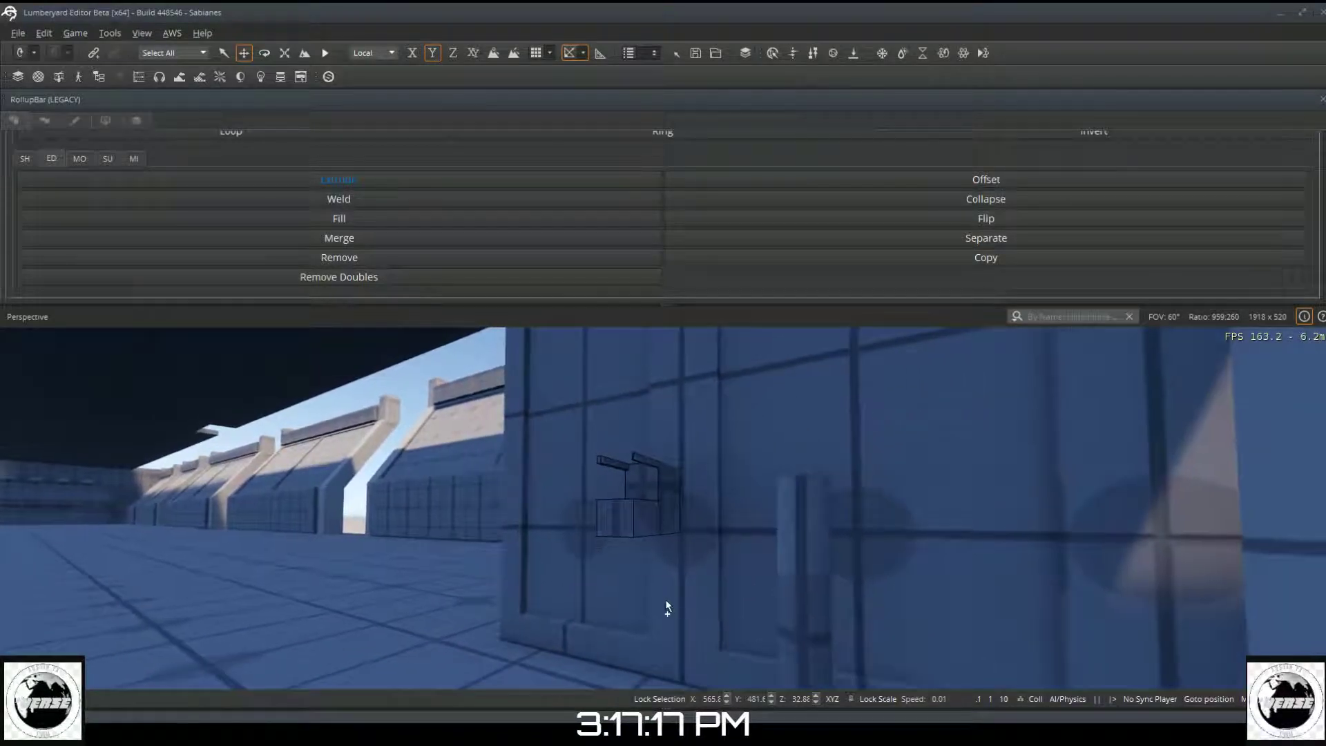
key(ctrl+z)
key(ctrl+z)
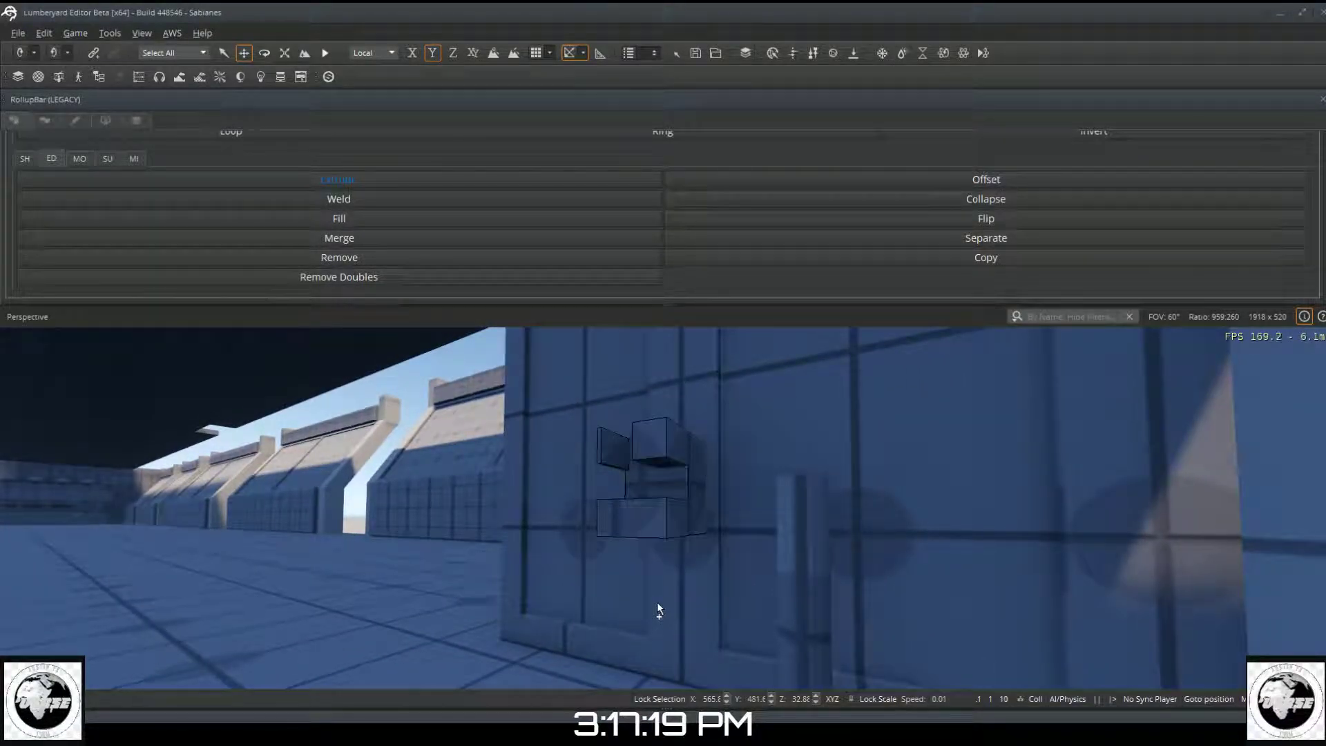
mouse_move(671, 602)
right_down()
mouse_move(681, 620)
mouse_move(635, 660)
mouse_move(681, 681)
mouse_move(689, 612)
right_up()
key(s)
key(s)
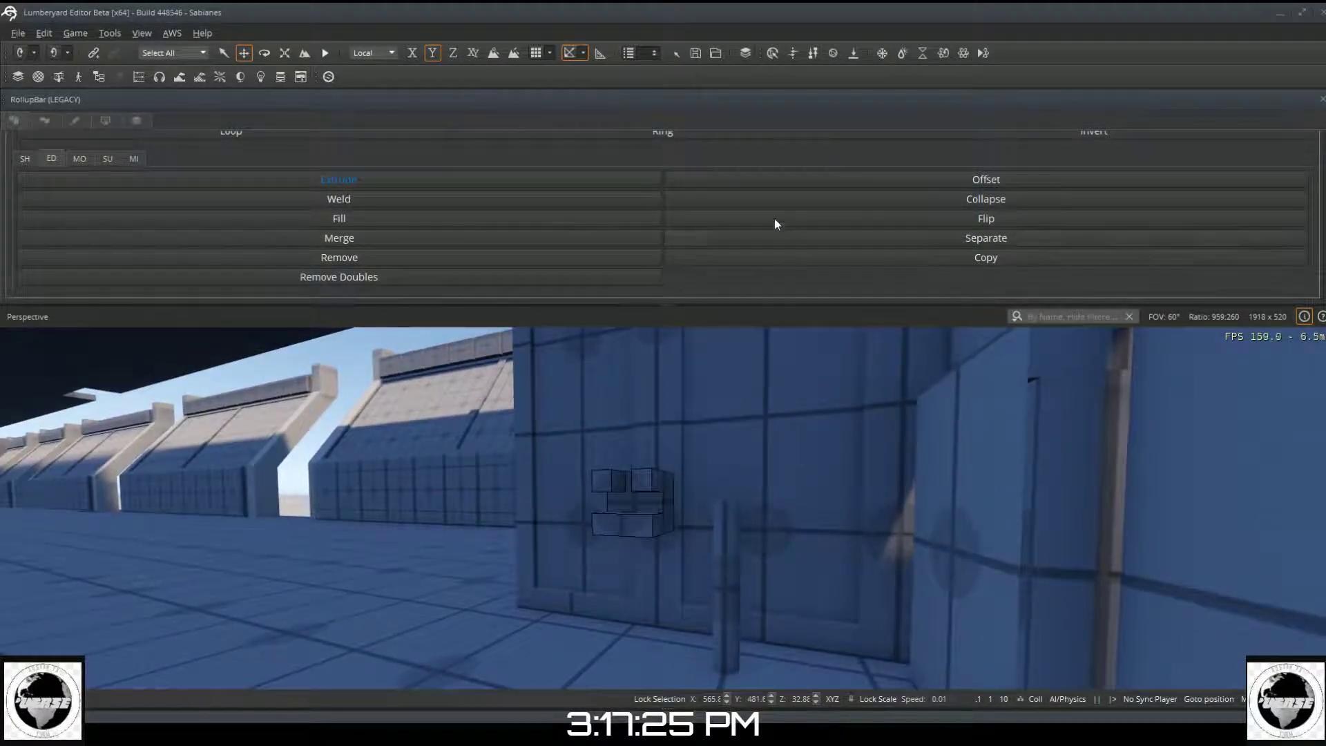
Step: Try to place a copy of the cylinder along Y on the far side of the carved box, and undo it
scroll(591, 197, up, 3)
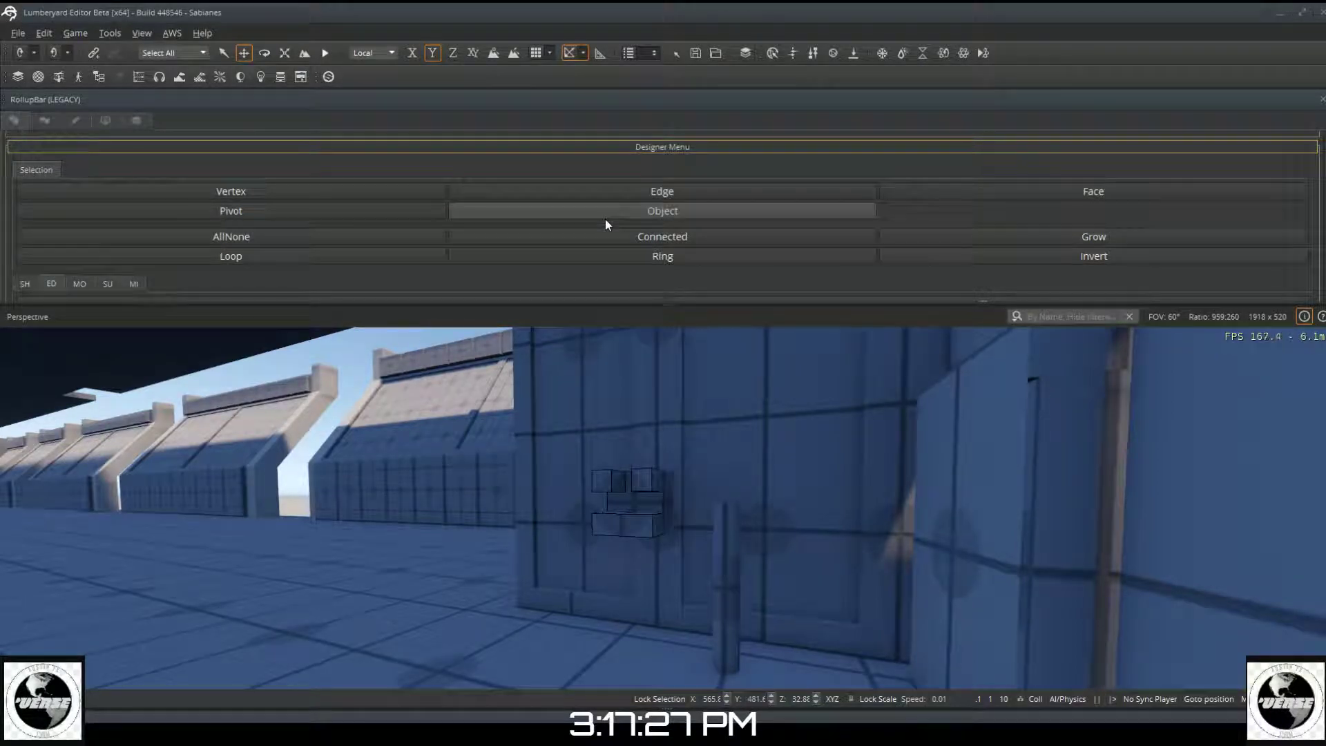
click(605, 218)
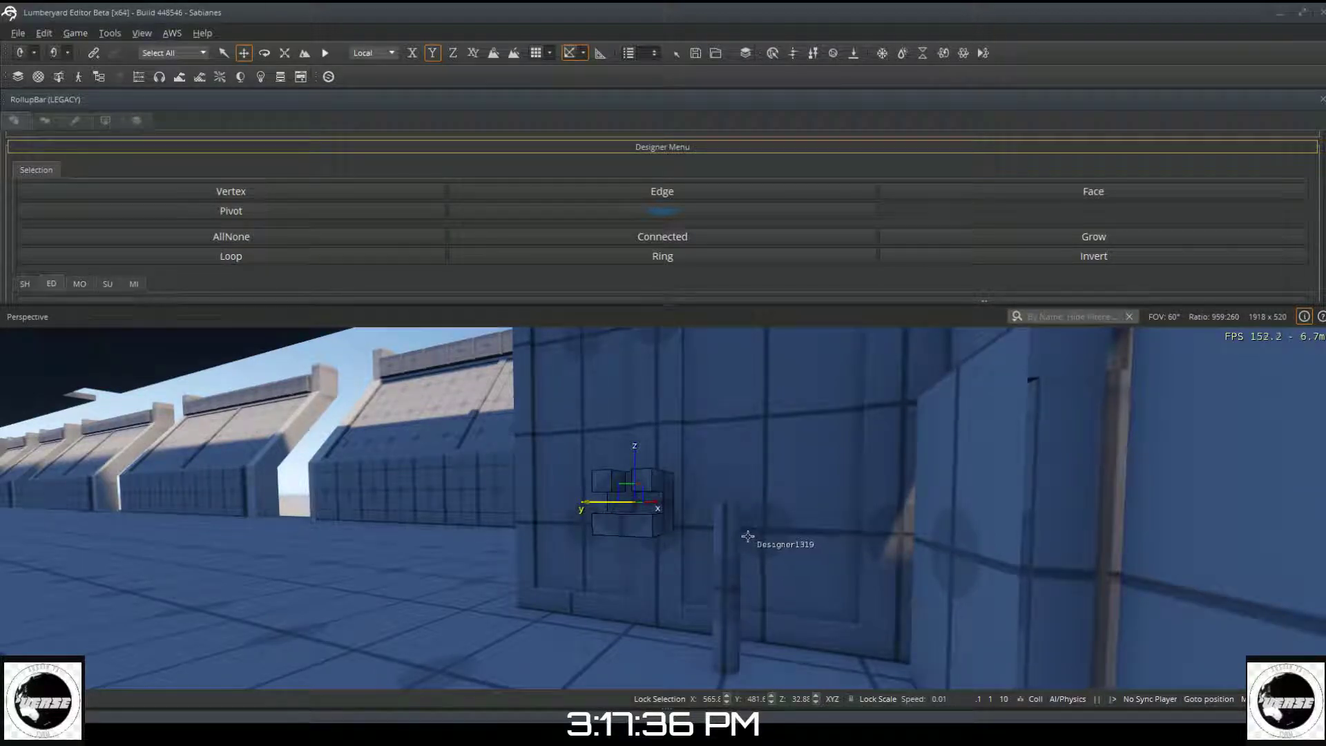
click(724, 555)
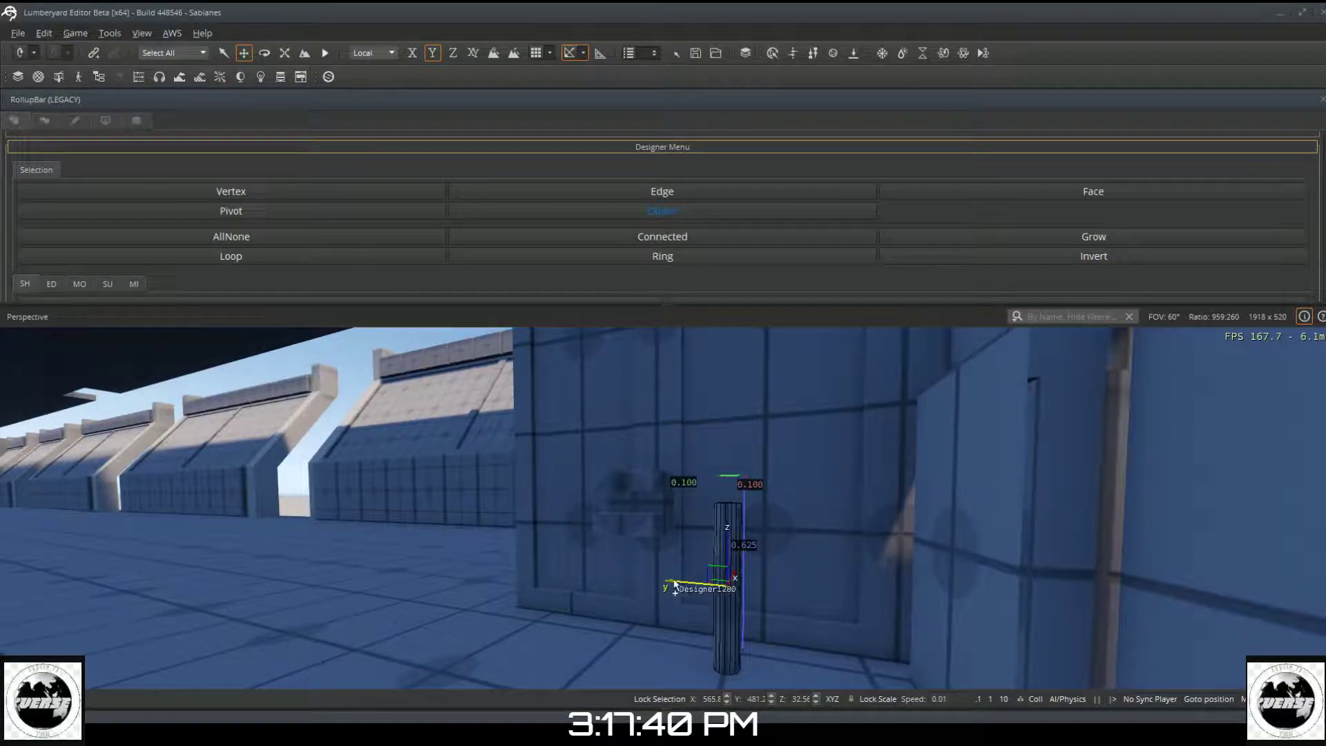
drag(685, 584, 534, 581)
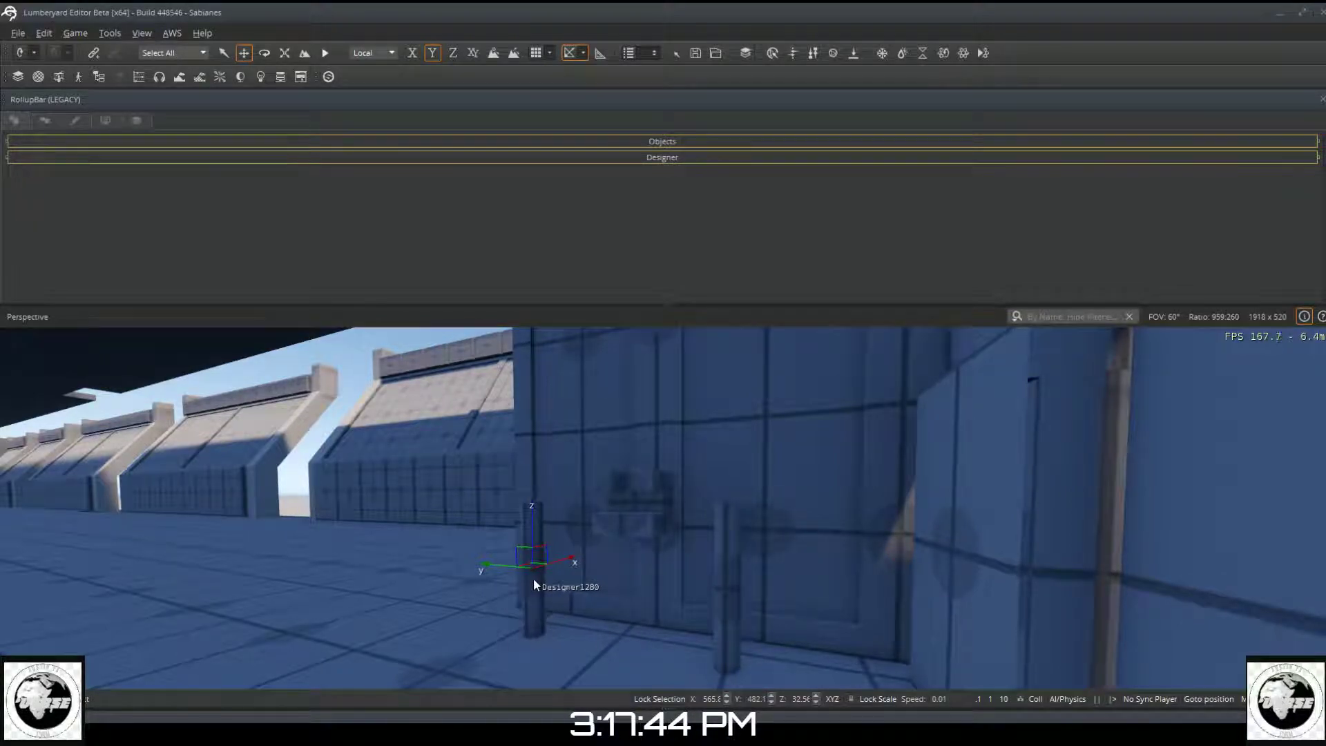
key(ctrl+z)
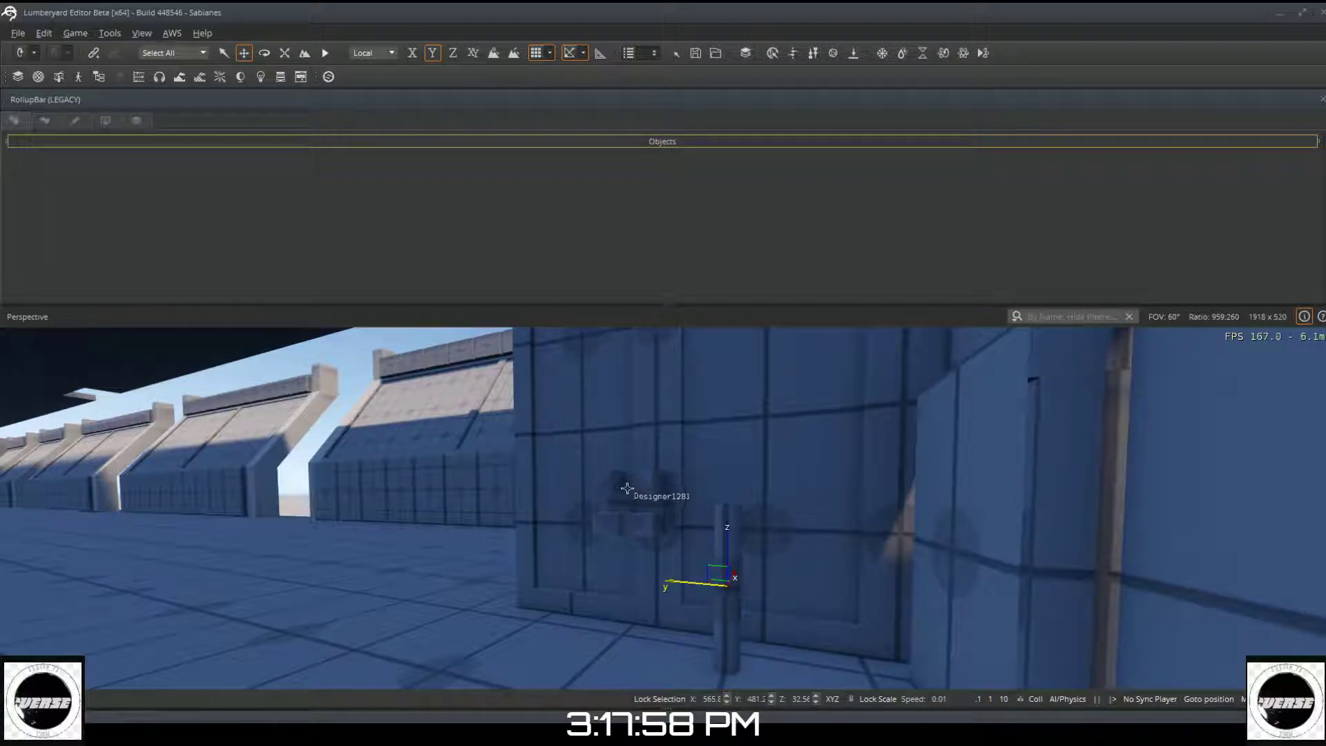
Step: Duplicate the cylinder along the Y axis and place the copy on the opposite side of the carved box
drag(584, 465, 562, 524)
right_drag(562, 521, 607, 521)
mouse_move(562, 521)
mouse_down()
mouse_move(517, 494)
mouse_move(543, 503)
mouse_up()
key(a)
key(a)
right_drag(543, 507, 553, 504)
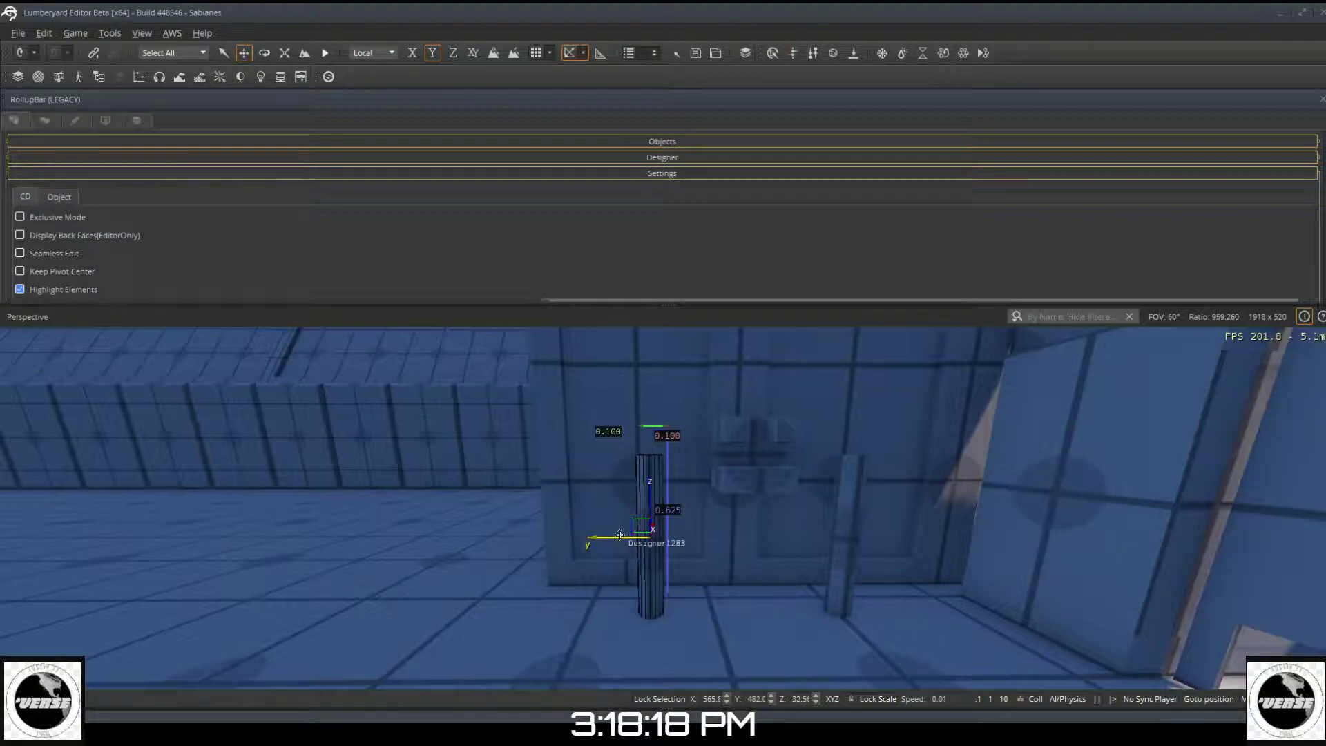
drag(620, 539, 609, 538)
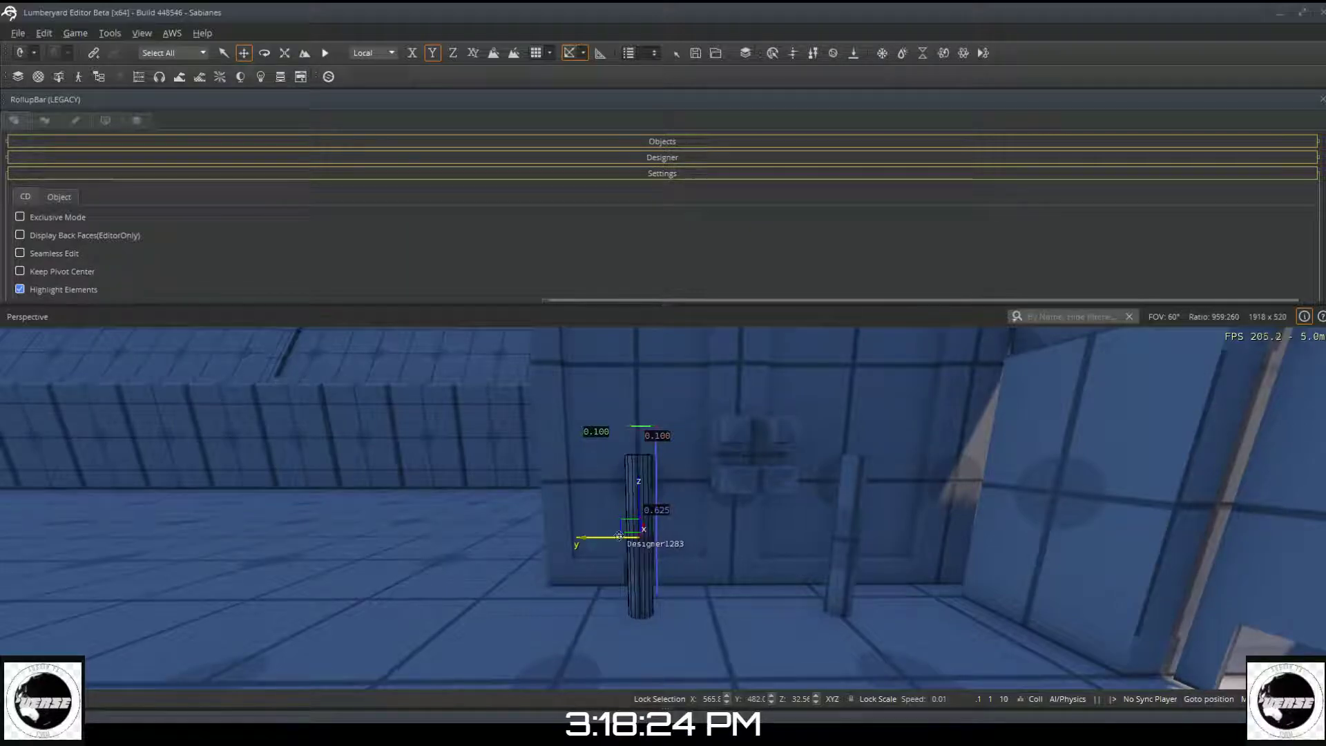
Step: Shift the original cylinder along Y slightly away from the carved box, toward the wall corner
right_drag(612, 515, 621, 510)
click(621, 511)
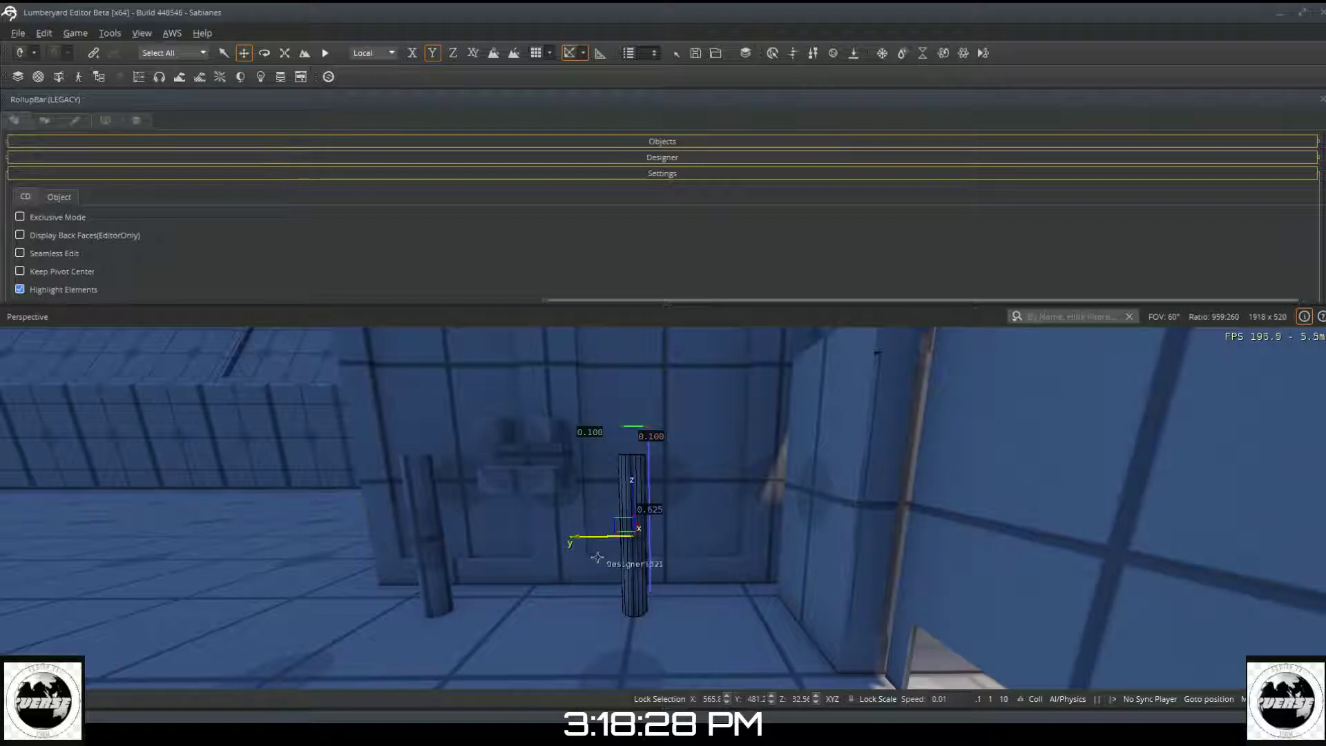
drag(602, 545, 633, 544)
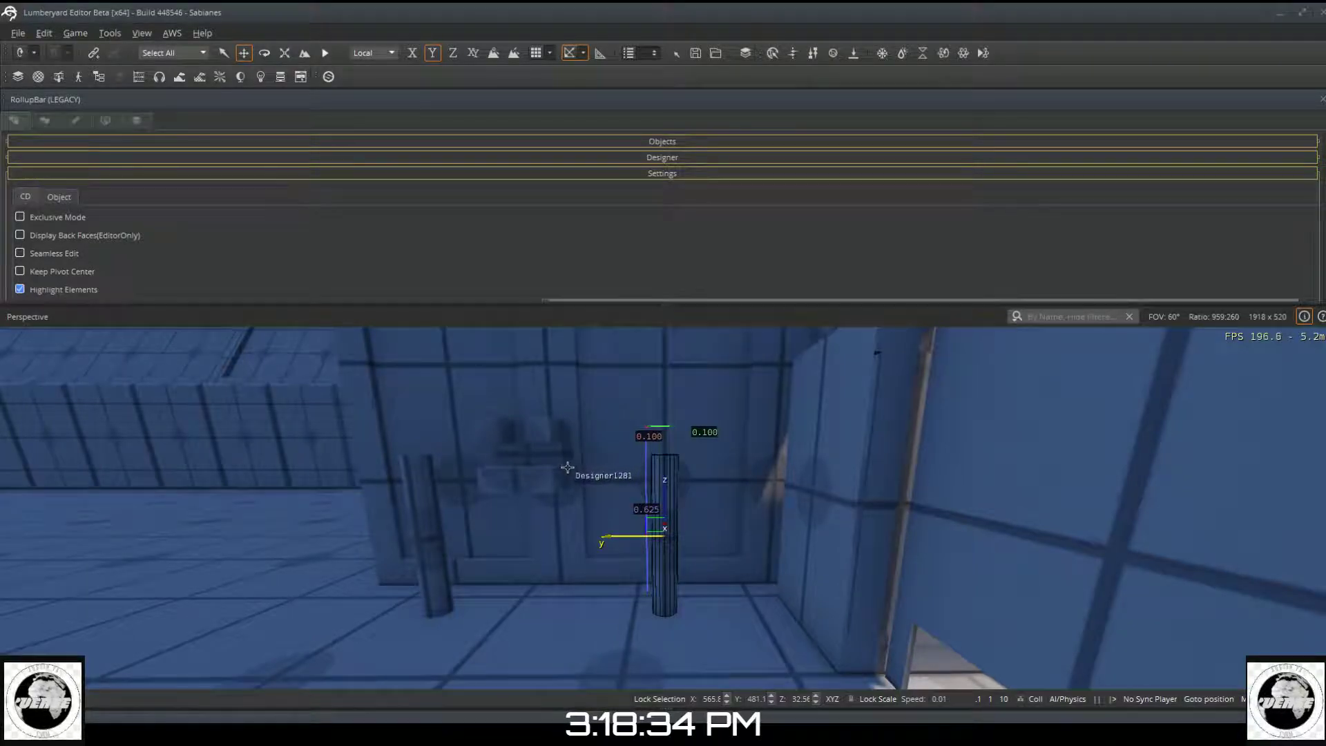
key(a)
key(a)
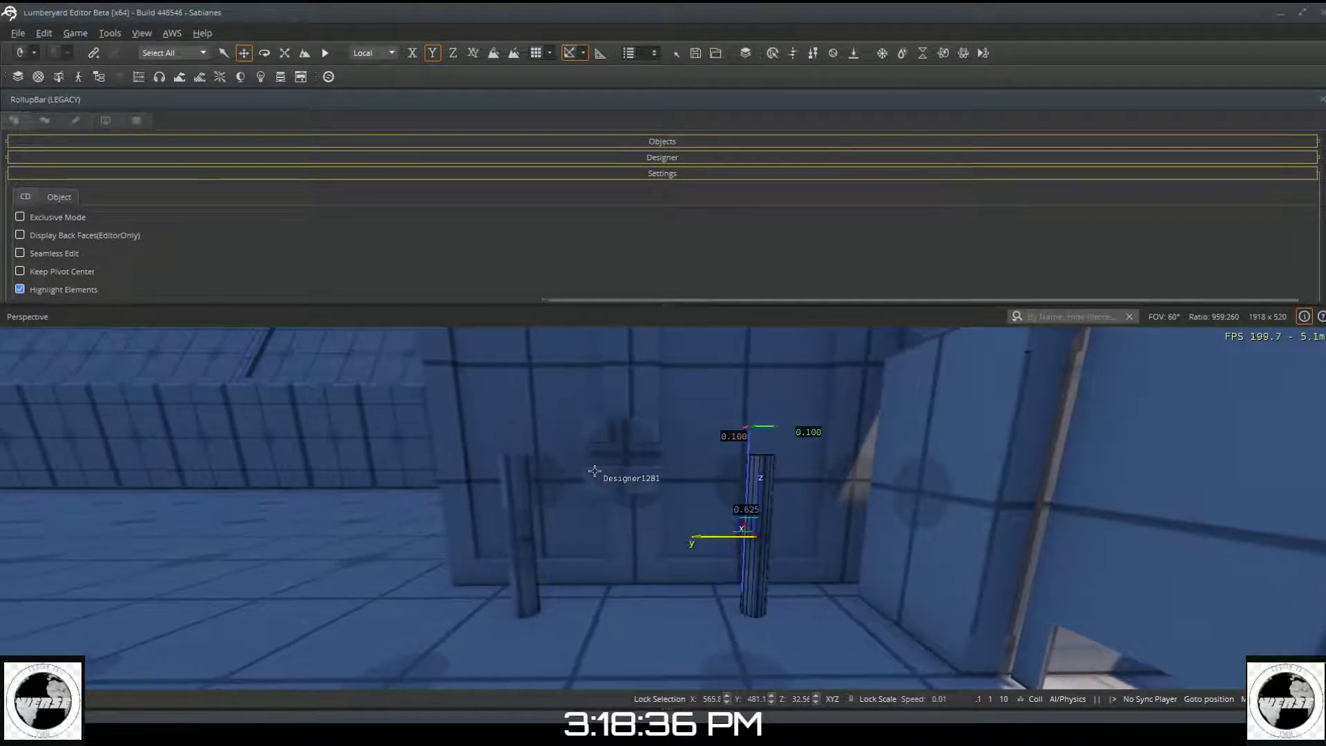
Step: Rotate the carved box about 180 degrees around its X axis to turn it upside down
click(620, 464)
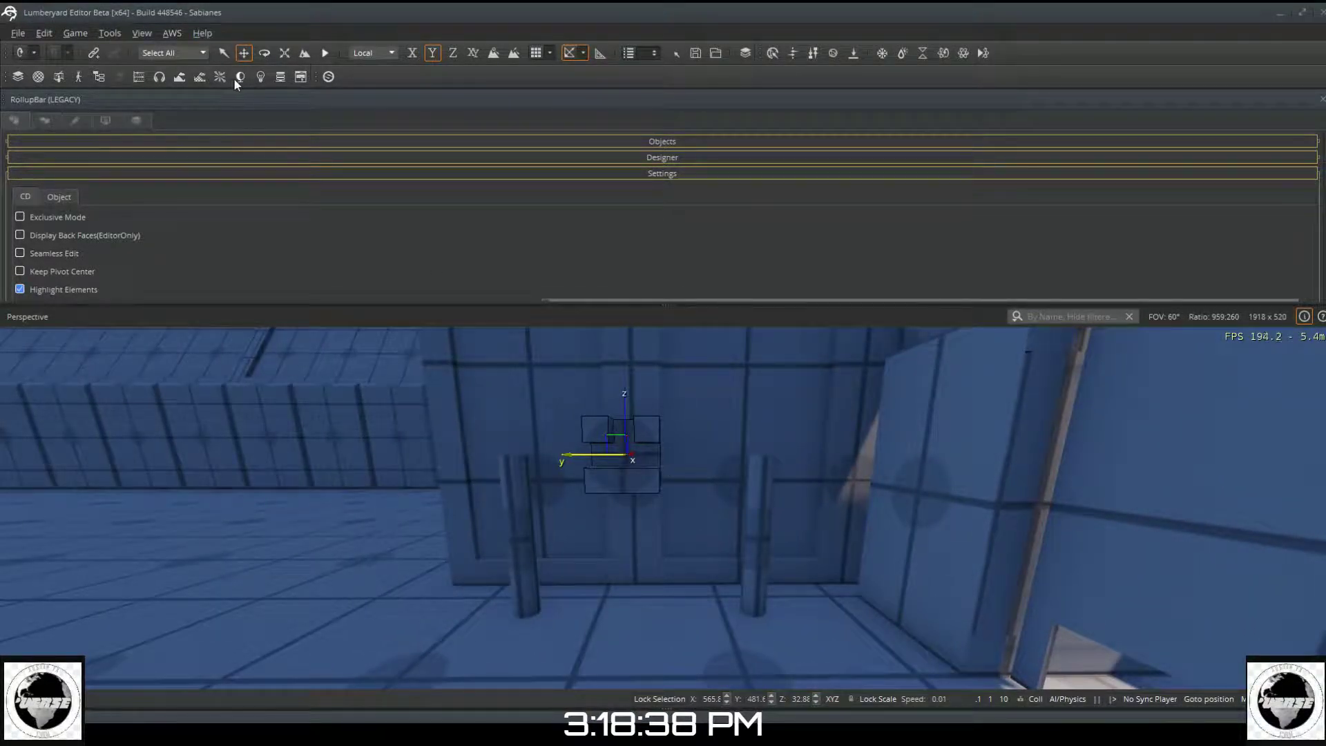
click(264, 53)
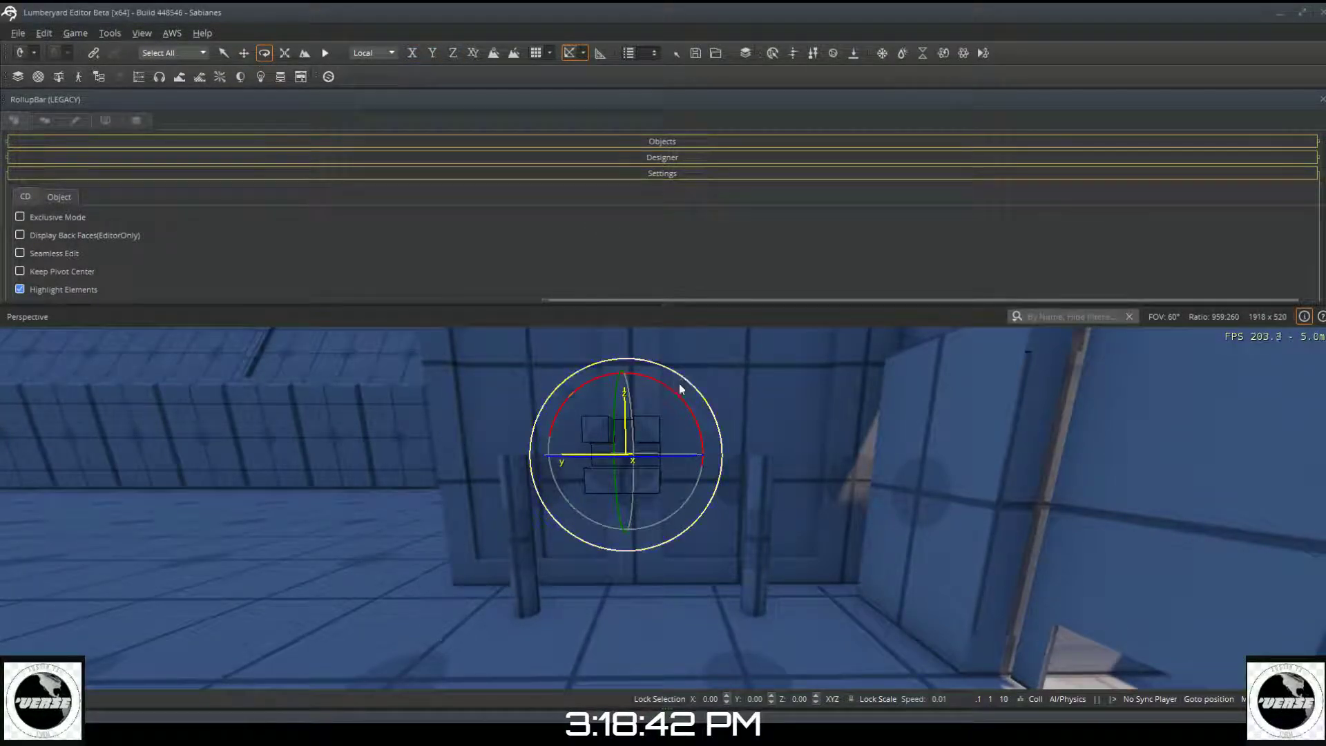
drag(676, 384, 663, 504)
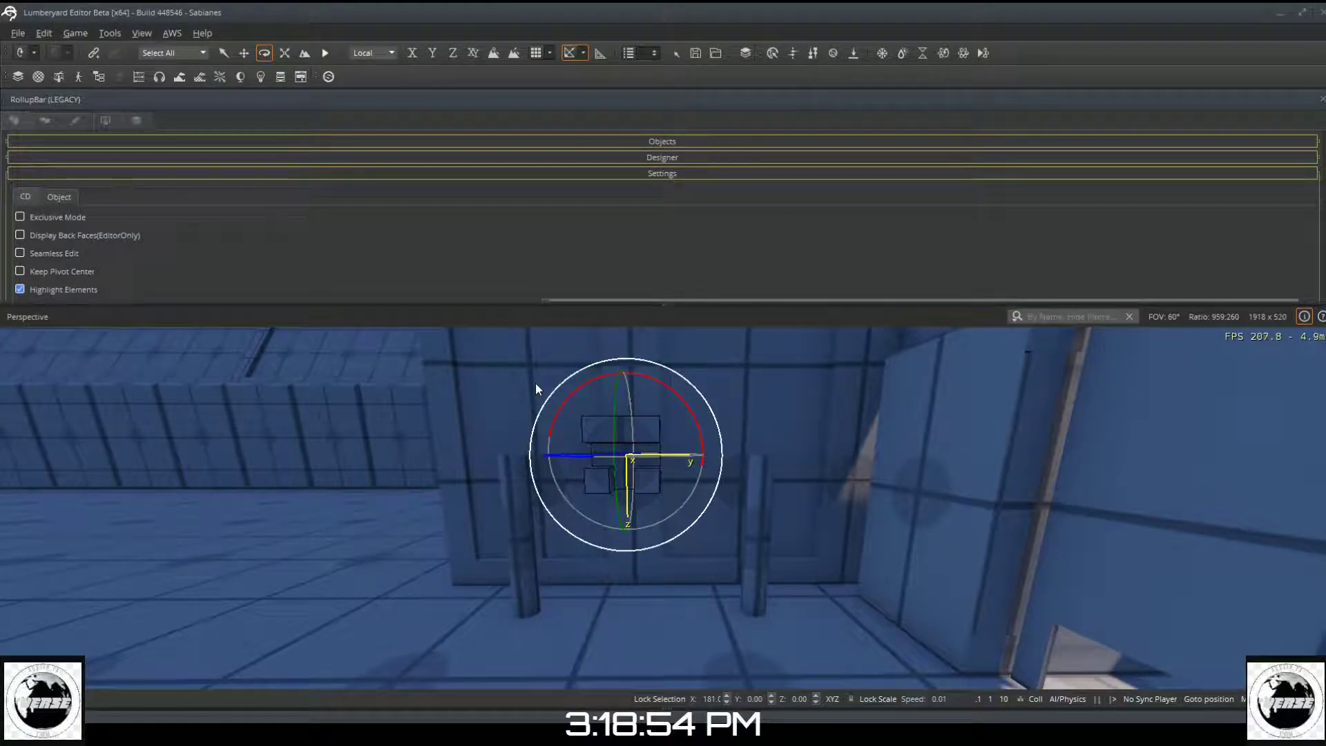
Step: Move the copied cylinder along Y and X to stand in front of the gap between the carved box's lower blocks
click(245, 58)
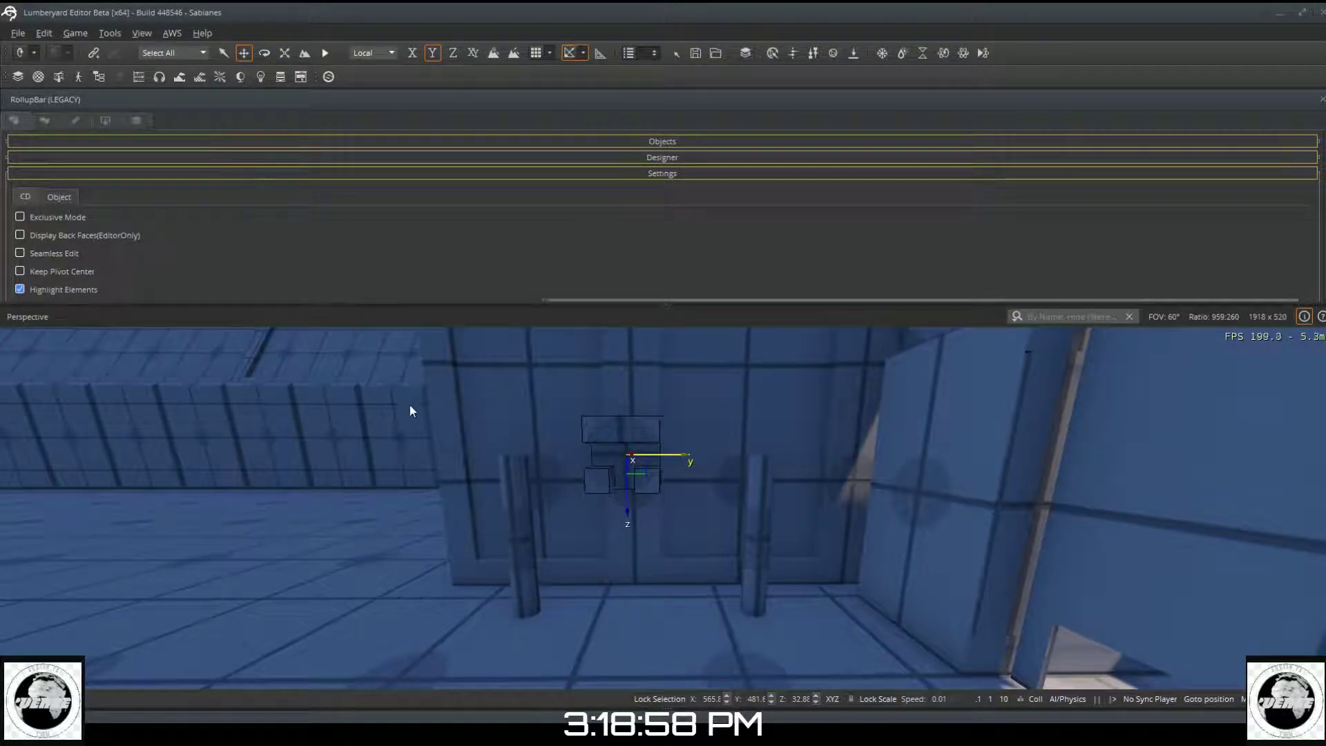
click(511, 524)
drag(509, 535, 618, 620)
mouse_move(620, 595)
right_down()
mouse_move(580, 470)
mouse_move(622, 469)
mouse_move(608, 515)
mouse_move(622, 608)
right_up()
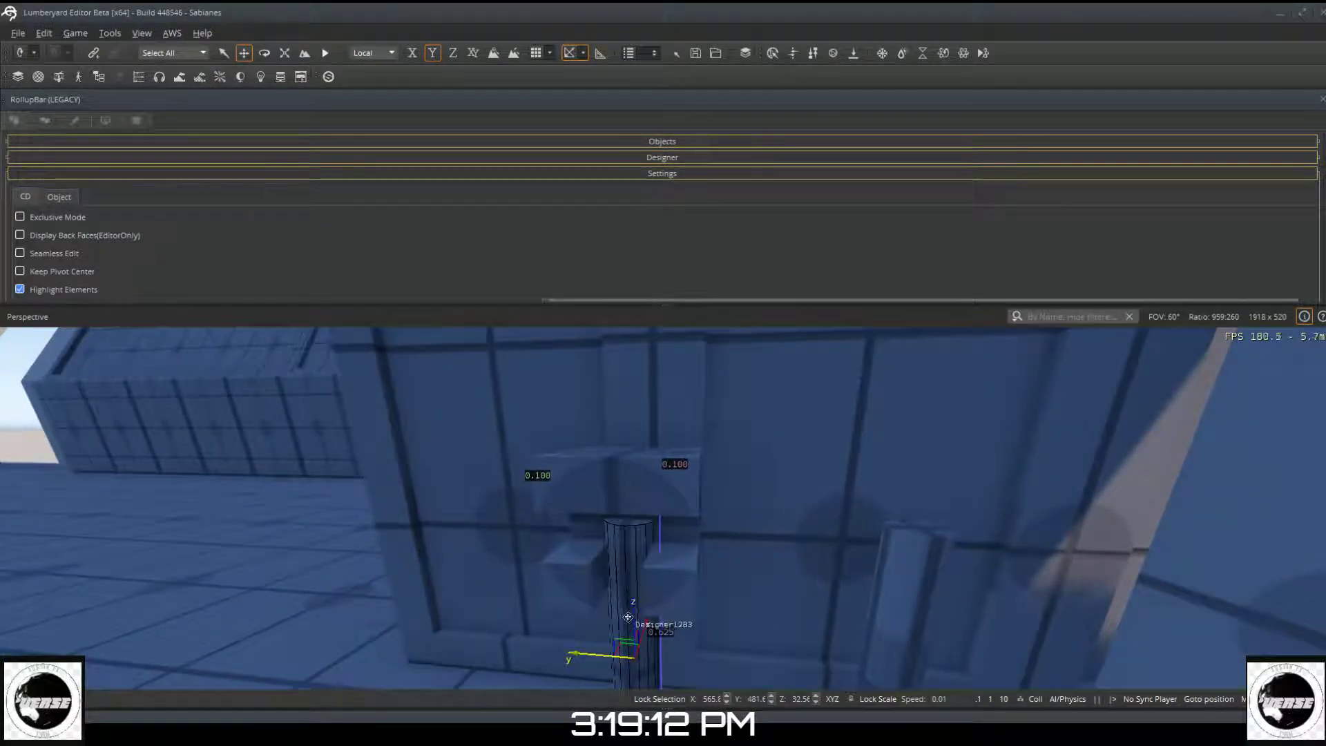
drag(643, 630, 639, 650)
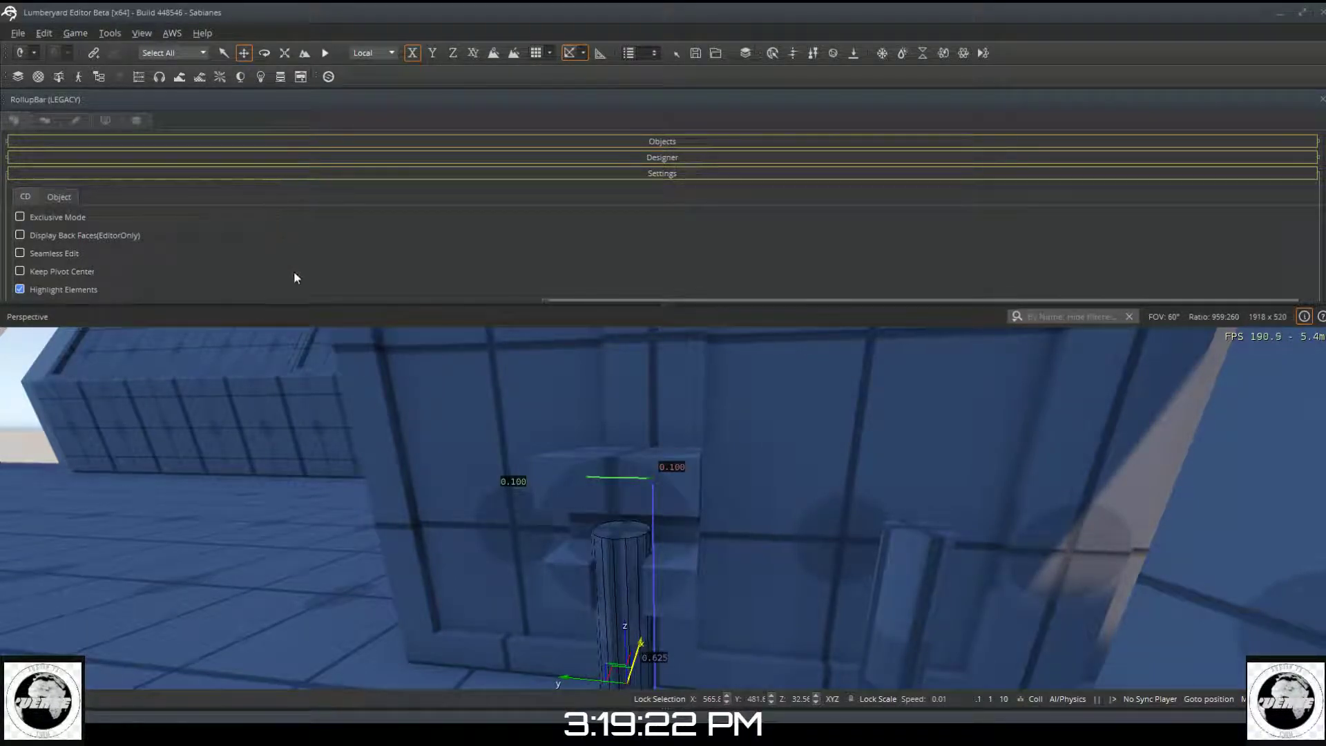
Step: Scale the copied cylinder along Z to 0.78 to shorten it
scroll(290, 268, down, 5)
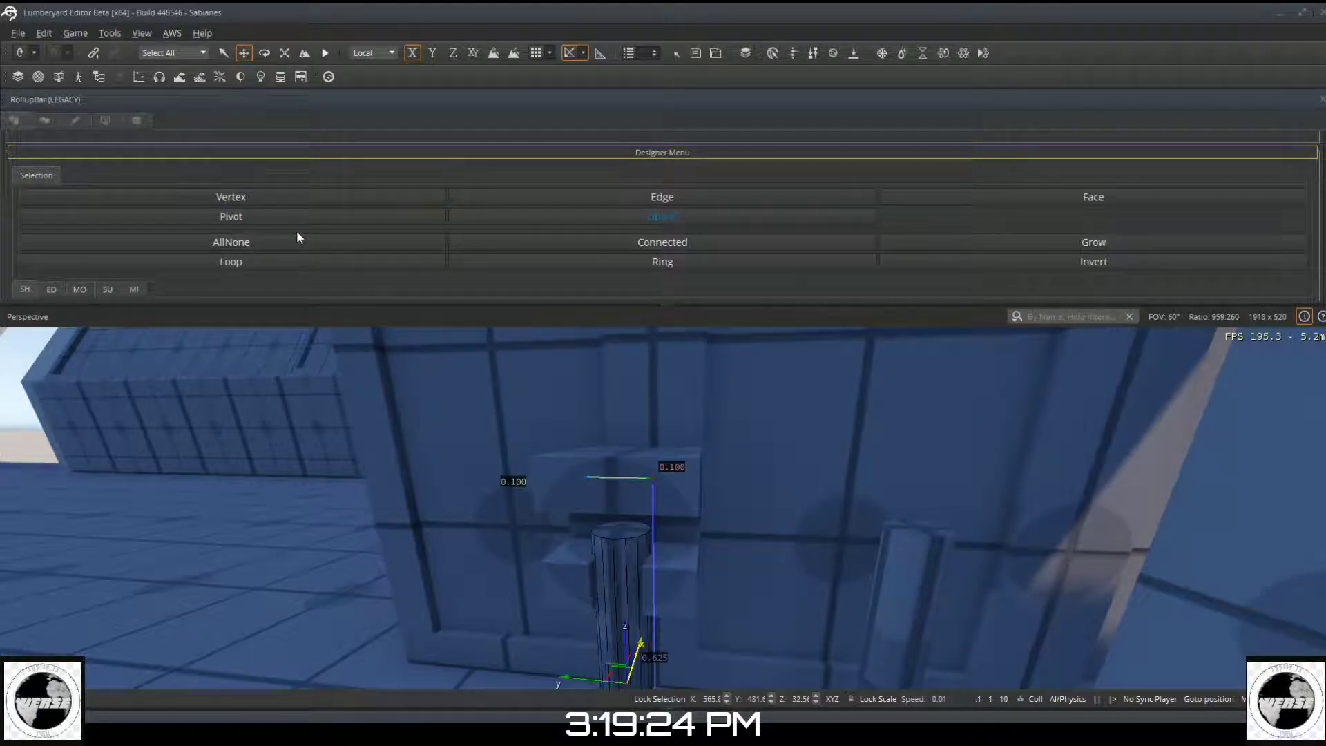
scroll(297, 221, up, 3)
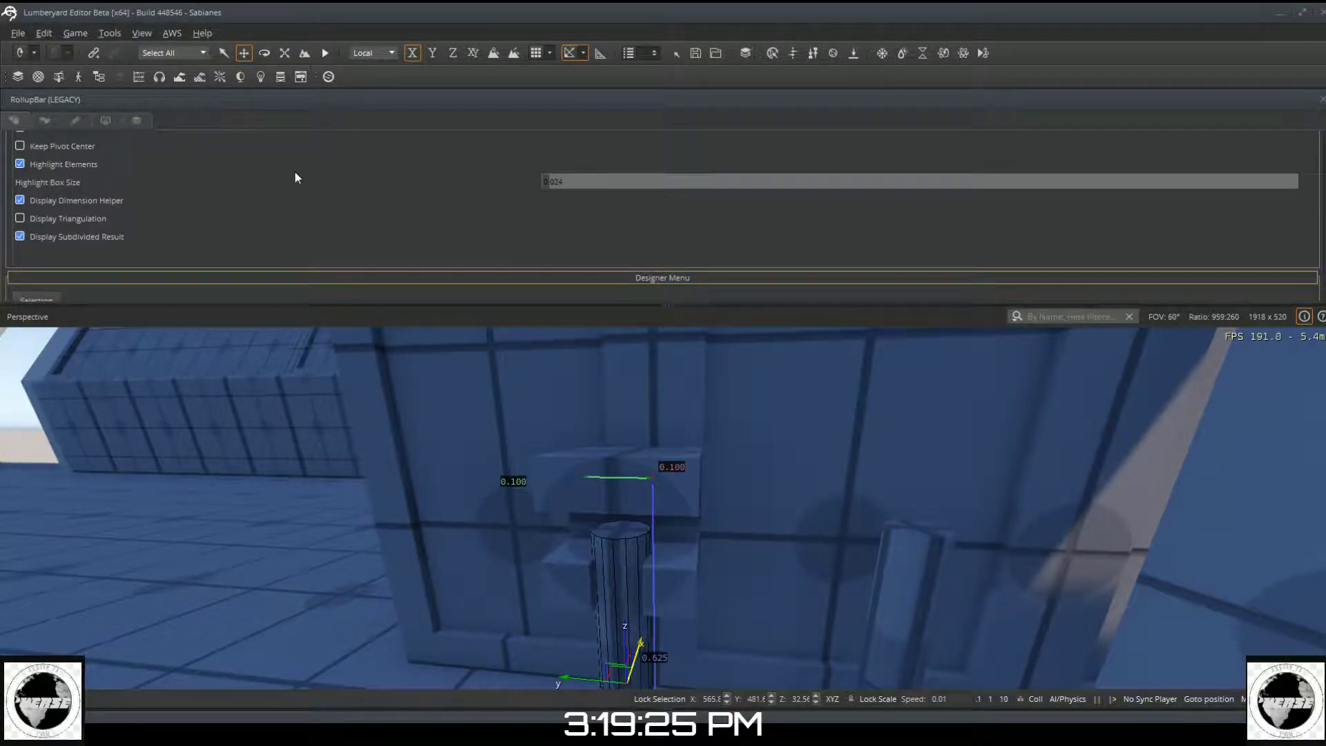
click(285, 53)
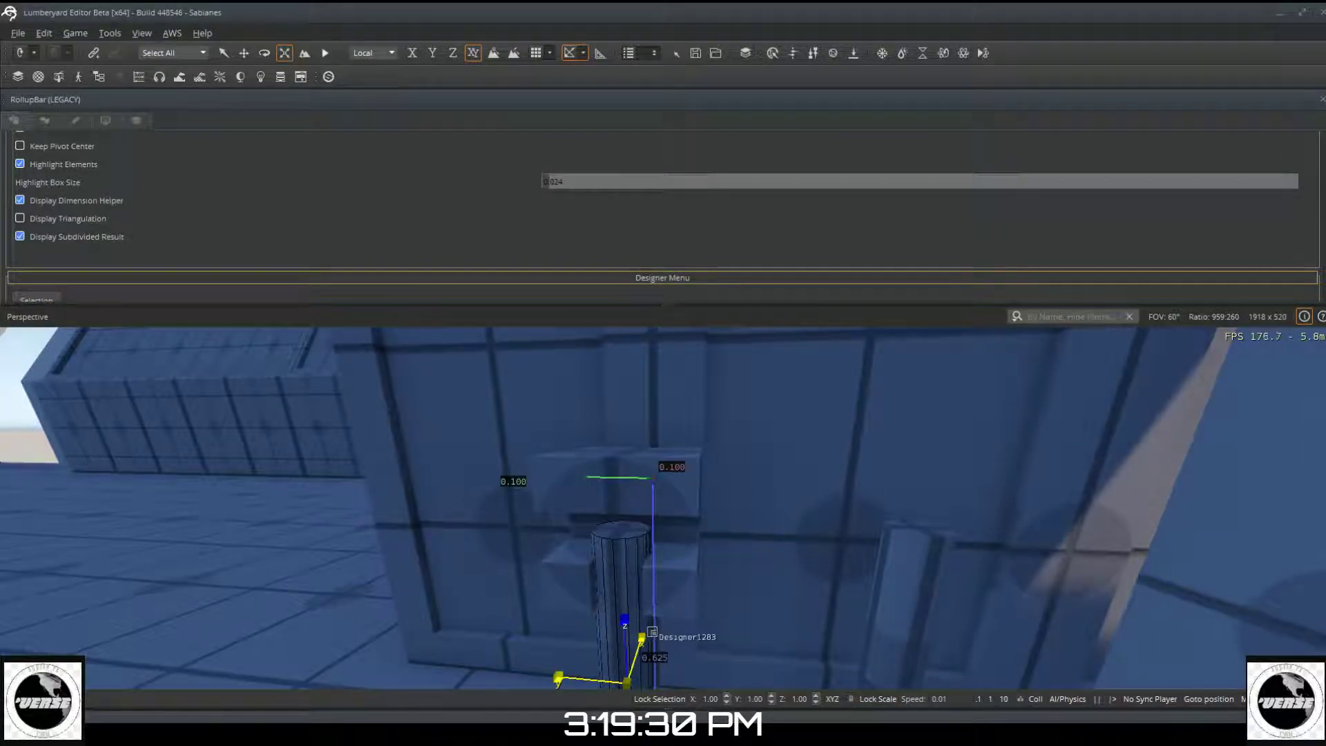
drag(626, 632, 627, 647)
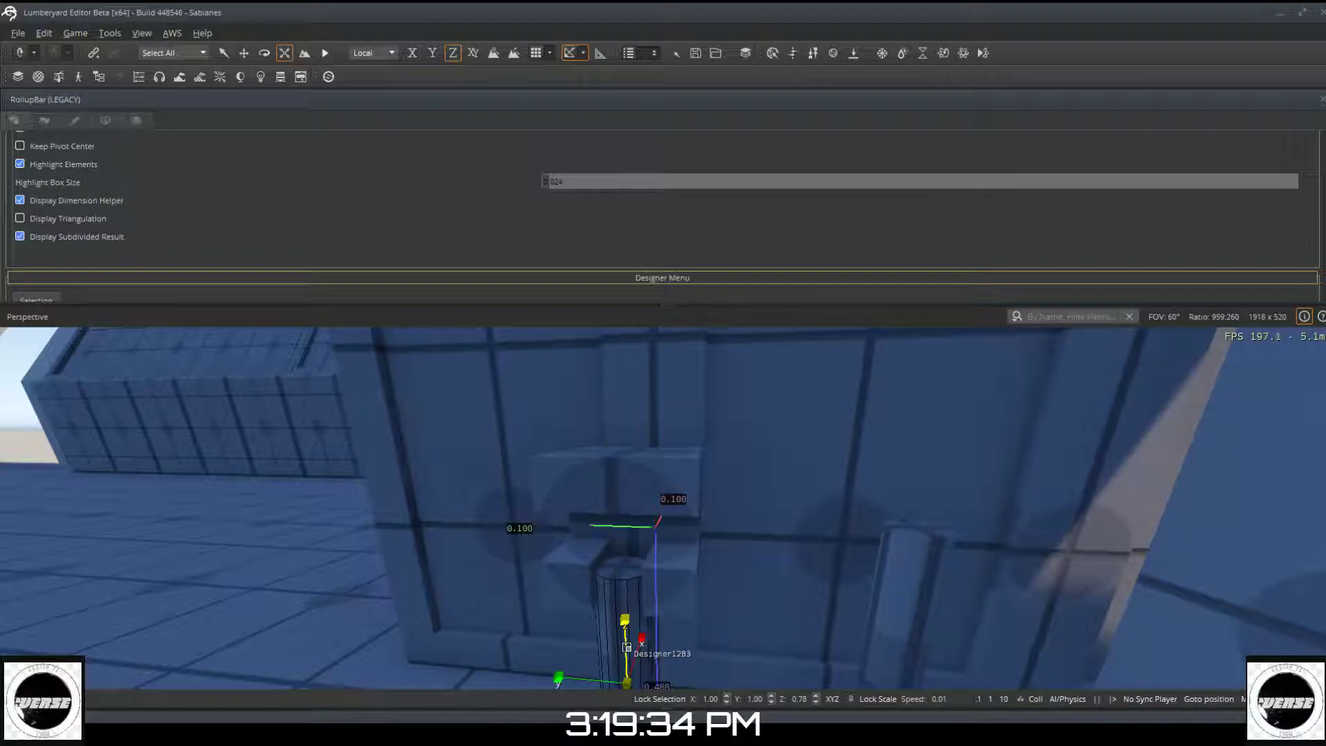
Step: Nudge the shortened cylinder along Y to centre it beneath the carved box
key(a)
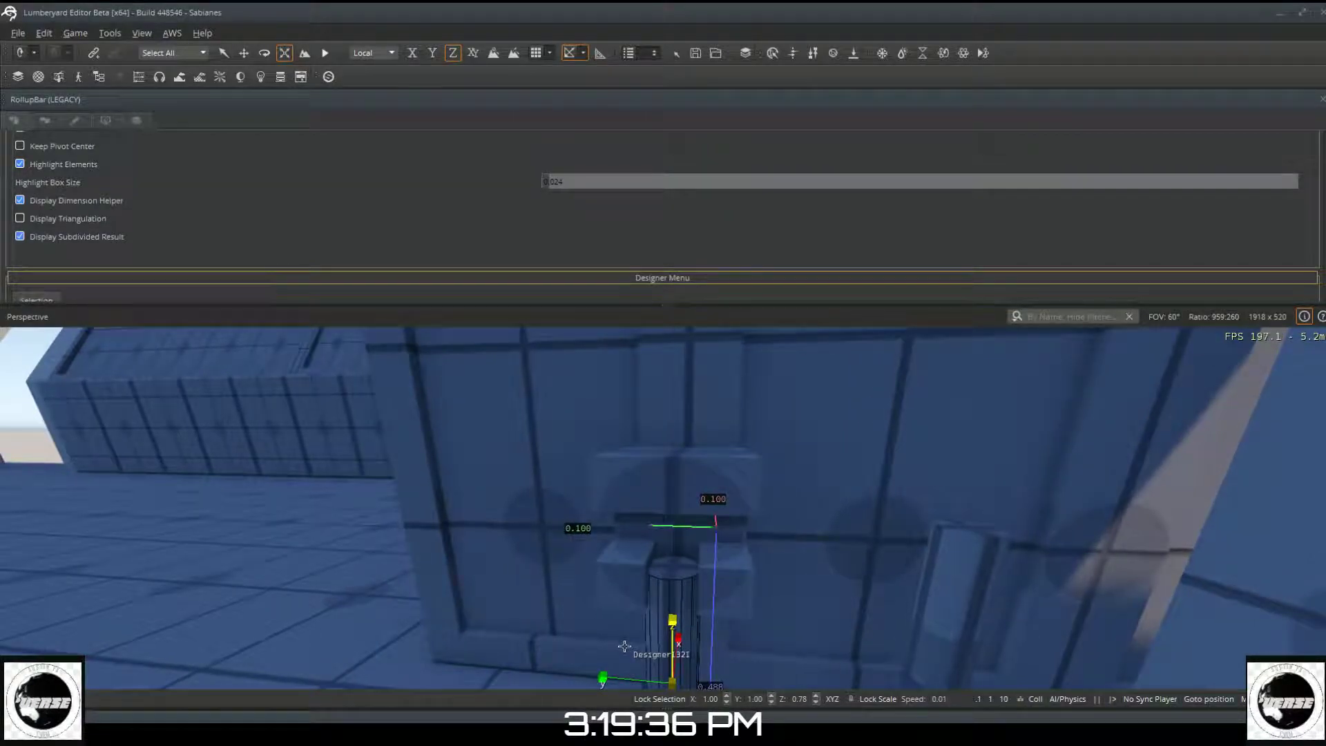
key(a)
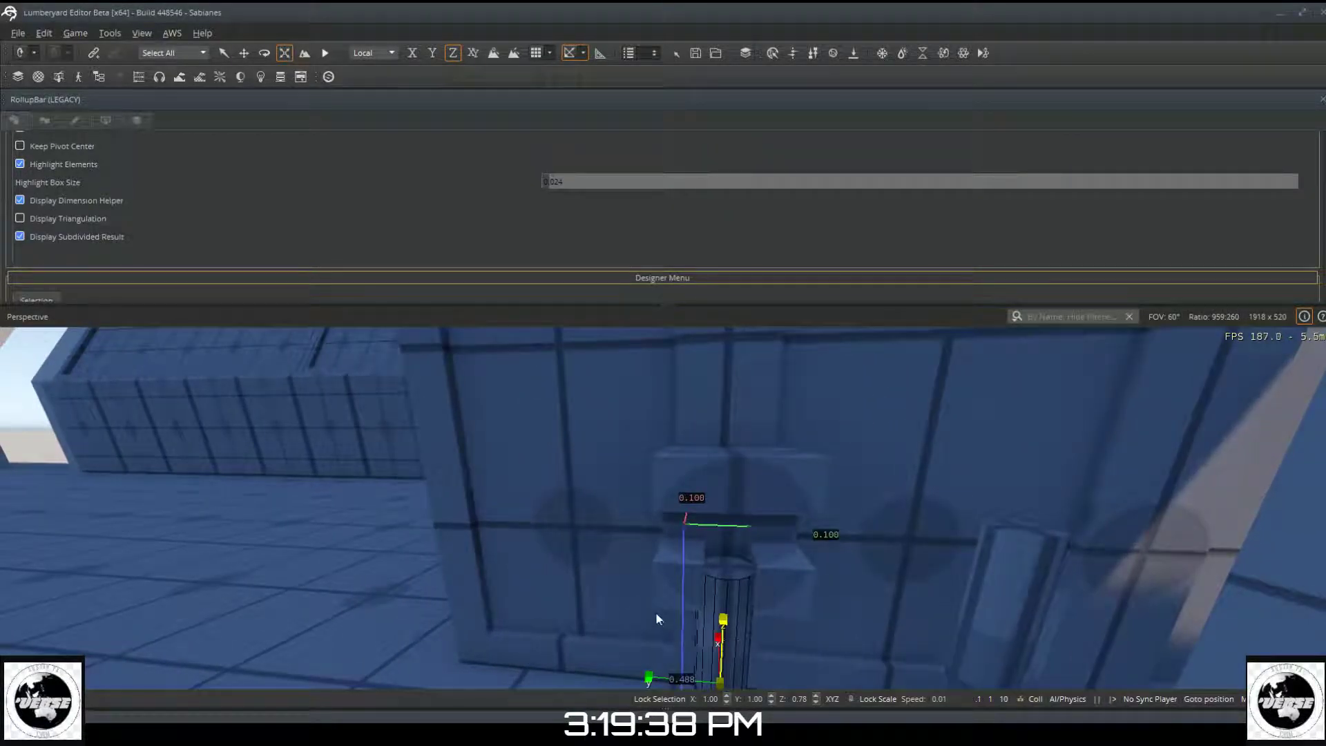
key(s)
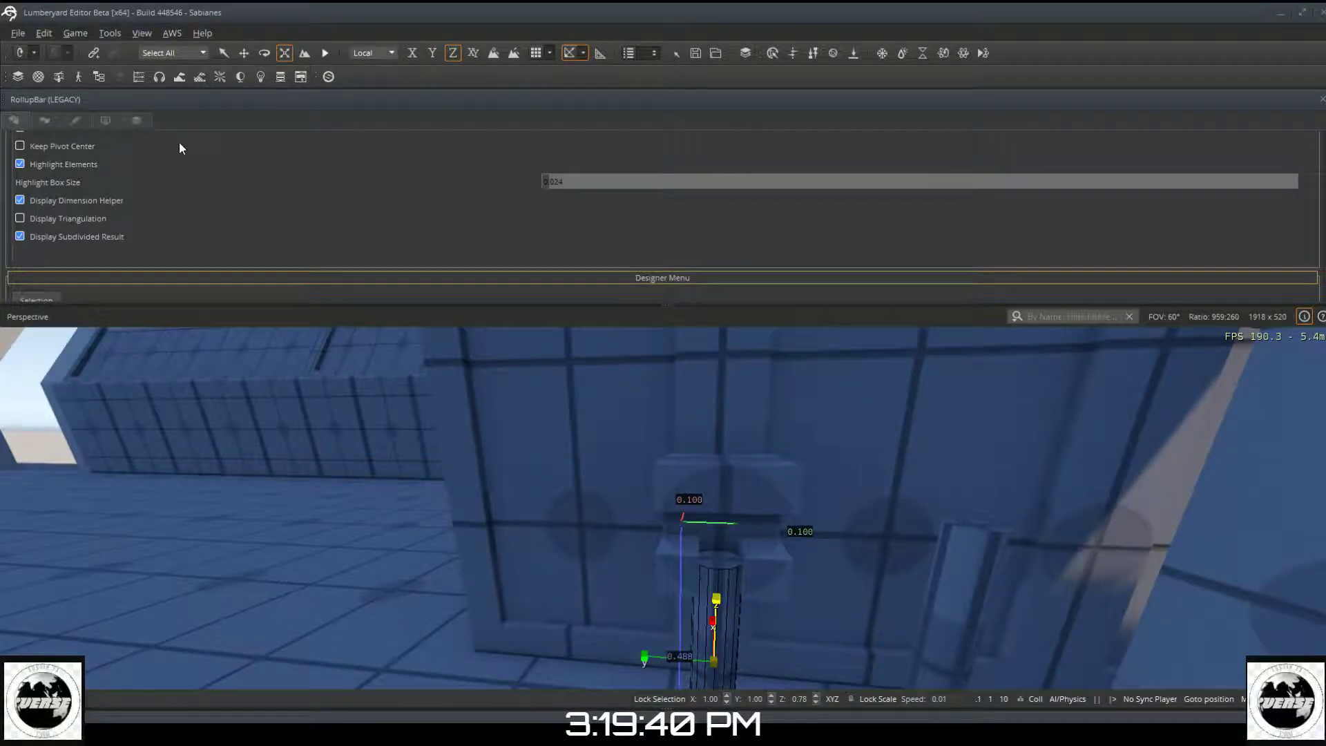
click(243, 54)
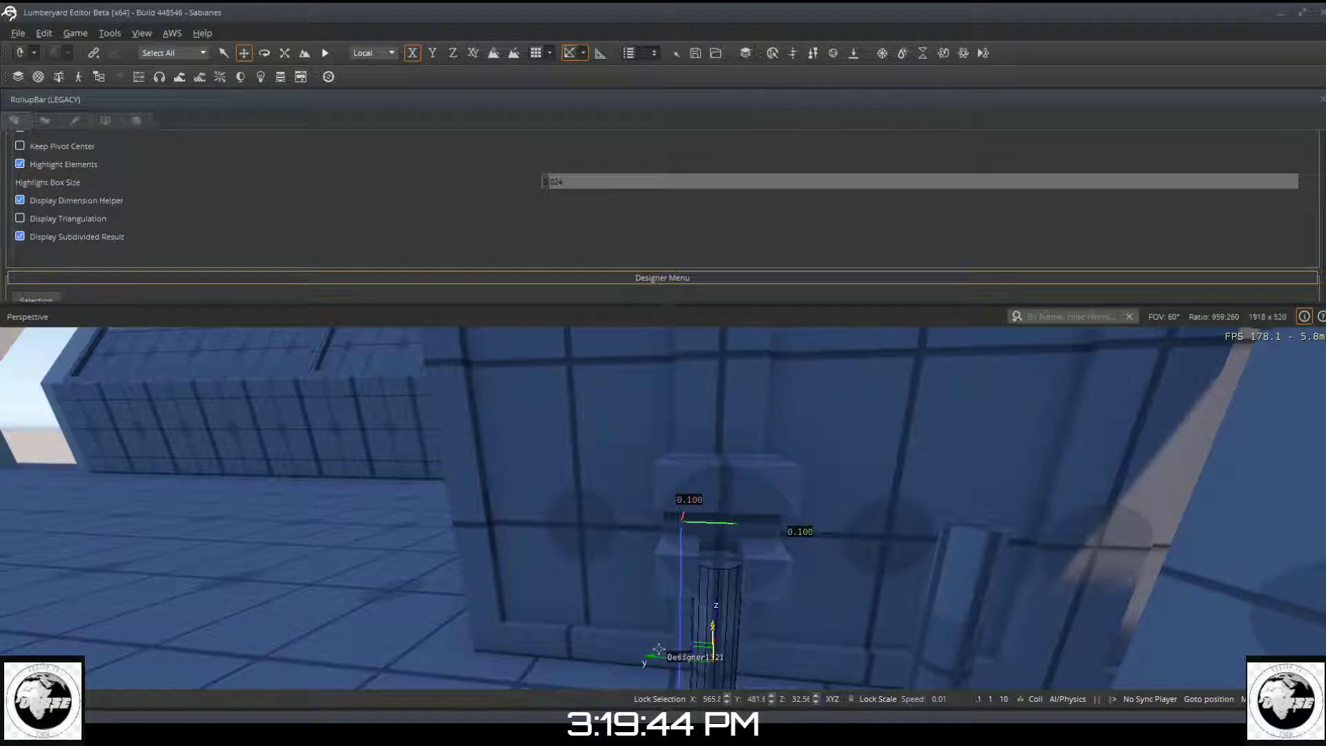
drag(664, 658, 666, 658)
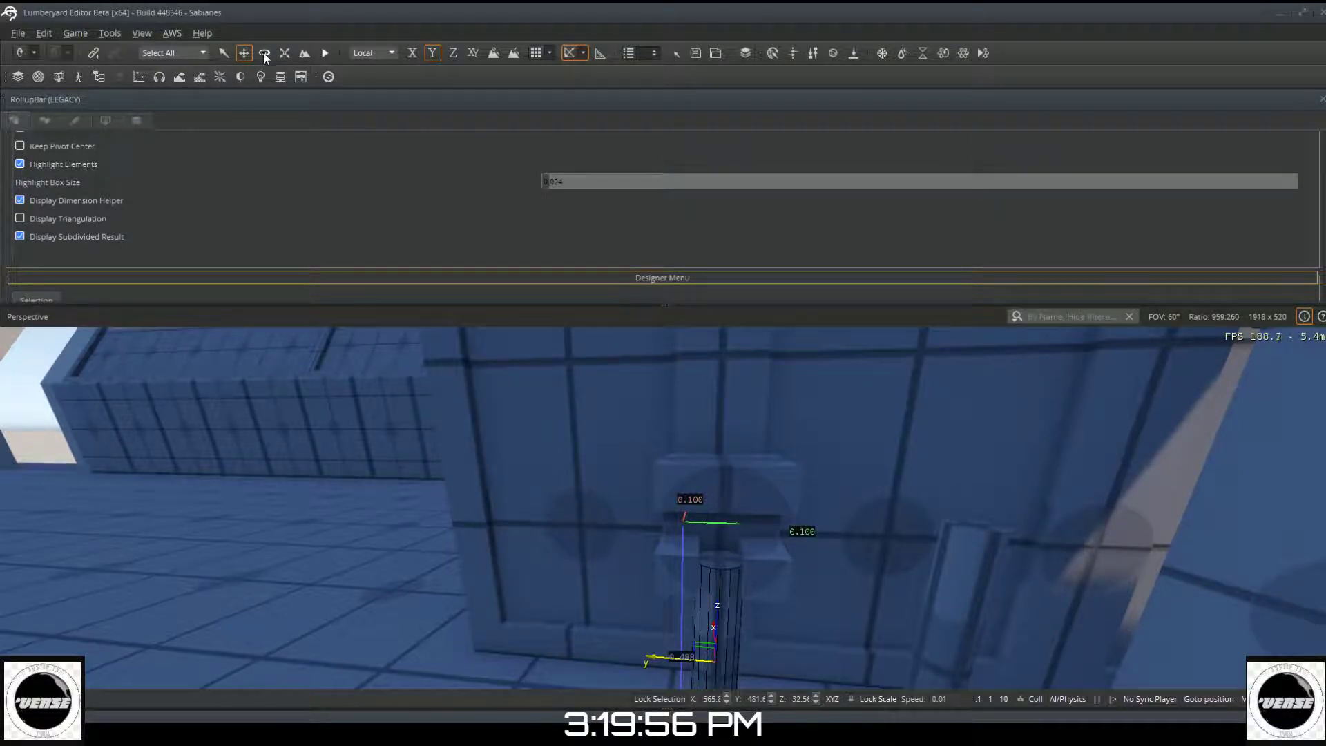
Step: Offset the shortened cylinder's top face inward to outline an inner circle
scroll(319, 176, down, 5)
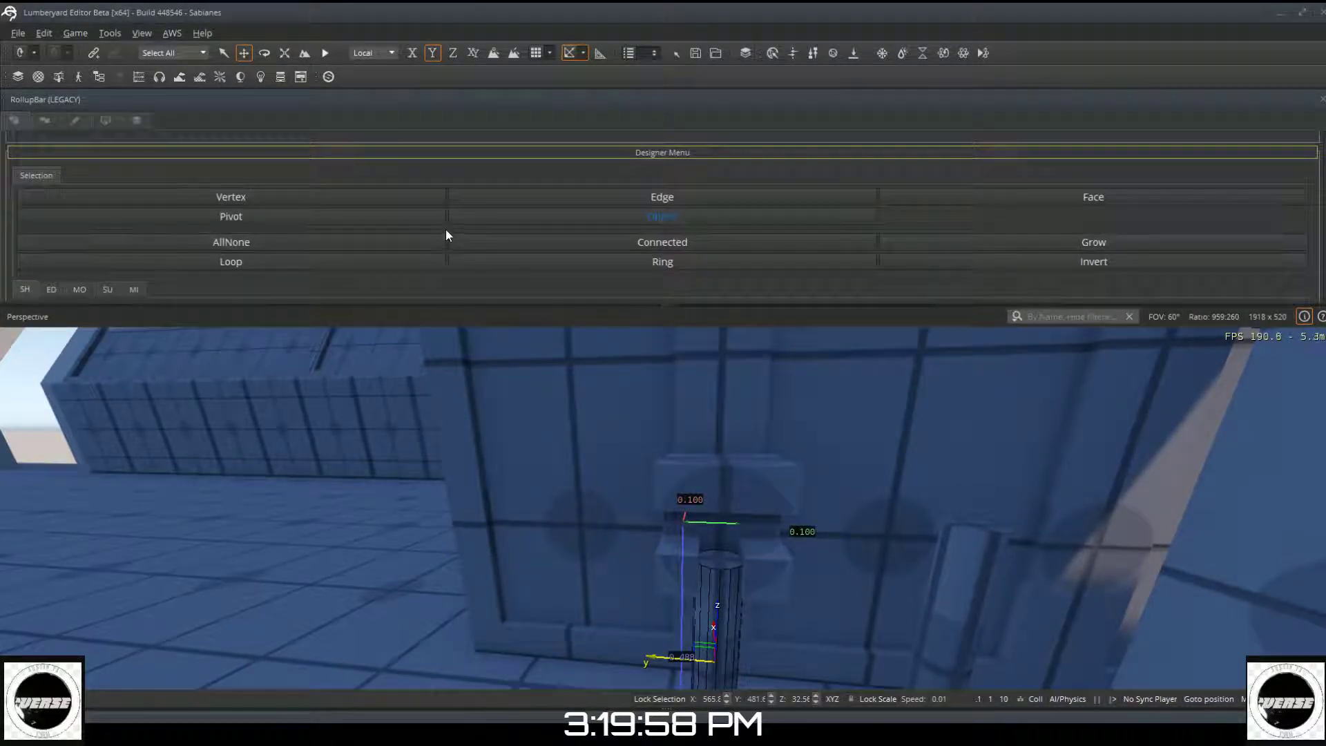
scroll(673, 241, down, 1)
scroll(881, 241, down, 1)
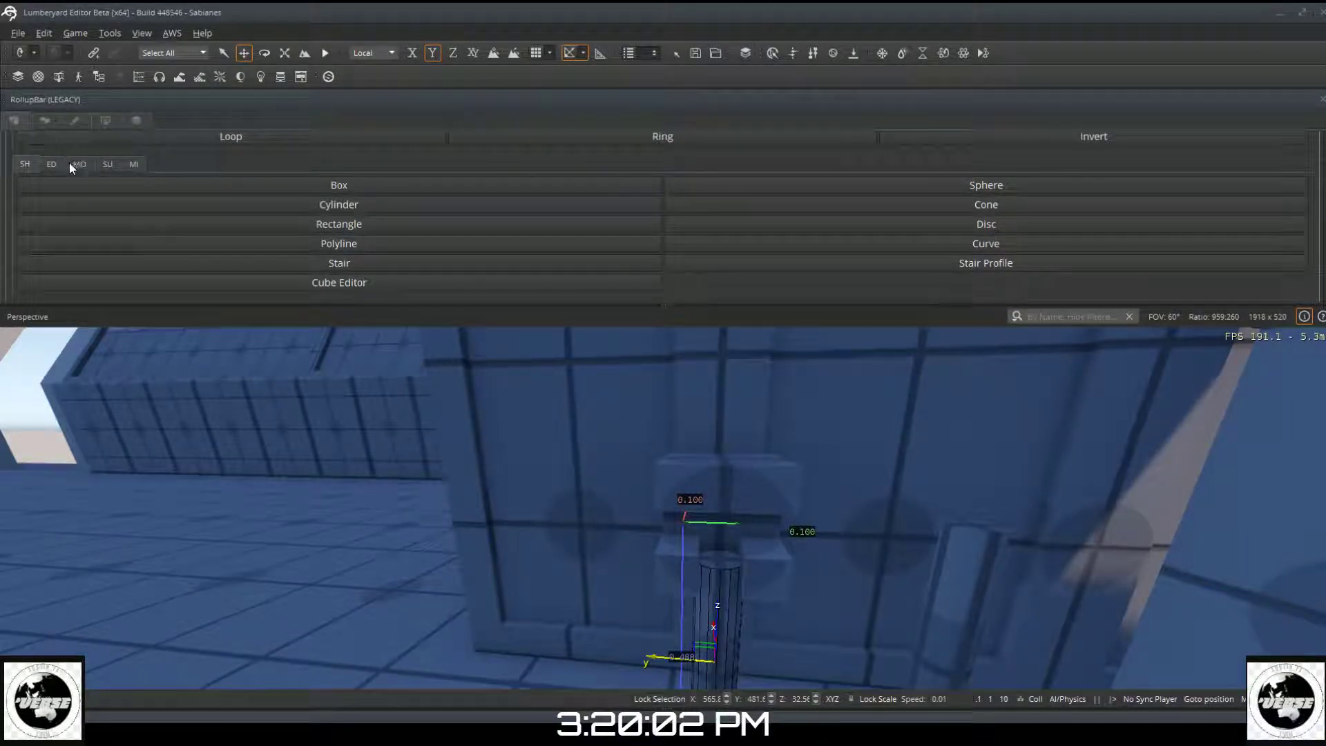
click(51, 161)
click(856, 184)
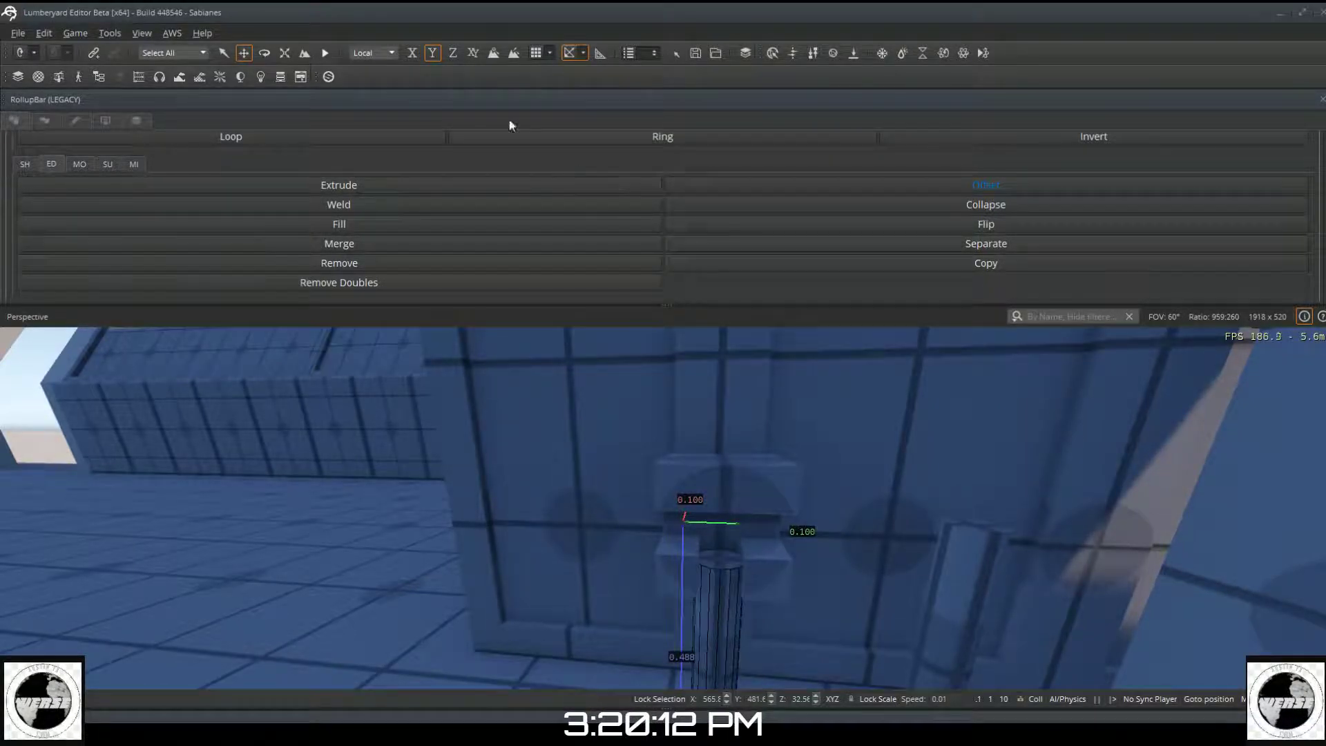
Step: Extrude the inner circle on the shortened cylinder's top down into the body to hollow out the pipe
click(442, 187)
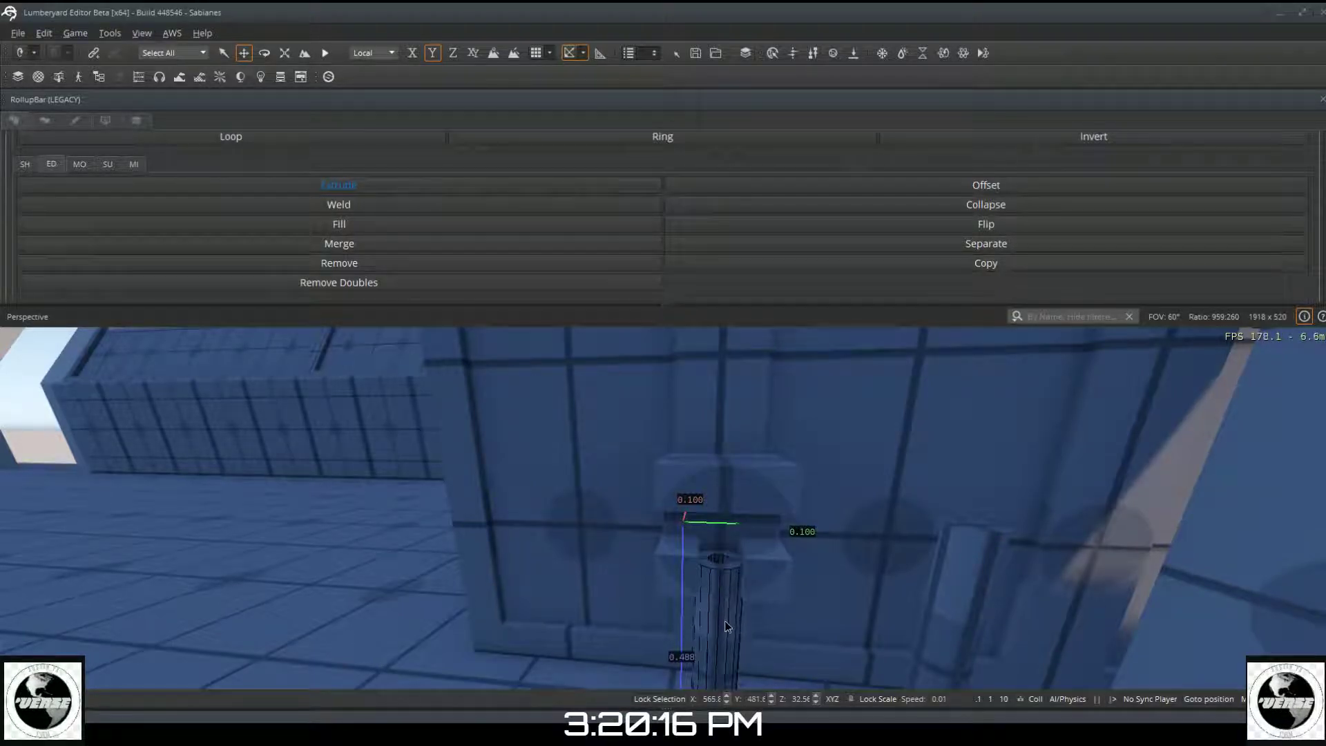
right_drag(718, 601, 687, 622)
key(w)
key(w)
right_drag(587, 563, 728, 579)
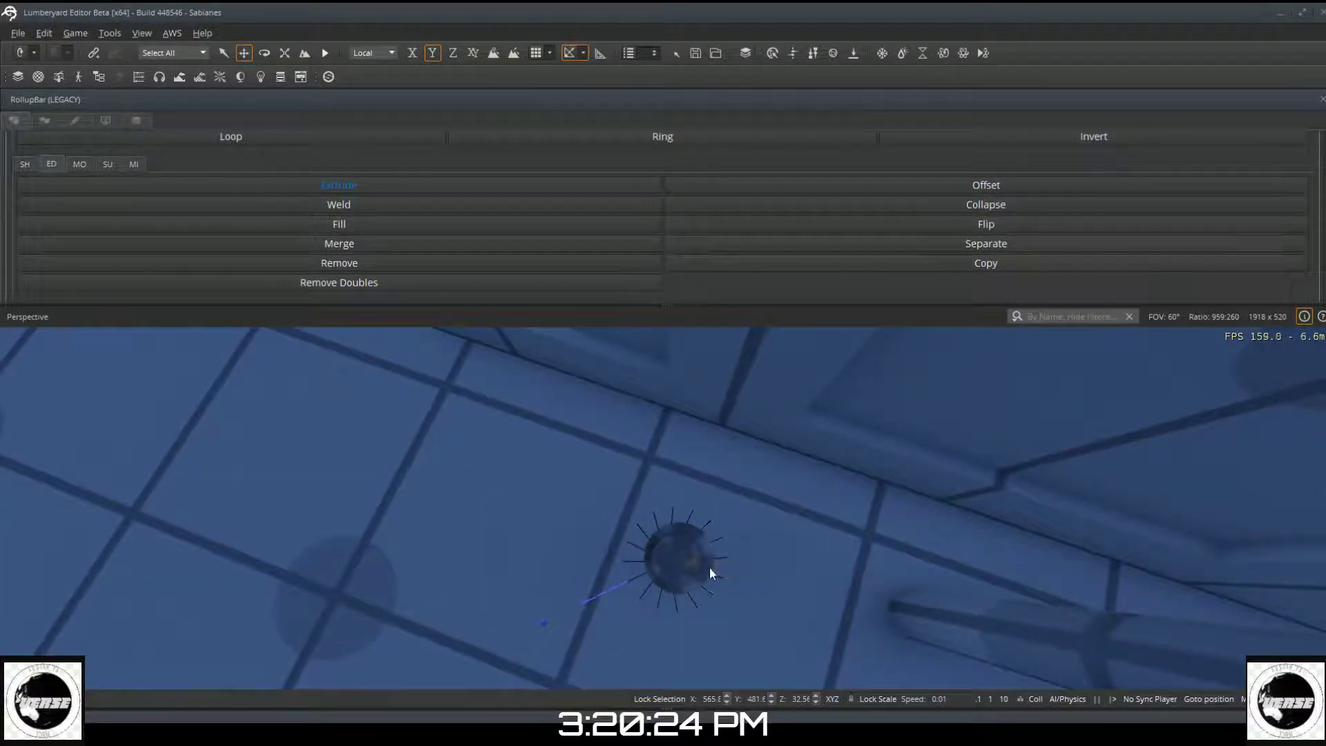
click(688, 565)
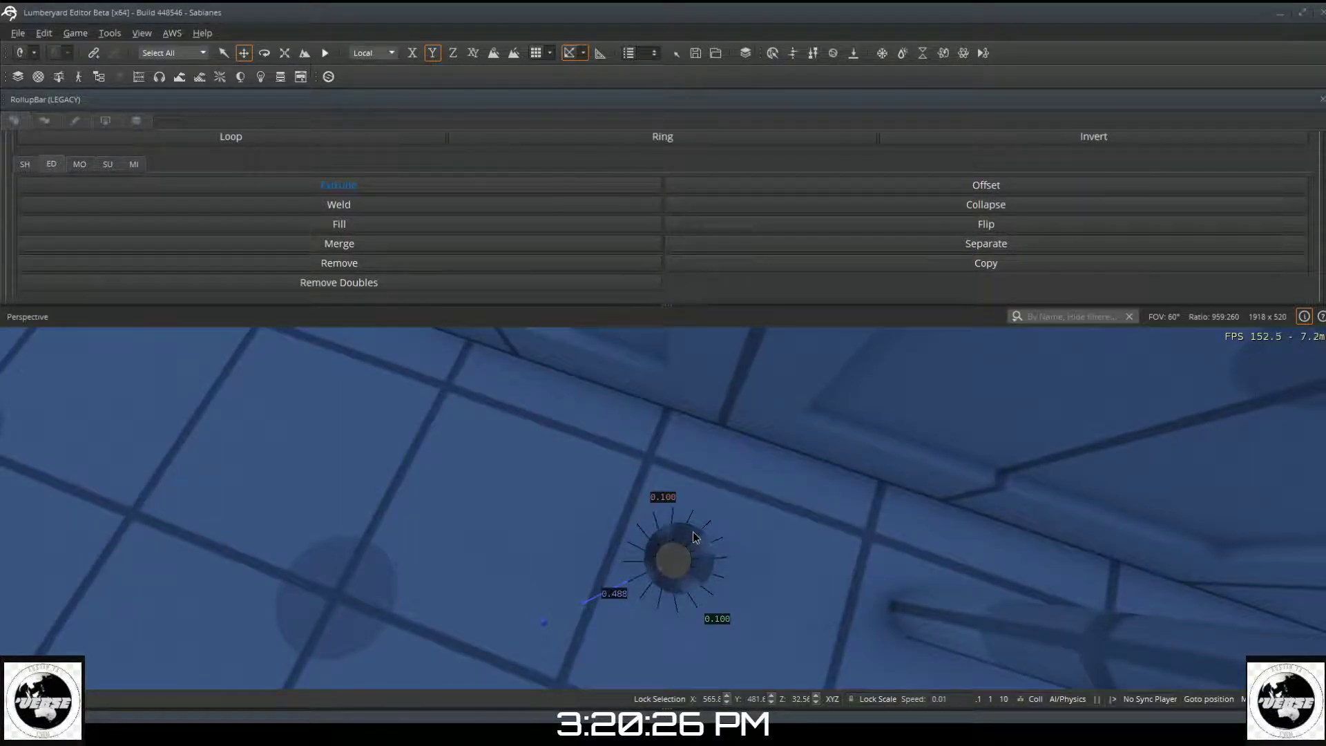
mouse_move(677, 546)
mouse_down()
mouse_move(671, 586)
mouse_move(675, 542)
mouse_up()
mouse_move(757, 455)
right_down()
mouse_move(755, 373)
mouse_move(739, 376)
mouse_move(677, 525)
mouse_move(754, 454)
right_up()
key(s)
key(w)
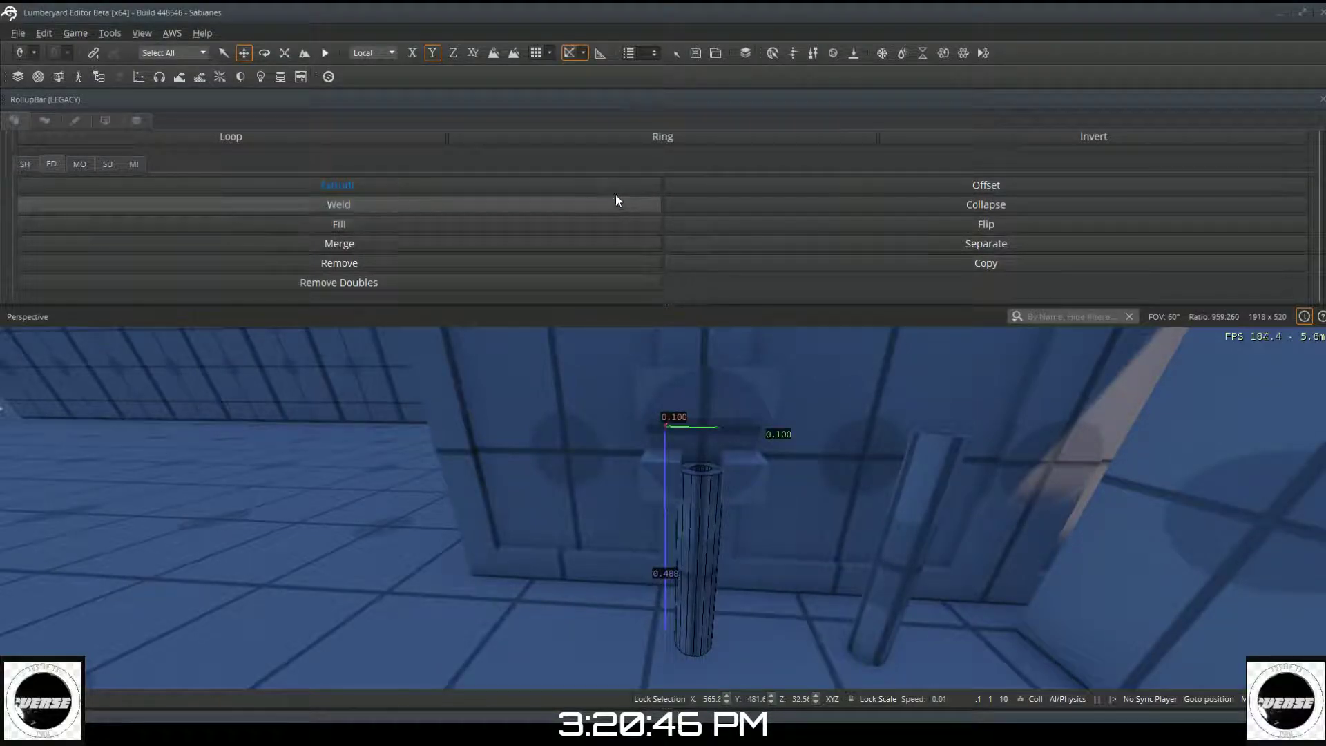
Step: Leave the hollowed pipe's face editing and delete the longer spare cylinder standing beside it
scroll(594, 180, up, 2)
click(664, 133)
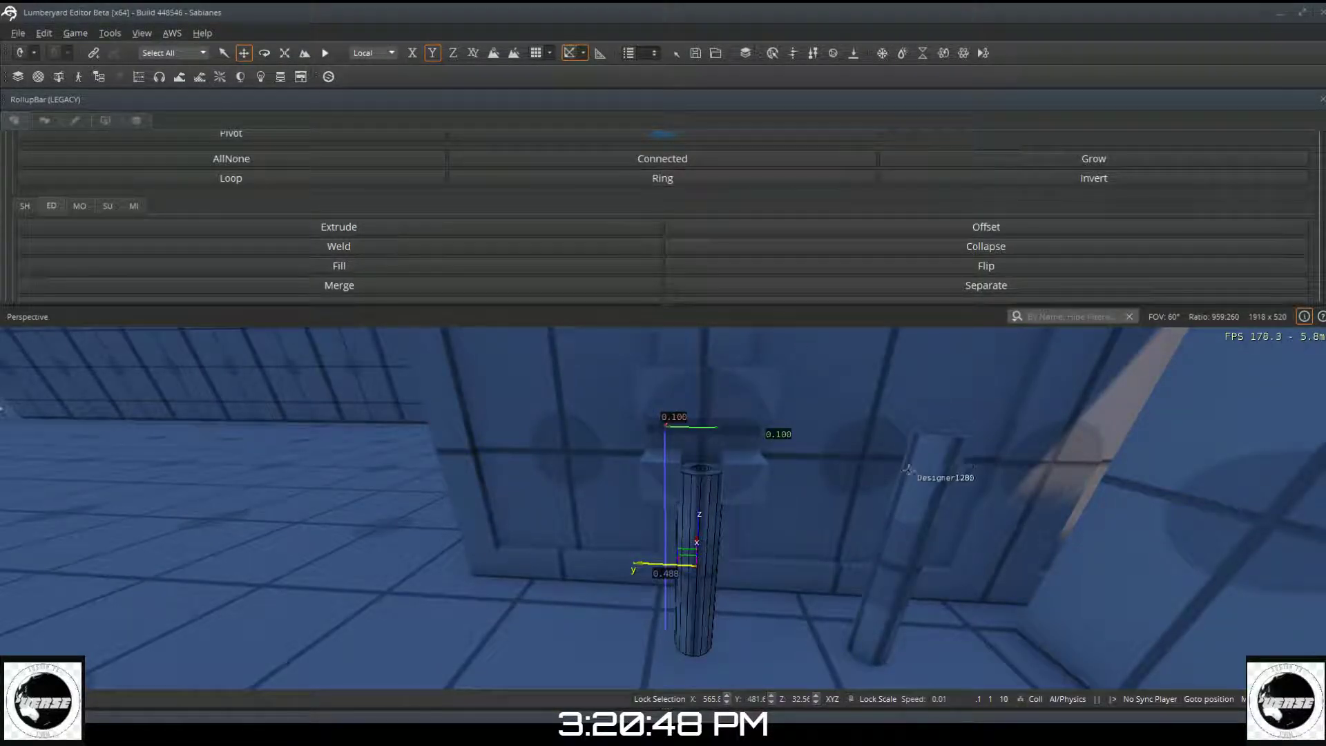
click(908, 538)
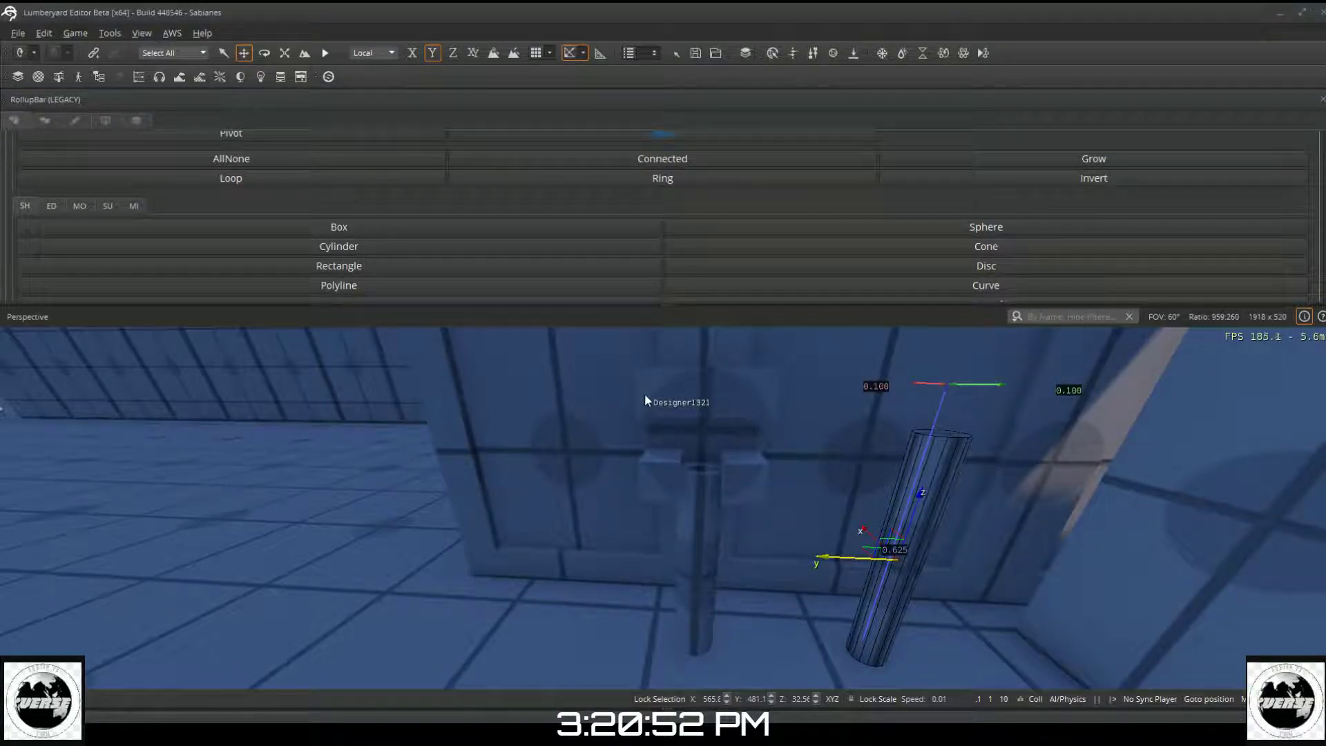
key(Delete)
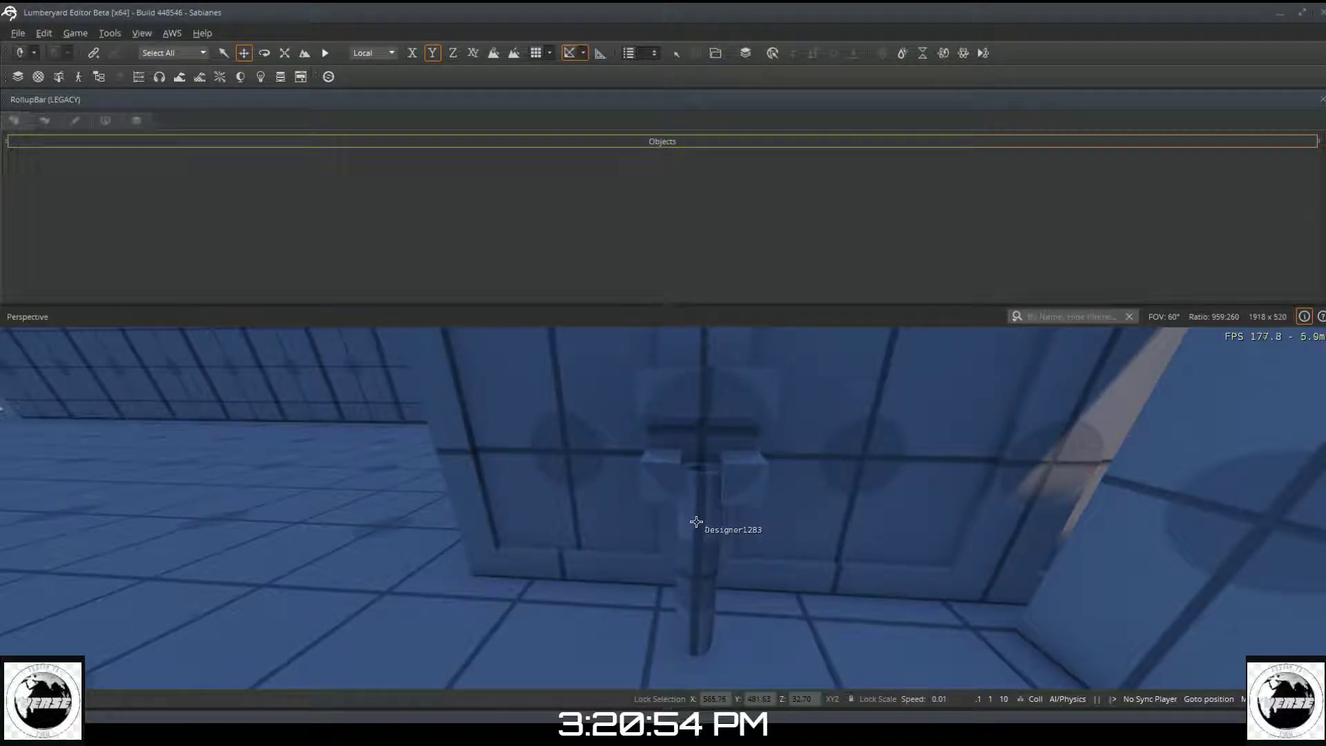
Step: Duplicate the hollowed pipe and place the copy on the floor just beside the original
click(700, 521)
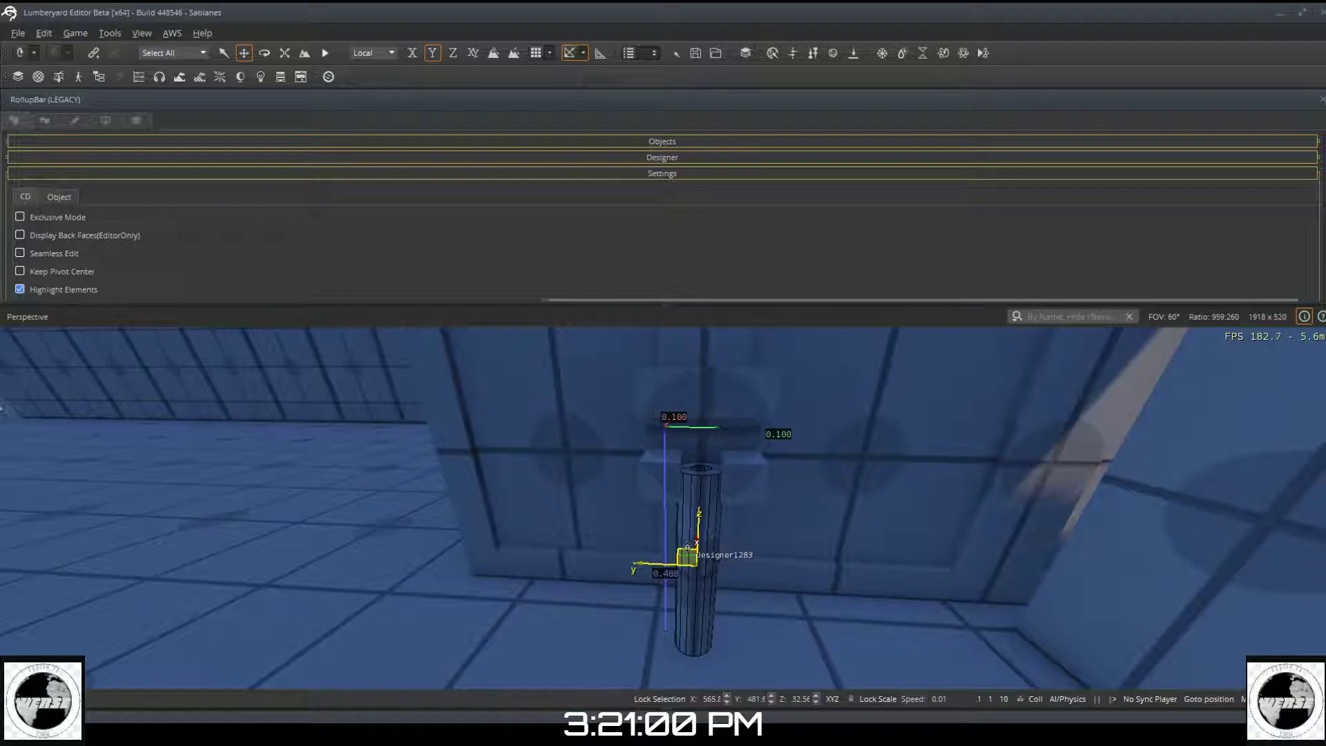
key(ctrl+c)
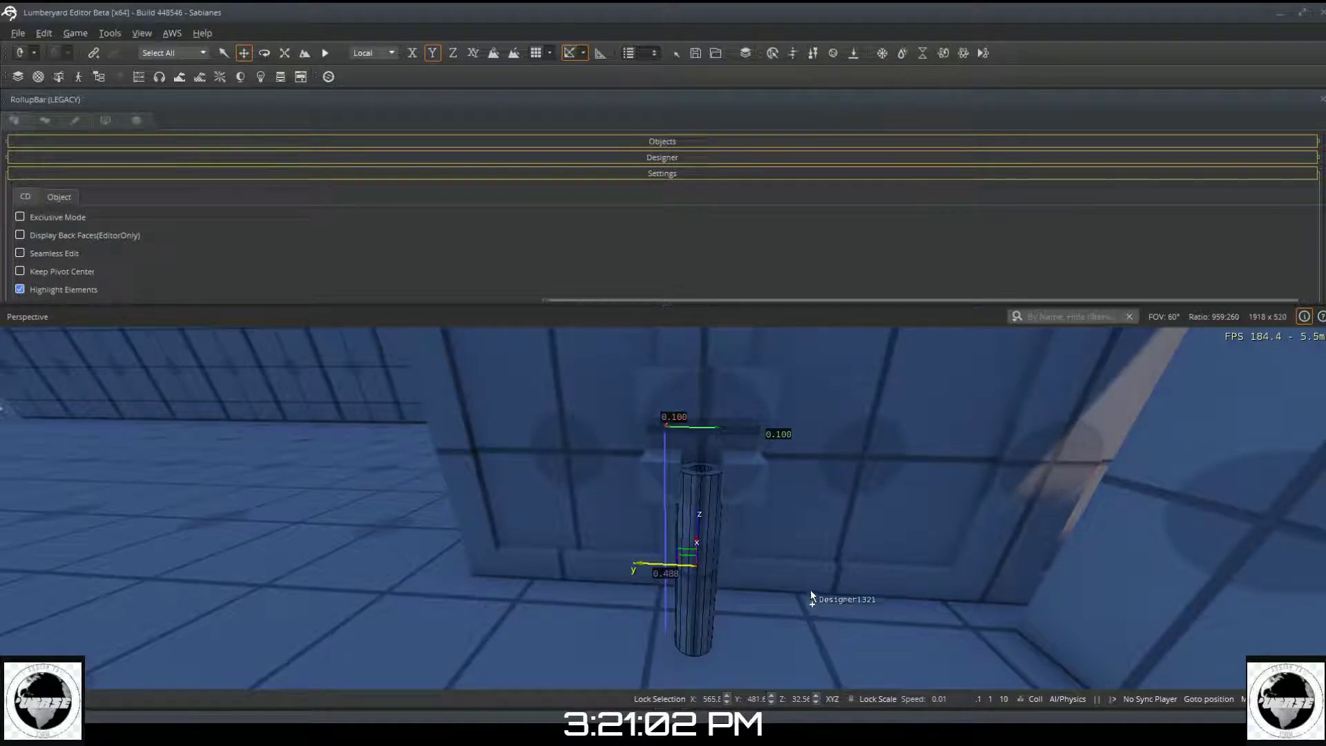
click(795, 573)
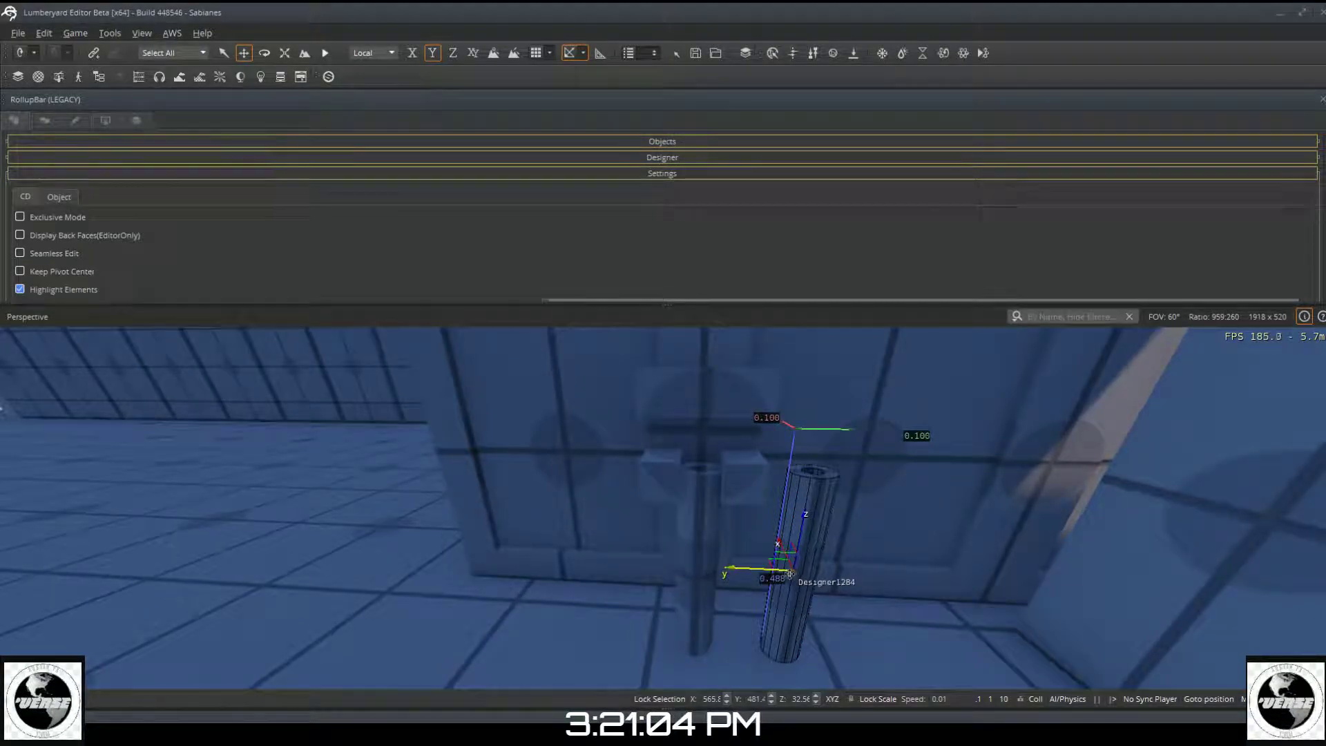
click(793, 571)
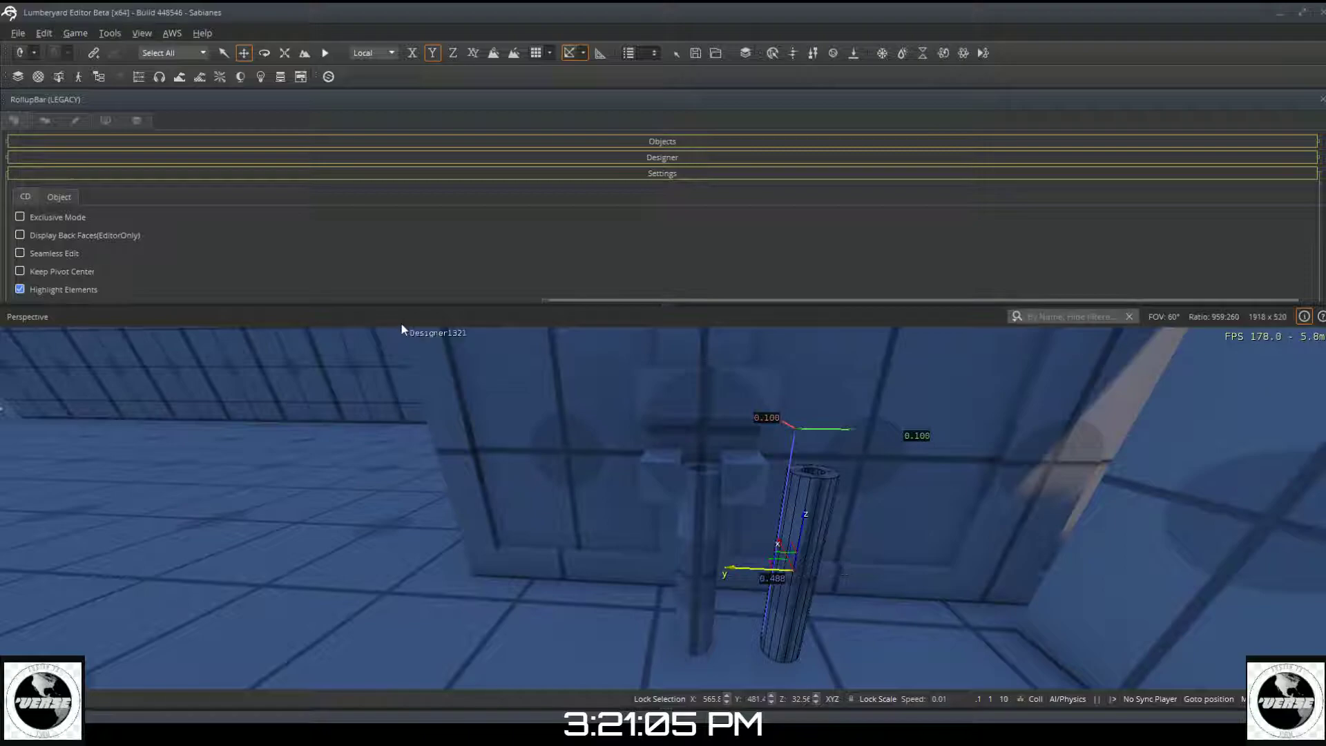
Step: Rotate the copied pipe 90 degrees about X to lay it horizontal, and raise it along Y to the carved box's height
click(267, 56)
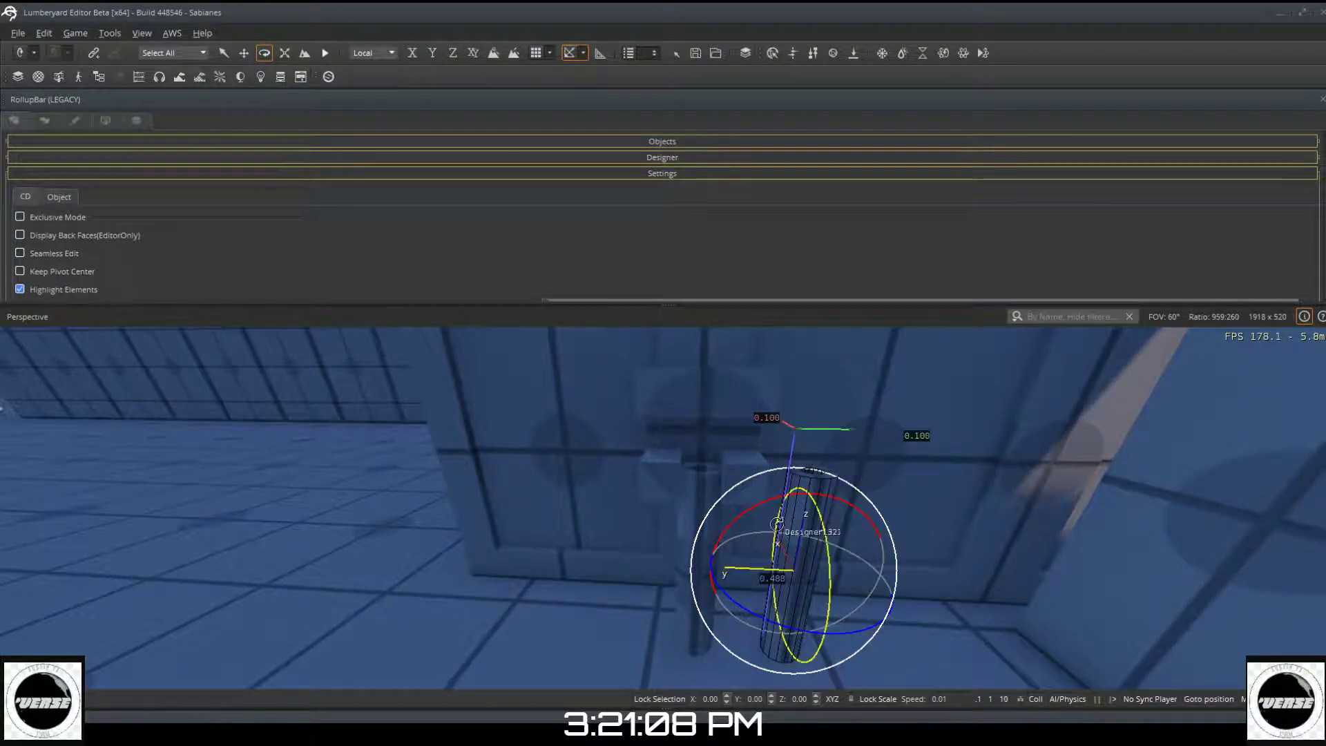
drag(777, 523, 703, 562)
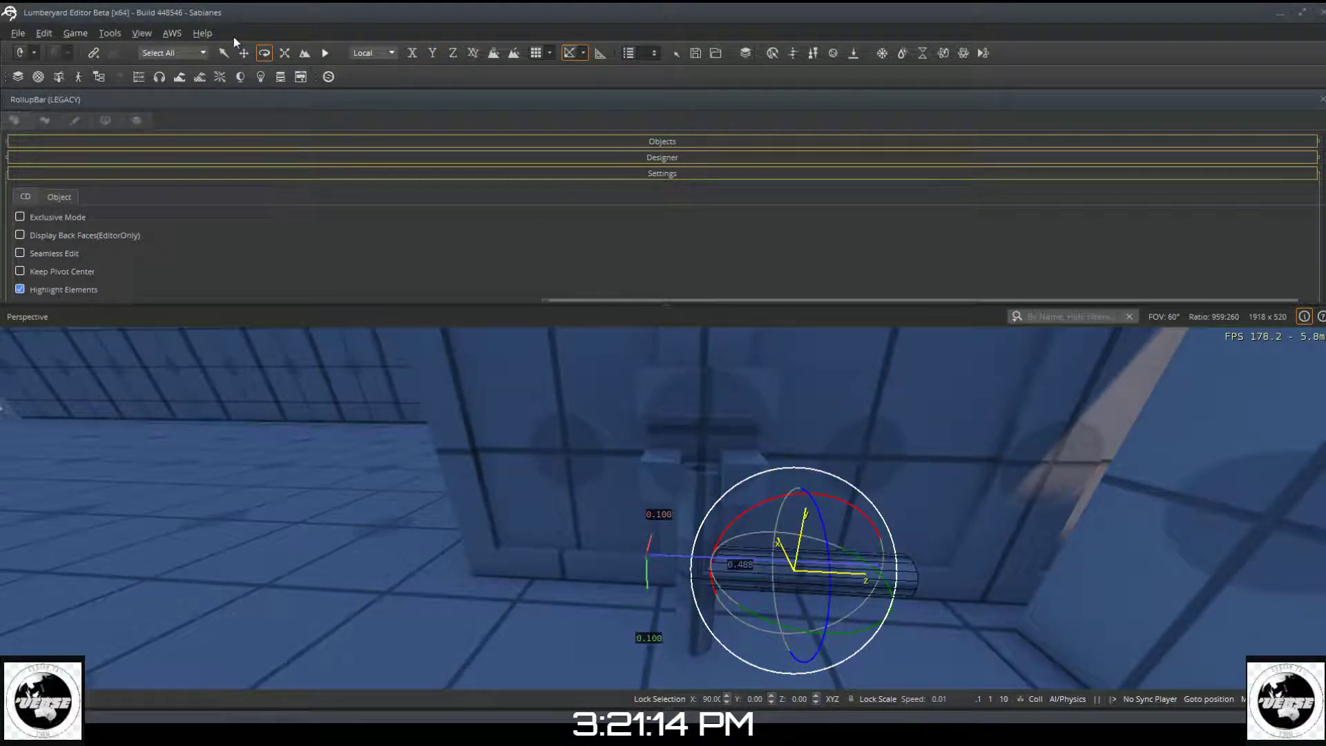
click(245, 50)
key(Escape)
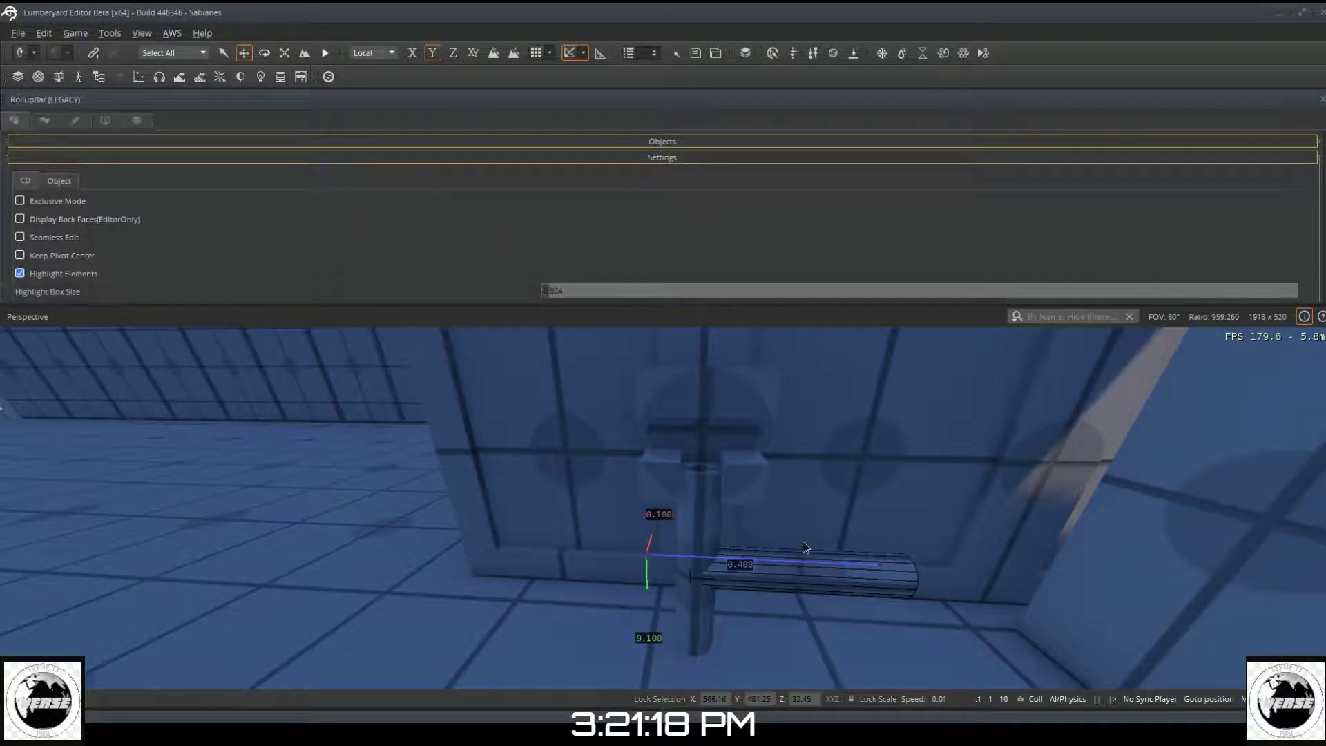
click(799, 561)
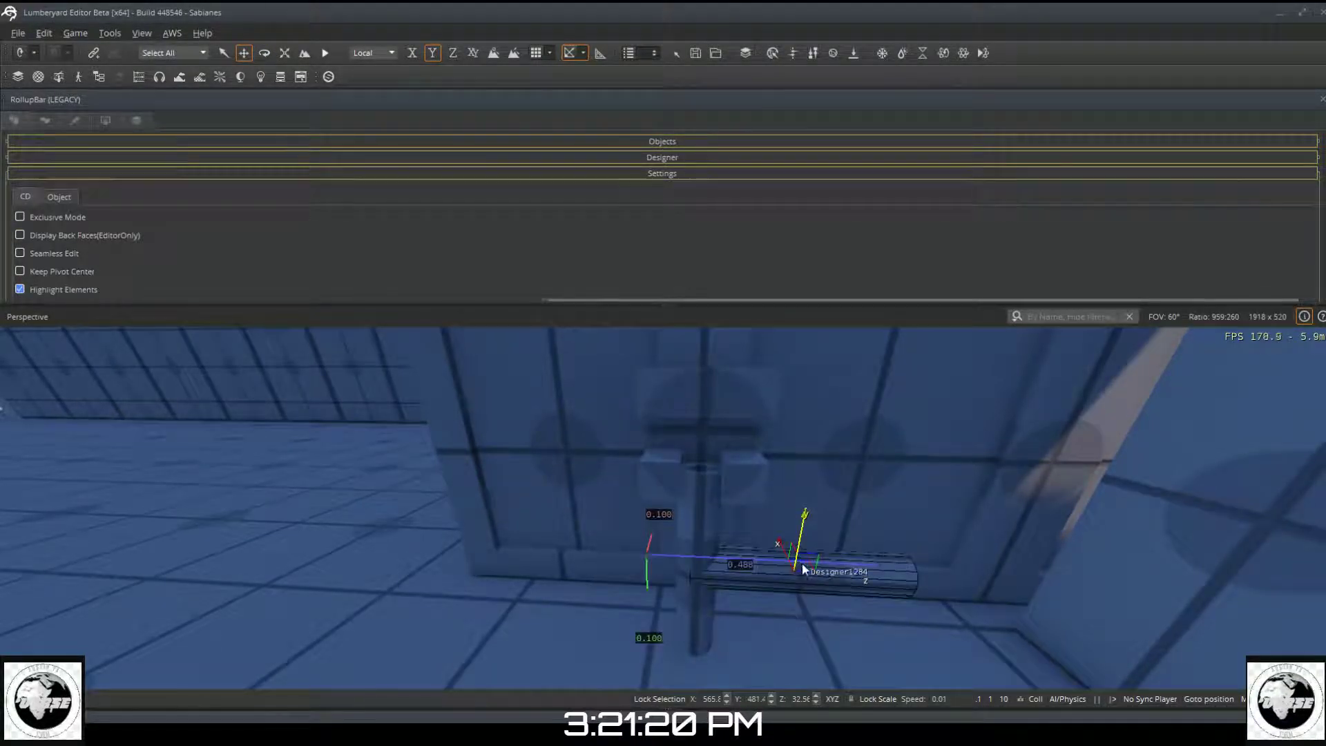
drag(799, 561, 808, 423)
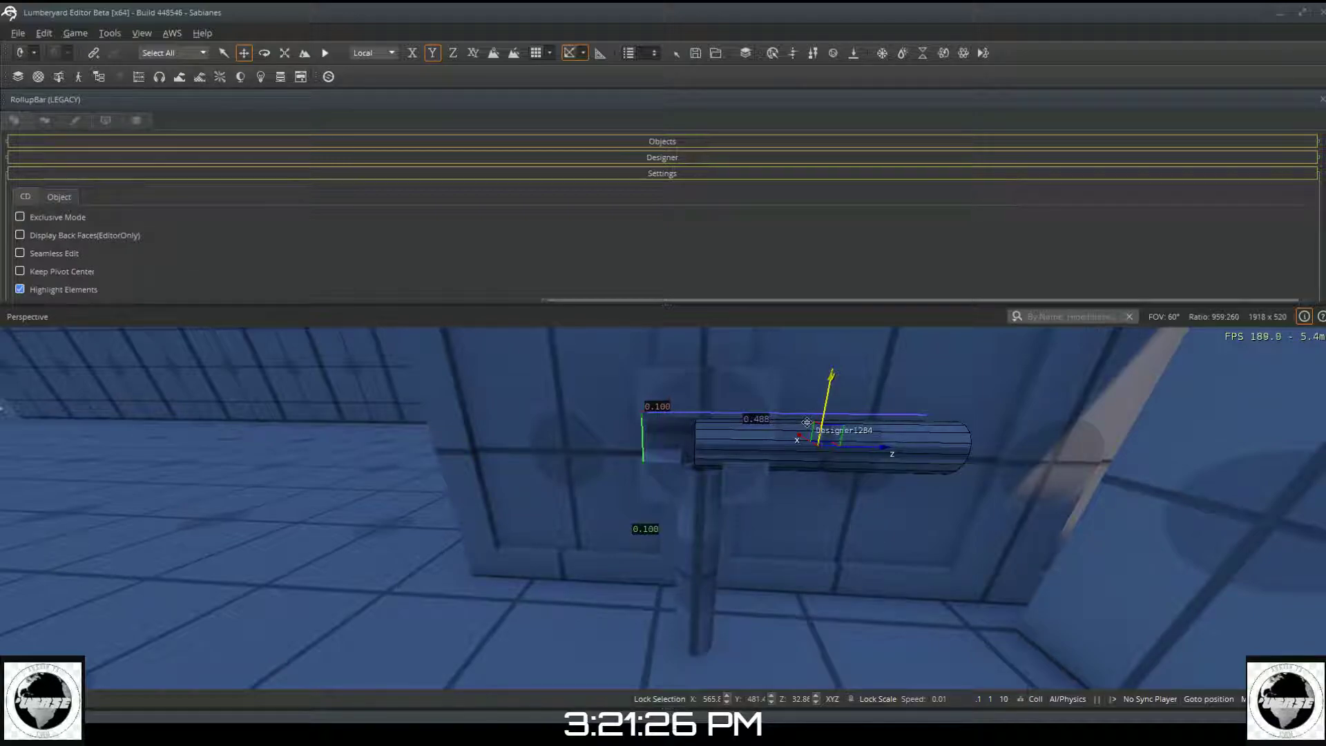
Step: Scale the horizontal pipe with locked proportions to 0.74 in X and Y and 0.58 in Z, and nudge it up slightly
click(285, 53)
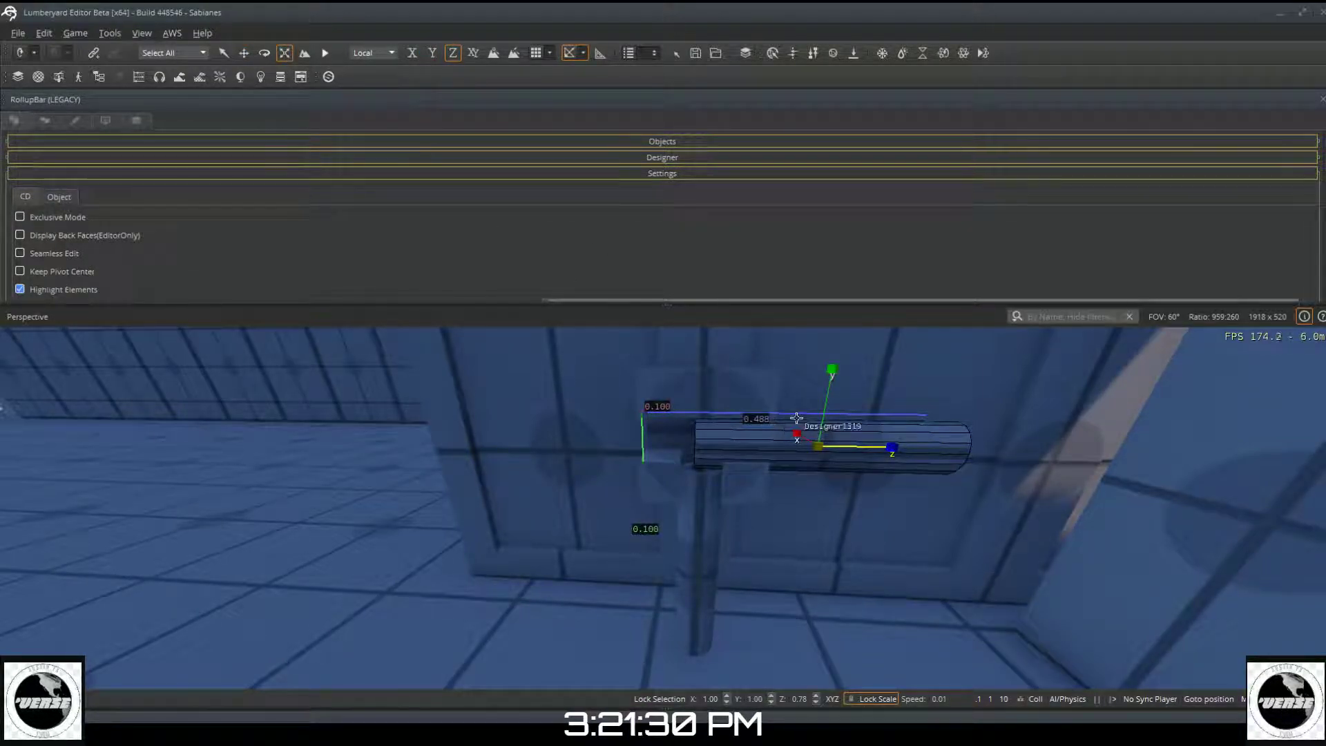
drag(828, 415, 819, 430)
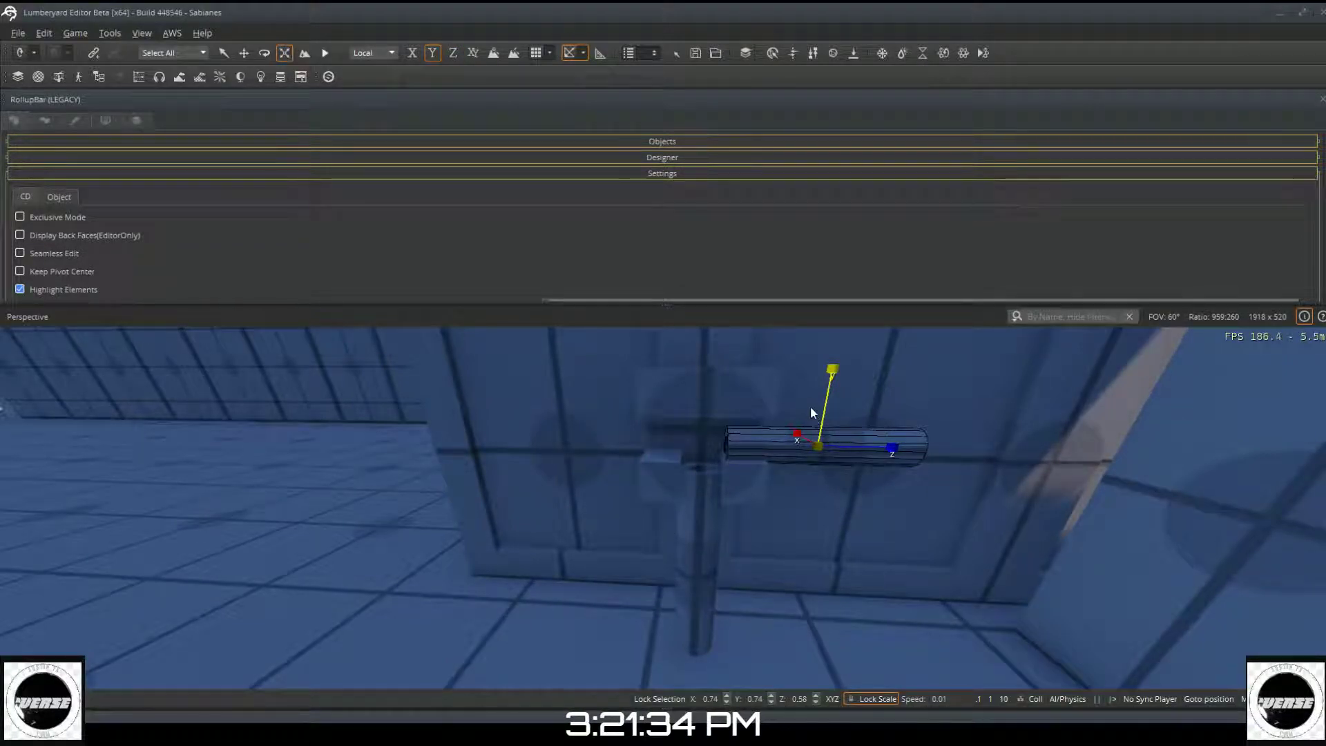
click(244, 53)
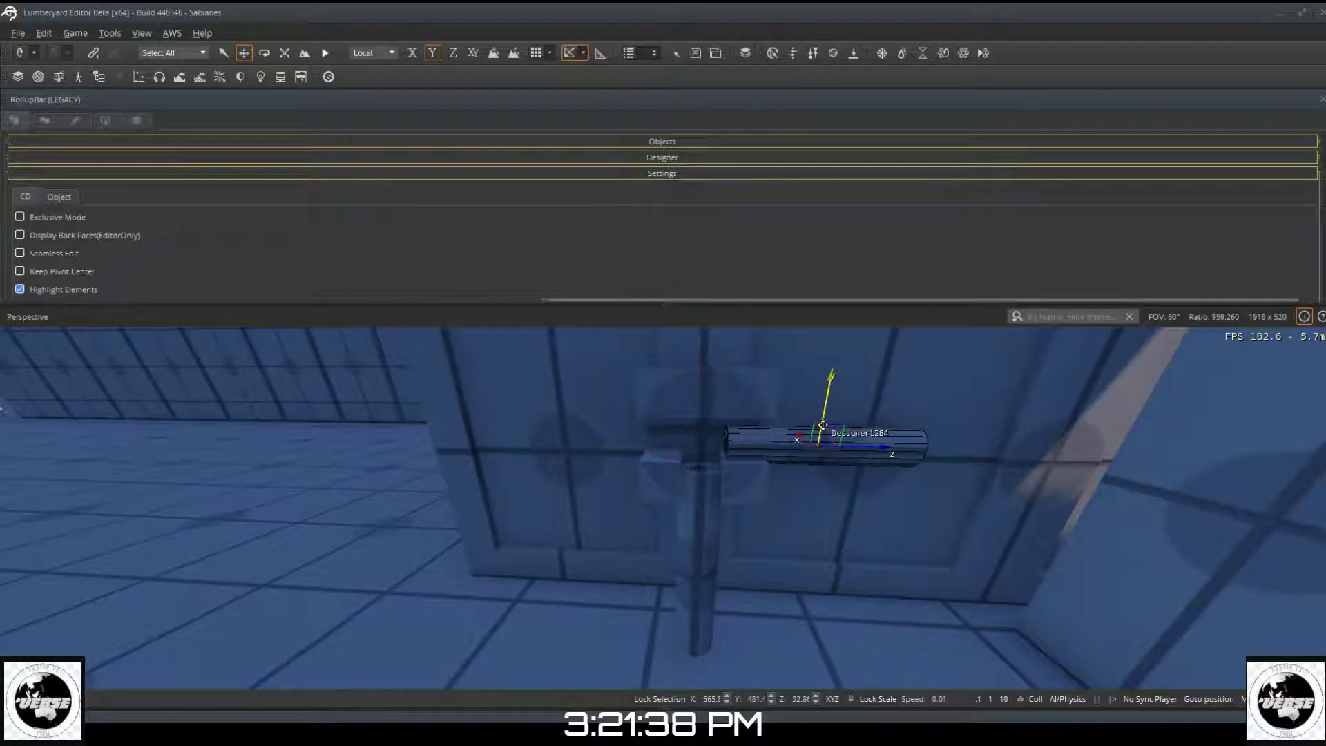
drag(823, 425, 823, 415)
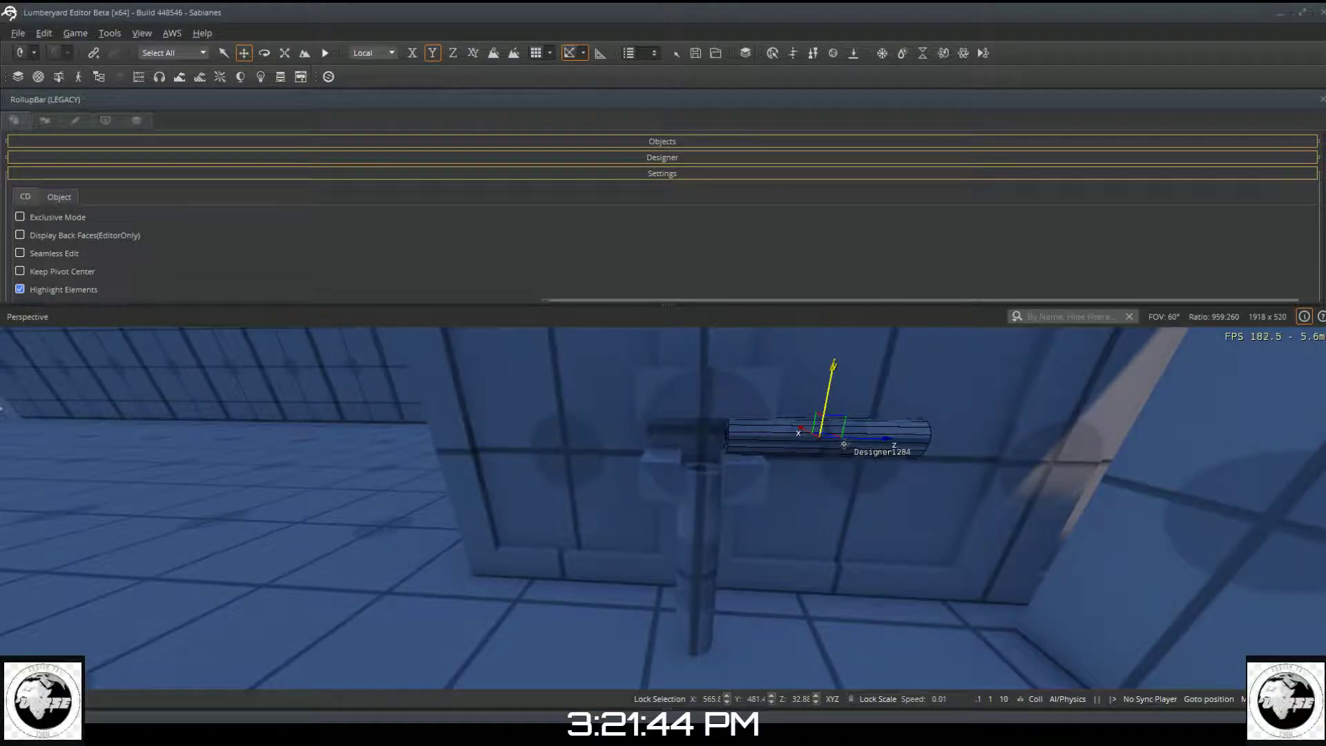
Step: Slide the horizontal pipe along its Z axis against the side of the carved box and fine-tune its length along Z
key(d)
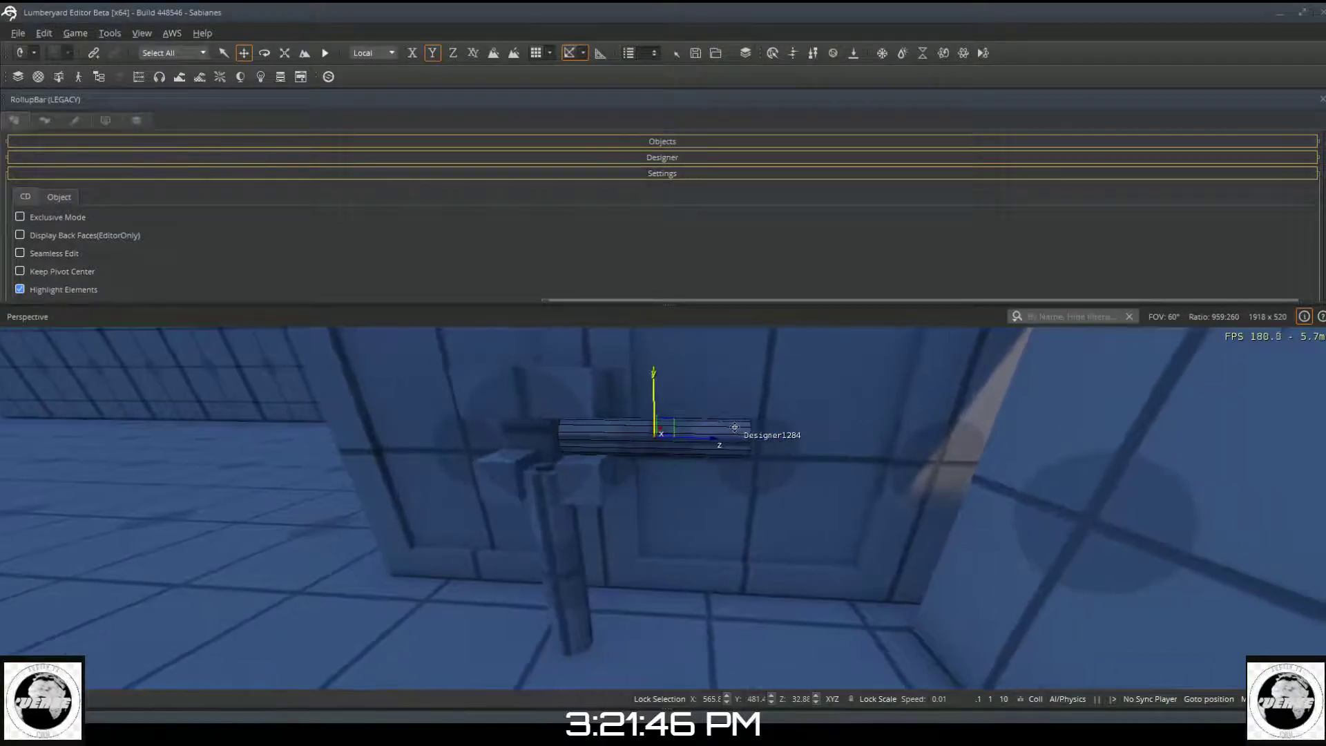
key(d)
mouse_move(641, 440)
mouse_down()
mouse_move(653, 449)
mouse_move(632, 435)
mouse_up()
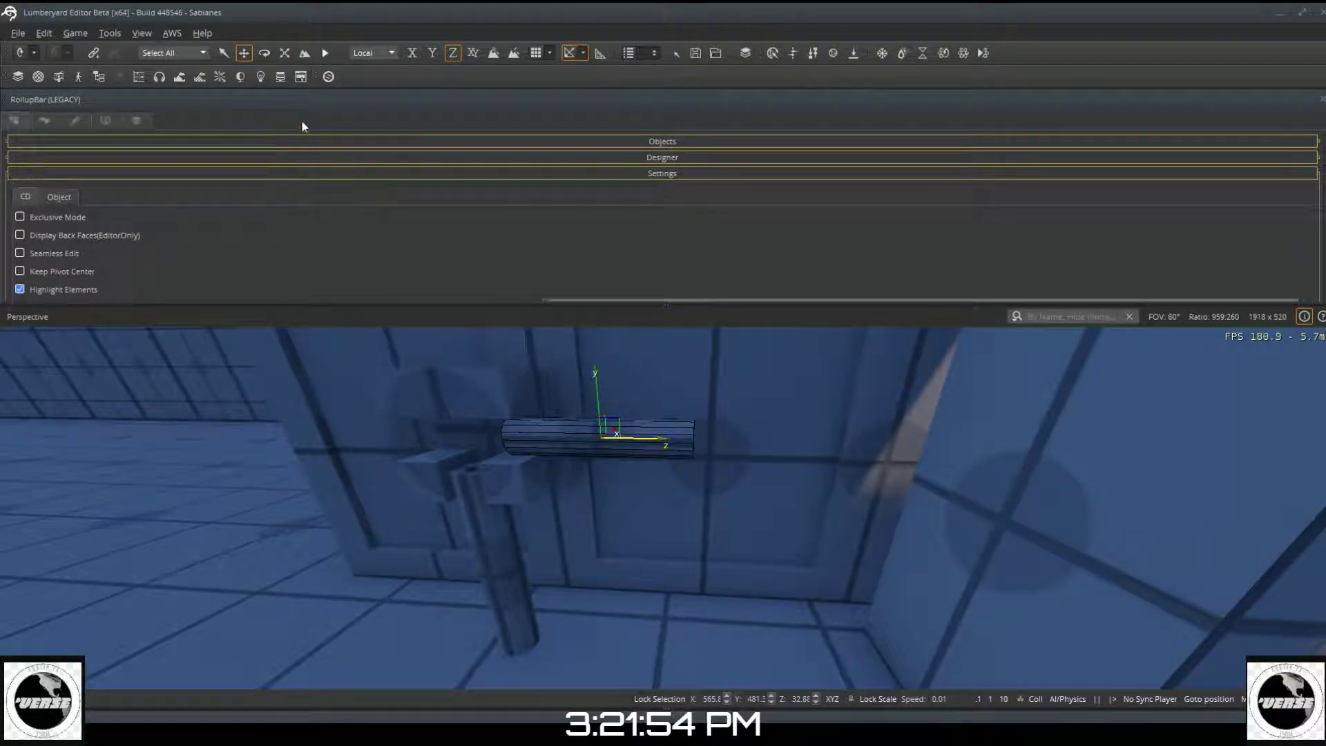
click(285, 53)
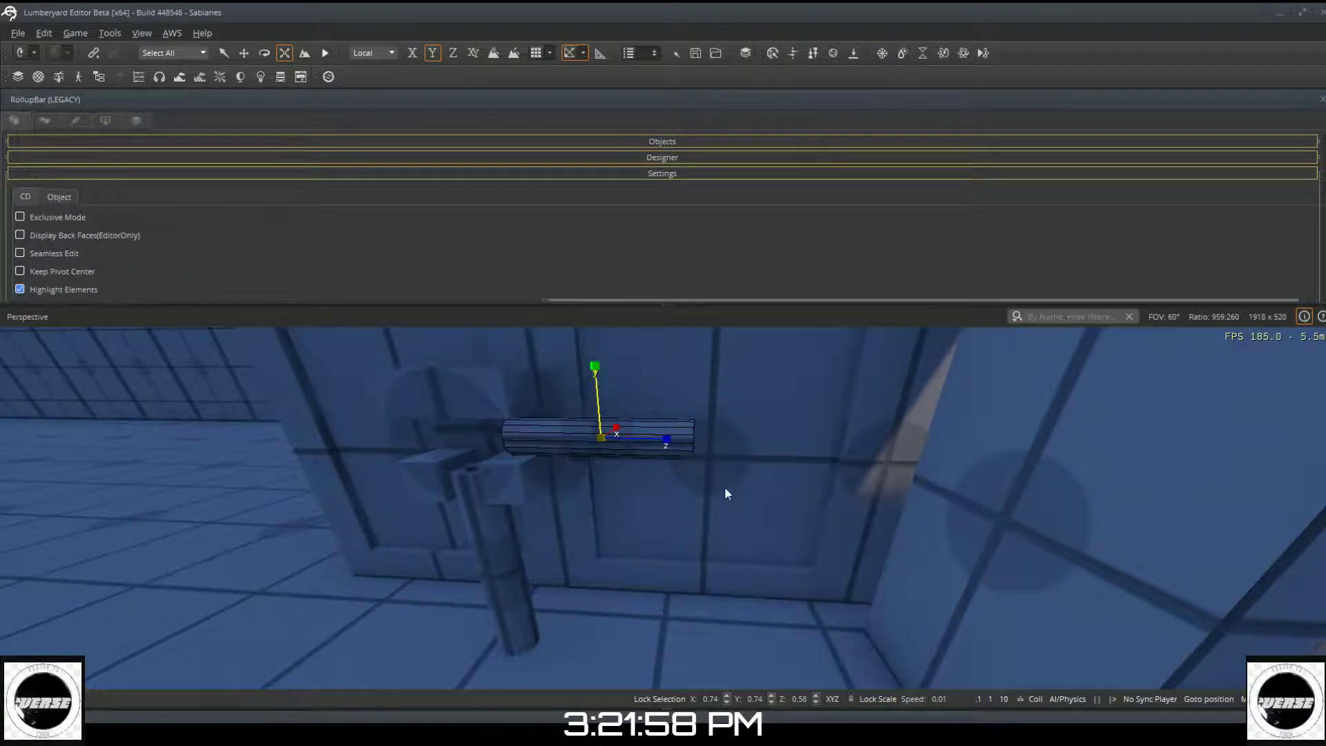
drag(668, 438, 663, 440)
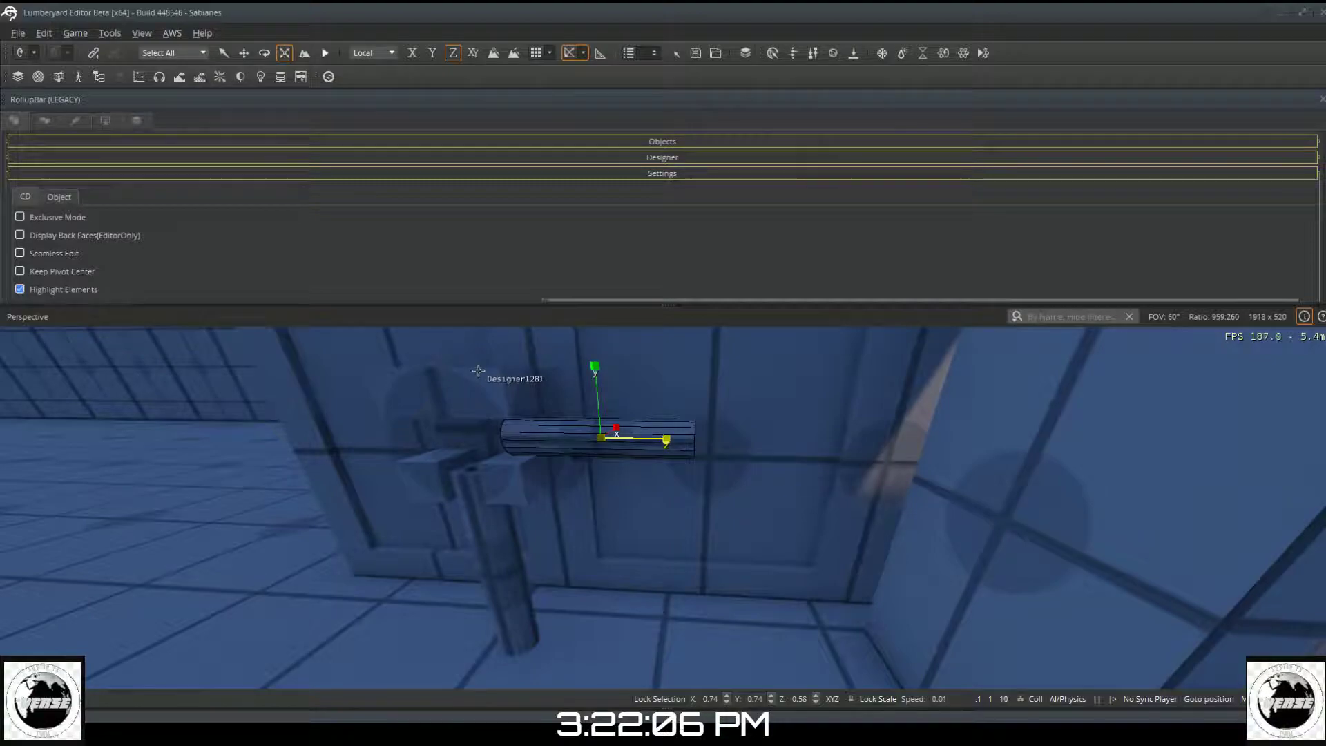
Step: Duplicate the horizontal pipe and move the copy along Z to the opposite side of the carved box, with its end against the box
click(245, 54)
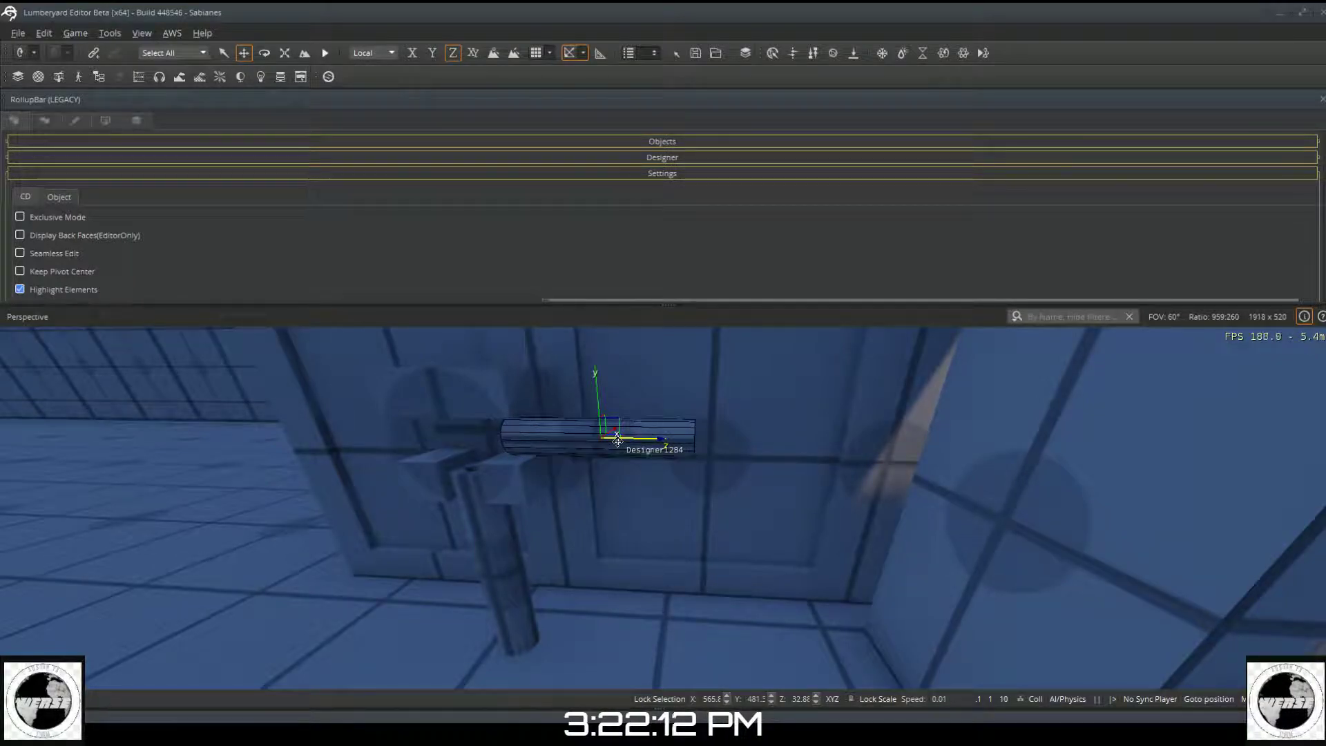
drag(610, 429, 322, 425)
right_drag(322, 425, 366, 419)
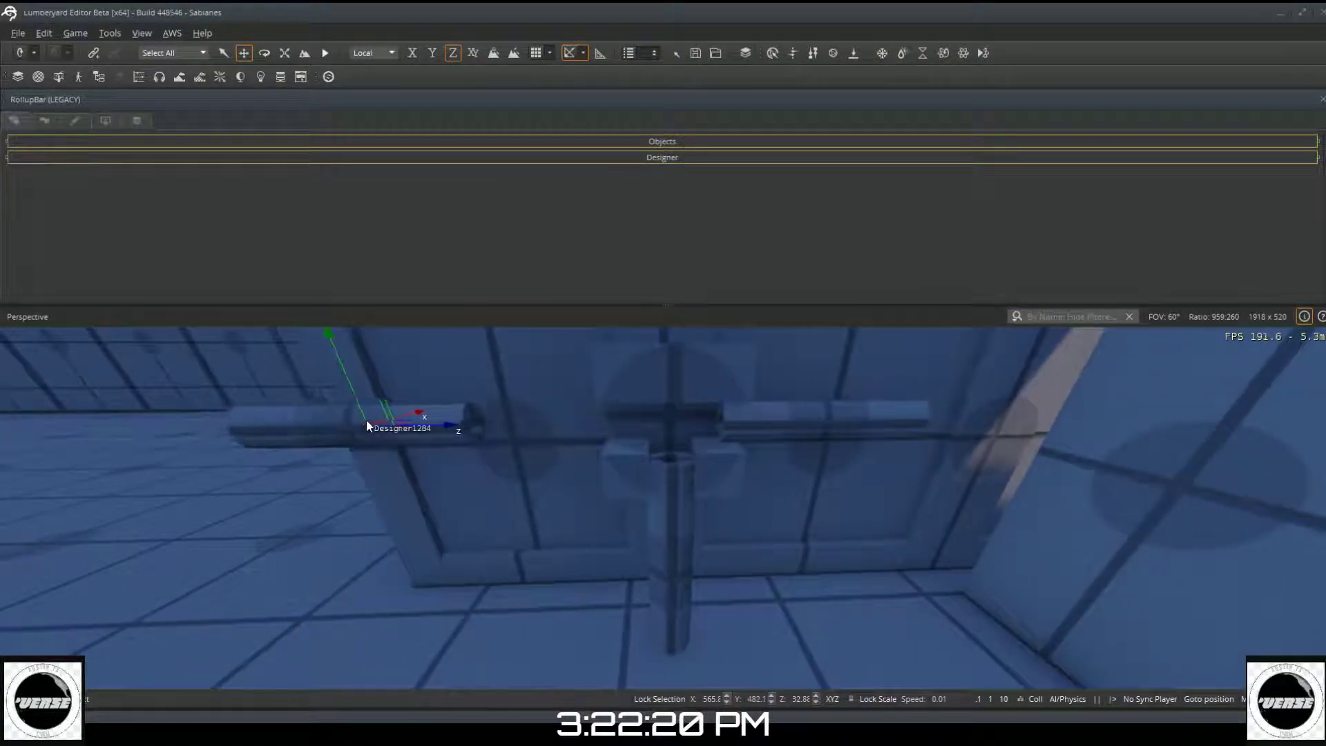
drag(508, 430, 528, 430)
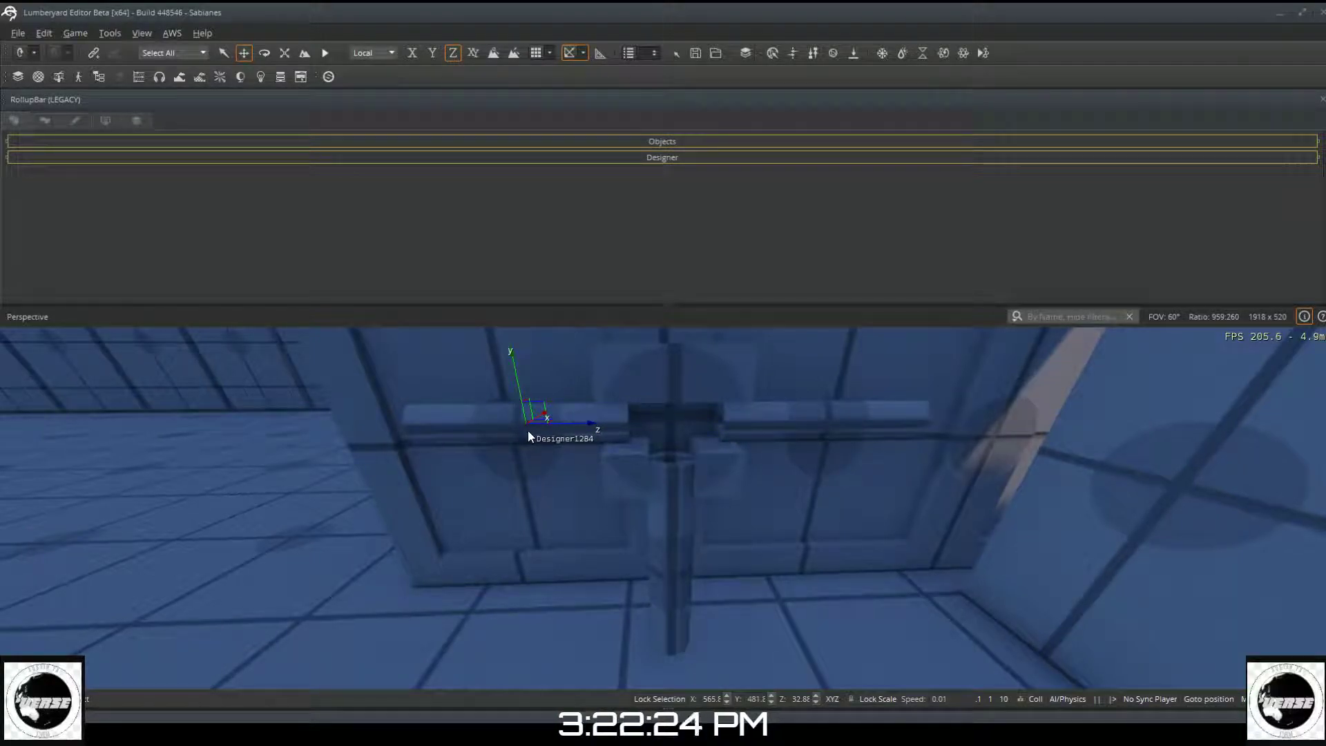
click(528, 430)
key(a)
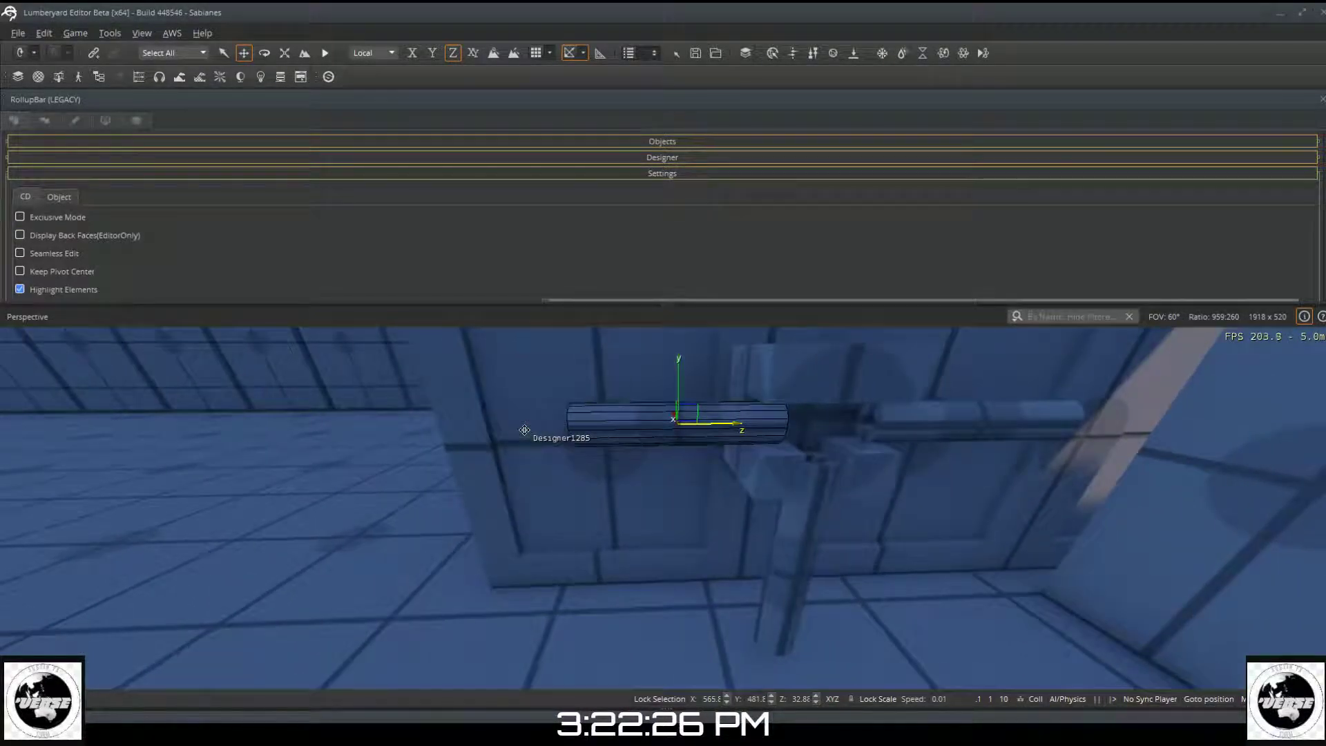
key(a)
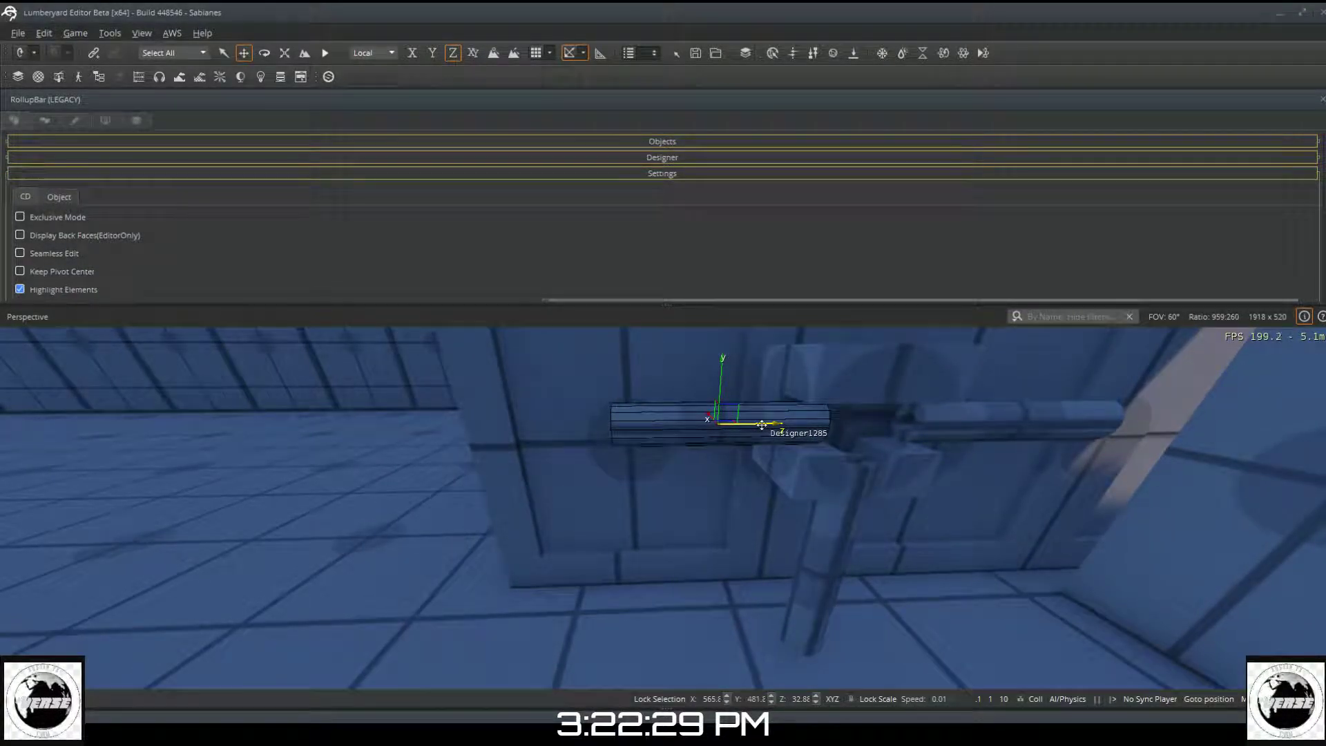
drag(762, 425, 766, 426)
Step: Deselect the copied pipe and check the alignment of both side pipes with the carved box from several angles and distances
key(a)
key(s)
key(d)
right_drag(748, 431, 679, 380)
key(a)
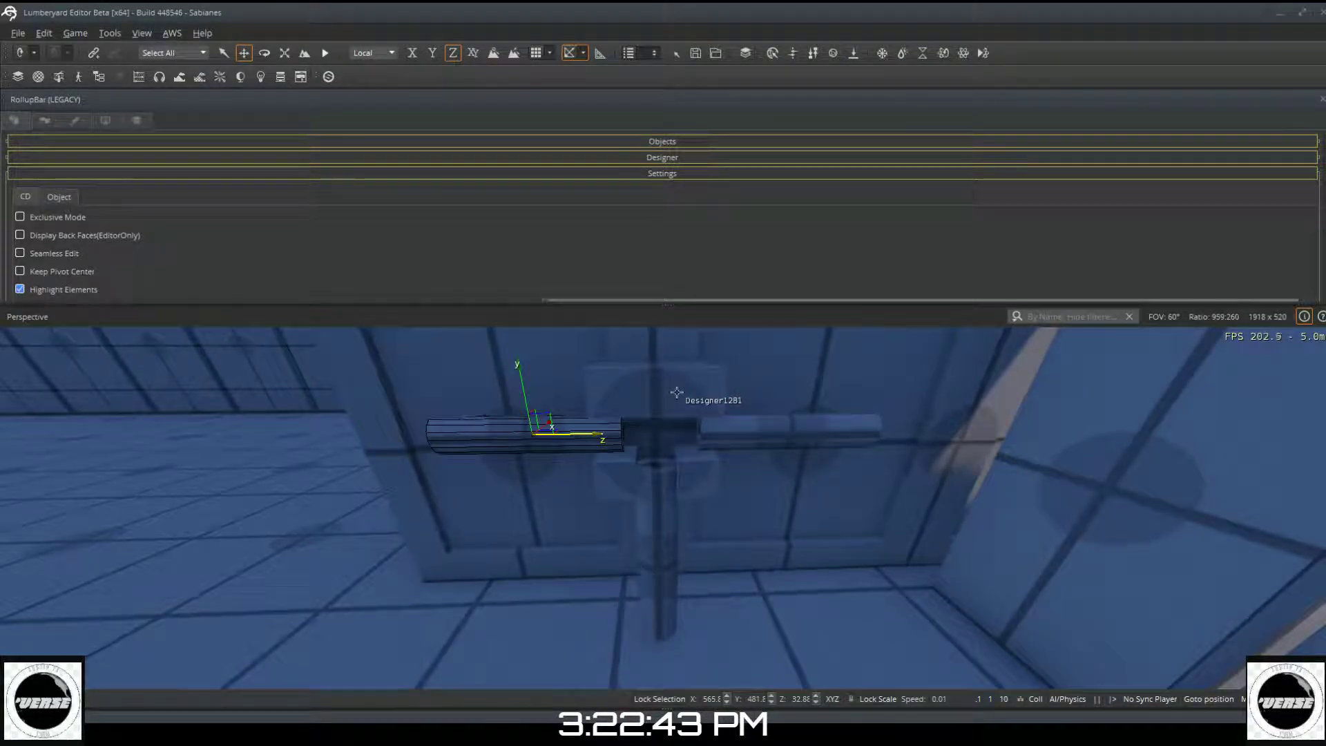
scroll(677, 393, down, 7)
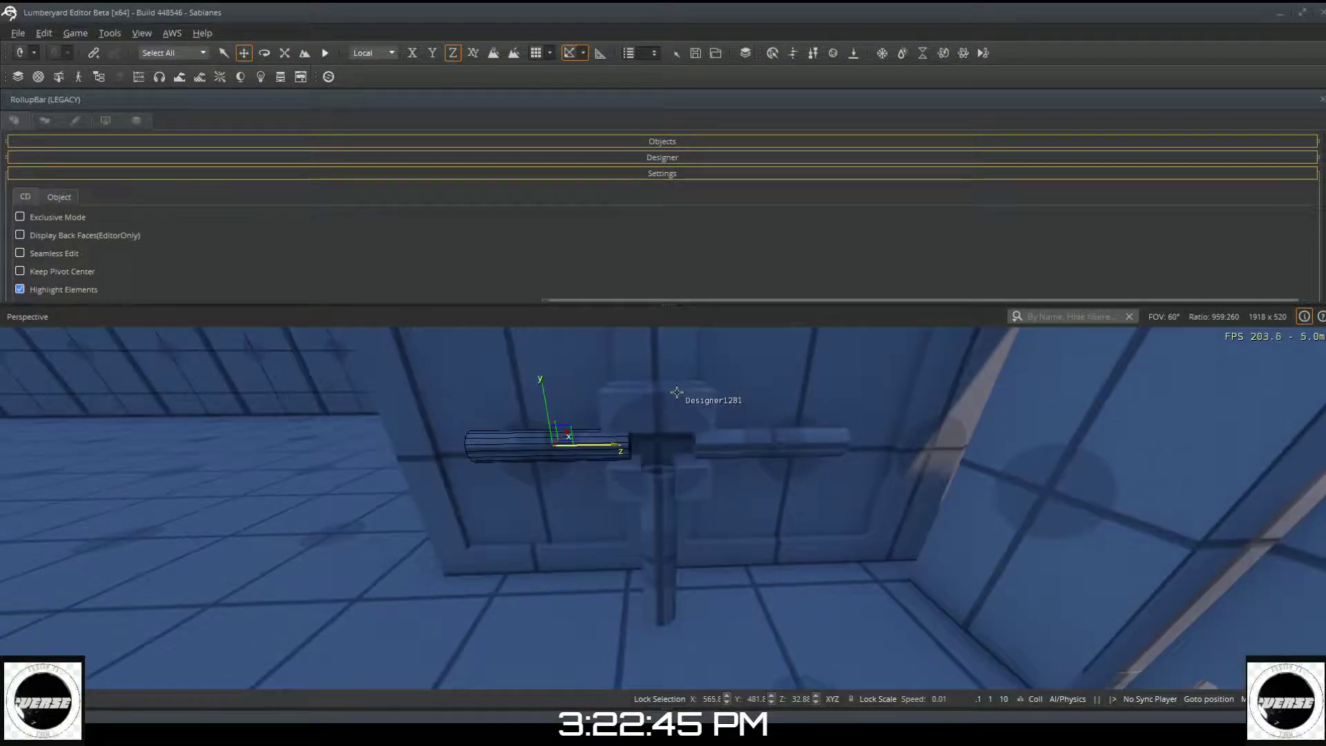
scroll(675, 392, down, 2)
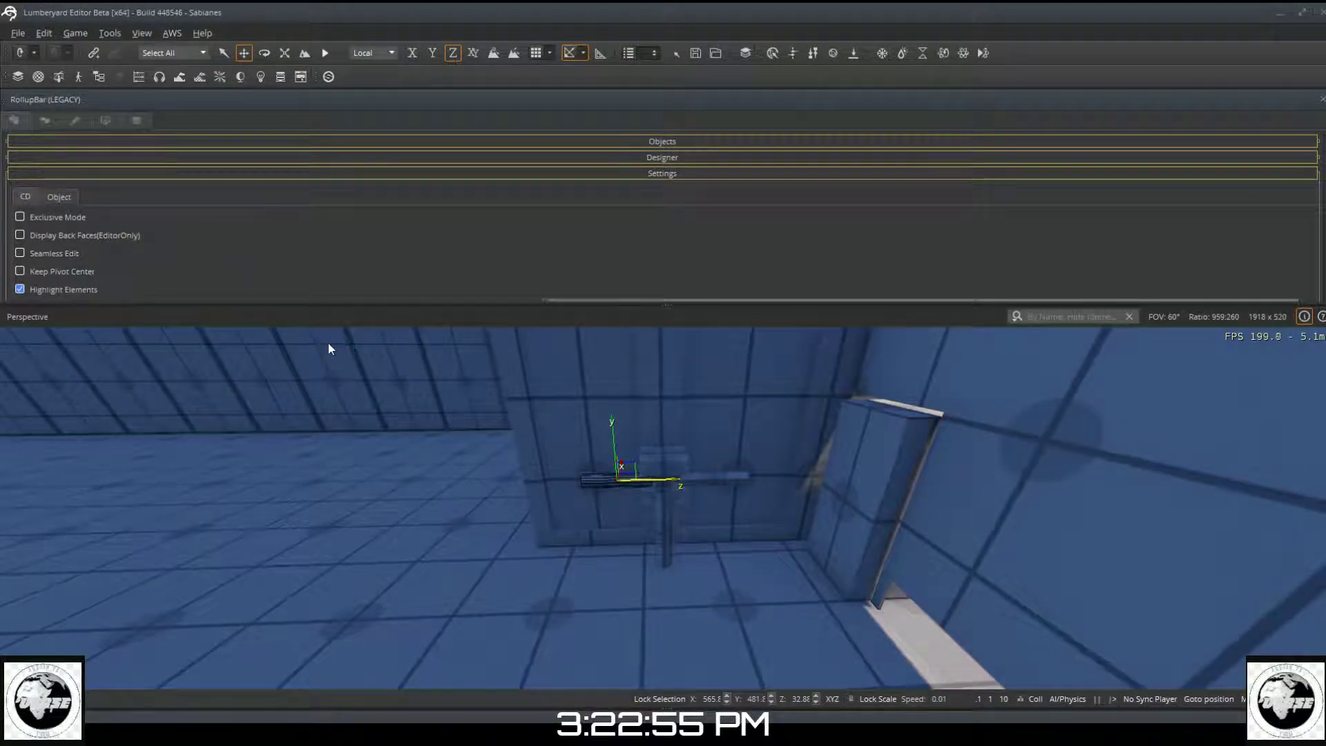
scroll(329, 345, up, 1)
scroll(329, 345, up, 3)
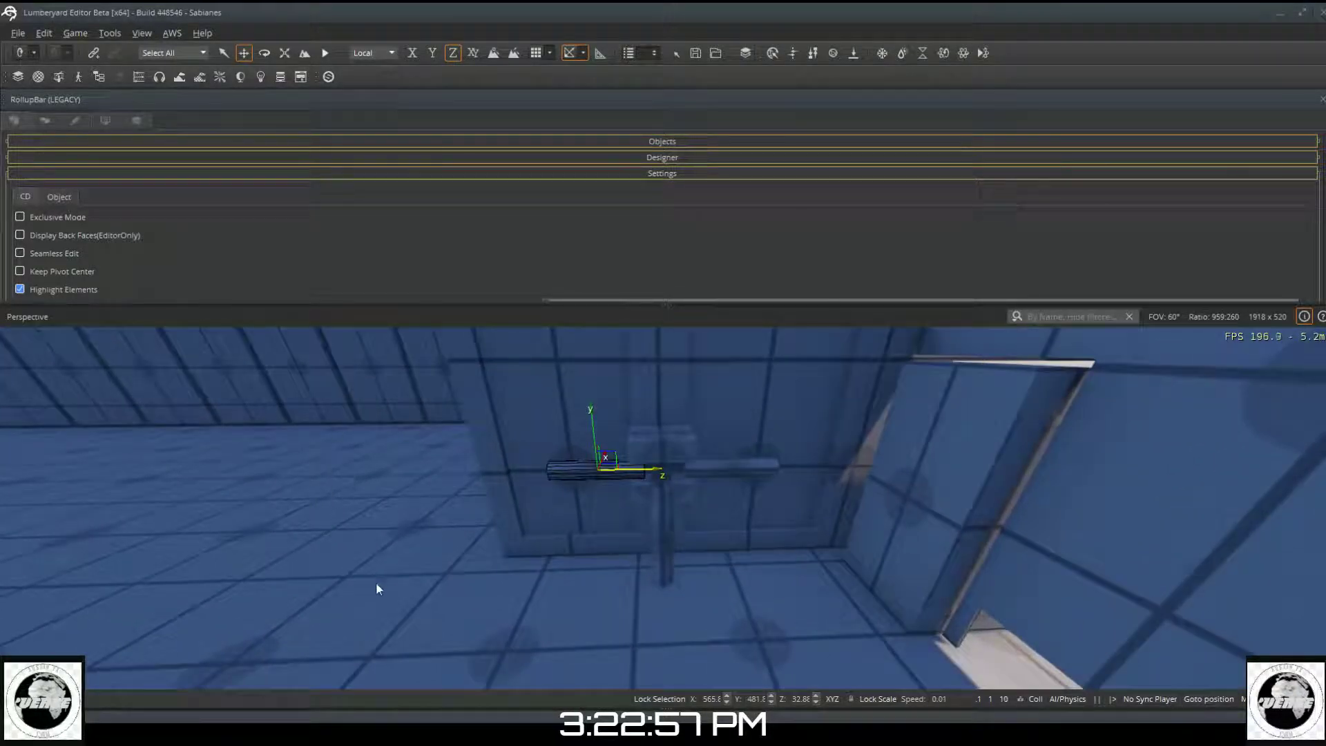
click(407, 619)
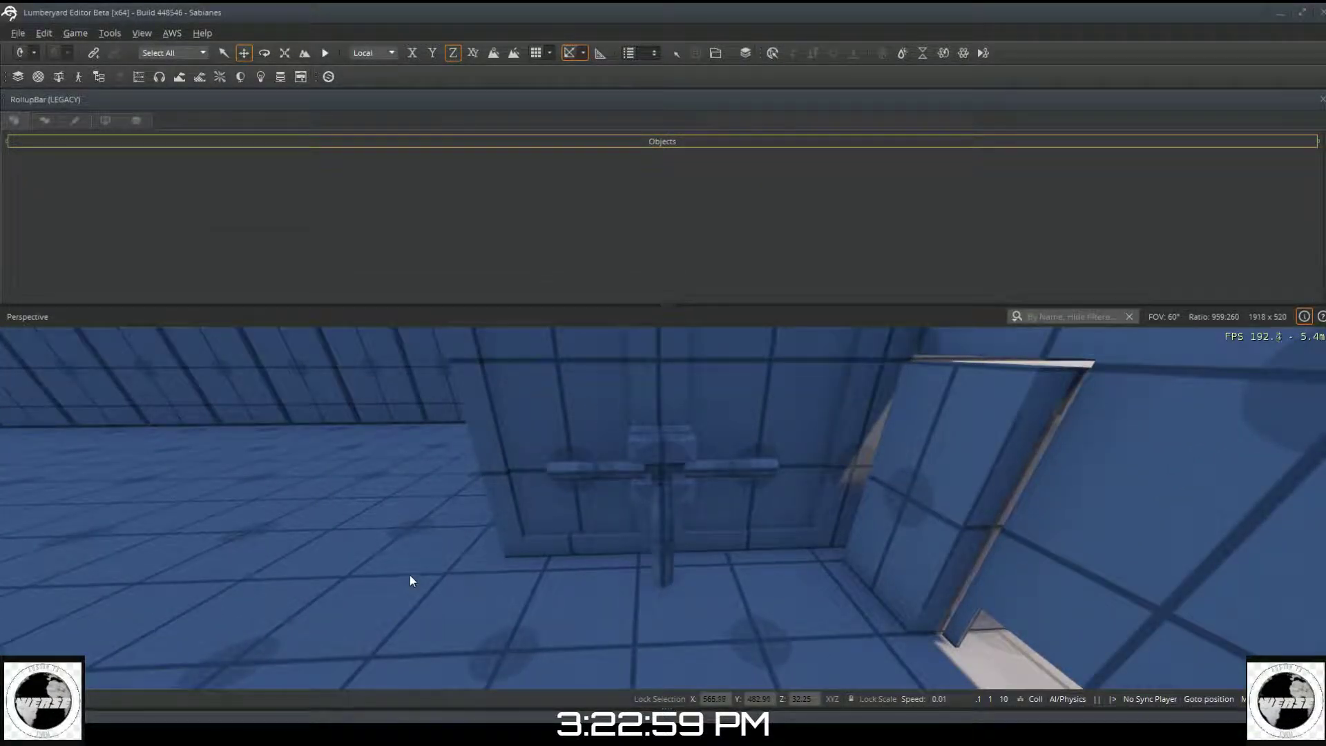
scroll(424, 552, down, 3)
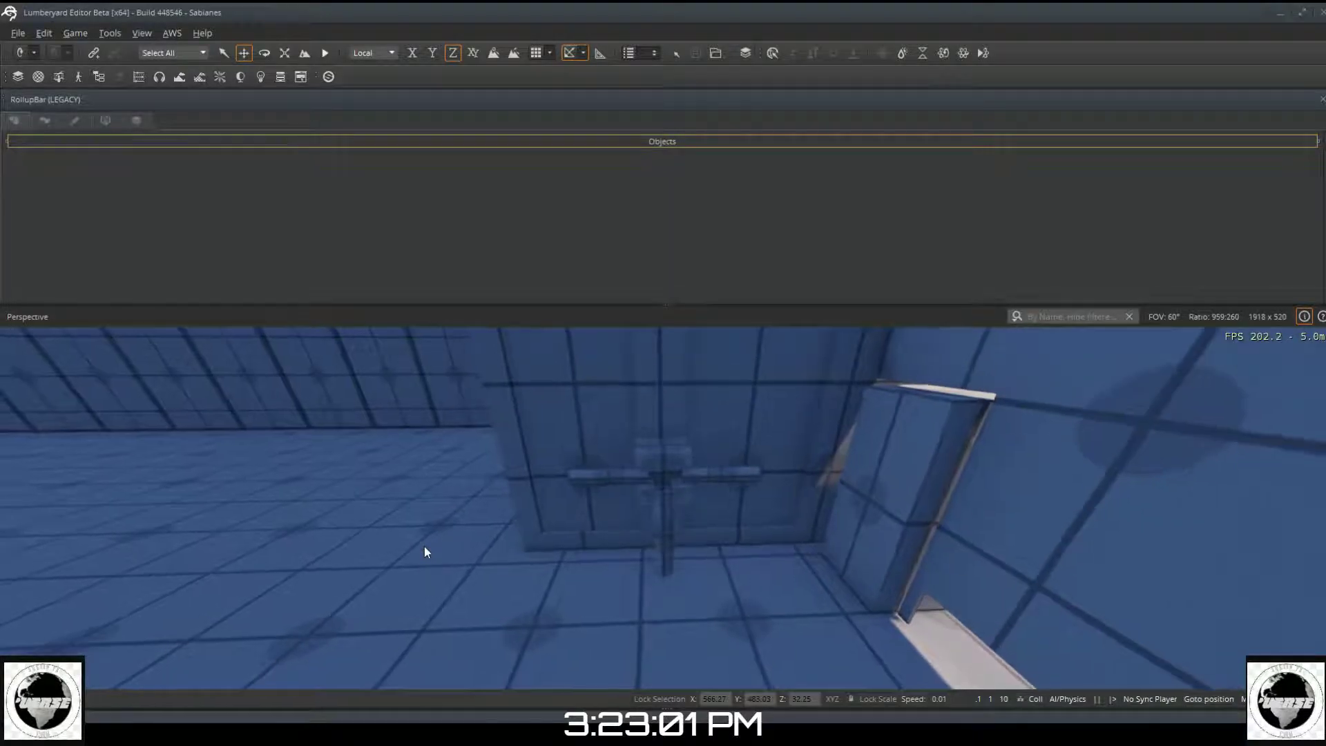
key(s)
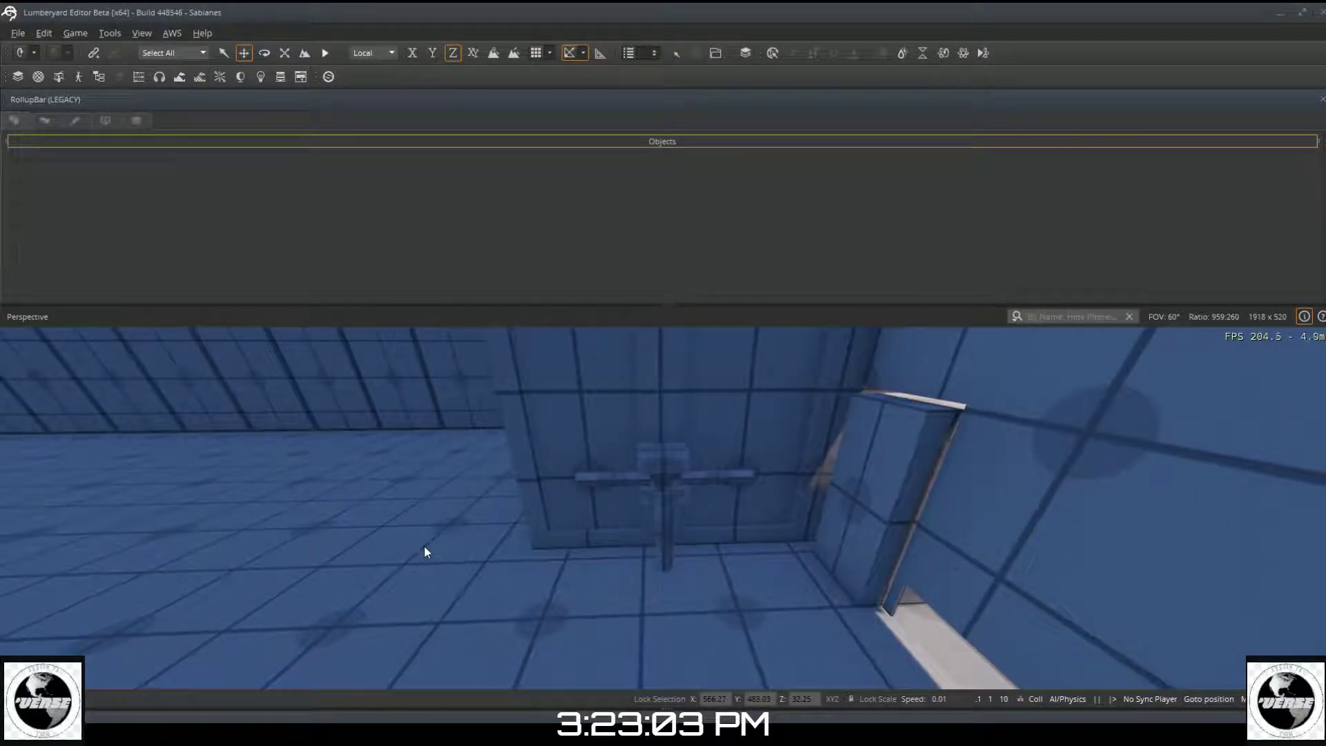
Step: Extrude the top face of the carved box downward to thin its top slab close to the side pipes
click(666, 459)
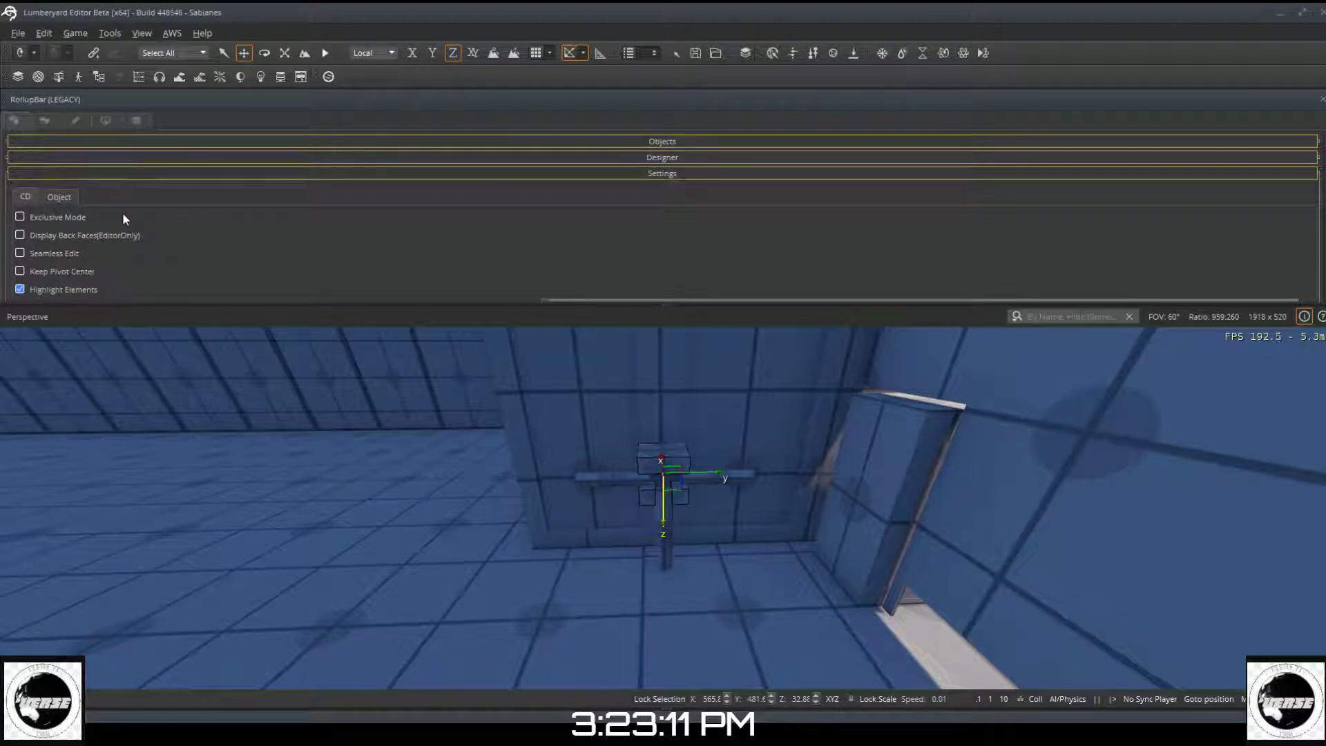
scroll(122, 212, down, 10)
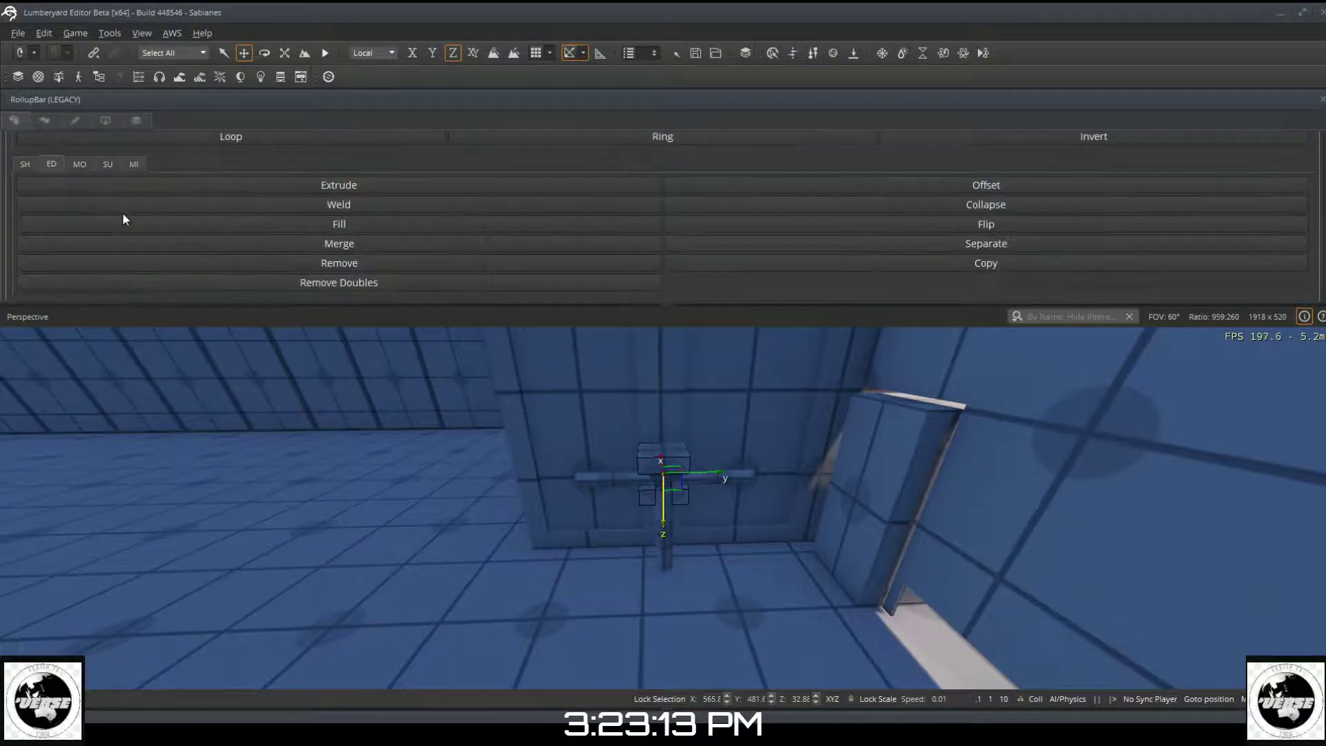
scroll(122, 219, up, 1)
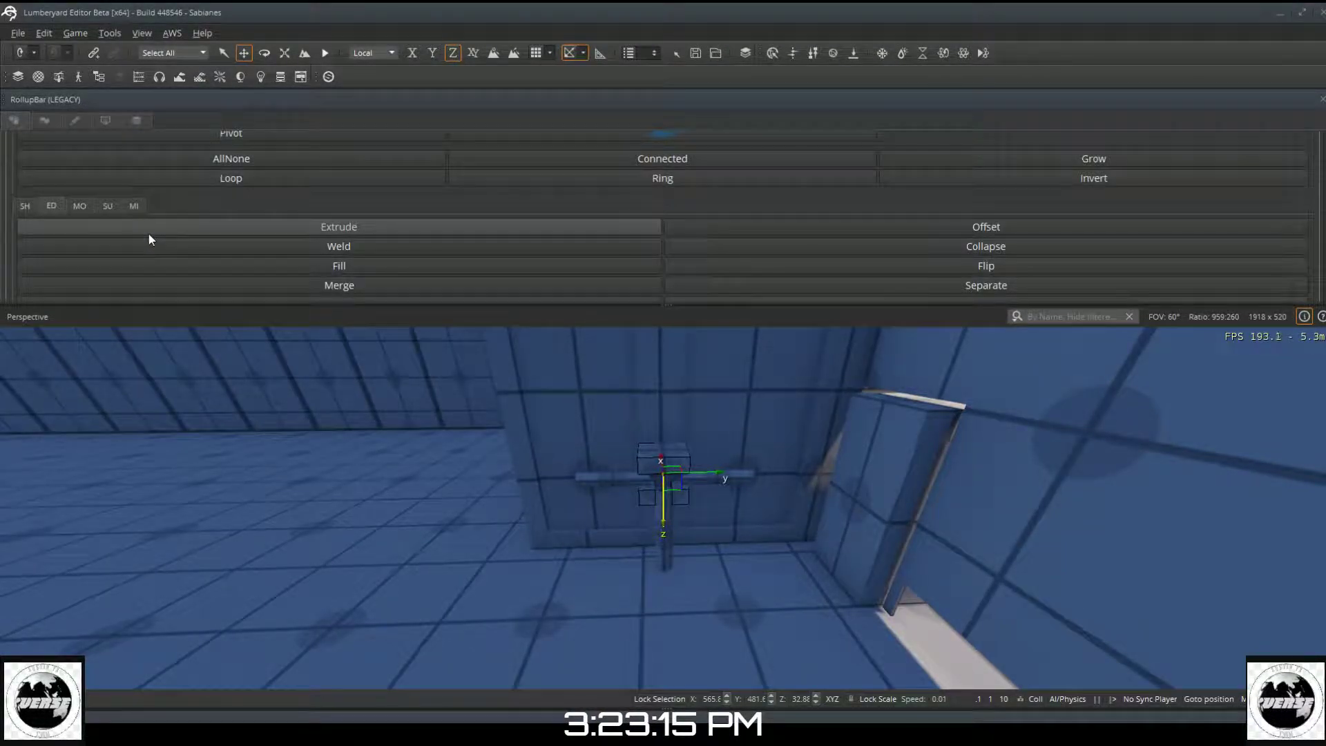
click(149, 234)
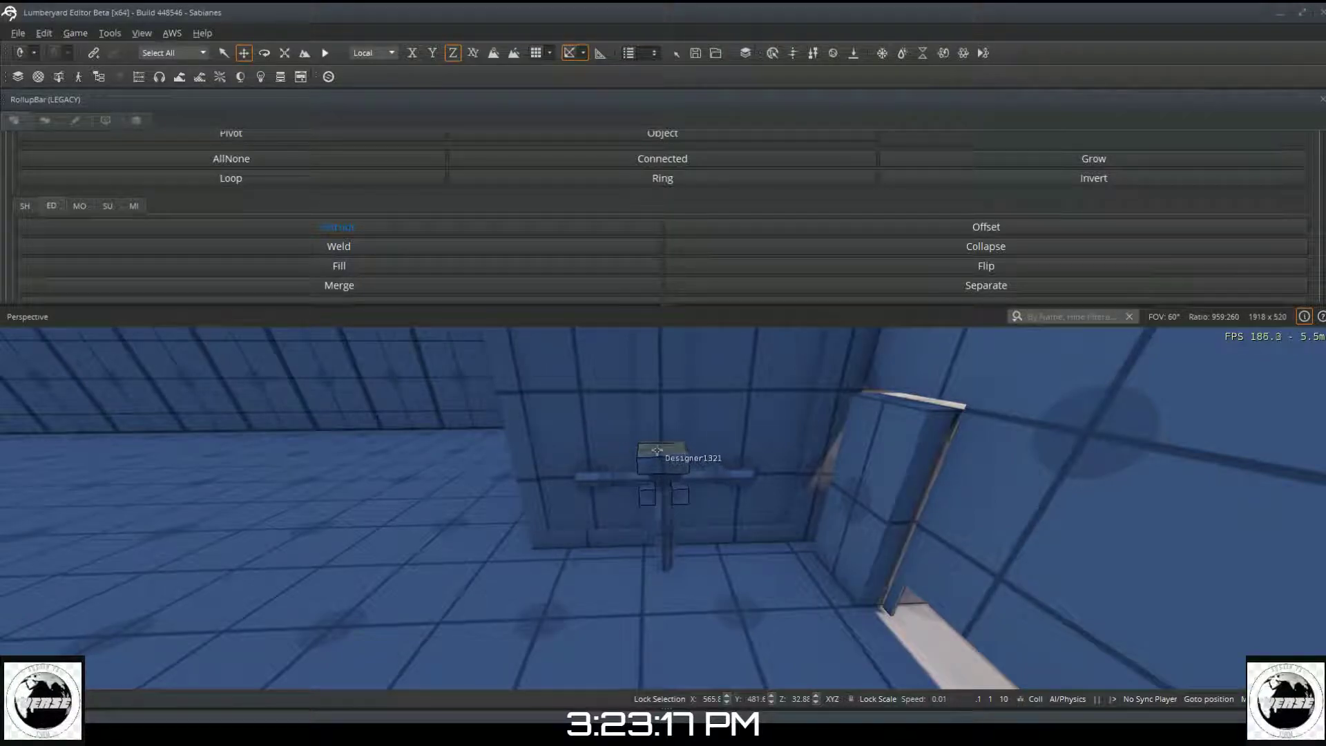
mouse_move(657, 453)
mouse_down()
mouse_move(657, 431)
mouse_move(666, 463)
mouse_up()
key(ctrl+z)
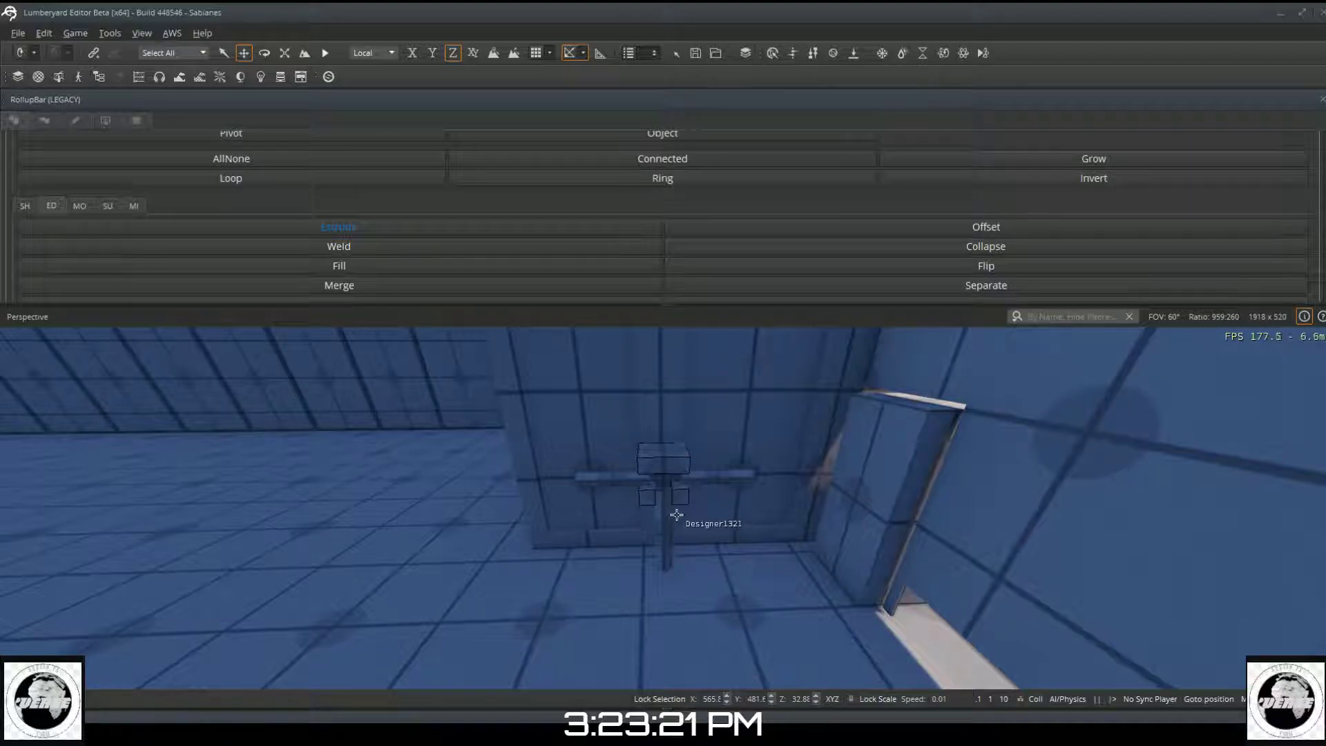
drag(667, 453, 665, 472)
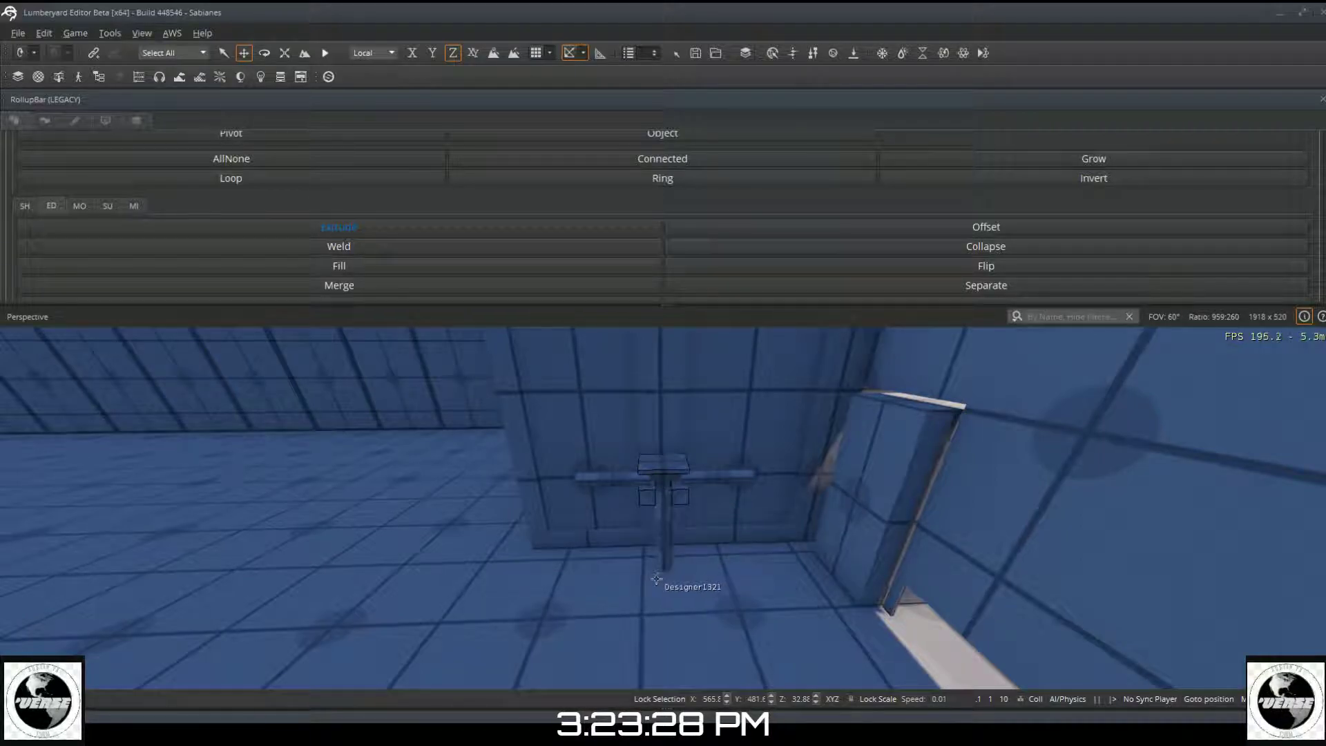
Step: Fine-tune the thickness of the carved box's top slab by extruding its face slightly upward
key(w)
right_drag(641, 636, 641, 620)
key(w)
key(w)
key(w)
right_drag(619, 492, 611, 511)
right_drag(608, 442, 669, 456)
drag(668, 456, 668, 436)
right_drag(662, 443, 651, 449)
key(s)
key(s)
key(w)
key(w)
key(w)
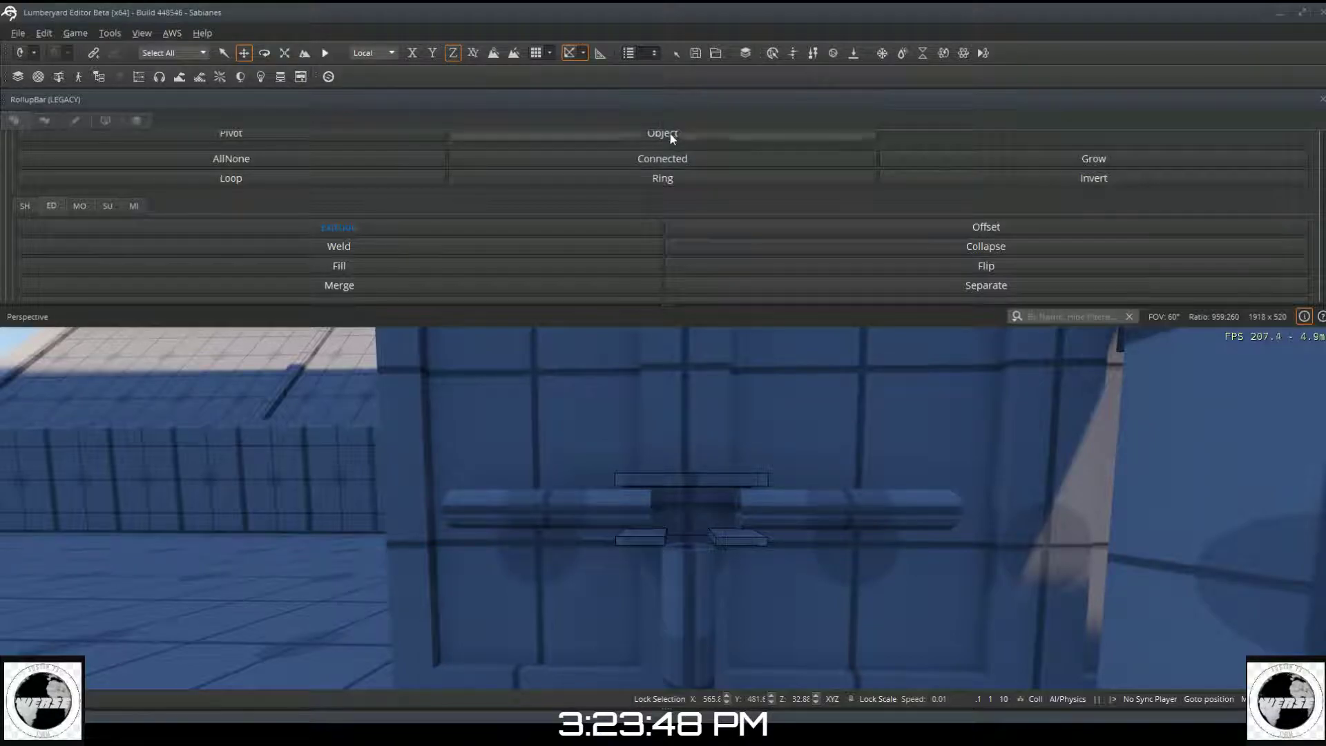
Step: Extrude the top face of the carved box's lower-left block slightly downward, and finish editing the box
key(w)
right_drag(525, 634, 604, 590)
key(w)
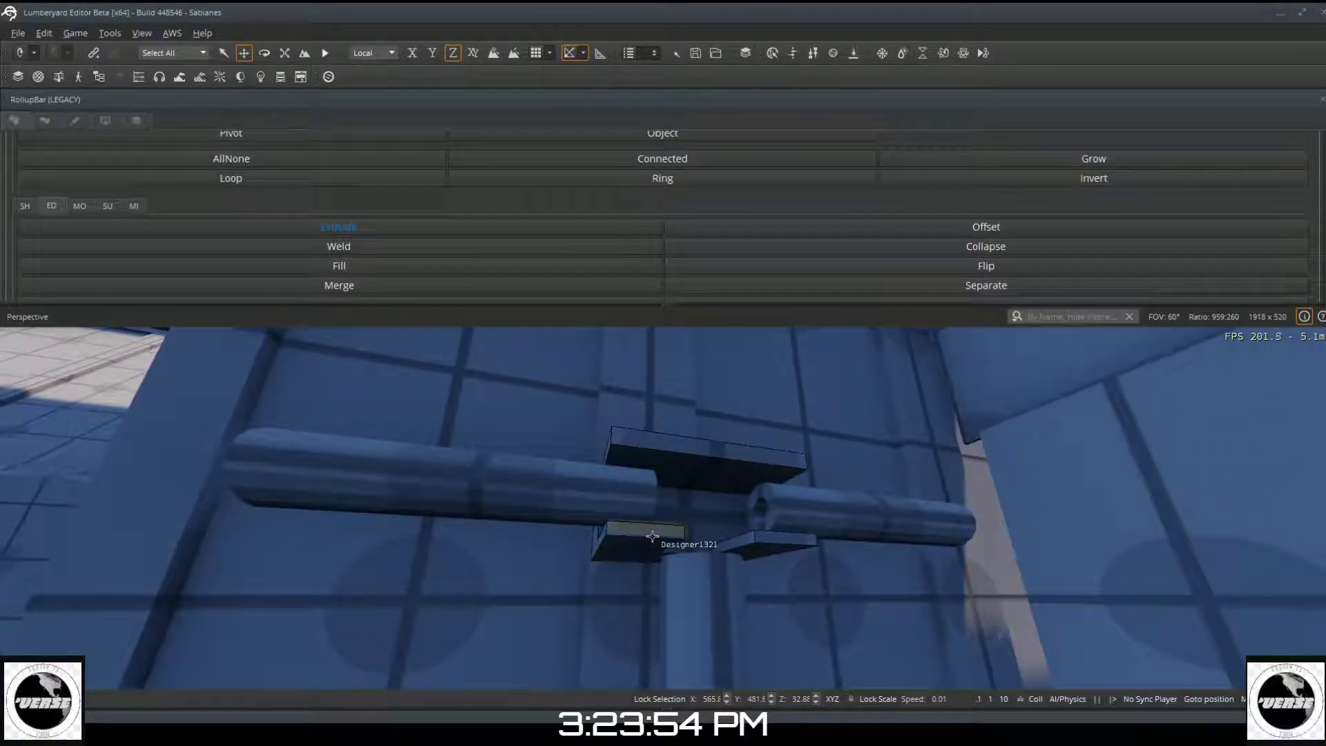
drag(643, 543, 639, 561)
right_drag(638, 561, 634, 523)
key(s)
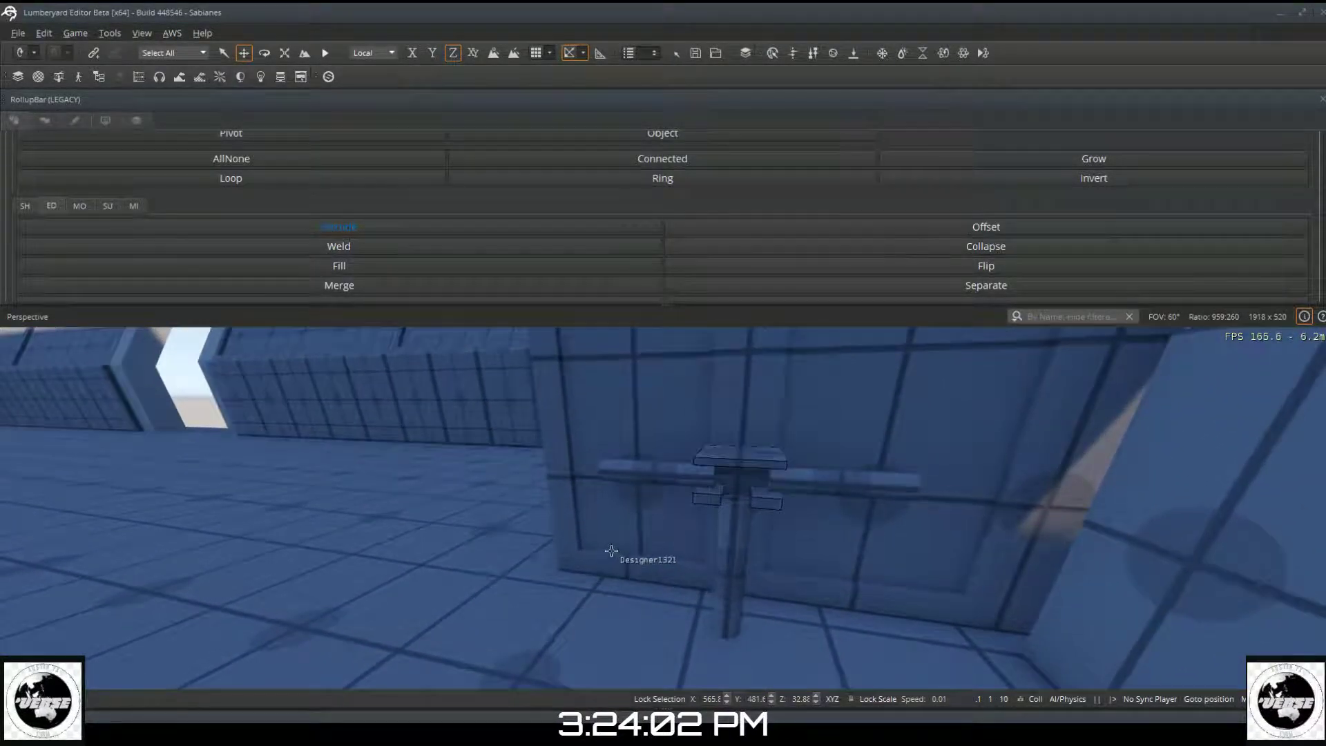
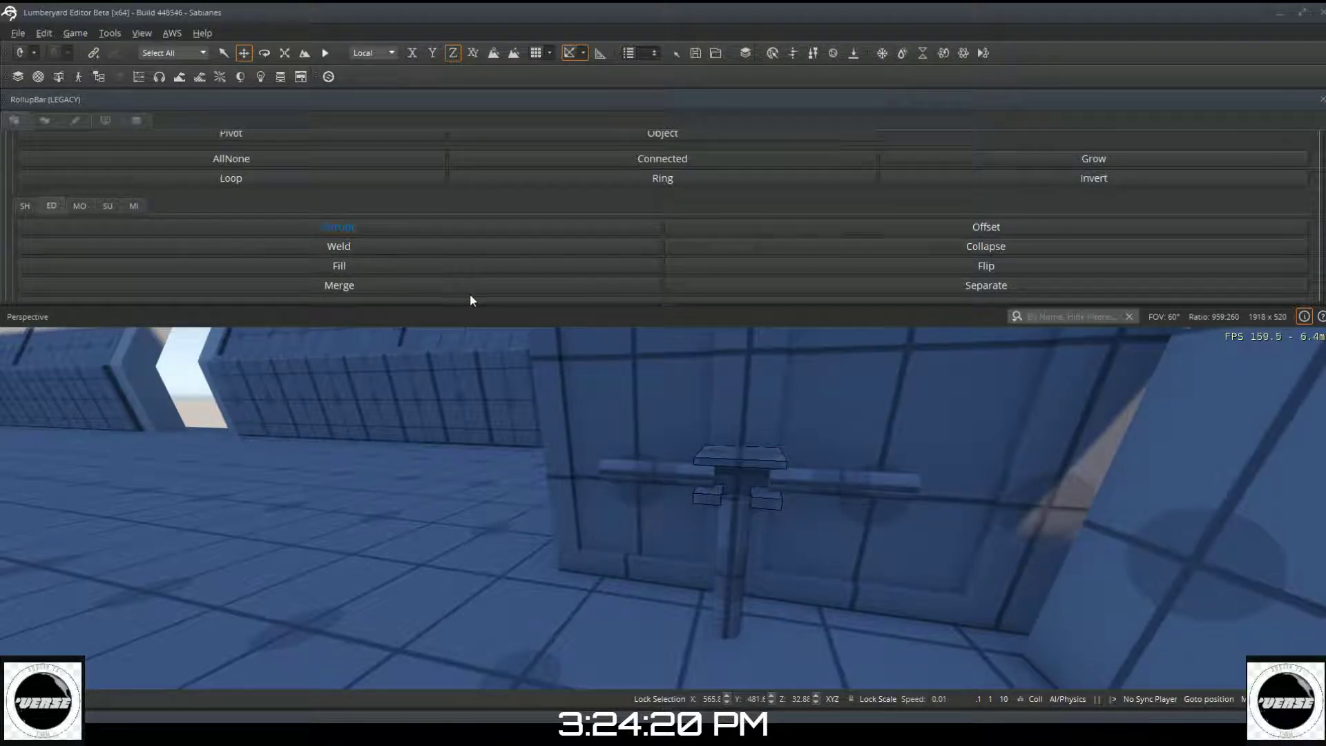
click(627, 132)
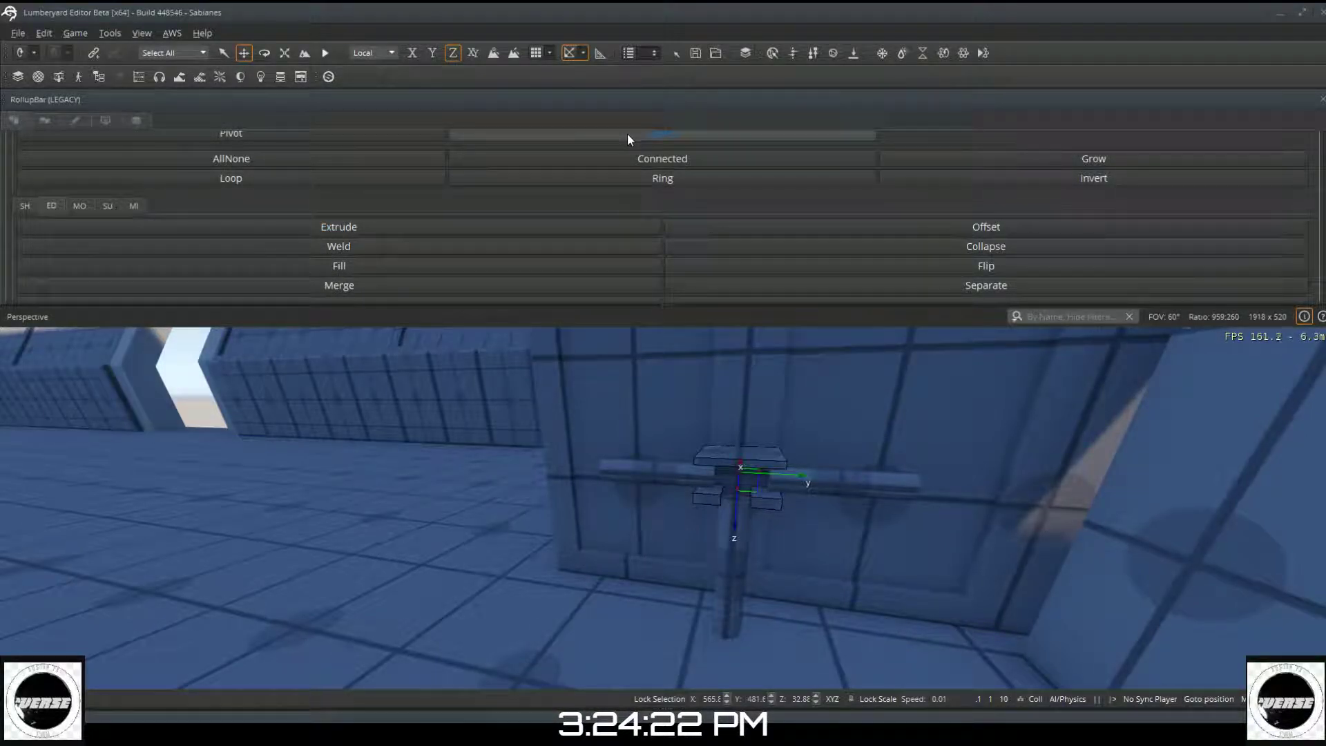
right_drag(583, 612, 583, 608)
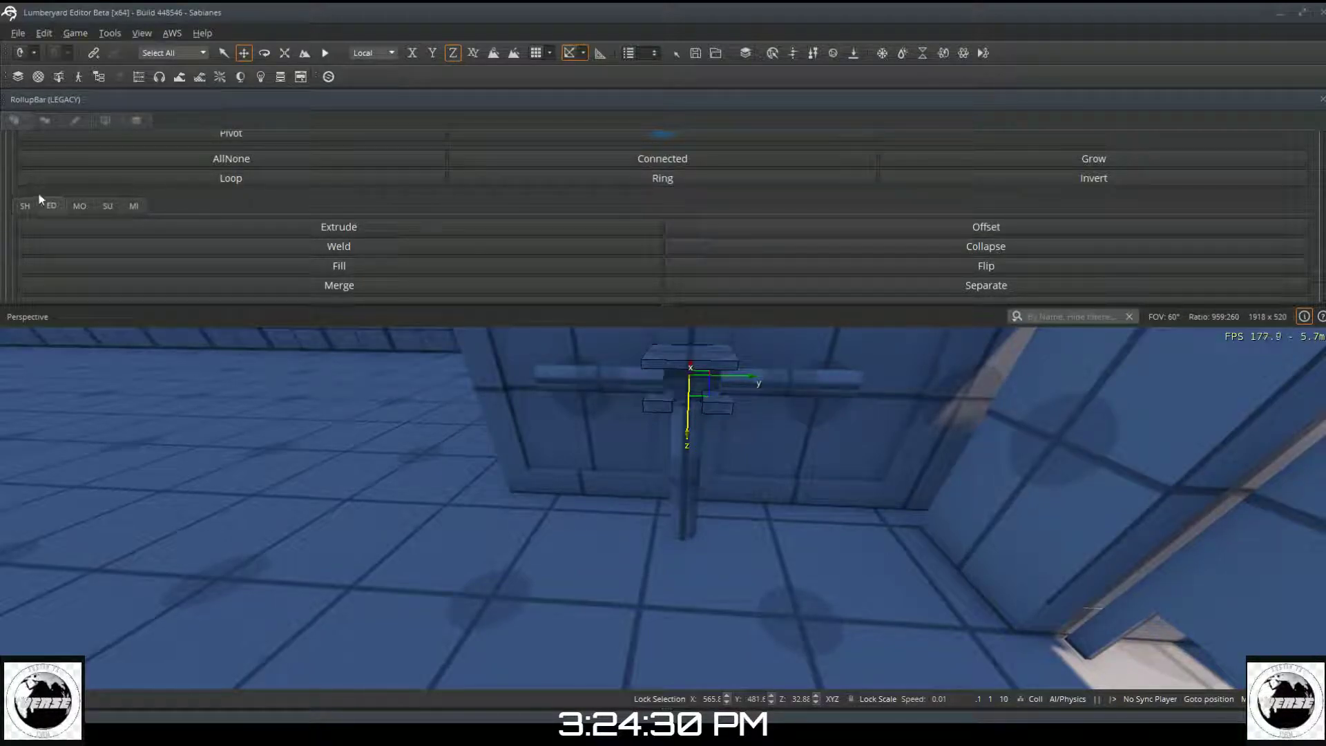
key(Escape)
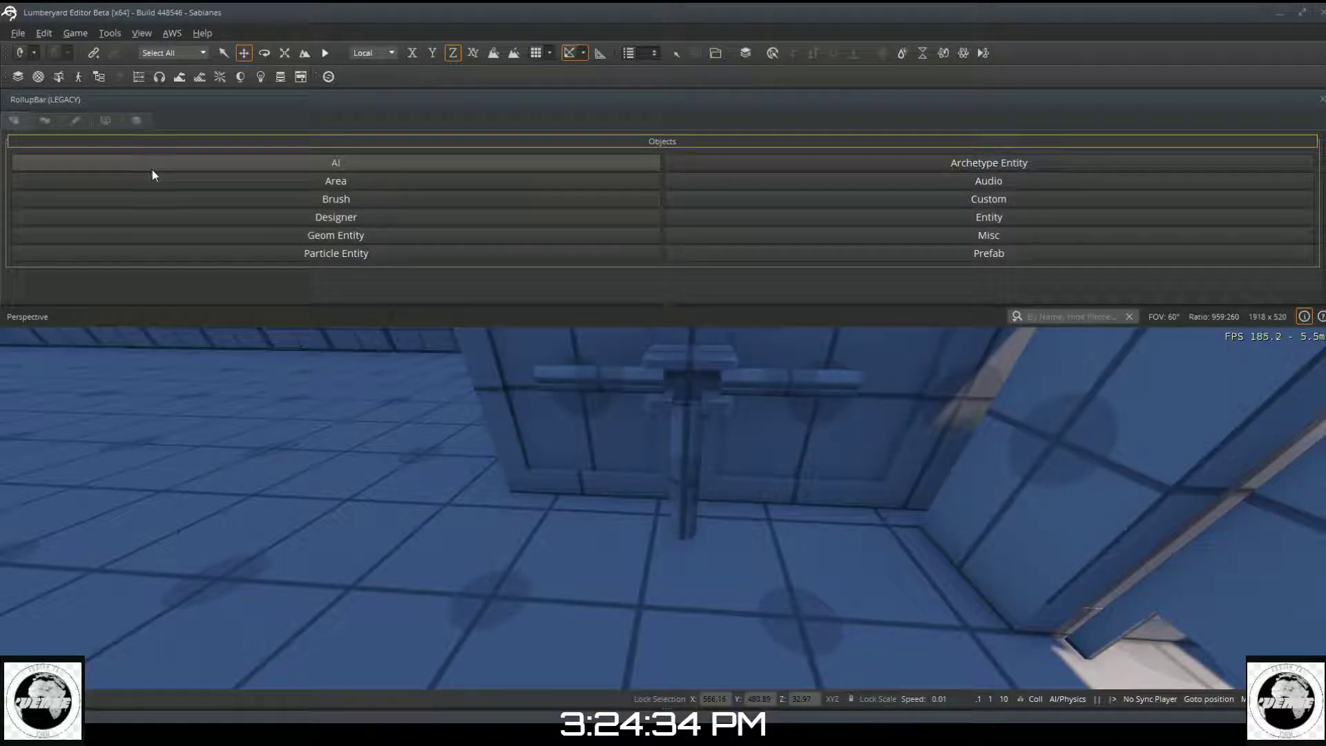
Step: Create a new Designer box on the floor in front of the vertical pipe, small and low
click(160, 215)
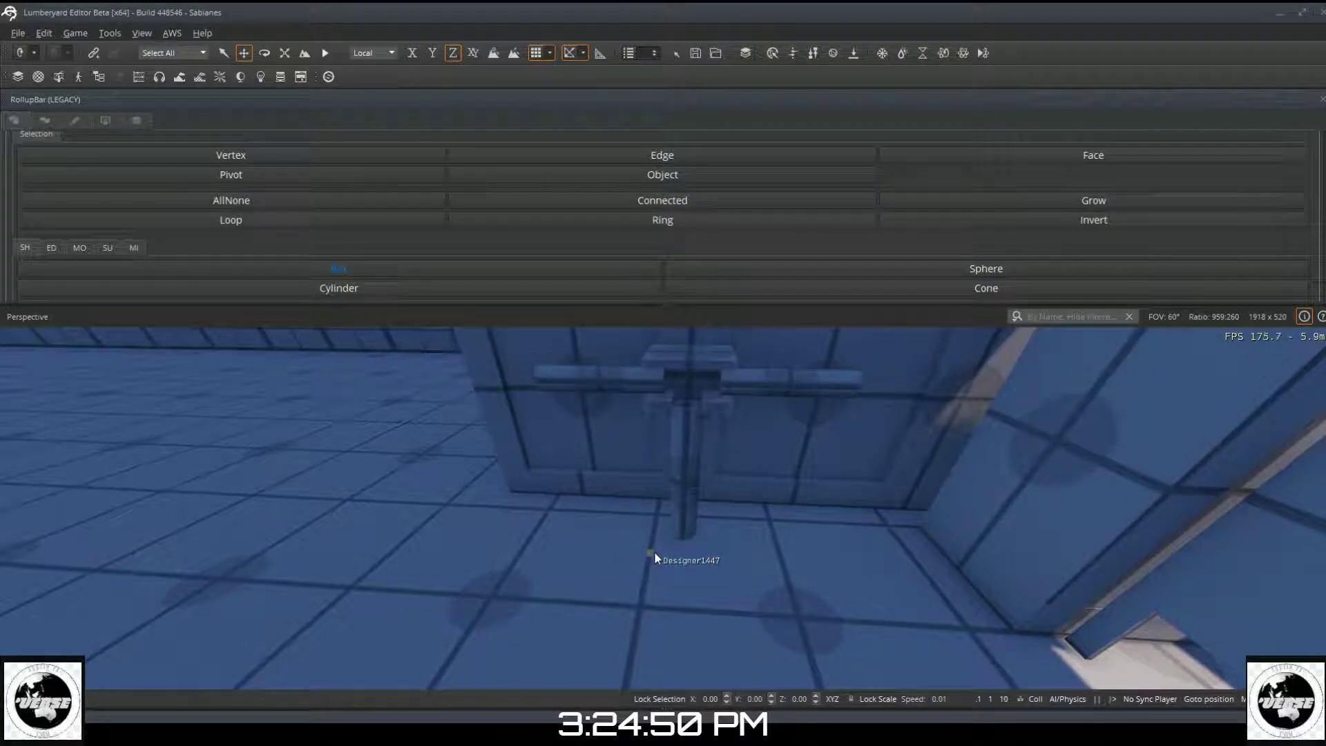
drag(685, 557, 705, 573)
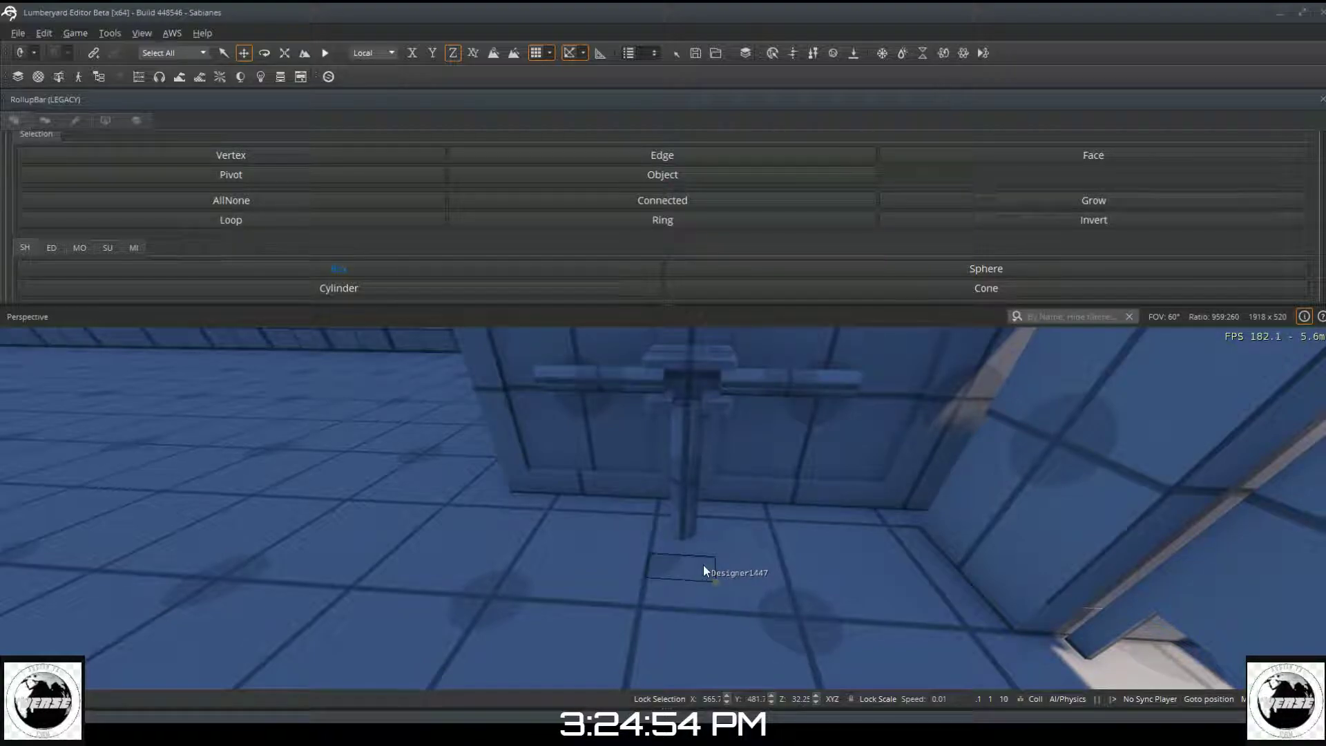
click(719, 530)
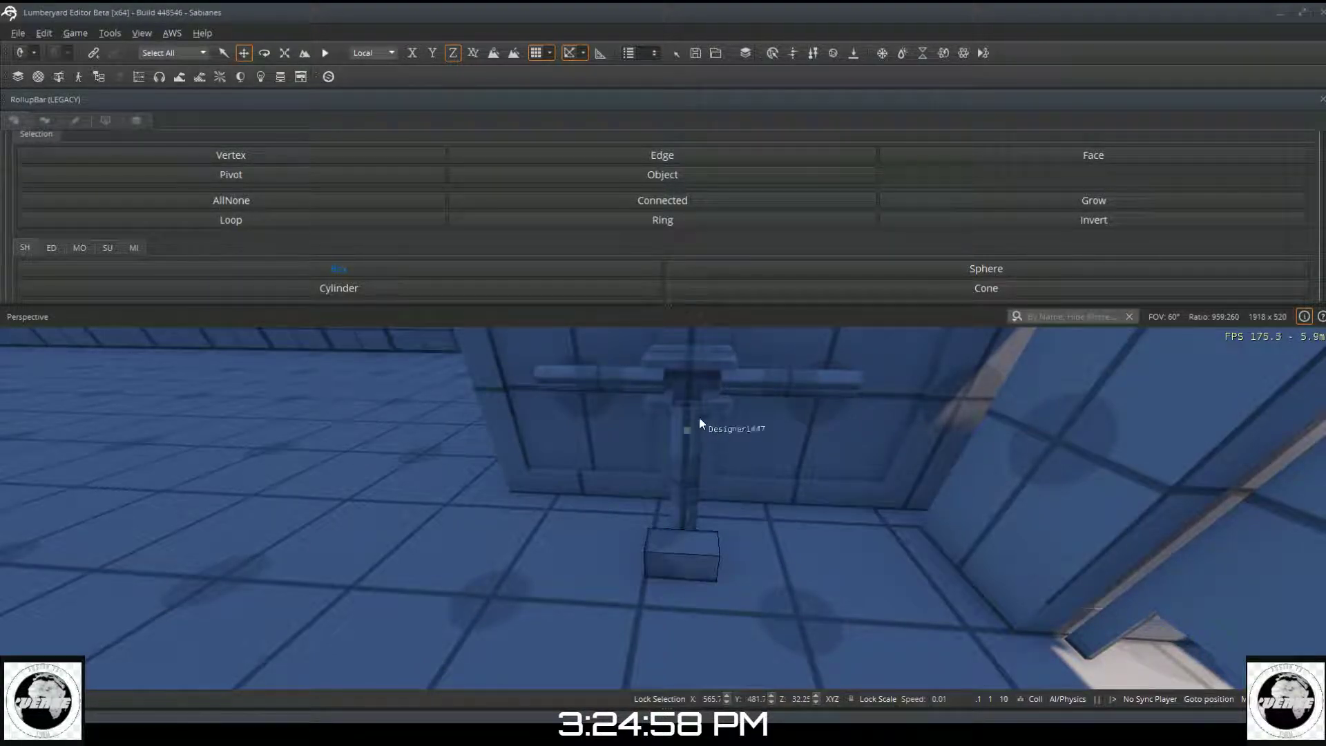
Step: Move the new box's pivot from its corner to the centre of the box
click(639, 173)
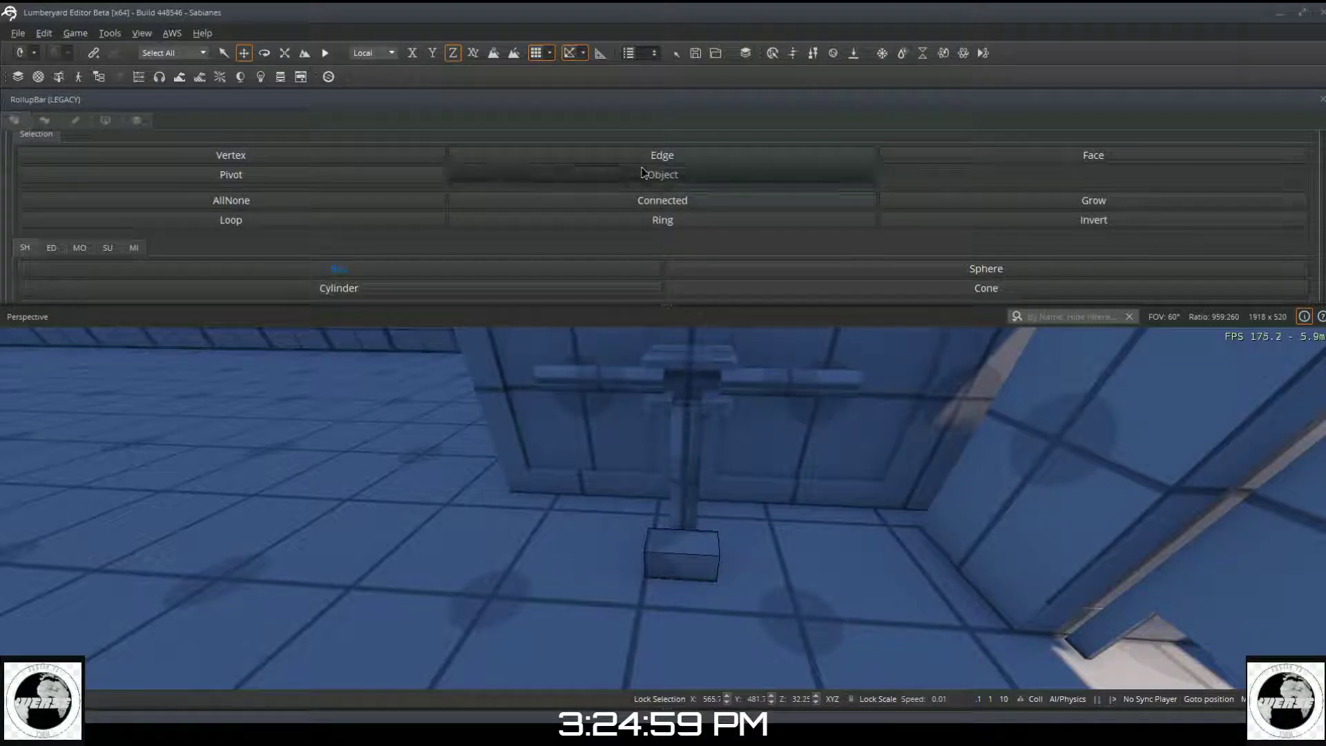
click(404, 180)
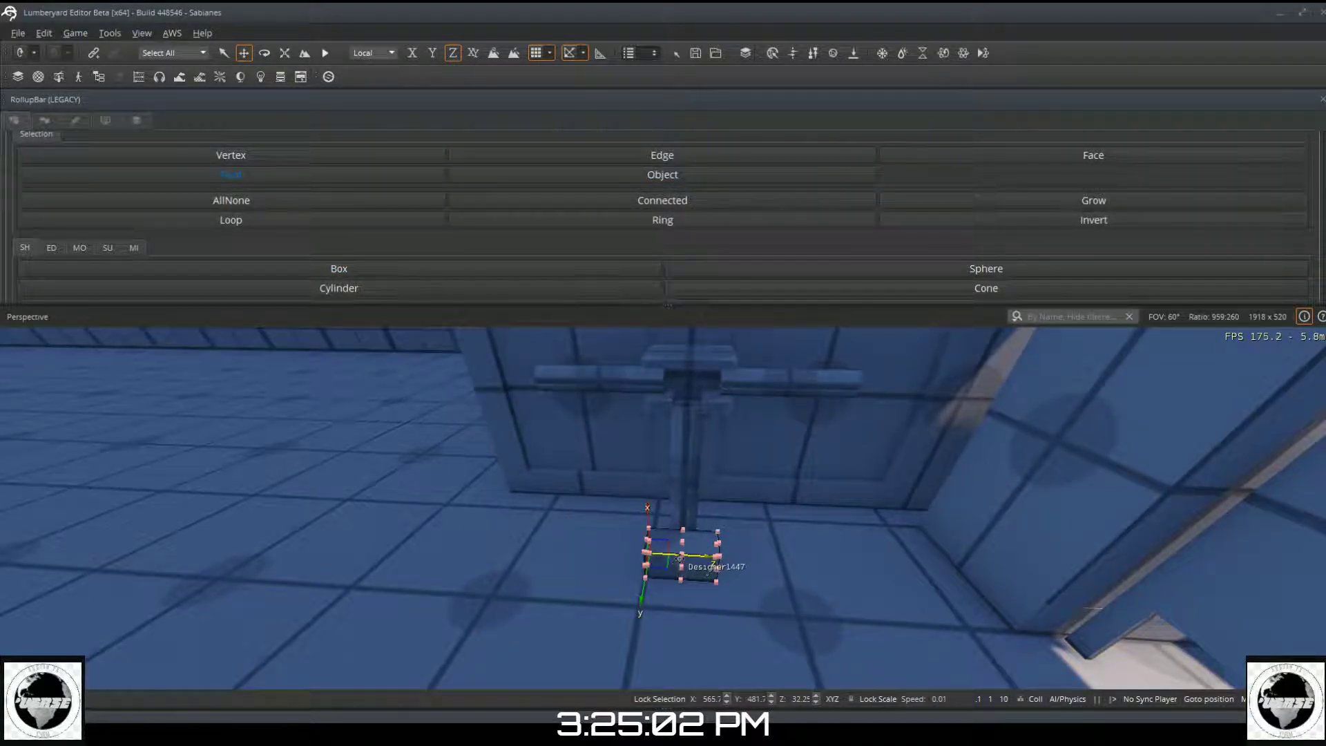
scroll(677, 555, up, 3)
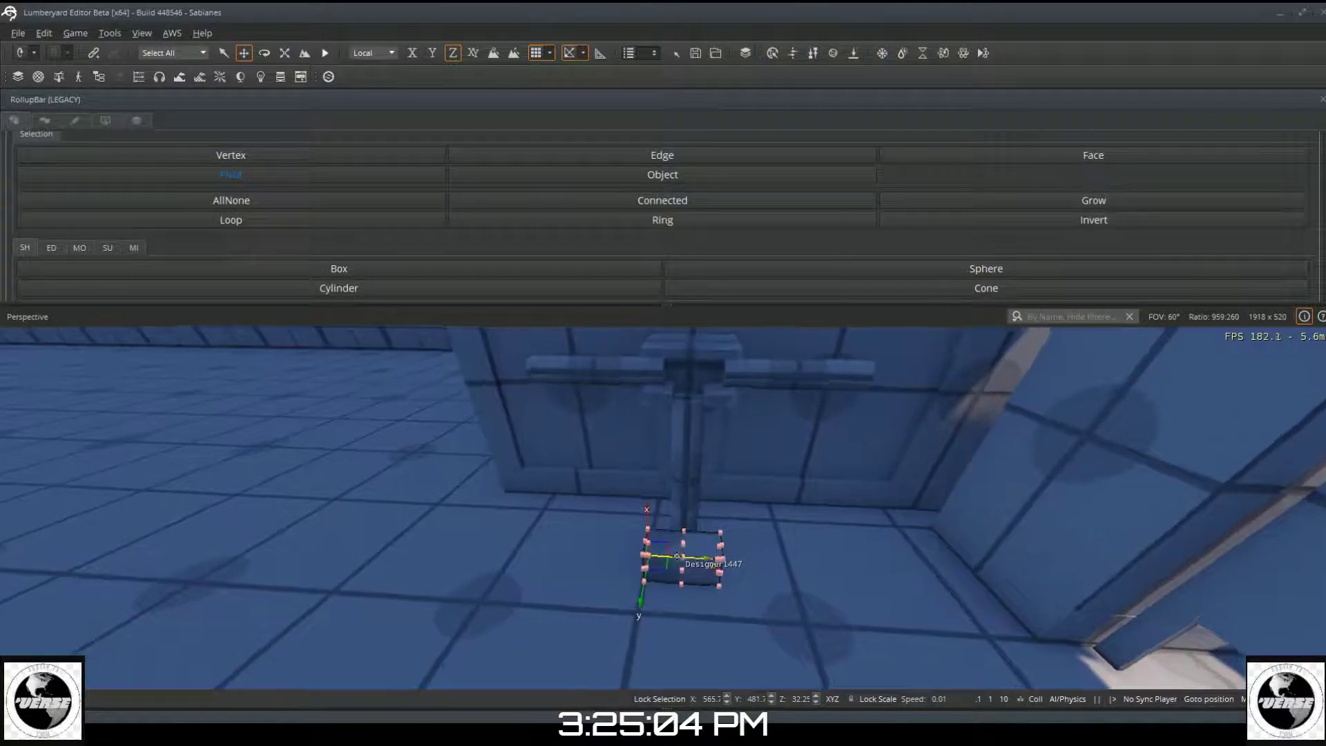
scroll(686, 579, up, 2)
scroll(686, 599, up, 4)
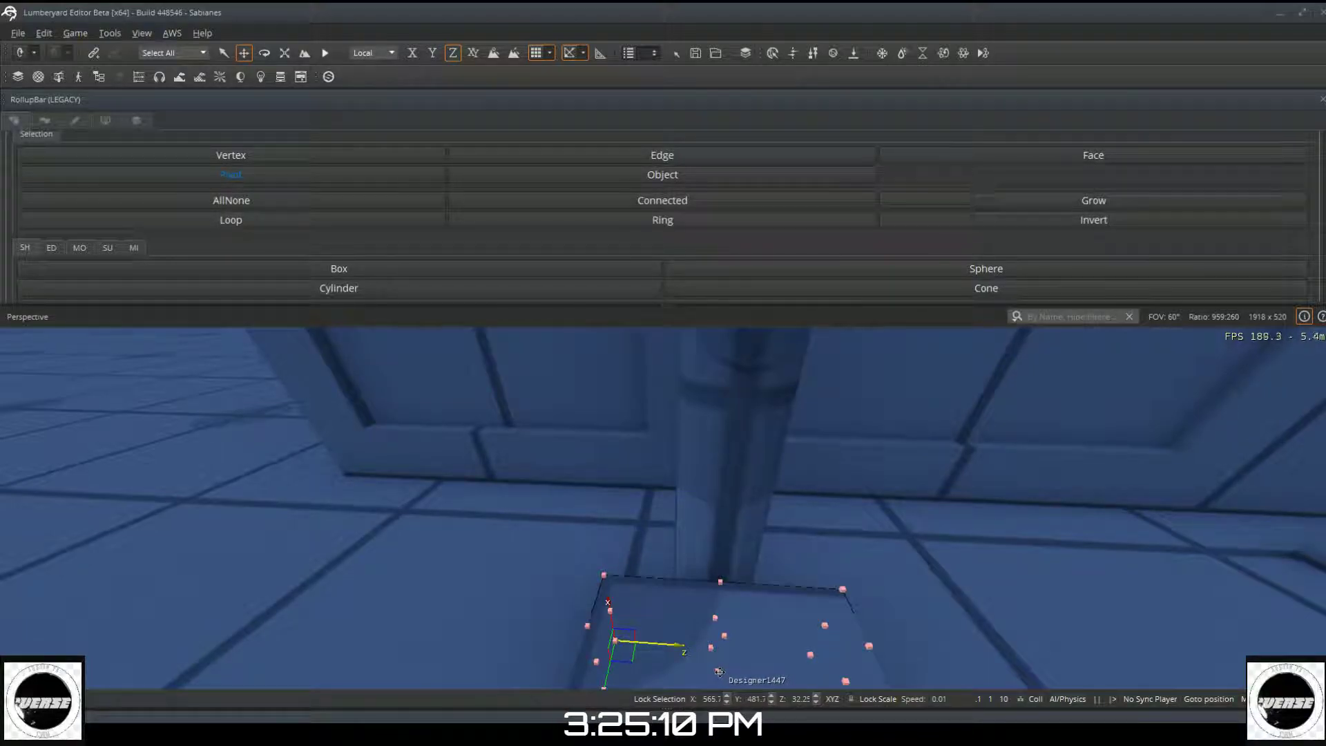
click(719, 672)
key(s)
key(s)
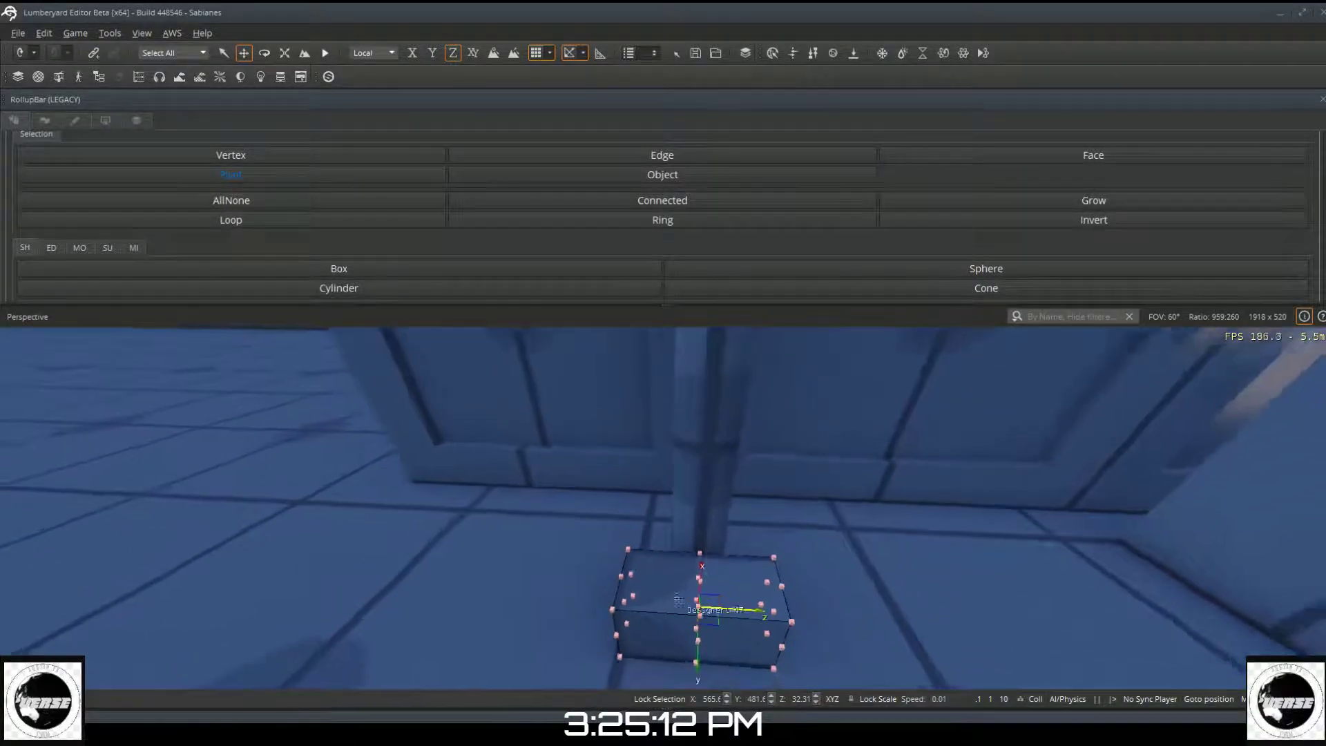
Step: Raise the whole new box along Z from the floor to about 32.94, in front of the carved box
click(652, 179)
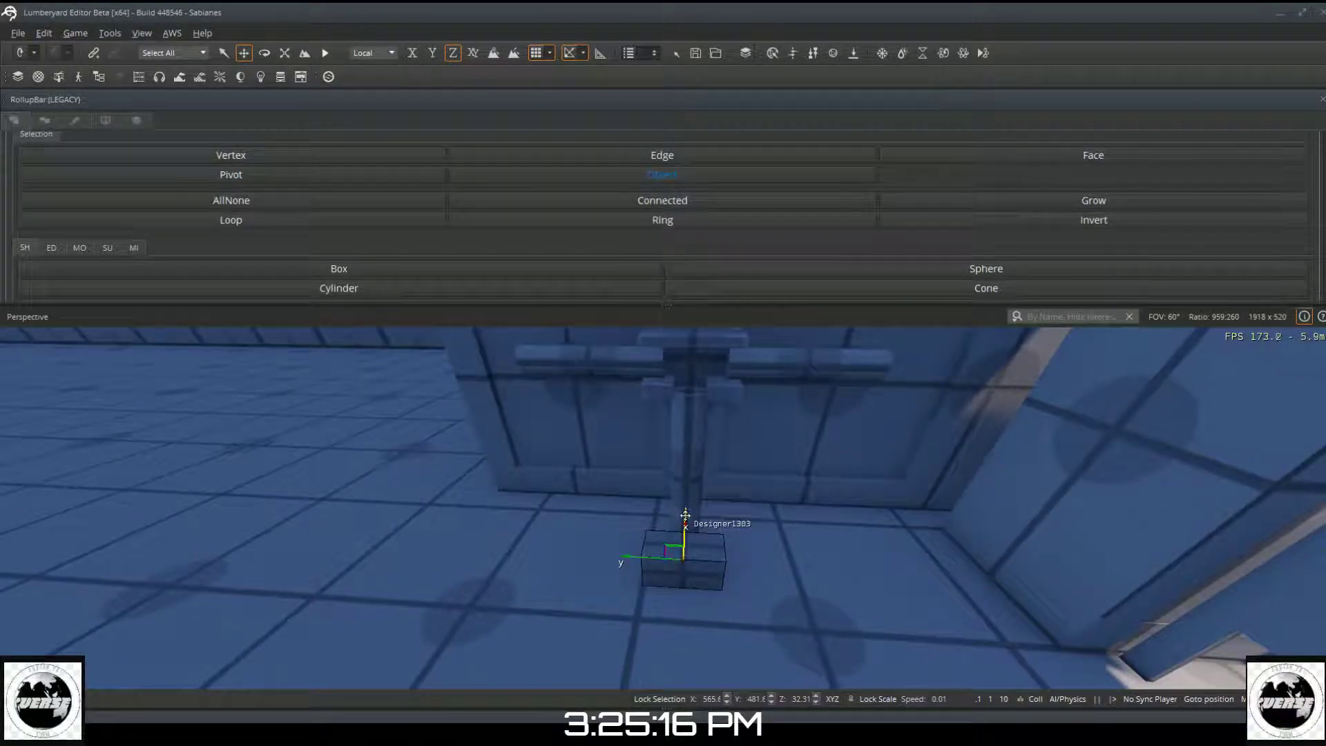
drag(686, 502, 688, 337)
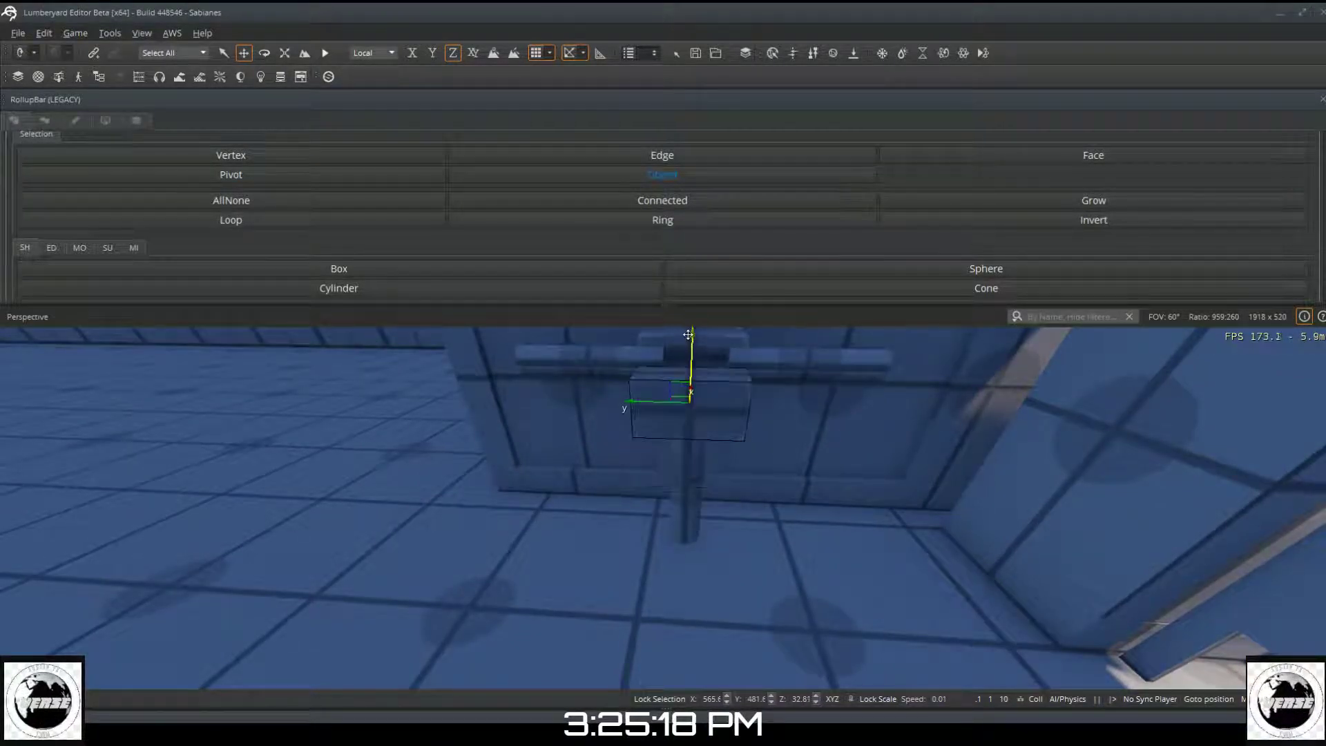
drag(689, 288, 691, 249)
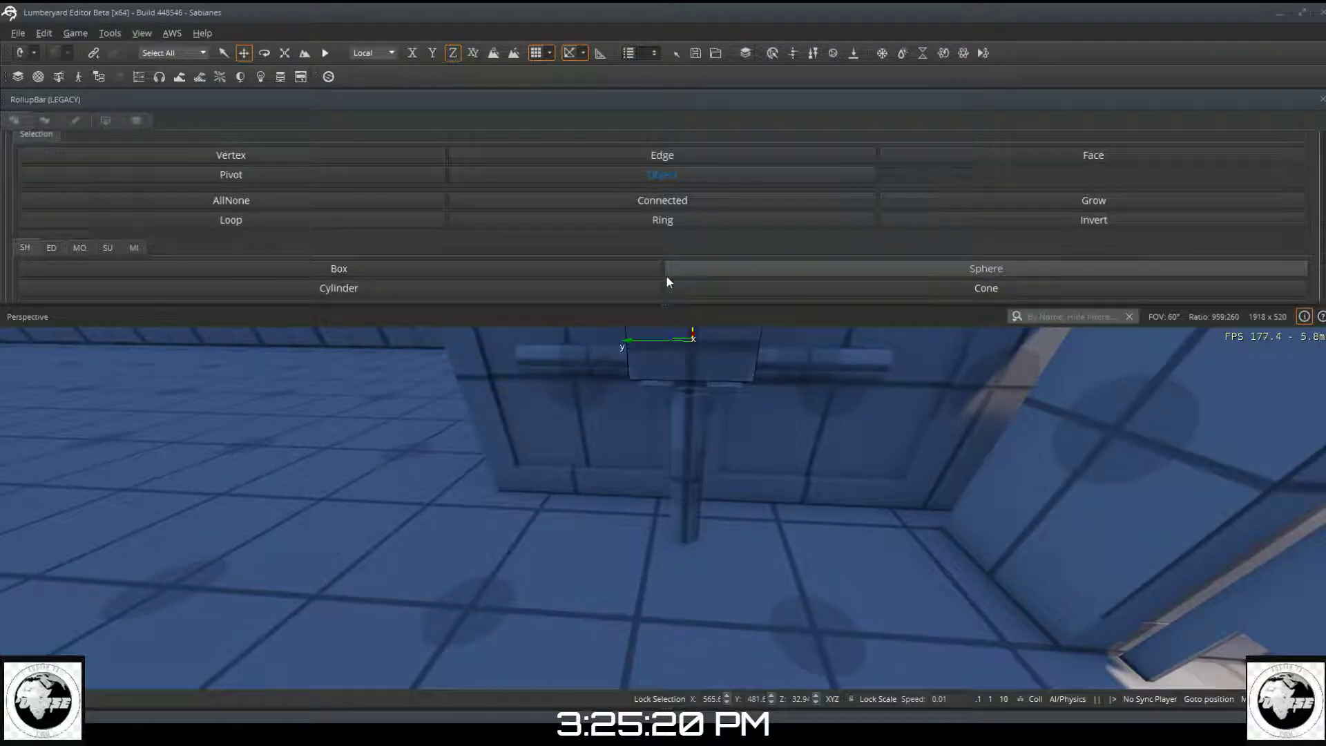
Step: Turn off grid snapping and lower the new box along Z to about 32.88, judging its height from the side
key(a)
right_drag(661, 717, 1061, 335)
key(a)
key(w)
right_drag(756, 518, 756, 489)
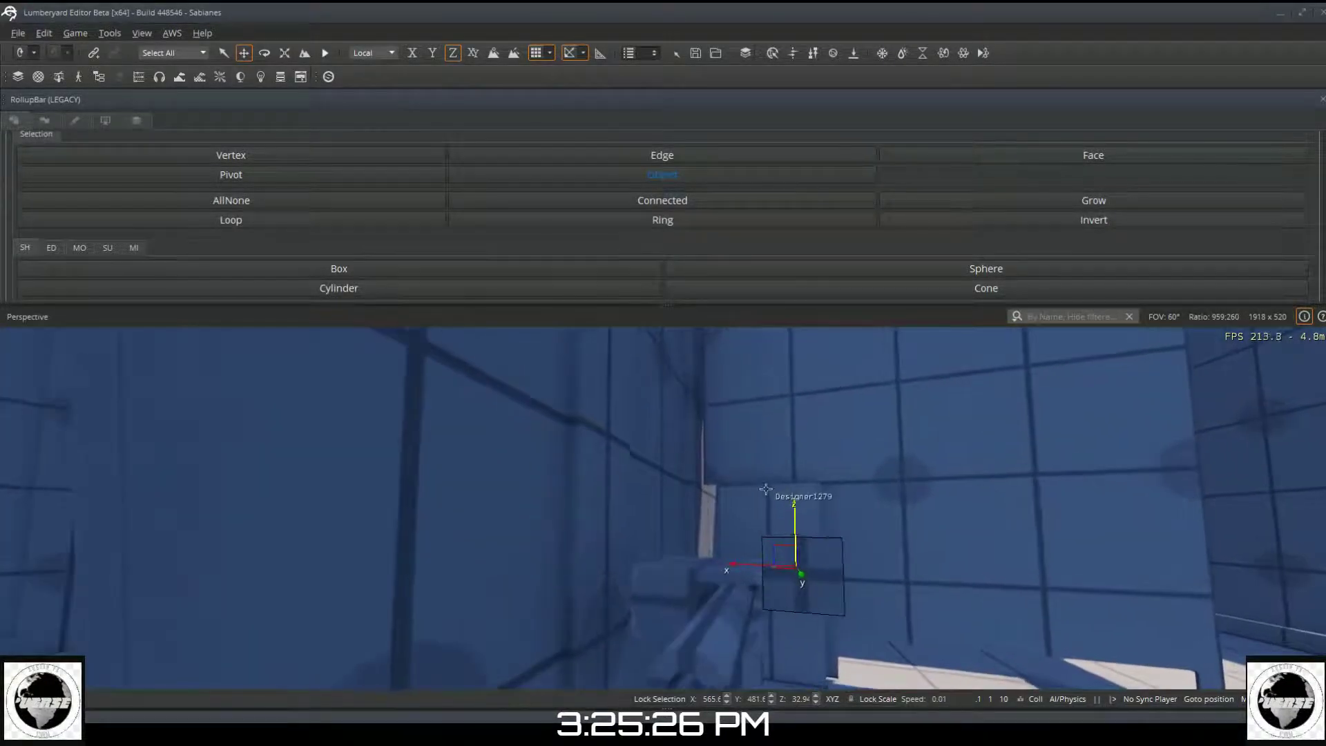
key(a)
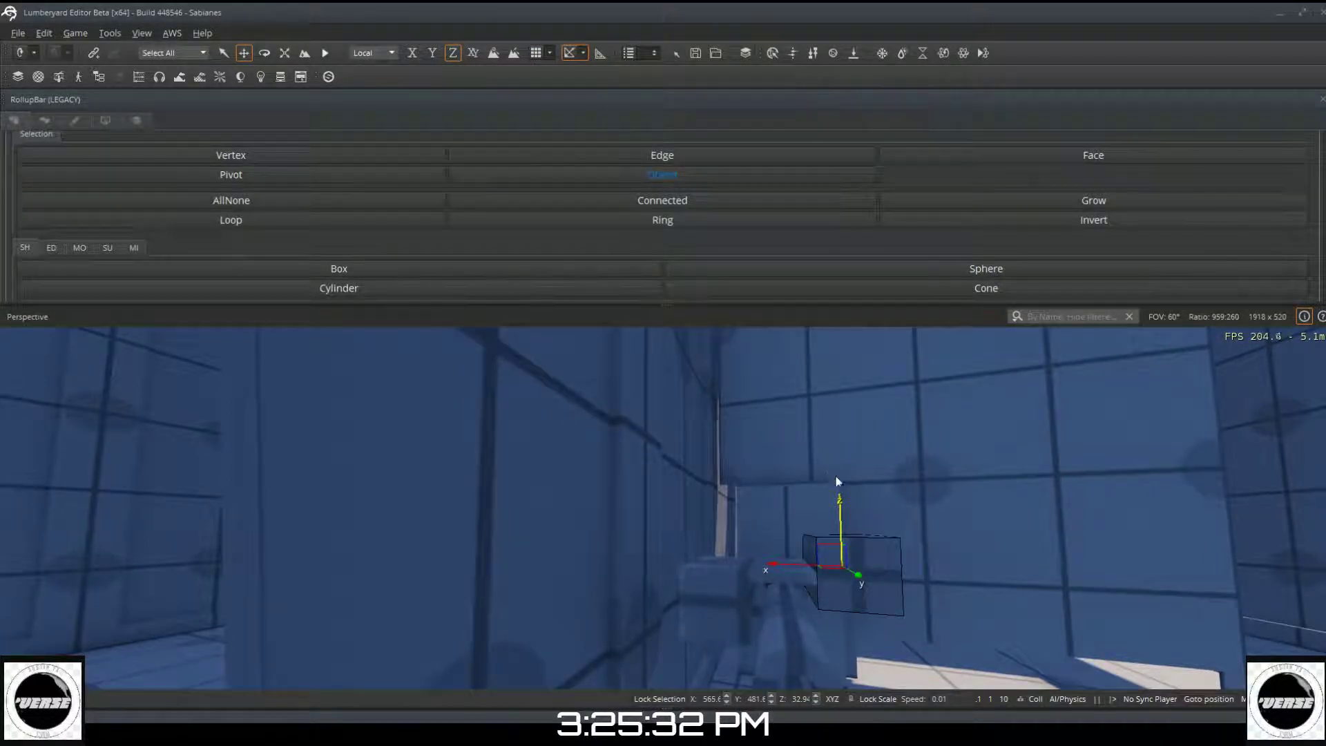
drag(842, 526, 845, 556)
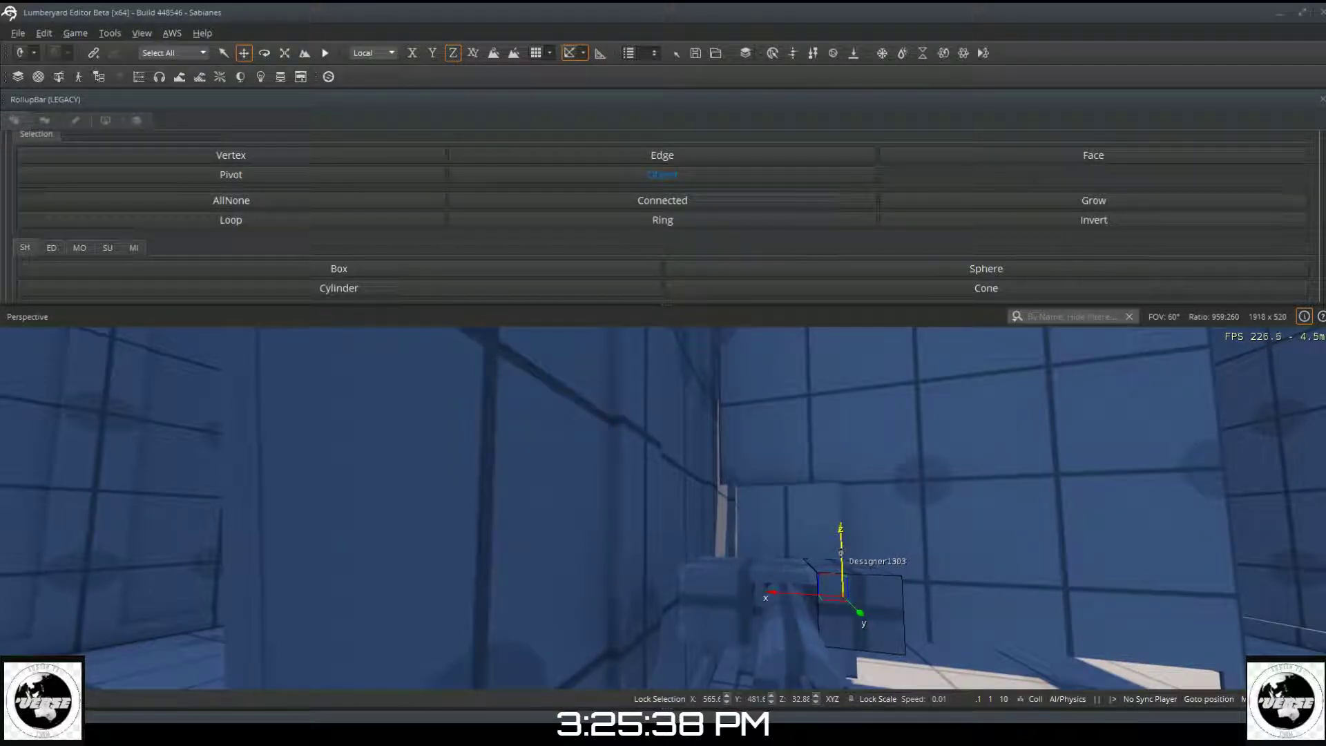
Step: Extrude the new box's bottom face slightly downward to line up with the underside of the carved box
key(s)
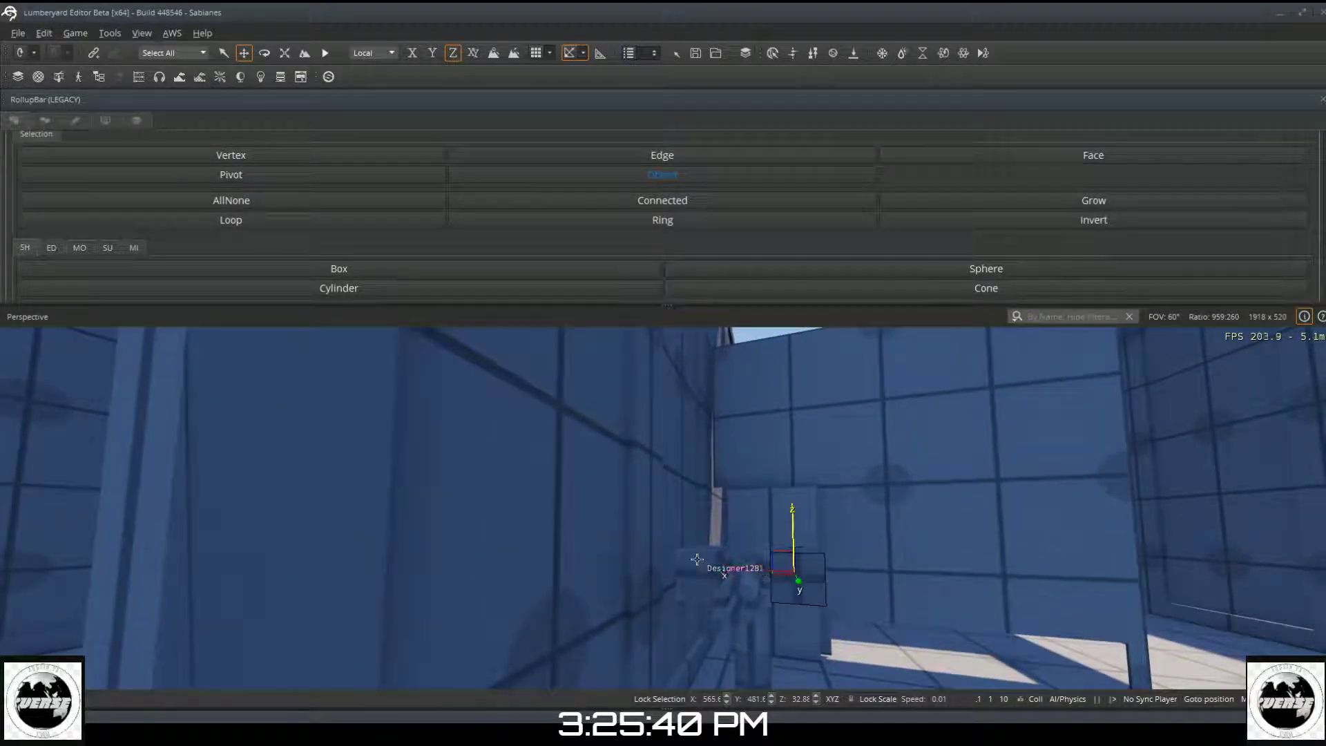
key(d)
middle_drag(681, 548, 626, 568)
key(a)
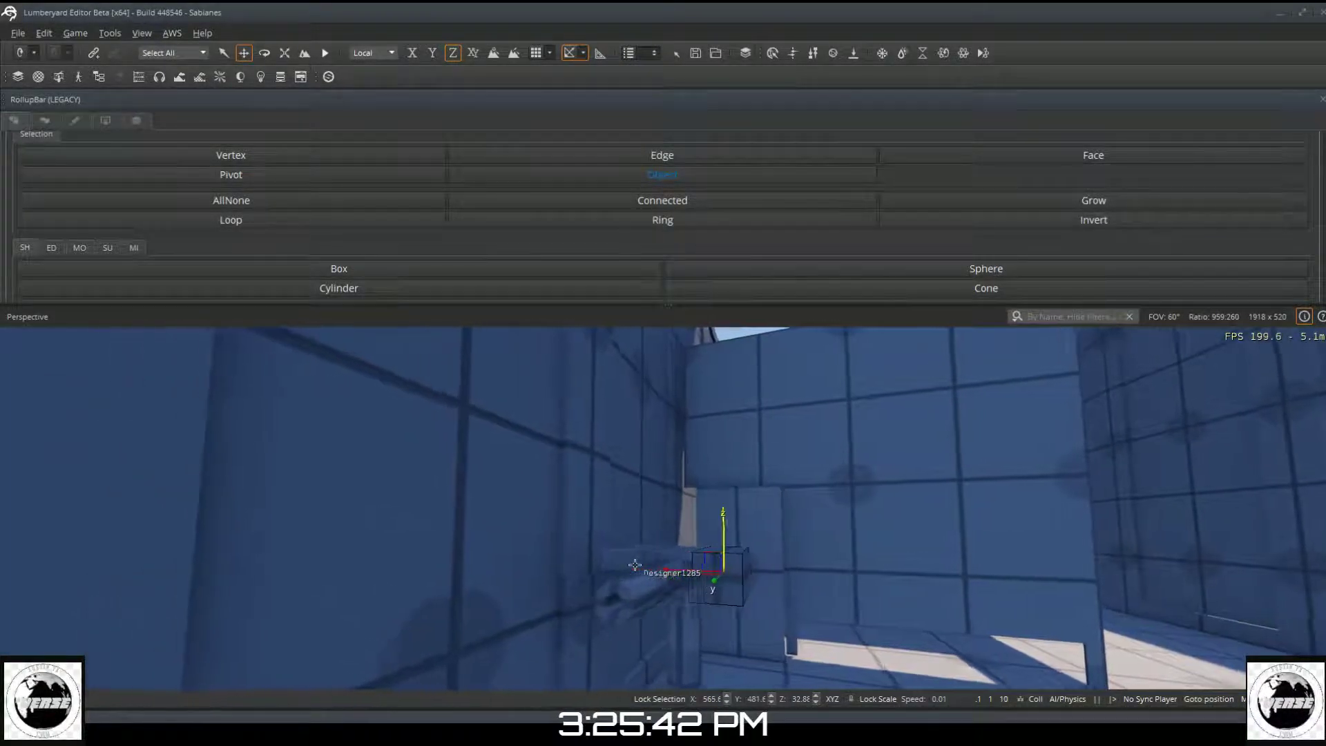
key(w)
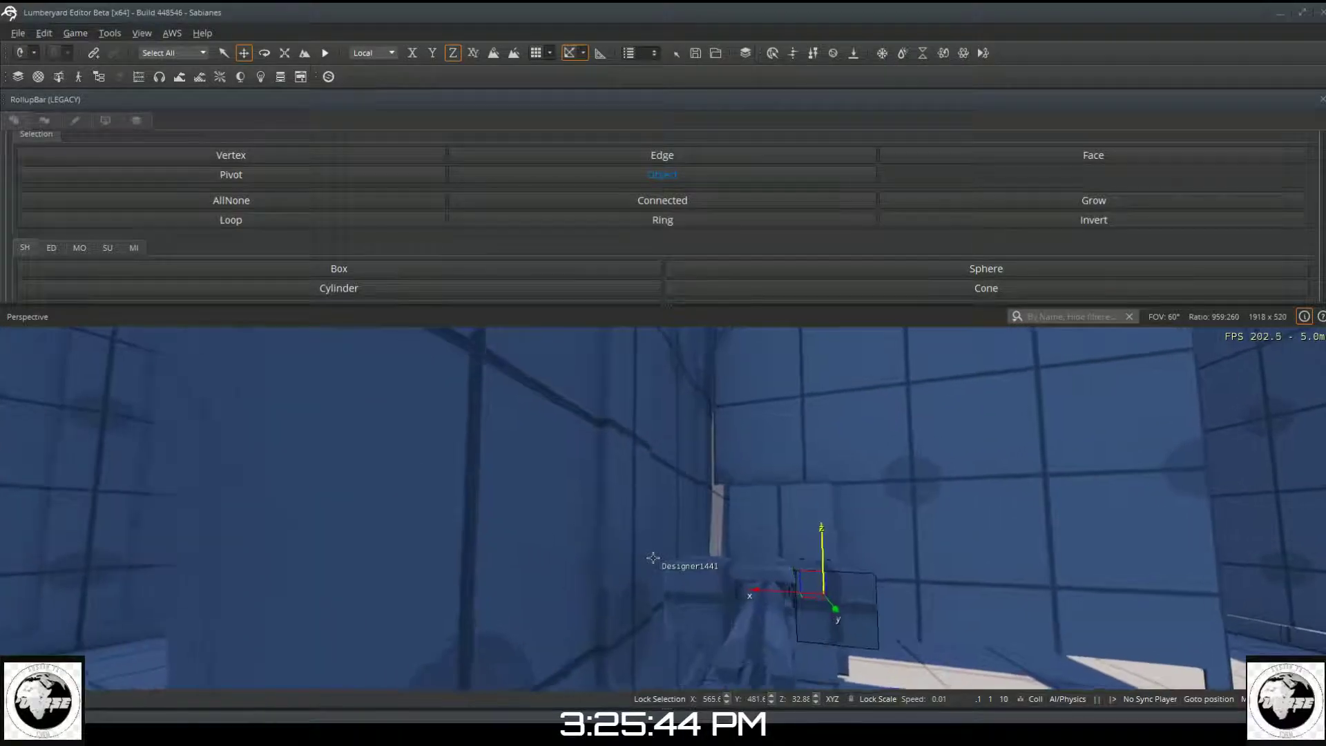
right_drag(719, 578, 773, 680)
right_drag(660, 621, 653, 461)
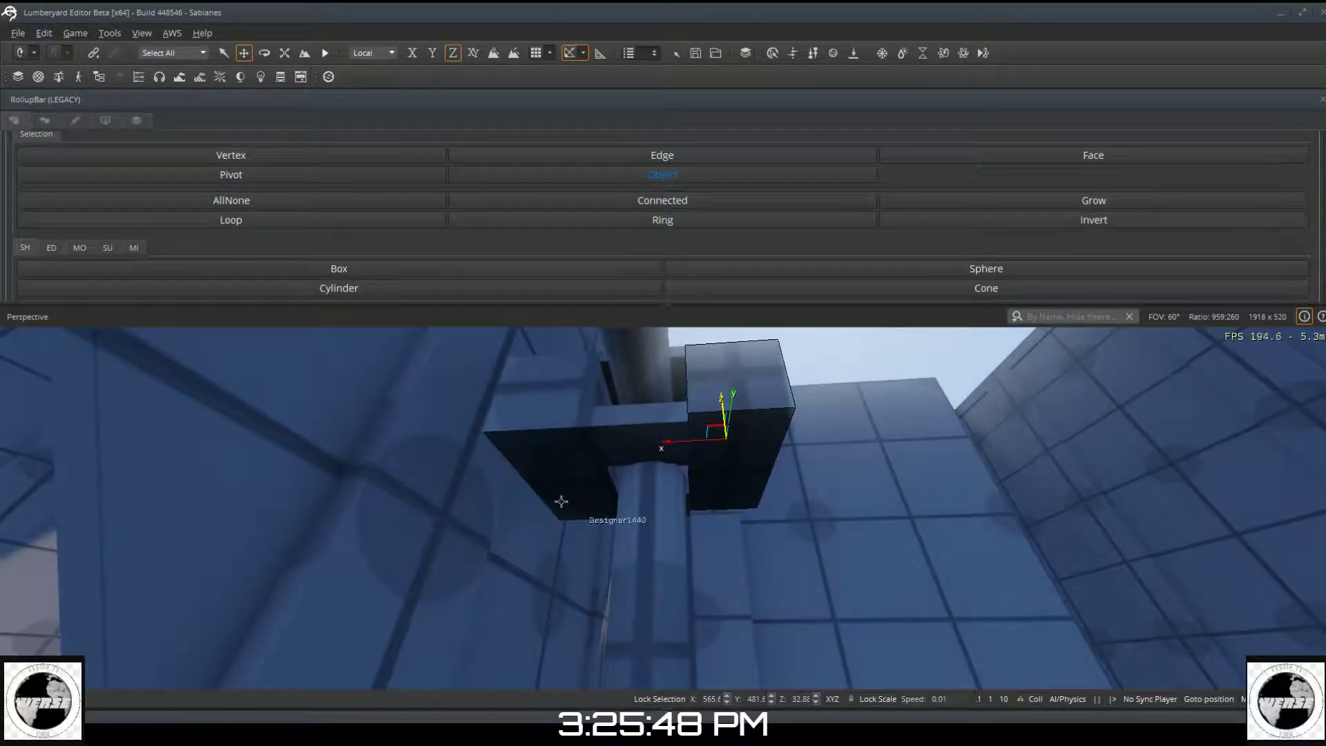
click(50, 248)
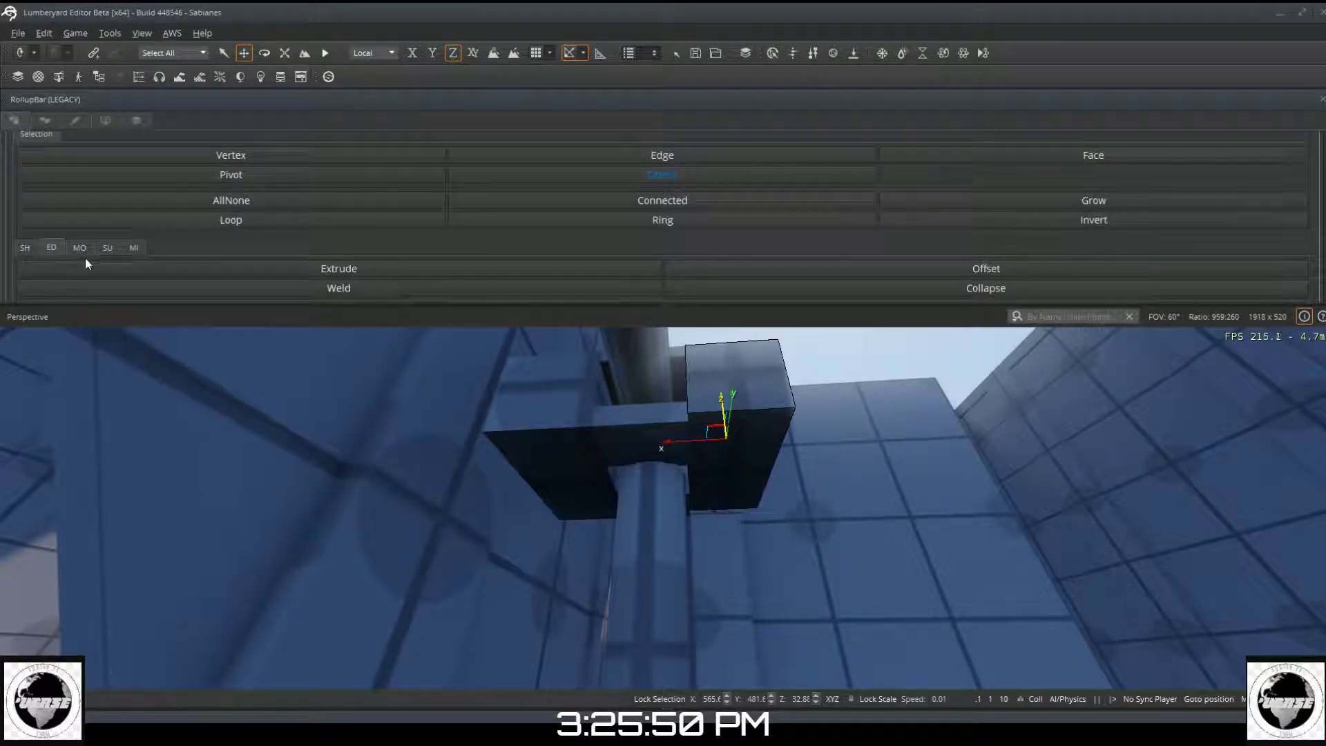
click(128, 268)
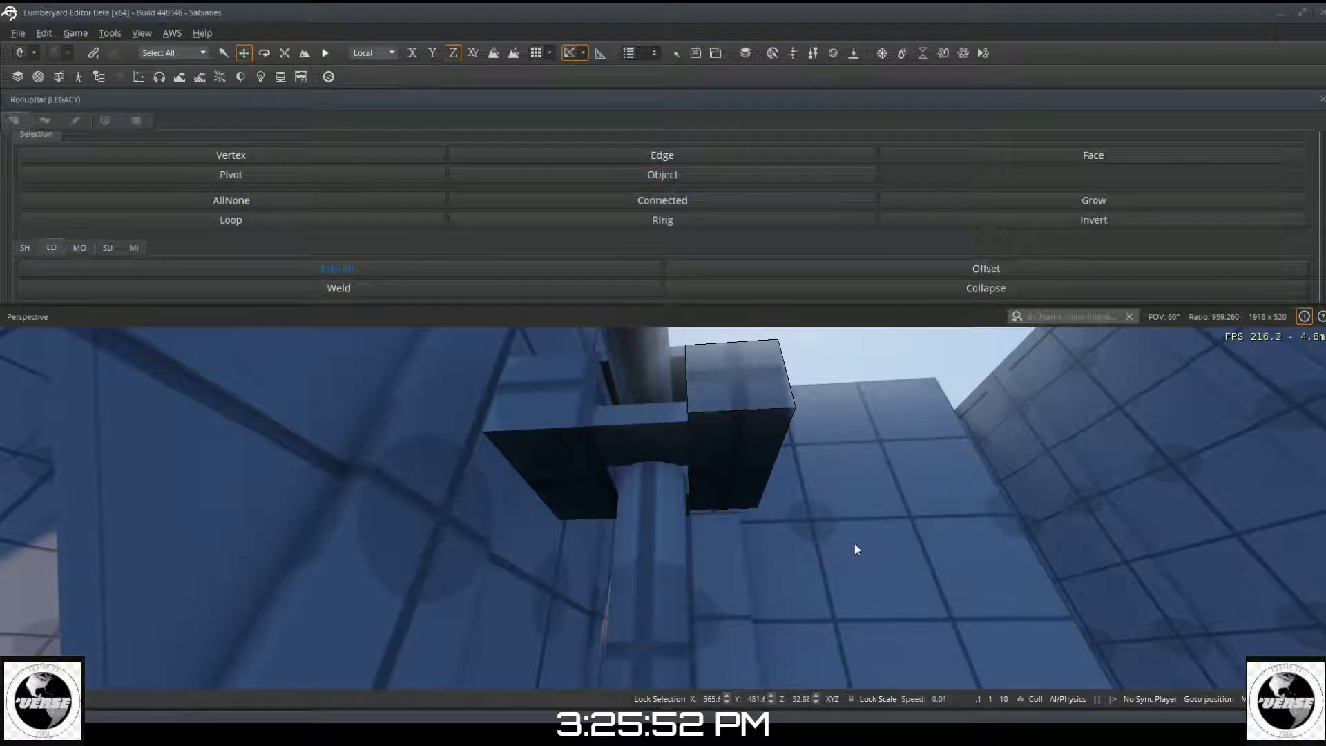
drag(745, 450, 747, 467)
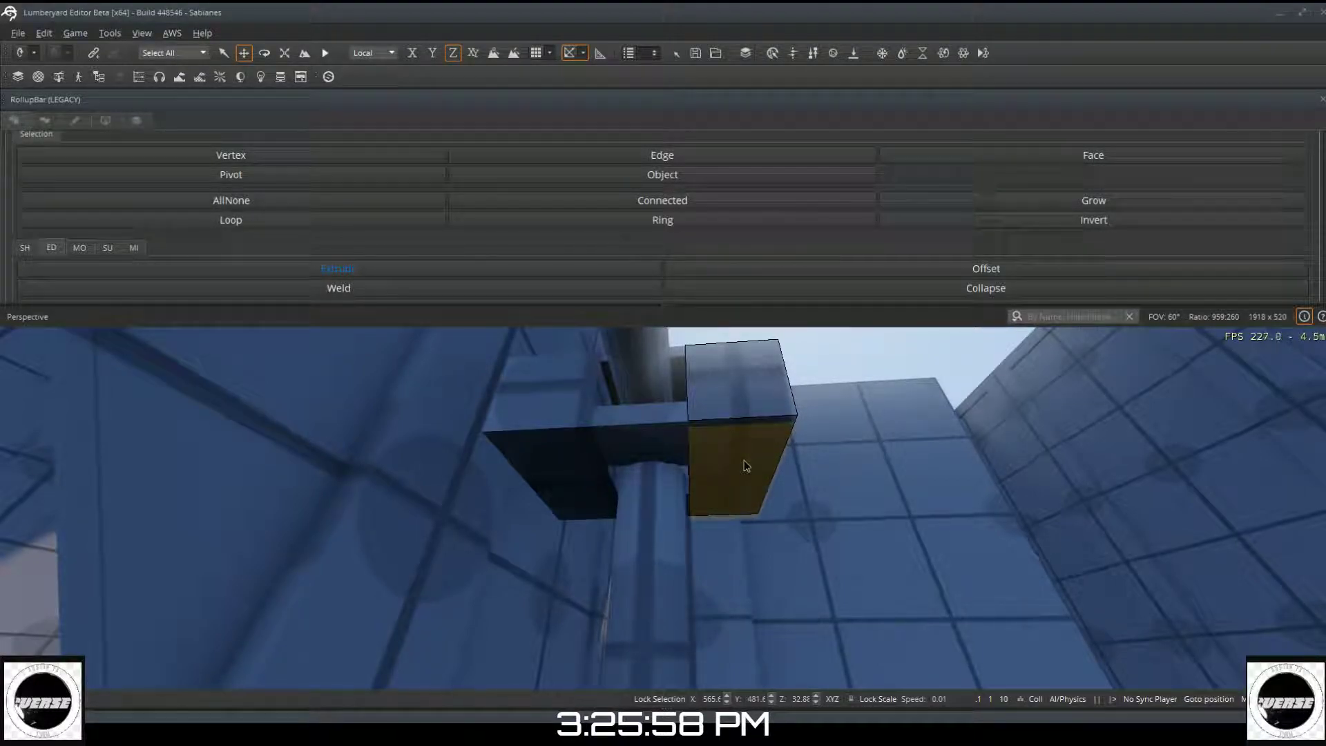
key(d)
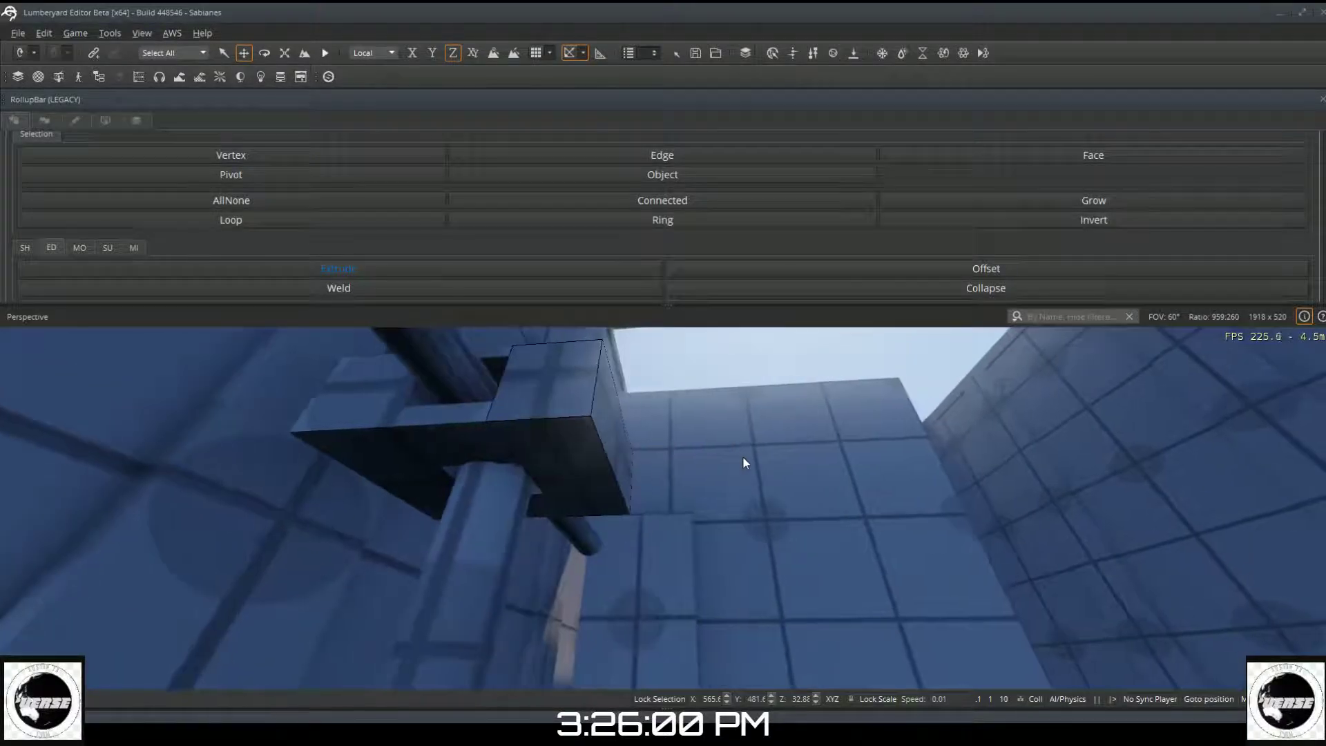
Step: Extrude the new box's side face inward to narrow that side towards the vertical pipe
drag(607, 413, 534, 436)
drag(532, 435, 530, 430)
key(a)
key(a)
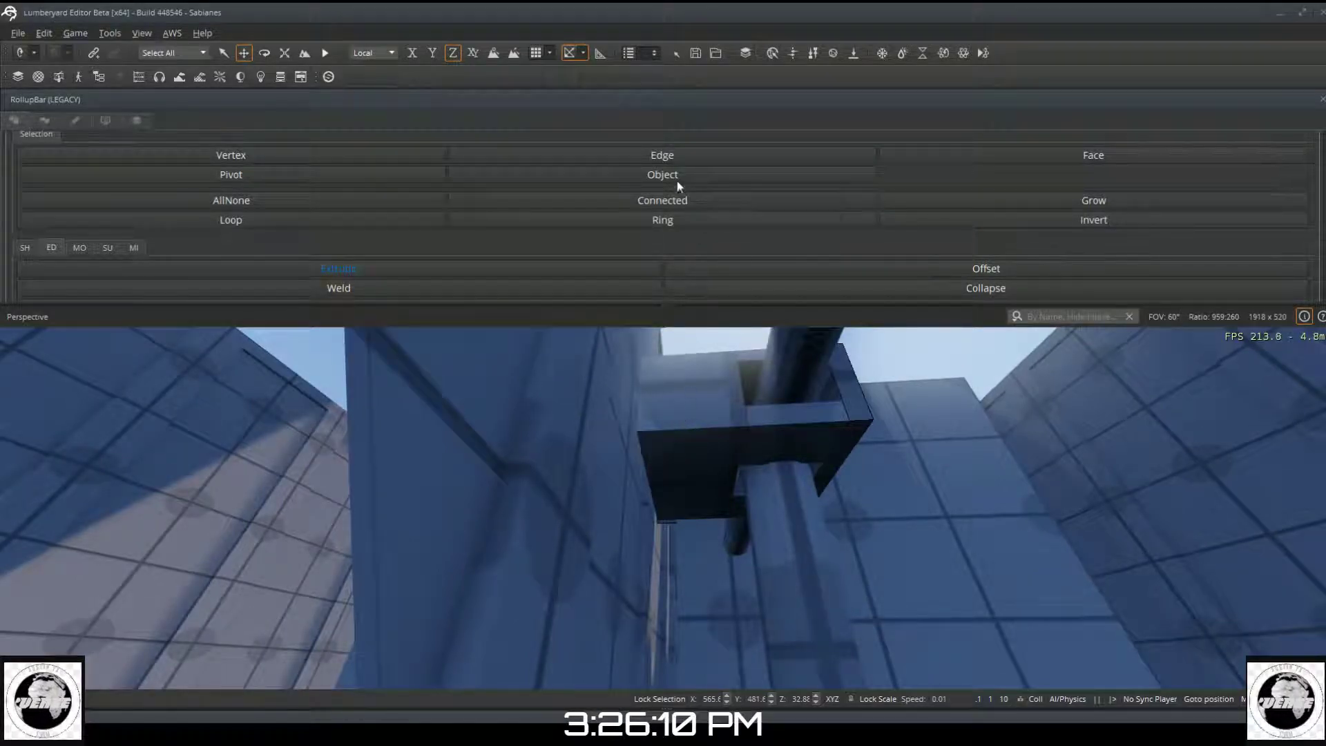
Step: Extrude the opposite side face of the box inward so that side also sits closer to the vertical pipe
click(636, 173)
click(682, 482)
key(a)
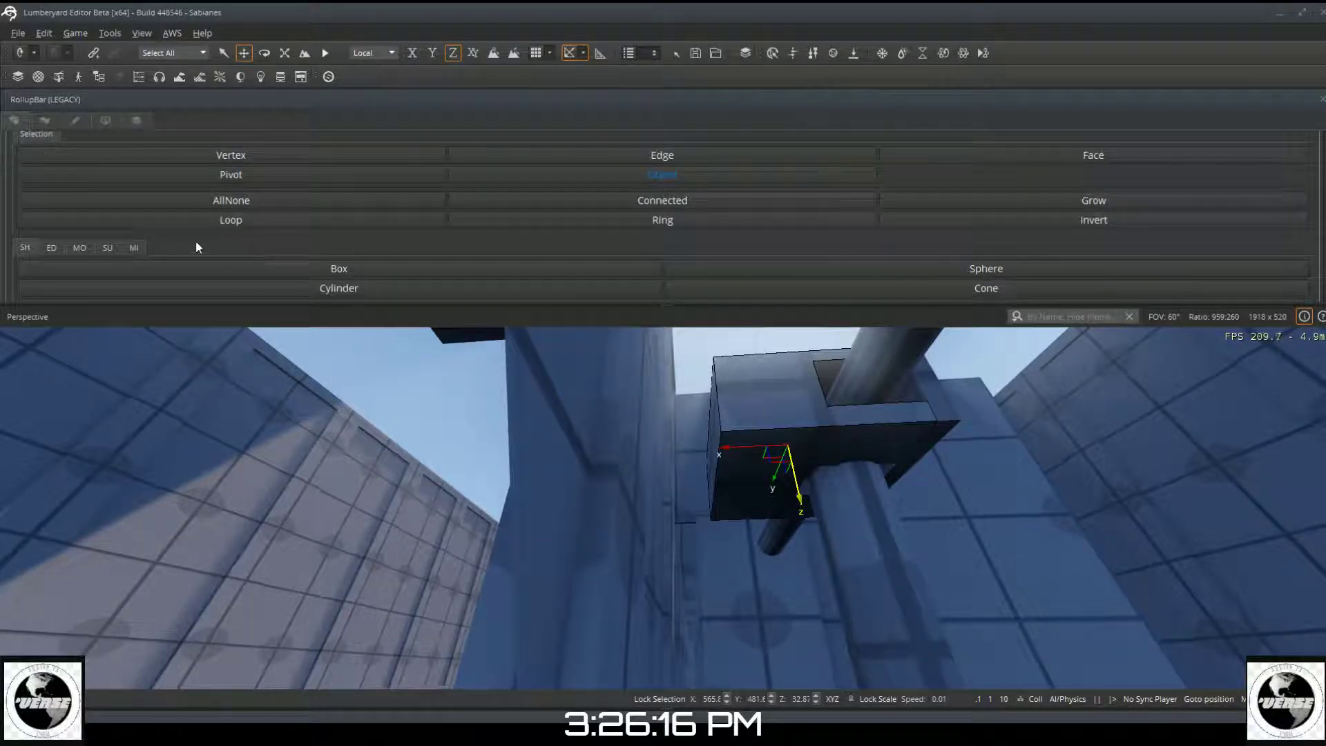
click(51, 247)
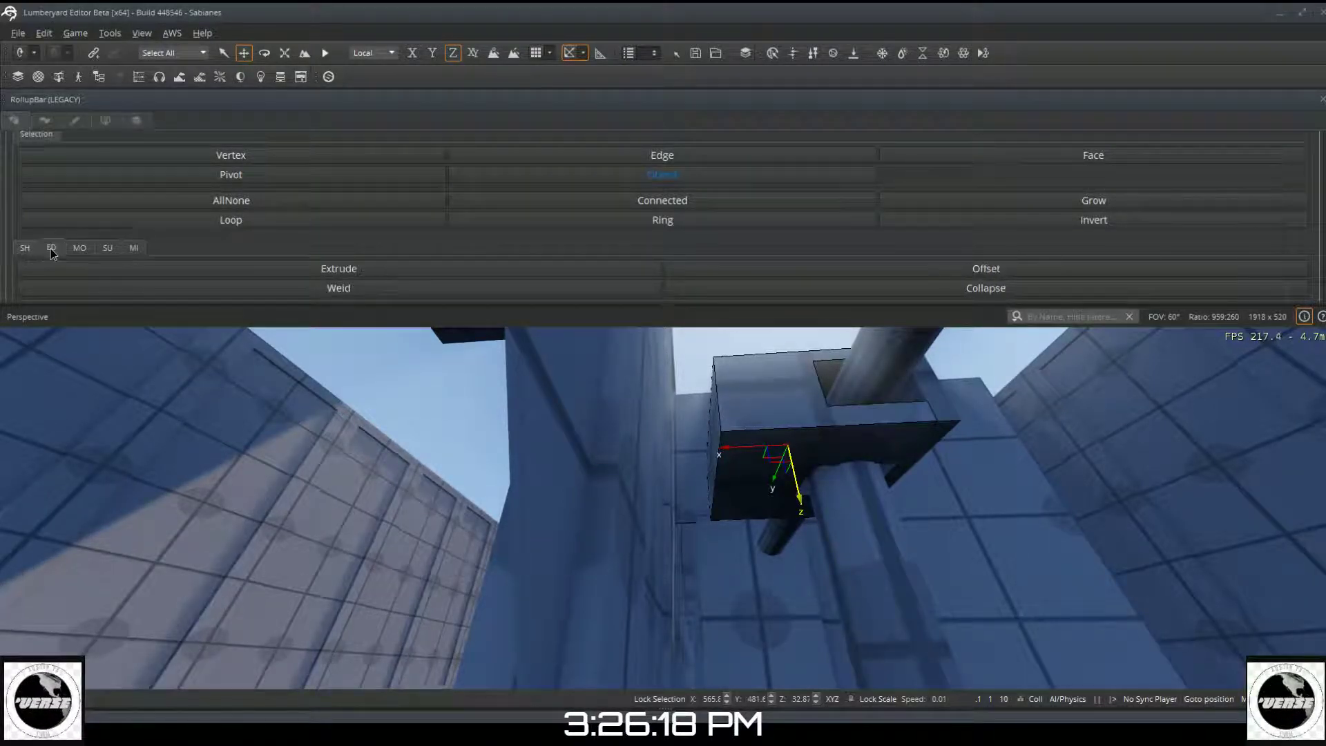
click(156, 271)
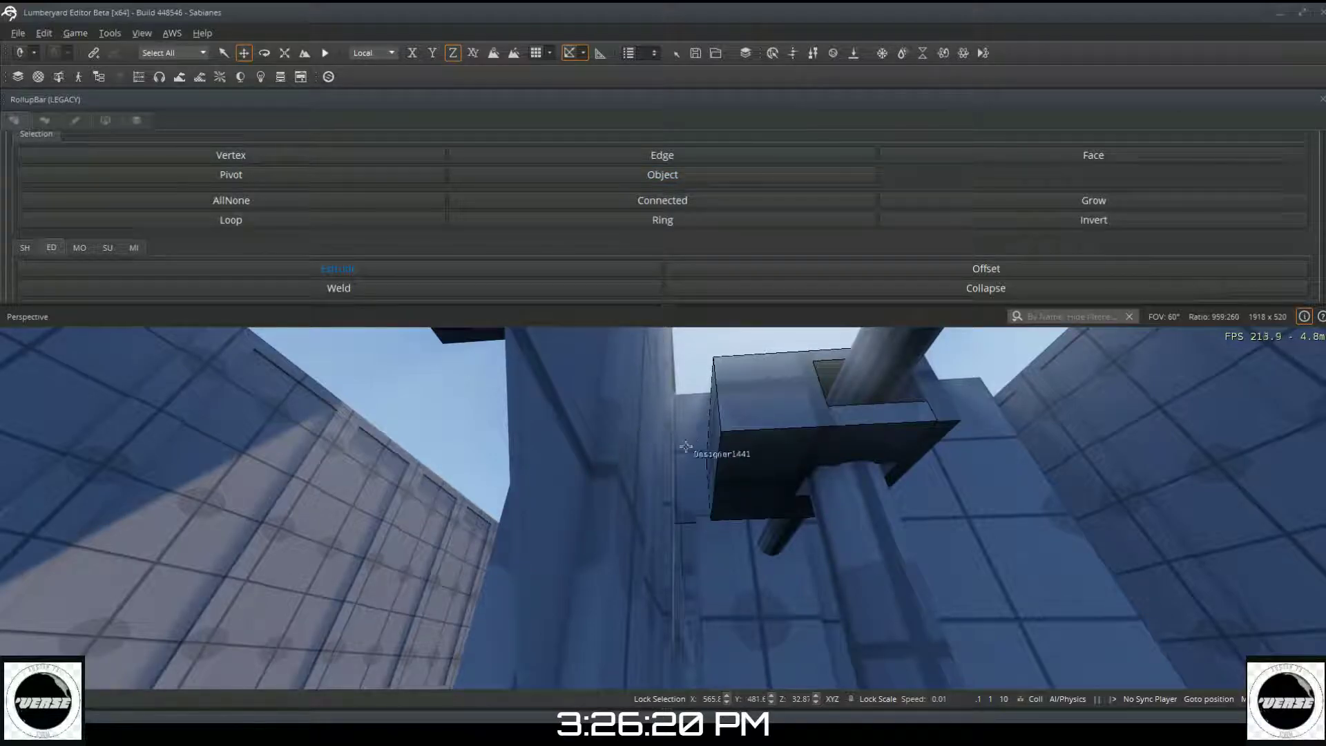
drag(711, 446, 778, 446)
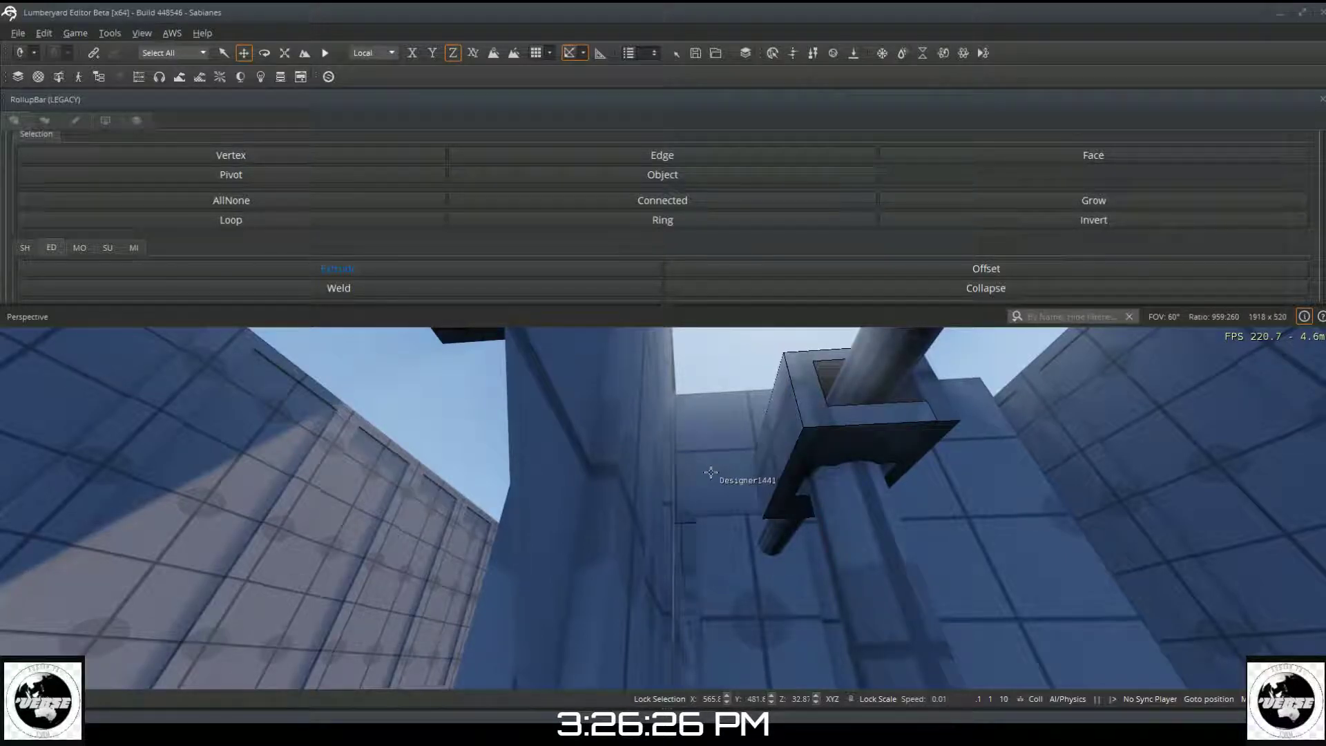
Step: Examine the narrowed box, the vertical pipe and both side pipes from the front and from above
key(d)
right_drag(684, 476, 529, 450)
key(d)
key(d)
key(d)
key(s)
key(w)
key(s)
right_drag(875, 478, 884, 514)
right_drag(529, 450, 458, 396)
key(w)
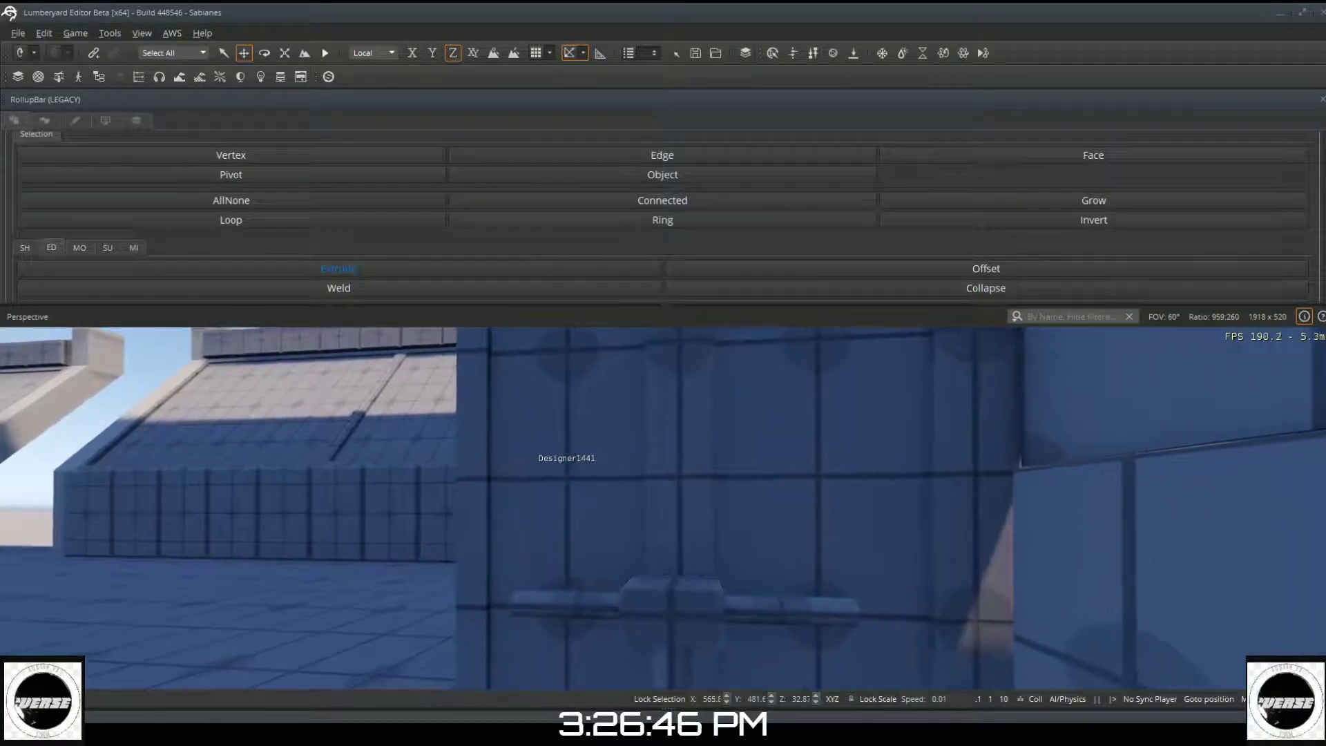
key(w)
key(s)
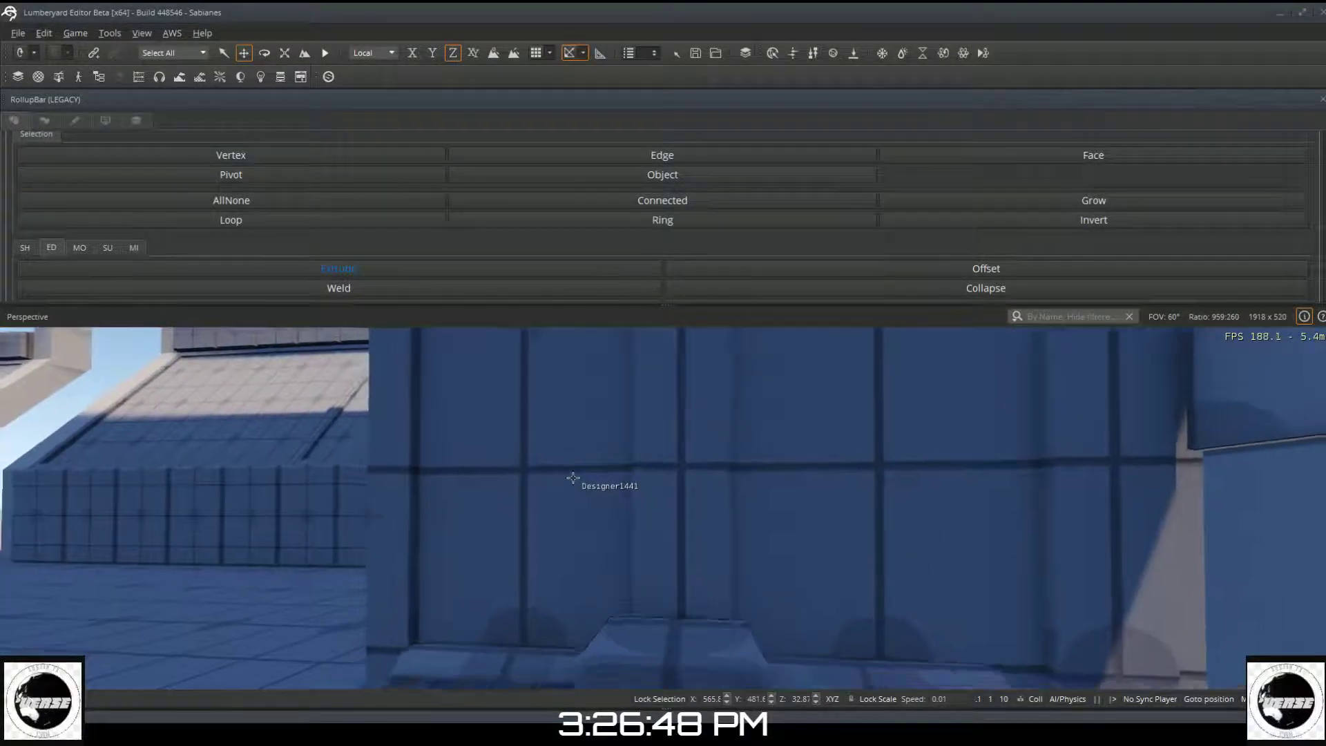
right_drag(572, 493, 629, 574)
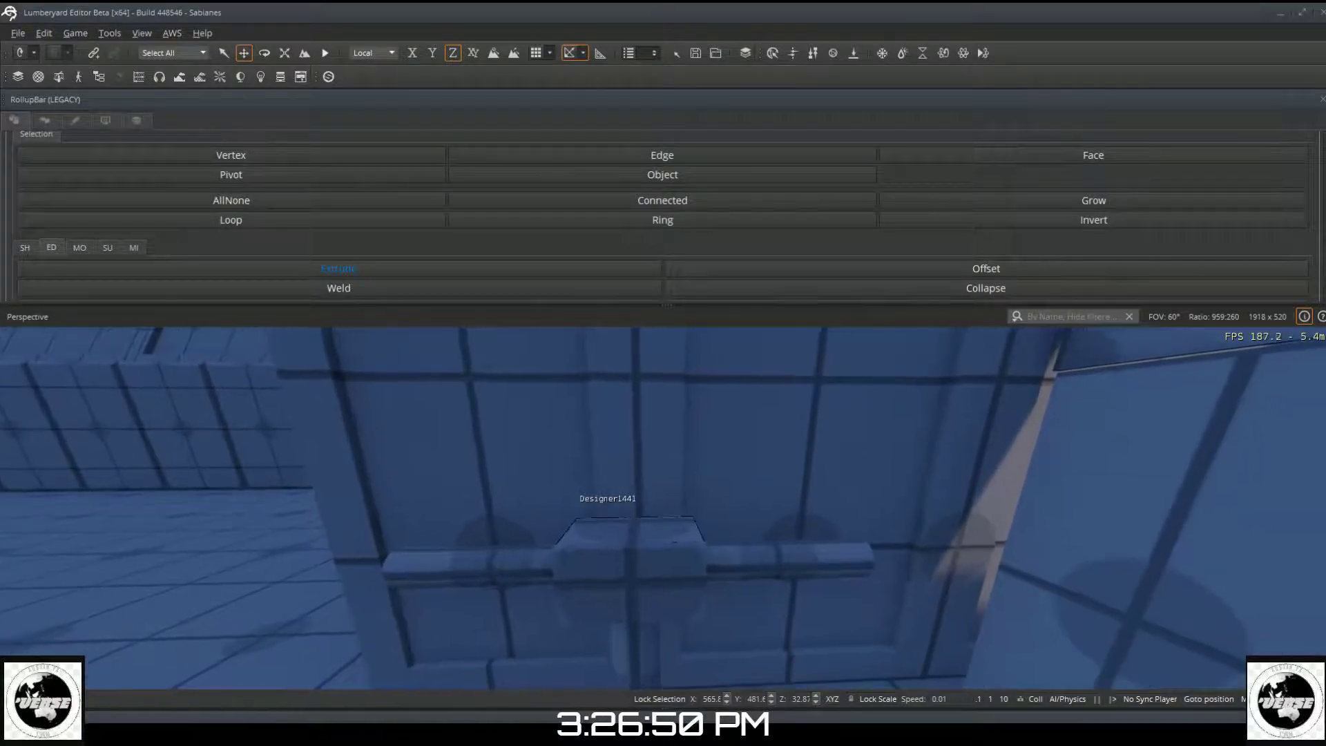
right_drag(581, 474, 586, 463)
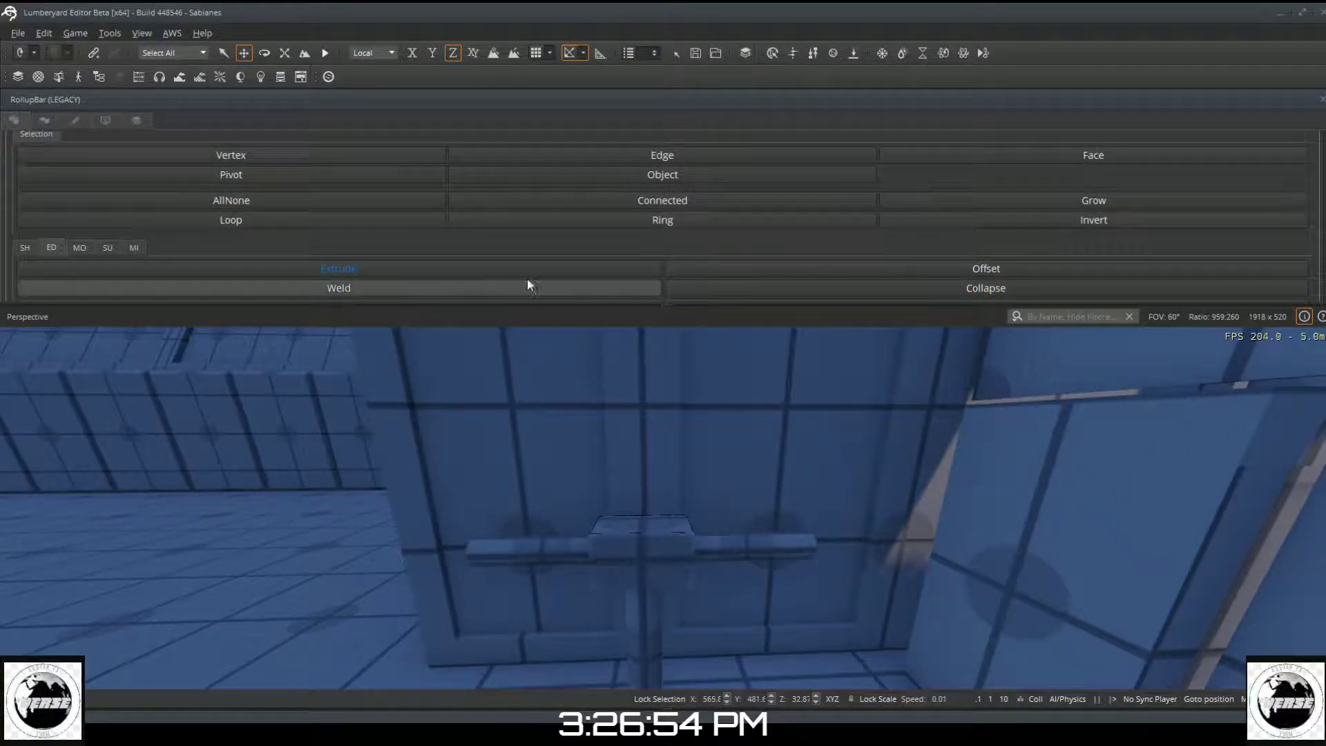
Step: Deselect the box and create a small Designer cylinder on the floor between the vertical pipe and the wall corner
click(574, 180)
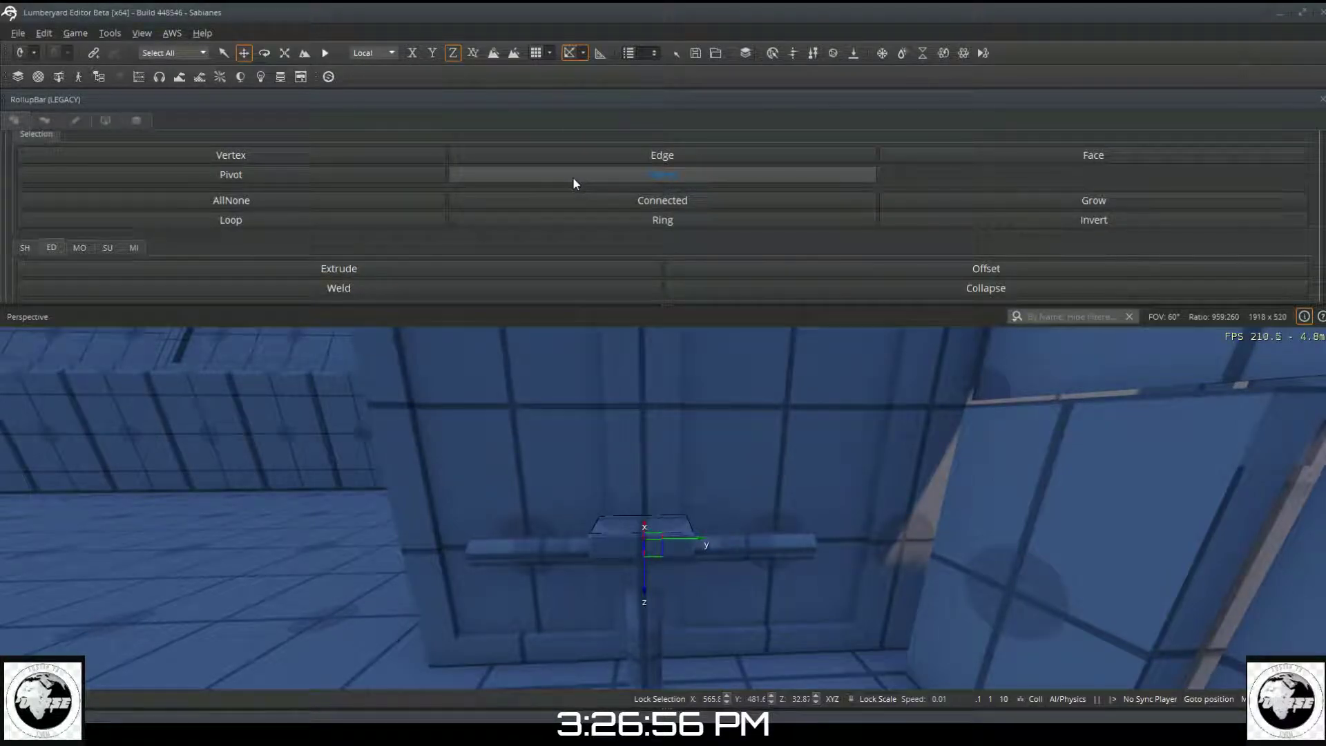
click(573, 178)
right_drag(581, 457, 587, 457)
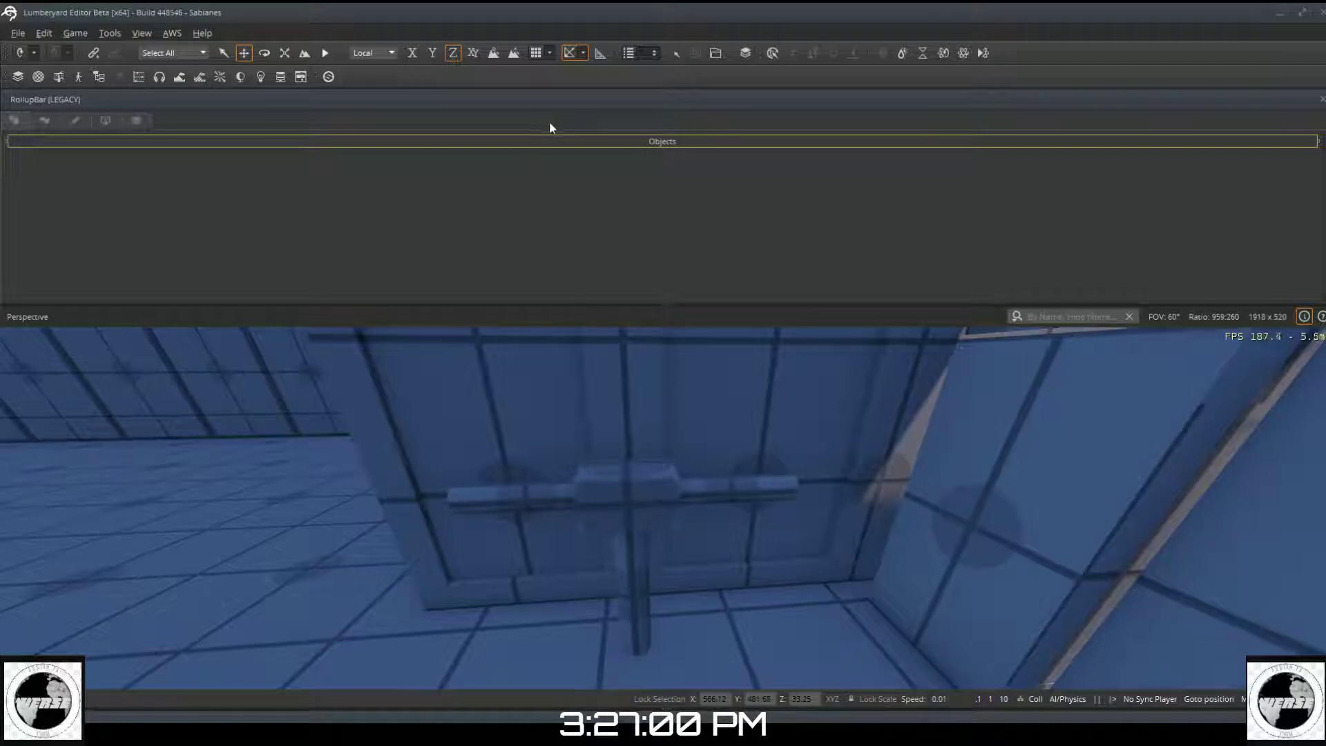
click(540, 141)
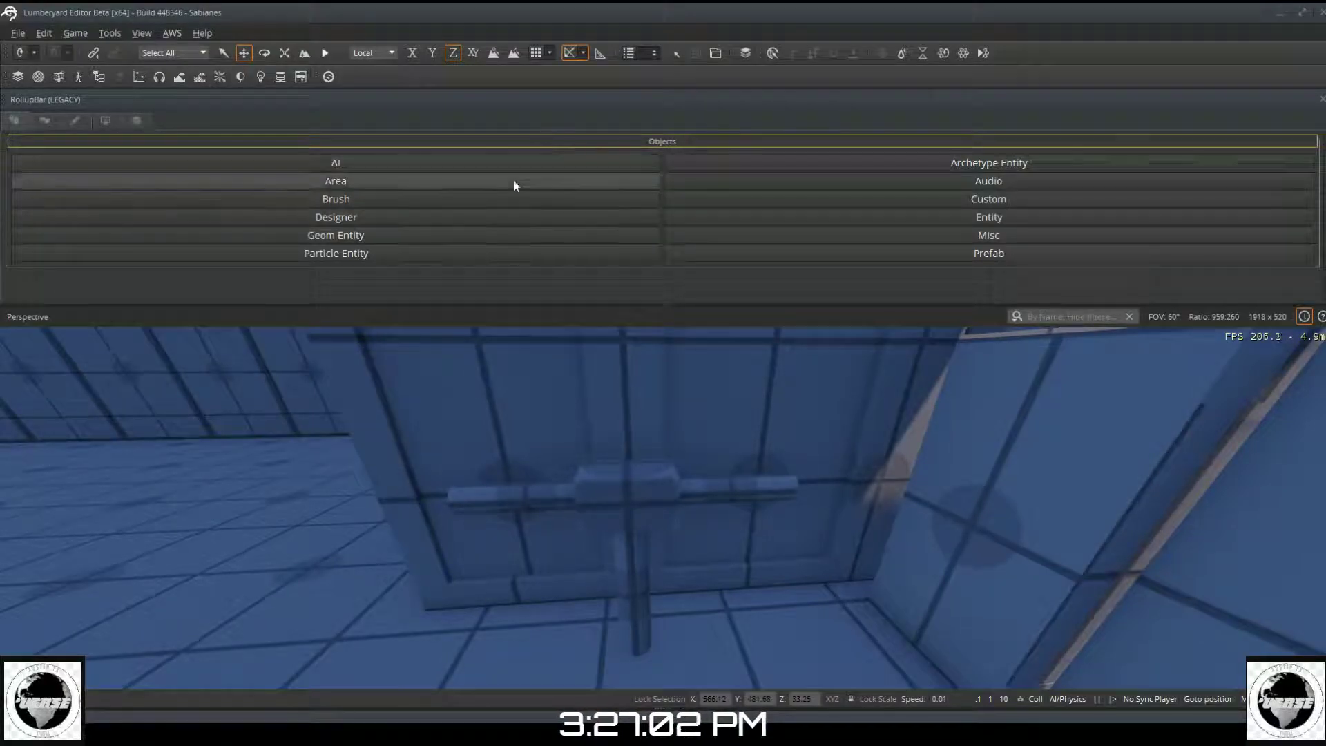
click(407, 221)
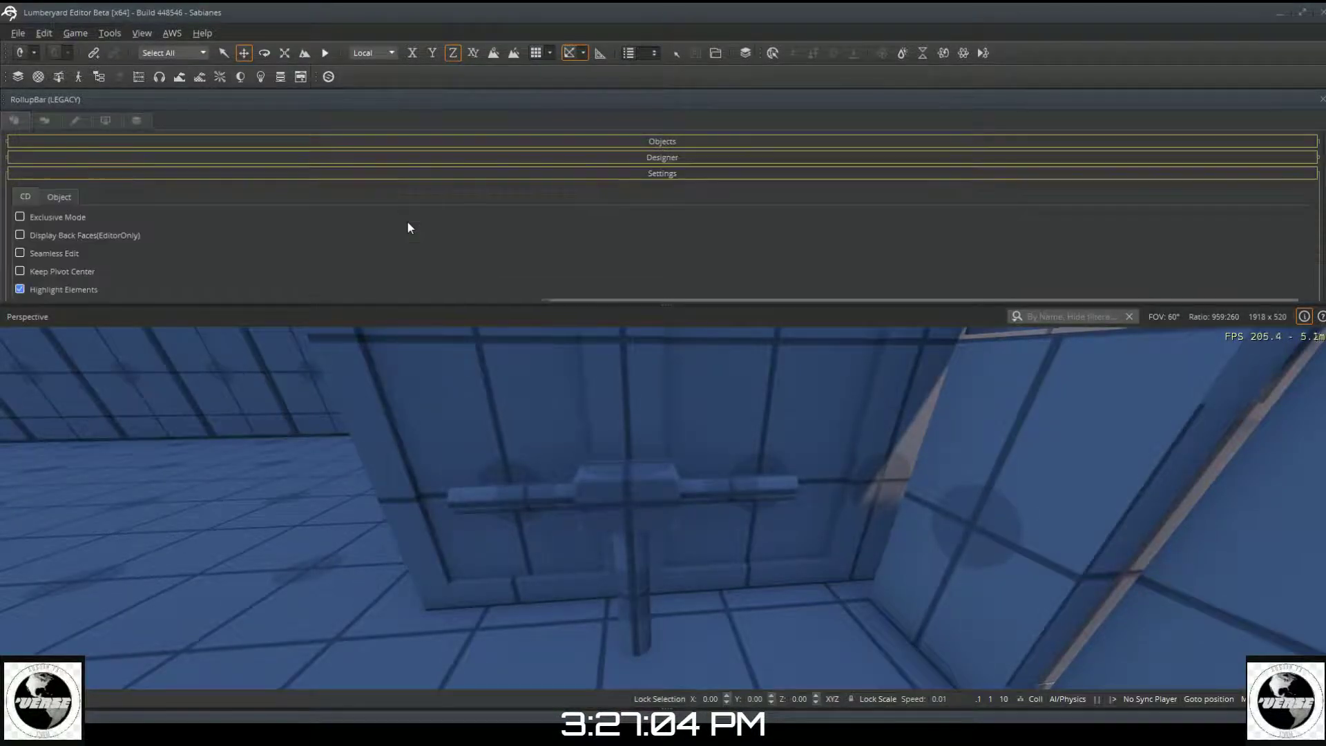
scroll(210, 179, down, 2)
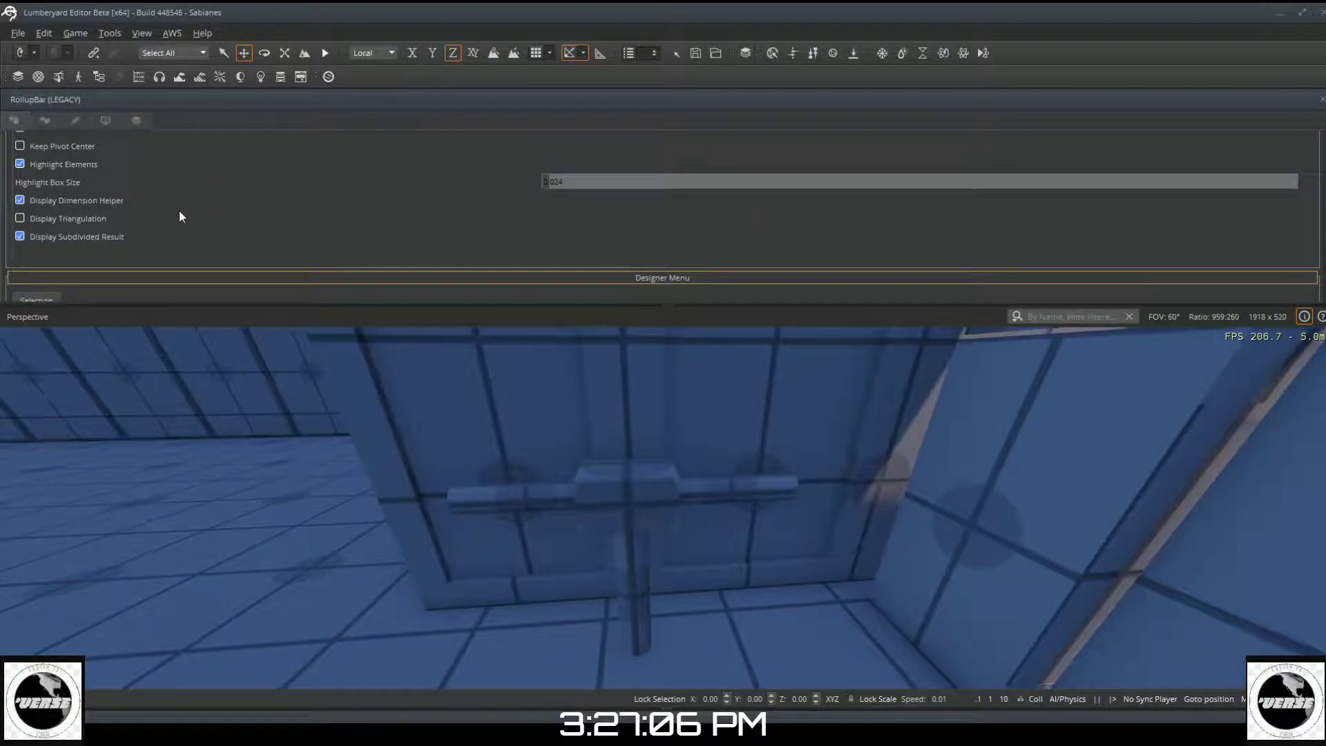
scroll(174, 216, down, 3)
scroll(189, 217, down, 3)
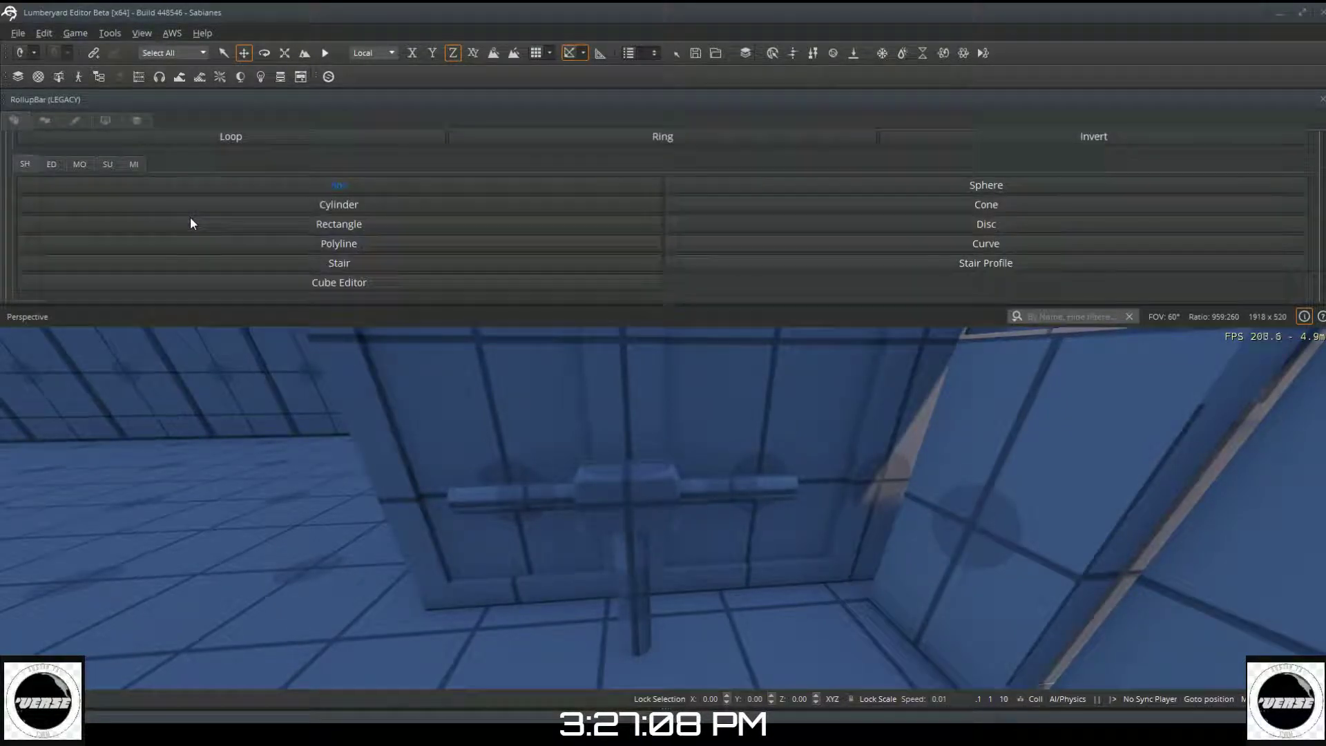
scroll(196, 212, up, 2)
click(235, 292)
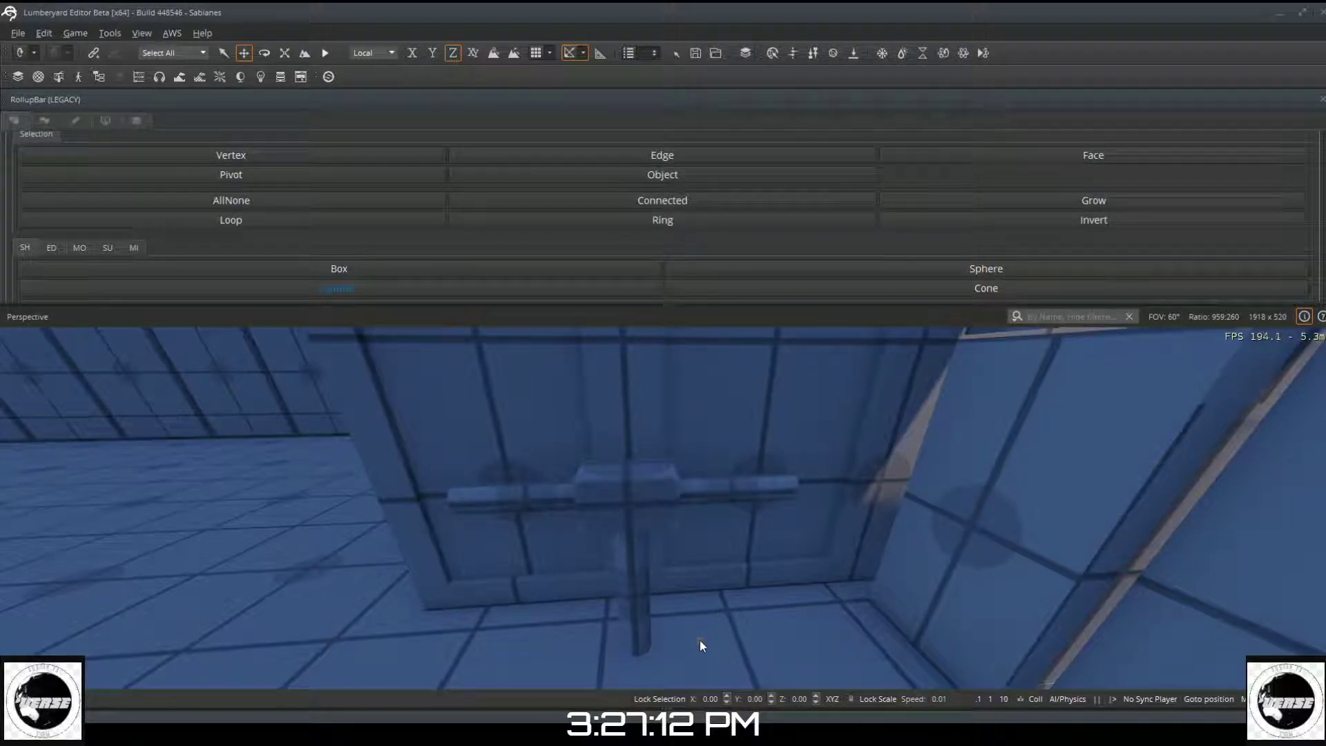
click(739, 623)
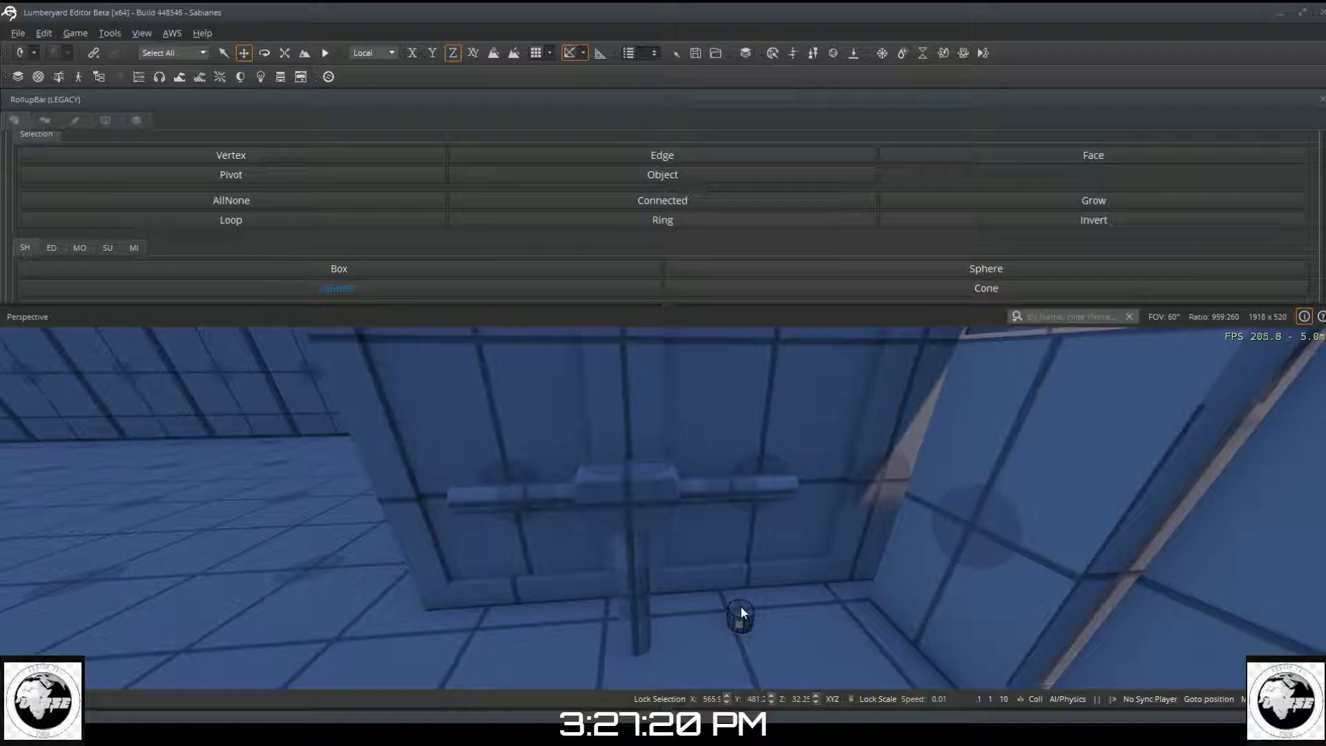
click(741, 608)
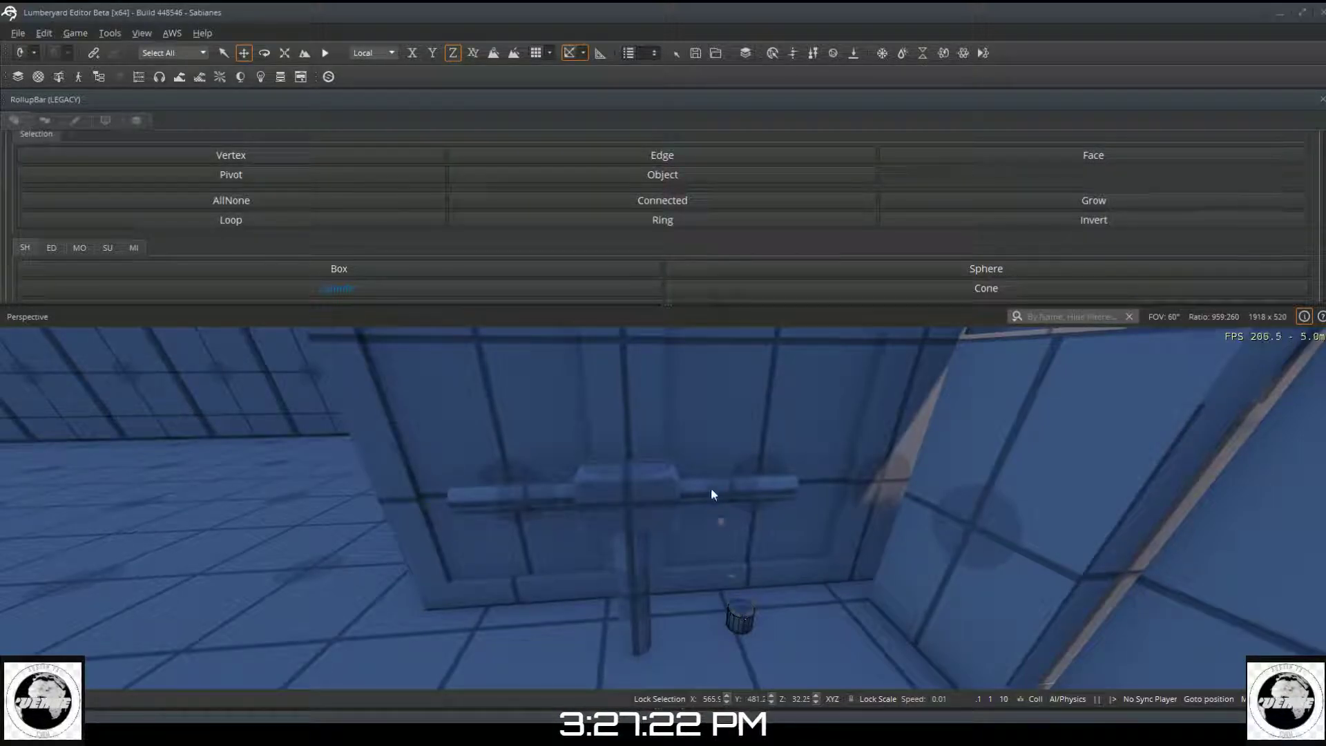
Step: Raise the whole cylinder off the floor and move it along Y and X to the end of the side pipe near the wall corner
click(583, 175)
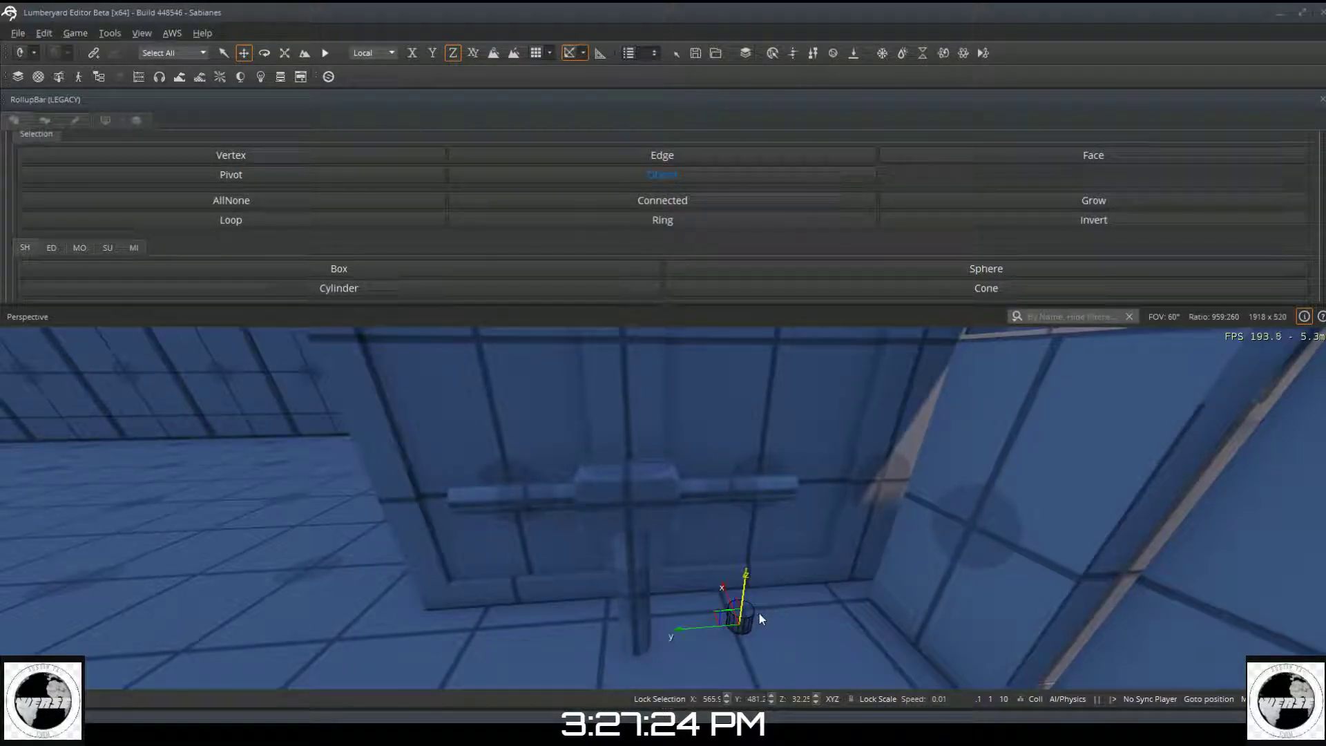
drag(751, 606, 771, 450)
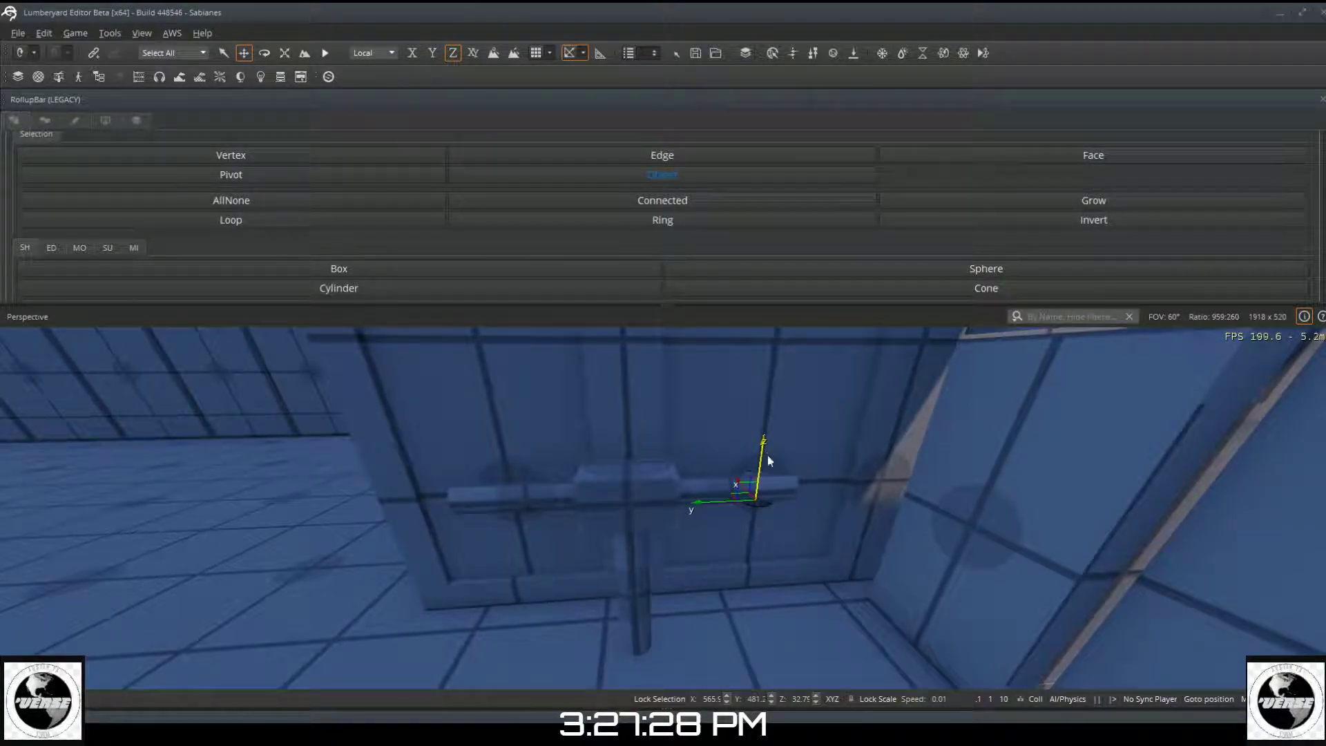
drag(725, 502, 772, 498)
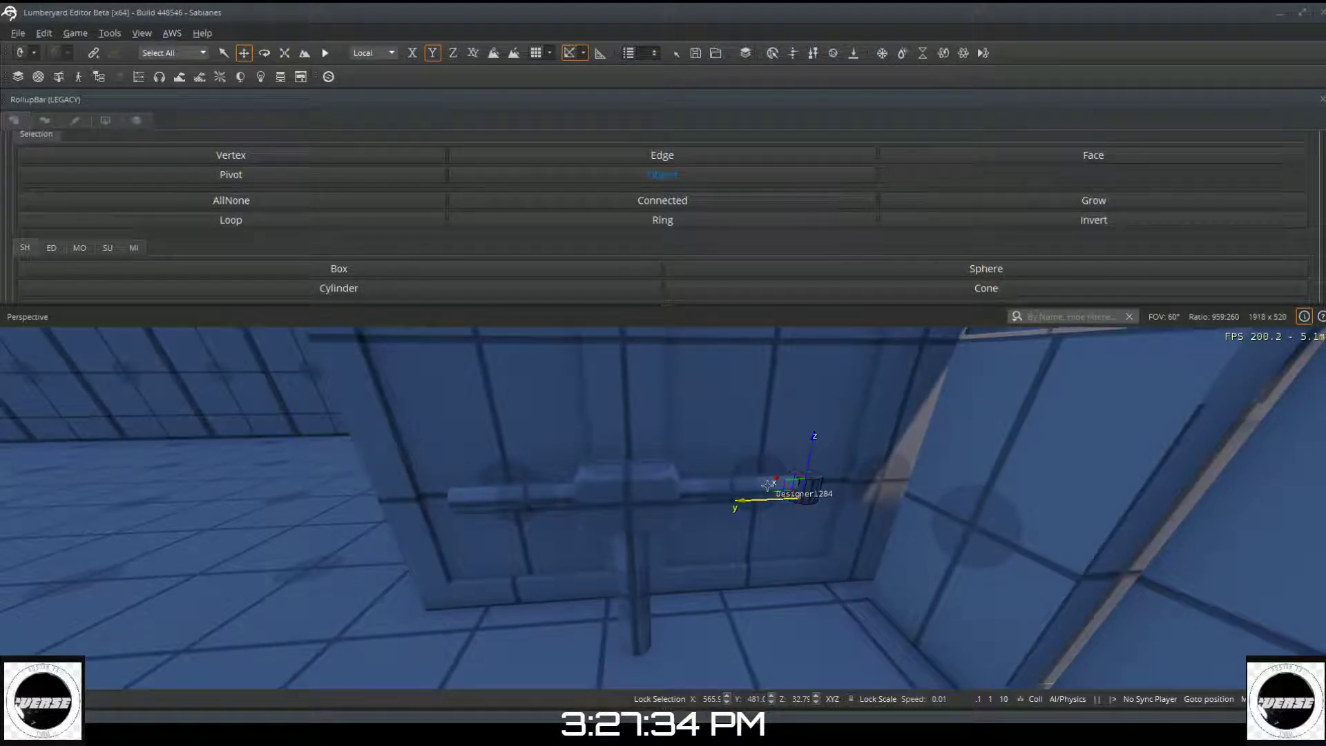
key(w)
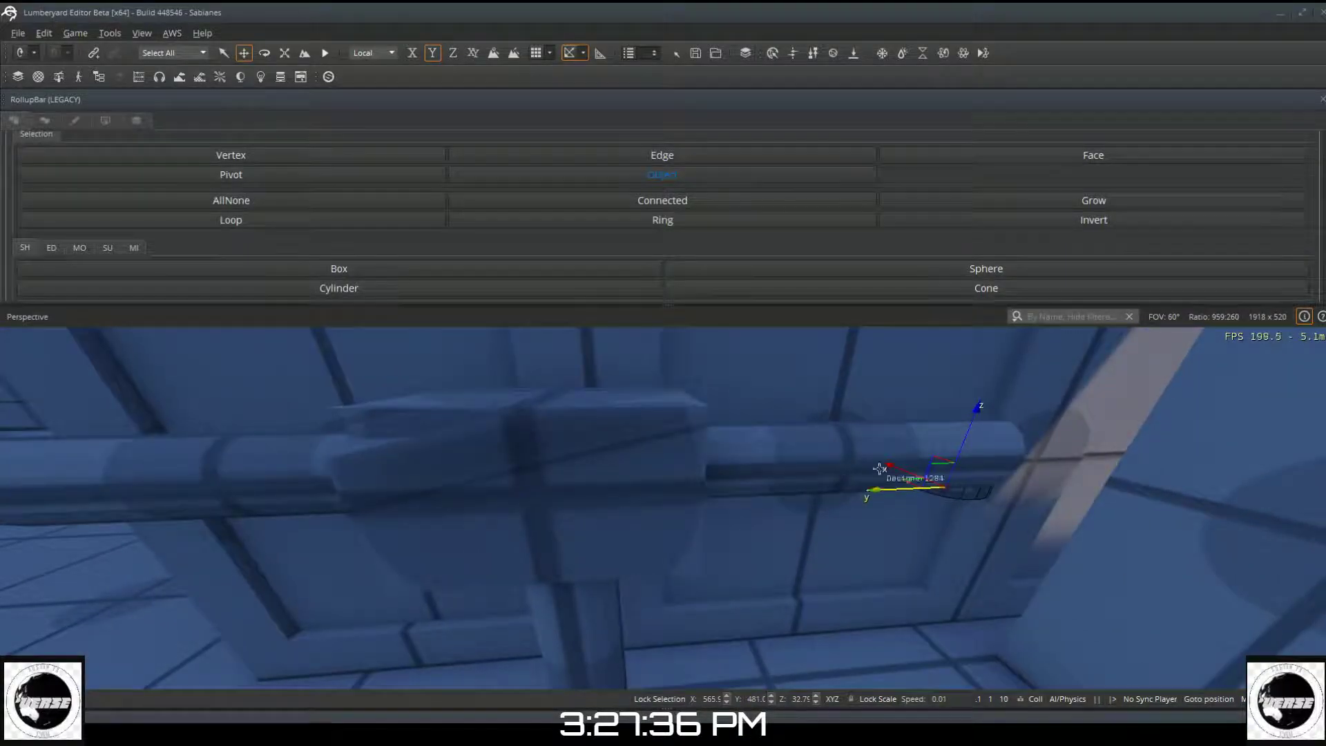
drag(879, 467, 910, 500)
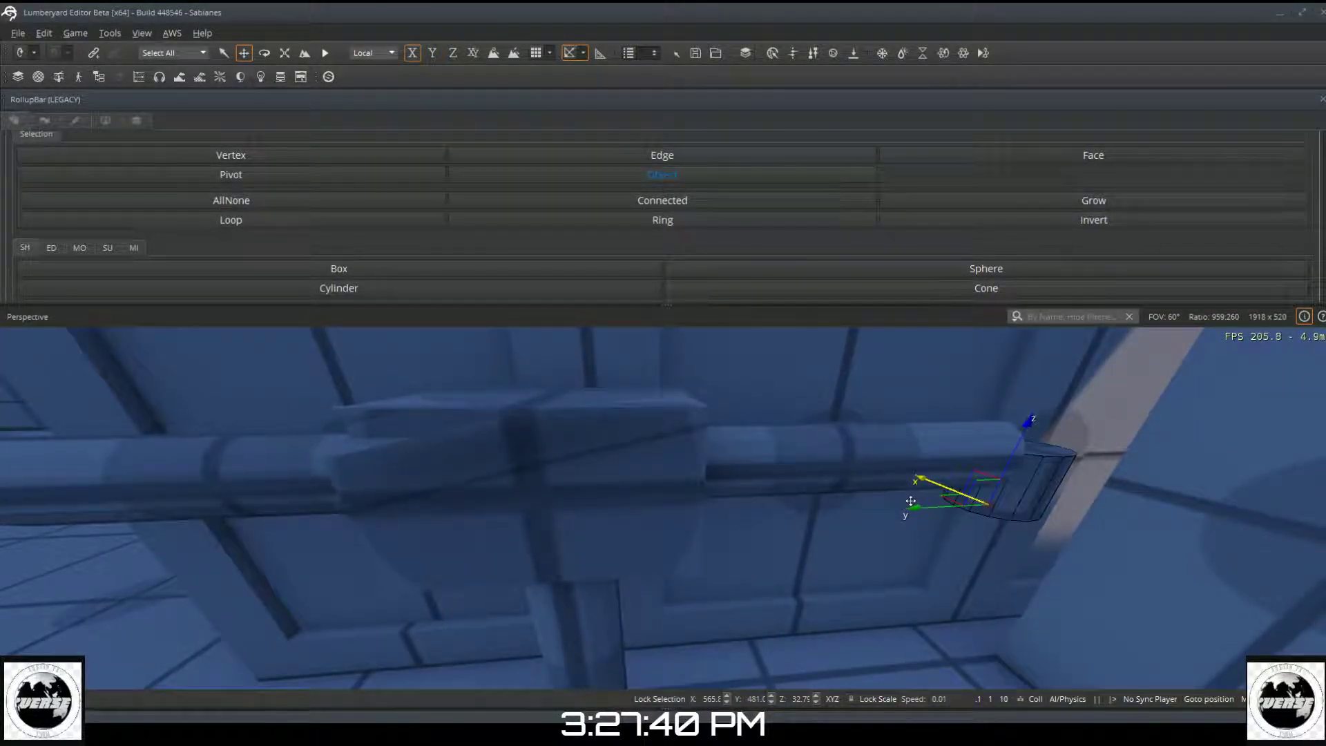
drag(1006, 461, 1021, 432)
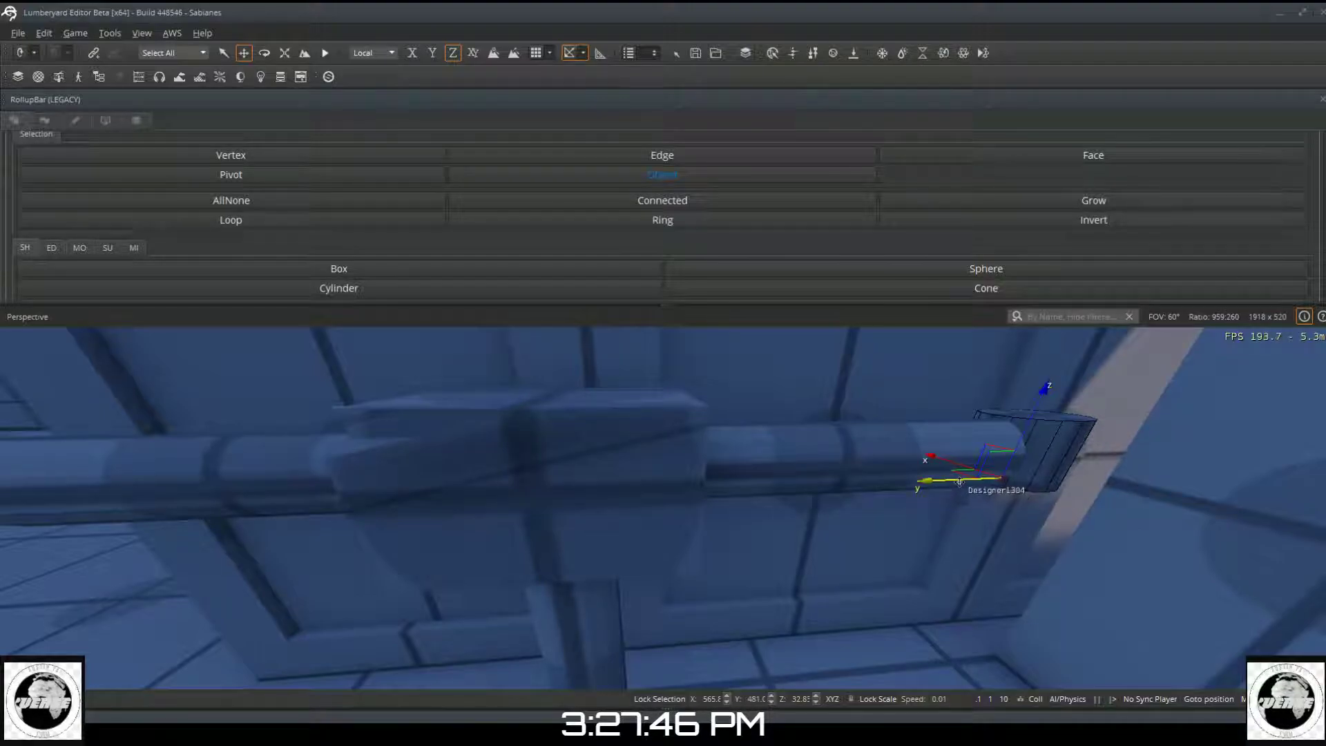
drag(960, 482, 950, 481)
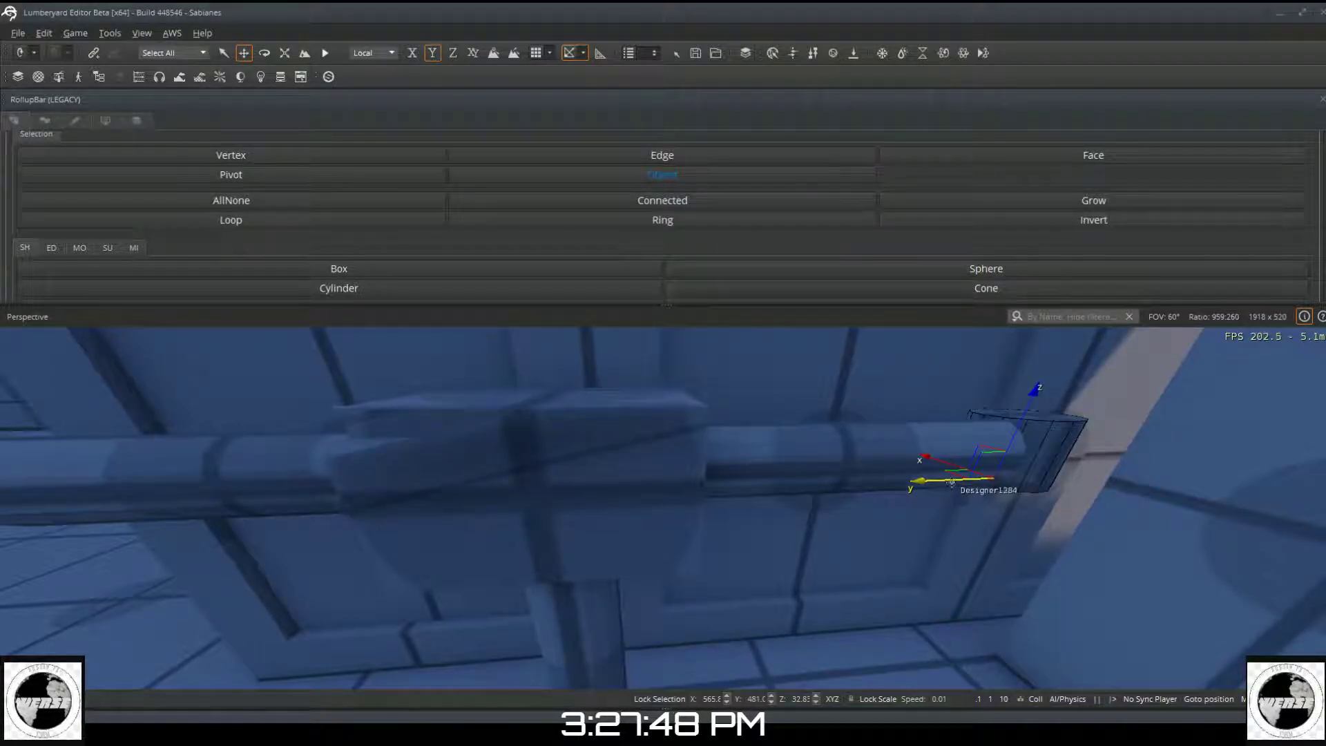
drag(932, 463, 941, 493)
Step: Fine-tune the cylinder along Y, X and Z so it sits over the side pipe's end, at about Z 32.84
right_drag(928, 491, 739, 520)
key(d)
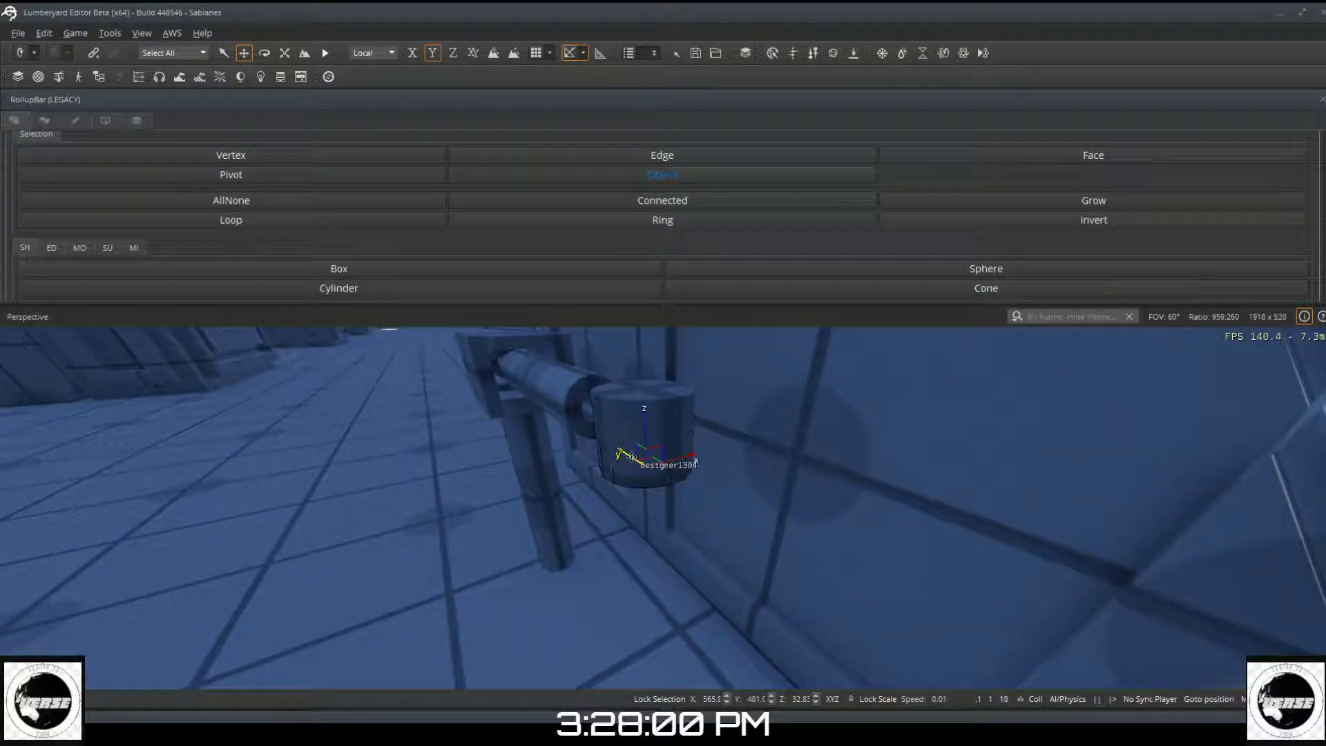
drag(631, 456, 600, 386)
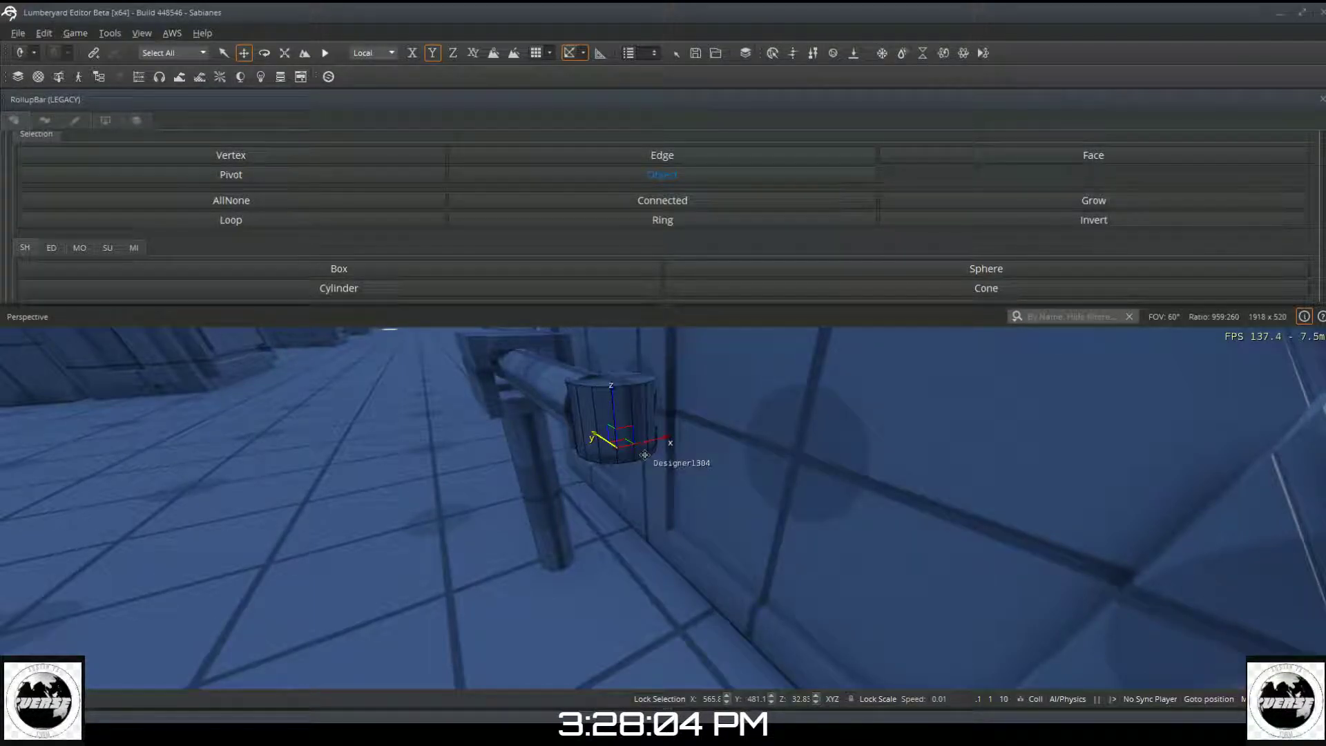
drag(642, 444, 637, 446)
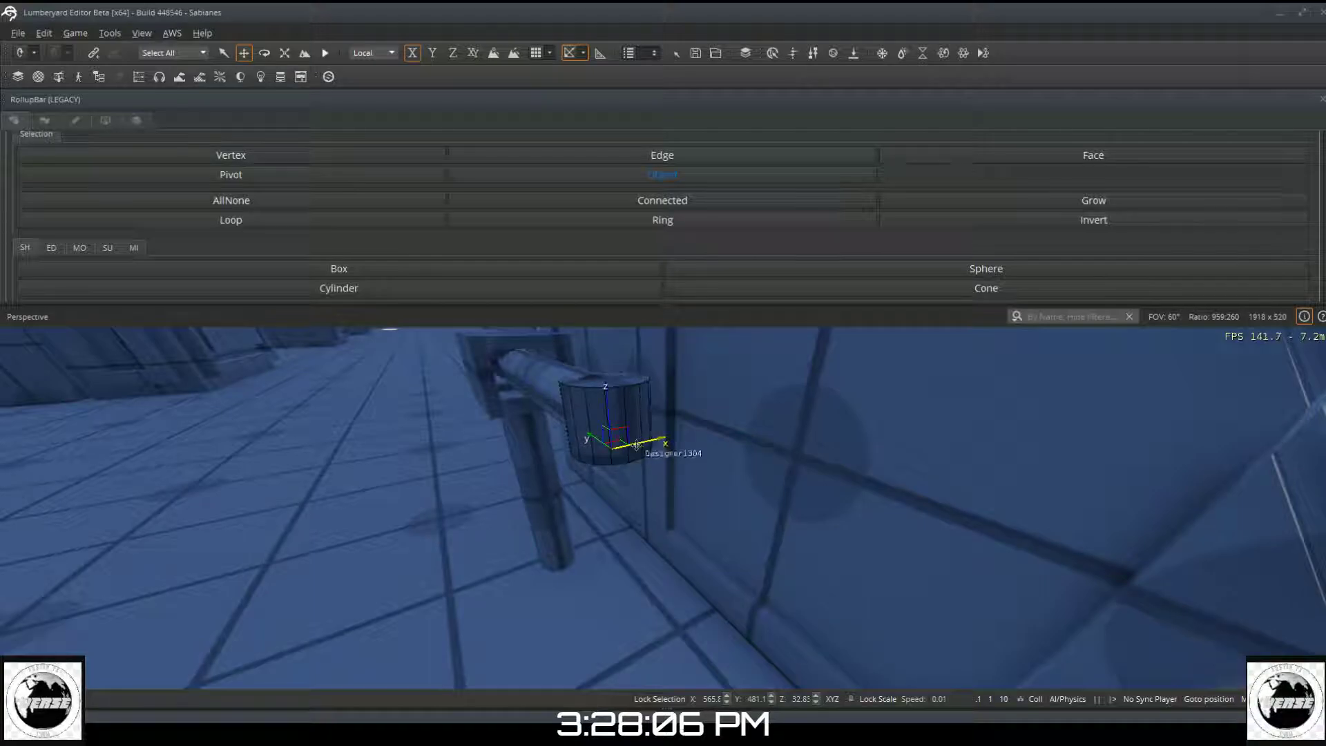
click(612, 419)
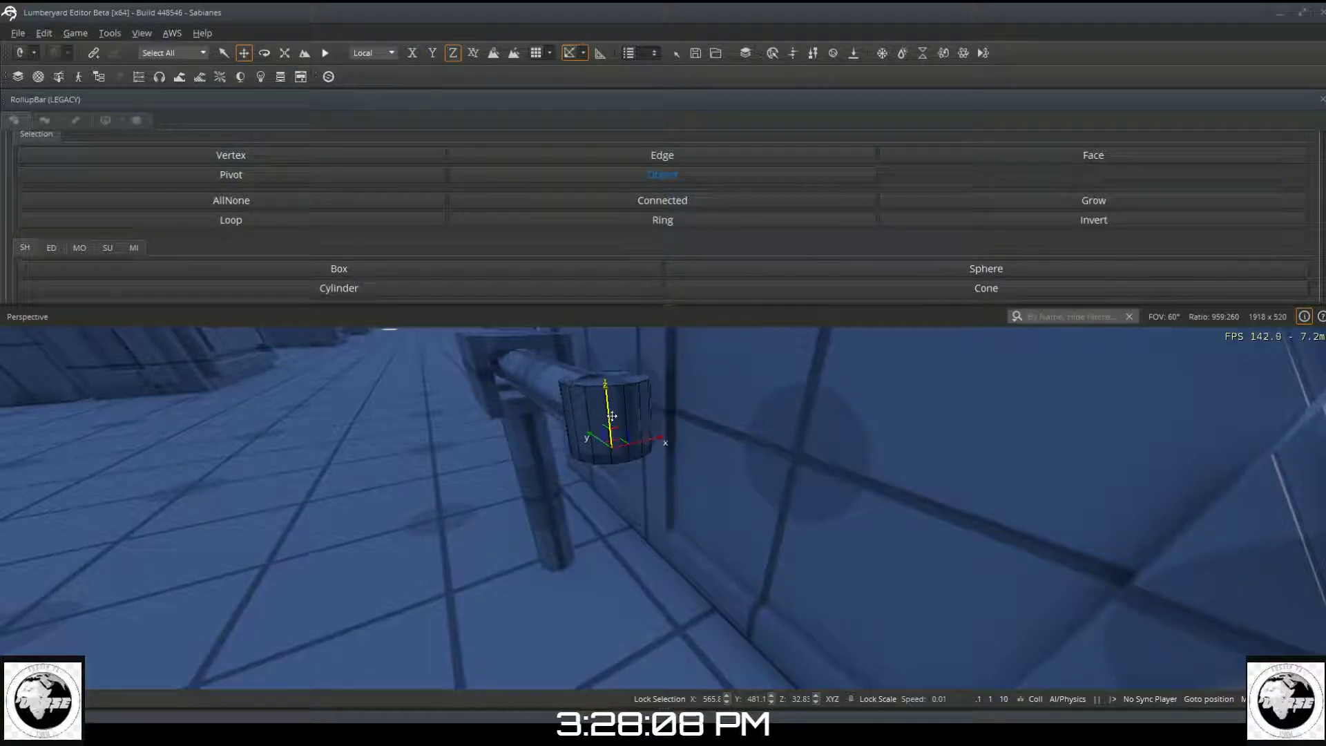
drag(612, 415, 611, 412)
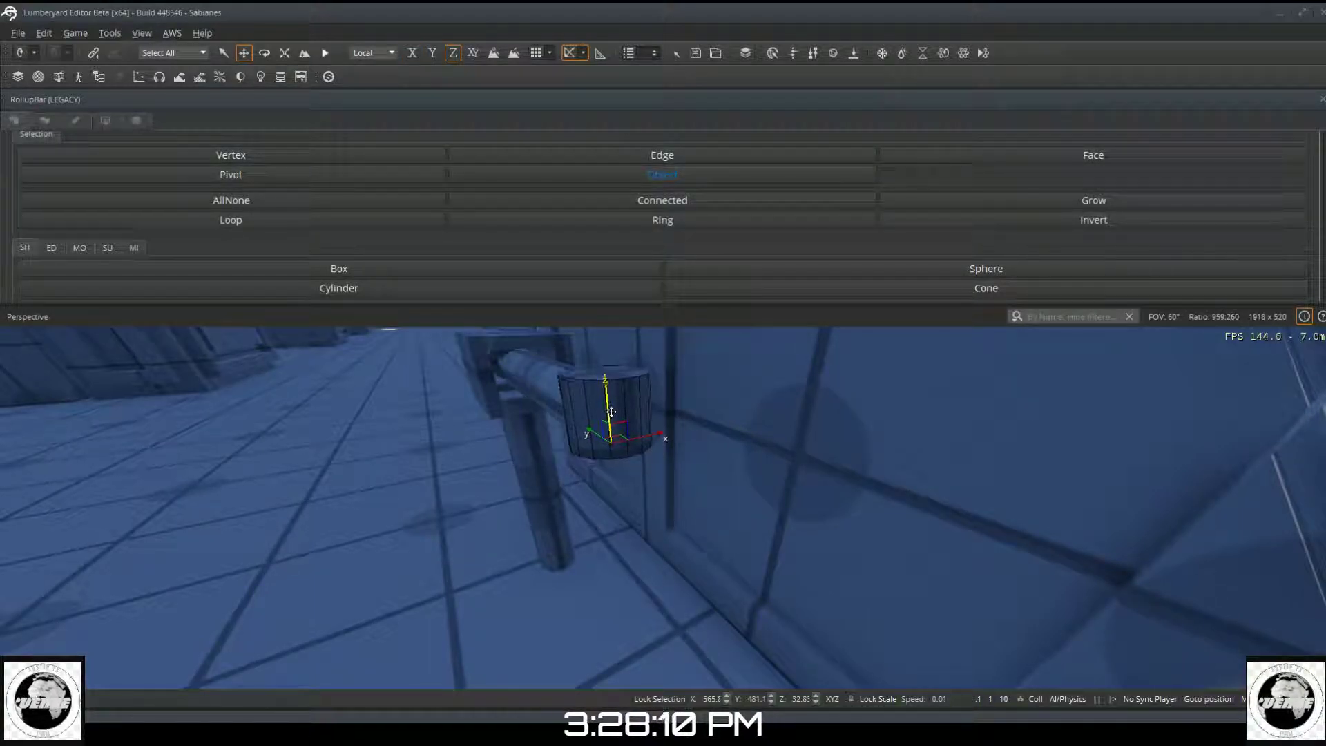
Step: Clone the cylinder and place the copy along Y at the far end of the opposite side pipe
key(a)
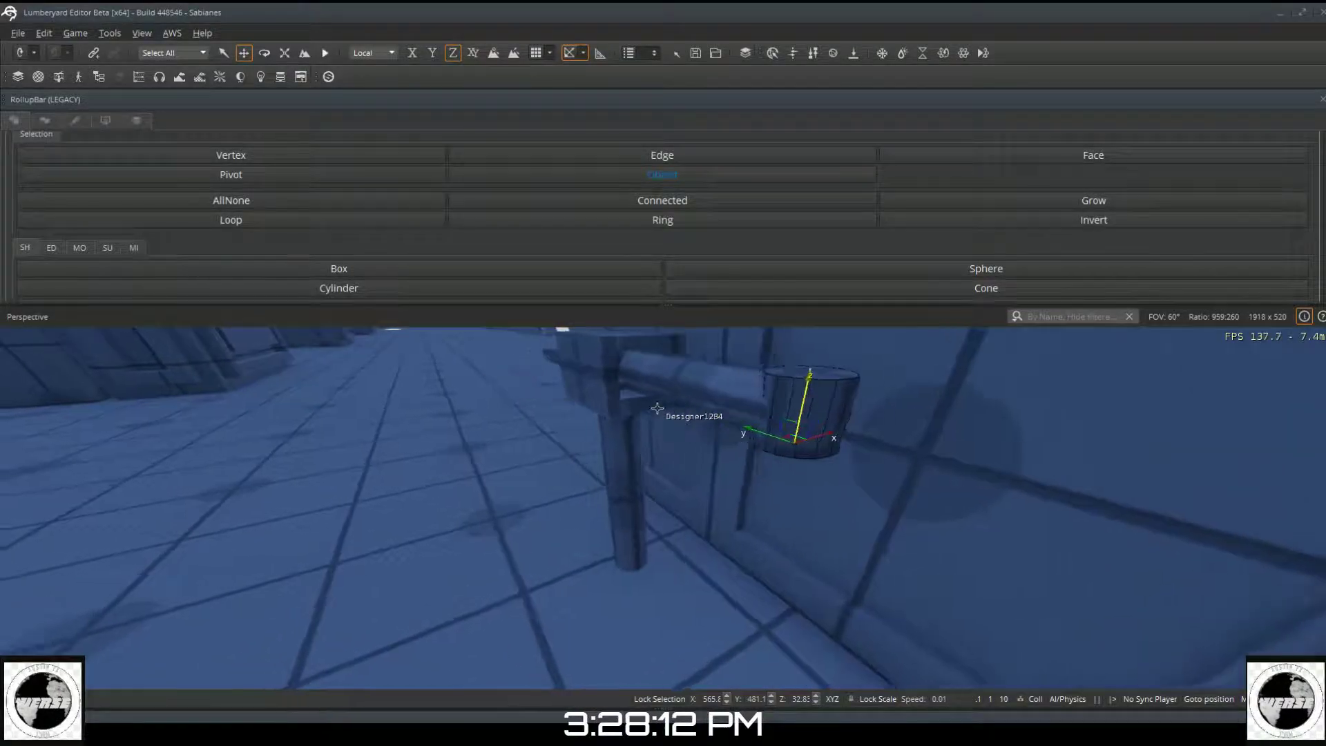
key(a)
right_drag(689, 406, 804, 386)
key(a)
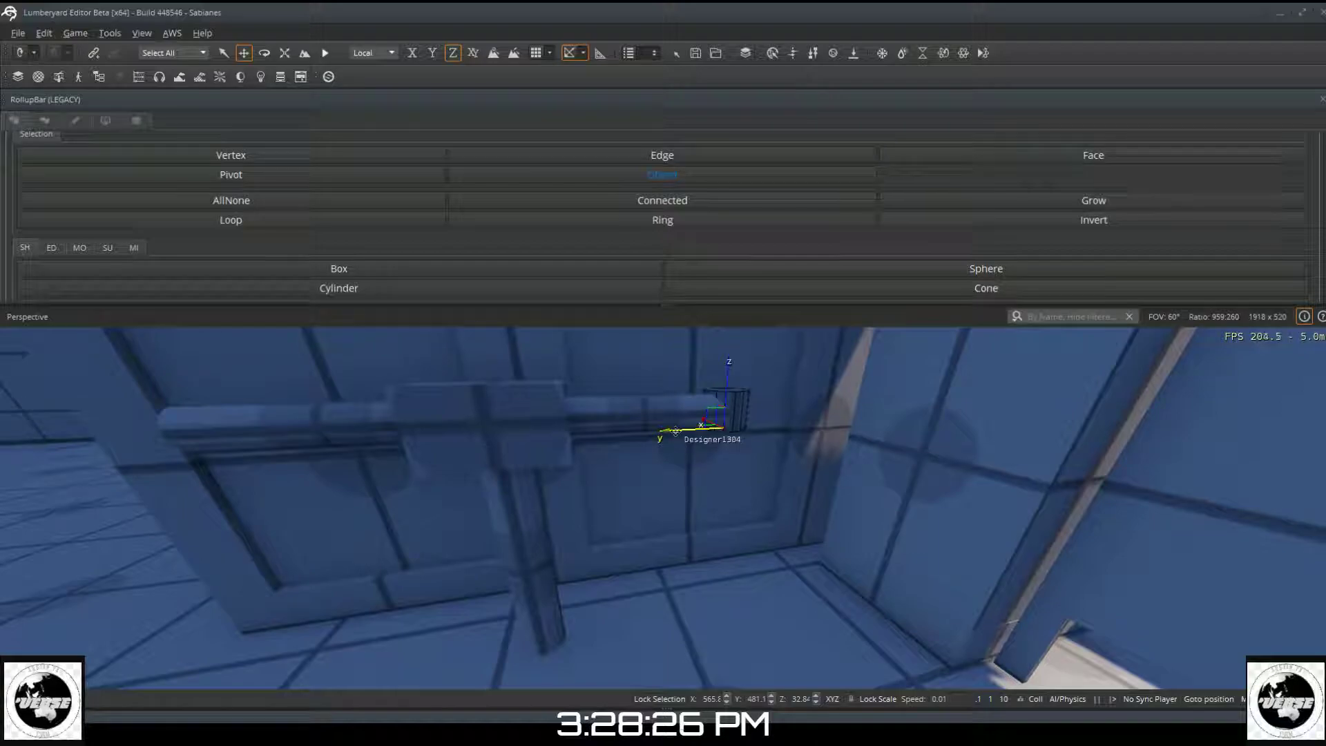
drag(675, 431, 480, 413)
drag(373, 419, 178, 434)
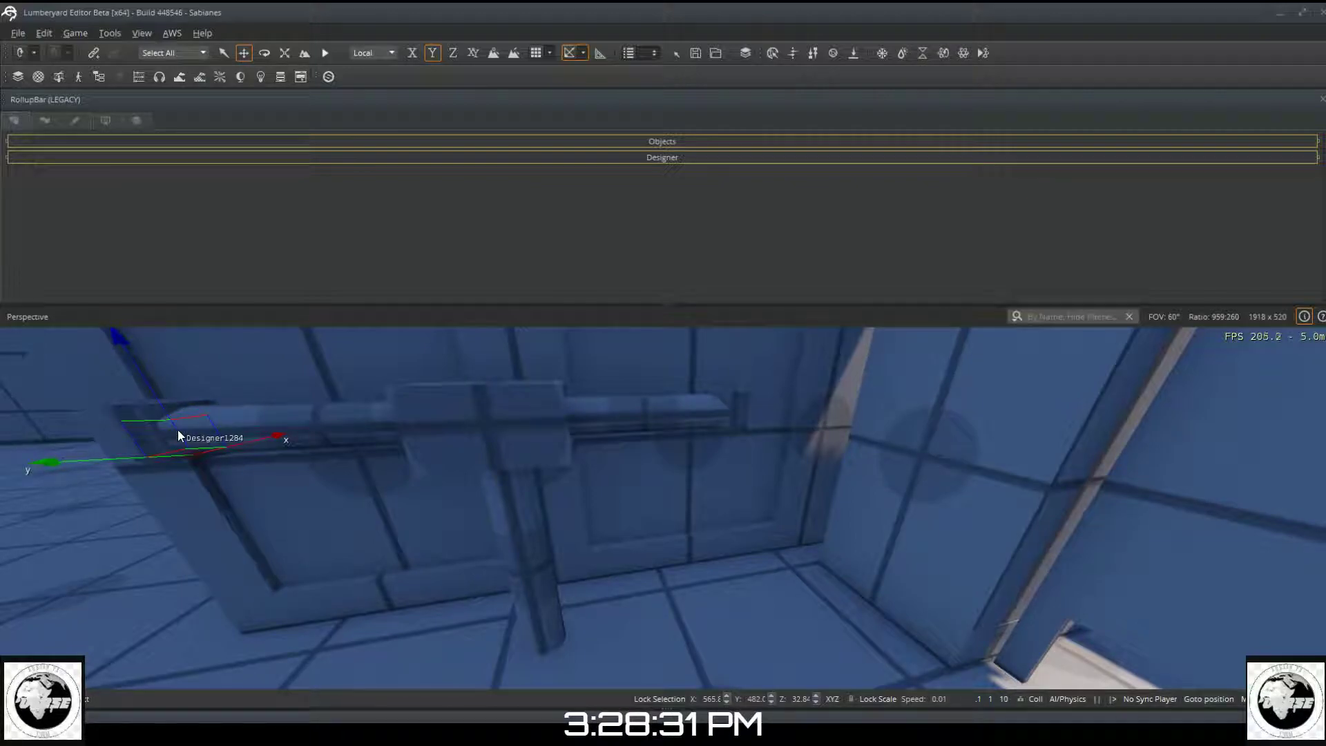
click(176, 429)
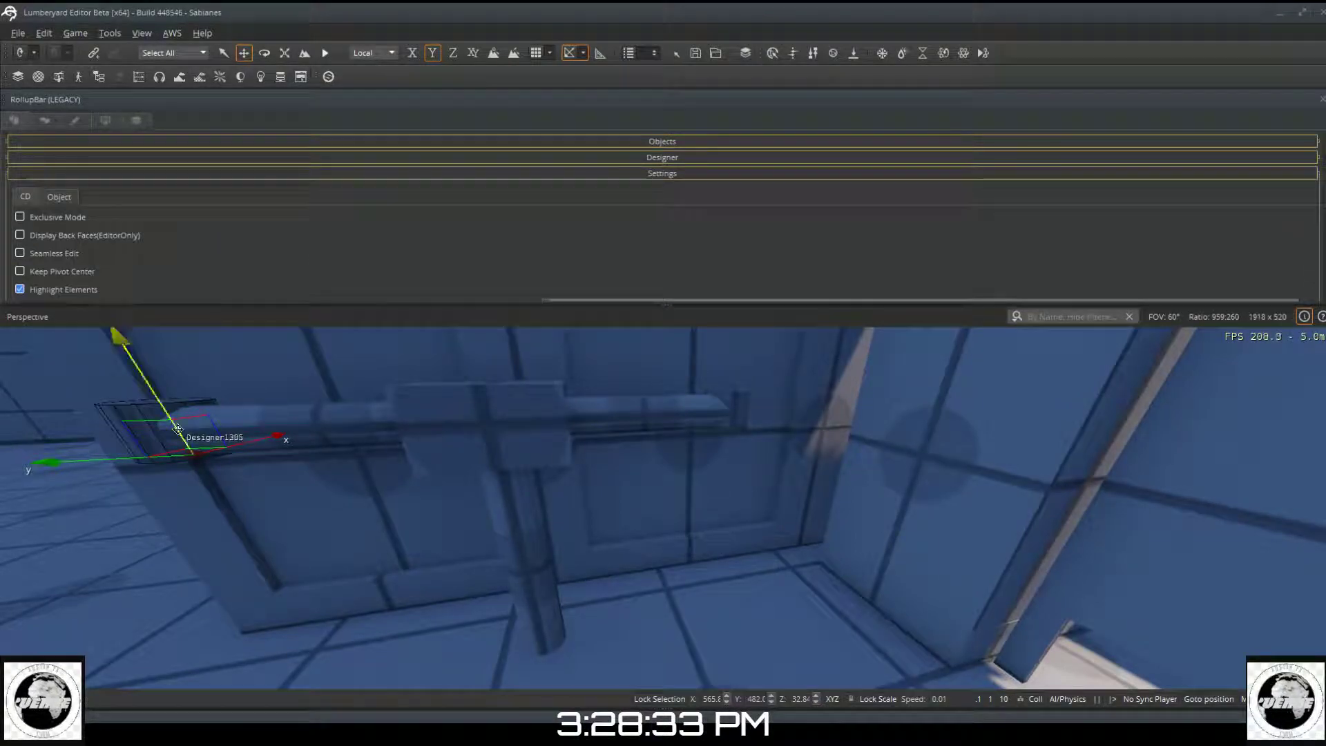
key(a)
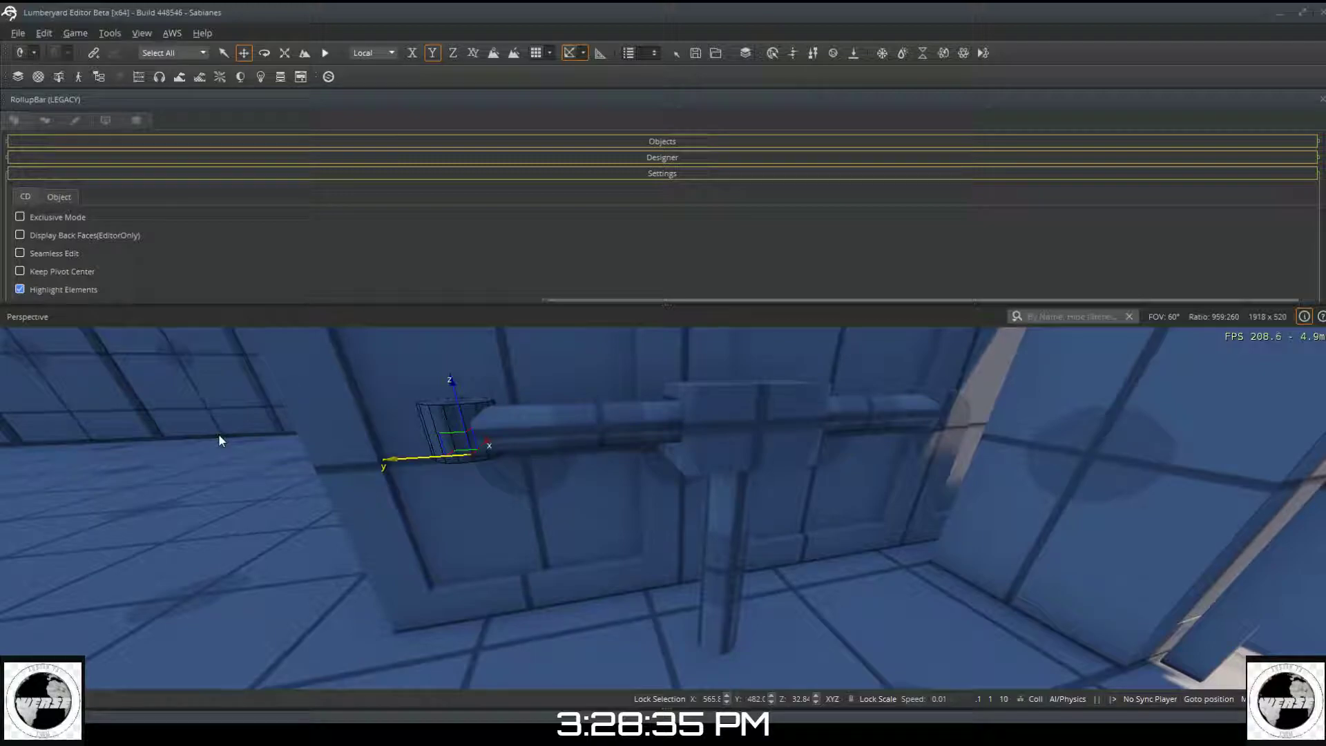
Step: Delete the cloned cylinder at the far end of the side pipe away from the wall corner
key(a)
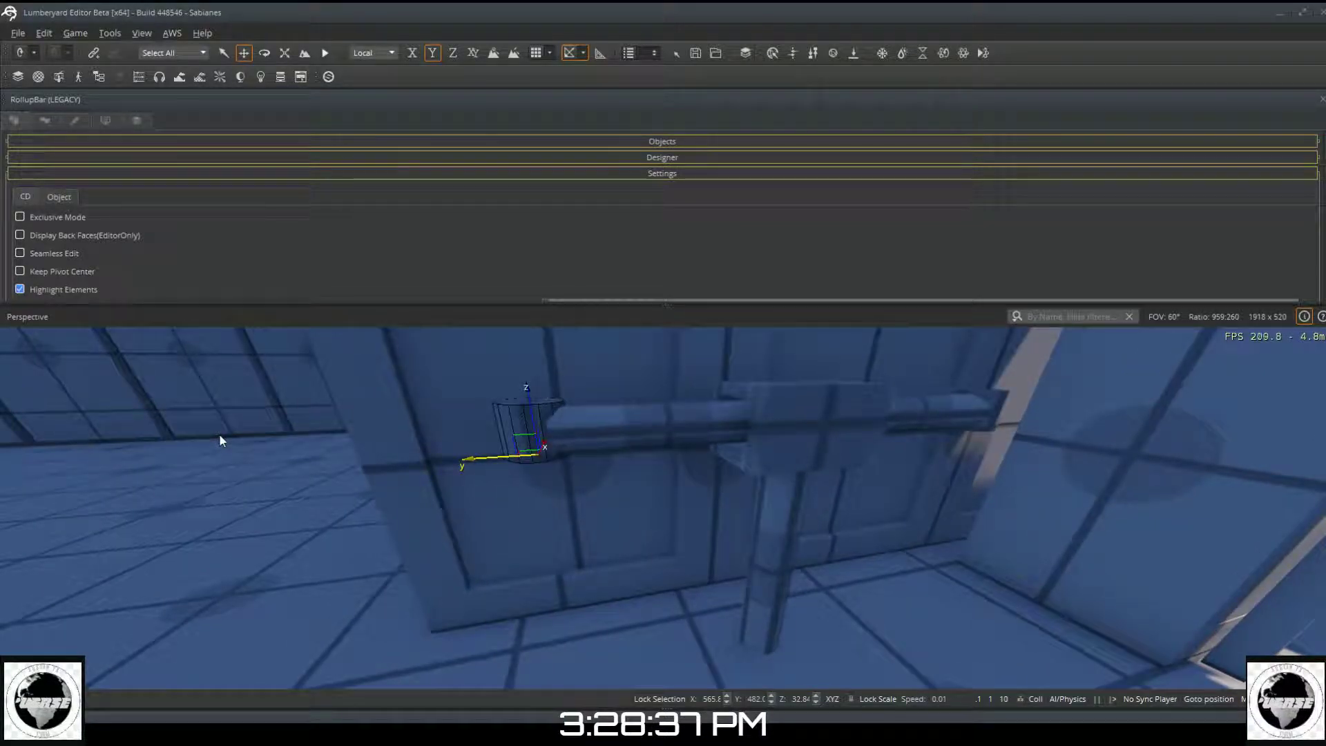
right_drag(340, 372, 426, 433)
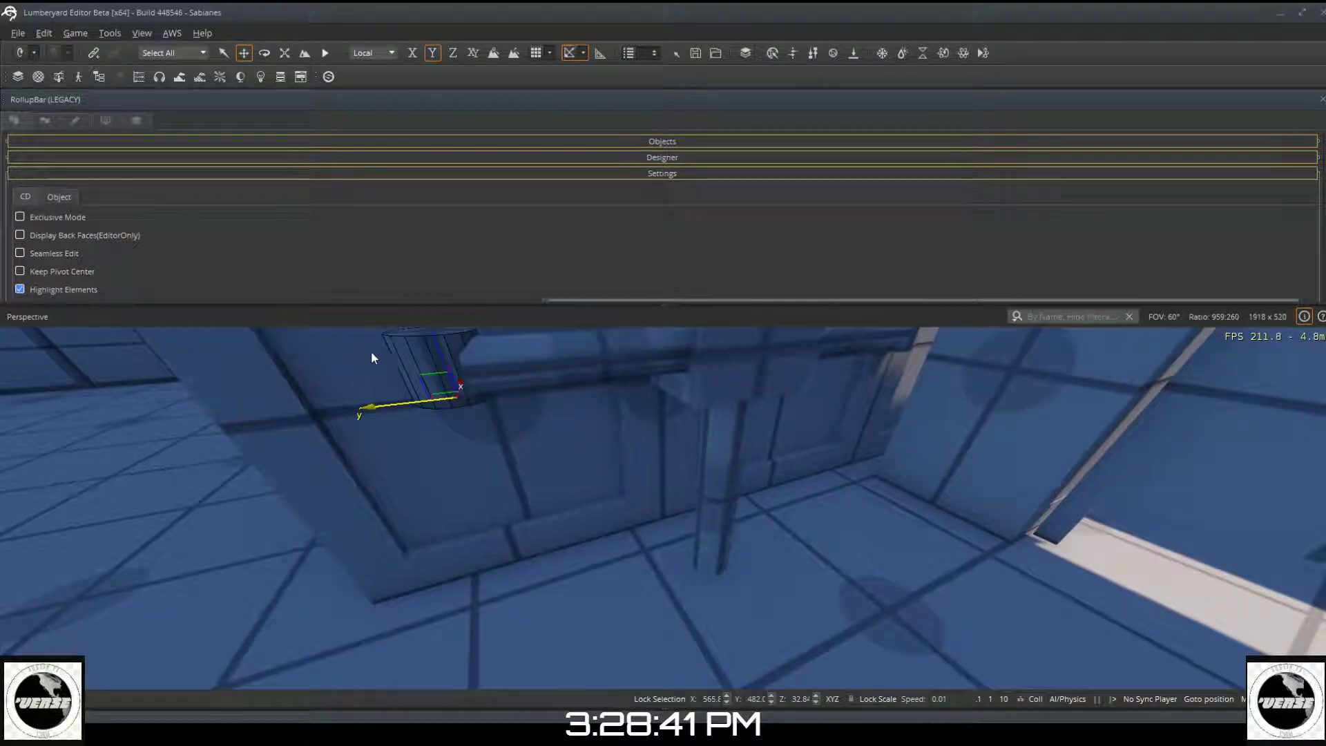
key(a)
right_drag(426, 433, 502, 367)
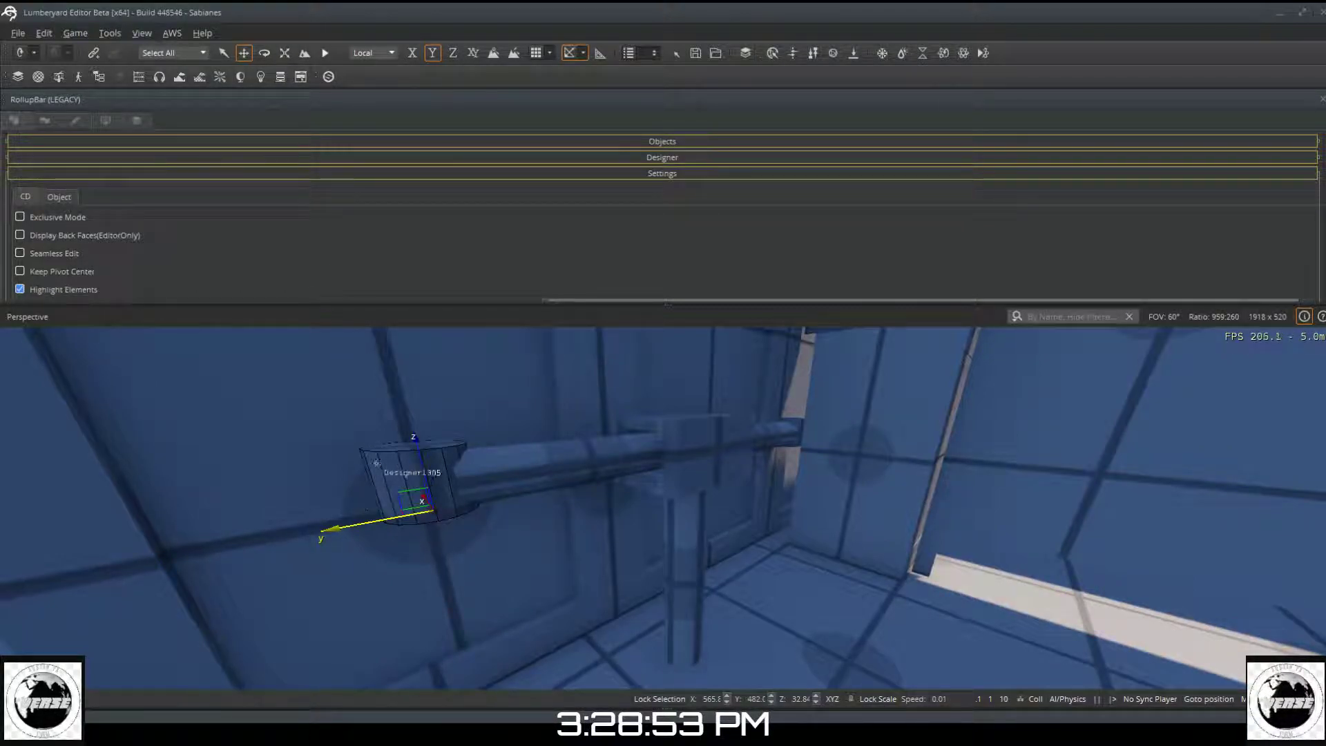
key(Delete)
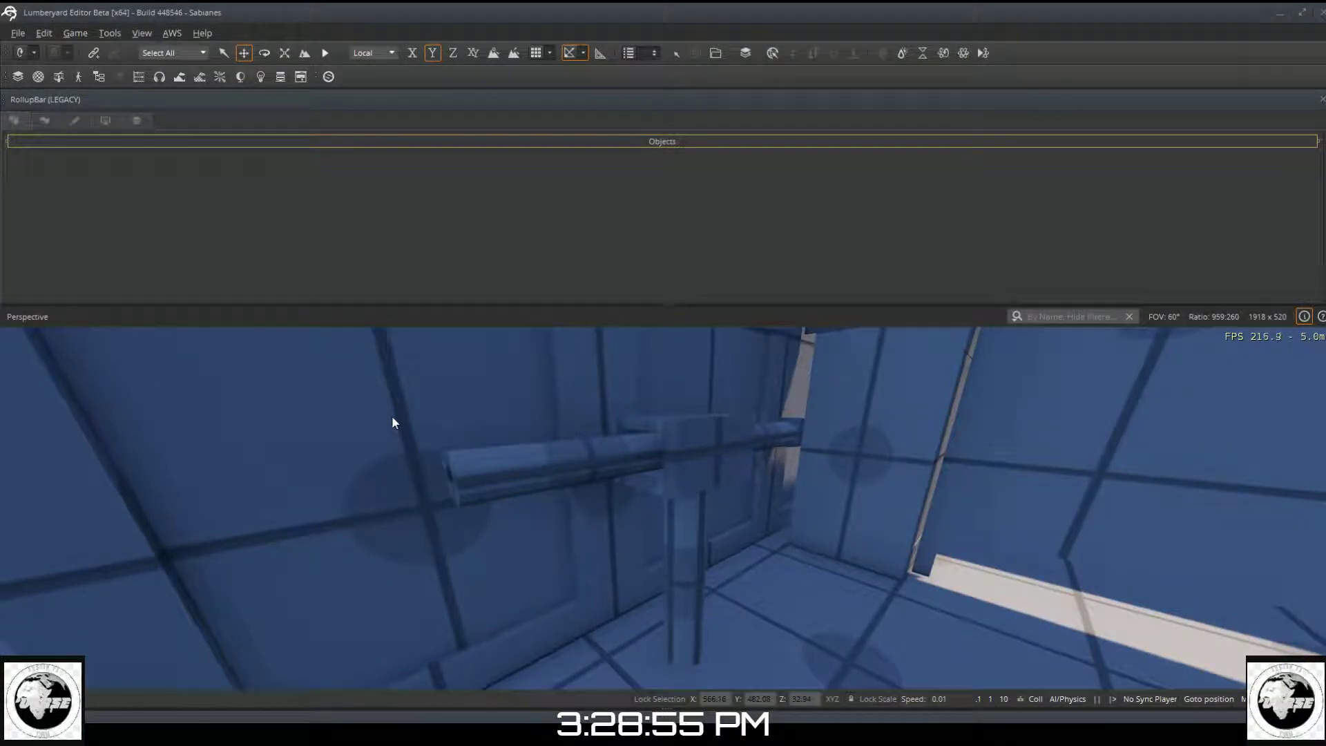
Step: Select the remaining cylinder on the side pipe near the wall corner and scale it taller along Z to about 1.78
key(d)
mouse_move(384, 416)
right_down()
mouse_move(383, 449)
mouse_move(415, 416)
mouse_move(385, 423)
right_up()
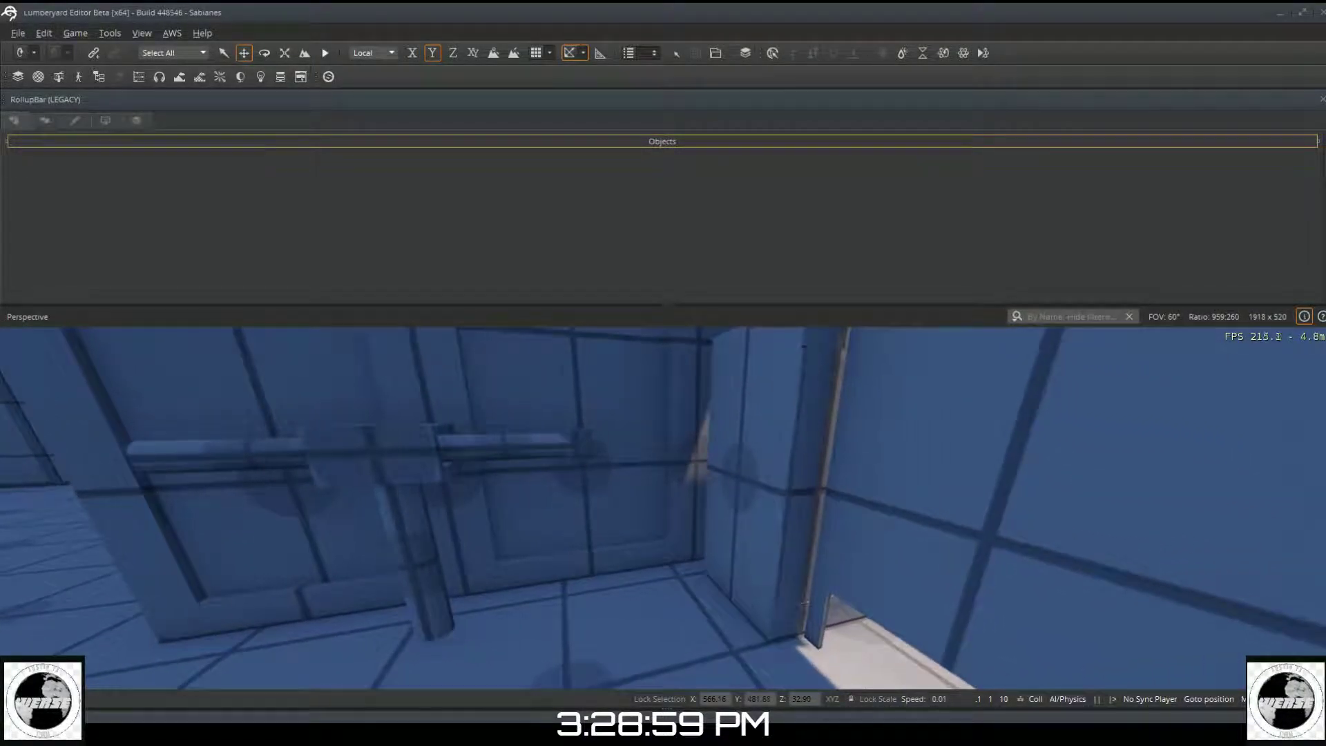
click(580, 446)
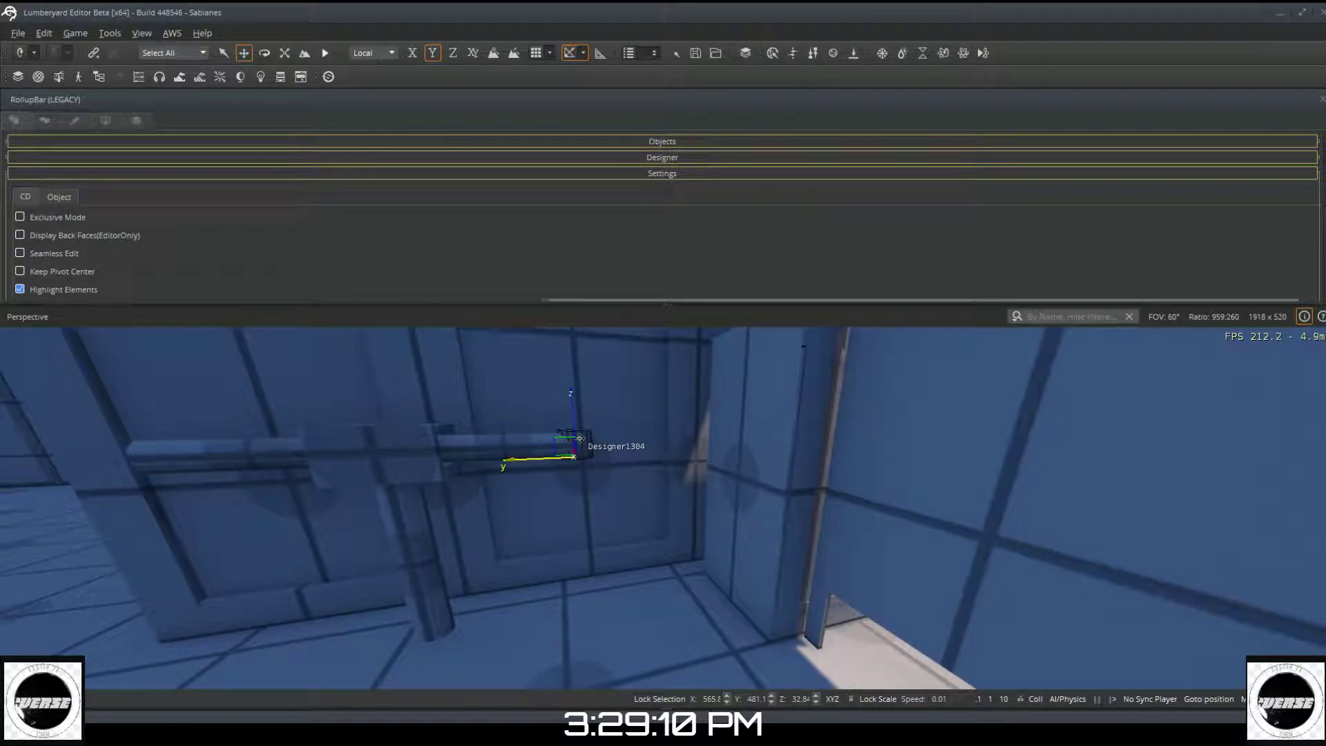
key(w)
right_drag(530, 478, 498, 415)
key(s)
right_drag(553, 459, 567, 433)
right_drag(503, 387, 502, 441)
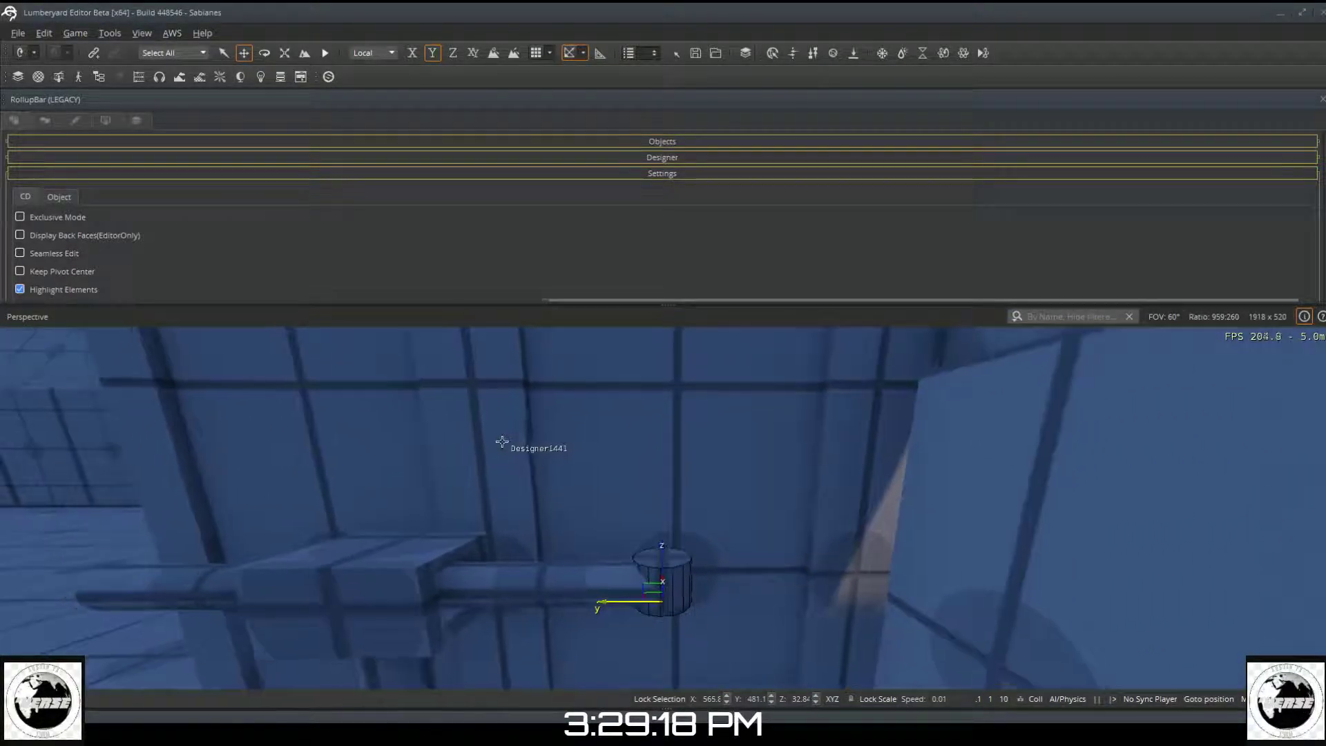
click(285, 54)
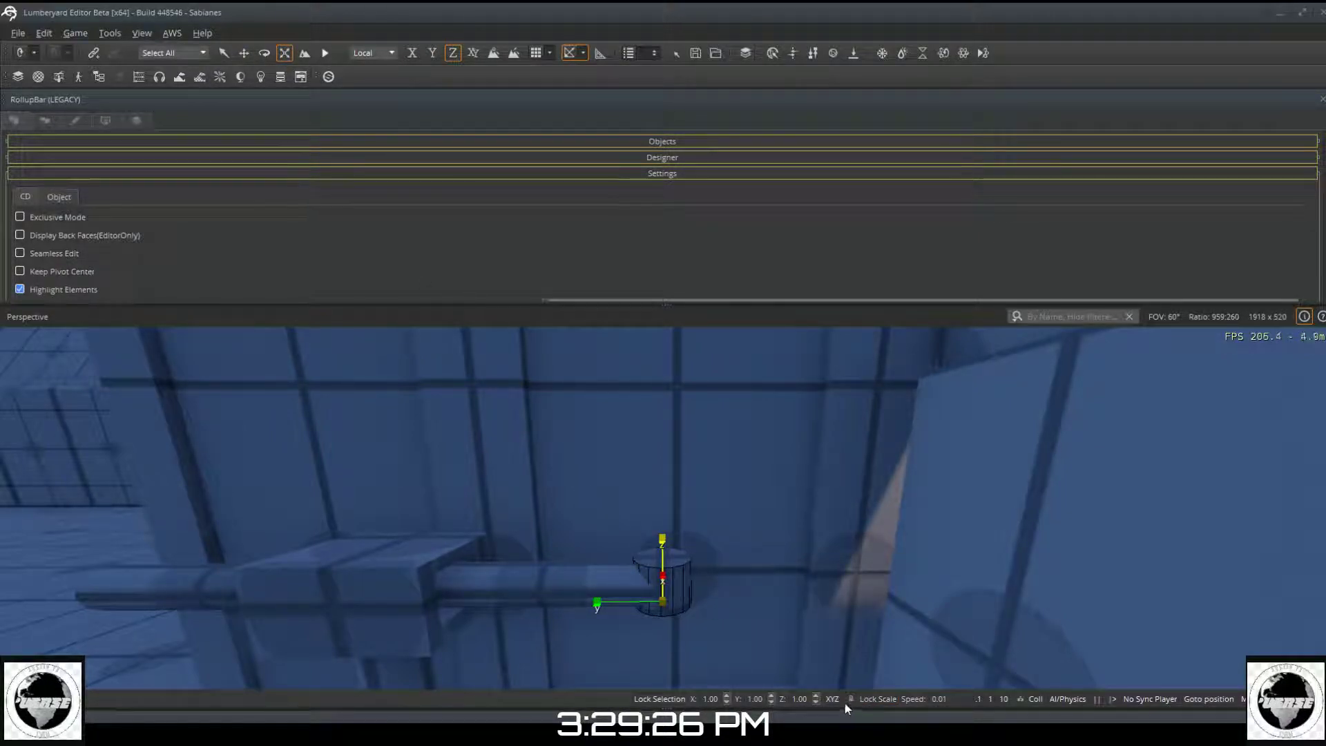
click(585, 569)
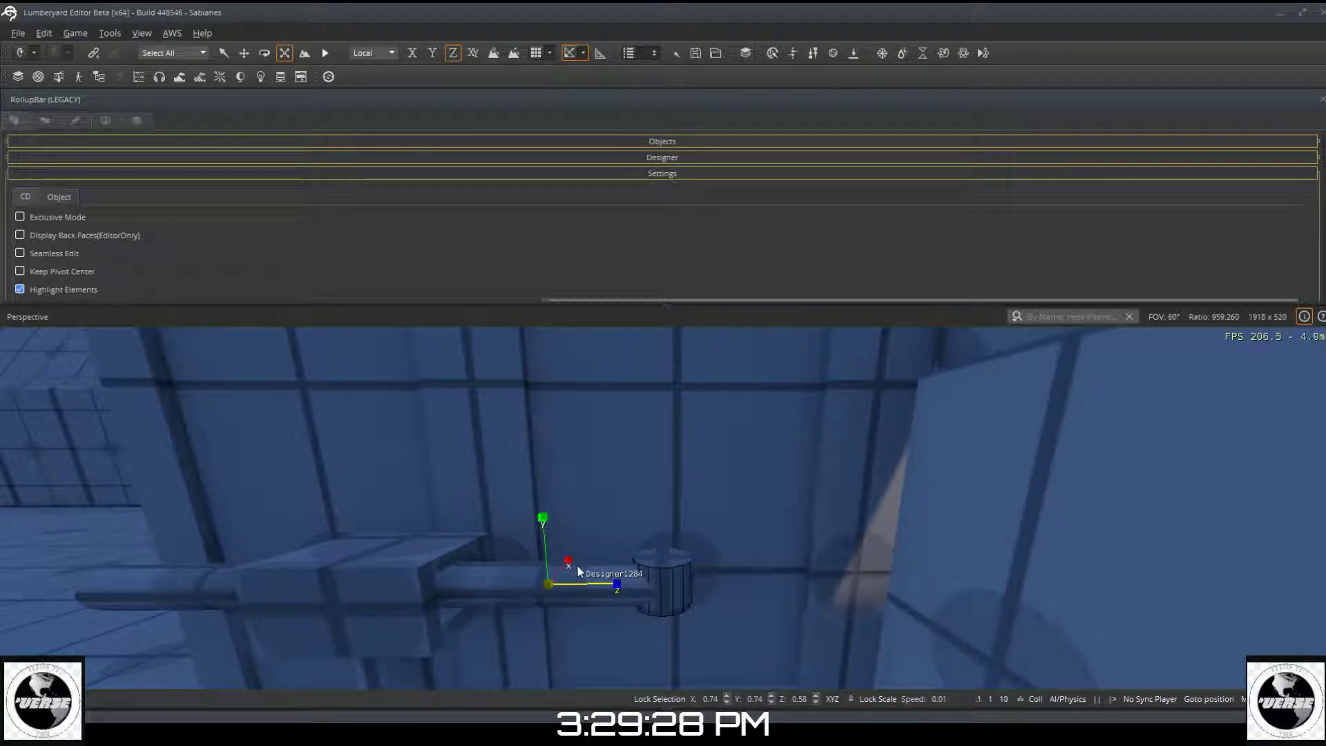
click(665, 556)
key(d)
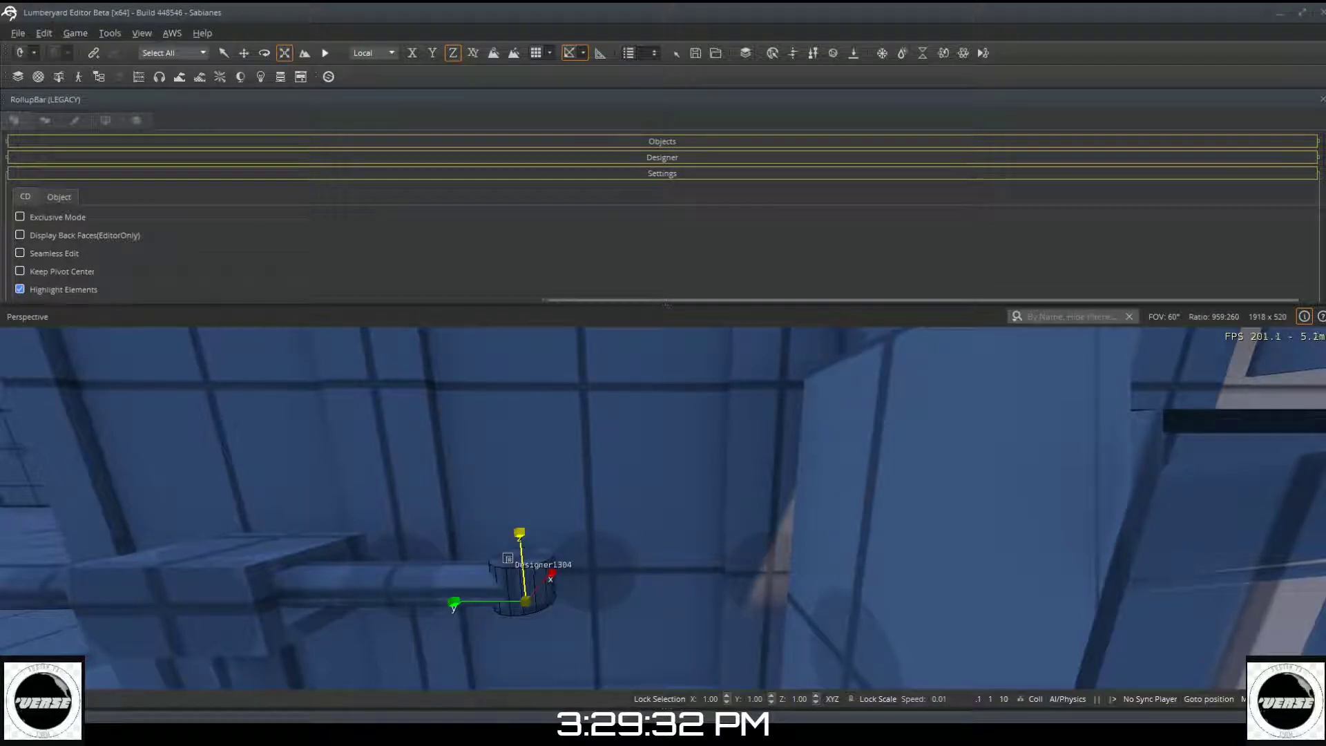
drag(520, 552, 517, 498)
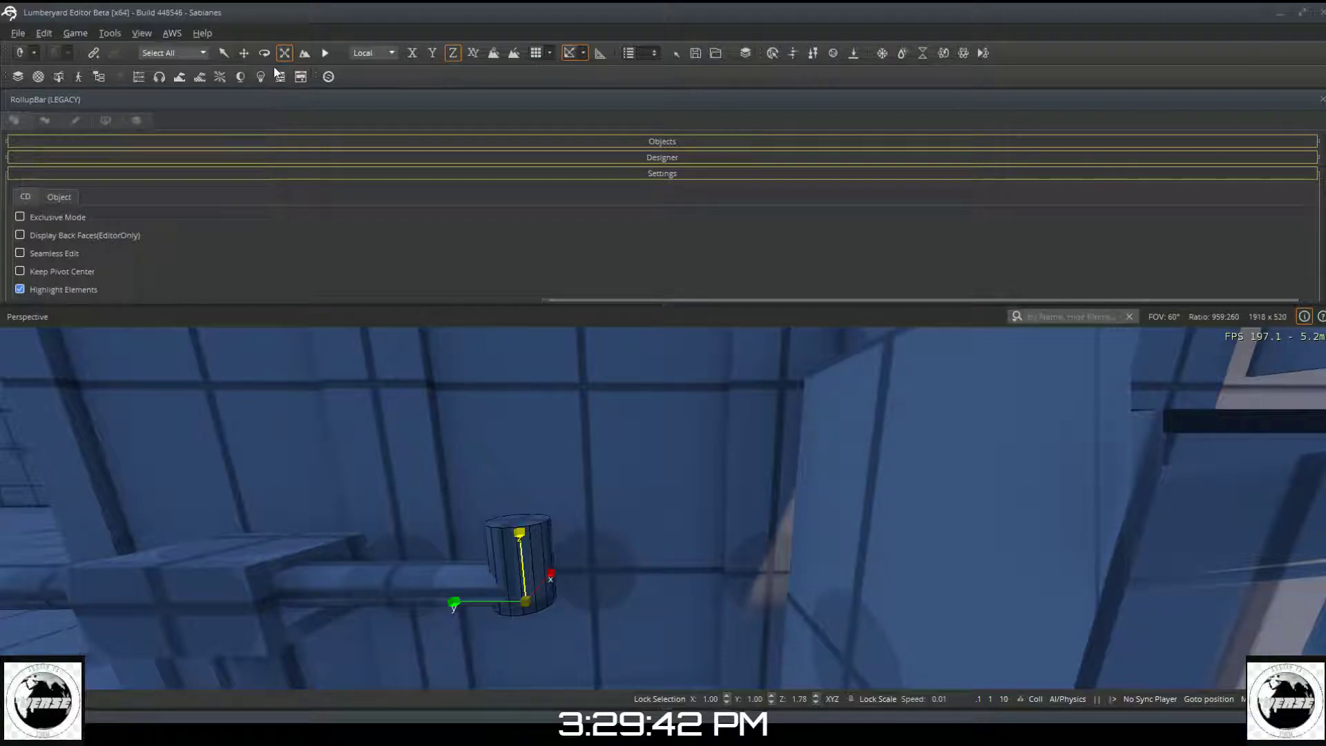
Step: Offset the cylinder's top face slightly inward and extrude the inner face downward to hollow the cylinder
click(244, 53)
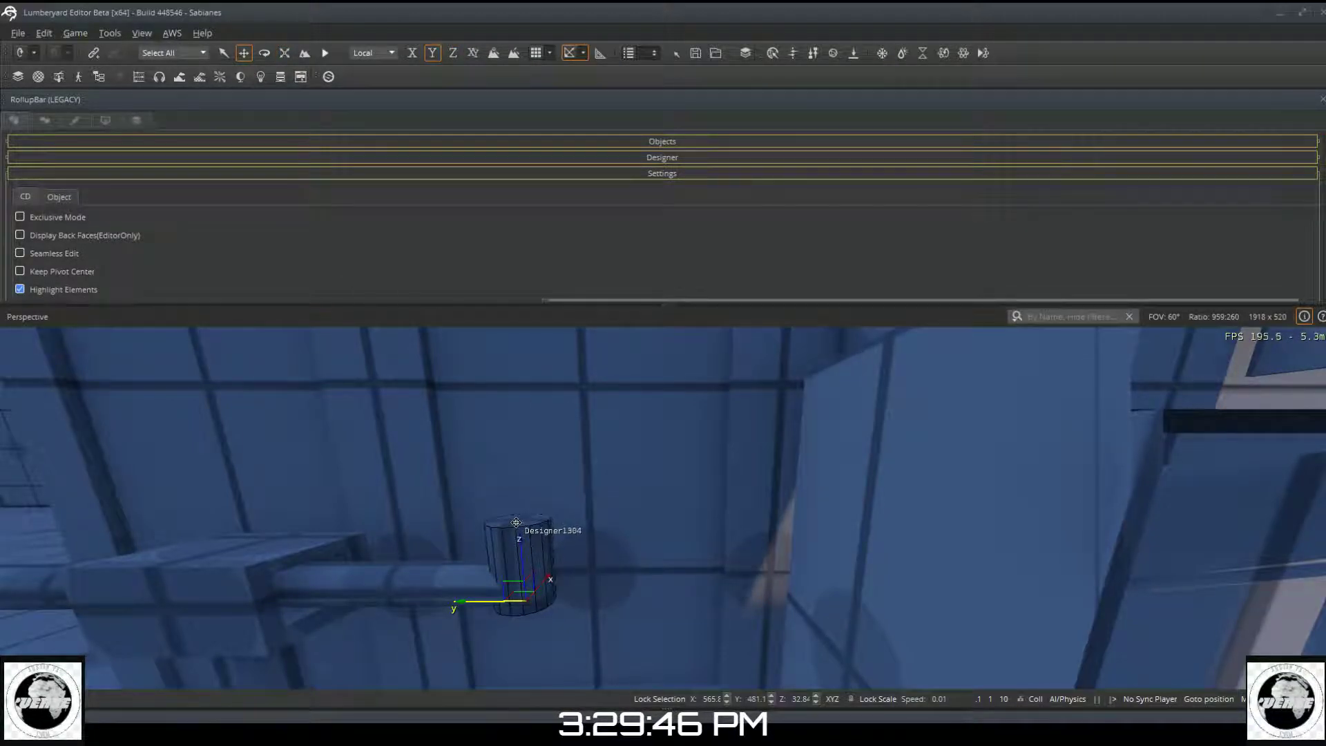
scroll(271, 210, down, 10)
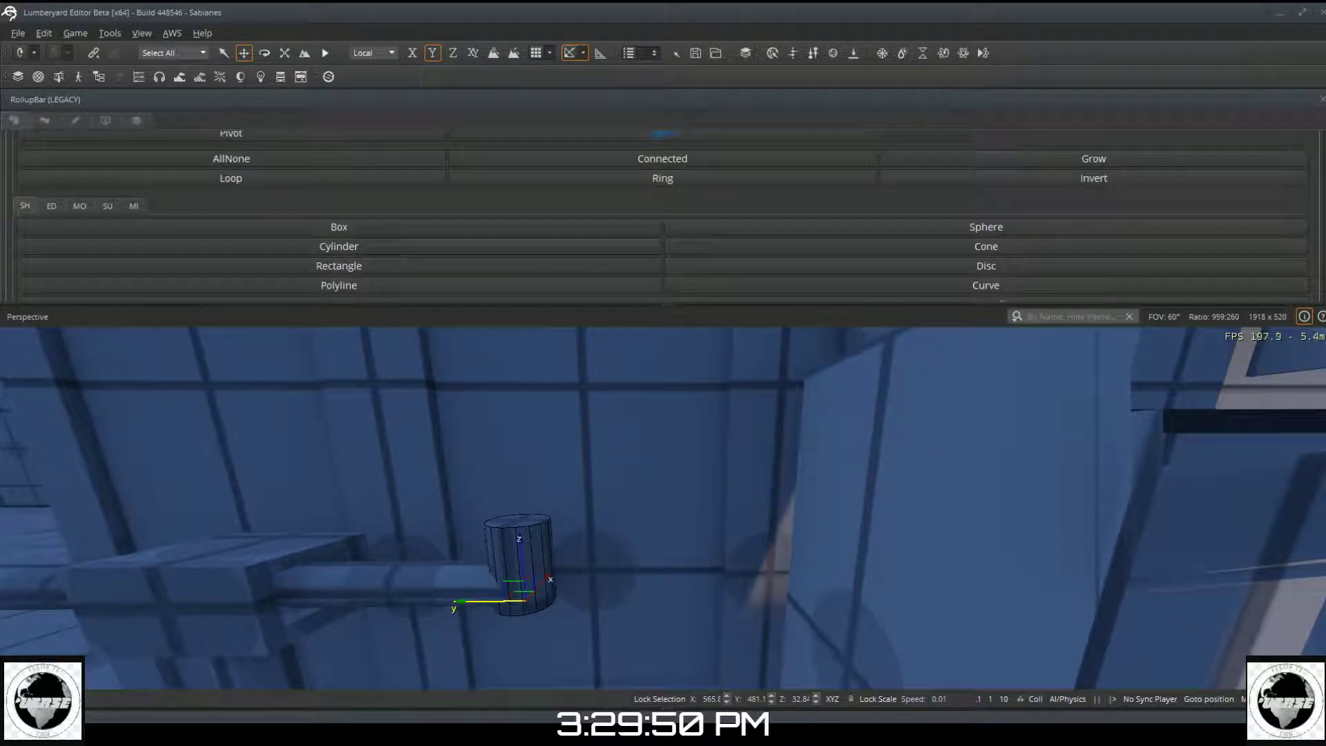
click(51, 207)
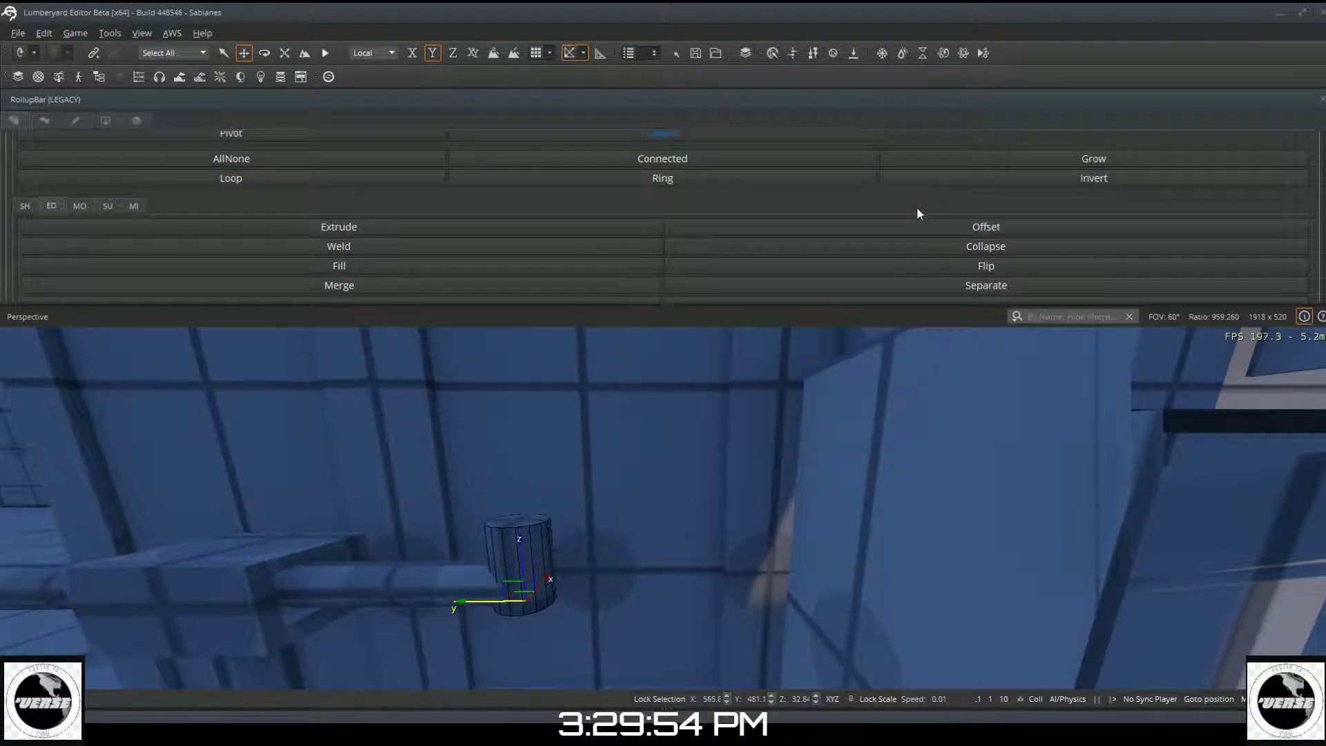
click(923, 227)
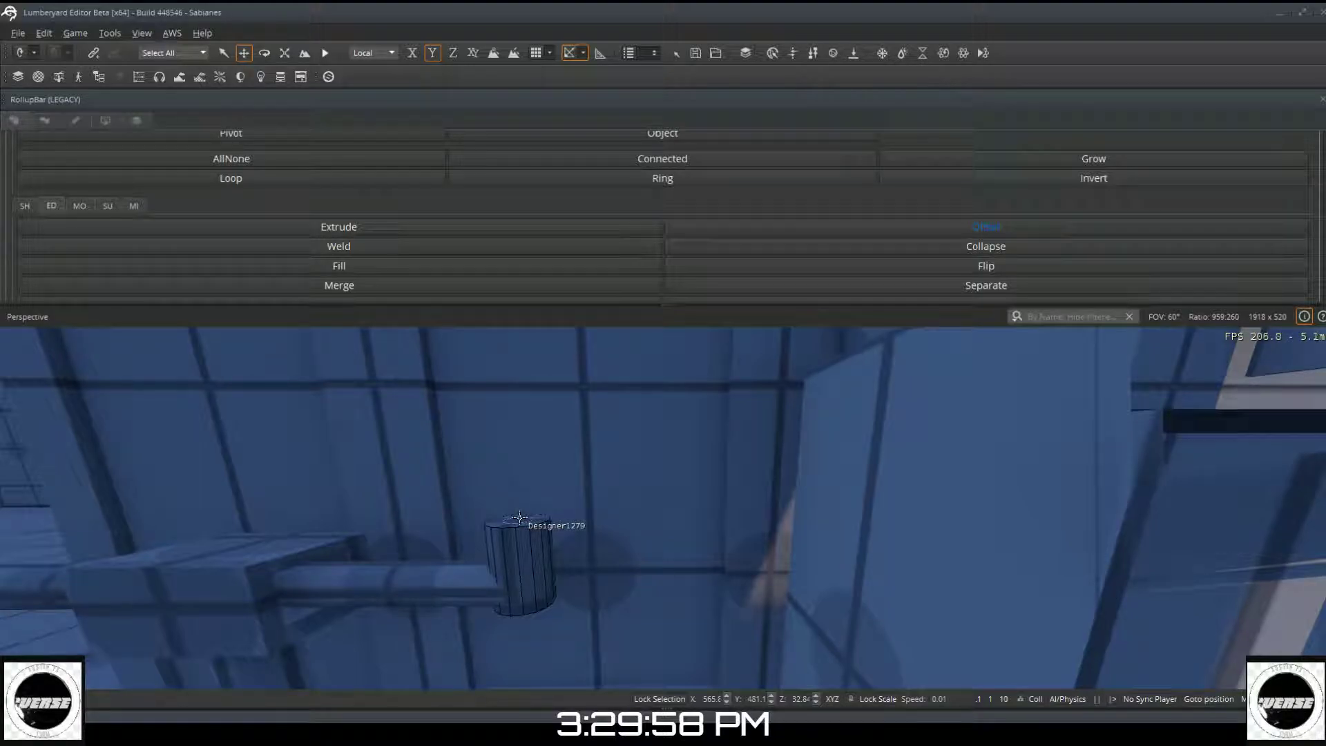
drag(521, 517, 524, 512)
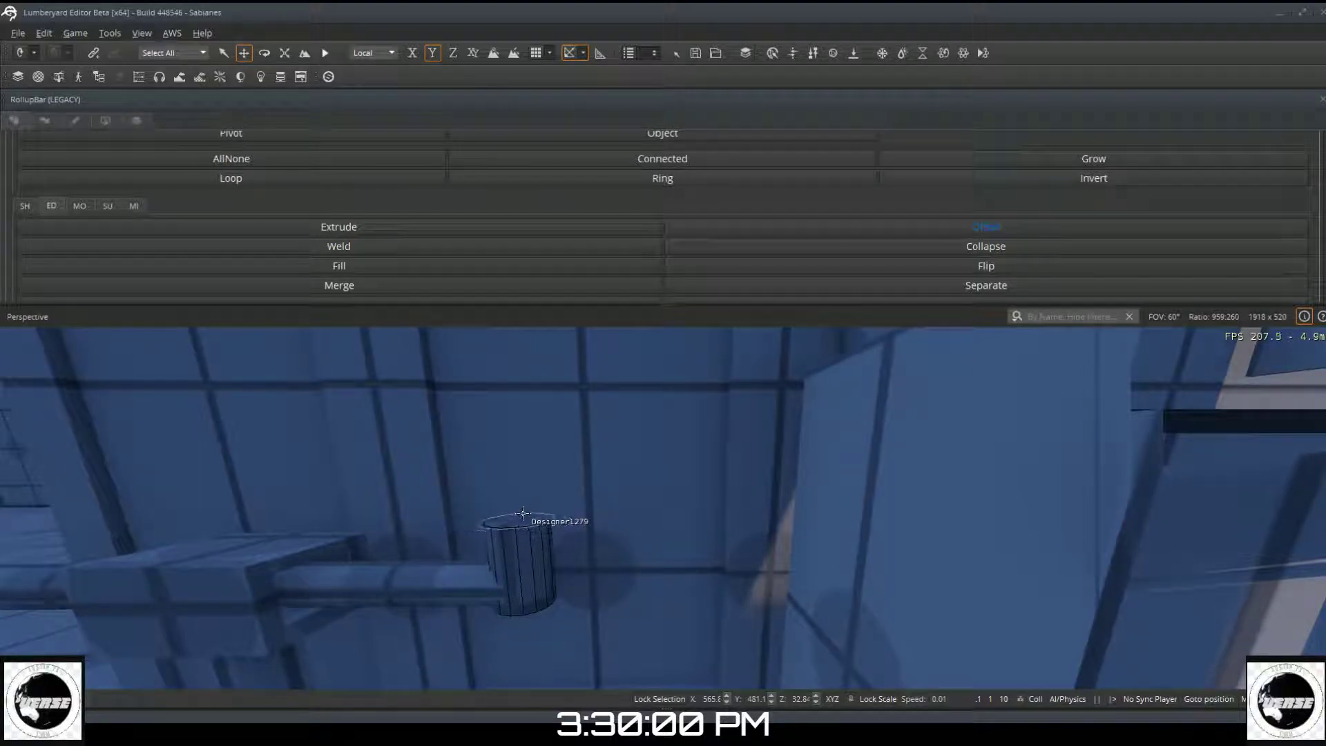
click(523, 515)
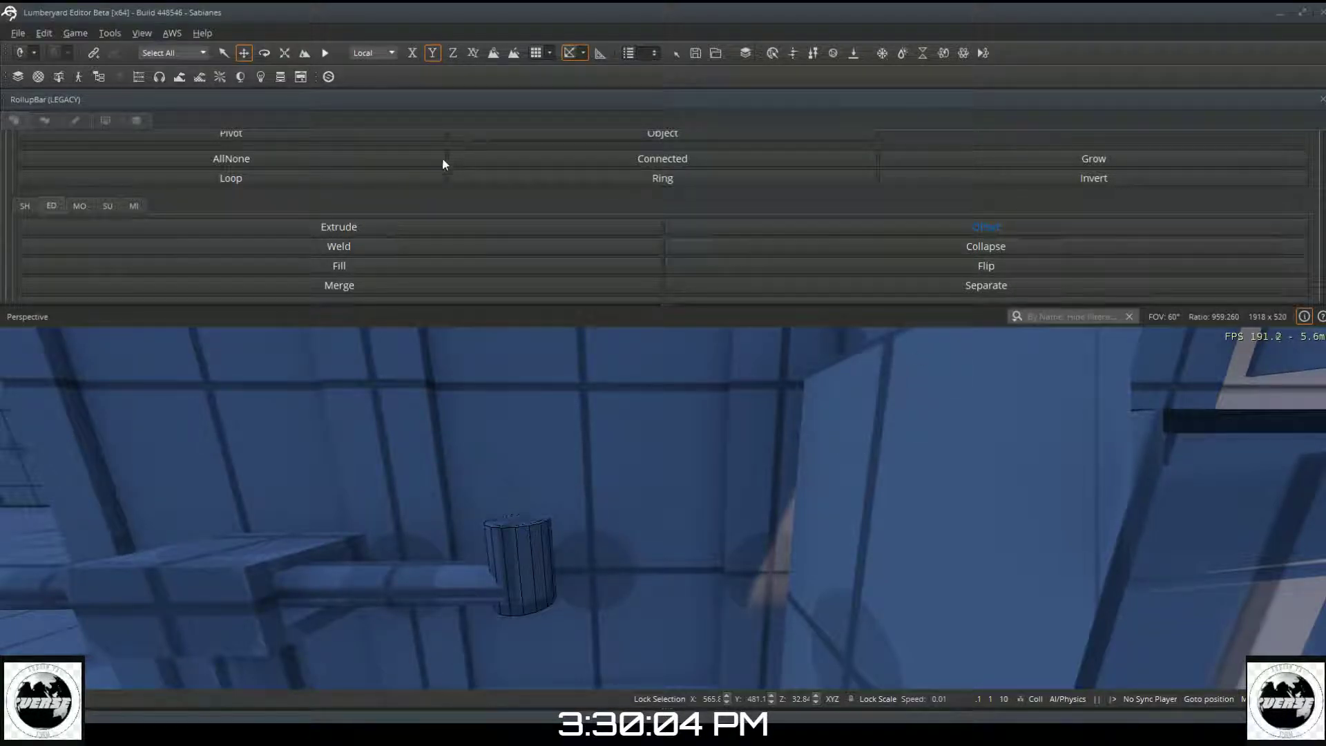
click(428, 223)
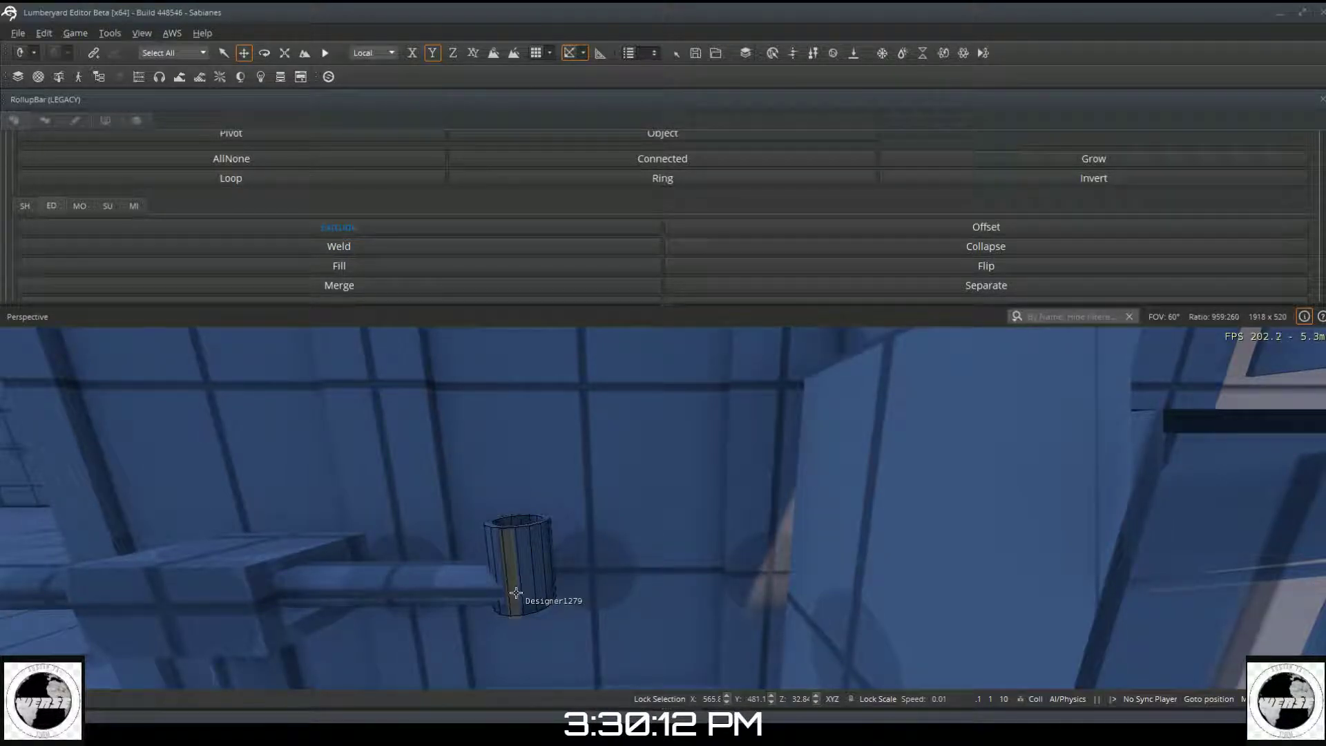
Step: Nudge the hollow cylinder along X and Y so it lines up with the end of the side pipe
scroll(516, 471, up, 3)
right_drag(515, 471, 512, 471)
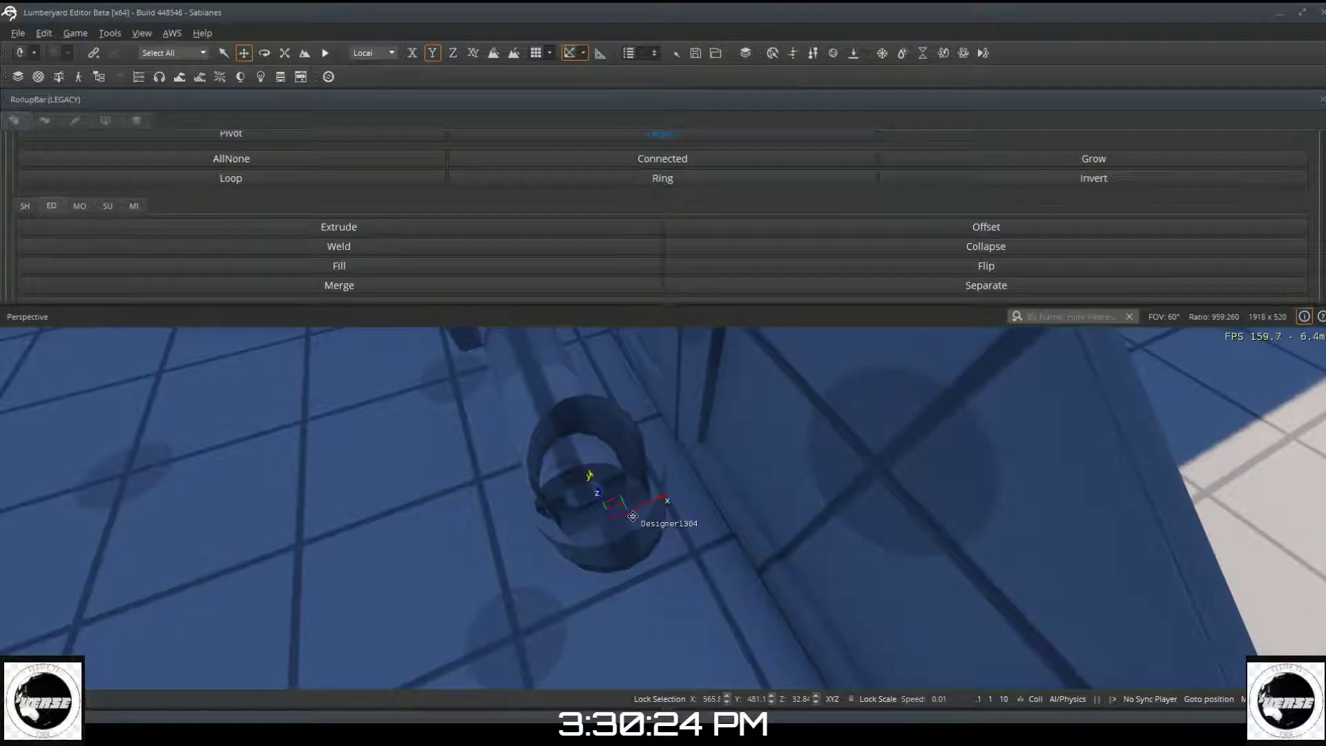
drag(635, 507, 626, 511)
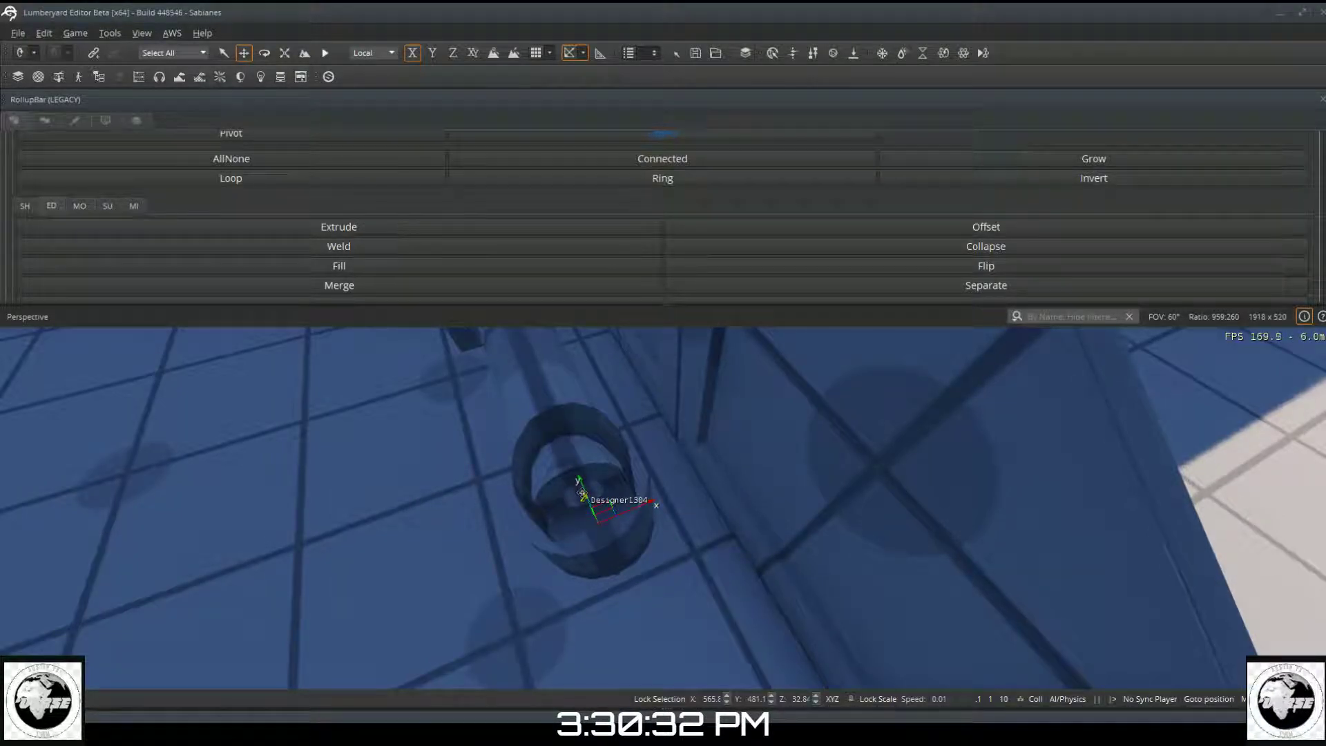
drag(579, 484, 581, 494)
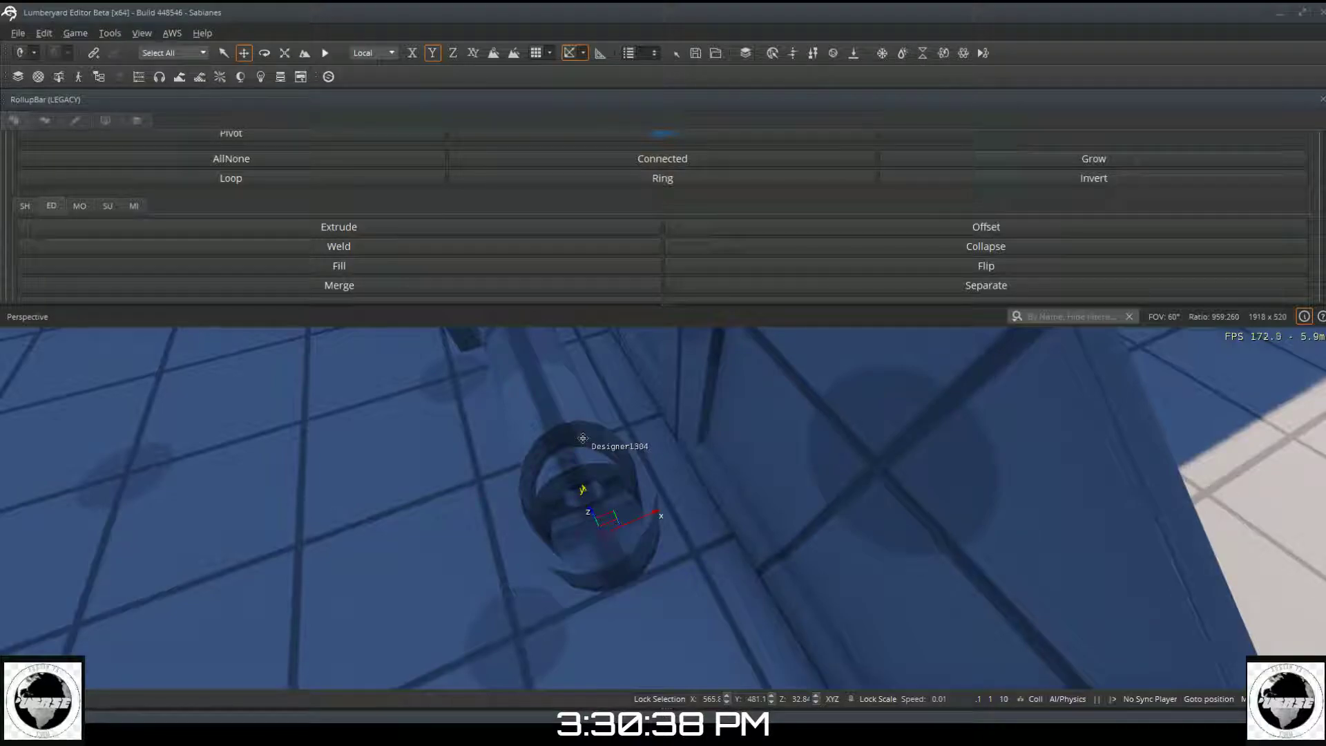
Step: Clone the hollow cylinder and place the copy along Y at the far end of the opposite side pipe
right_drag(583, 438, 580, 440)
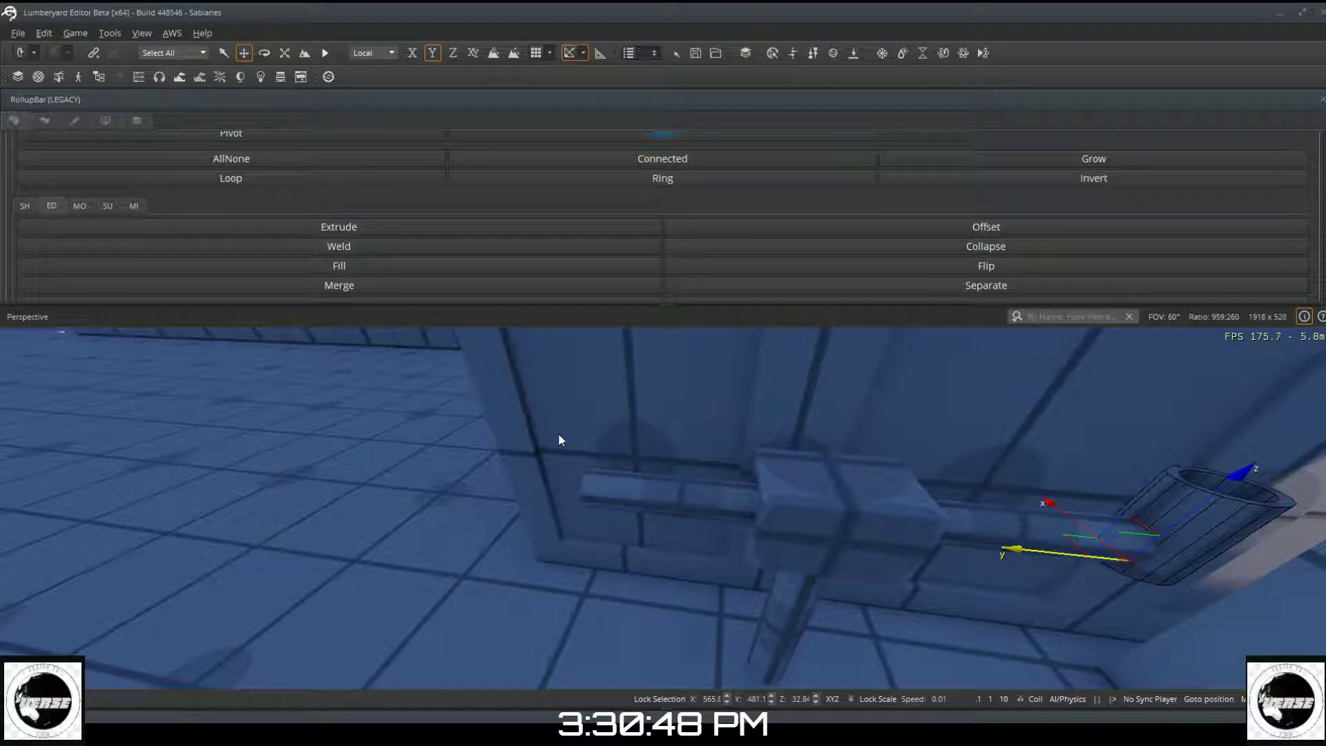
key(s)
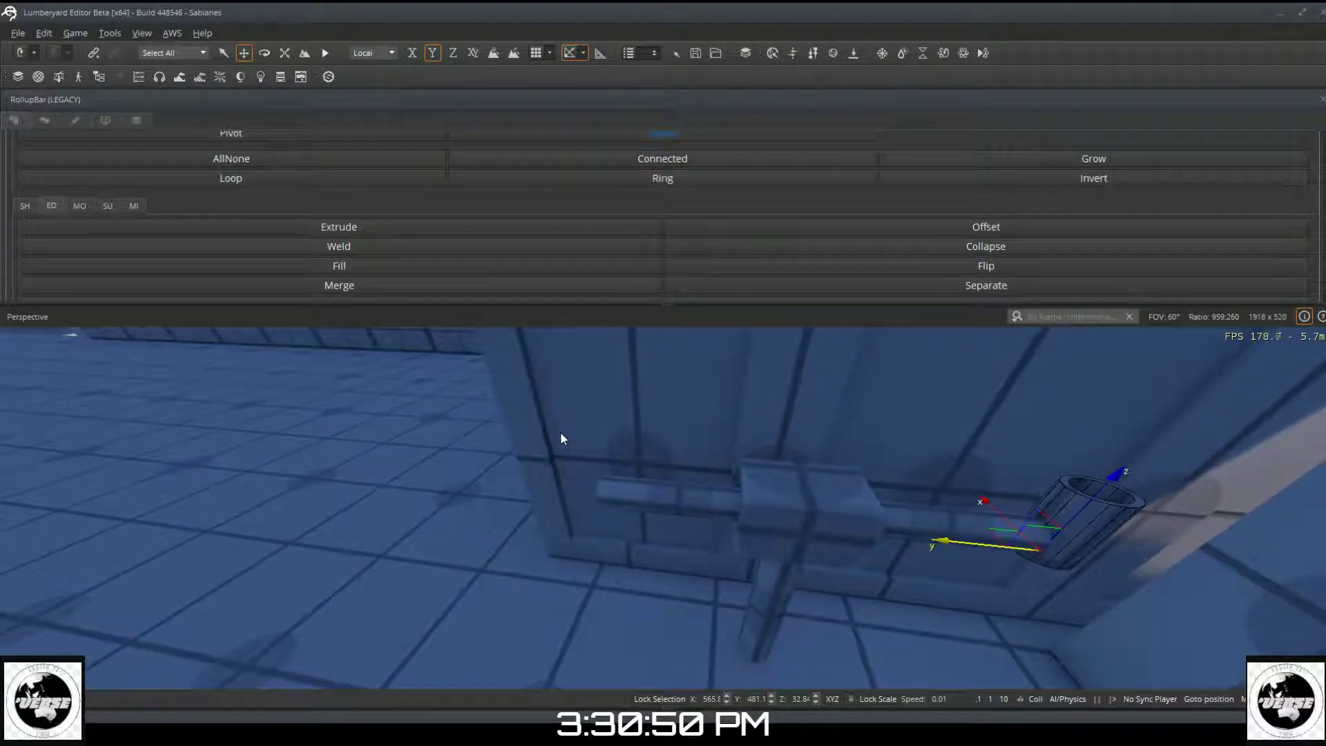
key(s)
right_drag(669, 460, 739, 460)
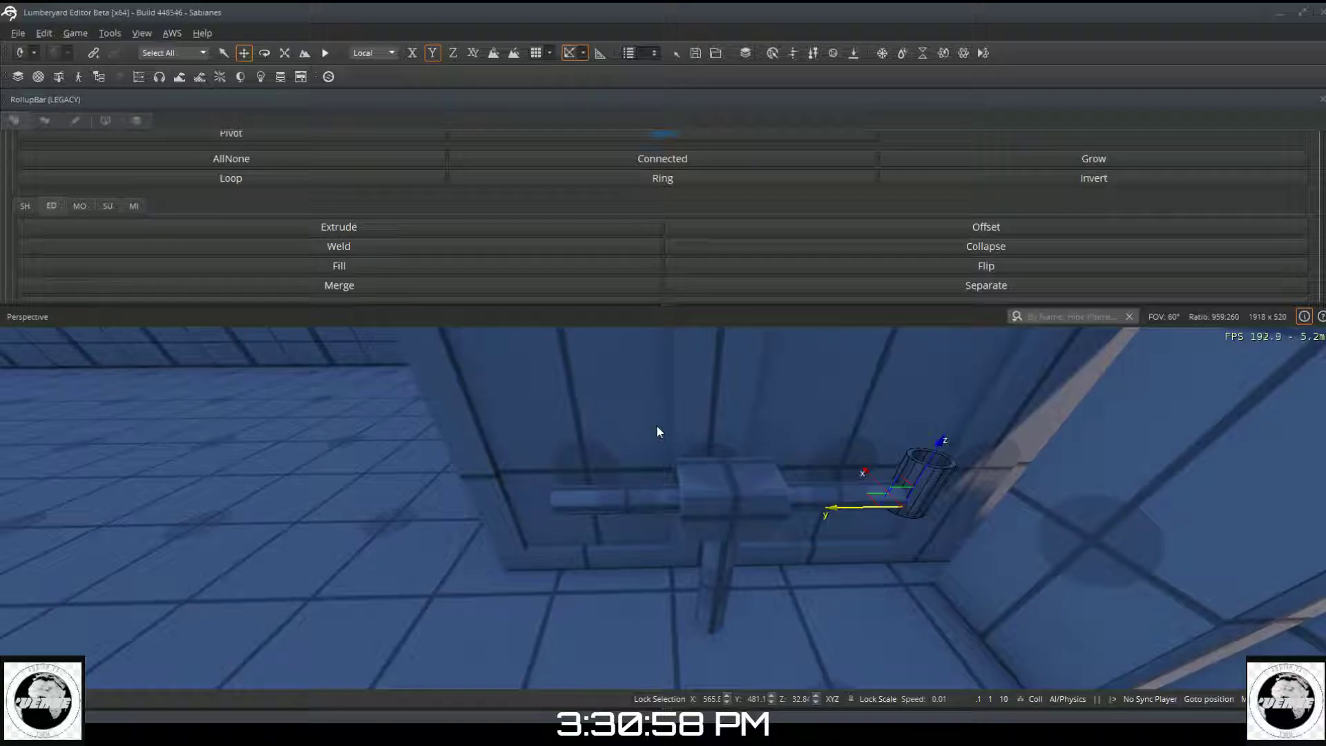
key(Escape)
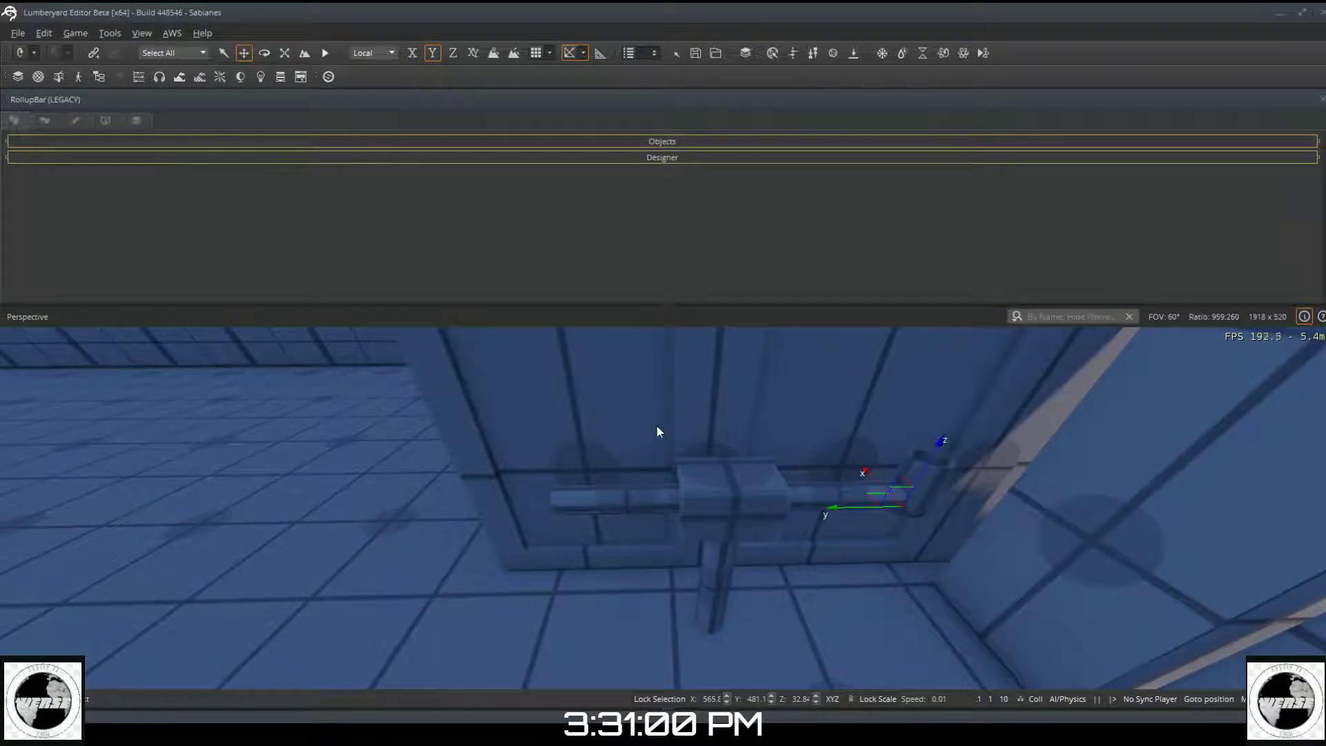
drag(657, 427, 534, 446)
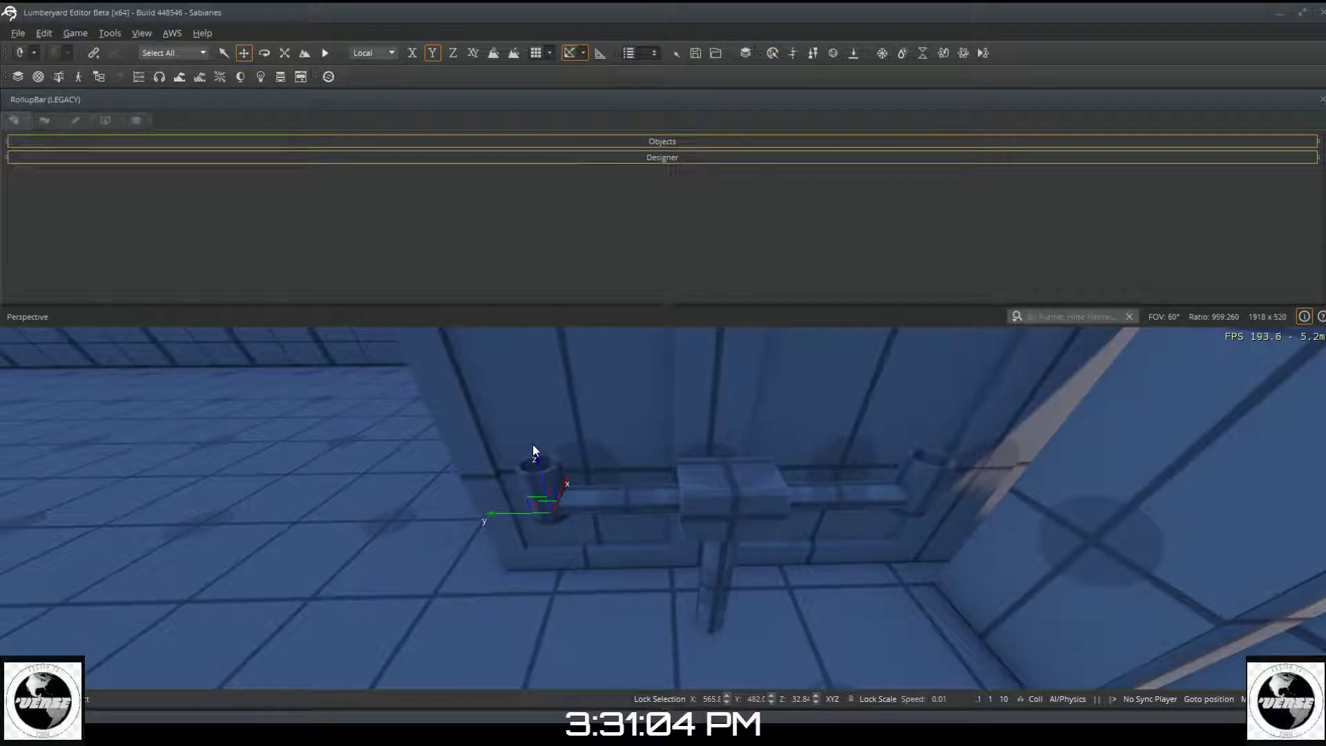
click(534, 444)
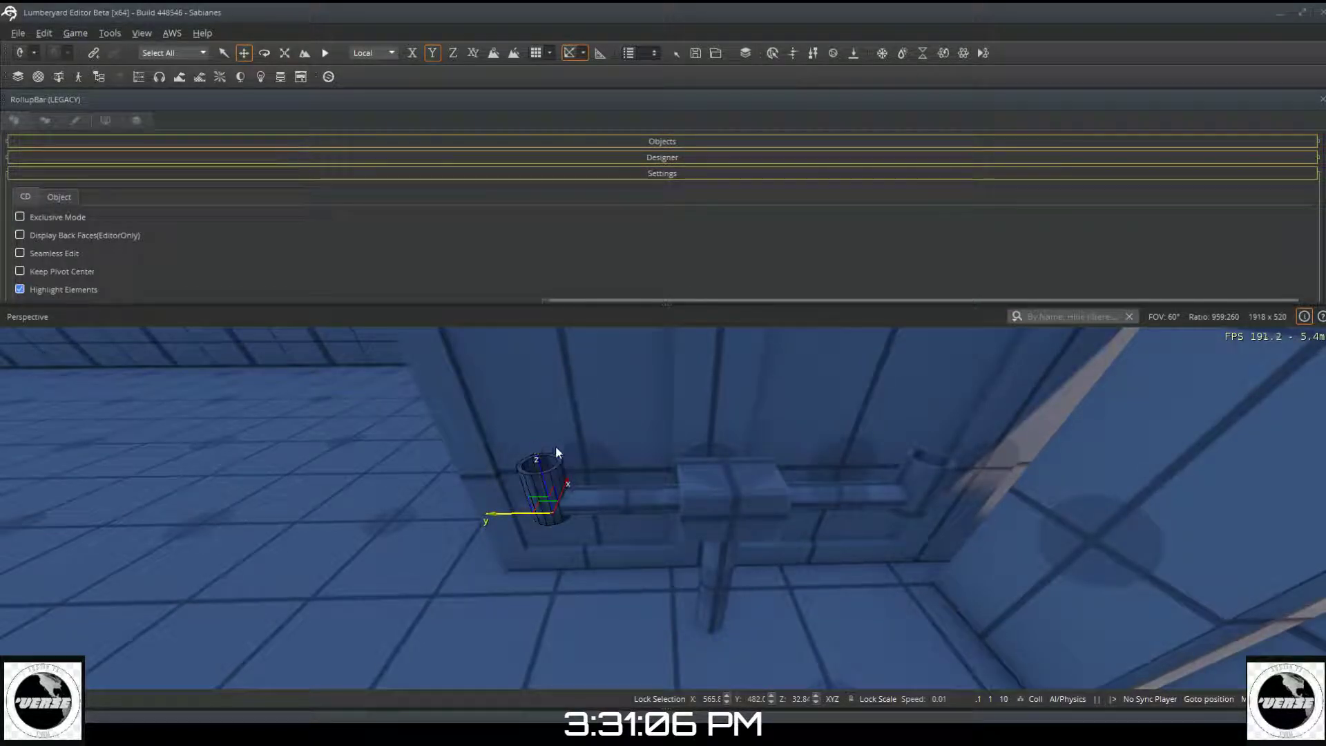
Step: Fine-tune the copied hollow cylinder along Y so it meets the end of its side pipe
key(w)
right_drag(534, 444, 697, 608)
key(w)
key(s)
key(a)
right_drag(549, 511, 500, 453)
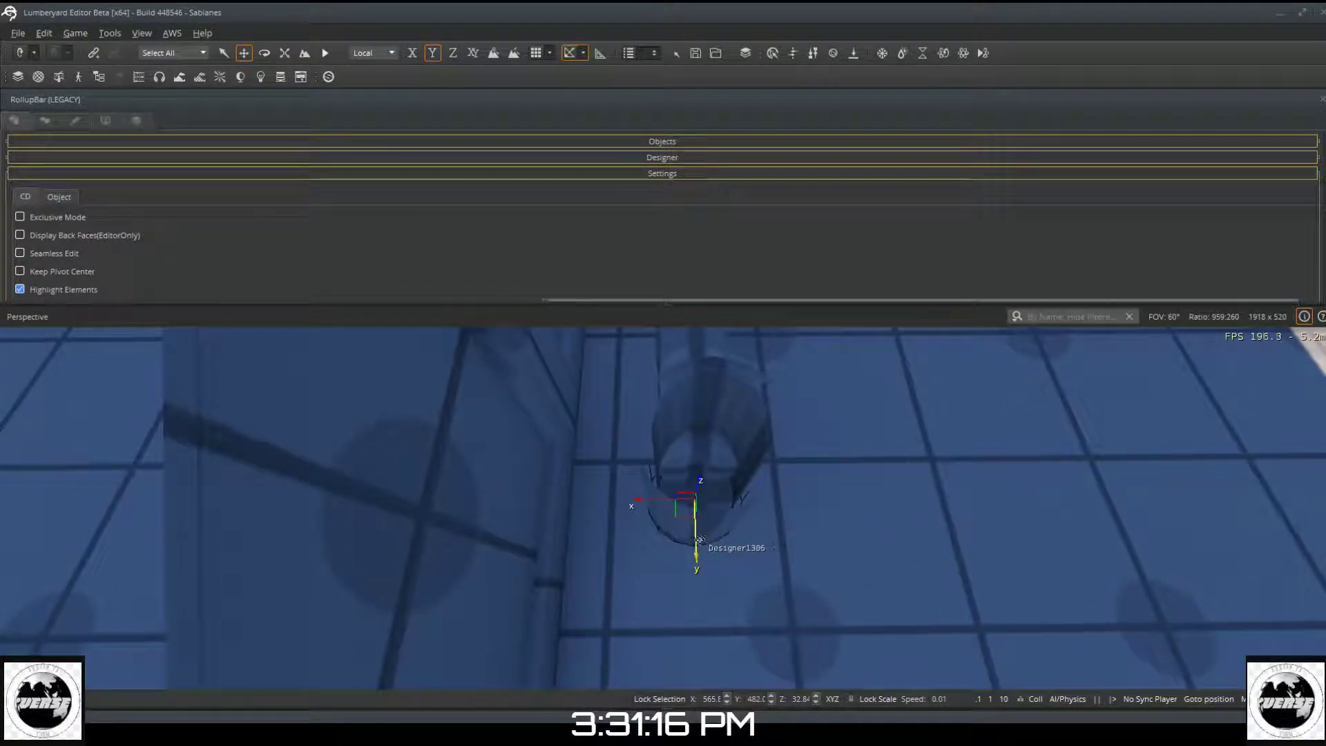
mouse_move(698, 540)
mouse_down()
mouse_move(694, 559)
mouse_move(689, 549)
mouse_up()
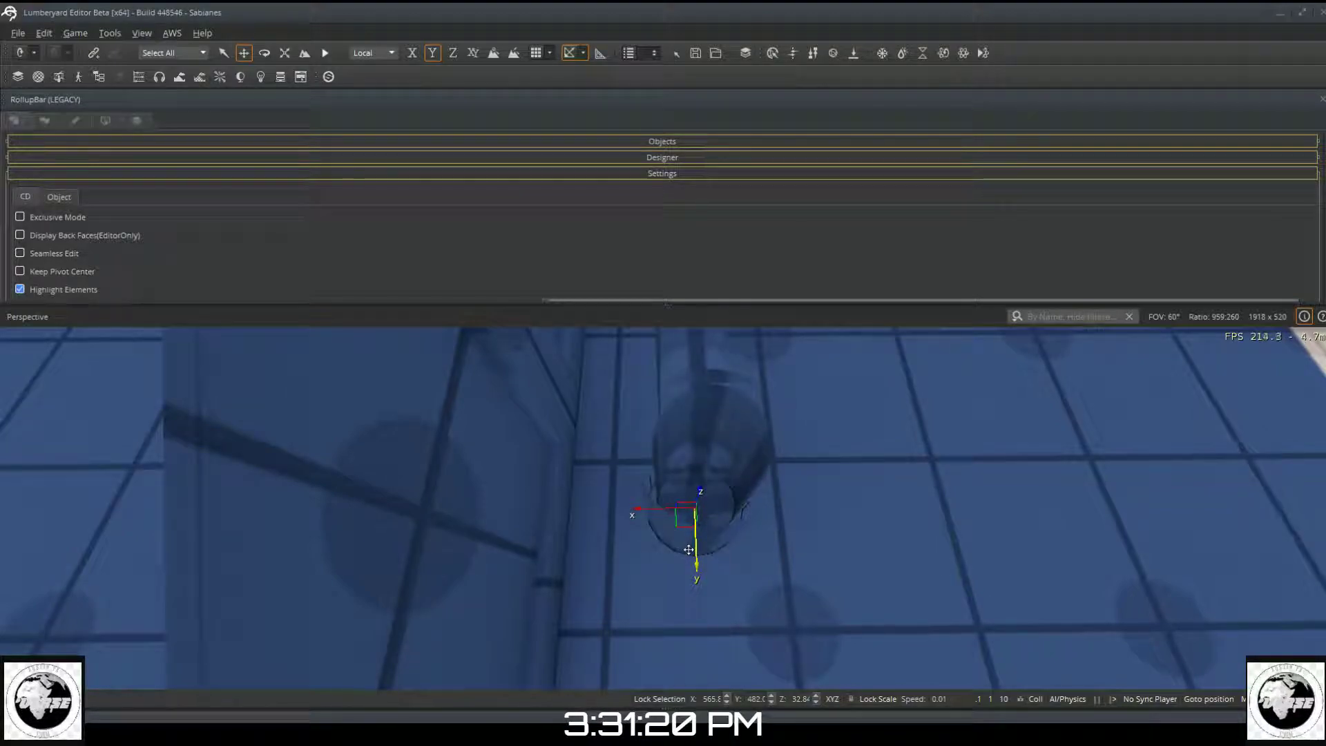
drag(688, 548, 691, 543)
Step: Deselect the copied cylinder and inspect the whole pipe assembly against the wall from farther away
key(s)
key(d)
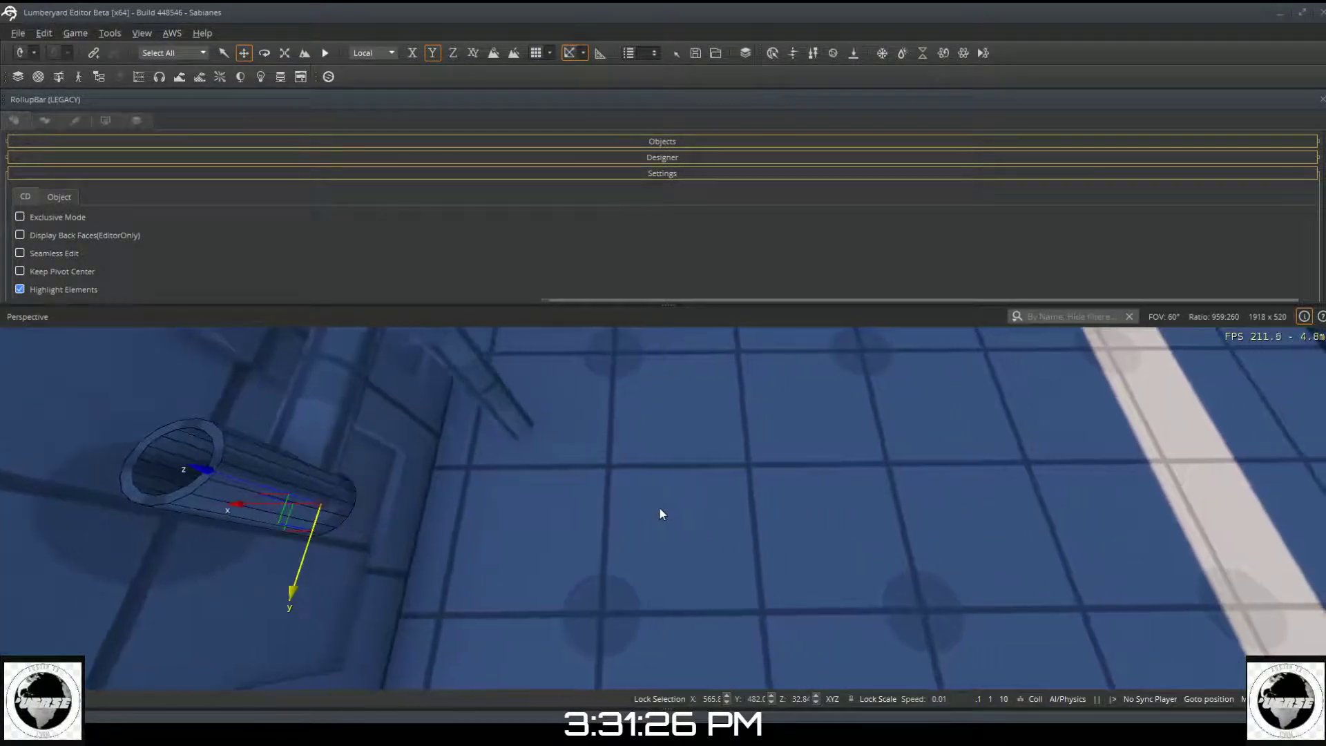
mouse_move(495, 474)
right_down()
mouse_move(391, 470)
mouse_move(357, 414)
mouse_move(353, 366)
mouse_move(201, 335)
mouse_move(452, 477)
mouse_move(494, 479)
right_up()
key(w)
key(s)
scroll(532, 503, down, 3)
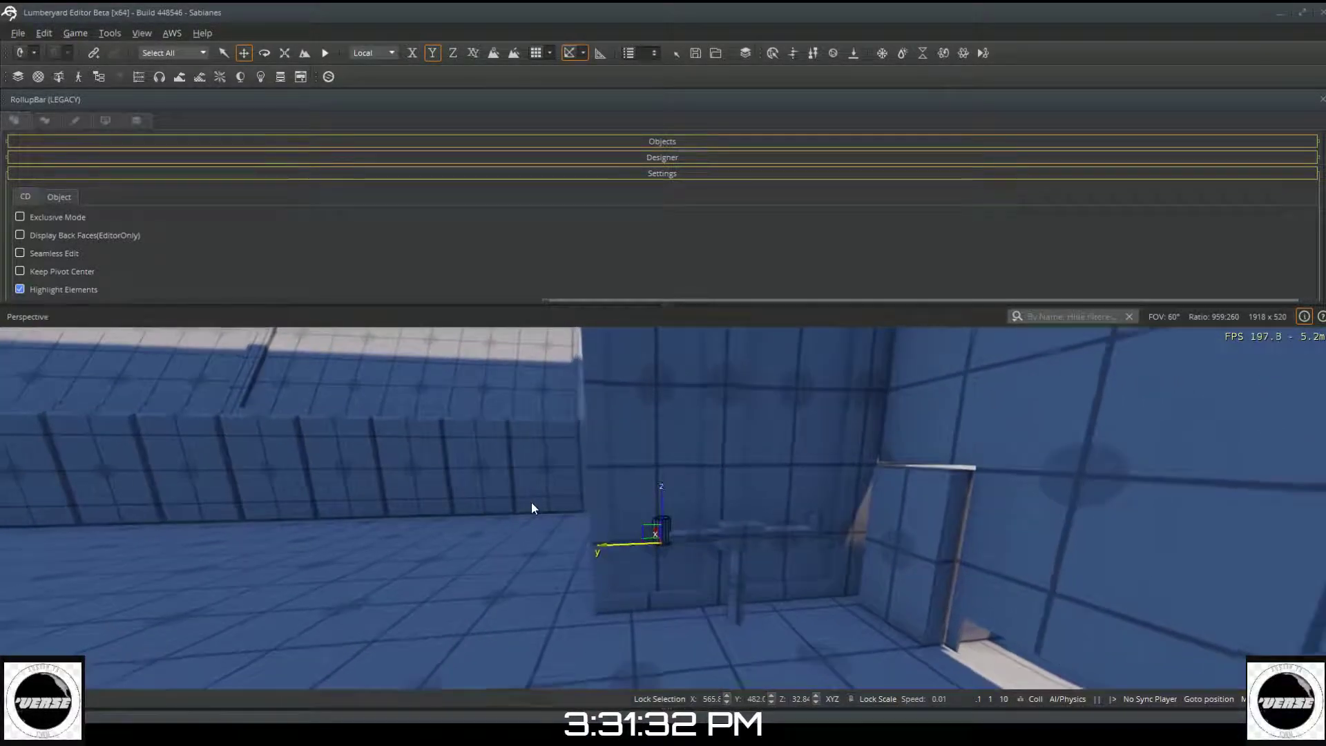
scroll(532, 503, down, 1)
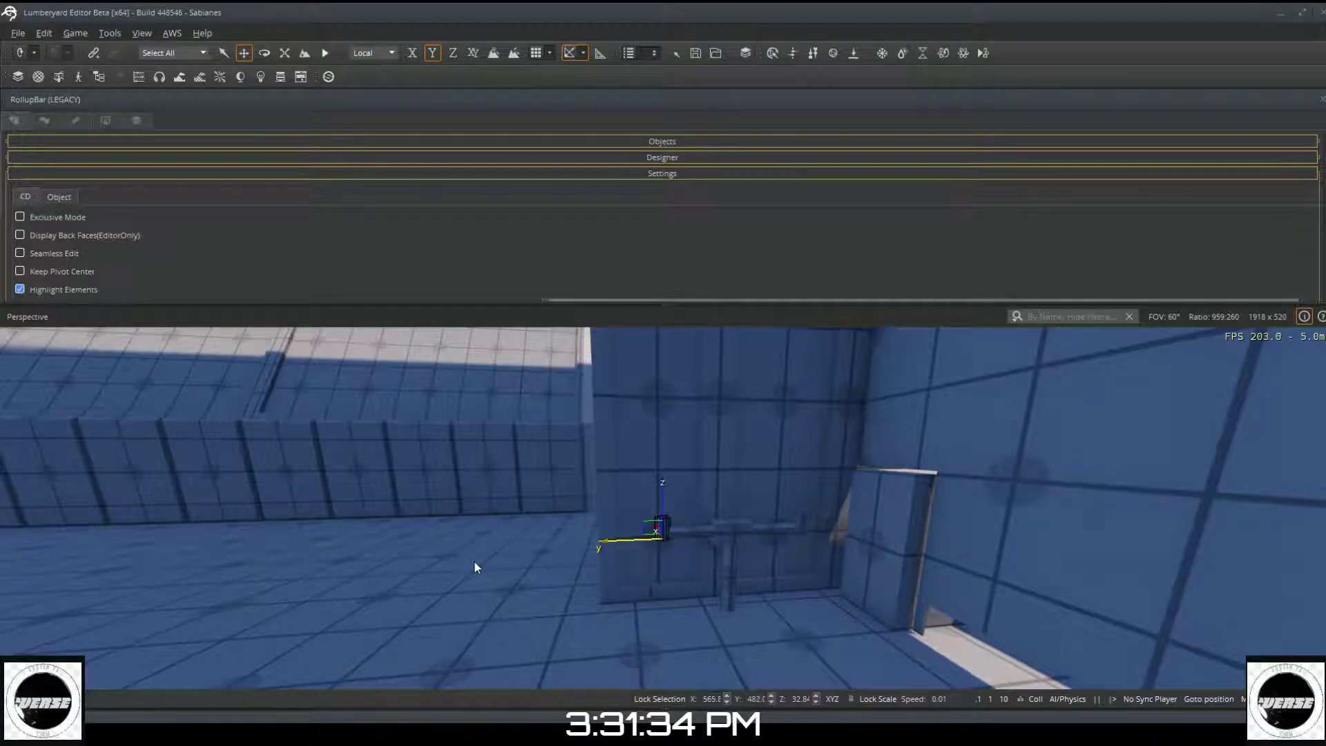
click(500, 589)
scroll(699, 684, up, 1)
right_drag(690, 672, 661, 666)
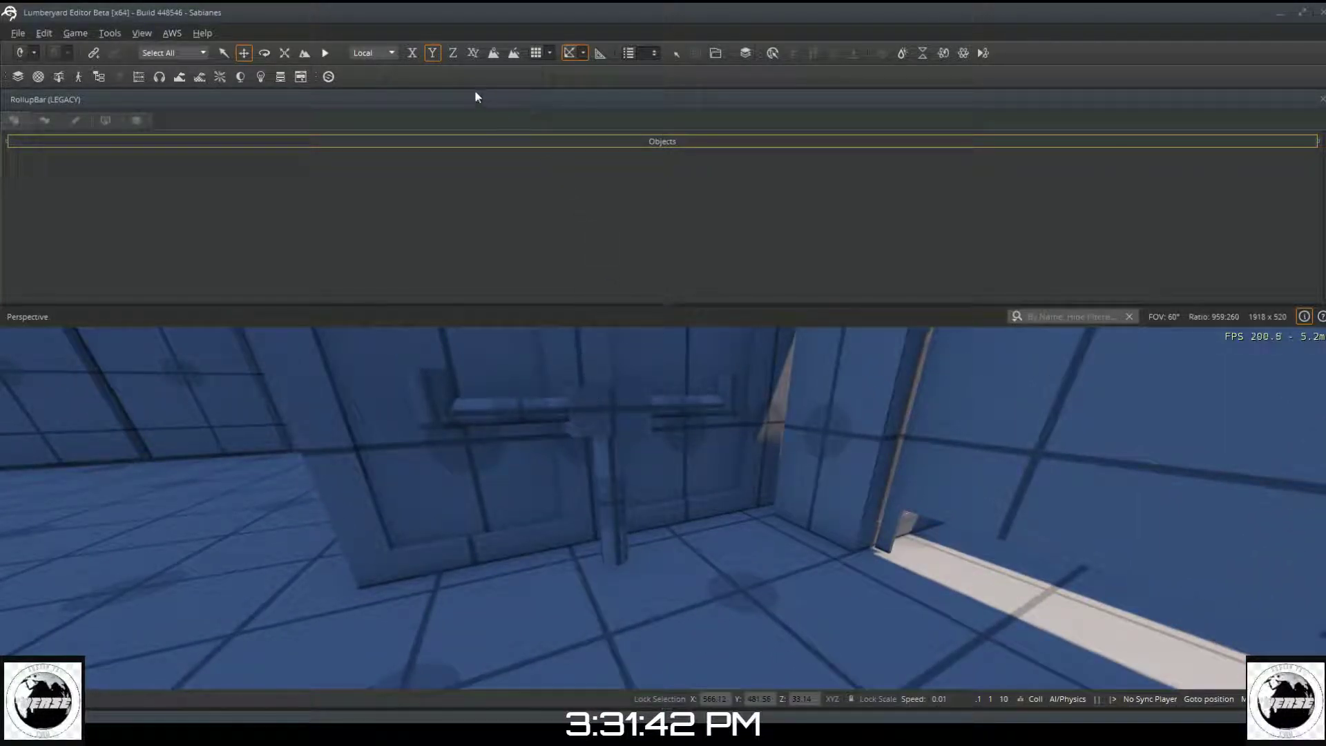
Step: Create a Designer cylinder with grid snapping, 0.25 wide and 0.5 high, on the floor around the vertical rod at the doors
click(237, 143)
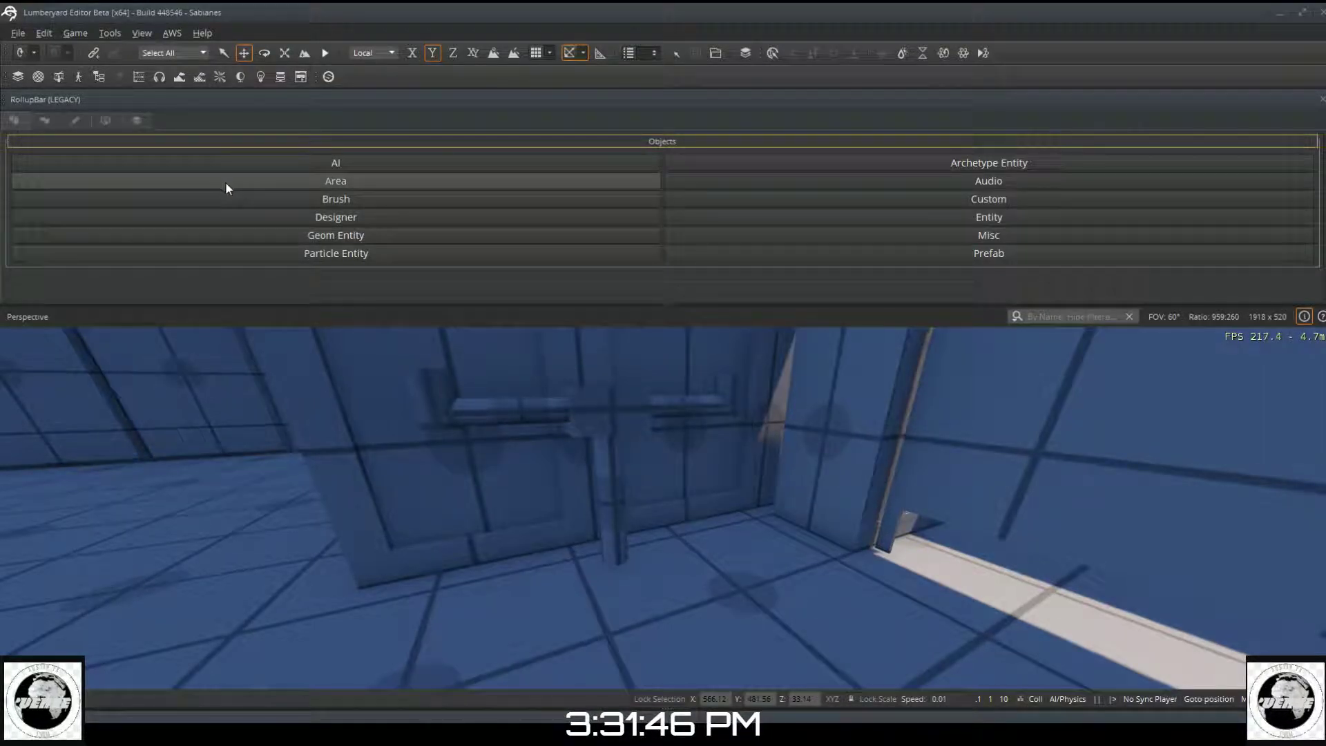
click(245, 217)
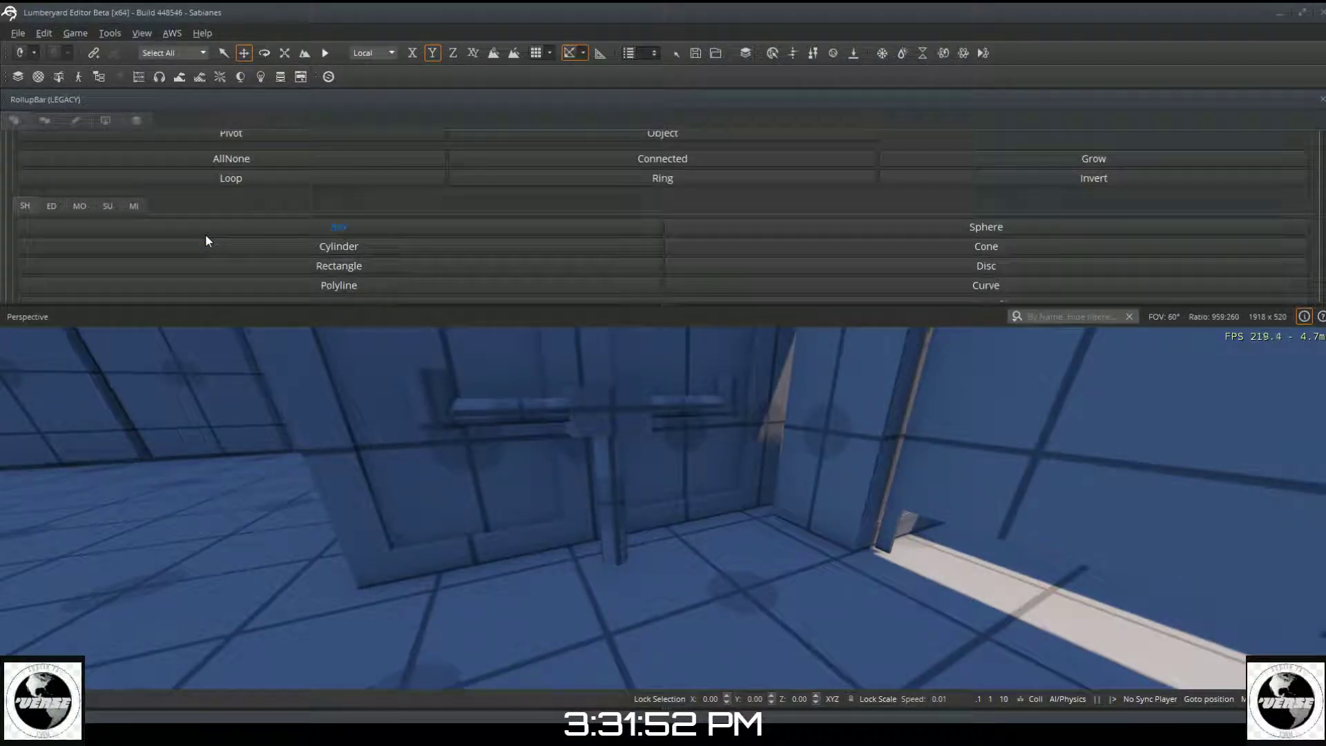
click(217, 247)
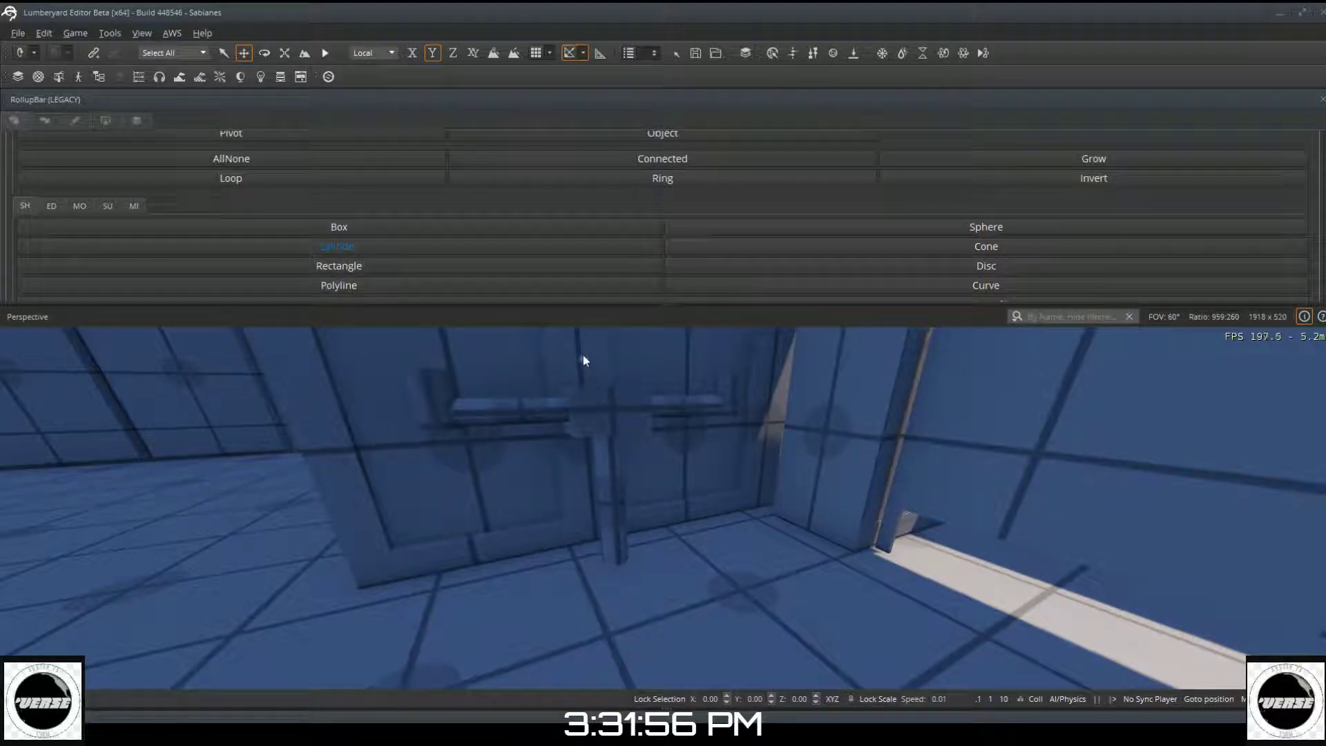
click(537, 53)
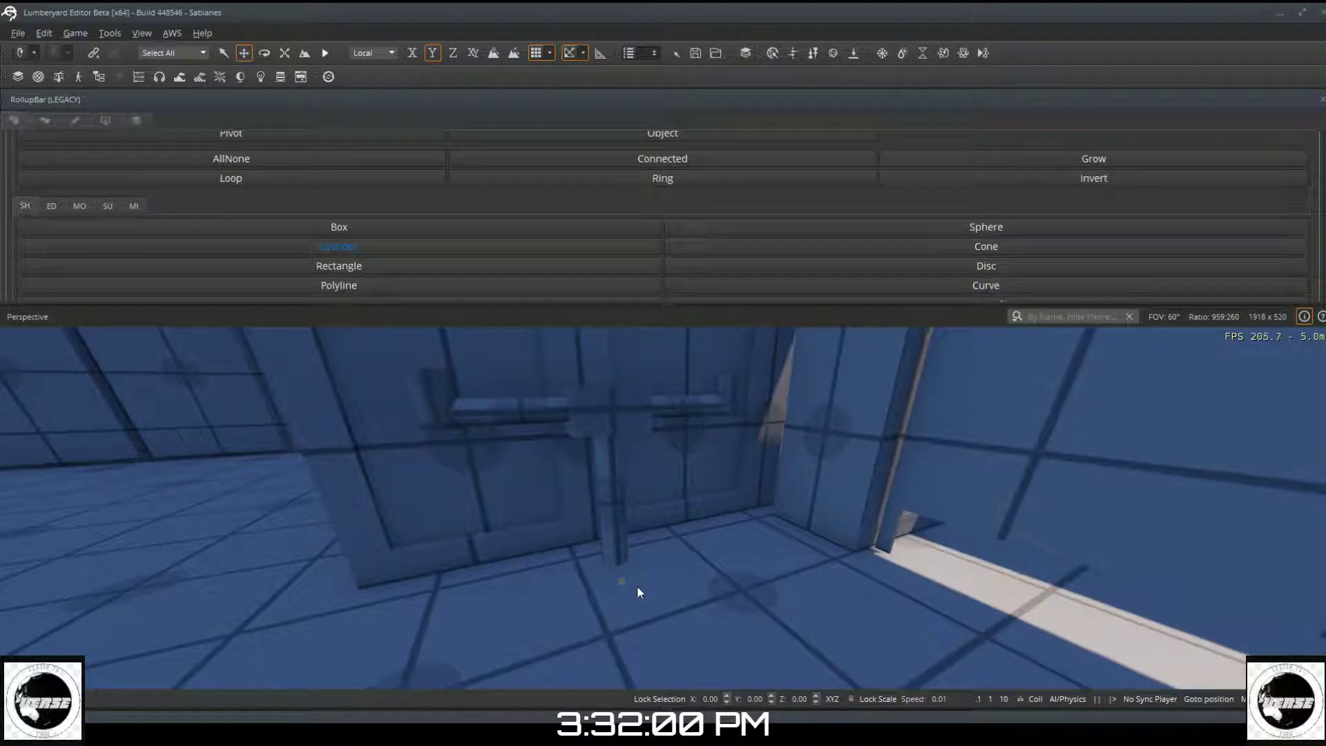
click(653, 598)
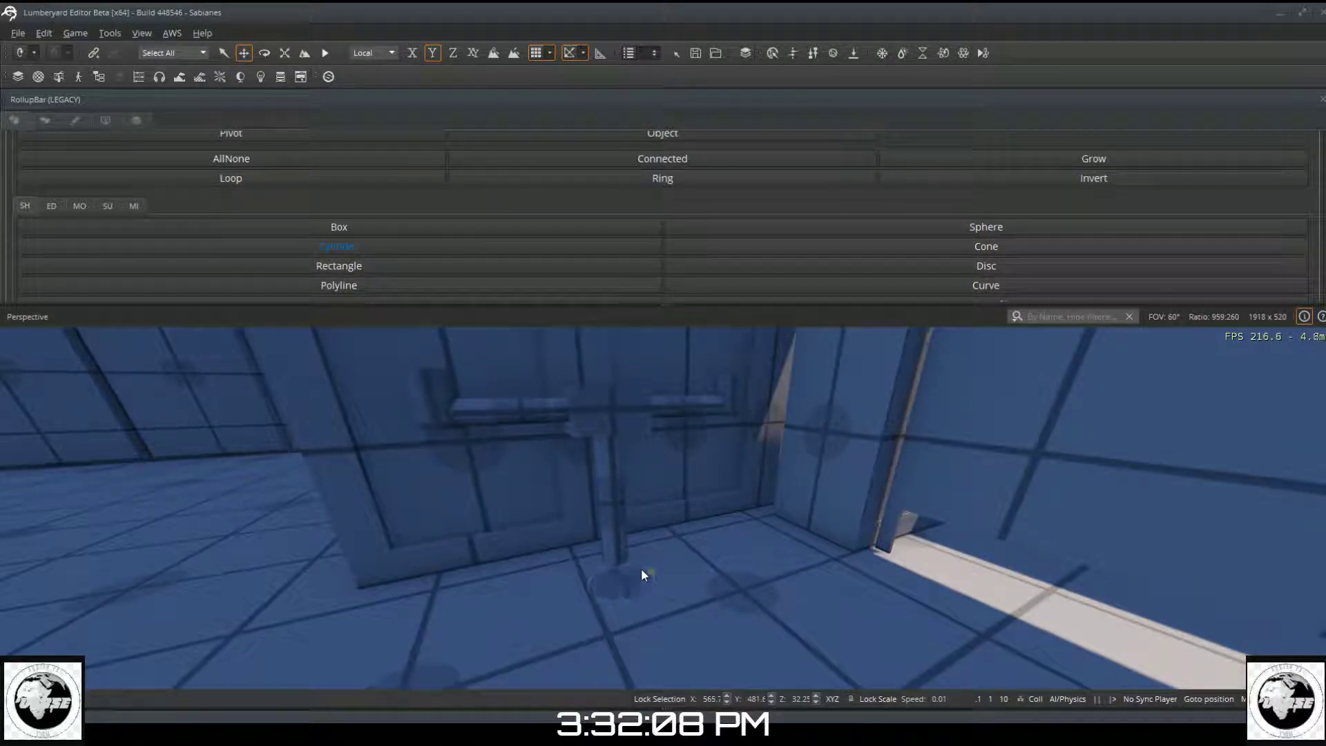
click(642, 567)
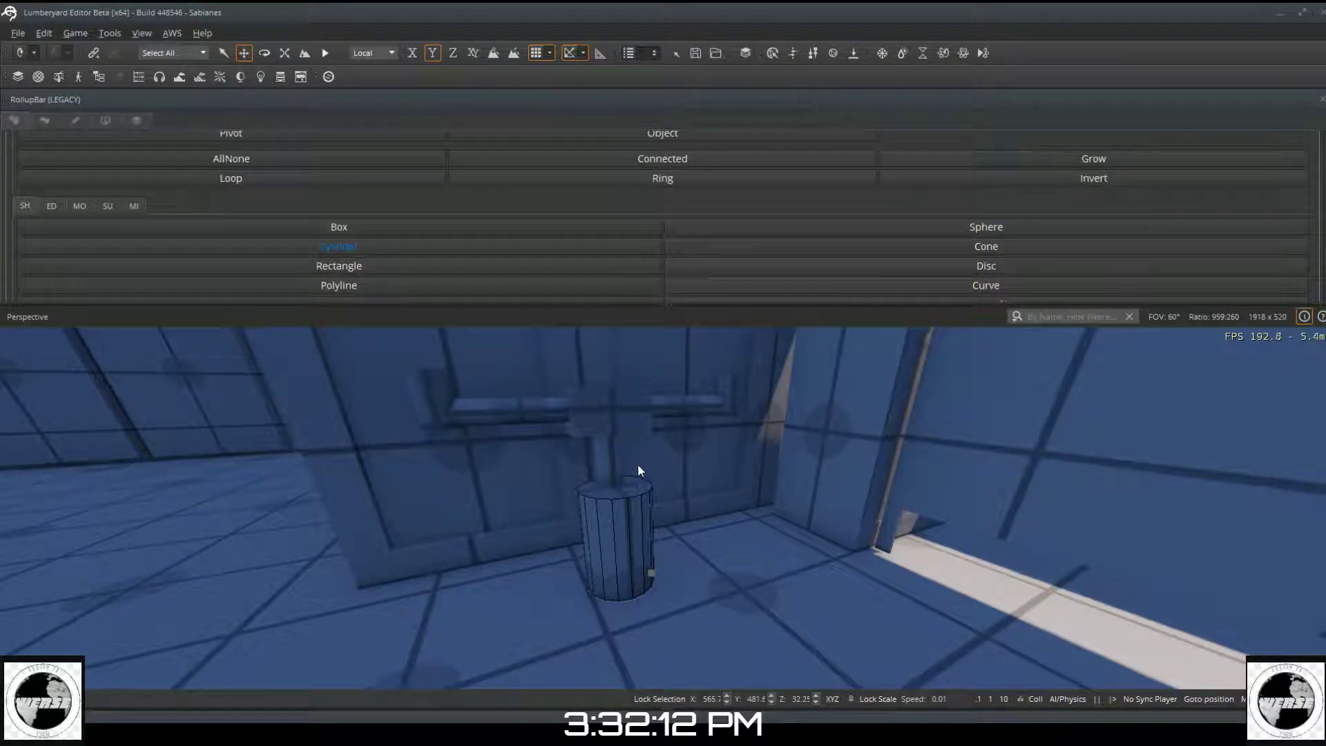
mouse_move(639, 444)
mouse_down()
mouse_move(639, 424)
mouse_move(649, 444)
mouse_up()
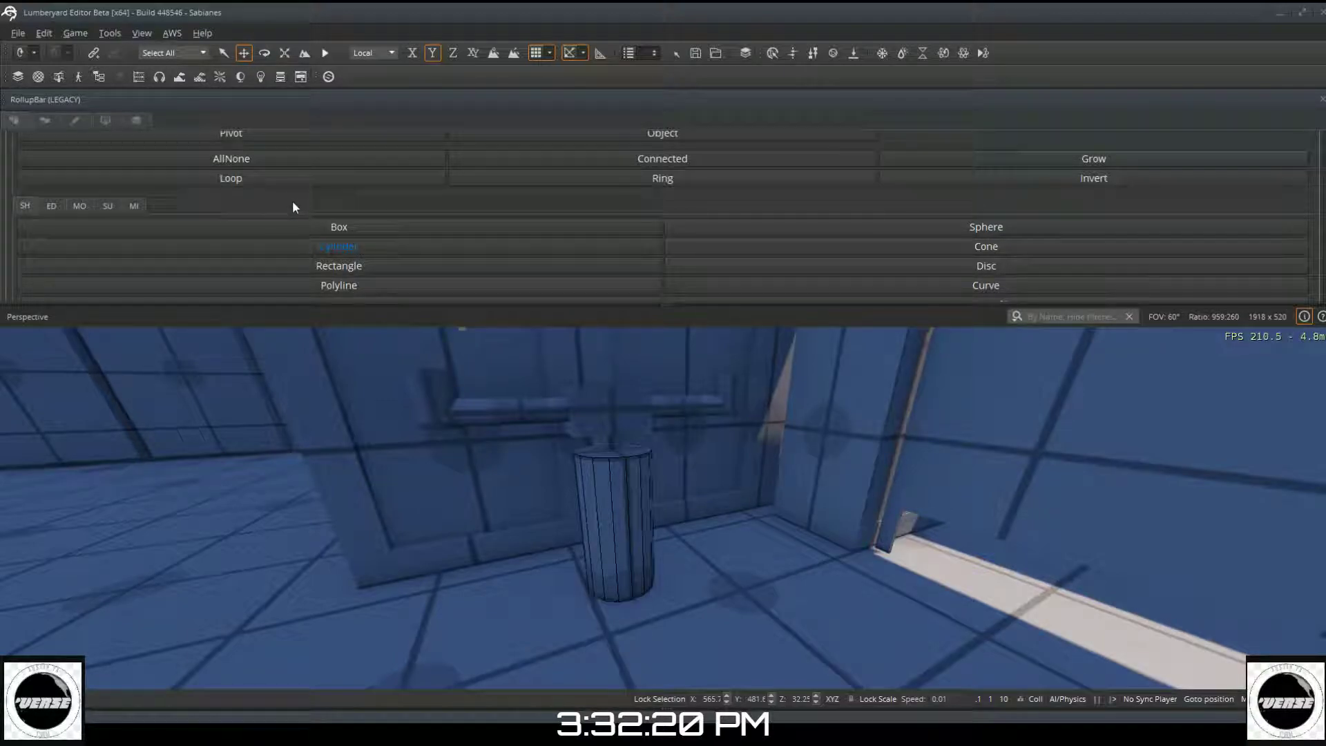
Step: Offset the cylinder's top face inward to a small central circle and extrude that circle downward to hollow the cylinder
click(52, 205)
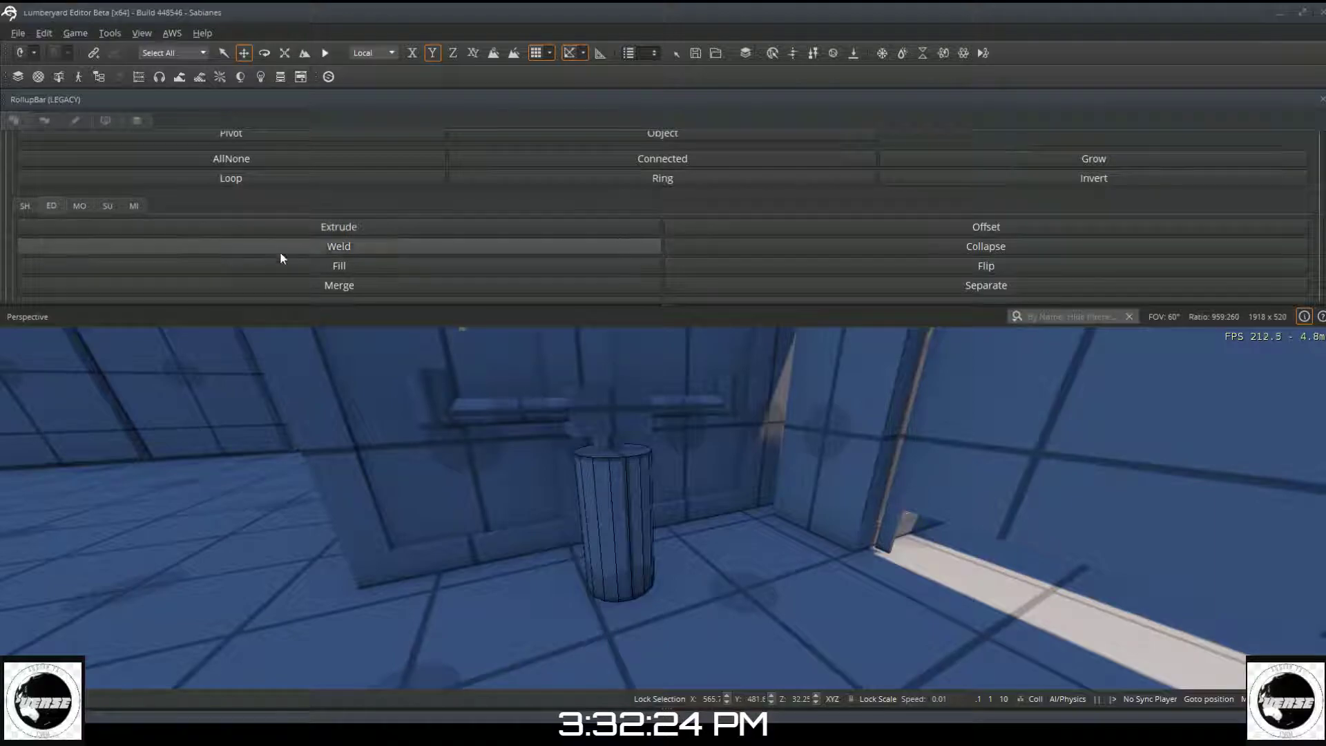
click(677, 228)
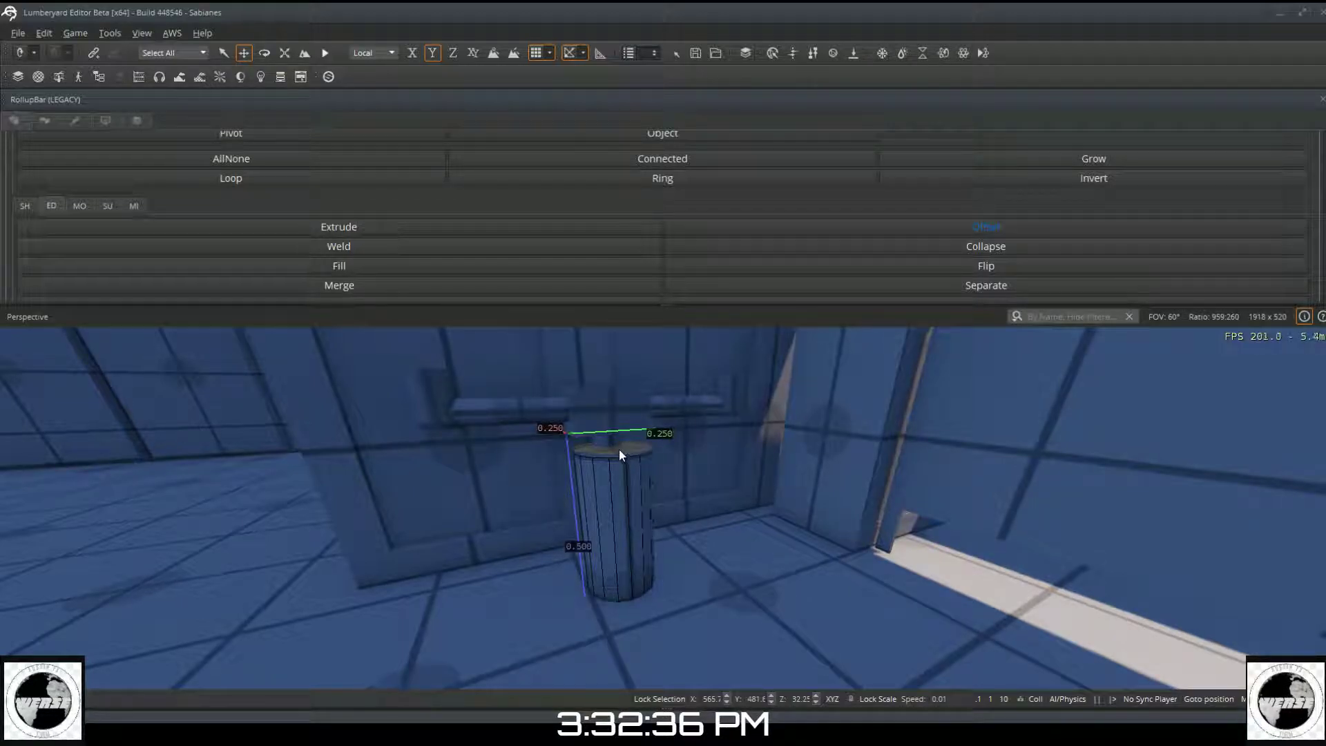
key(w)
mouse_move(605, 446)
right_down()
mouse_move(595, 411)
mouse_move(608, 407)
mouse_move(608, 366)
mouse_move(573, 442)
mouse_move(608, 442)
right_up()
key(w)
key(s)
drag(631, 457, 688, 449)
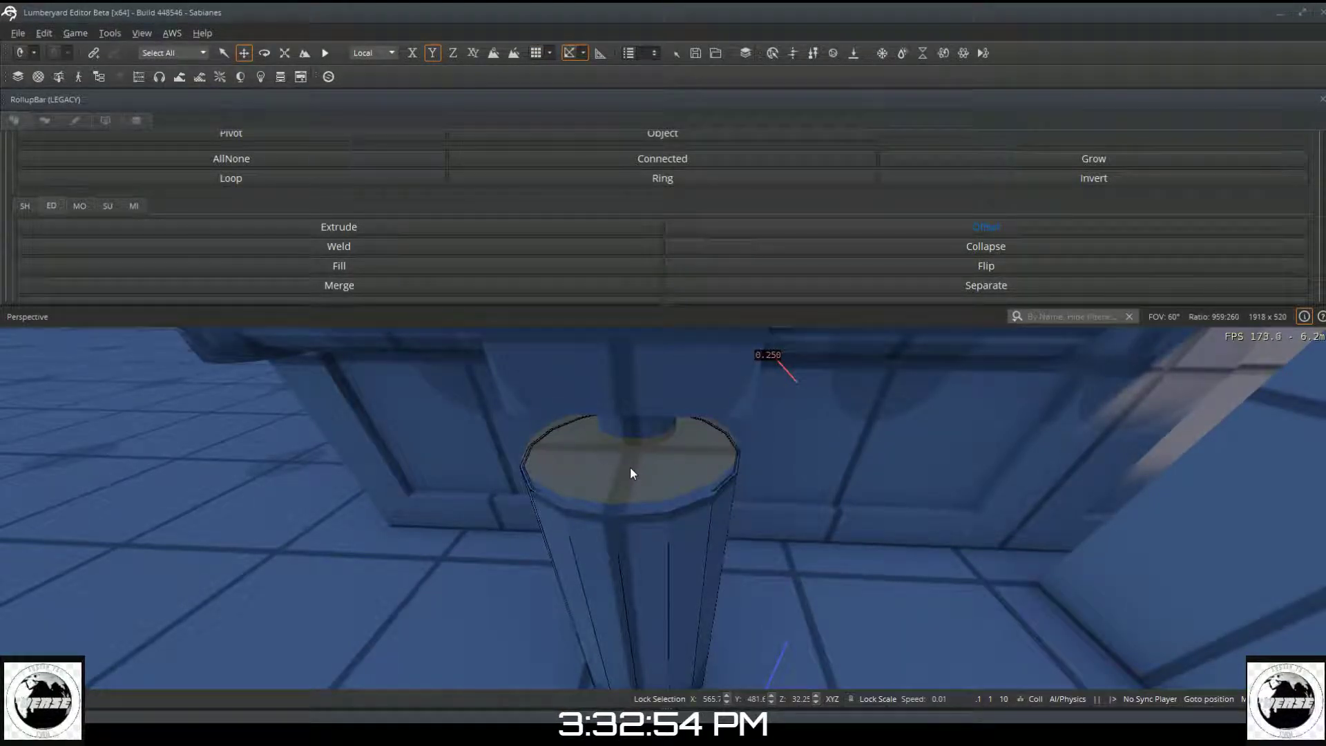
key(ctrl+z)
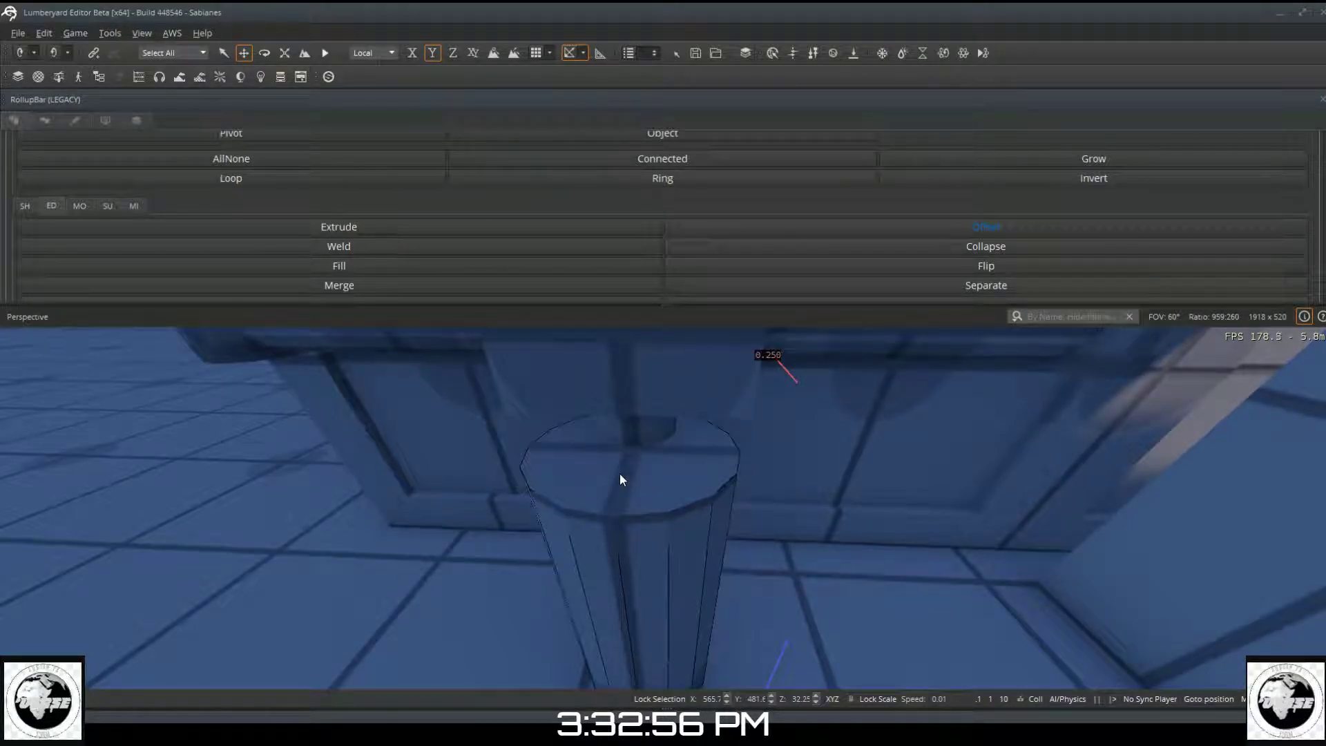
mouse_move(620, 470)
mouse_down()
mouse_move(637, 492)
mouse_move(634, 465)
mouse_up()
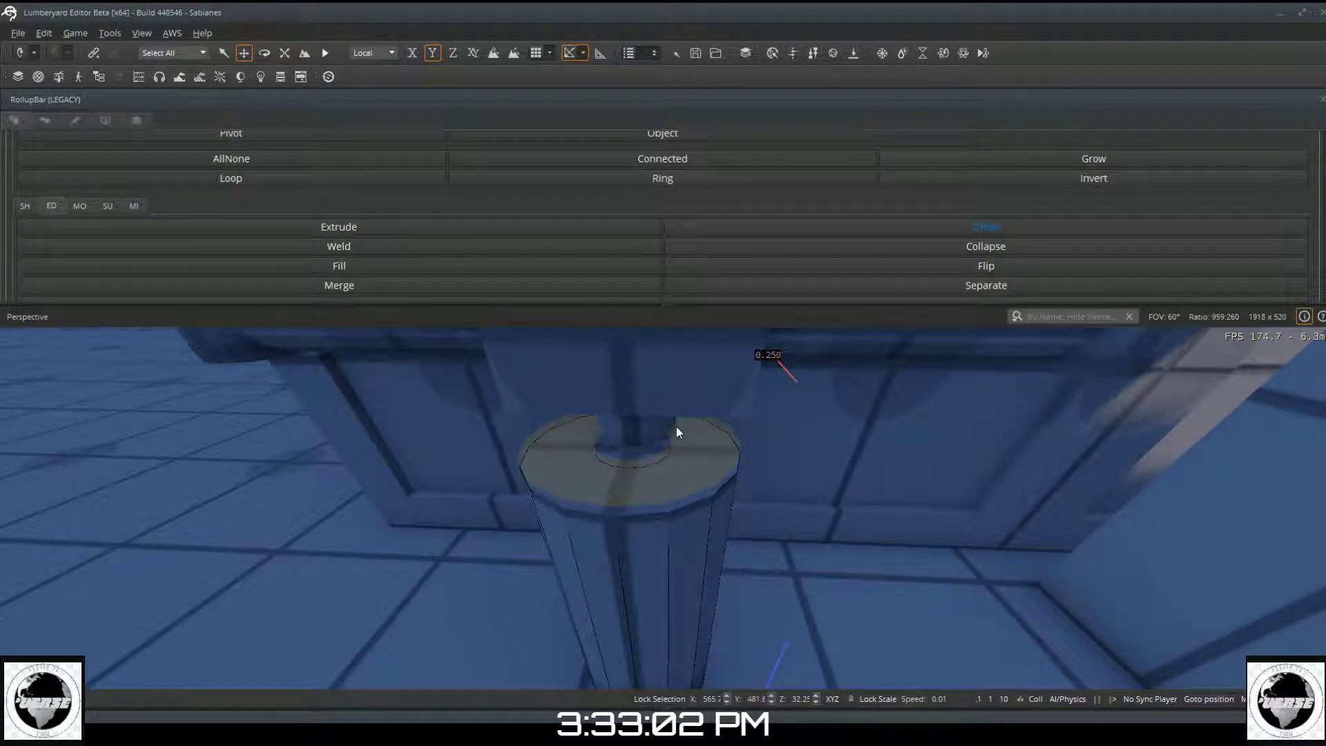
click(333, 227)
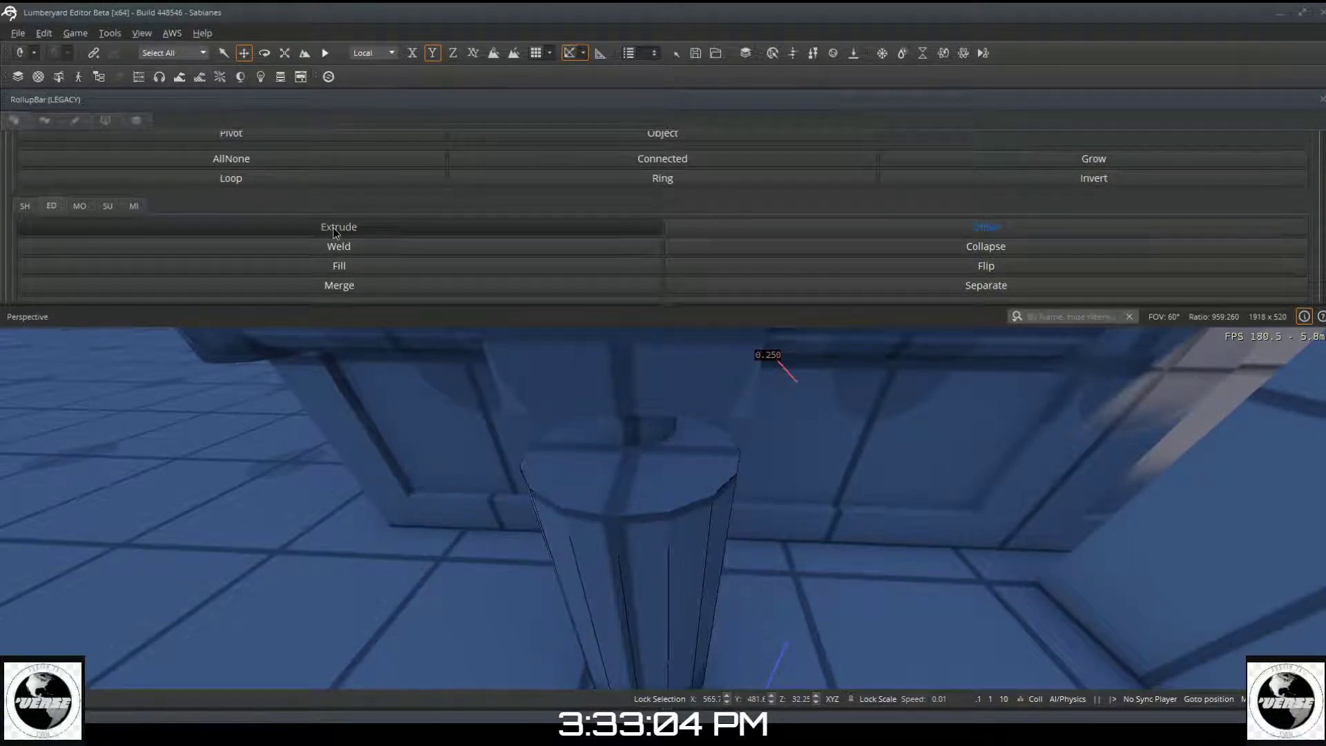
drag(632, 451, 638, 484)
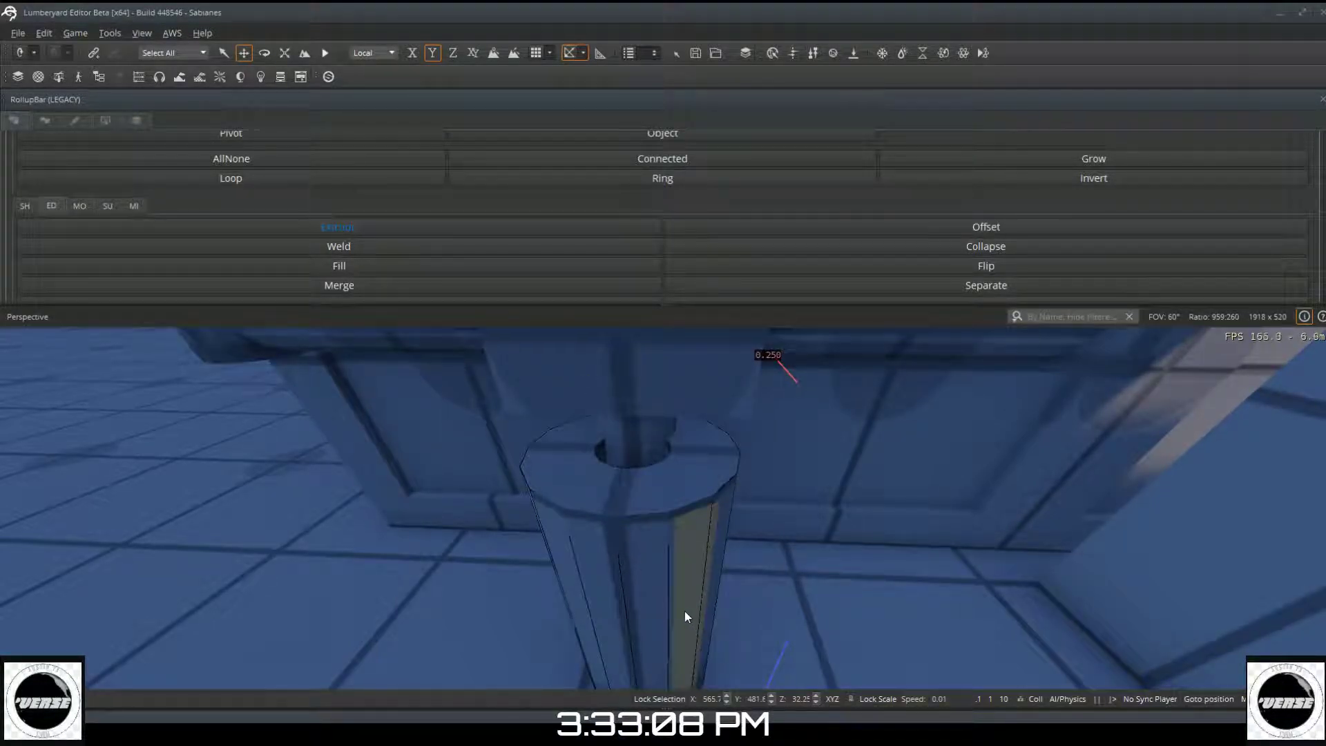
Step: Move the hollow cylinder slightly in Object mode and scale it to X 0.55, Y 0.70 and Z 1.10
click(666, 138)
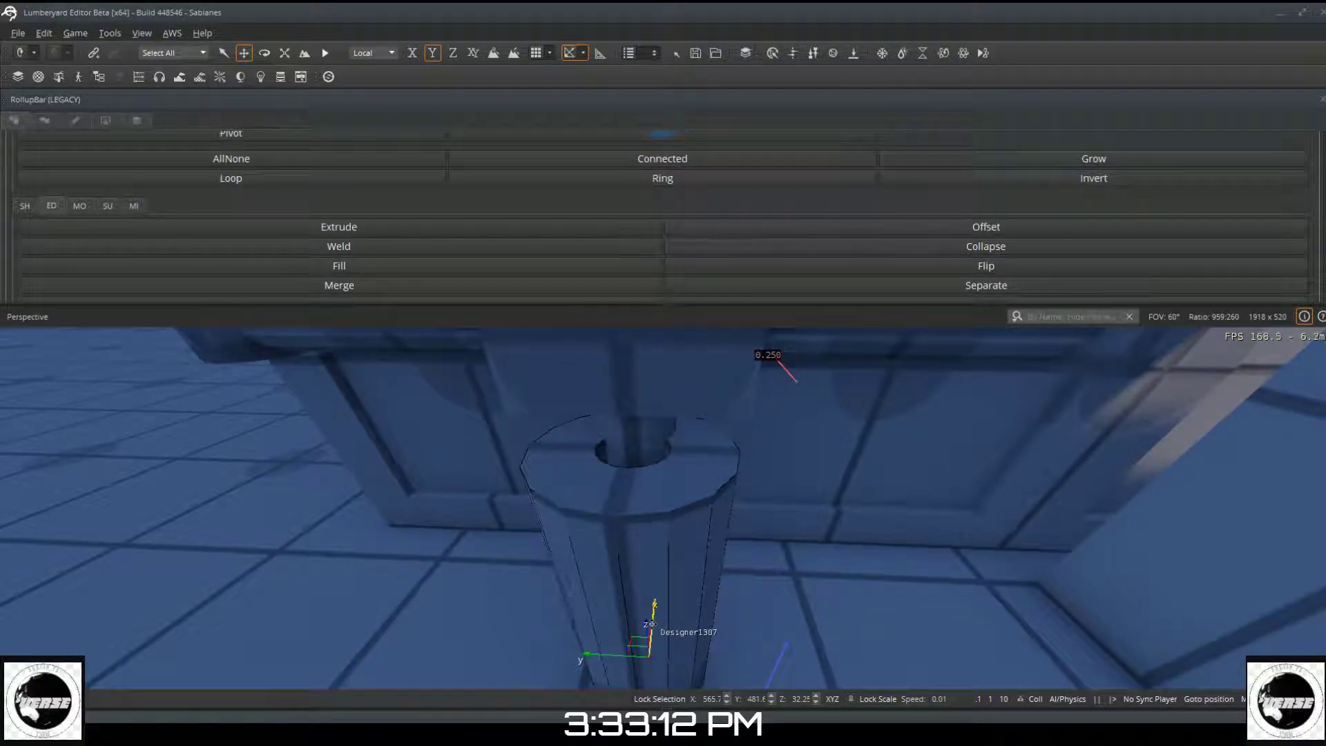
drag(652, 624, 681, 611)
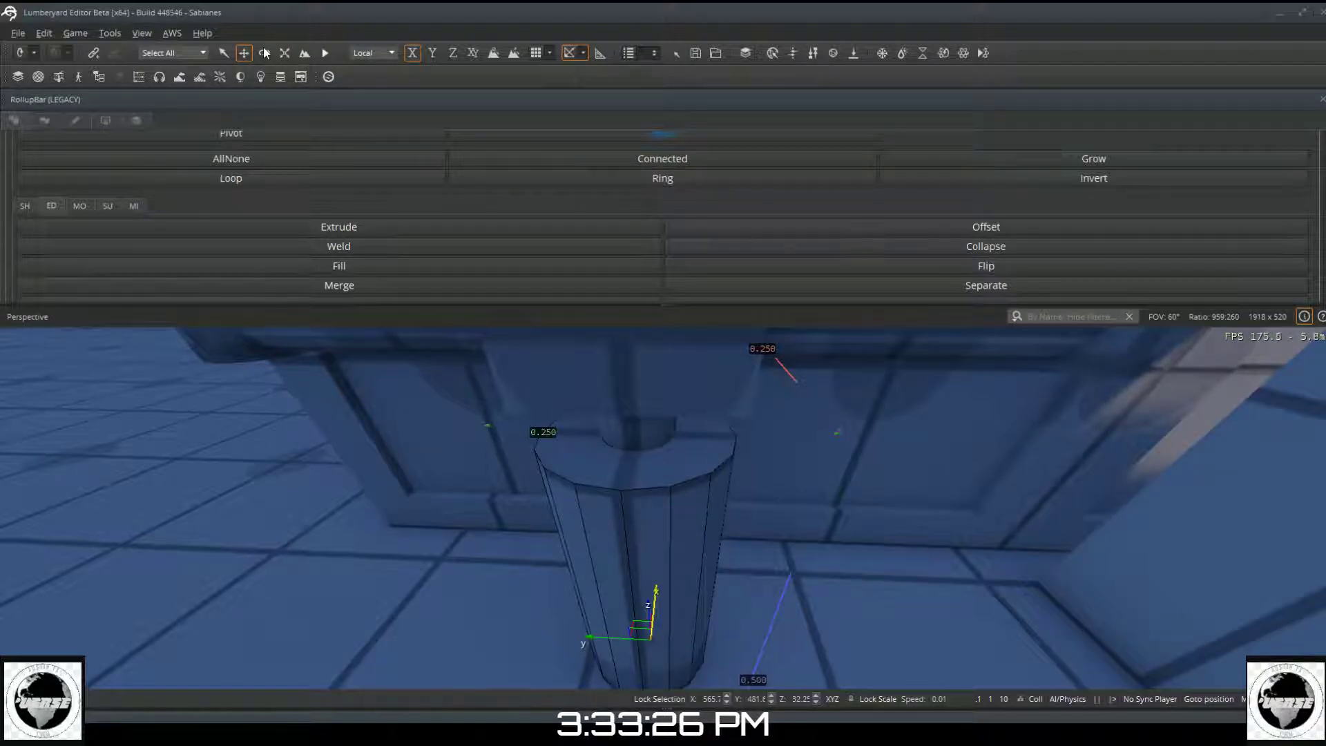
click(284, 53)
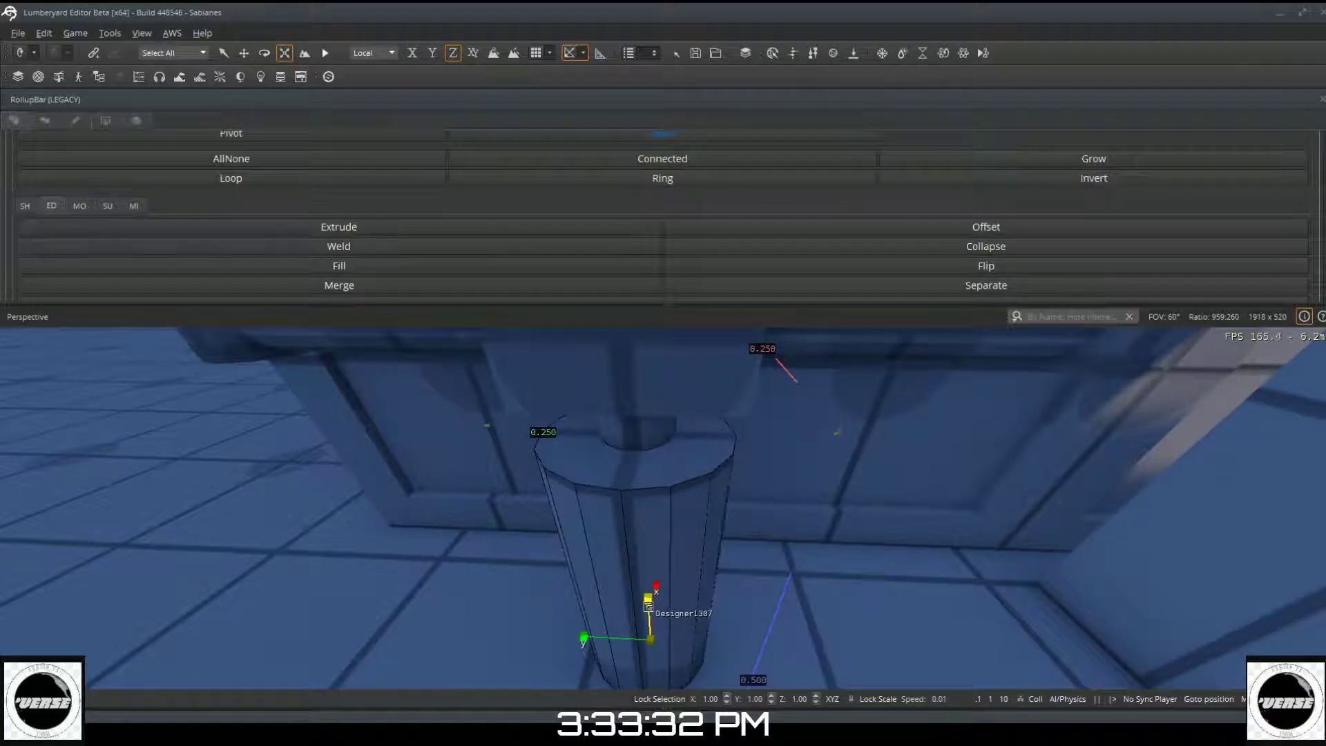
drag(644, 607, 646, 600)
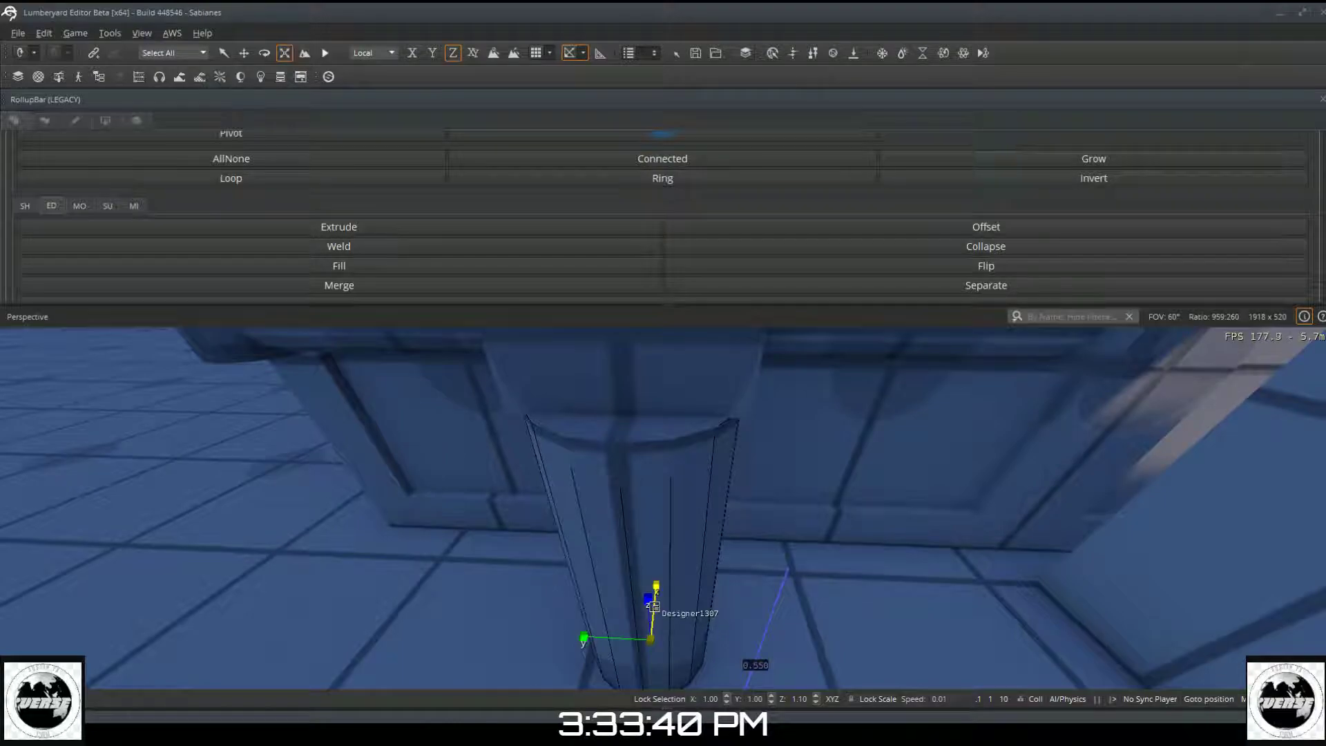
drag(654, 597, 619, 609)
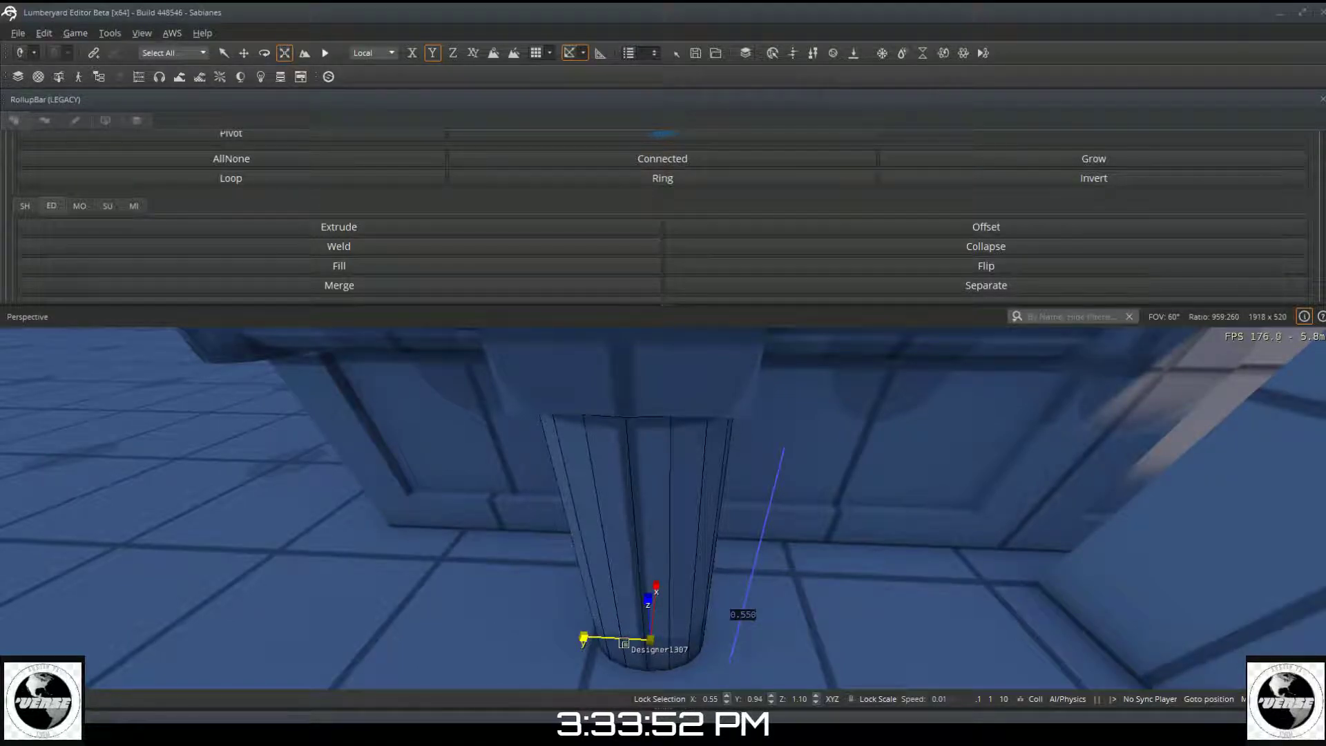
drag(624, 641, 666, 659)
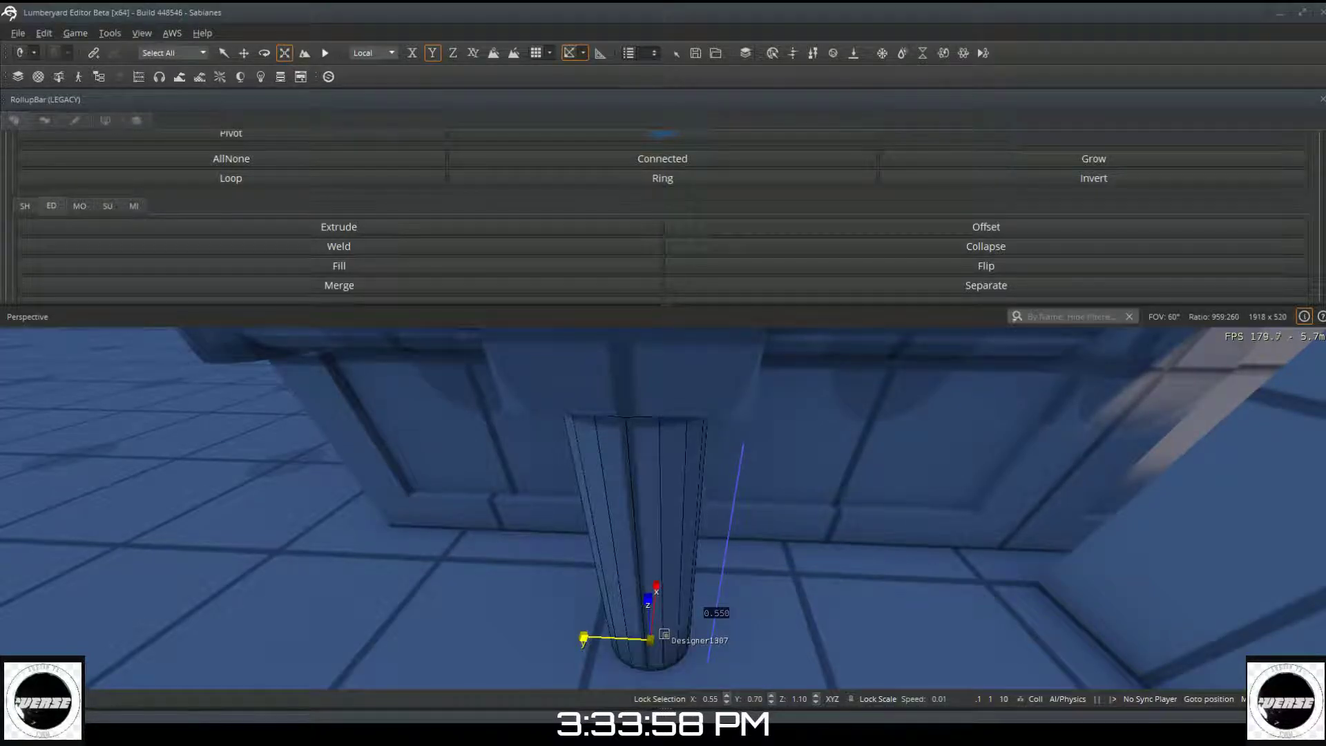
Step: Set the cylinder's pivot to the centre at its mid-height and return to Object mode
scroll(662, 633, down, 6)
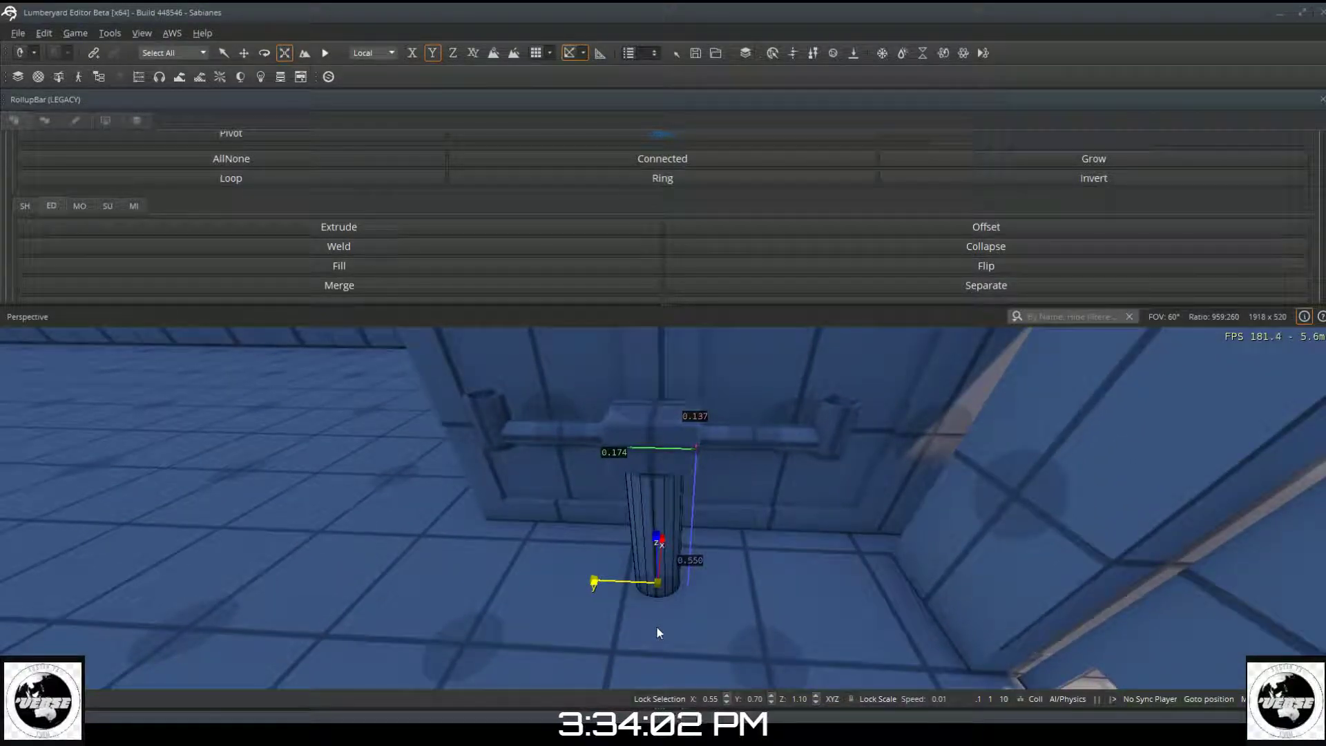
scroll(657, 632, down, 2)
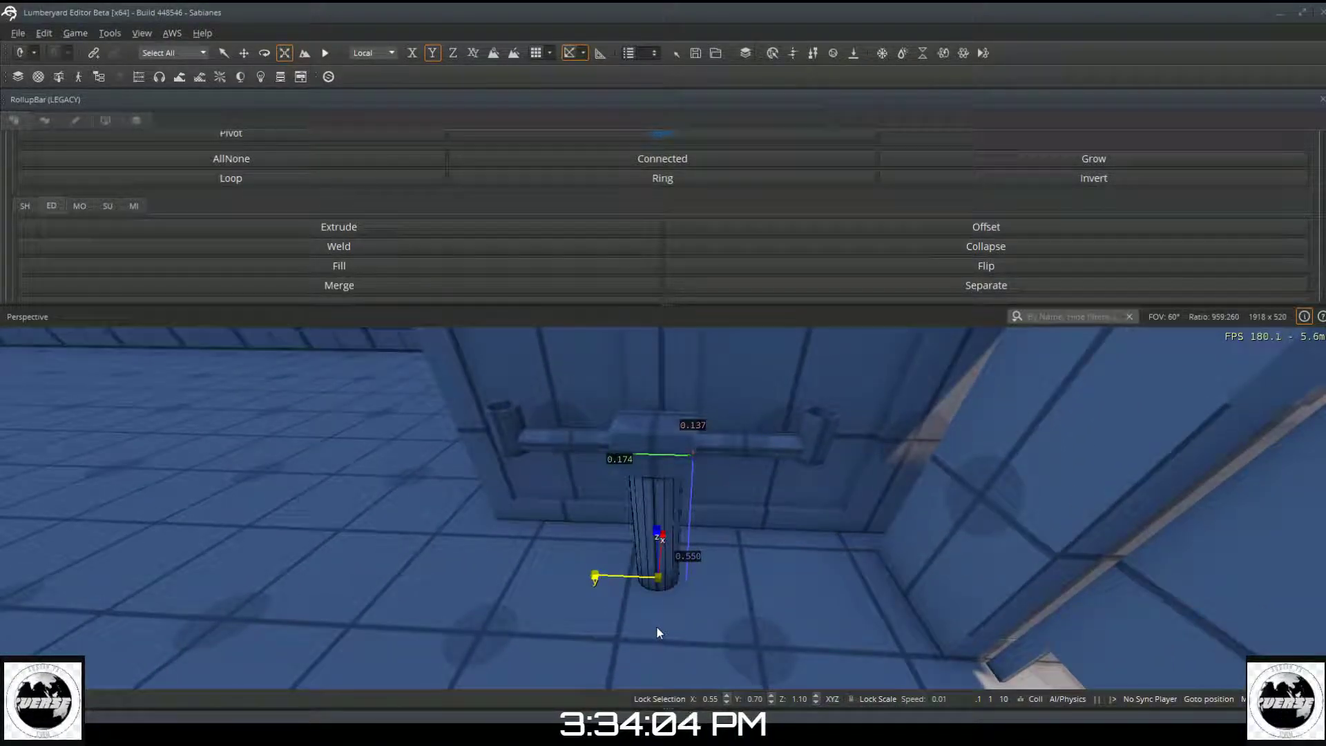
click(245, 53)
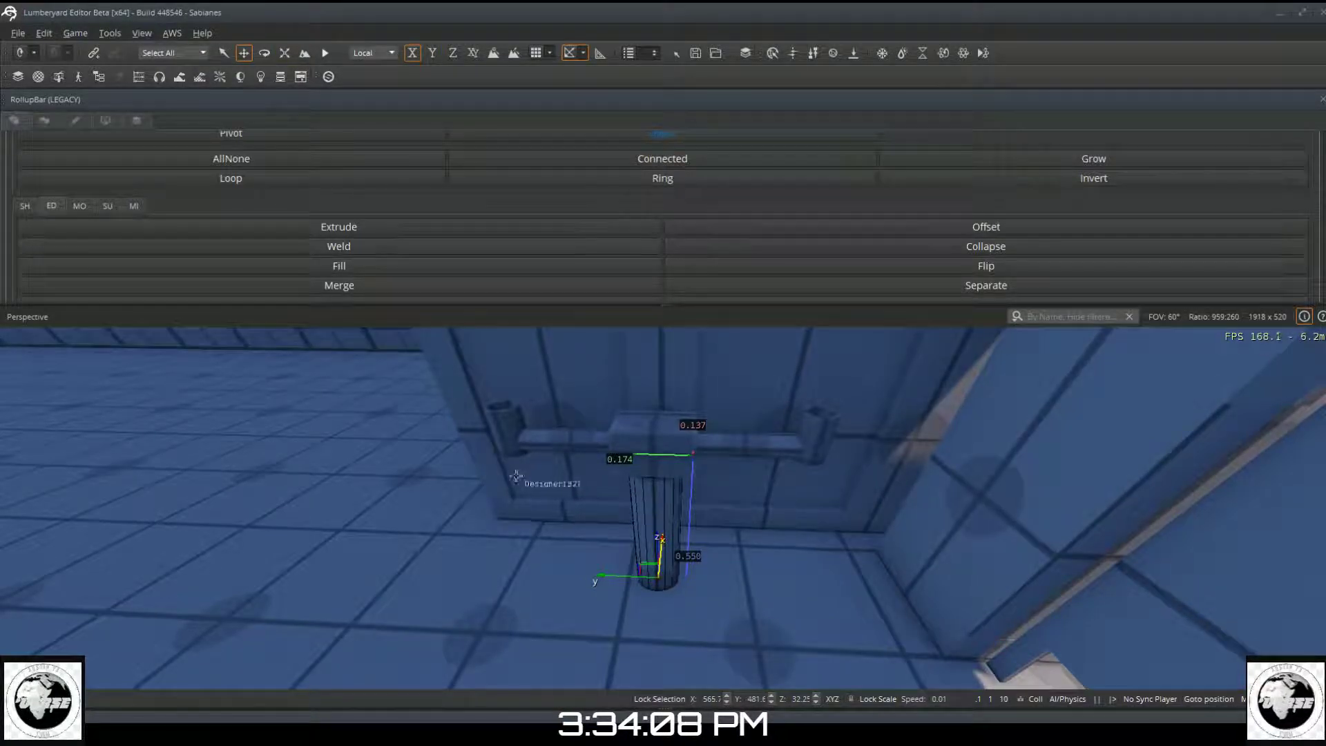
click(263, 140)
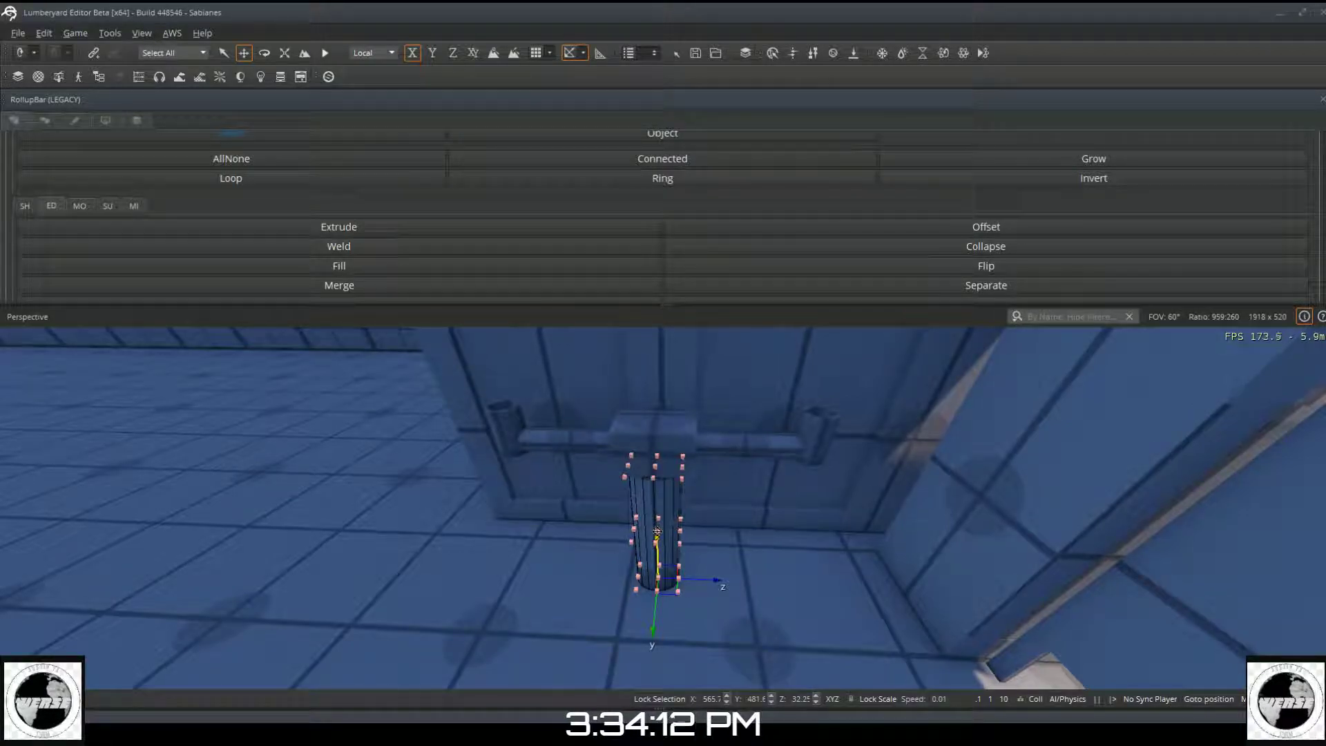
scroll(656, 530, up, 2)
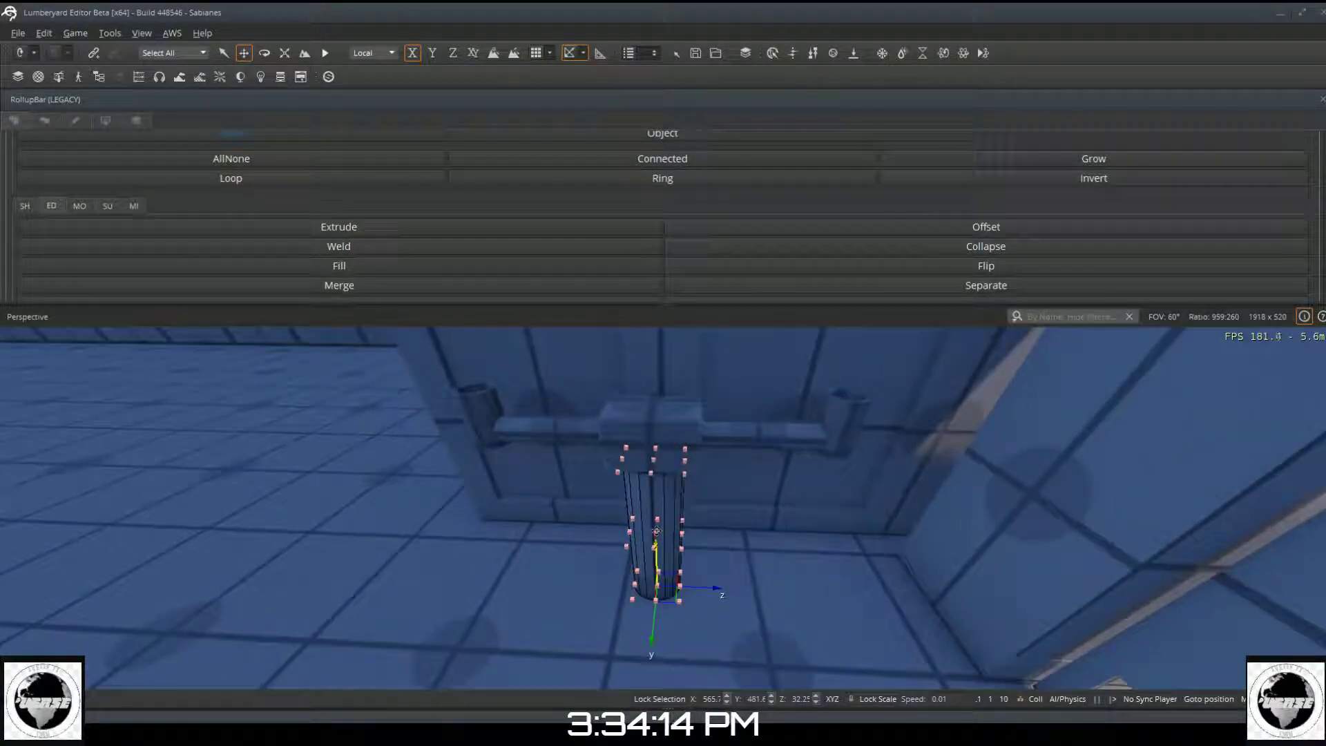
click(611, 133)
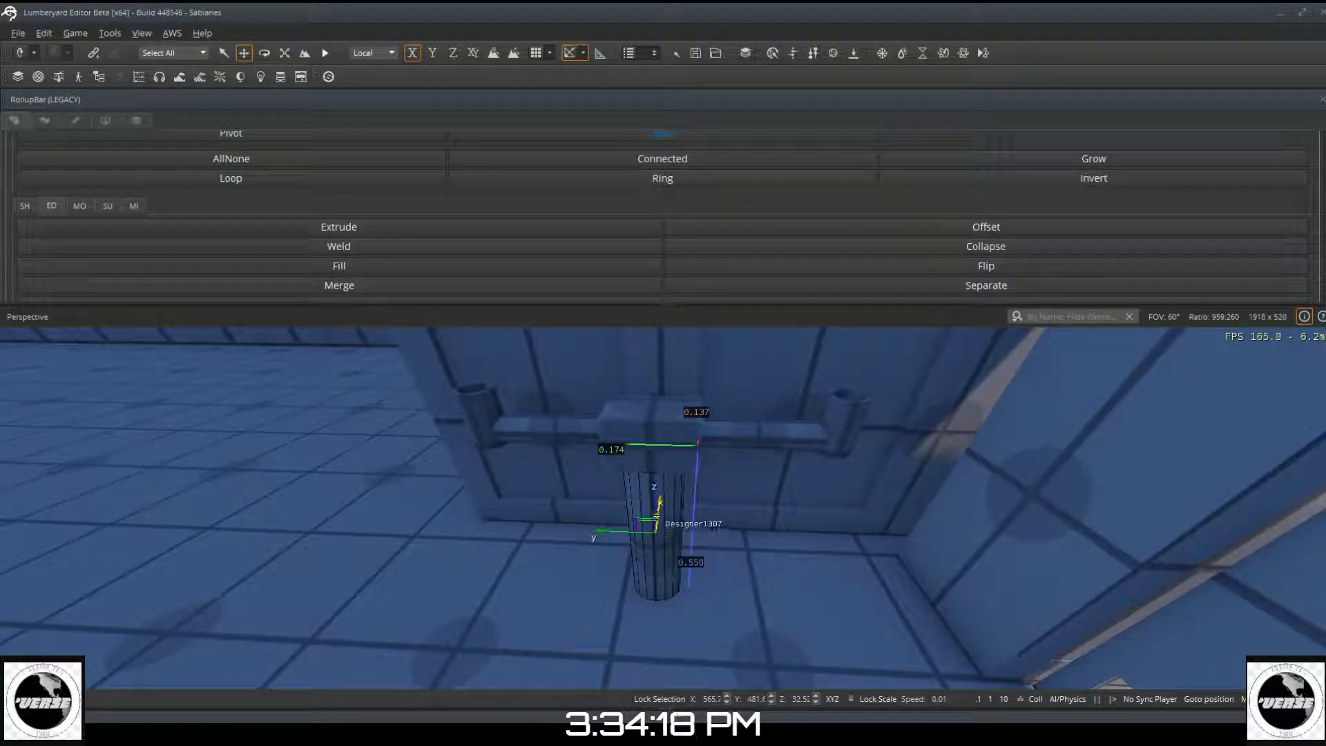
Step: Clone the cylinder about 0.25 upward with grid snapping and rotate the copy about 89° around X so it lies horizontally
click(536, 53)
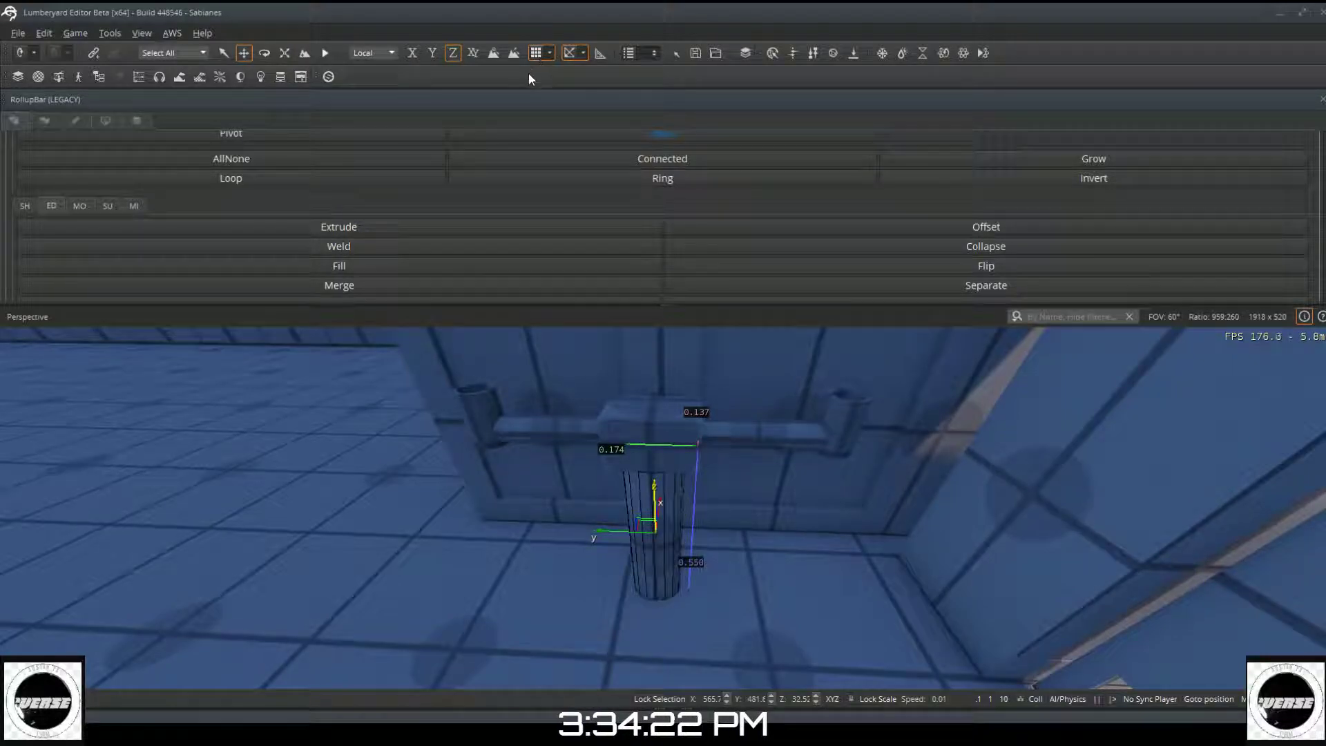
key(Escape)
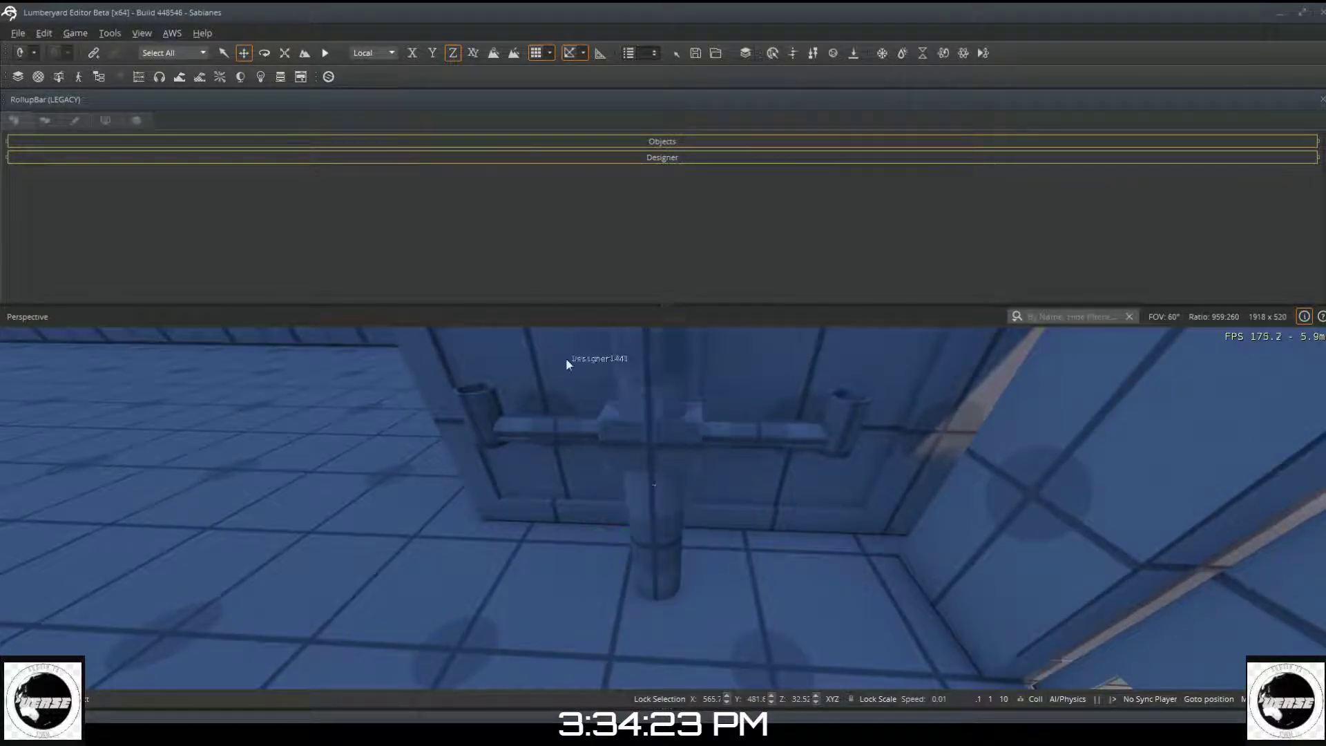
double_click(630, 462)
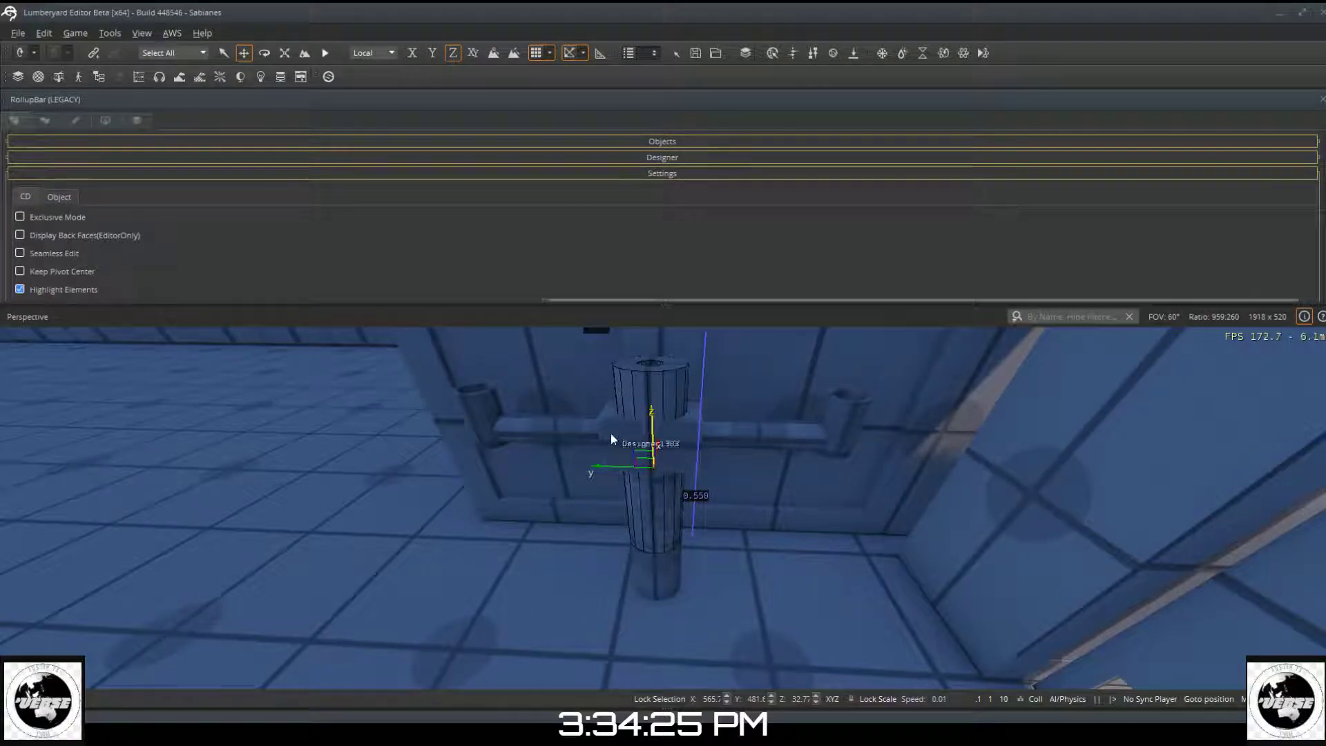
click(265, 54)
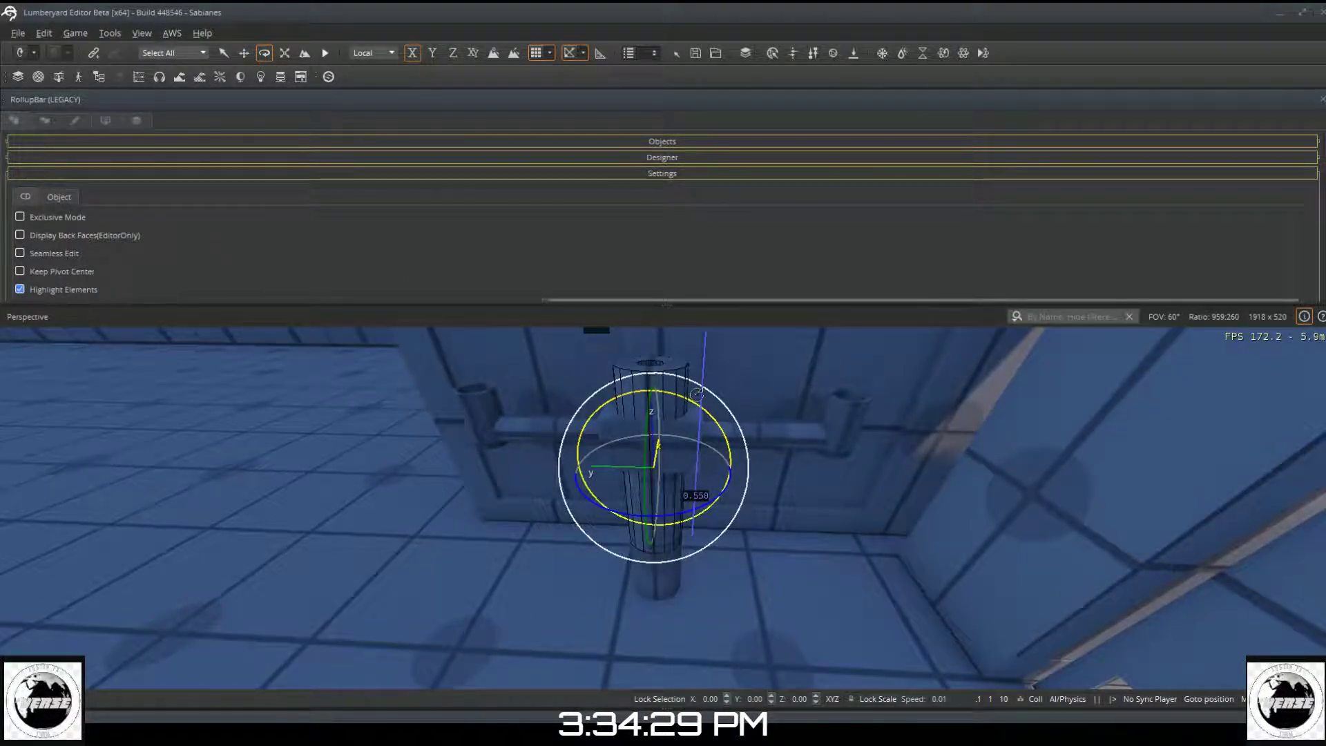
drag(696, 395, 721, 459)
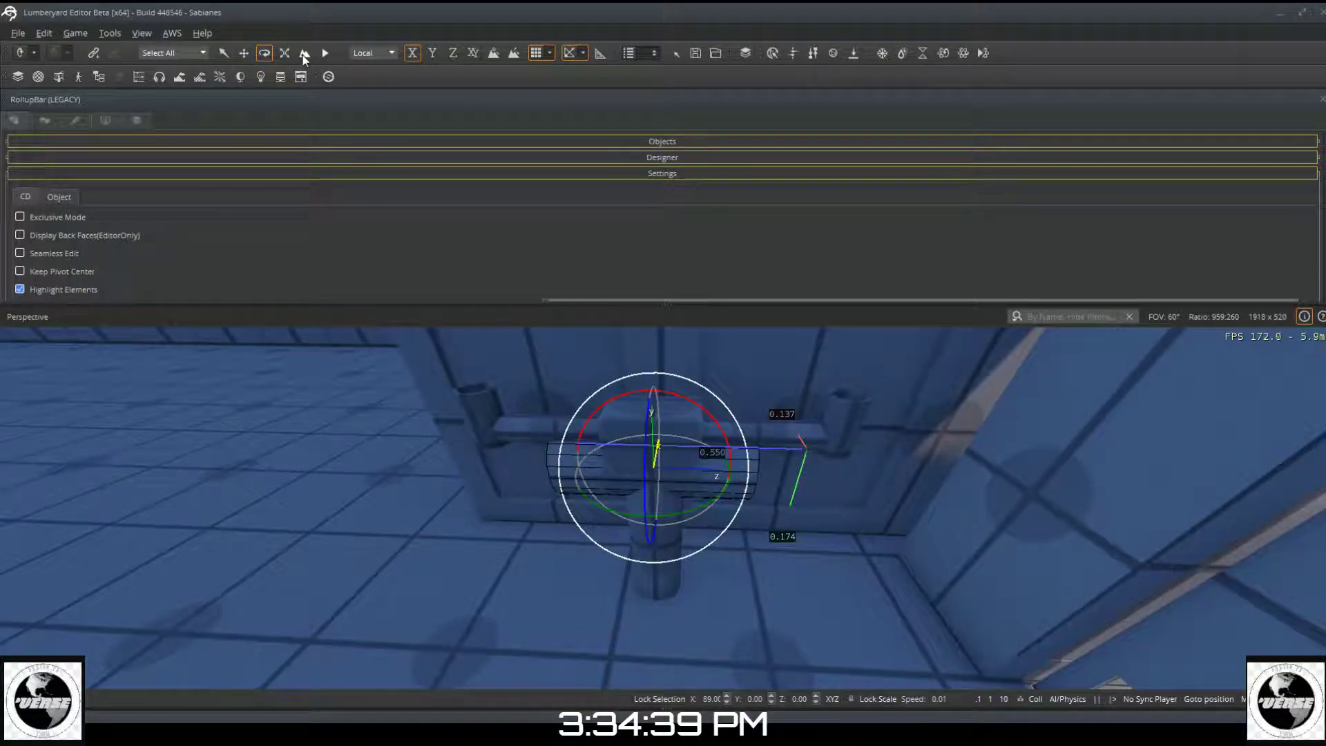
Step: Scale the horizontal copy to 0.17 along Z and move it along its Z axis to the side of the upright cylinder
click(284, 57)
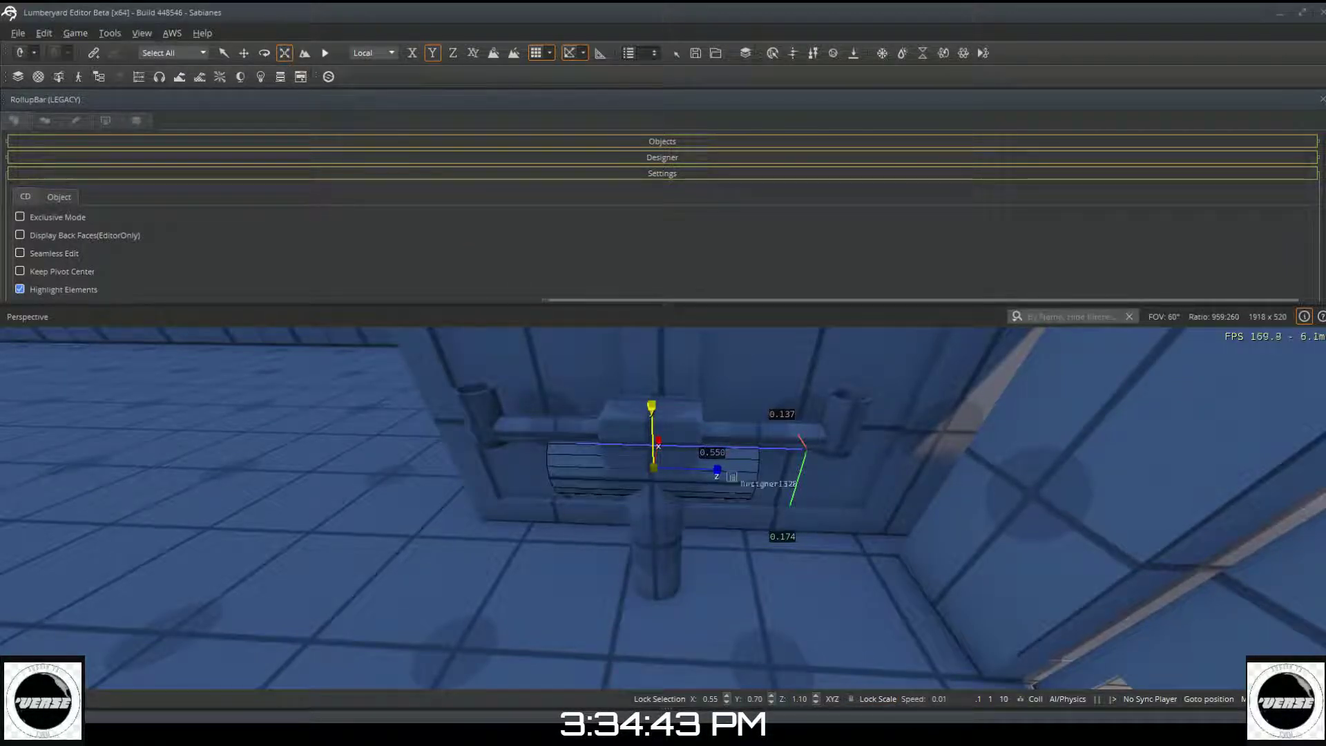
drag(701, 474, 698, 527)
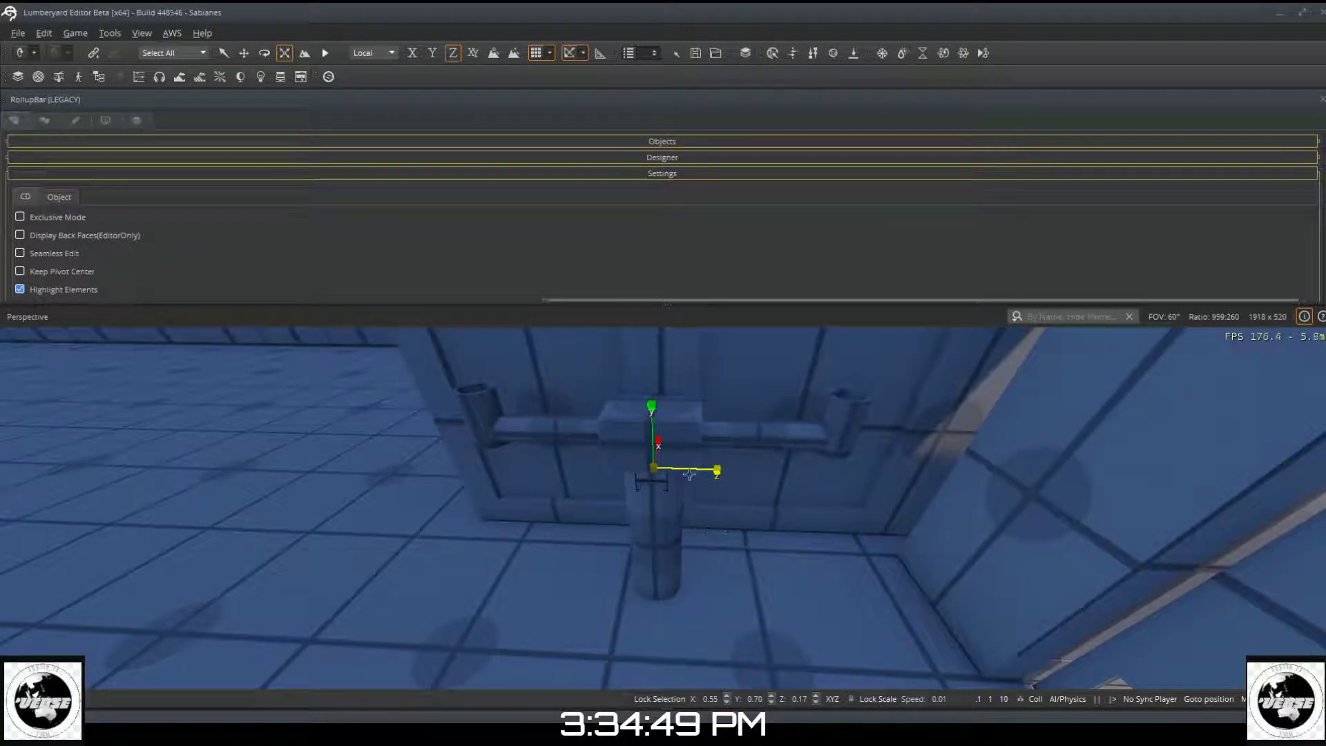
click(245, 53)
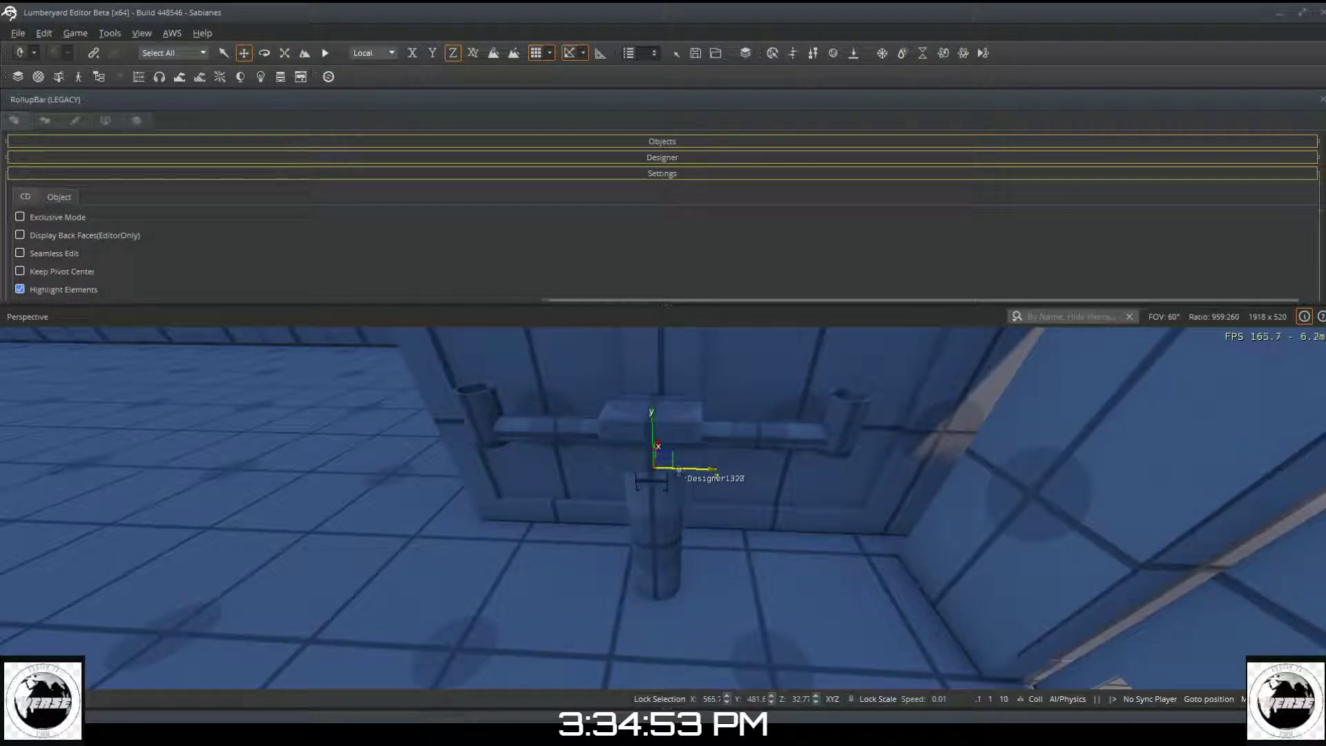
drag(680, 470, 732, 477)
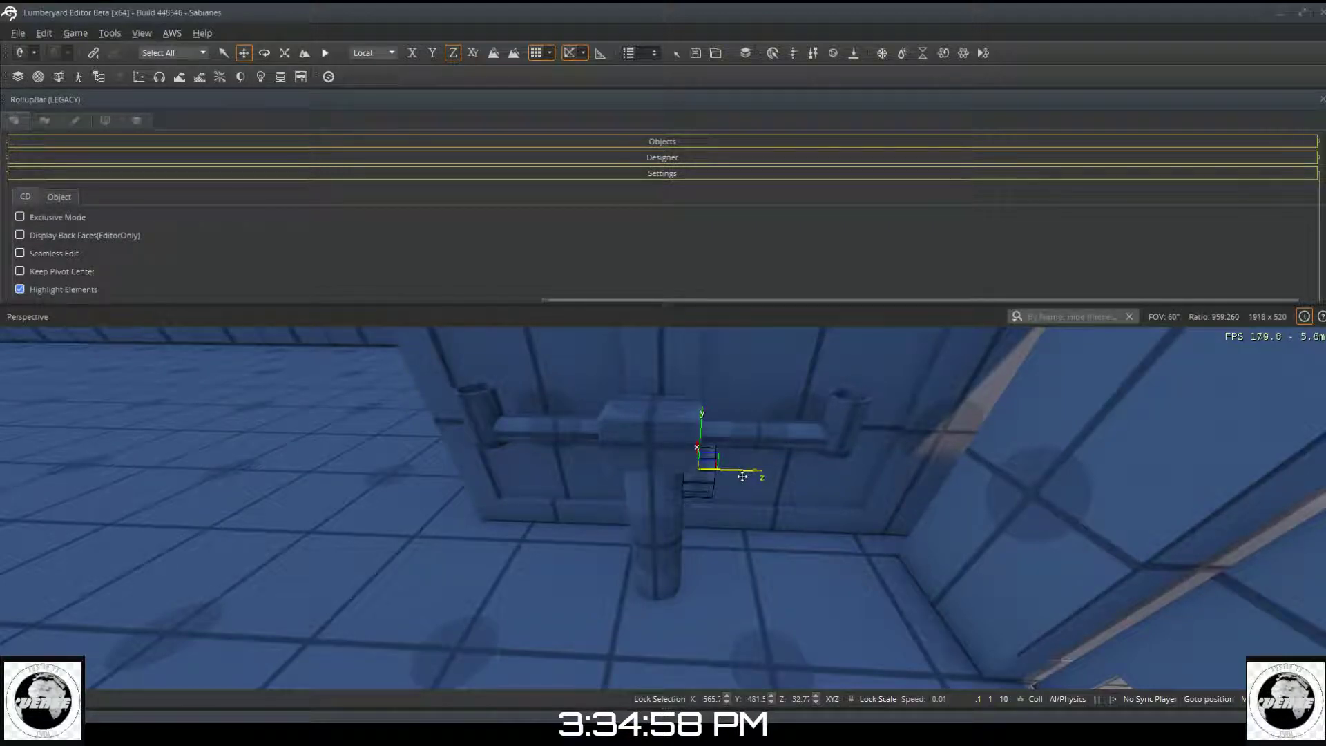
Step: Raise the short horizontal cylinder along its Y axis to the rod's height without grid snapping, and scale it proportionally to 0.40, 0.51, 0.12
click(539, 54)
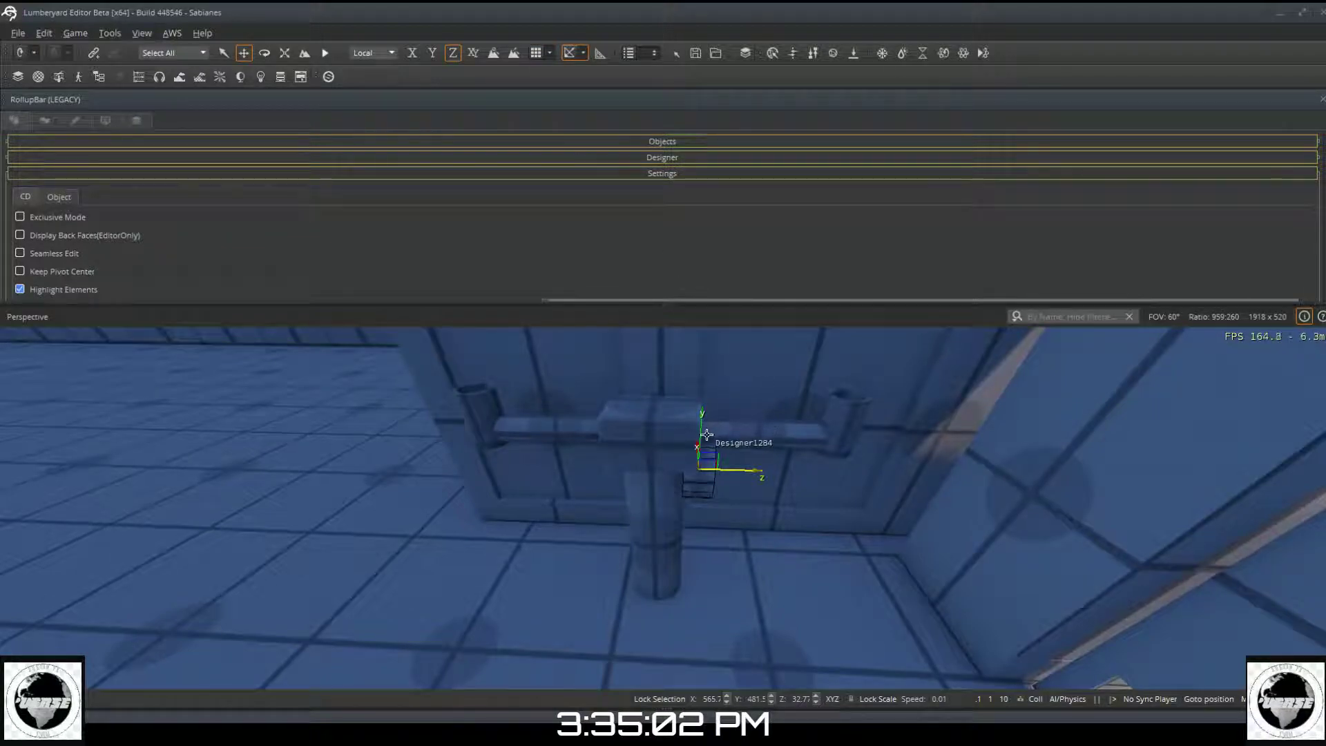
drag(701, 428, 702, 395)
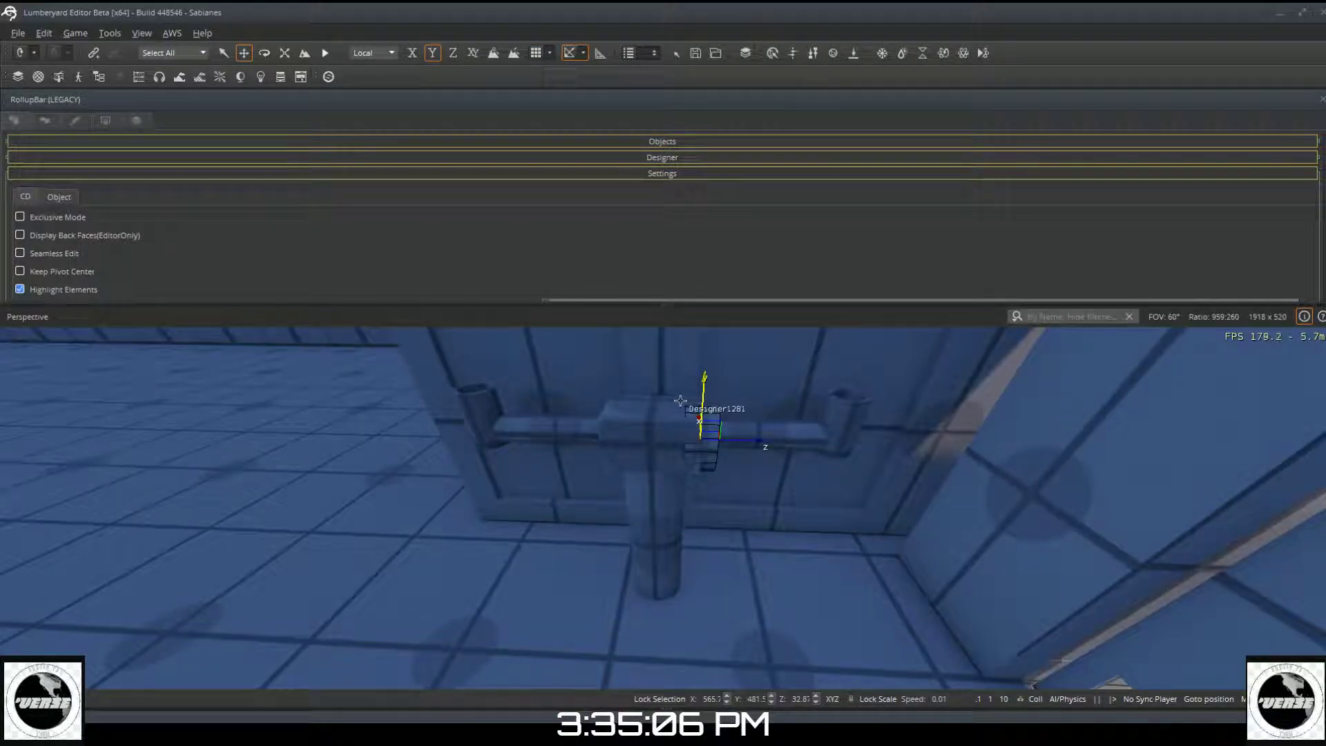
key(d)
key(w)
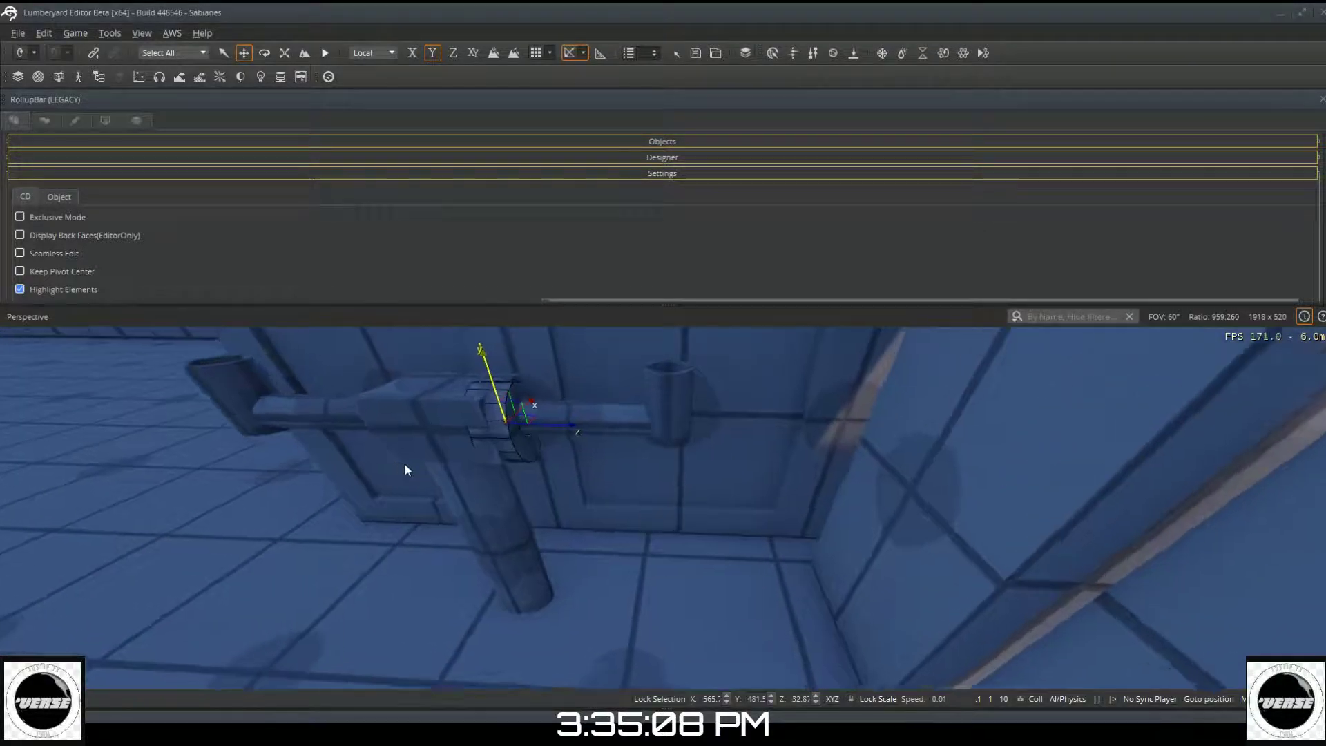
right_drag(406, 420, 373, 380)
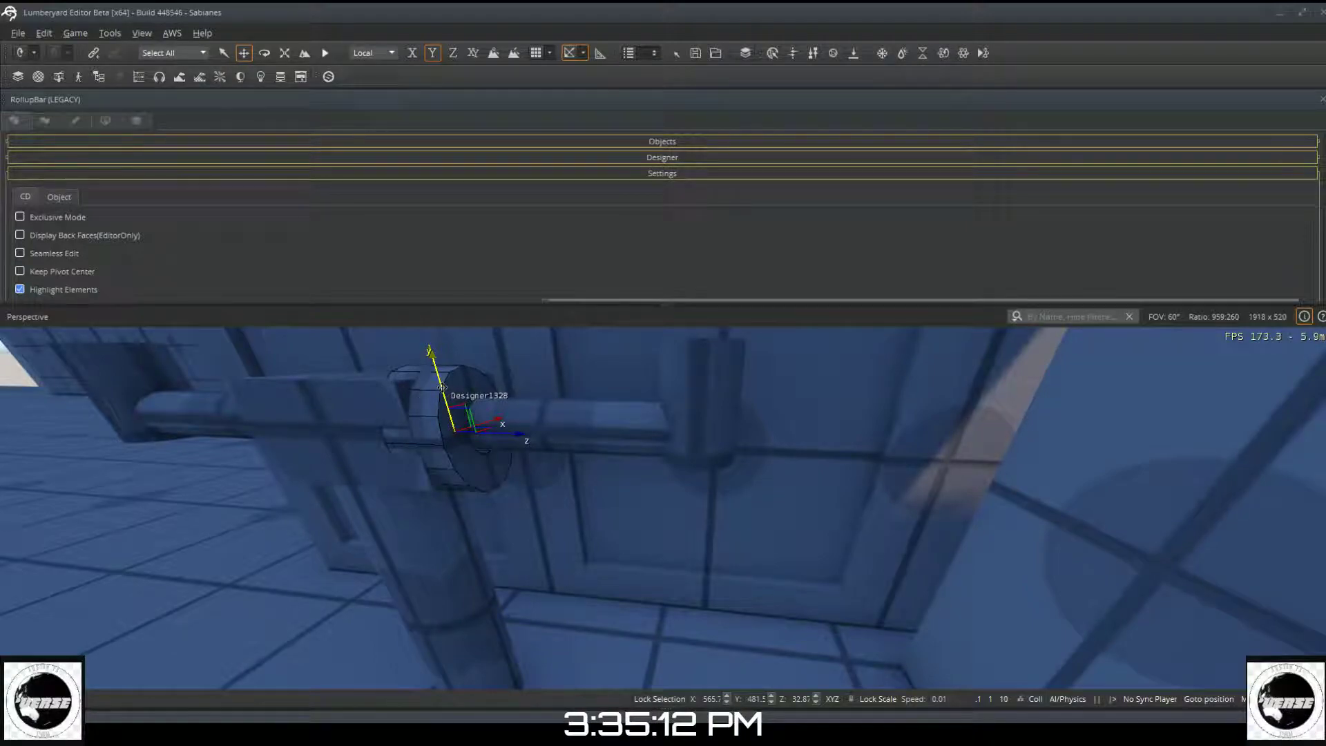
drag(442, 388, 441, 383)
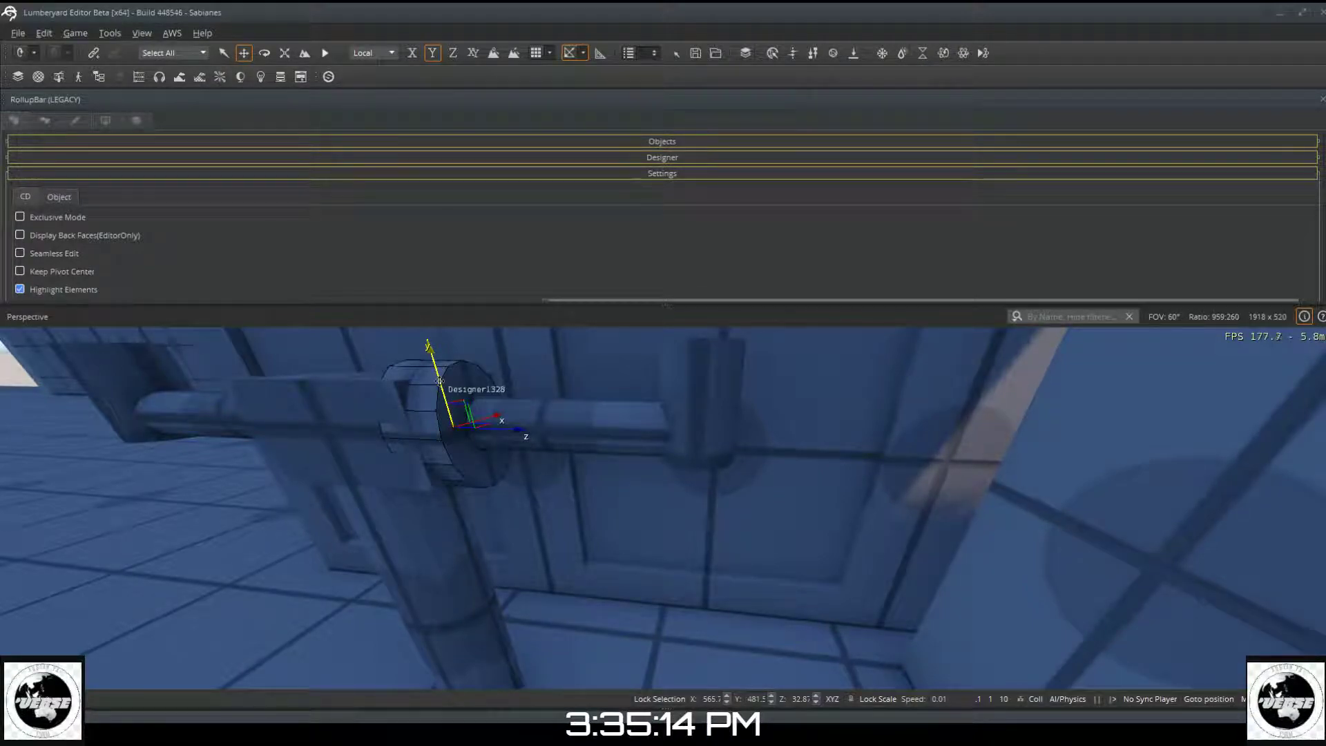
click(285, 53)
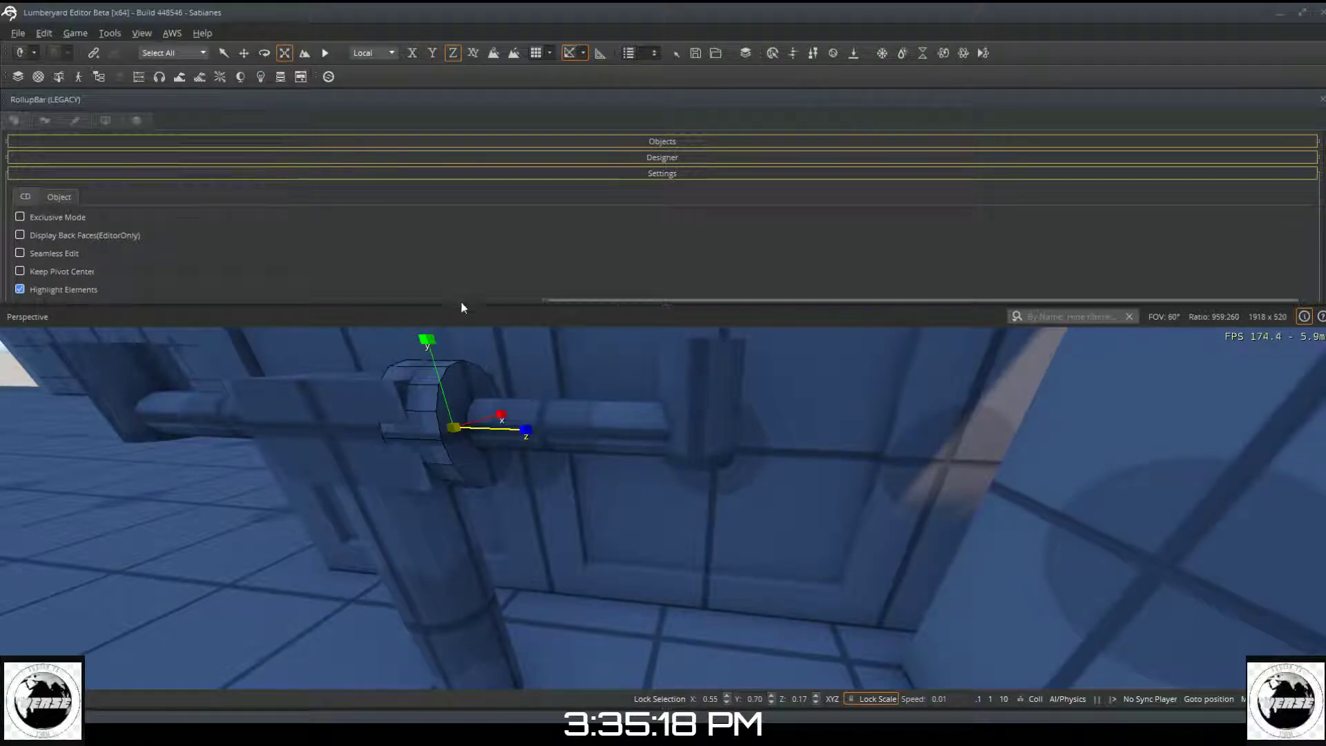
drag(437, 366, 449, 388)
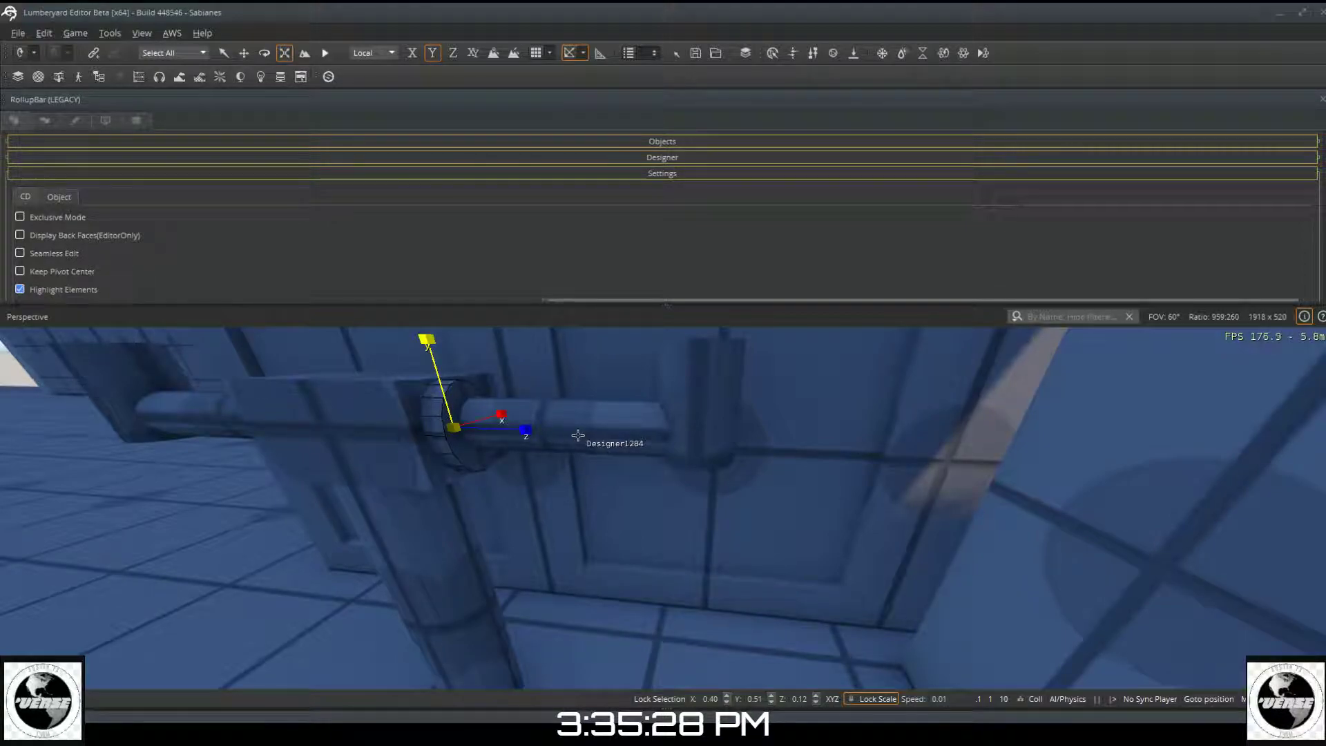
Step: Clone the scaled ring and place the copy along the Z axis on the opposite side of the central block
click(244, 53)
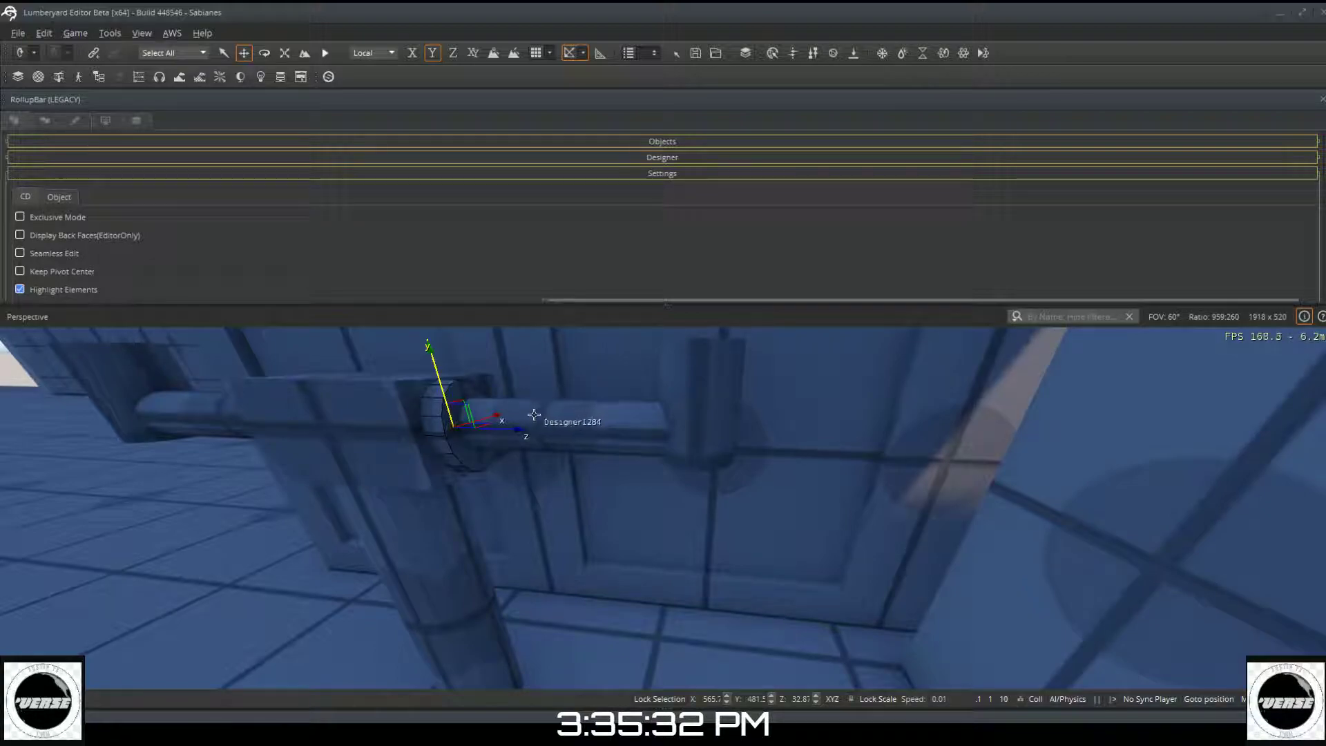
click(508, 428)
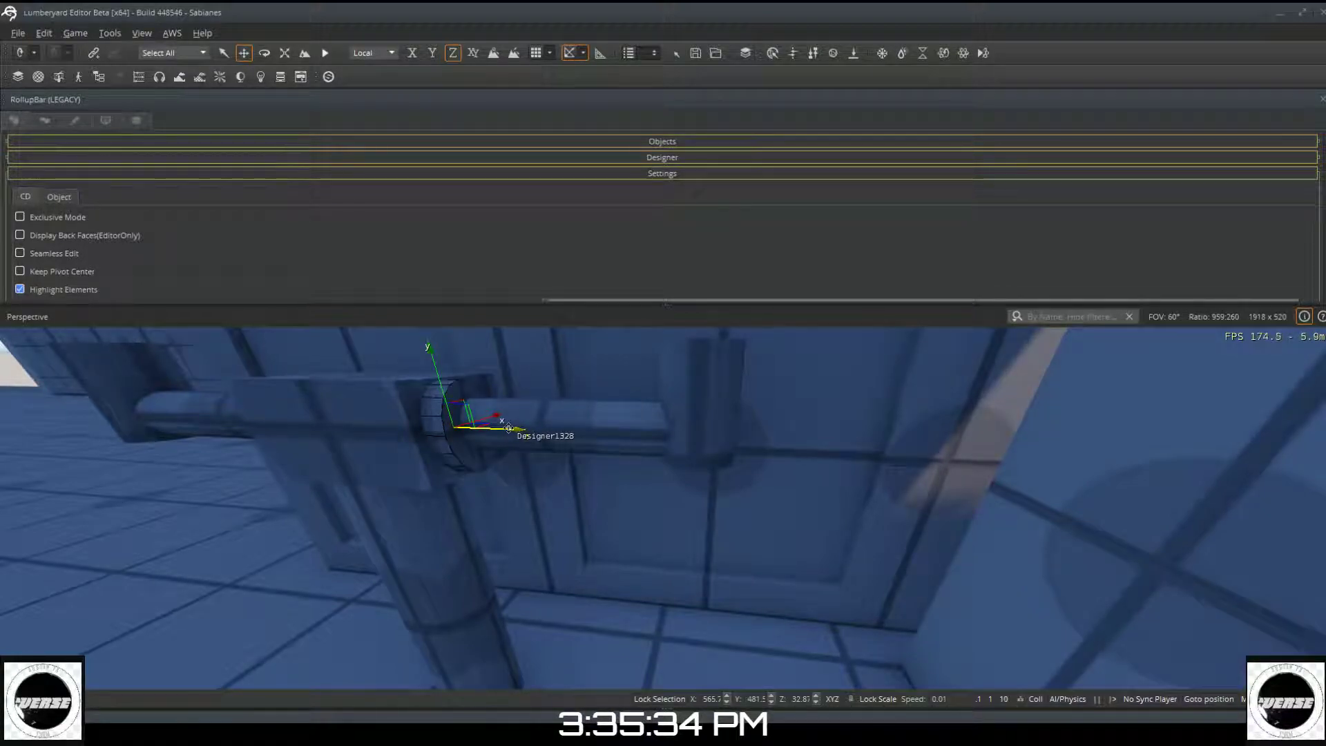
key(a)
right_drag(628, 447, 536, 428)
key(a)
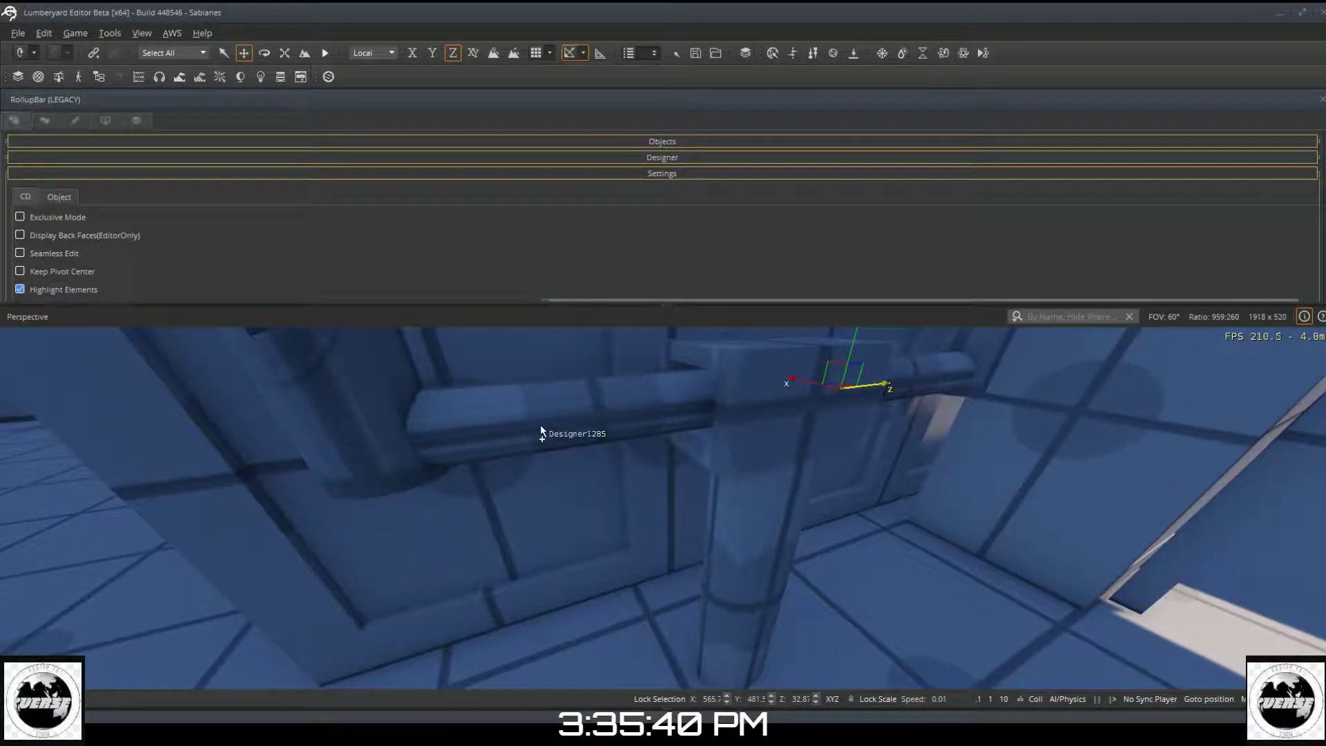
key(ctrl+d)
drag(669, 404, 675, 402)
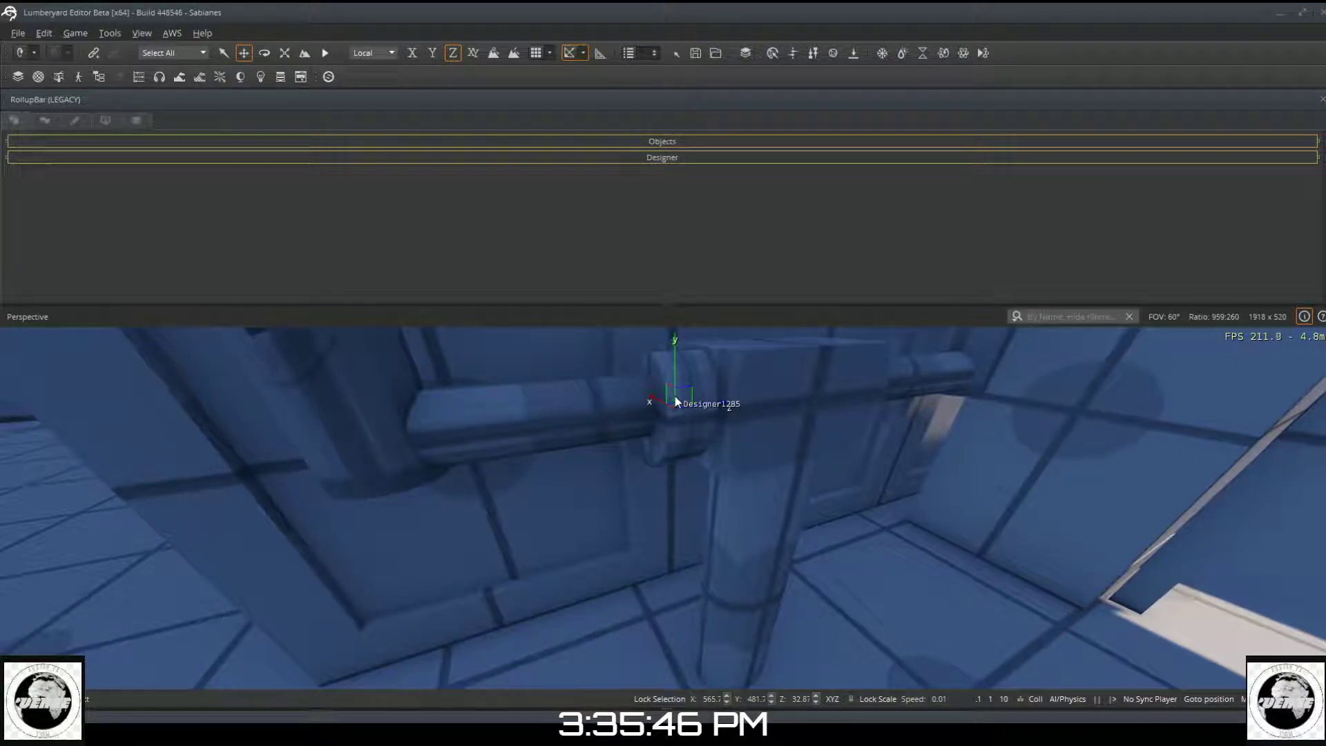
click(678, 396)
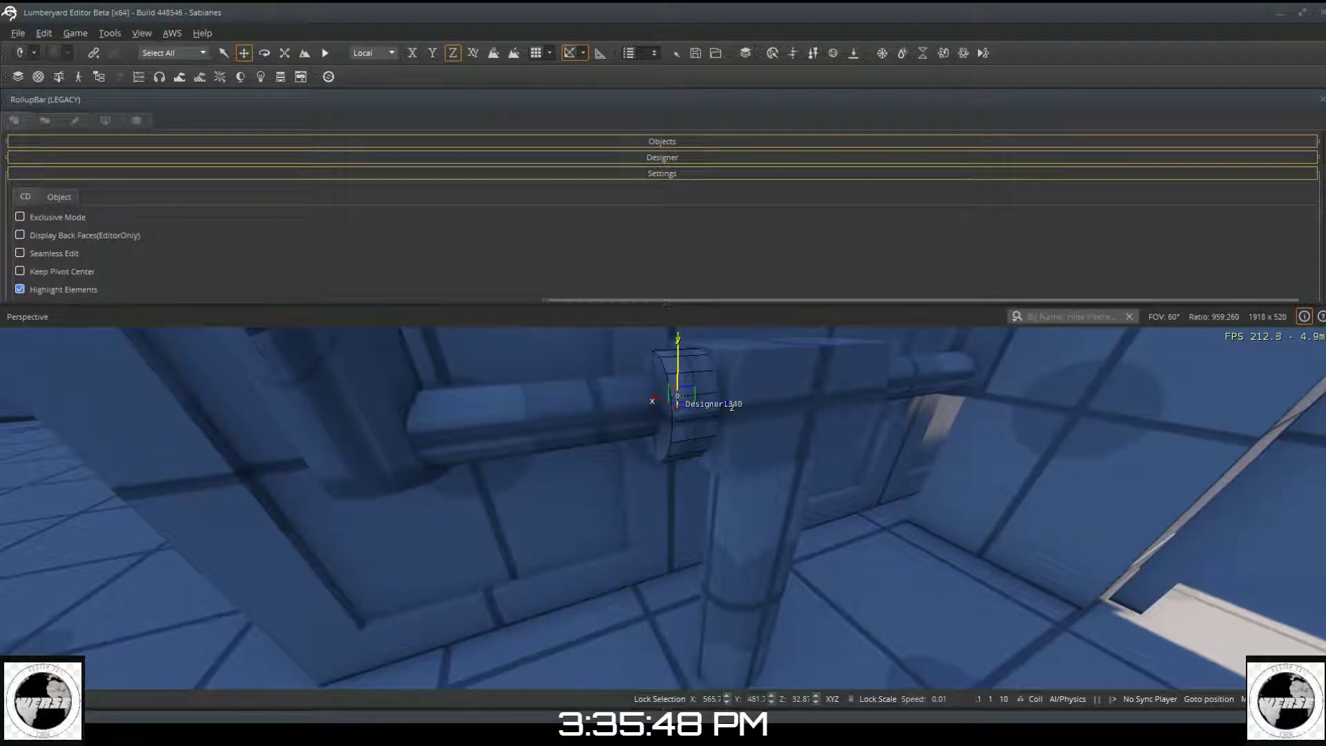
Step: Move the copied ring along its X axis toward the door to centre it on the horizontal rod
right_drag(680, 402, 974, 383)
key(a)
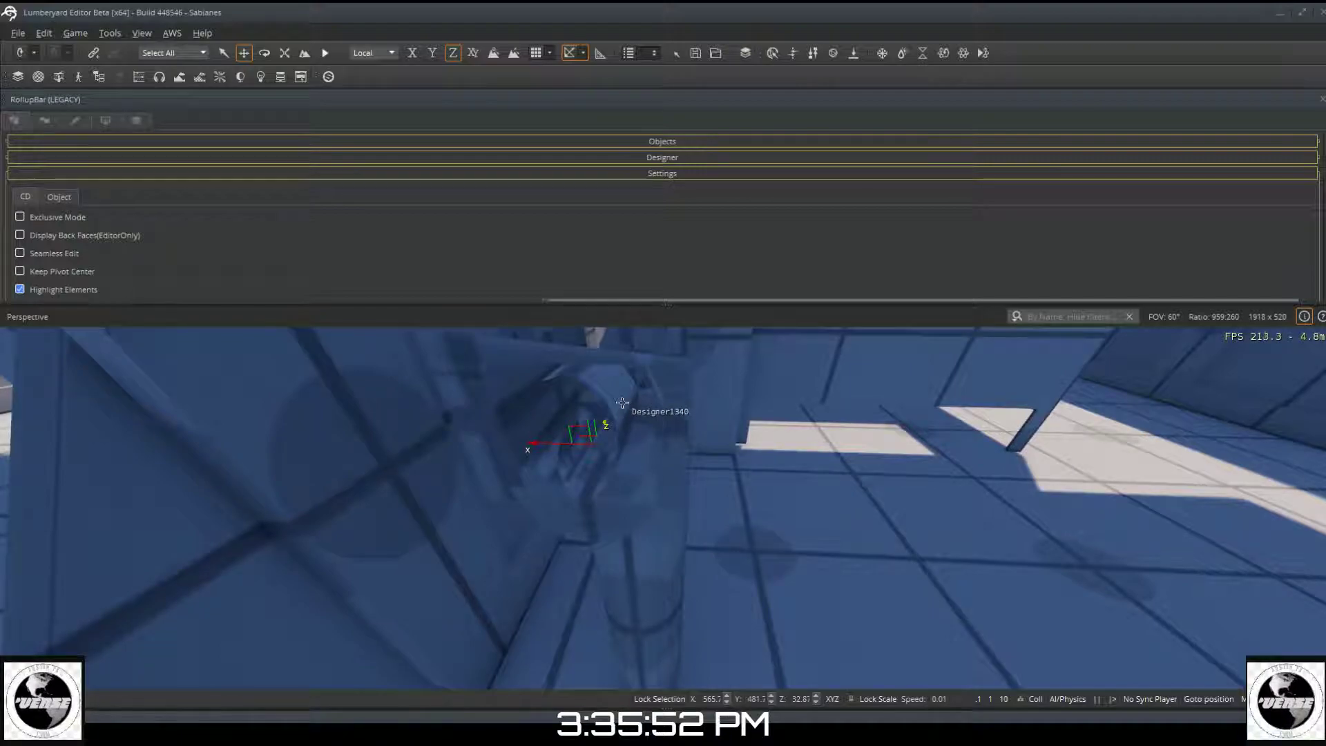
key(s)
key(w)
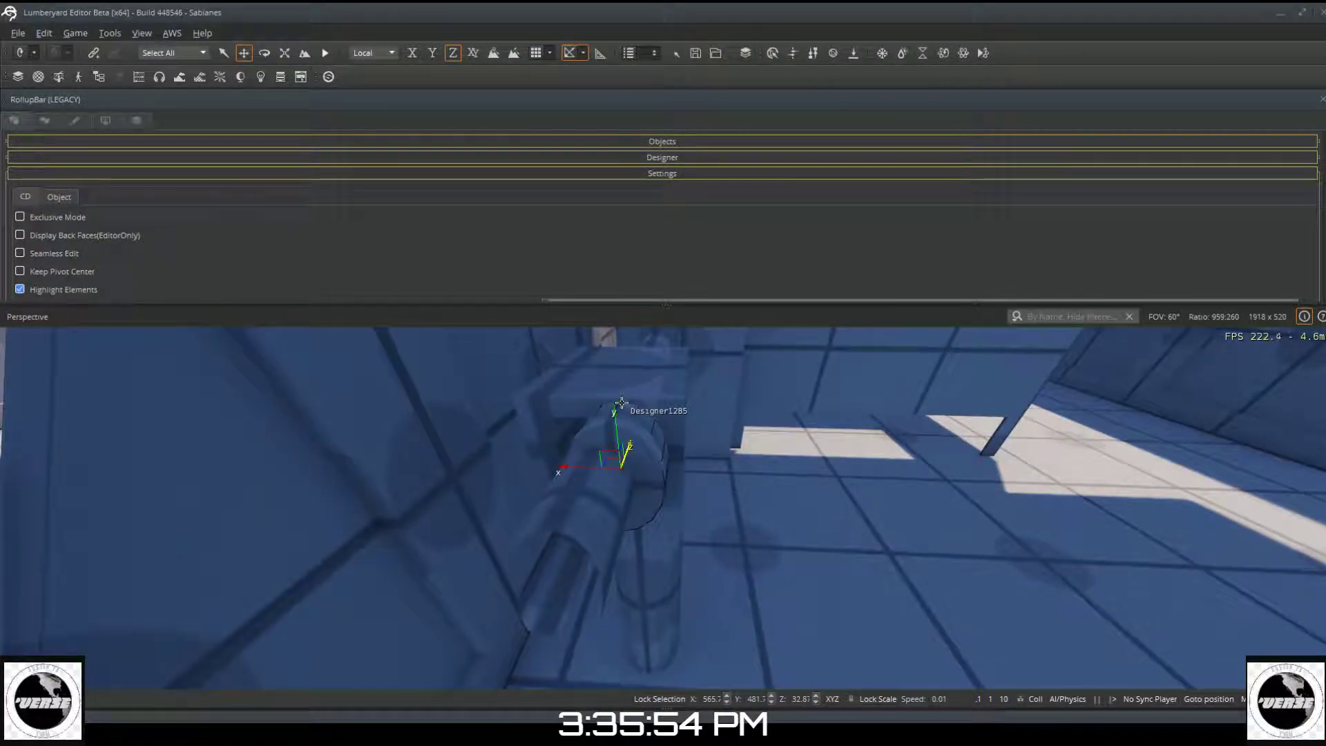
right_drag(621, 402, 523, 402)
key(a)
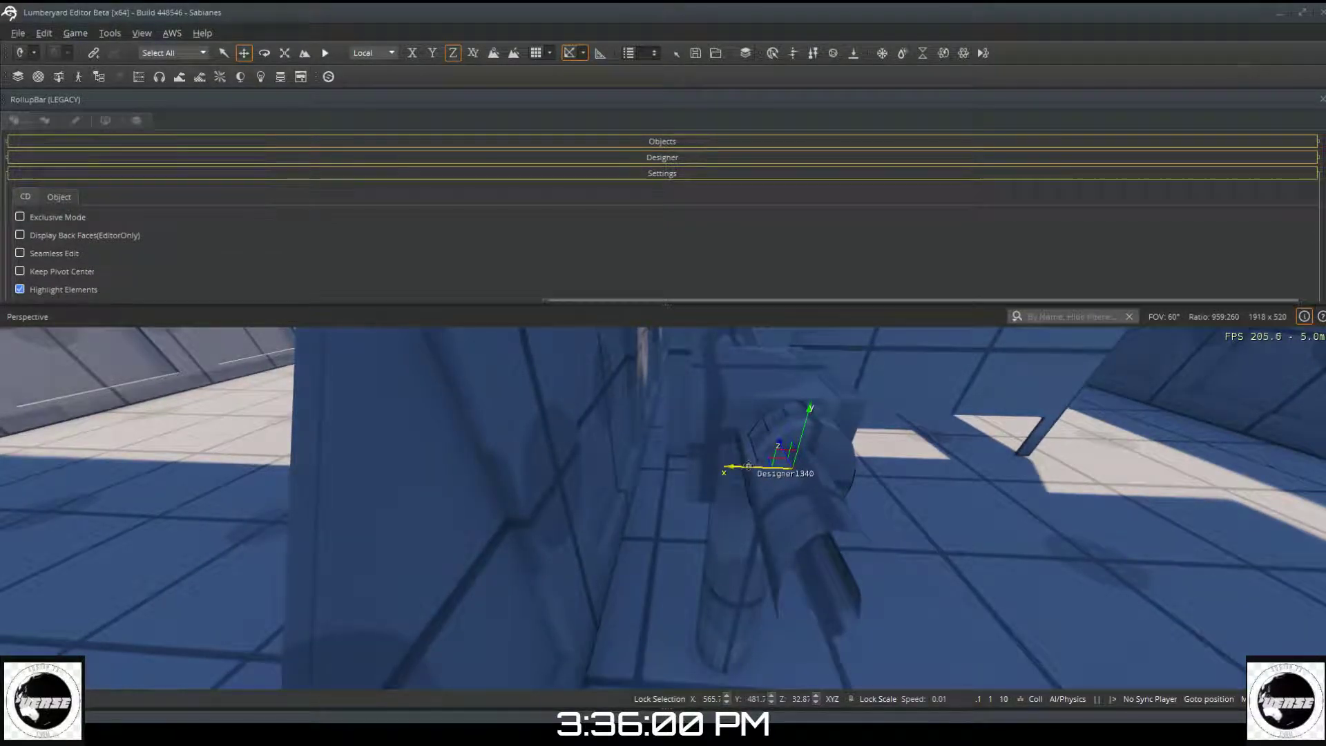
drag(748, 466, 732, 466)
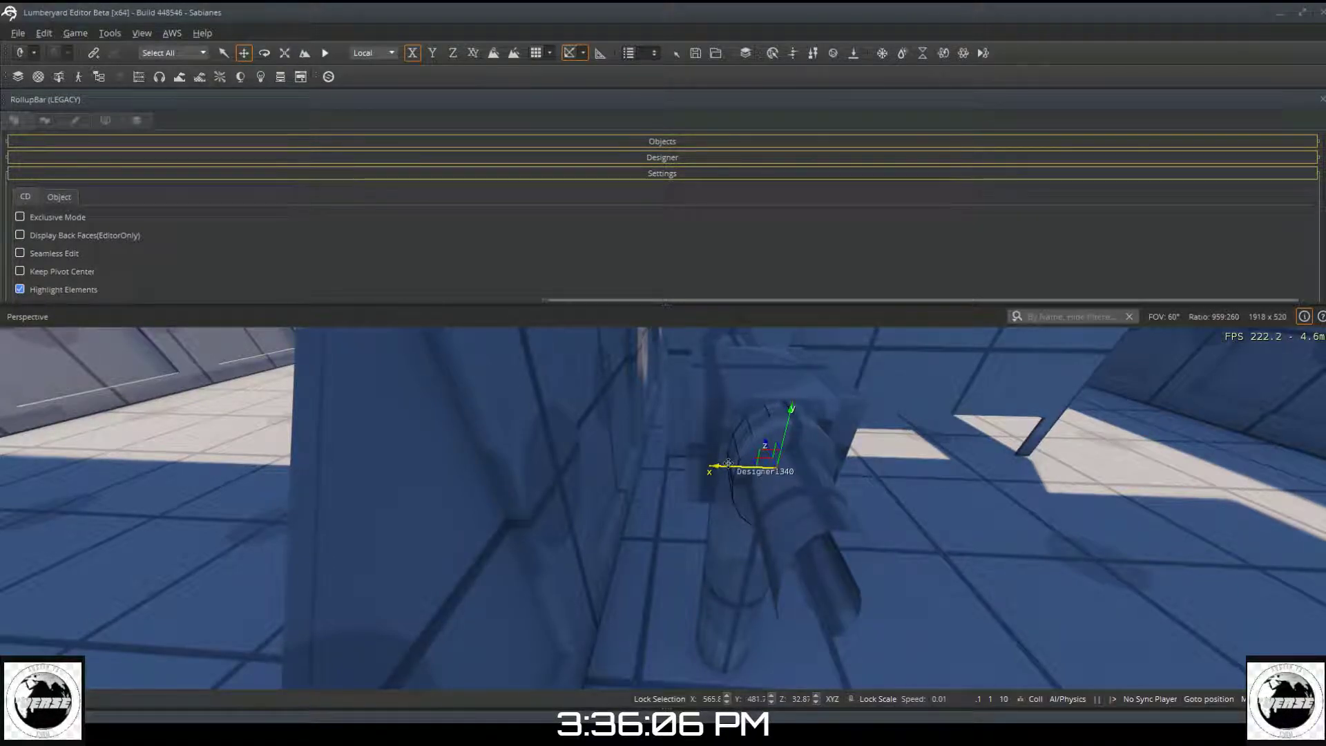
Step: Unlock proportional scaling and widen the copied ring to 0.51 along X
right_drag(726, 459, 718, 395)
key(d)
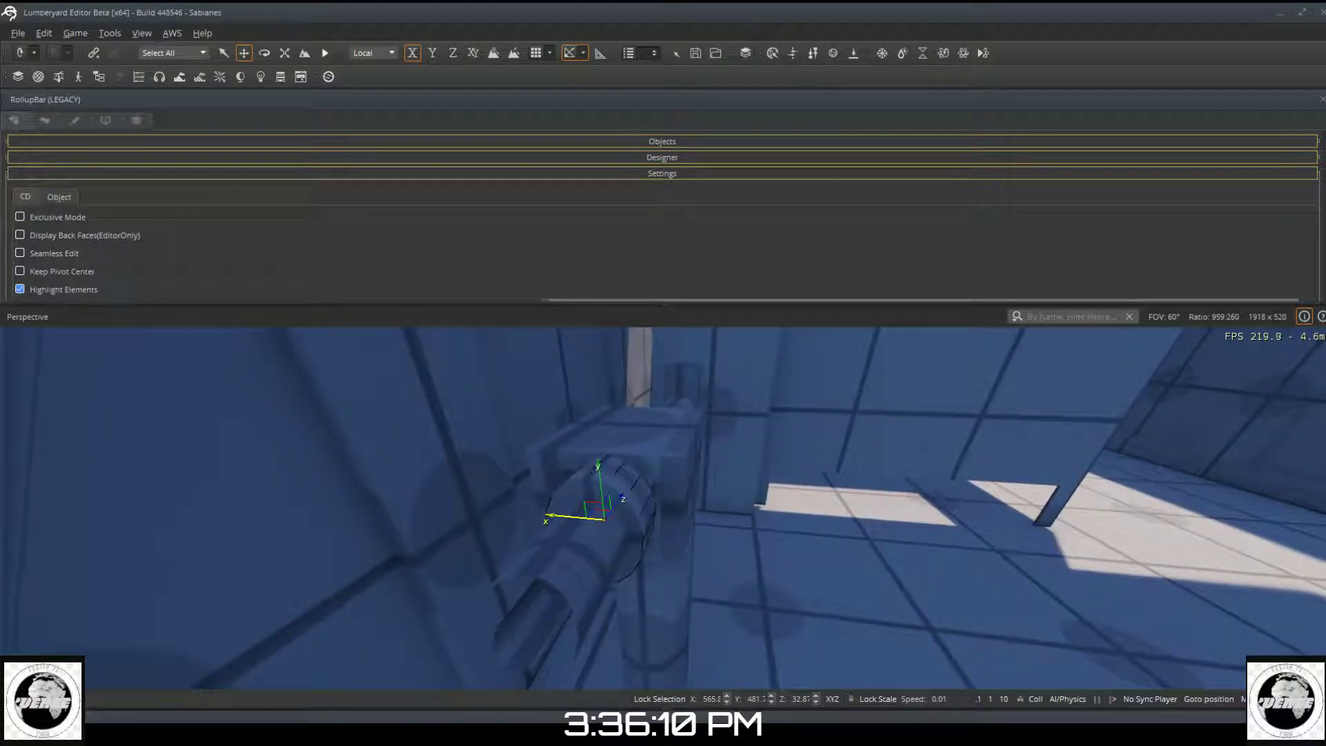
key(w)
right_drag(719, 395, 688, 408)
key(s)
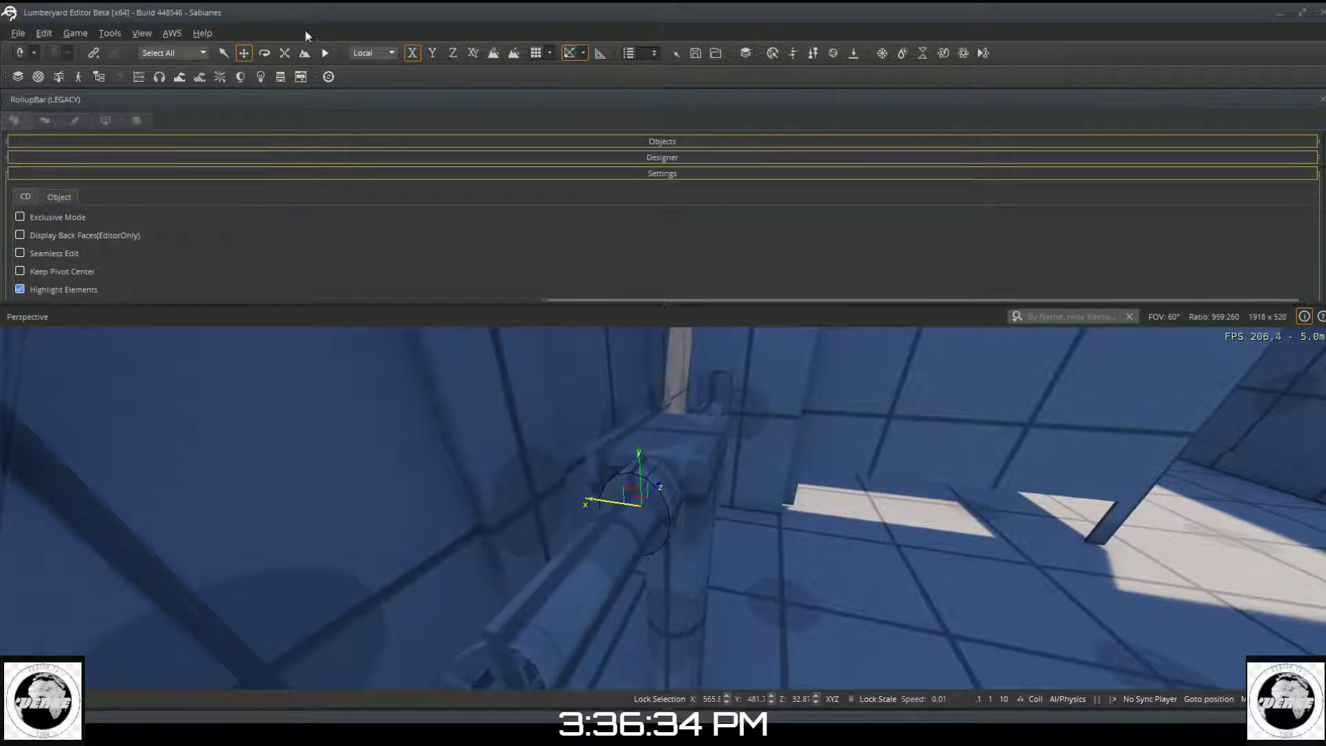
click(283, 53)
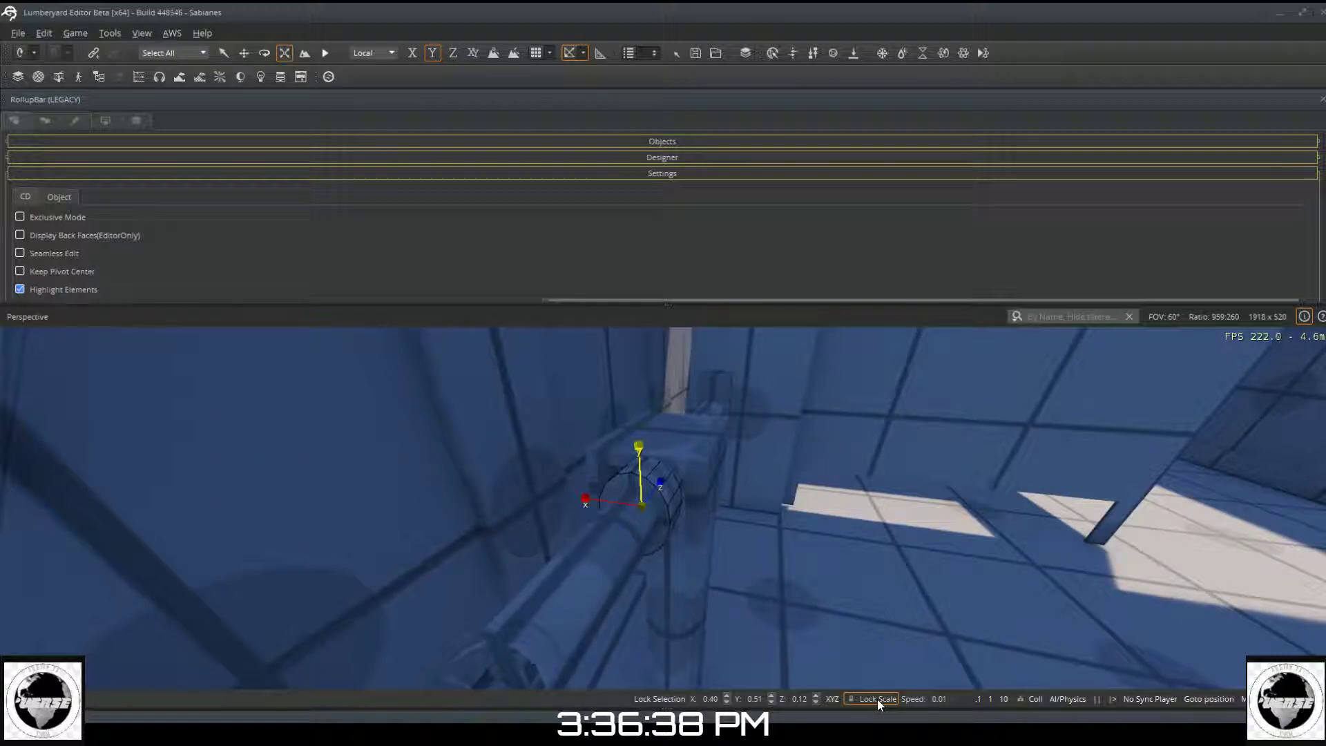
drag(619, 502, 612, 484)
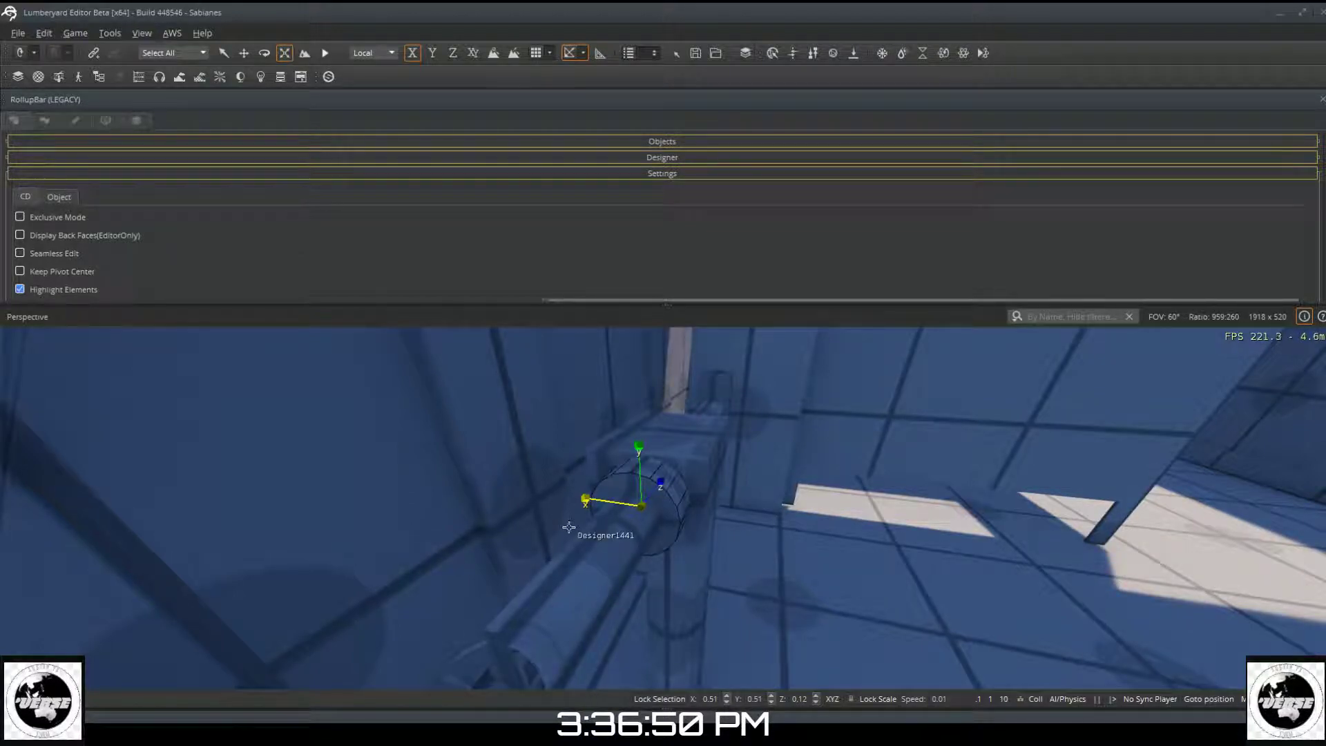
Step: Select the original ring on the other side of the block and move it along X to centre it on the rod
key(a)
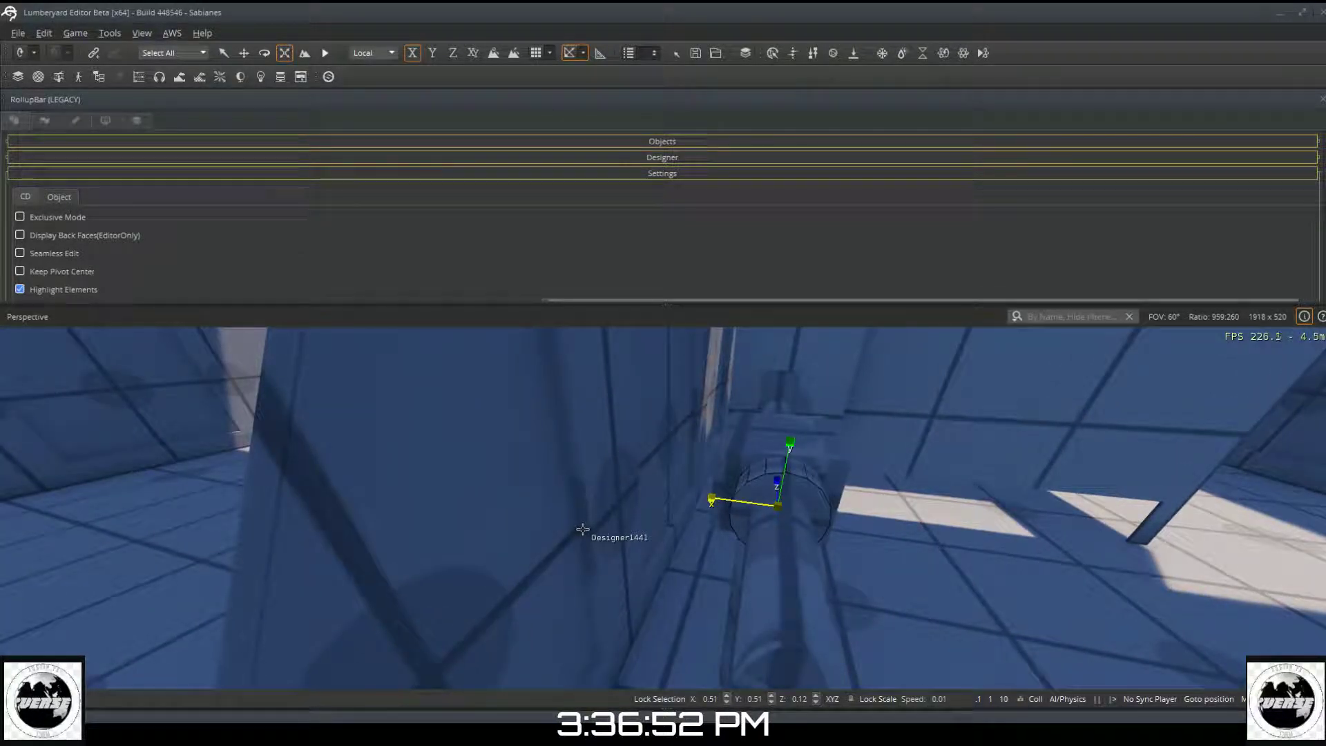
key(s)
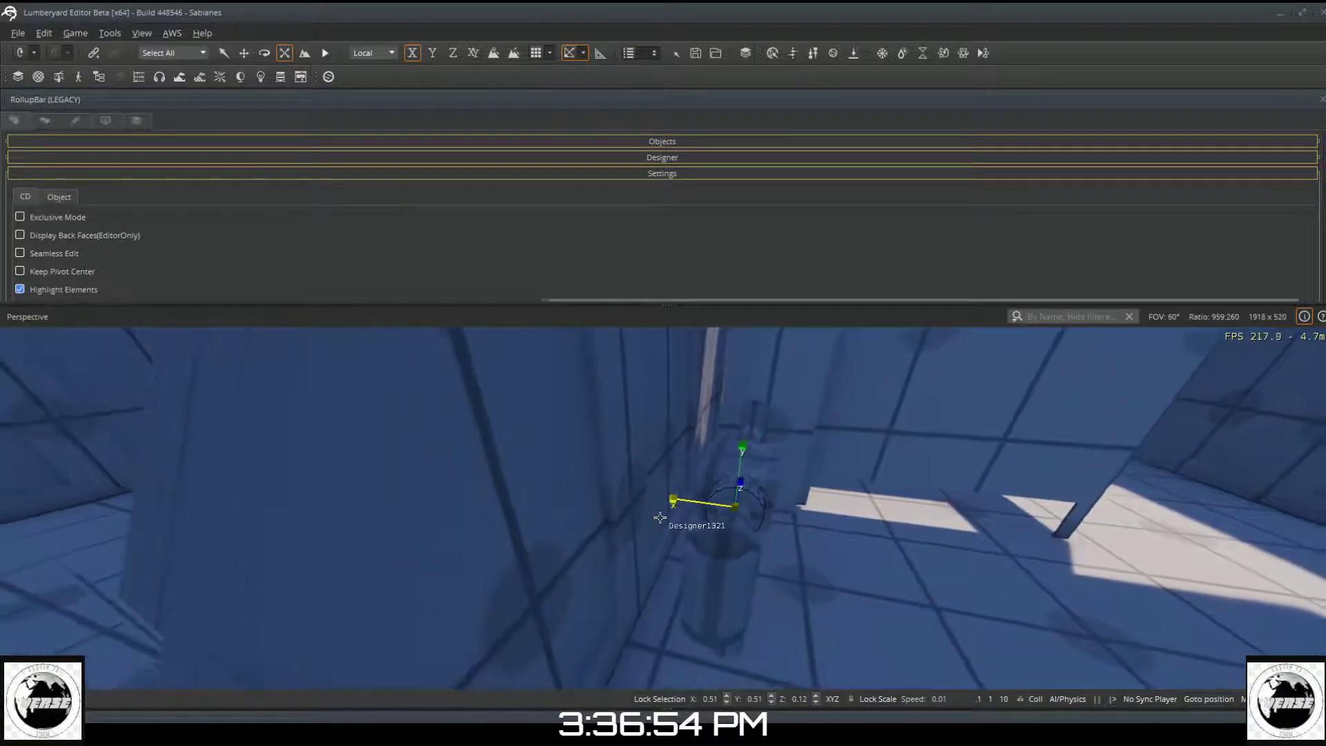
key(d)
key(d)
right_drag(688, 483, 256, 468)
key(w)
key(s)
key(d)
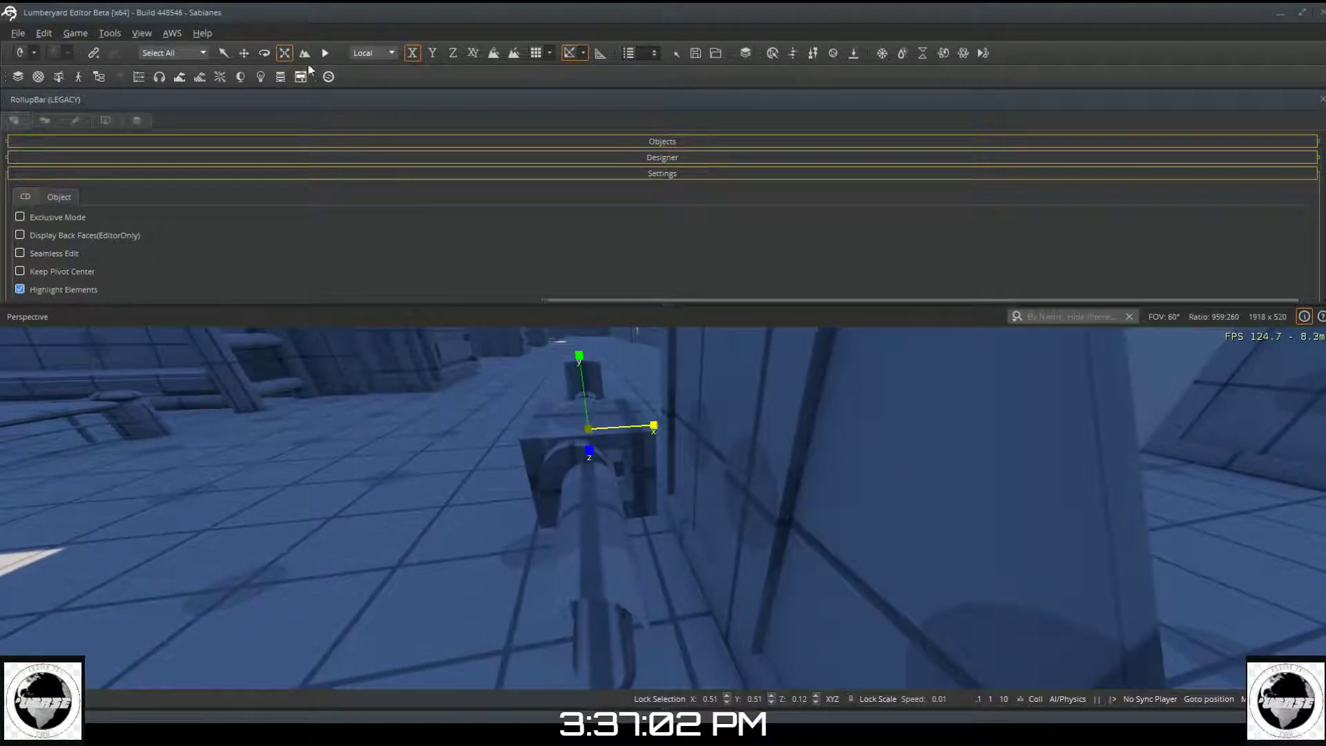
click(243, 53)
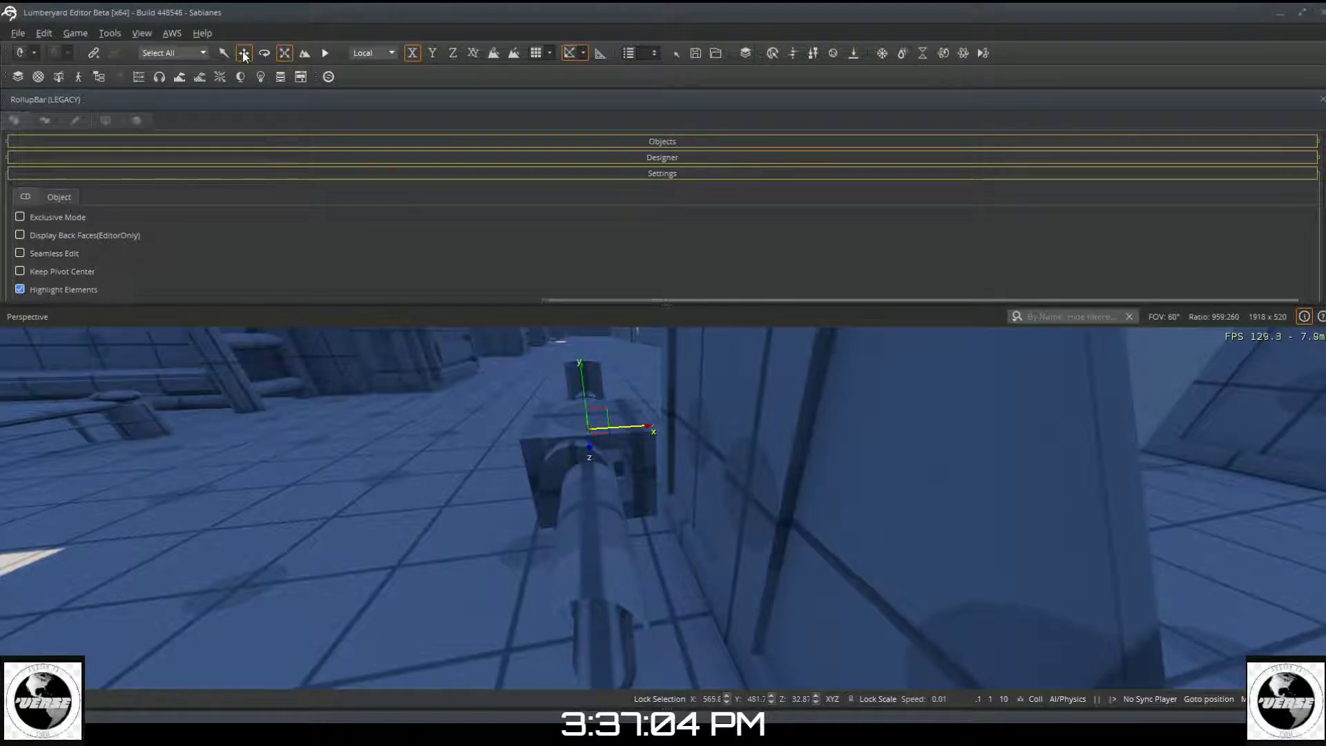
click(559, 465)
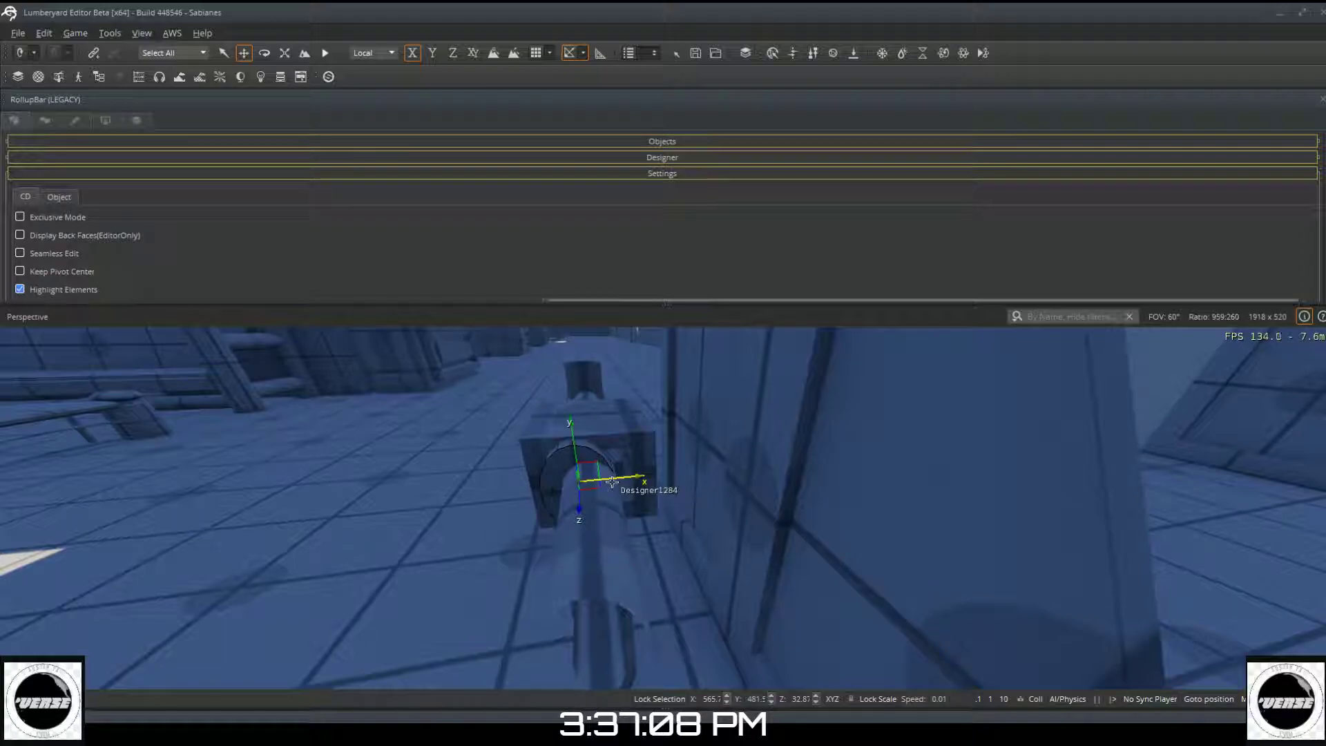
drag(613, 478, 622, 479)
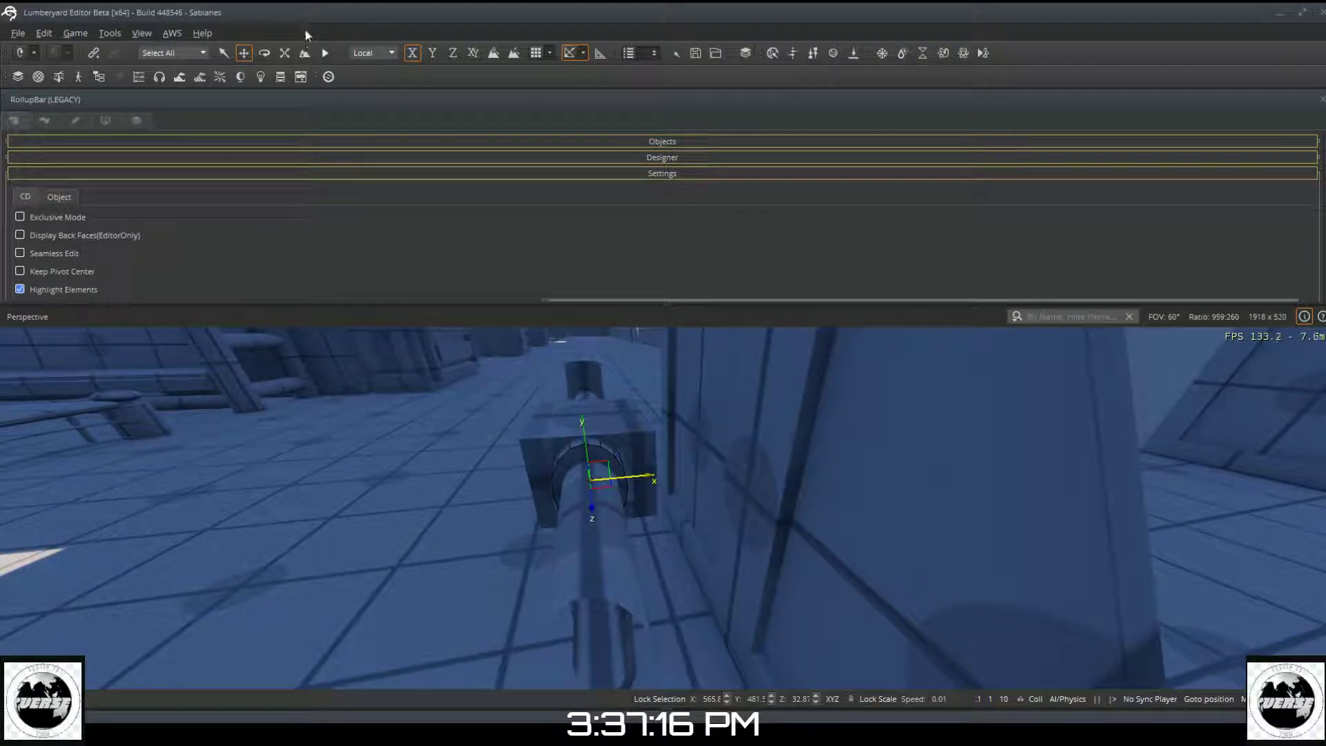
Step: Scale the original ring to 0.53 along X and deselect it
click(284, 53)
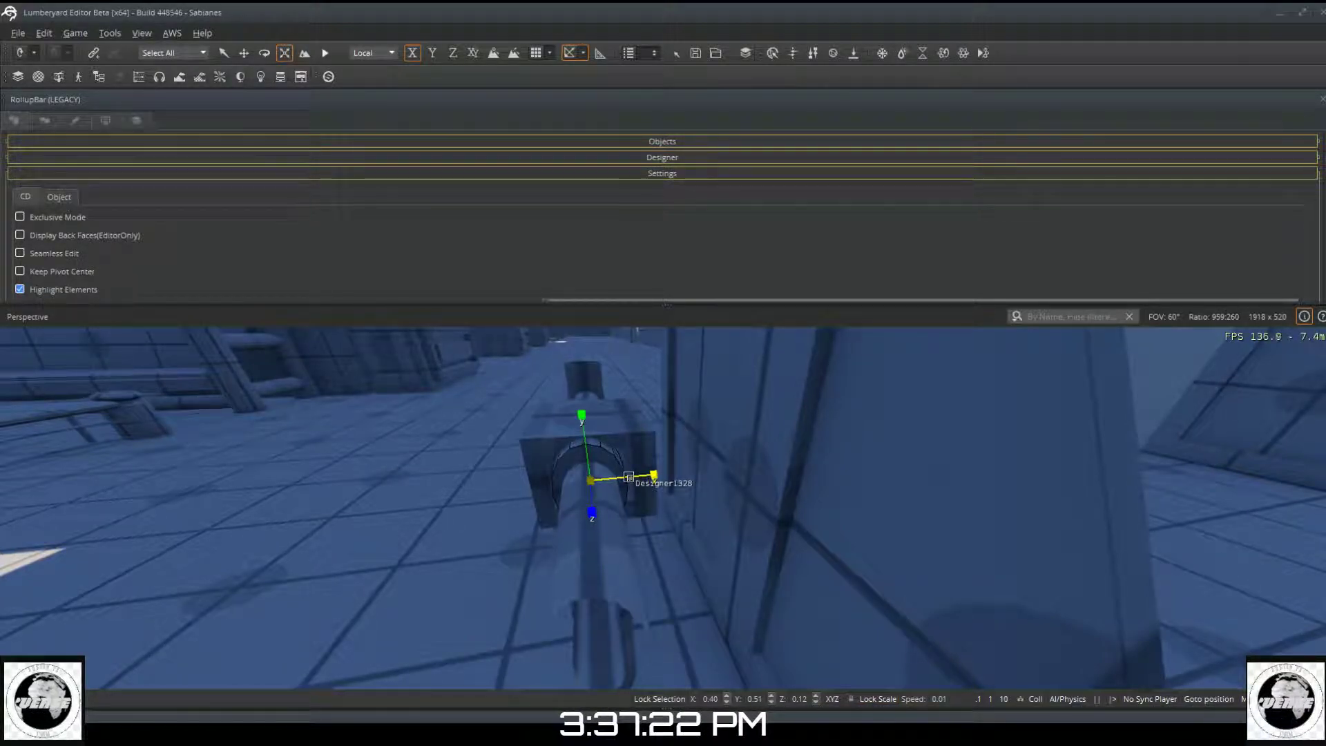
drag(629, 475, 627, 455)
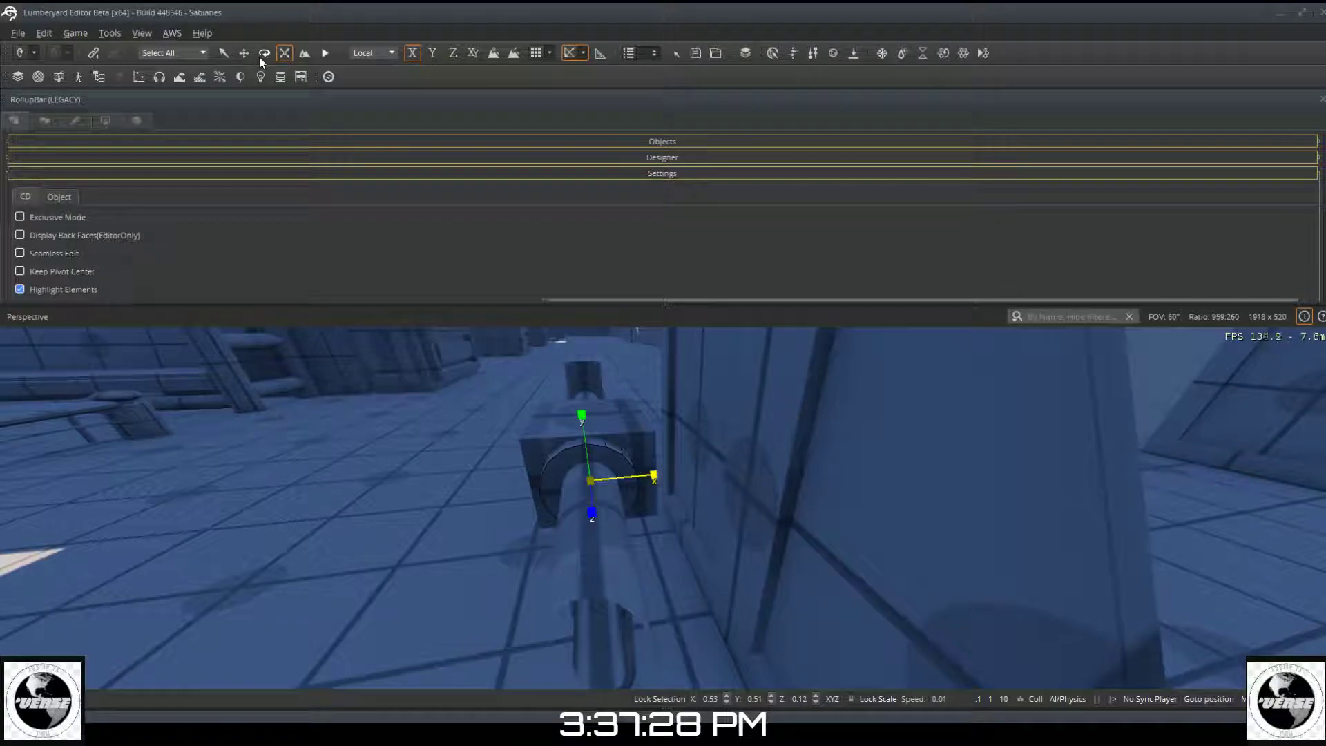
click(308, 463)
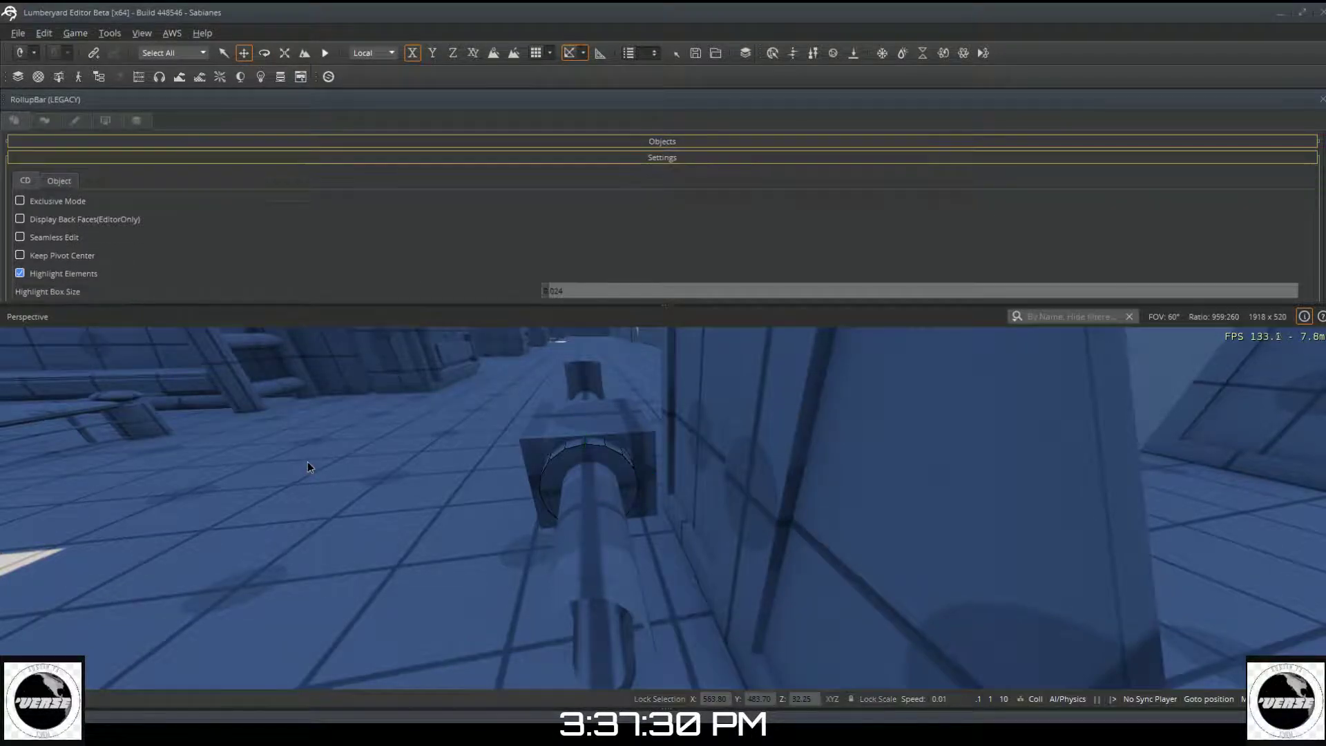
Step: Select the door-side piece of the central block and extrude its inner face slightly toward the rod and its door-facing face inward
click(648, 453)
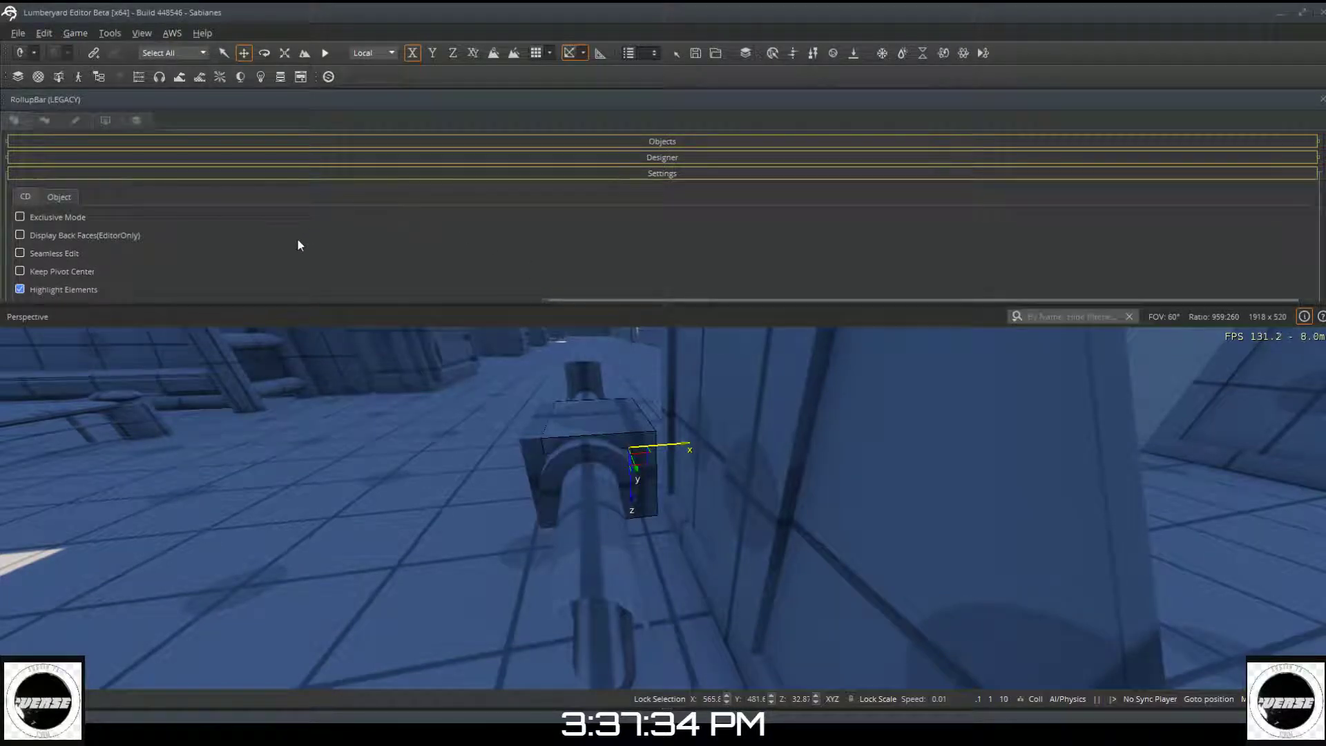
key(w)
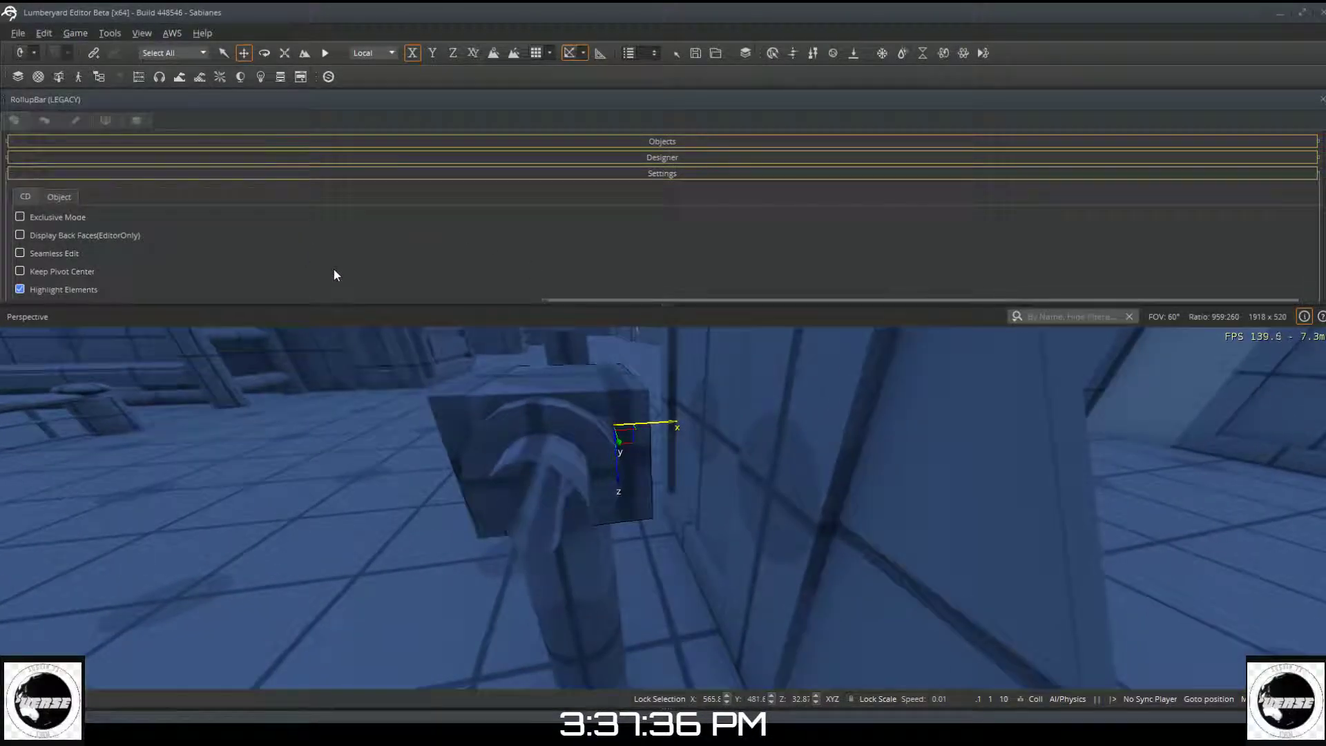
key(a)
key(a)
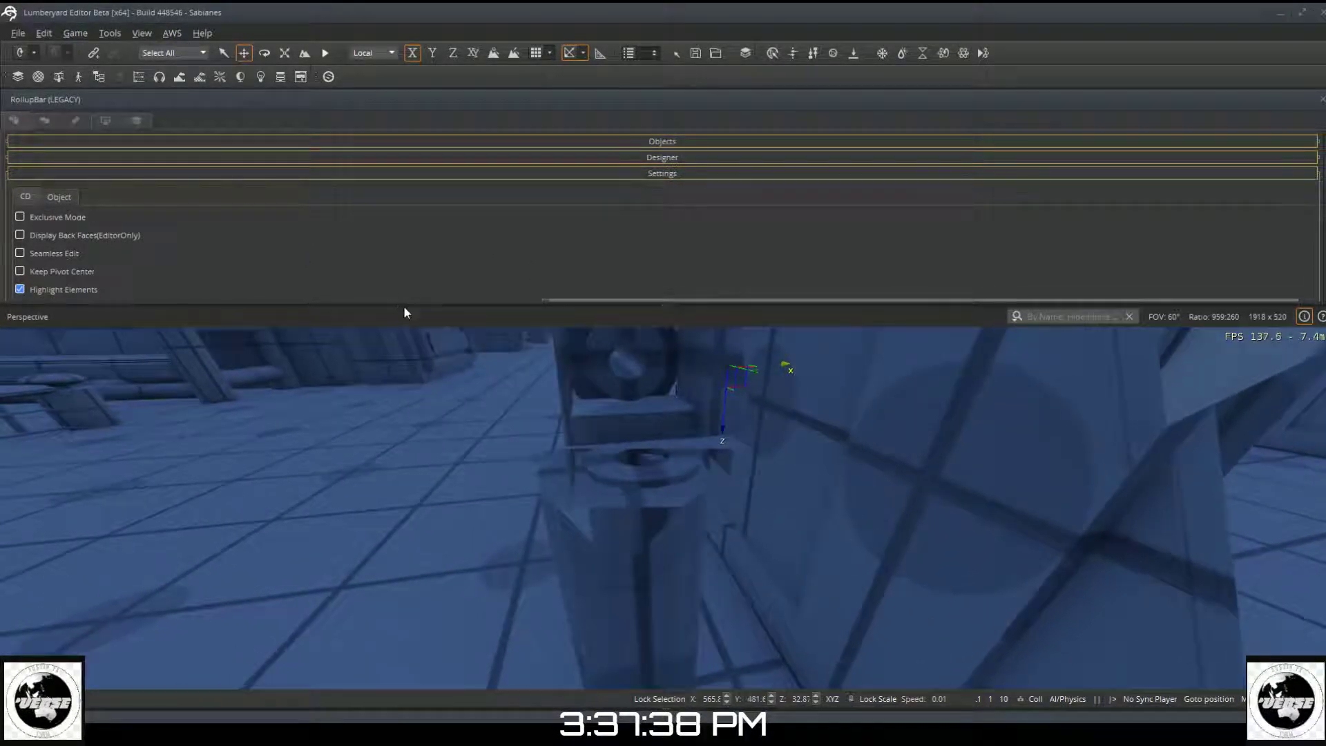
right_drag(431, 391, 559, 356)
right_drag(431, 430, 422, 403)
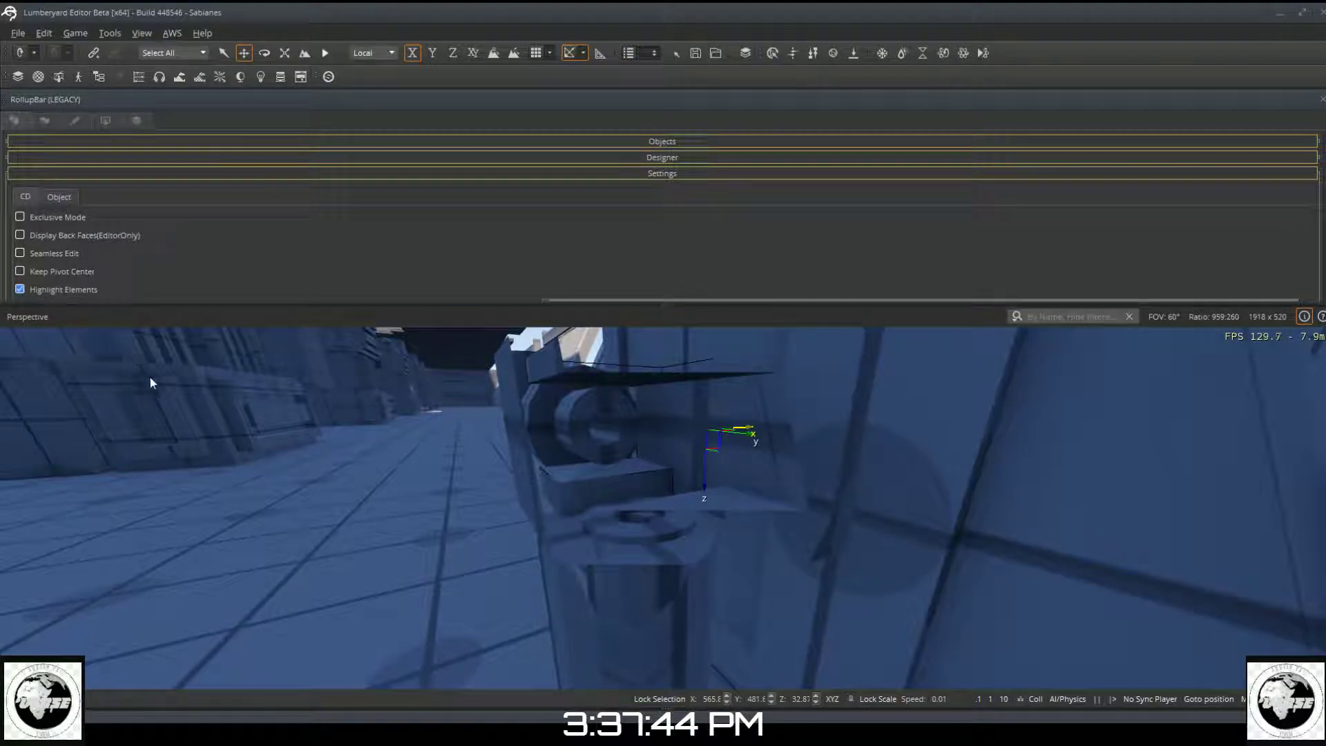
scroll(200, 211, down, 6)
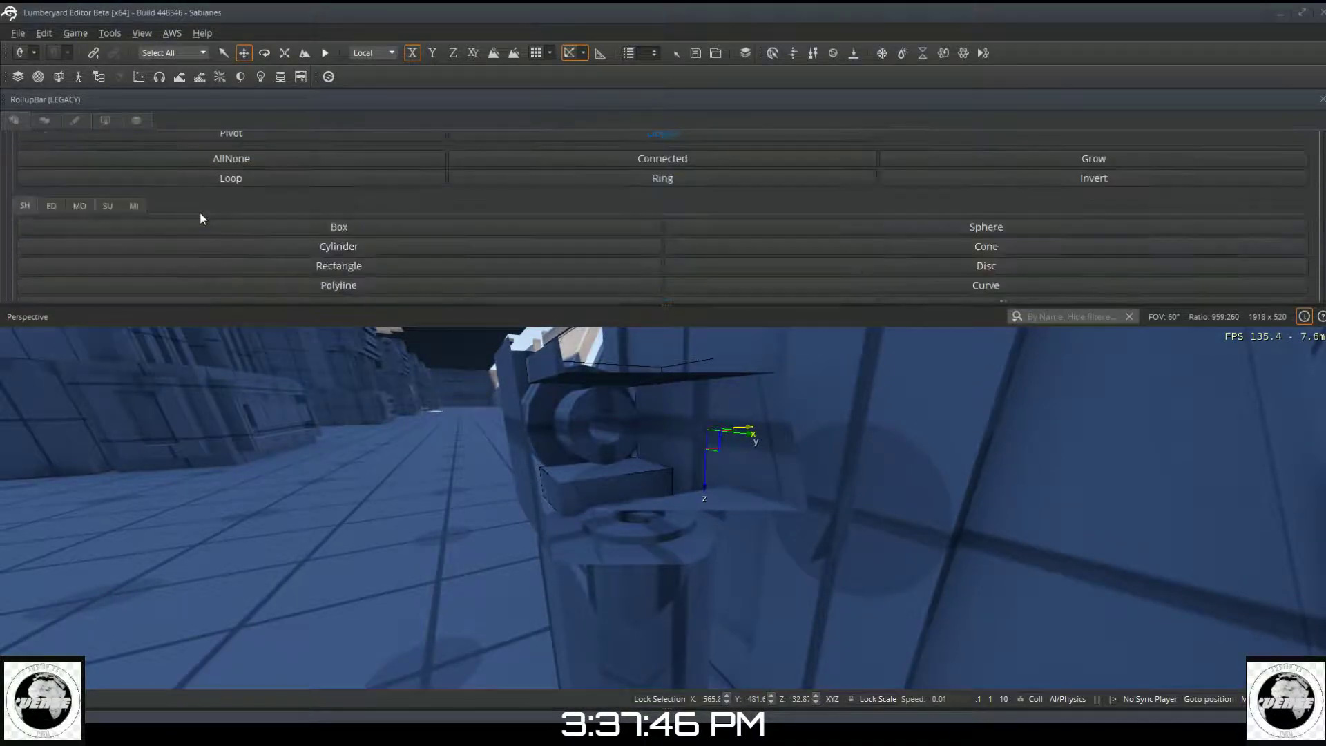
click(53, 206)
click(89, 227)
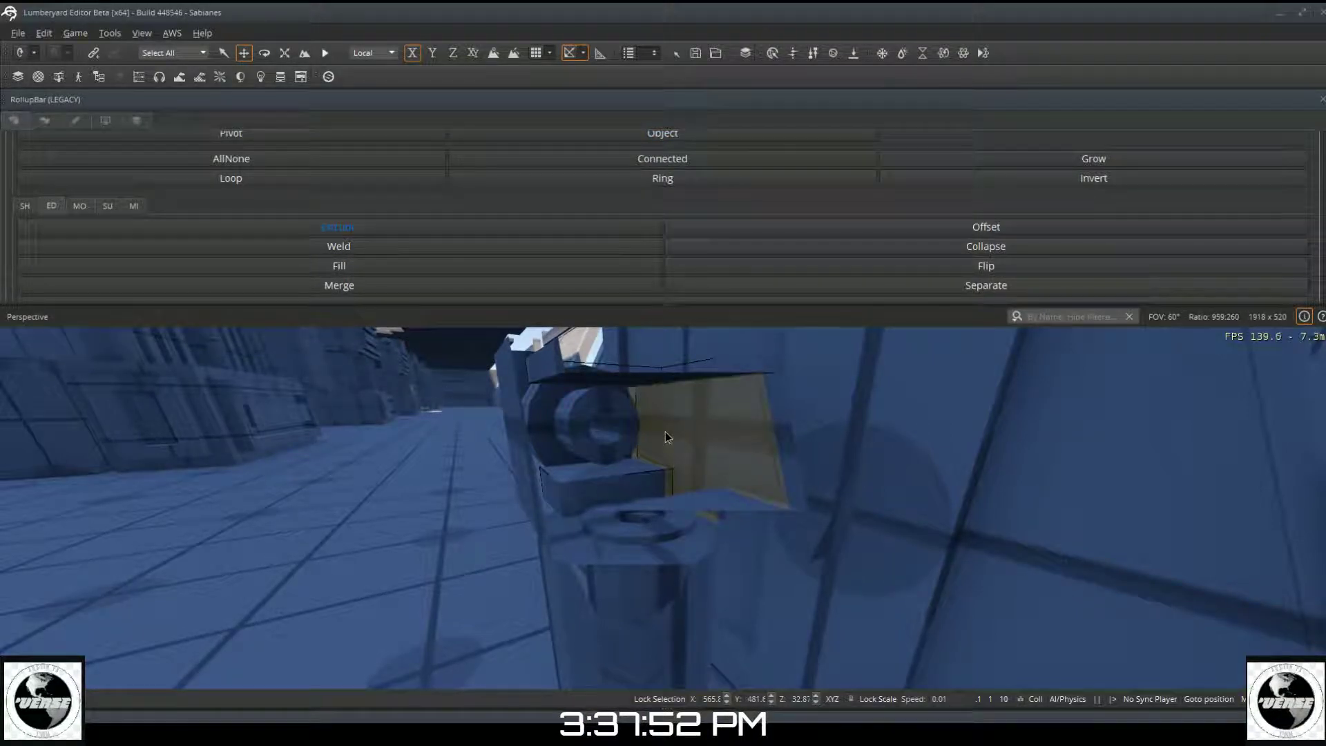
drag(659, 432, 652, 431)
key(d)
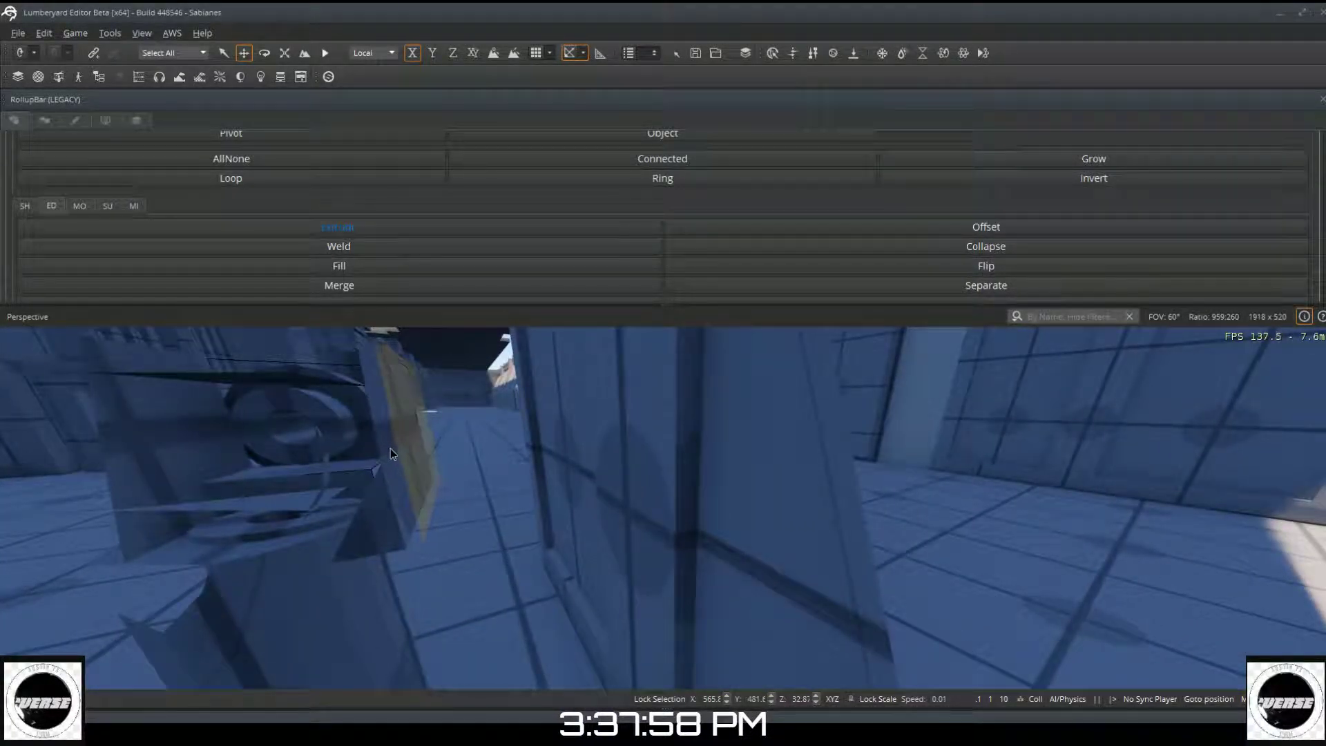
drag(388, 449, 376, 453)
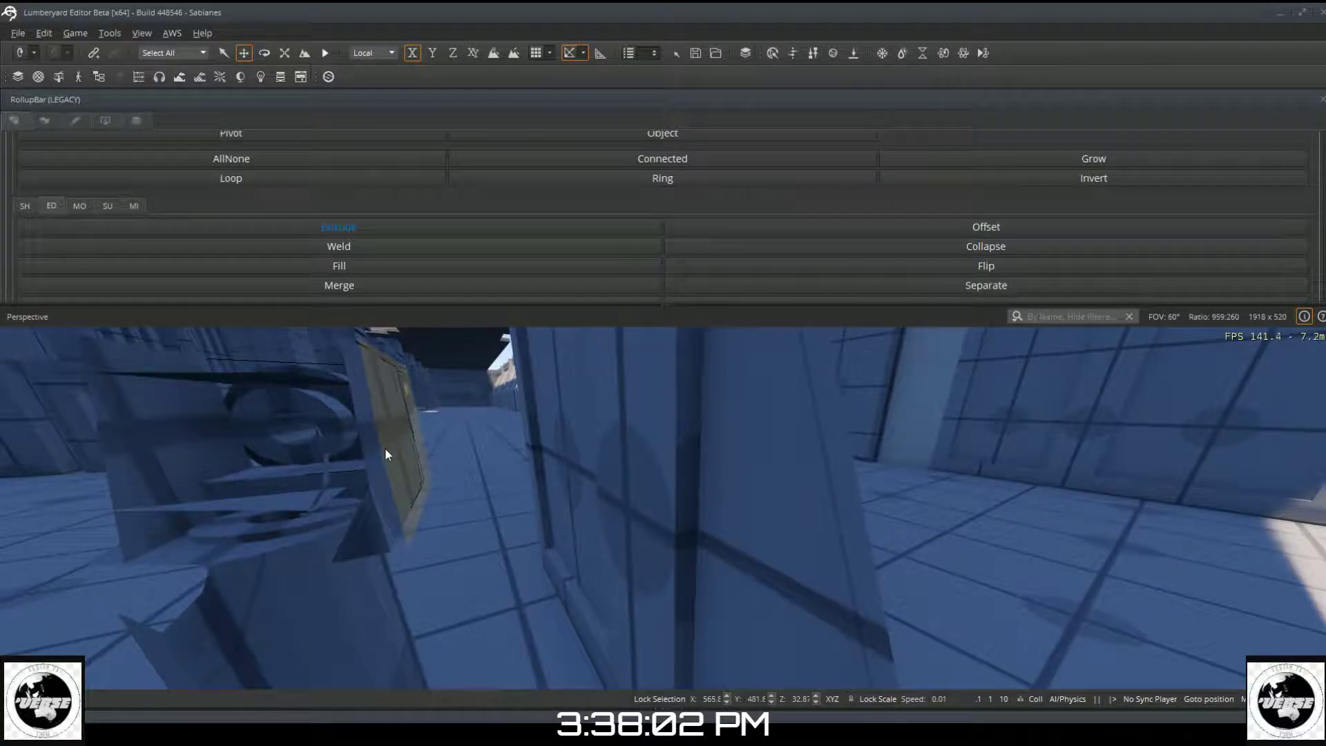
Step: Extrude the block piece's inner face further toward the rod and push its door-facing face farther away from the door
key(a)
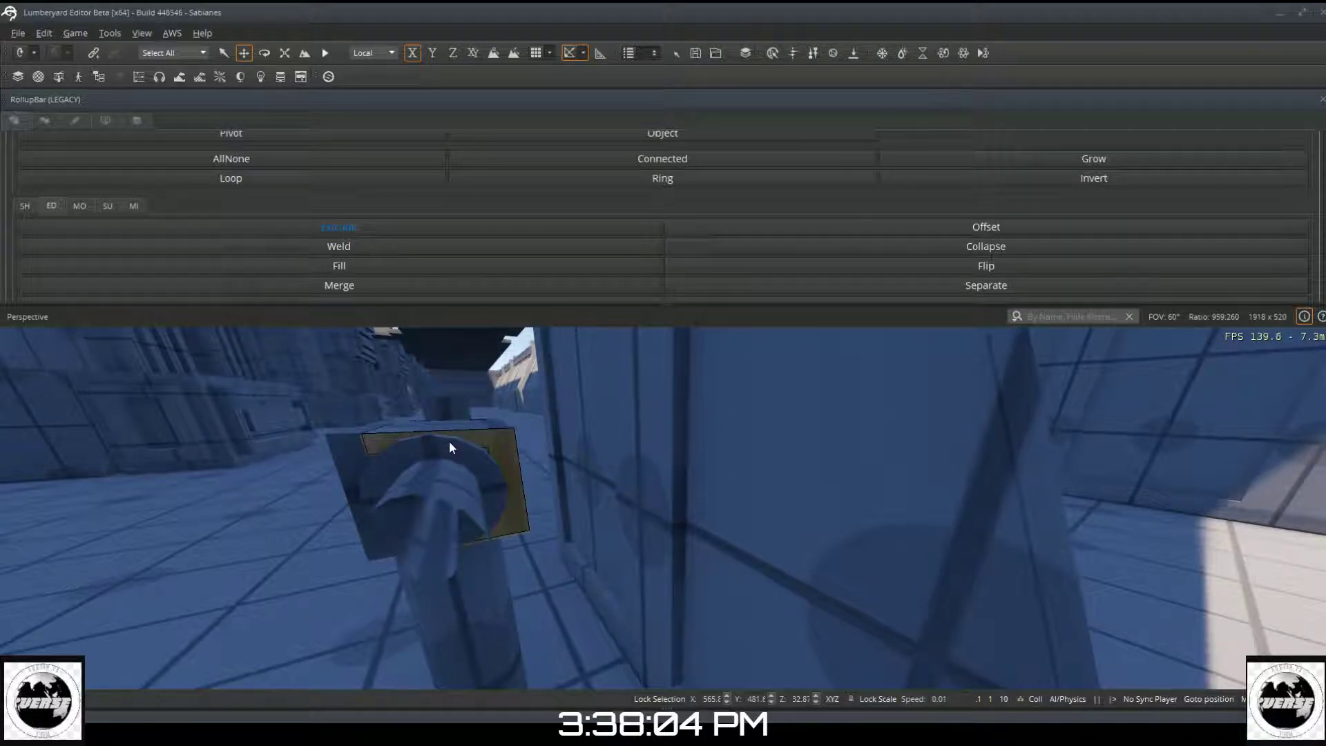
key(w)
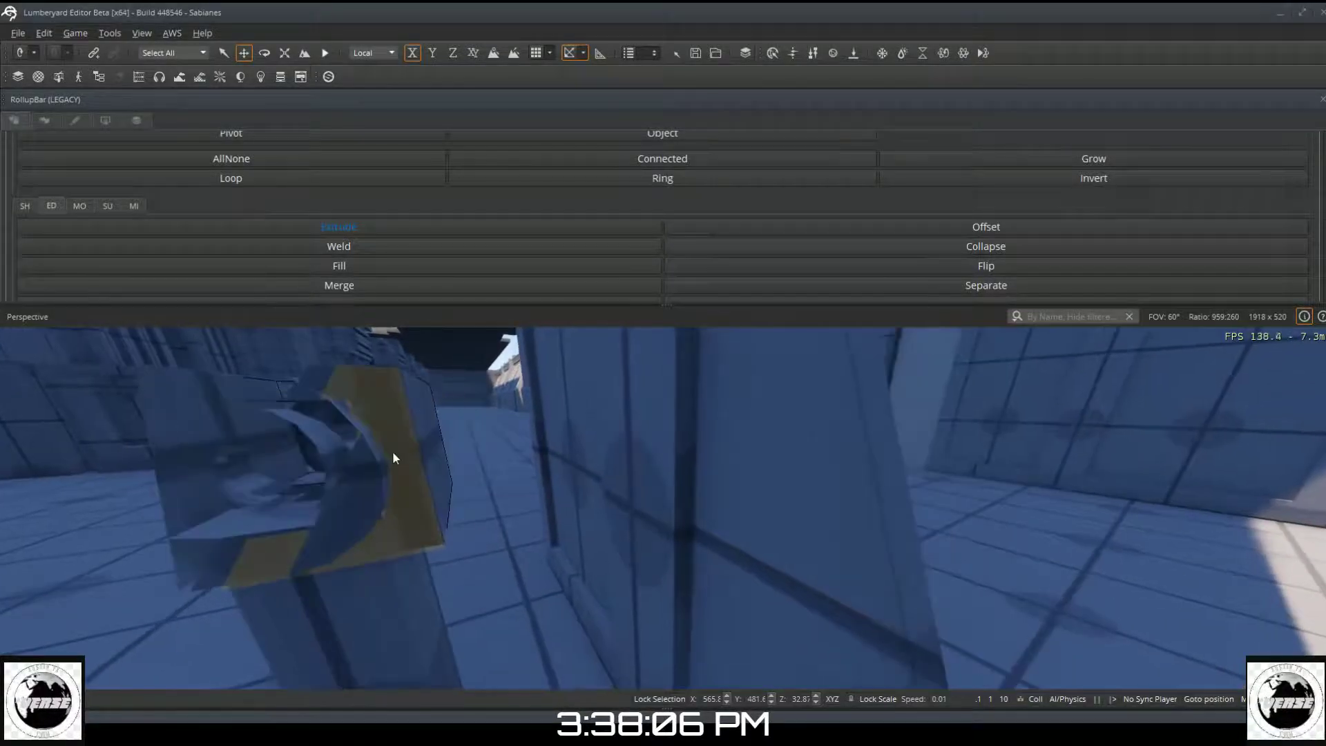
key(s)
key(a)
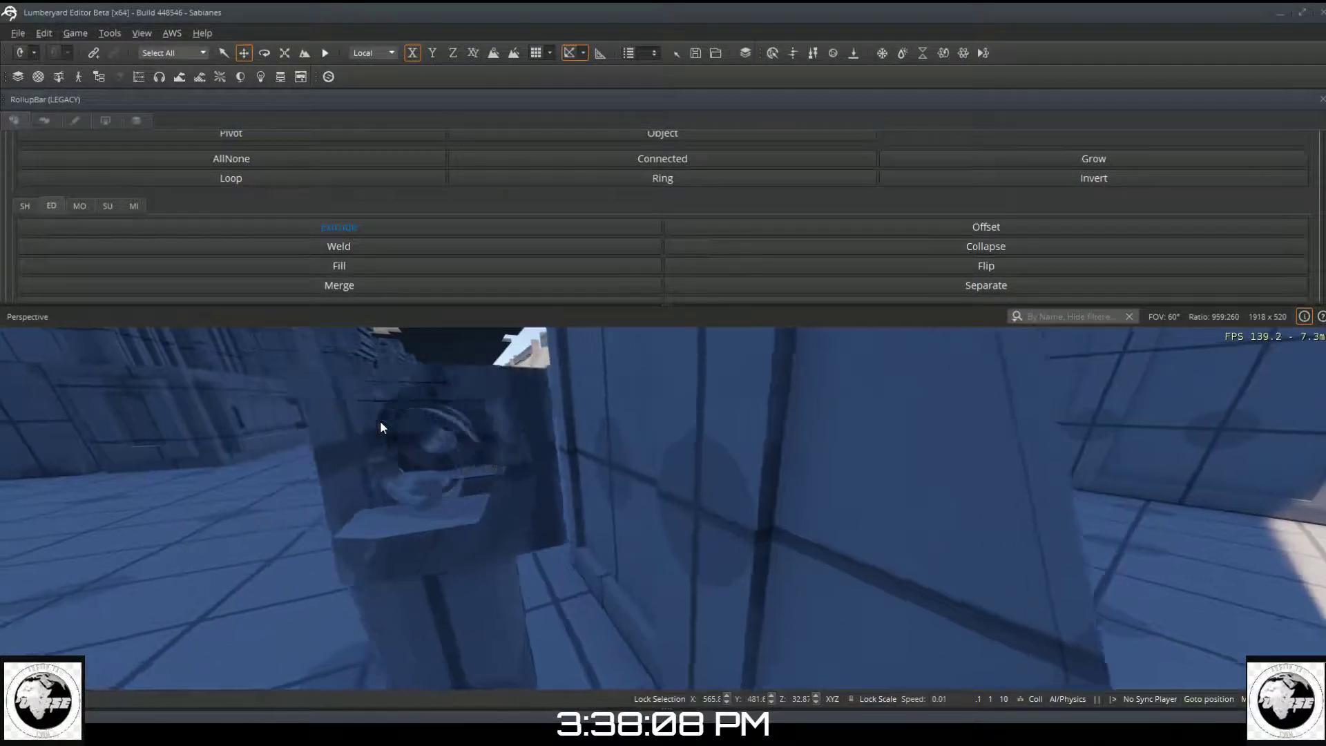
drag(664, 434, 655, 435)
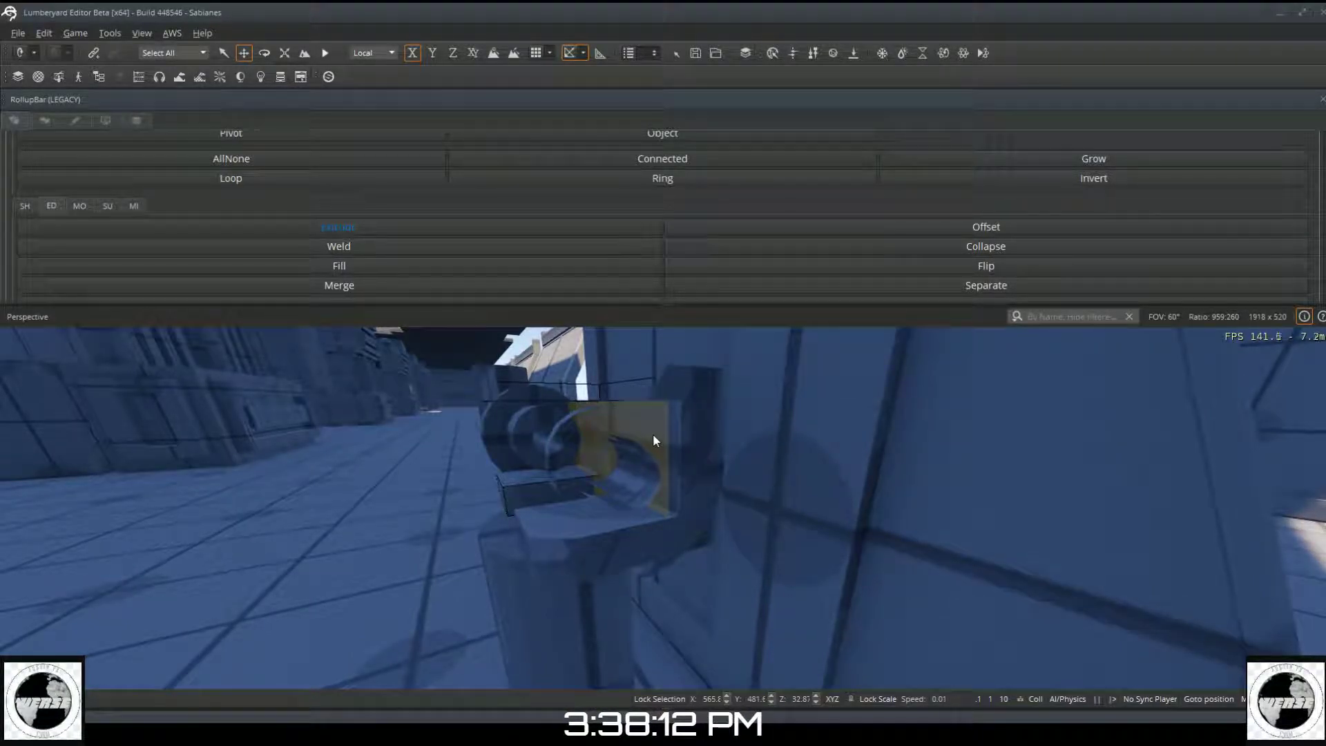
key(d)
right_drag(571, 453, 558, 450)
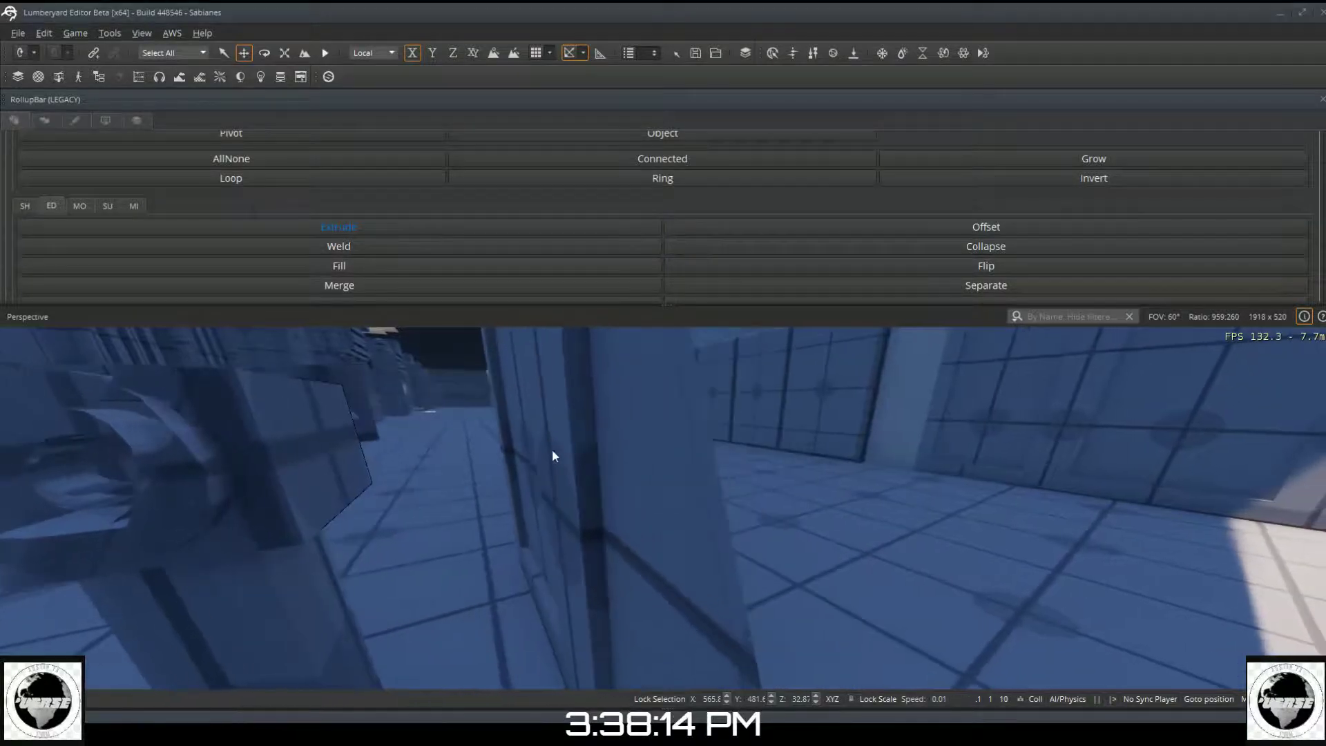
drag(342, 448, 327, 454)
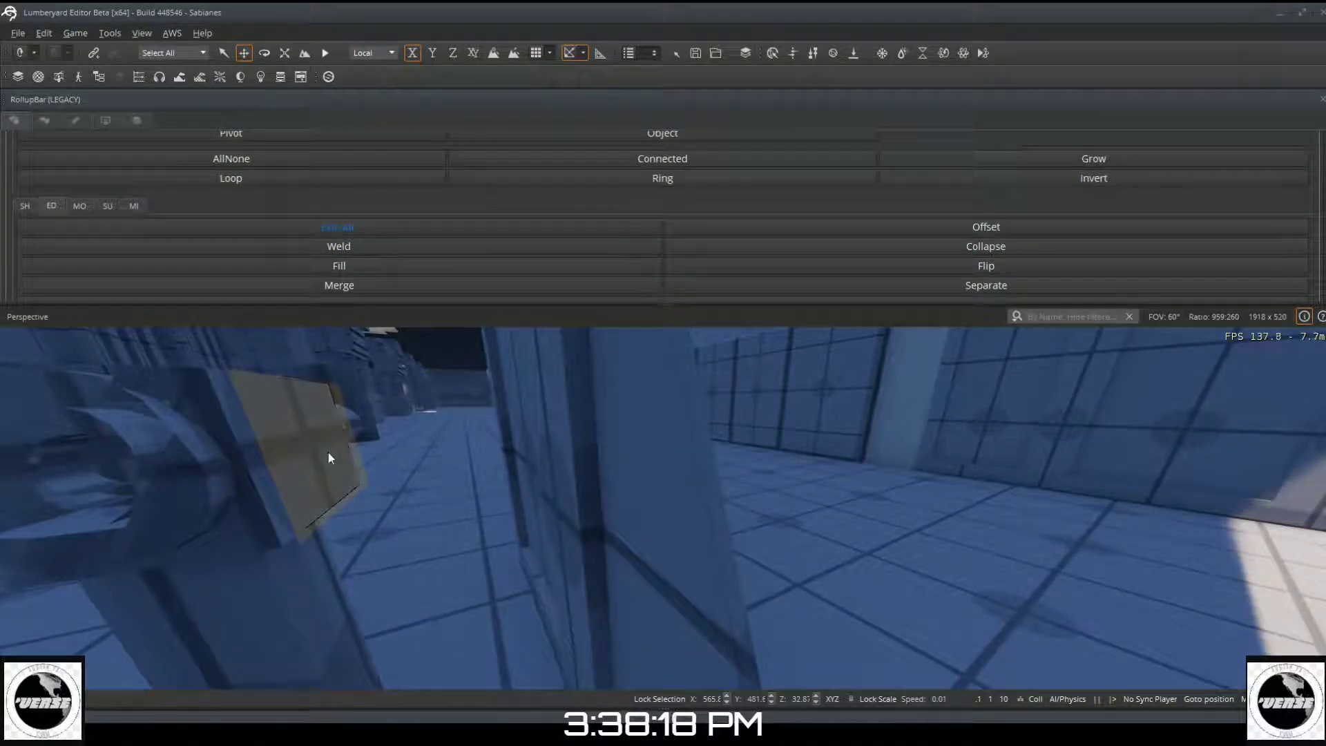
Step: Finish extruding, then select the block's outer piece on the room side and move it slightly along X toward the door
key(a)
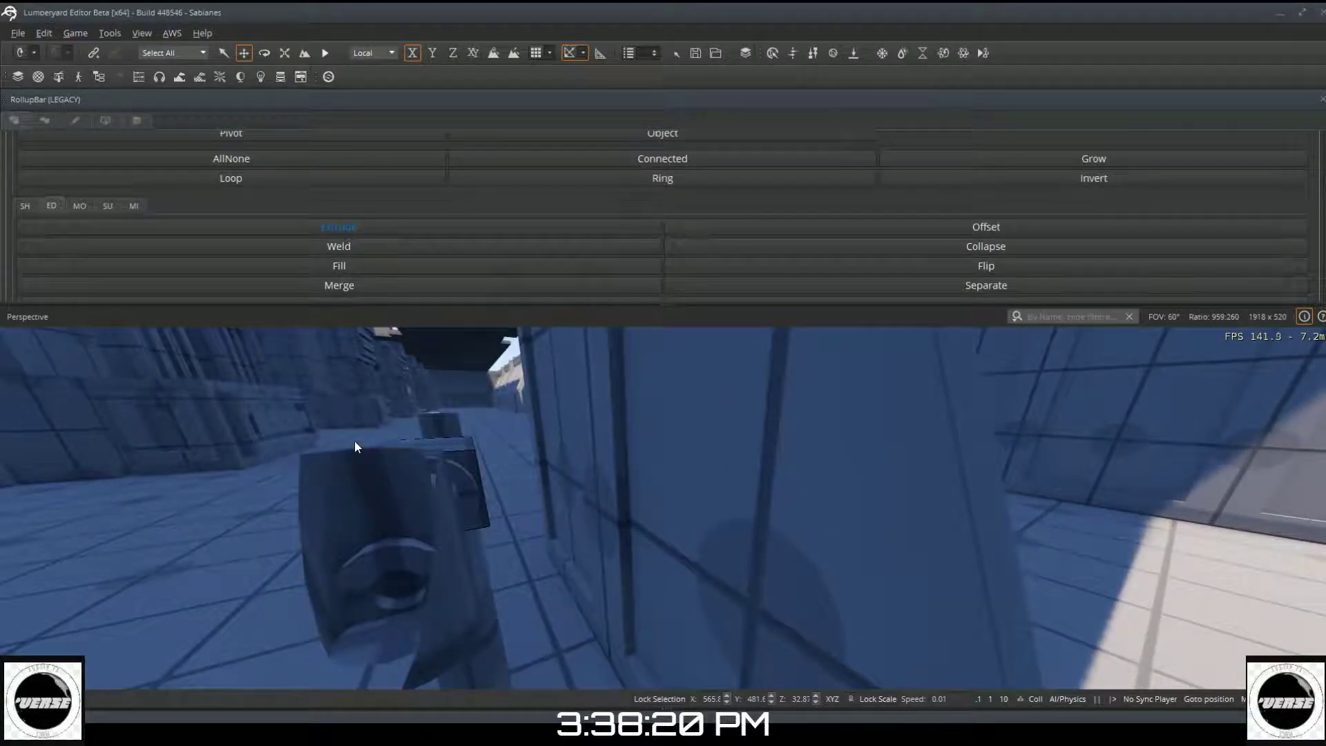
key(a)
key(a)
key(a)
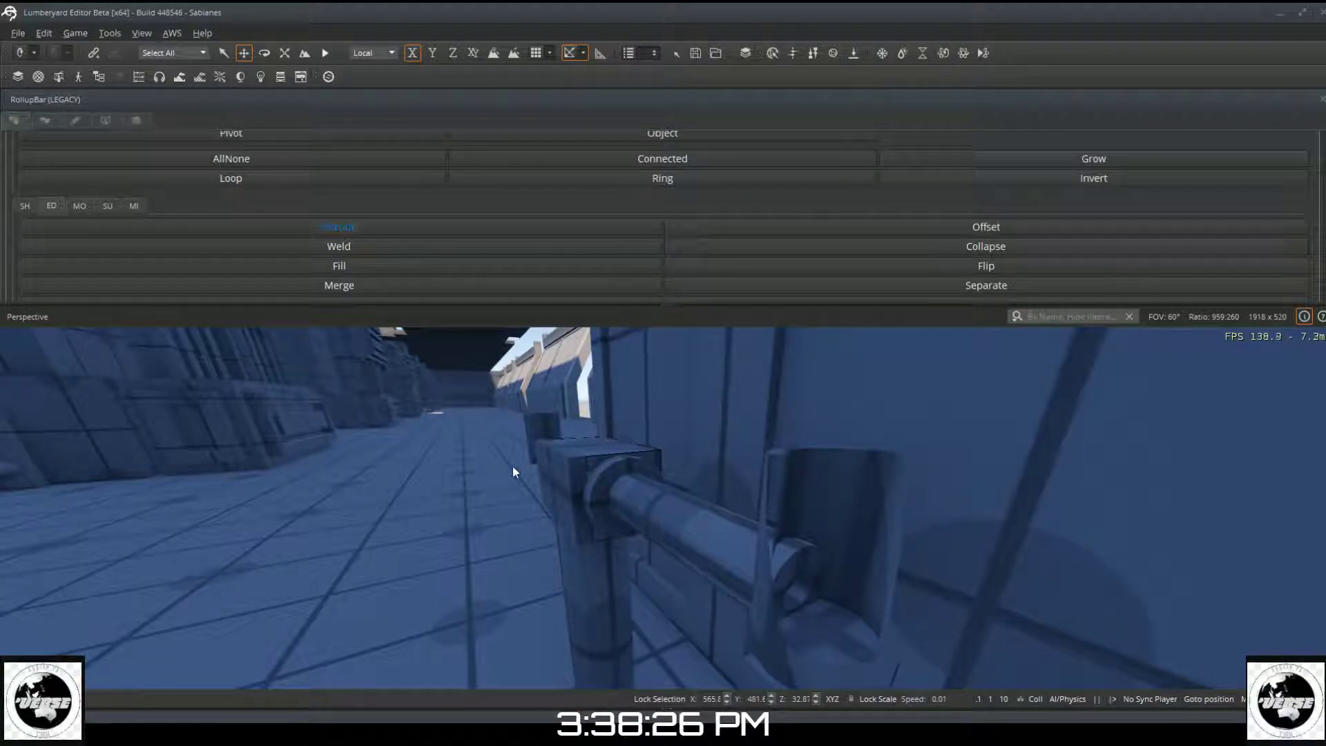
scroll(513, 470, up, 2)
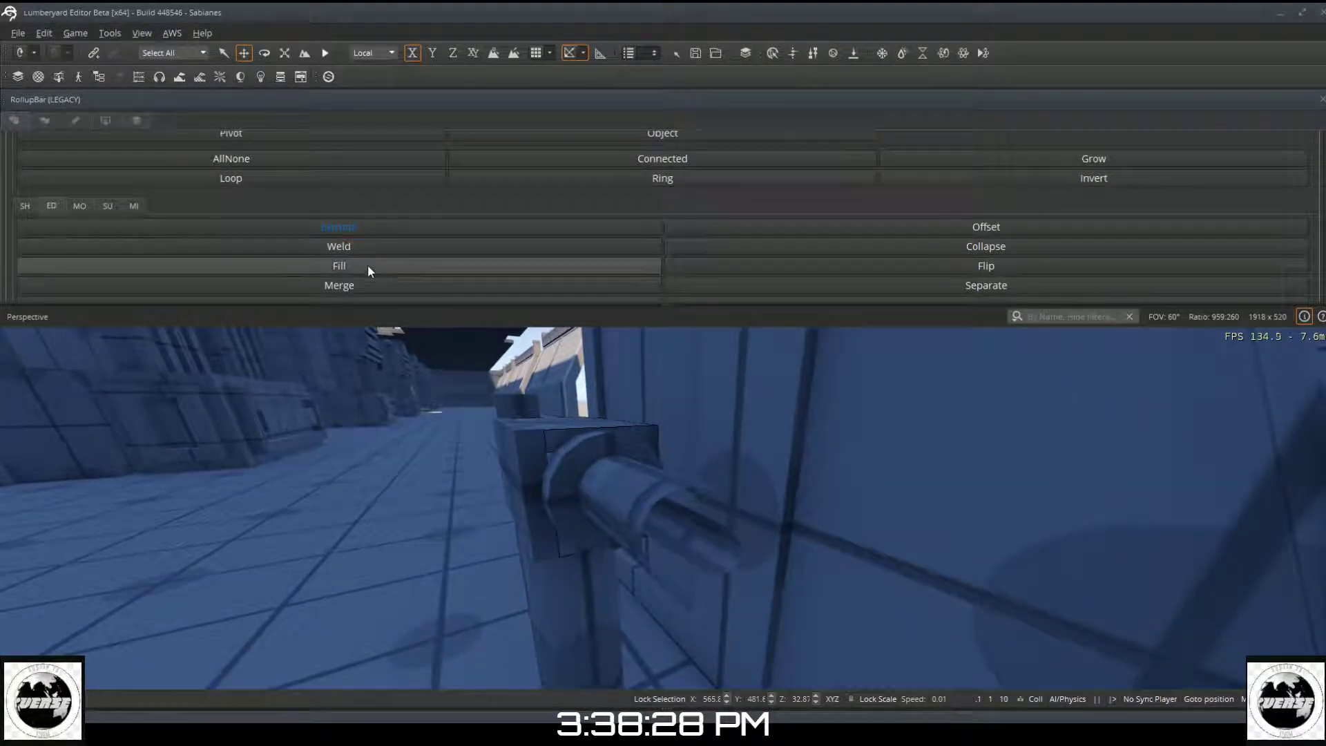
click(565, 140)
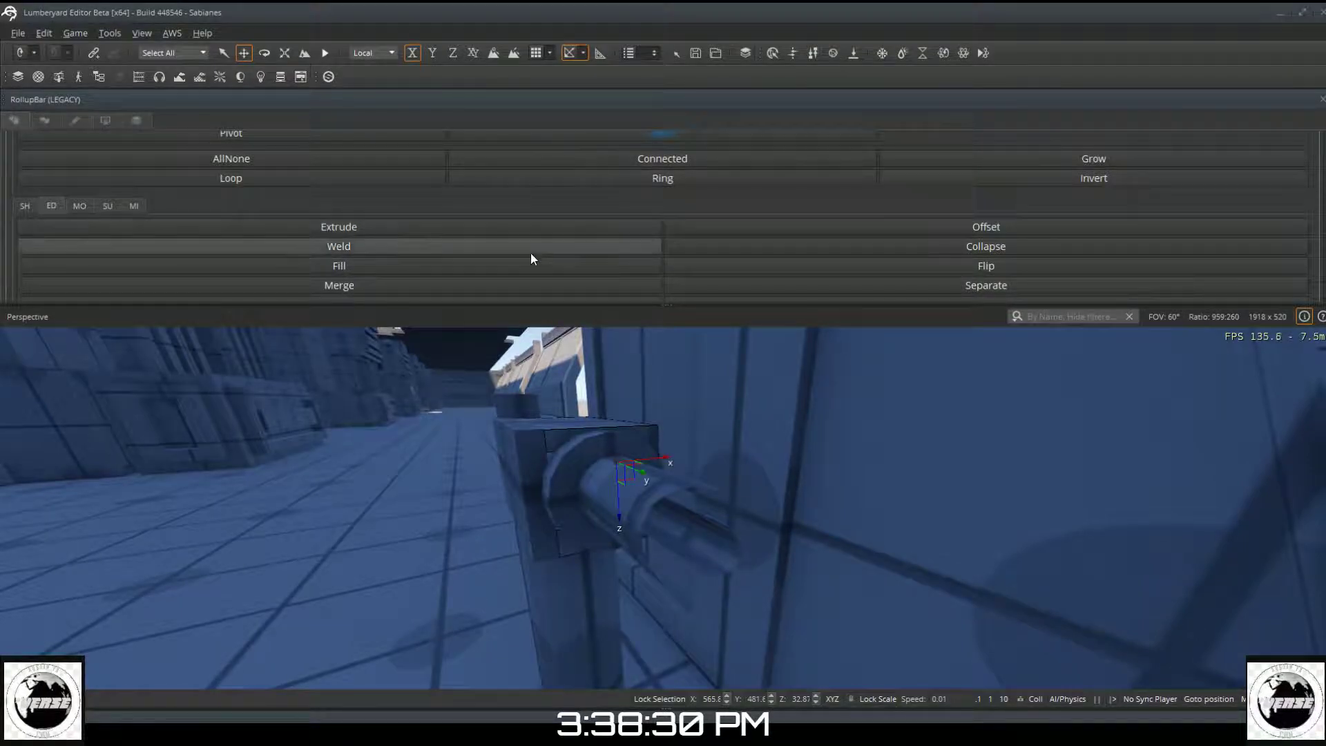
click(521, 462)
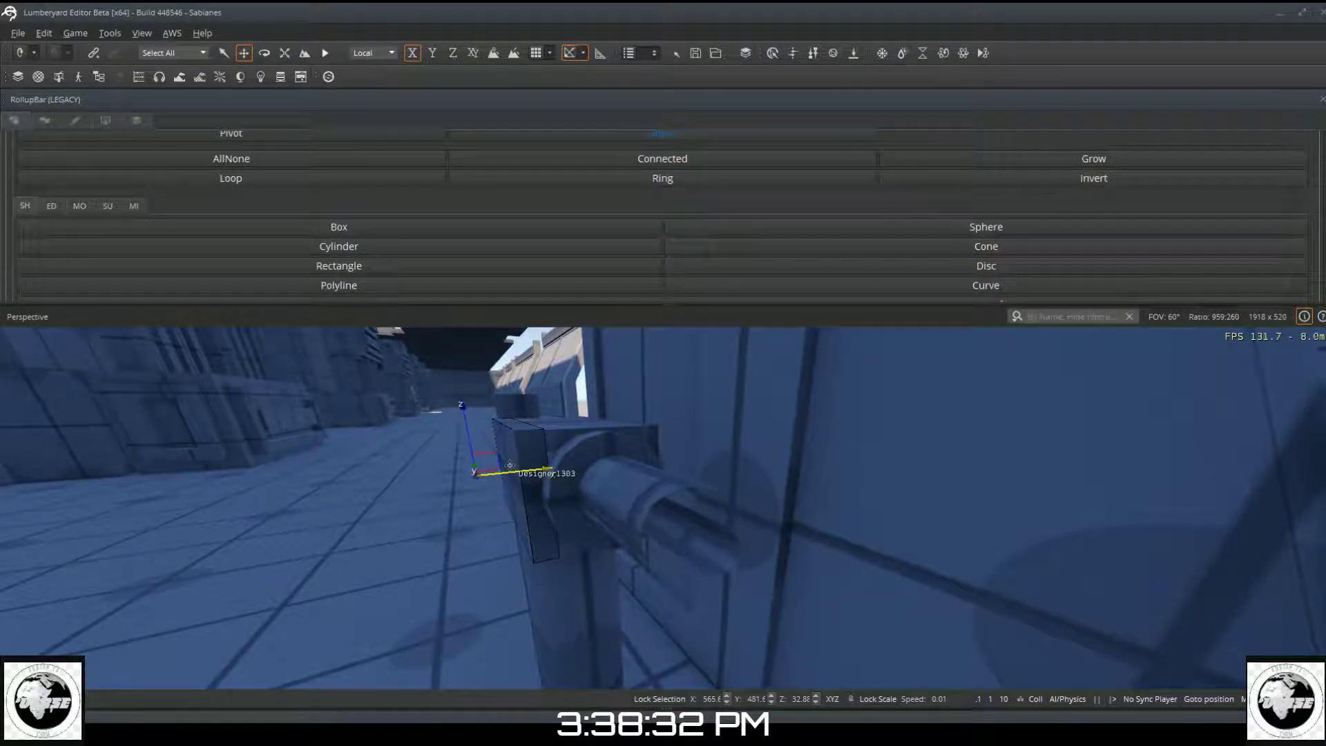
drag(511, 471, 517, 472)
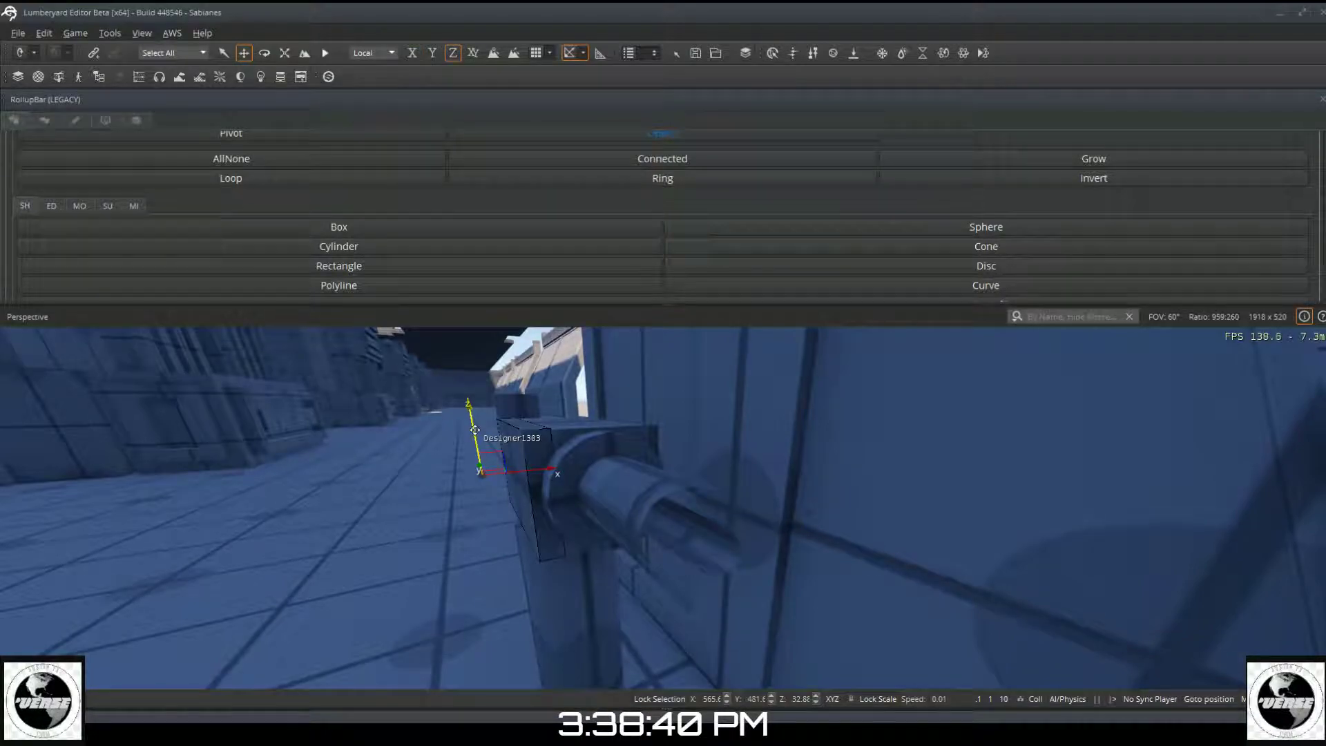
Step: Nudge the block's outer piece along Z until its edges line up with the rest of the block
drag(475, 430, 474, 431)
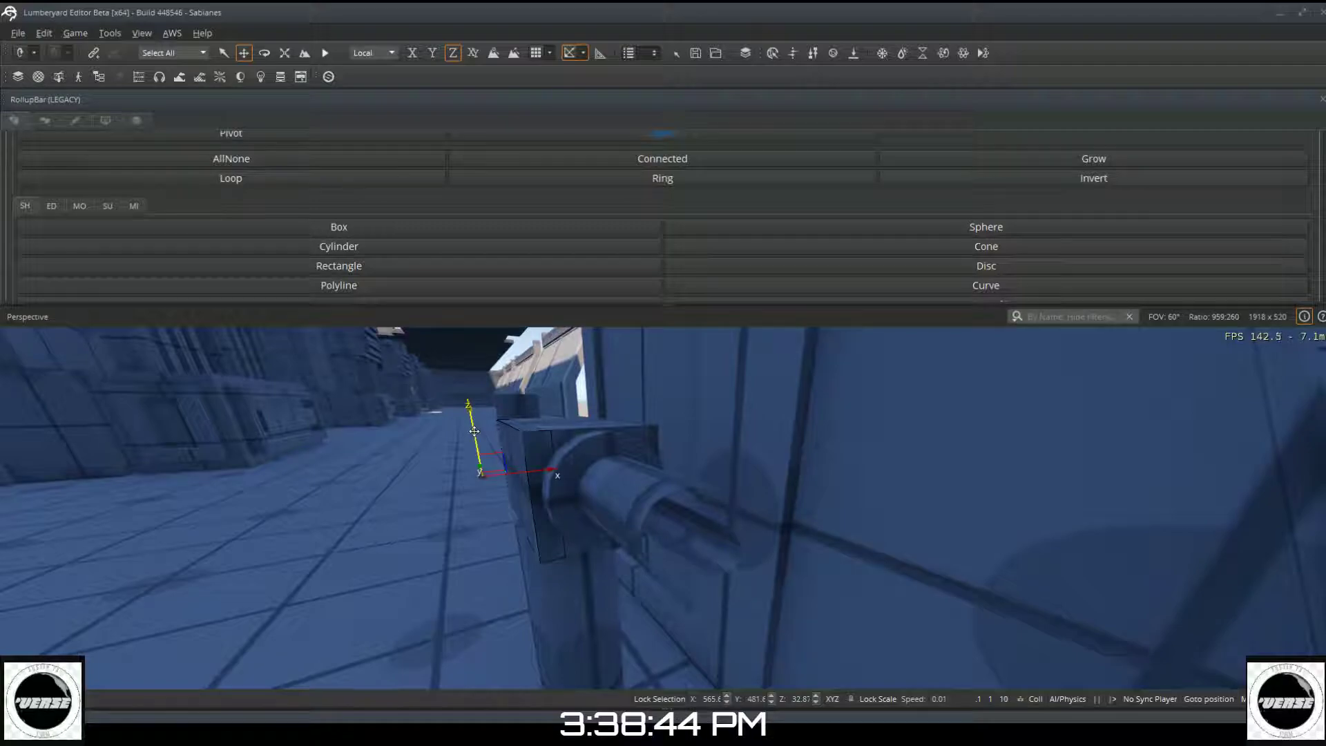
drag(475, 431, 475, 427)
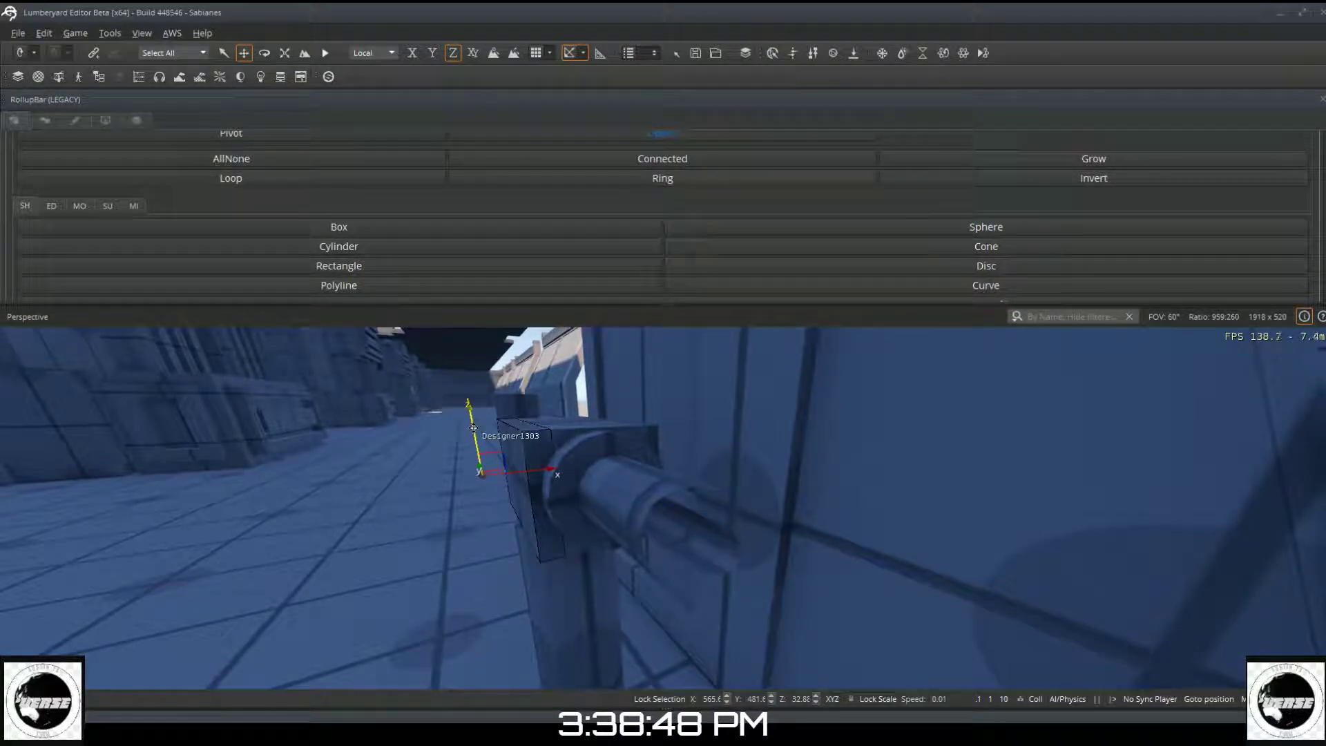
drag(473, 427, 474, 430)
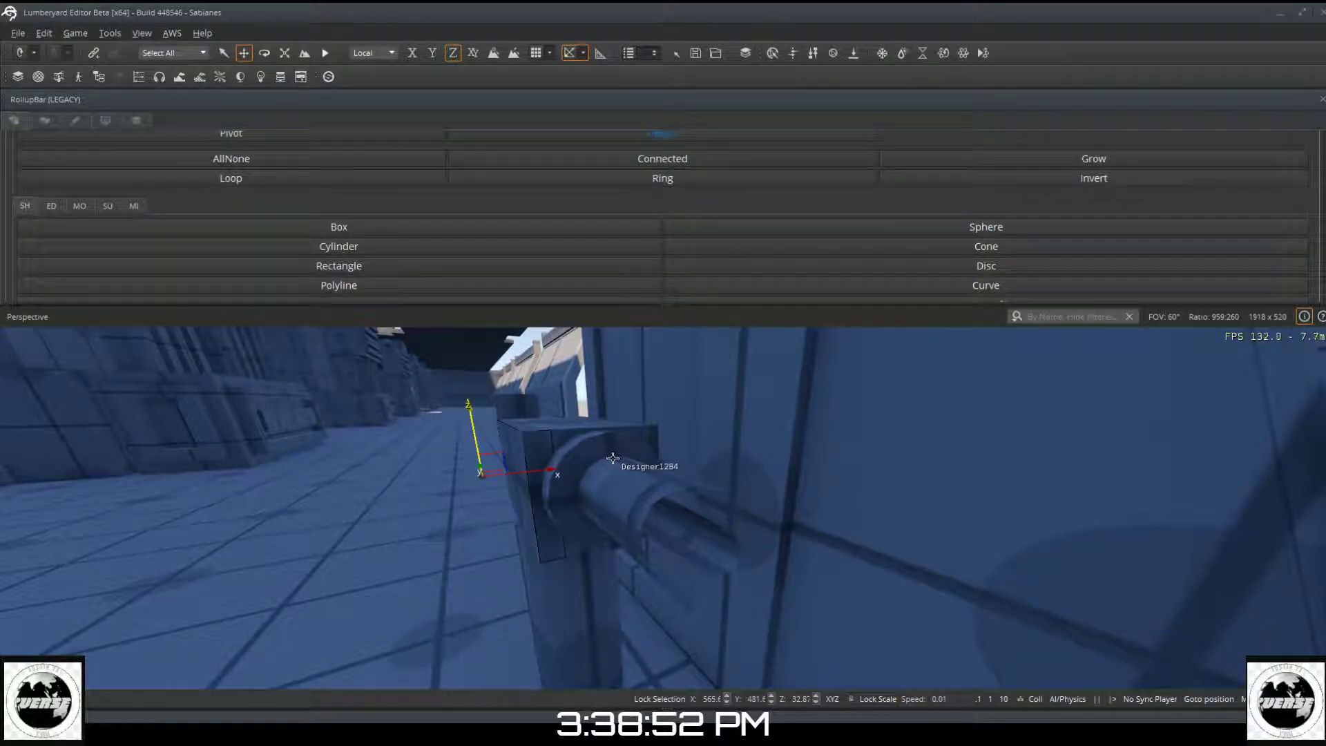
Step: Select the vertical post beneath the central block and scale it to 0.46 along X
click(568, 429)
click(537, 595)
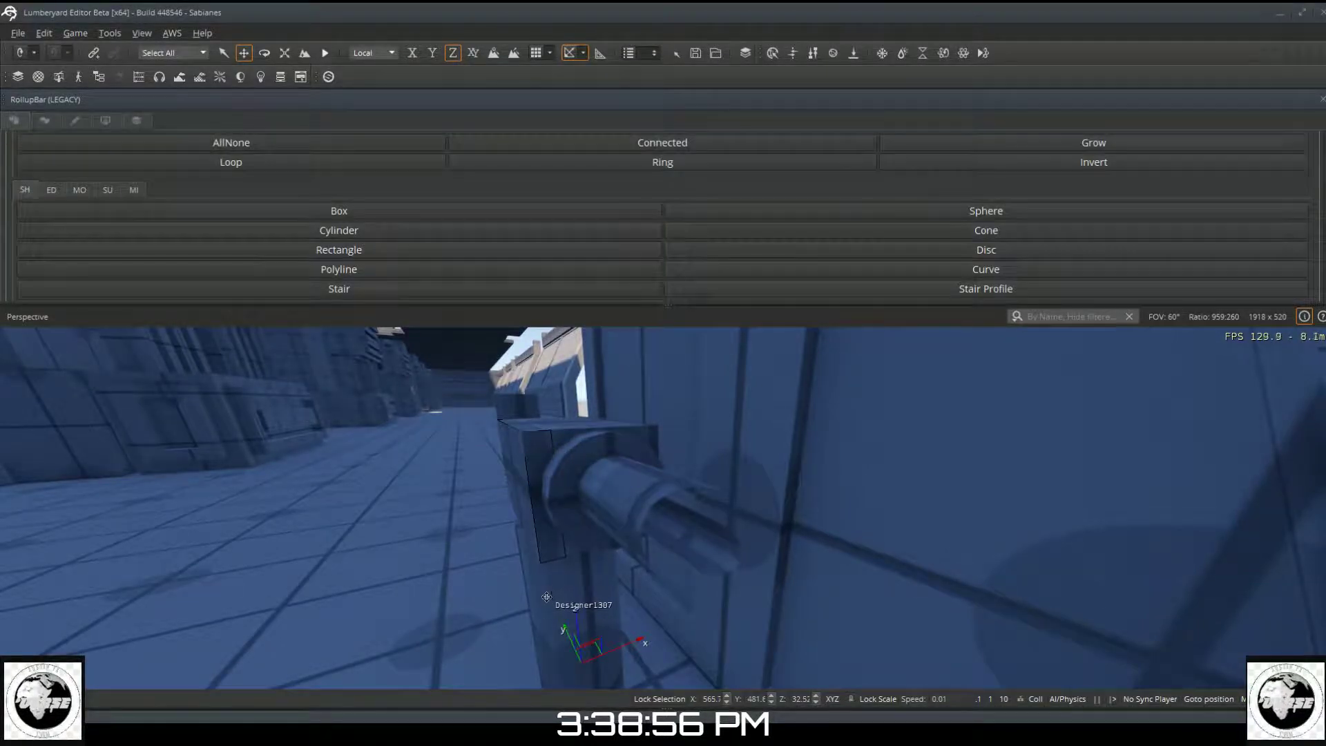
click(285, 54)
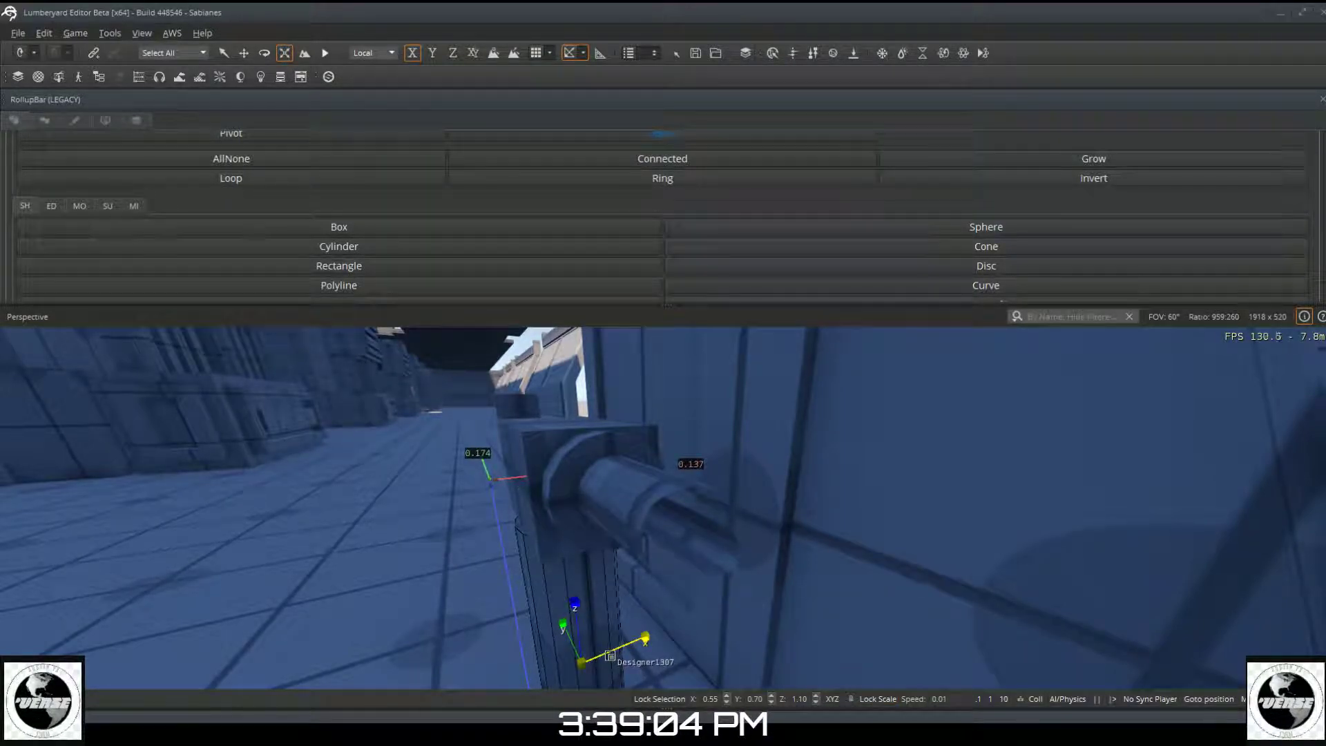
drag(612, 652, 613, 661)
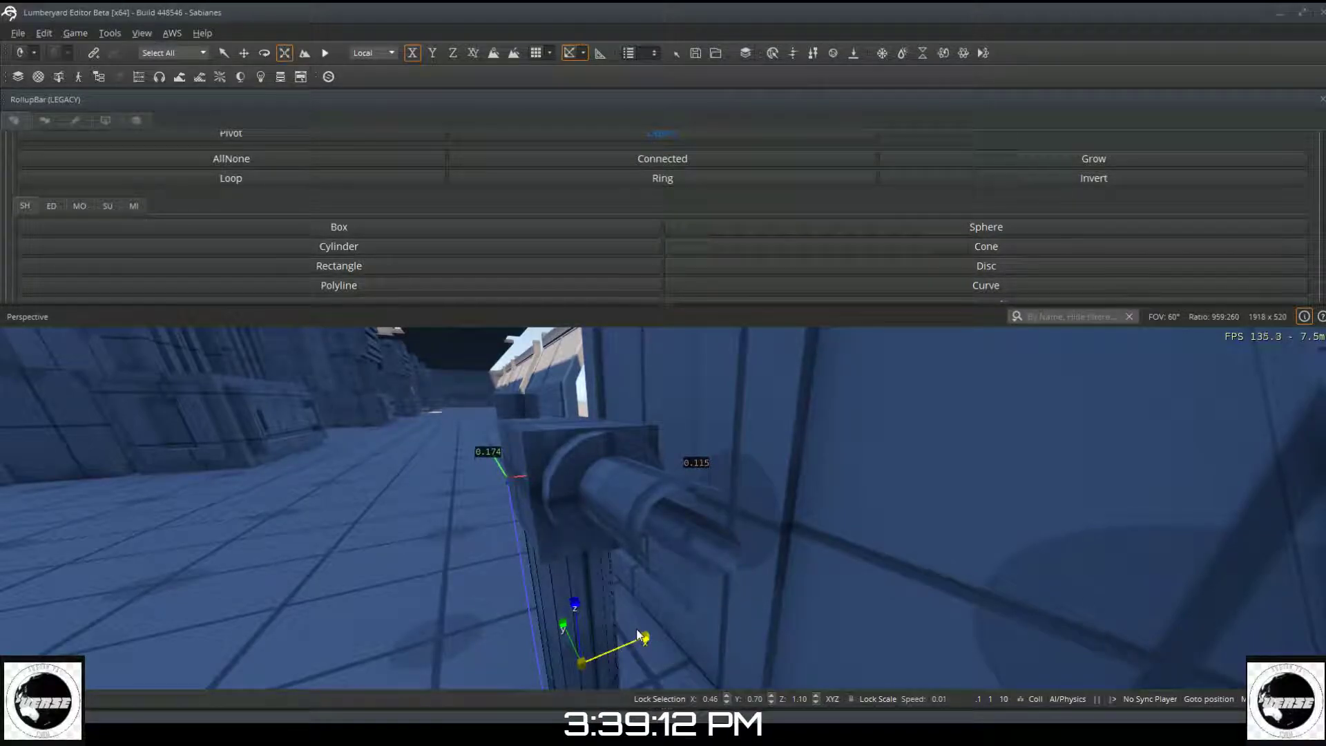
Step: Scale the vertical post to 0.63 along Y
key(a)
right_drag(636, 612, 767, 643)
middle_drag(630, 595, 641, 595)
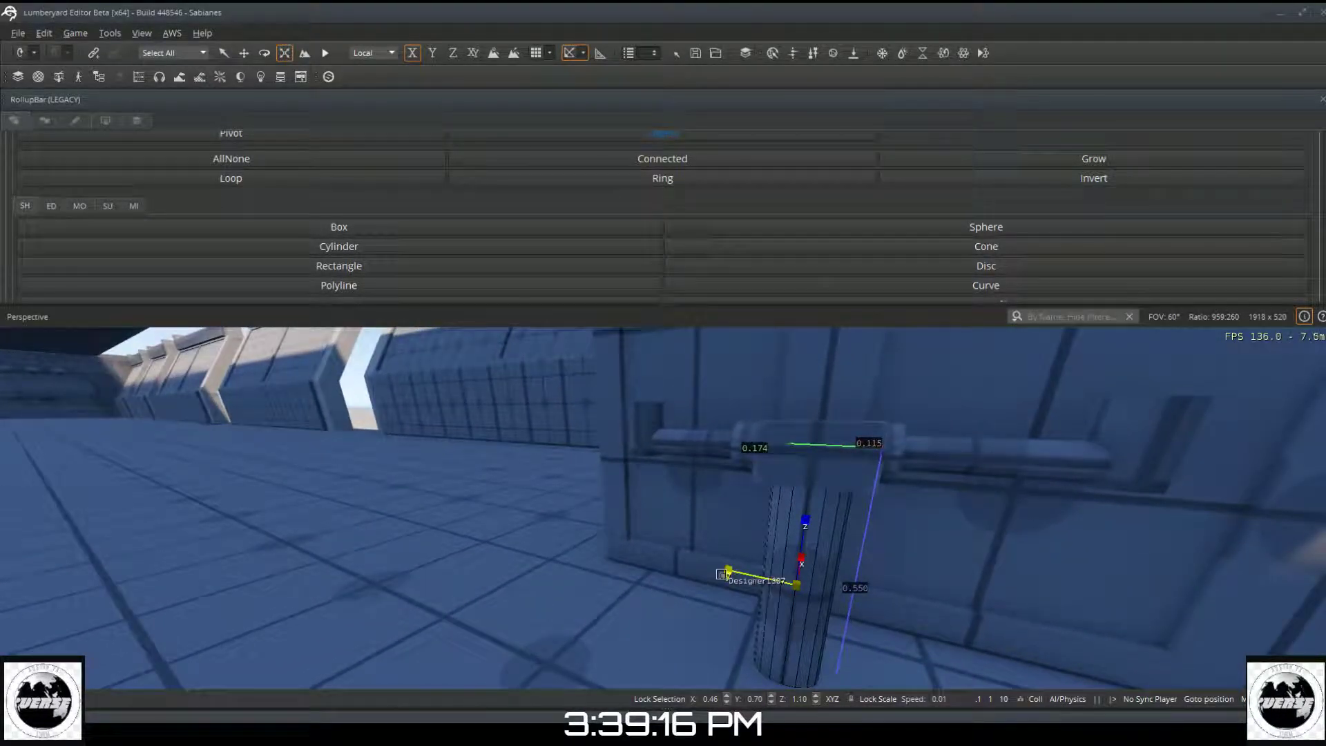
drag(735, 576, 739, 581)
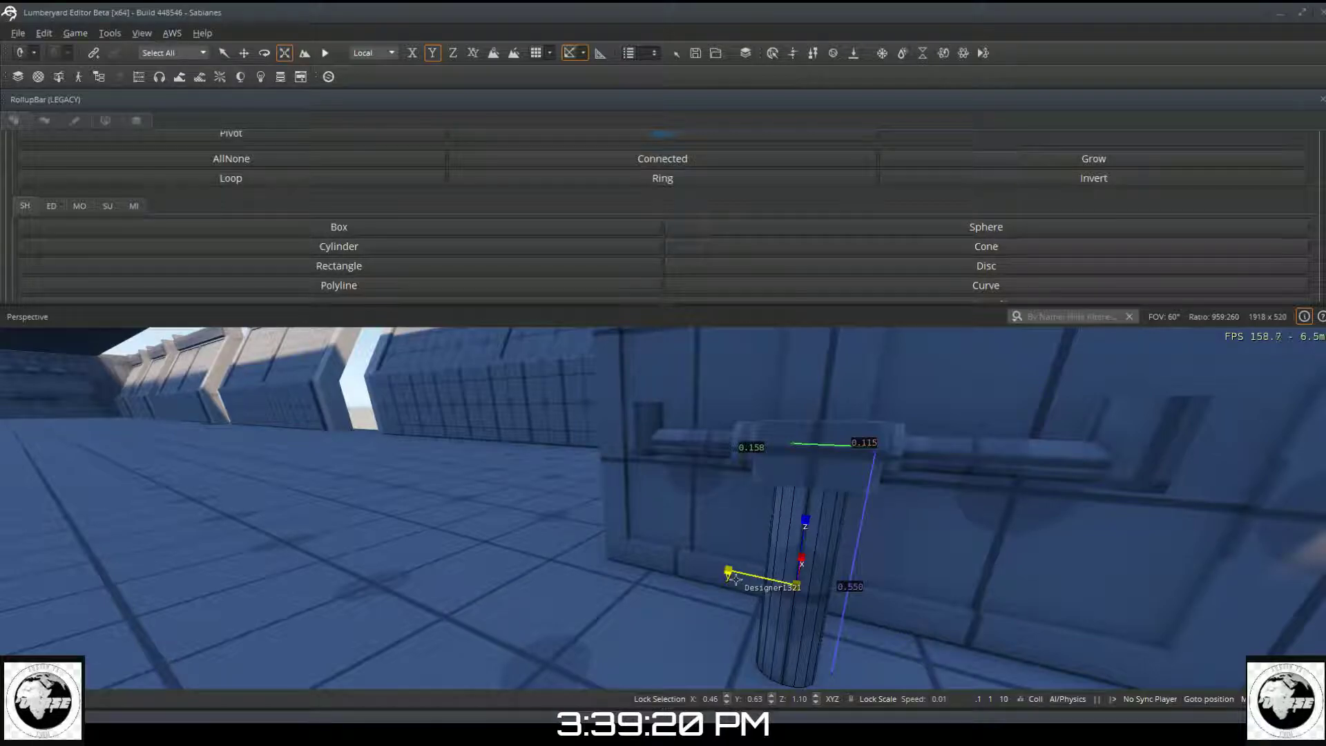
middle_drag(758, 562, 788, 558)
right_drag(802, 555, 886, 560)
key(s)
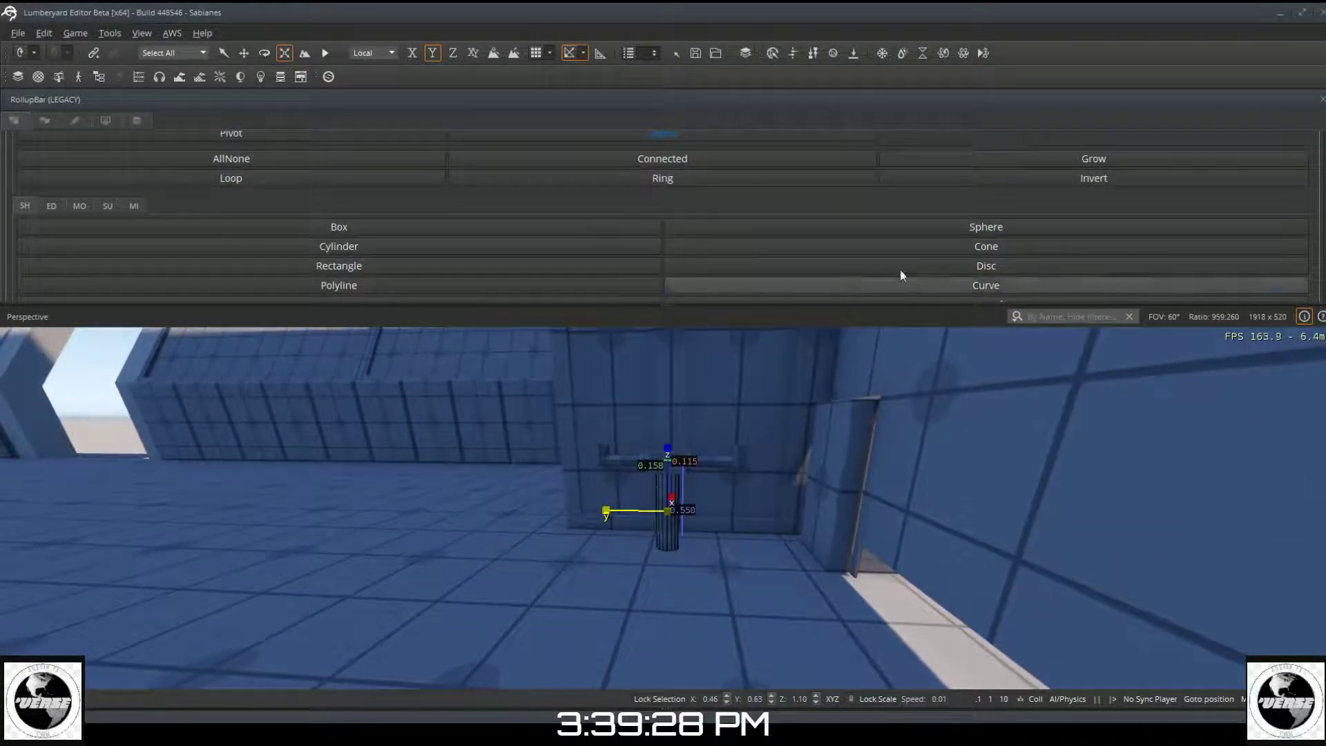
click(472, 225)
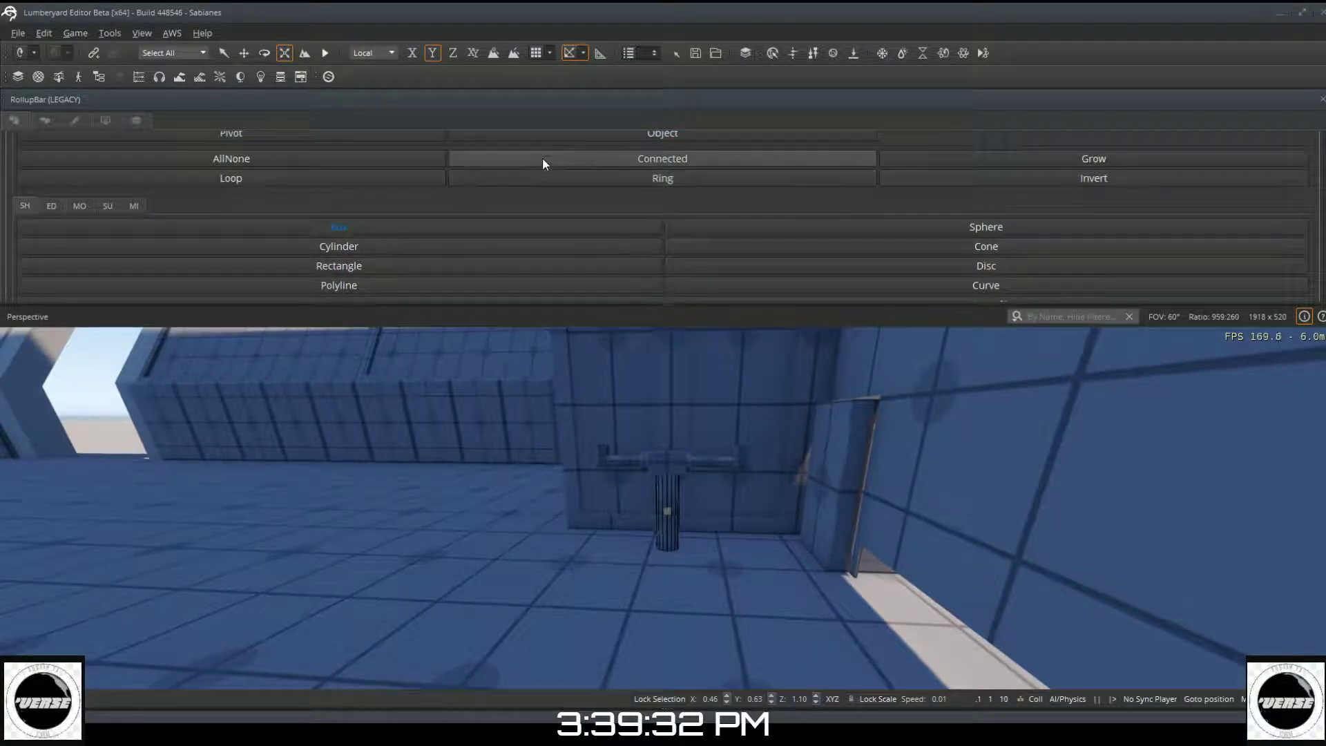
click(573, 134)
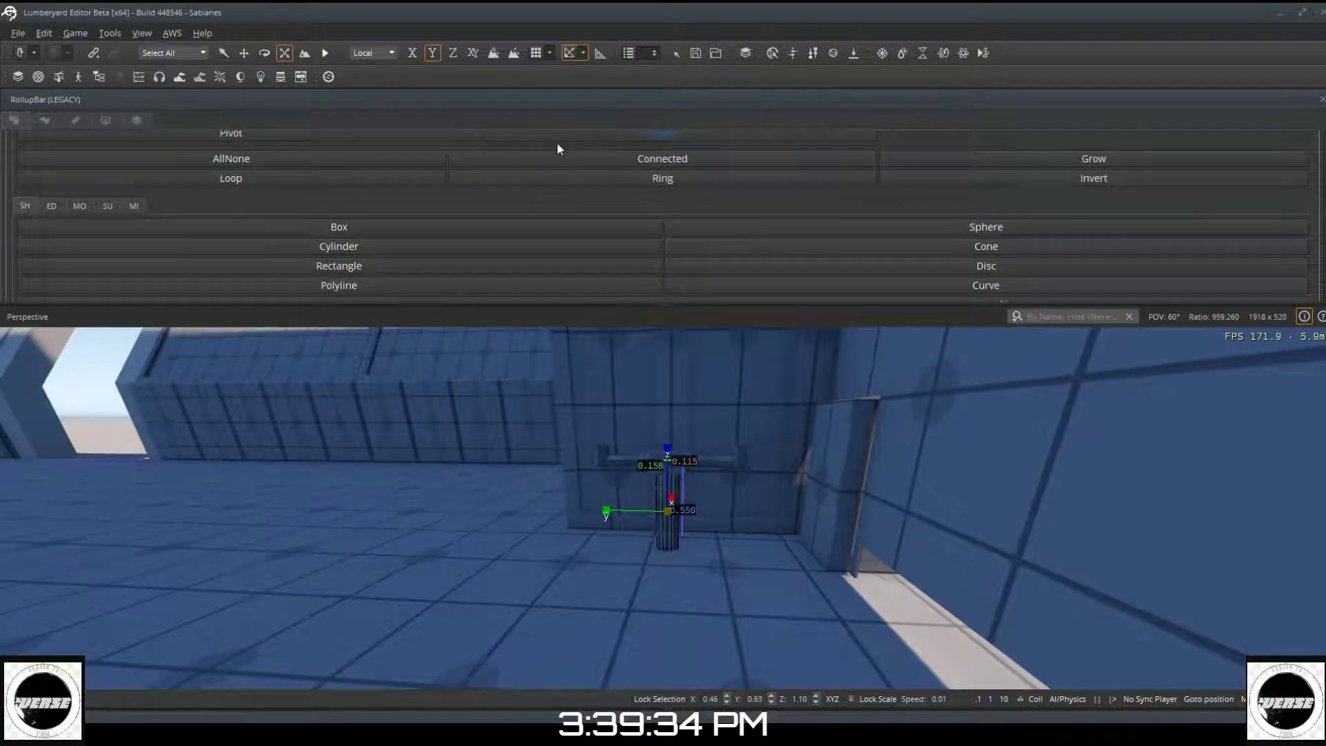
Step: Deselect the vertical post and start a new Designer object
right_drag(698, 530, 579, 477)
scroll(585, 450, down, 3)
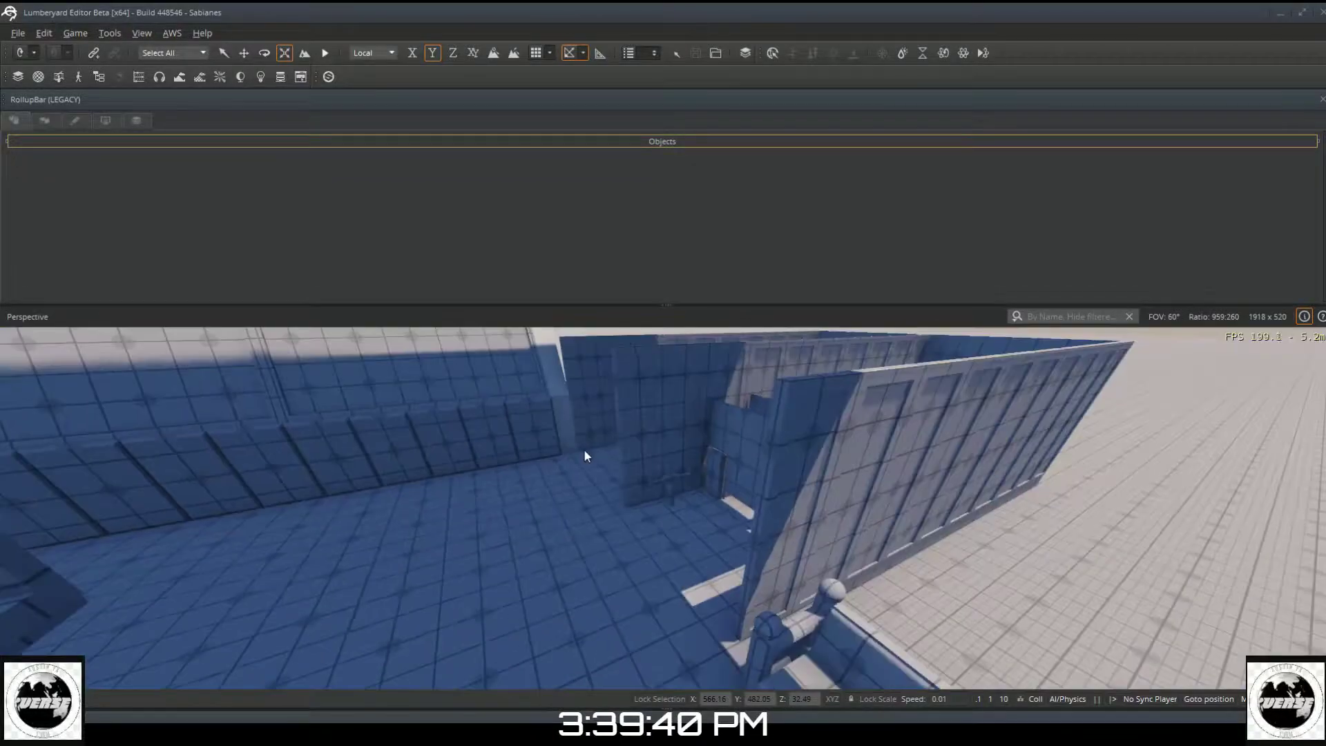
scroll(584, 450, up, 5)
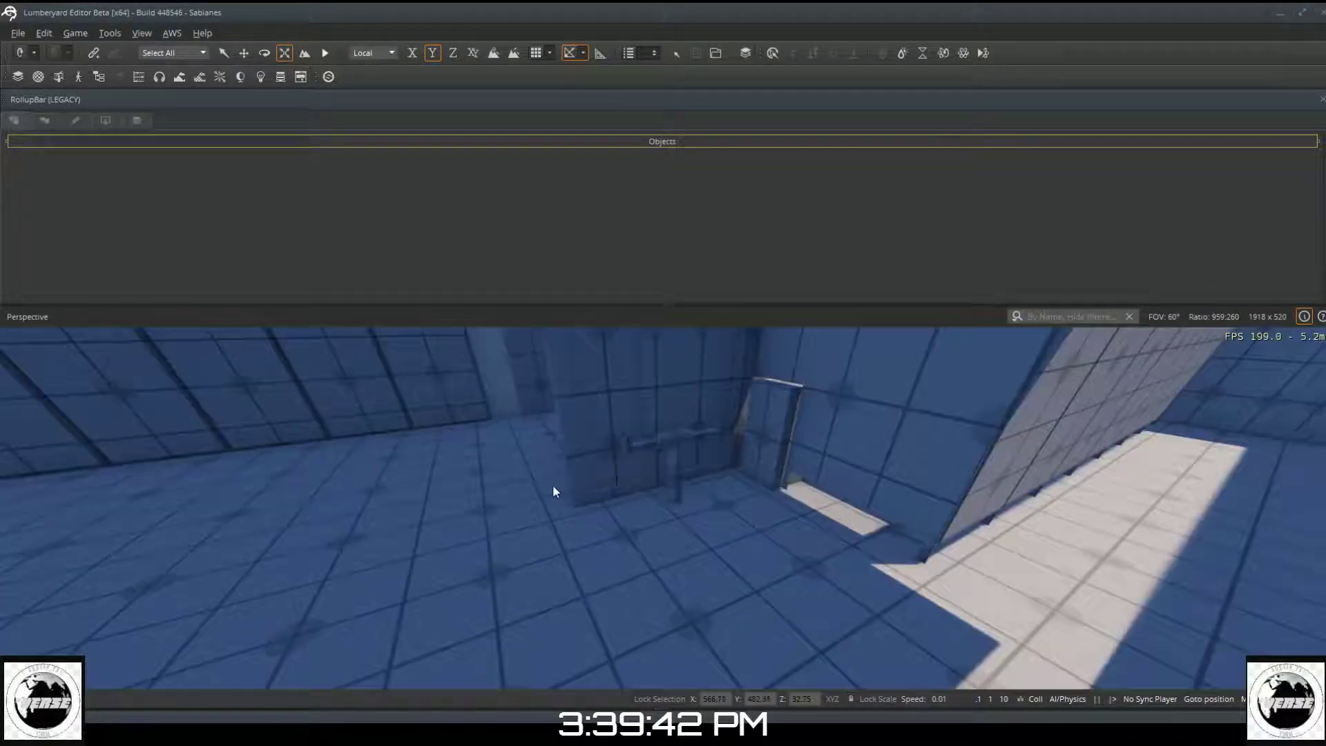
right_drag(566, 478, 574, 406)
scroll(589, 474, up, 5)
scroll(578, 467, down, 3)
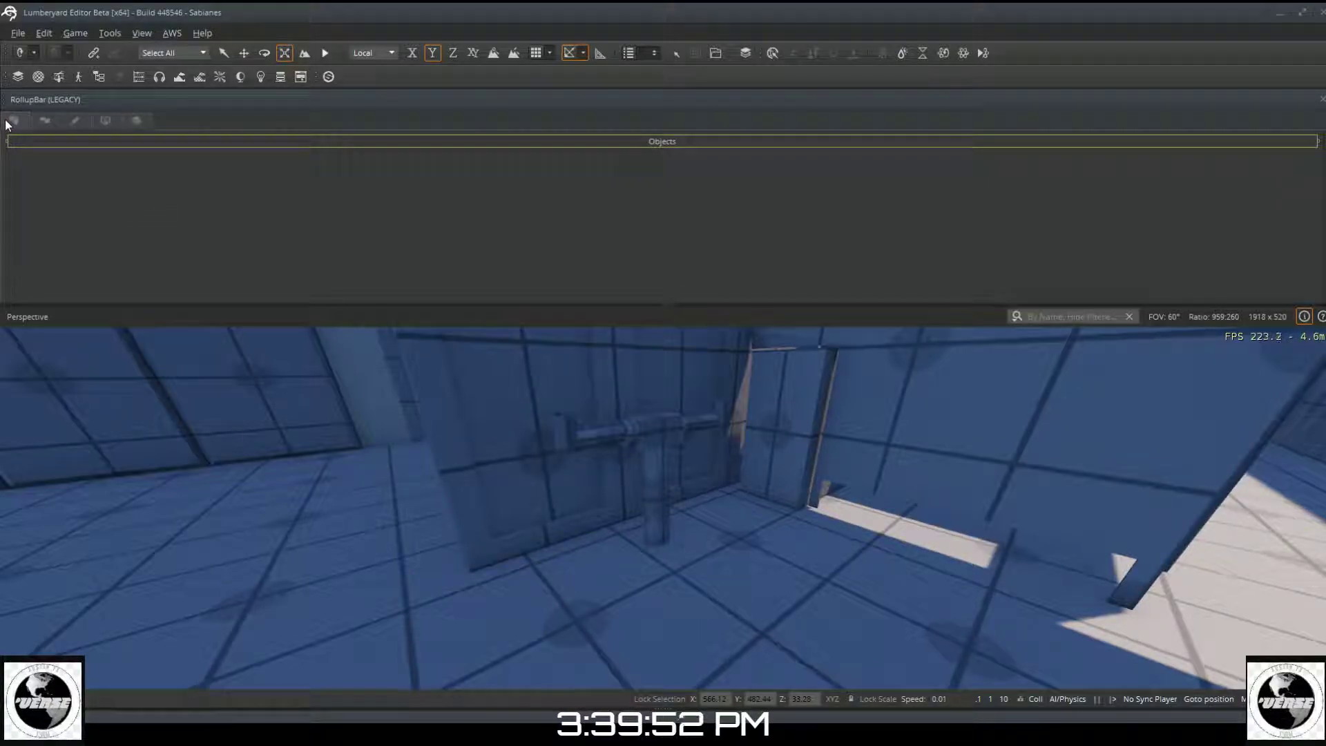
click(538, 143)
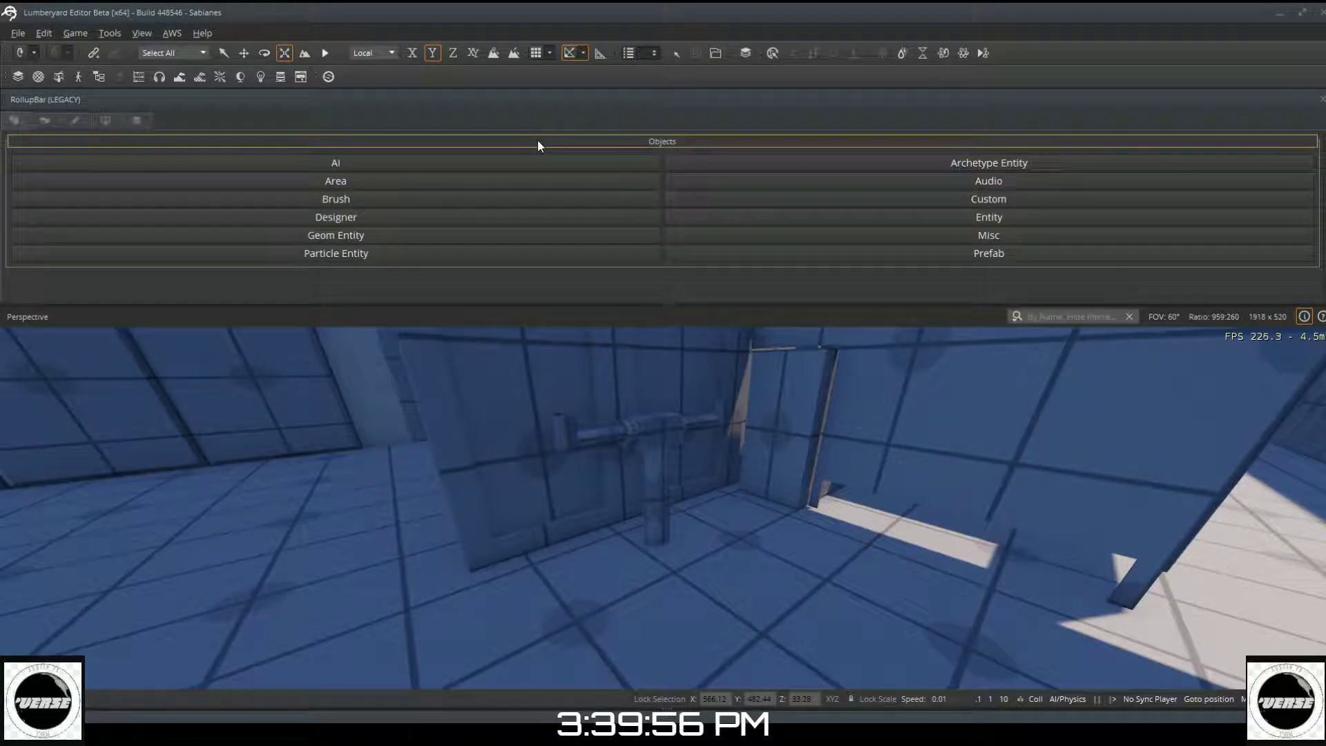
click(439, 216)
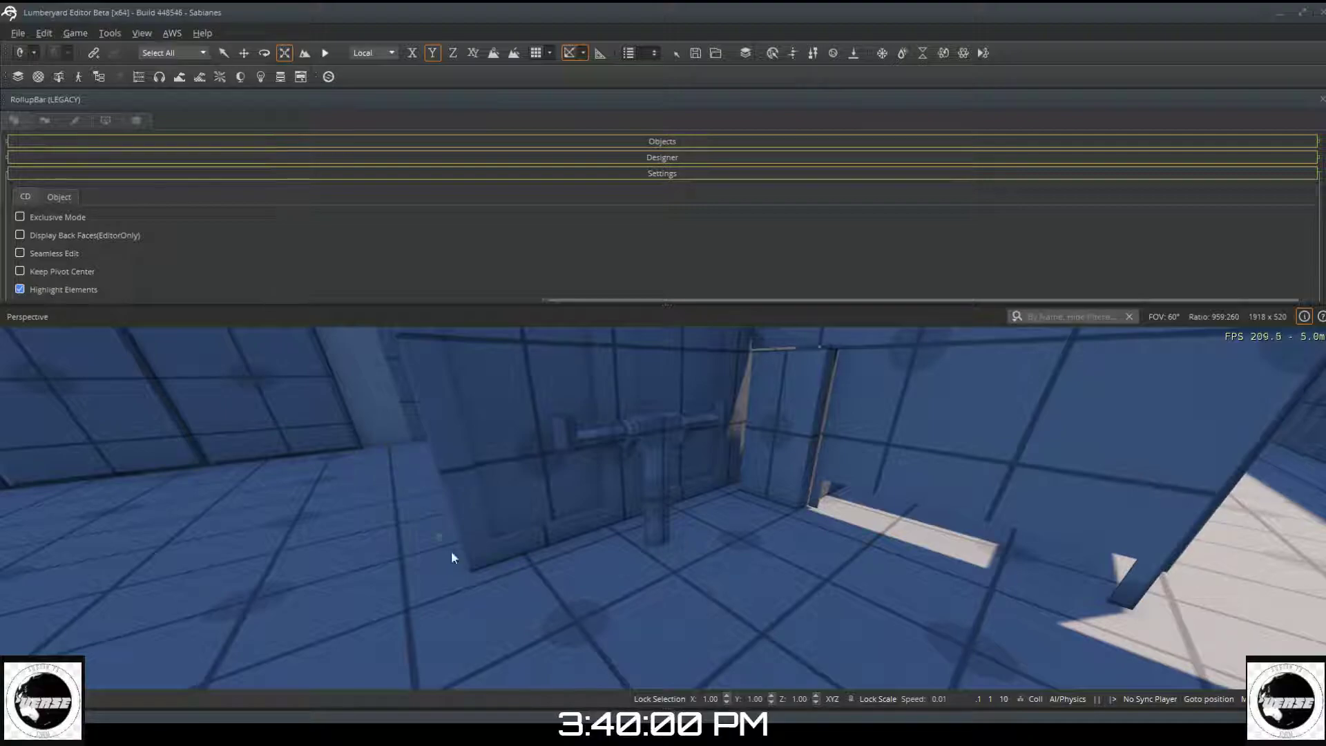
Step: With grid snapping on, draw a box 1.5 long, 0.5 deep and 0.75 high on the floor around the vertical post
click(536, 52)
scroll(503, 260, down, 2)
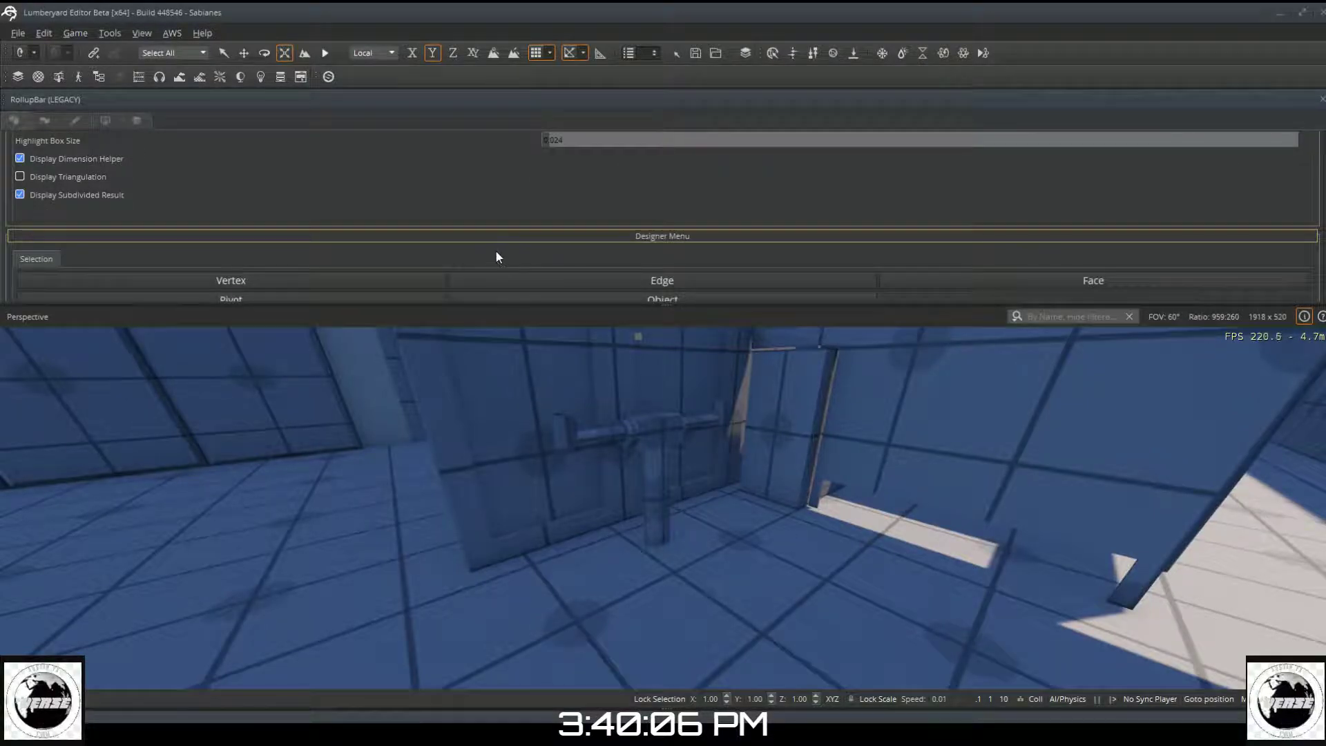
scroll(495, 251, down, 1)
scroll(484, 225, down, 2)
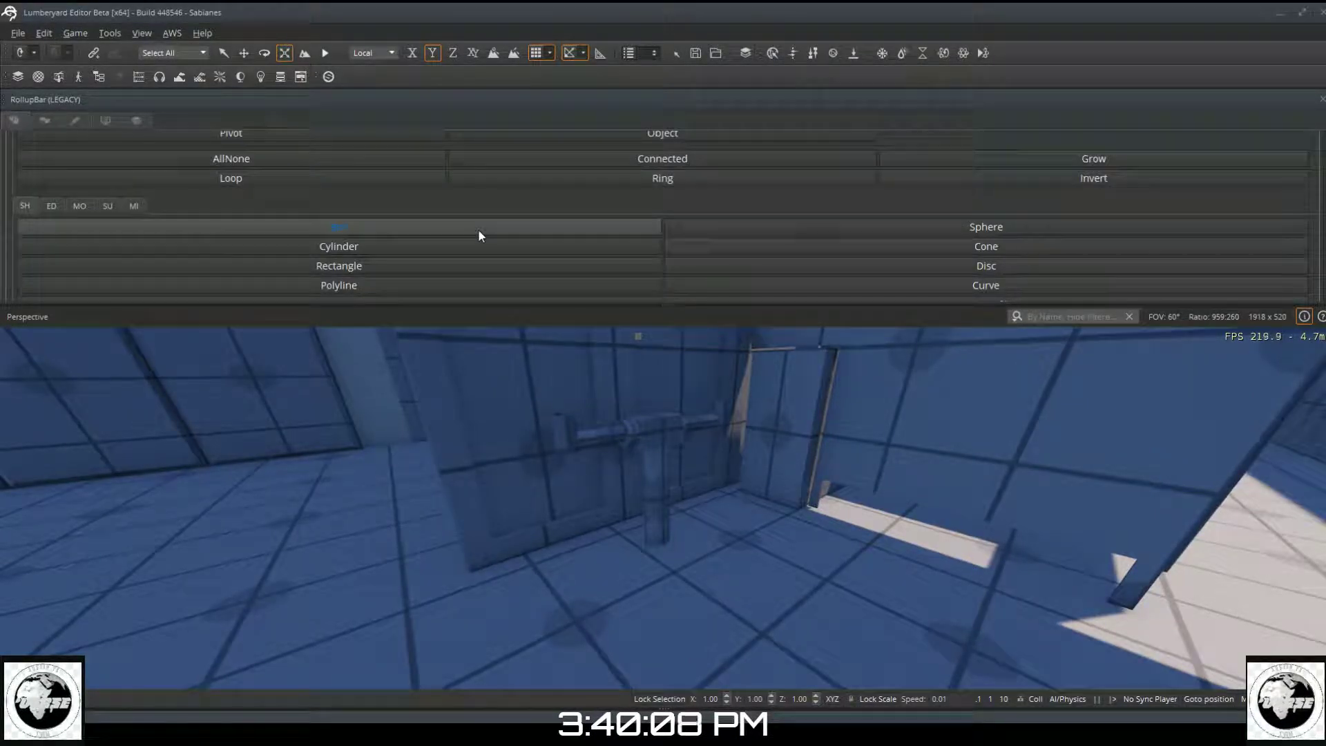
click(451, 221)
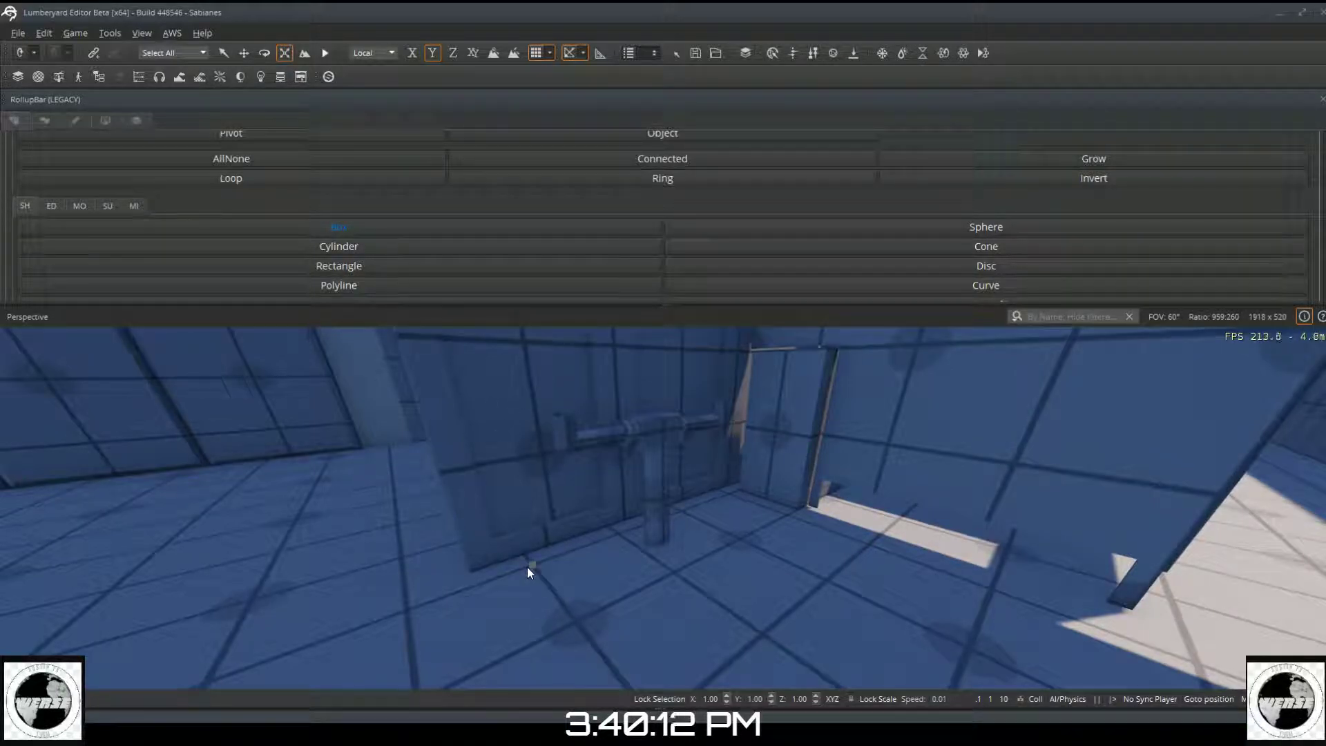
drag(687, 525, 783, 510)
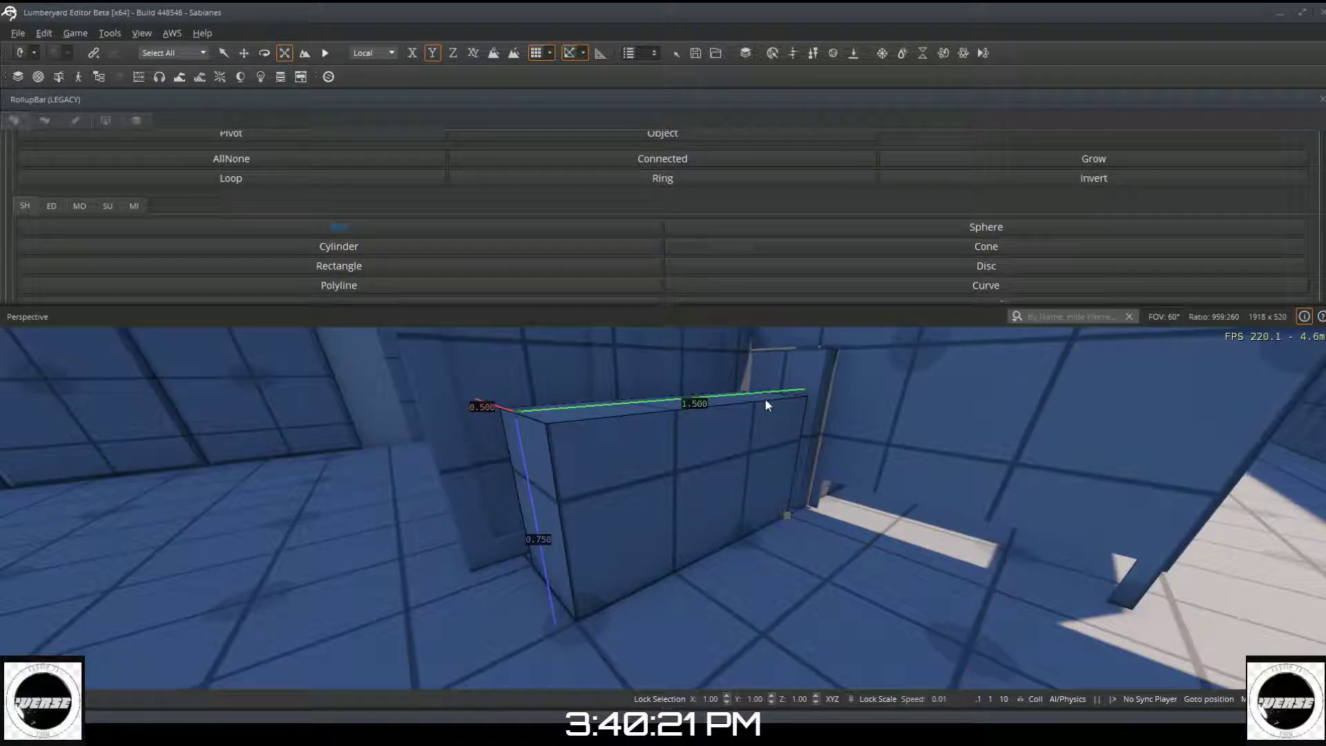
click(765, 398)
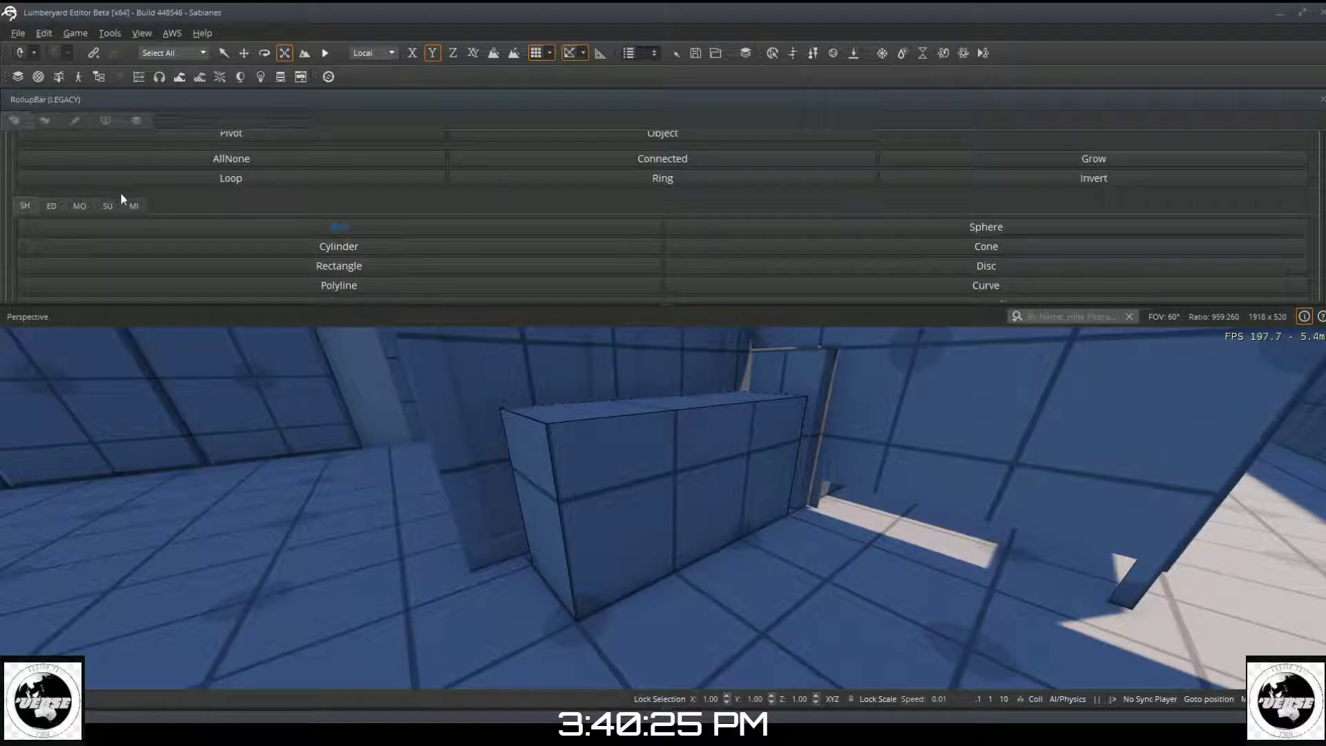
Step: With grid snapping off, offset the box's front face inward by about 0.03 to leave a thin frame
click(47, 205)
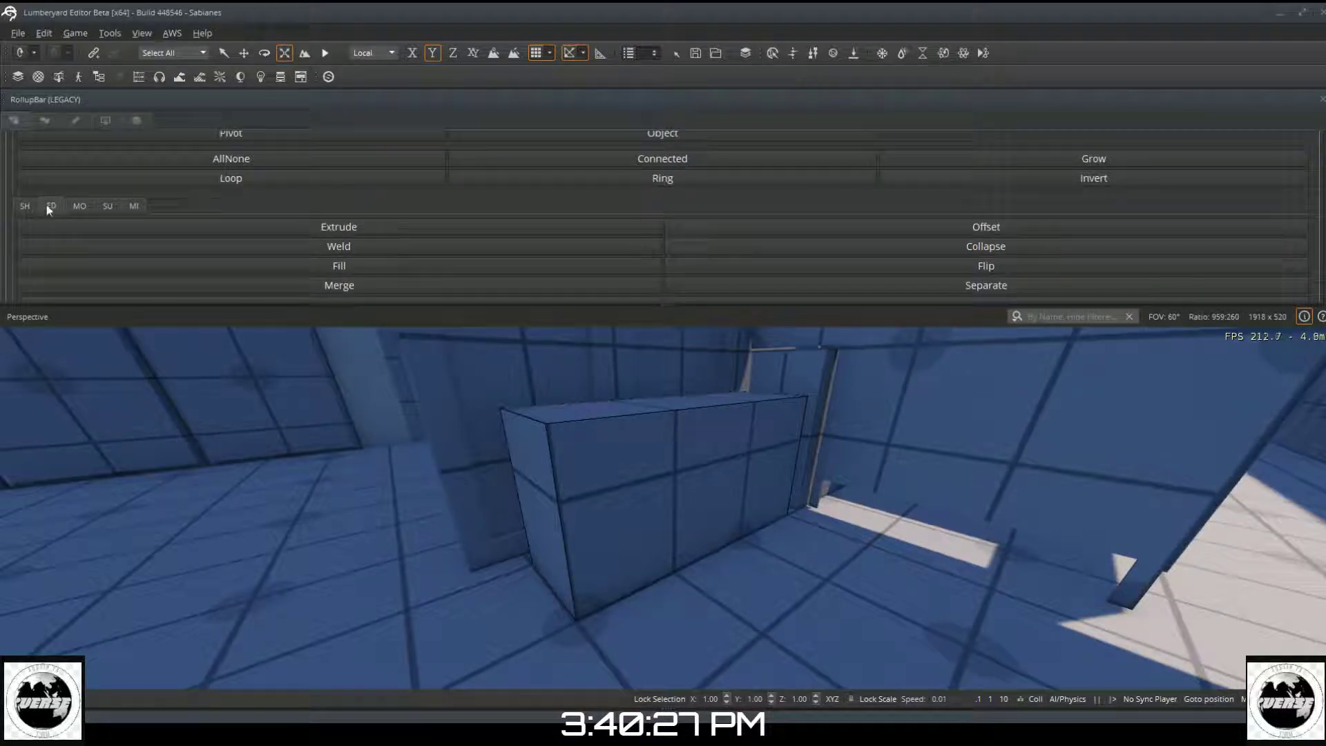
click(709, 227)
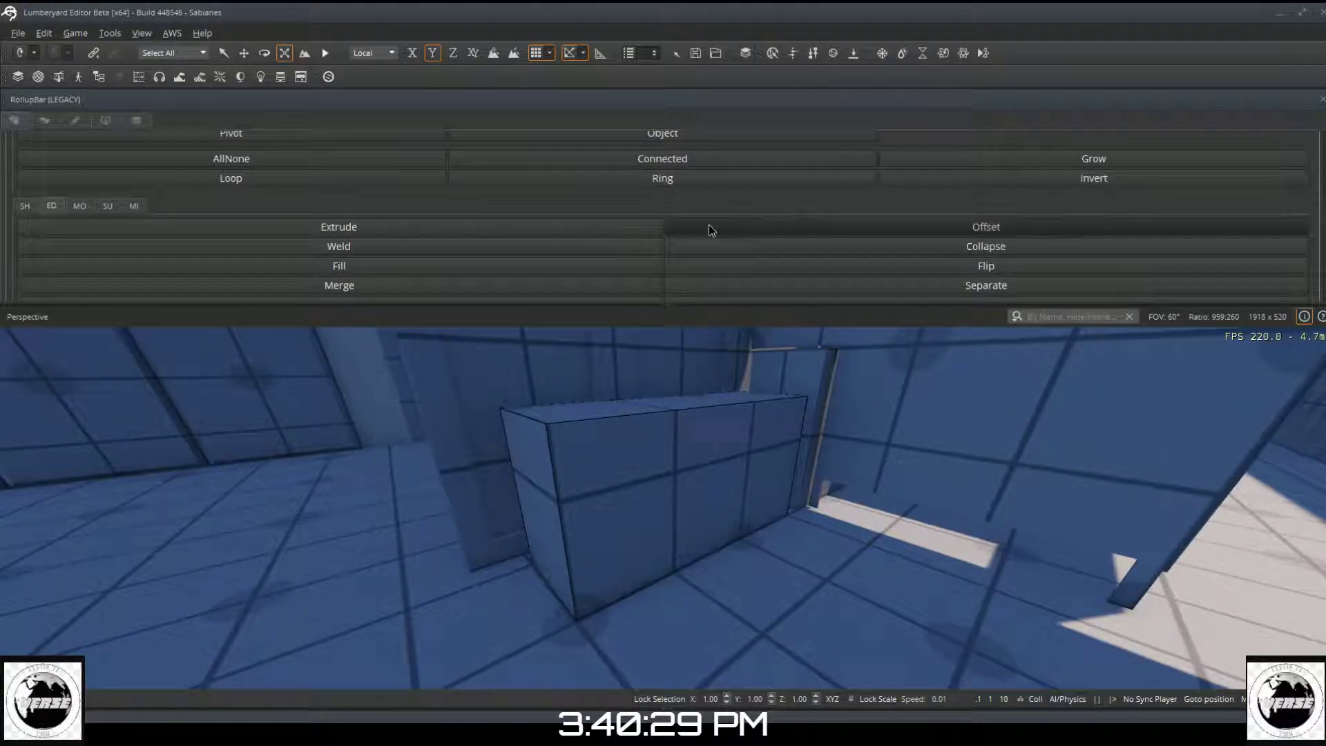
click(709, 424)
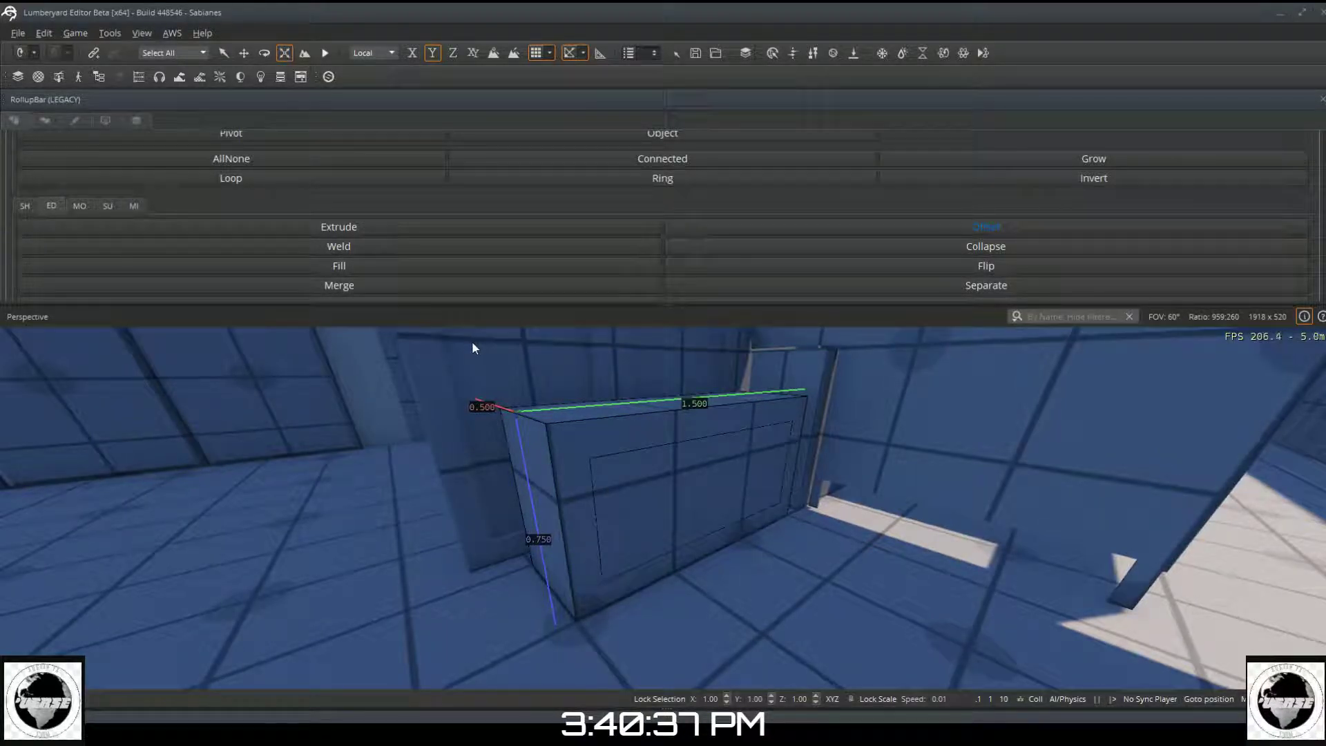
key(ctrl+z)
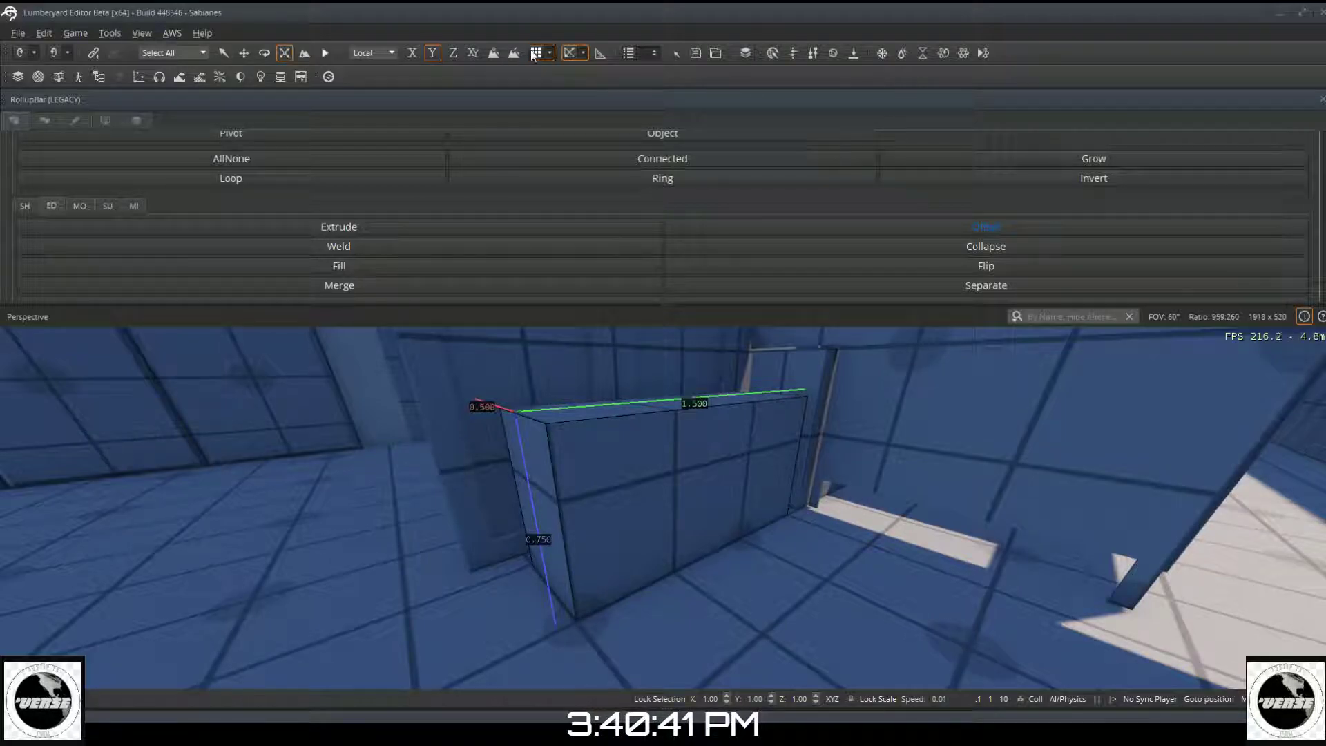
drag(670, 504, 688, 557)
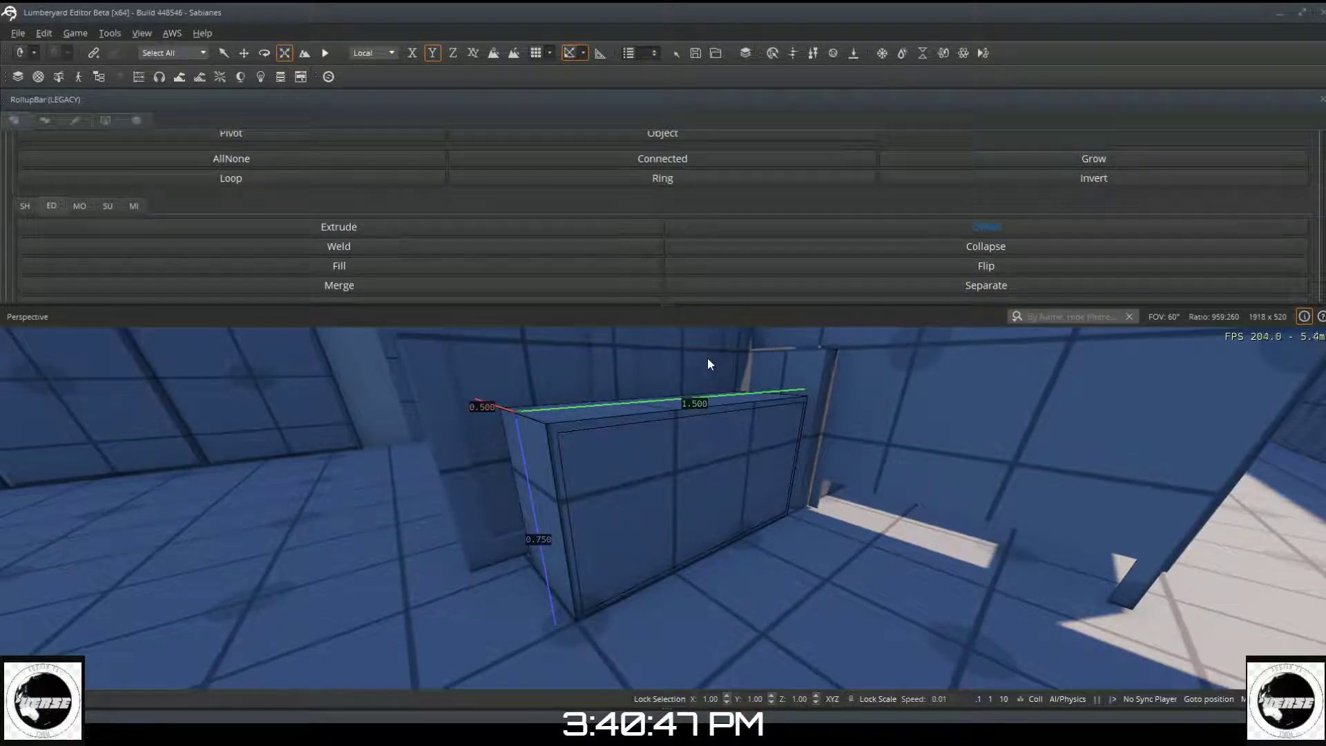
Step: Extrude the inset front face inward to hollow out the box, undoing the first extrusion and pushing the face back again
click(412, 227)
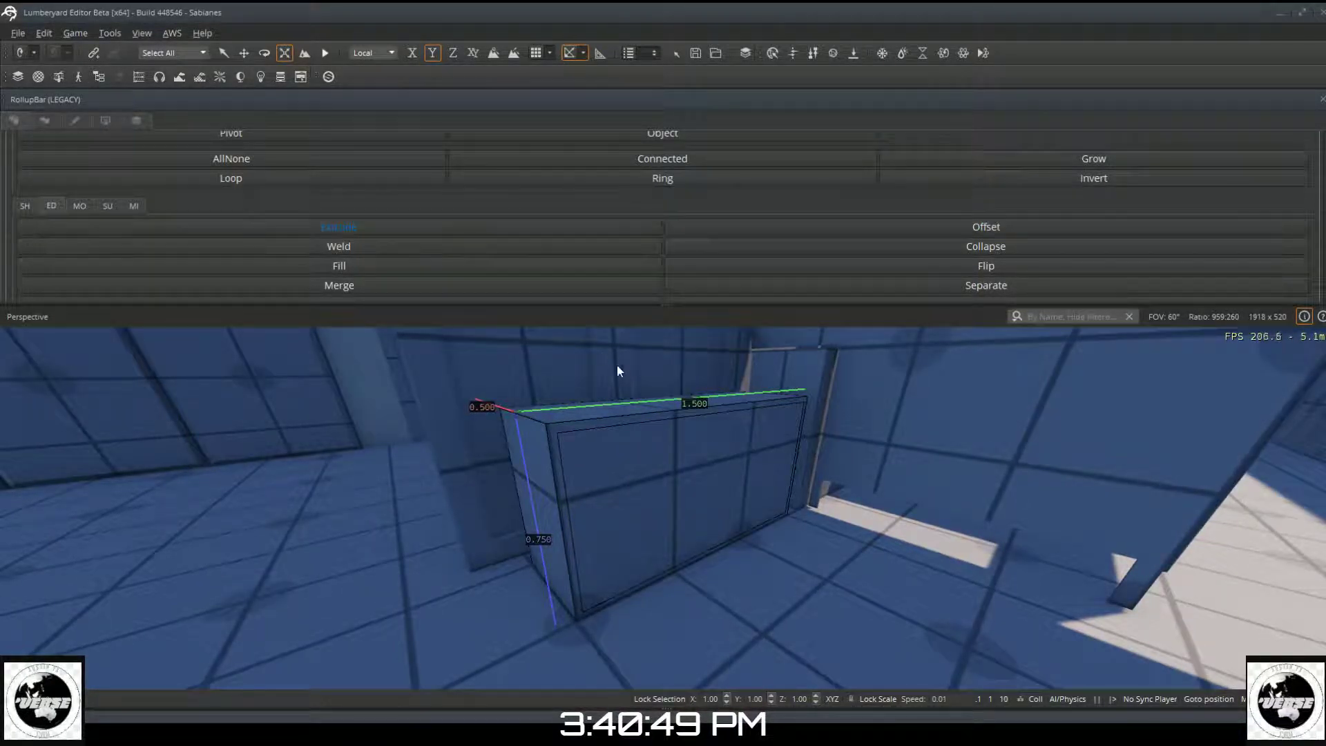
drag(717, 490, 644, 499)
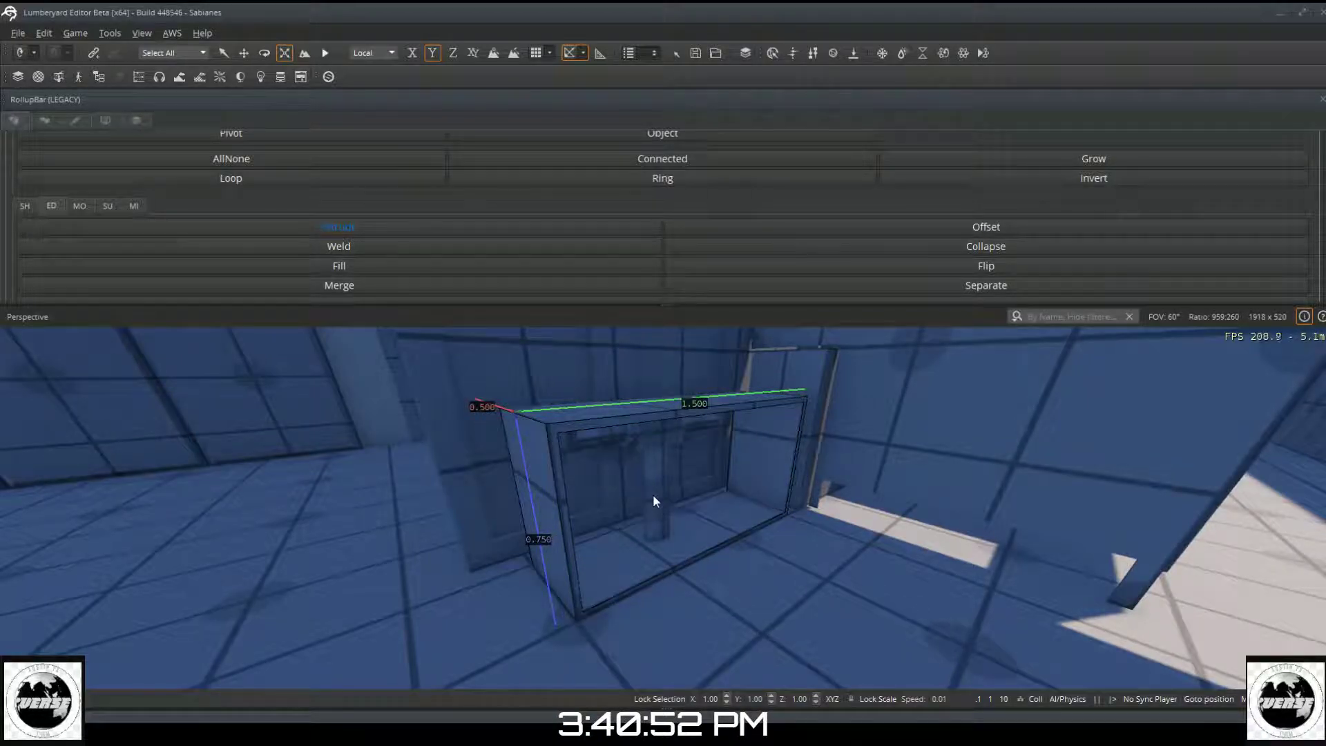
right_drag(649, 522, 570, 506)
key(w)
right_drag(608, 553, 630, 551)
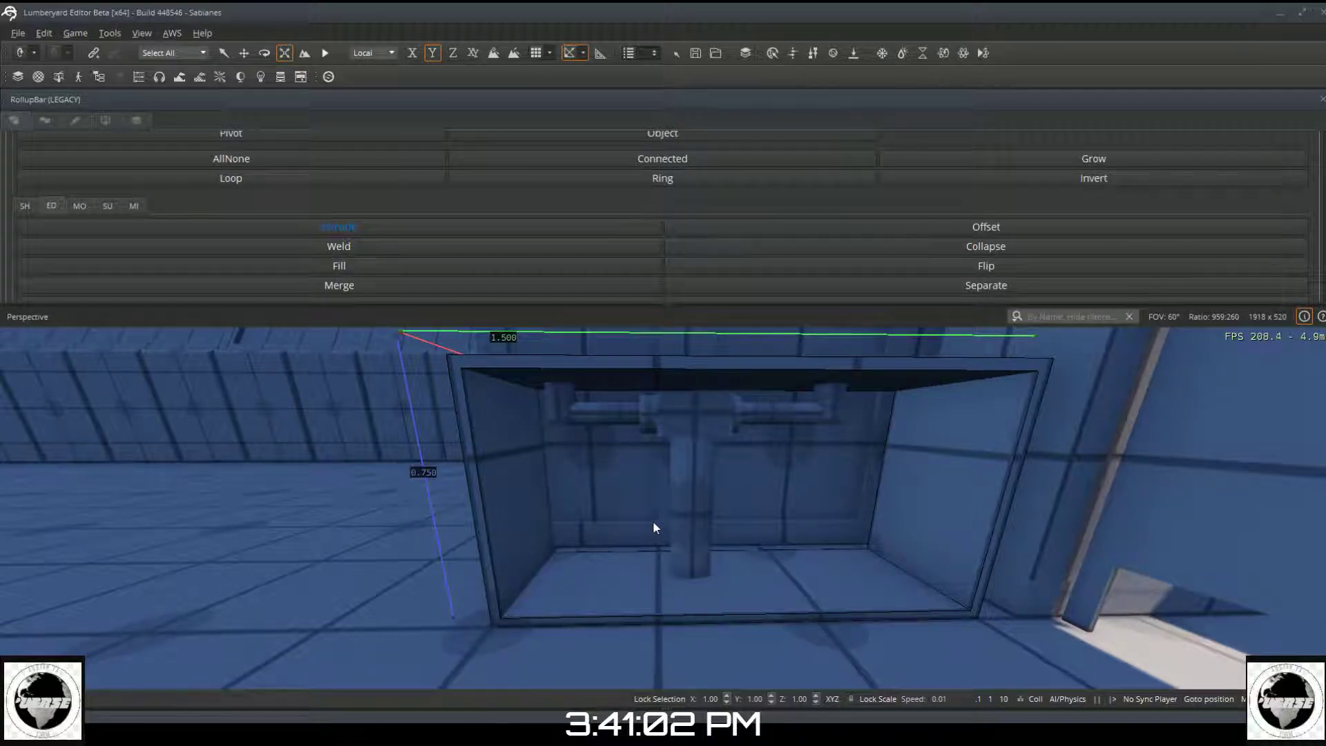
key(ctrl+z)
drag(679, 513, 665, 481)
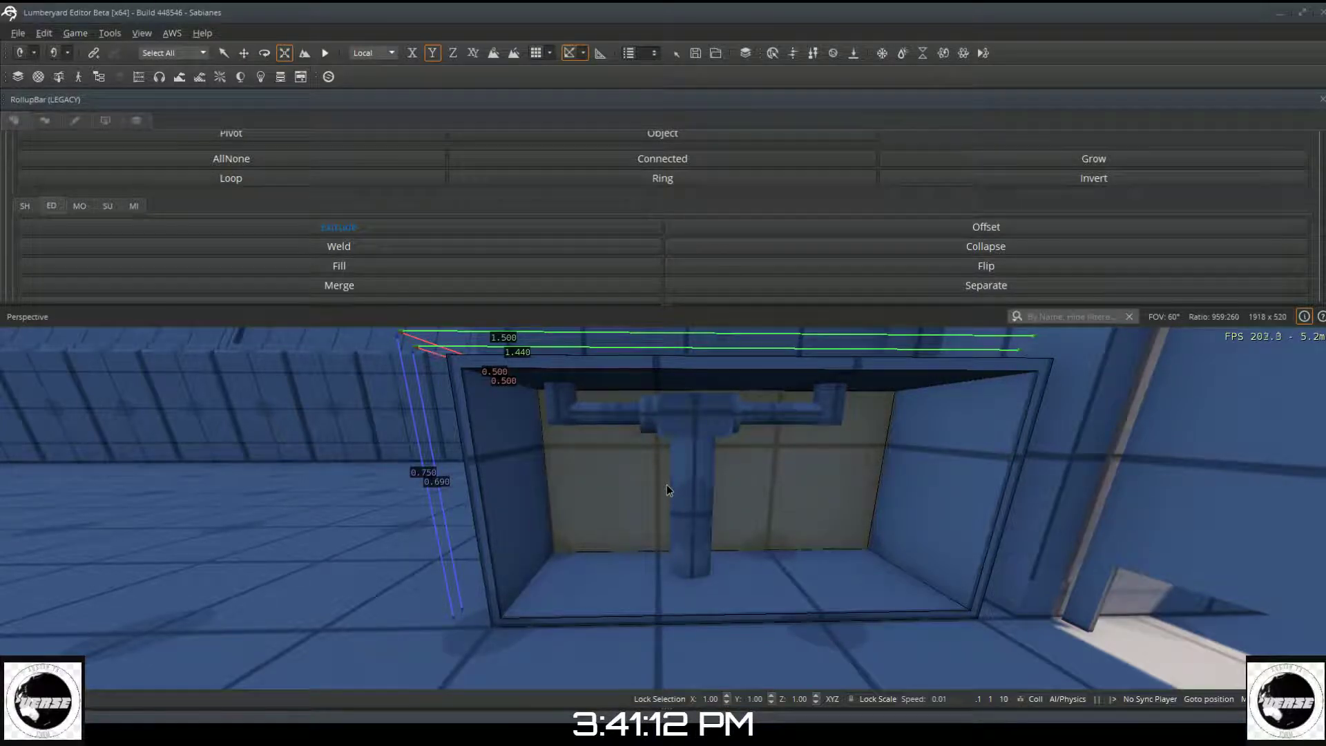
Step: Adjust the depth of the box's recess by extruding its back face slightly
key(a)
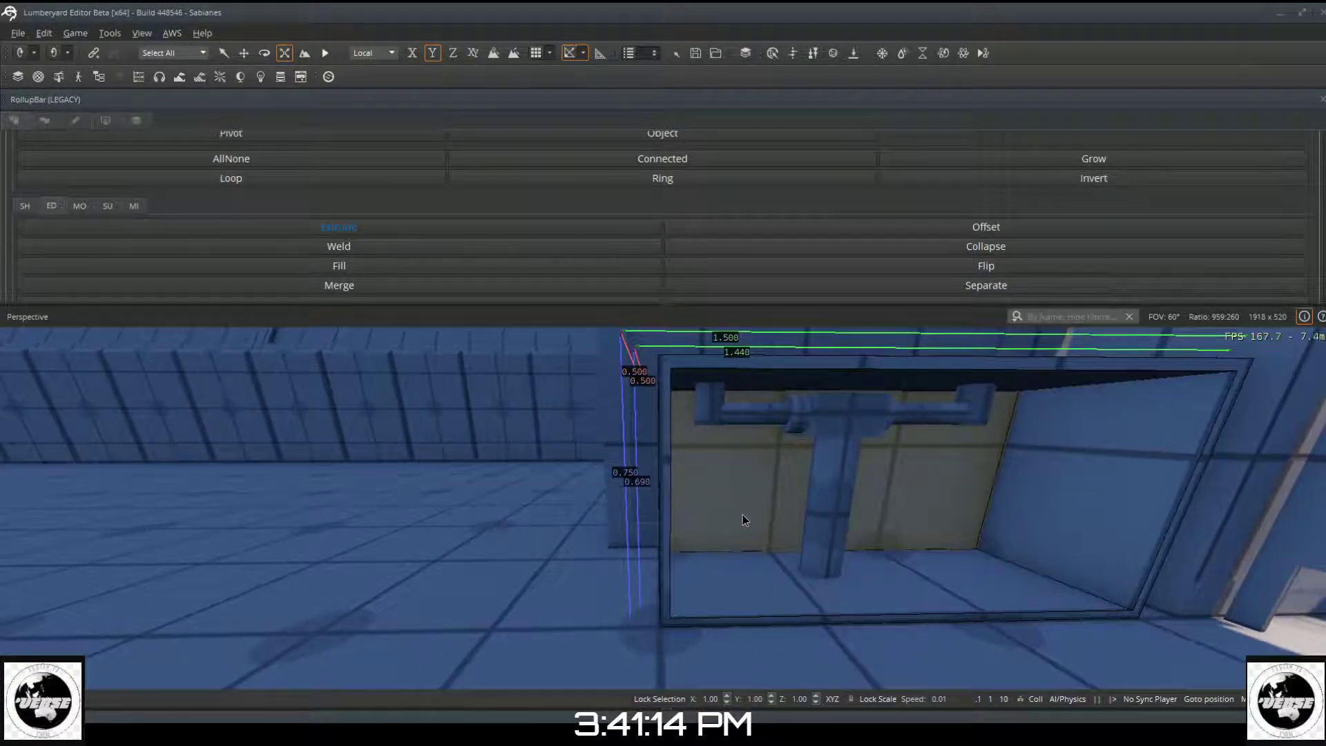
key(a)
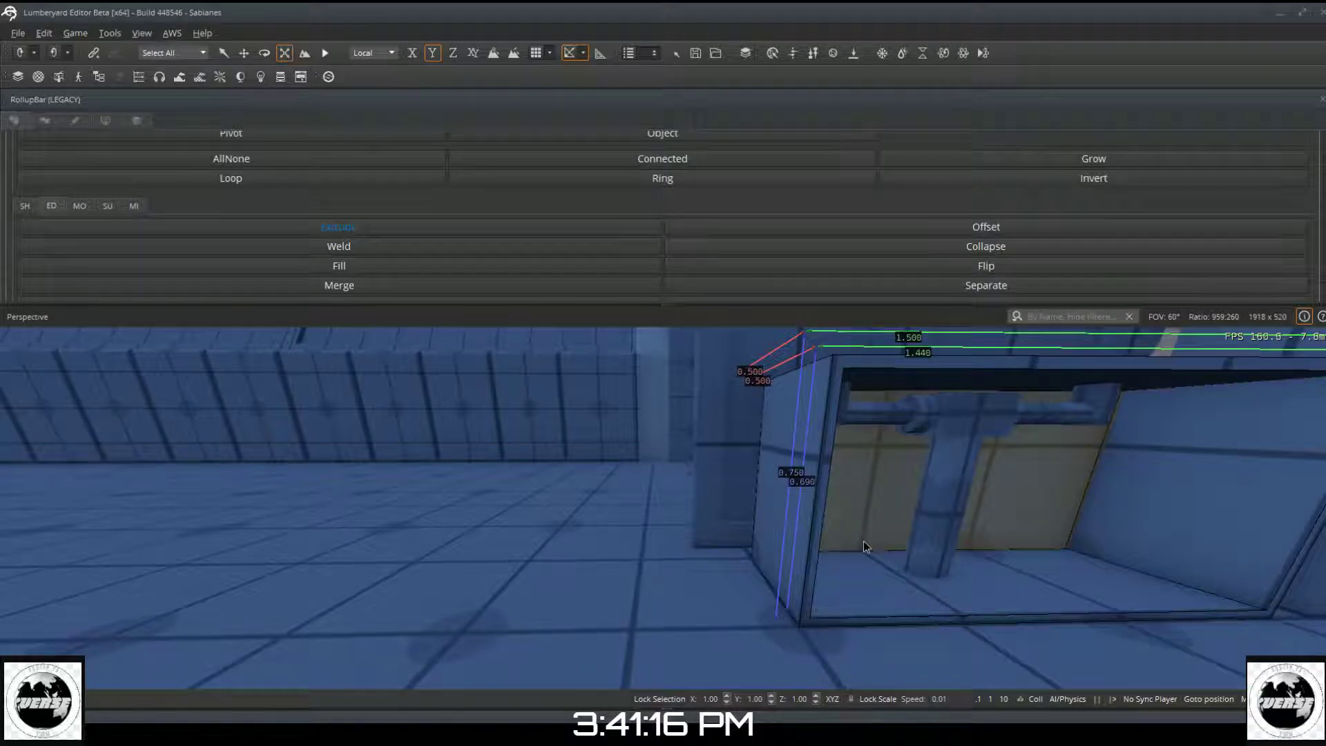
drag(901, 559, 888, 545)
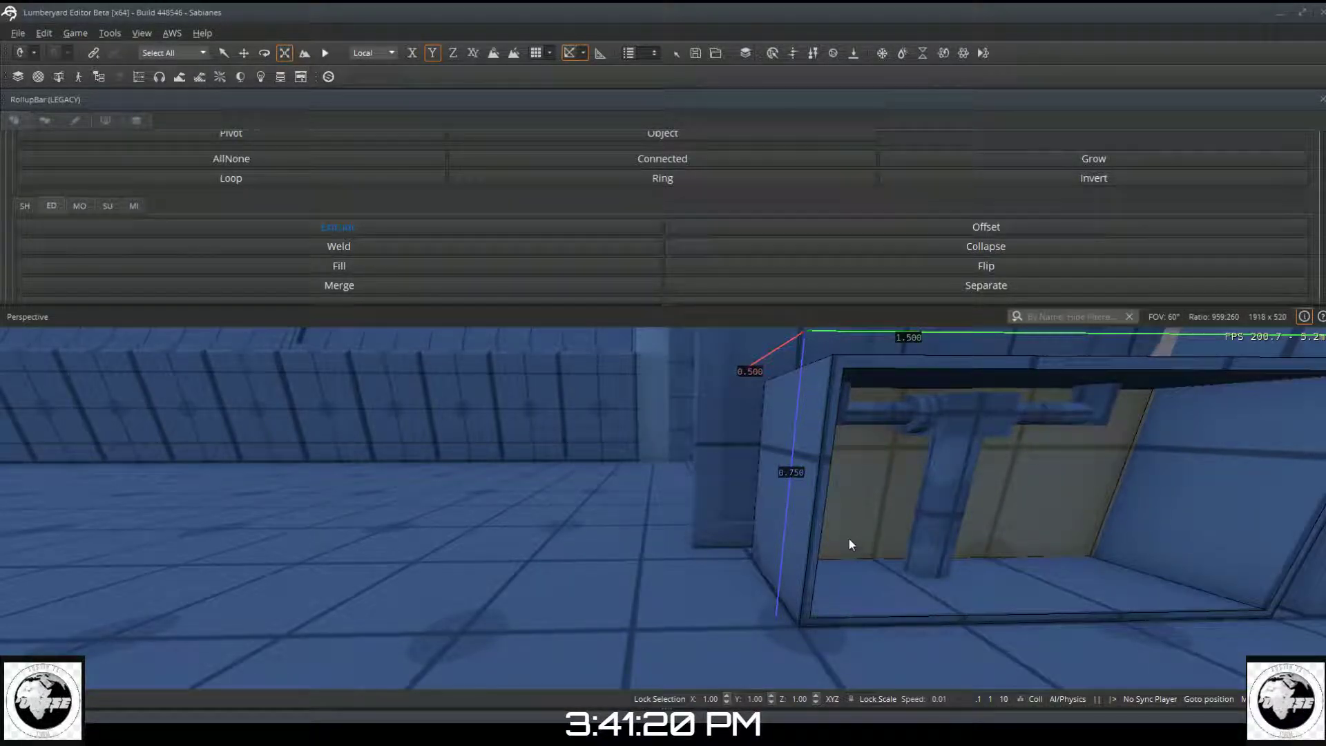
key(s)
key(d)
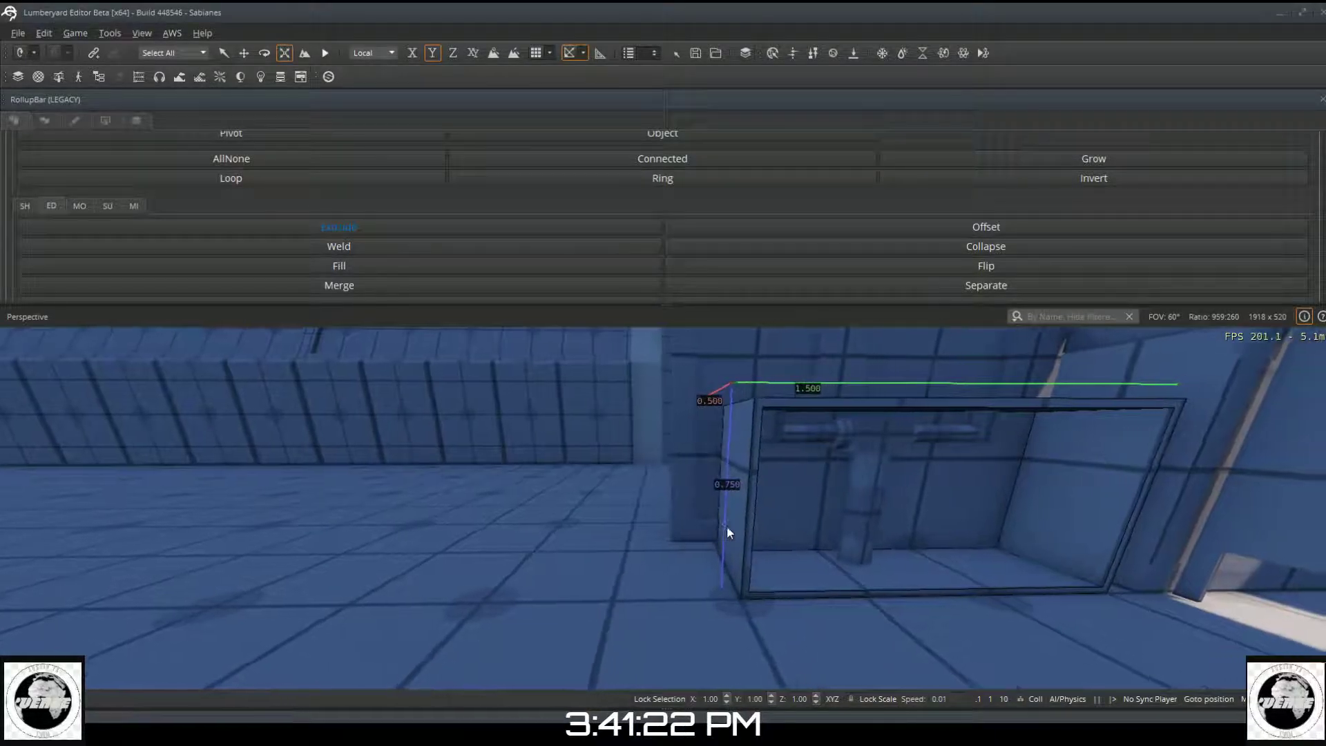
key(d)
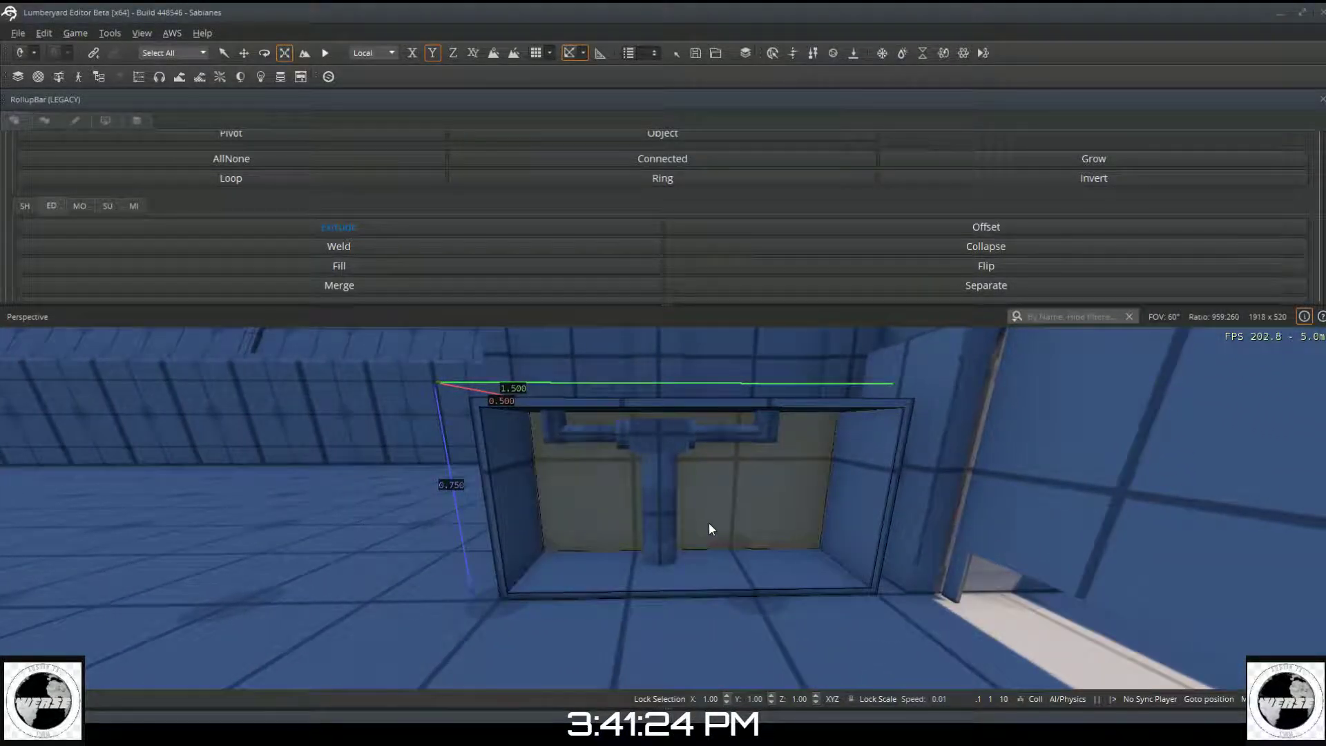
Step: Finish extruding and relocate the hollow box's pivot to the centre of the box
key(Escape)
click(632, 136)
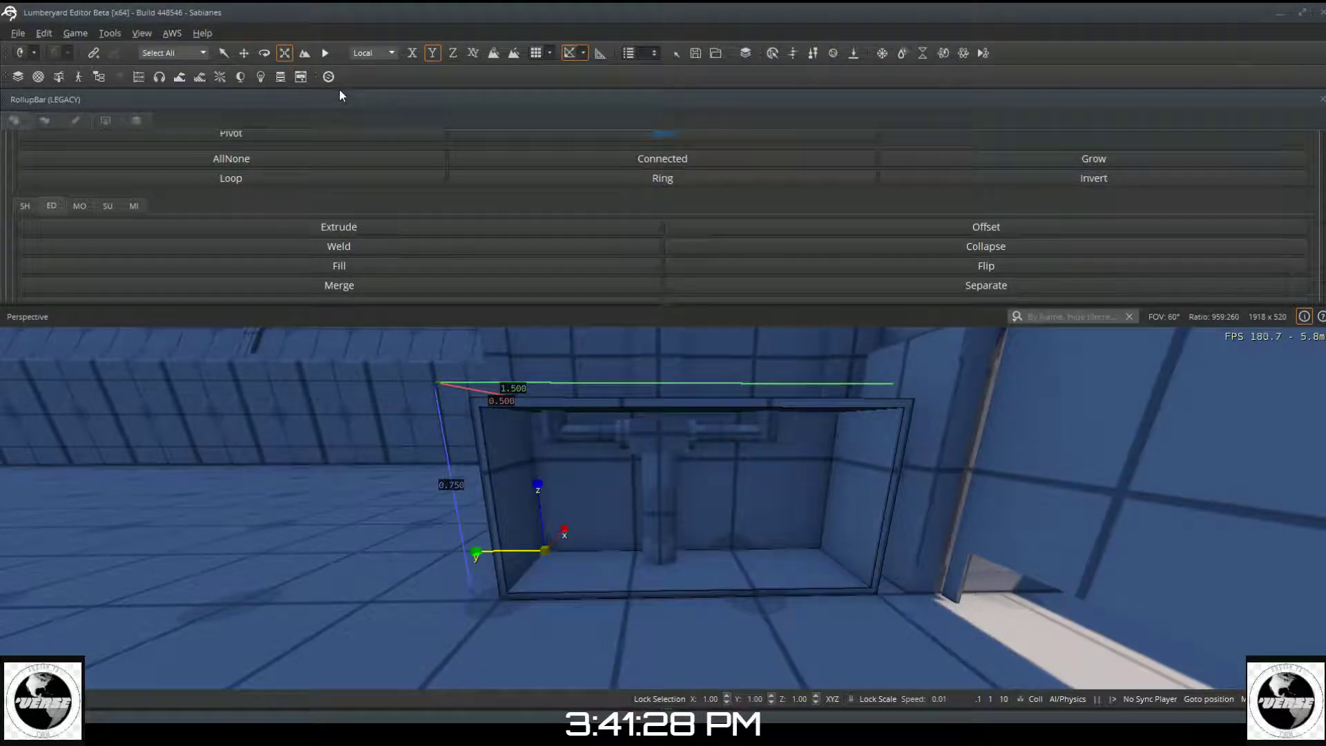
click(243, 53)
click(252, 134)
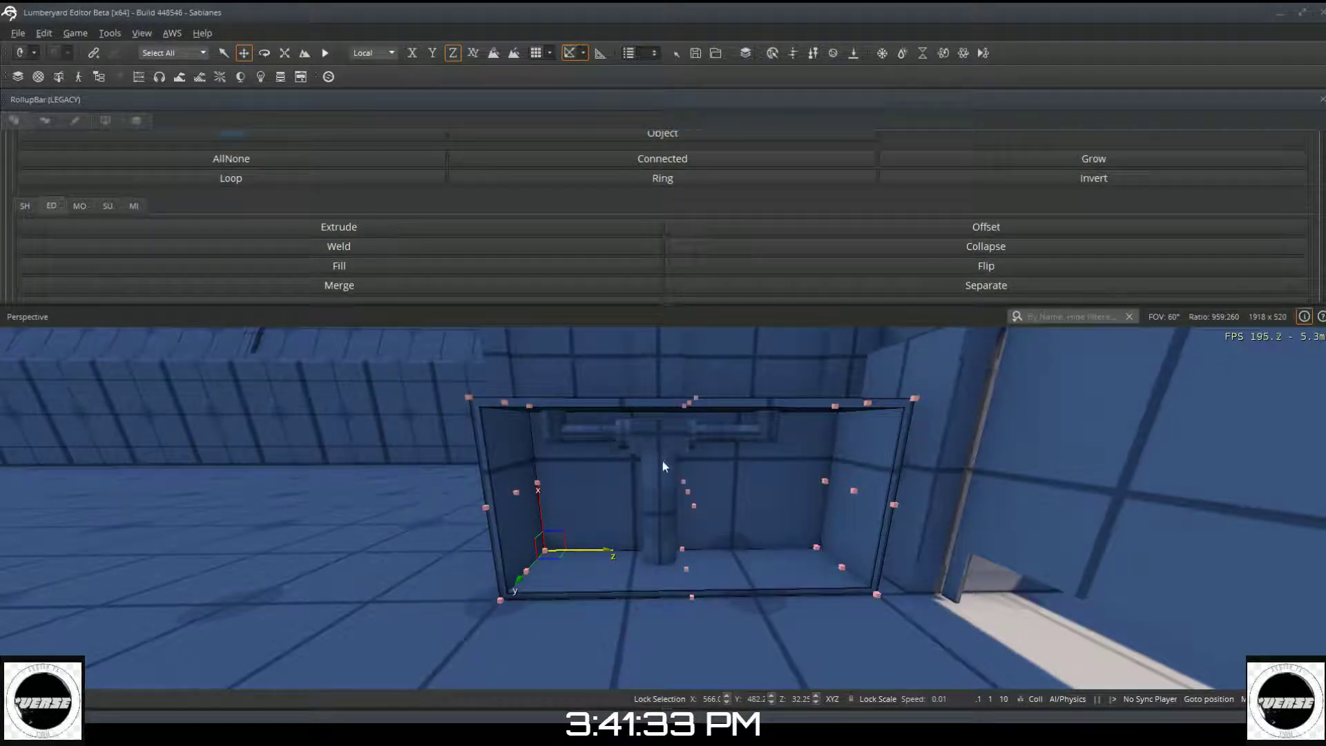
click(687, 492)
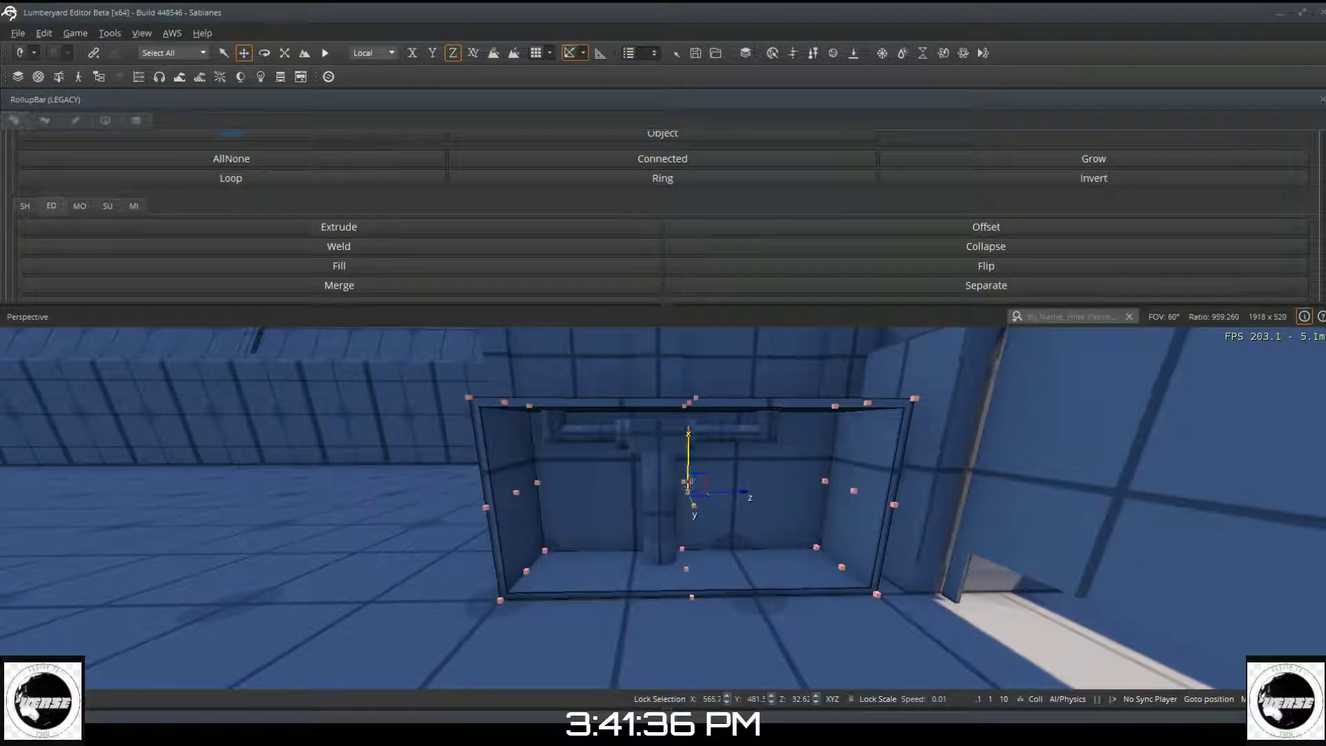
Step: Move the hollow box along Y until its centre lines up with the vertical post
click(669, 136)
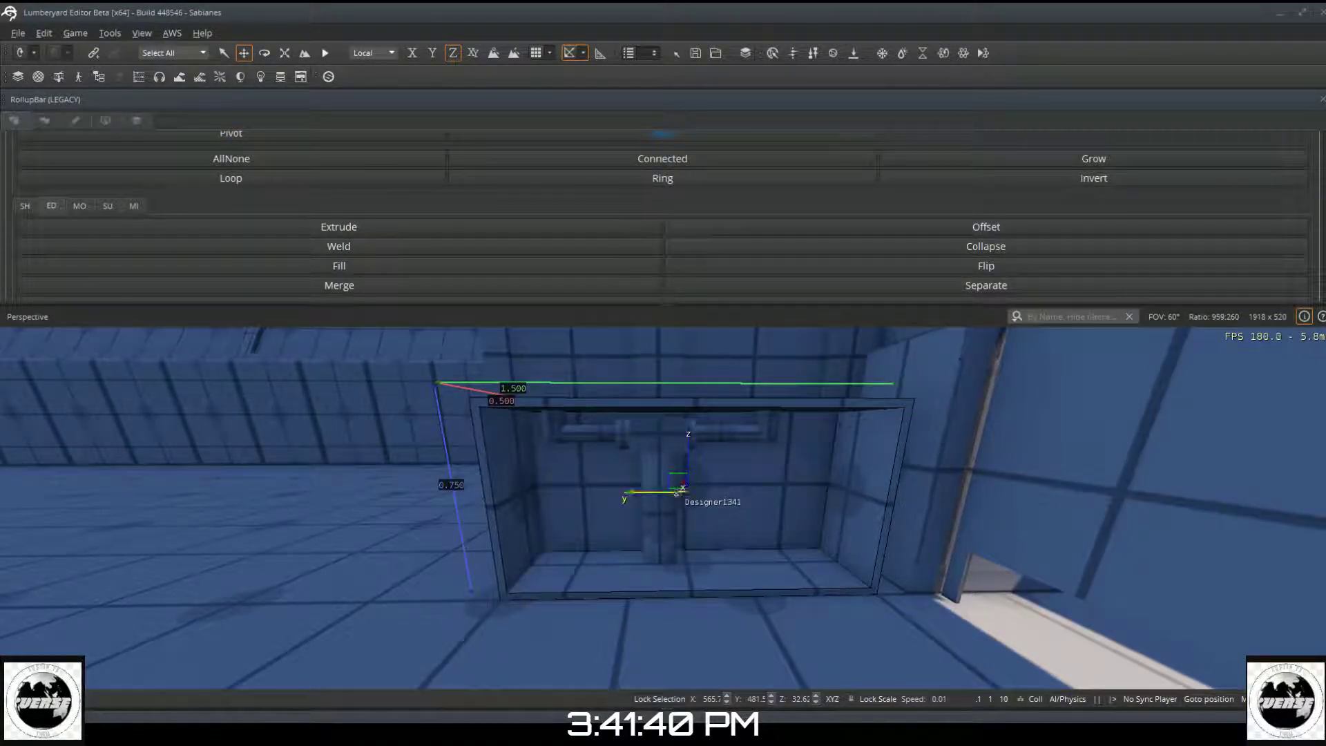
drag(668, 492, 635, 499)
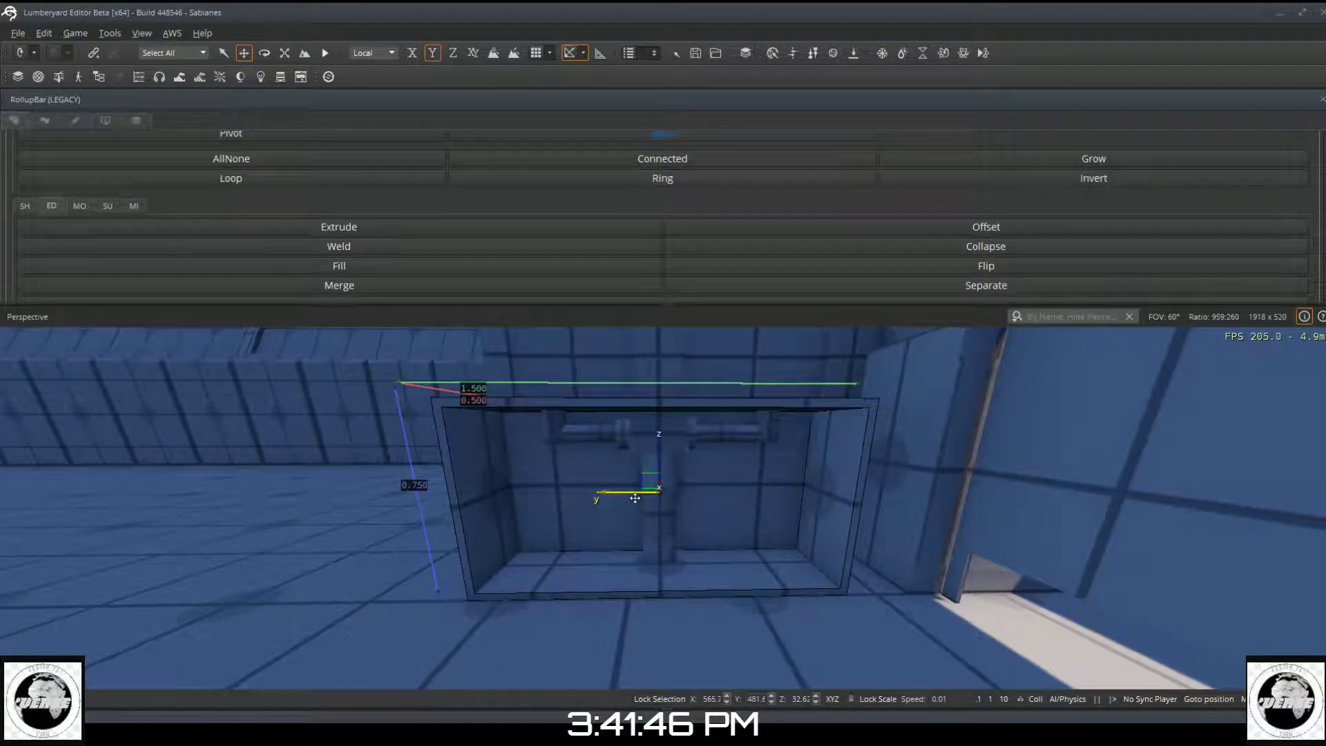
drag(635, 498, 634, 498)
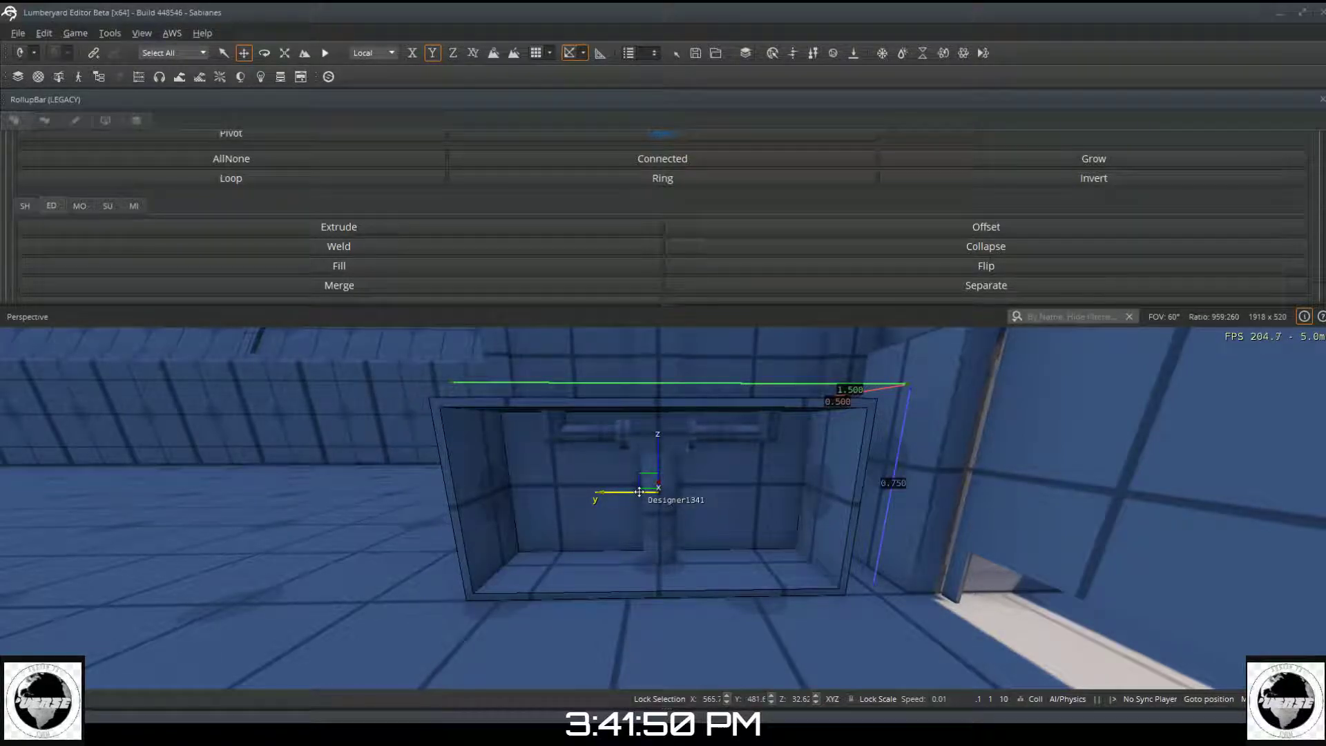
drag(639, 492, 640, 492)
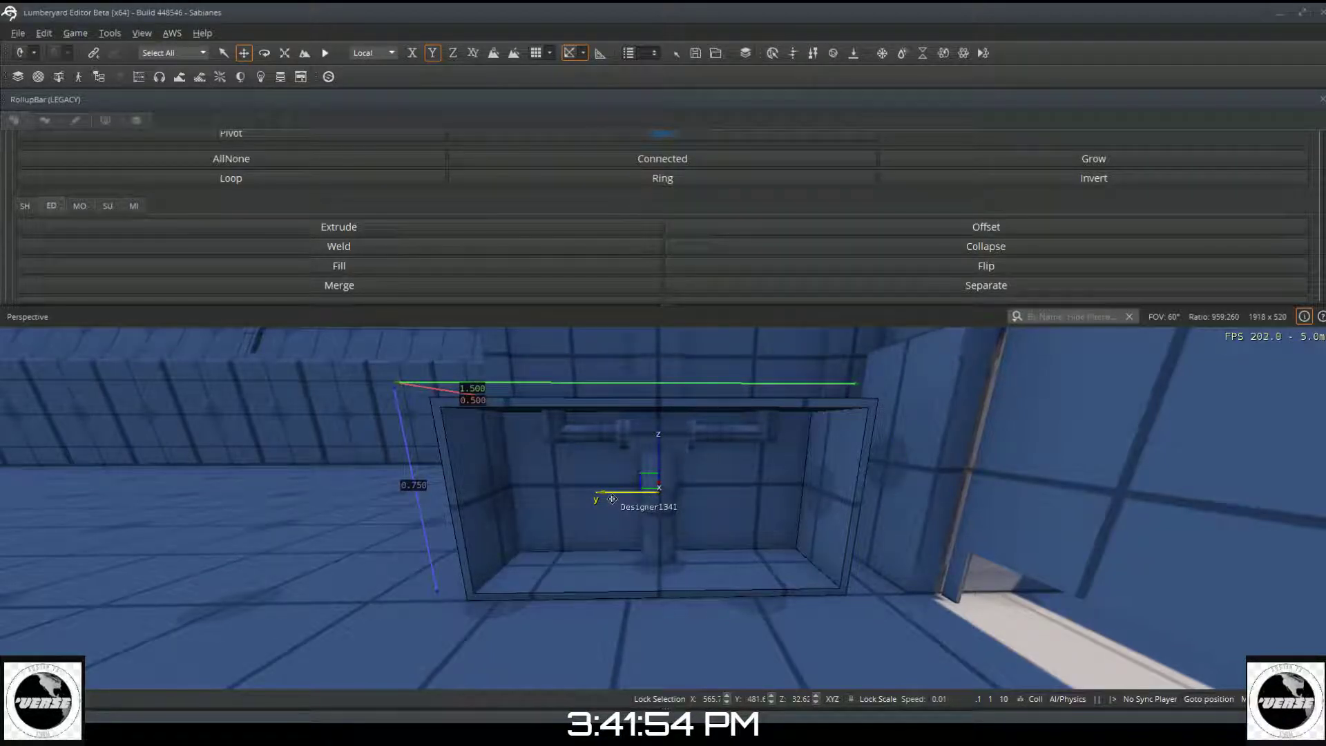
key(a)
key(d)
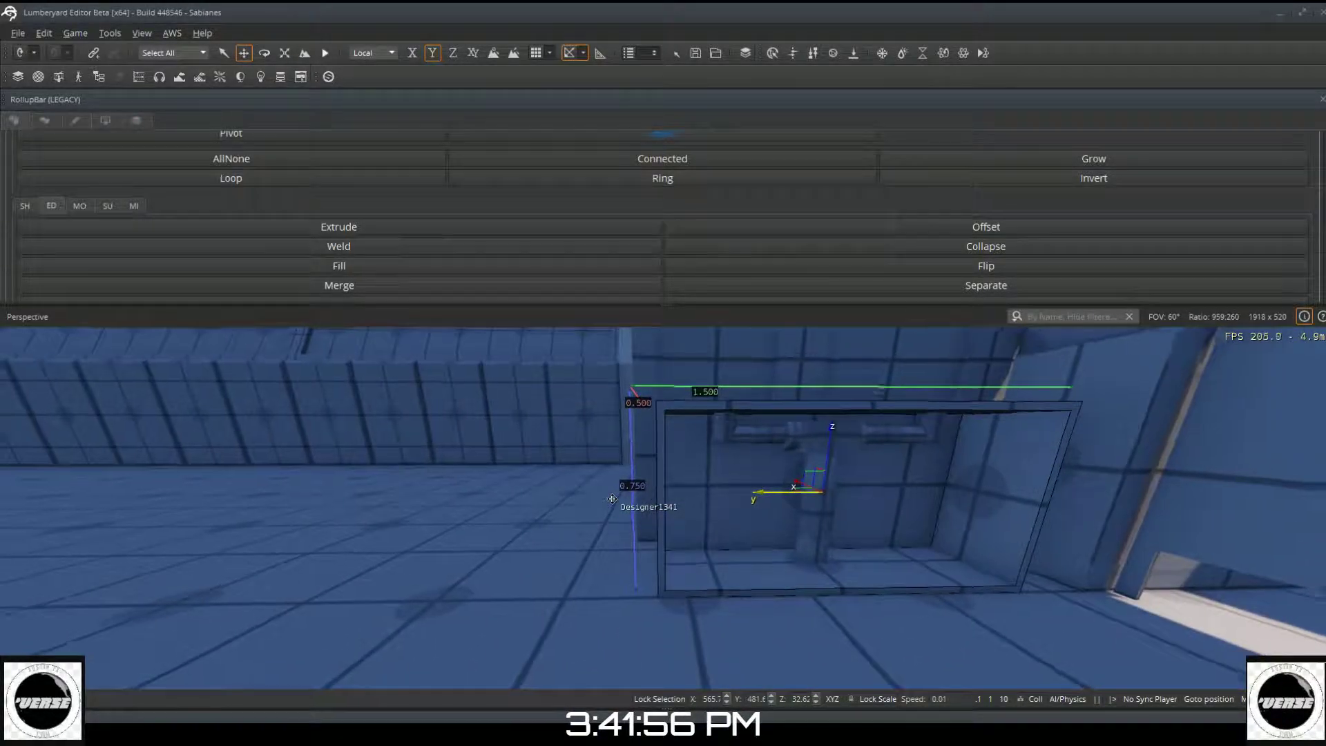
key(d)
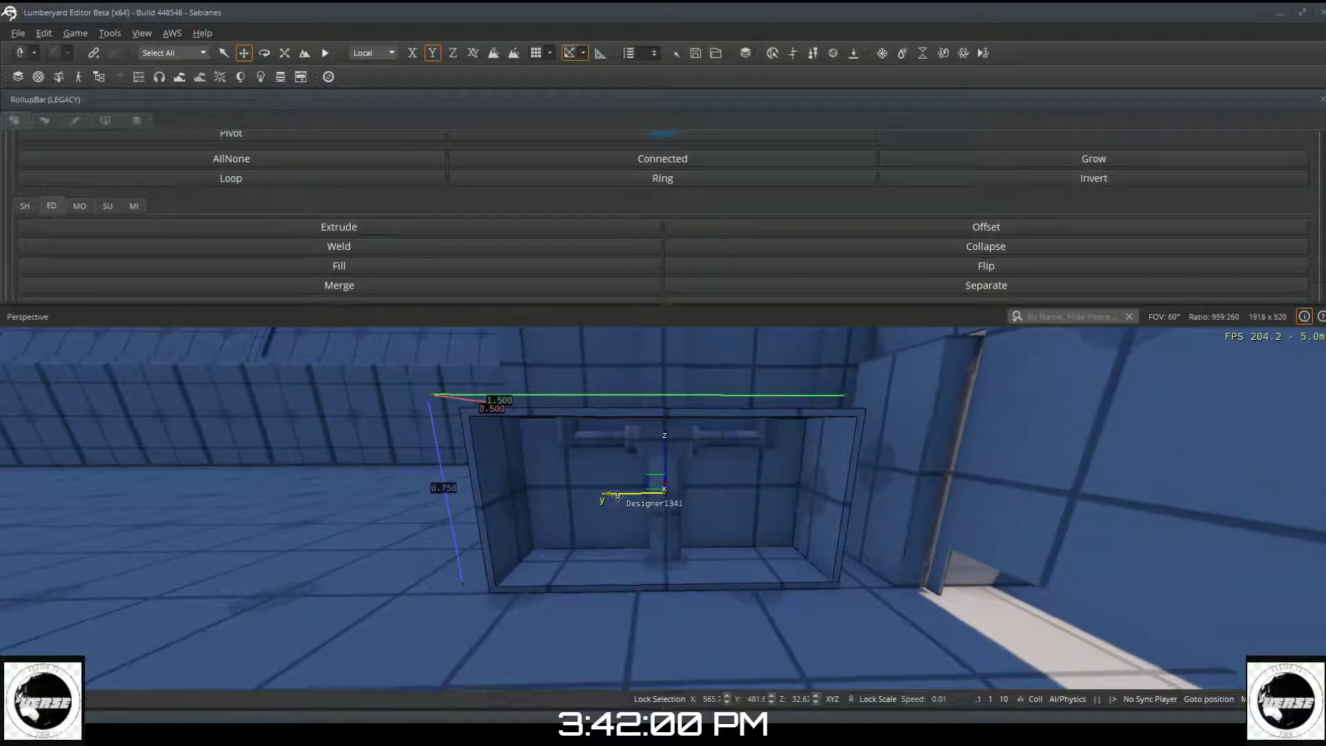
key(w)
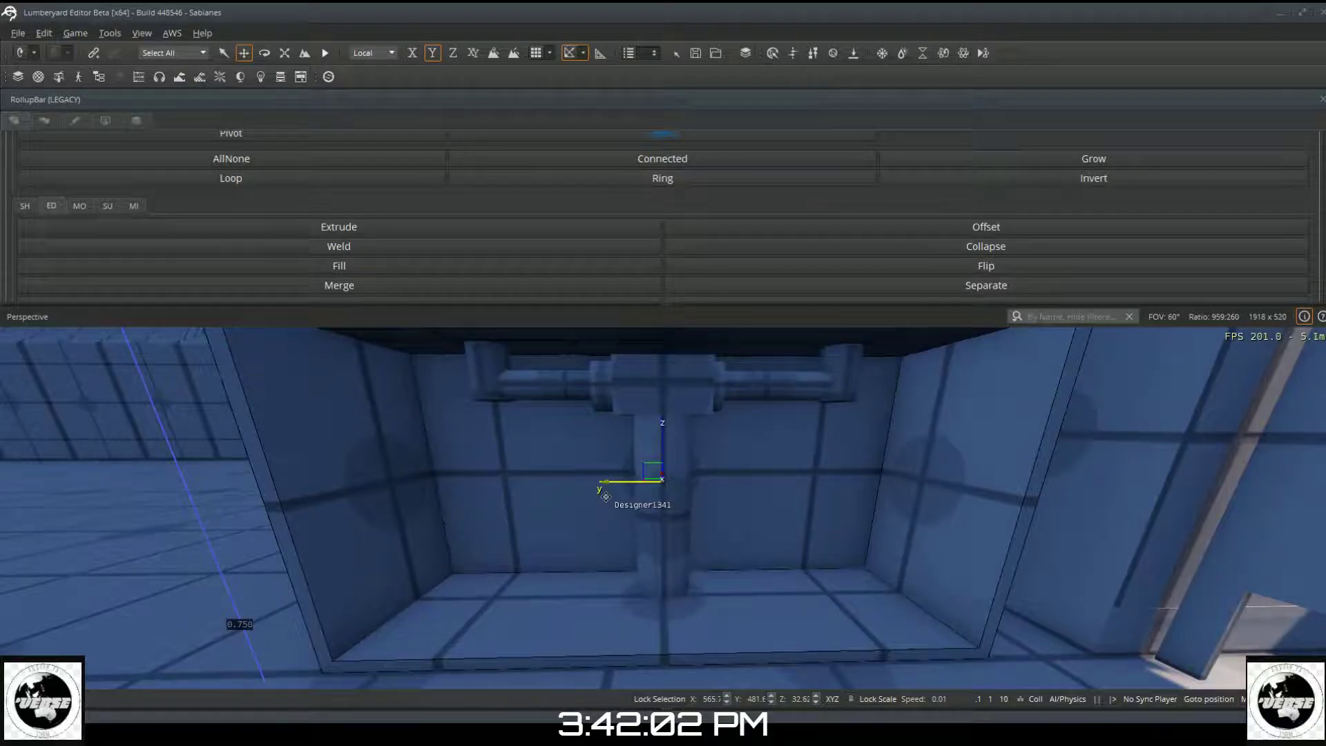
right_drag(663, 508, 684, 582)
right_drag(603, 513, 606, 497)
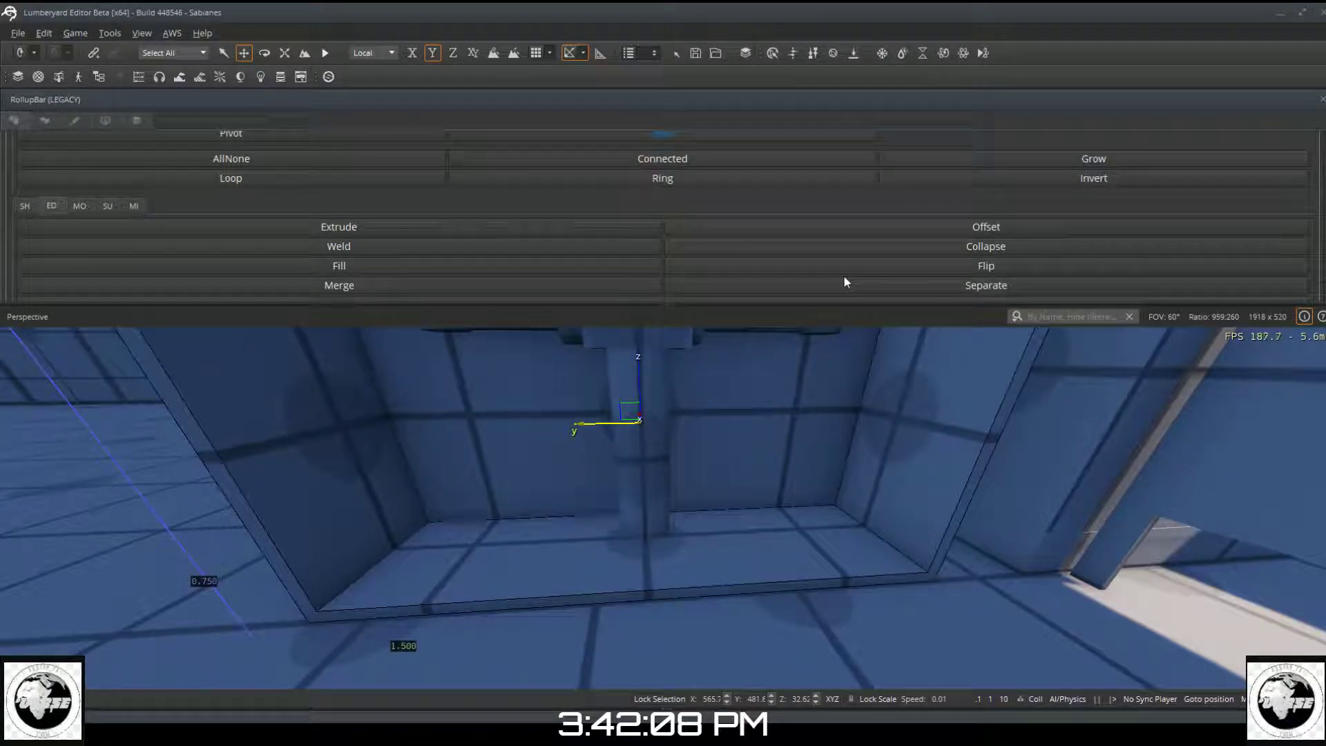
Step: Try to trace a curve around the base of the vertical post on the box's inner floor with the Curve tool
click(24, 206)
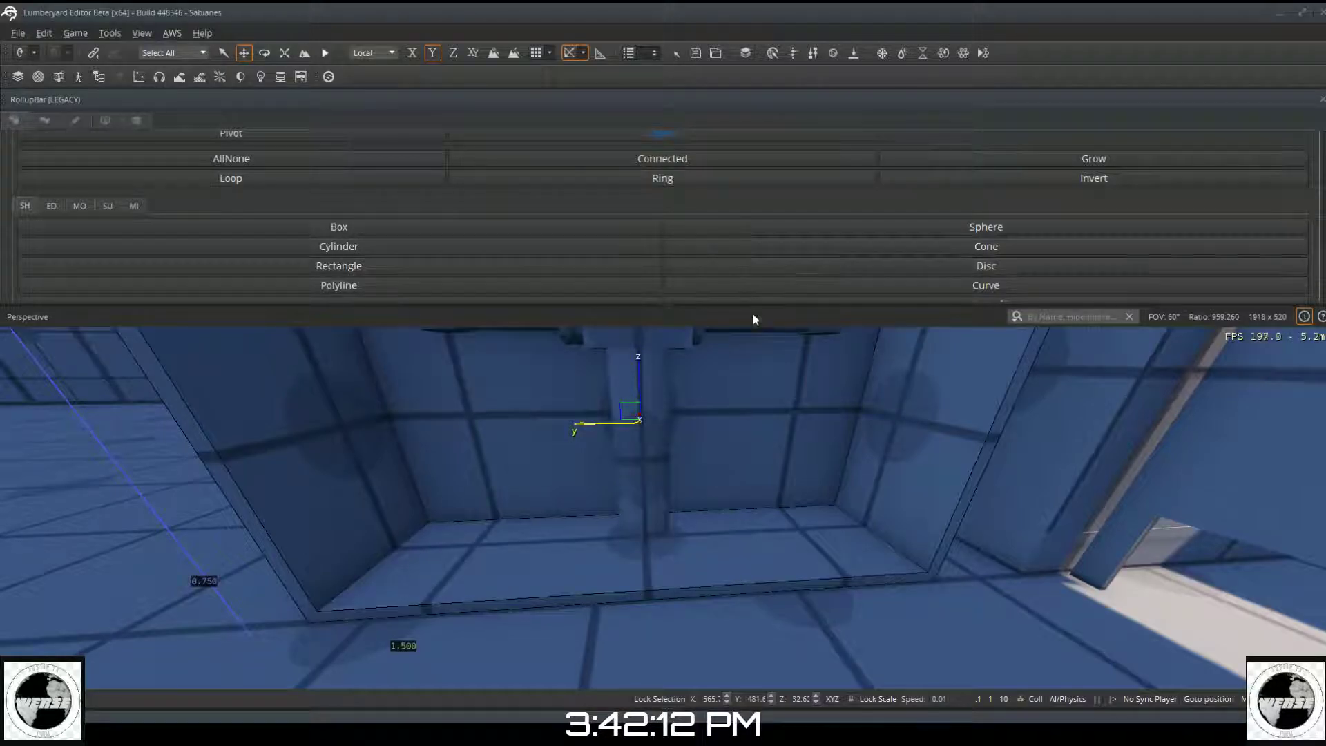
click(767, 286)
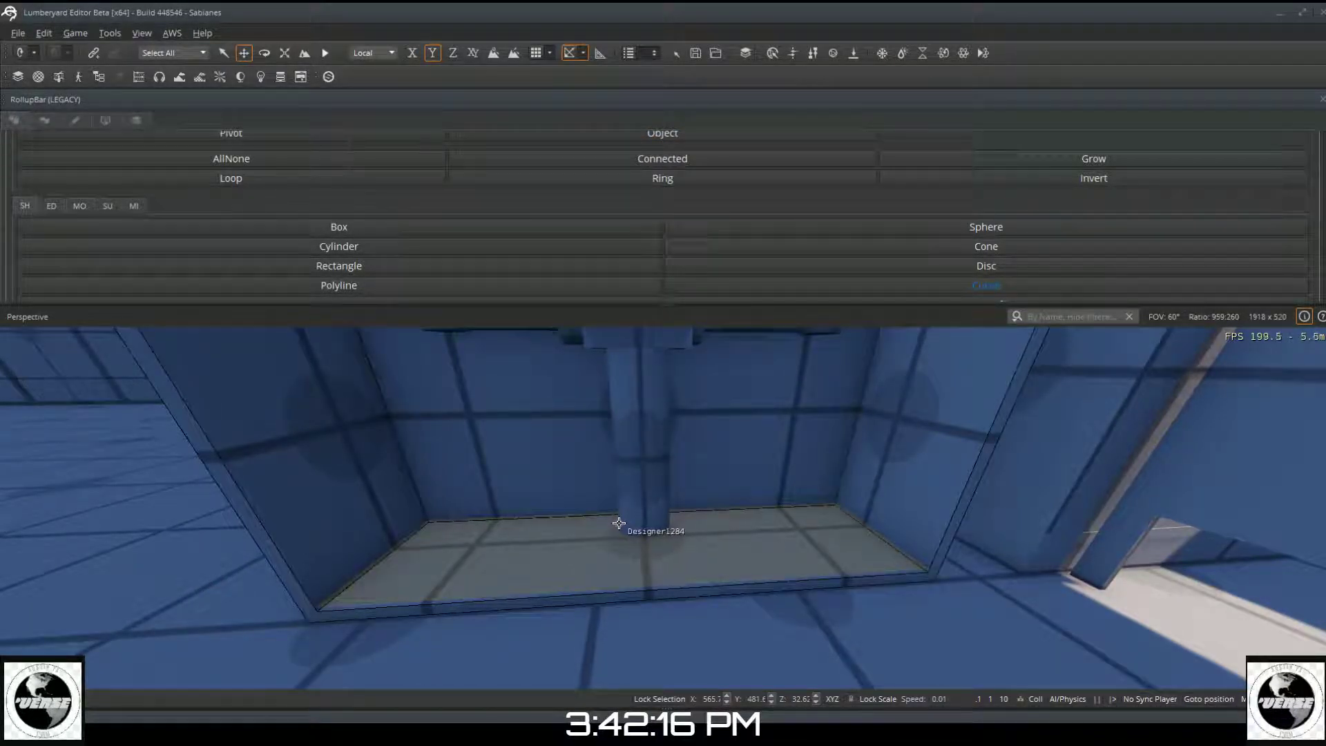
right_drag(629, 518, 628, 517)
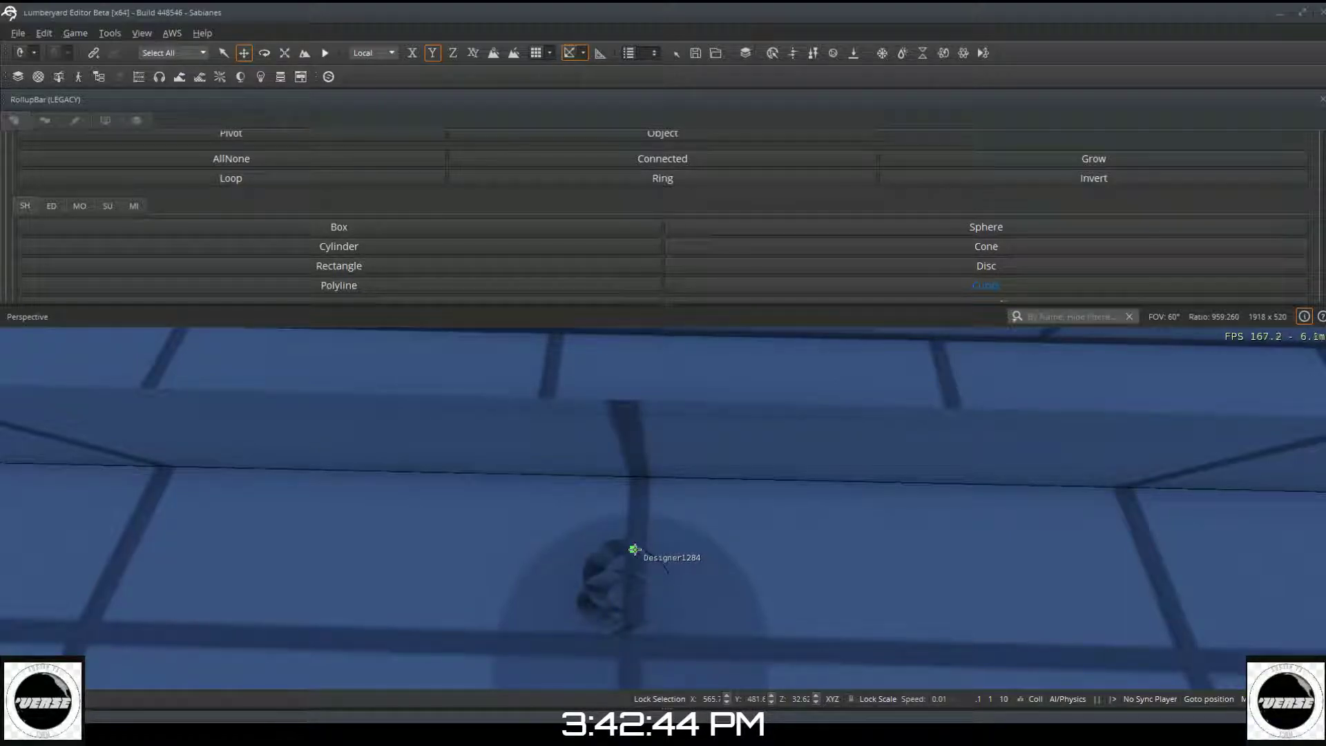
click(629, 550)
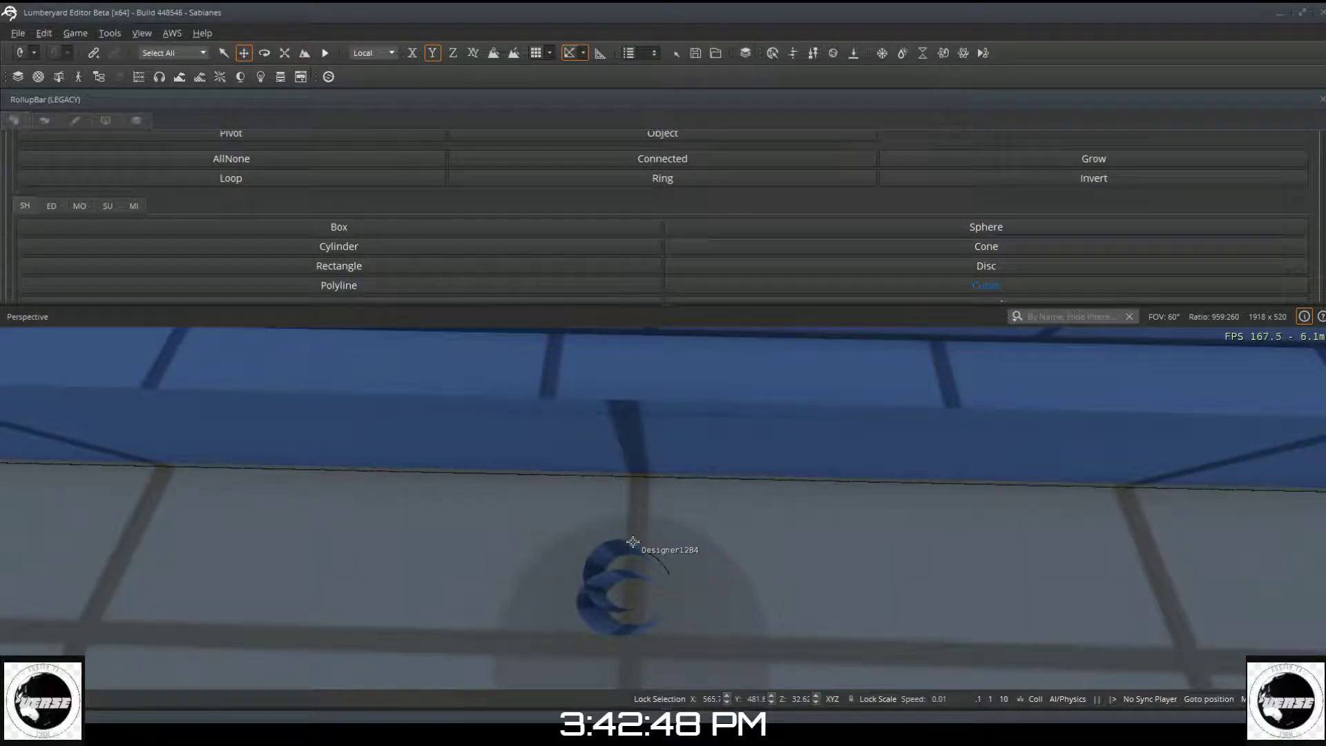
click(632, 544)
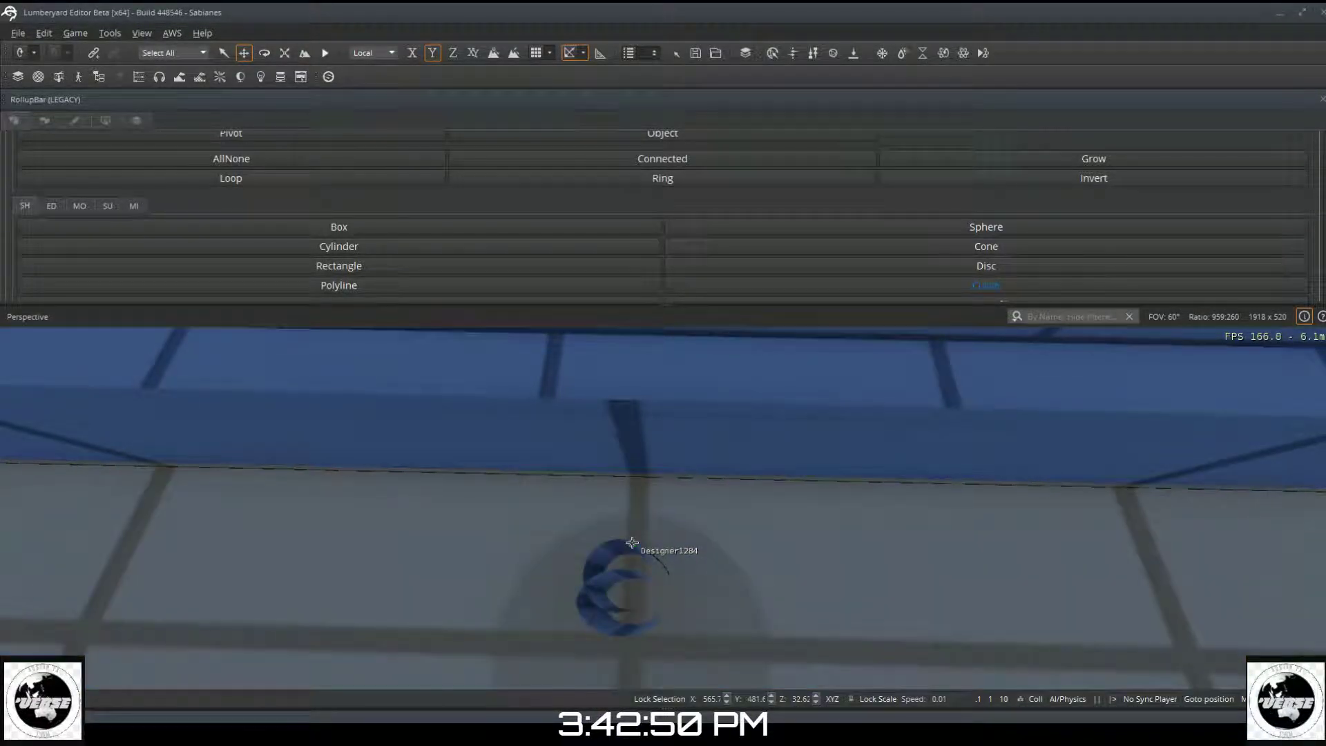
click(632, 543)
scroll(640, 550, down, 4)
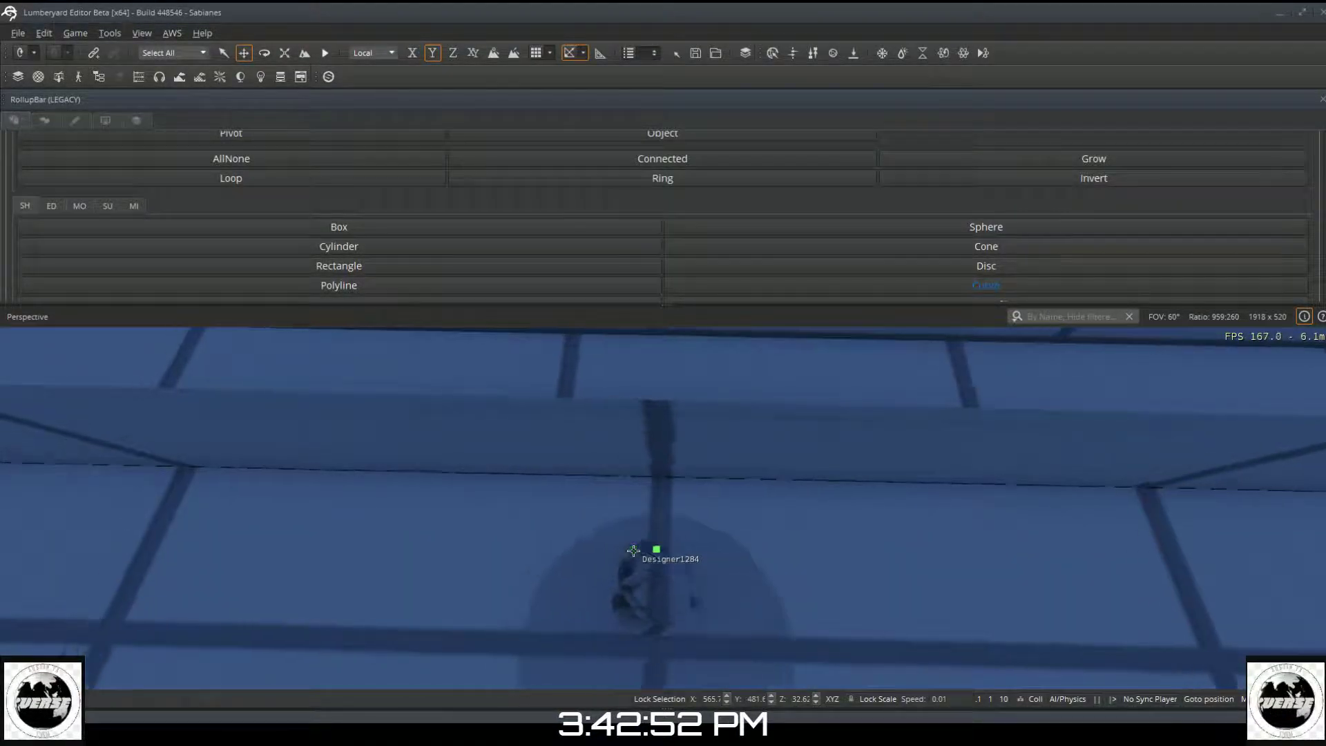
click(655, 566)
Step: Try again to trace the post's outline on the box floor with curve segments, and undo the trace
scroll(728, 559, up, 8)
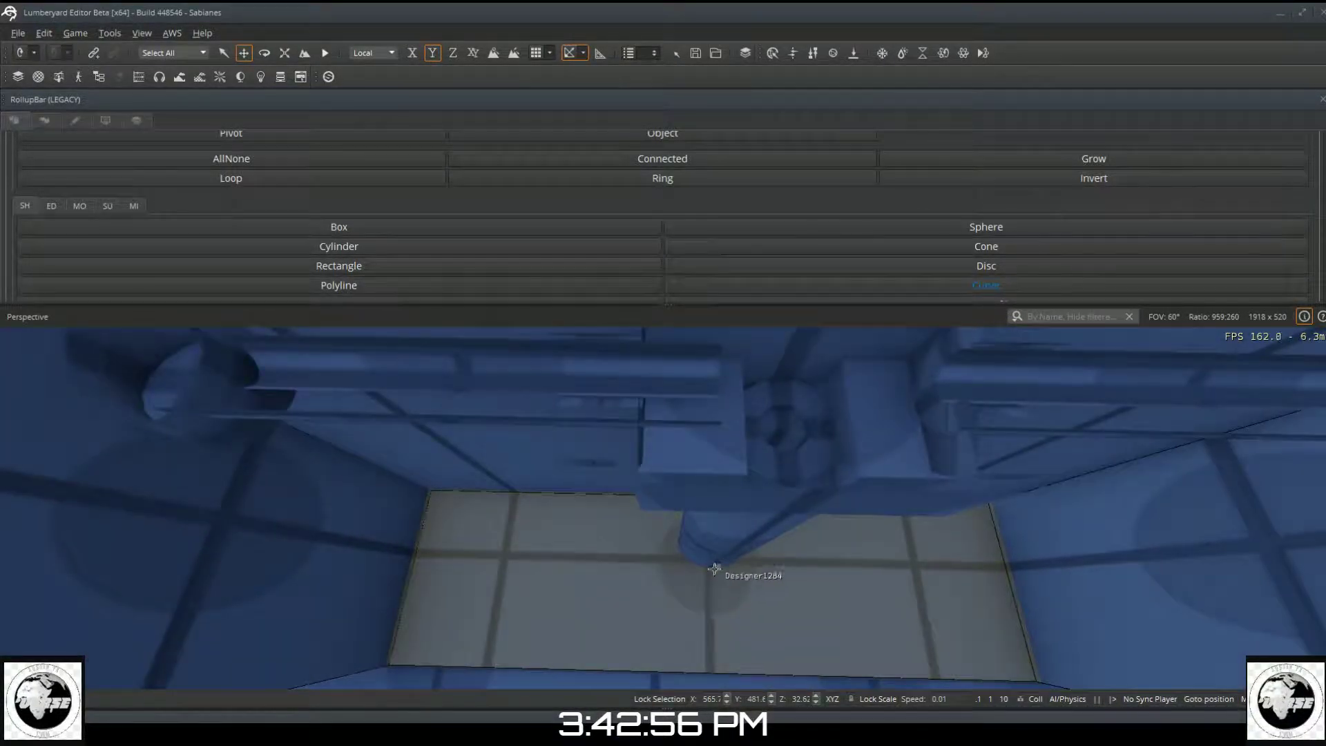
scroll(719, 566, up, 3)
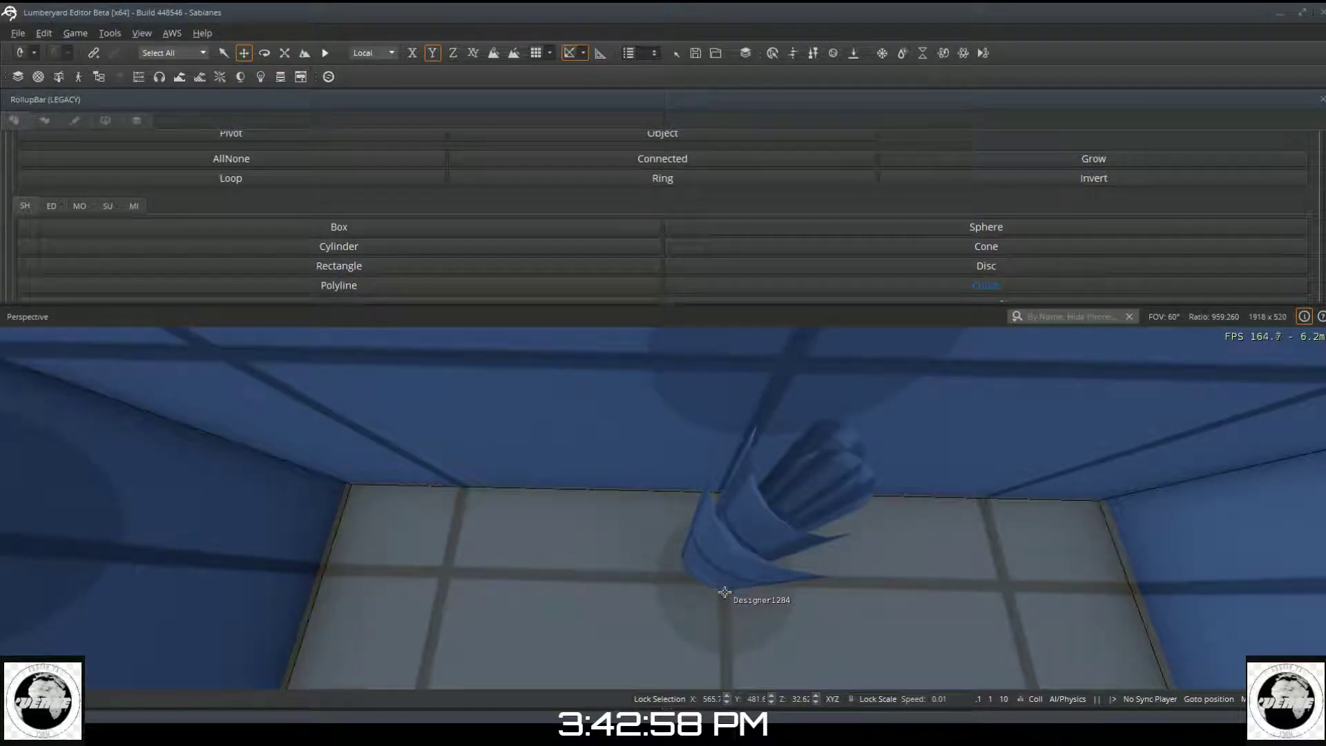
click(729, 601)
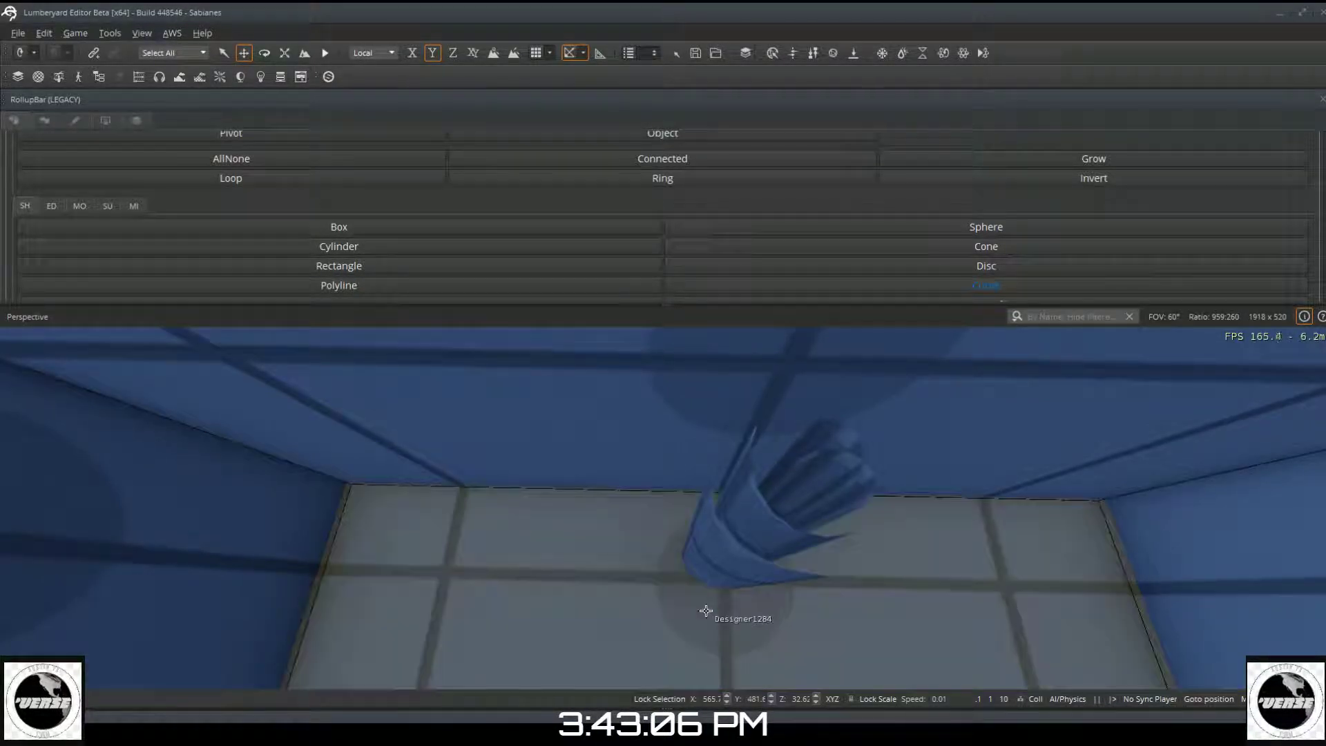
scroll(715, 607, down, 1)
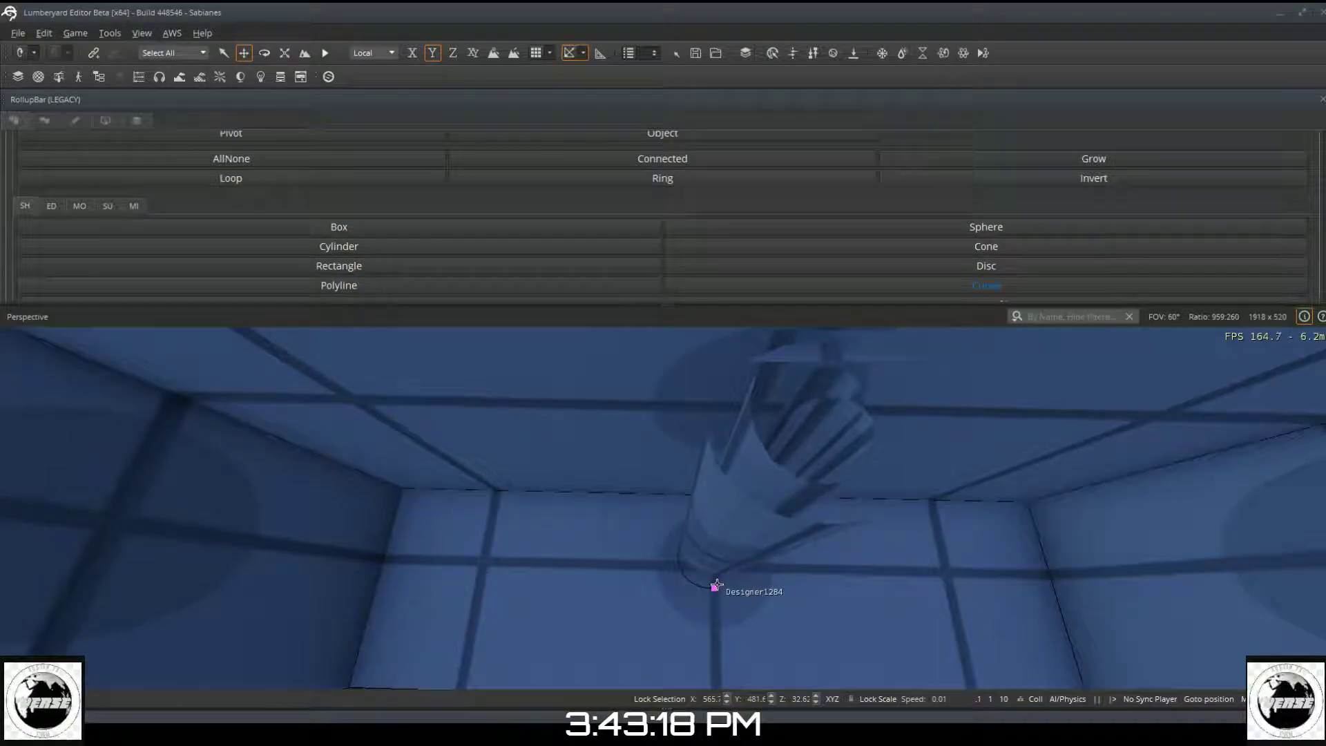
click(716, 585)
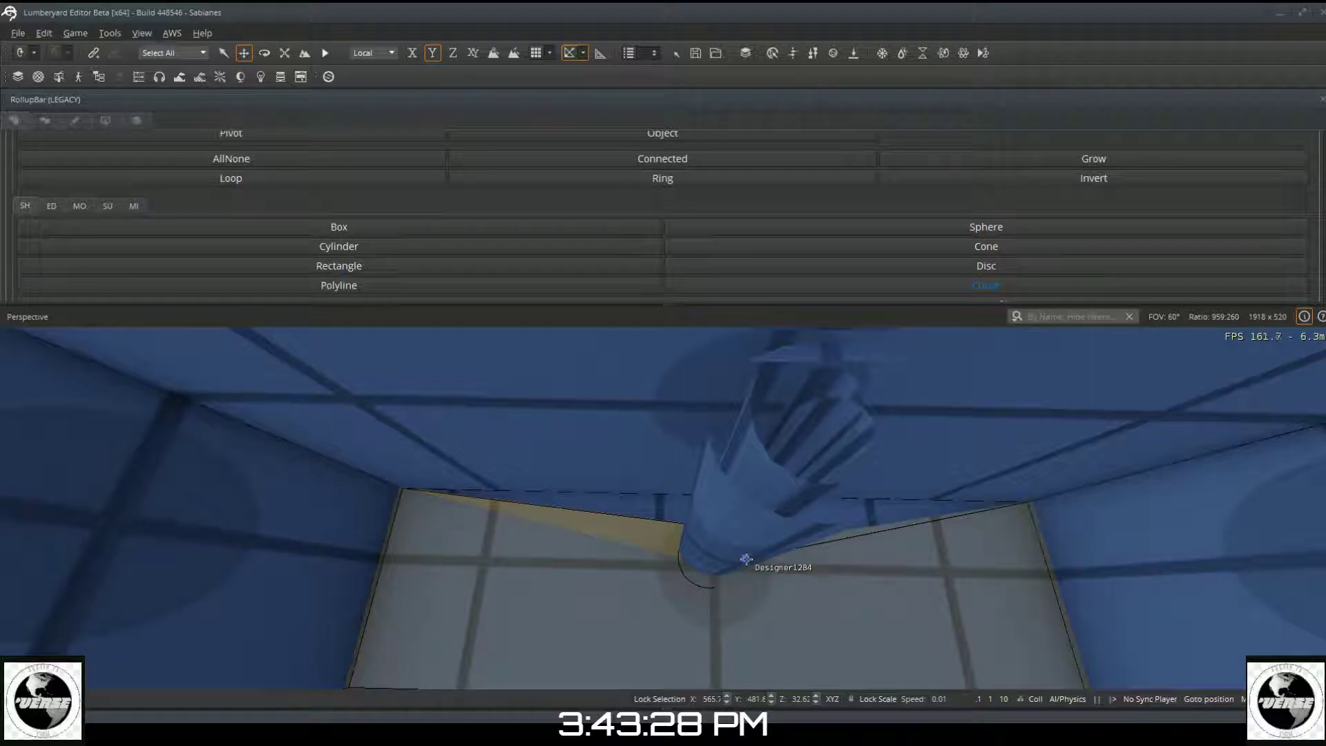
key(ctrl+z)
key(ctrl+z)
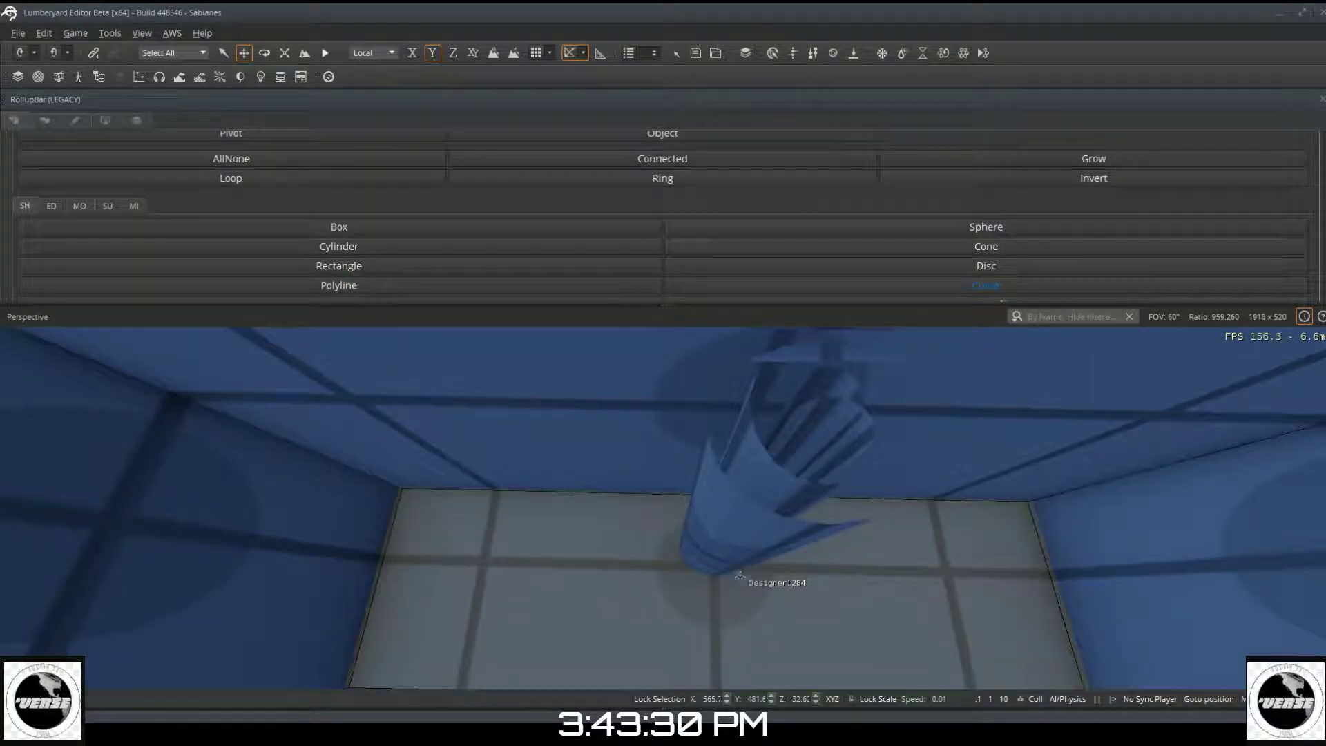
Step: Try to trace a curve around the side rod's vertical end cylinder on the box's inner top face
right_drag(696, 509, 699, 501)
key(s)
key(w)
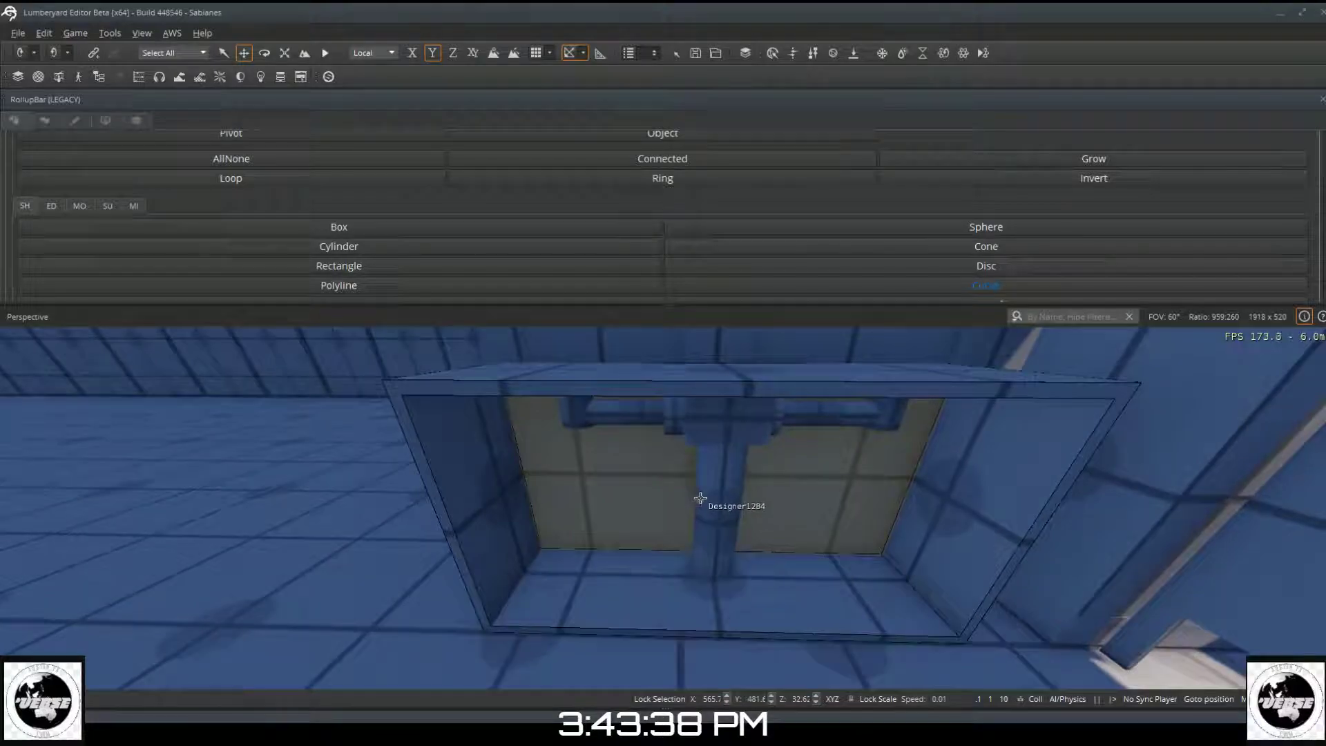
scroll(705, 506, down, 3)
scroll(705, 504, up, 2)
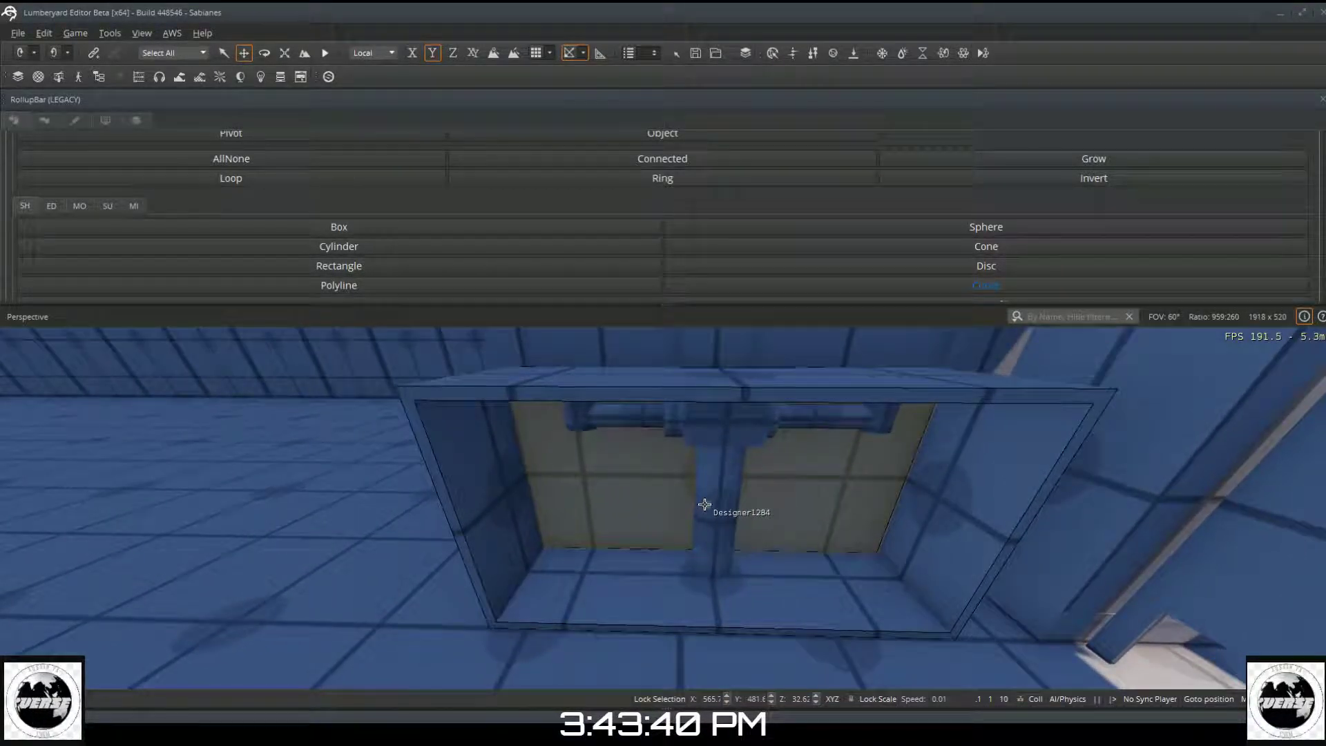
scroll(691, 505, up, 2)
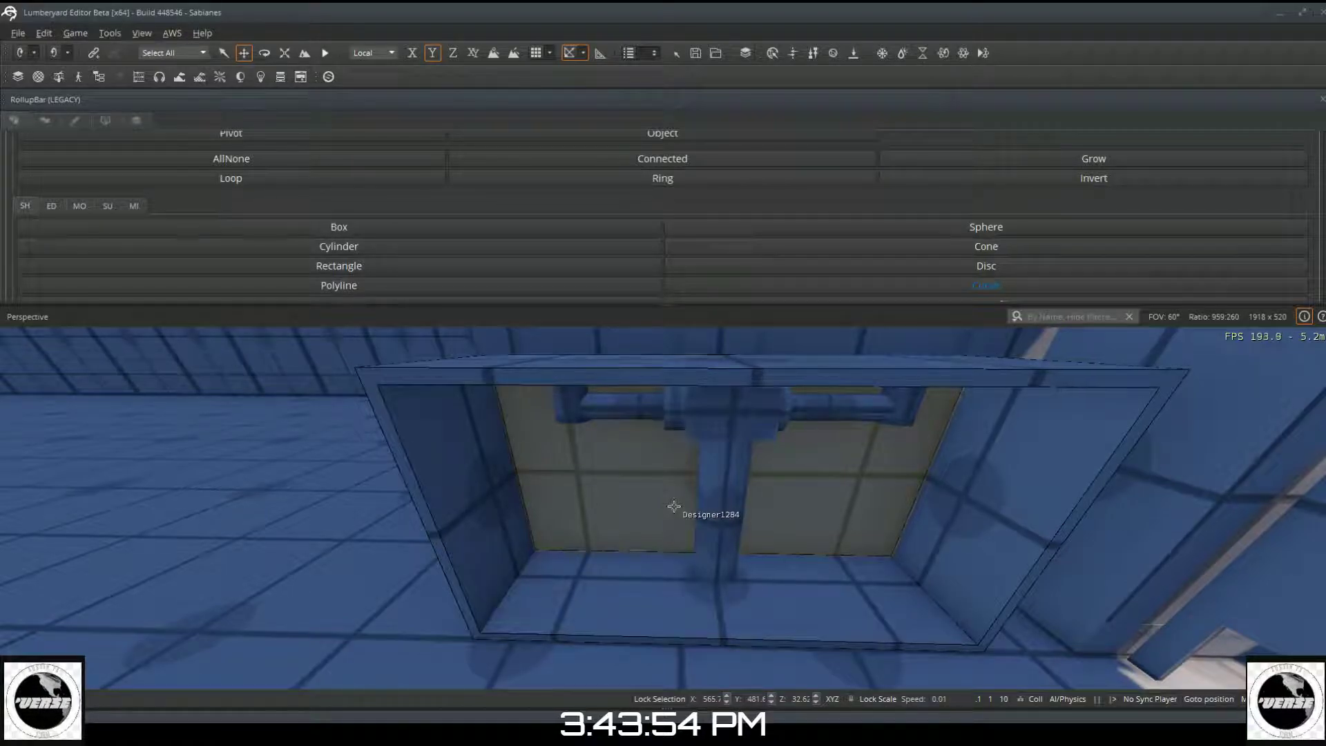
mouse_move(697, 493)
right_down()
mouse_move(679, 491)
mouse_move(697, 494)
right_up()
key(w)
key(w)
key(w)
key(w)
key(s)
key(w)
key(s)
key(s)
key(s)
key(s)
key(w)
key(w)
key(s)
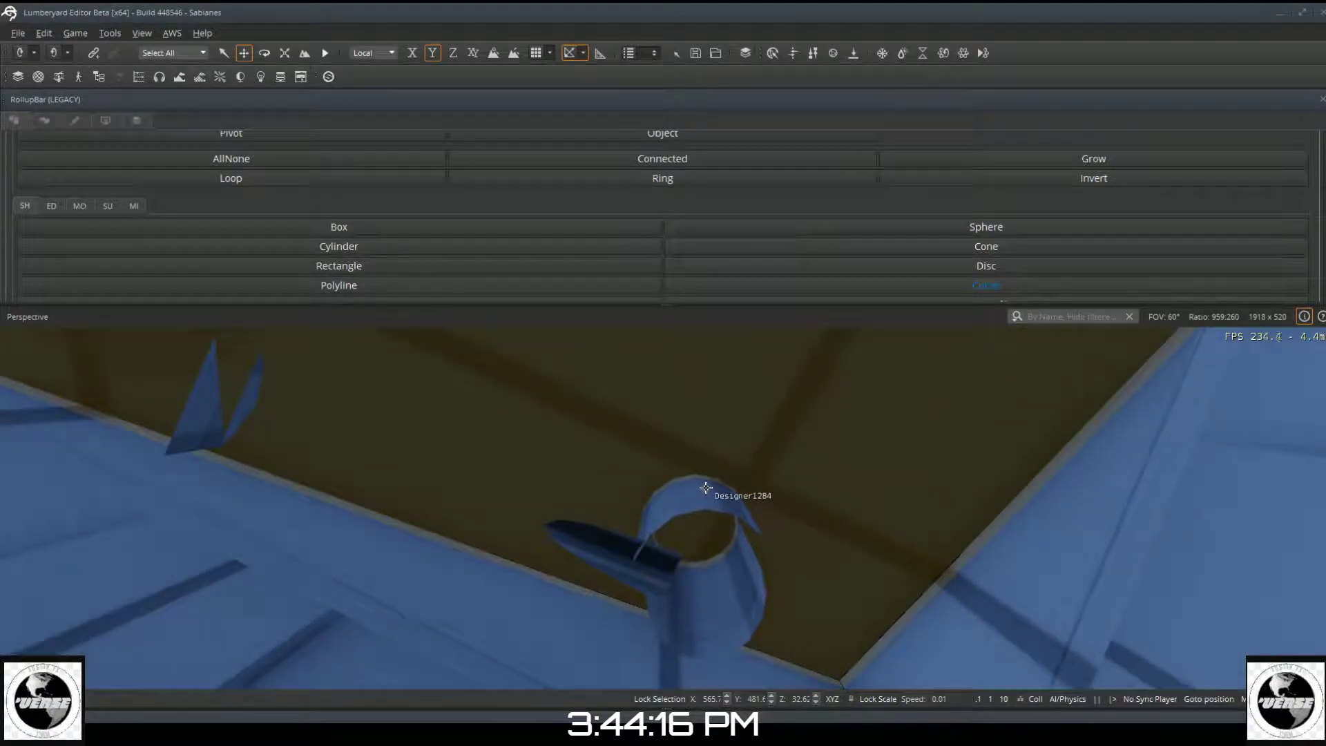
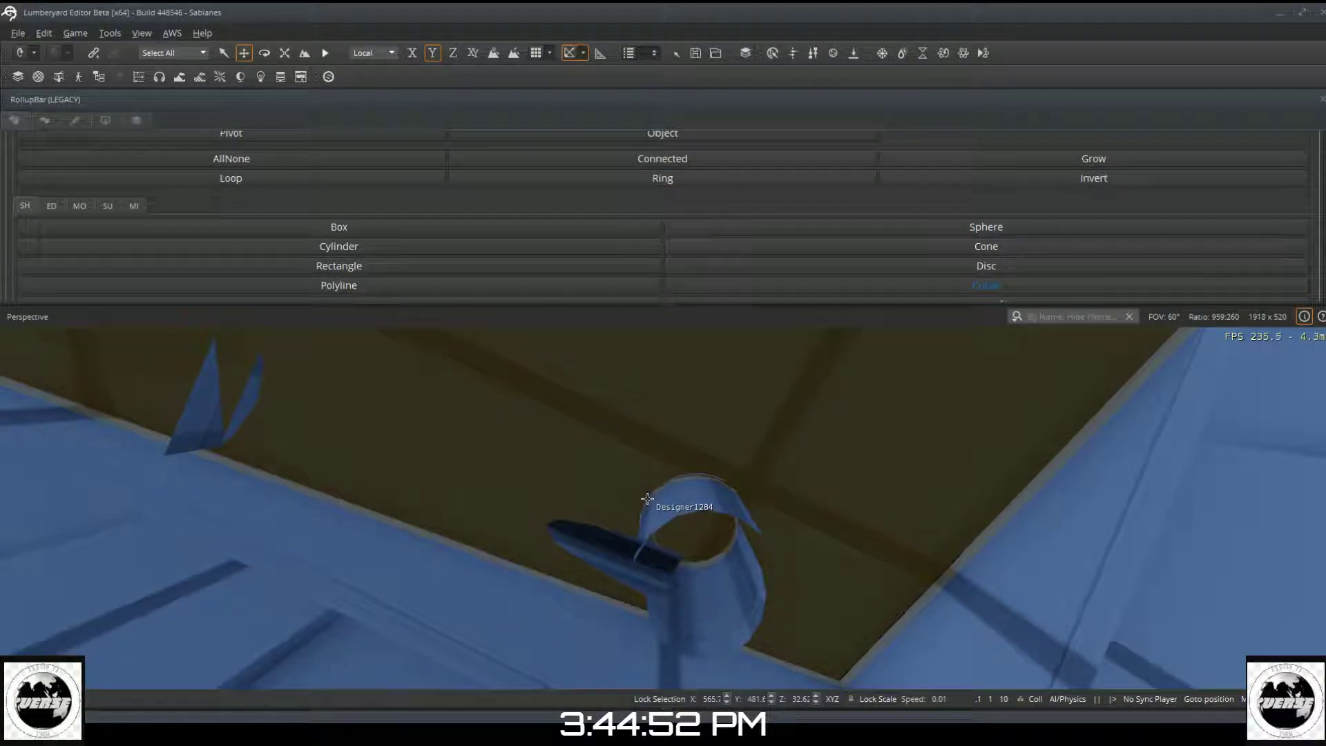
Step: Undo the curve edits around the end cylinder on the box's inner top face
key(ctrl+z)
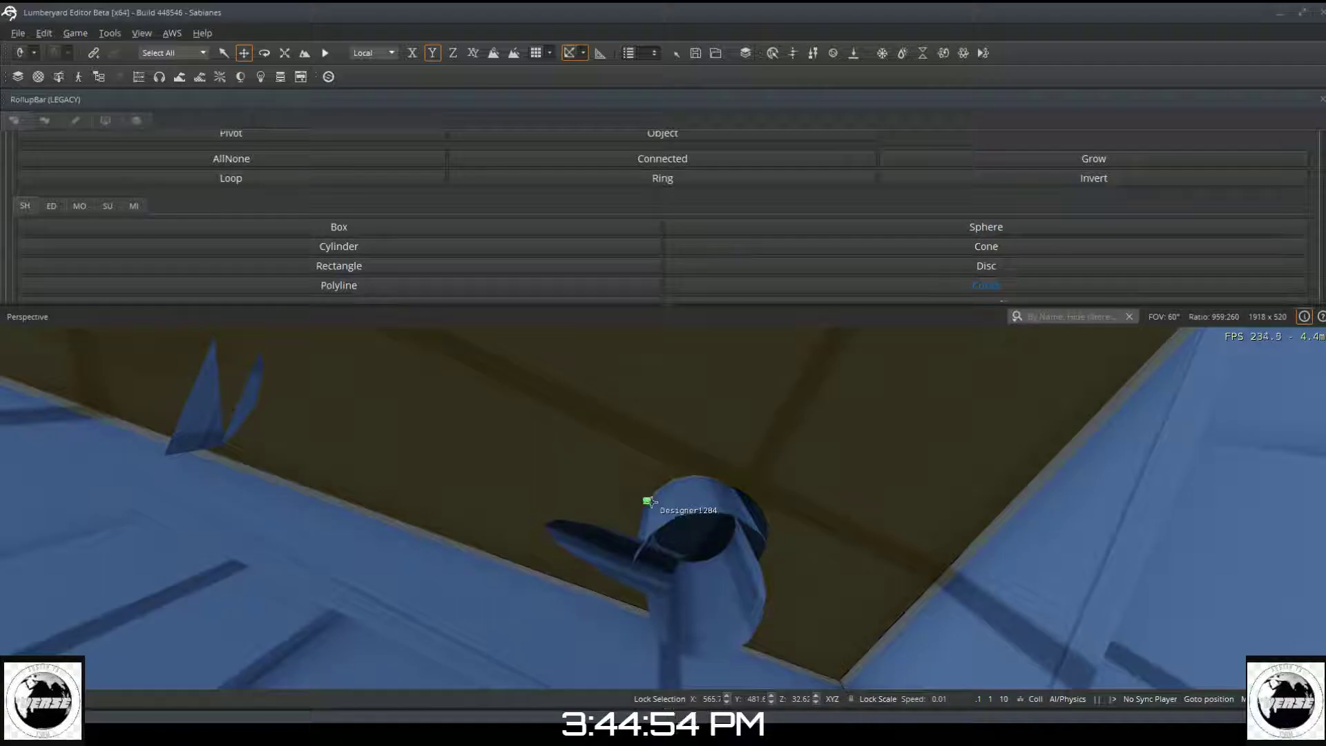
key(d)
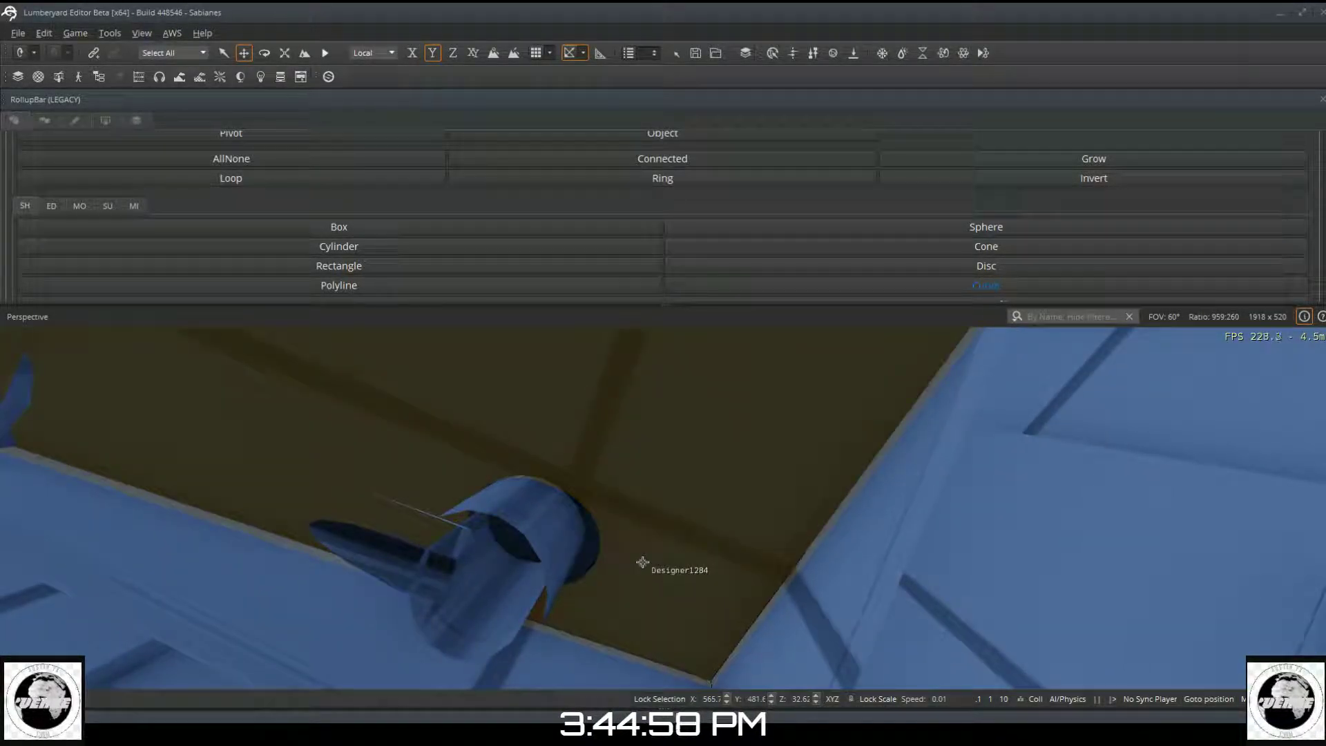
key(ctrl+z)
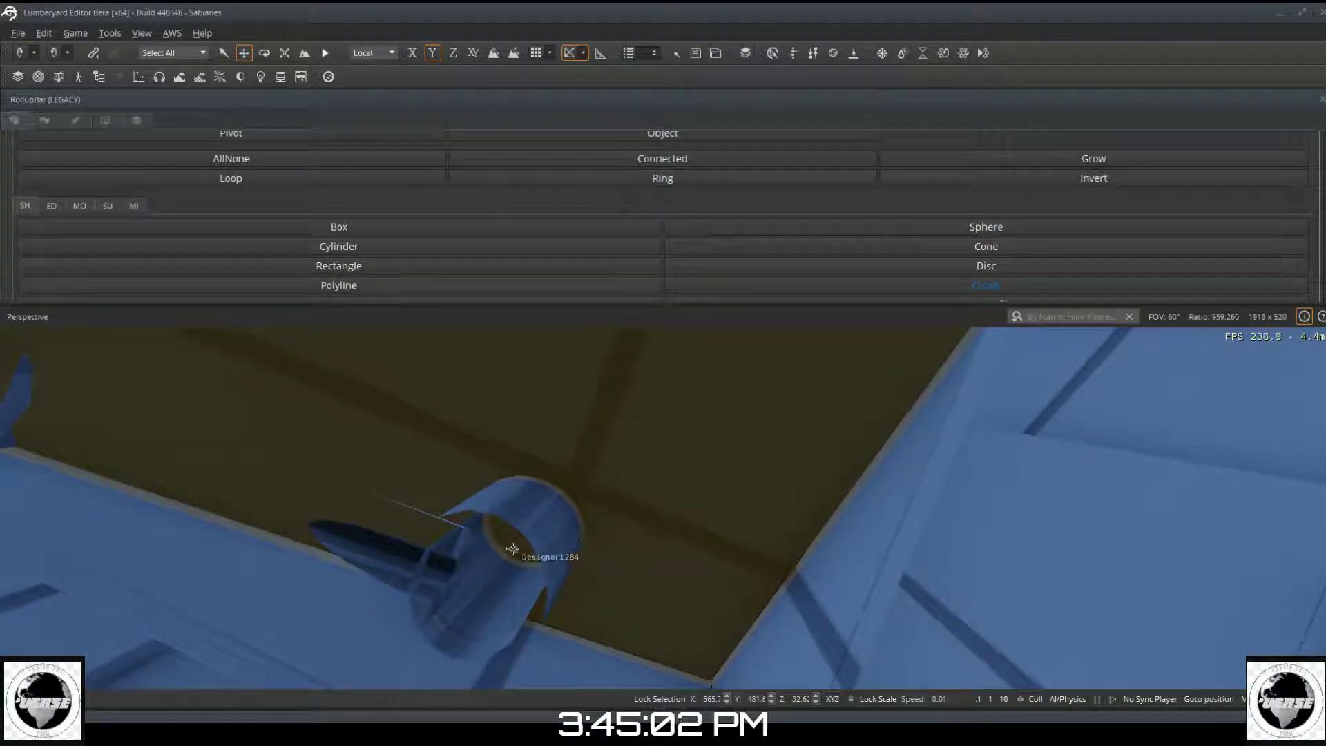
Step: Select the vertical cylinder at the side rod's end and move it up along Z through the box's top
right_drag(534, 539, 532, 543)
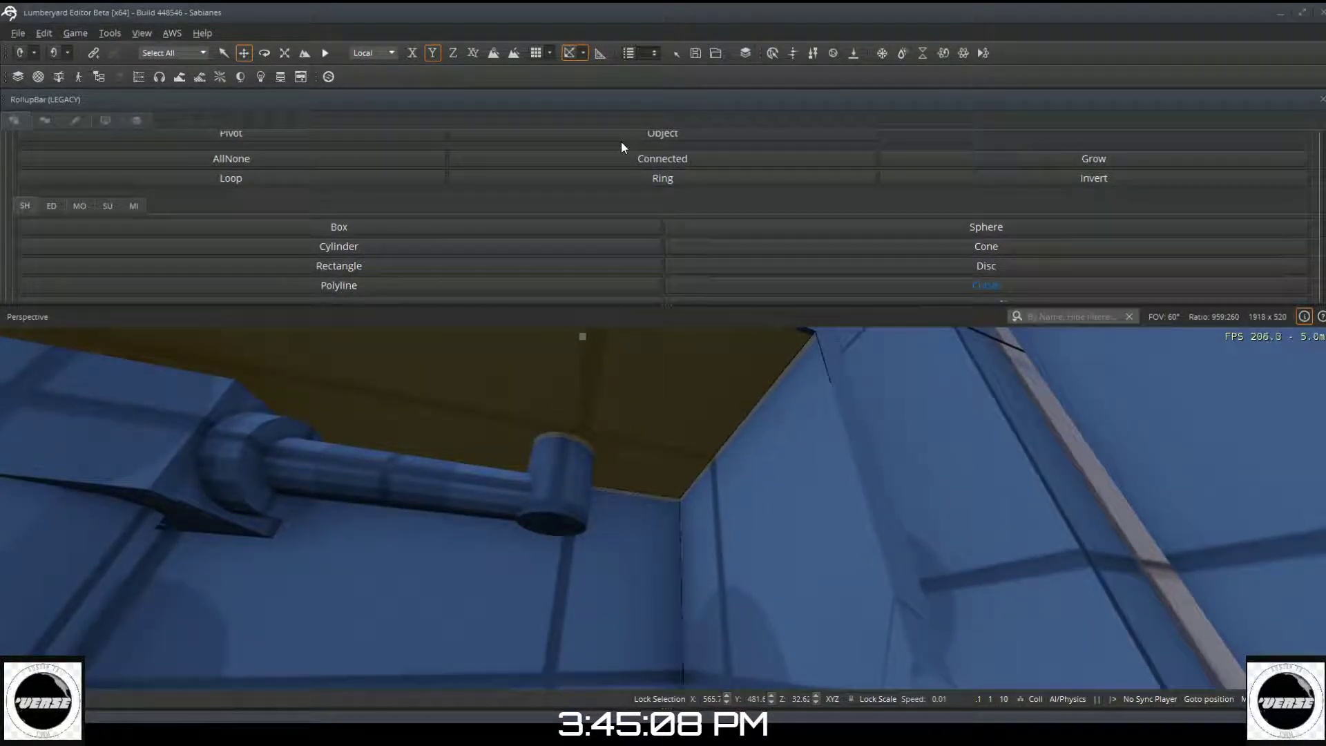
right_drag(519, 398, 519, 398)
click(603, 402)
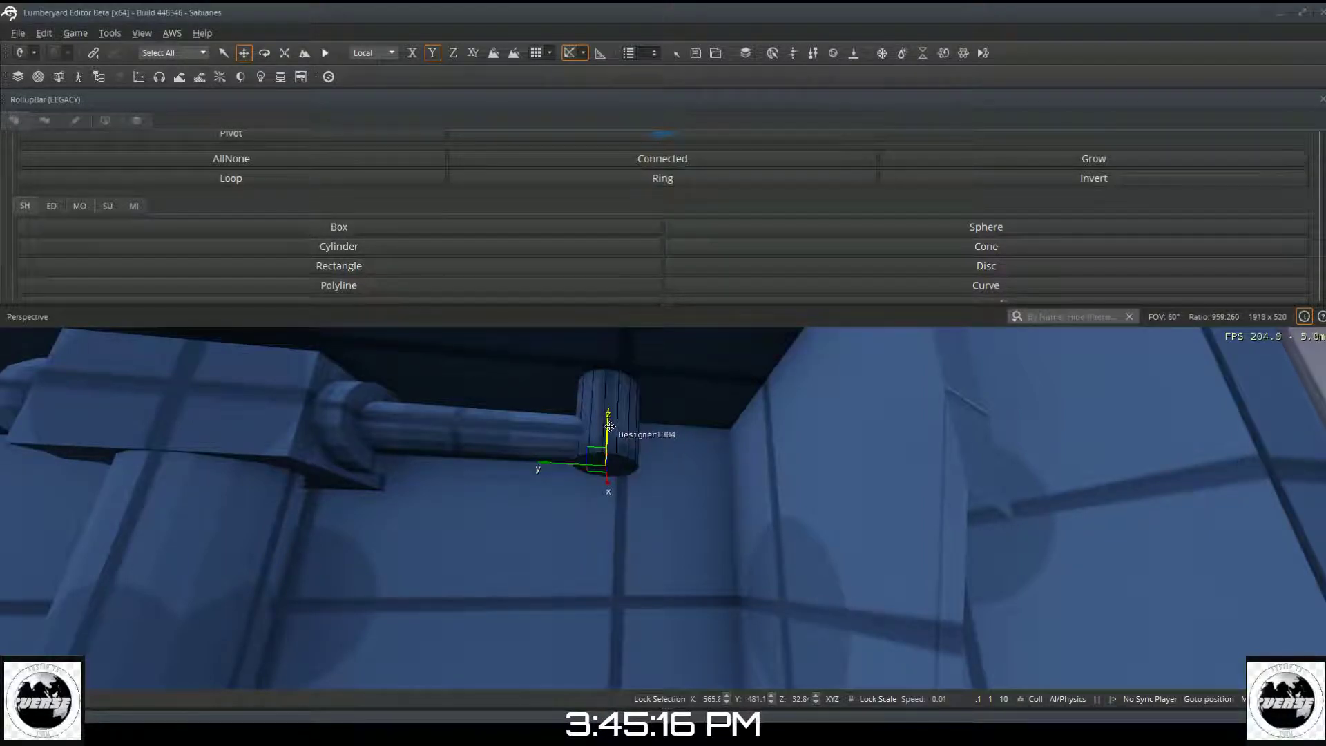
key(Escape)
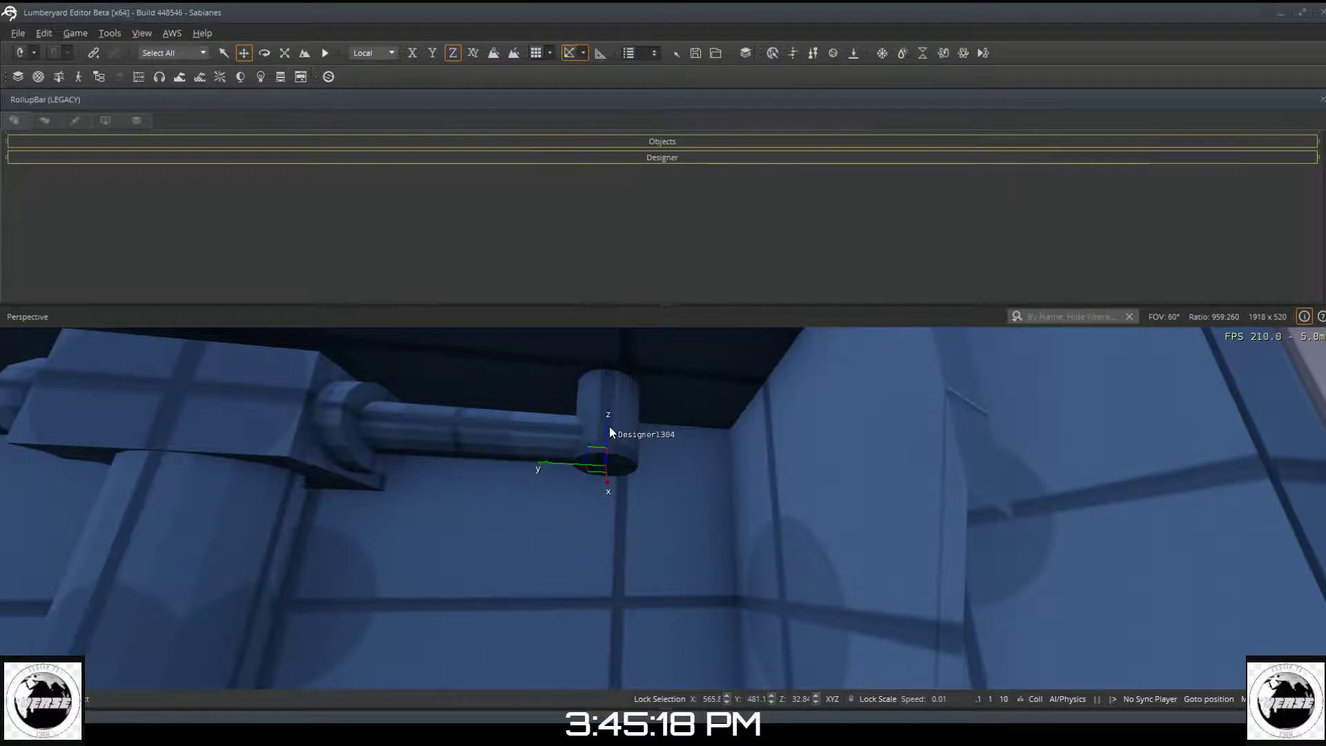
click(613, 418)
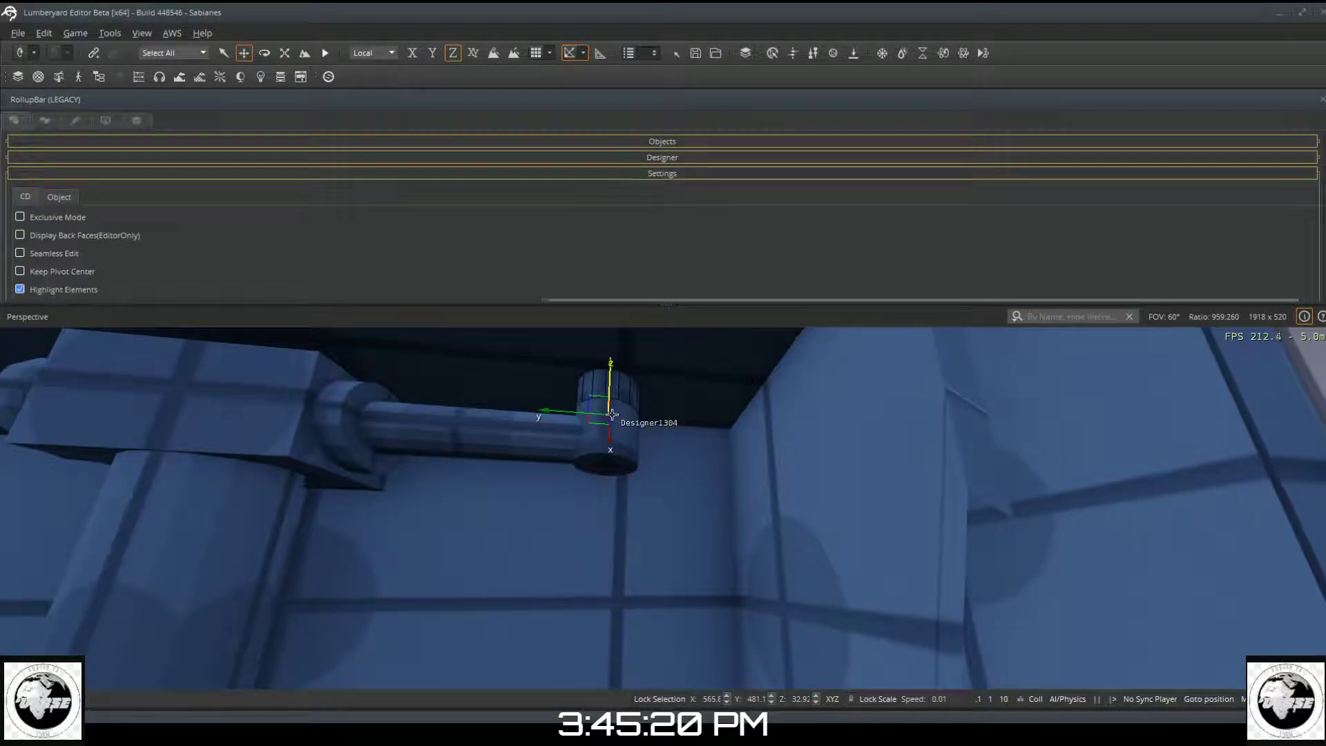
Step: Apply a Boolean operation to the raised hollow cylinder and the box, cutting its ring outline into the box's top
right_drag(610, 395, 573, 612)
key(s)
key(w)
key(s)
right_drag(677, 385, 677, 385)
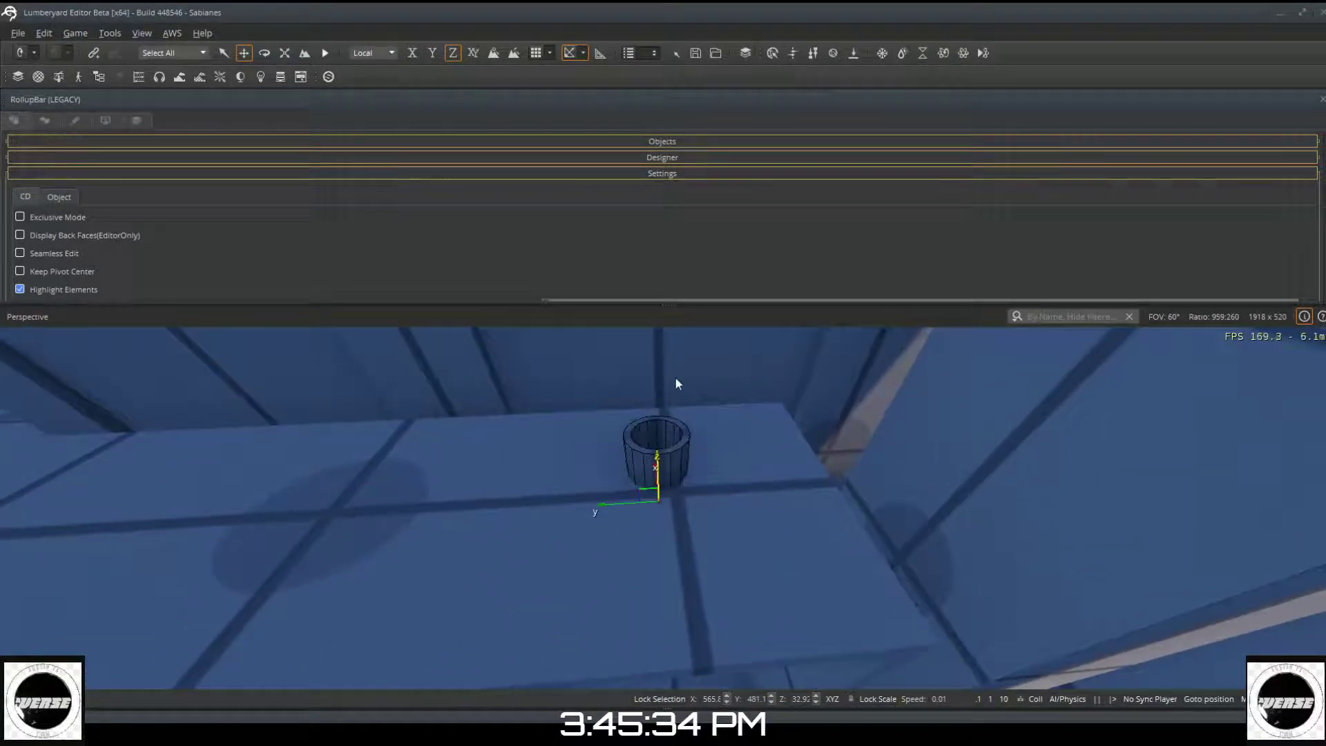
click(753, 553)
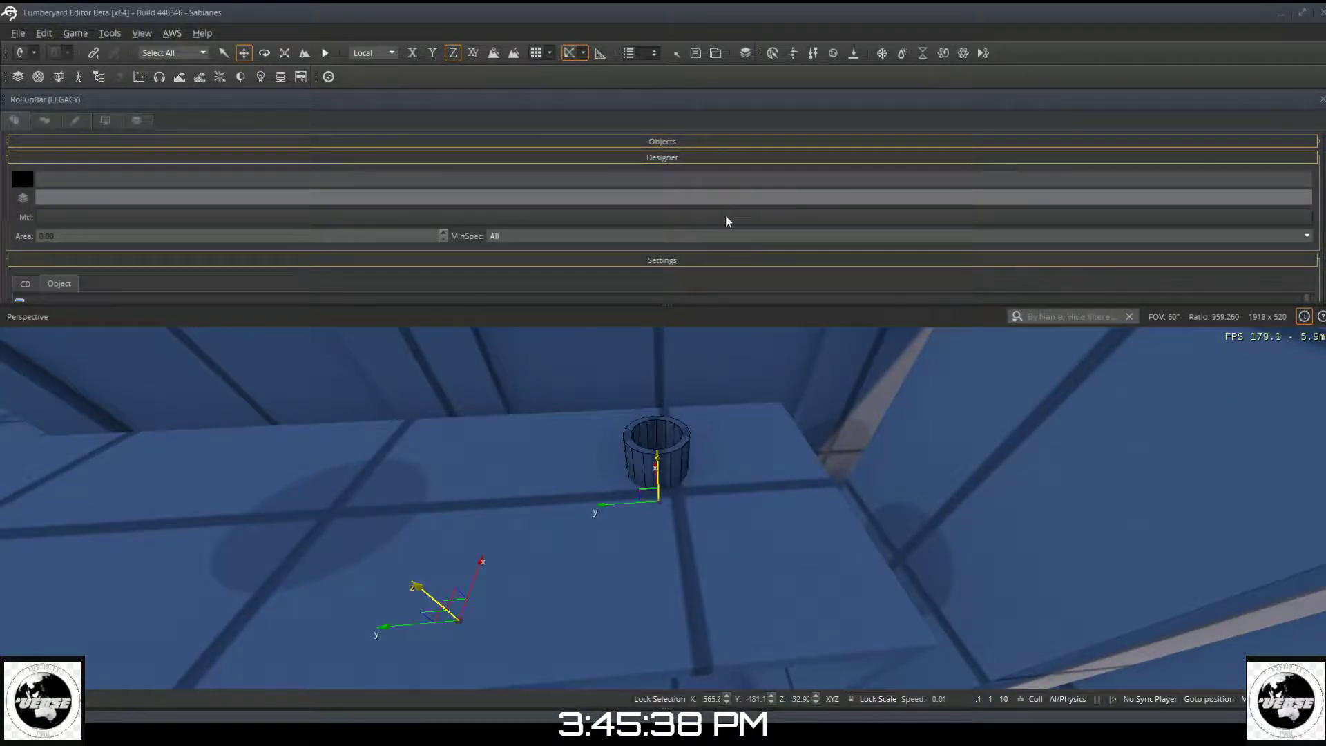
scroll(725, 217, down, 3)
scroll(724, 223, down, 2)
scroll(775, 280, down, 3)
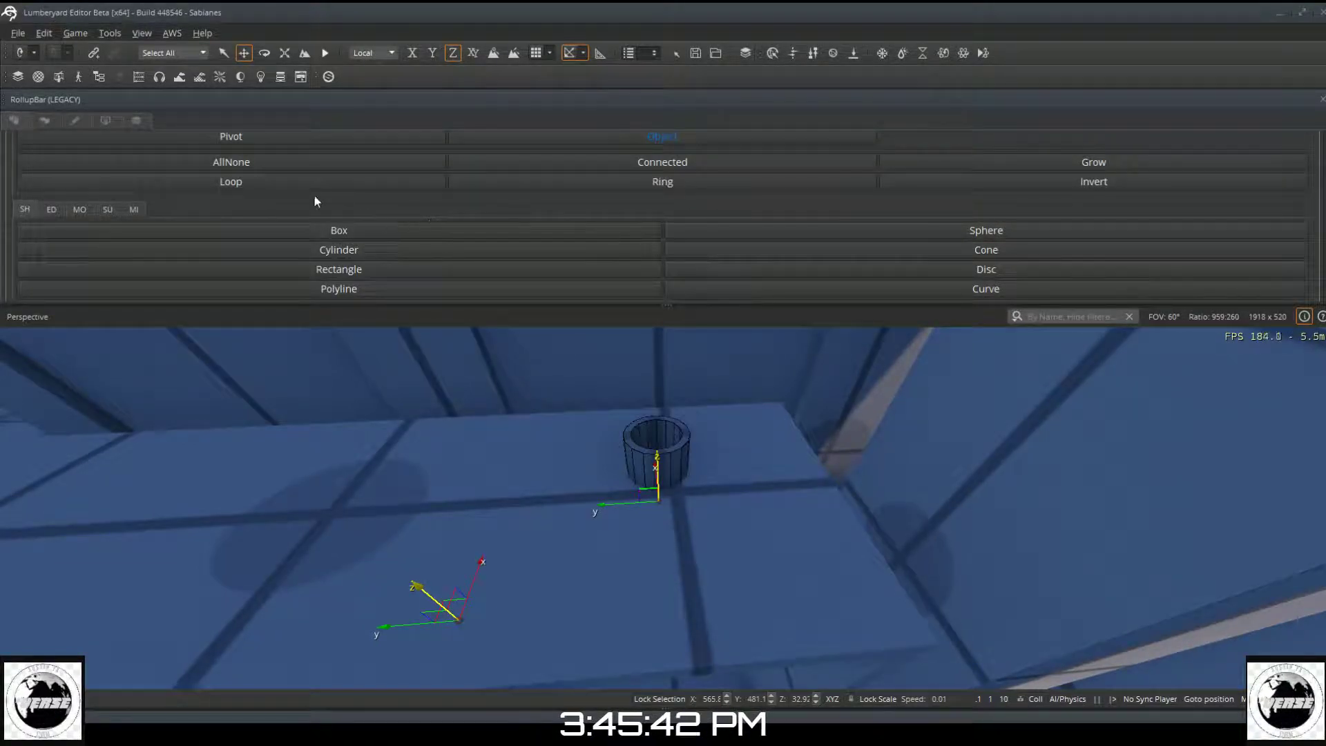
click(82, 209)
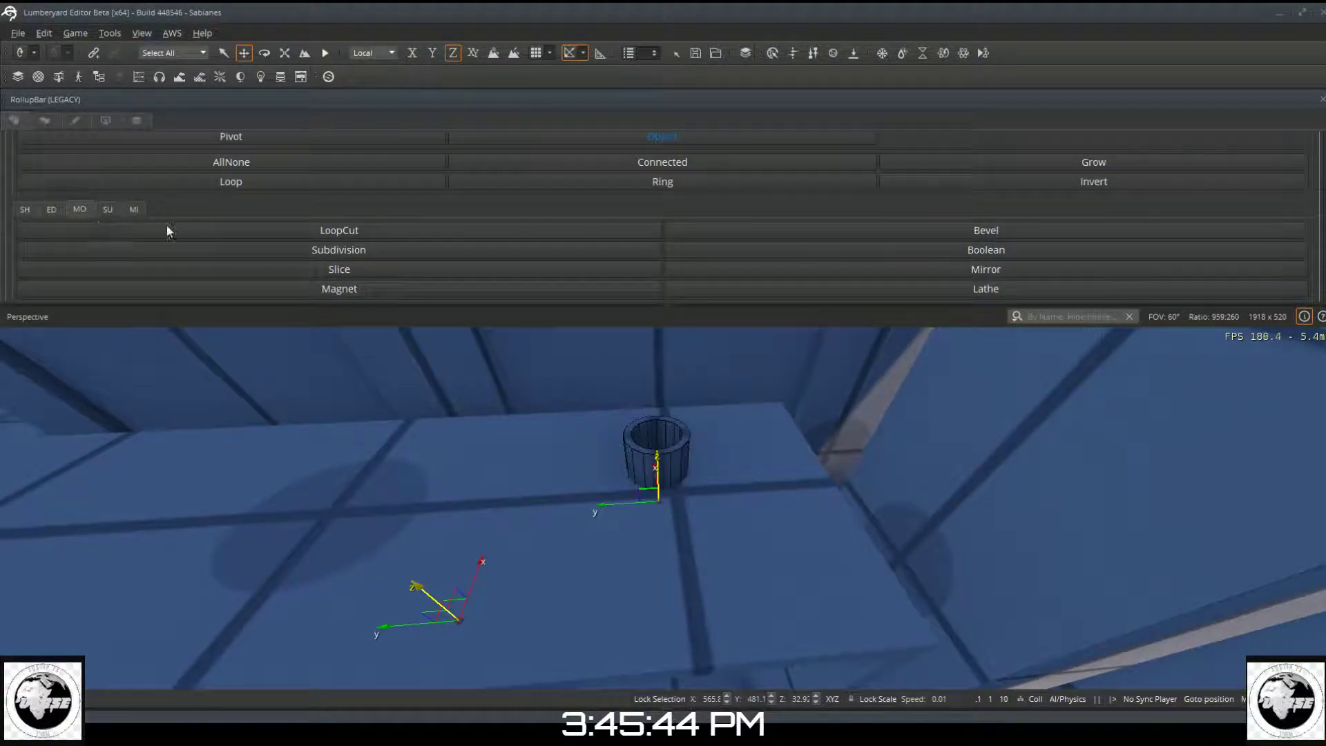
click(681, 249)
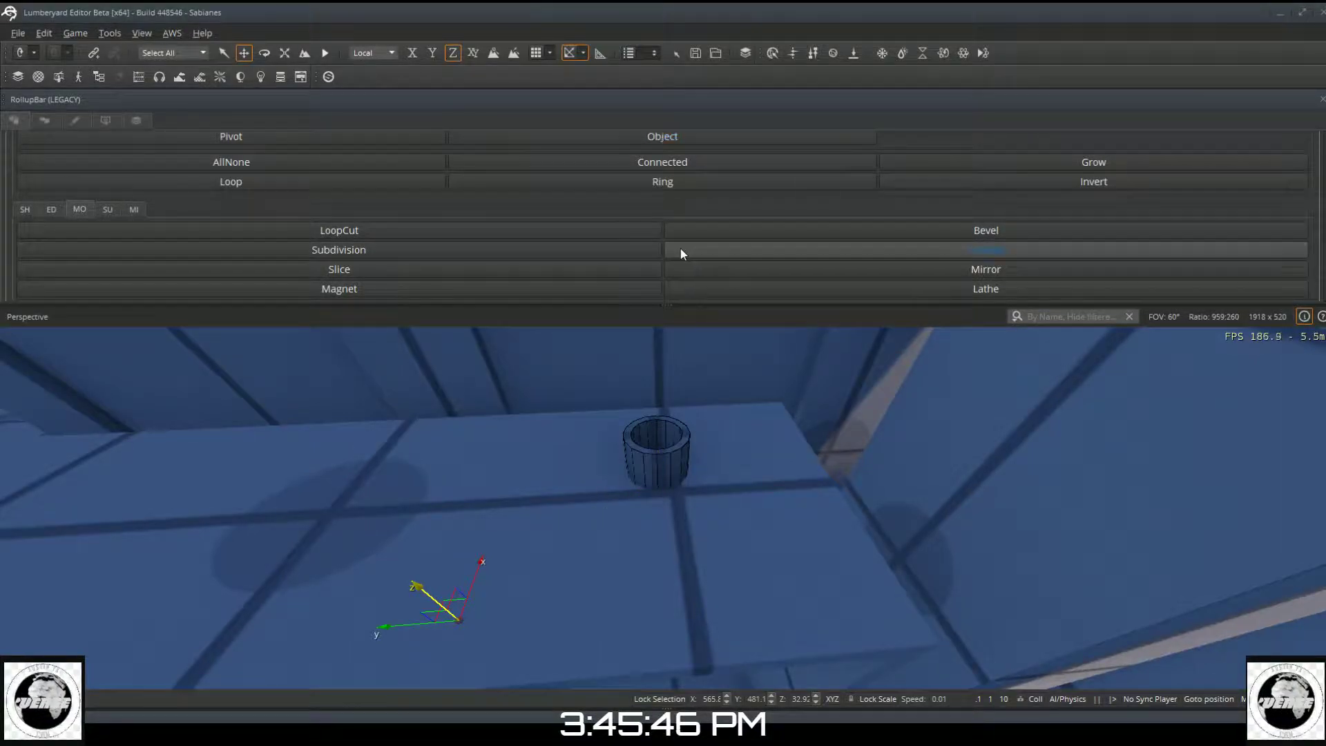
click(666, 266)
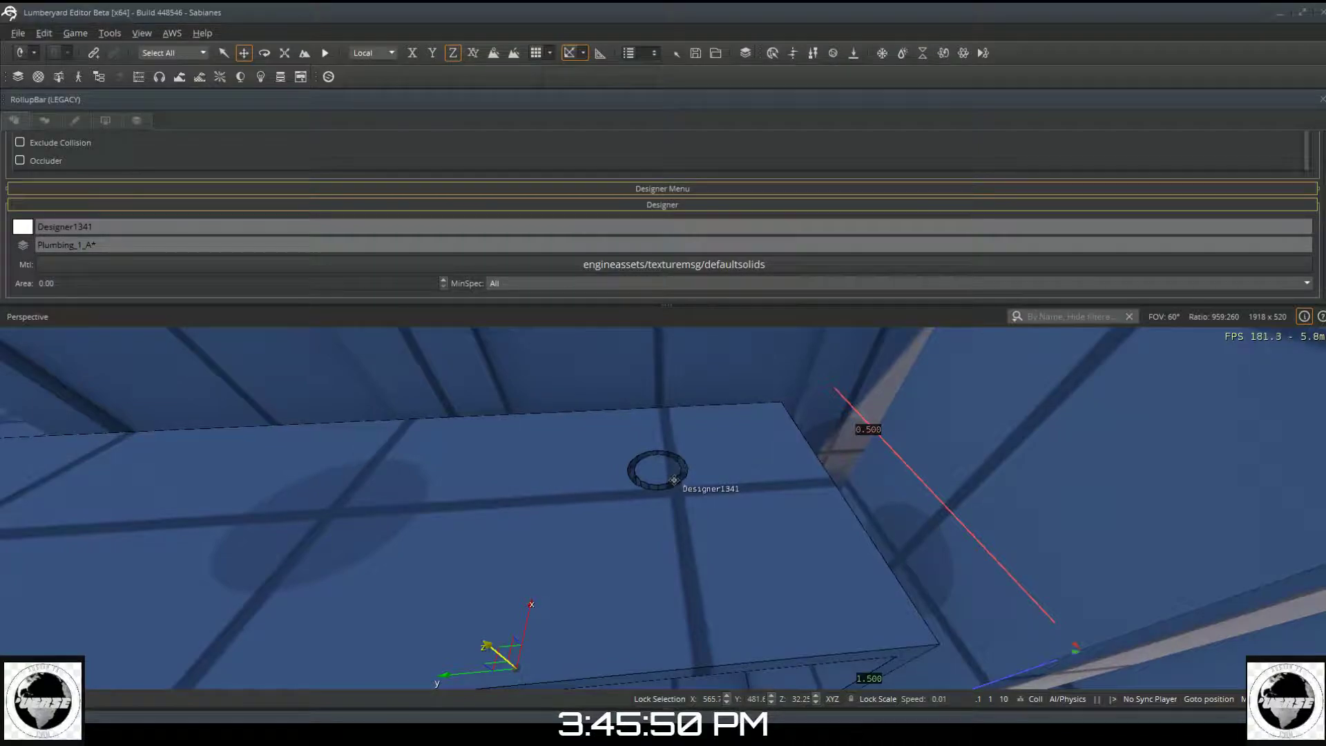
key(Escape)
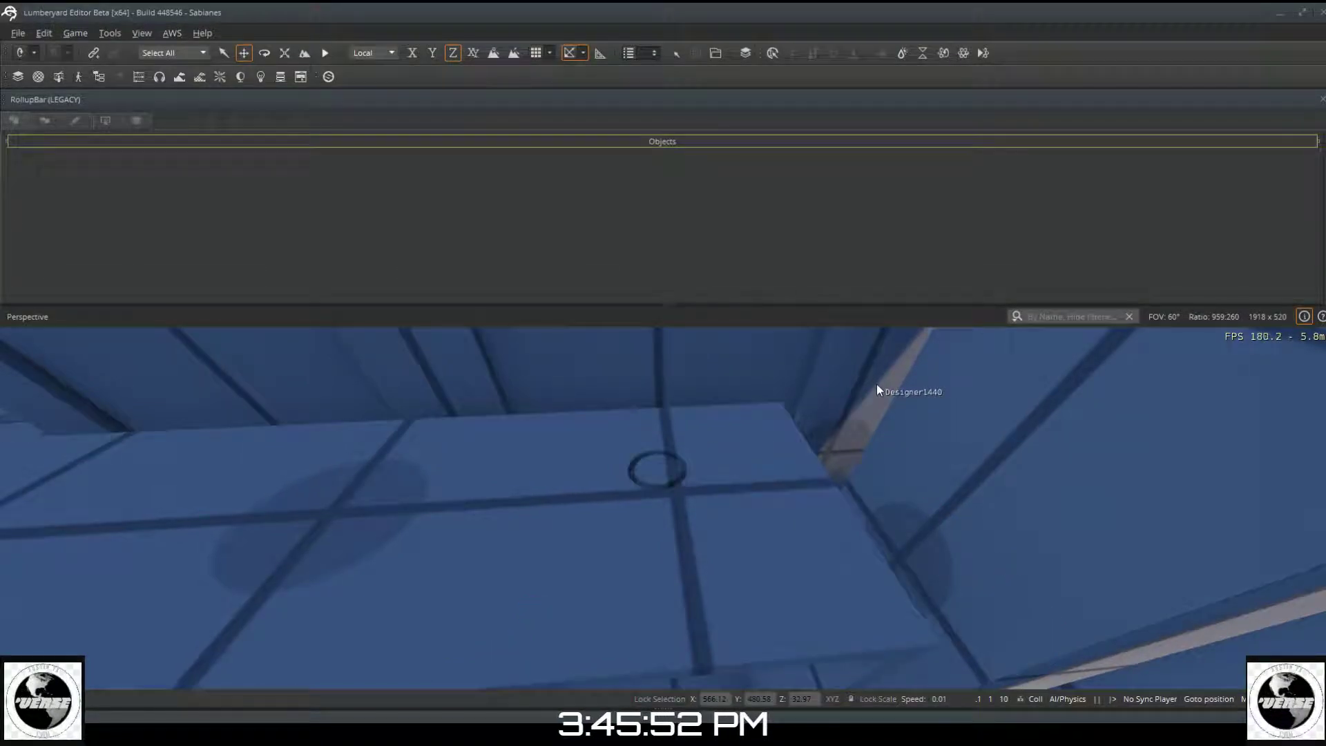
Step: Create a new Designer object and draw a solid cylinder on the box's top, over the ring outline
click(627, 143)
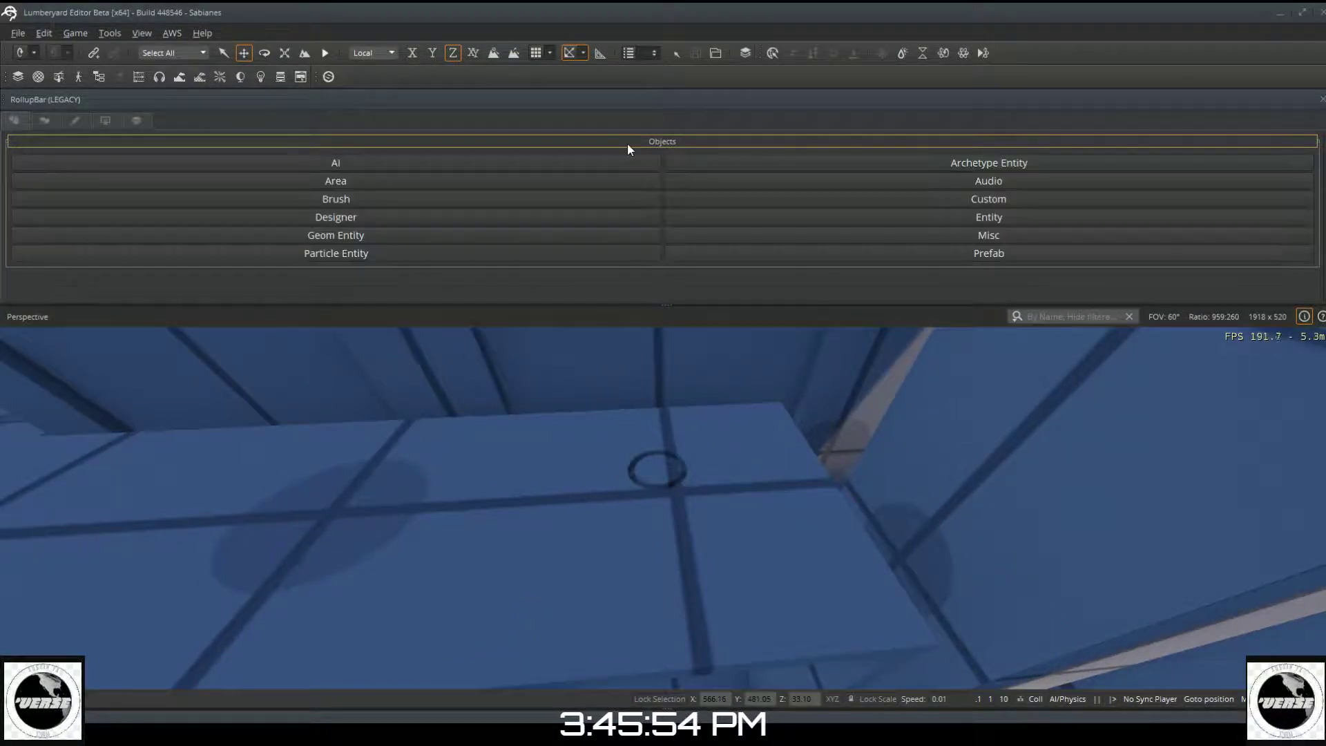
click(507, 222)
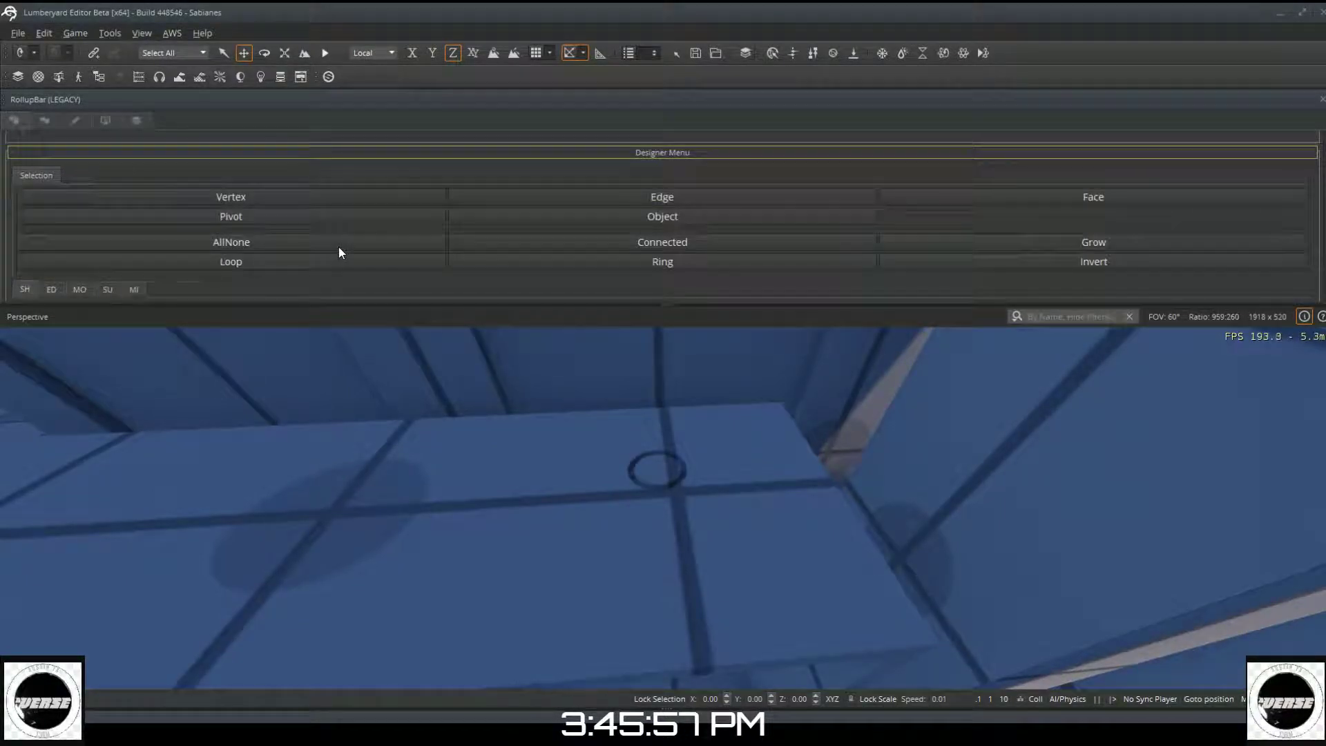
scroll(290, 263, down, 2)
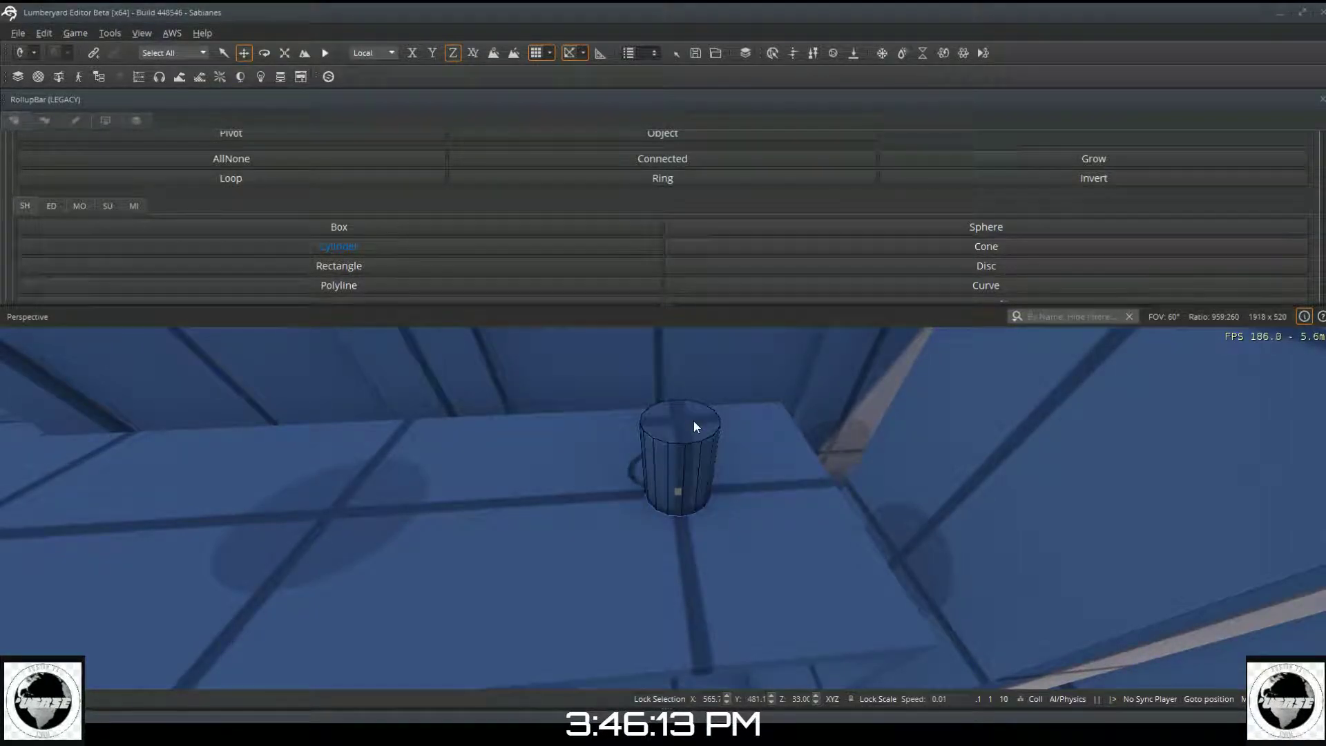
click(695, 420)
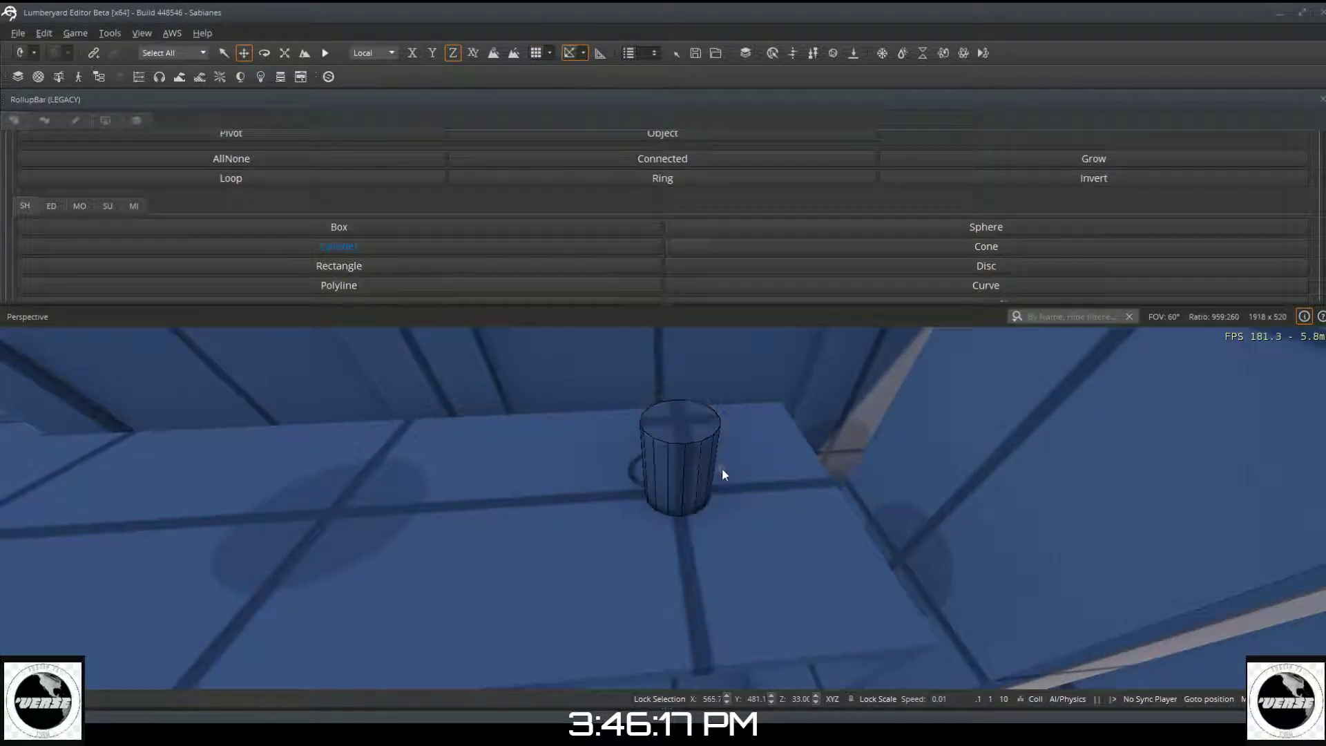
Step: Lower the solid cylinder along Z into the box's top and shift it in the XY plane and along Y onto the ring outline
click(669, 134)
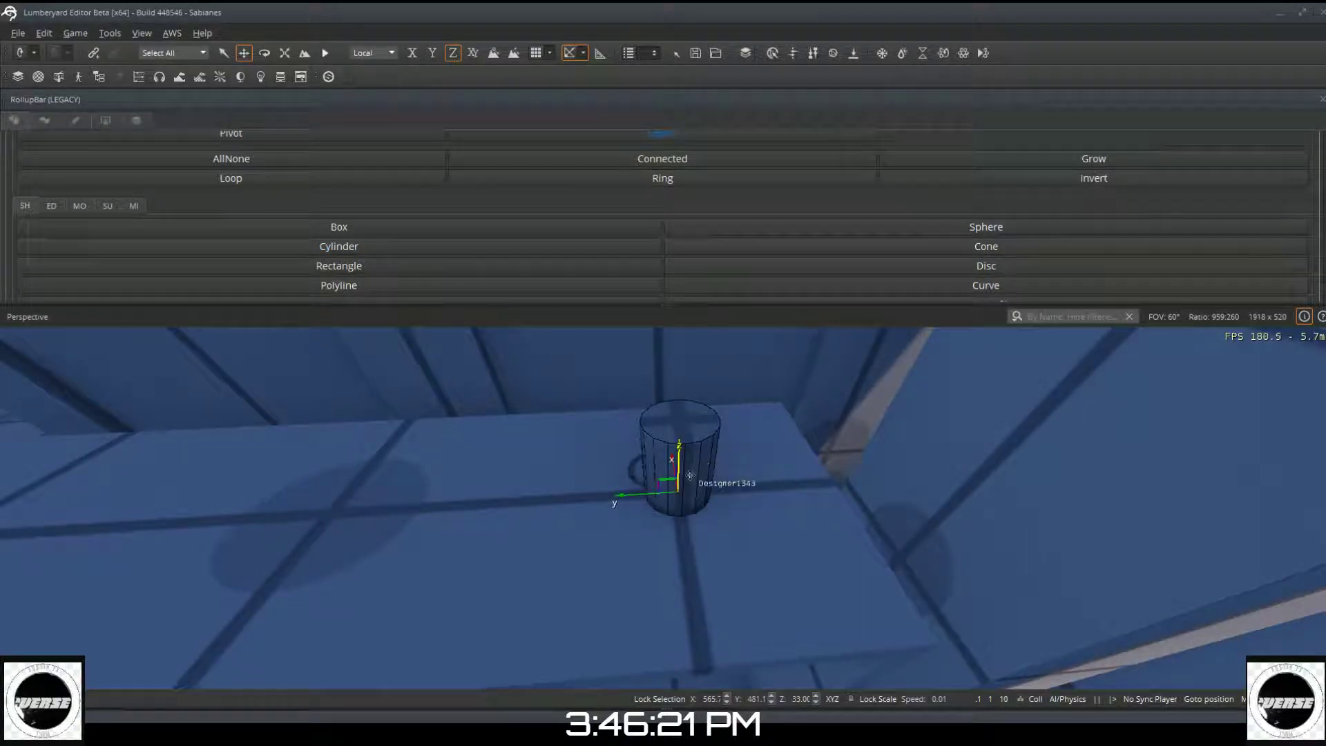
drag(679, 458, 679, 475)
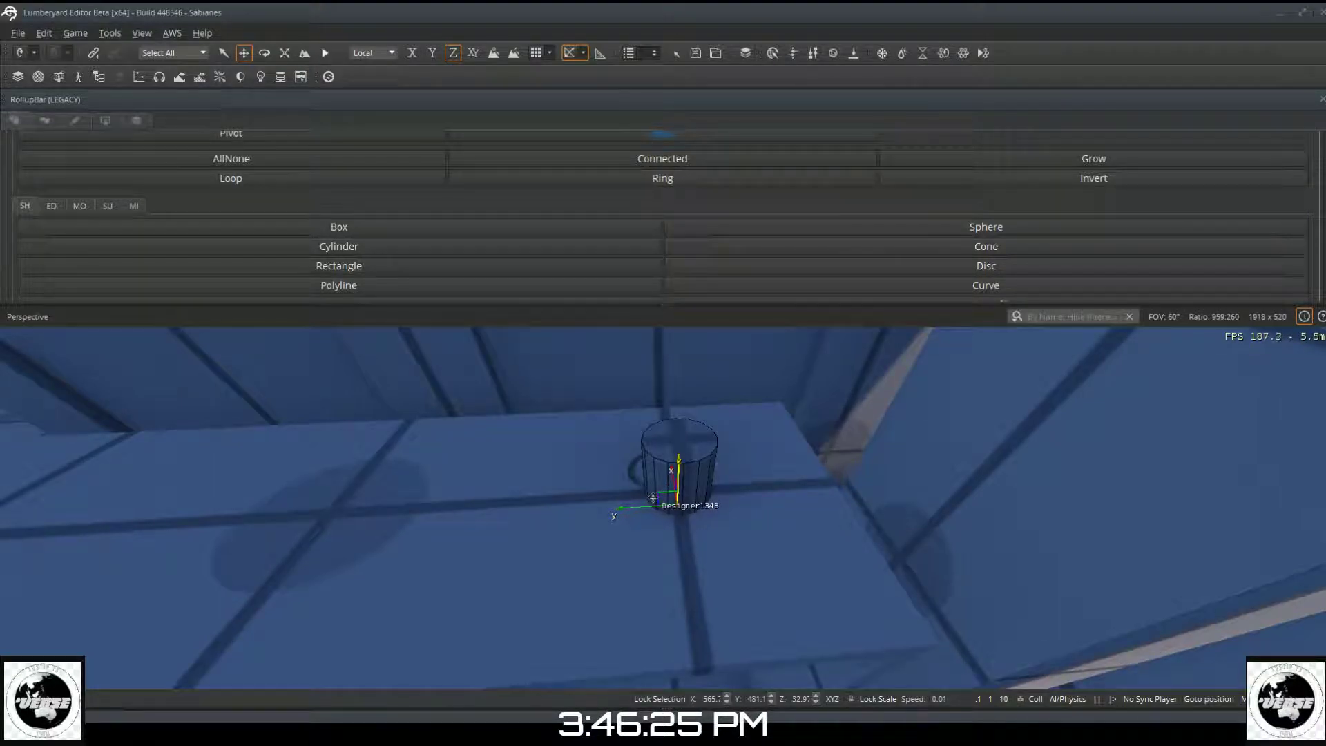
drag(656, 494, 641, 469)
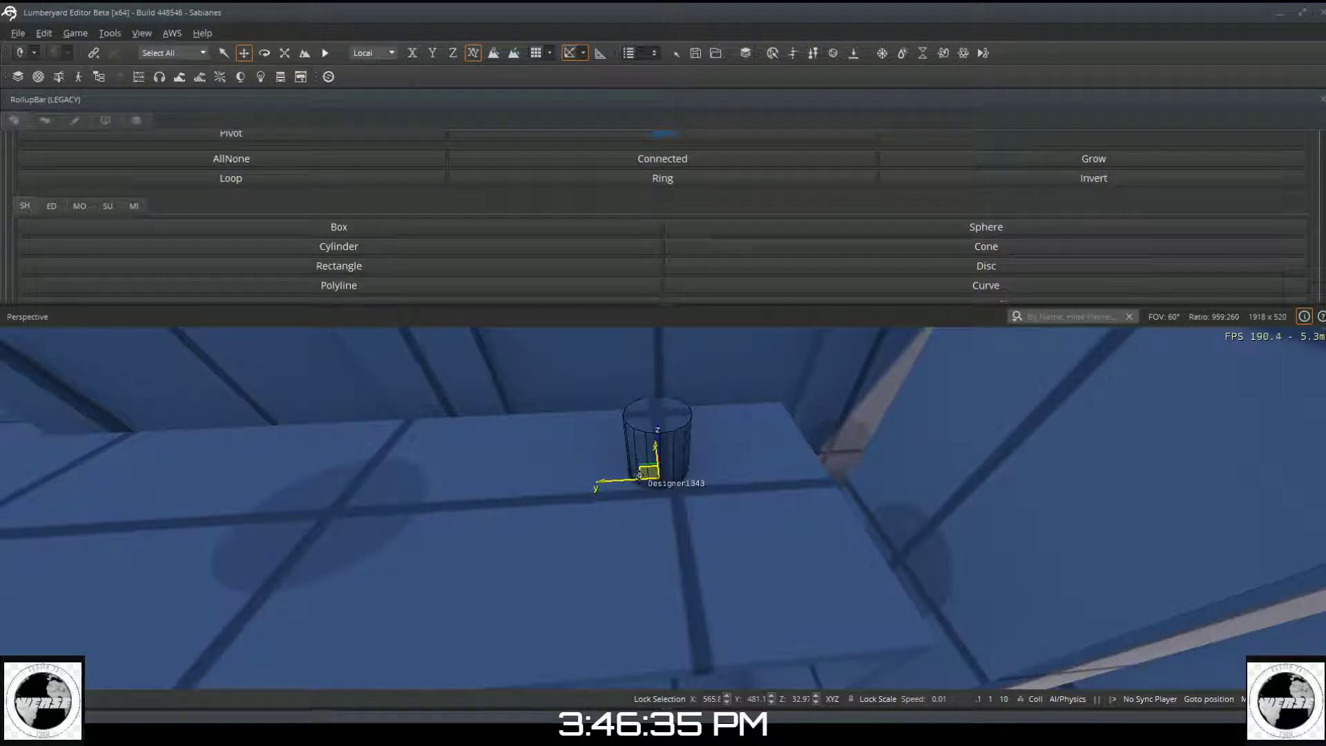
scroll(639, 475, up, 3)
drag(620, 465, 617, 469)
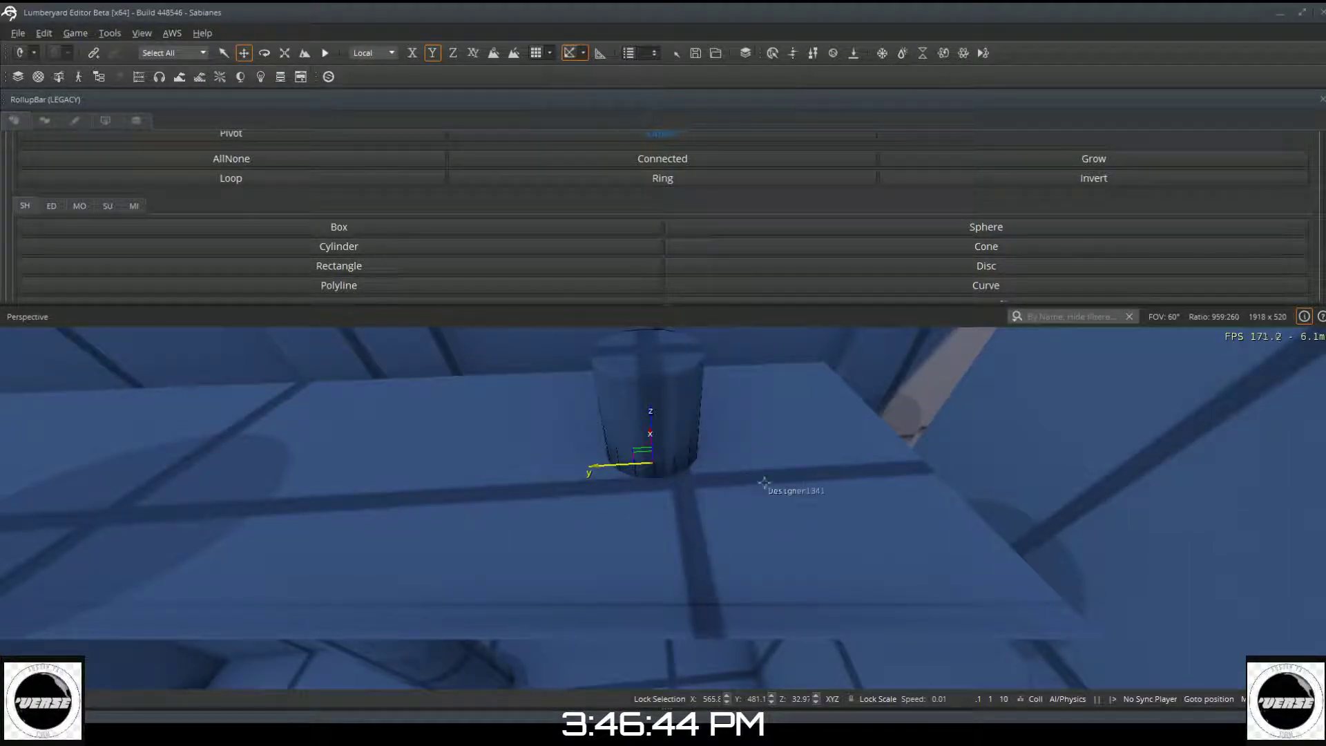
key(a)
key(a)
key(a)
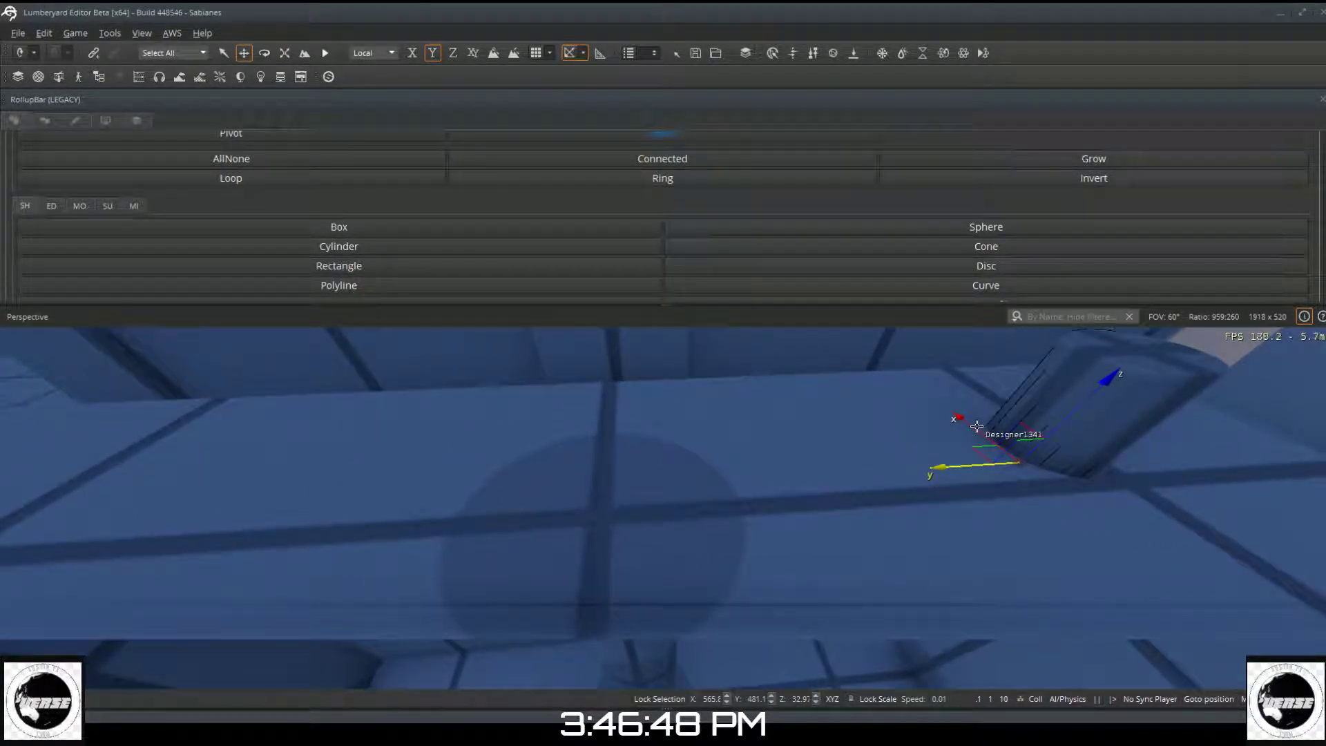
drag(973, 429, 979, 435)
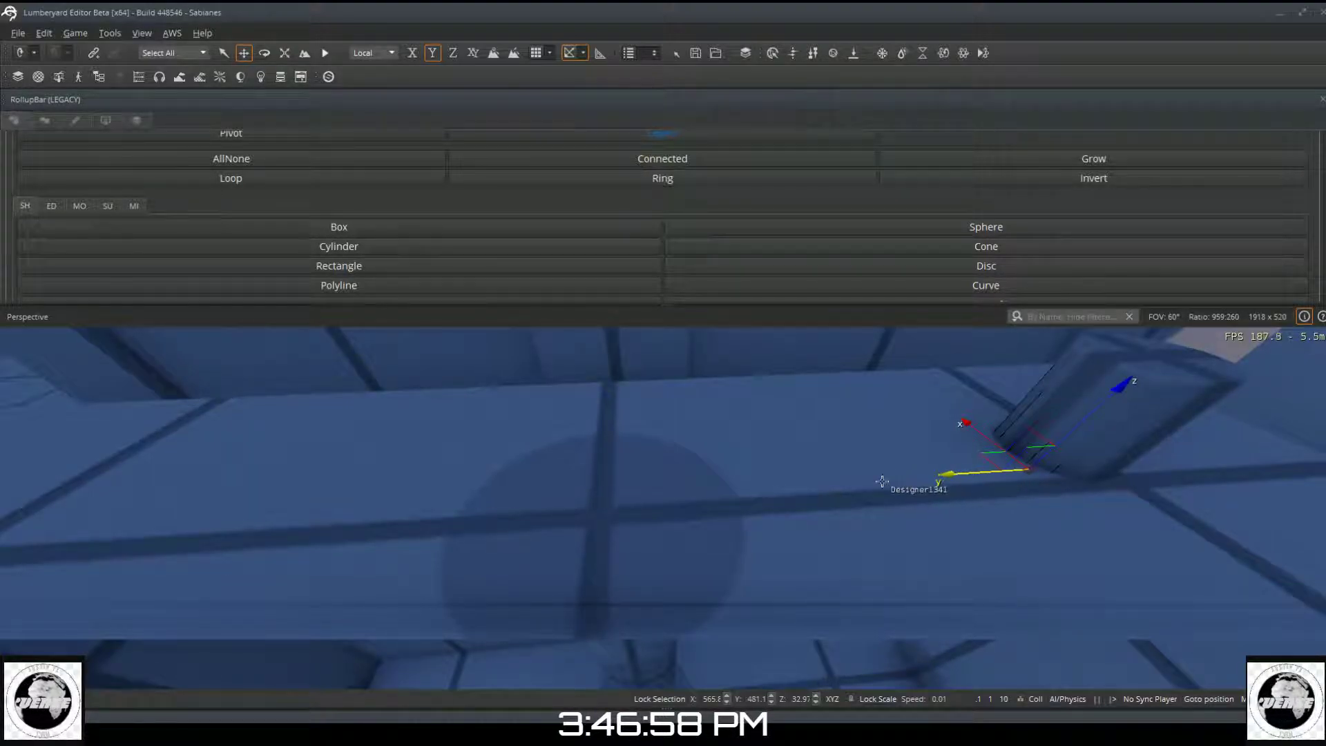
Step: Try a Boolean Subtract of the solid cylinder from the box's top, and undo the subtraction
scroll(881, 478, down, 4)
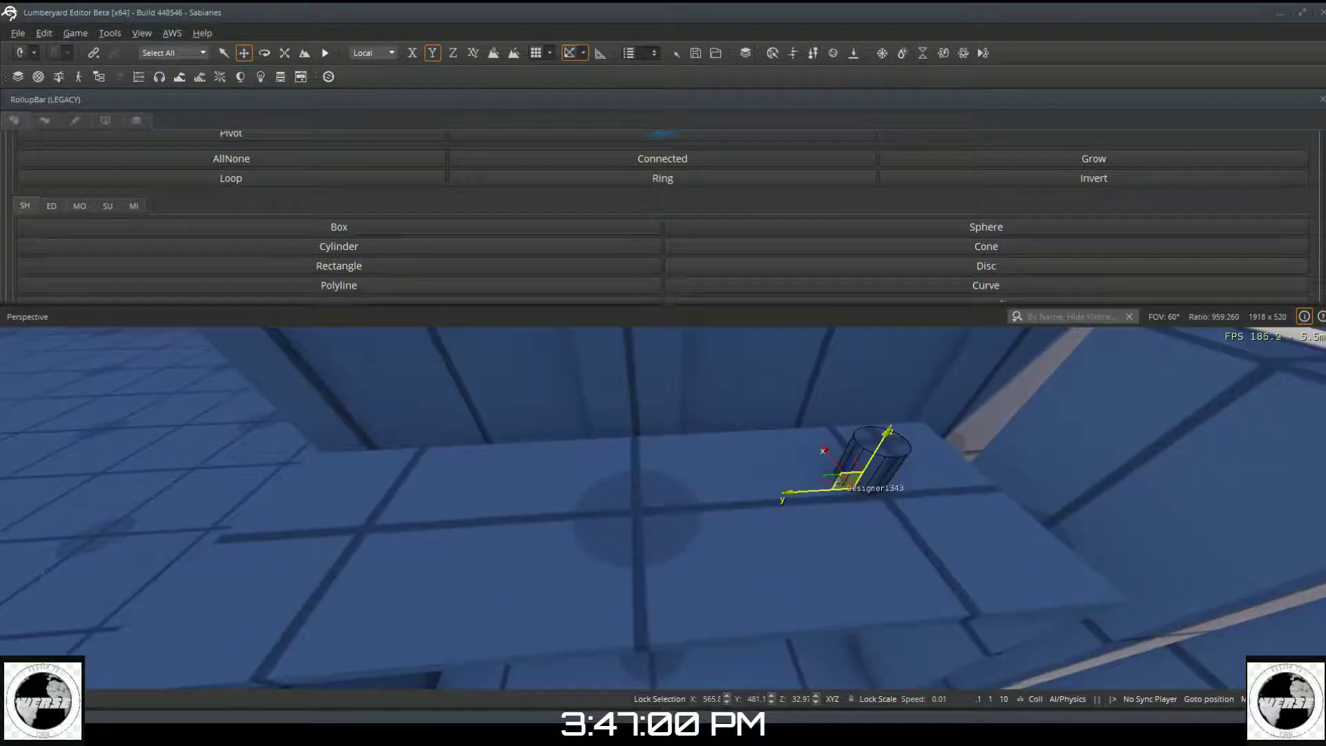
scroll(829, 483, down, 1)
scroll(822, 484, down, 1)
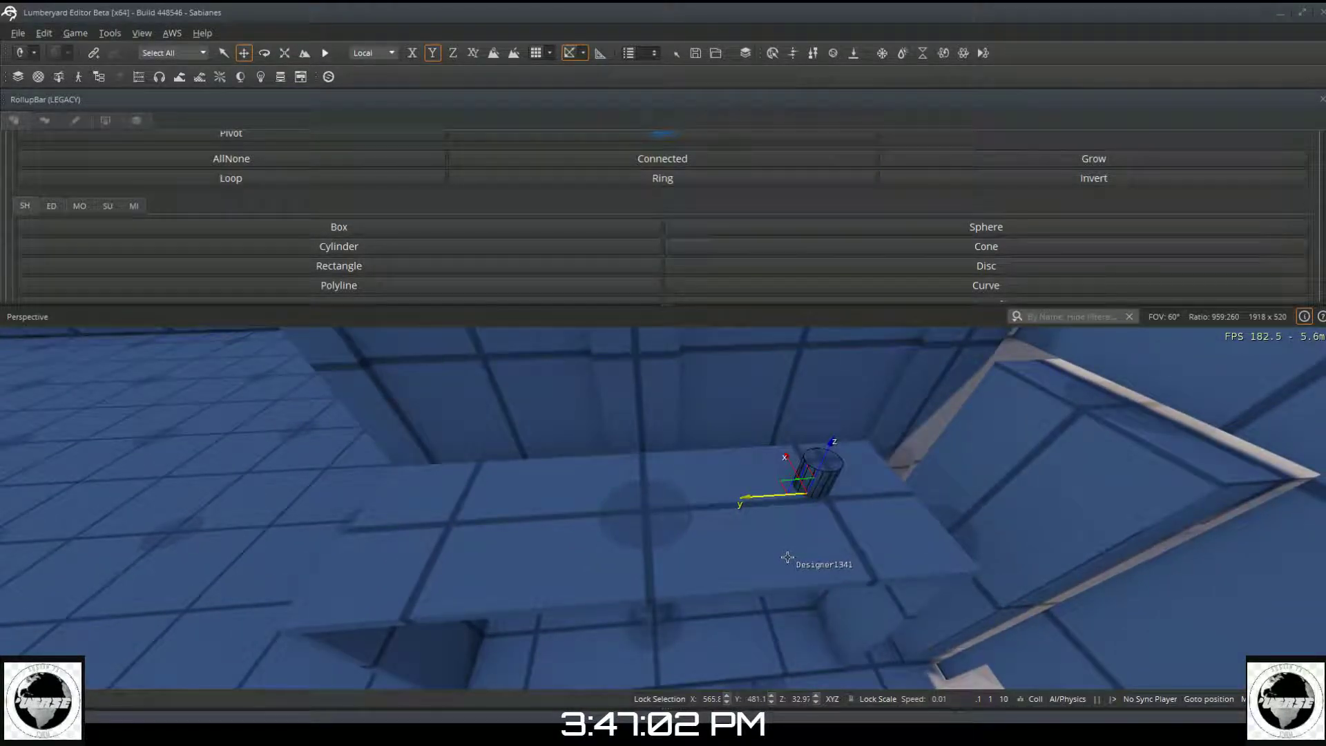
click(753, 550)
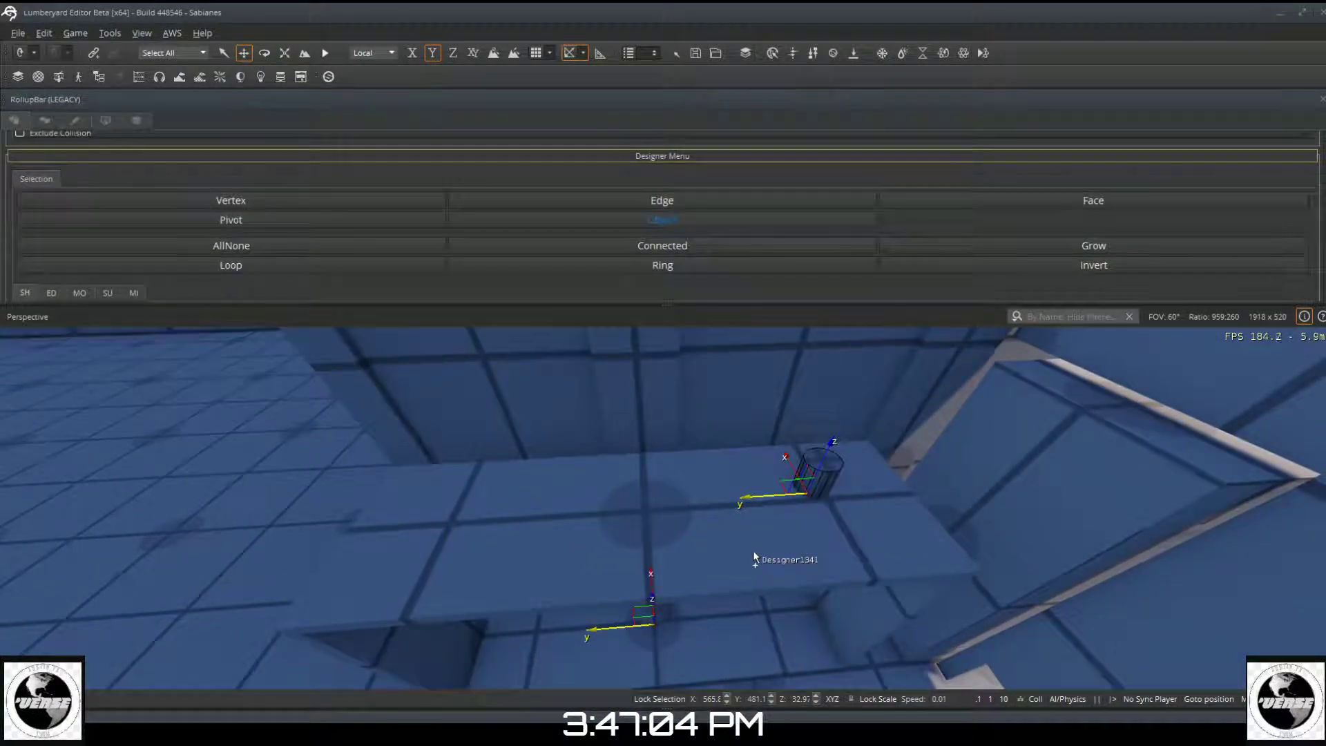
scroll(652, 263, down, 3)
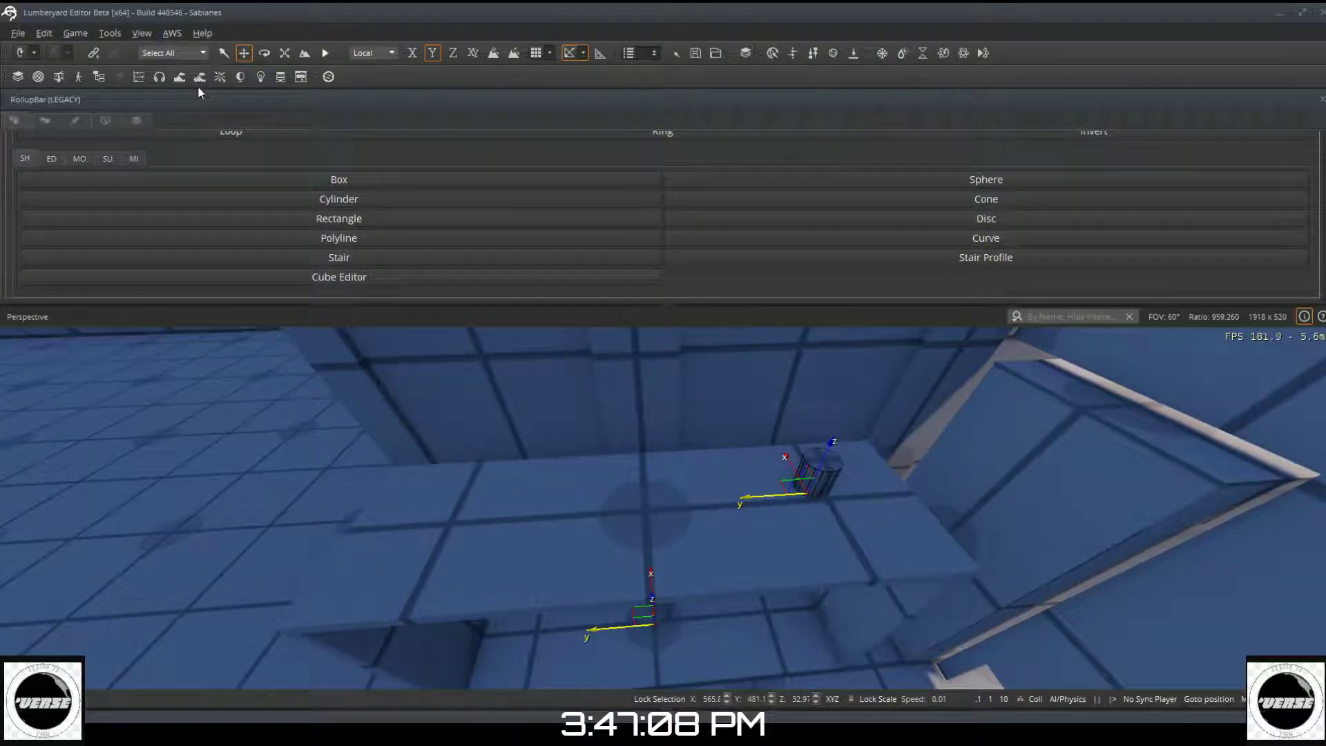
click(78, 159)
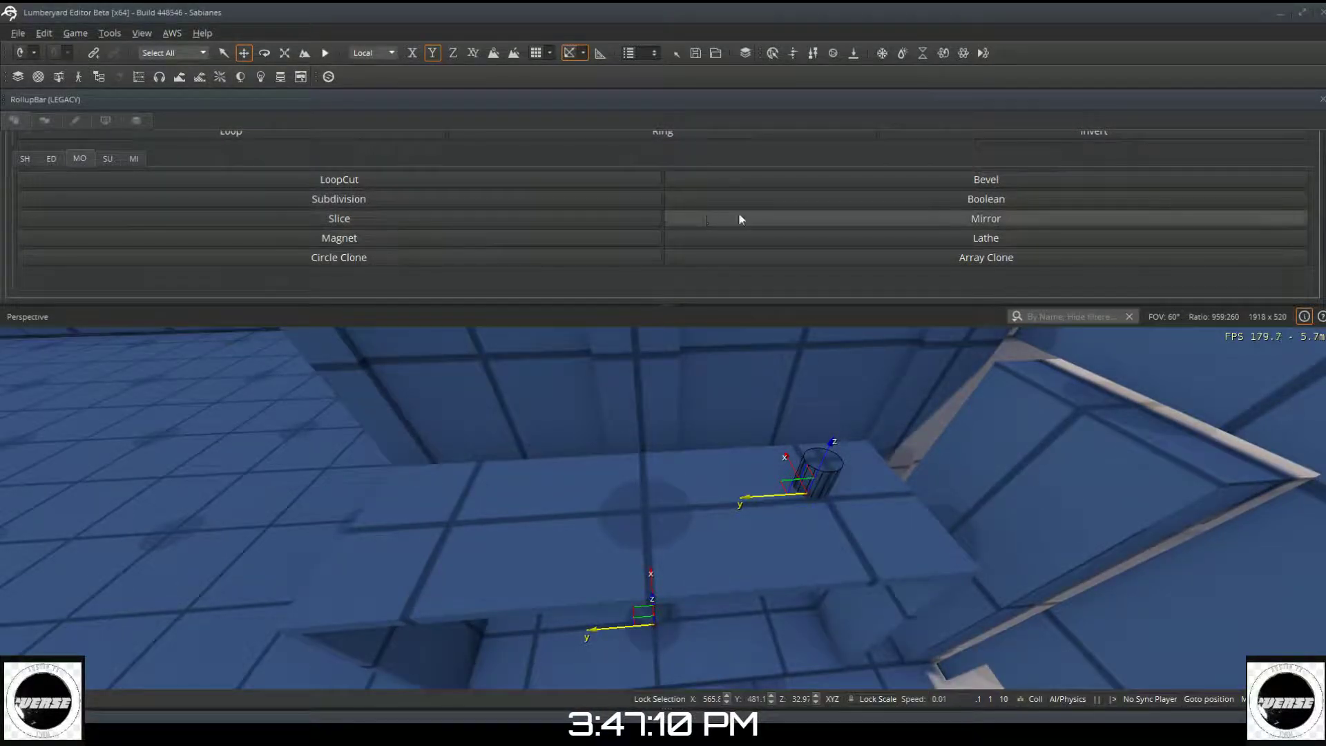
click(726, 200)
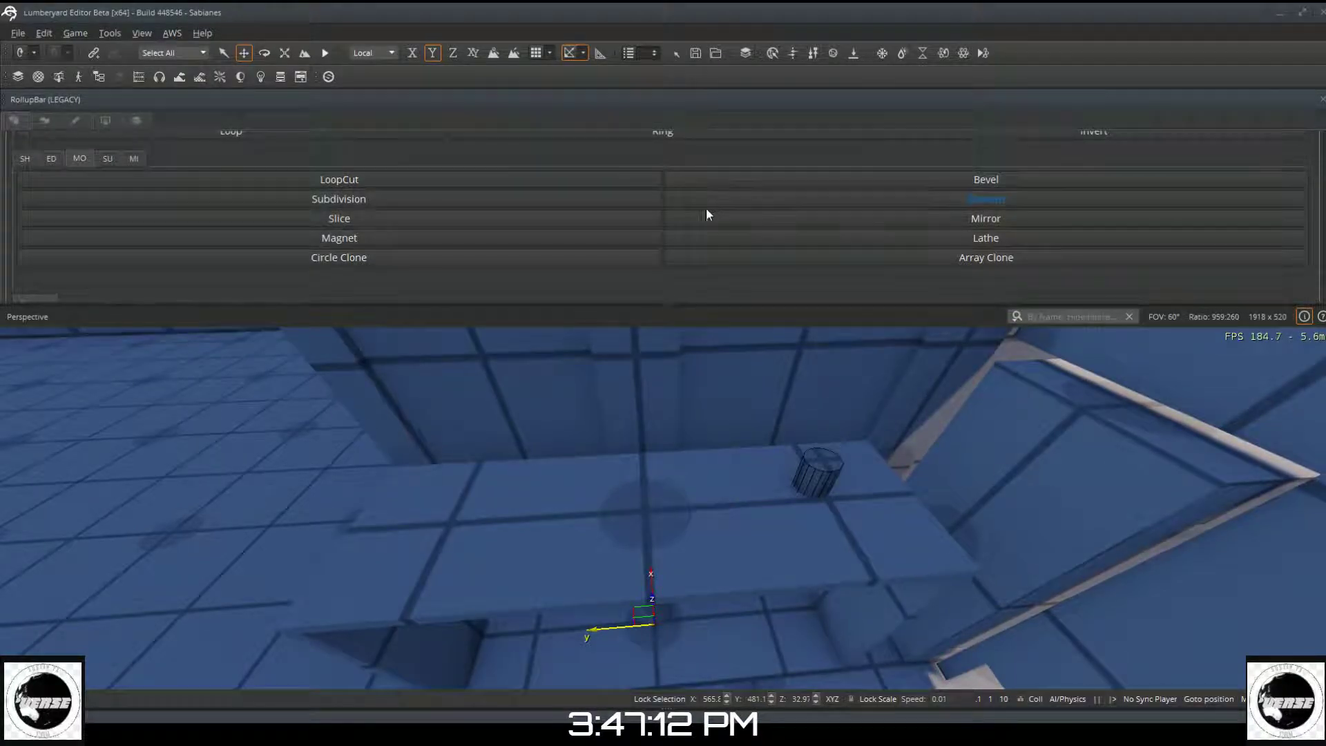
scroll(612, 239, down, 2)
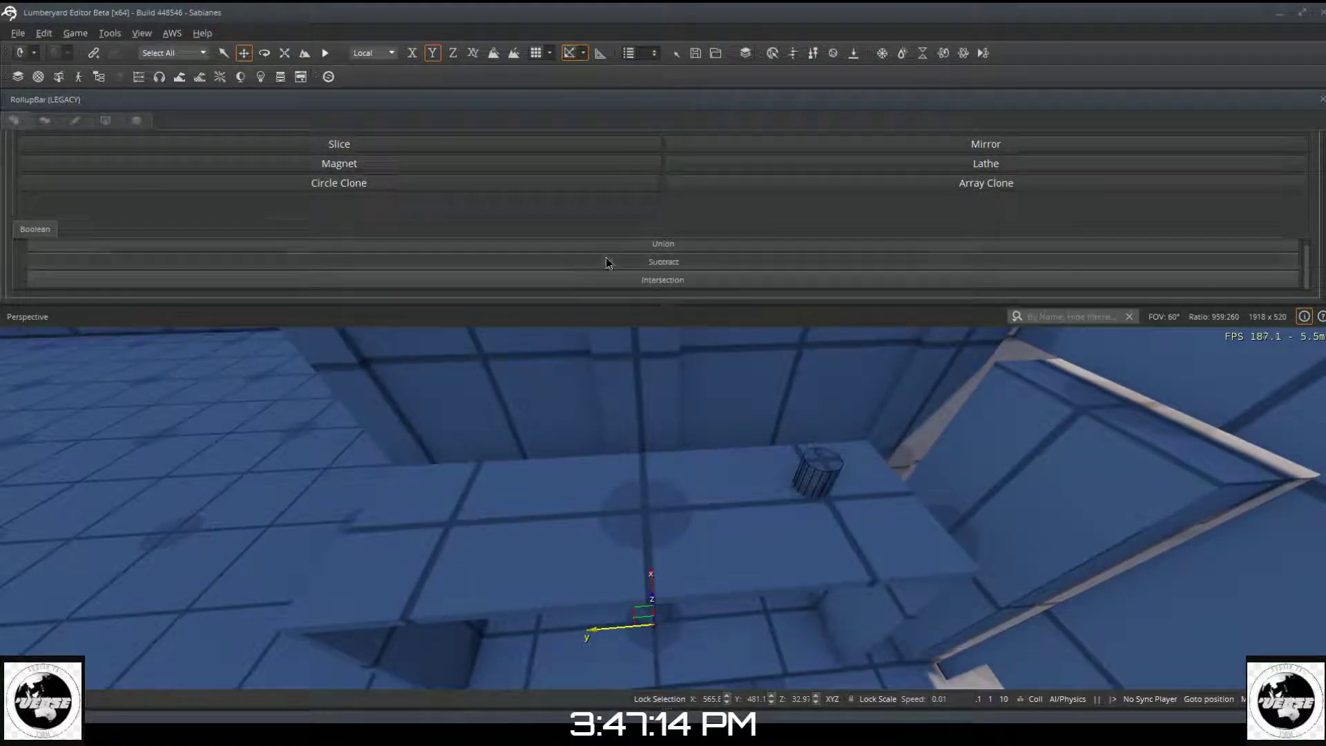
click(606, 257)
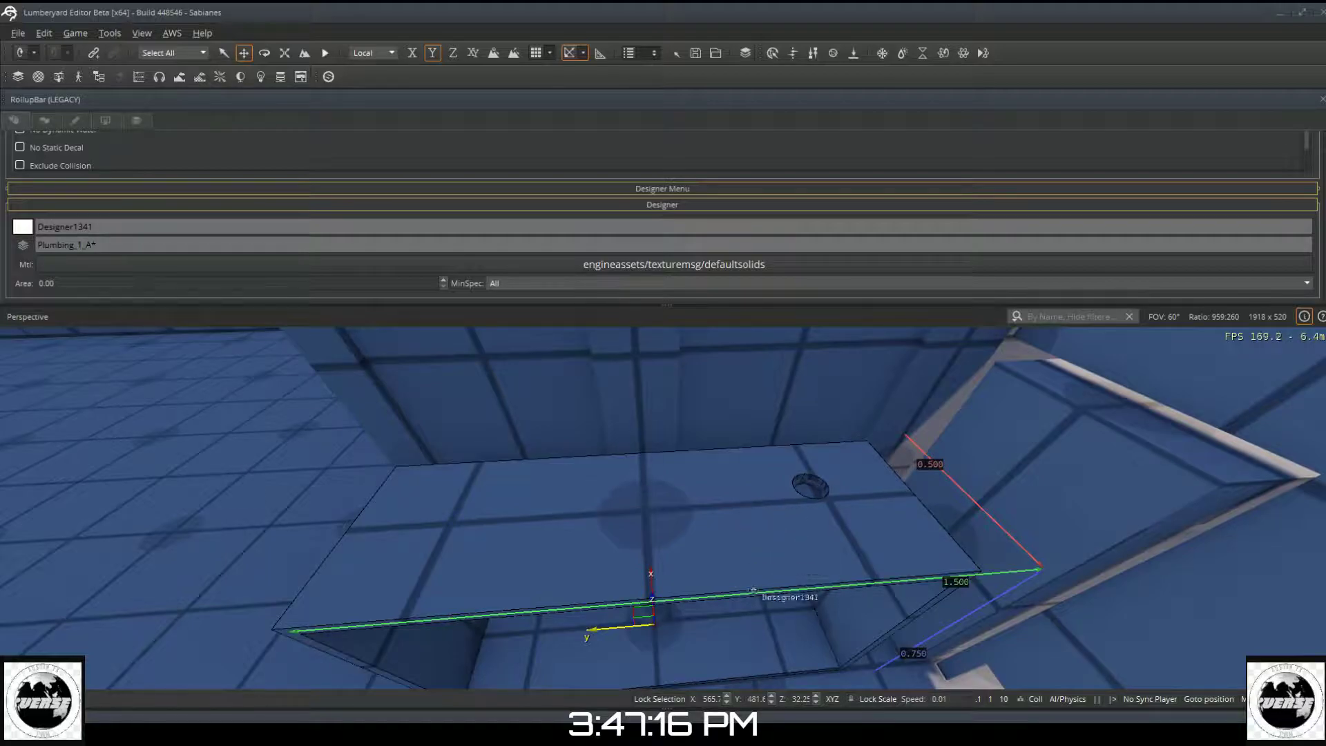
right_drag(803, 594, 802, 595)
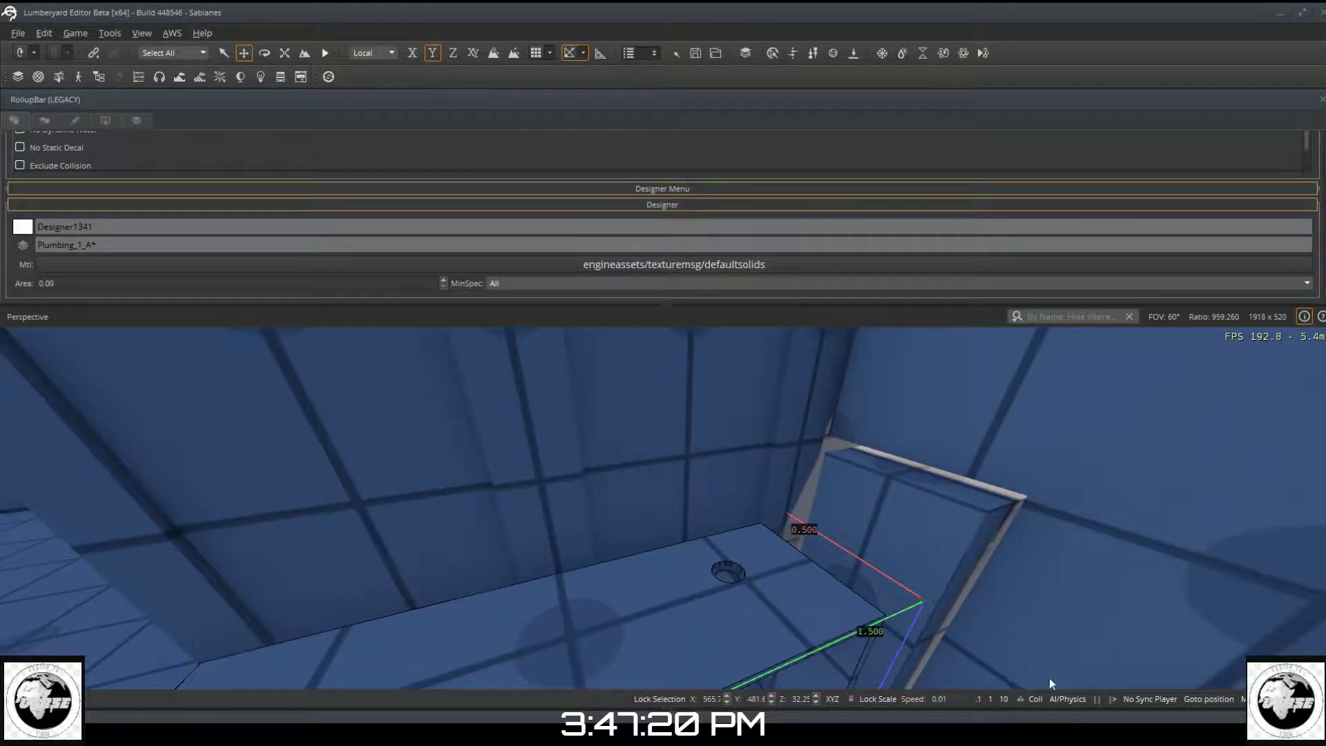
key(ctrl+z)
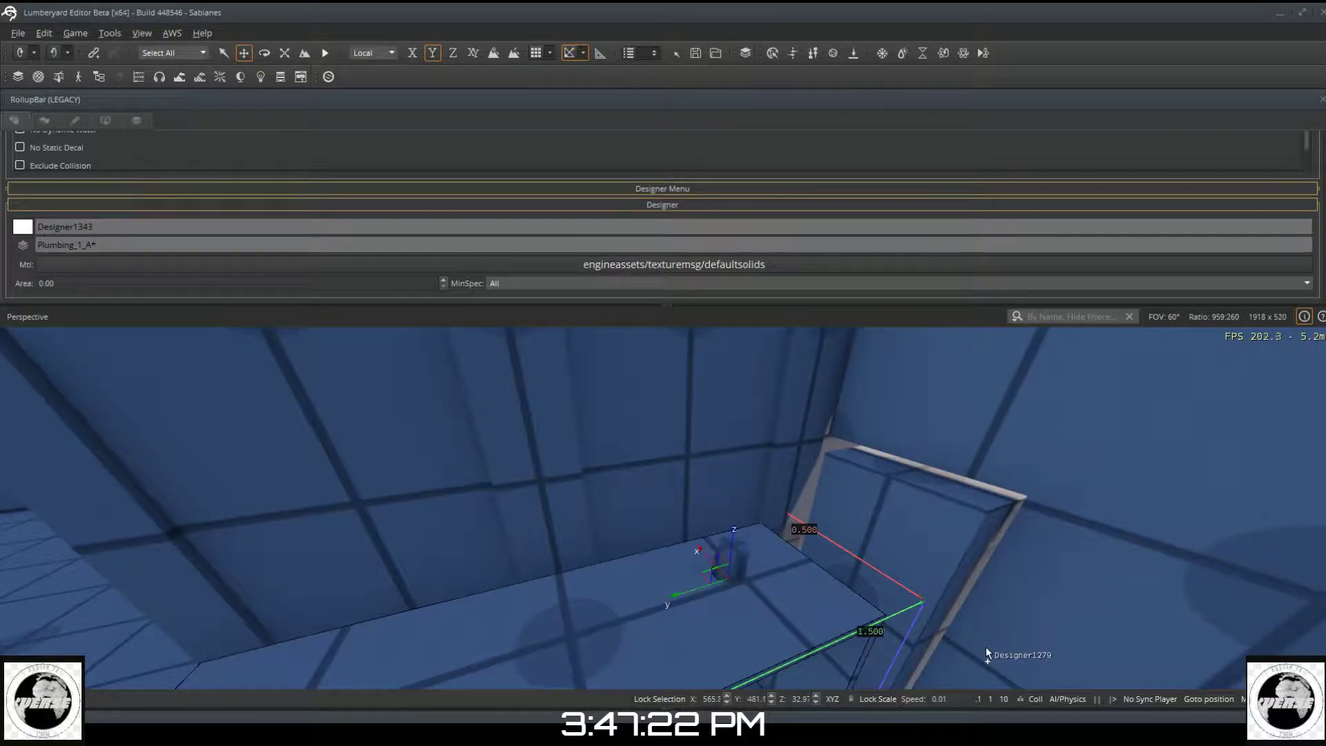
Step: Select only the solid cylinder on the box's top and lower it slightly further along Z
key(Escape)
click(726, 561)
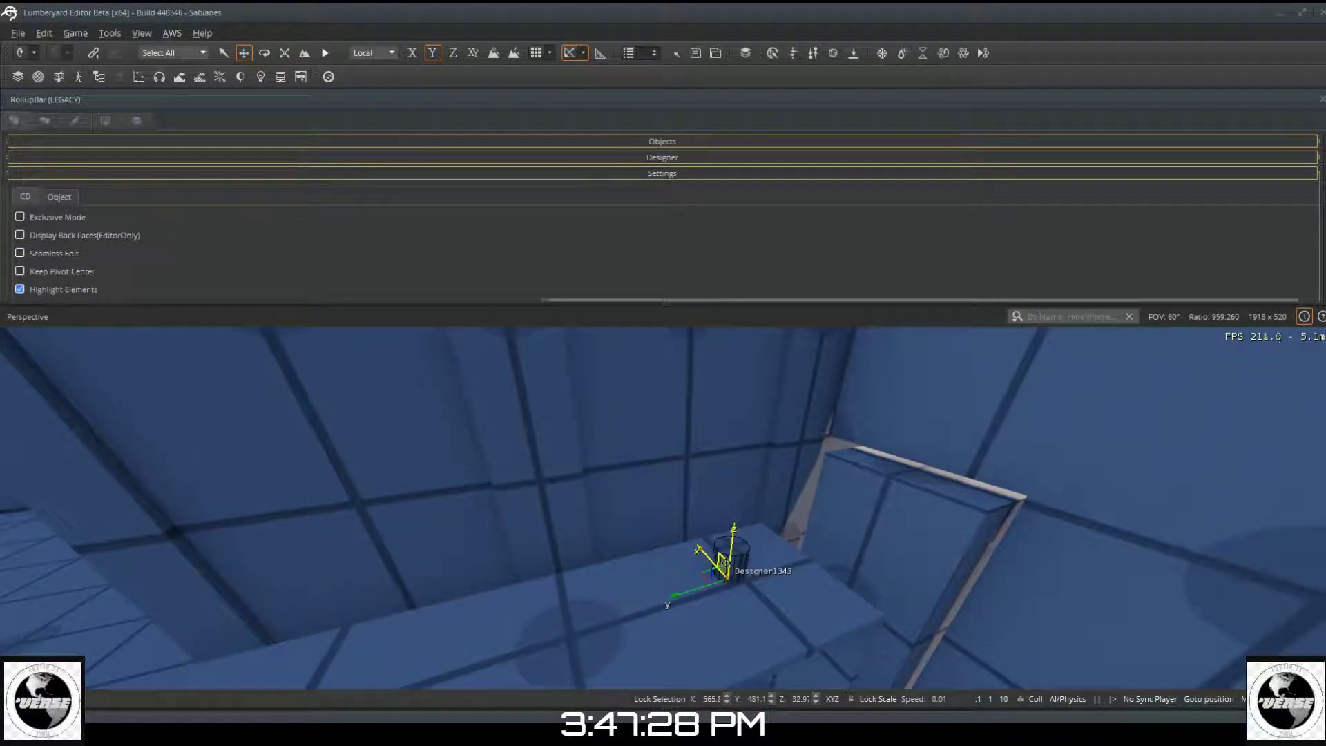
drag(733, 544, 733, 555)
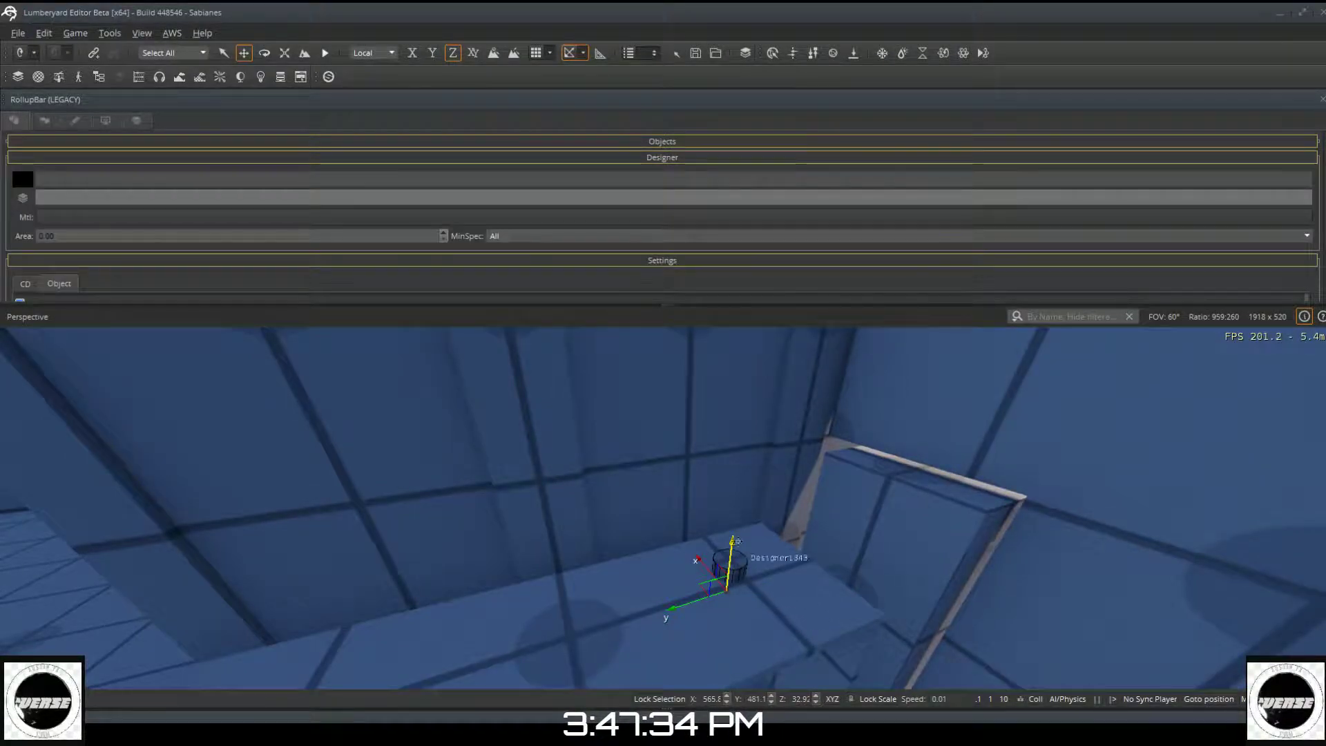
Step: Subtract the lowered solid cylinder from the box with the Boolean tool, cutting a round opening in the box's top
scroll(443, 257, down, 5)
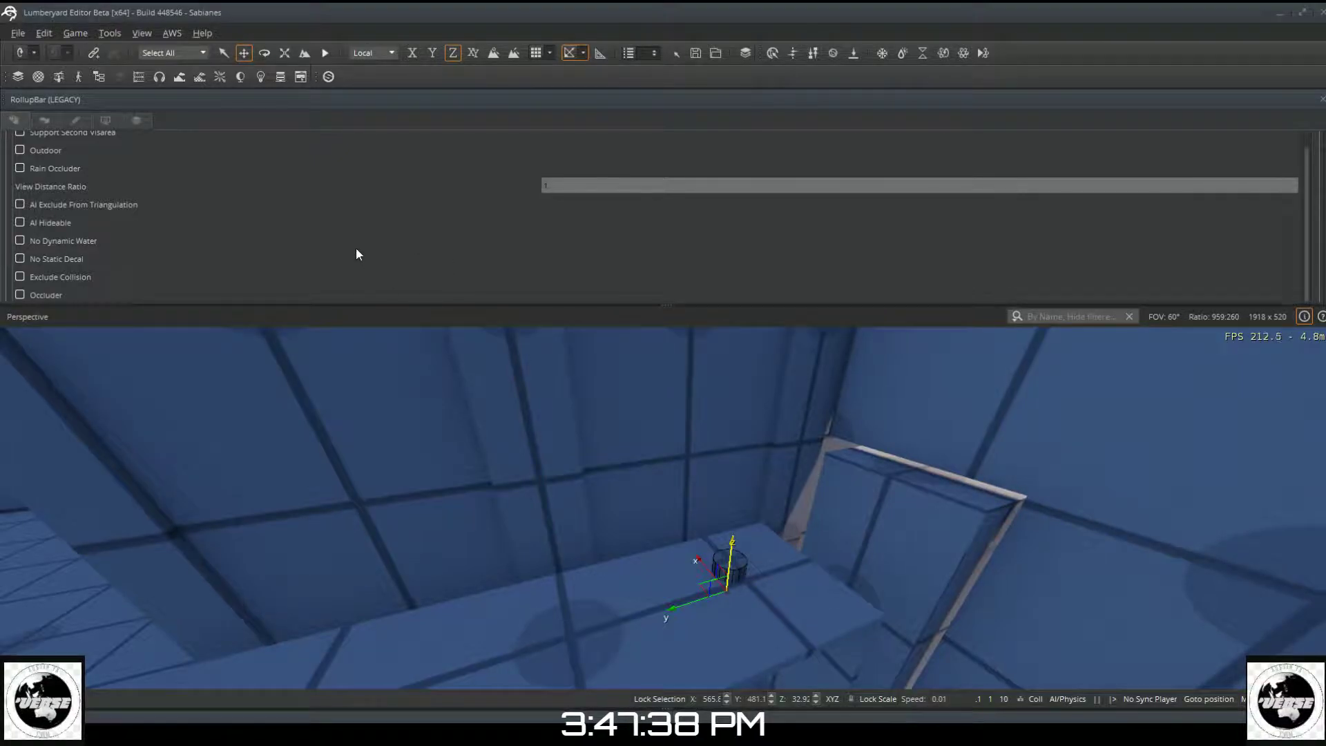
scroll(353, 244, down, 3)
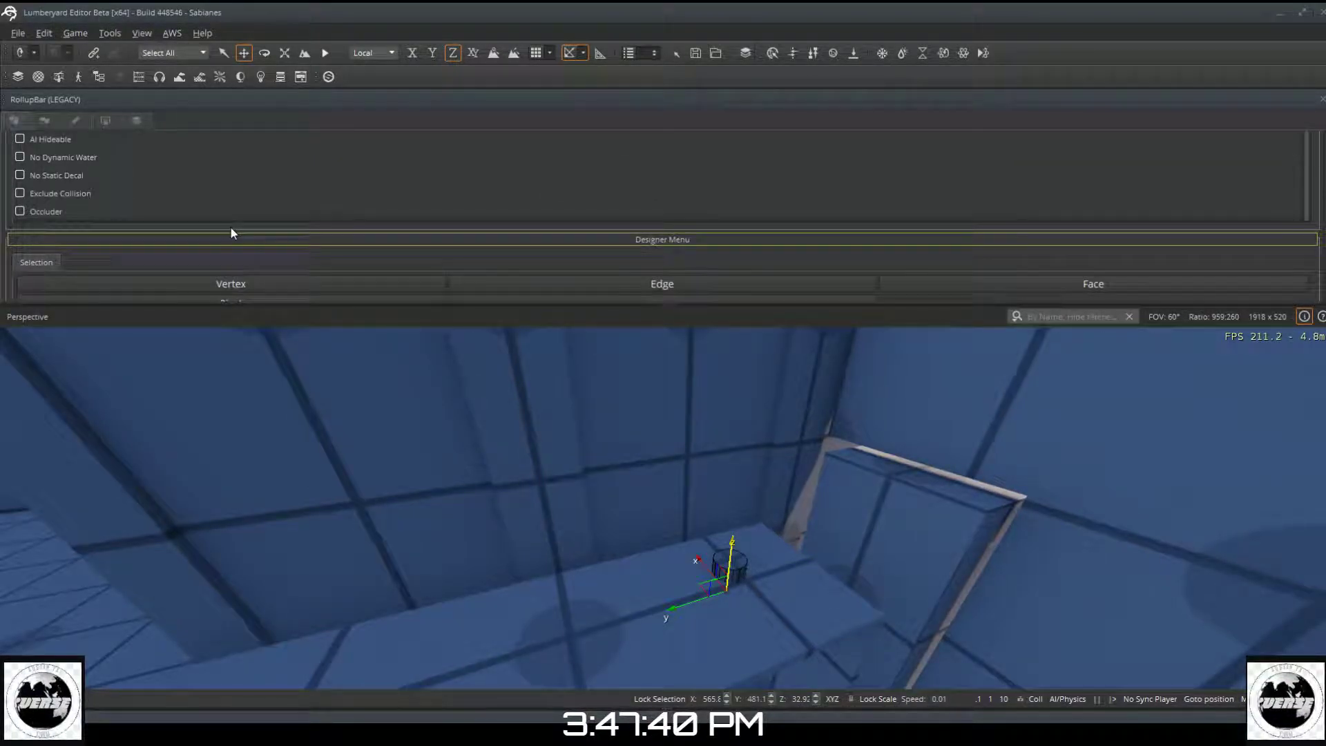
scroll(230, 228, down, 3)
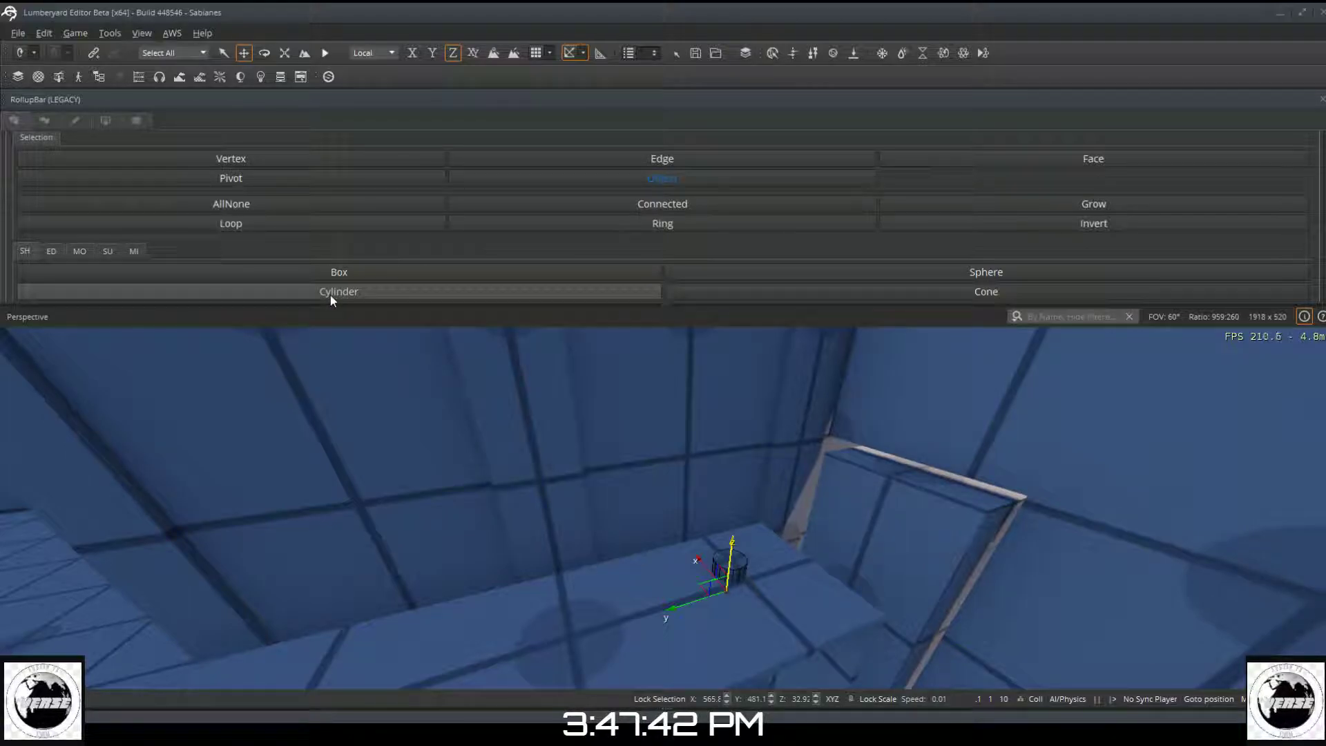
scroll(330, 297, down, 2)
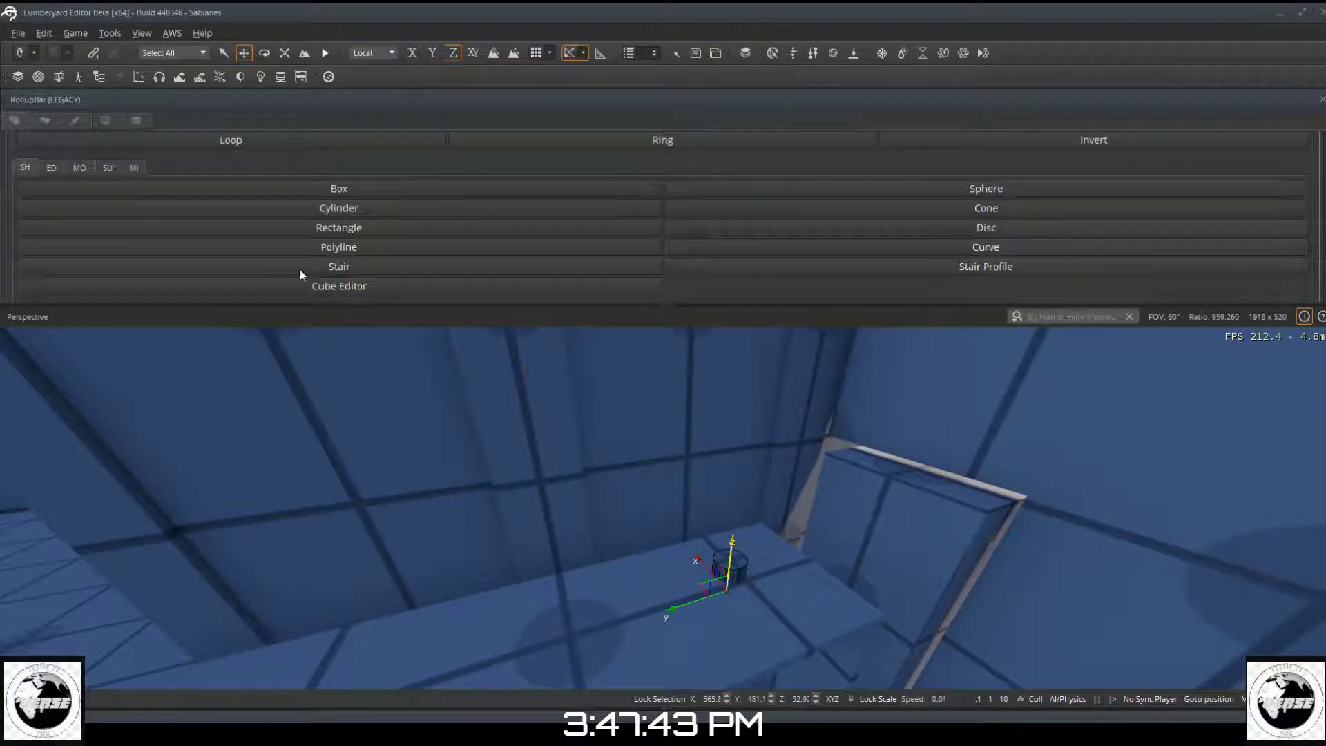
click(74, 167)
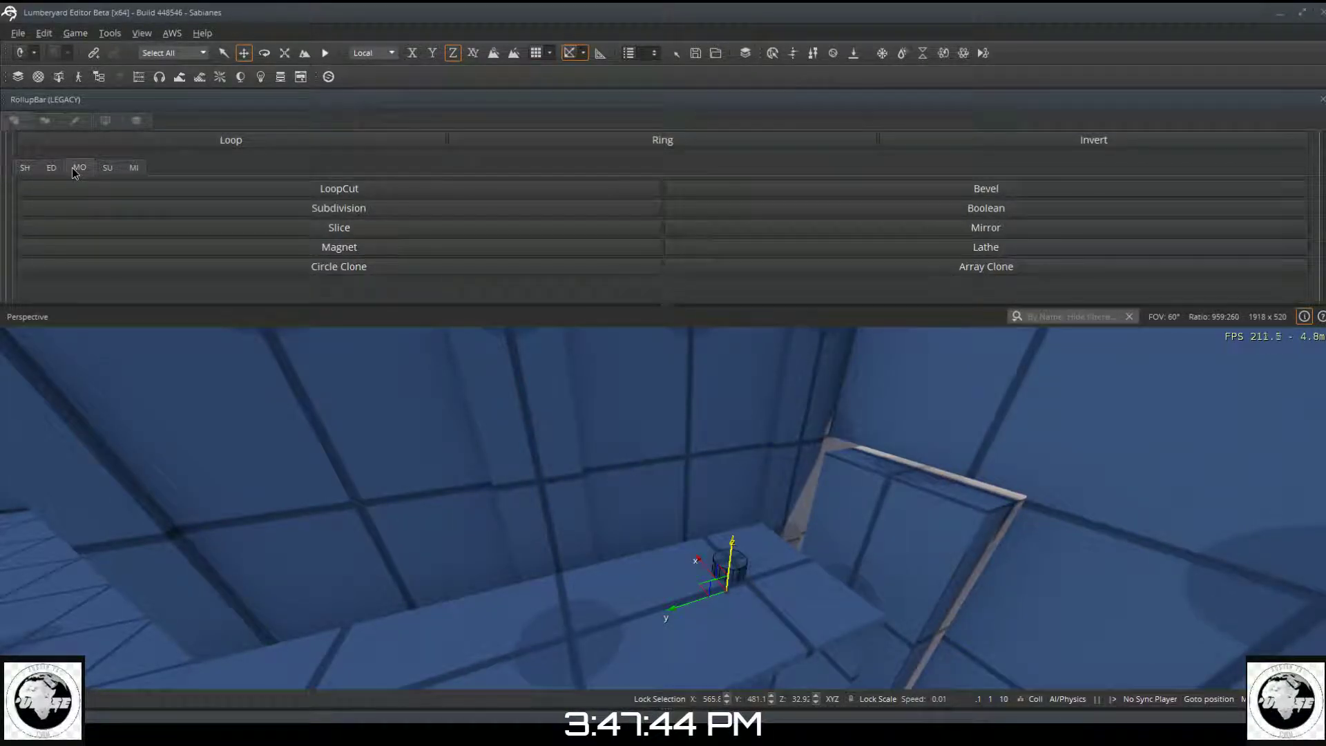
click(870, 210)
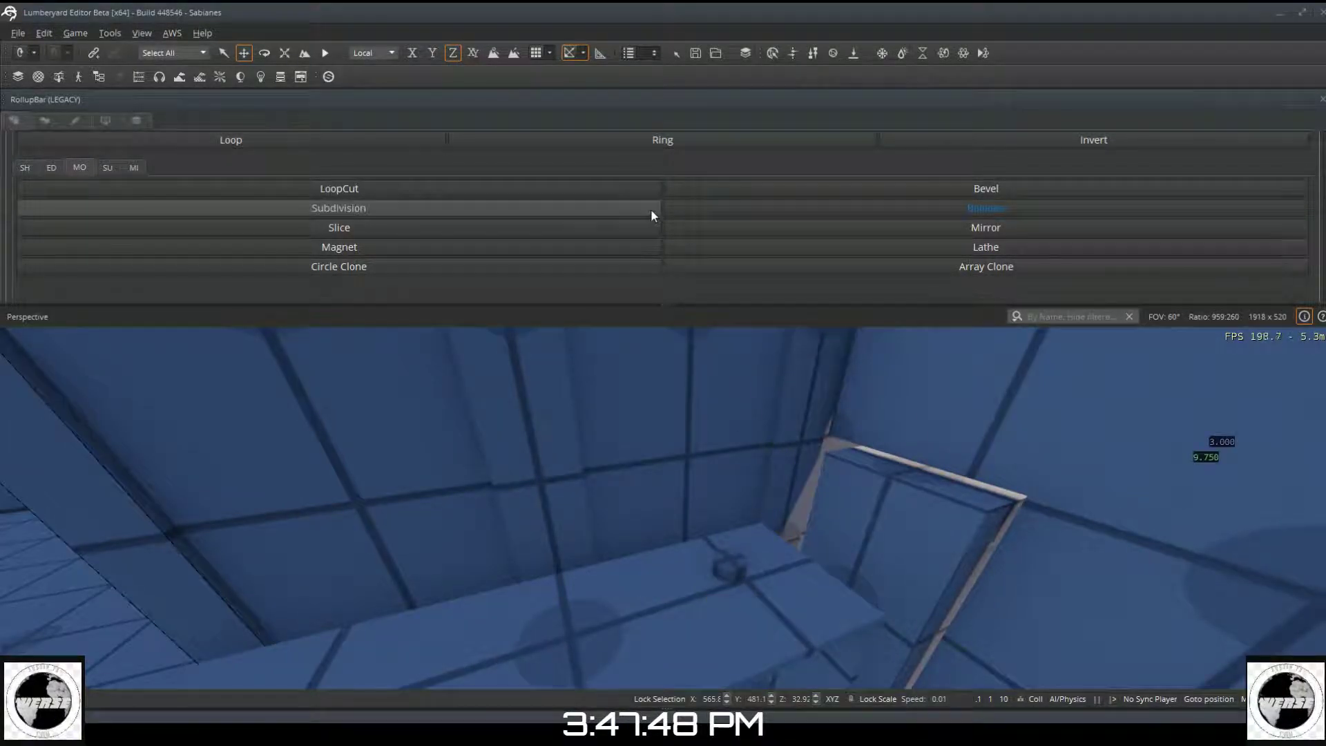
scroll(650, 210, down, 2)
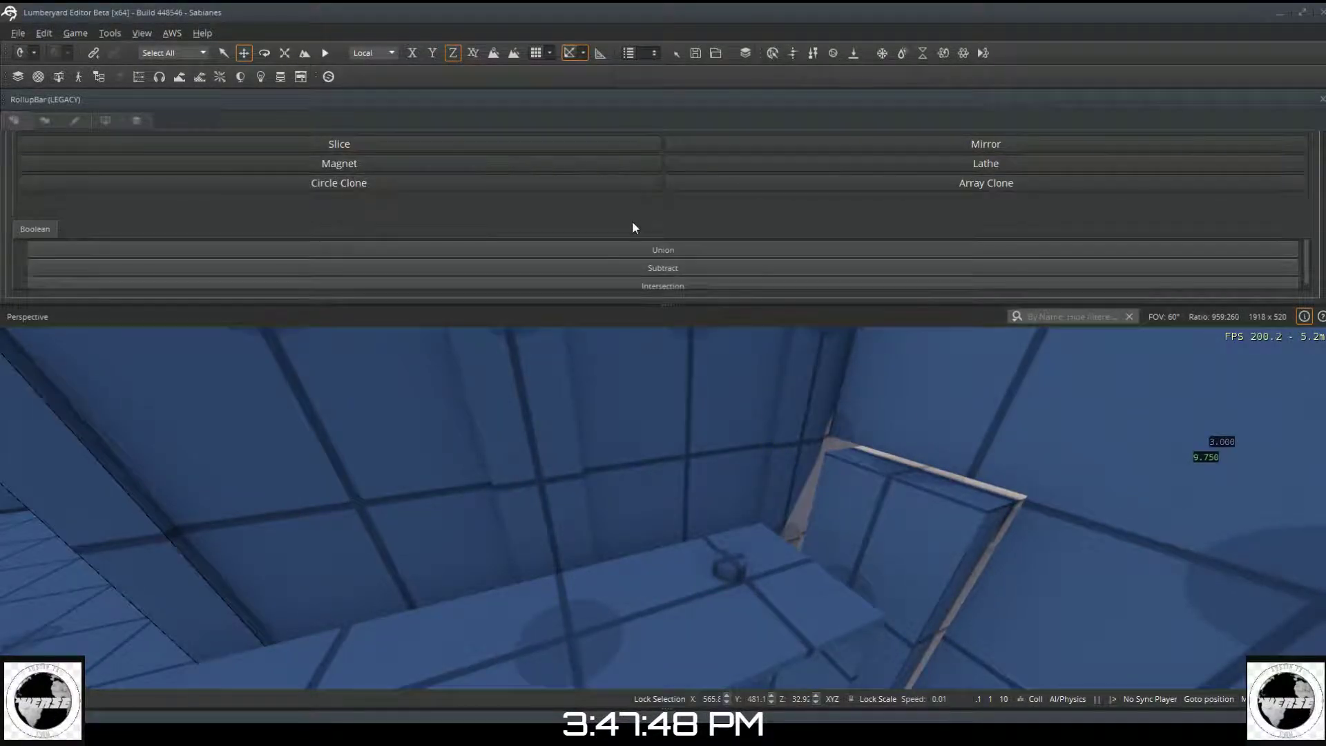
click(671, 268)
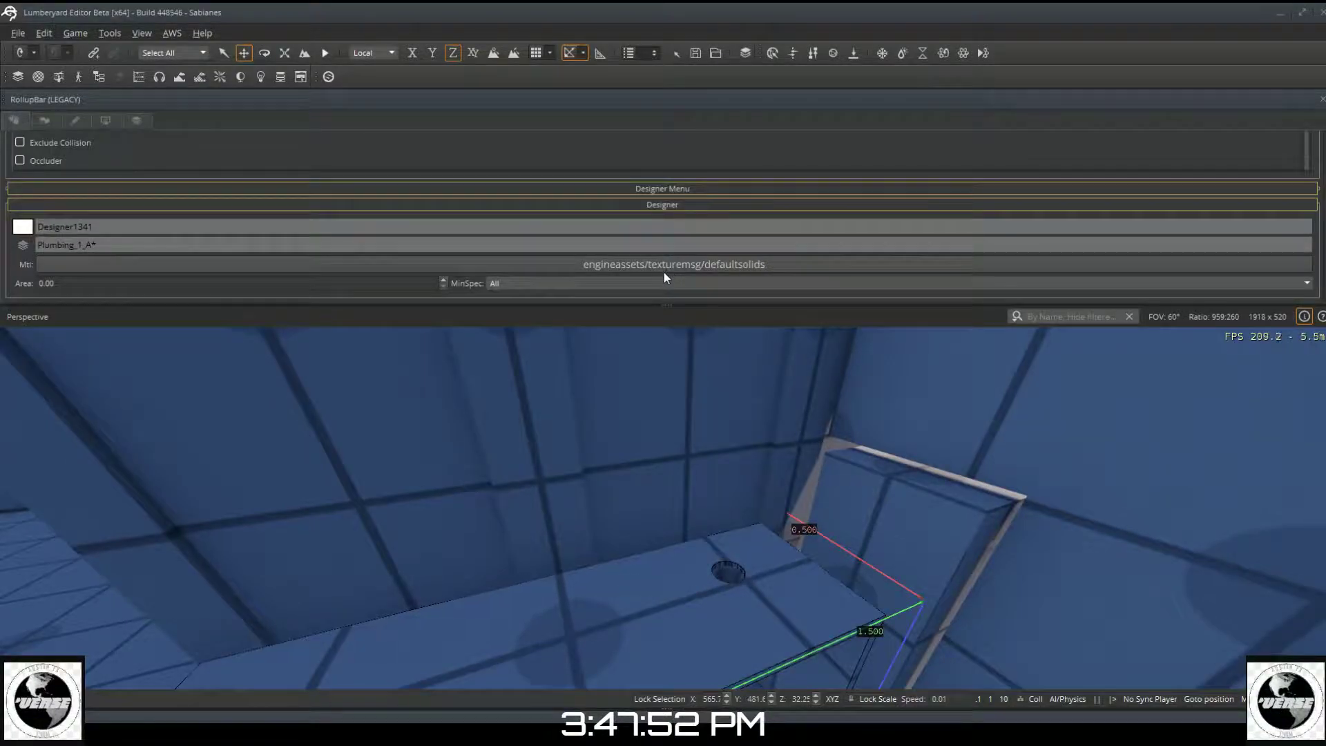
Step: Duplicate the vertical cylinder at the opposite side rod's end and raise the copy along Z through the box's top
mouse_move(666, 430)
right_down()
mouse_move(693, 534)
mouse_move(733, 464)
mouse_move(719, 442)
mouse_move(719, 383)
mouse_move(756, 449)
mouse_move(666, 429)
right_up()
key(w)
key(w)
key(s)
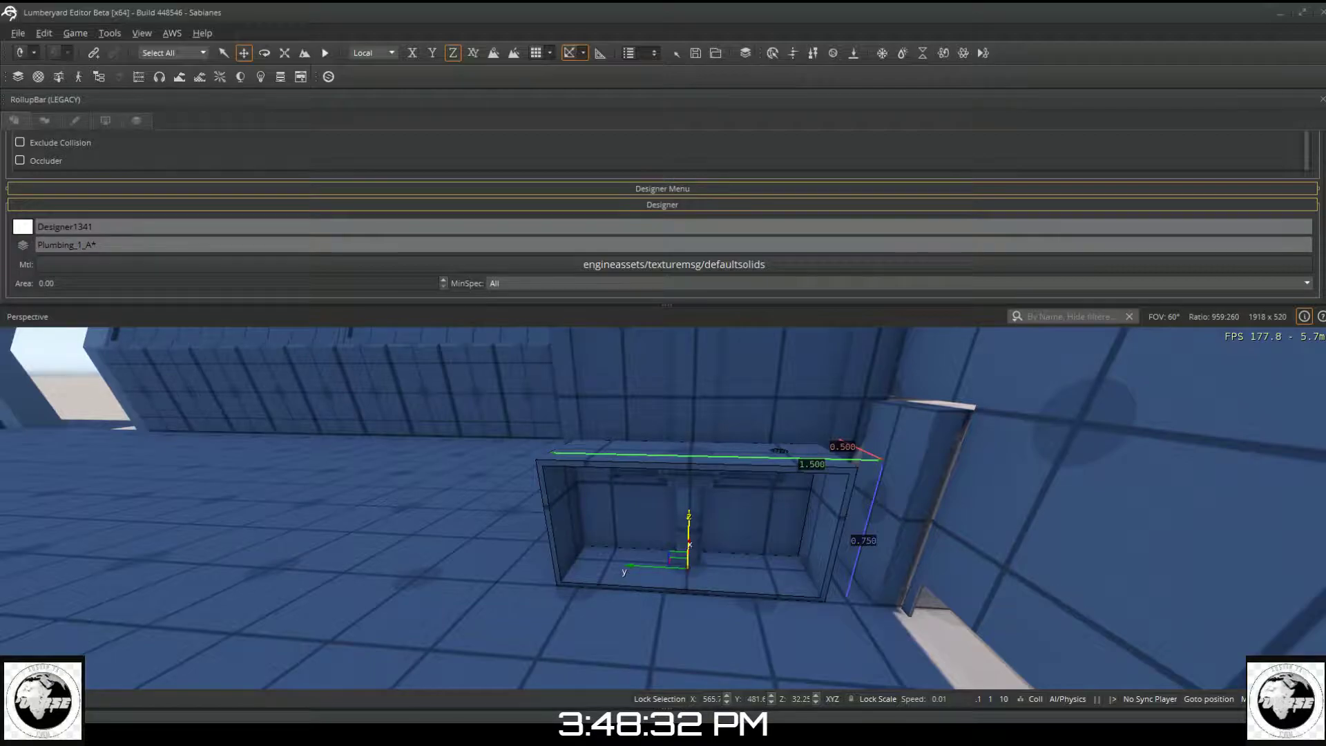
right_drag(101, 439, 97, 338)
key(w)
right_drag(663, 508, 712, 435)
key(w)
right_drag(111, 442, 200, 463)
click(592, 504)
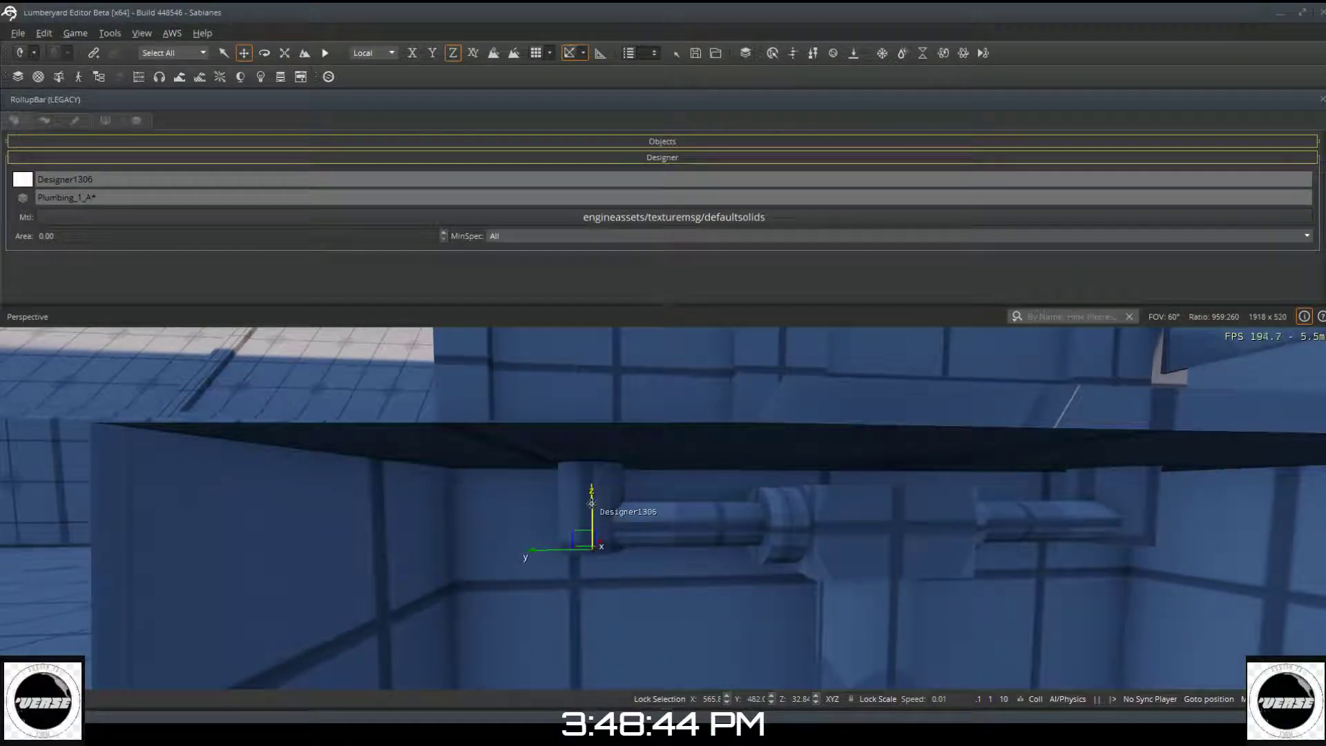
drag(588, 503, 593, 494)
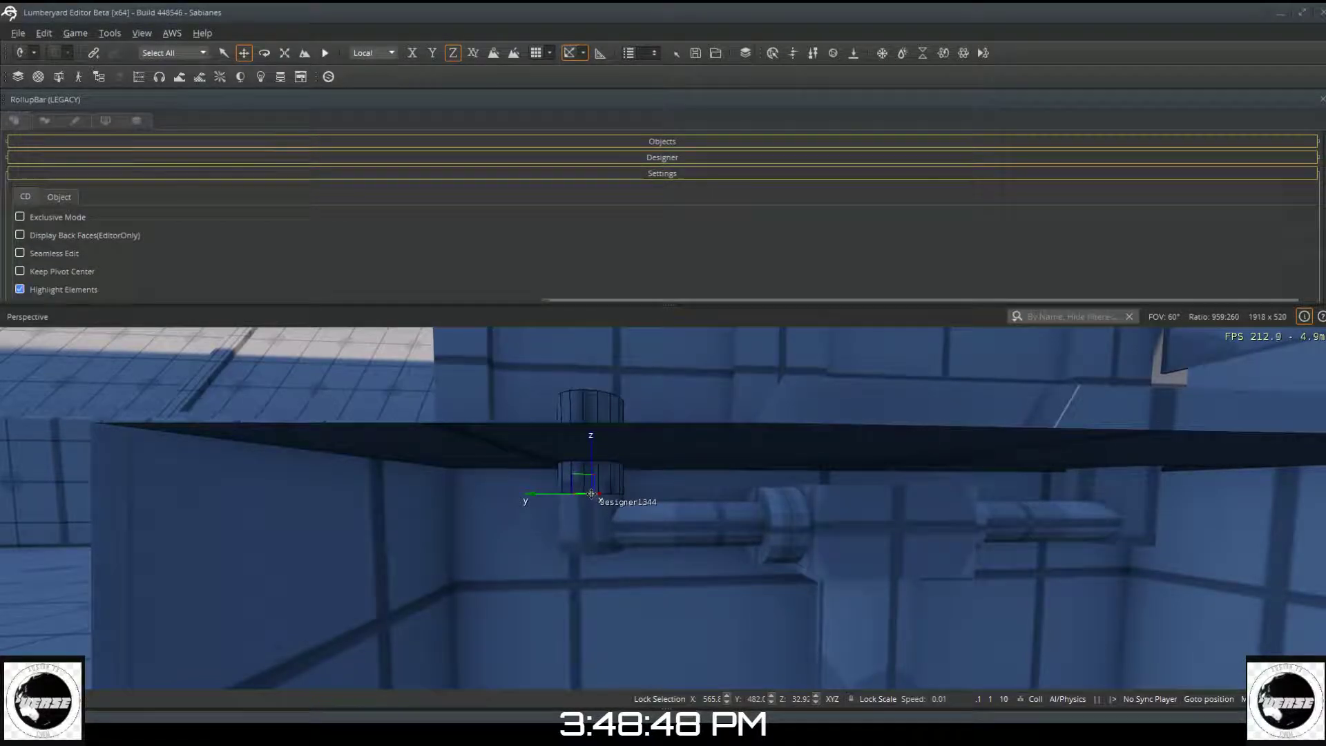
Step: Subtract the raised hollow cylinder copy from the box with the Boolean tool, cutting a ring into the box's top above the other side rod
key(s)
mouse_move(565, 509)
right_down()
mouse_move(525, 549)
mouse_move(518, 650)
mouse_move(498, 614)
mouse_move(494, 532)
mouse_move(512, 384)
mouse_move(568, 506)
mouse_move(556, 509)
right_up()
key(w)
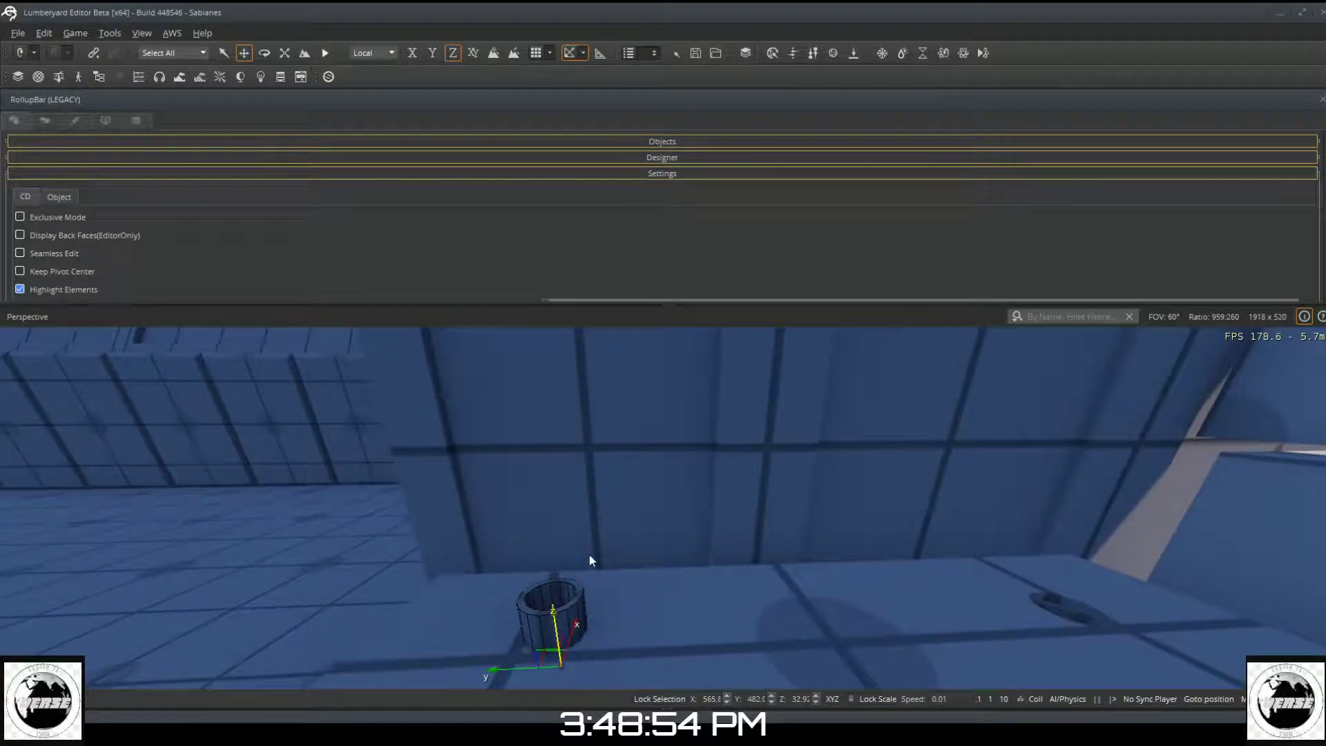
right_drag(507, 575, 530, 597)
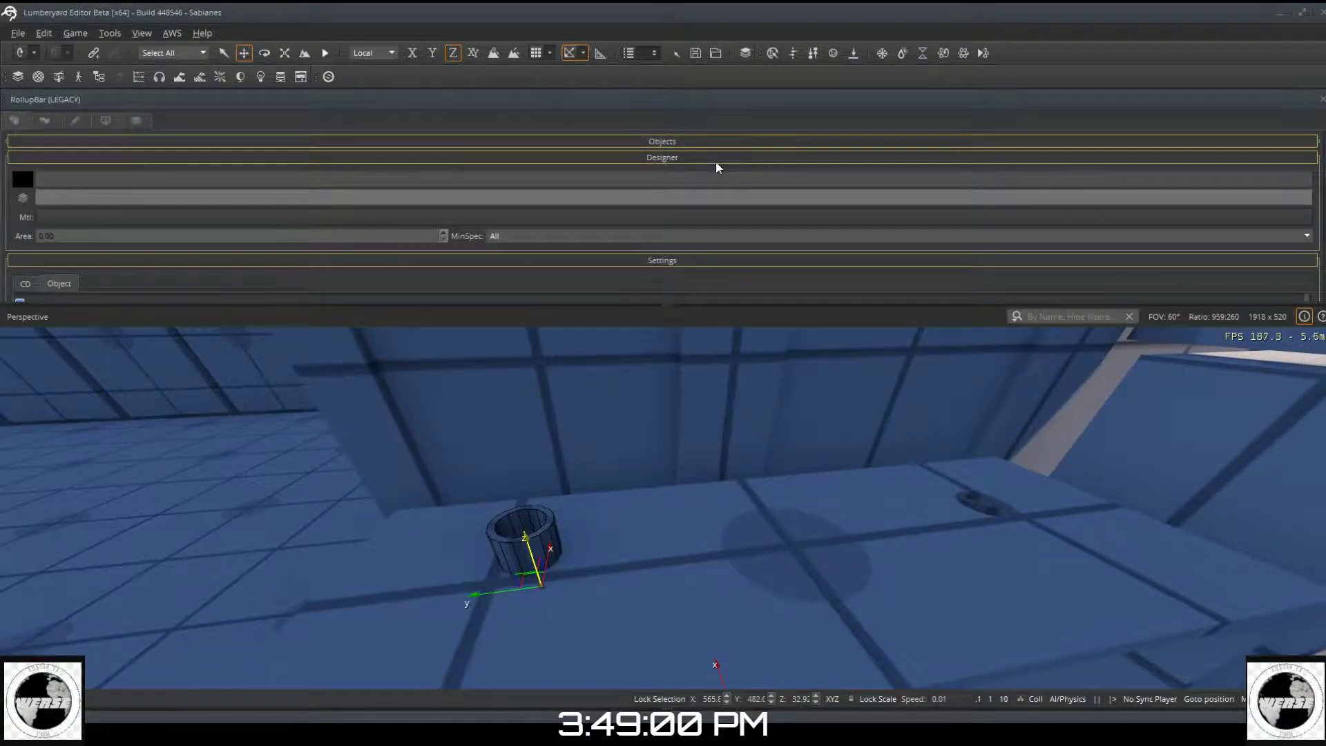
scroll(715, 163, down, 3)
scroll(693, 198, down, 3)
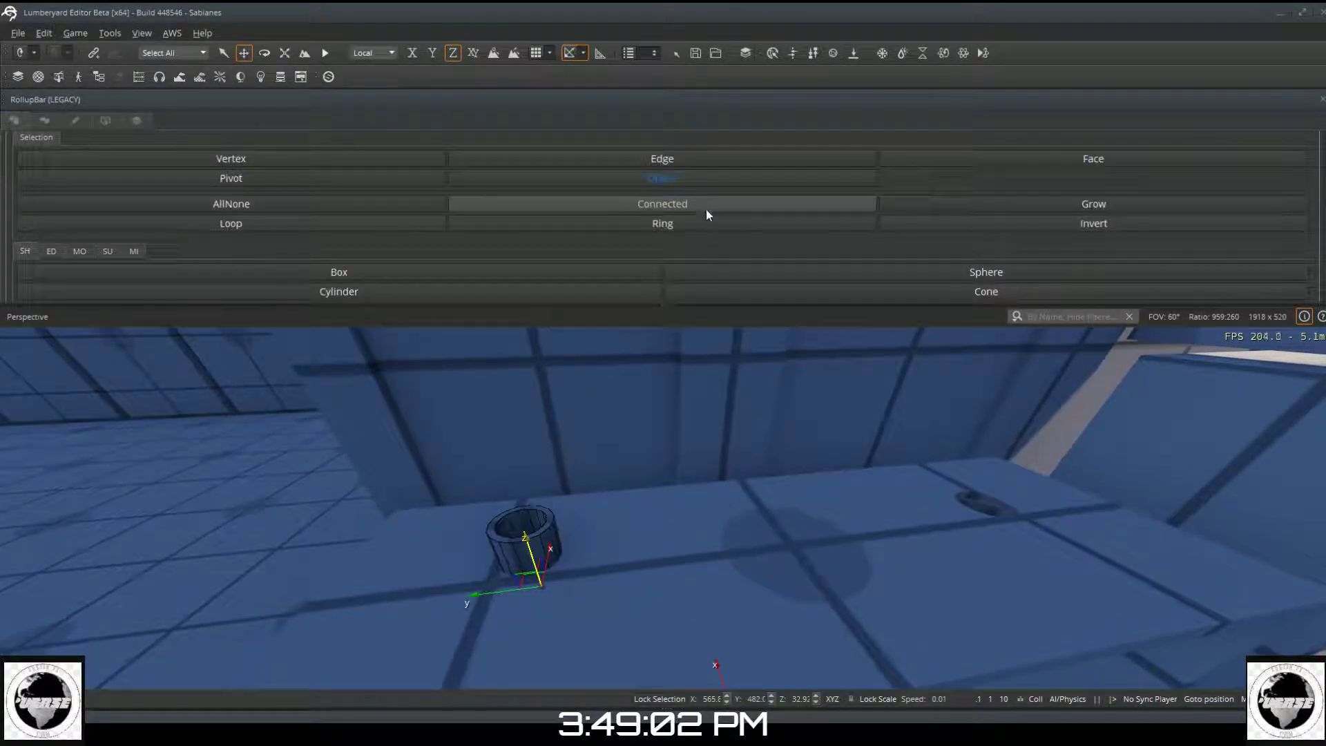
scroll(711, 214, down, 2)
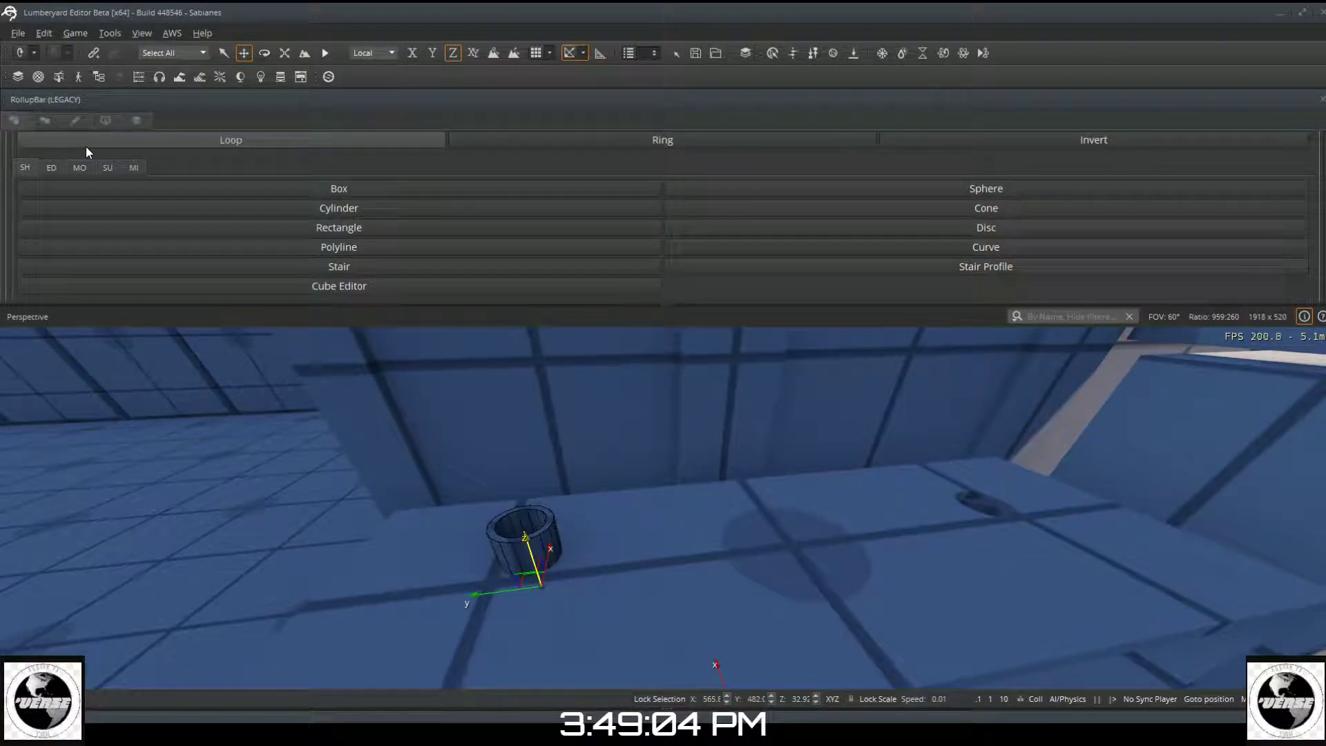
click(83, 167)
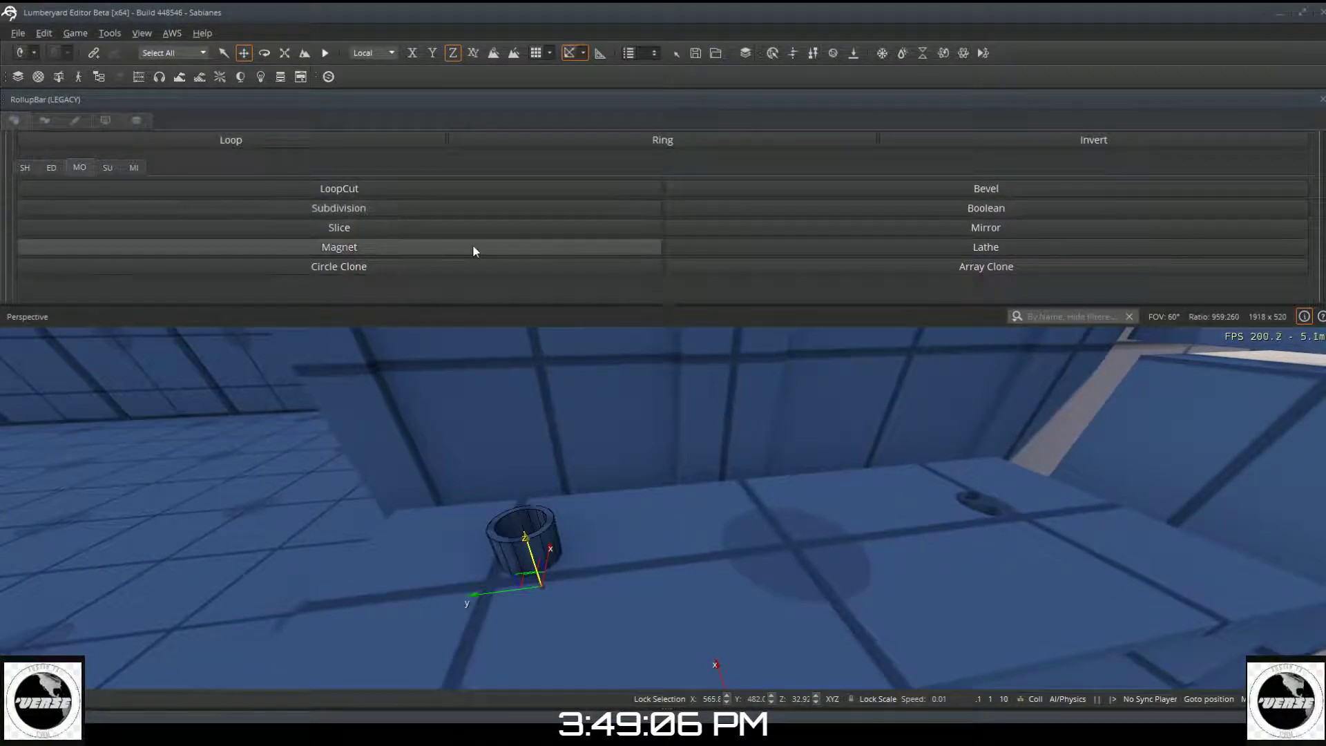
click(898, 209)
scroll(850, 228, down, 2)
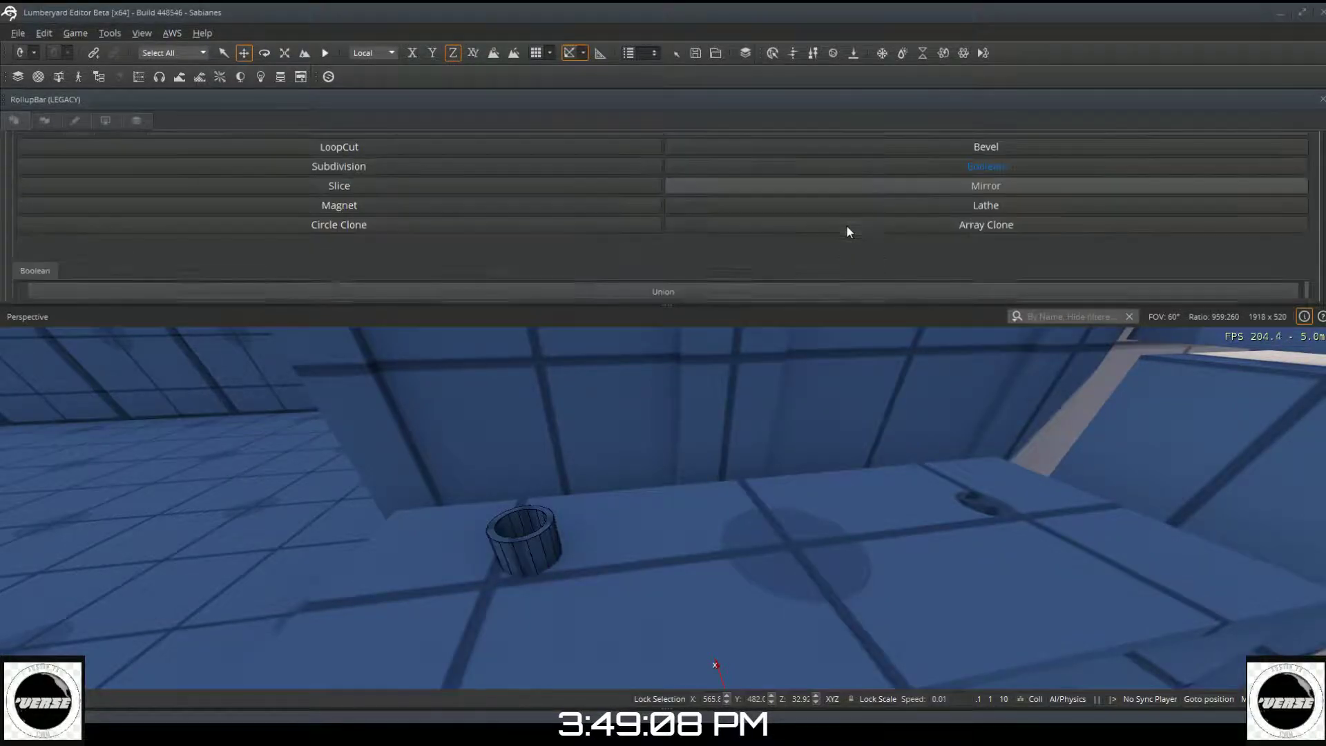
click(663, 267)
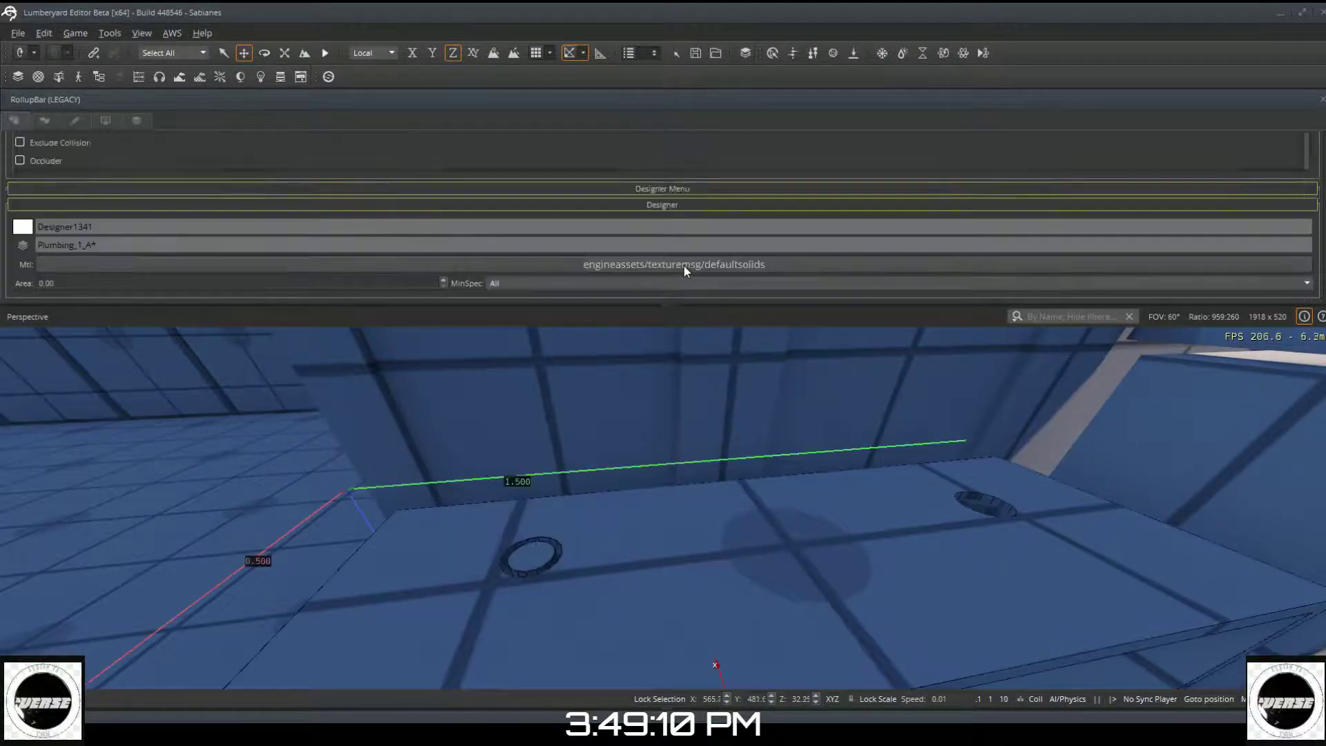
right_drag(607, 379, 612, 375)
key(Escape)
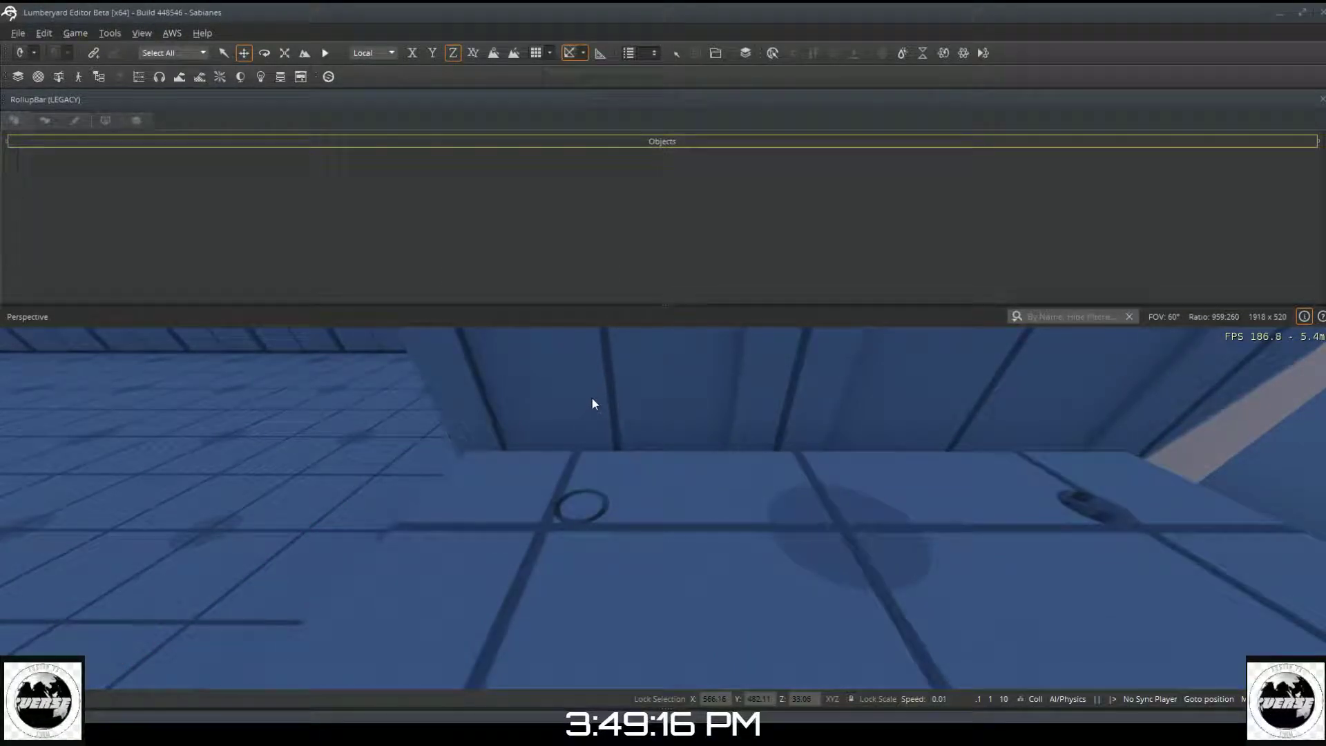
Step: Delete the round faces left inside the new ring cut in the box's top, opening the hole, and return to object selection
scroll(591, 398, down, 2)
scroll(592, 404, down, 2)
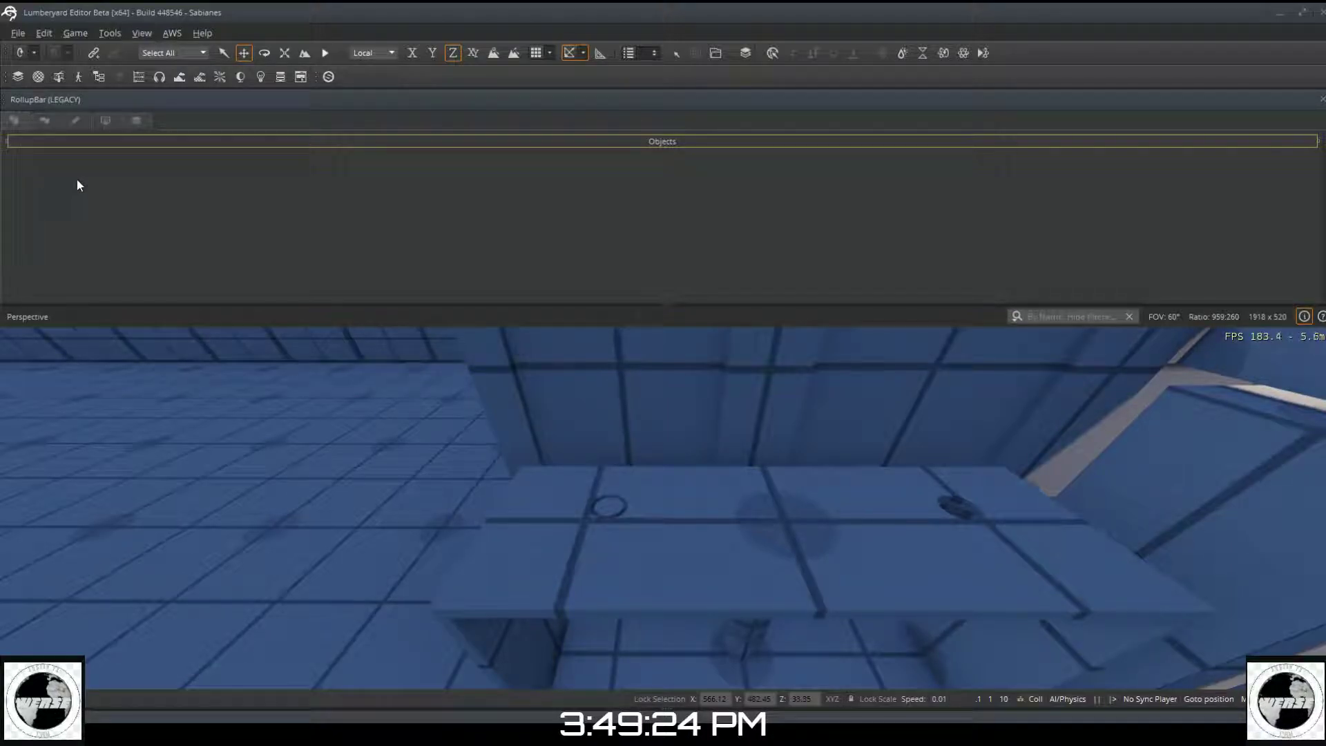
click(92, 141)
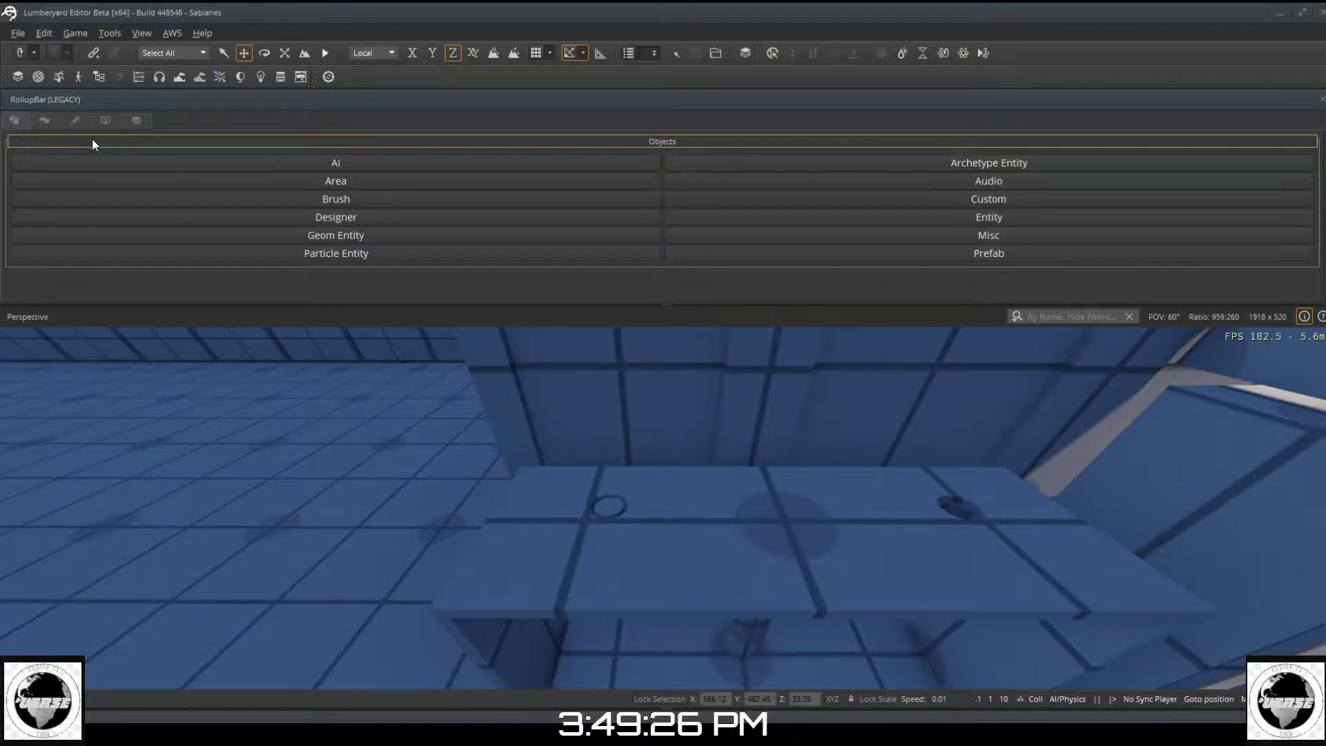
click(144, 217)
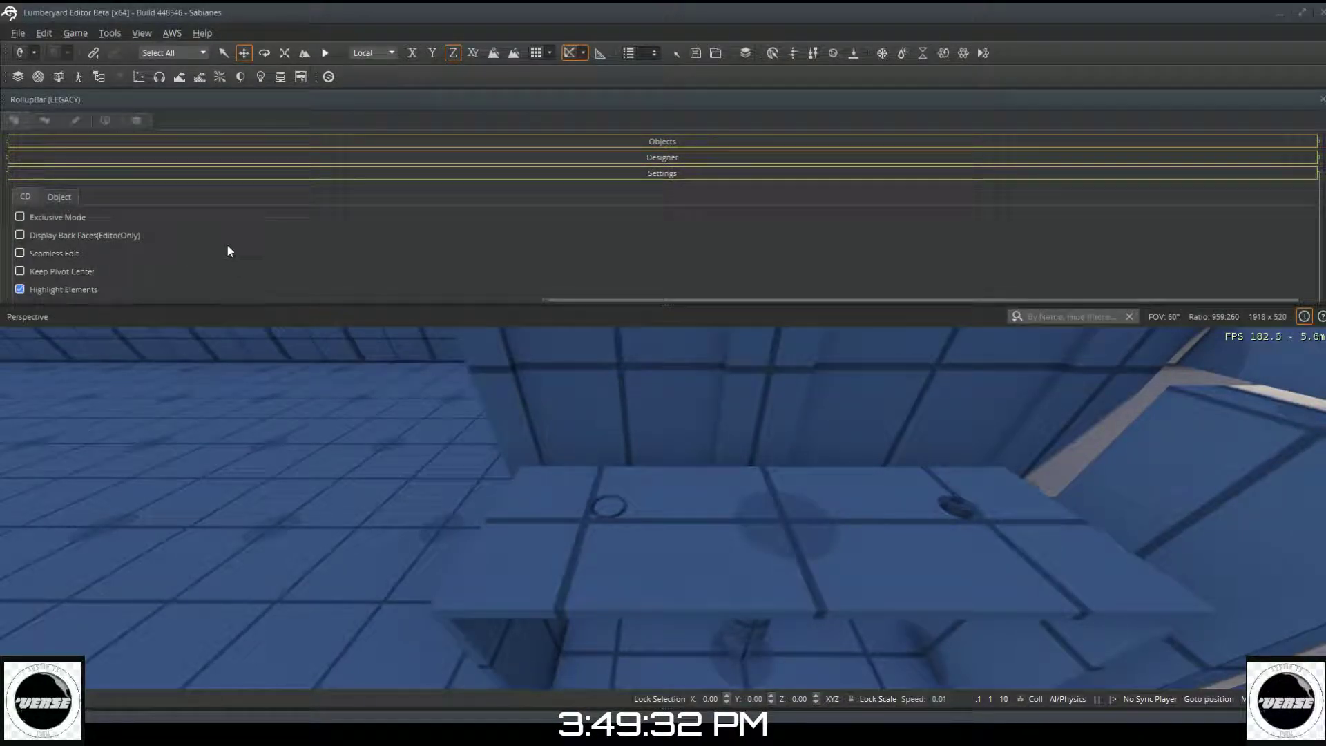
scroll(228, 232, down, 1)
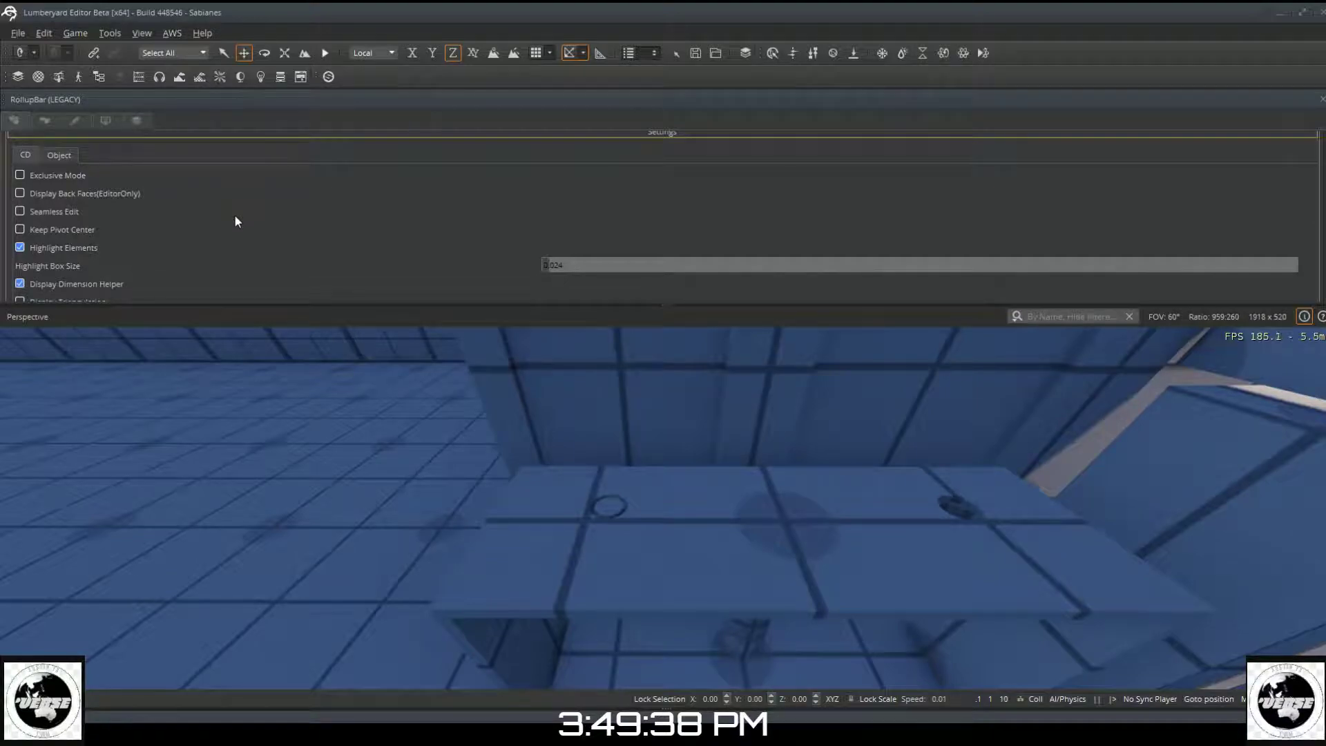
scroll(243, 210, down, 3)
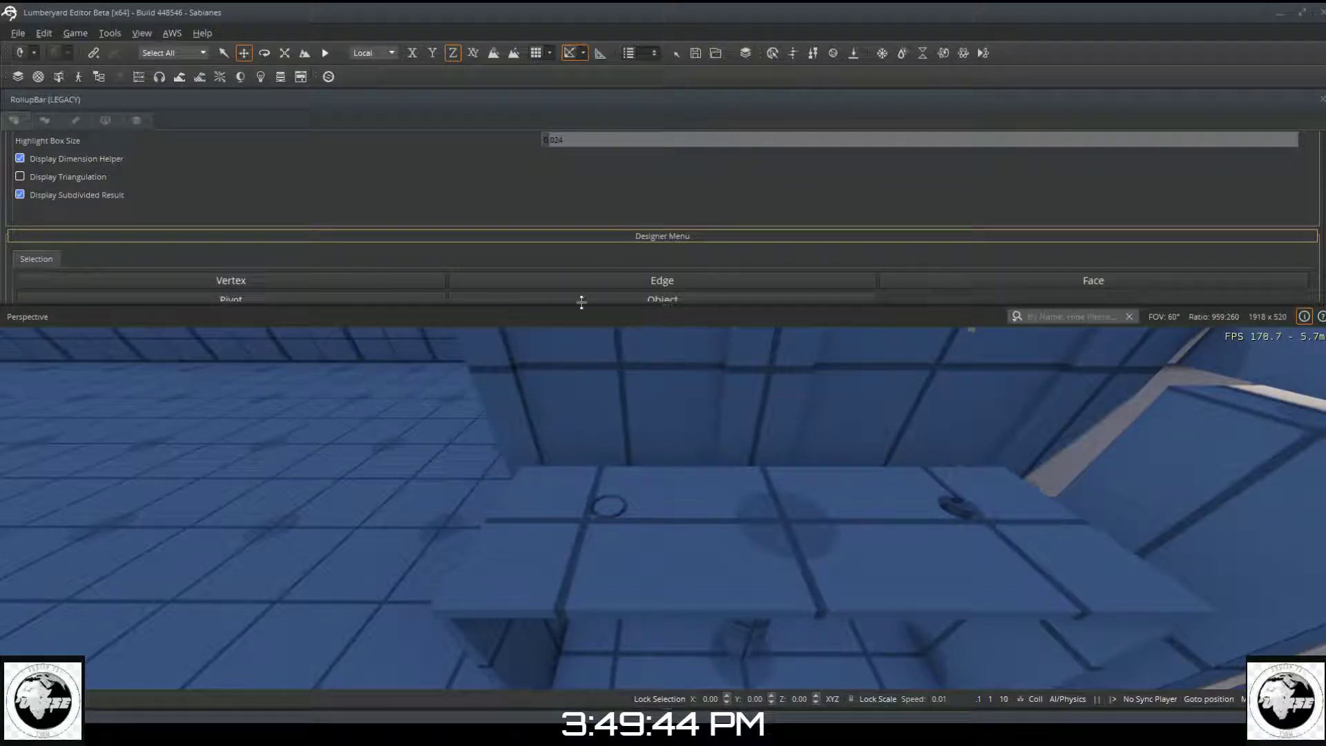
click(531, 297)
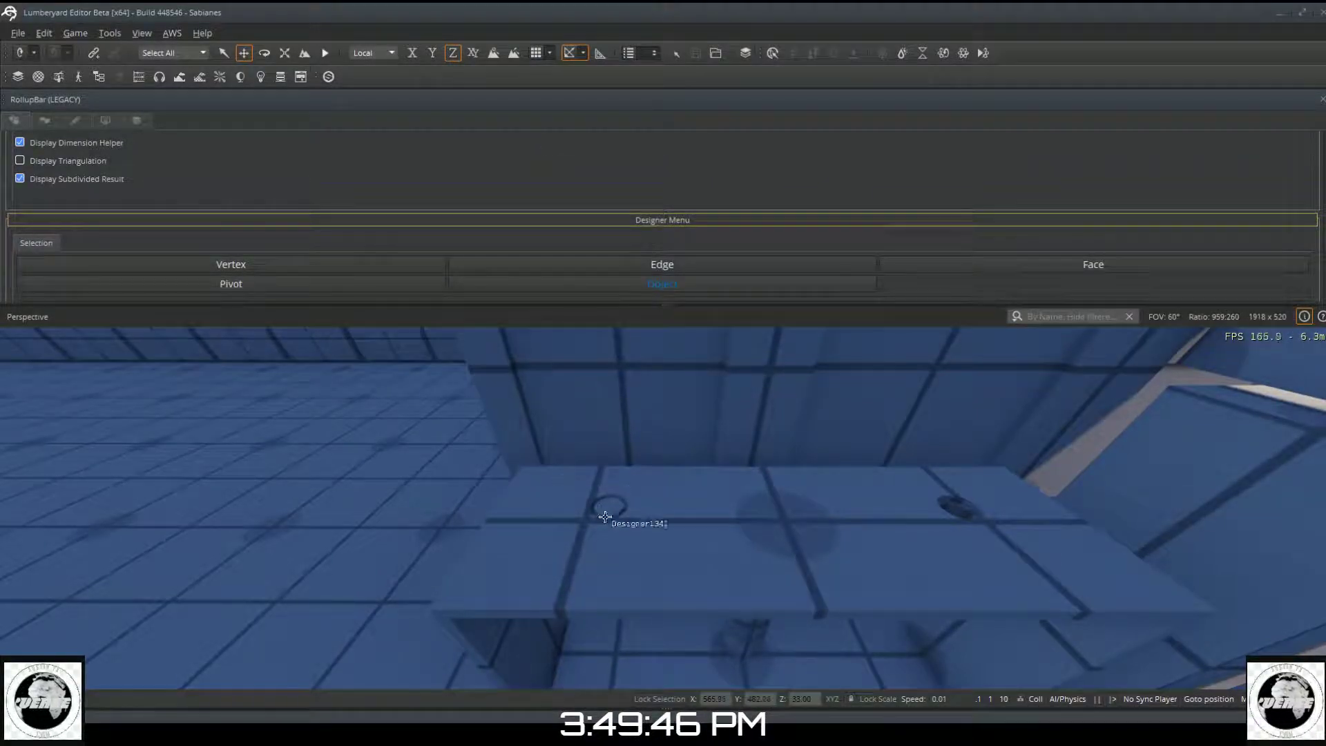
click(645, 540)
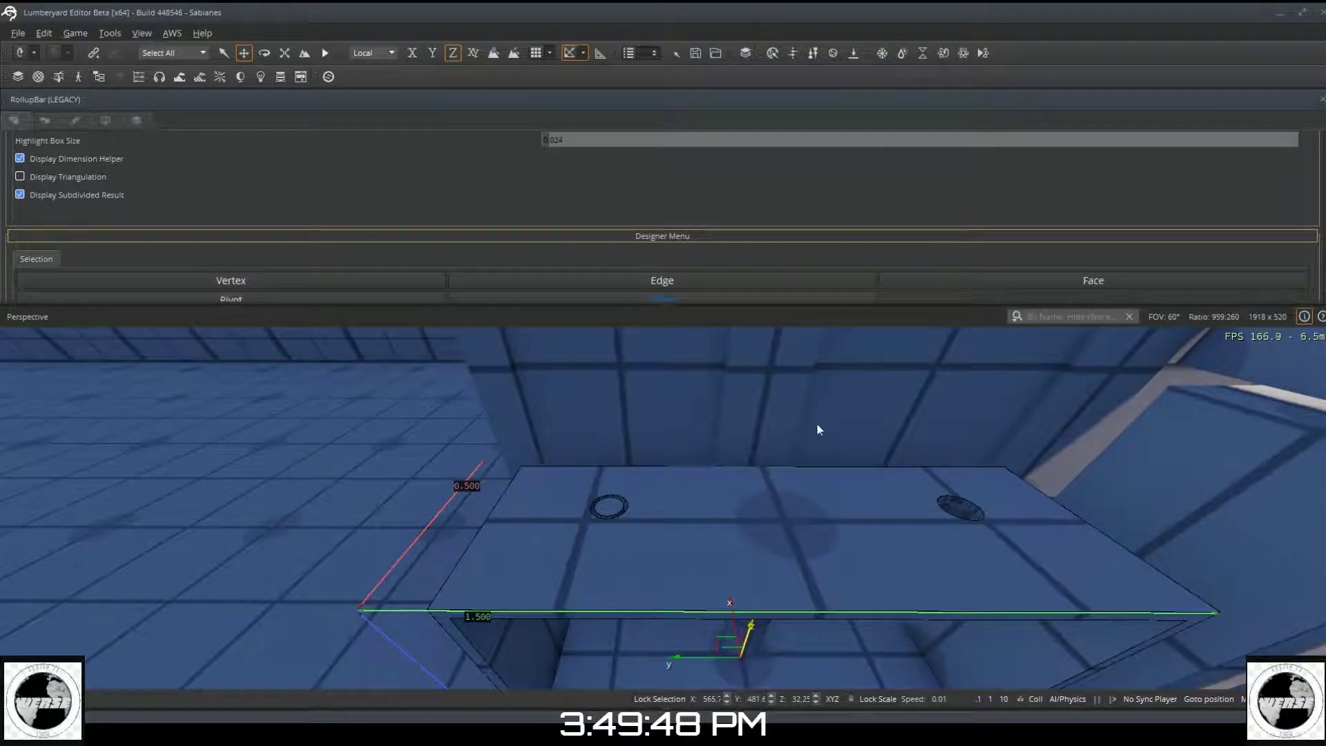
click(1001, 279)
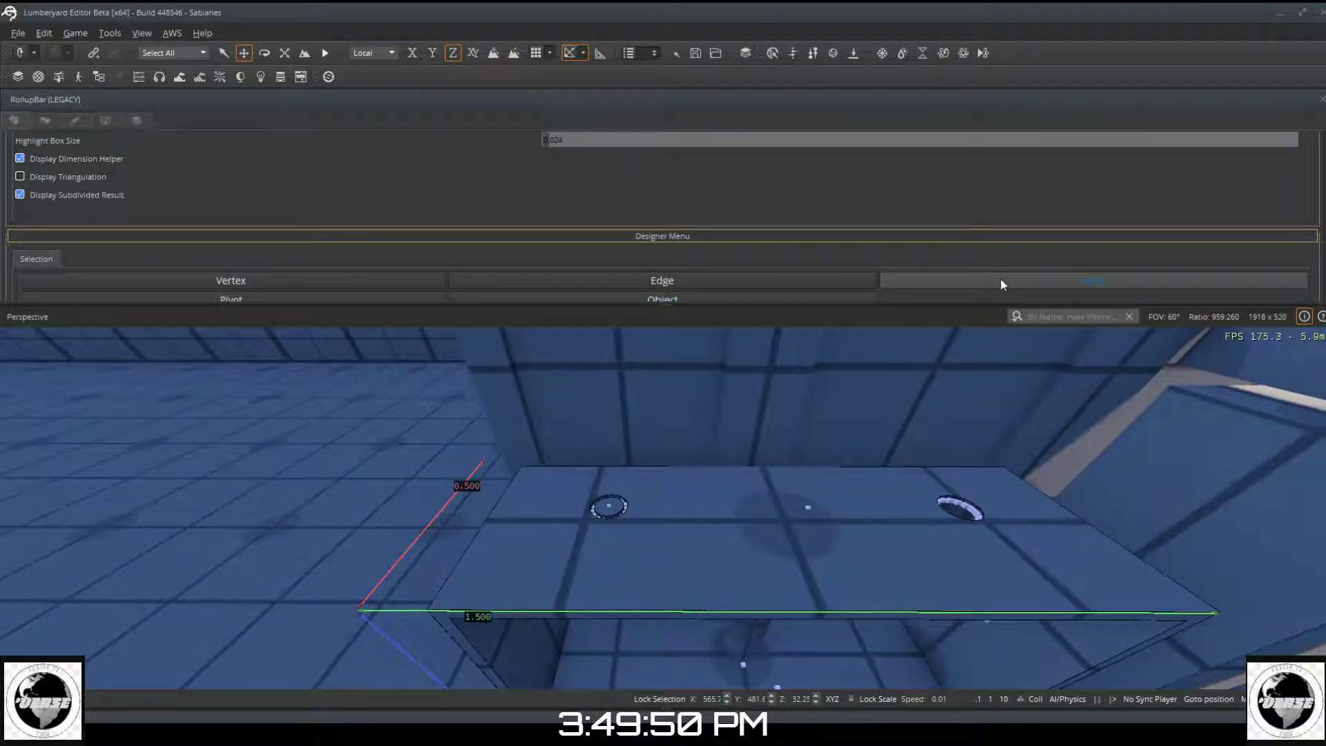
click(609, 507)
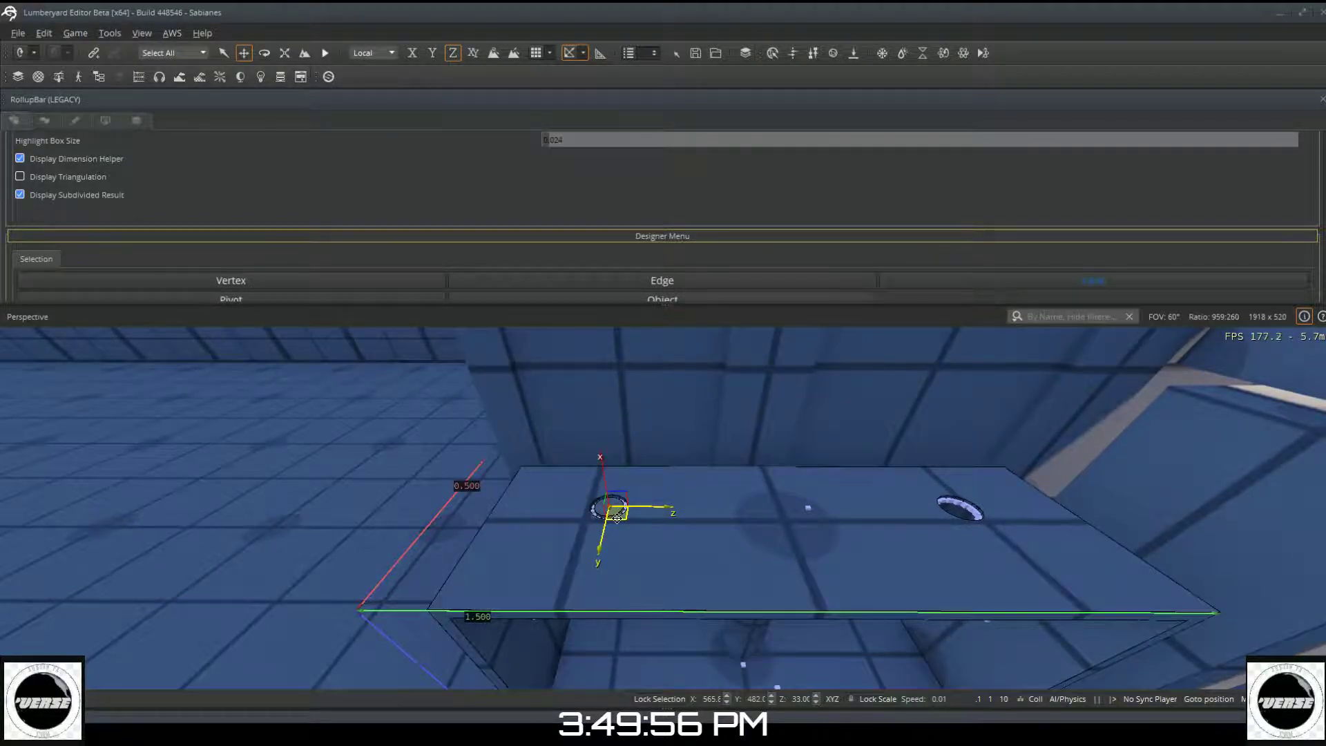
key(Delete)
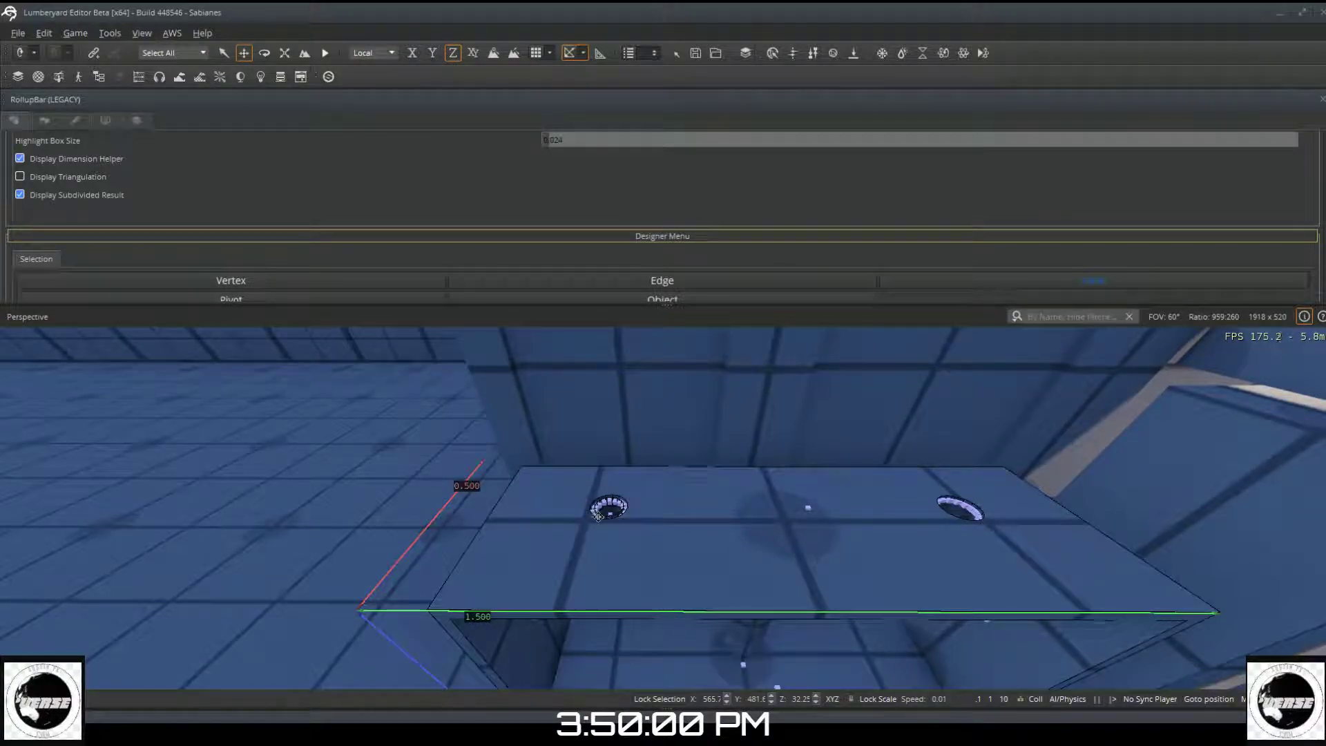
click(609, 511)
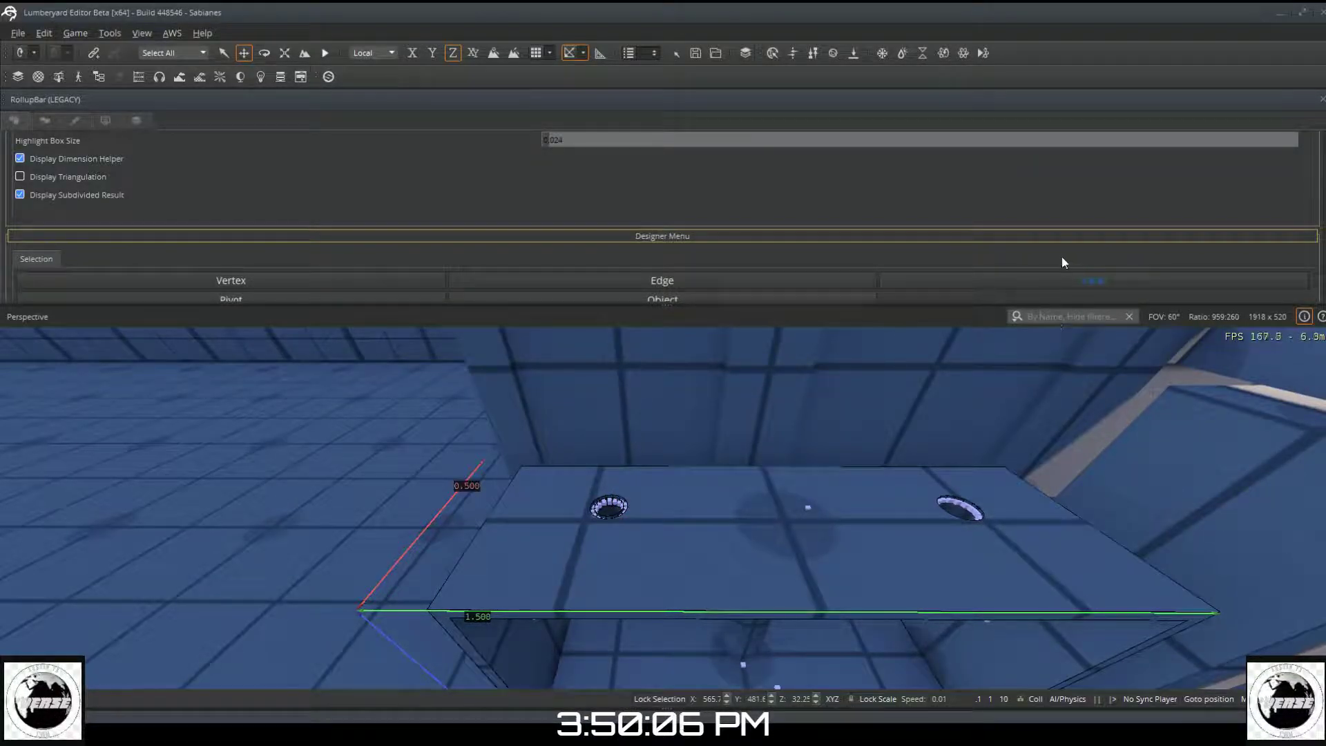
click(1054, 286)
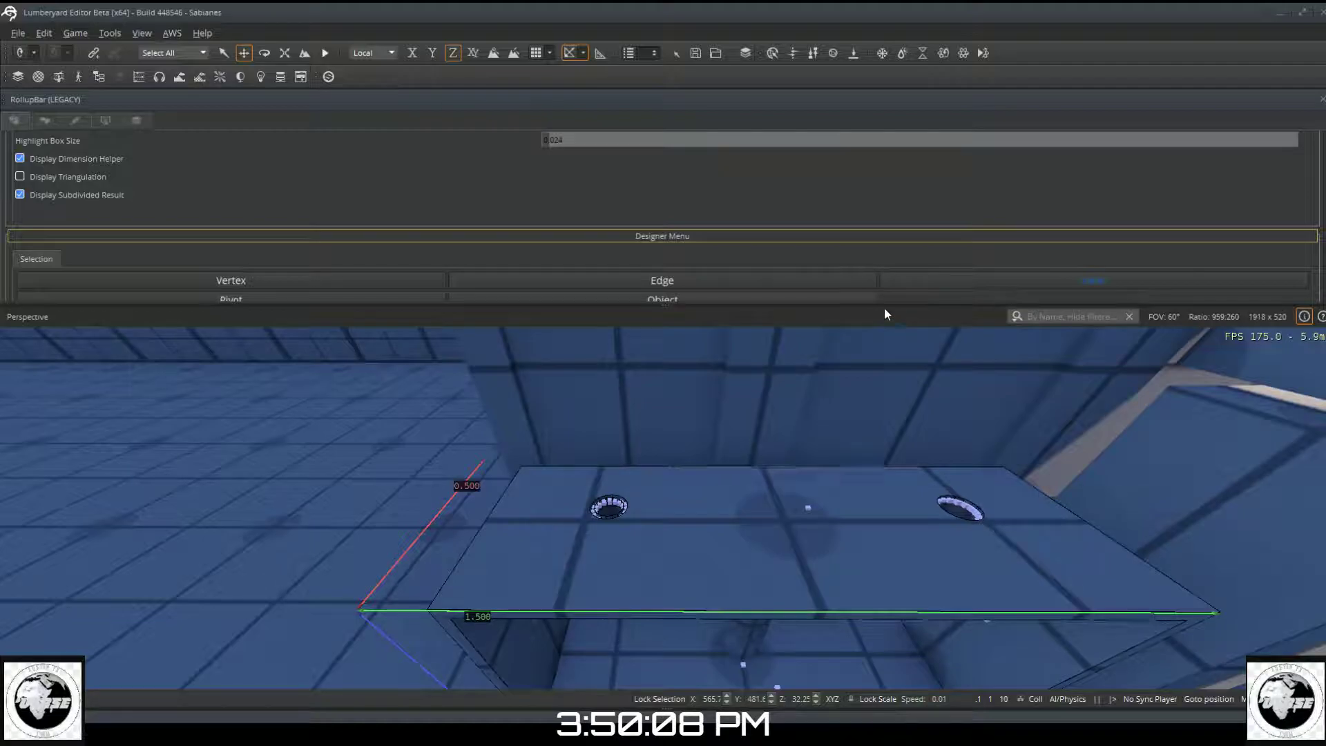
click(847, 293)
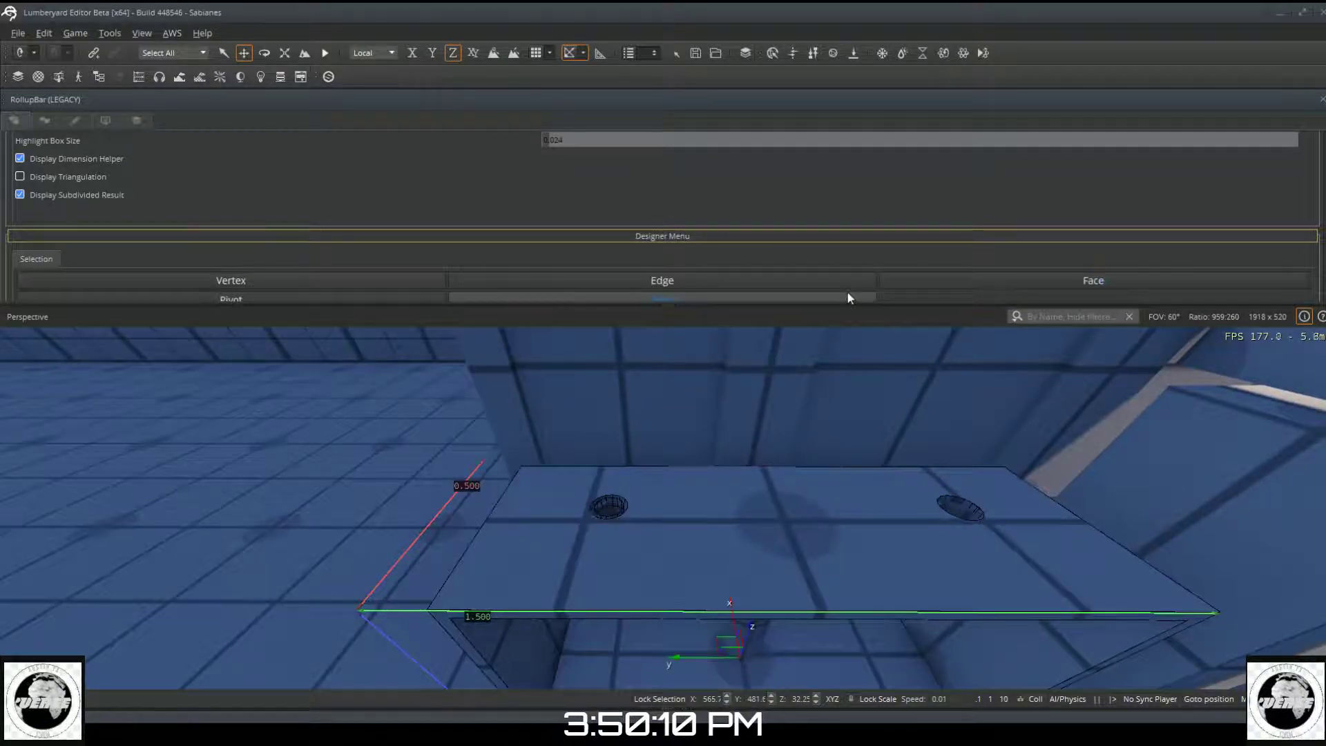
Step: Examine the two round openings in the box's top and the locking rods inside the box
right_drag(775, 373, 711, 358)
key(w)
key(w)
key(s)
key(w)
key(s)
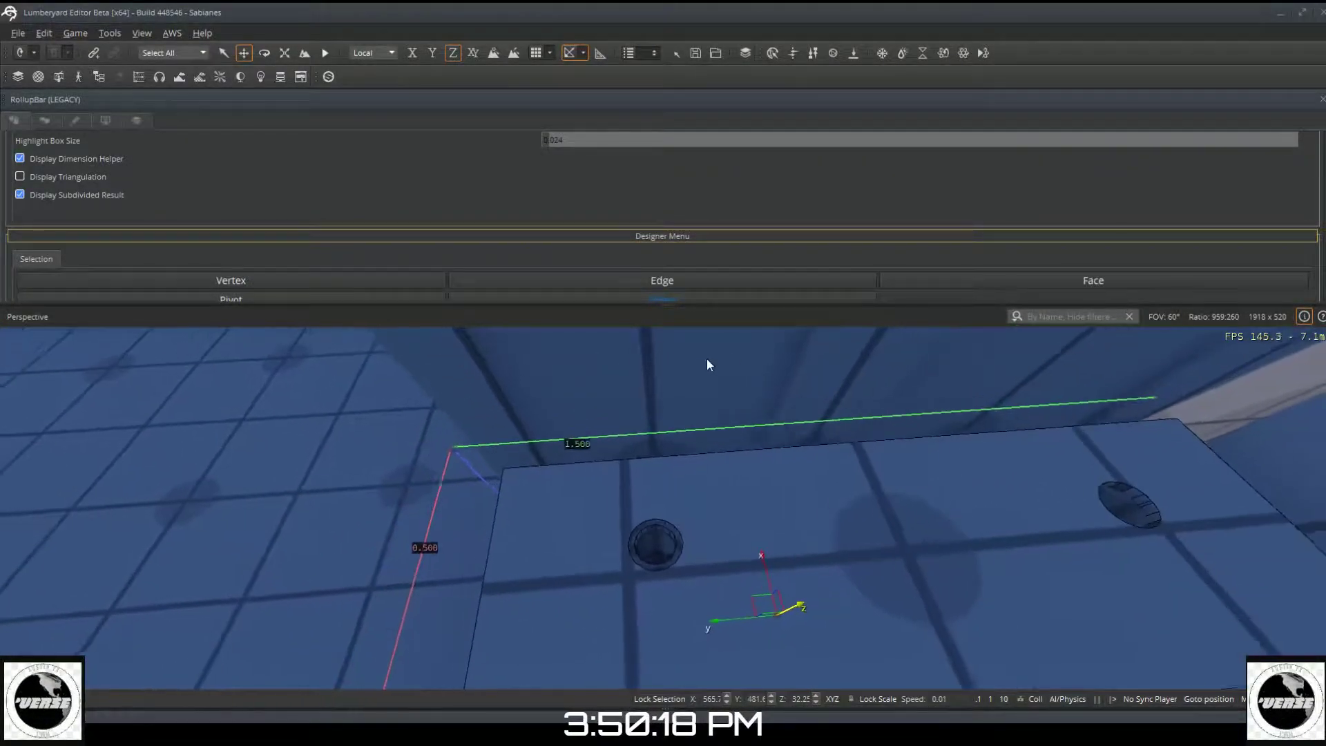
right_drag(763, 525, 795, 524)
key(w)
key(s)
key(s)
key(w)
Step: Remove the thick outer cylinder around the vertical rod below the mechanism's central block
scroll(742, 524, up, 2)
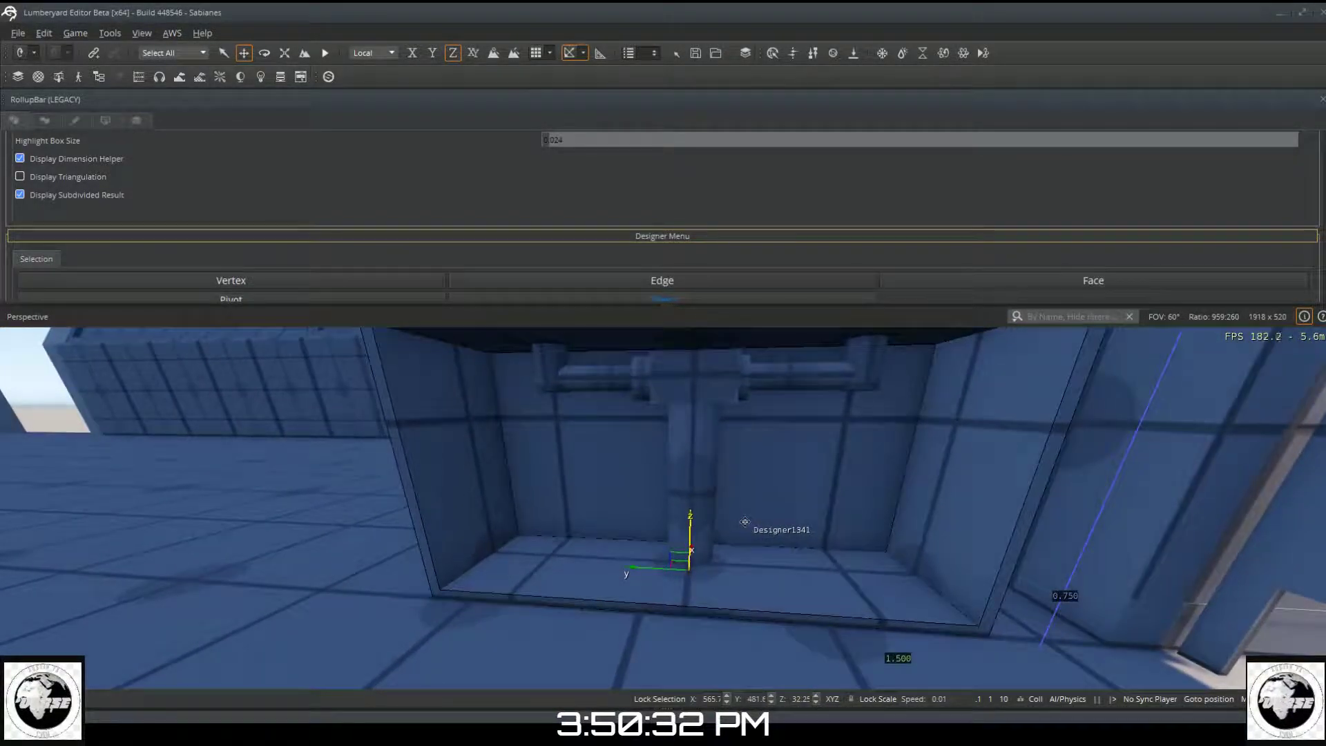
scroll(745, 522, up, 1)
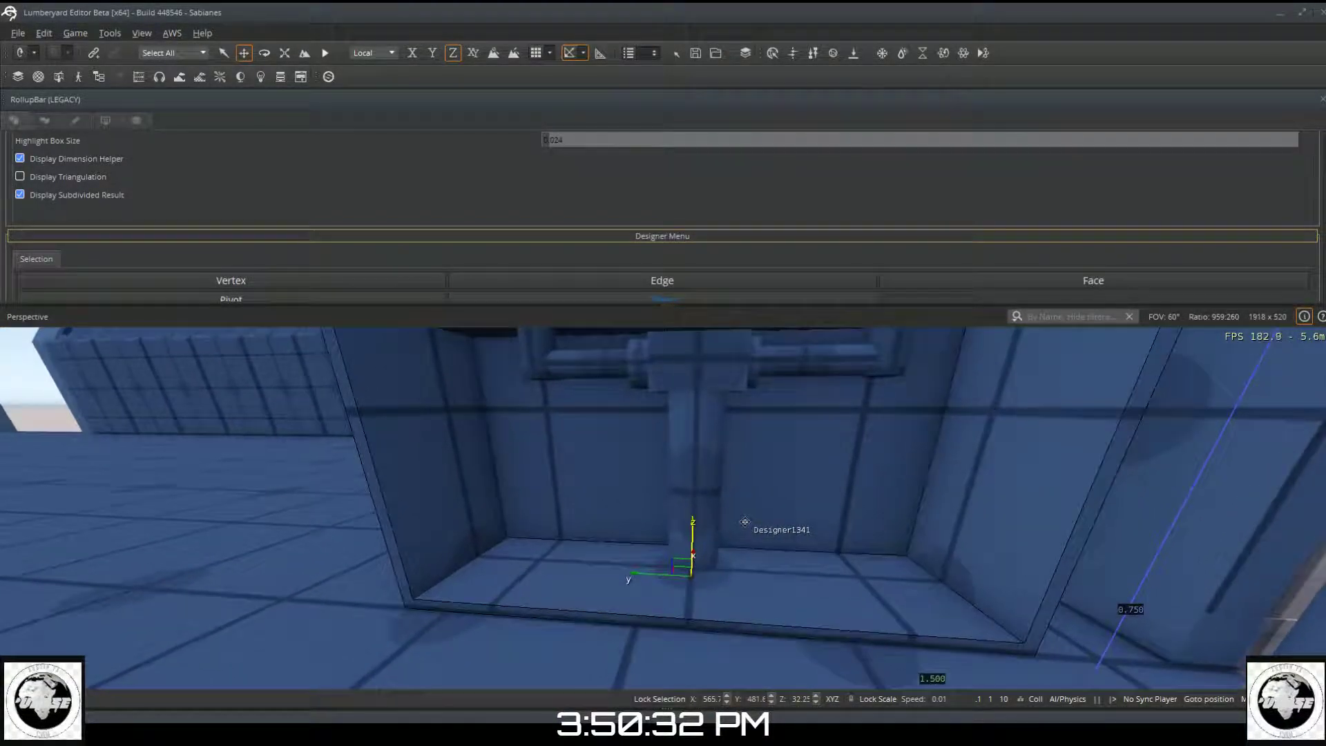
click(698, 476)
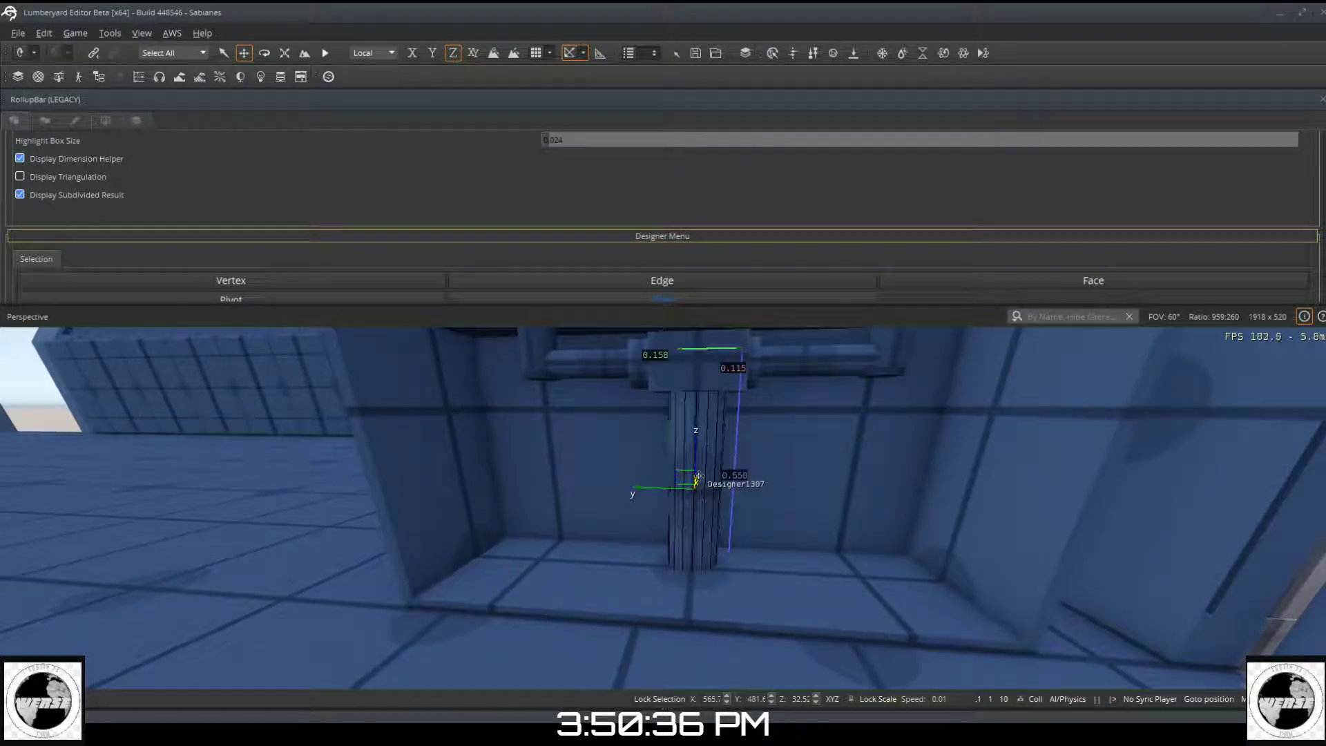
key(Escape)
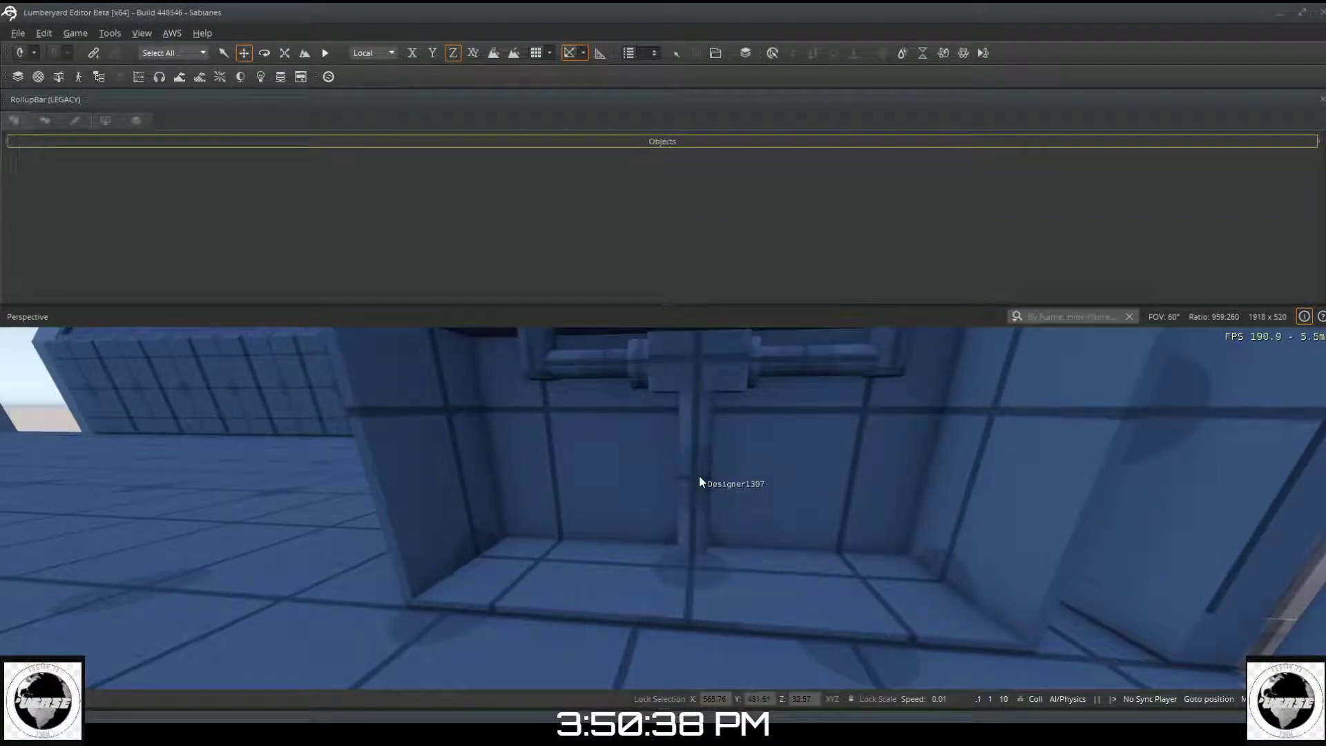
Step: Try shifting the thin inner vertical rod along Z, and undo the last move
click(697, 477)
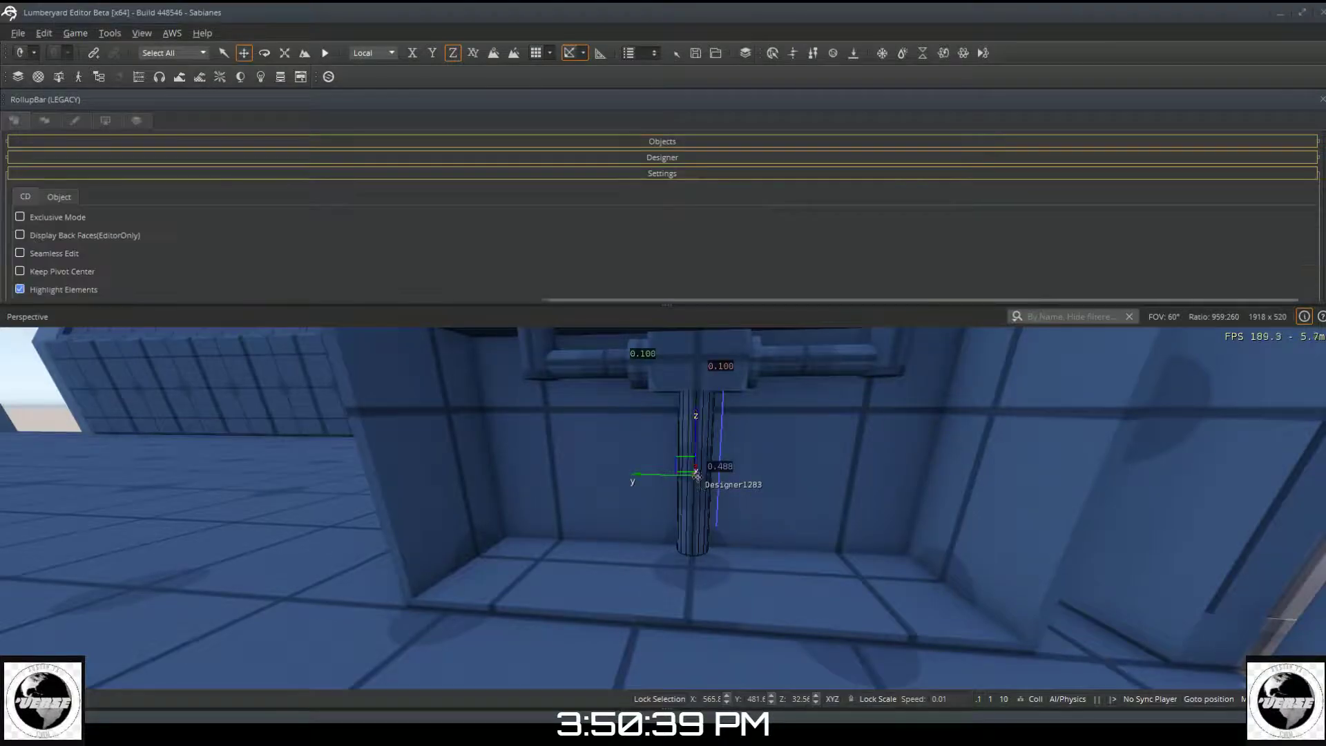
click(574, 434)
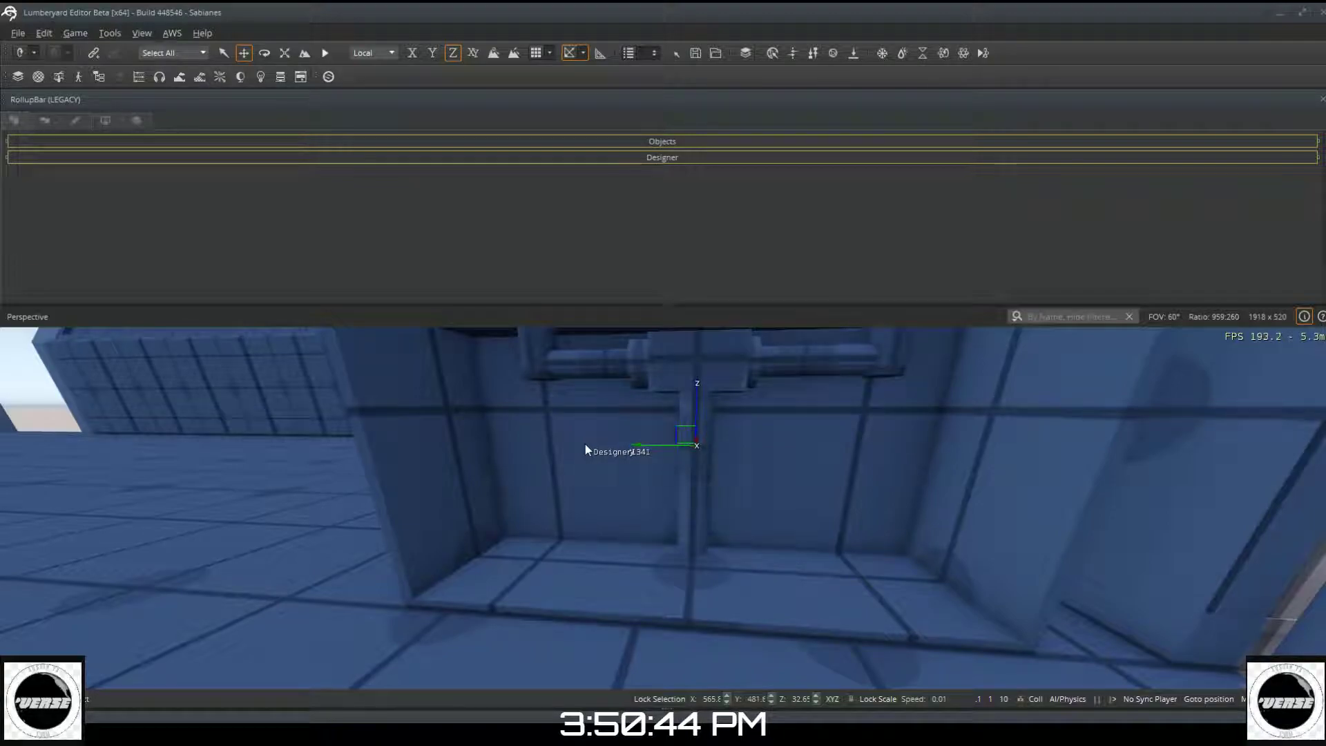
drag(593, 465, 594, 476)
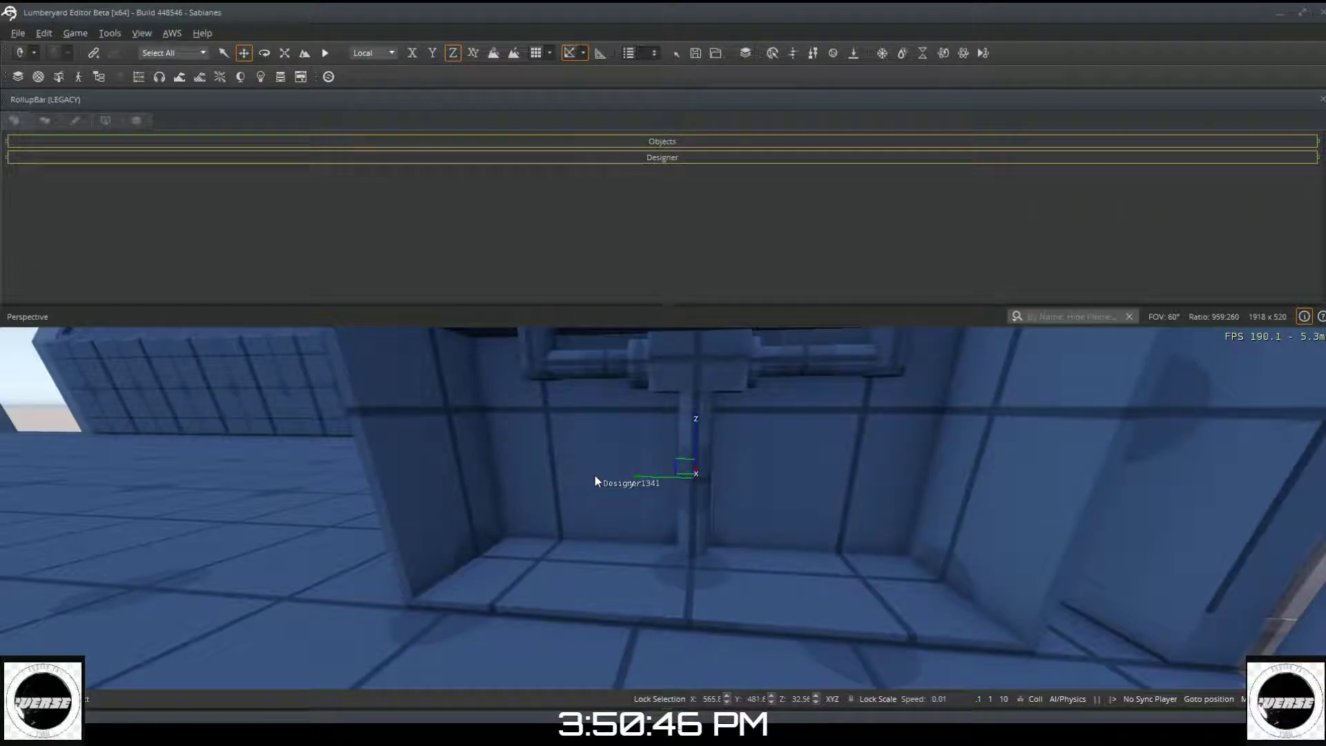
click(594, 475)
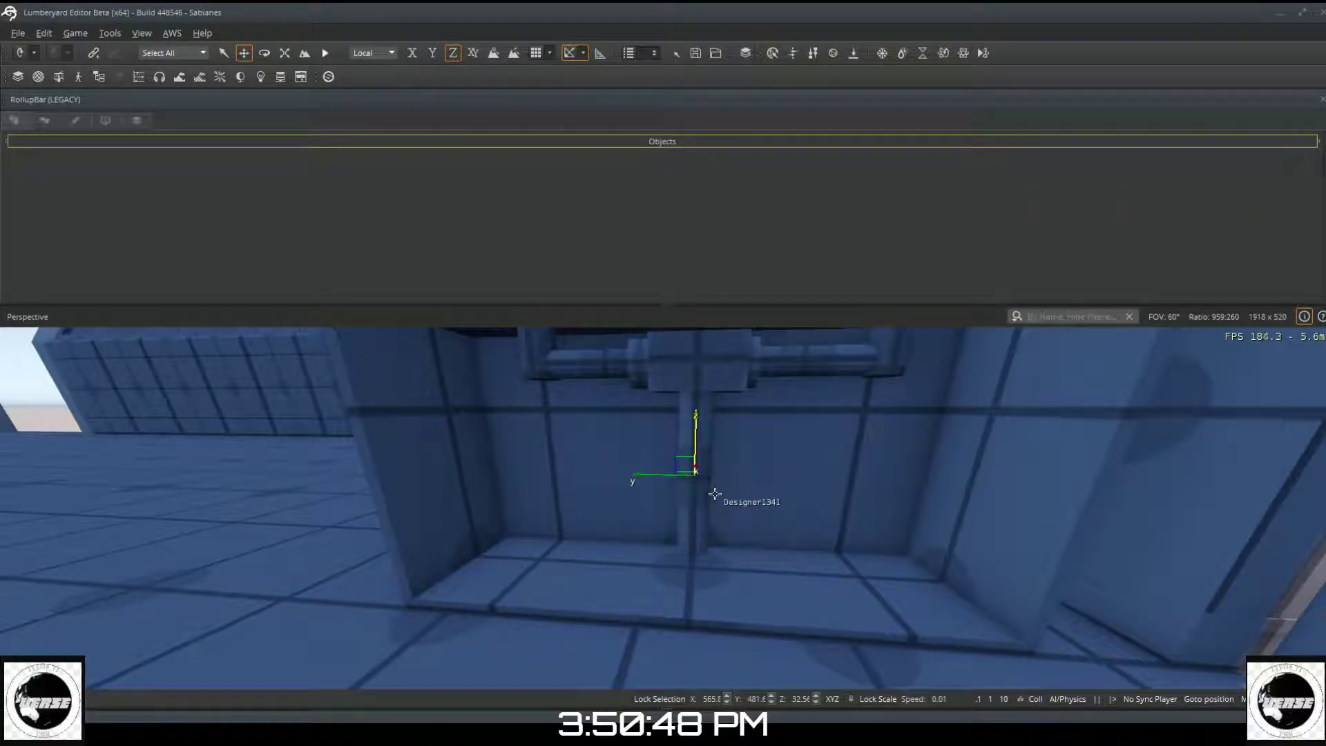
drag(713, 493, 706, 489)
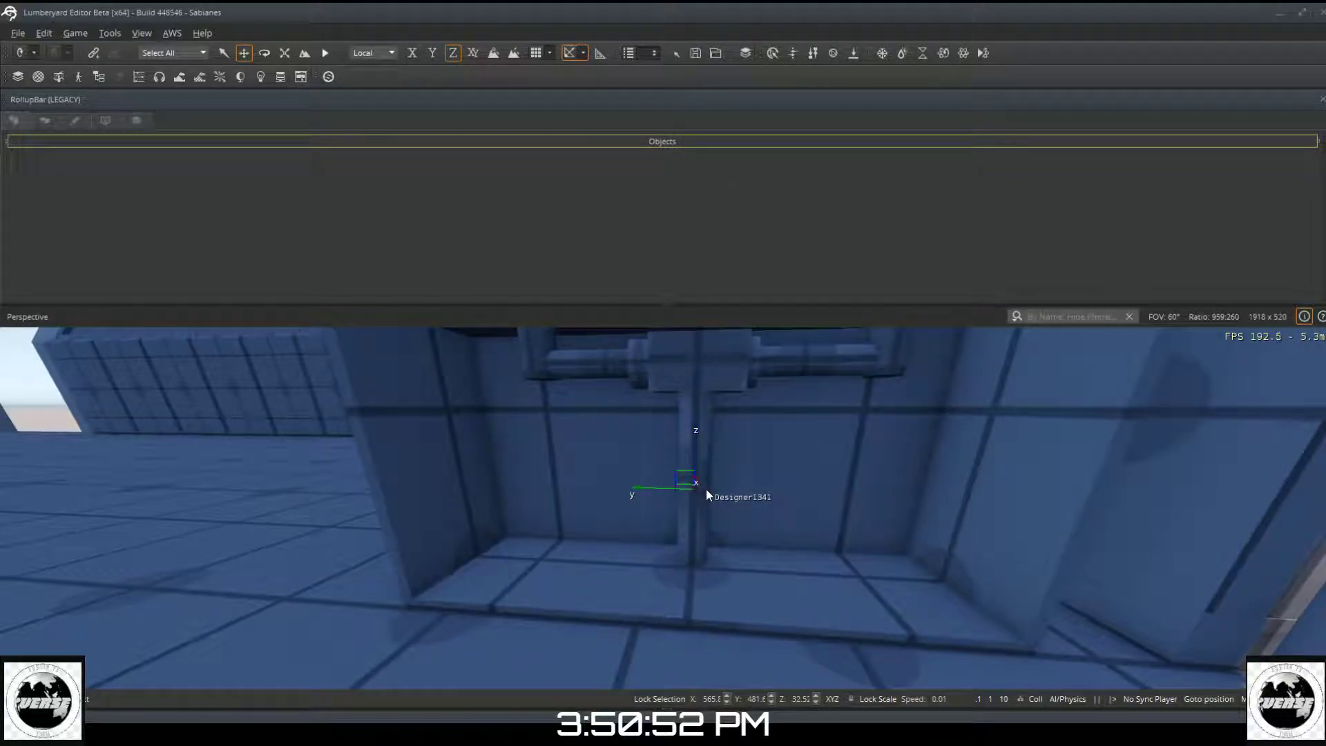
key(ctrl+z)
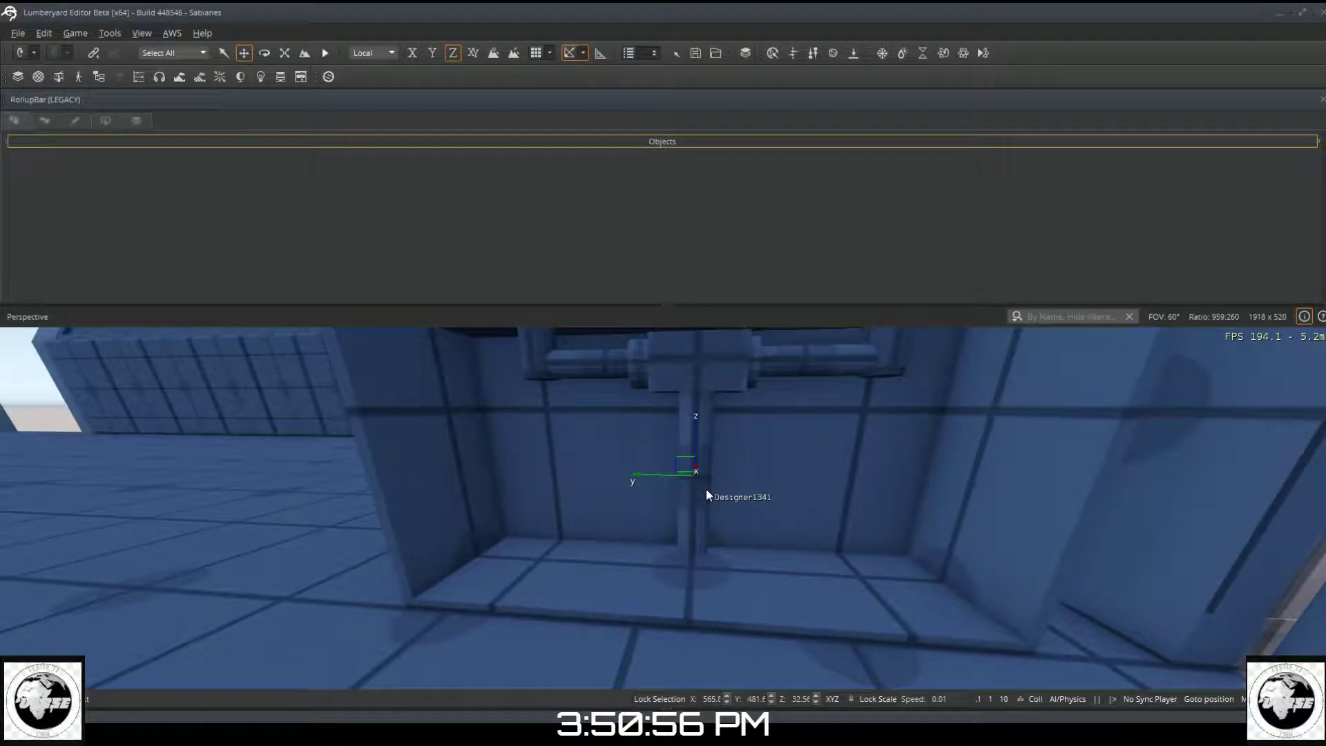
Step: Select the thin vertical rod below the central block and duplicate it in place
click(706, 489)
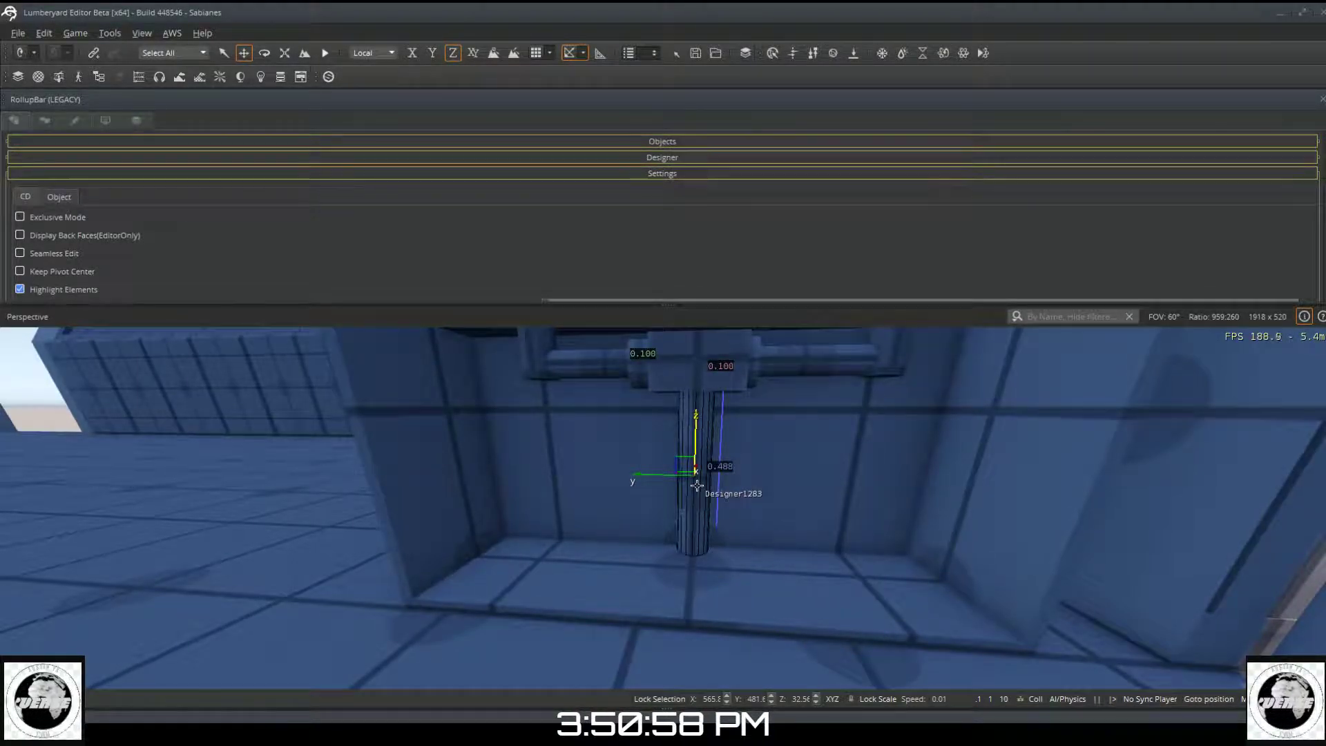
key(s)
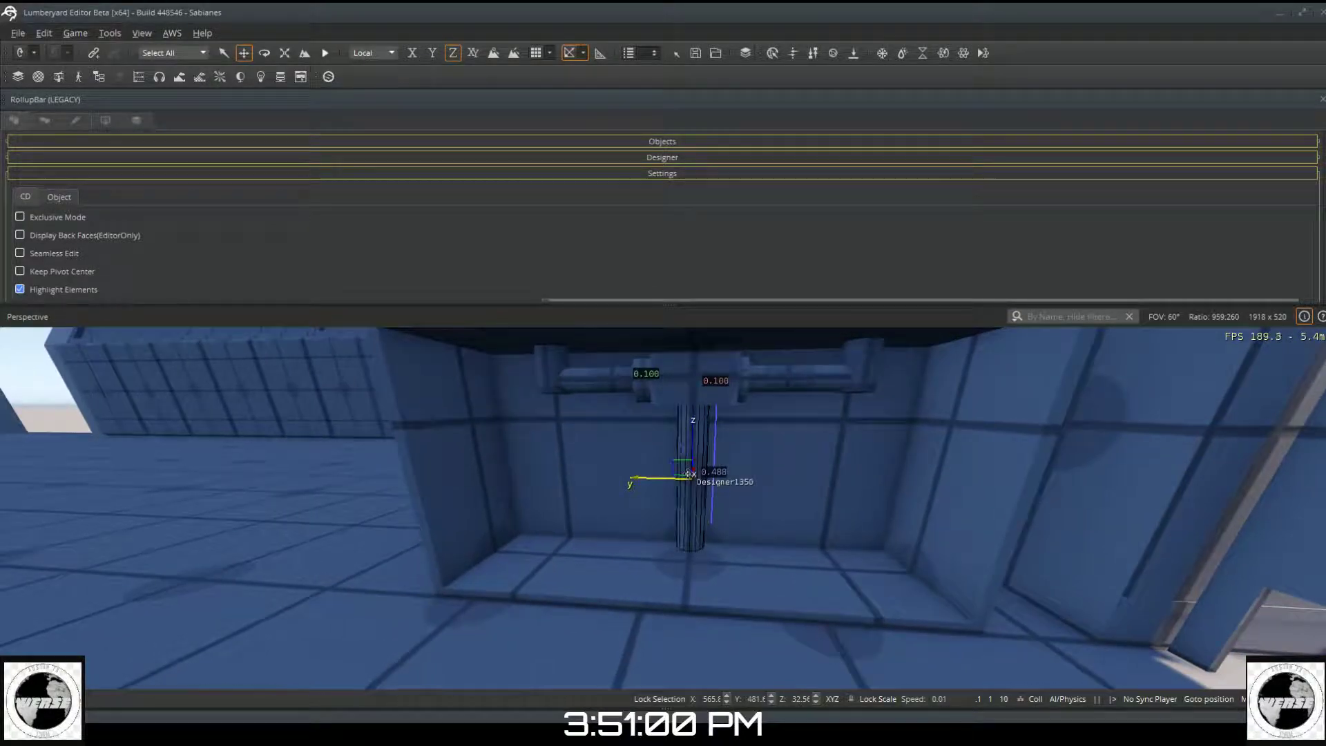
key(d)
key(d)
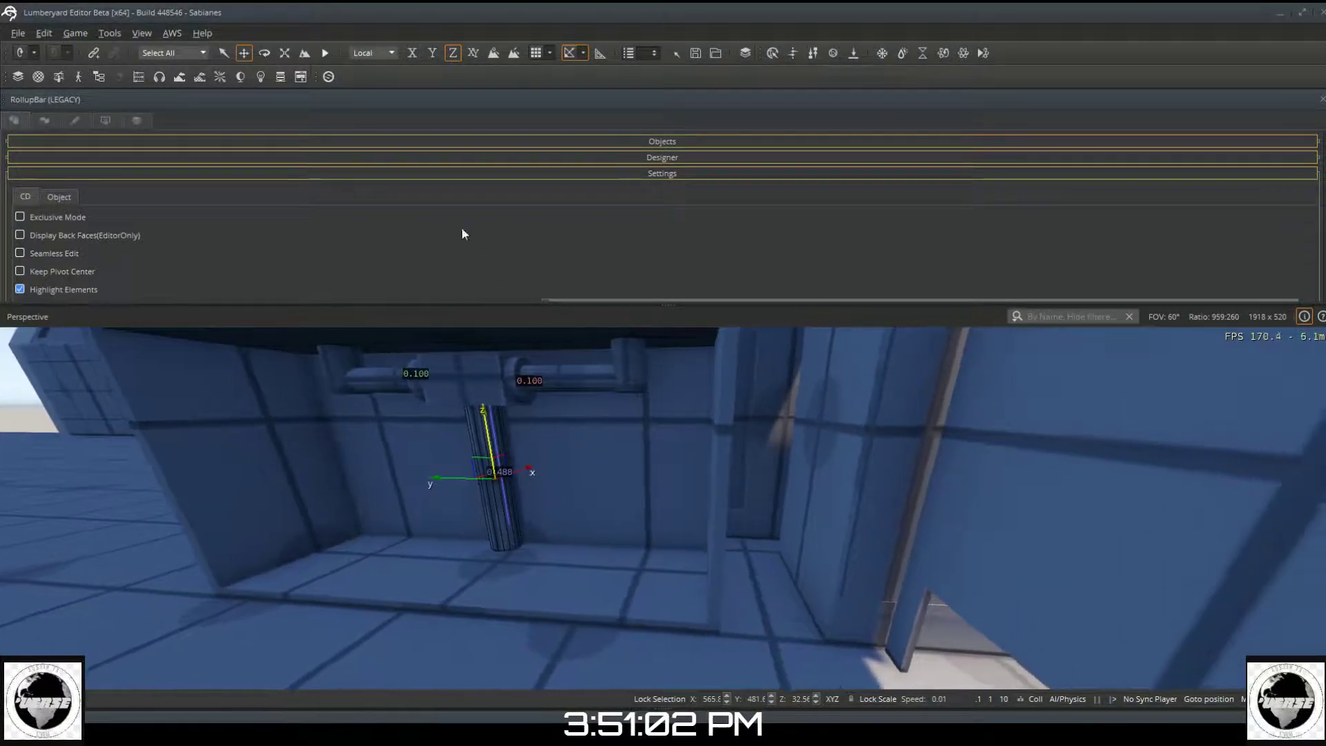
Step: Scale the duplicated vertical rod to 1.08 in X, 1.27 in Y and 0.81 in Z
click(284, 54)
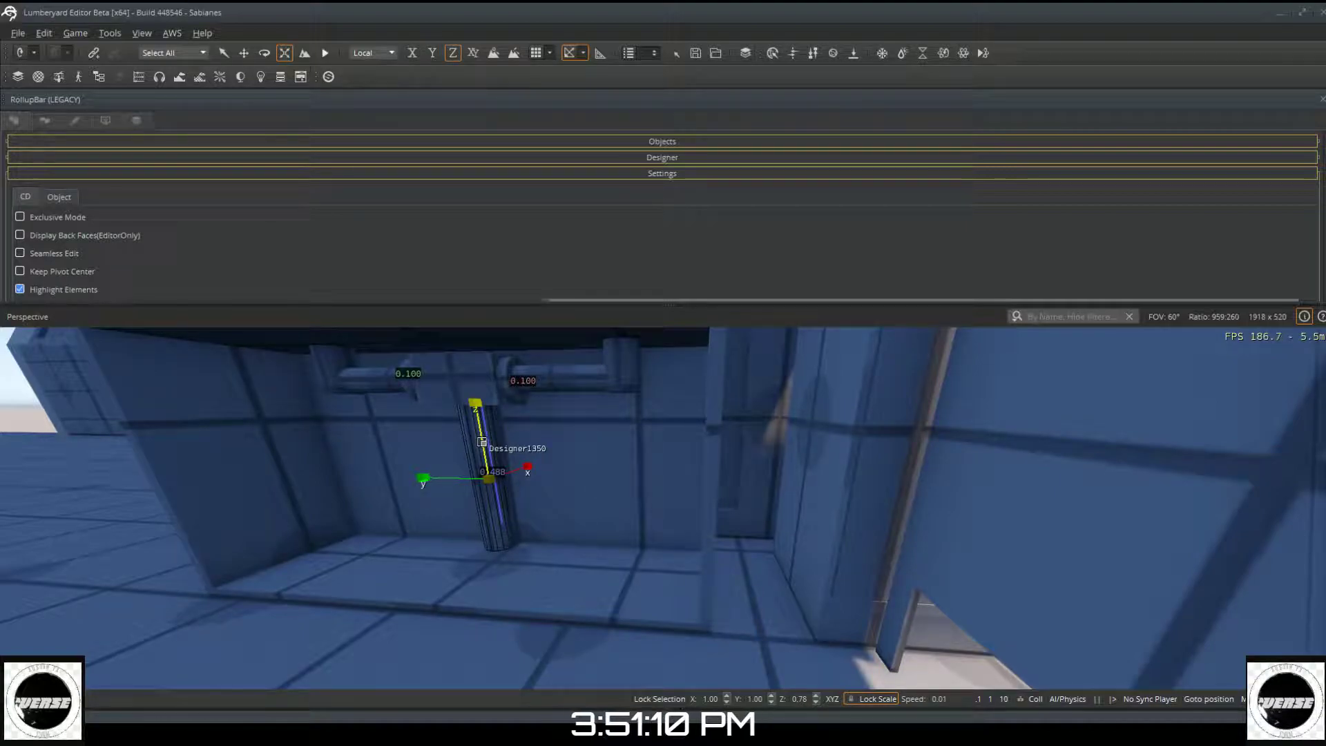
drag(482, 442, 482, 439)
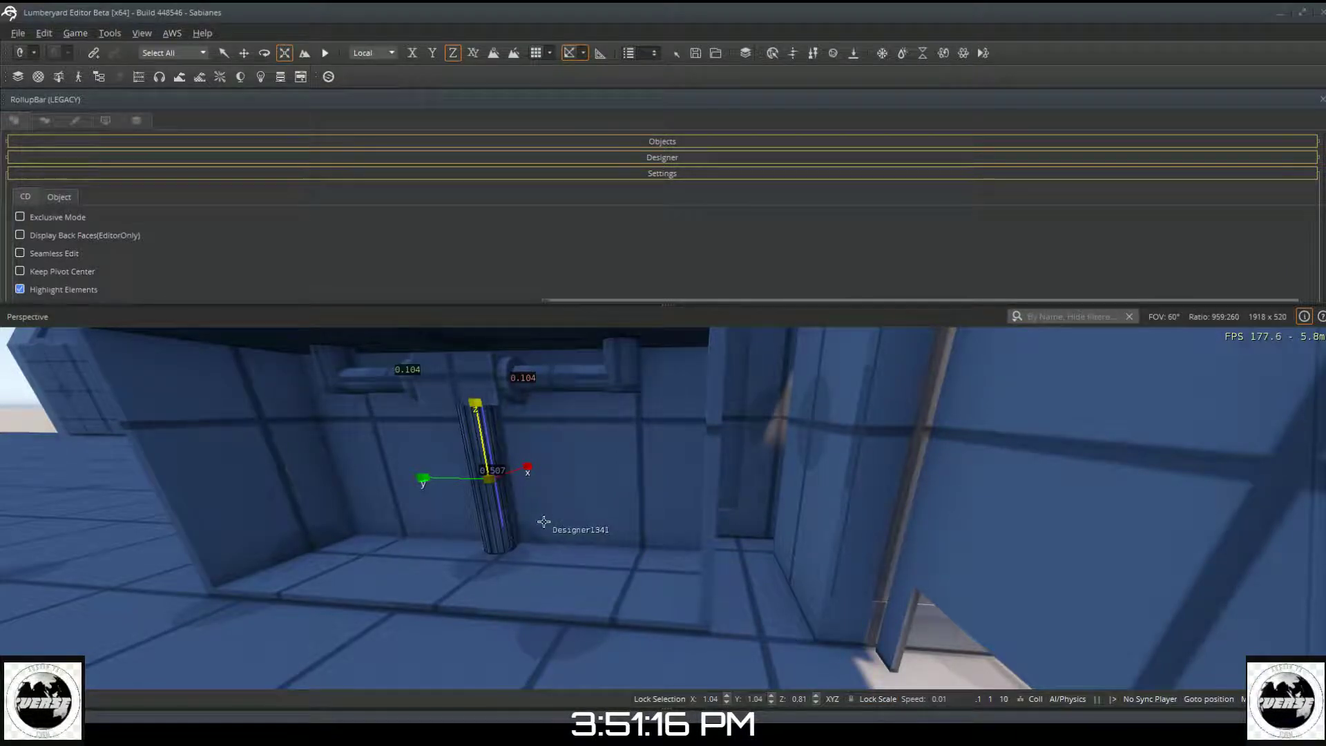
drag(518, 470, 520, 467)
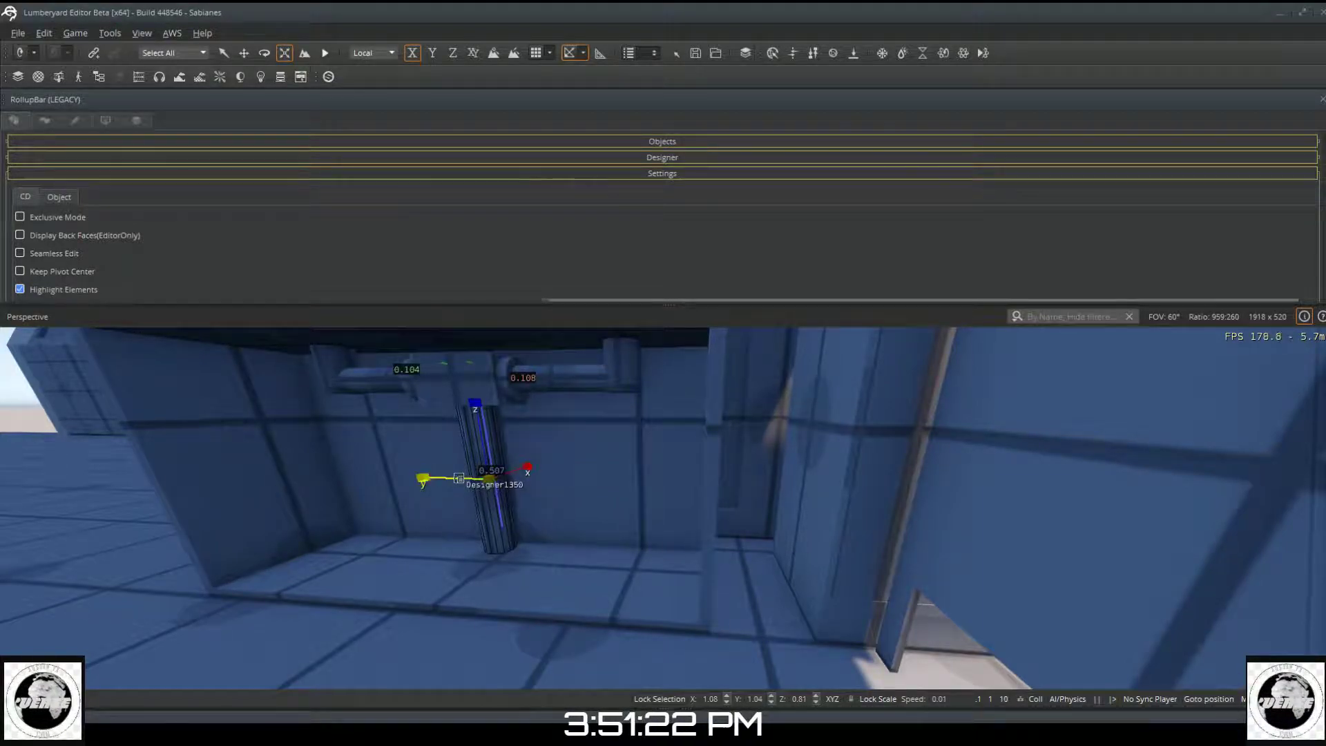
drag(458, 478, 456, 463)
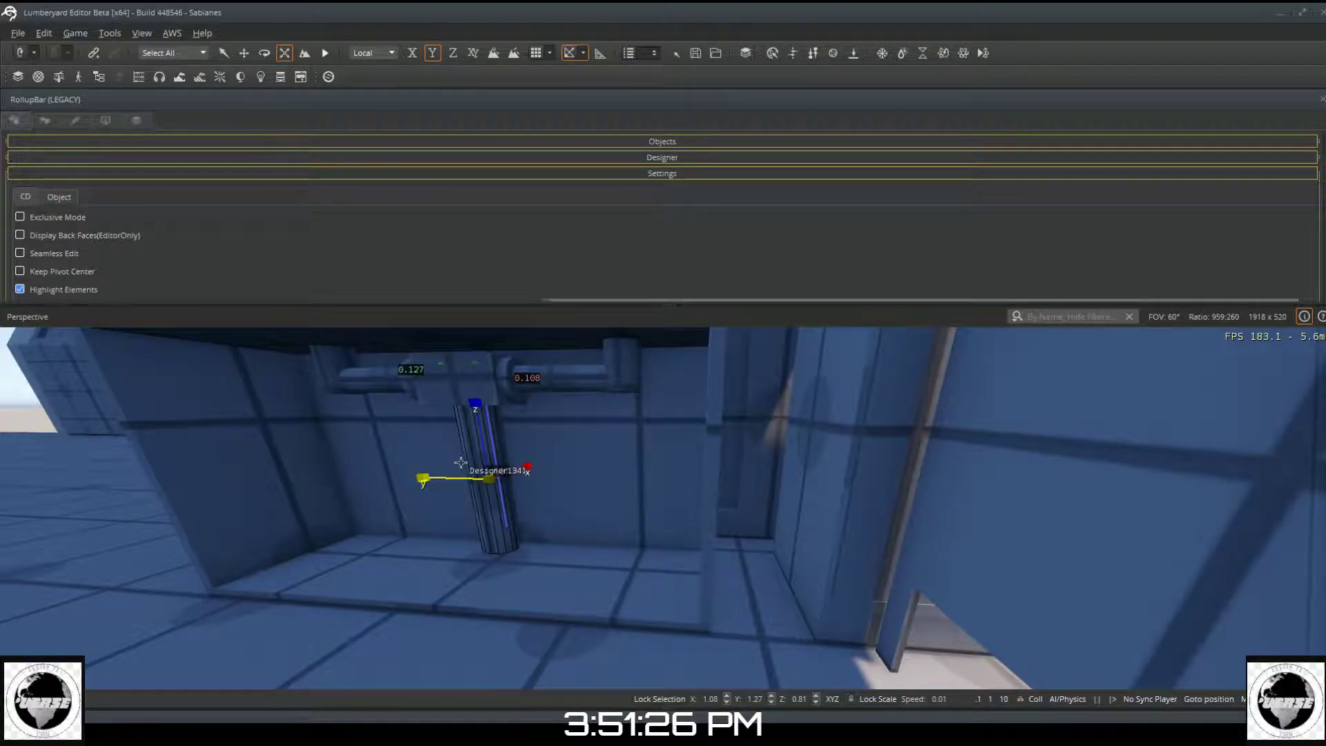
Step: Examine the rescaled vertical rod inside the box casing from the front and from above
key(a)
right_drag(511, 514, 559, 409)
key(w)
key(w)
key(s)
right_drag(382, 483, 544, 498)
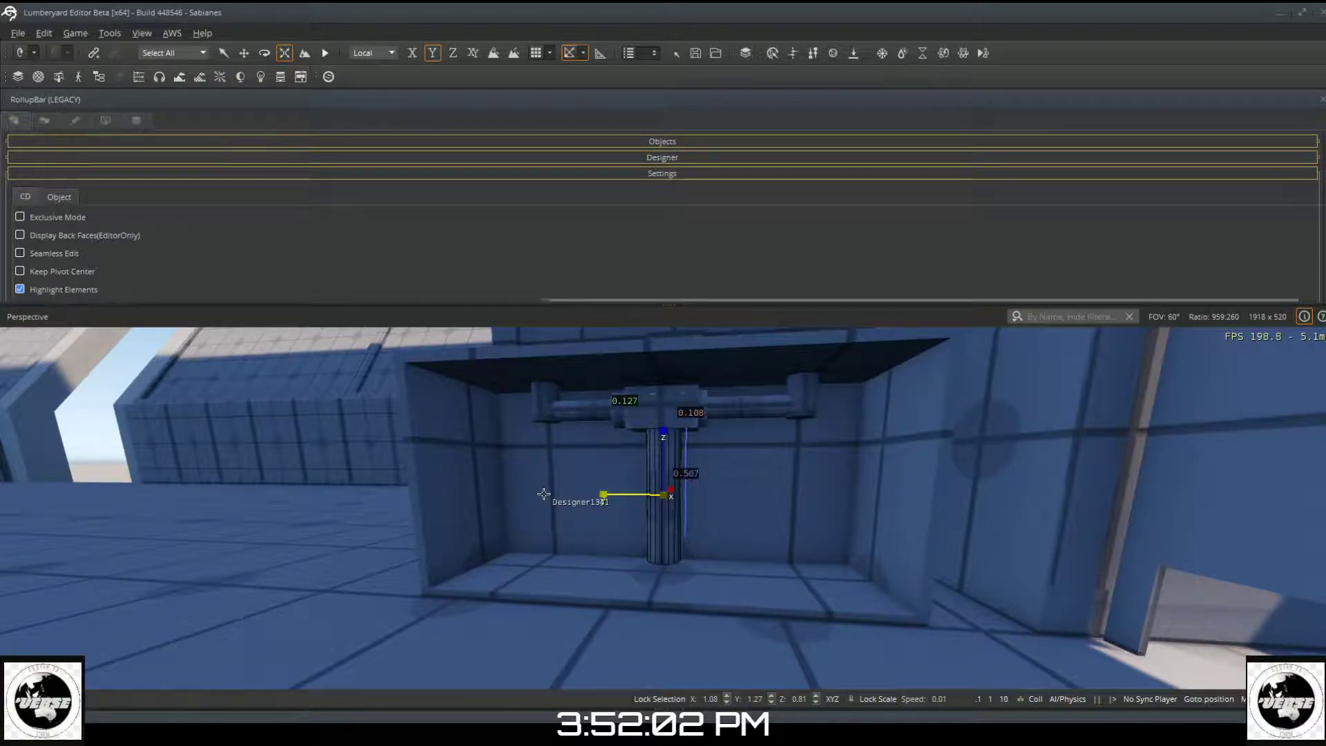
right_drag(641, 585, 612, 618)
key(s)
key(s)
key(w)
key(a)
key(a)
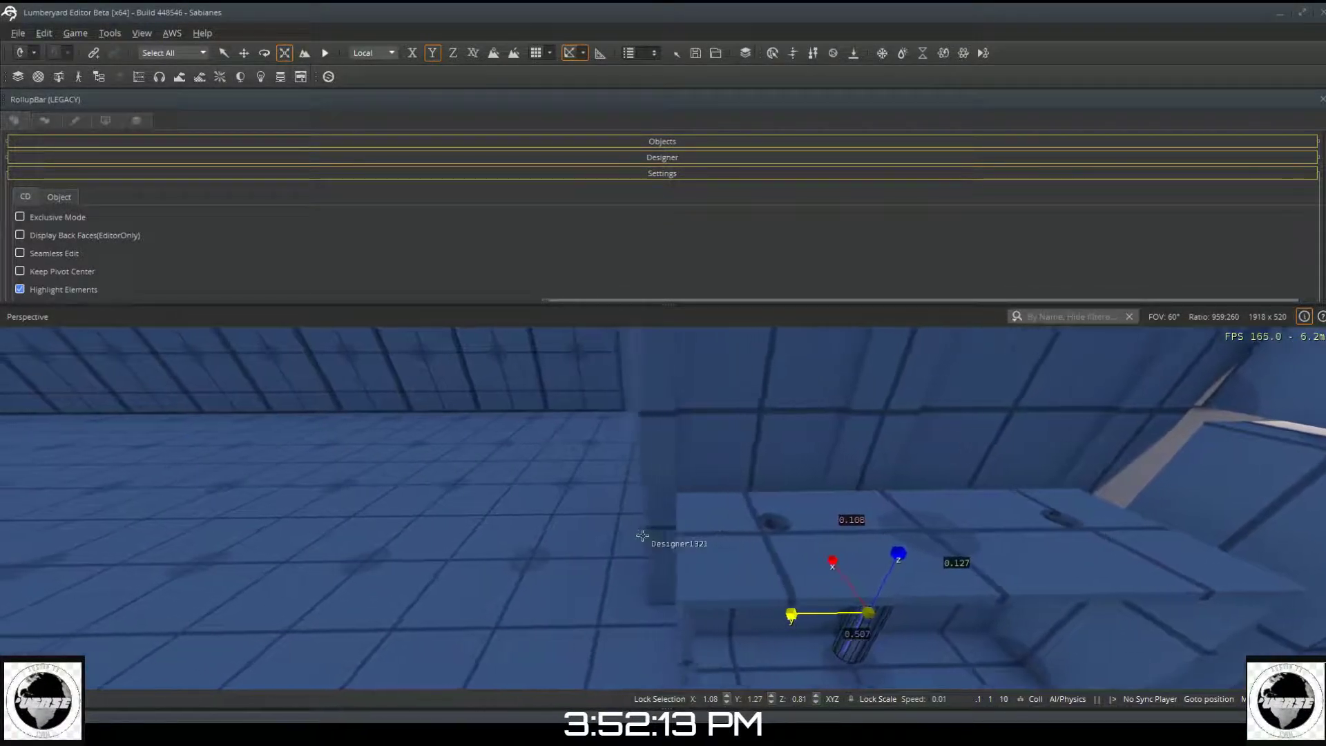
Step: Deselect the vertical rod, switch to the Move tool and select the box casing
click(435, 525)
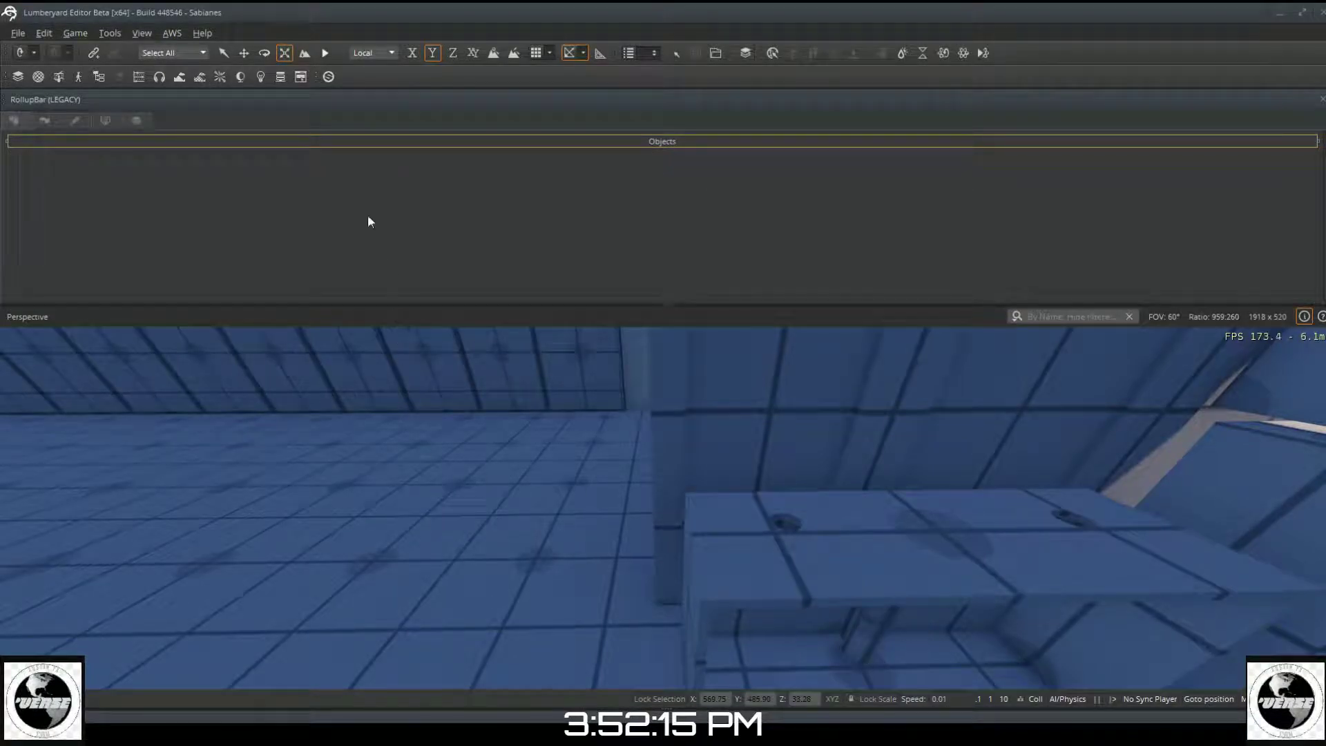
click(243, 56)
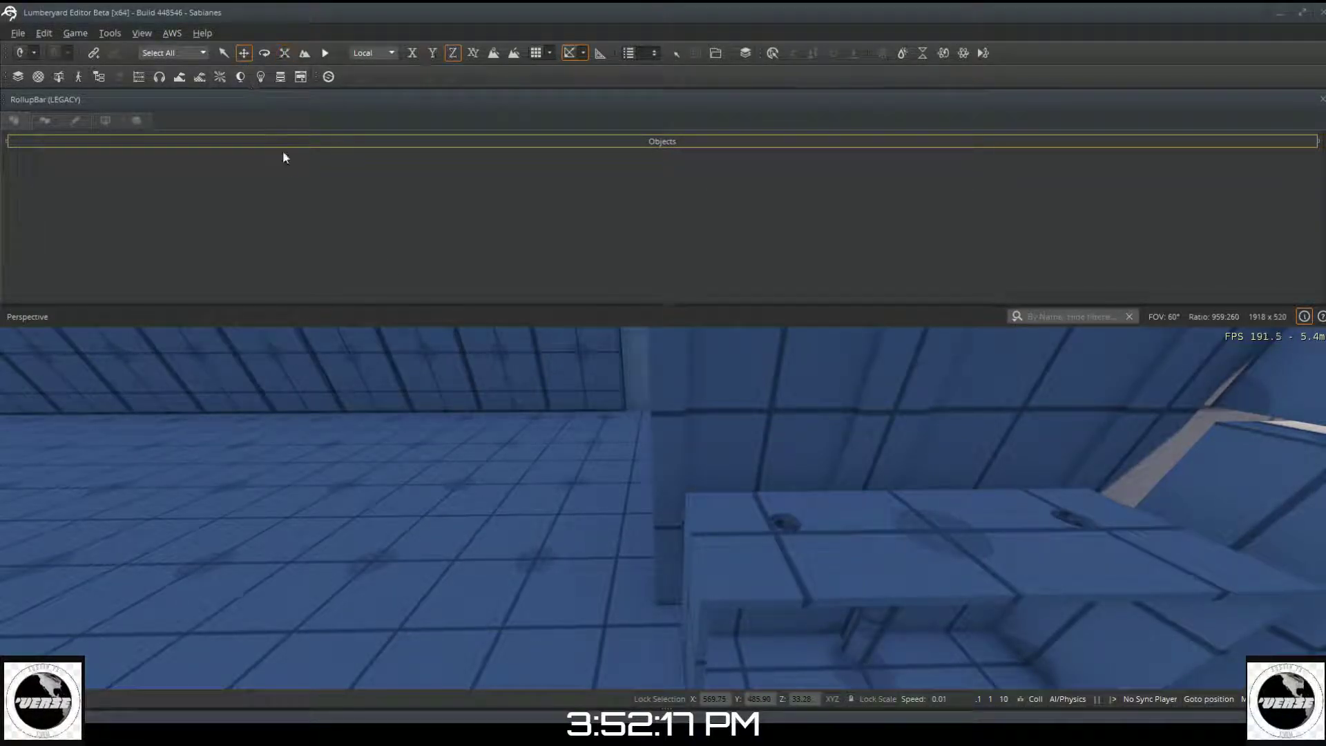
right_drag(459, 482, 784, 477)
key(w)
right_drag(487, 512, 500, 512)
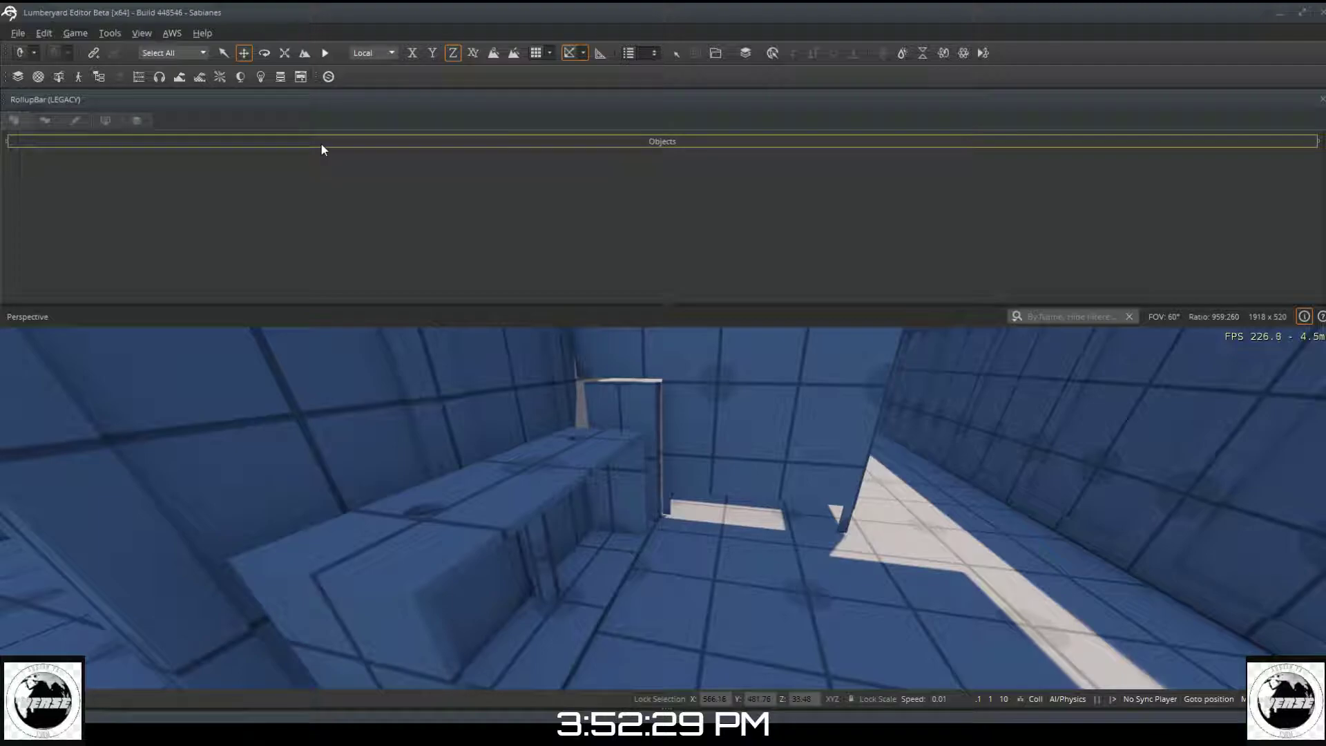
click(447, 555)
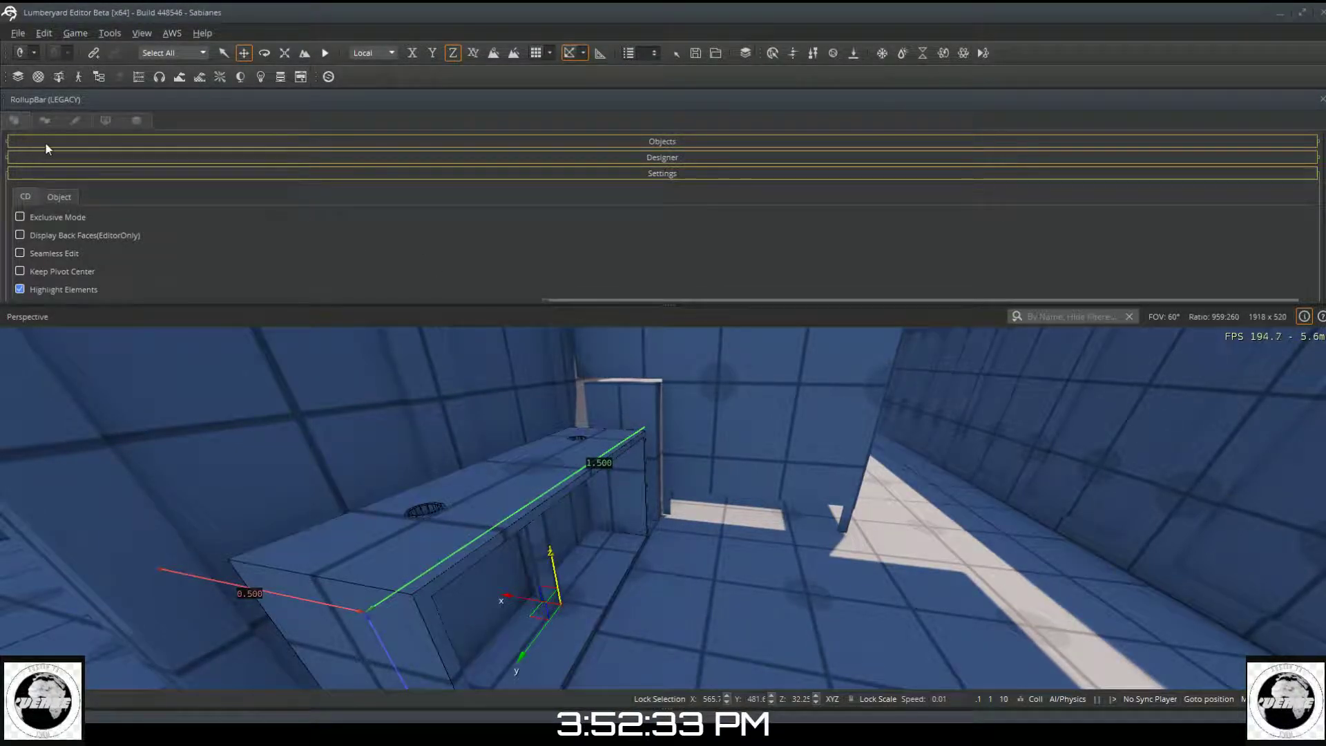
Step: Nest the restroom cabinet layer under the Restrooms_1_A layer
click(137, 122)
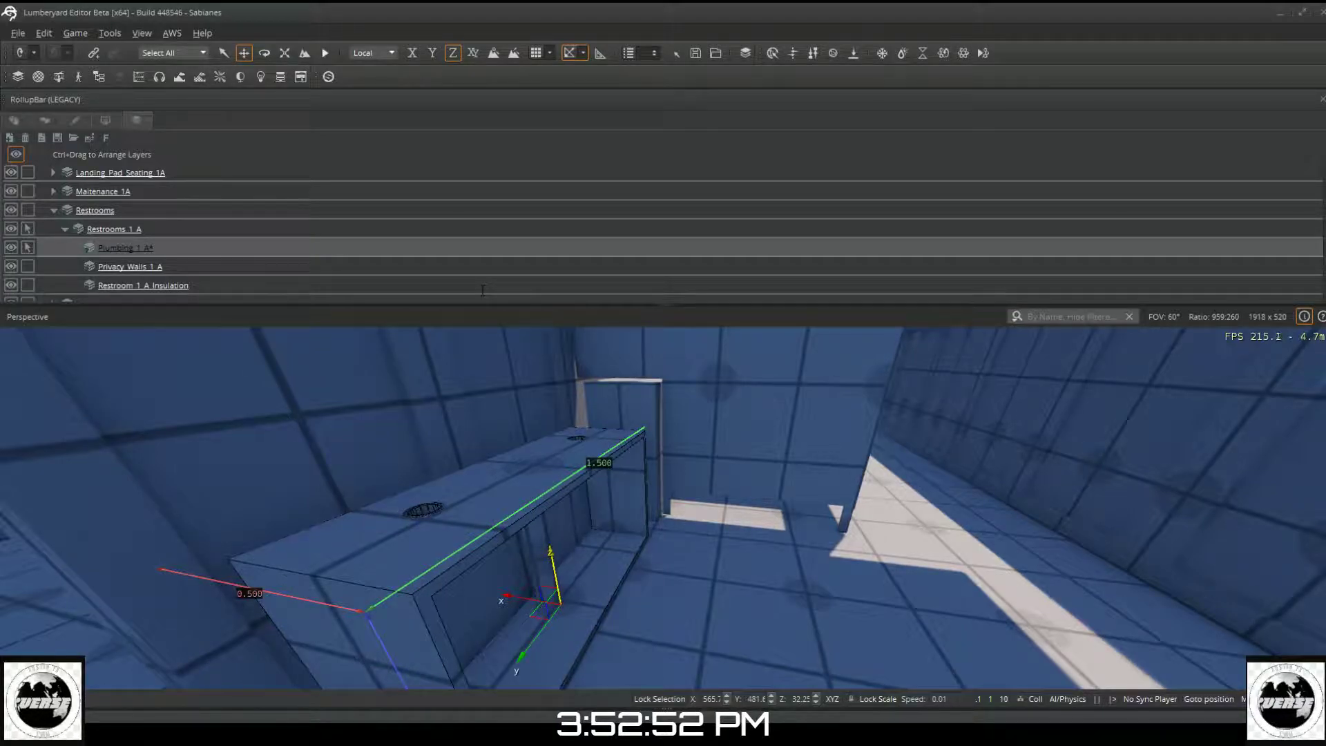
key(shift)
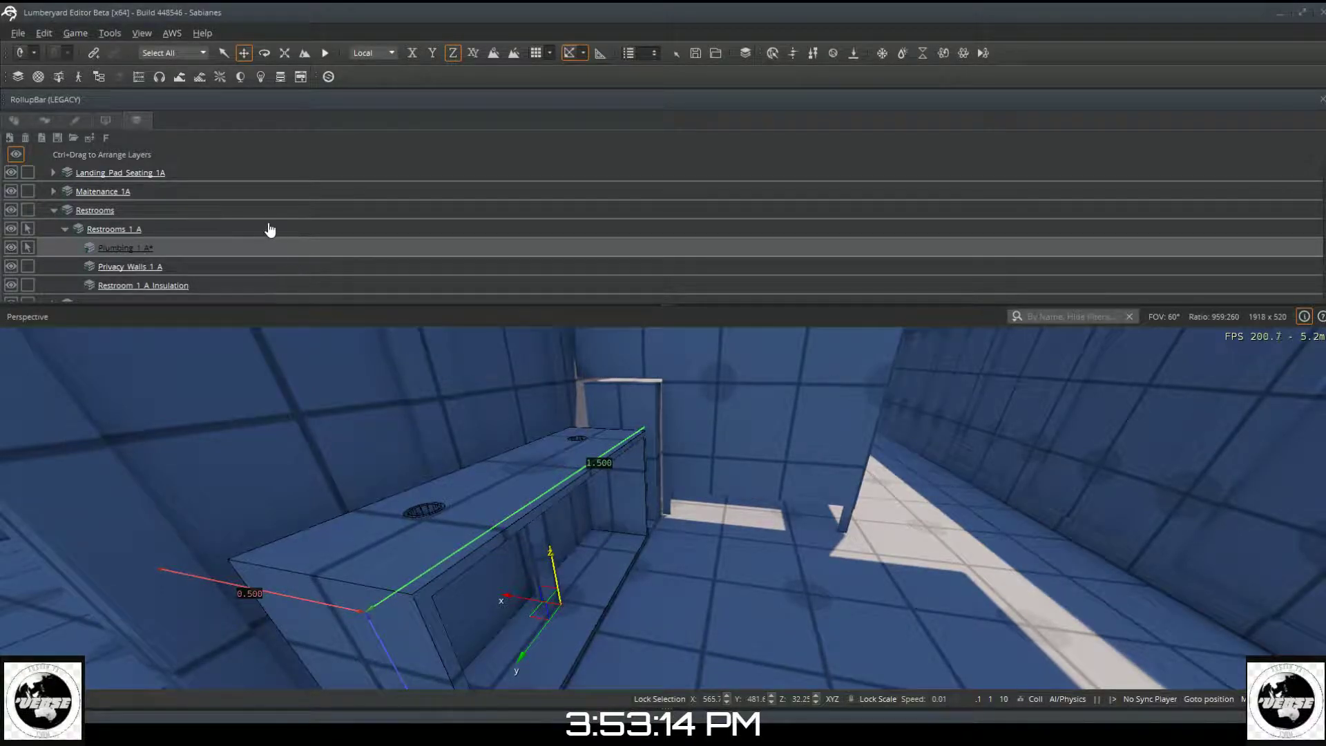
scroll(269, 232, down, 1)
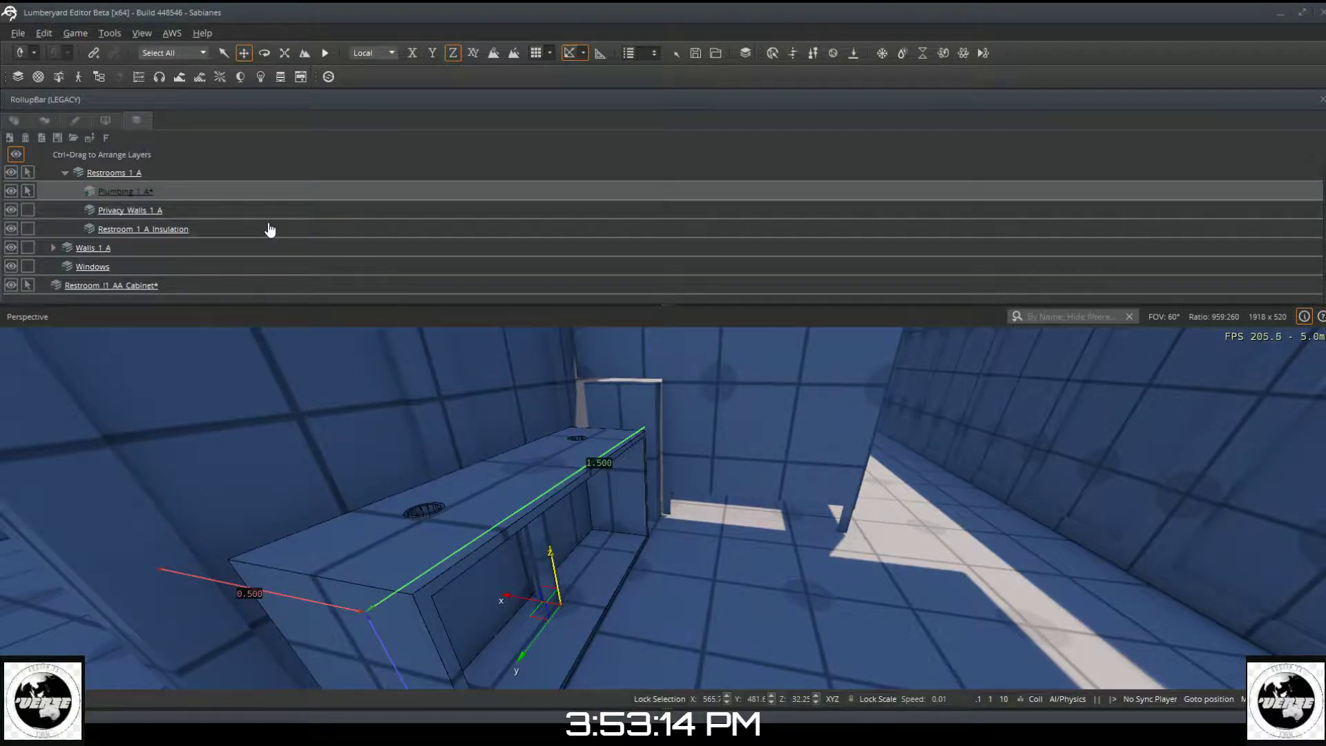
click(176, 287)
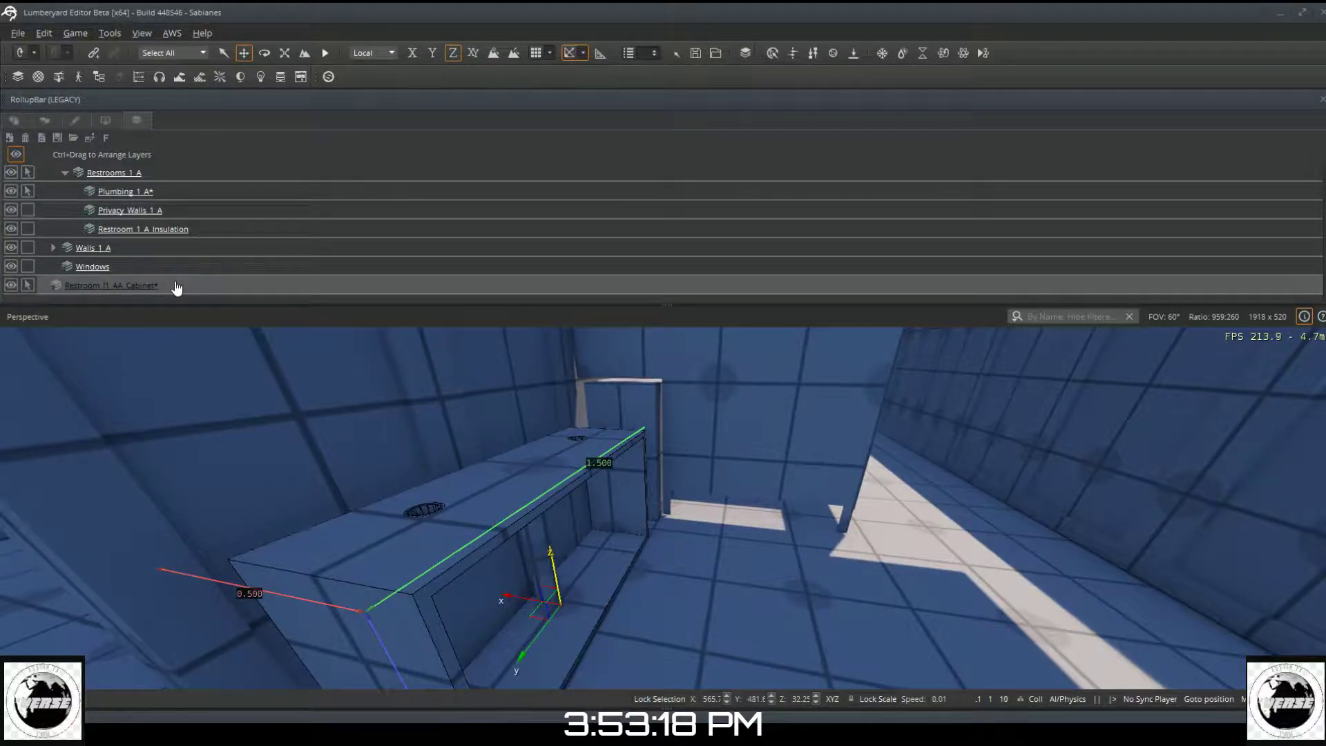
scroll(173, 280, up, 3)
scroll(166, 274, down, 3)
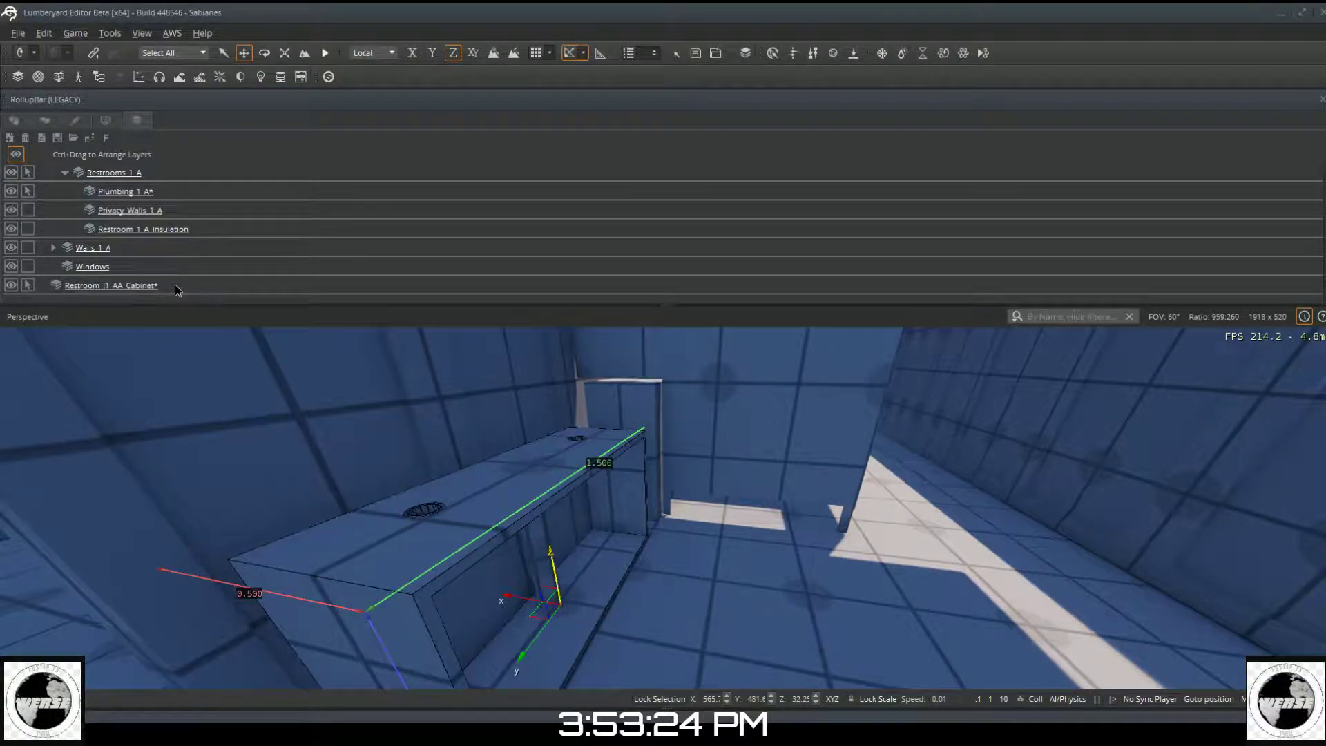
ctrl+drag(159, 175, 157, 174)
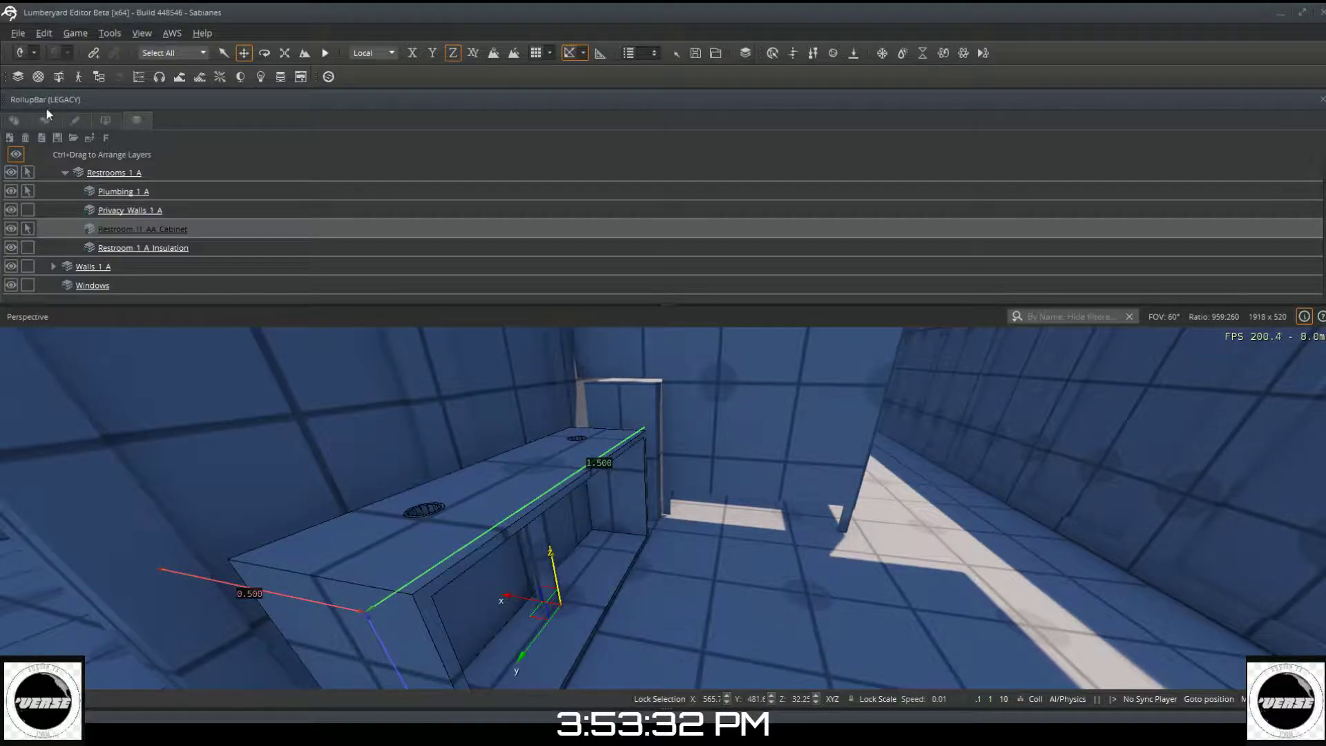
Step: Look through the casing's Designer settings and check its assigned layer in the object properties
click(14, 122)
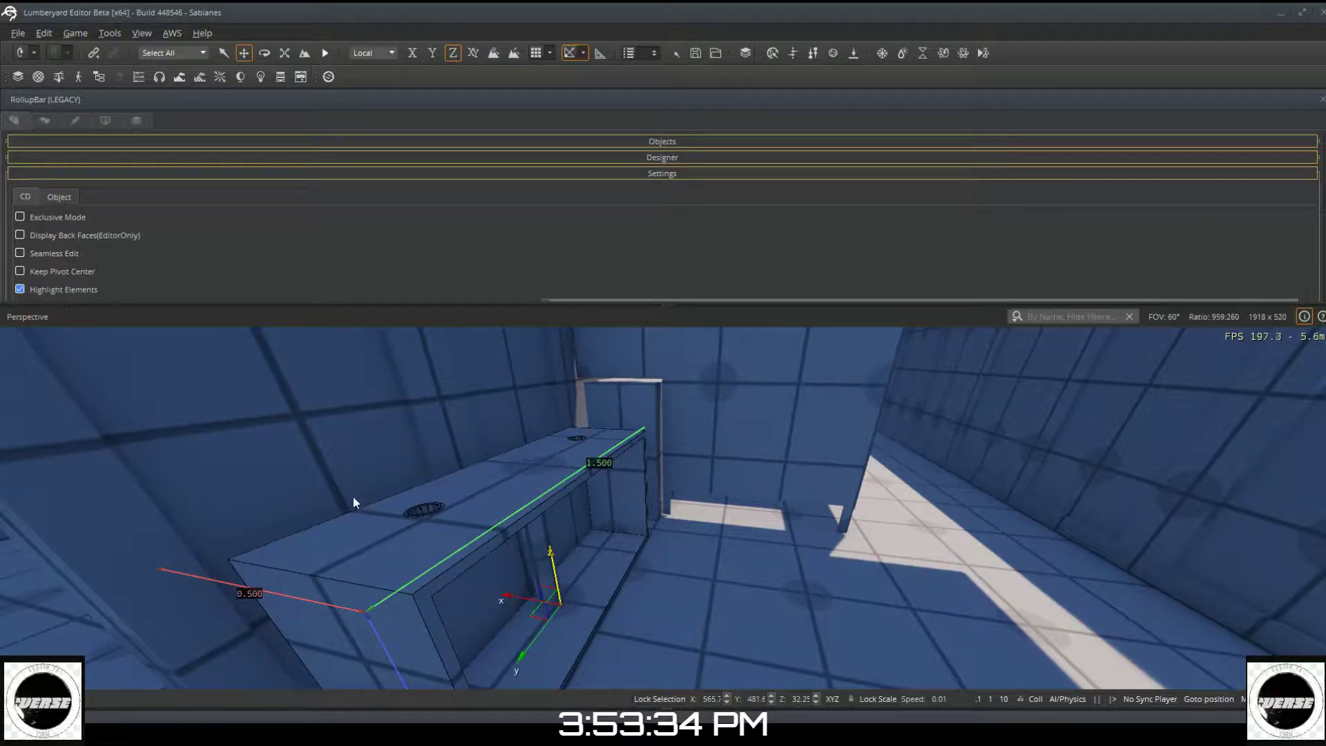
scroll(292, 230, down, 5)
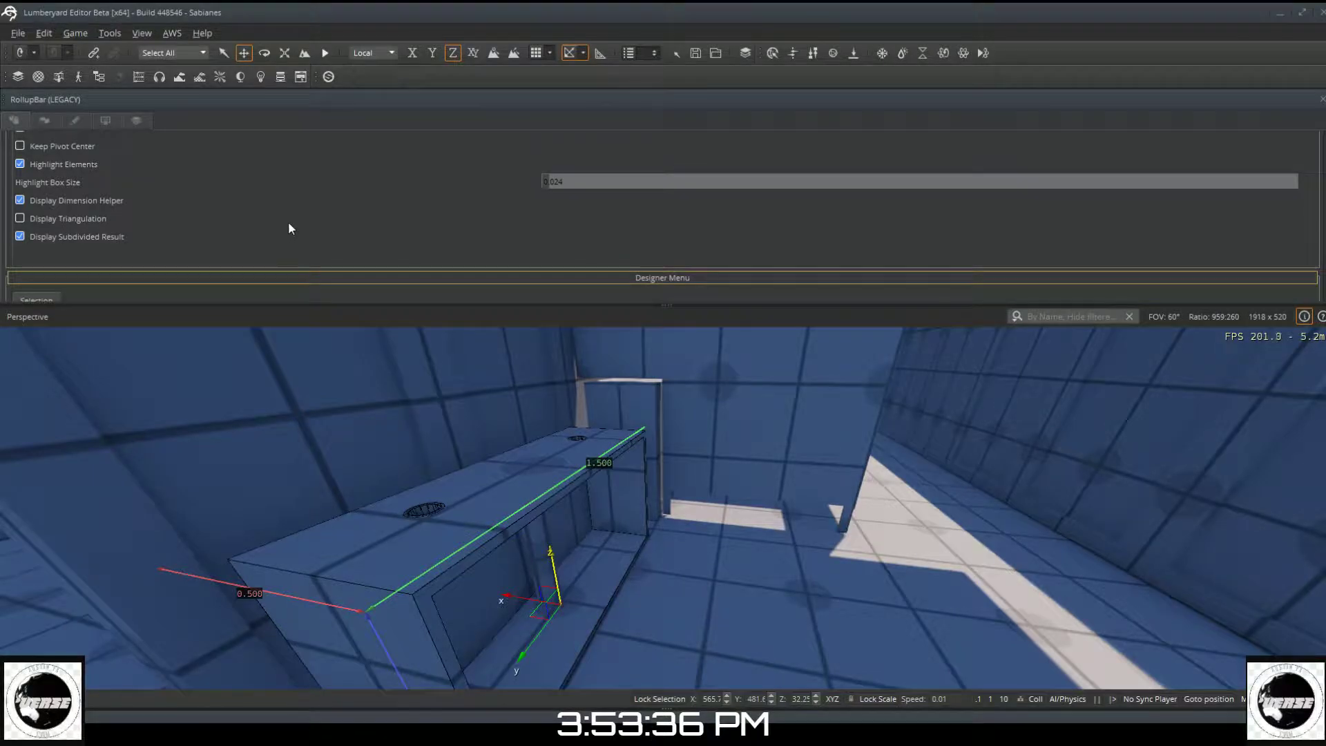
scroll(418, 156, up, 2)
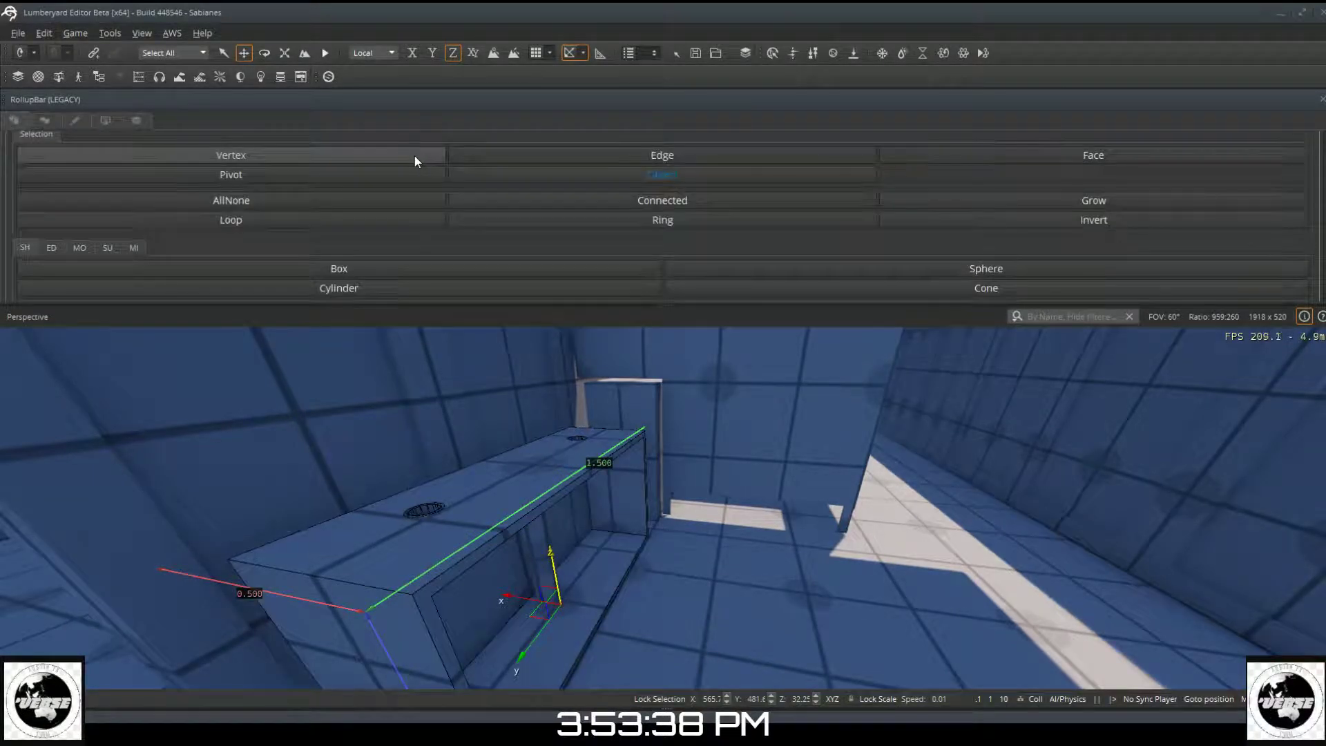
scroll(409, 163, up, 2)
scroll(398, 165, up, 4)
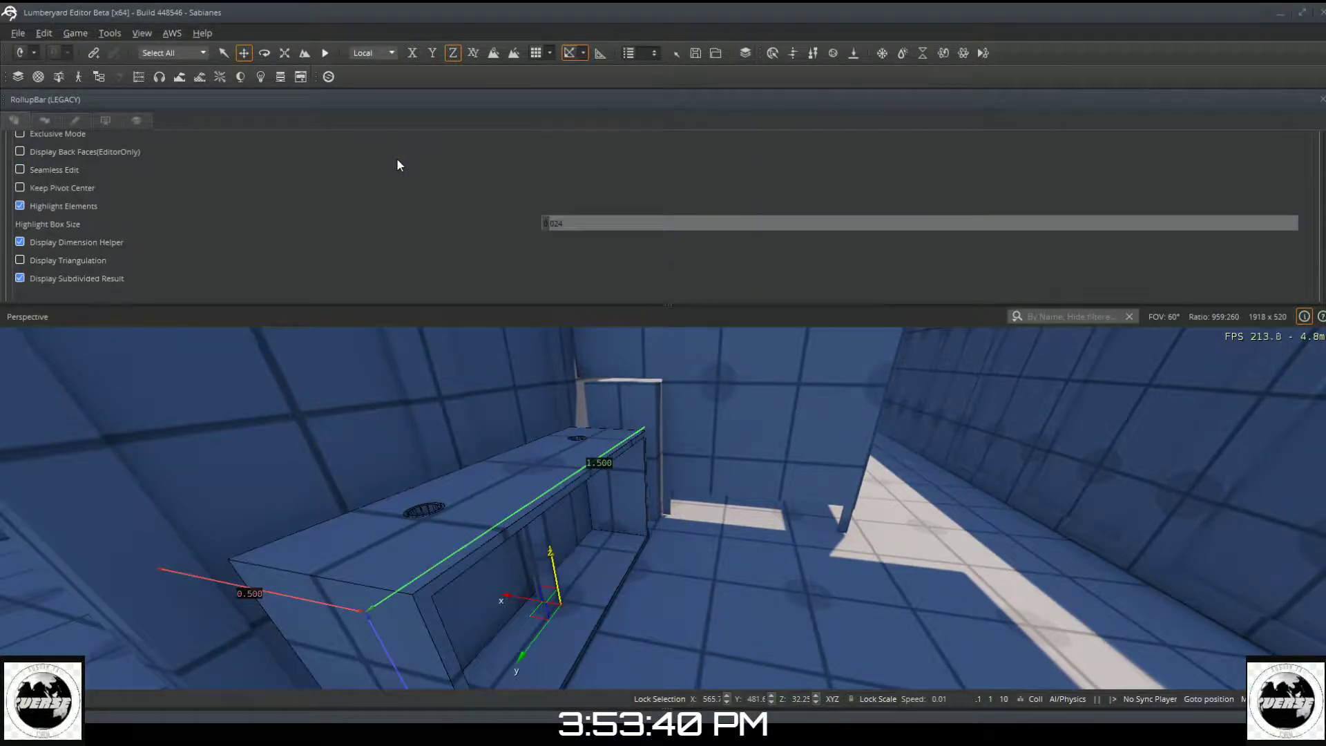
scroll(390, 164, up, 2)
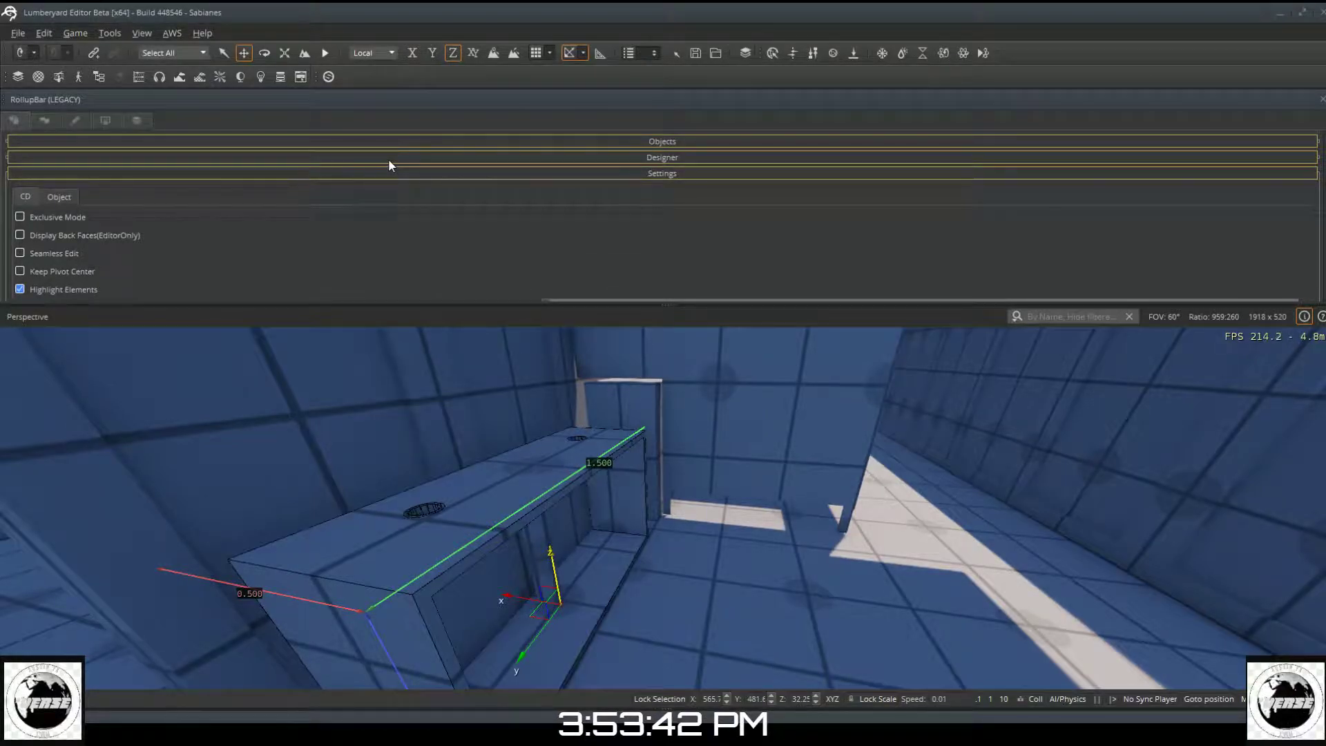
scroll(388, 164, down, 4)
scroll(389, 166, down, 5)
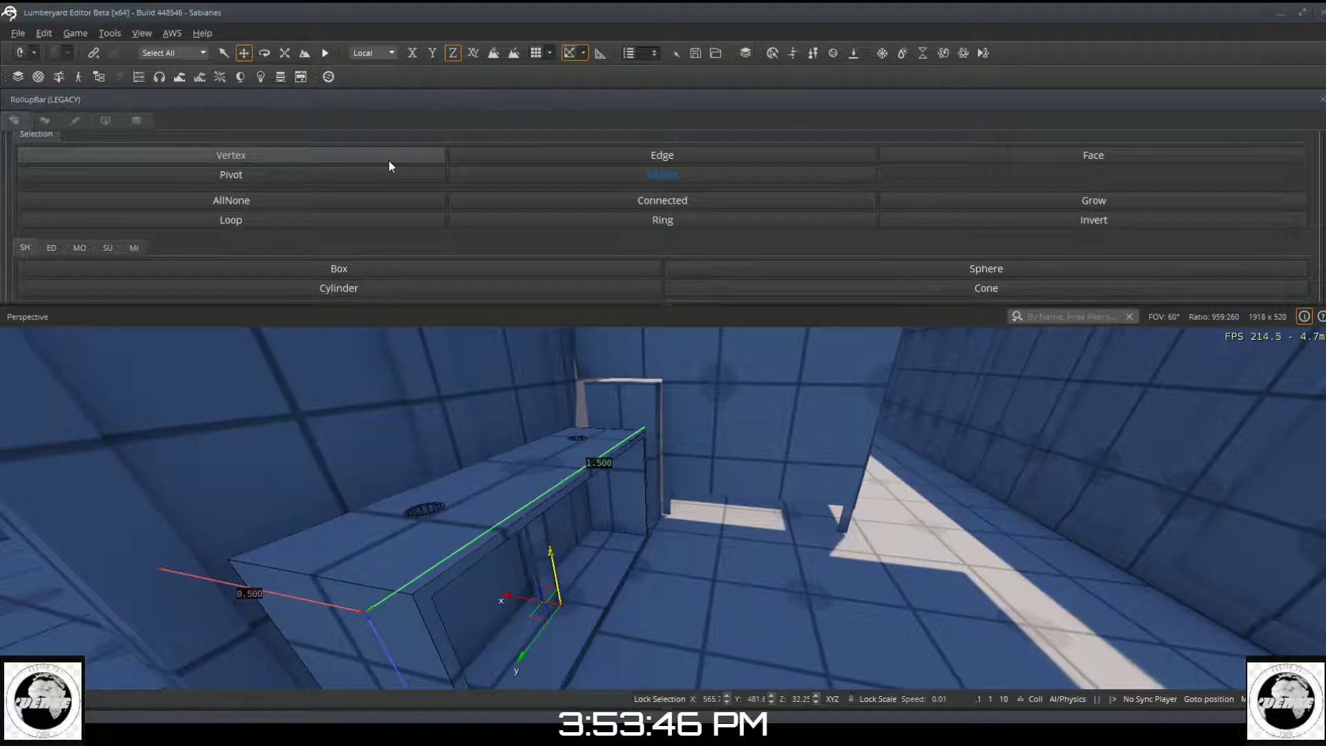
scroll(388, 166, up, 3)
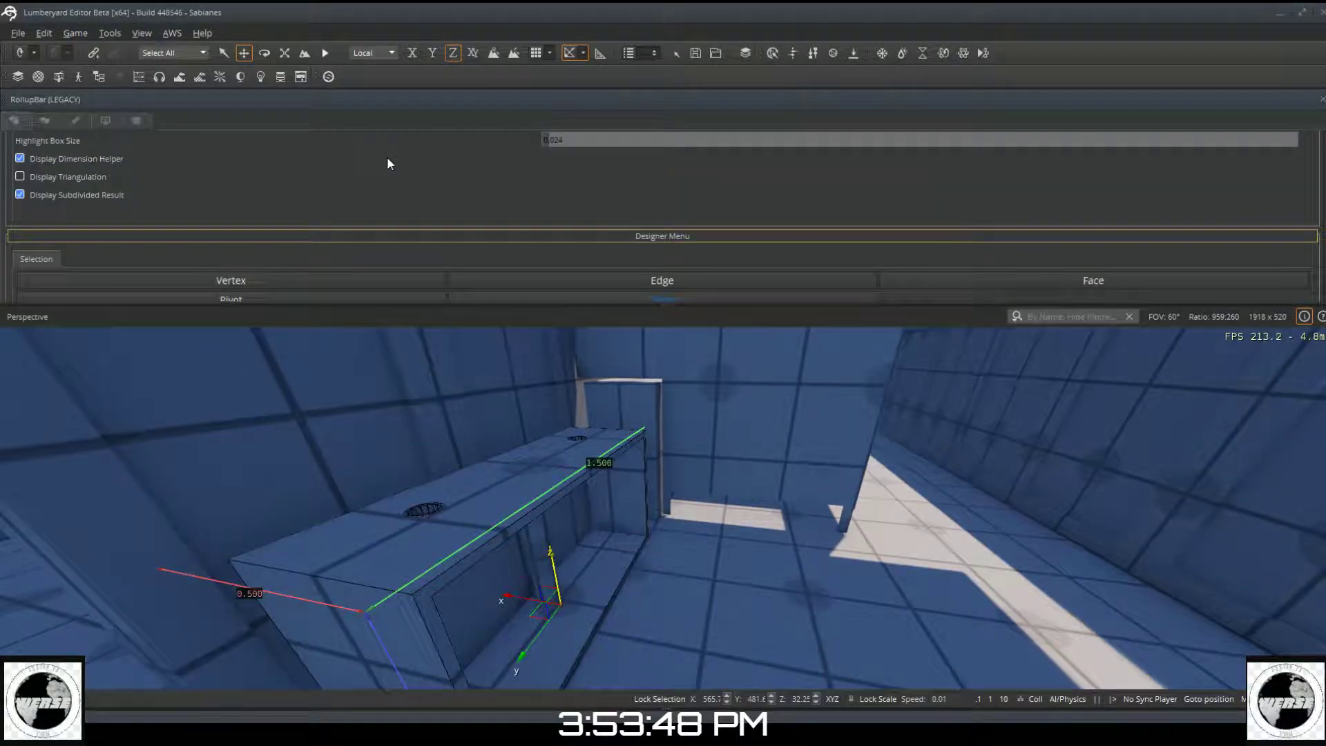
scroll(385, 179, up, 4)
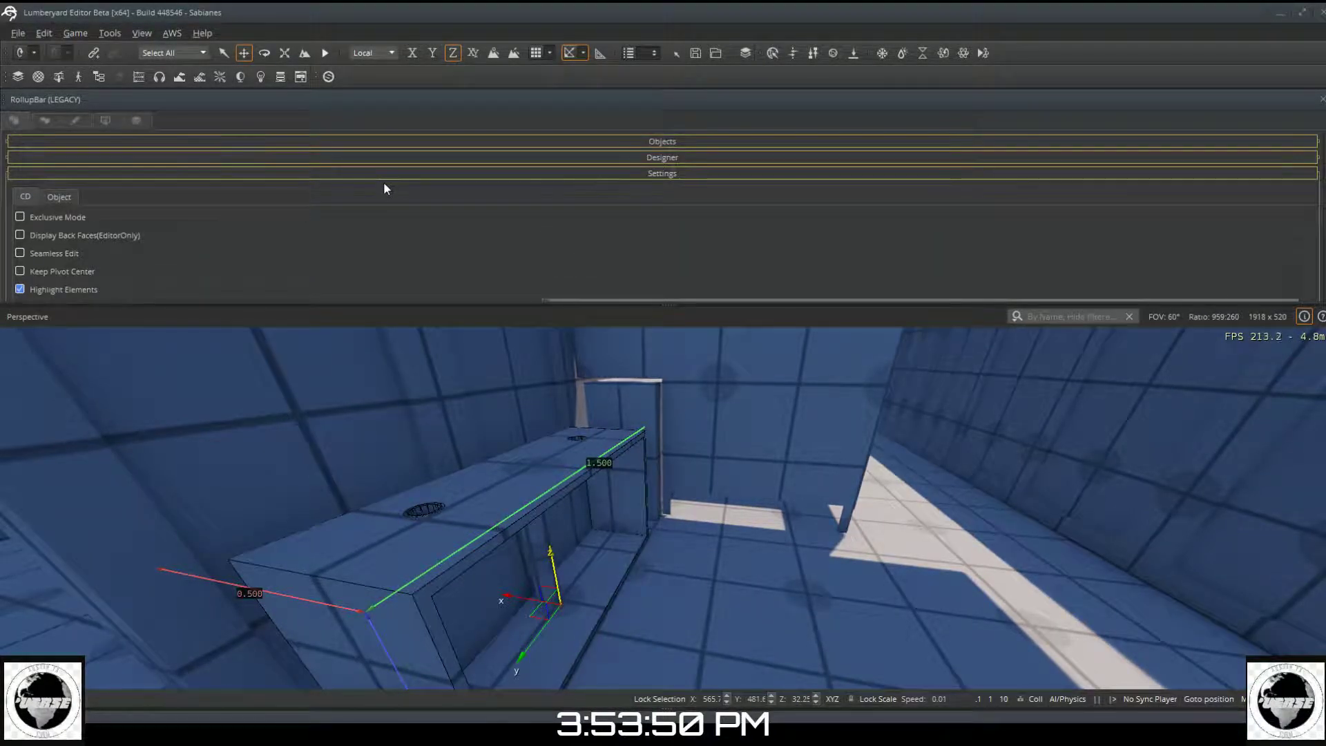
click(416, 158)
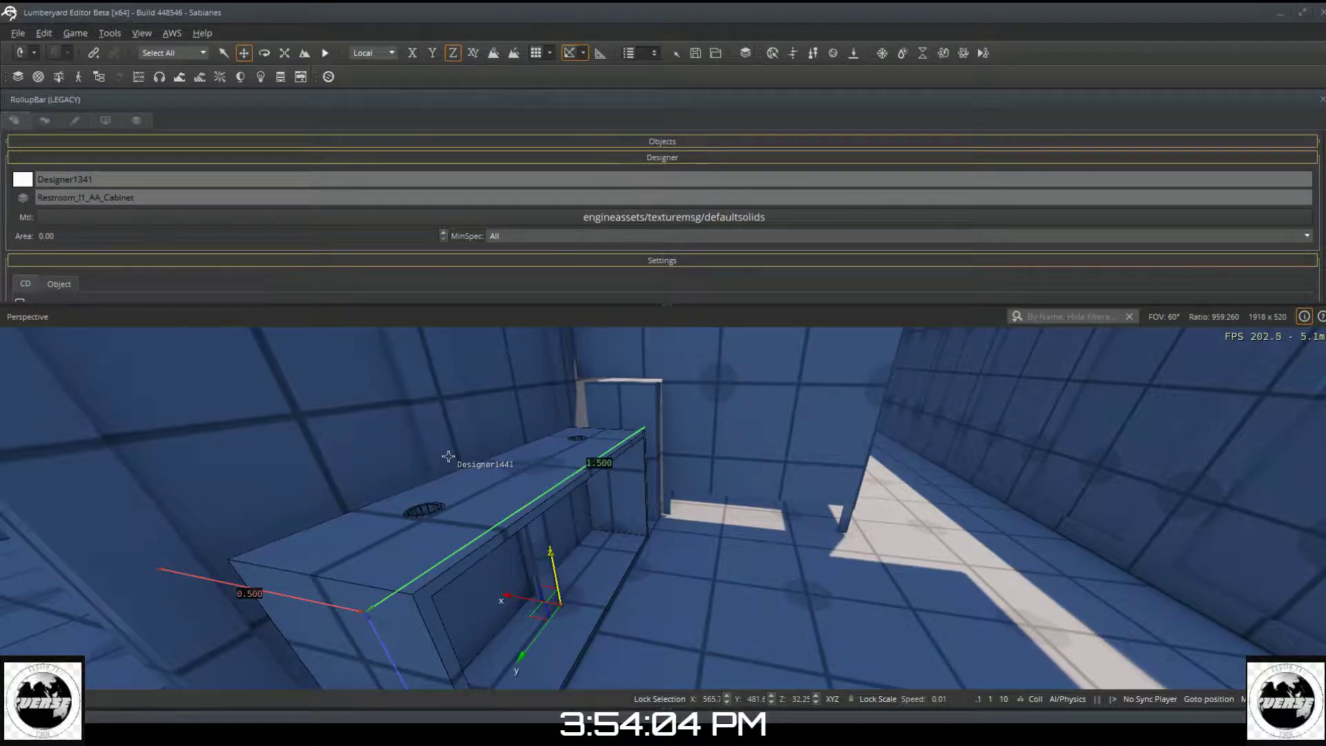
Step: Deselect the casing and check the active layer in the layer list
key(Escape)
mouse_move(641, 521)
right_down()
mouse_move(681, 611)
mouse_move(641, 521)
right_up()
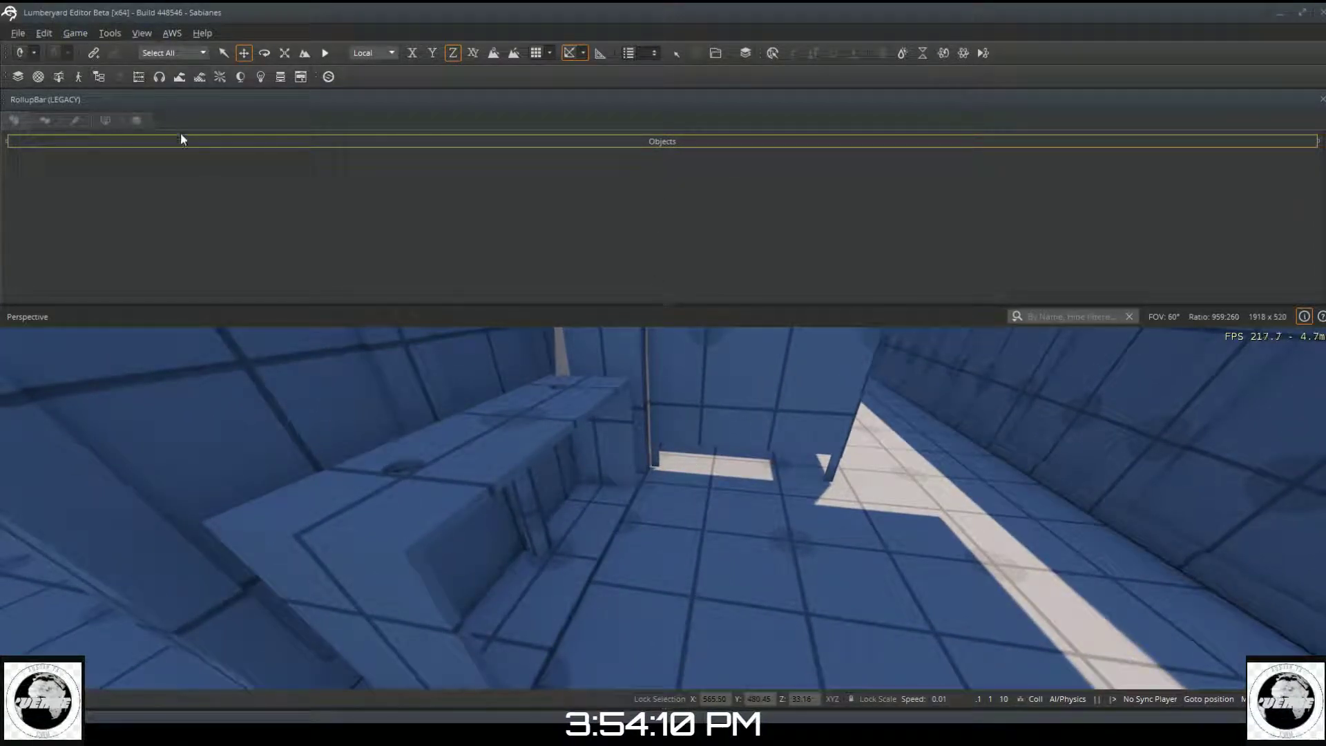
click(138, 120)
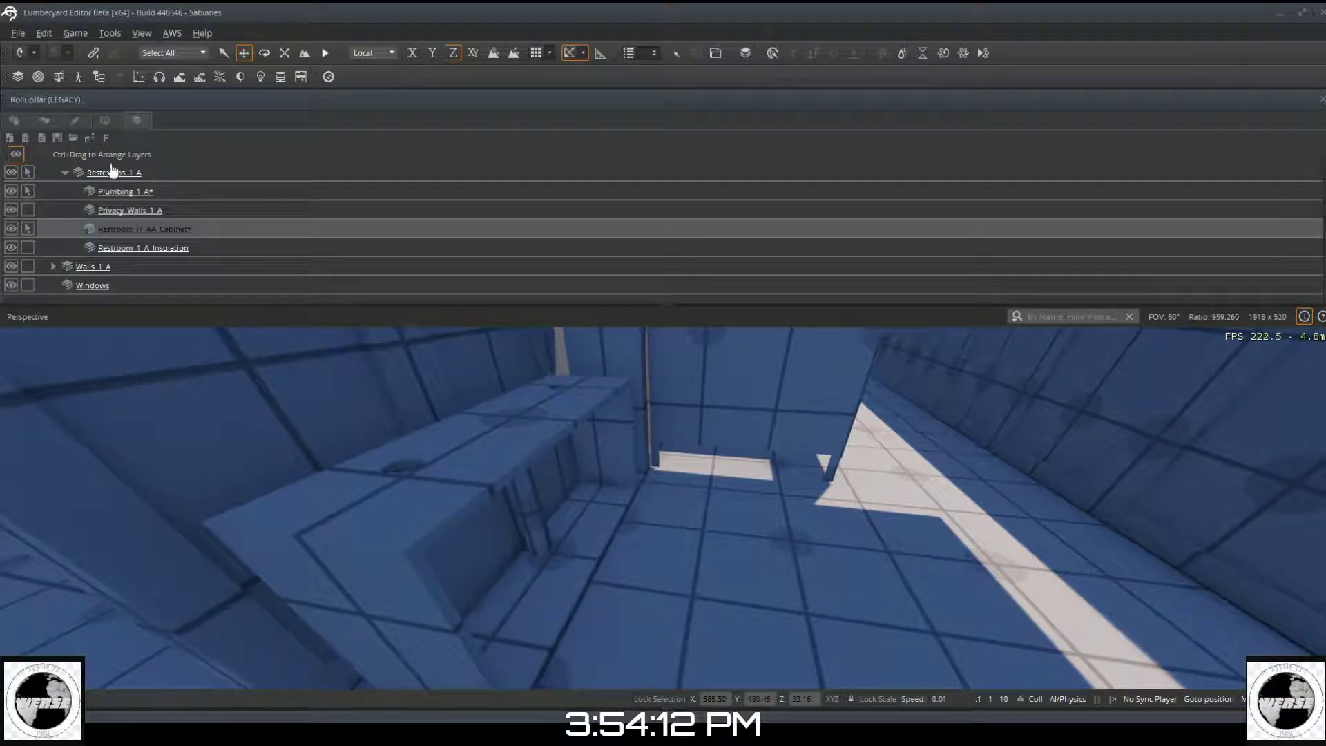
click(14, 121)
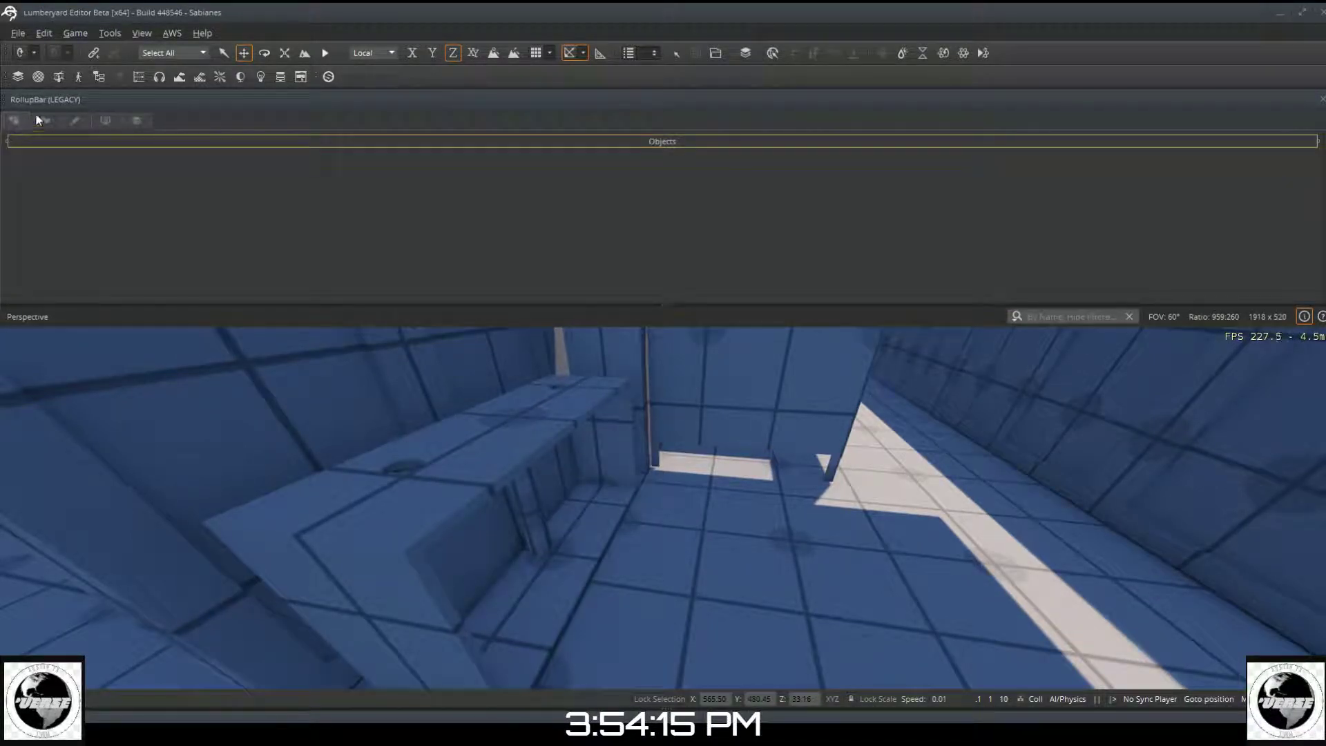
Step: Turn on grid snapping and draw a Designer box about 0.125 by 0.75 by 0.5 on the floor beside the casing's open front
click(537, 54)
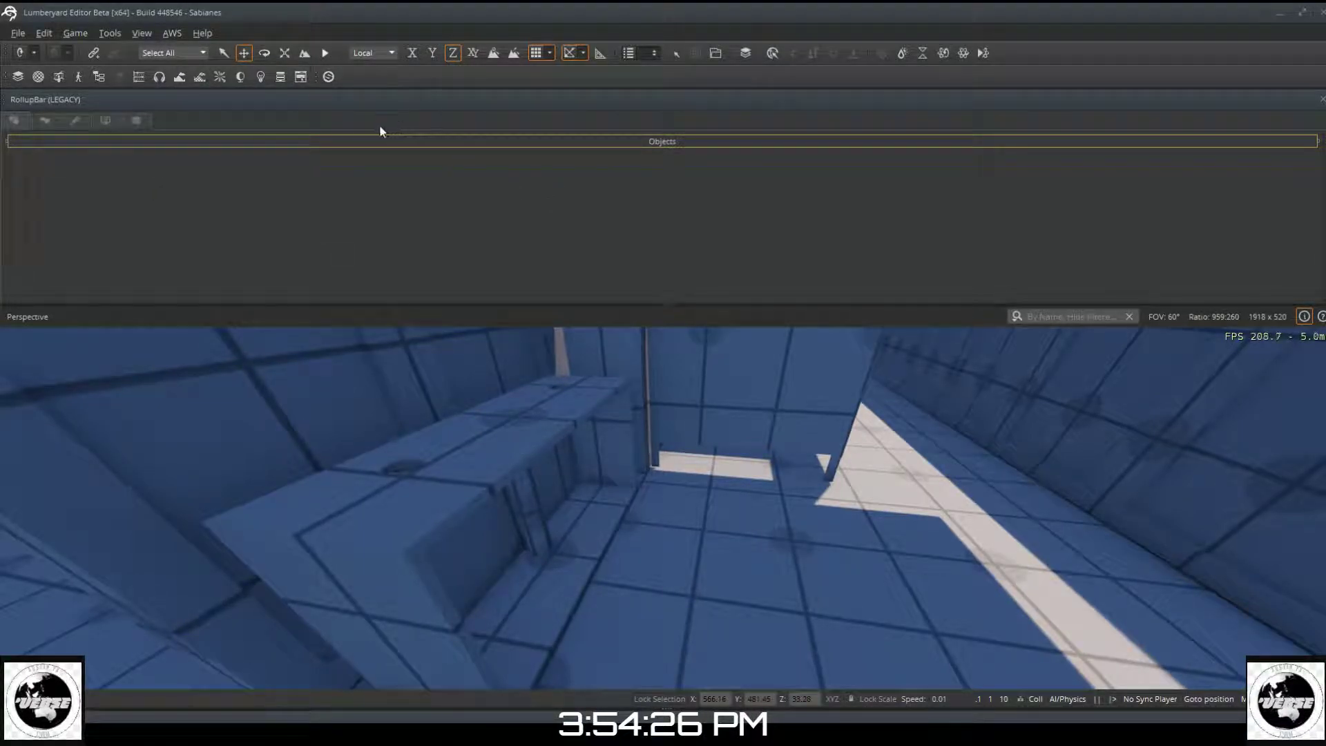
click(666, 531)
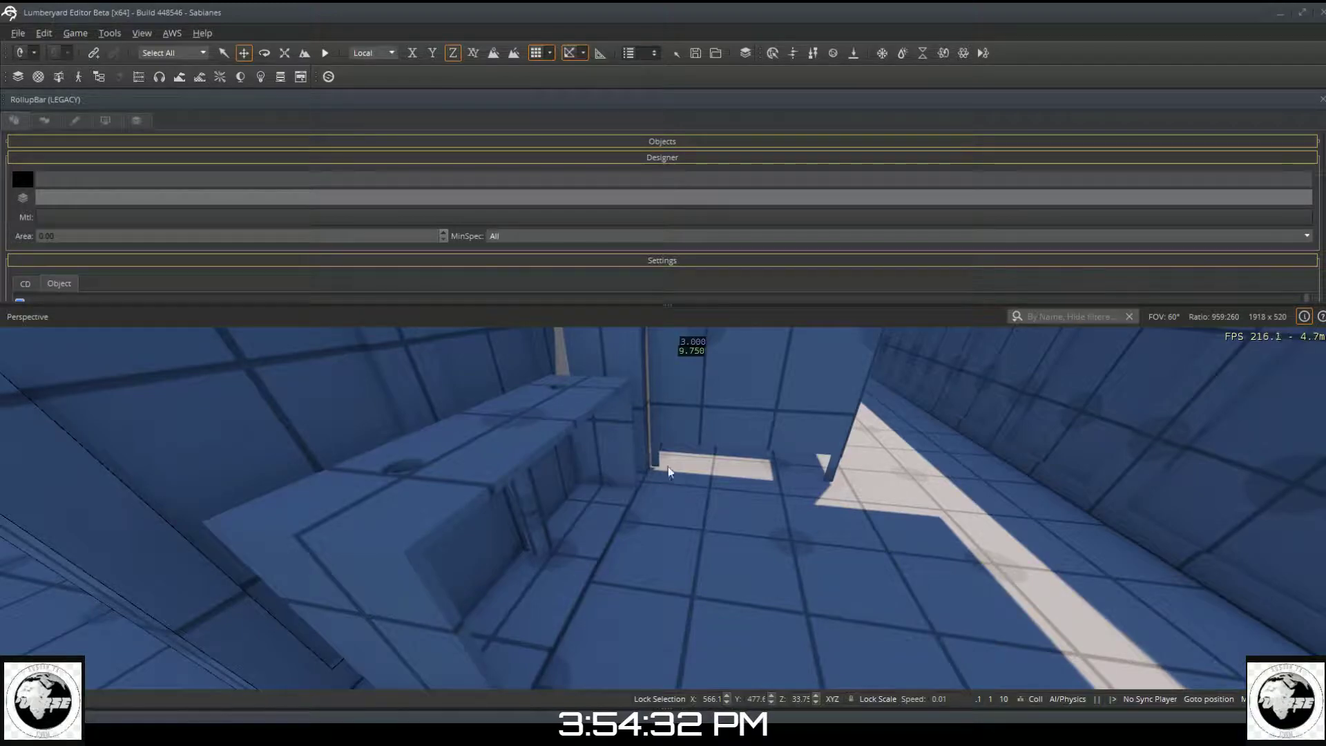
key(Escape)
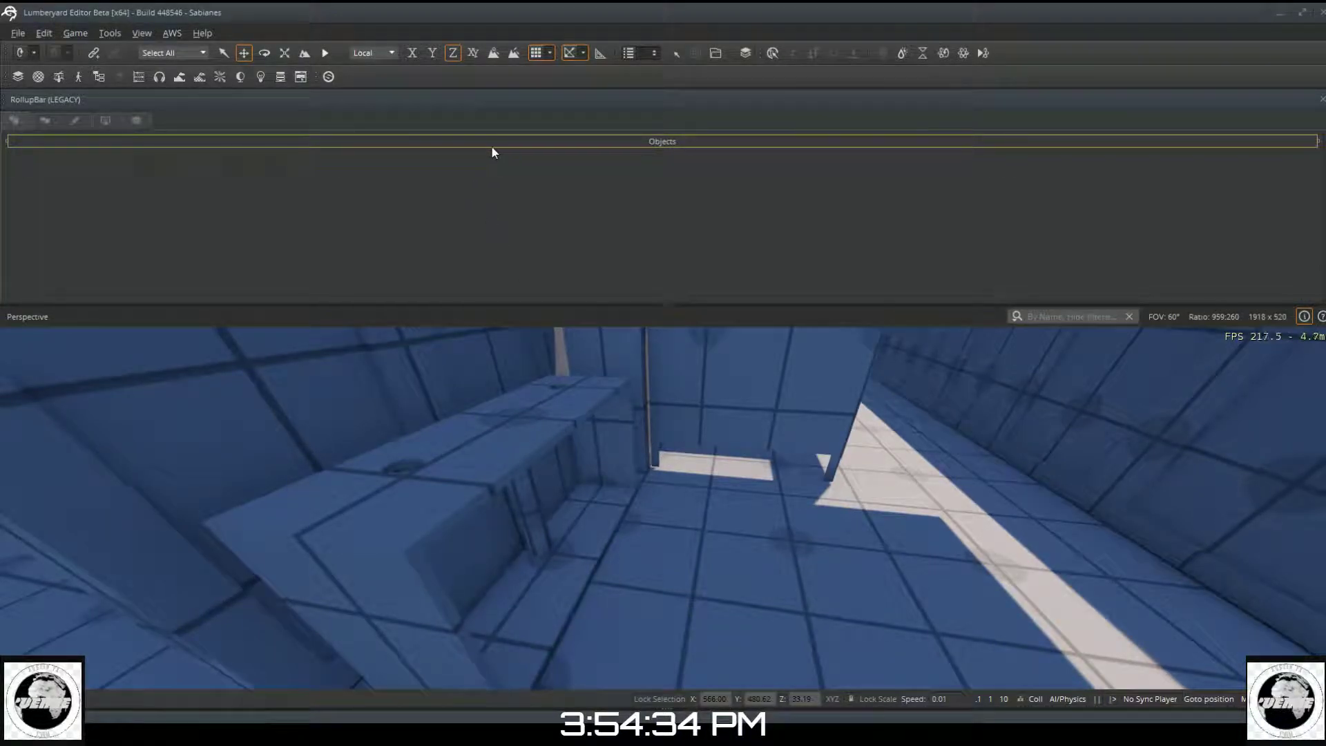
click(491, 141)
click(384, 216)
scroll(374, 232, down, 10)
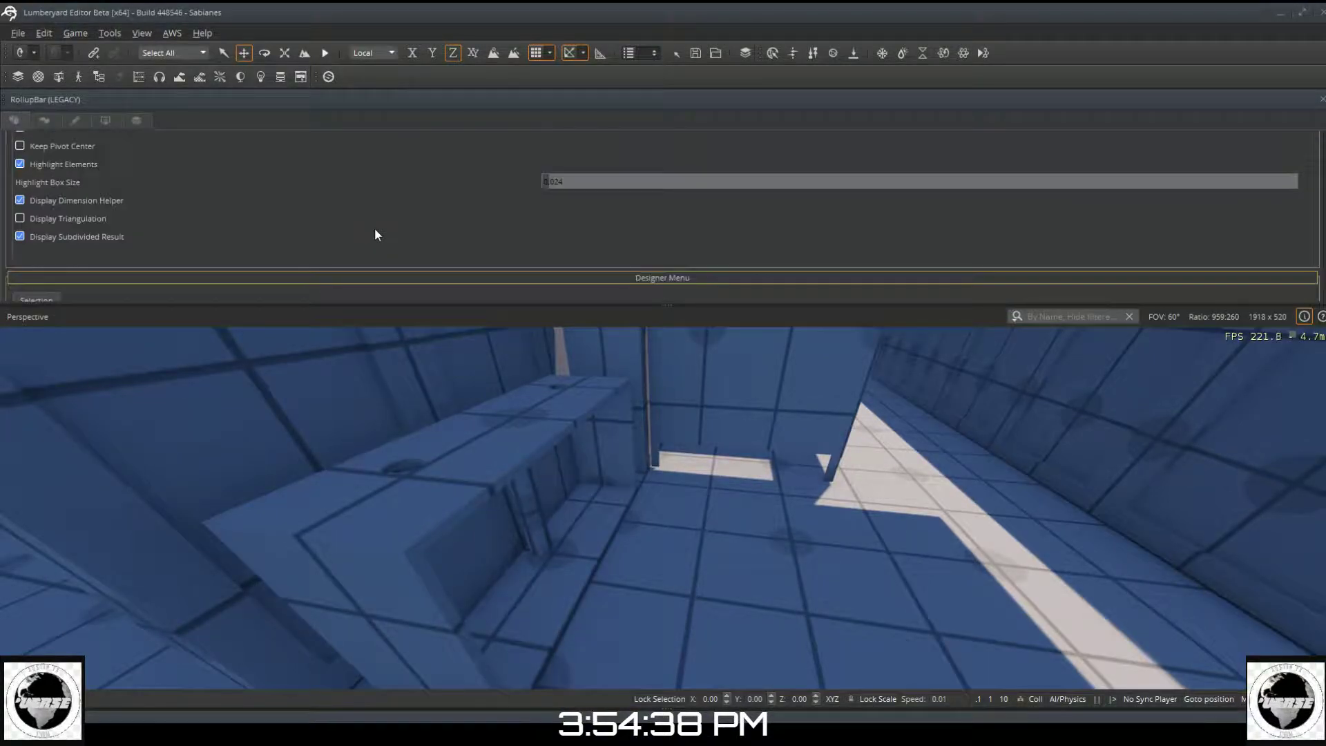
scroll(375, 221, up, 2)
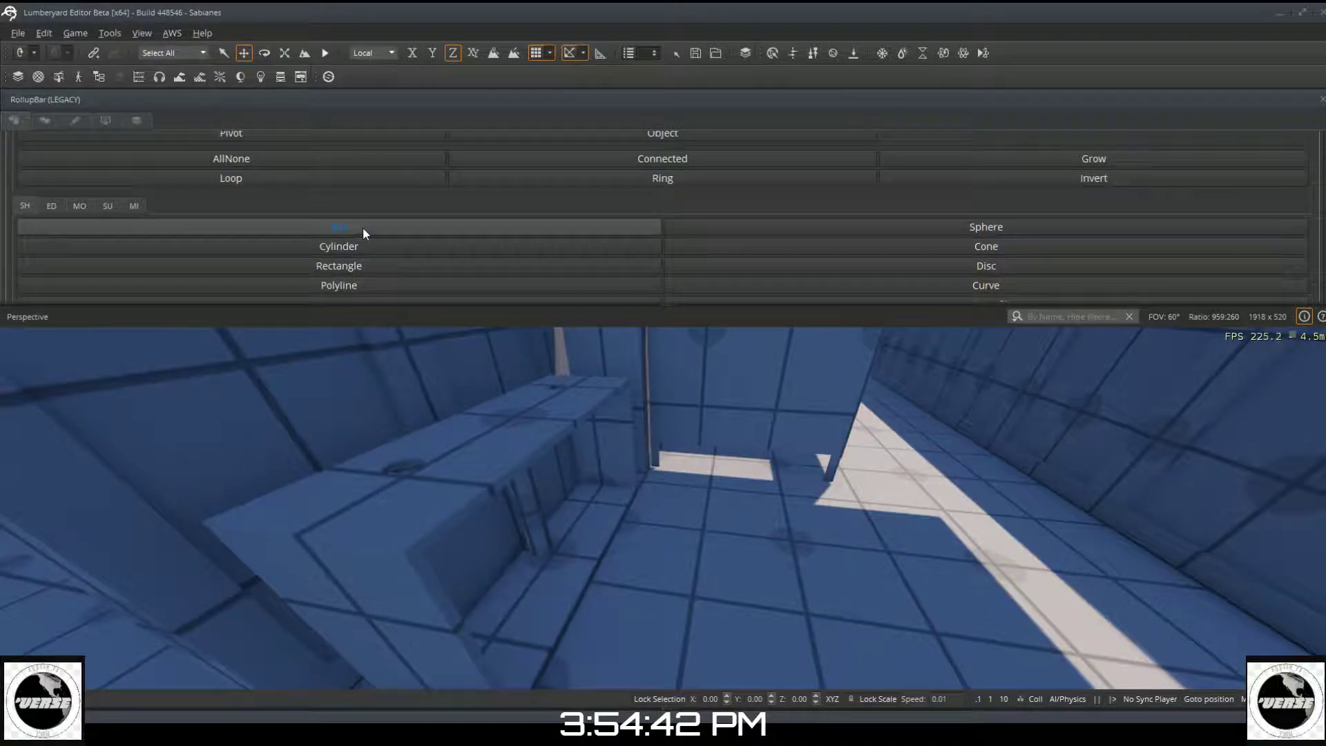
scroll(362, 229, up, 3)
scroll(364, 233, down, 1)
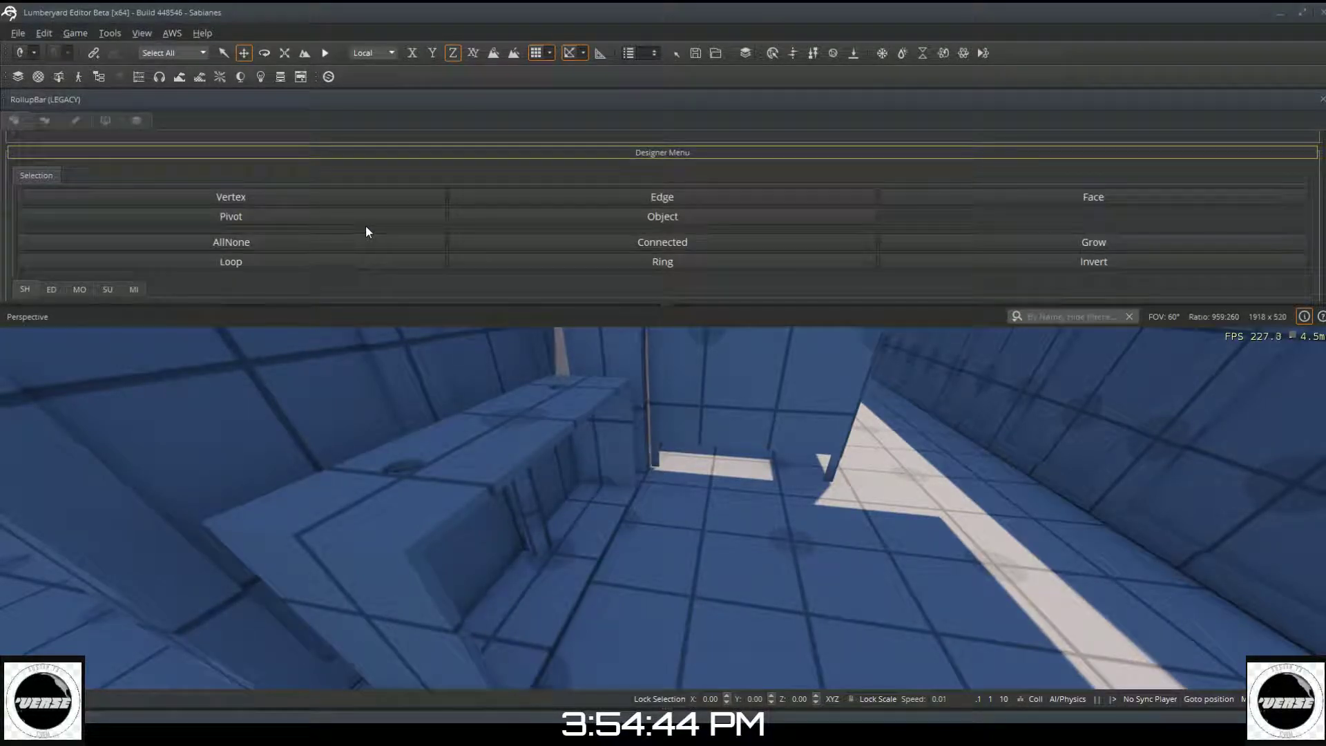
mouse_move(690, 508)
mouse_down()
mouse_move(704, 528)
mouse_move(690, 587)
mouse_up()
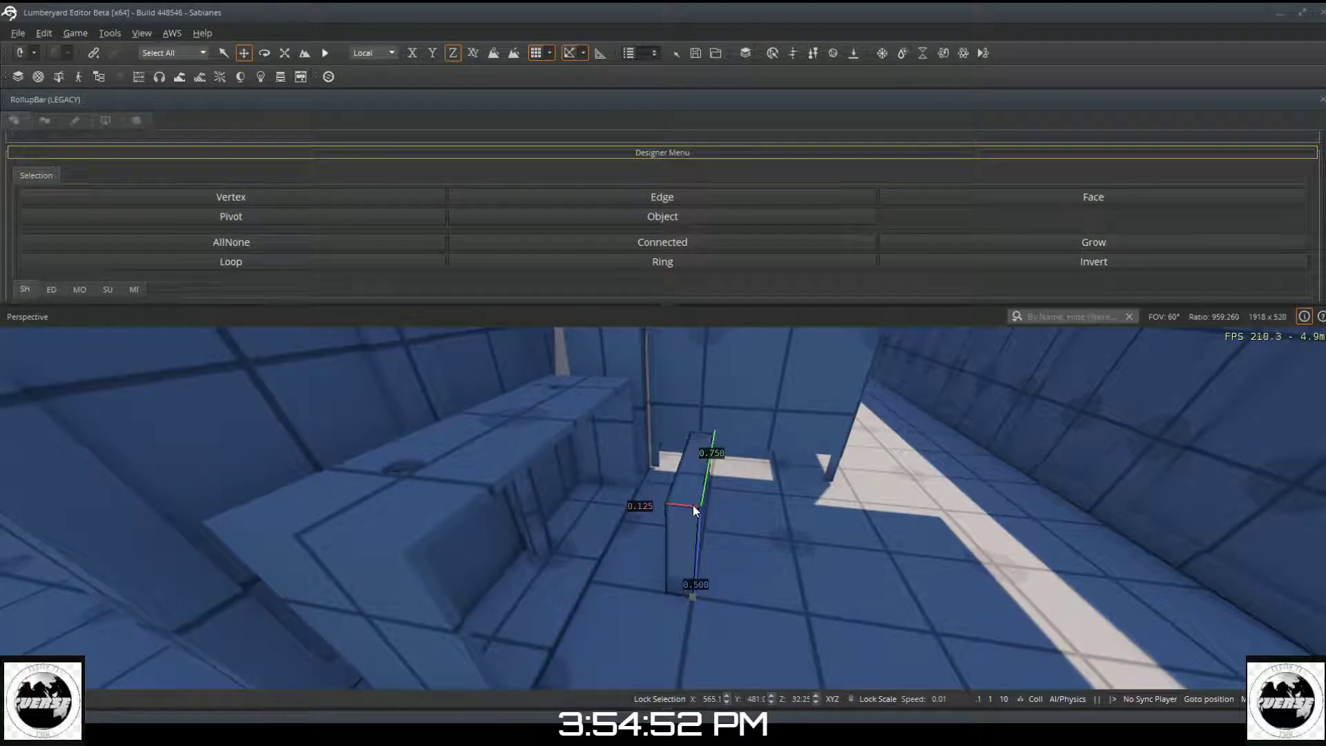
Step: Finish the Designer box at a height of 0.625 and move its pivot to the box's center
click(695, 483)
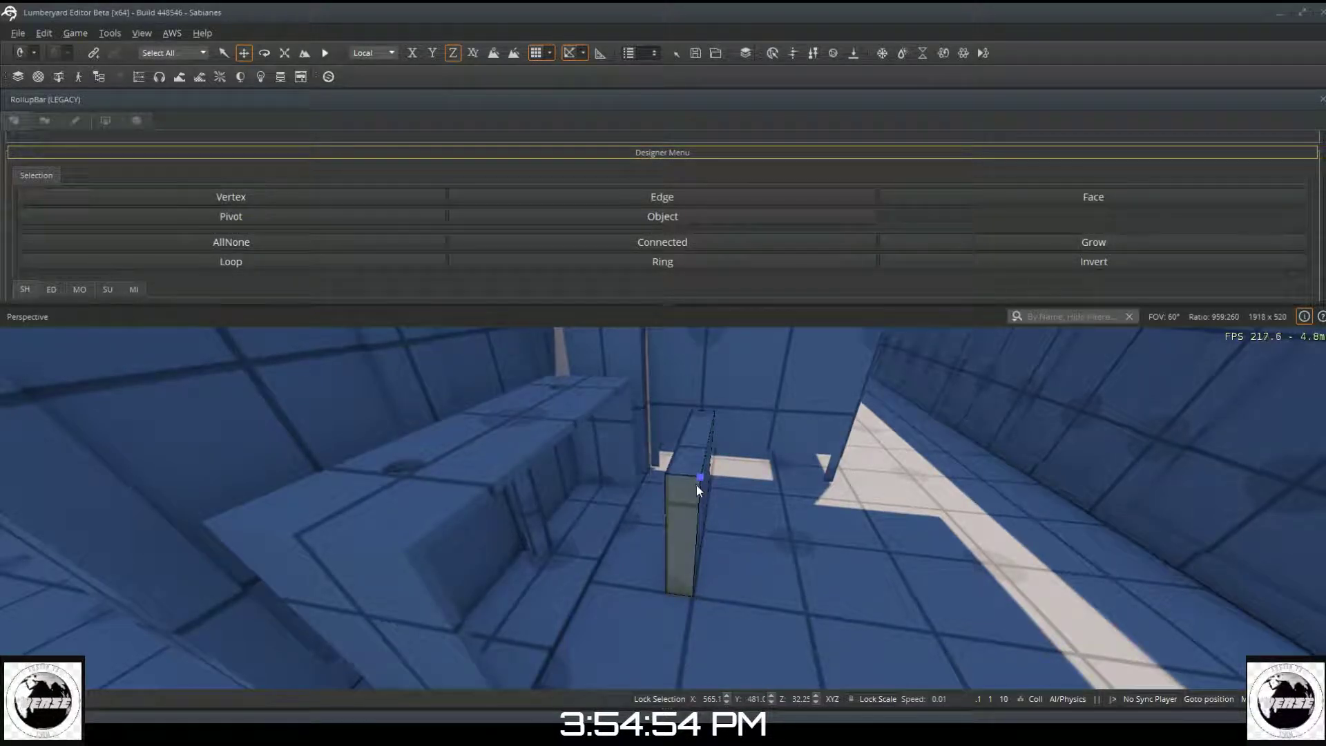
click(655, 216)
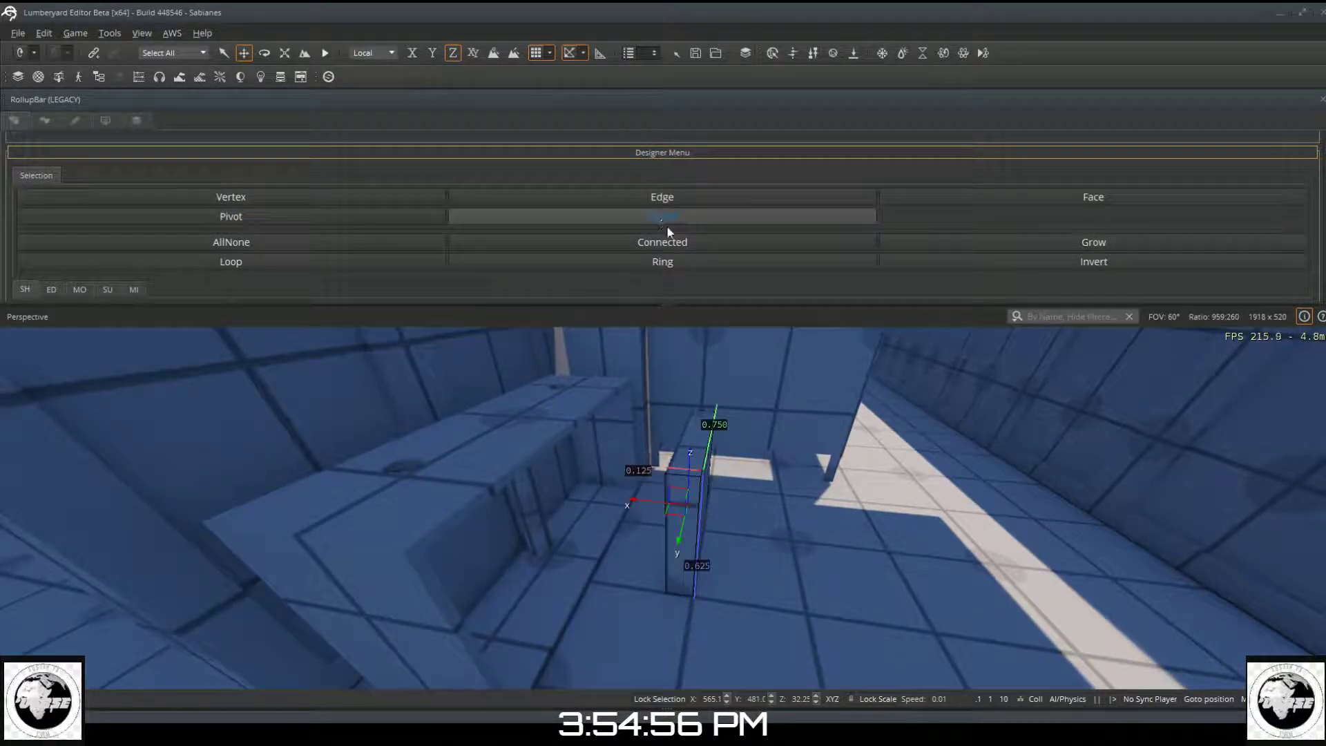
right_drag(802, 601, 834, 580)
key(w)
key(w)
key(d)
key(d)
key(s)
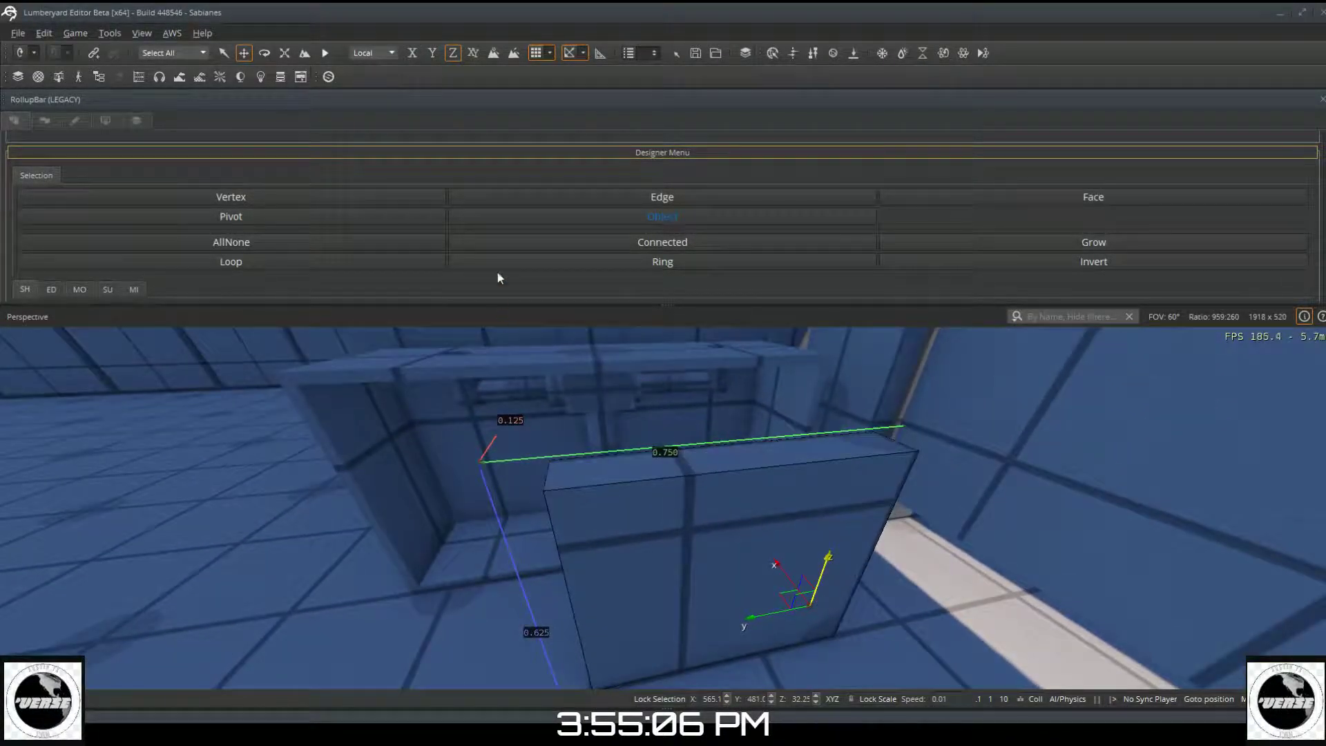
click(429, 219)
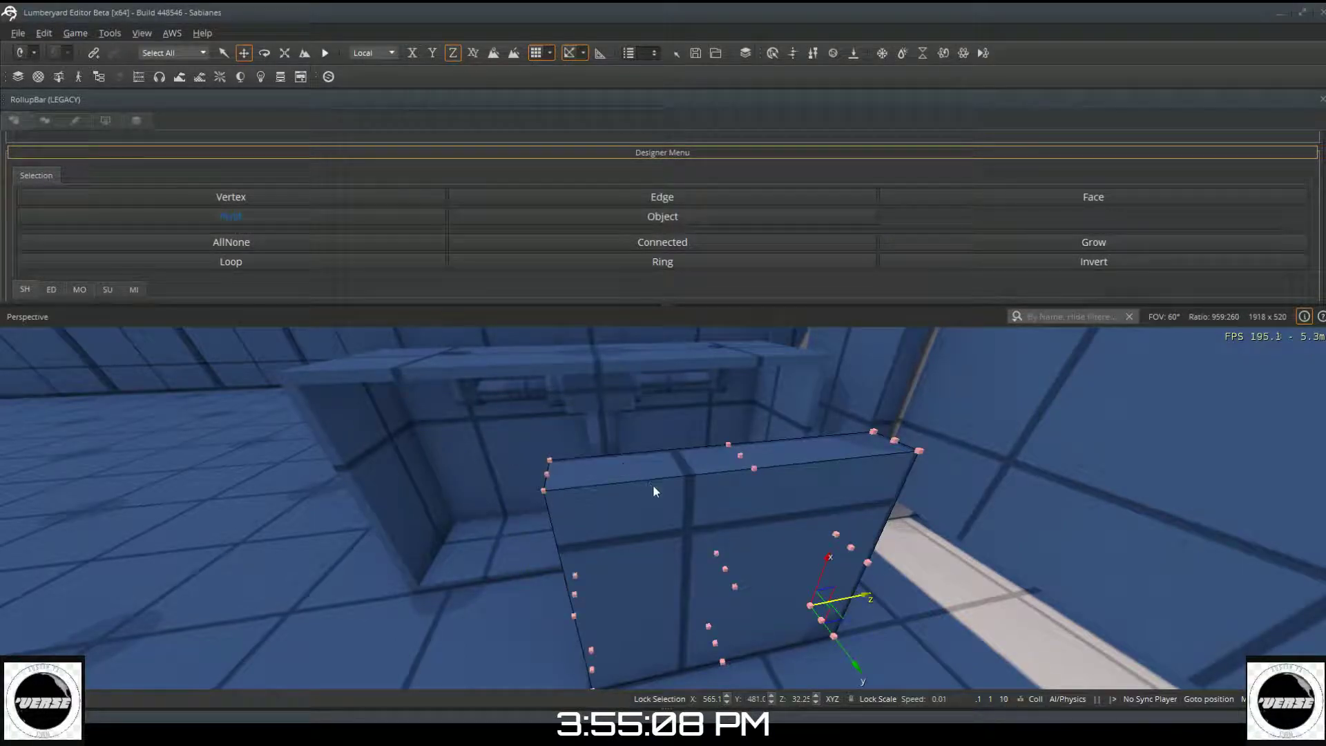
click(724, 569)
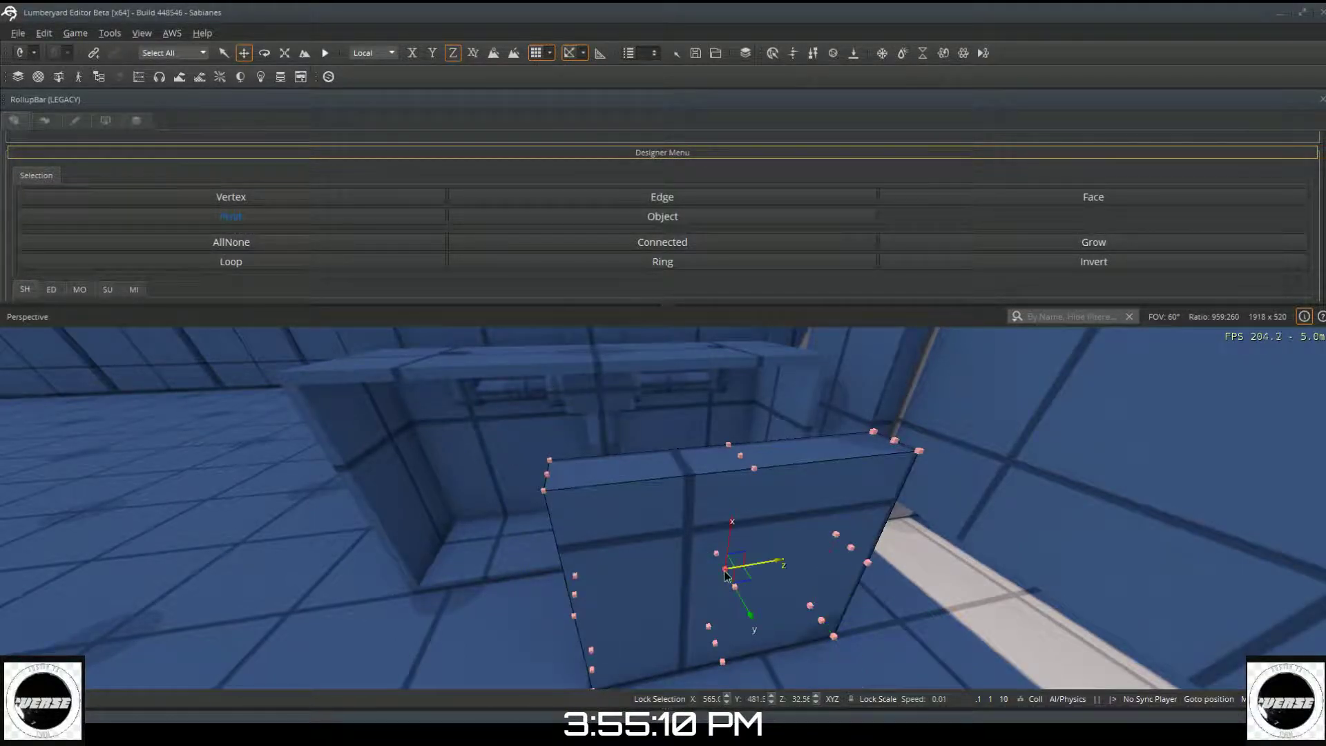
click(612, 215)
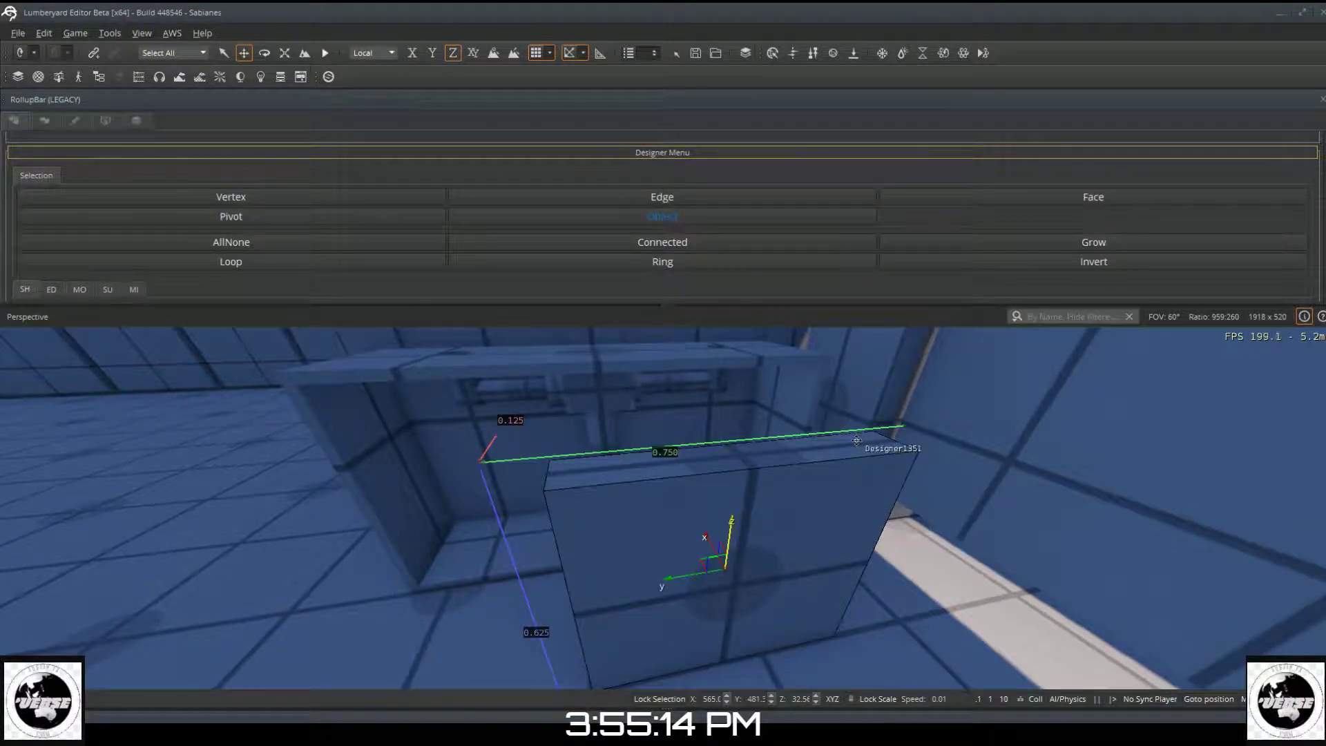
Step: Turn off grid snapping and move the box into the casing's open front as a door panel beside the end wall
key(a)
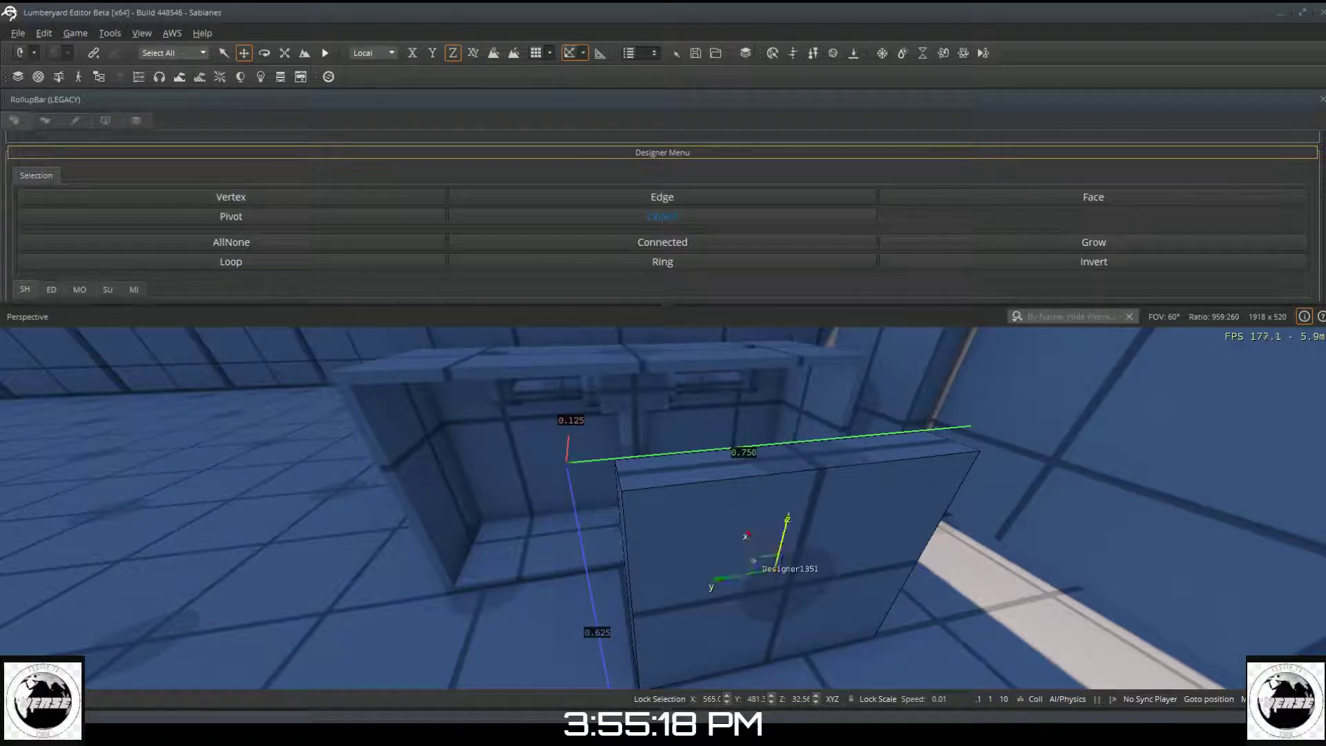
drag(760, 551, 714, 466)
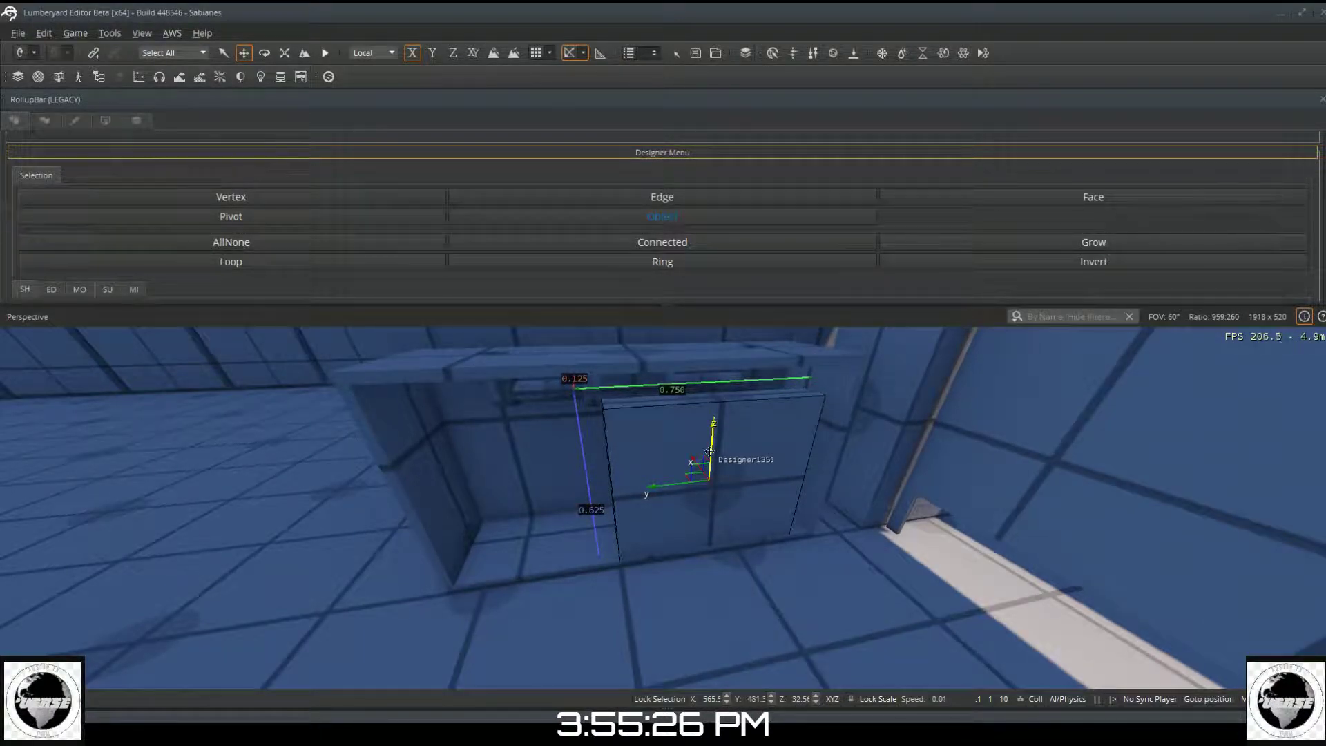
drag(664, 485, 696, 479)
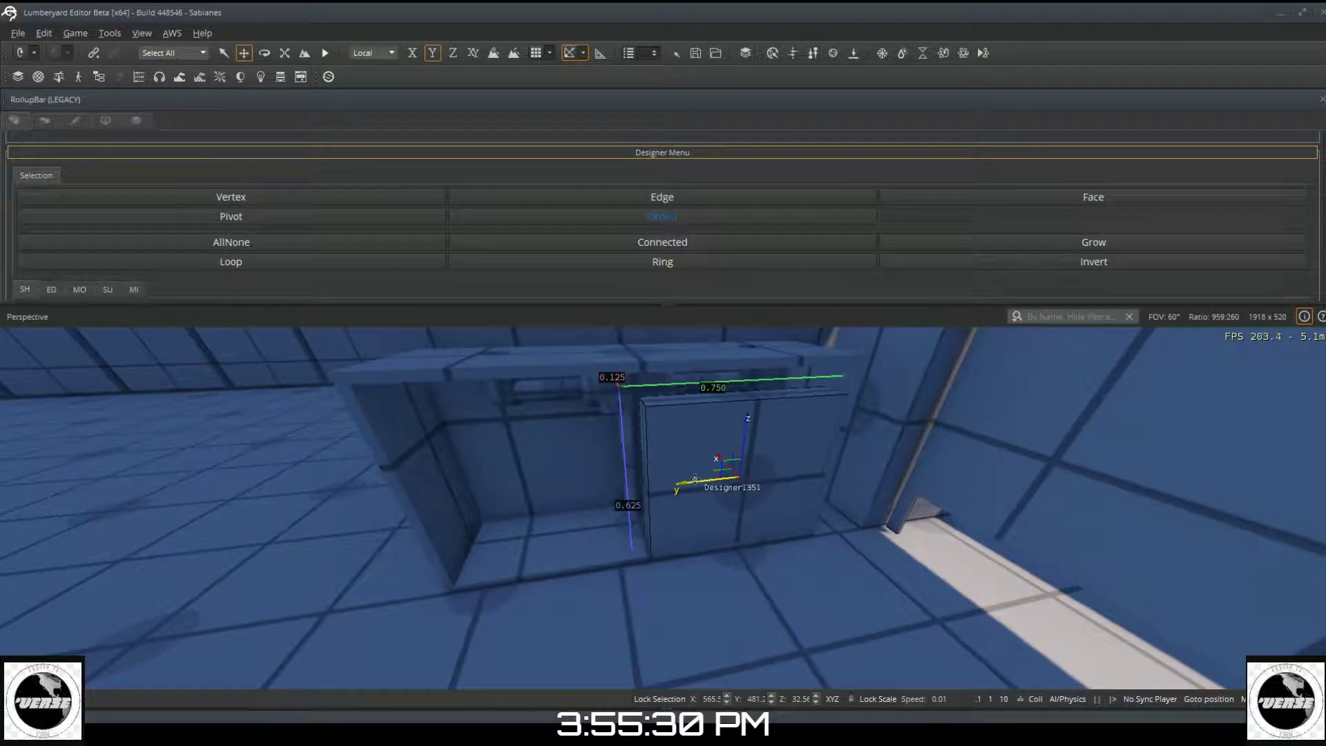
Step: Extrude the door panel's top face up to the casing's top board, making the panel 0.719 high
key(d)
key(d)
right_drag(680, 460, 612, 438)
key(w)
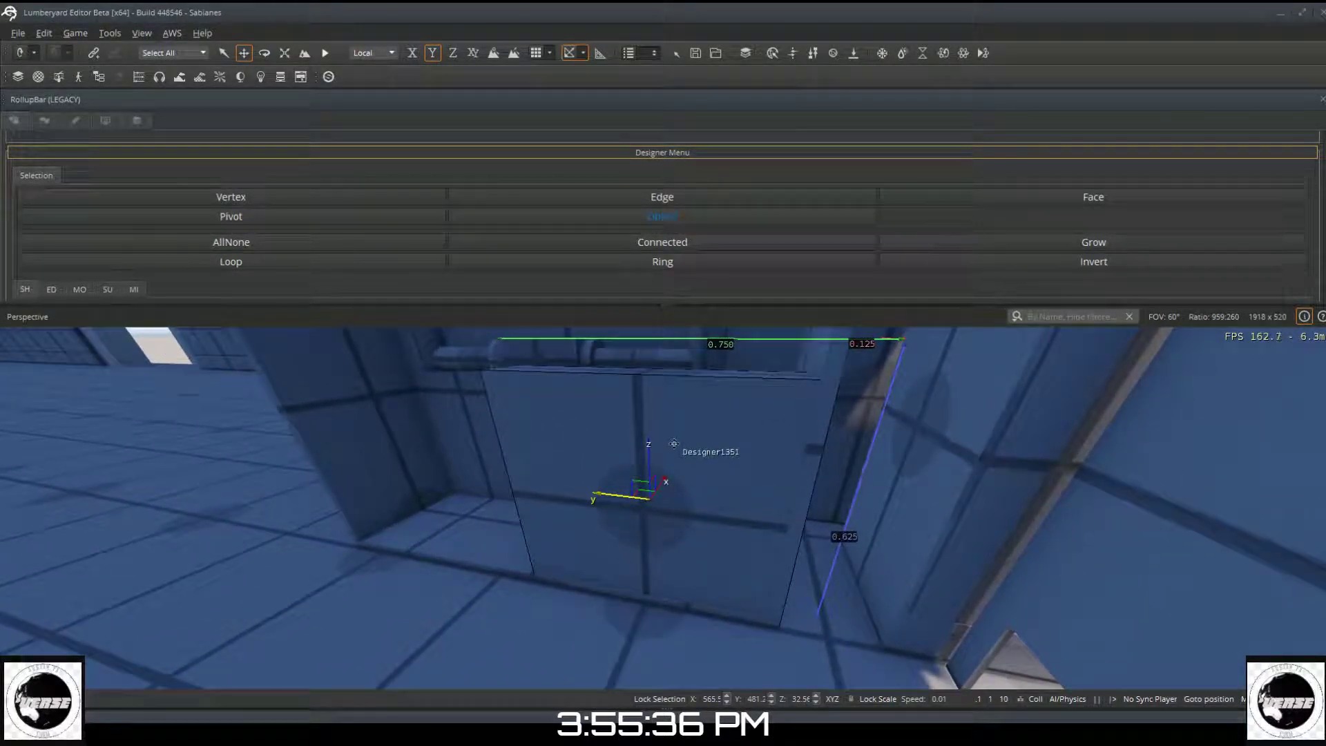
mouse_move(682, 362)
right_down()
mouse_move(701, 234)
mouse_move(659, 384)
mouse_move(680, 360)
right_up()
key(w)
key(s)
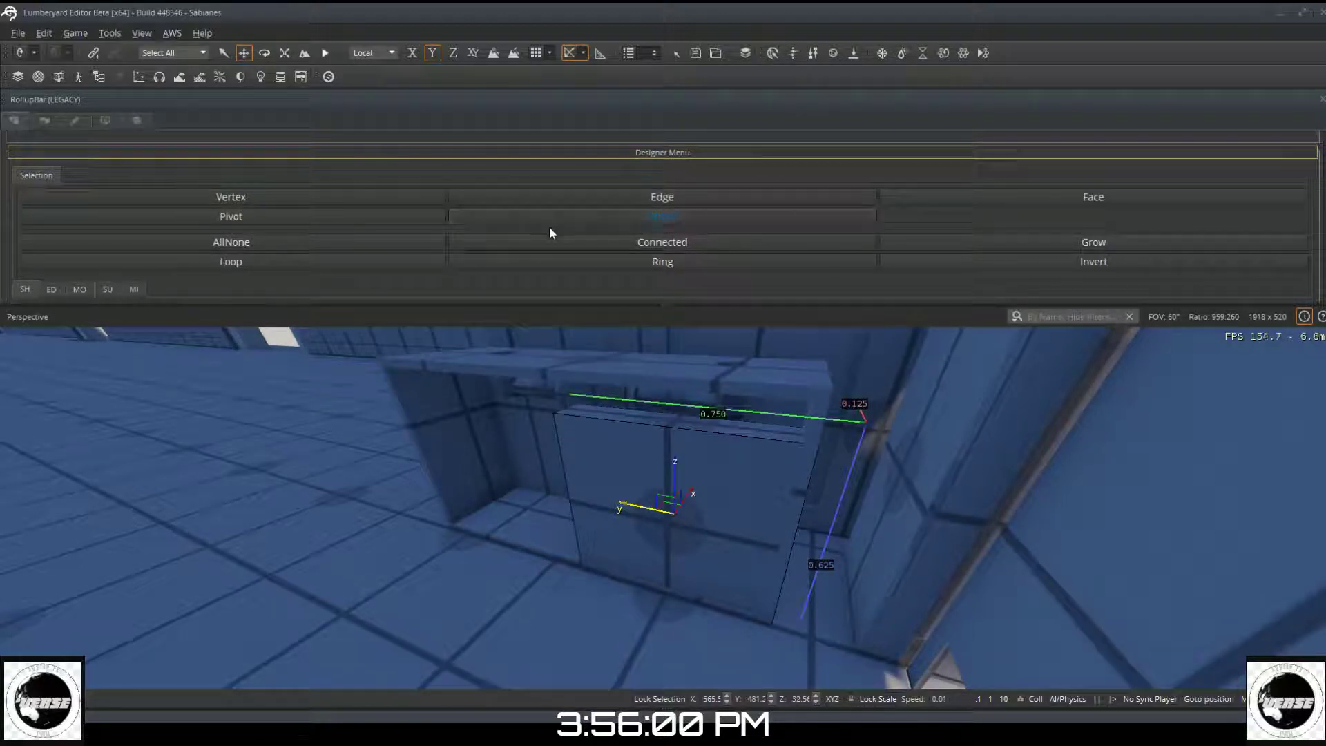
scroll(550, 225, down, 1)
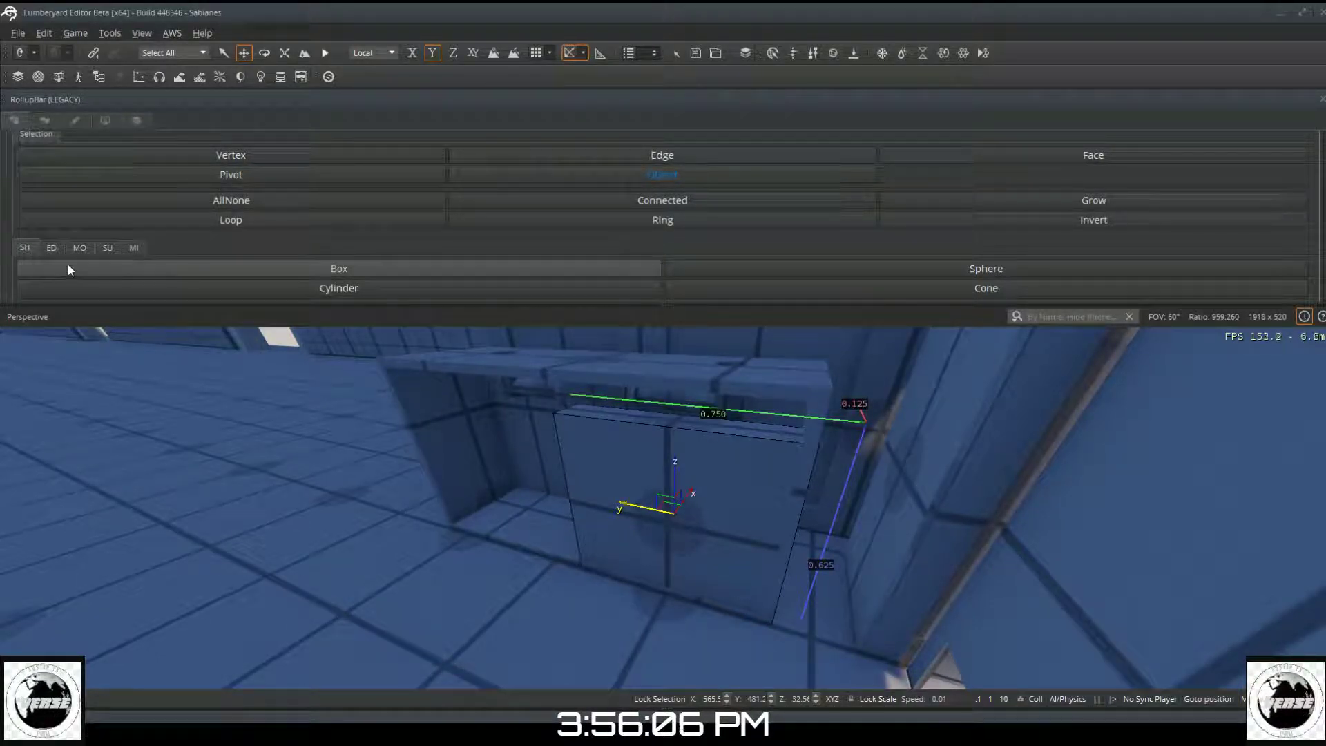
click(56, 248)
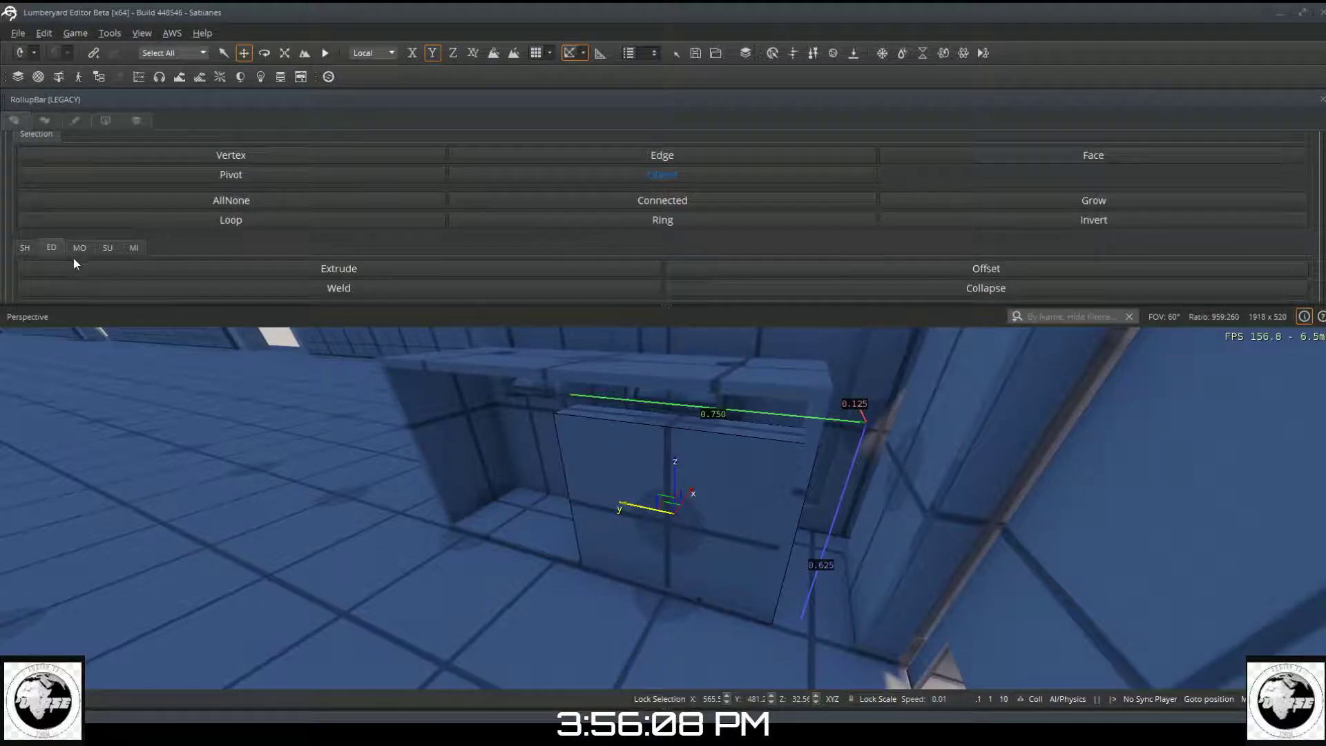
click(84, 267)
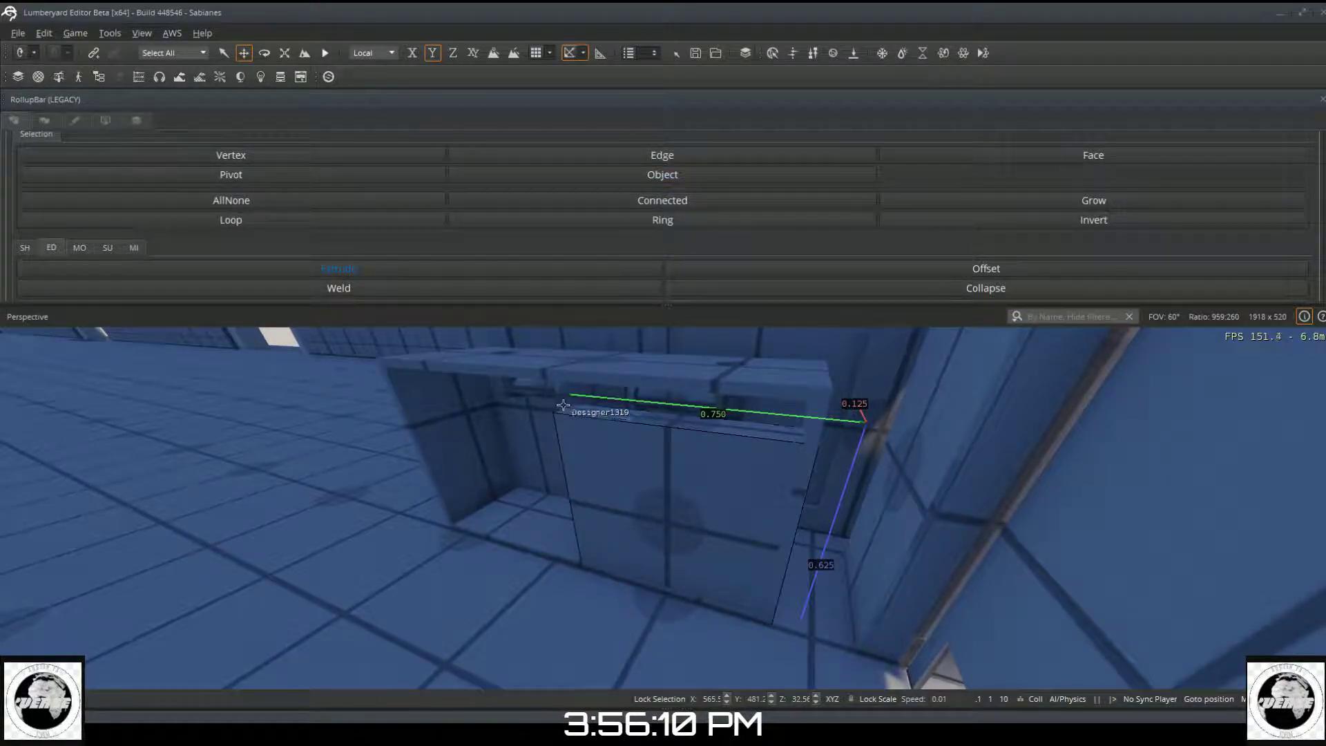
drag(595, 415, 598, 379)
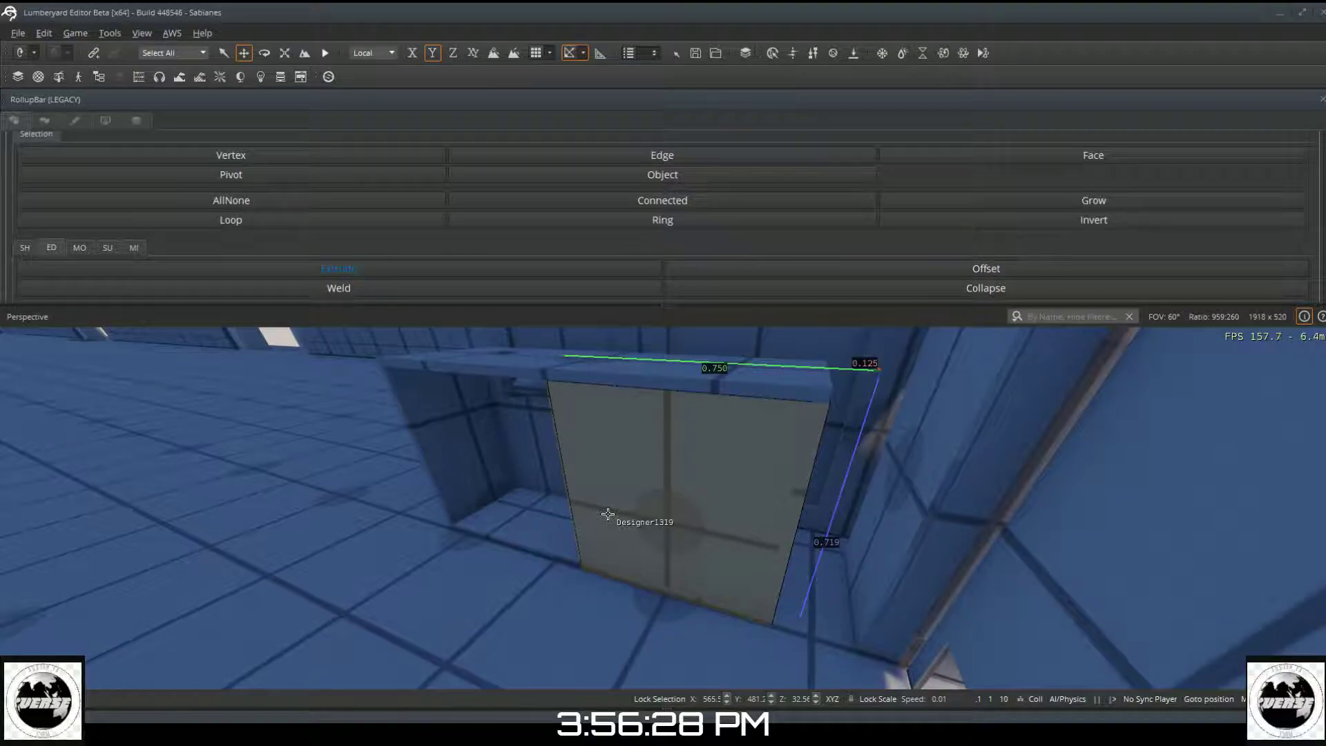
Step: Shift the door panel slightly along Y and extrude its free side face inward to a panel width of 0.701
click(762, 177)
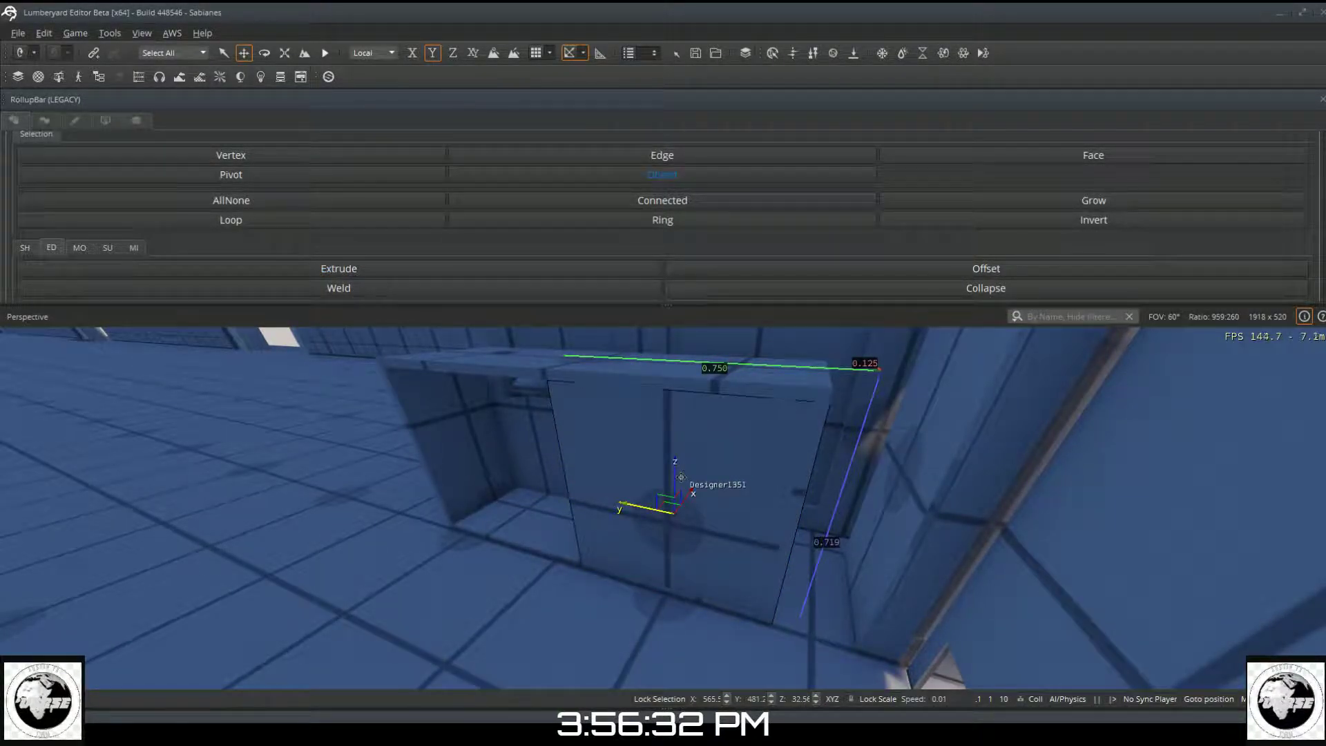
drag(660, 509, 648, 501)
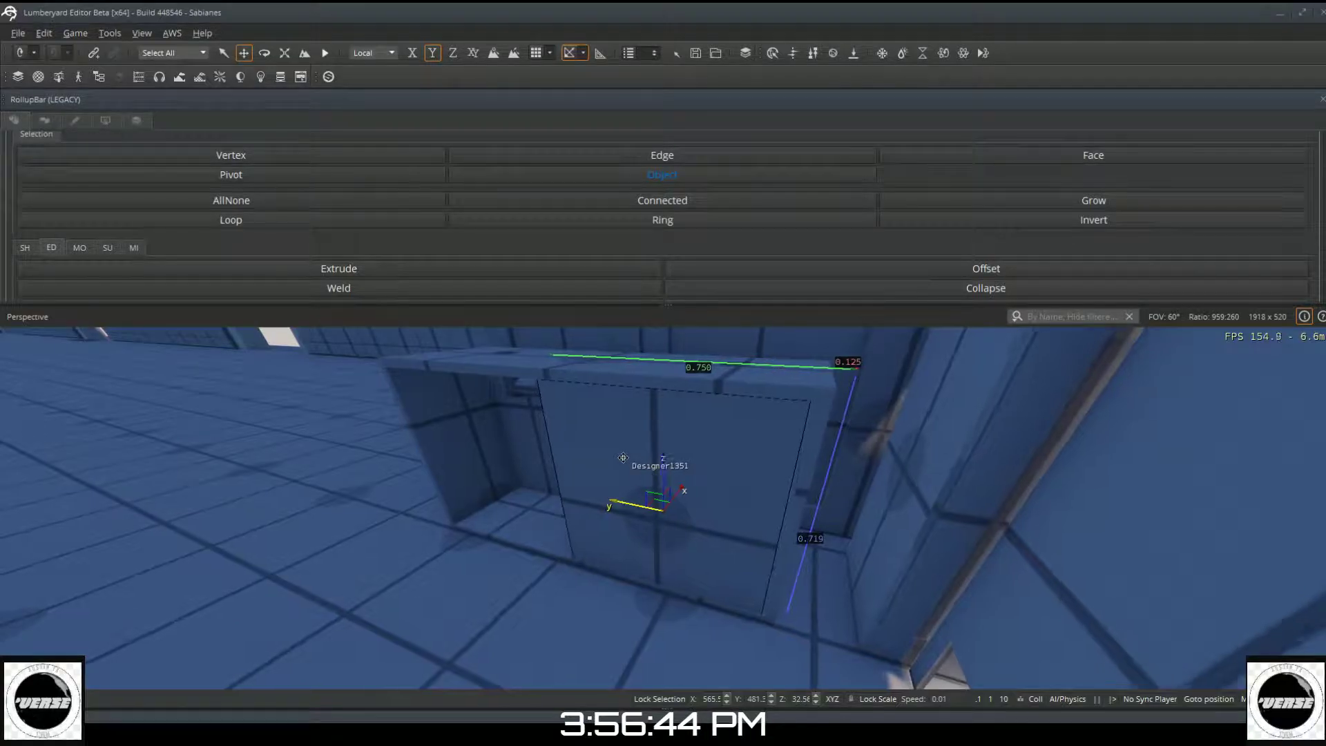
key(a)
right_drag(653, 448, 743, 449)
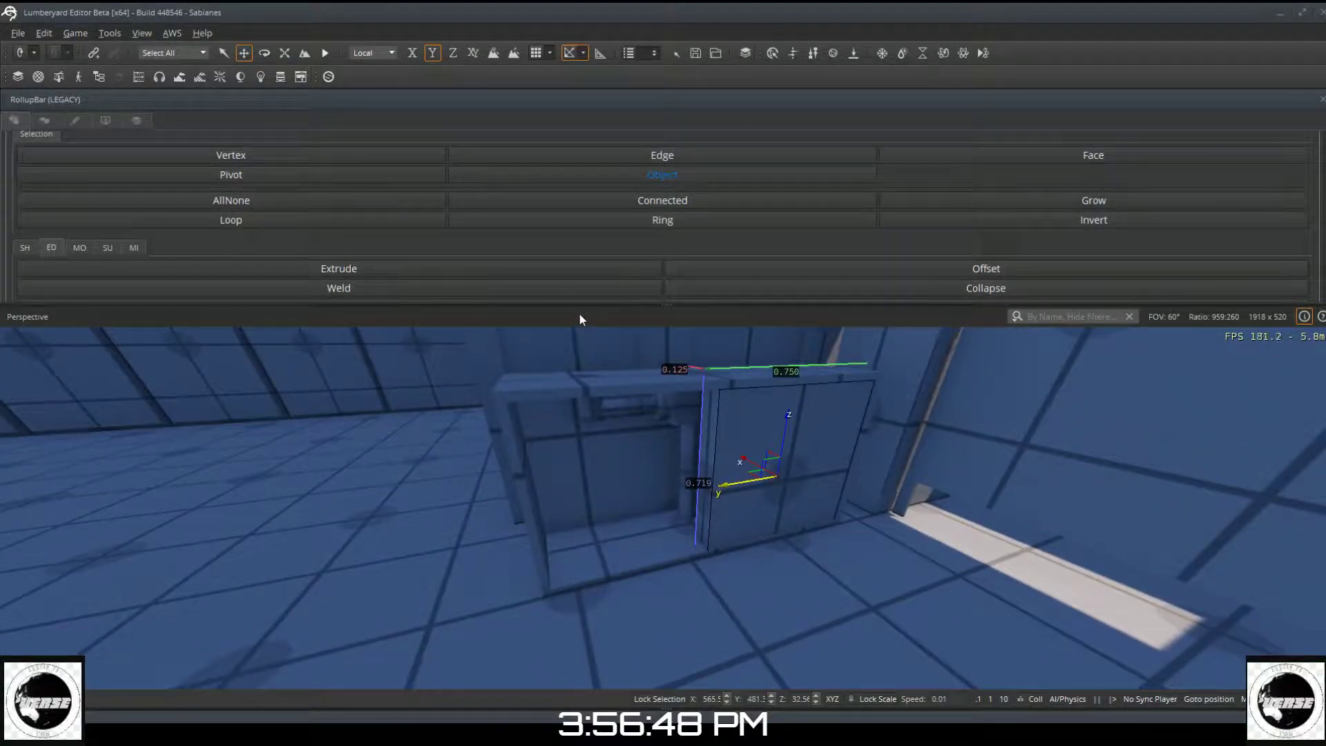
click(576, 268)
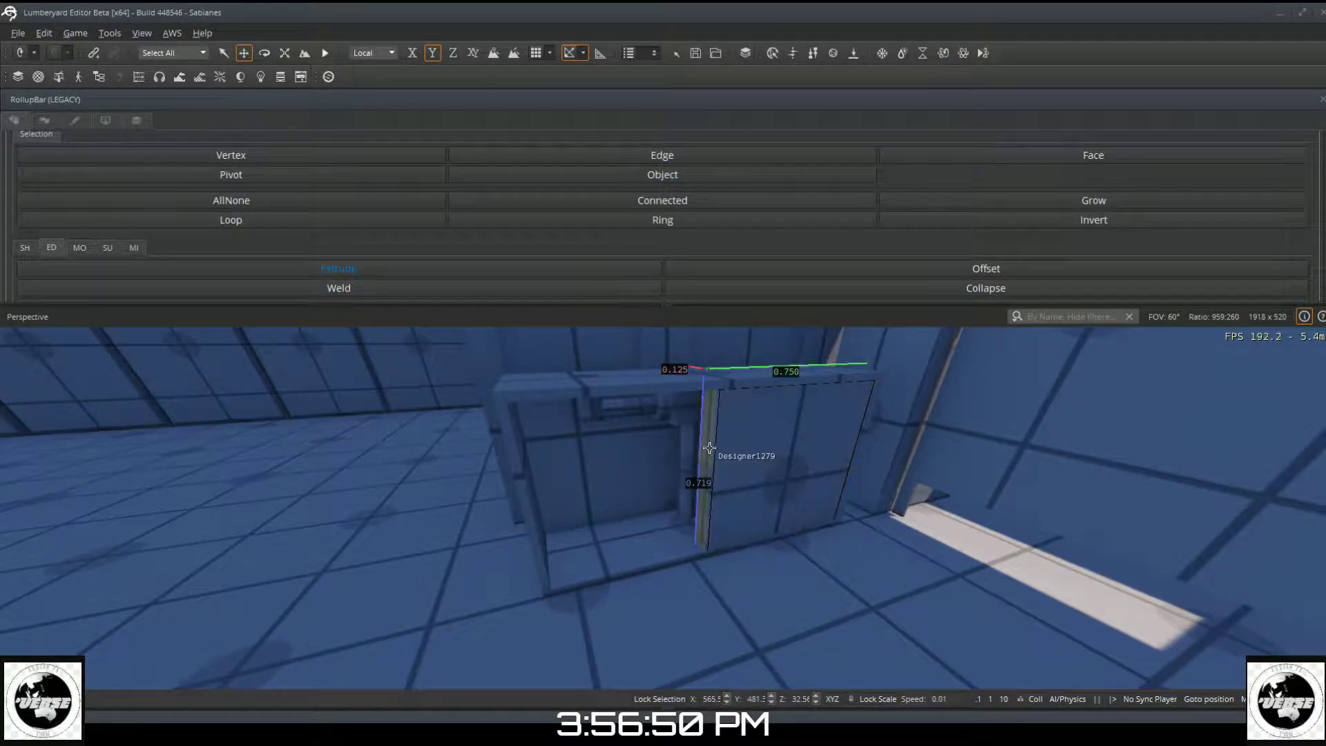
drag(707, 448, 723, 447)
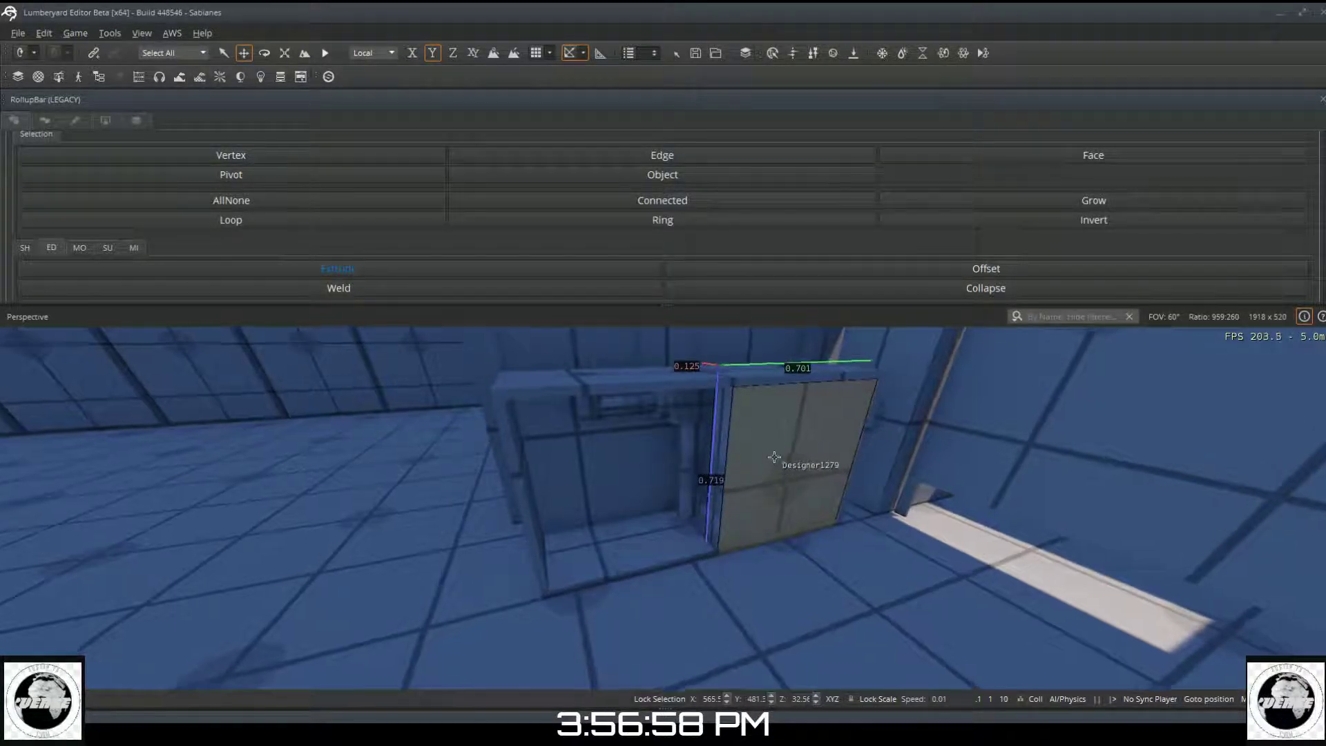
Step: Try to extrude the door panel's inner face from inside the cabinet
key(w)
right_drag(783, 422, 783, 422)
key(w)
right_drag(643, 416, 643, 417)
key(a)
key(a)
mouse_move(892, 482)
right_down()
mouse_move(856, 471)
mouse_move(881, 471)
right_up()
drag(885, 472, 961, 471)
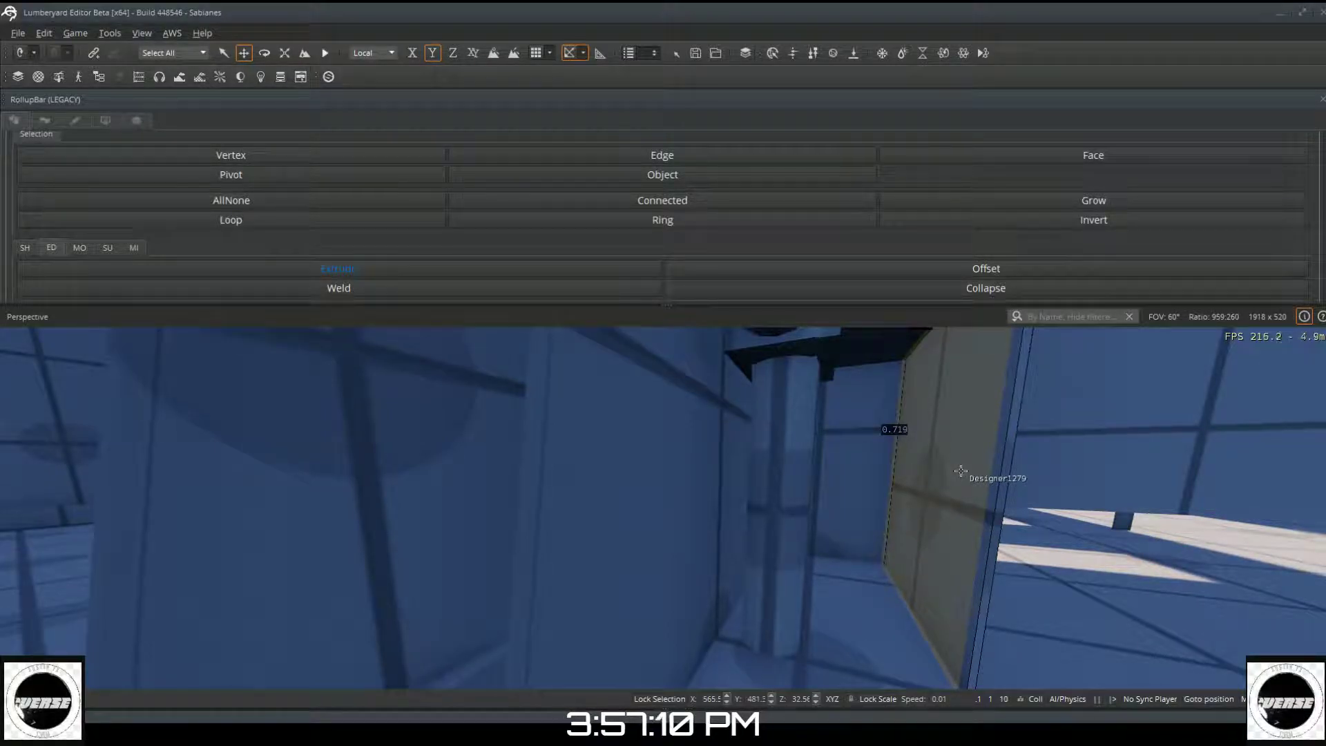
right_drag(931, 467, 787, 467)
key(s)
right_drag(932, 467, 1050, 473)
key(s)
right_drag(767, 474, 896, 451)
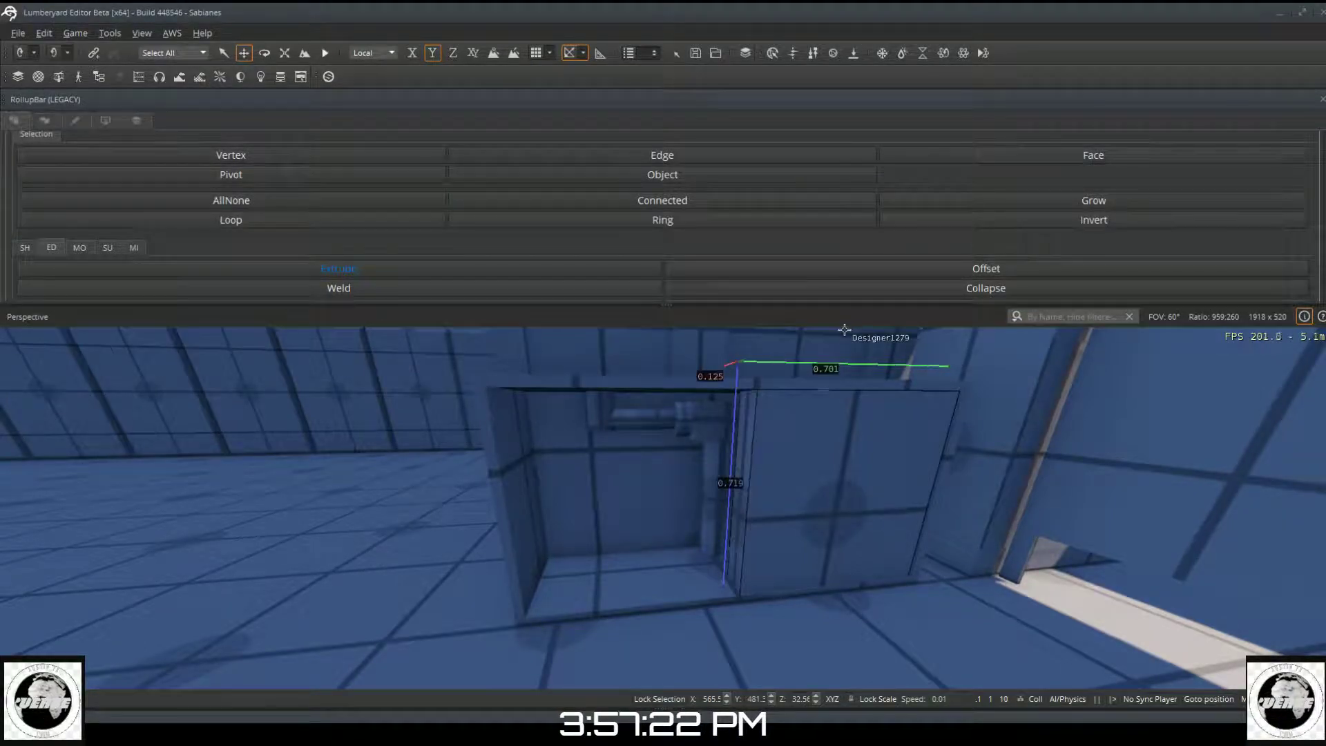
Step: Move the door panel's pivot to the center of the resized panel and return to object selection
click(910, 271)
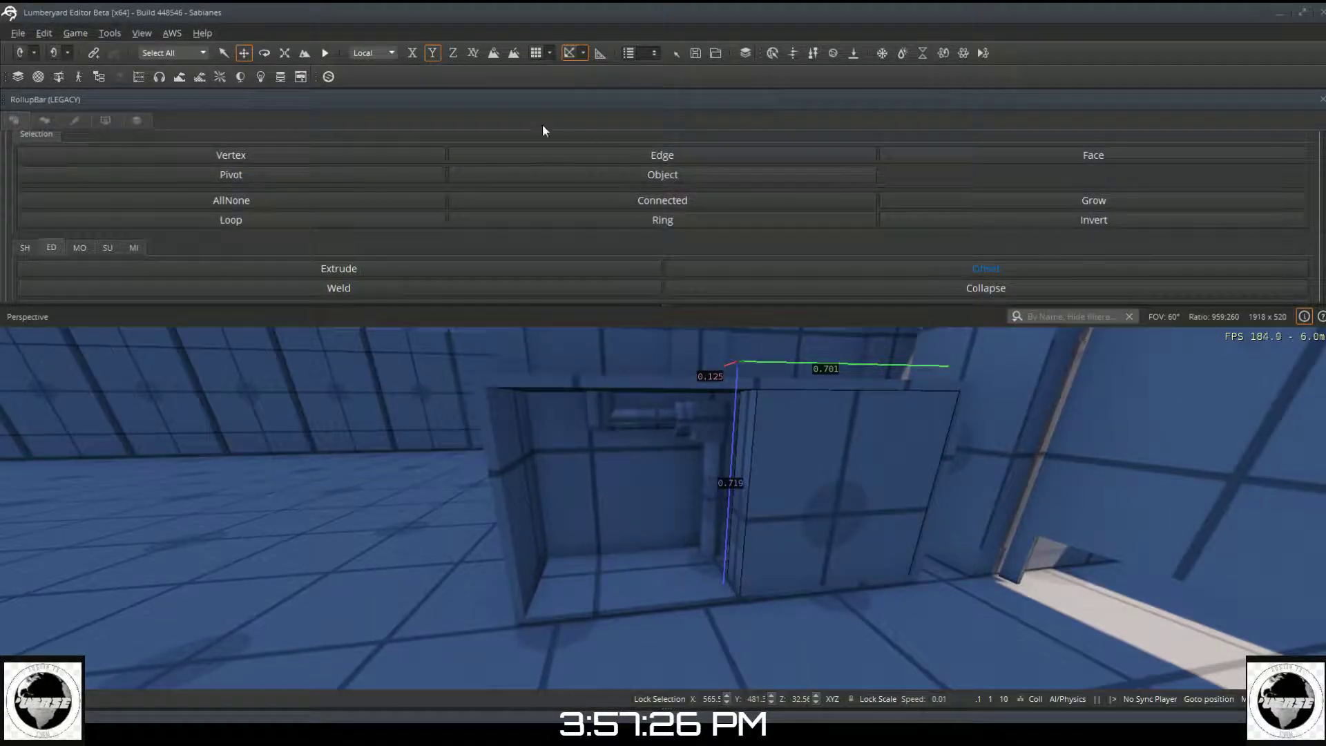
click(334, 176)
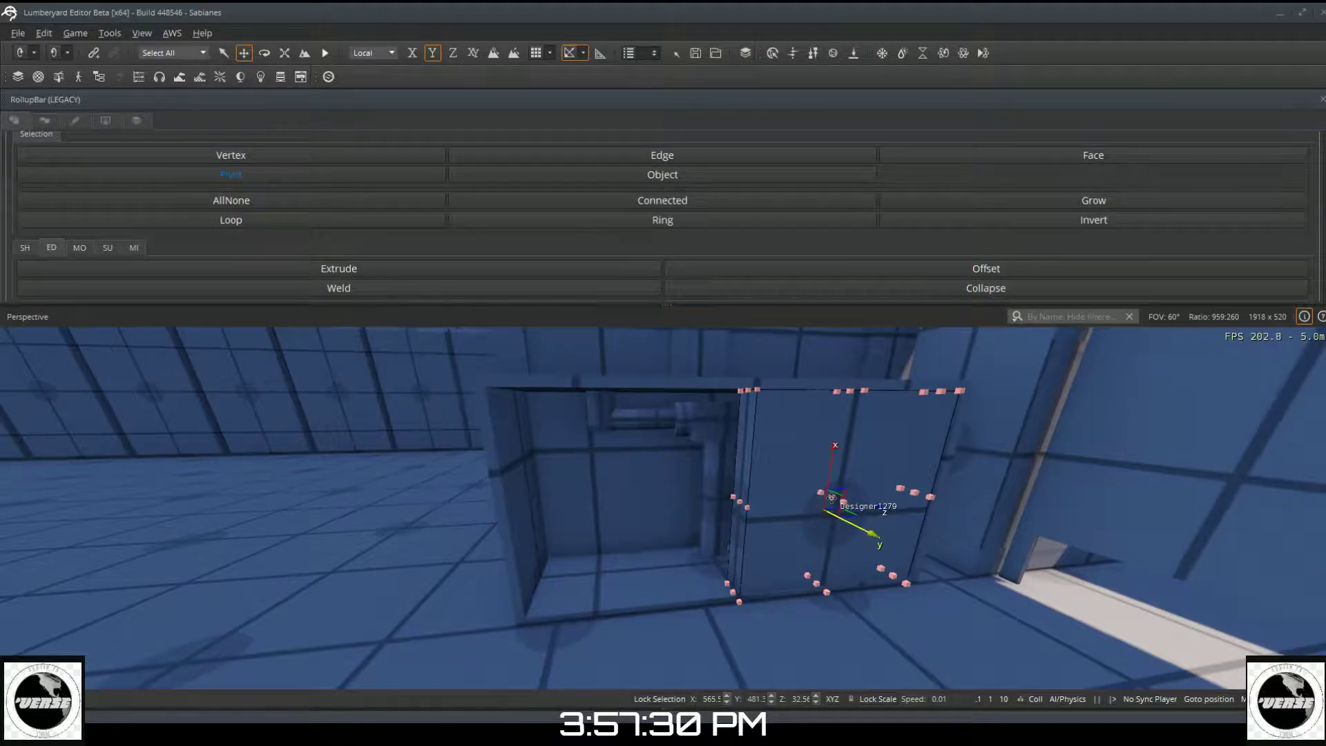
click(648, 176)
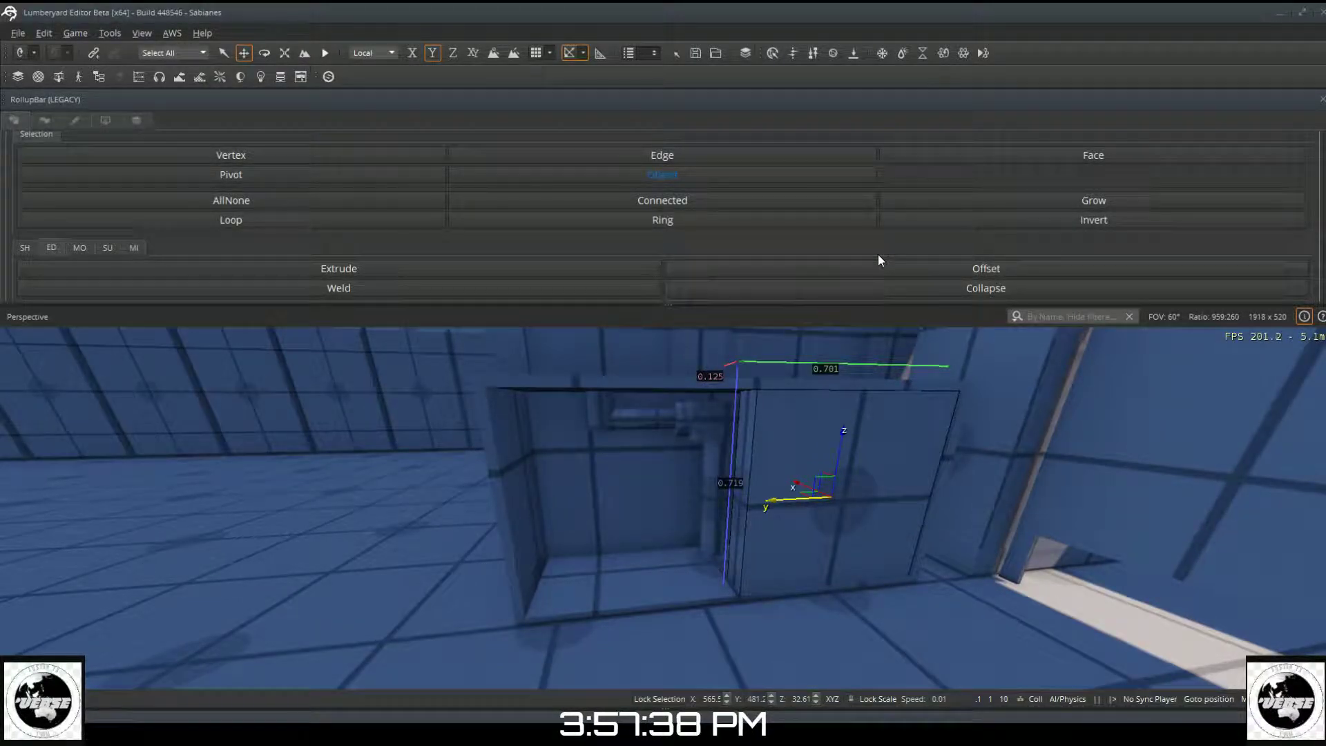
Step: Raise the door panel slightly along Z so it clears the floor
click(883, 273)
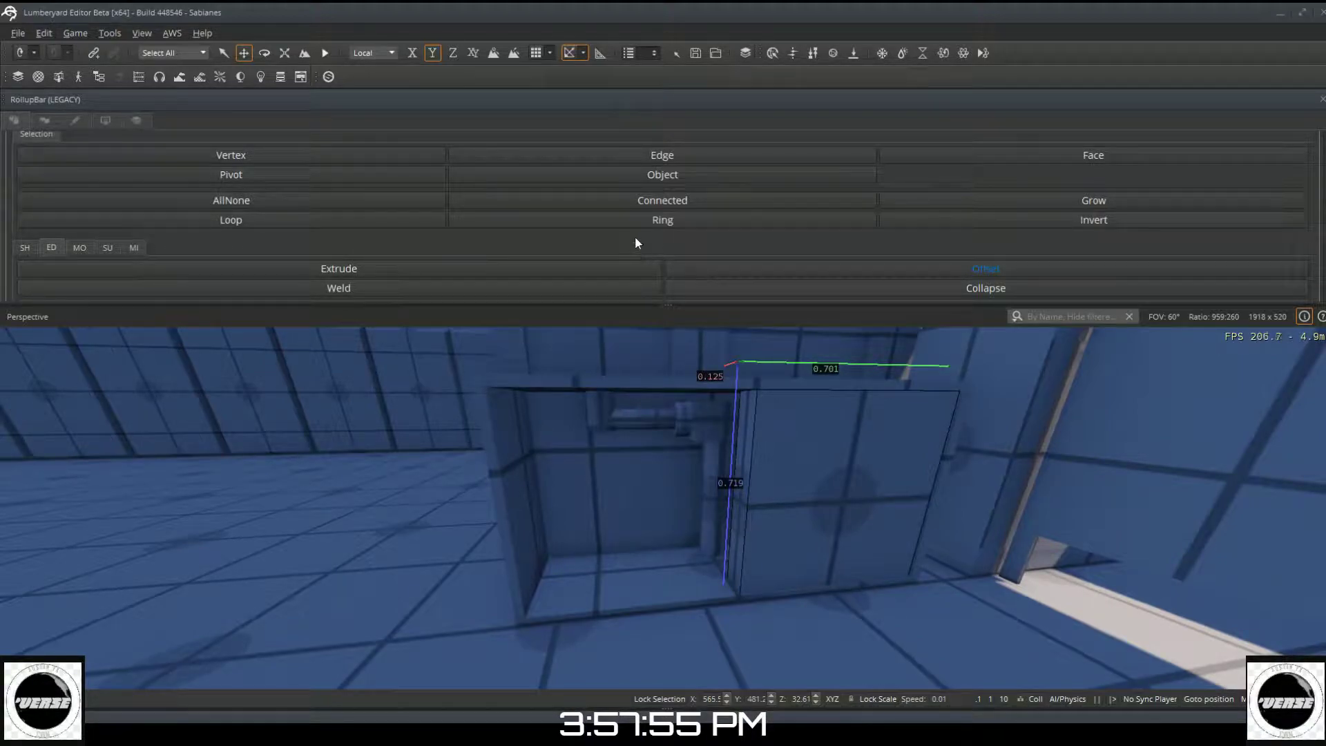
click(630, 175)
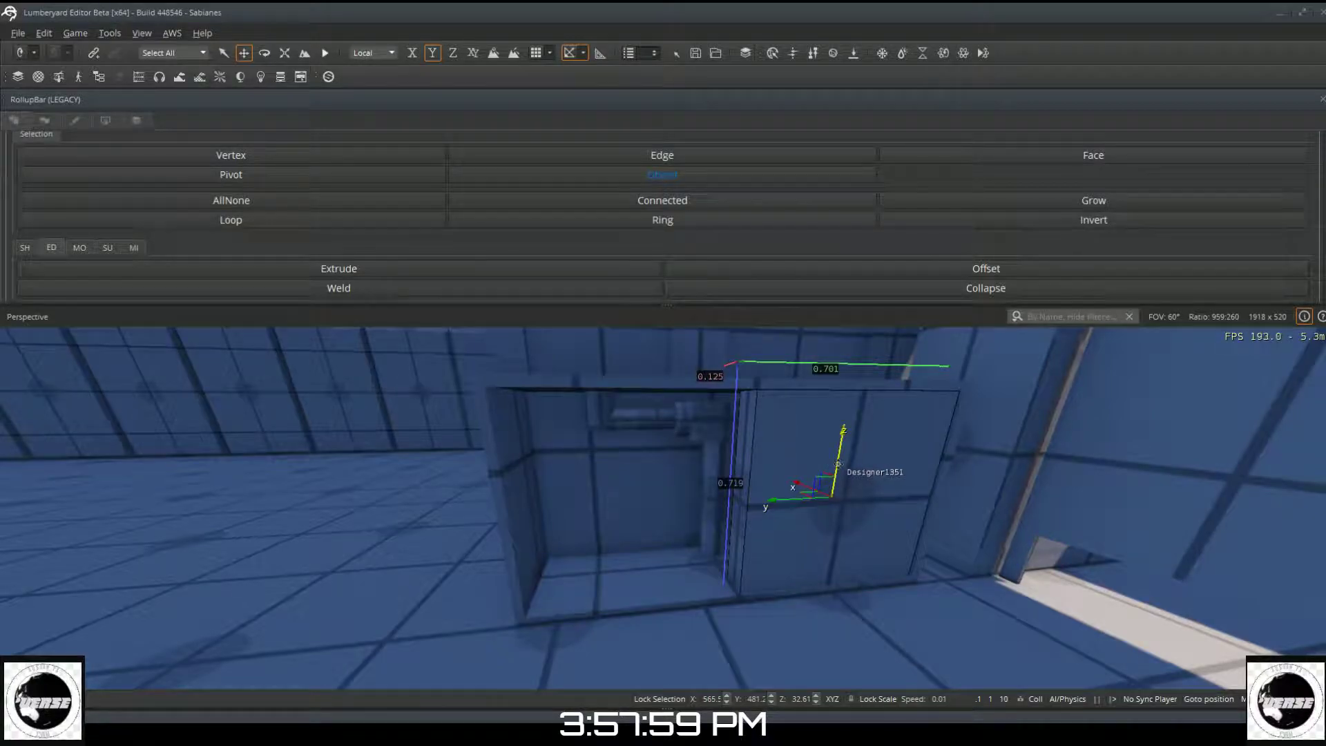
click(838, 464)
drag(839, 452, 839, 443)
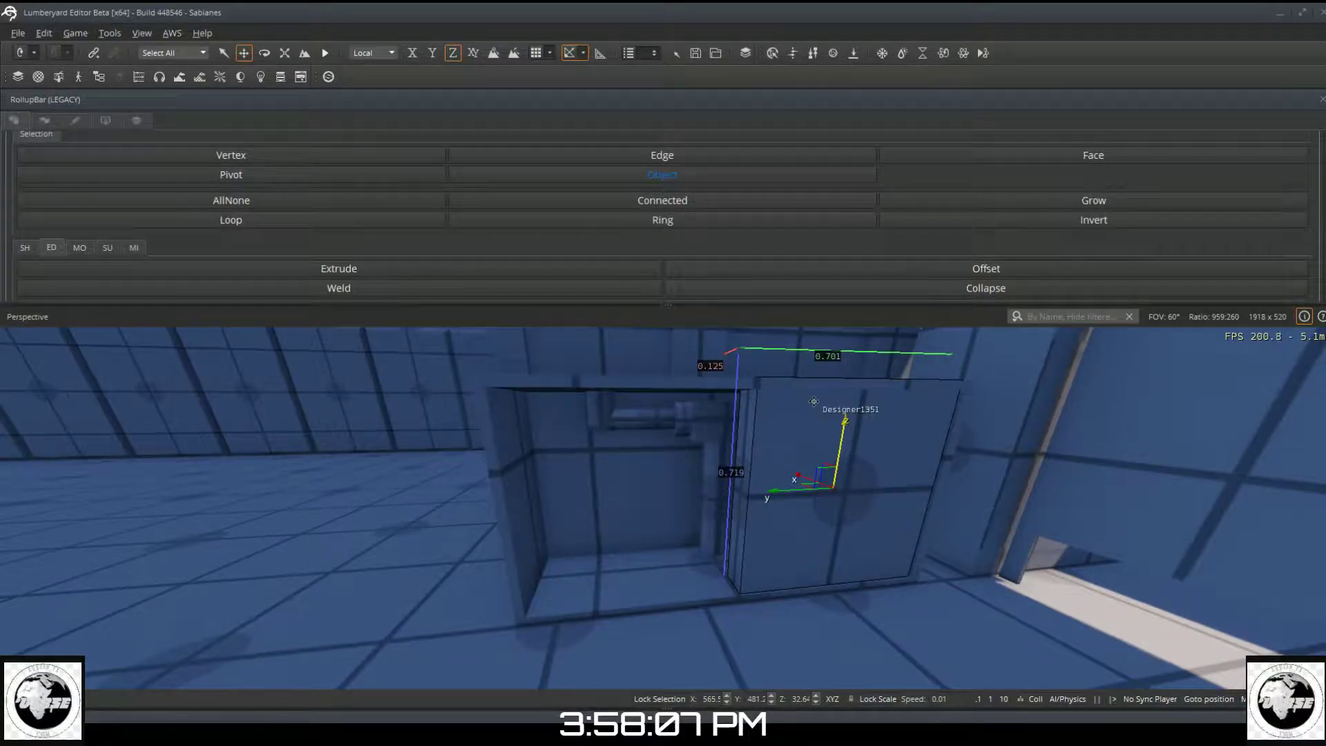
Step: Extrude the door panel's top face back down to the casing's top board, making the panel 0.682 high
right_drag(787, 460, 835, 301)
key(w)
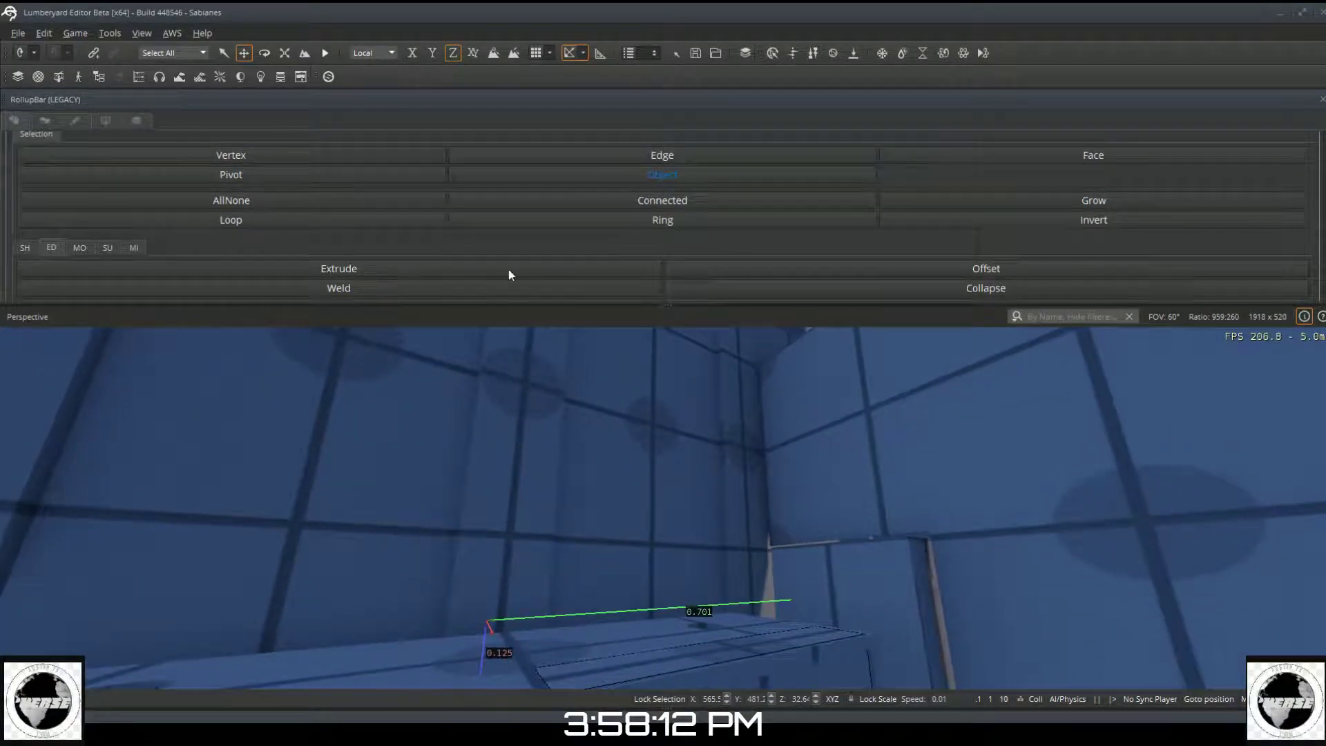
click(438, 266)
right_drag(681, 666, 681, 638)
key(w)
mouse_move(681, 637)
mouse_down()
mouse_move(687, 598)
mouse_move(683, 637)
mouse_move(678, 616)
mouse_up()
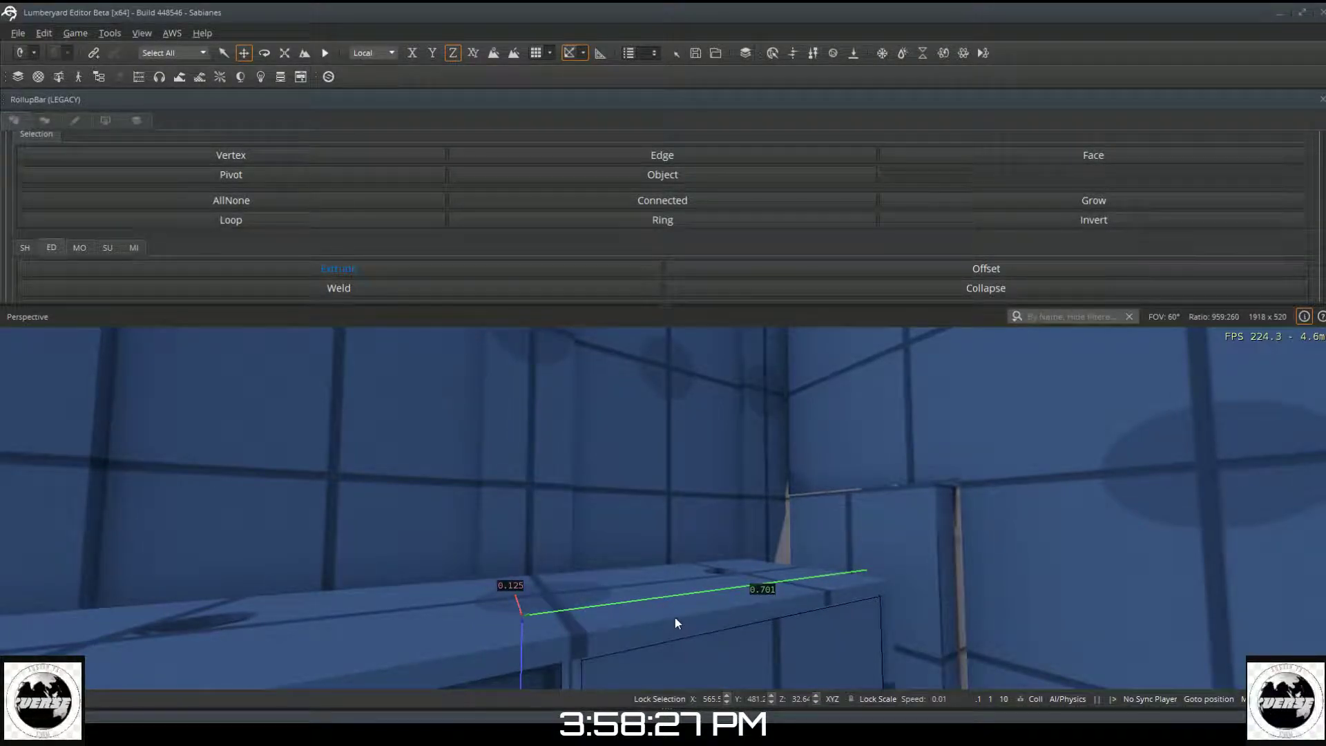
click(658, 178)
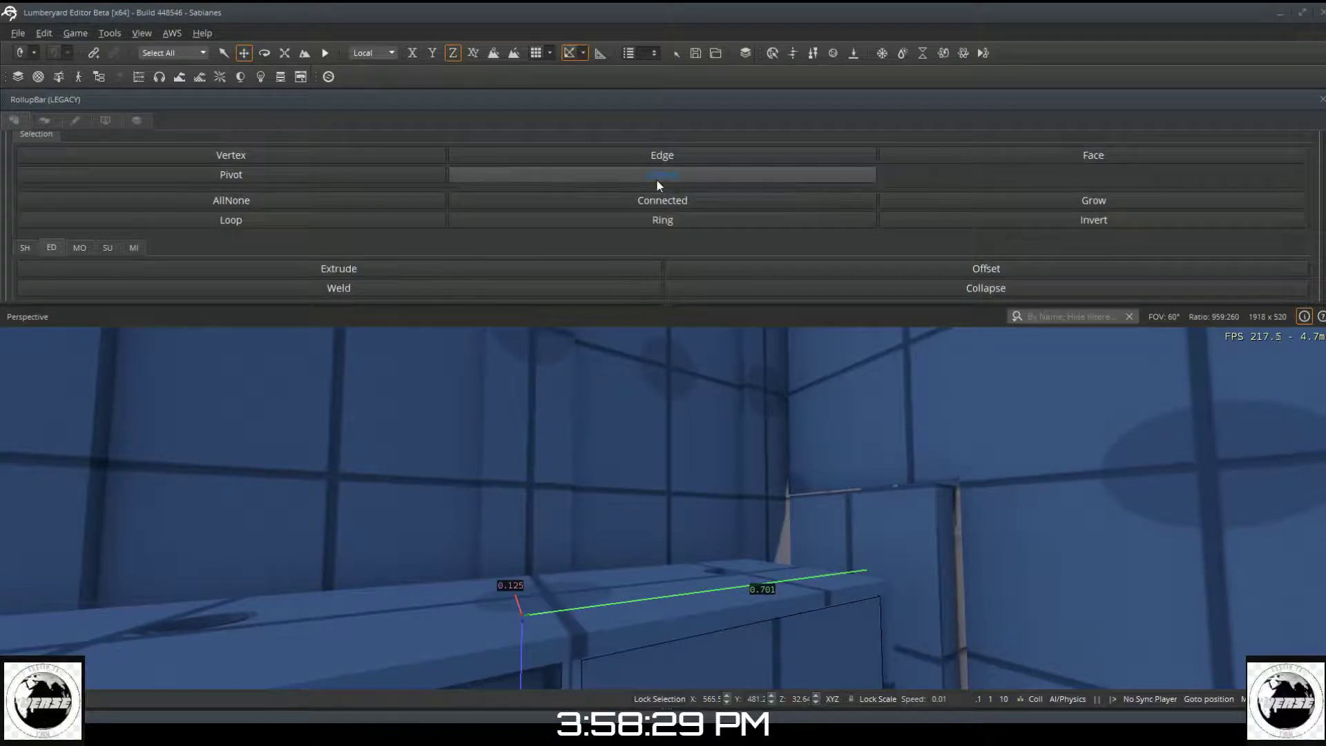
Step: Offset the door panel's front face inward several times to form nested frame outlines
right_drag(590, 558, 645, 509)
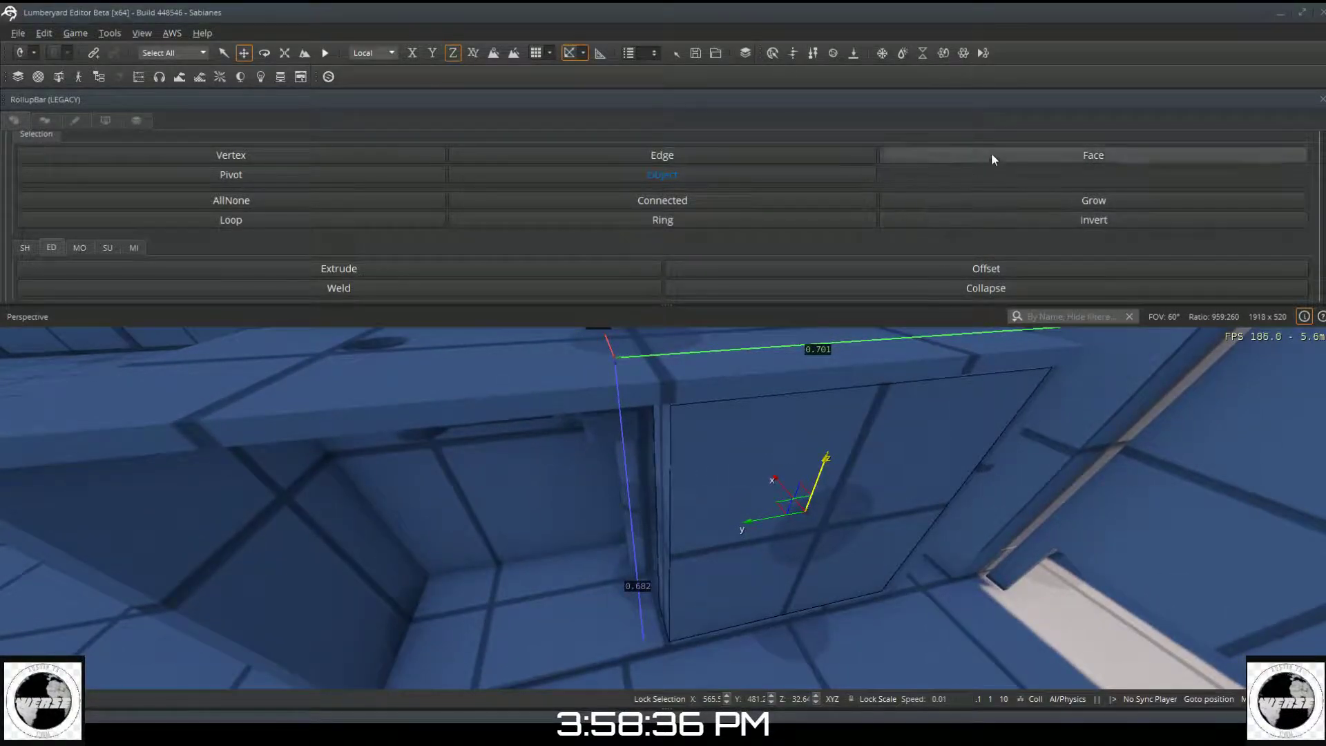
click(966, 268)
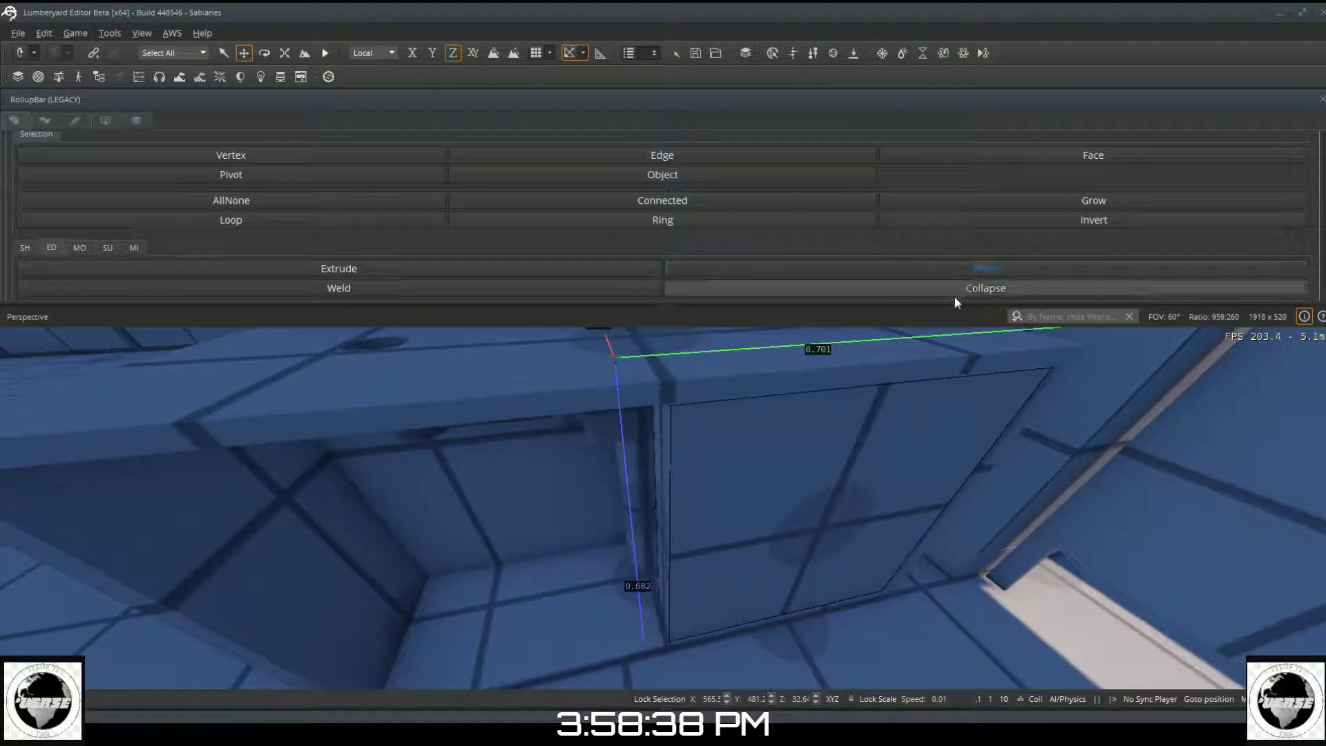
drag(768, 562, 692, 538)
drag(840, 540, 1070, 312)
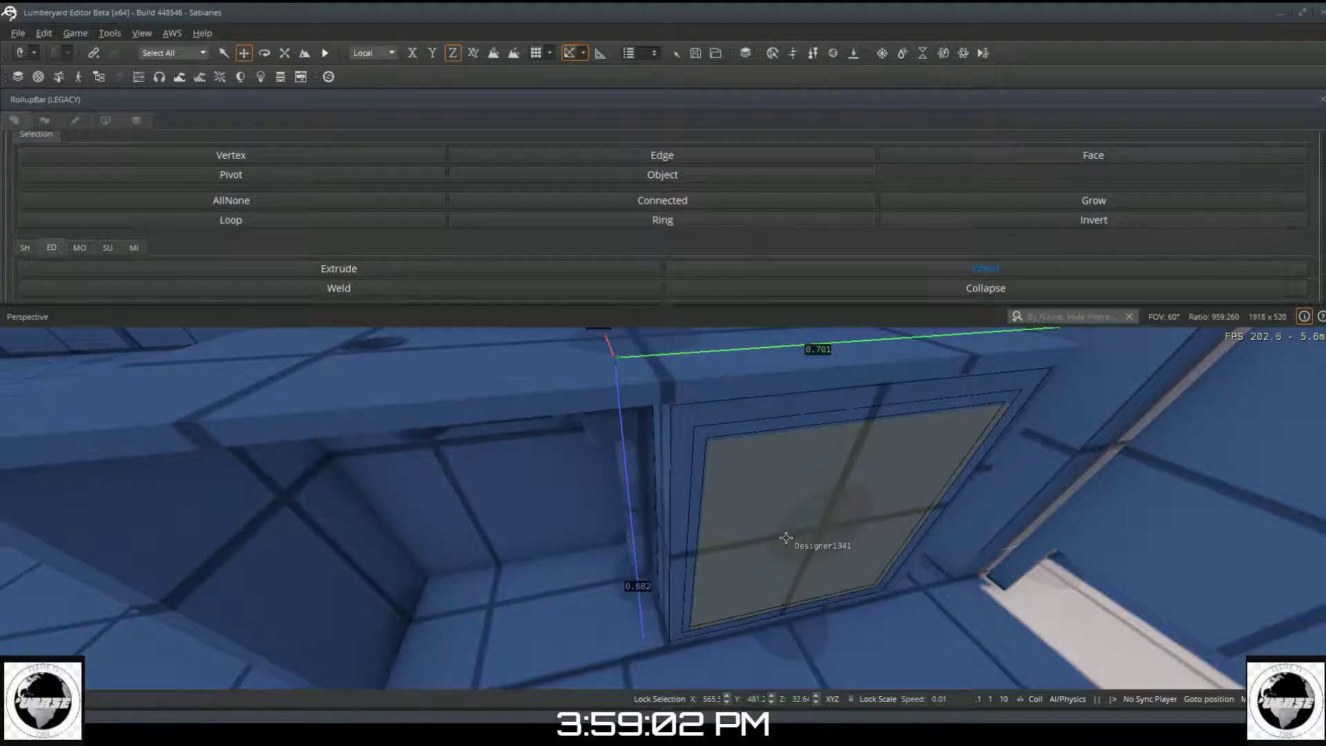
drag(785, 530, 698, 585)
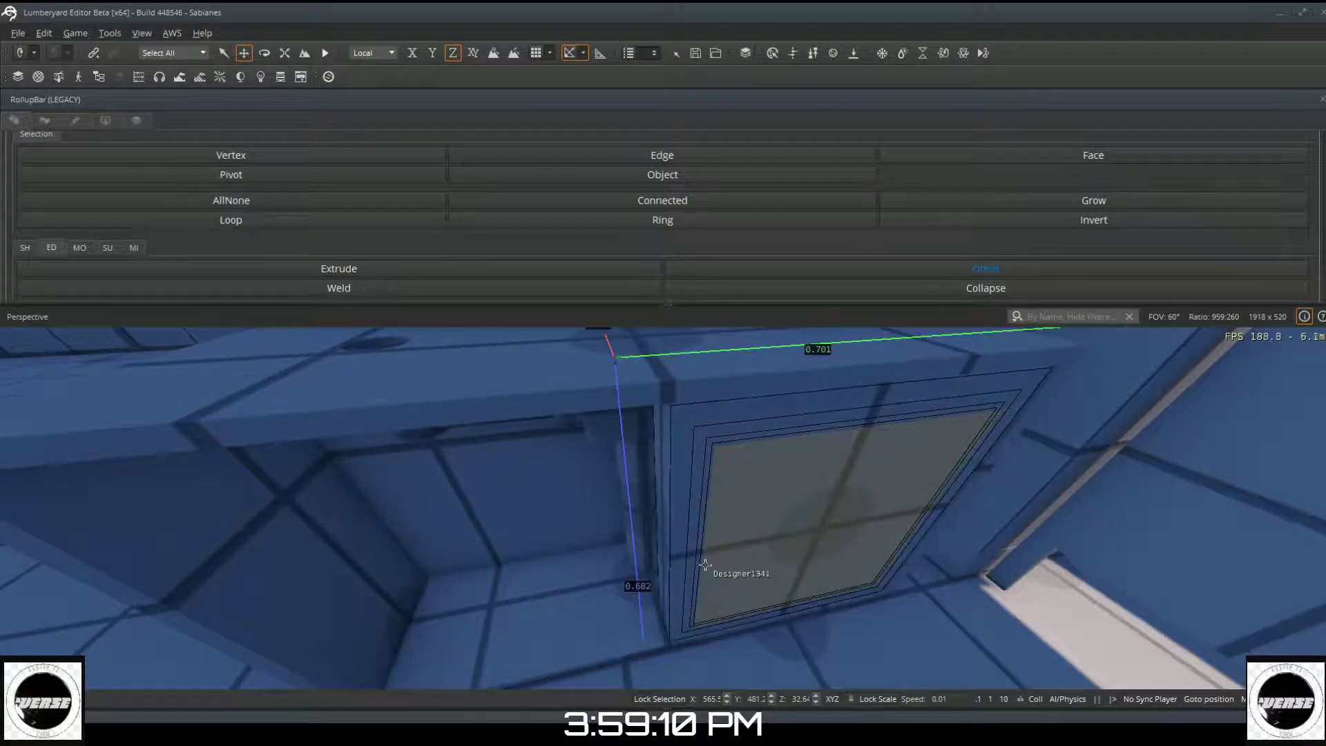
Step: Offset one more inner outline on the door panel's front face and extrude the frame bands into stepped detailing
drag(764, 516, 716, 559)
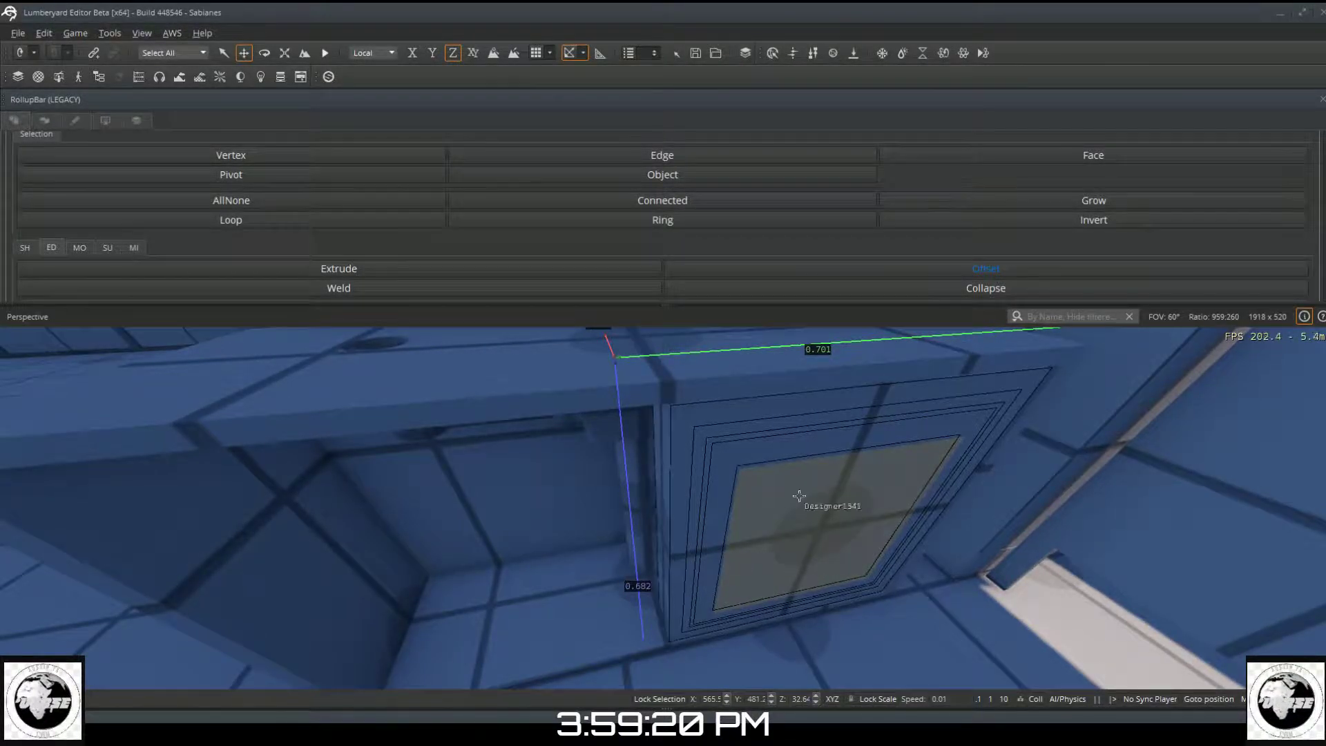
click(532, 269)
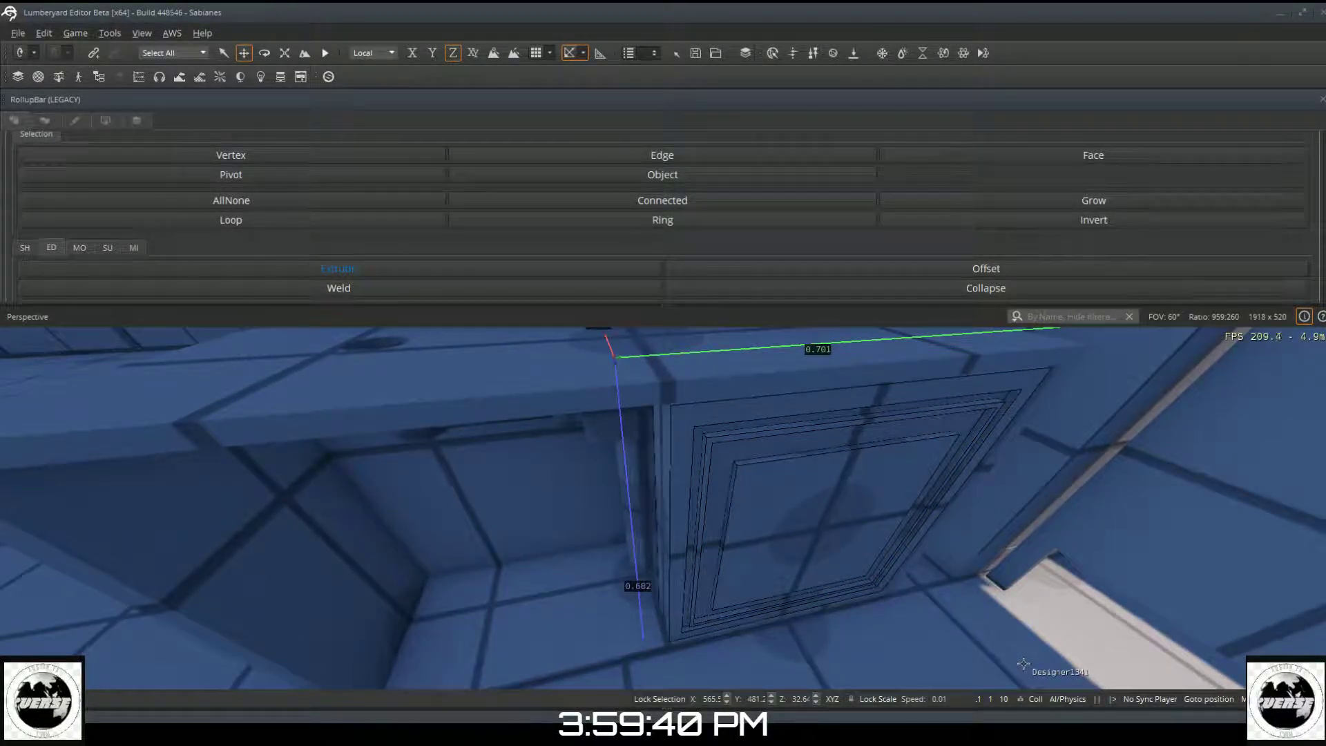
Step: Extrude the door panel's back face toward its front to make the panel 0.025 thick
key(a)
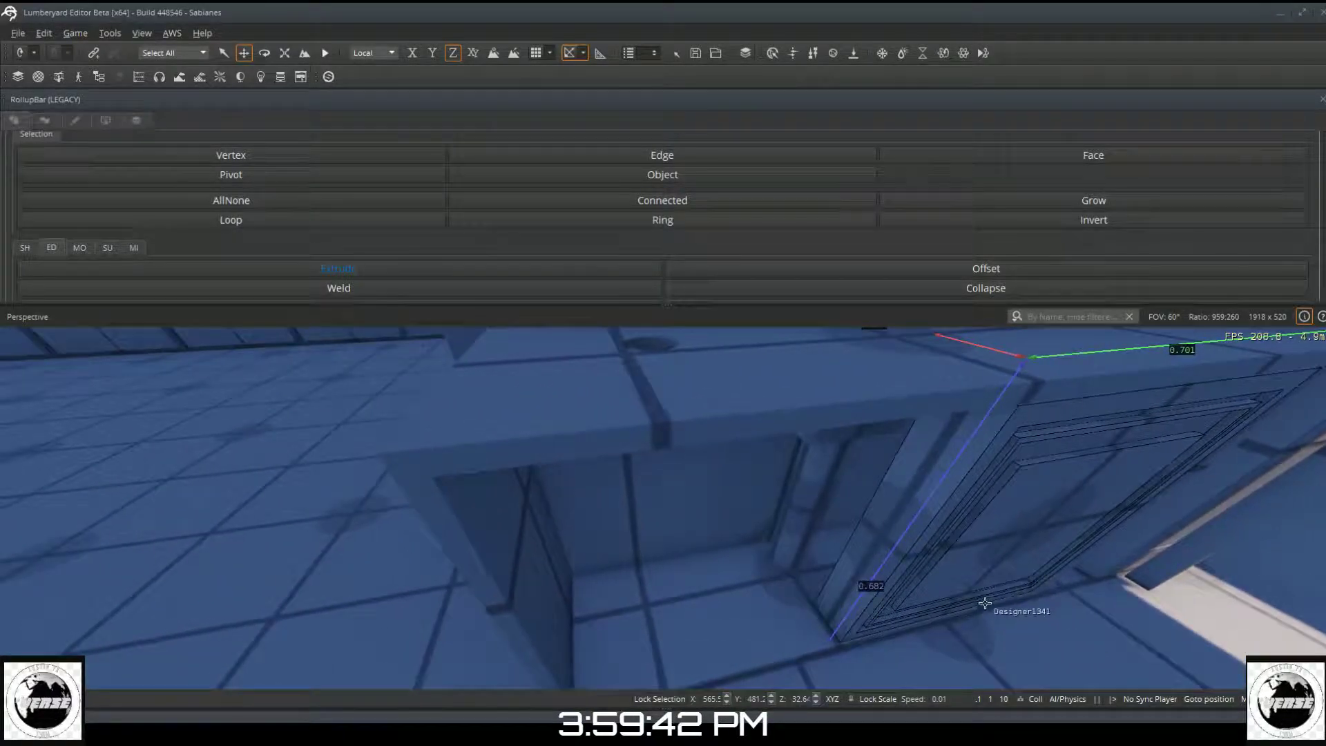
key(w)
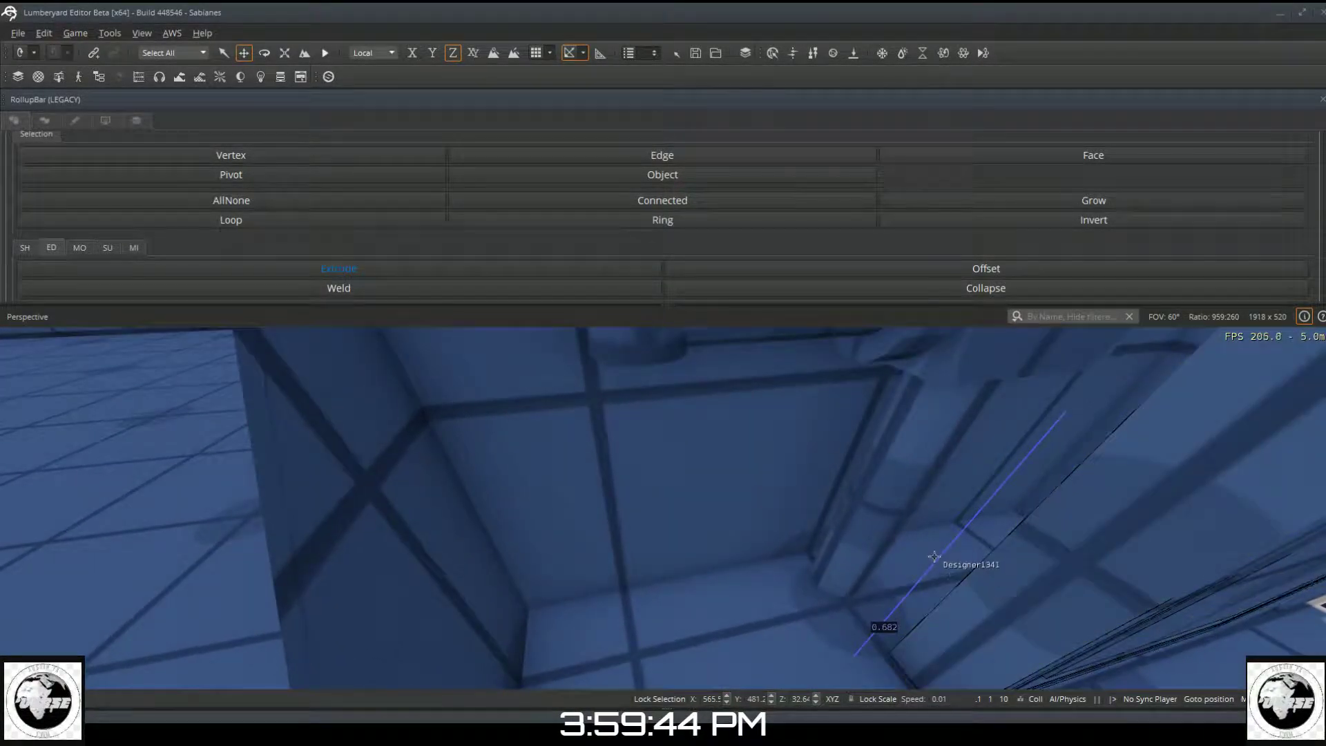
right_drag(945, 547, 1009, 493)
key(a)
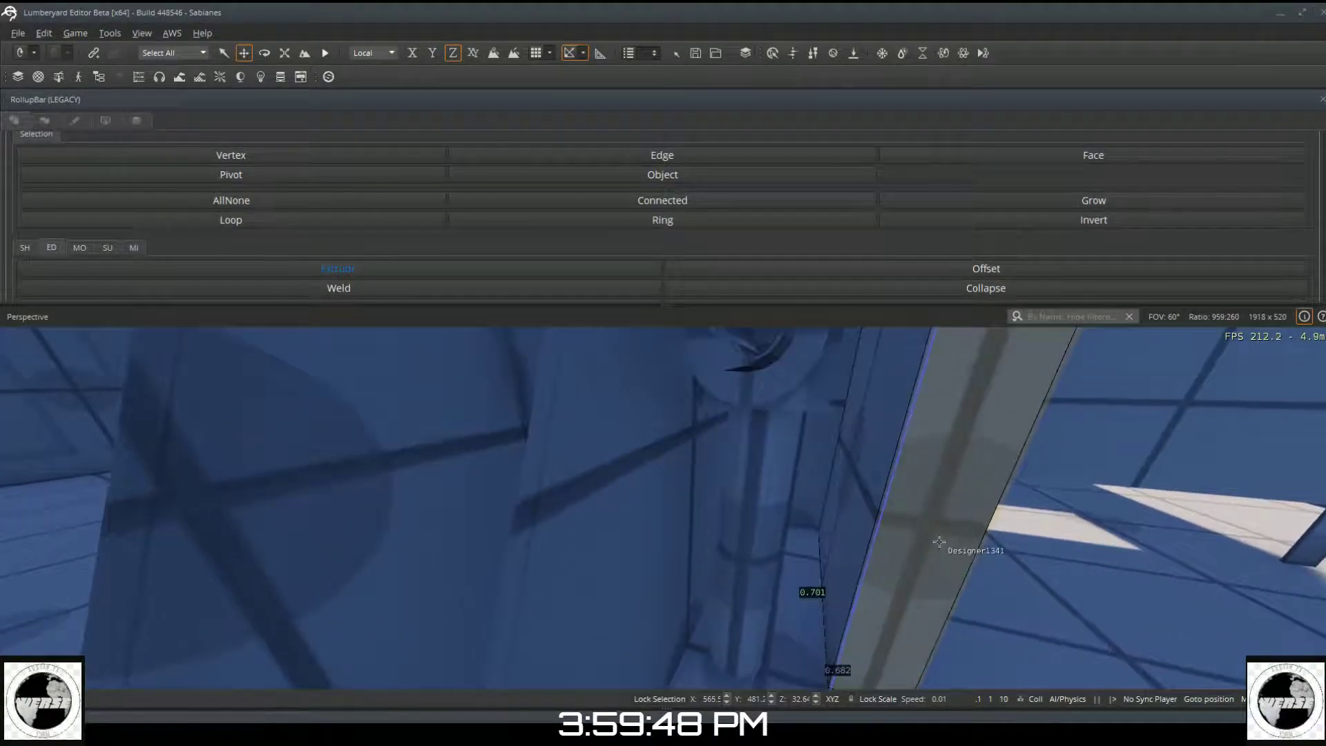
drag(878, 451, 955, 466)
scroll(909, 477, down, 3)
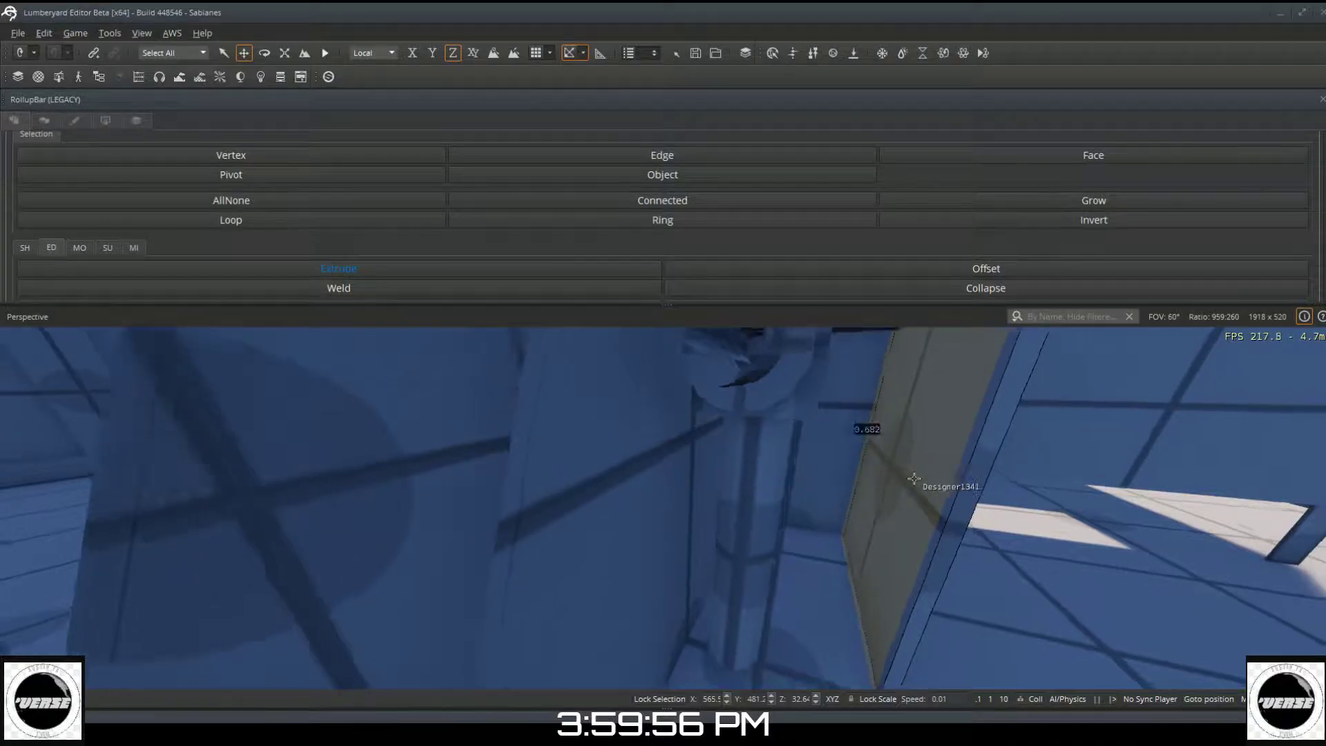
right_drag(908, 478, 856, 453)
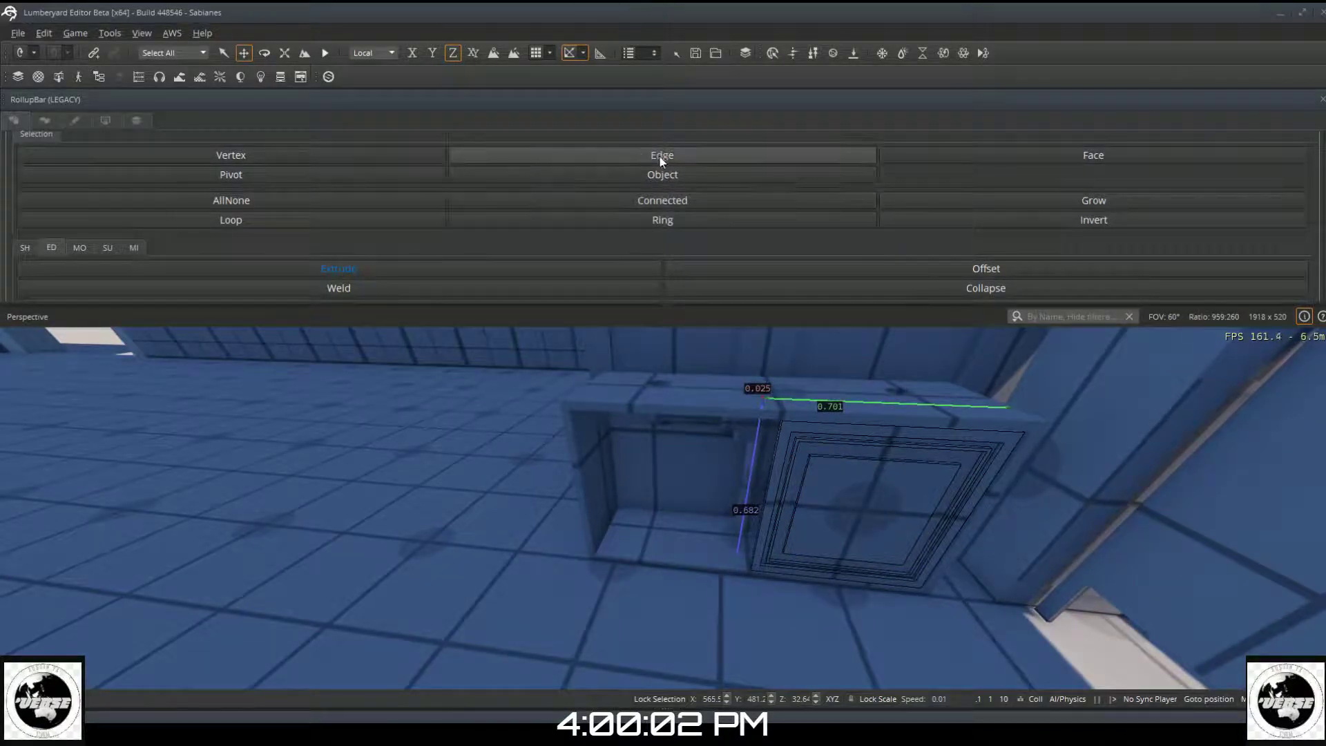
Step: Duplicate the framed door panel along the Y axis to cover the cabinet's open half, then clear the selection
click(657, 174)
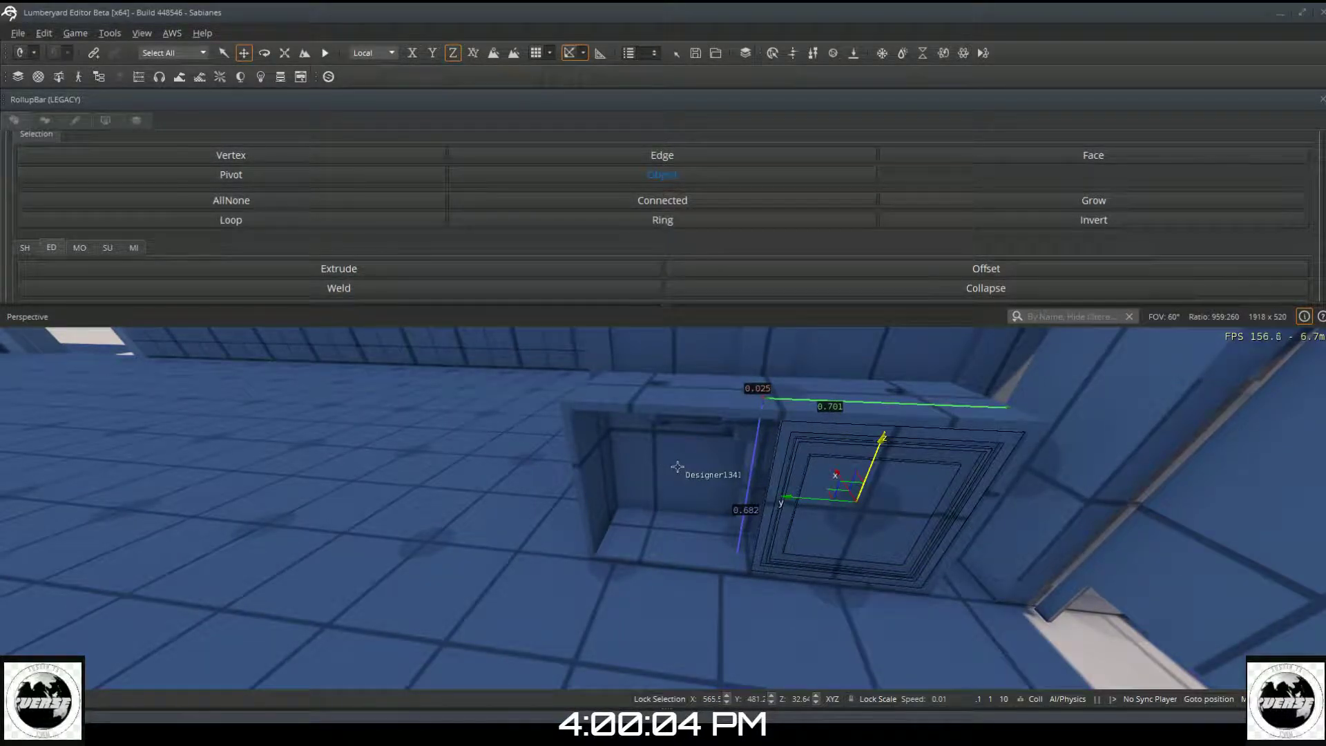
click(813, 501)
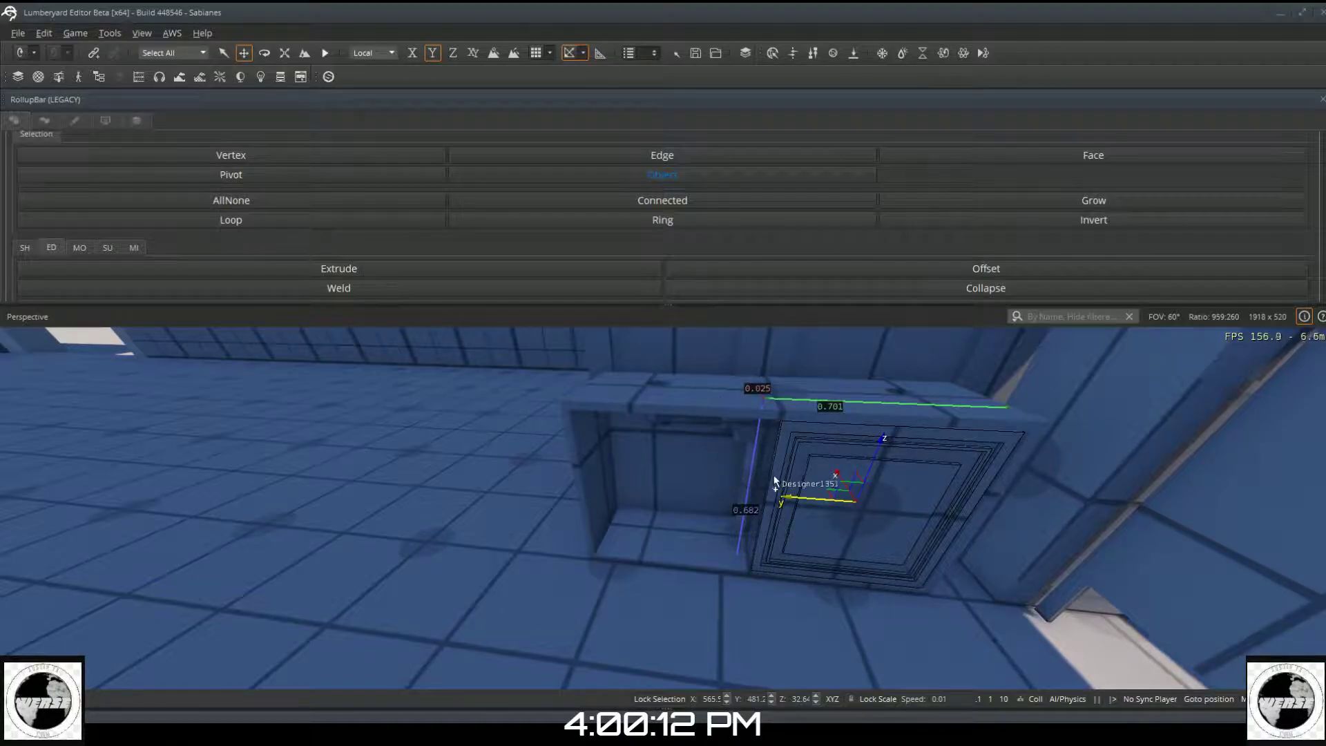
drag(803, 508, 674, 498)
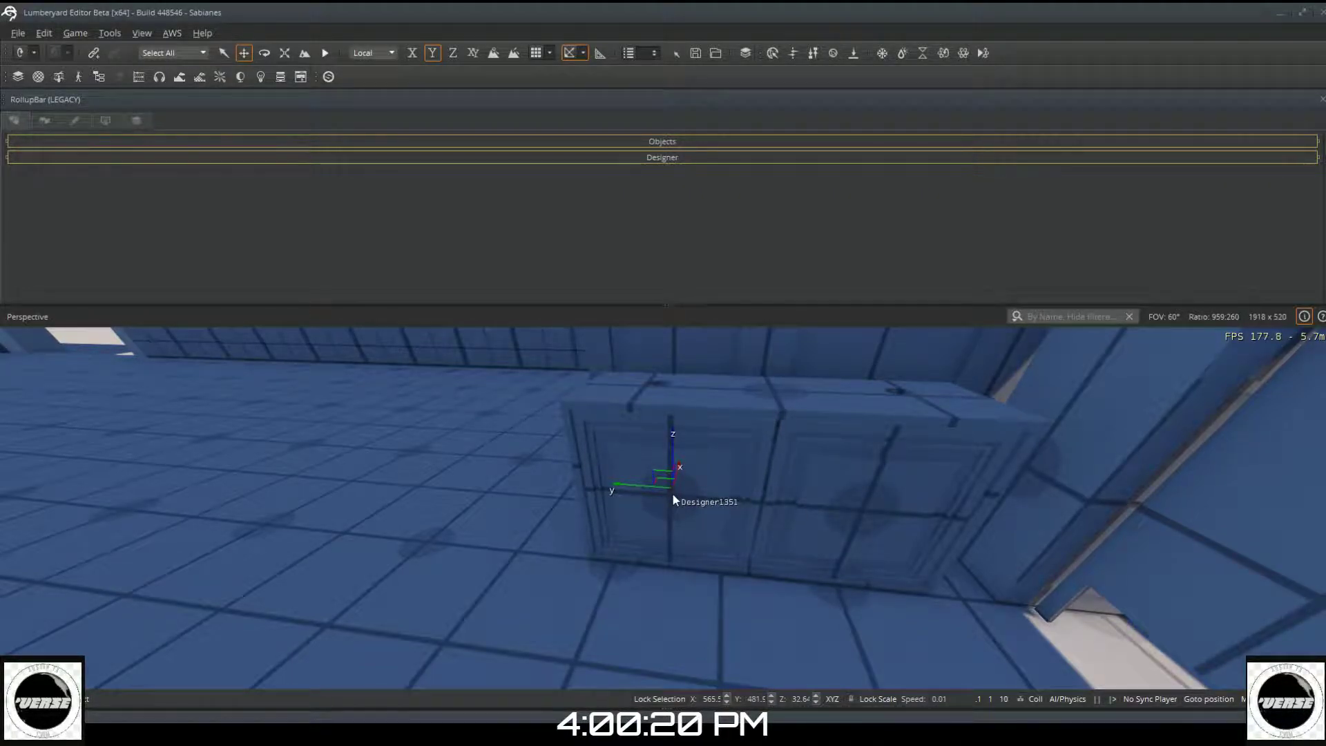
click(673, 494)
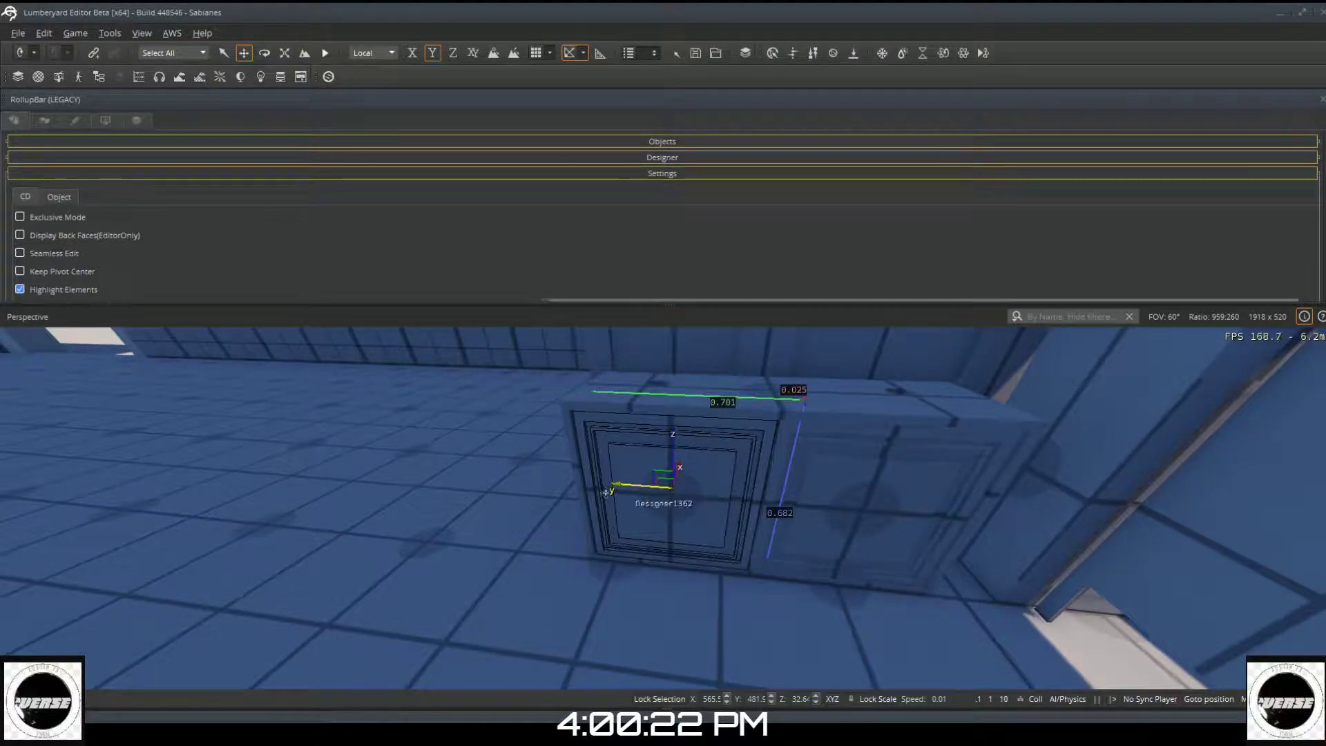
click(310, 409)
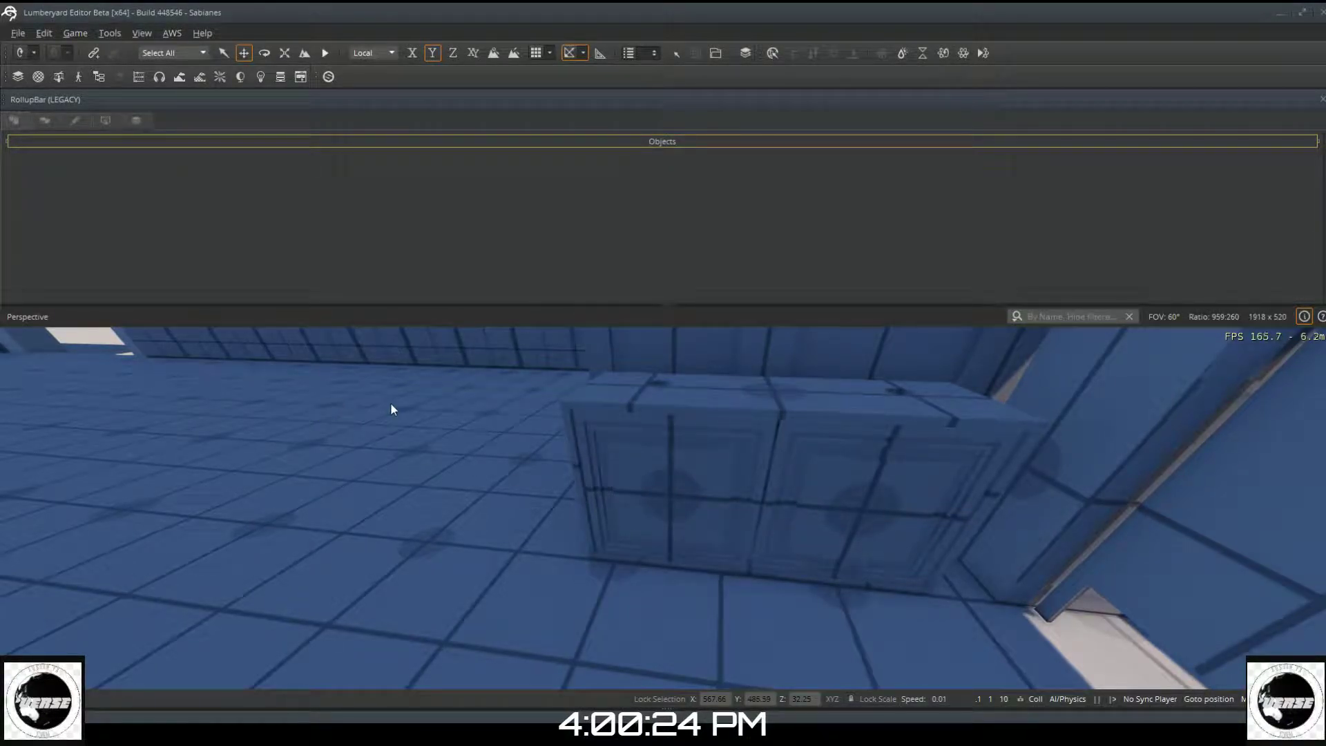
Step: Examine the two-door cabinet from its end and from across the surrounding floor
mouse_move(512, 433)
right_down()
mouse_move(500, 449)
mouse_move(684, 580)
mouse_move(715, 518)
mouse_move(753, 508)
mouse_move(753, 496)
mouse_move(387, 494)
mouse_move(496, 441)
right_up()
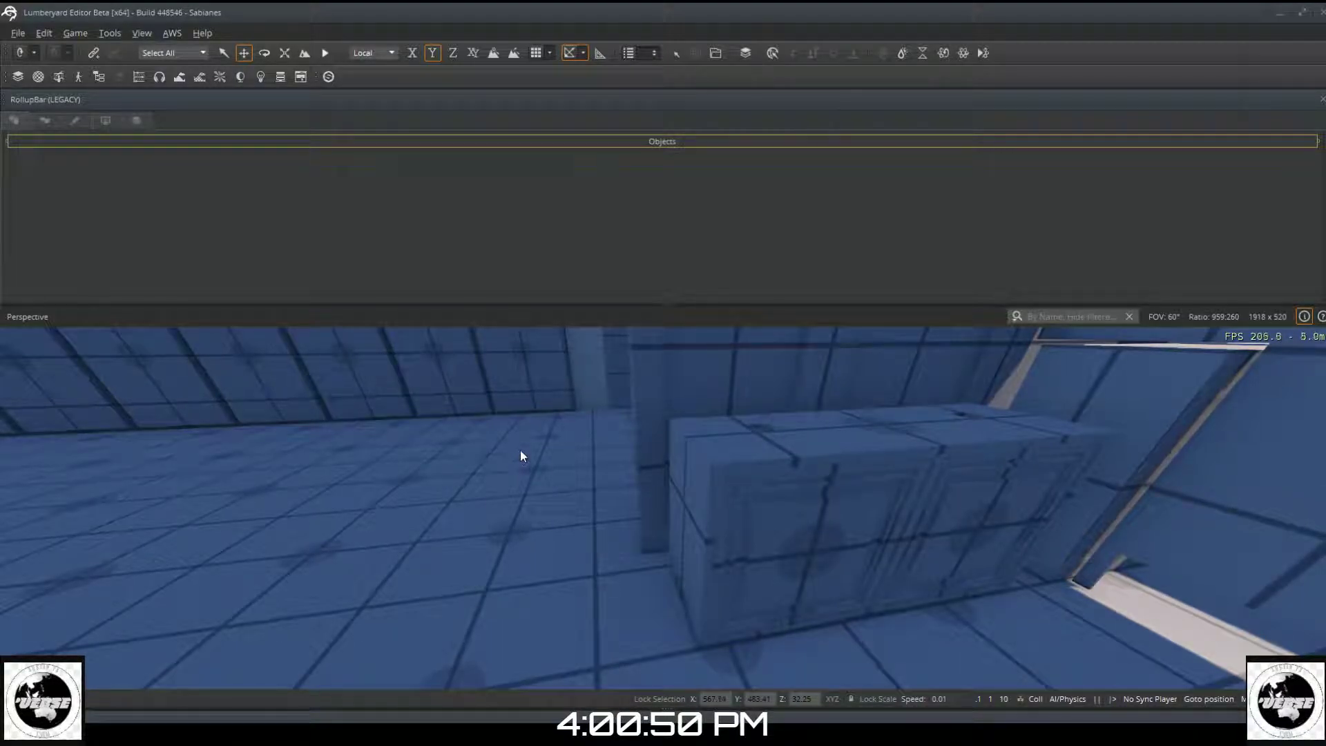
key(a)
right_drag(566, 470, 677, 414)
key(w)
key(d)
key(d)
right_drag(733, 483, 773, 485)
key(s)
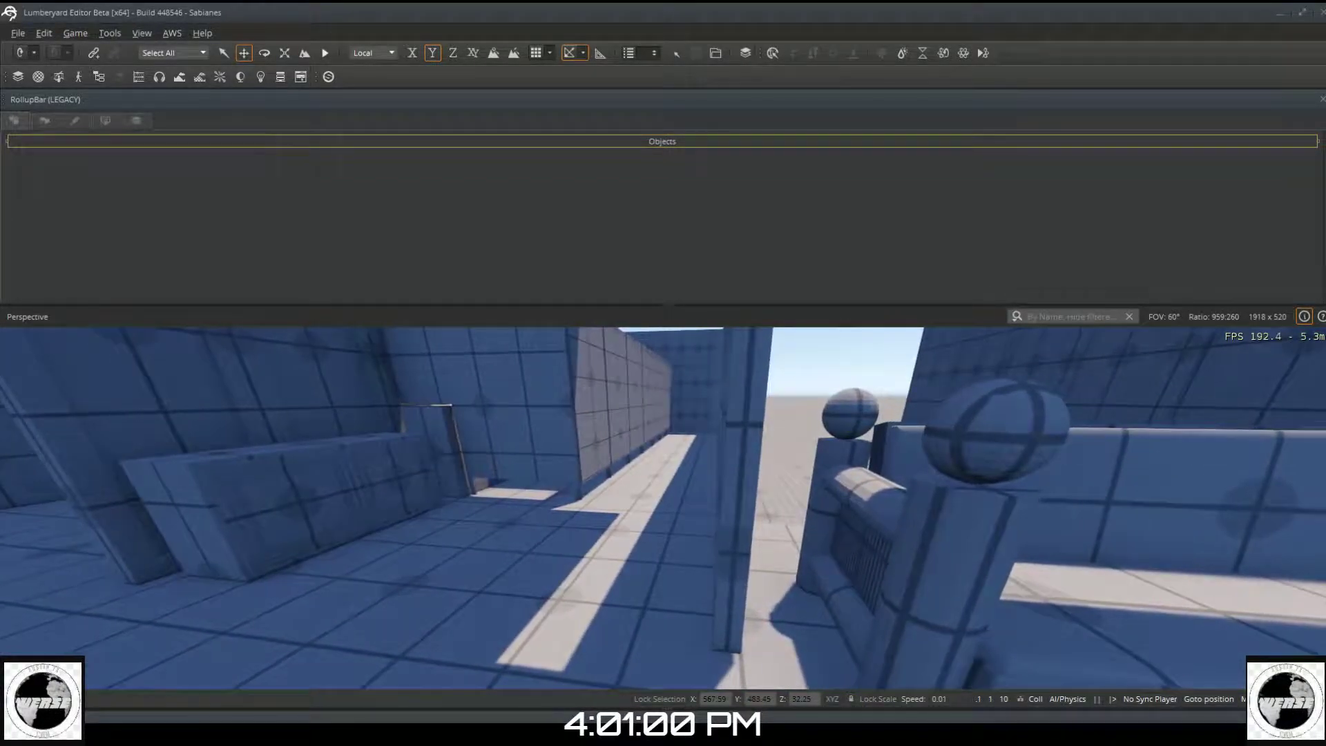
key(s)
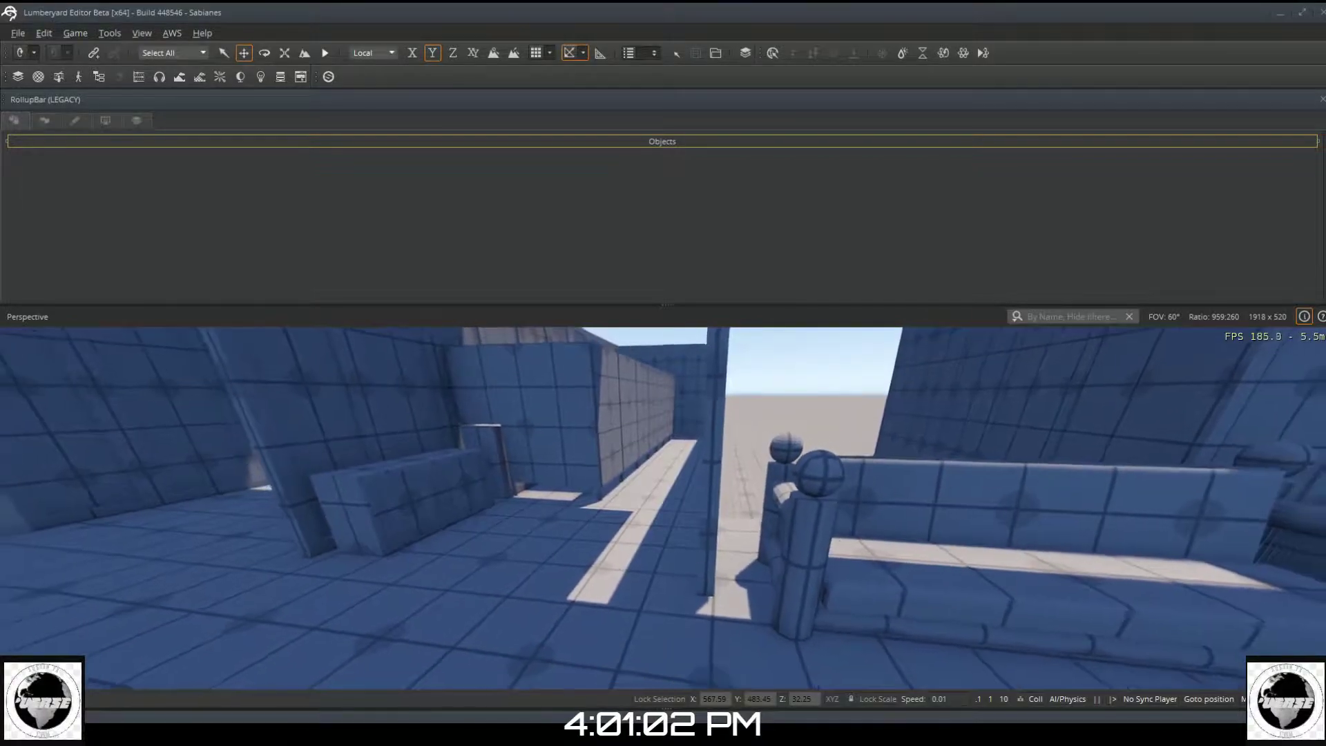
Step: Examine the bench with ball-topped posts standing near the cabinet from the front
right_drag(663, 508, 736, 515)
key(s)
right_drag(837, 486, 861, 512)
key(w)
key(w)
key(s)
right_drag(969, 489, 577, 465)
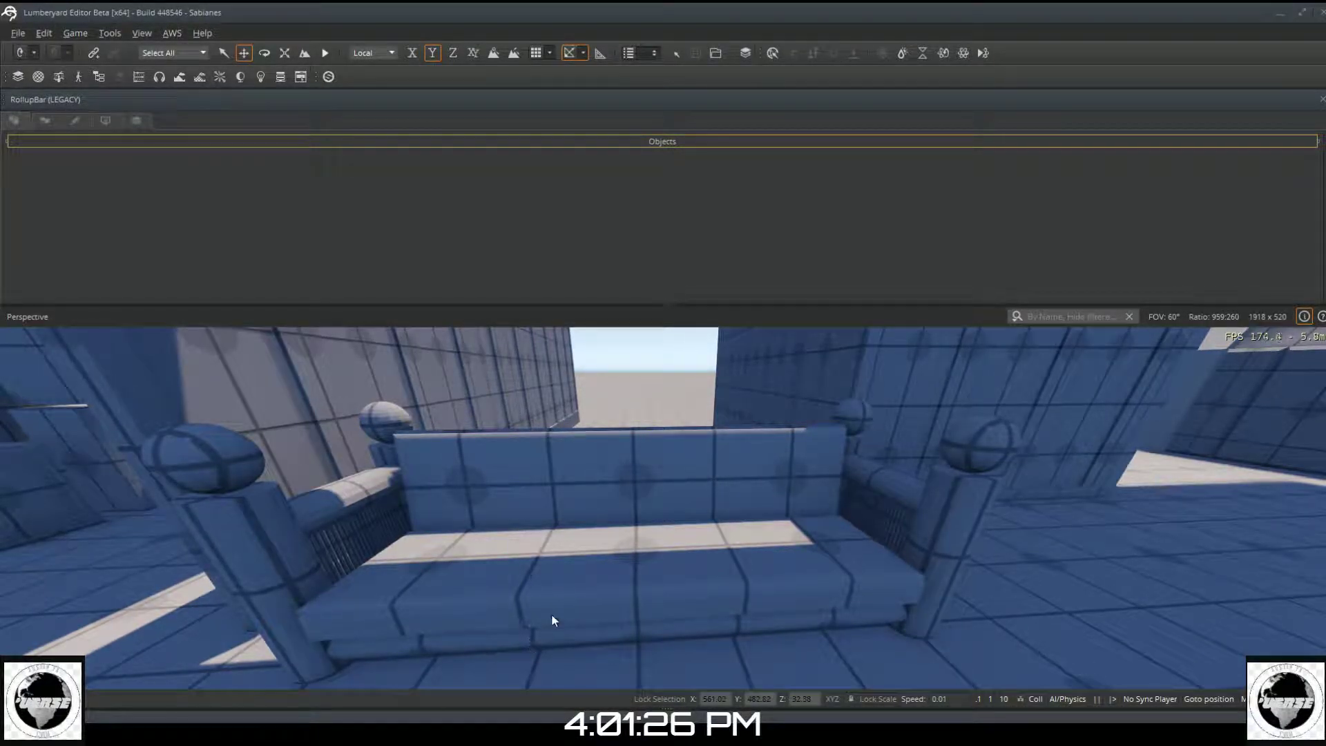
right_drag(663, 508, 566, 609)
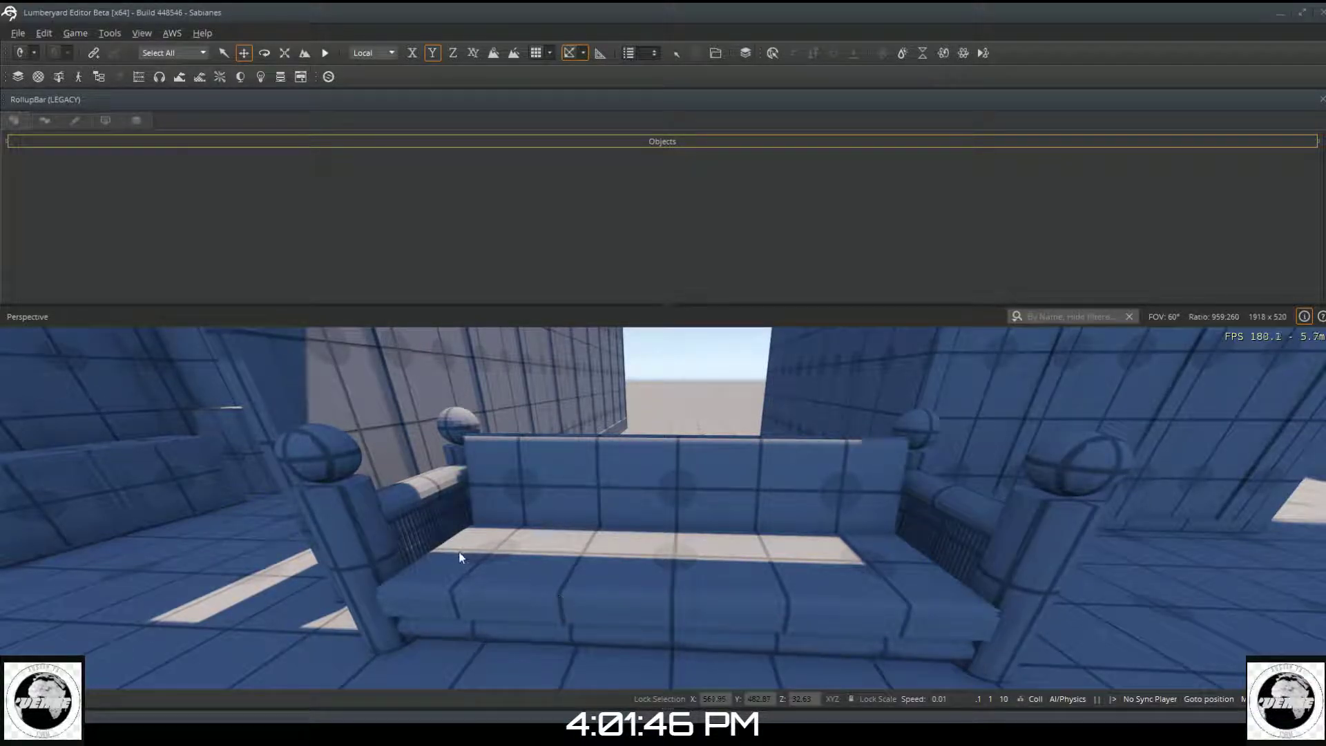
Step: Inspect the columned booth beyond the bench, up close and from a distance
right_drag(458, 551, 152, 556)
right_drag(415, 592, 162, 451)
key(w)
key(w)
key(w)
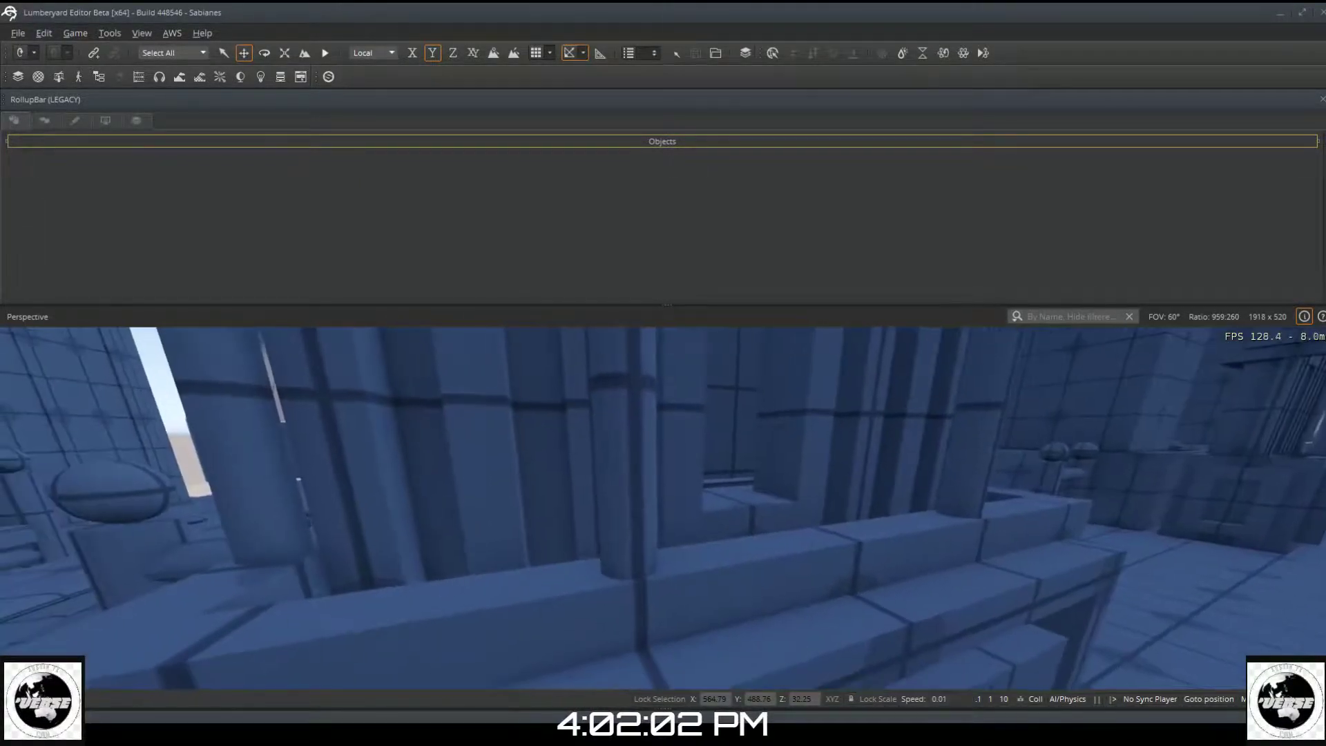
key(s)
key(q)
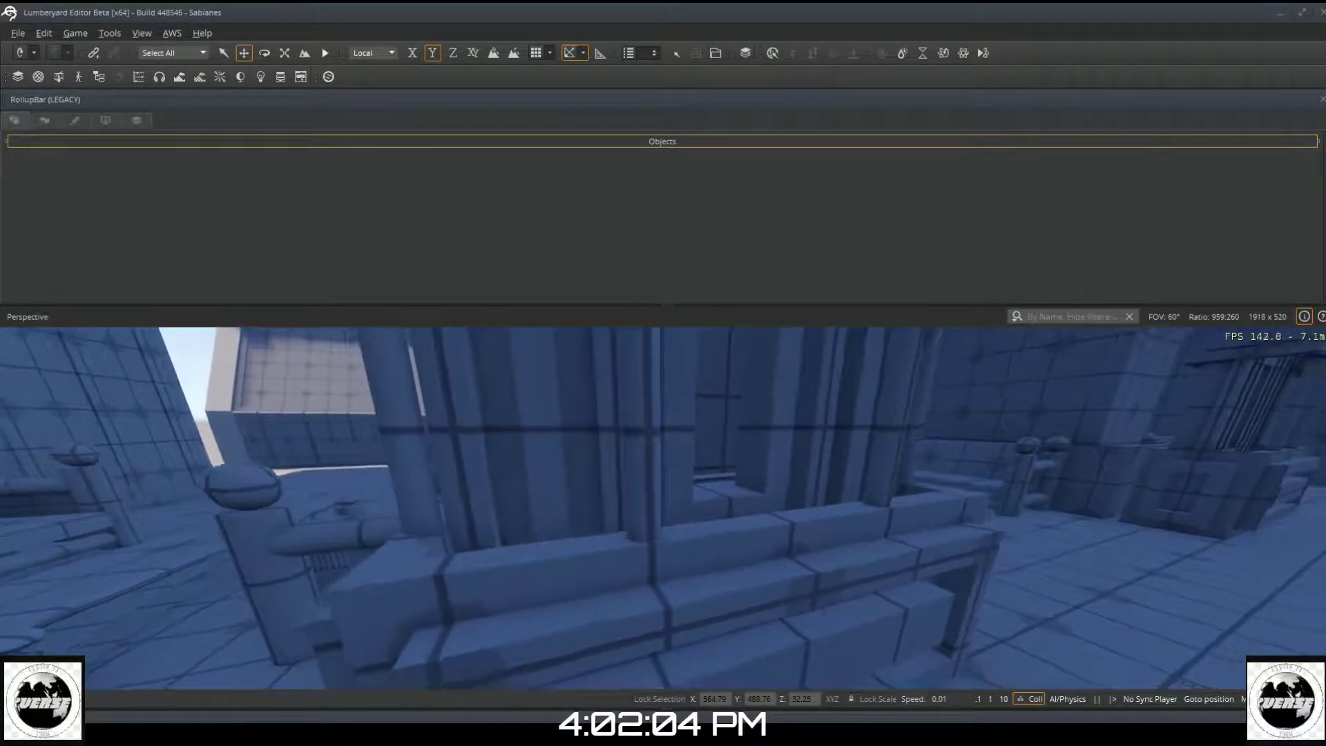
key(s)
right_drag(485, 497, 495, 452)
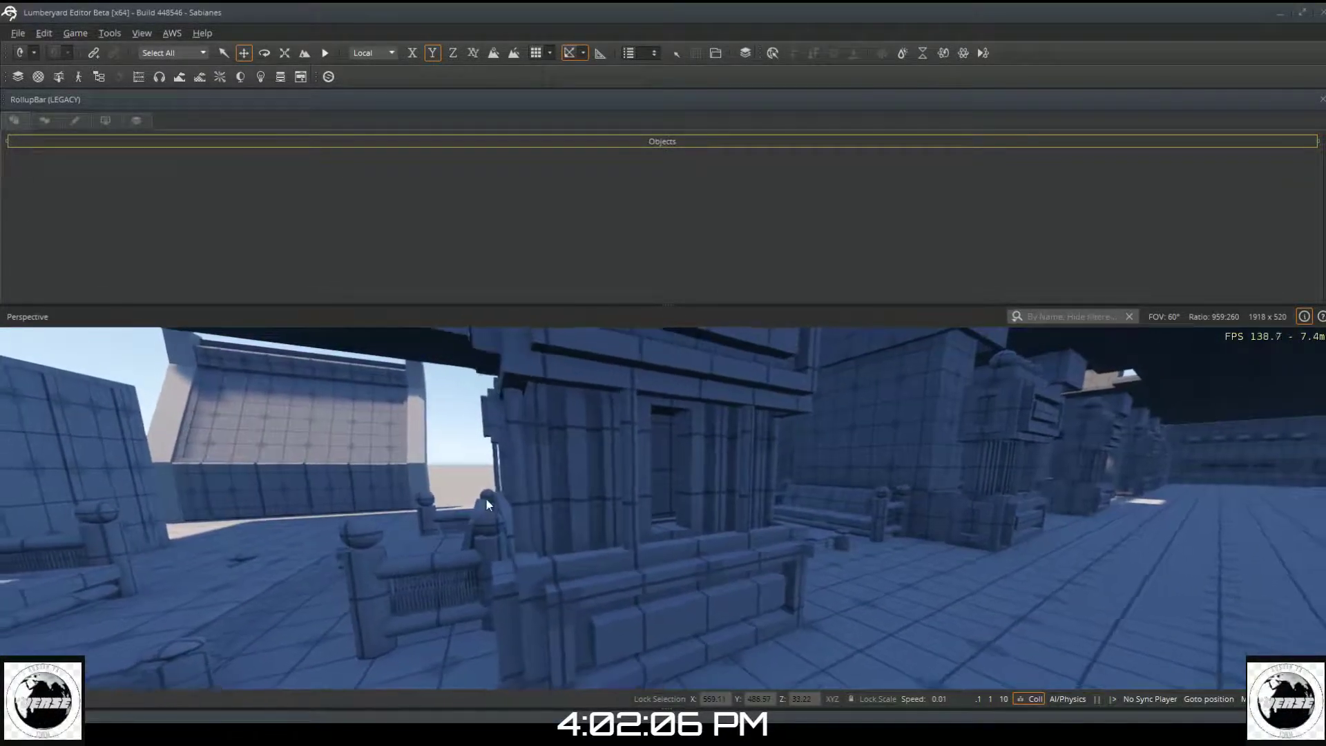
key(s)
key(s)
right_drag(602, 478, 539, 490)
key(s)
Step: Survey the row of columned booths, the bench-lined passages and the slatted pergola walkway between them
key(d)
key(d)
mouse_move(625, 553)
right_down()
mouse_move(613, 552)
mouse_move(619, 536)
mouse_move(532, 511)
mouse_move(624, 545)
right_up()
key(d)
key(d)
key(d)
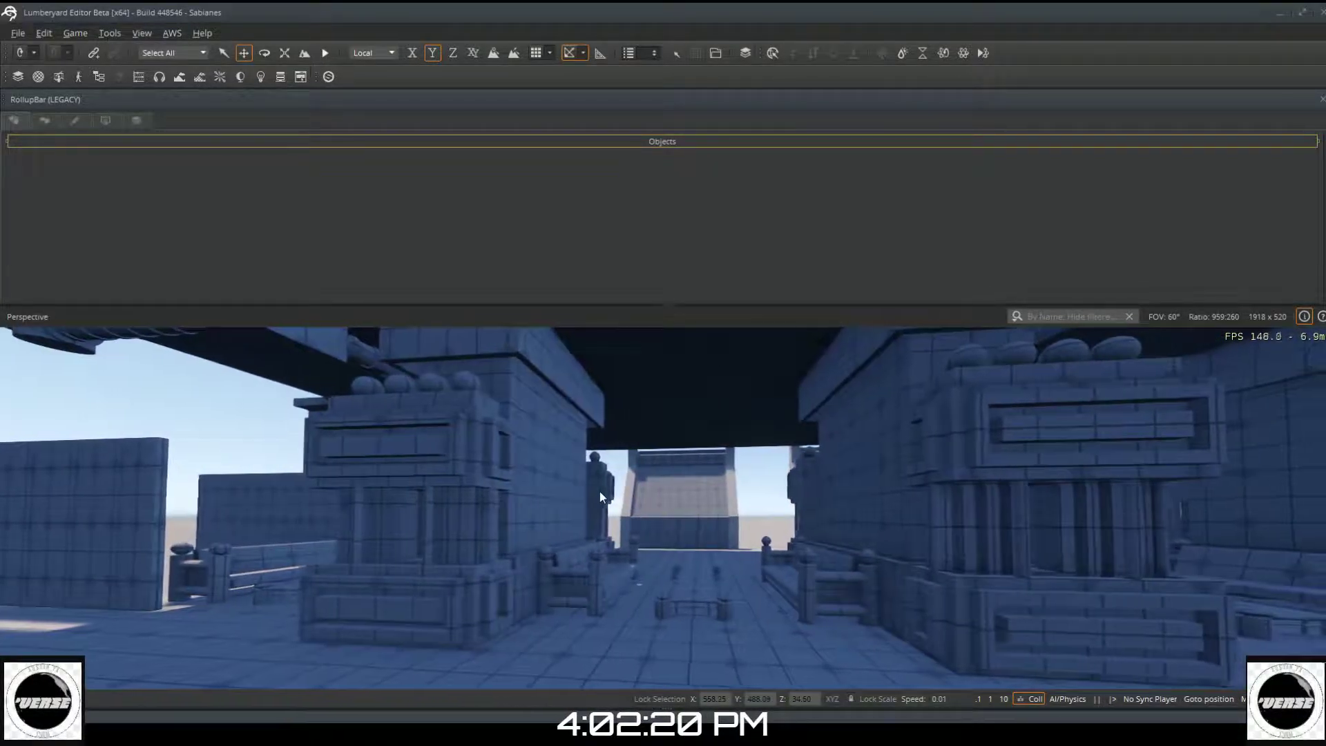
key(d)
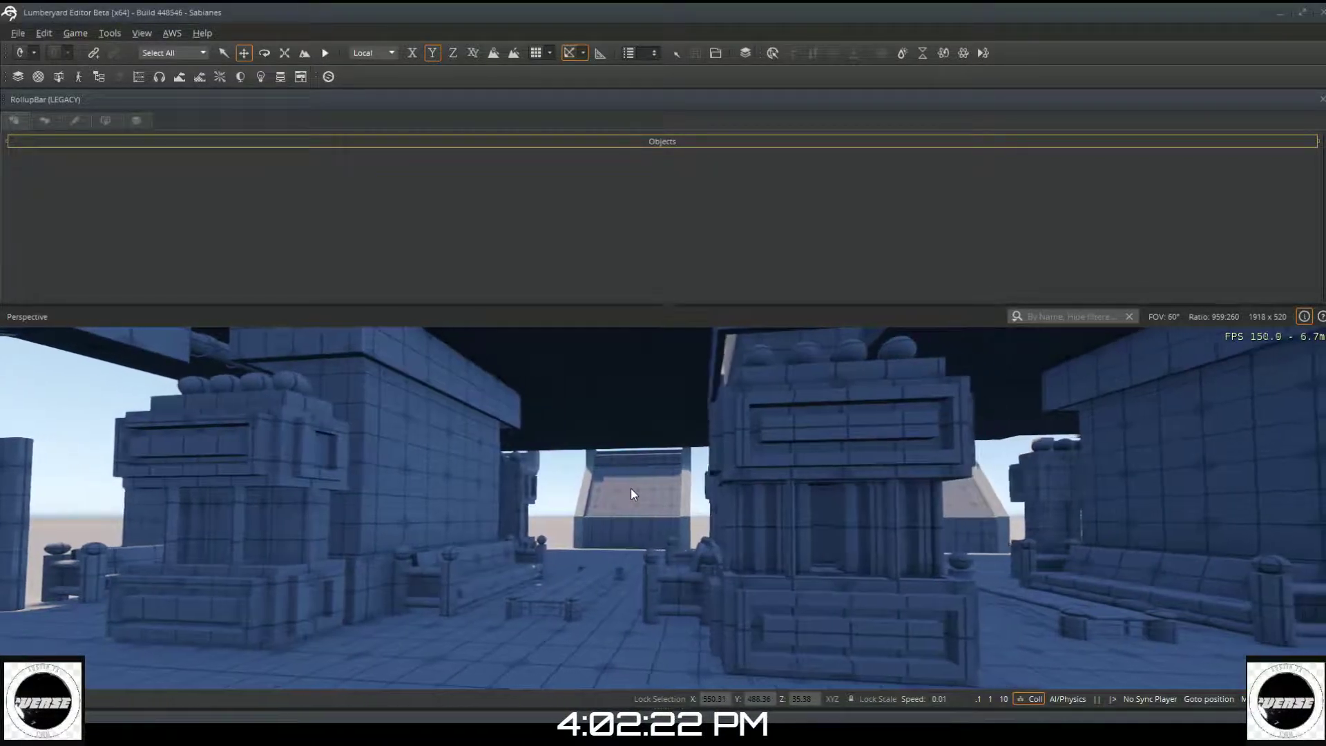
key(d)
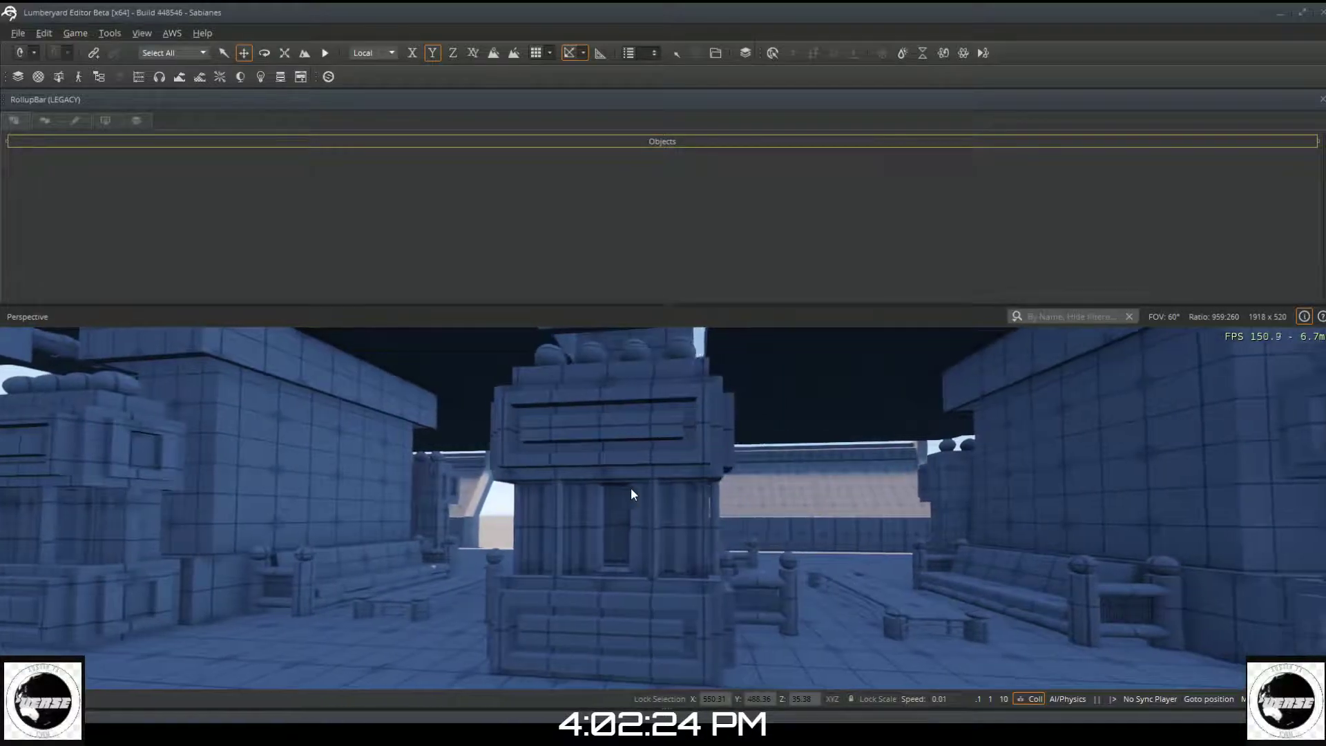
key(d)
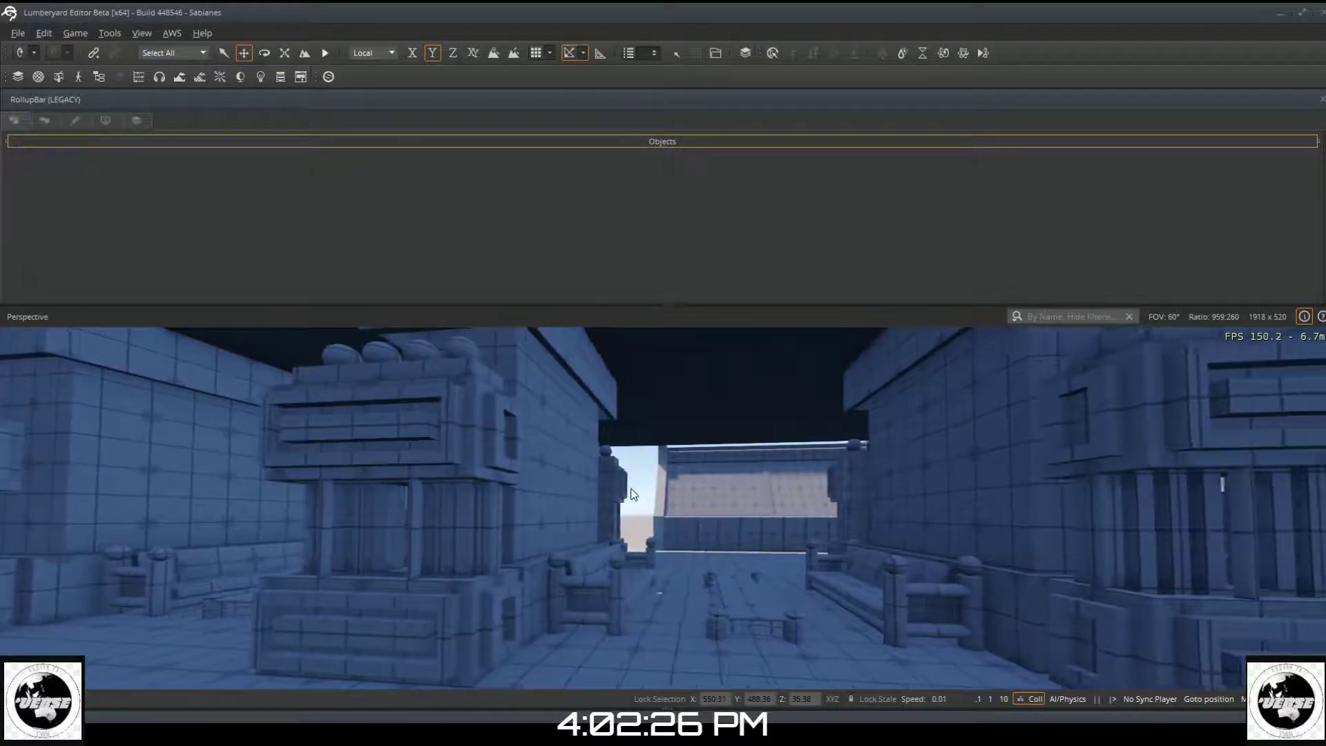
key(d)
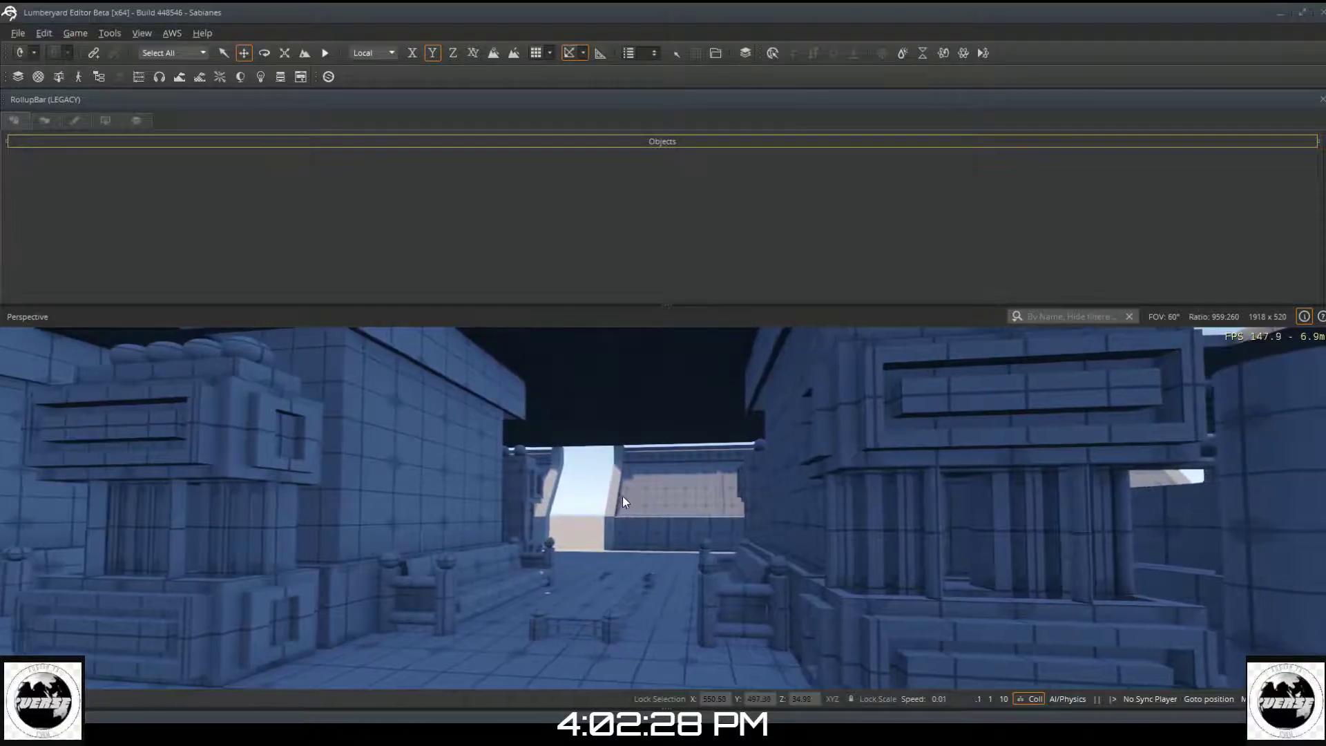
key(d)
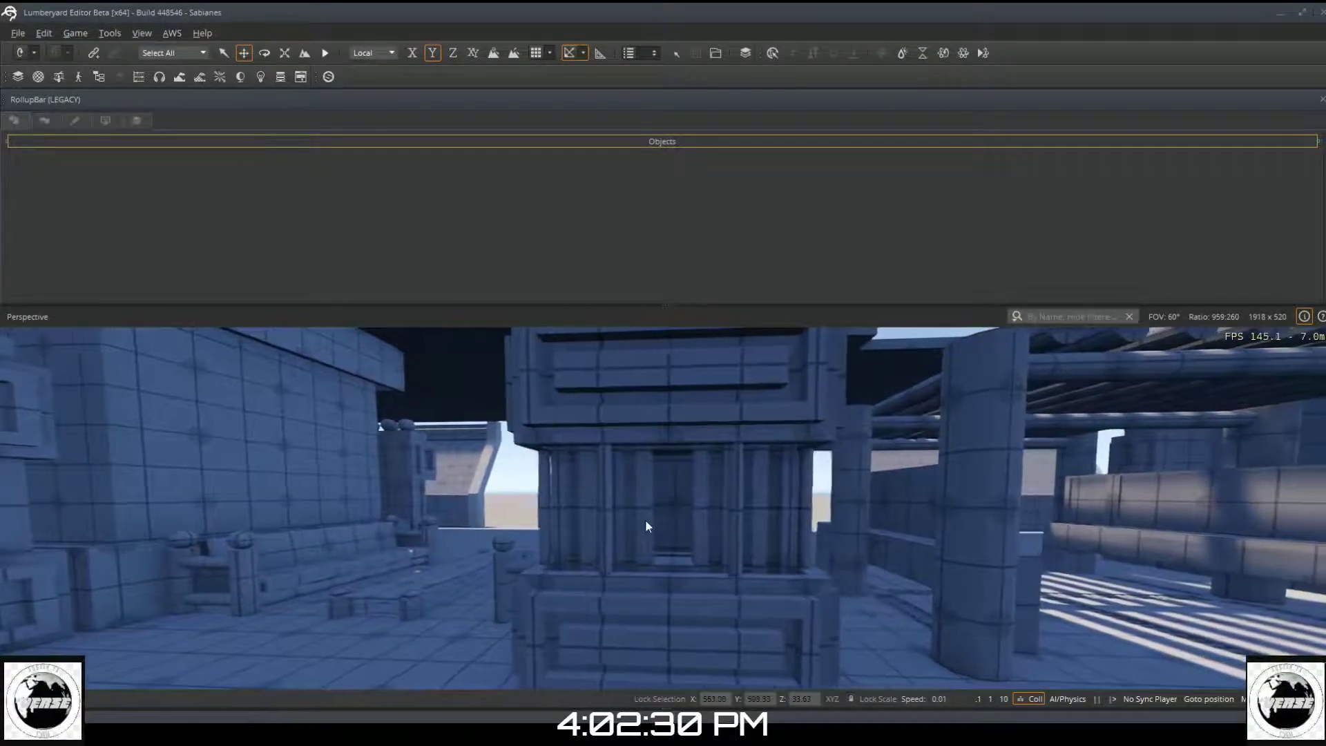
key(d)
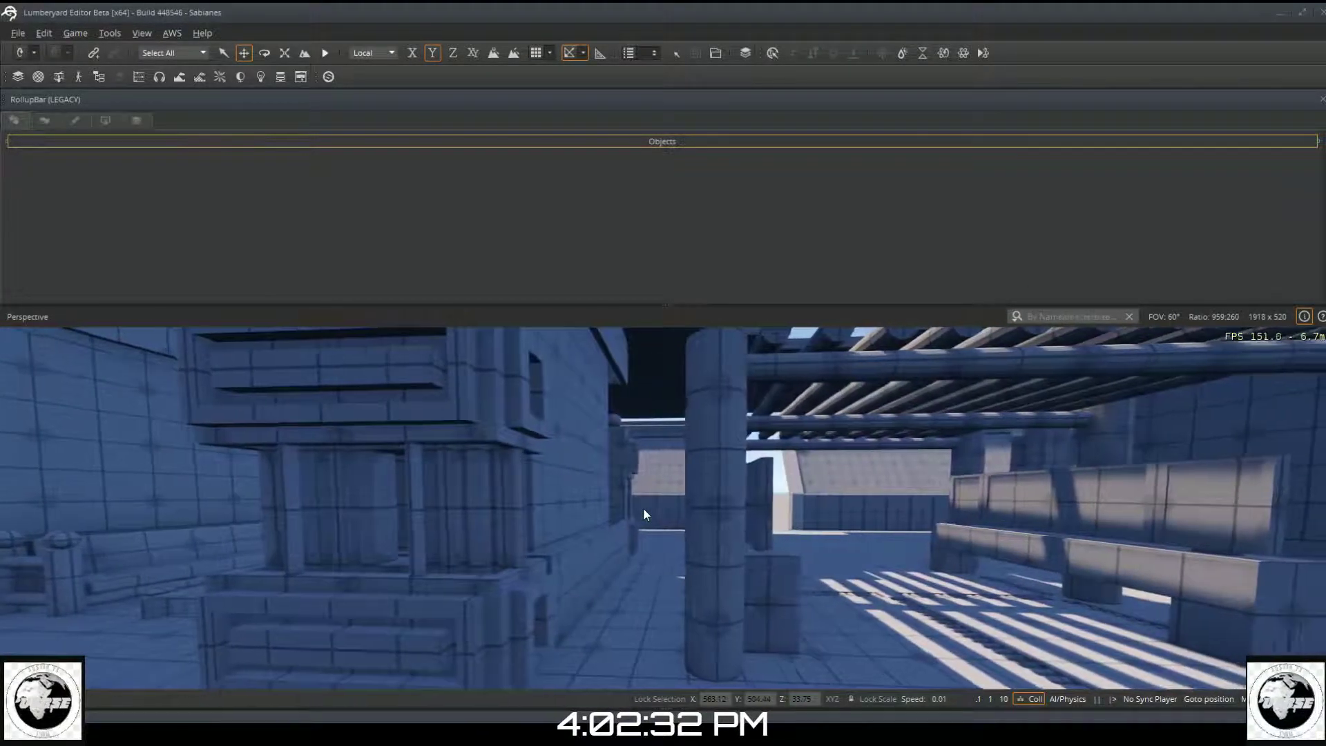
key(d)
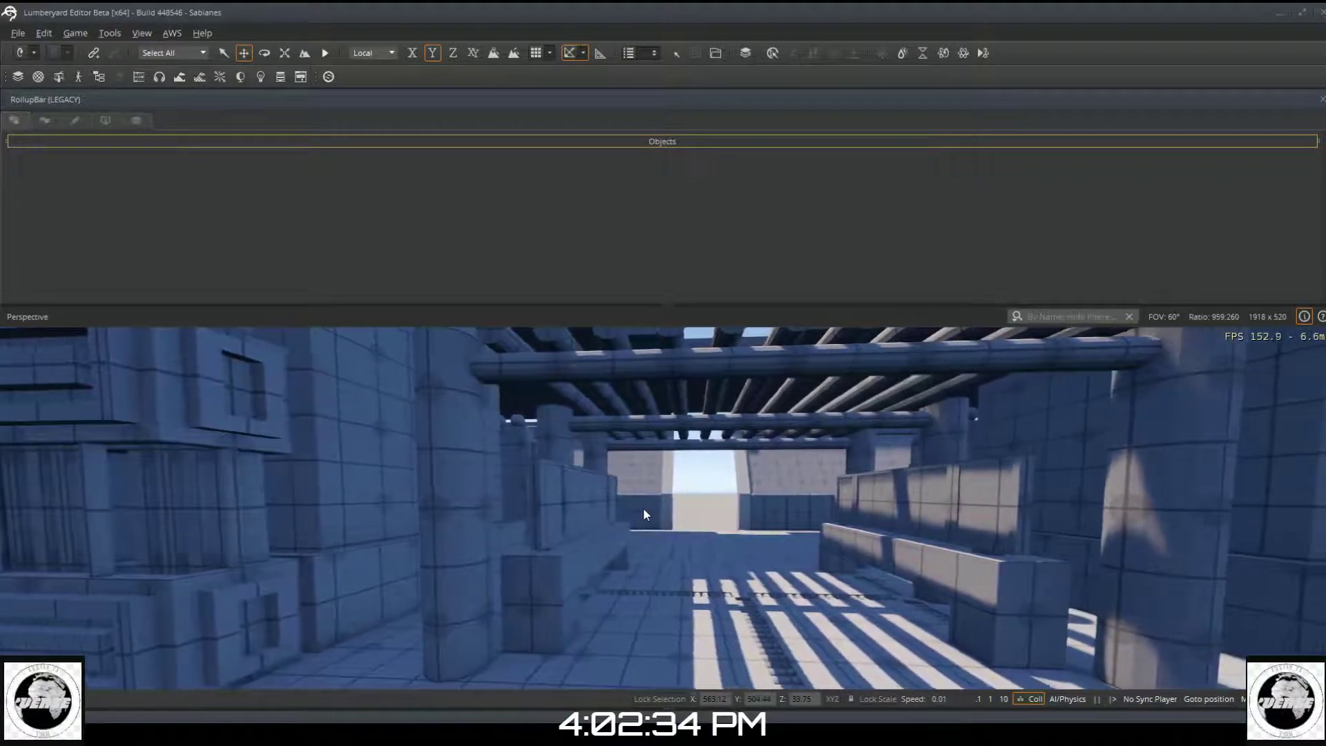
key(d)
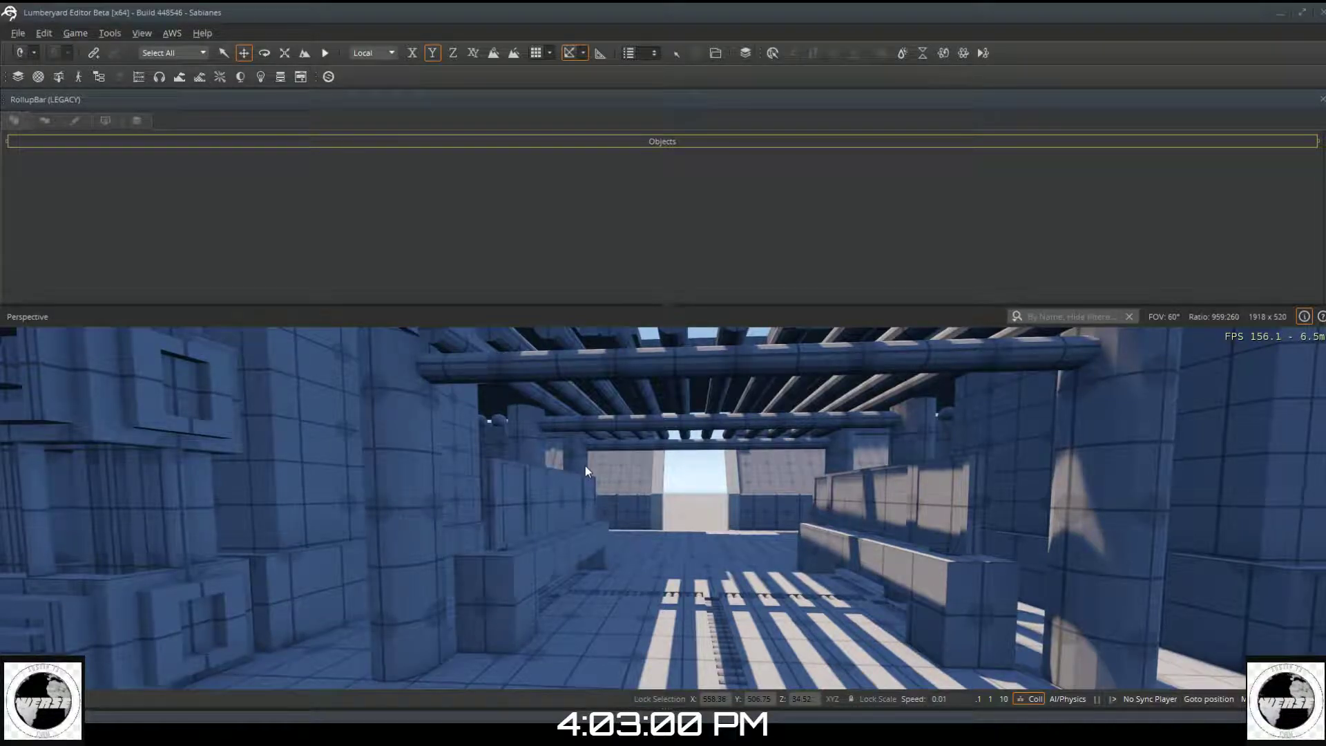
key(d)
key(d)
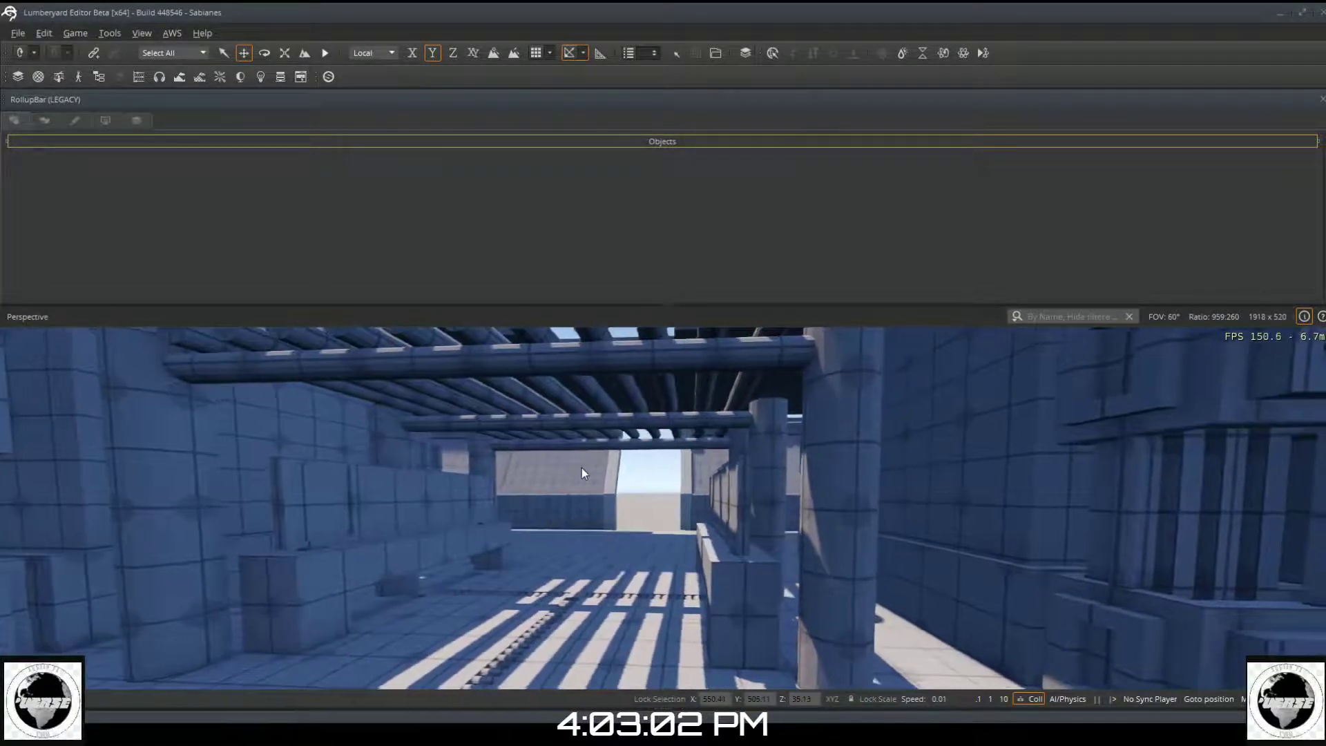
key(d)
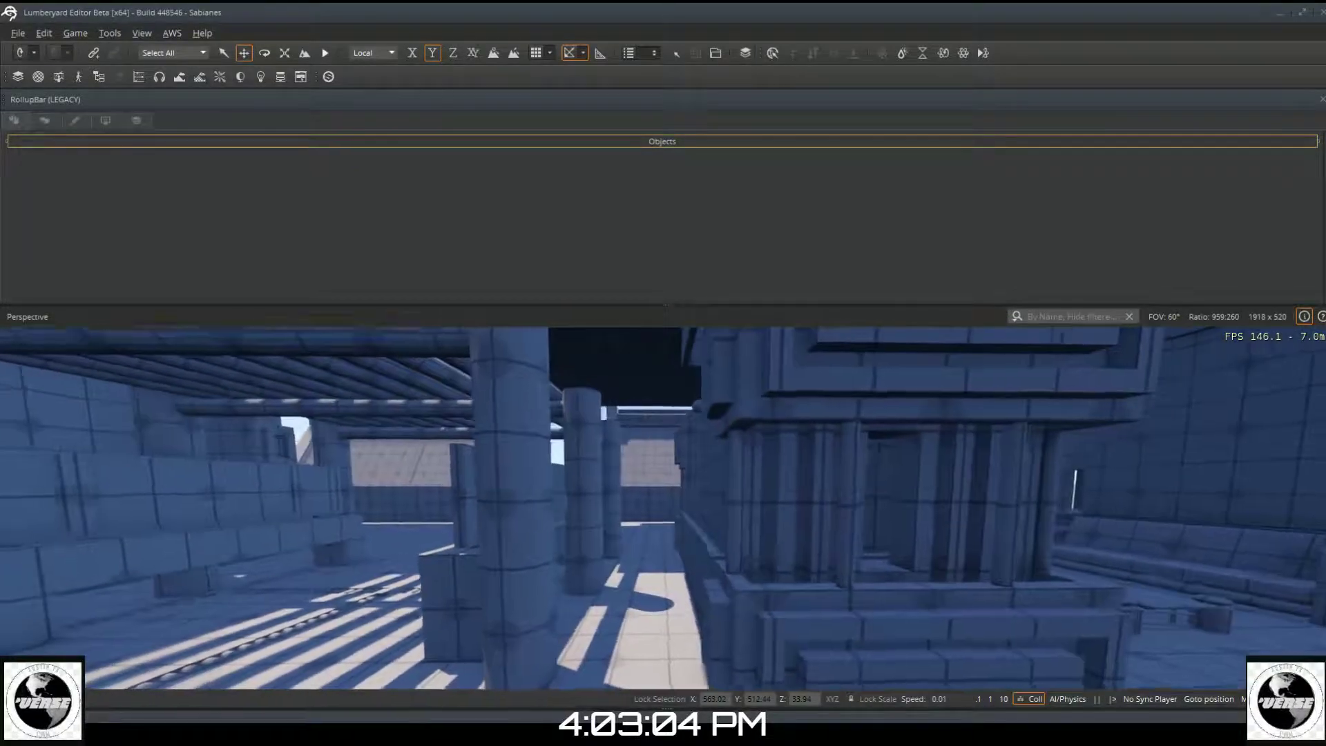
key(d)
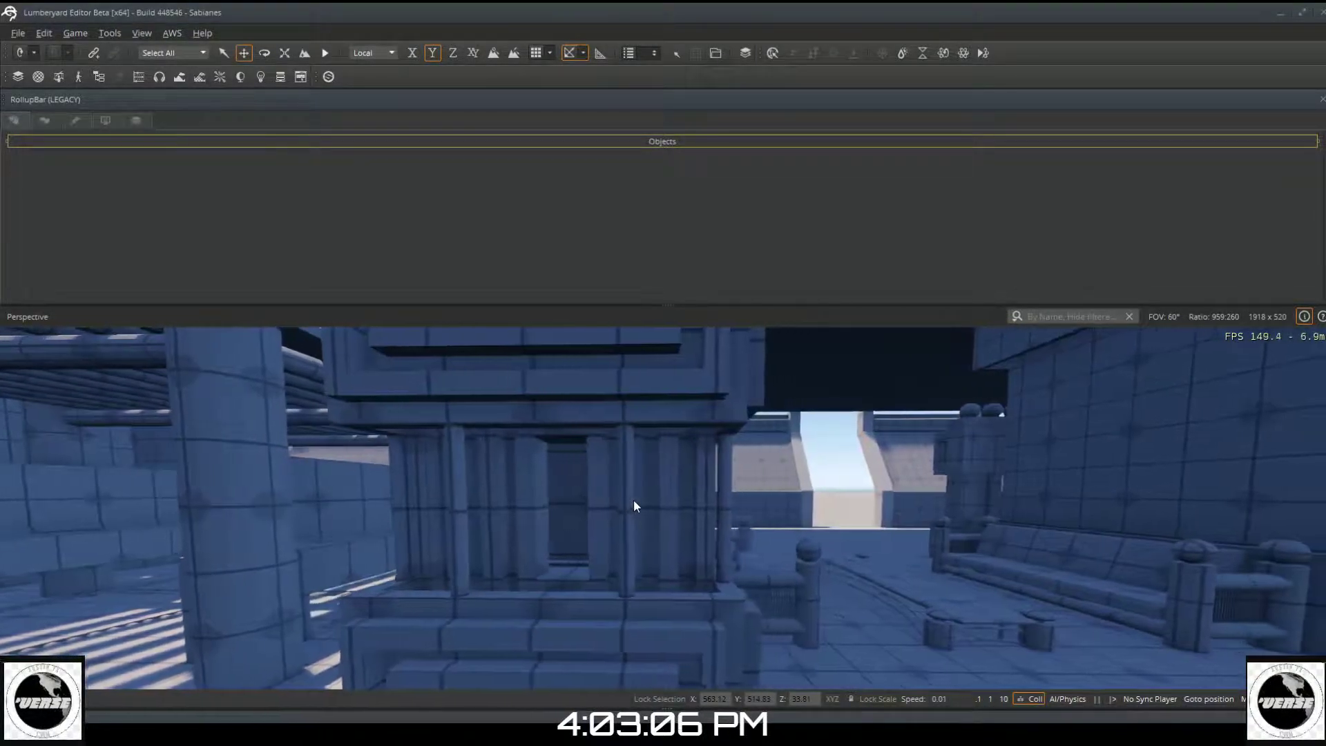
key(d)
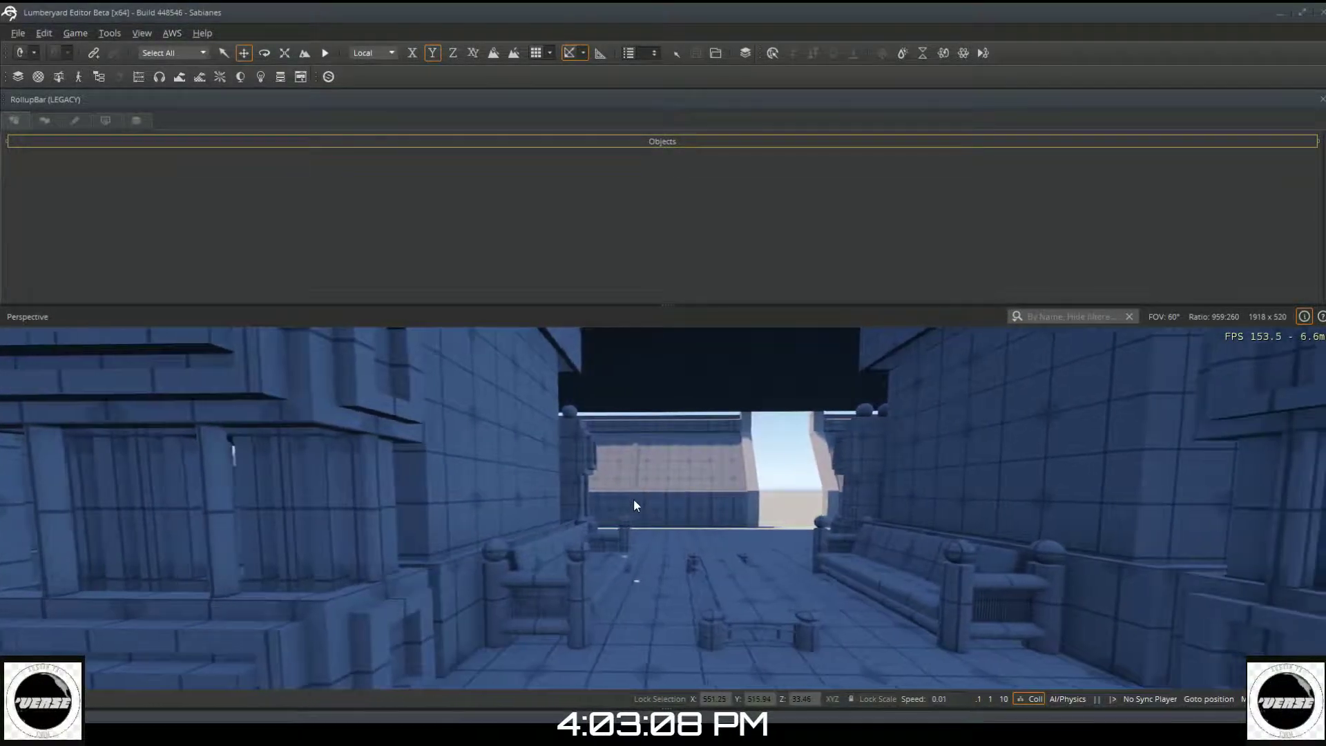
Step: Examine the bench seating bays, the windowed kiosk and the pair of tall blocks inside the blockout hall
key(d)
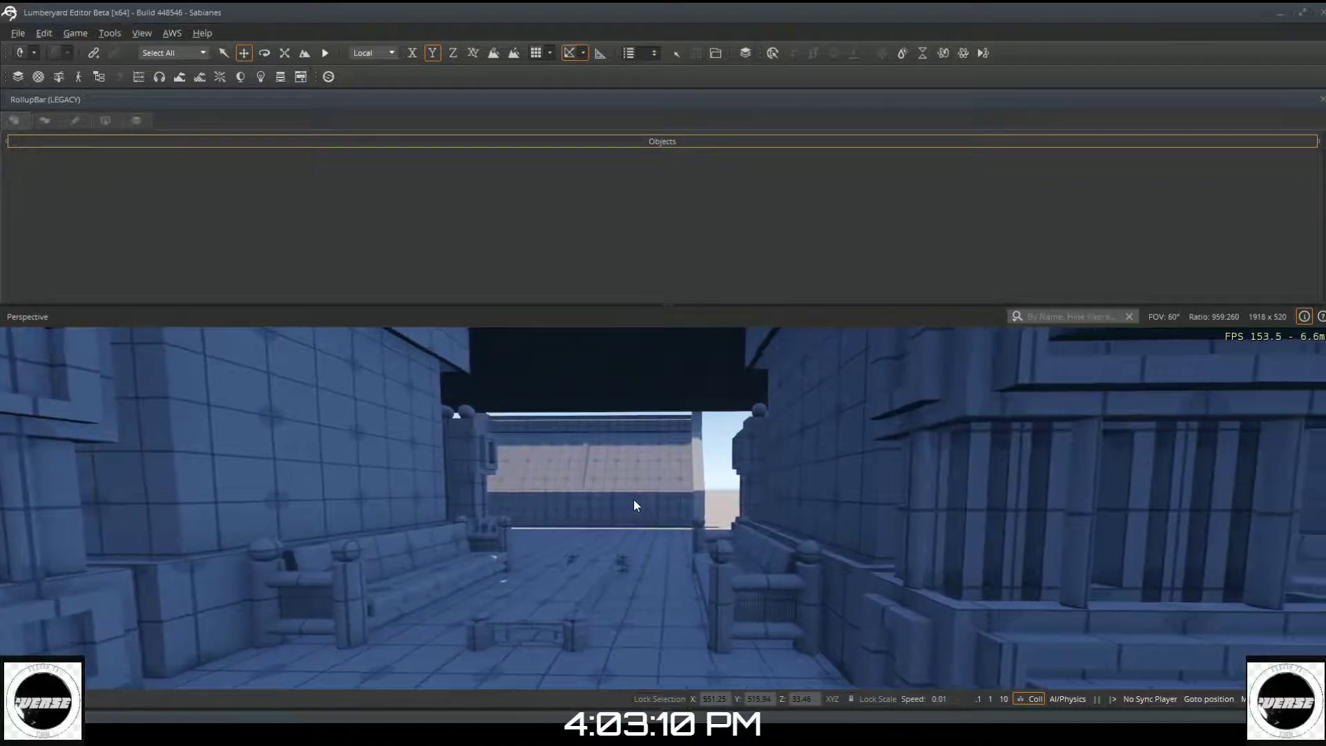
key(d)
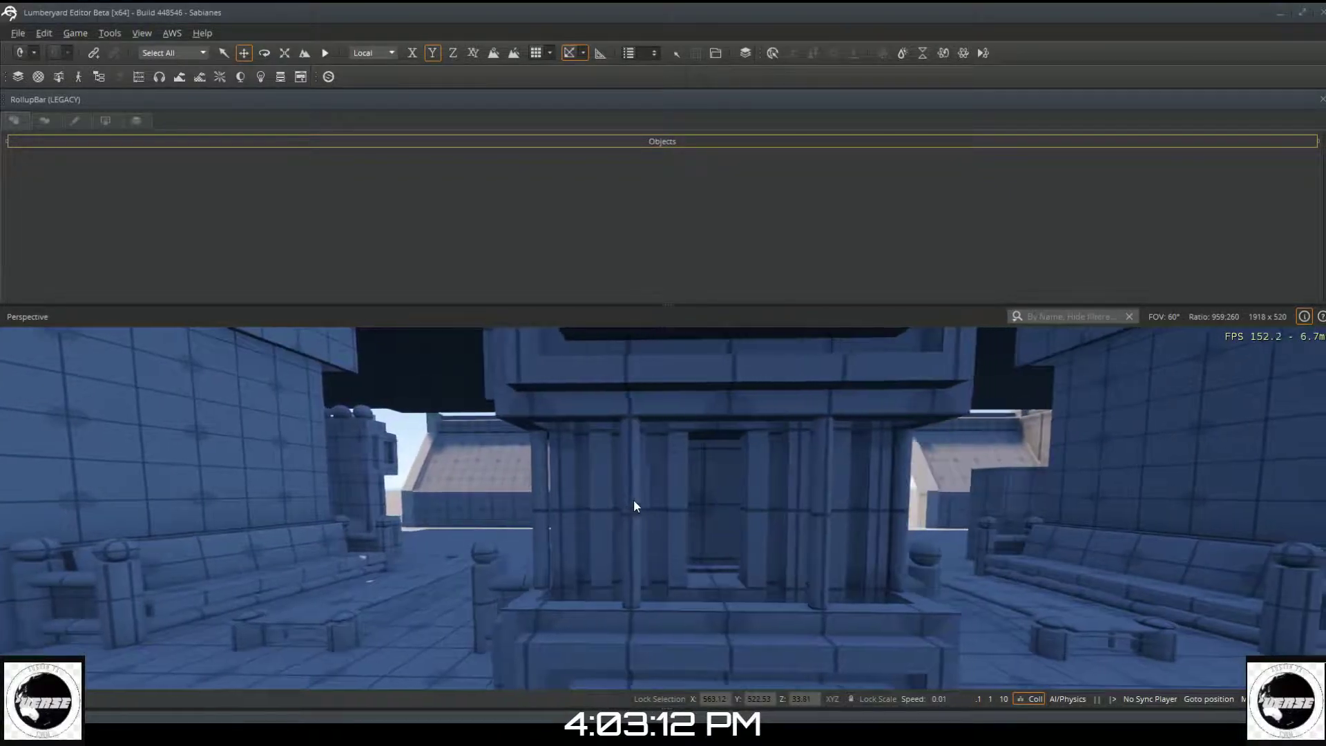
key(d)
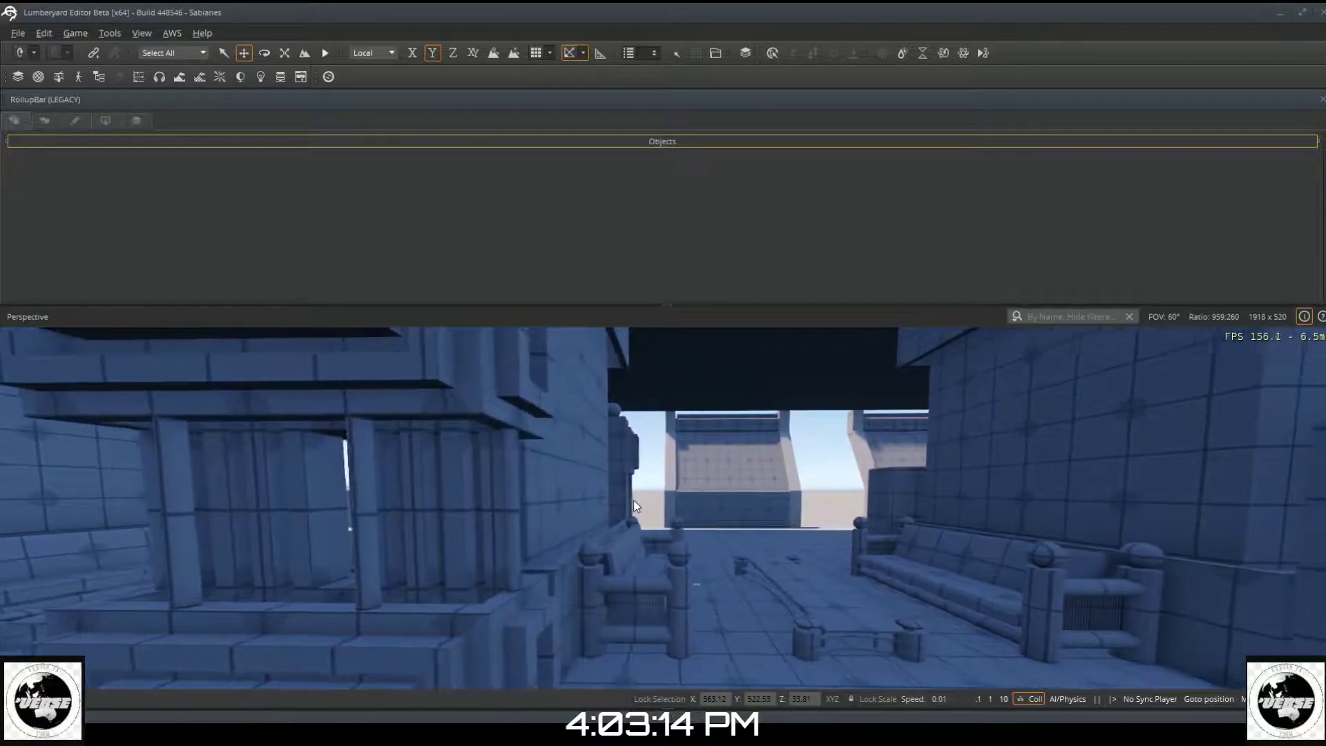
key(d)
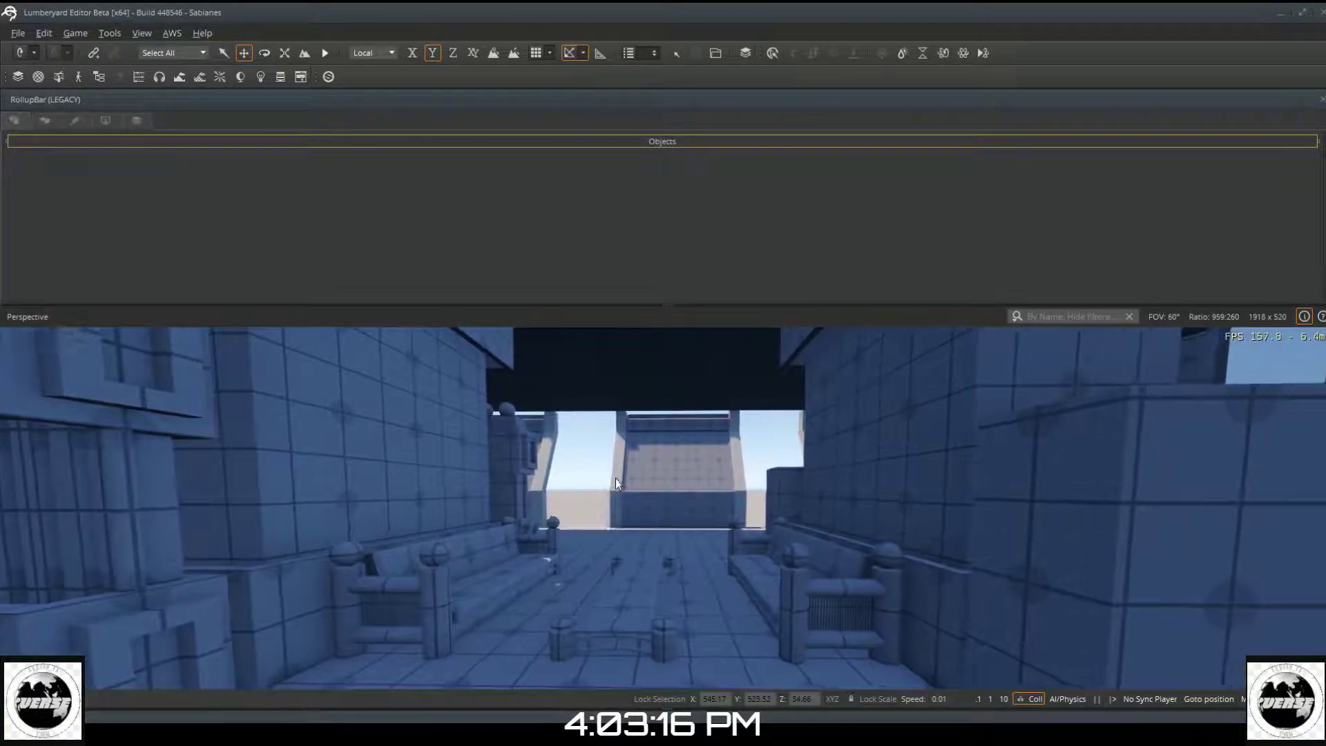
key(d)
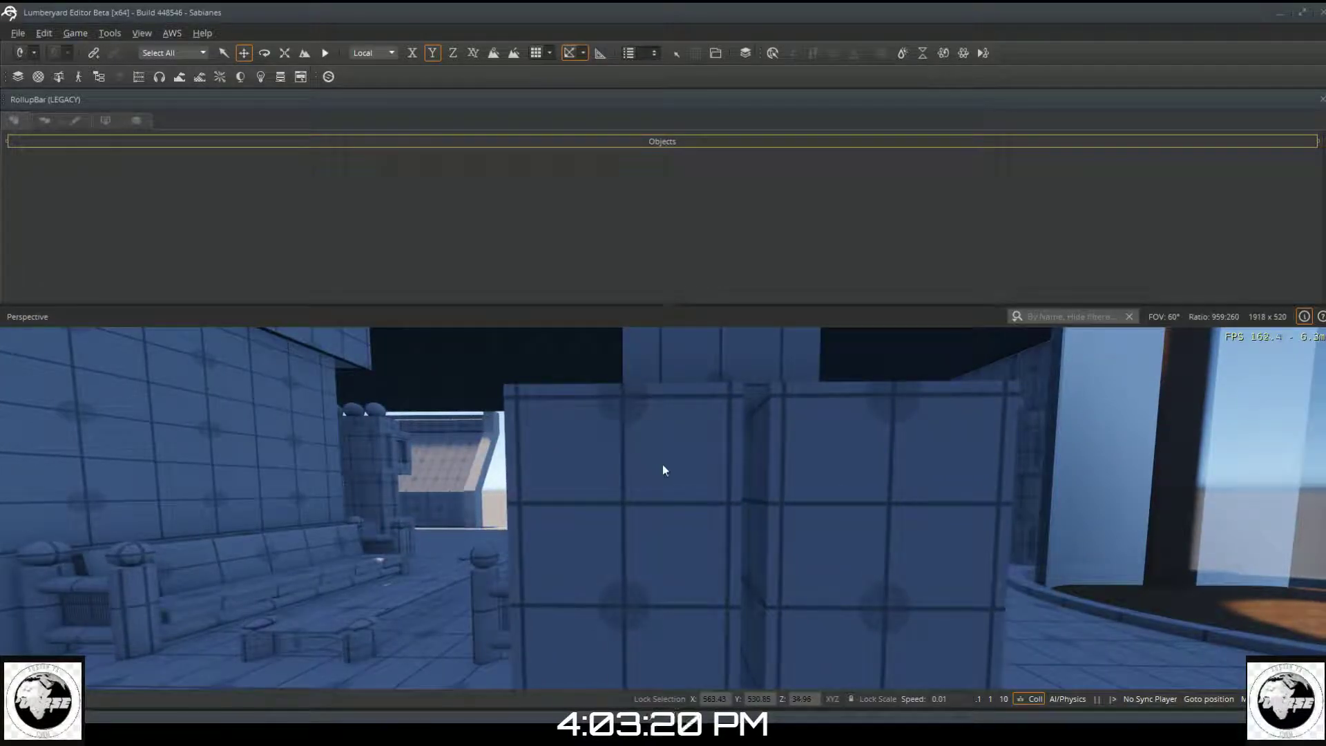
right_drag(668, 495, 601, 557)
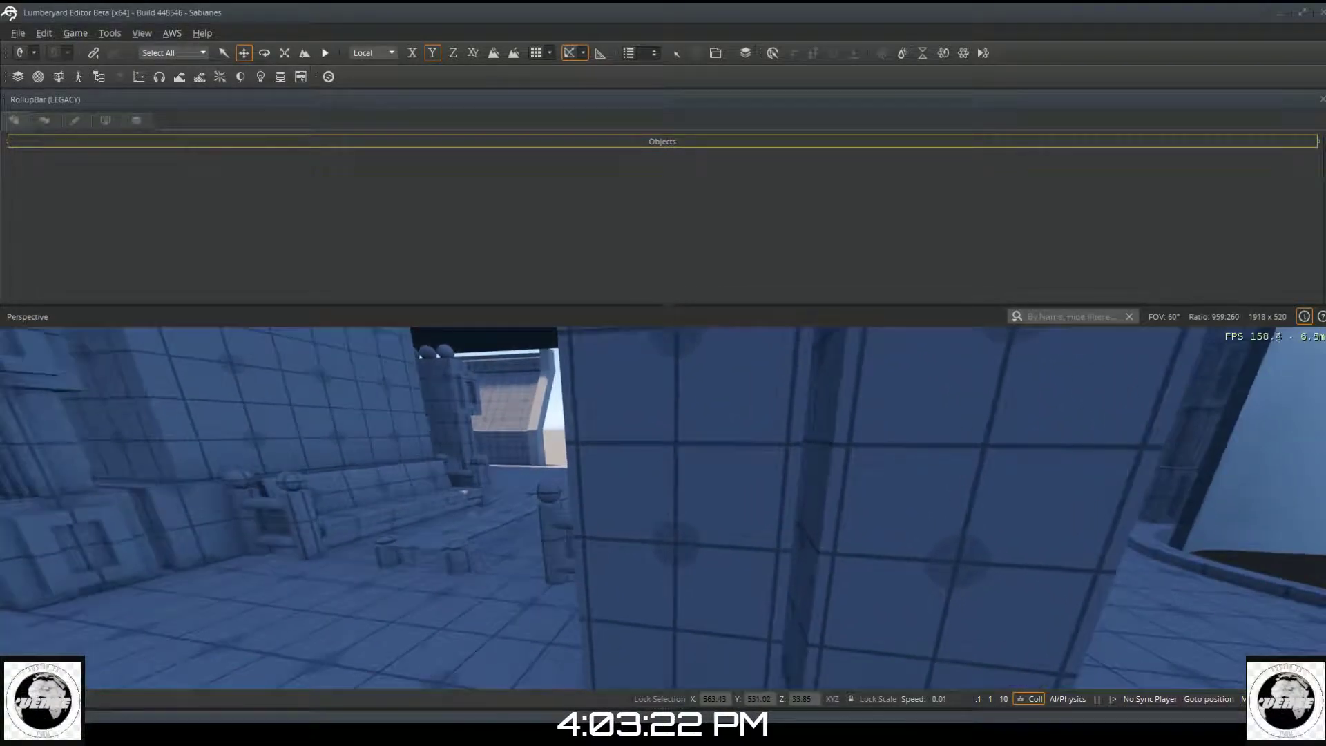
right_drag(689, 482, 677, 482)
key(d)
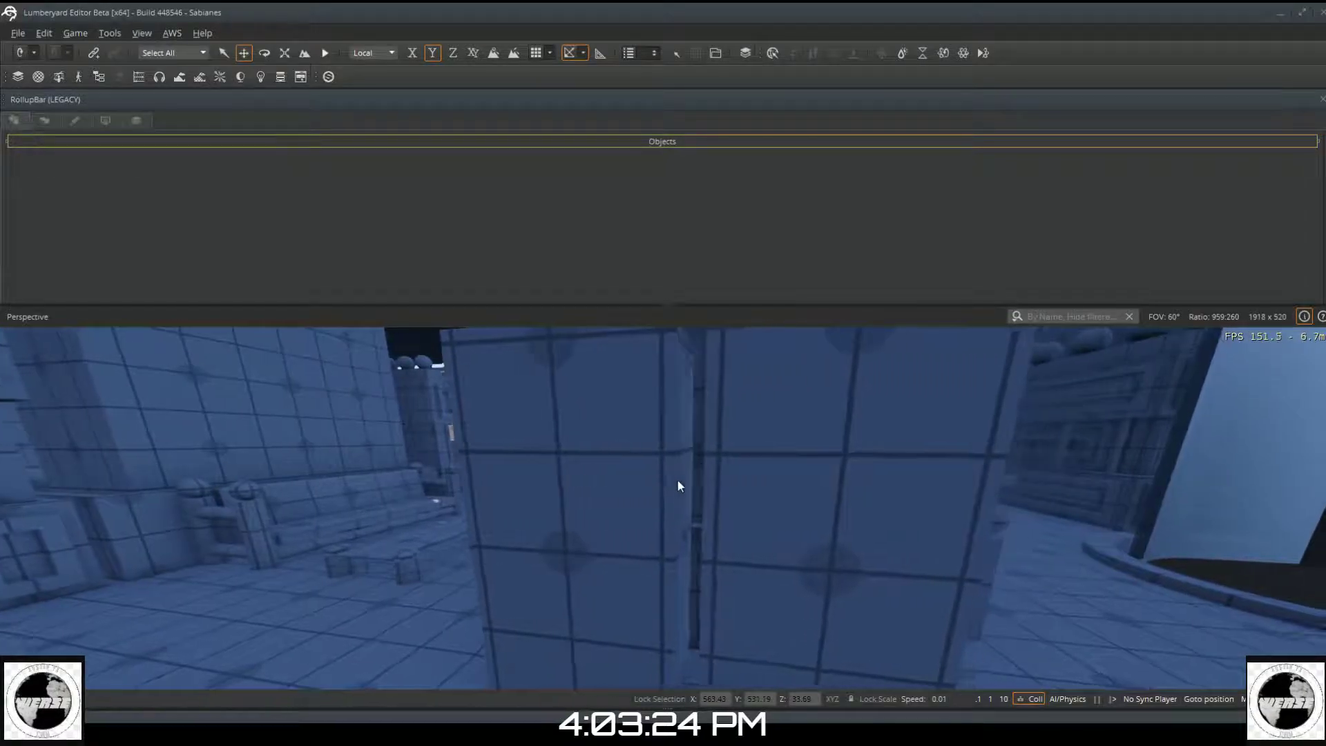
right_drag(845, 462, 881, 478)
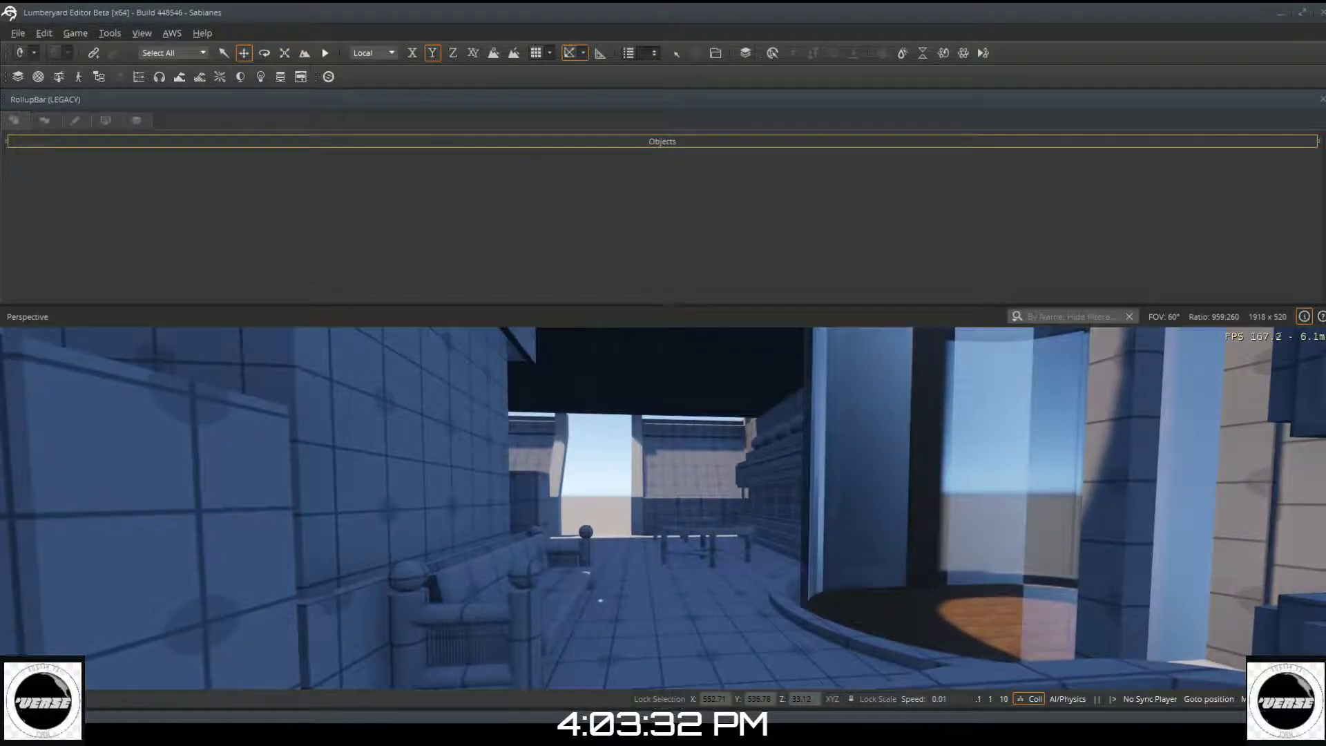
Step: Inspect the round glass enclosure, the oval tables around it and the adjoining sloped outer wall
right_drag(694, 515, 721, 563)
right_drag(664, 508, 753, 446)
right_drag(647, 553, 716, 494)
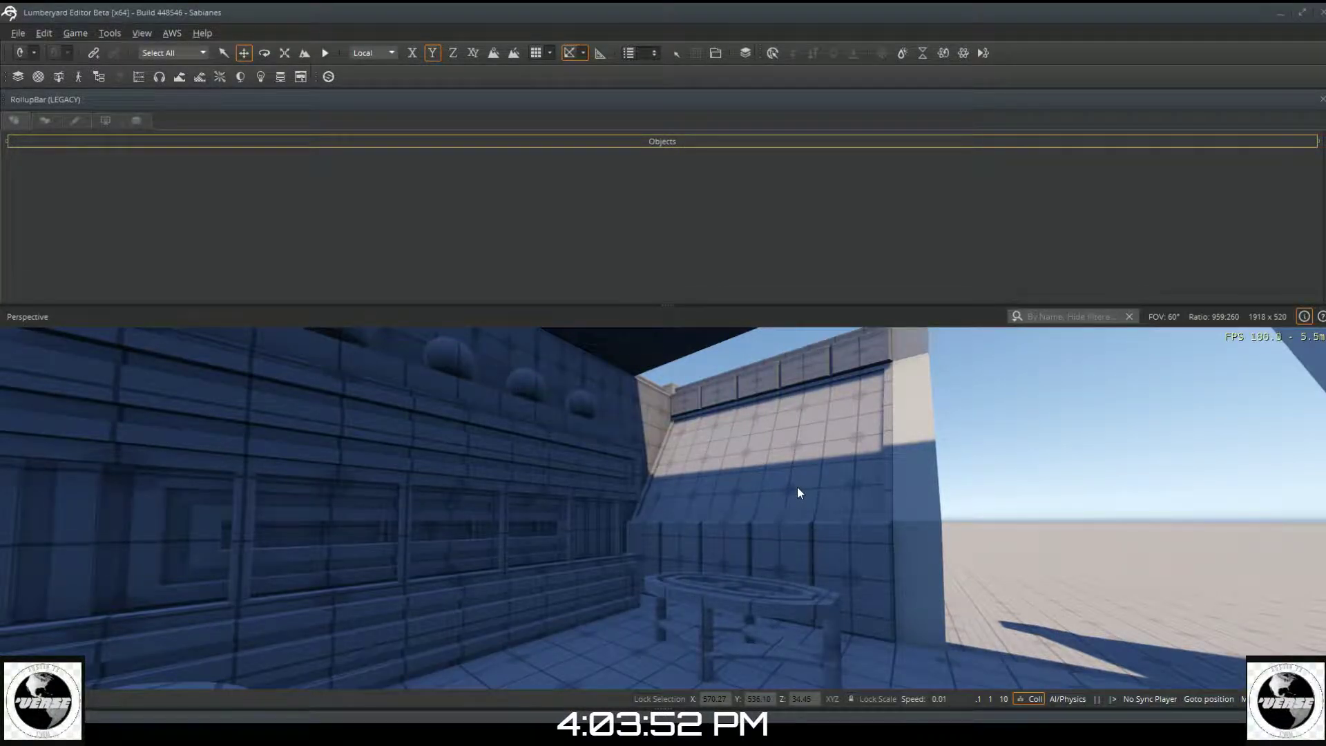
right_drag(738, 463, 815, 482)
key(a)
key(a)
key(a)
key(s)
key(a)
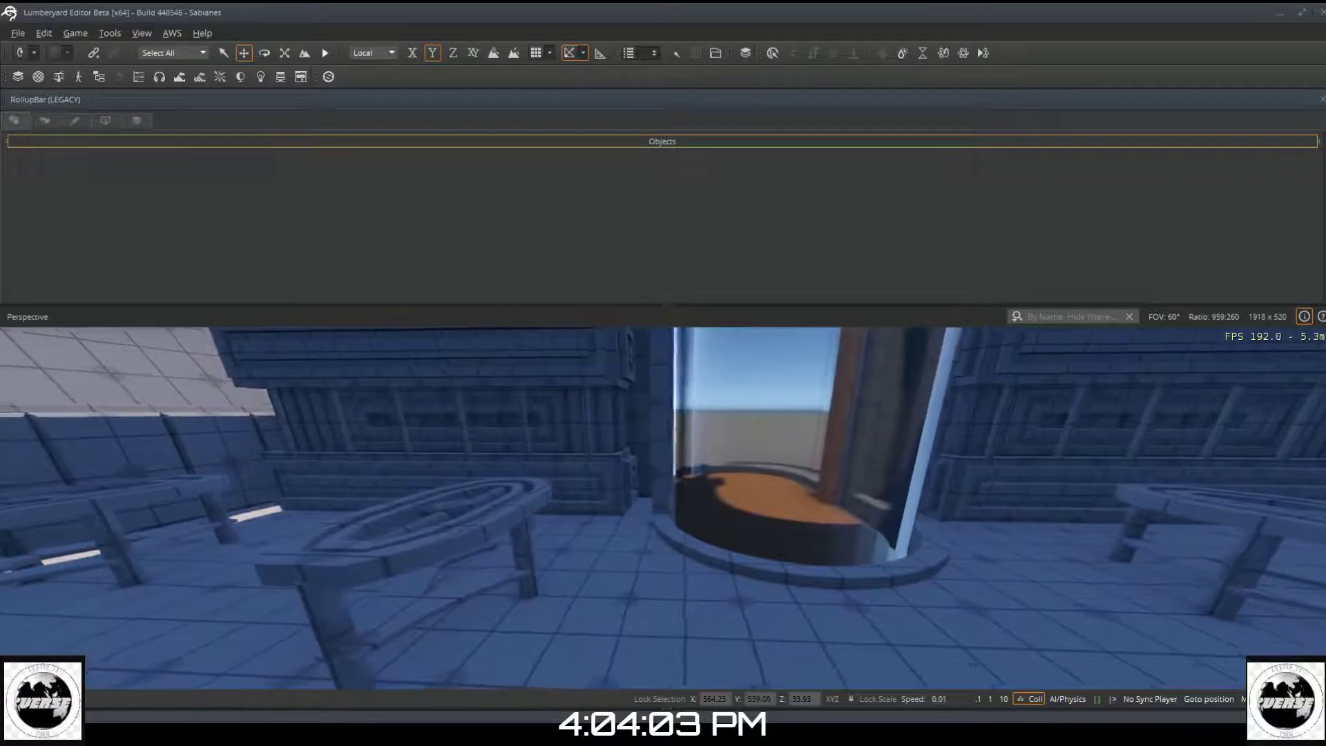
key(a)
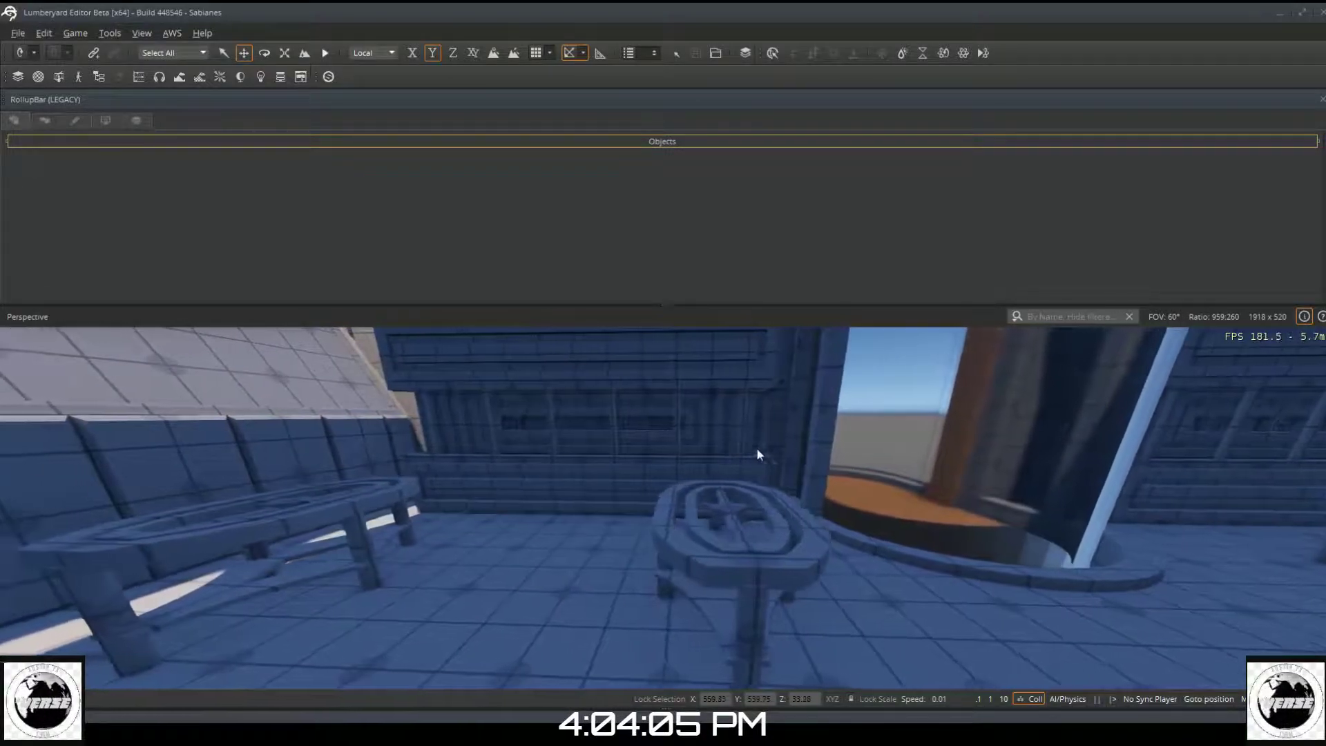
right_drag(612, 441, 891, 354)
key(w)
key(d)
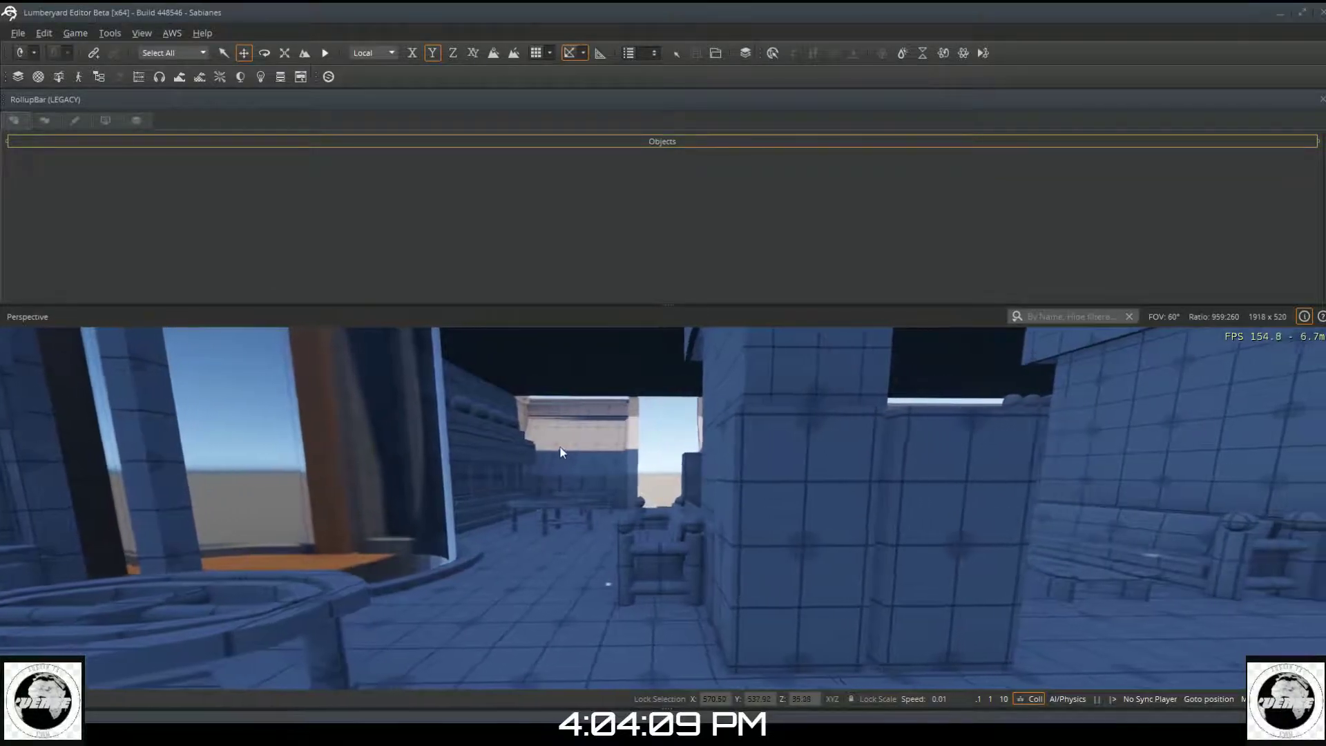
Step: Review the seating aisles beside the tall blocks and the long corridor along the slanted window walls
key(d)
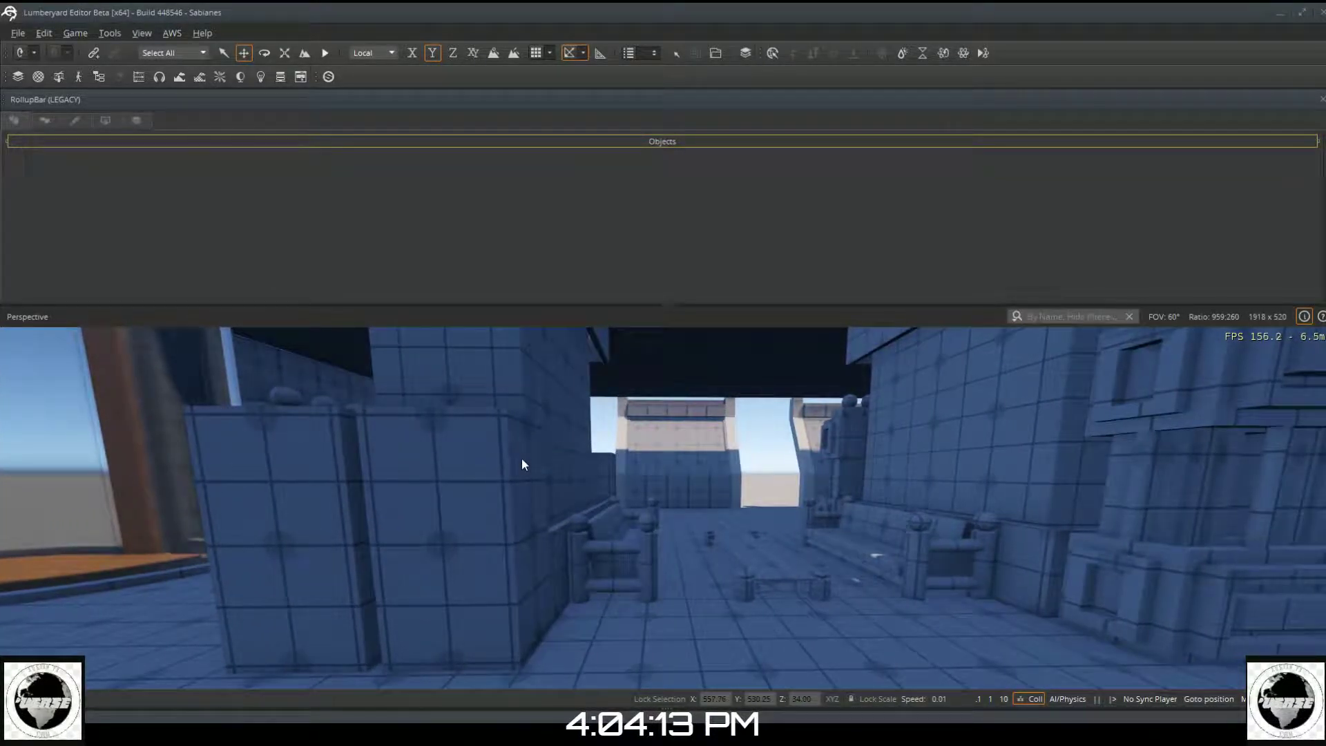
key(w)
key(d)
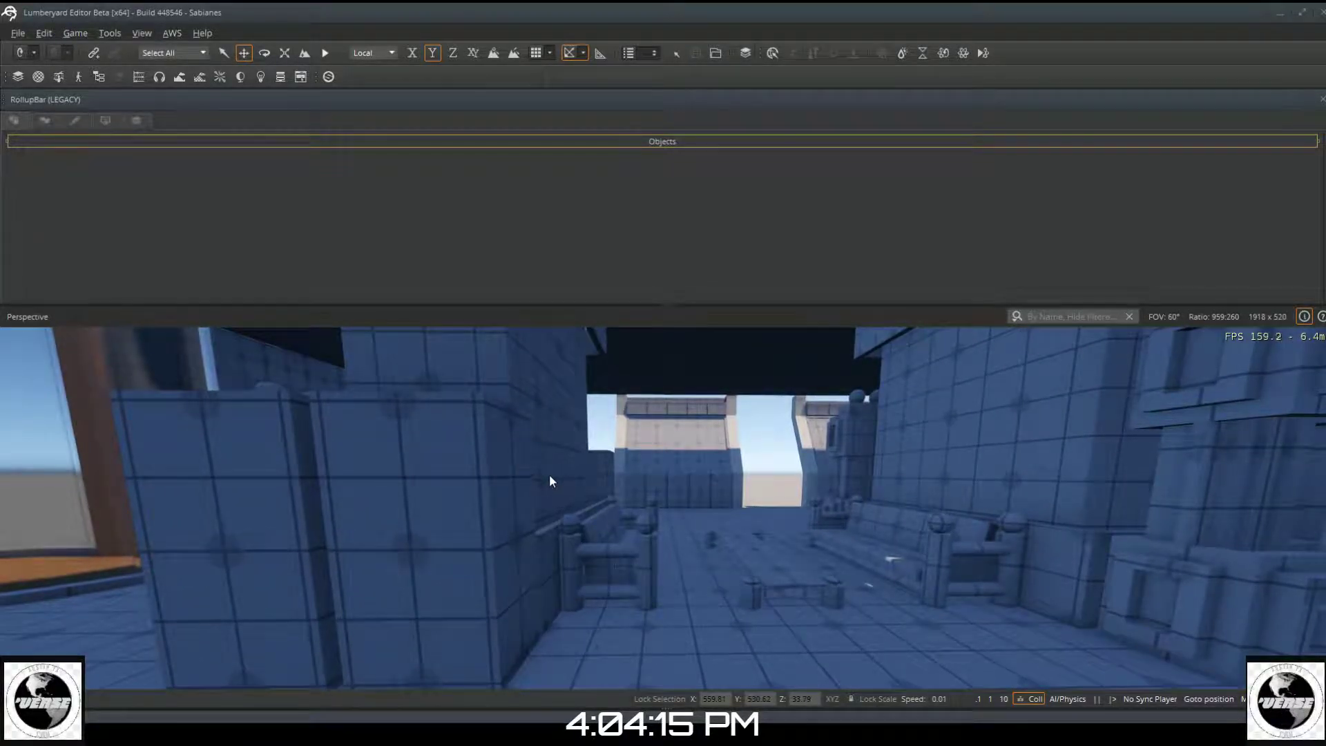
key(a)
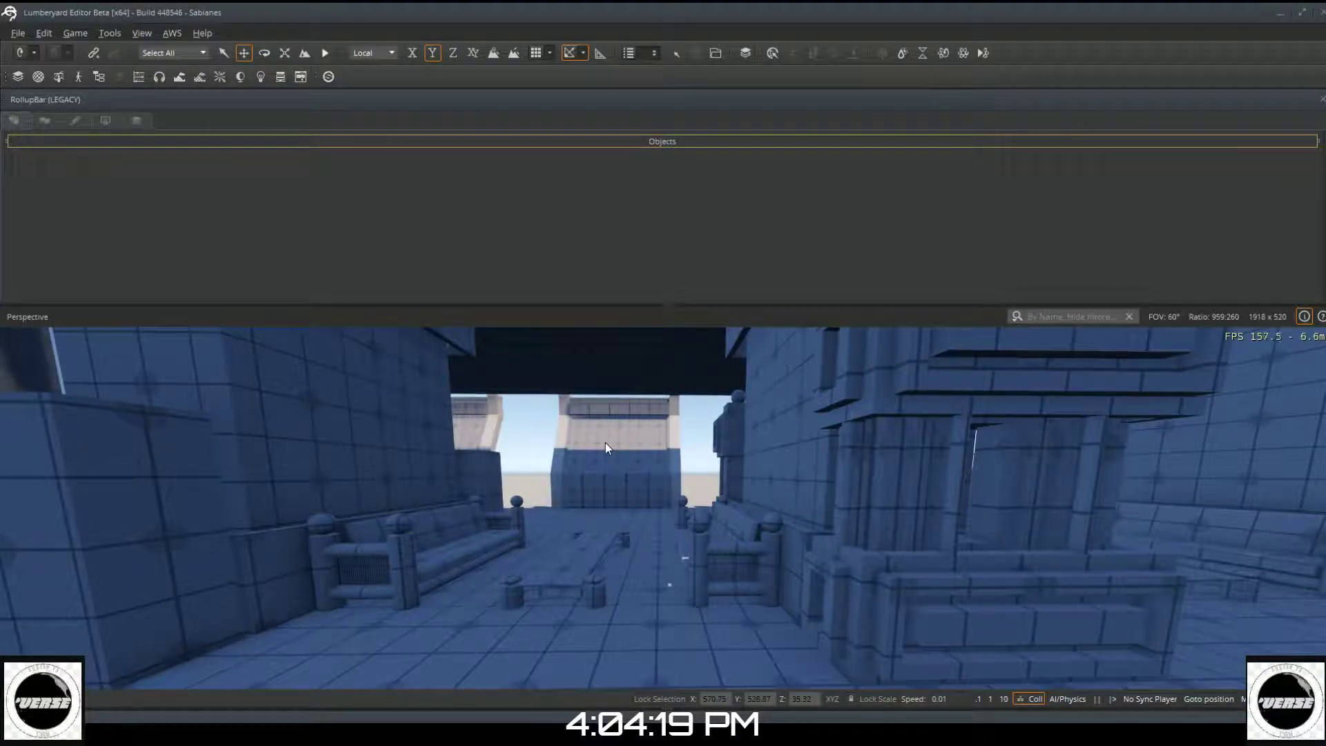
right_drag(611, 441, 1029, 377)
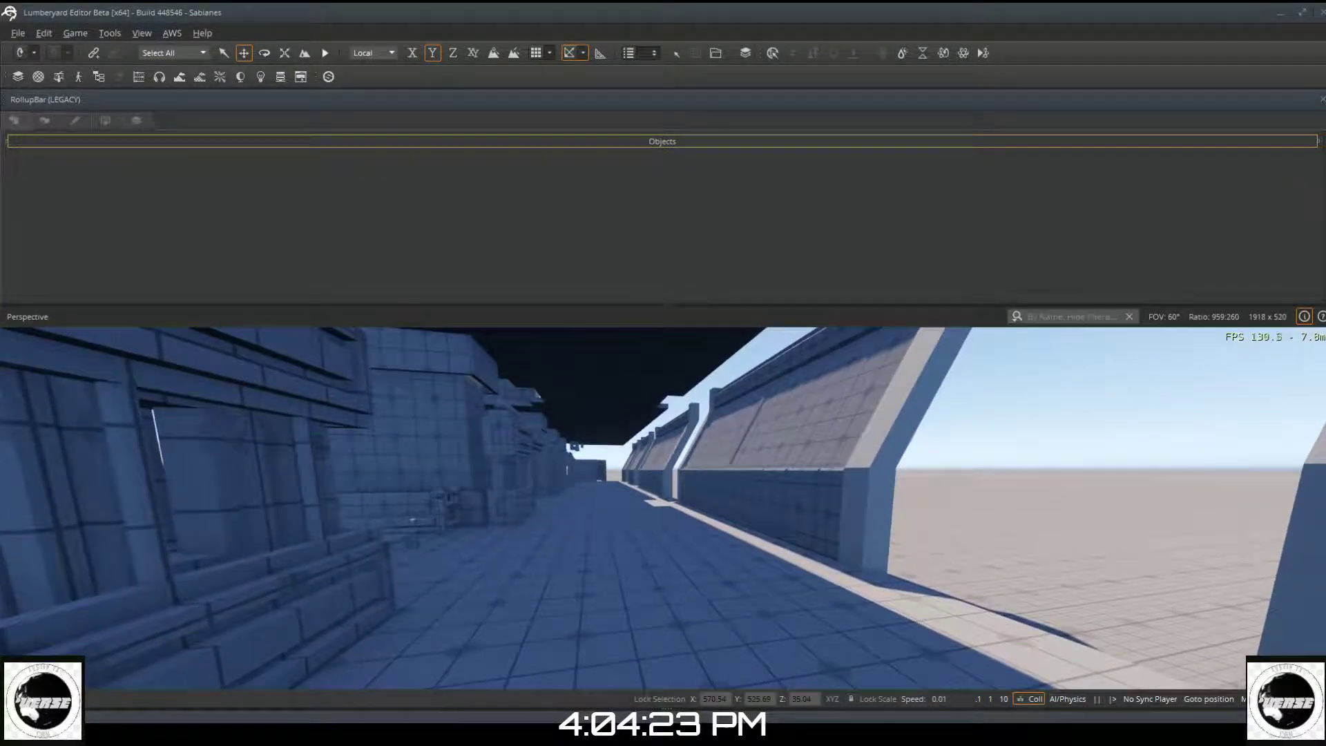
right_drag(653, 454, 679, 448)
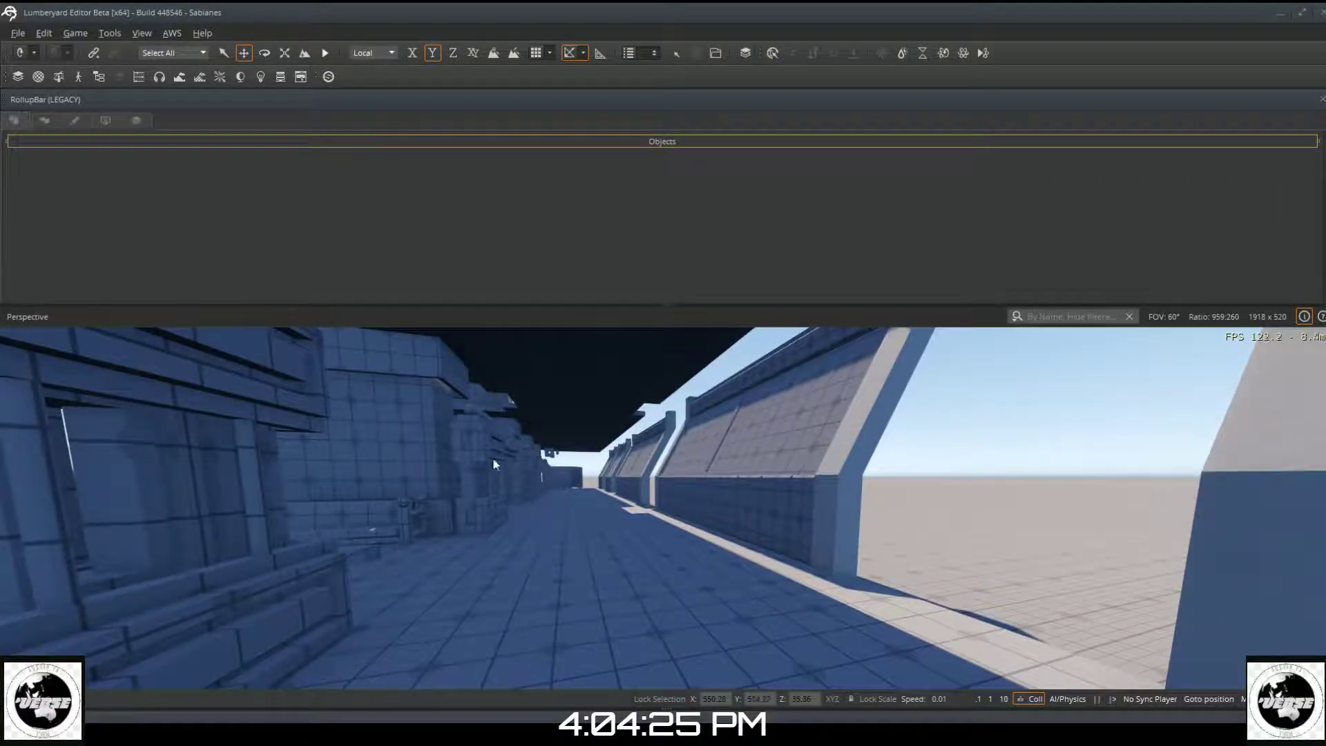
right_drag(518, 463, 317, 532)
key(s)
right_drag(4, 434, 0, 436)
right_drag(663, 508, 69, 406)
key(d)
key(d)
key(d)
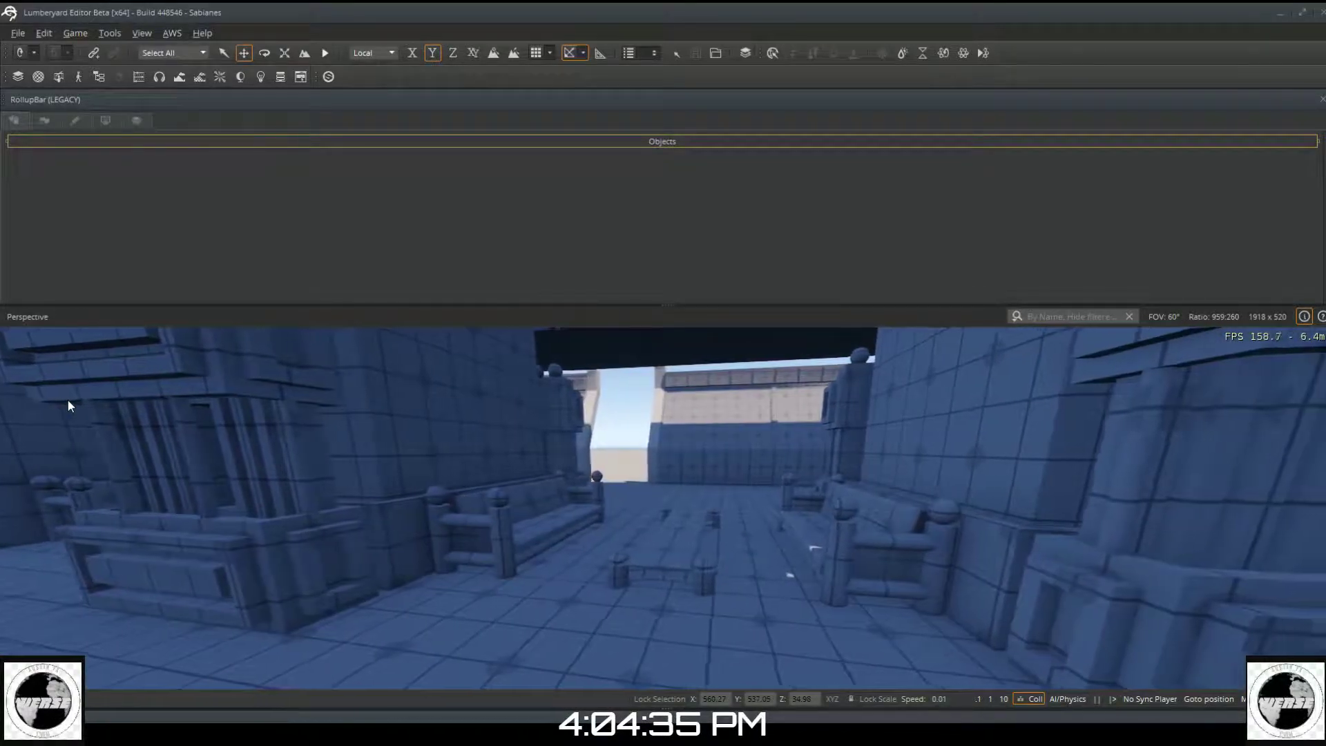
Step: Survey the hall's central pillars, kiosks and the slatted pergola seating area from several angles
key(d)
right_drag(261, 485, 470, 512)
key(d)
right_drag(110, 445, 109, 446)
key(a)
right_drag(431, 408, 431, 408)
key(a)
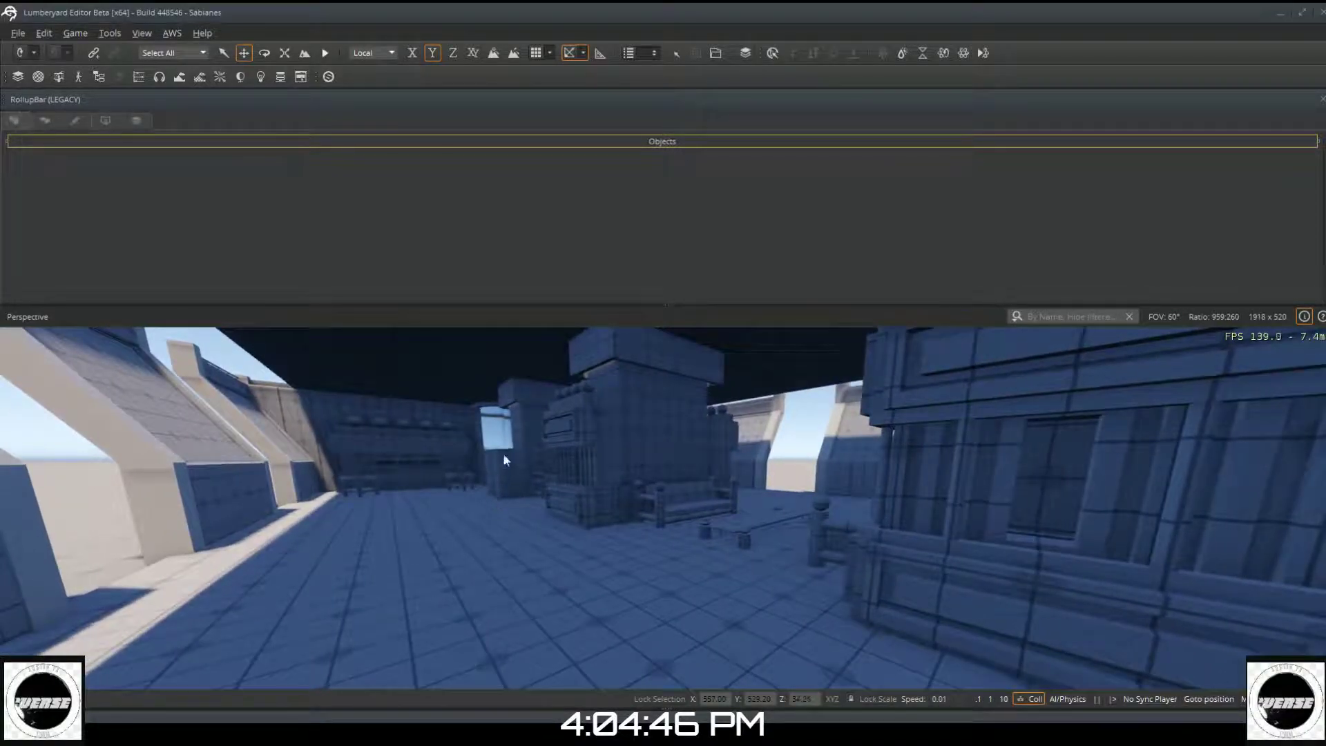
key(a)
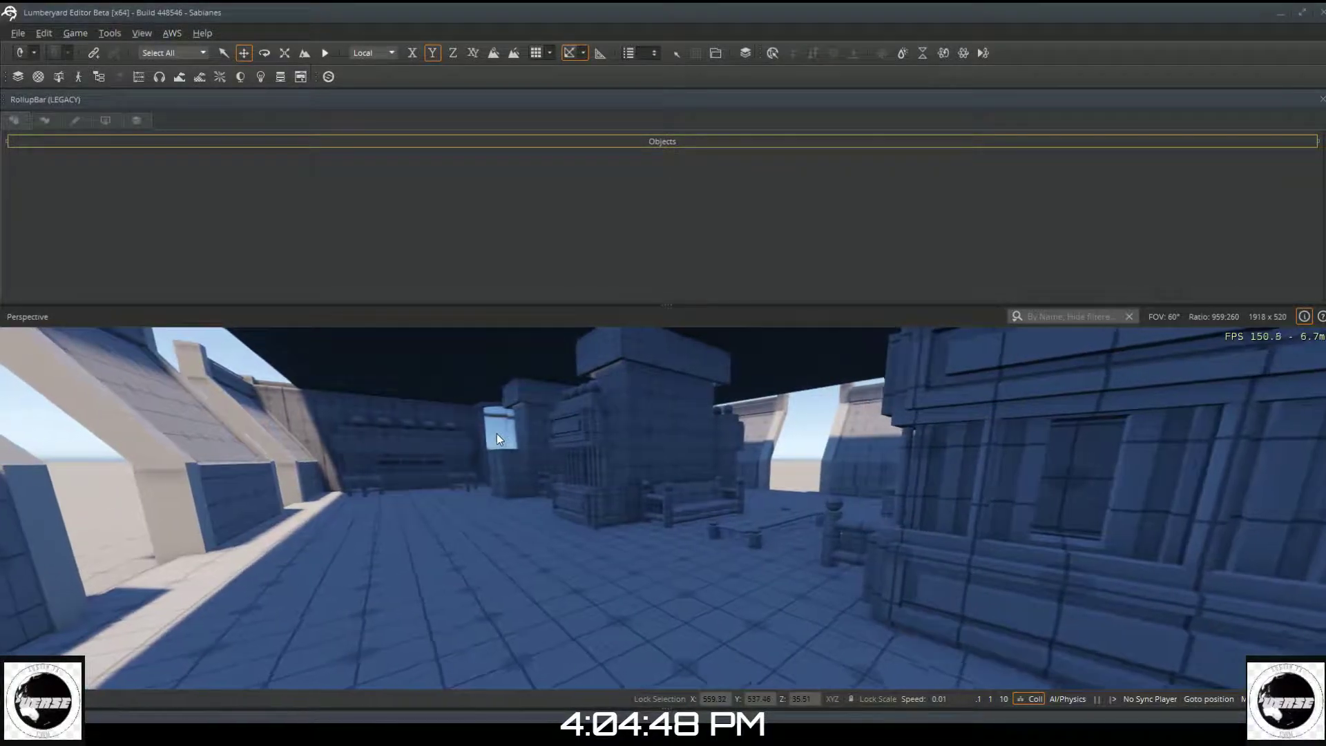
right_drag(496, 437, 499, 434)
key(d)
key(d)
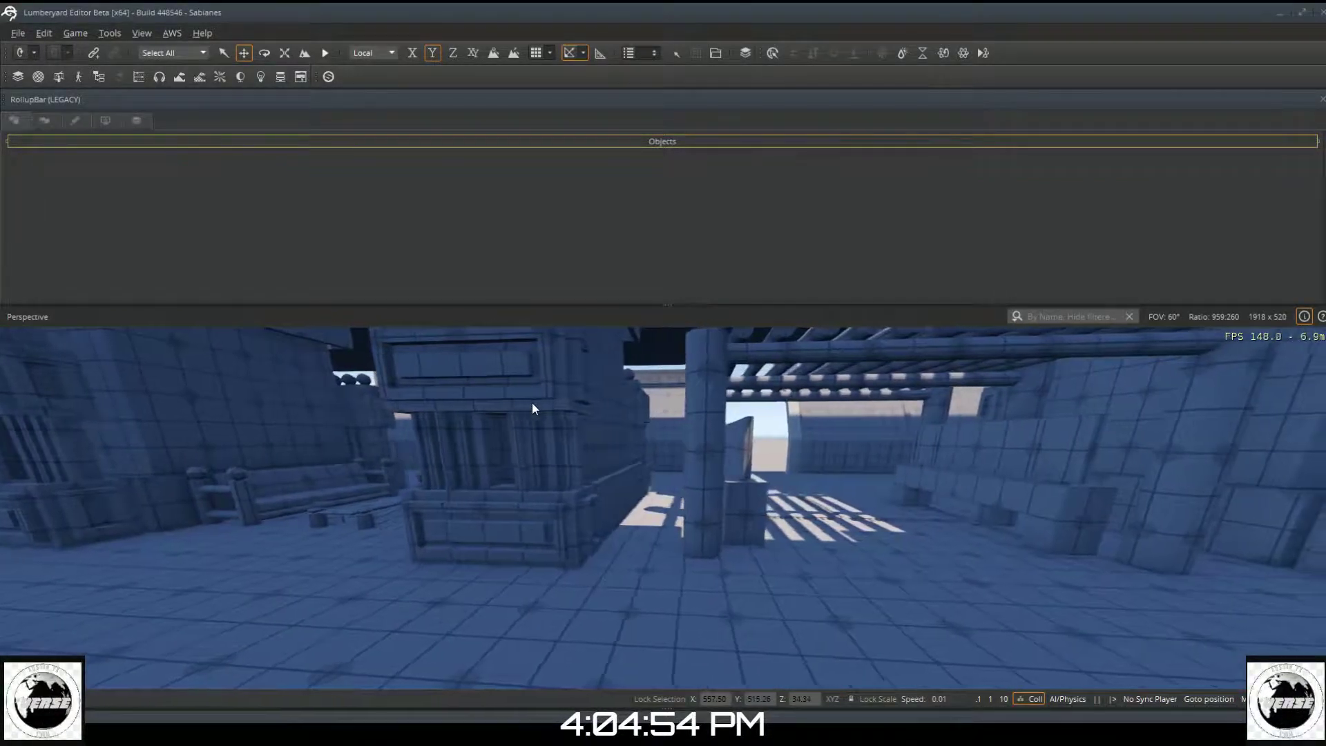
key(d)
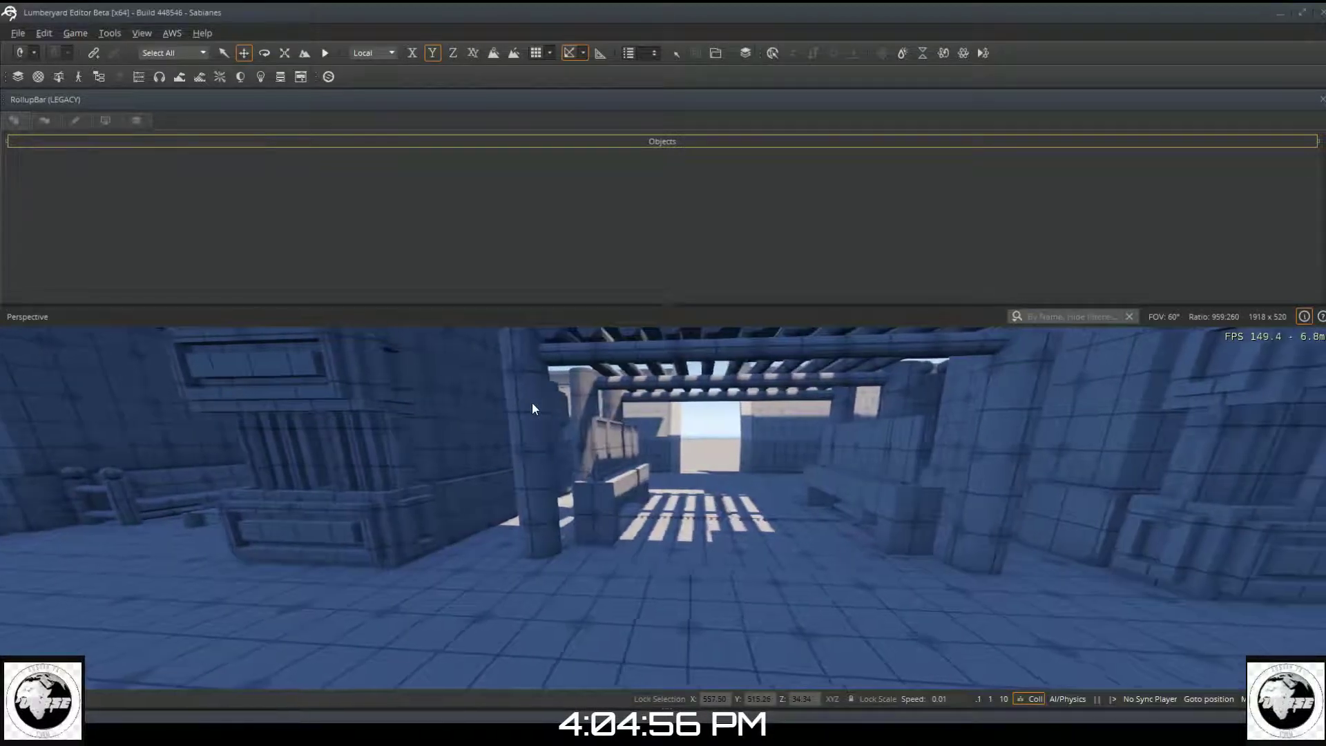
key(d)
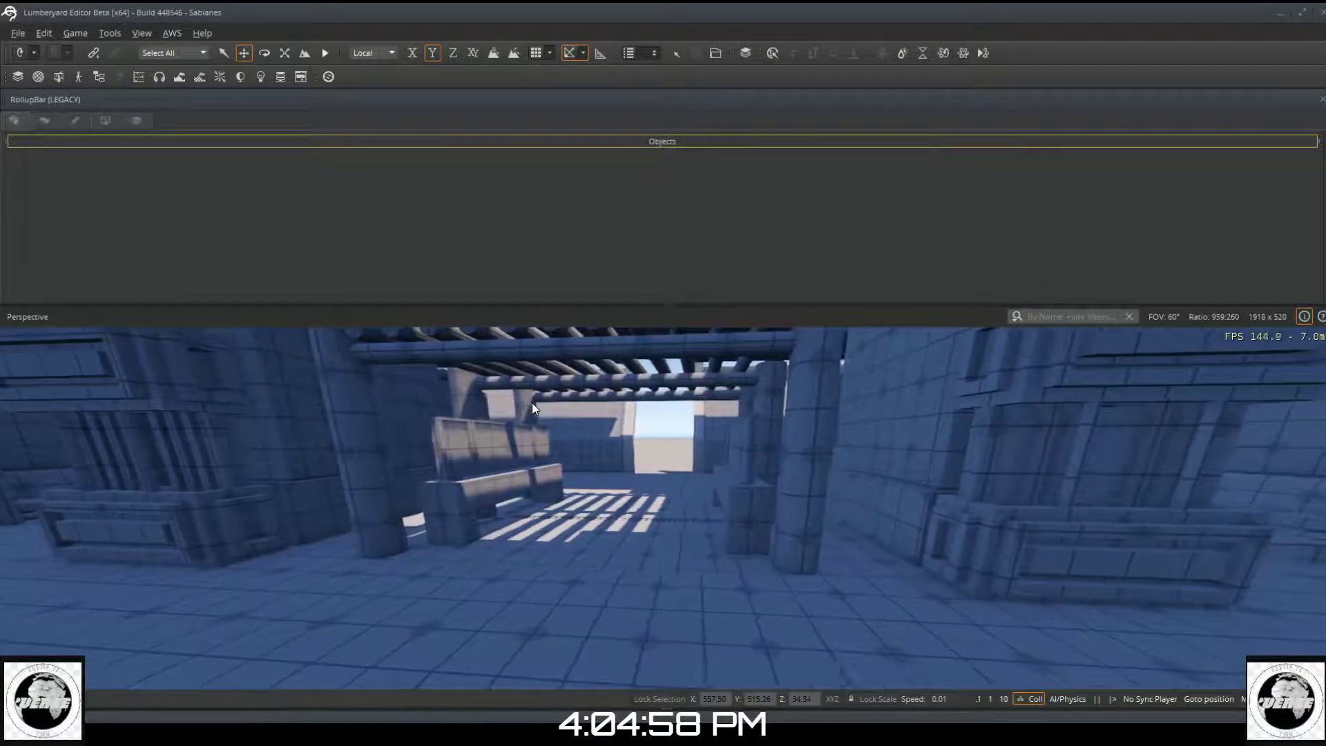
key(d)
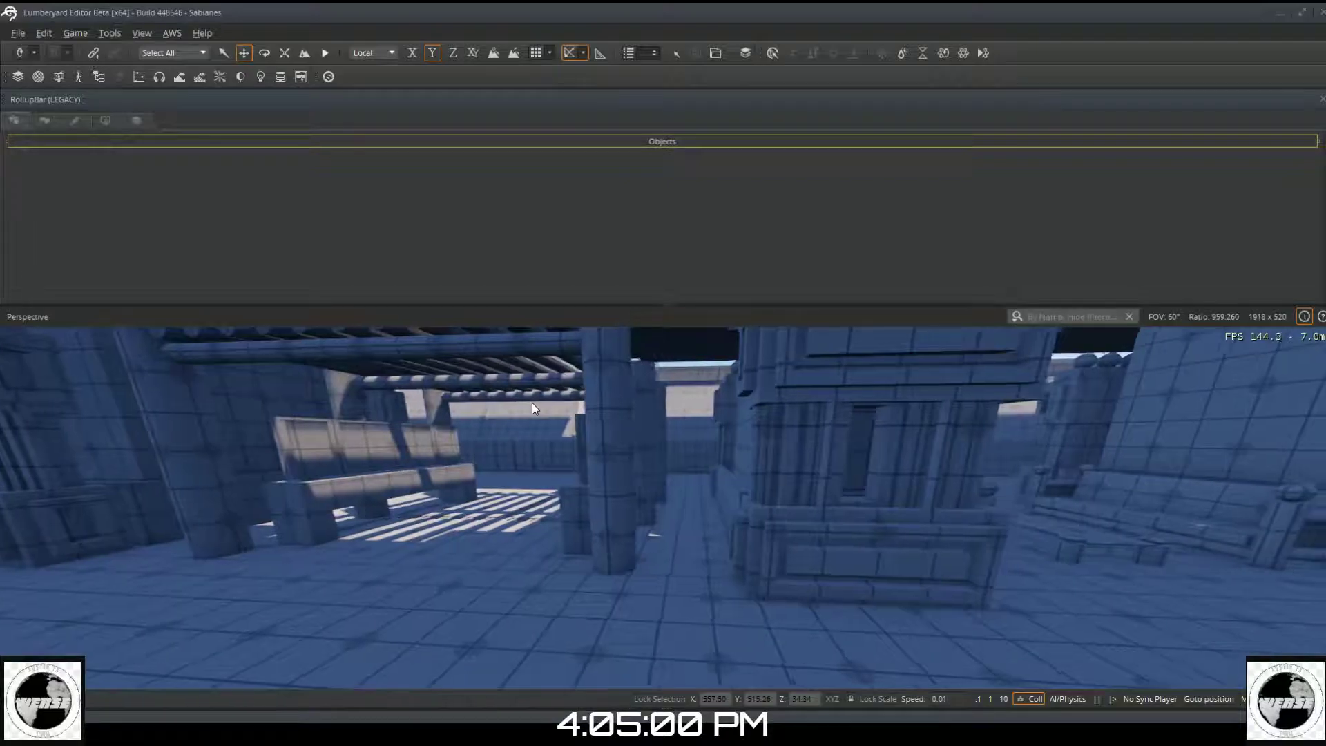
key(d)
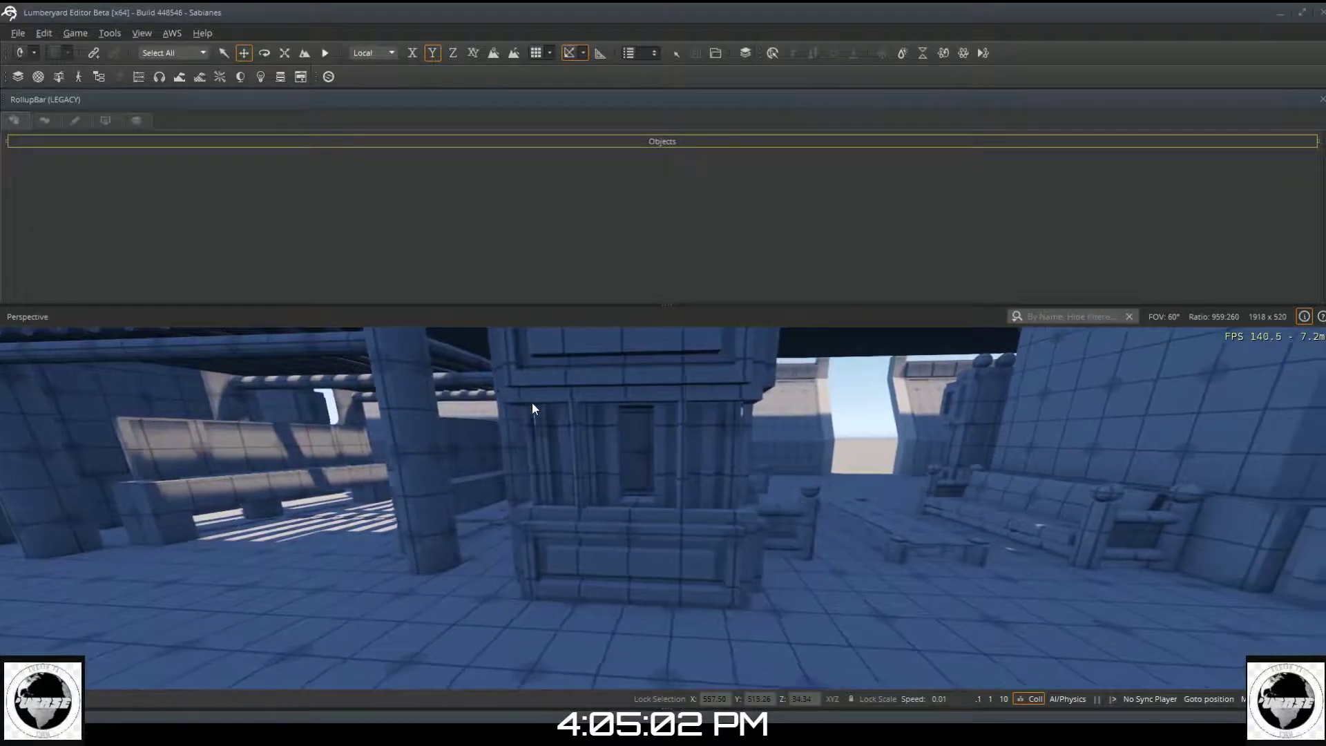
key(d)
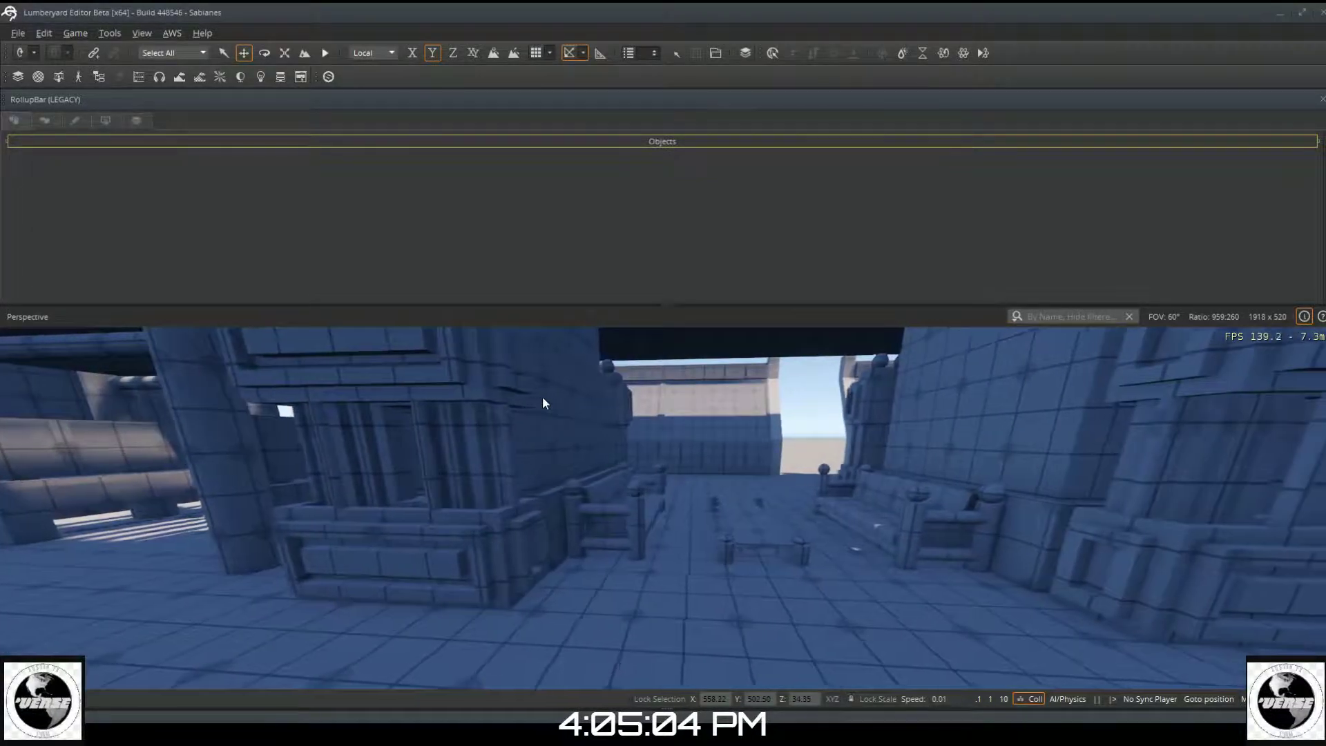
Step: Inspect the ceiling-mounted device beside the pillar up close, including its round opening and the side pipes
right_drag(542, 396, 891, 276)
key(d)
key(d)
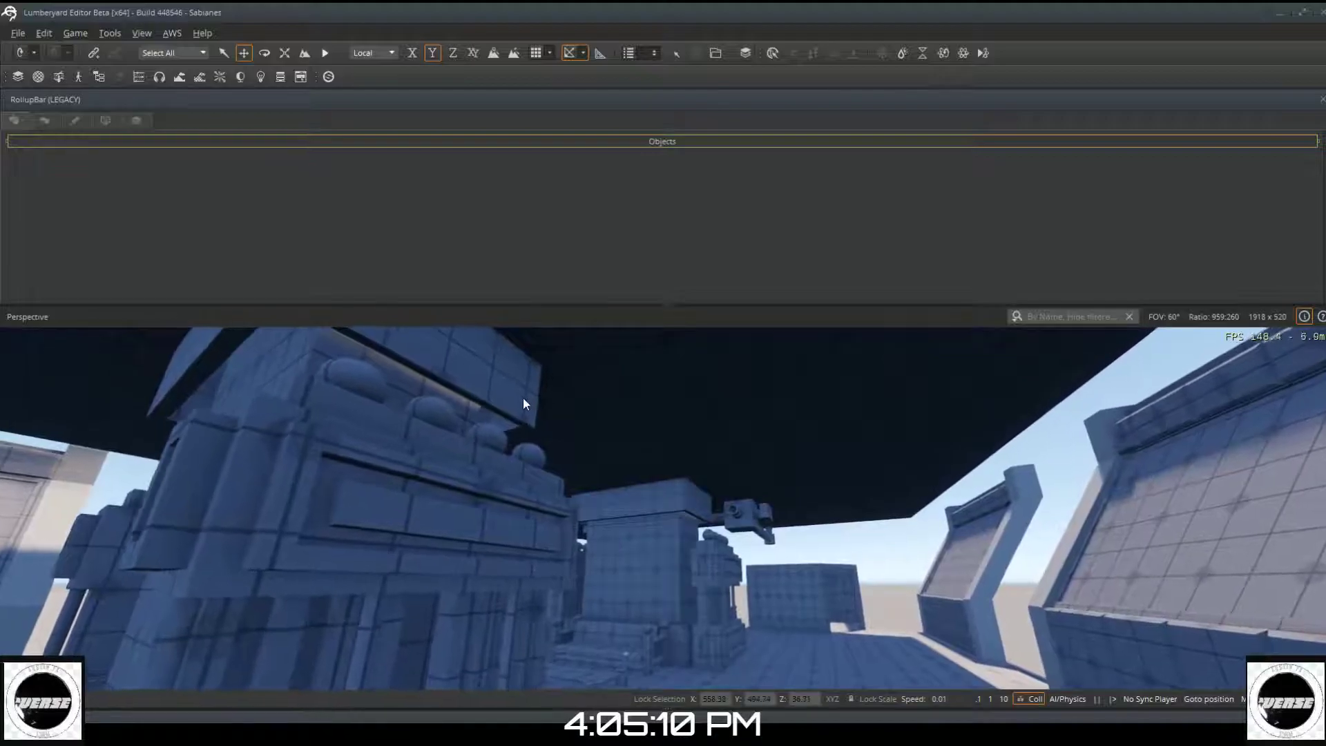
key(w)
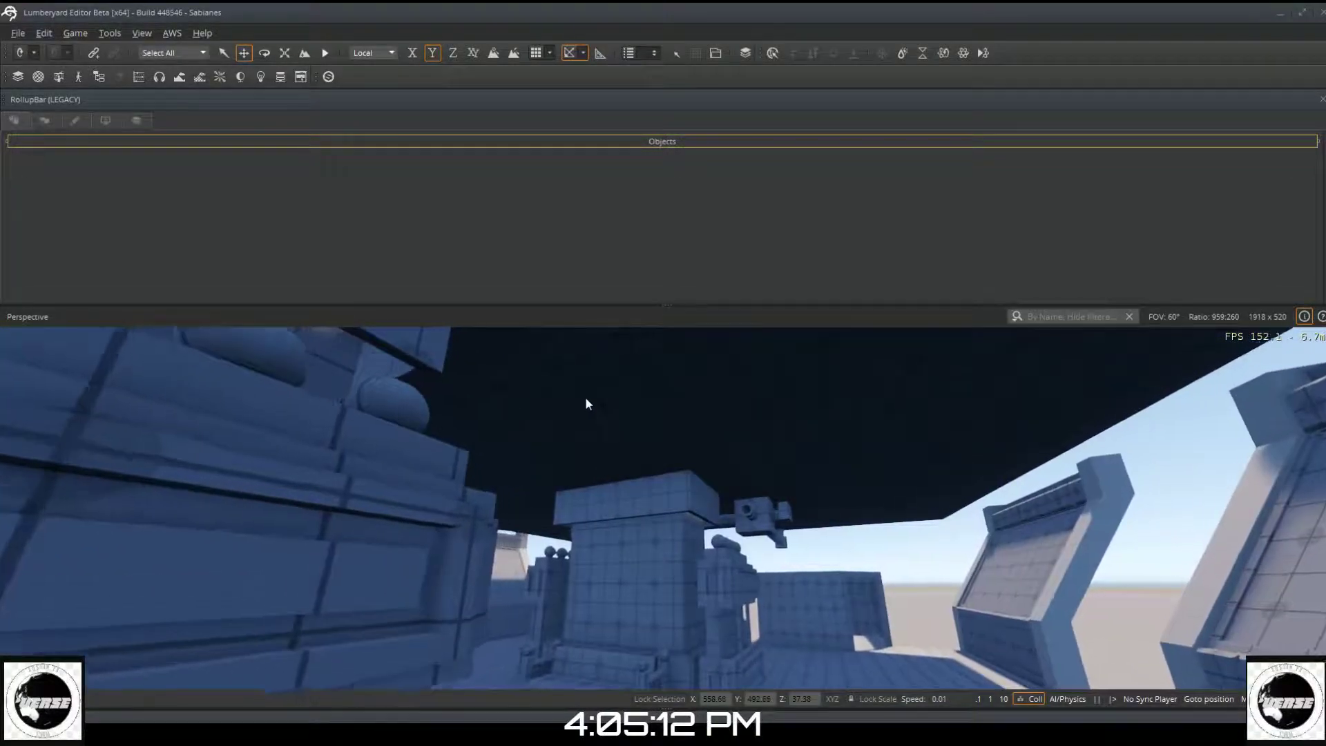
key(w)
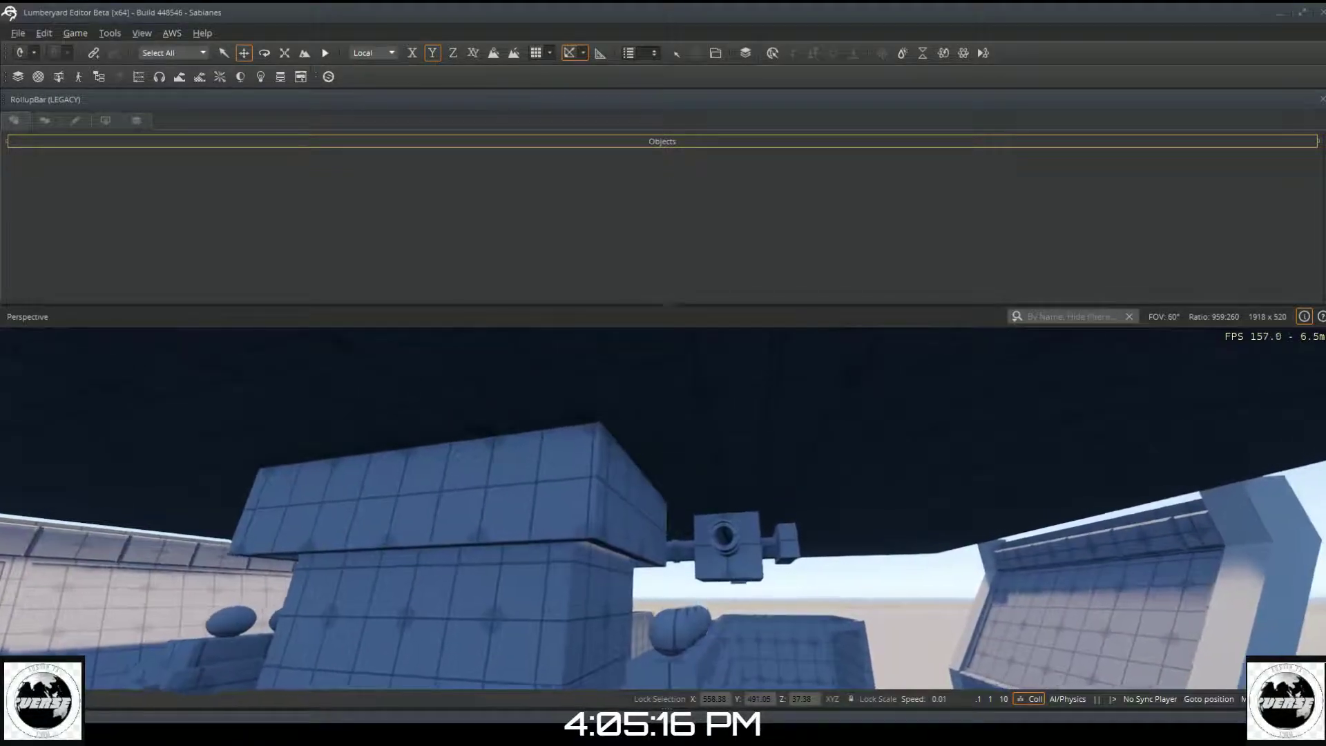
key(w)
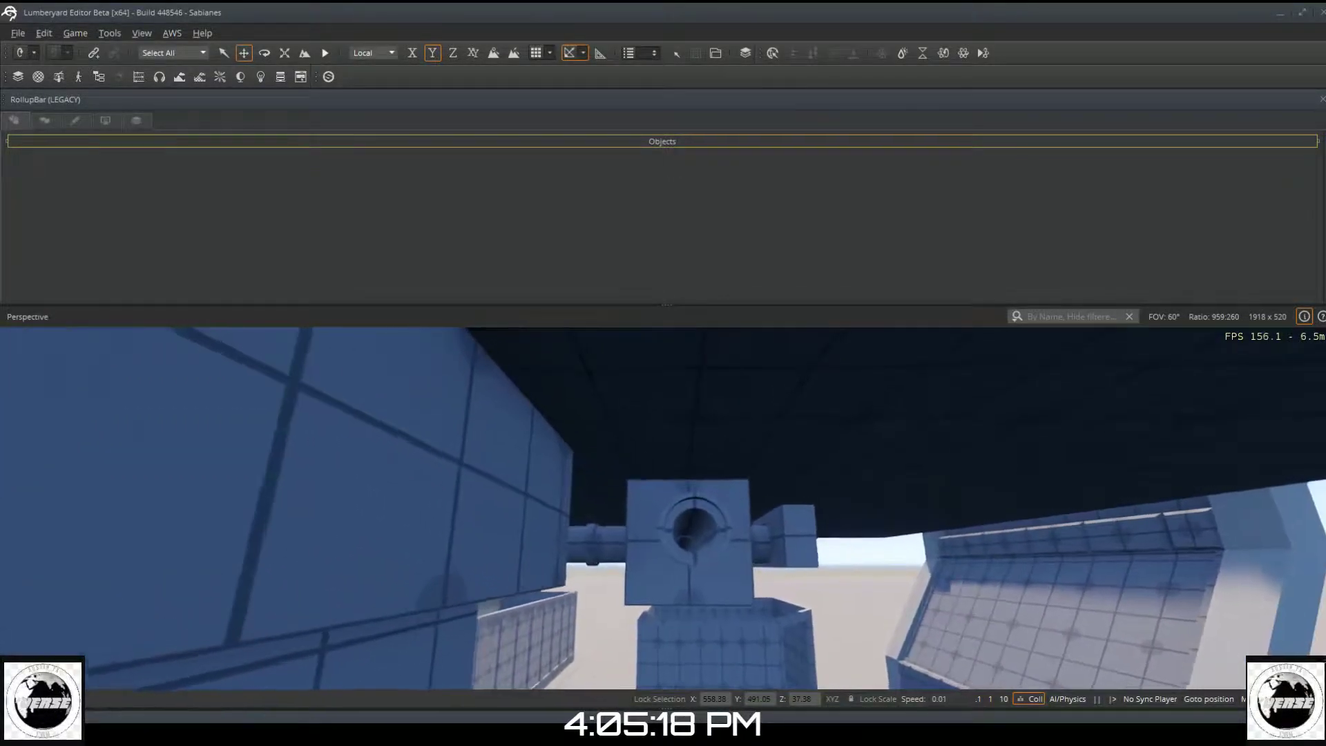
key(w)
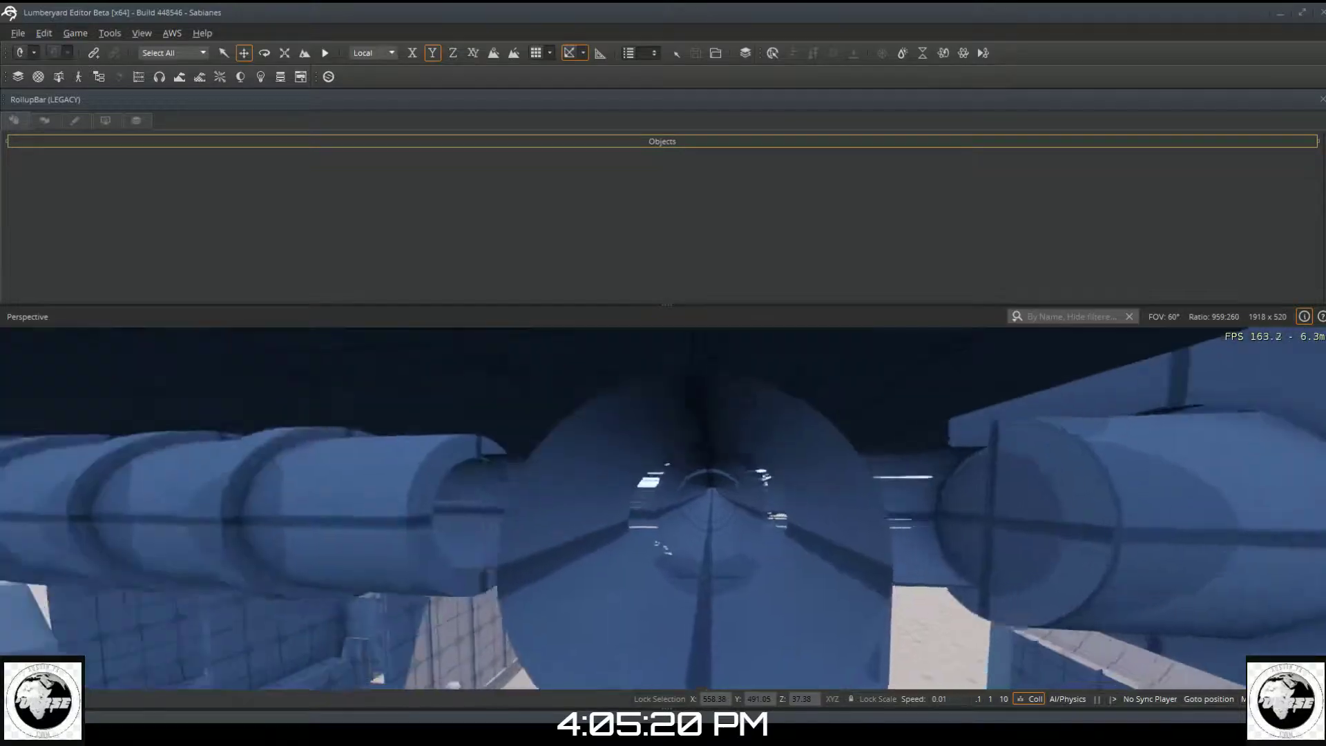
key(s)
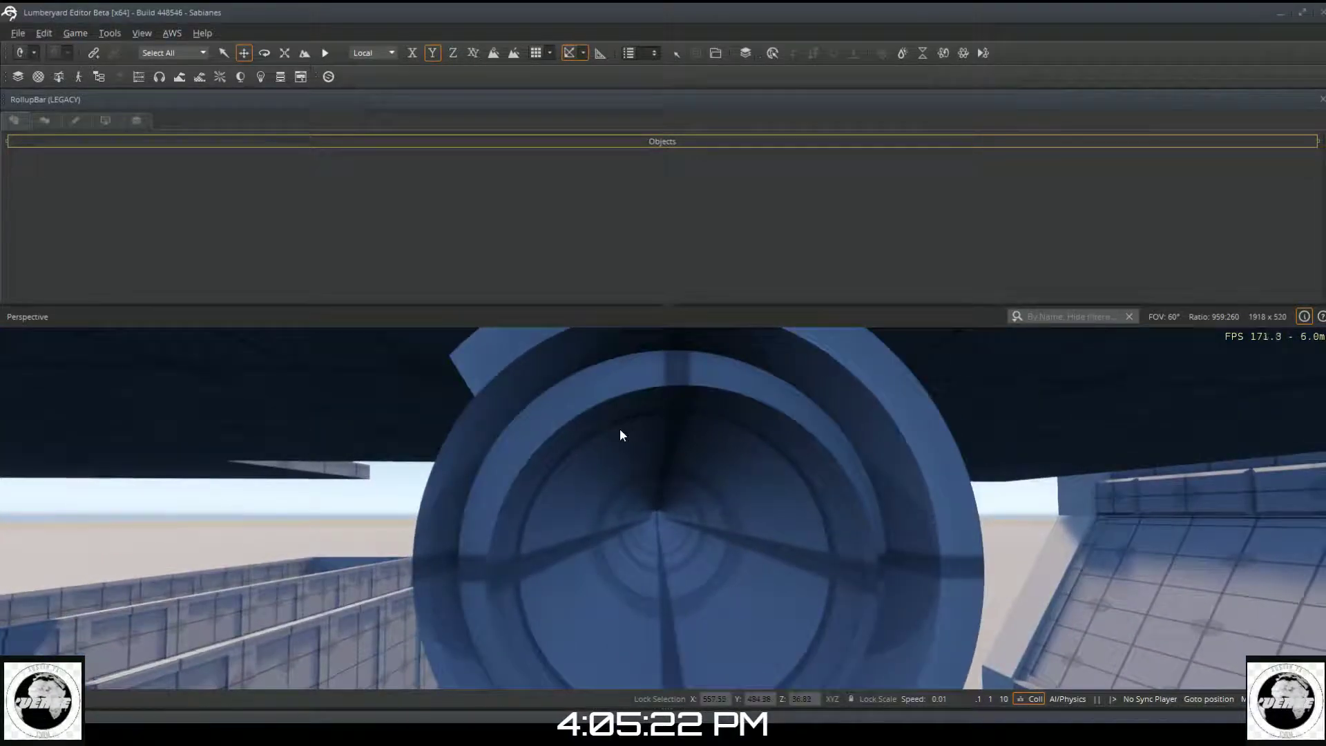
key(w)
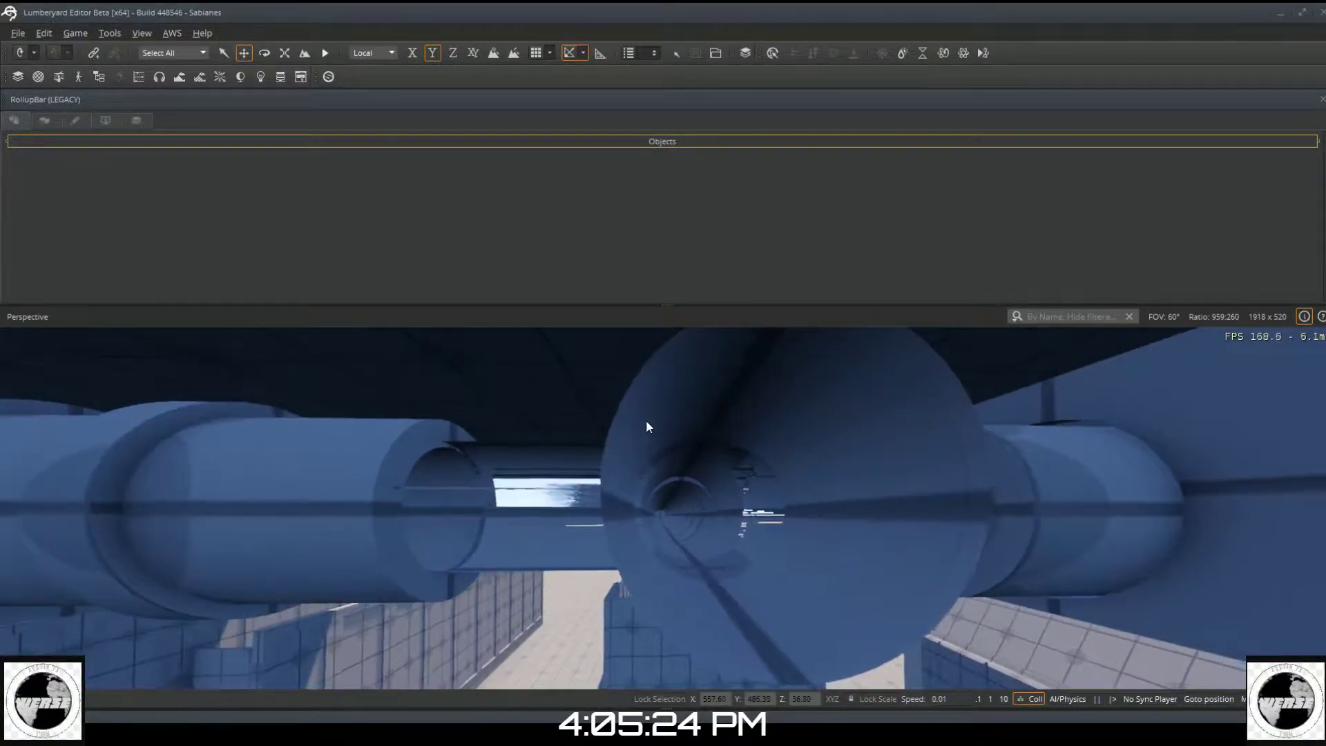
key(w)
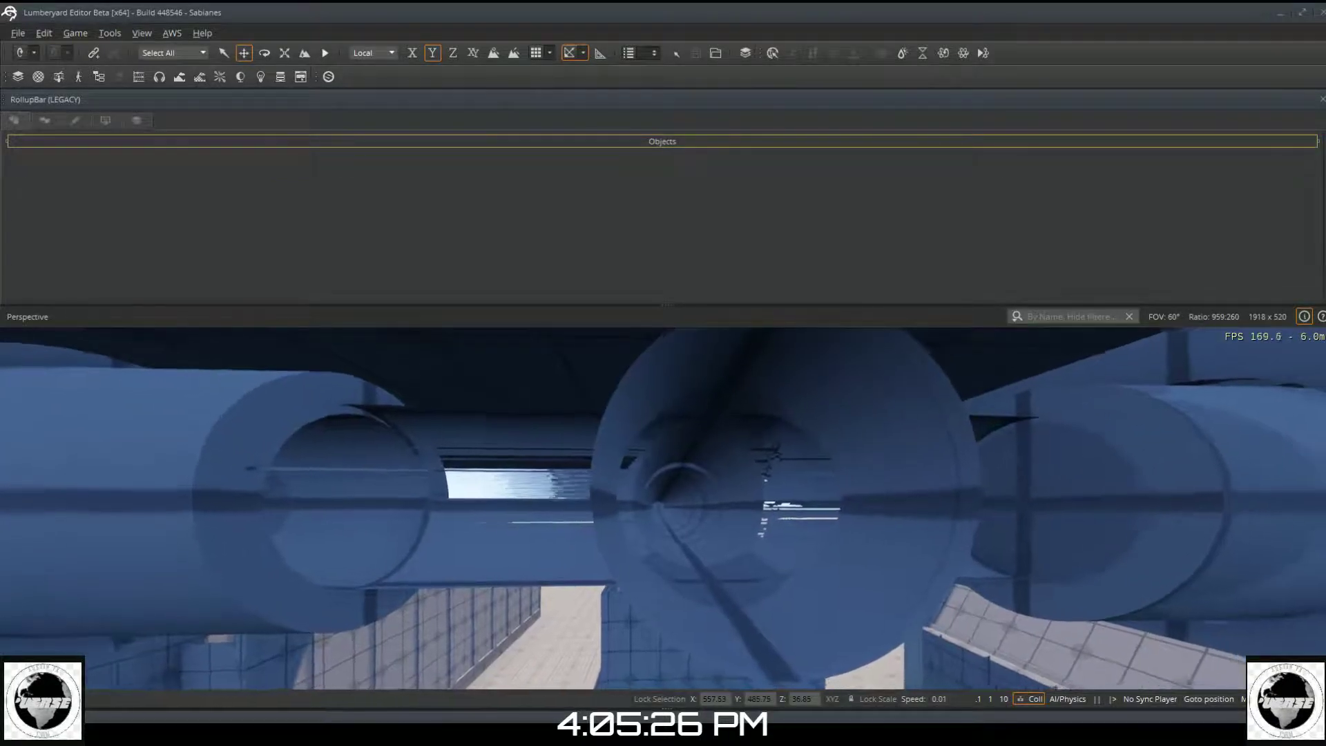
key(w)
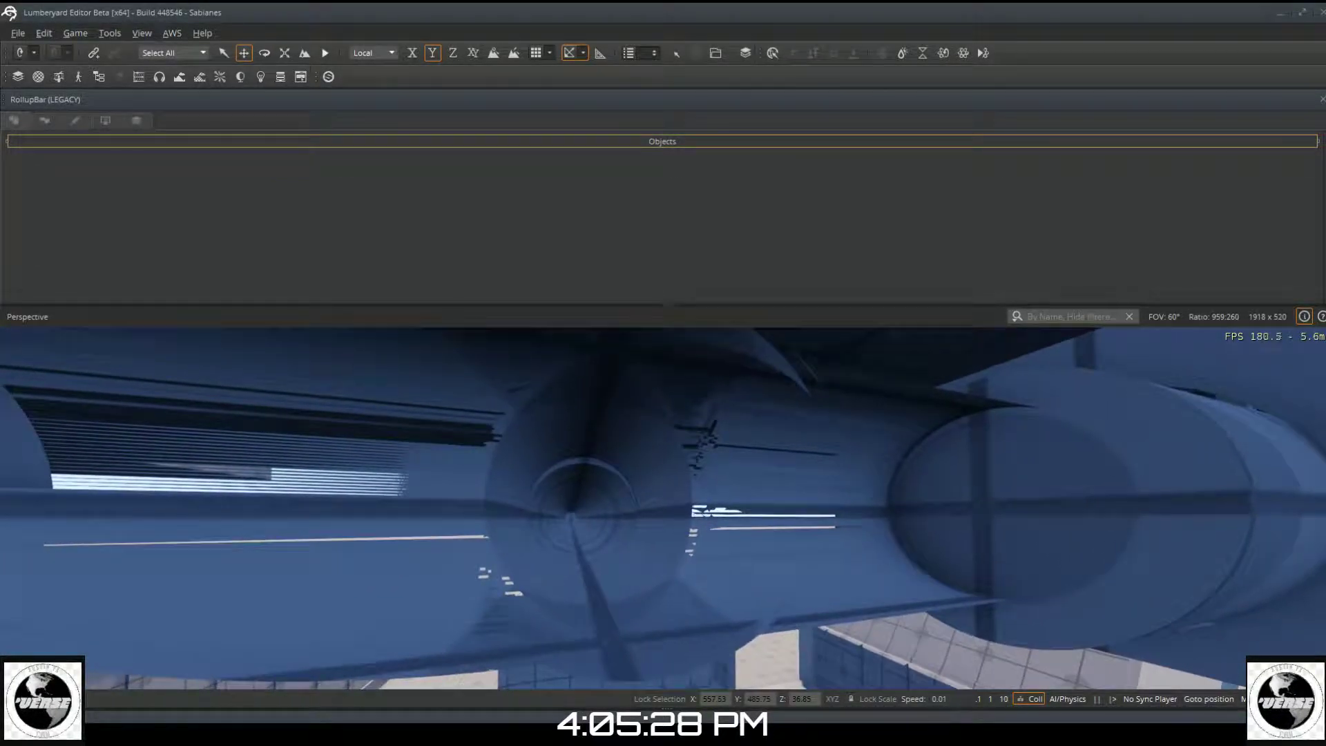
Step: Examine the ceiling-mounted device's round hollow barrel from inside and from its open front
key(w)
key(w)
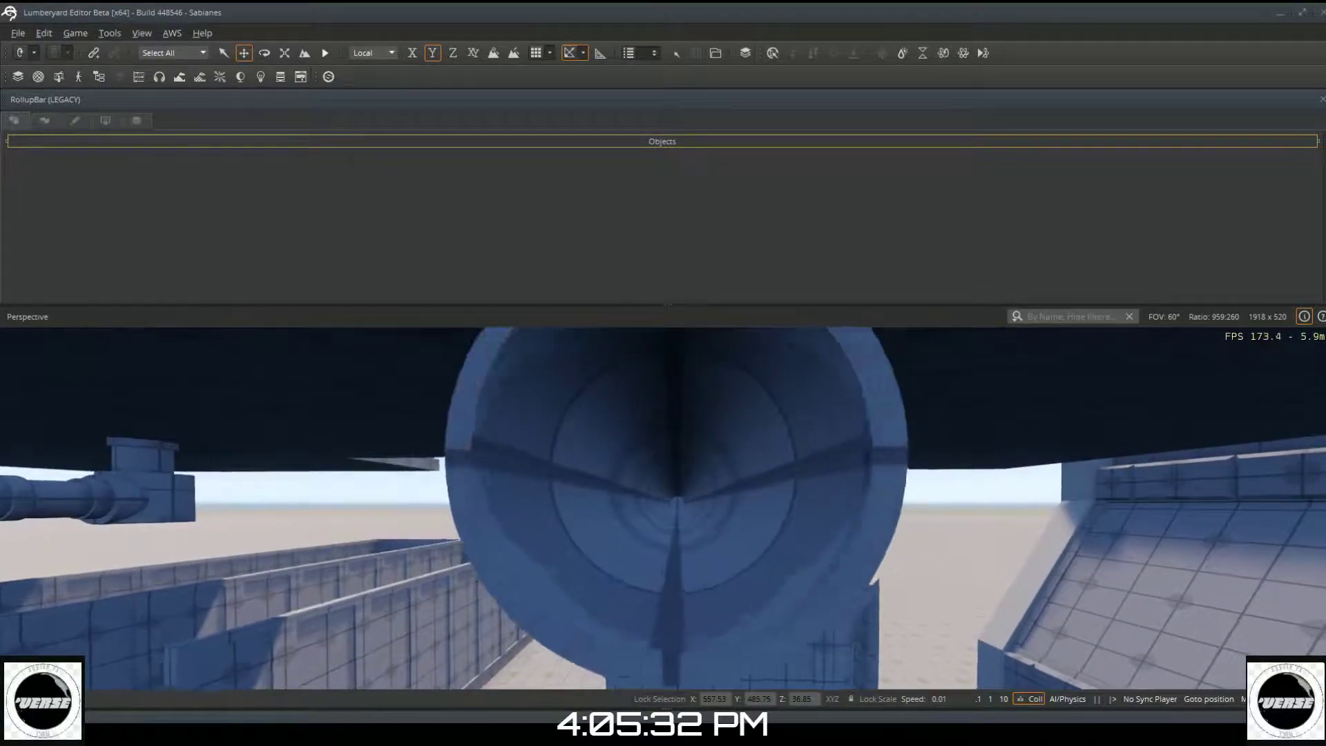
right_drag(680, 436, 688, 433)
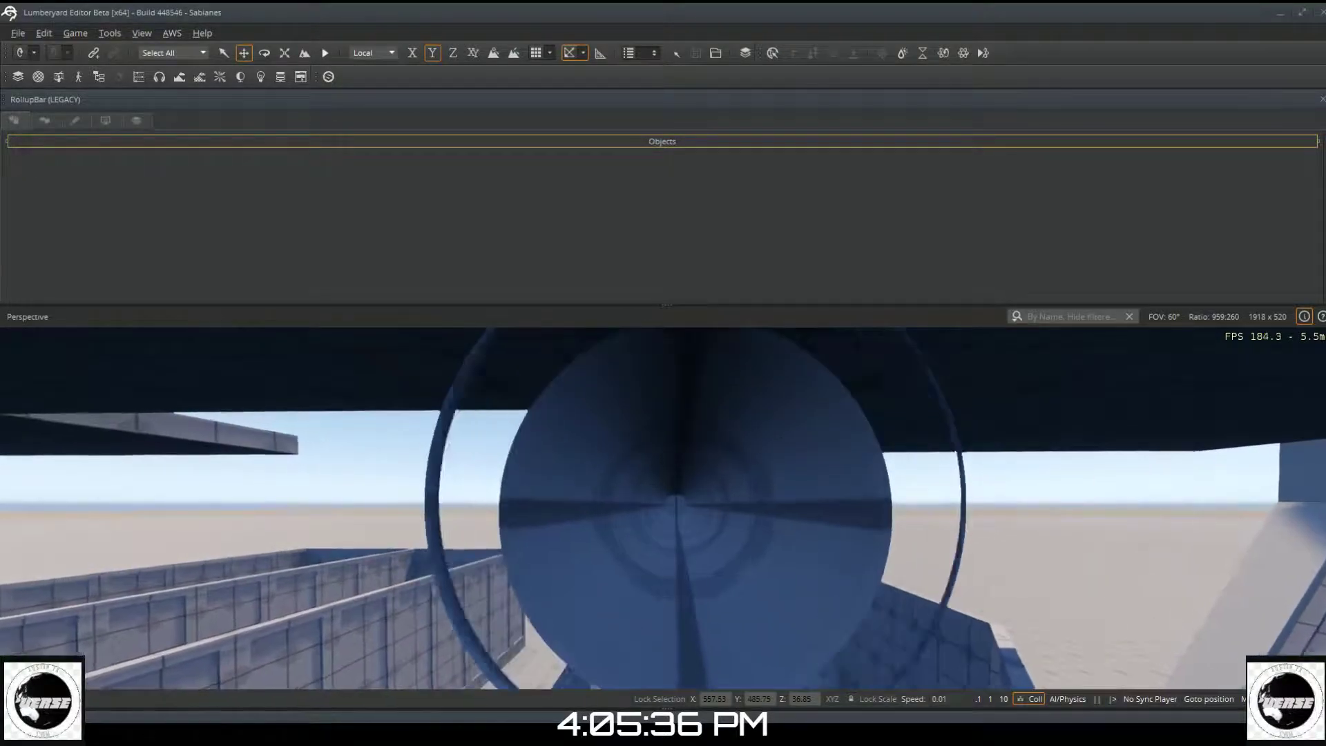
key(w)
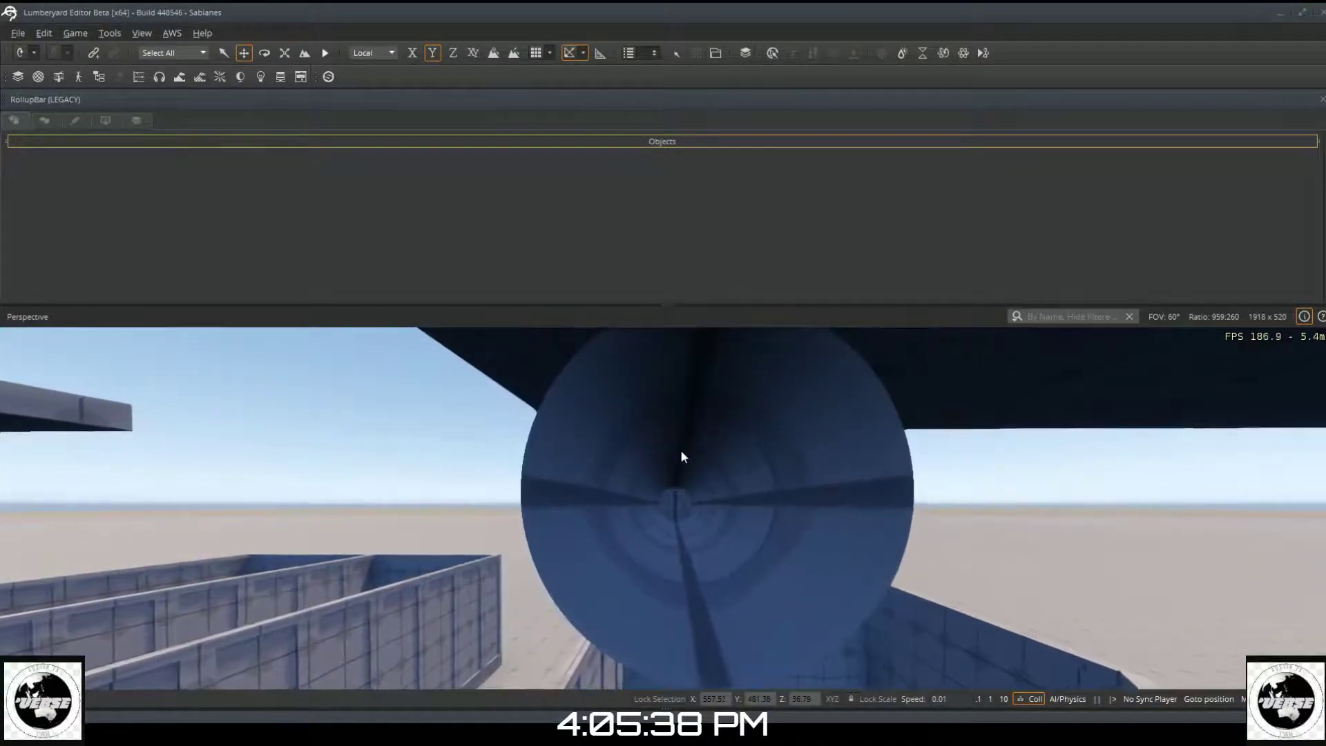
key(w)
right_drag(689, 472, 663, 413)
key(w)
key(w)
key(s)
key(s)
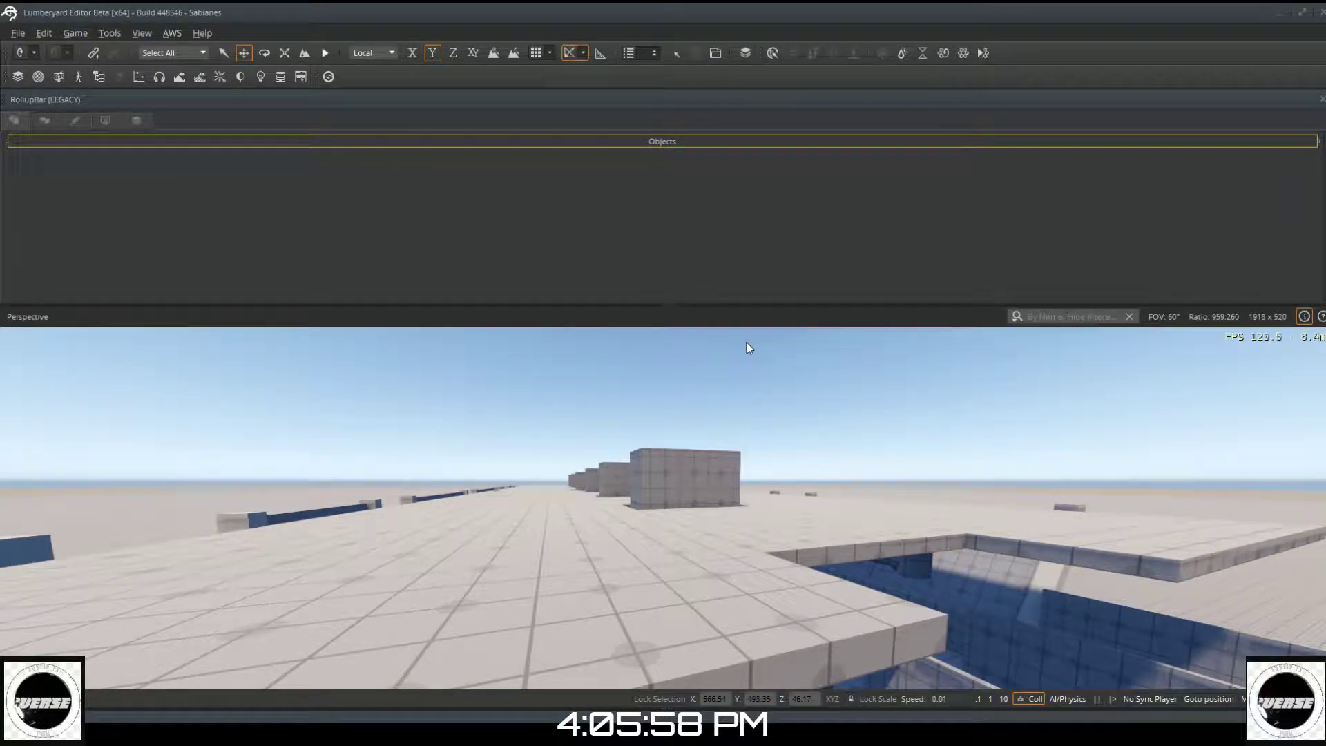
Step: Review the flat roof slab from above and the open-topped partitioned rooms at the hall's end
key(d)
right_drag(808, 591, 905, 664)
key(w)
right_drag(663, 508, 594, 484)
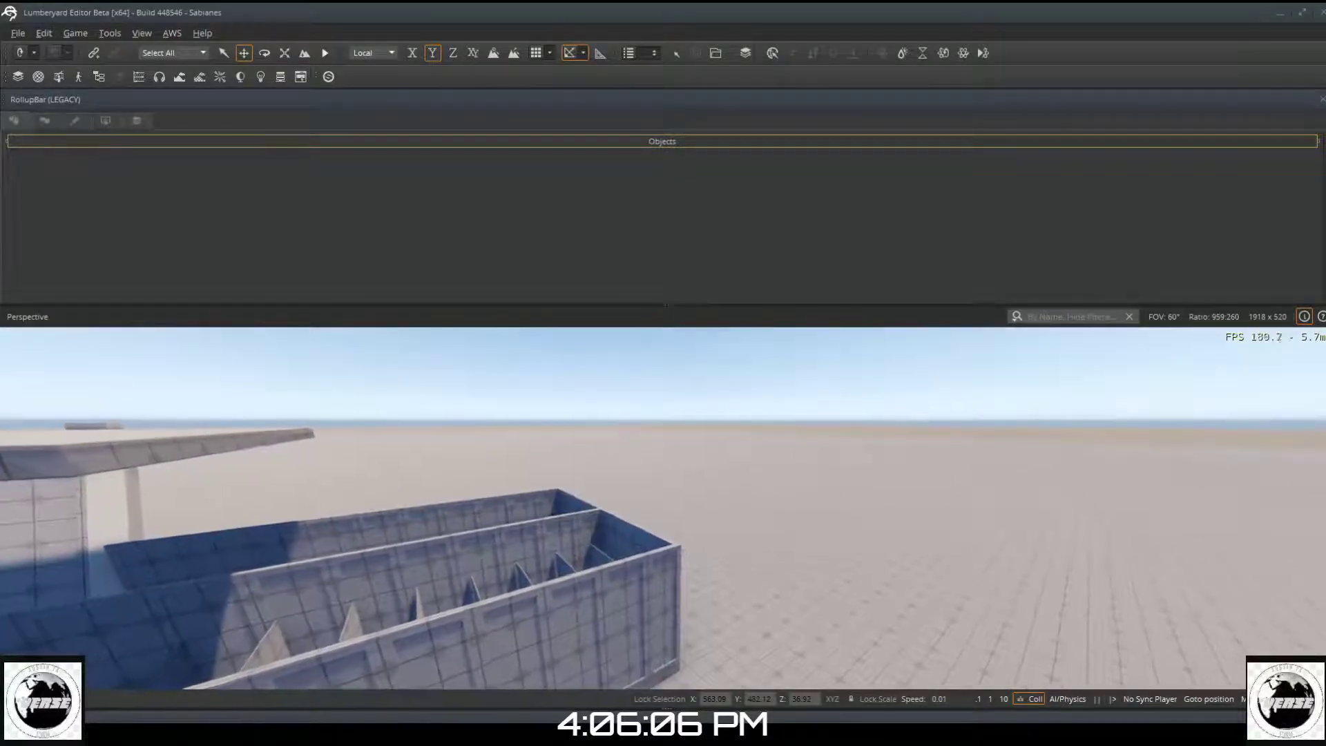
right_drag(663, 508, 542, 552)
key(w)
right_drag(876, 601, 866, 536)
key(w)
key(w)
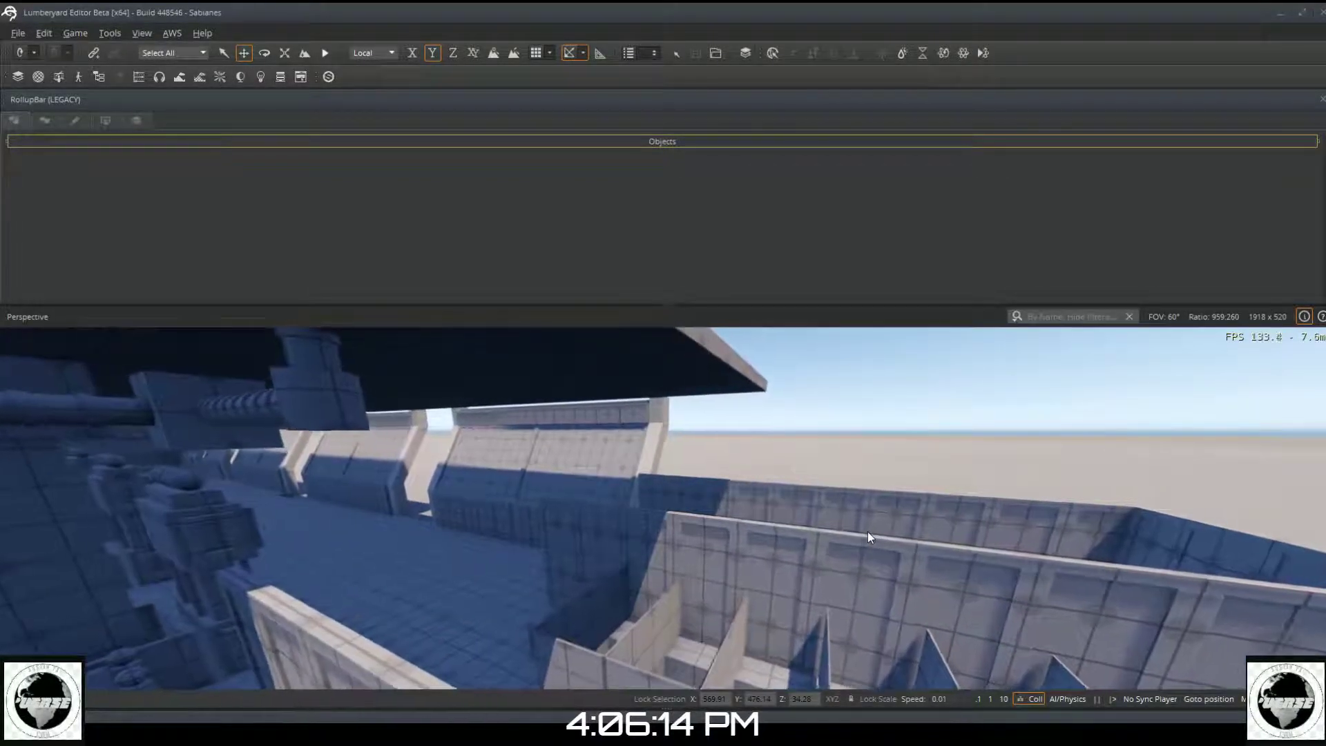
Step: Inspect the ceiling pipes, vent box and pillar row beside the corridor of slanted window walls
key(w)
right_drag(711, 508, 622, 469)
key(w)
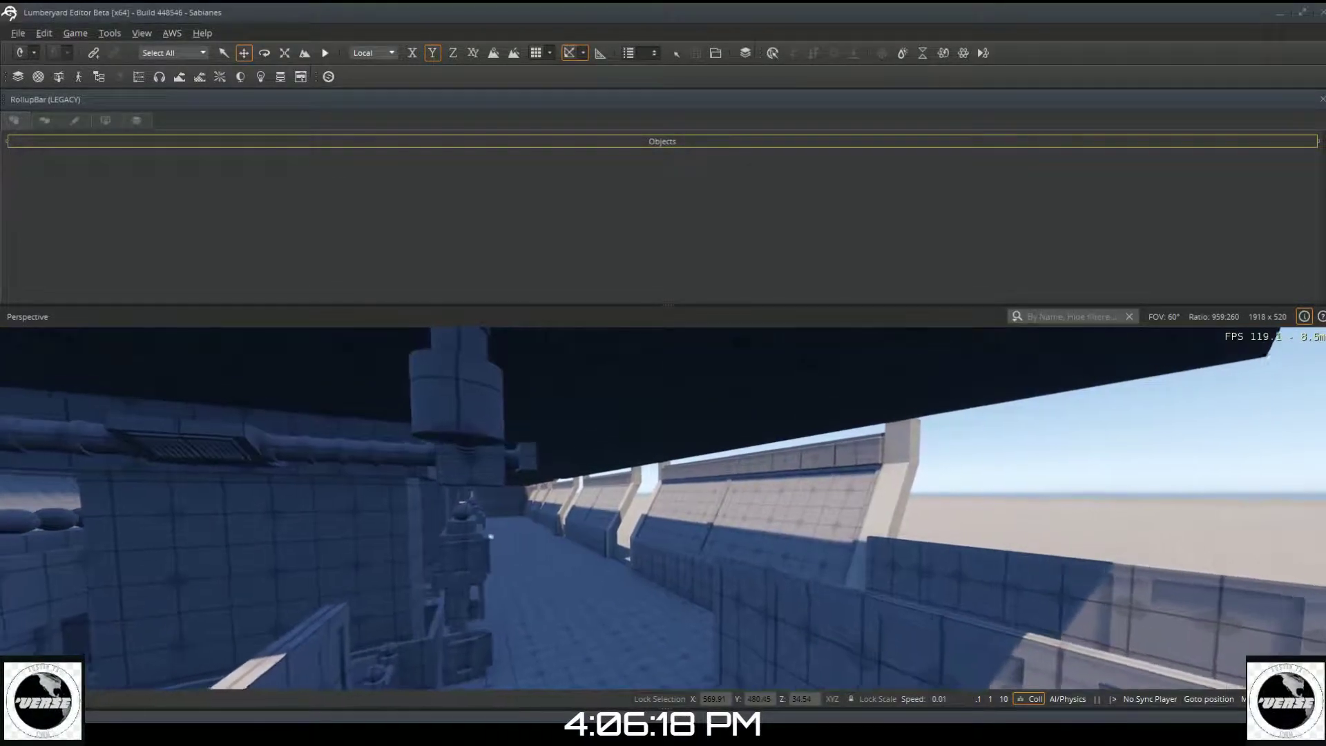
key(w)
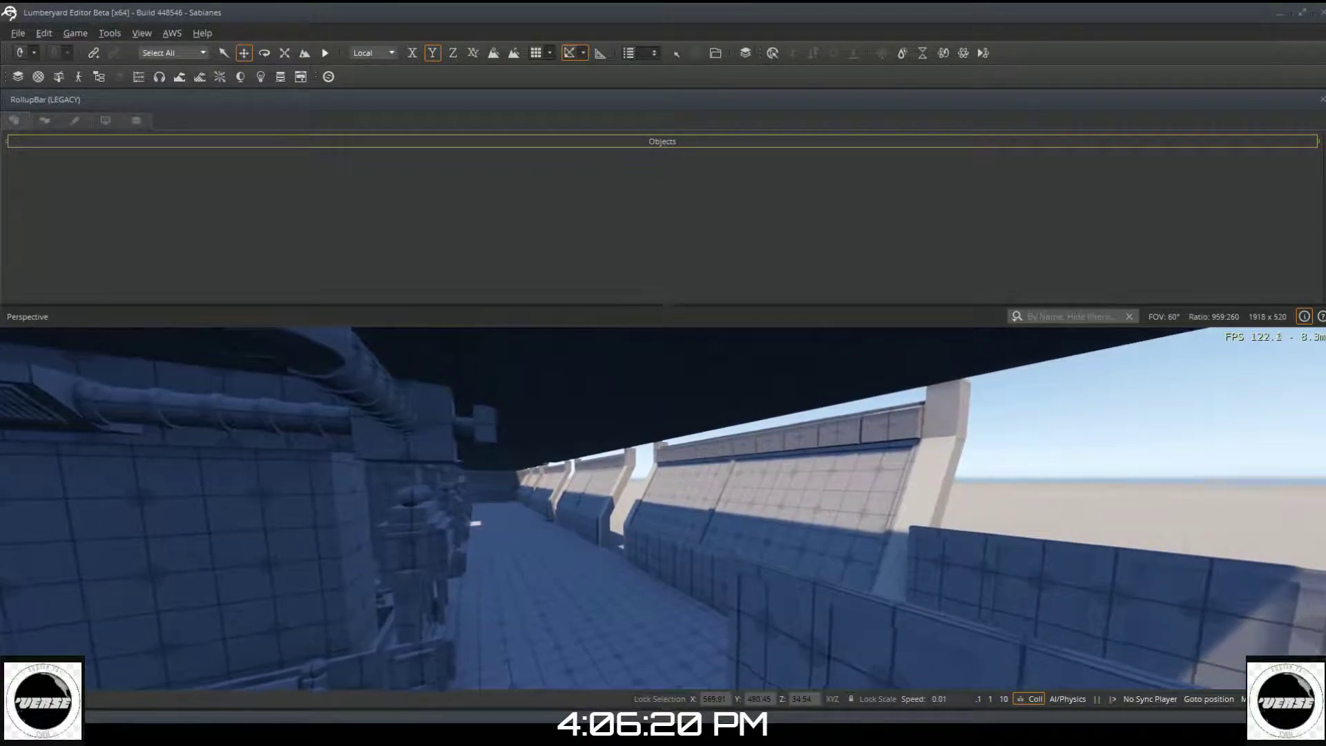
key(w)
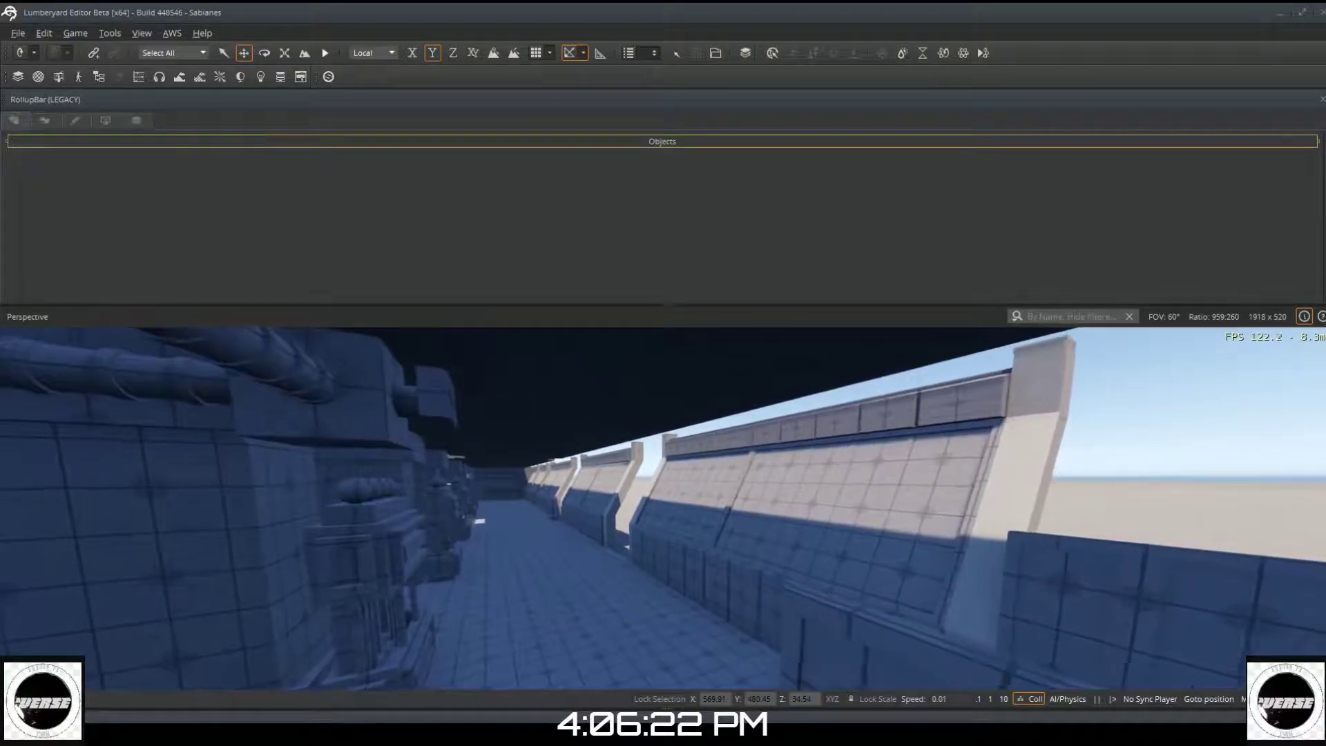
key(w)
right_drag(663, 508, 377, 408)
key(s)
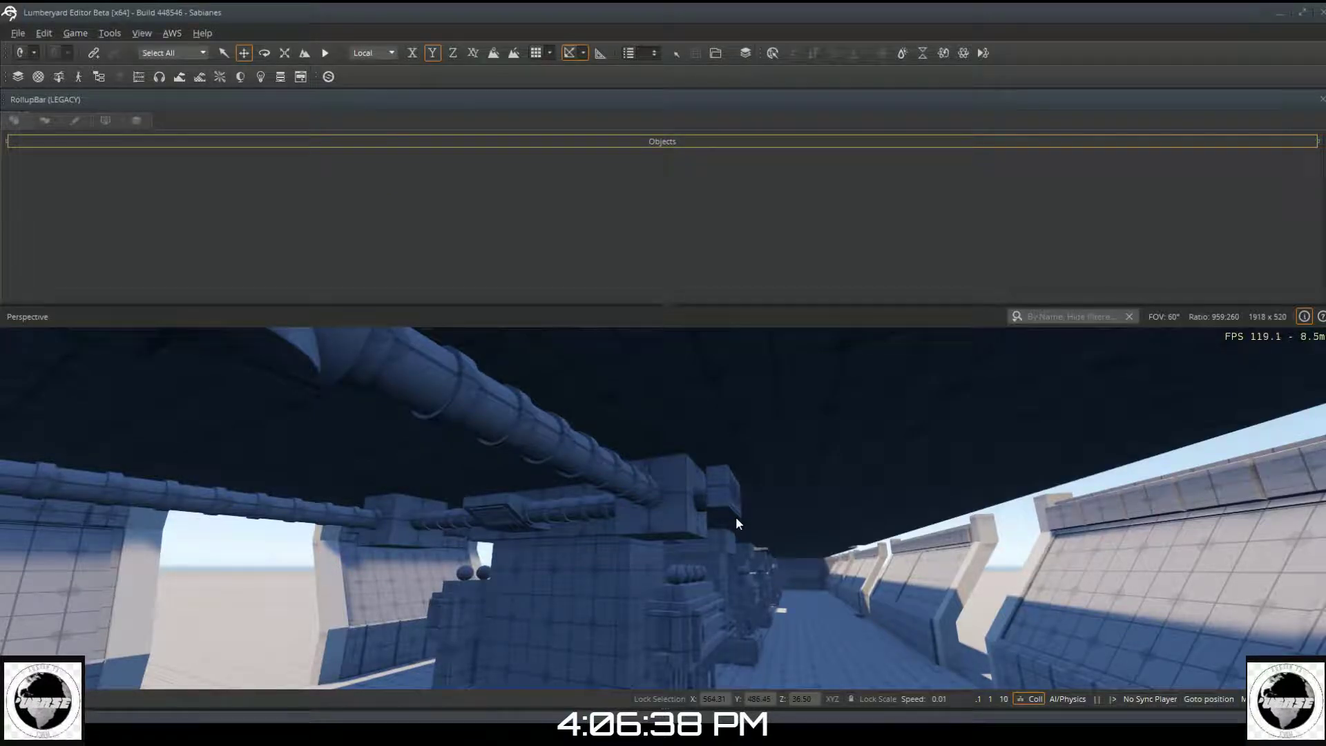
key(d)
key(w)
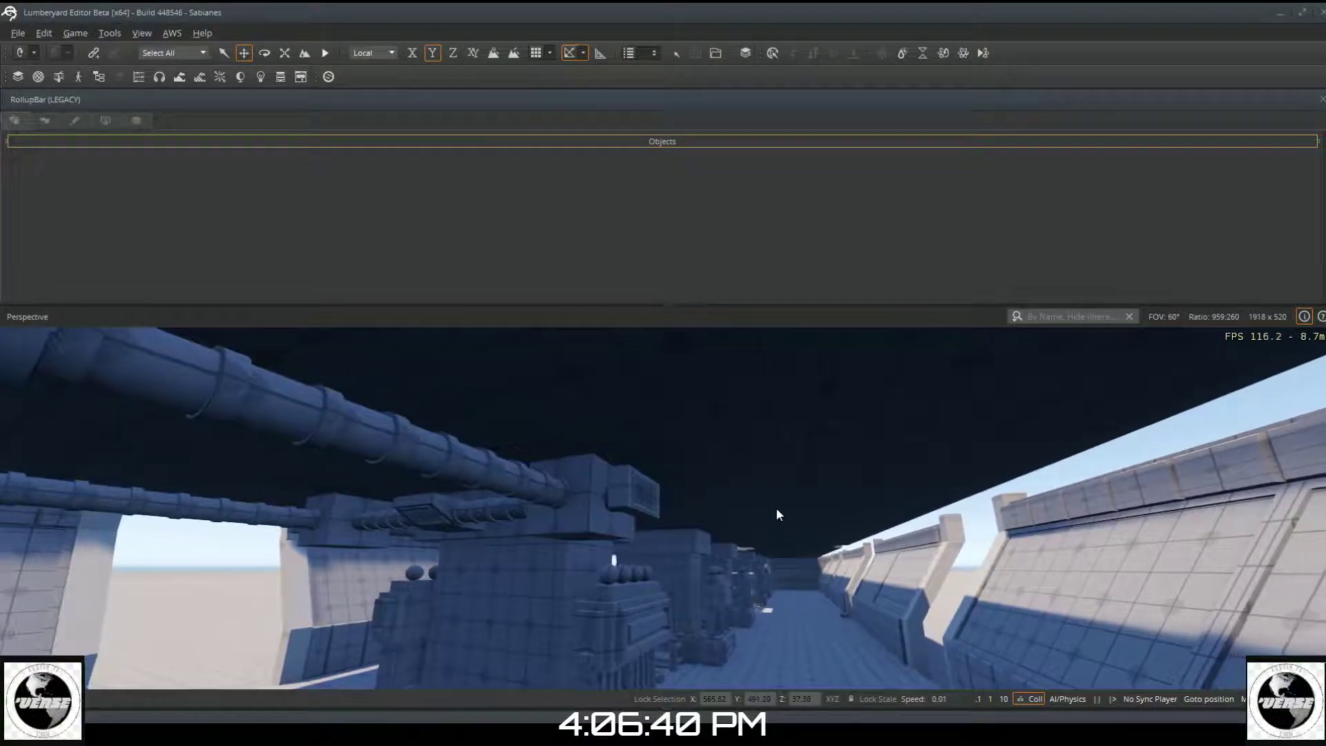
mouse_move(748, 528)
right_down()
mouse_move(698, 587)
mouse_move(483, 649)
mouse_move(346, 621)
mouse_move(311, 594)
mouse_move(283, 490)
mouse_move(280, 376)
mouse_move(284, 398)
mouse_move(740, 525)
mouse_move(744, 550)
right_up()
Step: Look over the walled rooms behind the hall, their dividing wall and the low block at the entrance
key(s)
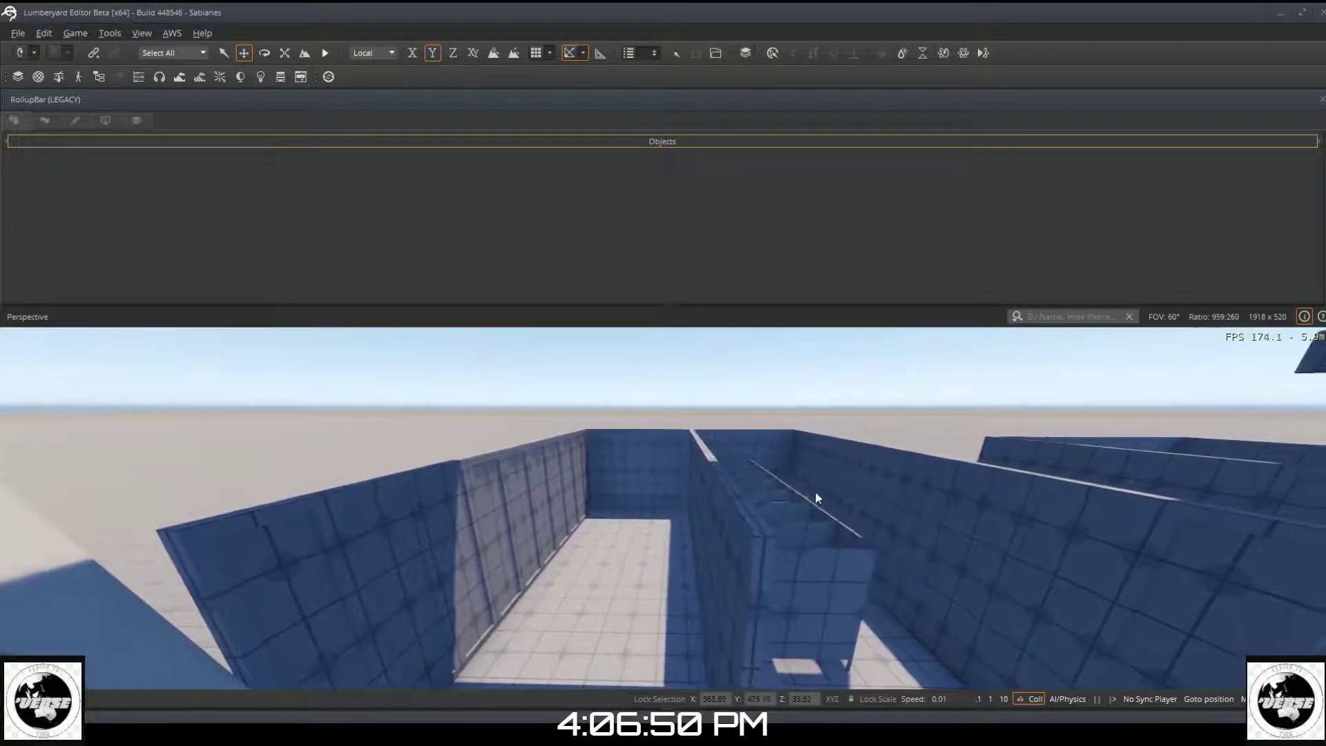
key(d)
right_drag(963, 487, 963, 611)
key(w)
right_drag(967, 552, 794, 656)
key(w)
key(w)
right_drag(976, 594, 791, 586)
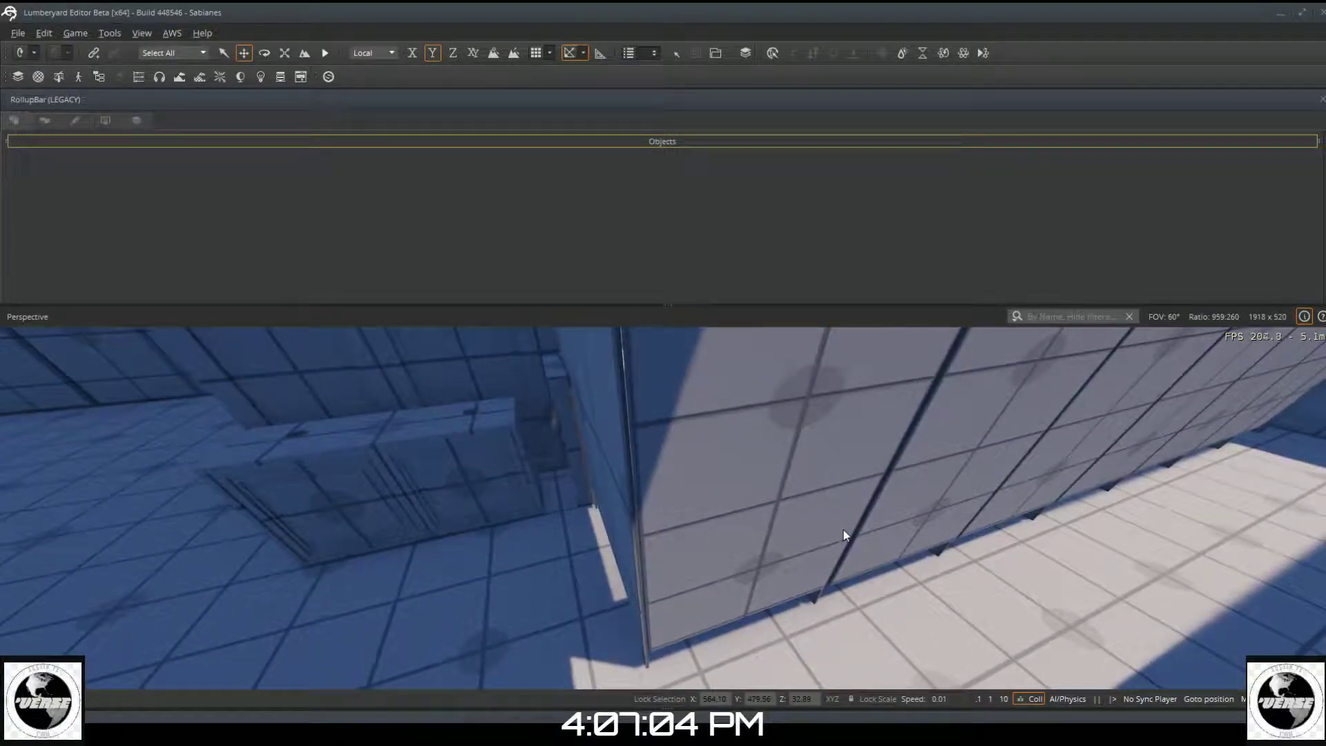
right_drag(842, 508, 780, 545)
key(d)
key(d)
key(w)
Step: Examine the open-topped stalls and the narrow passage running alongside their partitions
right_drag(895, 507, 992, 482)
key(w)
key(s)
key(s)
key(w)
key(w)
key(w)
key(s)
mouse_move(765, 420)
right_down()
mouse_move(829, 321)
mouse_move(830, 284)
mouse_move(725, 428)
mouse_move(761, 397)
right_up()
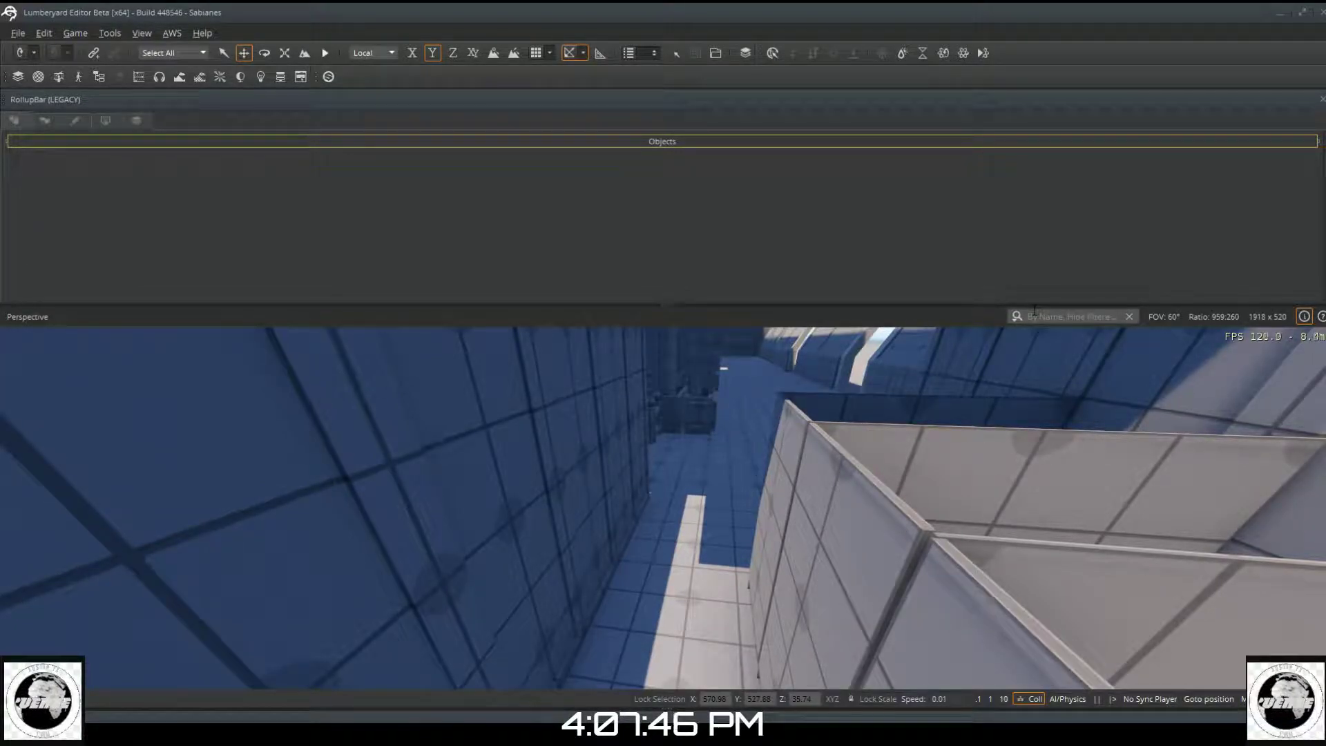
Step: Return from the partitioned rooms to the hall and inspect the slatted ceiling vent between the ribbed pipes
key(d)
right_drag(783, 599, 743, 493)
key(w)
key(w)
key(w)
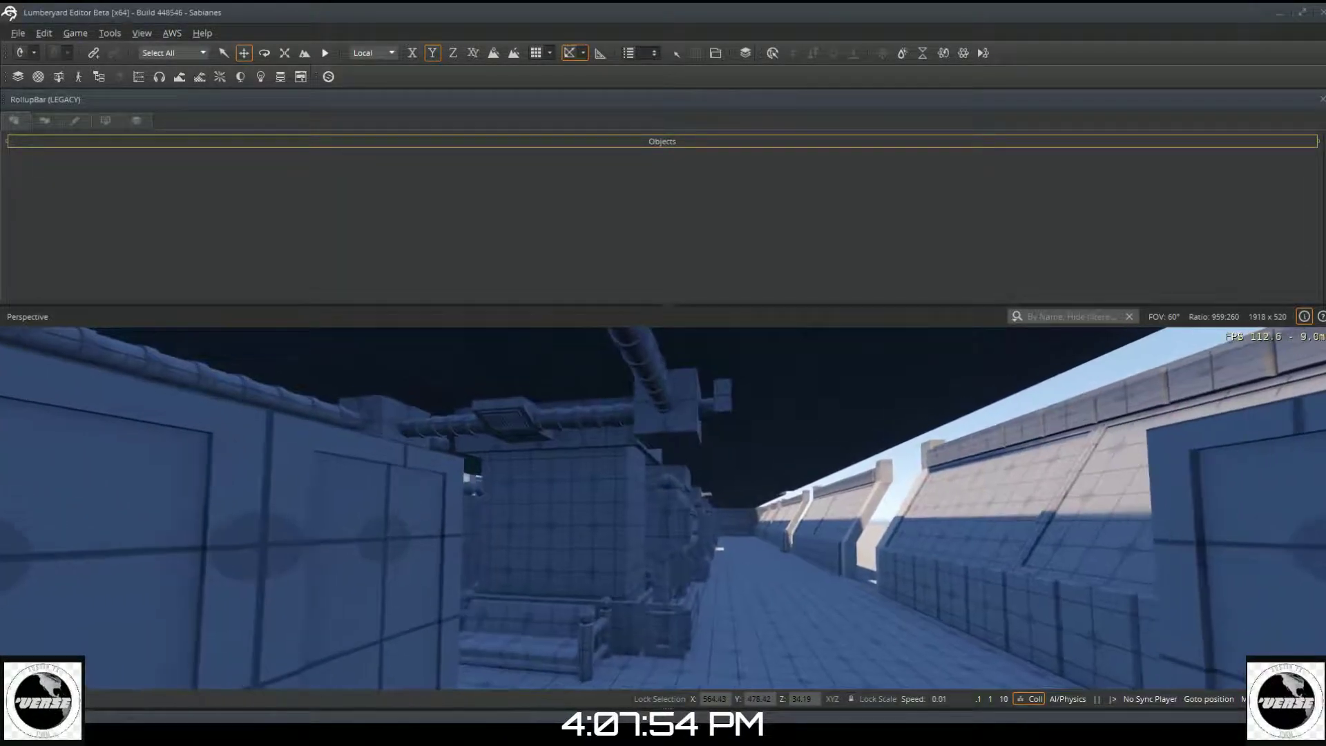
right_drag(661, 550, 804, 576)
key(w)
key(w)
key(w)
key(w)
key(w)
key(s)
key(s)
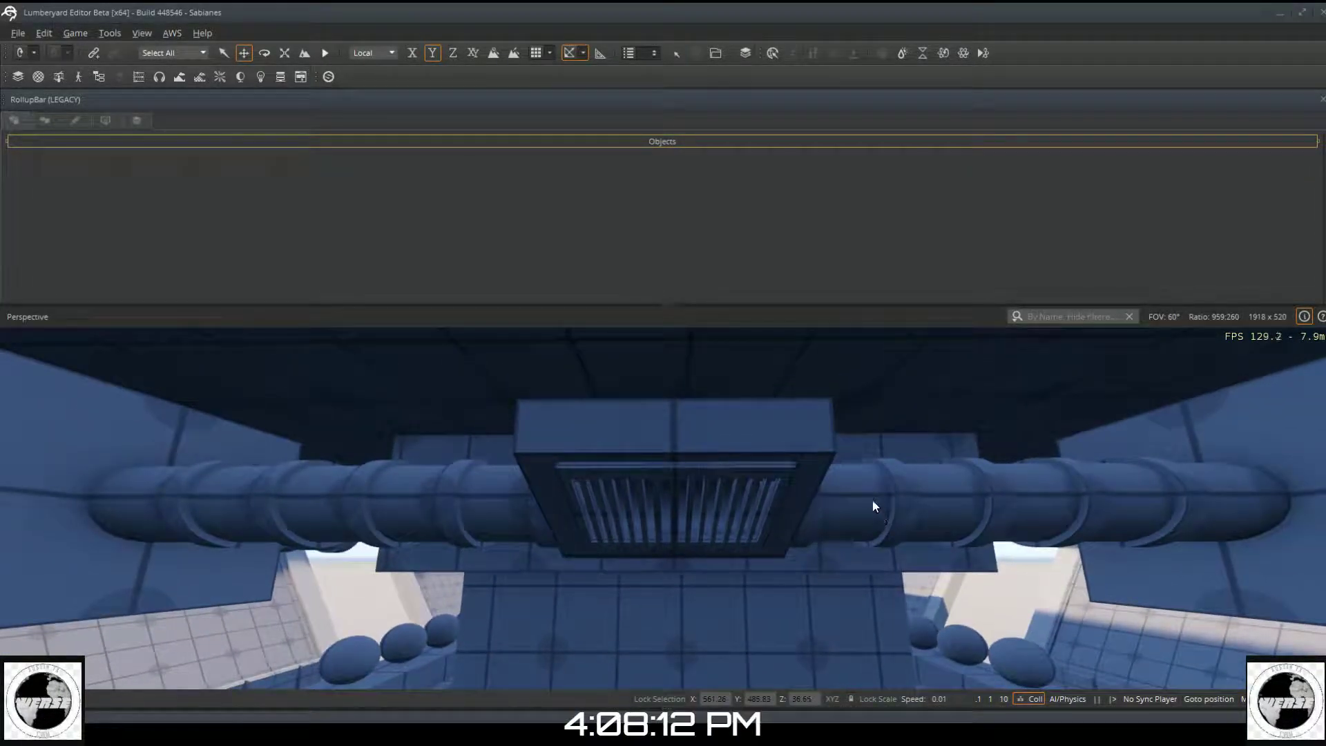
scroll(875, 506, down, 2)
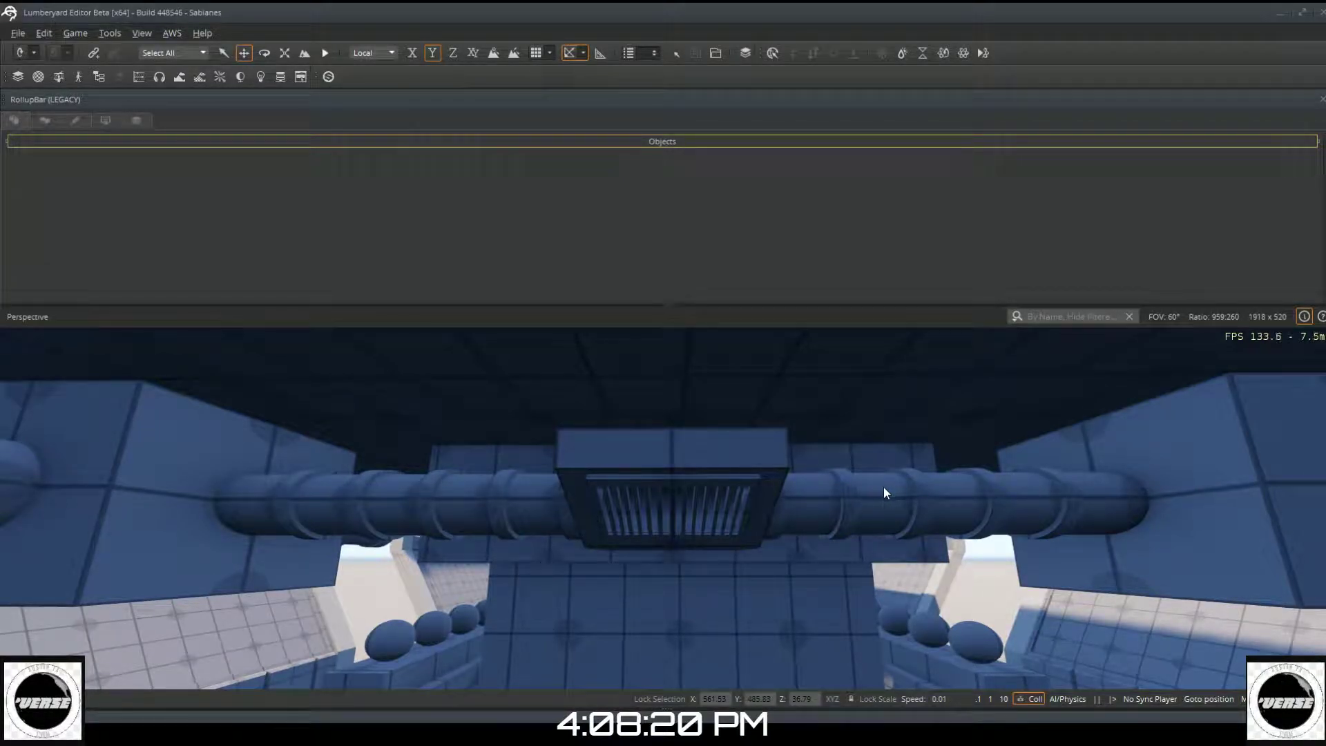
Step: Examine the low block against the partition wall and the floor space between it and the window walls
right_drag(889, 491, 1050, 503)
right_drag(963, 514, 896, 503)
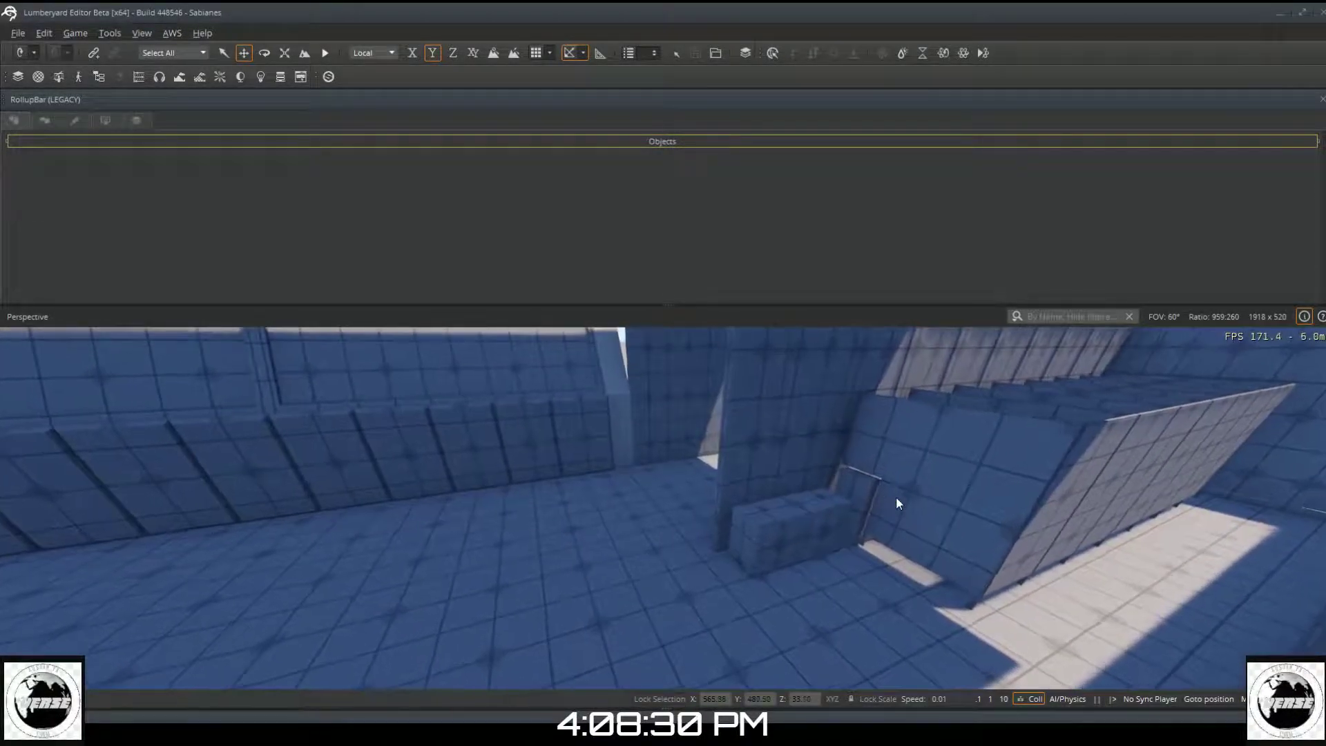
key(w)
right_drag(860, 384, 768, 379)
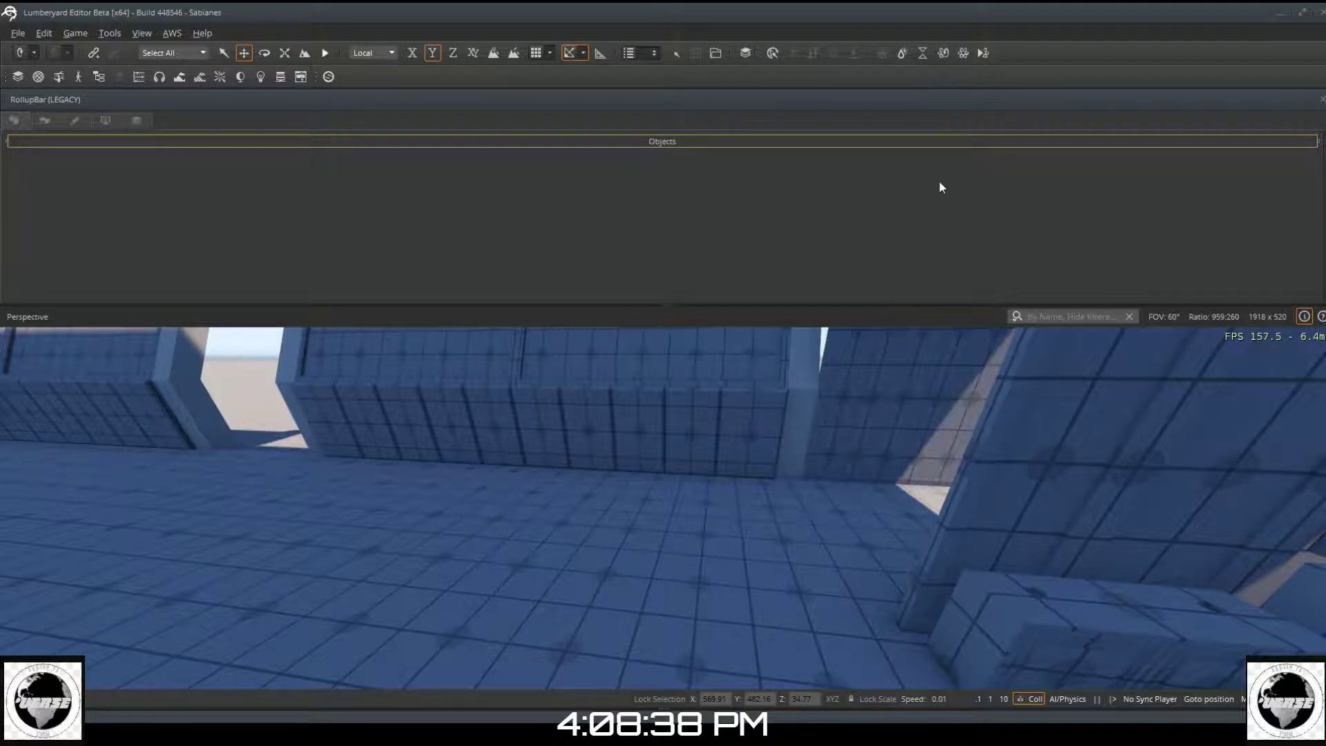
key(d)
mouse_move(904, 537)
right_down()
mouse_move(967, 539)
mouse_move(911, 538)
mouse_move(943, 540)
mouse_move(893, 521)
right_up()
key(s)
key(a)
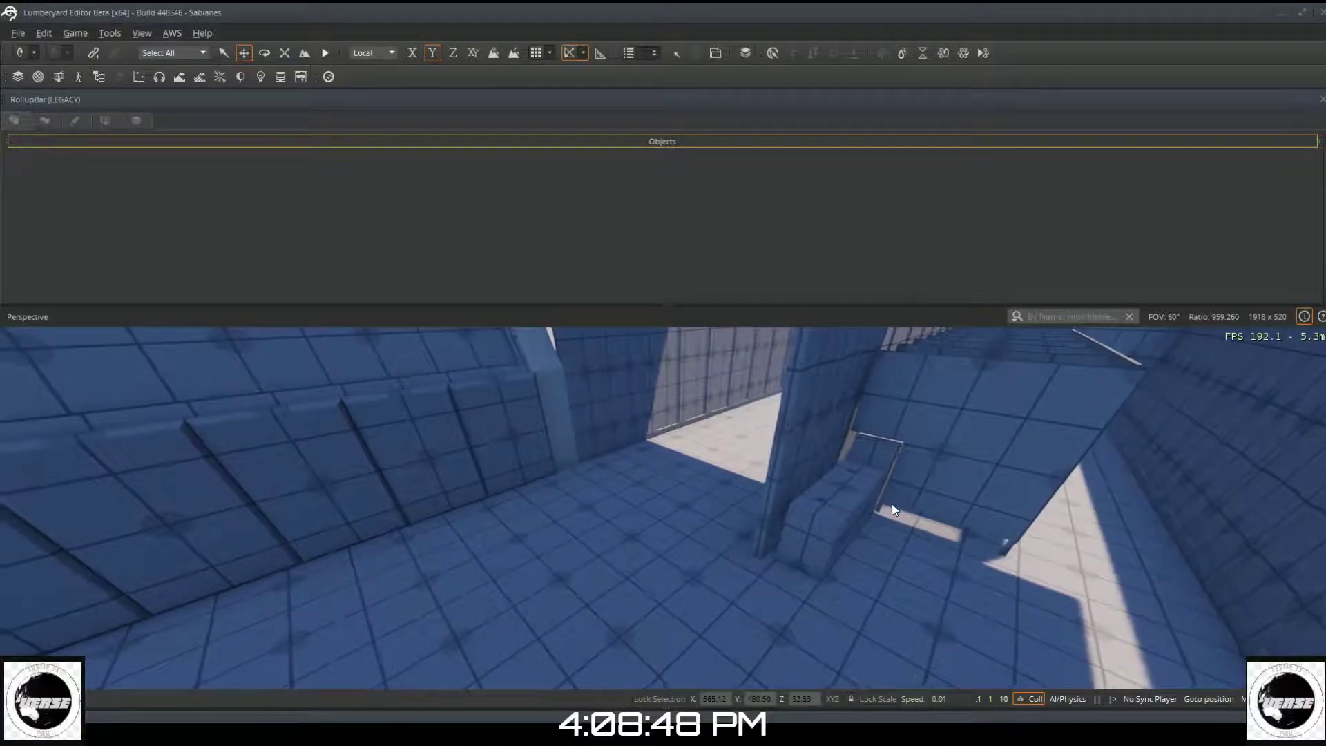
right_drag(805, 458, 949, 425)
key(a)
right_drag(691, 420, 802, 458)
key(w)
key(w)
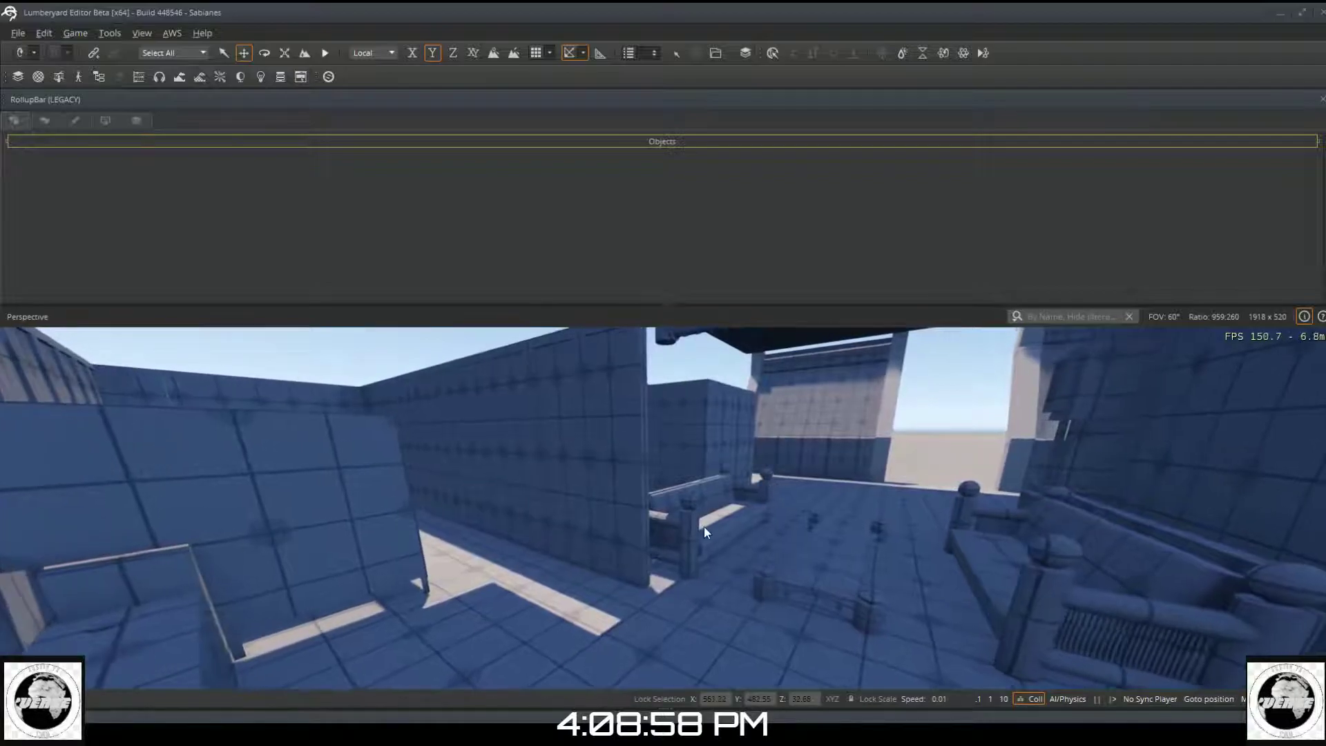
Step: Inspect the seating bay's two facing benches, their round-topped posts and the low table between them
right_drag(925, 554, 1010, 528)
key(w)
key(w)
key(w)
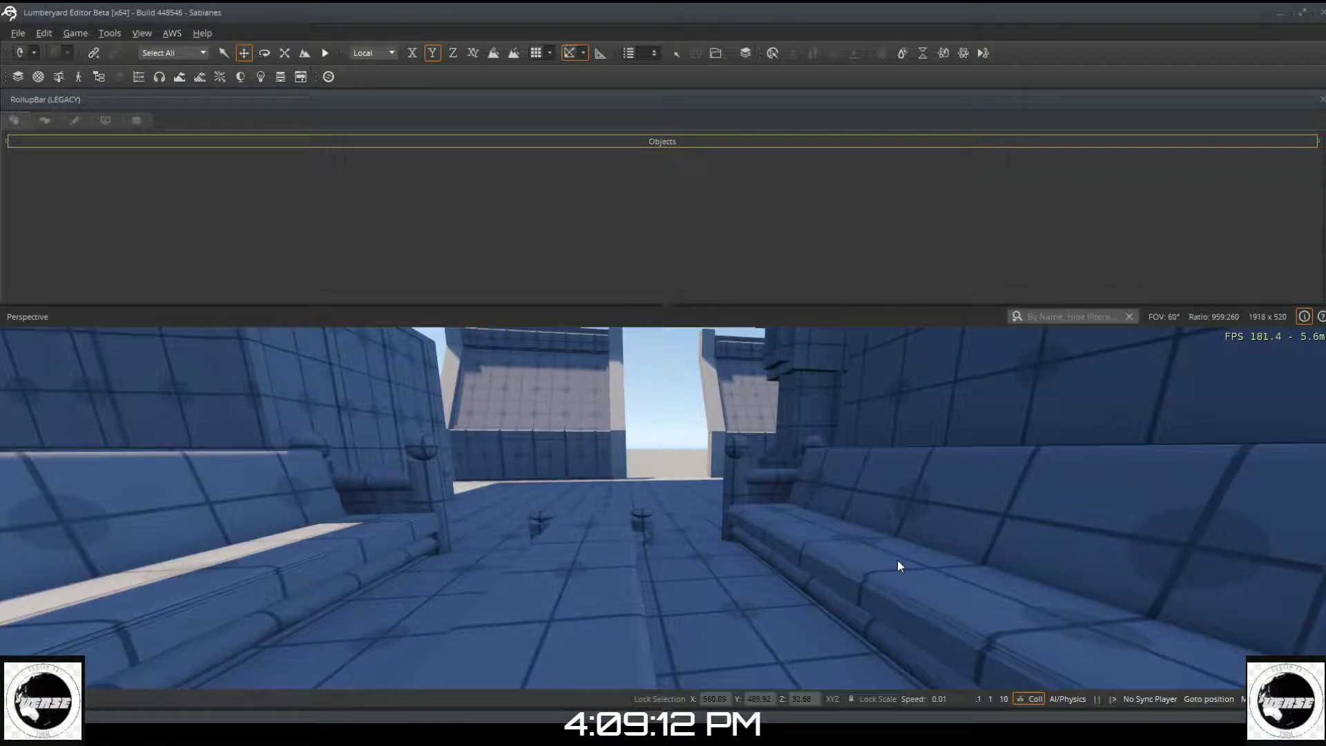
key(s)
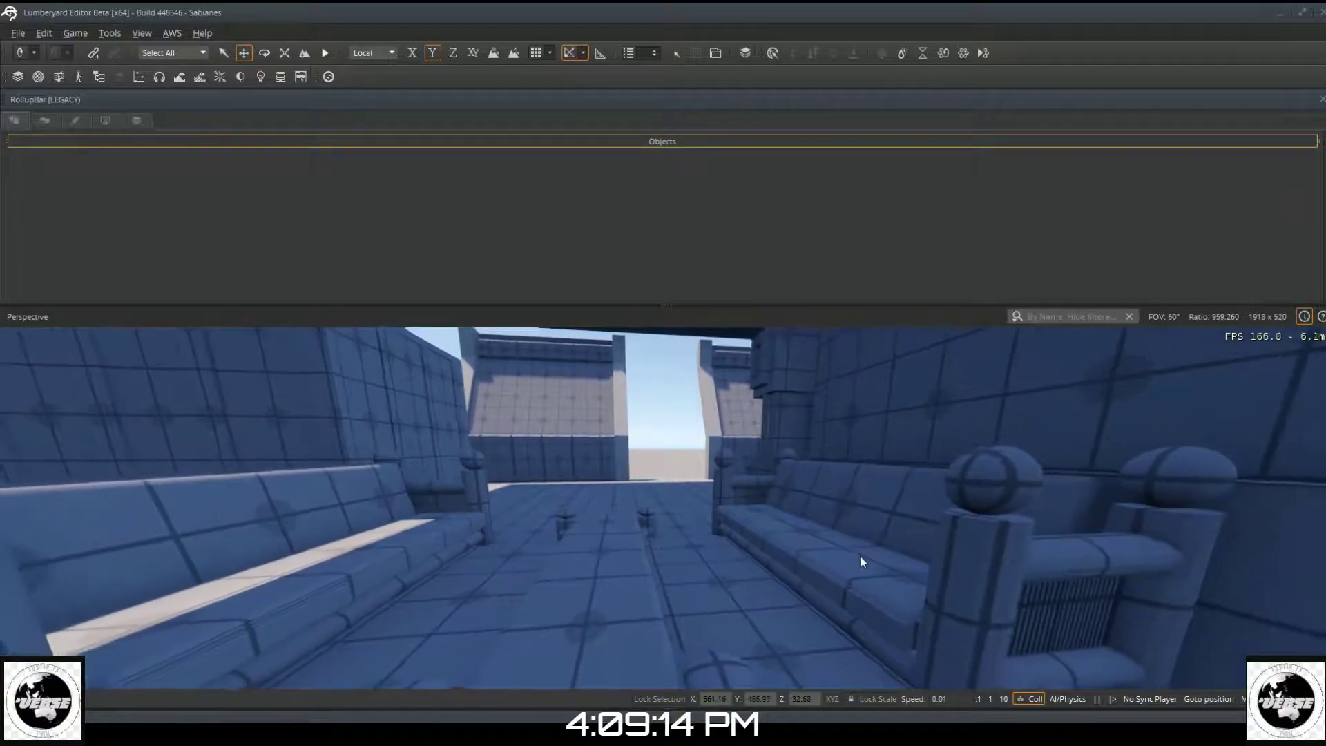
key(s)
key(s)
right_drag(663, 507, 556, 475)
key(s)
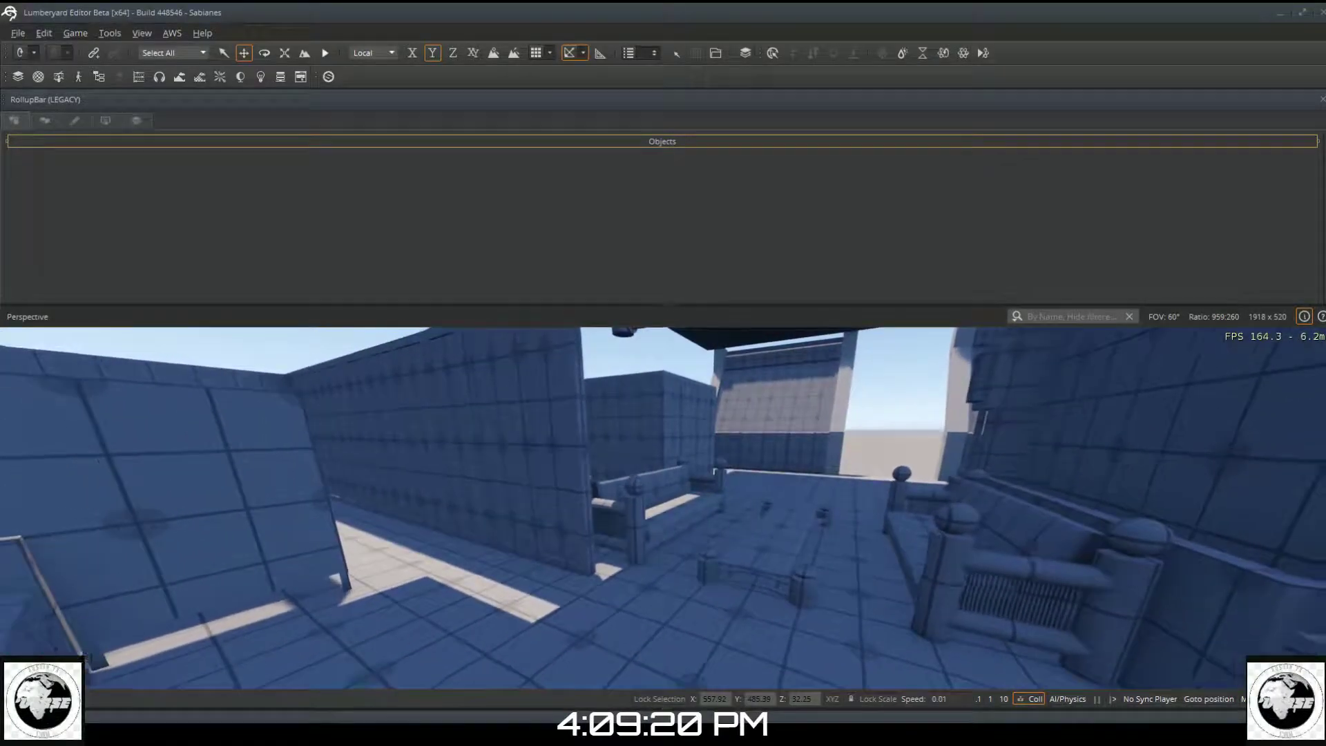
Step: Inspect the ornate kiosk on the pillar's end, from its paneled base up to its top near the ceiling
right_drag(725, 450, 1098, 526)
key(s)
right_drag(664, 508, 694, 464)
key(w)
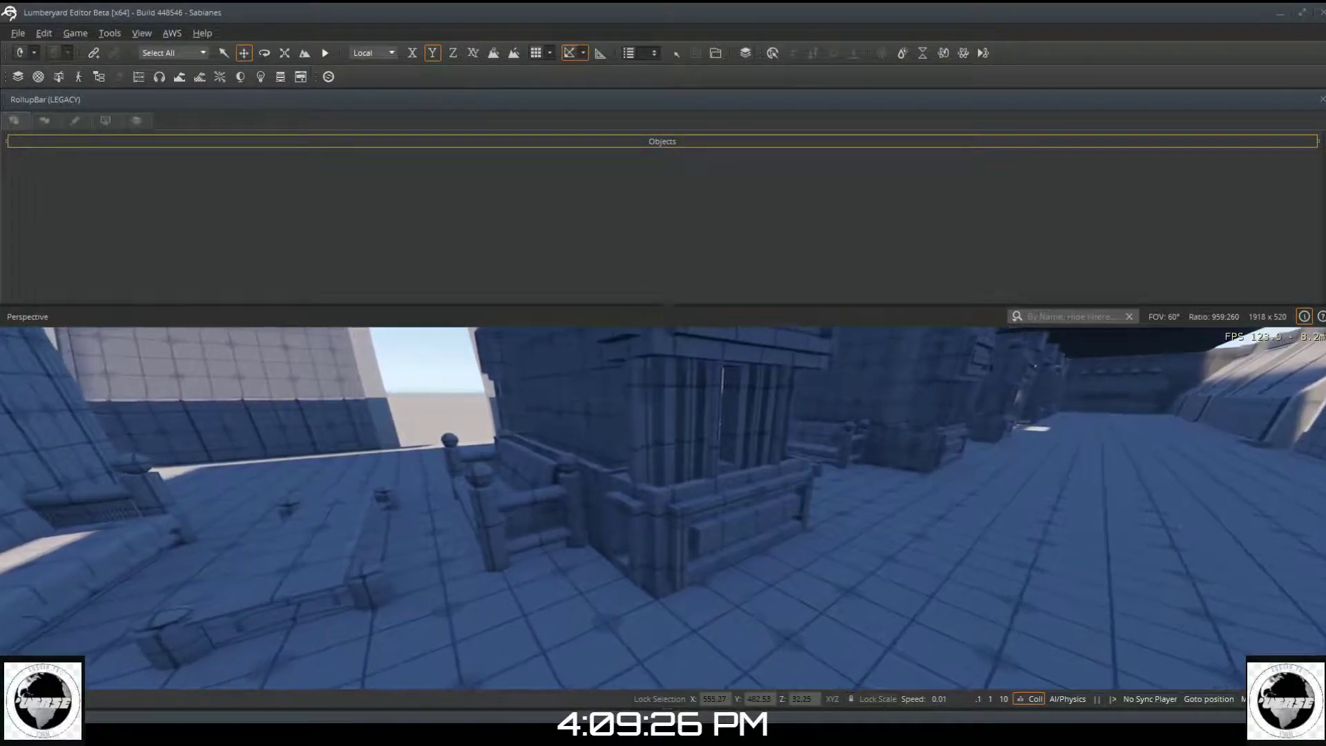
key(w)
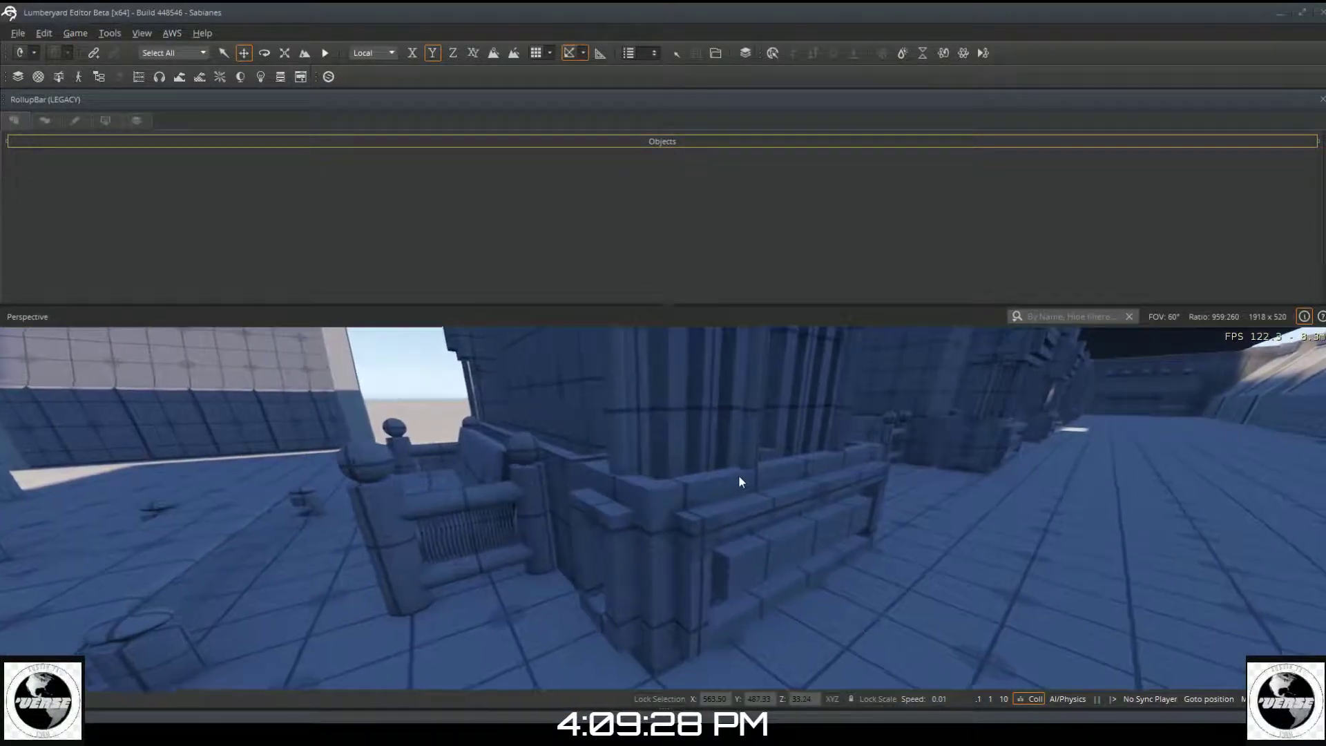
key(s)
key(s)
right_drag(722, 483, 762, 409)
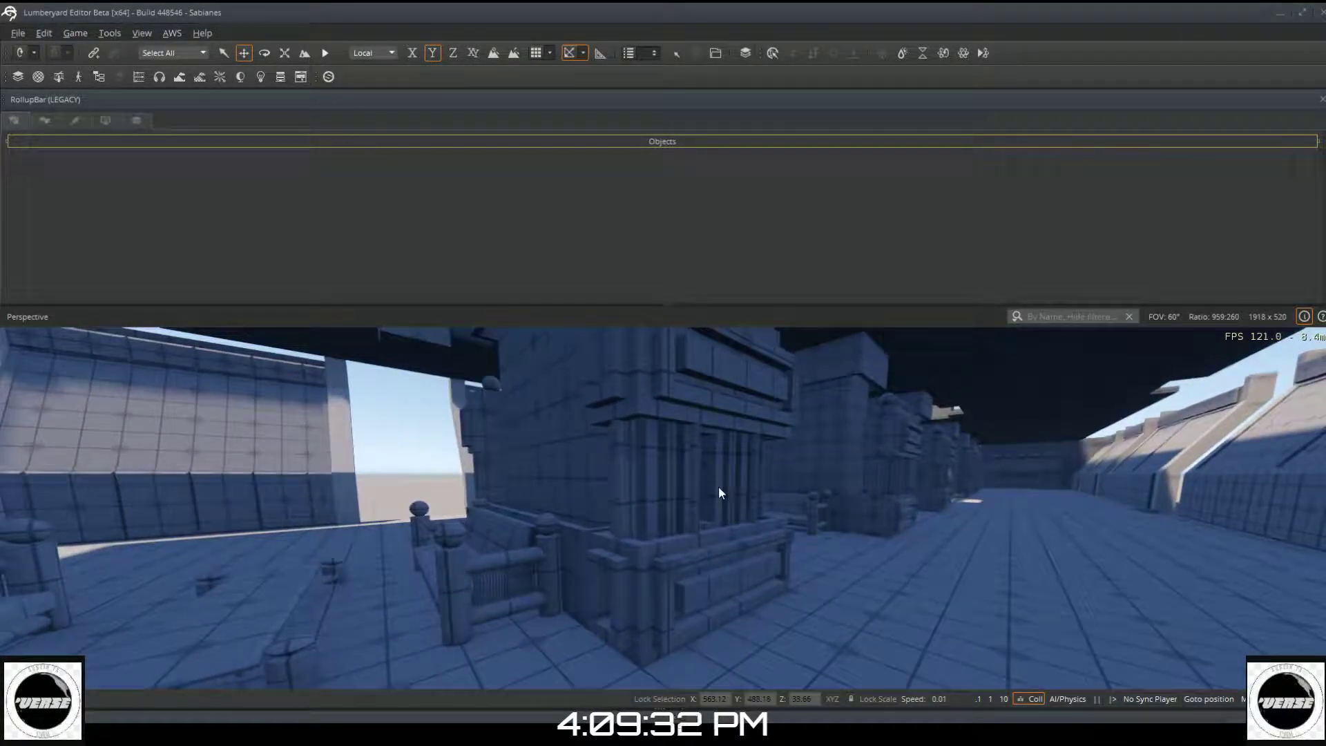
key(w)
mouse_move(697, 475)
right_down()
mouse_move(693, 408)
mouse_move(649, 427)
mouse_move(693, 484)
right_up()
key(w)
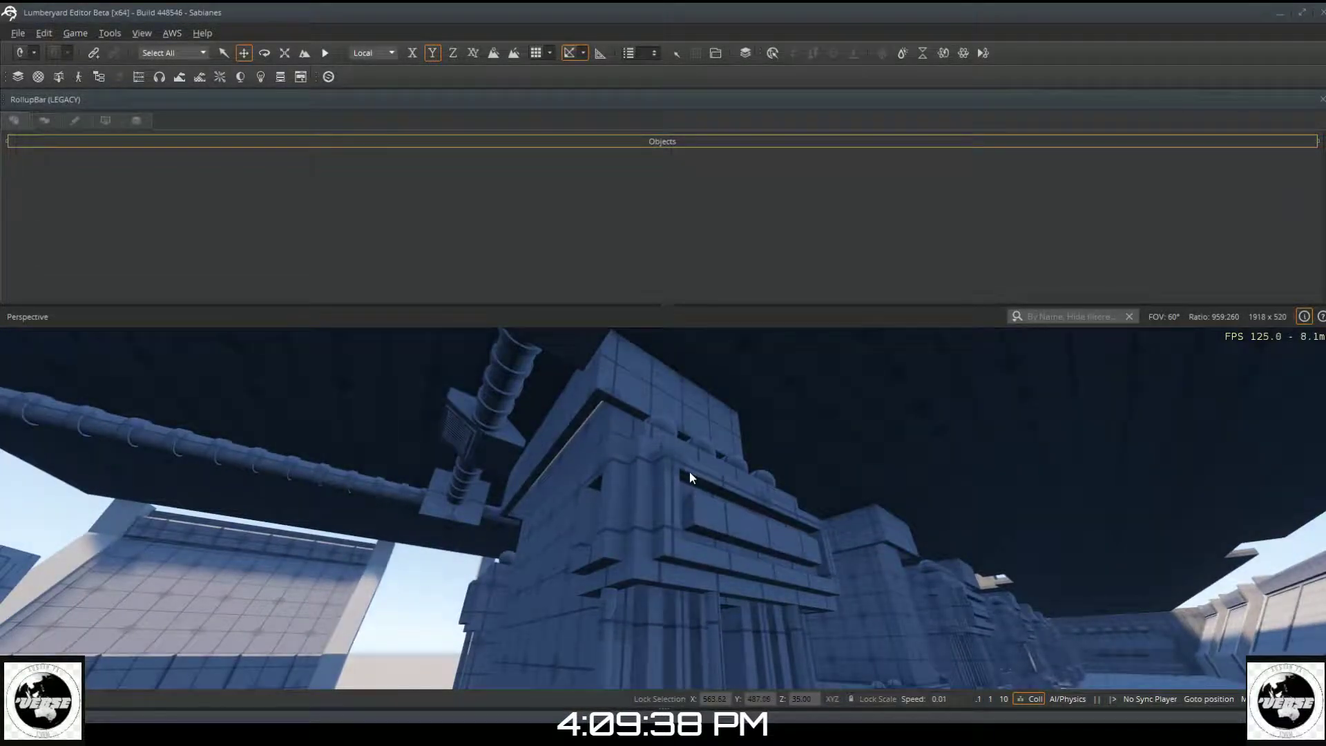
right_drag(665, 458, 599, 446)
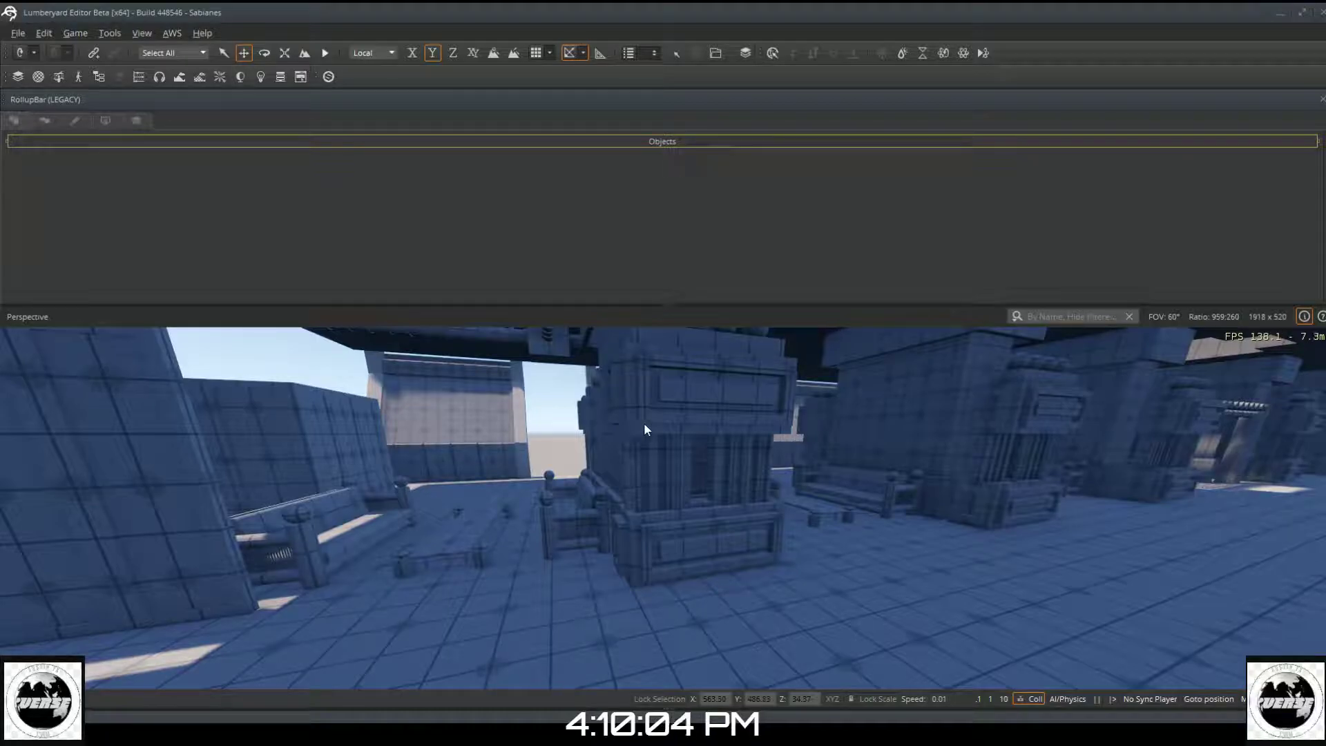
Step: Study the first pillar with its attached bench, corner kiosks and overhead vent and pipe assembly
key(w)
right_drag(768, 468, 776, 451)
key(w)
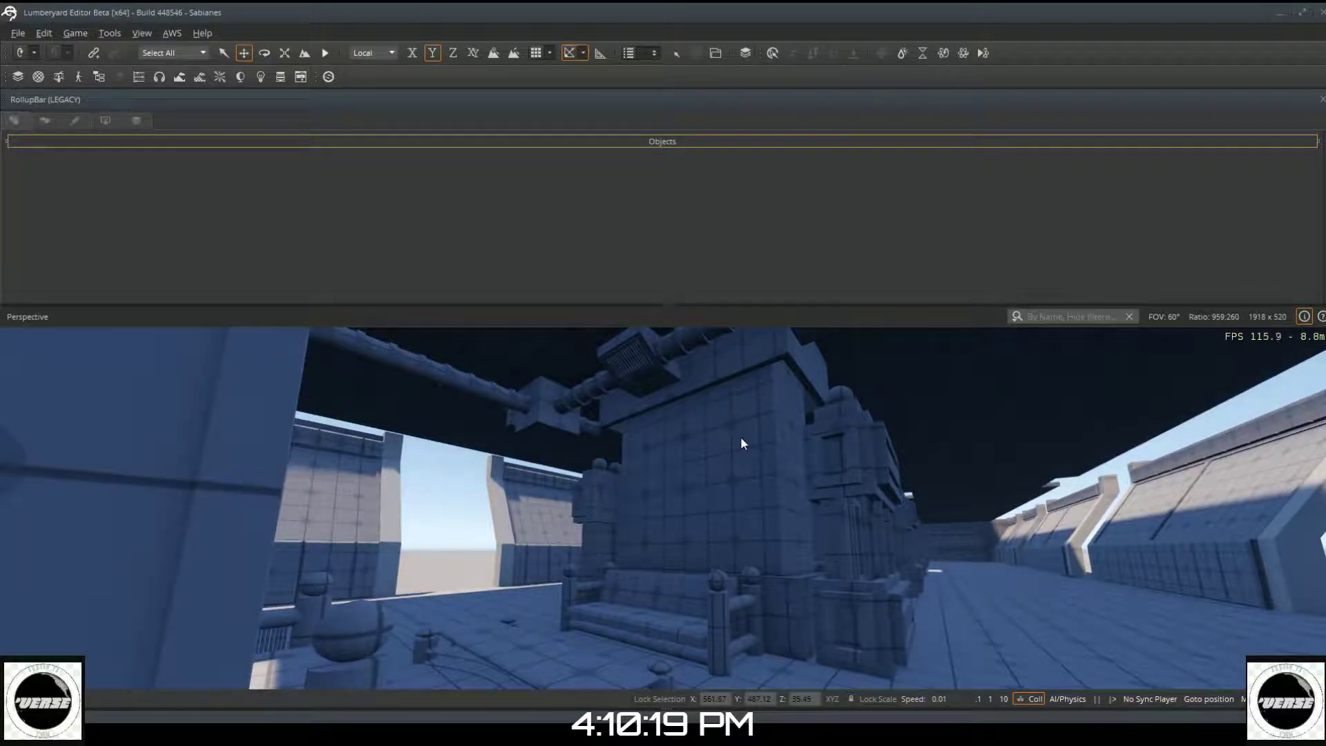
key(w)
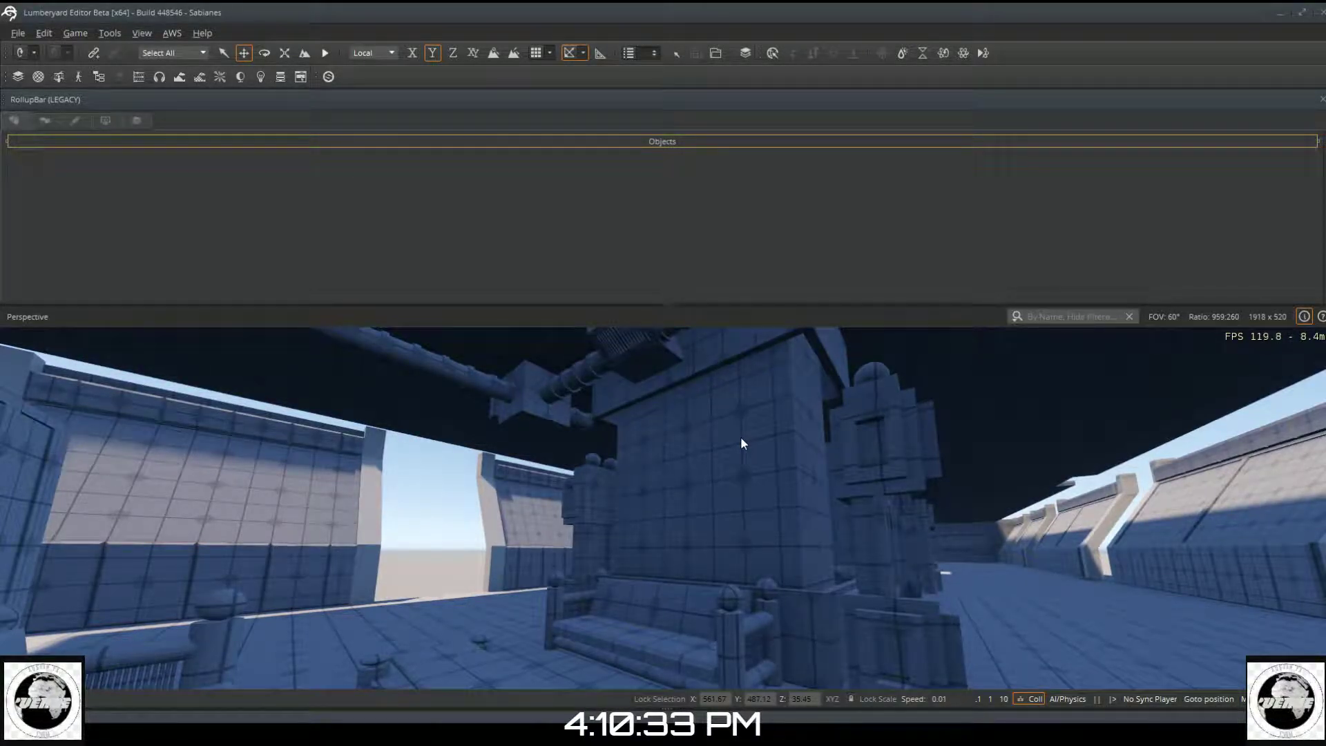
key(w)
mouse_move(771, 462)
right_down()
mouse_move(960, 465)
mouse_move(787, 517)
mouse_move(732, 512)
mouse_move(762, 455)
mouse_move(767, 487)
right_up()
key(w)
key(s)
key(s)
key(s)
key(s)
Step: Survey the walkway between the pillar bench and the slanted window walls, and view the facing-bench seating bay
right_drag(623, 421, 719, 421)
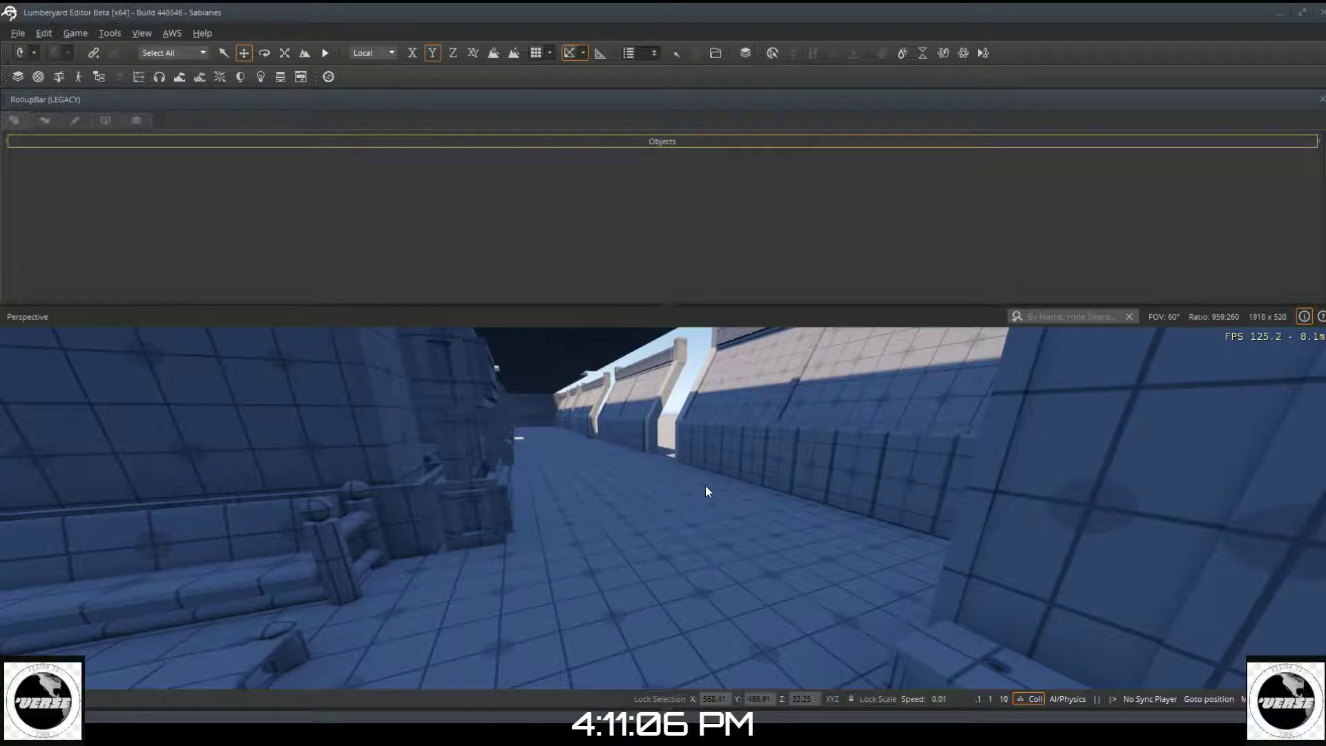
right_drag(706, 486, 673, 467)
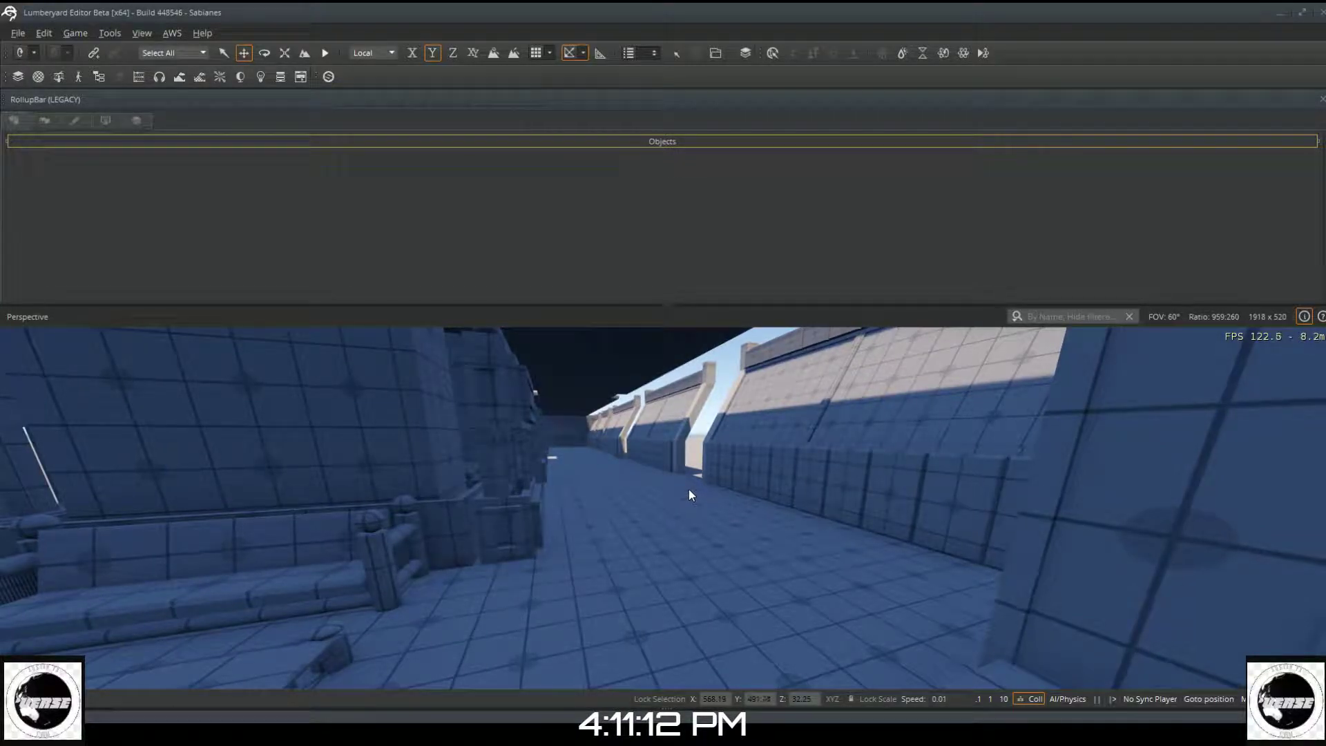
key(w)
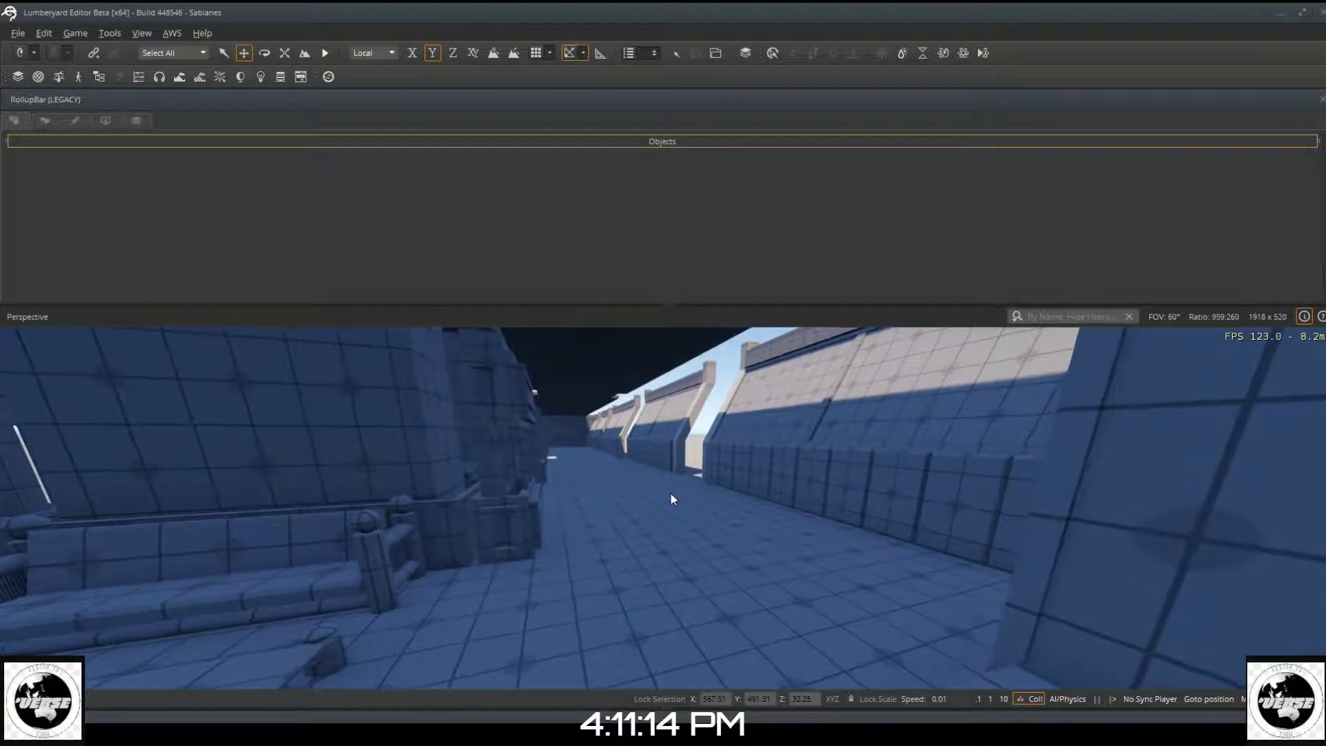
right_drag(670, 493, 442, 494)
key(w)
key(w)
key(s)
right_drag(560, 525, 581, 480)
key(w)
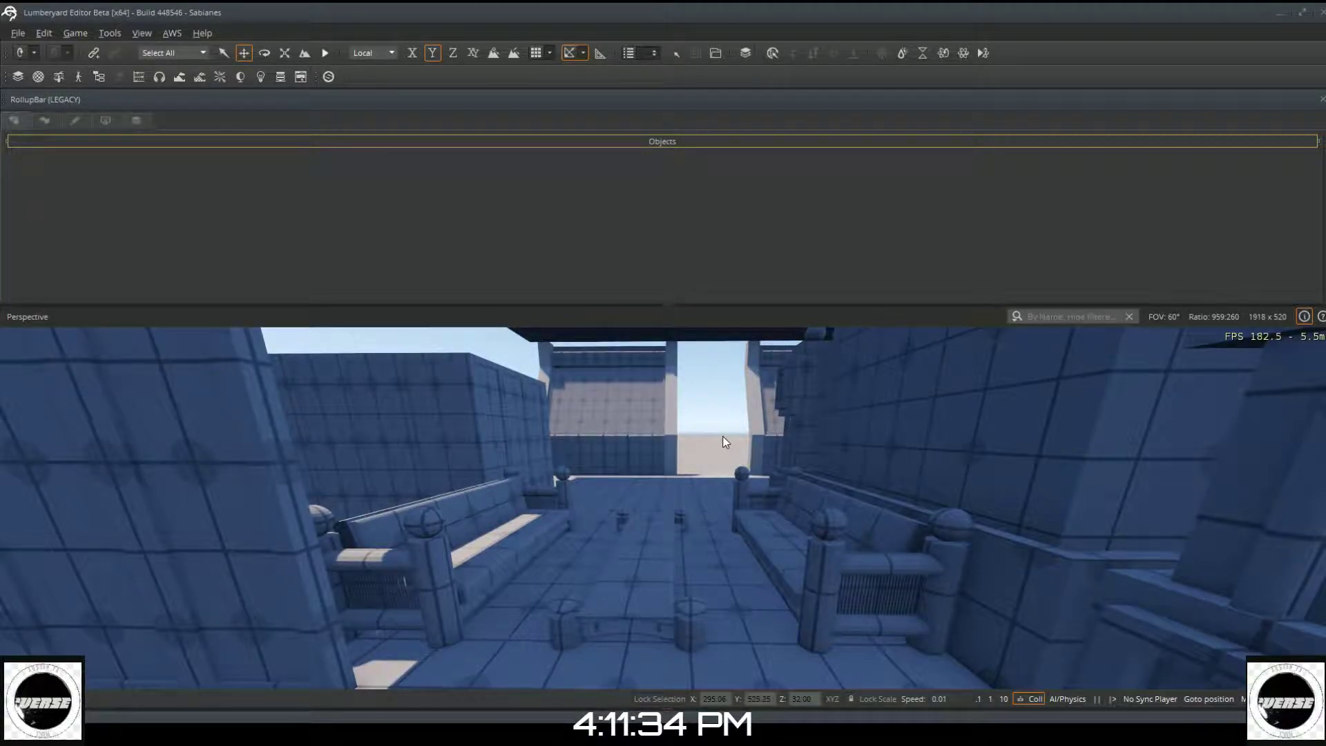
Step: Examine the walled restroom corridor beside the seating bay, including its low counter block and stall partition
right_drag(722, 436, 366, 428)
key(w)
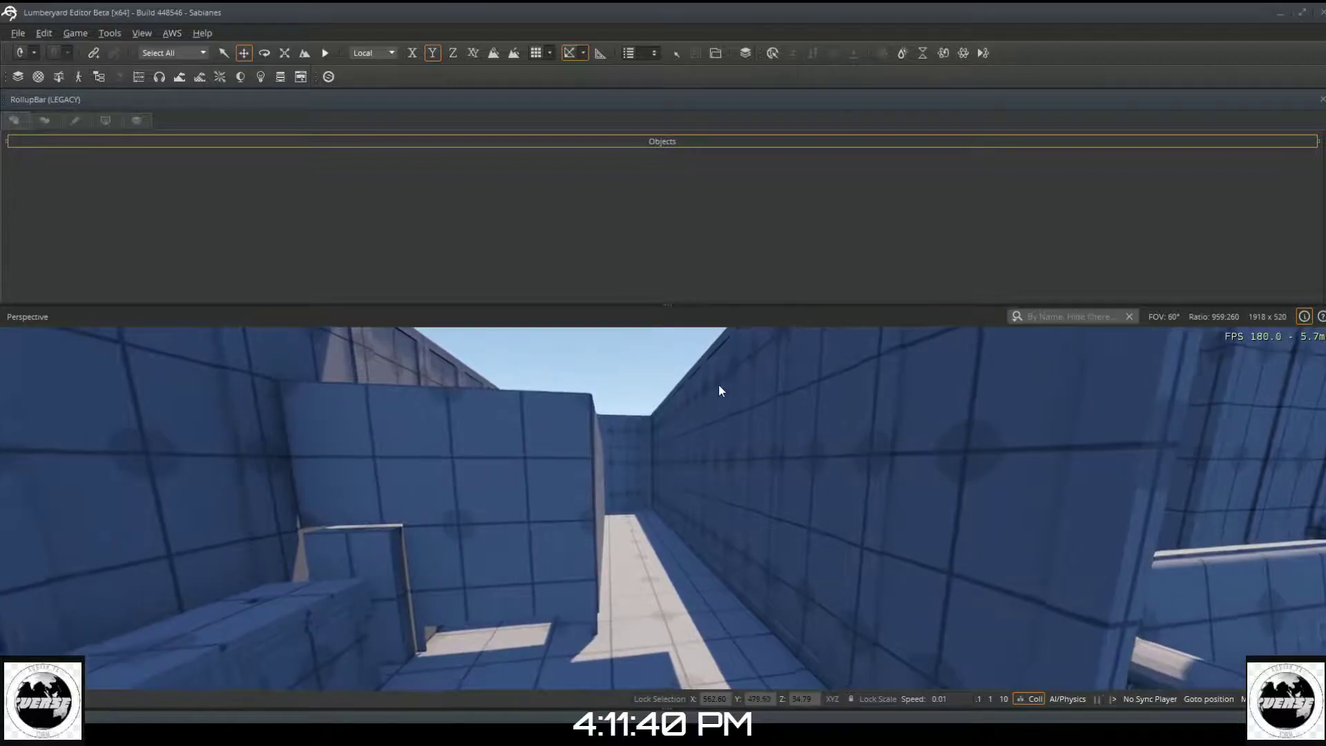
key(w)
right_drag(526, 506, 242, 549)
key(w)
key(s)
right_drag(639, 519, 719, 519)
key(w)
right_drag(684, 446, 575, 485)
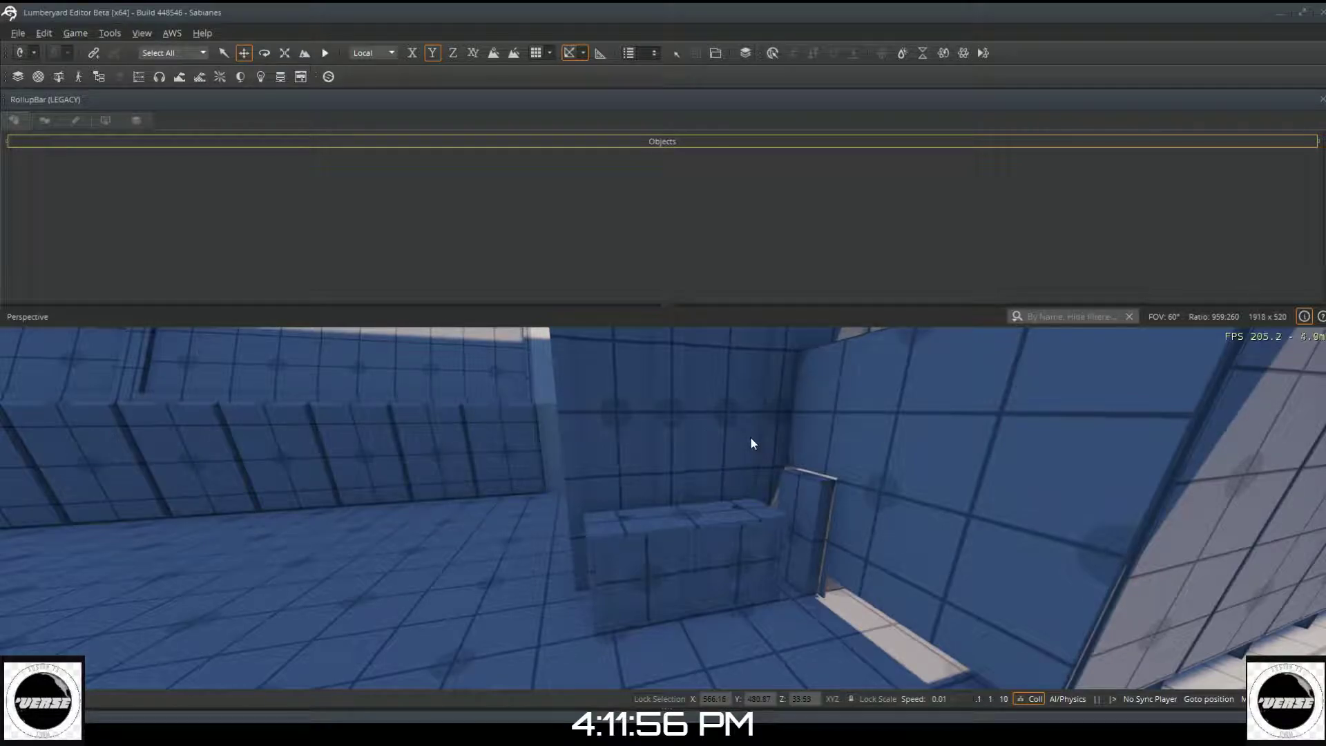
Step: Study the restroom's open end, with its counter, dividing wall and neighbouring slanted walls, and continue towards the kiosk-lined pillar
right_drag(663, 507, 791, 539)
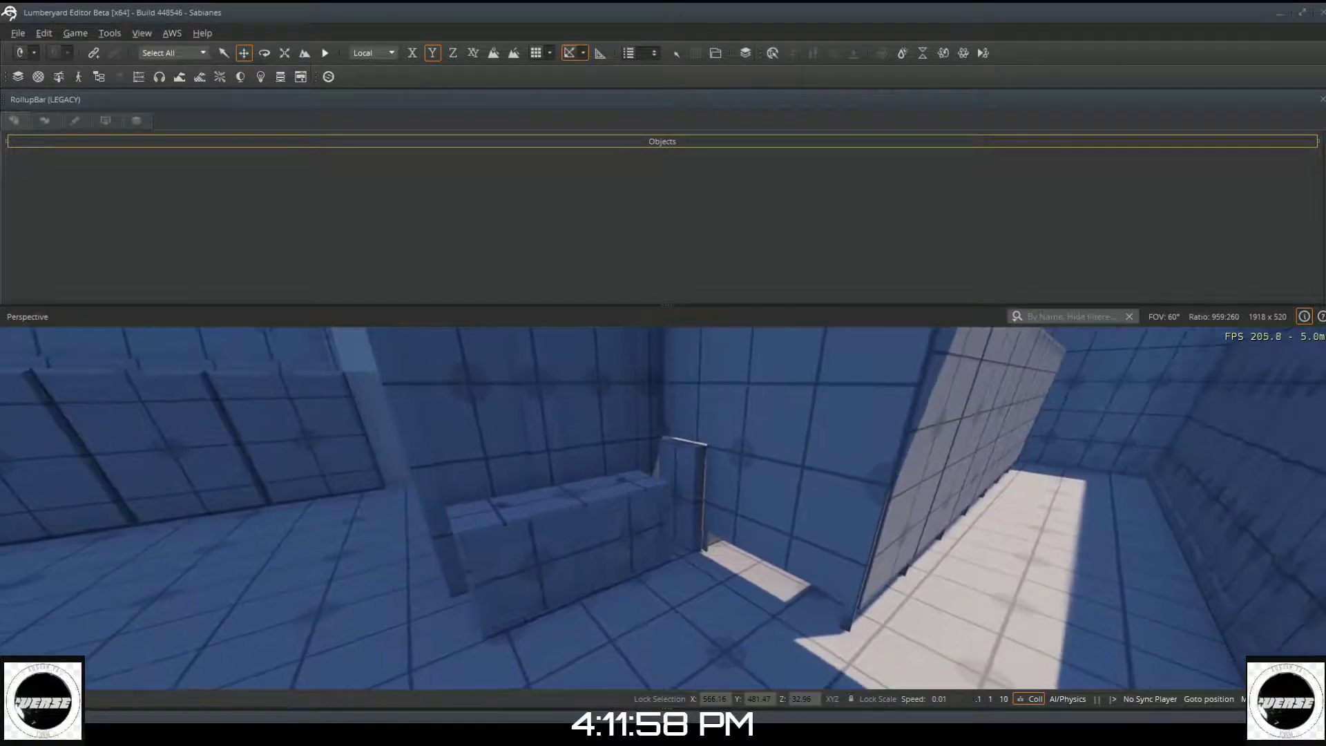
key(s)
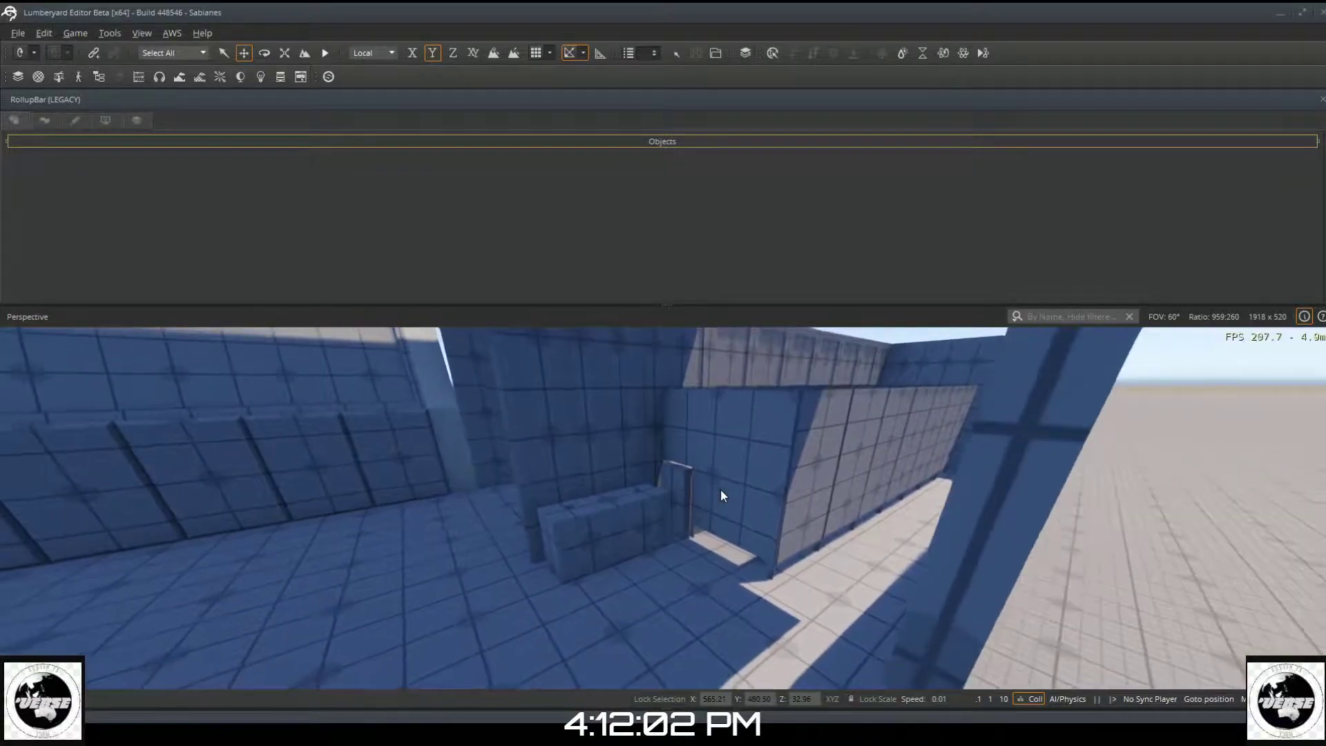
key(a)
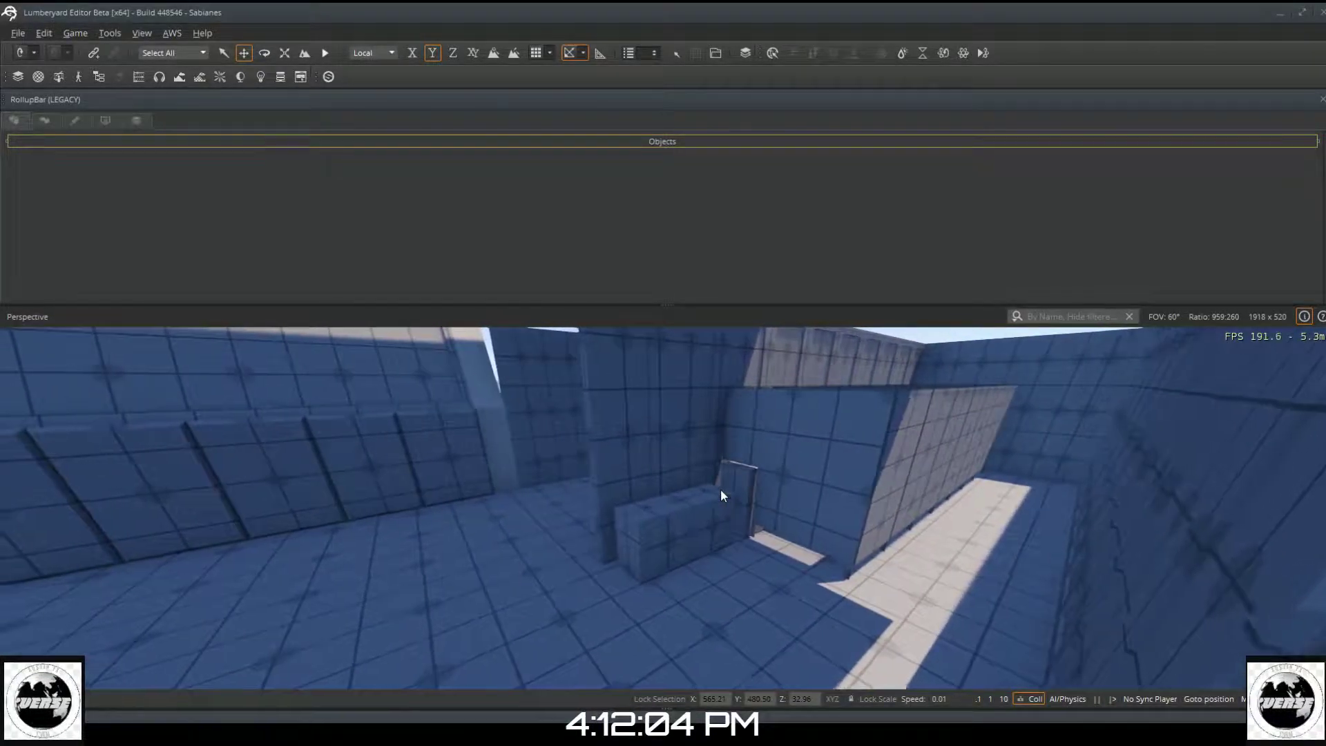
right_drag(720, 489, 724, 496)
key(a)
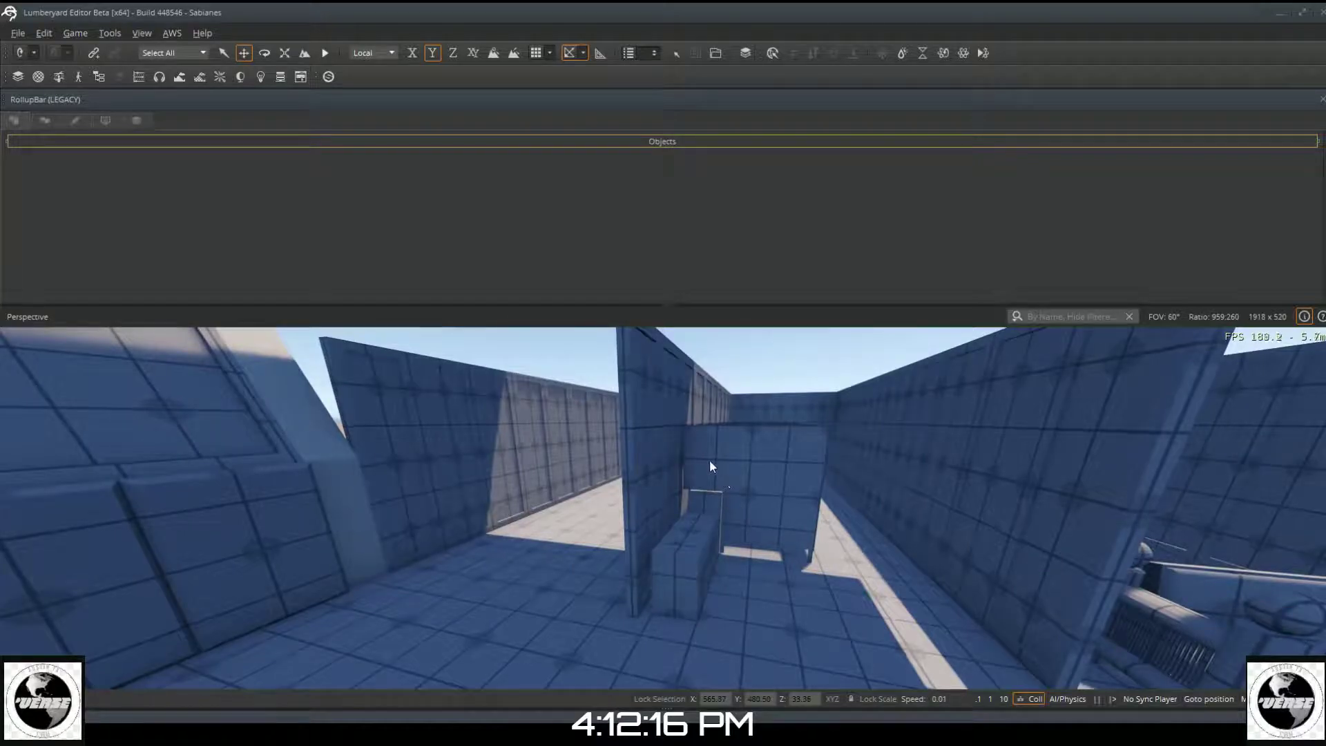
key(w)
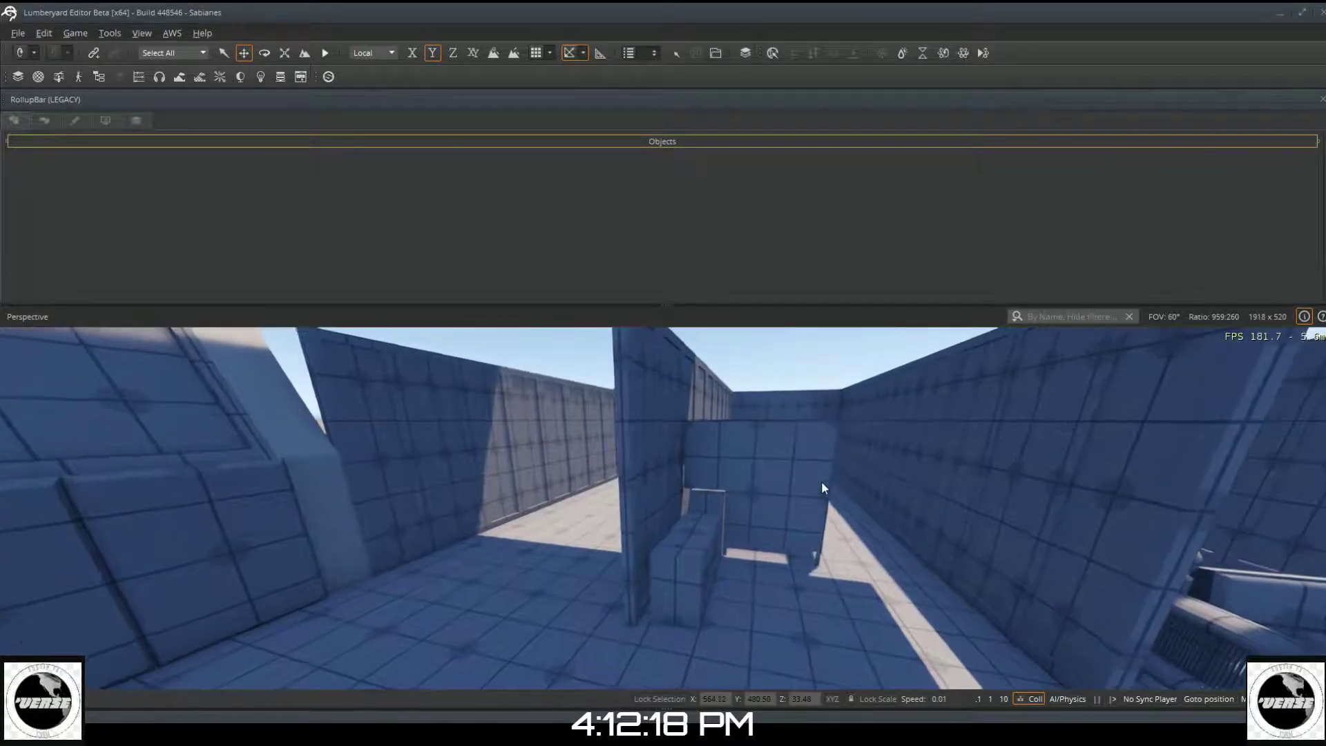
key(w)
mouse_move(774, 476)
right_down()
mouse_move(805, 466)
mouse_move(1008, 525)
mouse_move(774, 477)
right_up()
key(w)
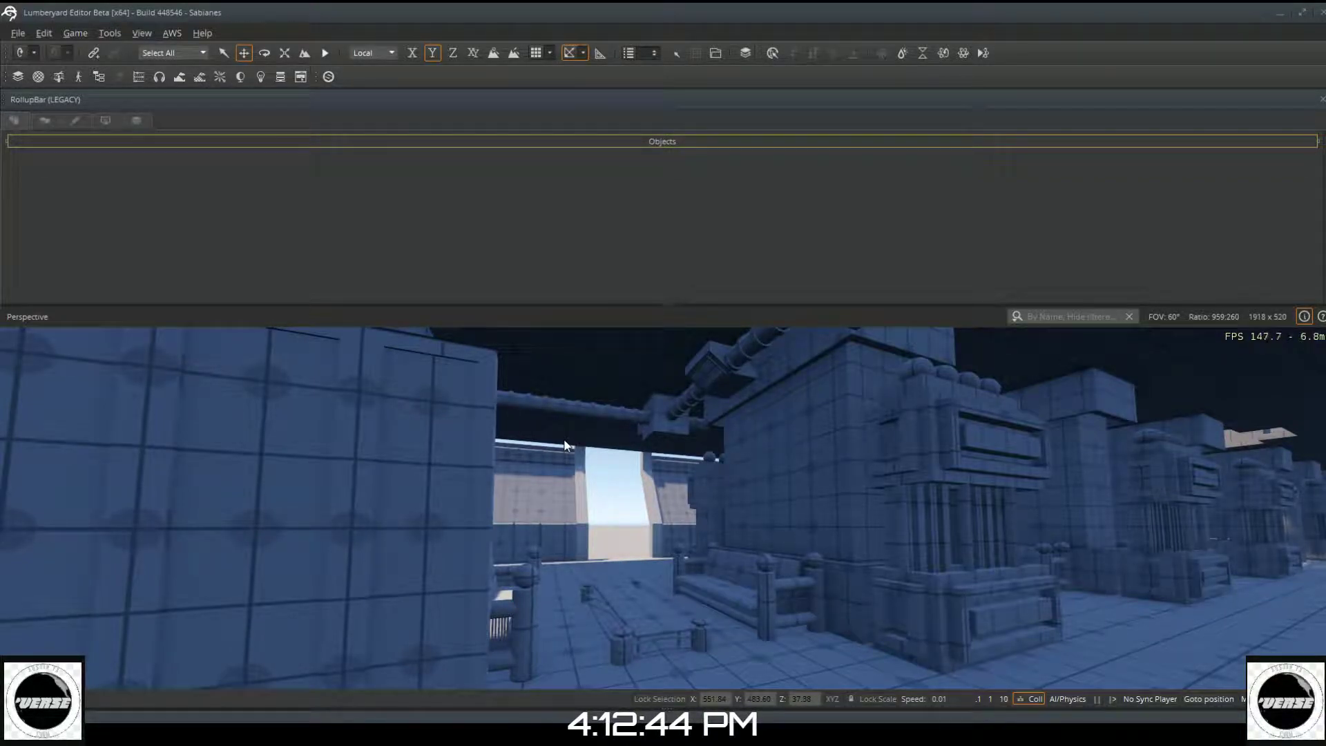
Step: Review the restroom interior from the counter along the stall partition and the narrow sunlit passage
right_drag(663, 507, 414, 511)
mouse_move(569, 514)
right_down()
mouse_move(556, 514)
mouse_move(569, 514)
mouse_move(574, 539)
mouse_move(346, 573)
mouse_move(542, 563)
mouse_move(557, 524)
right_up()
key(w)
key(d)
key(d)
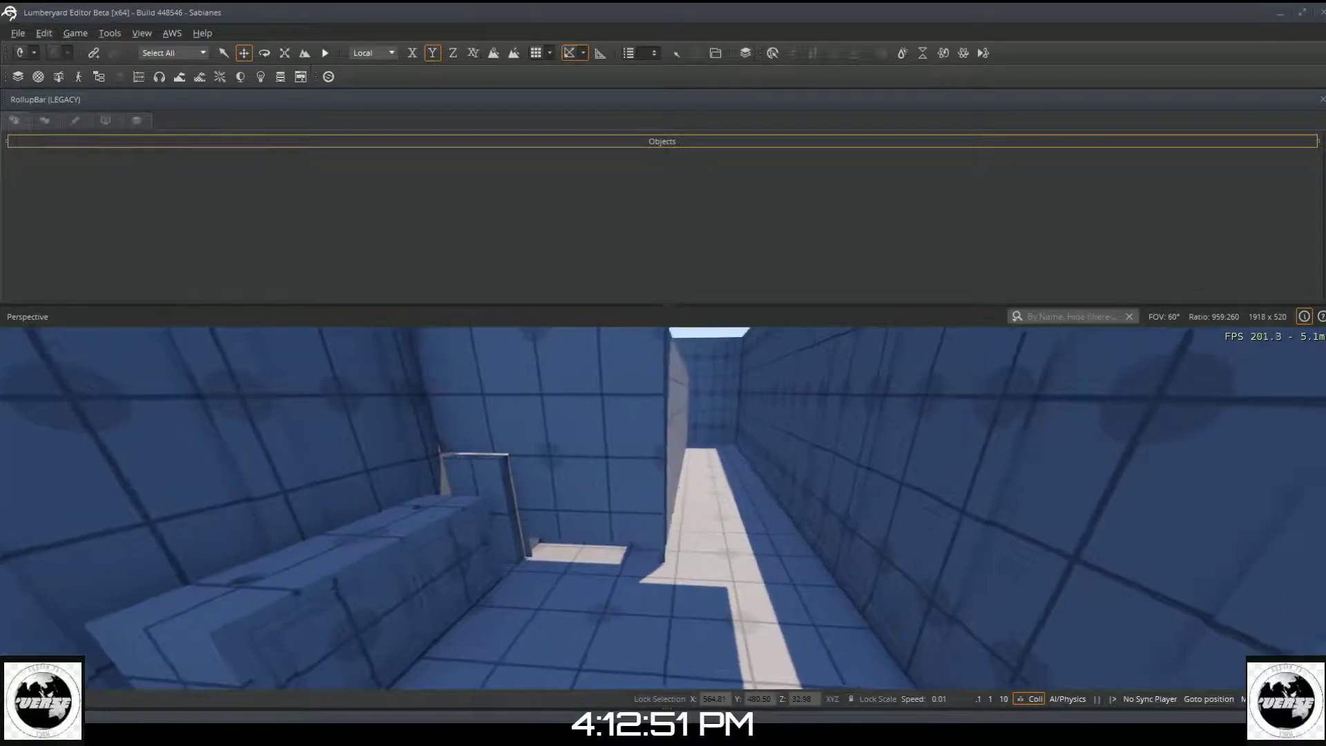
key(d)
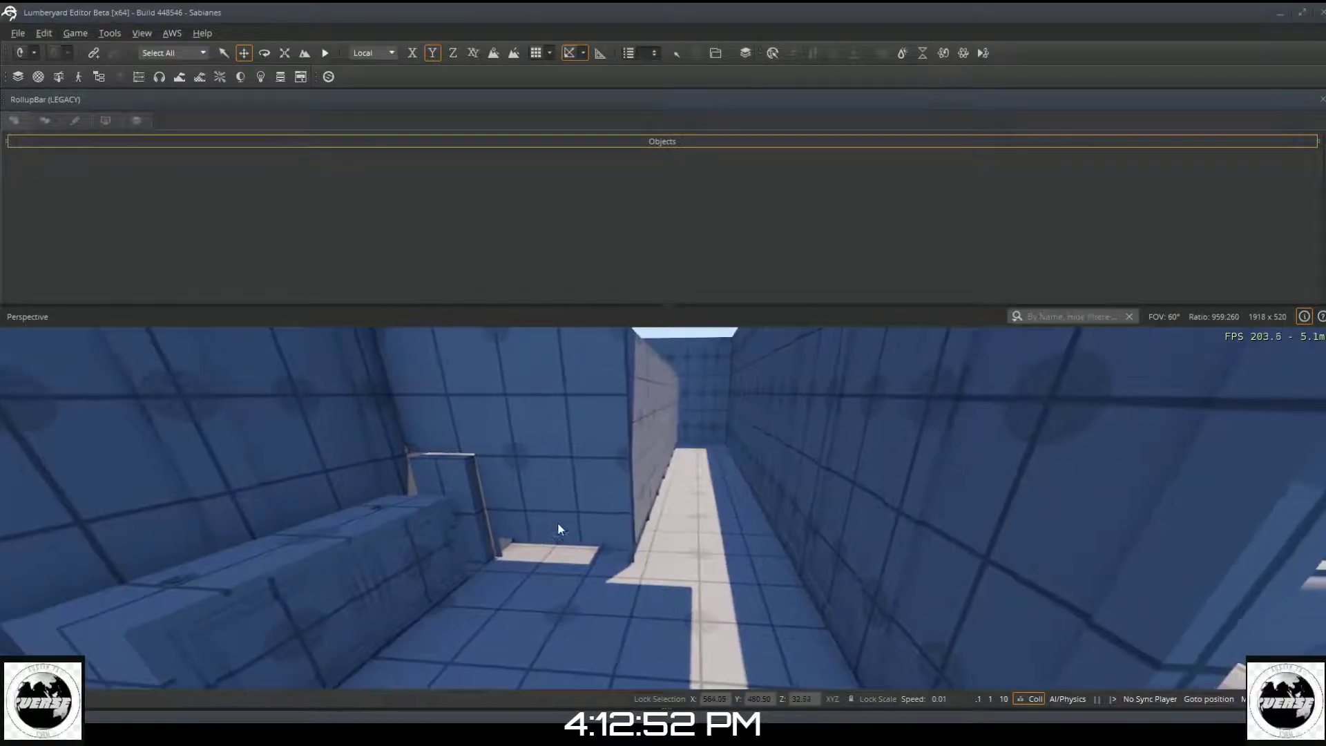
mouse_move(623, 437)
right_down()
mouse_move(713, 436)
mouse_move(680, 399)
mouse_move(637, 430)
right_up()
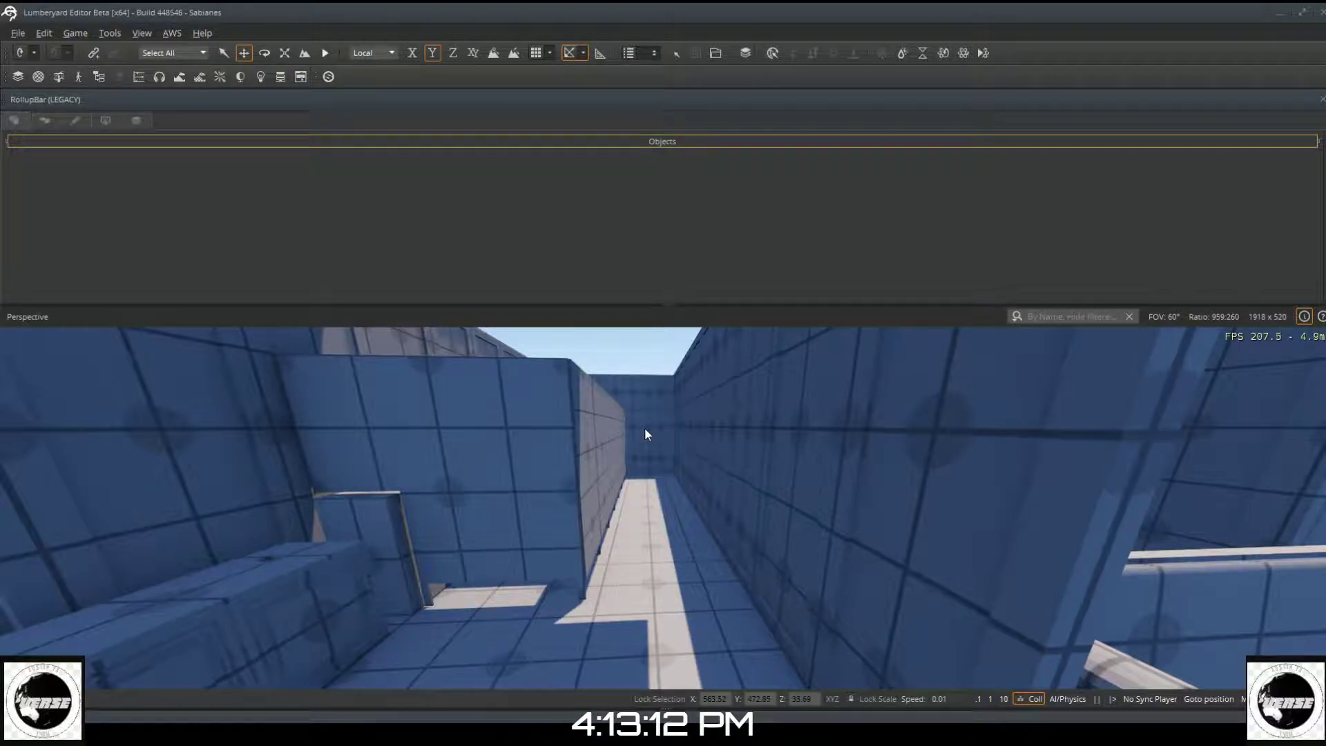
right_drag(652, 435, 619, 437)
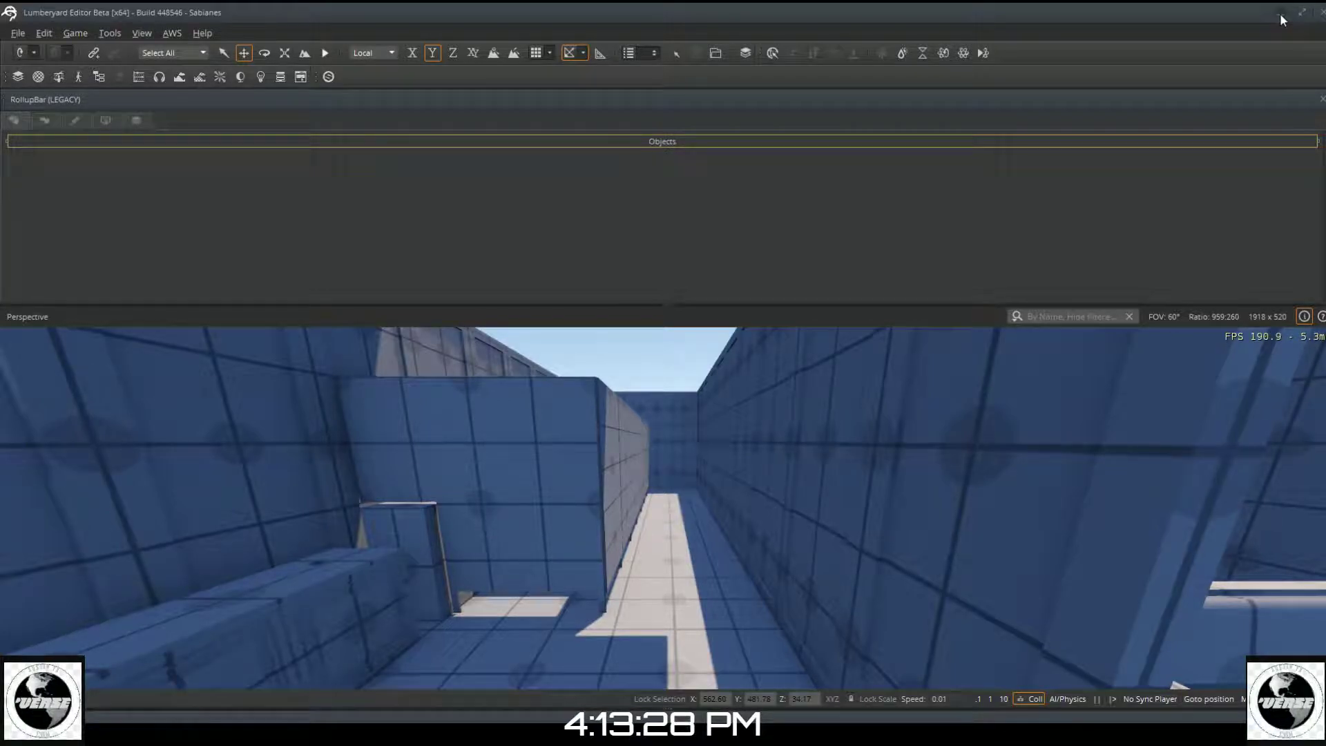
mouse_move(976, 578)
right_down()
mouse_move(906, 592)
mouse_move(858, 634)
mouse_move(919, 641)
mouse_move(1029, 608)
mouse_move(984, 601)
right_up()
right_drag(895, 597, 890, 597)
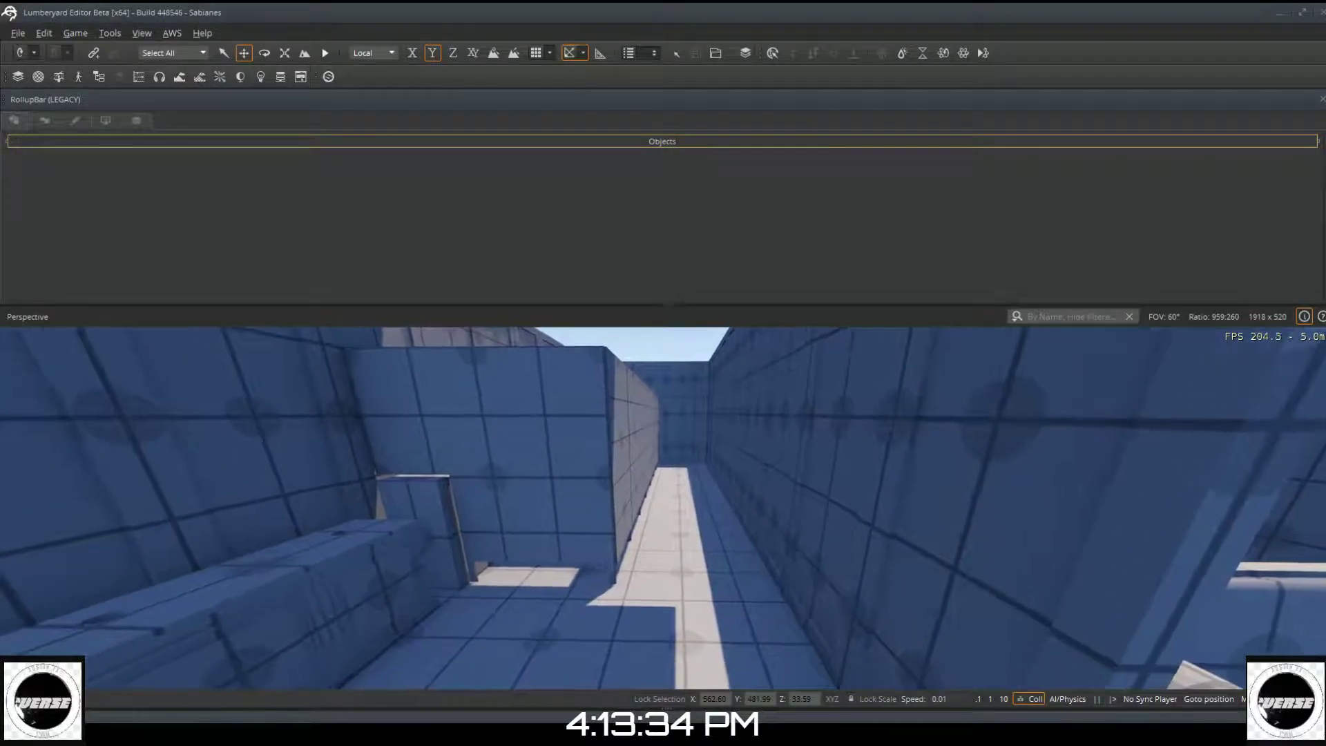
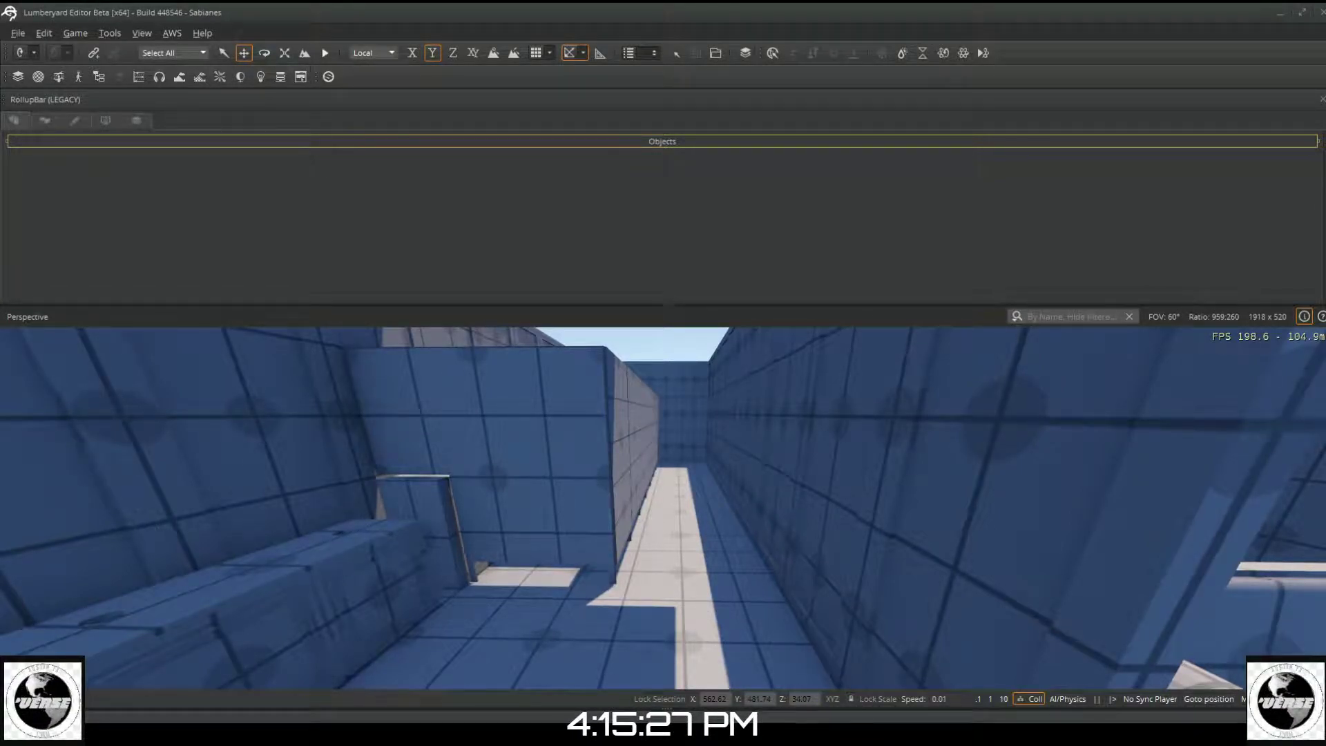
key(alt+Tab)
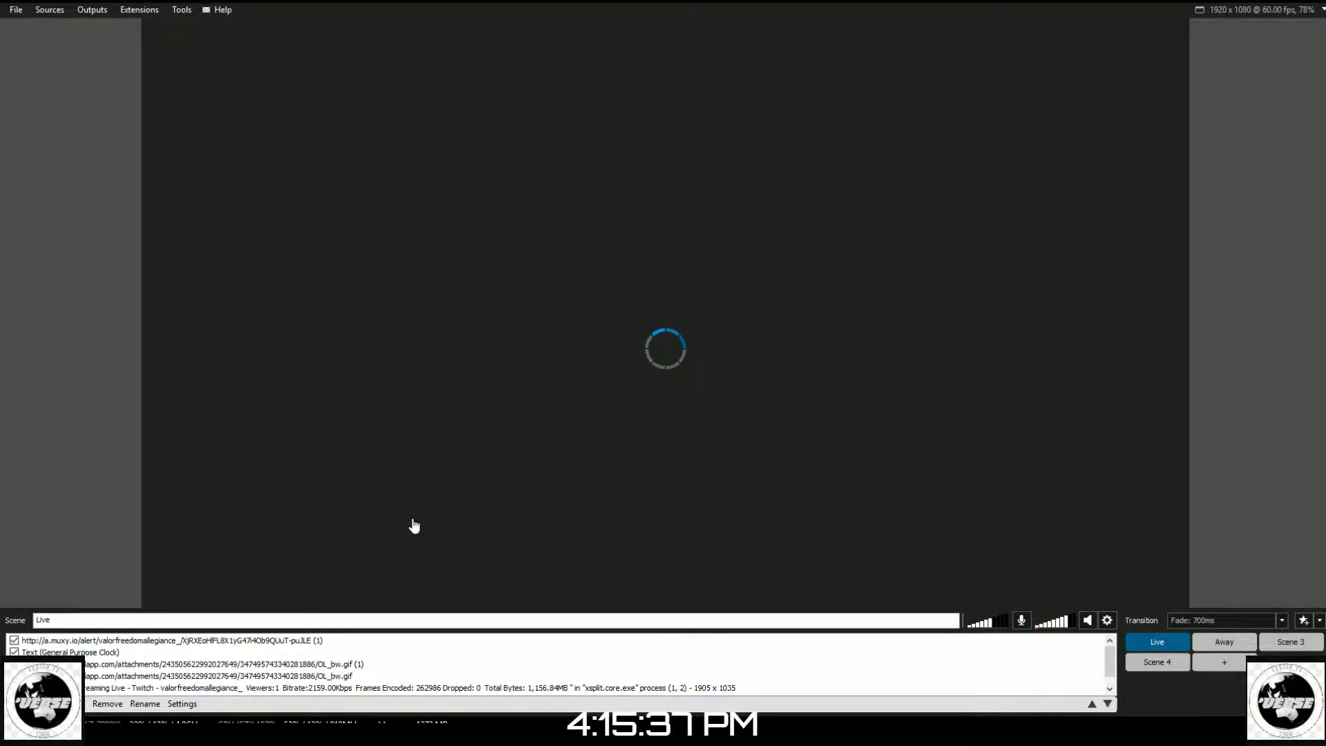
key(alt+Tab)
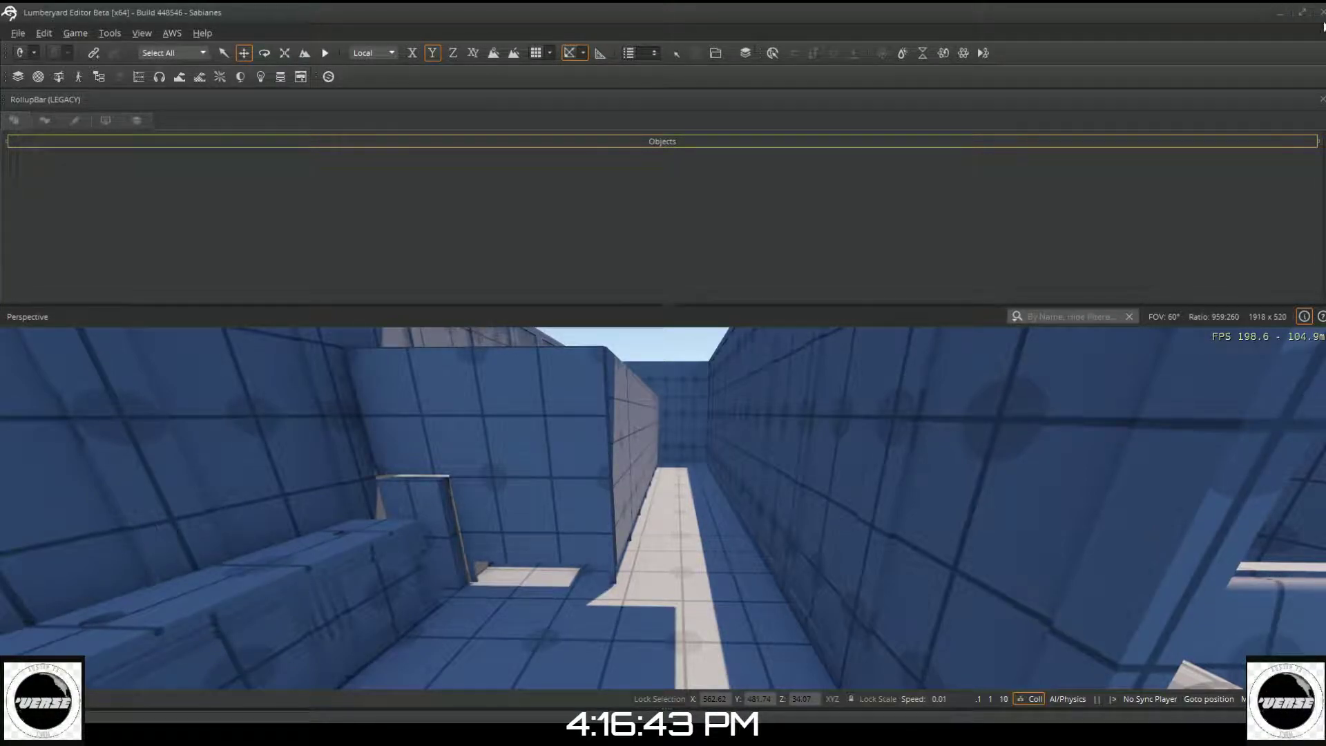
Step: Survey the restroom passage along the privacy walls up to the wall at its far end
right_drag(927, 474, 819, 404)
right_drag(884, 442, 928, 466)
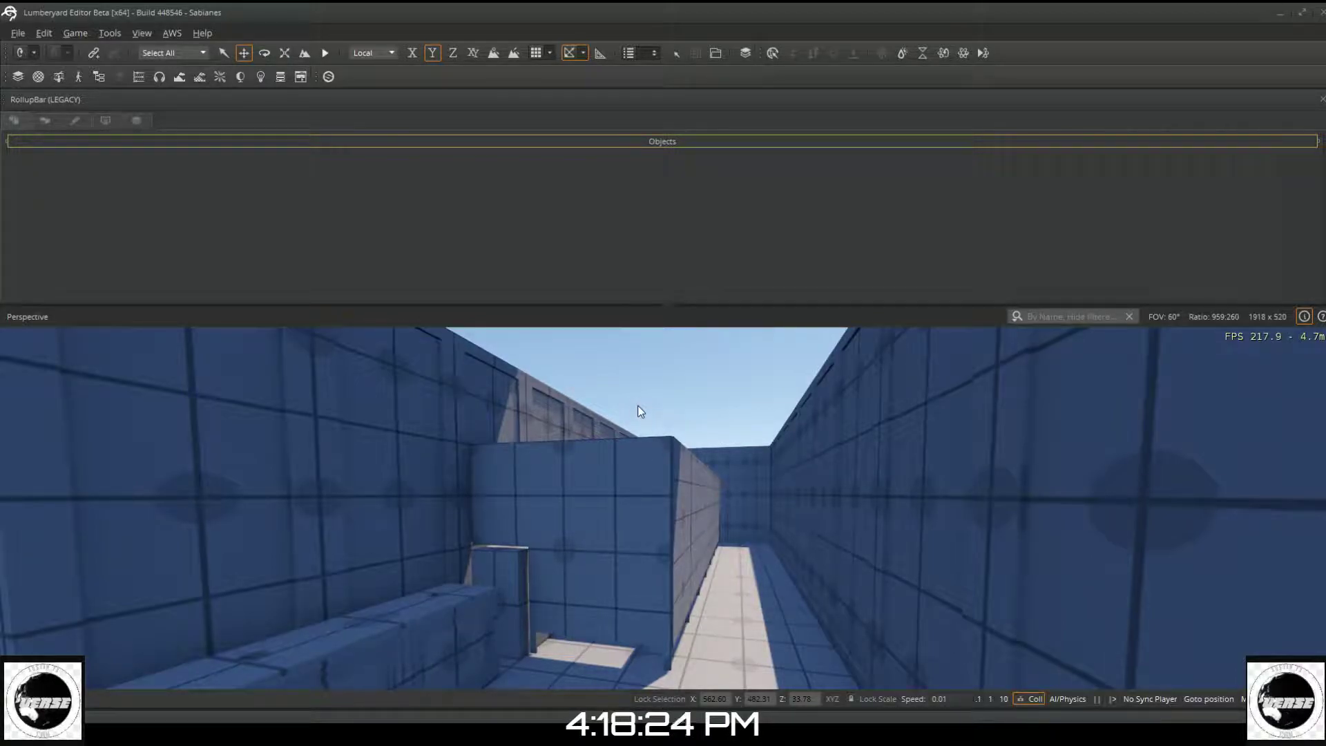
right_drag(633, 329, 627, 435)
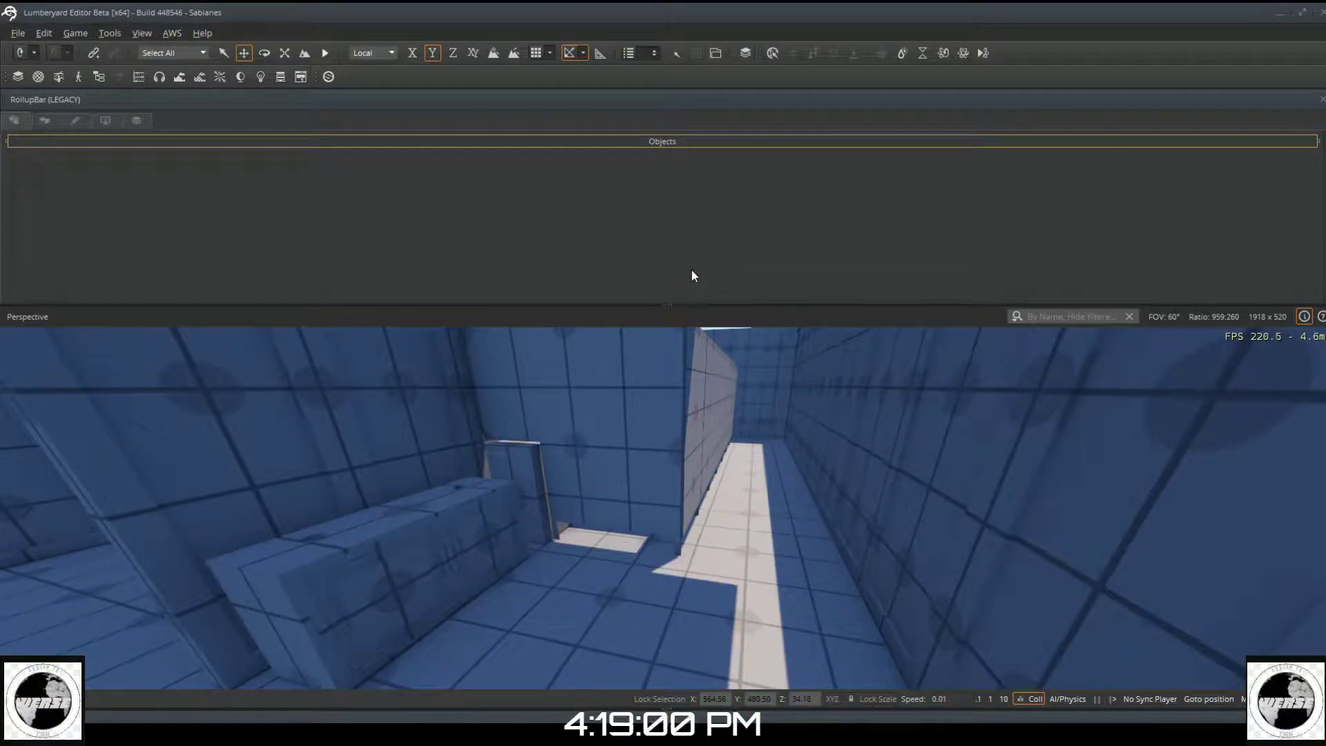
mouse_move(699, 392)
right_down()
mouse_move(767, 412)
mouse_move(709, 384)
mouse_move(698, 400)
right_up()
key(w)
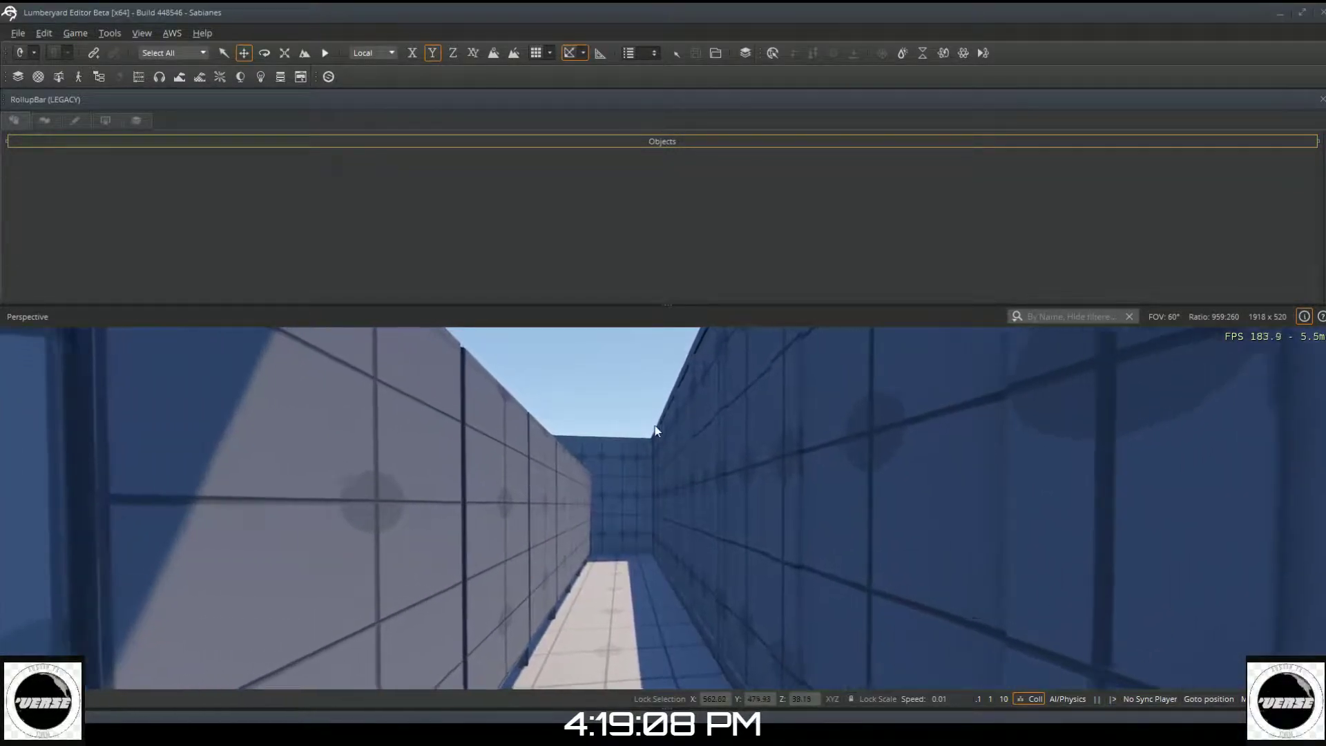
key(w)
right_drag(710, 486, 661, 486)
key(w)
scroll(661, 487, up, 2)
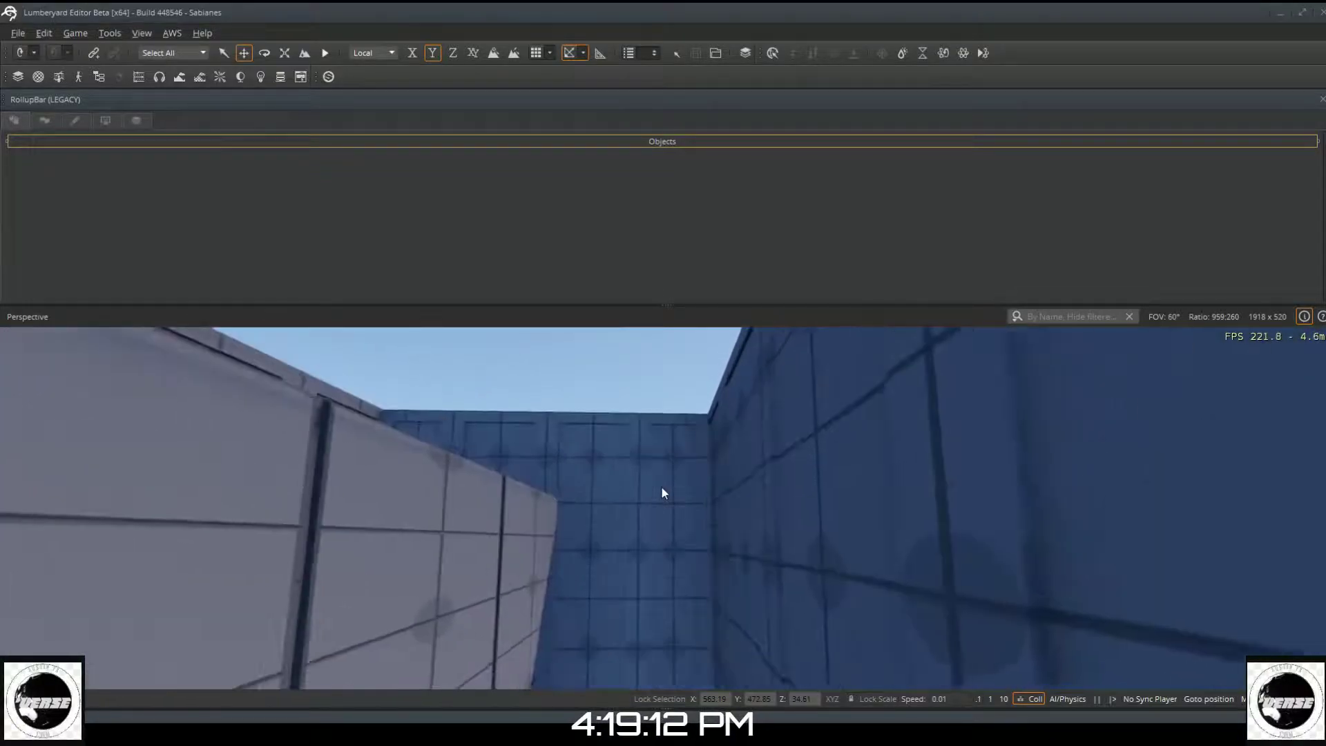
key(w)
scroll(661, 485, up, 3)
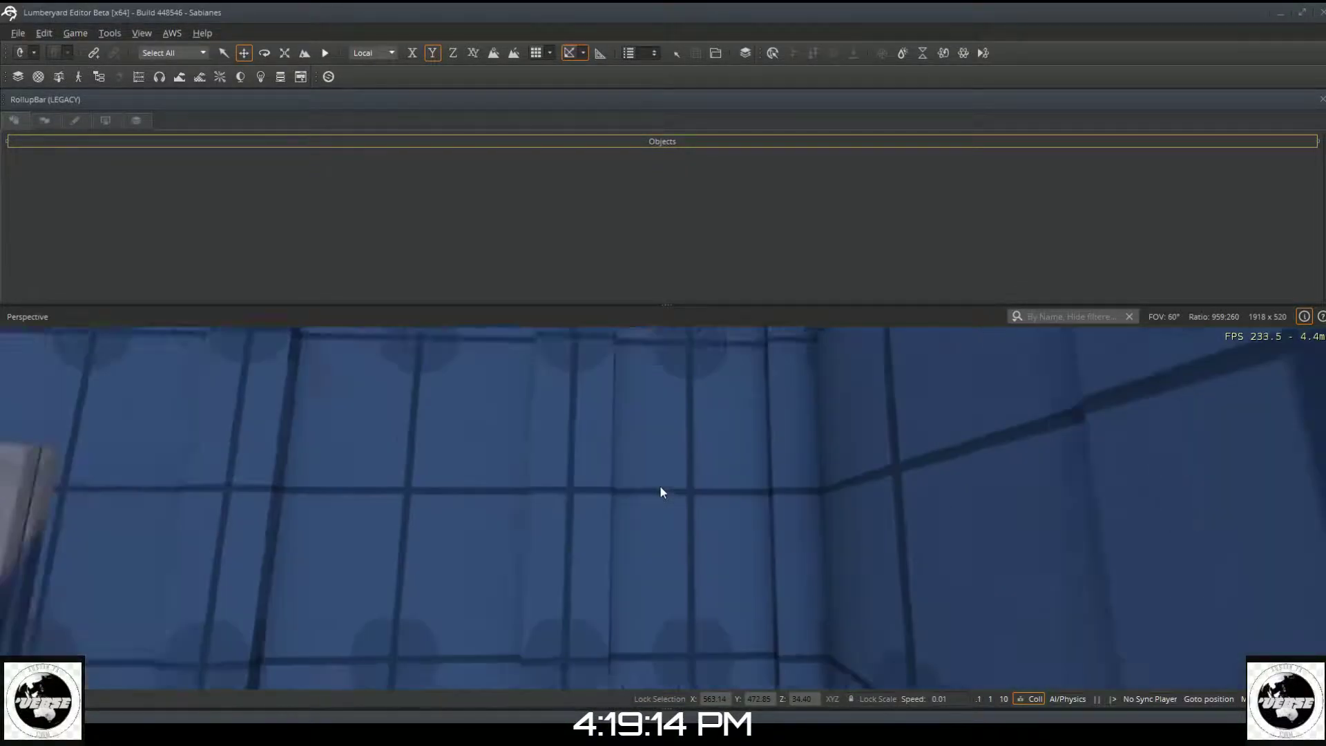
Step: Make Restrooms_1_A the active layer and block selection on the Plumbing_1_A and Restroom_!1_AA_Cabinet layers
right_drag(661, 485, 660, 485)
right_drag(716, 412, 715, 412)
right_drag(603, 421, 622, 349)
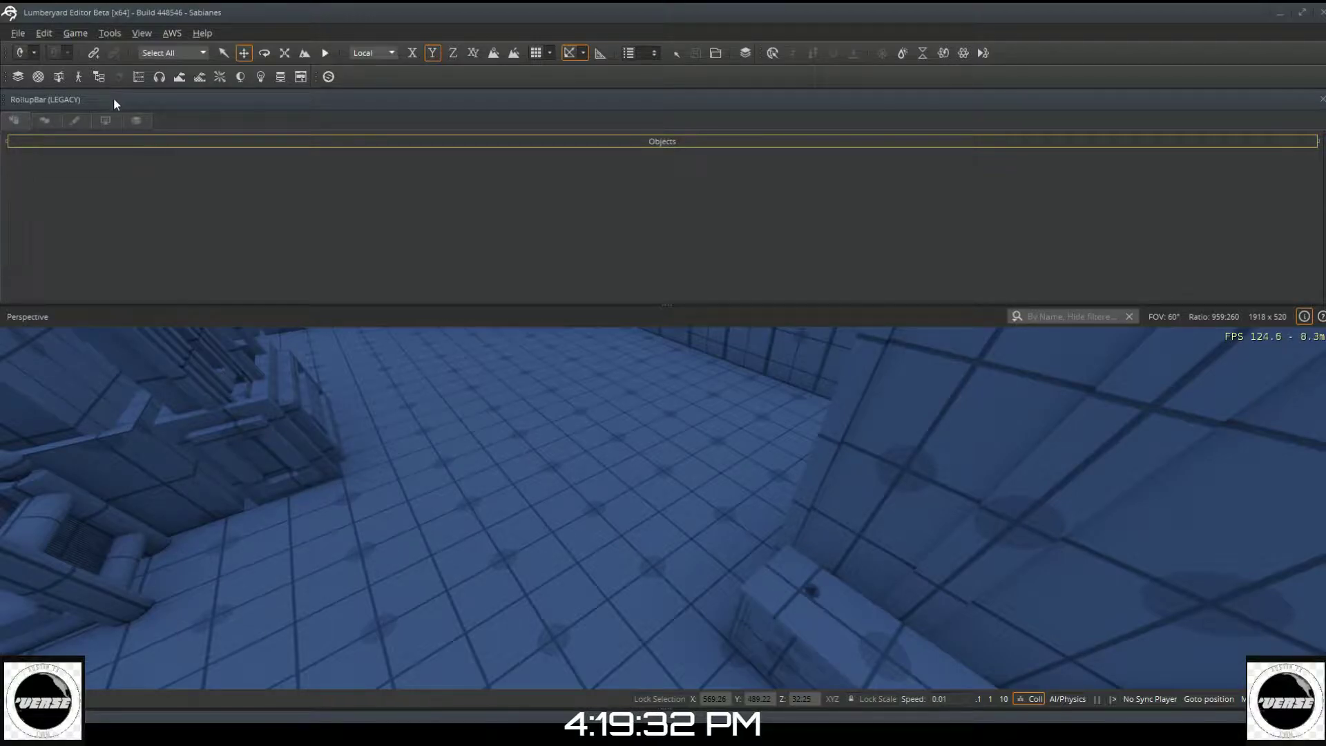
click(136, 122)
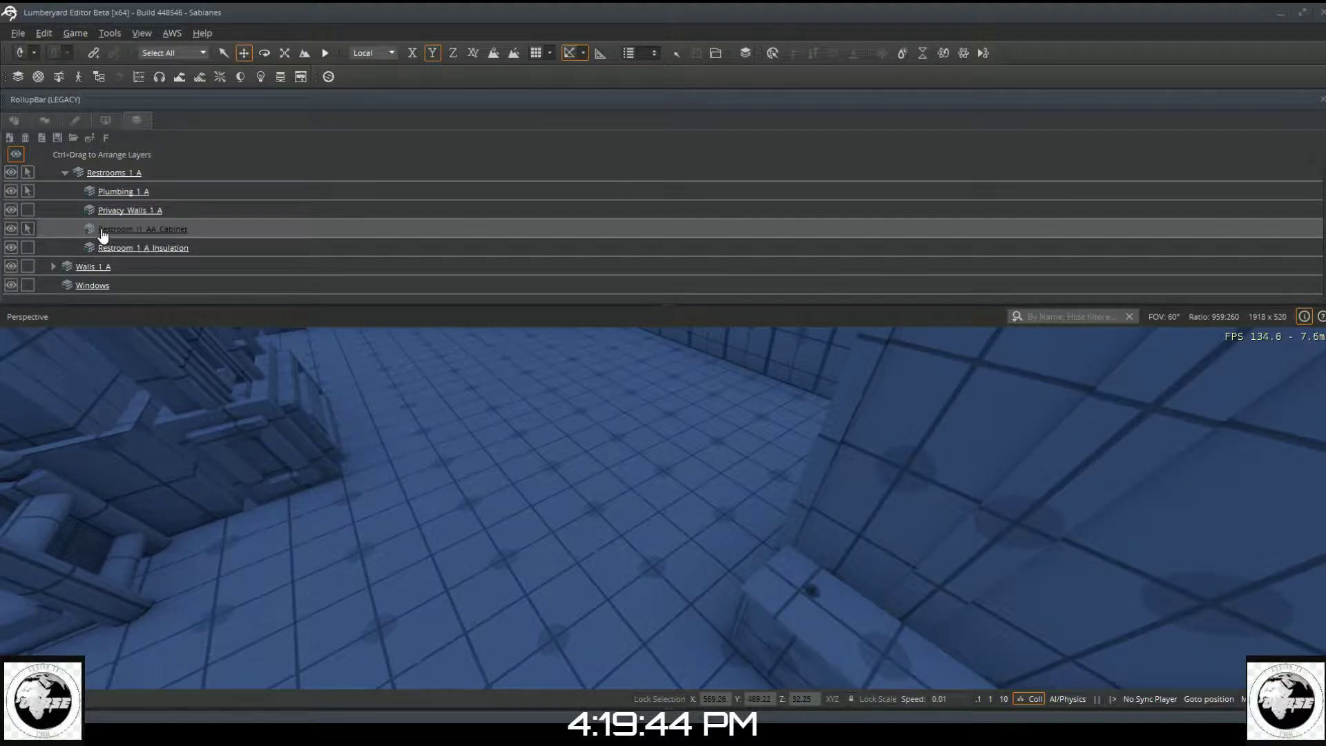
scroll(102, 230, up, 2)
scroll(101, 230, down, 1)
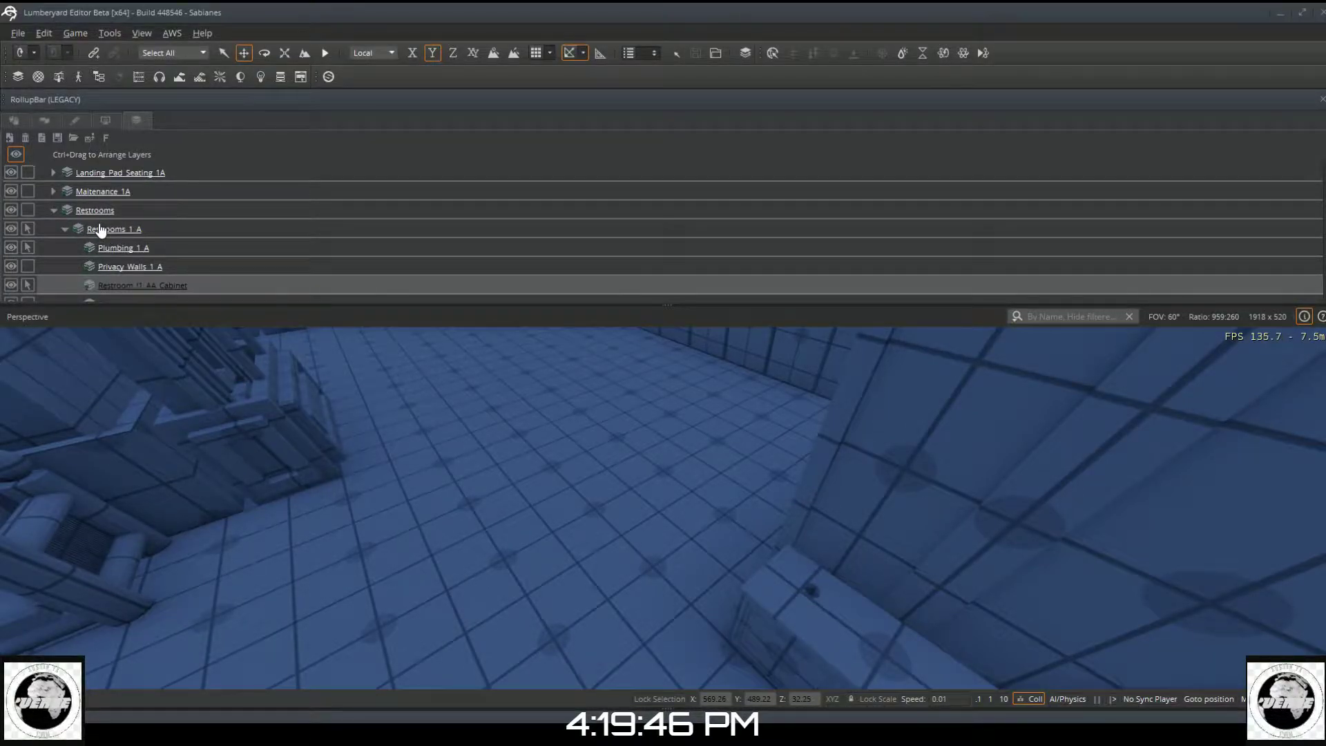
click(97, 232)
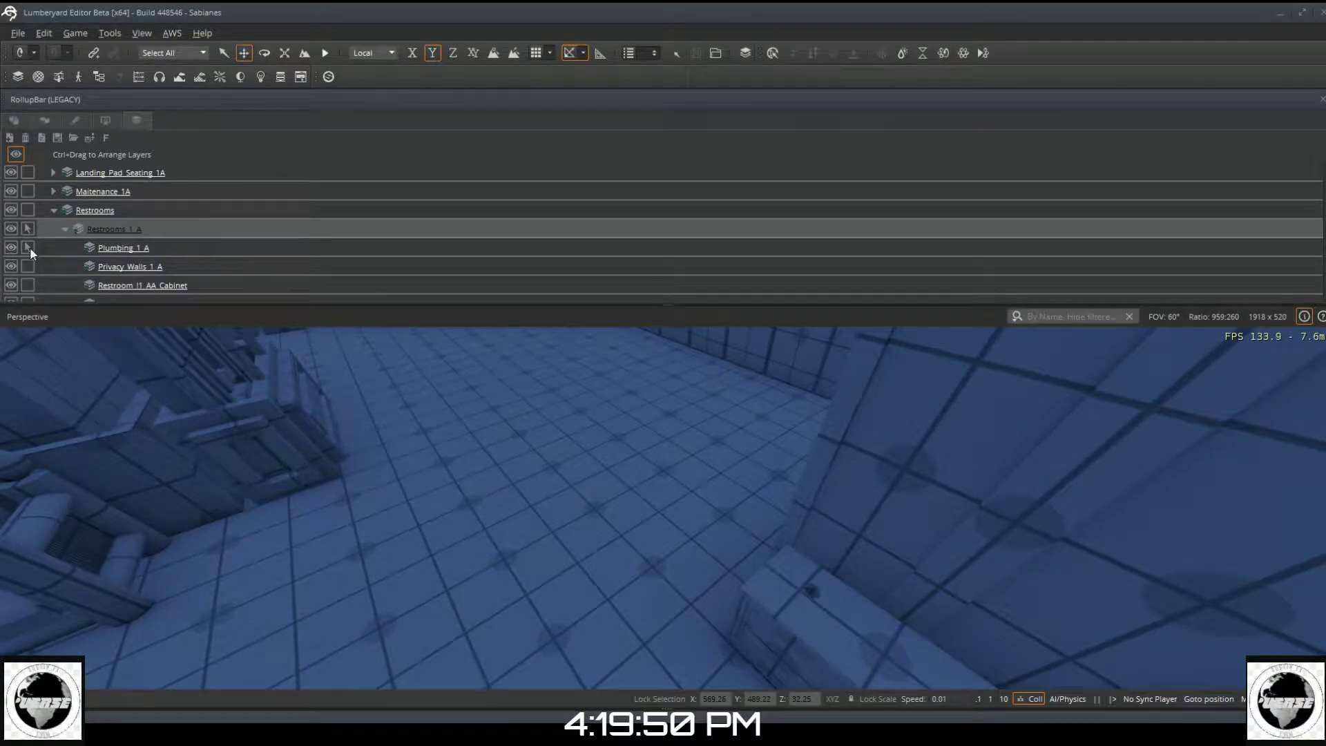
click(10, 123)
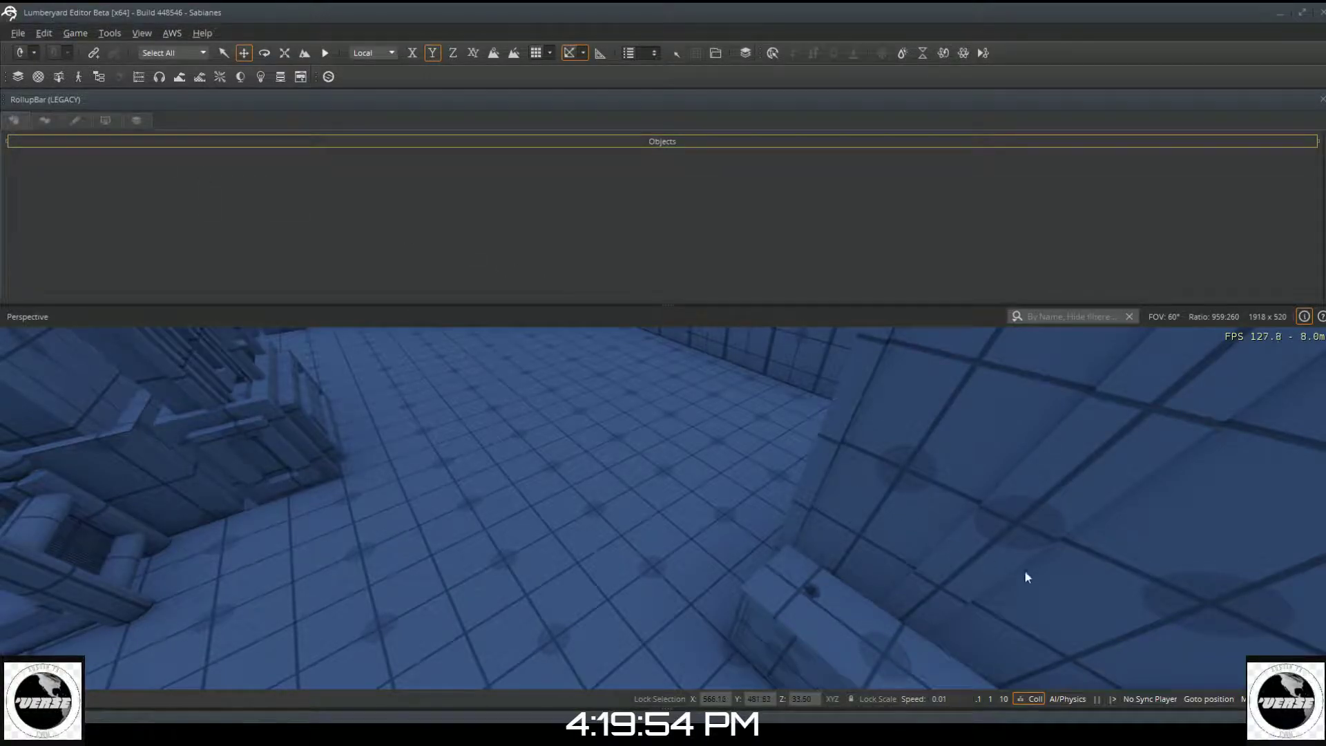
Step: Make the Restroom_1_A_Insulation layer selectable
right_drag(856, 431, 1028, 387)
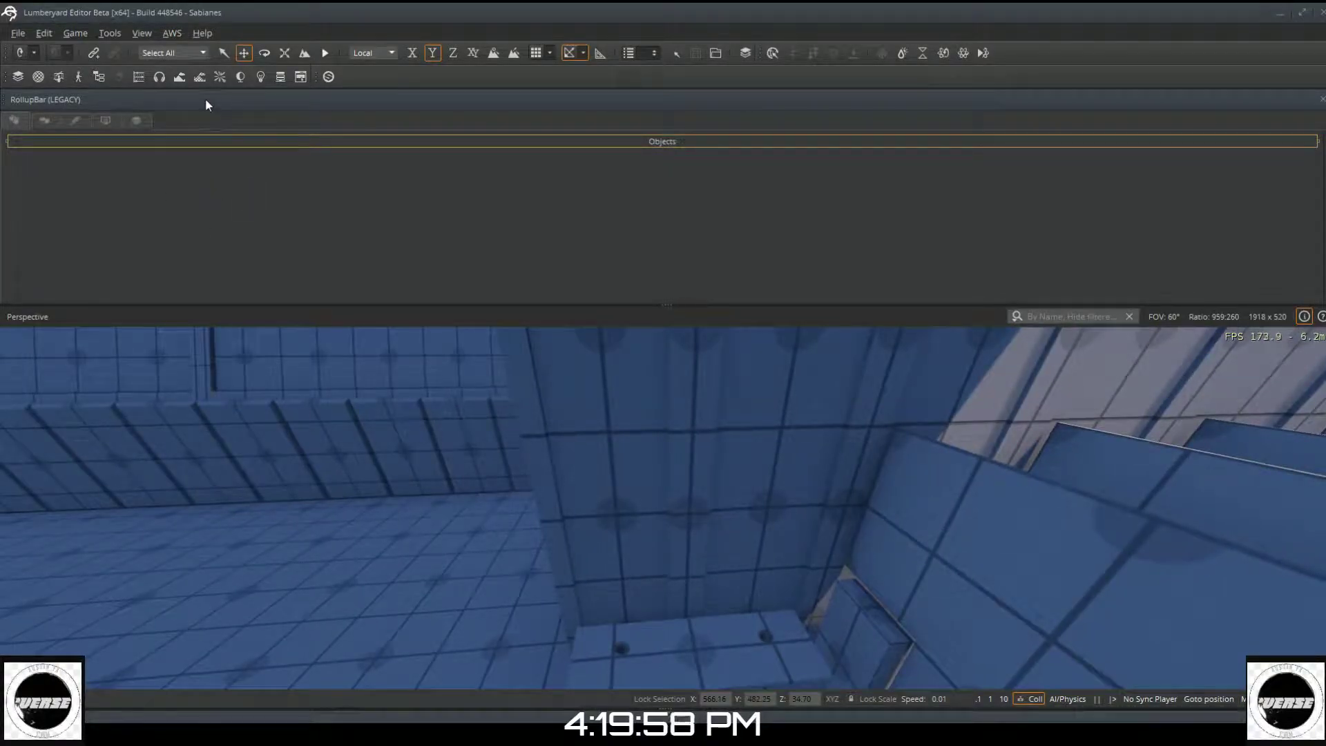
click(133, 118)
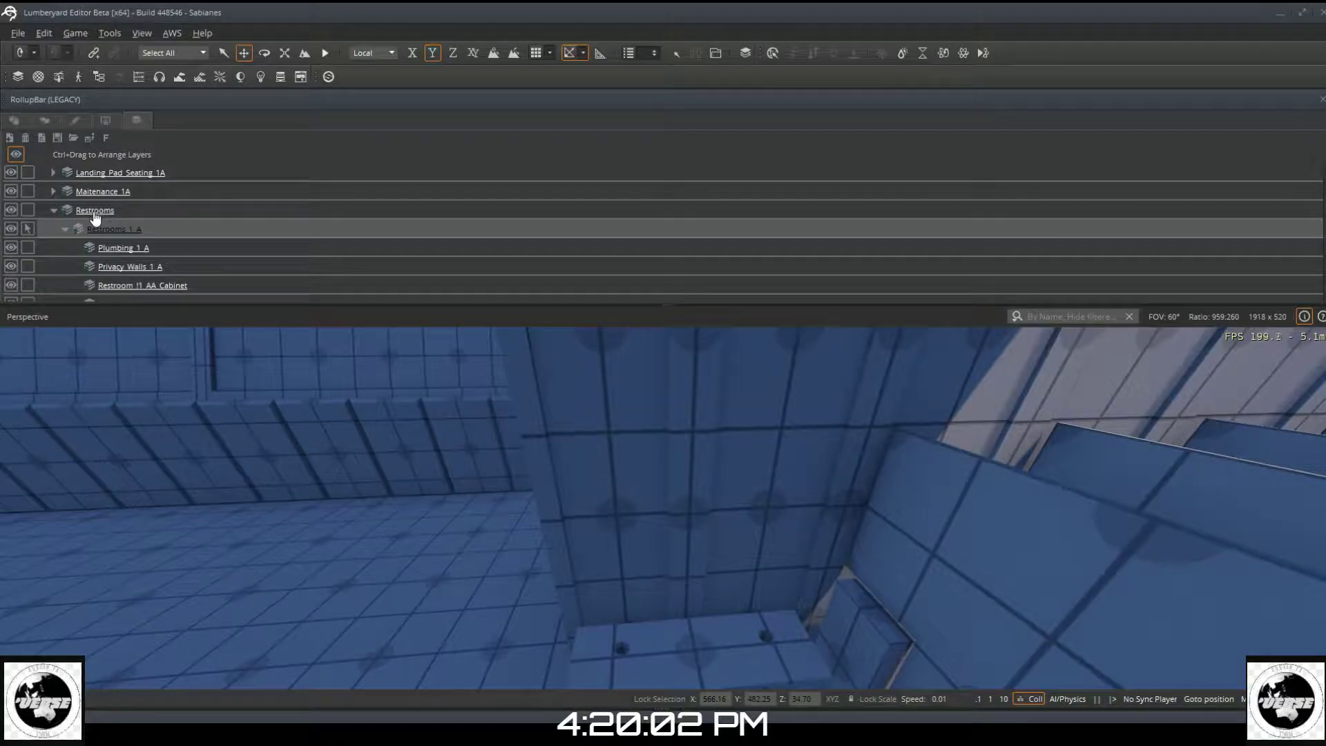
scroll(95, 216, down, 1)
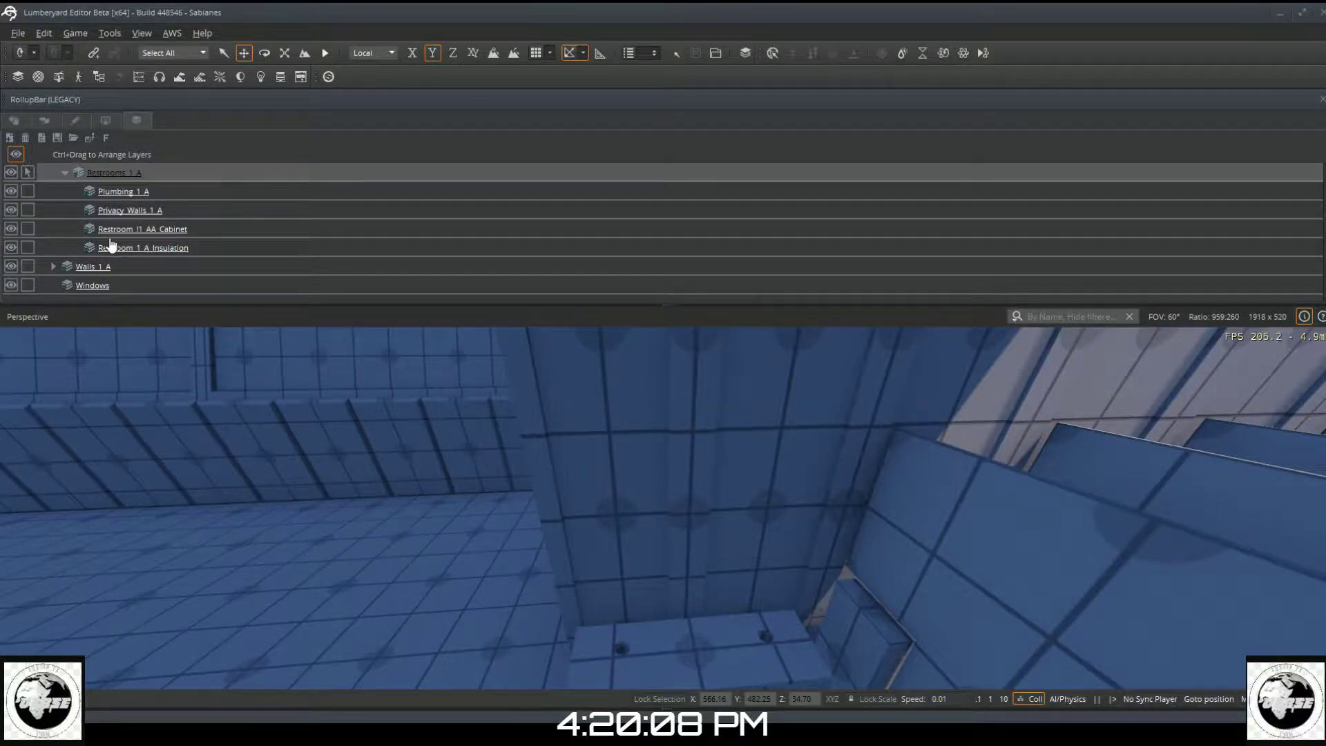
click(28, 247)
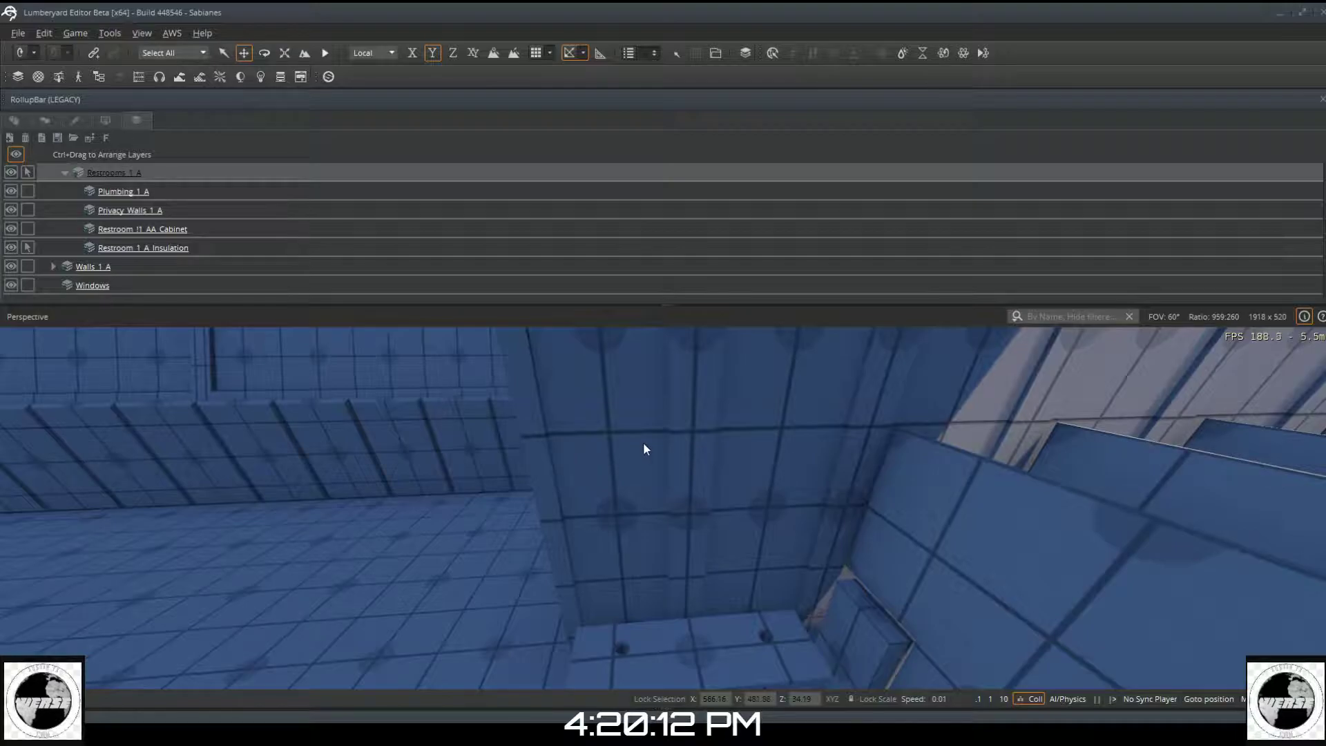
Step: Make all layers selectable, and select the long wall beside the restroom passage to show its Designer object properties
right_drag(619, 440, 743, 344)
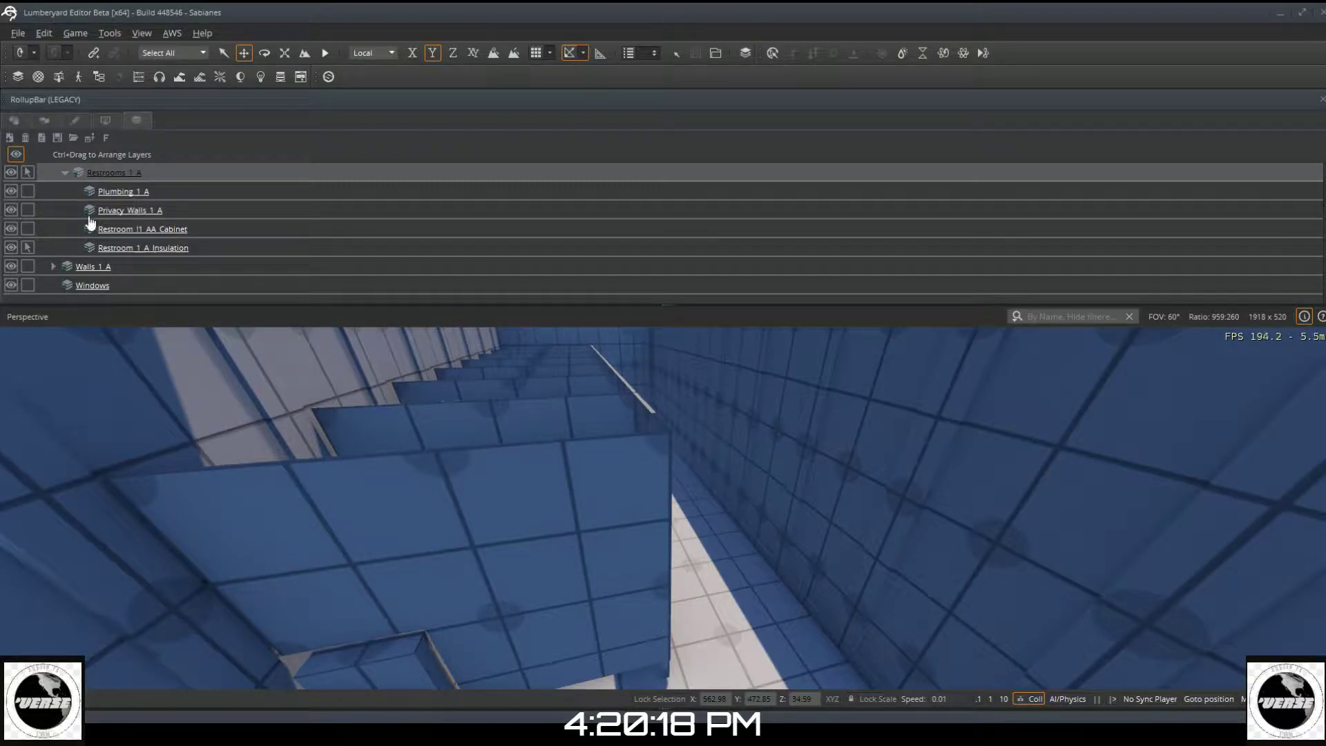
scroll(10, 172, up, 2)
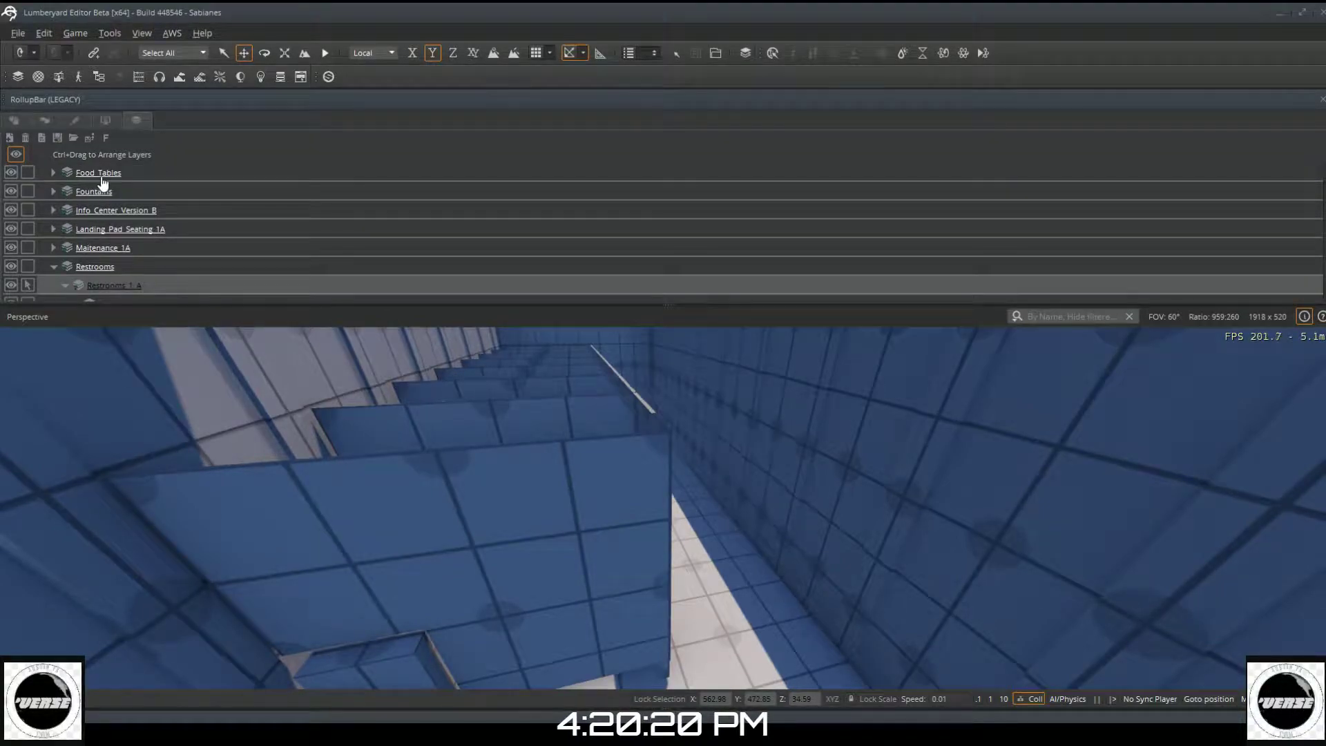
click(40, 154)
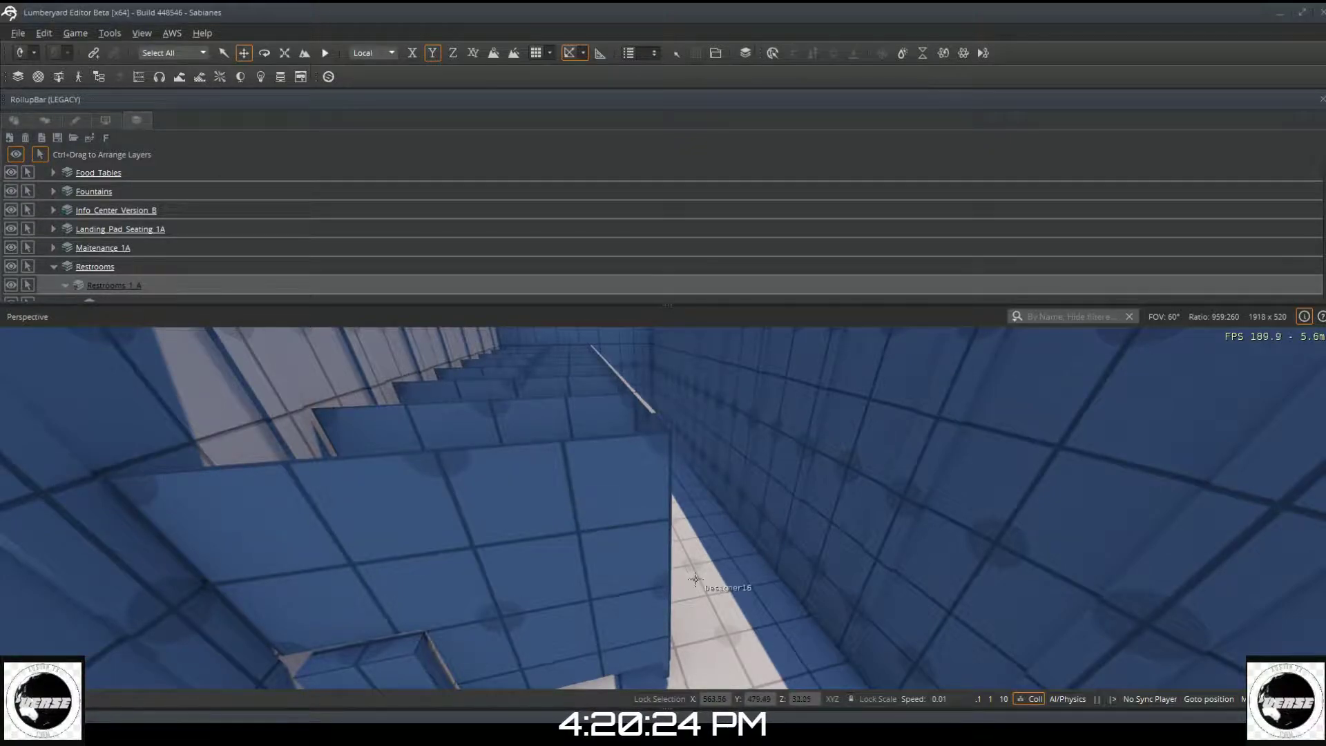
click(993, 540)
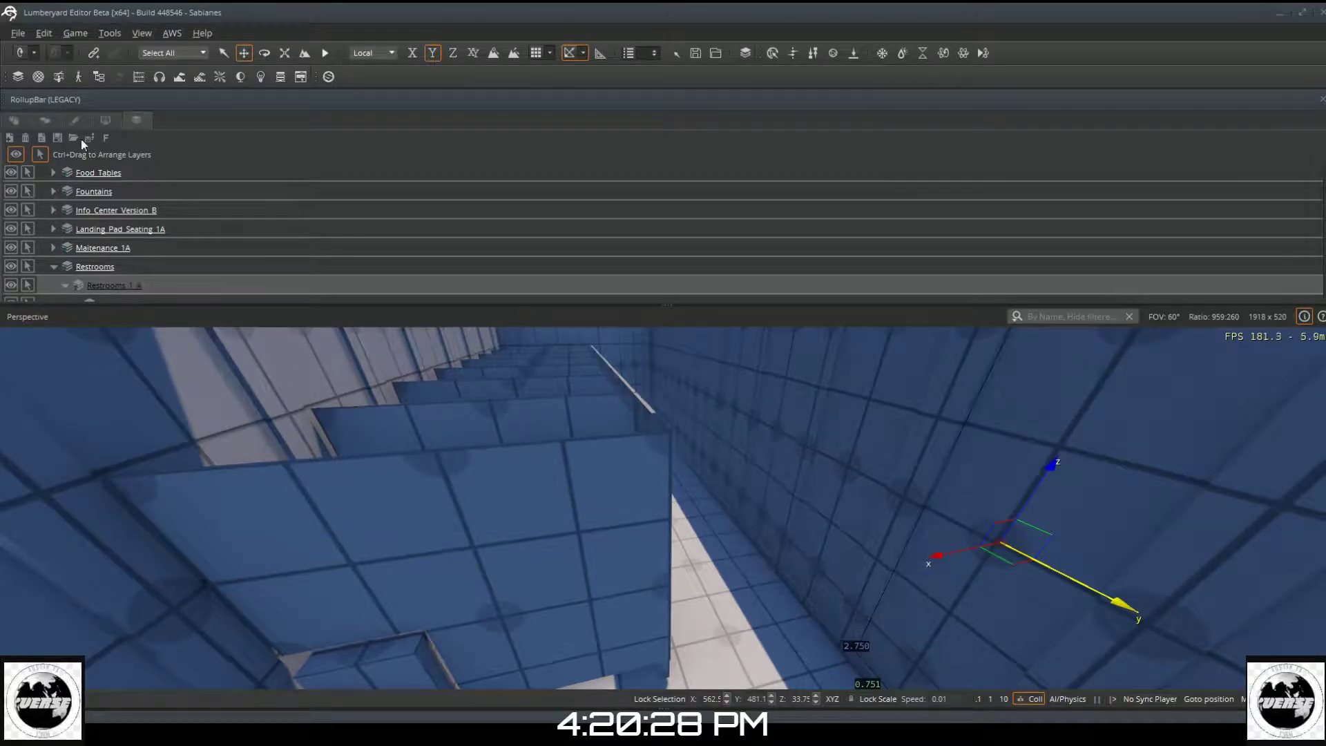
click(23, 120)
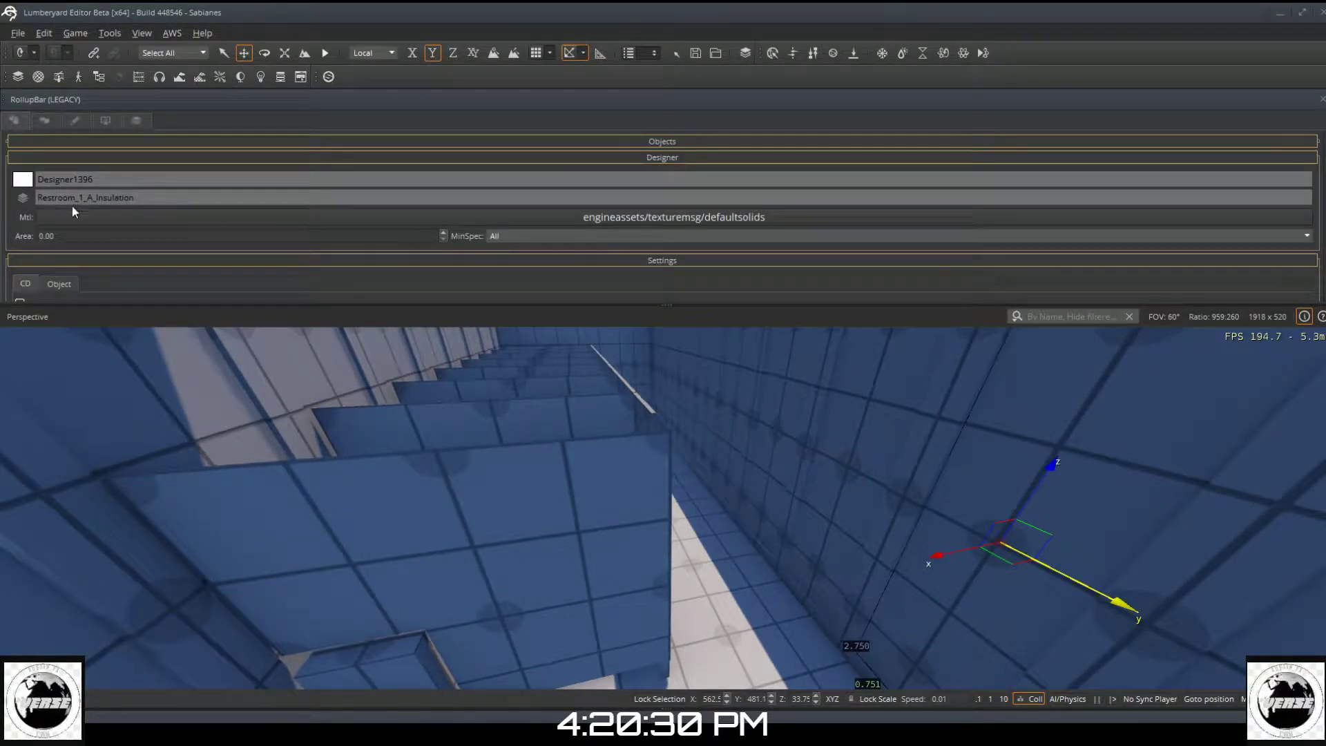
Step: Select the narrow wall section next to the long restroom wall and show its Designer object properties
click(919, 461)
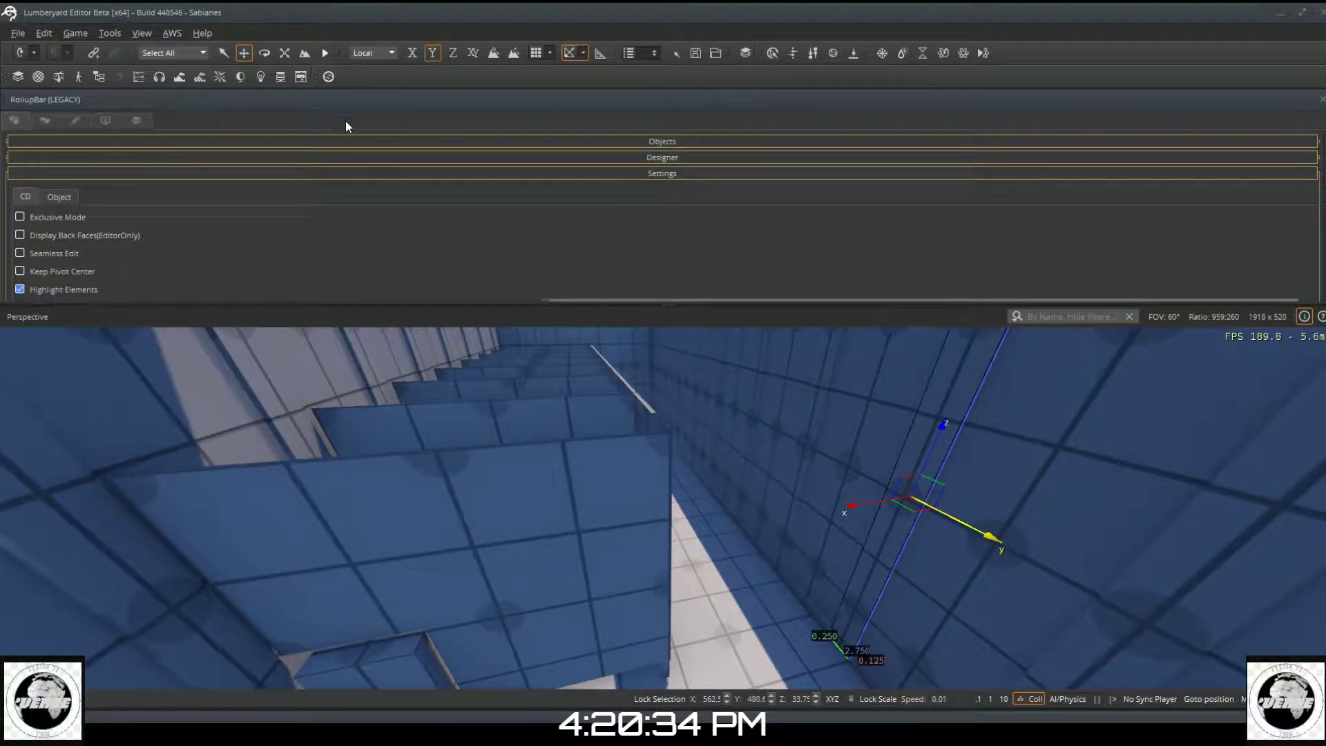
click(379, 158)
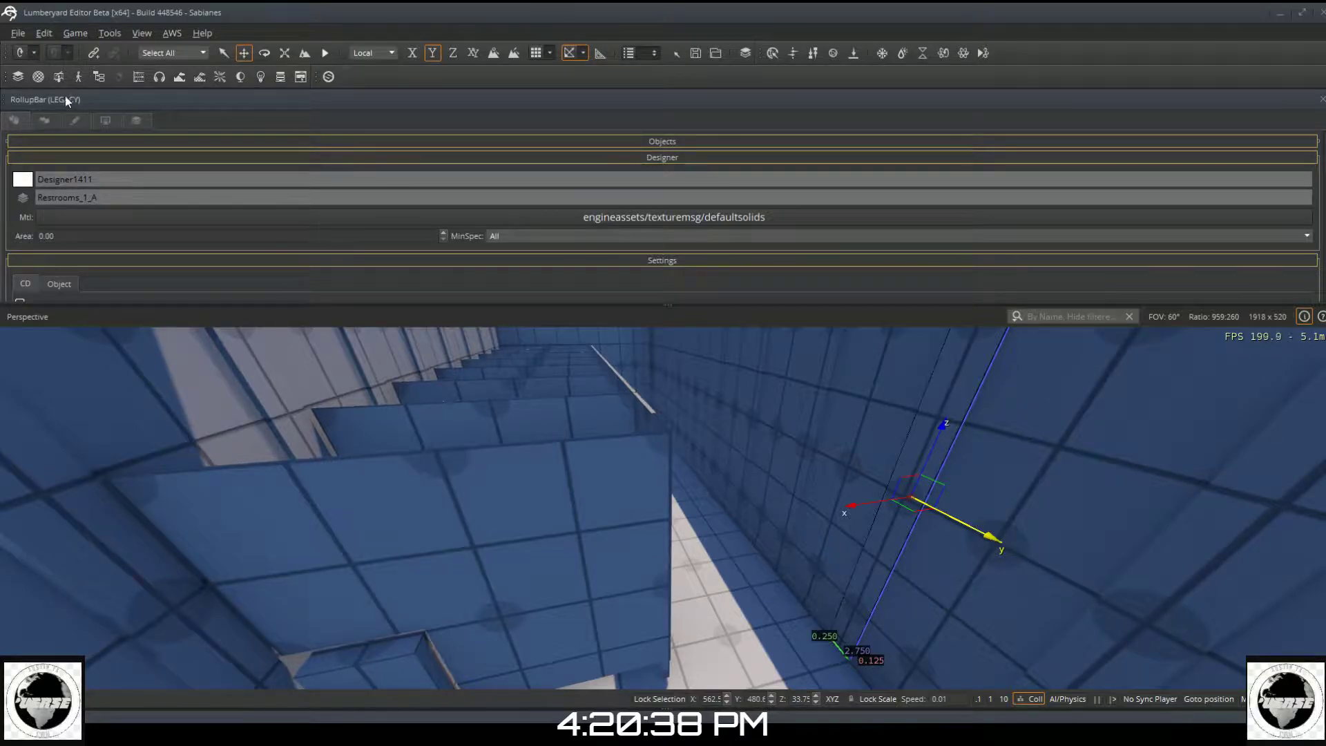
Step: Limit selection to the Restrooms_1_A and Restroom_1_A_Insulation layers, and toggle the visibility of the Plumbing_1_A layer off and on
click(135, 121)
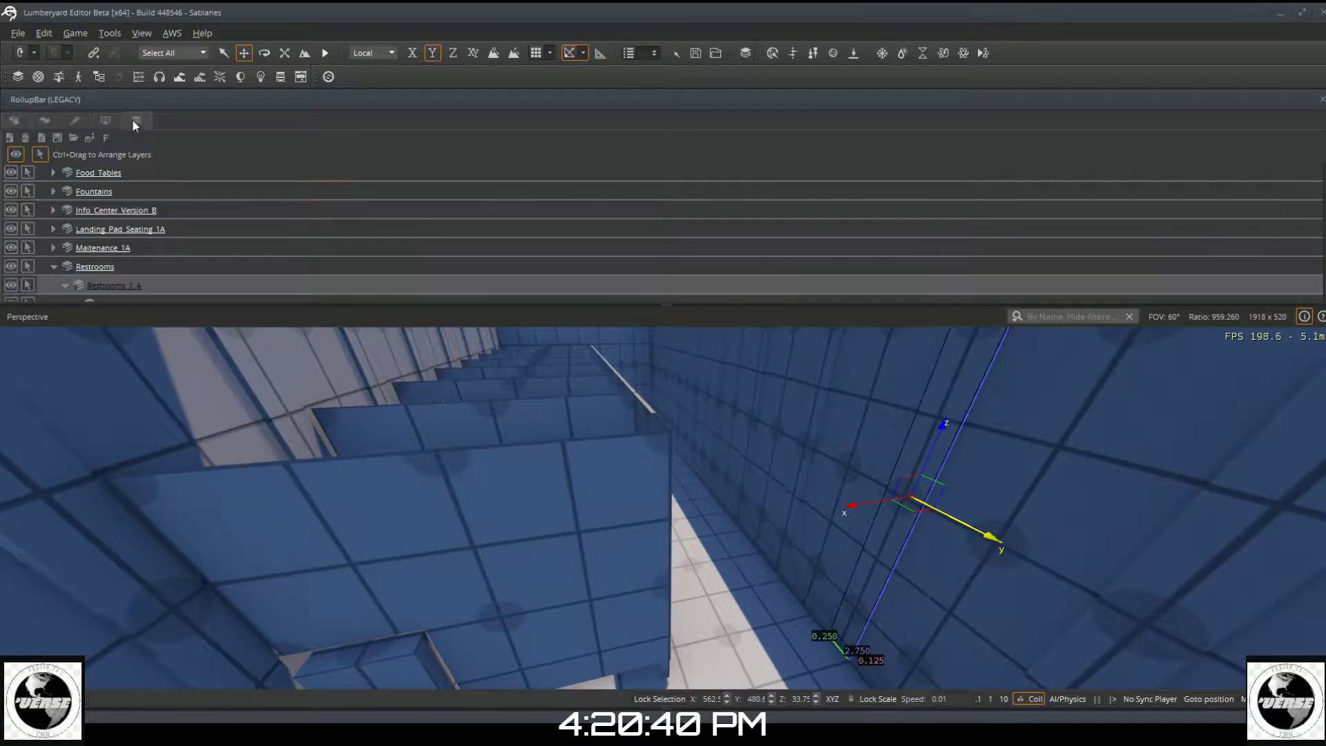
click(40, 154)
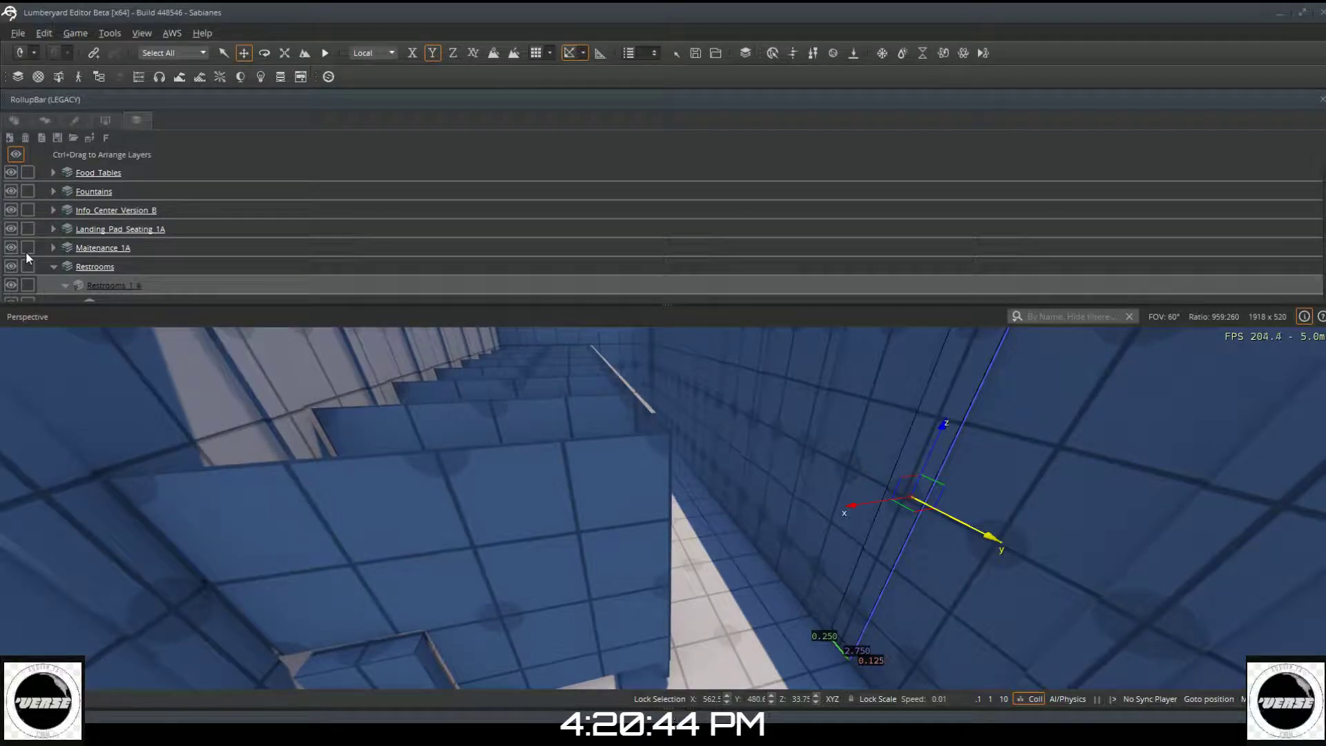
click(28, 286)
scroll(25, 285, down, 2)
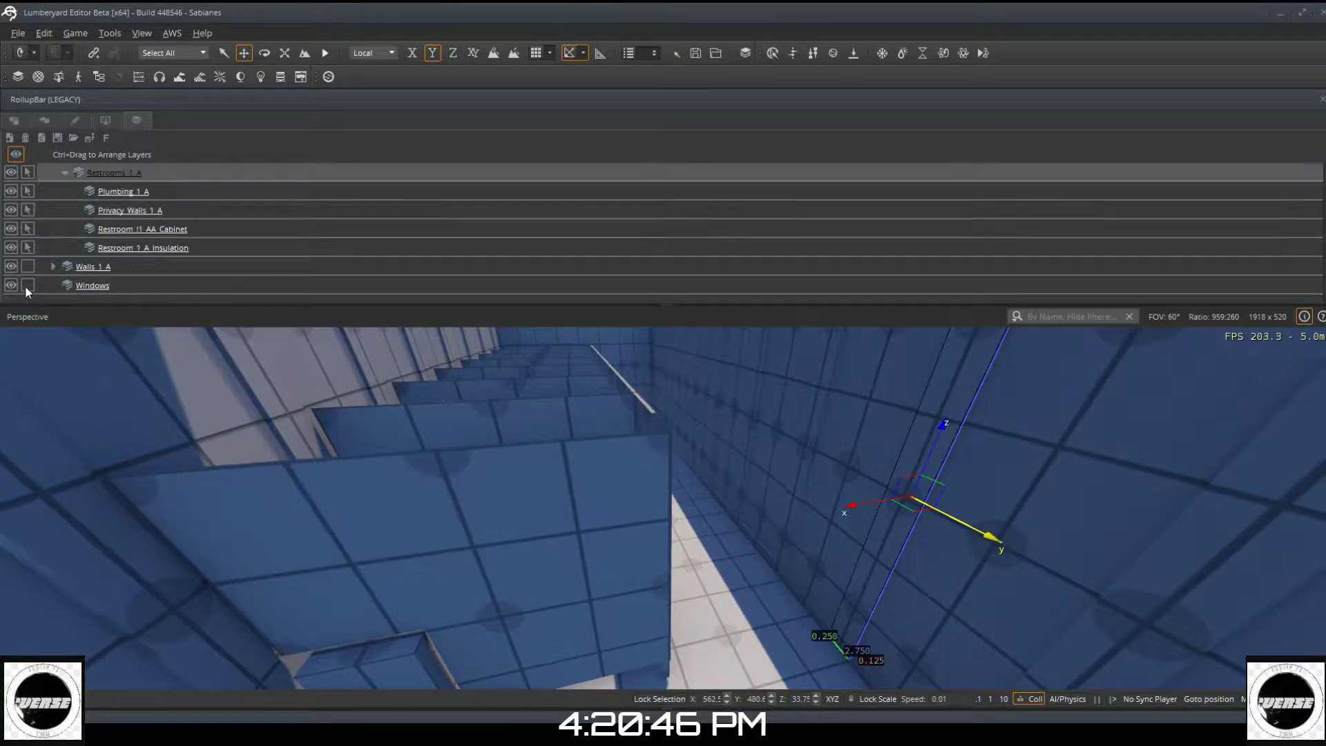
click(26, 226)
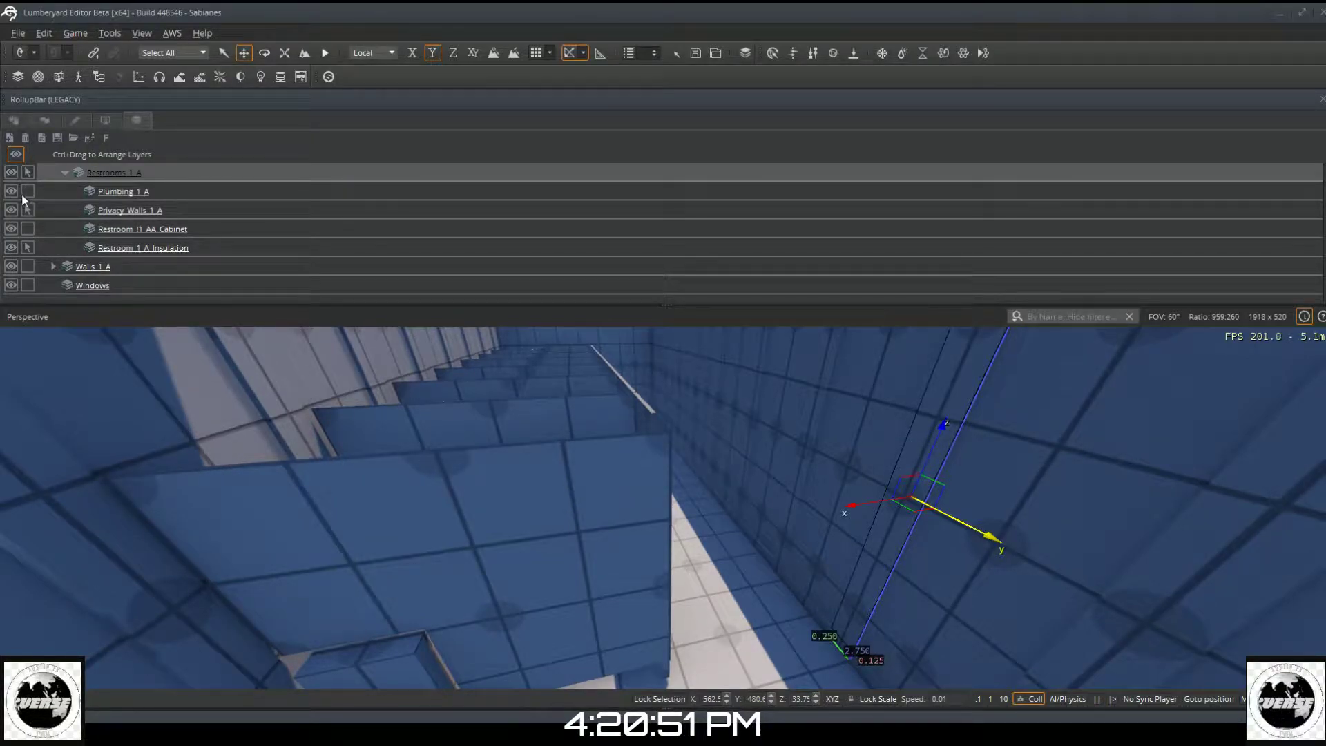
click(11, 192)
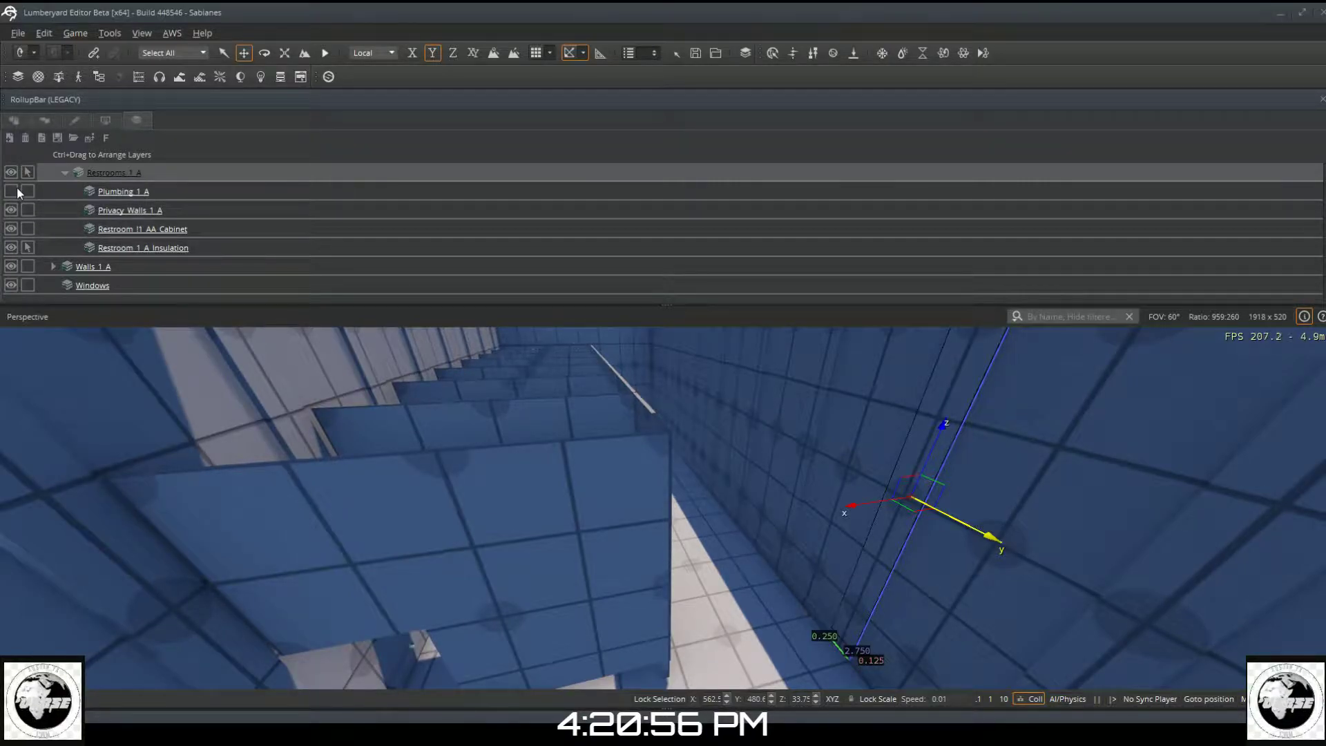
click(9, 192)
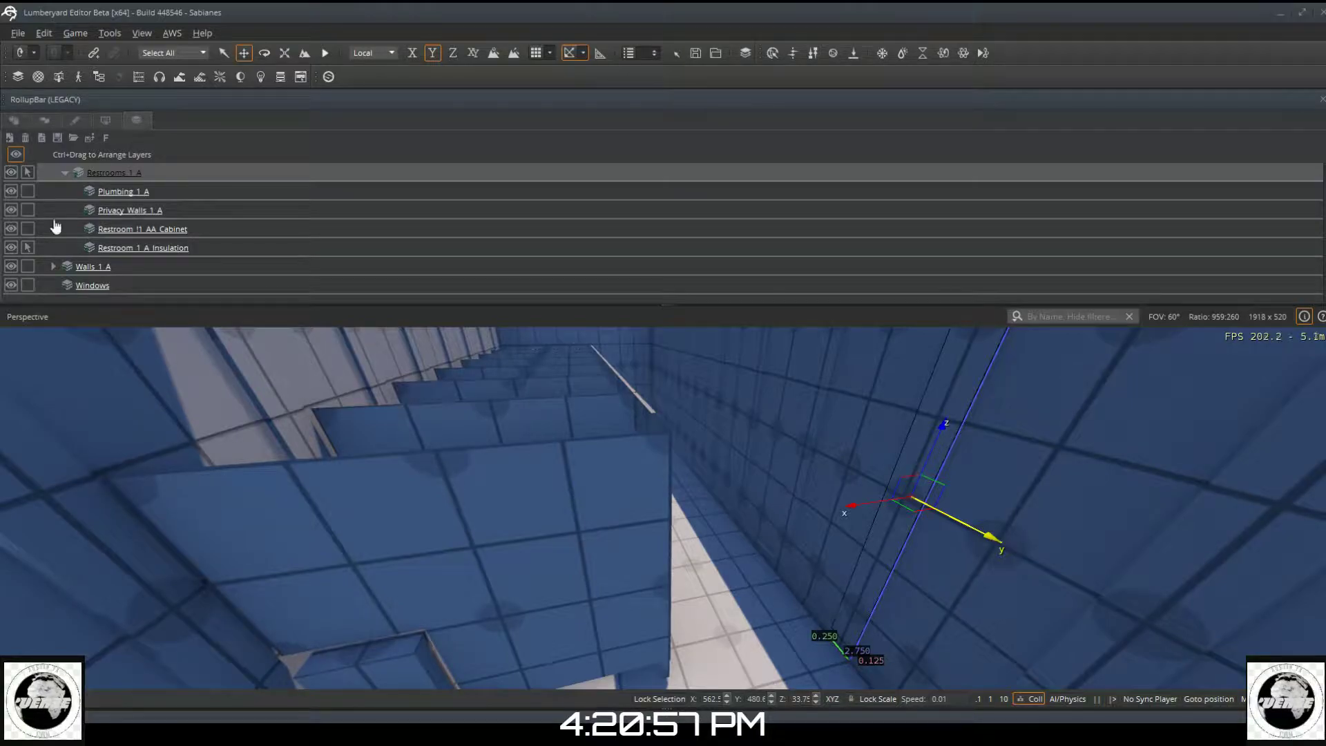
Step: With grid snapping on, create a Designer box 1.875 by 0.125 and 3.000 high on the floor at the restroom wall's corner
mouse_move(443, 408)
right_down()
mouse_move(387, 431)
mouse_move(430, 403)
right_up()
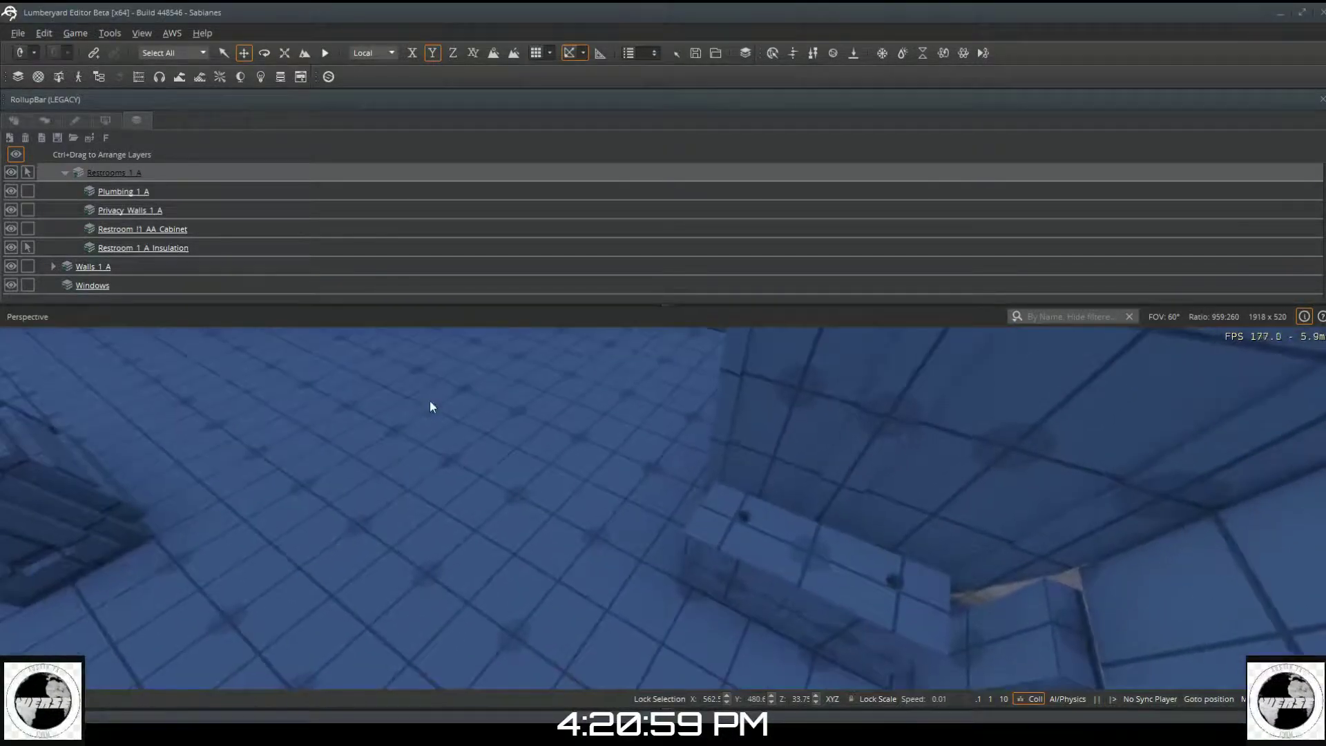
click(439, 478)
click(482, 511)
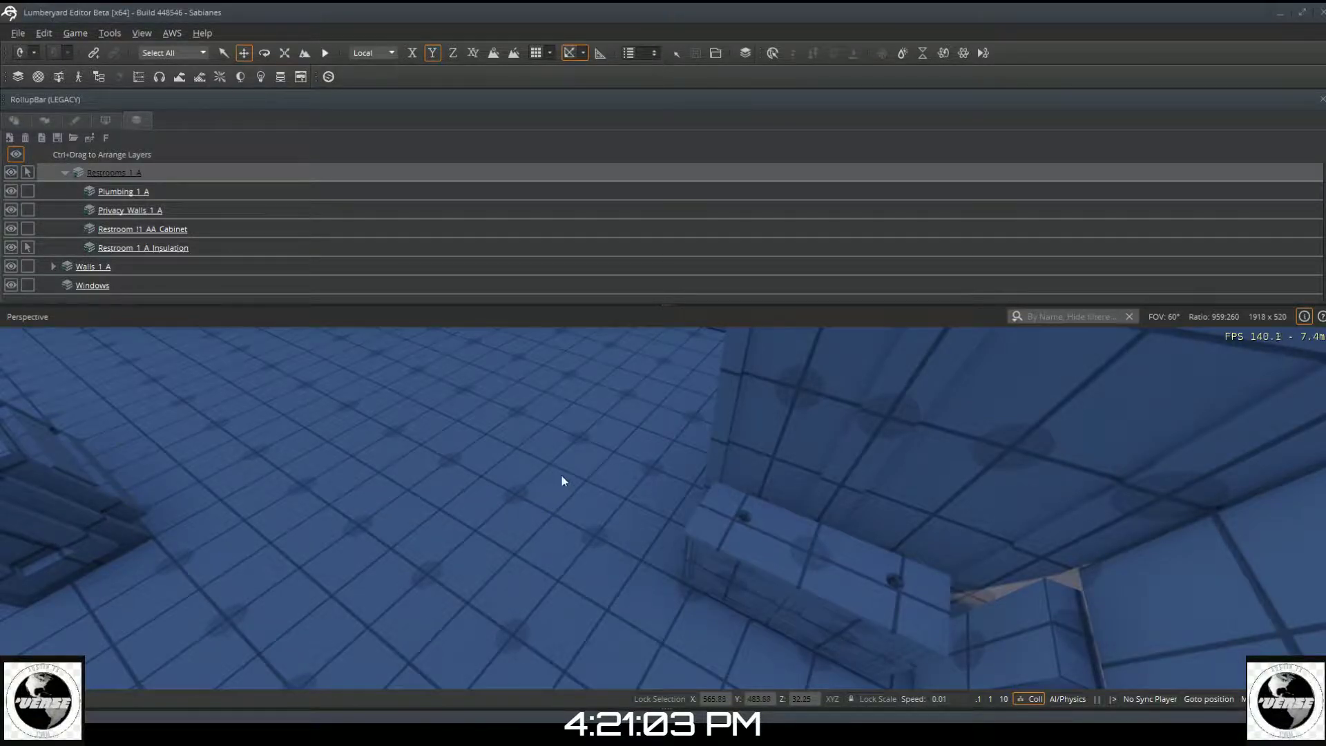
click(12, 121)
click(75, 138)
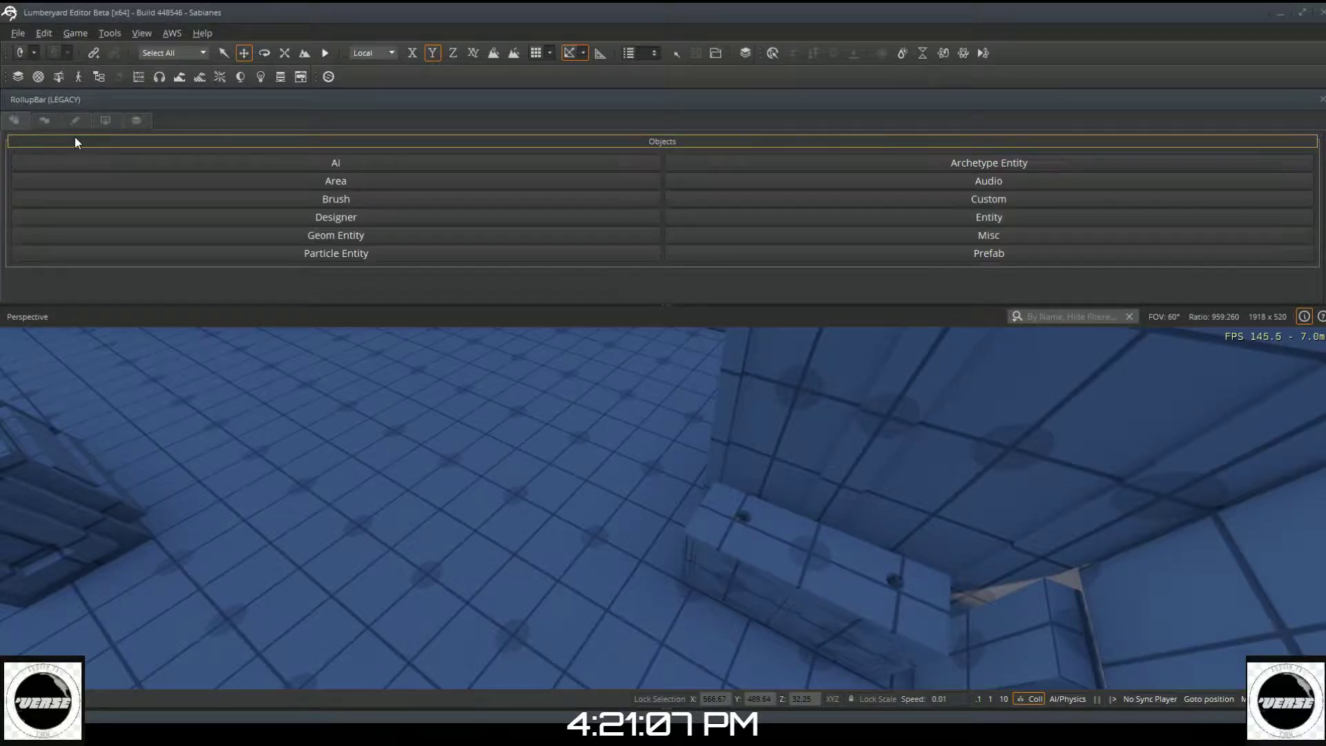
click(181, 218)
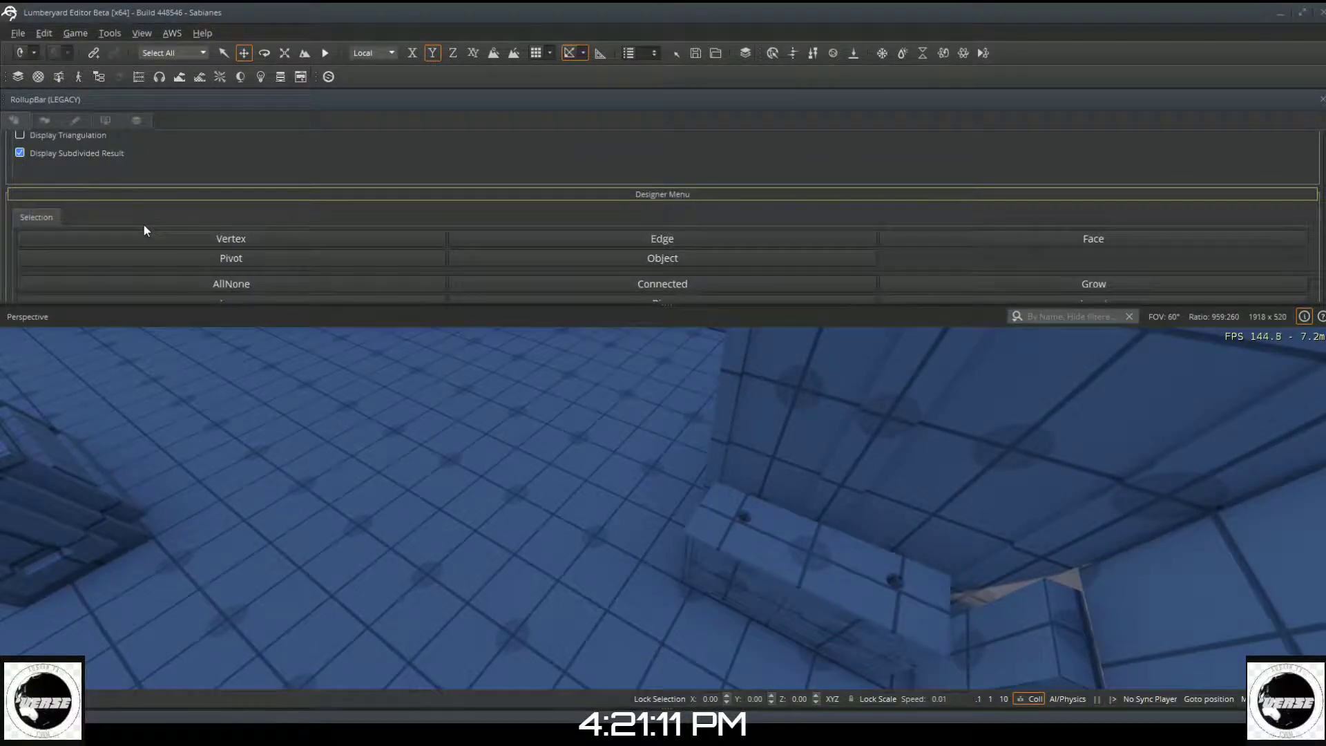
scroll(143, 225, down, 3)
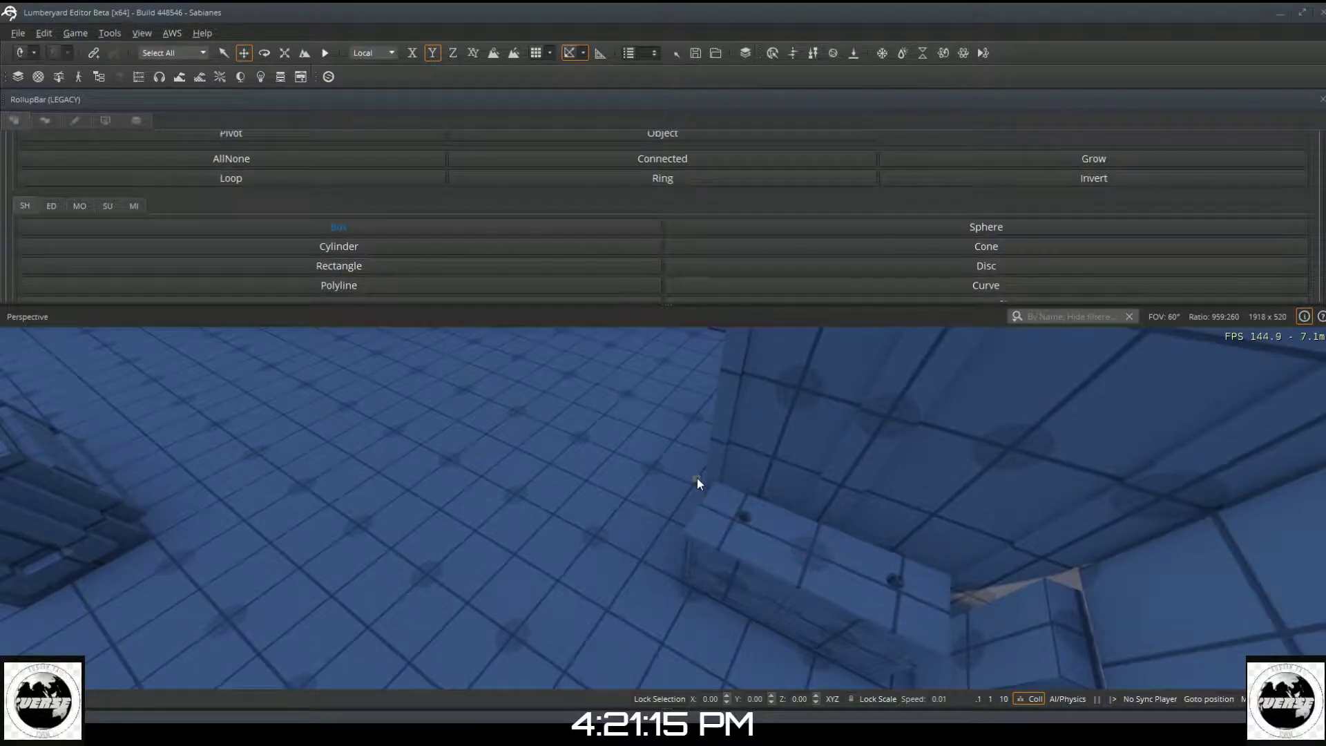
click(538, 52)
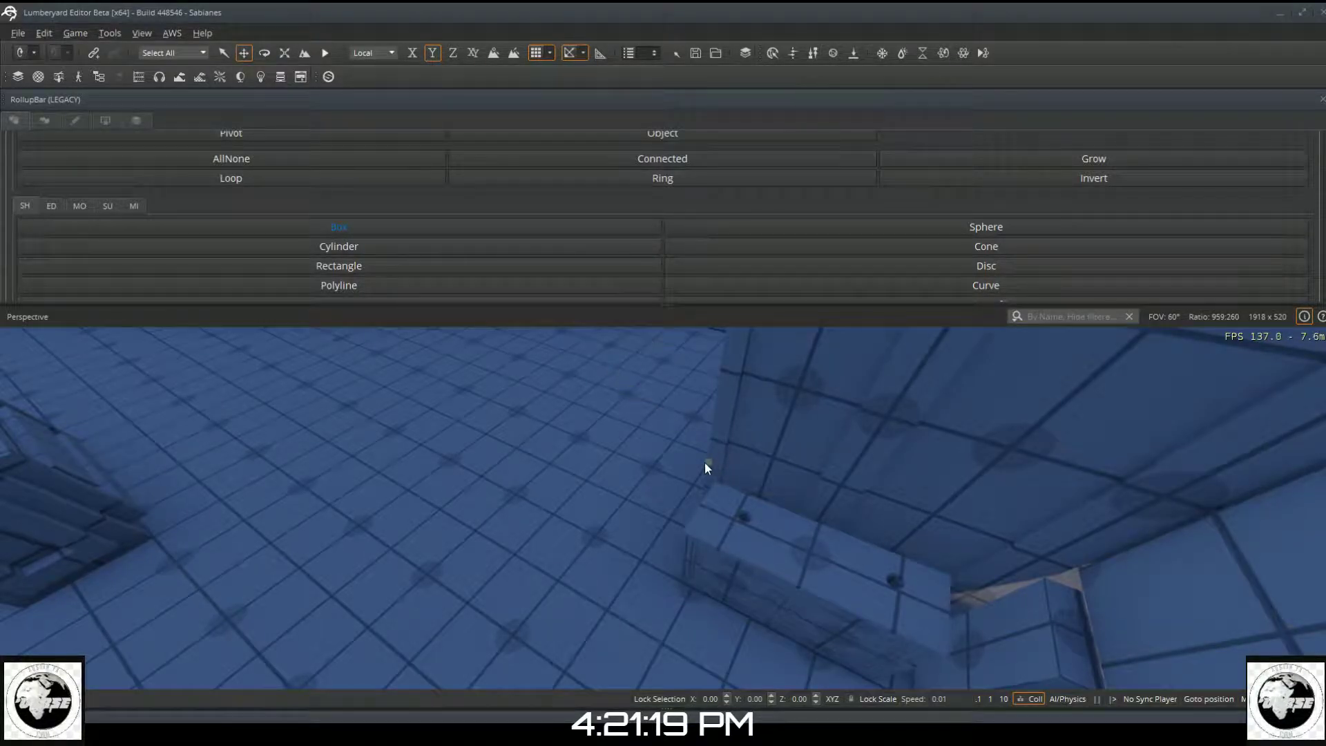
mouse_move(693, 485)
mouse_down()
mouse_move(600, 602)
mouse_move(578, 641)
mouse_move(592, 659)
mouse_up()
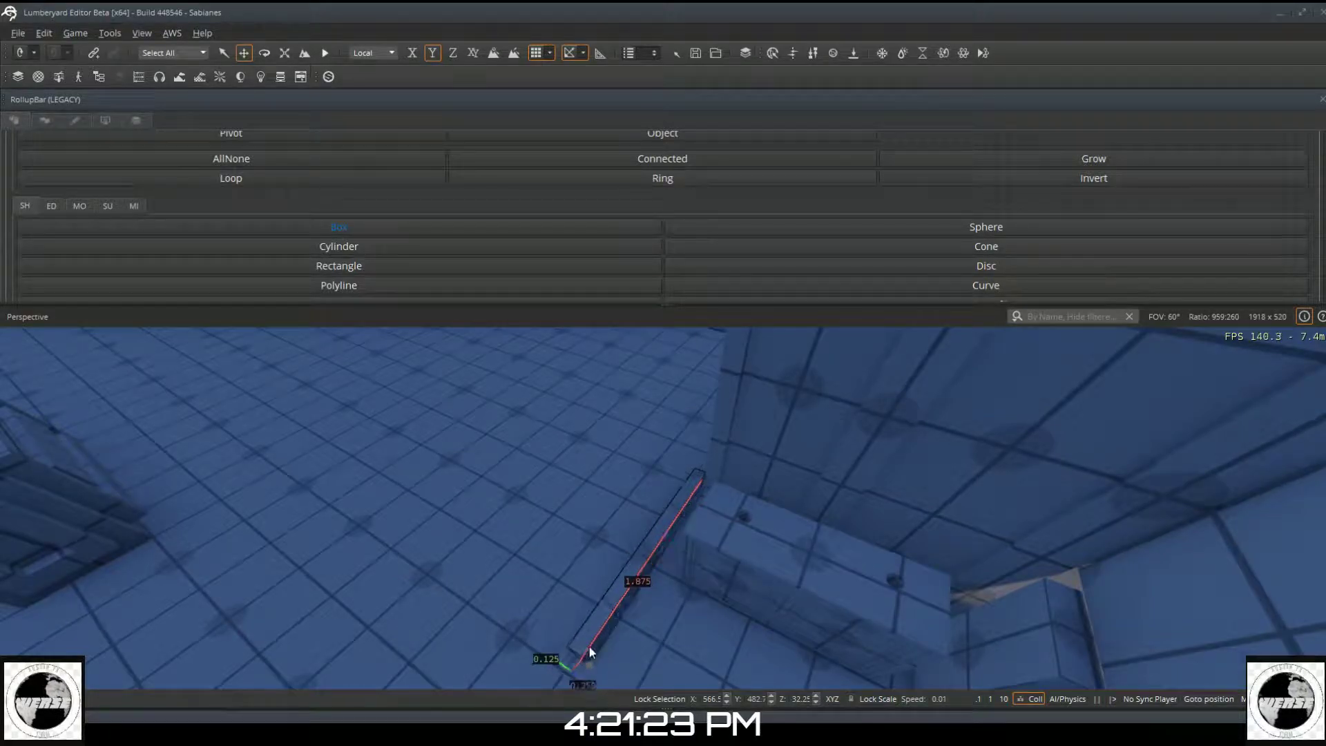
right_drag(568, 583, 525, 463)
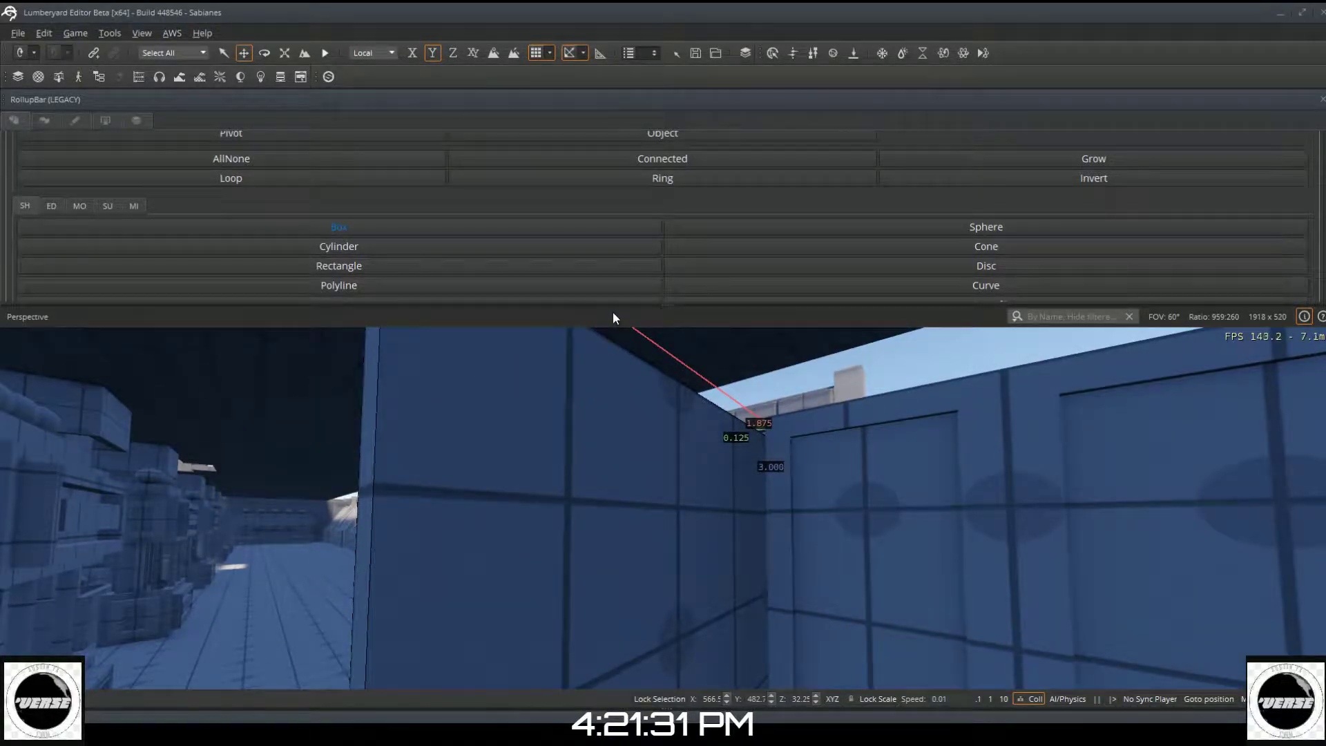
click(605, 330)
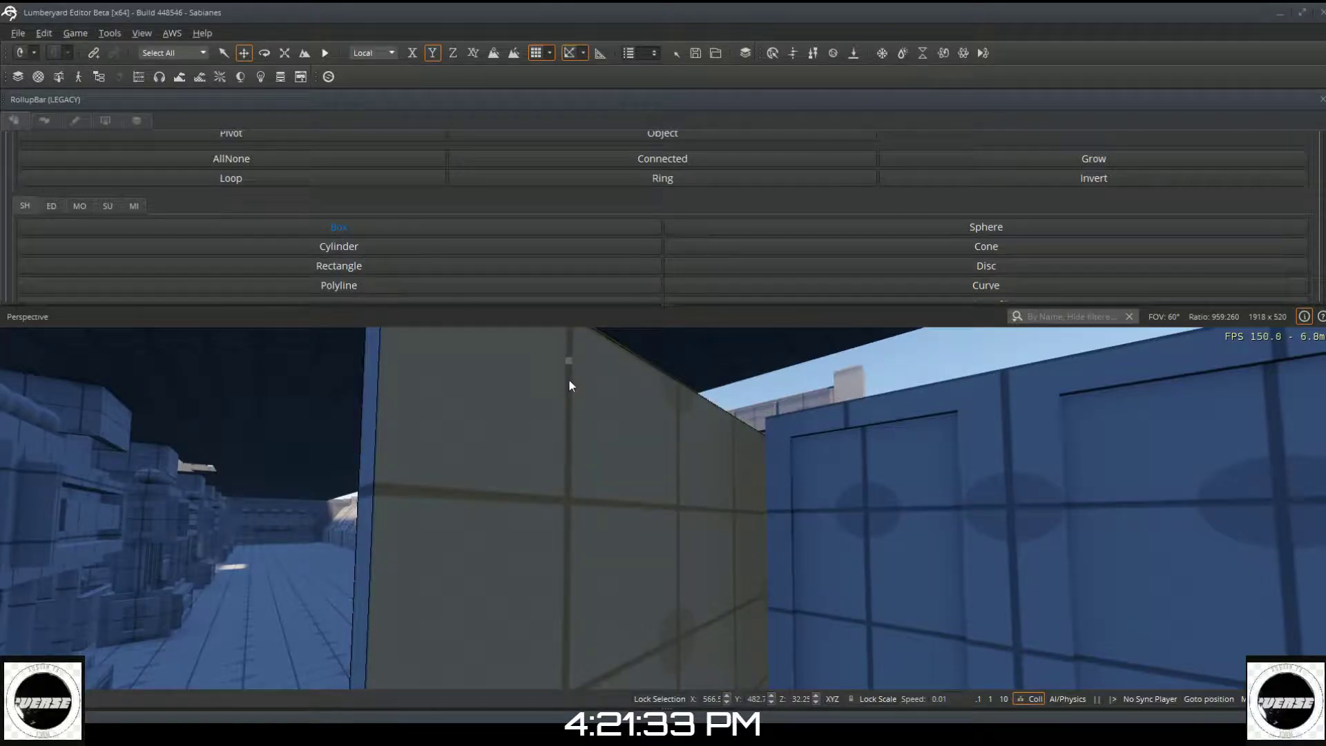
Step: Move the new box slightly along its Y and X axes to fit it against the ends of the restroom walls
key(a)
right_drag(716, 526, 692, 504)
key(a)
key(s)
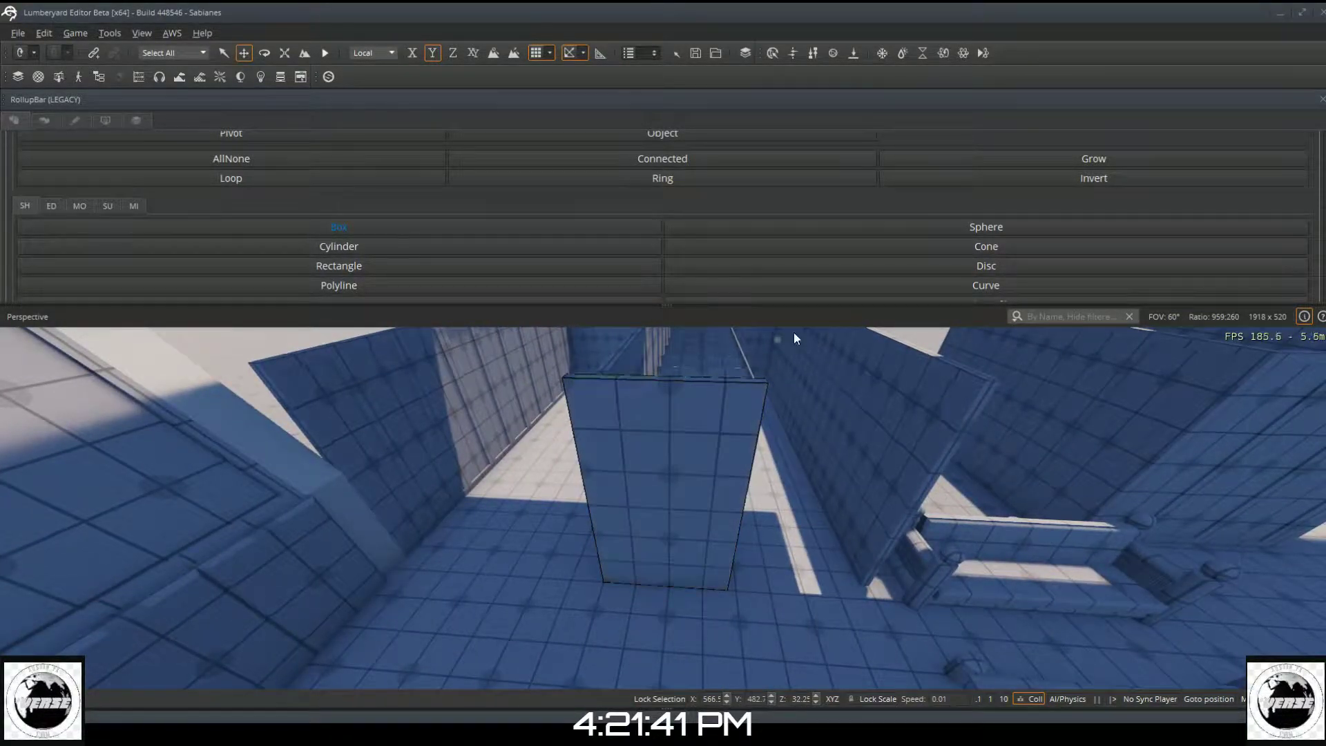
click(719, 133)
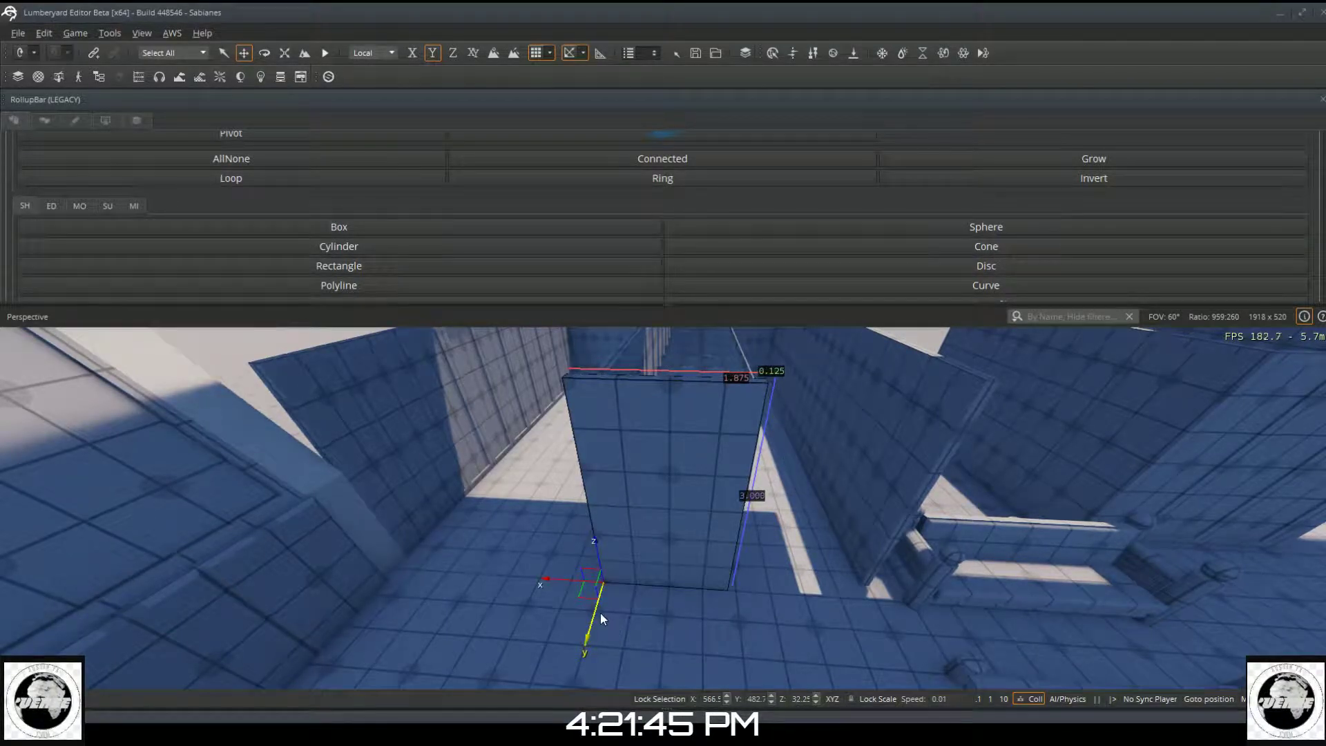
drag(598, 611, 598, 602)
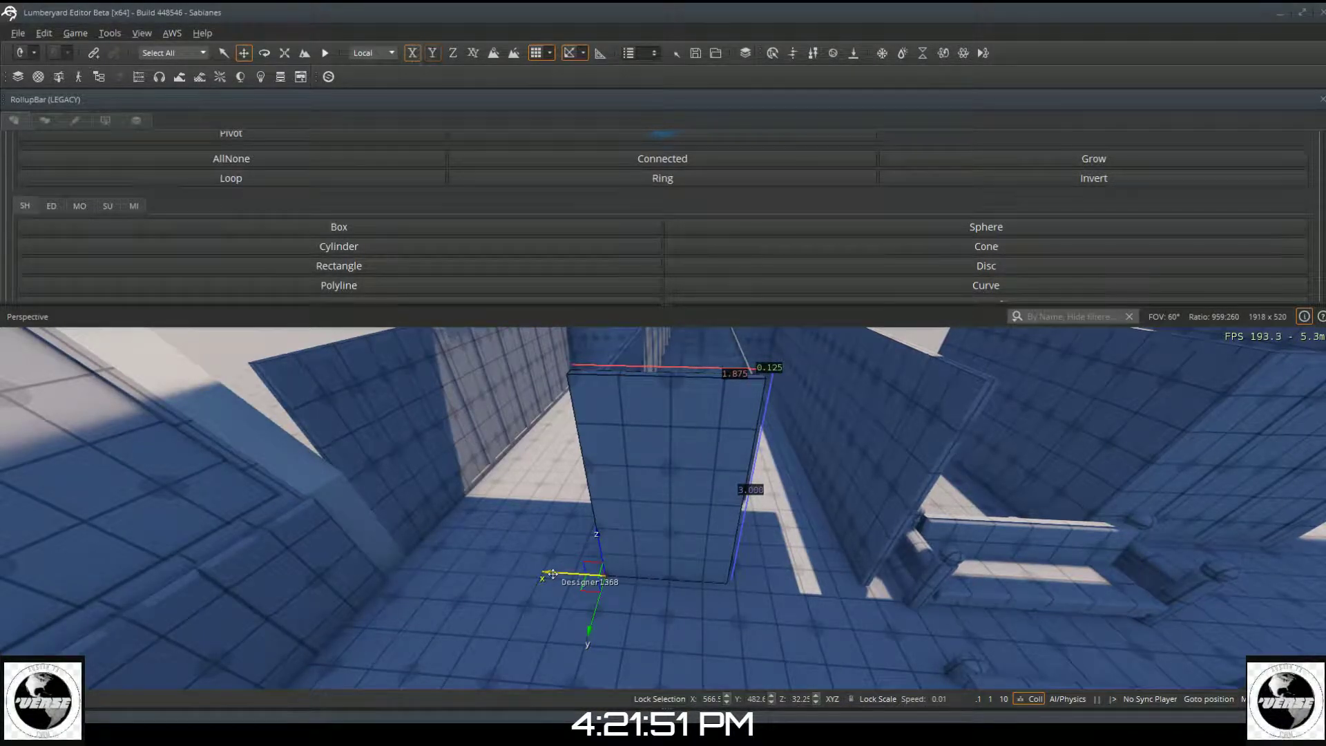
drag(553, 574, 554, 575)
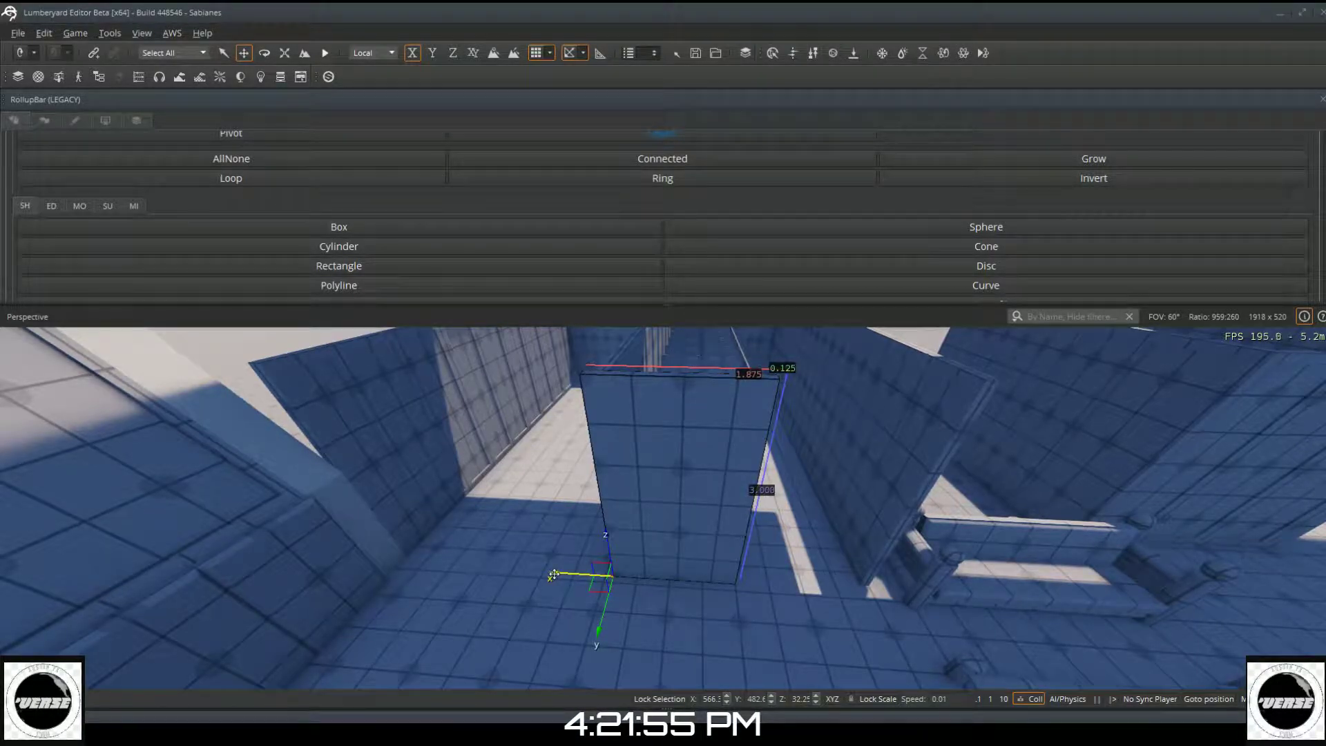
Step: Set the box's pivot to the centre of its large face and return to object selection
key(a)
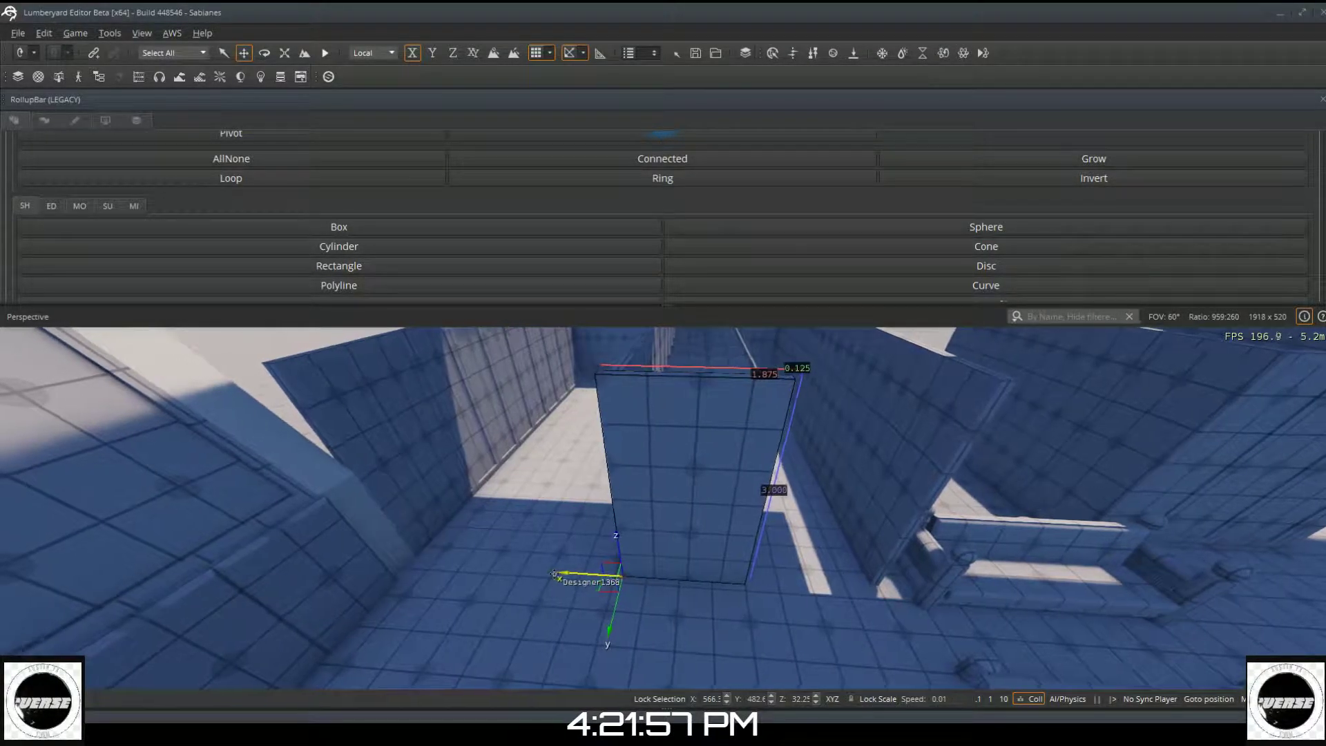
key(a)
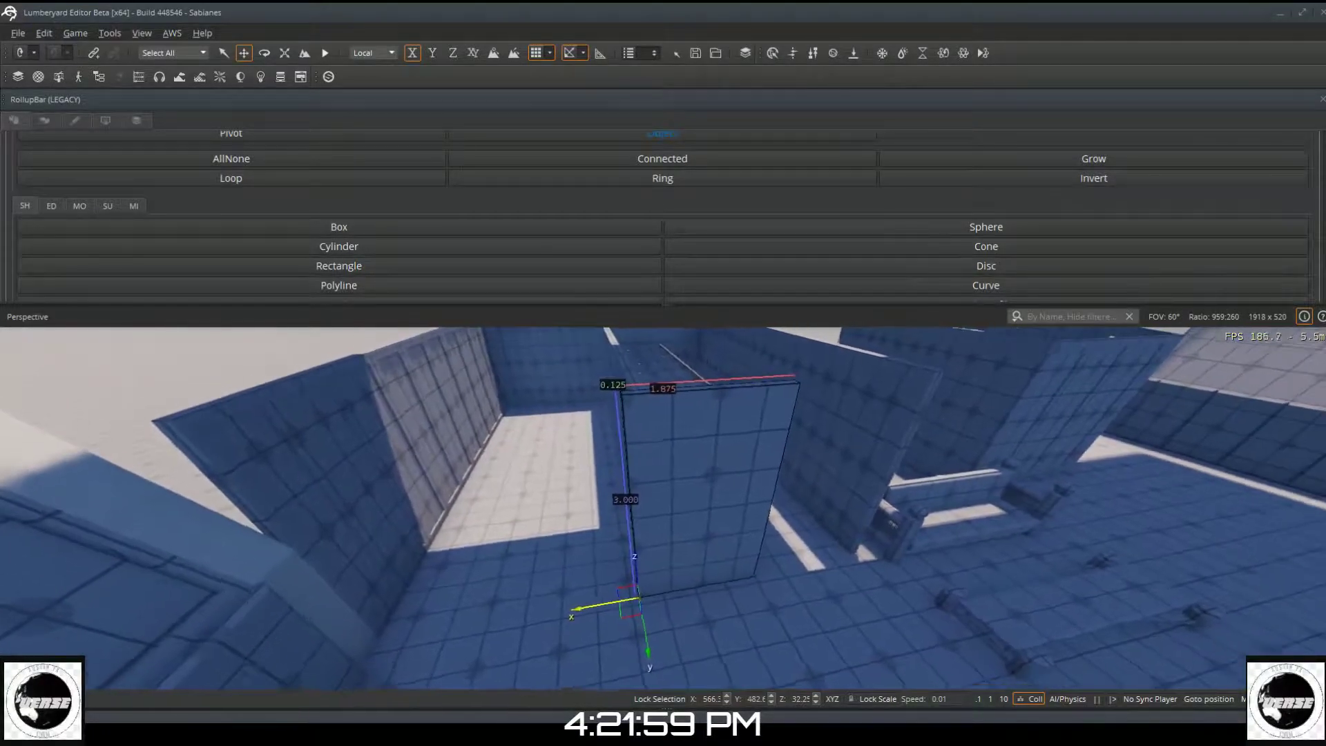
key(a)
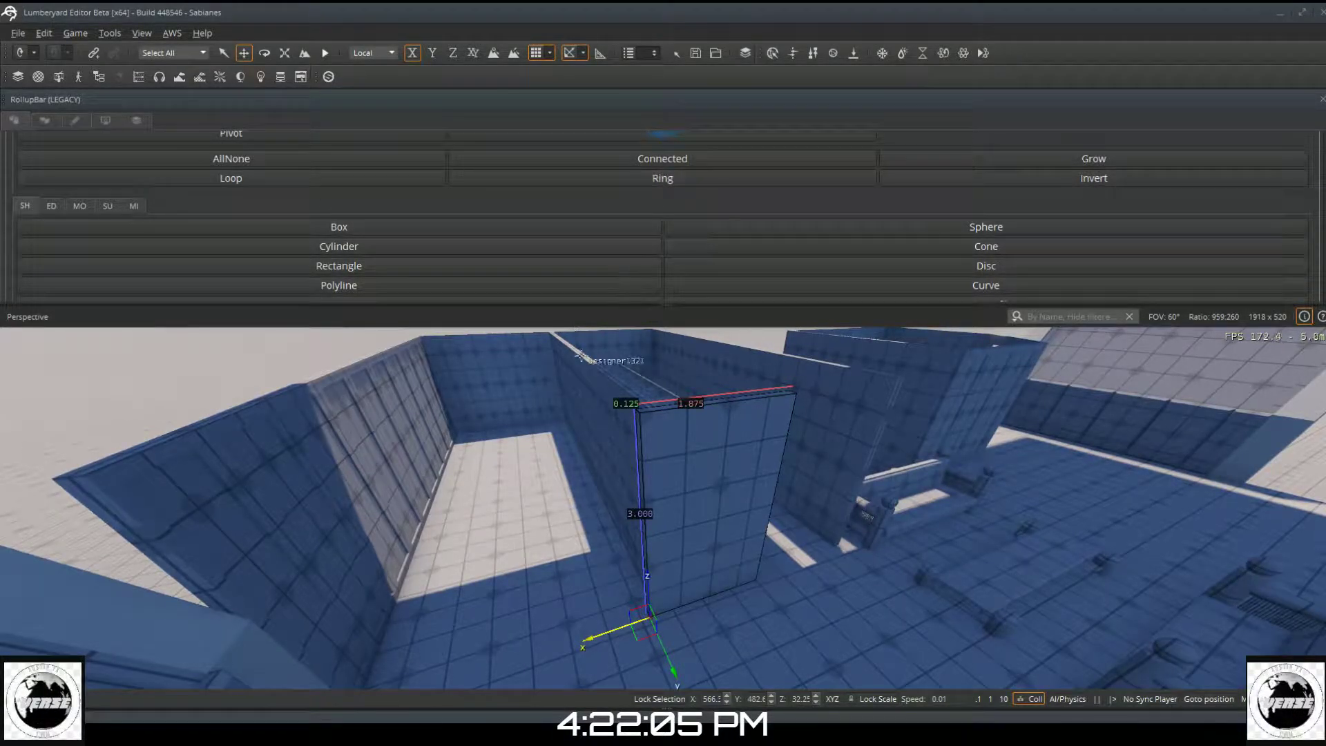
click(249, 135)
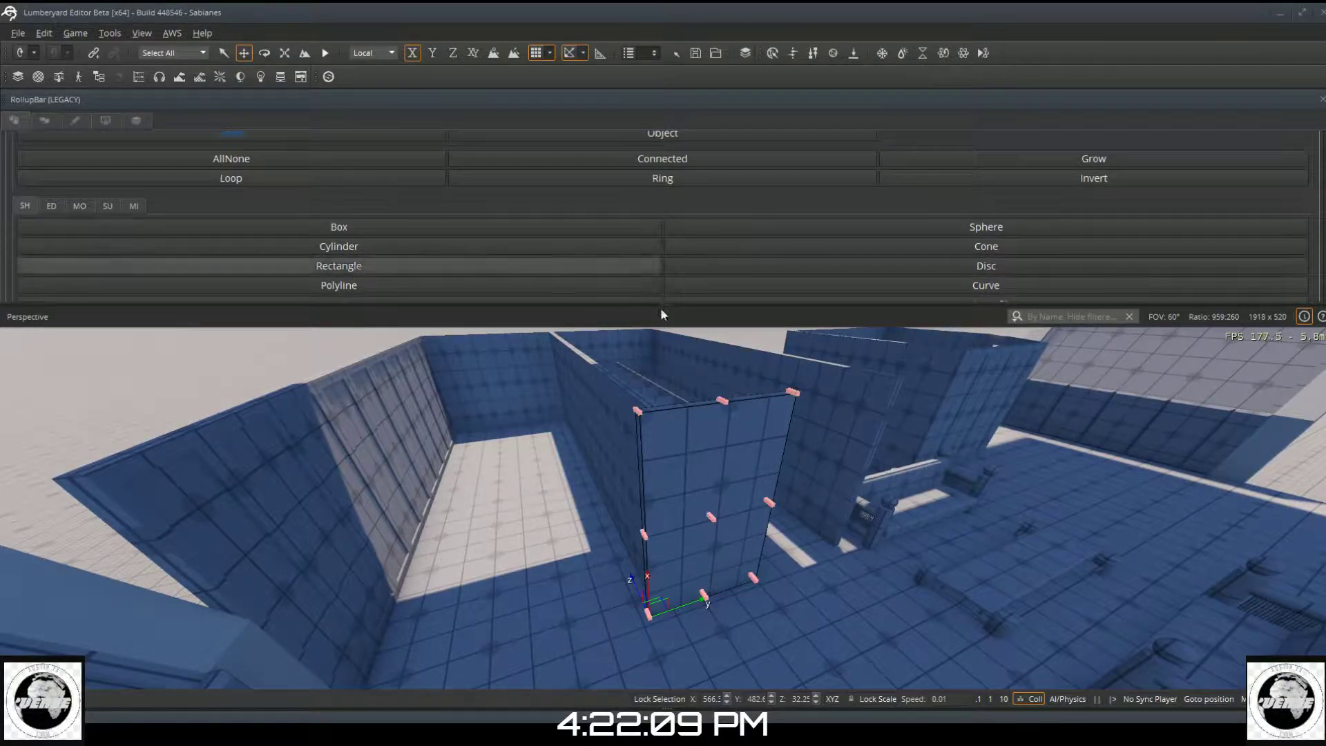
click(710, 517)
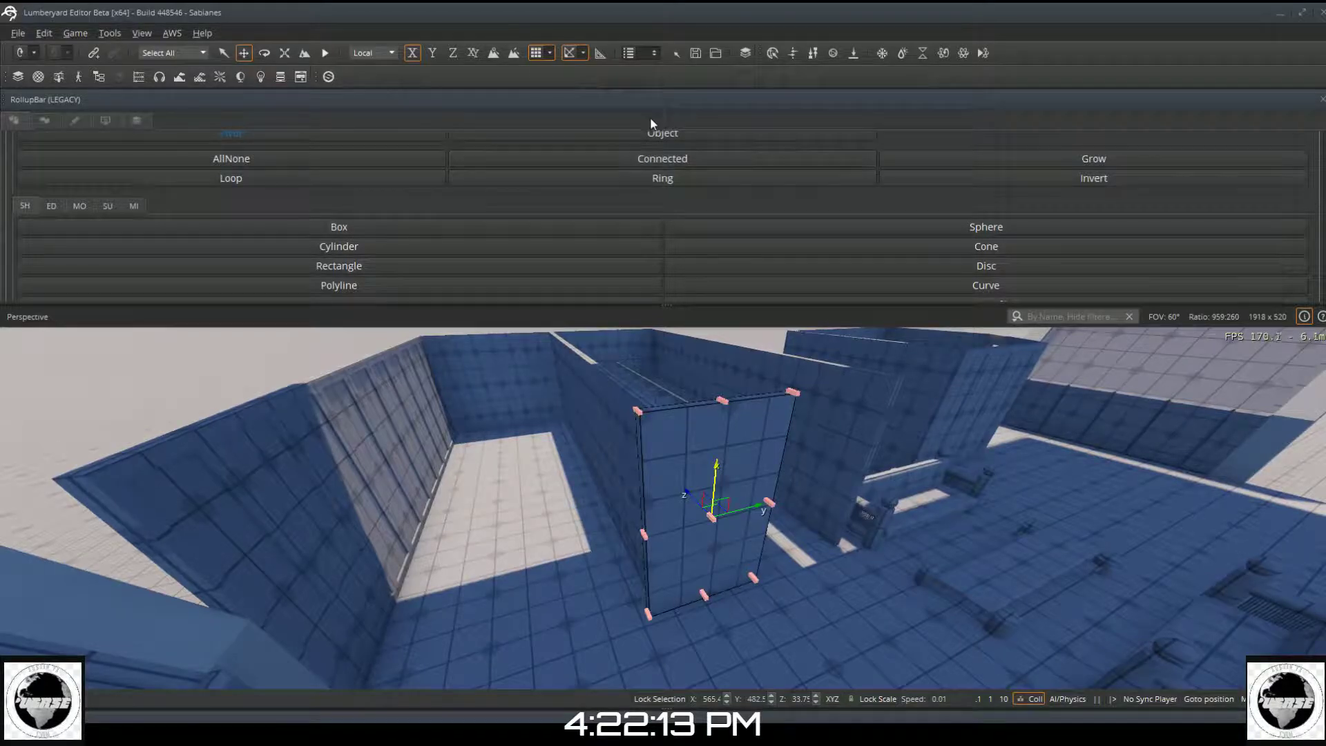
click(649, 138)
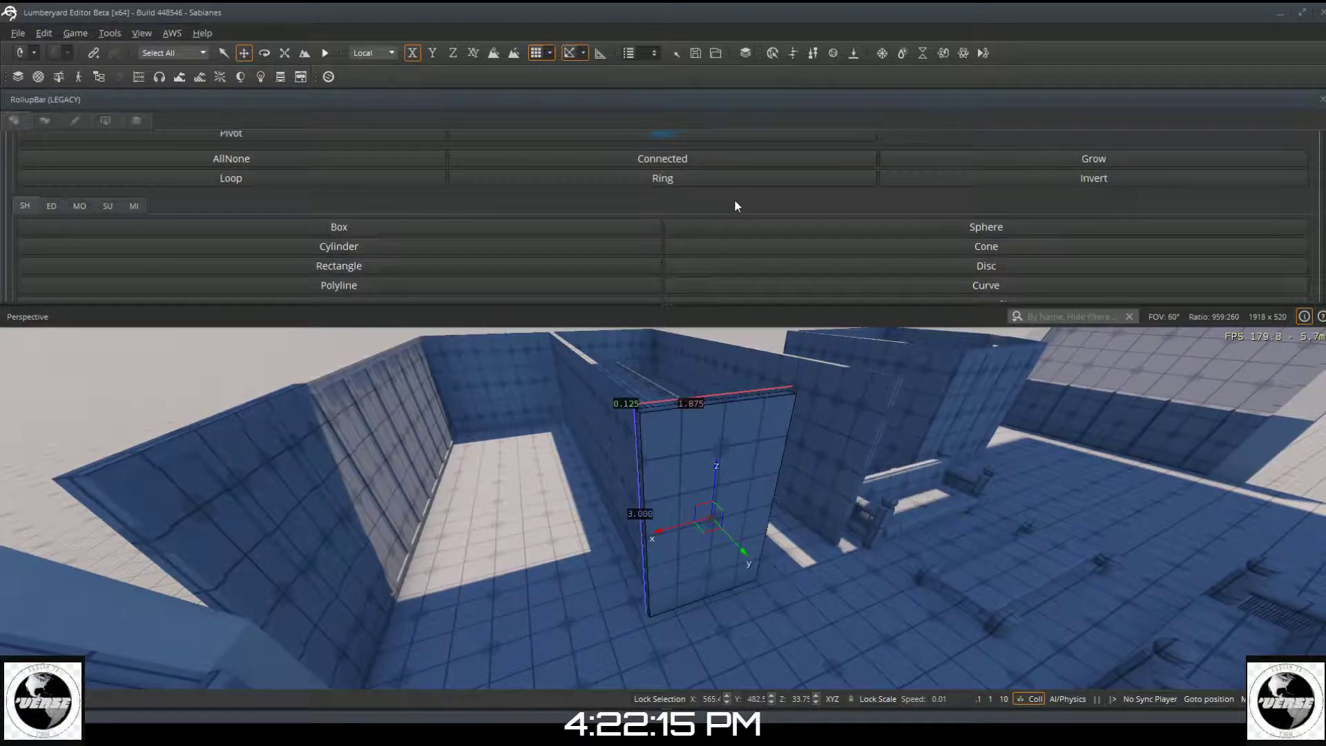
Step: Move the box's narrow end face inward along X to make the panel 1.750 wide
scroll(733, 203, up, 1)
click(915, 160)
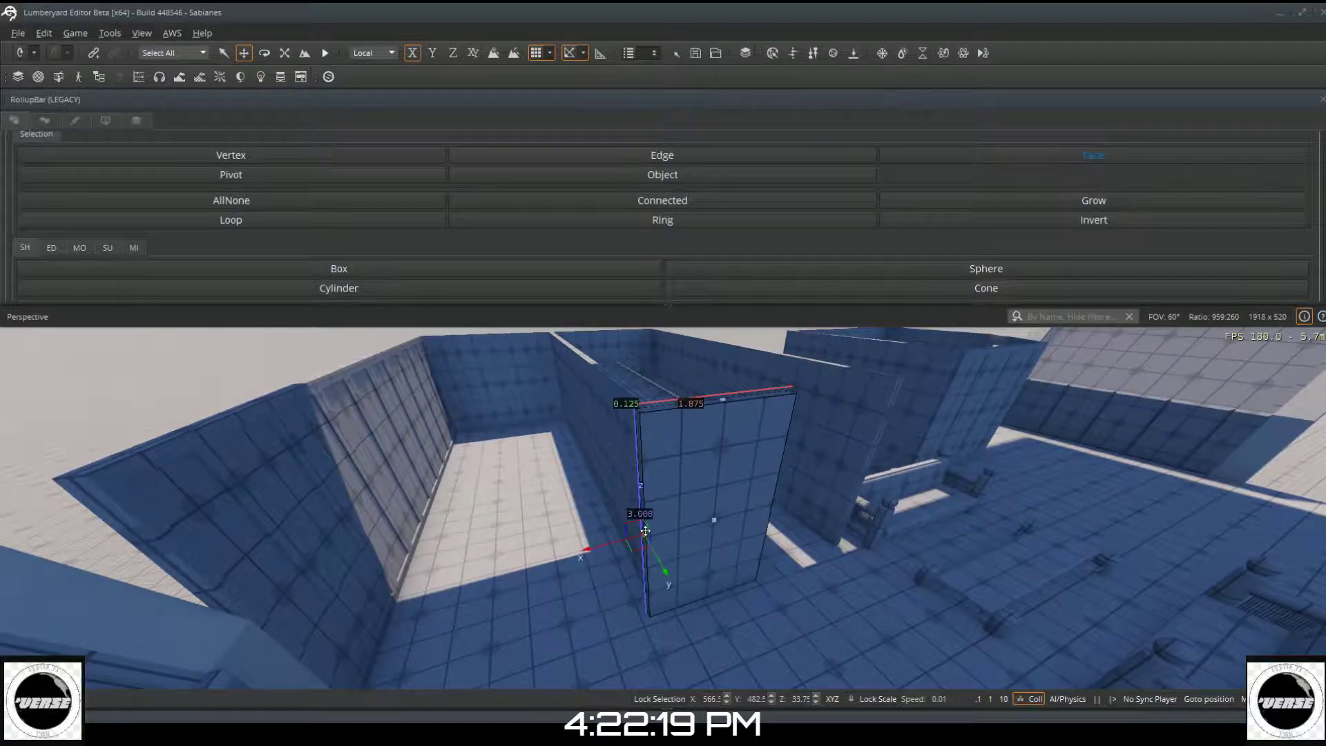
drag(603, 556, 611, 542)
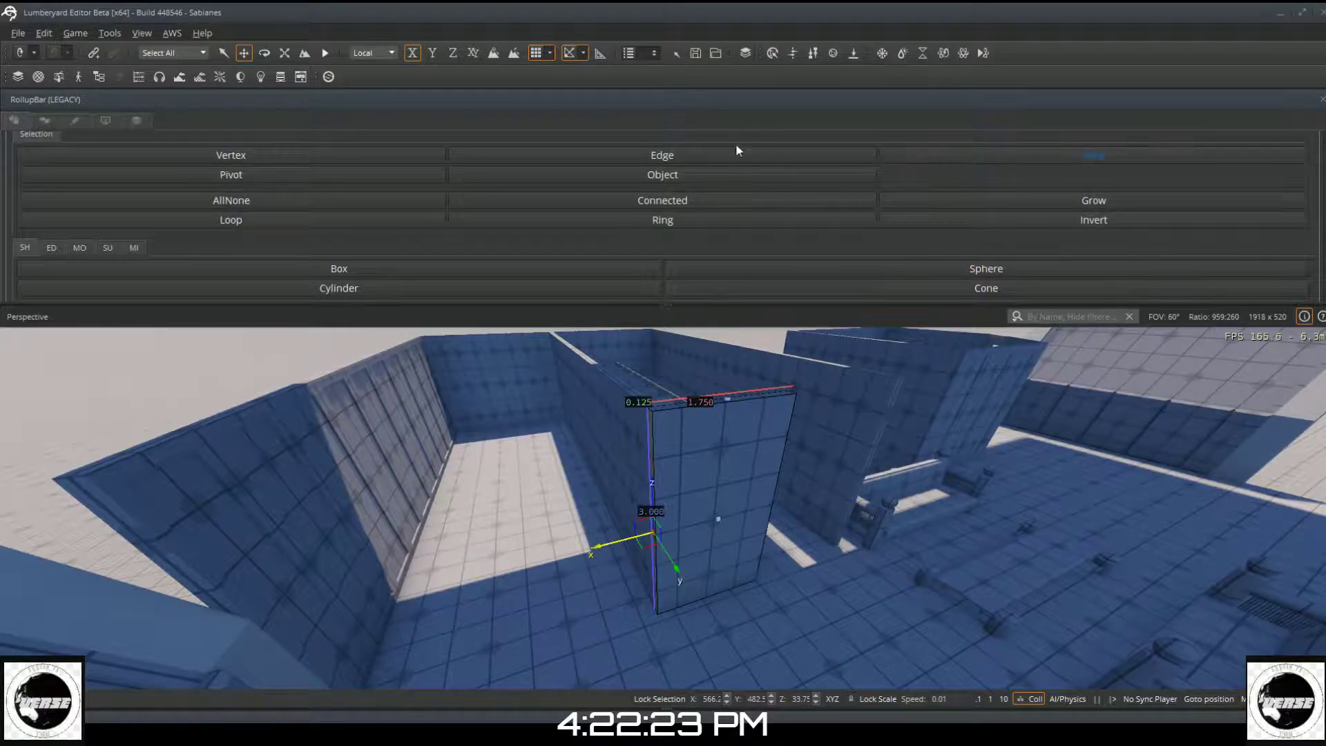
Step: Offset the panel's large face inward to form a narrow border around its edges
click(721, 168)
scroll(751, 222, down, 1)
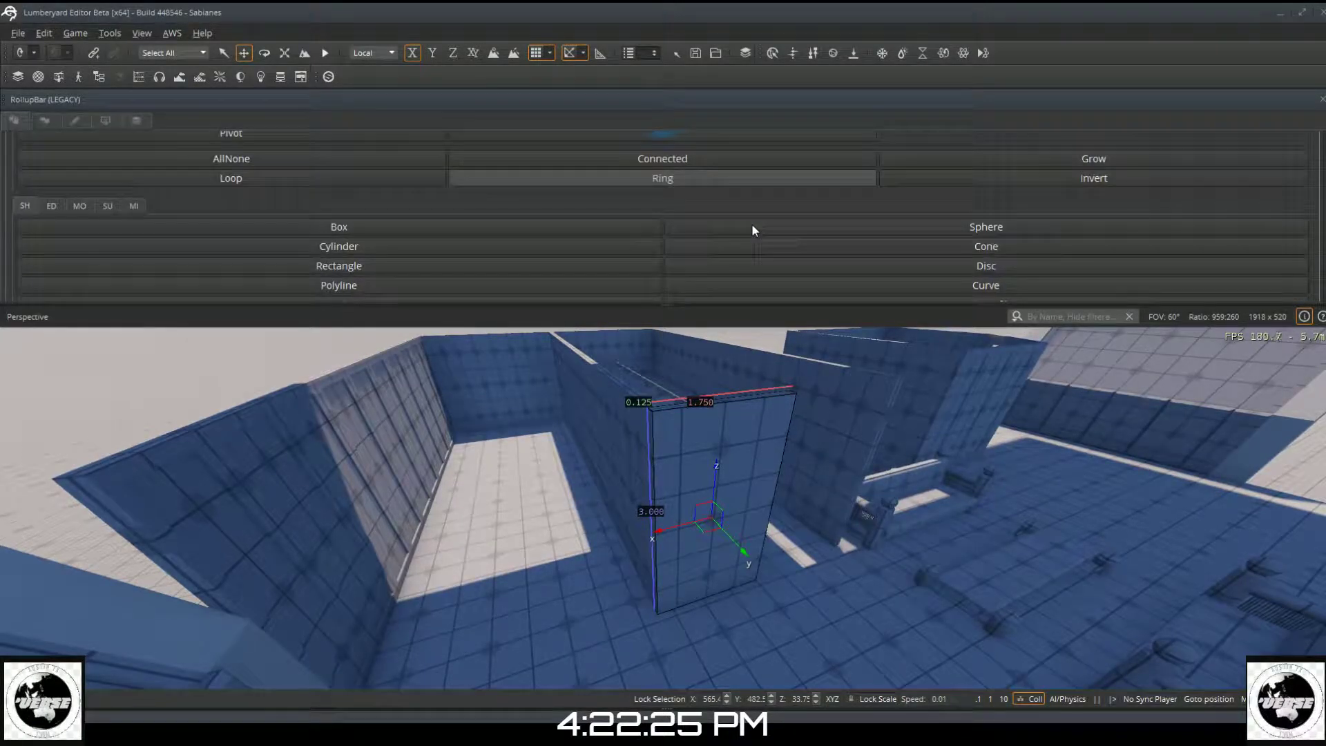
click(81, 208)
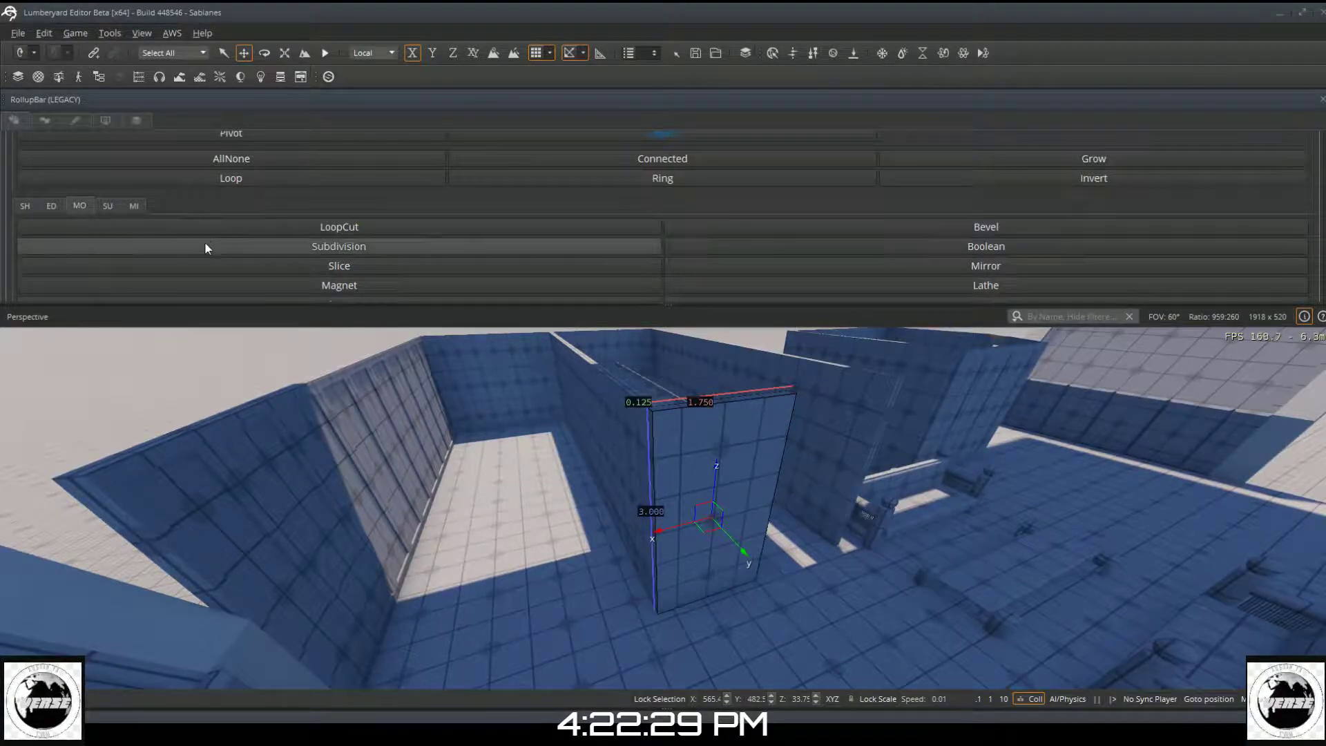
click(49, 204)
click(909, 227)
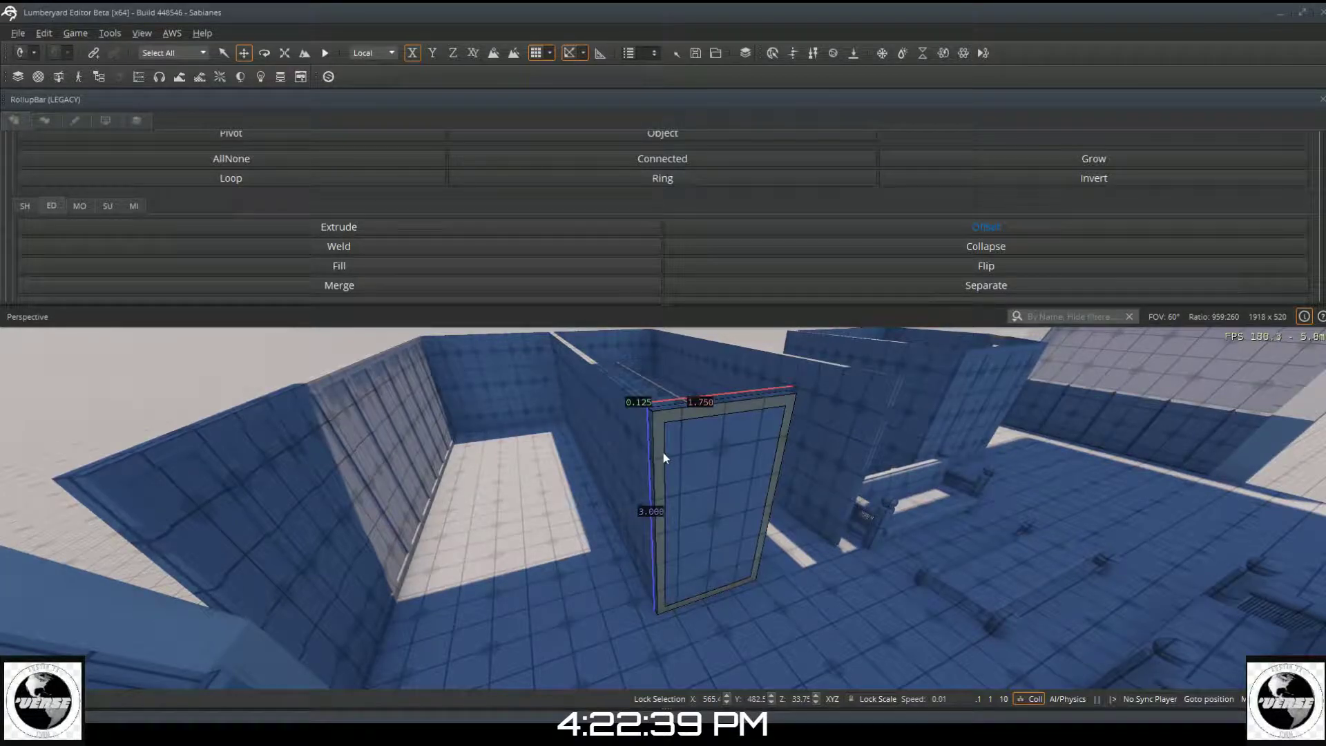
click(663, 453)
Step: Extrude the inner face back through the panel's thickness to cut a framed opening
click(433, 232)
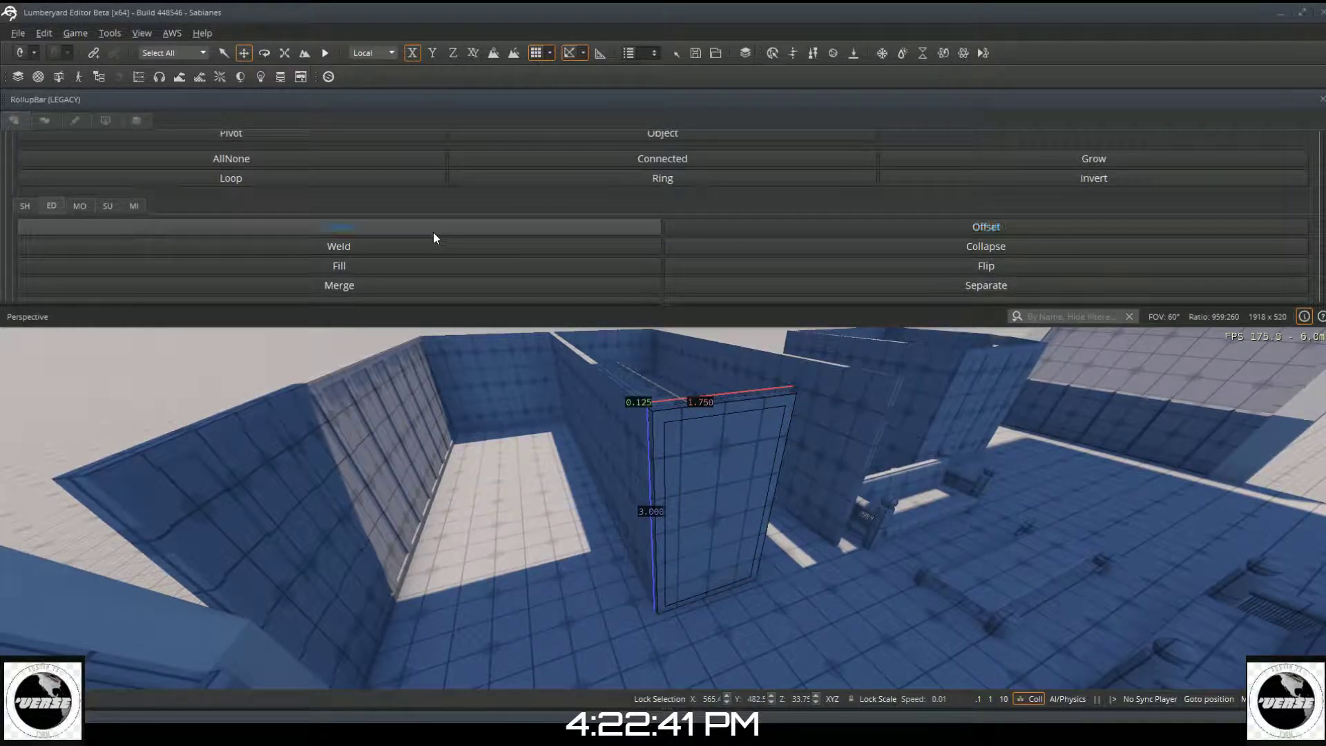
drag(740, 469, 720, 459)
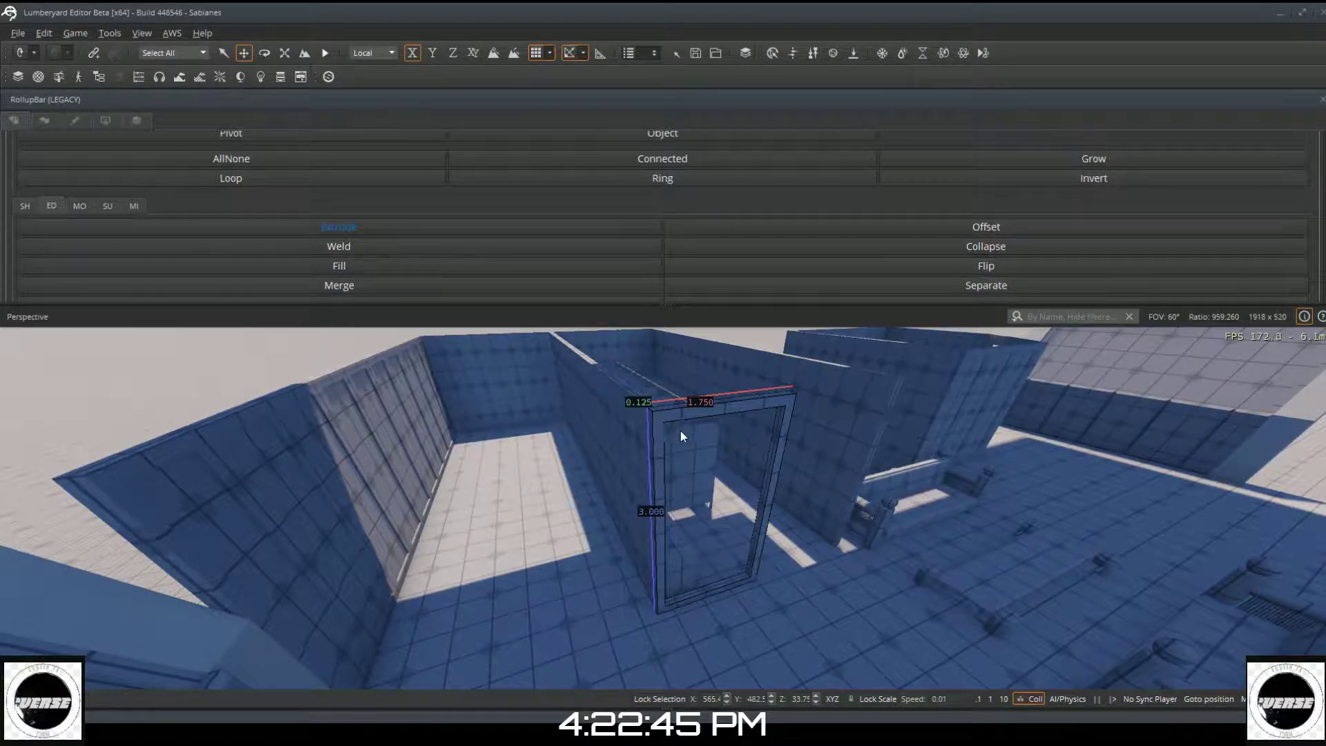
key(d)
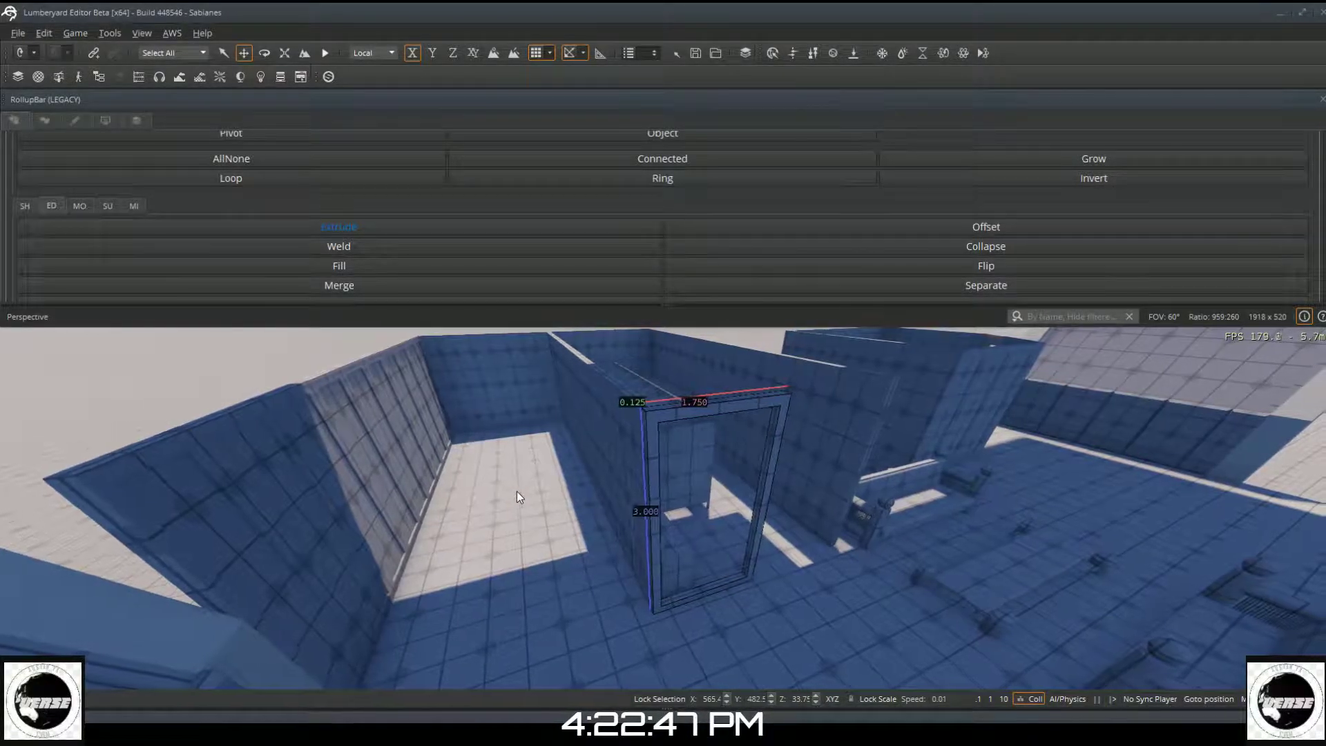
Step: Examine the framed panel and the open gap between it and the neighbouring wall from several angles
key(d)
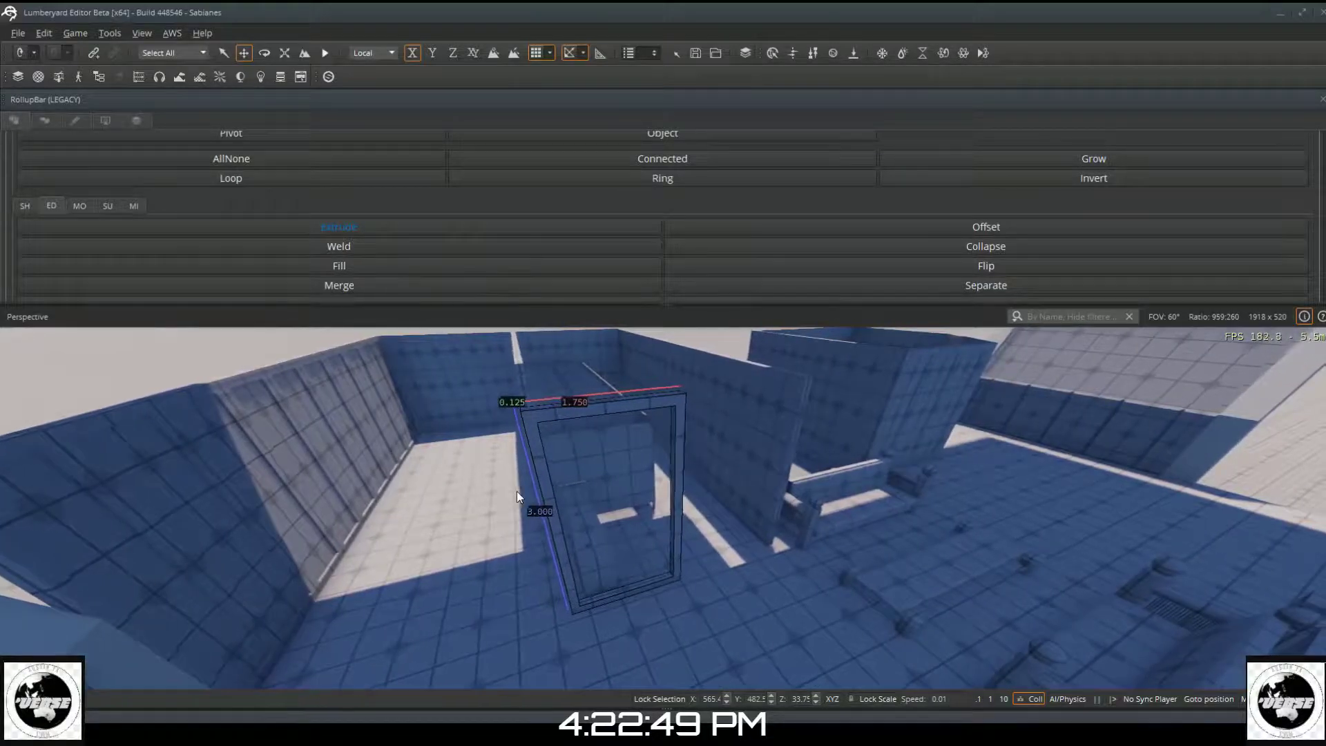
key(d)
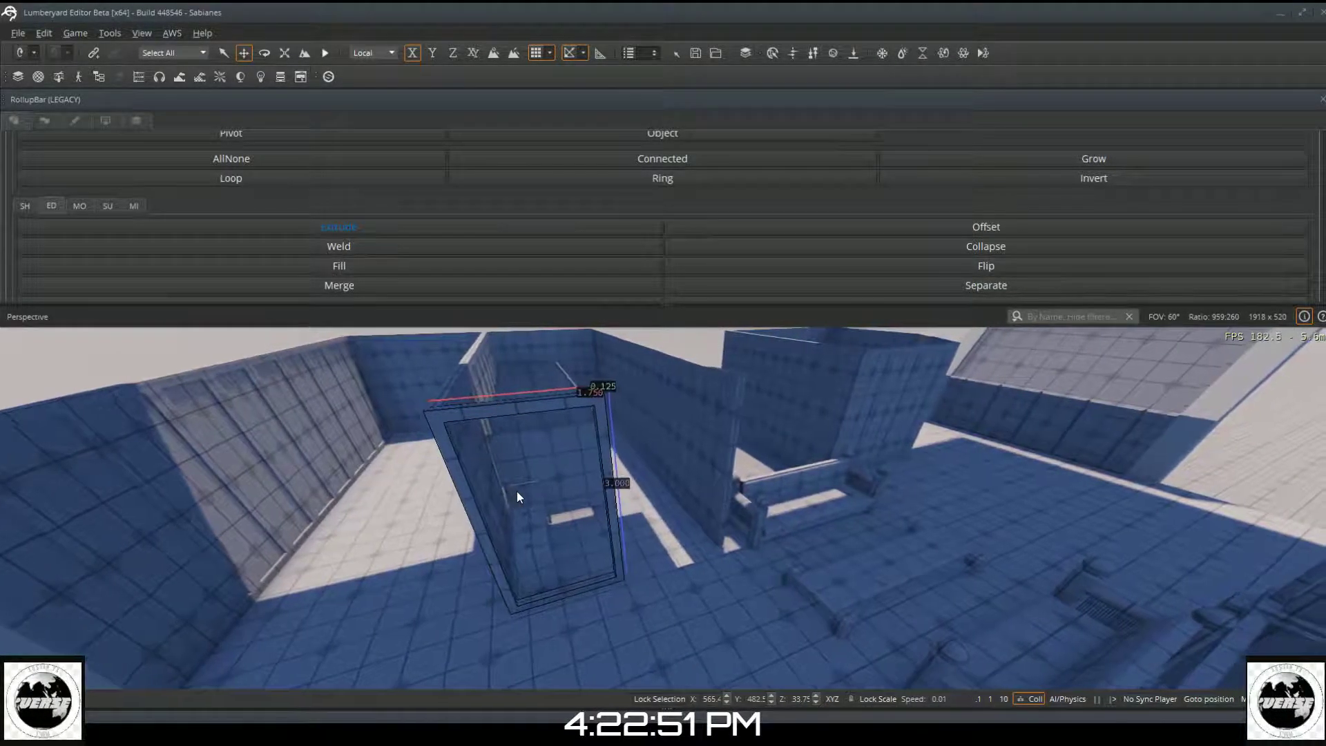
right_drag(517, 491, 495, 495)
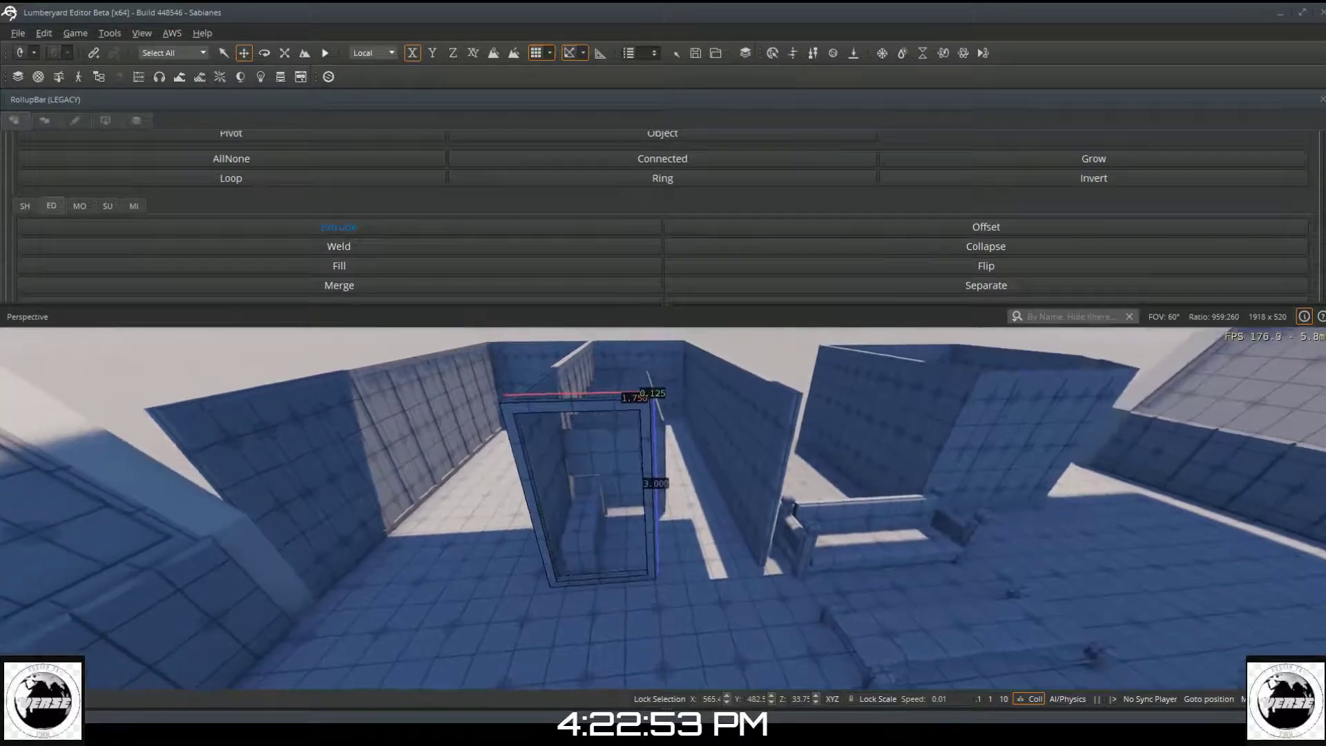
key(w)
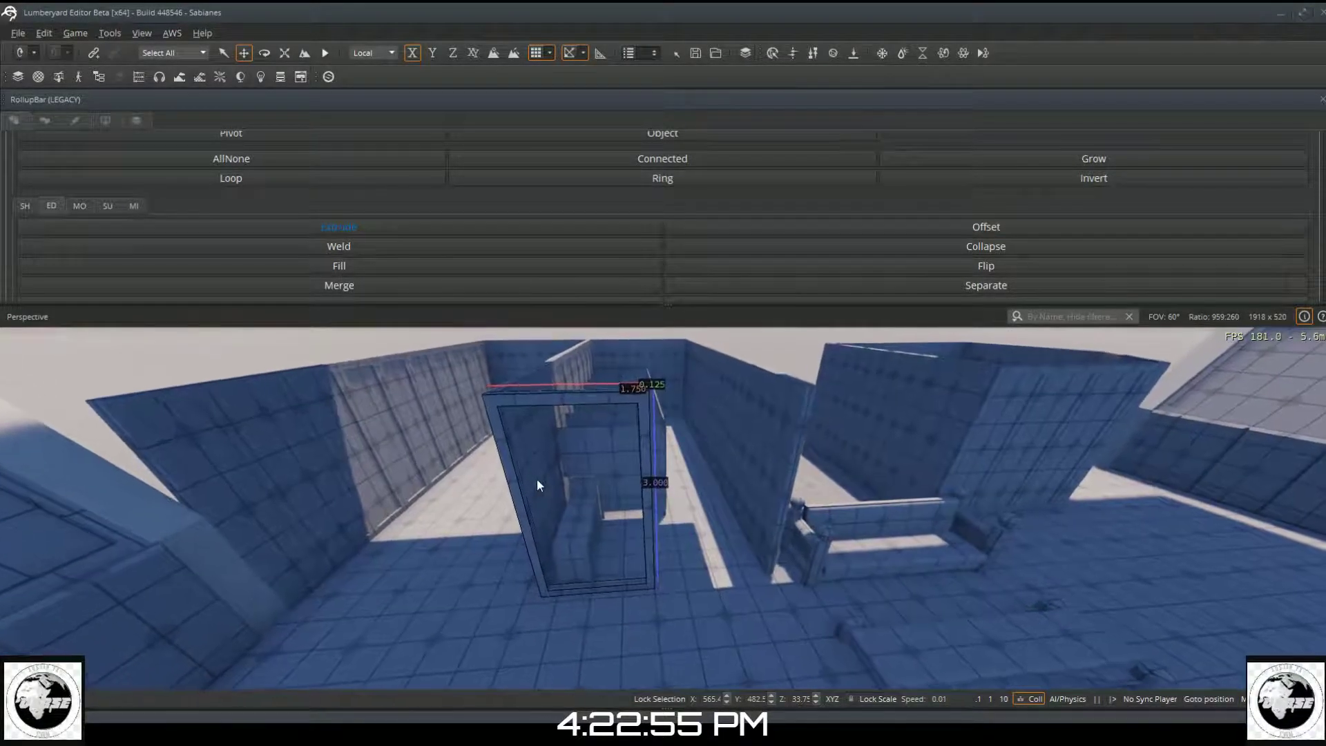
key(w)
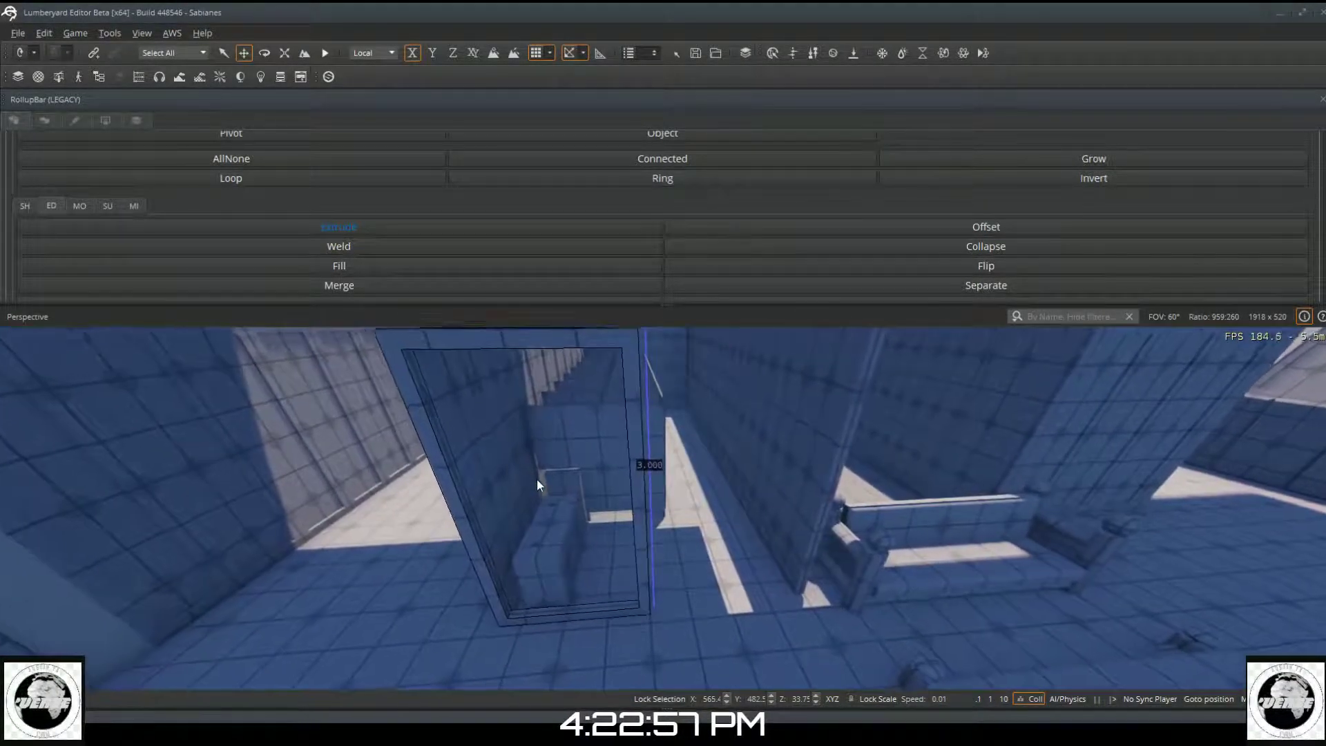
right_drag(531, 478, 506, 372)
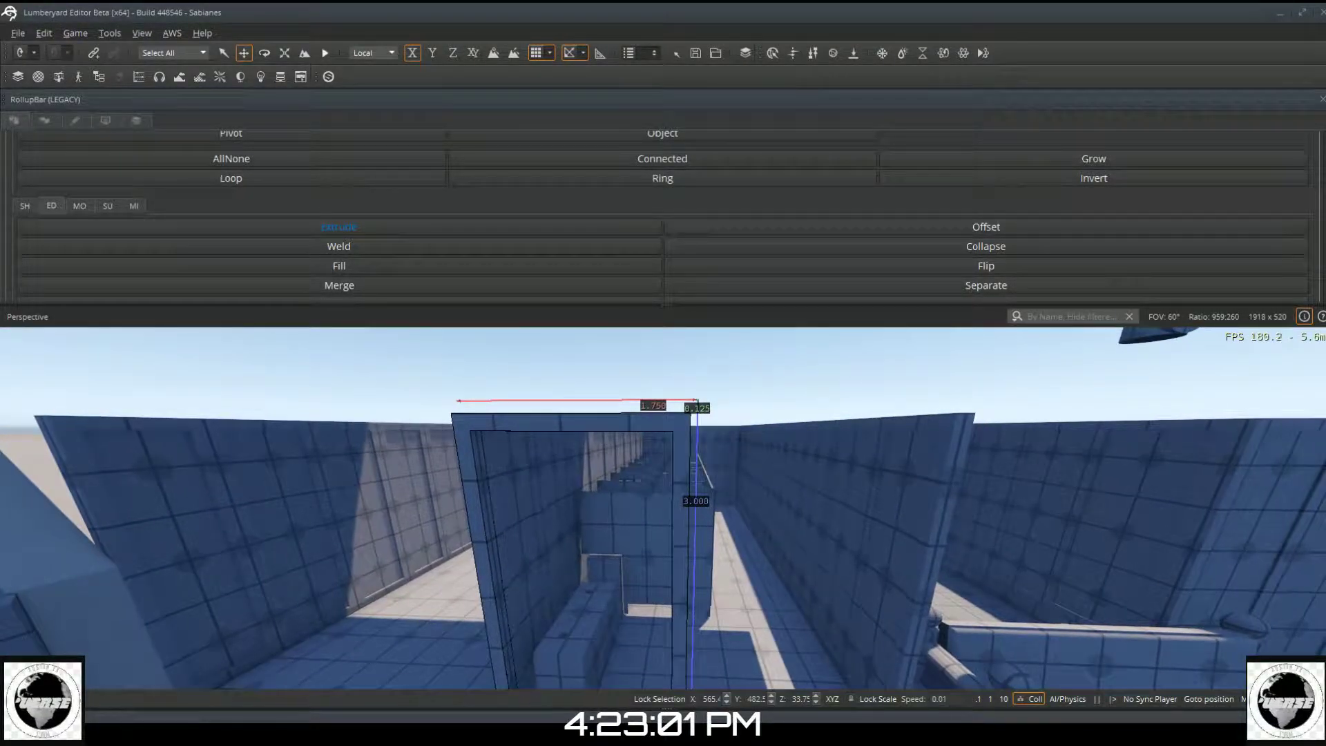
key(d)
right_drag(581, 450, 681, 450)
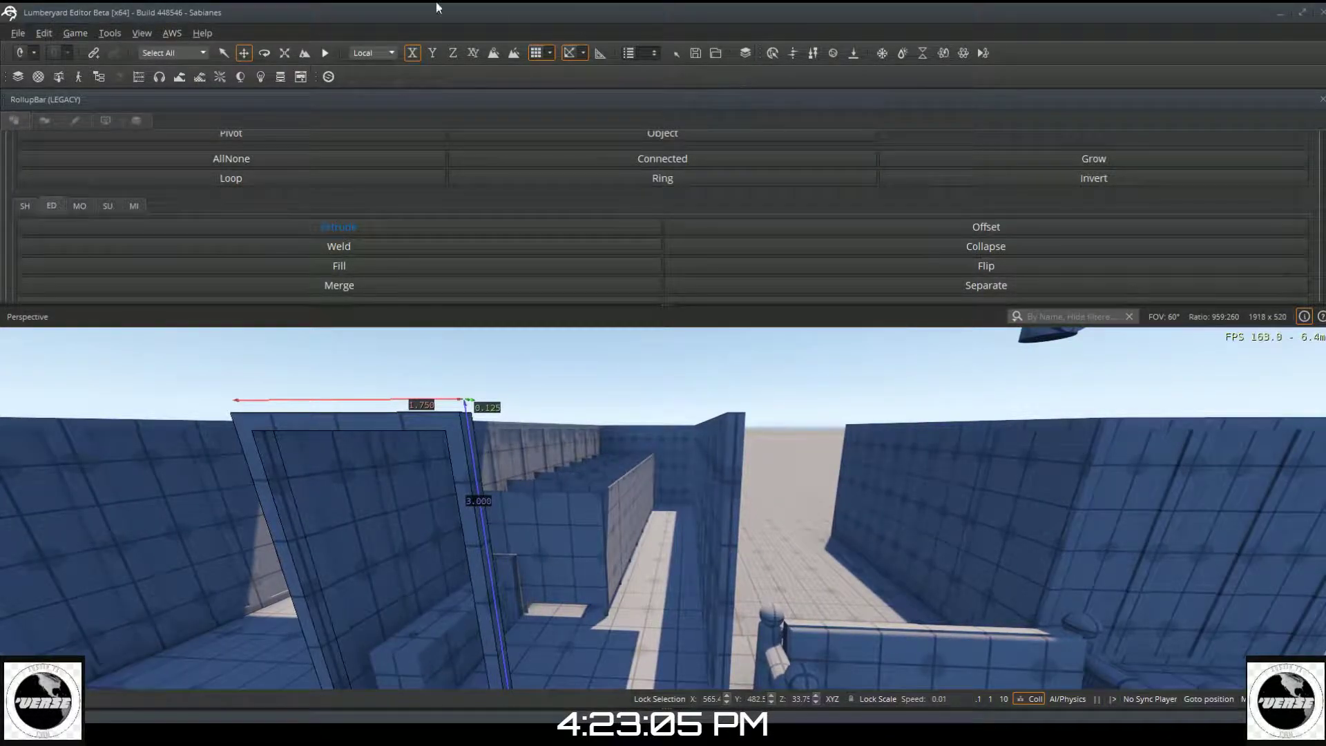
click(569, 135)
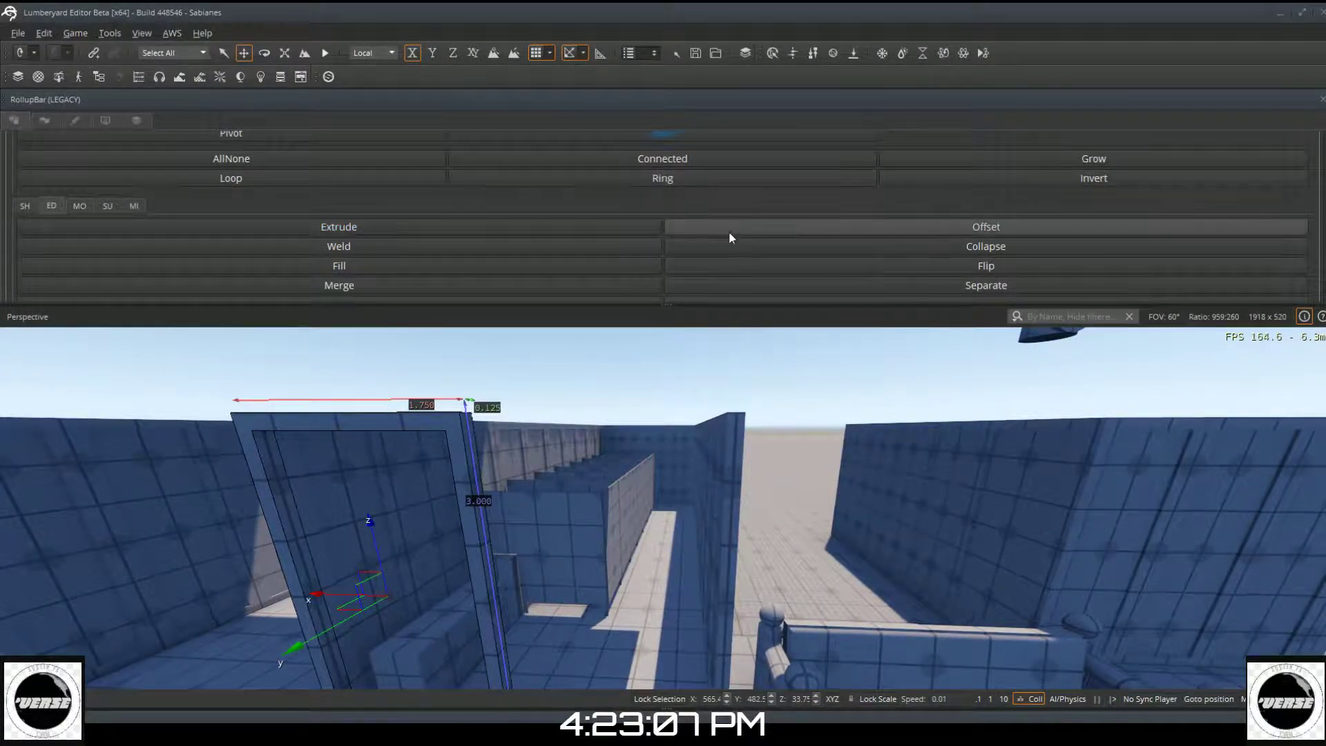
scroll(722, 238, up, 3)
click(964, 236)
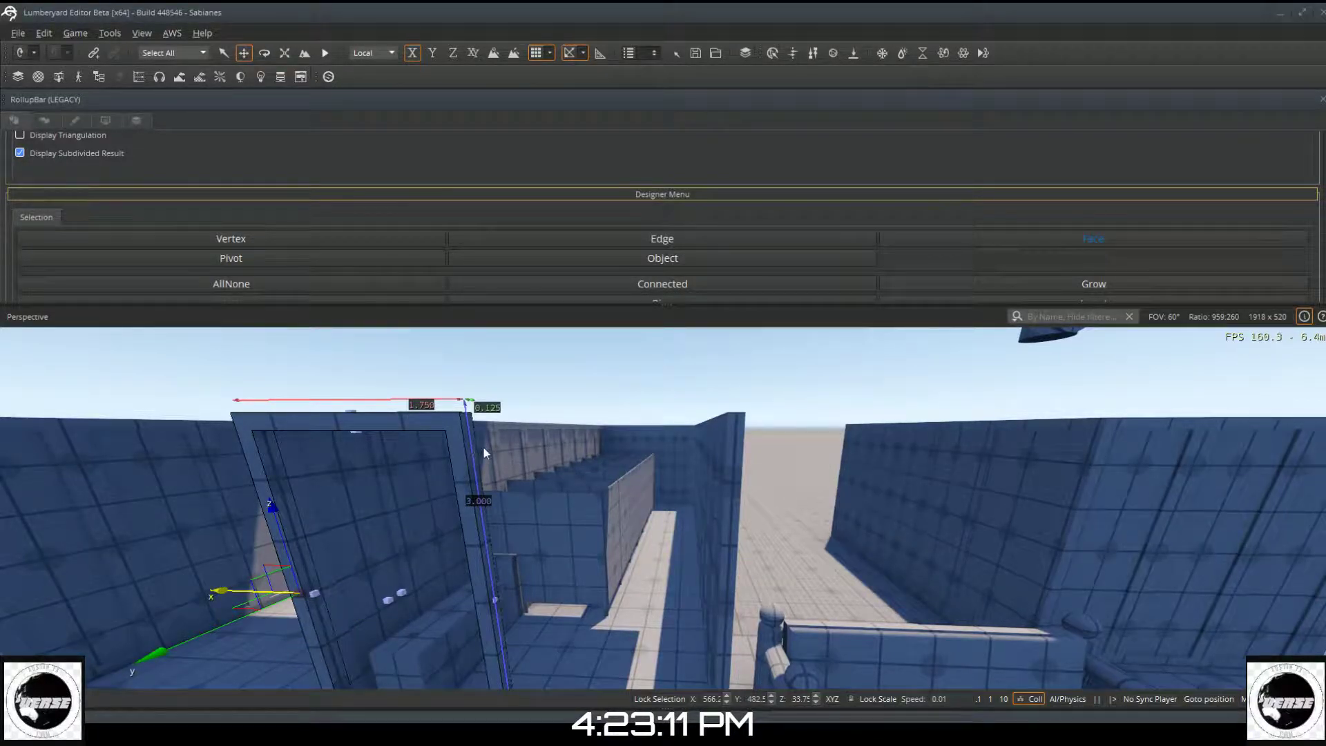
scroll(417, 251, down, 3)
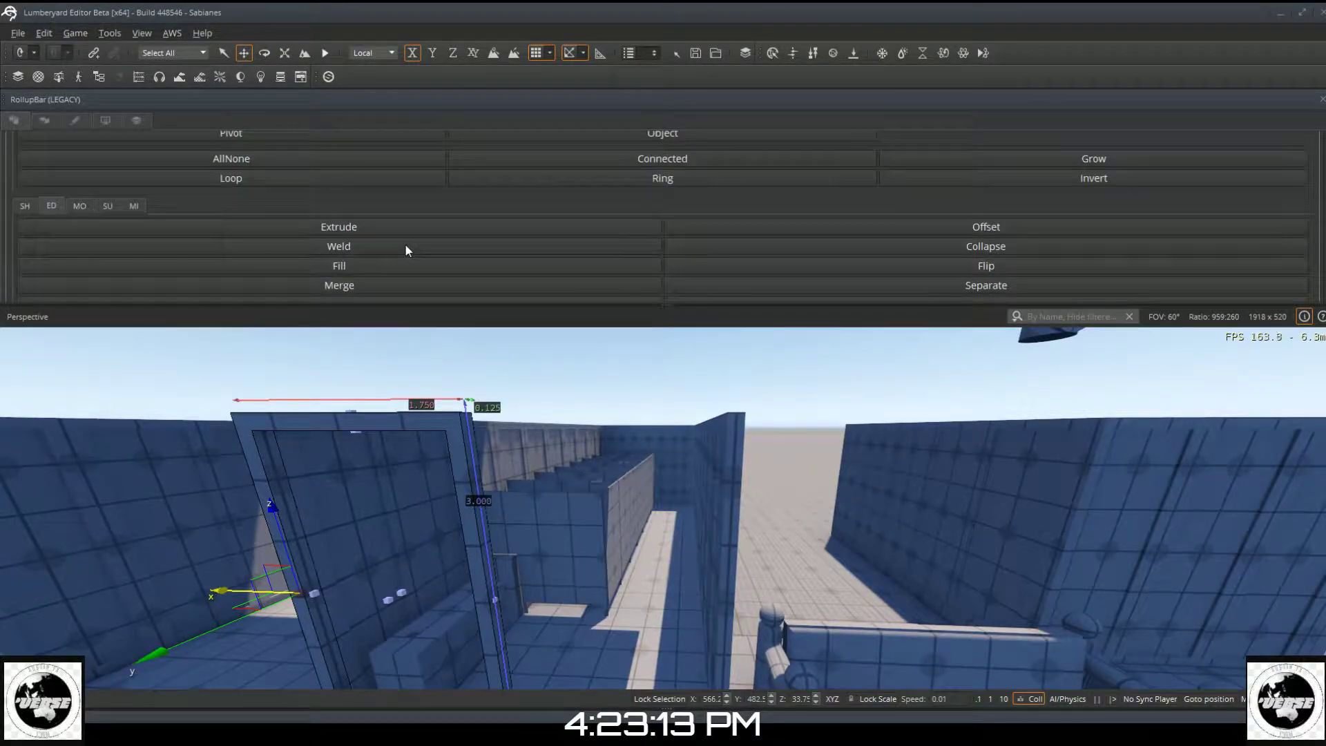
scroll(404, 244, down, 1)
scroll(405, 243, up, 2)
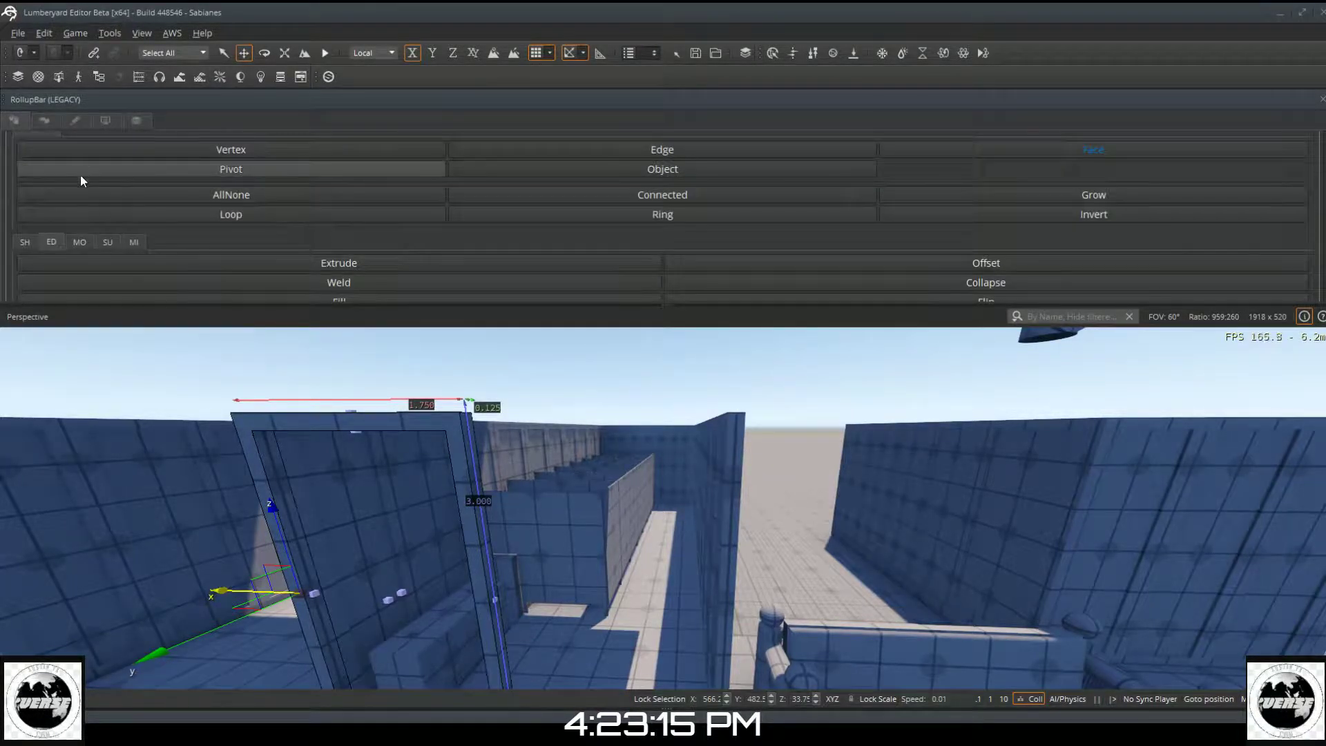
Step: With grid snapping off, draw a polyline across the panel's narrow side face about 0.5 below its top edge
click(28, 242)
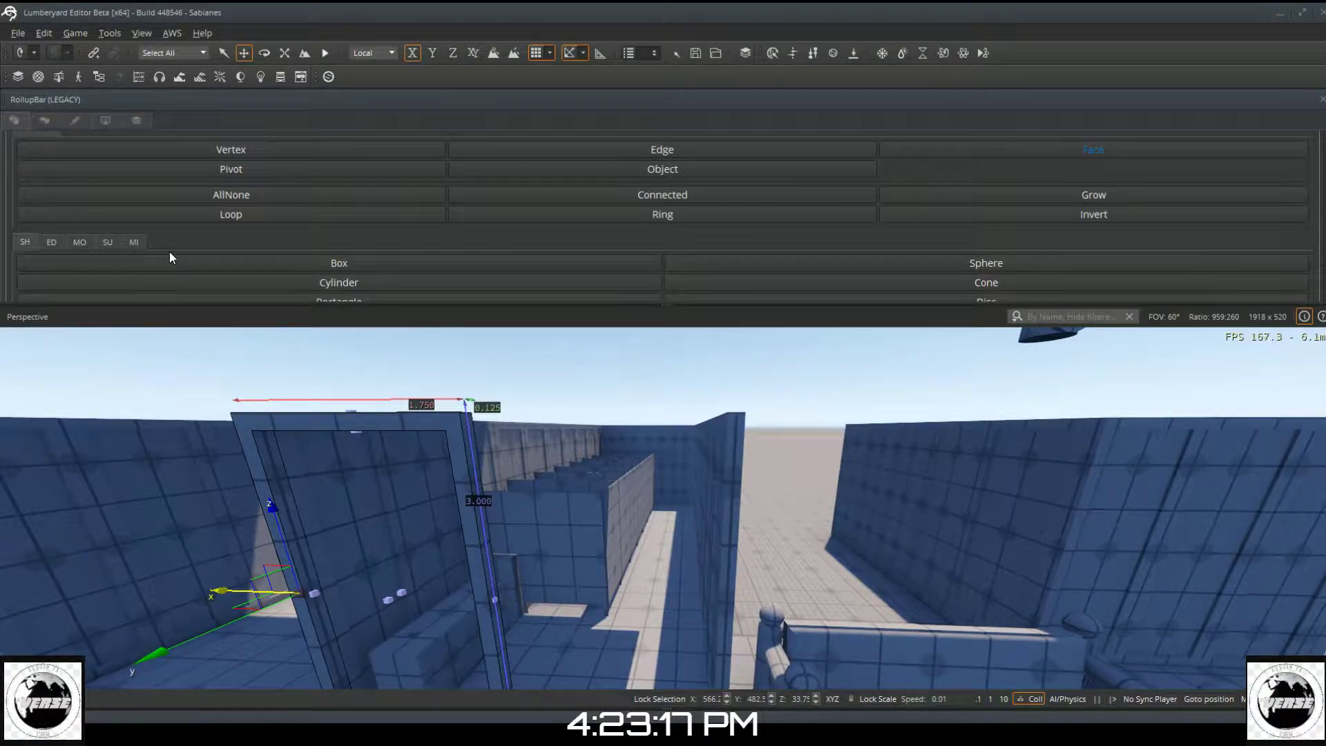
scroll(168, 251, down, 1)
click(193, 280)
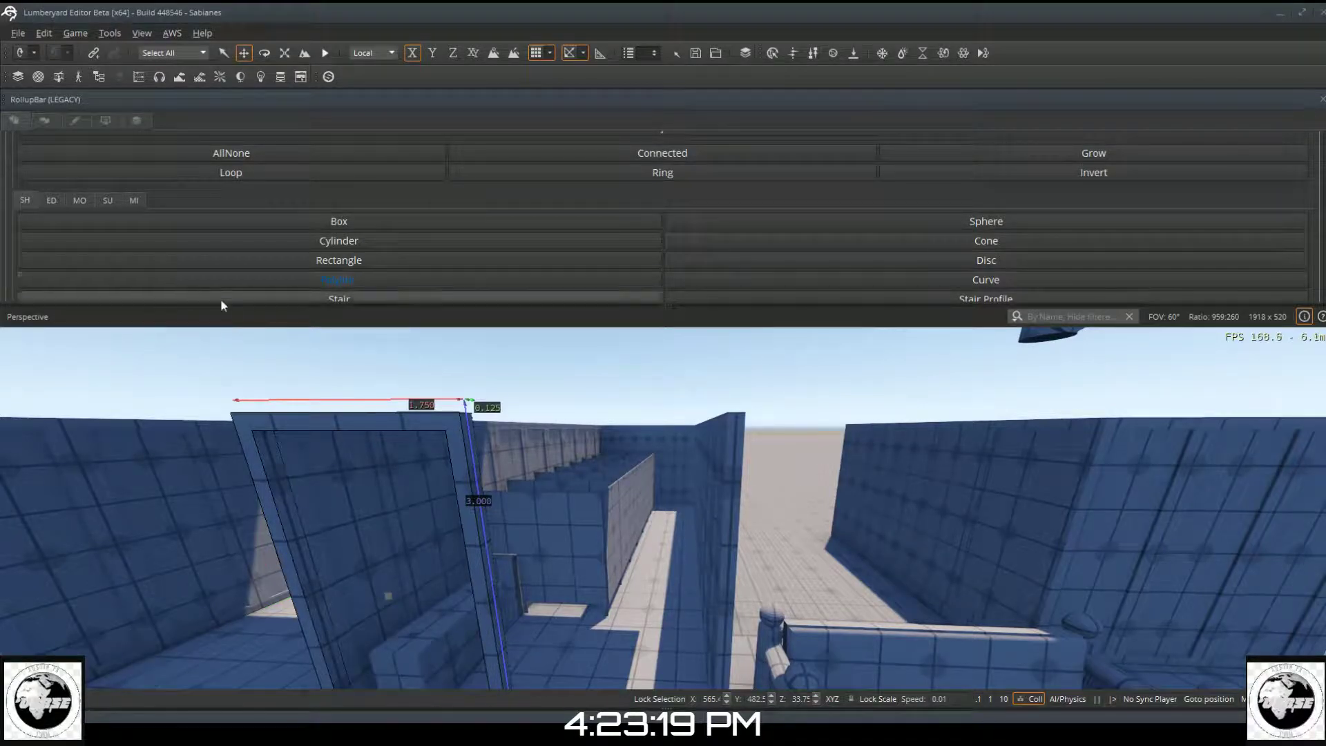
key(w)
right_drag(442, 452, 415, 450)
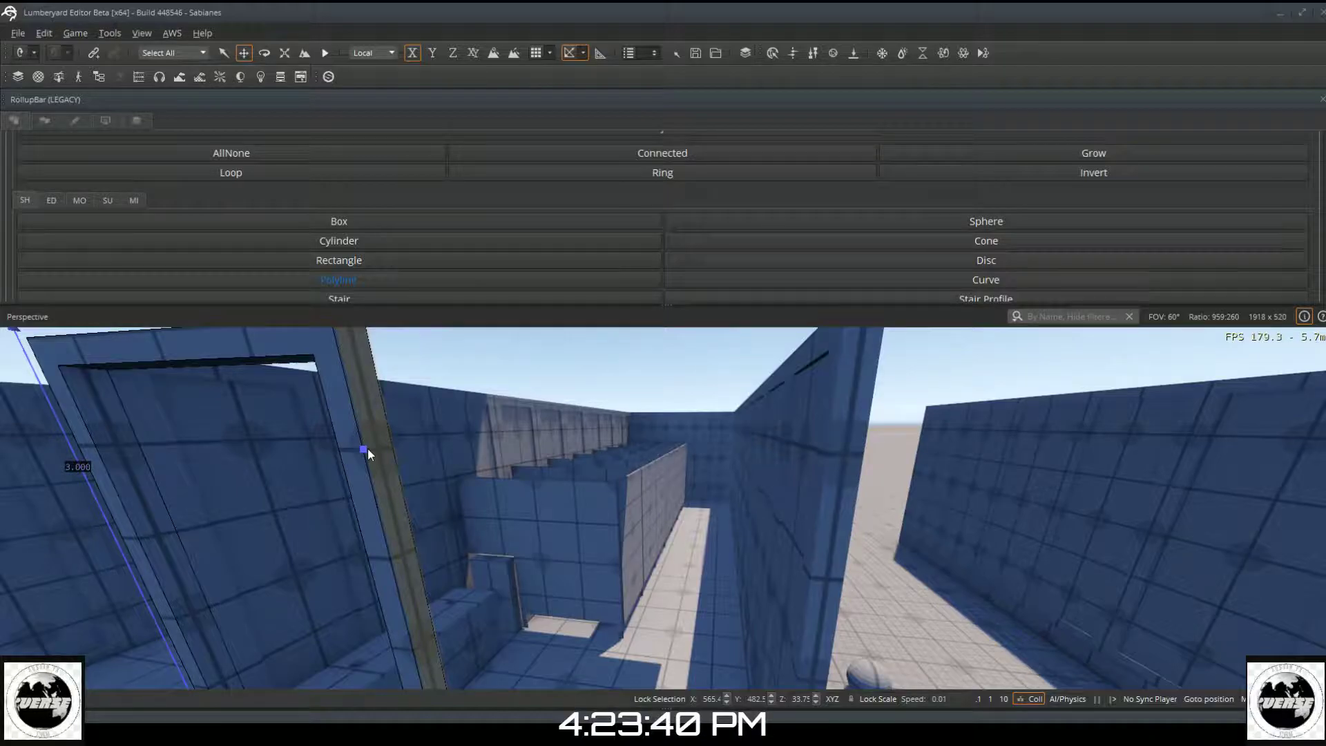
click(366, 450)
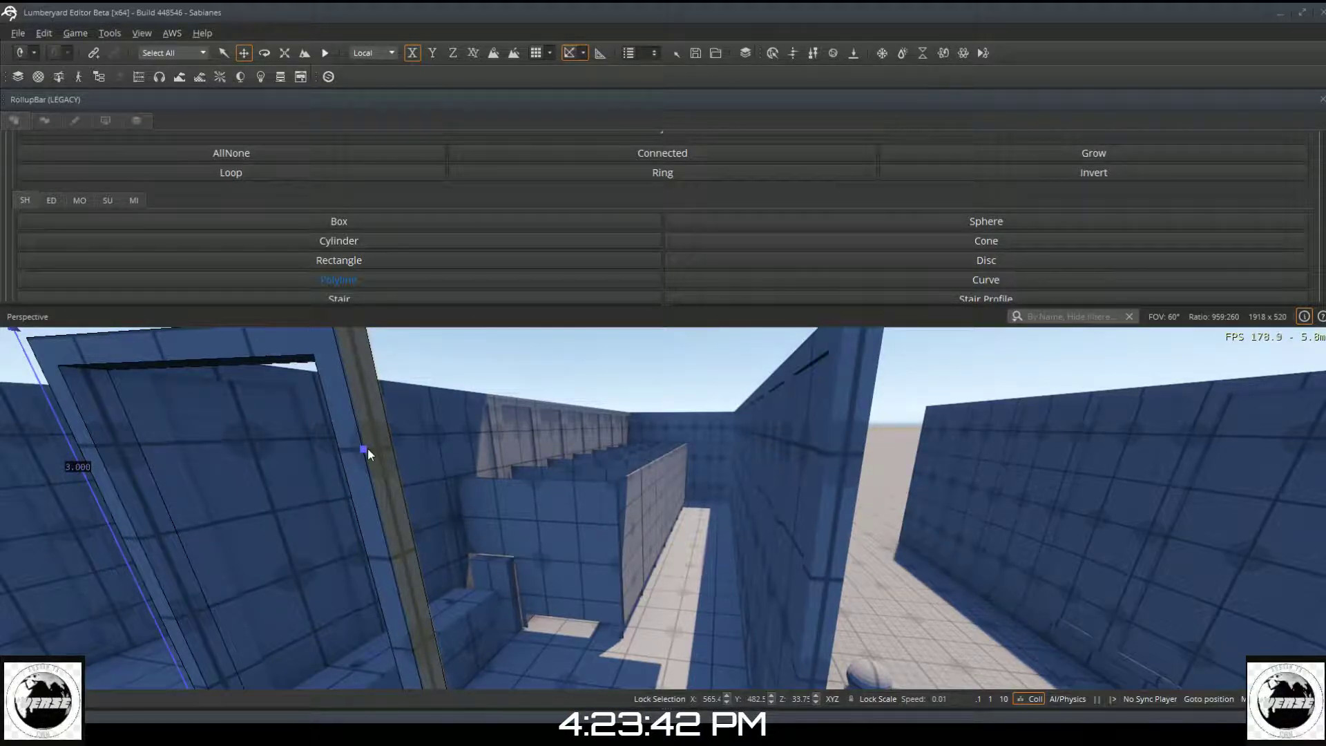
click(391, 446)
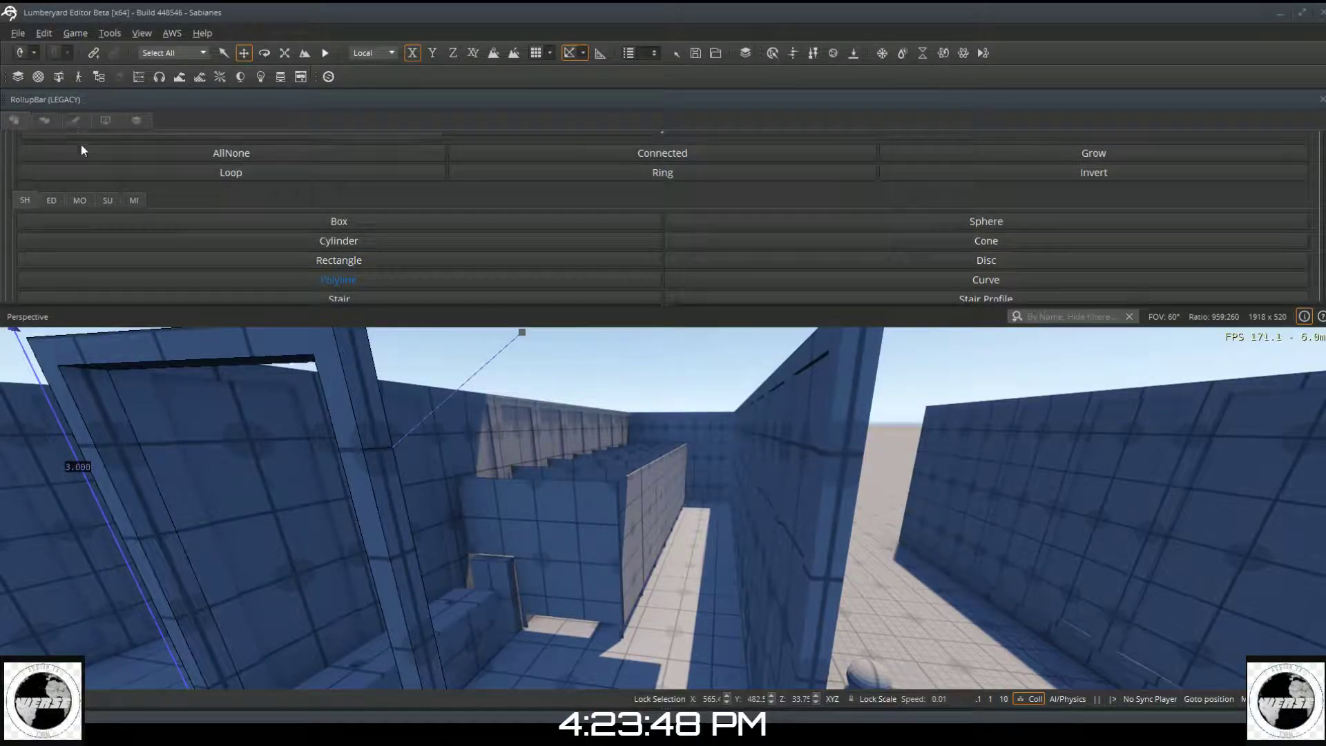
Step: Extrude the upper section of the panel's side face across the passage gap toward the opposite wall to form a header
click(54, 200)
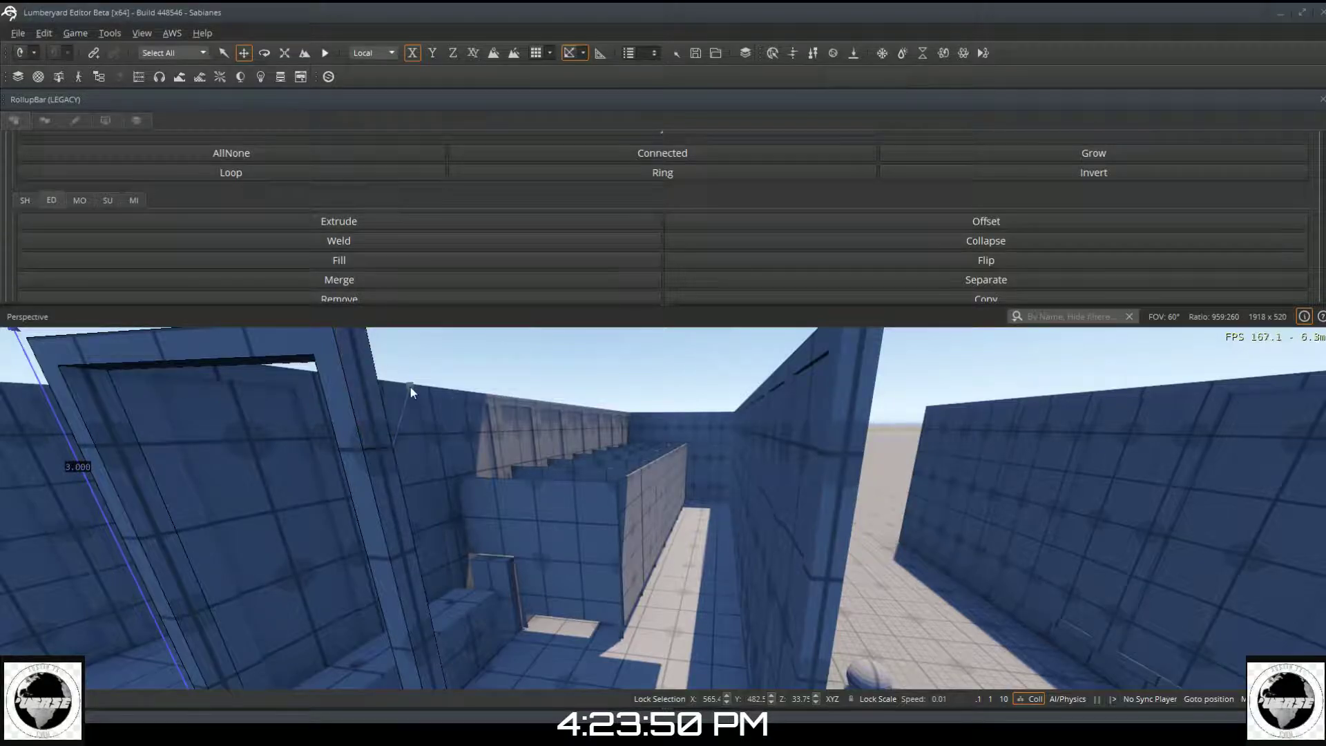
click(324, 220)
drag(367, 382, 846, 487)
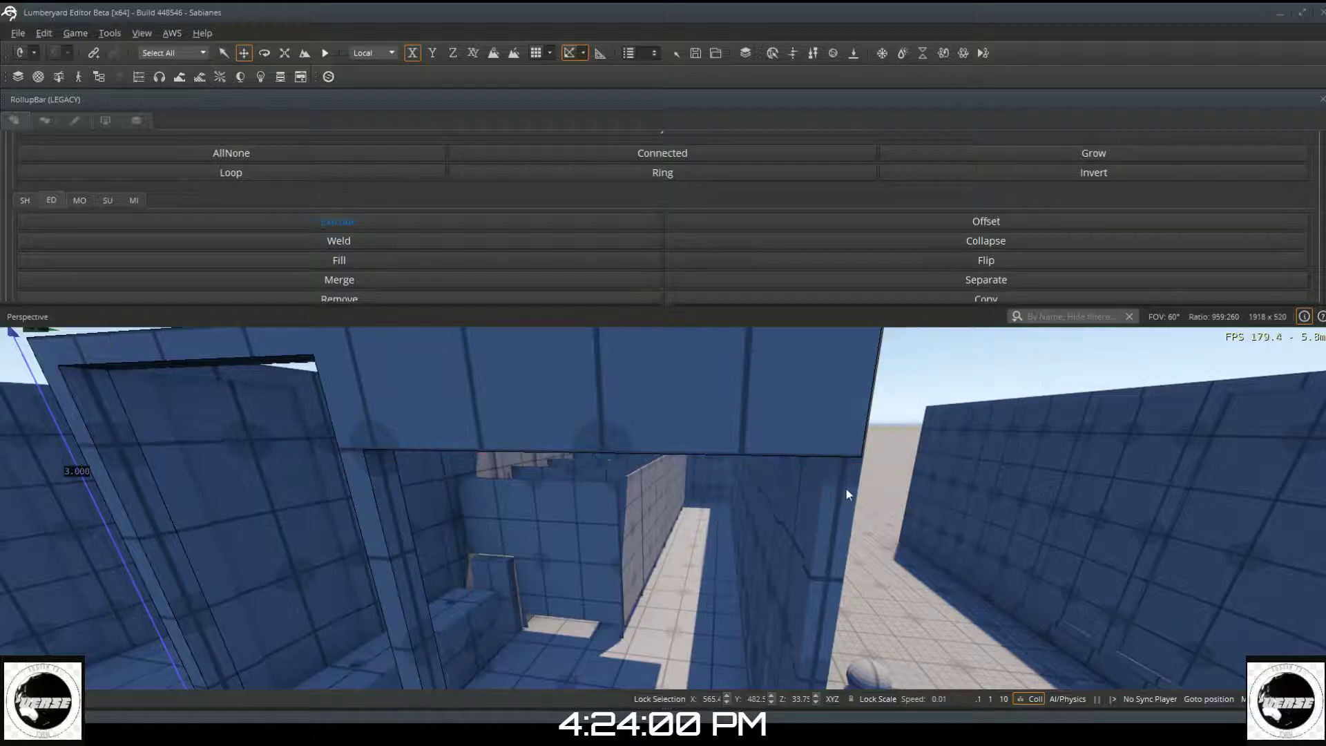
Step: Extrude the header's narrow end face slightly farther toward the end of the adjoining wall
key(s)
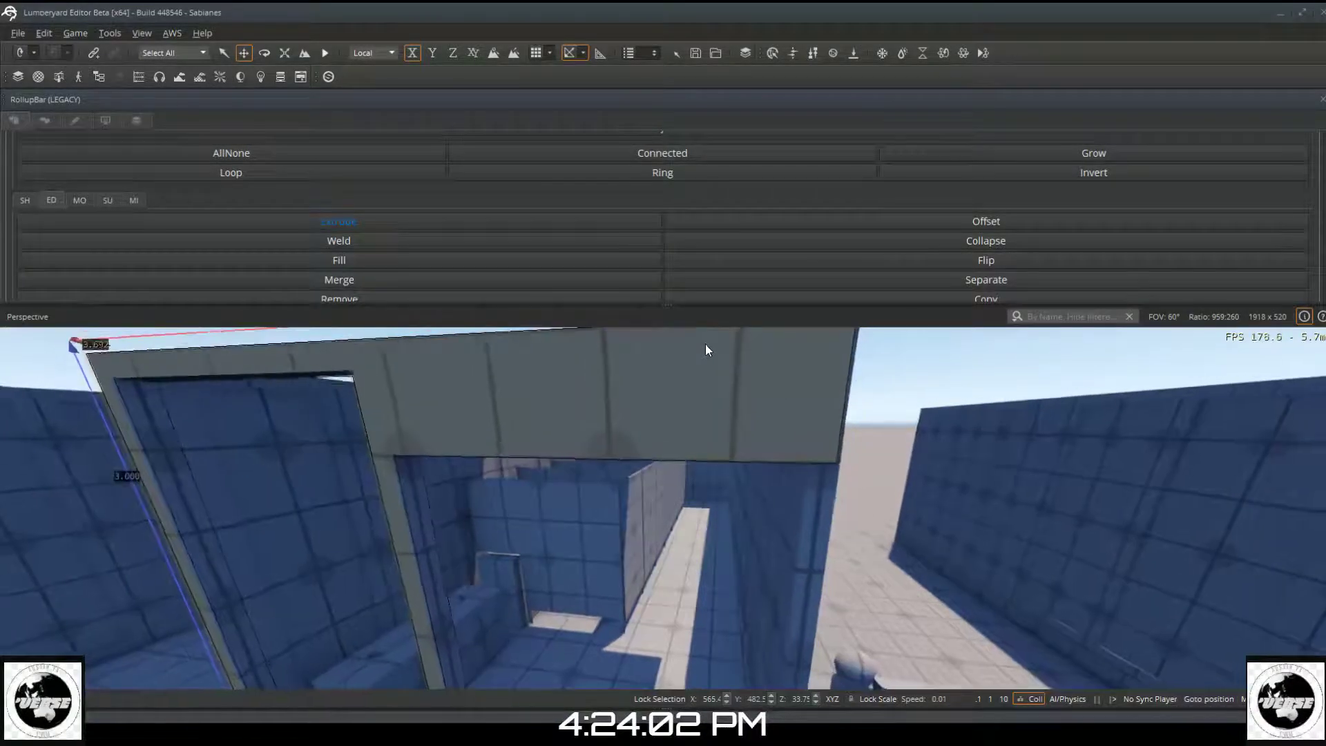
key(d)
key(d)
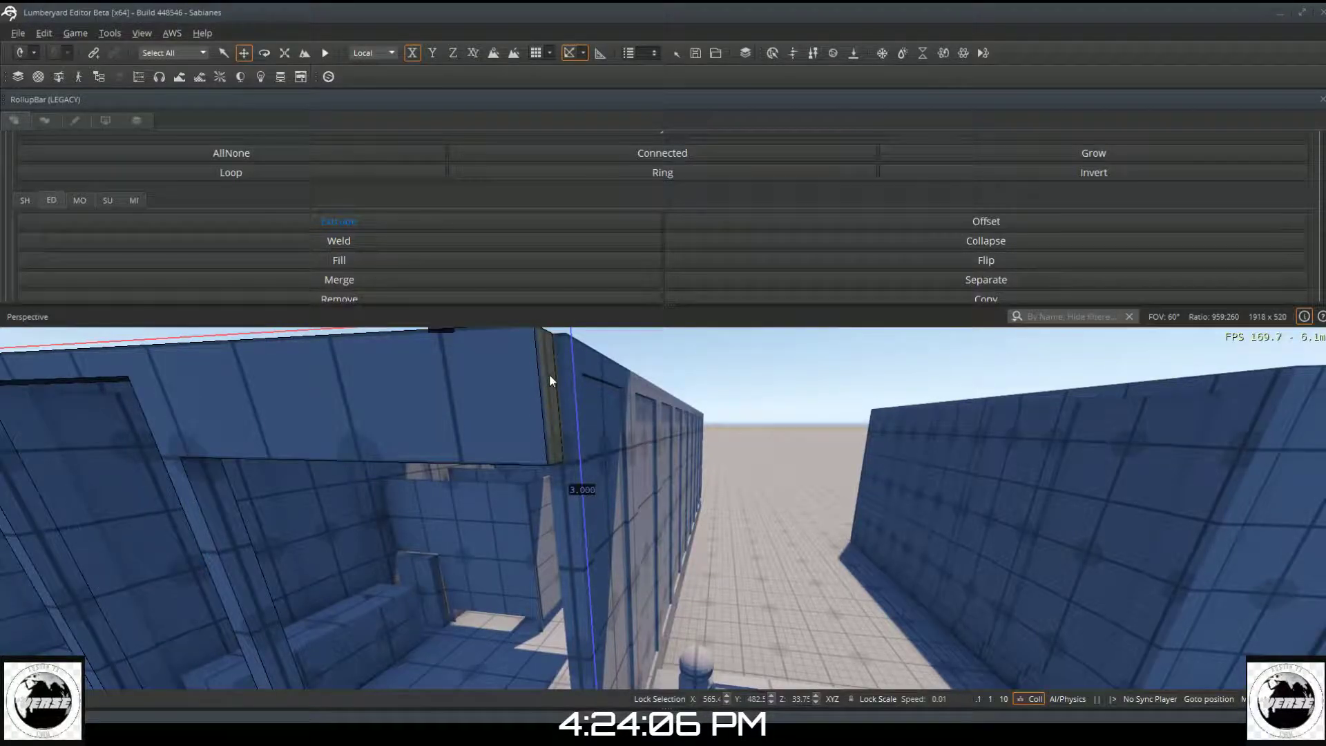
click(556, 377)
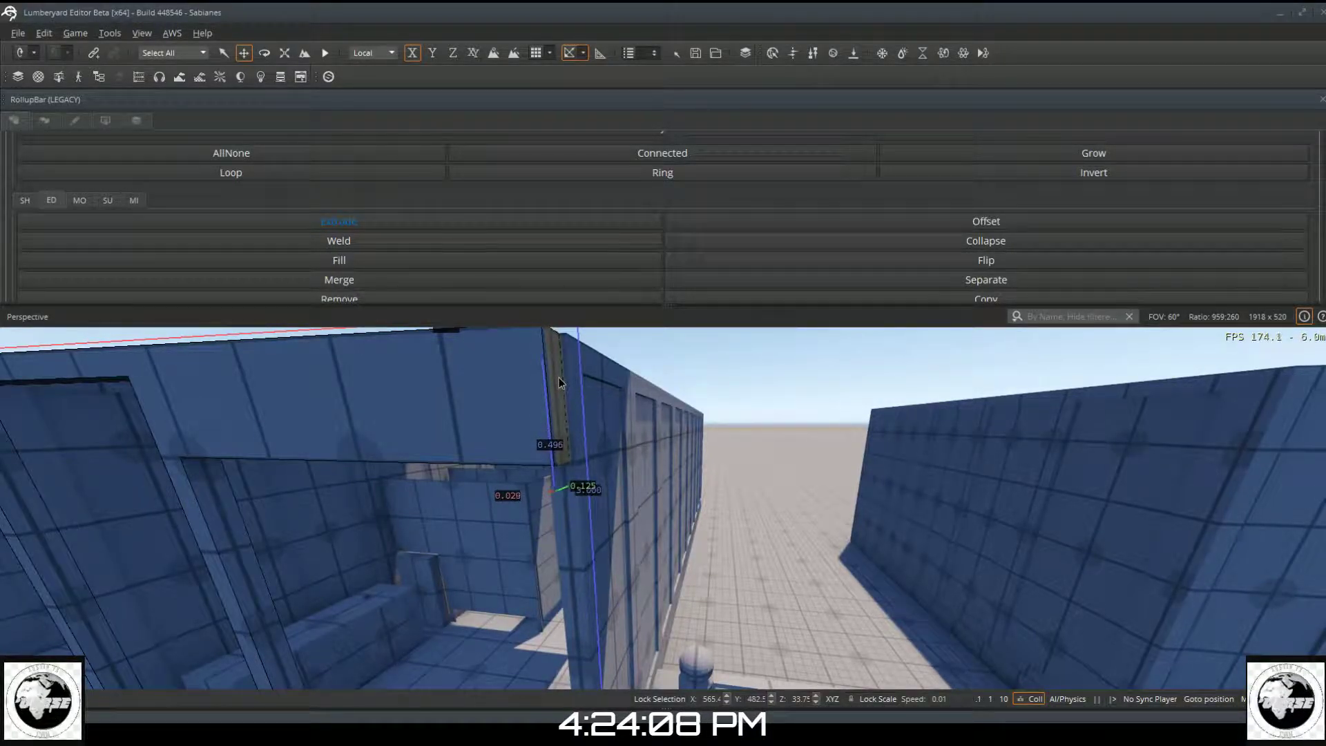
drag(559, 378, 562, 371)
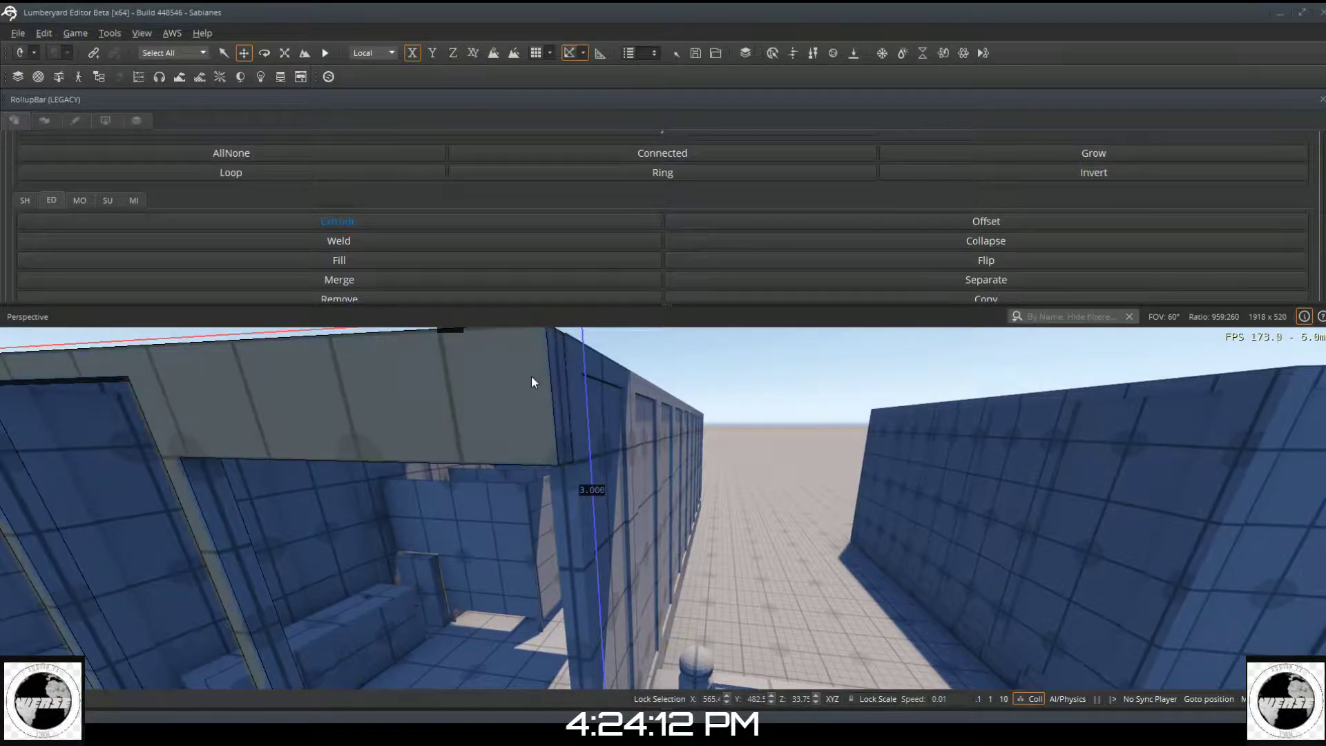
Step: Extrude the header's end face outward in small increments until the whole panel is 3.749 wide, in line with the wall's outer side
mouse_move(530, 376)
right_down()
mouse_move(521, 252)
mouse_move(517, 353)
mouse_move(529, 376)
right_up()
key(w)
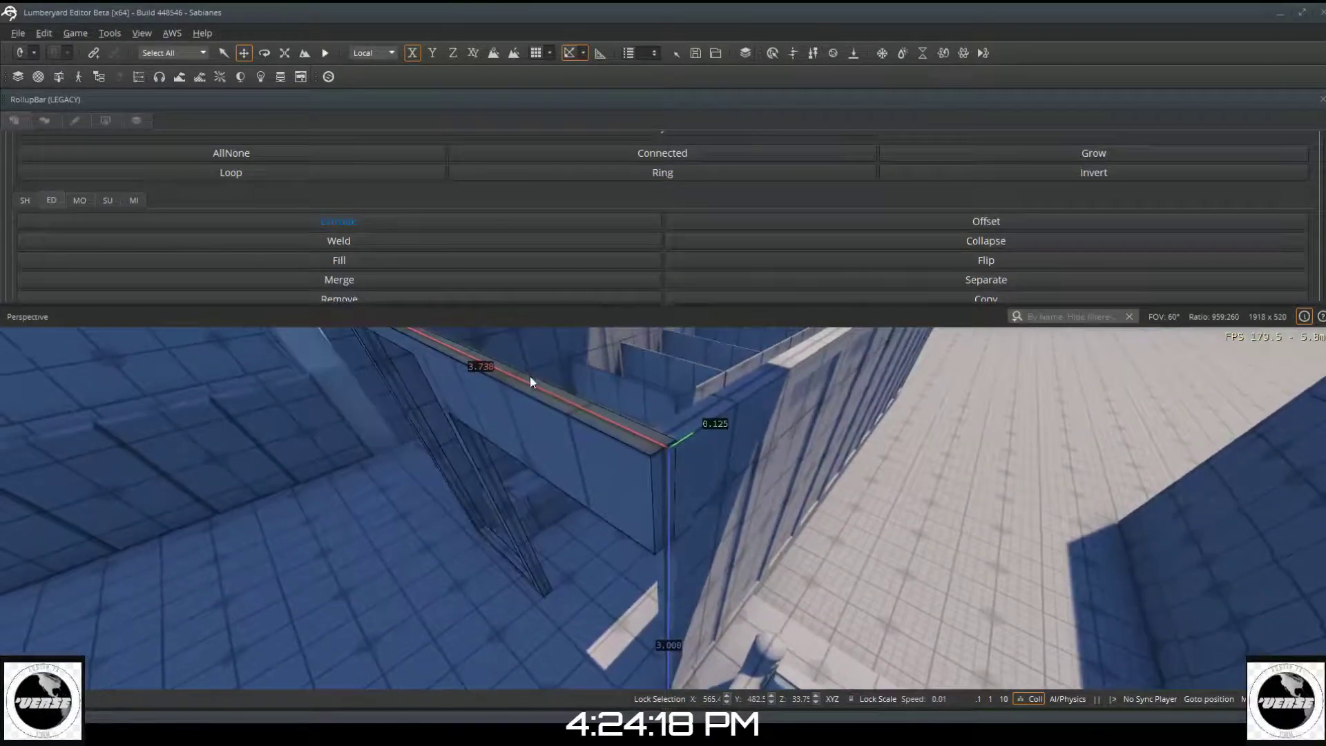
scroll(728, 464, up, 5)
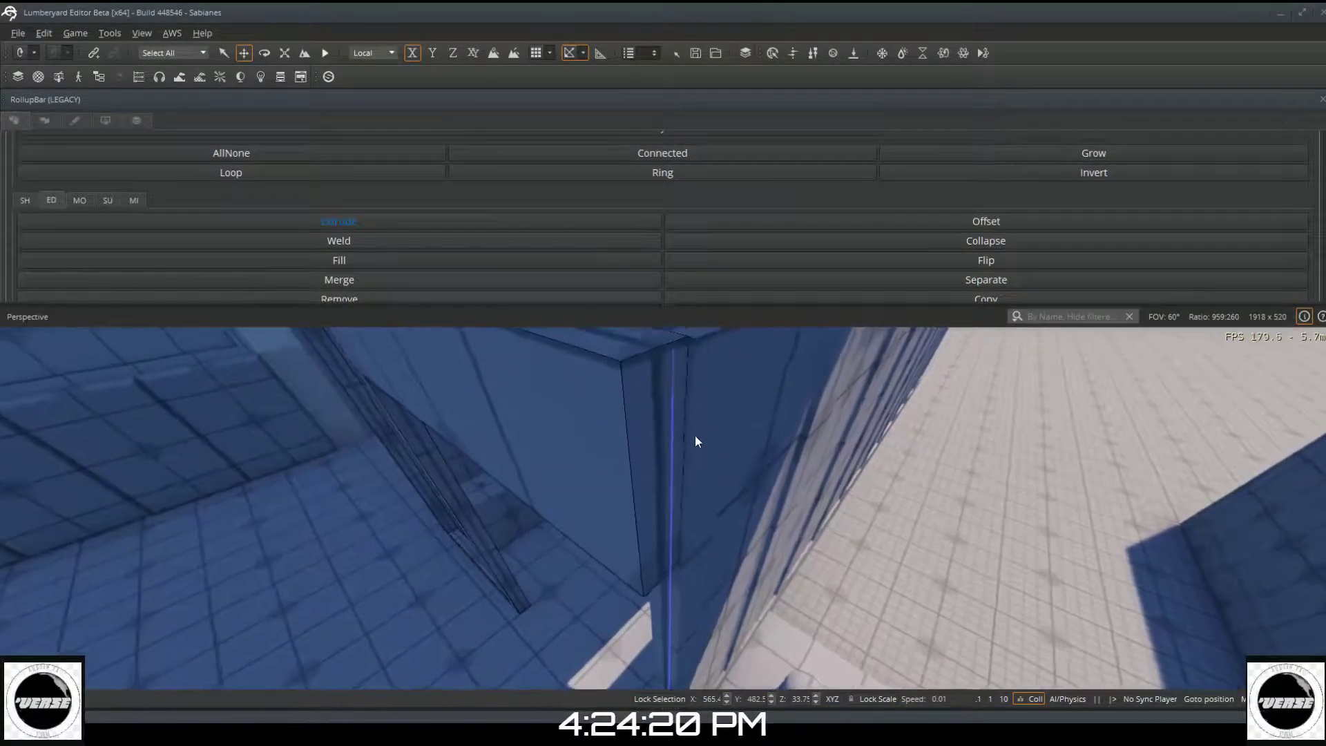
drag(671, 413, 674, 417)
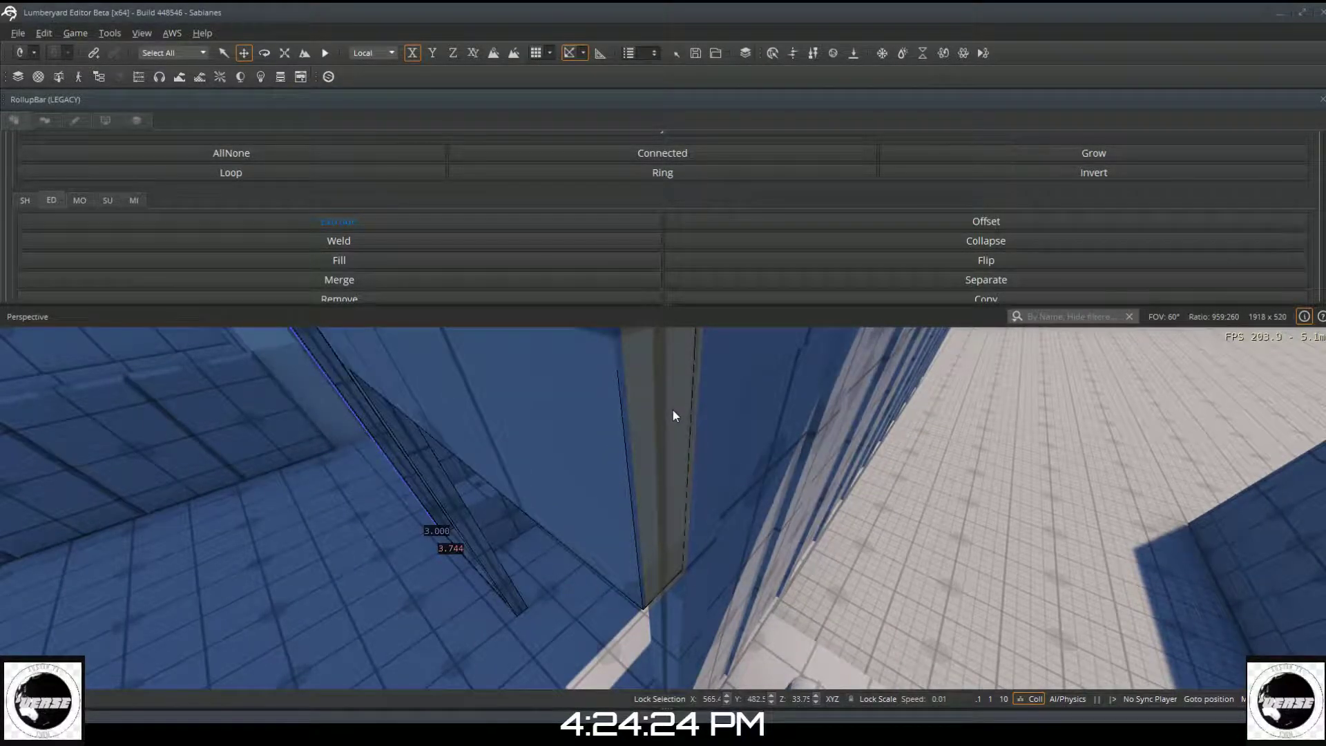
right_drag(673, 408, 679, 421)
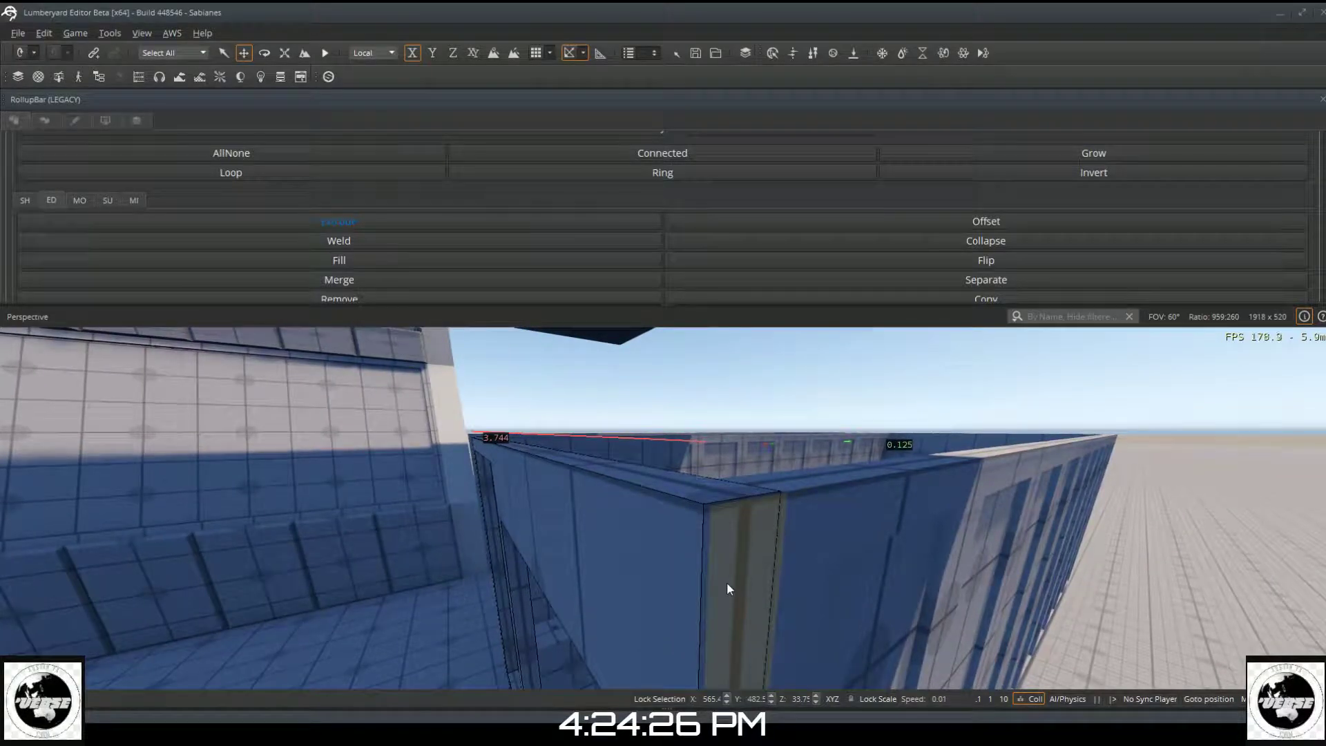
drag(728, 564, 731, 563)
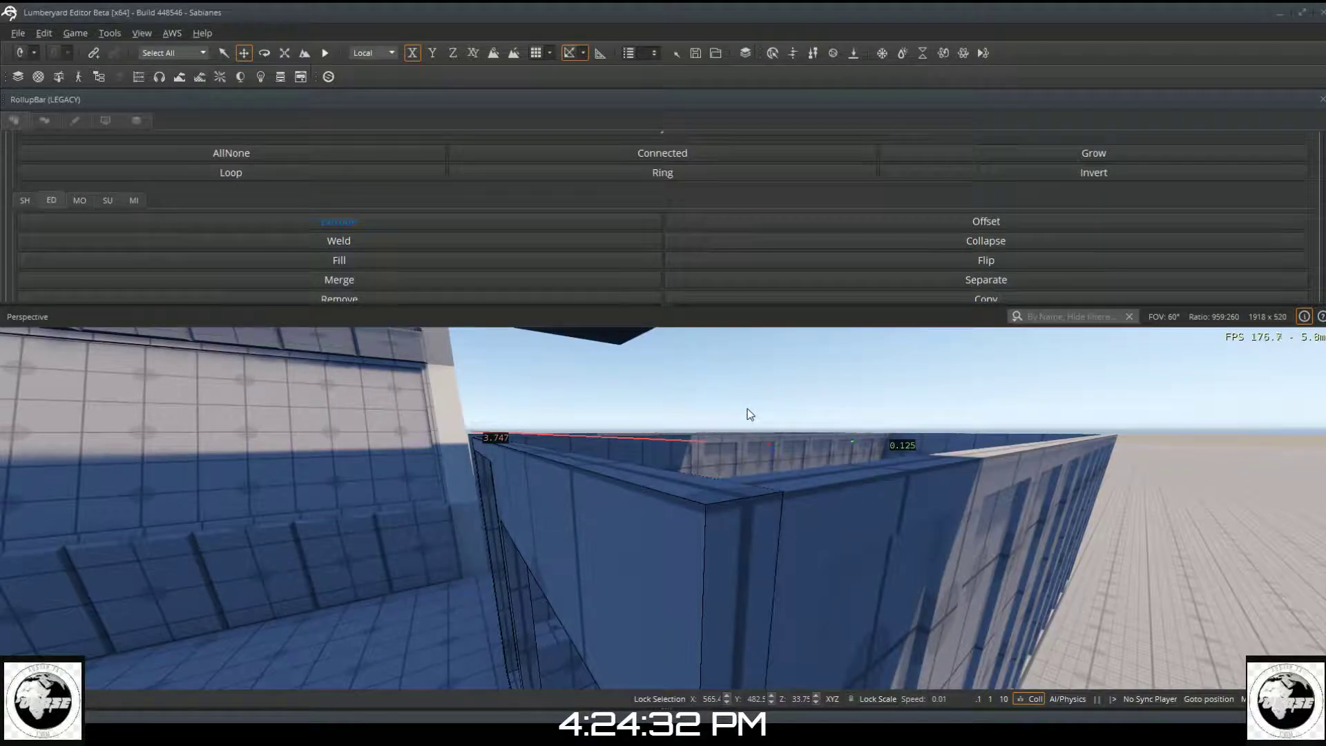
drag(752, 533, 753, 534)
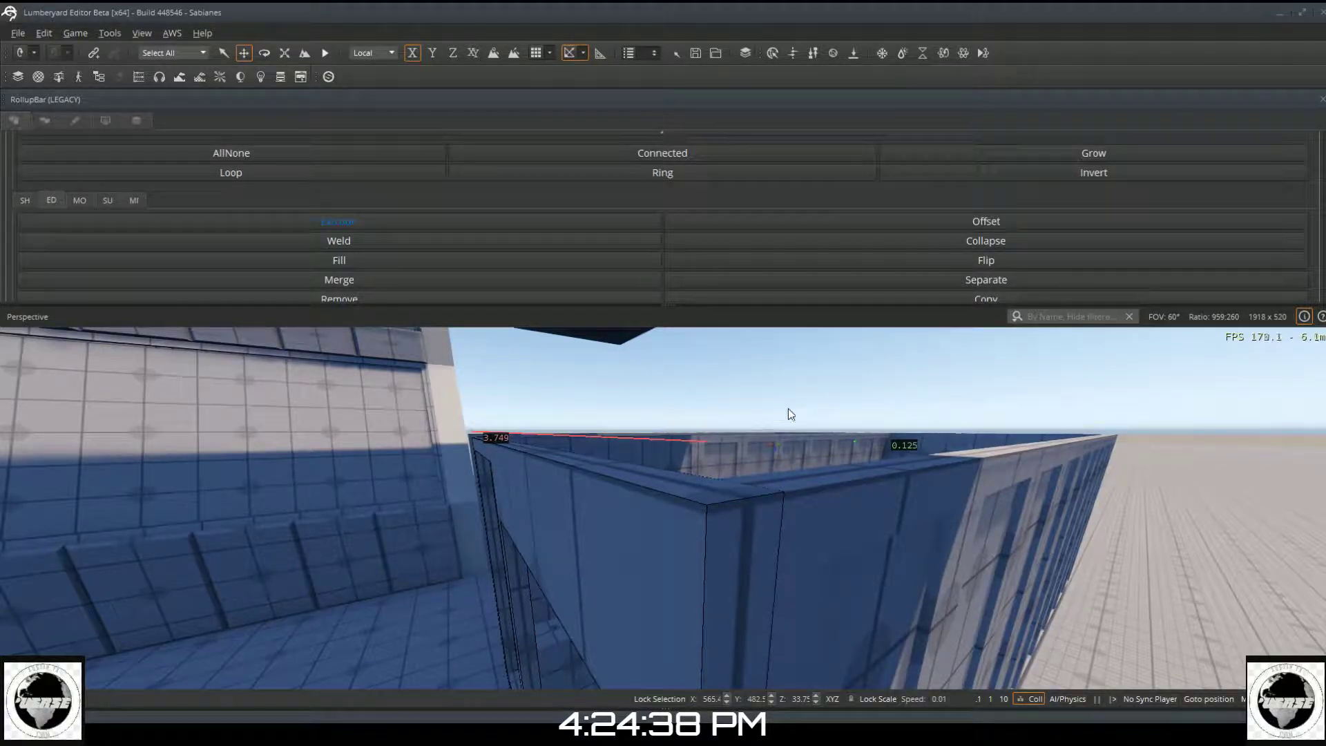
Step: With grid snapping on, draw a closed rectangular polyline on the header's front face, inset from the header's edges
click(923, 221)
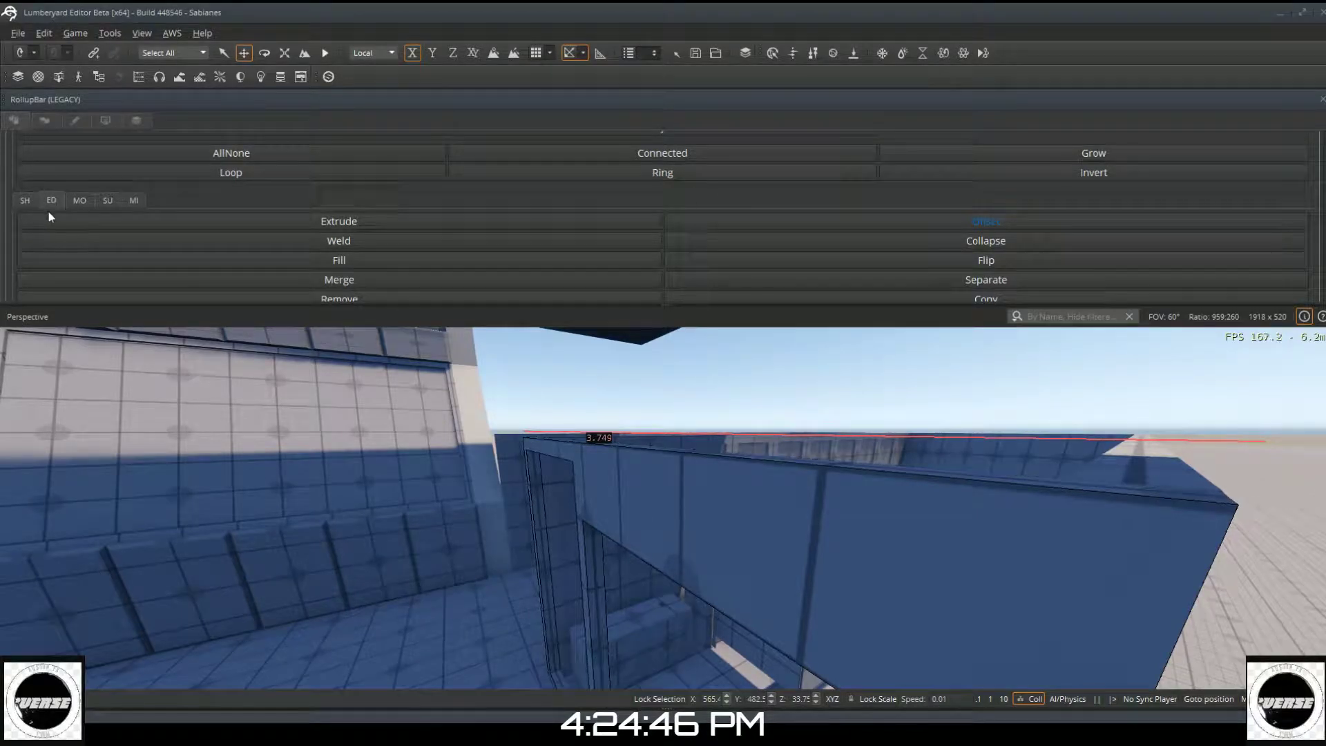
click(533, 53)
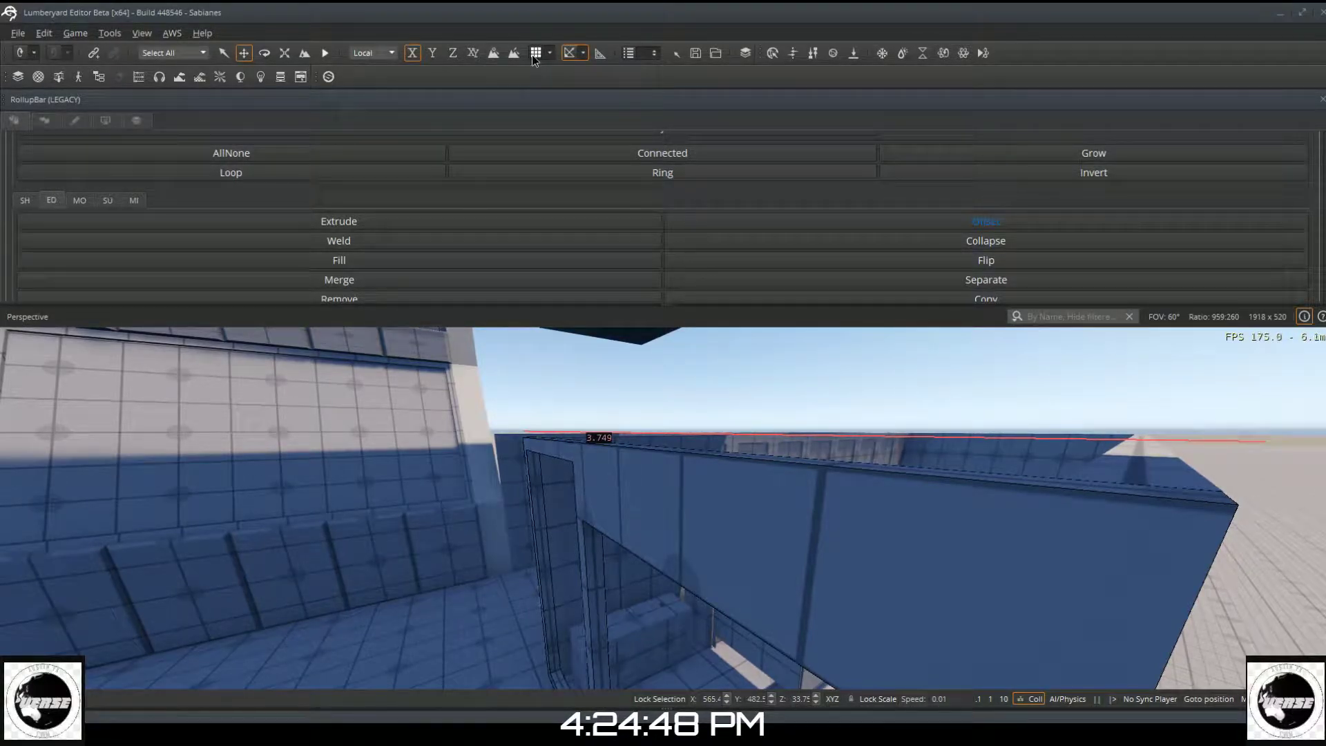
click(27, 200)
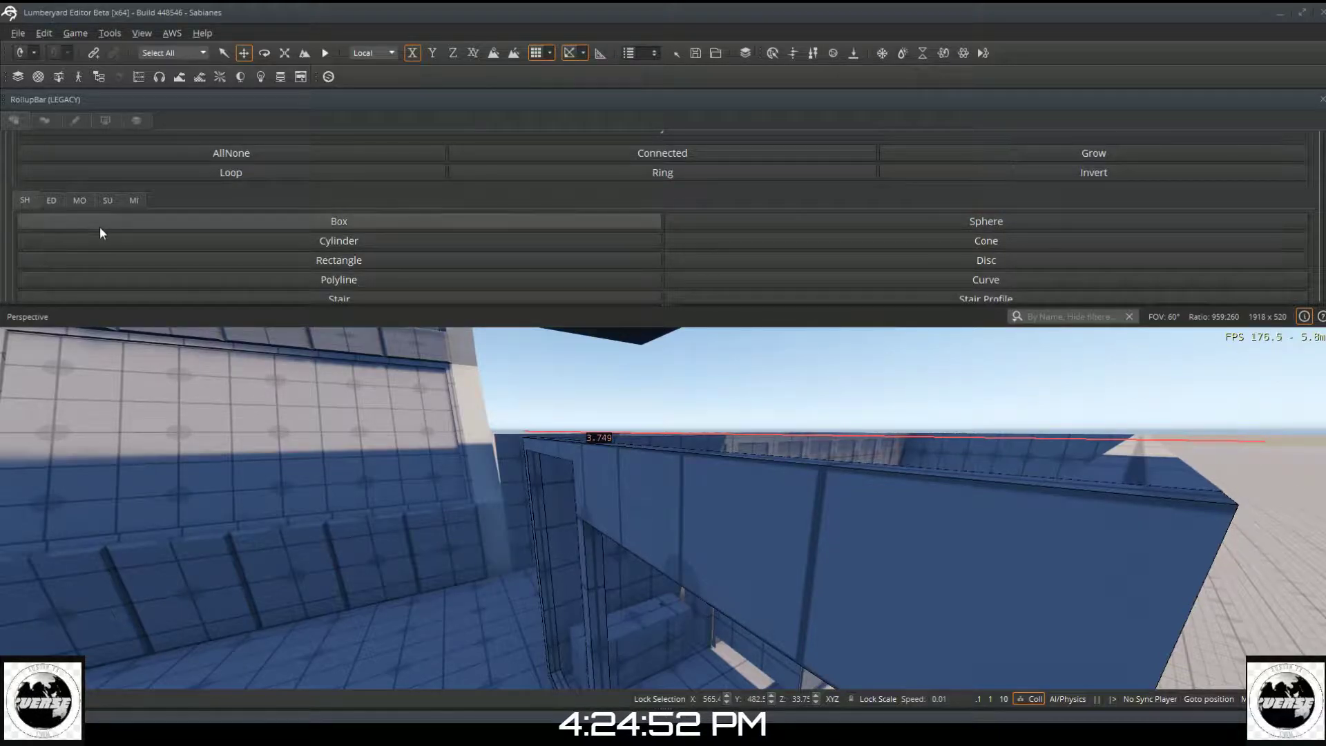
click(145, 280)
key(a)
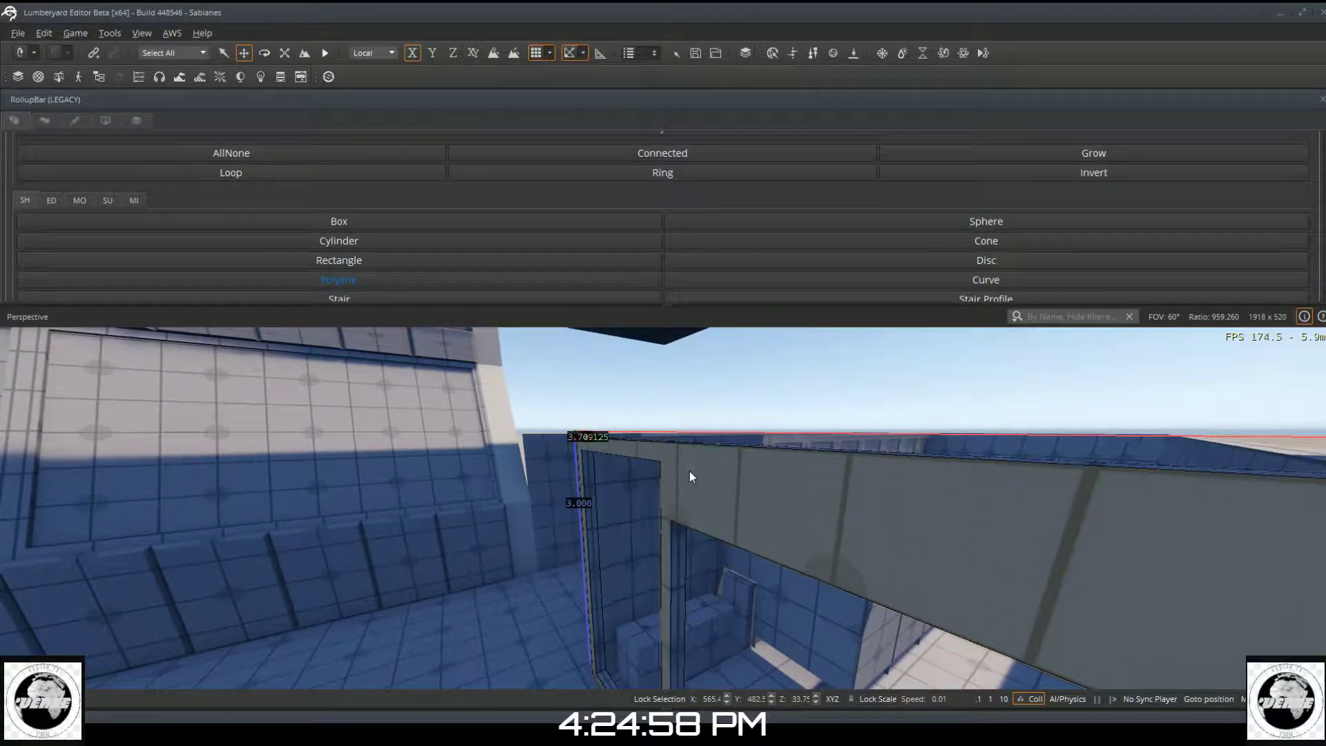
click(697, 471)
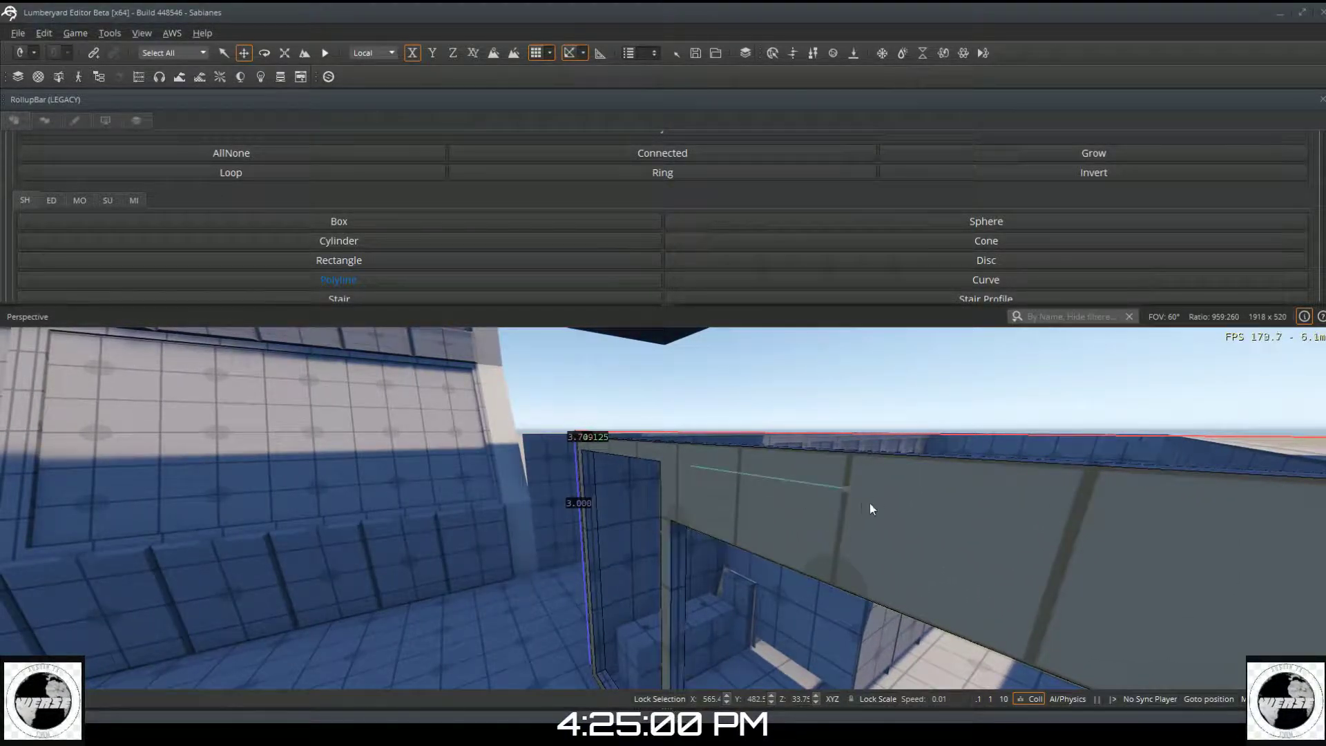
right_drag(932, 510, 932, 492)
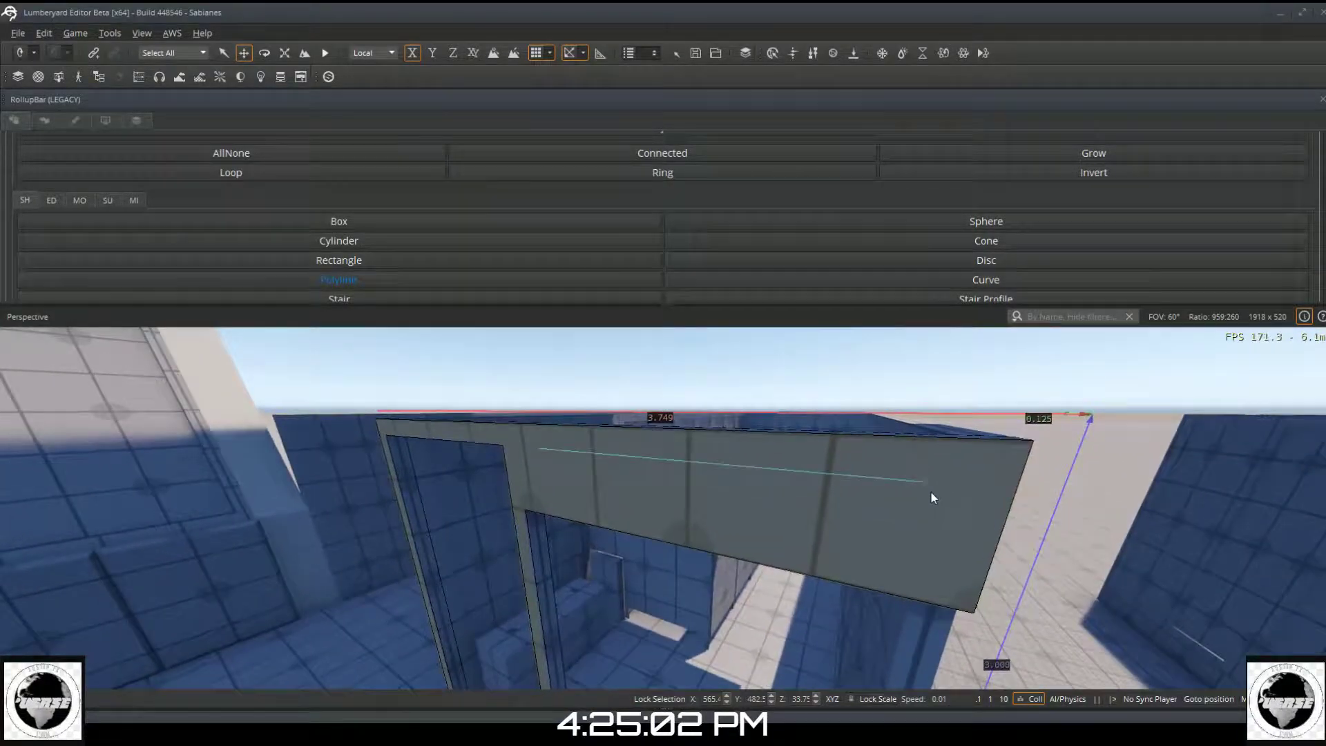
click(987, 483)
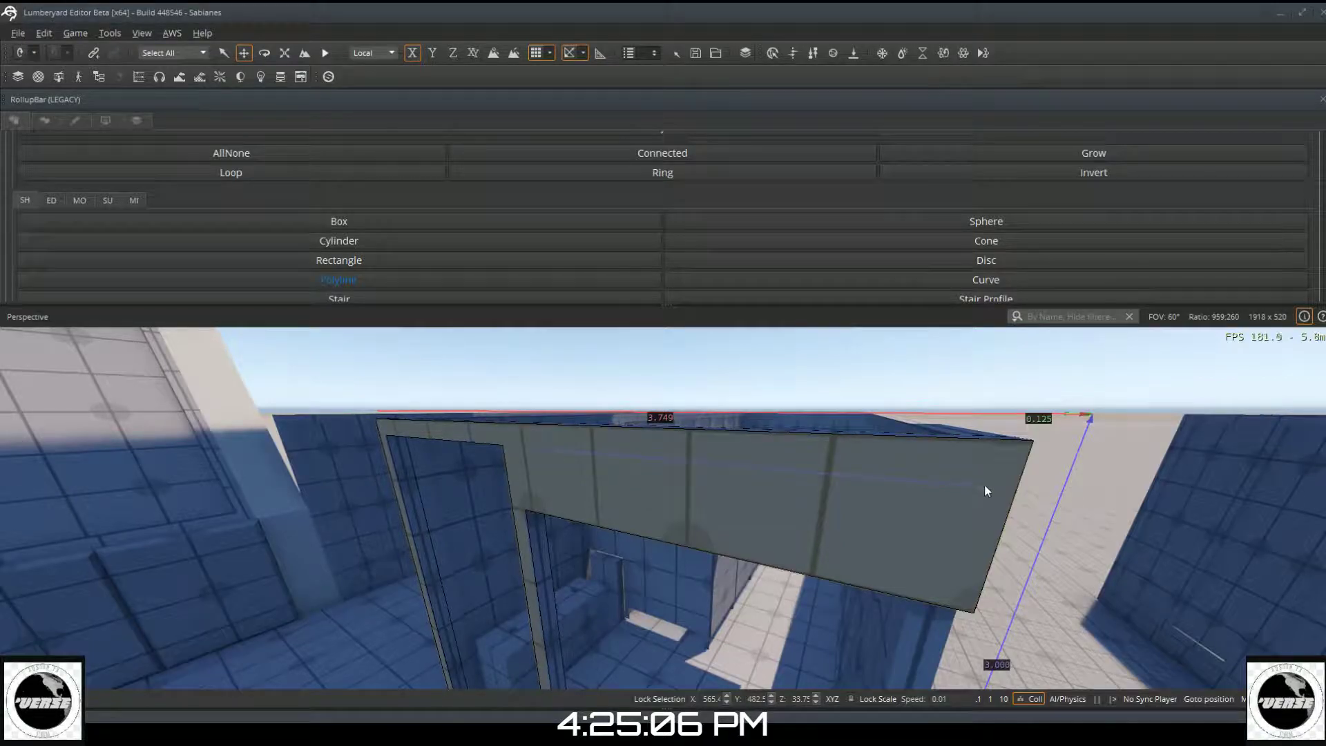
click(953, 583)
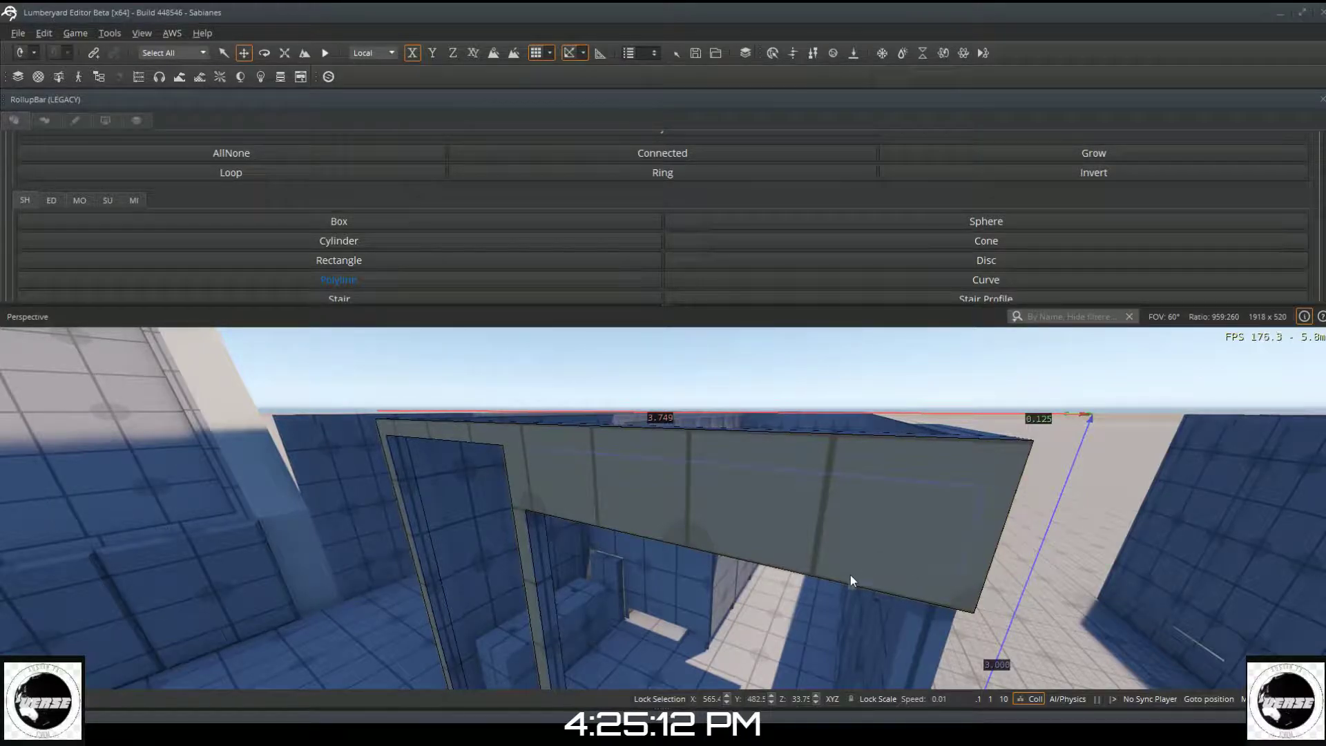
click(539, 500)
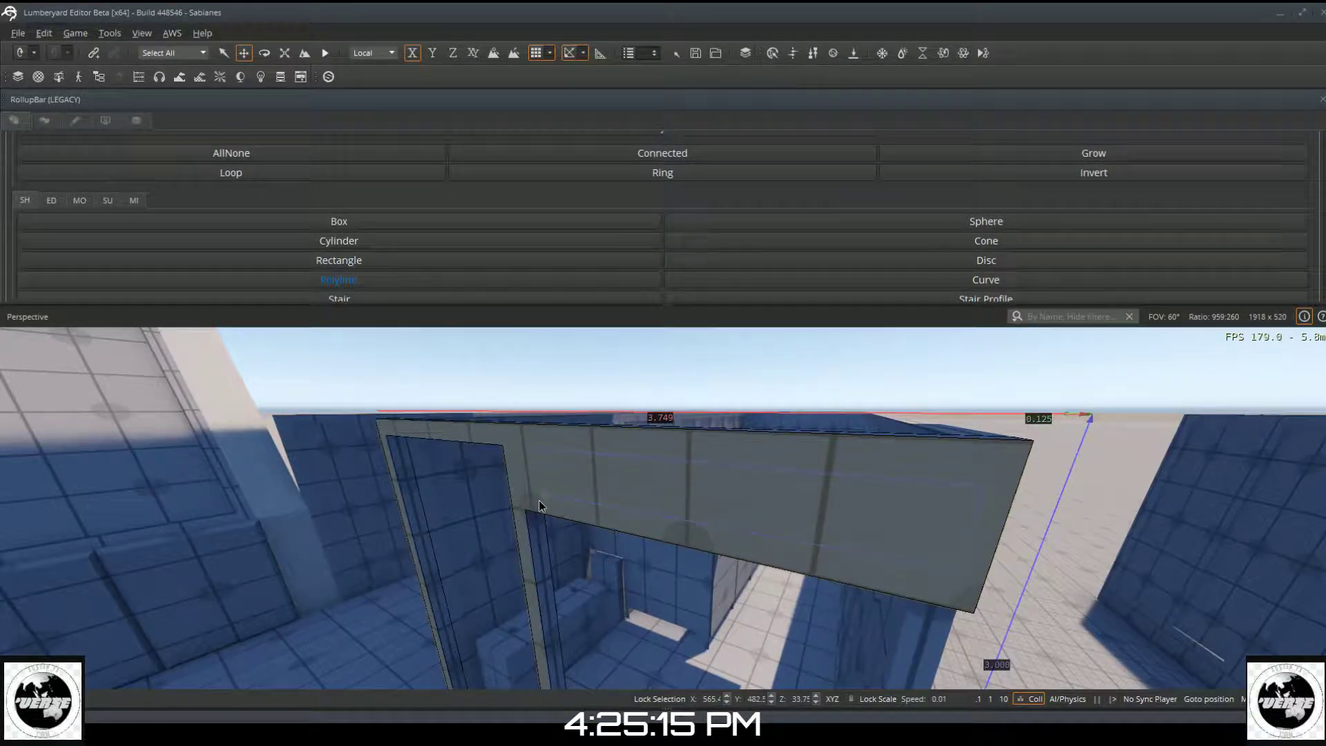
click(547, 448)
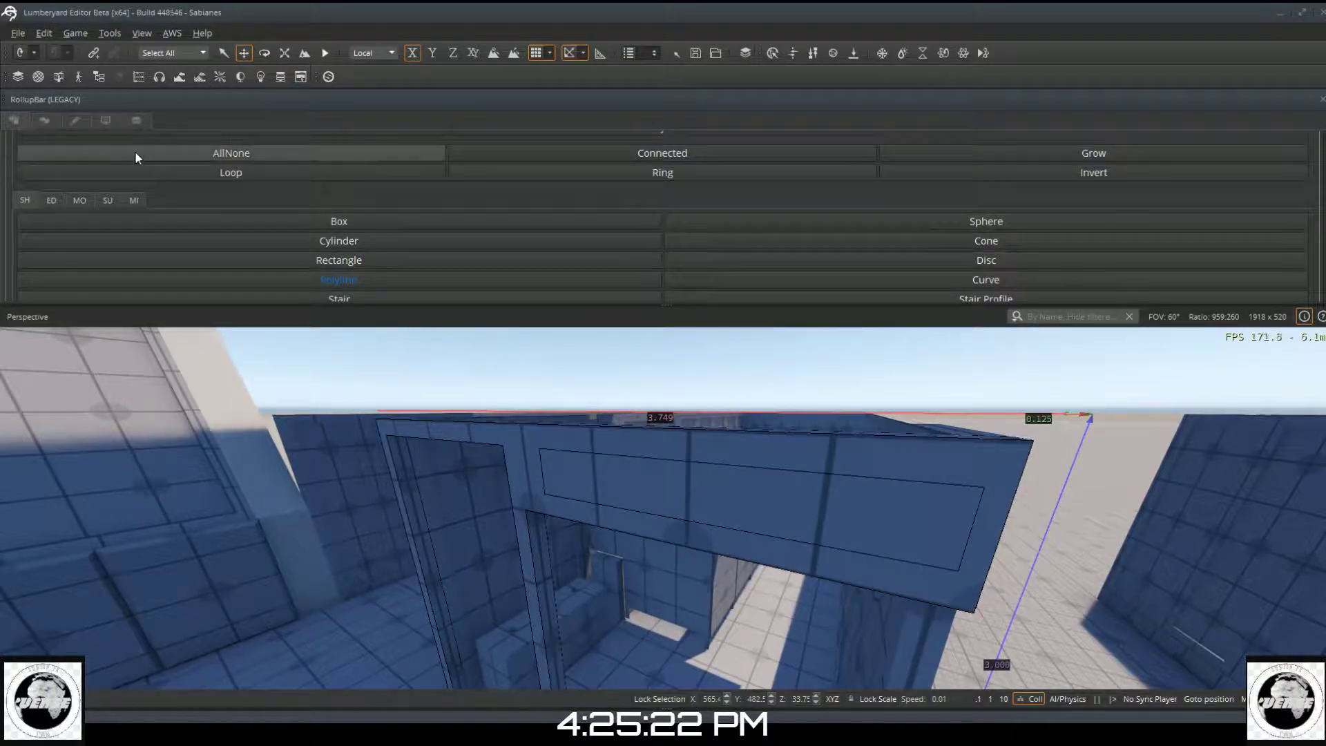
Step: Extrude the inset rectangle back through the header to cut a window opening, and deselect the panel
click(52, 200)
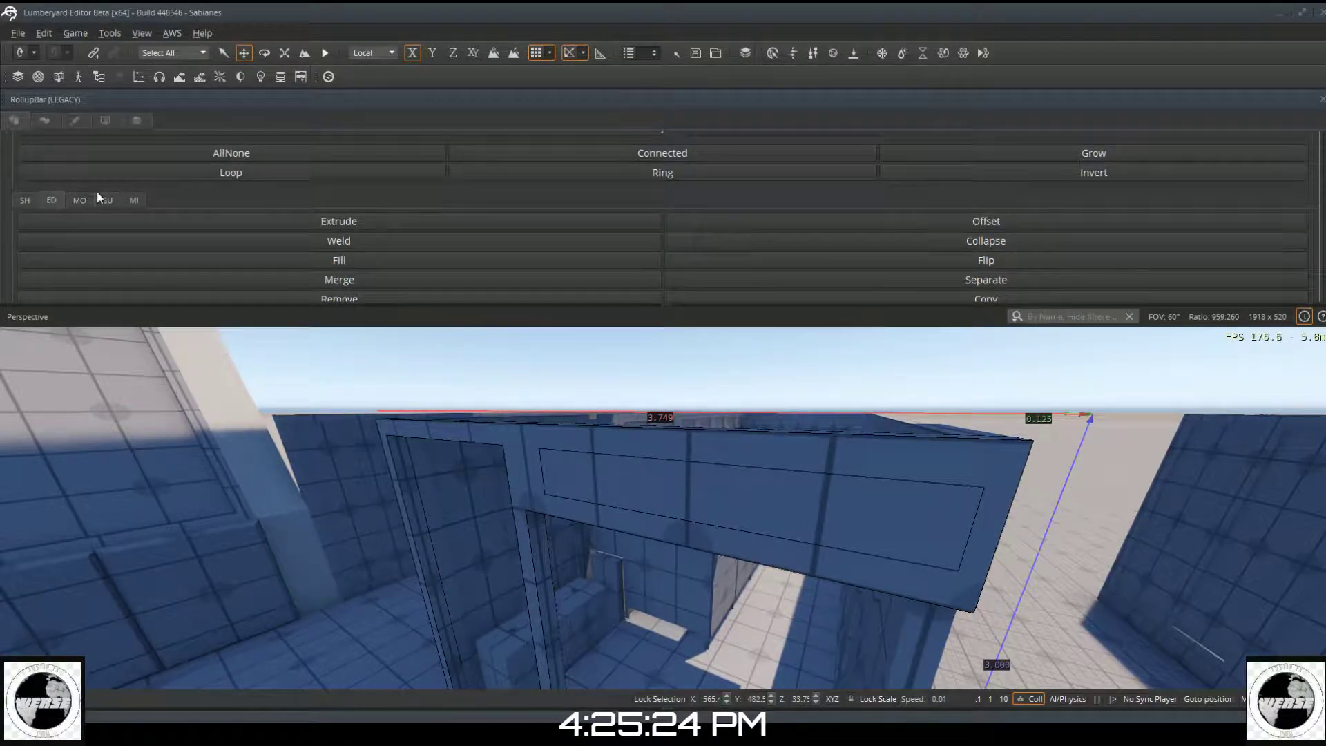
click(619, 221)
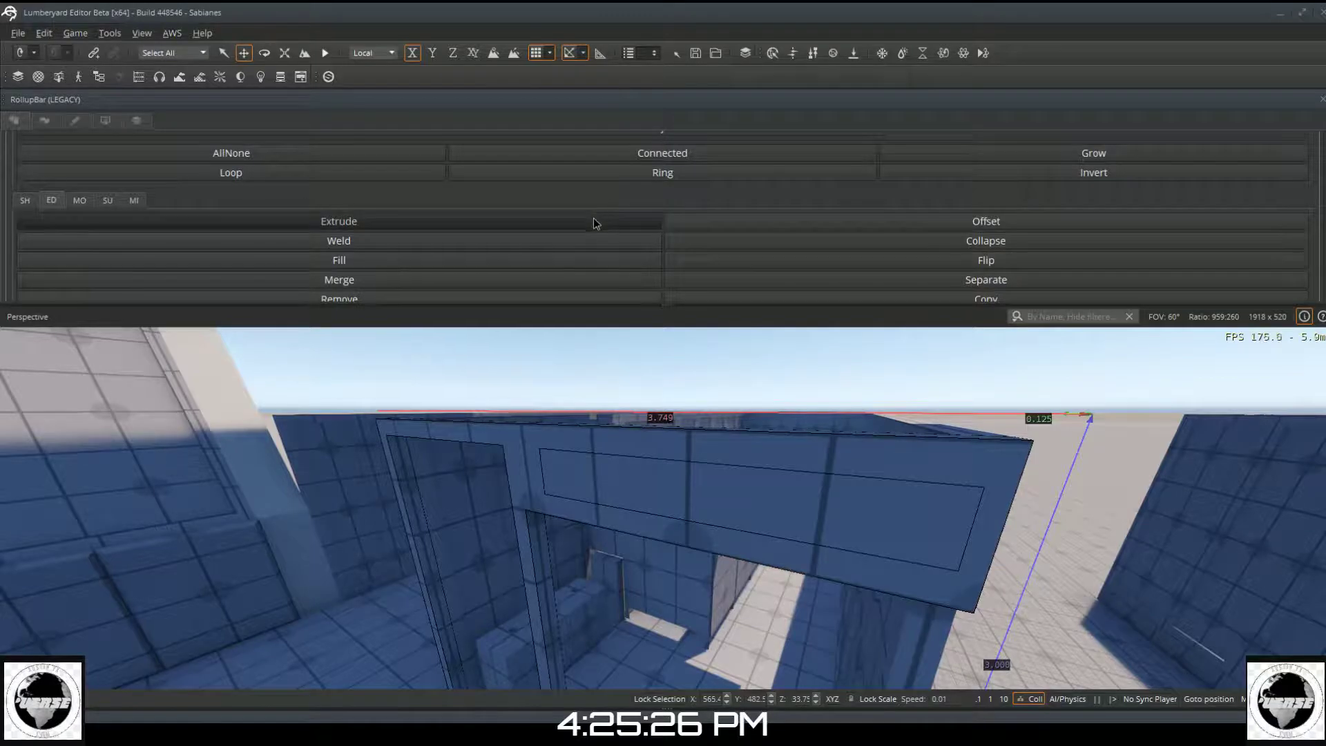
drag(645, 487, 676, 465)
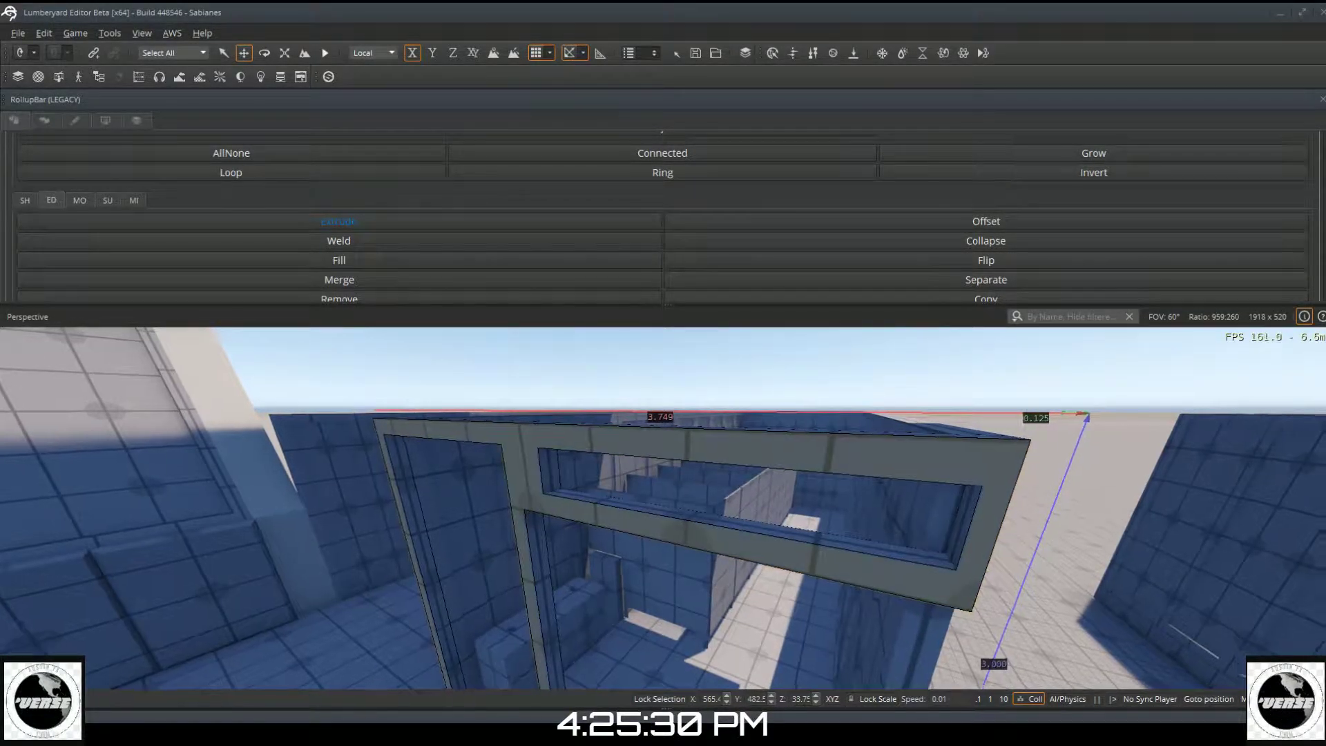
right_drag(379, 453, 310, 535)
right_drag(391, 418, 397, 416)
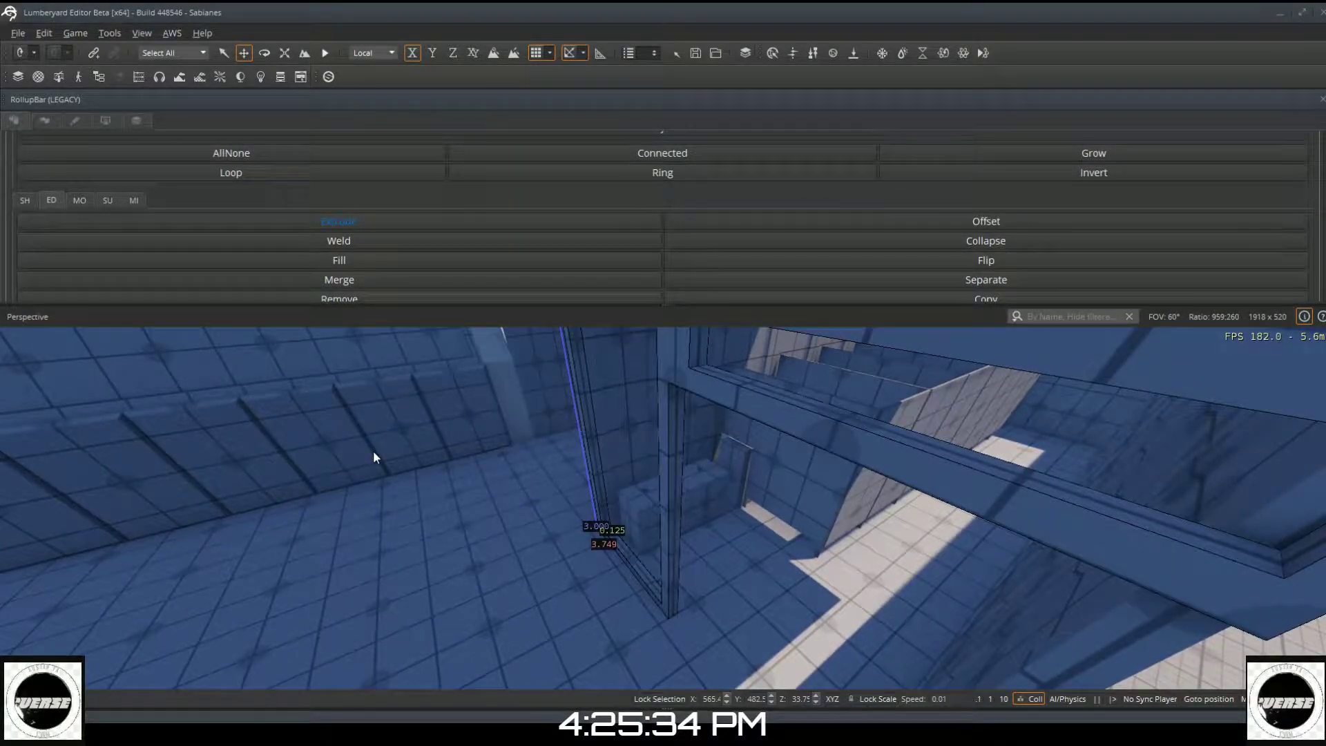
key(w)
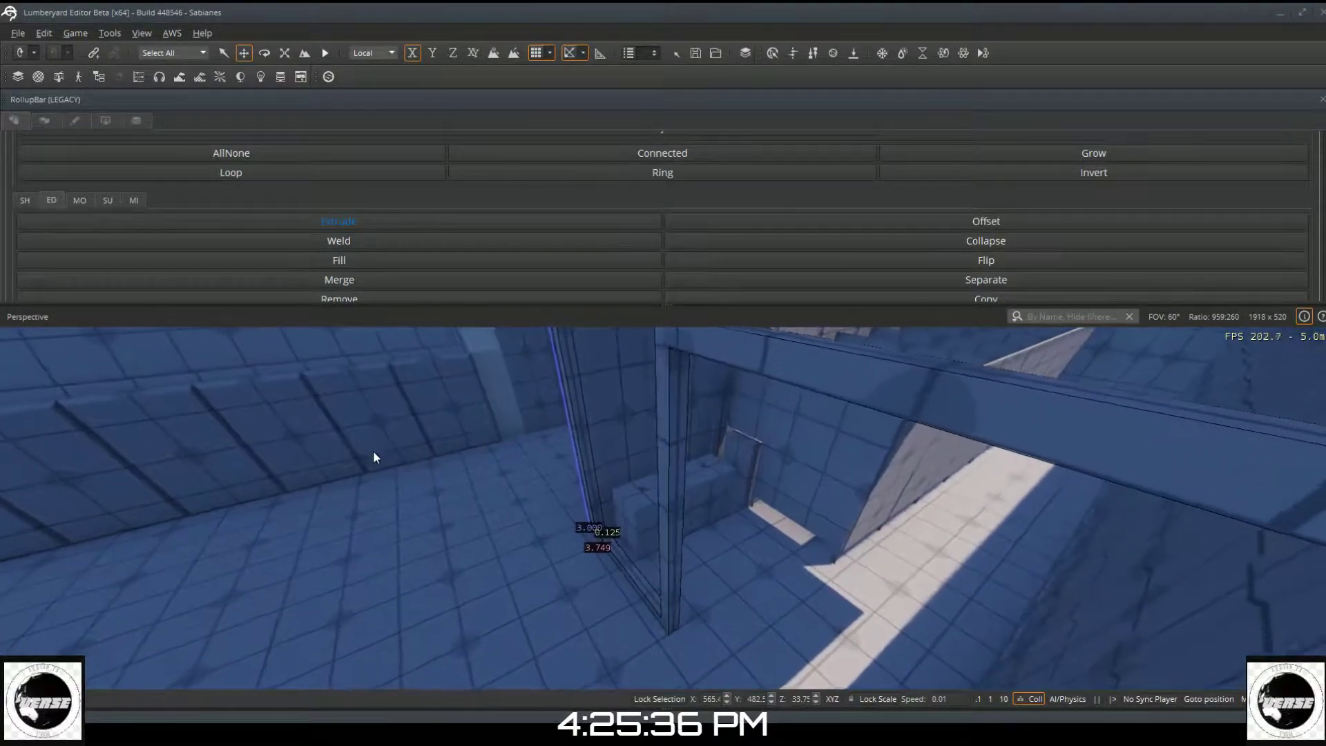
scroll(649, 177, up, 1)
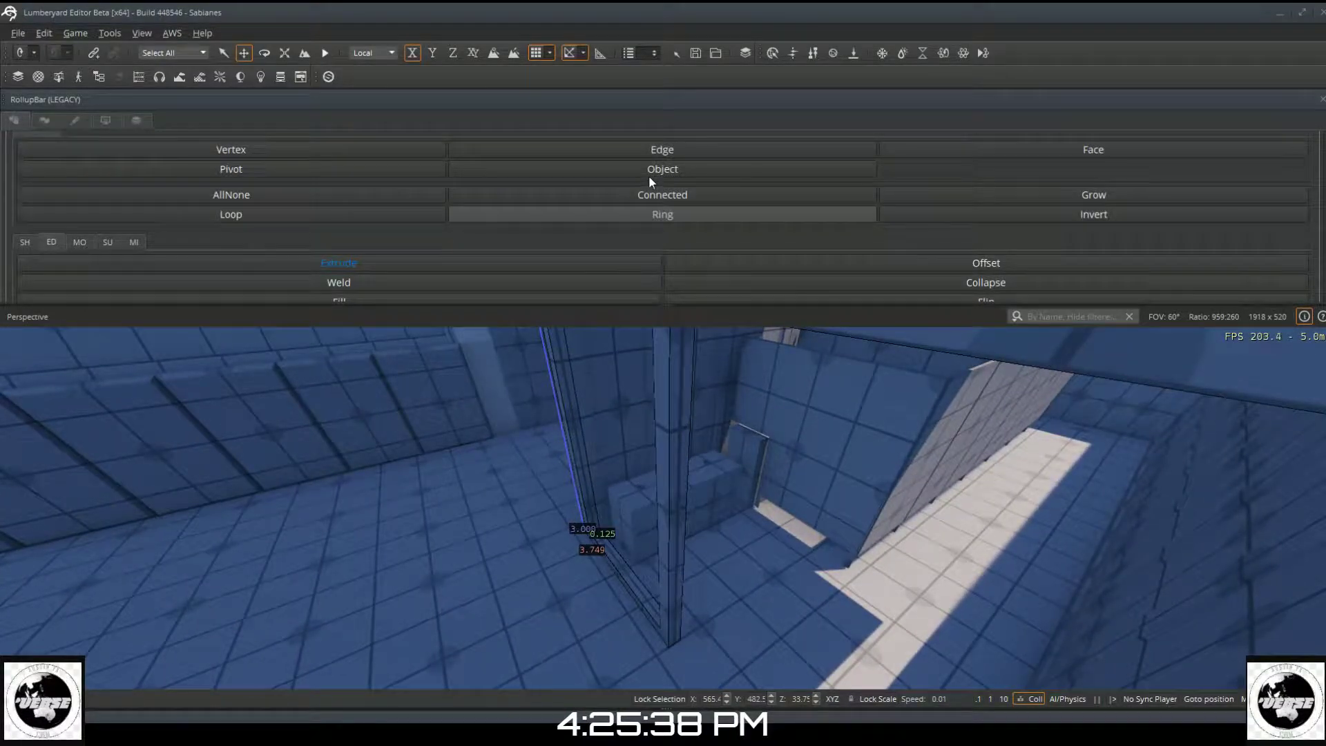
click(654, 173)
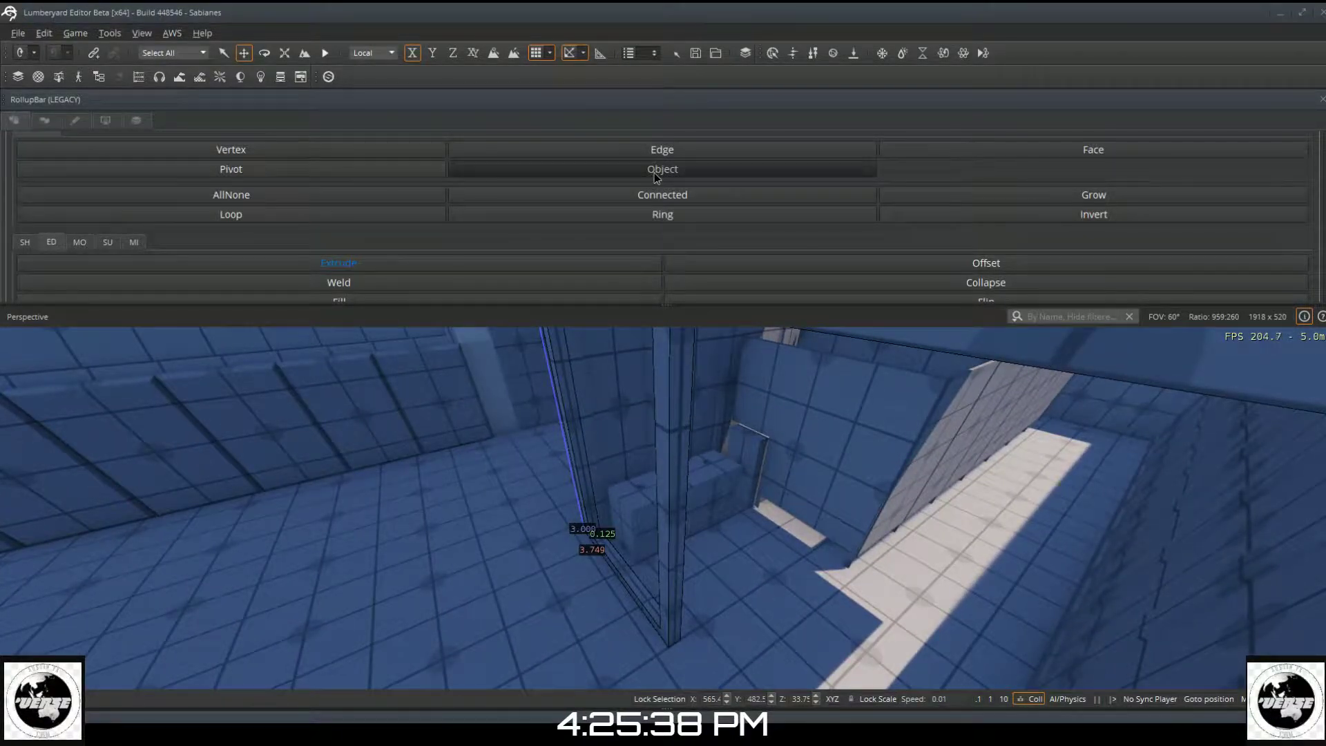
click(613, 395)
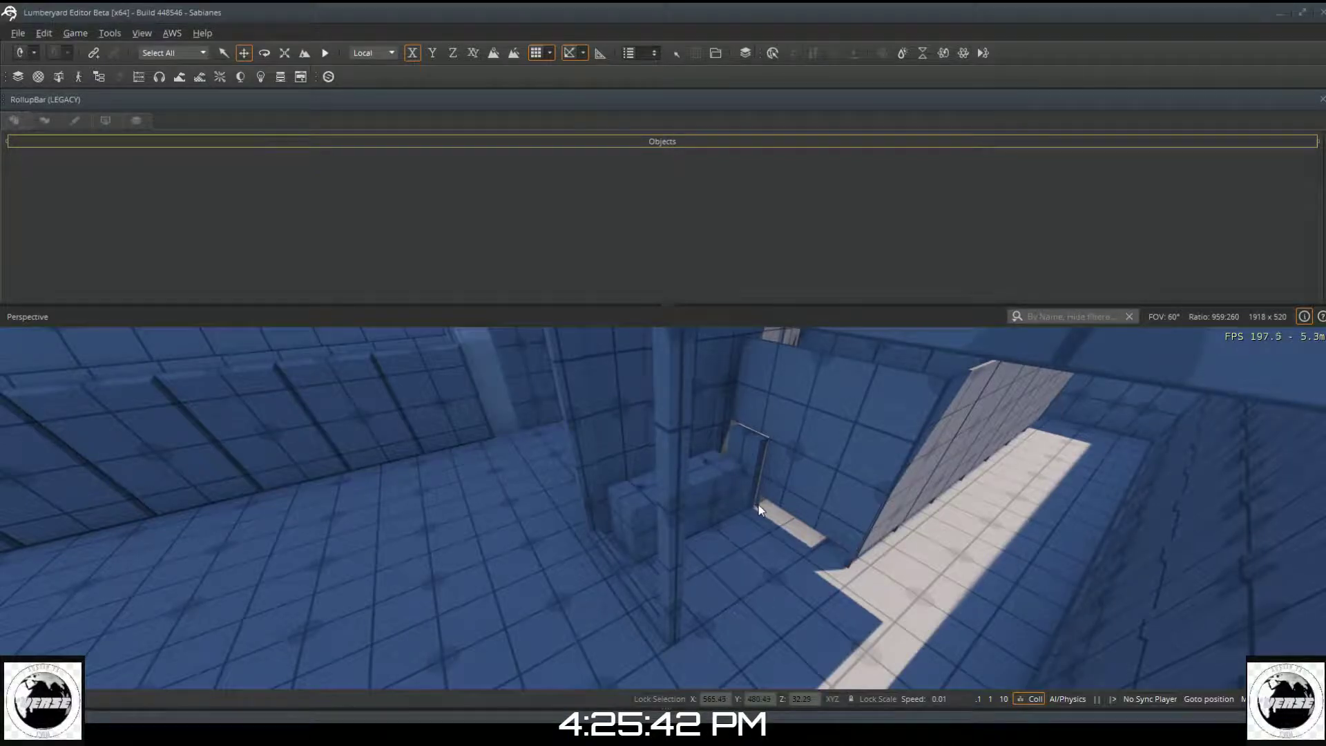
Step: Reselect the framed panel and extrude the header opening's end face toward the middle post to widen the opening
key(a)
key(s)
right_drag(769, 506, 829, 435)
key(a)
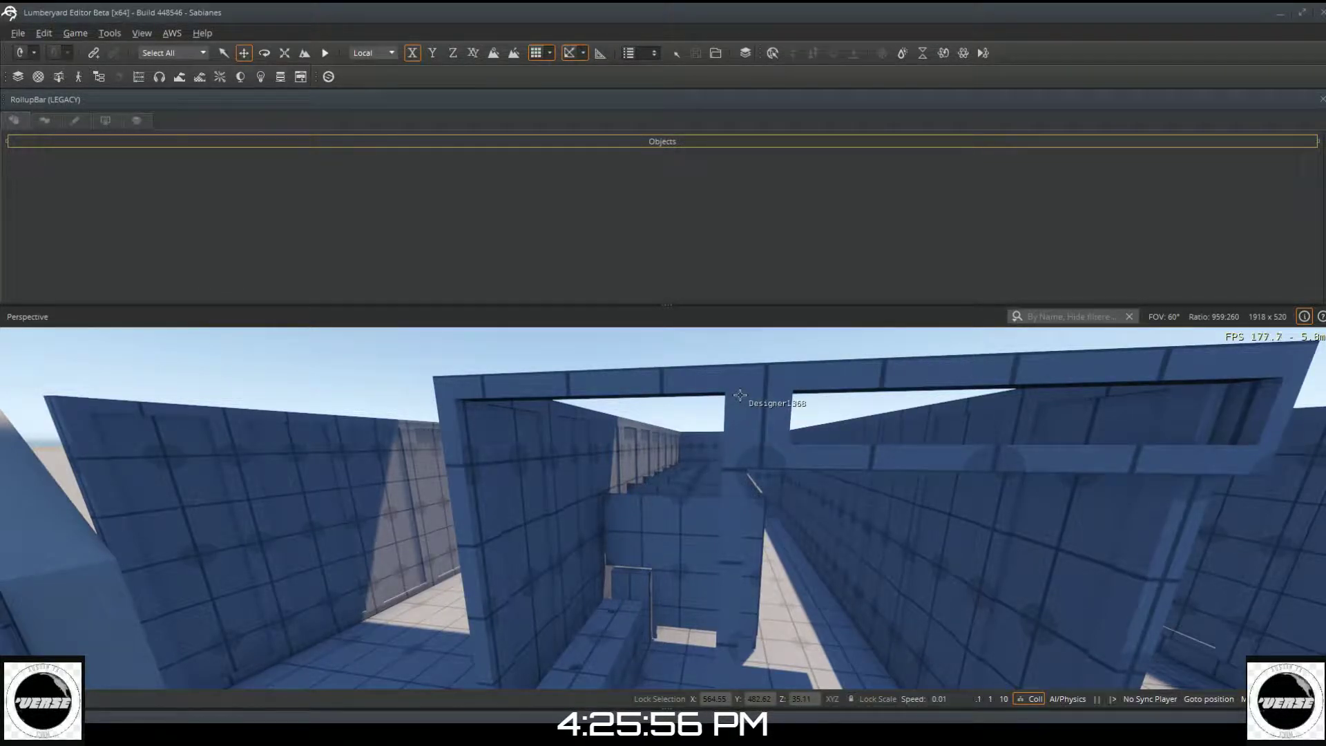
key(s)
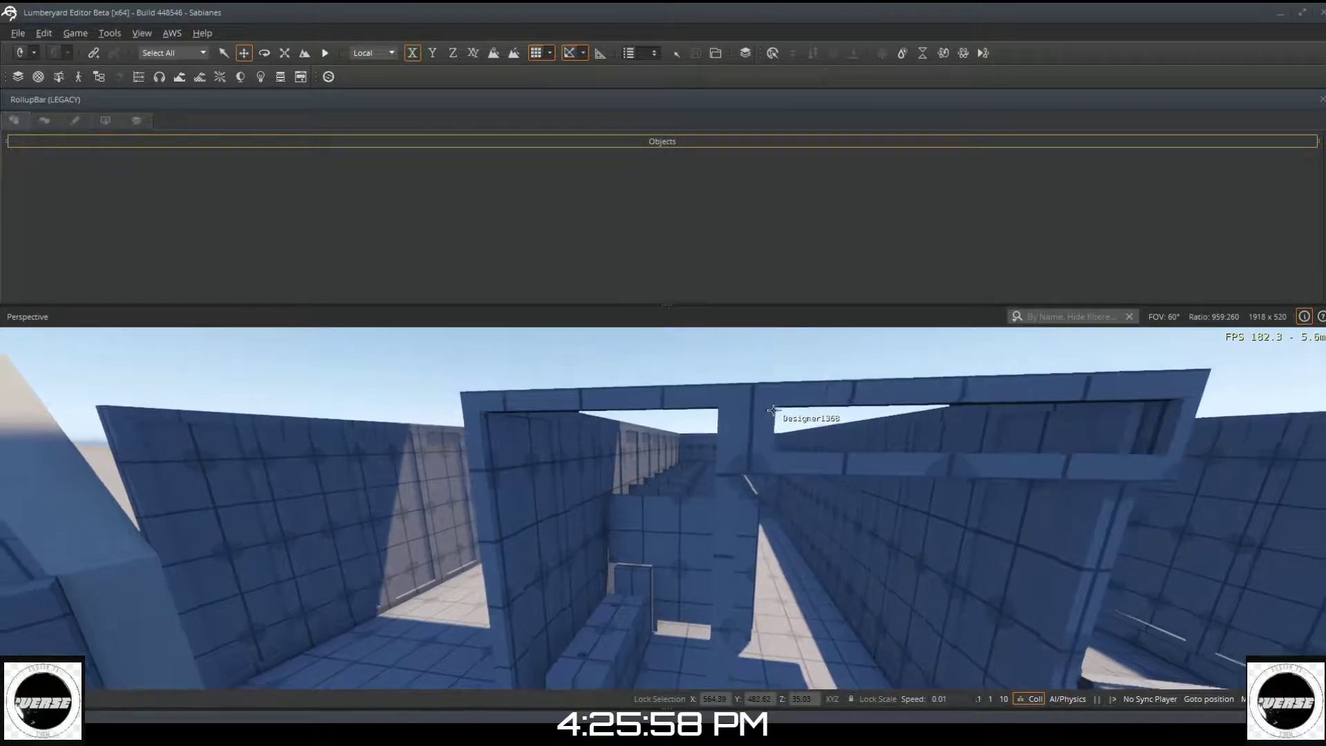
key(d)
key(s)
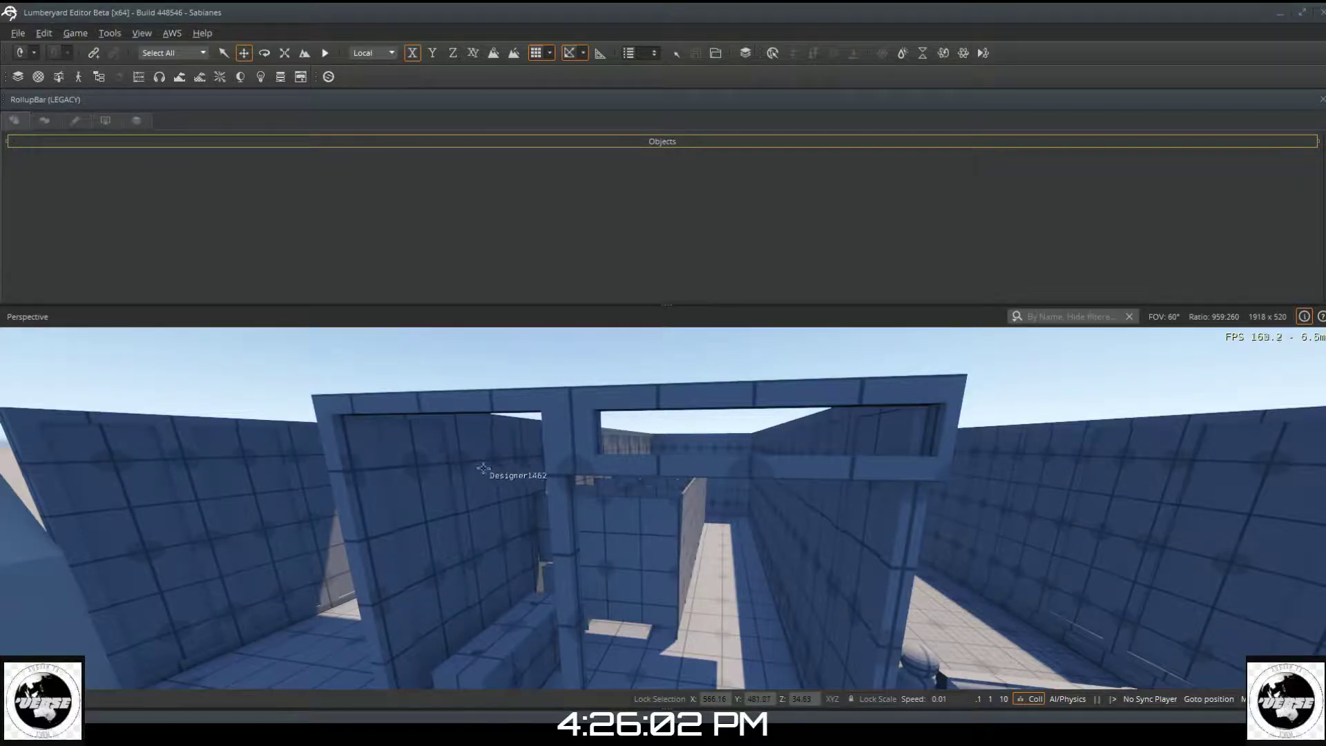
click(577, 423)
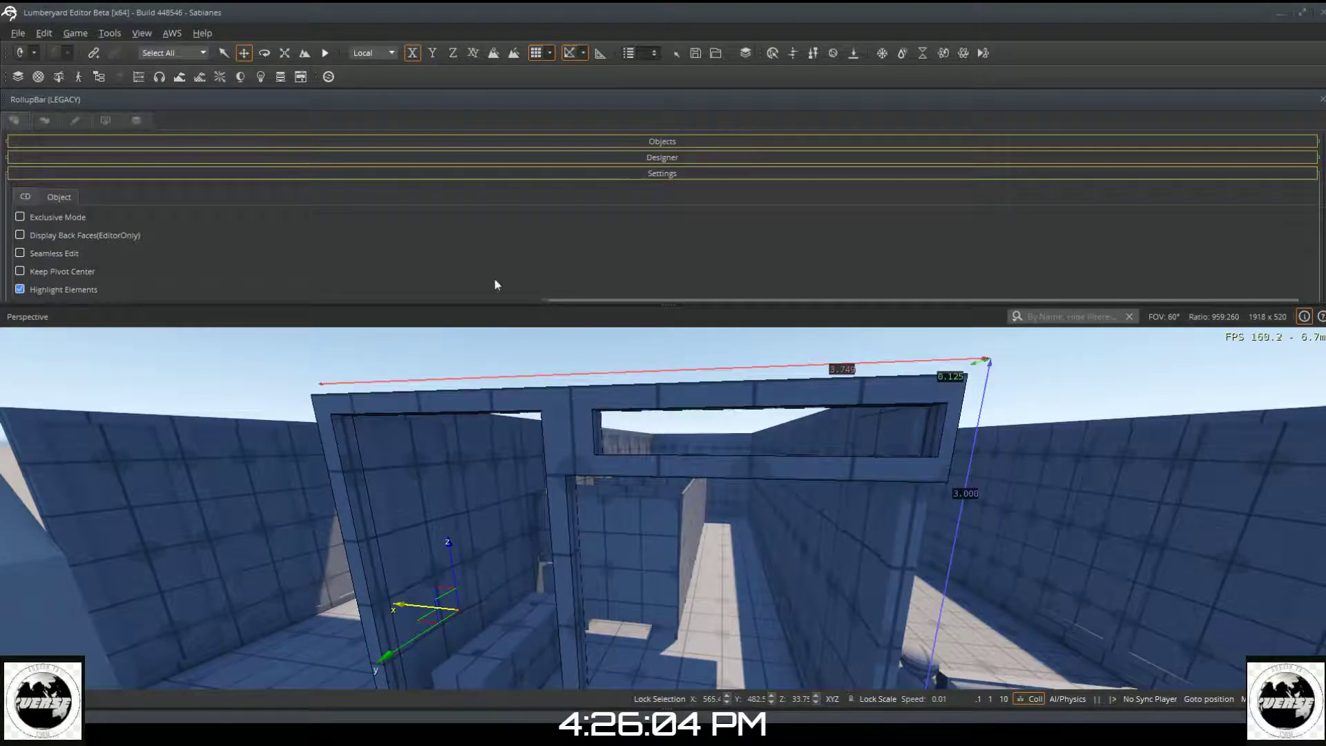
click(173, 173)
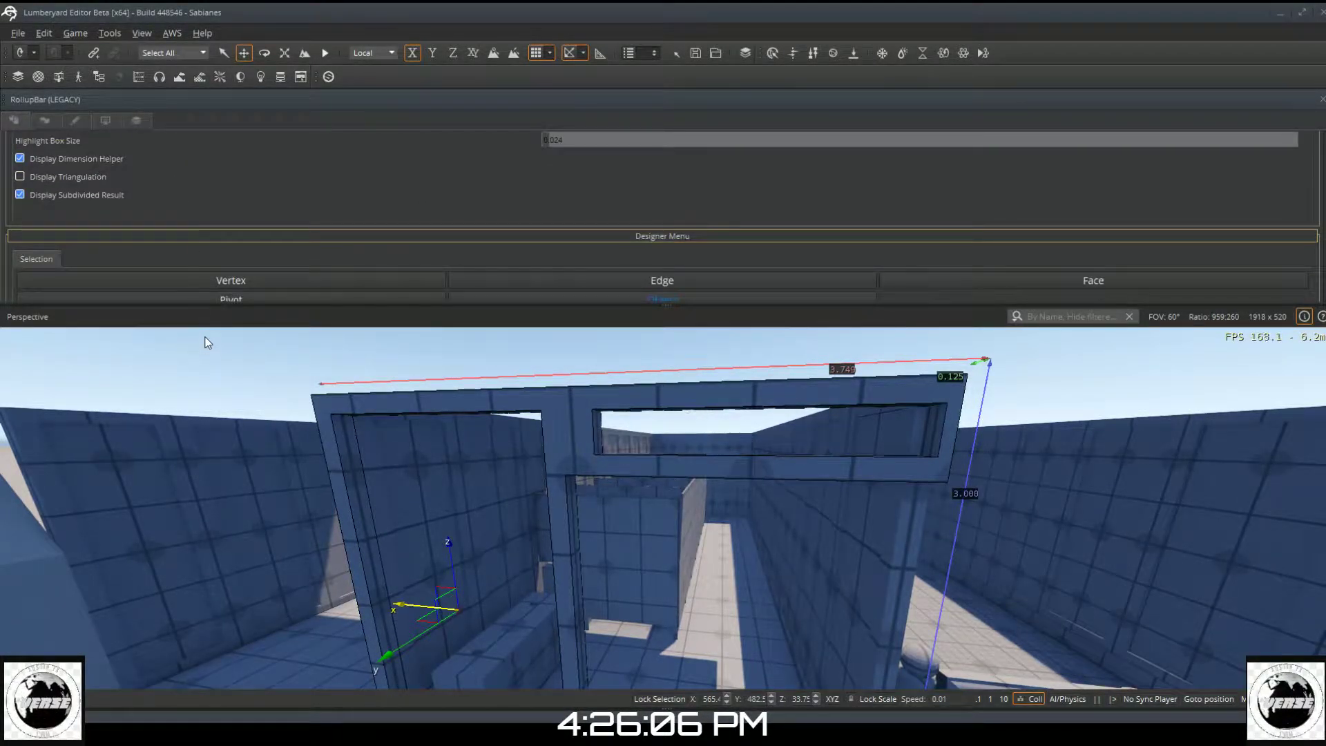
scroll(247, 236, down, 2)
click(54, 290)
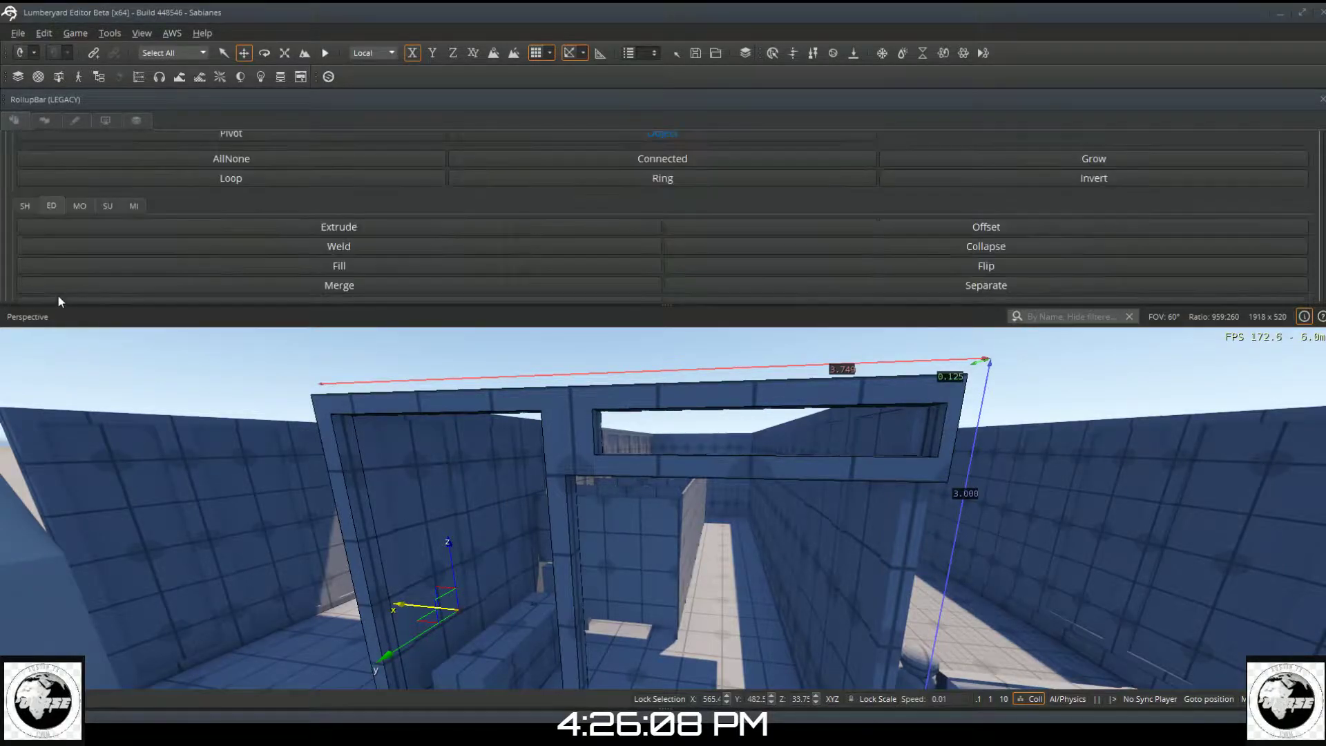
click(173, 225)
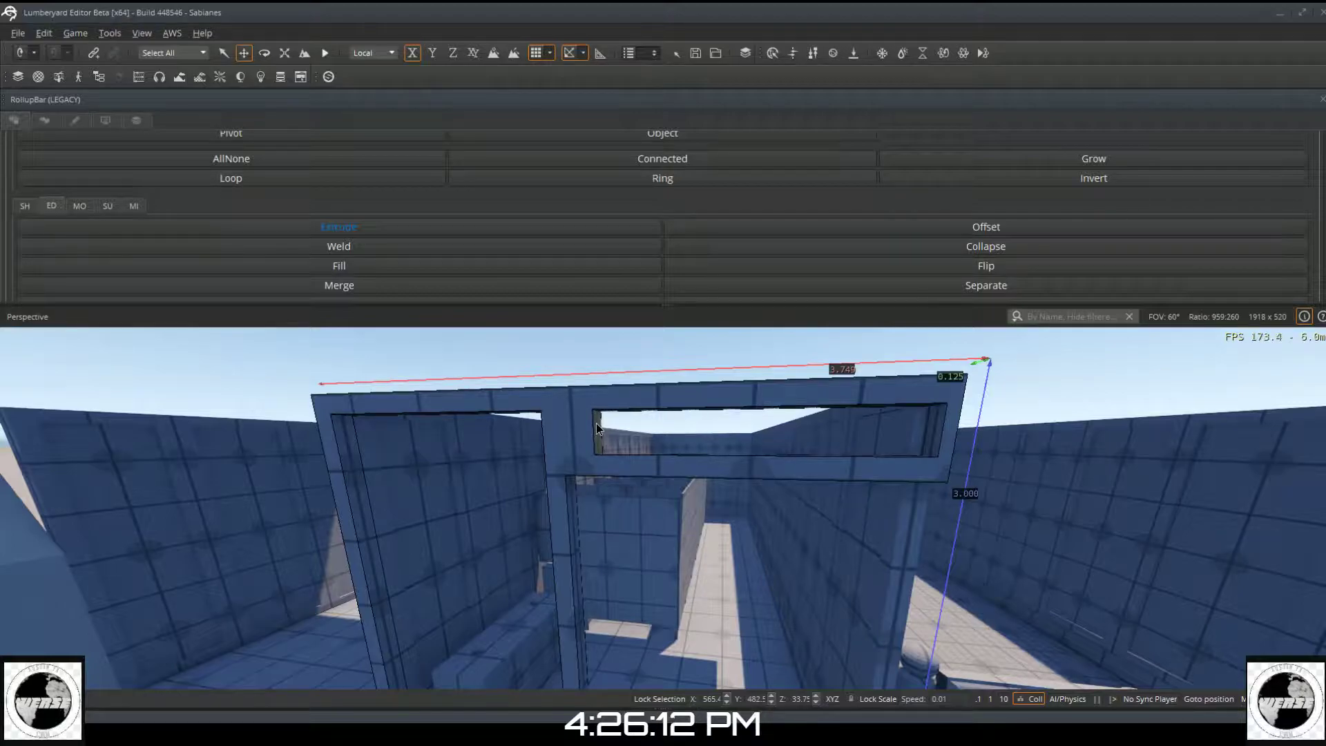
drag(596, 423, 579, 424)
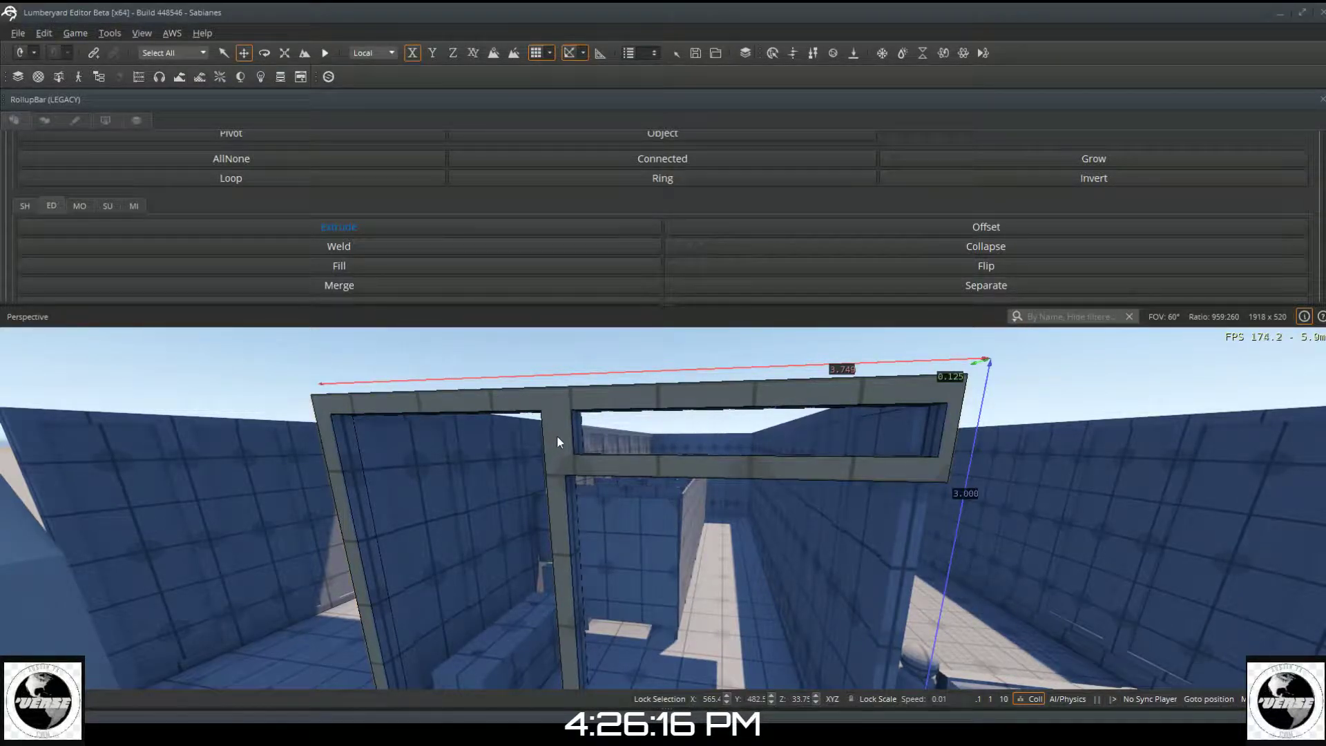
Step: With grid snapping off, extrude the header opening's post-side face slightly farther toward the edge line of the post below
key(a)
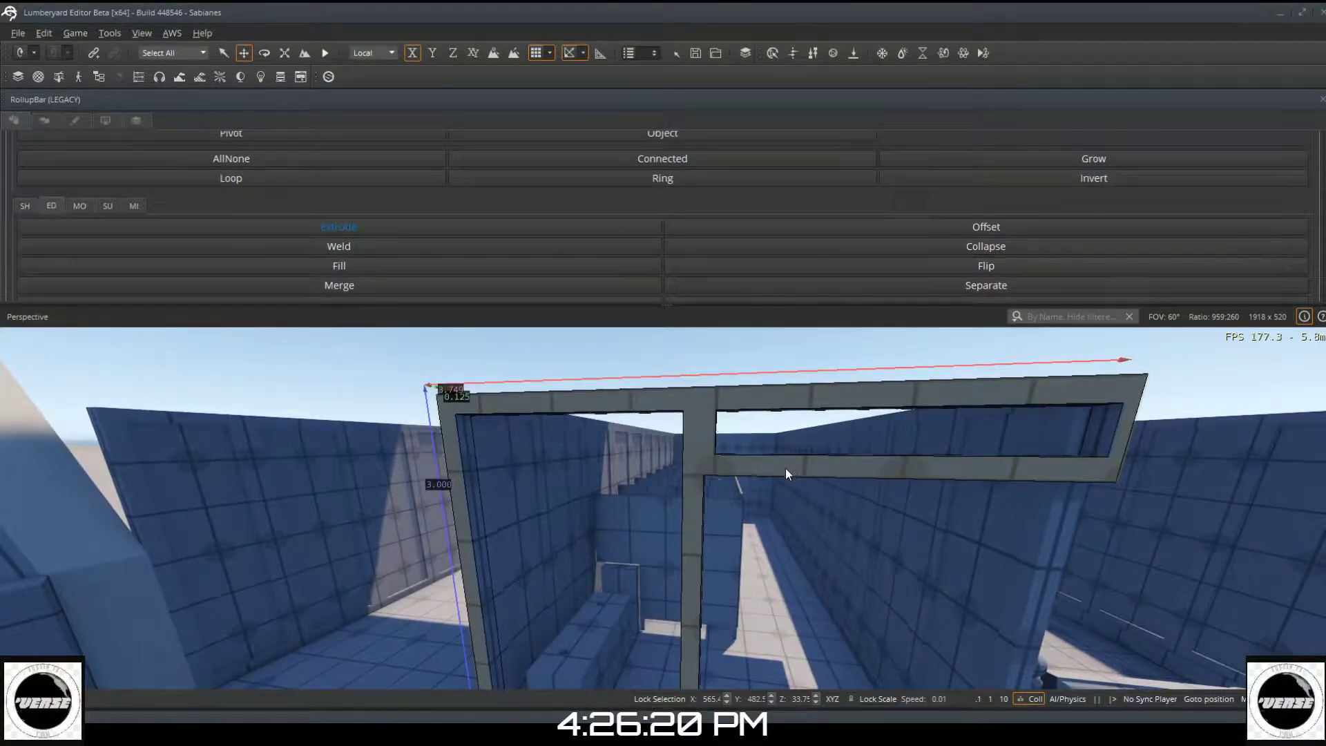
key(a)
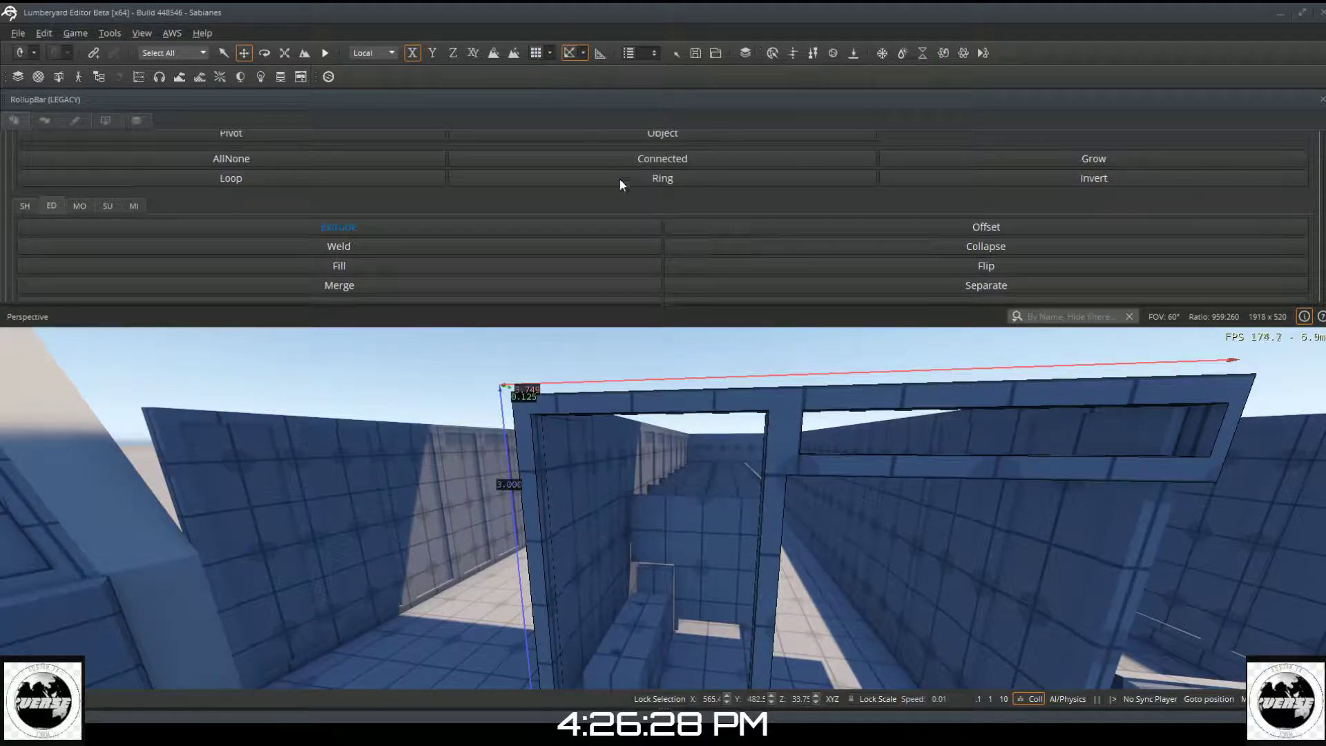
key(d)
right_drag(698, 437, 648, 434)
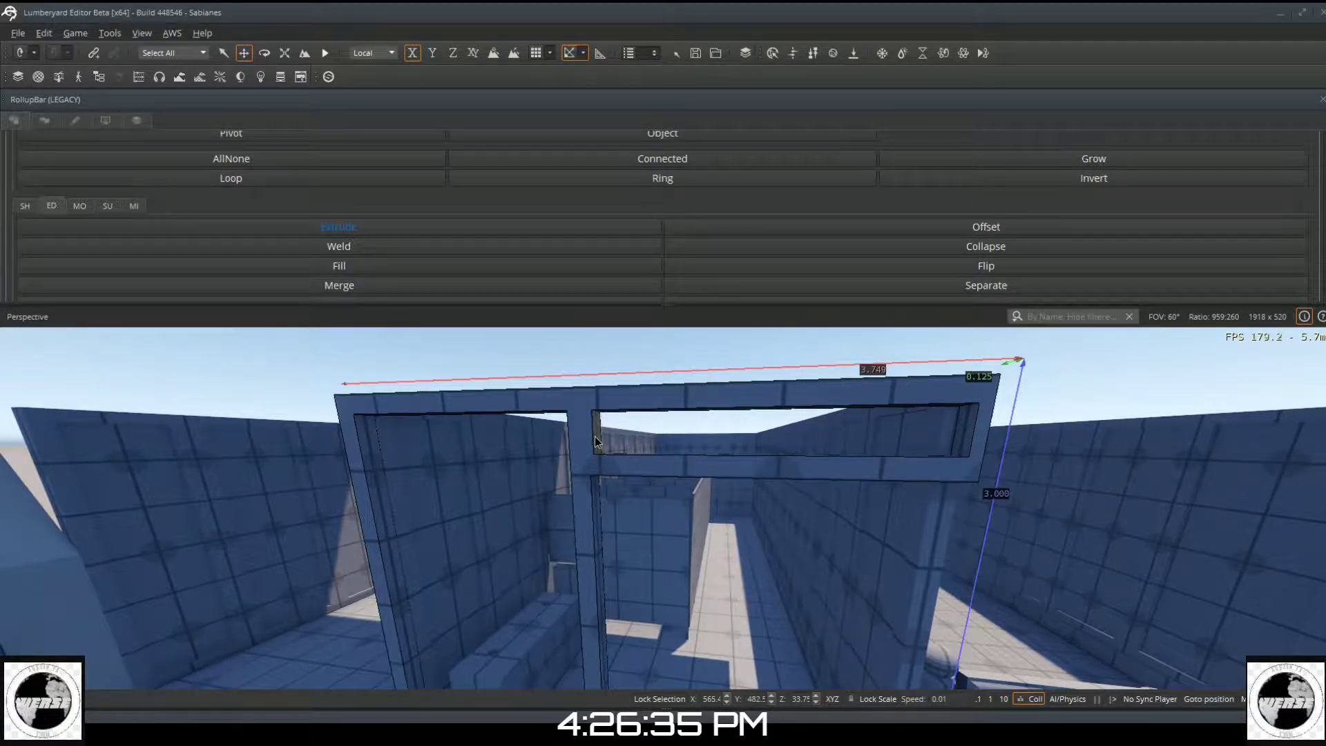
key(a)
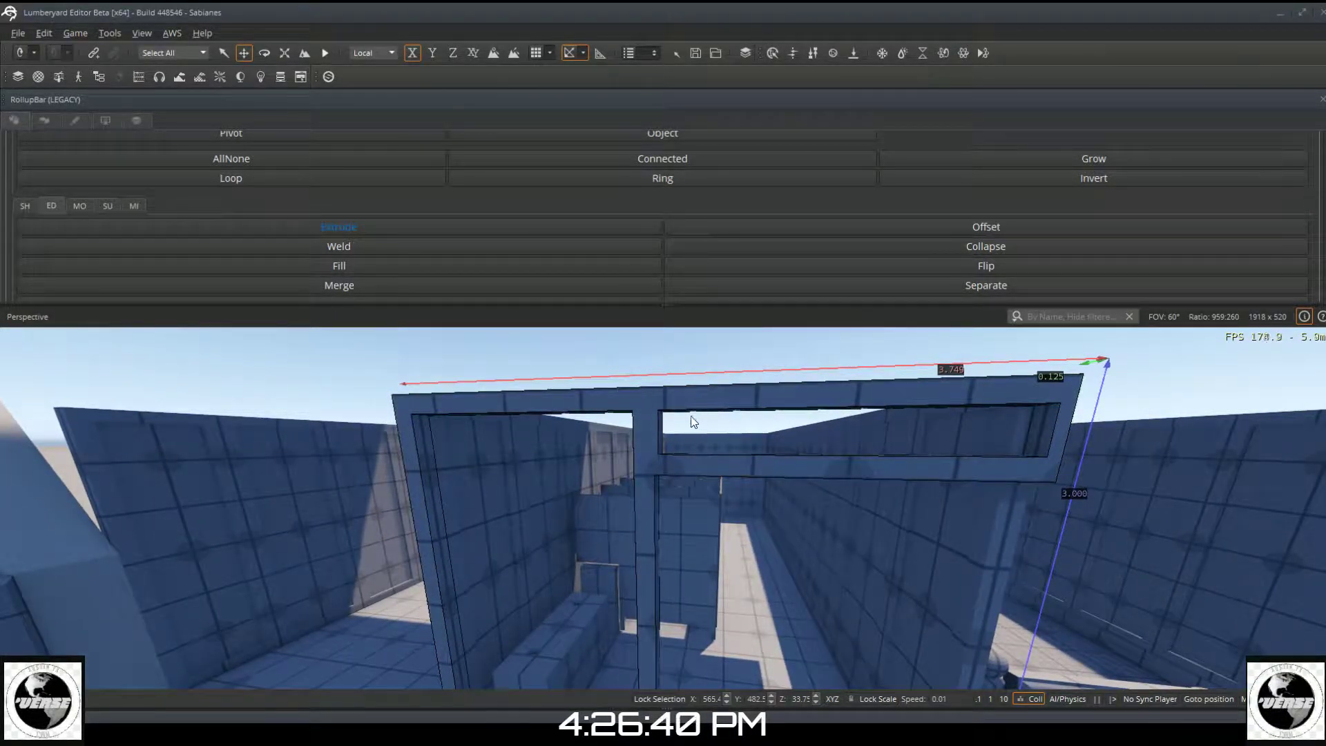
key(w)
key(w)
right_drag(683, 413, 733, 331)
key(s)
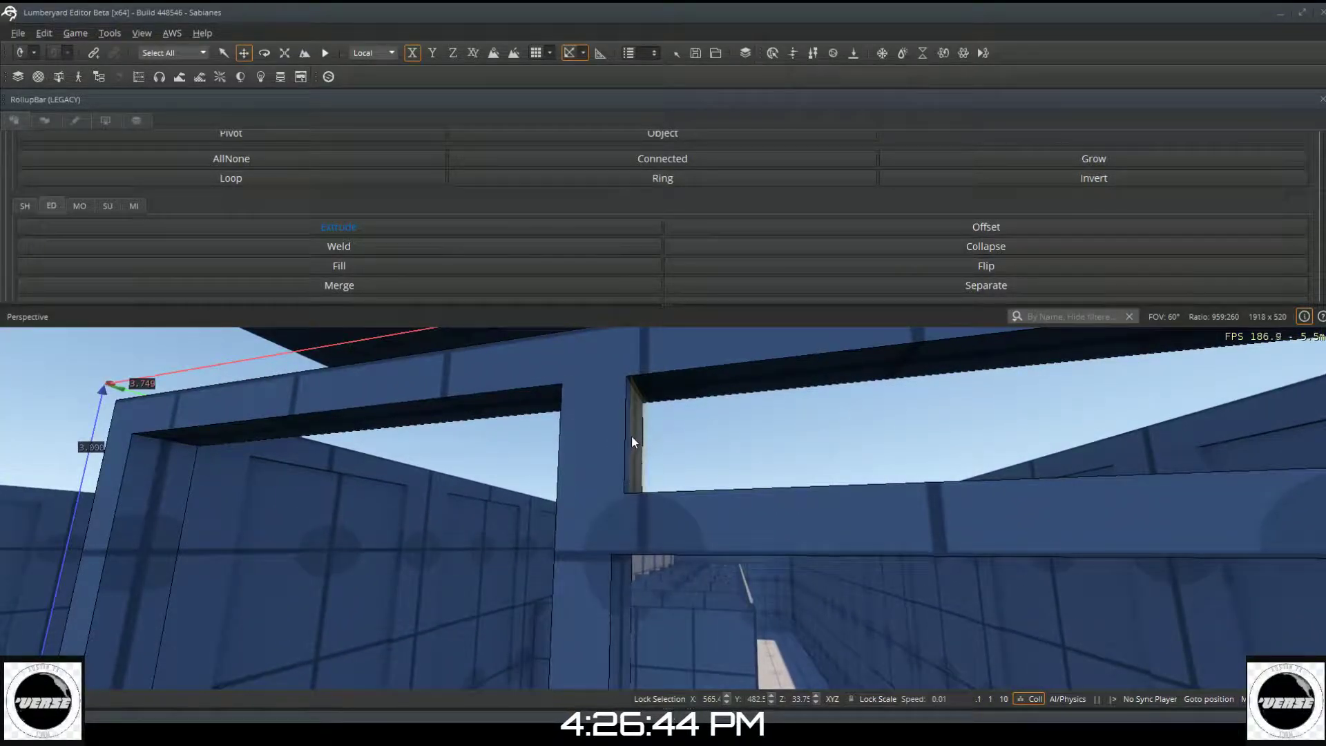
drag(632, 436, 627, 436)
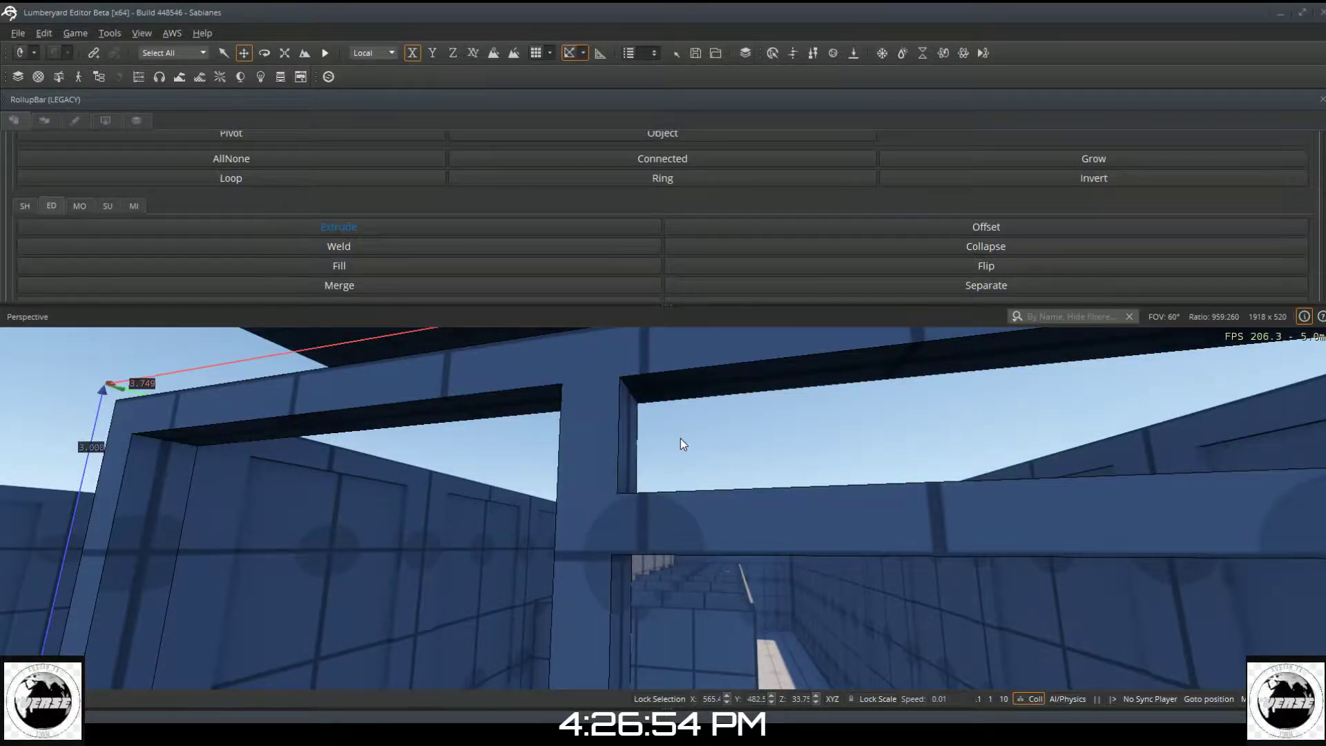
Step: Set the framed panel's pivot to the centre point of its bounding box, return to object selection, and deselect the panel
scroll(756, 492, down, 3)
right_drag(756, 491, 605, 337)
key(w)
right_drag(697, 388, 712, 469)
key(s)
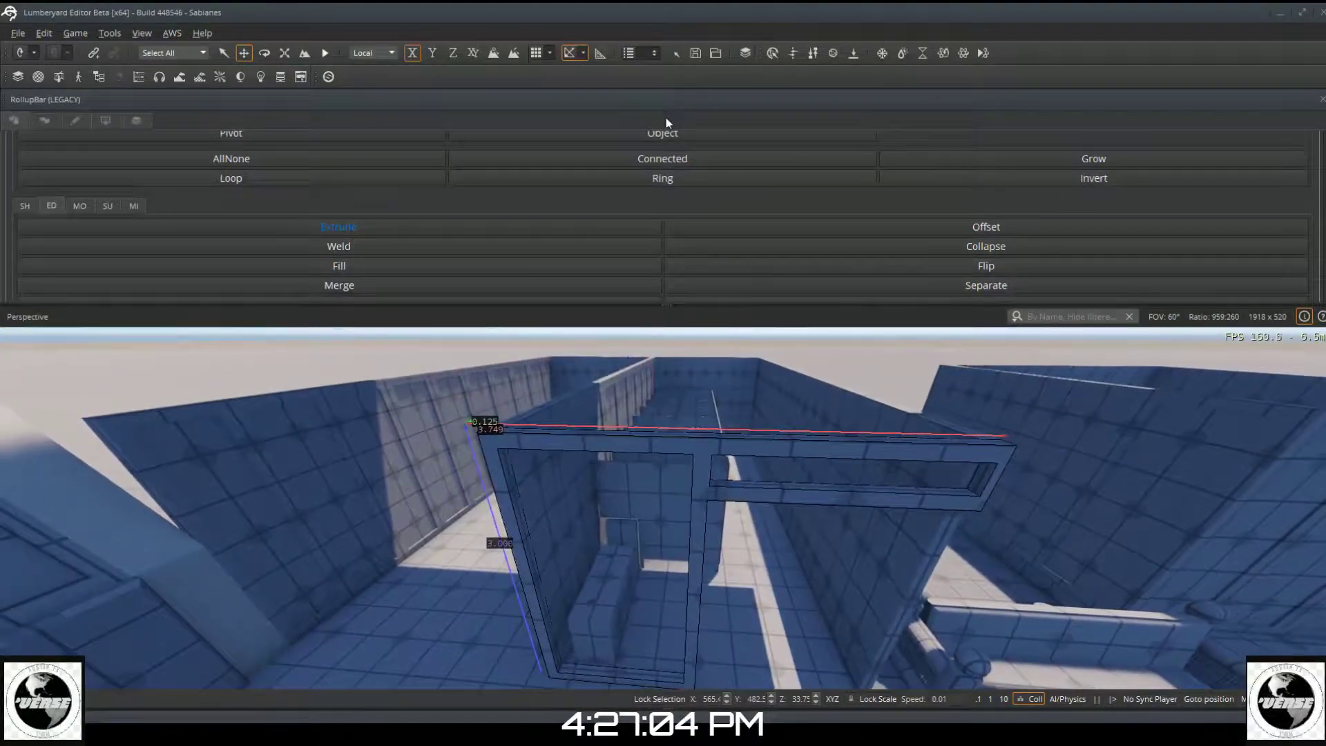
click(664, 135)
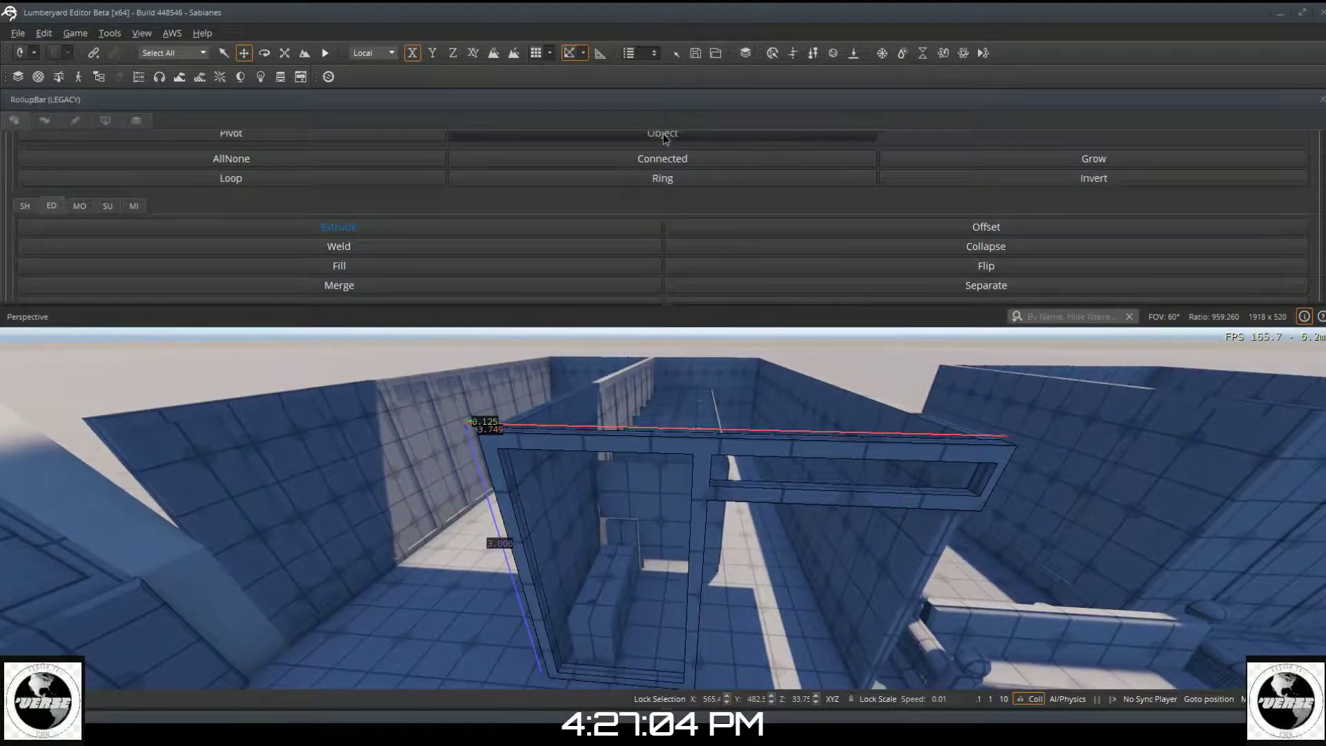
click(350, 139)
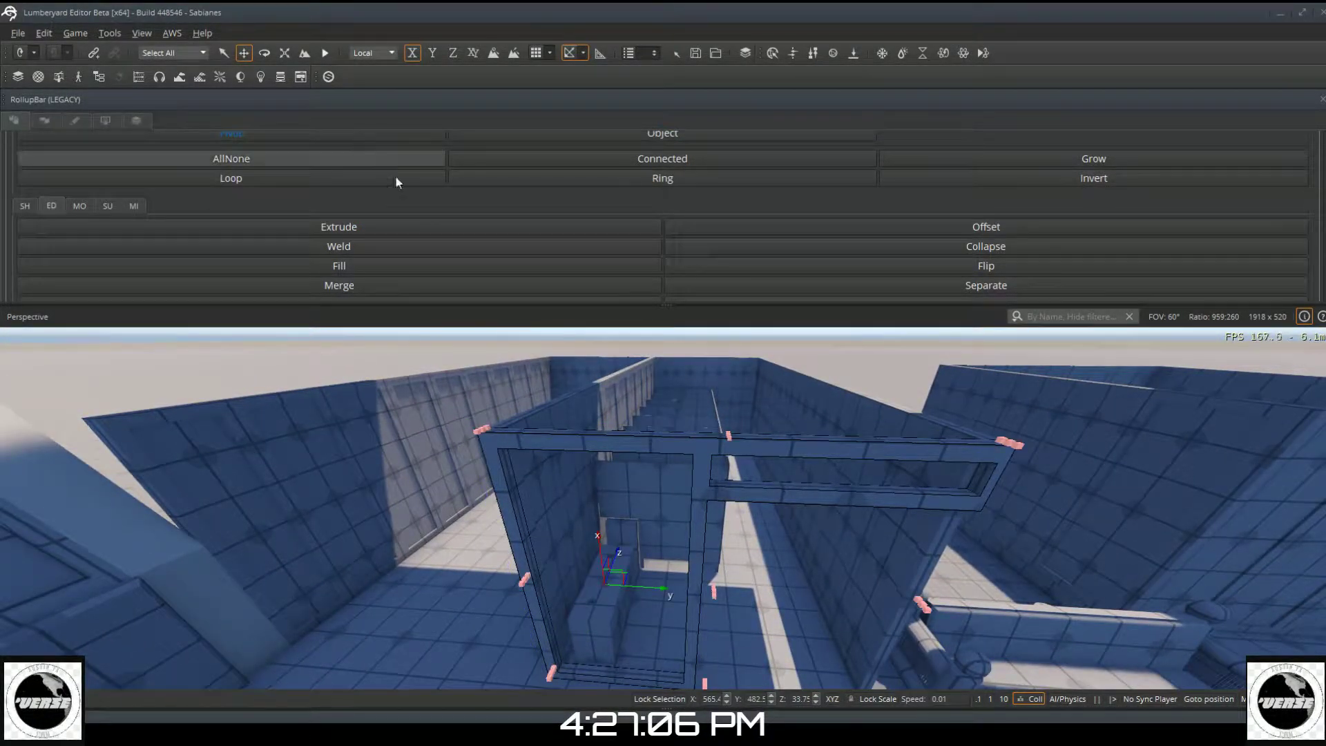
click(715, 589)
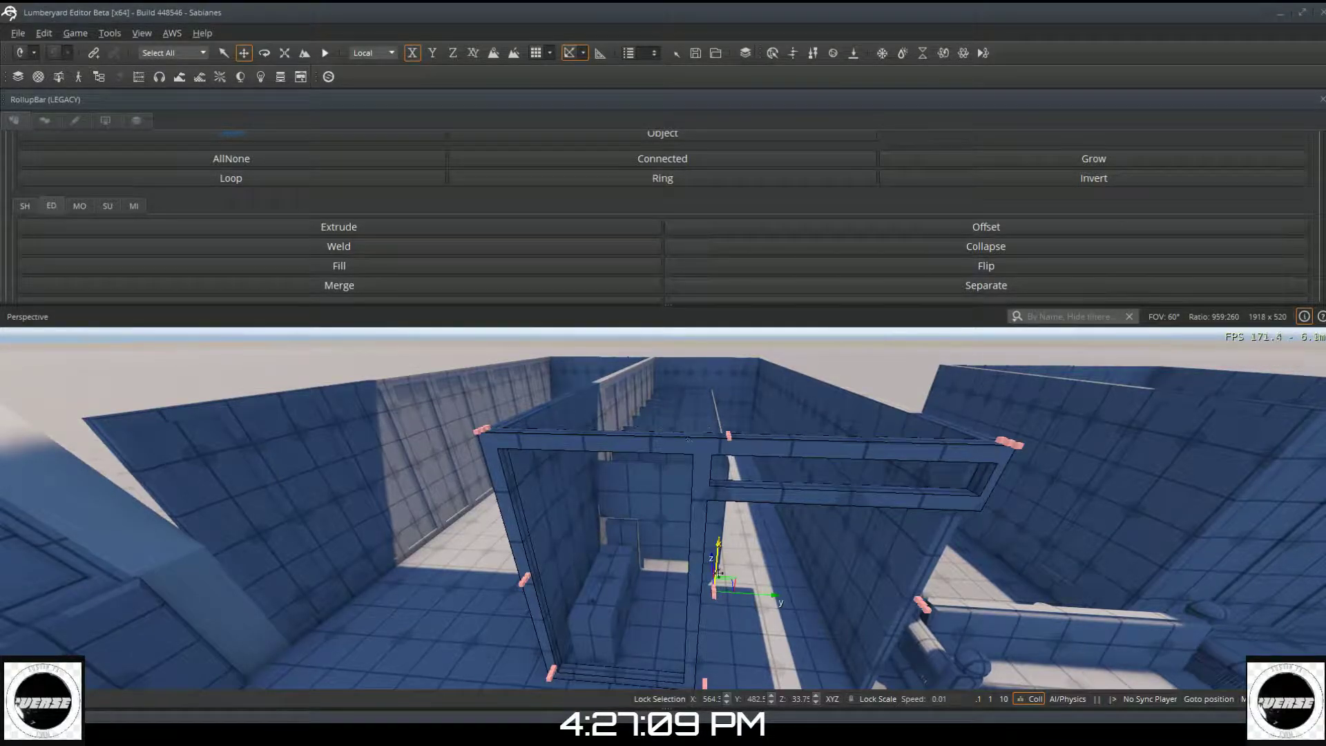
click(638, 157)
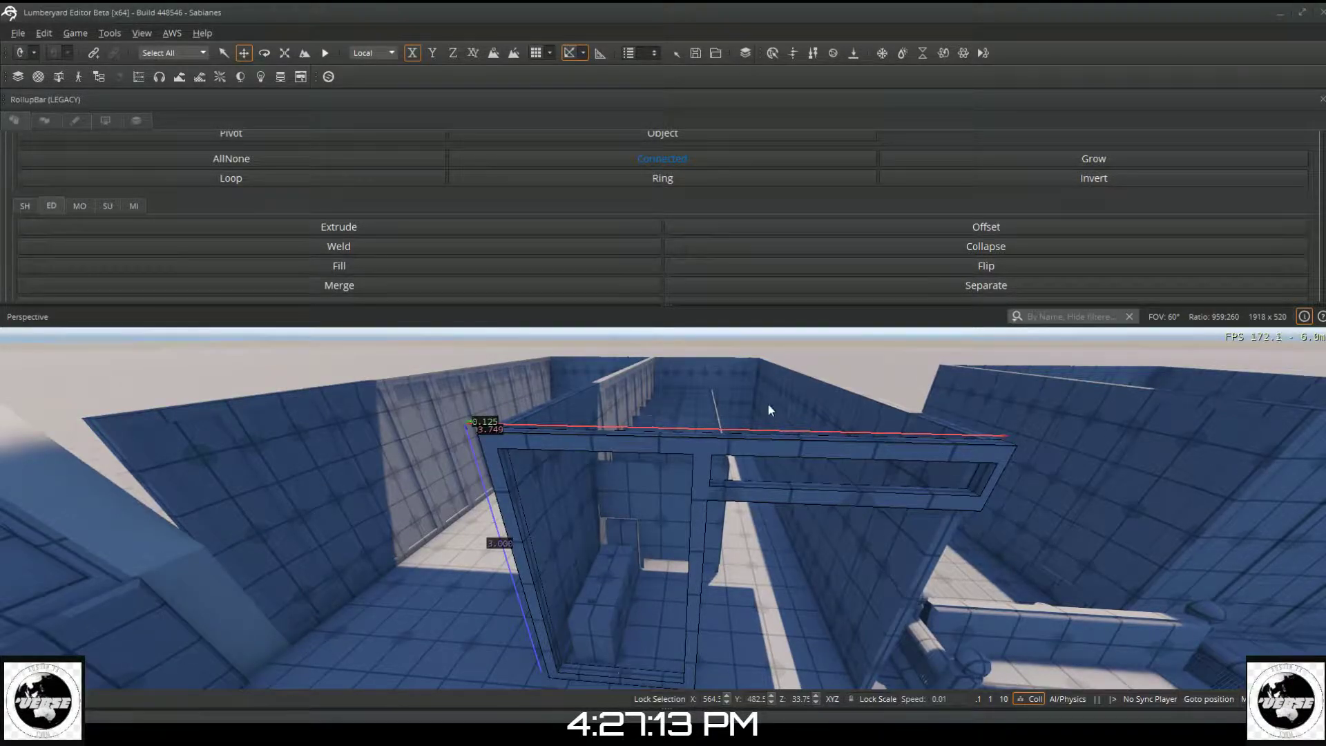
click(650, 135)
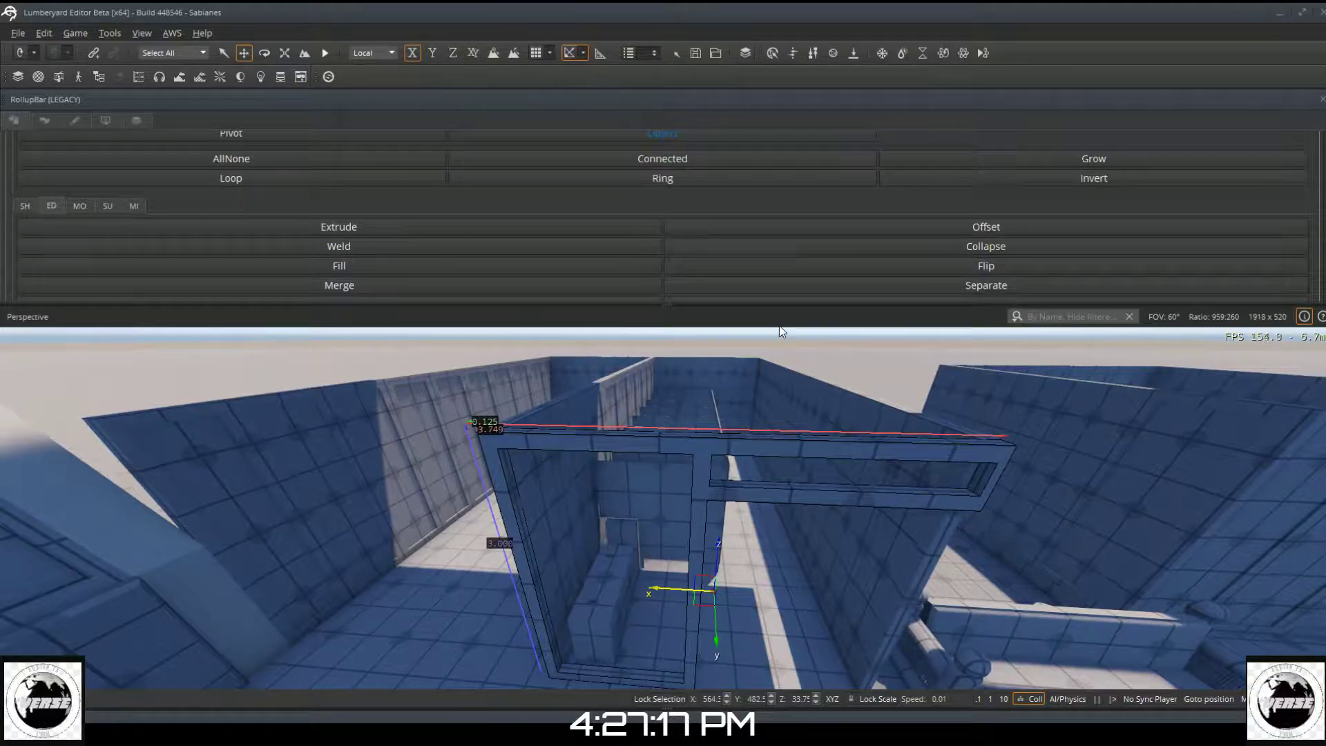
click(808, 346)
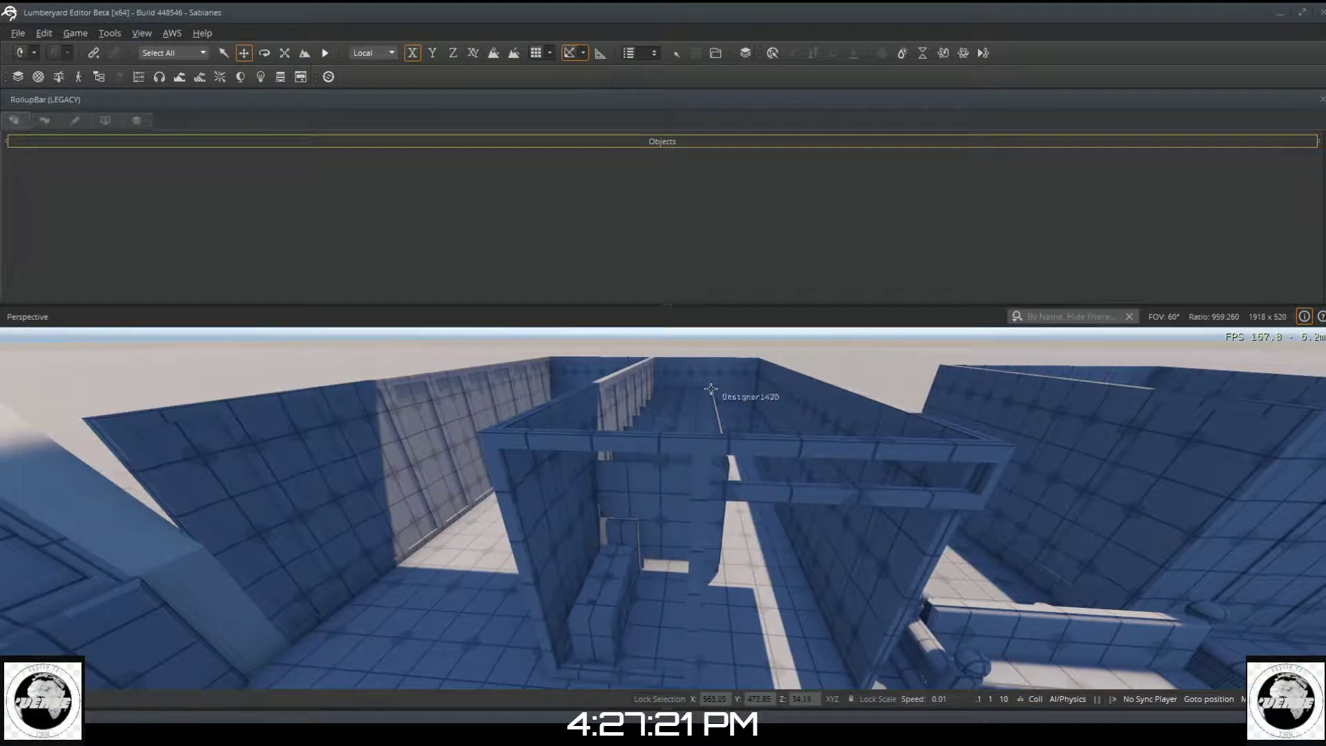
Step: Select the narrow full-height post on the room's inner wall and, with grid snapping on, move it out to the framed panel's open bay
key(w)
key(q)
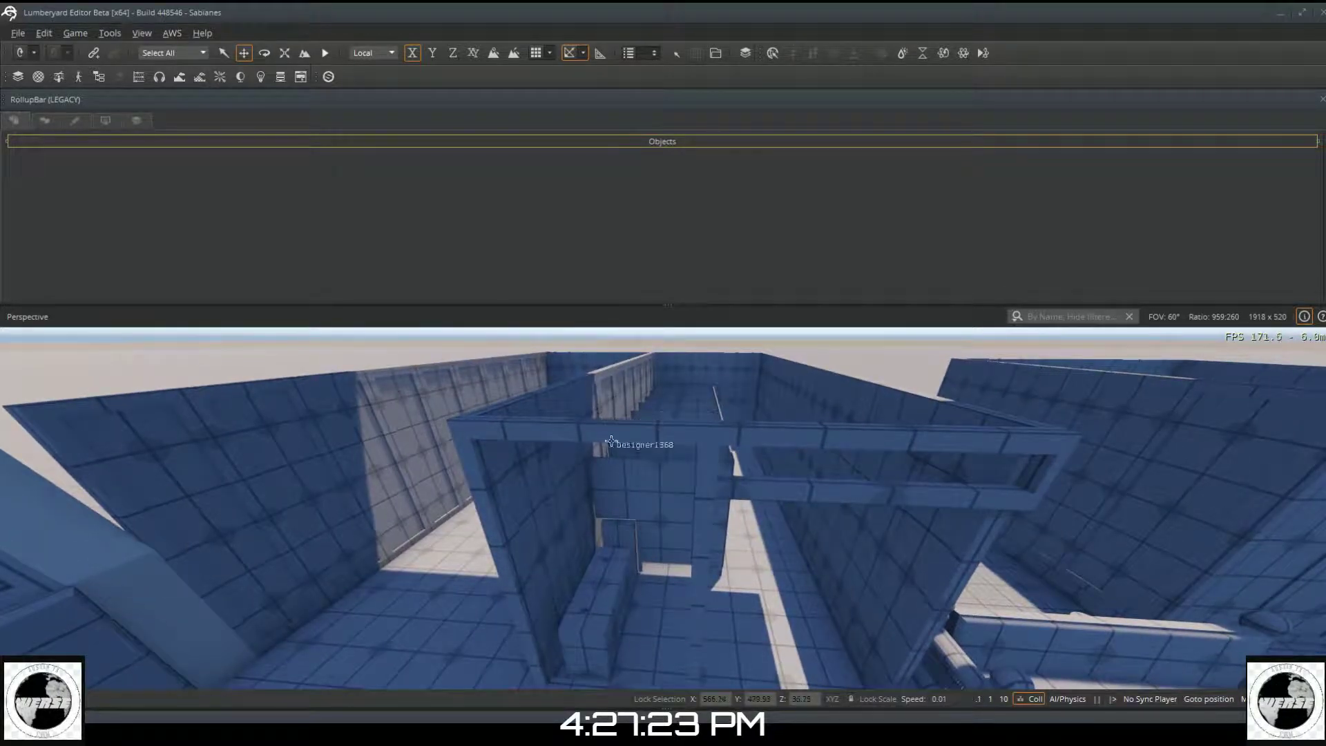
right_drag(674, 592, 646, 522)
key(w)
key(s)
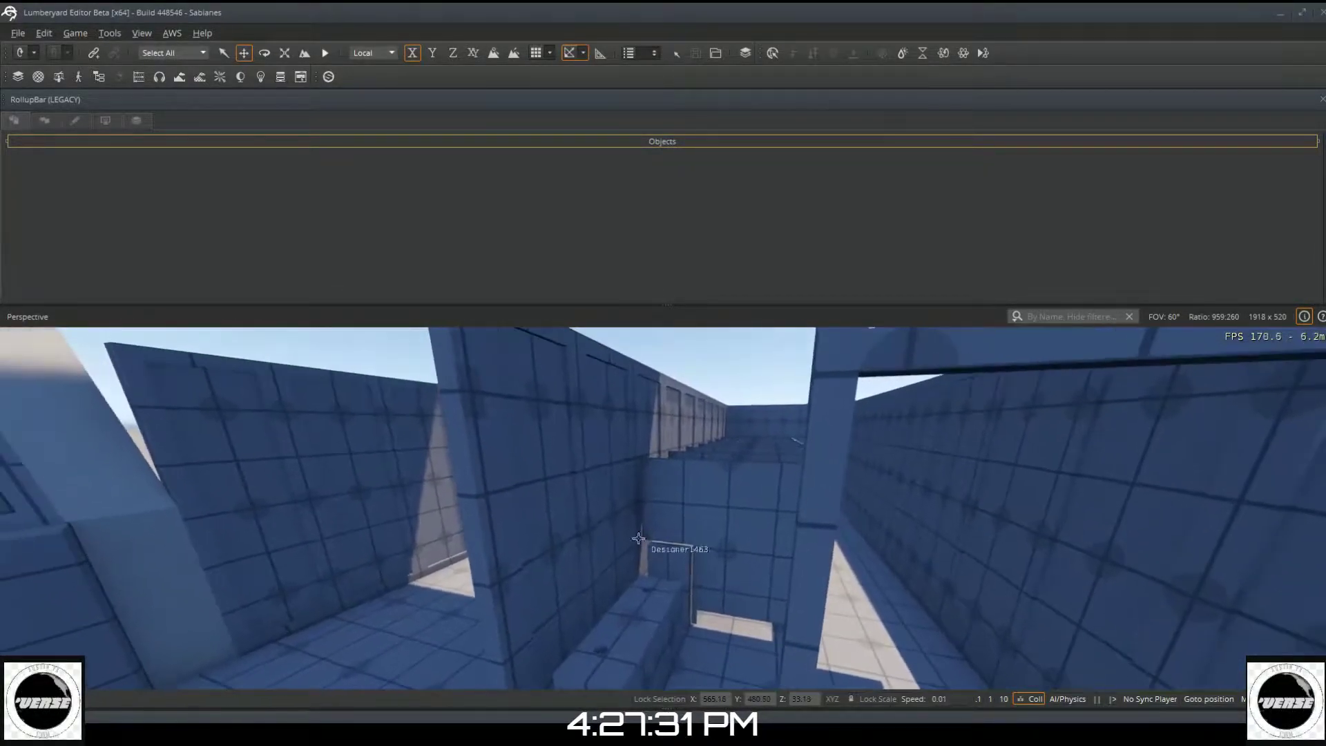
click(585, 506)
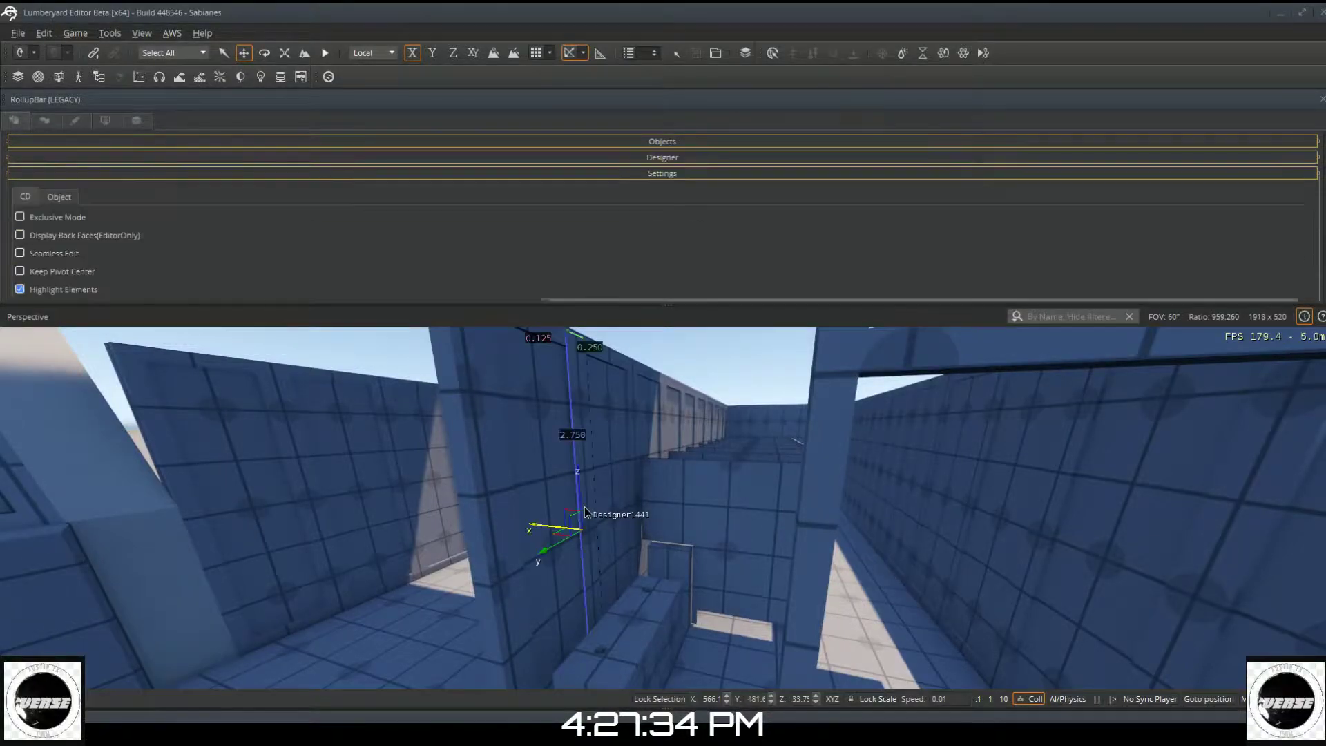
click(539, 55)
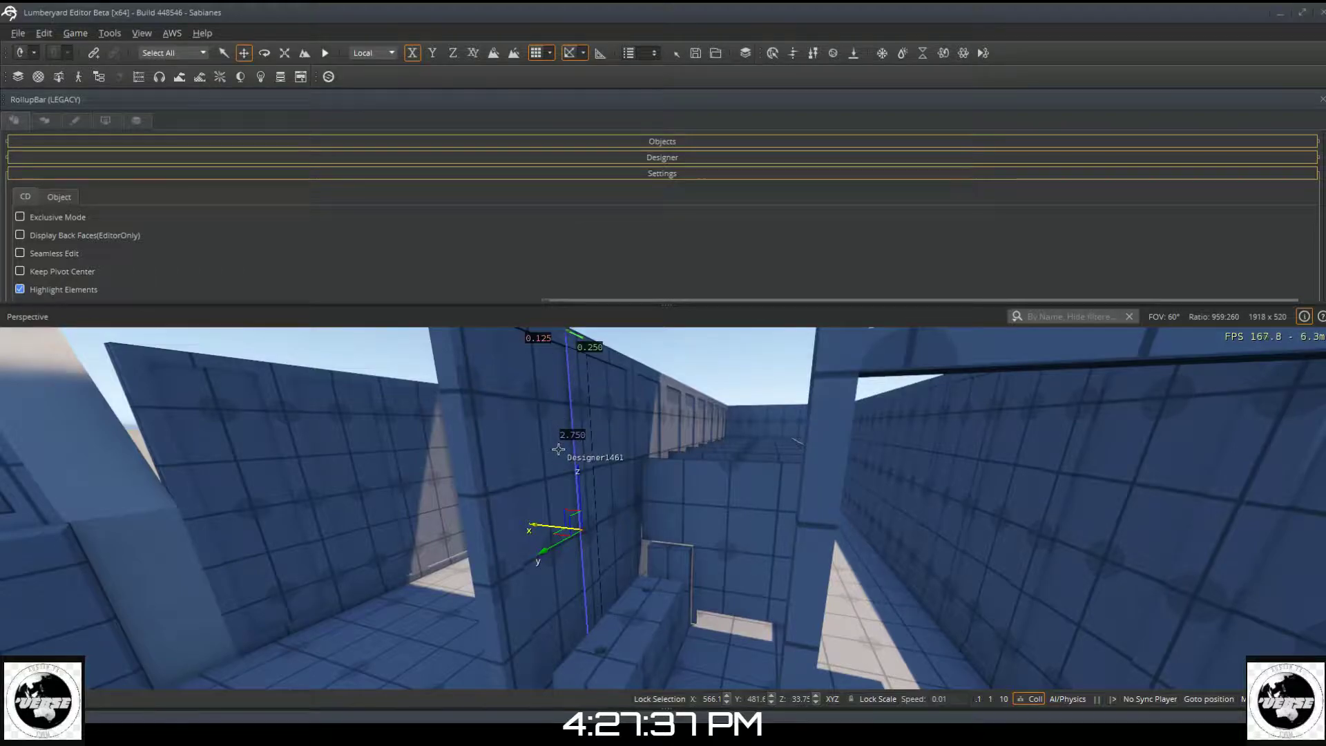
drag(561, 445, 532, 605)
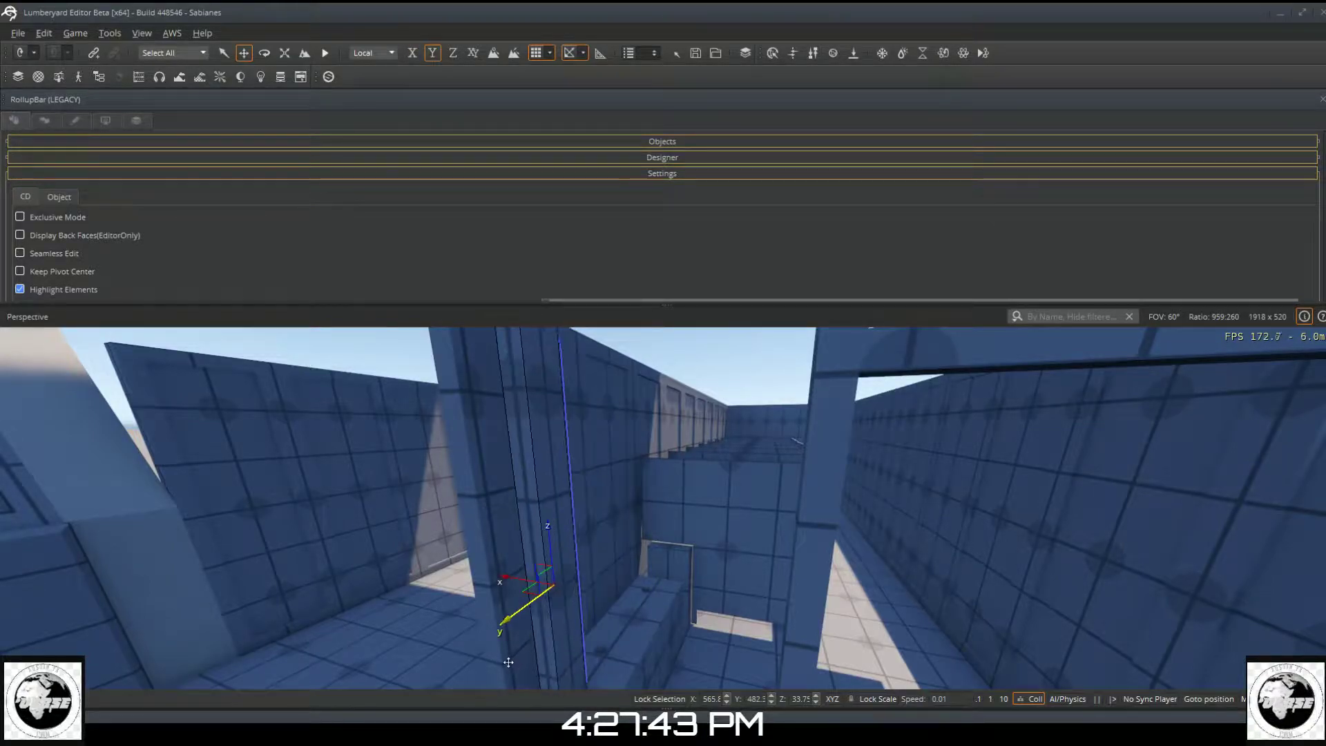
Step: Rotate the narrow post about its Z axis and set its Z rotation to 270 degrees
right_drag(521, 643, 522, 679)
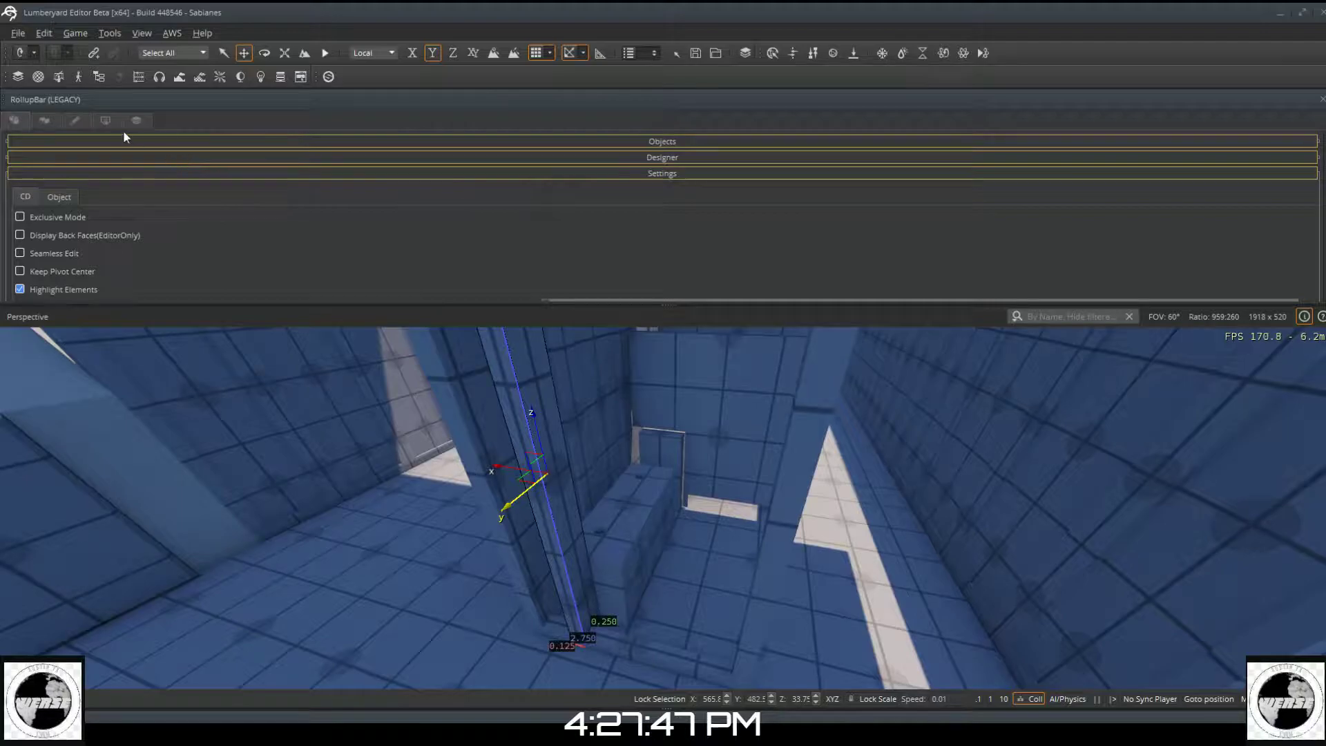
click(260, 55)
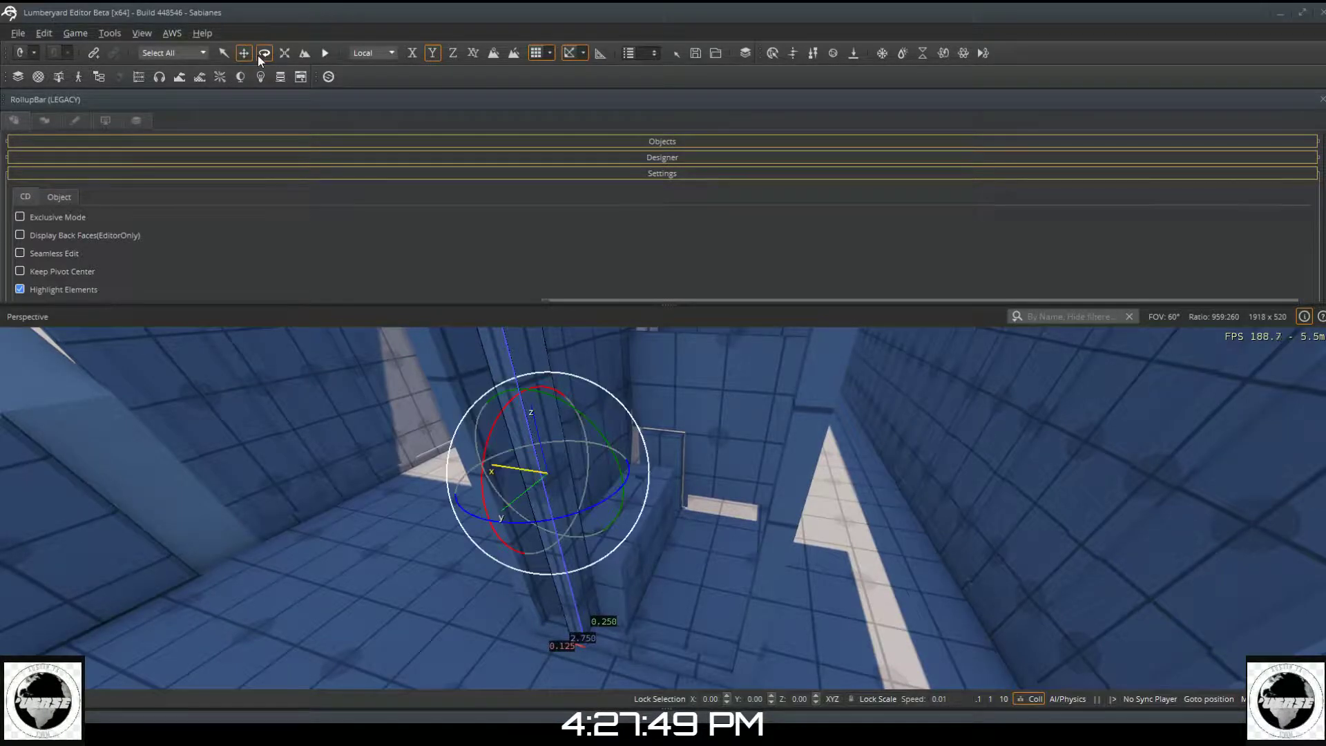
drag(591, 508, 532, 532)
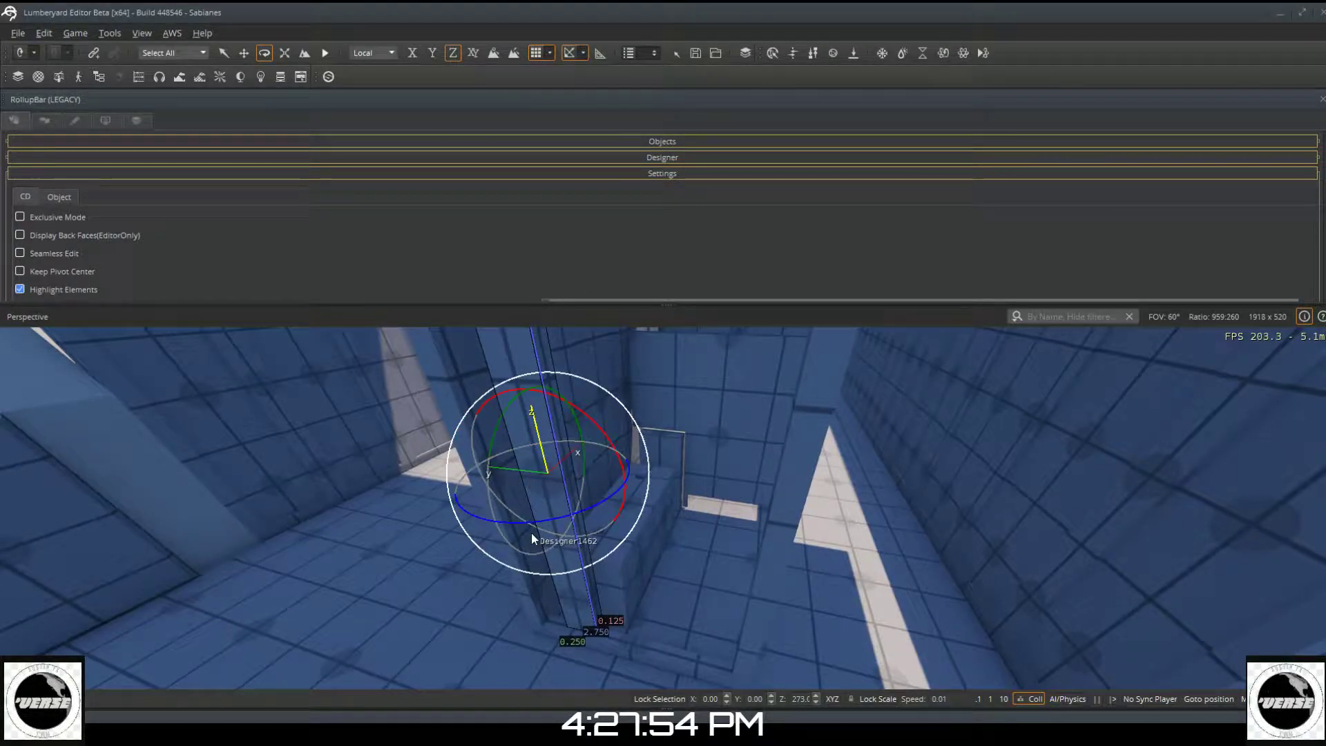
click(816, 703)
click(816, 702)
click(816, 702)
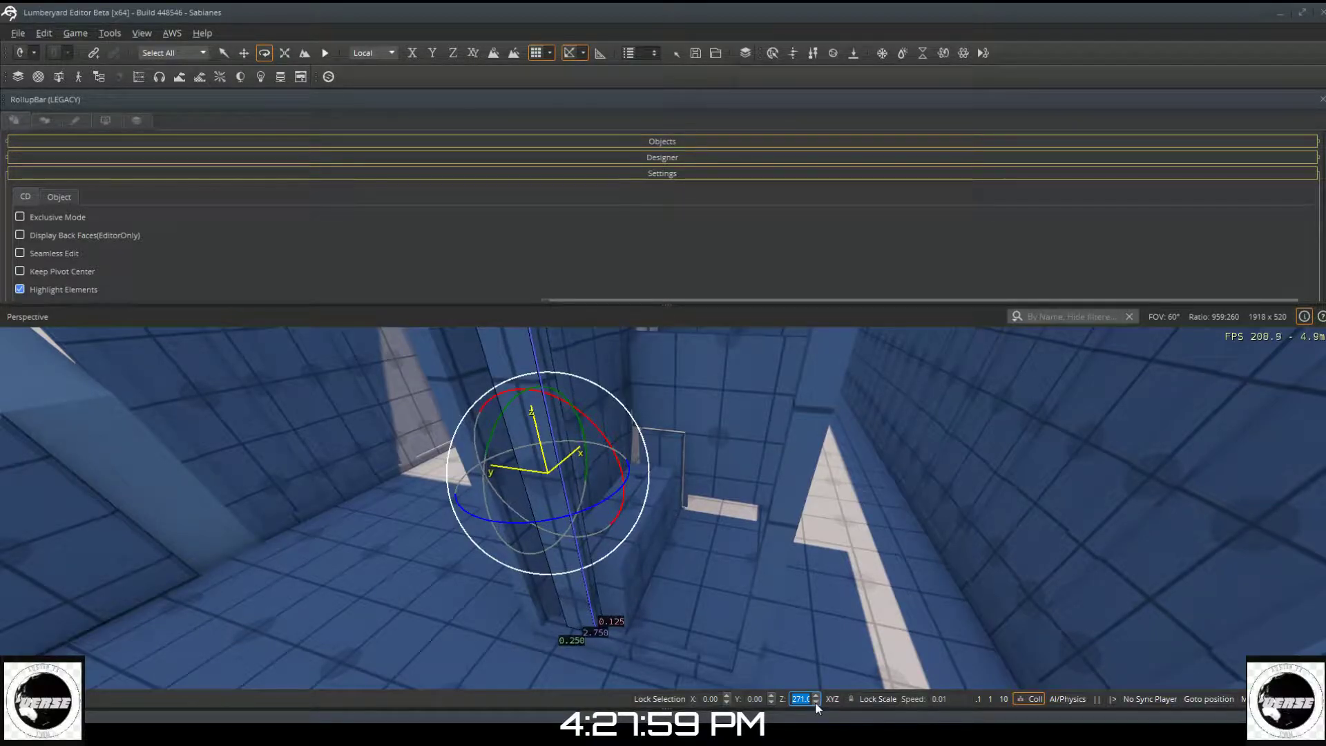
click(816, 703)
key(1)
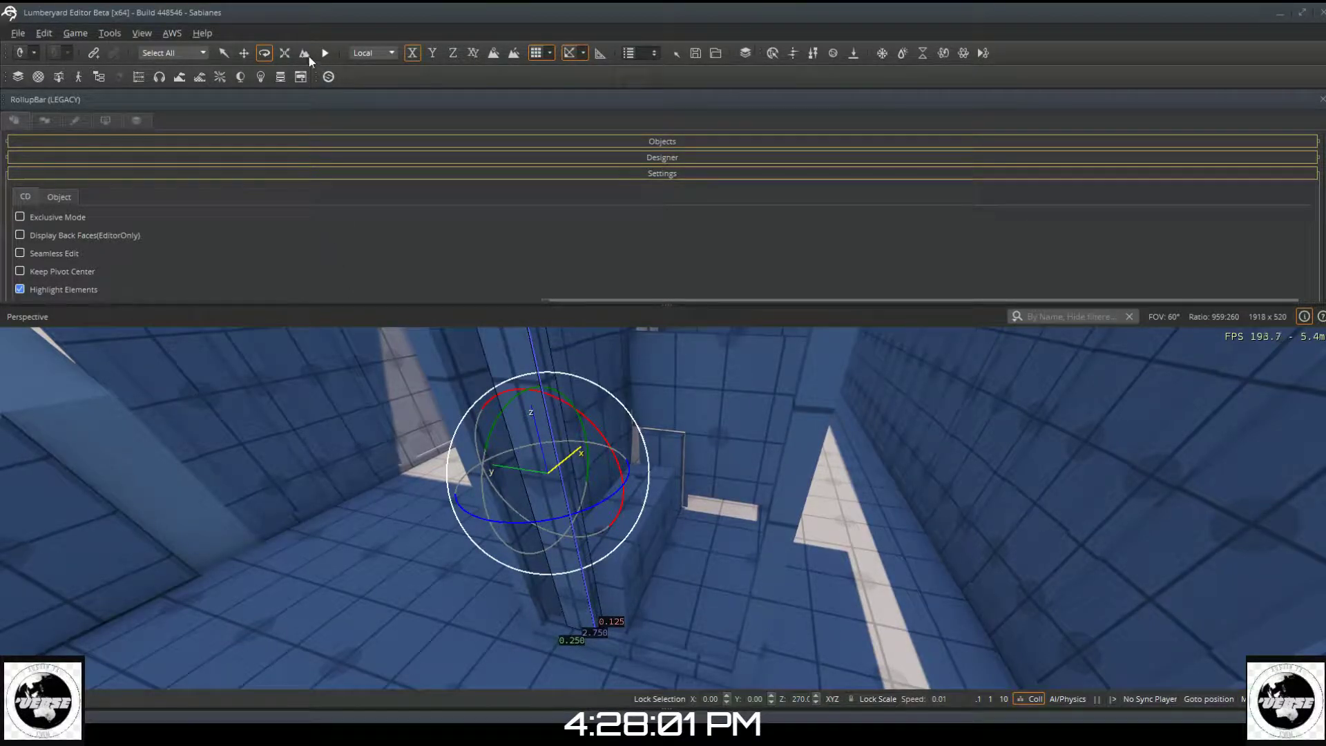
Step: With grid snapping off, slide the rotated post along its Y axis from the outer jamb toward the middle of the open bay
click(244, 53)
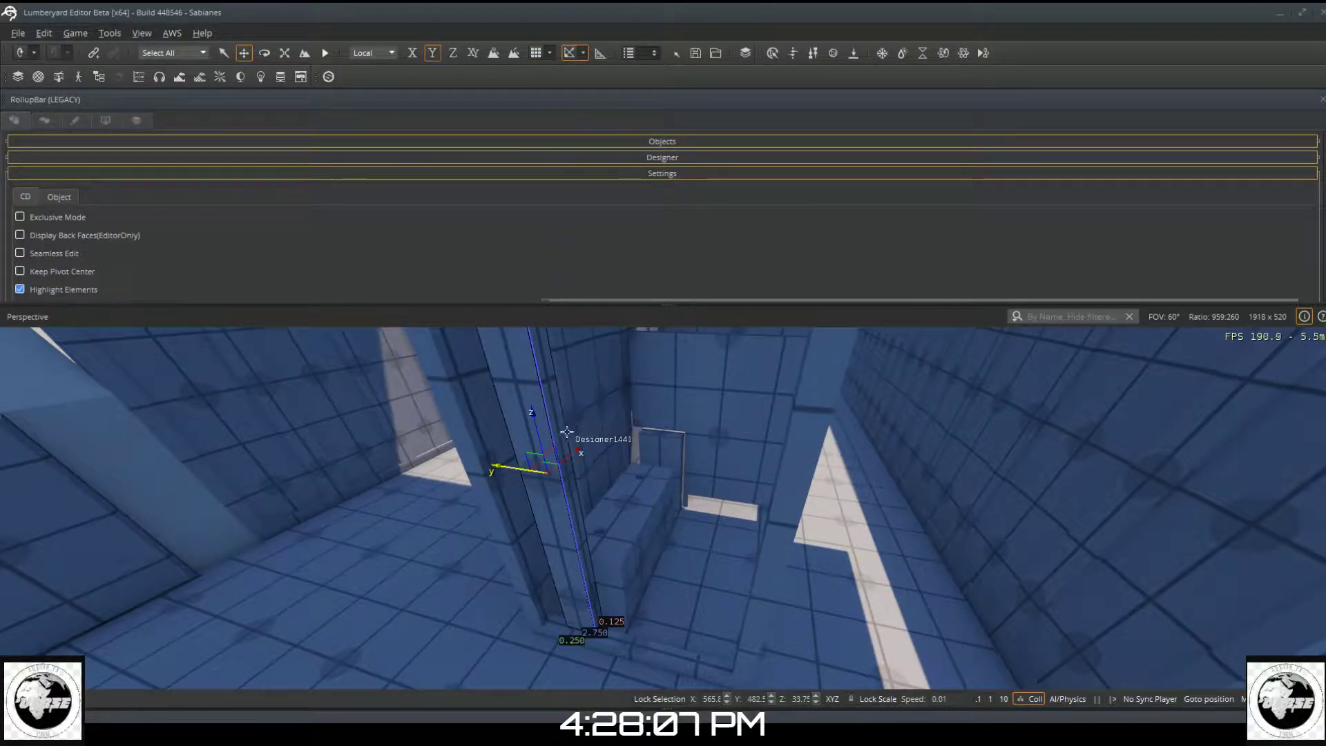
drag(565, 458, 560, 462)
right_drag(558, 435, 539, 324)
right_drag(550, 487, 545, 494)
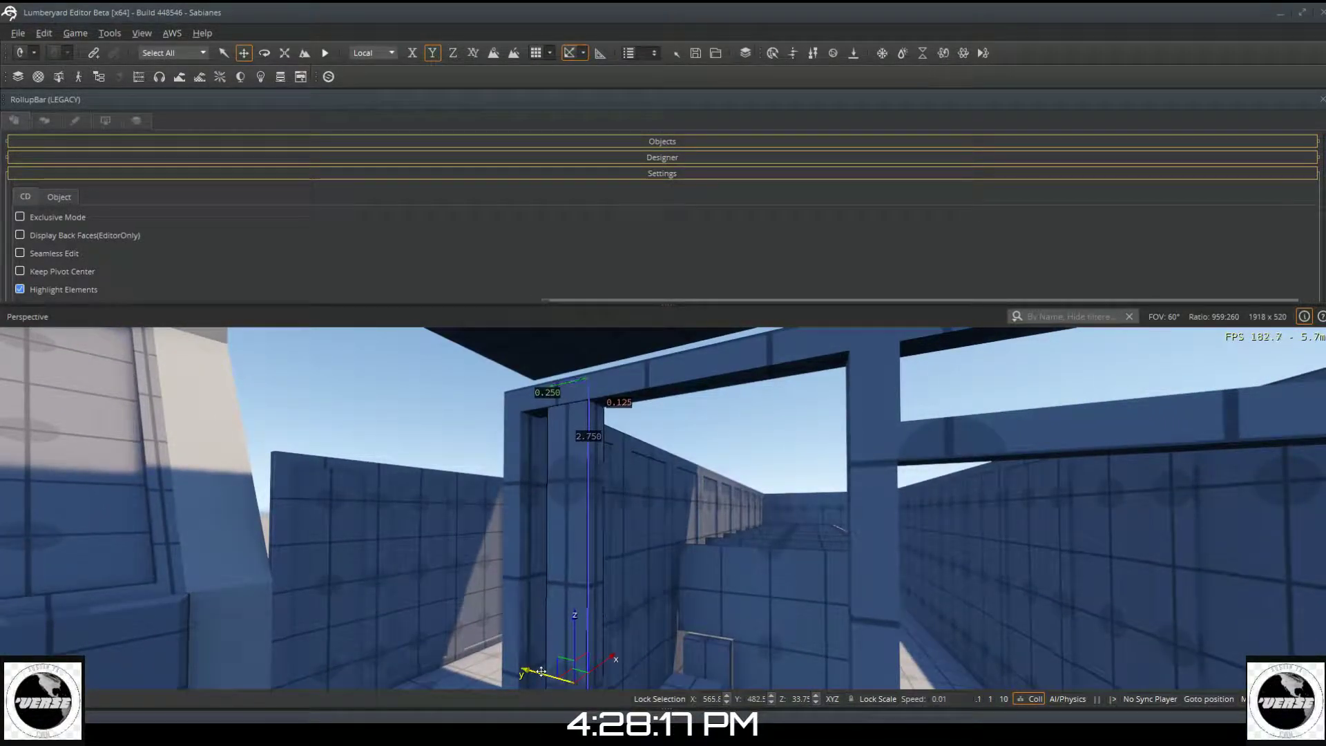
drag(541, 672, 610, 681)
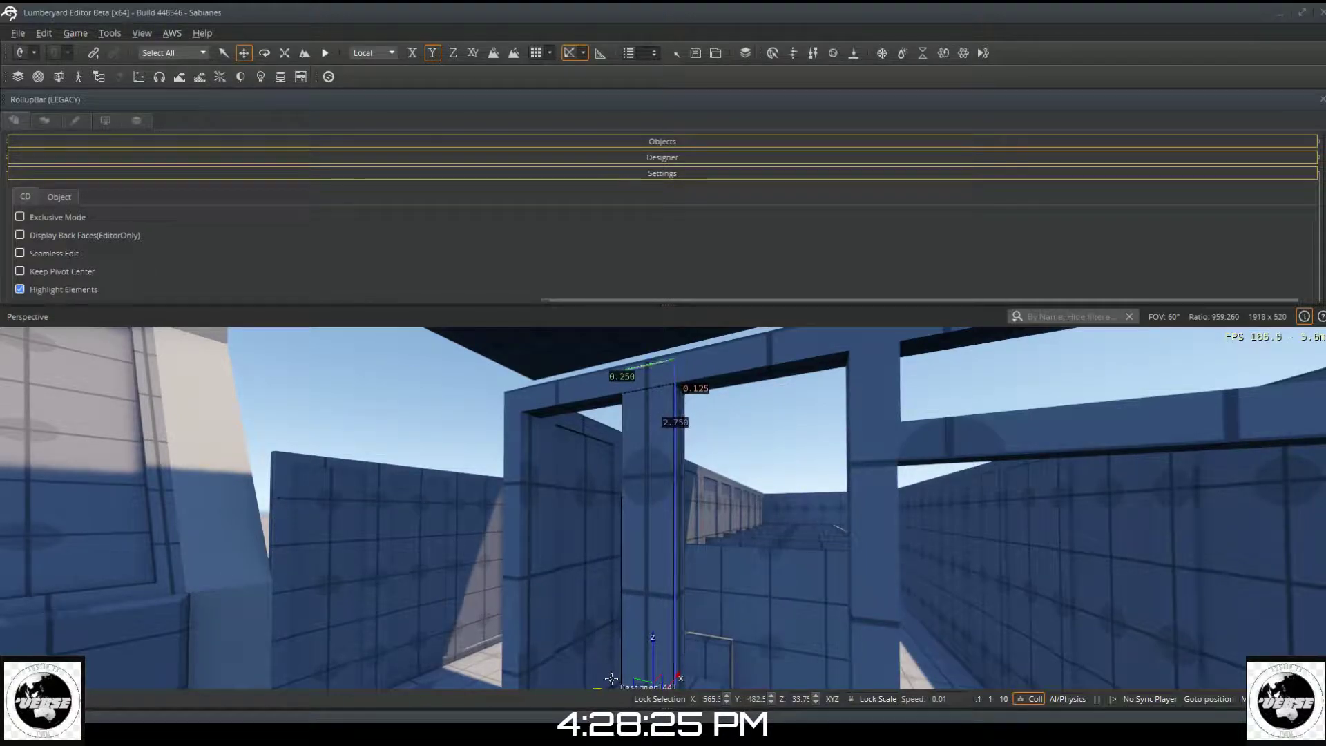
Step: Nudge the post slightly along its X axis to line it up with the framed panel's depth
key(w)
right_drag(625, 629, 484, 526)
key(w)
mouse_move(636, 601)
right_down()
mouse_move(639, 627)
mouse_move(644, 597)
right_up()
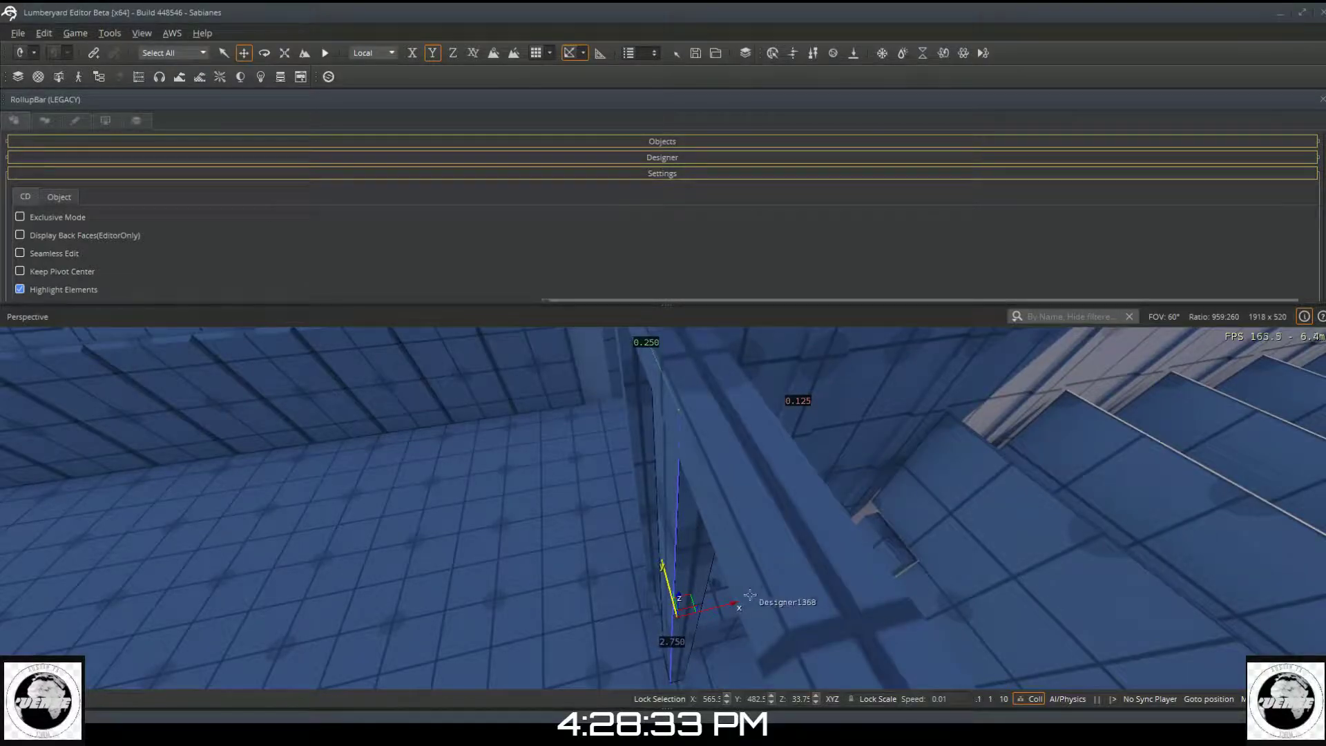
click(708, 609)
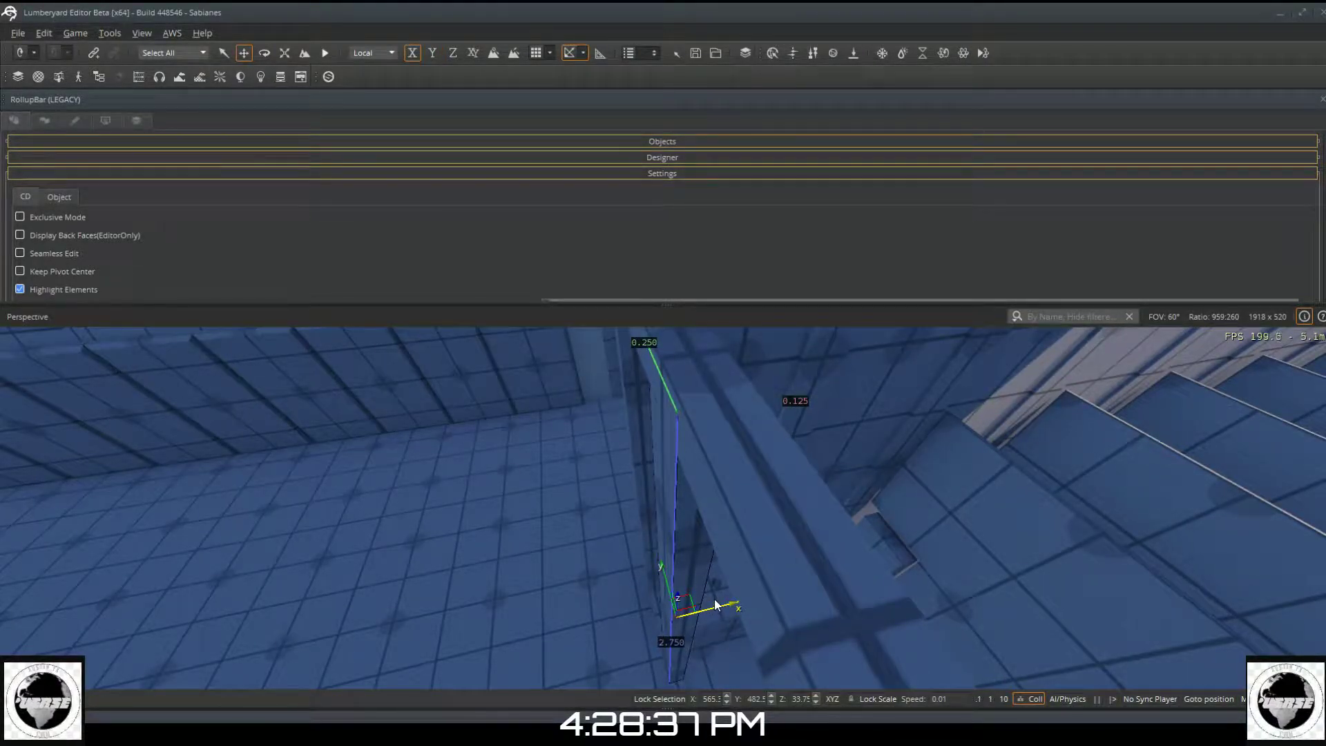
Step: With grid snapping on, move the thin panel from the end of the passage's far wall to beside the post in the open bay
right_drag(716, 605, 682, 620)
key(d)
key(d)
key(d)
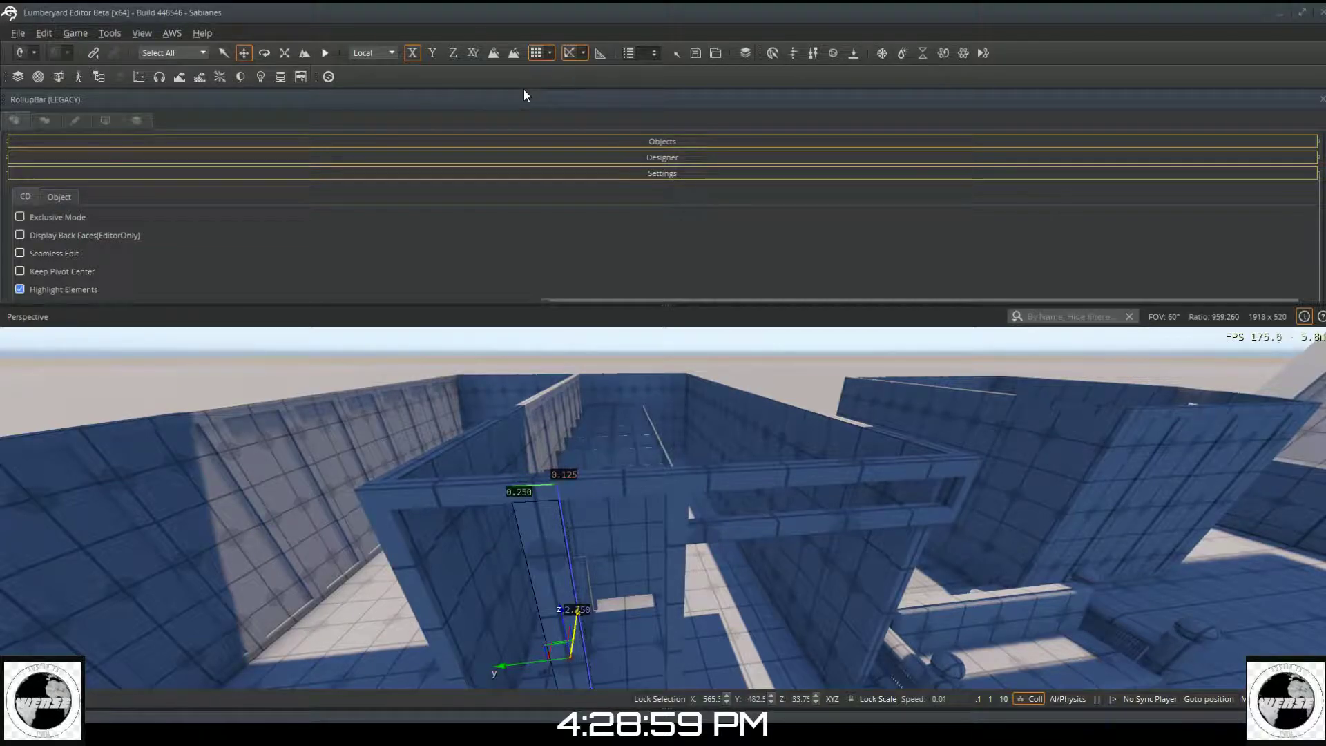
right_drag(587, 601, 587, 684)
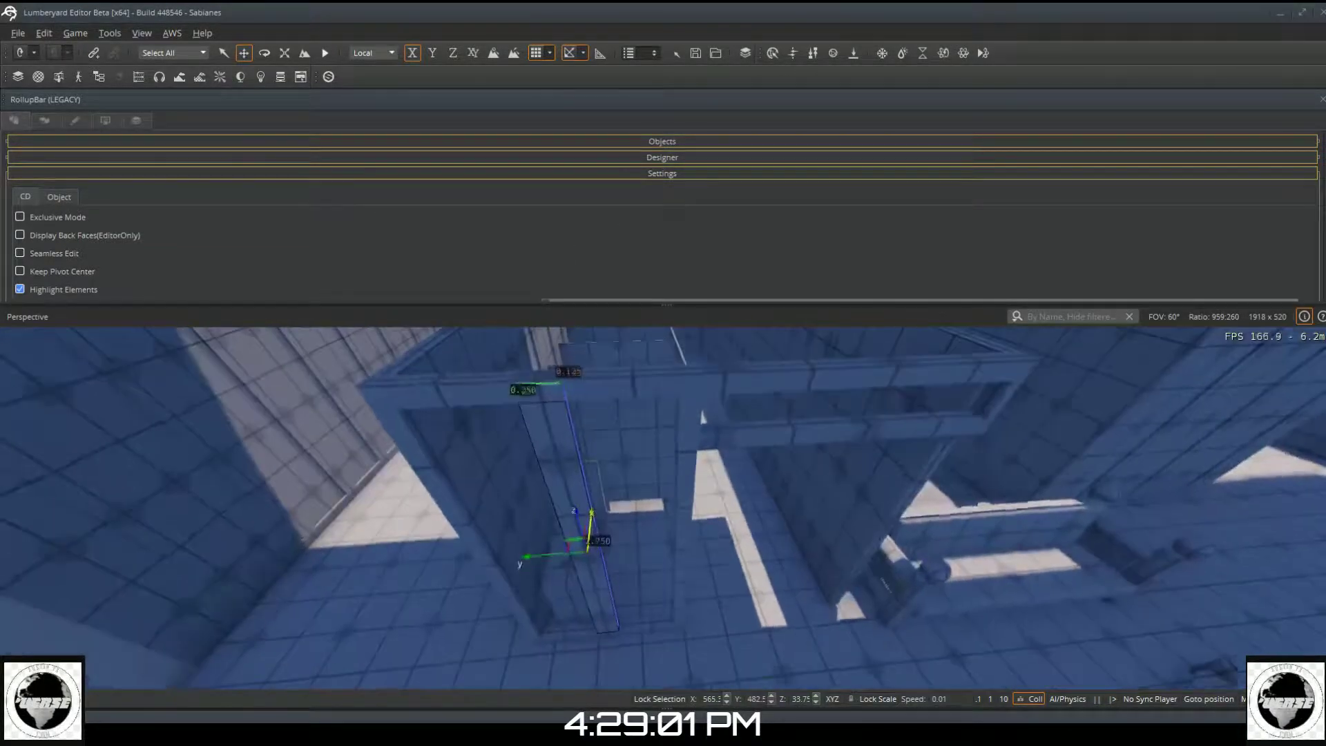
key(w)
right_drag(649, 511, 687, 543)
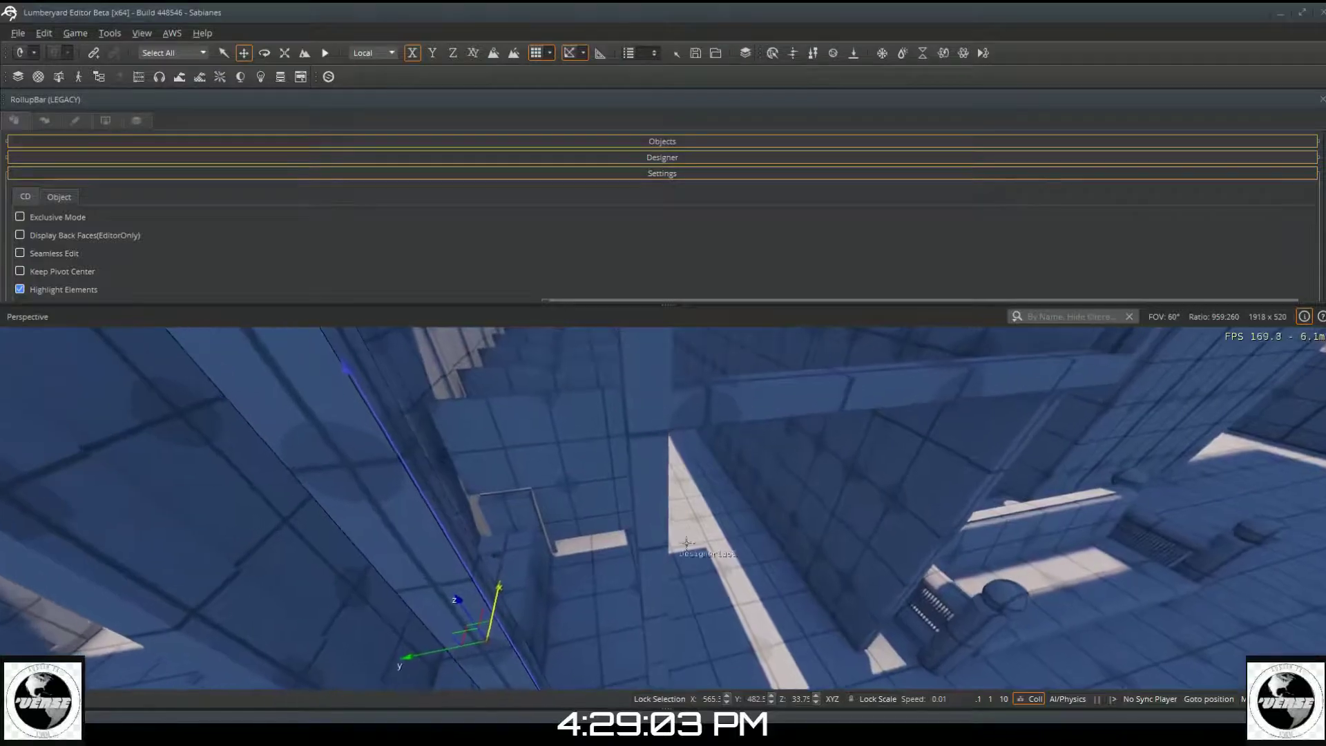
key(w)
click(931, 500)
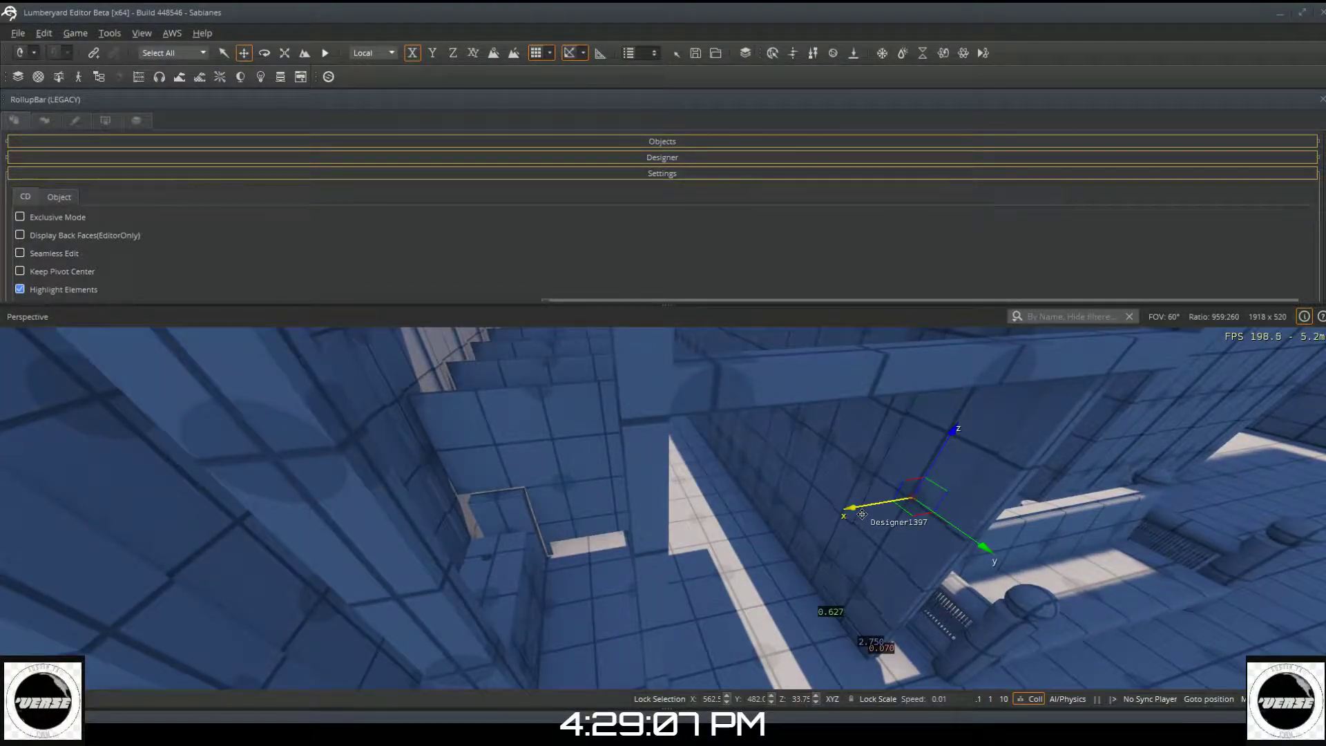
drag(862, 514, 549, 561)
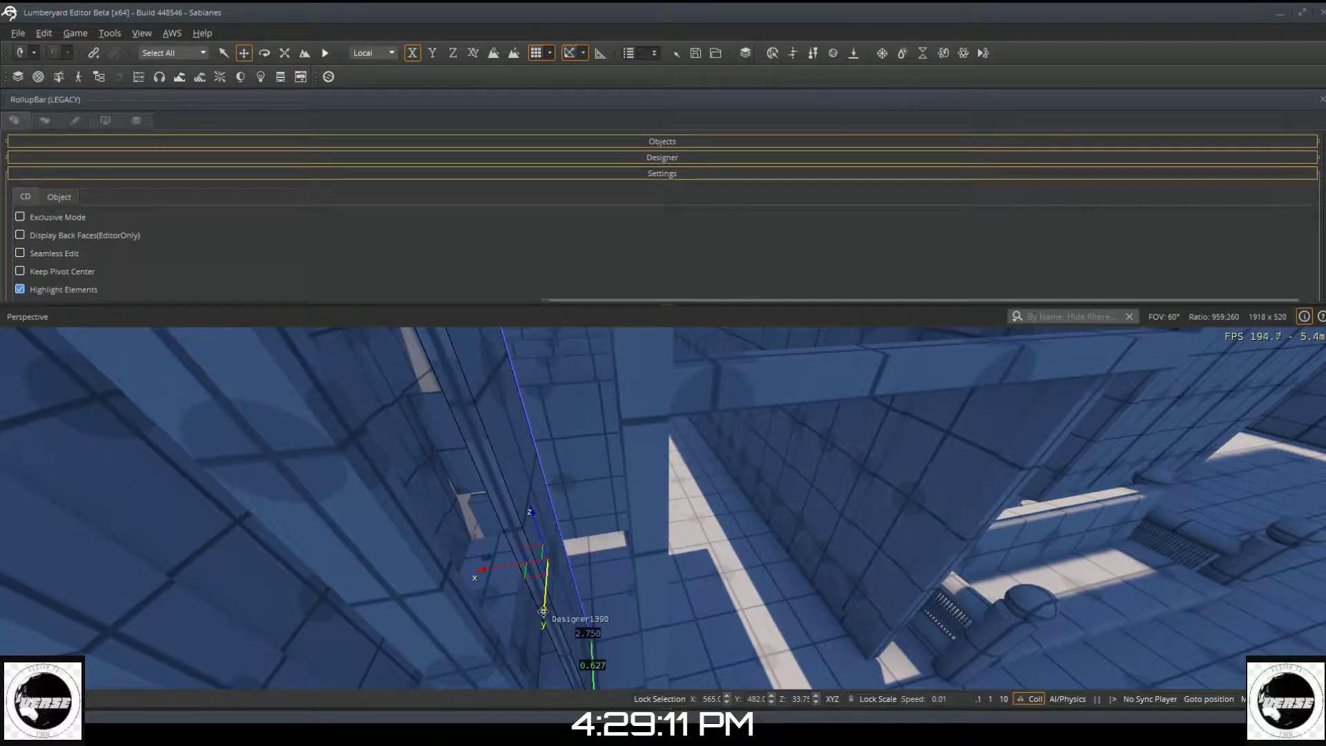
drag(543, 611, 505, 719)
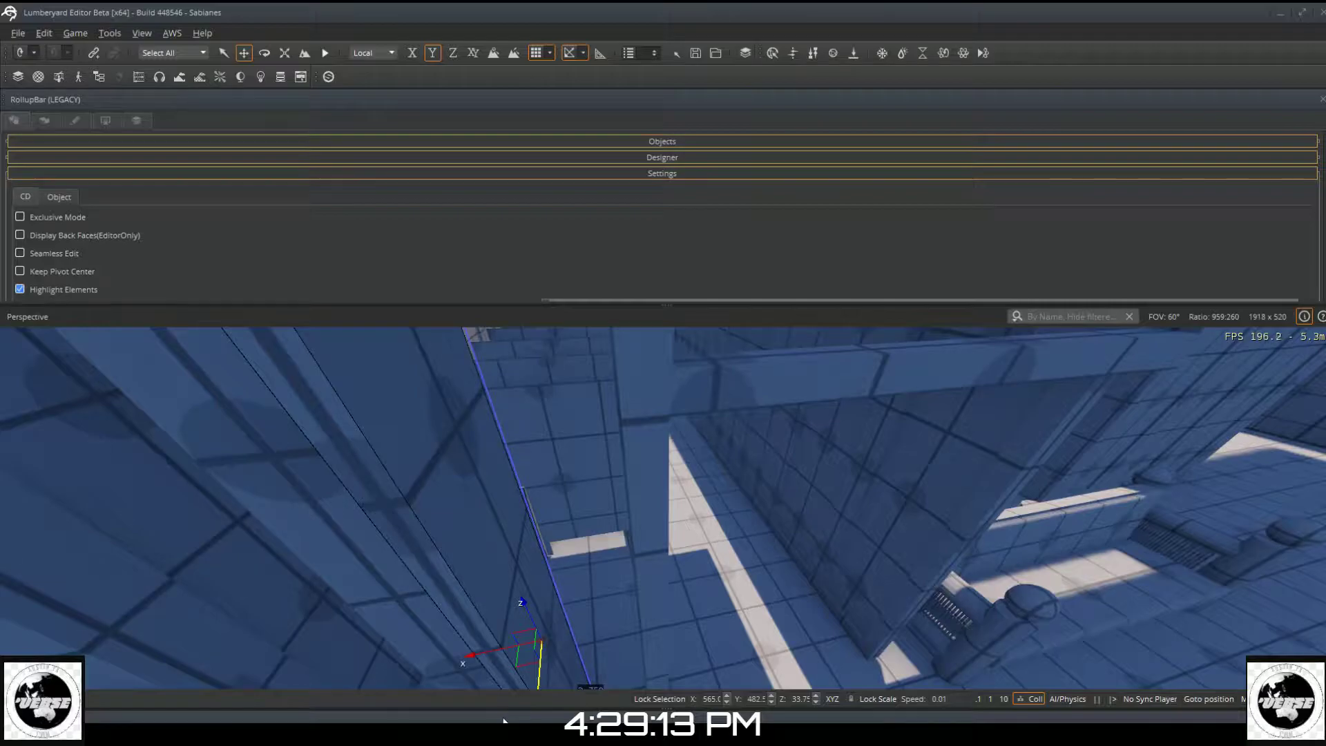
Step: Rotate the thin panel about its Z axis, set its Z rotation to 90 degrees, and return to the Move tool
key(s)
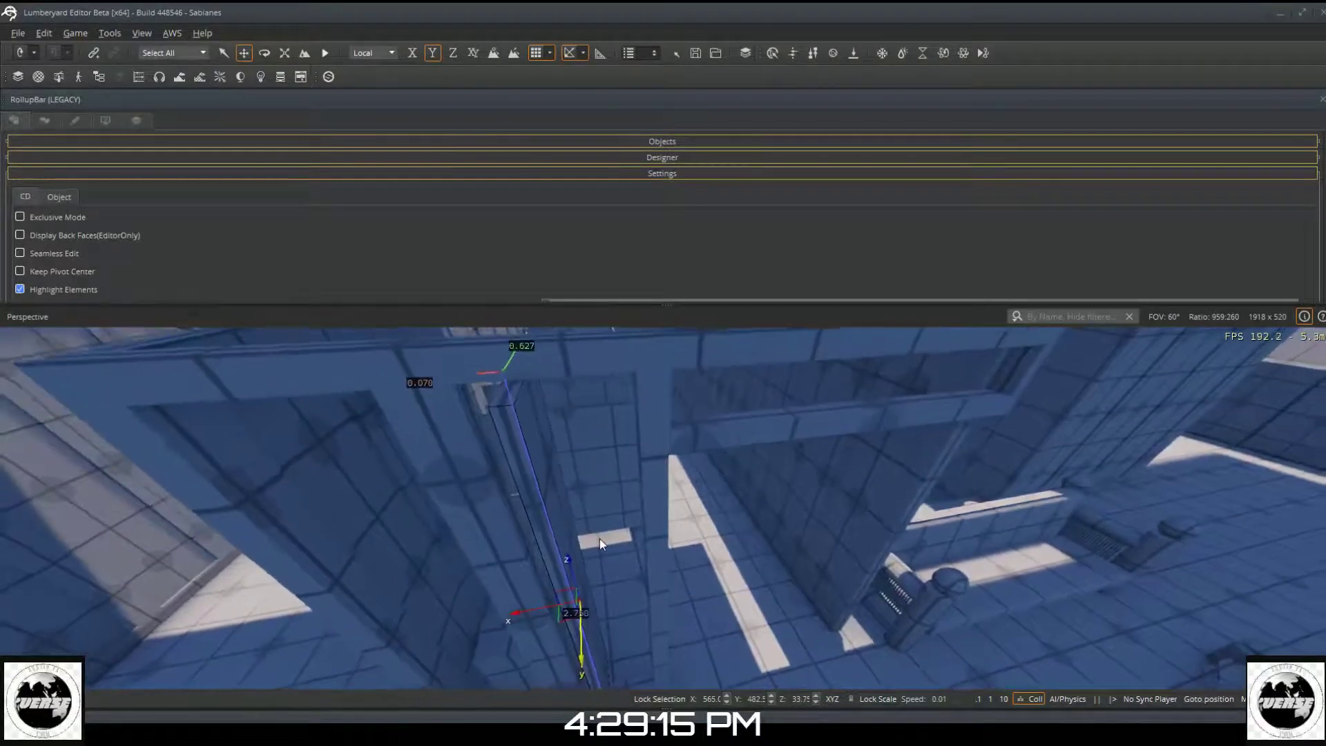
scroll(600, 544, down, 2)
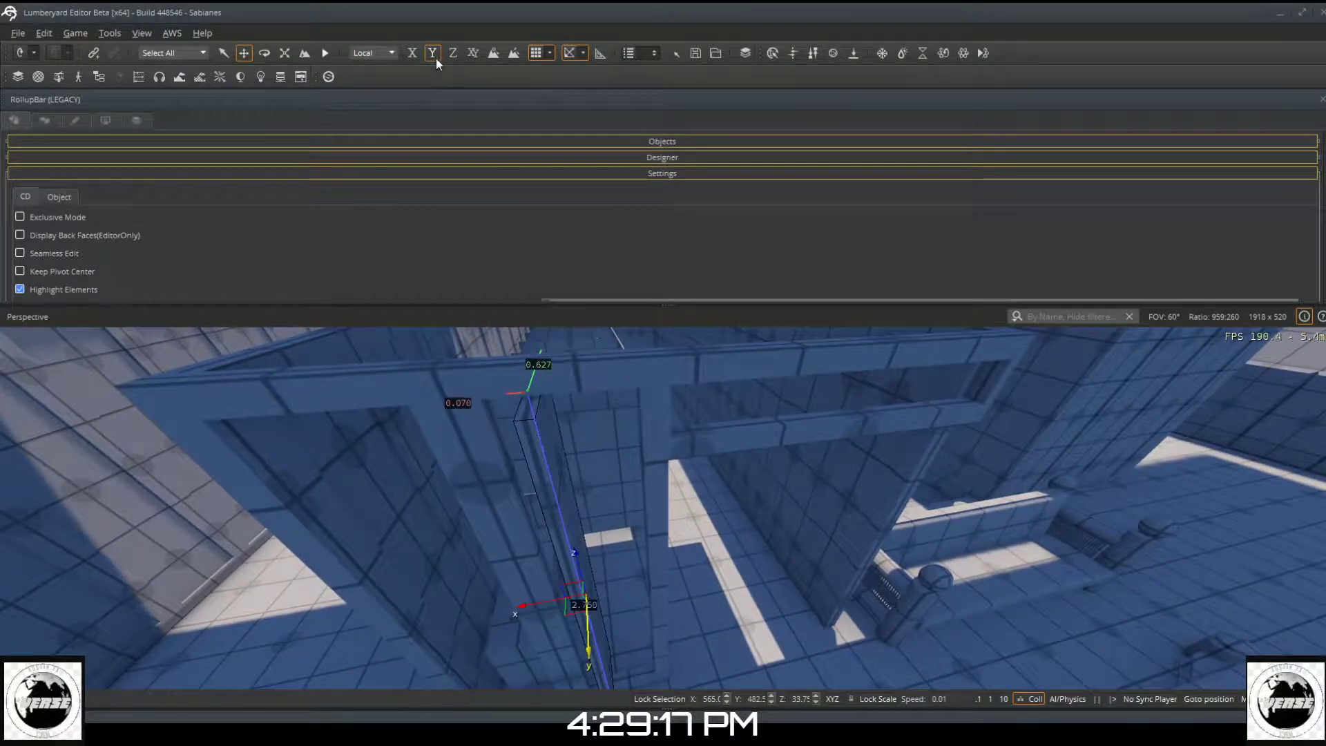
click(262, 58)
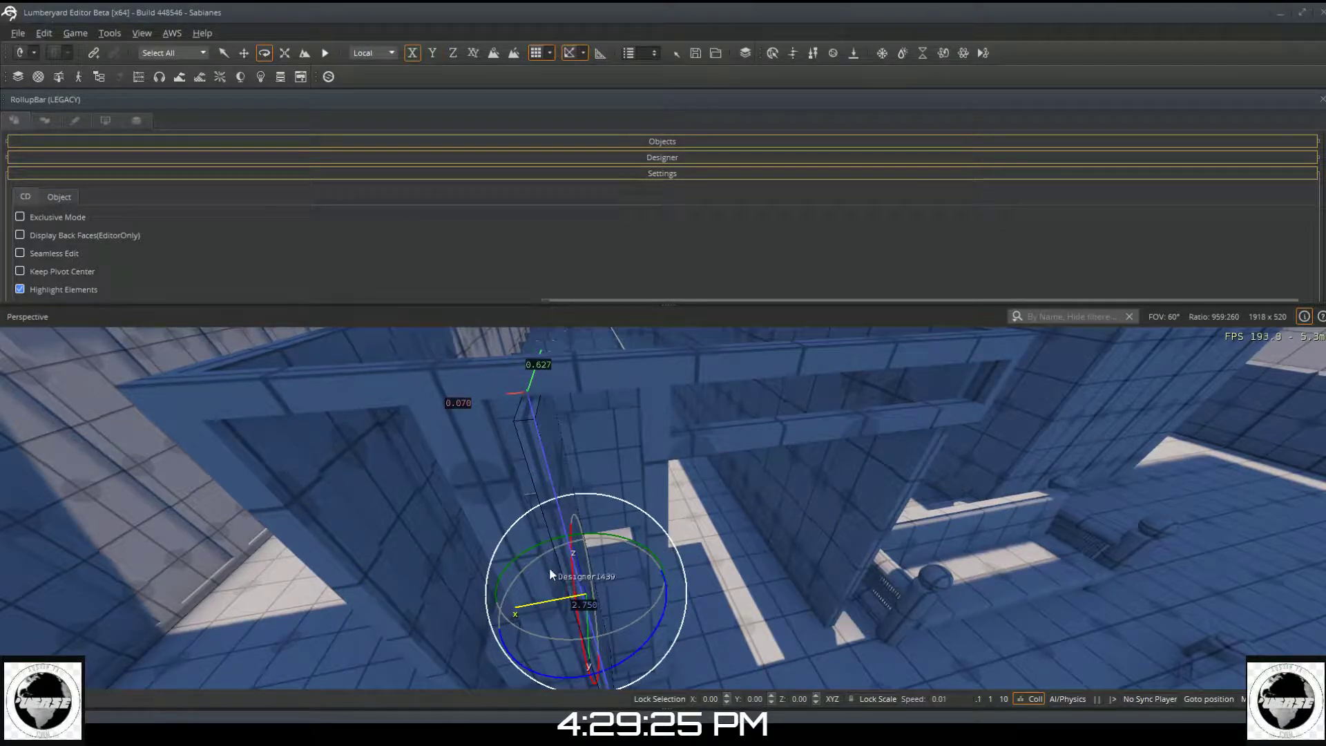
drag(531, 564, 598, 519)
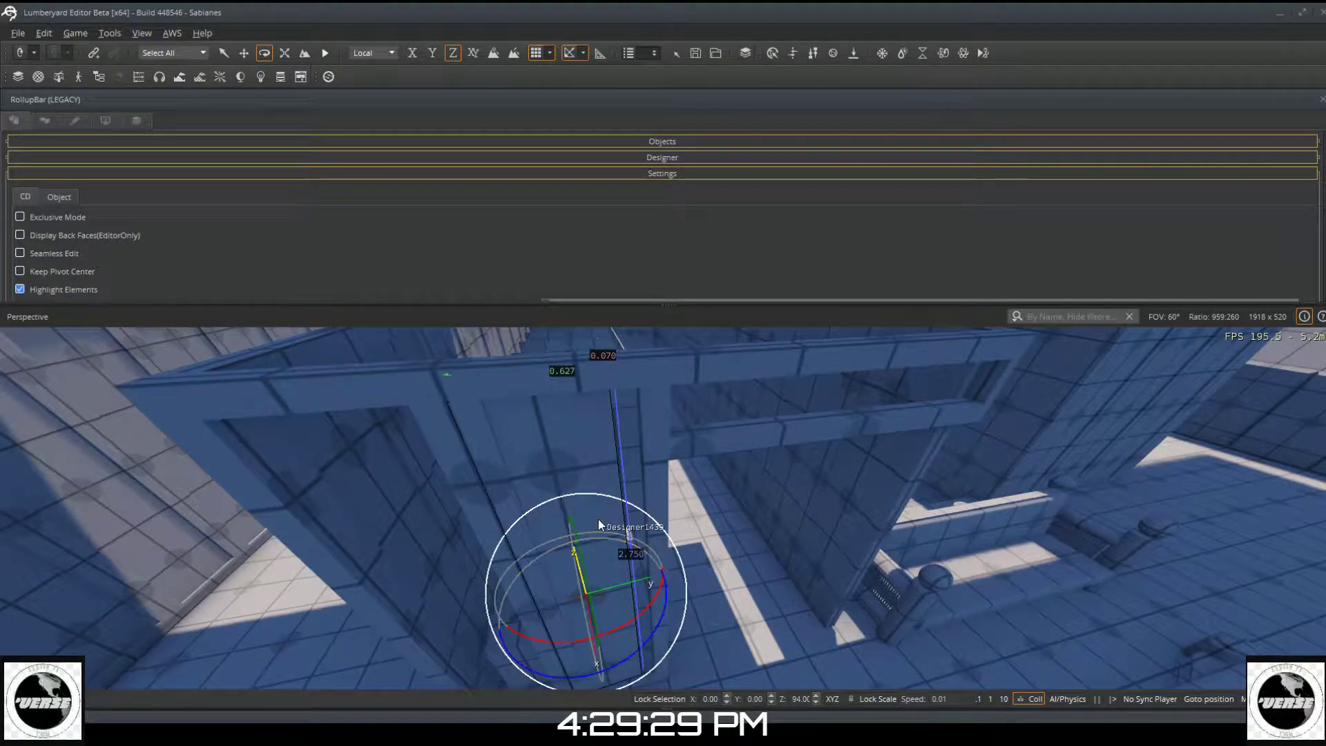
click(817, 702)
click(818, 703)
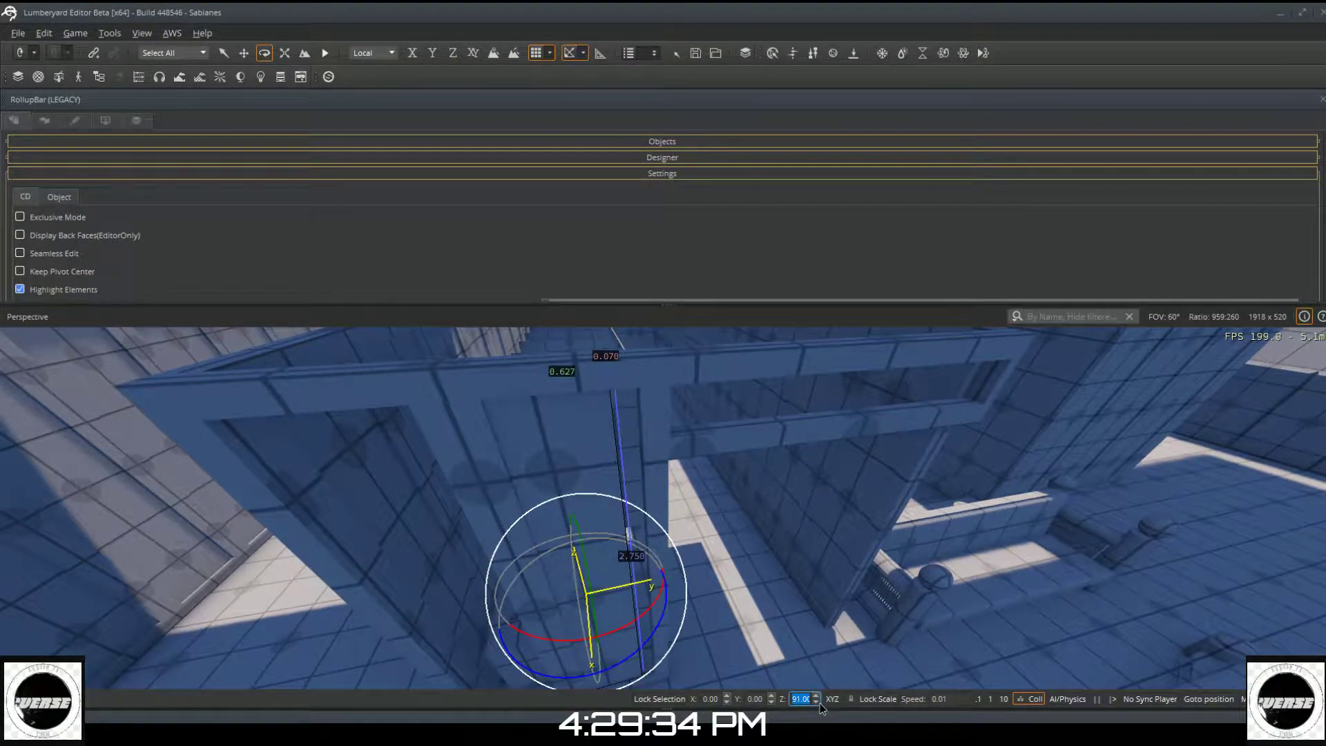
click(818, 702)
click(818, 703)
click(818, 702)
click(818, 695)
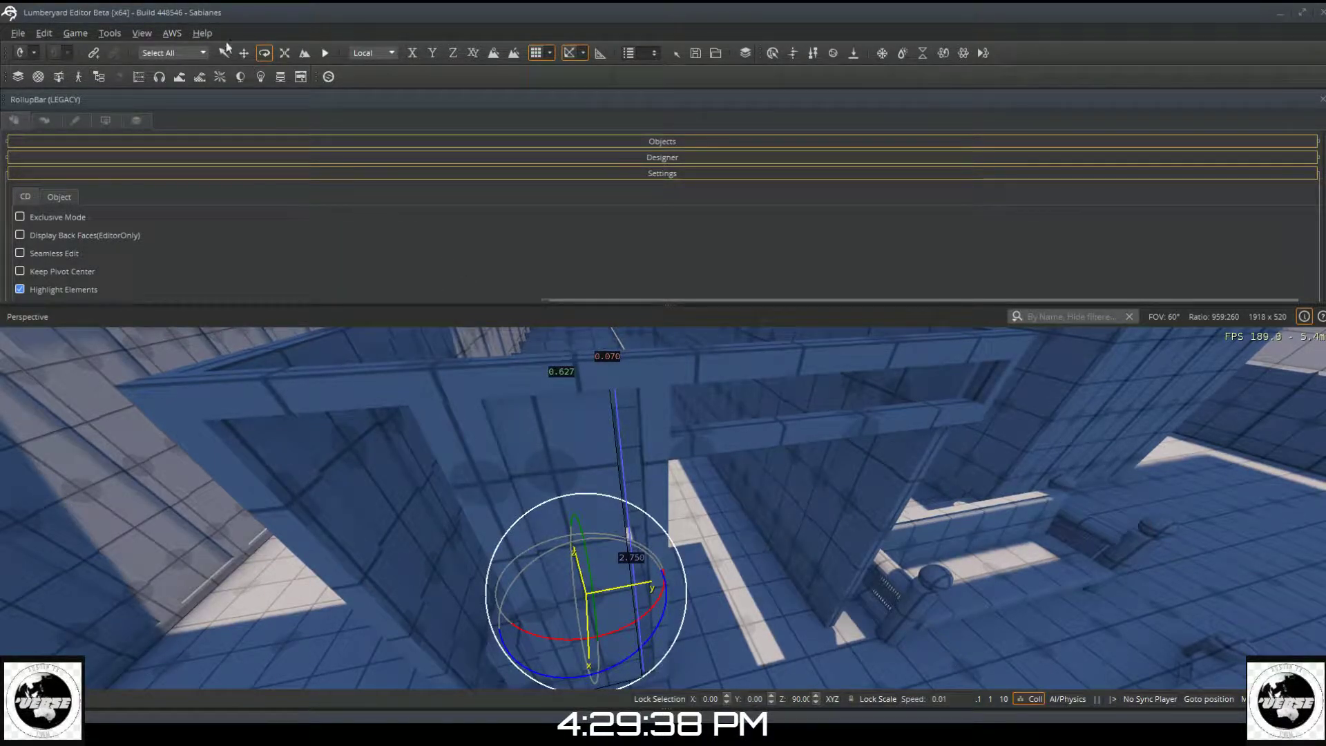
click(244, 53)
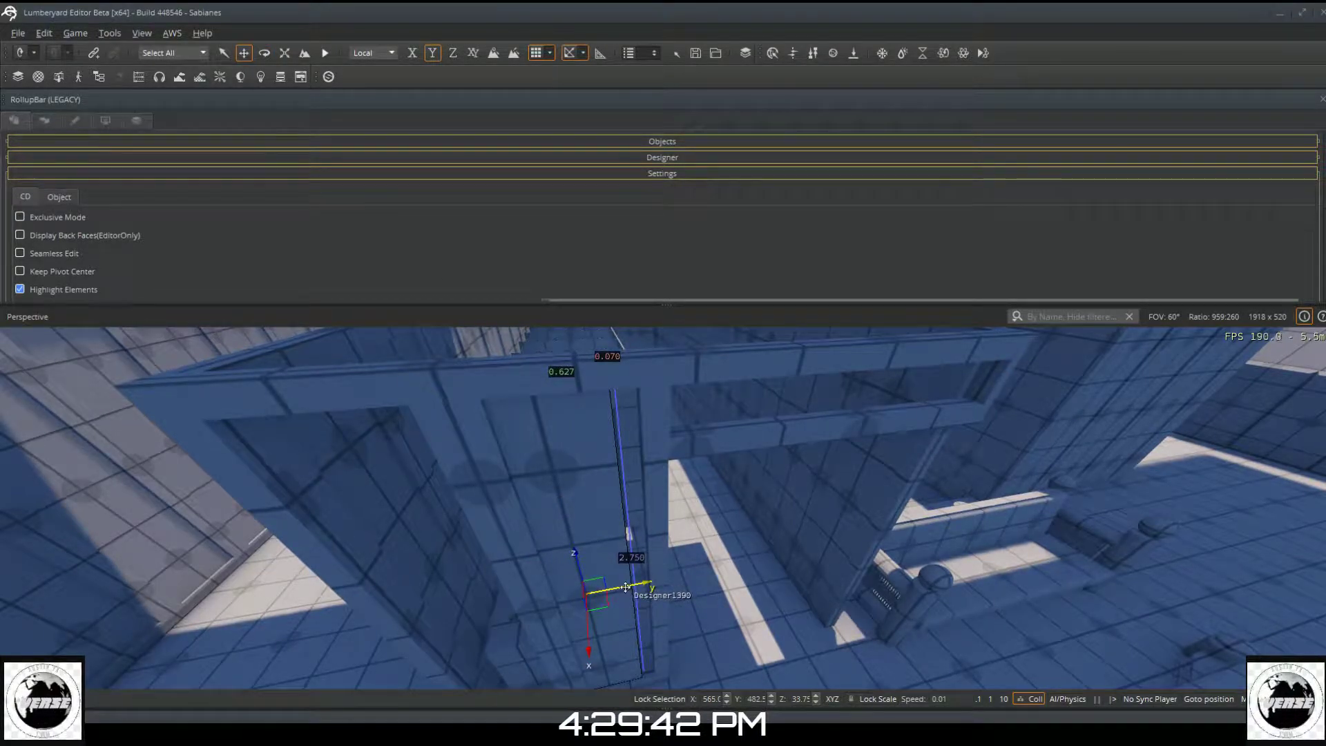
Step: Slide the thin panel along its Y axis to fill the bay beside the doorway, and place a copy of it in the neighbouring bay
drag(637, 587, 657, 584)
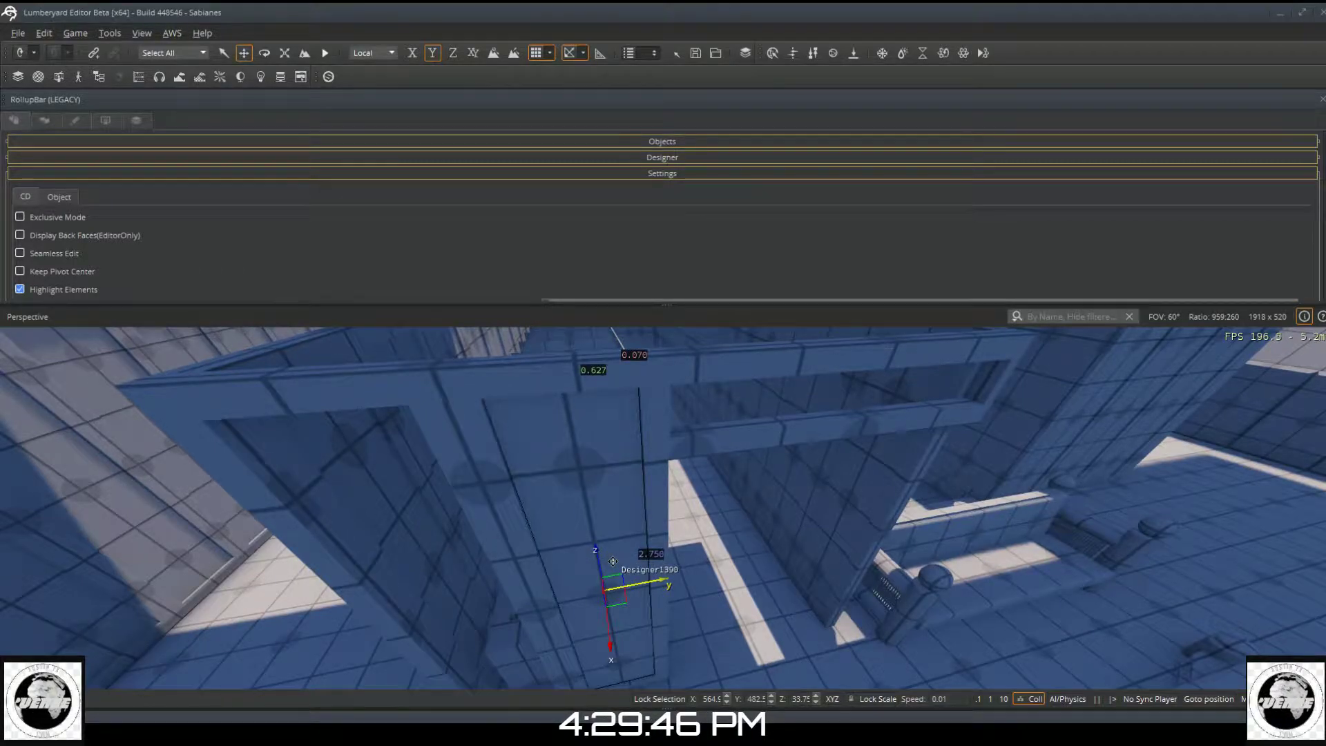
key(ctrl+c)
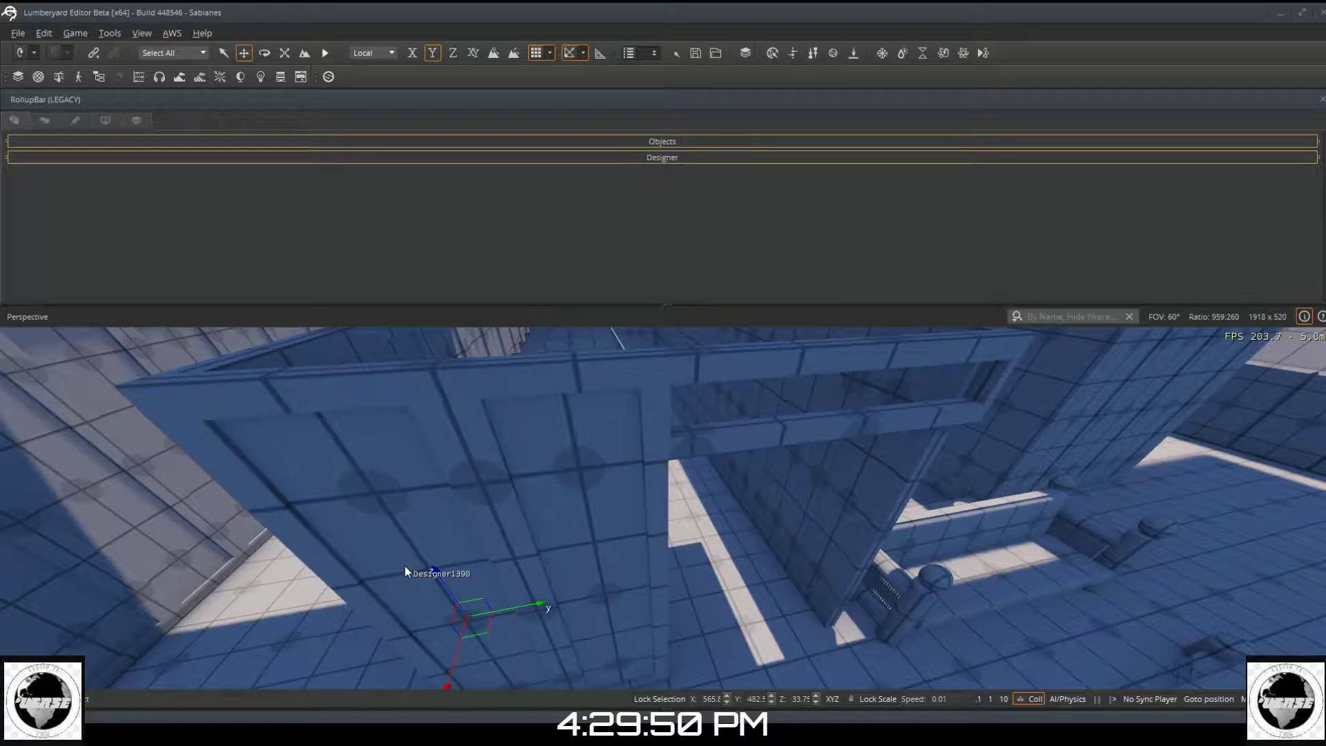
click(405, 566)
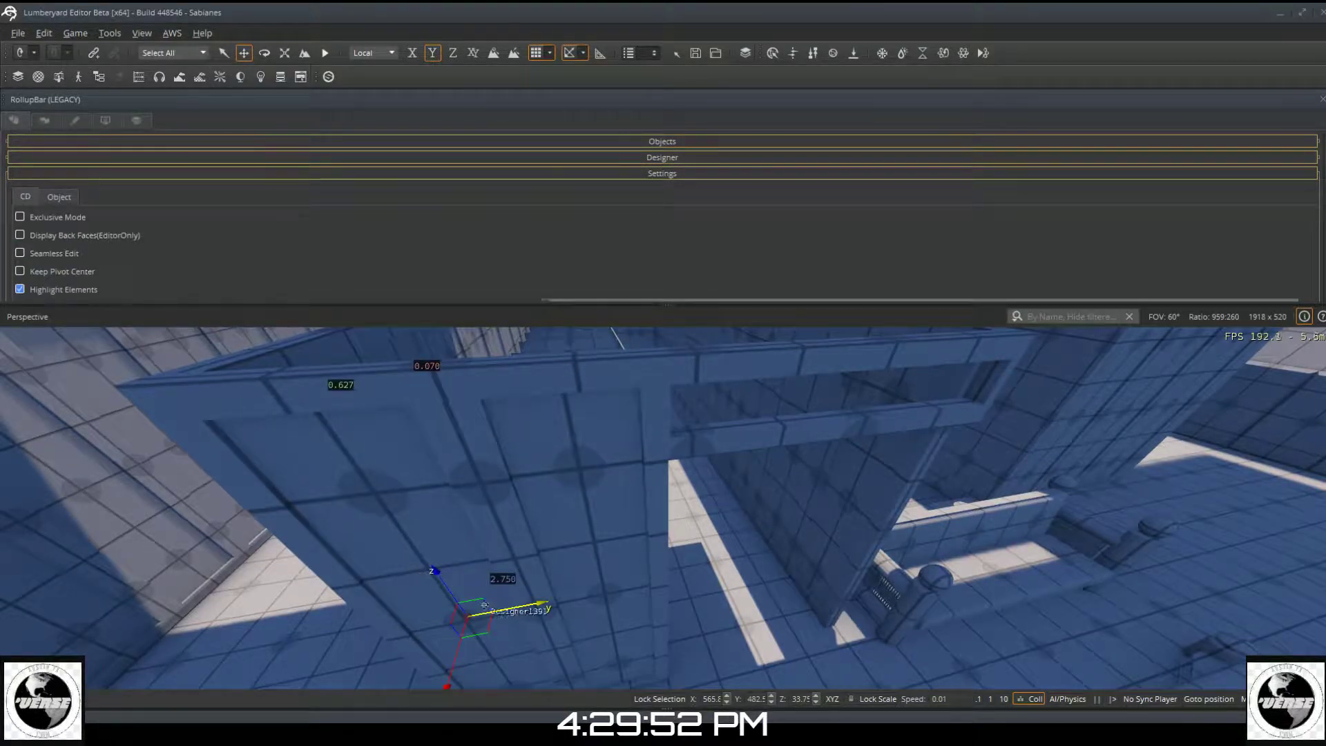
Step: Clone the thin panel into the doorway, raise it to header height and slide it along its Y axis toward the middle of the header window
mouse_move(504, 613)
shift+mouse_down()
mouse_move(541, 546)
mouse_move(721, 589)
shift+mouse_up()
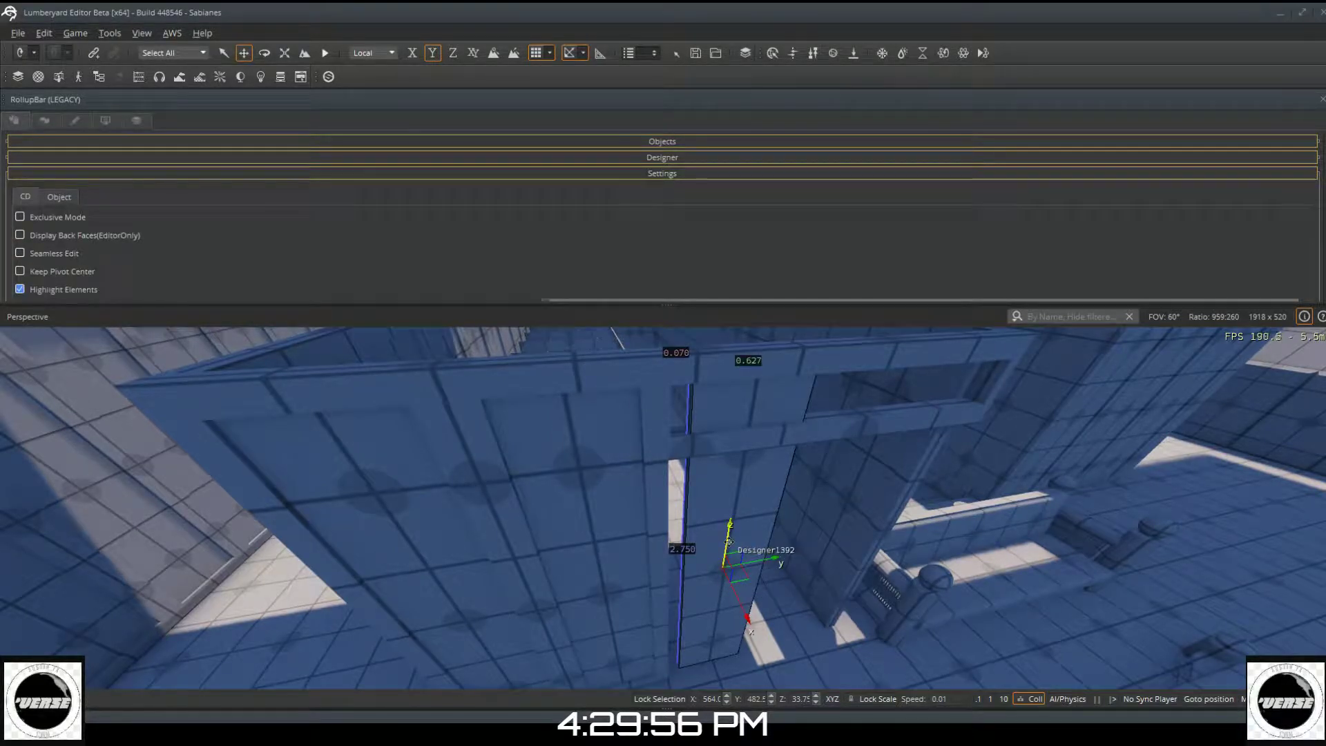
drag(730, 539, 724, 351)
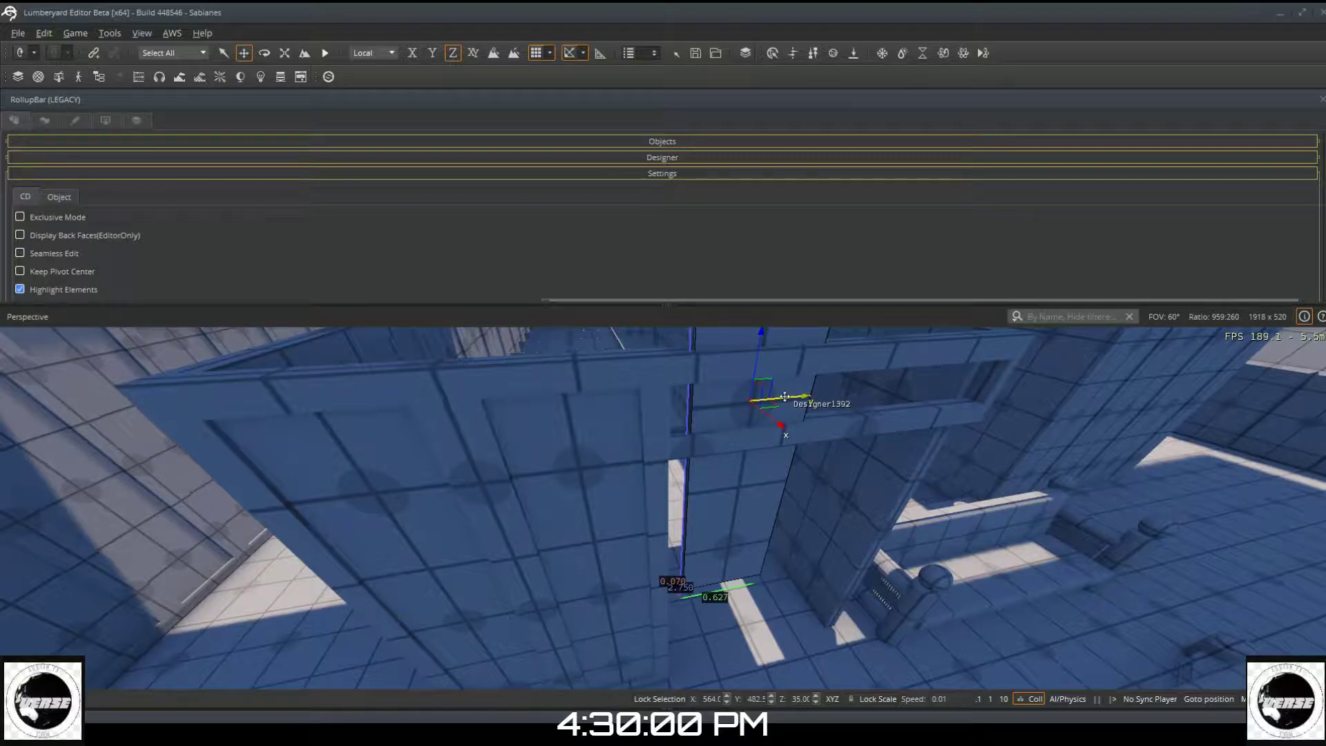
drag(785, 396, 869, 385)
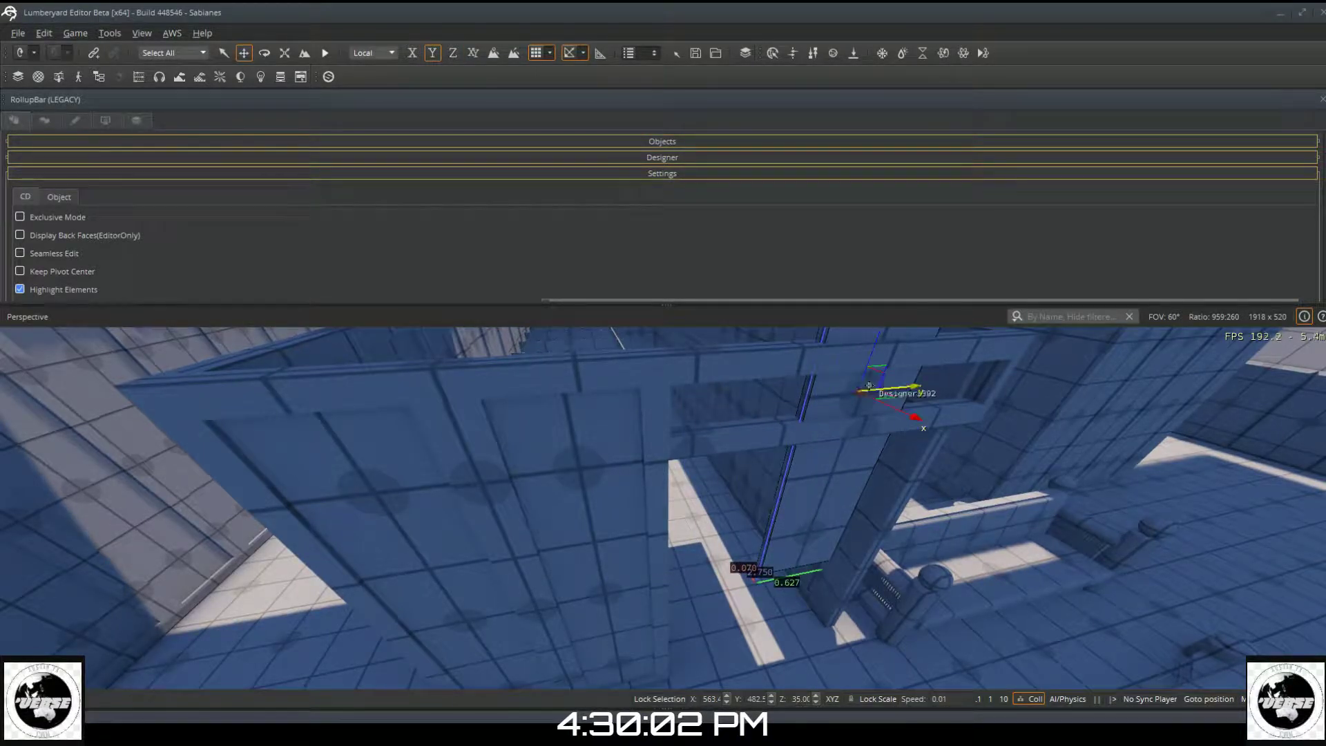
Step: Rotate the cloned panel about its X axis so it lies lengthwise across the header window, and return to the Move tool
click(264, 58)
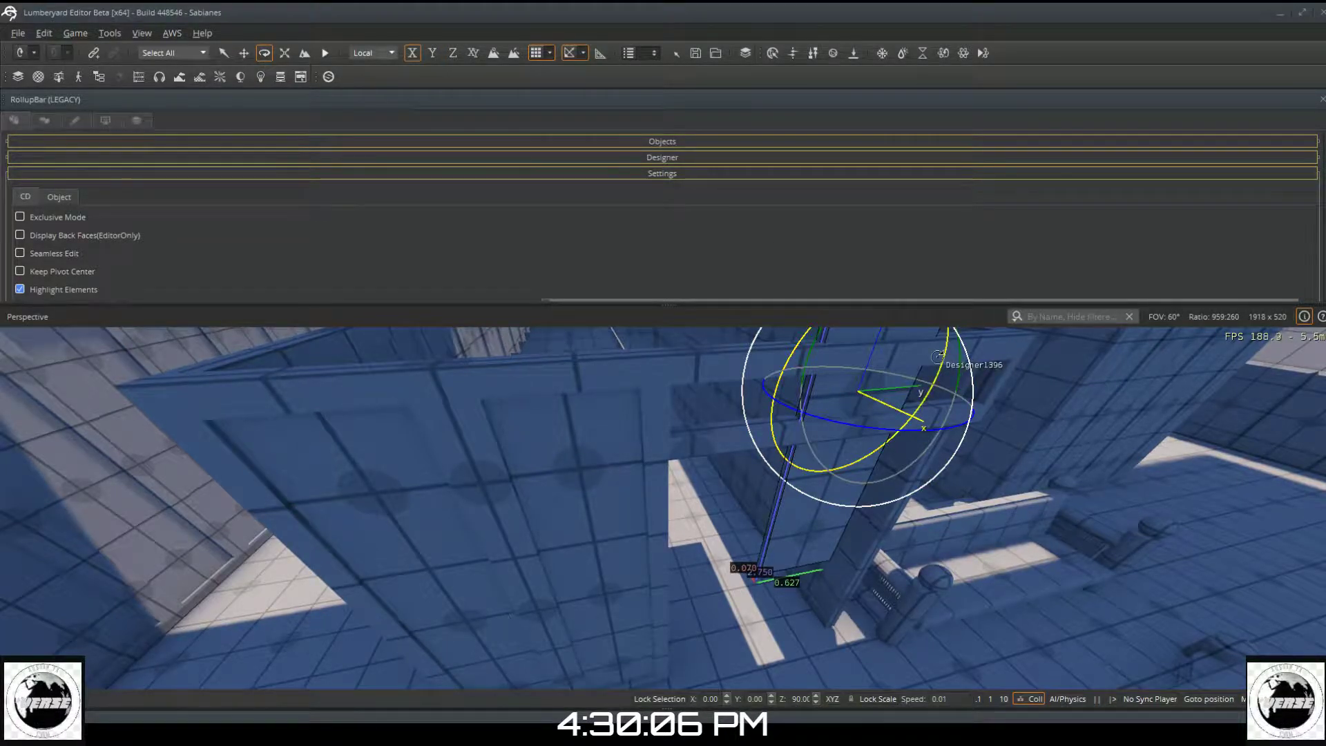
drag(939, 357, 947, 419)
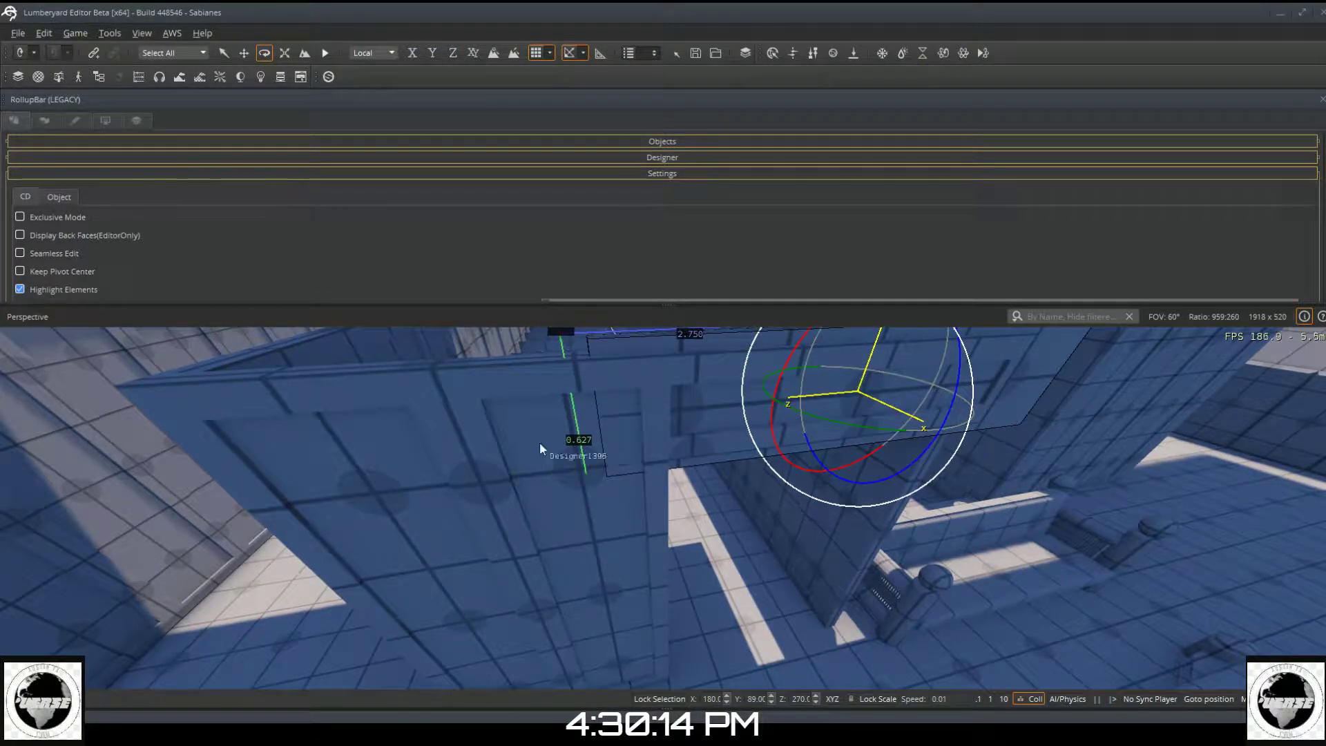
click(244, 54)
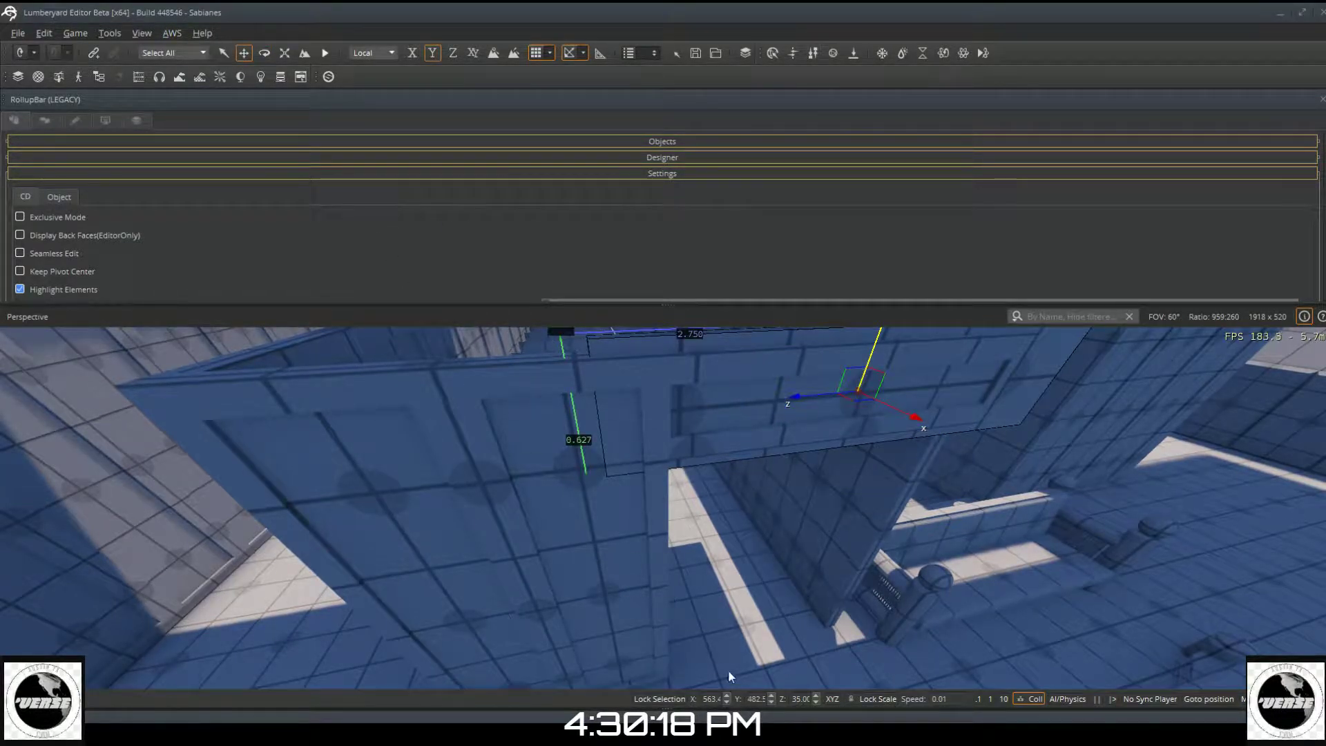
Step: Lower the top face of the header panel to reduce its height to 0.377
right_drag(729, 670, 716, 598)
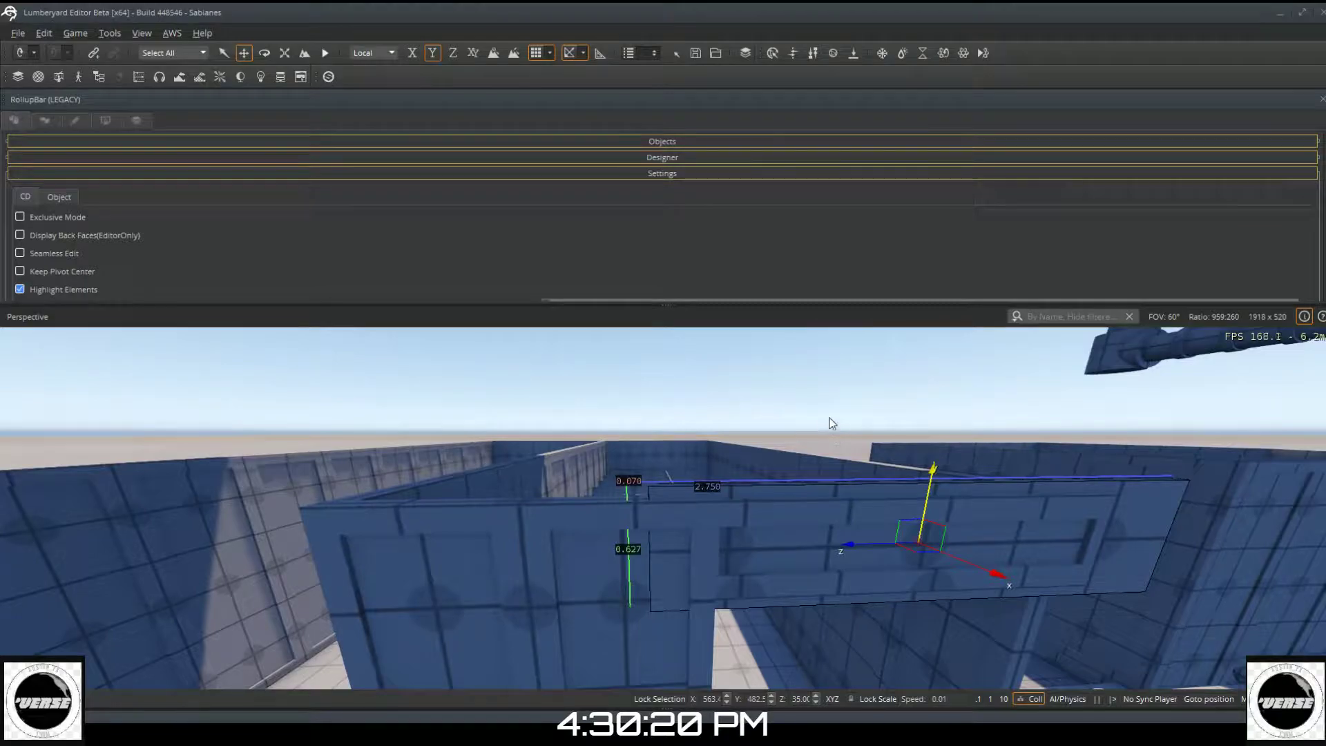
scroll(620, 230, down, 5)
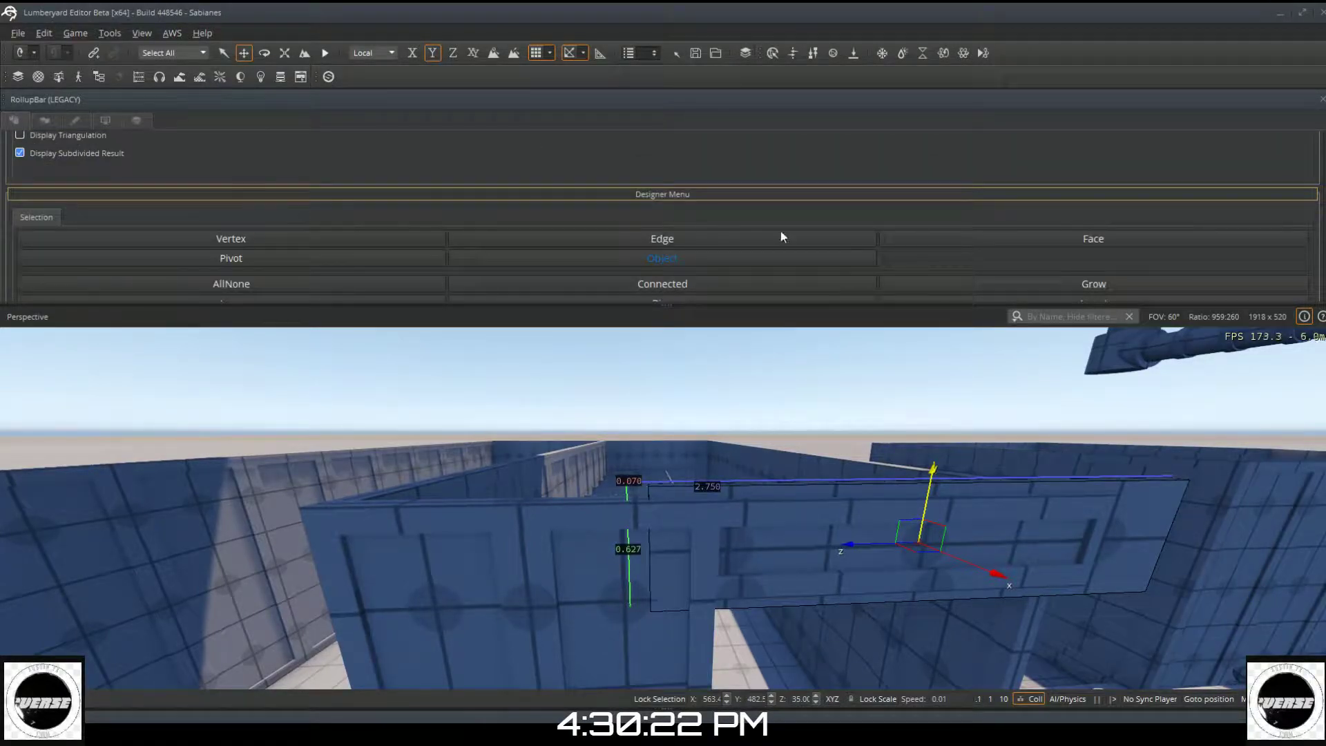
click(1042, 239)
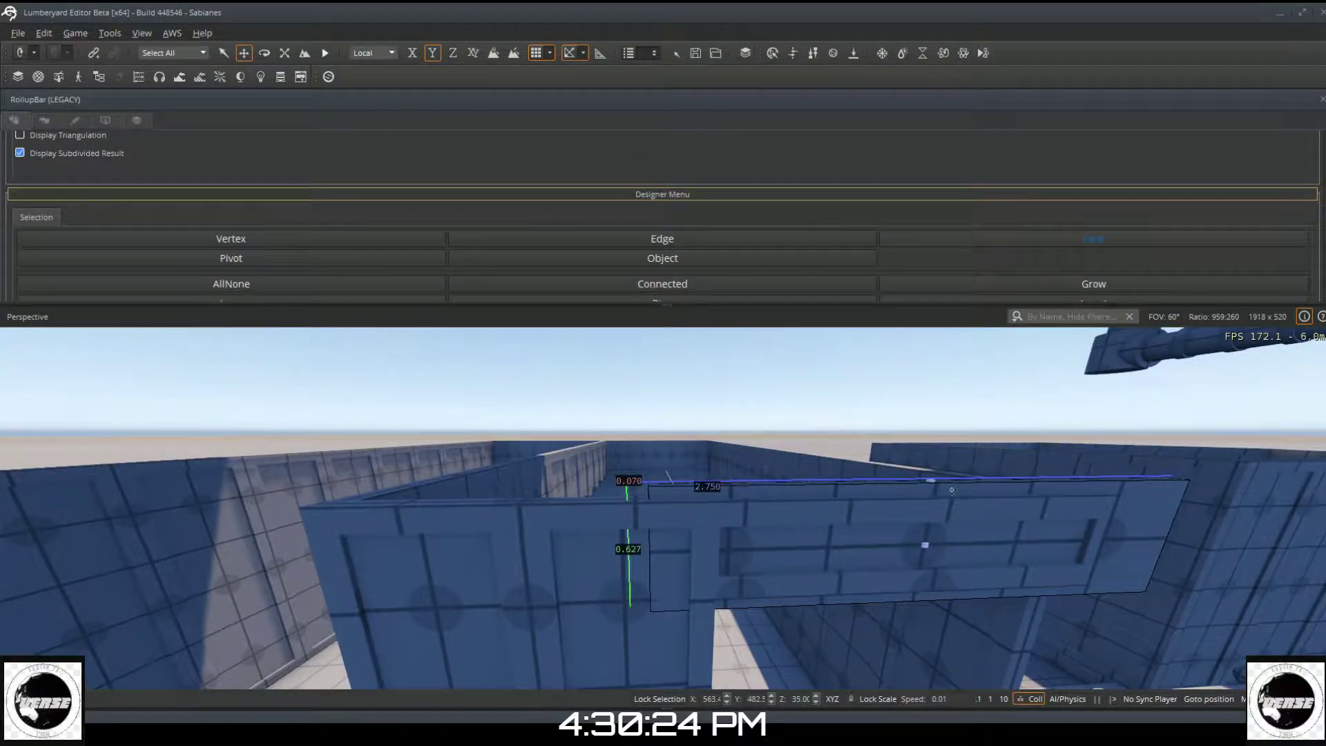
click(934, 478)
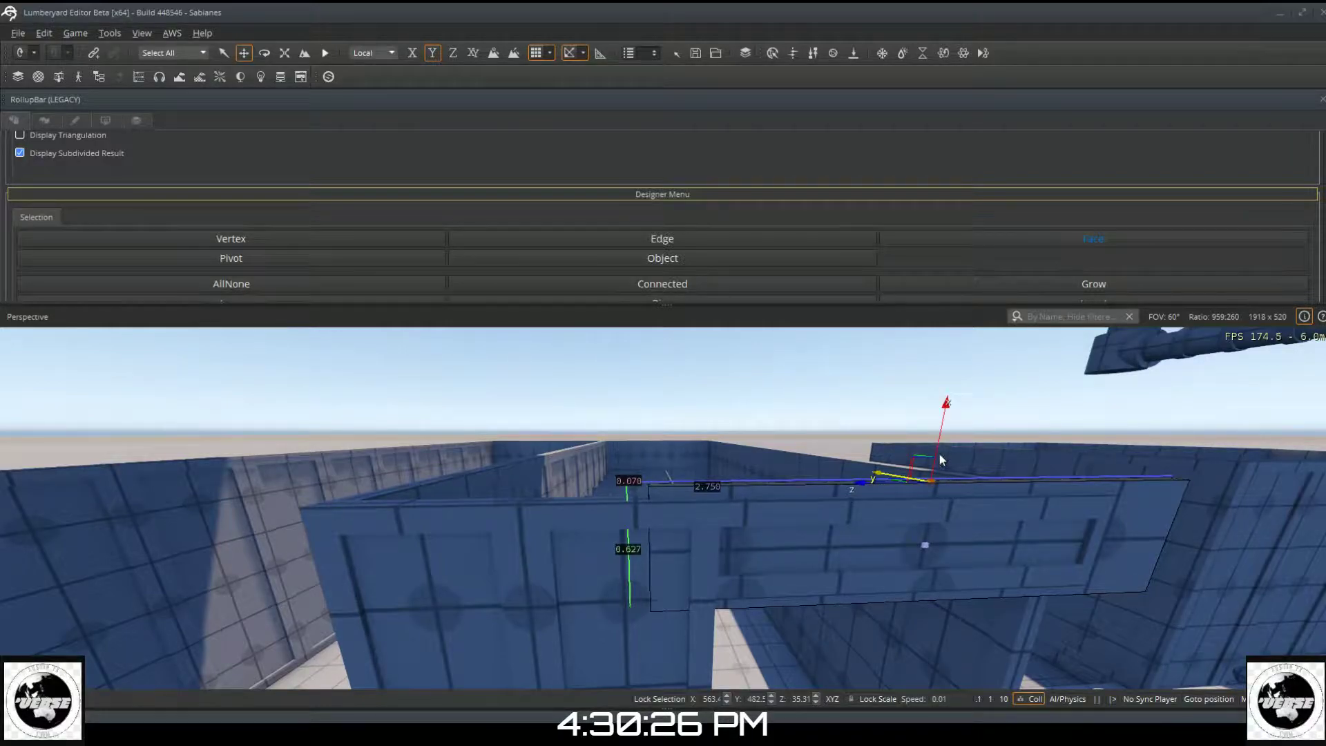
drag(937, 451, 935, 492)
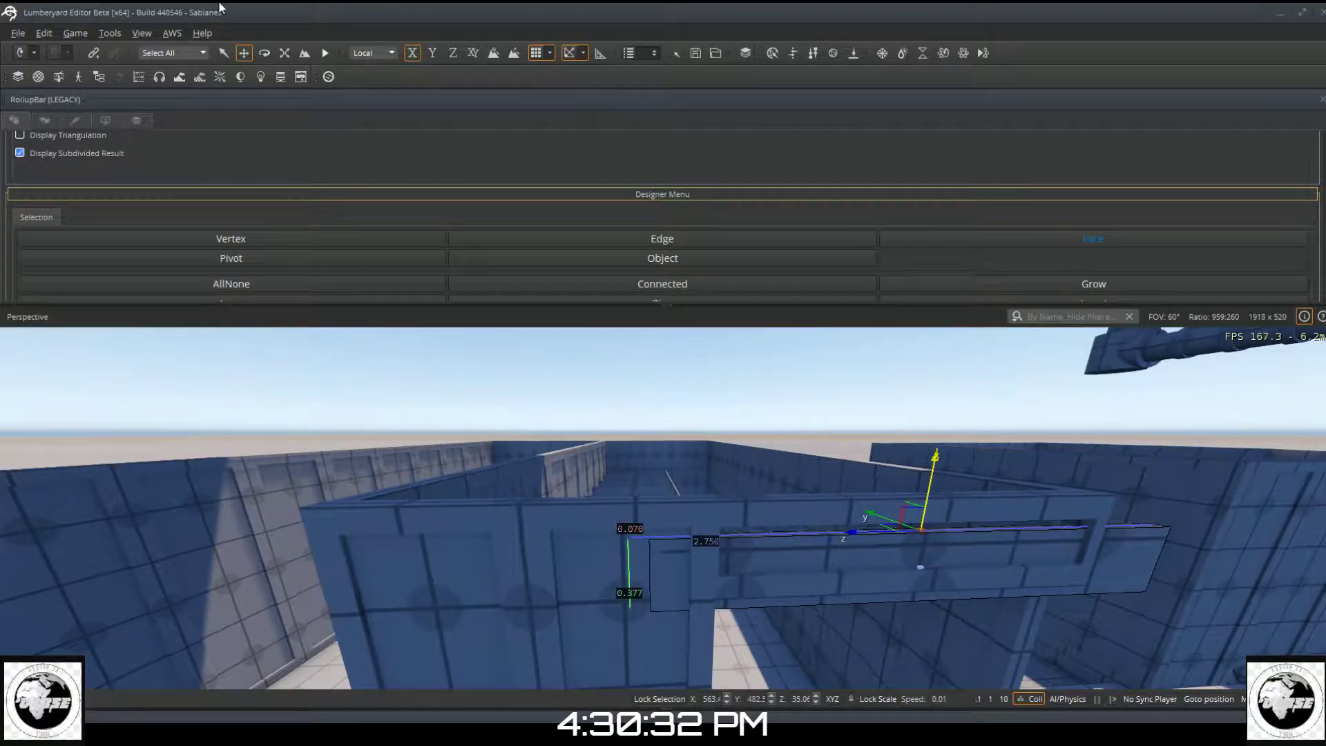
Step: With grid snapping off, nudge the header panel up inside the window frame and raise its bottom face to make it 0.250 high
click(643, 258)
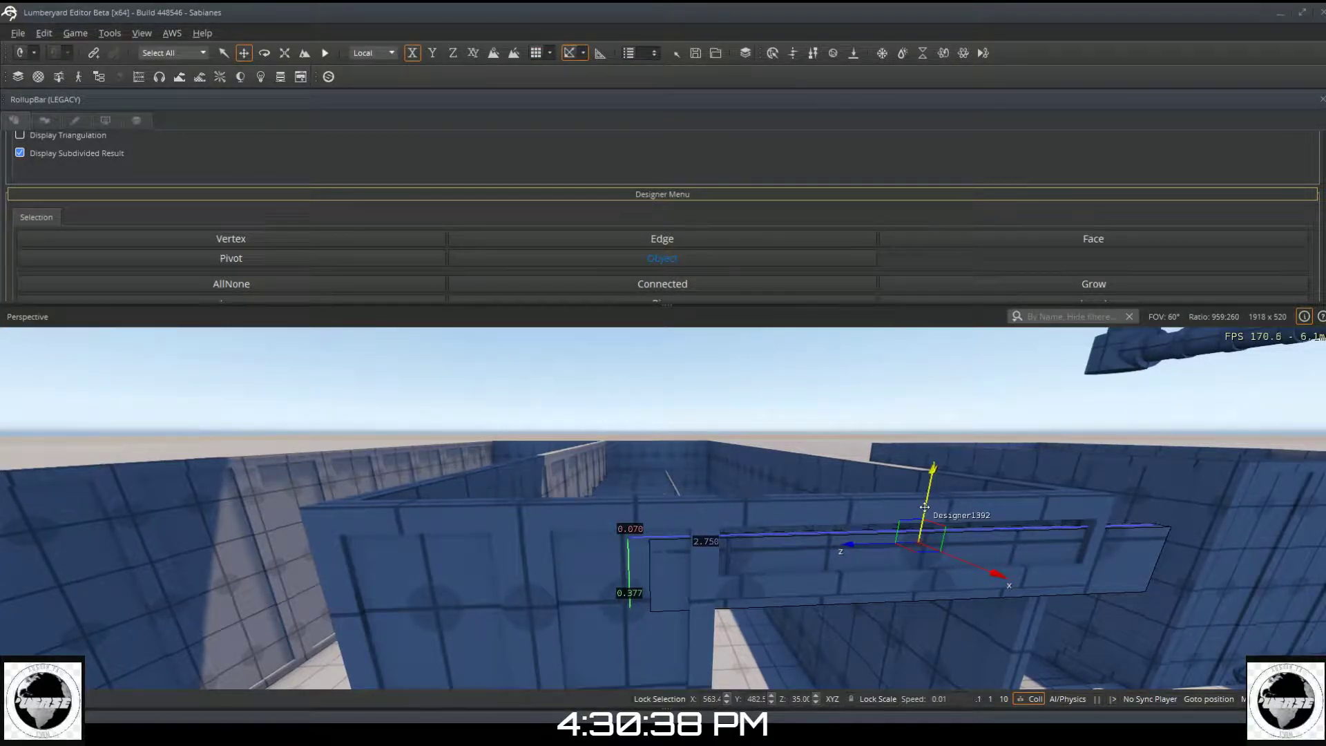
drag(925, 507, 927, 494)
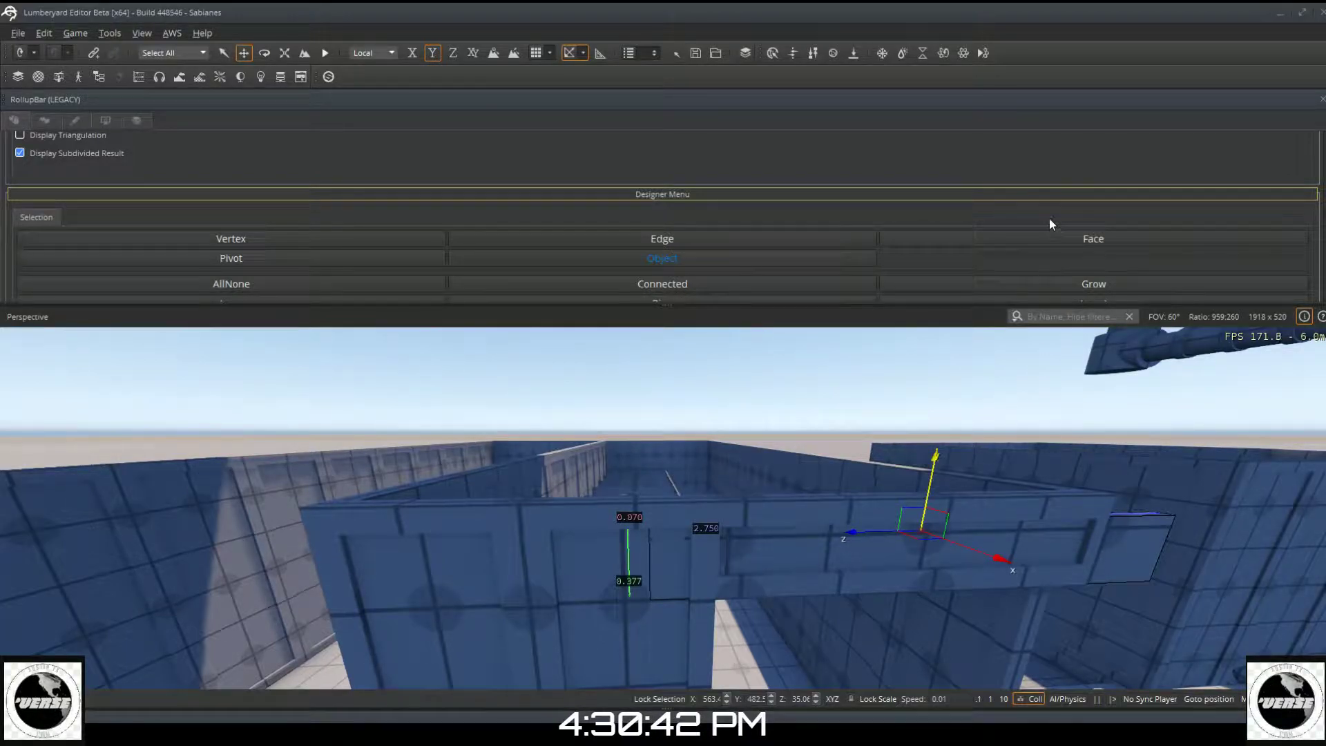
click(1037, 240)
right_drag(992, 584, 967, 610)
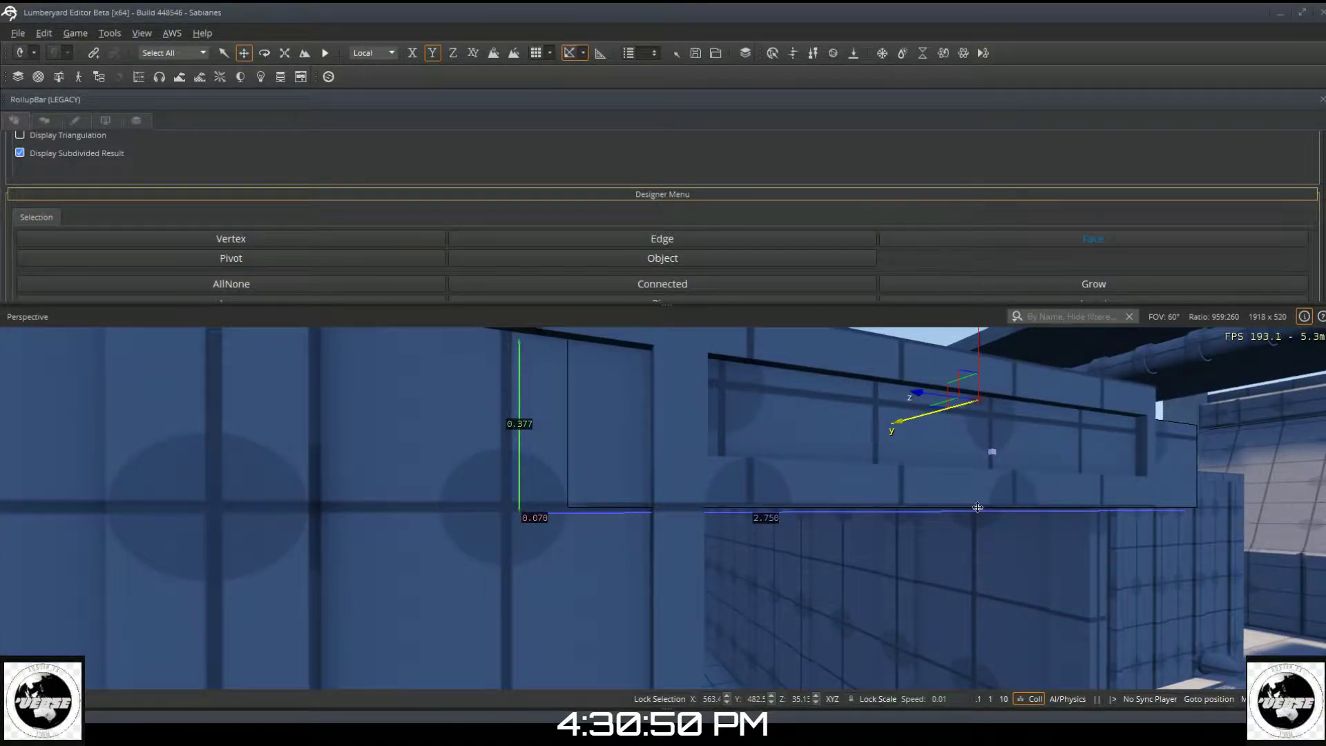
click(979, 512)
drag(978, 533, 985, 497)
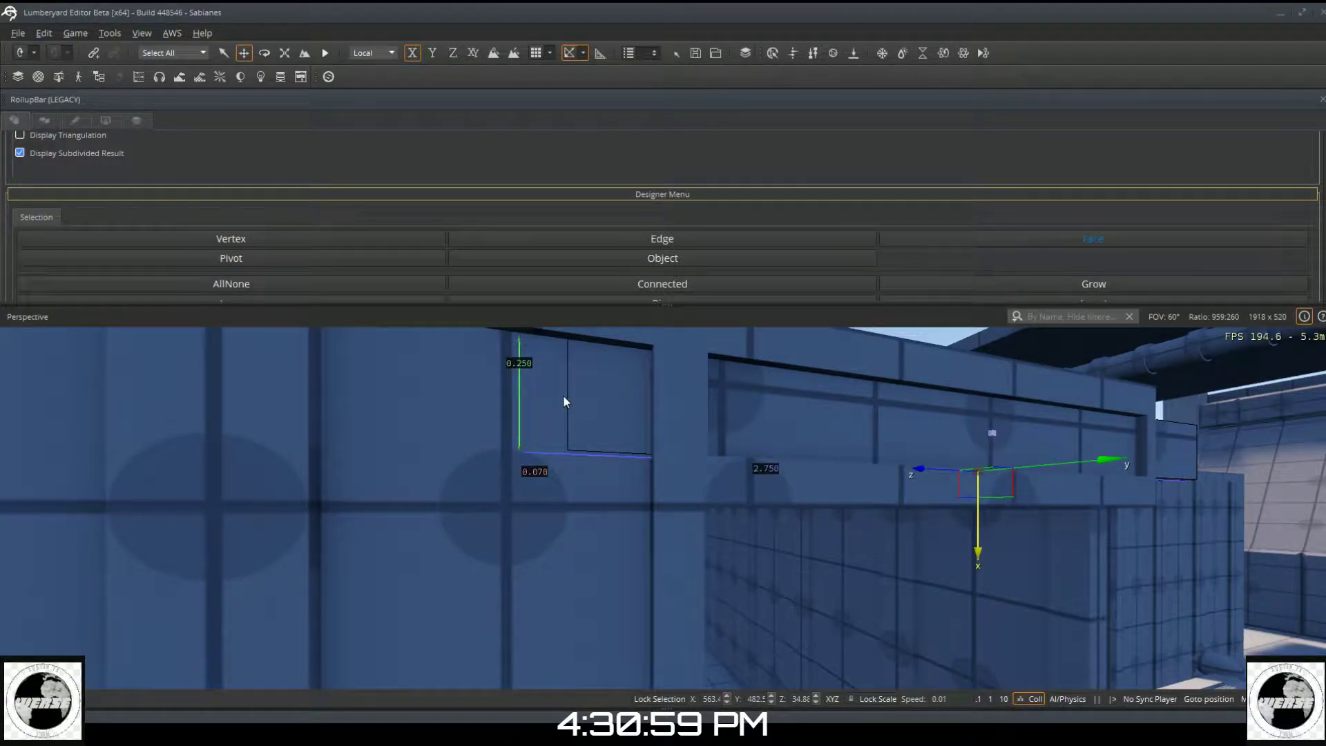
Step: Pull in the header panel's end face on the filled-bay side to the window's jamb, shortening the panel to 2.425
middle_drag(564, 401, 658, 390)
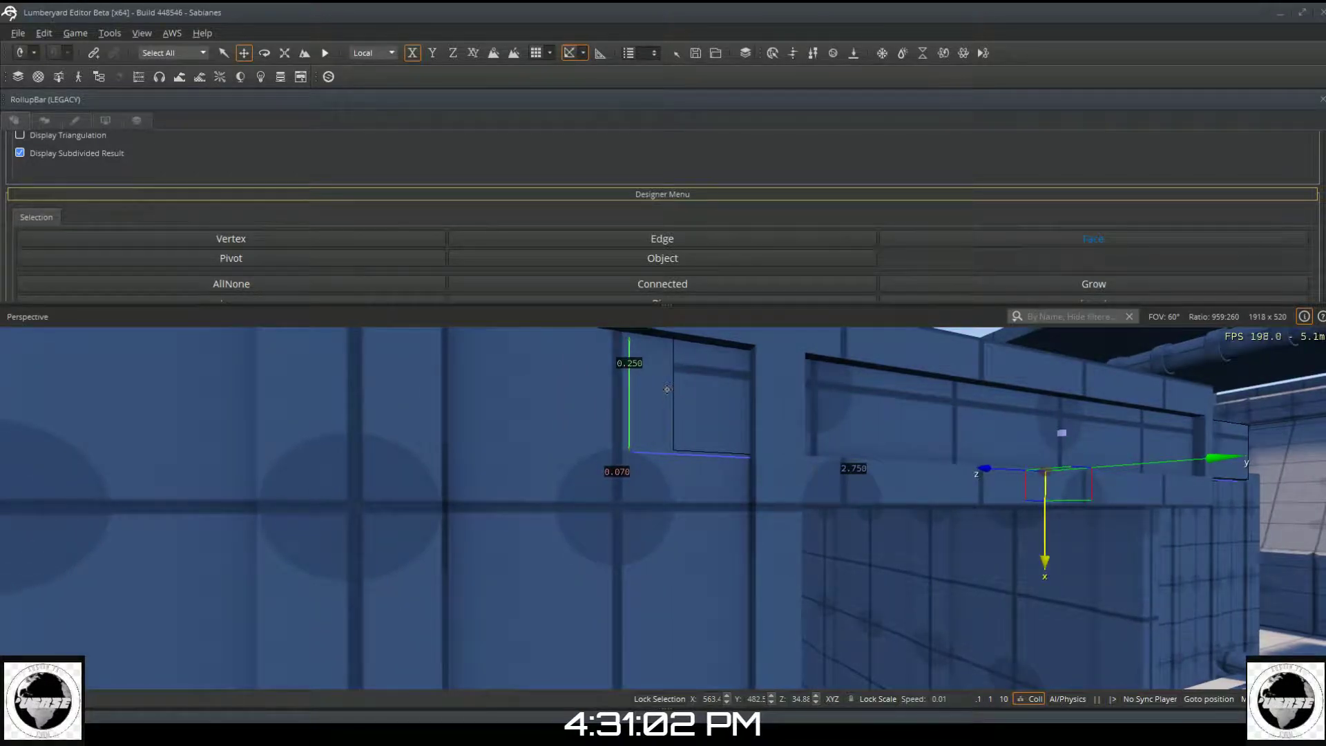
click(668, 388)
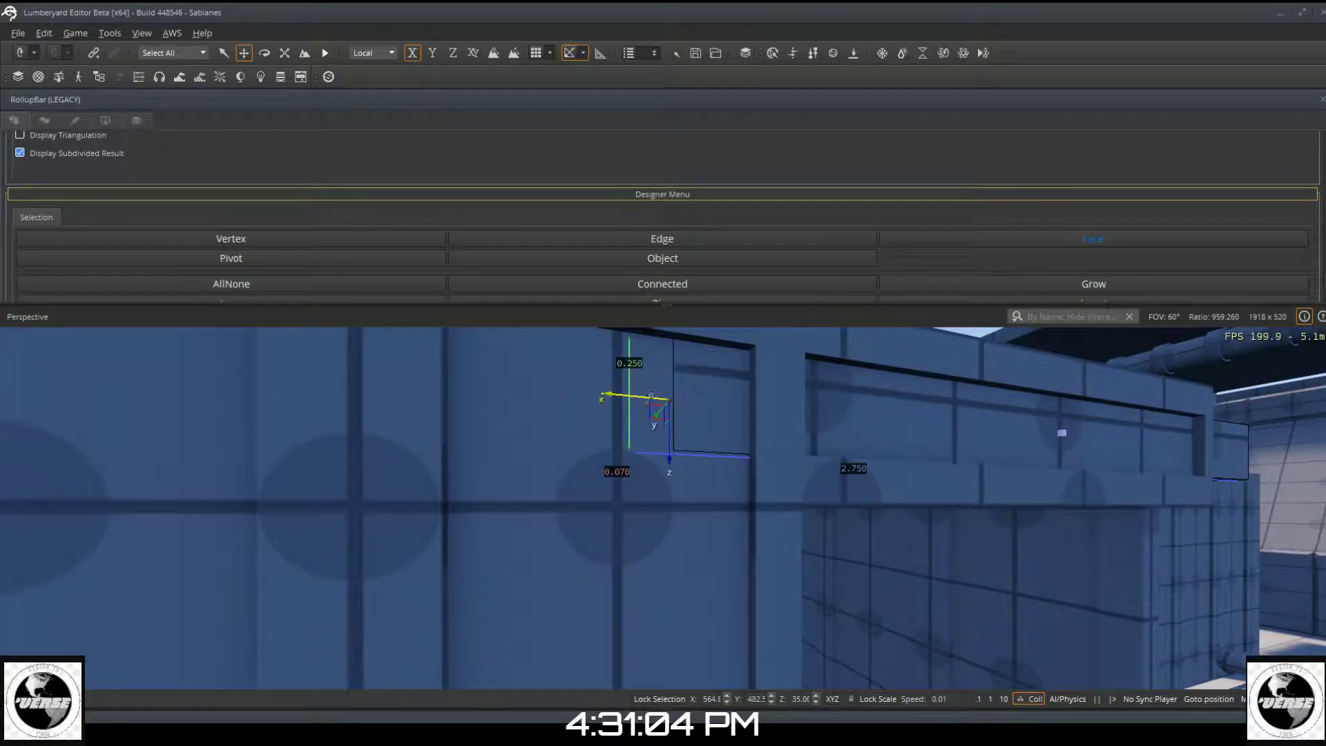
drag(649, 397, 750, 438)
Step: Pull in the header panel's opposite end face to the outer jamb, making the panel 1.927 long
key(d)
key(d)
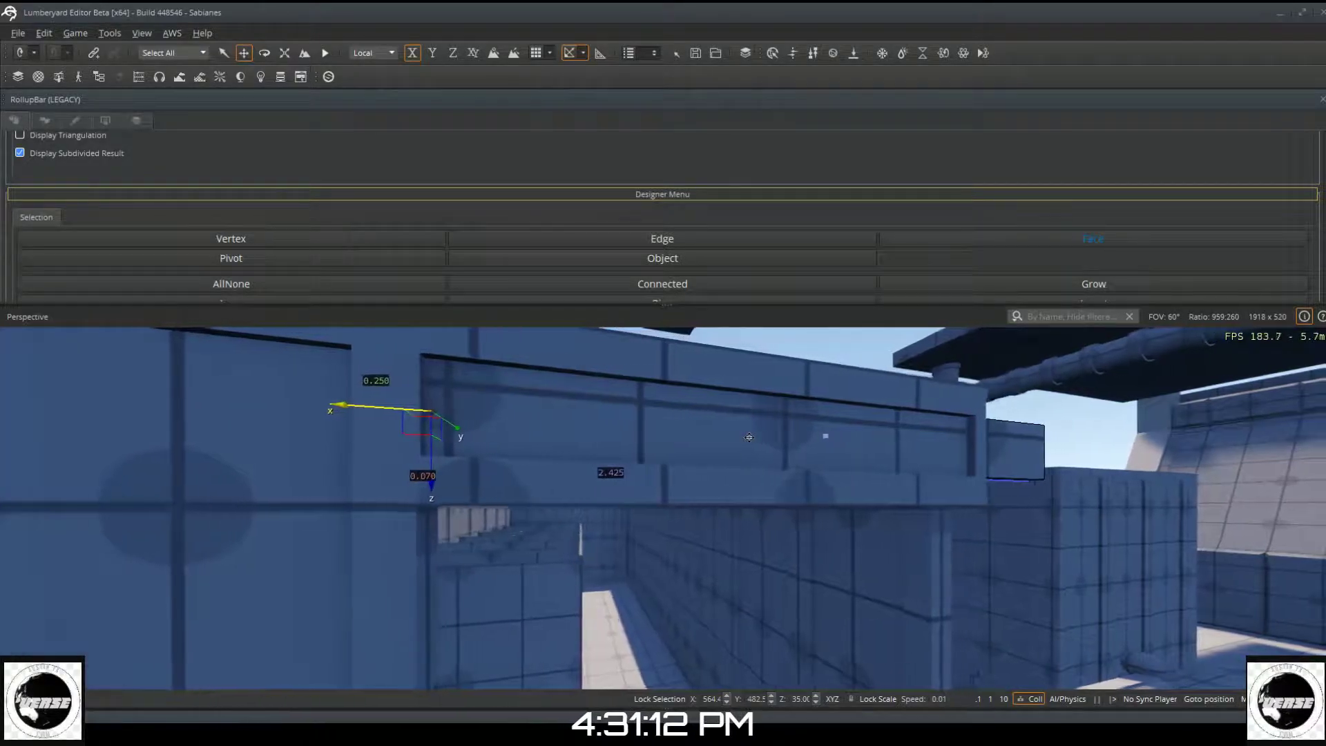
right_drag(742, 435, 698, 421)
key(d)
key(s)
key(d)
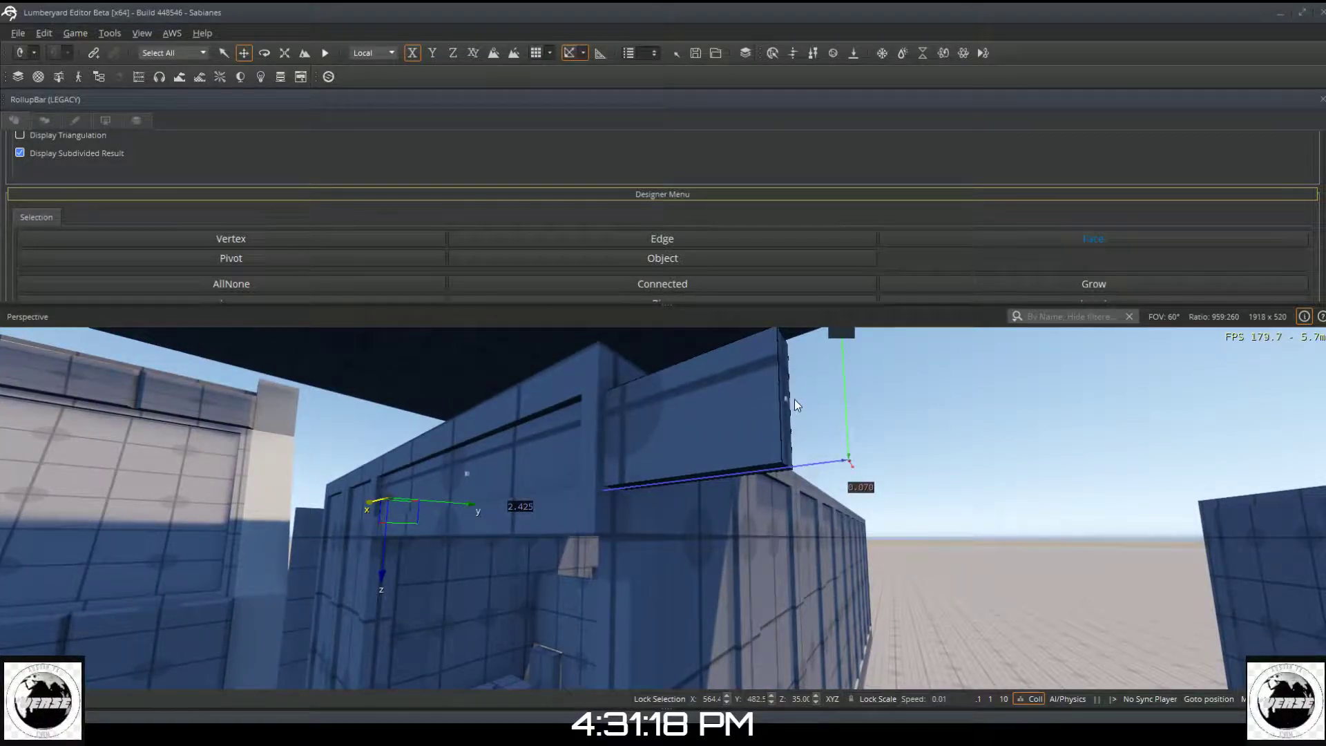
click(791, 400)
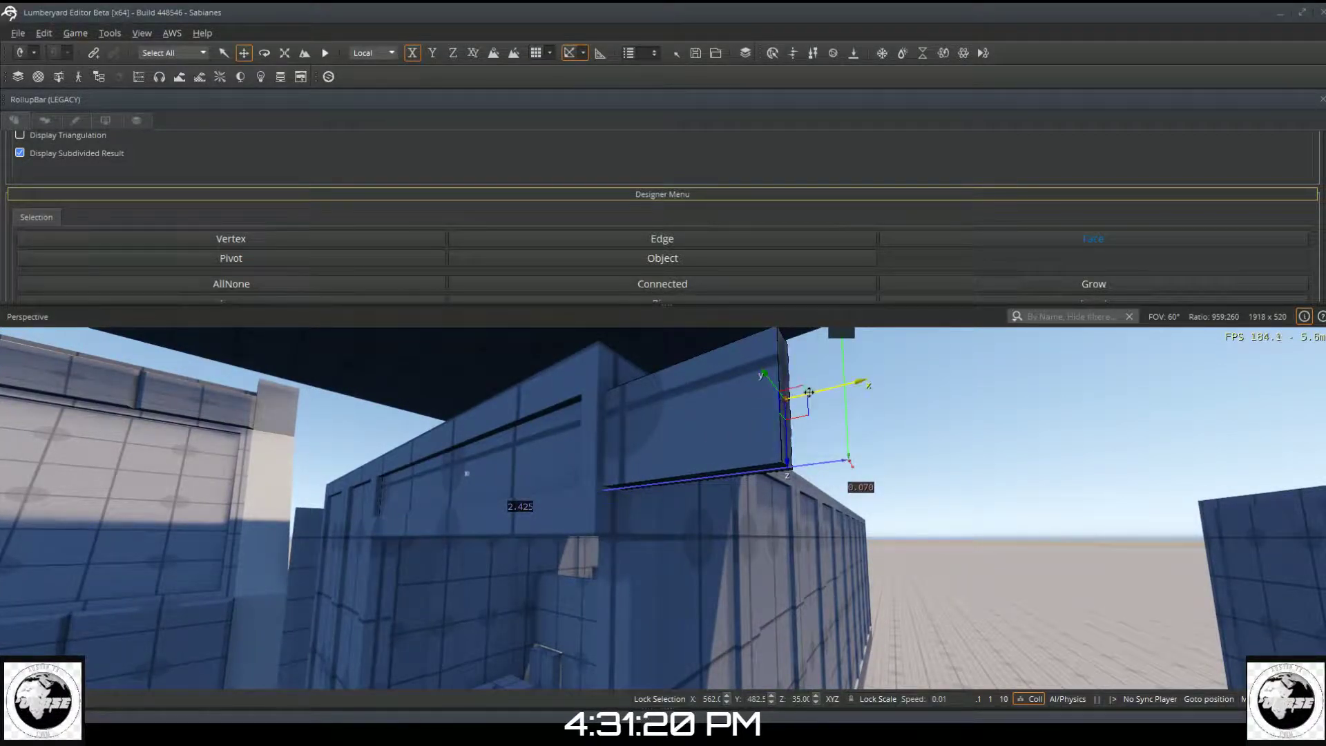
drag(811, 396, 660, 476)
key(a)
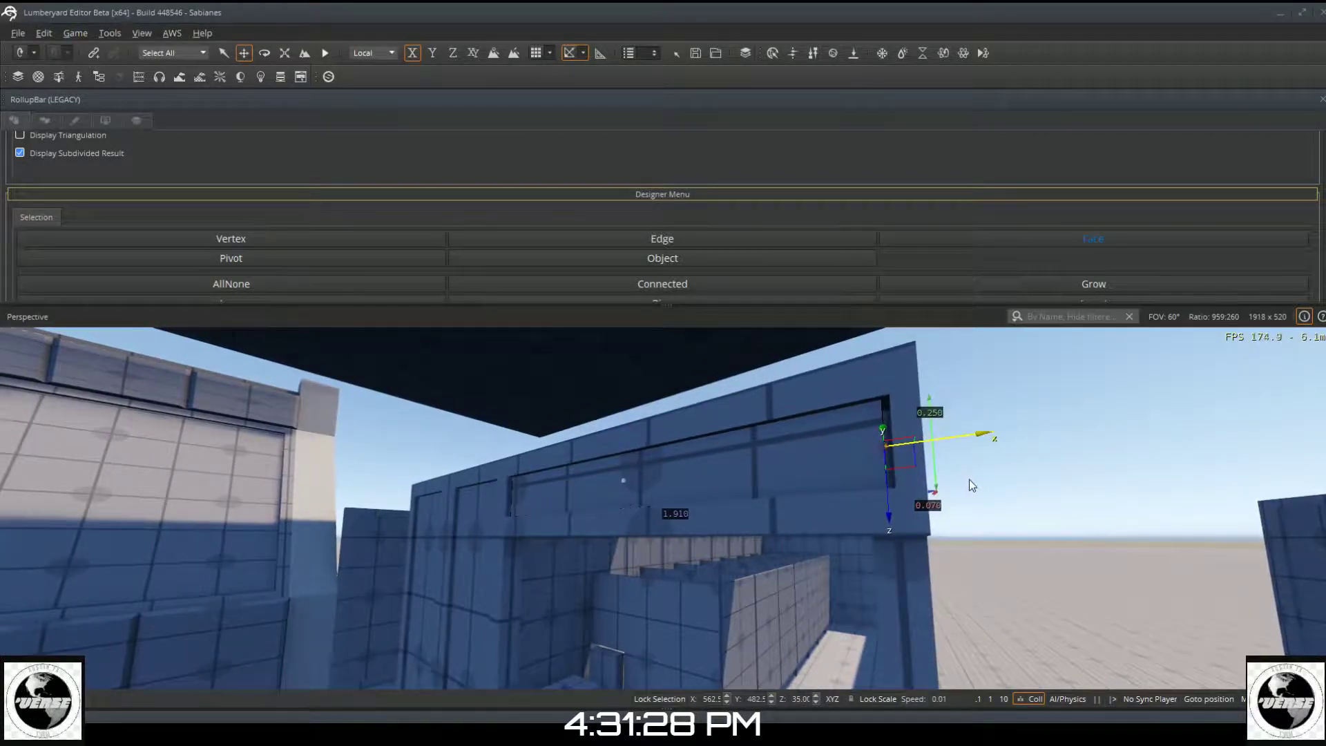
drag(947, 440, 956, 439)
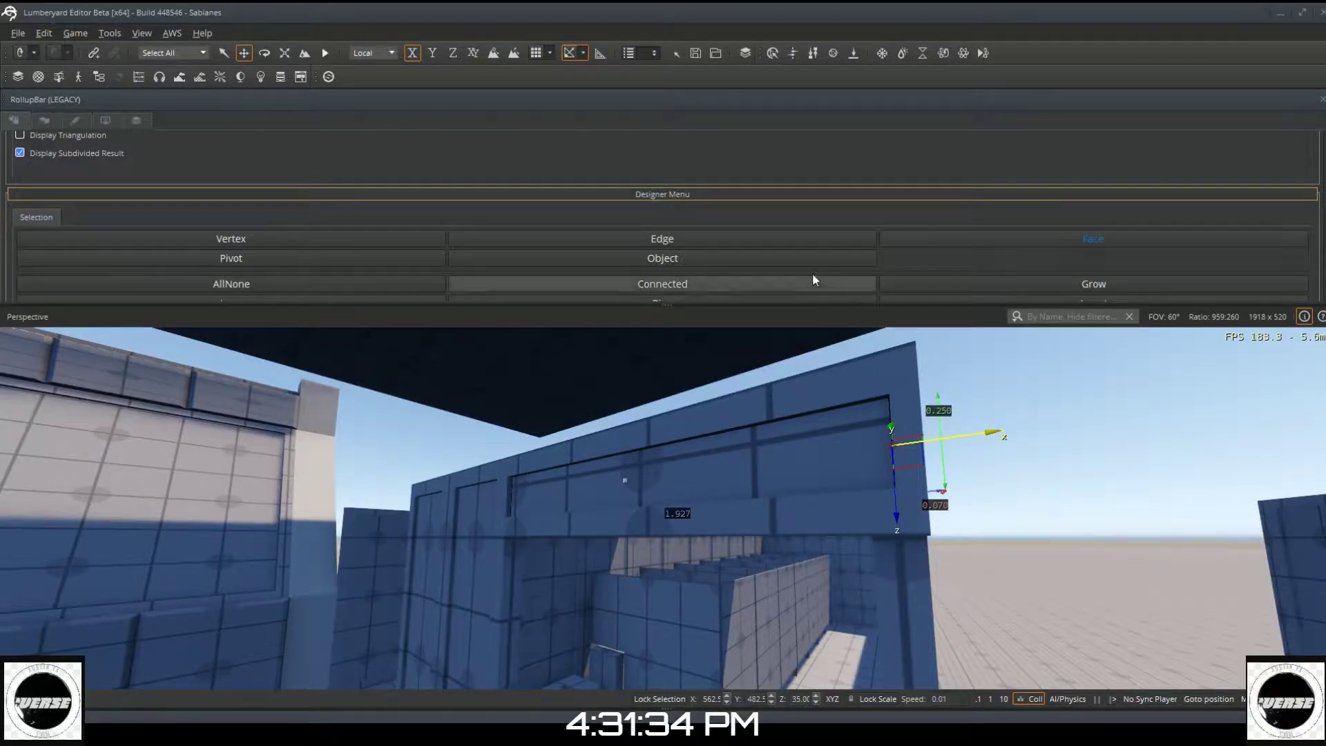
Step: Set the header panel's pivot to its centre point, turn grid snapping back on and deselect the panel
click(257, 263)
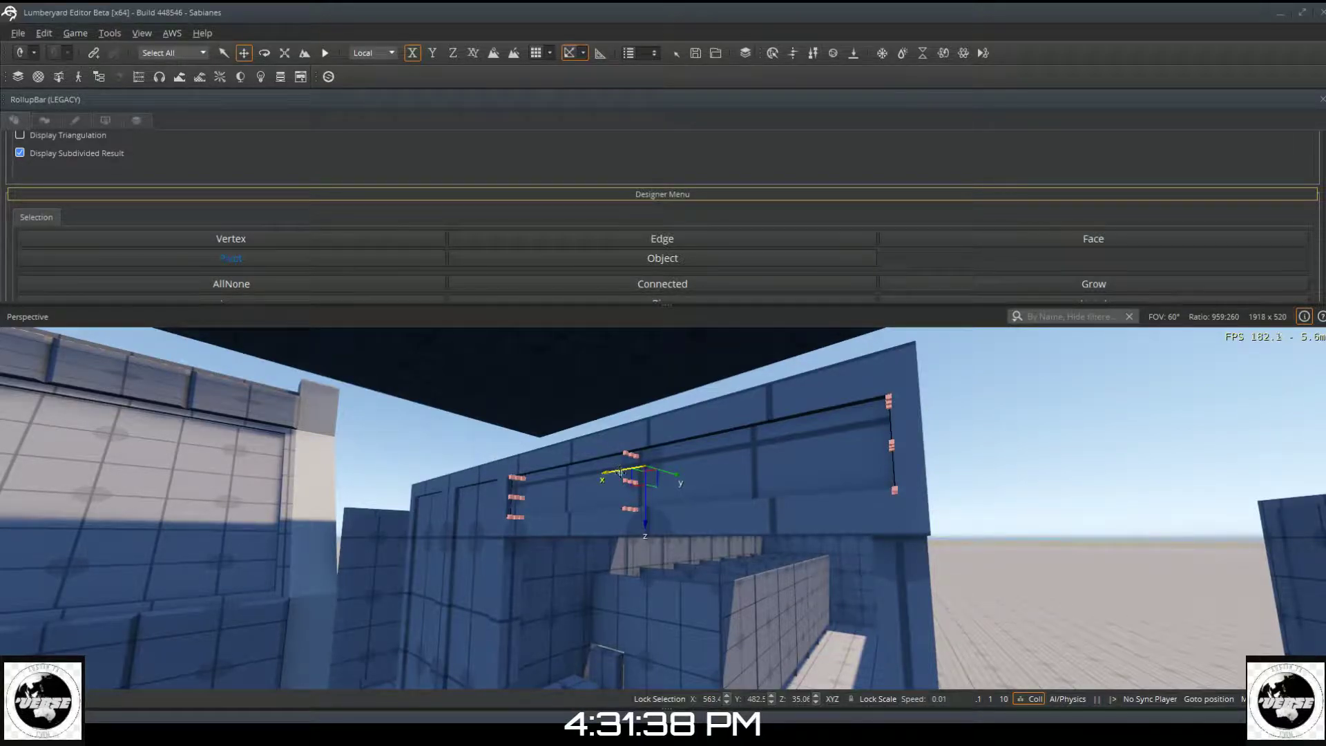
key(w)
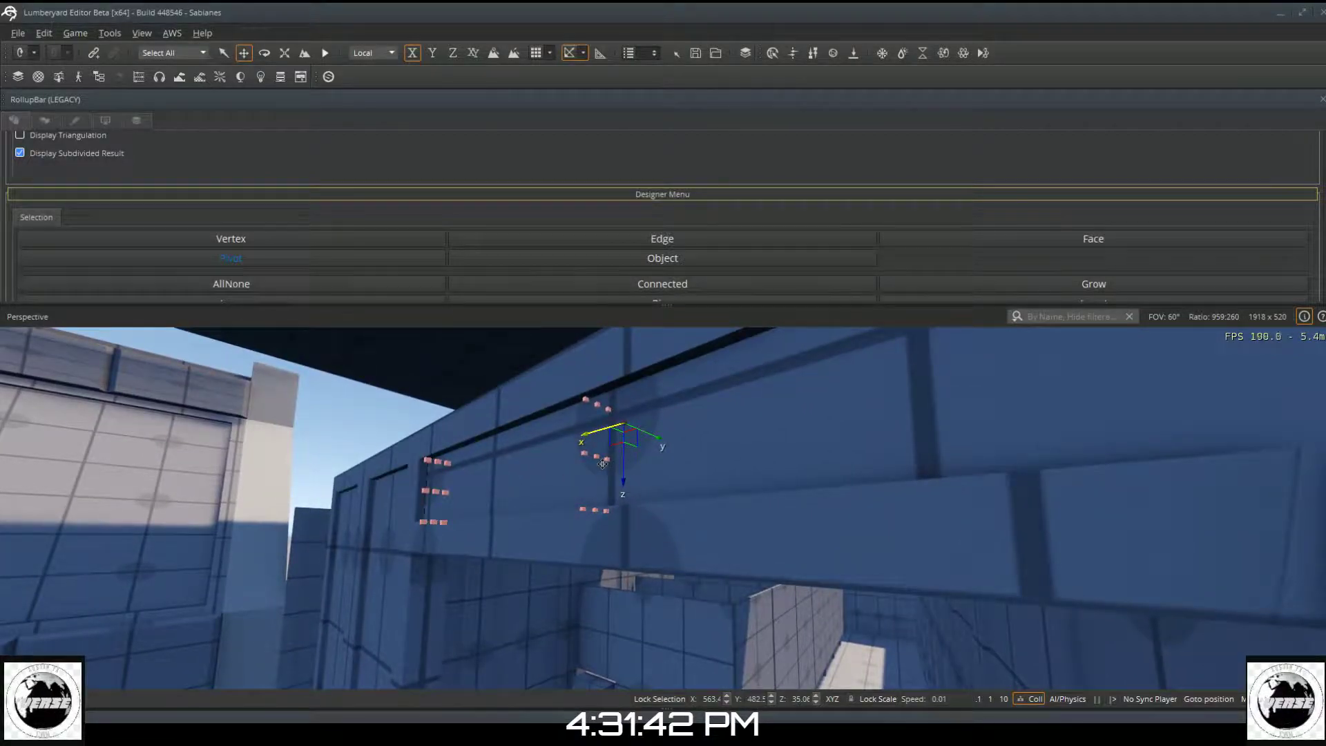
click(597, 455)
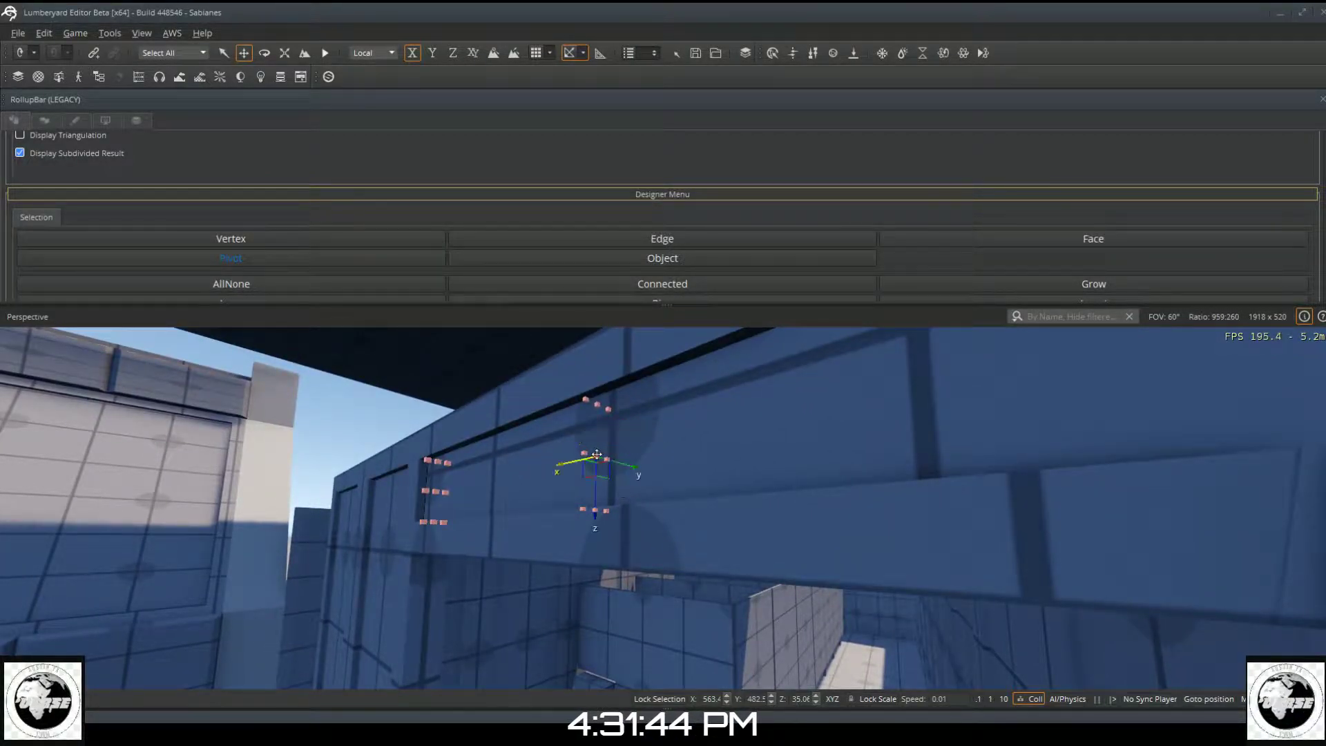
click(664, 260)
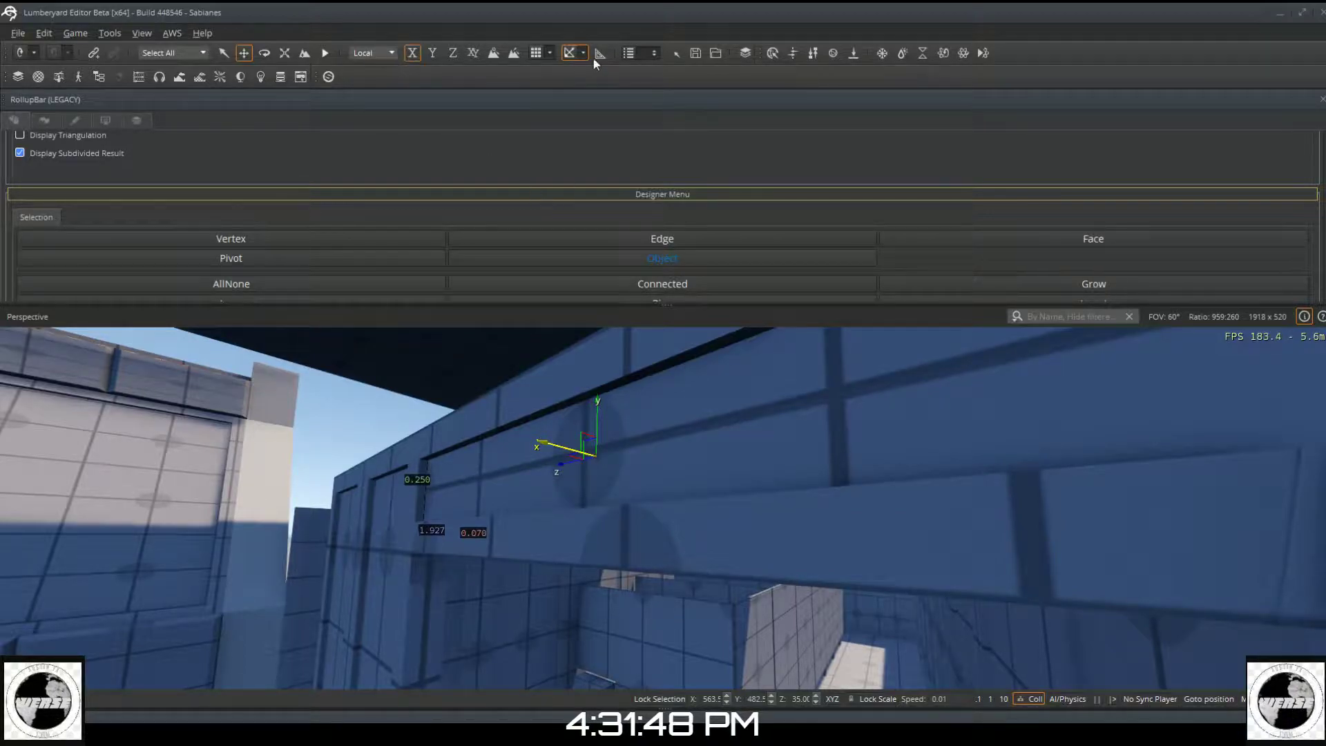
click(536, 54)
right_drag(695, 358, 727, 416)
key(Escape)
Step: Create a new Designer object and try to lay out a small box base at the foot of the doorway's outer side
scroll(724, 404, up, 3)
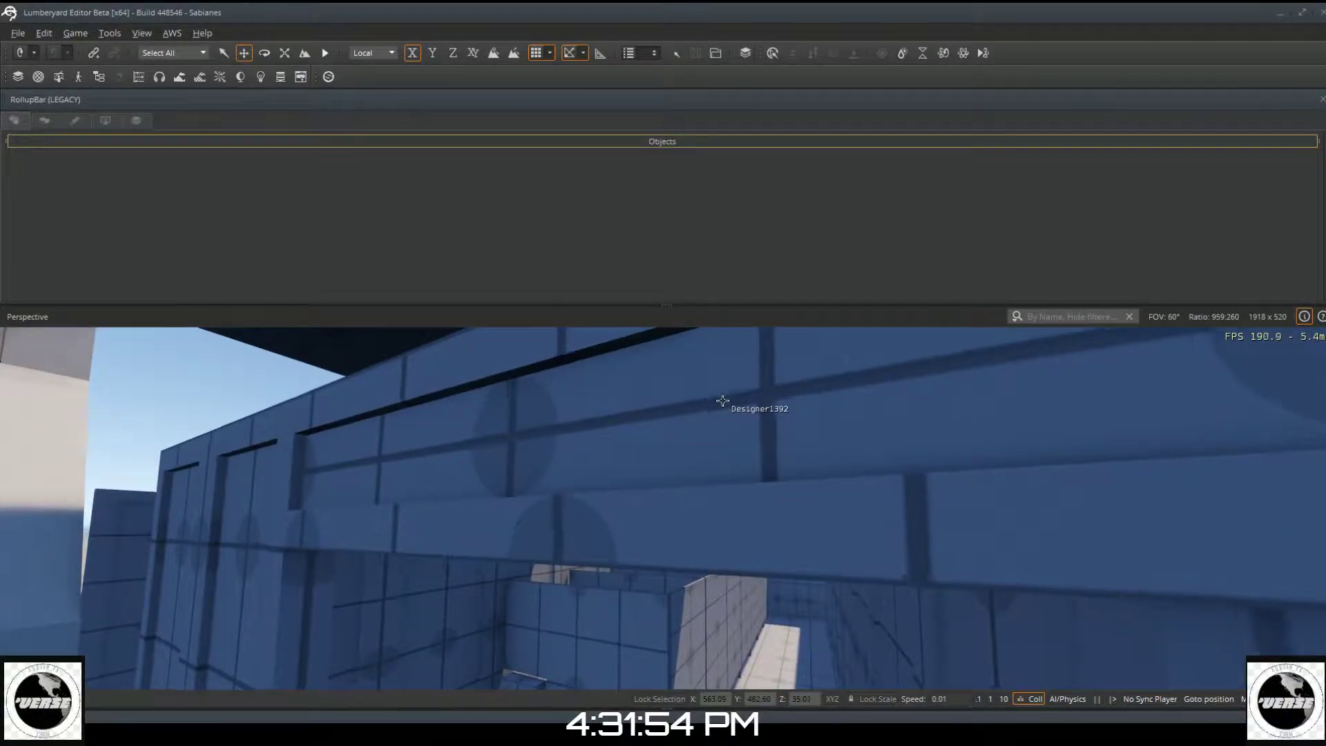
scroll(724, 404, down, 5)
mouse_move(724, 404)
right_down()
mouse_move(724, 432)
mouse_move(719, 396)
mouse_move(734, 403)
mouse_move(717, 405)
right_up()
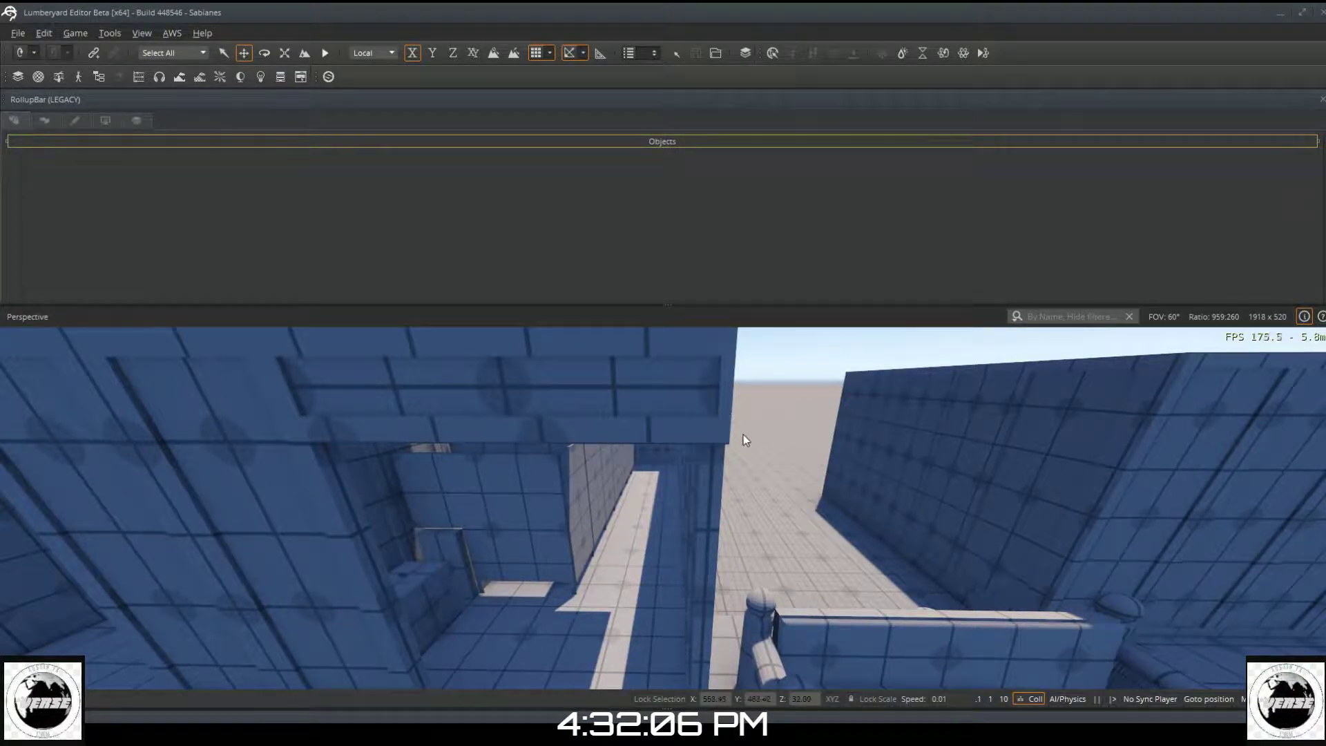
right_drag(743, 434, 623, 403)
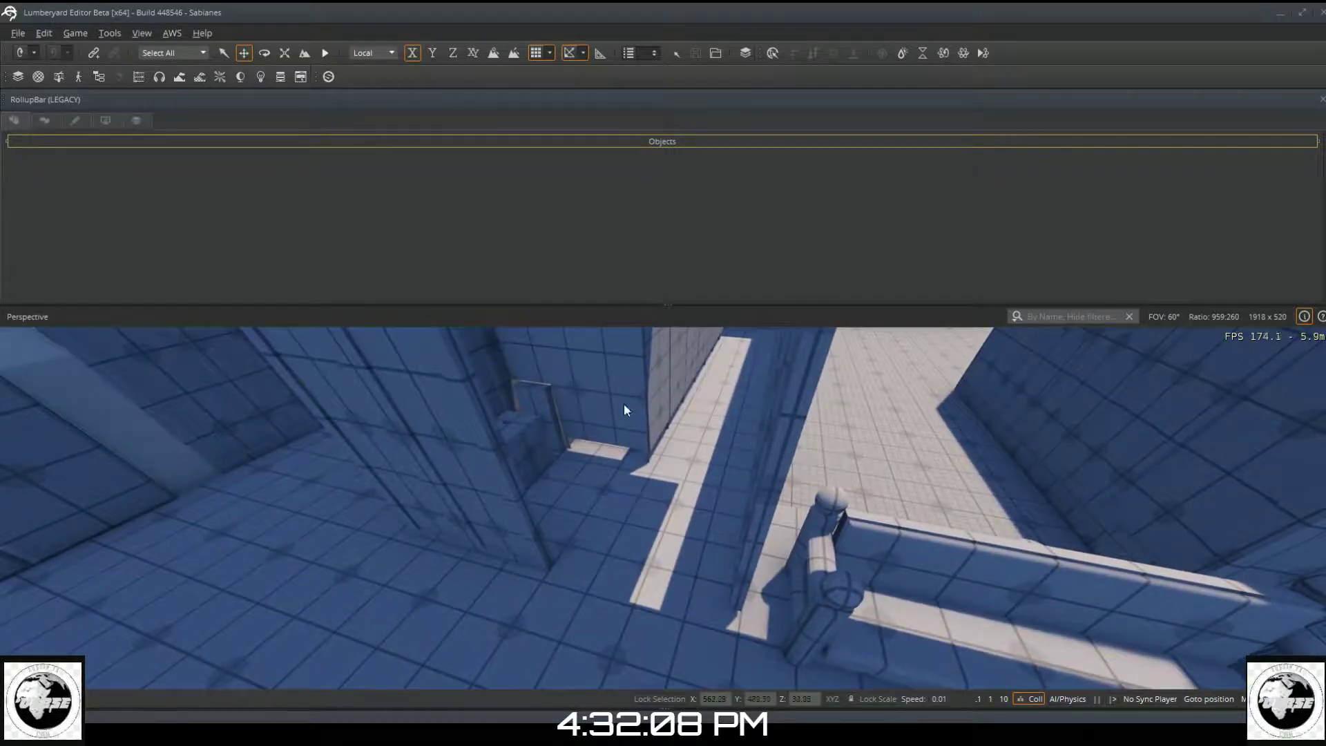
click(140, 142)
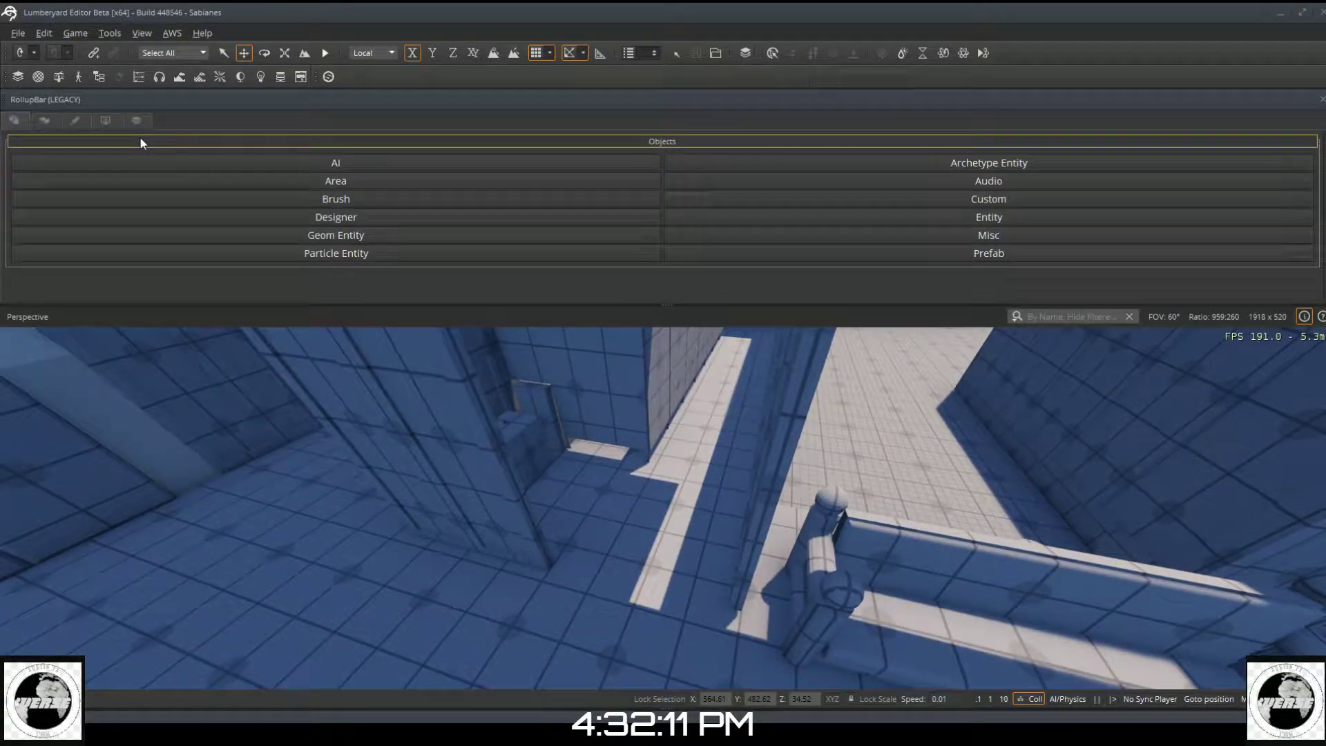
click(246, 221)
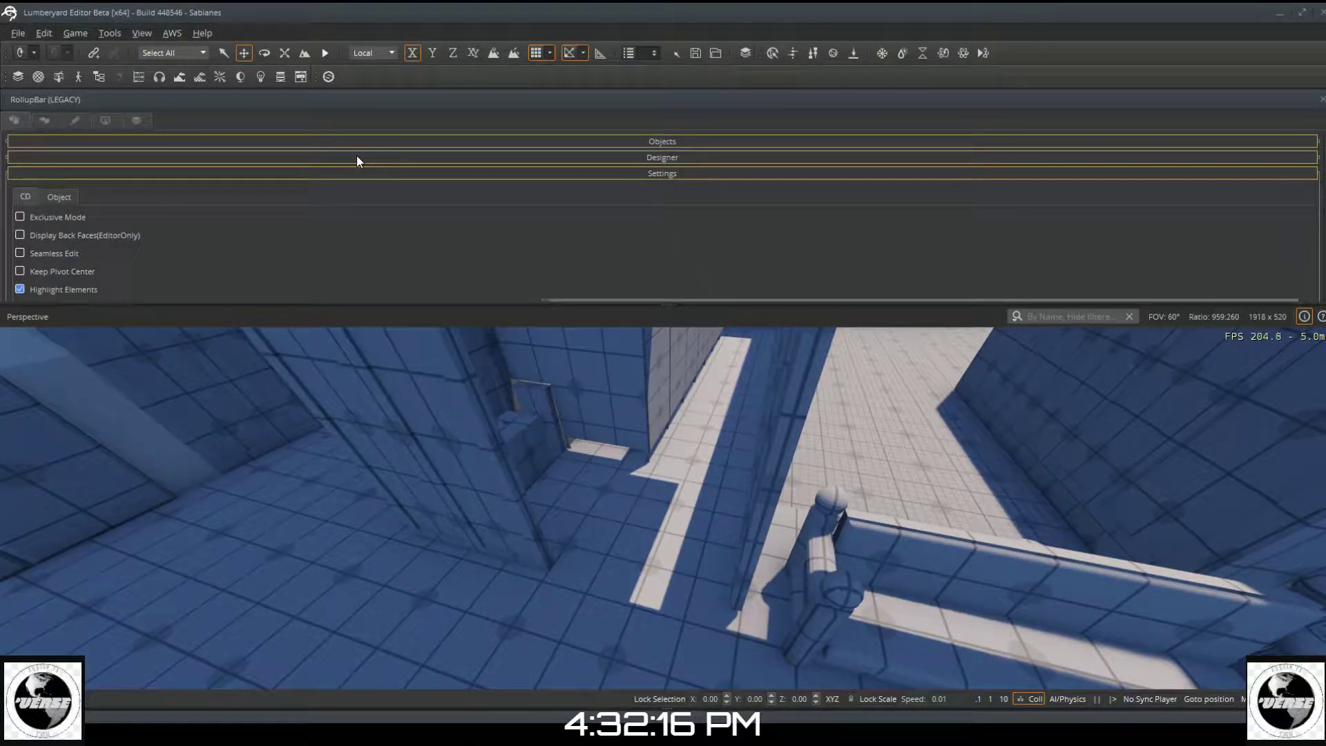
scroll(304, 188, down, 1)
scroll(295, 193, up, 3)
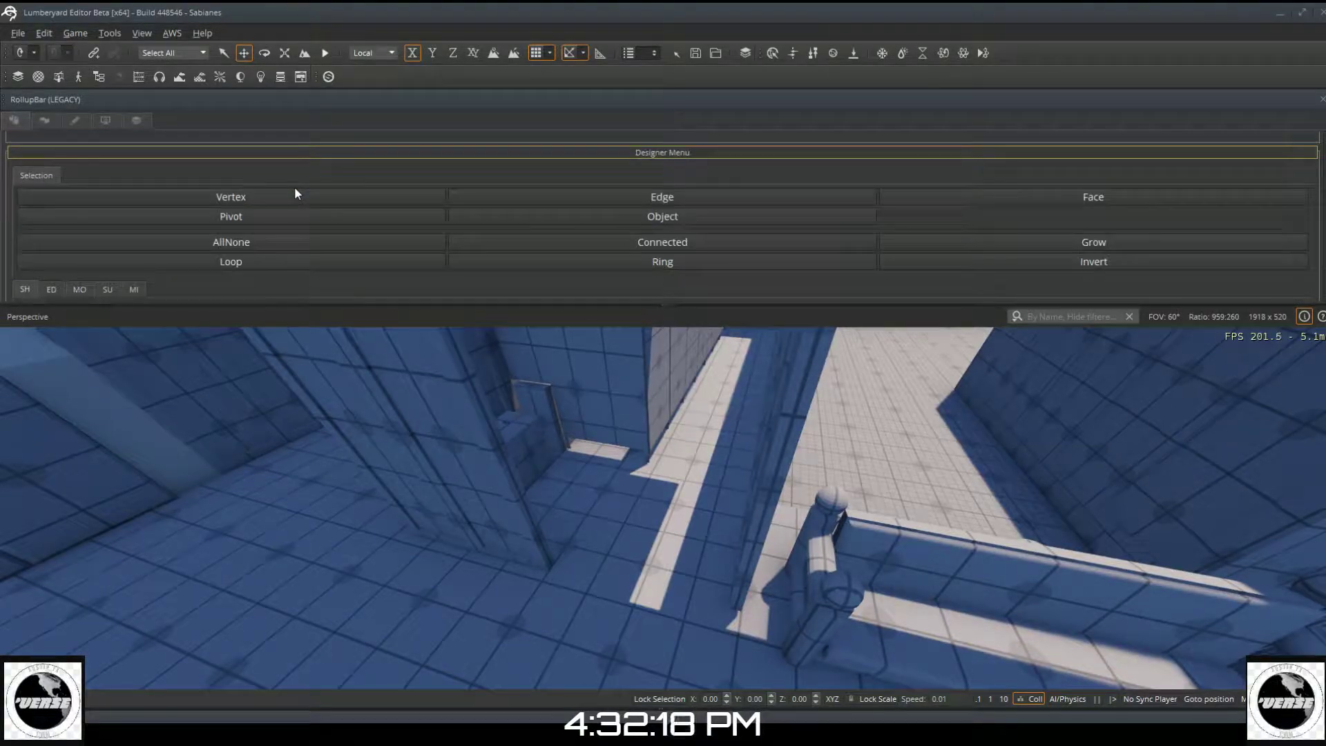
scroll(264, 214, down, 1)
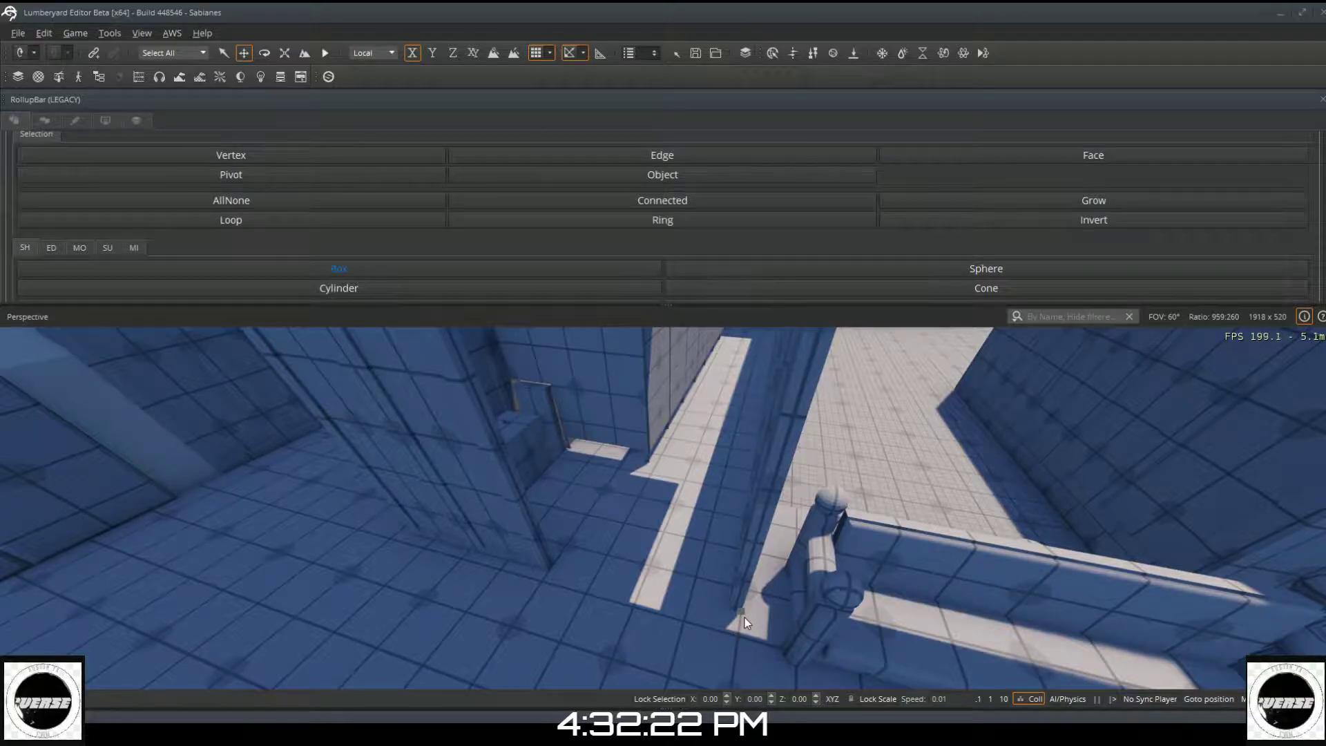
mouse_move(736, 622)
mouse_down()
mouse_move(723, 612)
mouse_move(751, 604)
mouse_move(738, 612)
mouse_up()
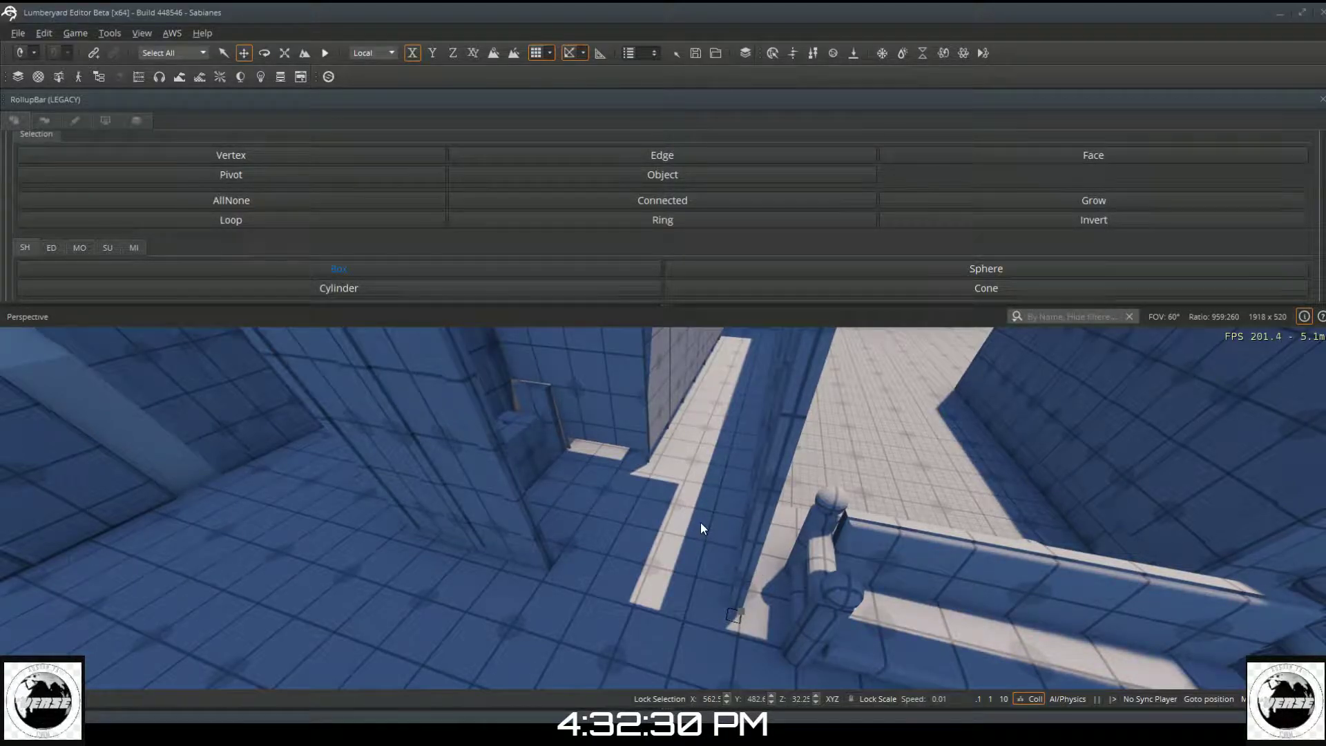
key(Escape)
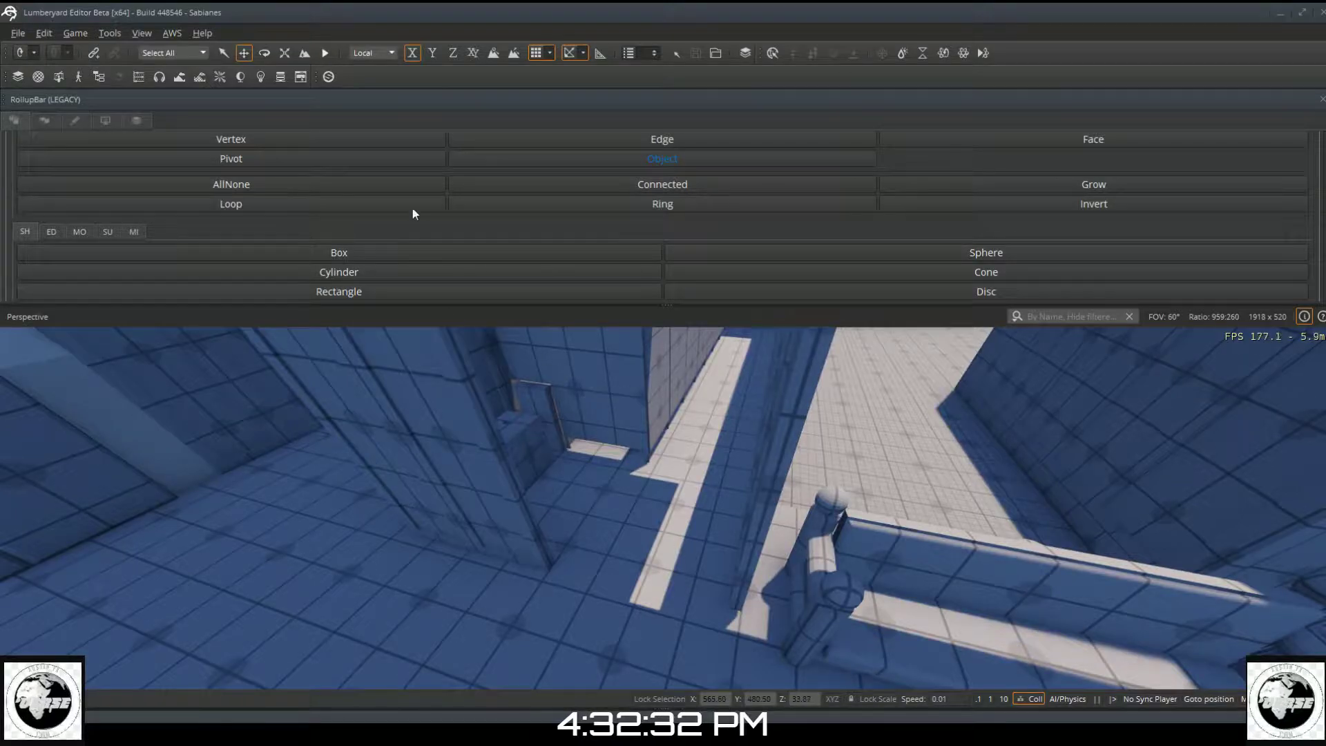
Step: Draw a 0.125 by 0.125 box post, 2.500 high, from the floor to the header at the doorway's outer side
click(402, 251)
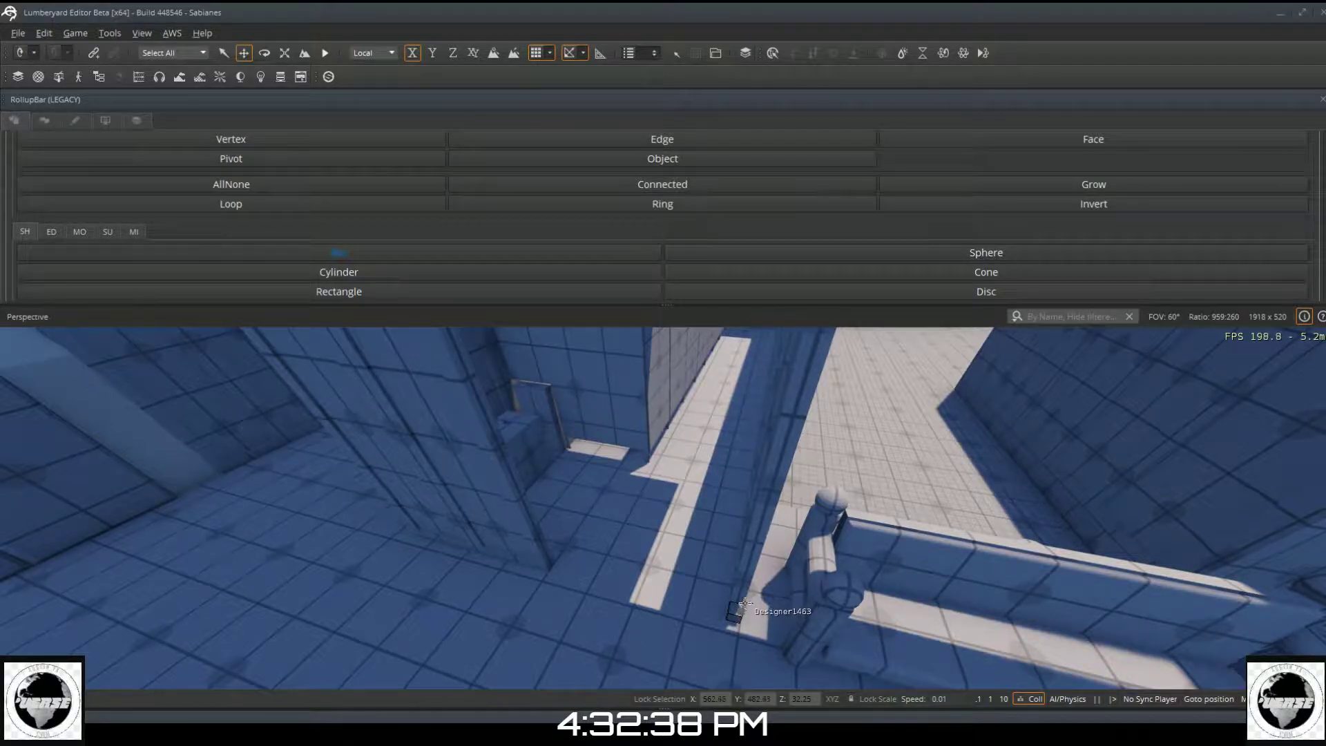
drag(747, 608, 755, 611)
right_drag(785, 533, 807, 463)
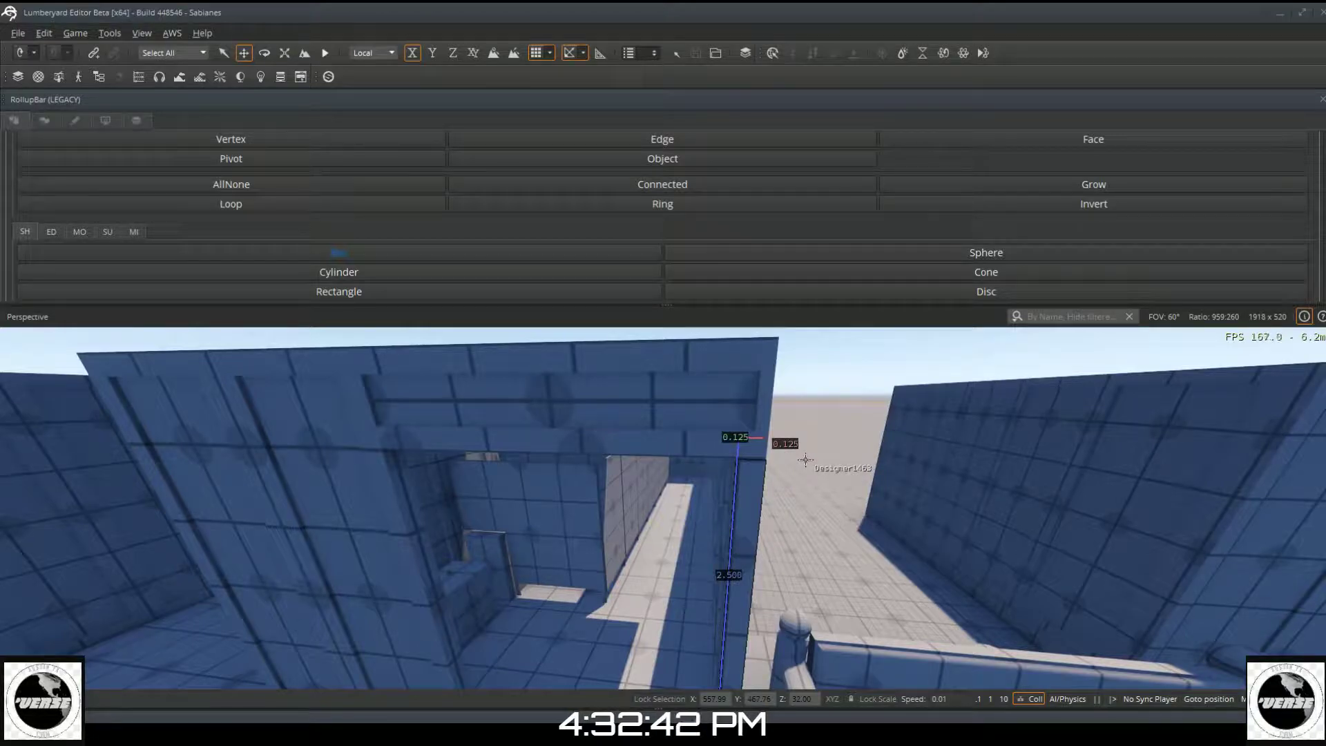
click(805, 464)
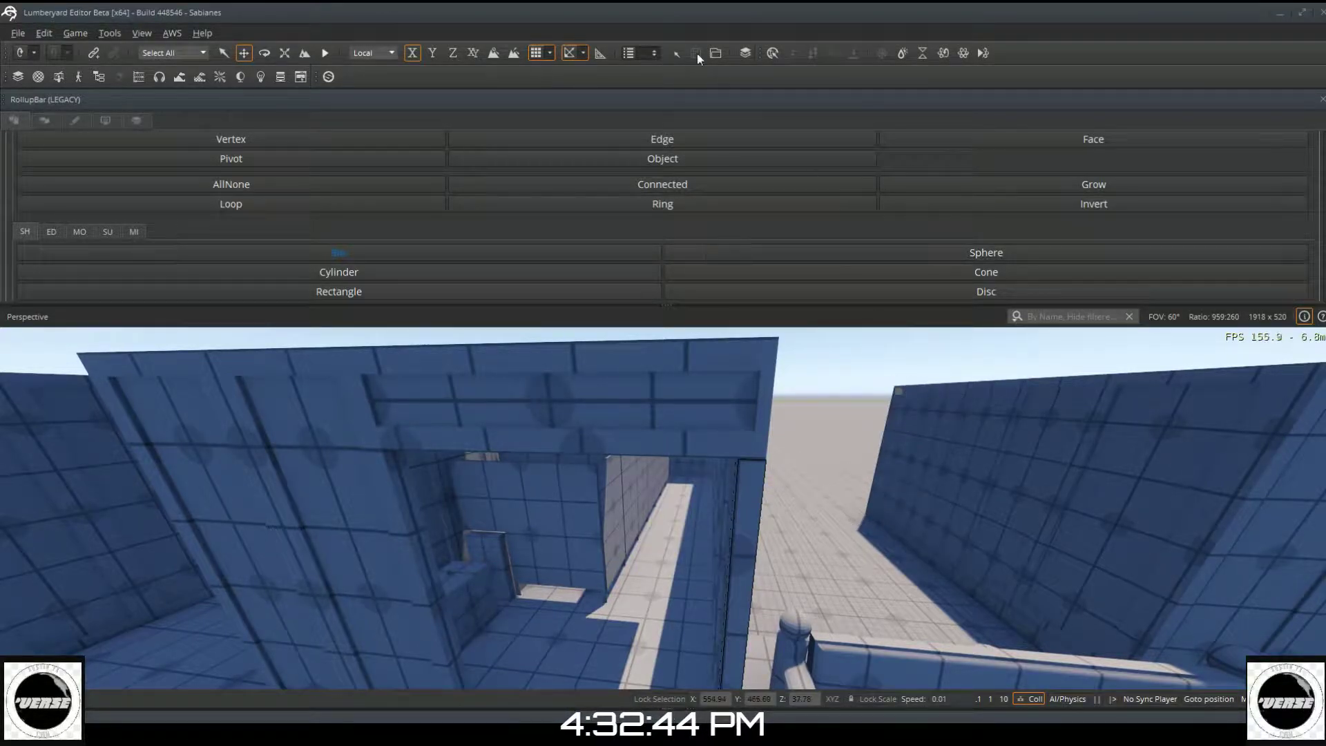
click(636, 158)
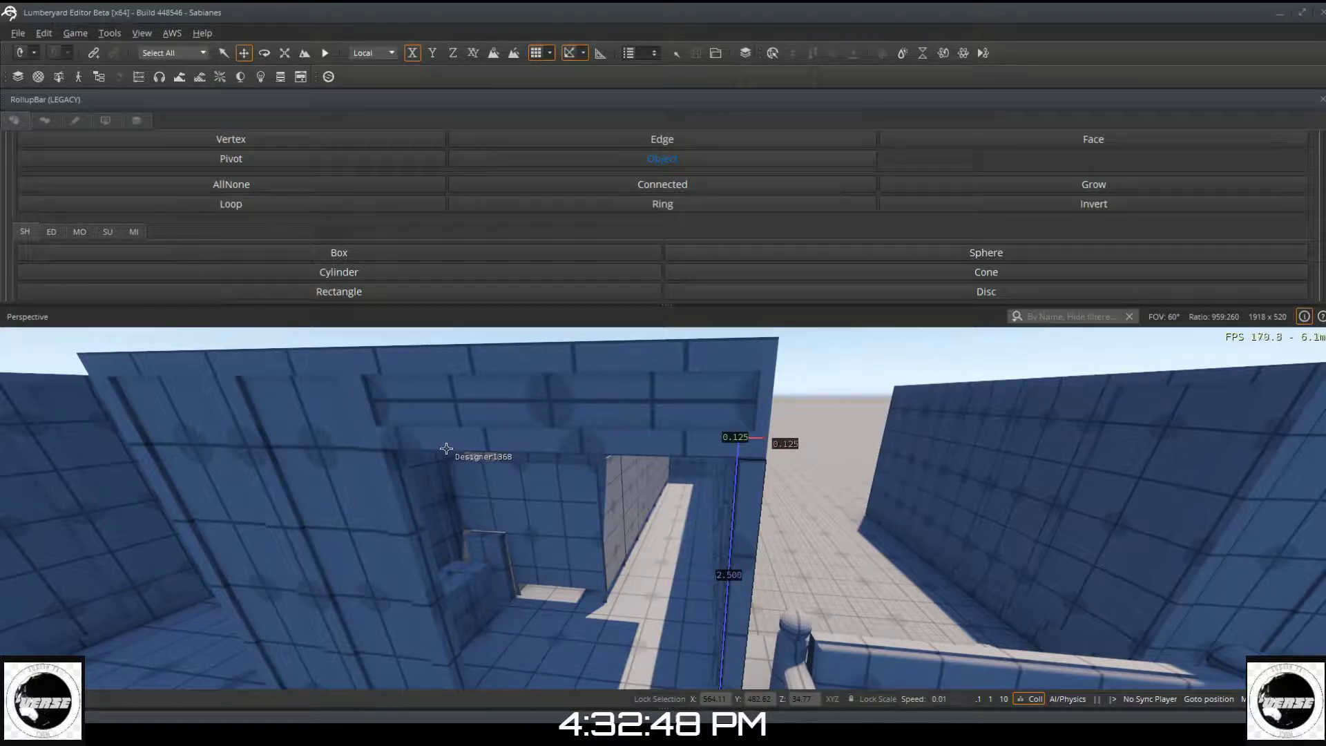
Step: Try to merge the framed end panel with the new post
click(378, 441)
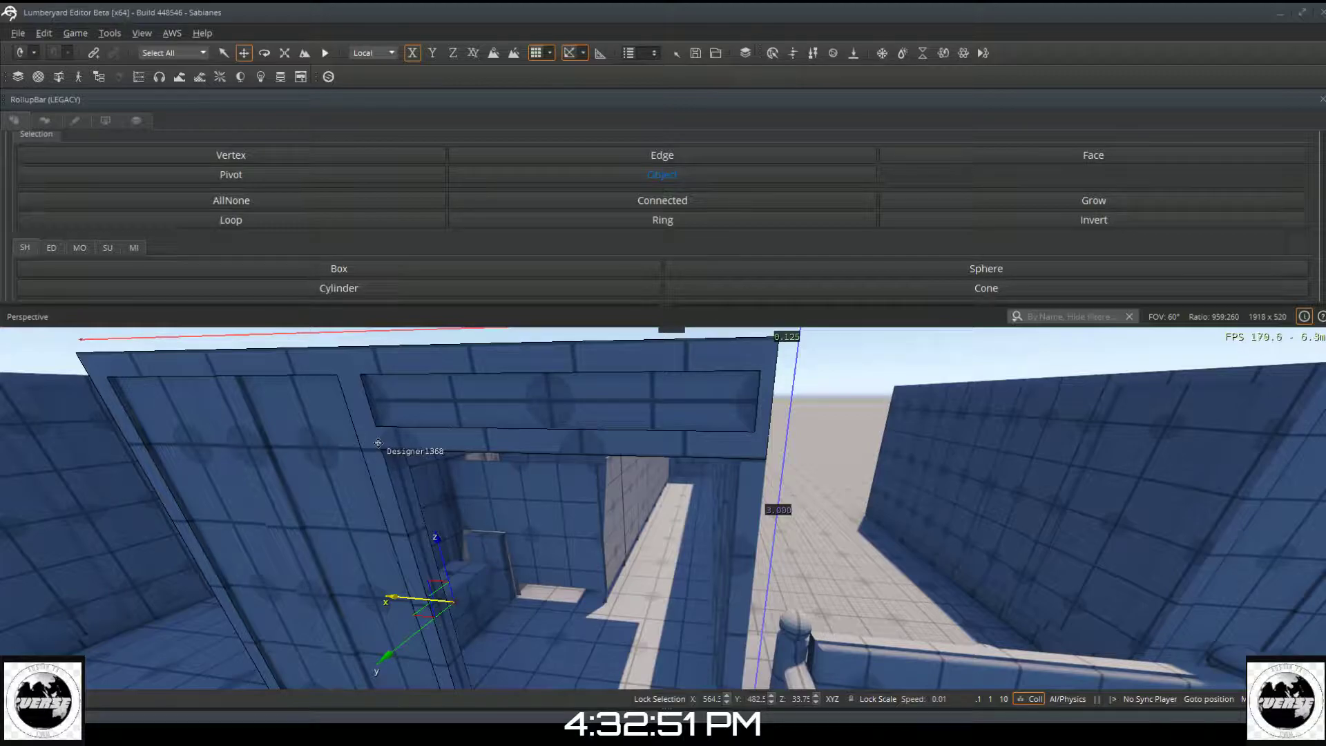
scroll(417, 262, down, 2)
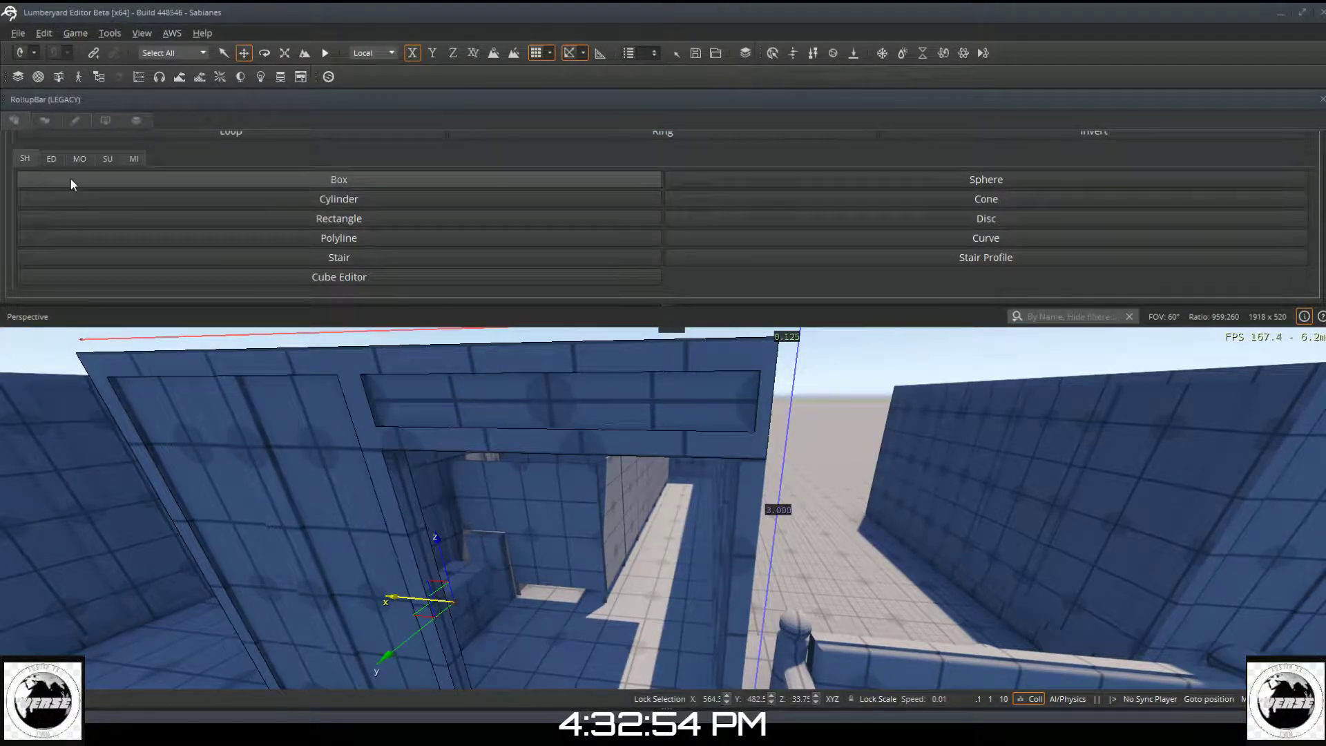
click(50, 159)
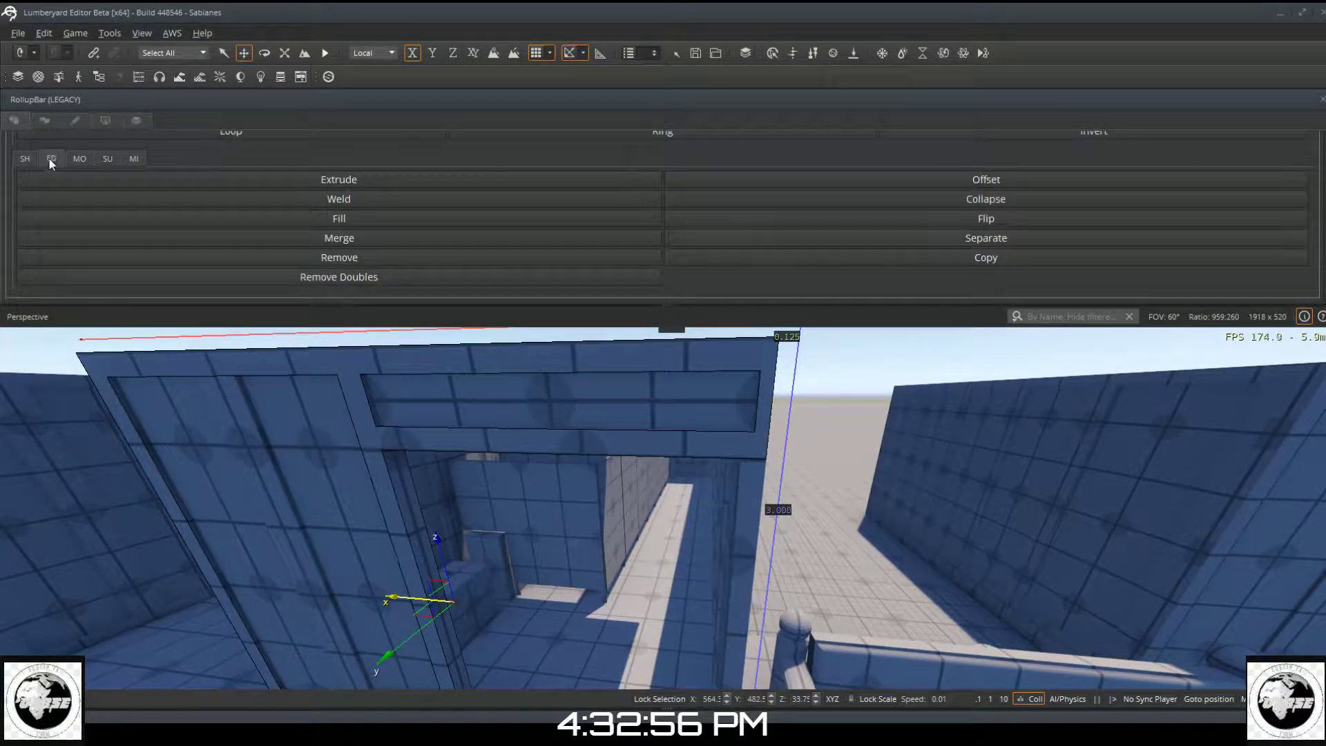
click(255, 239)
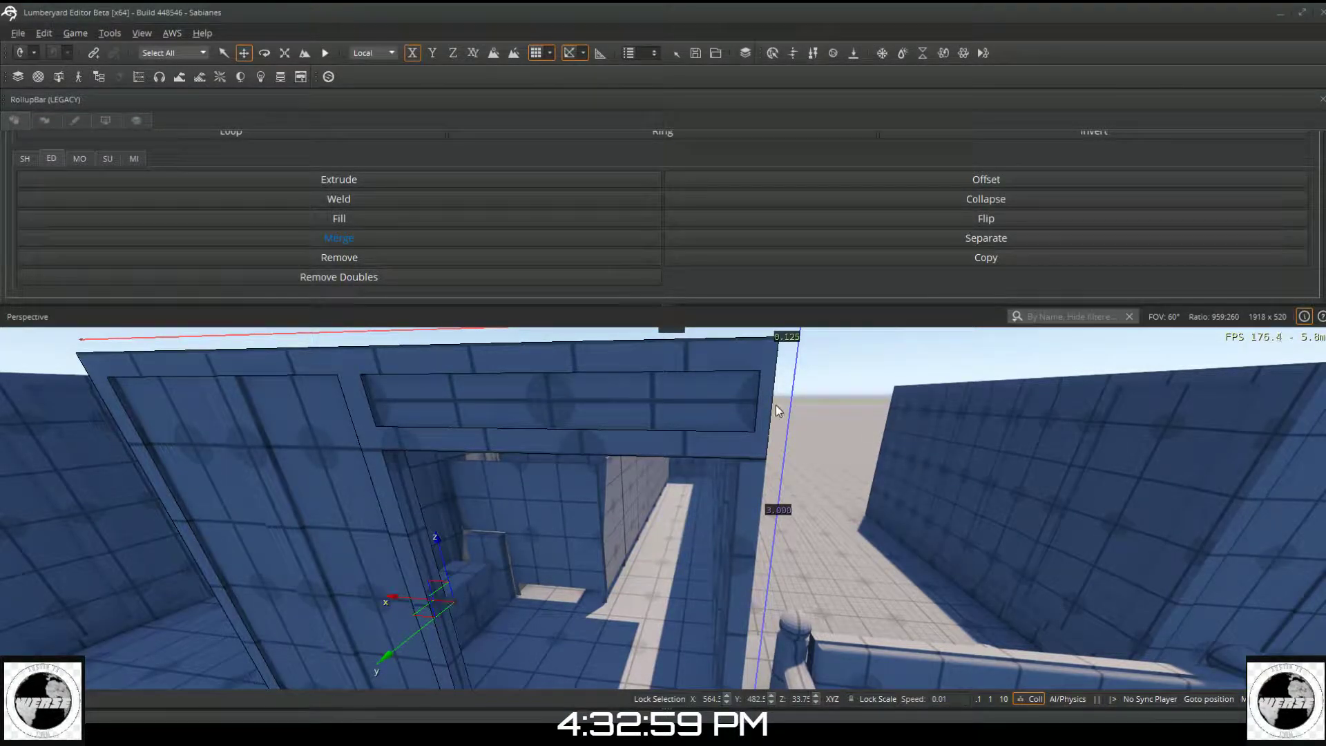
Step: Merge the 2.500 high doorway post with the framed end panel into one object and deselect it
click(746, 516)
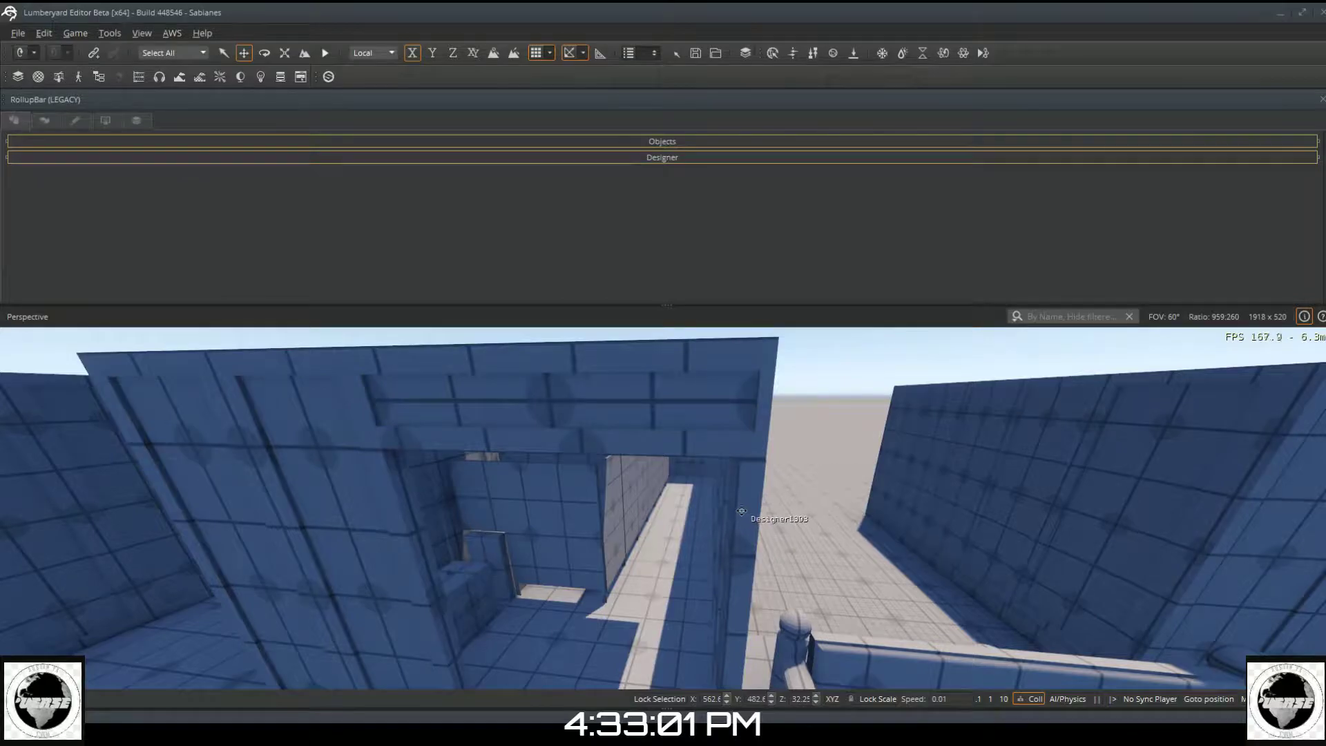
right_drag(745, 516, 615, 594)
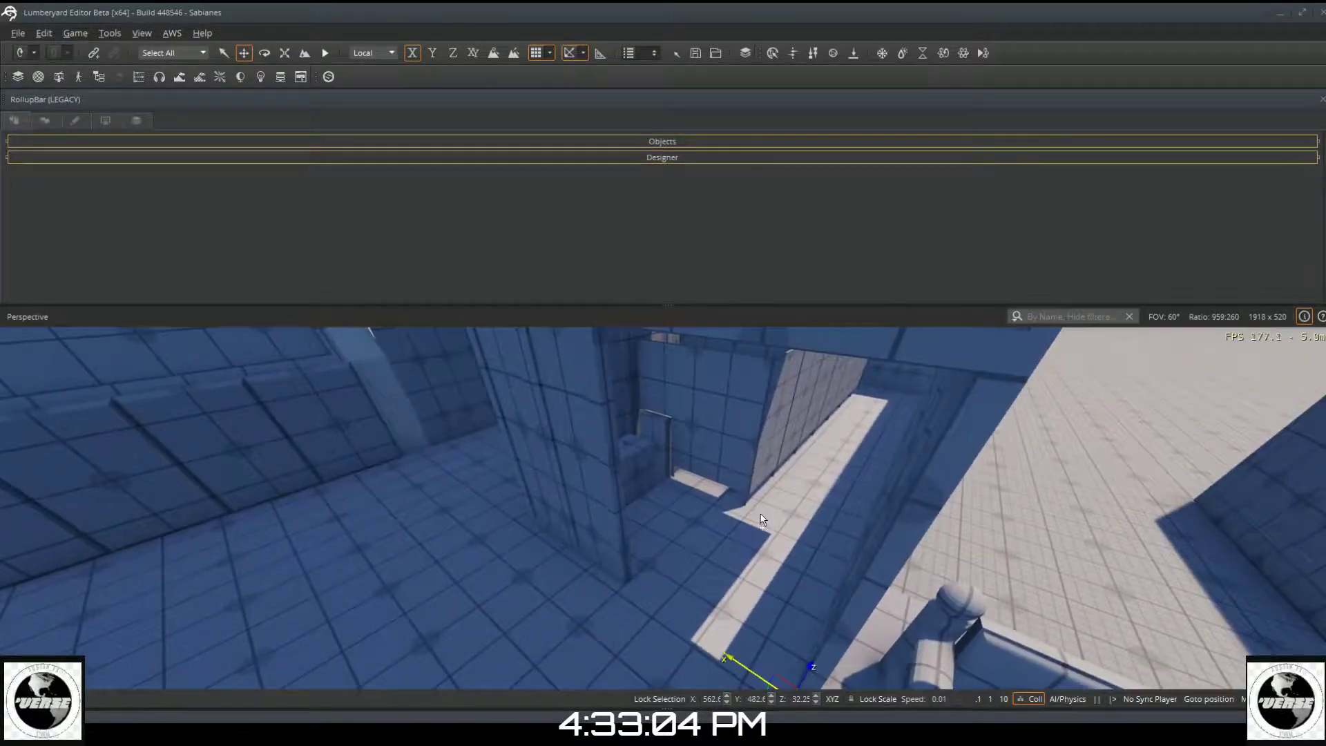
click(616, 485)
scroll(566, 222, down, 5)
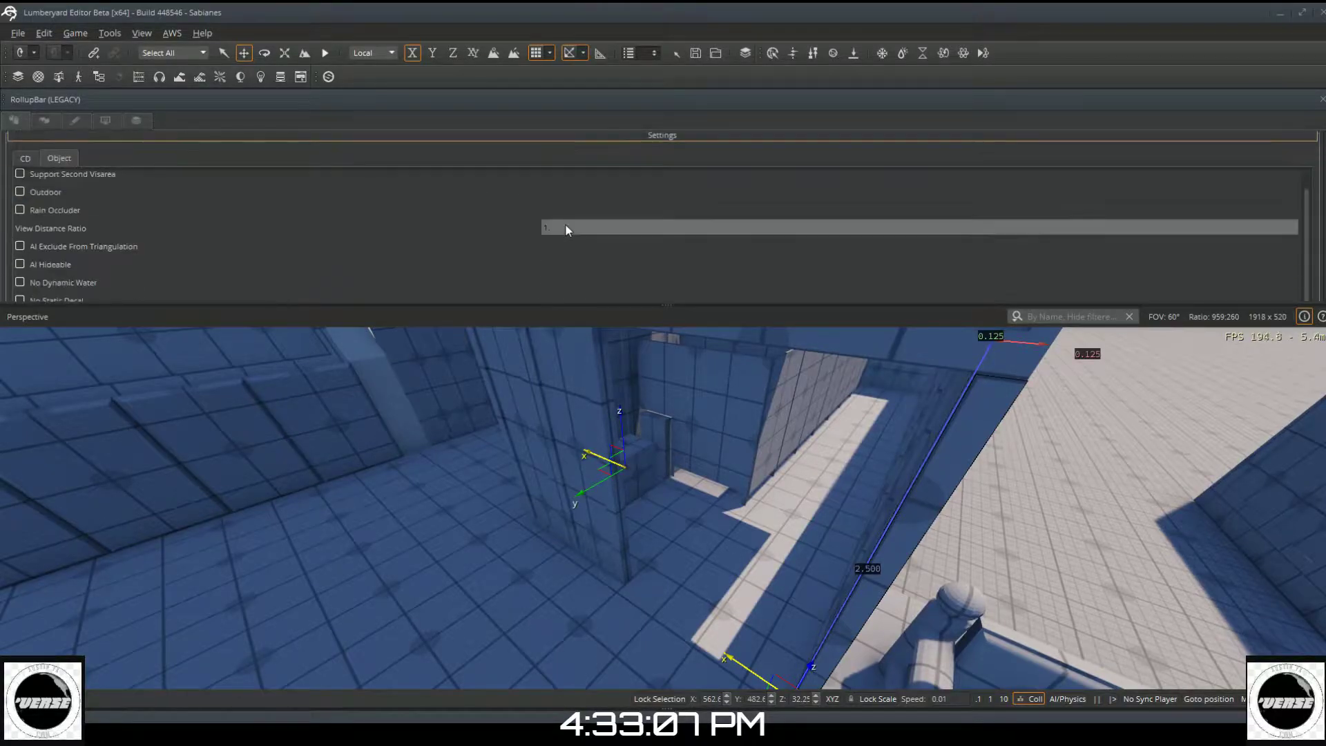
scroll(322, 191, down, 2)
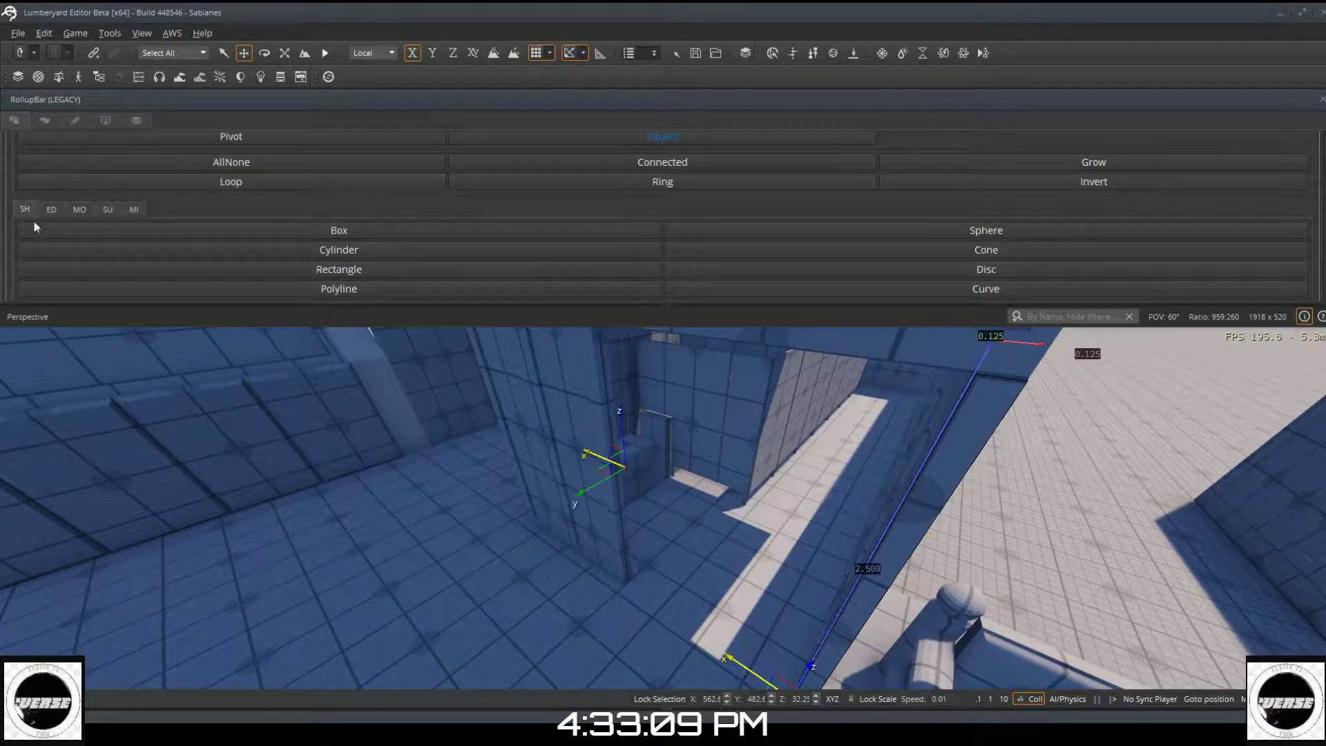
click(51, 210)
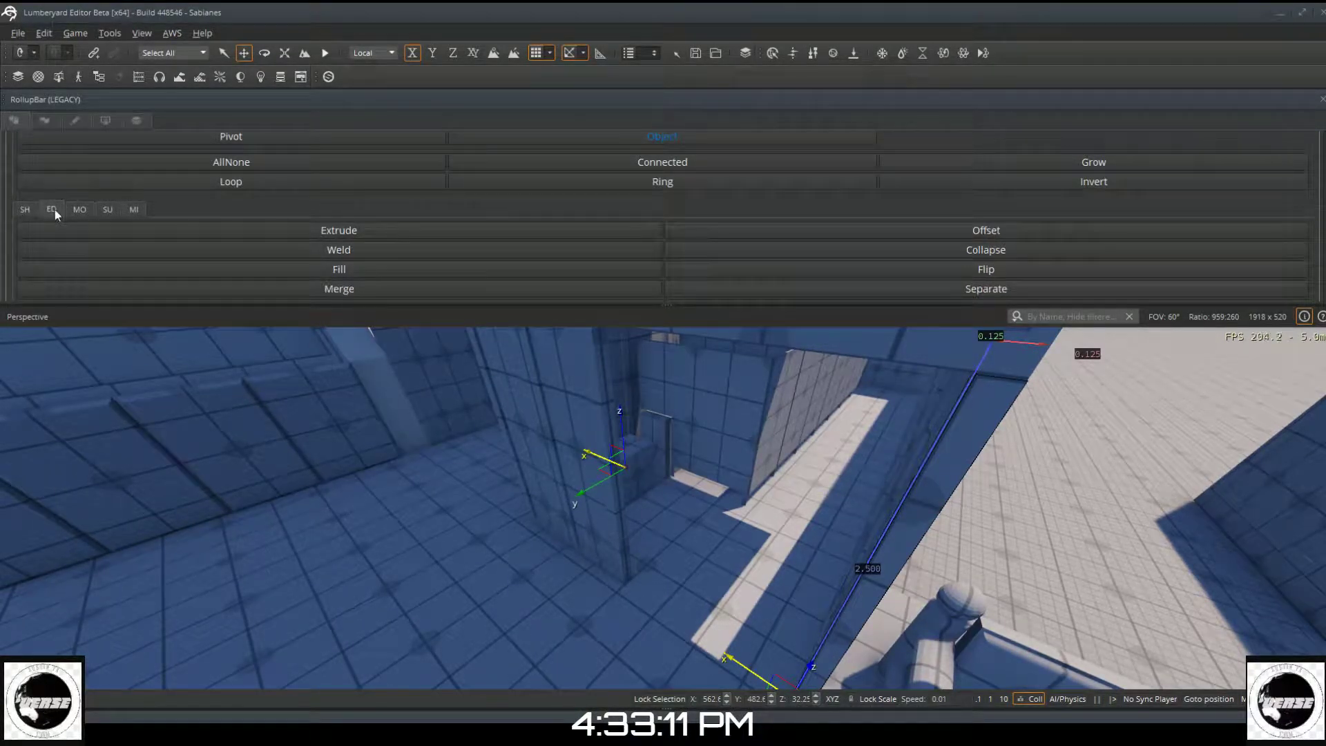
click(221, 291)
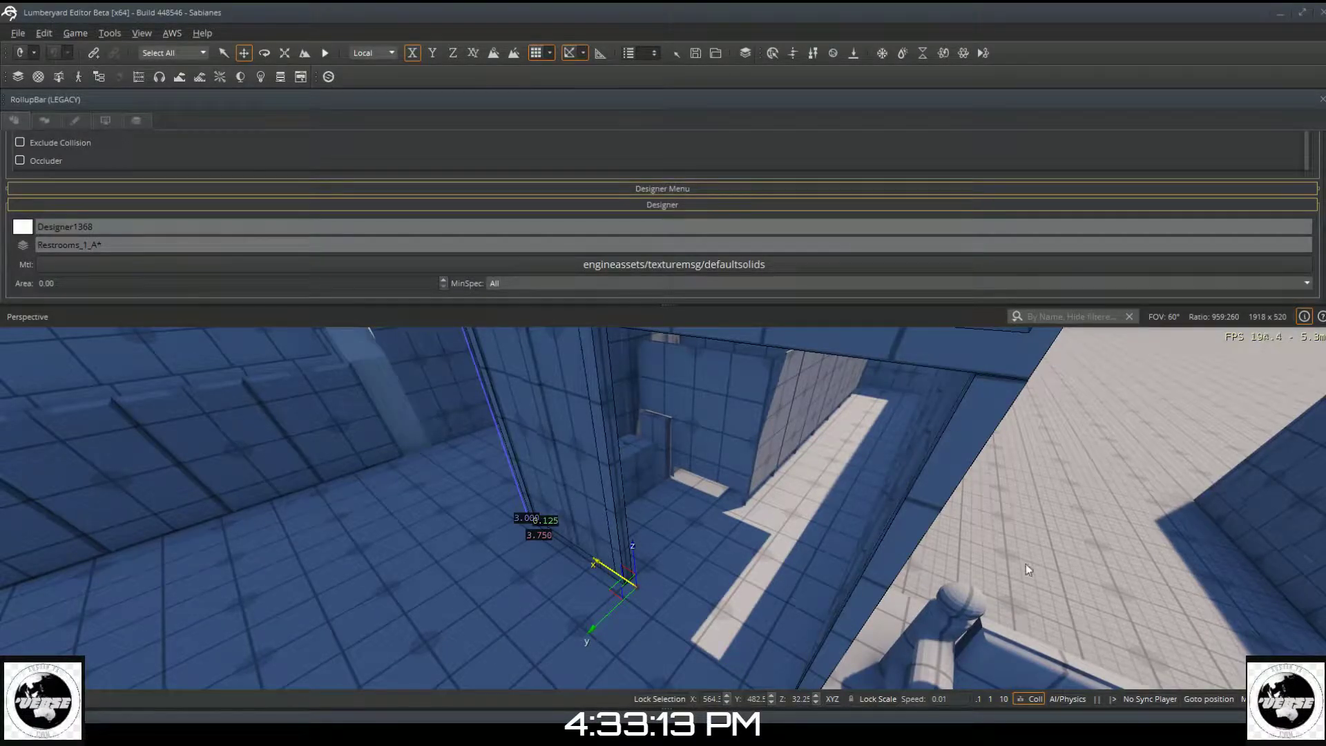
click(1156, 582)
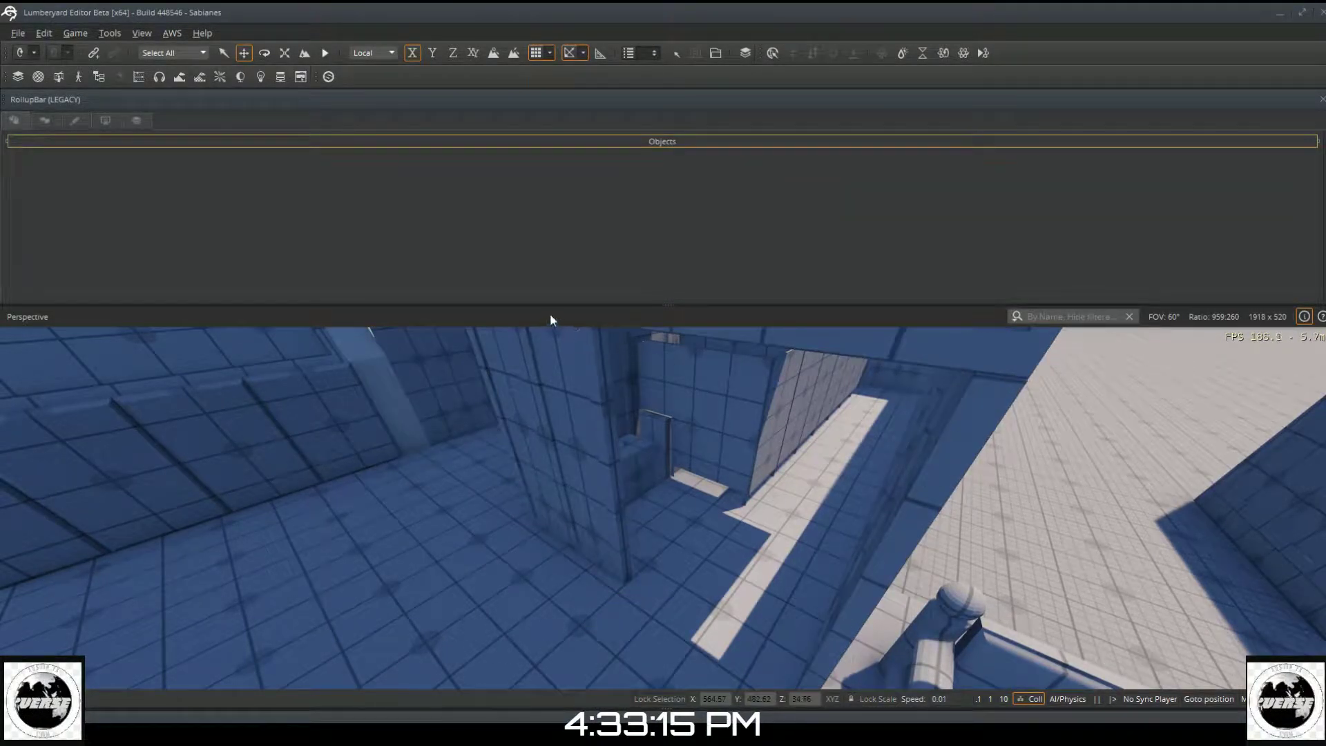
Step: Set the merged end panel's pivot to its centre point and deselect the panel
click(600, 418)
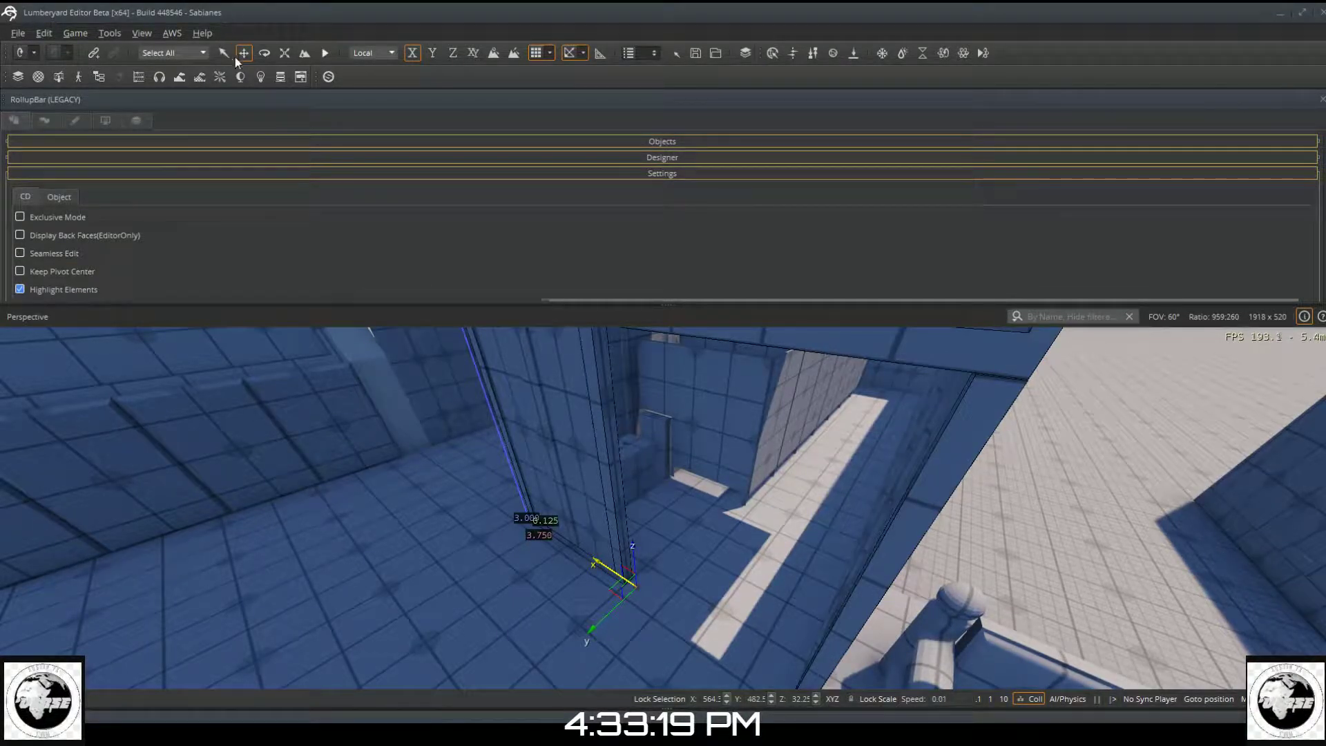
scroll(392, 270, down, 3)
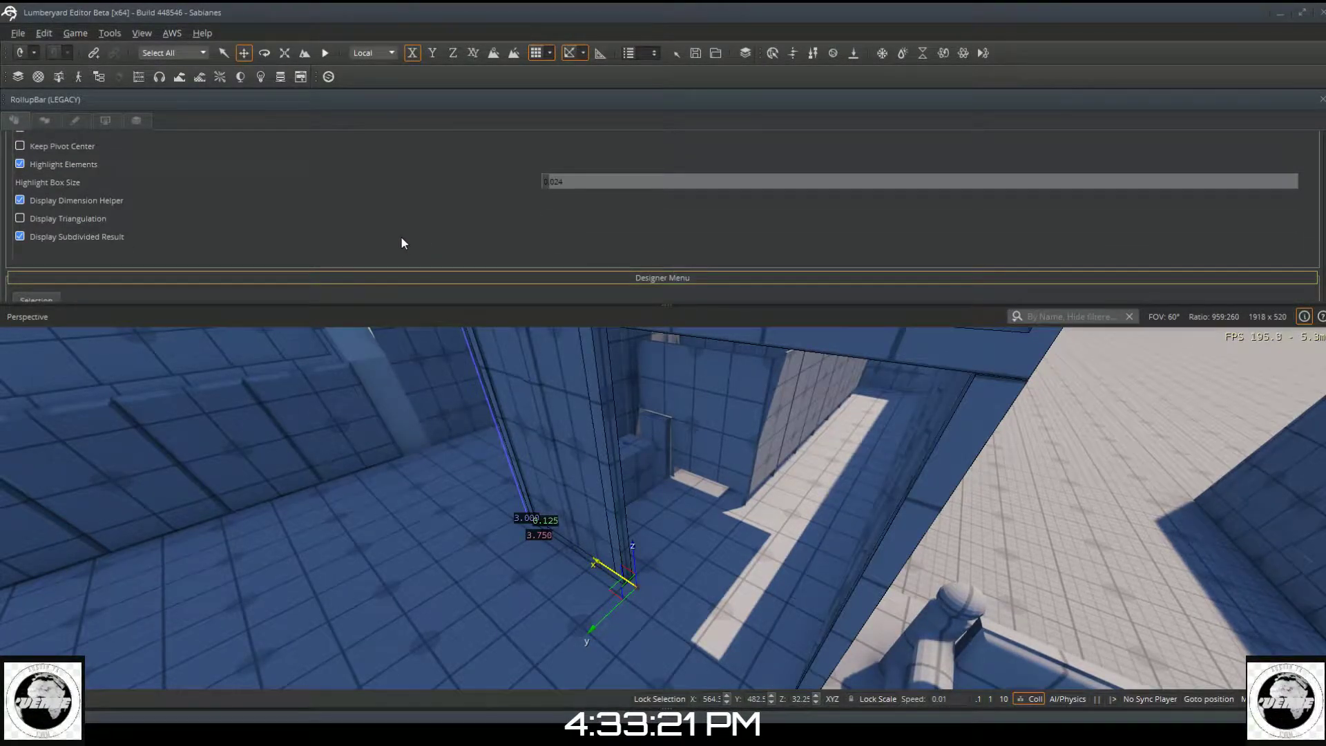
scroll(402, 236, down, 4)
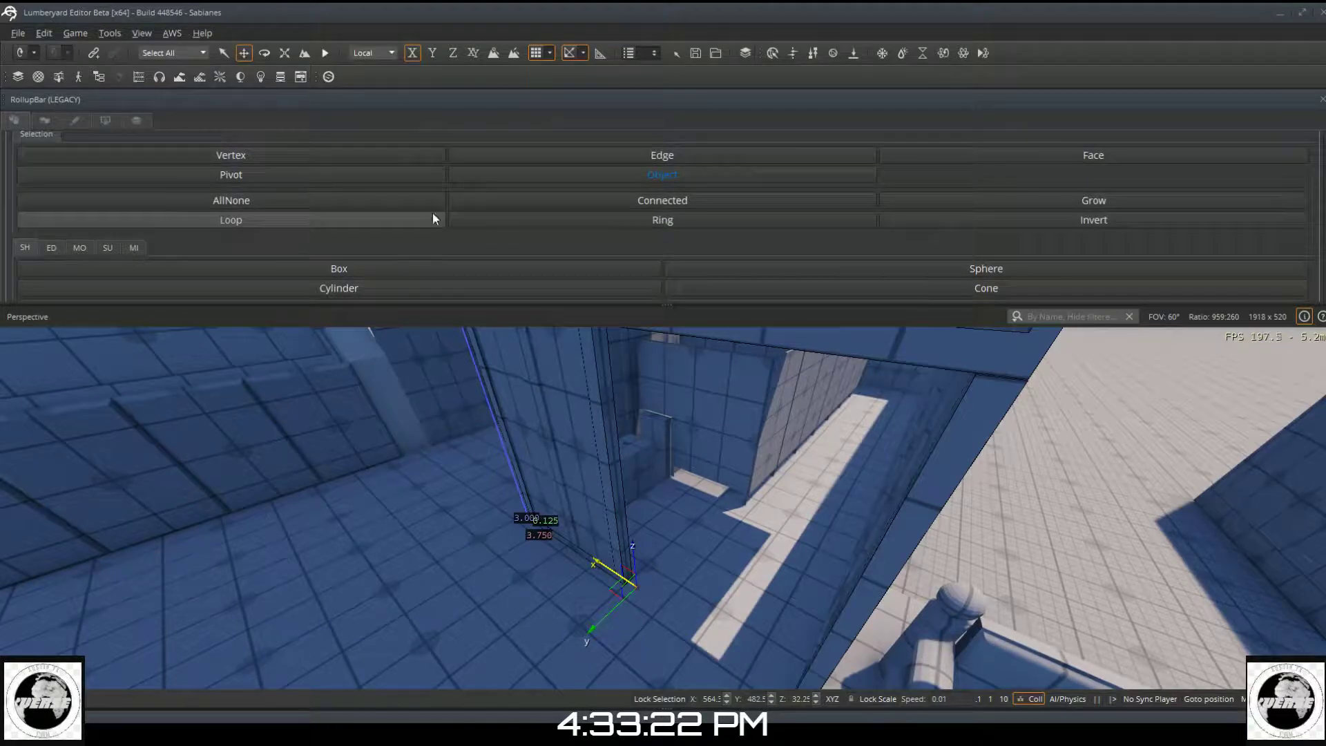
click(327, 180)
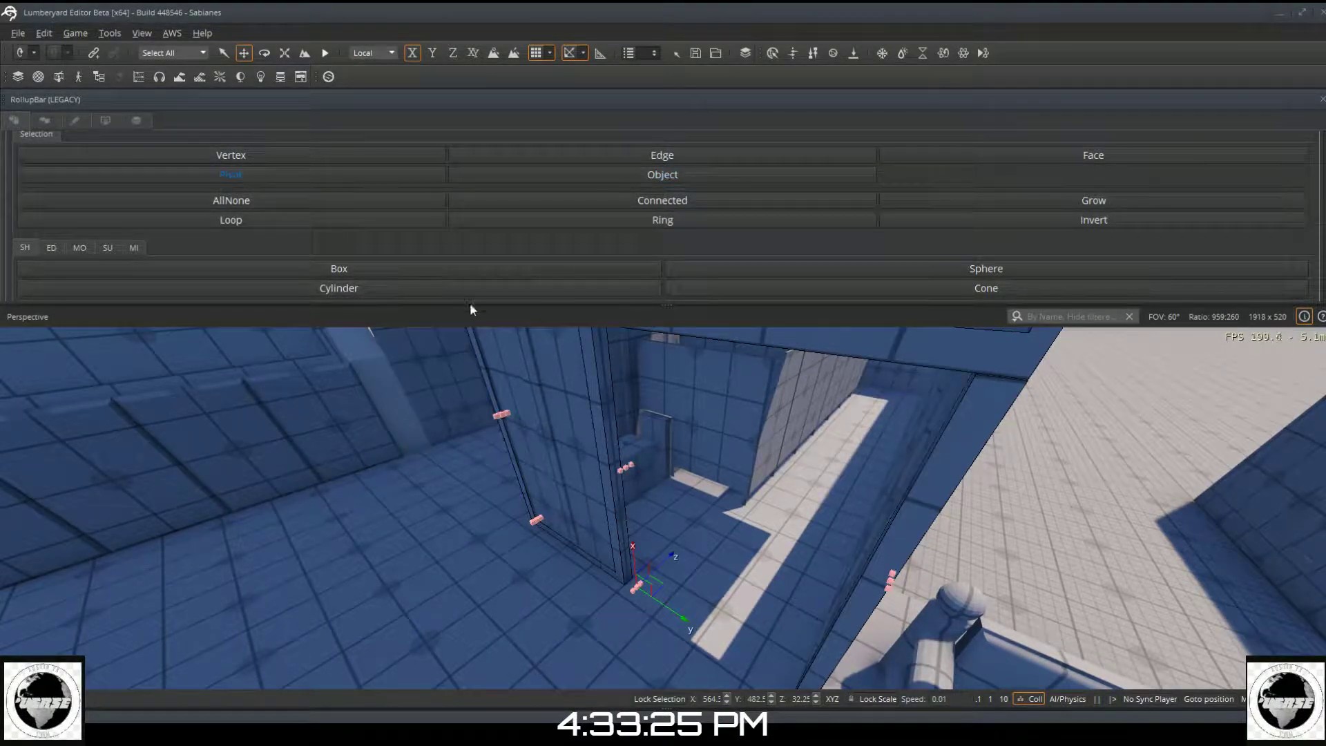
click(627, 466)
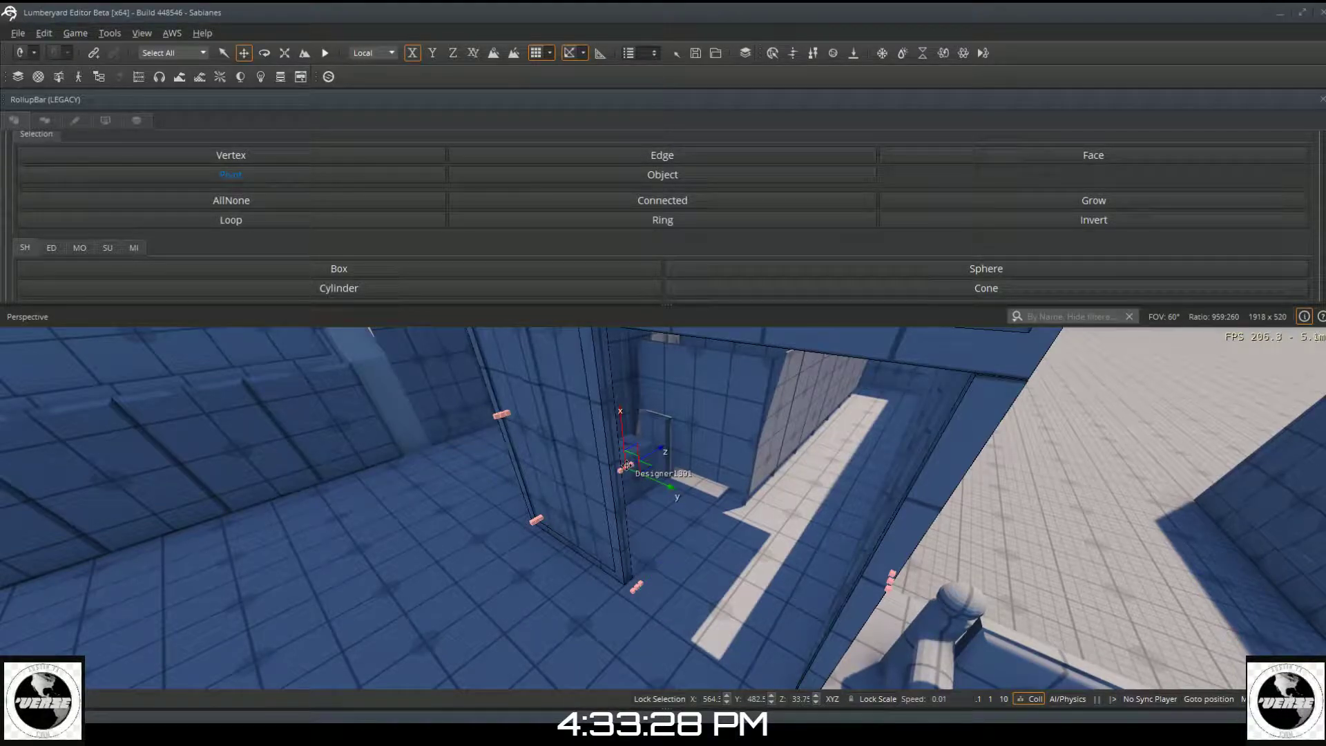
click(714, 176)
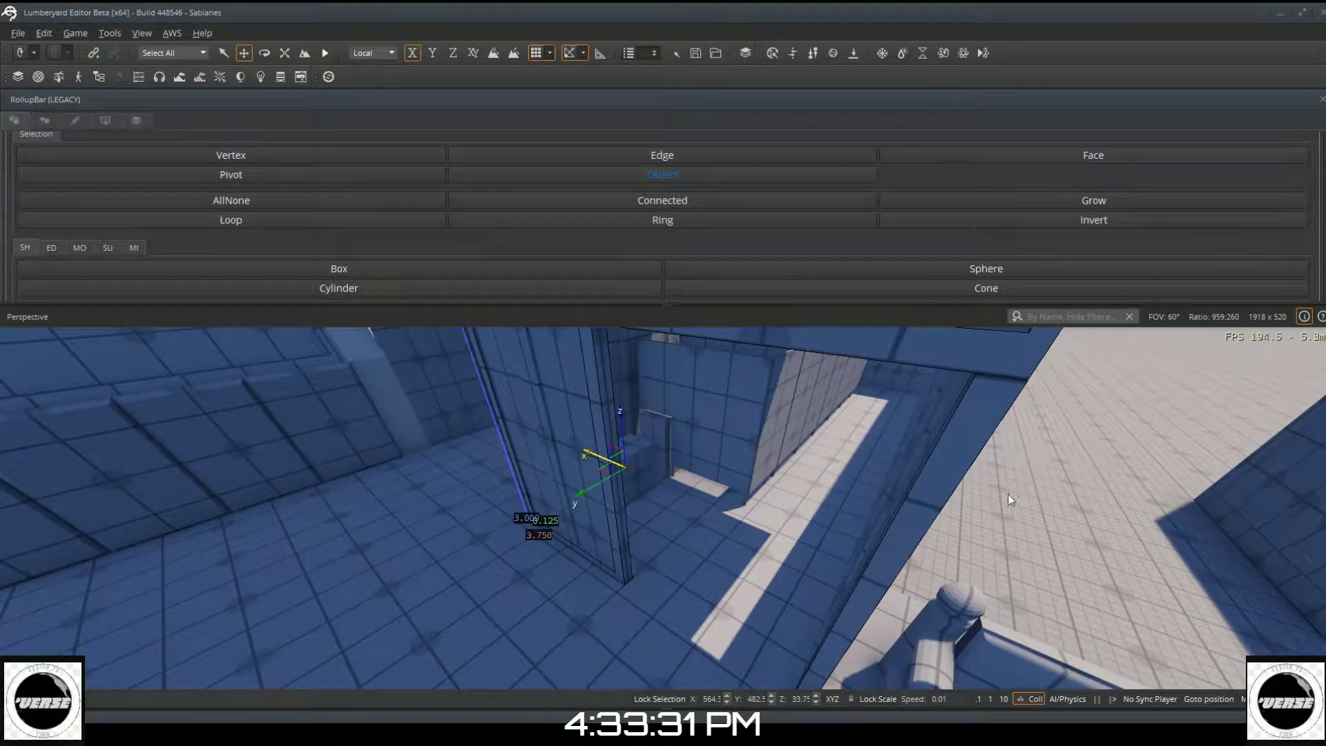
right_drag(1008, 500, 974, 476)
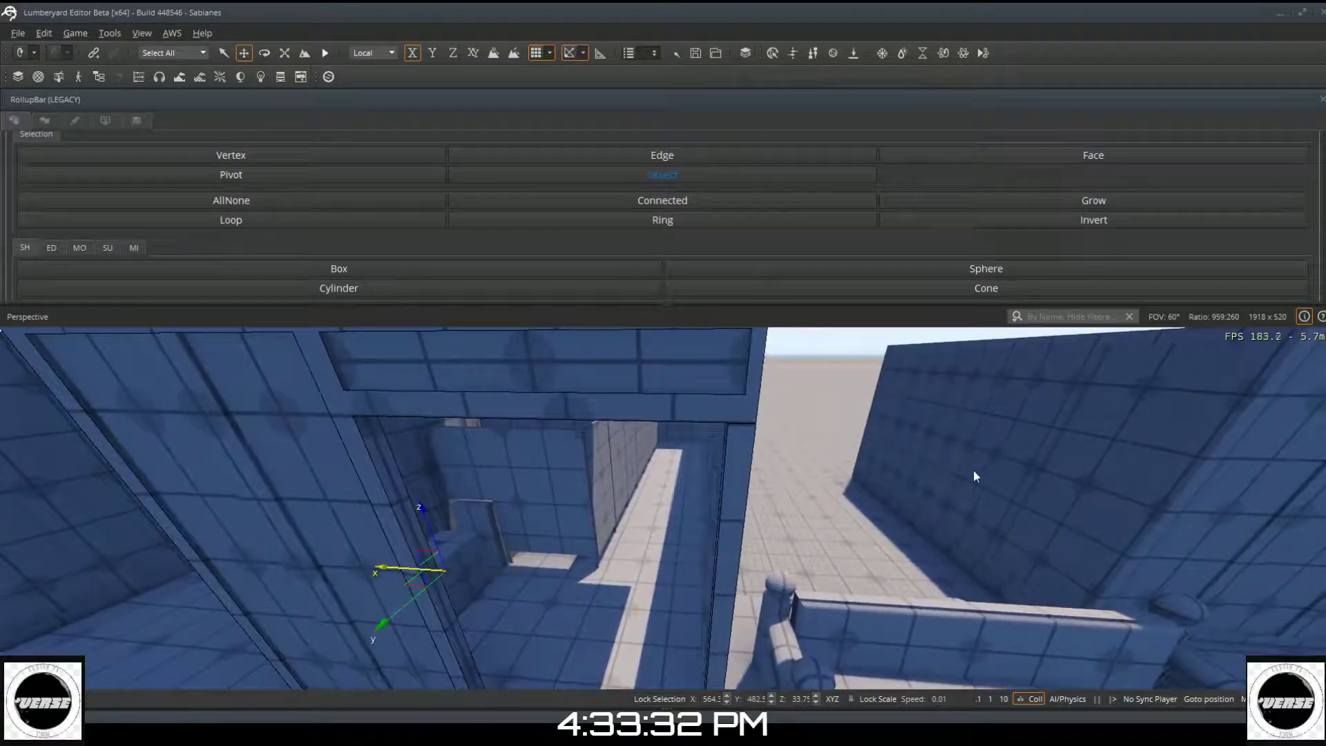
click(815, 432)
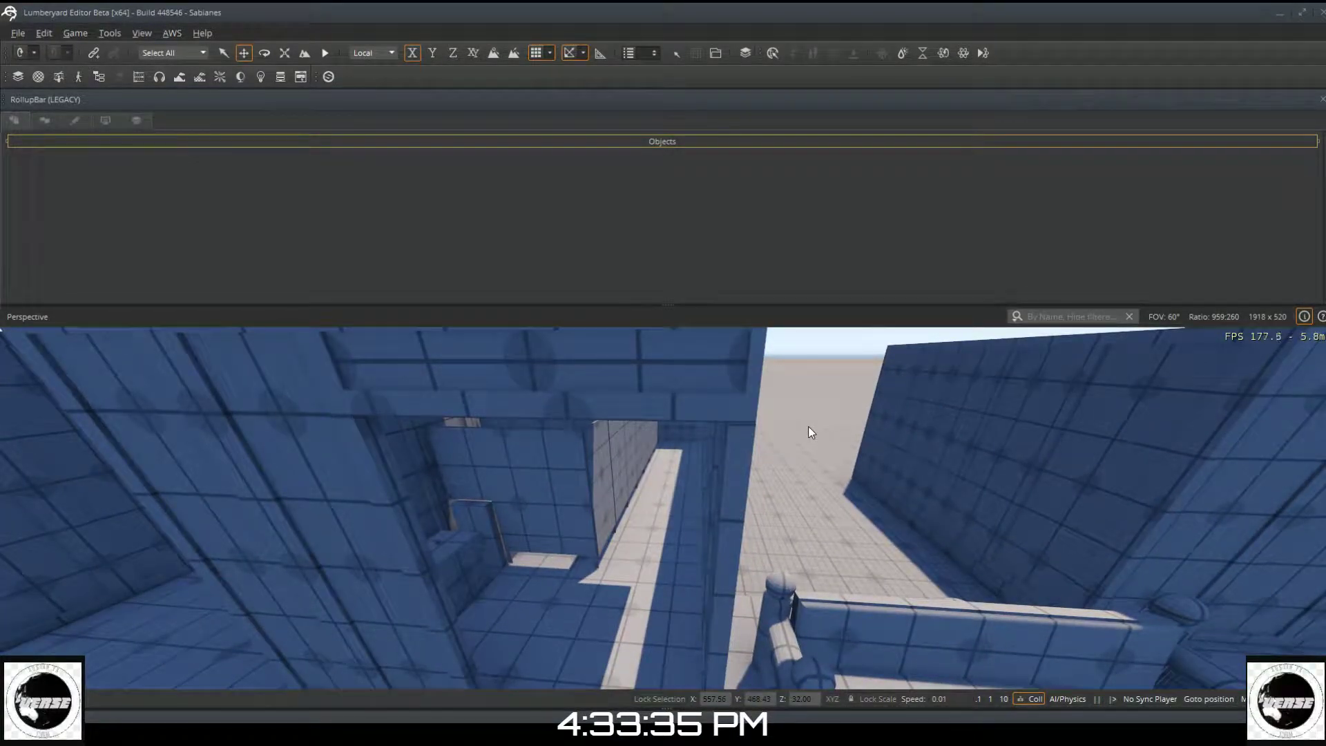
right_drag(656, 458, 613, 449)
key(w)
key(w)
key(w)
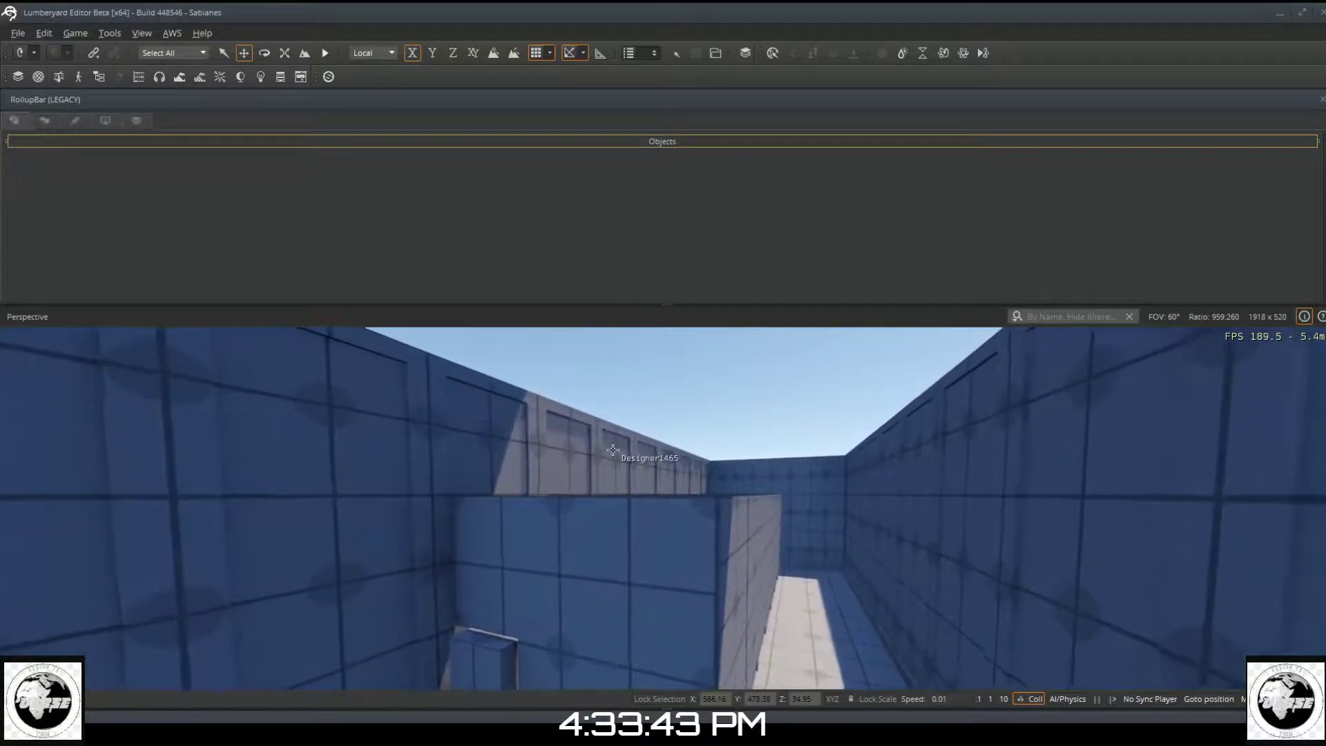
key(w)
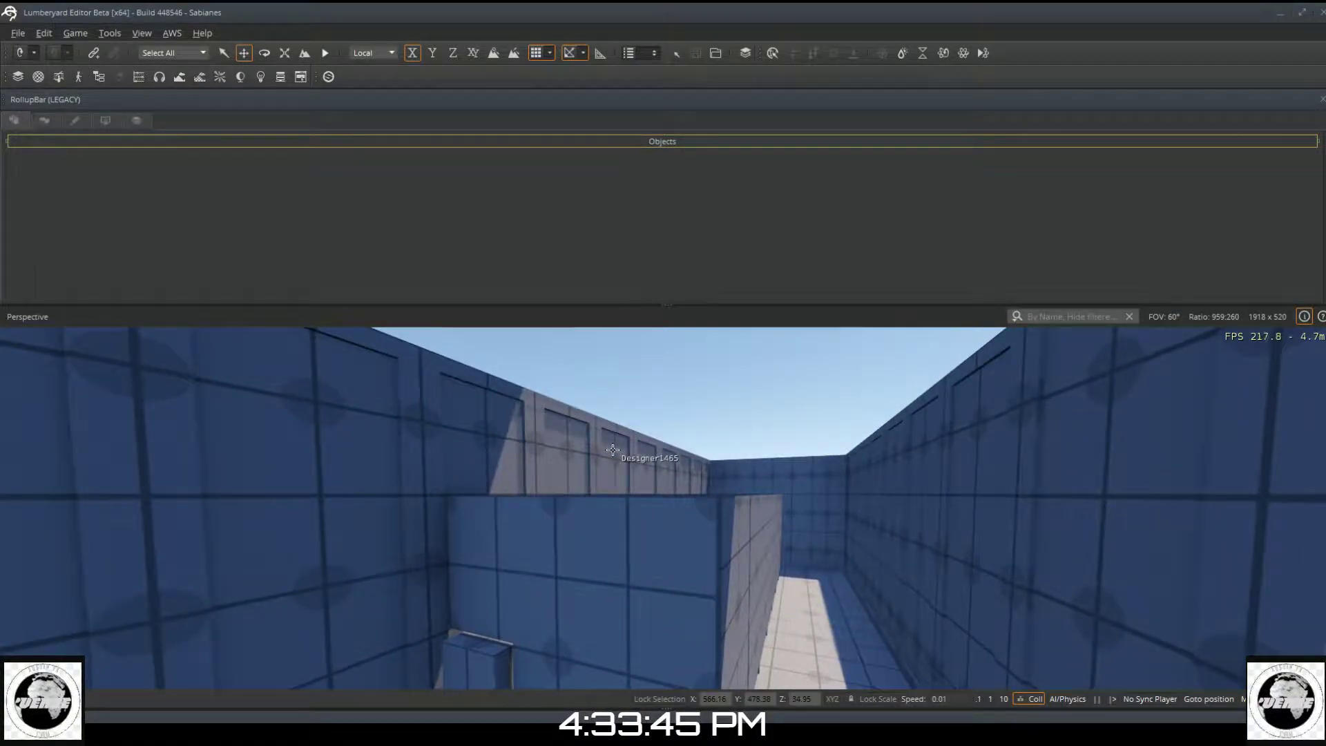
key(w)
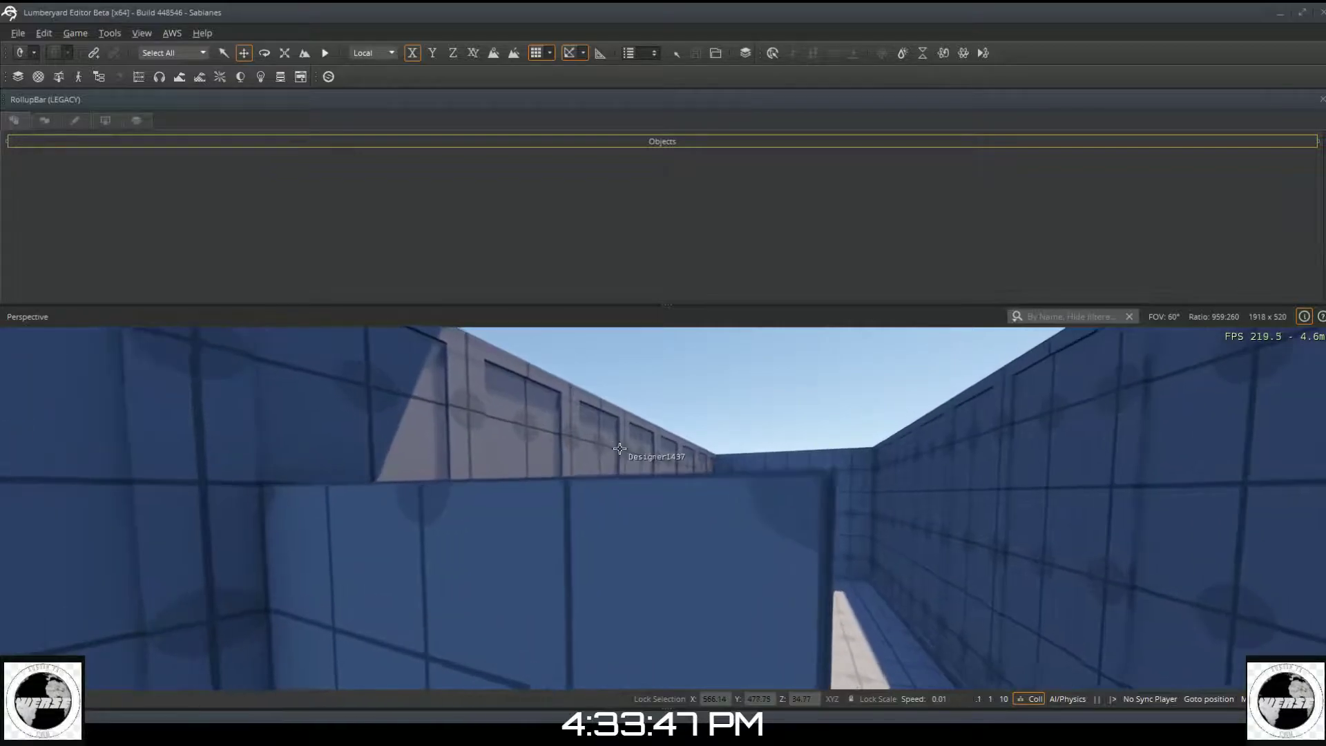
Step: Examine the restroom passage, the doorway frame and the adjacent passage from both sides of the dividing wall
key(w)
right_drag(619, 449, 702, 393)
key(s)
key(a)
key(a)
key(a)
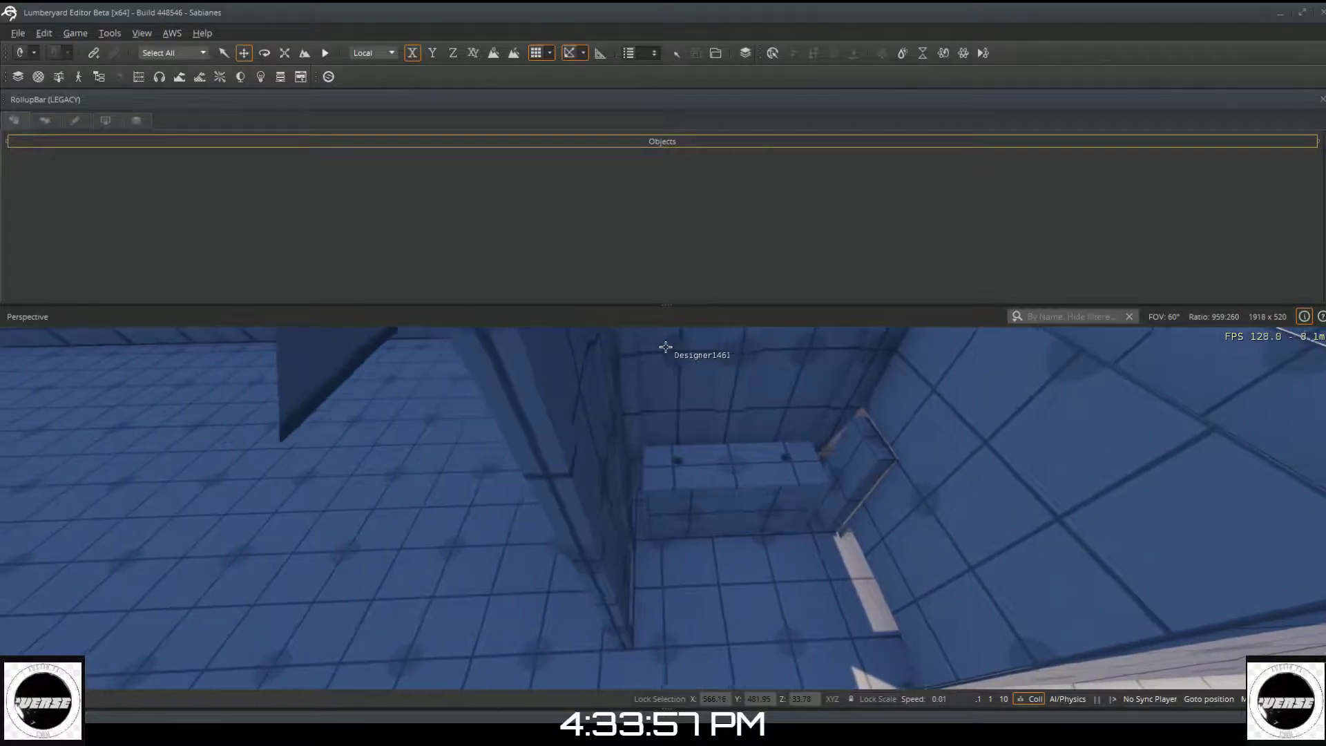
key(a)
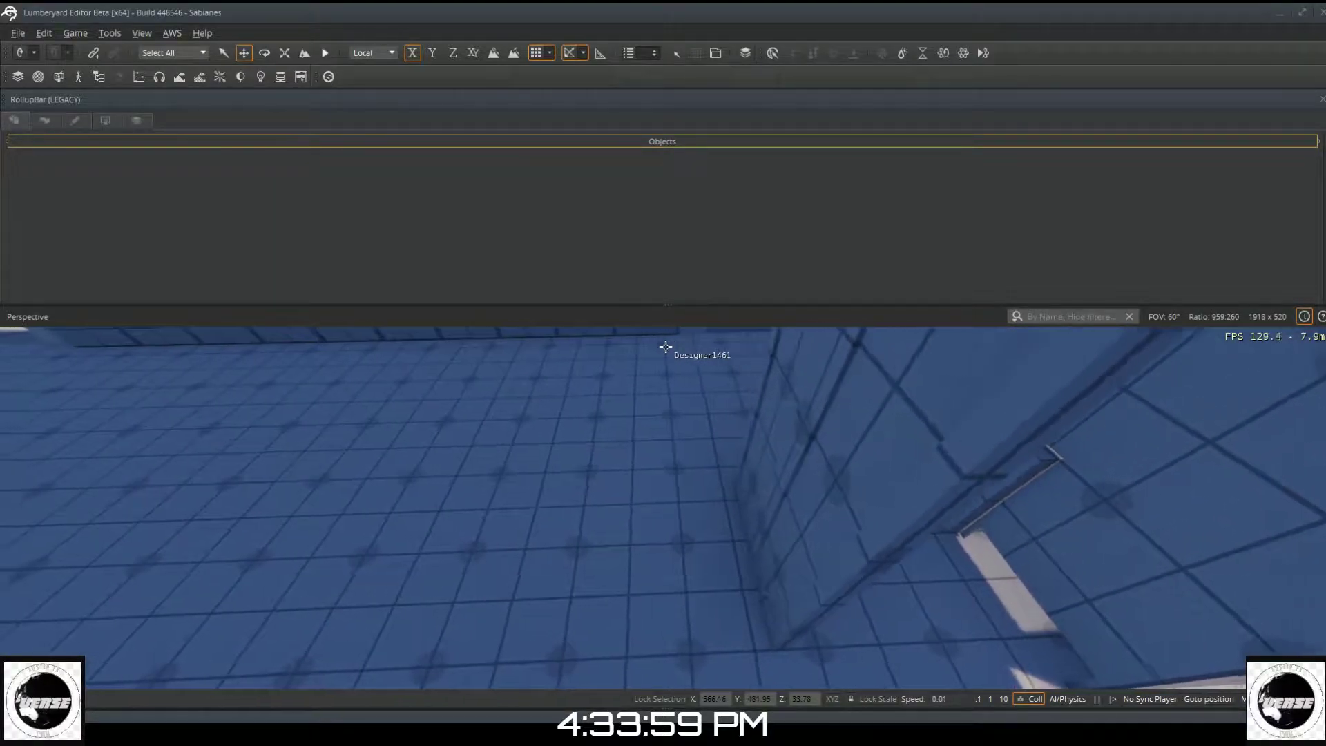
key(a)
right_drag(637, 405, 563, 380)
key(a)
key(a)
key(a)
key(d)
key(d)
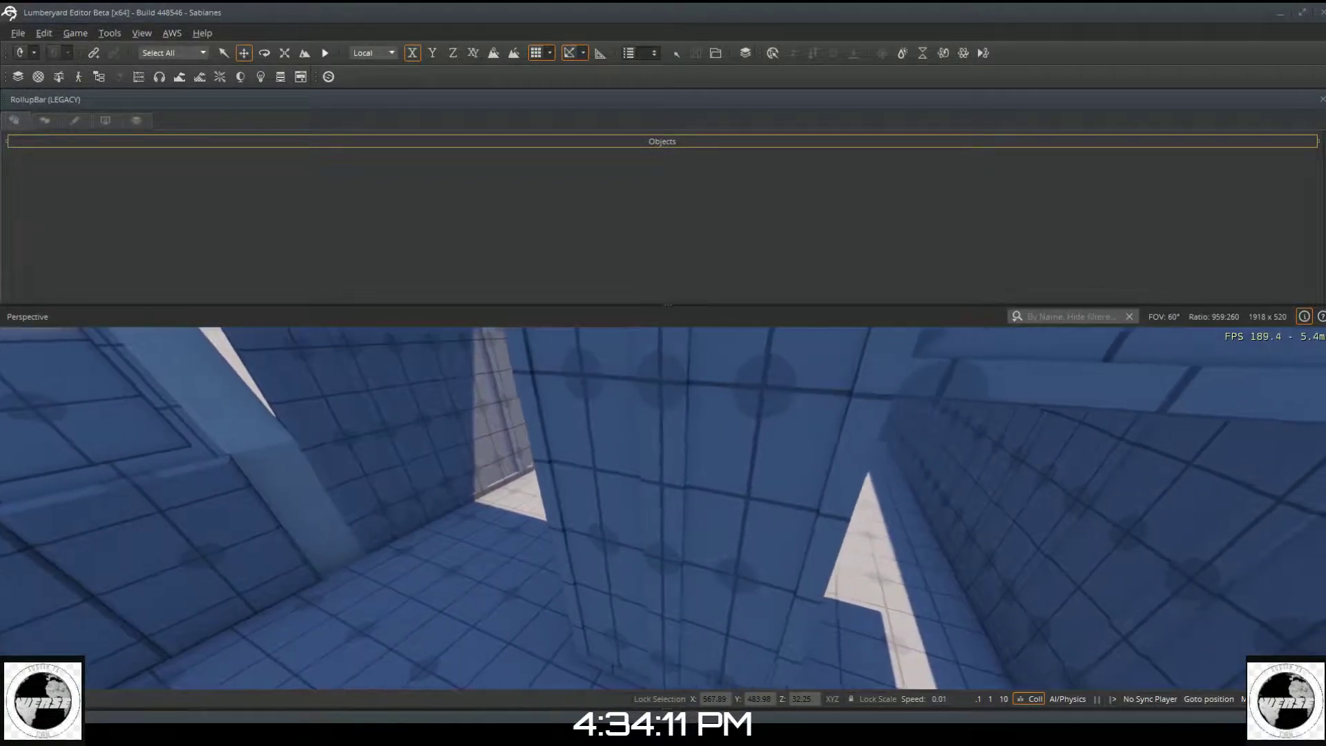
key(d)
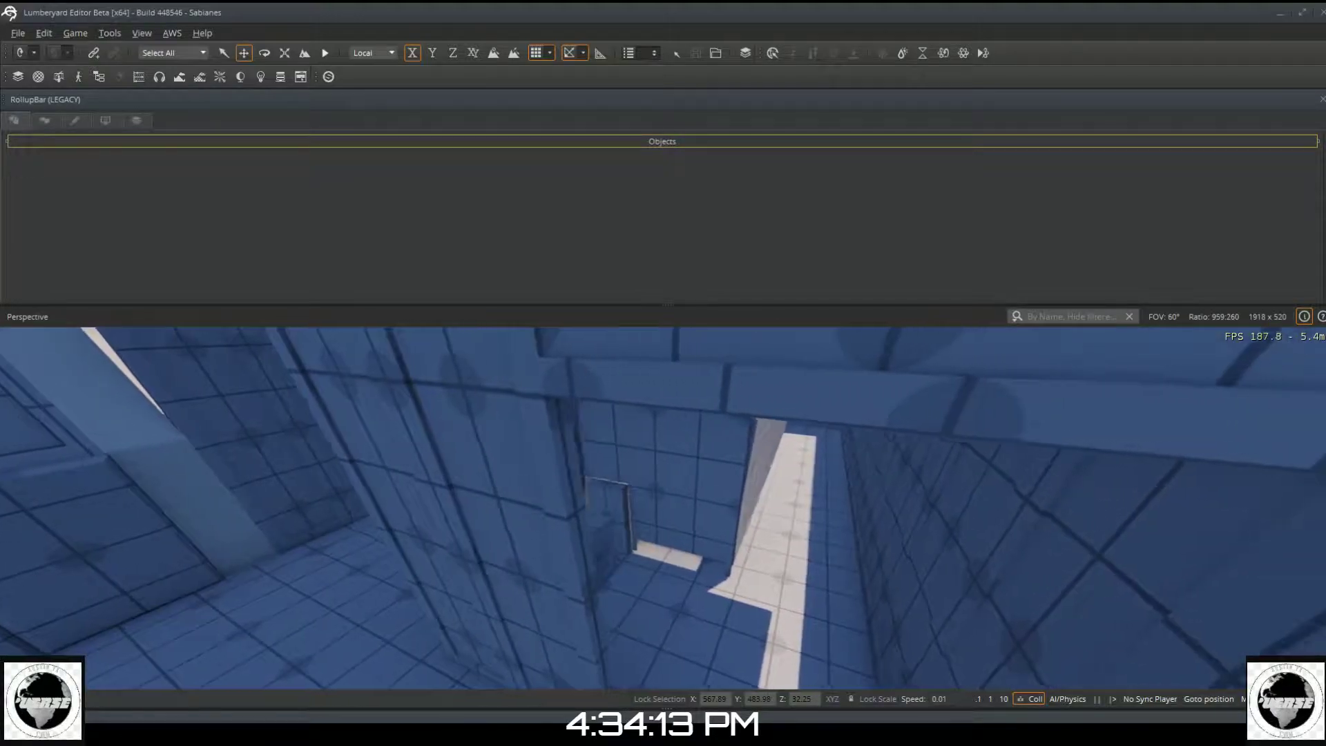
key(d)
key(w)
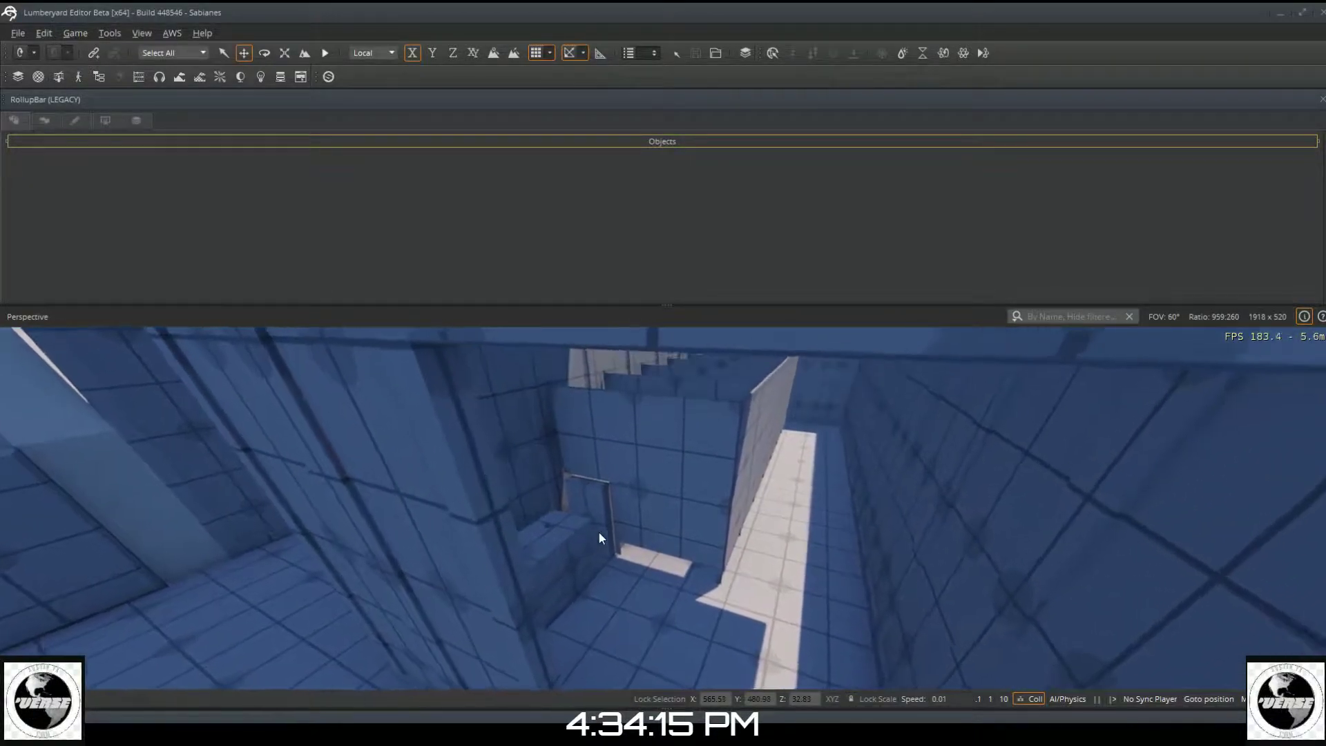
key(w)
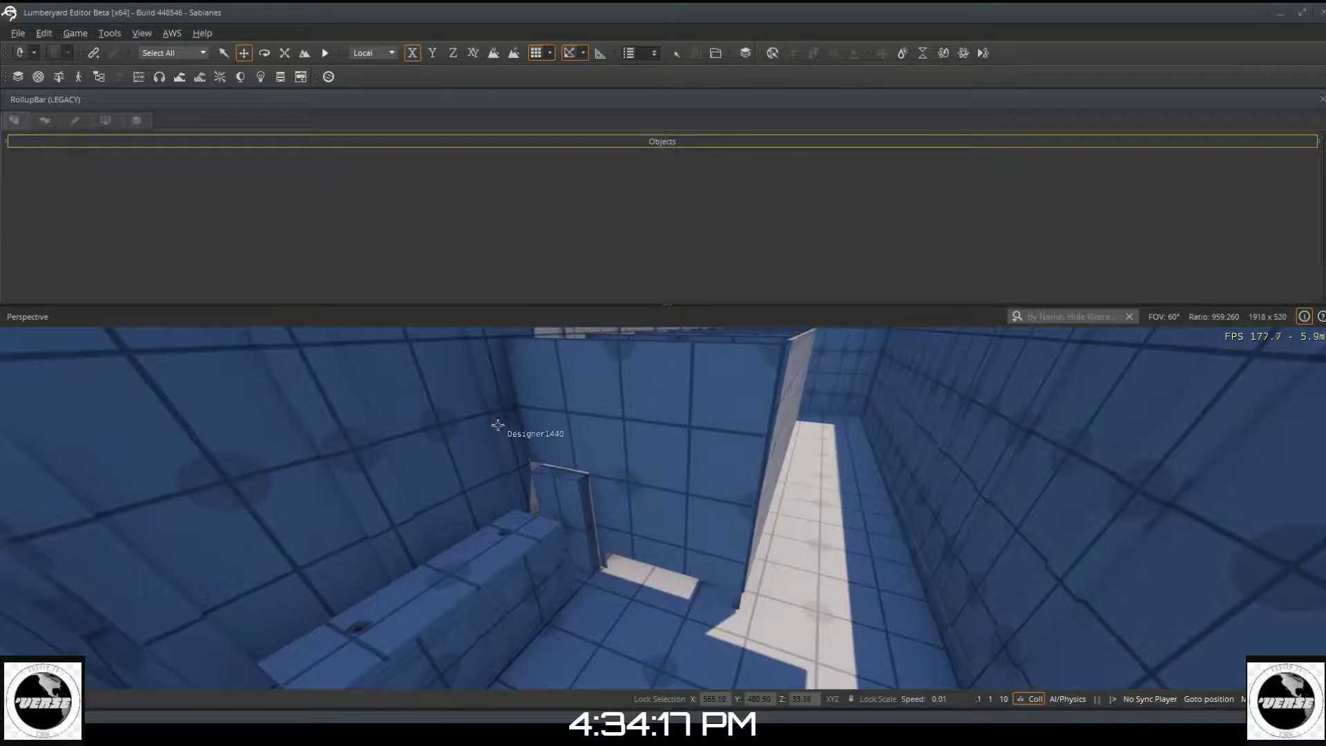
Step: Hide the Privacy_Walls_1_A layer and make Plumbing_1_A the only selectable restroom layer
click(138, 122)
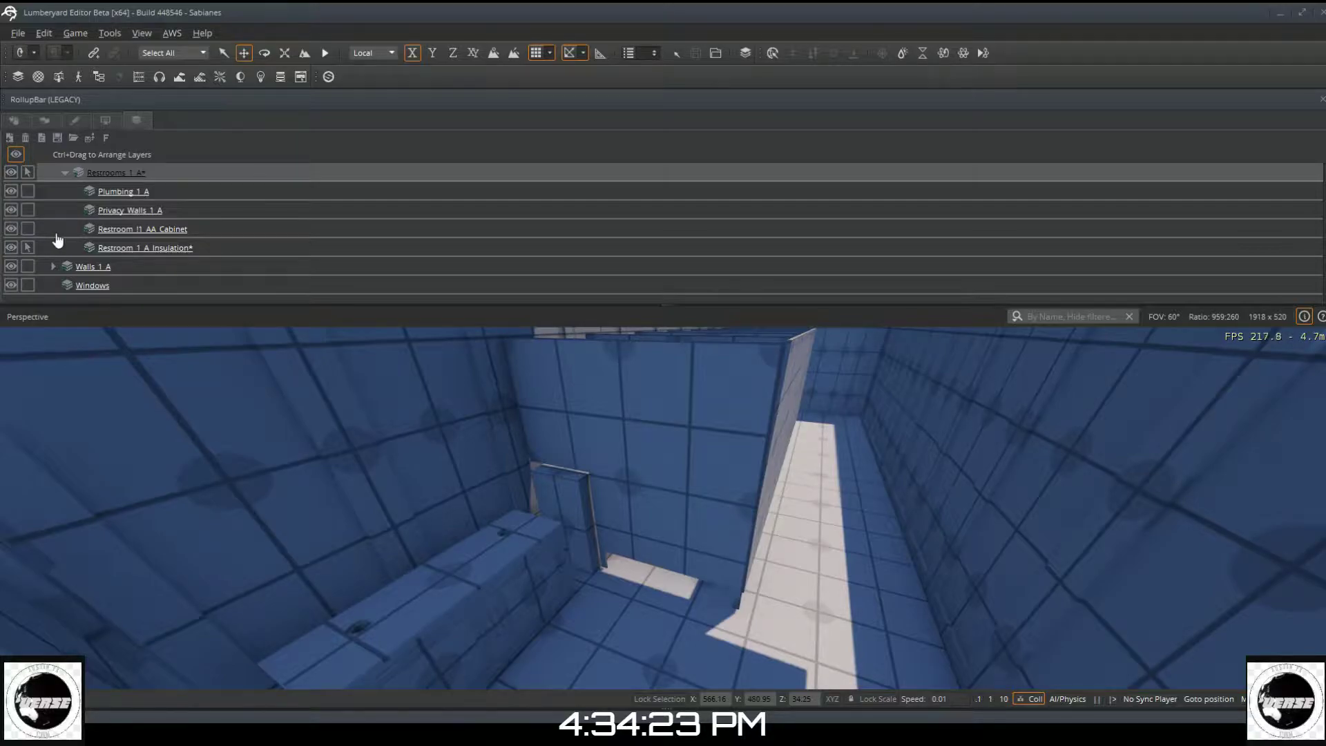
click(10, 247)
click(10, 248)
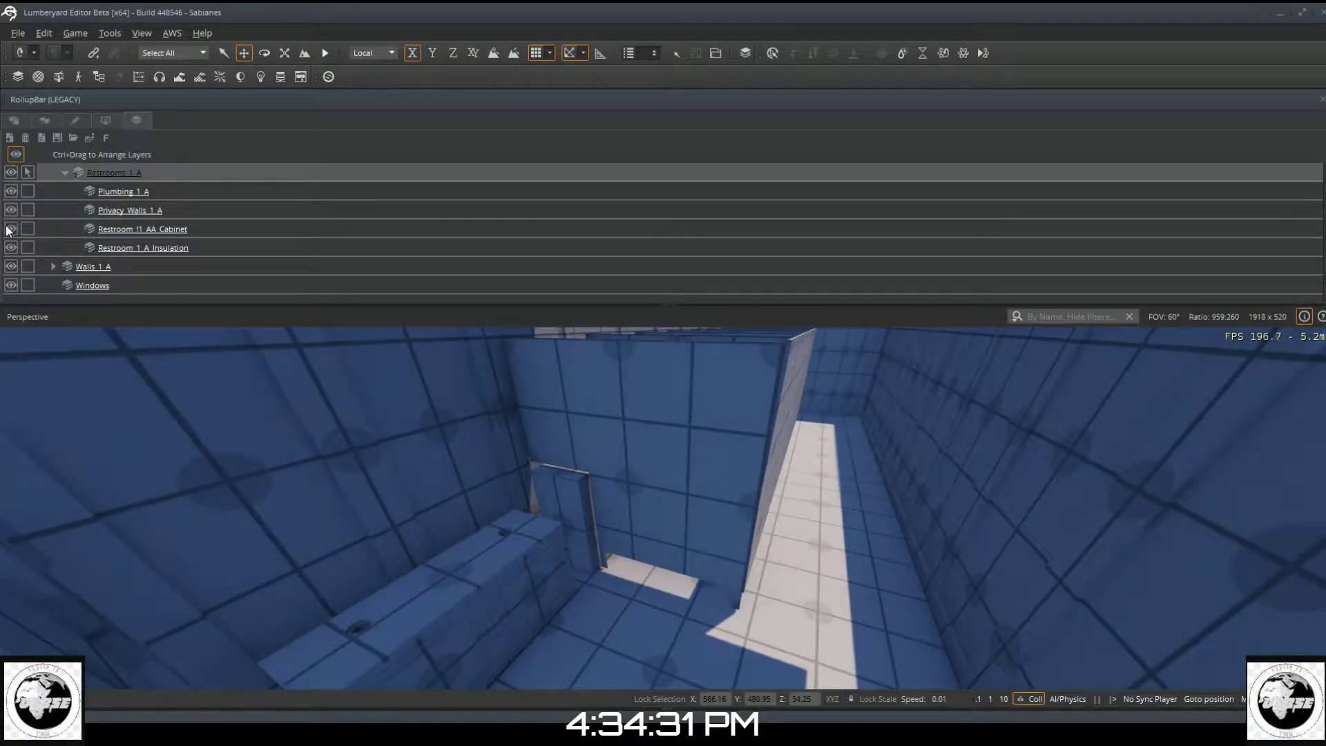
click(10, 228)
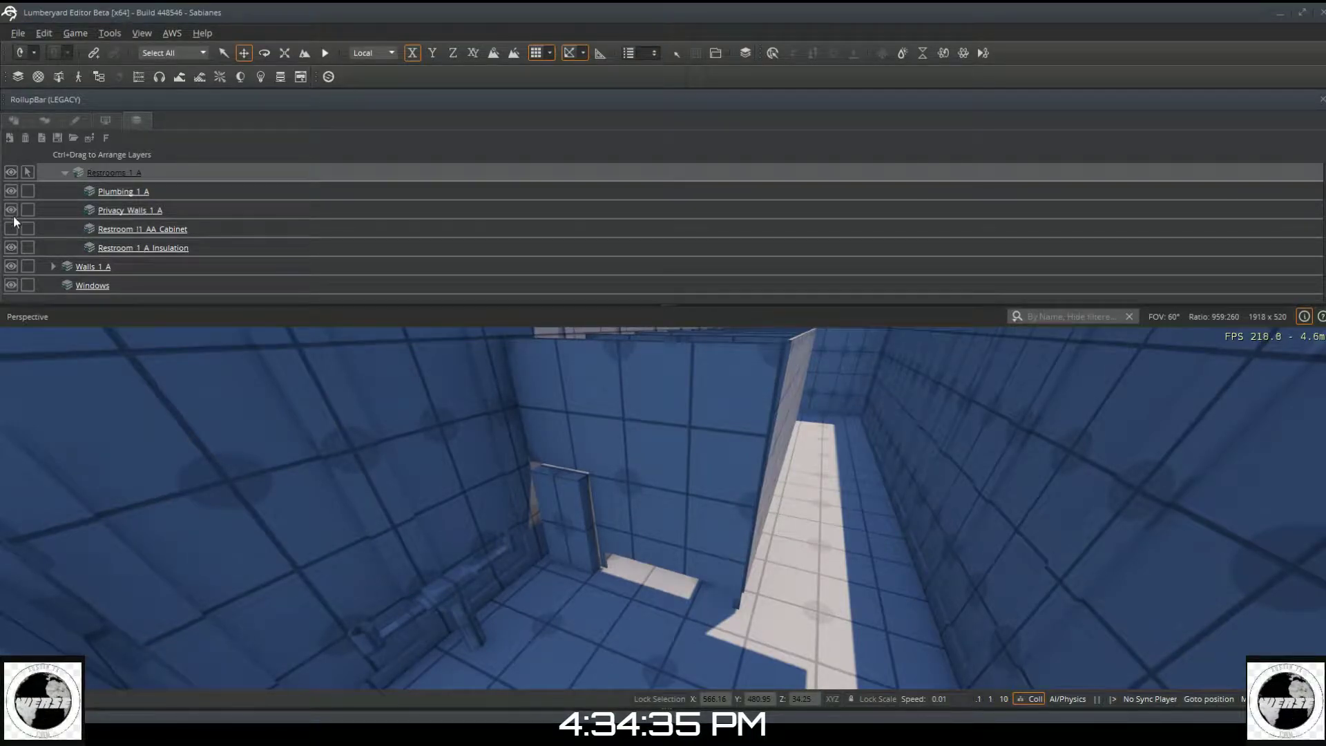
click(11, 224)
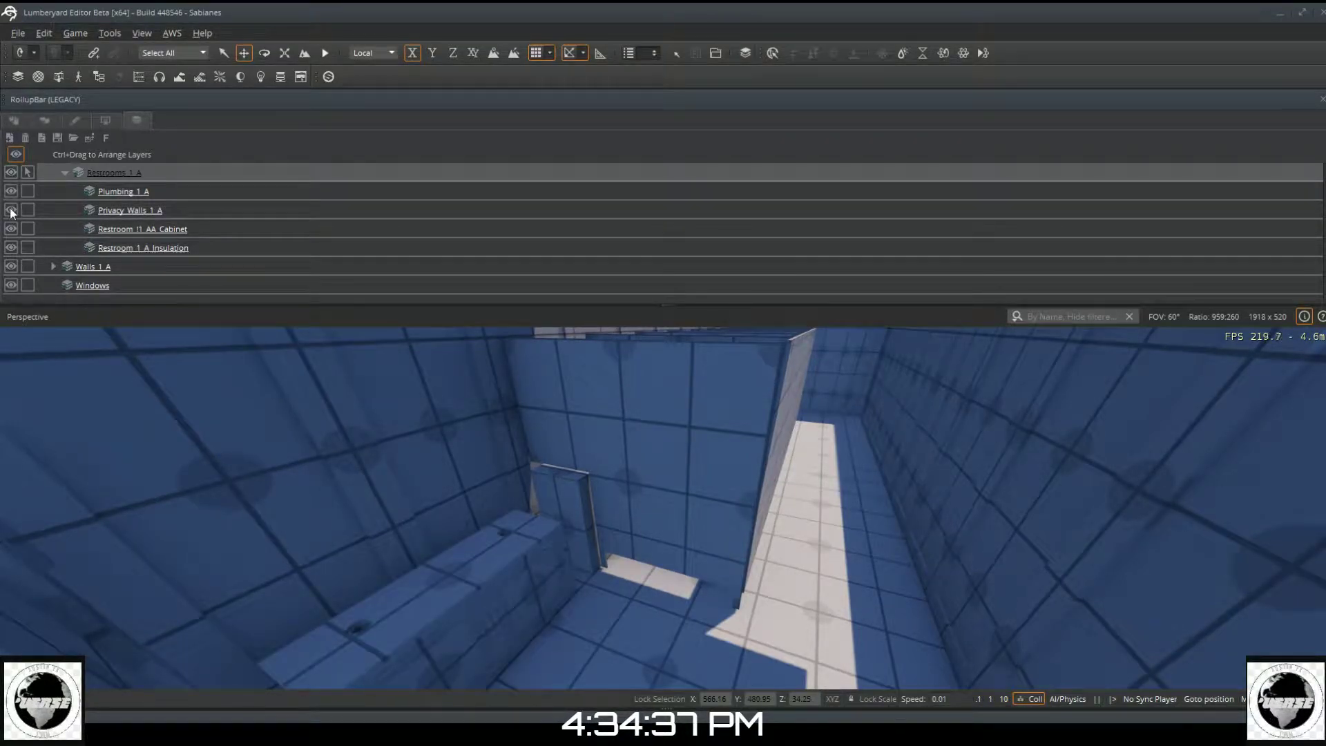
click(11, 211)
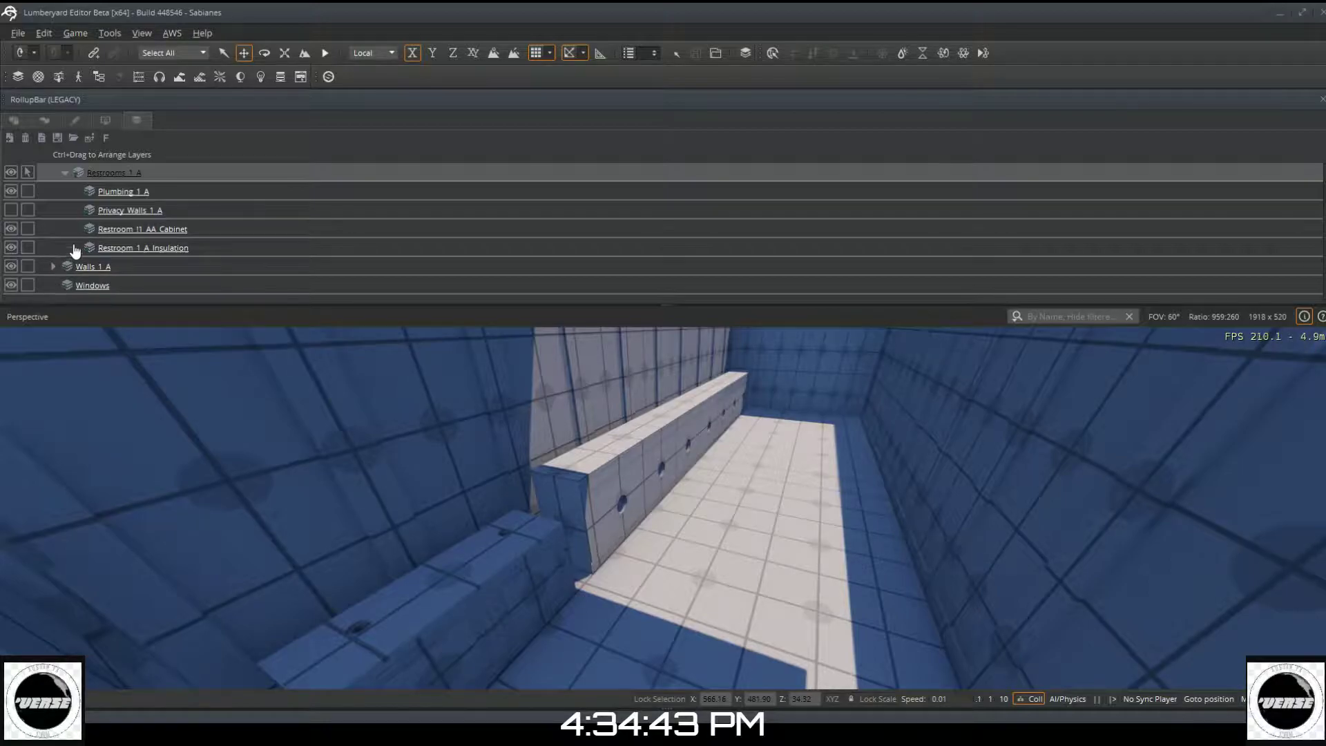
click(27, 191)
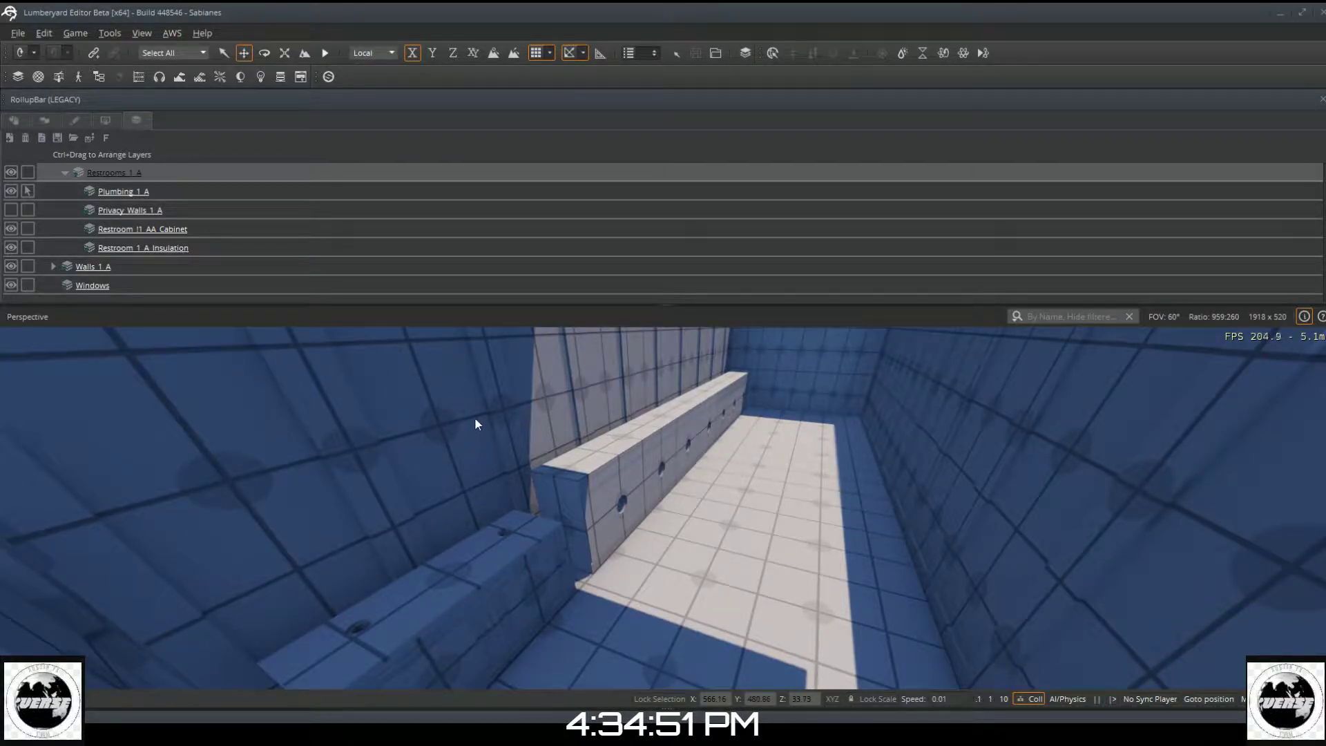
Step: Select the whole row of plumbing objects along the passage wall and restrict movement to the Z axis
drag(462, 392, 924, 514)
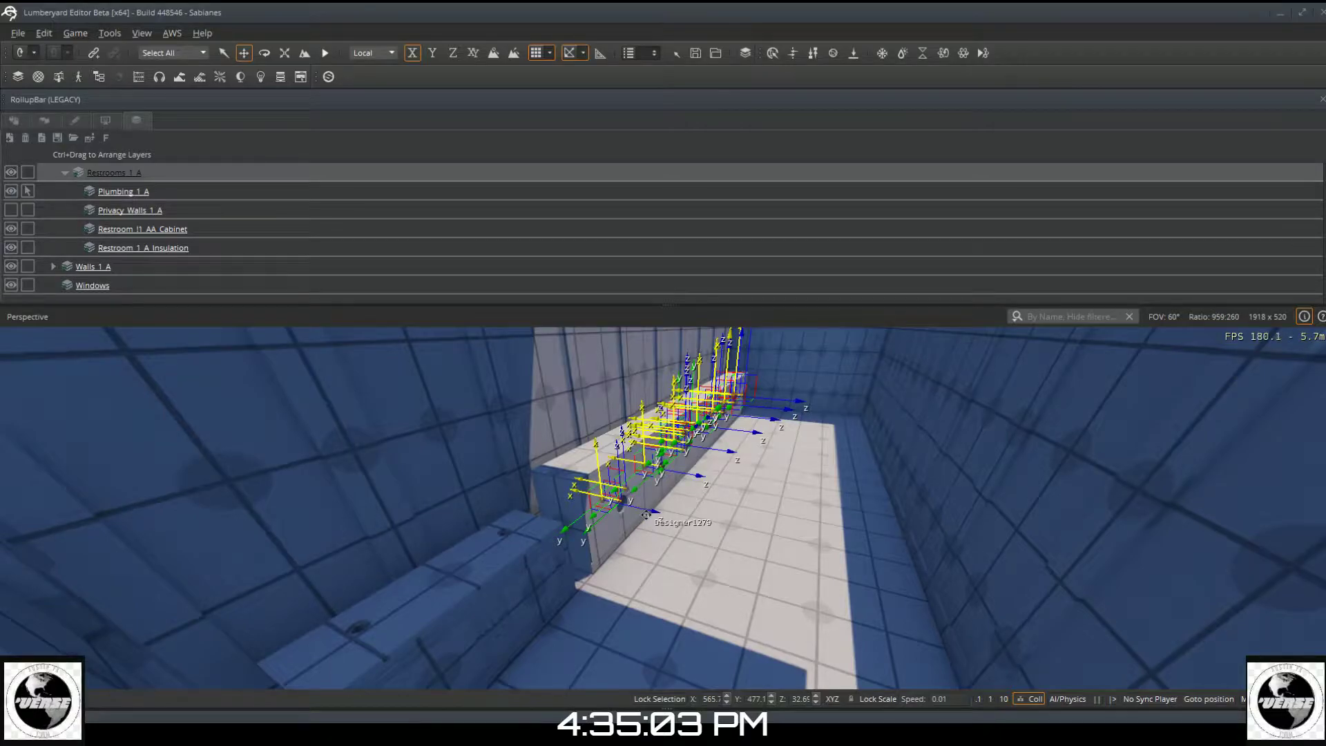
key(3)
mouse_move(646, 515)
mouse_down()
mouse_move(537, 485)
mouse_move(638, 516)
mouse_up()
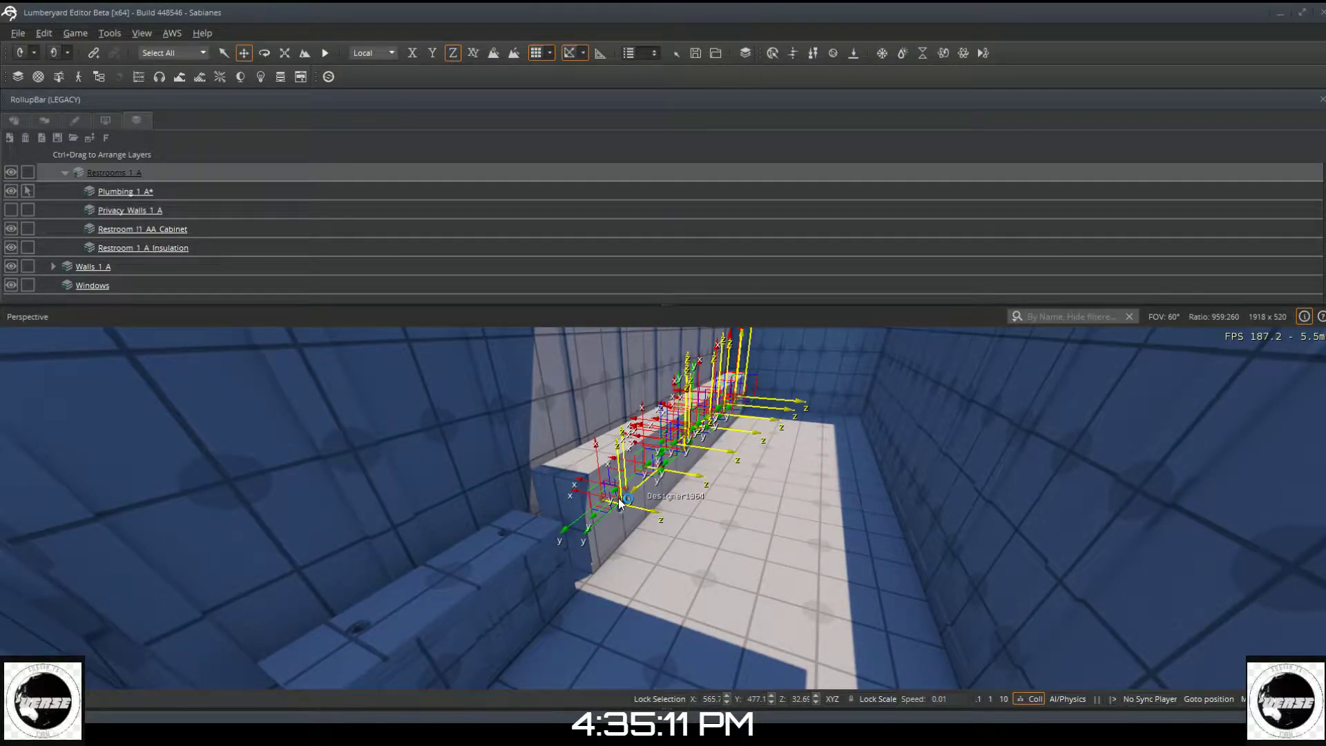
Step: Try to place a clone of the selected plumbing row within the same passage and undo the attempt
key(ctrl+c)
click(655, 488)
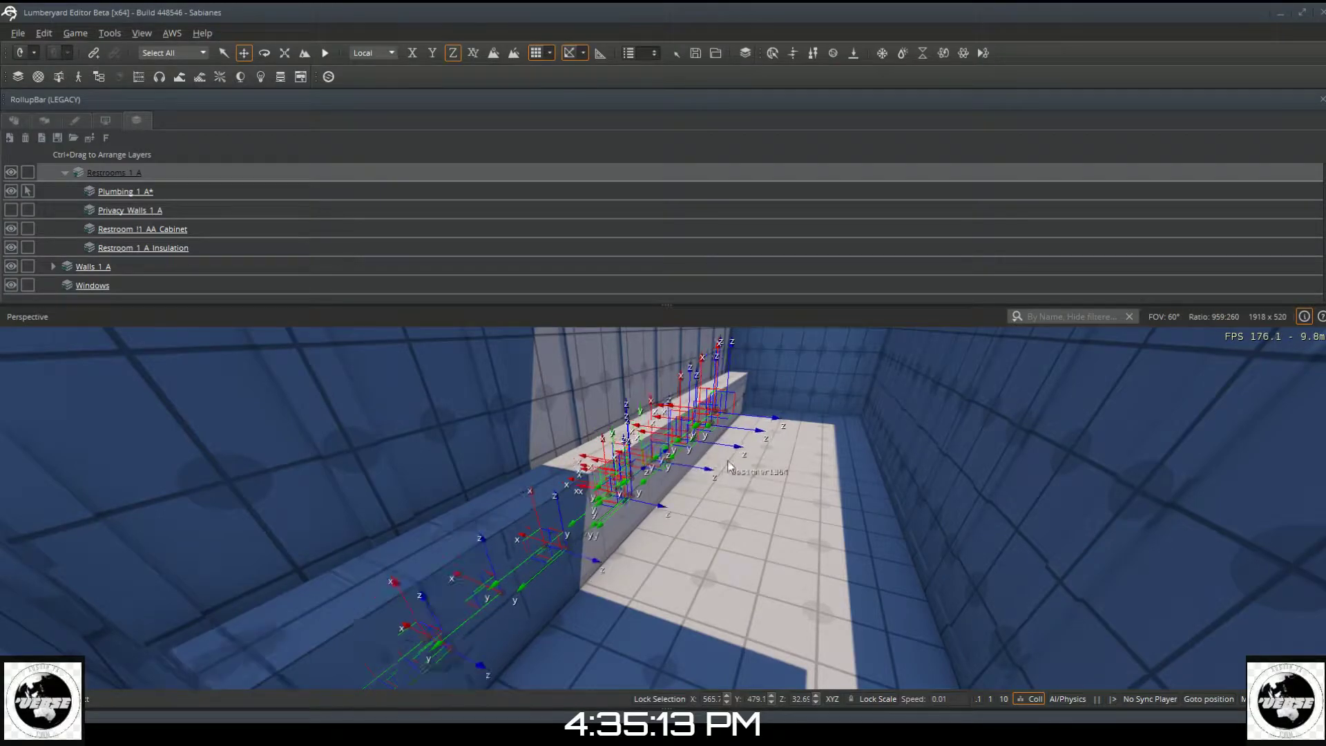
key(ctrl+shift+z)
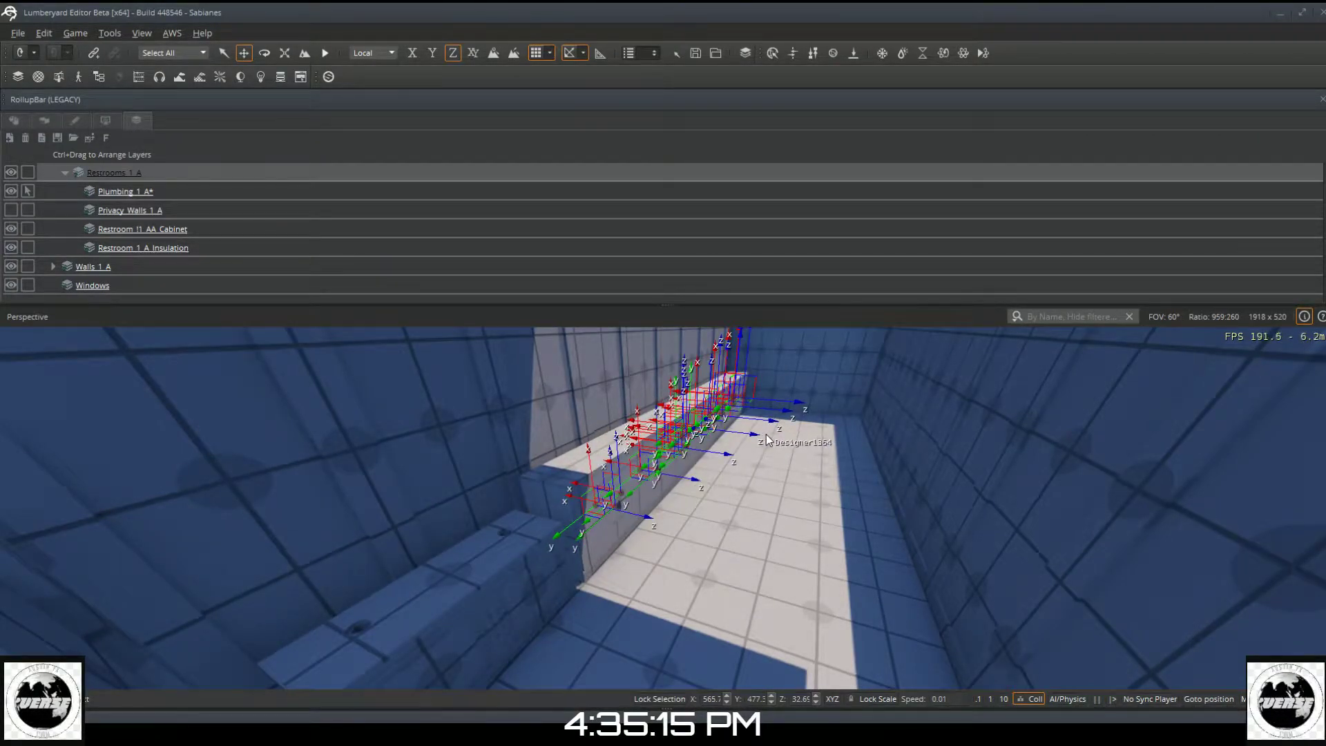
key(ctrl+z)
key(ctrl+z)
key(ctrl+z)
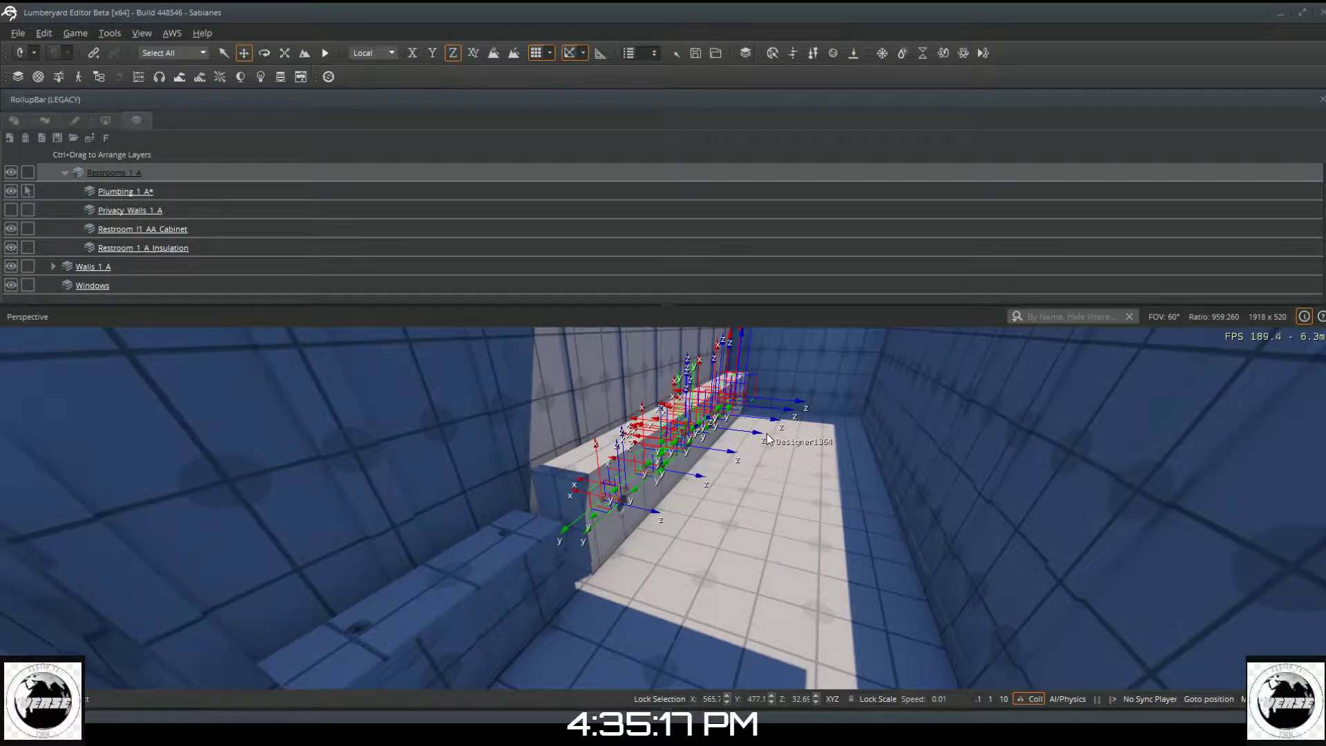
key(ctrl+z)
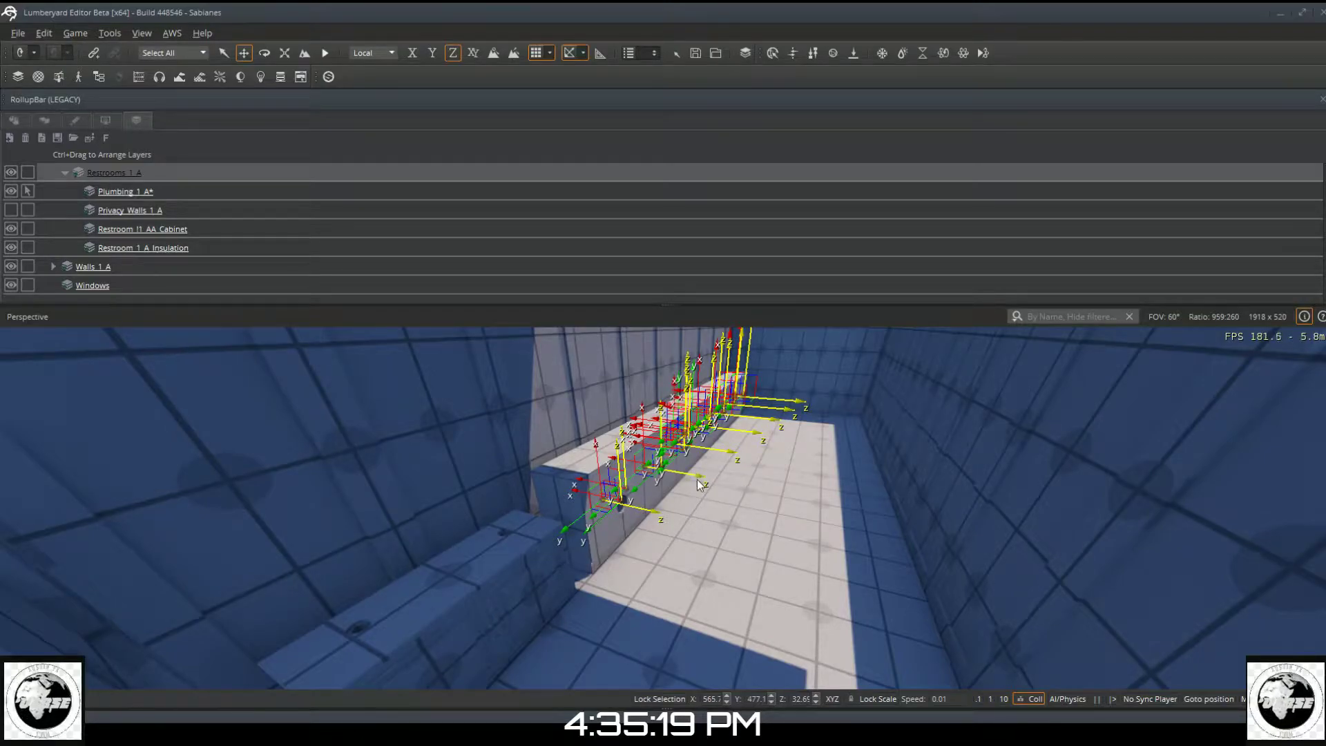
Step: Place a copy of the plumbing row along the matching wall of the adjacent passage and deselect it
right_drag(699, 484, 727, 439)
key(a)
key(a)
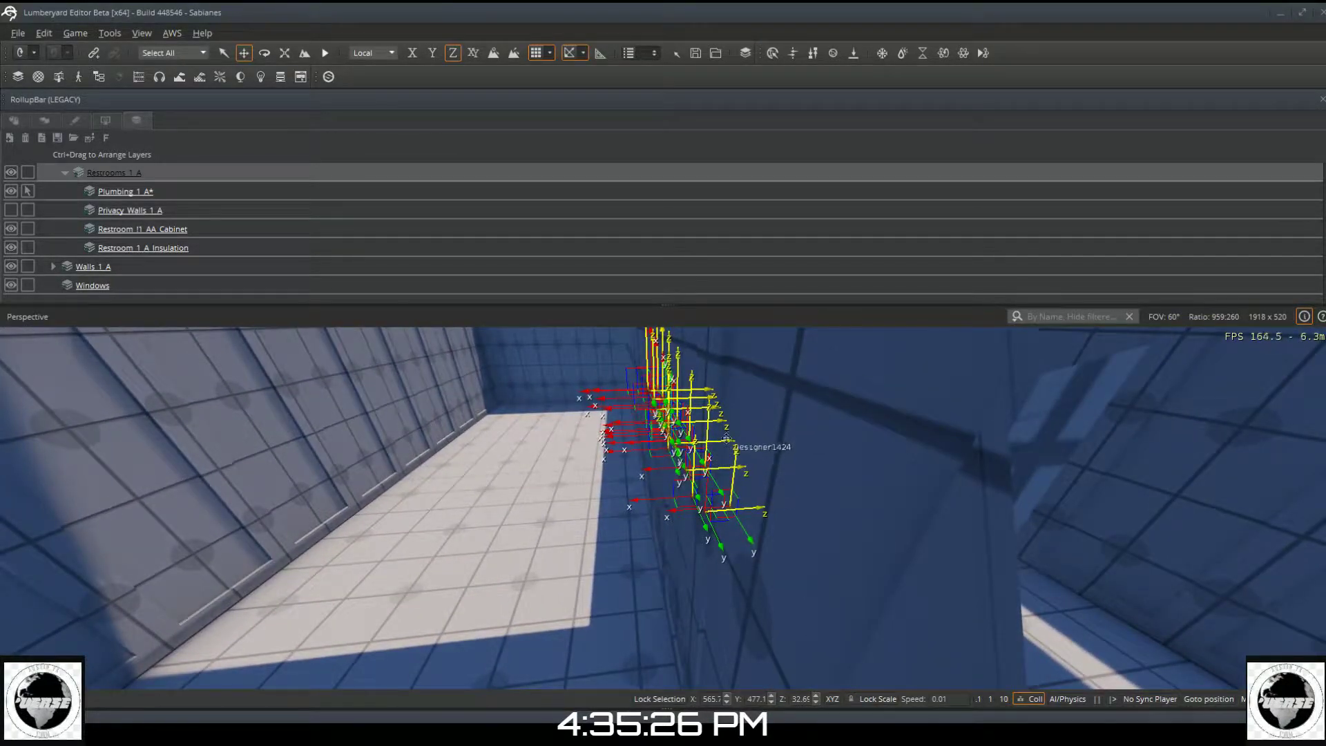
drag(714, 441, 474, 501)
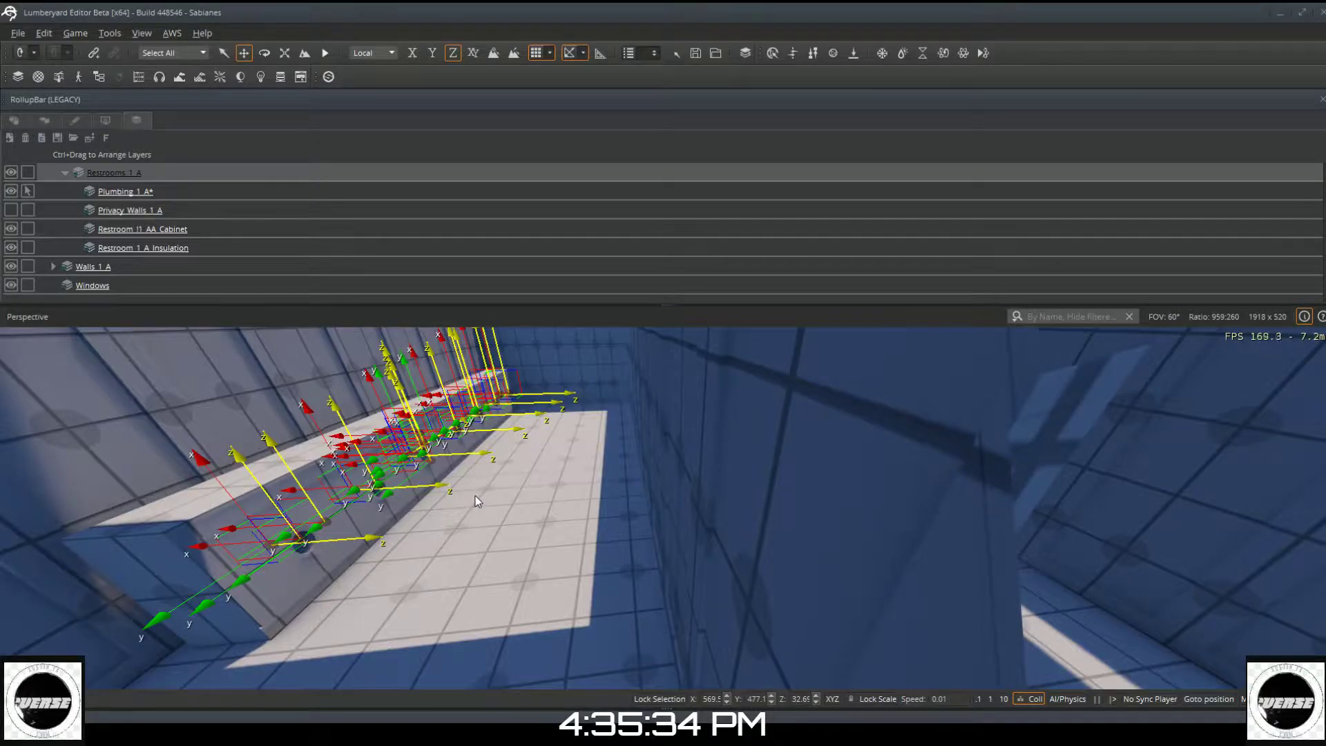
click(524, 529)
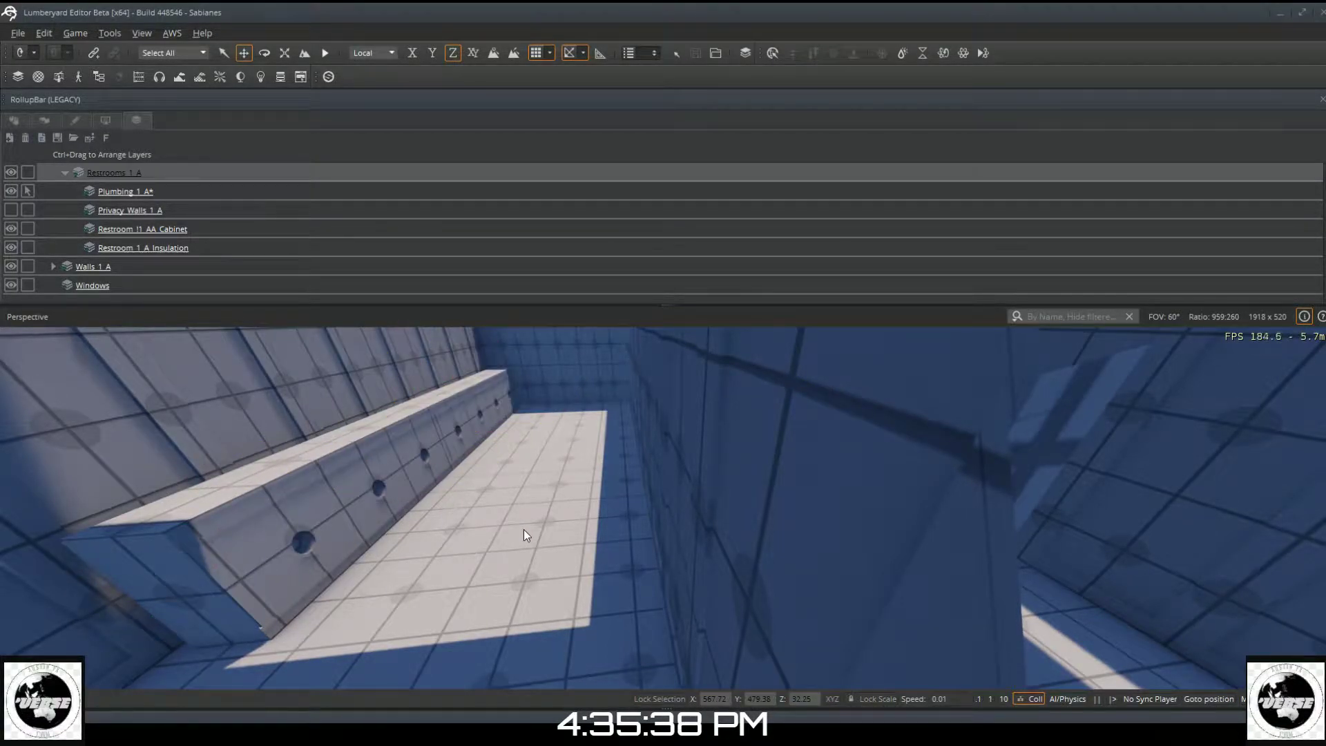
Step: Hide the Plumbing_1_A layer and make Privacy_Walls_1_A visible and selectable
key(s)
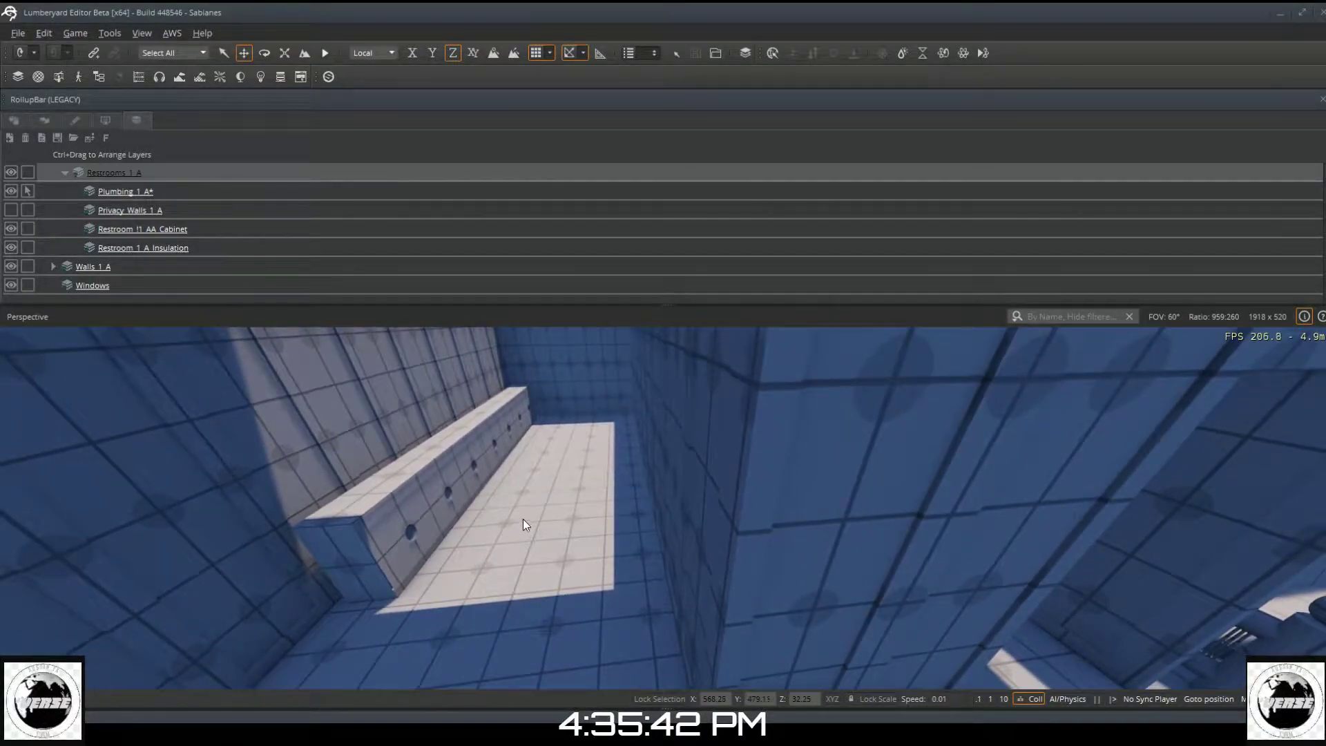
key(d)
right_drag(528, 500, 981, 618)
key(d)
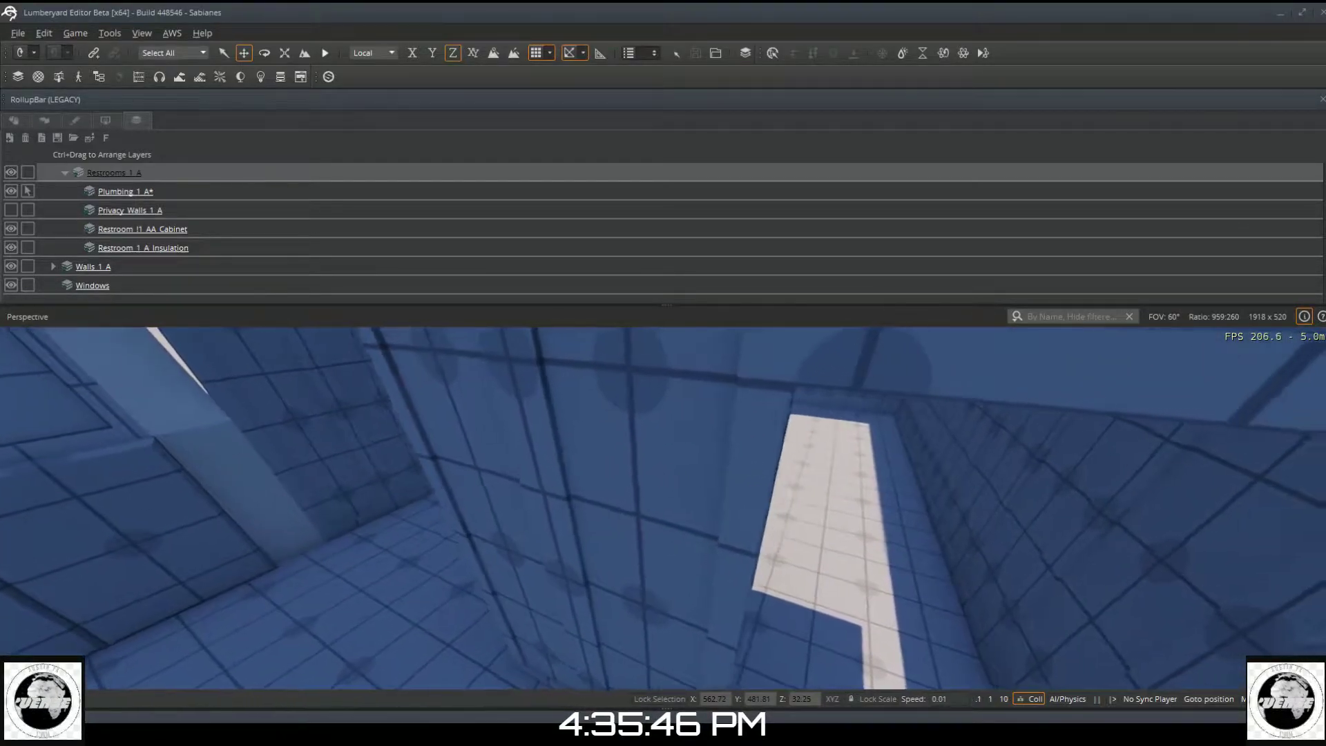
key(w)
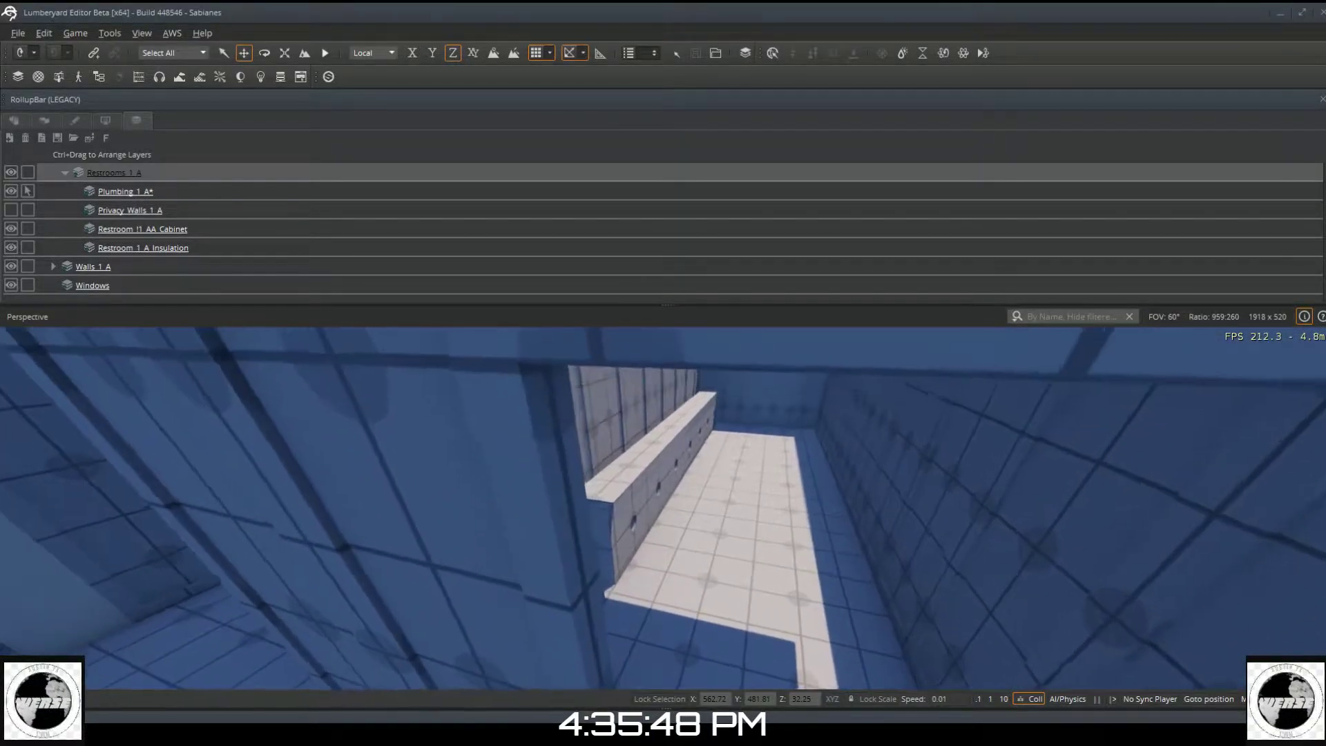
scroll(728, 561, down, 2)
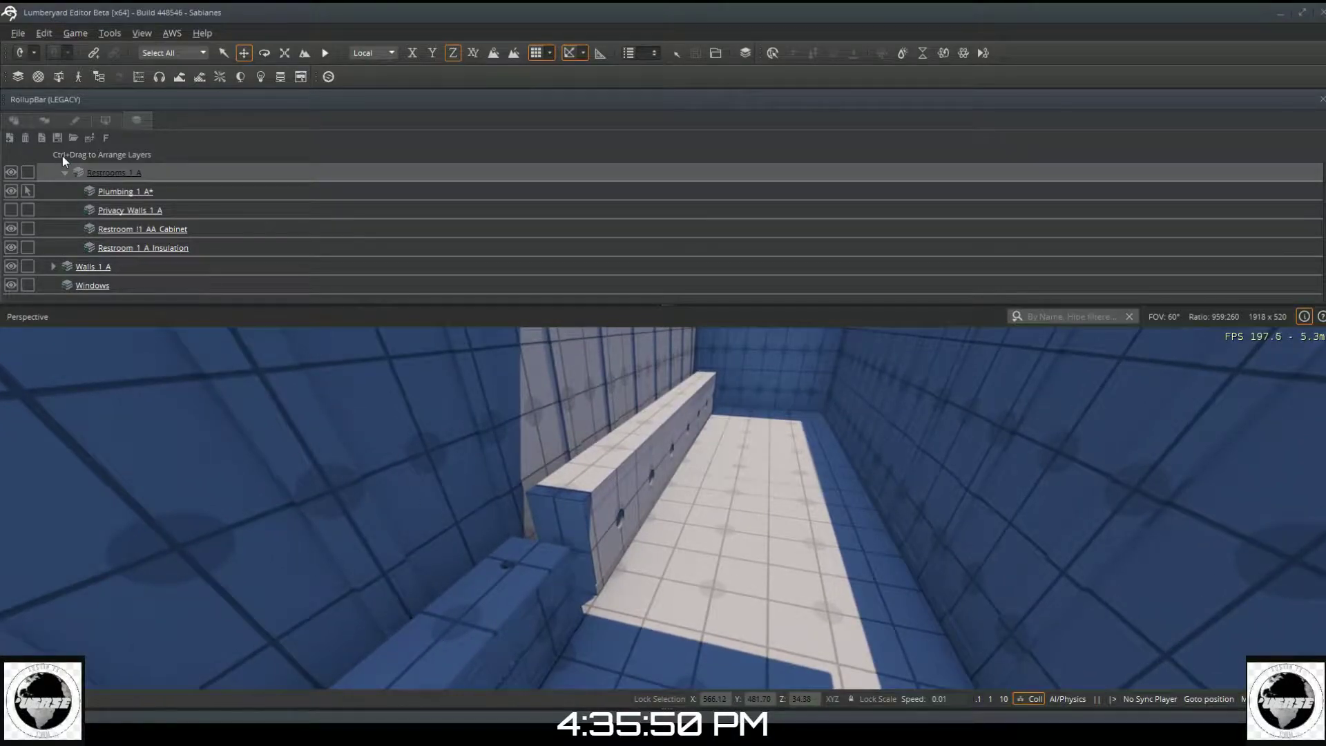
click(13, 192)
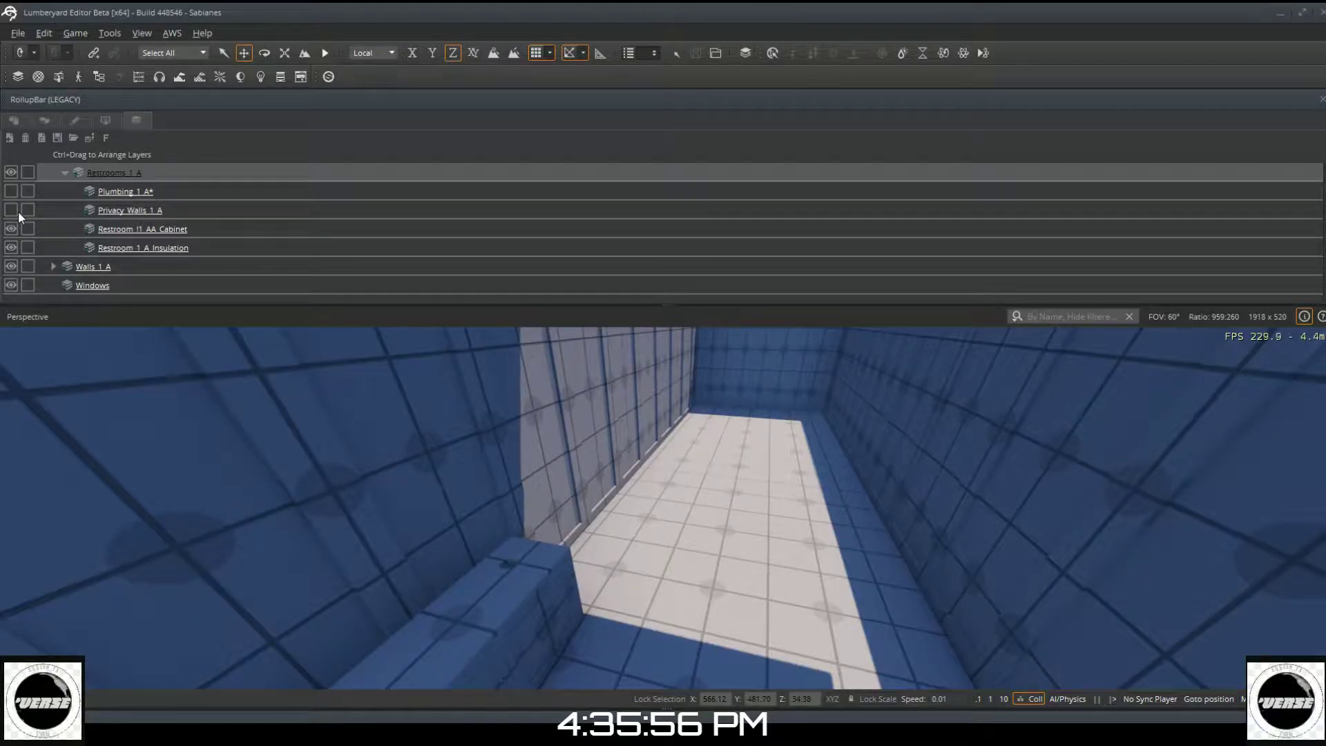
click(11, 210)
click(28, 210)
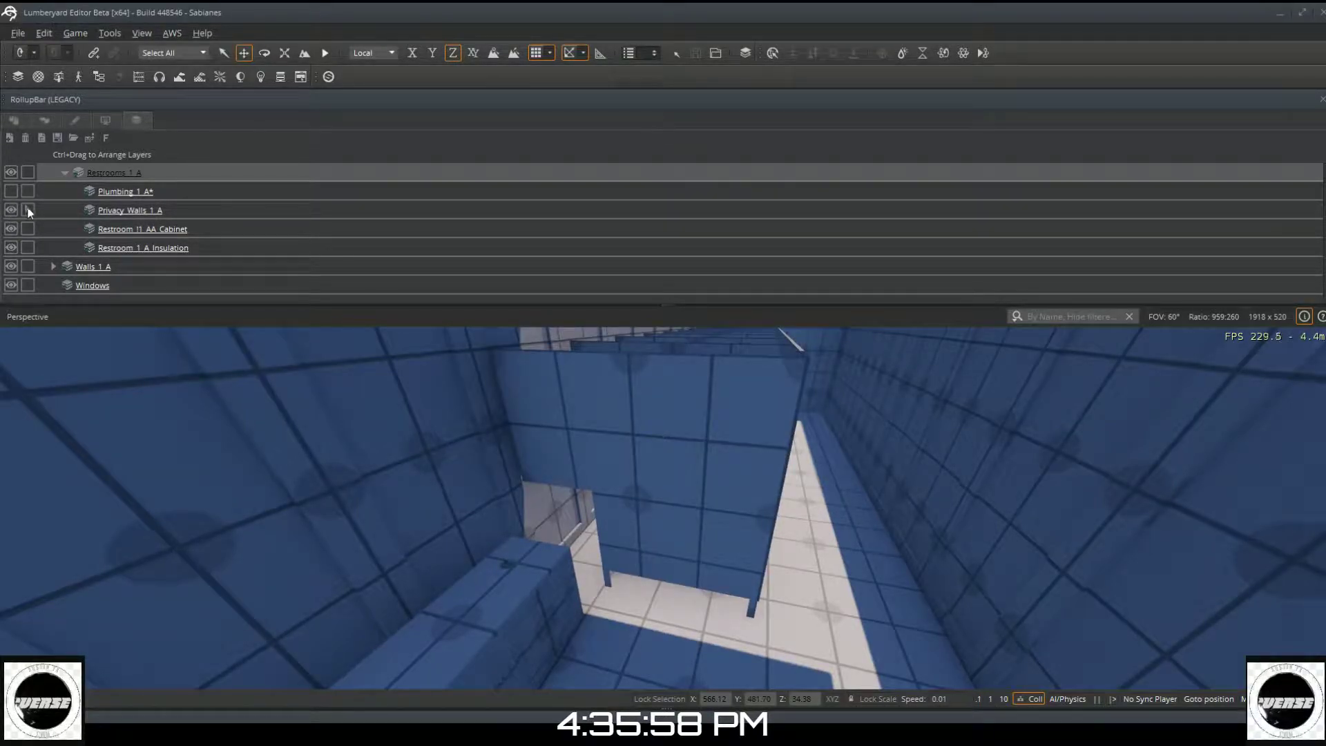
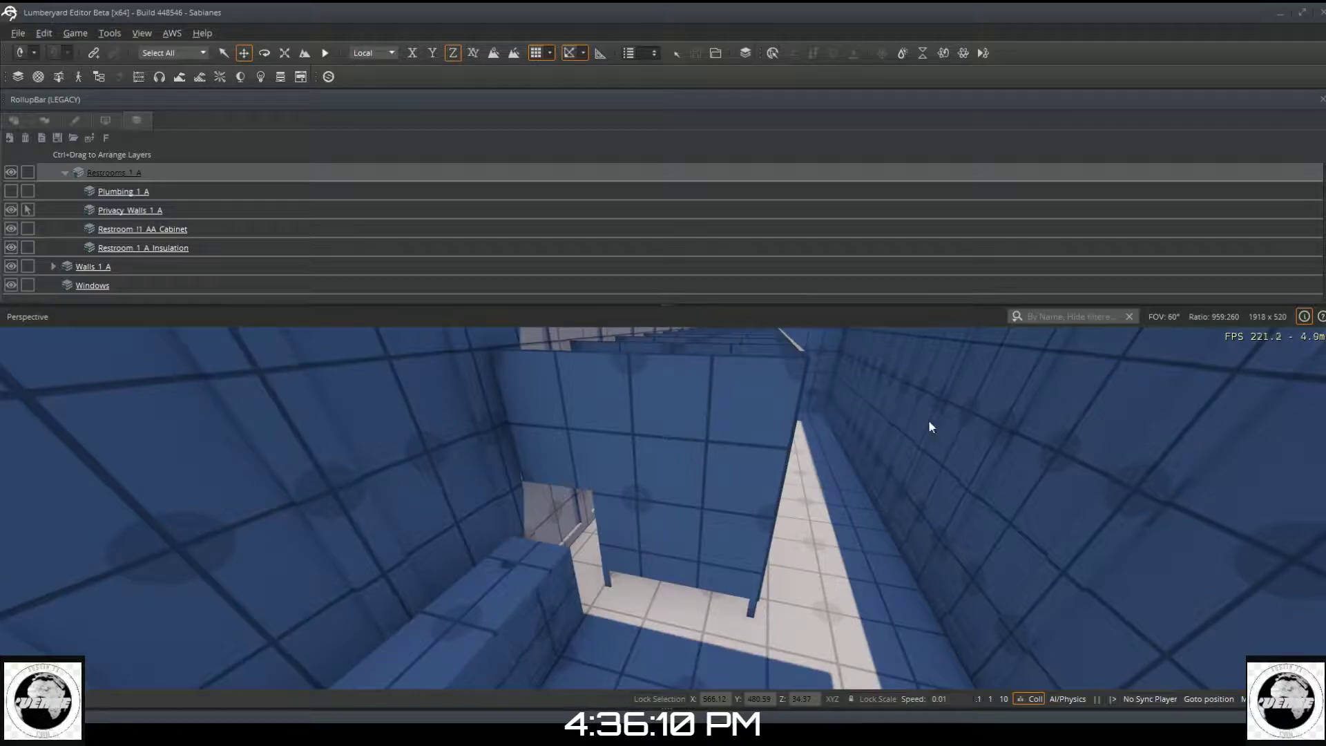
Step: Select all the privacy walls in the first passage and restrict movement to the X axis, facing the adjacent passage
right_drag(805, 487, 738, 607)
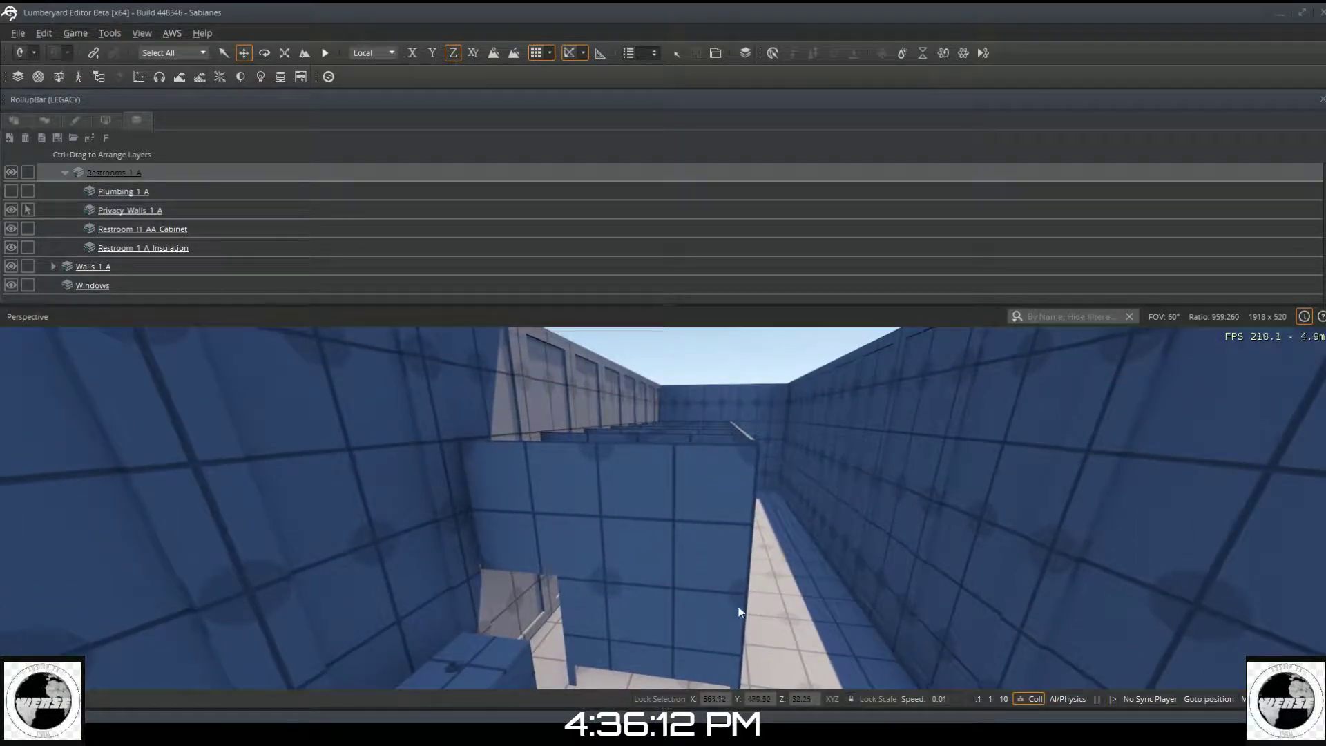
drag(476, 398, 821, 685)
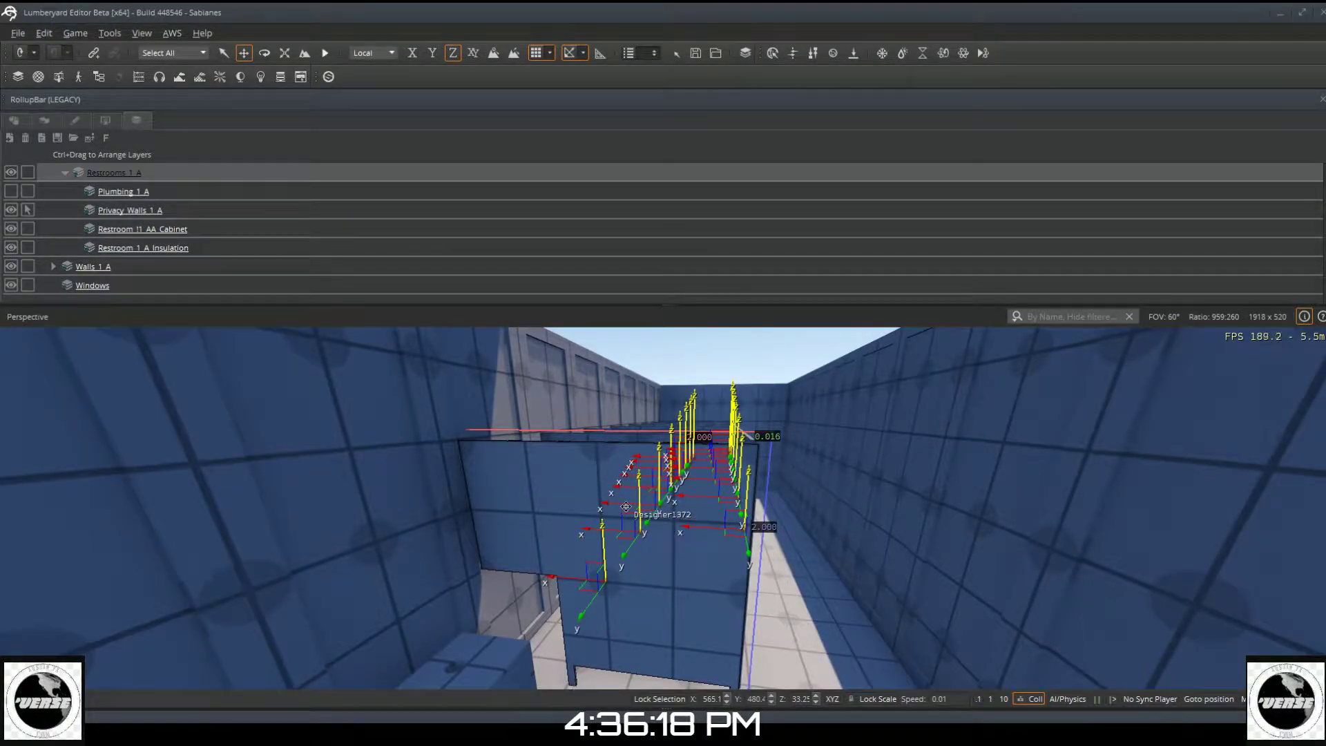
key(1)
key(a)
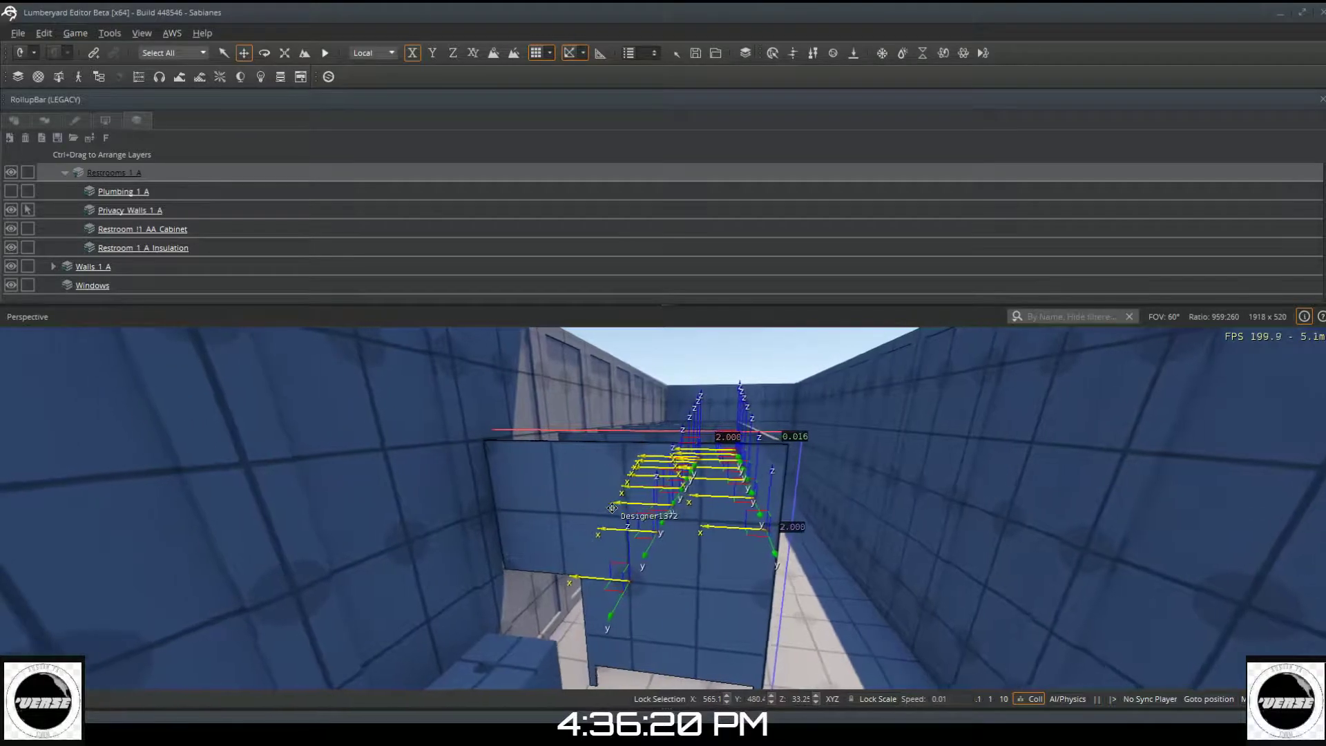
key(a)
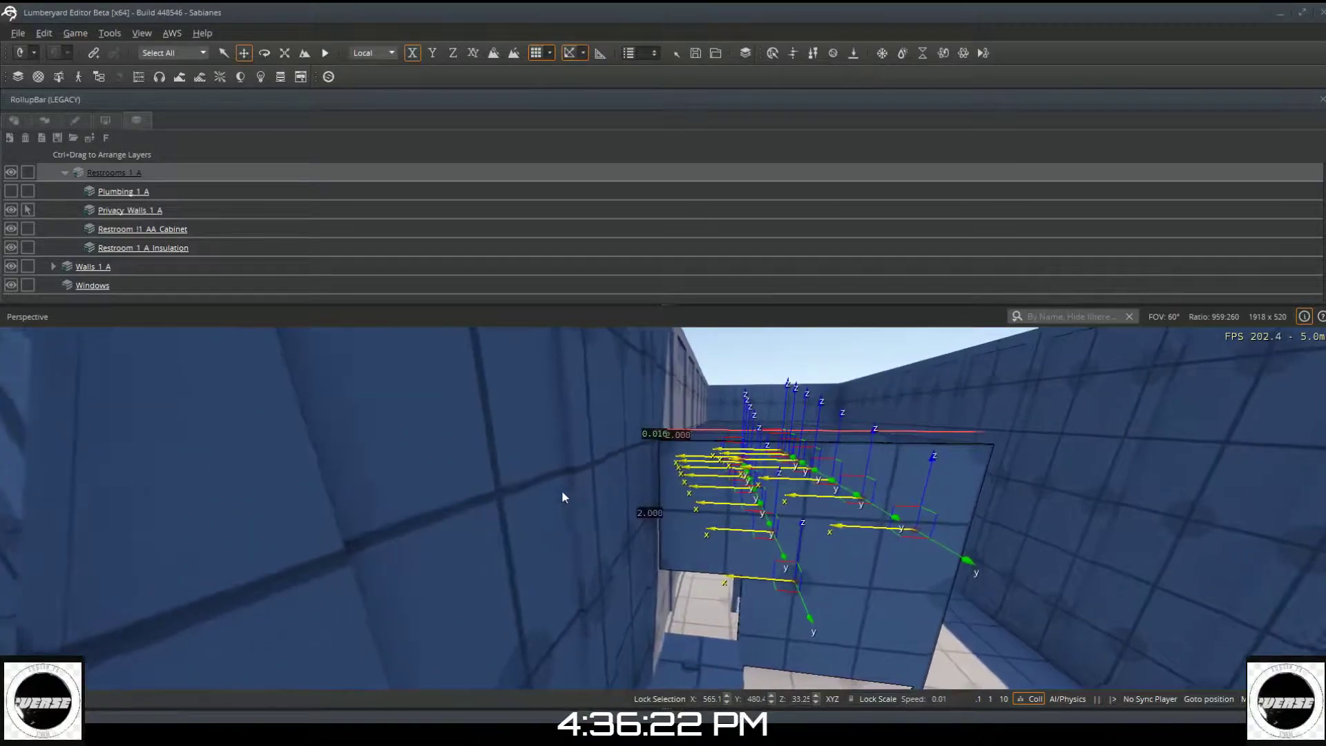
key(a)
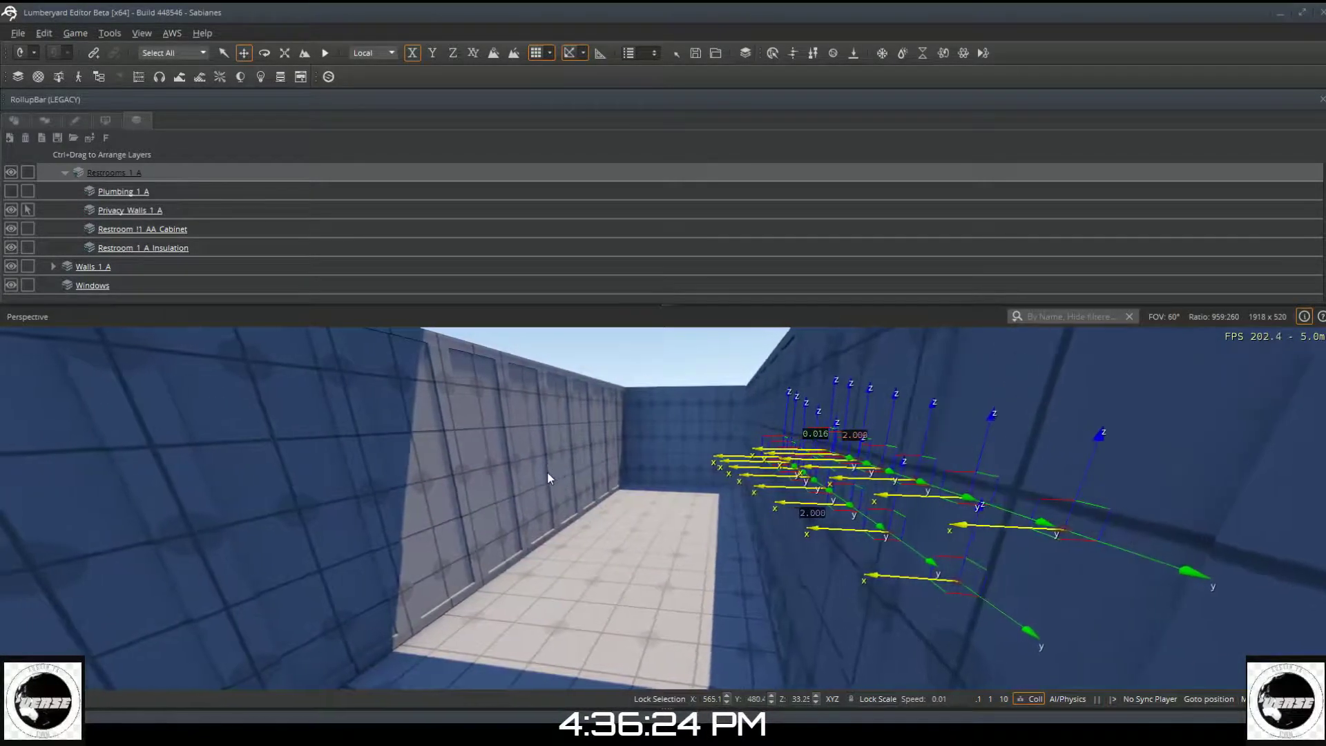
mouse_move(550, 474)
right_down()
mouse_move(625, 518)
mouse_move(539, 467)
right_up()
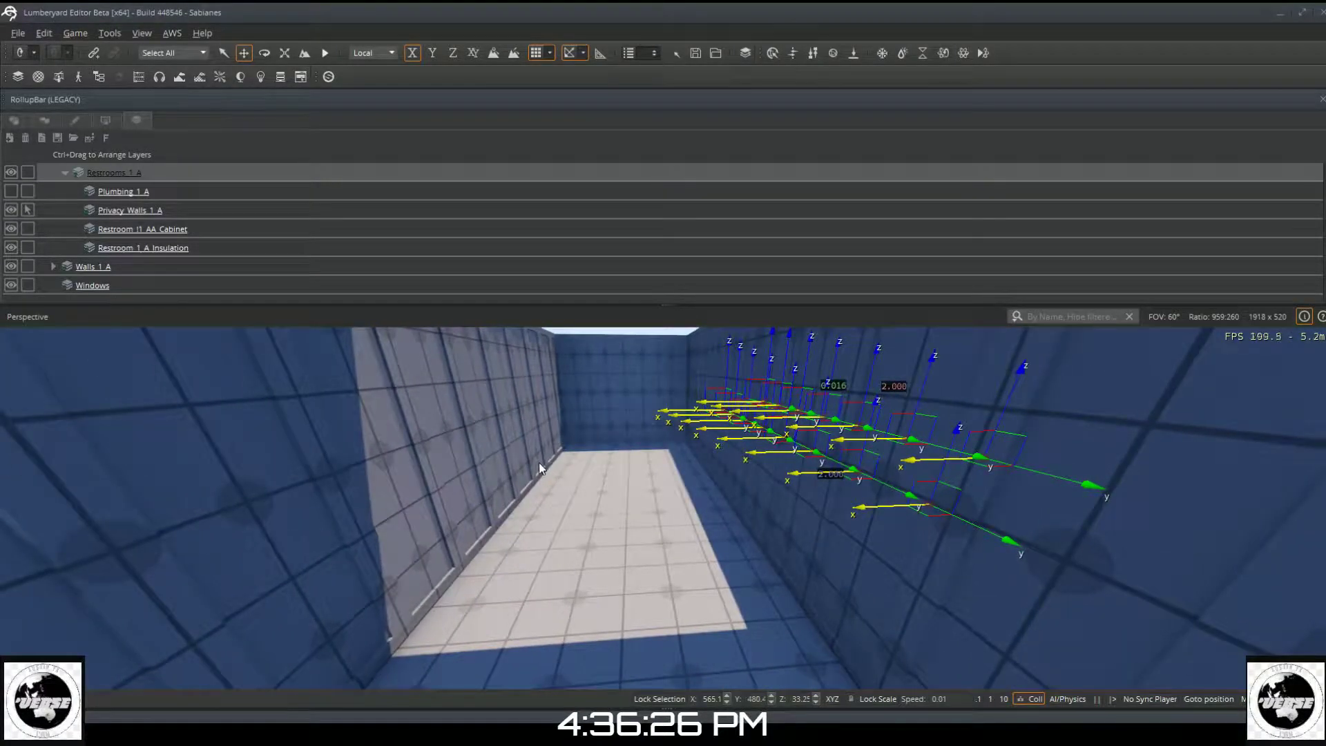
Step: Place a copy of the Privacy_Walls_1_A stall partitions in the empty adjoining restroom and clear the selection
drag(514, 412, 557, 442)
click(567, 442)
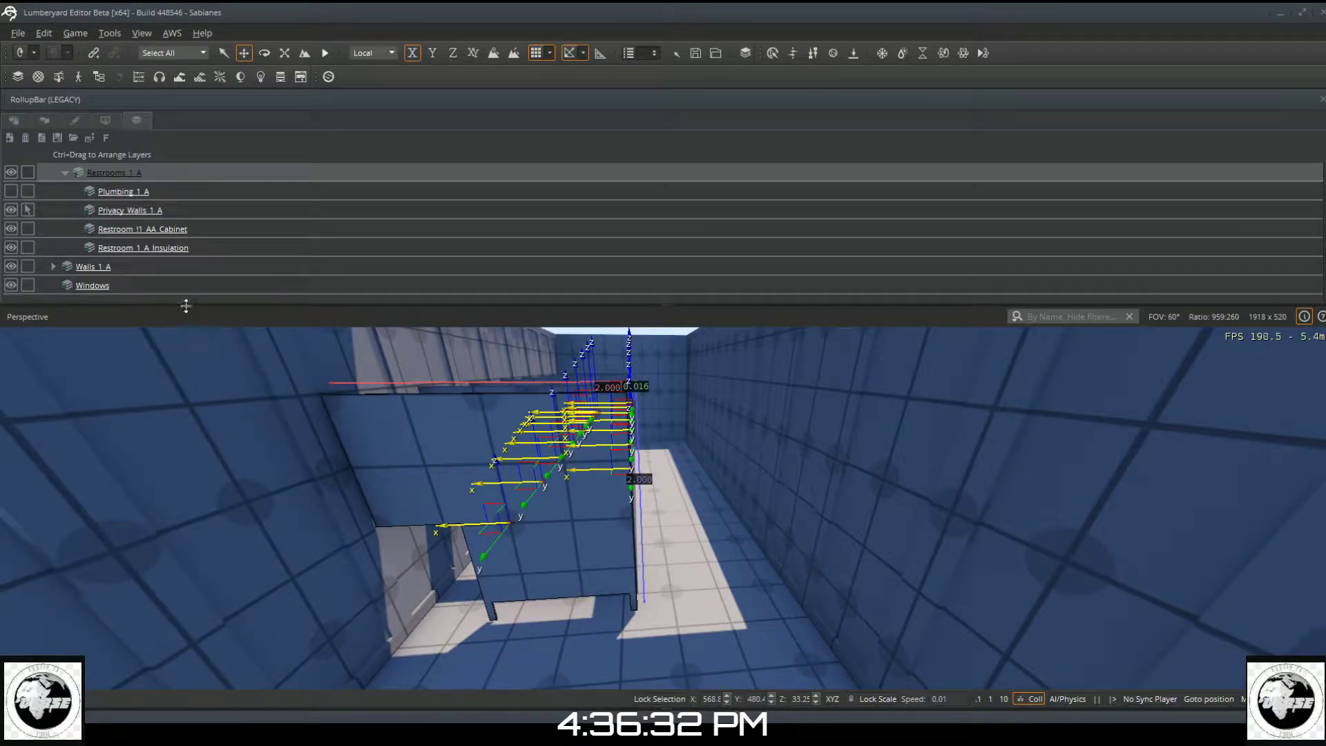
click(690, 530)
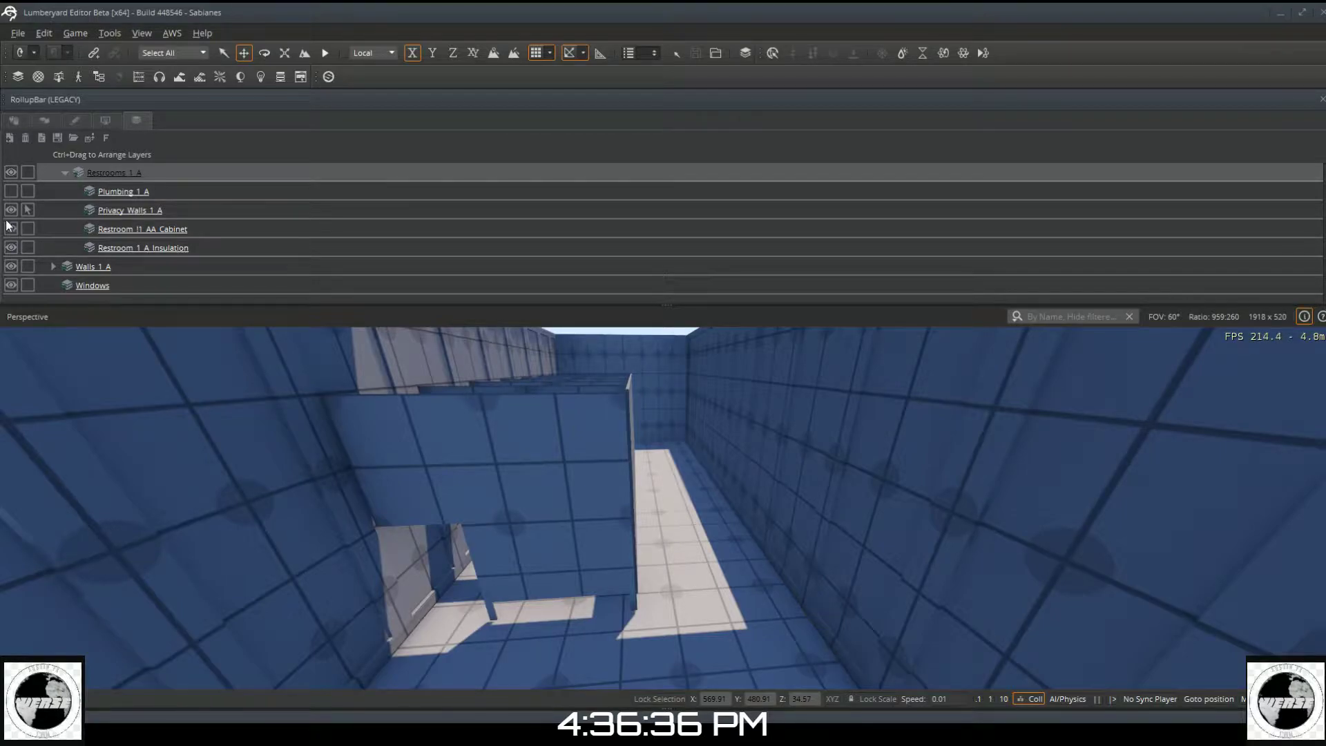
Step: Show the Plumbing_1_A layer, make only the plumbing and cabinet layers selectable, and select the complete sink cabinet in the furnished restroom
click(11, 191)
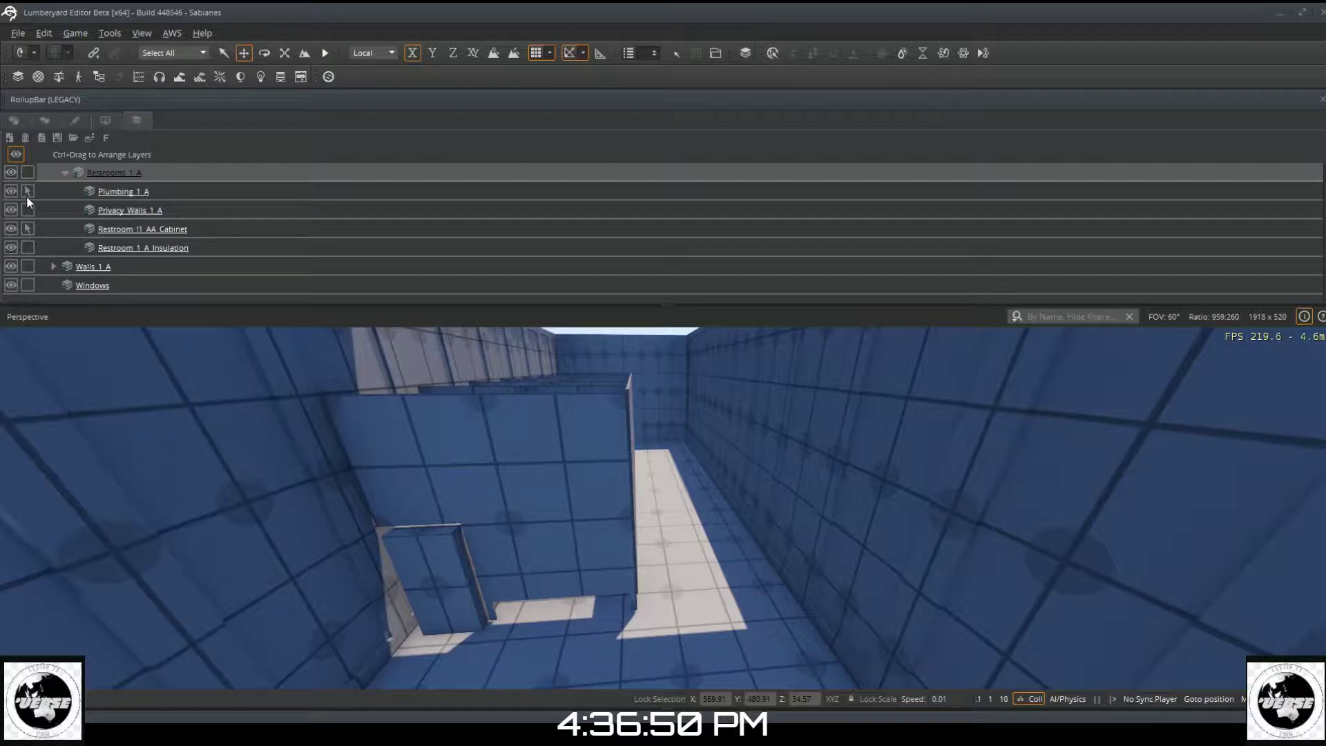
right_drag(351, 403, 366, 473)
mouse_move(347, 427)
right_down()
mouse_move(352, 487)
mouse_move(349, 430)
right_up()
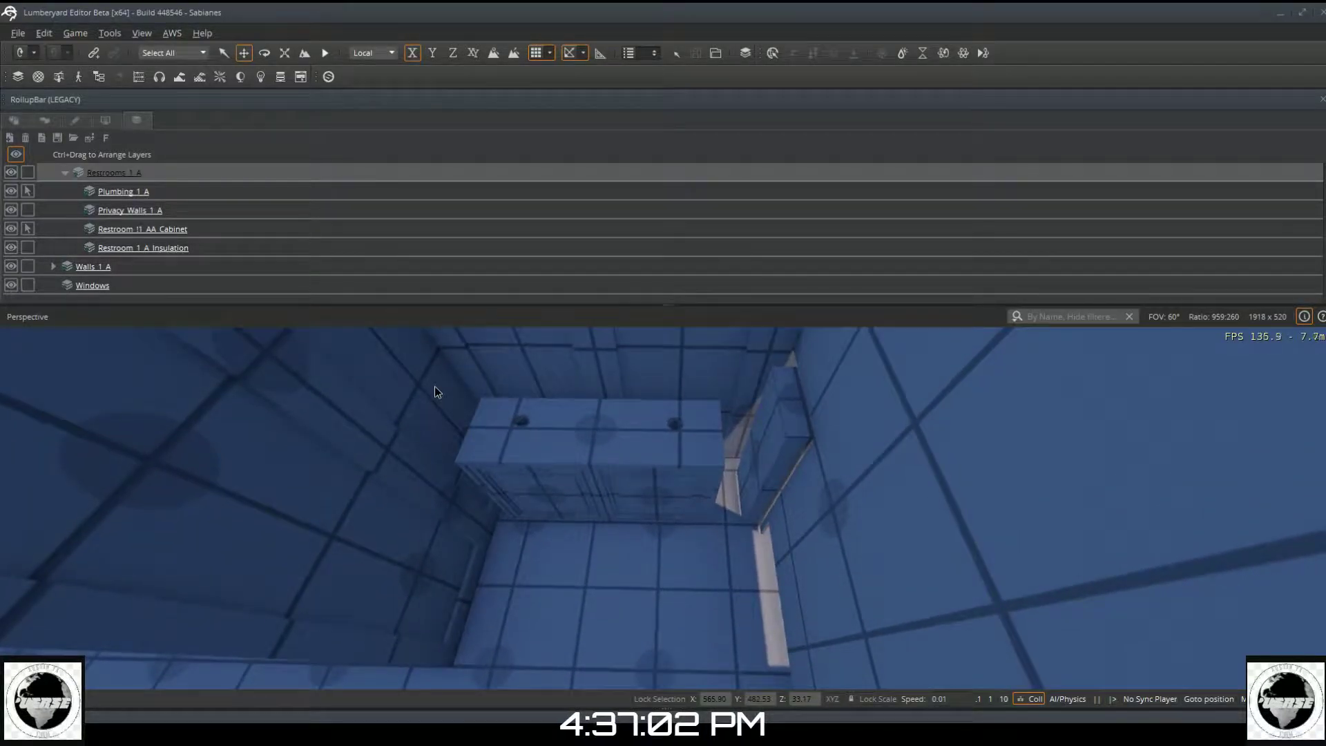
drag(434, 387, 712, 581)
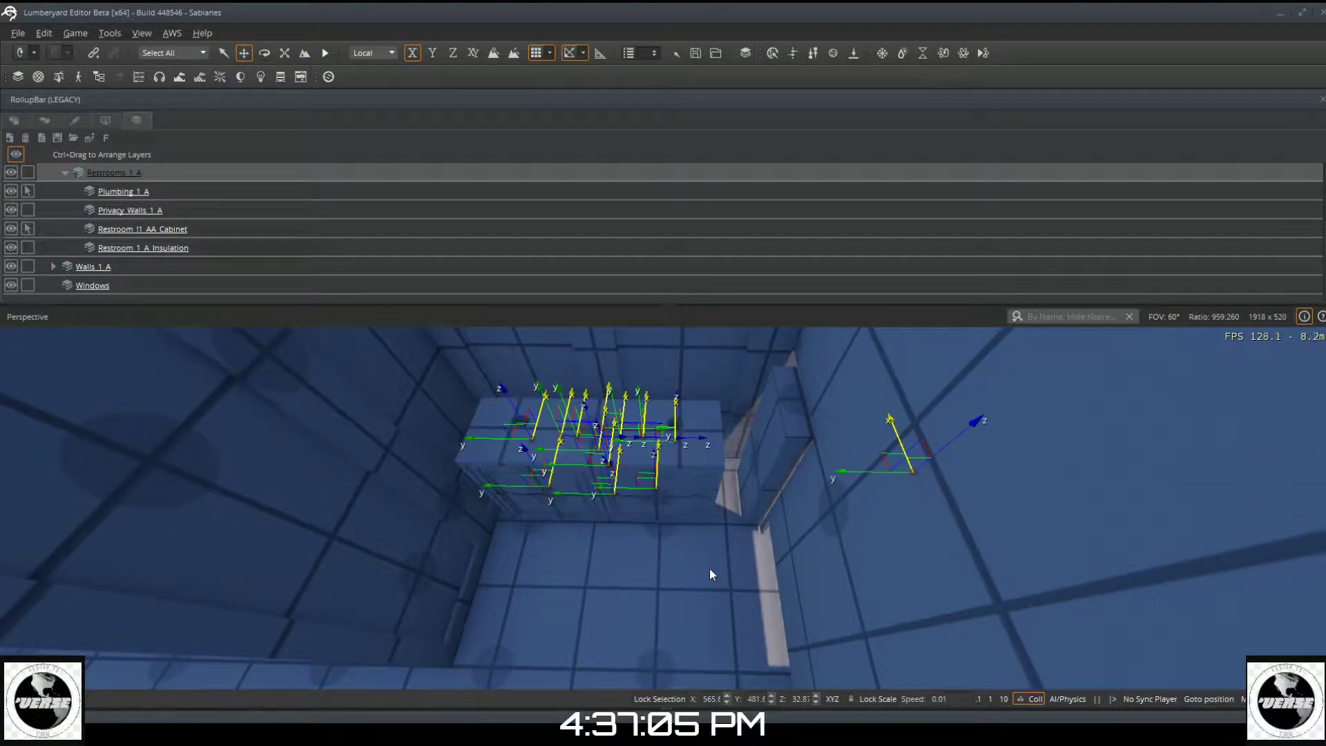
Step: Remove the stray pieces on the wall beside the sink cabinet from the current selection
ctrl+click(923, 472)
ctrl+click(921, 472)
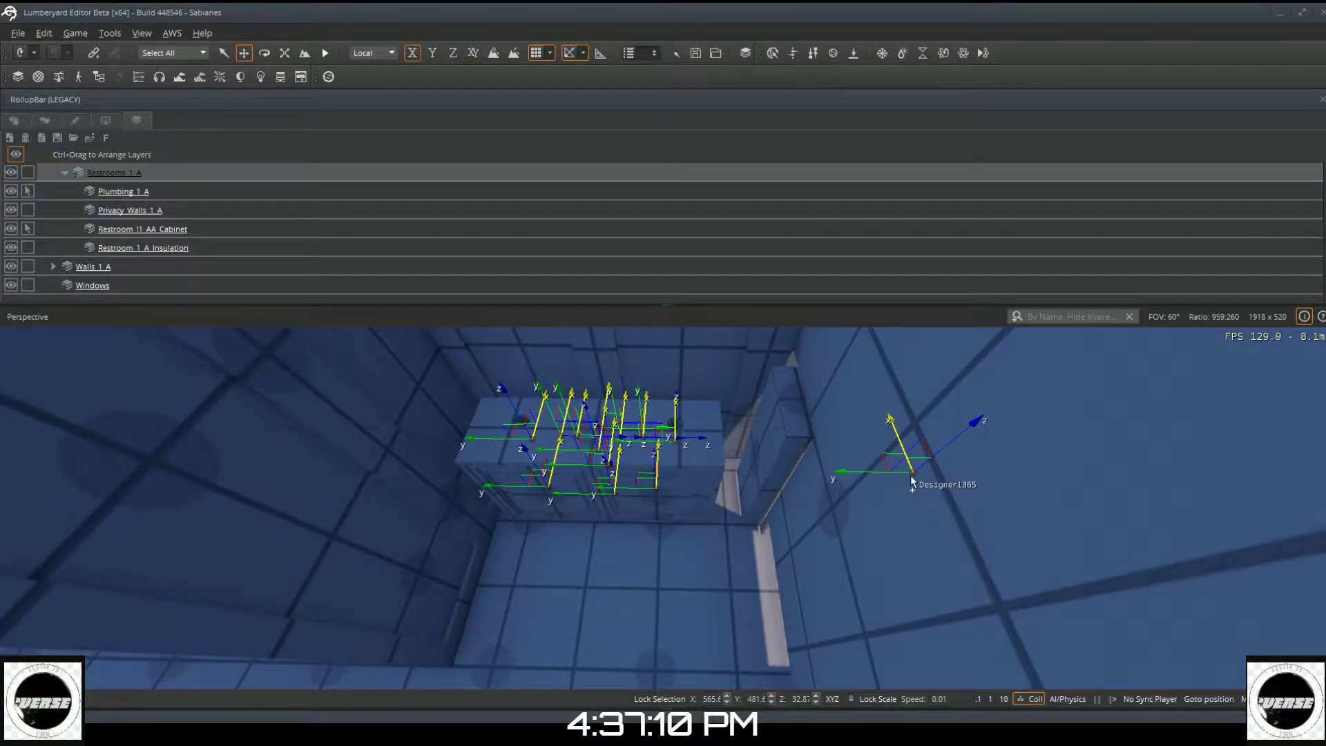
ctrl+click(912, 469)
ctrl+click(912, 471)
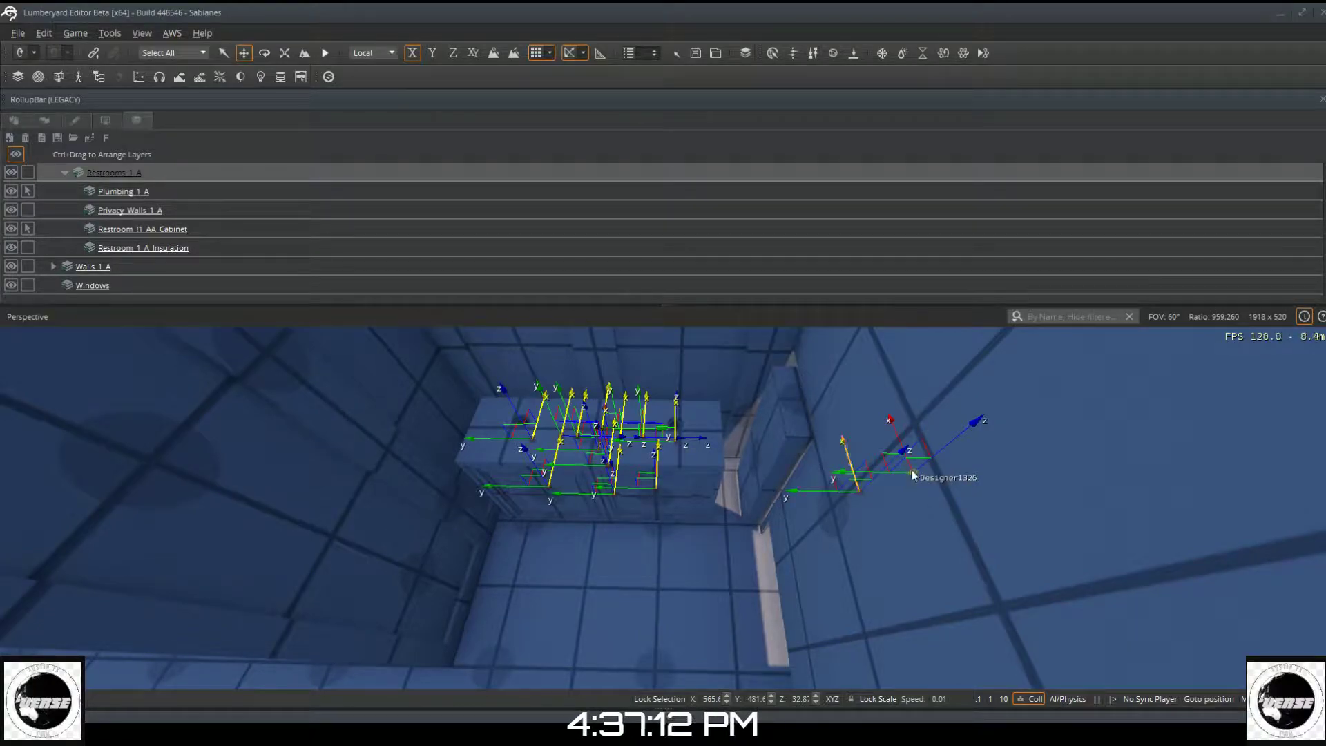
ctrl+click(912, 470)
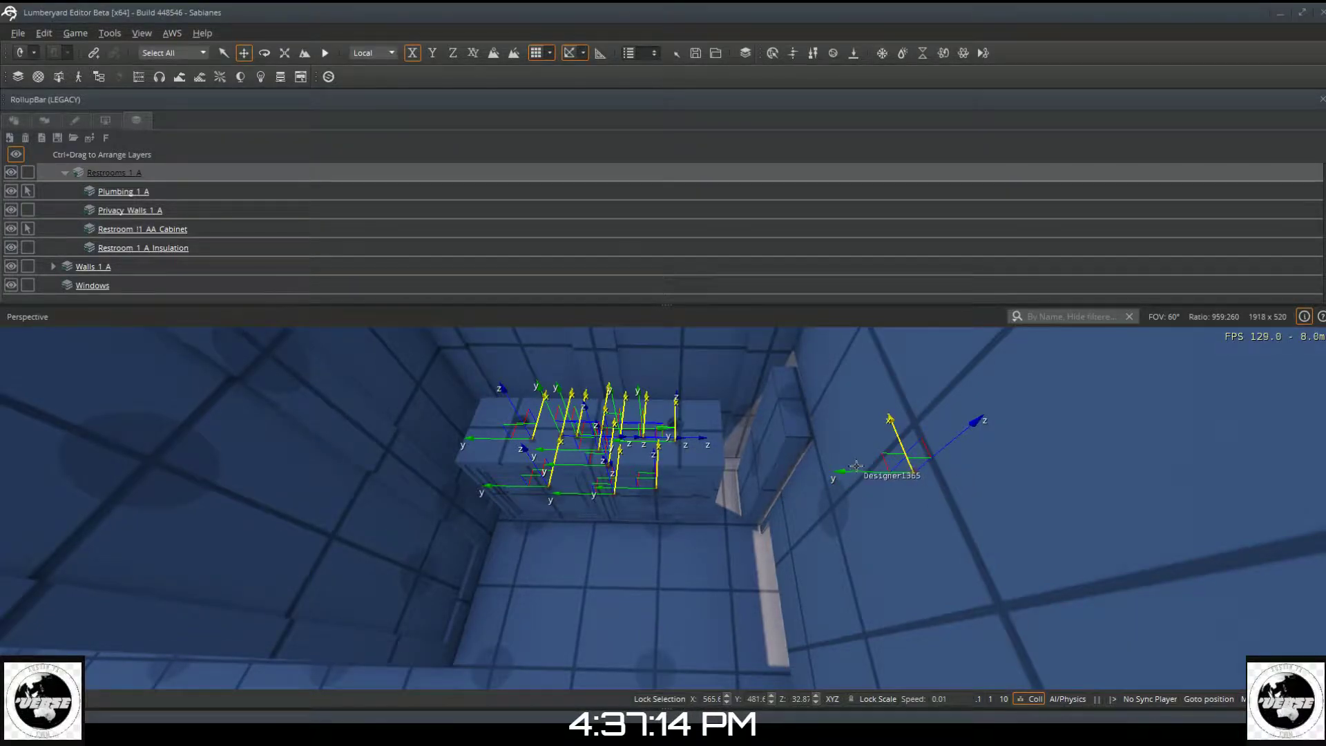
mouse_move(884, 449)
right_down()
mouse_move(946, 469)
mouse_move(1105, 463)
mouse_move(1091, 442)
mouse_move(888, 449)
right_up()
key(w)
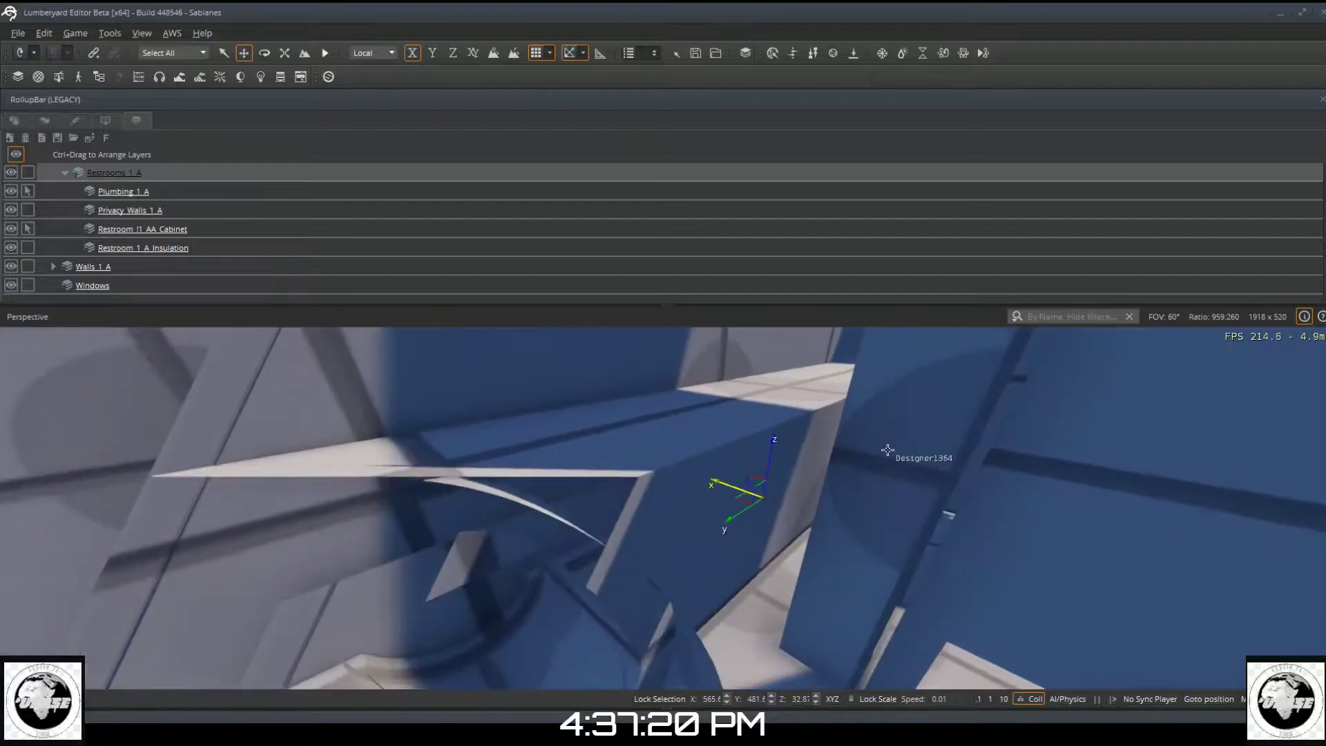
ctrl+click(730, 458)
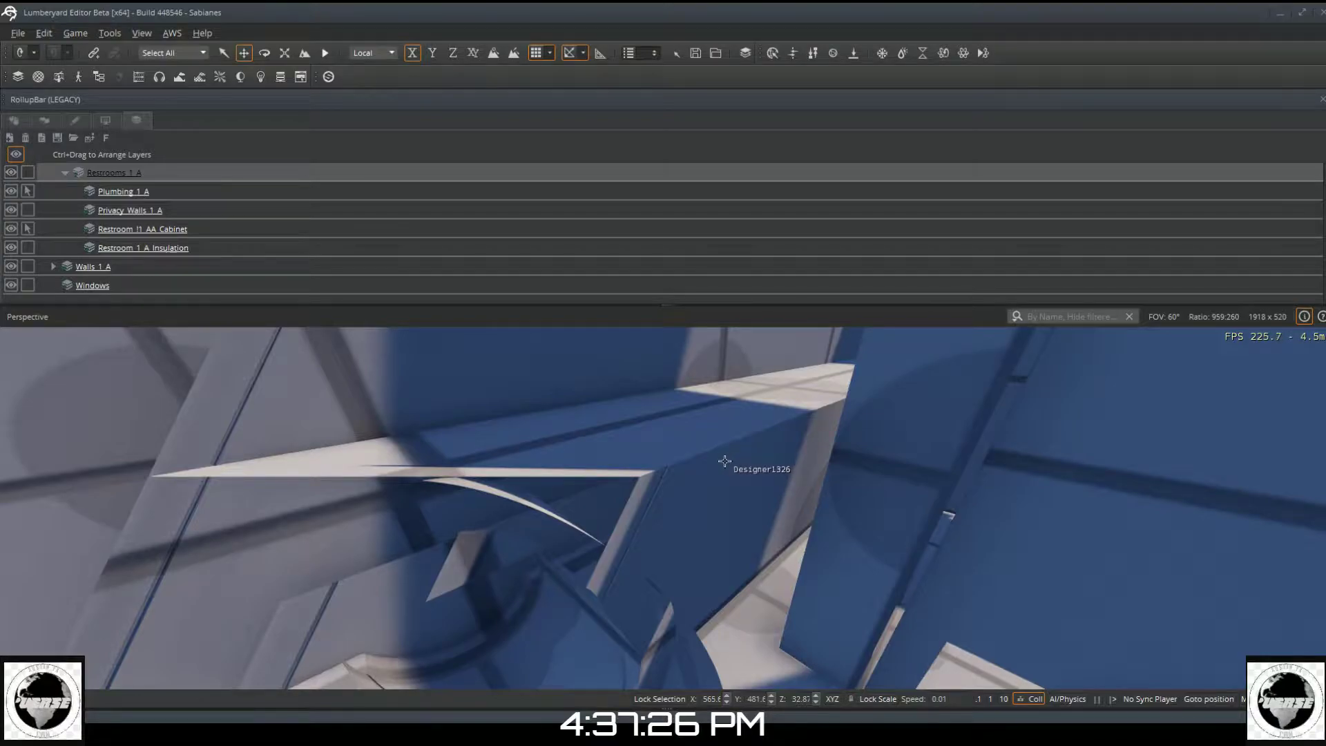
Step: Place a copy of the selected sink cabinet against the outer wall of the adjoining restroom and clear the selection
key(s)
right_drag(725, 460, 505, 484)
right_drag(587, 394, 725, 467)
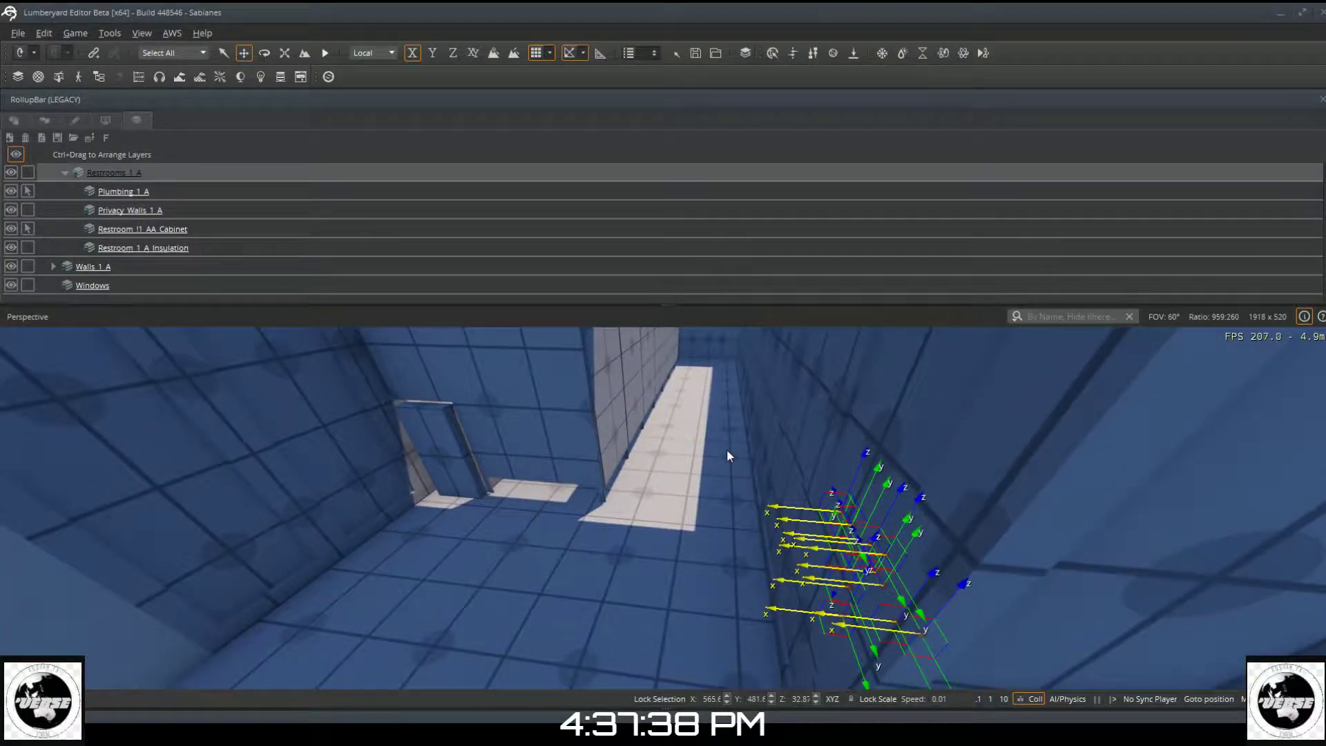
drag(728, 453, 300, 458)
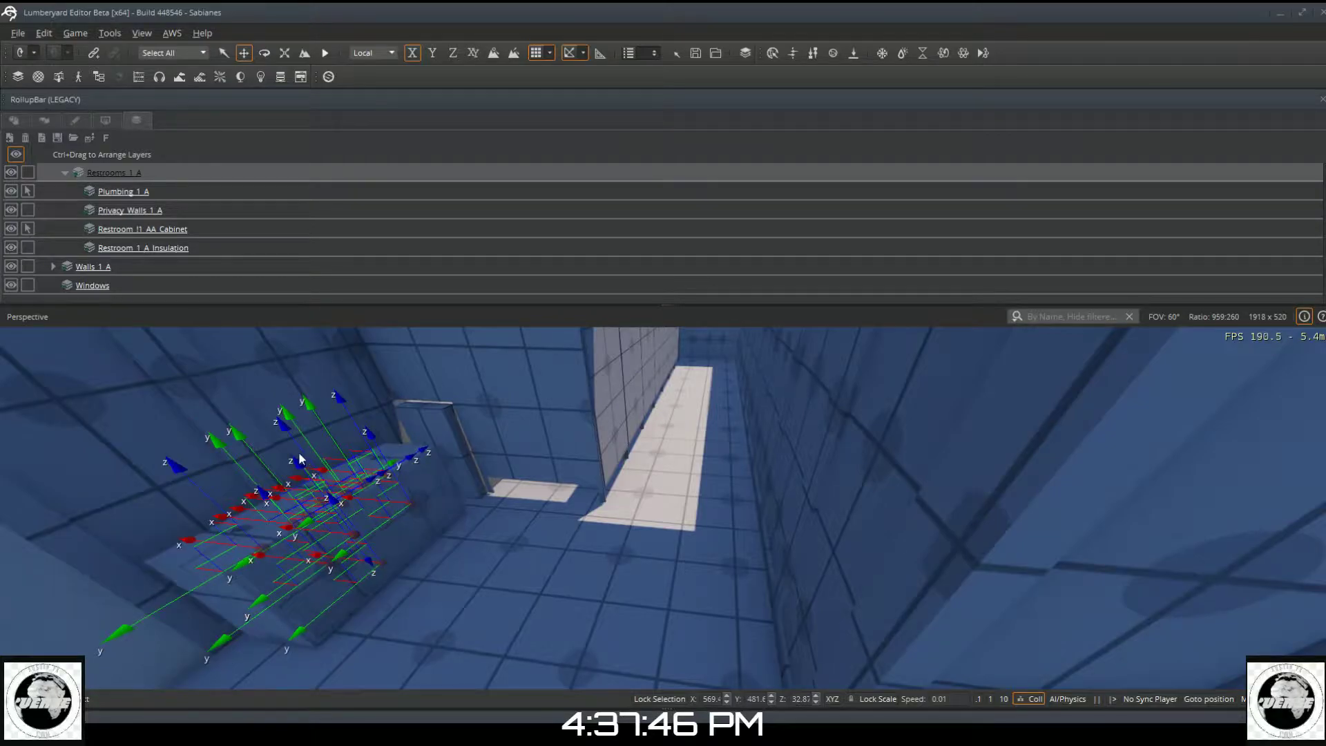
click(656, 603)
Step: With Restrooms_1_A and Restroom_1_A_Insulation selectable, duplicate the front wall section and its insulation onto the adjoining restroom's open front
mouse_move(653, 599)
right_down()
mouse_move(732, 557)
mouse_move(653, 436)
mouse_move(647, 602)
right_up()
key(s)
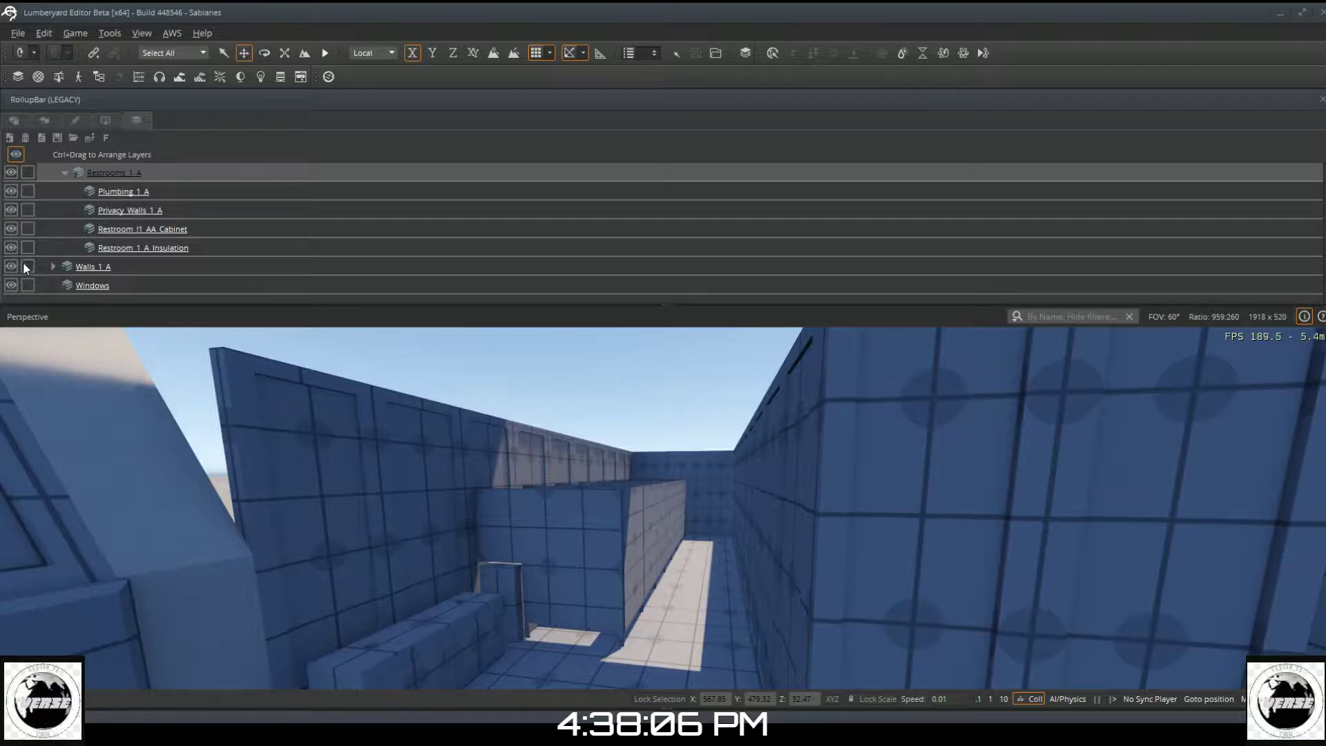
click(28, 172)
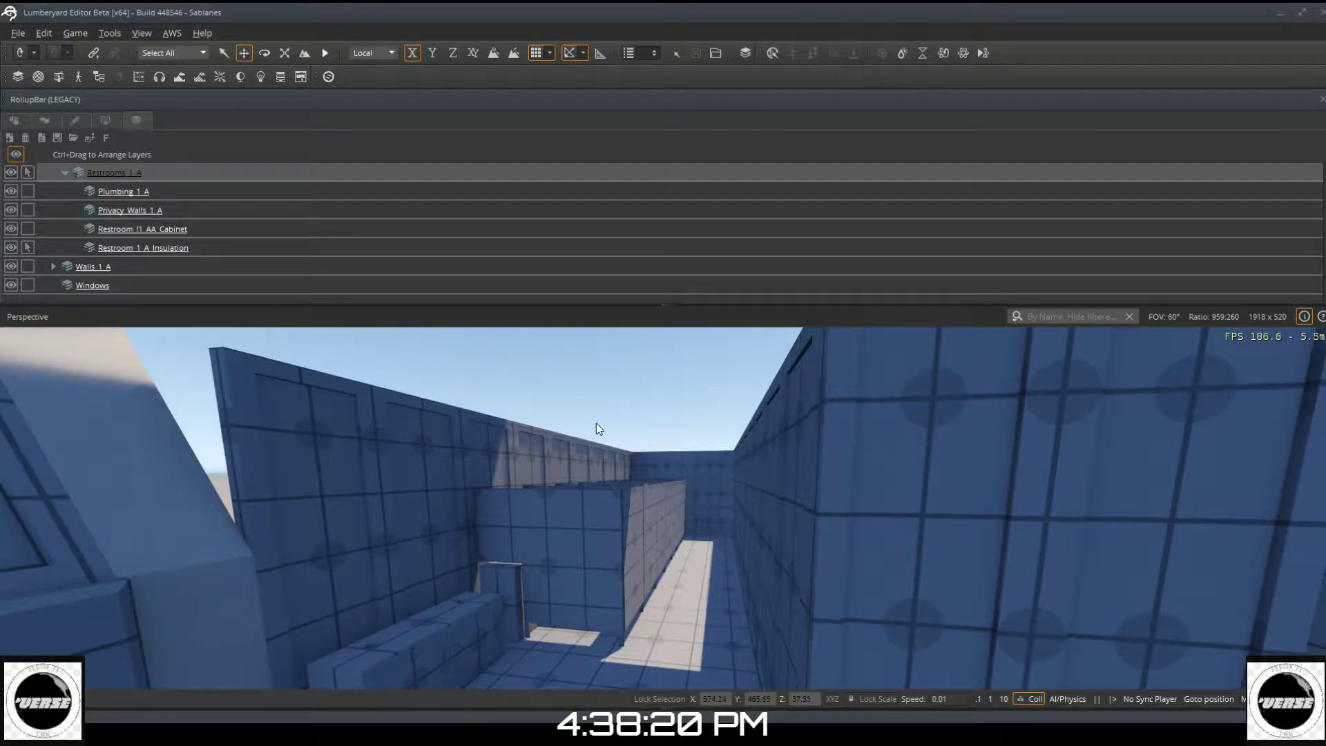
key(s)
right_drag(660, 454, 660, 435)
key(s)
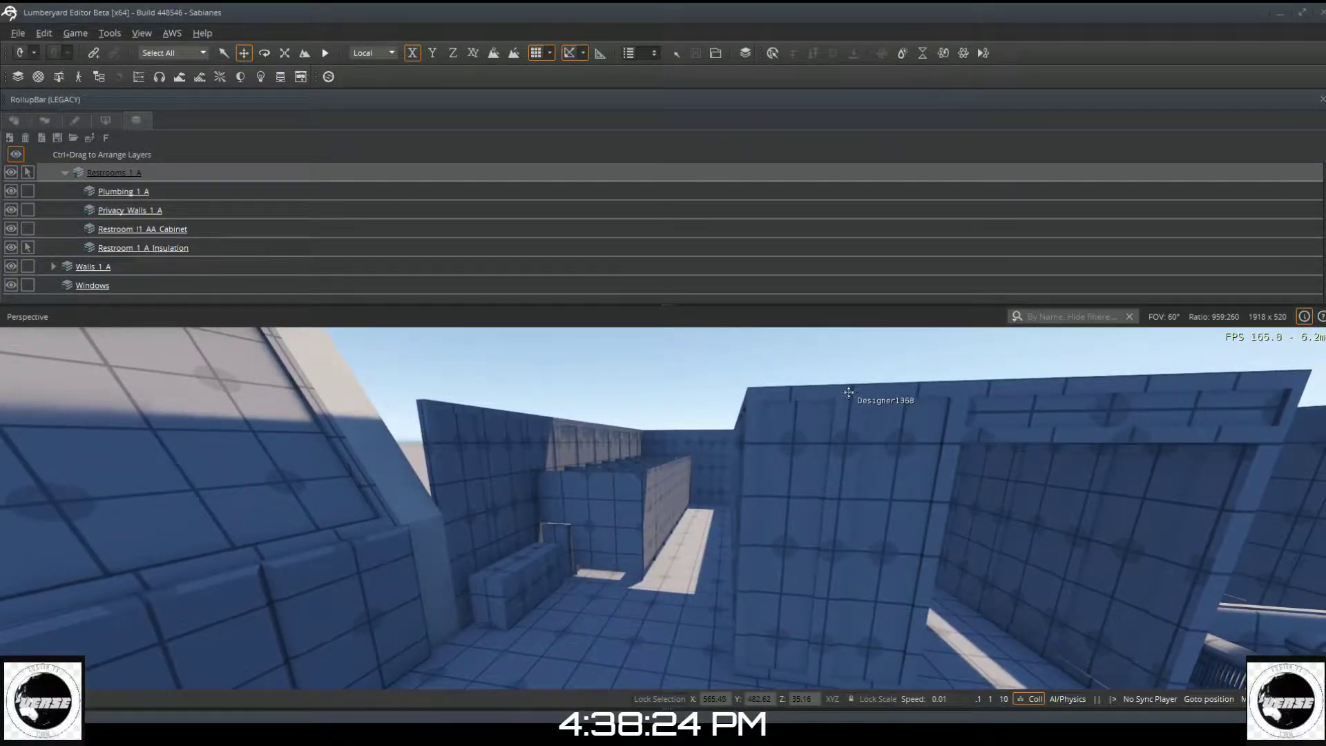
click(848, 393)
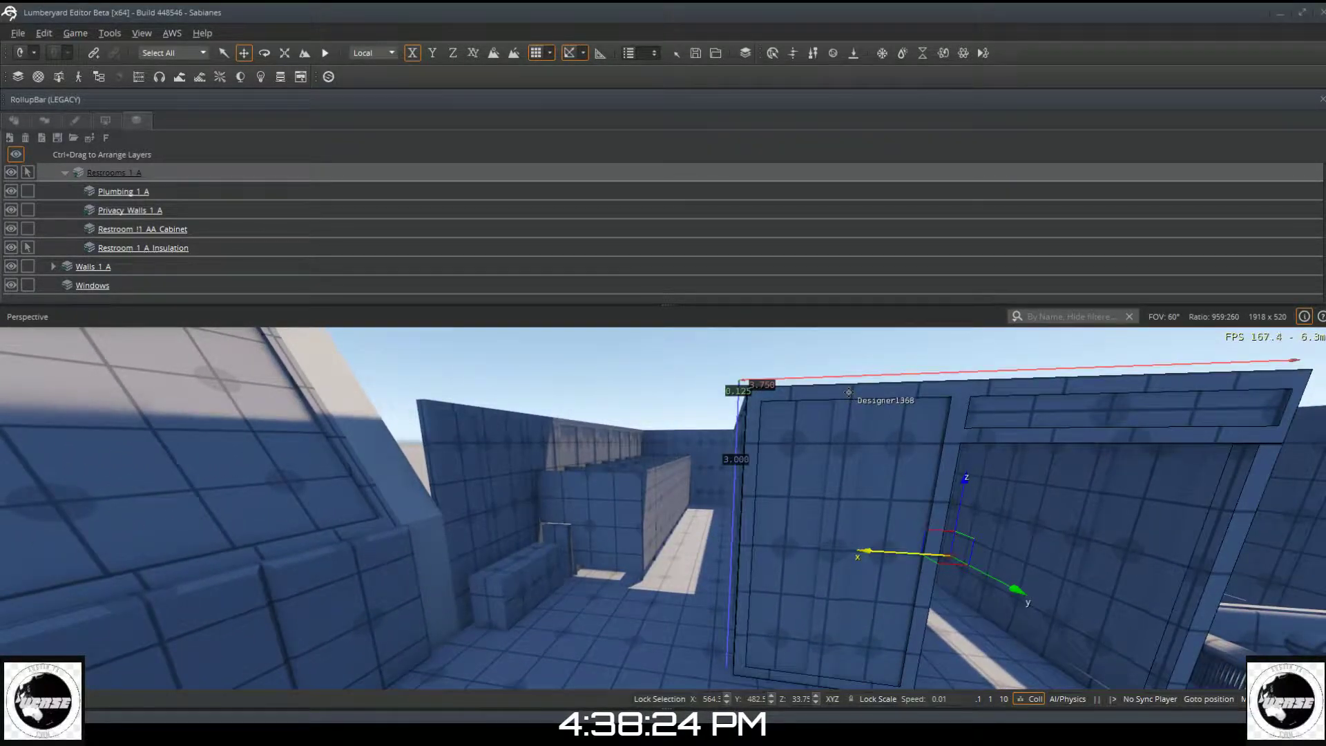
ctrl+click(841, 448)
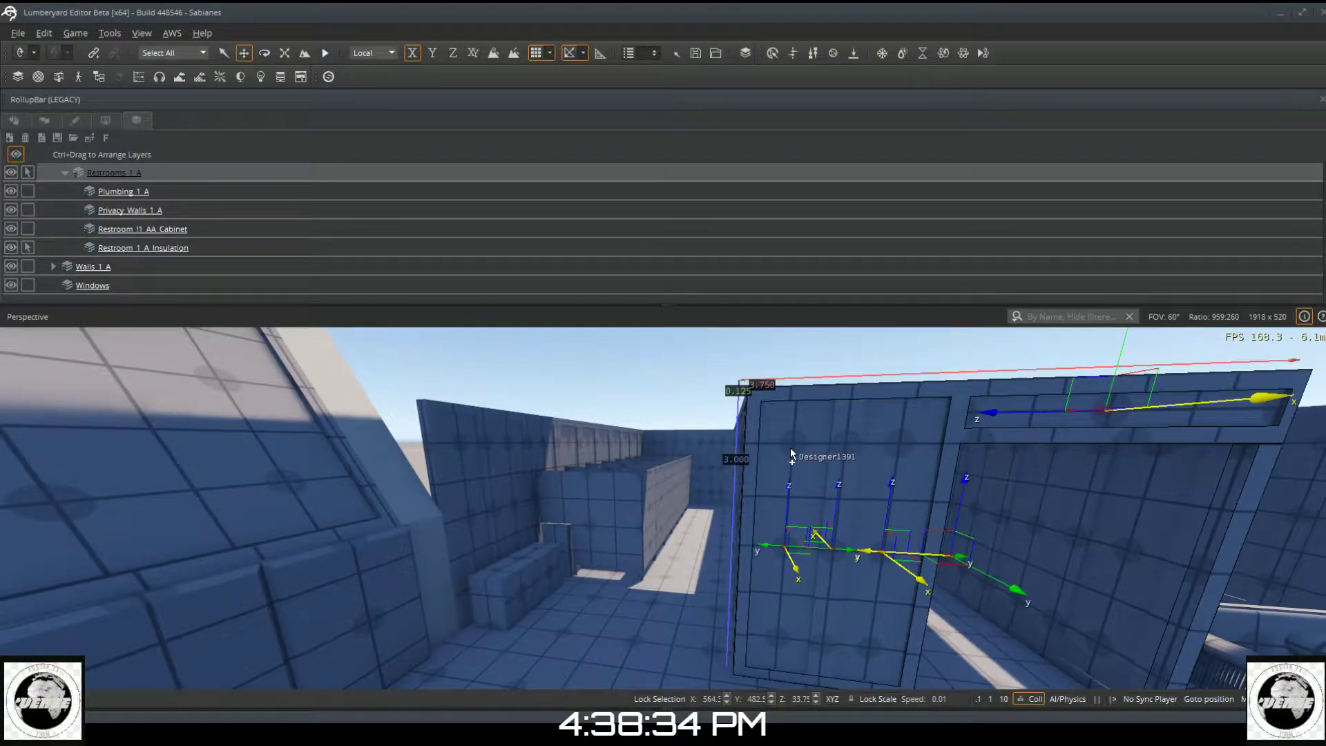
drag(792, 456, 521, 392)
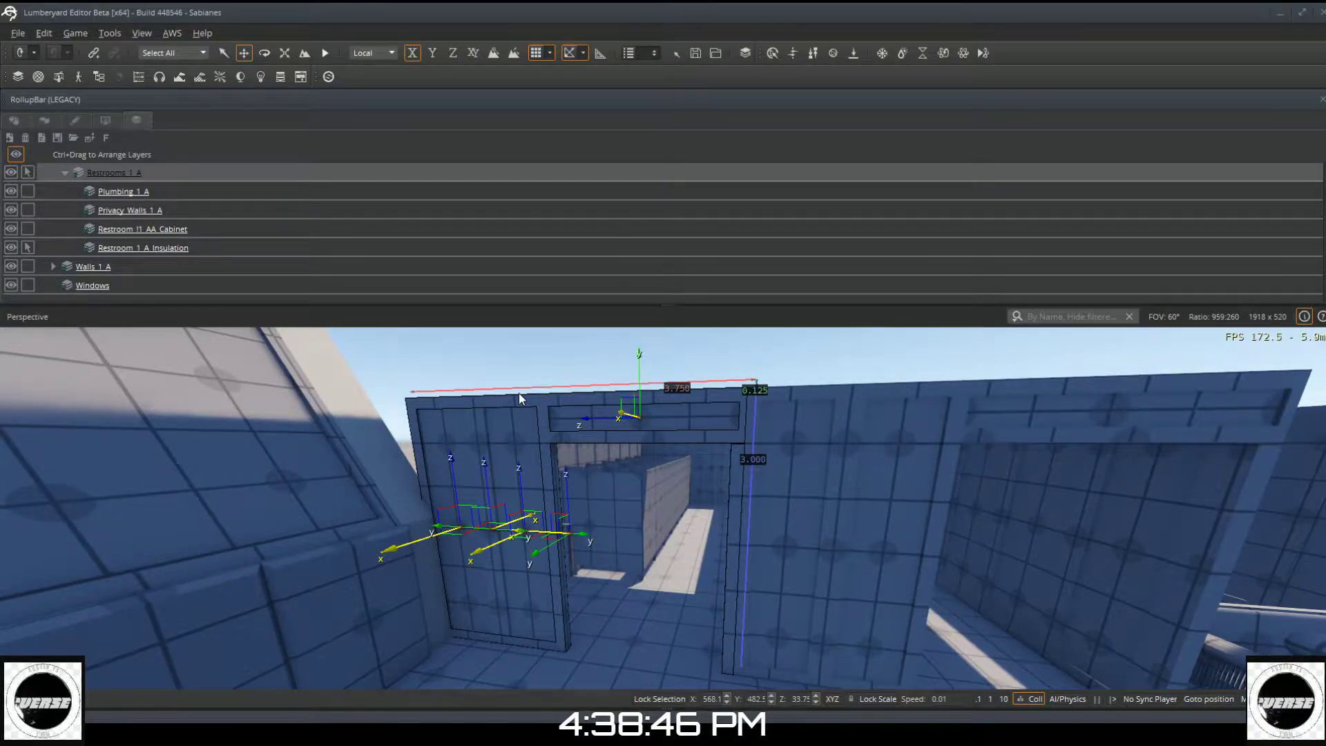
Step: Examine the duplicated front wall section and the layout of both restrooms from above
key(w)
right_drag(338, 368, 221, 314)
key(w)
right_drag(663, 508, 729, 688)
key(w)
key(w)
key(s)
key(s)
key(d)
key(d)
right_drag(318, 340, 318, 337)
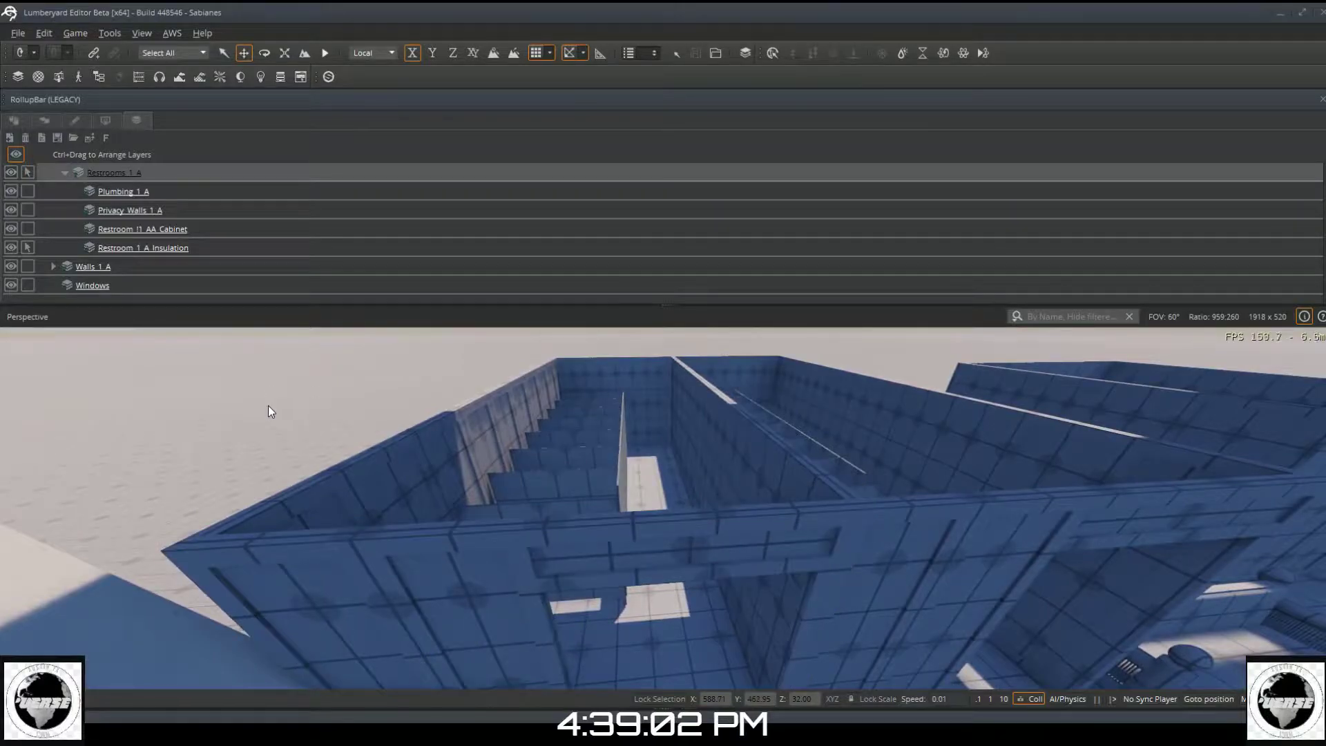
Step: Check the narrow wall piece where the dividing wall meets the front wall, and make the Restrooms_1_A and insulation layers unselectable
right_drag(269, 406, 424, 459)
key(w)
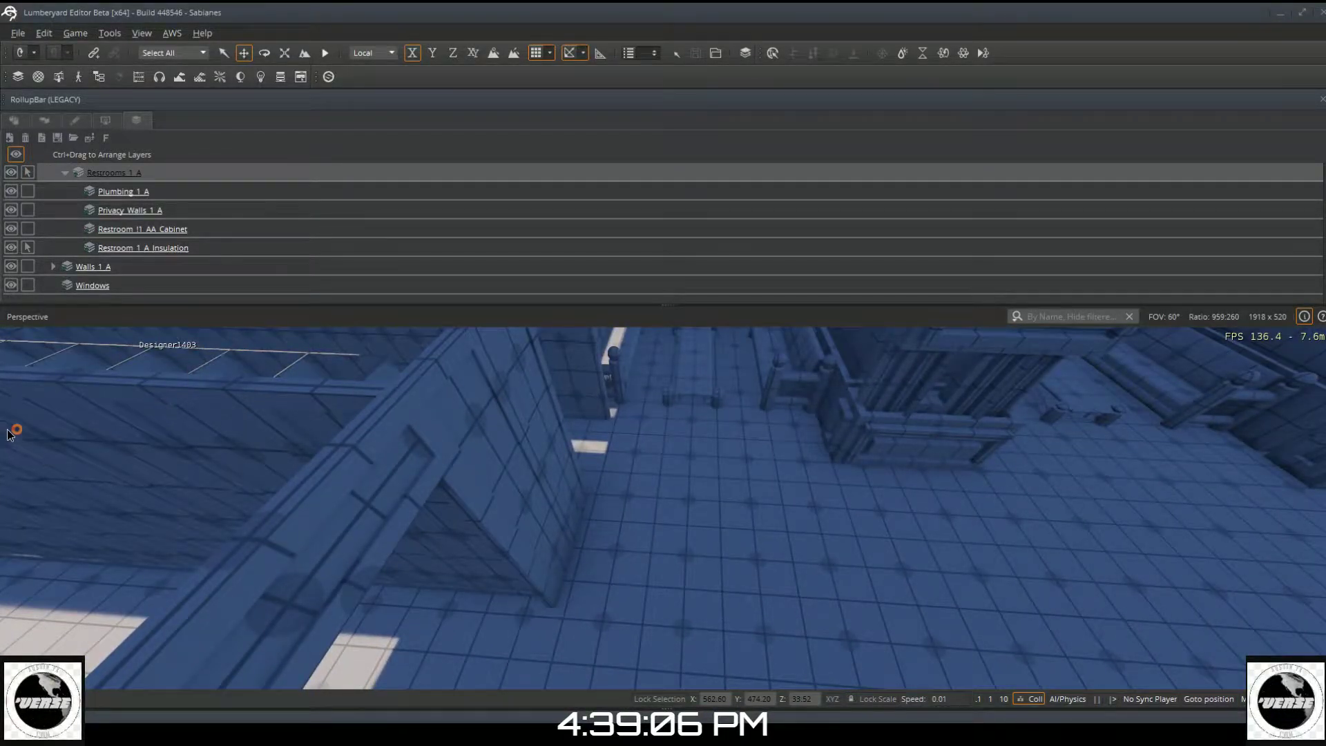
click(275, 429)
right_drag(275, 429, 165, 331)
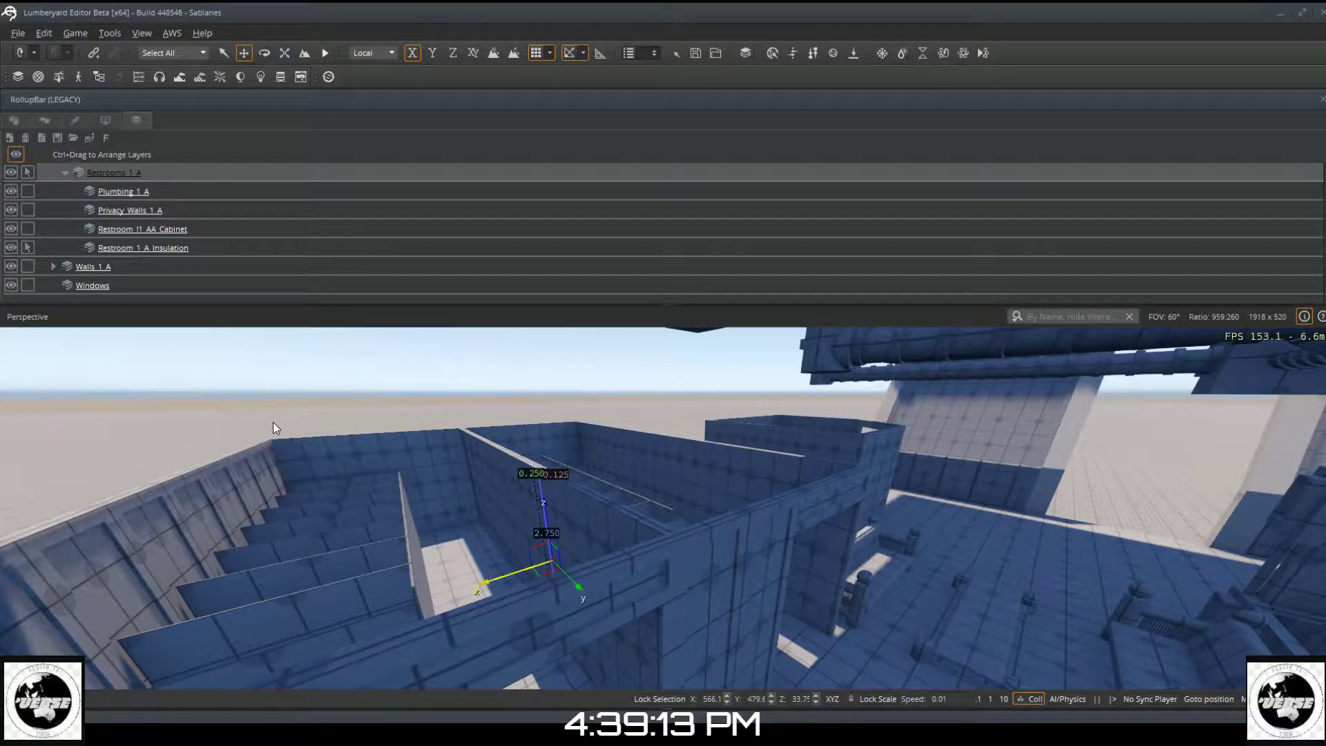
right_drag(273, 429, 400, 481)
click(391, 350)
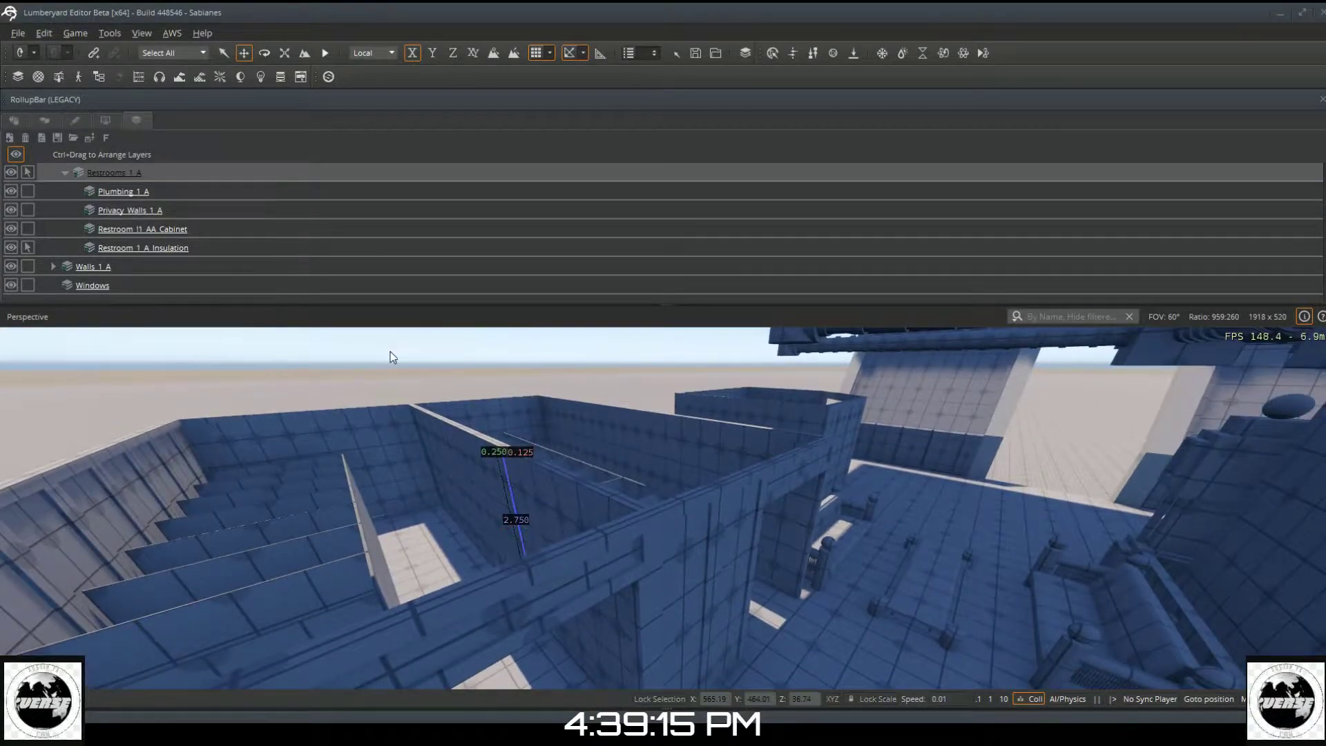
key(w)
right_drag(401, 363, 270, 320)
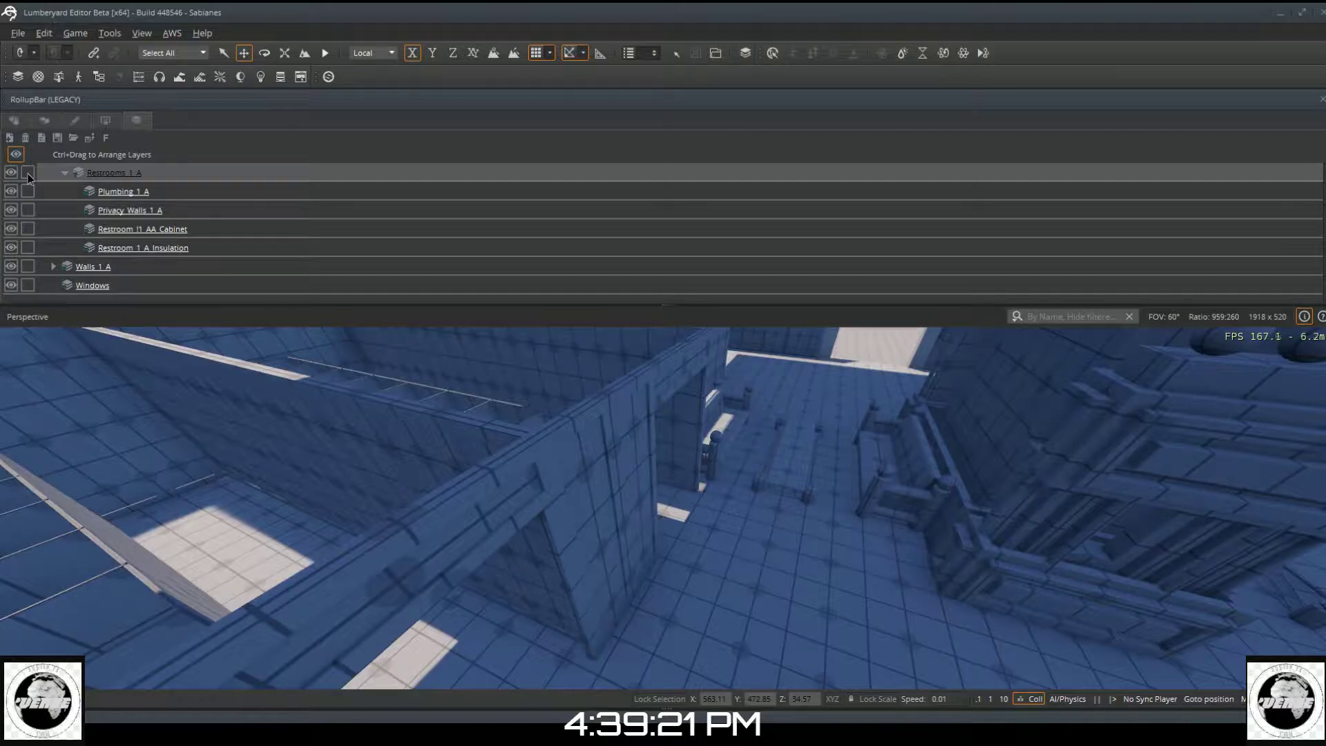
Step: Examine both restroom entrances from the hall floor and the interior of the newly furnished restroom
mouse_move(621, 528)
right_down()
mouse_move(594, 497)
mouse_move(595, 446)
mouse_move(630, 534)
right_up()
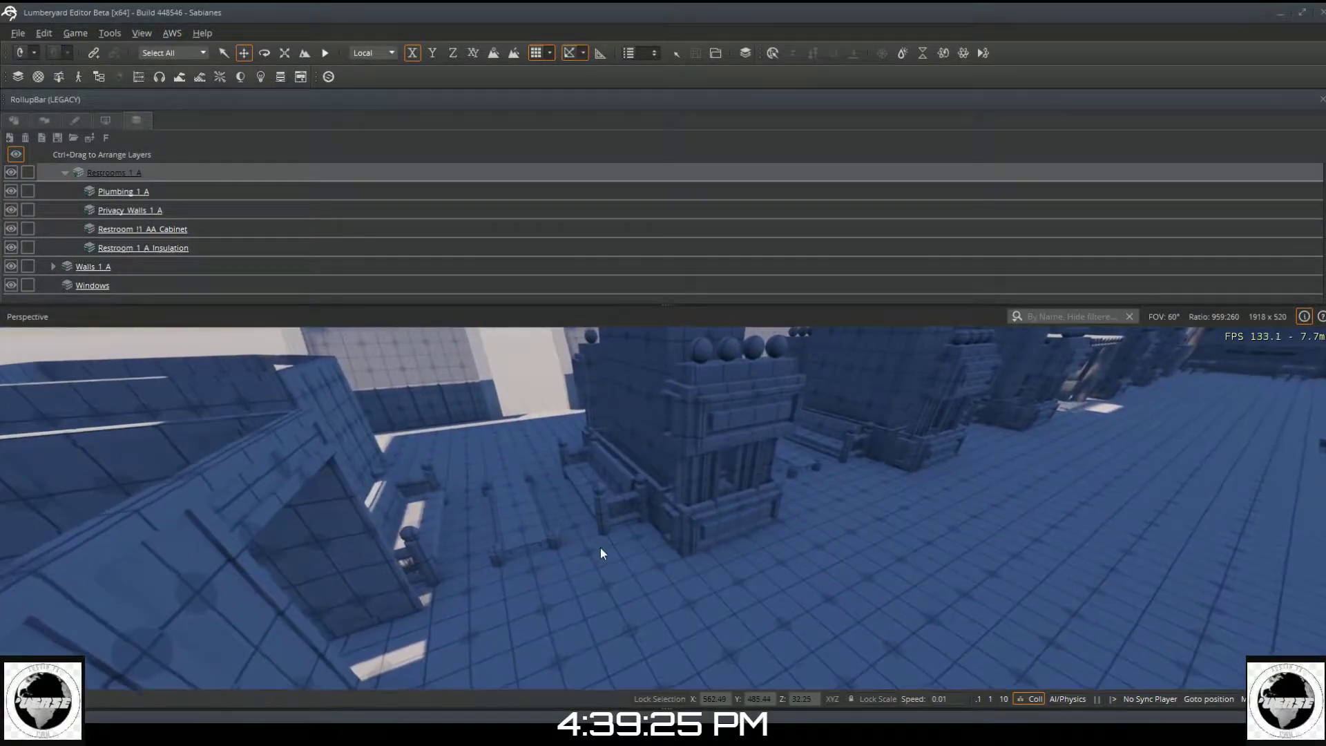
key(w)
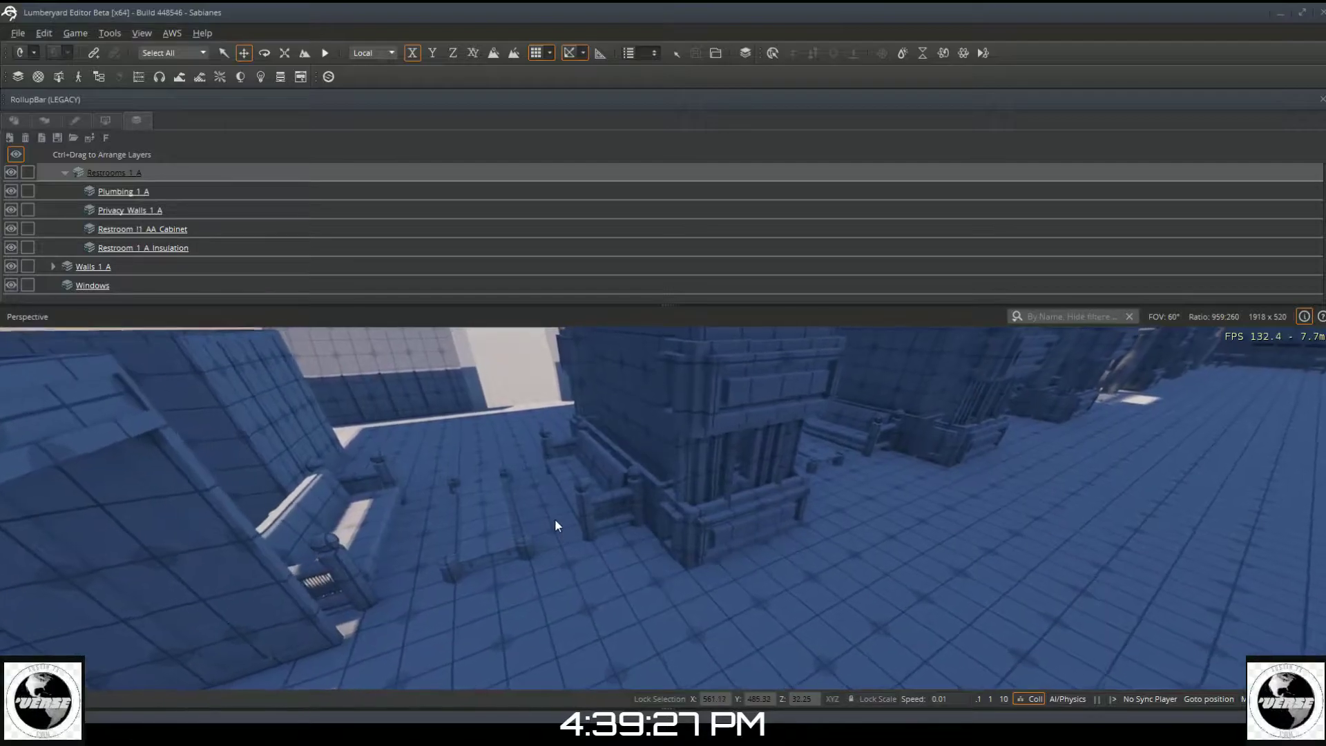
right_drag(558, 525, 468, 506)
key(s)
key(s)
key(s)
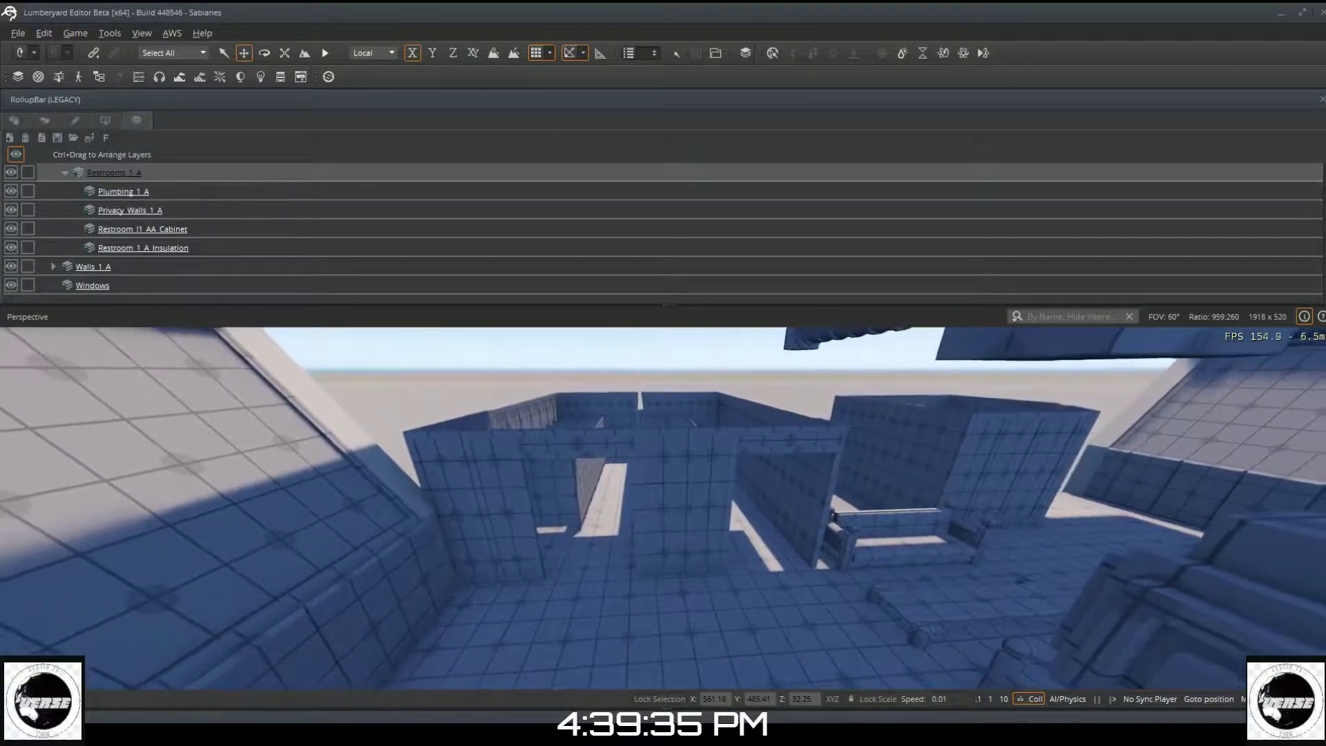
right_drag(469, 506, 455, 516)
key(w)
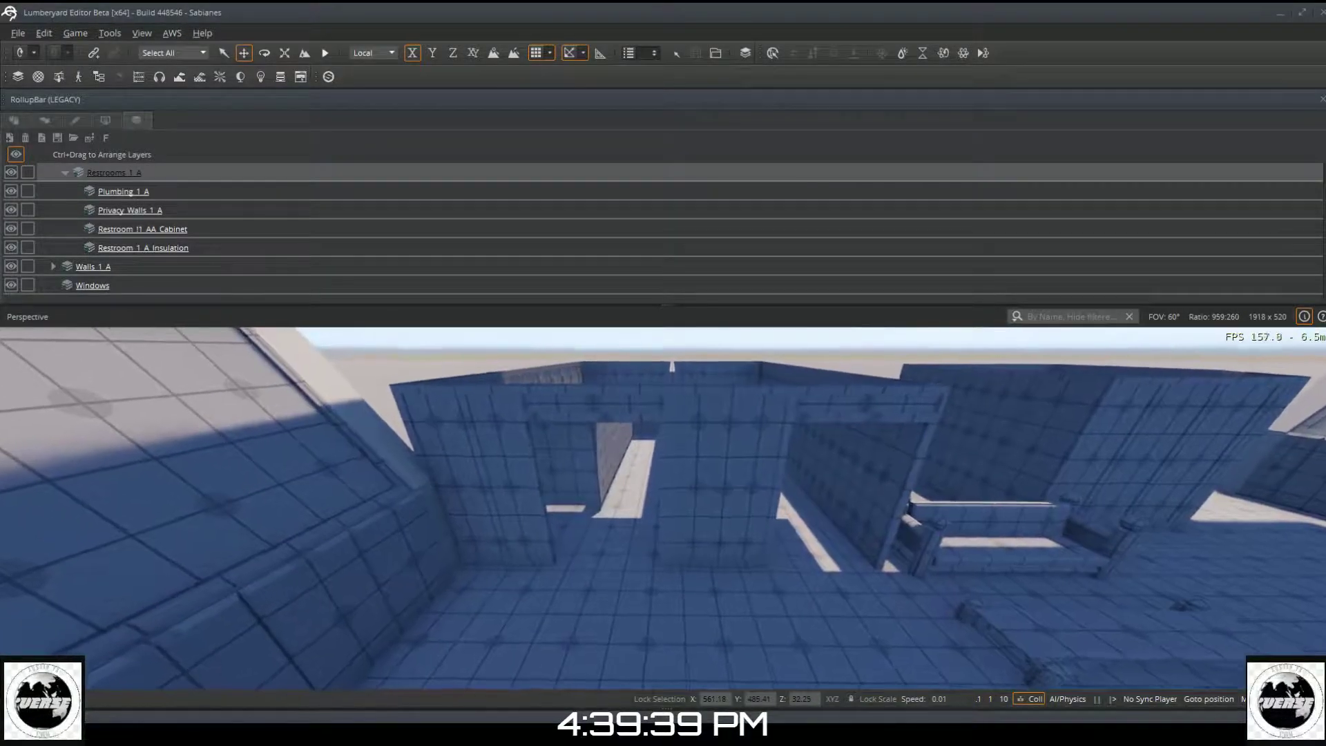
right_drag(455, 516, 445, 519)
key(w)
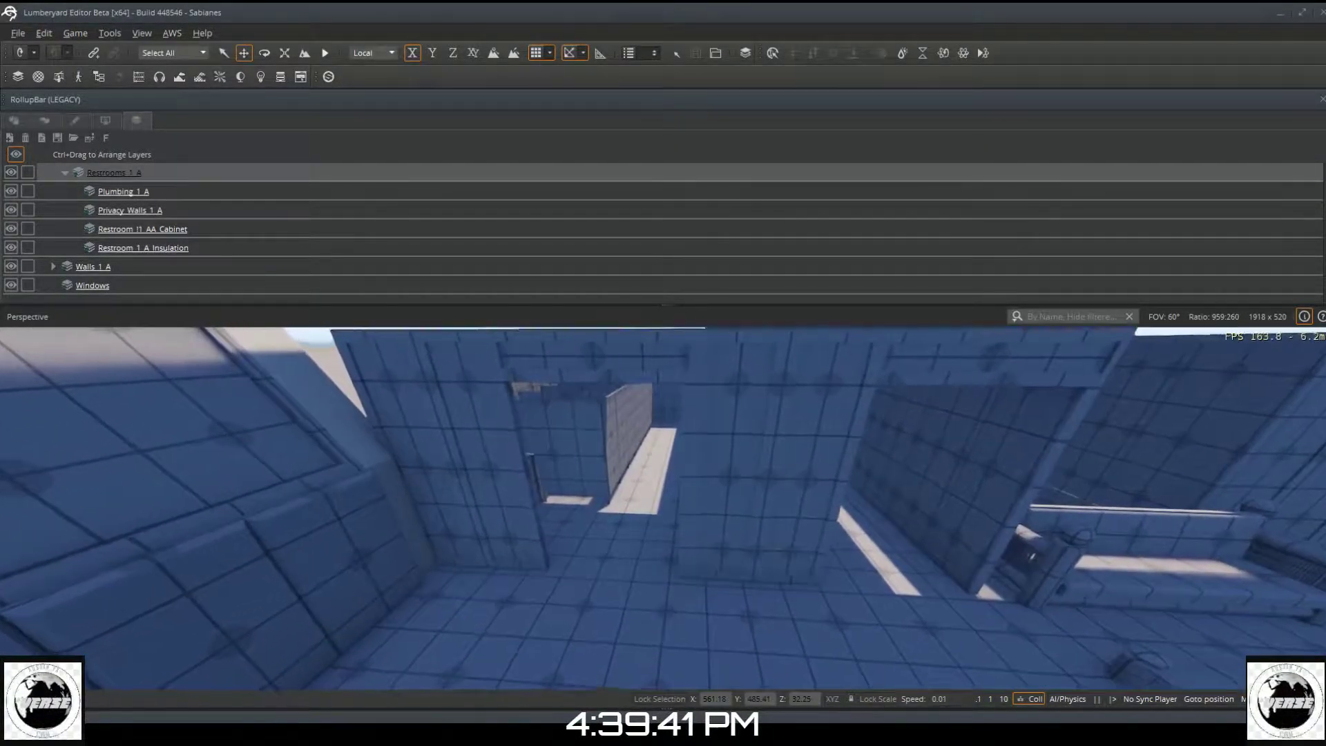
mouse_move(513, 445)
right_down()
mouse_move(497, 396)
mouse_move(502, 423)
right_up()
key(w)
key(w)
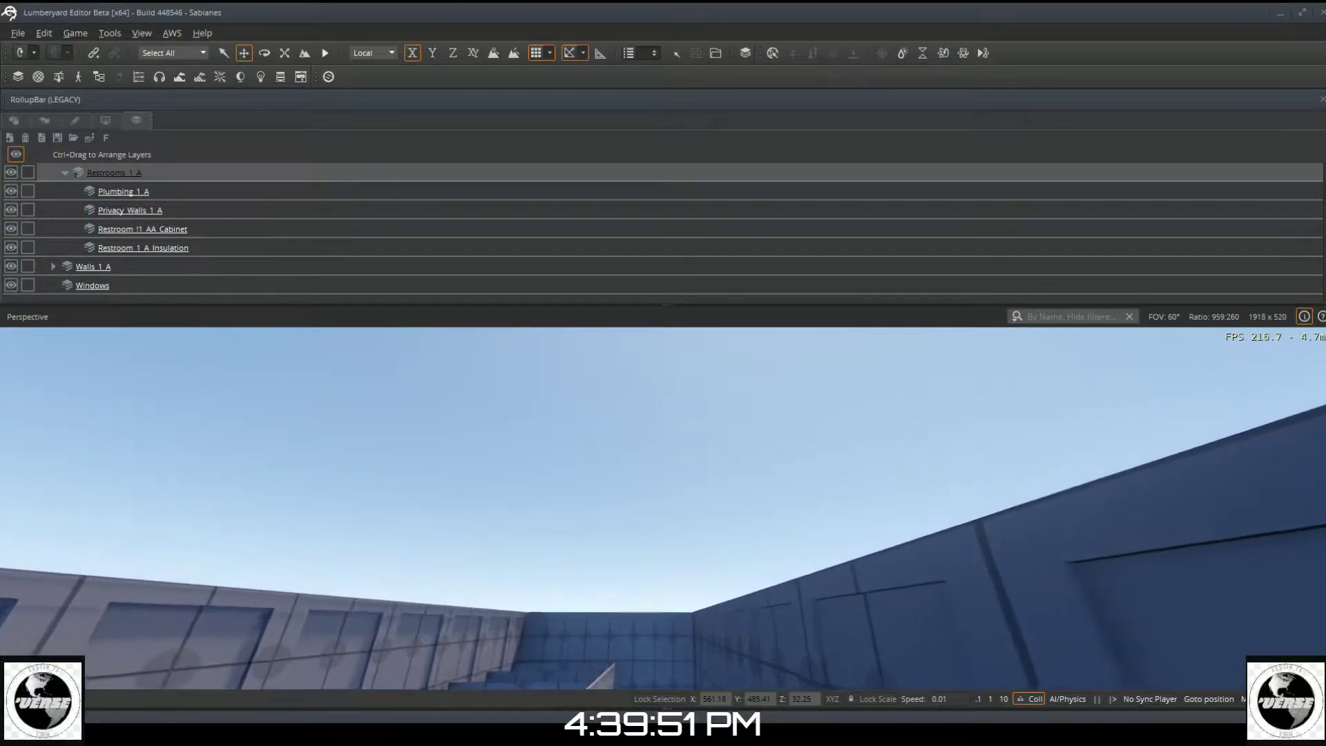
key(w)
mouse_move(502, 423)
right_down()
mouse_move(518, 538)
mouse_move(492, 439)
right_up()
Step: Examine the main hall along the sloped outer wall sections, the benches and the kiosk blocks
right_drag(568, 533, 352, 470)
key(w)
key(w)
key(w)
right_drag(703, 553, 819, 505)
key(w)
key(w)
key(w)
key(w)
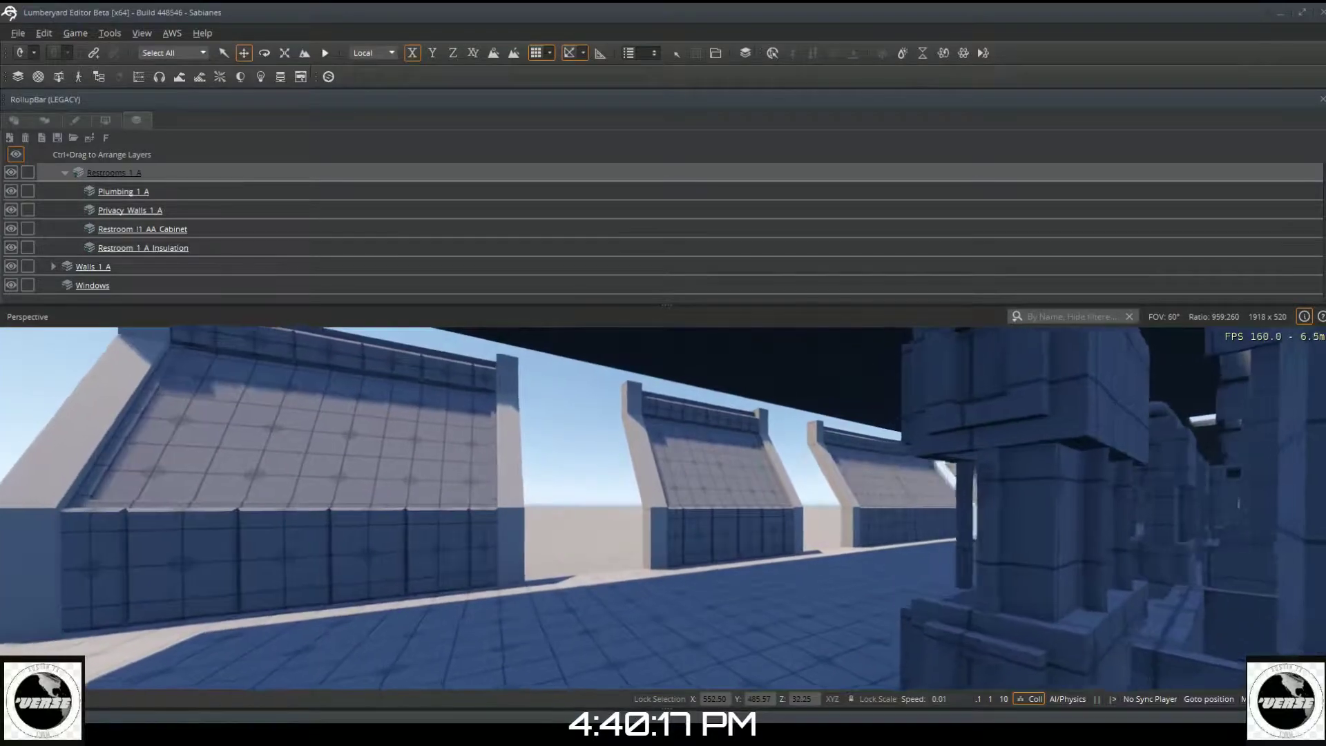
key(w)
right_drag(608, 539, 740, 530)
key(w)
key(w)
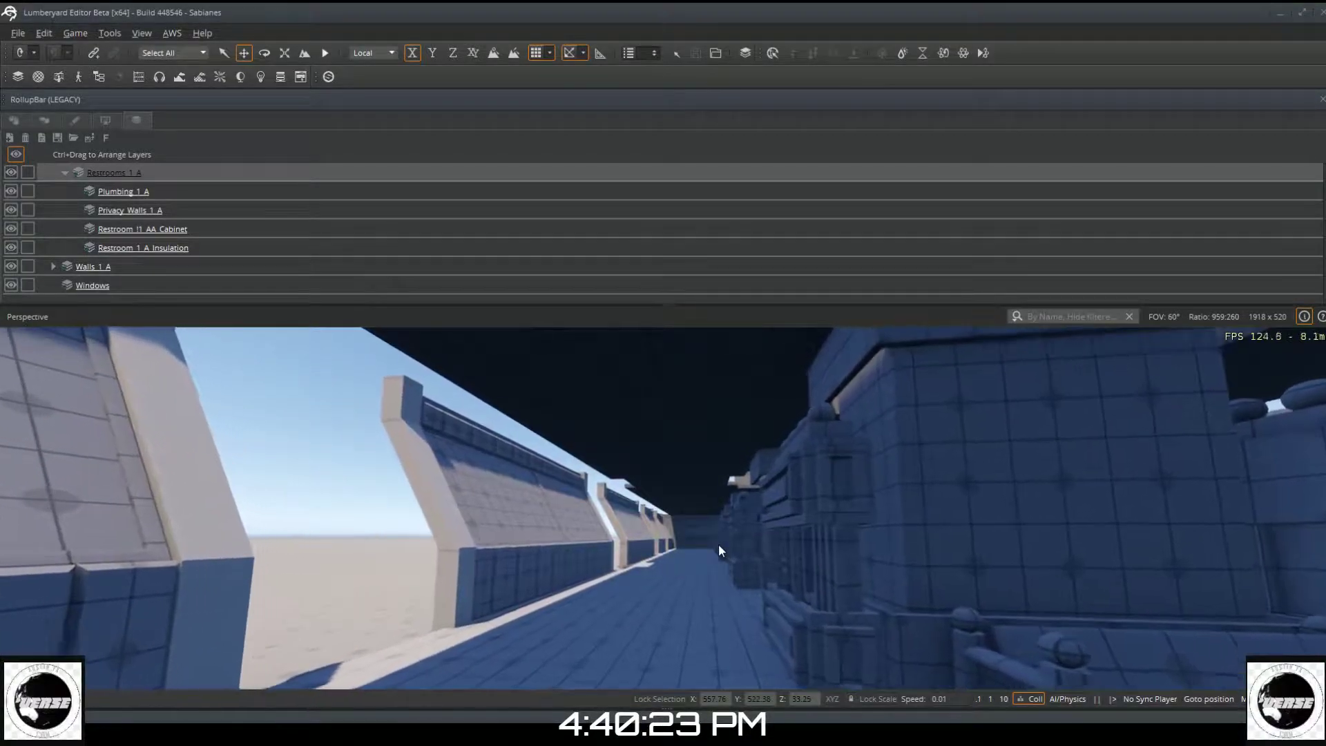
key(w)
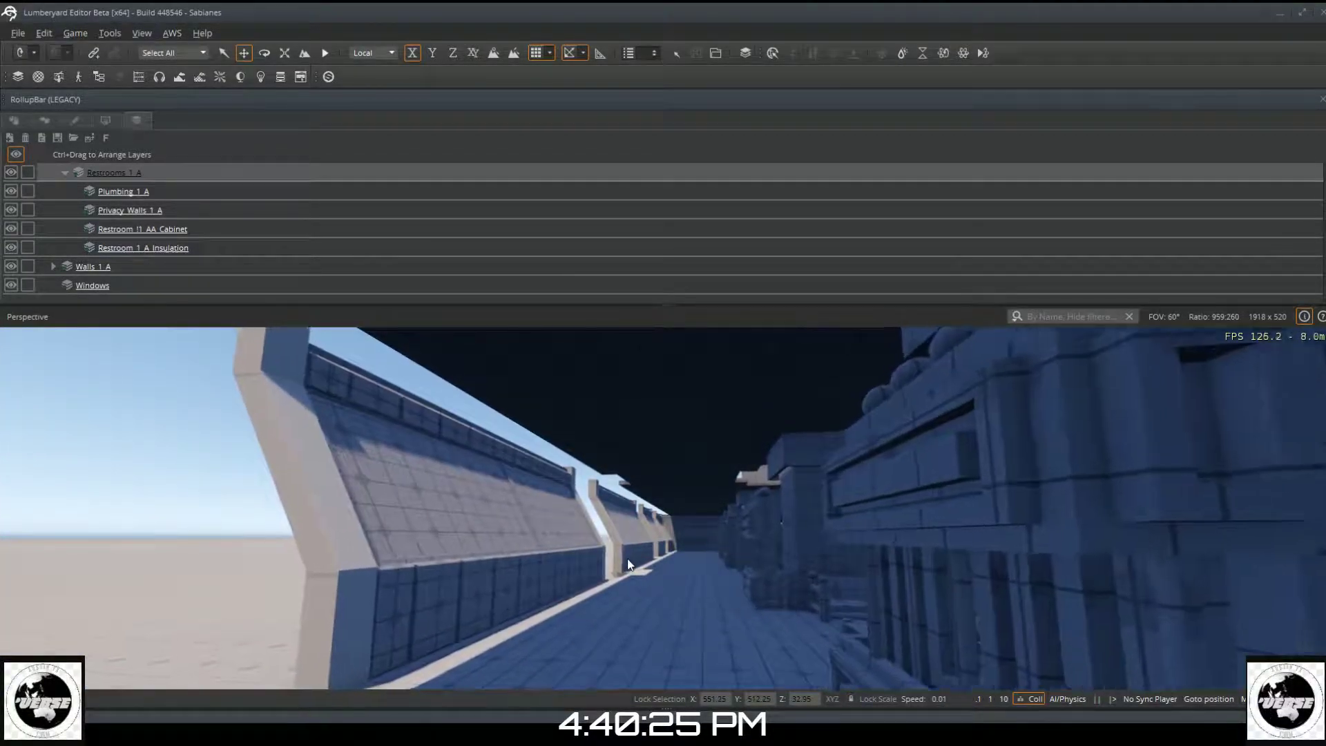
key(w)
right_drag(628, 565, 669, 586)
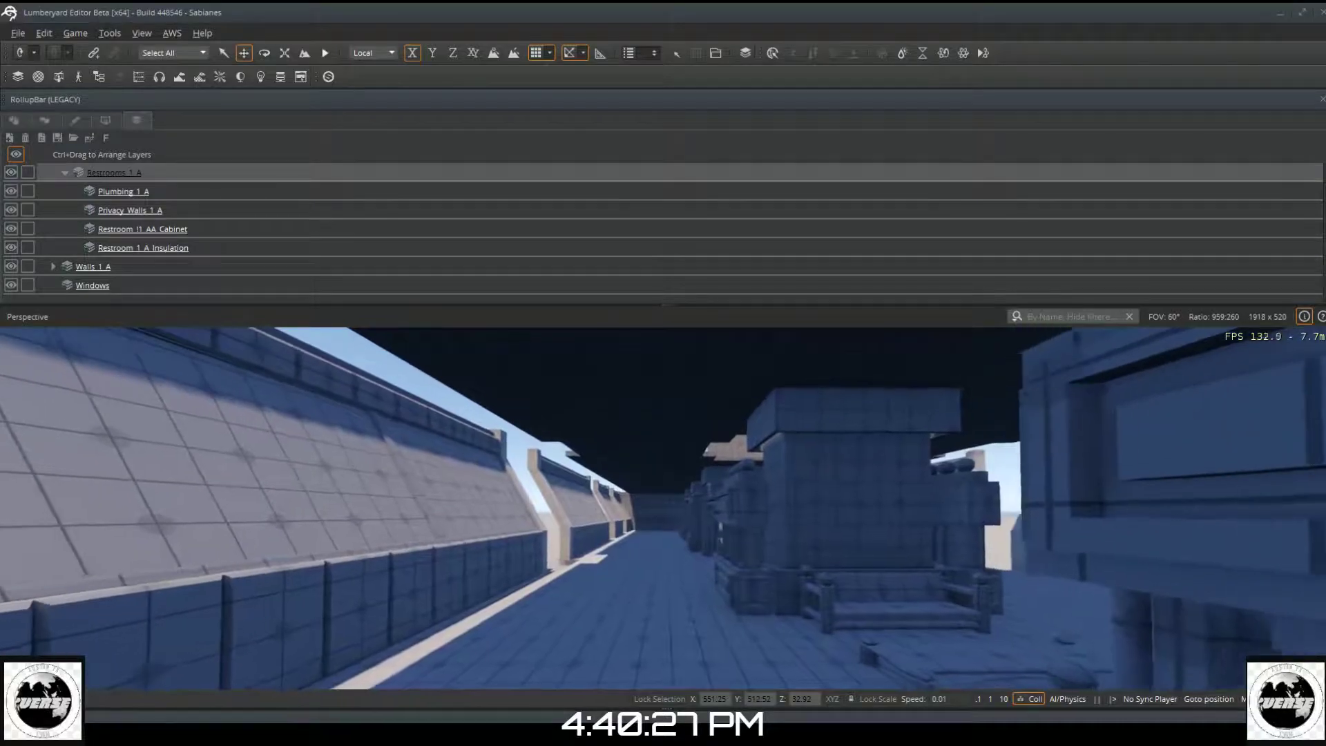
key(w)
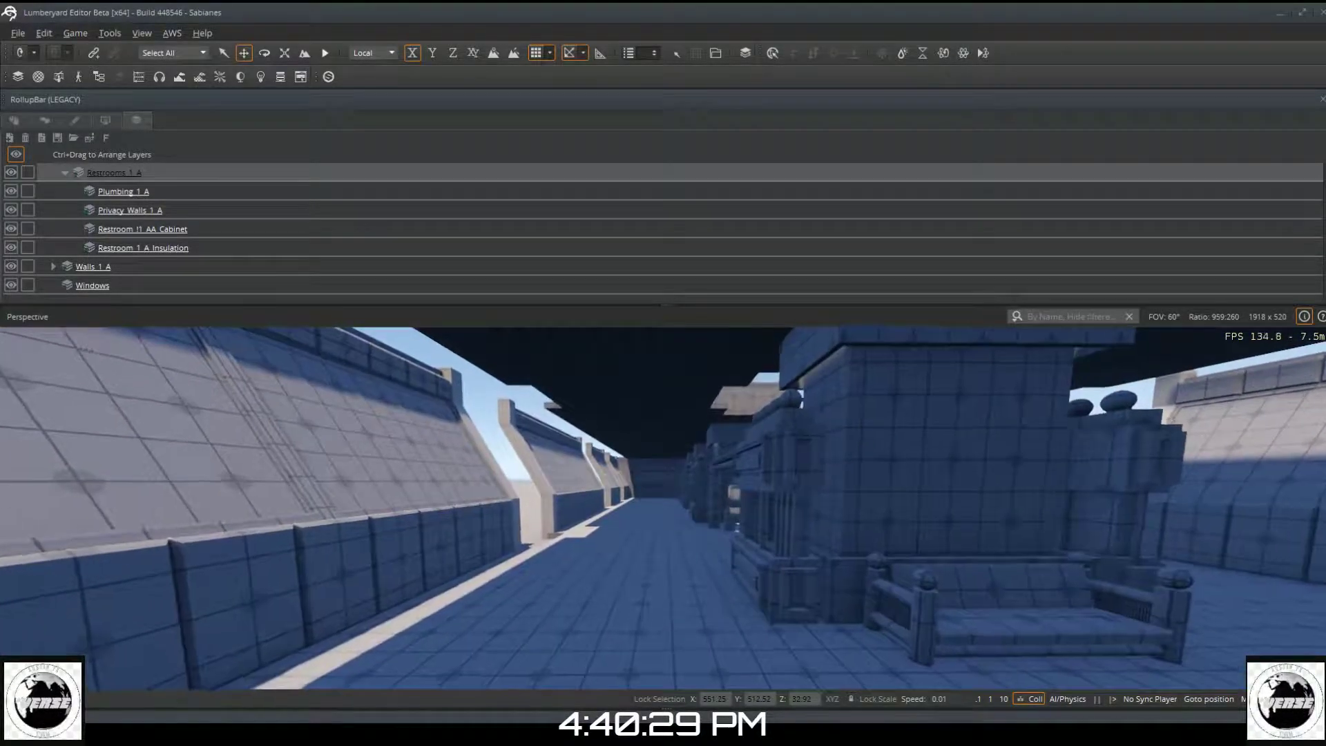
key(w)
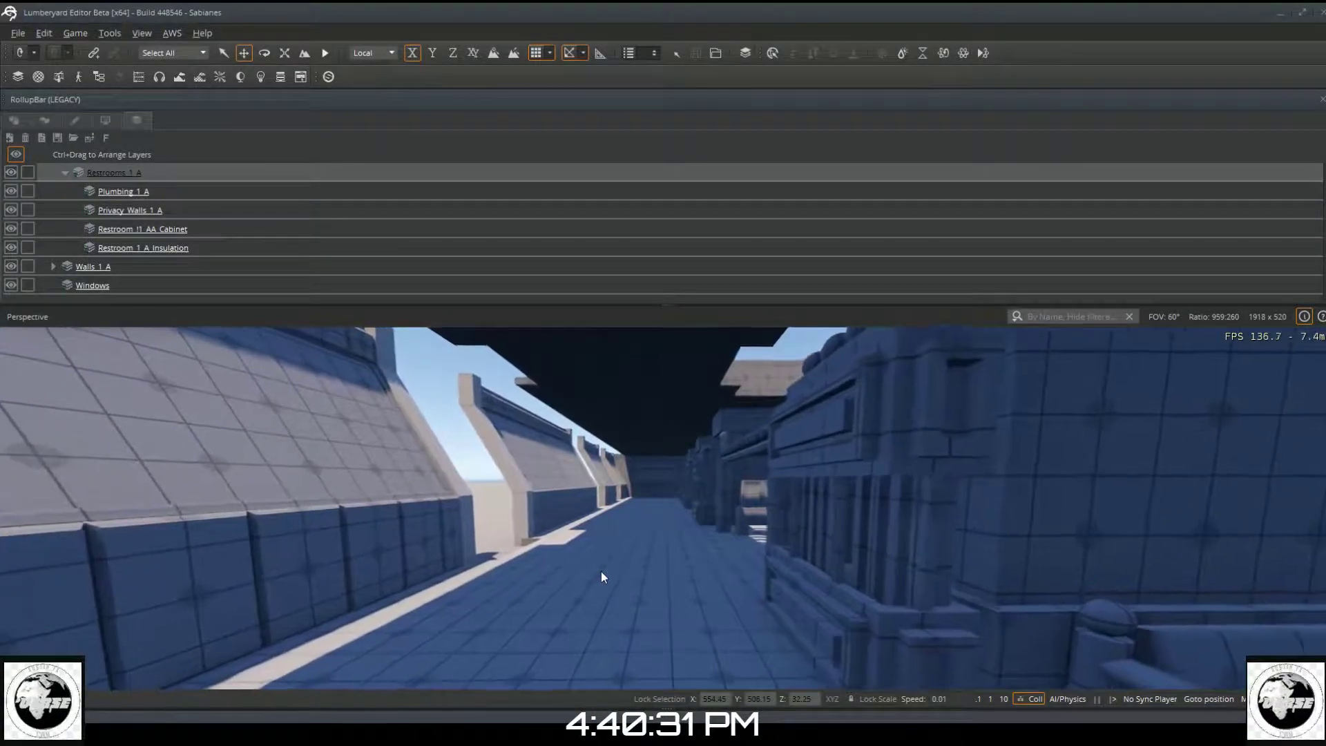
Step: Examine the hall's walkway past the remaining kiosk blocks and bench up to the end wall with the round tables
key(w)
right_drag(603, 572, 589, 525)
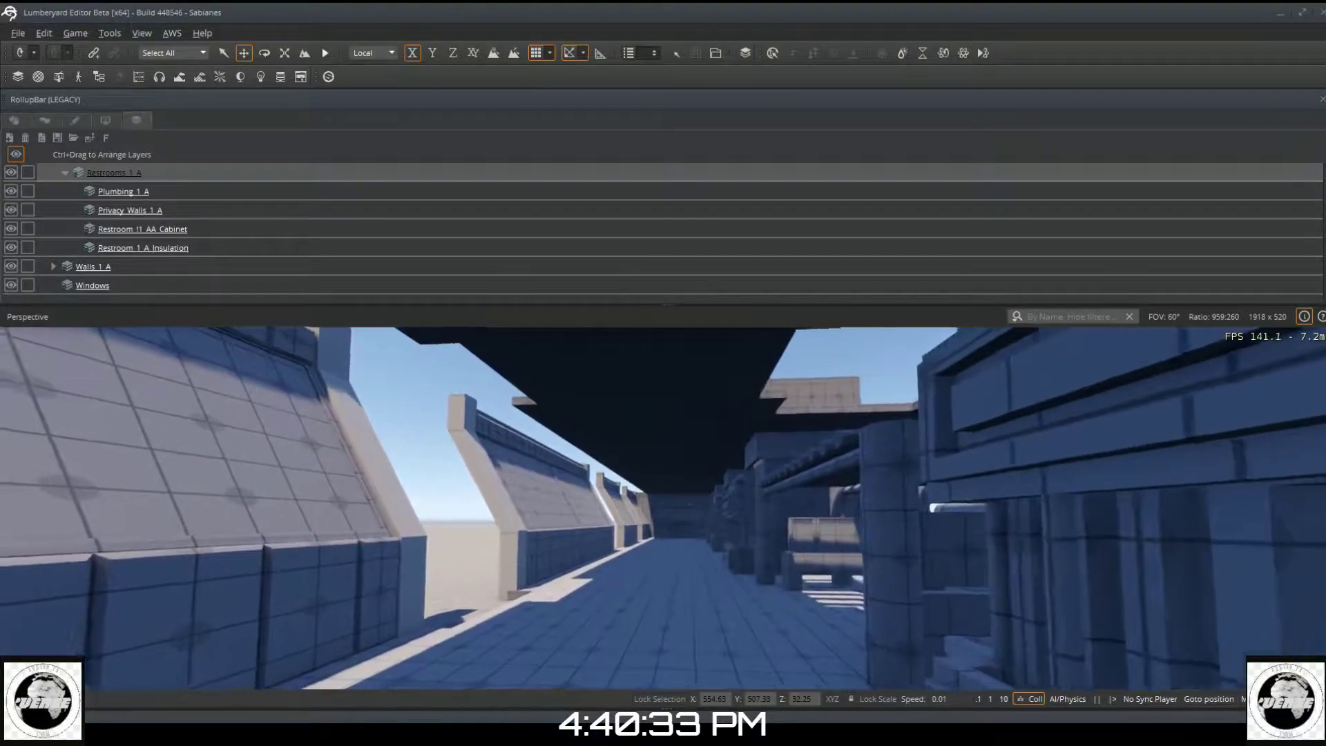
key(w)
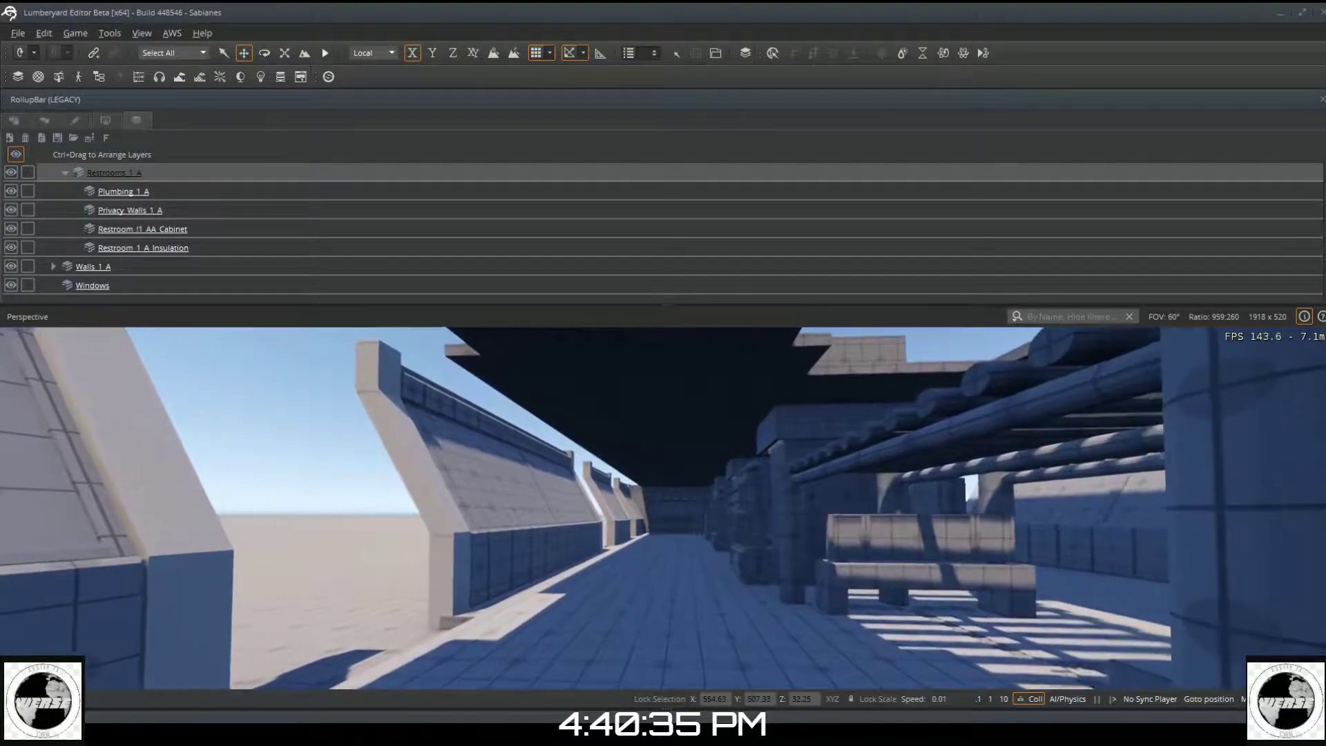
key(w)
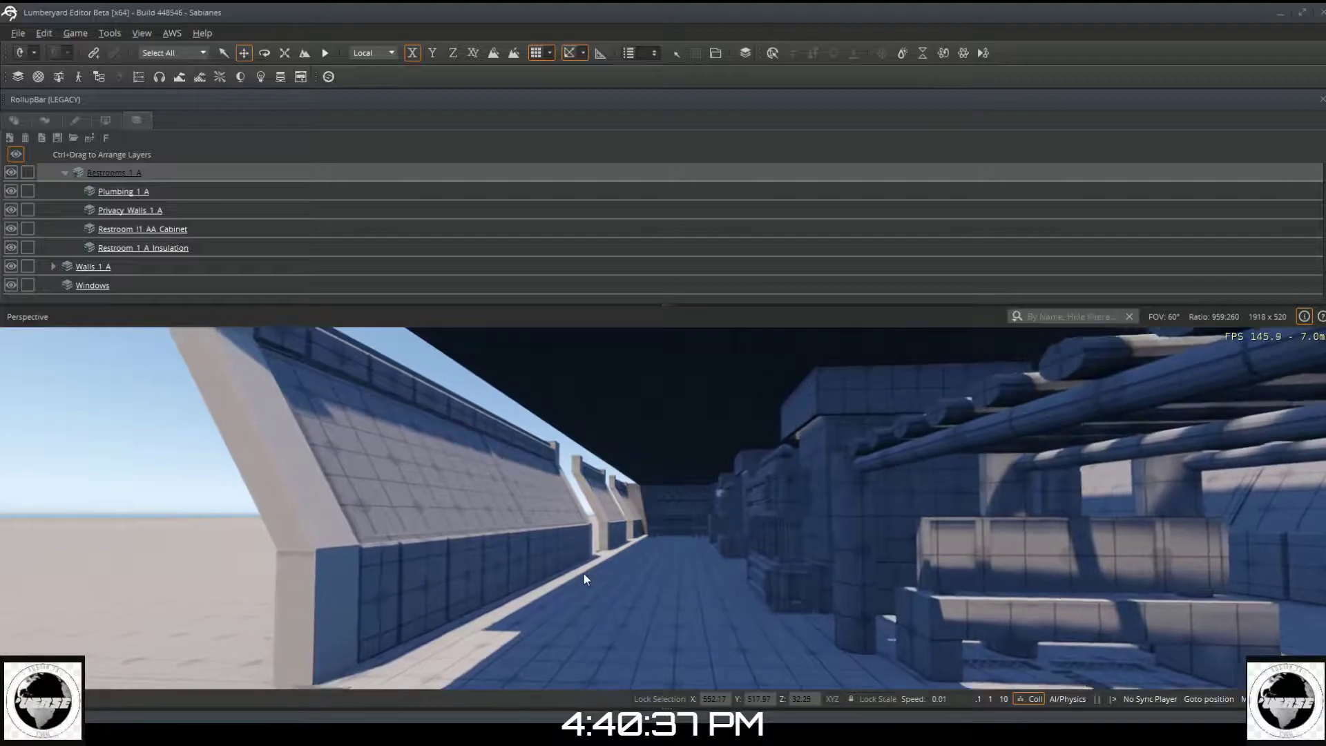
key(w)
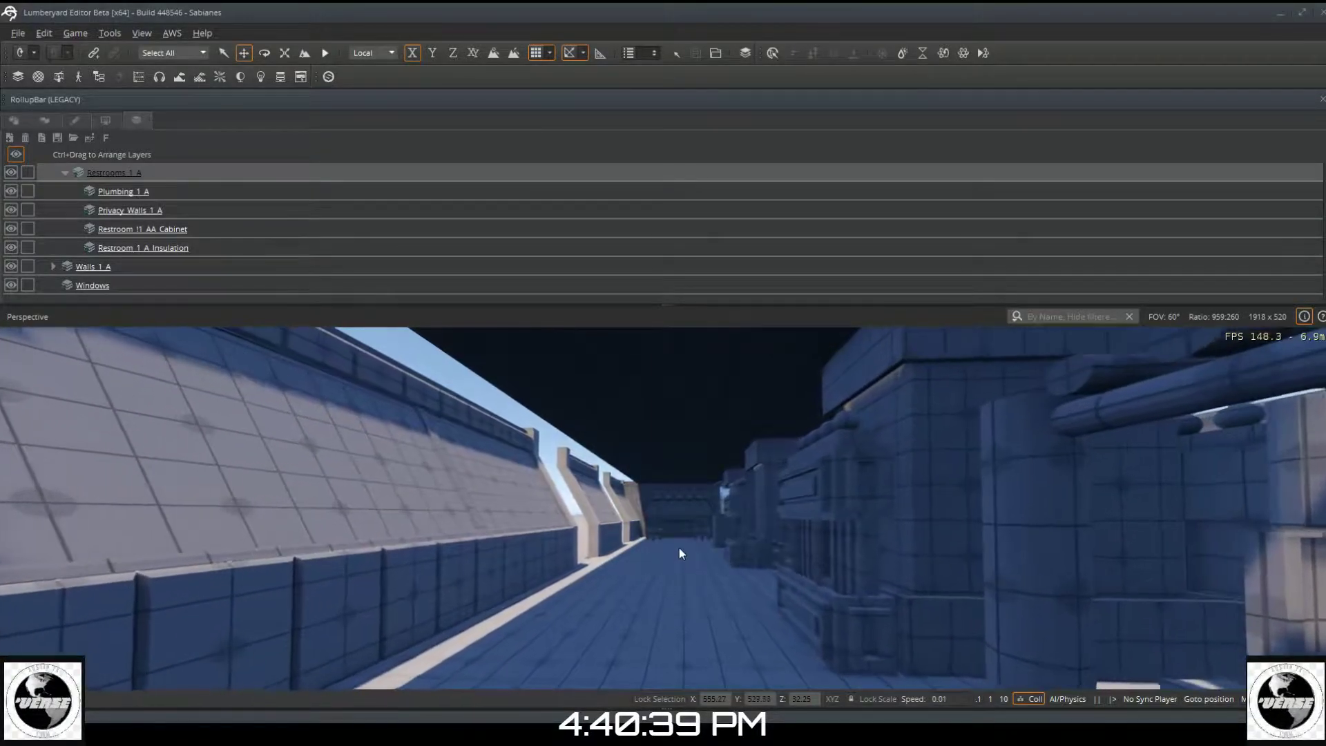
key(w)
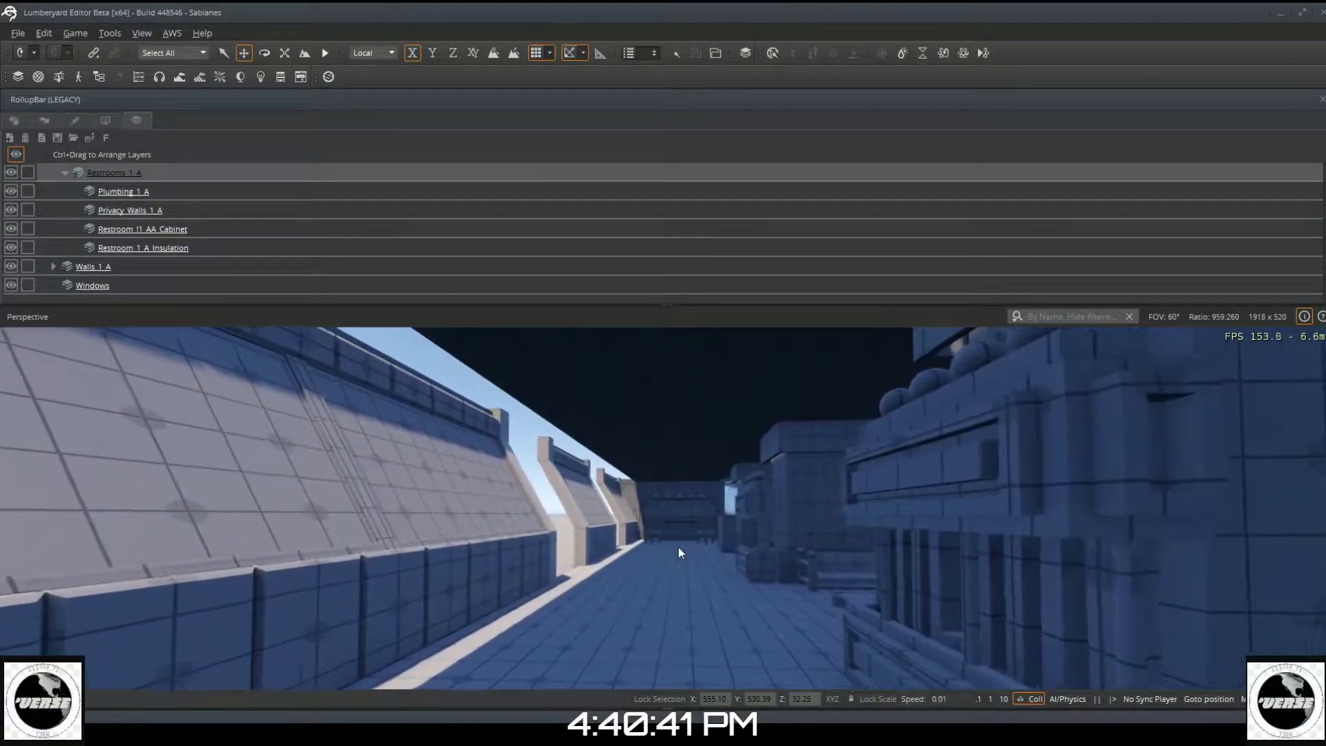
key(w)
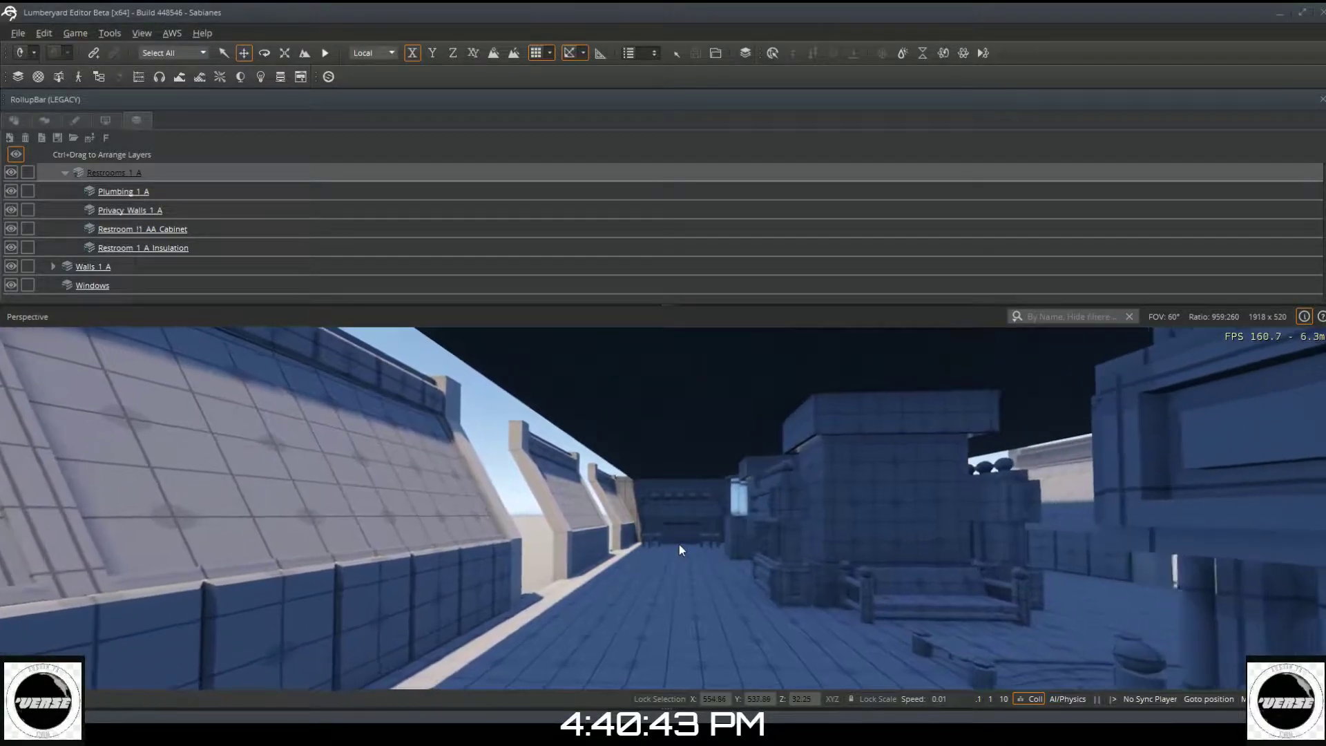
key(w)
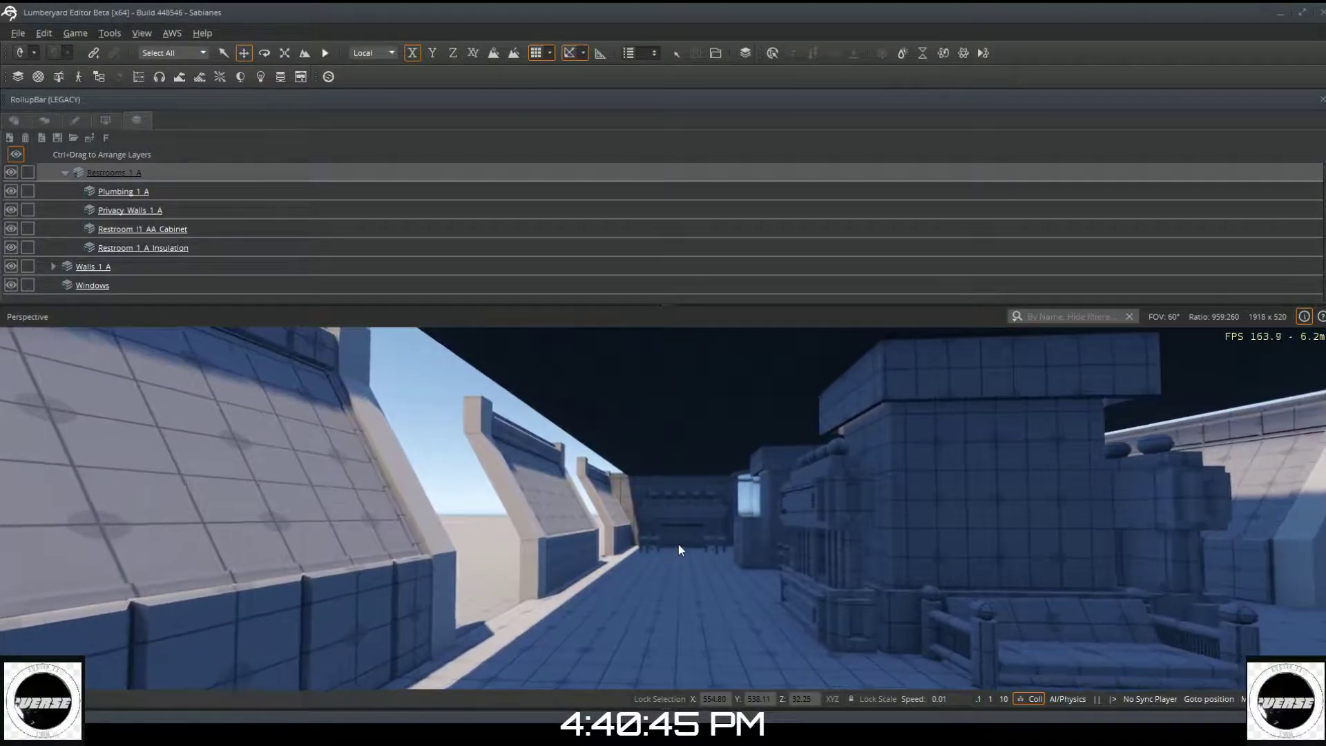
key(w)
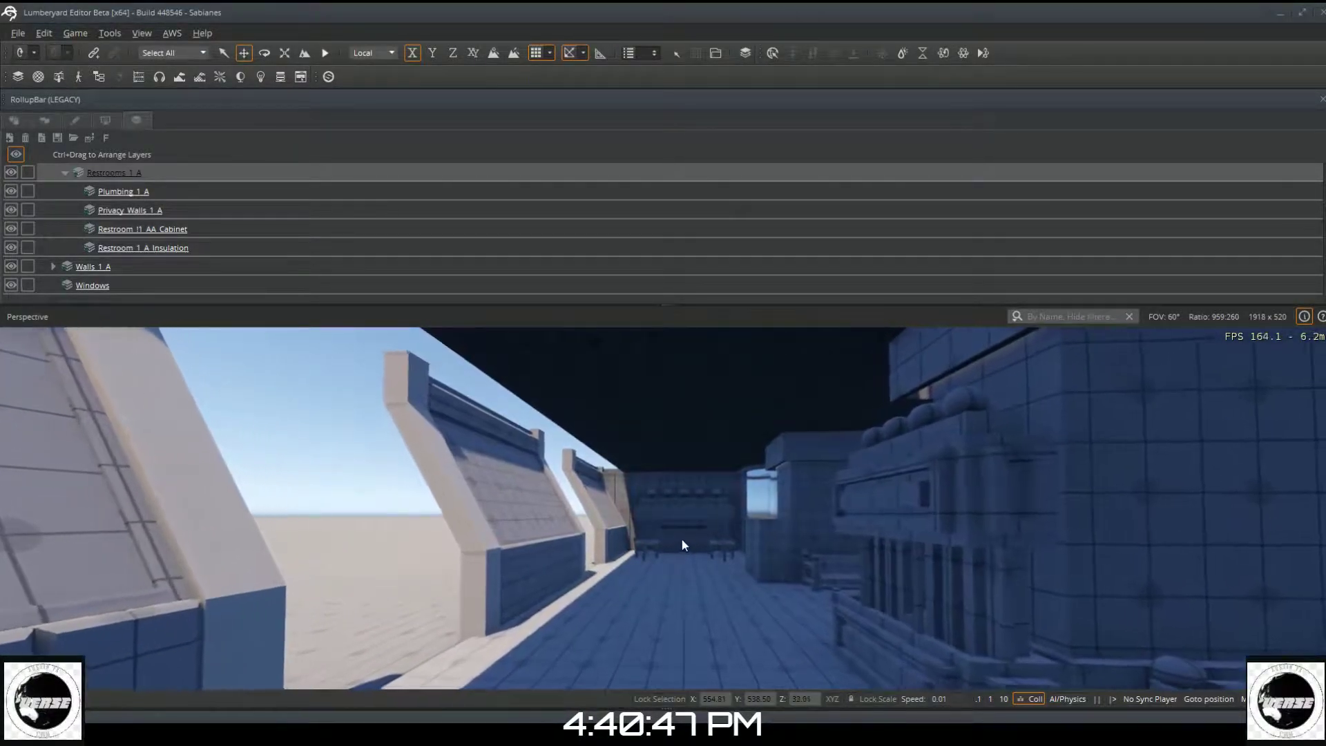
key(w)
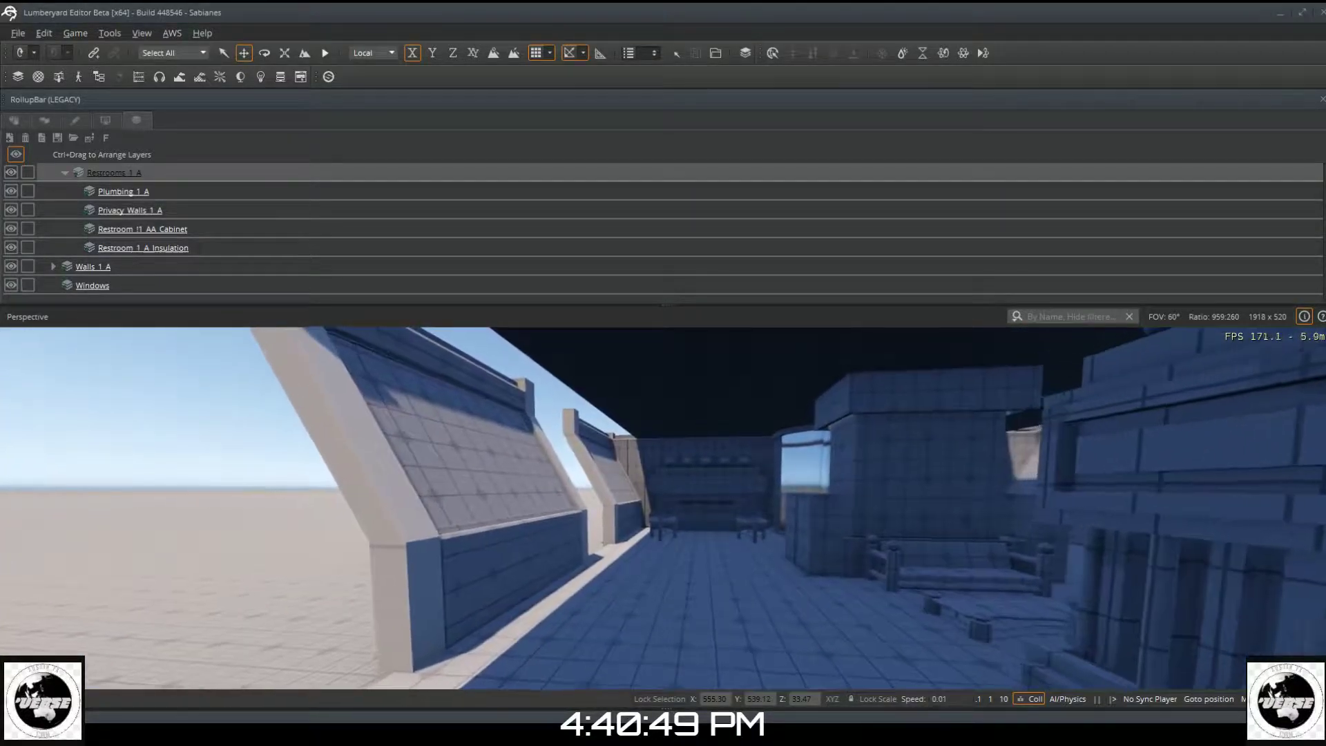
key(w)
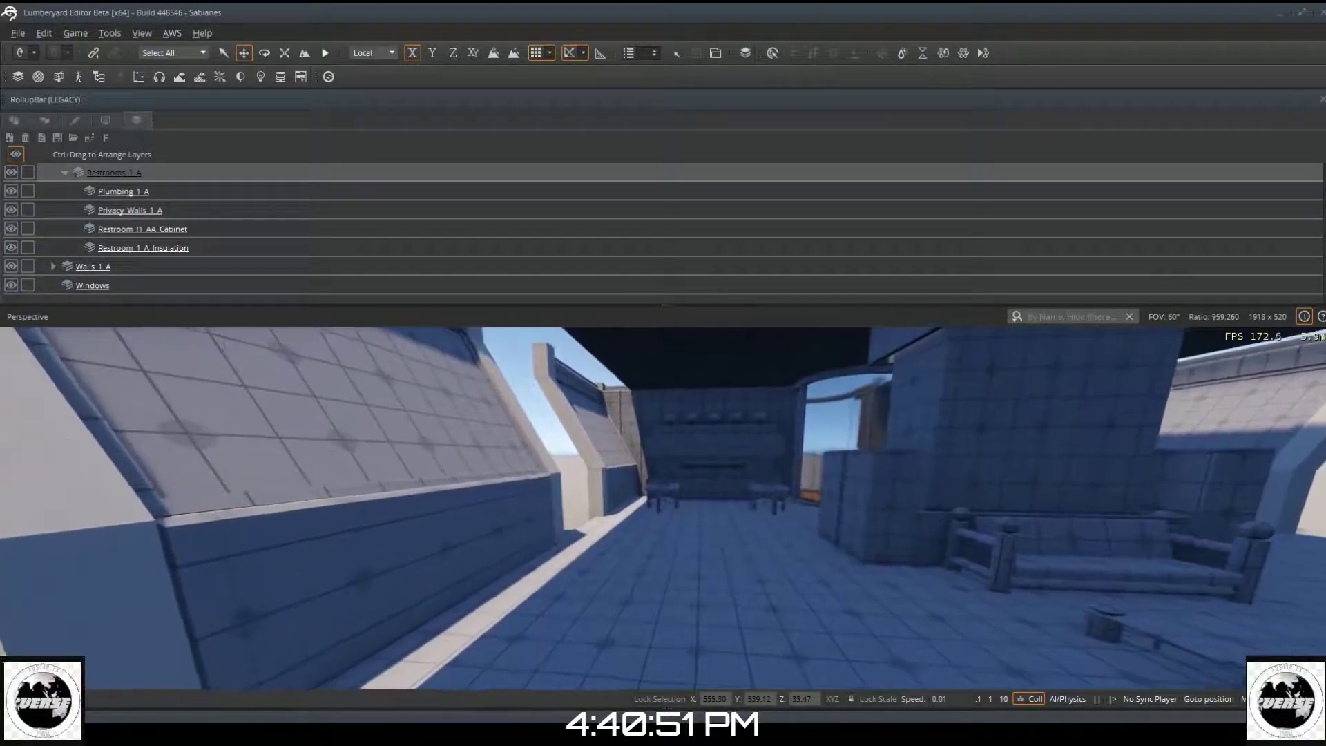
key(w)
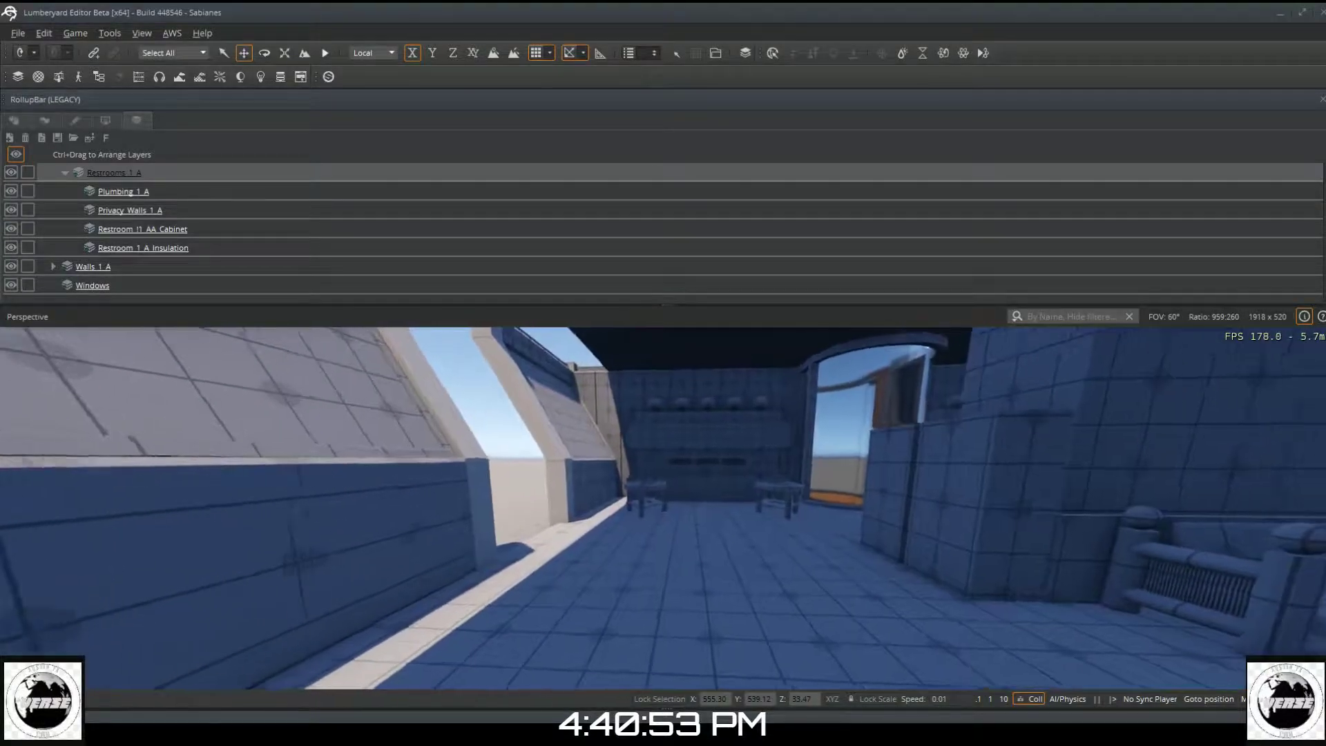
key(w)
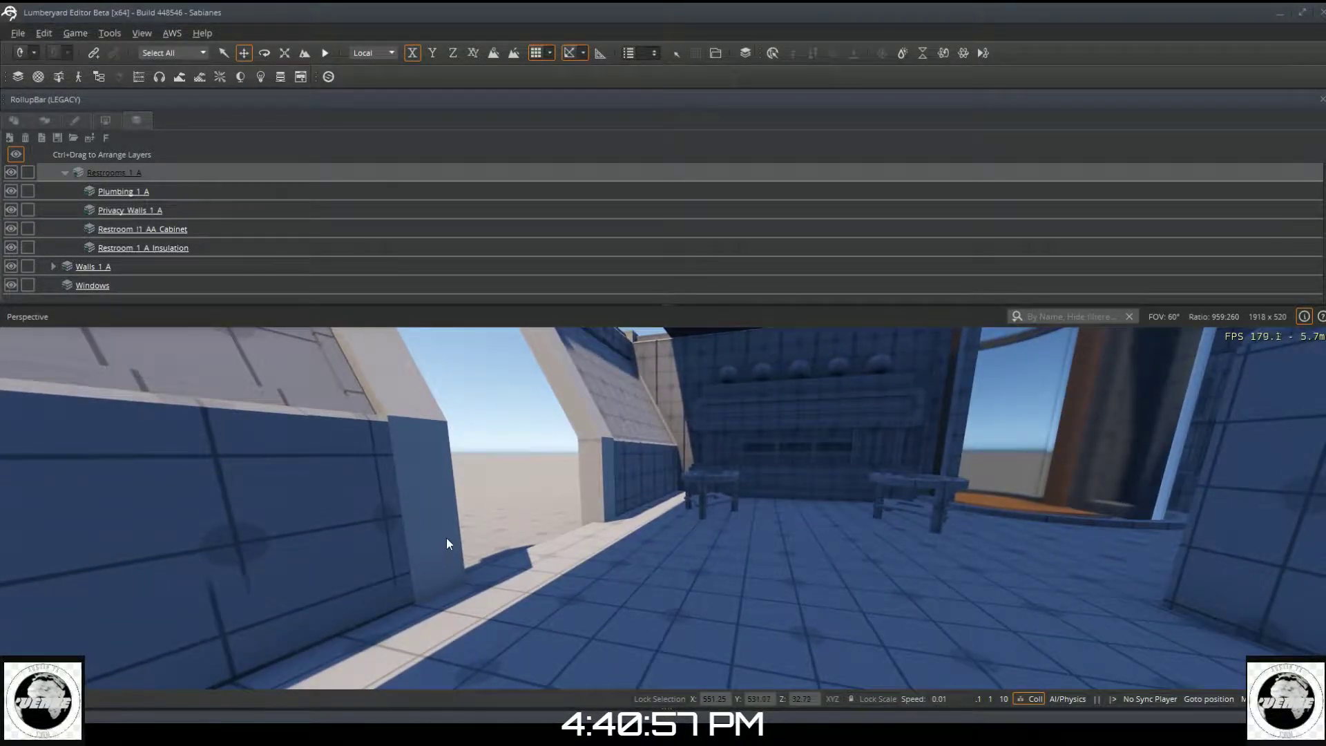
Step: Make the Walls_1_A layer and its Interior Walls sublayer selectable, keeping the Exterior Wall and Insulation sublayers unselectable
key(s)
right_drag(450, 532, 367, 560)
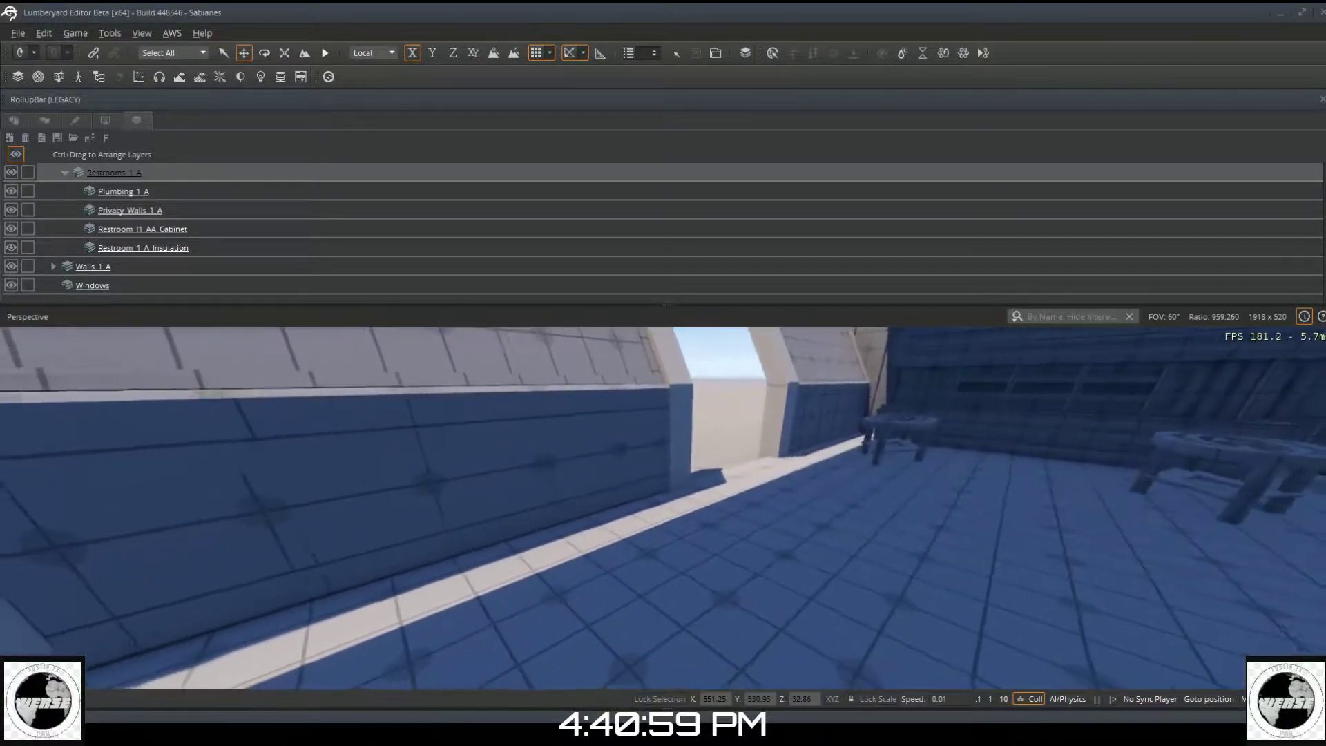
key(s)
right_drag(581, 499, 507, 481)
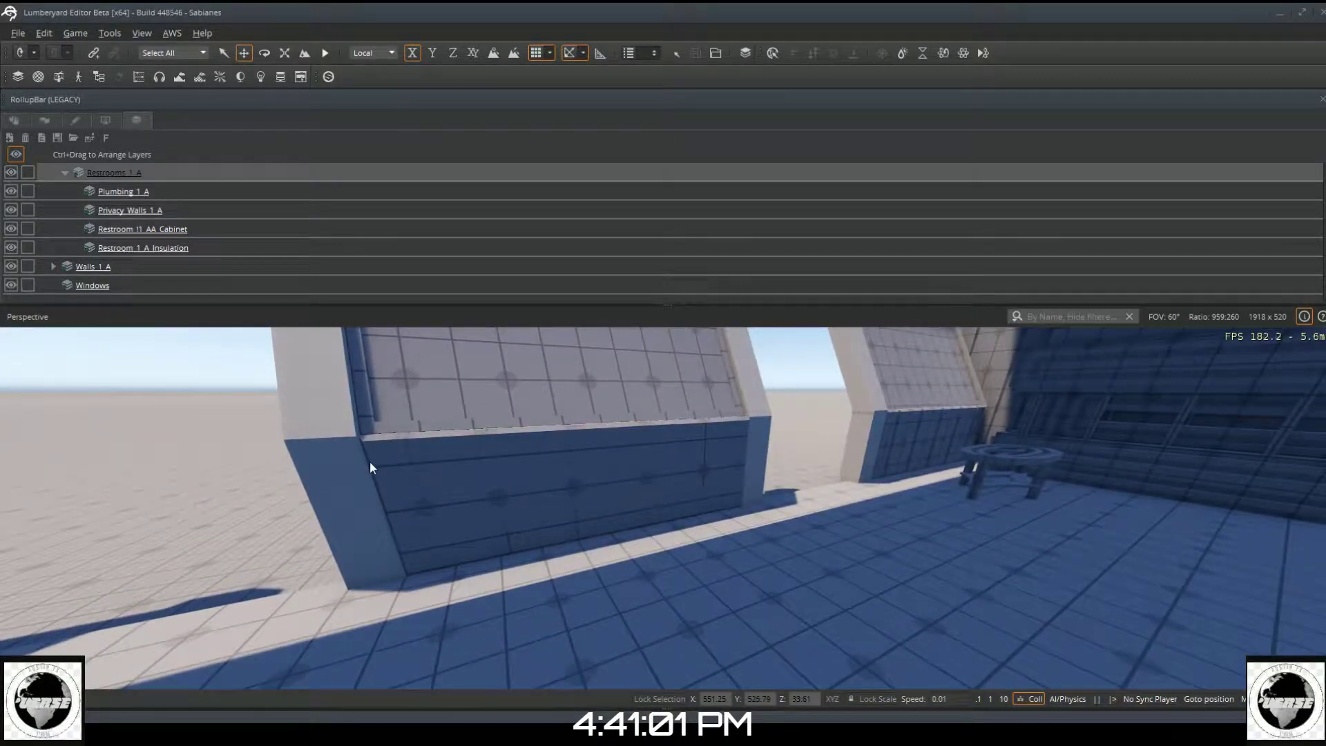
scroll(68, 223, up, 3)
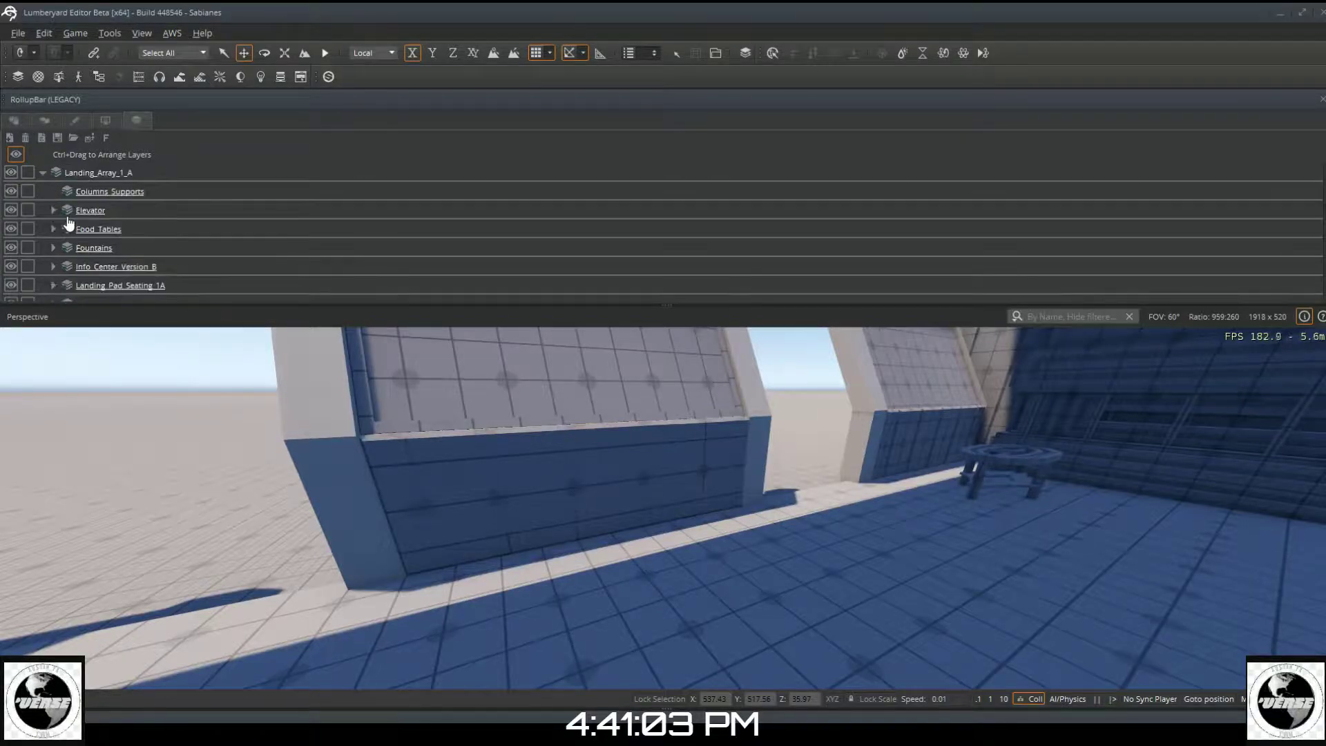
scroll(68, 222, down, 5)
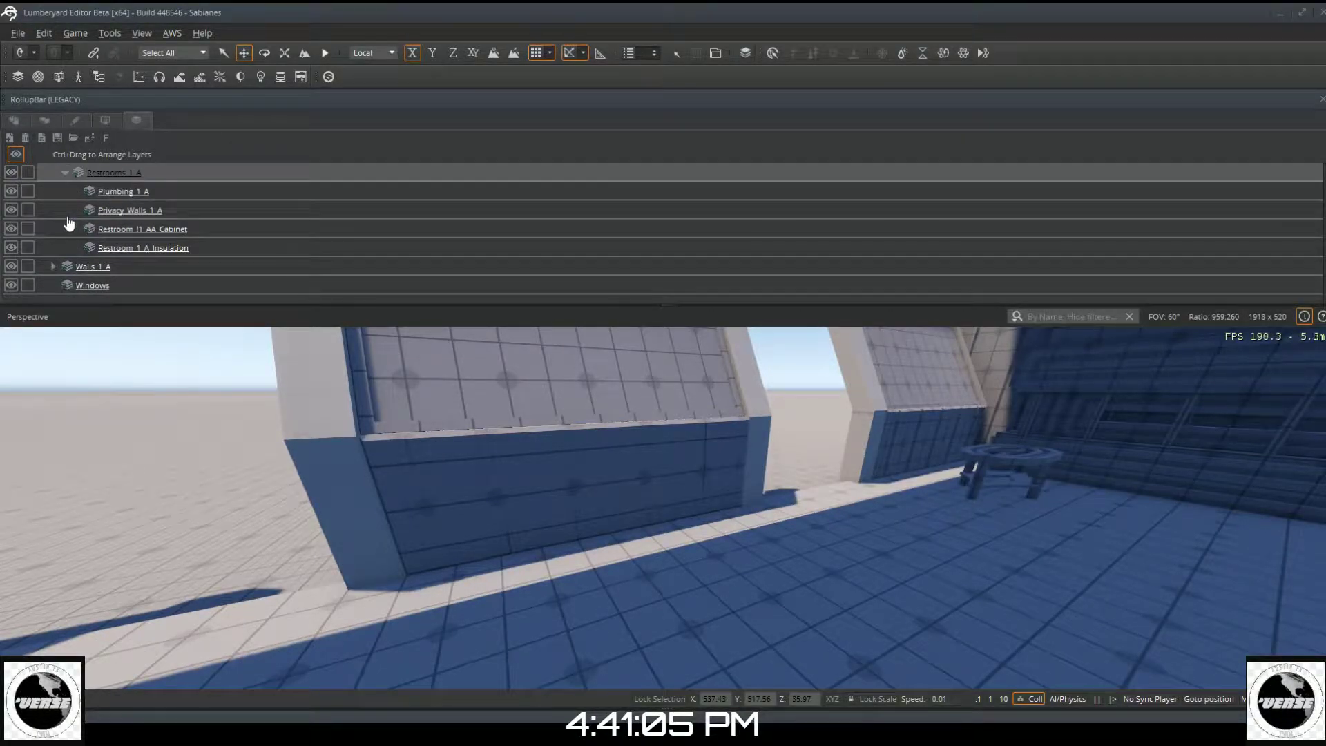
click(50, 268)
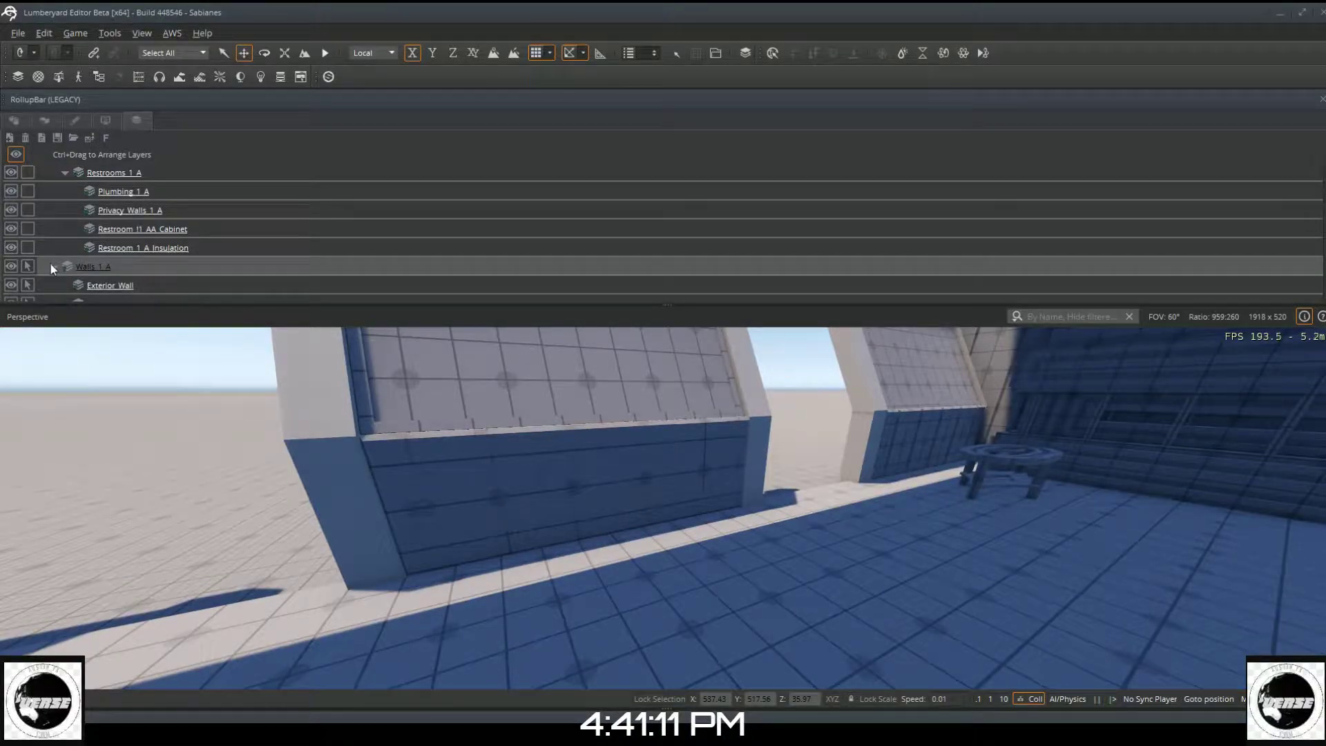
scroll(47, 297, down, 1)
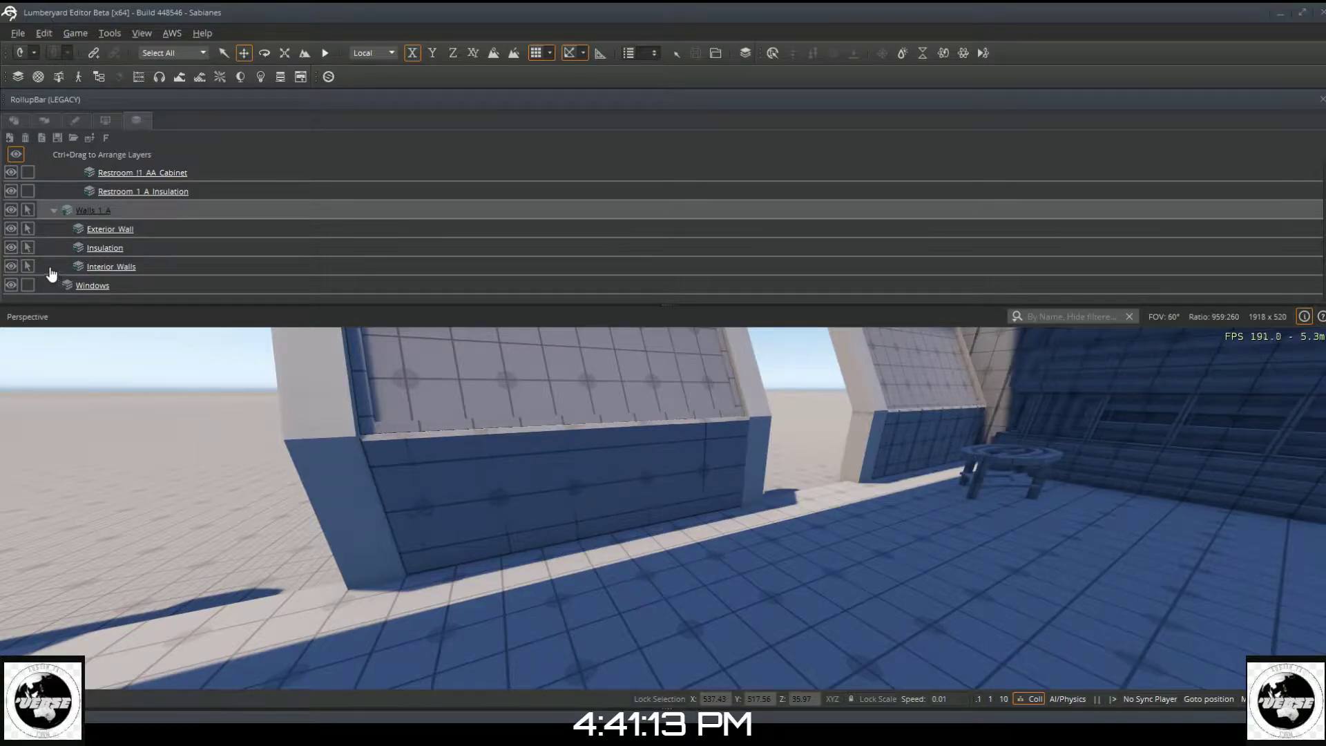
click(28, 228)
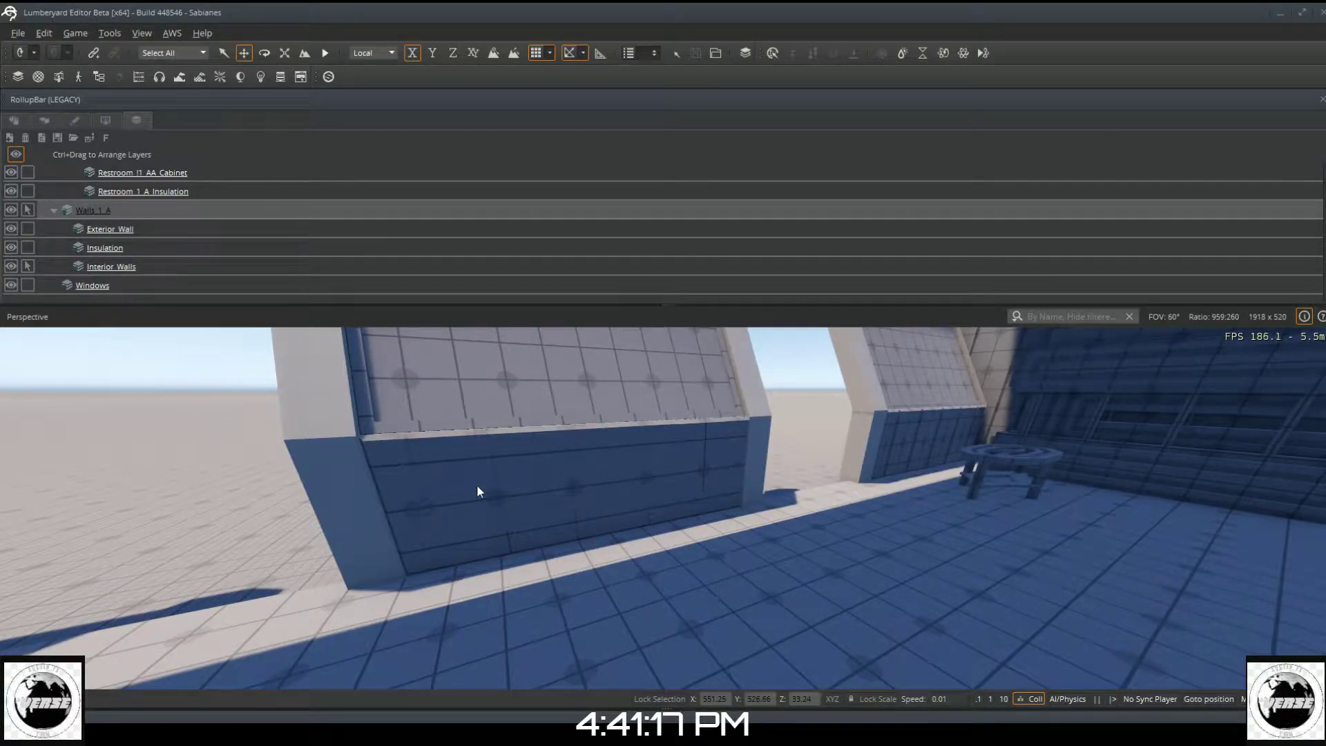
Step: Pull the overlapping low interior wall panel about 2 m out of the outer wall section along X and delete it
click(477, 485)
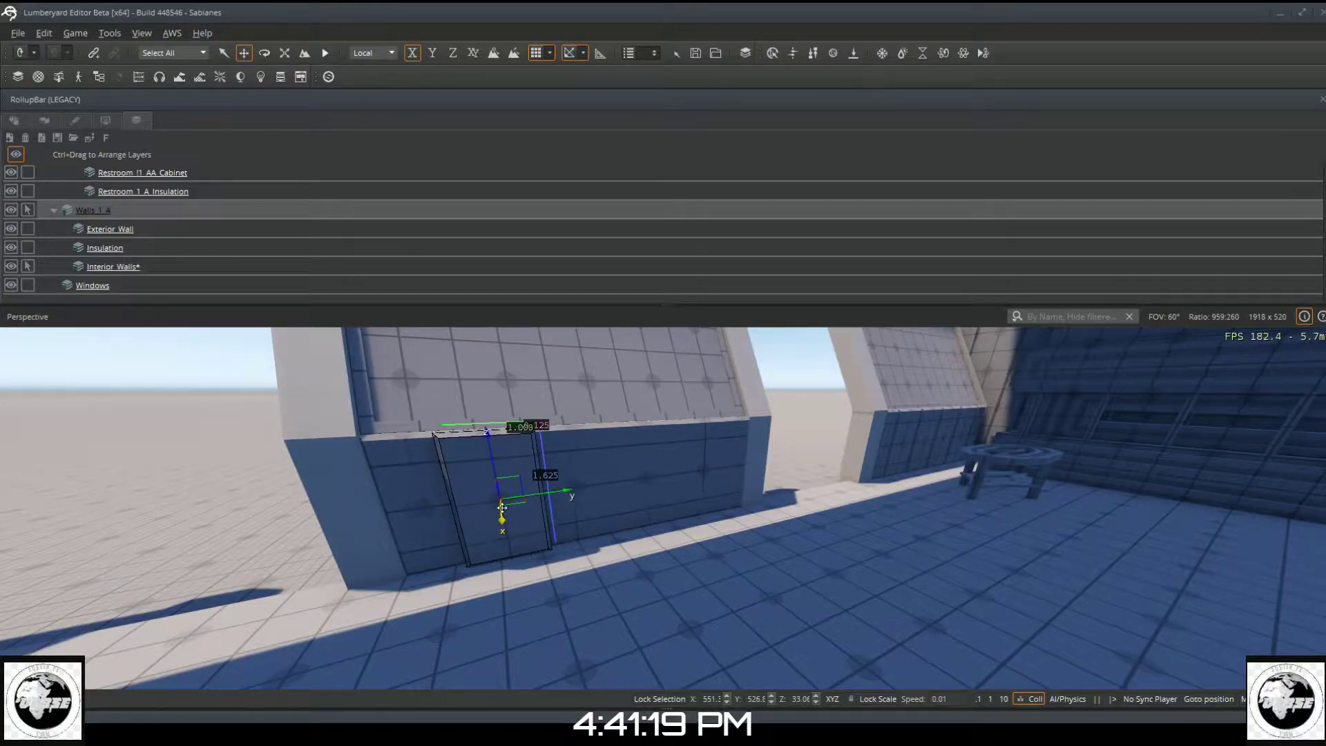
drag(502, 508, 561, 599)
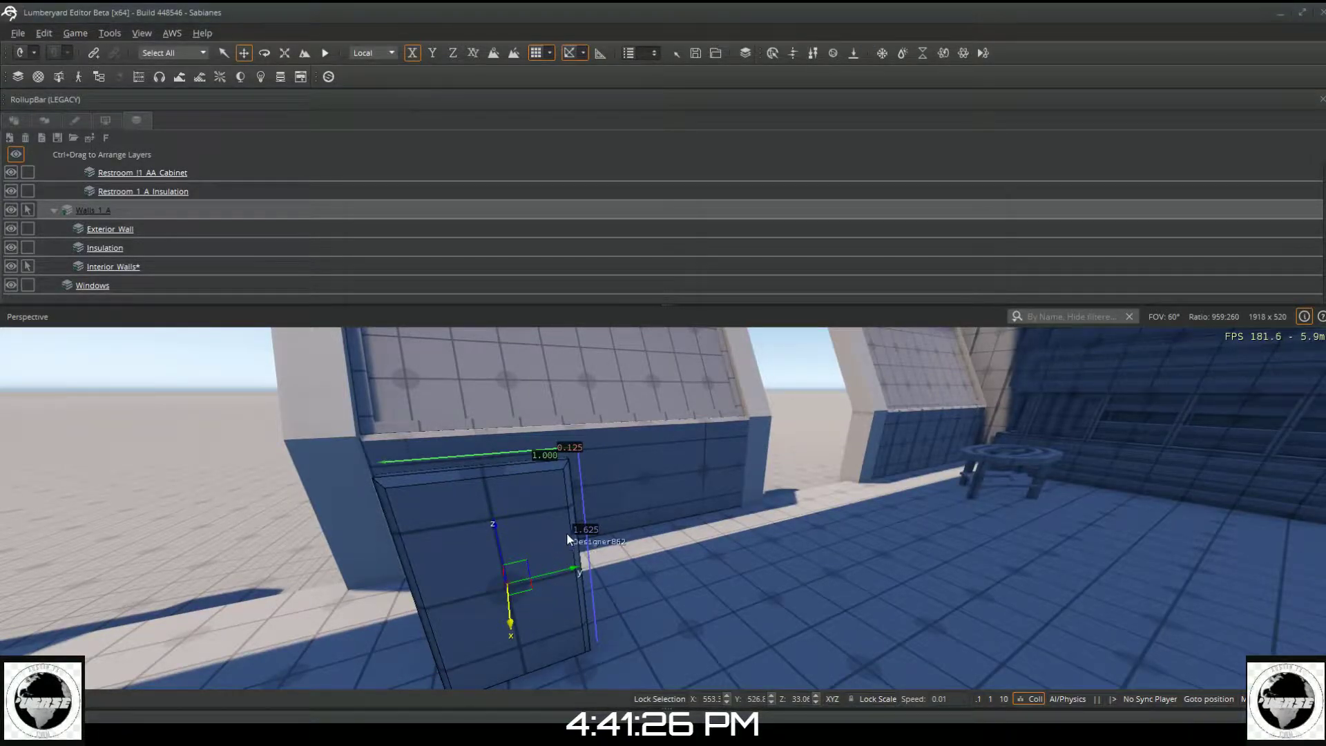
key(Delete)
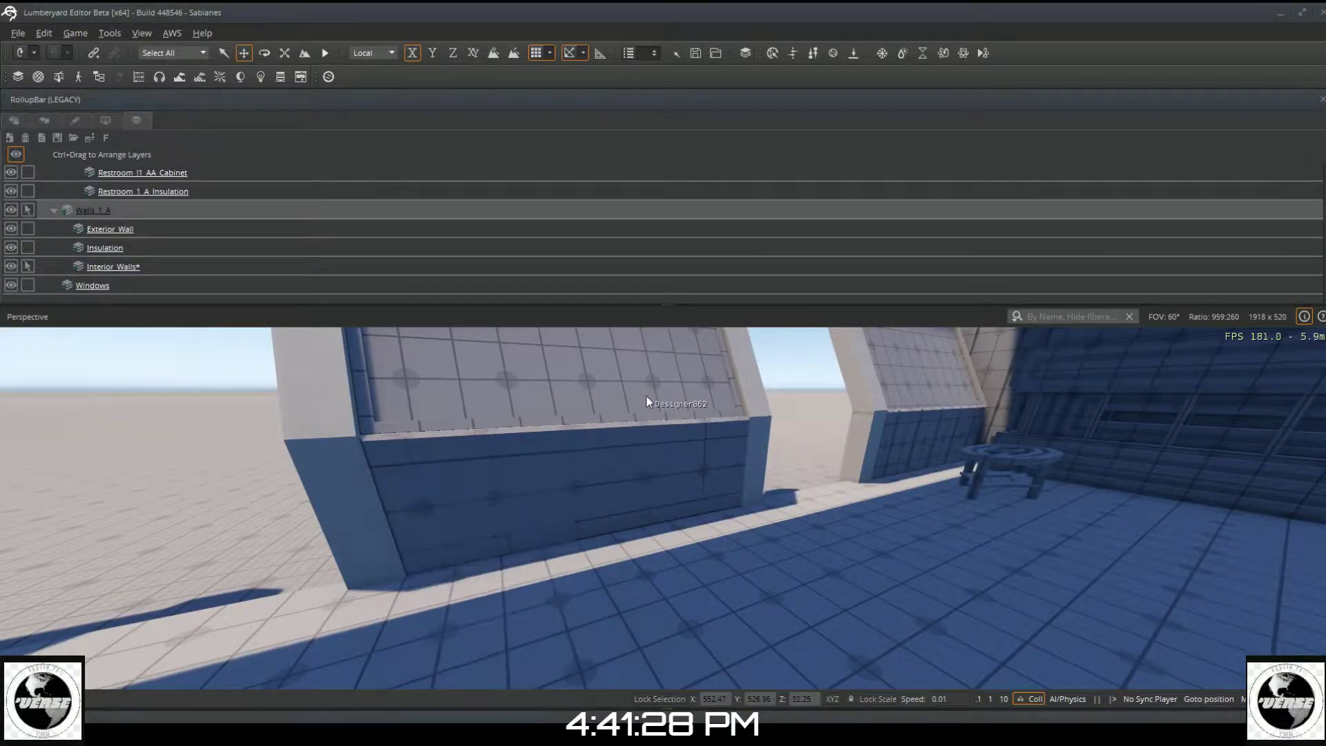
Step: Delete the overlapping duplicate 1 m interior panels in the middle and far part of the low wall section
click(550, 483)
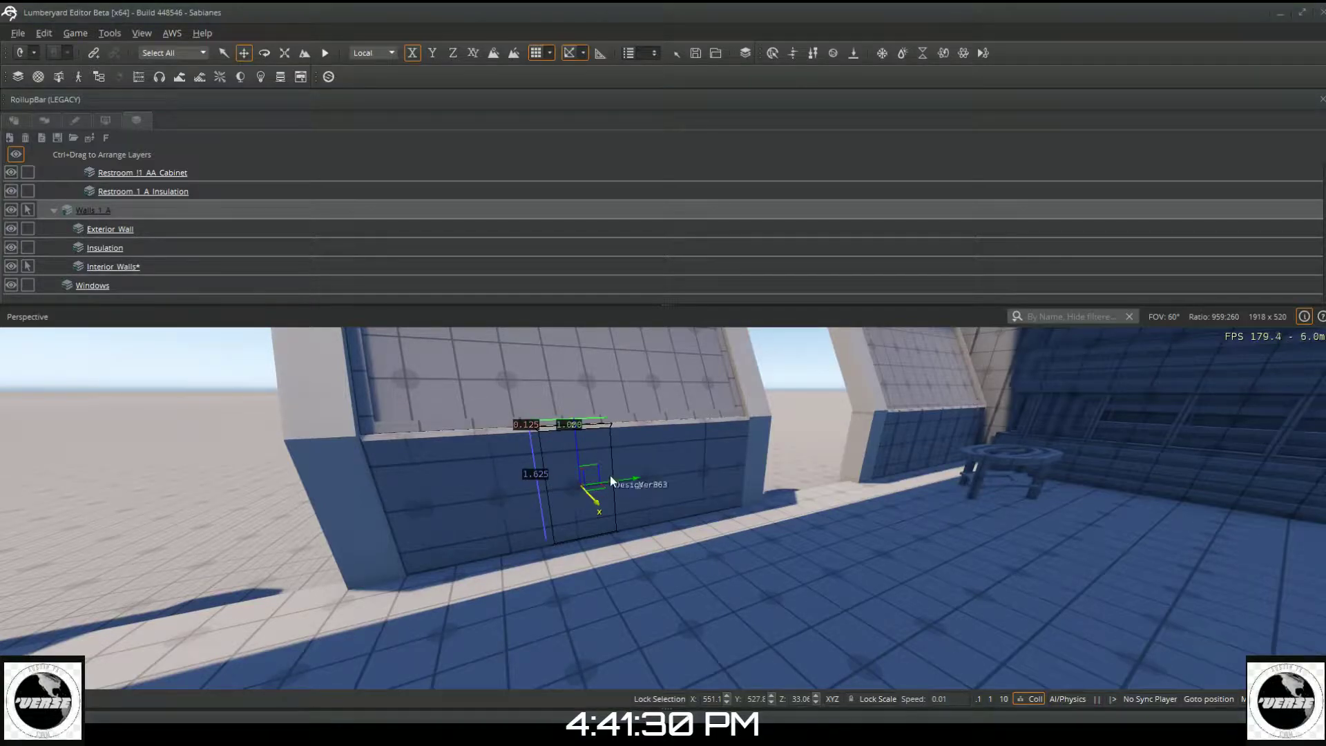
click(636, 398)
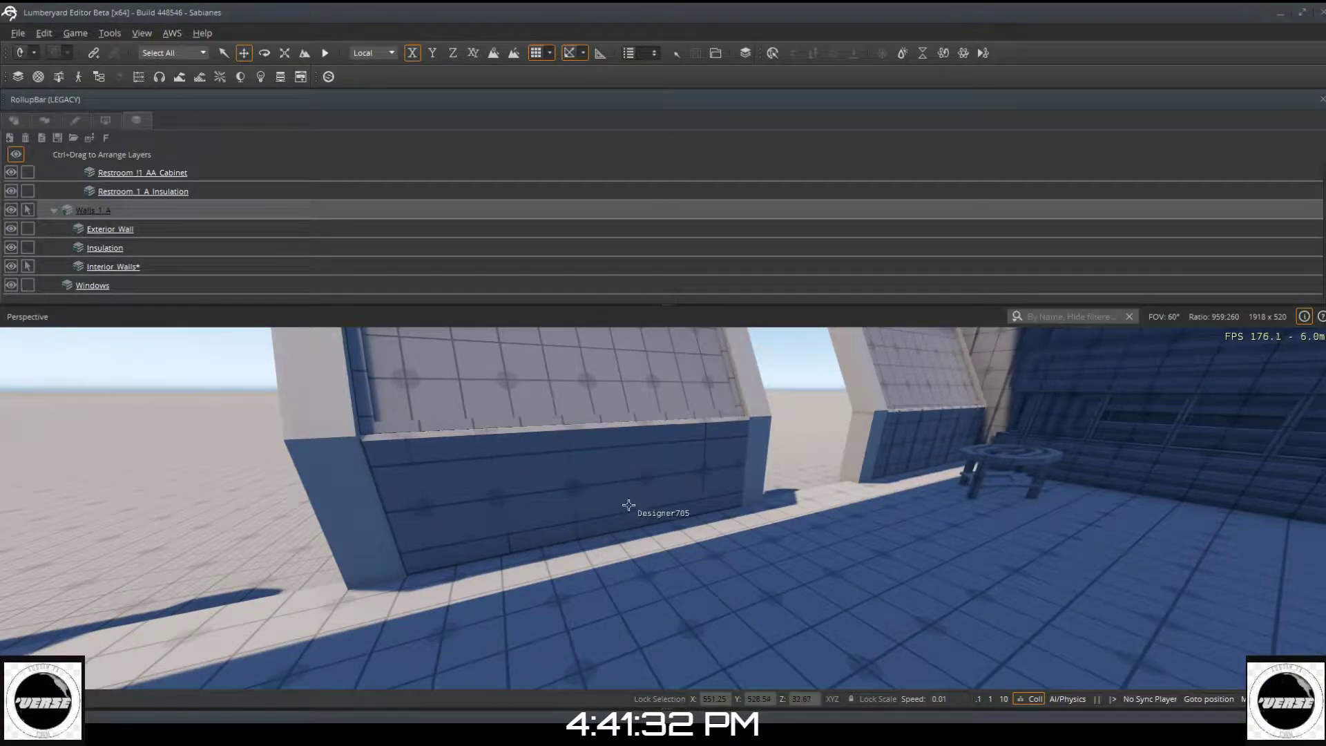
click(649, 483)
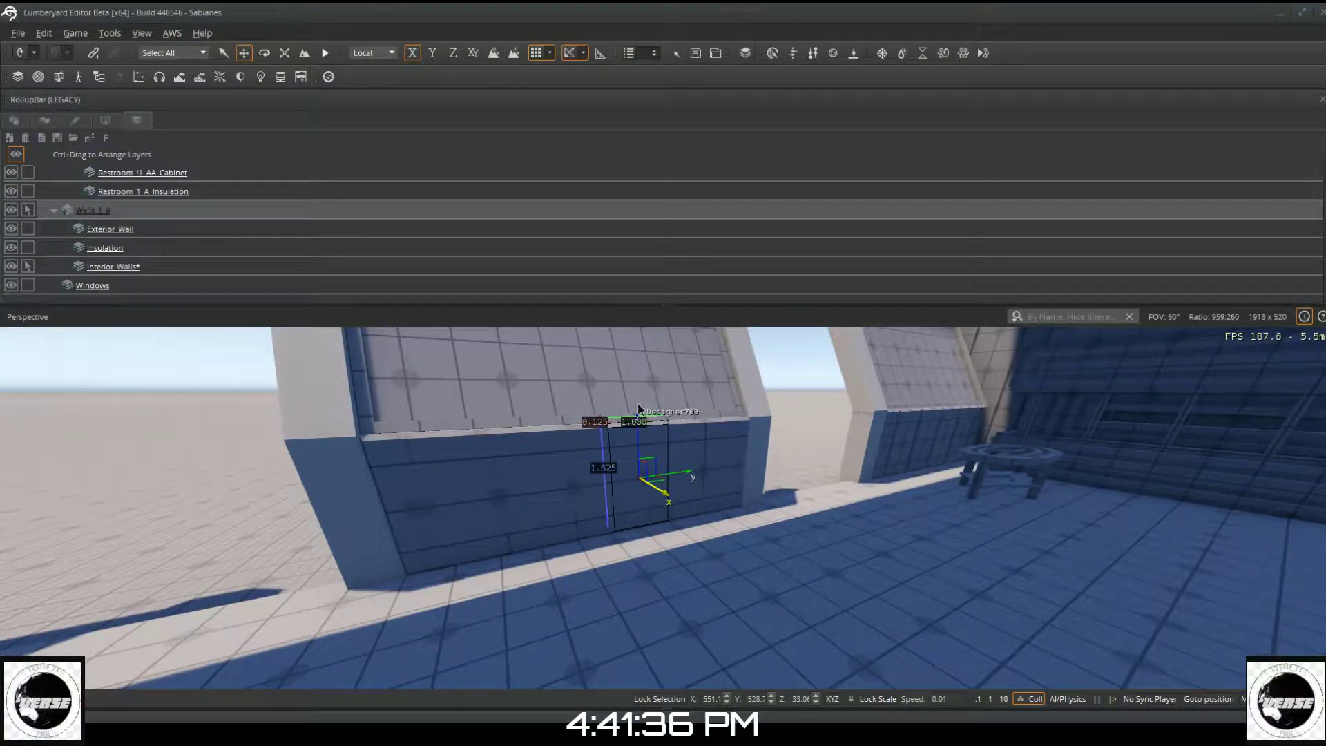
key(Delete)
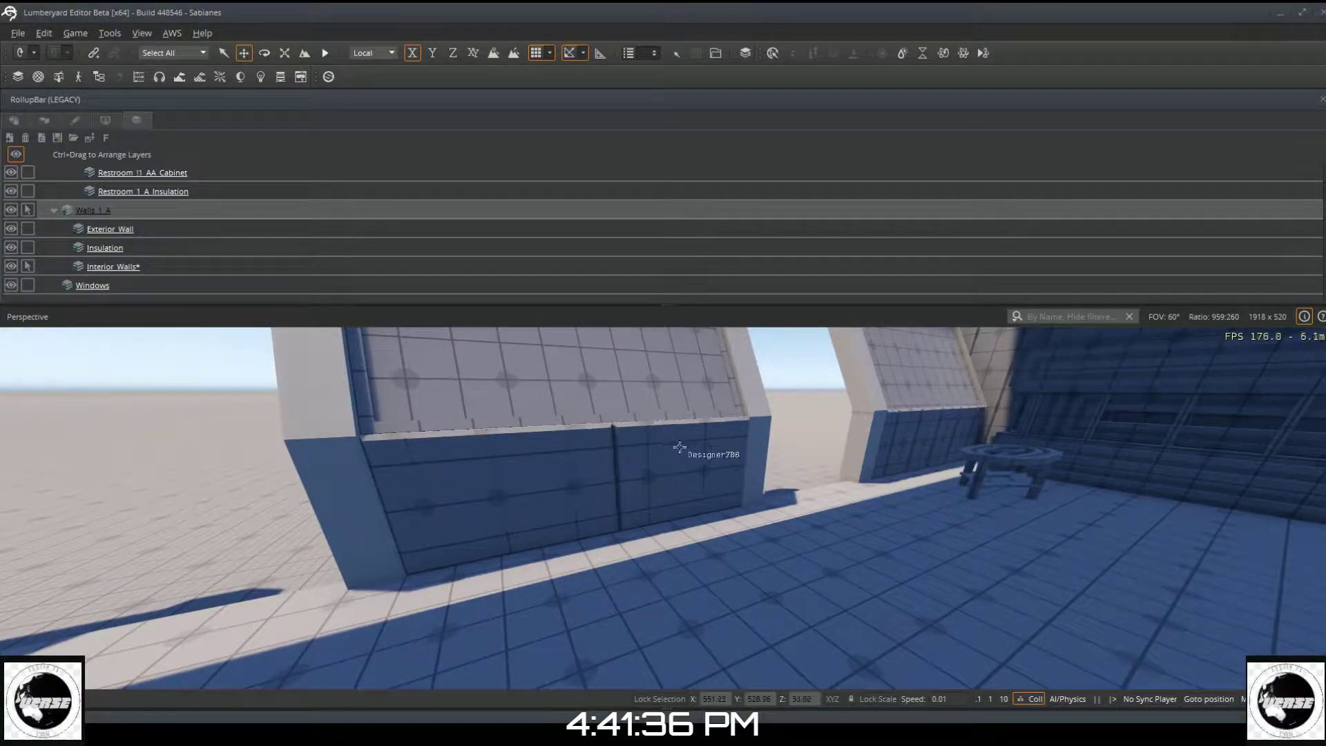
click(715, 469)
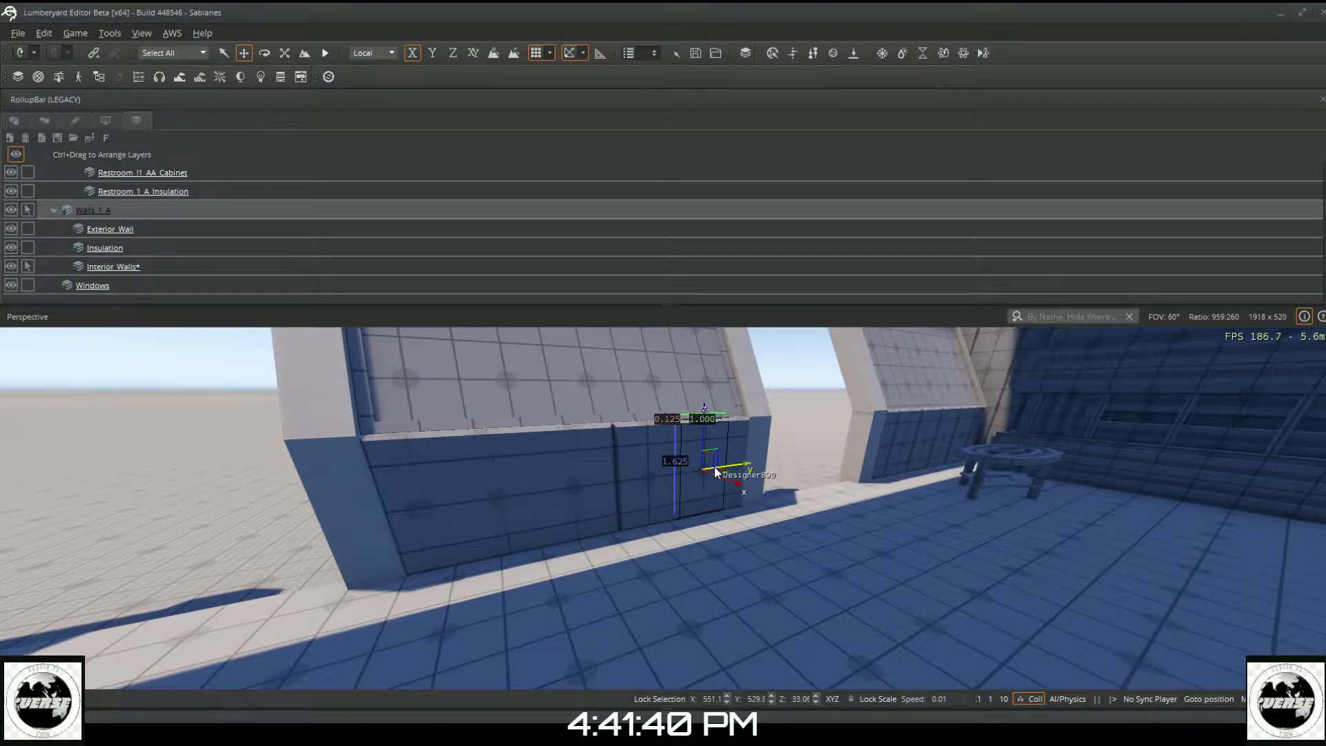
key(Delete)
click(713, 467)
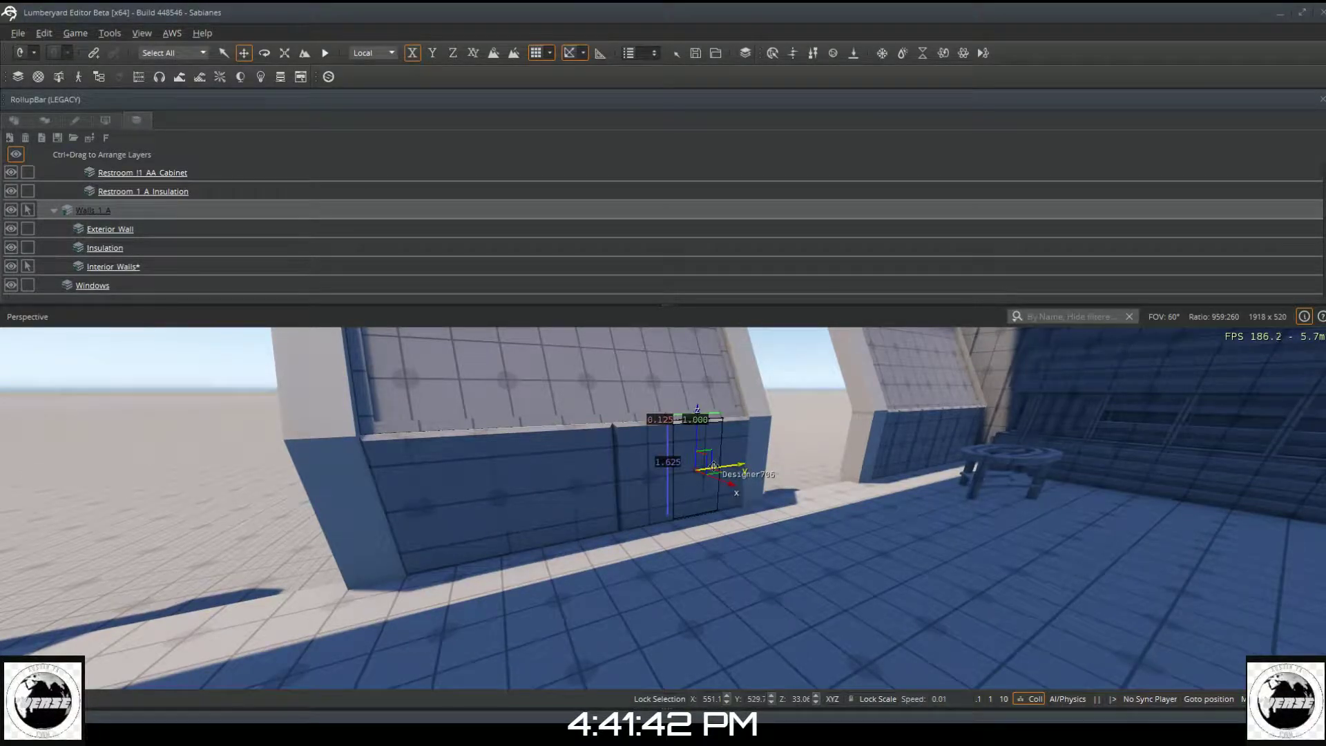
key(Escape)
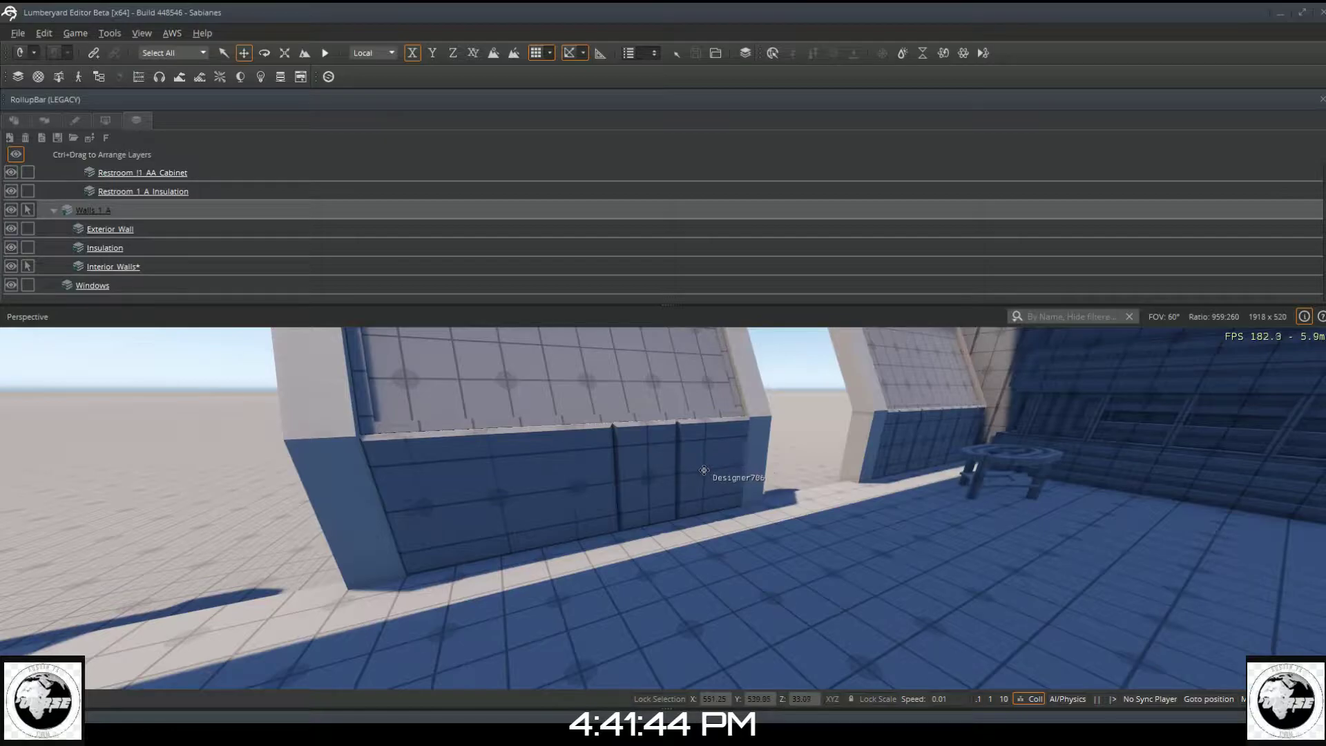
Step: Delete the overlapping narrow panel at the low wall's far end and the duplicate panels in its middle and near part
click(731, 467)
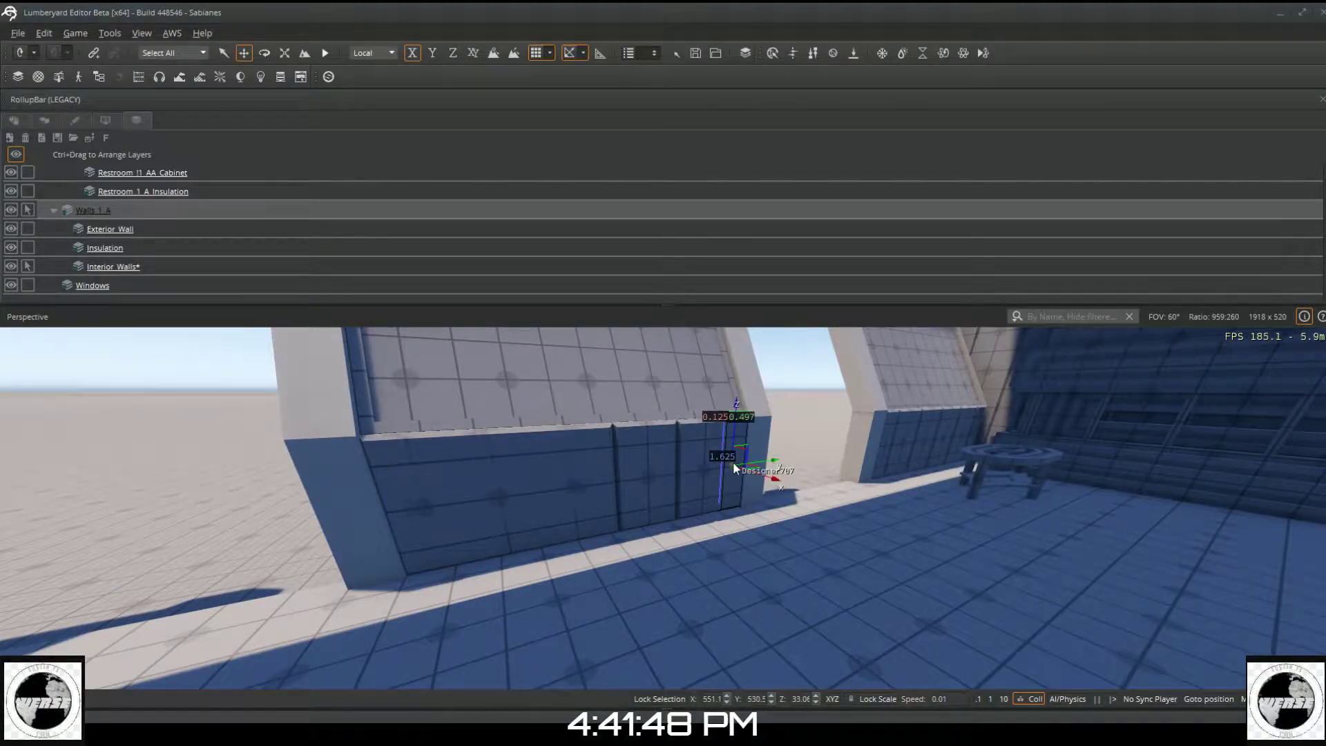
key(Escape)
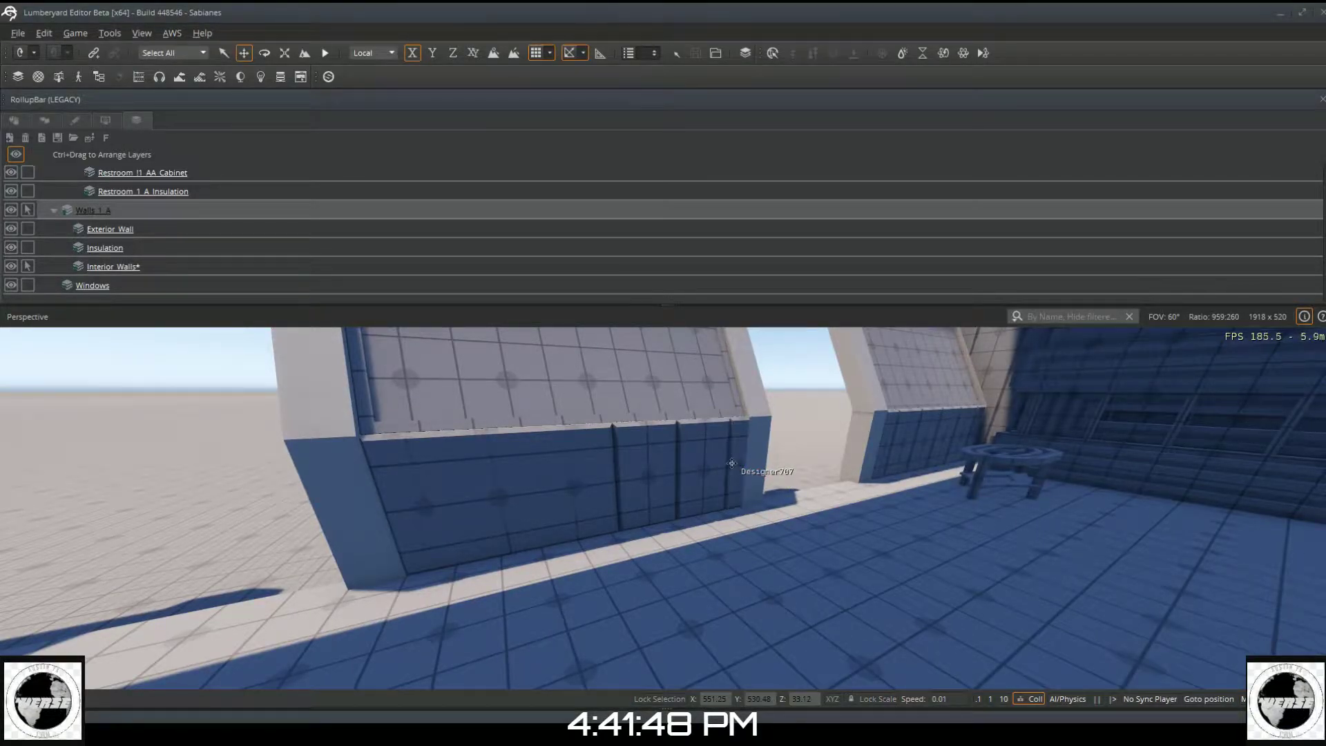
click(598, 495)
key(Escape)
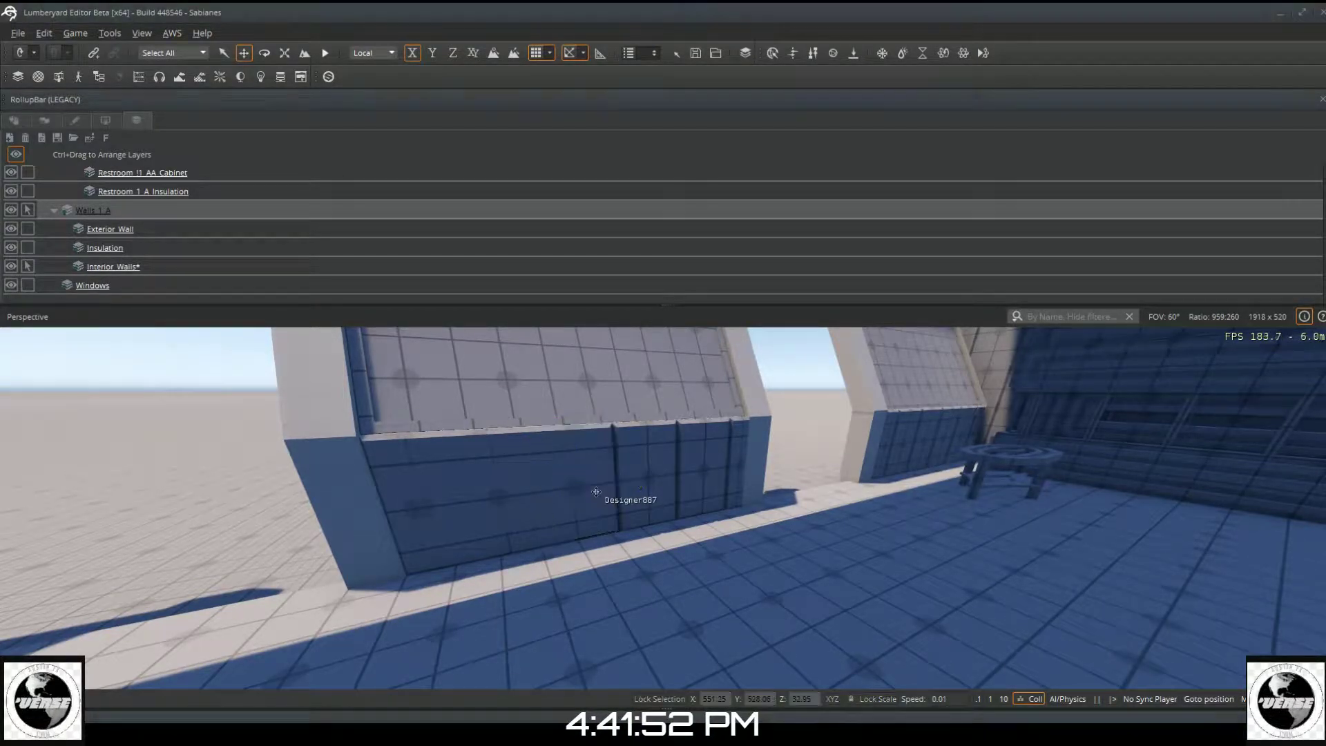
click(553, 506)
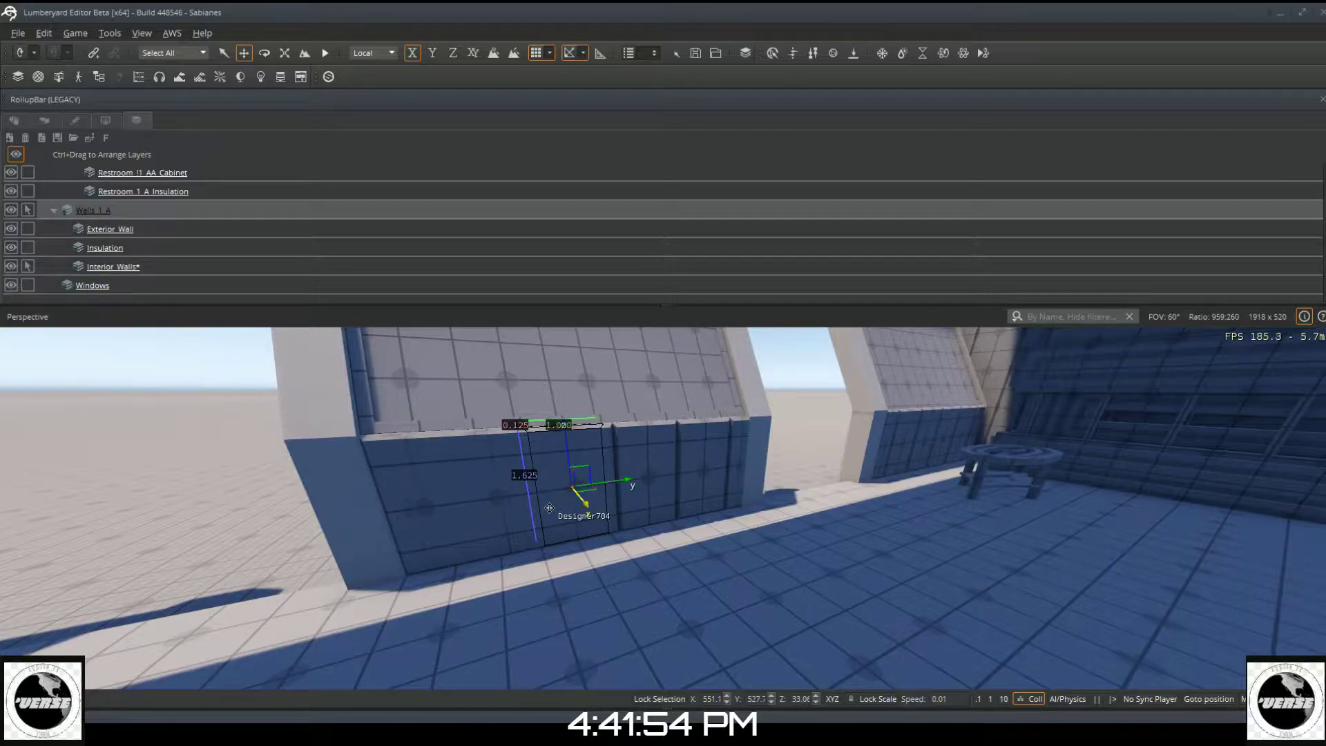
key(Escape)
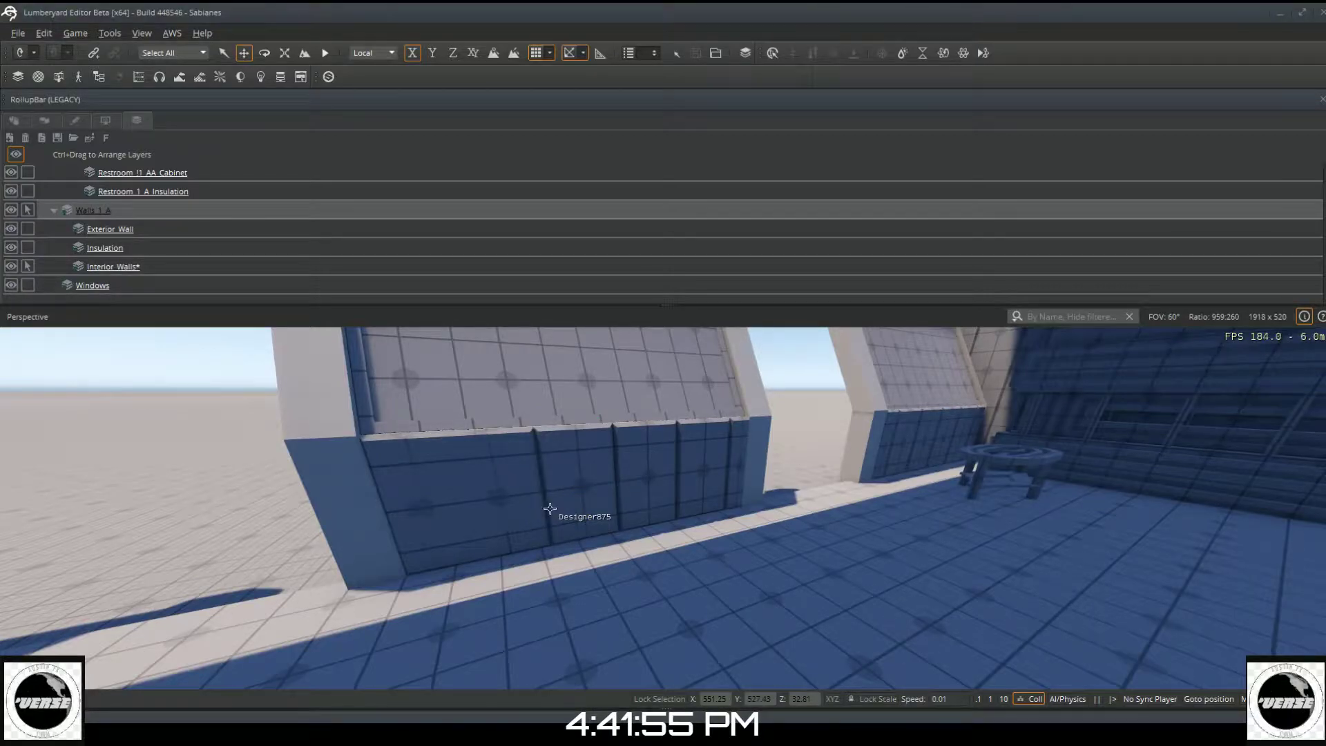
click(503, 507)
key(Escape)
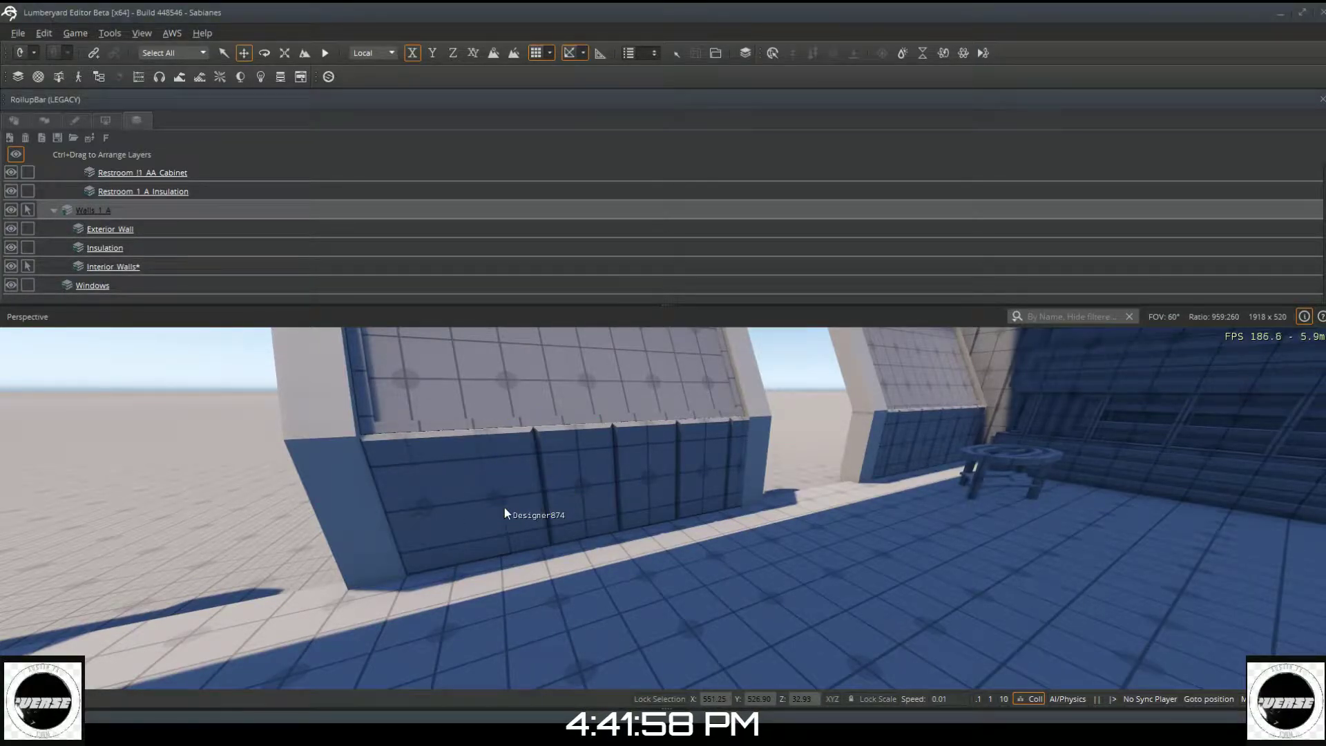
Step: Delete the overlapping duplicate 1 m panel and the duplicate narrow panel at the near end of the low wall section
click(454, 514)
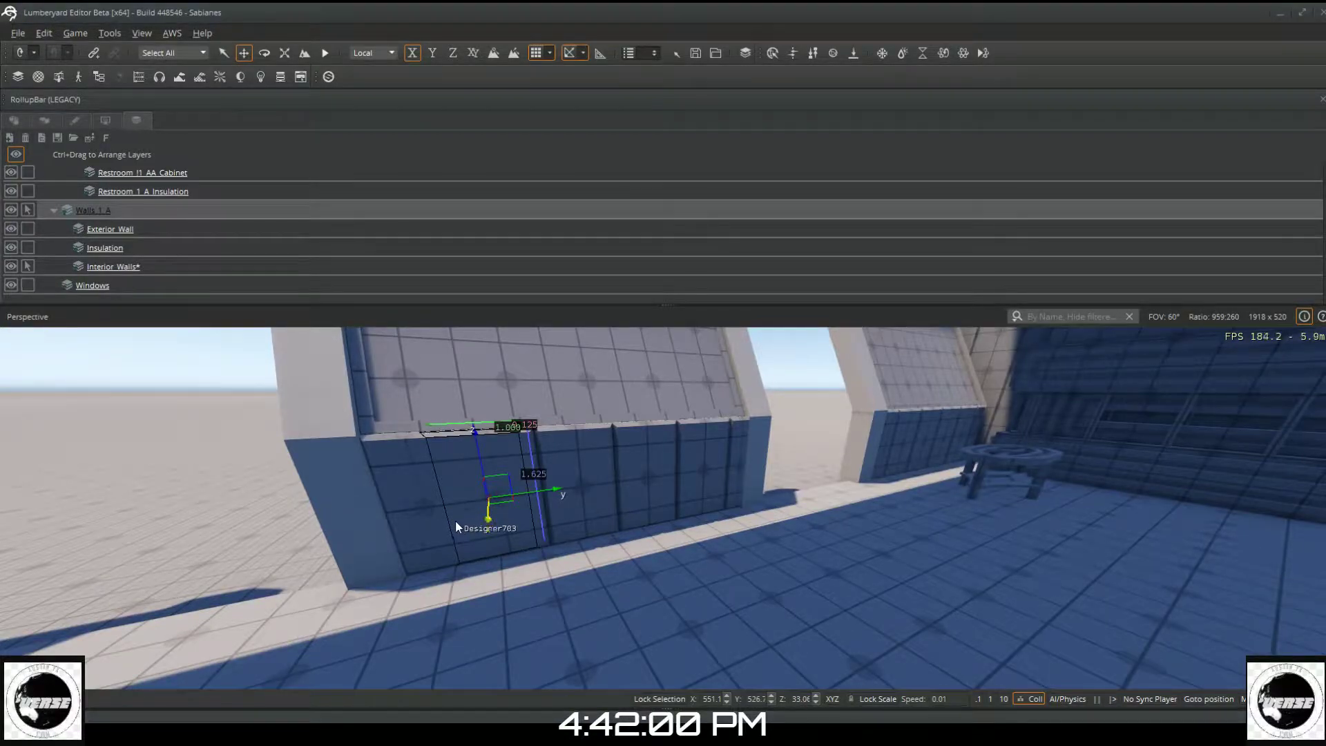
key(Escape)
click(398, 510)
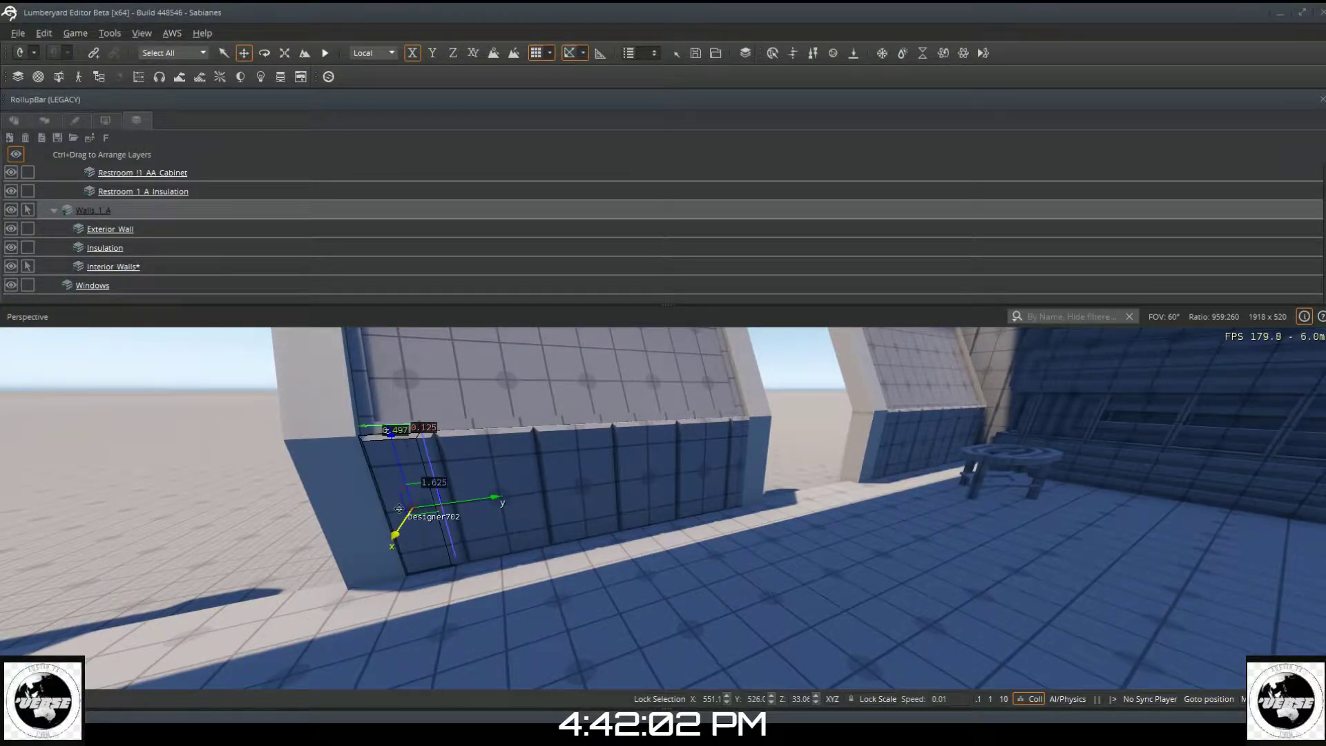
key(Escape)
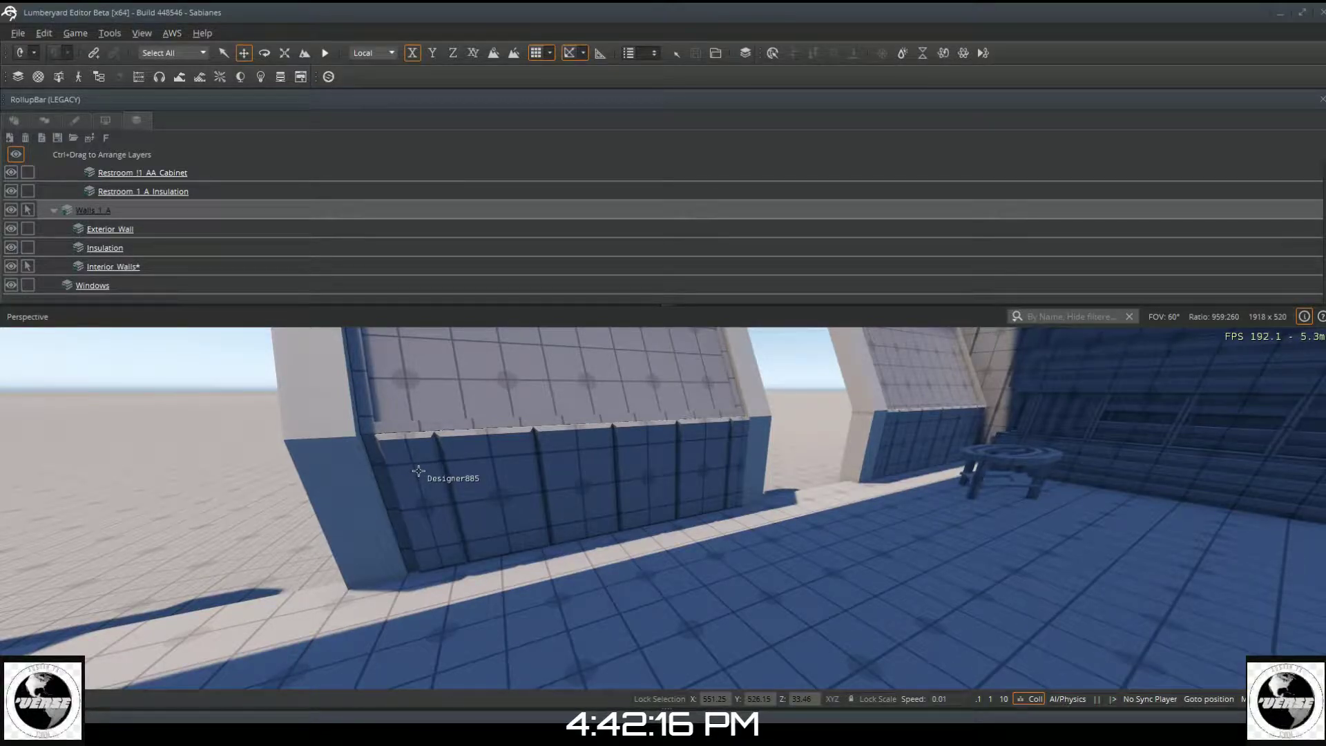
Step: Set the near-end narrow panel's pivot to the middle of its edge beside the neighbouring panel and return to object selection
key(a)
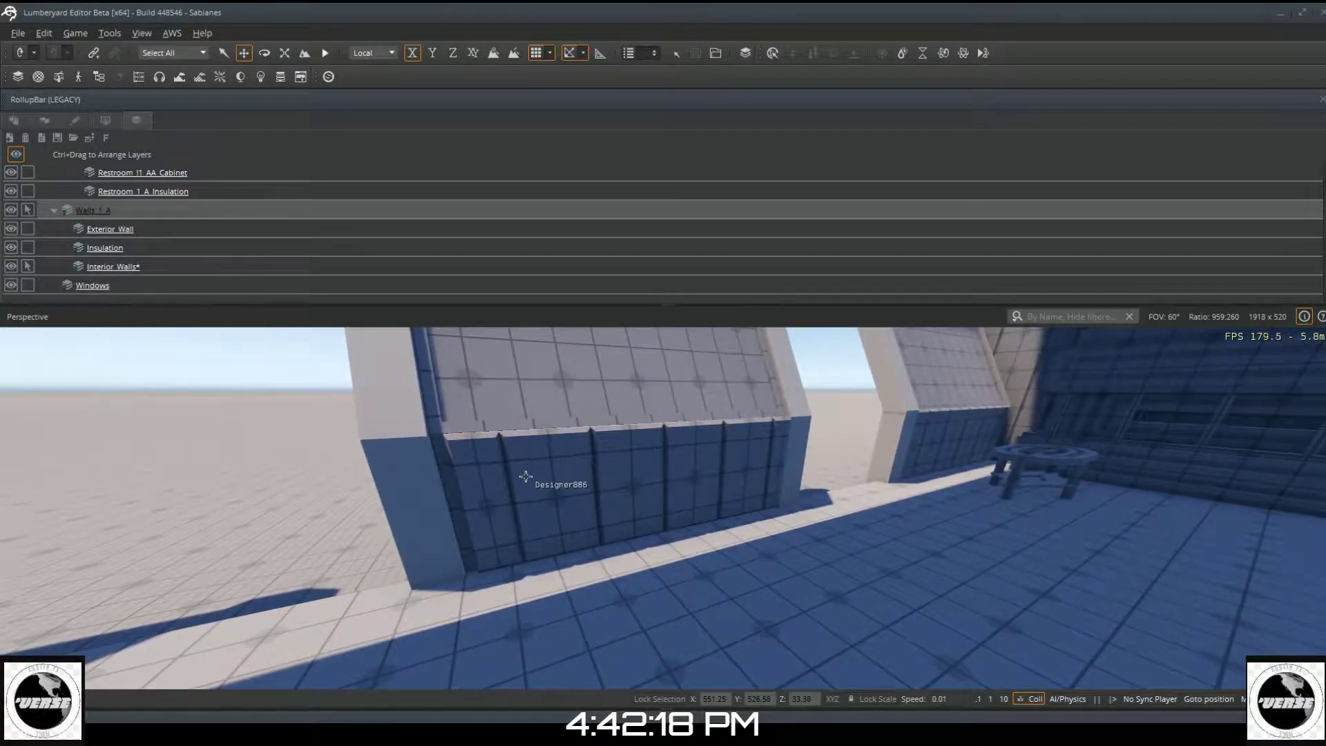
click(476, 477)
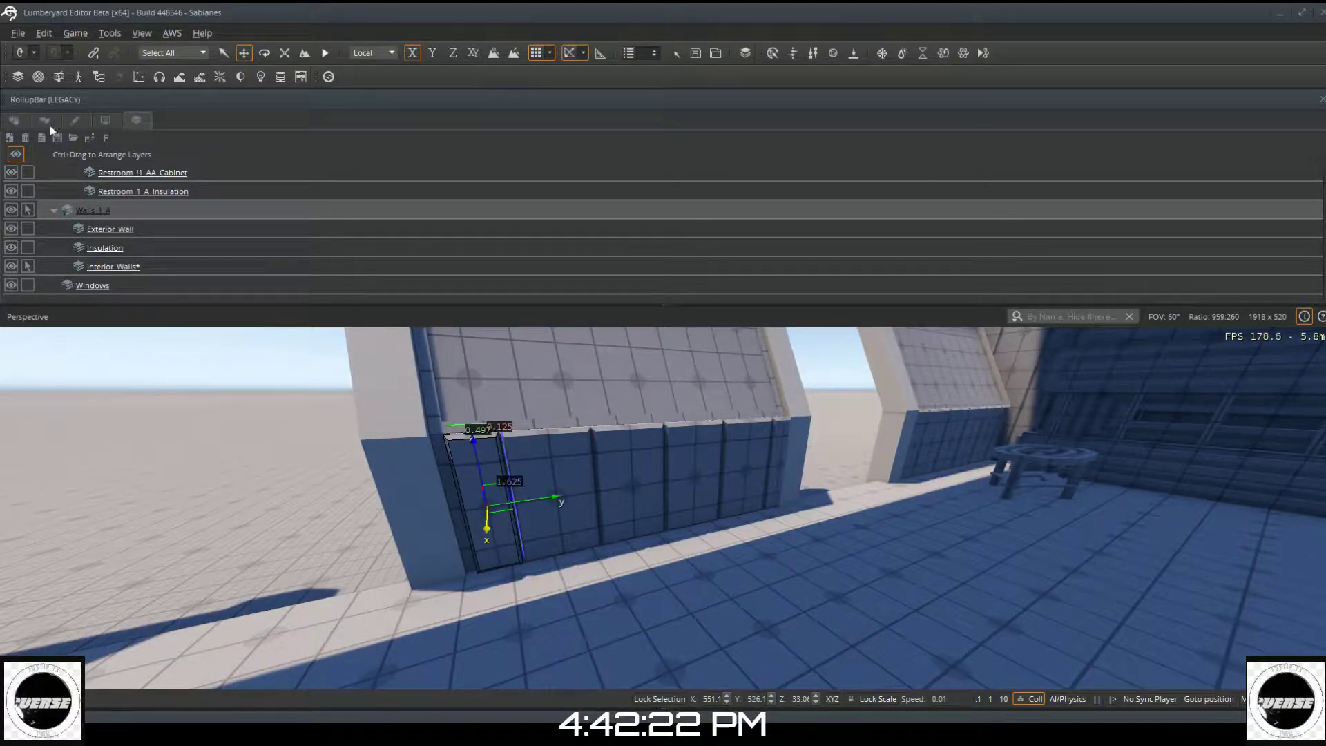
click(14, 121)
scroll(101, 262, down, 10)
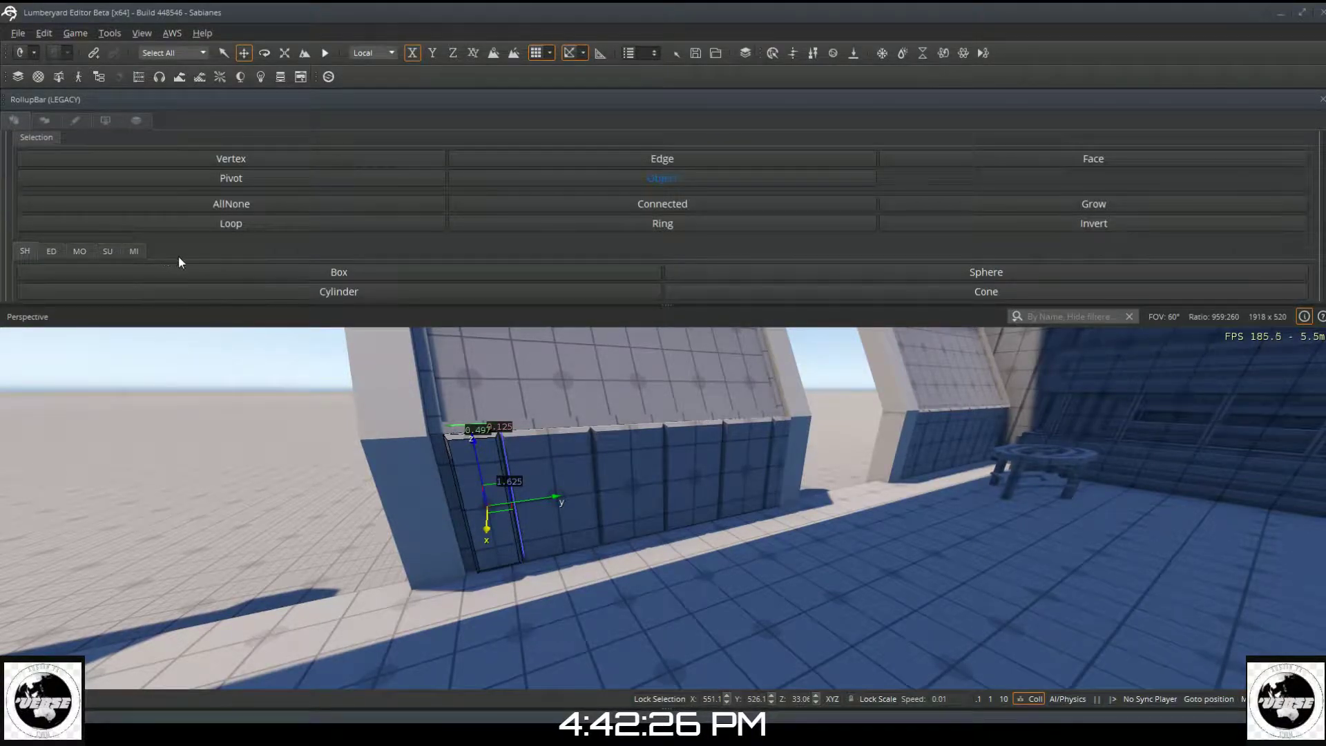
click(318, 177)
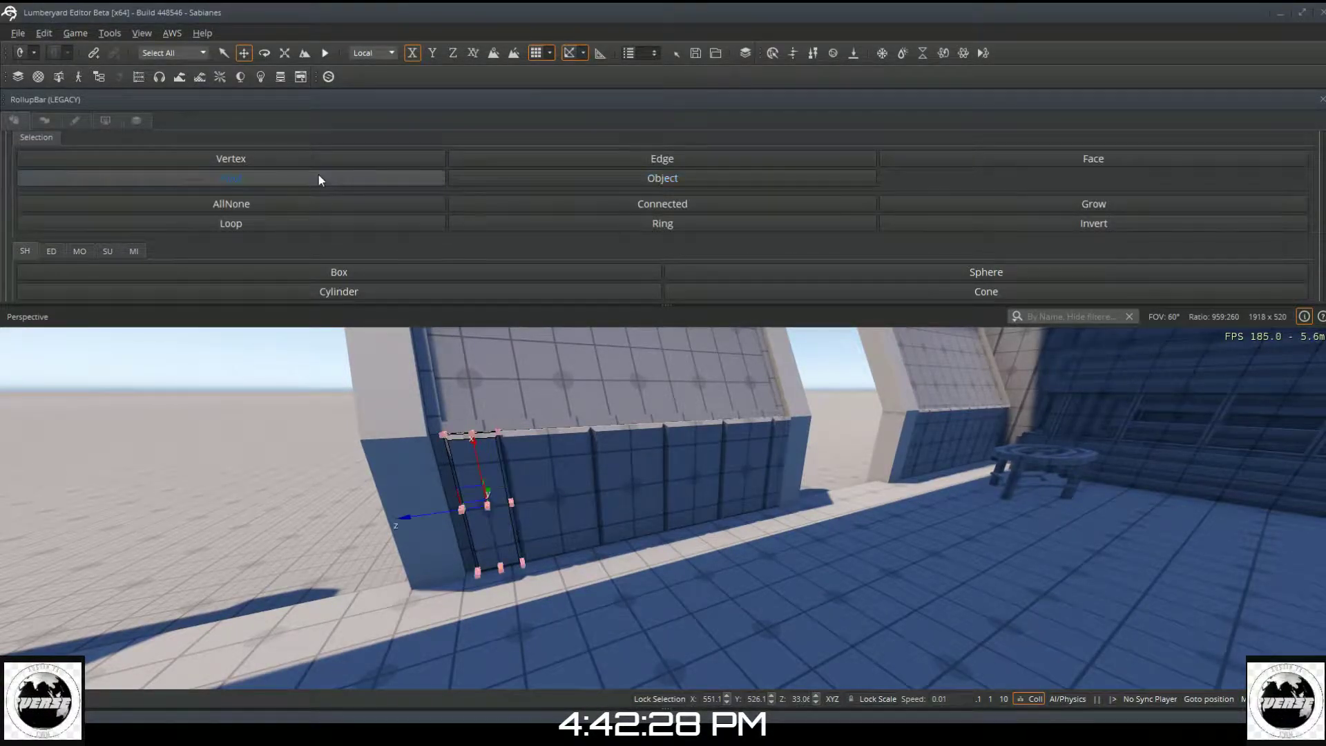
click(513, 499)
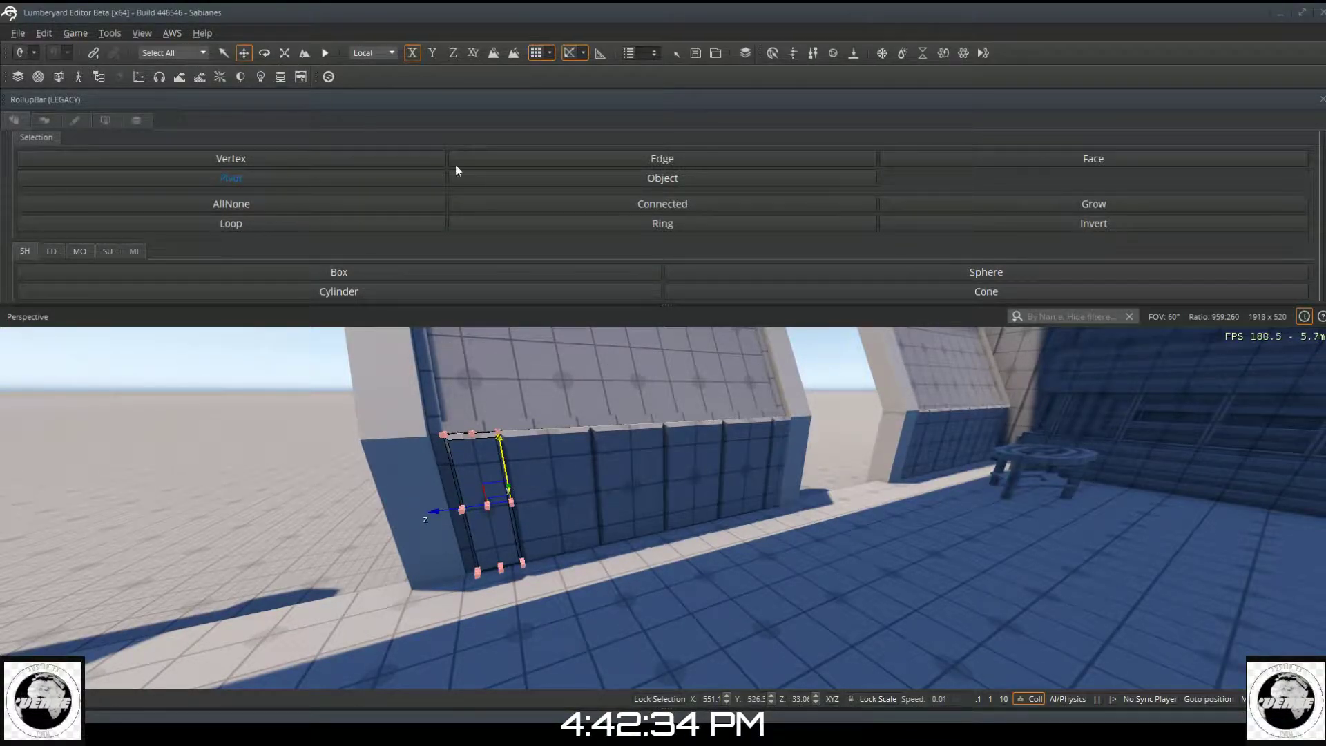
click(578, 179)
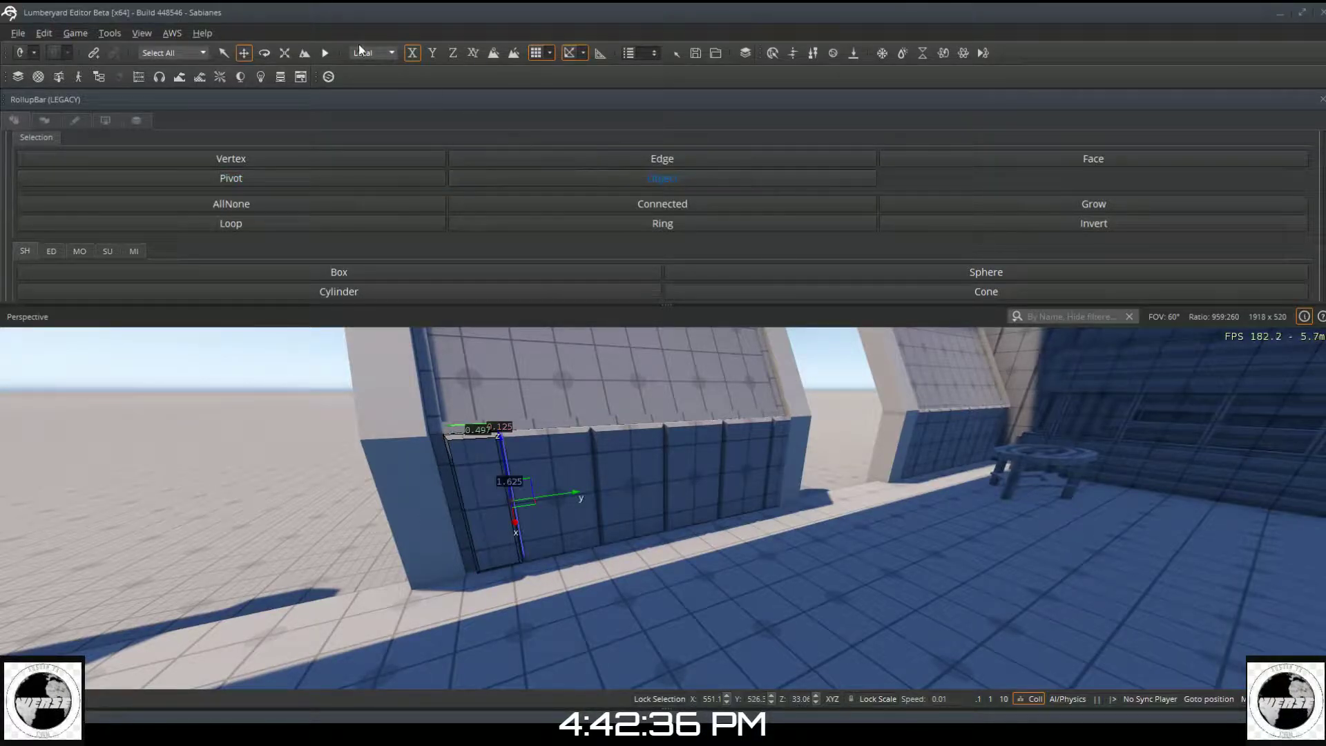
Step: Scale the near-end narrow panel along Y to 0.80 toward the end column, and delete this copy
click(284, 55)
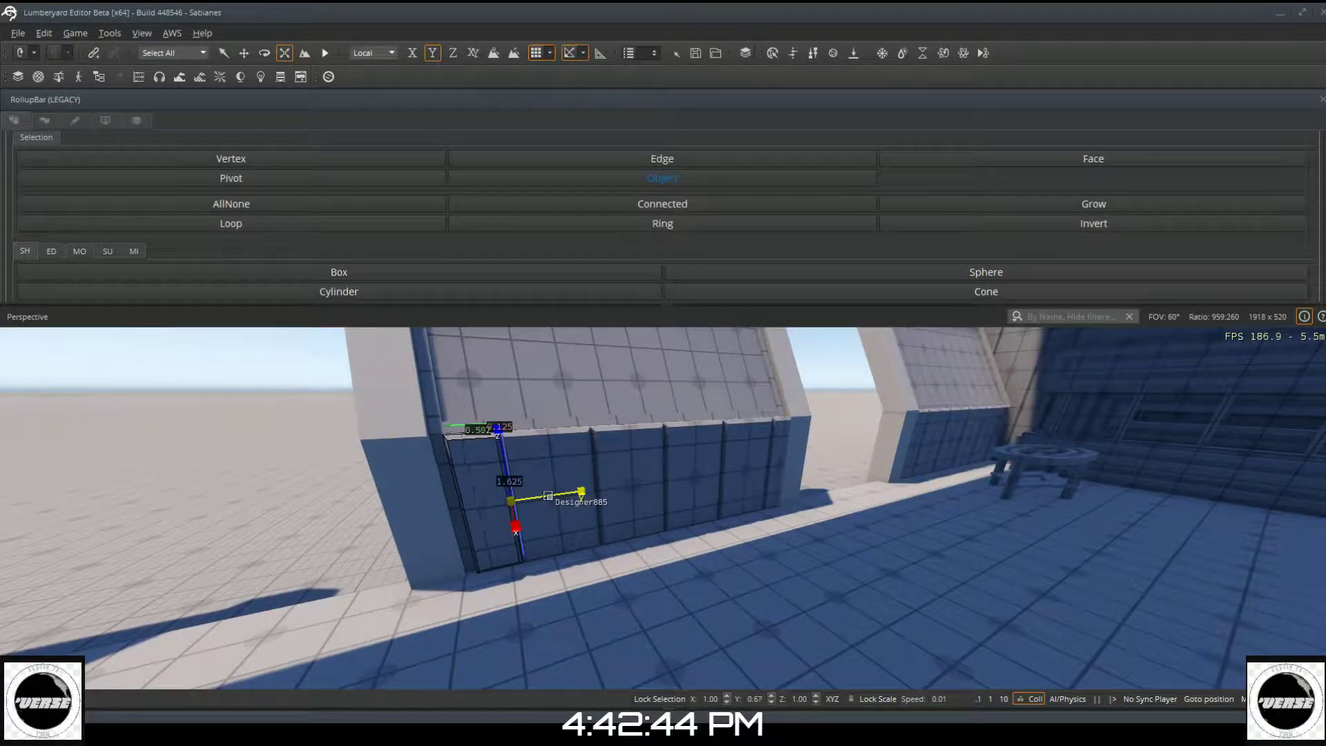
drag(548, 496, 544, 482)
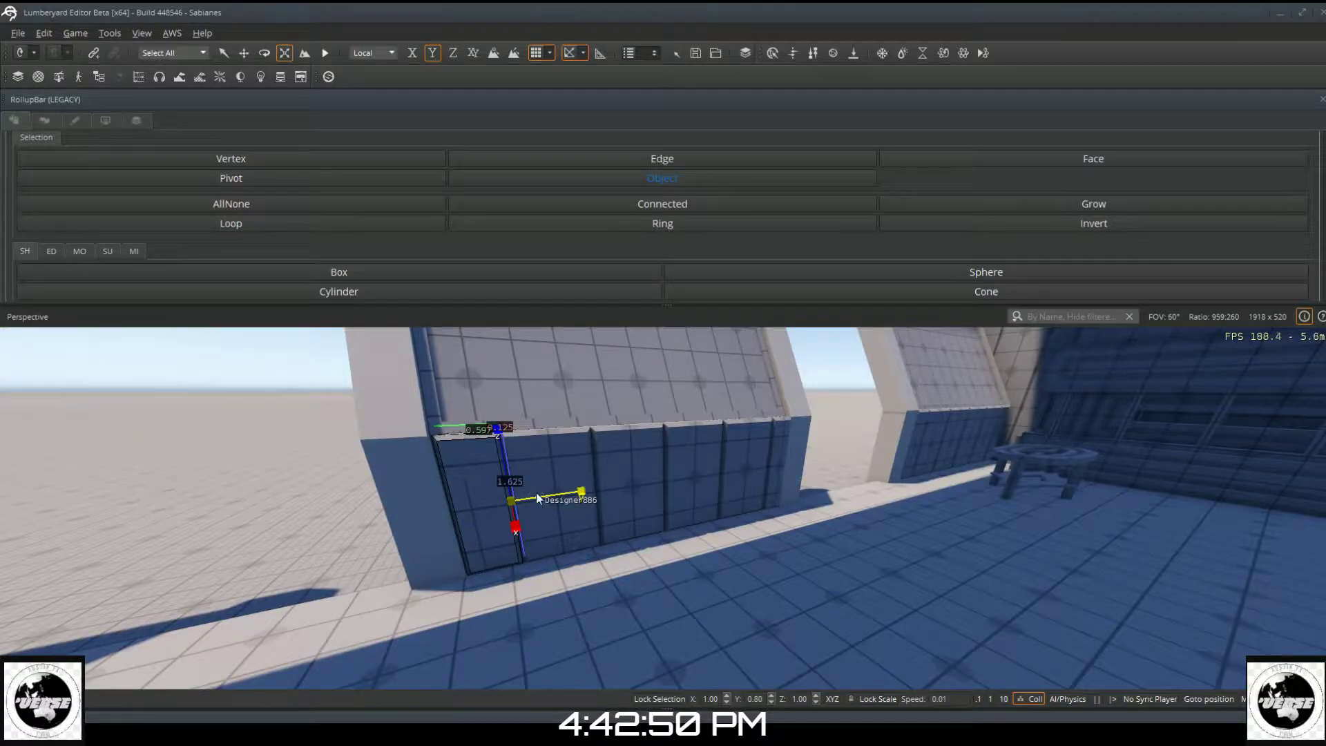
key(Delete)
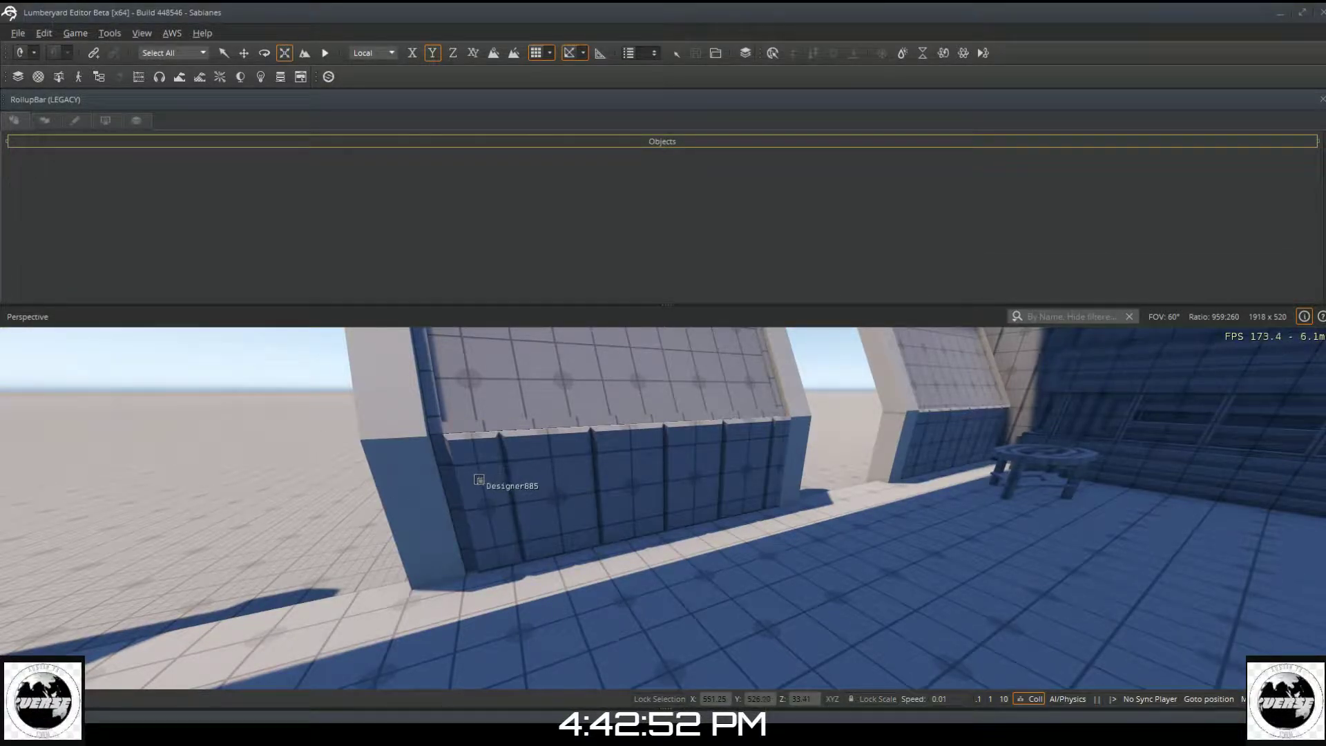
Step: Select the remaining narrow panel copy at the near end and place its pivot at the middle of the edge shared with its neighbour
click(478, 480)
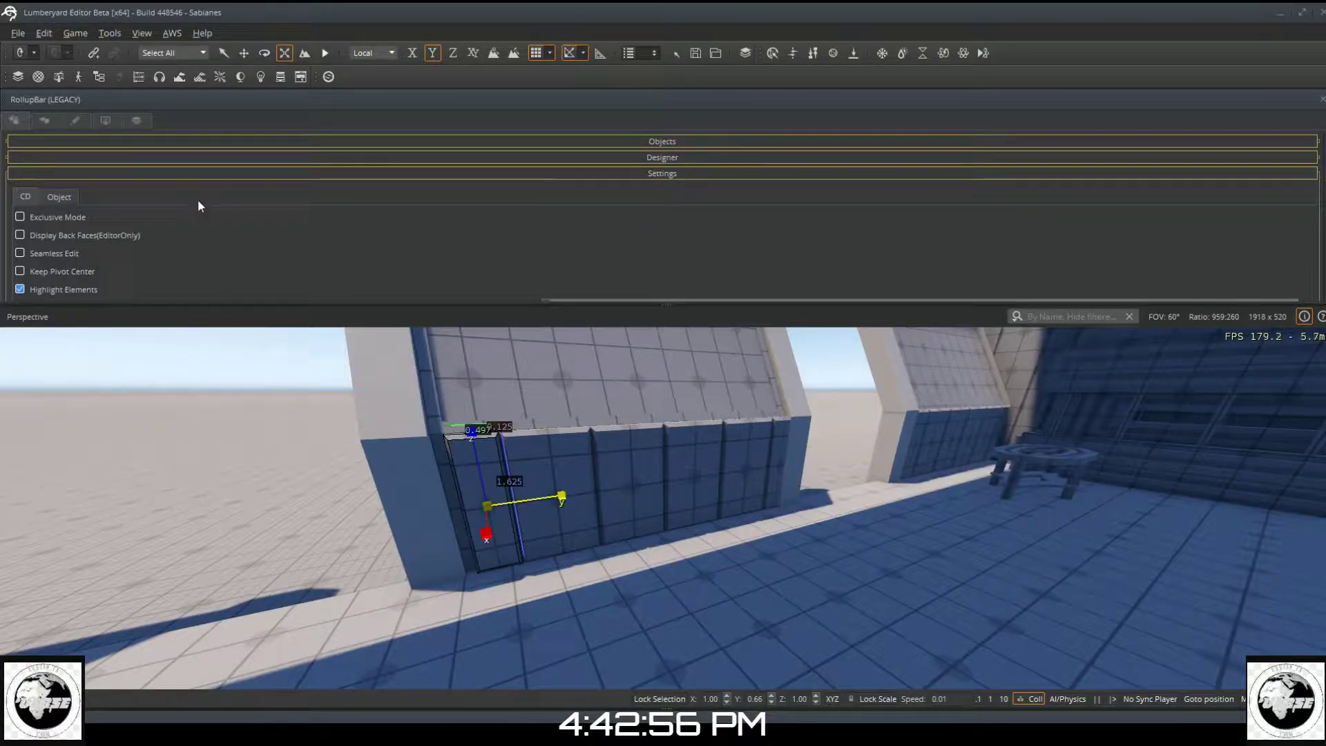
scroll(193, 202, down, 2)
scroll(189, 200, down, 3)
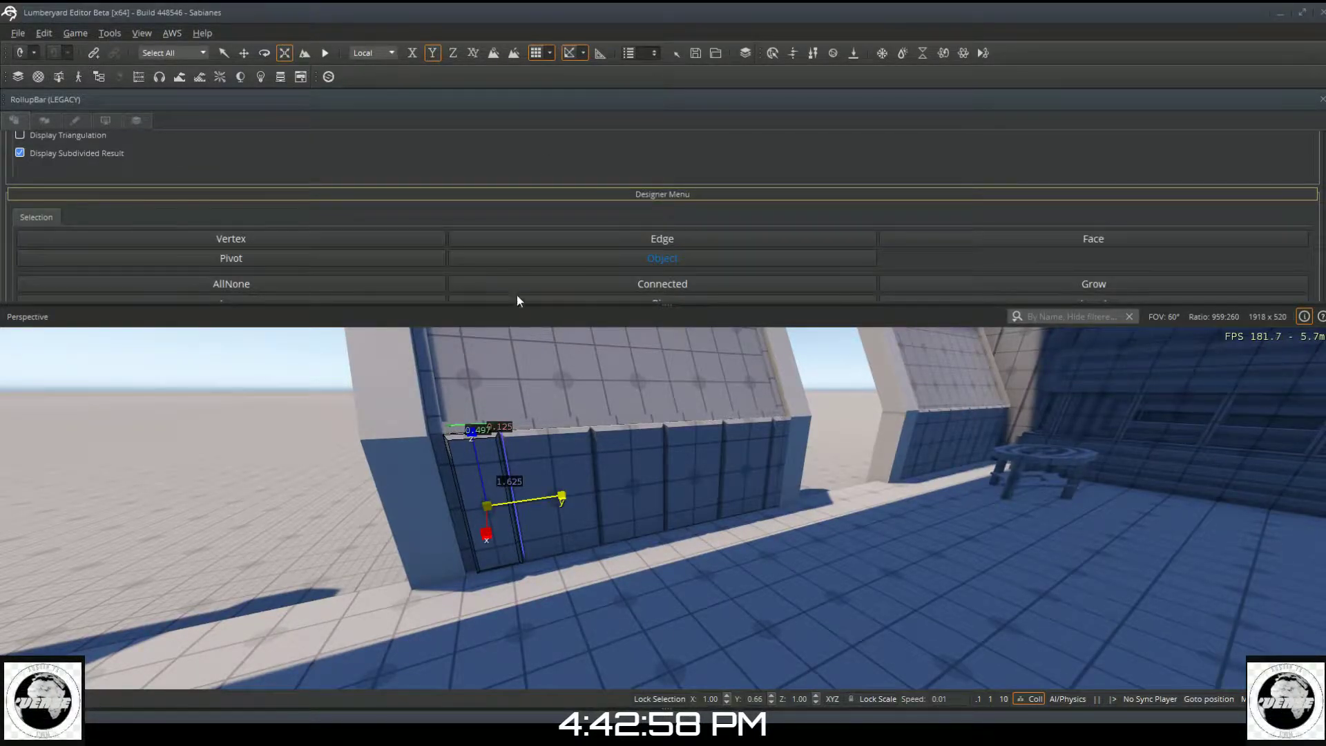
click(421, 256)
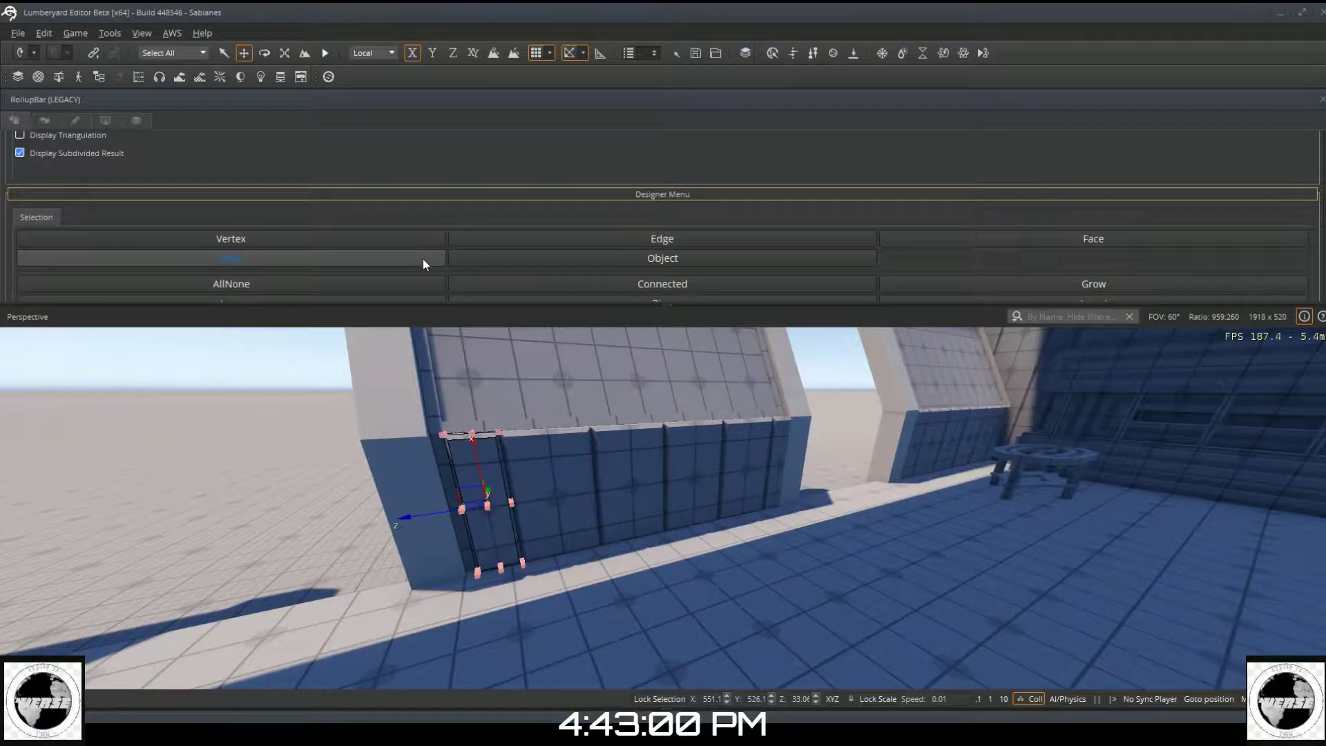
click(510, 500)
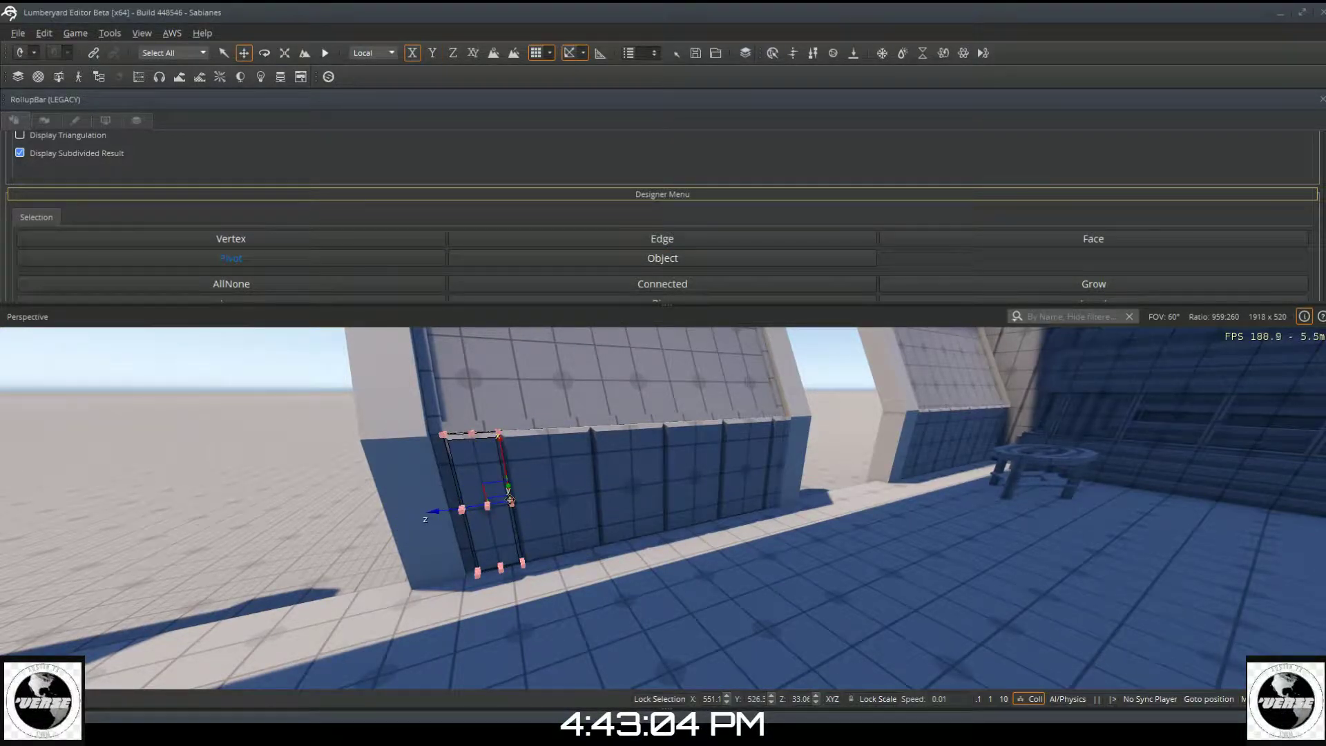
click(527, 256)
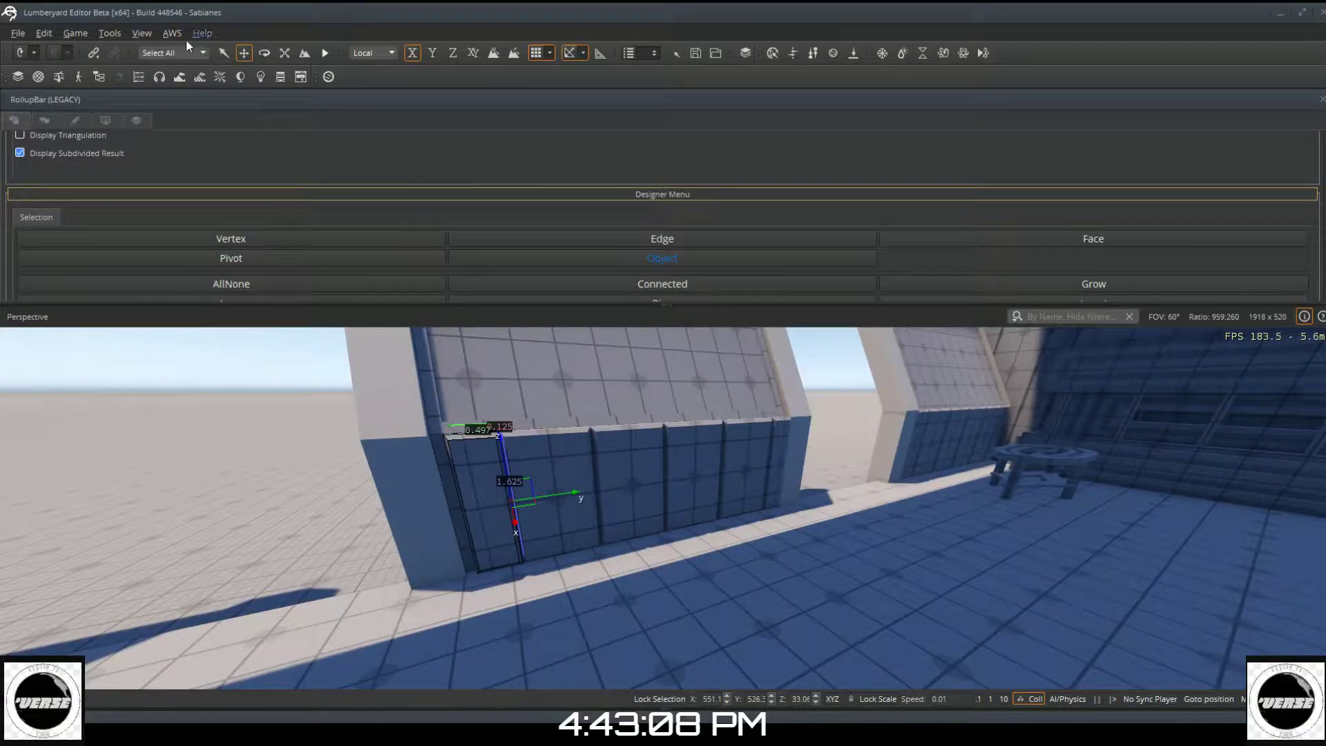
Step: Scale this narrow panel copy along Y to 0.67 and delete it
click(284, 53)
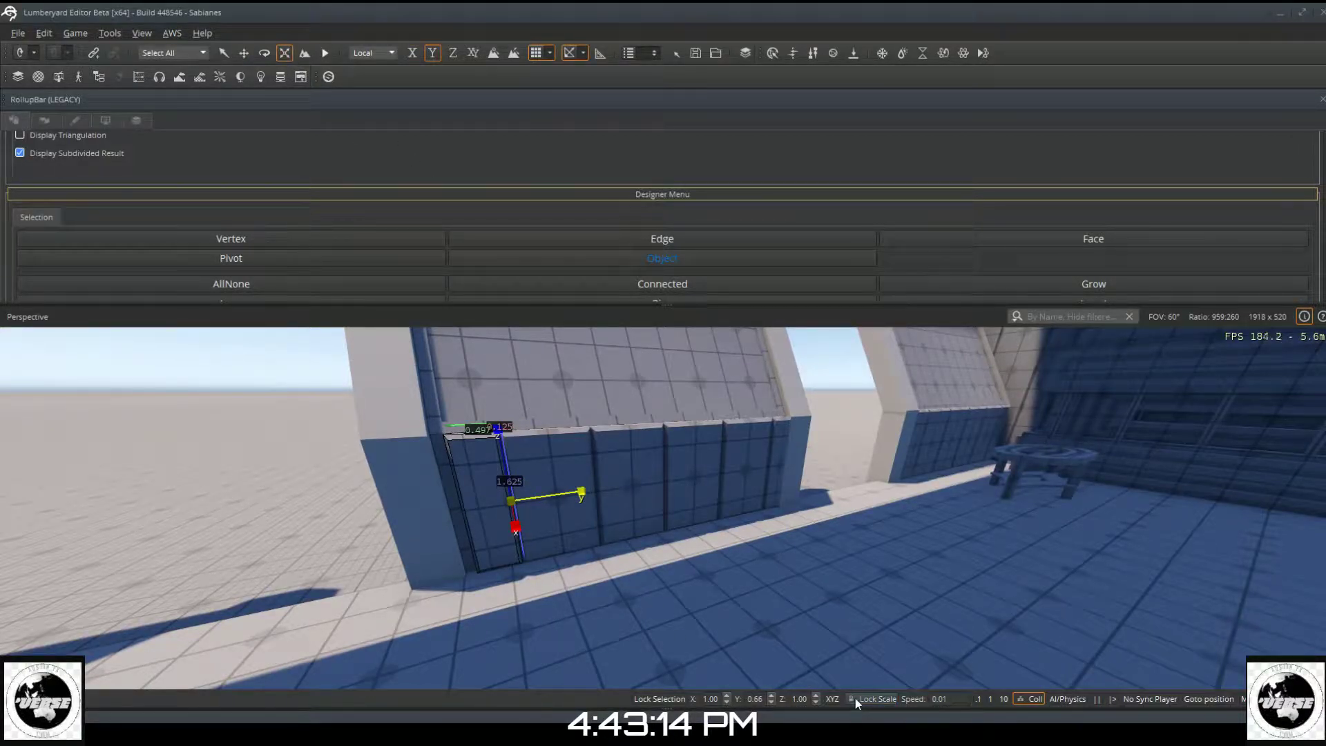
drag(549, 499, 548, 497)
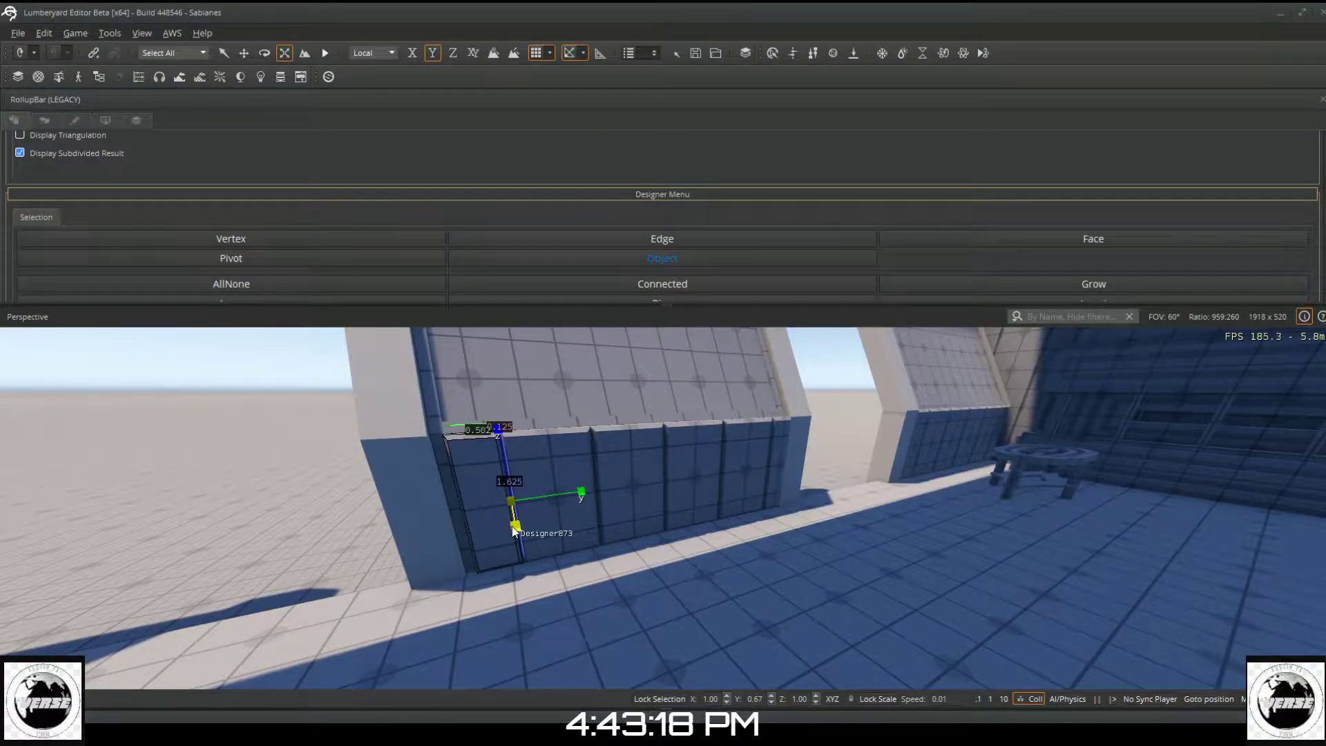
key(Delete)
Step: Select the last near-end narrow panel and move its pivot to the middle of its edge next to the adjoining panel
click(478, 479)
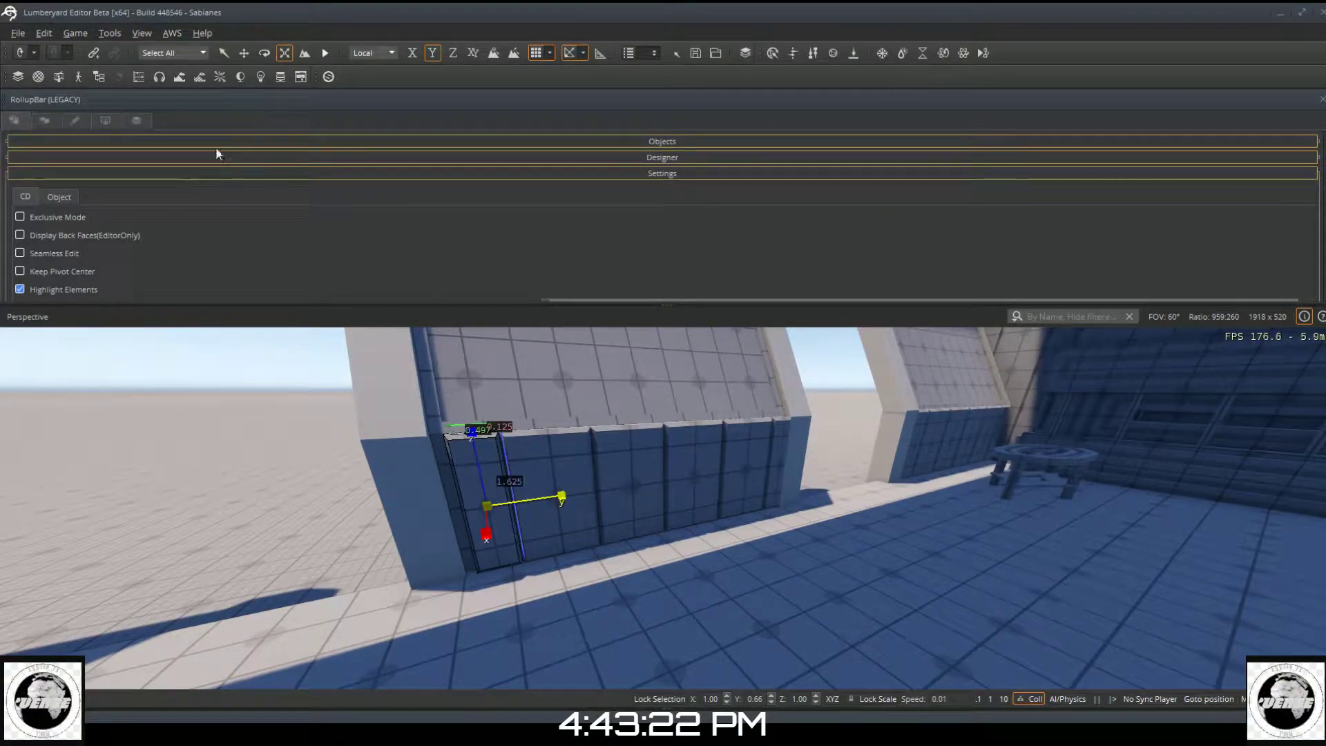
scroll(186, 207, down, 5)
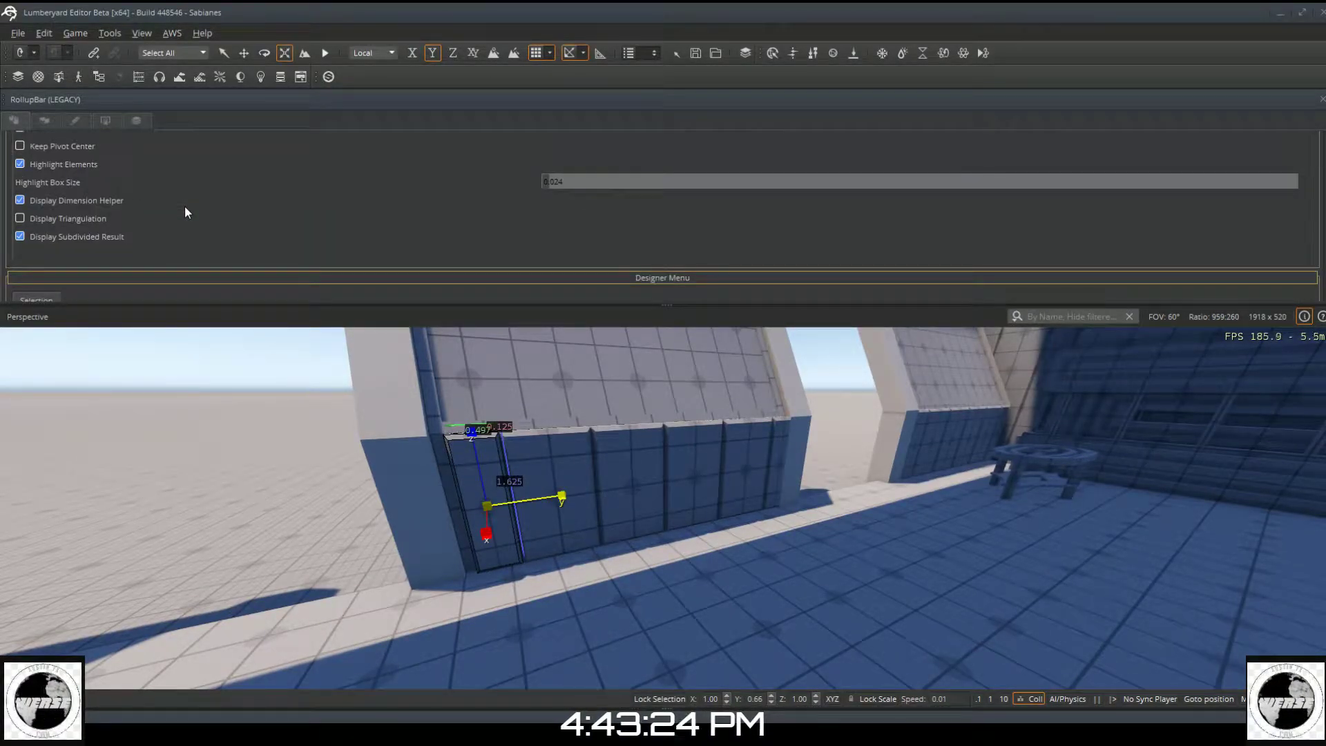
click(242, 257)
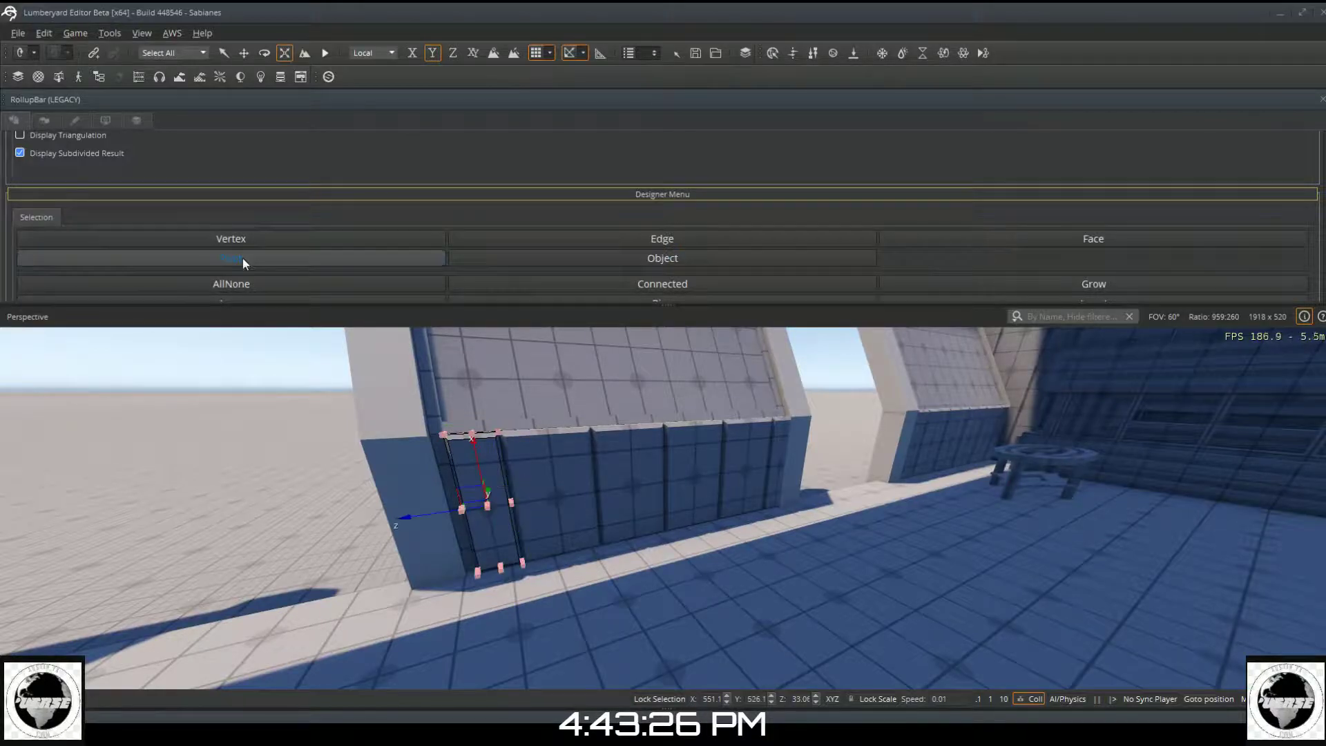
click(511, 502)
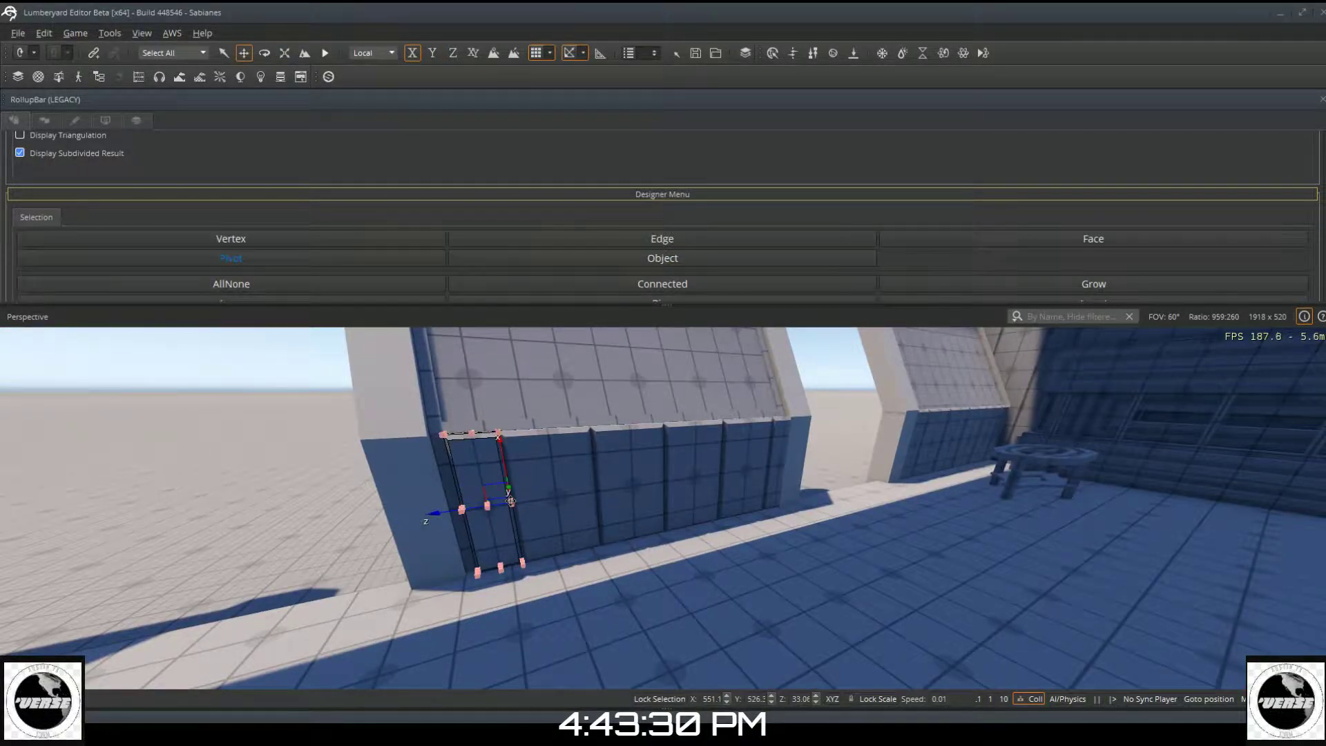
click(599, 261)
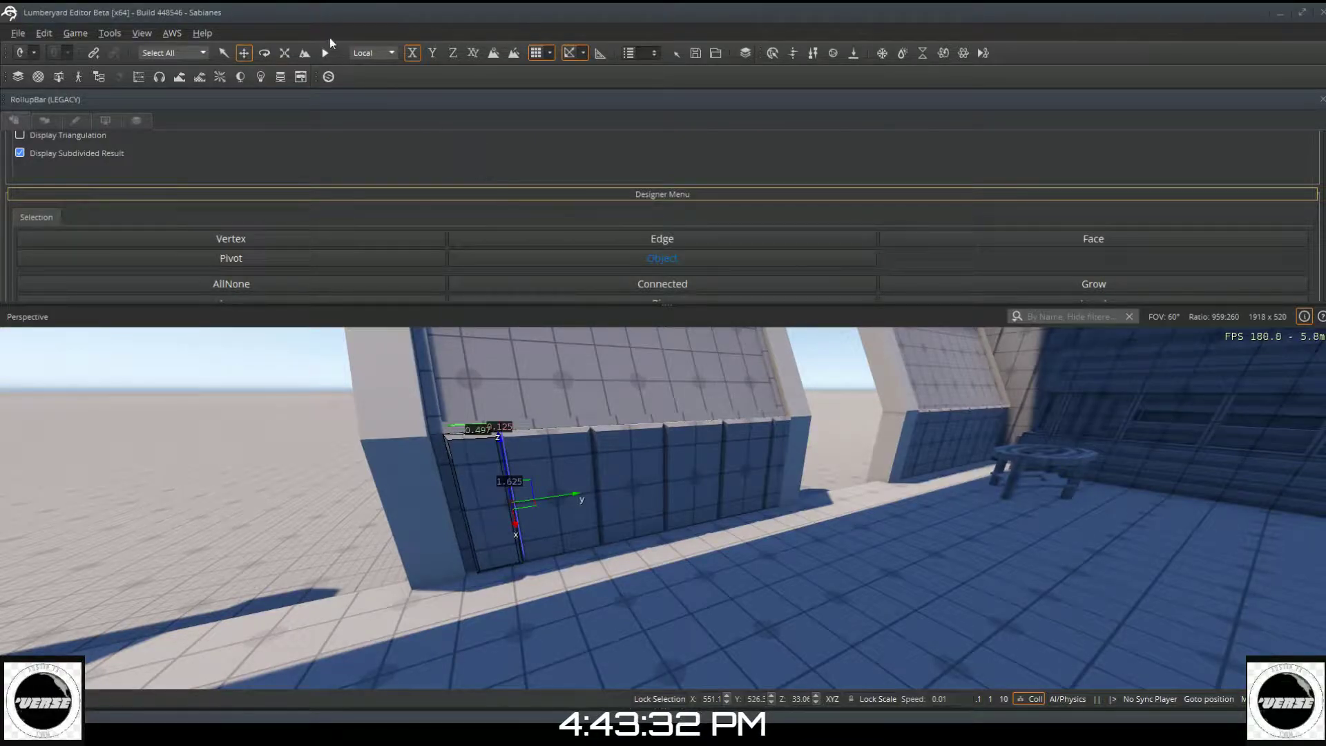
Step: Stretch the near-end narrow panel along Y to a scale of 0.81 so it closes the gap to the end column
click(285, 52)
key(2)
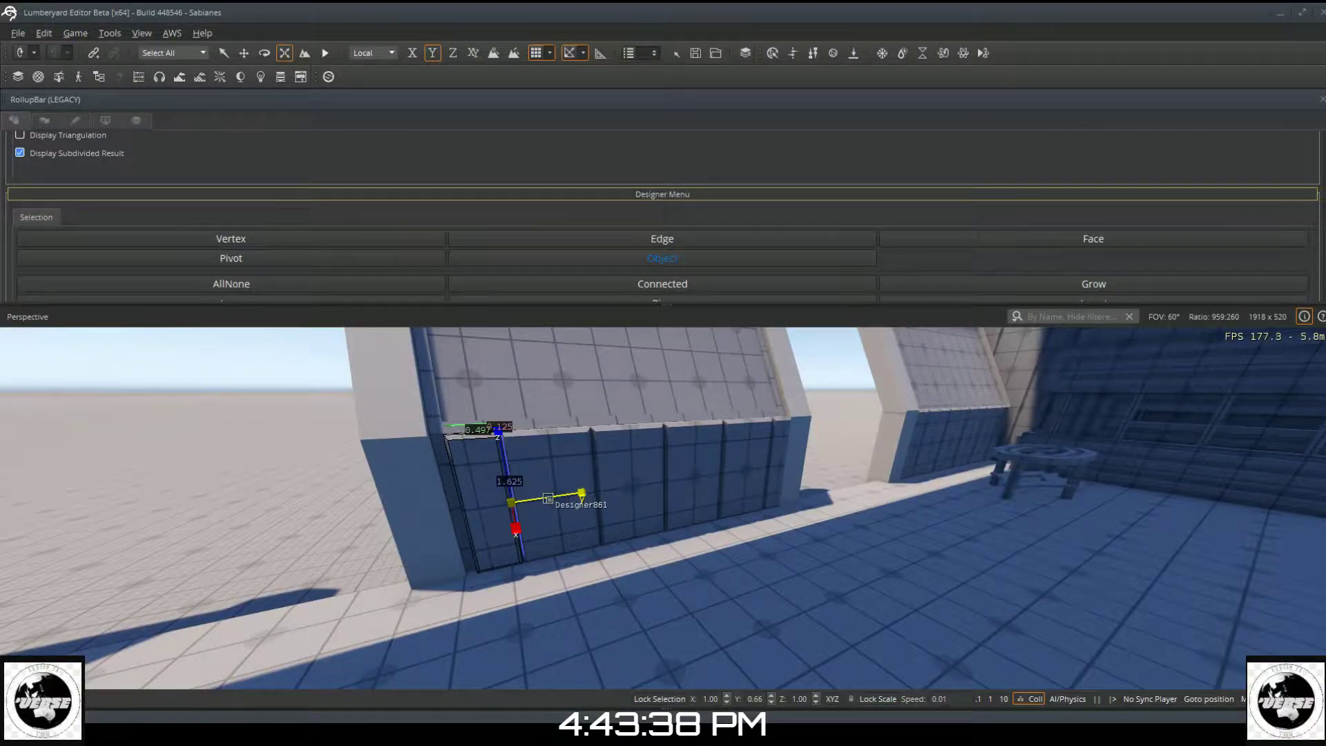
drag(548, 498, 543, 482)
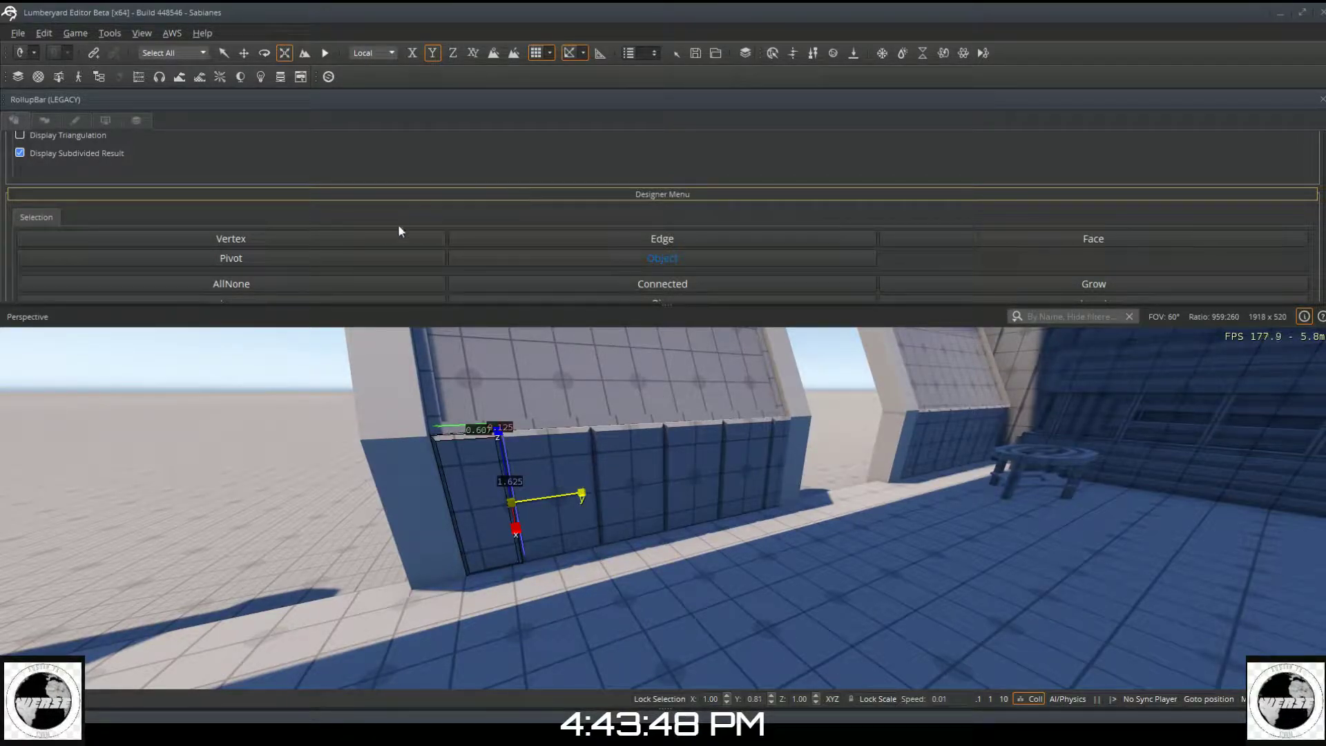
Step: Move the stretched narrow panel's pivot back to its centre, return to object selection, and deselect the panel
click(392, 256)
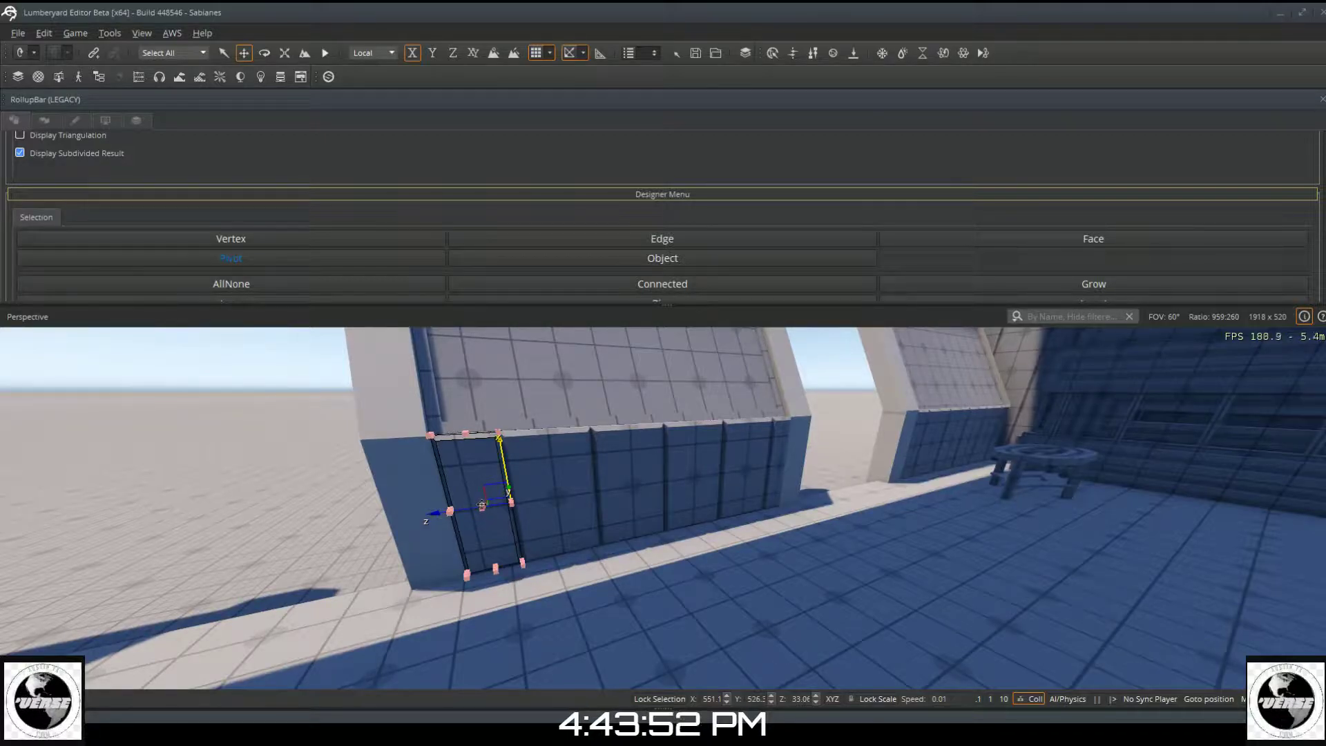
key(w)
scroll(417, 582, up, 2)
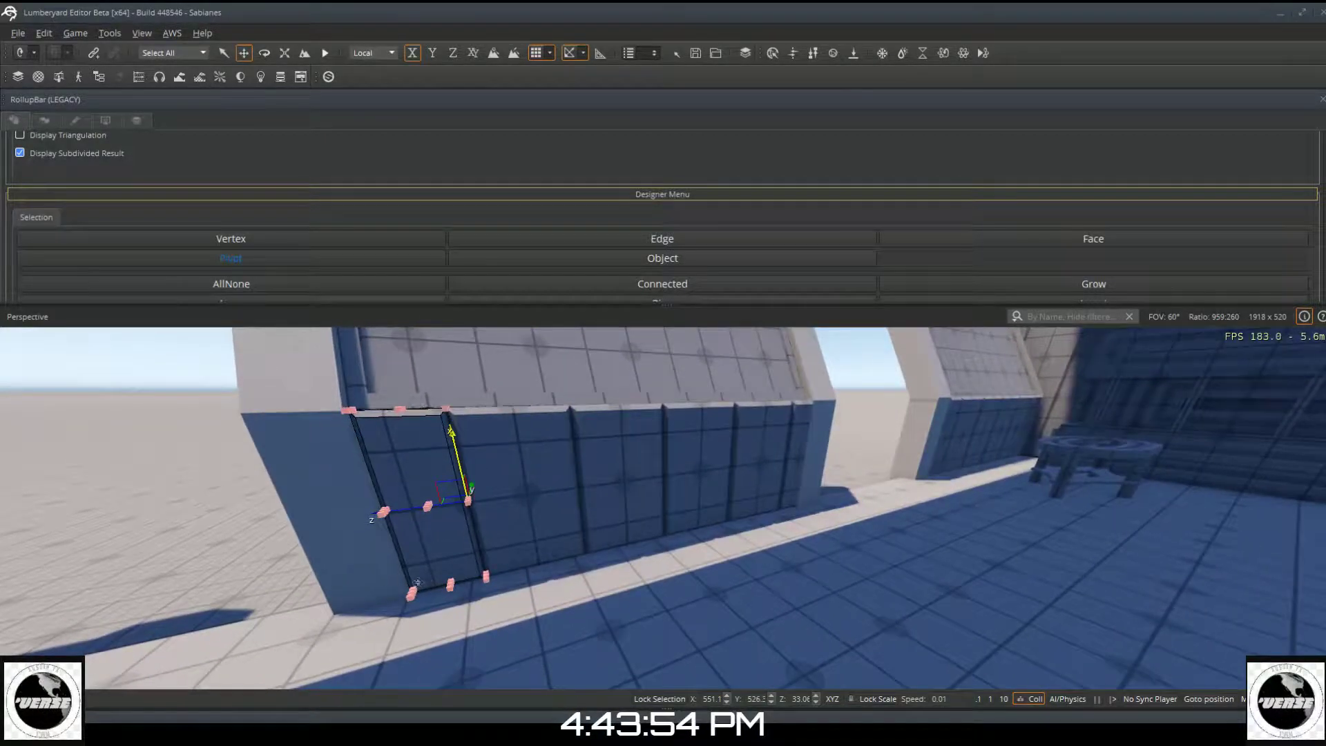
click(411, 594)
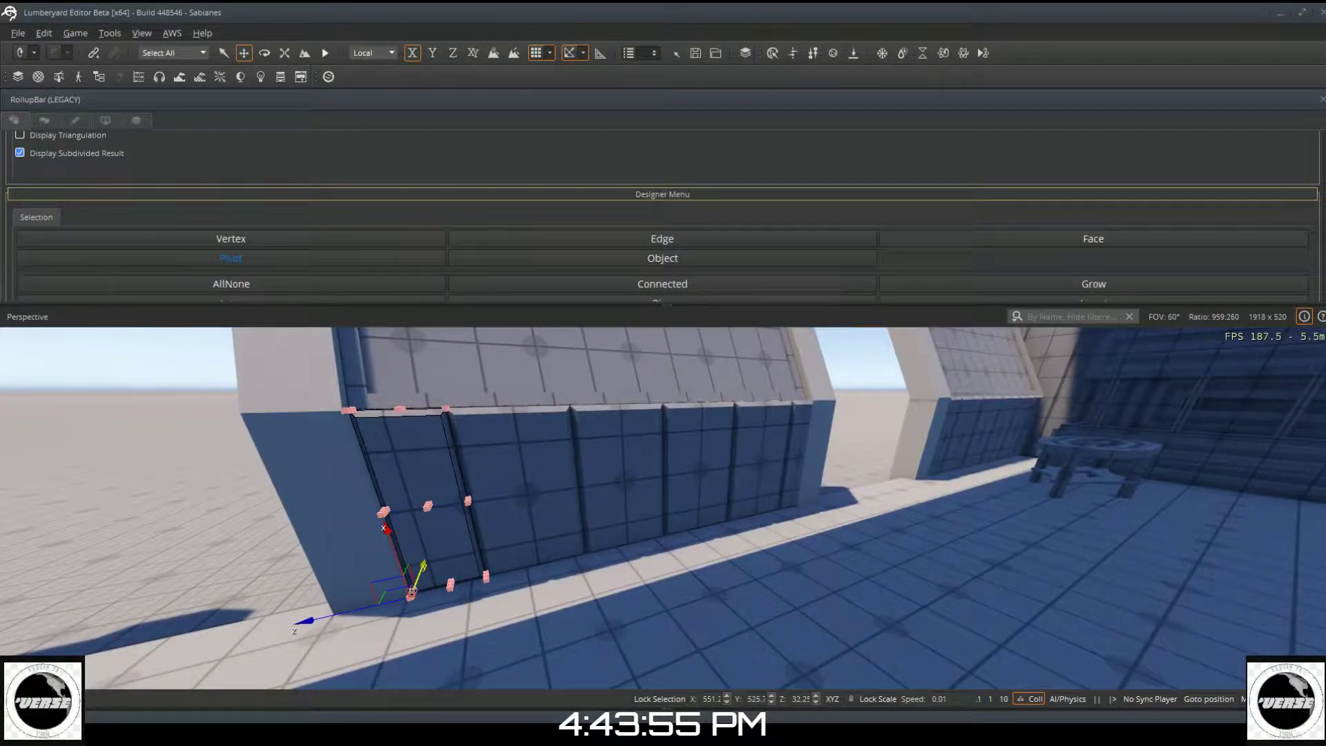
click(429, 503)
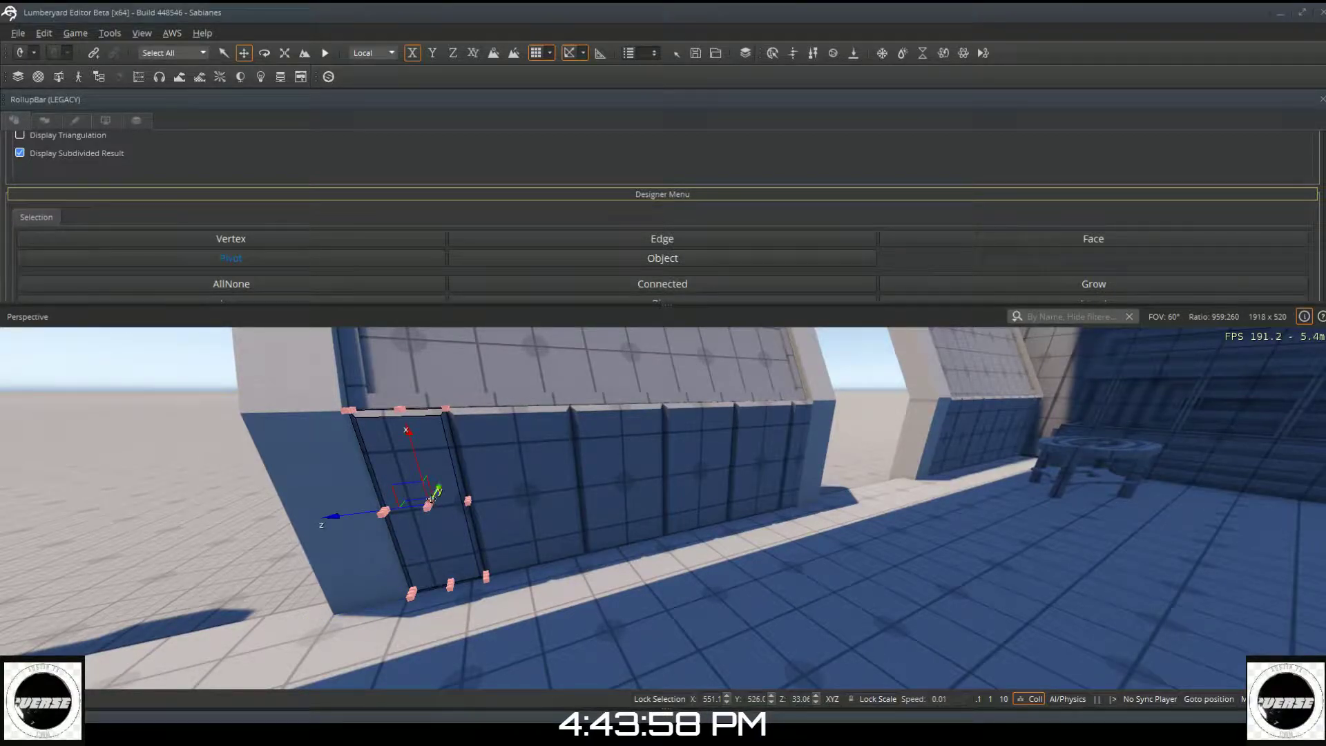
click(582, 253)
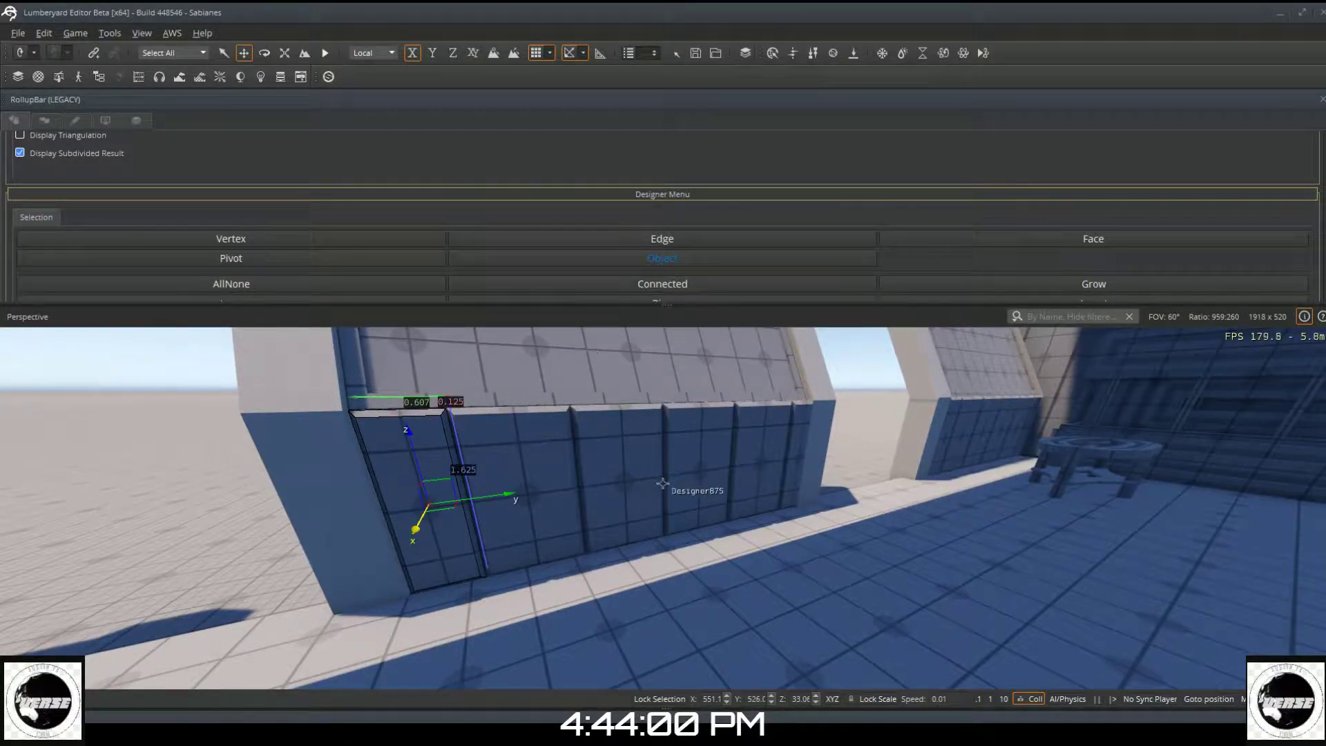
click(755, 587)
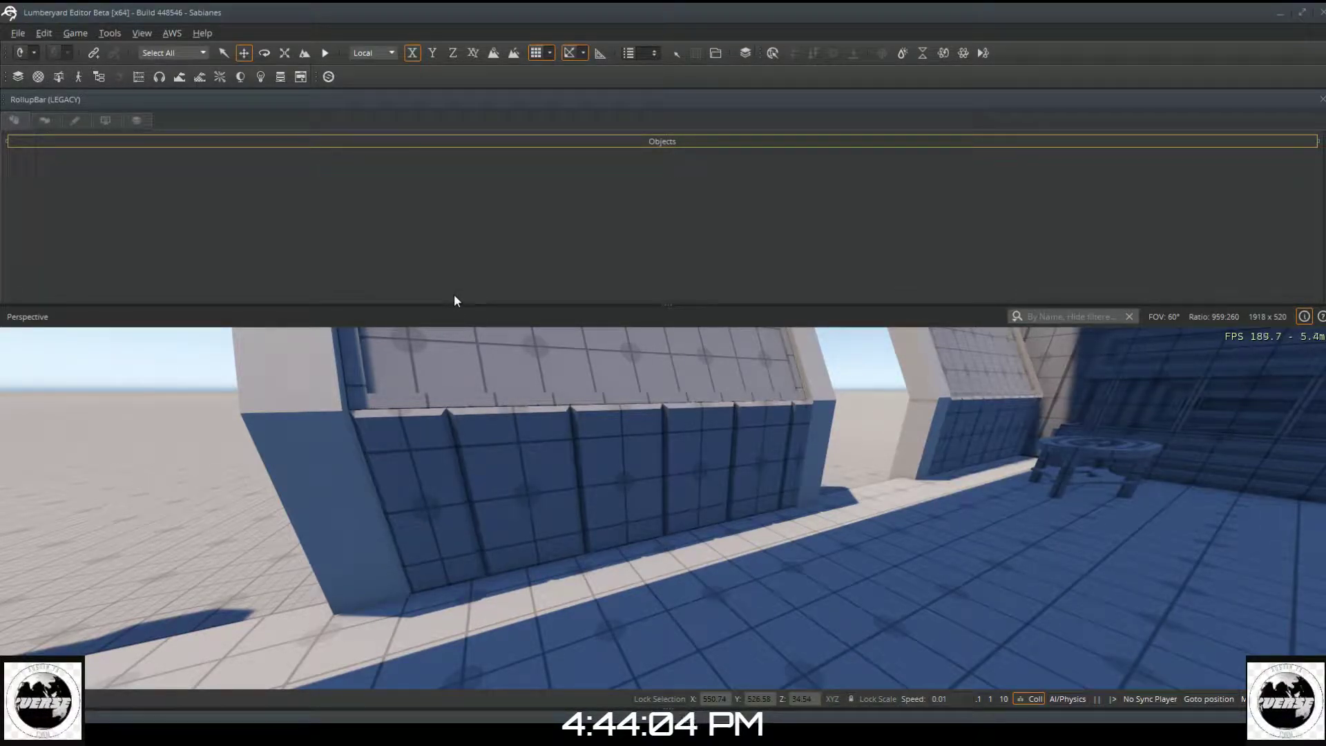
key(s)
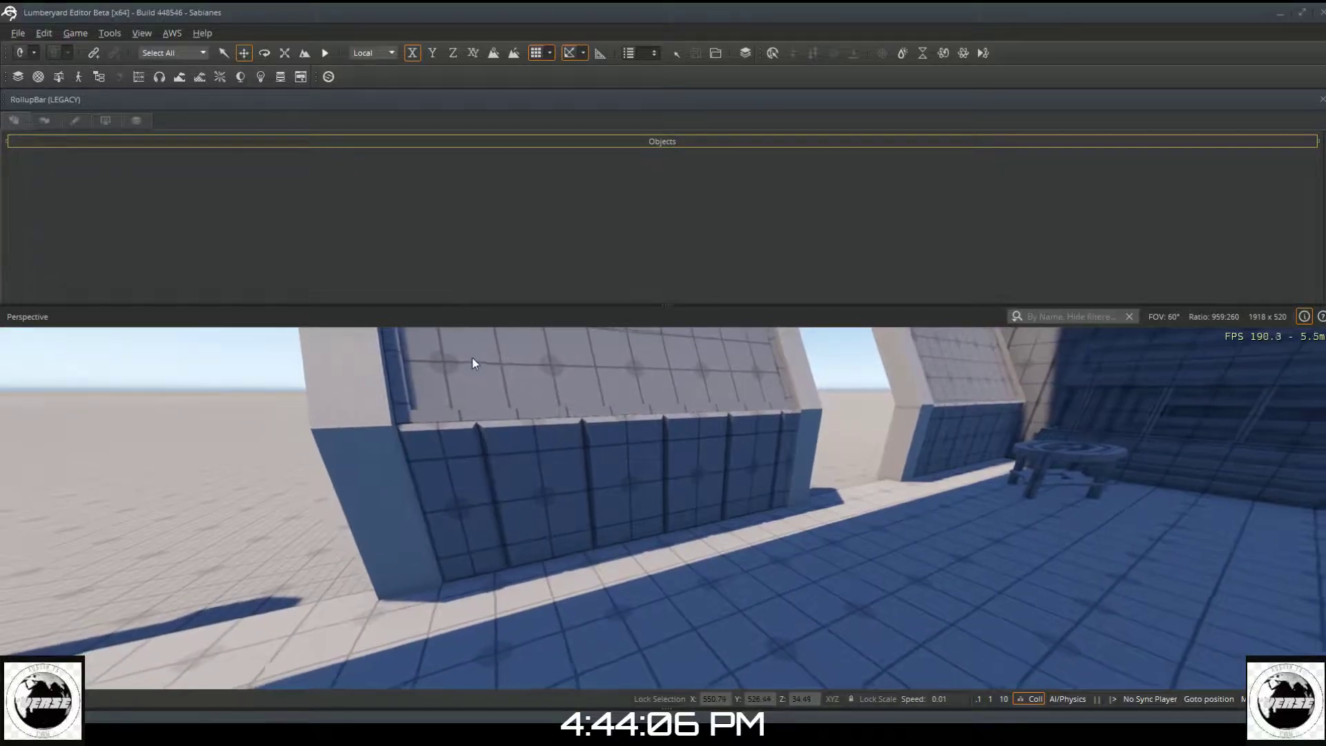
key(s)
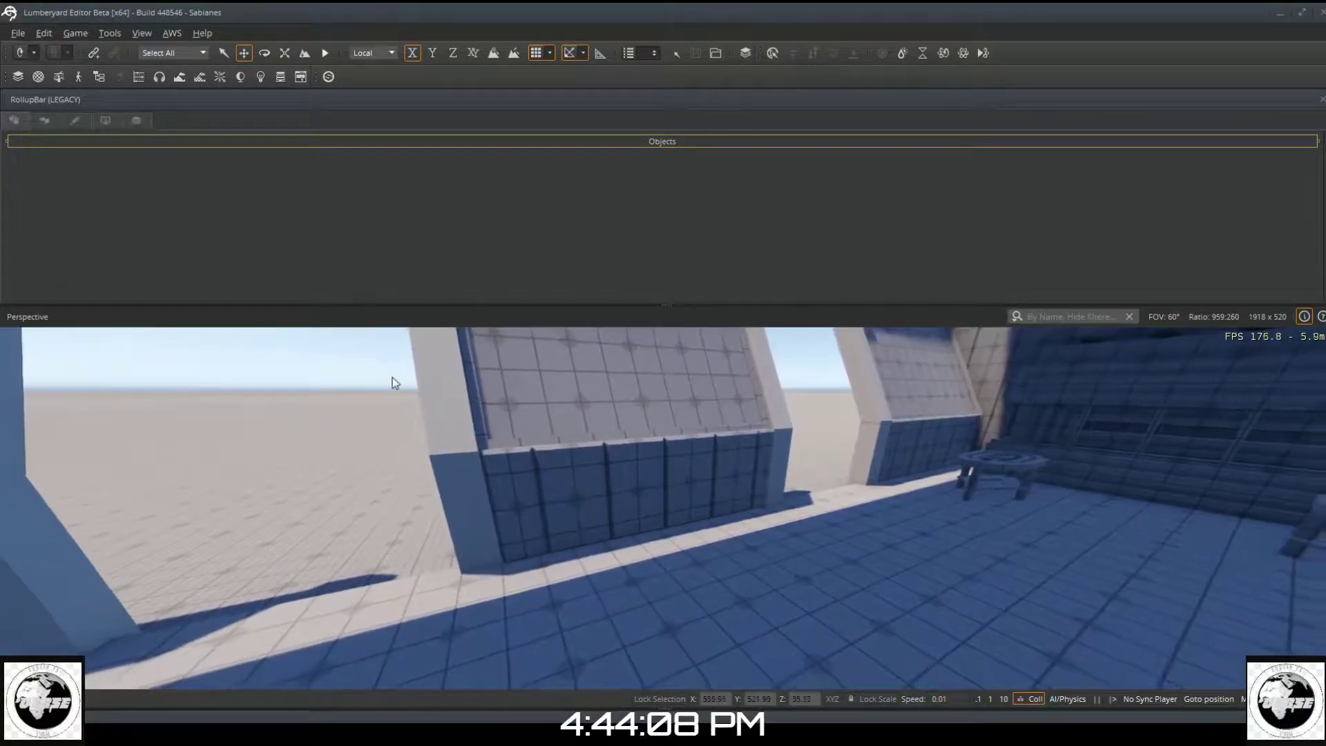
key(s)
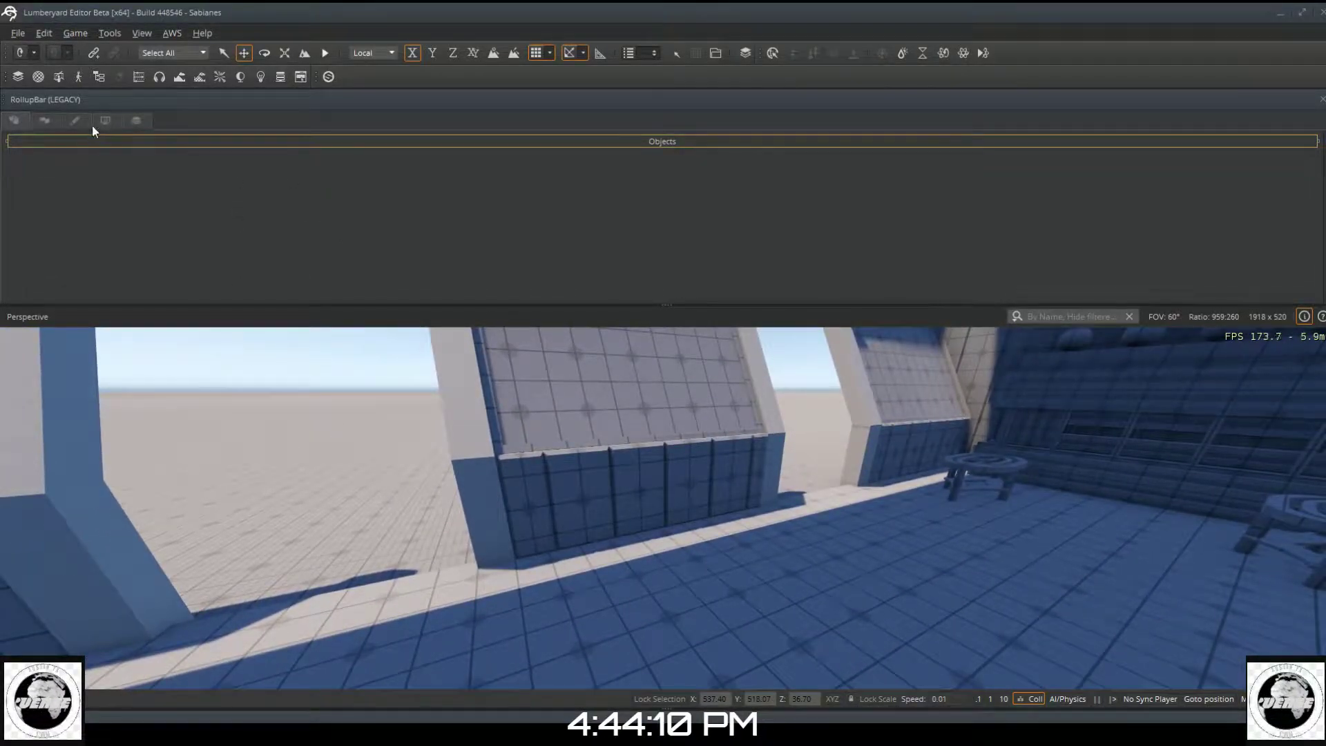
Step: Collapse the Walls_1_A, Restrooms_1_A and Restrooms layer groups, and check the sublayers of Landing Pad Seating 1A and Fountains
click(138, 119)
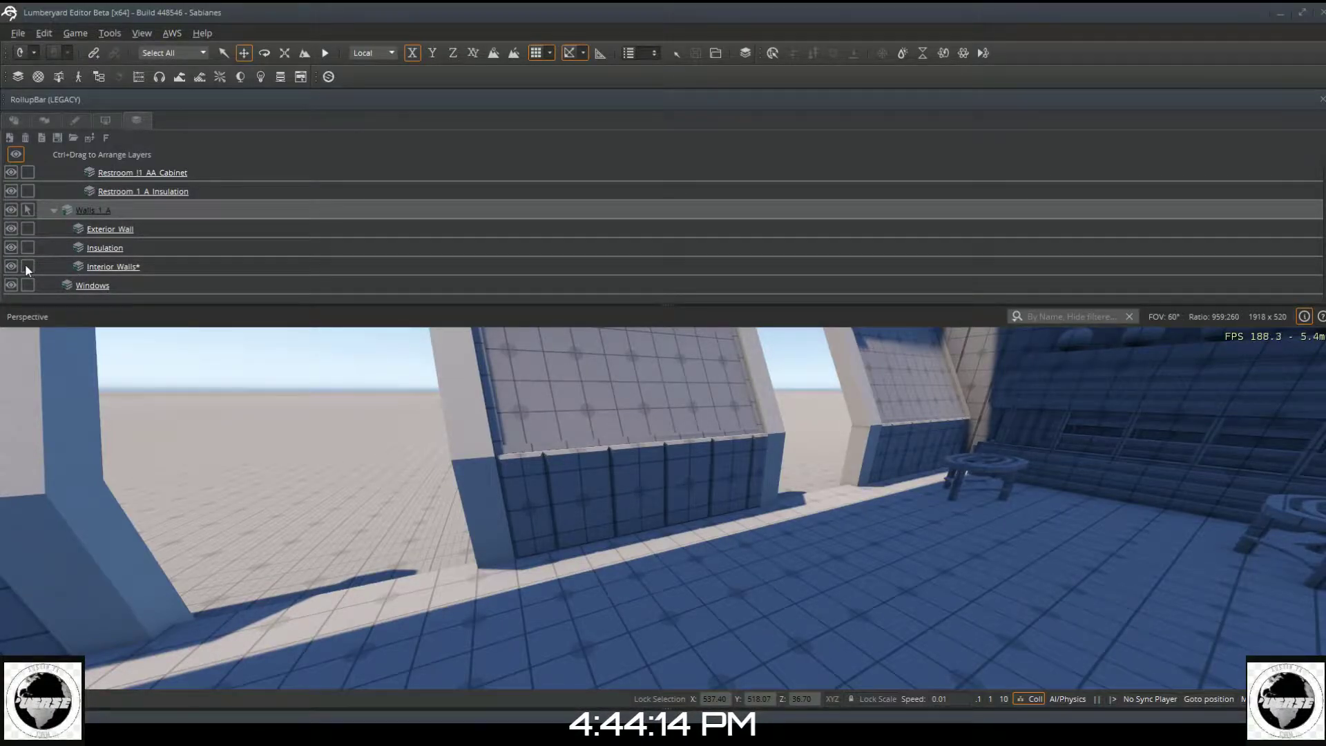
click(55, 210)
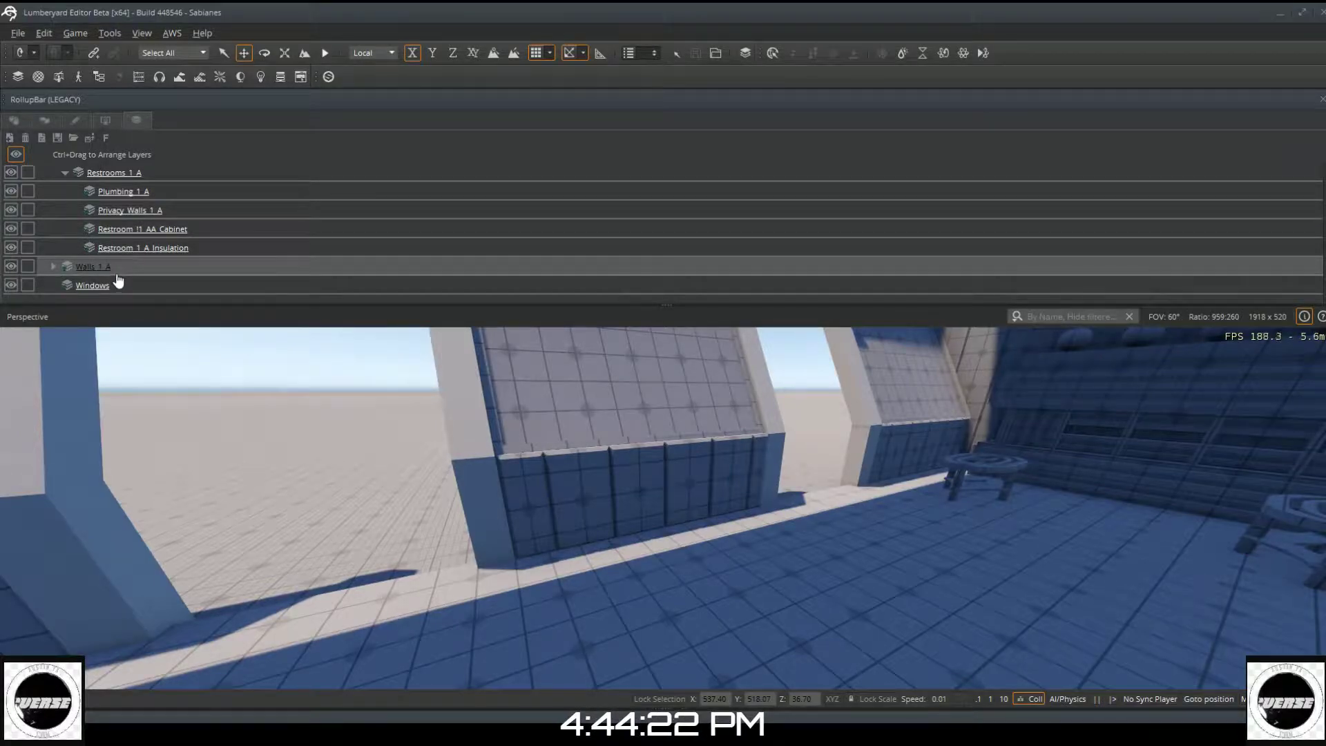
click(65, 173)
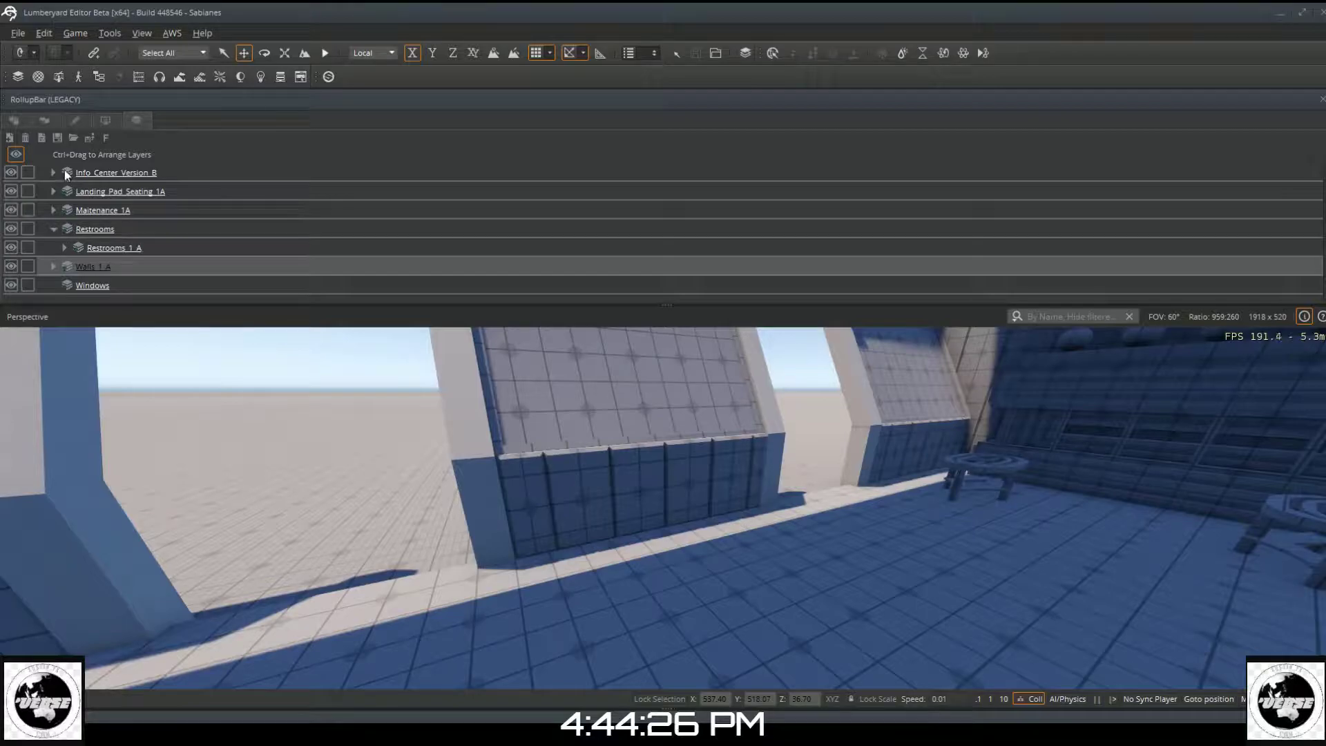
click(51, 230)
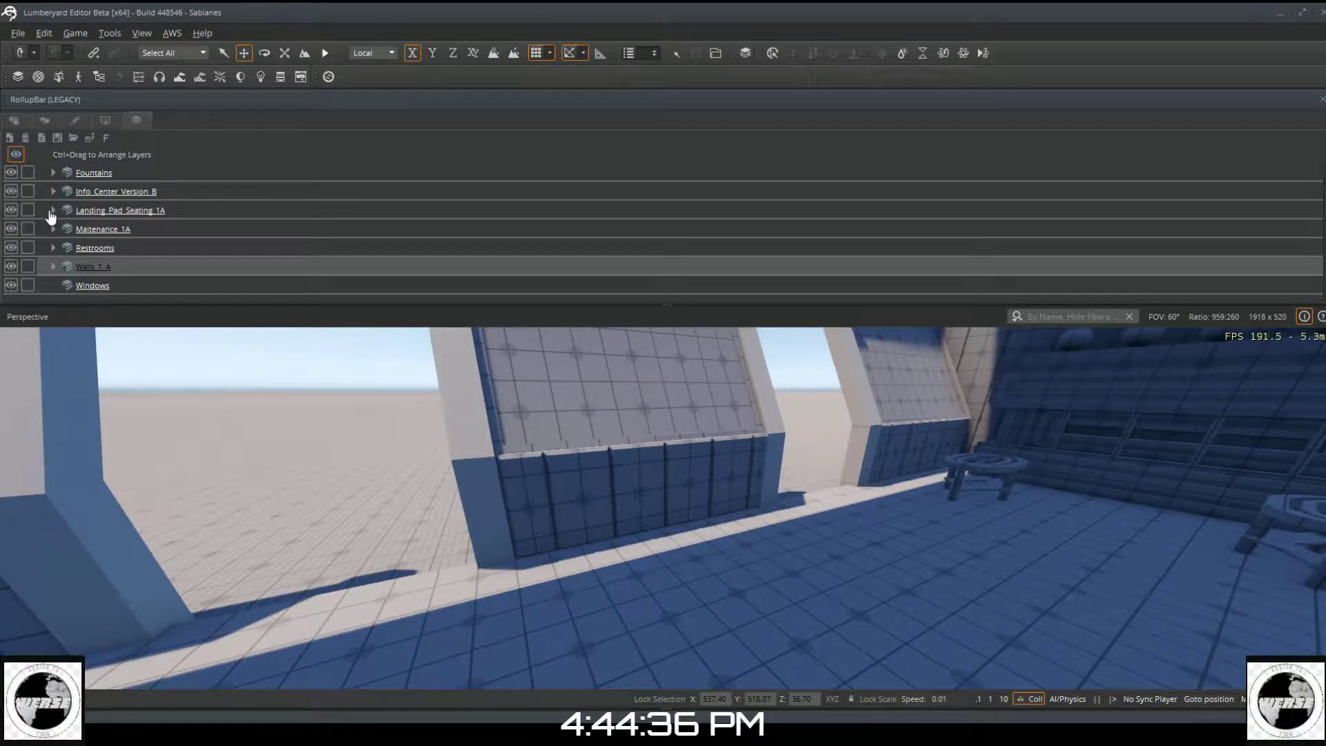
click(52, 211)
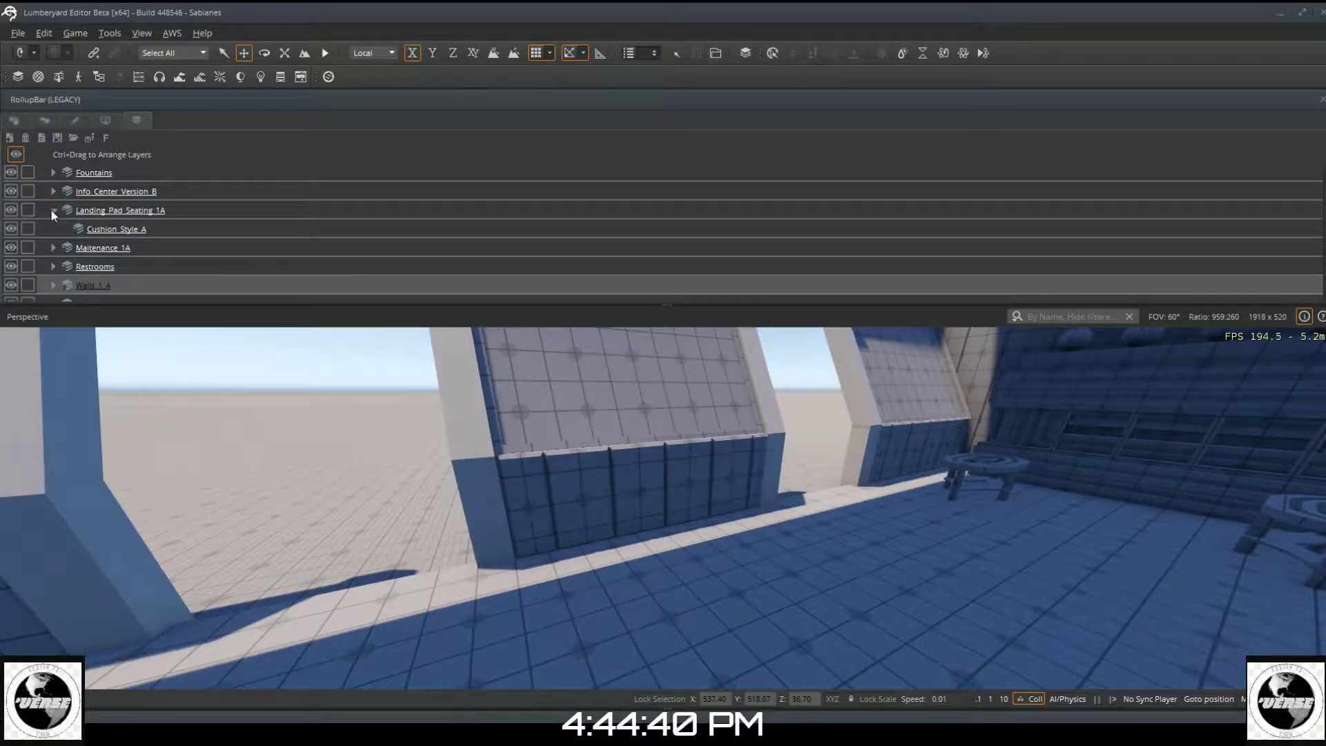
click(52, 210)
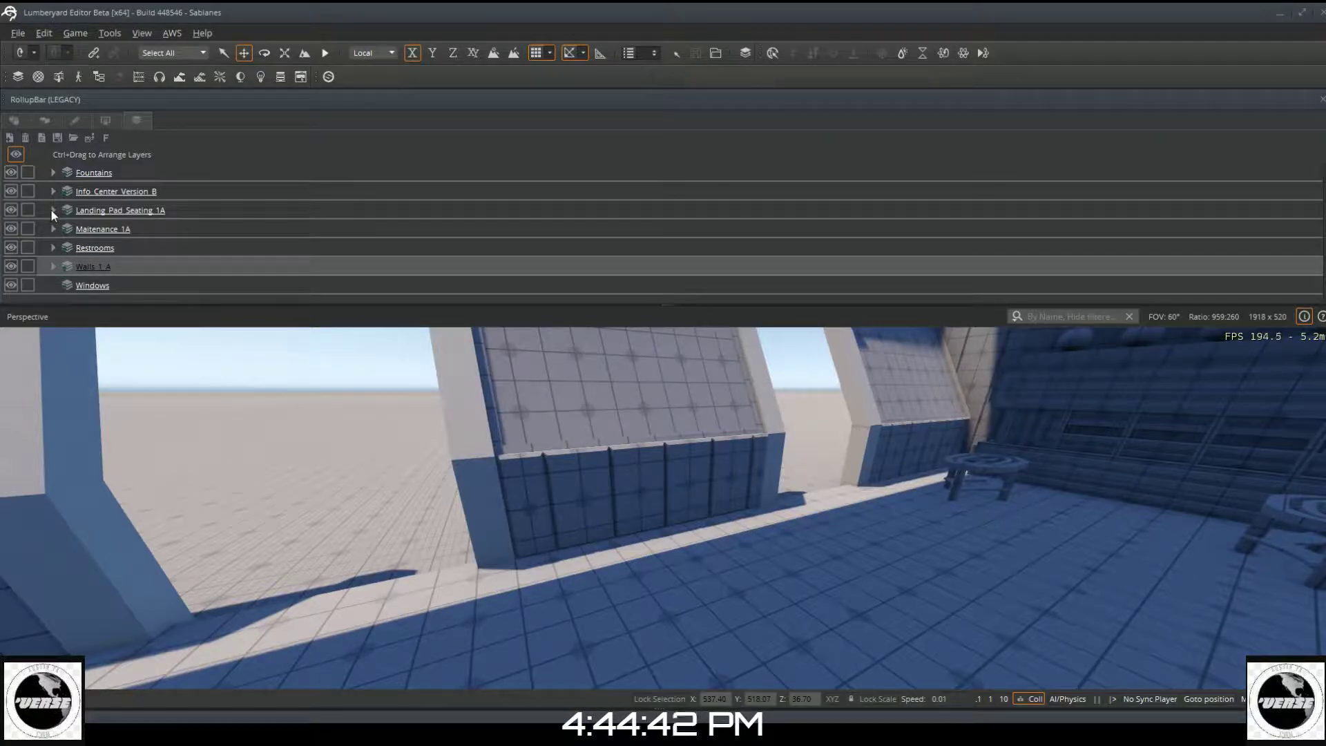
click(54, 172)
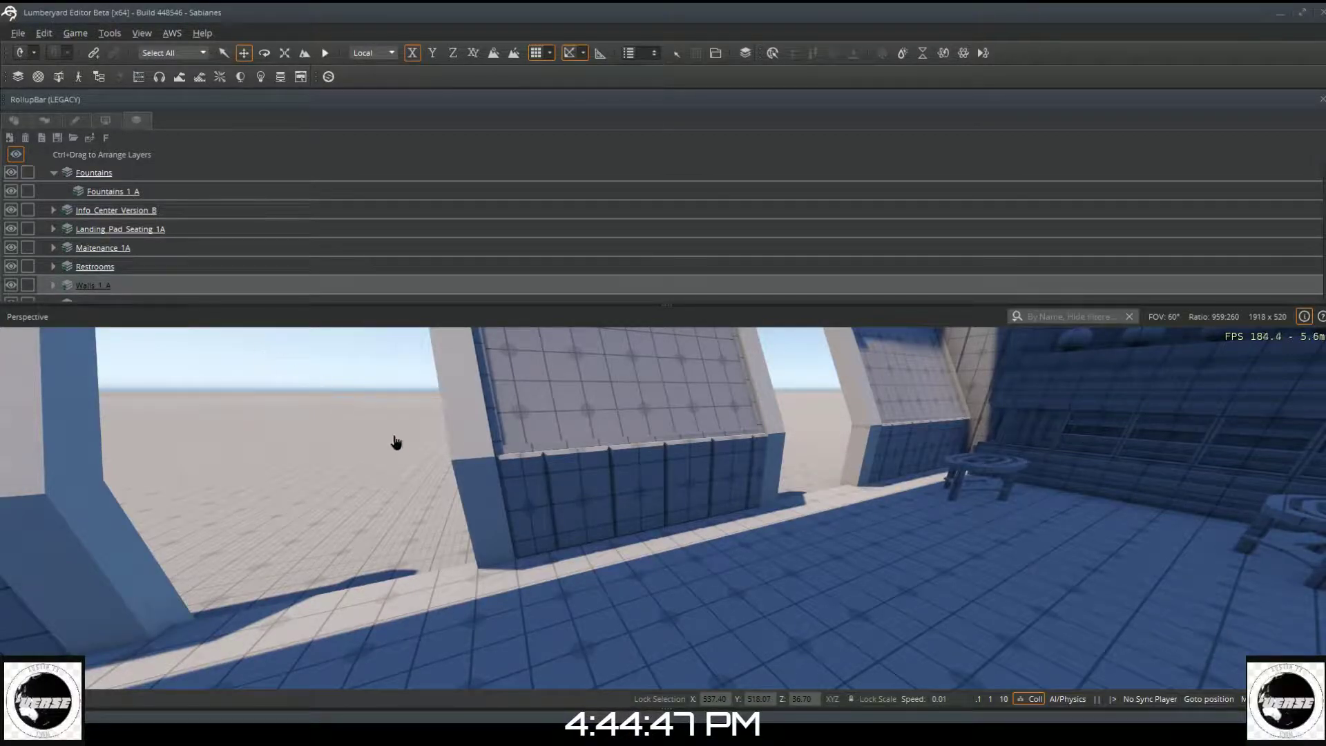
Step: Make all Landing_Array_1_A layers selectable and select the tall box beside the bench to check which layer it belongs to
right_drag(383, 452, 414, 453)
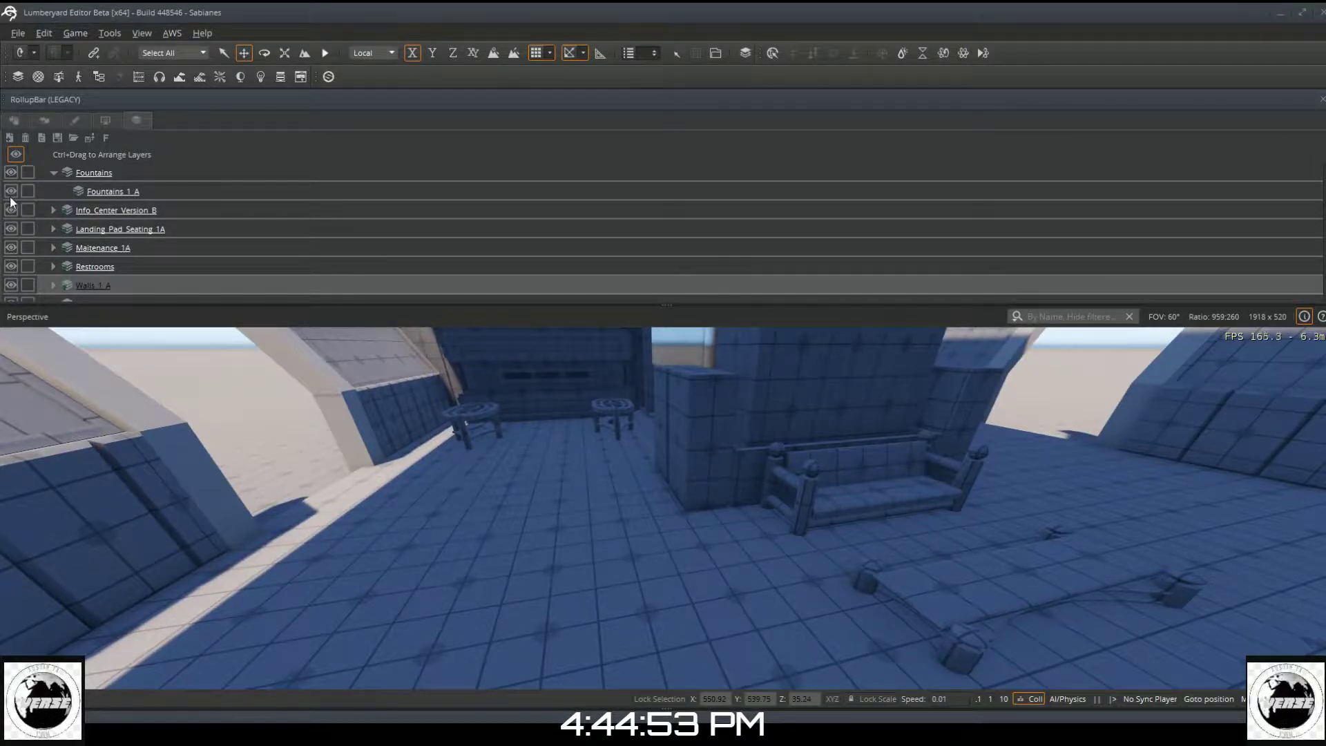
scroll(11, 202, up, 2)
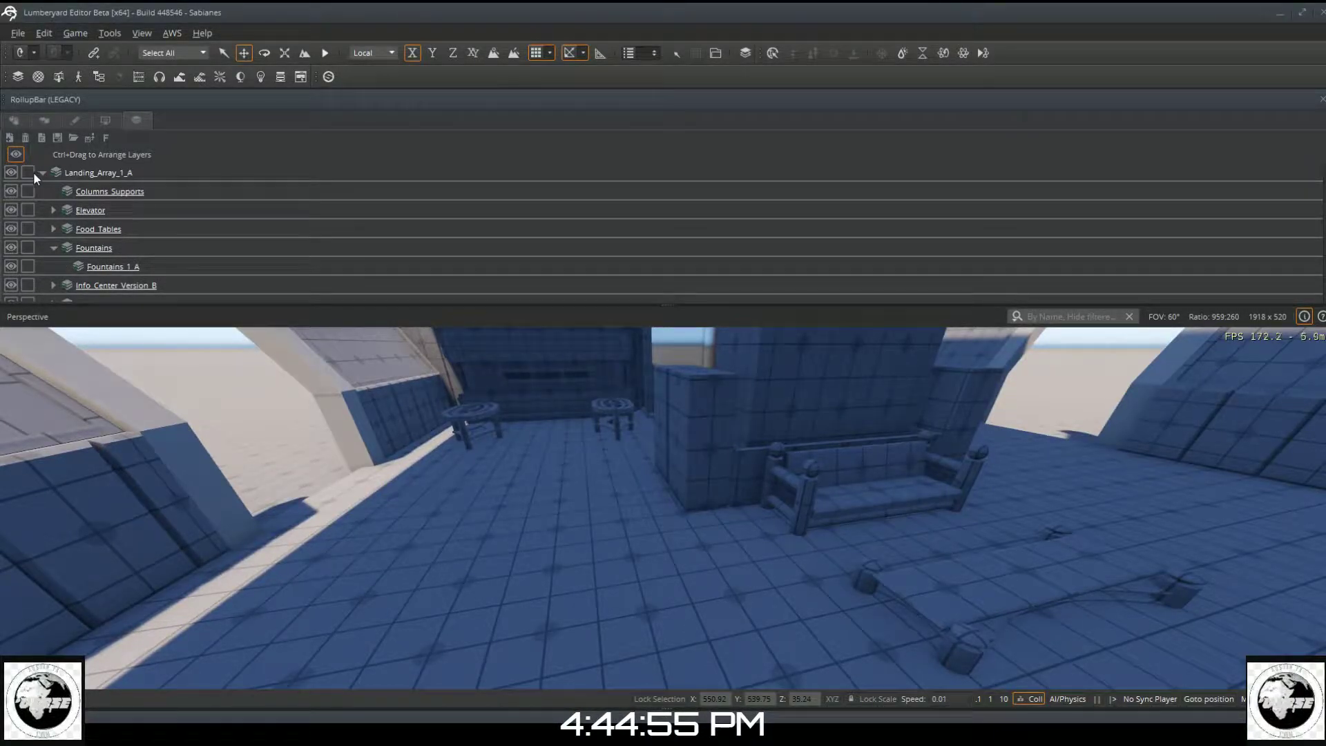
click(30, 173)
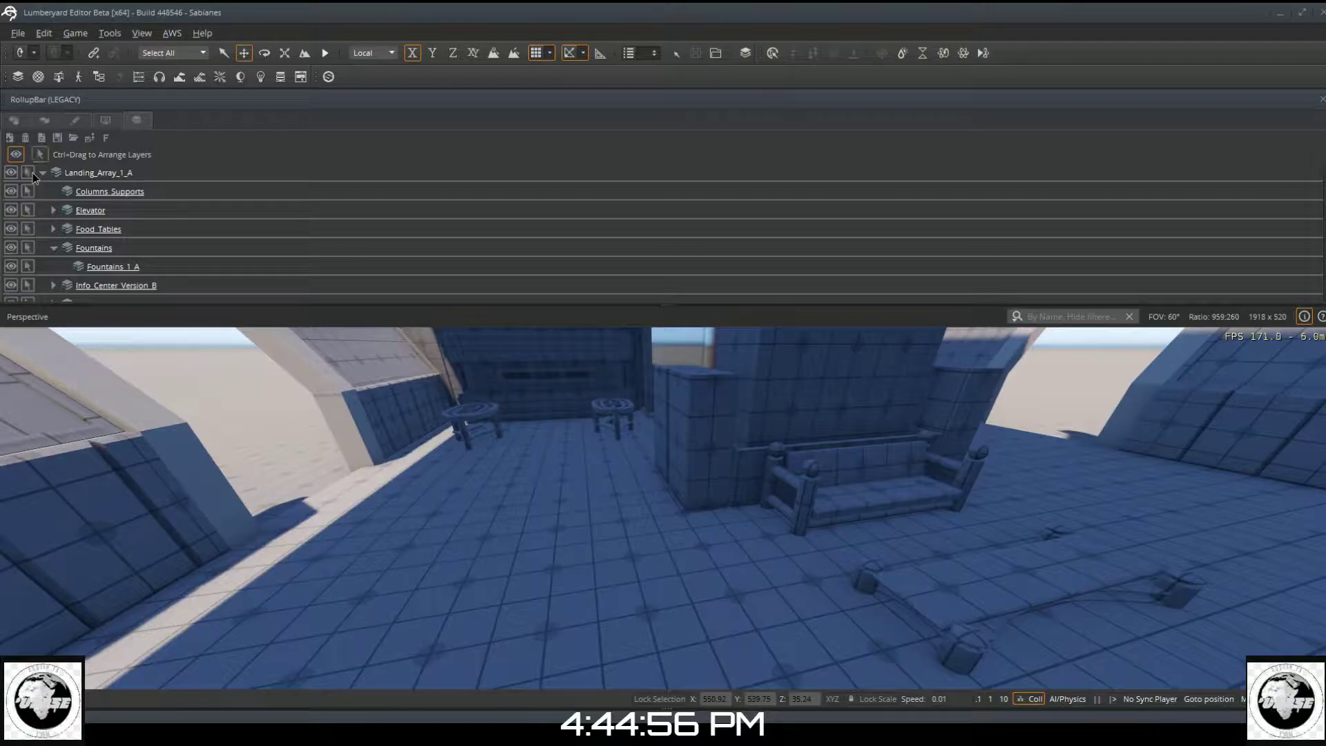
click(703, 449)
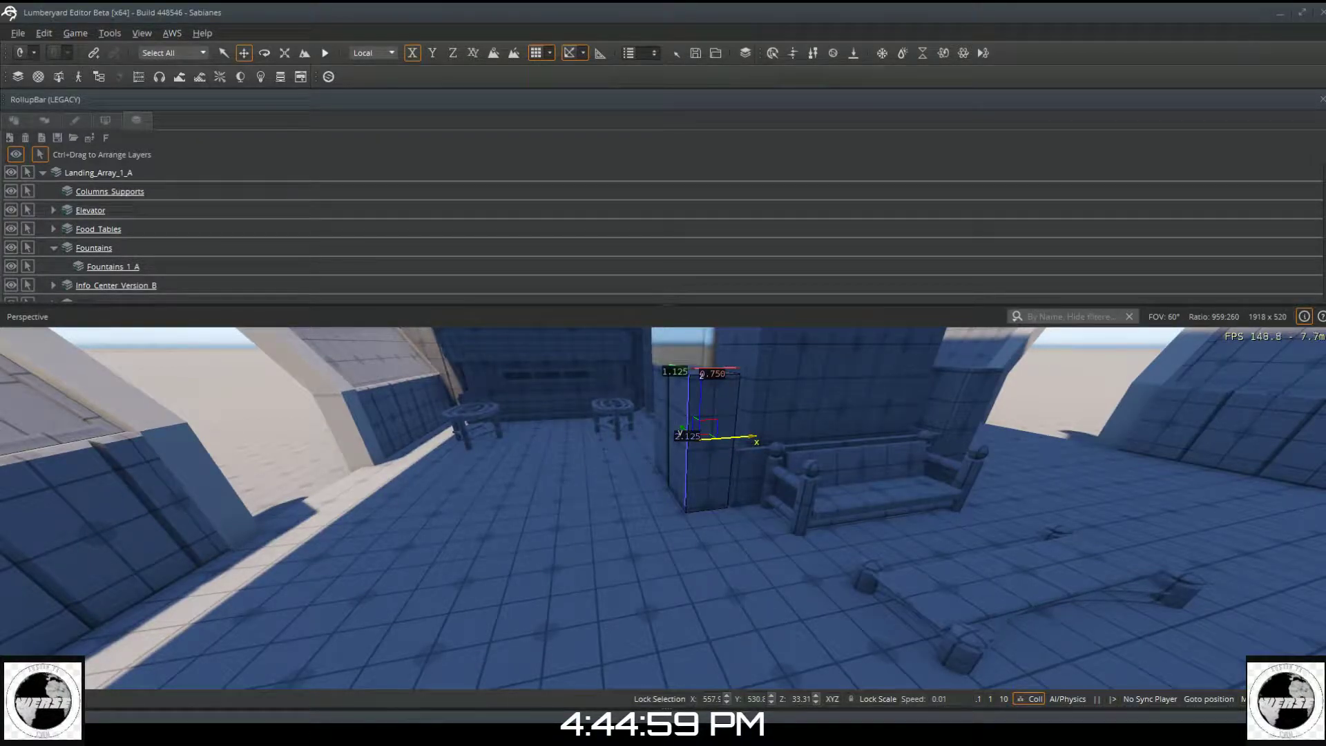
click(15, 120)
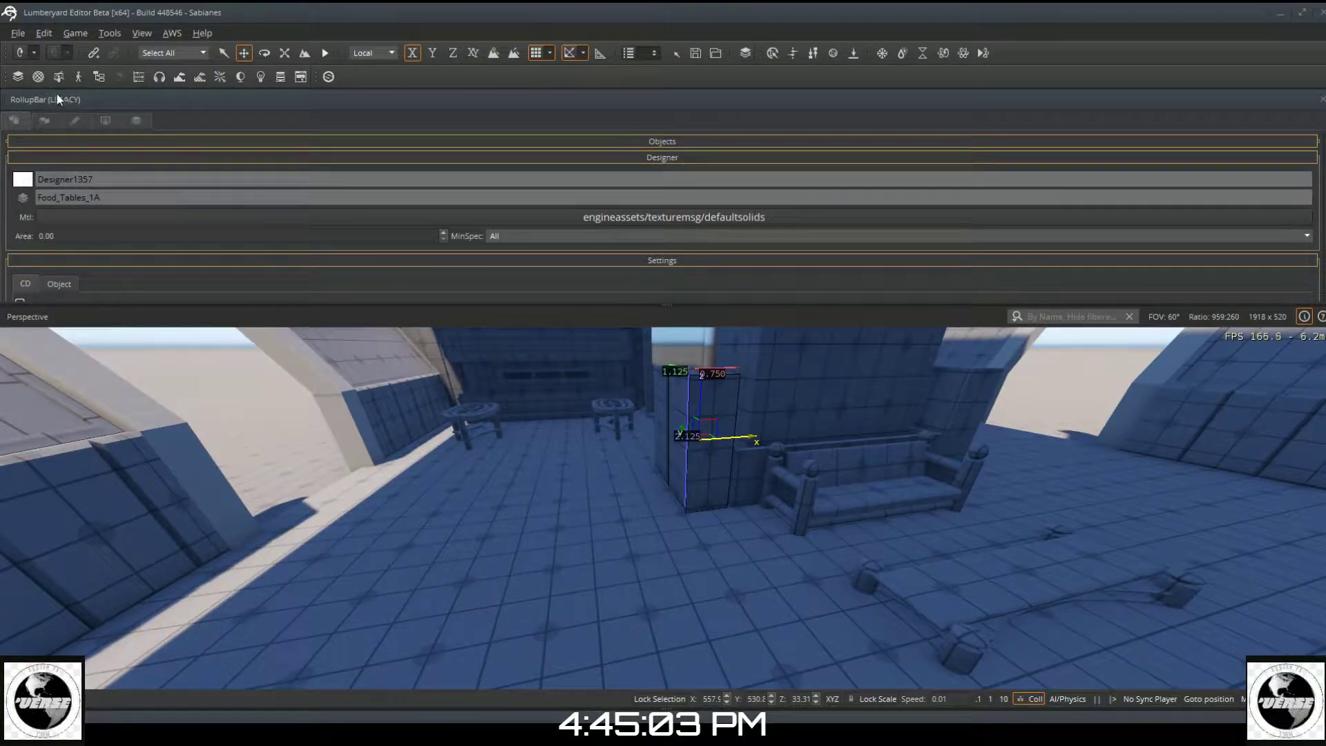
click(135, 120)
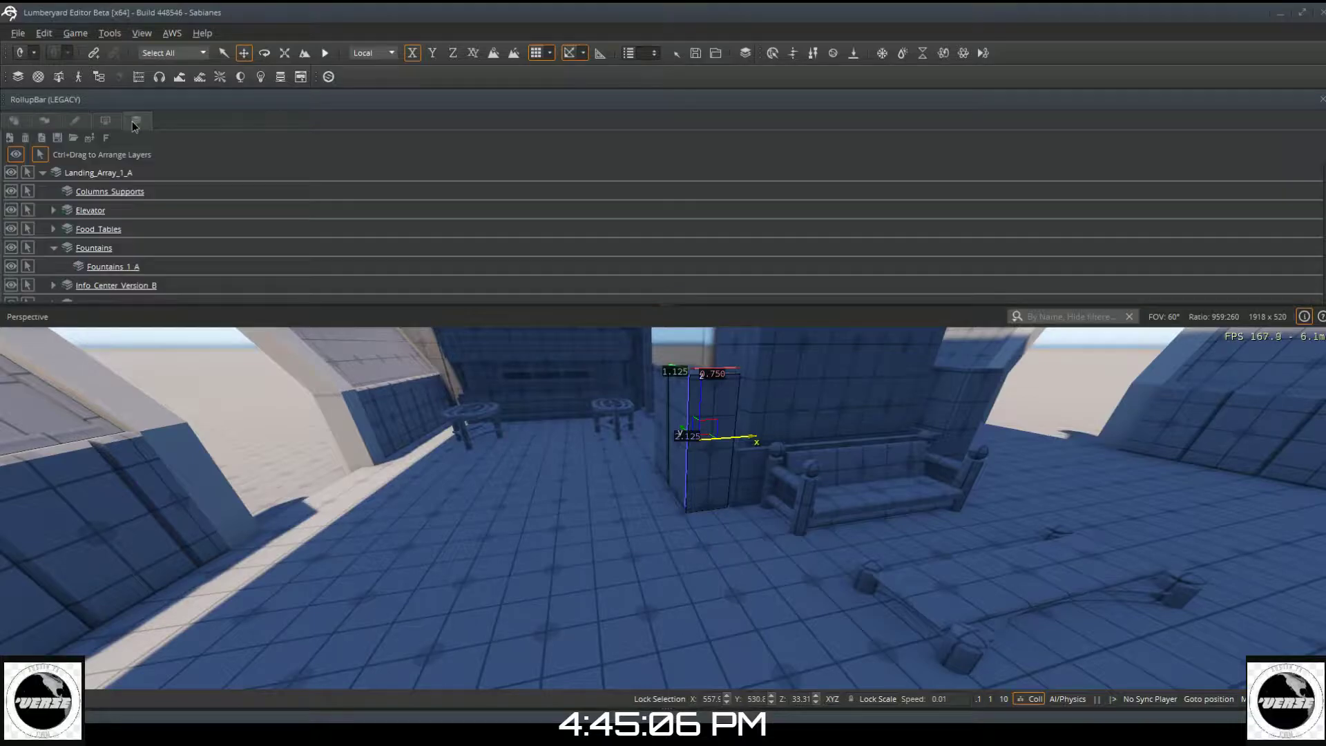
Step: Make the Landing_Array_1_A layers unselectable again, collapse Fountains, and set Food_Tables as the selectable, active layer
click(28, 172)
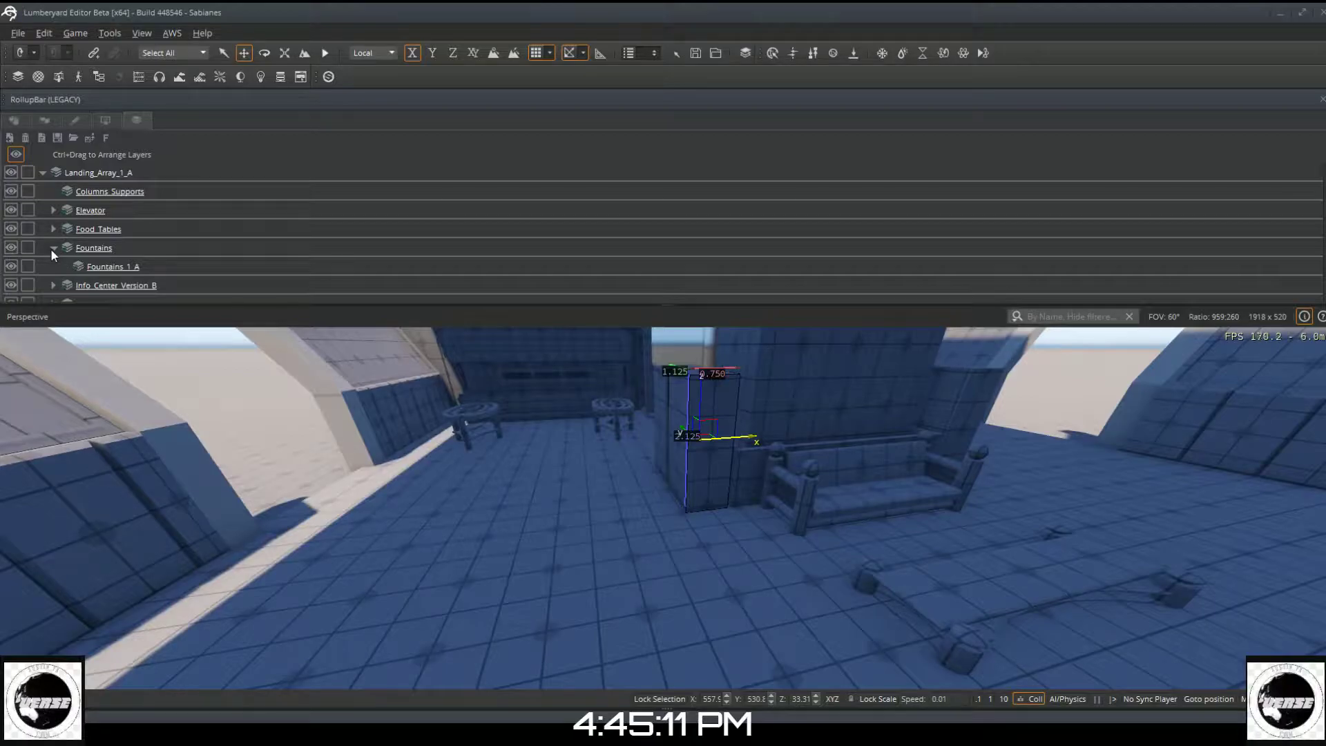
click(52, 249)
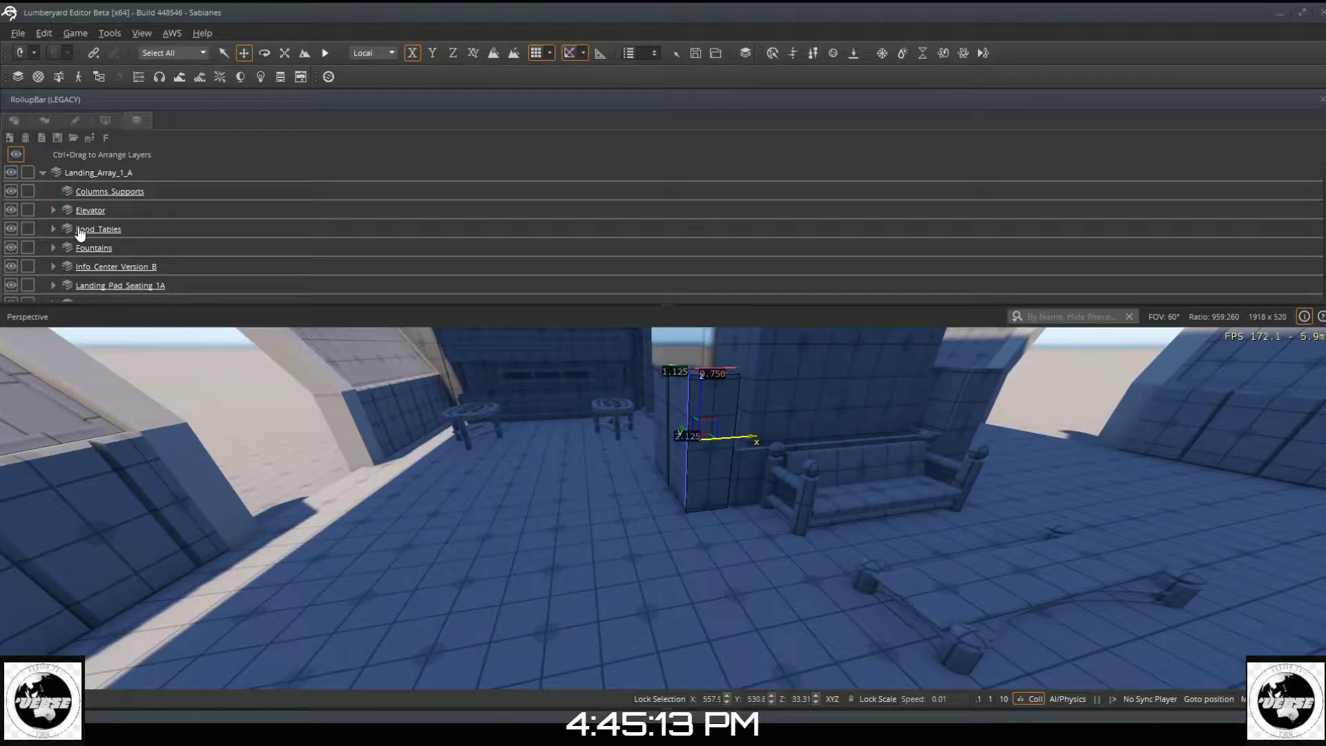
click(26, 230)
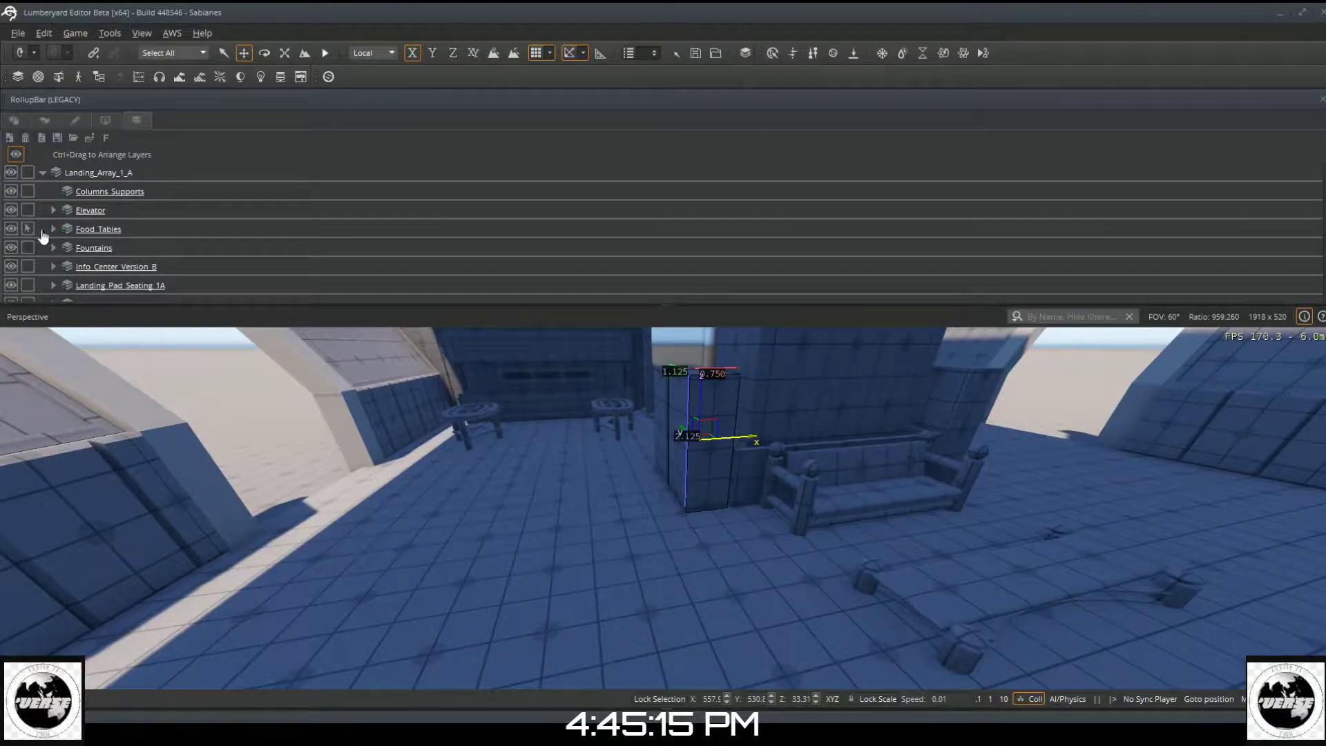
click(105, 229)
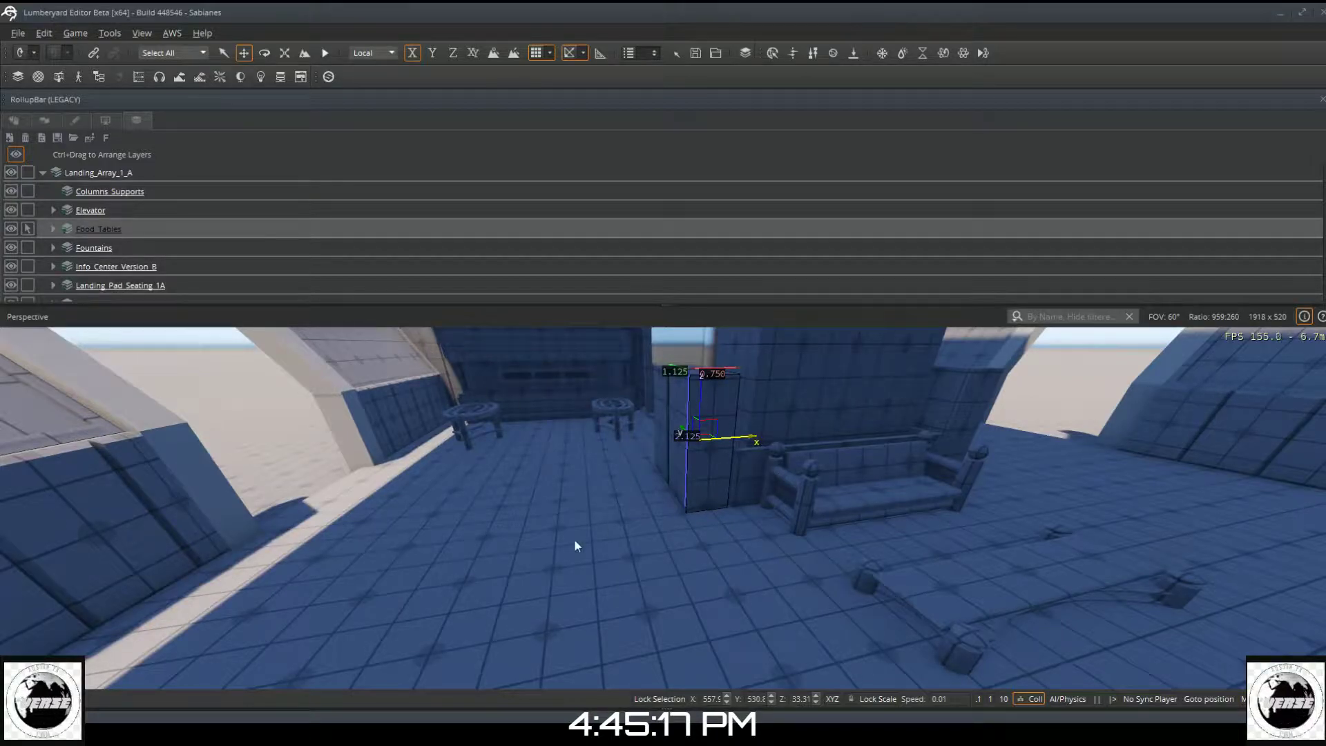
Step: Turn off grid snapping and select the tall box next to the bench for Designer editing
click(566, 566)
click(704, 463)
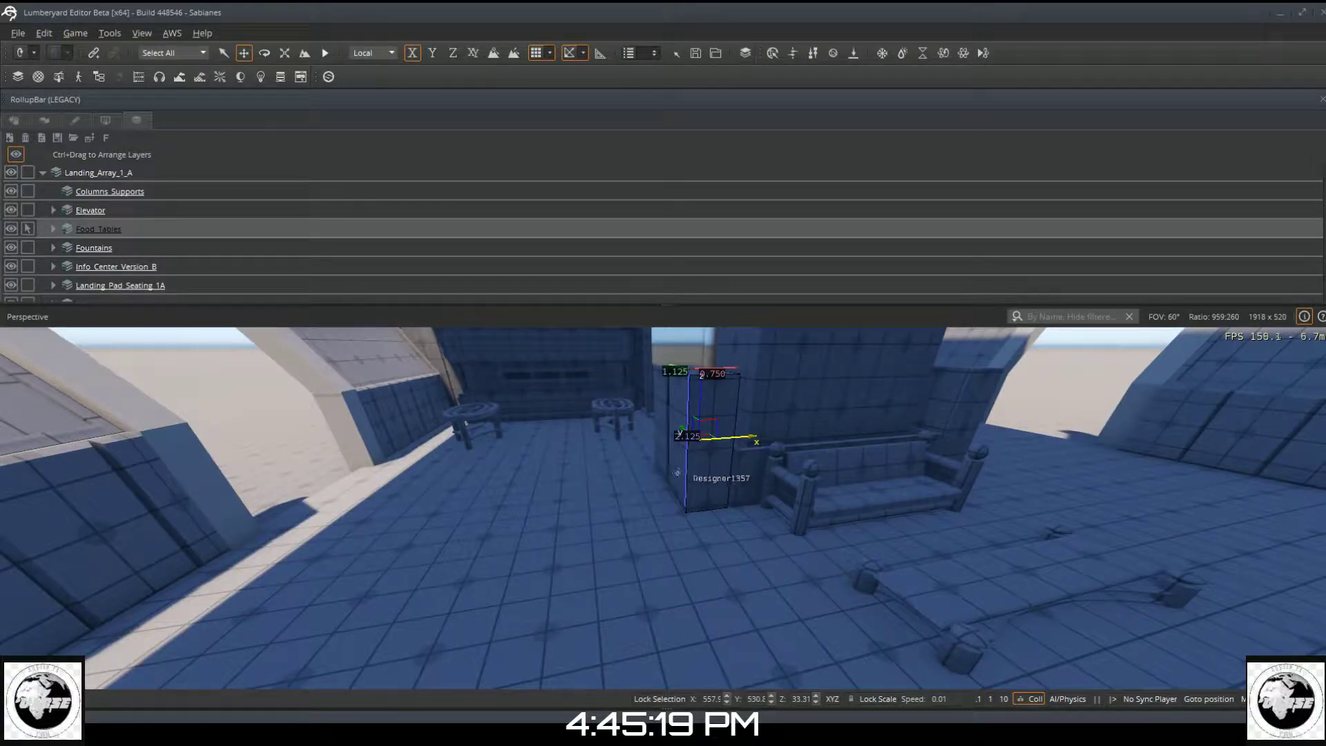
right_drag(663, 551, 744, 518)
key(s)
key(a)
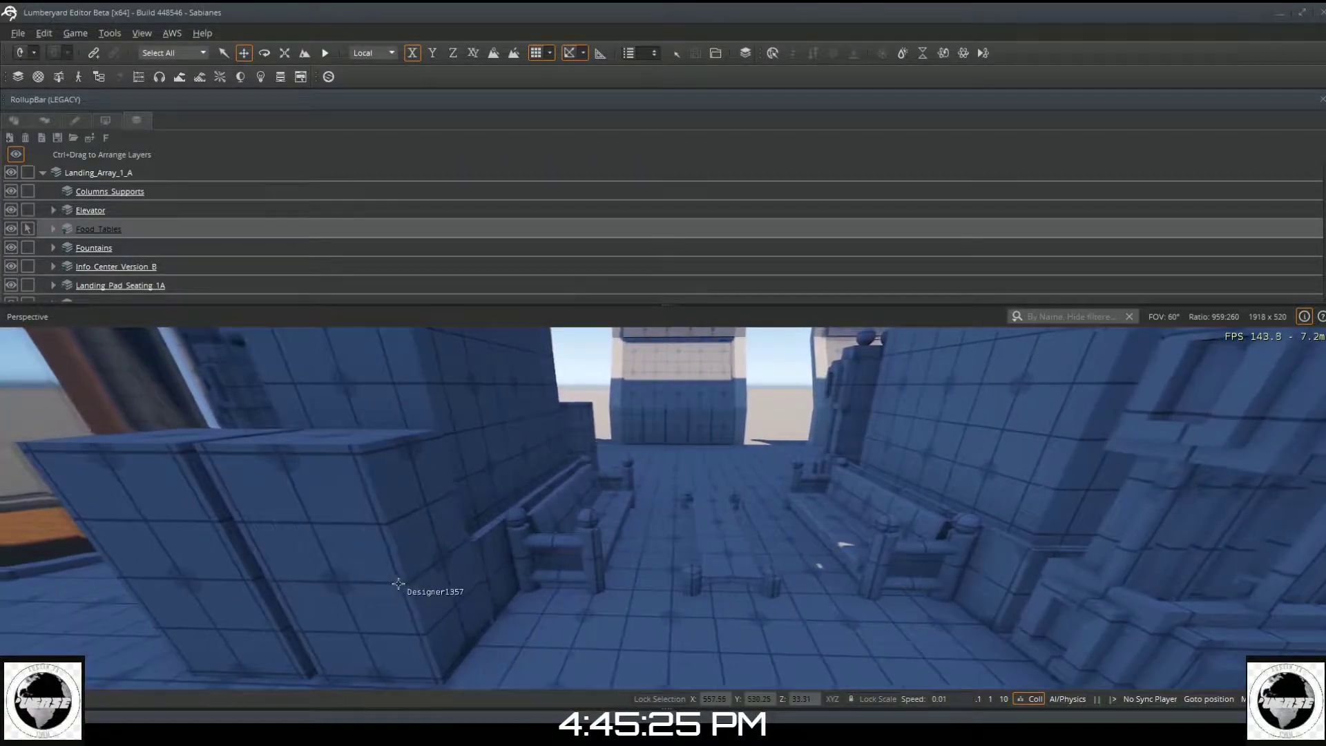
key(a)
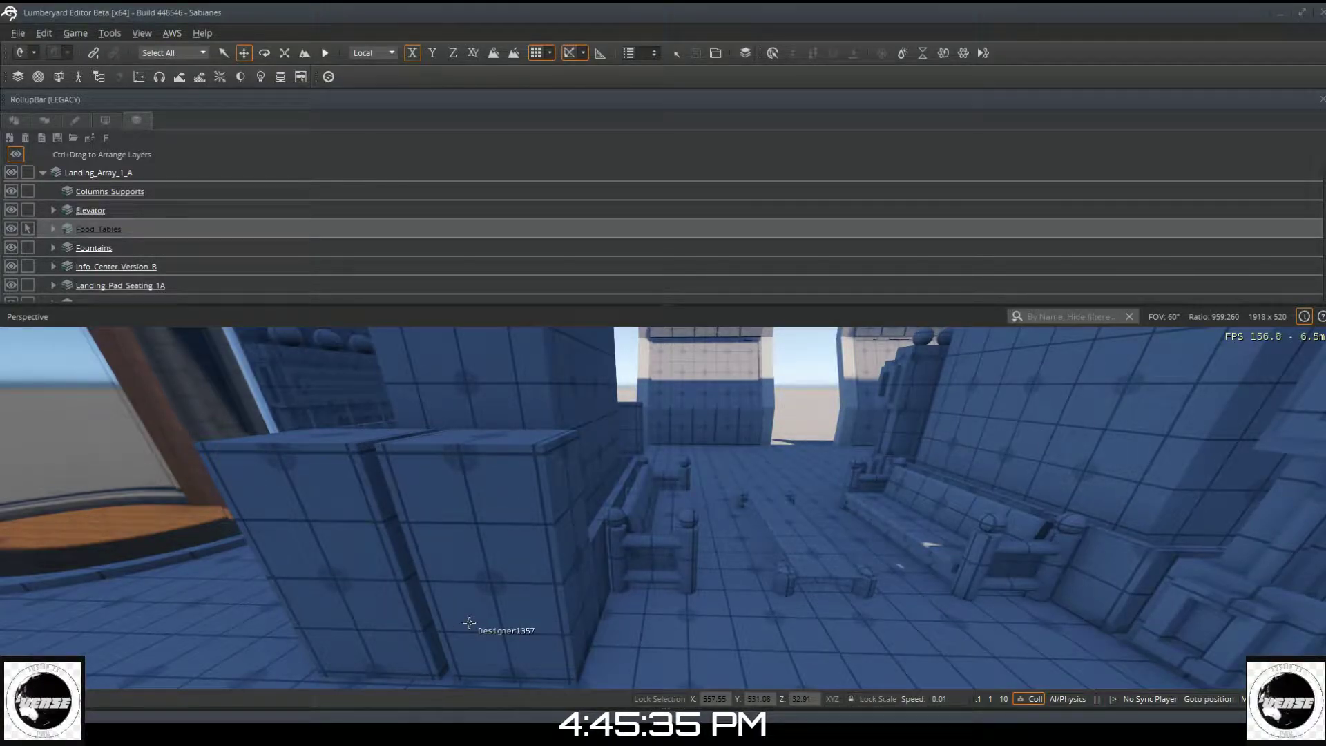
key(w)
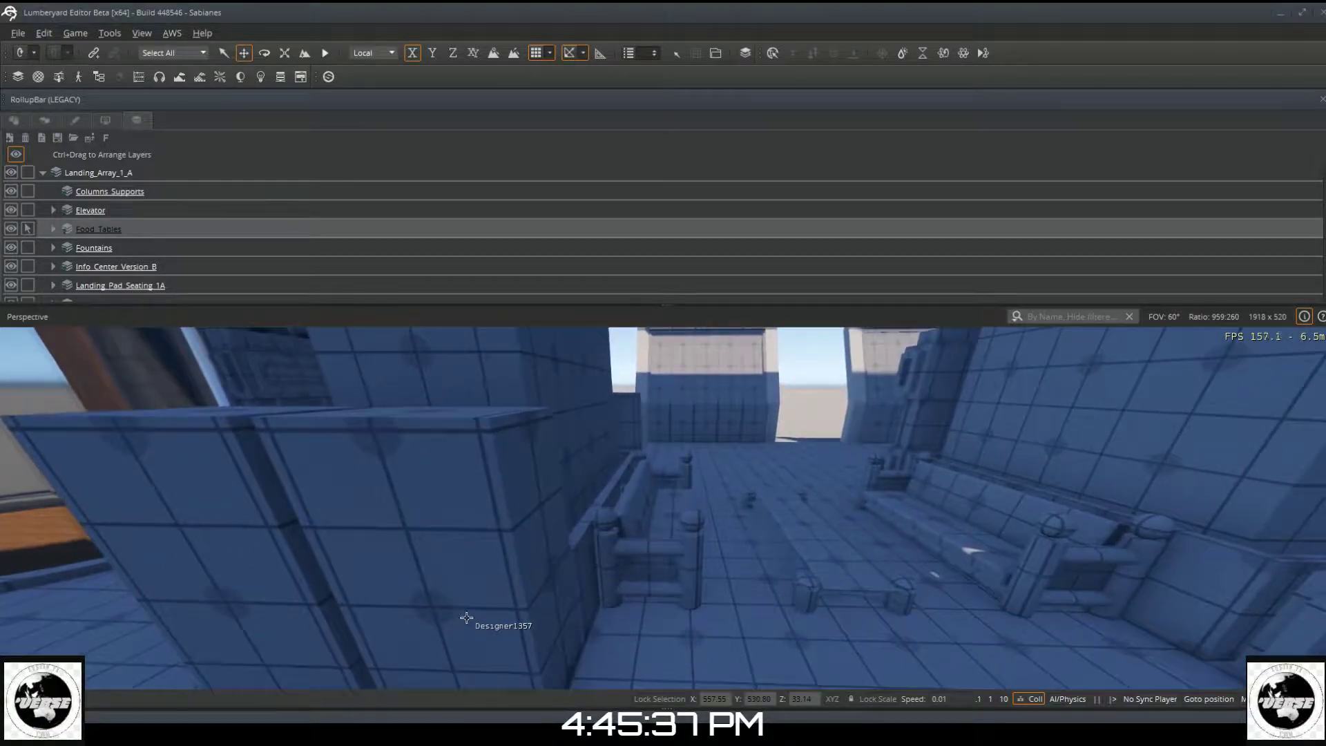
right_drag(456, 621, 297, 608)
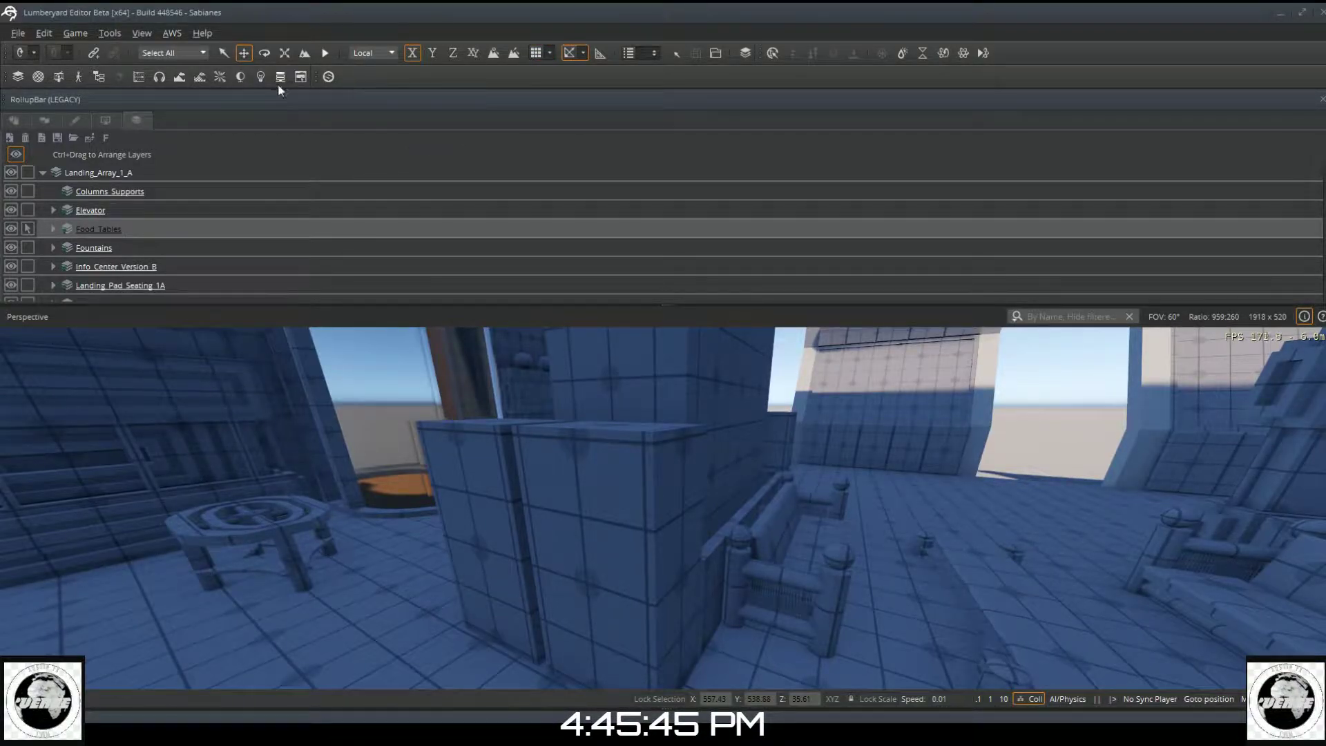
click(16, 120)
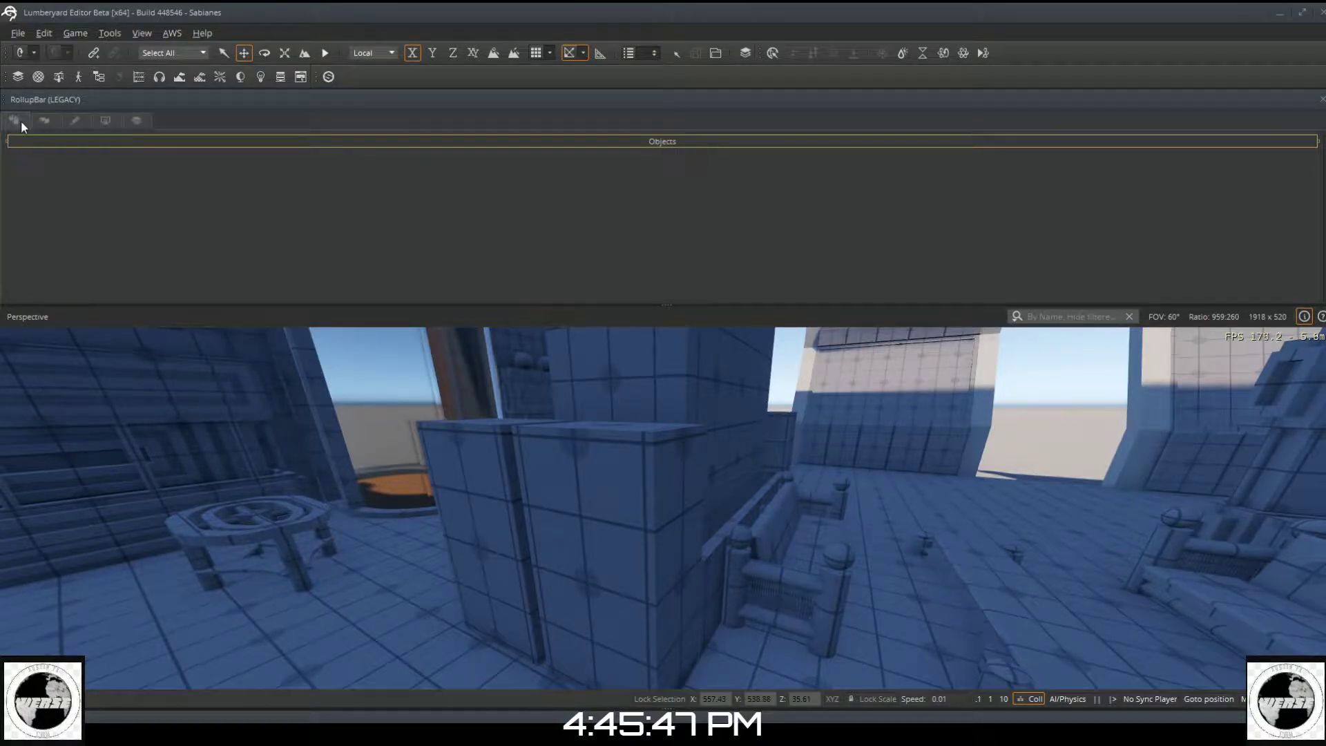
click(593, 527)
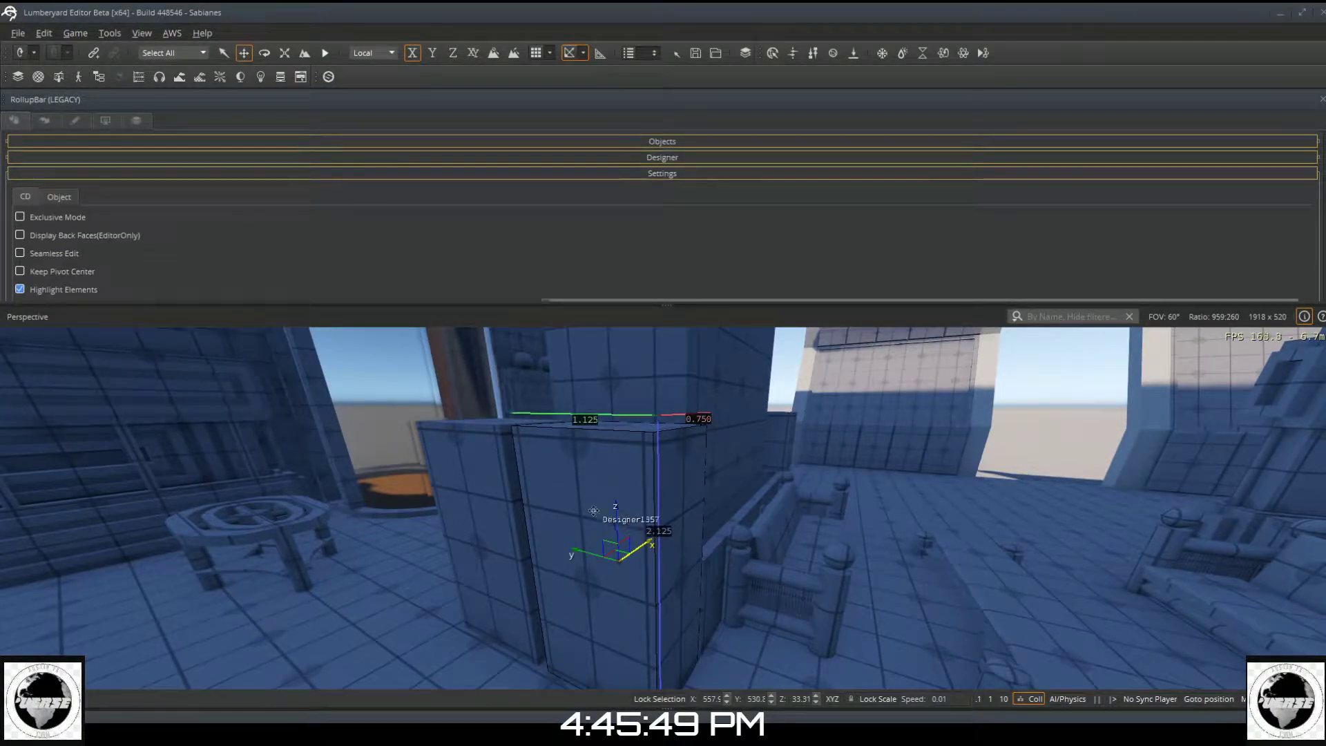
Step: Look through the Designer's shape, edit and modify tools for one suited to drawing on the selected box
scroll(422, 268, down, 2)
scroll(423, 266, up, 3)
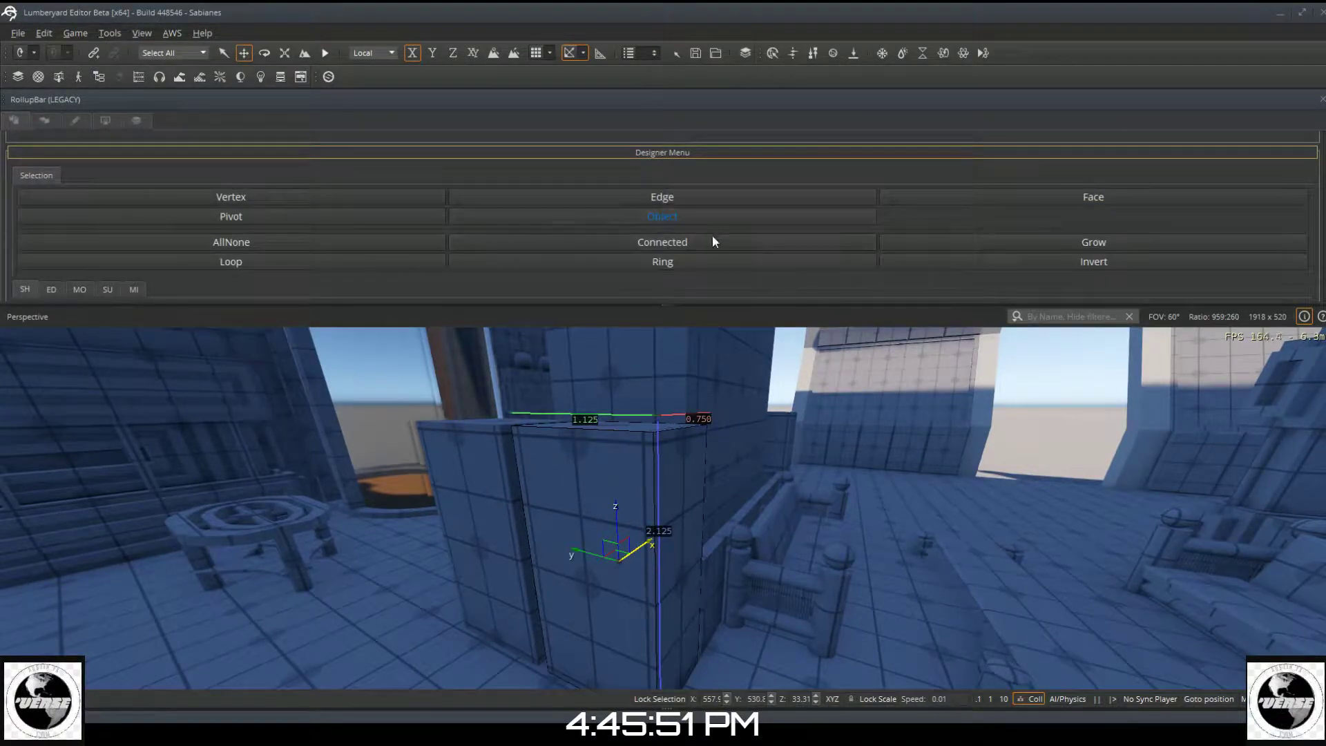
scroll(724, 248, down, 1)
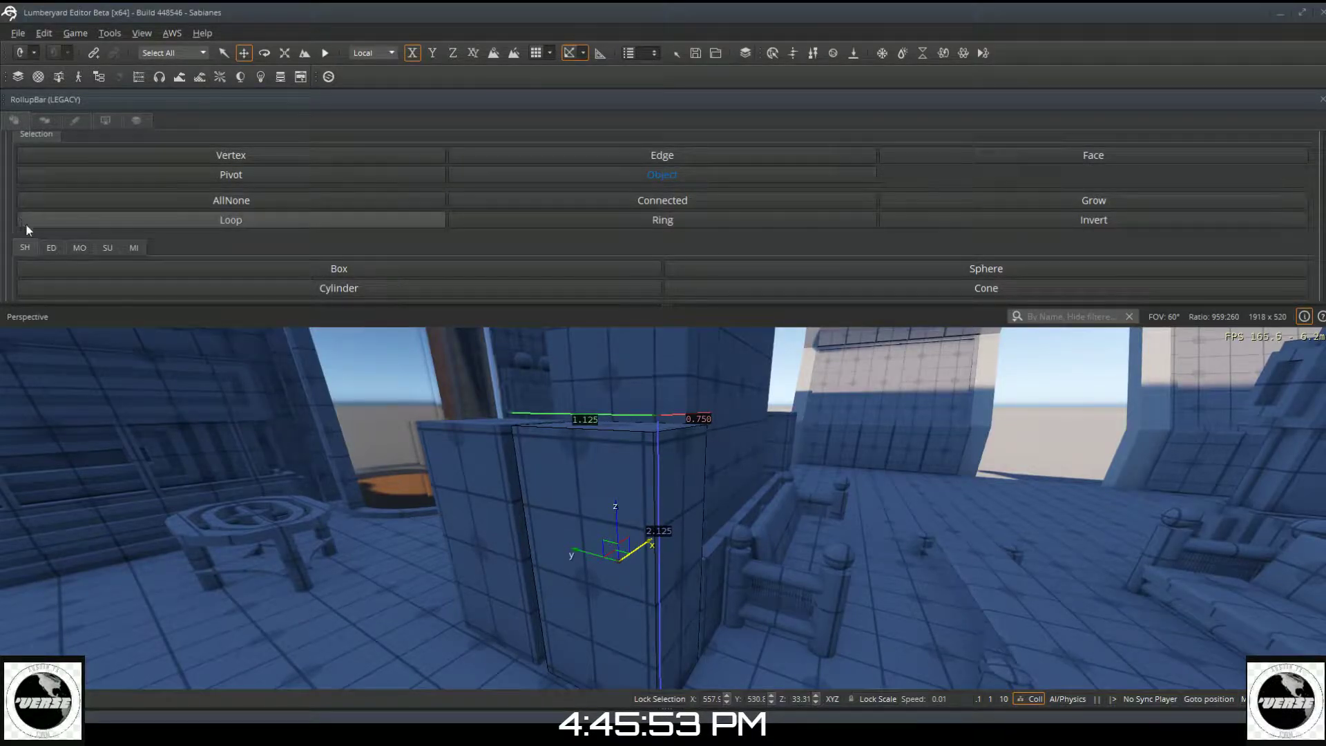
click(85, 248)
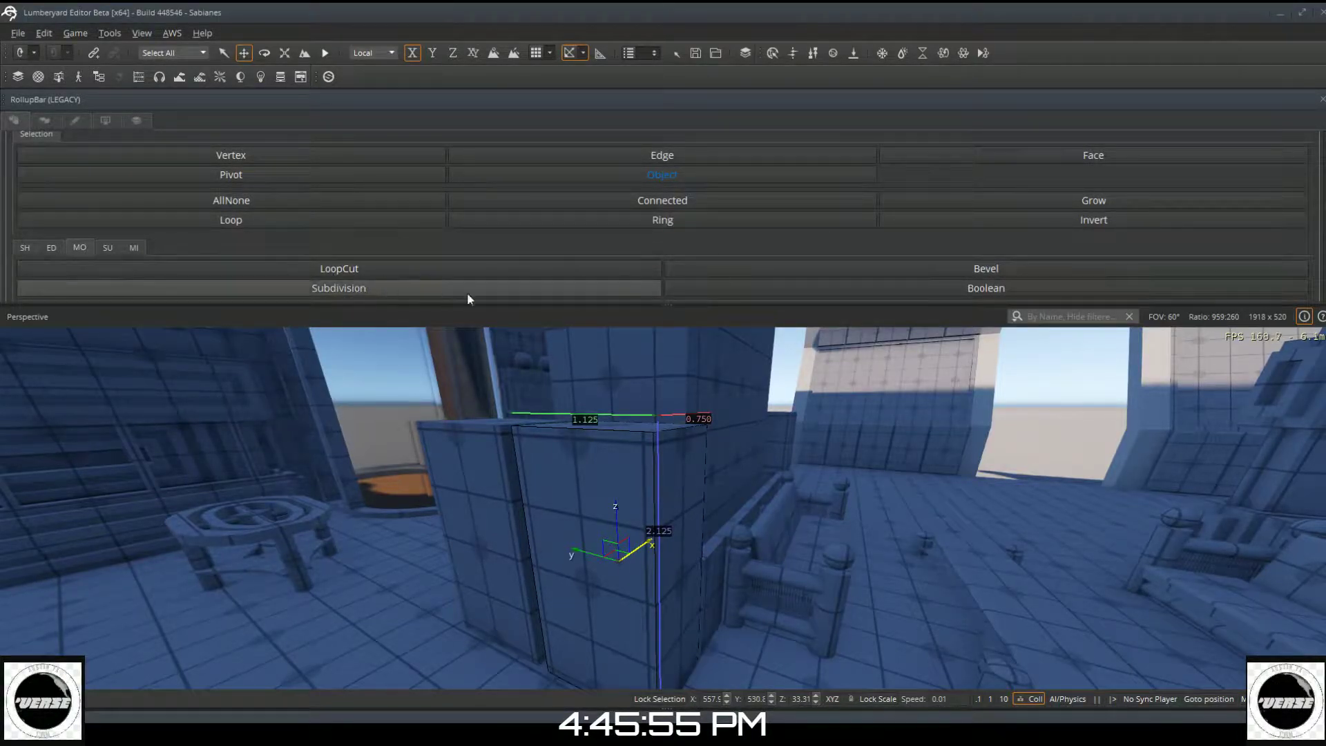
click(17, 246)
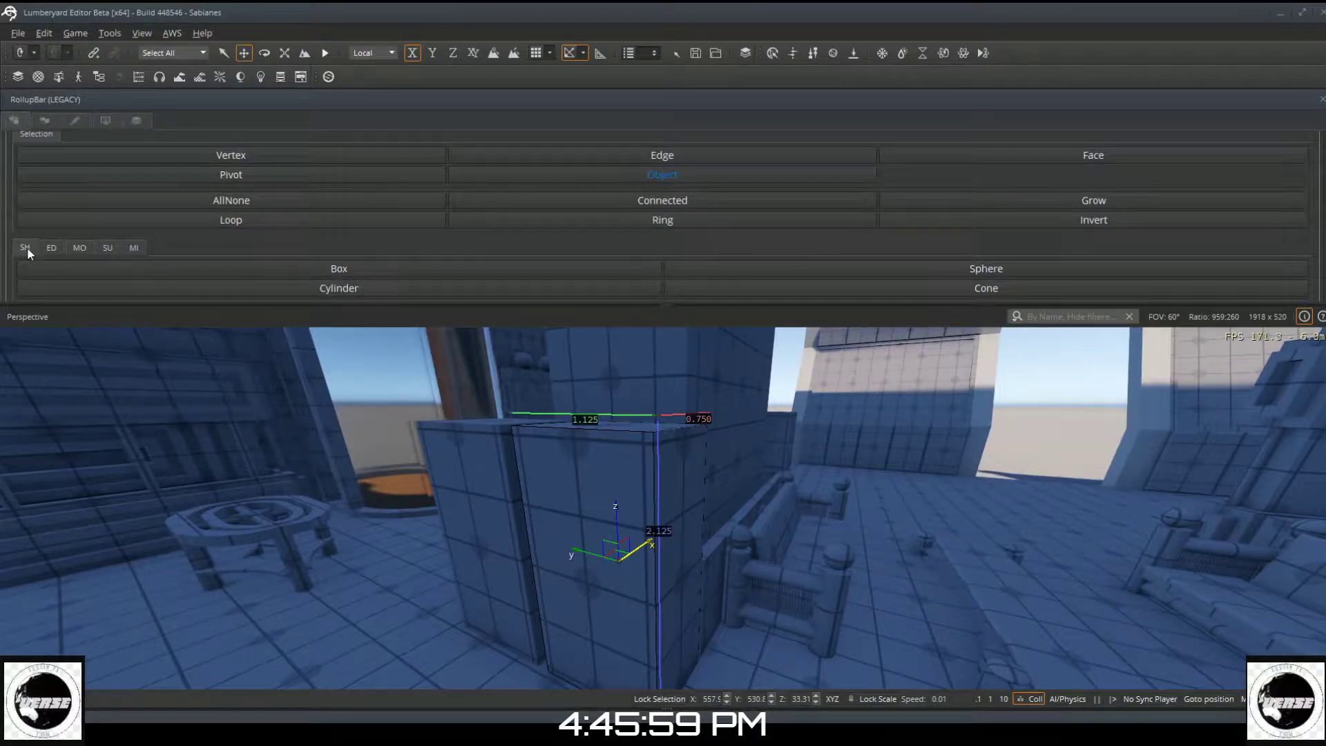
click(52, 248)
scroll(117, 247, down, 1)
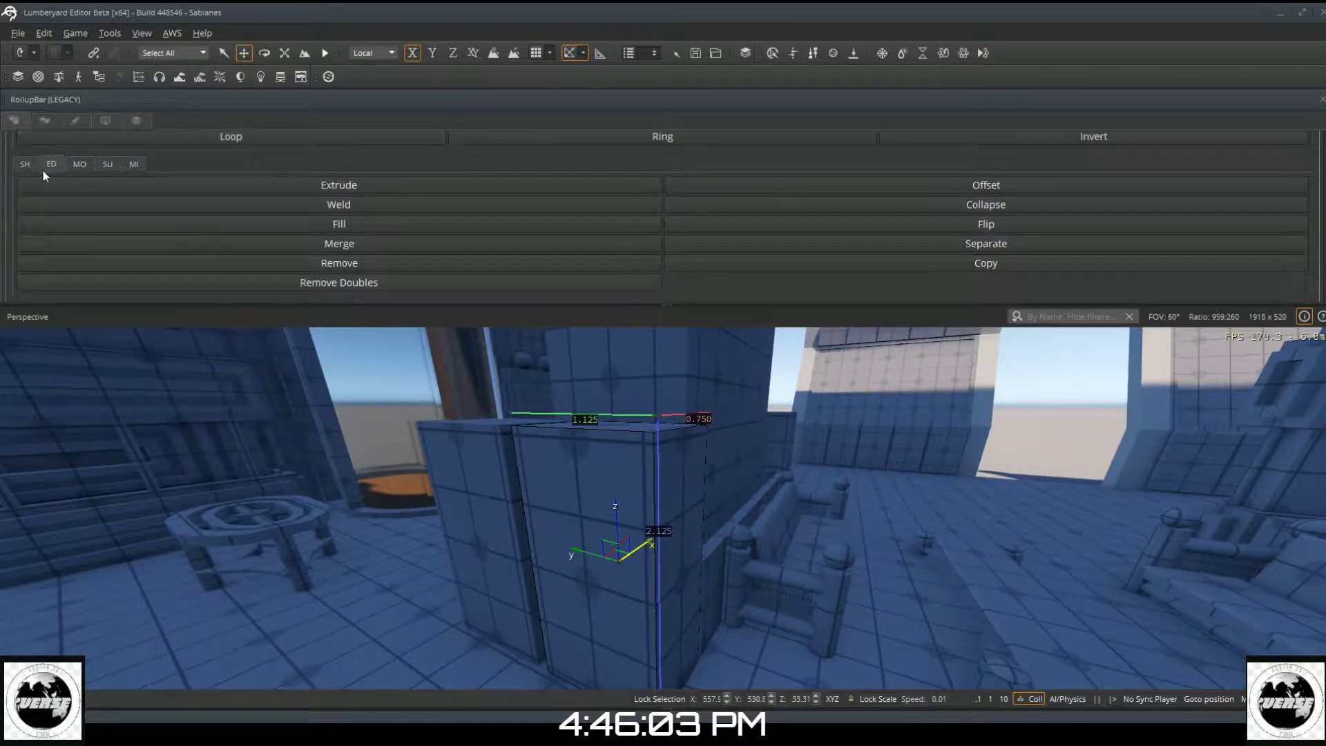
click(22, 166)
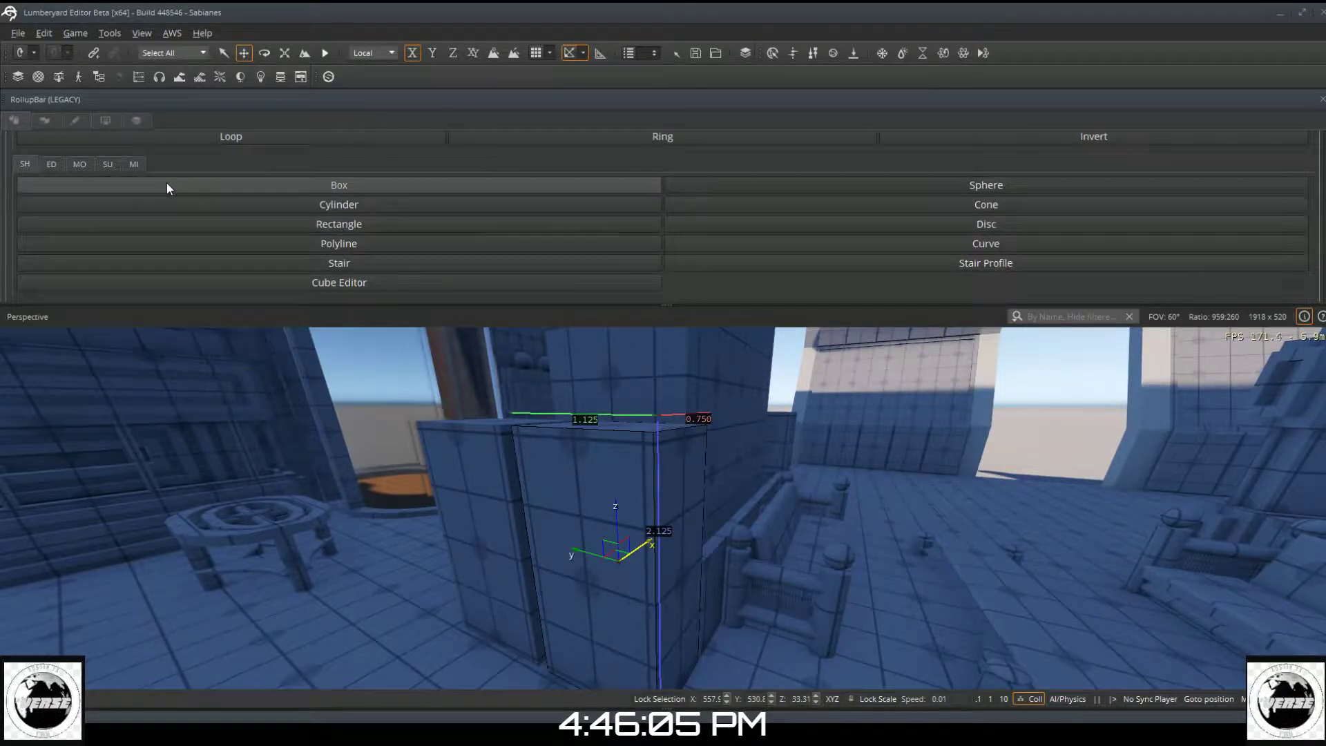
Step: Try to draw a closed rectangular polyline outline on the front face of the tall box beside the bench
click(187, 245)
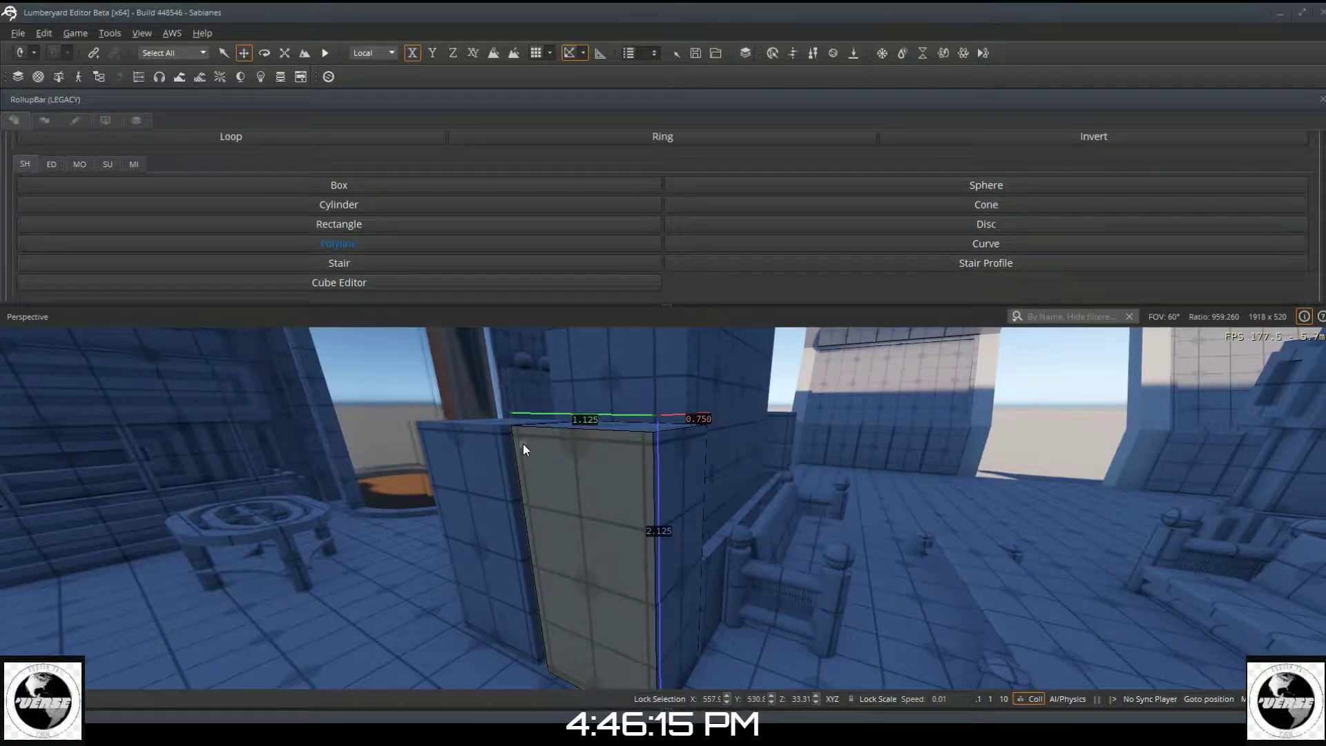
key(a)
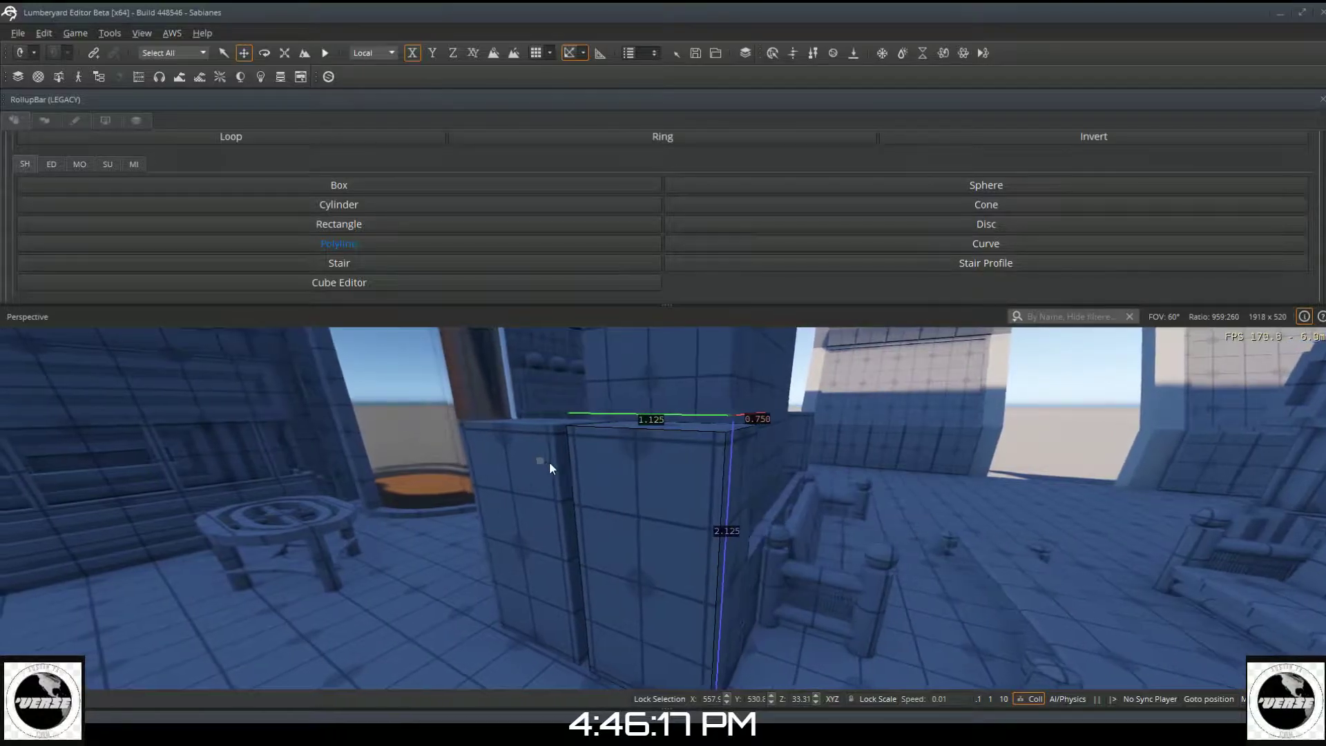
right_drag(594, 478, 684, 500)
right_drag(567, 453, 623, 467)
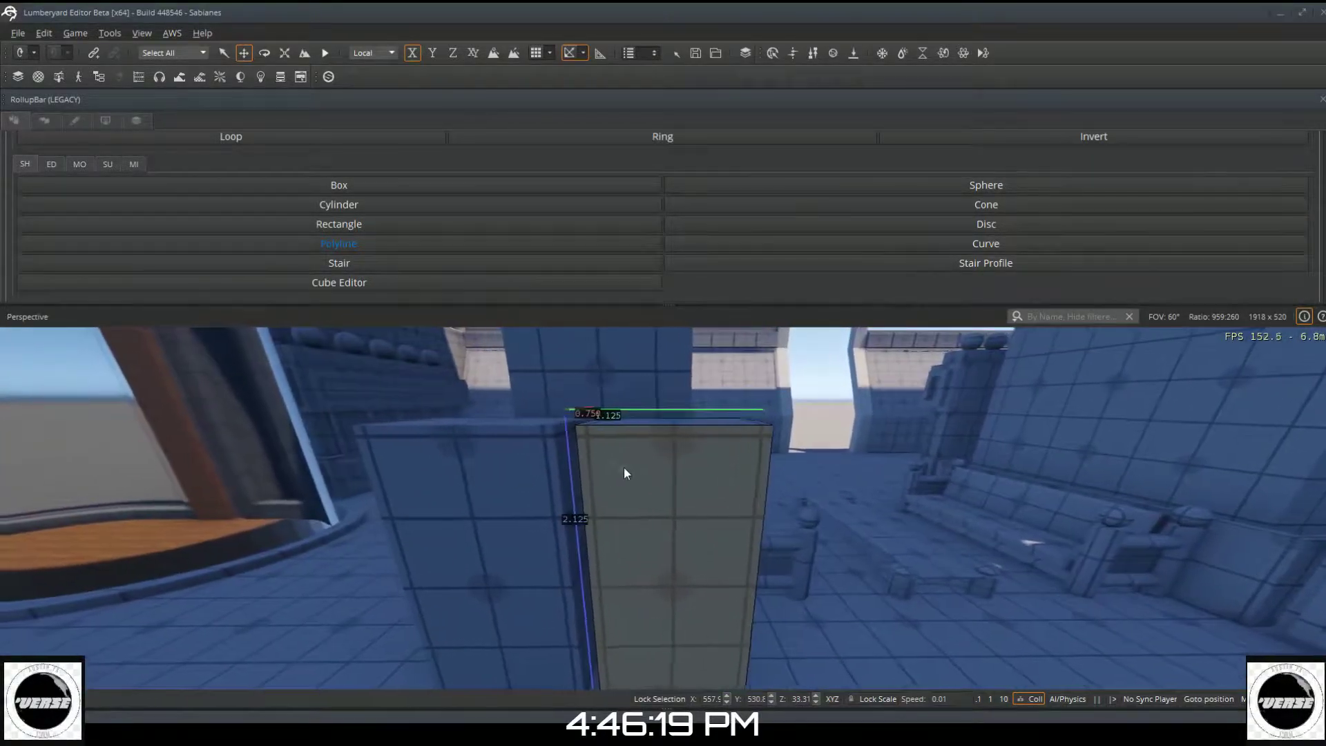
click(595, 446)
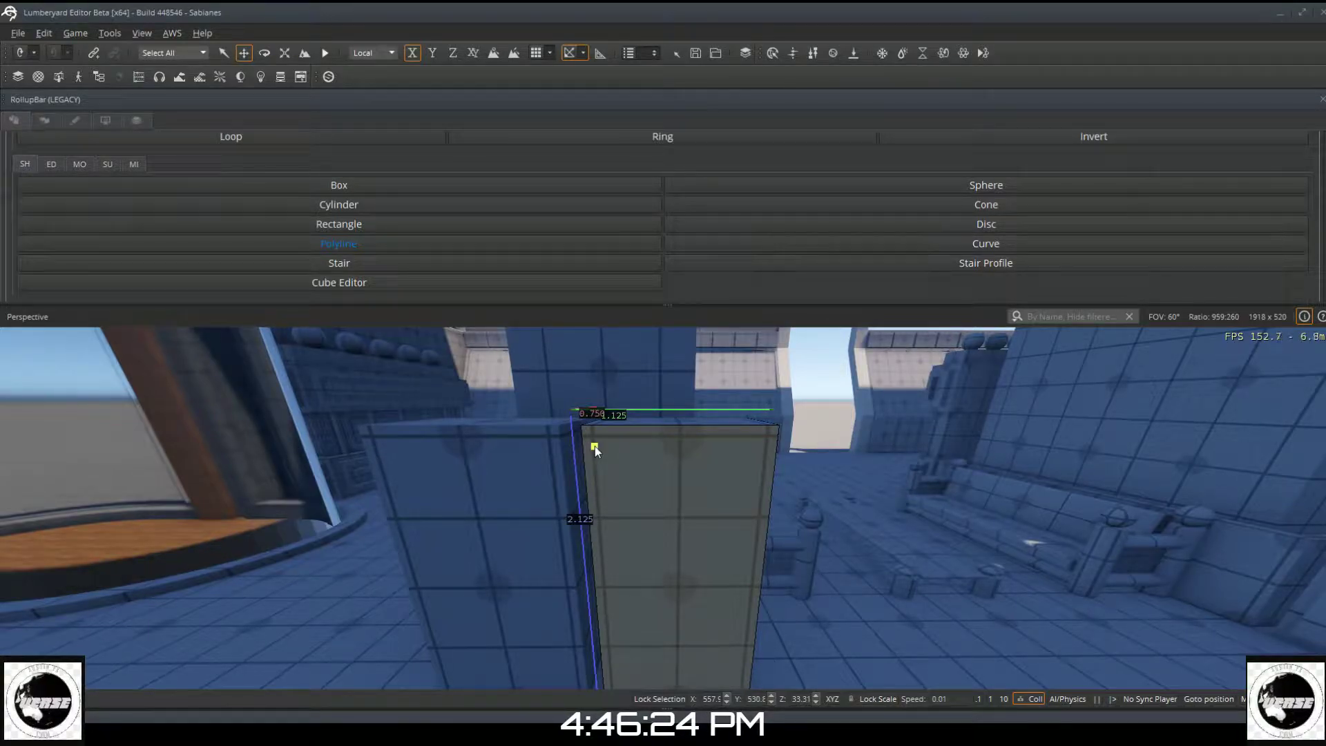
click(721, 449)
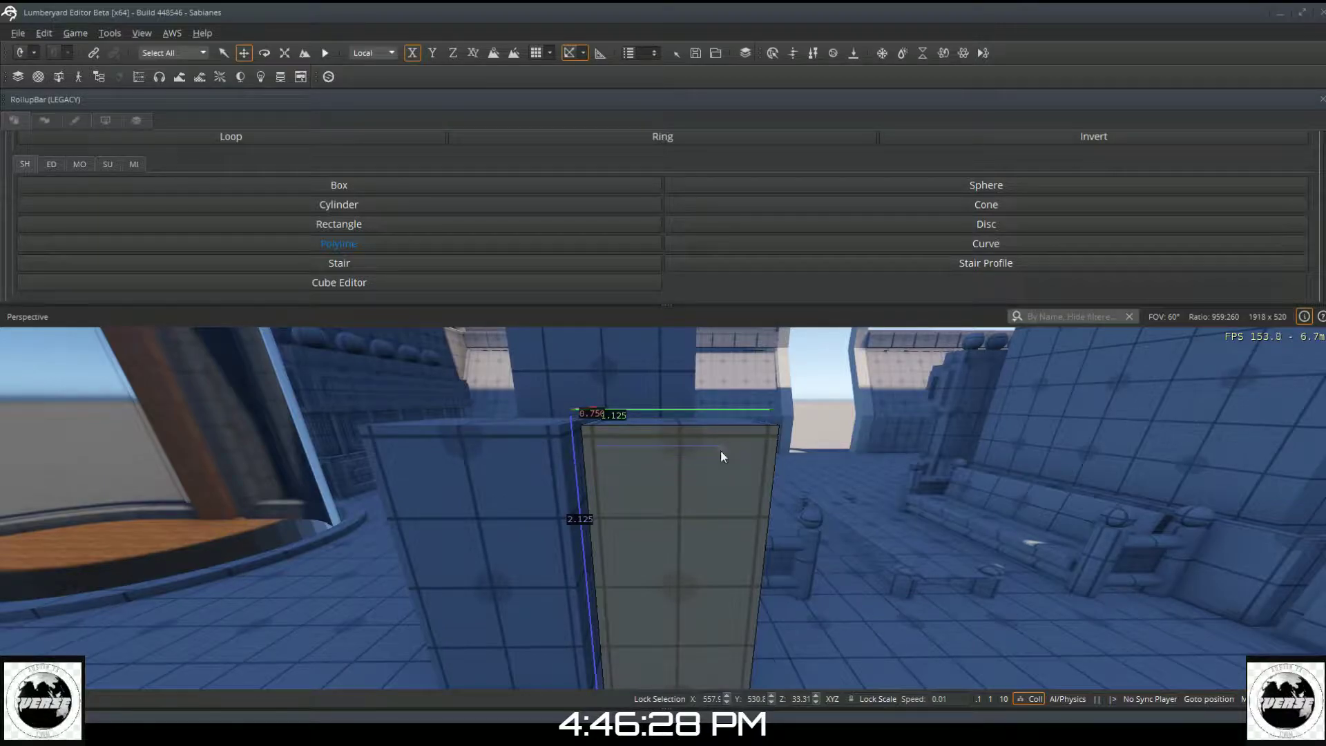
click(715, 653)
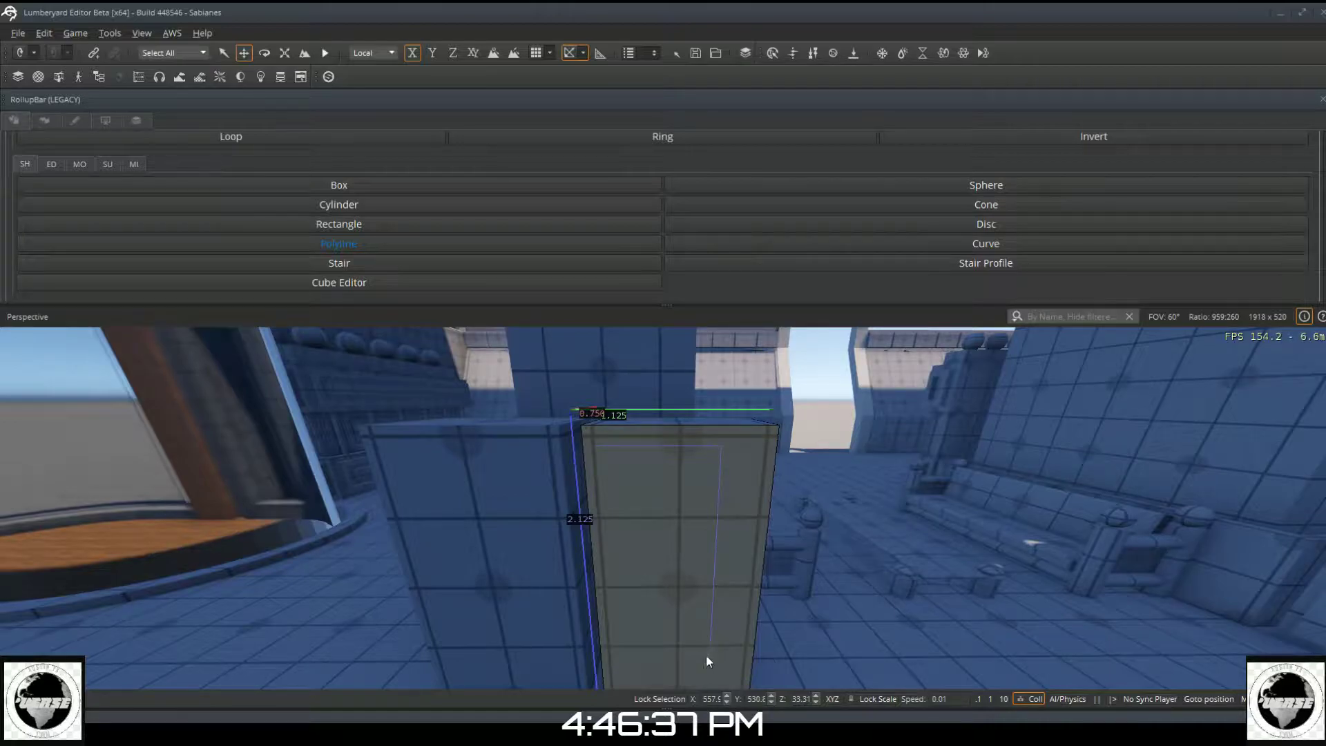
click(707, 657)
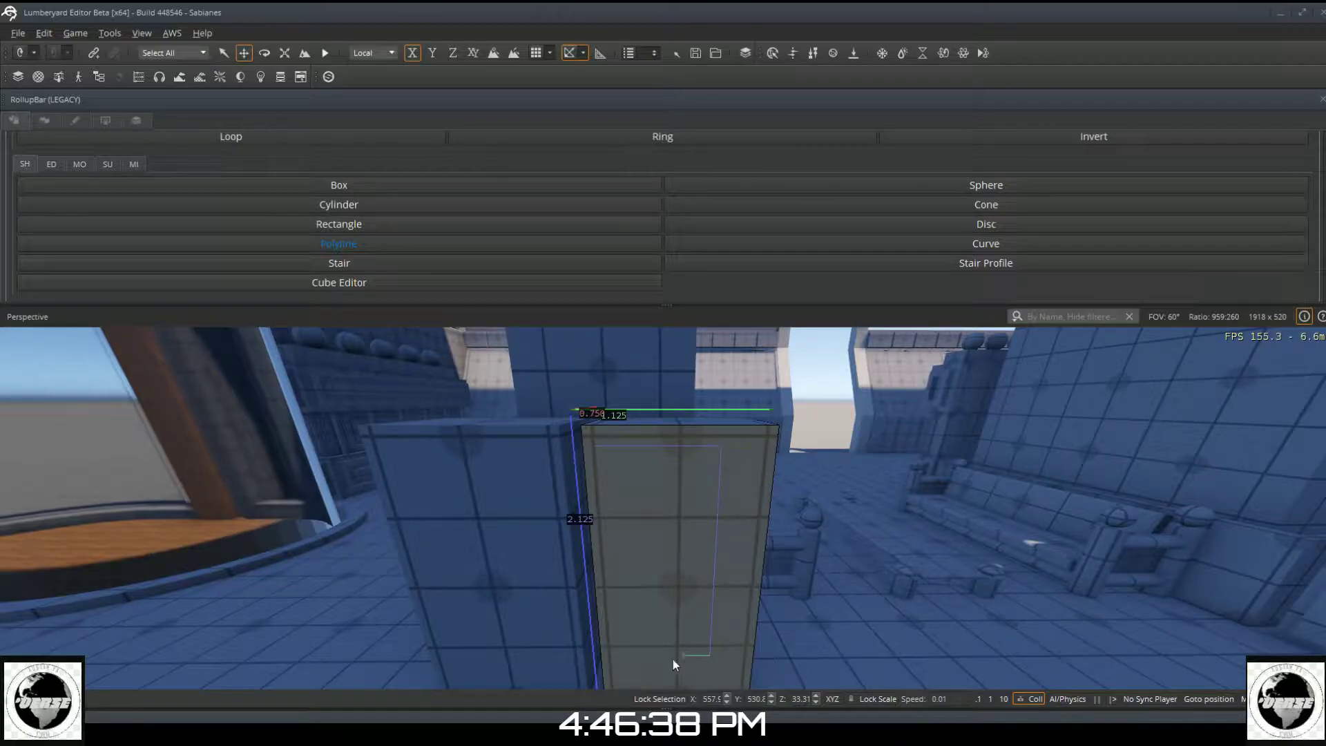
click(612, 657)
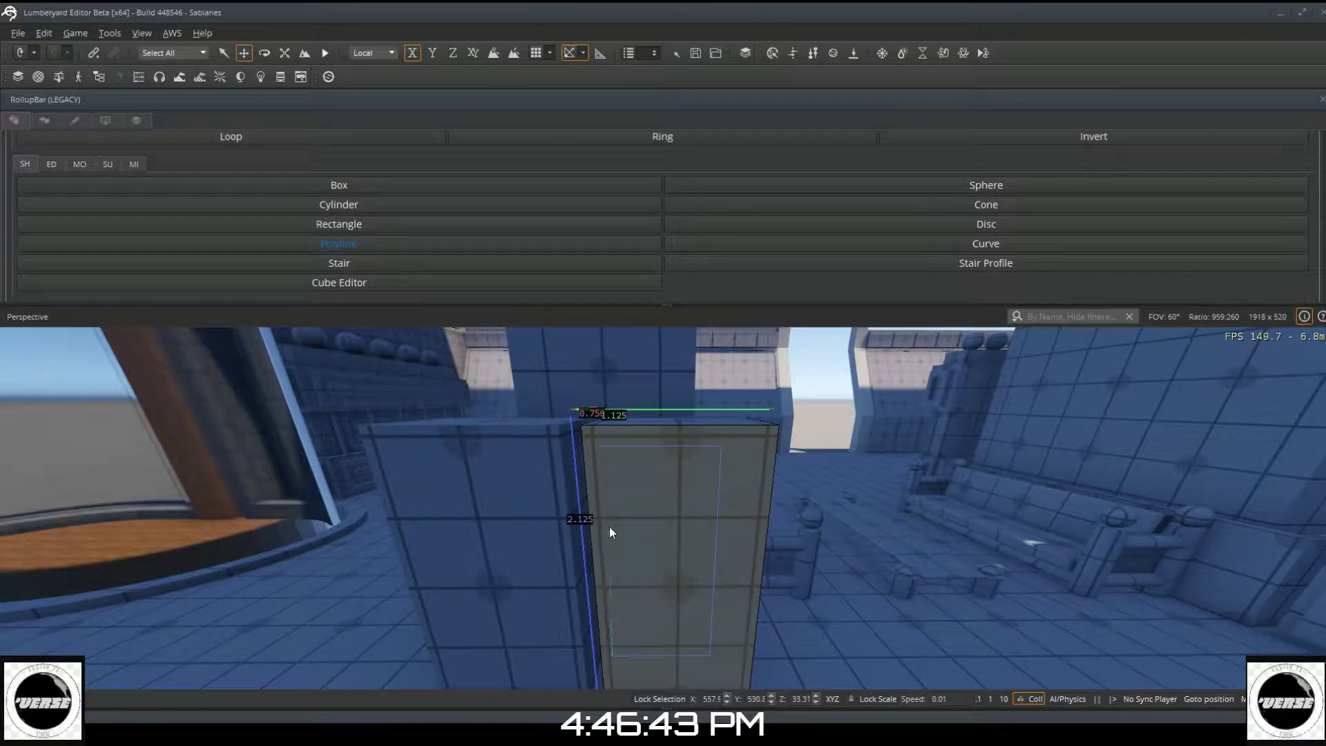
click(603, 447)
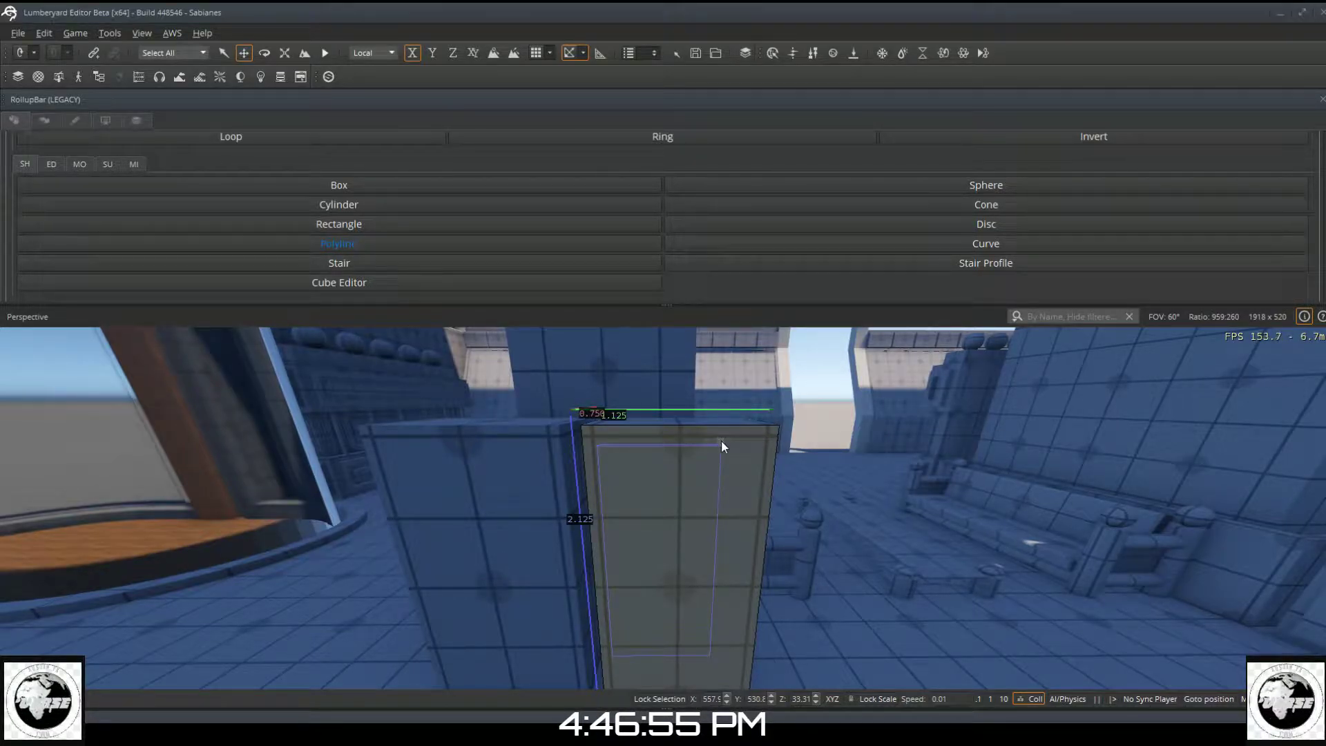
click(681, 461)
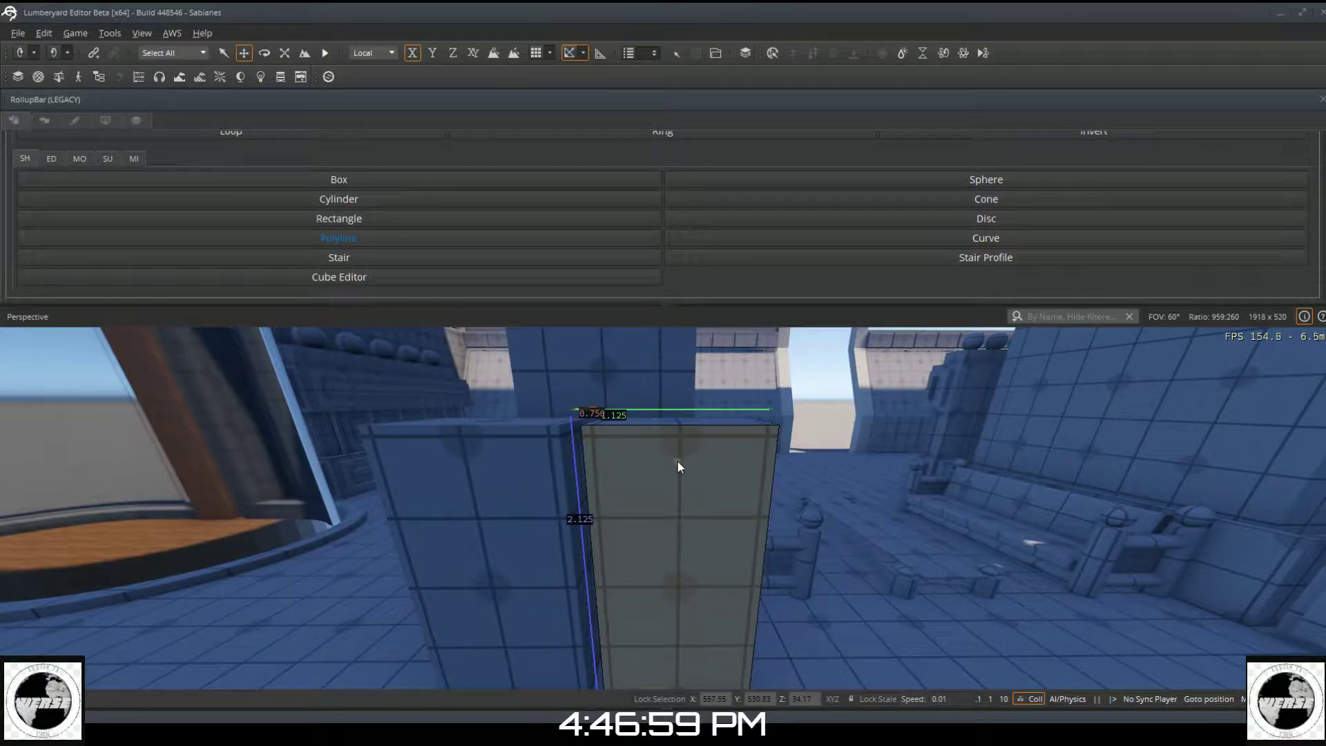
Step: Leave polyline drawing by switching to object selection, and deselect the tall box
scroll(678, 461, up, 2)
scroll(678, 462, up, 1)
scroll(677, 461, down, 4)
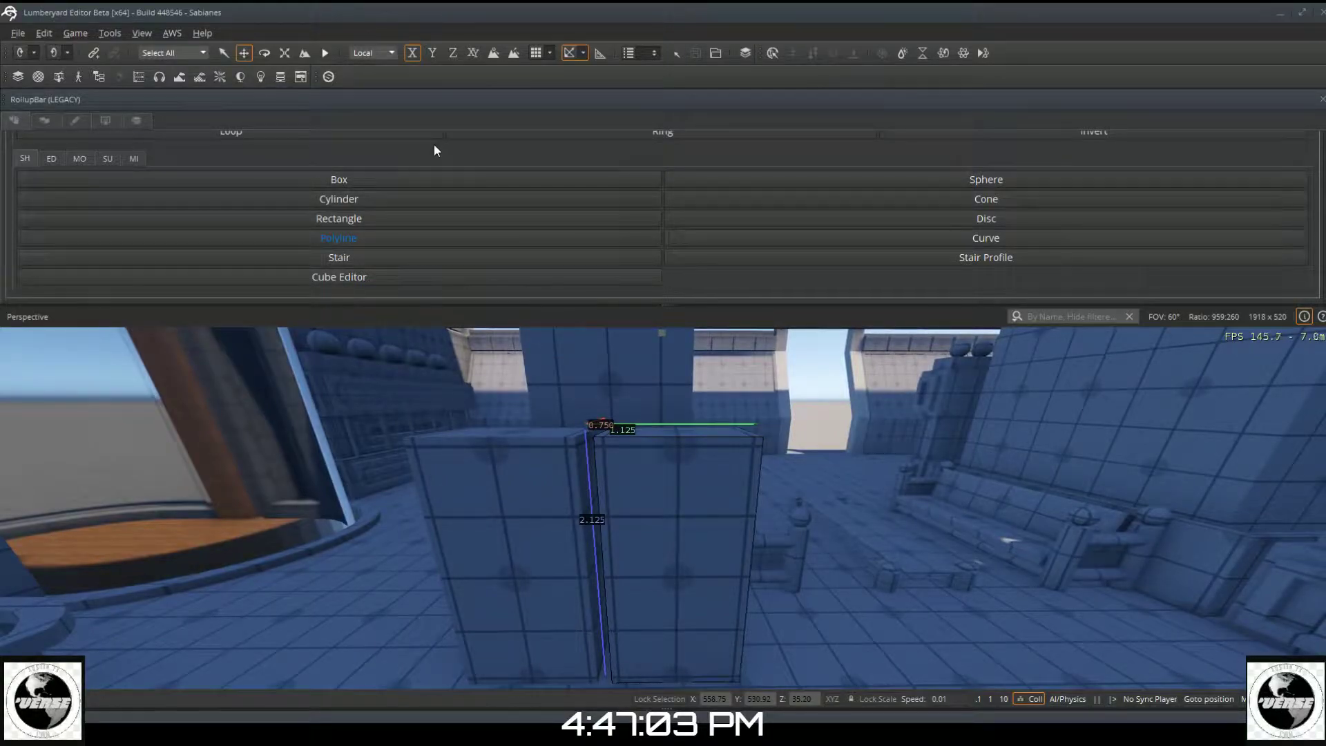
scroll(441, 144, up, 3)
click(515, 212)
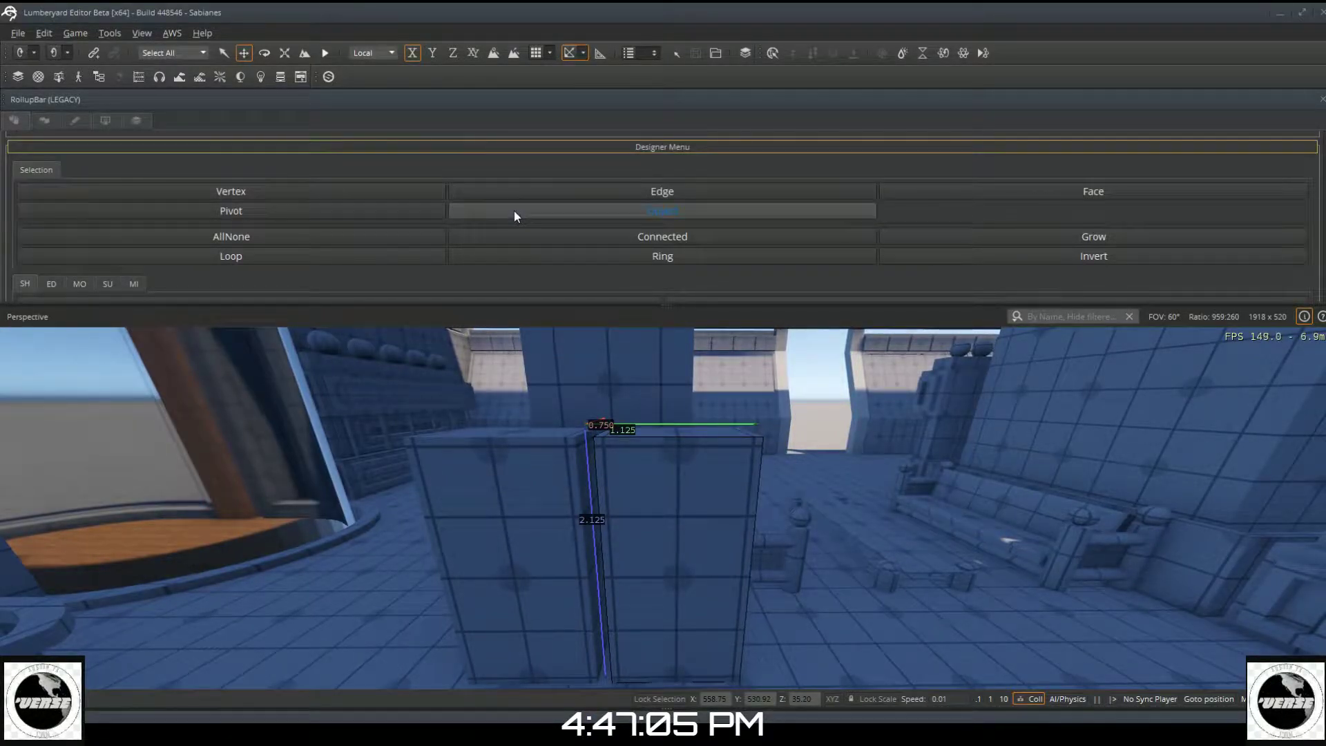
scroll(512, 211, up, 1)
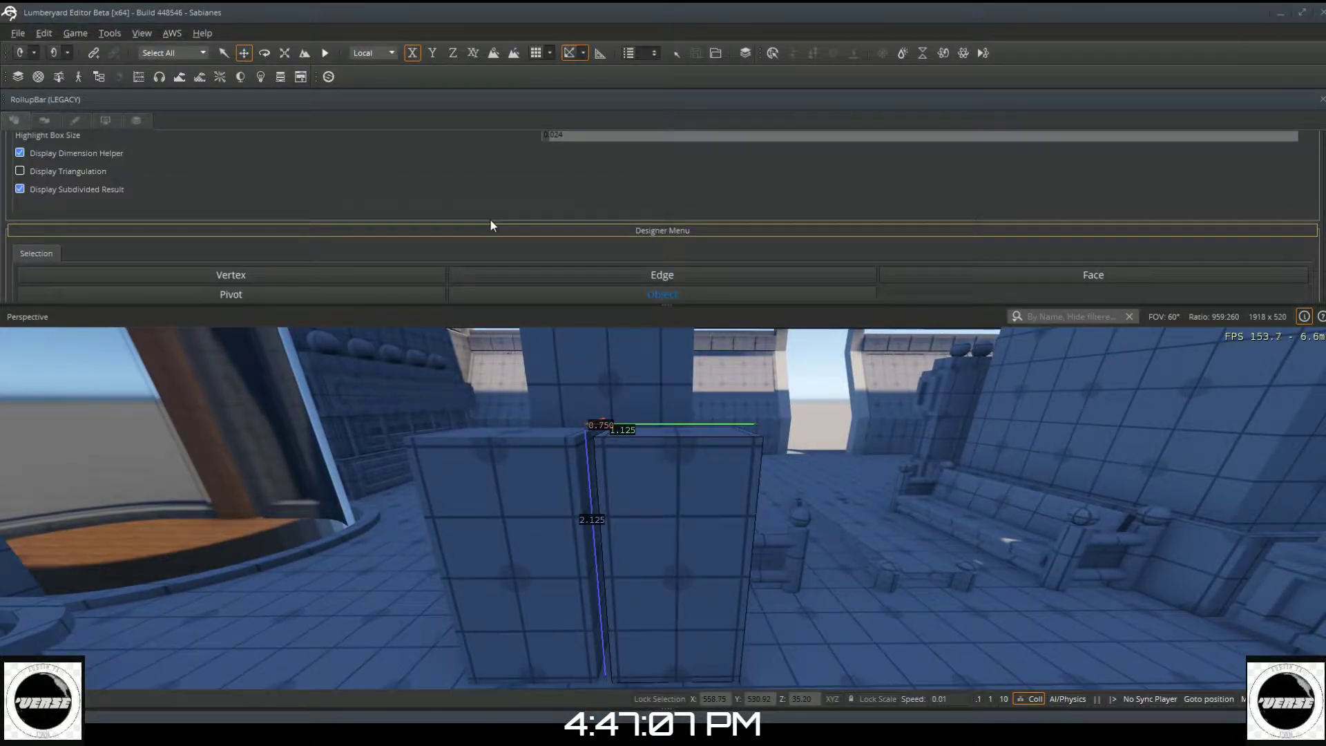
key(Escape)
right_drag(520, 385, 506, 456)
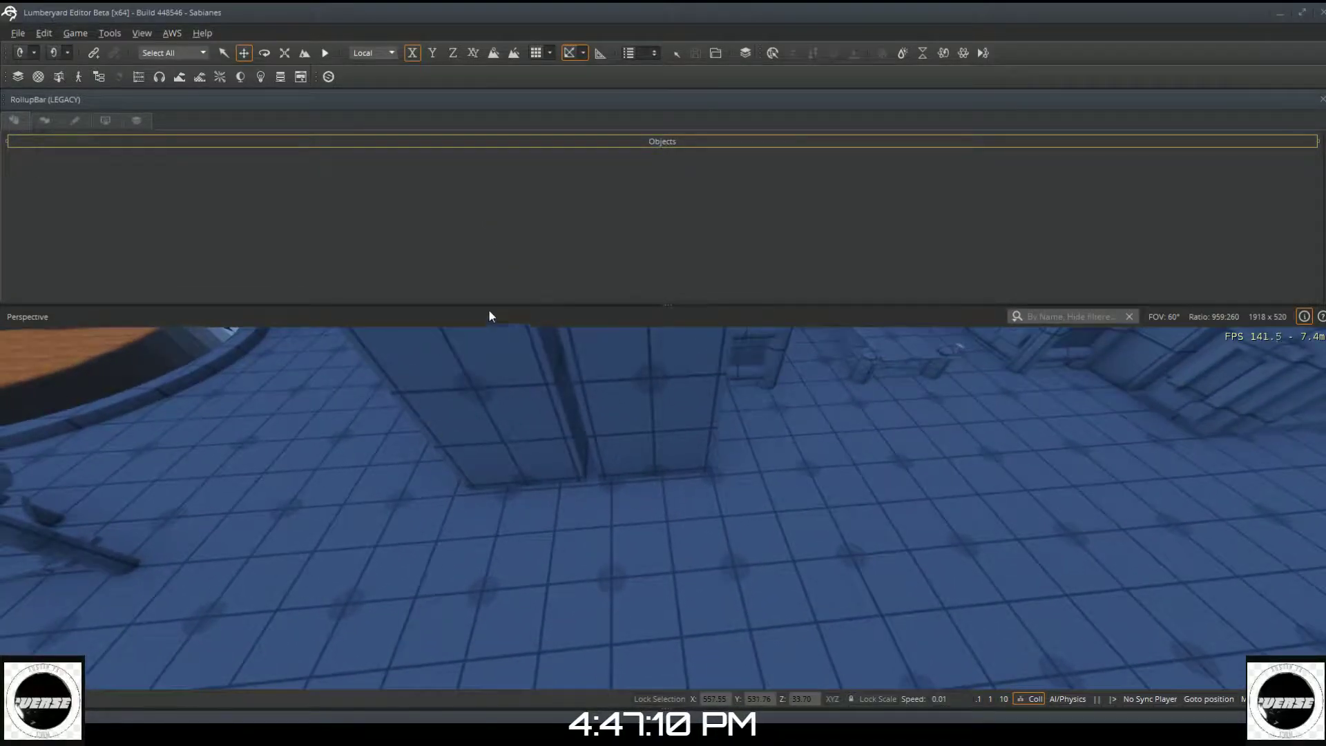
Step: Turn on grid snapping and create a Designer box about 0.625 wide, 0.25 deep and 1.375 high on the floor before the tall box
click(536, 53)
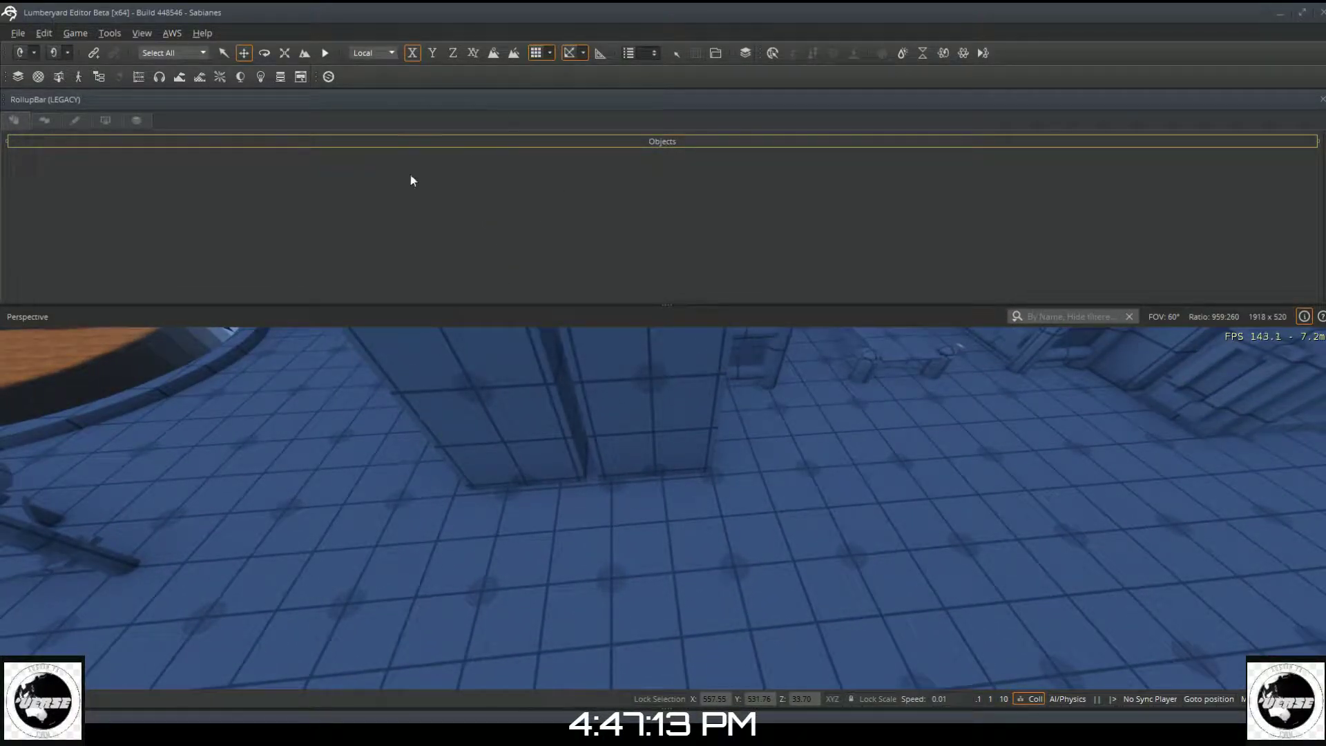
click(434, 142)
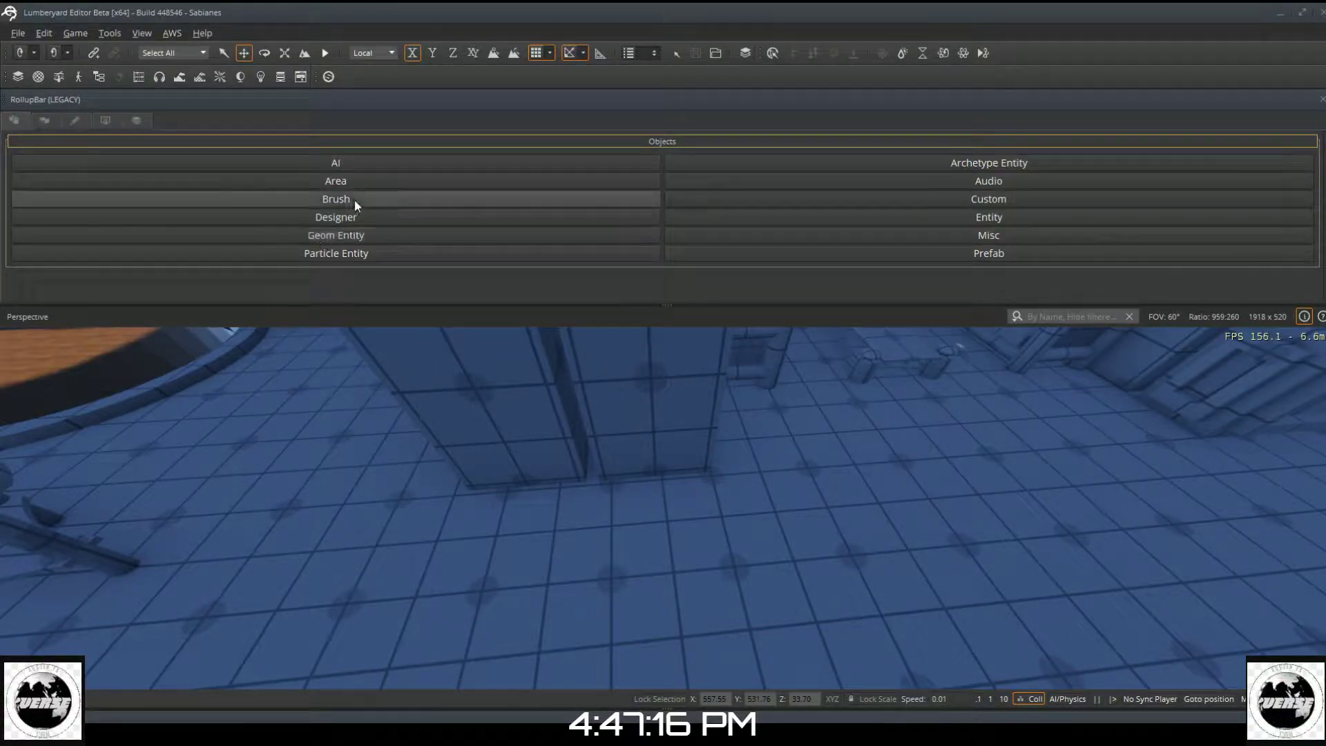
click(347, 217)
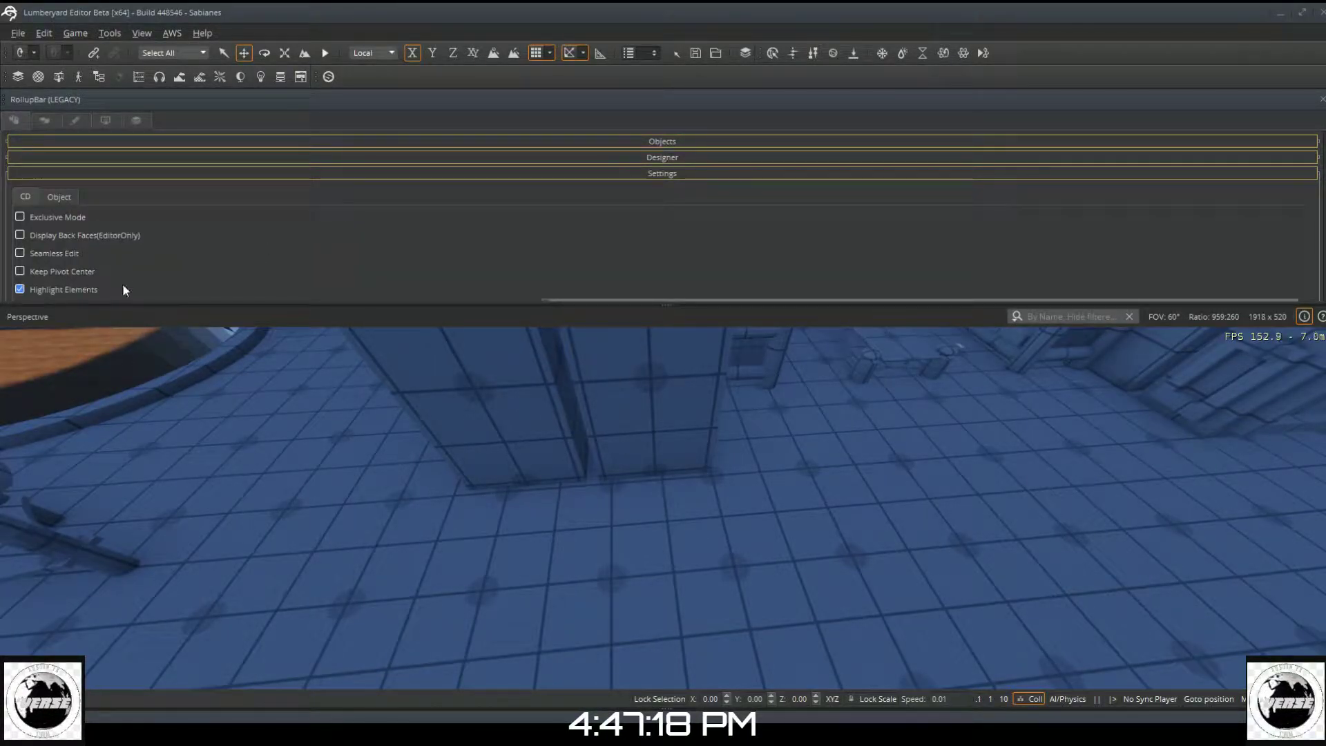
scroll(118, 268, down, 3)
scroll(113, 264, down, 3)
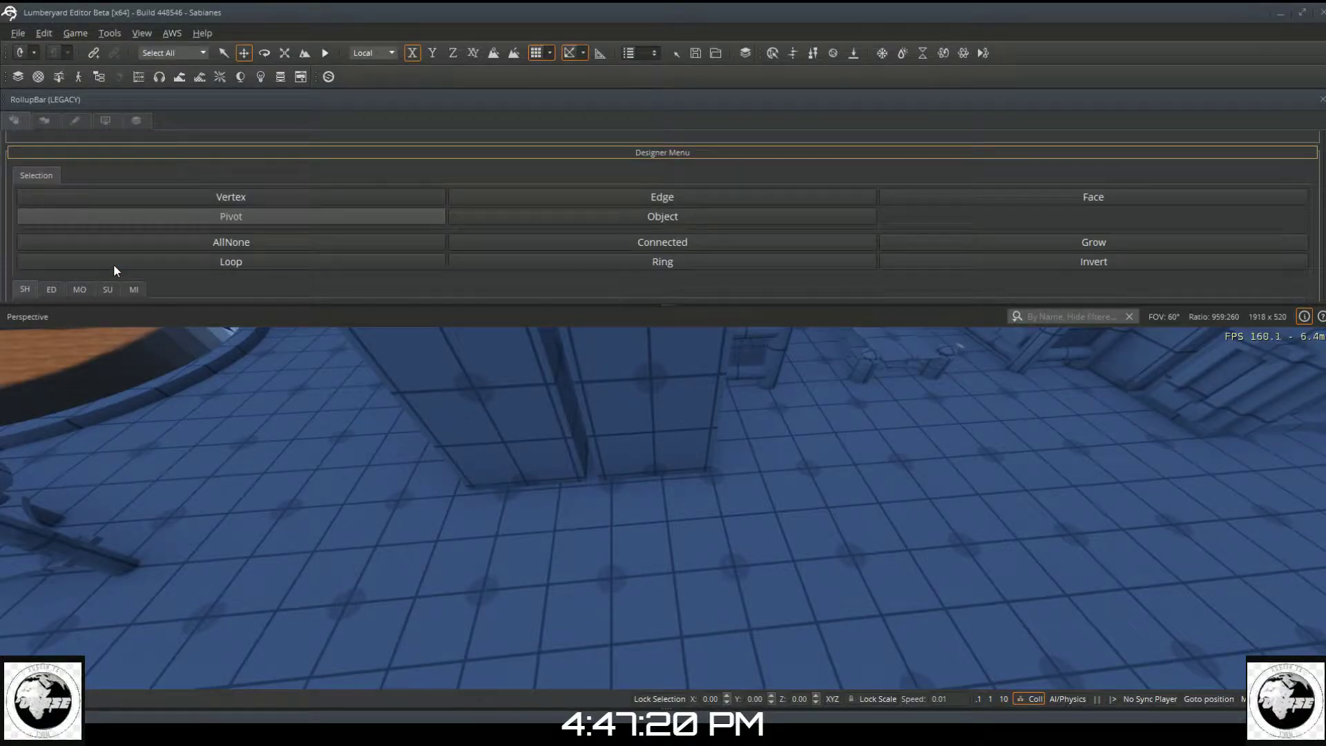
scroll(123, 248, down, 5)
scroll(123, 249, up, 3)
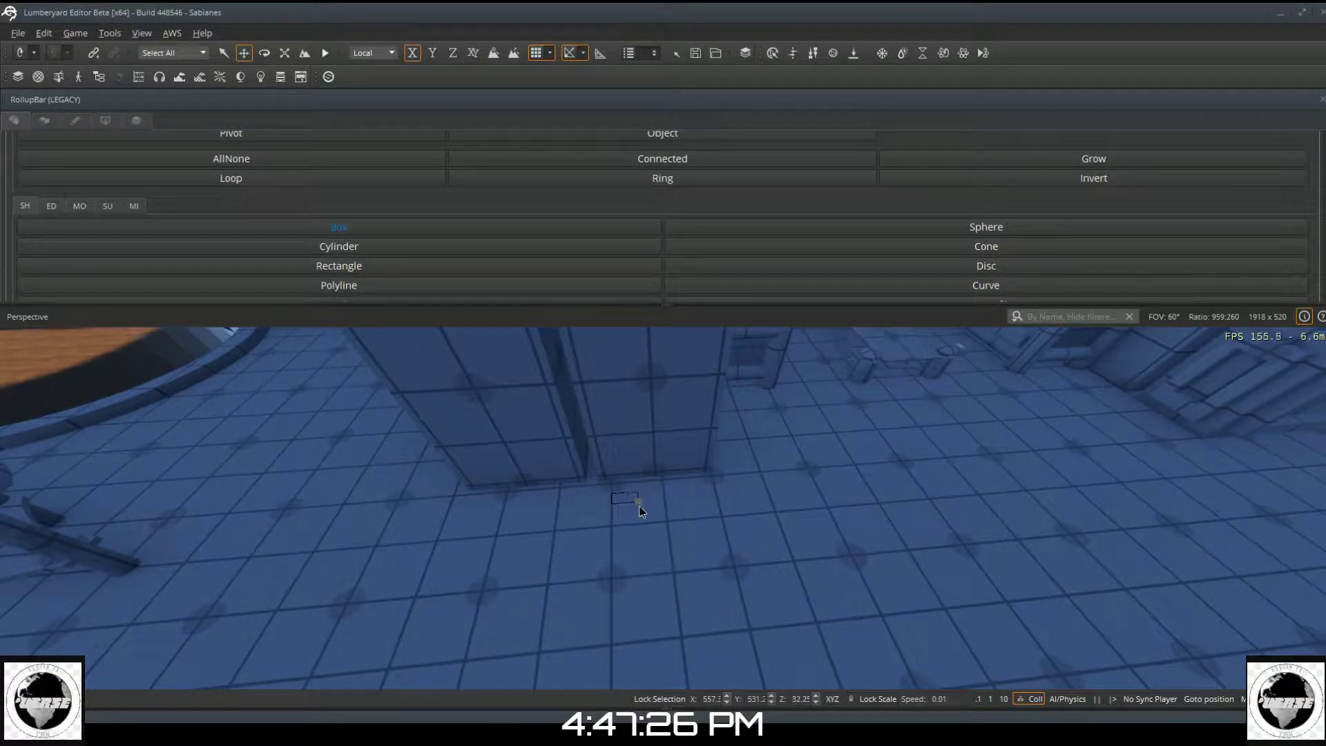
drag(640, 506, 670, 510)
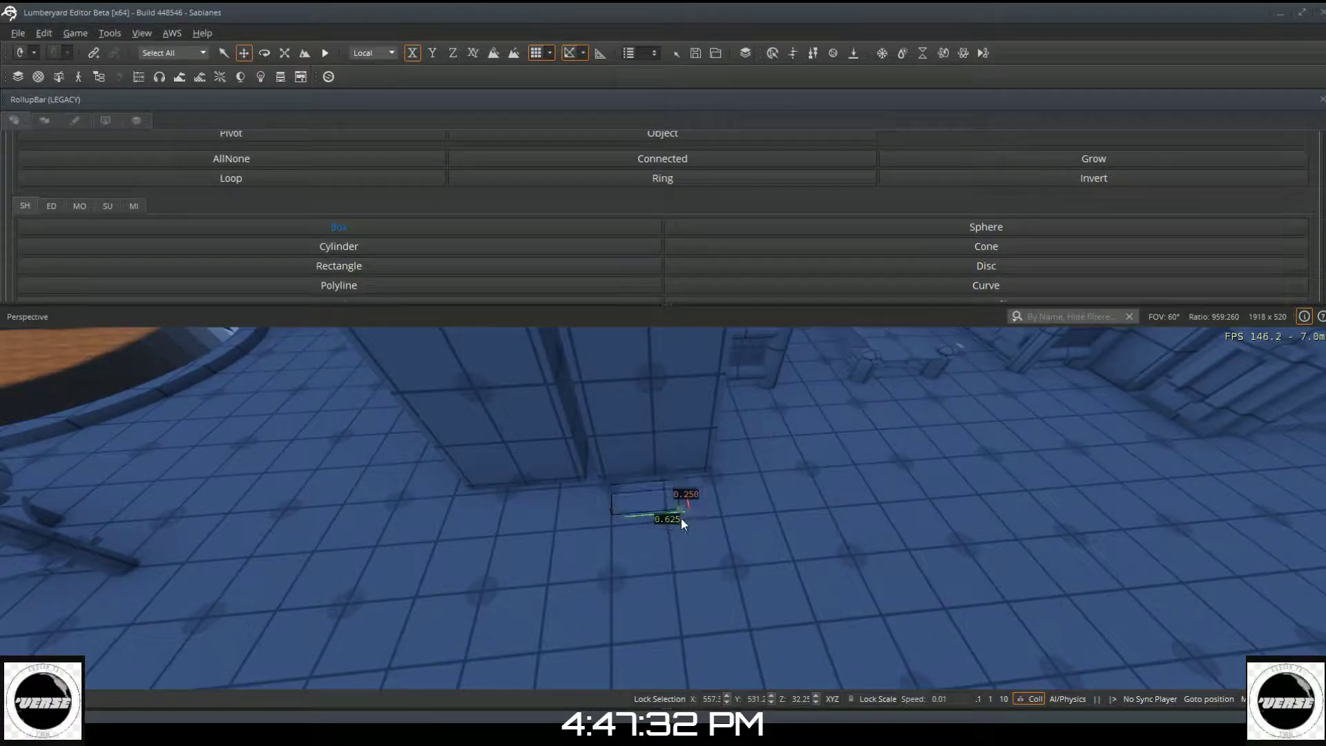
click(715, 485)
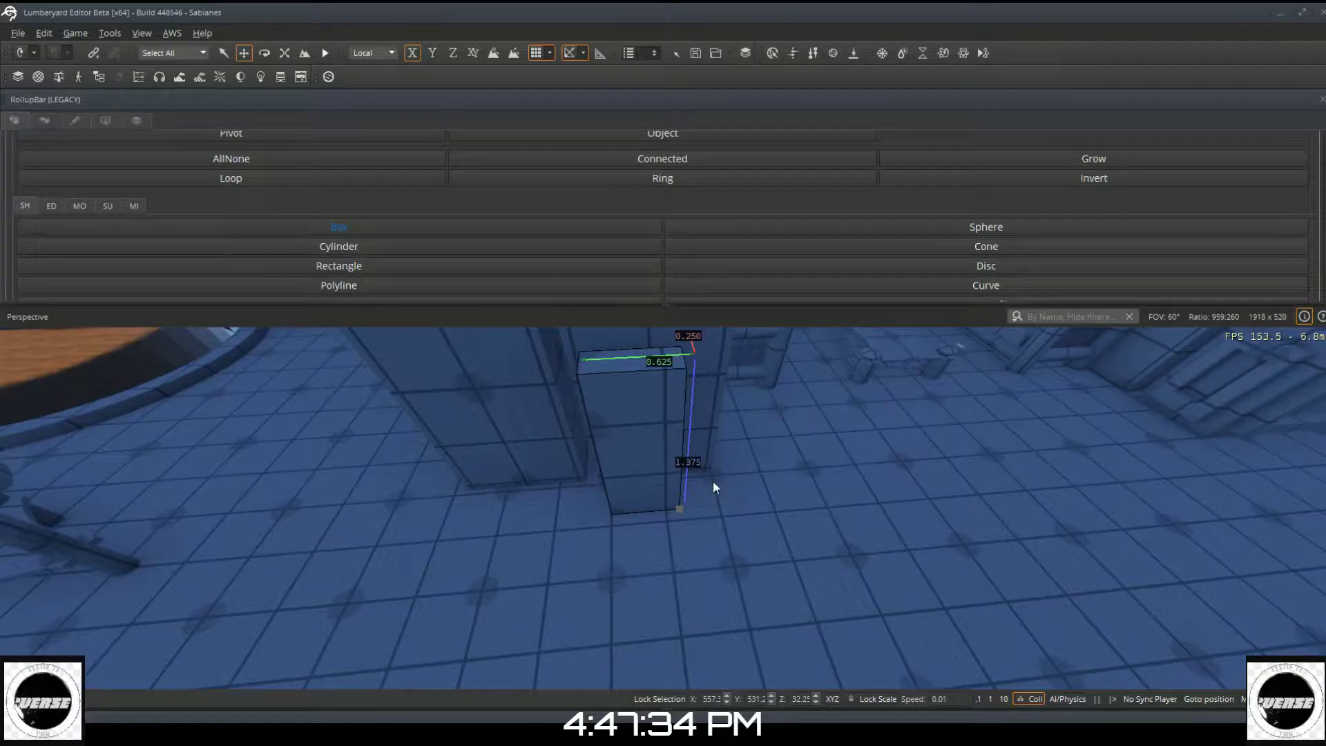
click(713, 482)
Step: Switch to object selection and move the small box up and into the tall box's front face
right_drag(710, 479, 708, 476)
right_drag(708, 414, 692, 487)
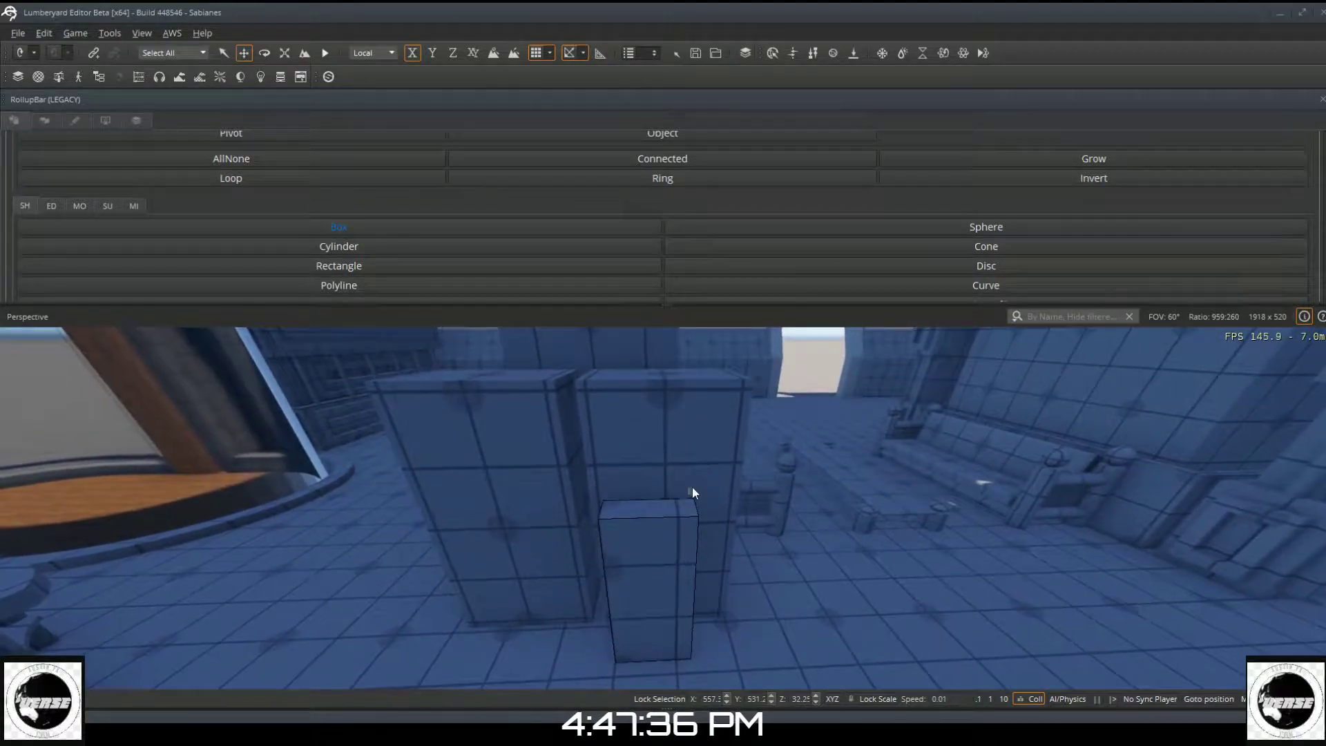
click(648, 138)
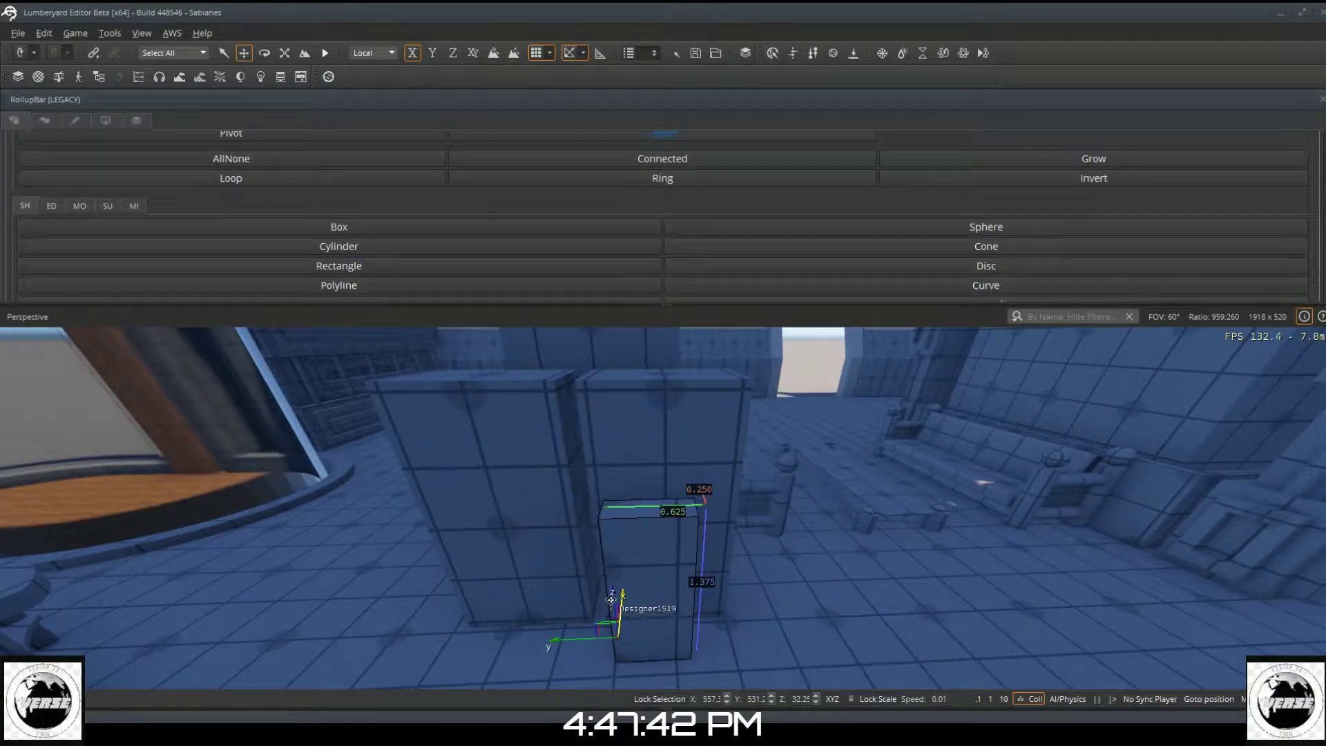
drag(613, 599, 621, 539)
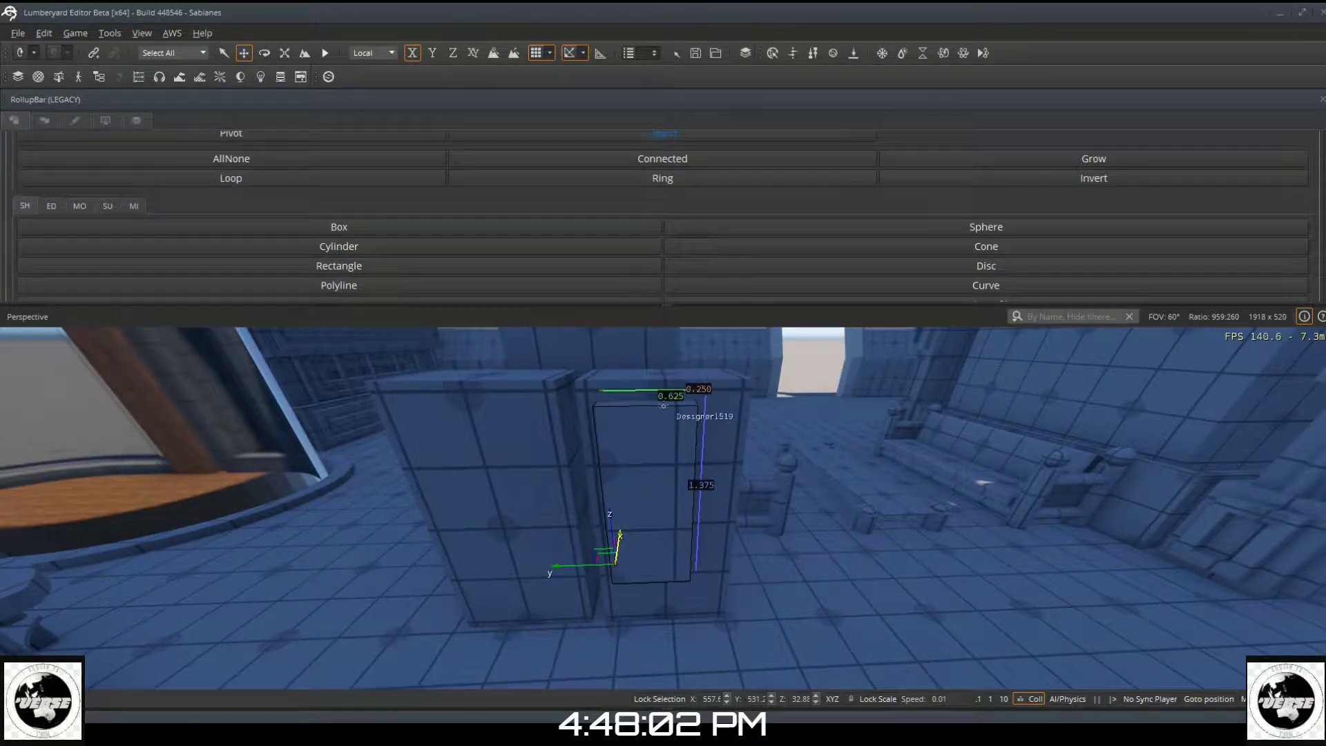
Step: Add the tall box to the selection and Boolean-subtract the small box from it to cut a recess in its front face
click(724, 435)
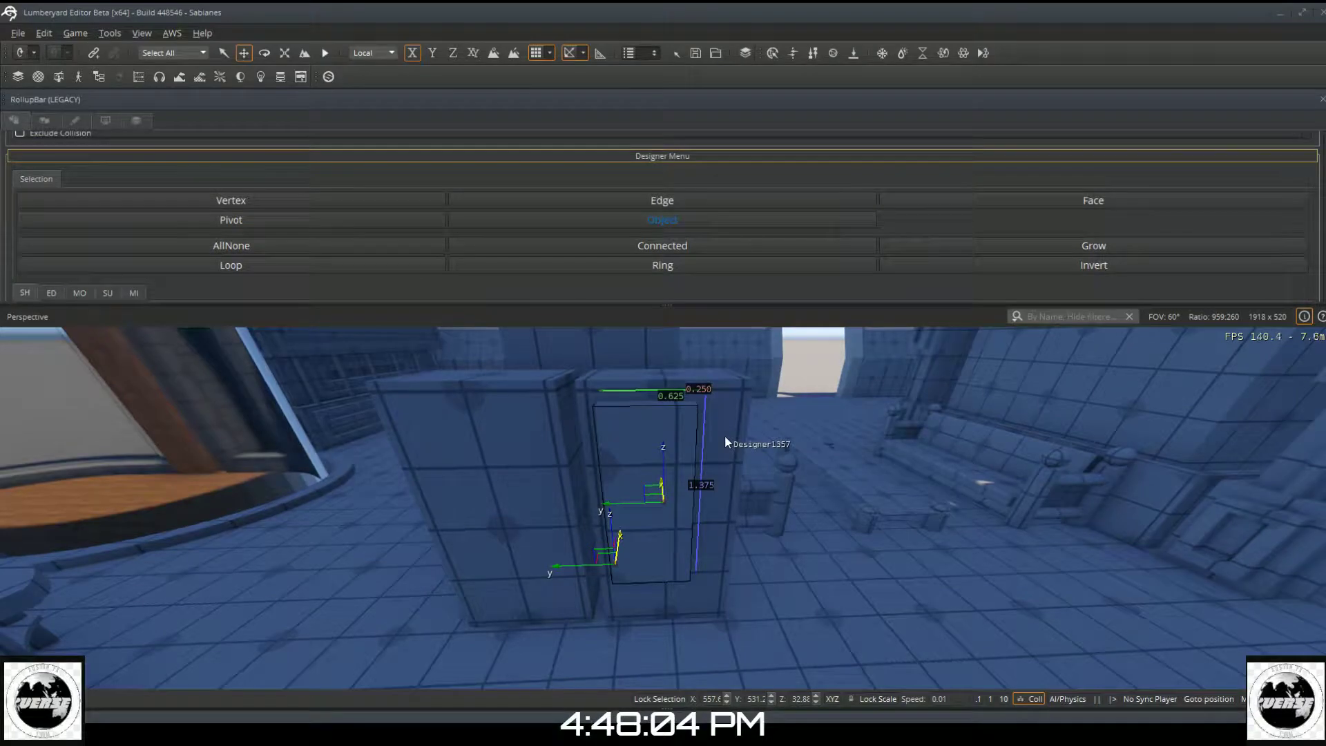
scroll(745, 164, down, 2)
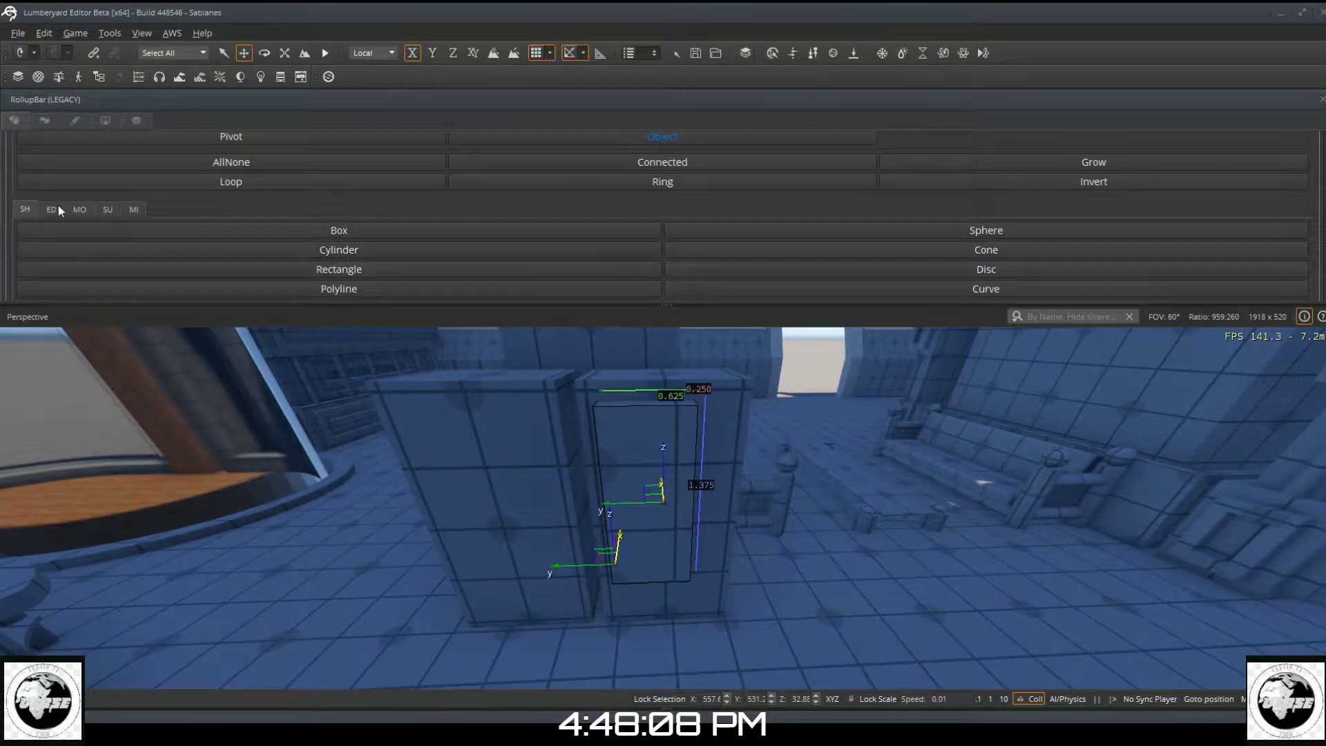
click(80, 211)
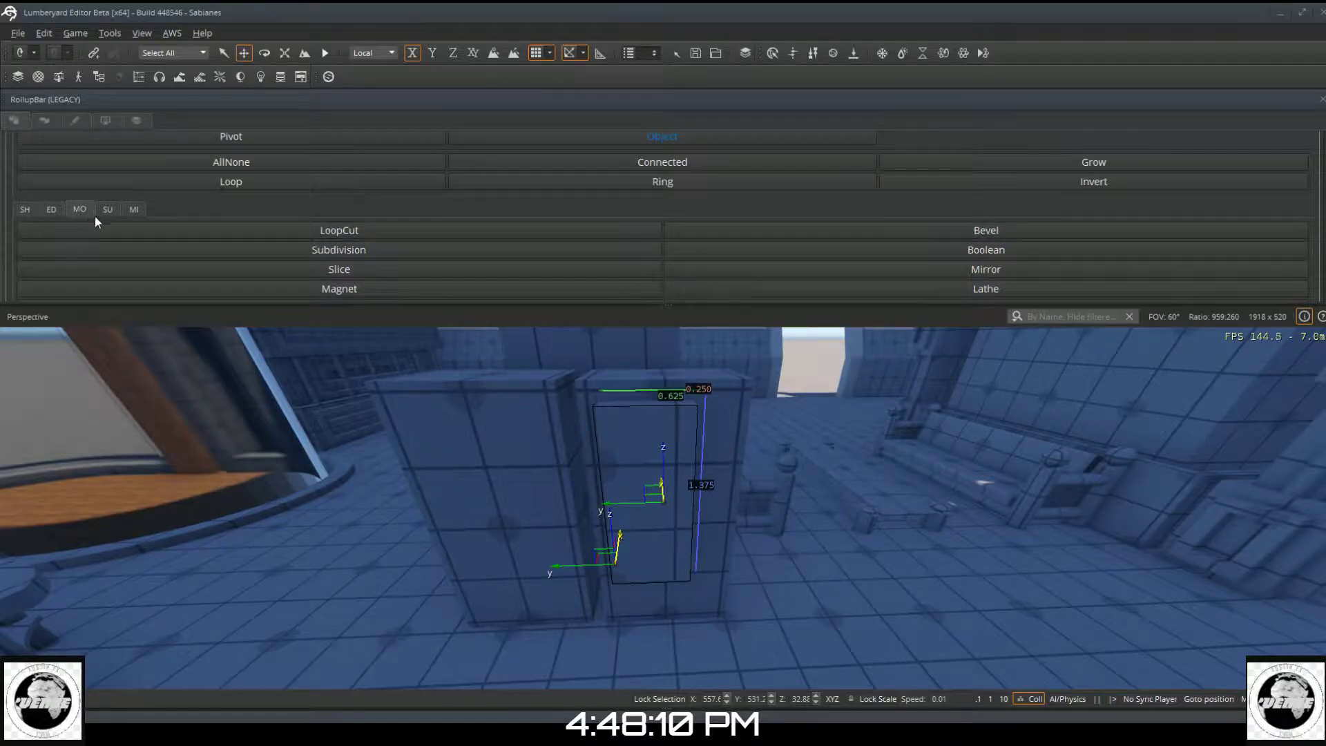
click(706, 248)
scroll(400, 240, down, 4)
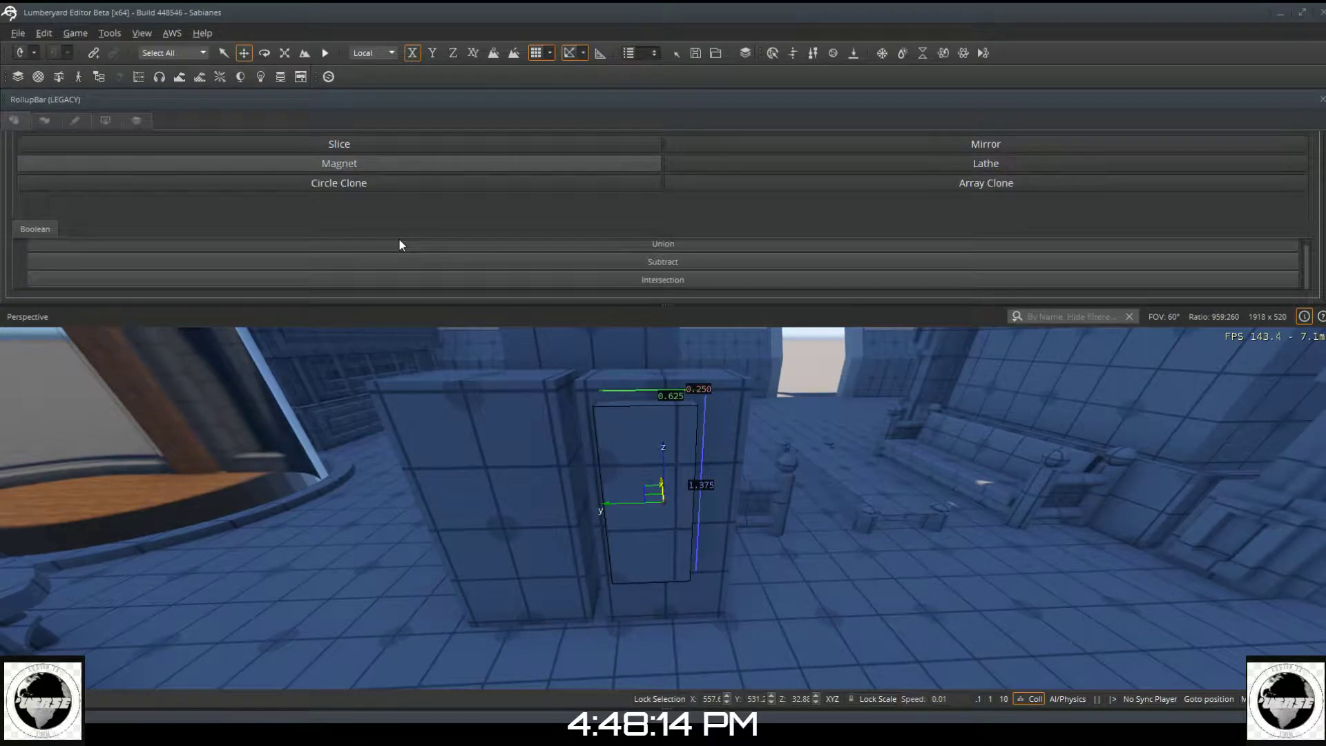
click(520, 262)
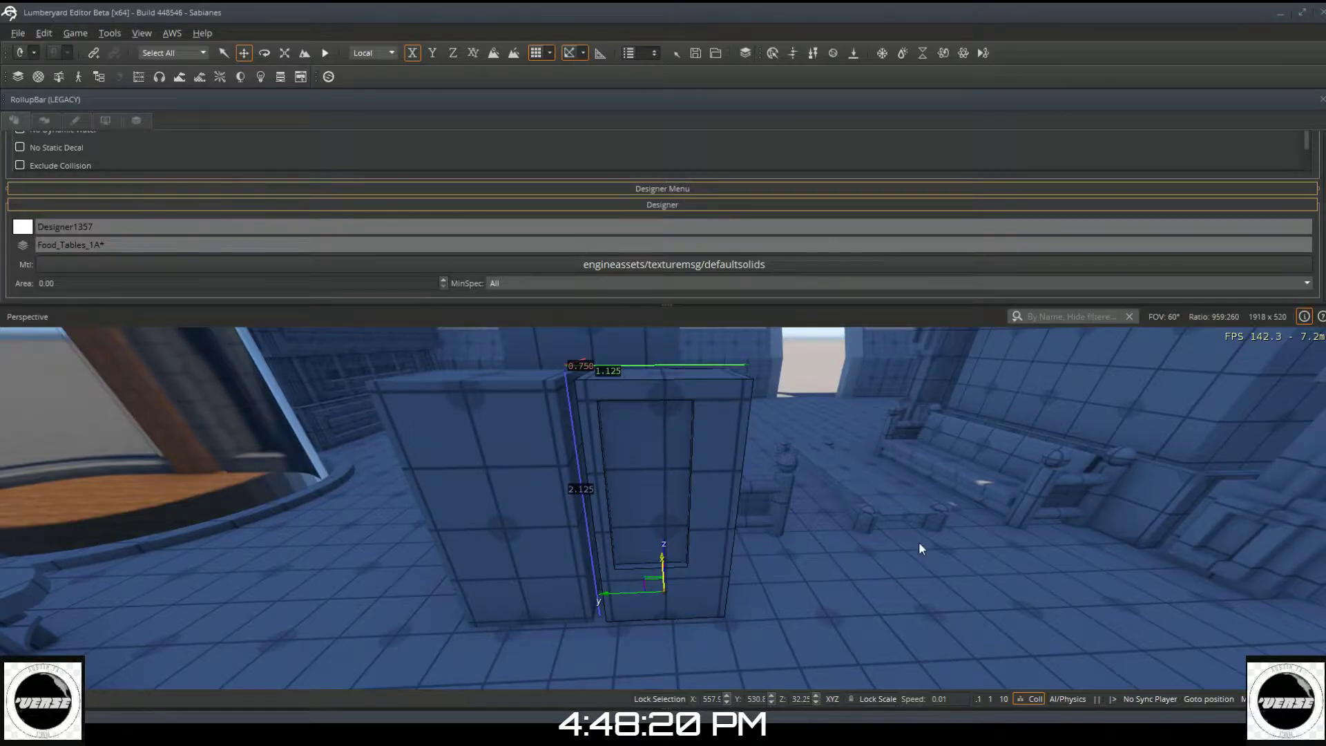
click(887, 562)
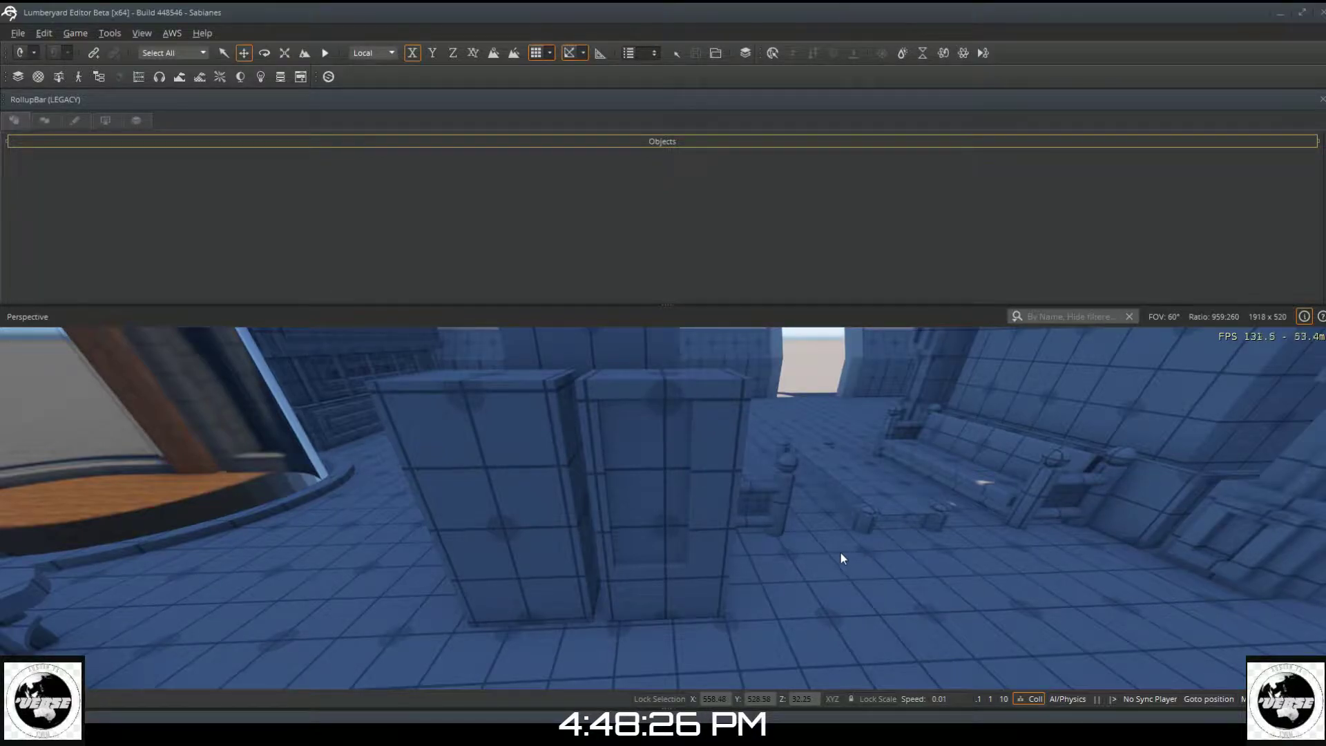
click(710, 462)
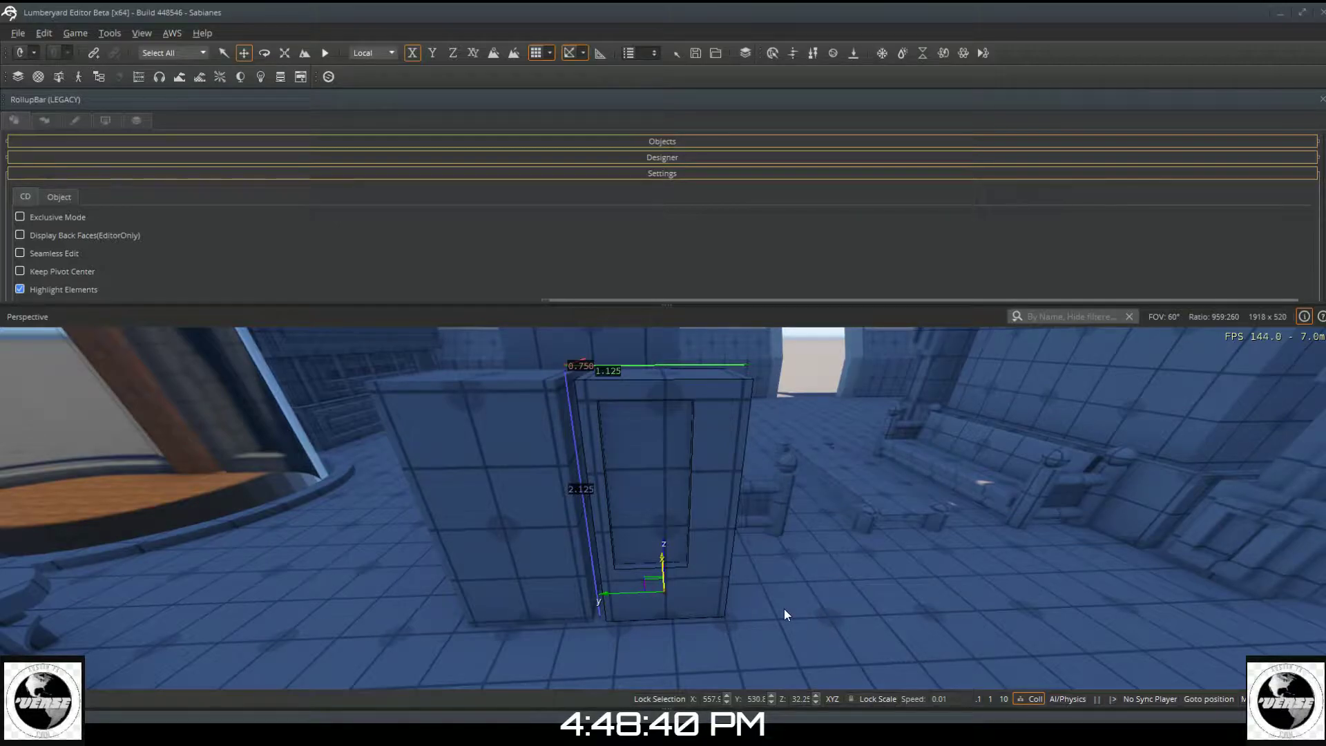
click(827, 573)
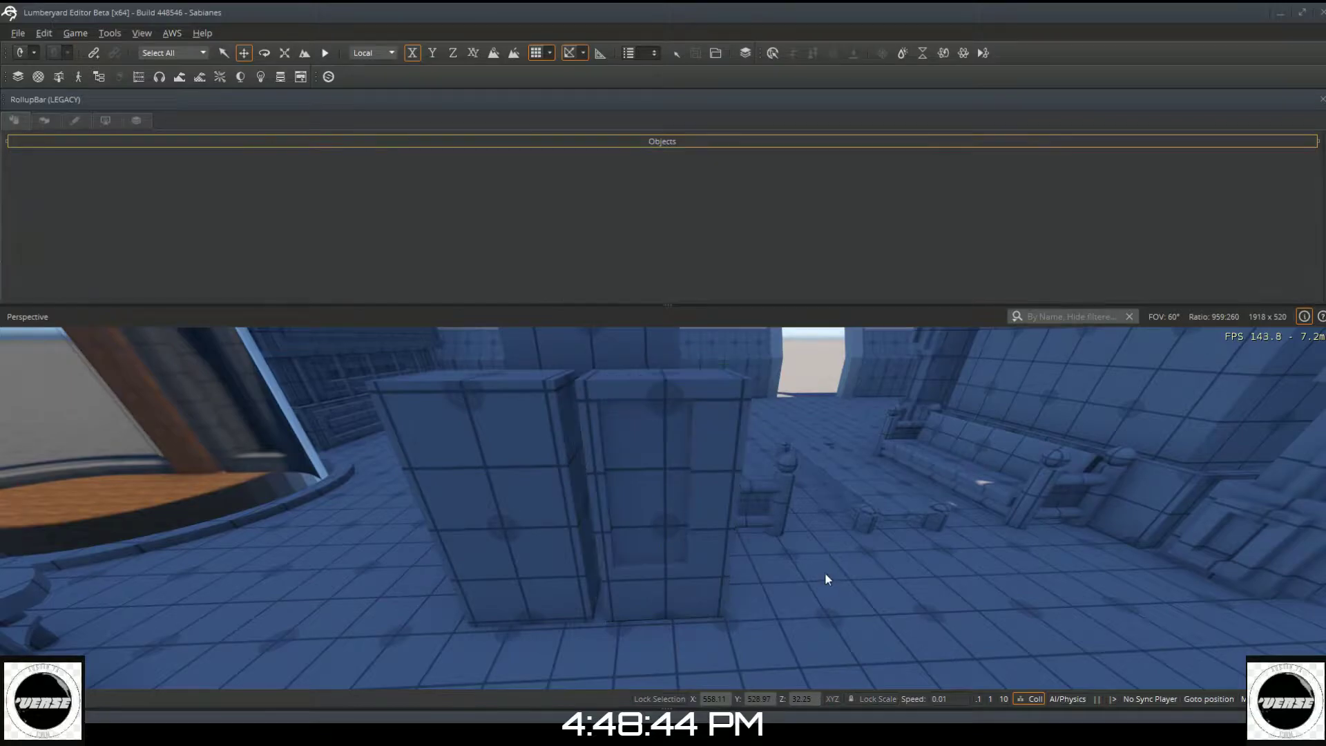
Step: Create a small Designer box on the floor directly before the recessed tall box
click(410, 143)
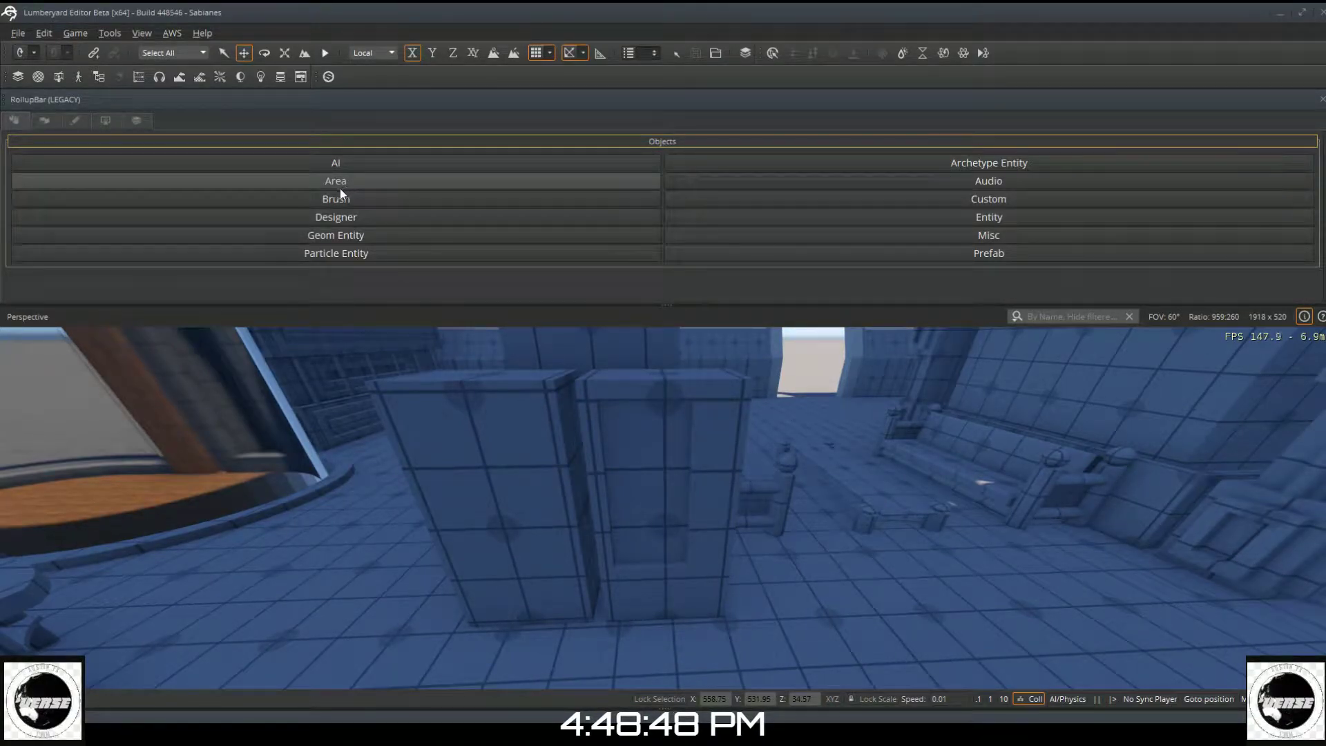
click(344, 216)
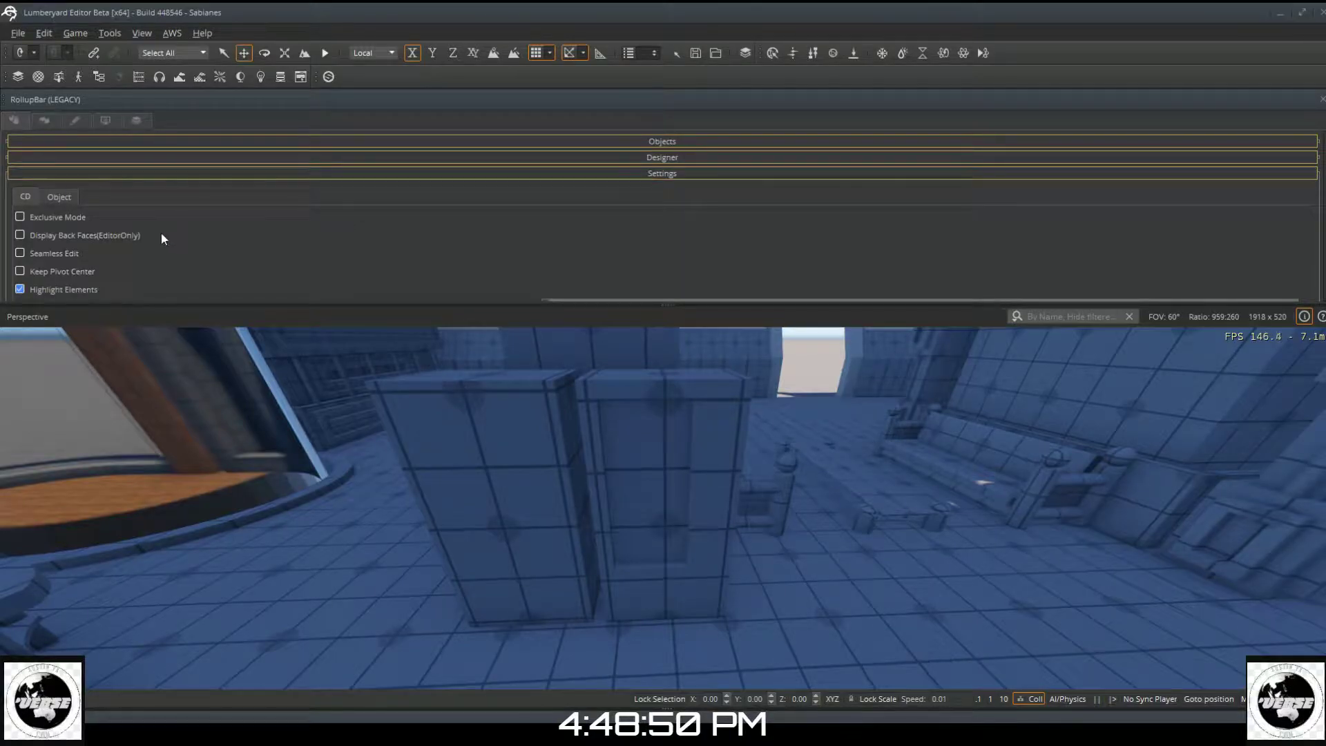
scroll(173, 240, down, 5)
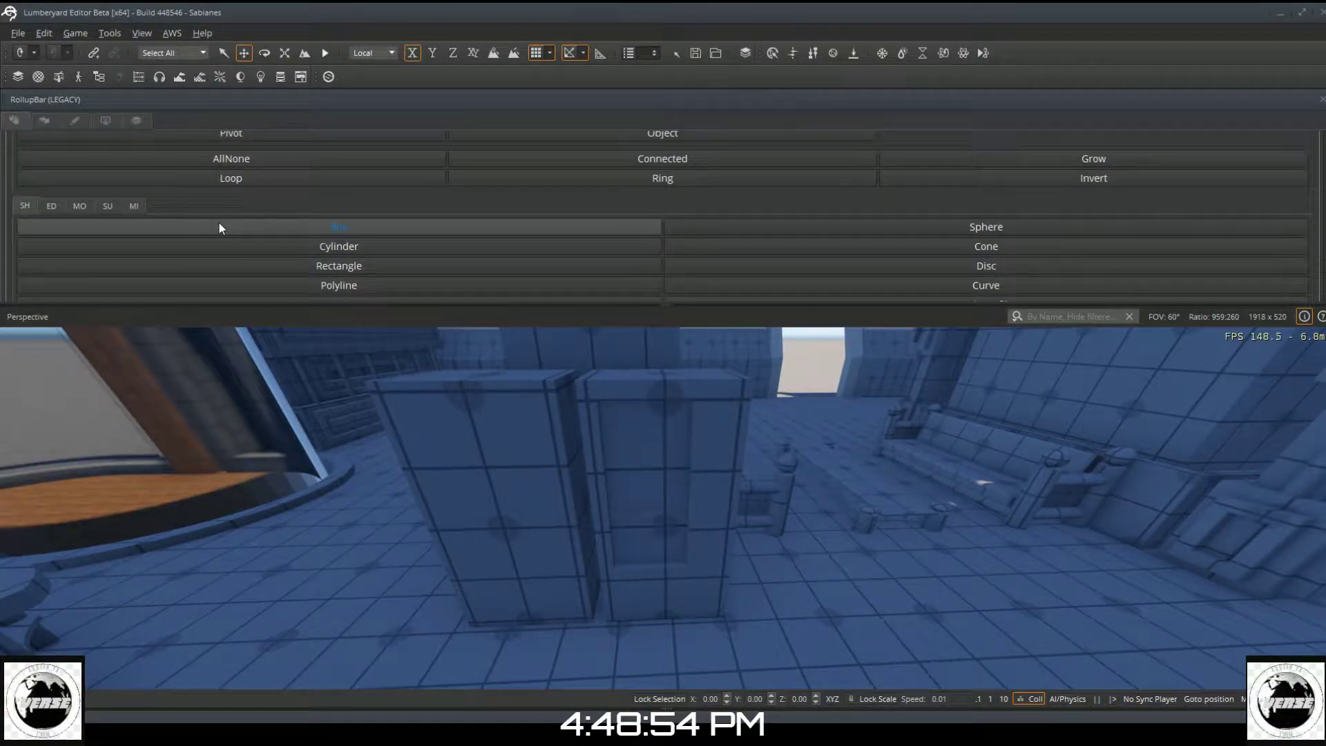
click(220, 228)
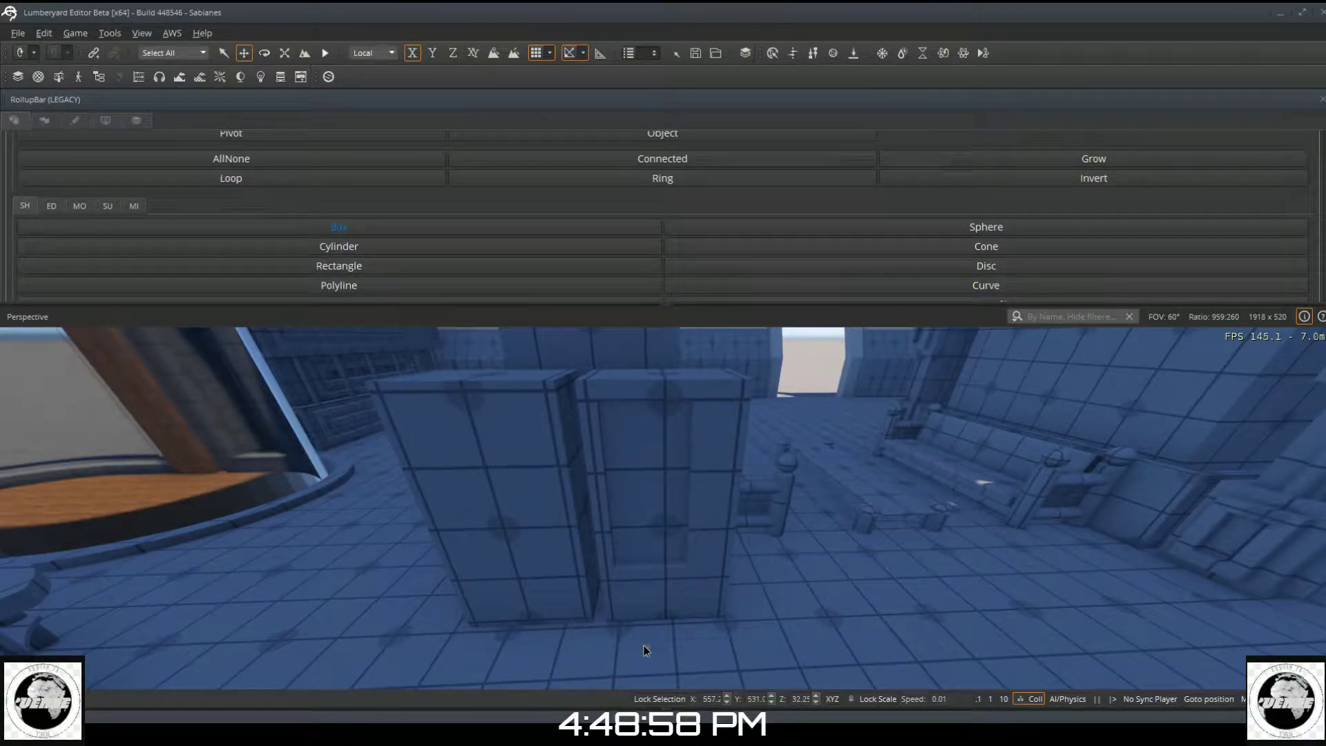
drag(683, 659, 684, 660)
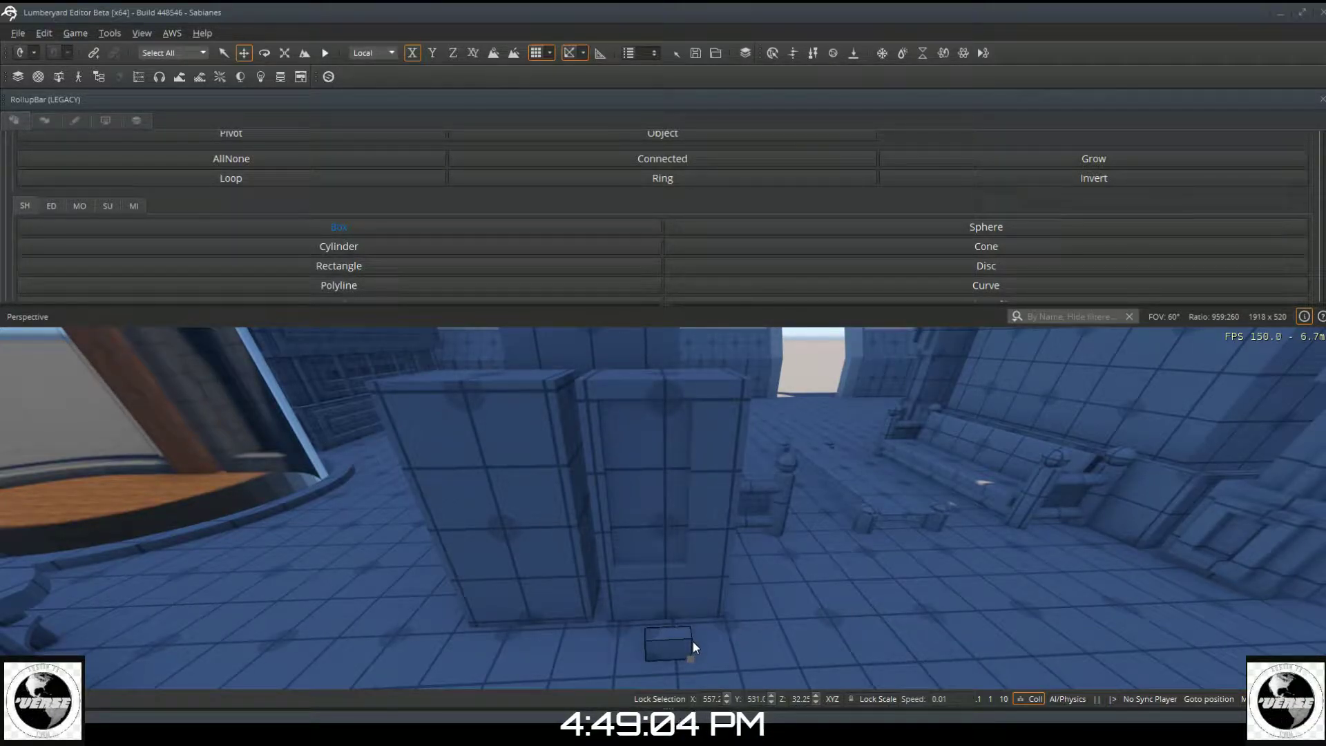
Step: Switch to object selection and move the small box up and sideways into the tall box's lower front, centred below the recess
click(668, 137)
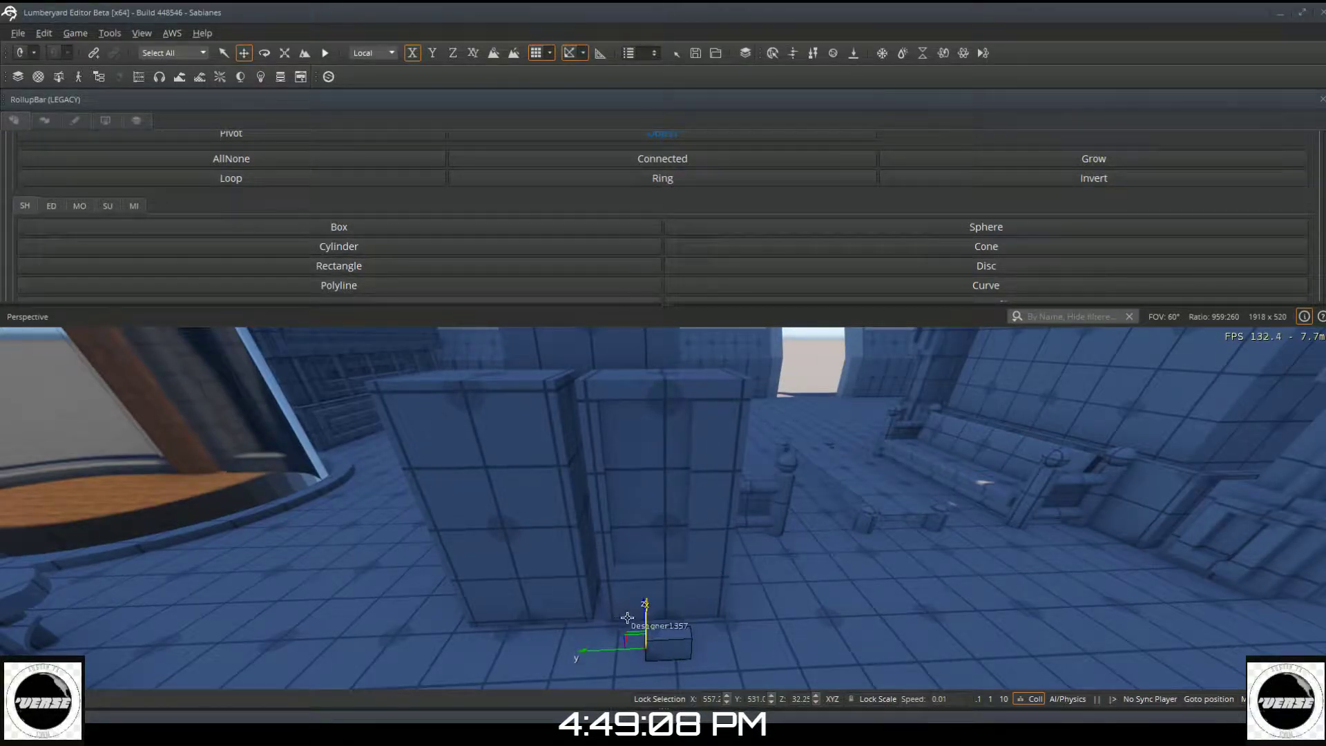
drag(647, 612, 643, 557)
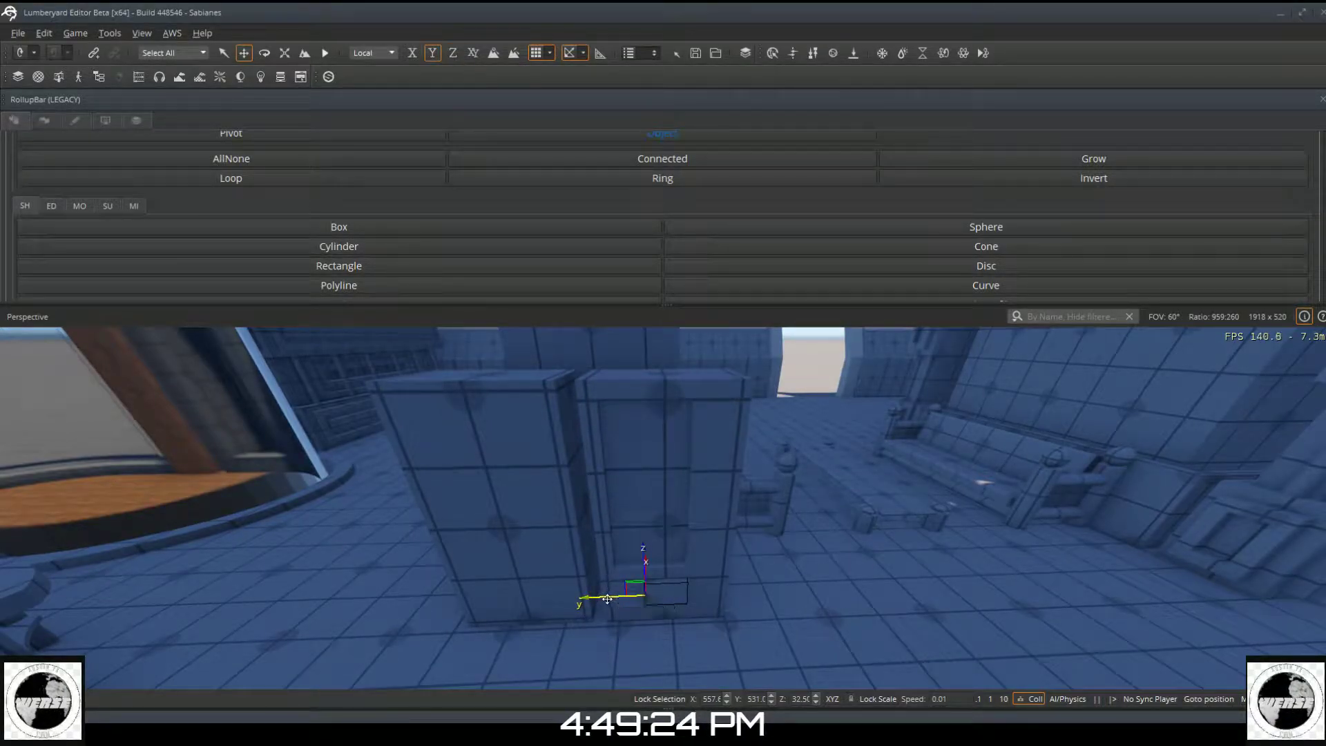
drag(605, 598, 591, 598)
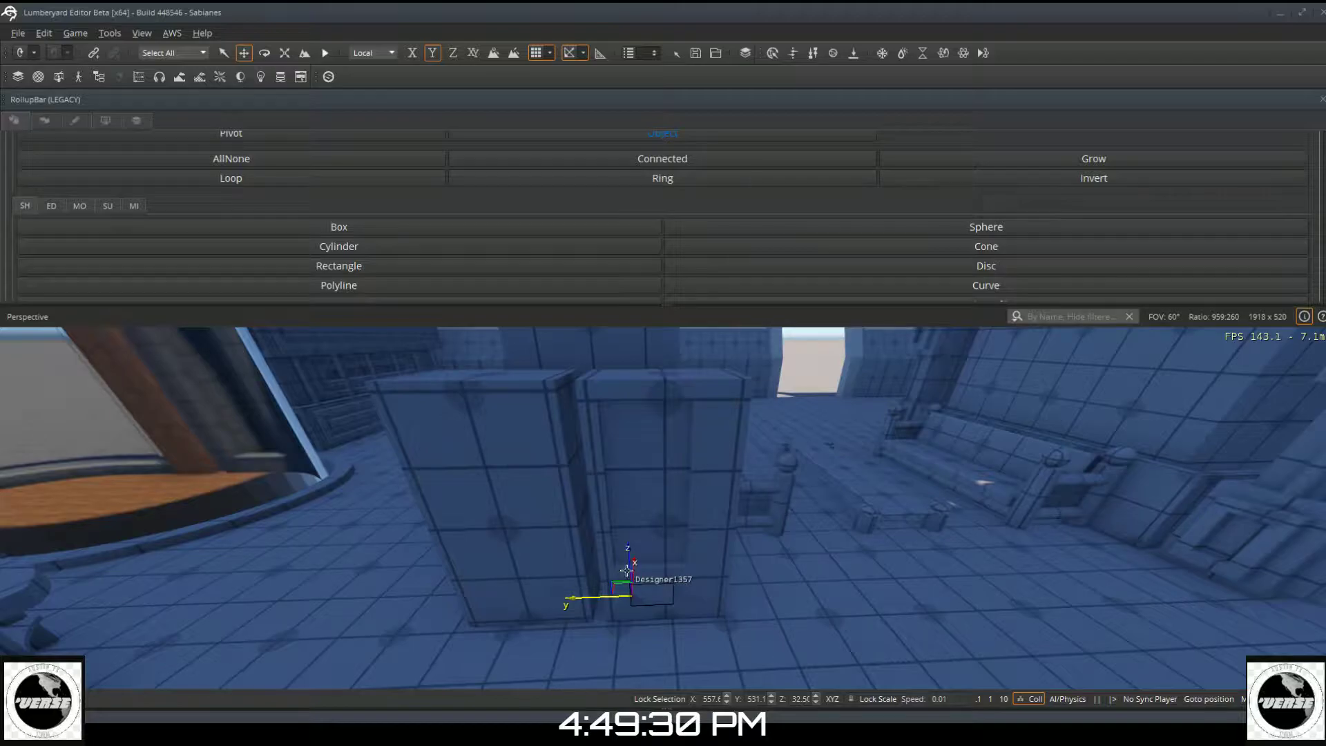
click(629, 561)
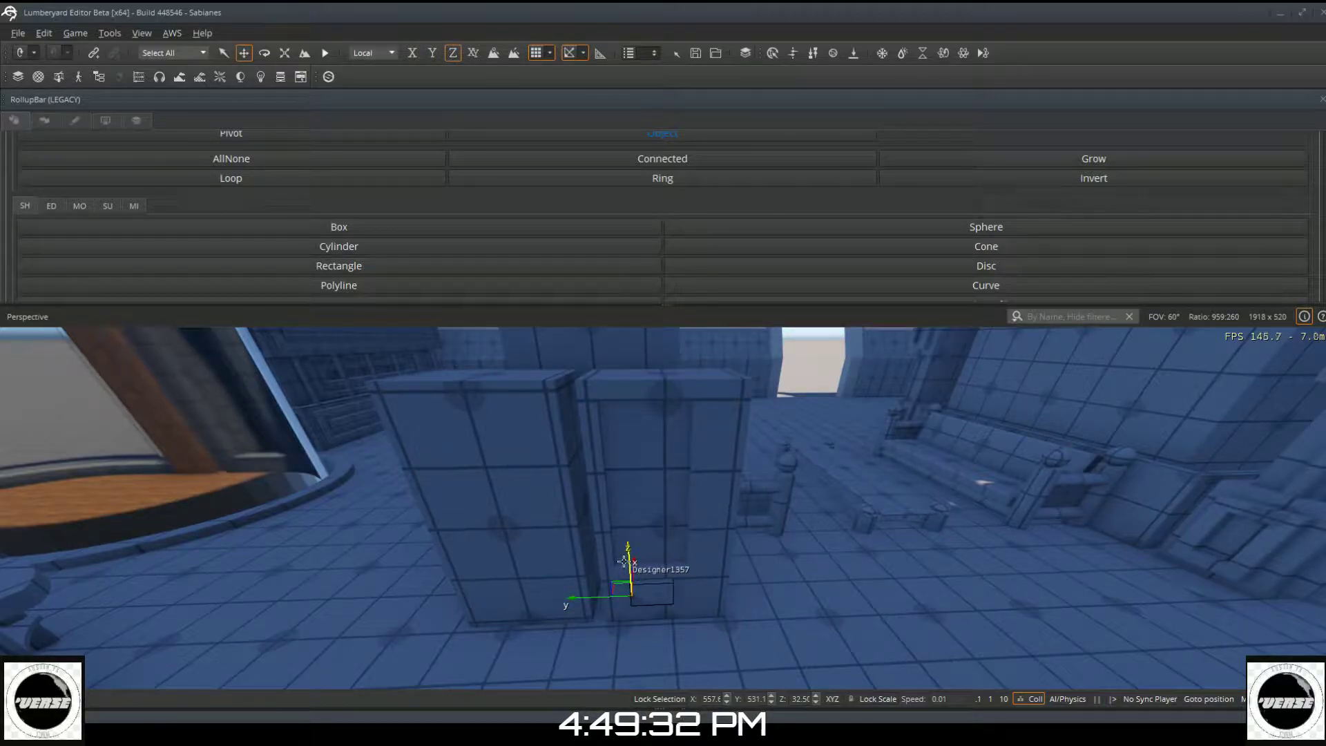
Step: Clone the small box up to the upper part of the recess and rotate the copy to 270 degrees about X
drag(621, 565, 646, 459)
click(647, 457)
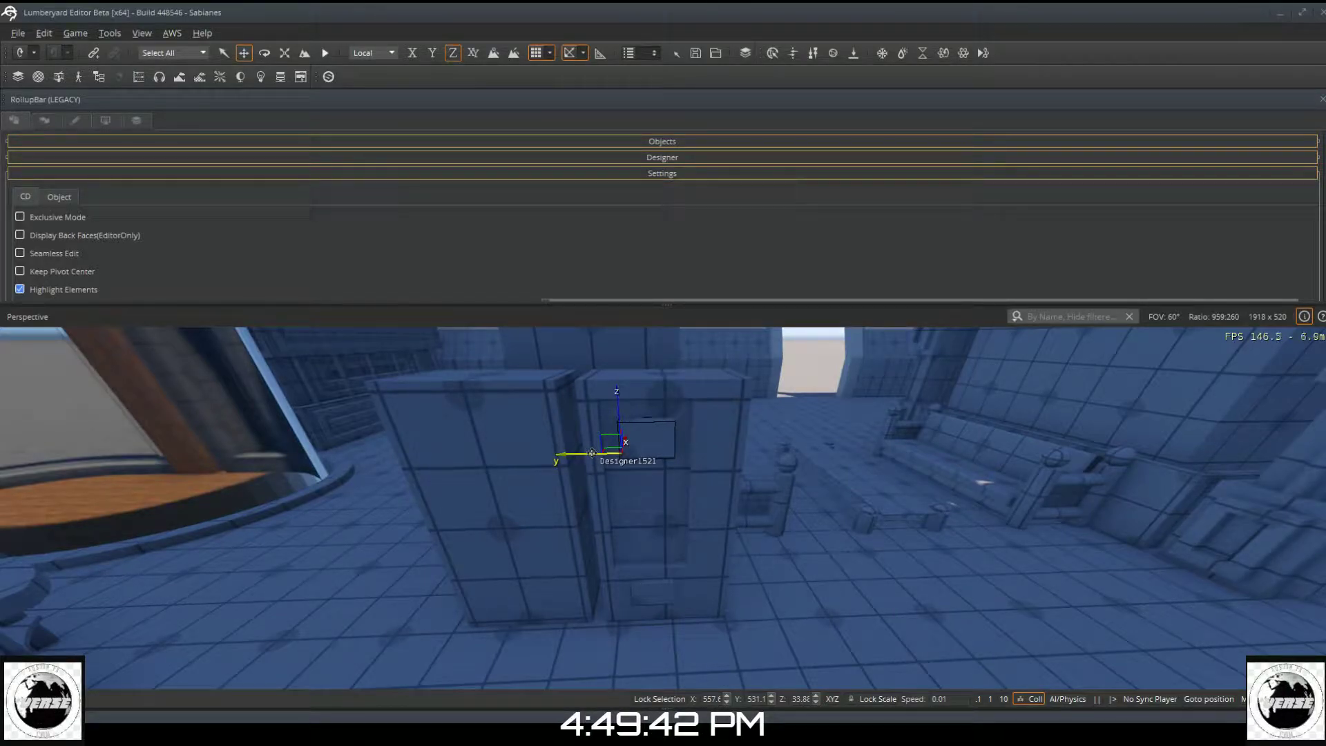
click(265, 53)
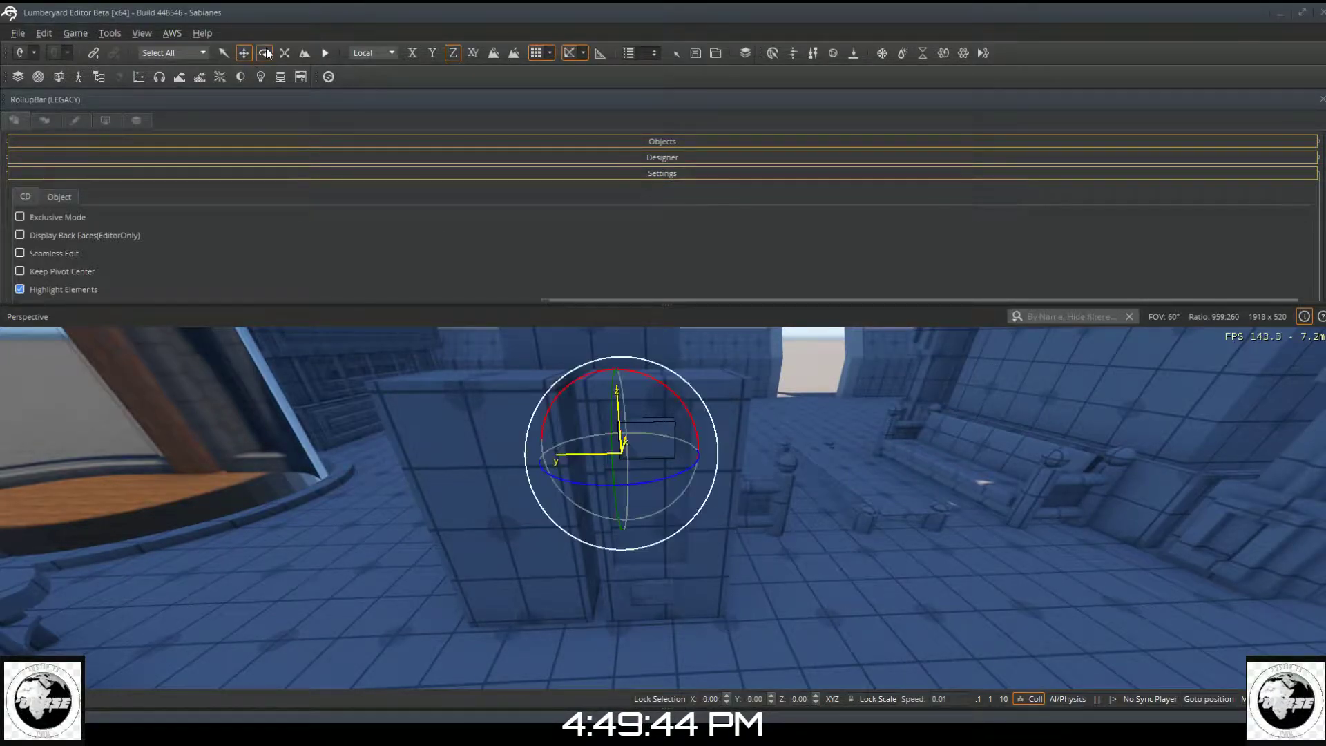
drag(687, 421, 696, 483)
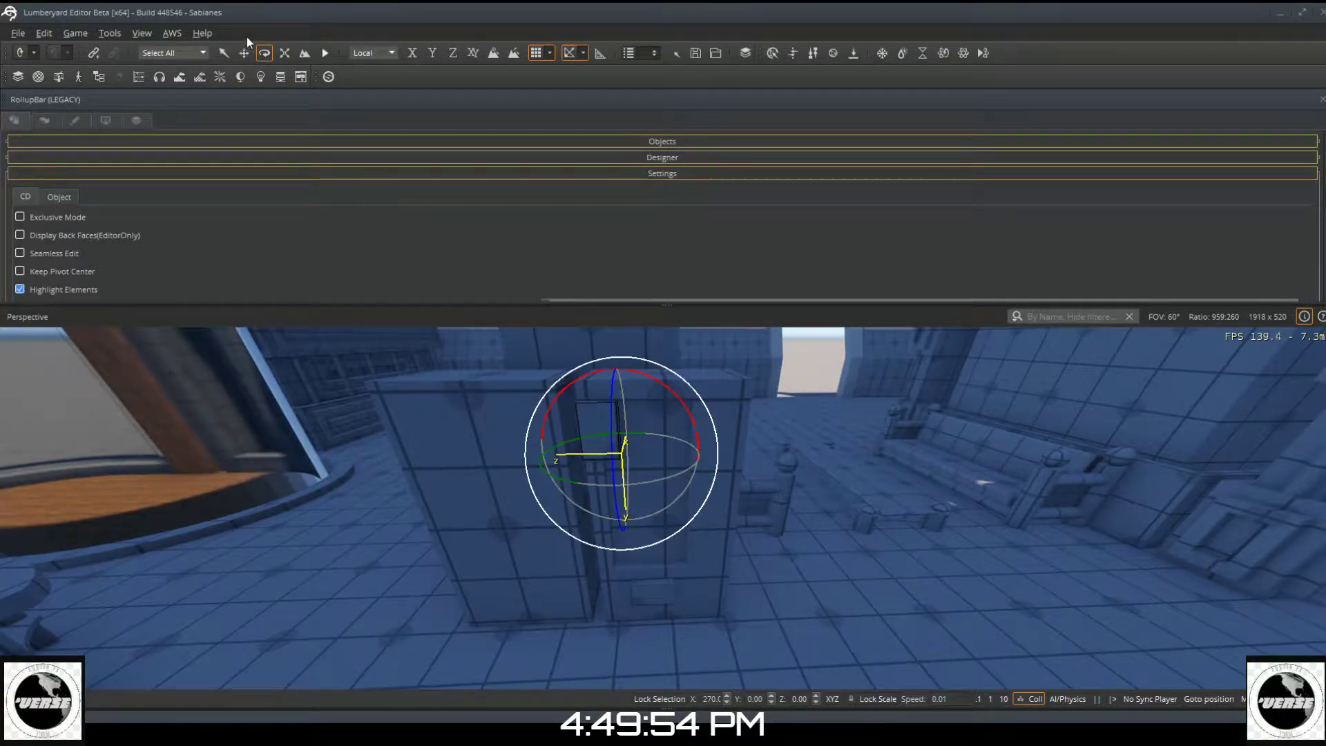
Step: Turn off grid snapping and move the rotated copy onto the tall box's upper front, on the wide margin beside the recess
click(244, 54)
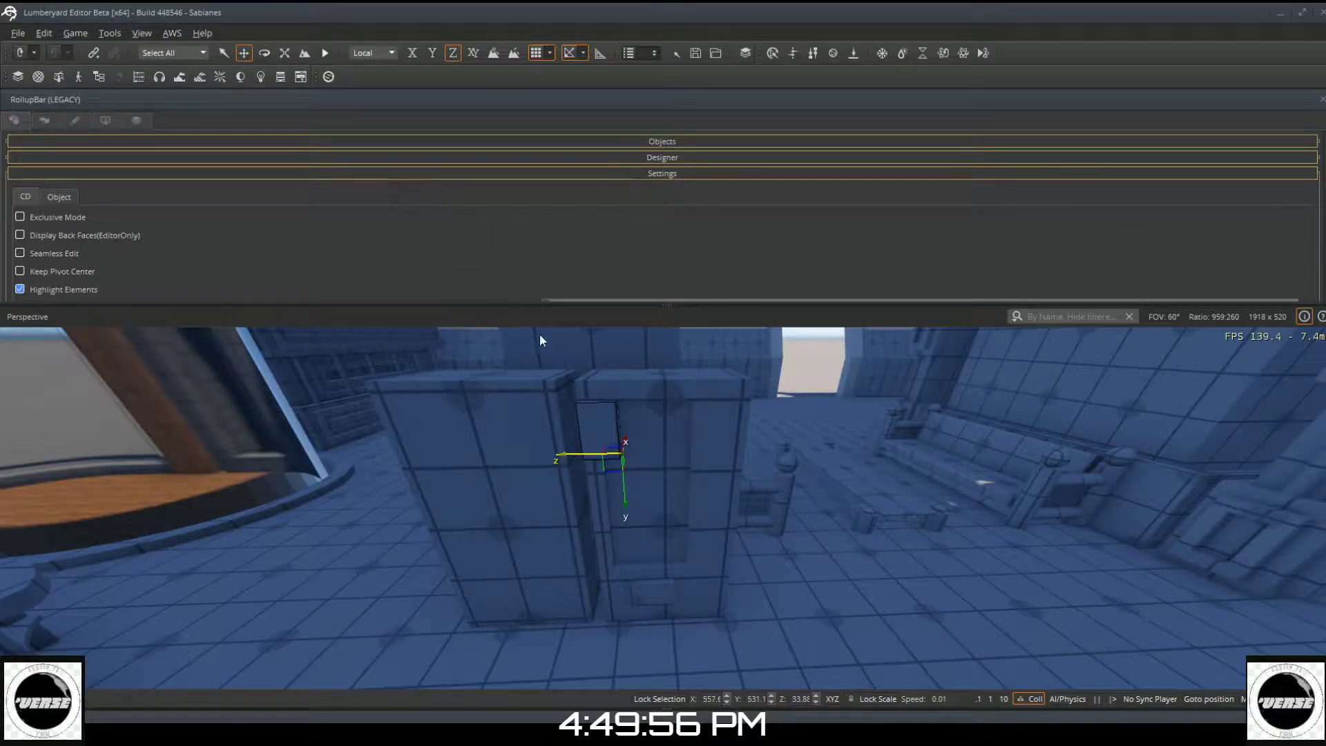
drag(587, 454, 708, 471)
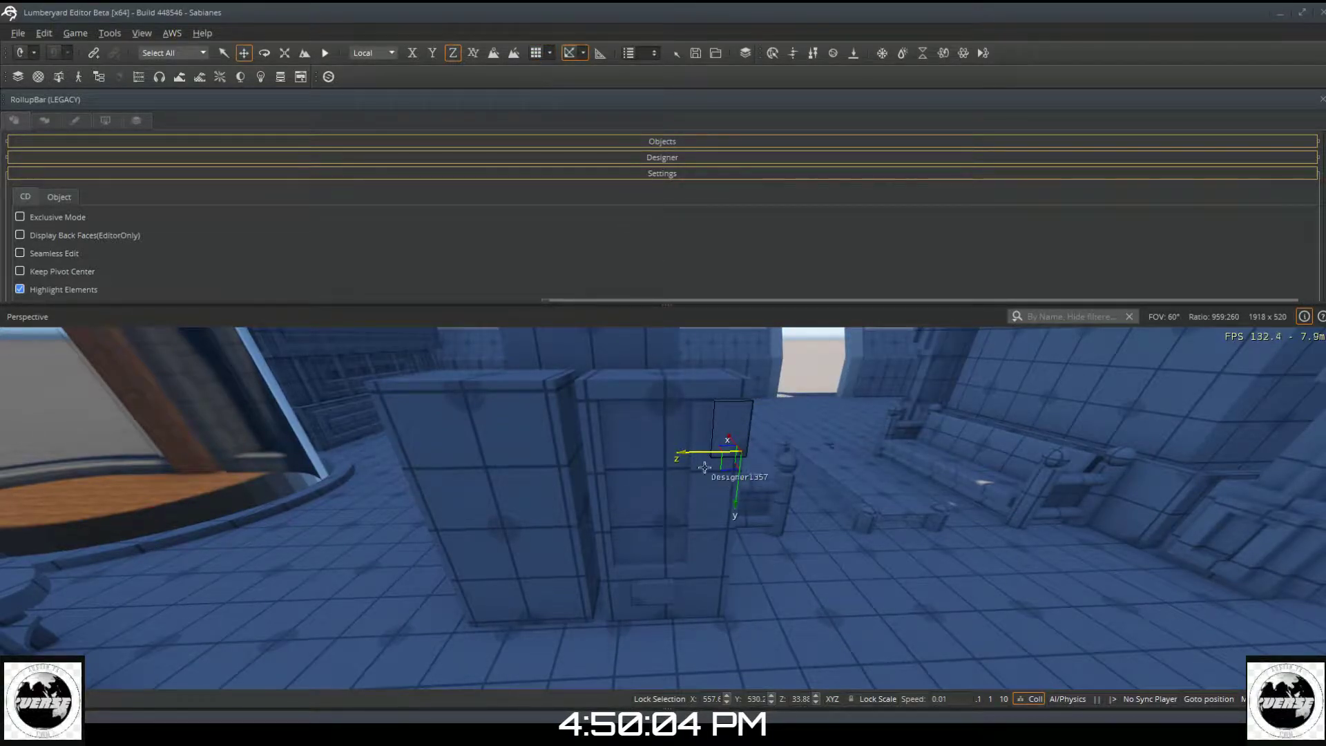
drag(702, 450, 724, 487)
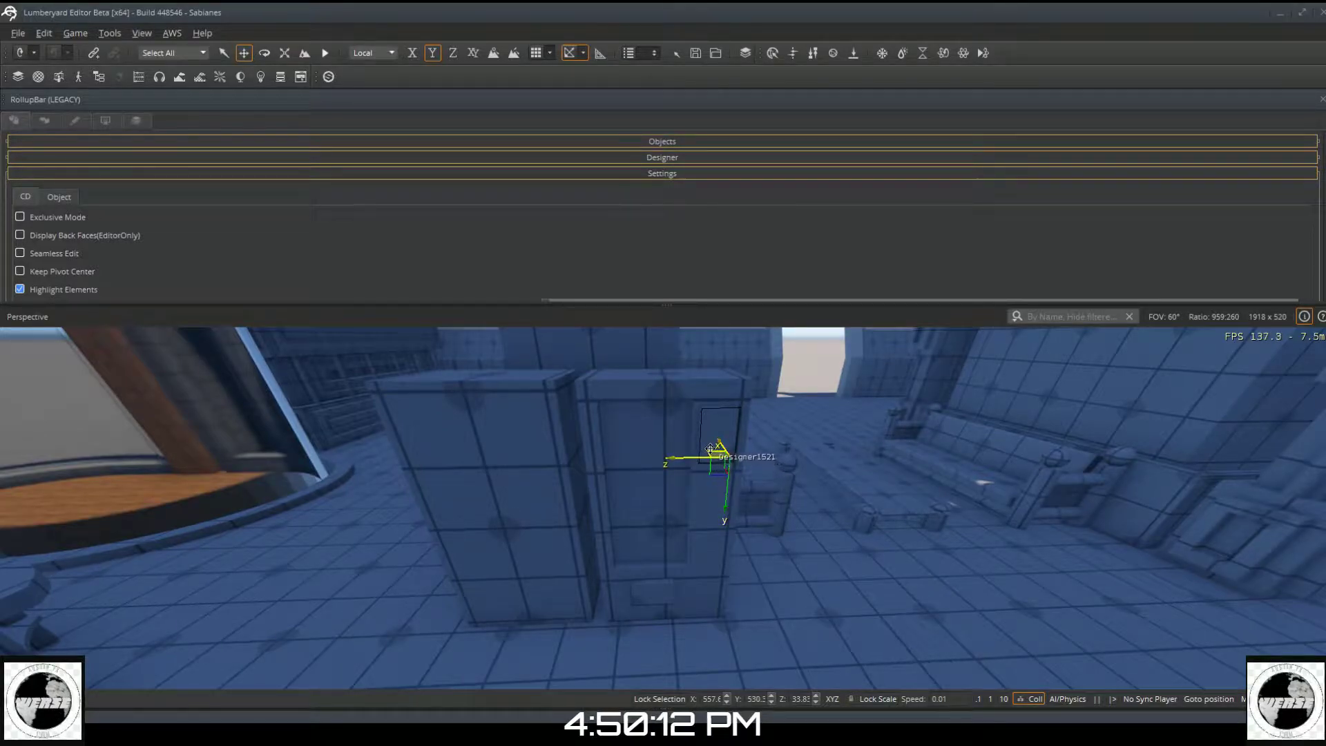
Step: Clone the upright small box down the tall box's front margin, placing the copy directly beneath the original
scroll(545, 252, down, 10)
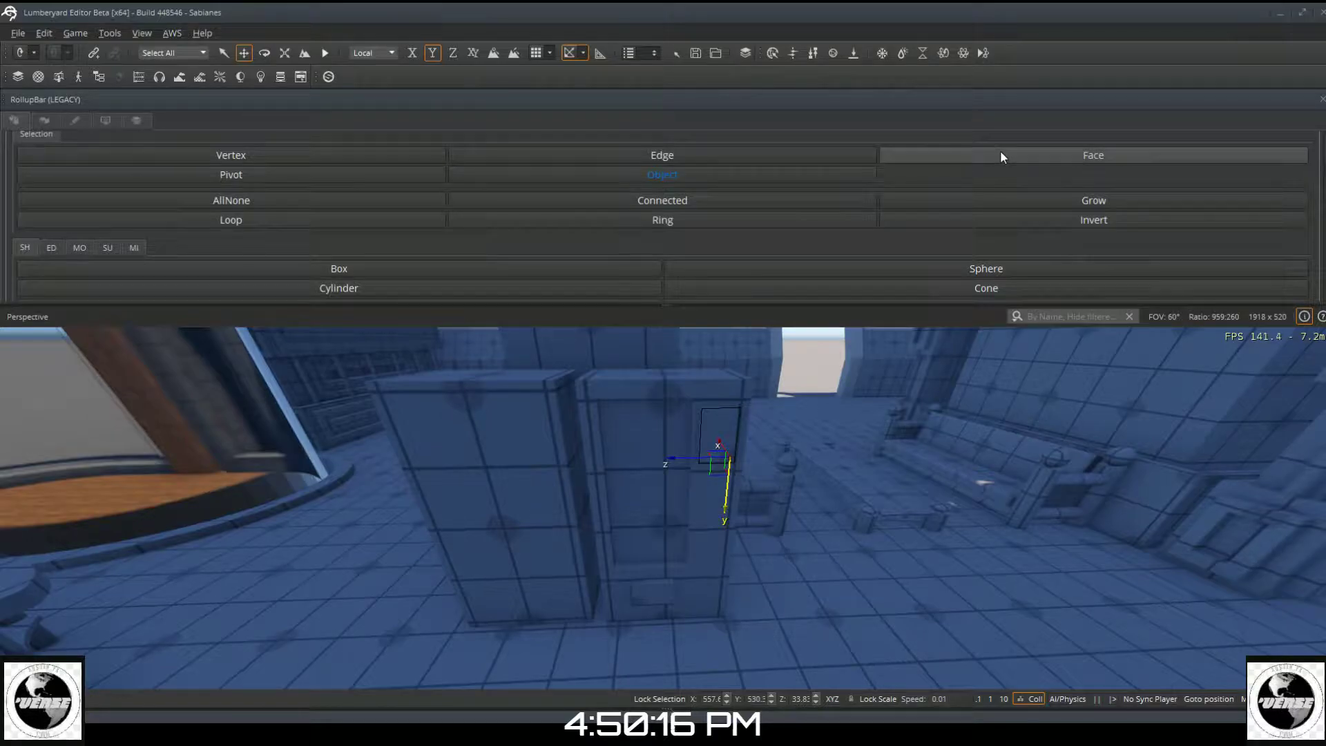
click(1000, 152)
right_drag(773, 499, 773, 400)
key(w)
key(w)
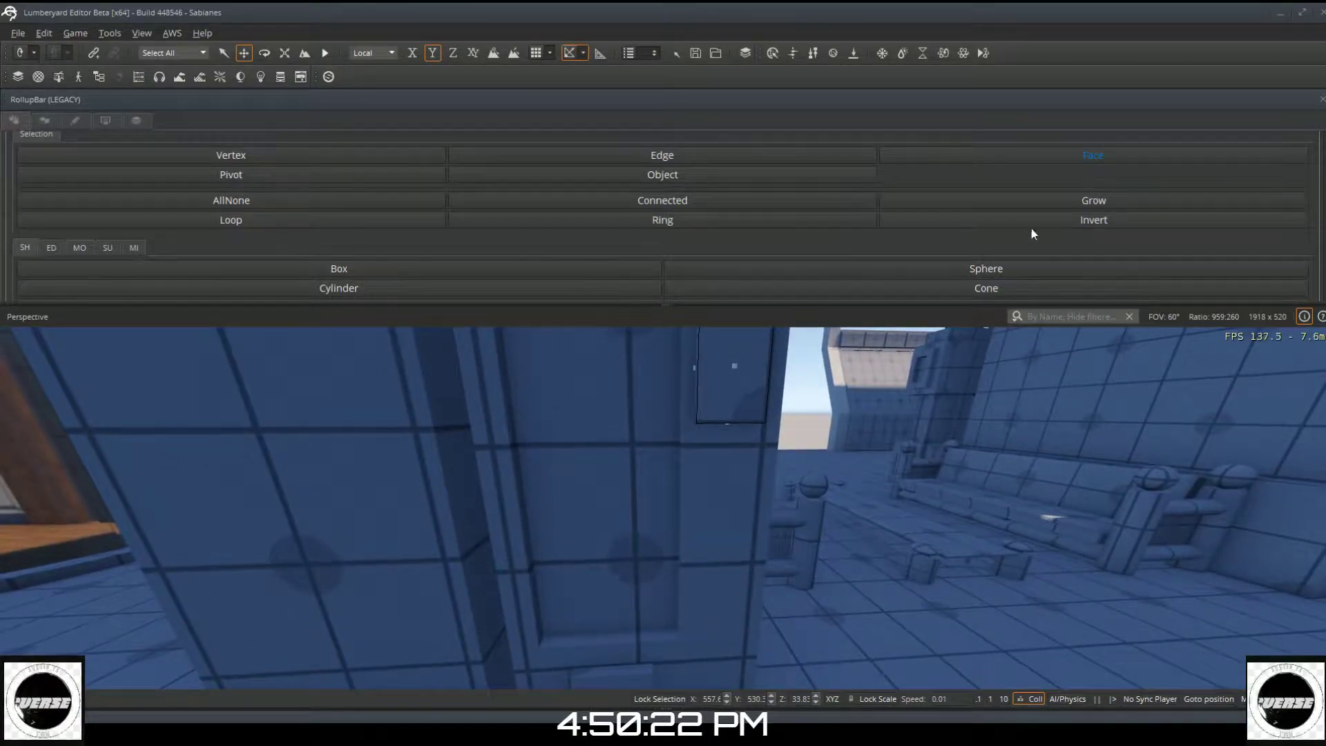
click(806, 174)
drag(738, 384, 737, 381)
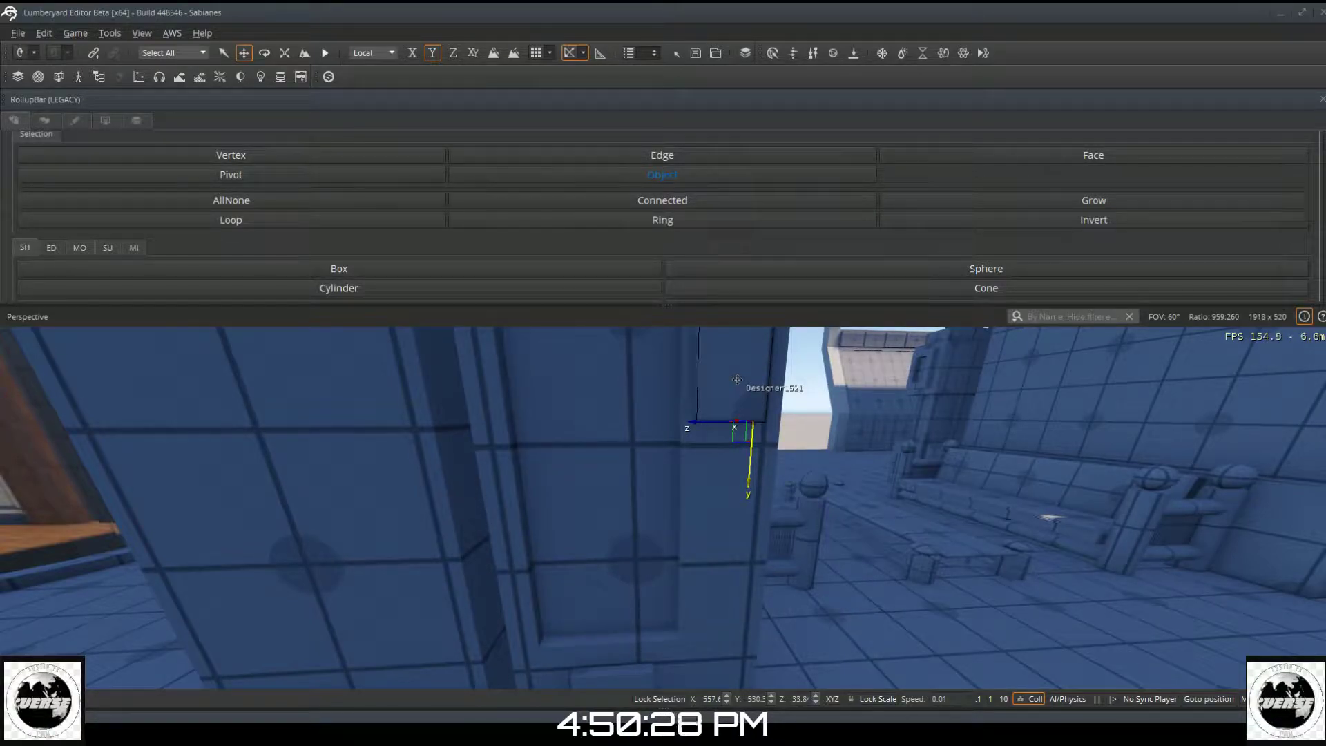
click(605, 270)
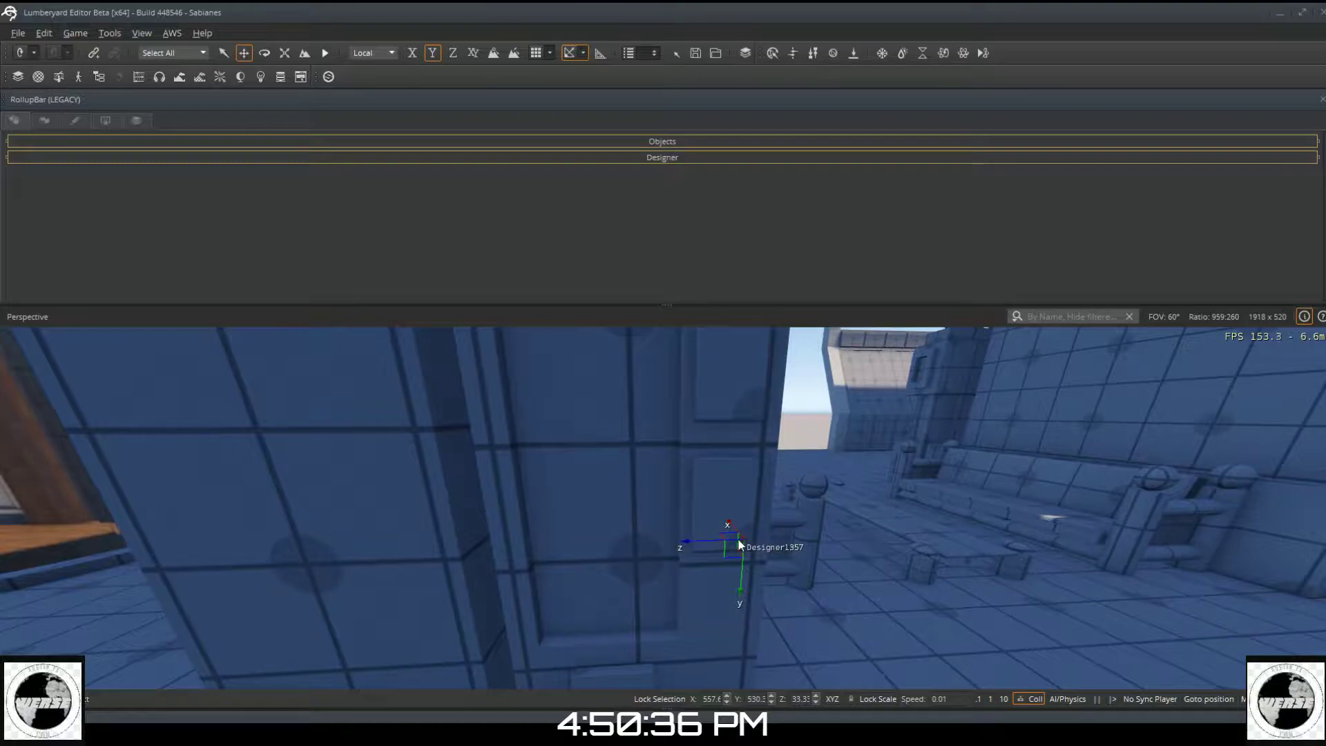
Step: Switch to face selection and pull the lower copy's bottom face down until the box is about 0.700 long
click(739, 539)
right_drag(700, 601, 690, 477)
key(w)
key(w)
key(s)
right_drag(700, 543, 713, 472)
scroll(753, 230, down, 5)
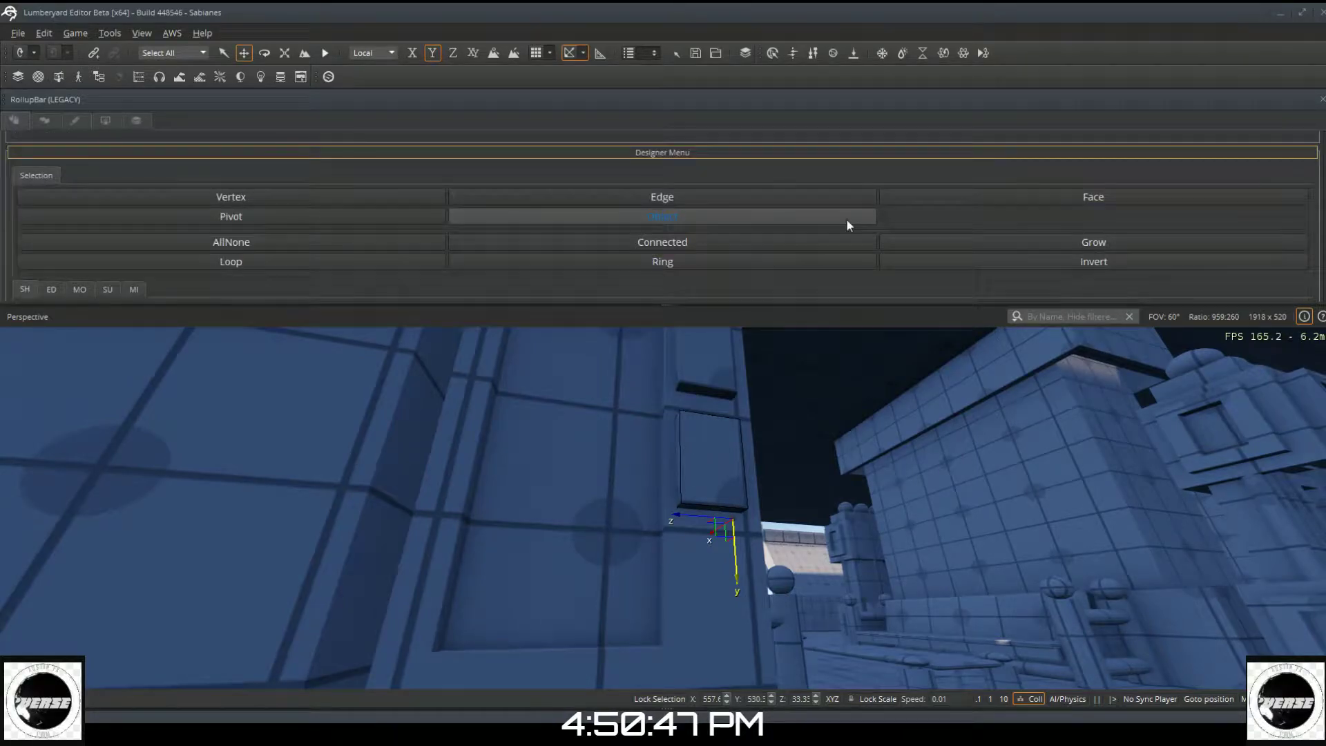
click(1048, 199)
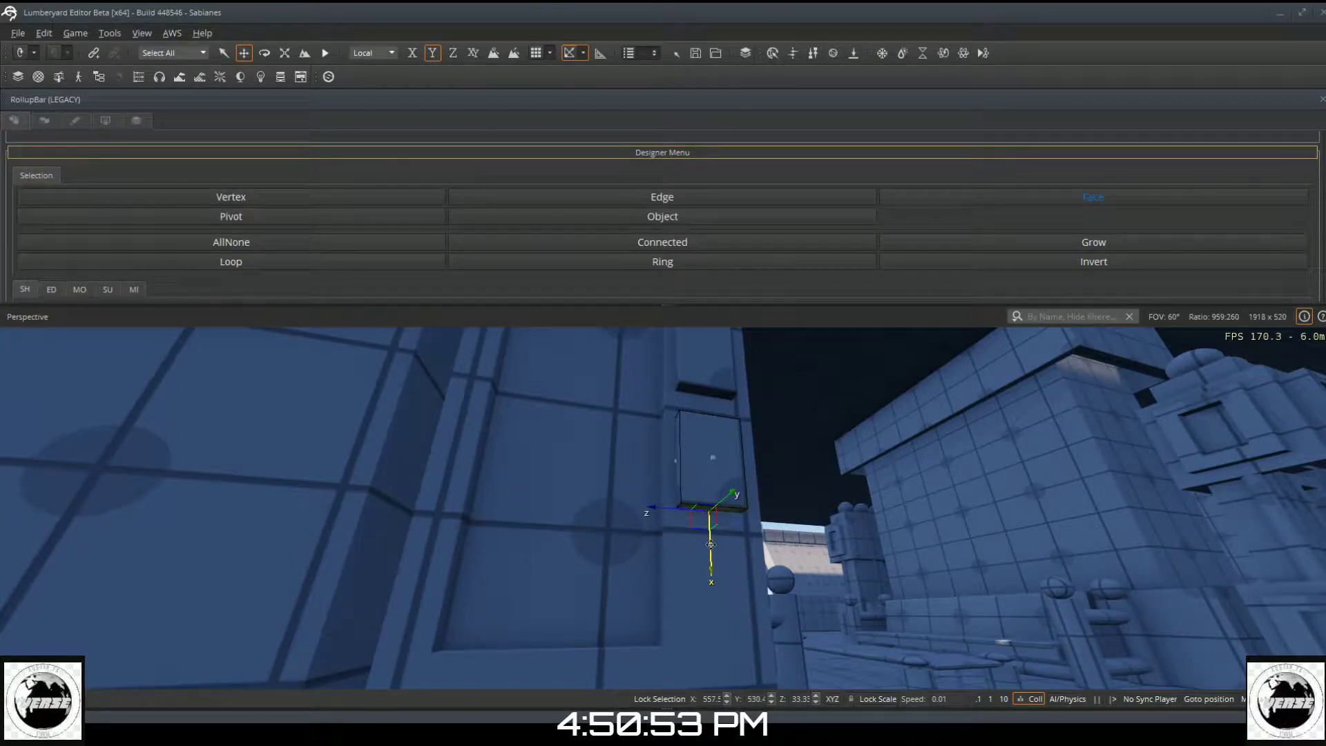
drag(713, 547, 714, 644)
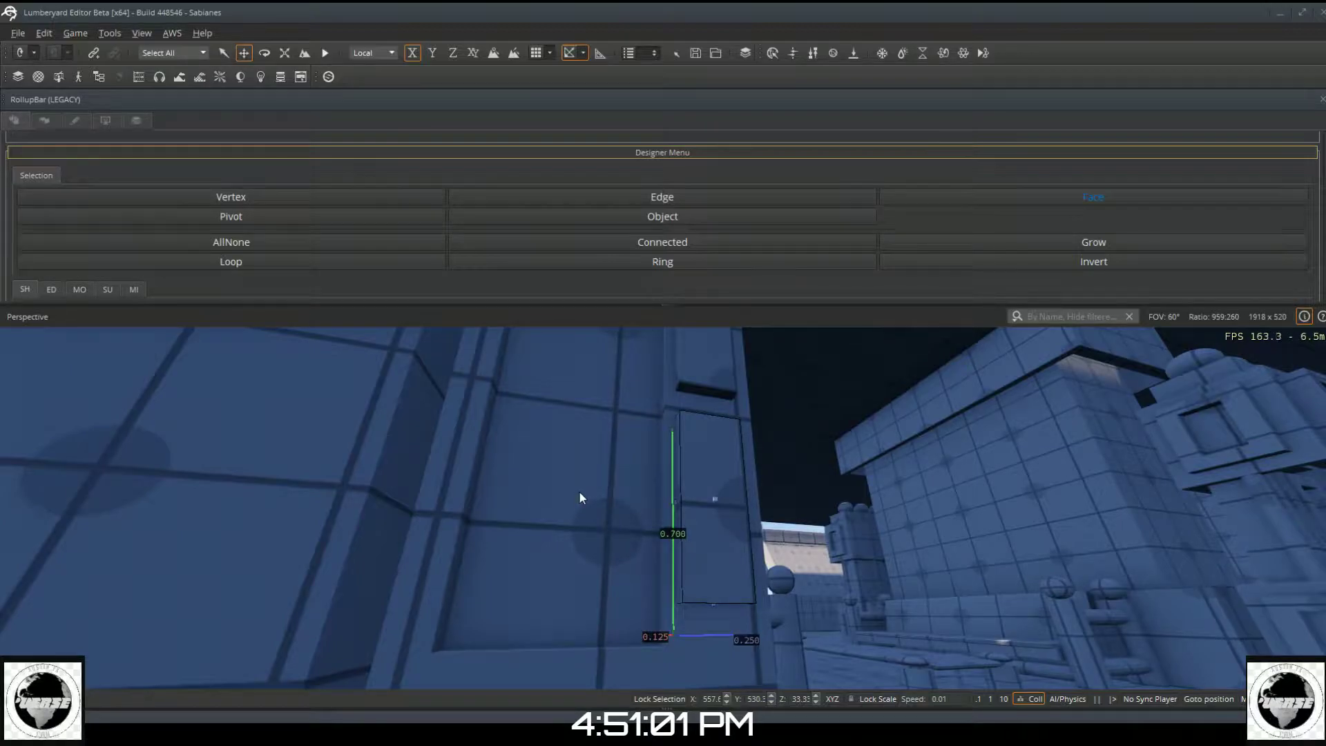
Step: Select the small box below the recess together with the tall box, Boolean-subtract it to cut a slot, and clear the selection
click(628, 218)
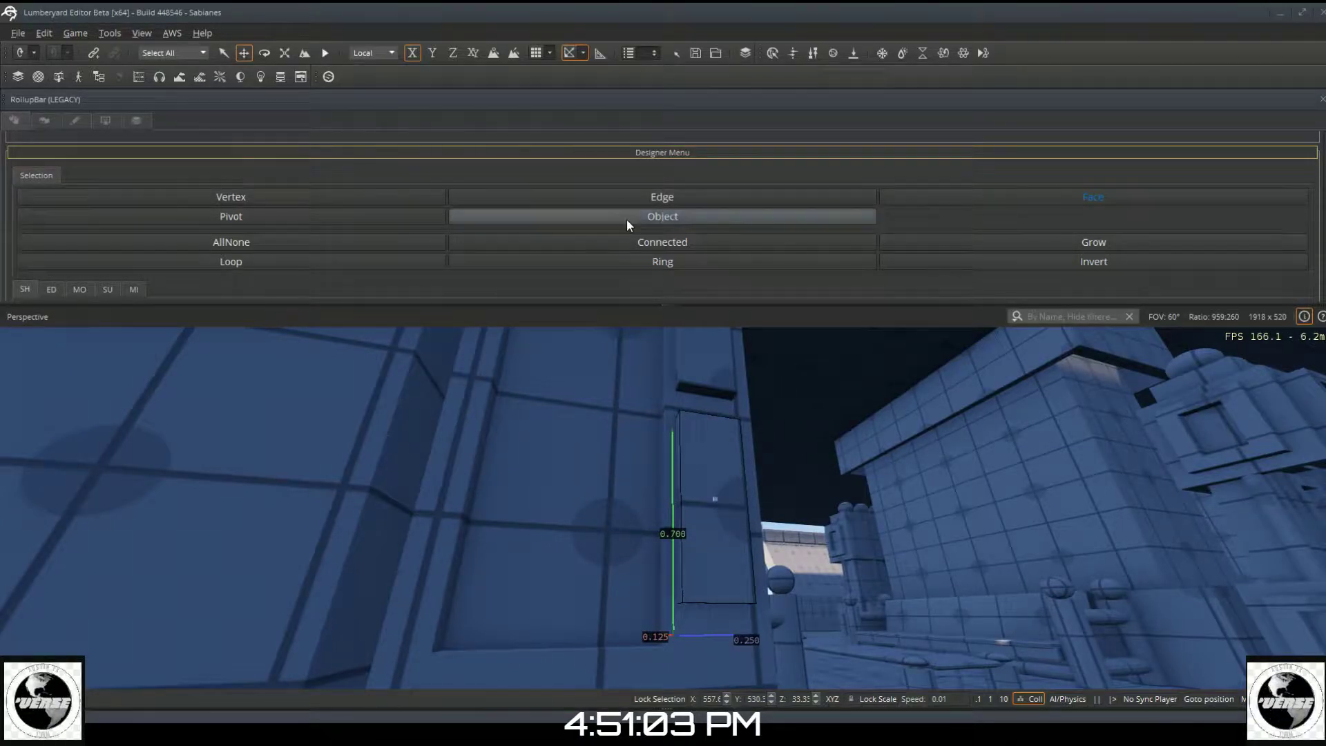
right_drag(795, 442, 791, 632)
key(s)
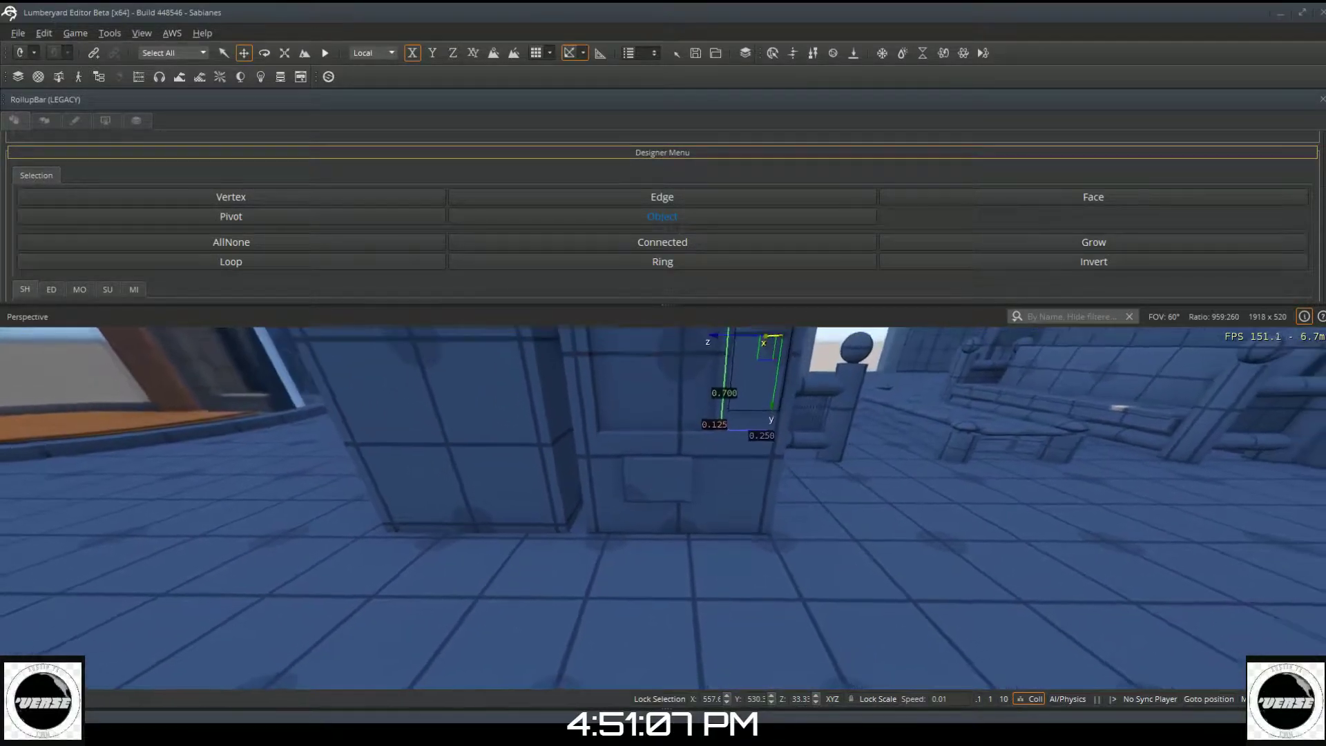
key(s)
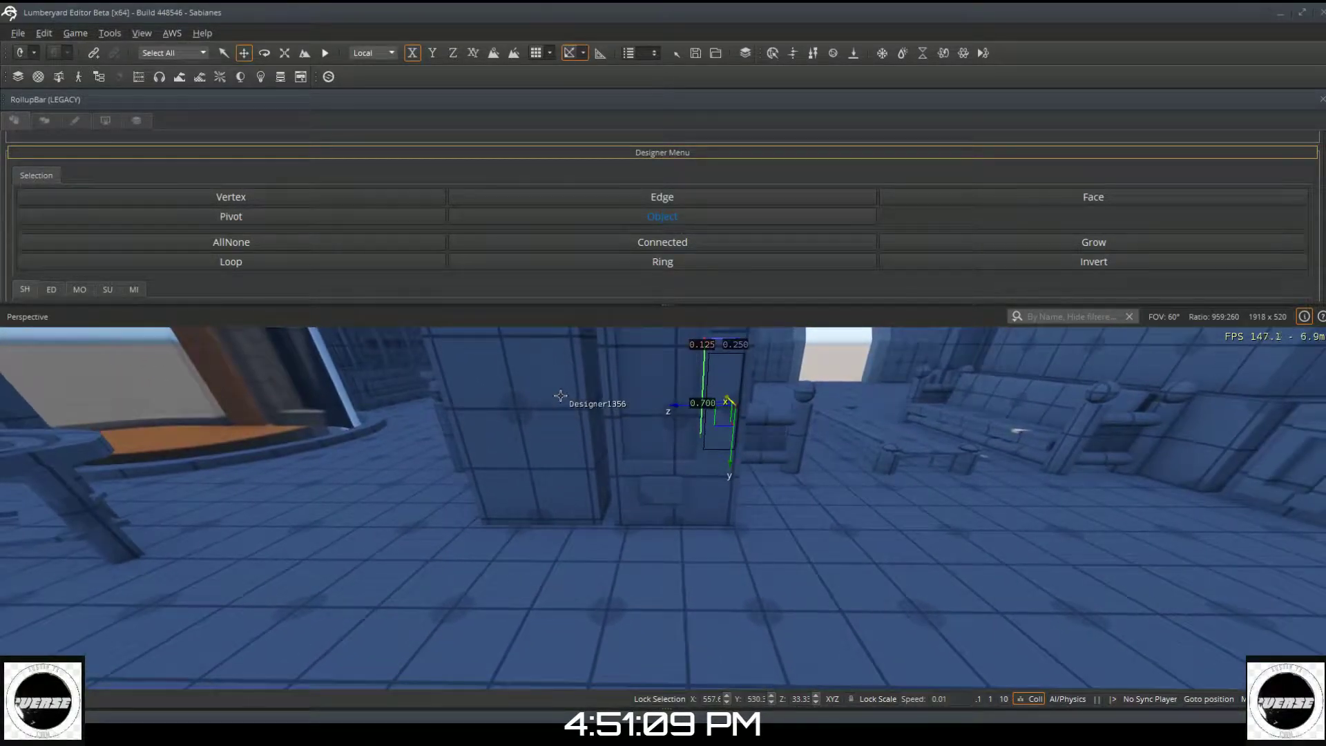
right_drag(749, 511, 719, 311)
key(w)
key(w)
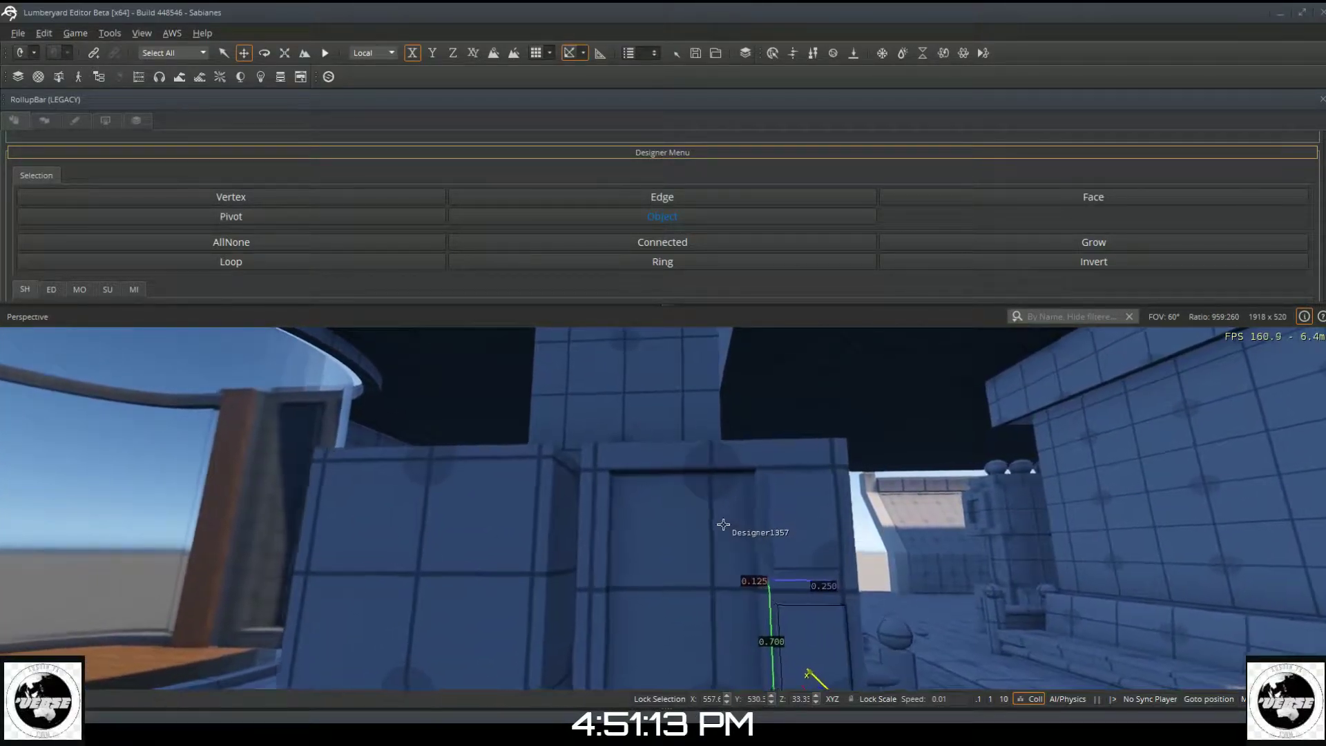
mouse_move(720, 521)
right_down()
mouse_move(732, 657)
mouse_move(710, 511)
right_up()
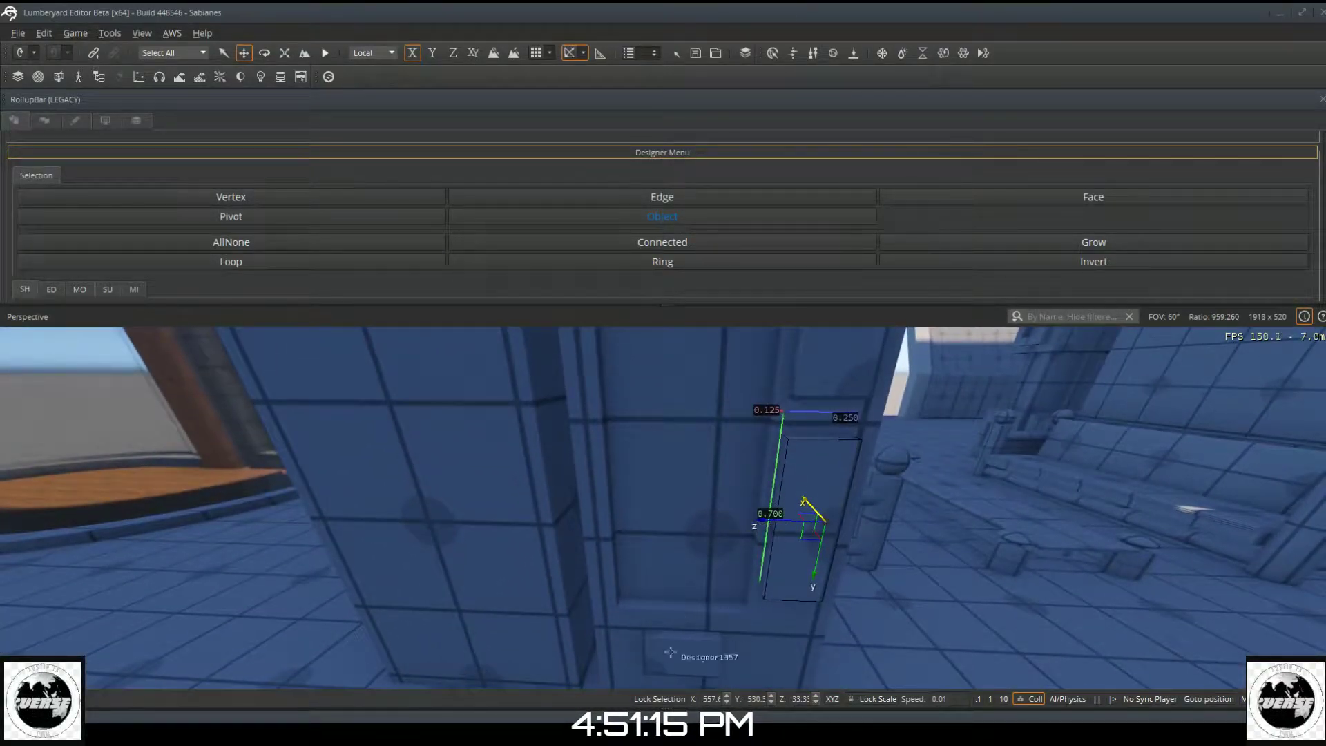
click(702, 654)
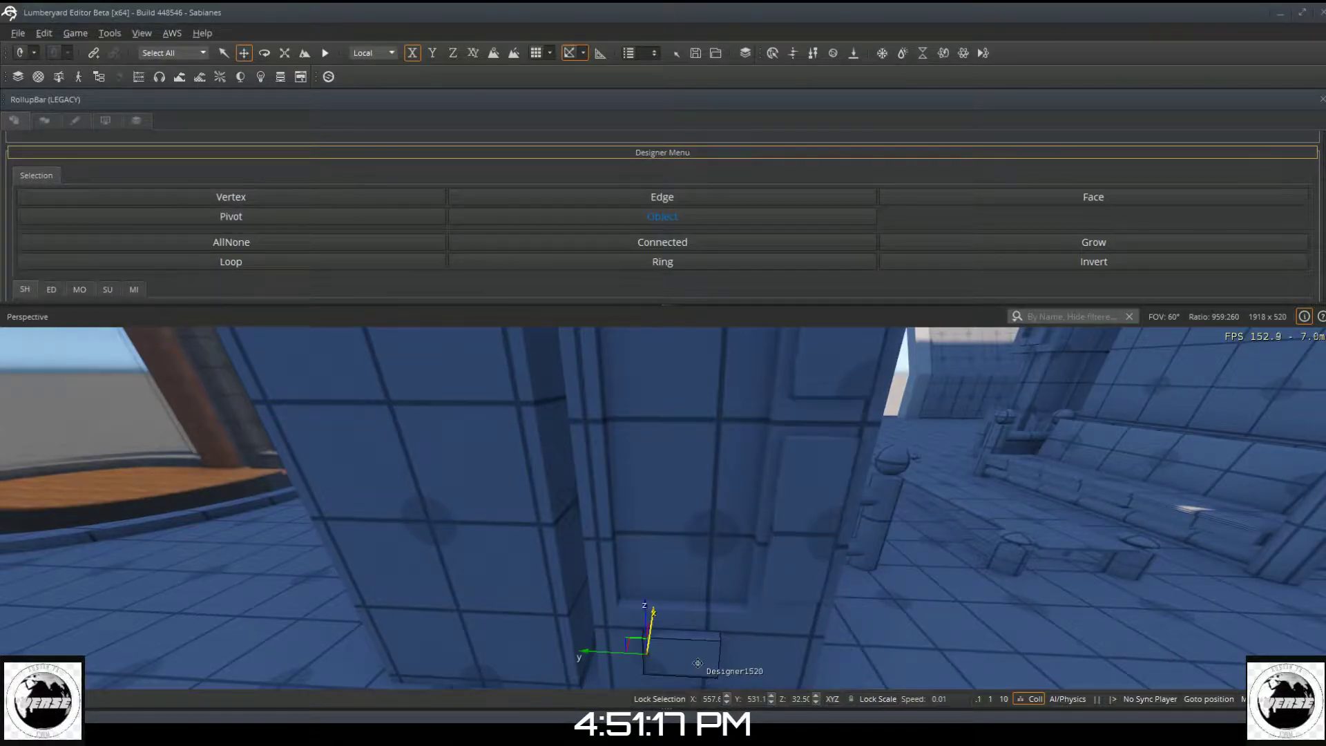
ctrl+click(765, 637)
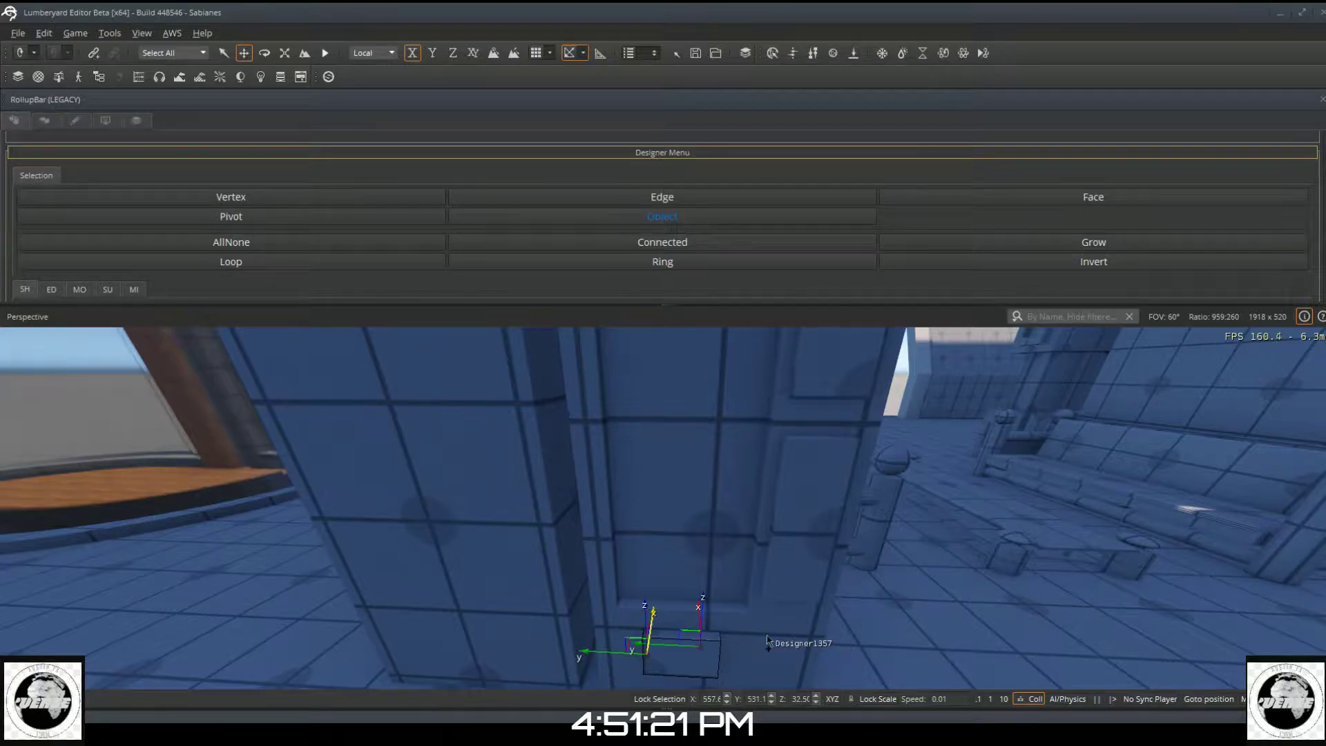
scroll(699, 272, down, 5)
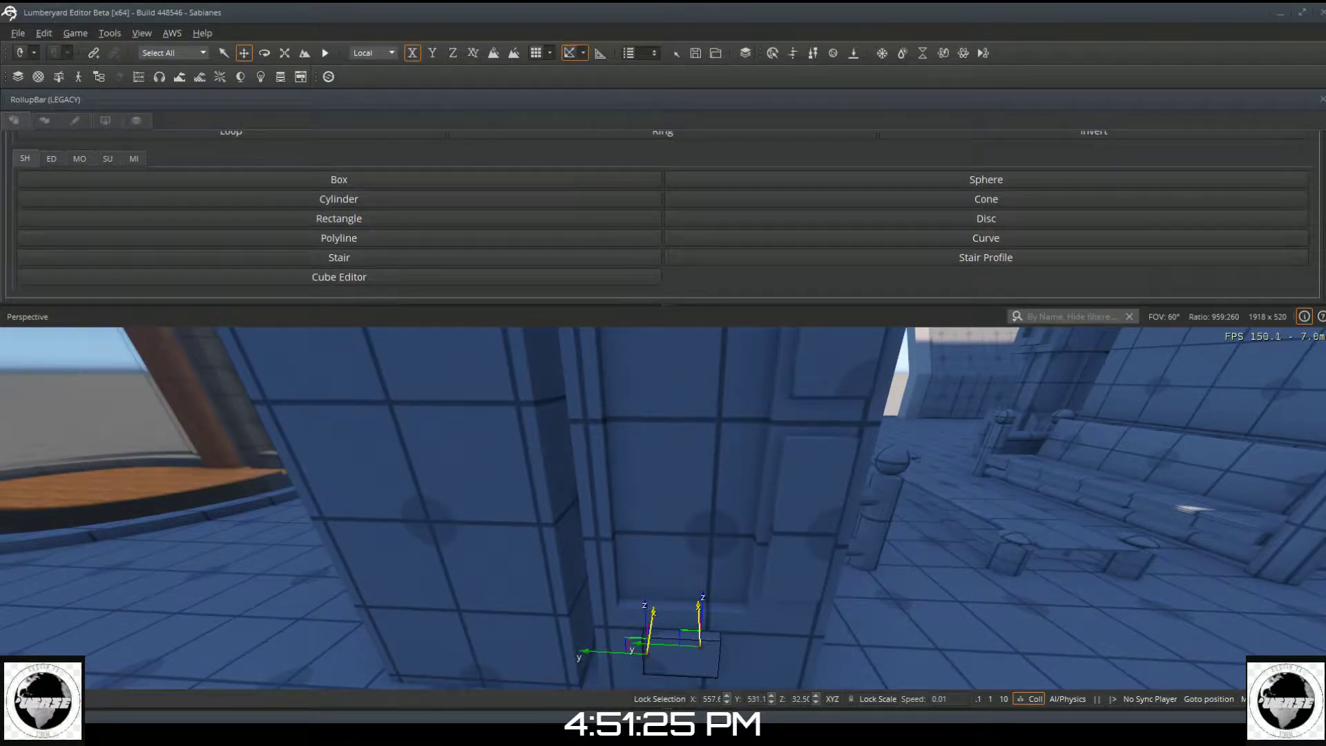
click(75, 163)
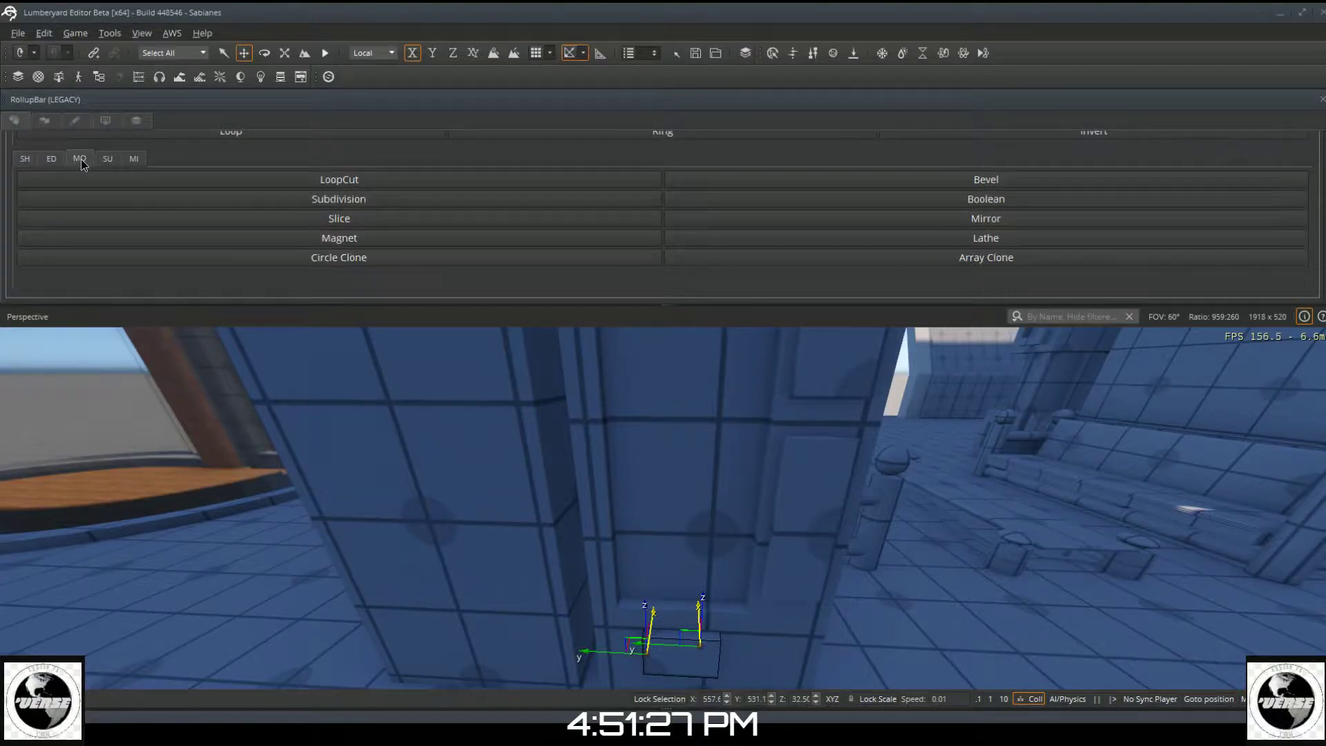
click(808, 201)
scroll(798, 205, down, 2)
click(706, 268)
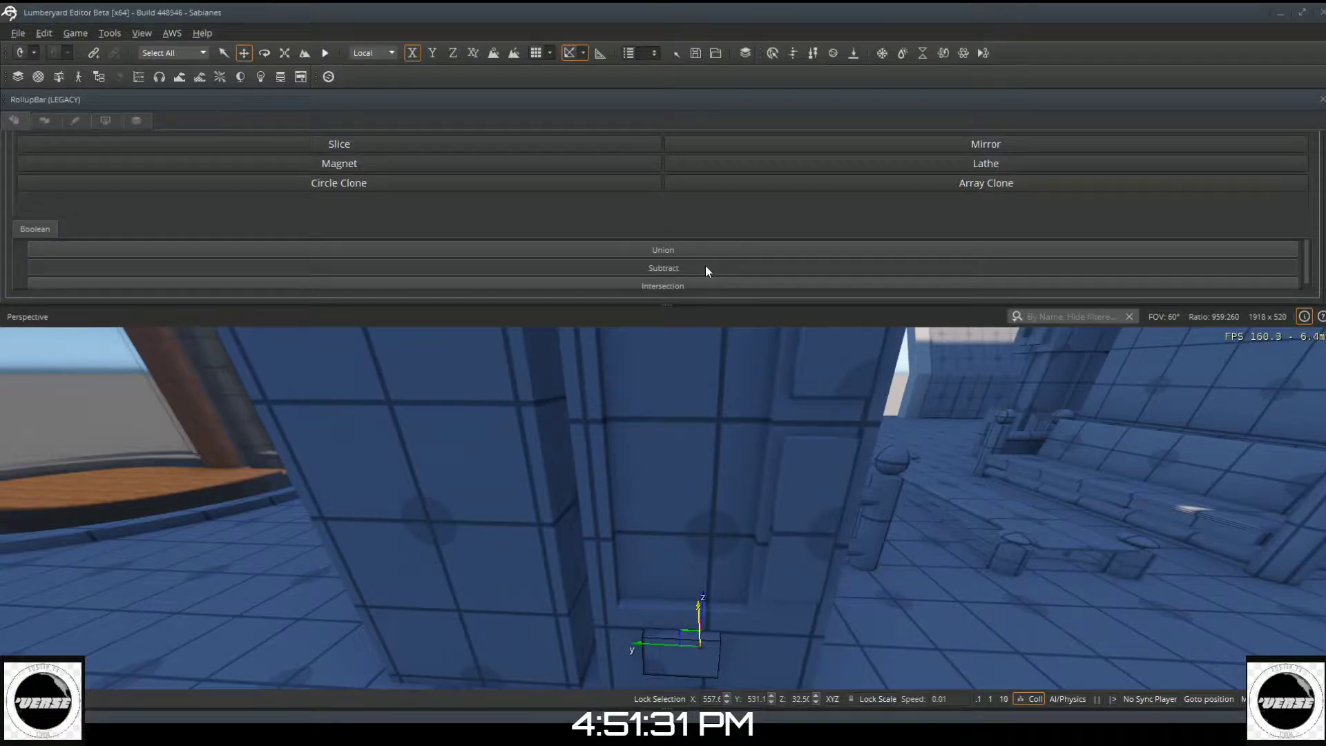
click(988, 595)
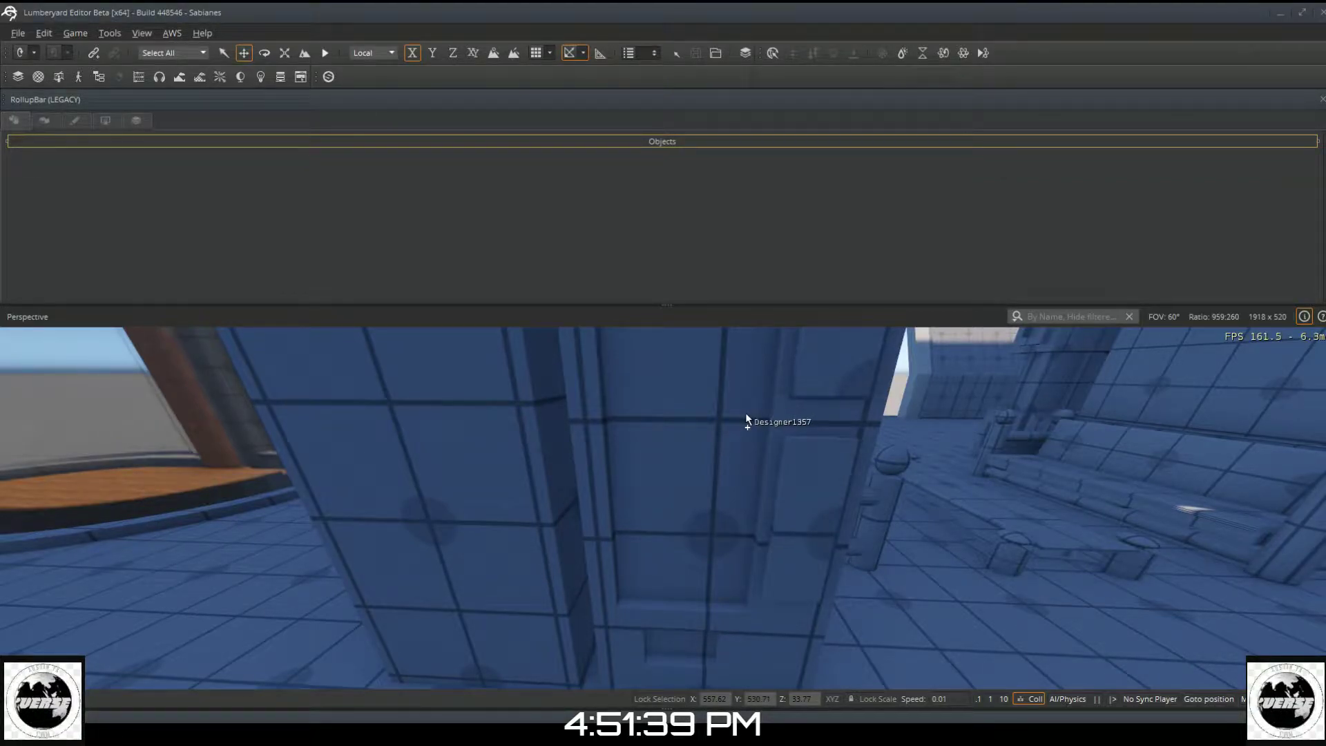
Step: Select the lower side box together with the tall box, Boolean-subtract it to cut the lower side recess, and clear the selection
click(808, 460)
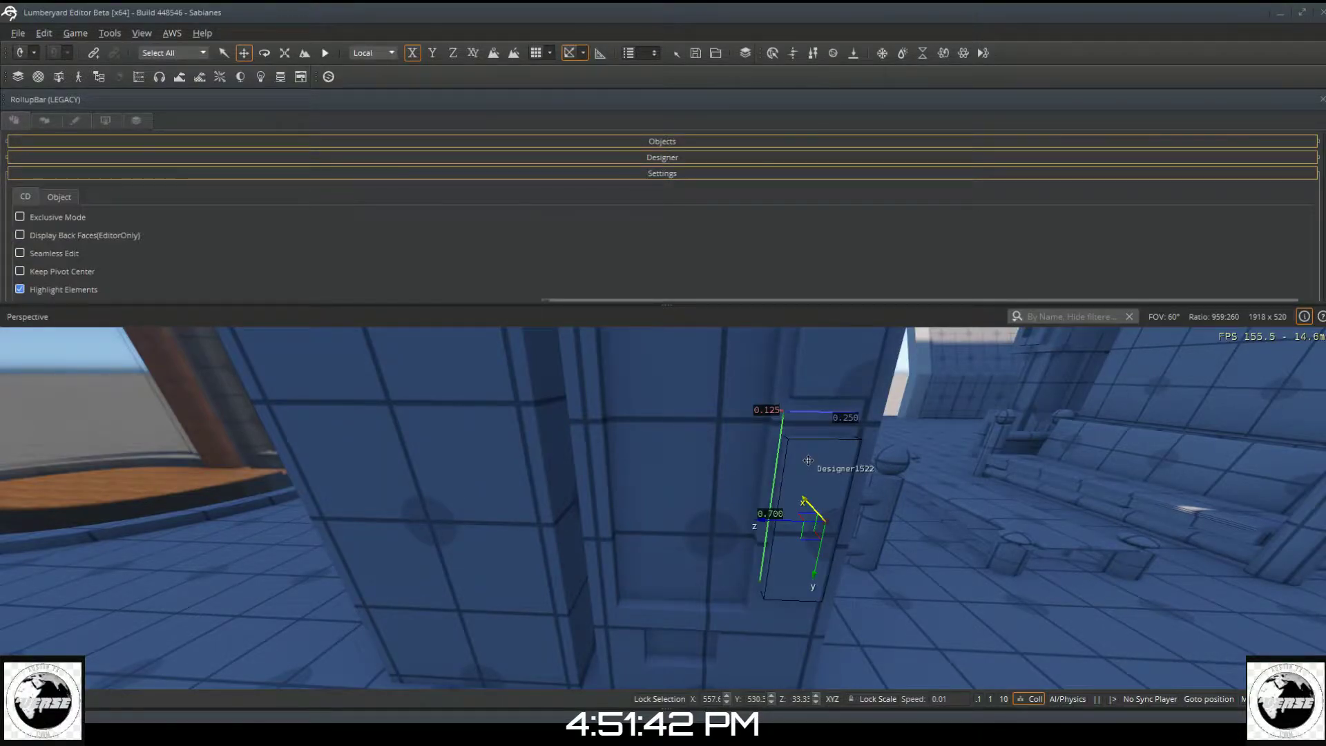
click(652, 460)
scroll(751, 211, down, 10)
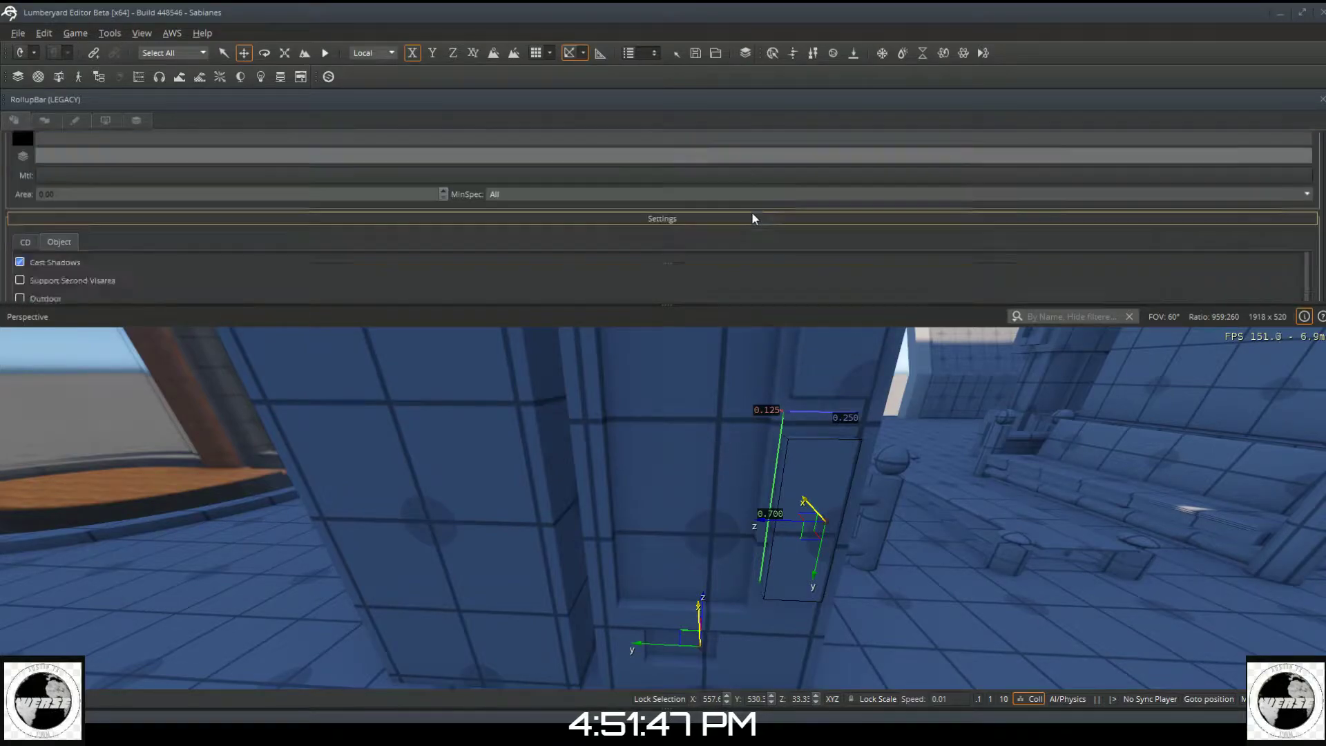
scroll(618, 206, down, 5)
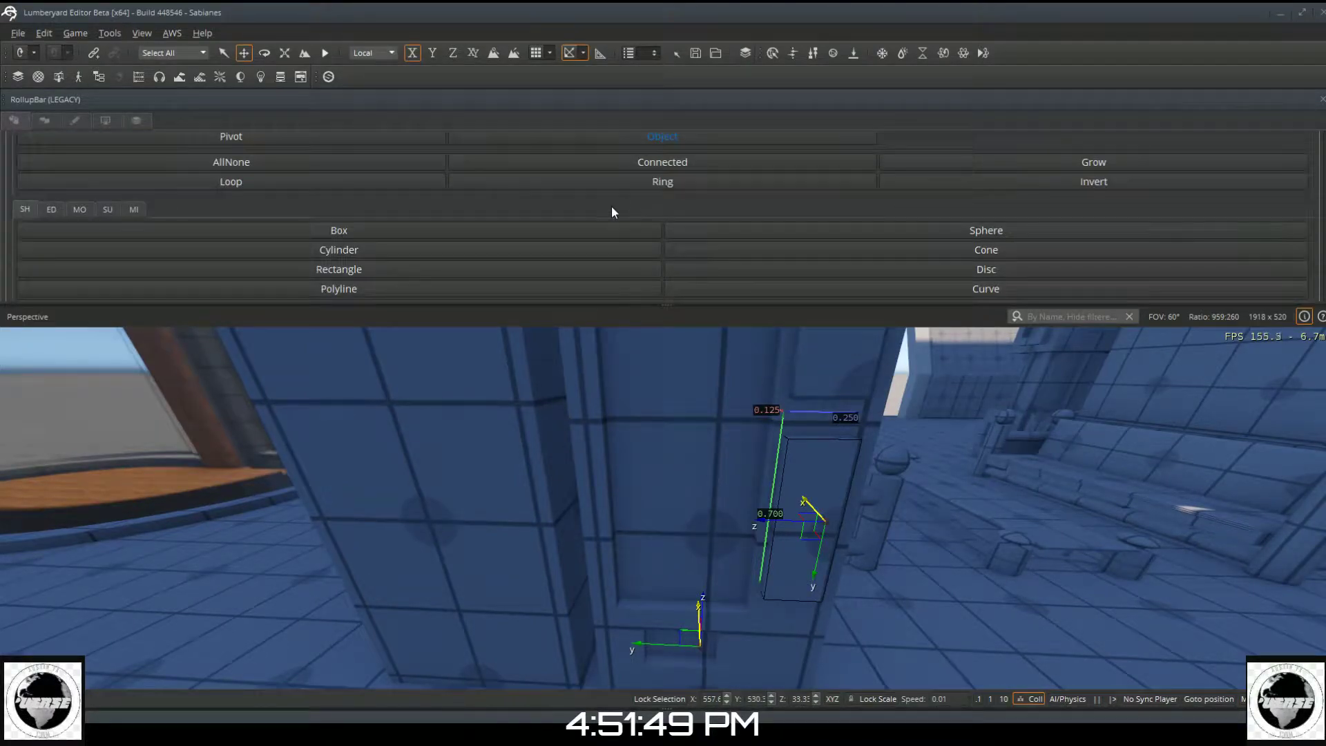
click(81, 209)
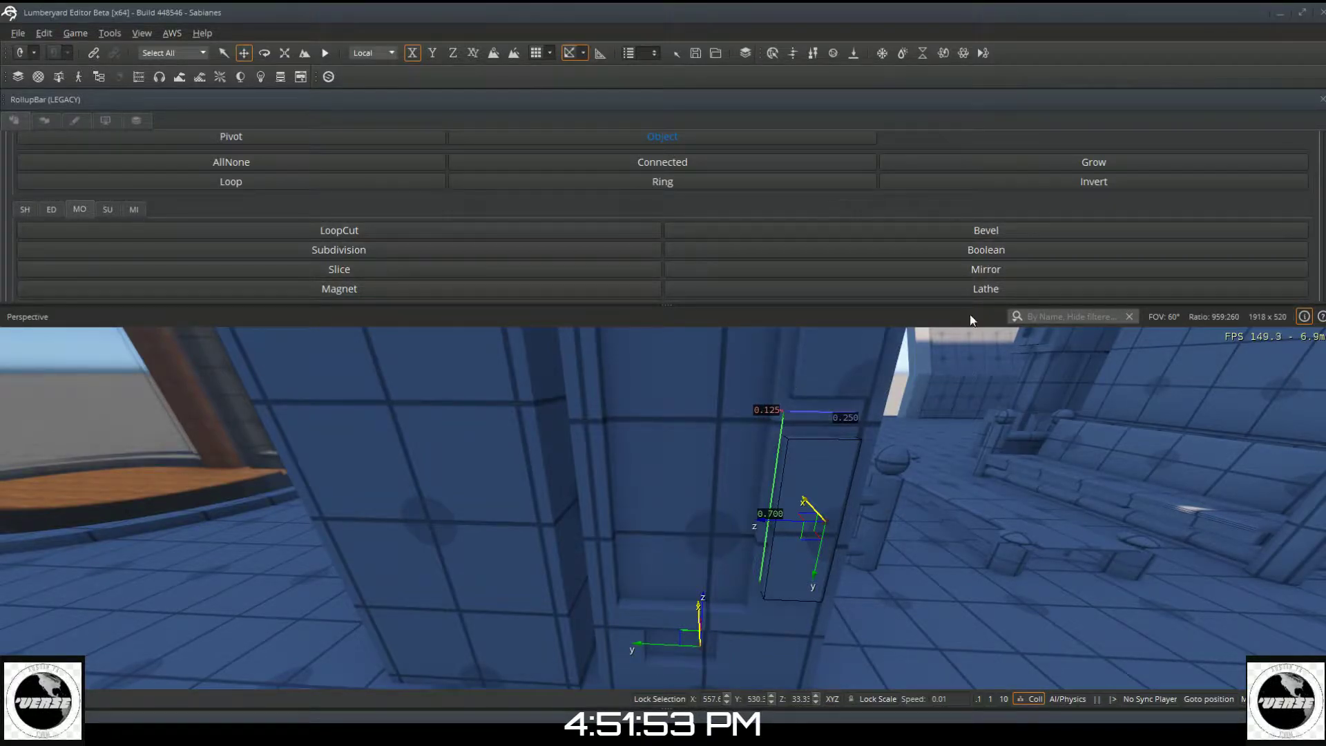
click(986, 249)
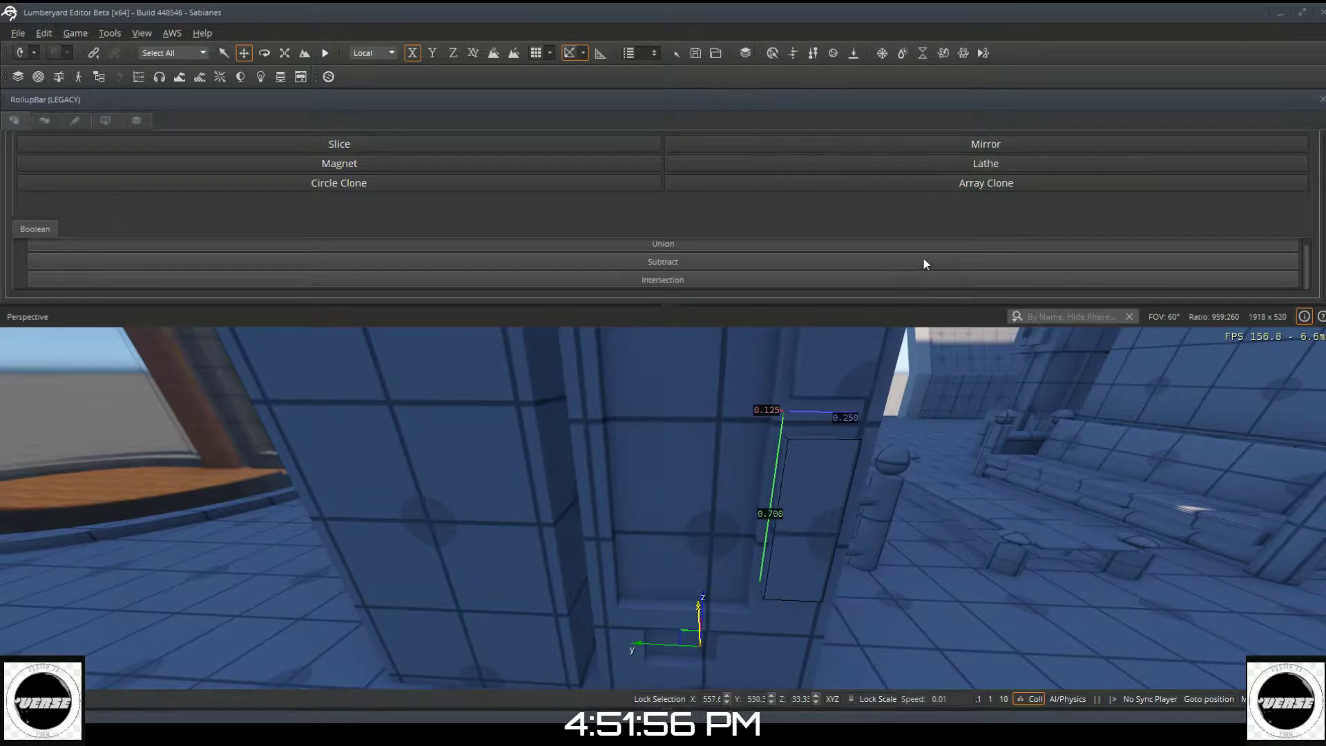
click(819, 261)
click(1051, 619)
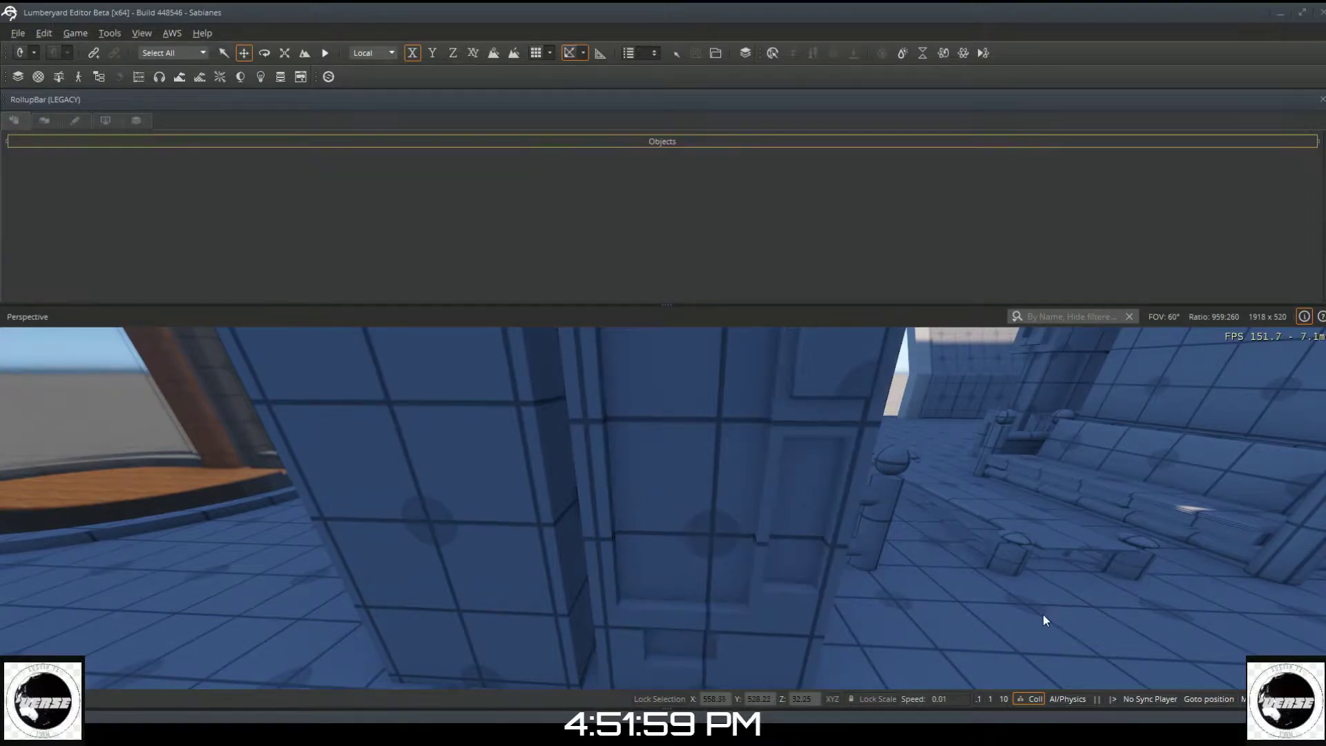
Step: Boolean-subtract the upper side box from the tall box to cut the upper side recess, and clear the selection
right_drag(992, 599, 925, 429)
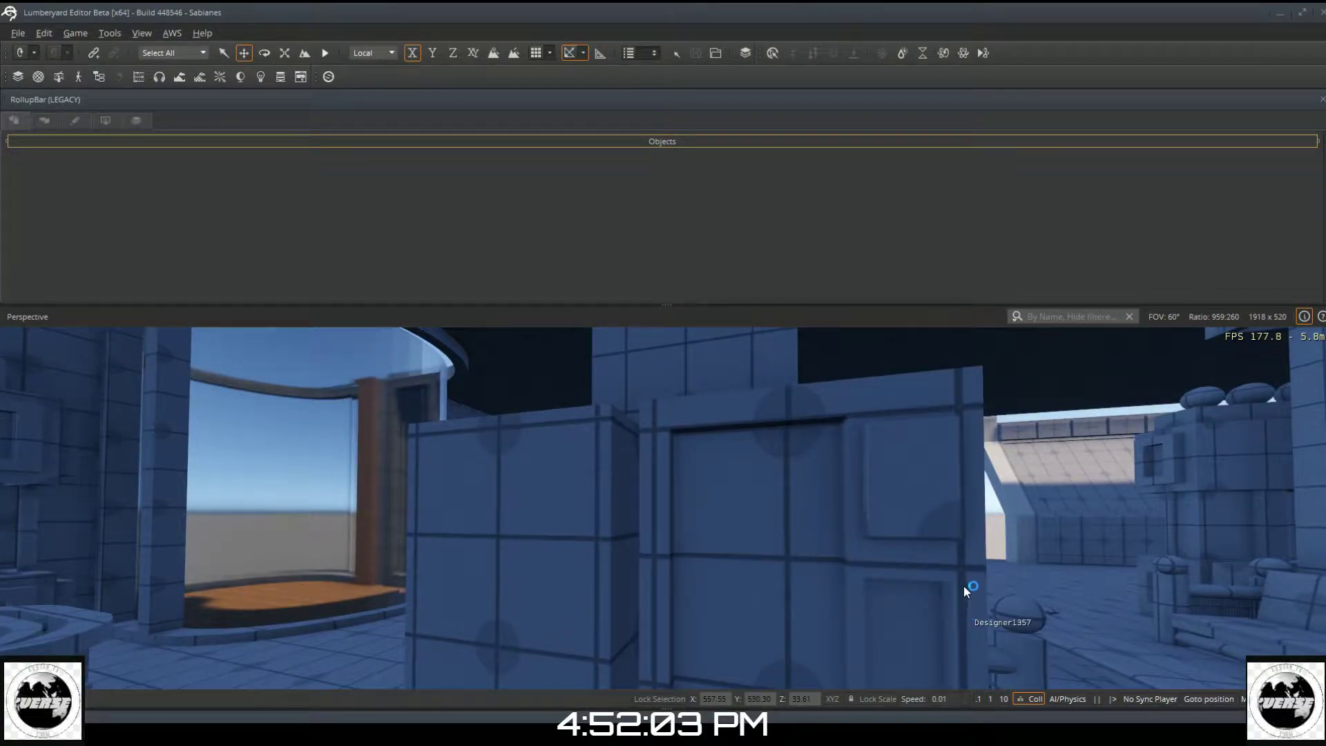
click(923, 503)
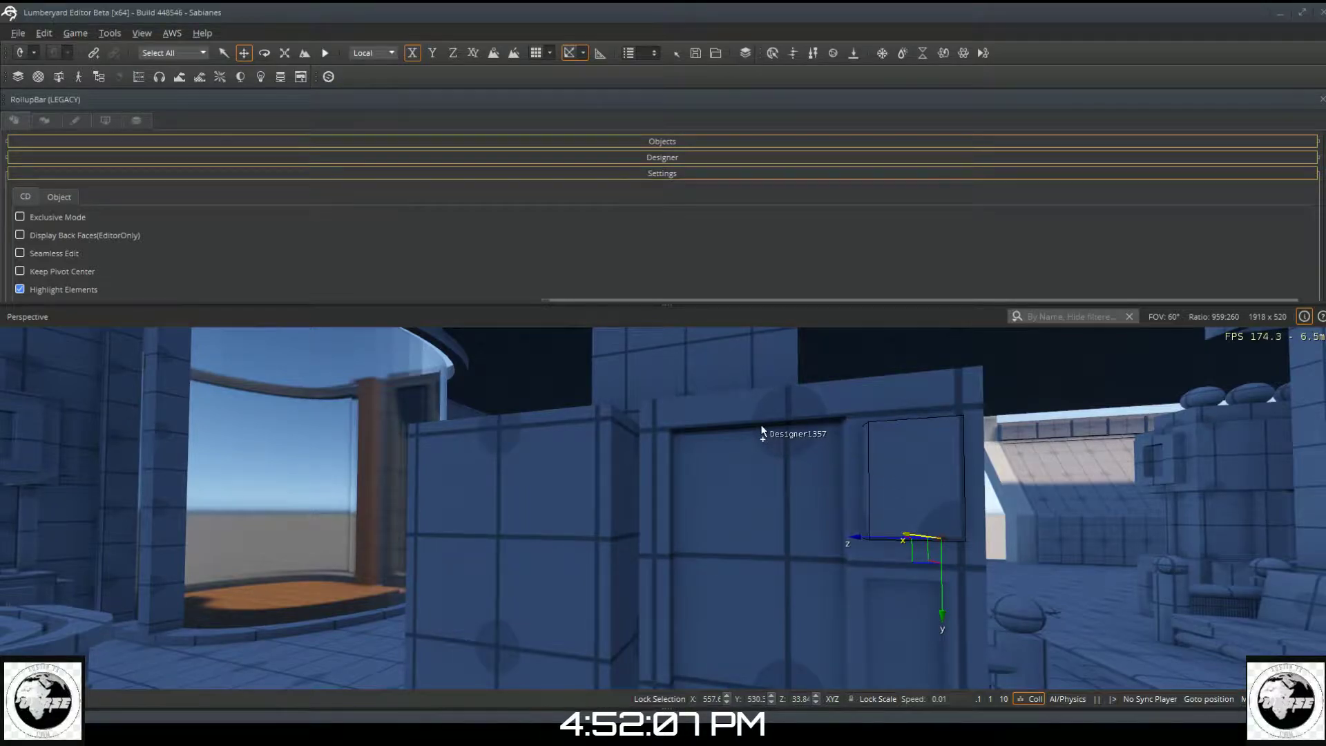
scroll(731, 196, down, 5)
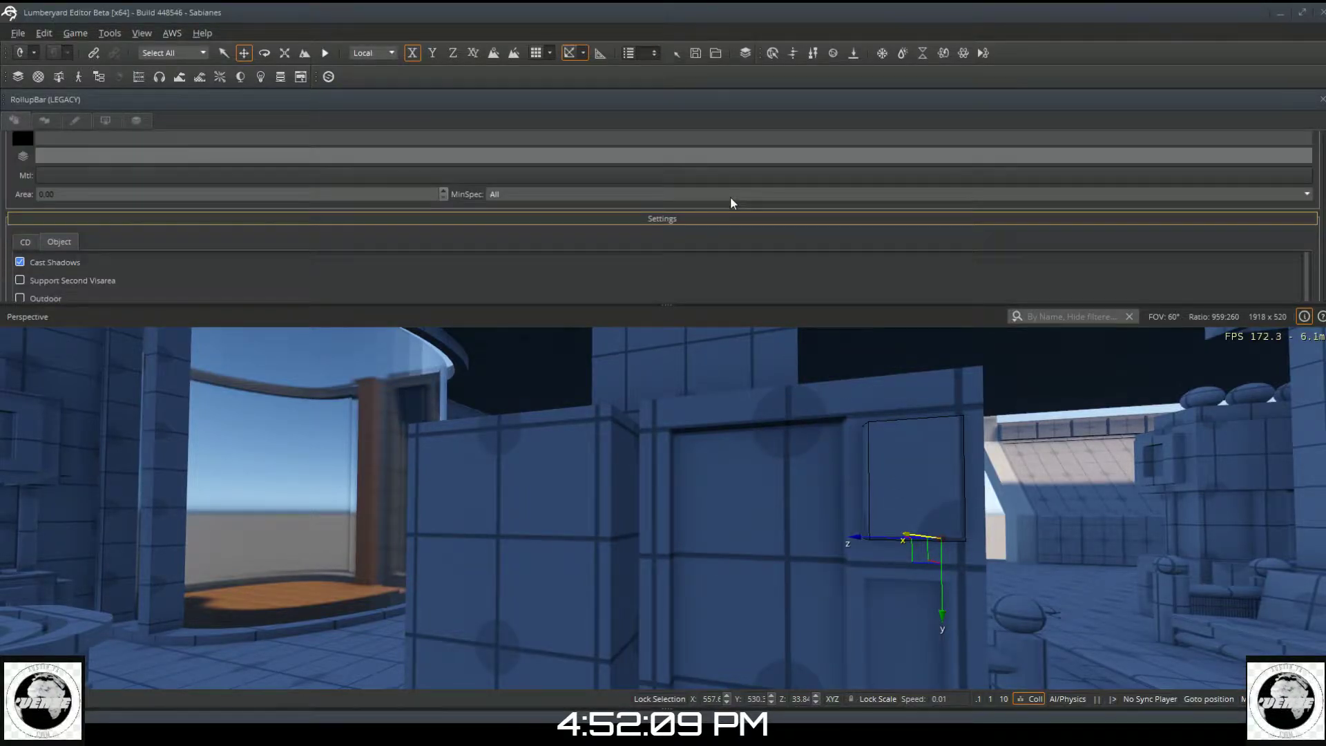
scroll(712, 217, up, 1)
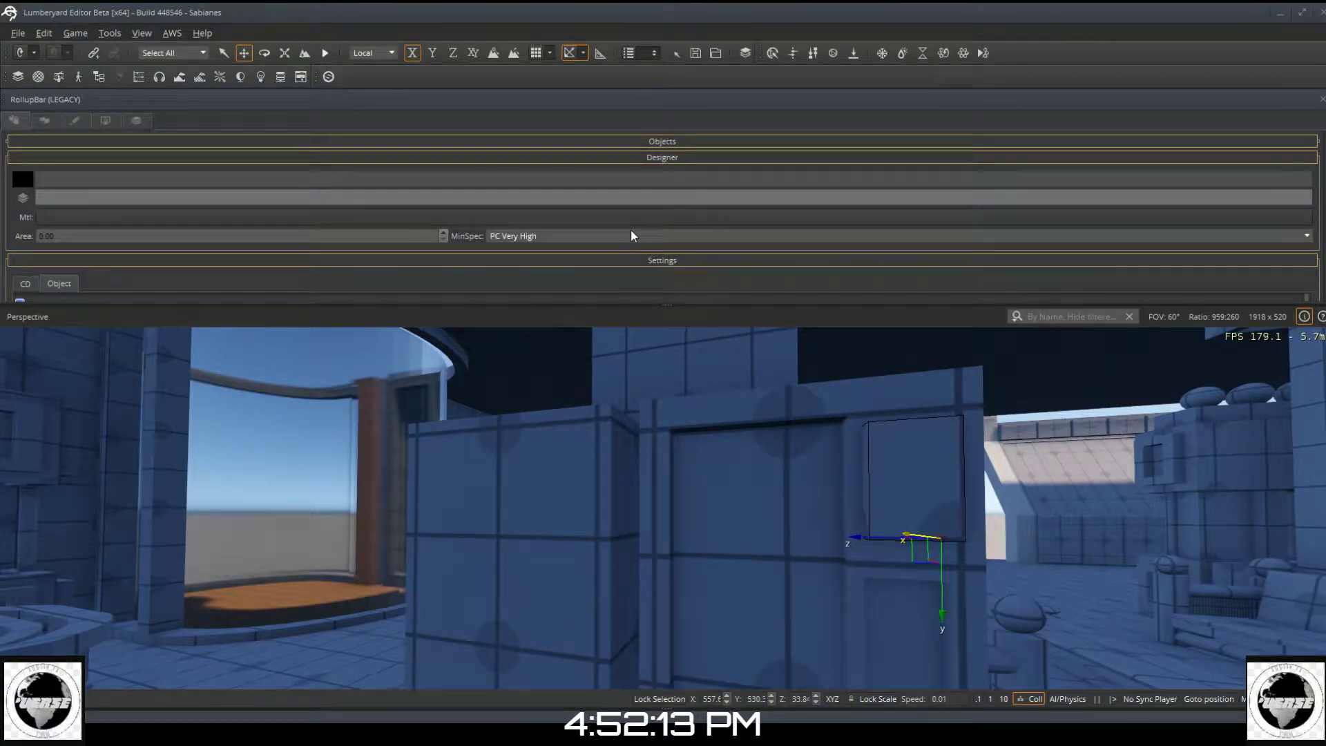
scroll(628, 232, up, 3)
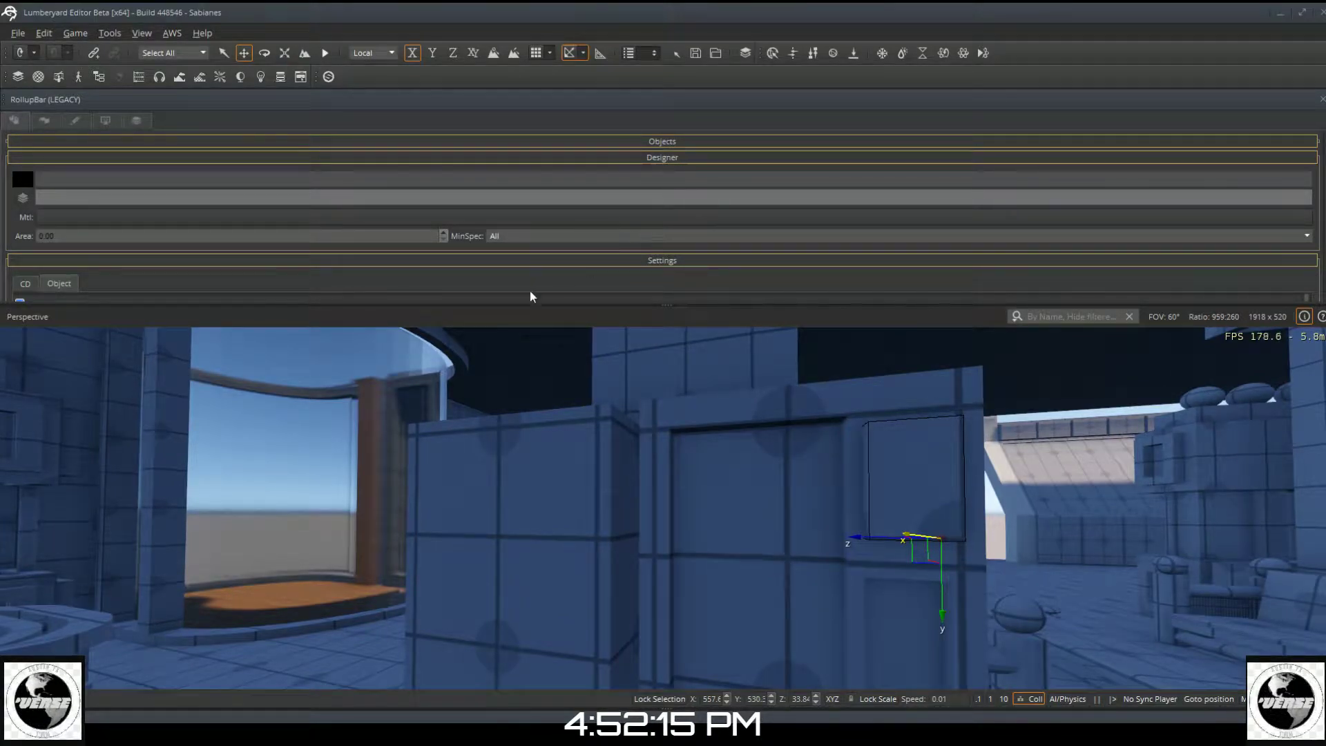
scroll(541, 275, down, 8)
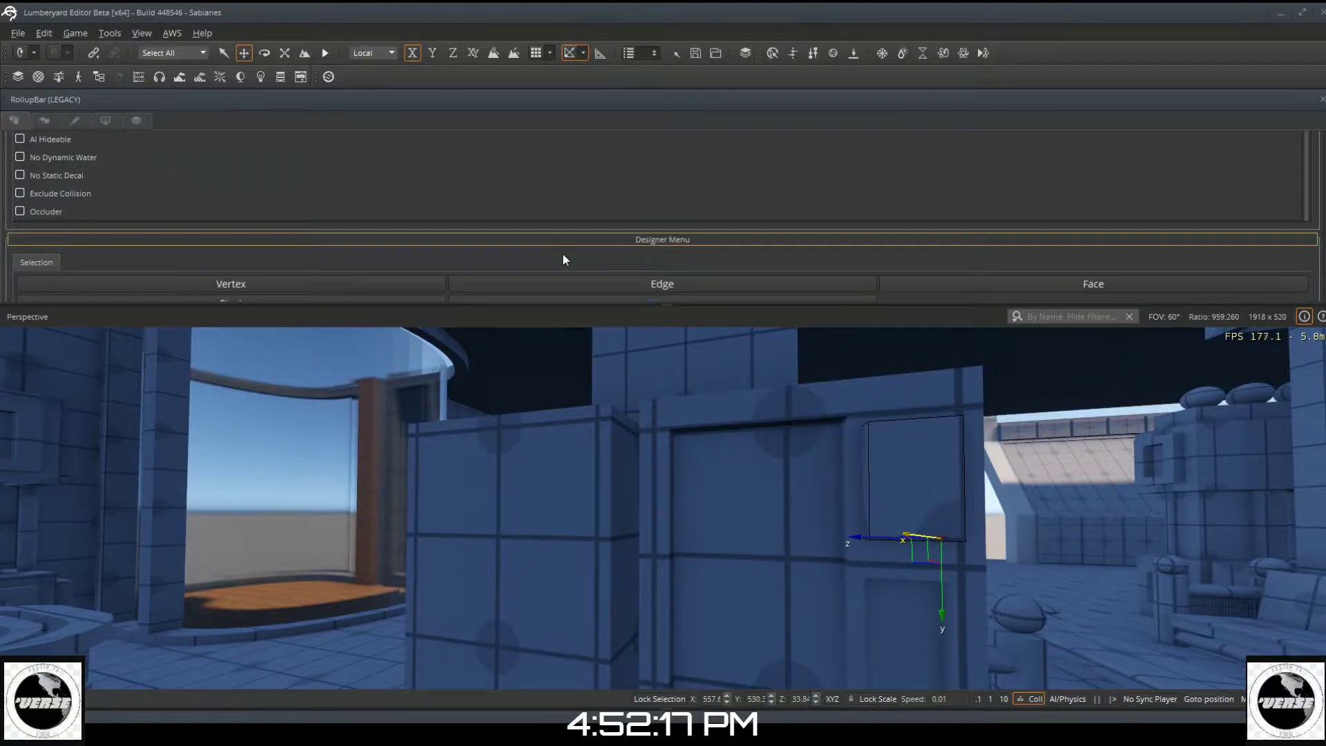
scroll(566, 257, down, 2)
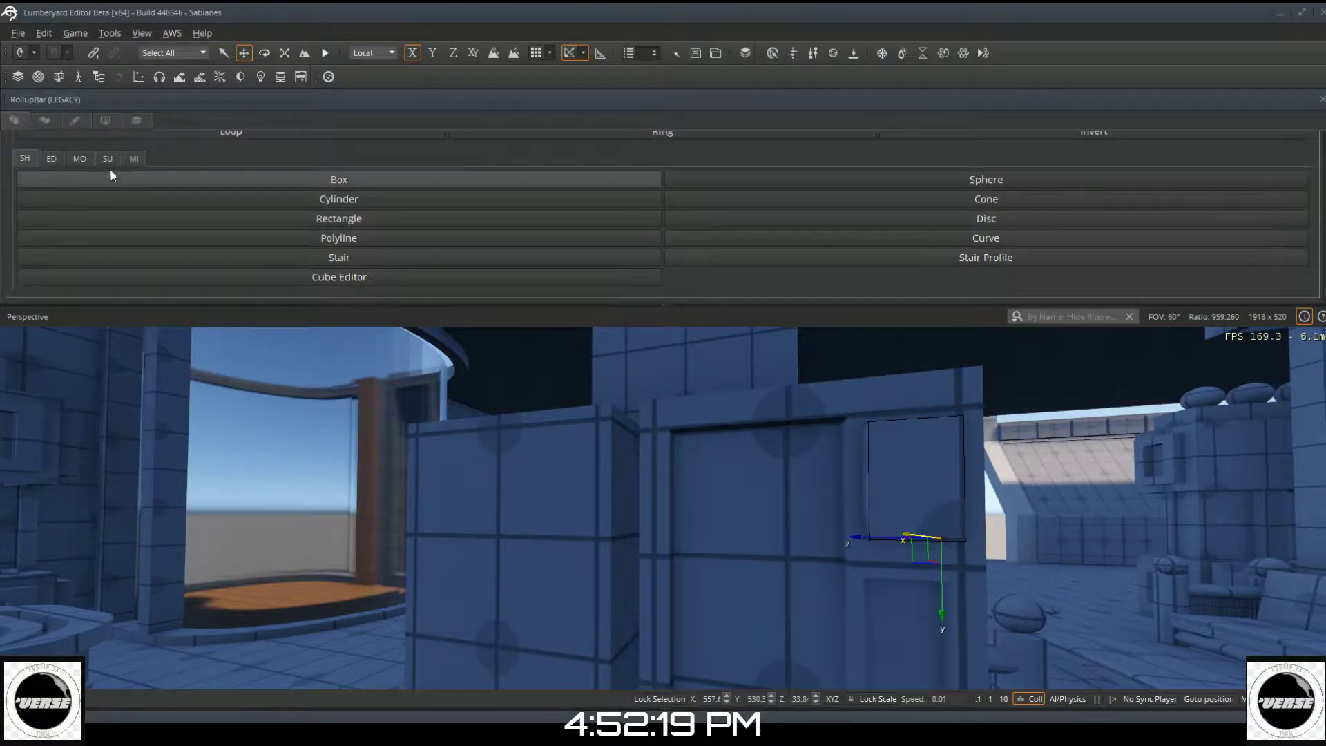
click(80, 158)
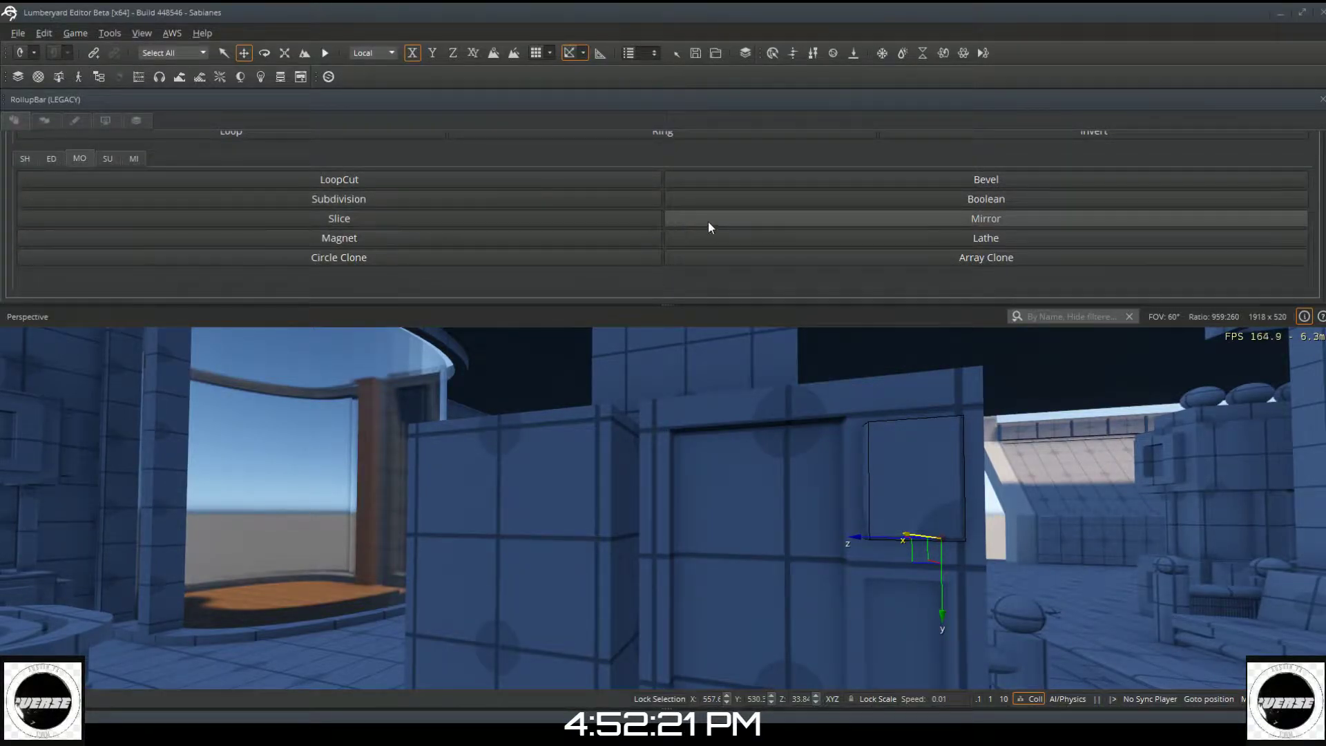
click(790, 204)
scroll(857, 259, down, 2)
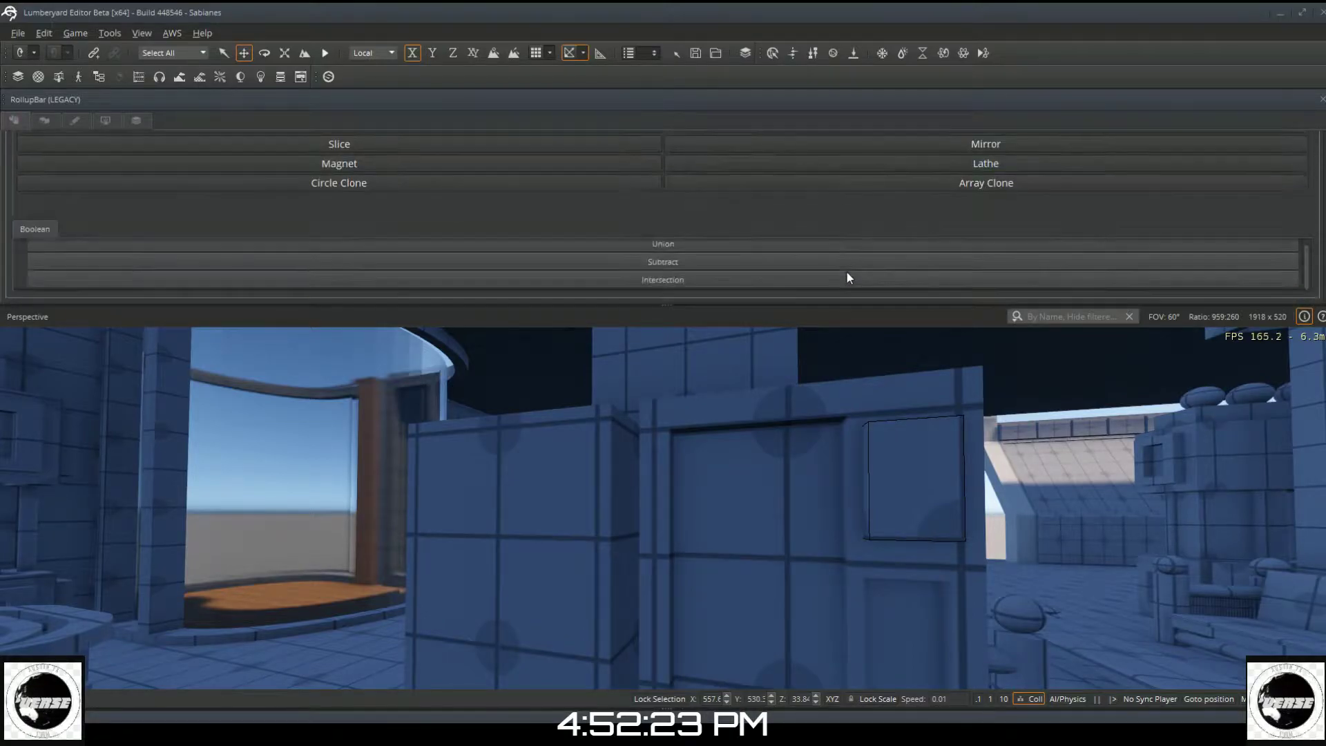
click(794, 264)
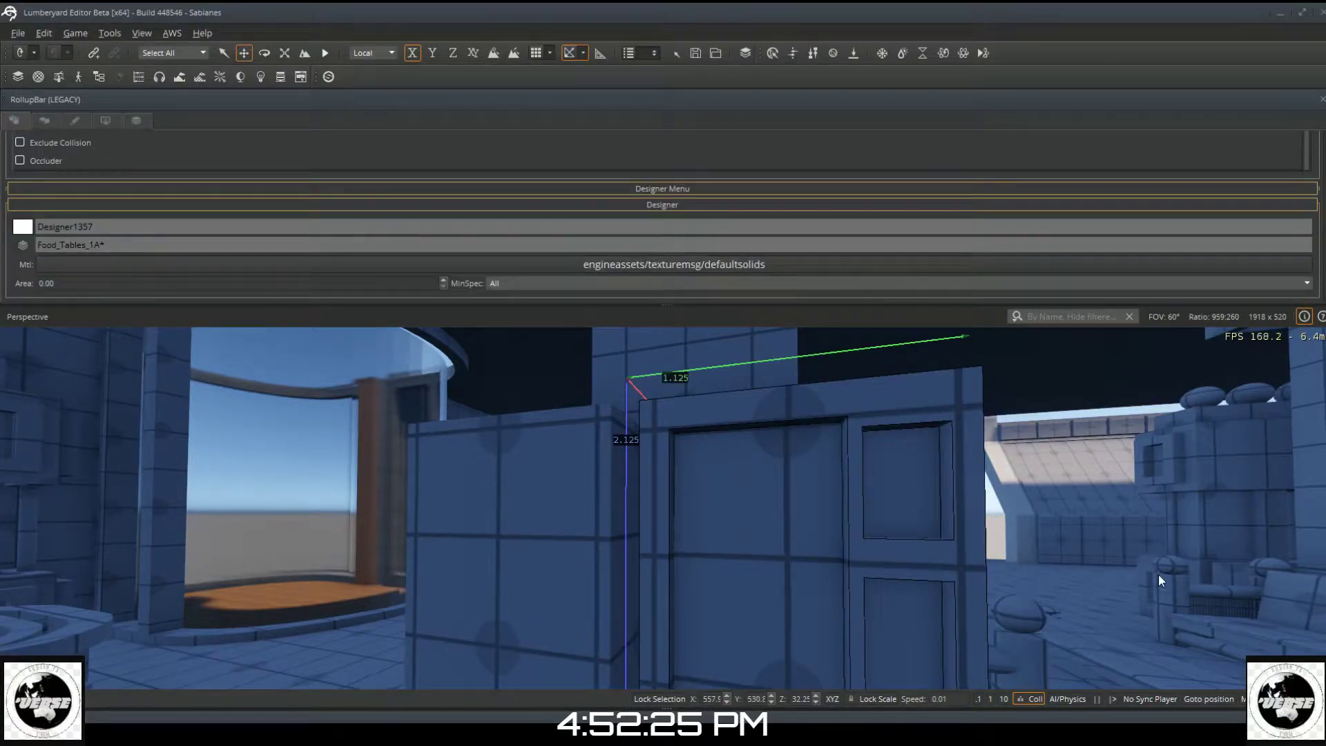
click(1132, 565)
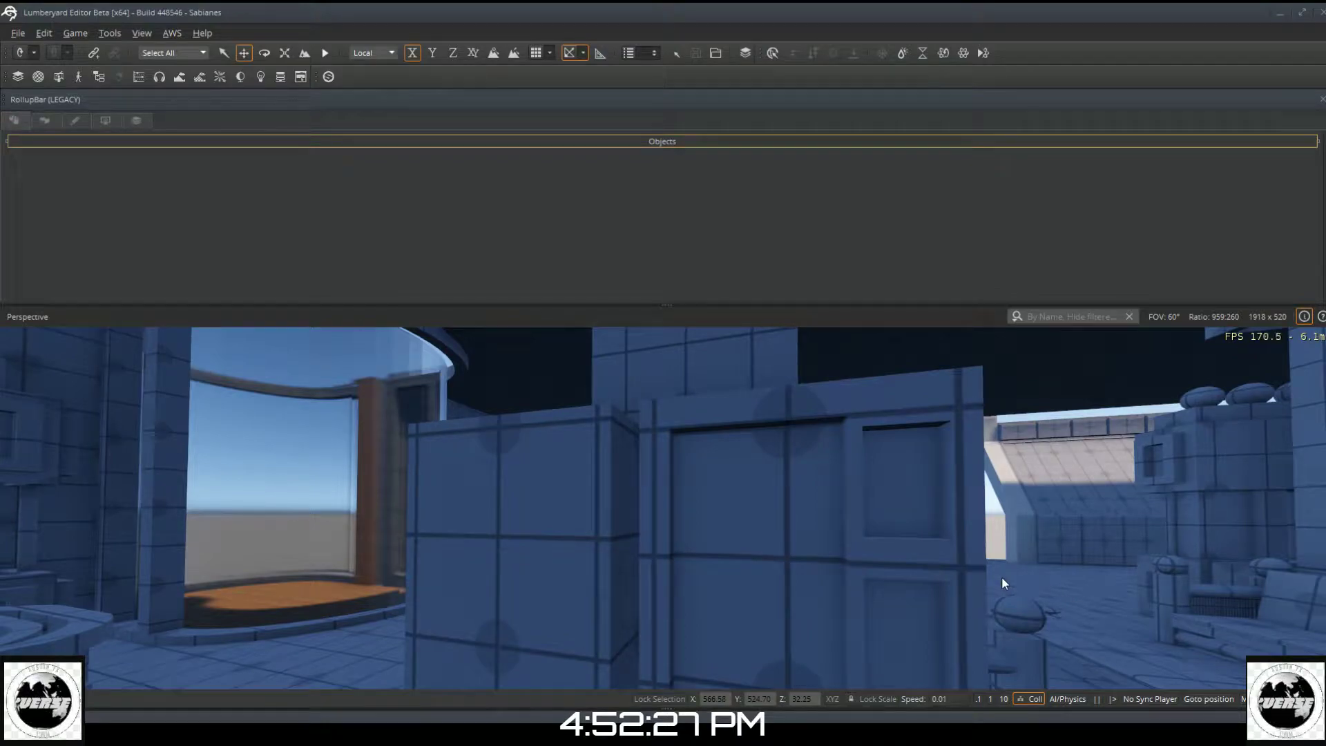
Step: Move the tall box's pivot to the central snap point at mid-height, and return to object selection
key(w)
mouse_move(940, 556)
right_down()
mouse_move(981, 574)
mouse_move(1017, 627)
mouse_move(943, 541)
right_up()
key(s)
key(s)
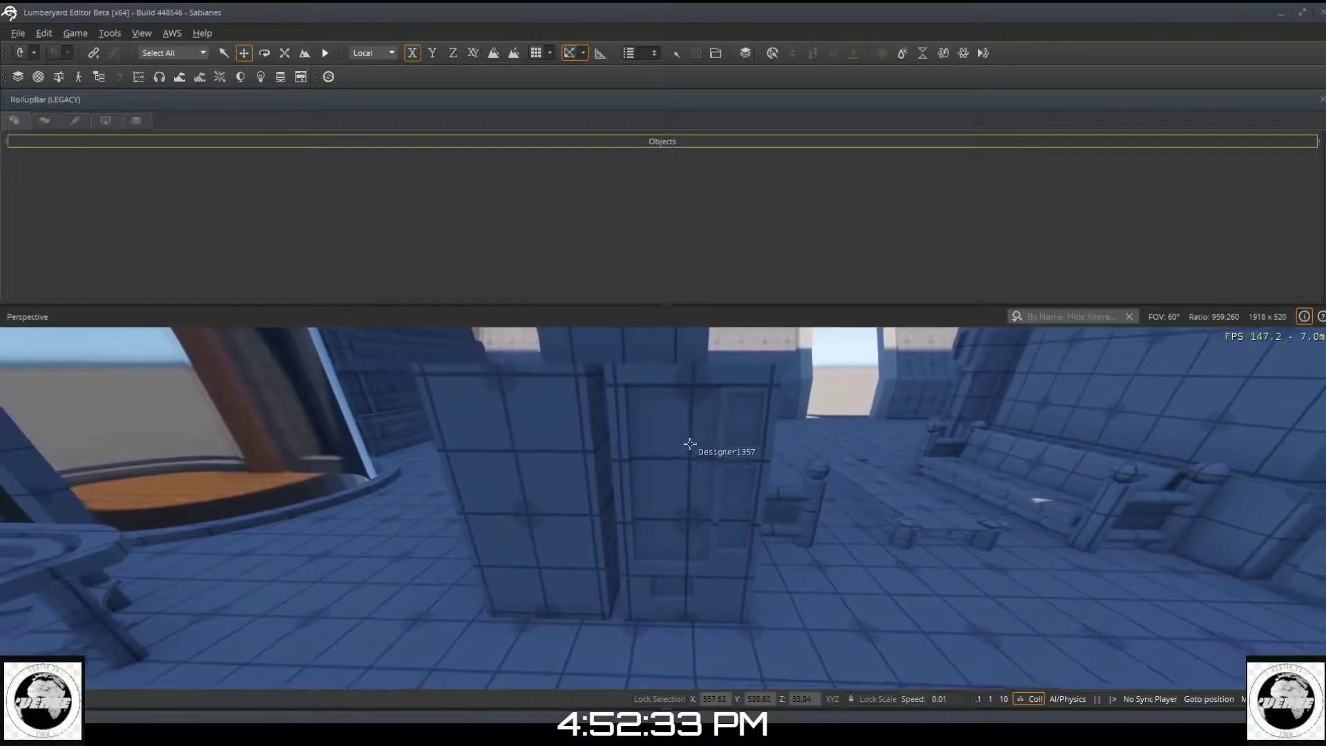
click(686, 444)
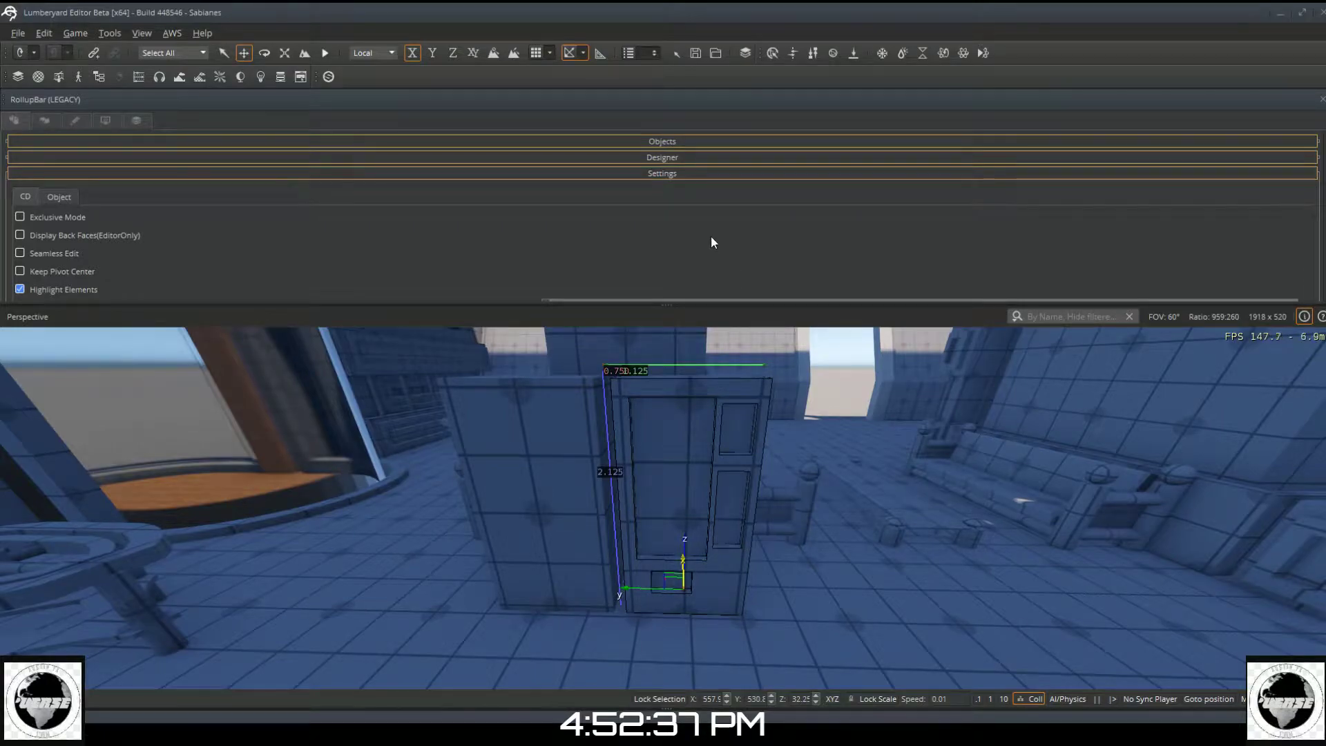
scroll(712, 237, down, 5)
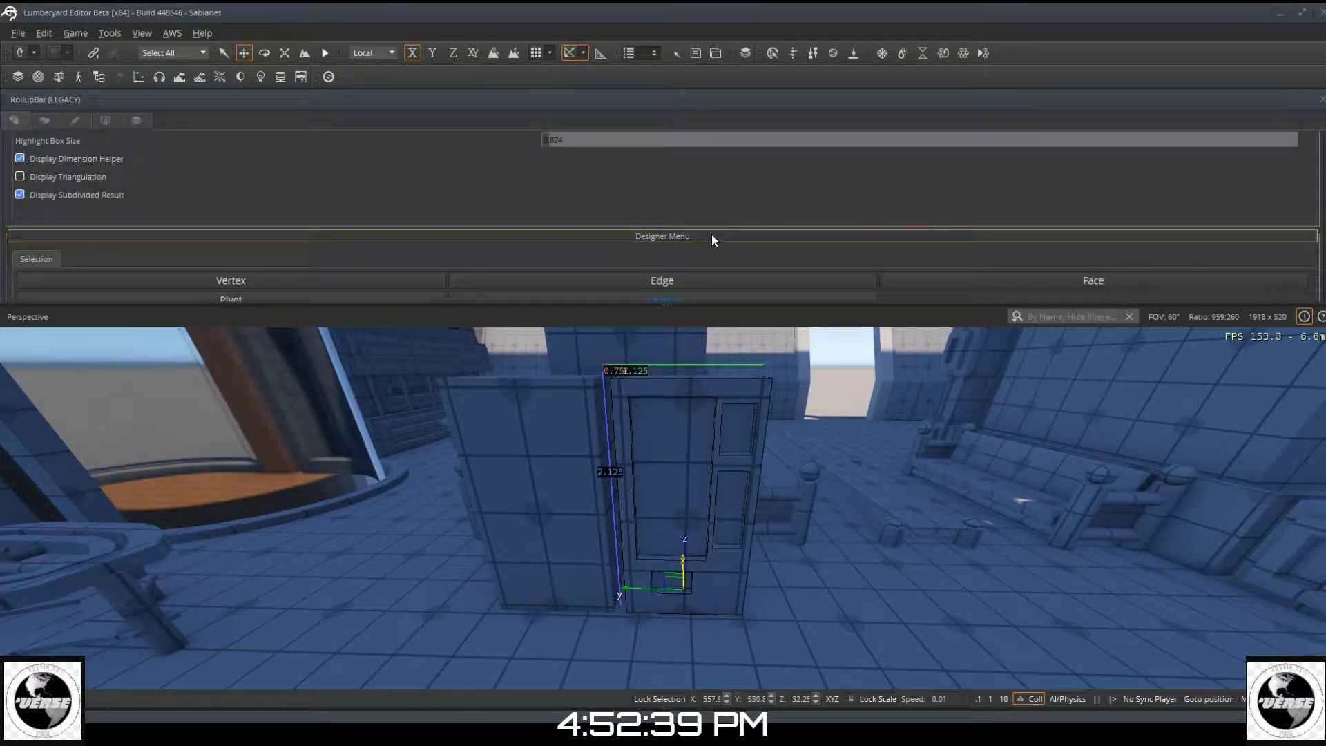
scroll(711, 234, down, 3)
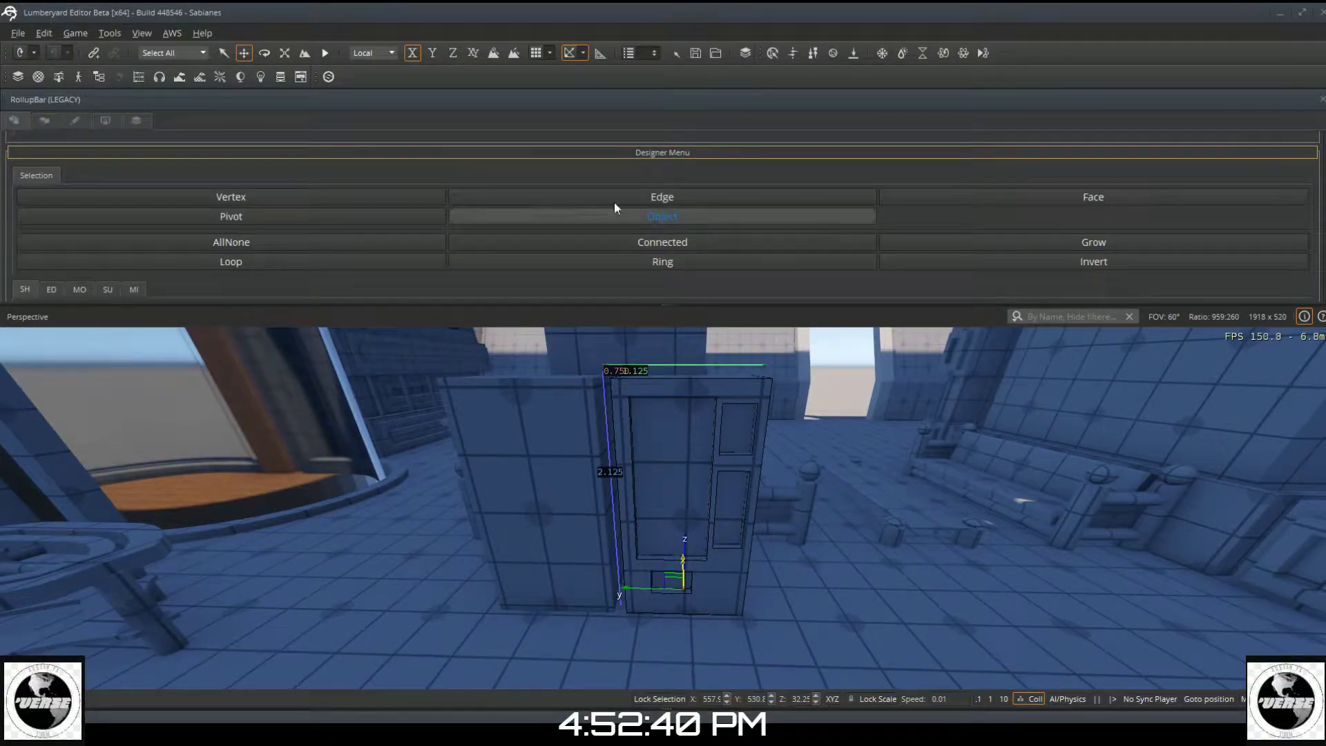
click(271, 211)
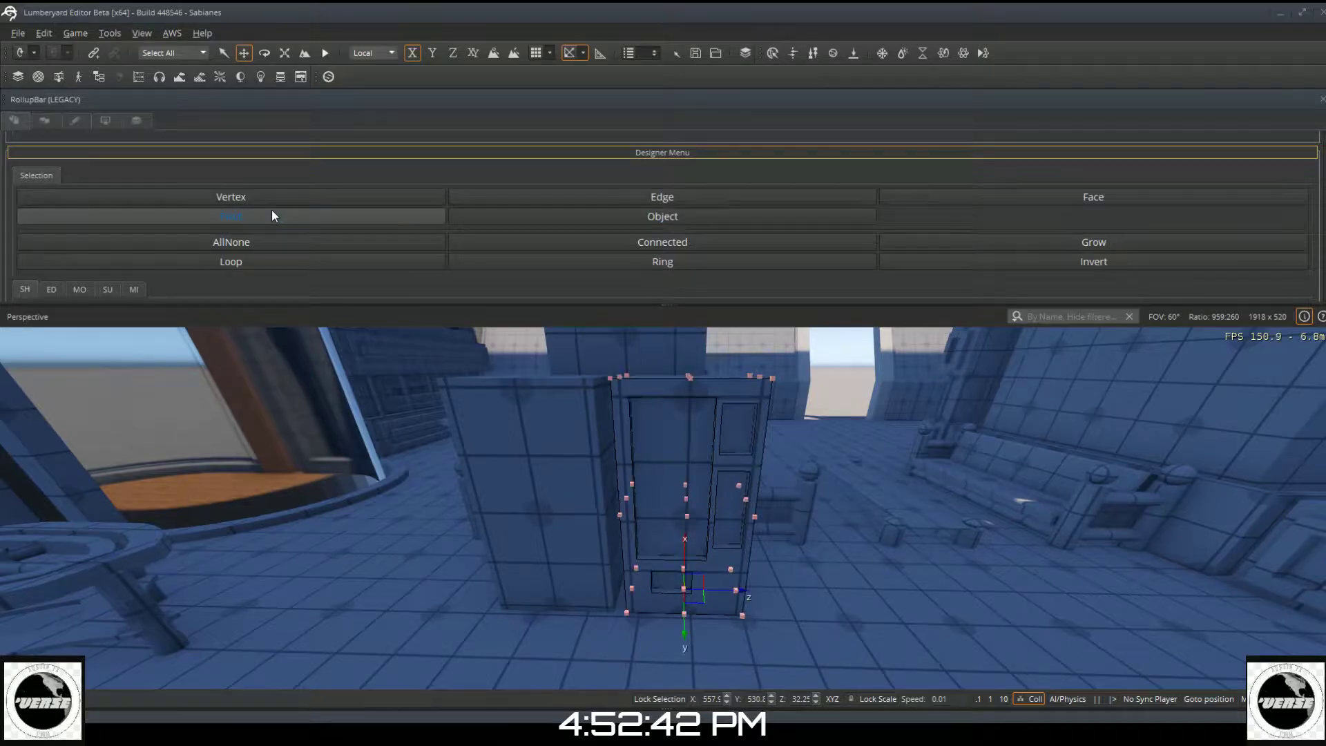
click(686, 498)
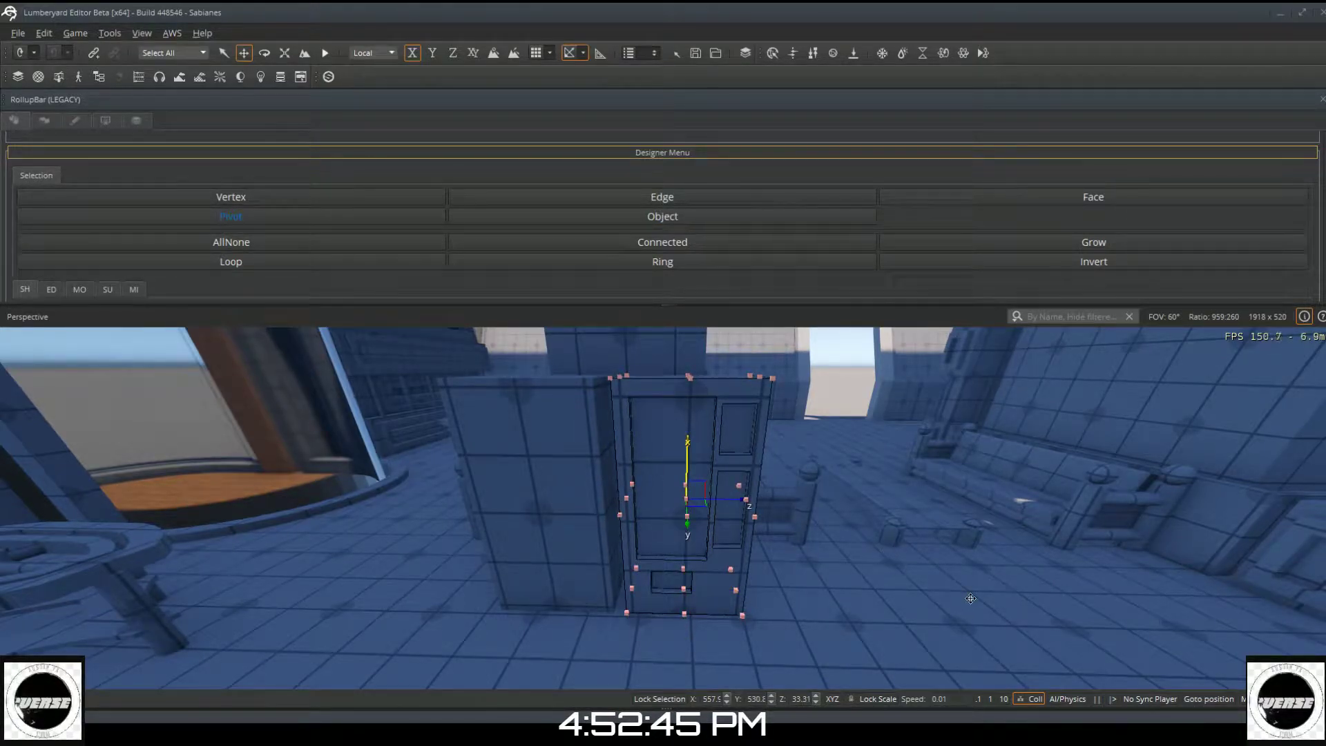
click(664, 218)
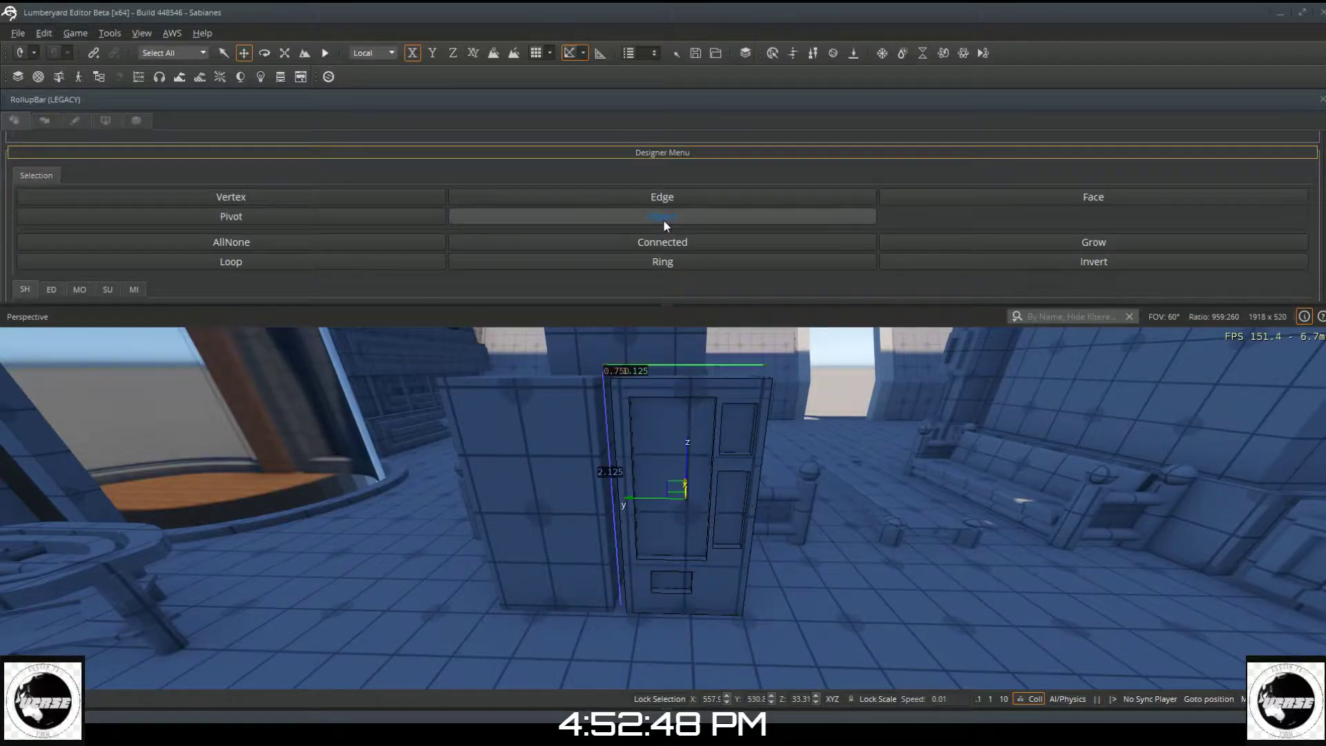
Step: Try to bevel the back face of the tall box's main recess in face selection
click(1000, 193)
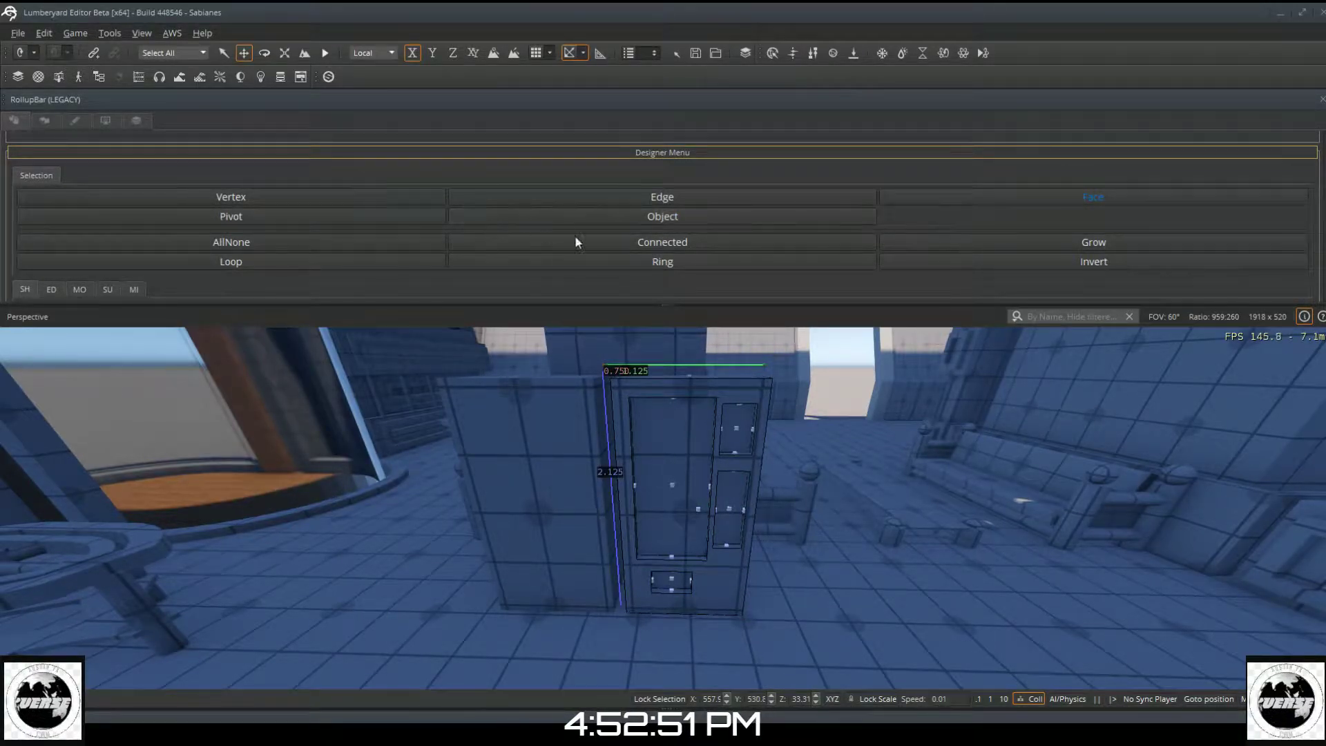
click(670, 476)
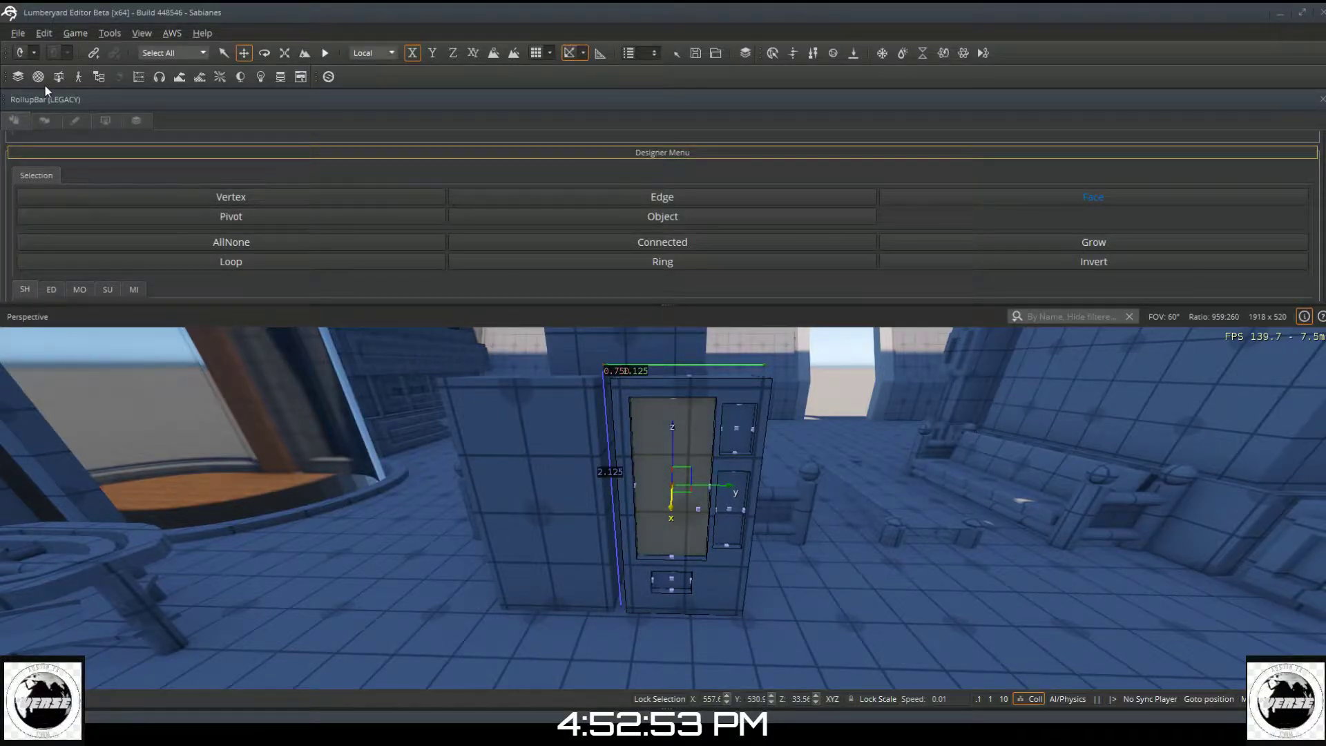
click(45, 120)
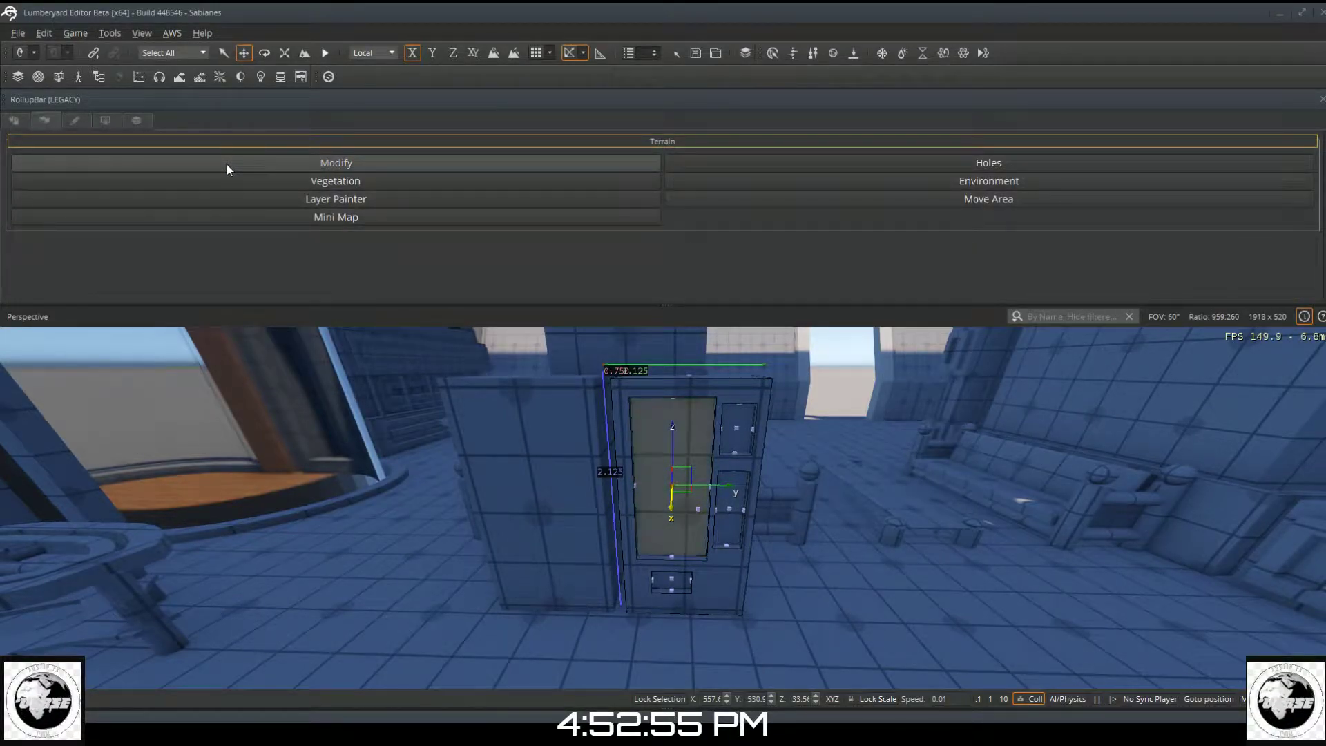
click(17, 122)
scroll(122, 212, down, 3)
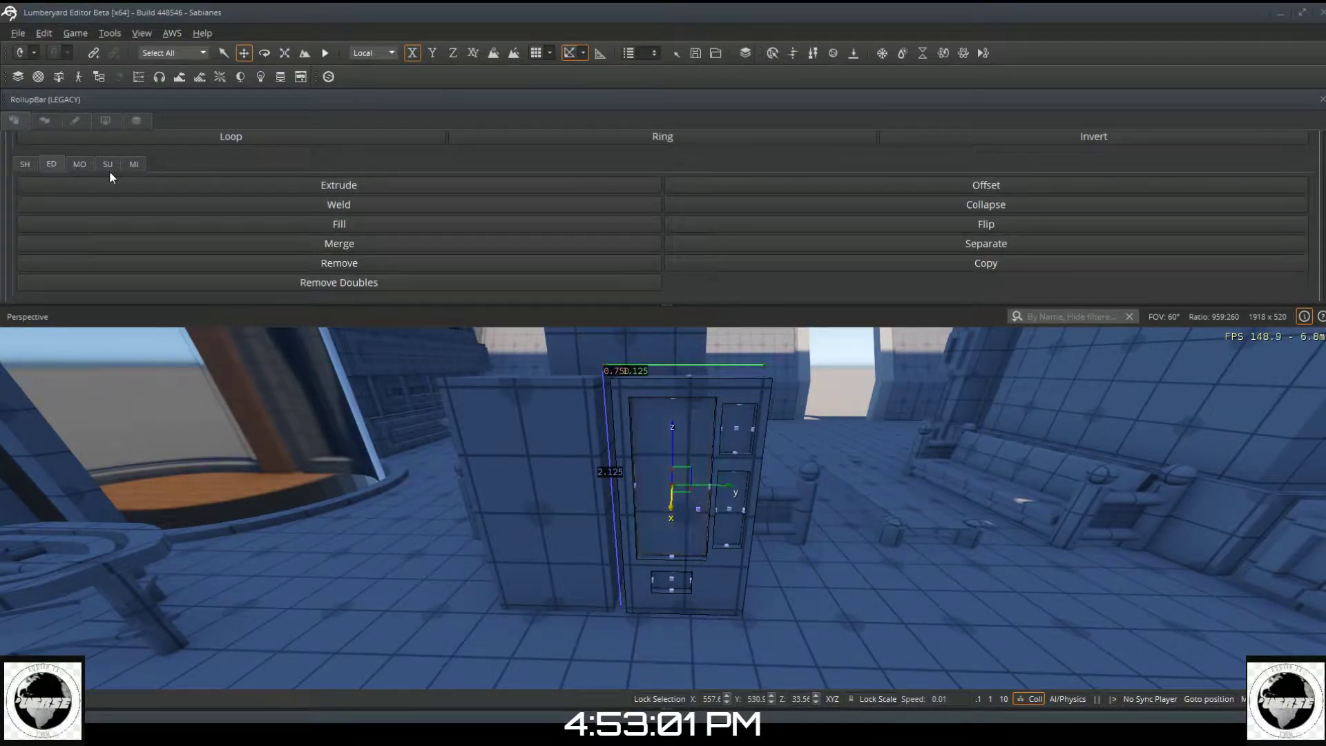
click(78, 160)
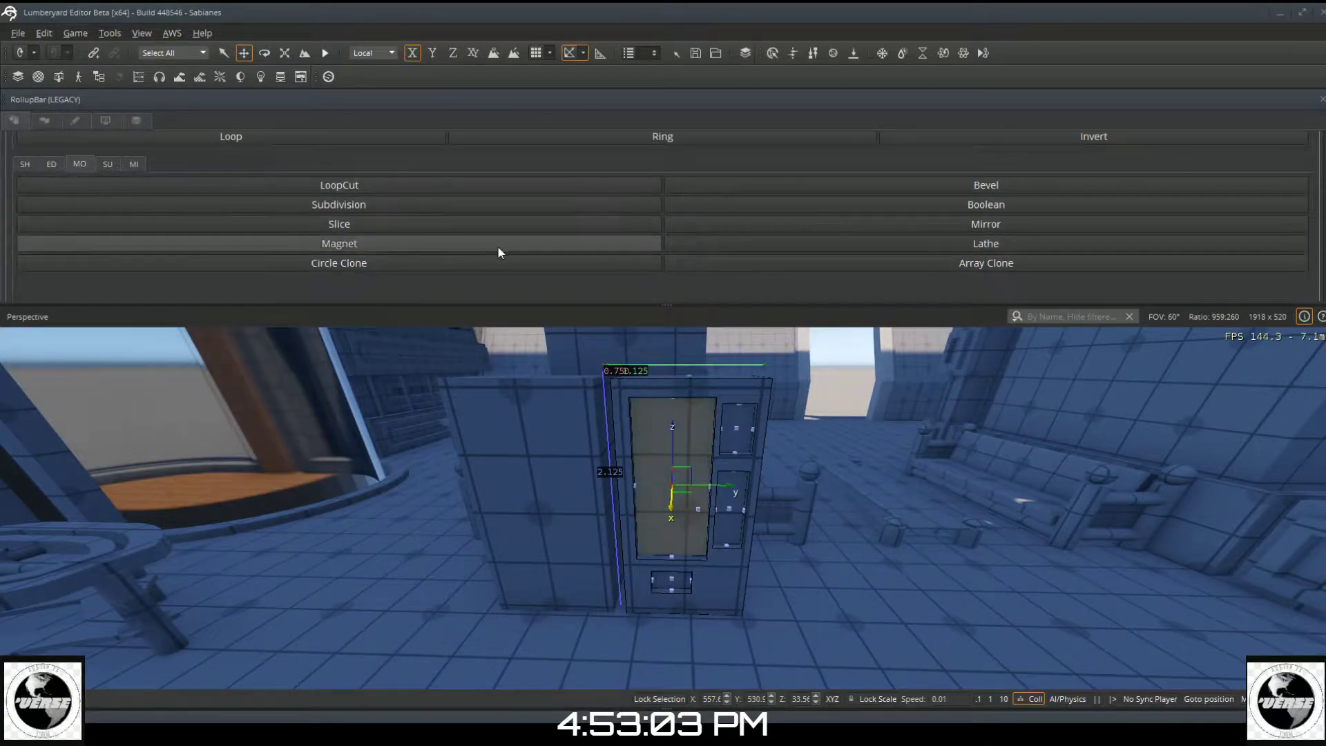
click(738, 191)
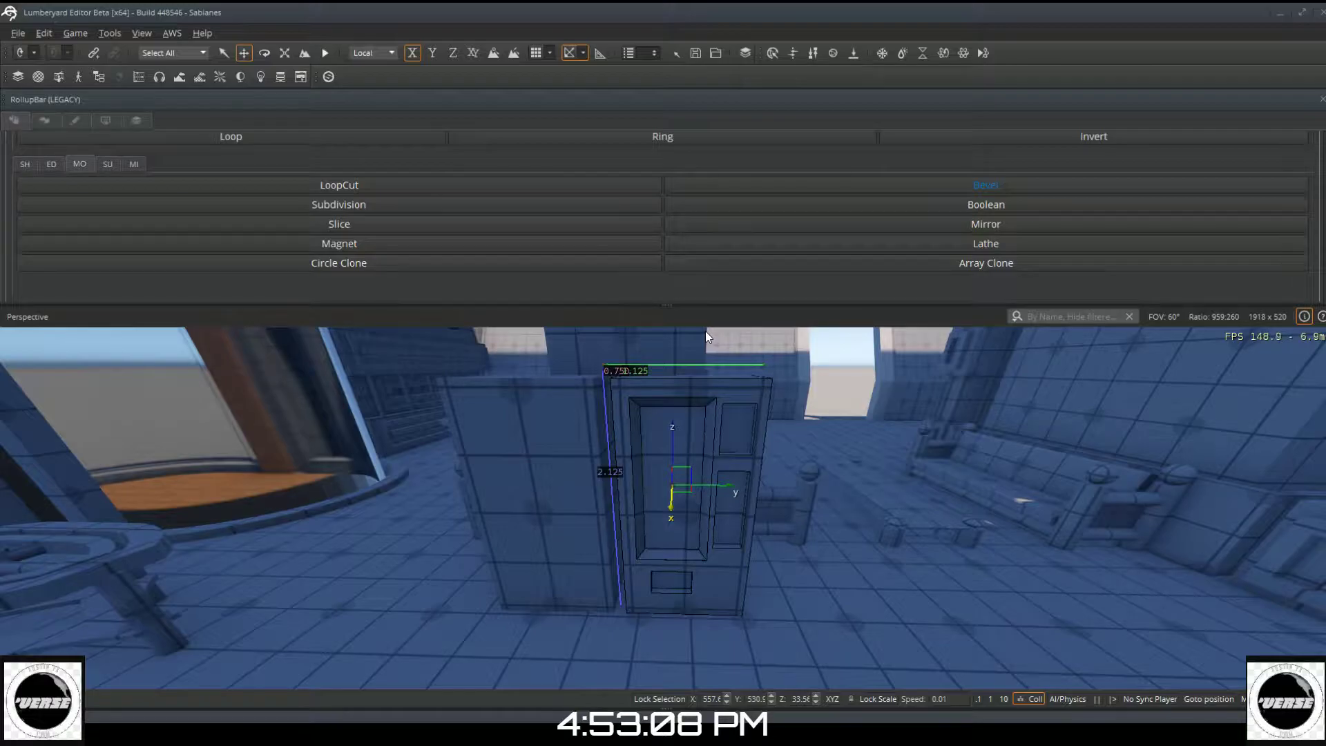
Step: Undo the bevel on the main recess's back face and deselect the tall box
key(w)
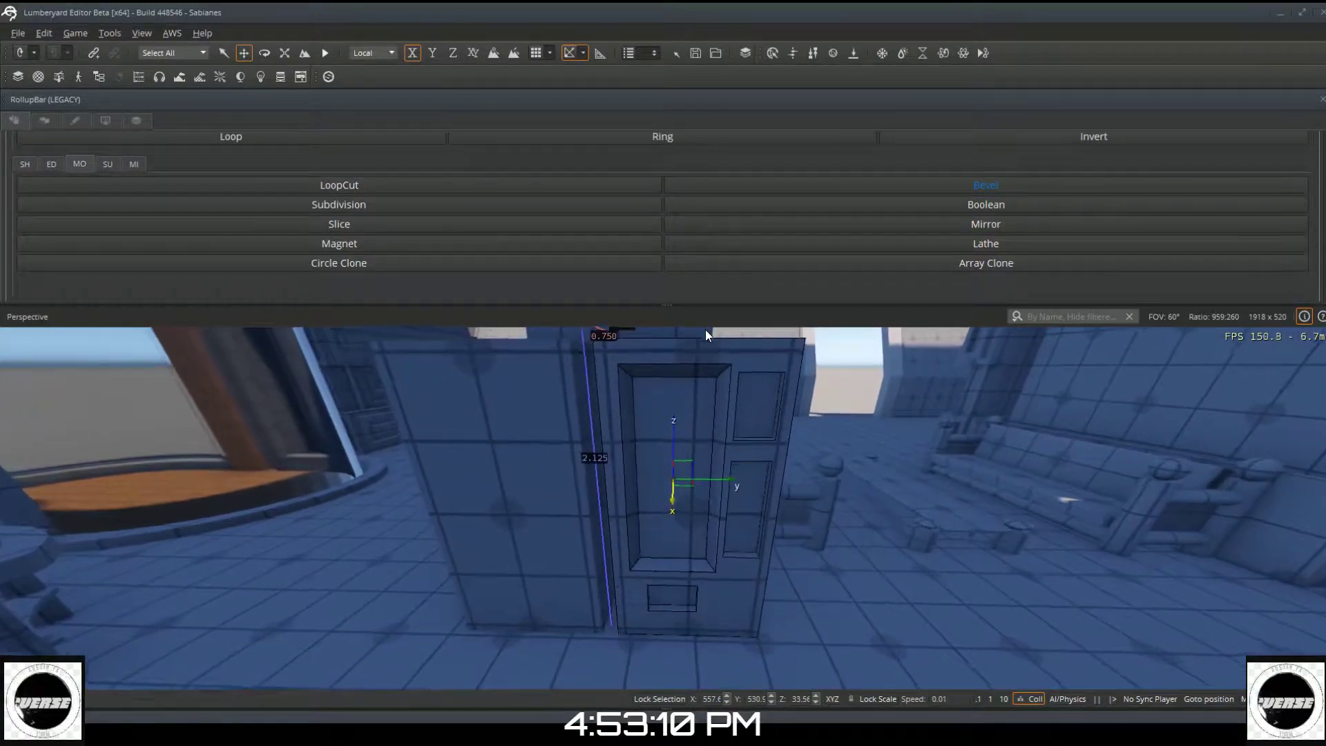
scroll(703, 337, up, 2)
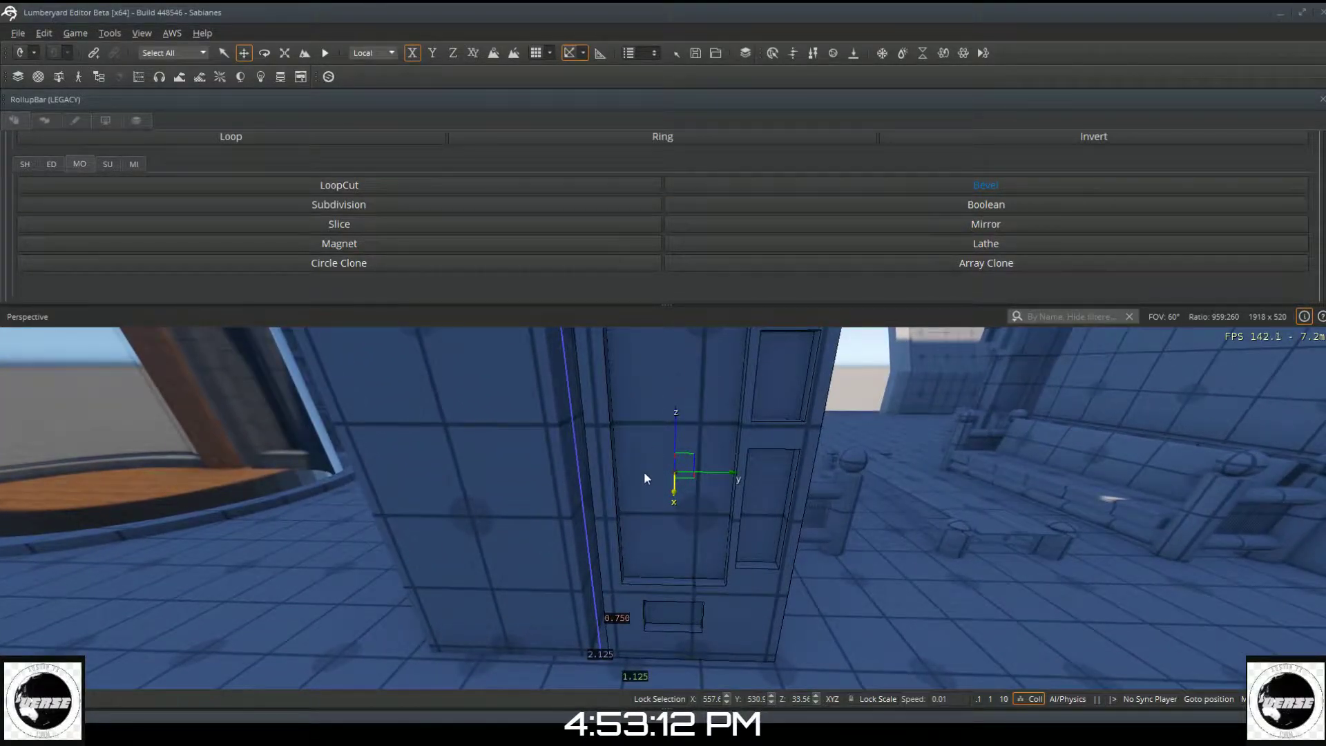
key(d)
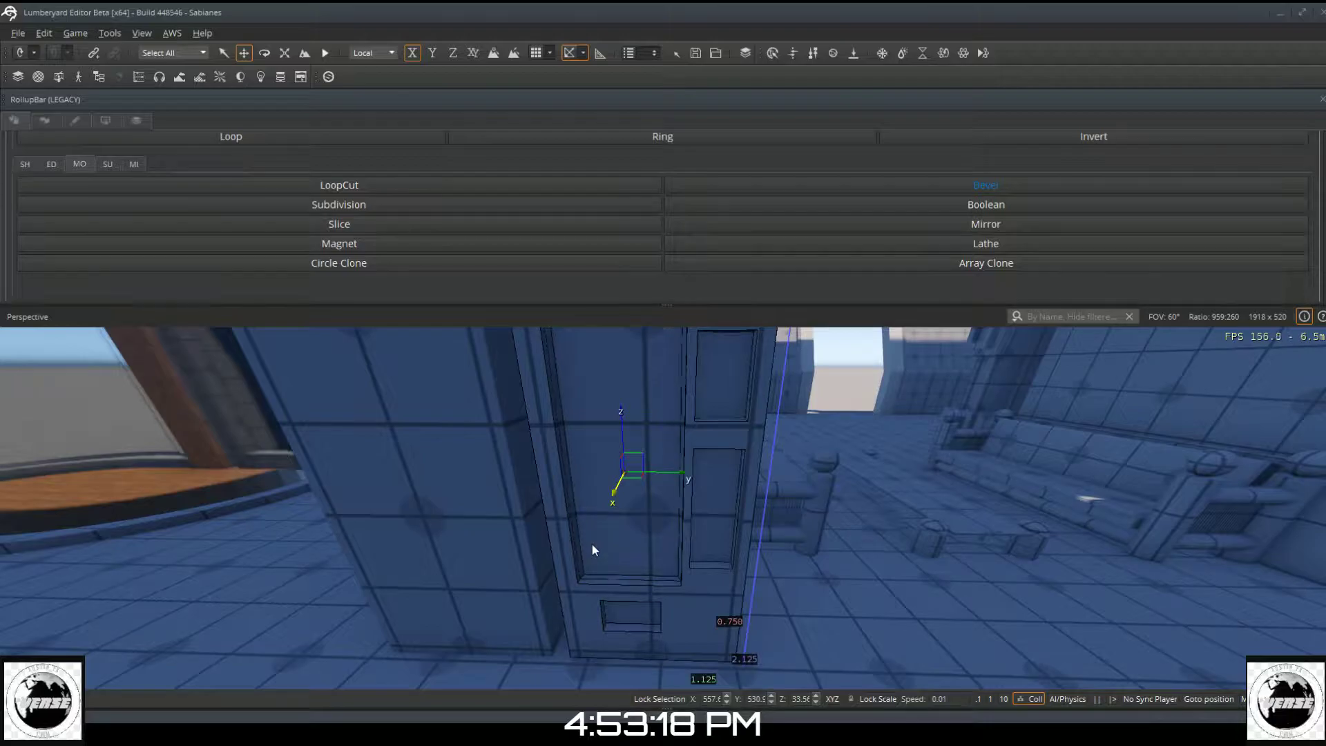
right_drag(577, 562, 387, 532)
middle_drag(497, 557, 577, 565)
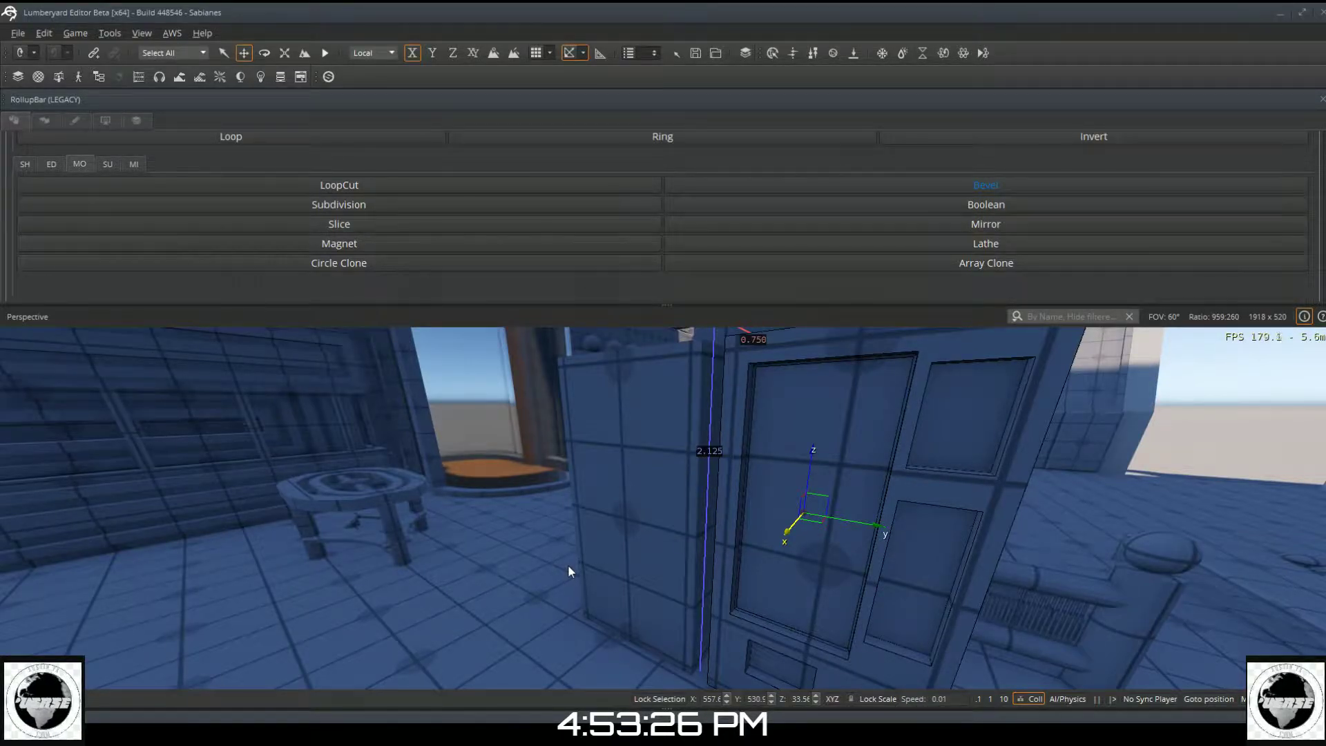
key(ctrl+z)
key(Escape)
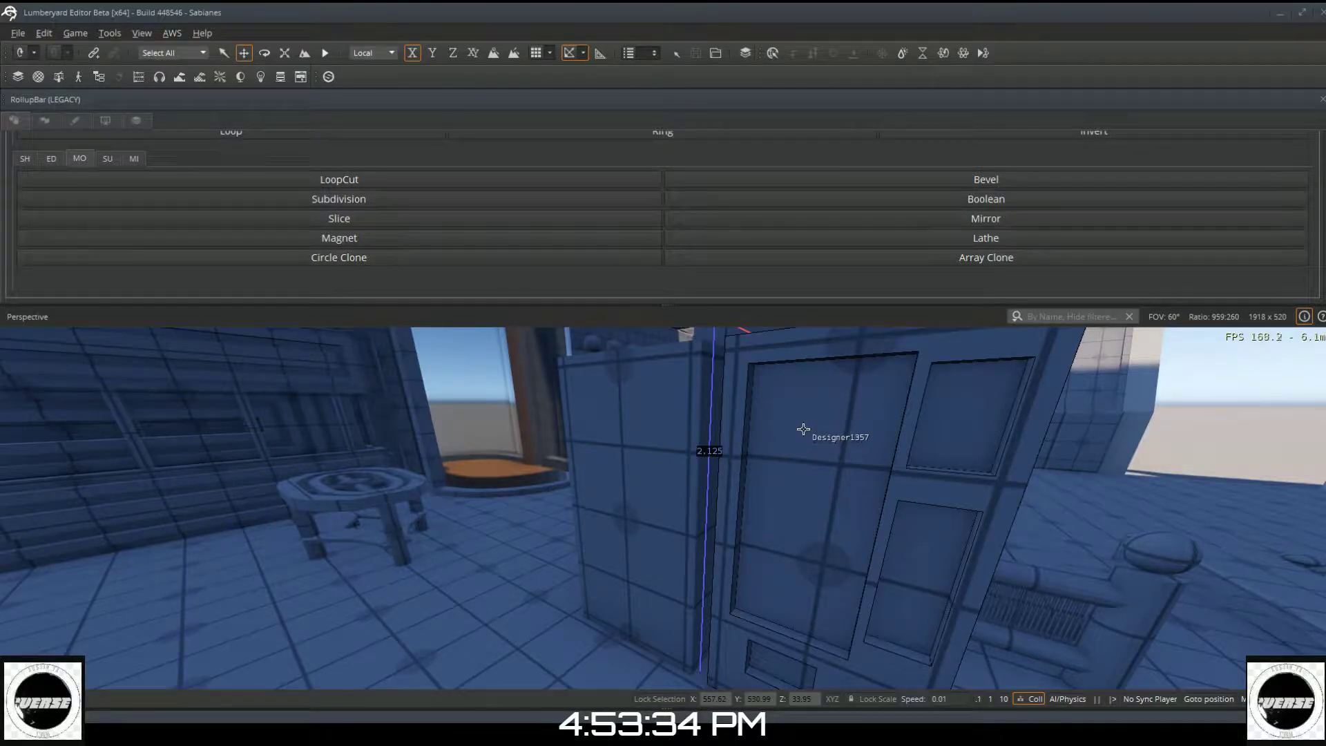
Step: Draw a polyline edge across the tall box's front face, just below its top edge
right_drag(821, 422, 857, 309)
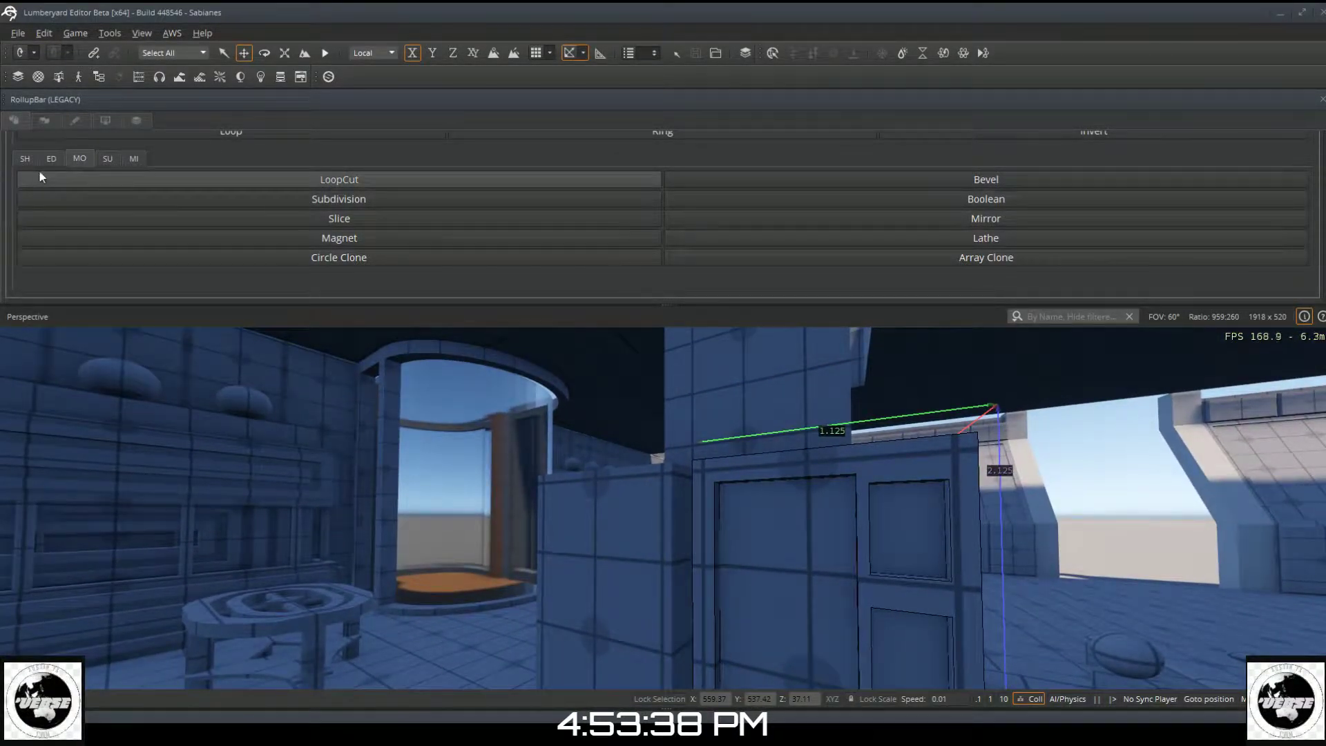
click(29, 153)
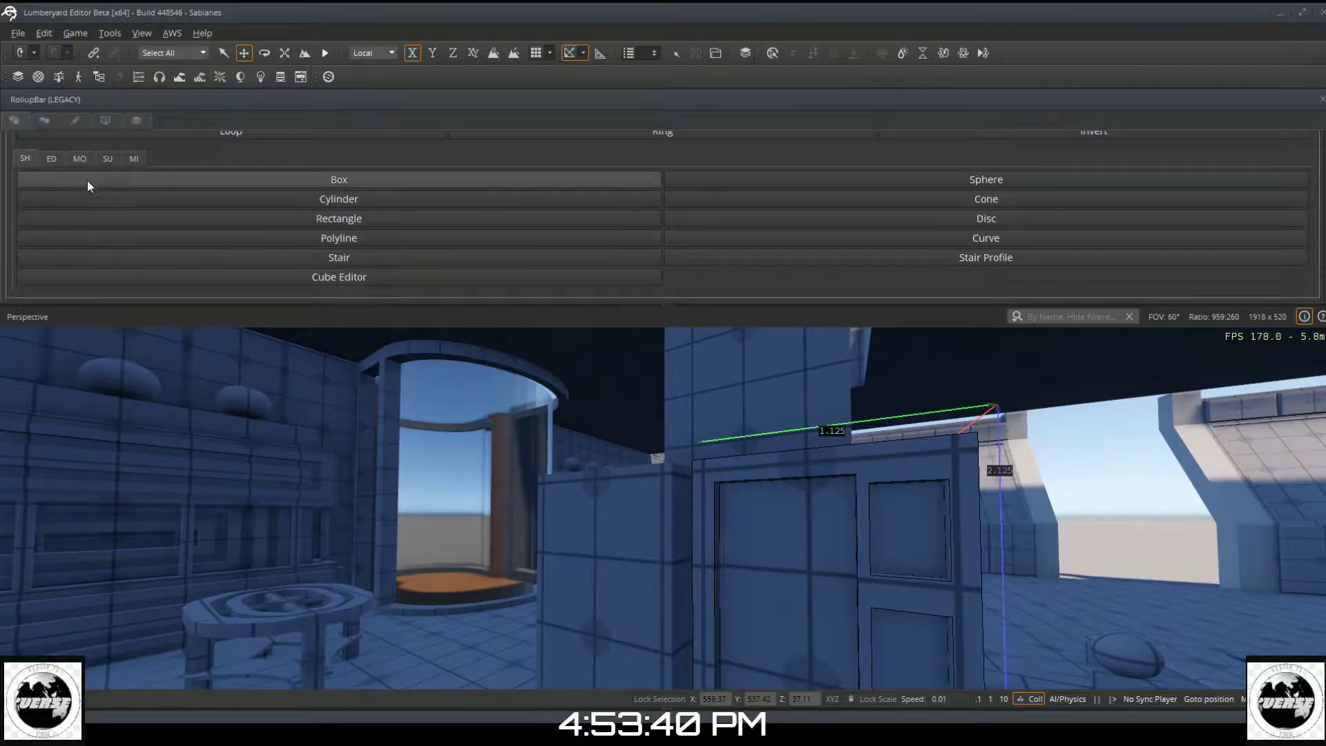
click(232, 239)
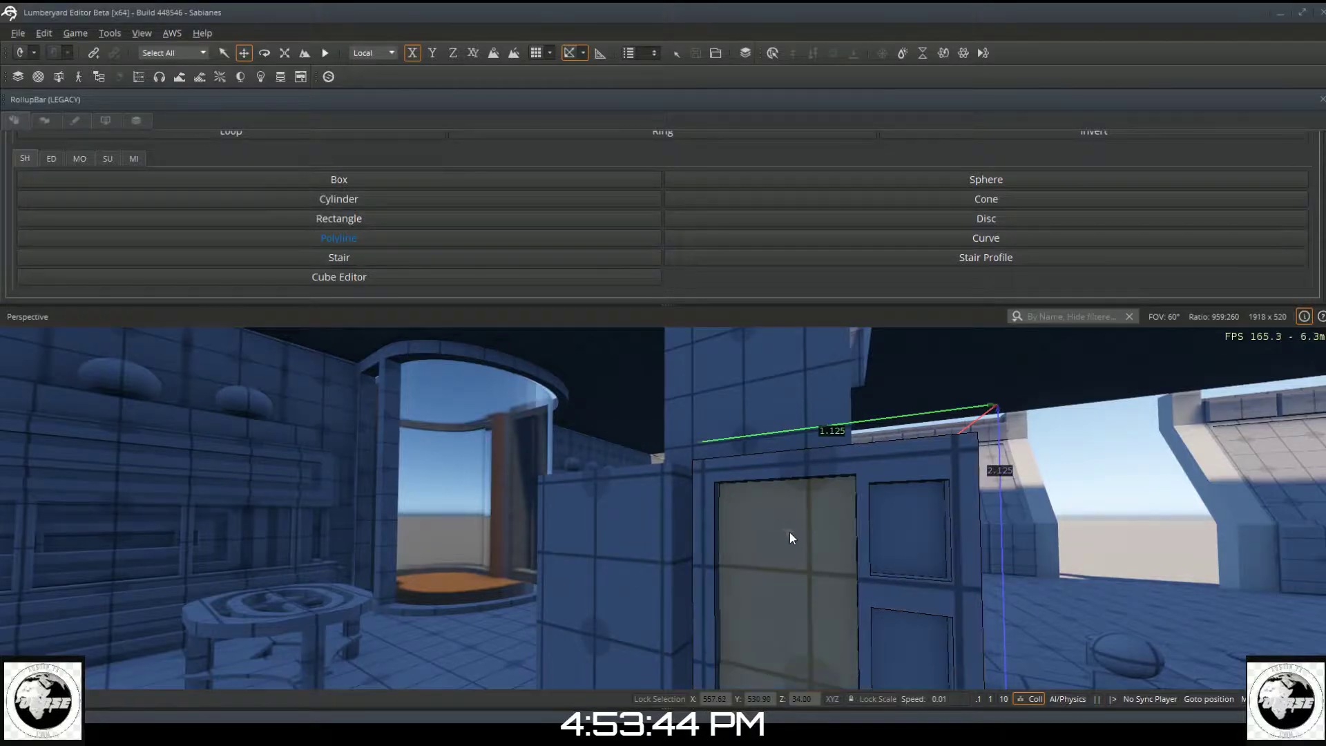
click(693, 470)
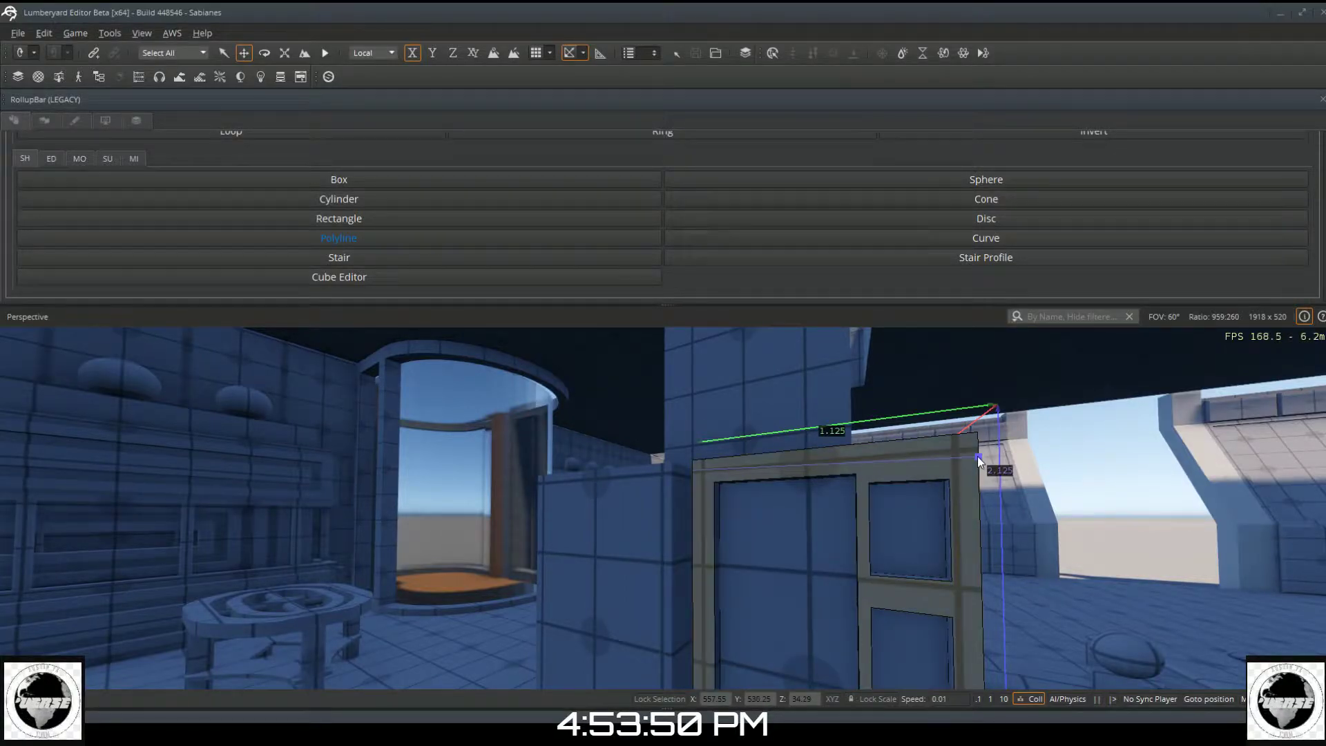
click(975, 449)
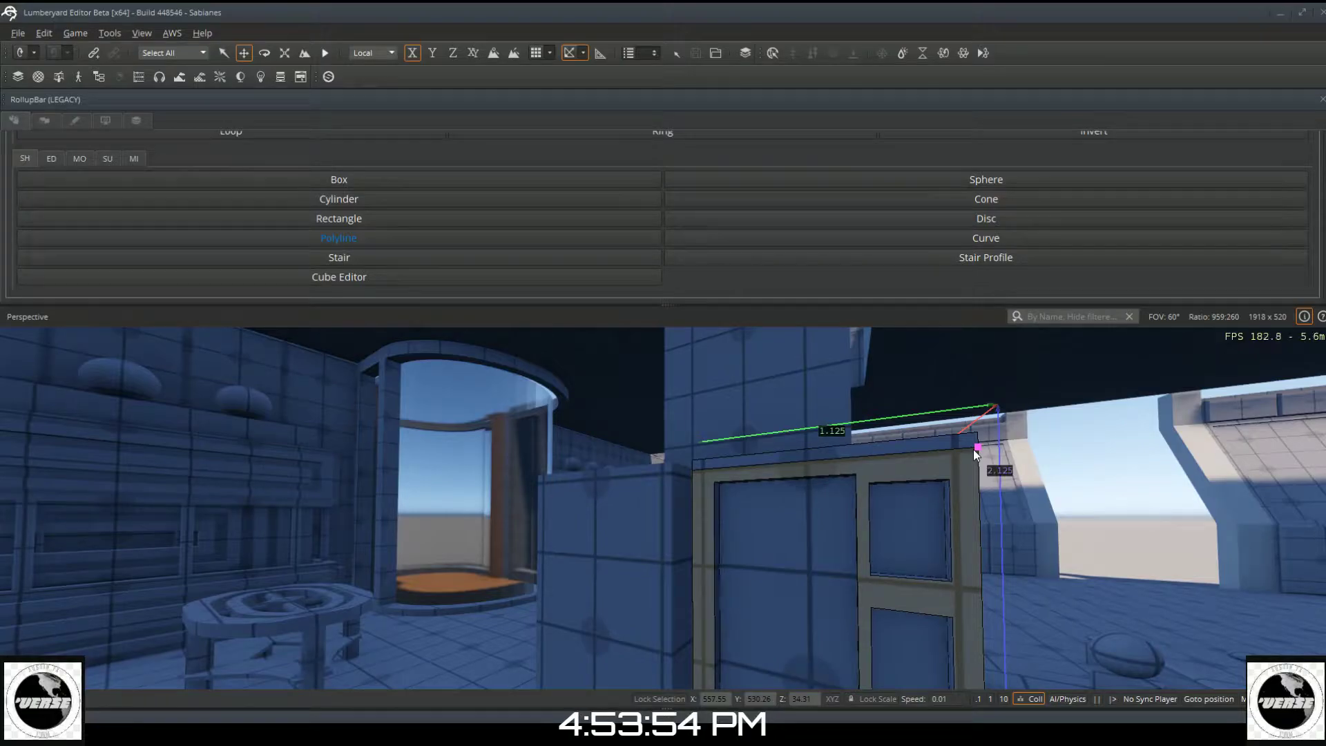
Step: Draw a matching polyline edge across the adjacent 0.750-wide side face, just below the tall box's top edge
key(d)
key(d)
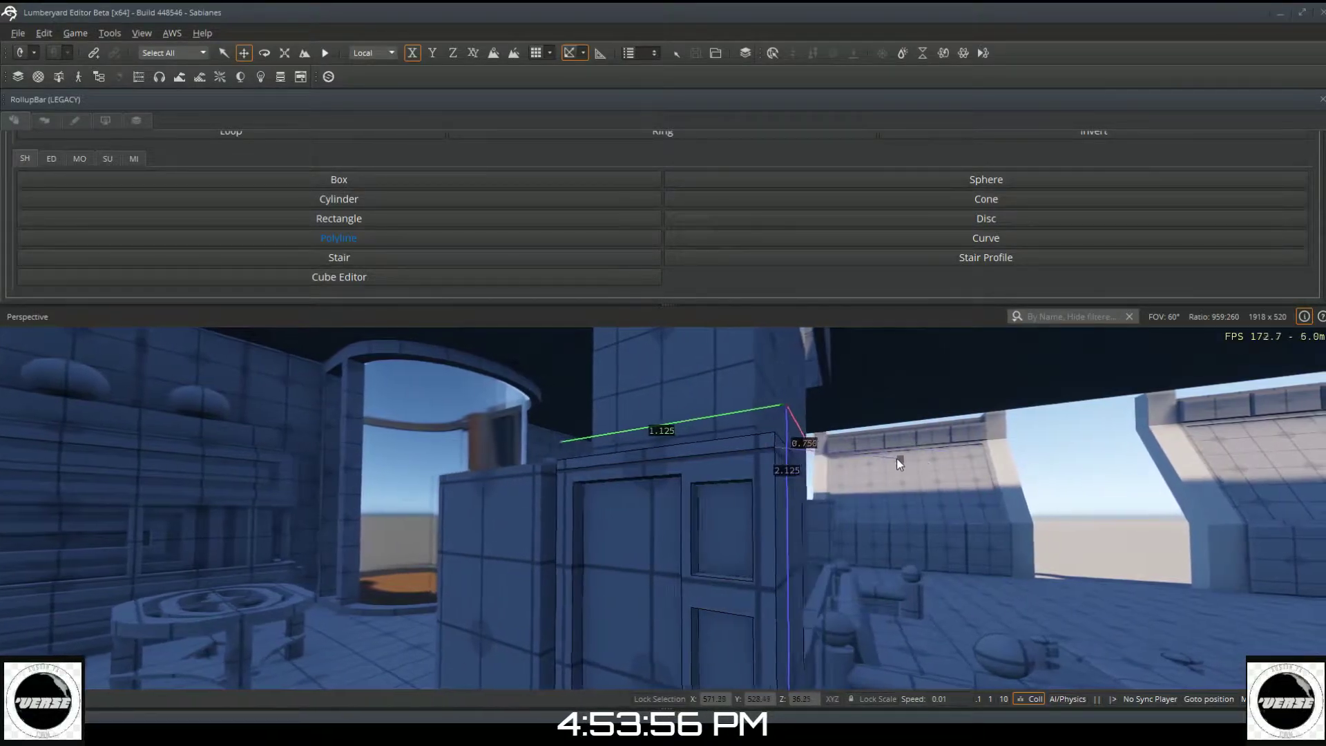
right_drag(897, 458, 849, 470)
key(d)
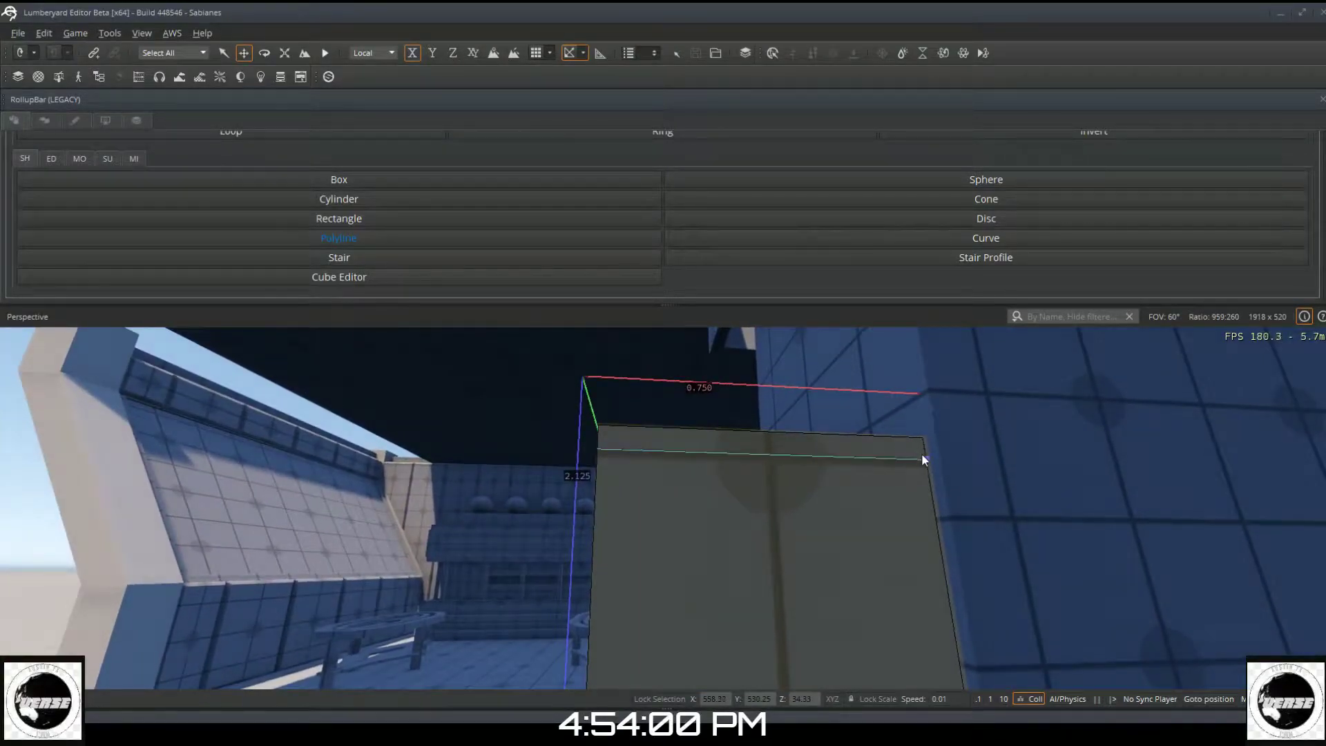
click(924, 456)
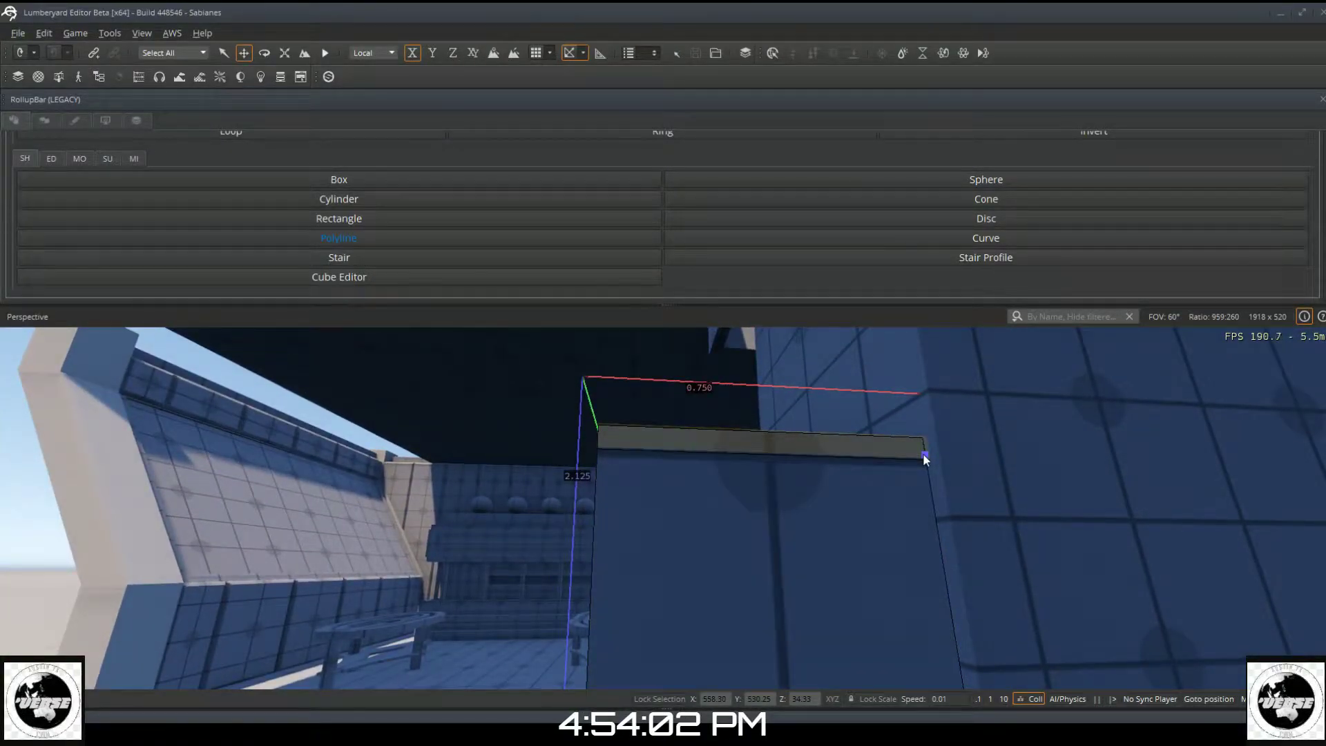
Step: Draw polyline edges across the tall box's back face and remaining side face to complete the narrow band around its top
key(d)
mouse_move(894, 457)
right_down()
mouse_move(925, 450)
mouse_move(873, 459)
mouse_move(892, 455)
right_up()
right_drag(816, 414, 882, 453)
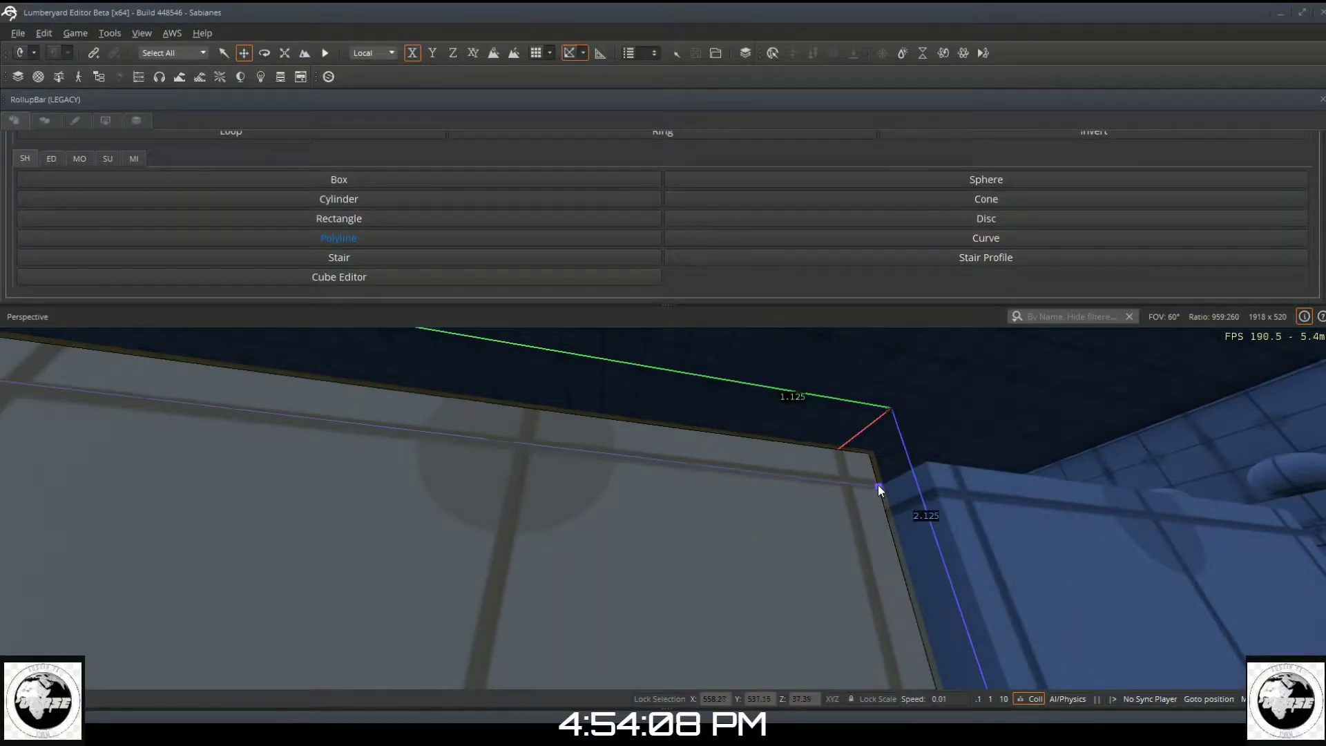
click(879, 484)
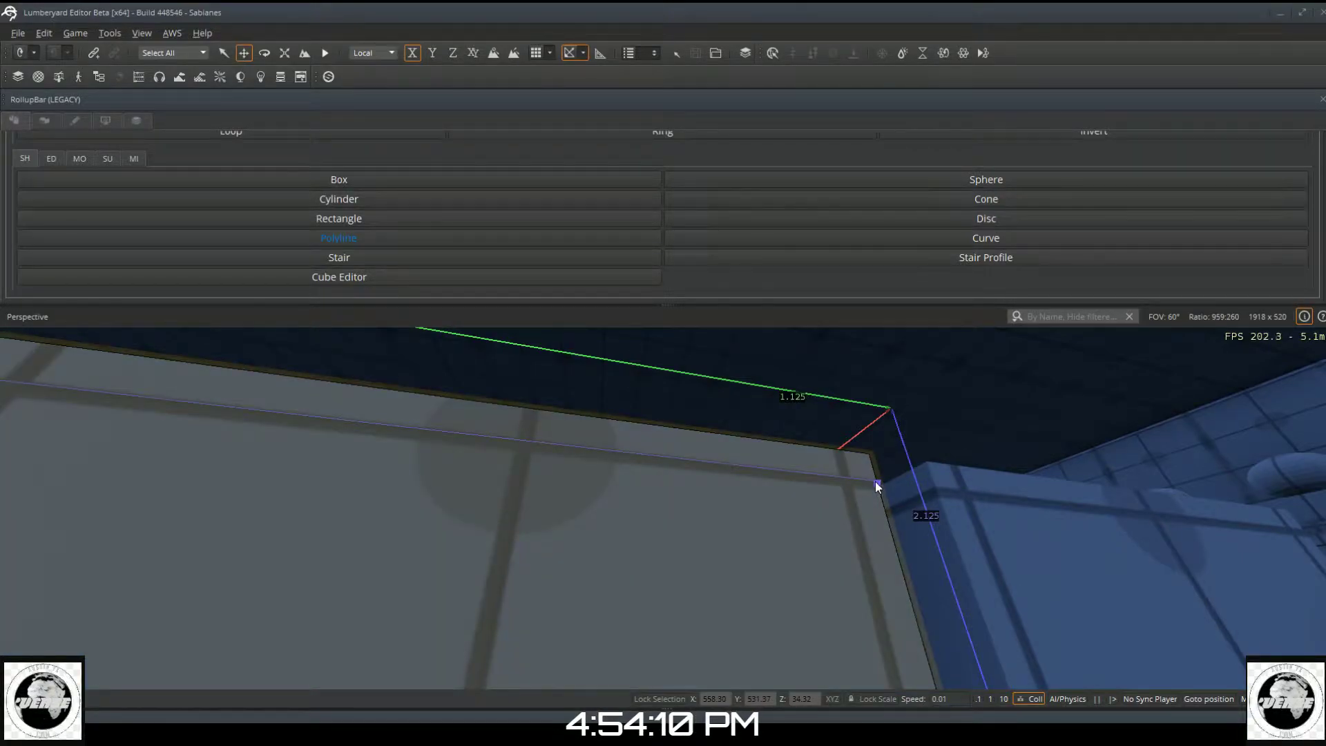
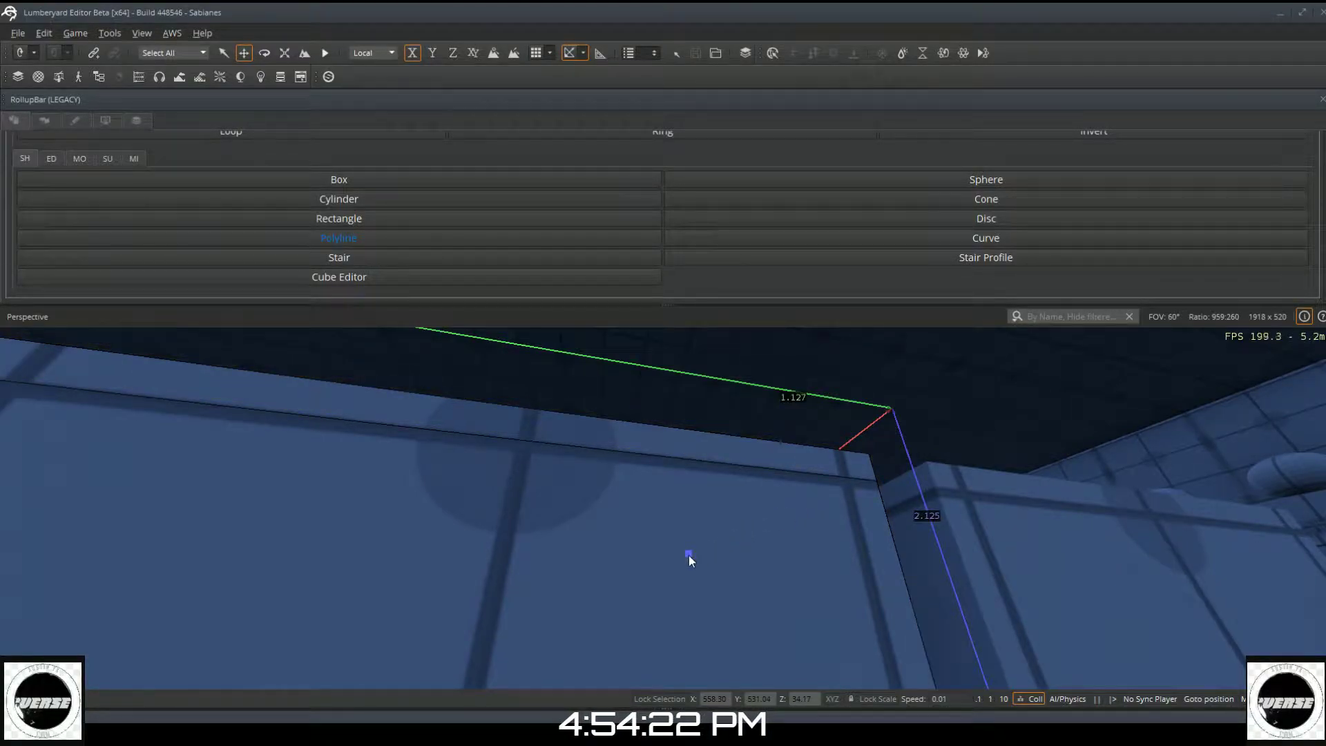
key(s)
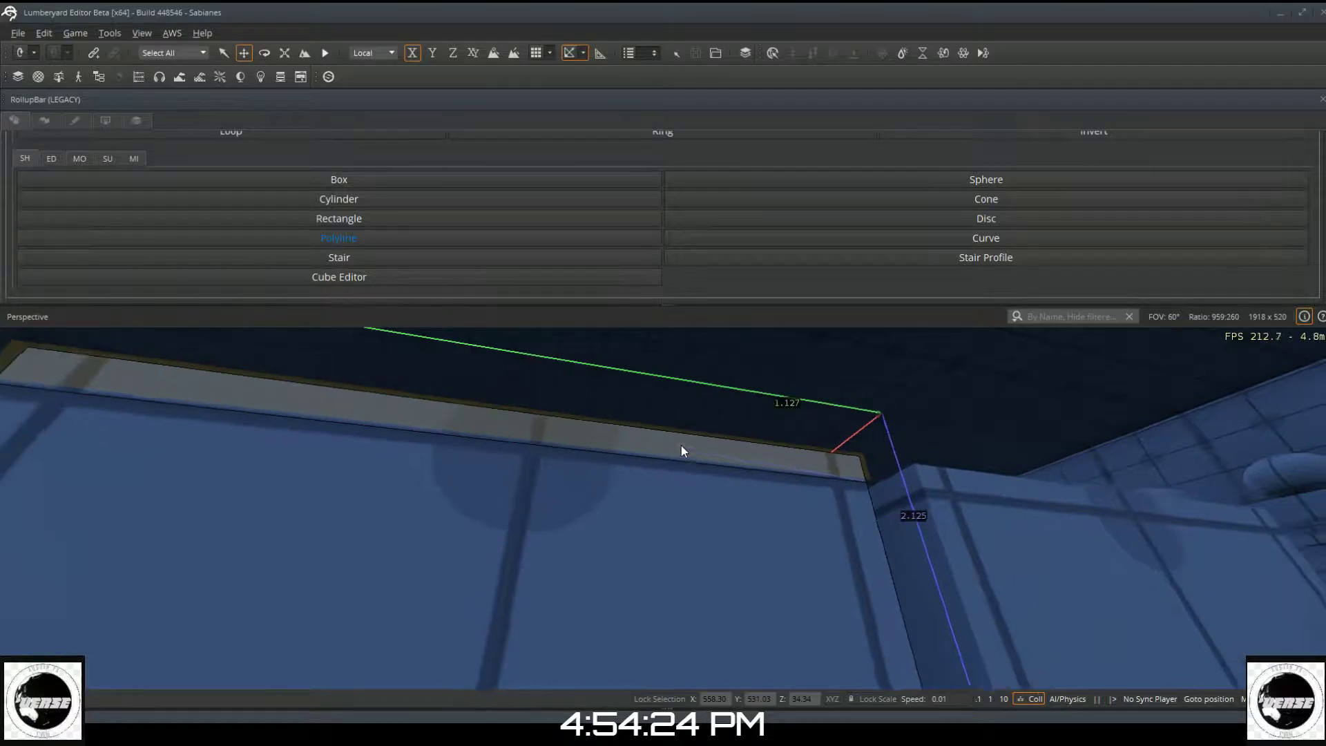
key(d)
right_drag(616, 513, 539, 456)
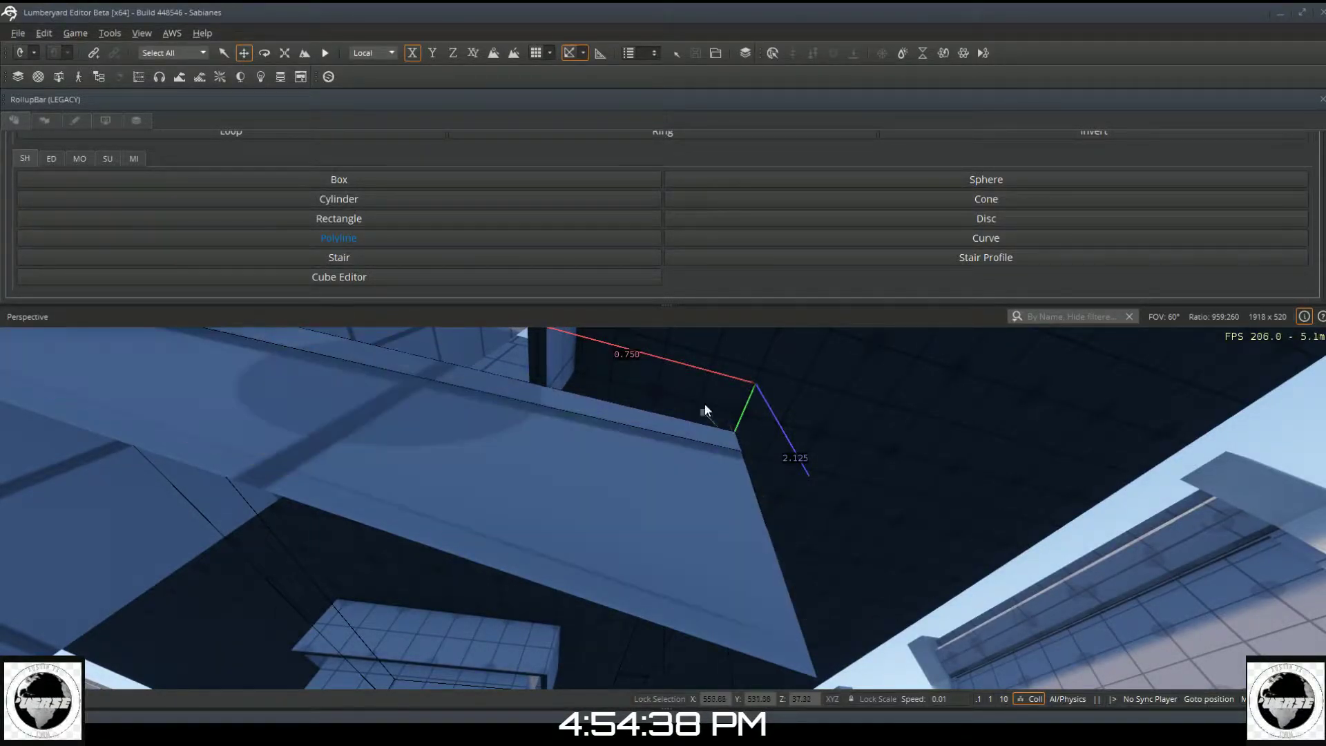
click(701, 359)
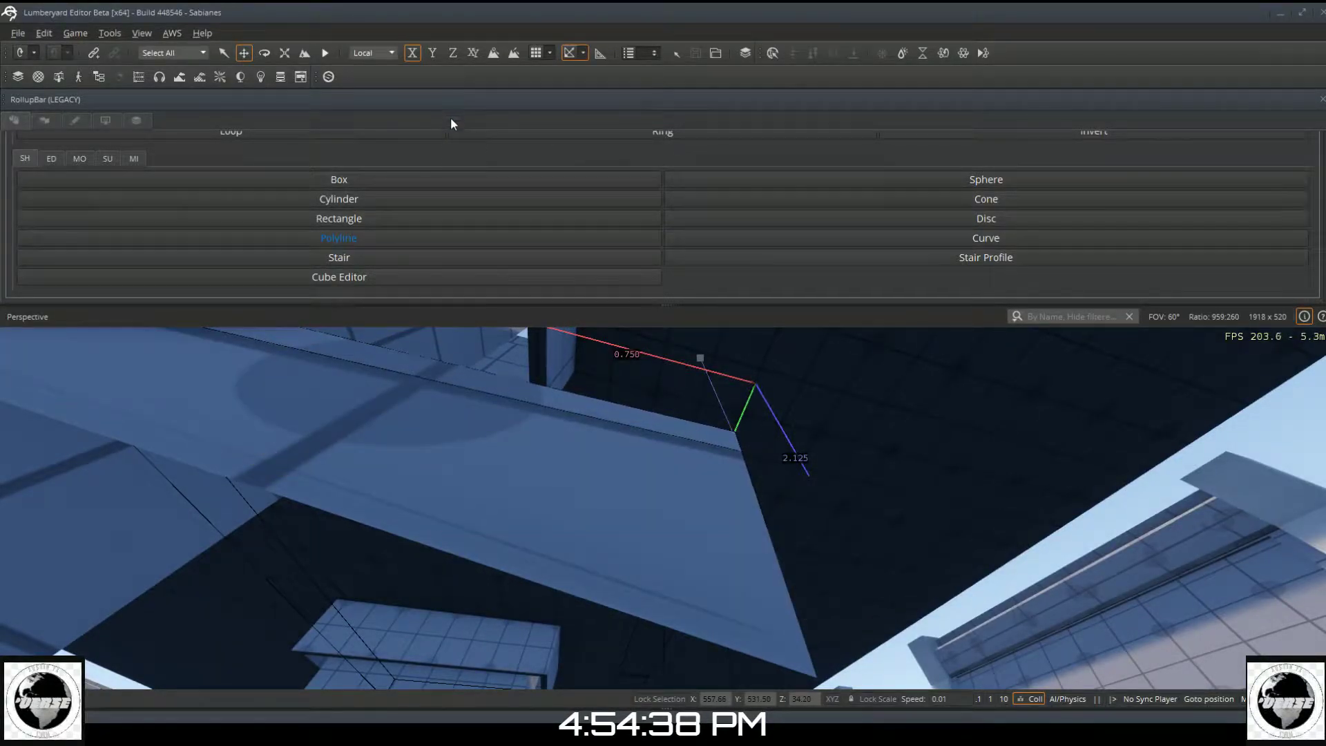
Step: Extrude the narrow top strip on the tall box's first side face inward by about 0.006
click(47, 159)
click(89, 176)
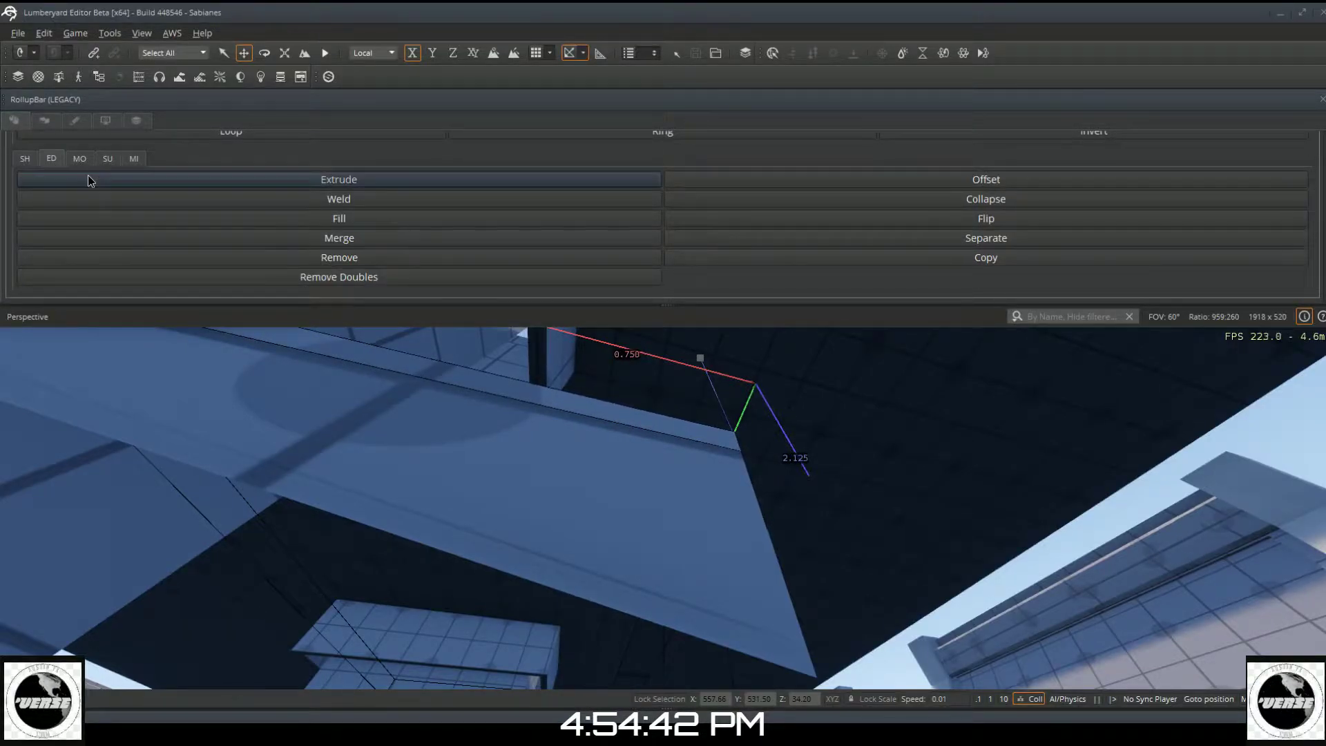
mouse_move(454, 404)
mouse_down()
mouse_move(418, 416)
mouse_move(472, 422)
mouse_up()
click(472, 424)
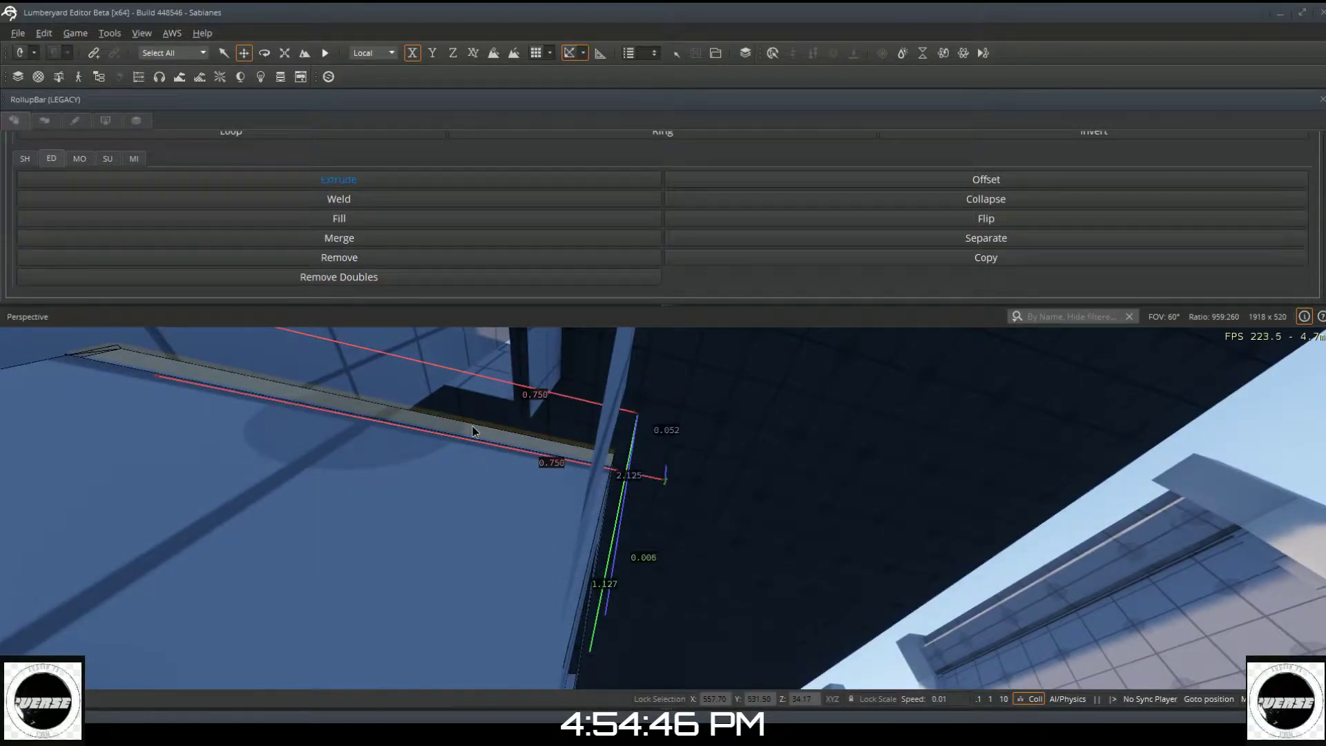
click(473, 428)
key(d)
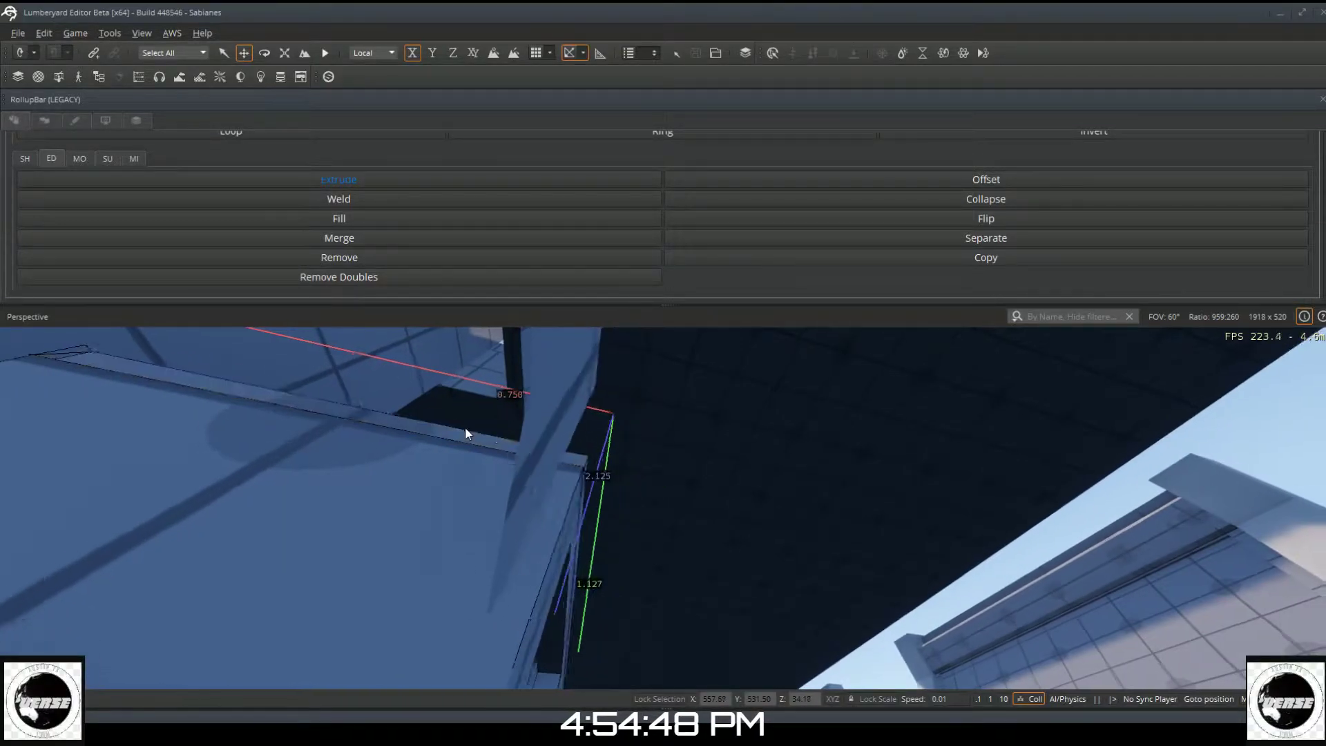
key(d)
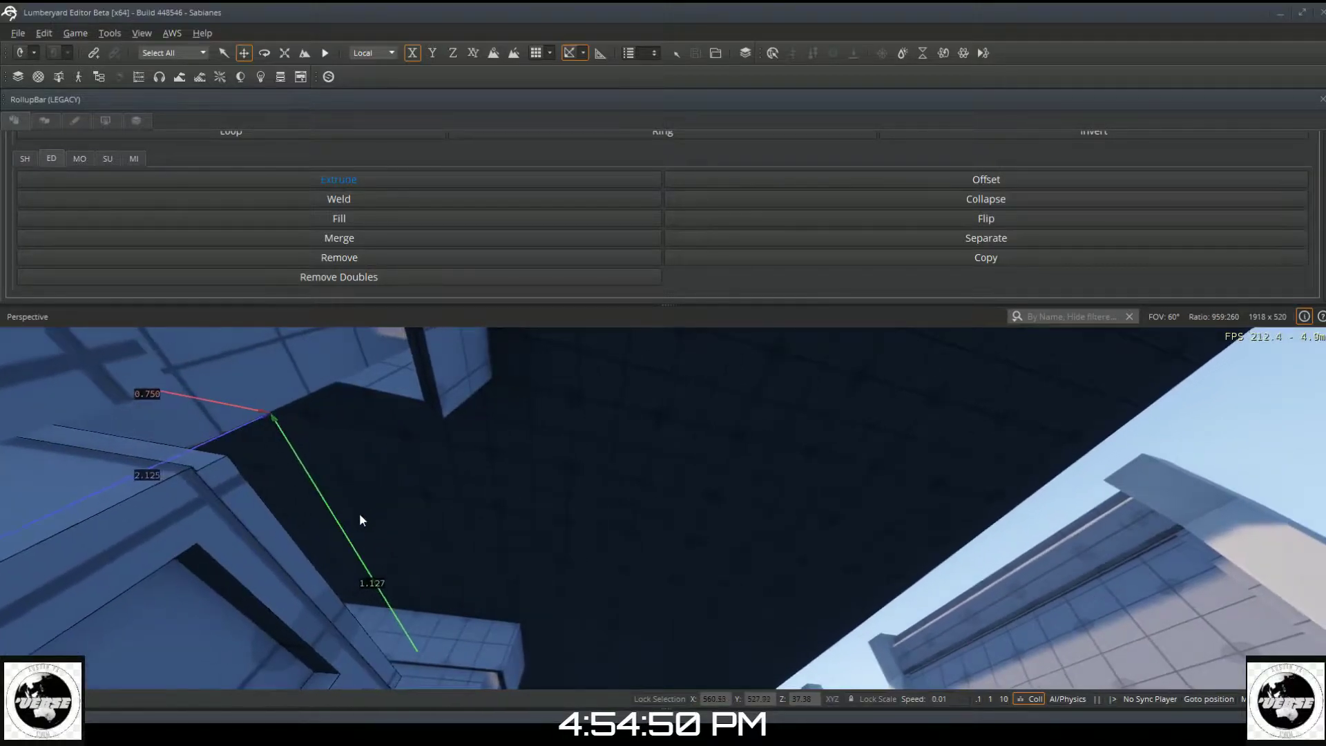
Step: Extrude the narrow top strip on the tall box's front face slightly inward
mouse_move(290, 552)
right_down()
mouse_move(207, 483)
mouse_move(293, 550)
right_up()
key(d)
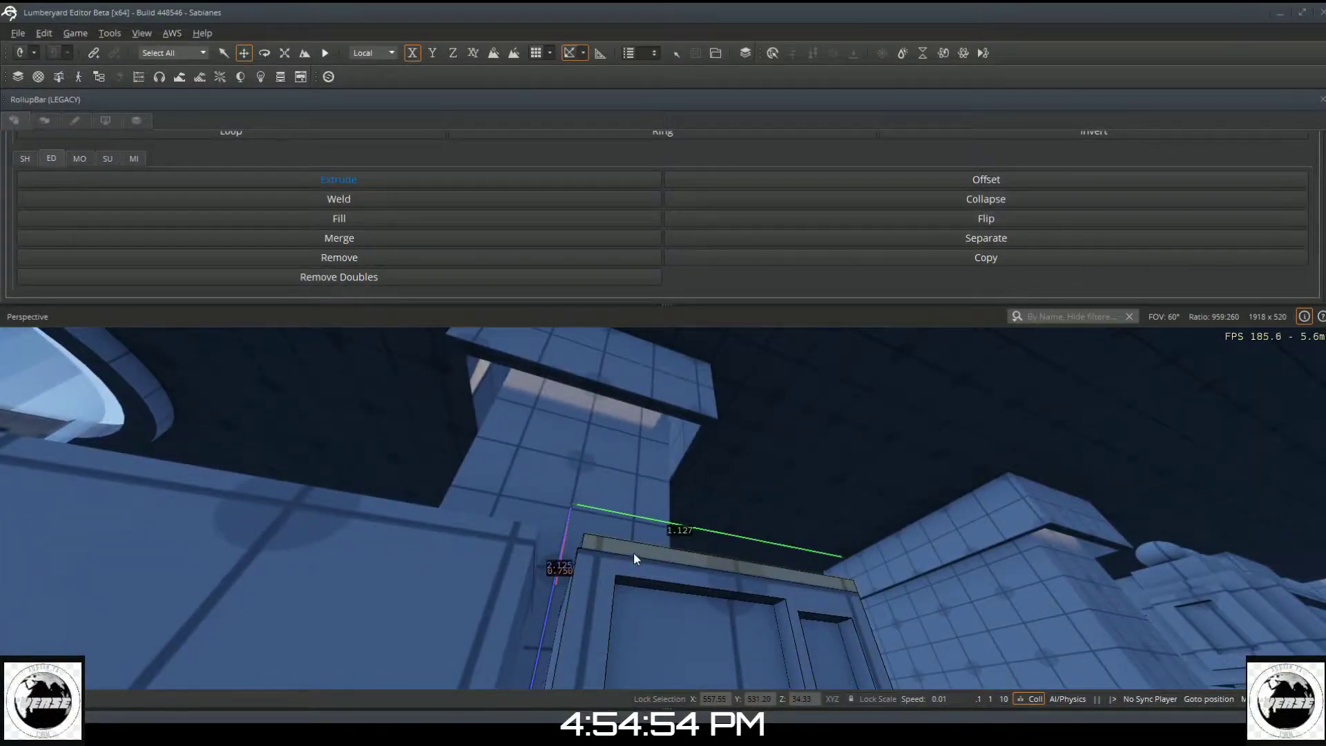
click(630, 557)
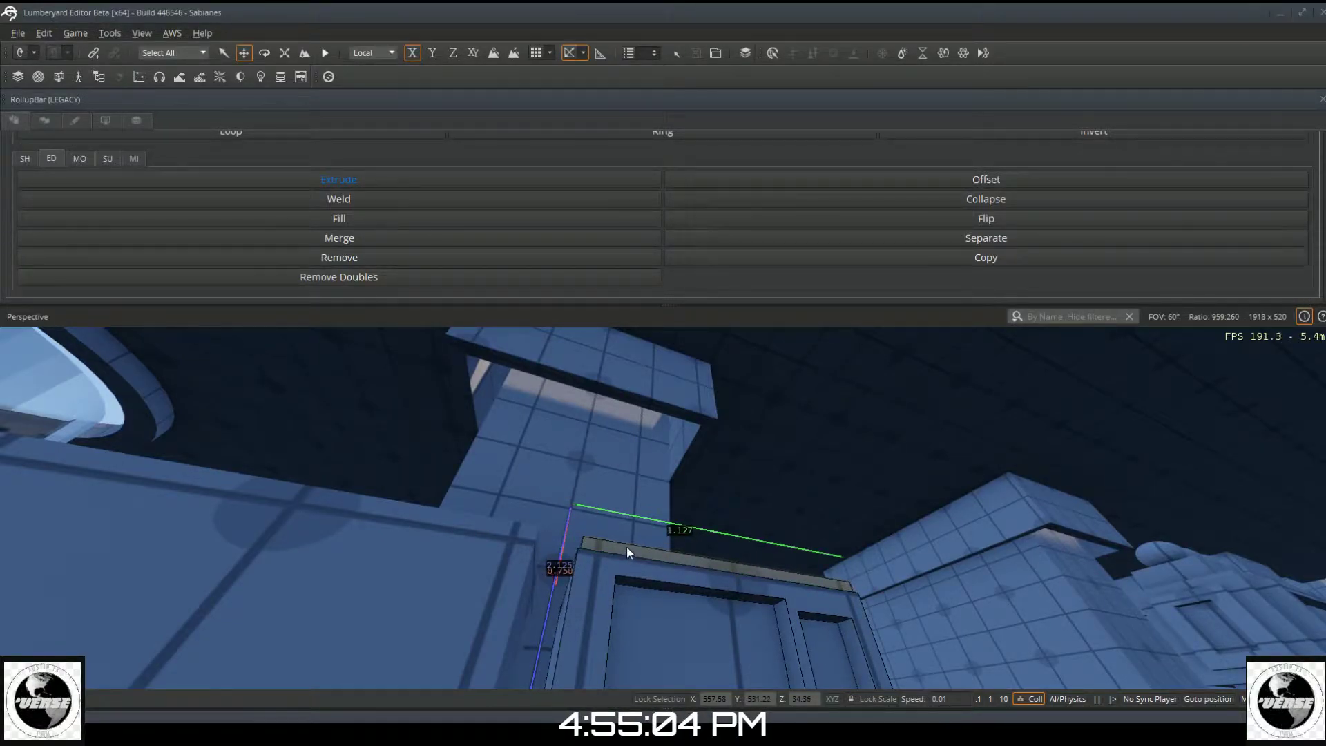
Step: Extrude the narrow top strip on the tall box's opposite side face slightly inward
key(d)
key(s)
right_drag(591, 554, 304, 518)
key(d)
key(d)
drag(723, 439, 721, 447)
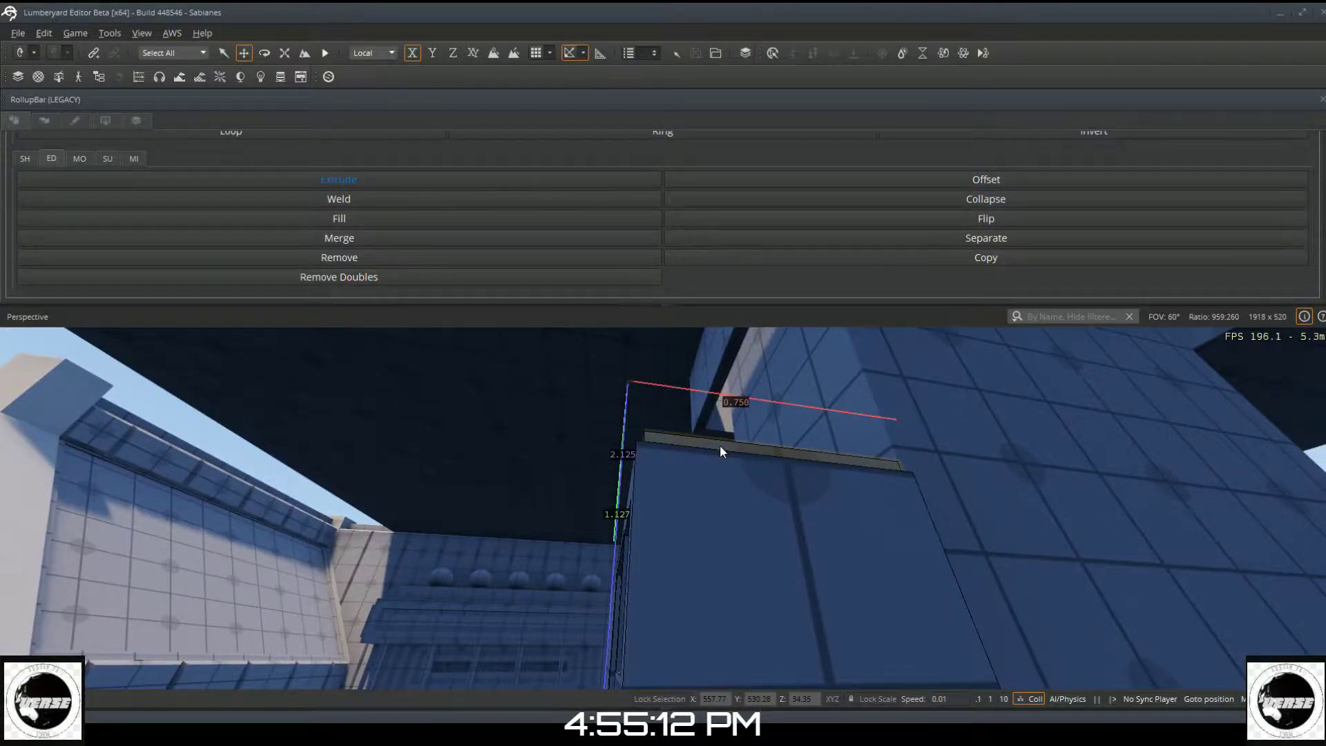
Step: Extrude the narrow top strip on the tall box's back slightly inward
key(a)
right_drag(739, 446, 725, 380)
right_drag(767, 504, 722, 496)
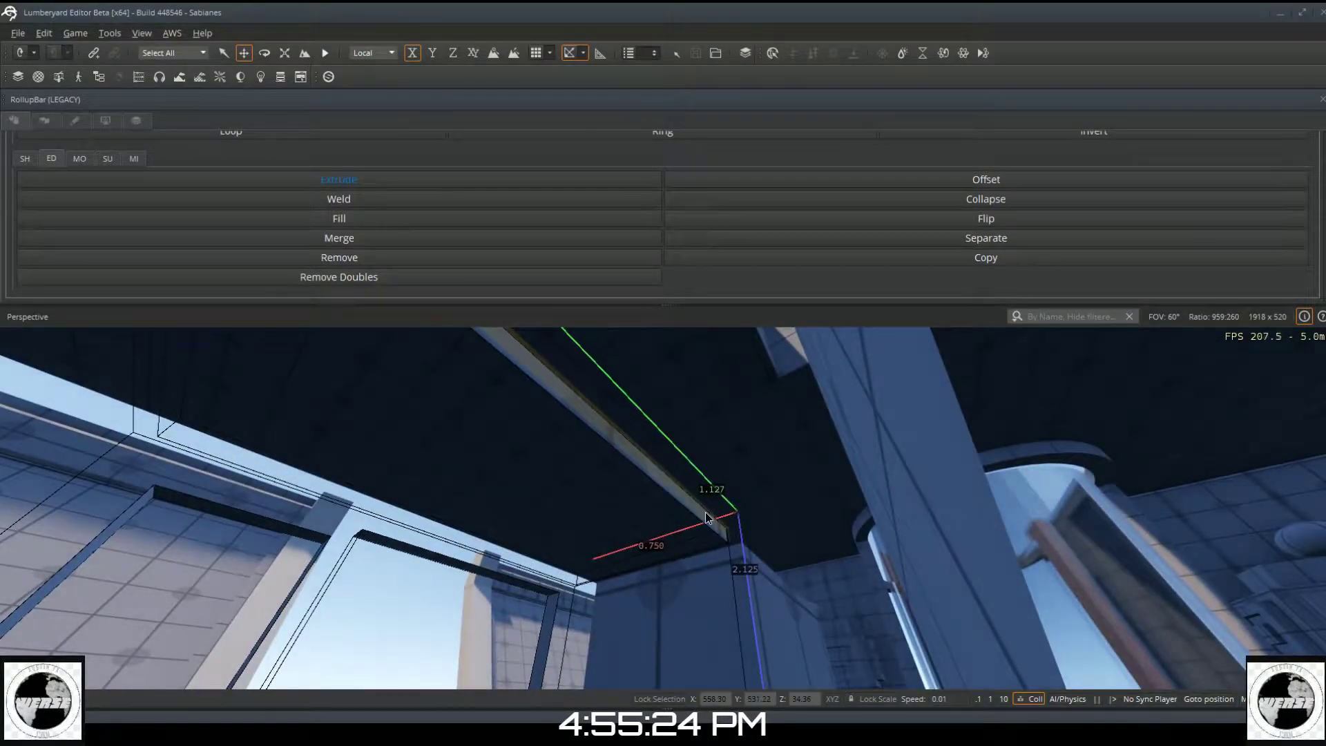
click(706, 512)
drag(698, 530, 697, 525)
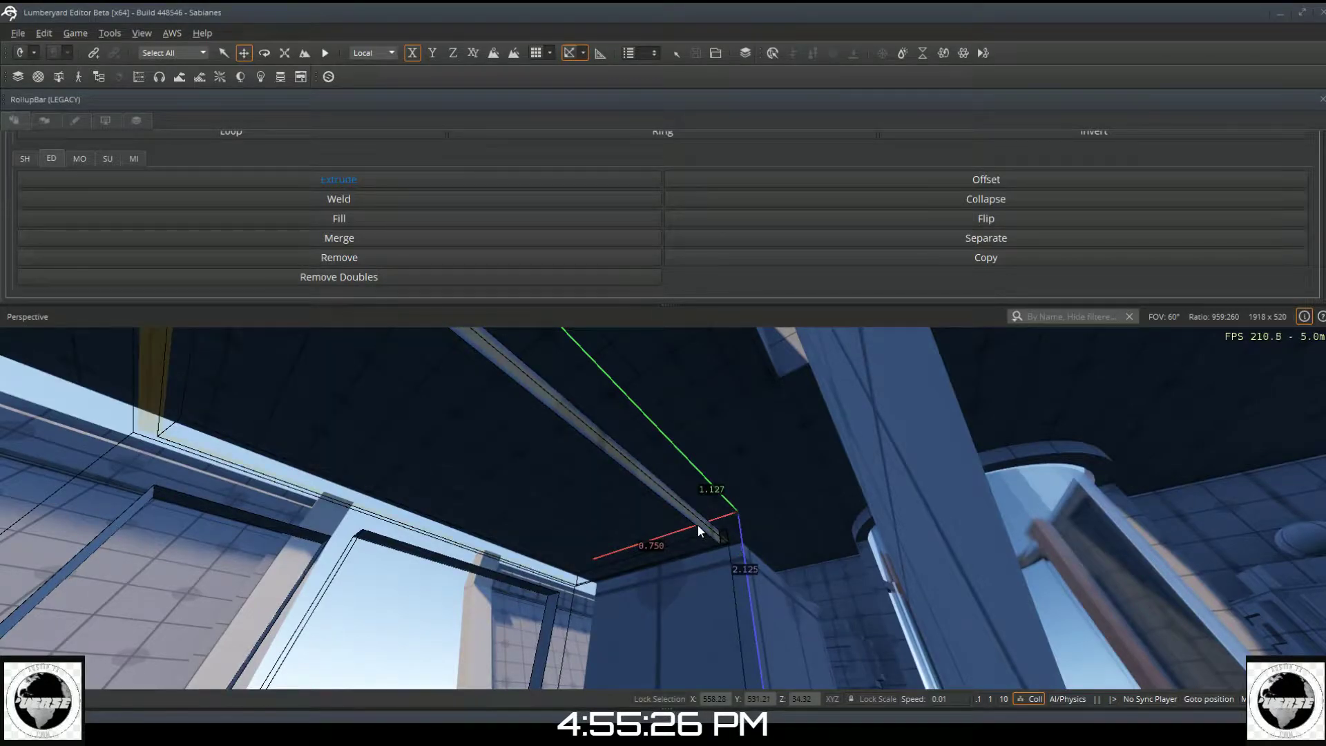
Step: Undo the strip extrusions and polyline edges at the top of the tall box to restore its back face
key(d)
key(s)
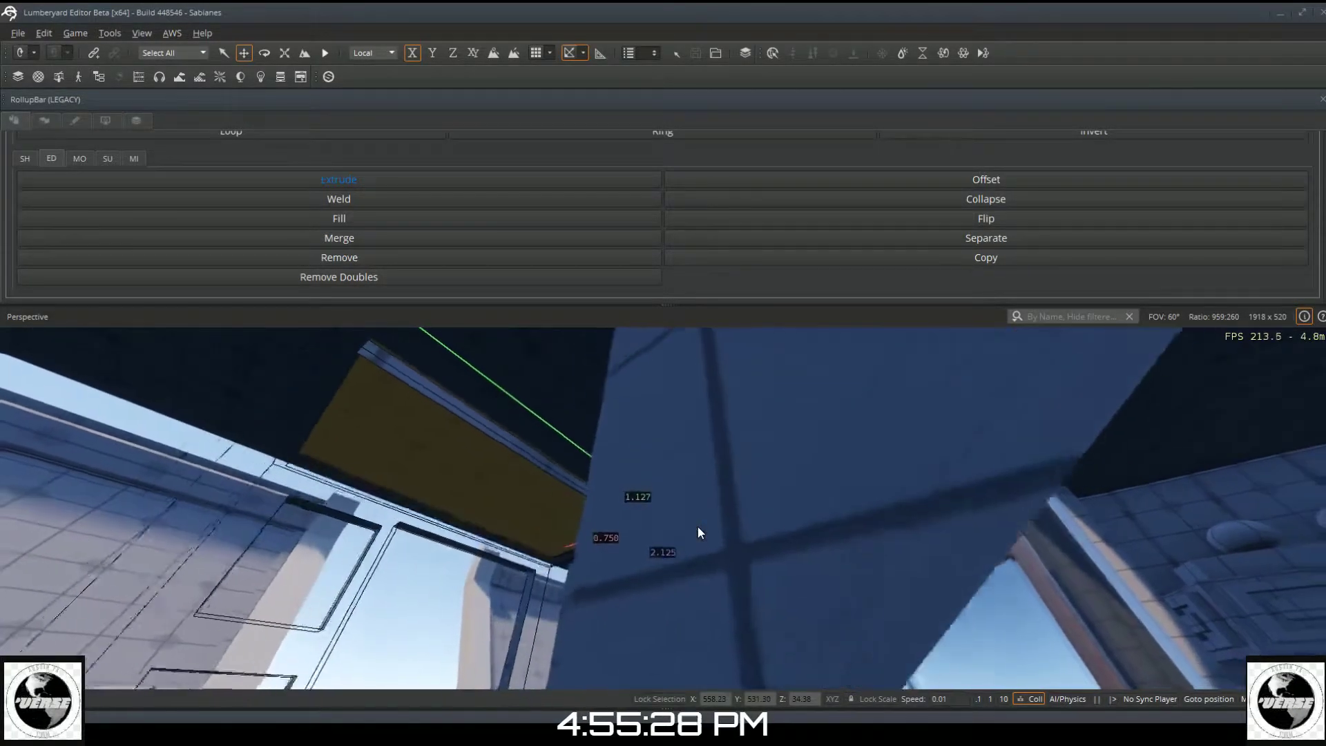
right_drag(698, 526, 704, 535)
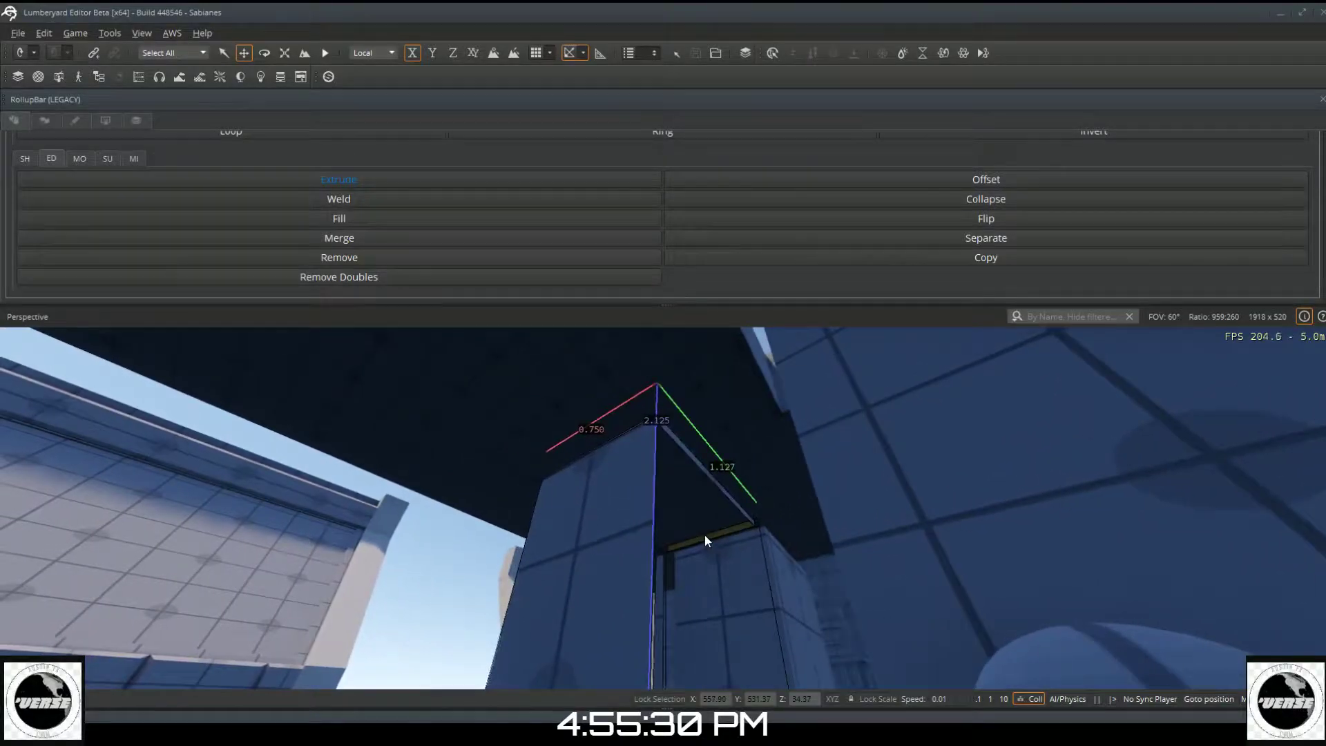
click(747, 512)
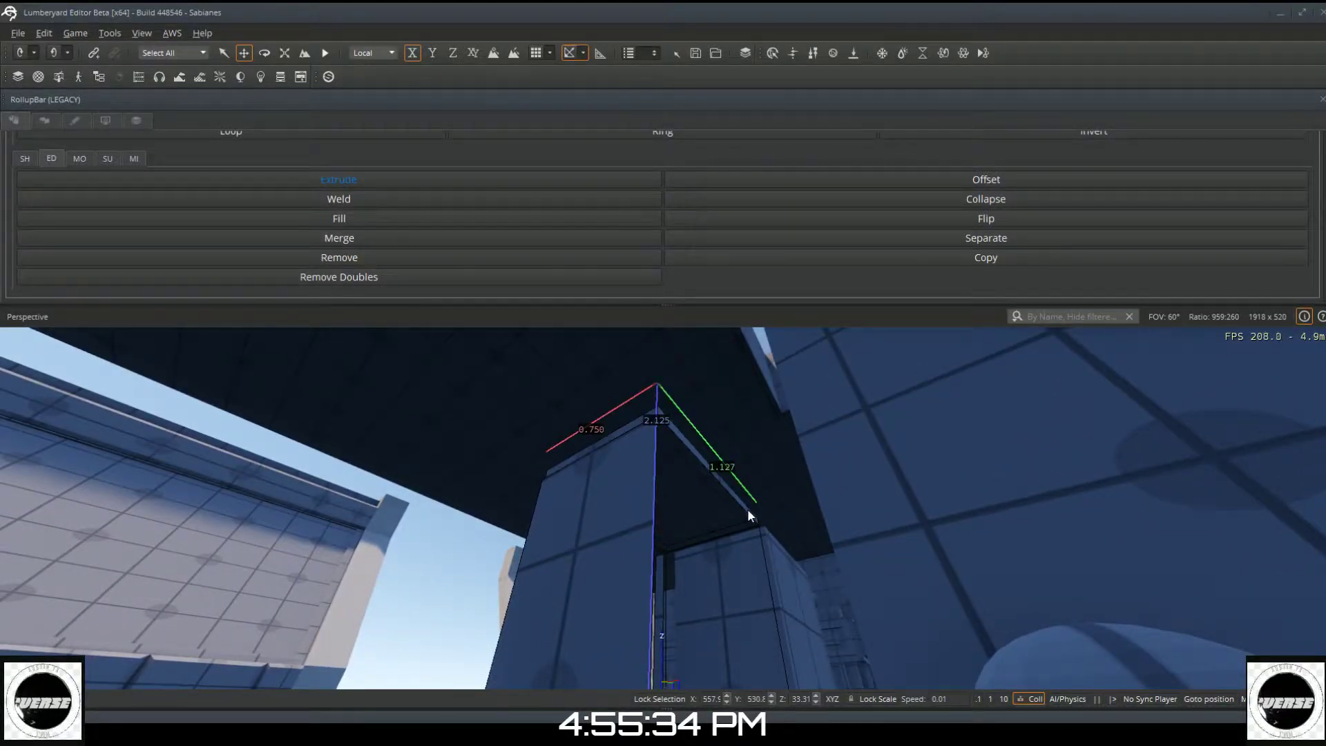
key(l)
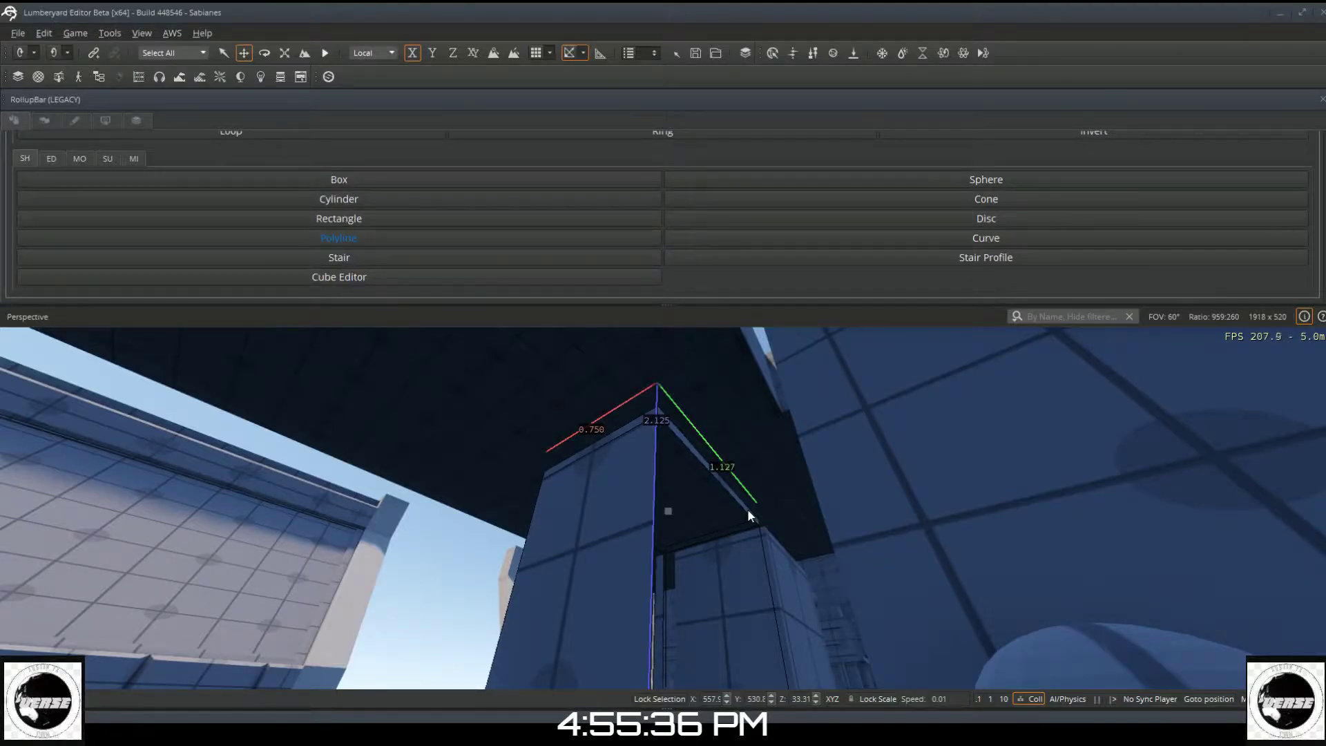
key(ctrl+z)
key(ctrl+z)
key(ctrl+z)
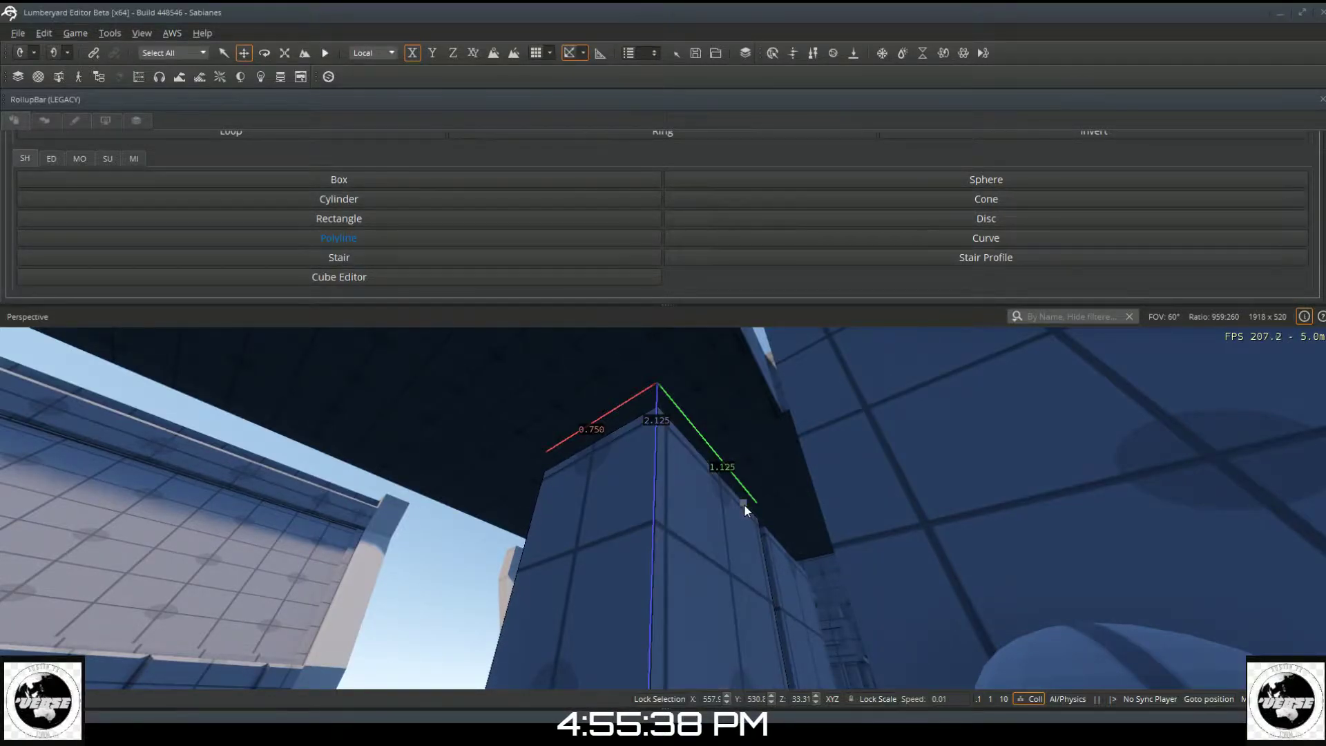
Step: Leave polyline drawing, try a LoopCut on the tall box, and deselect it
right_drag(744, 505, 740, 509)
key(a)
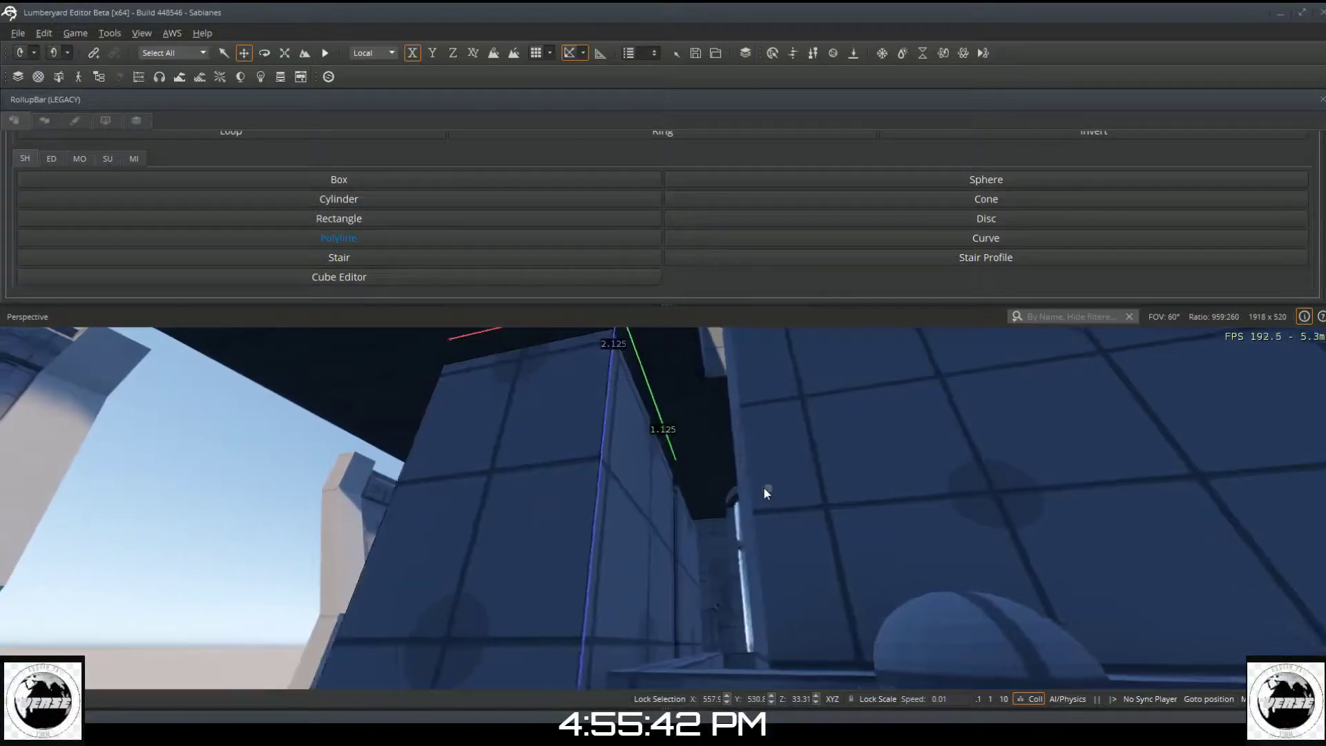
right_drag(830, 486, 812, 482)
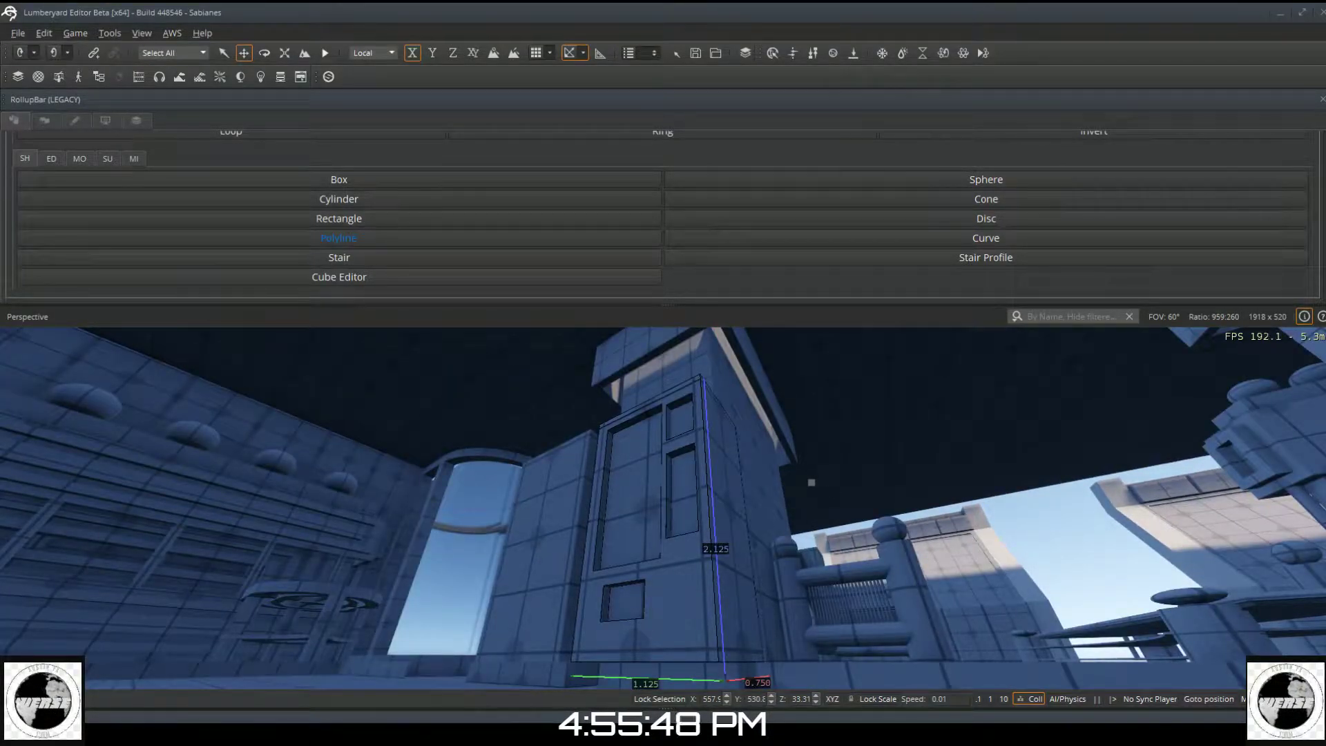
right_drag(783, 639, 746, 612)
key(w)
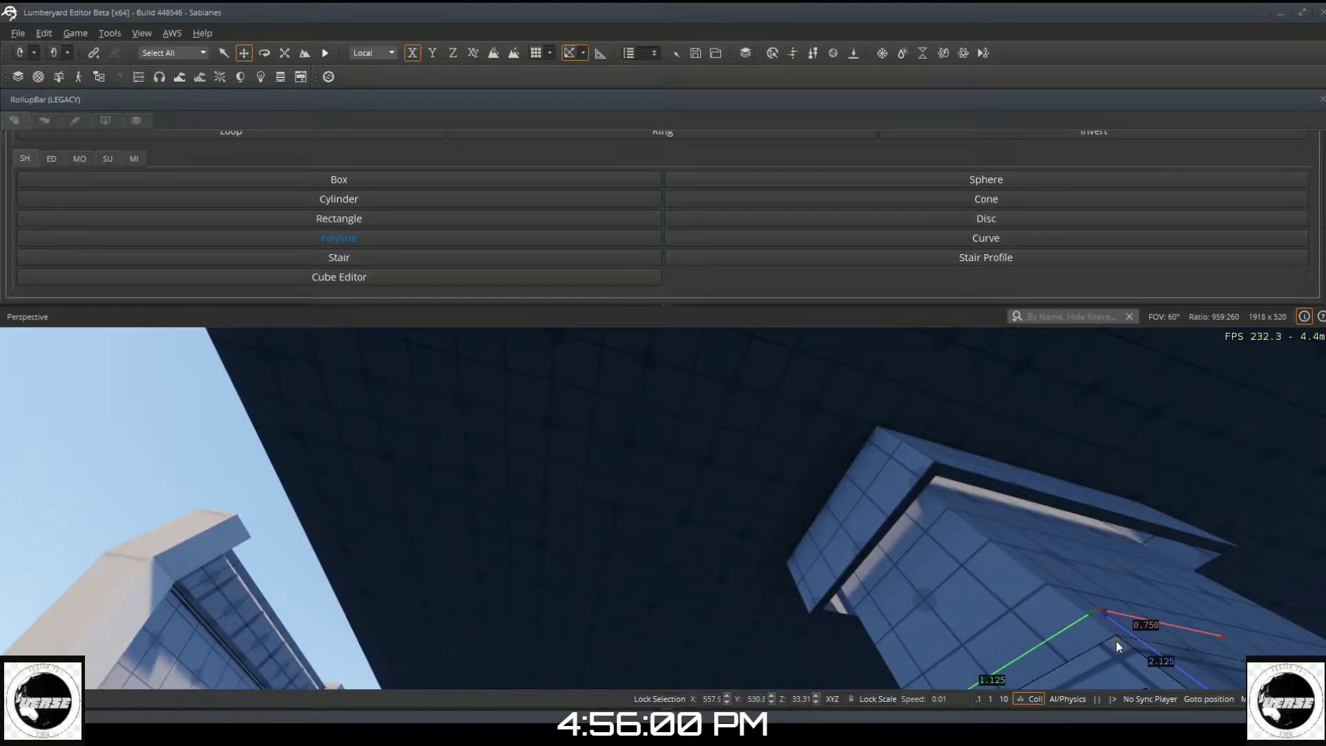
right_drag(1099, 657, 1093, 647)
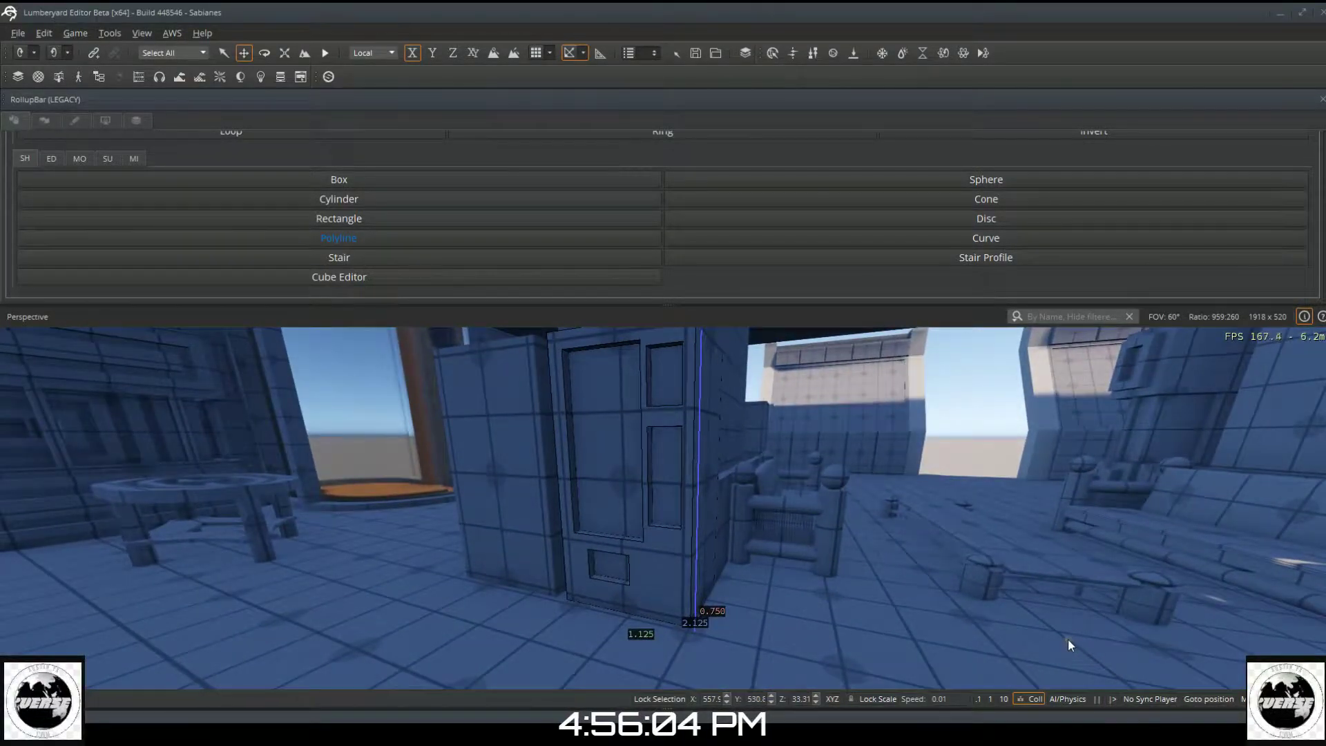
key(Escape)
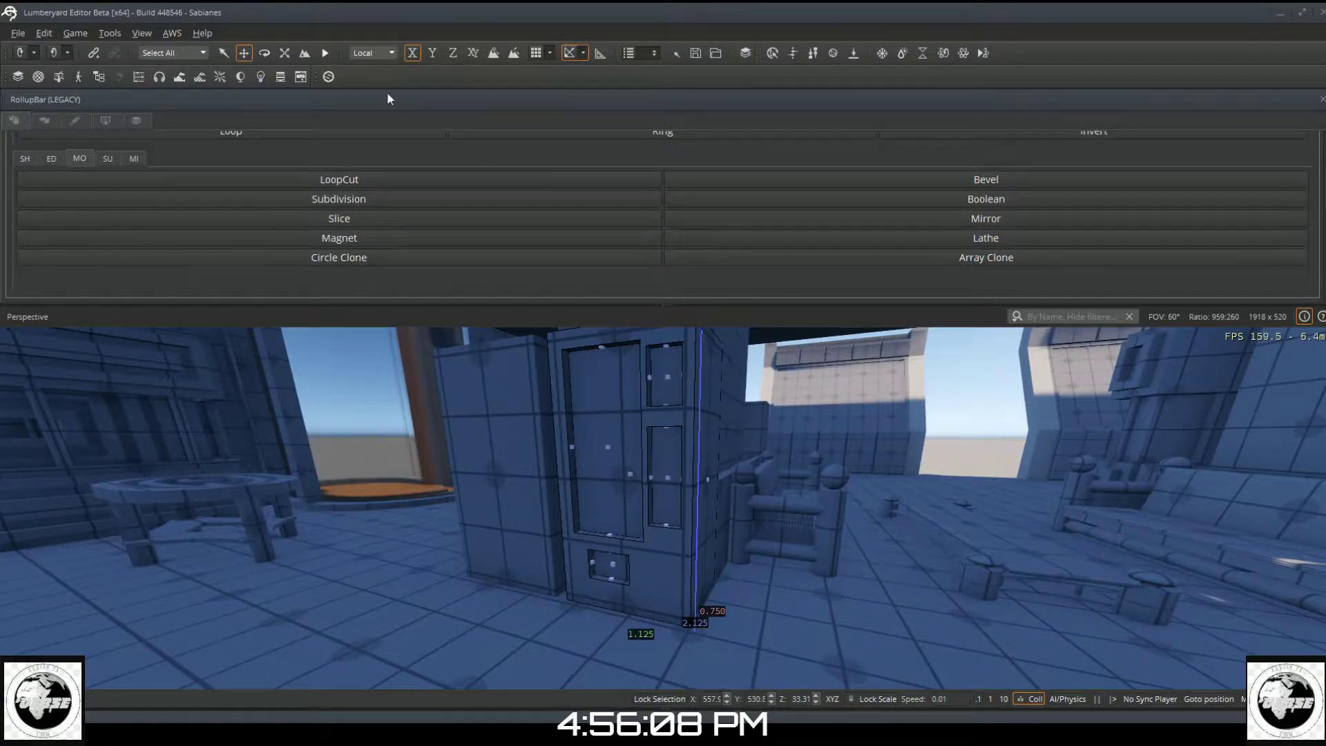
click(392, 184)
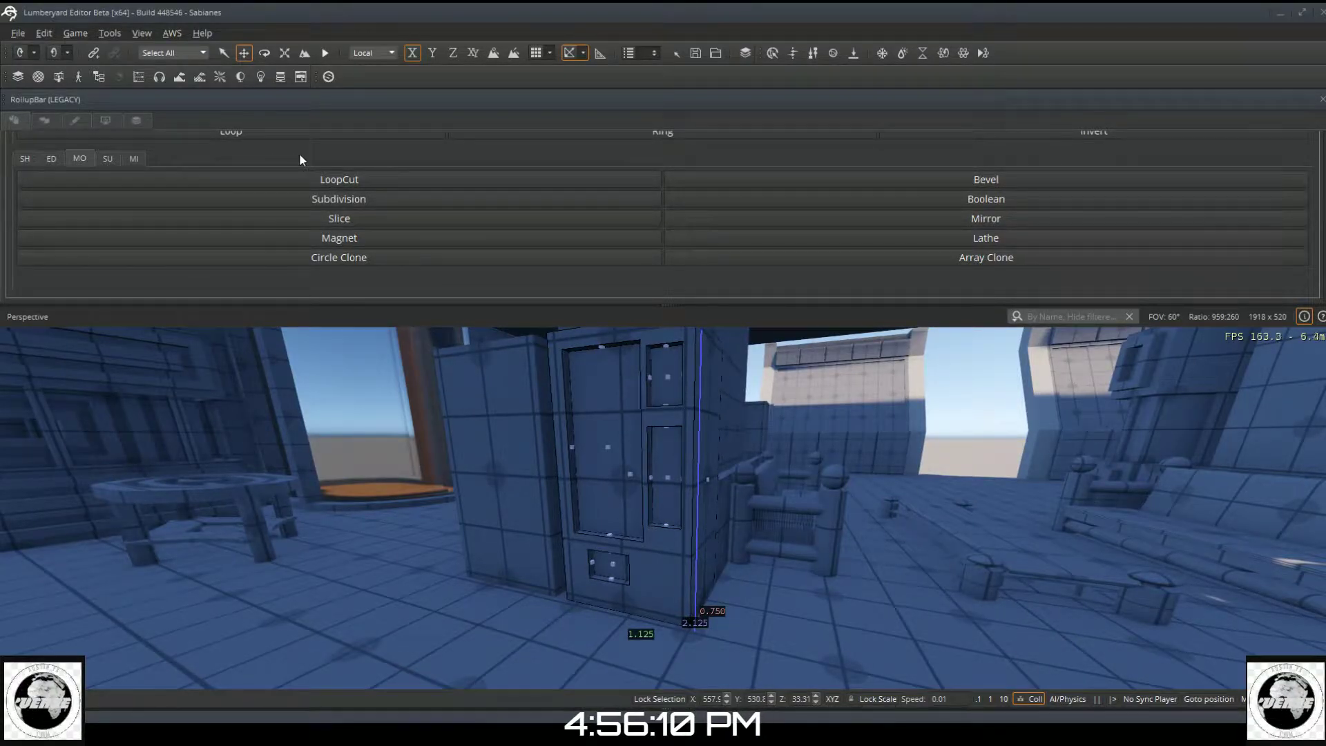
key(Escape)
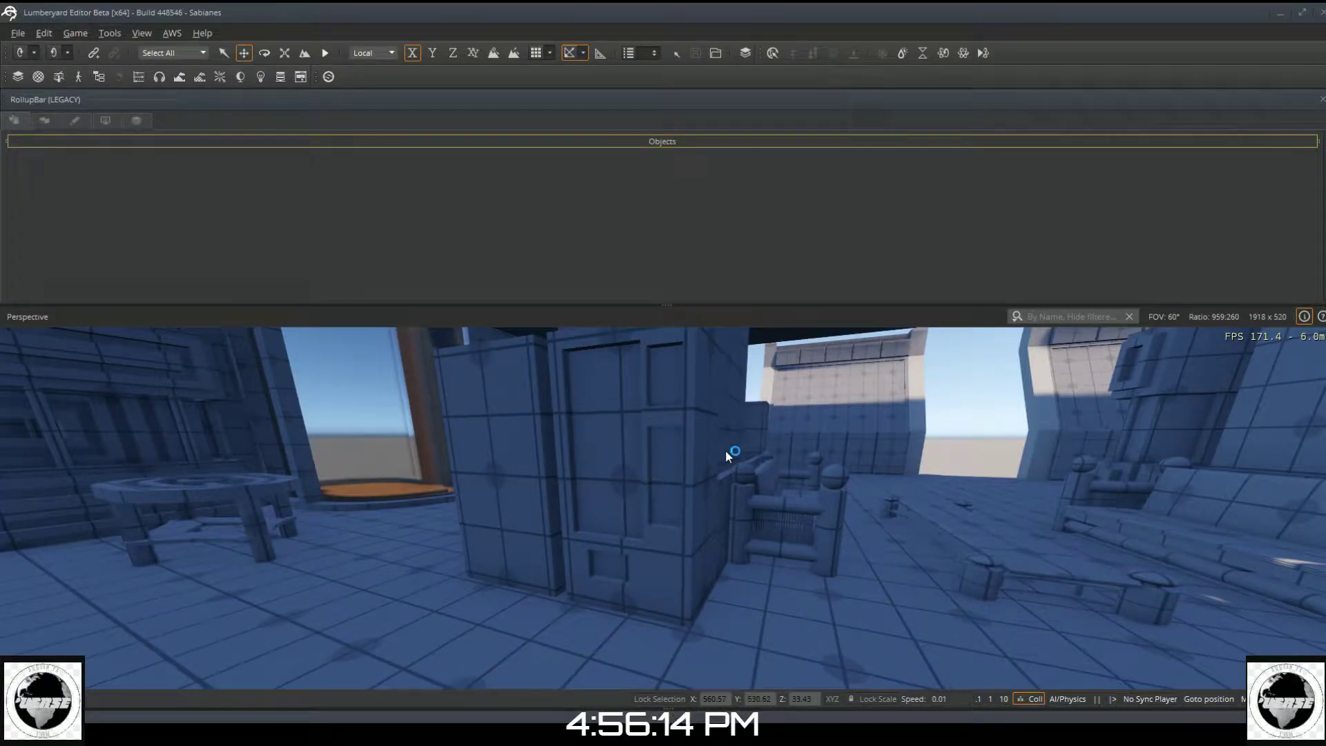
Step: Bevel the top face of the tall food-area box slightly, then deselect the box
right_drag(817, 482, 898, 387)
right_drag(715, 477, 836, 568)
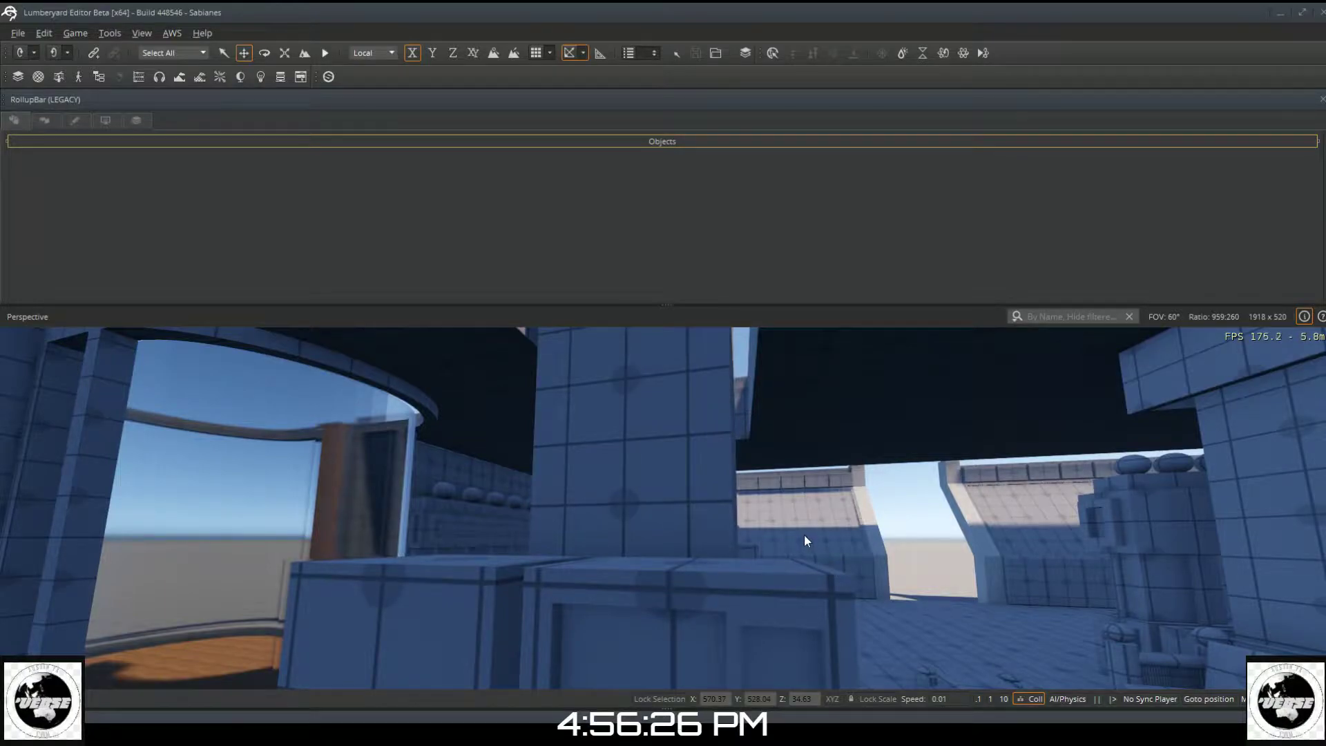
click(676, 599)
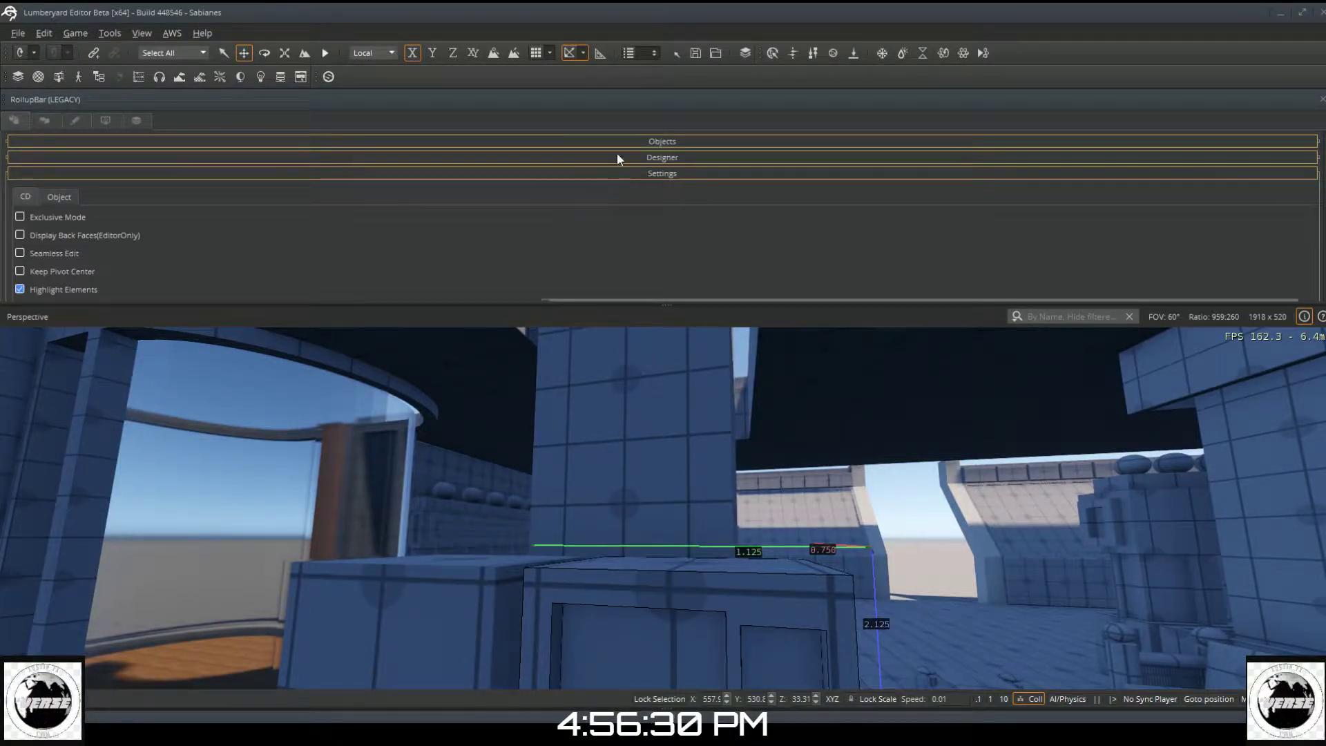
scroll(434, 217, down, 5)
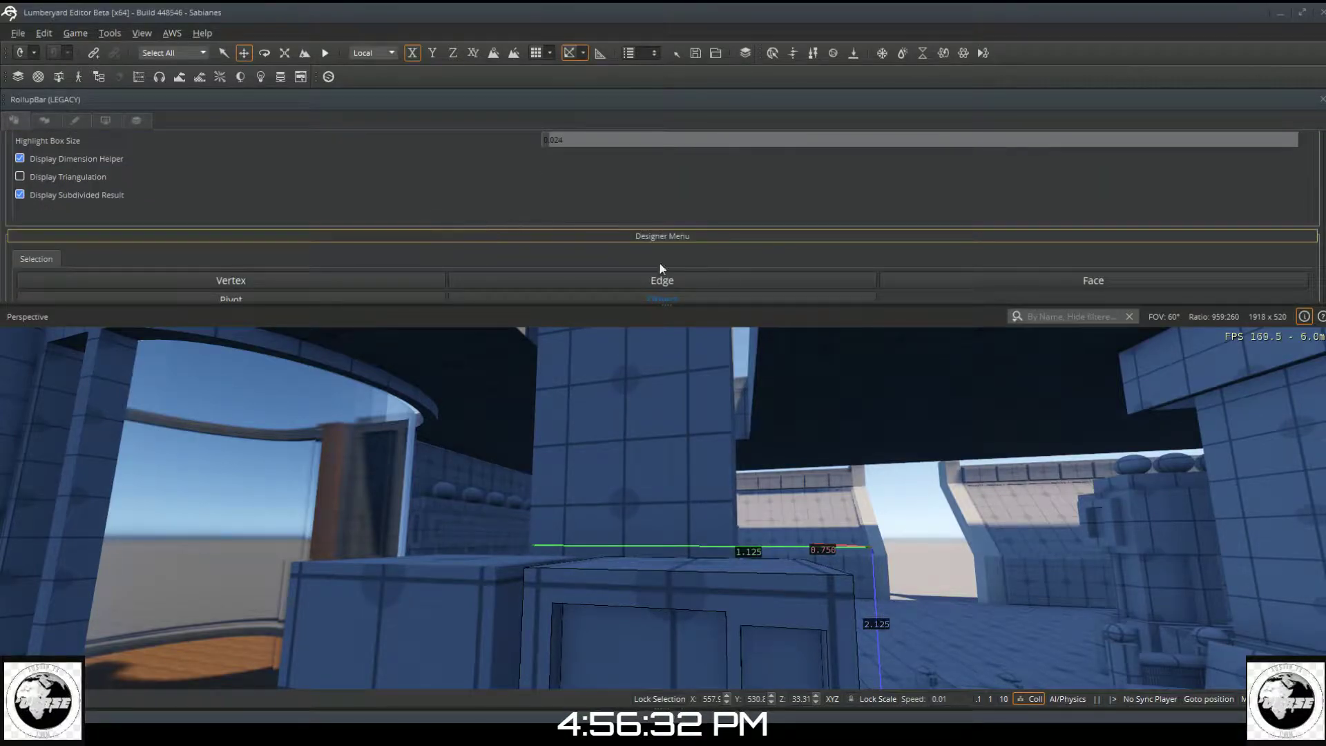
click(980, 278)
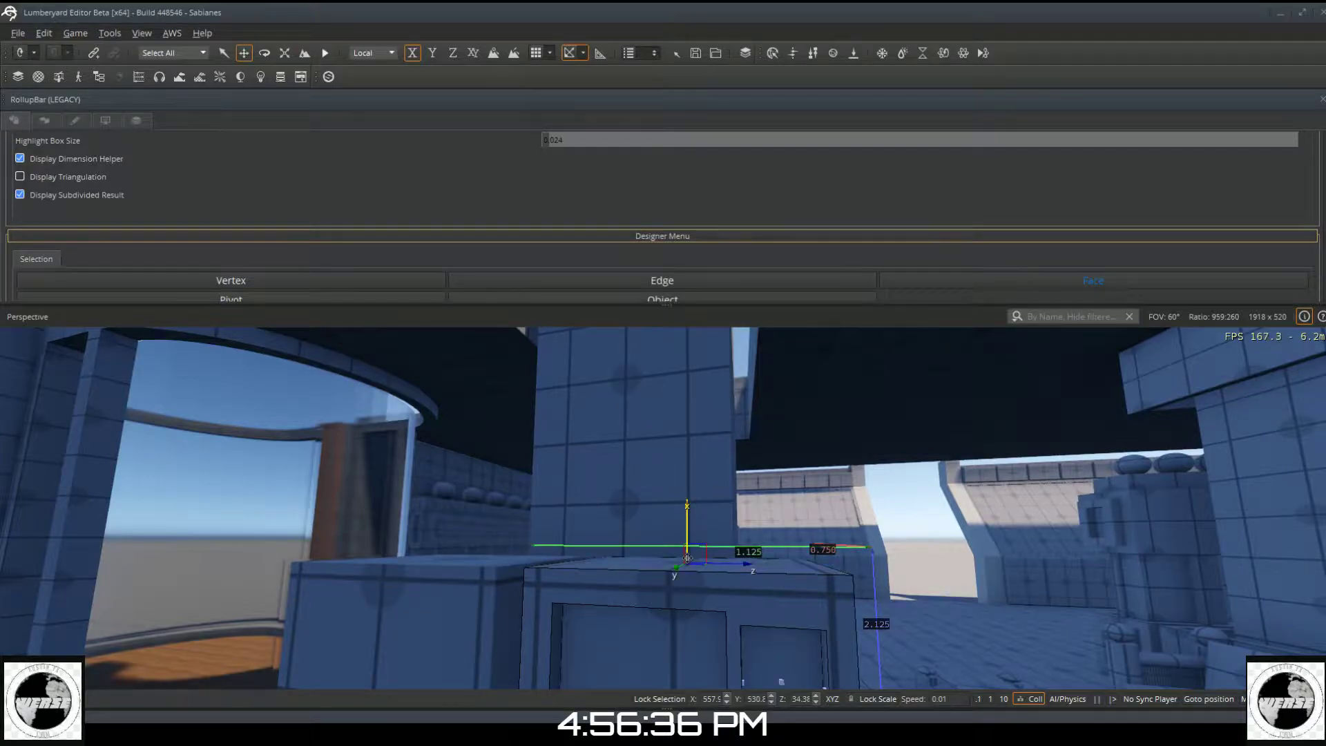
scroll(922, 259, down, 5)
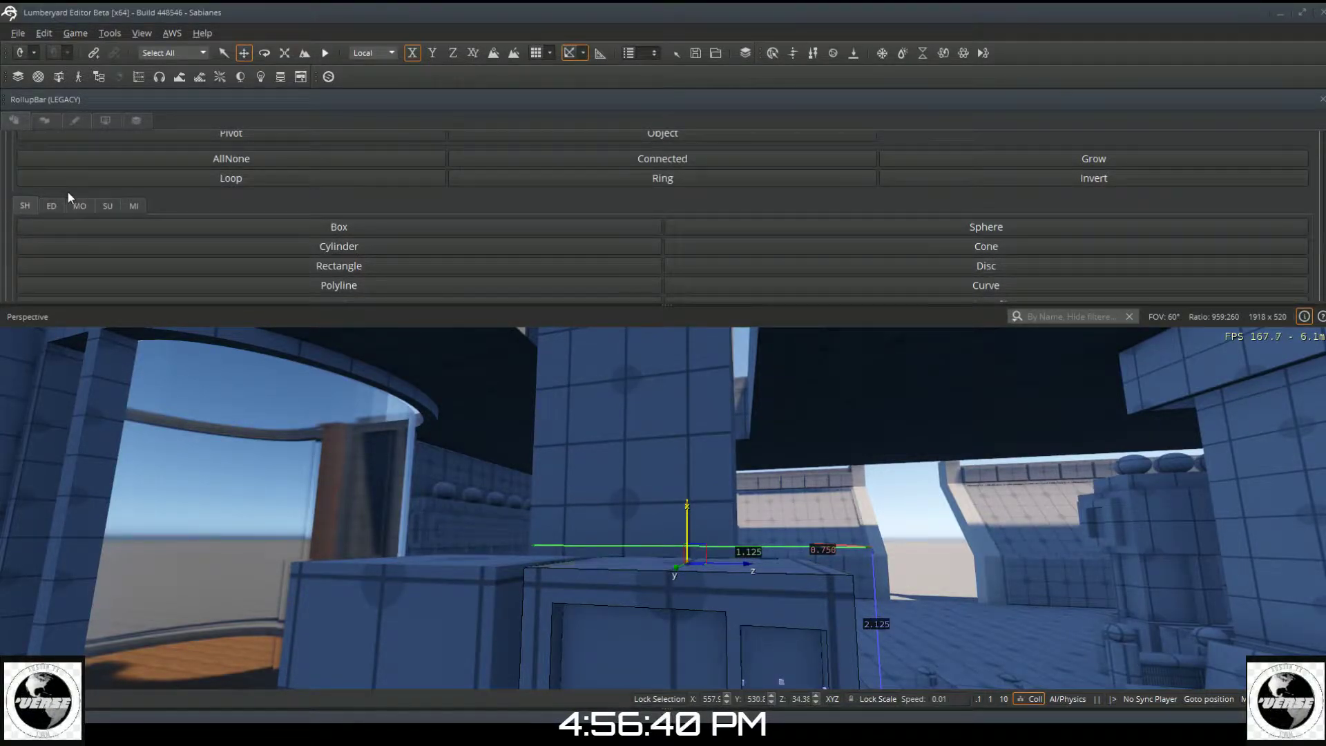
click(79, 207)
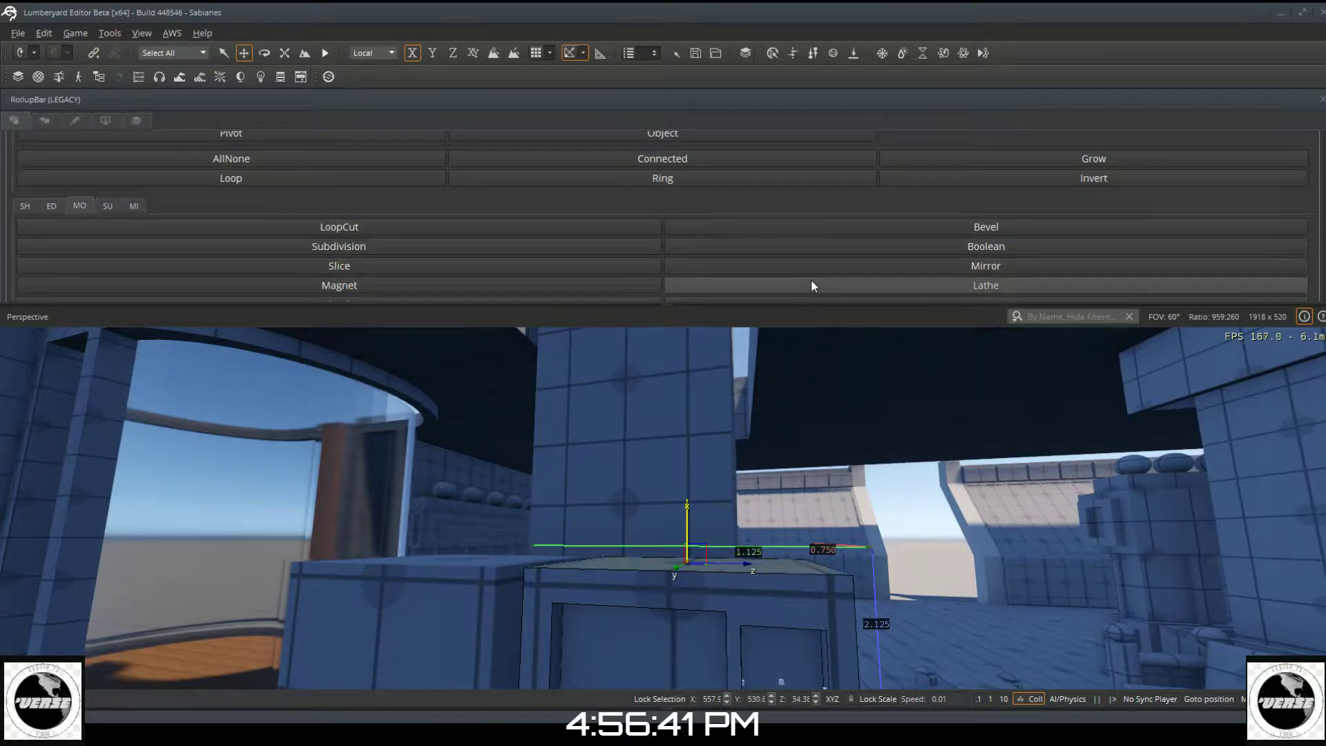
click(793, 221)
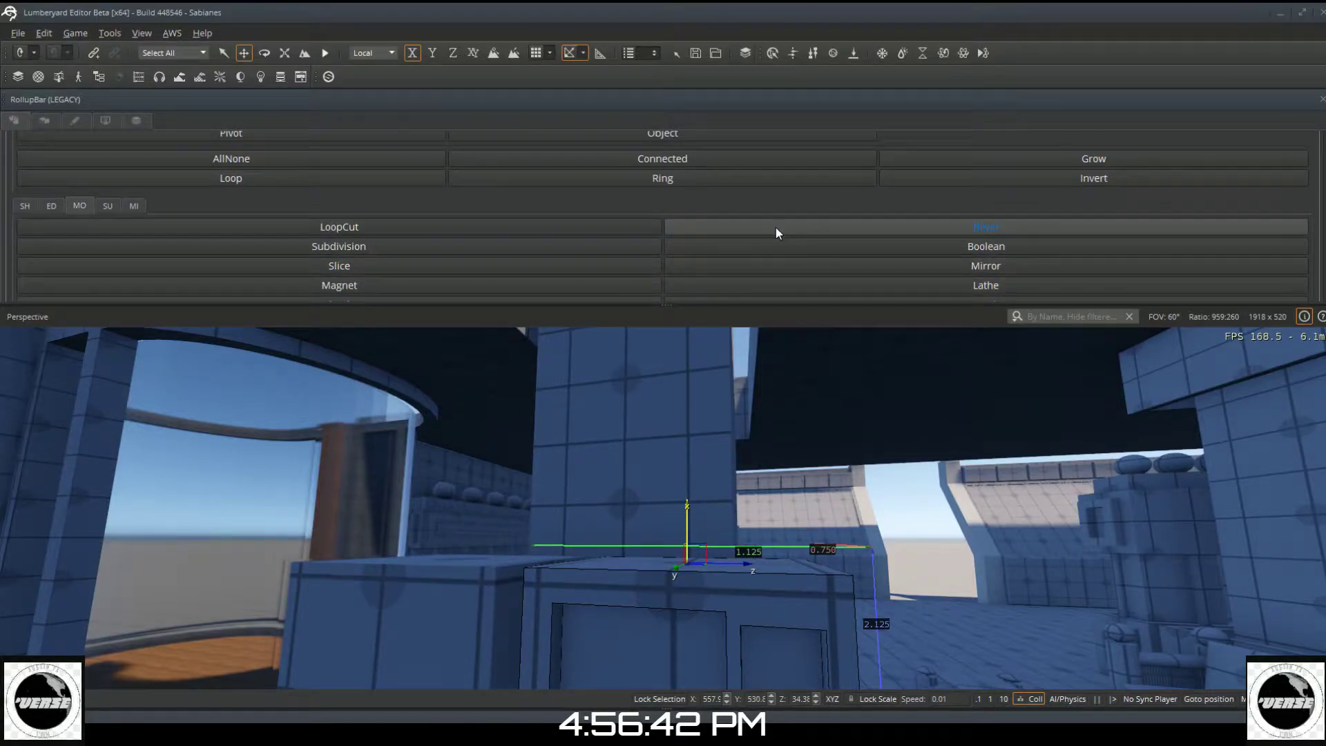
click(733, 564)
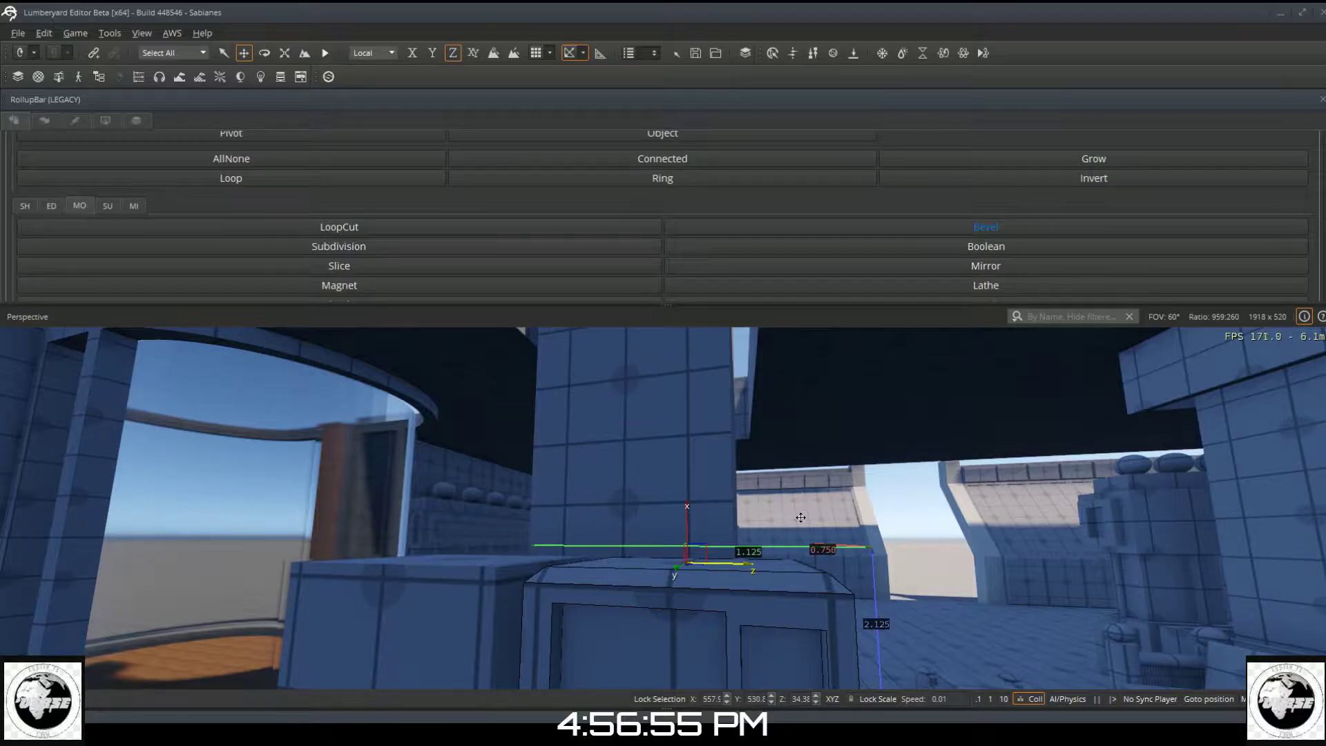
key(w)
key(s)
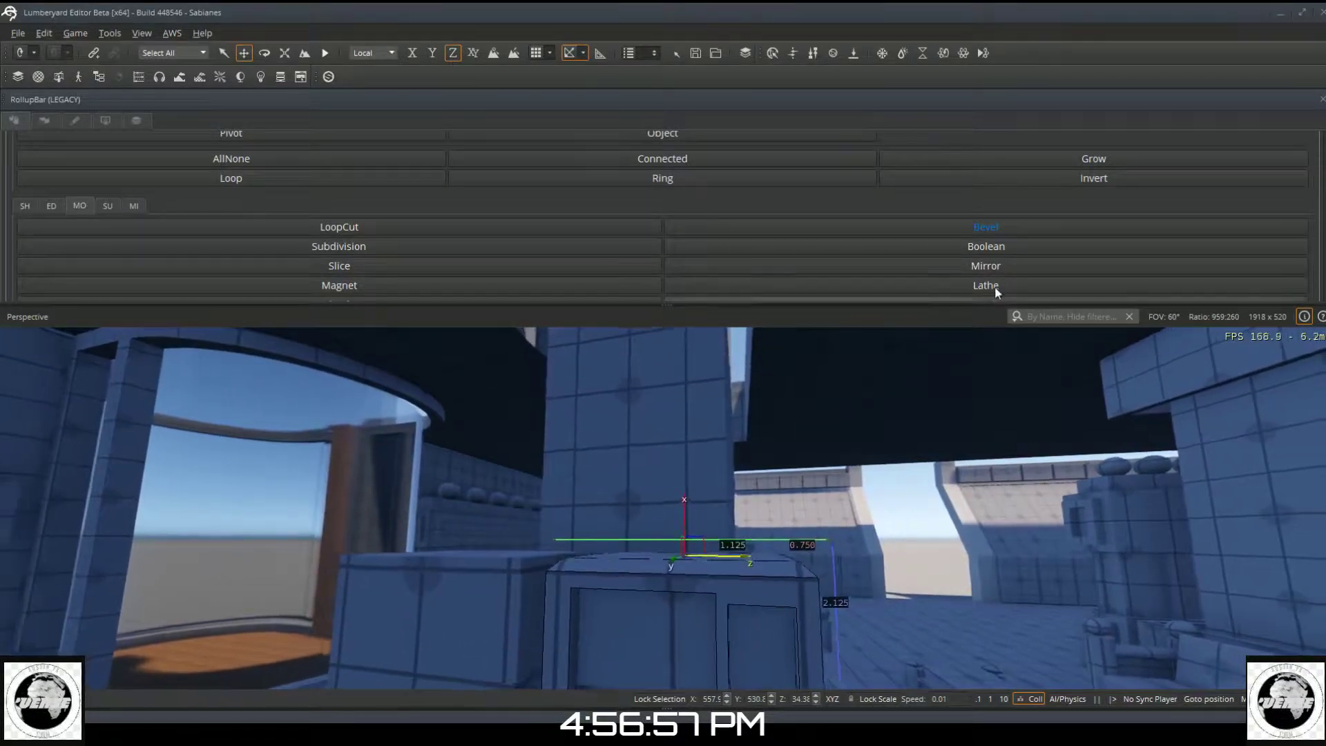
key(s)
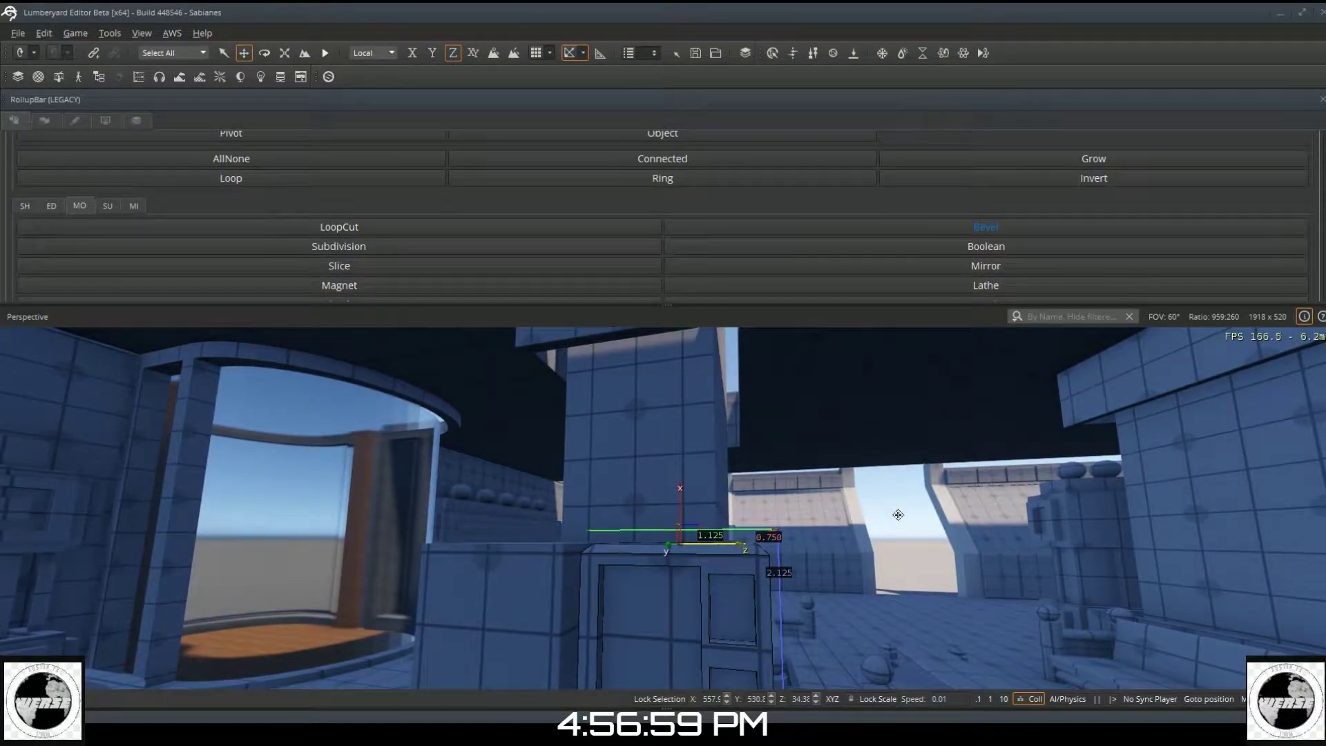
key(Escape)
key(Escape)
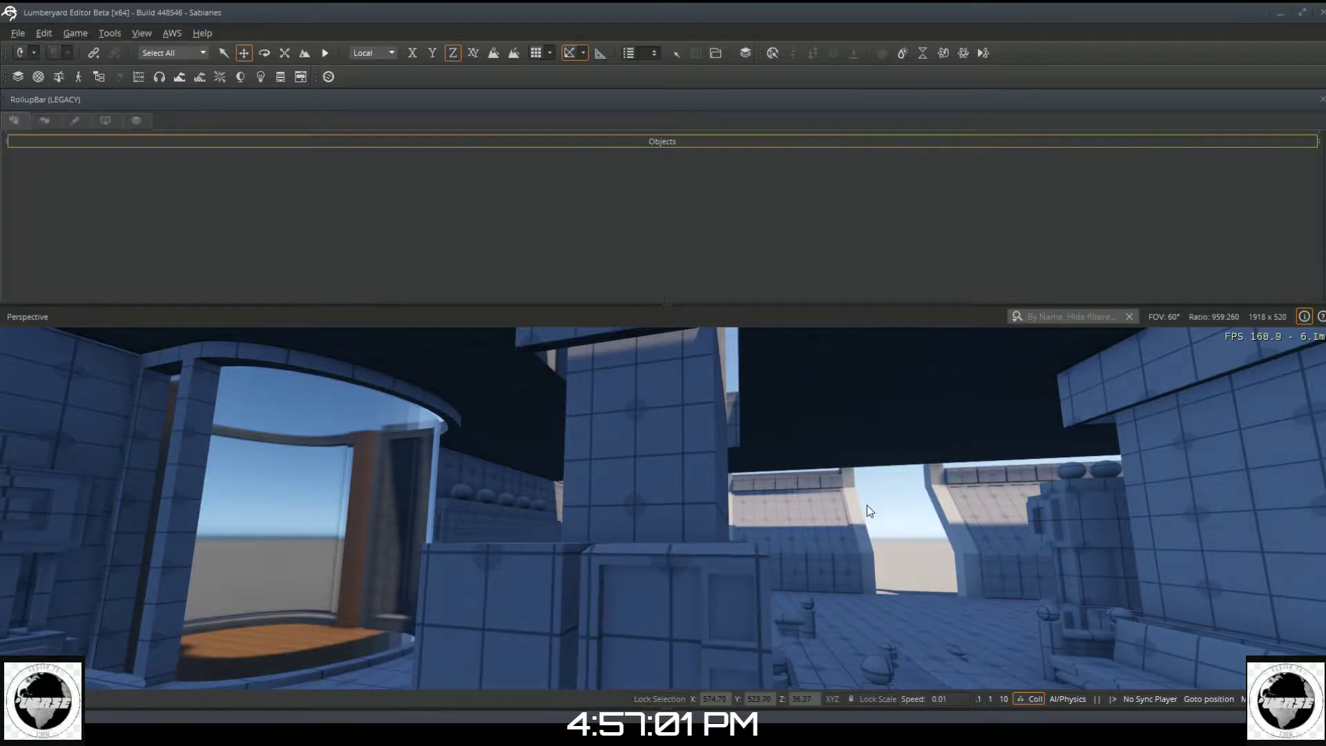
Step: Examine the tall box from the front and up close where its base meets the floor
key(w)
right_drag(893, 544, 883, 533)
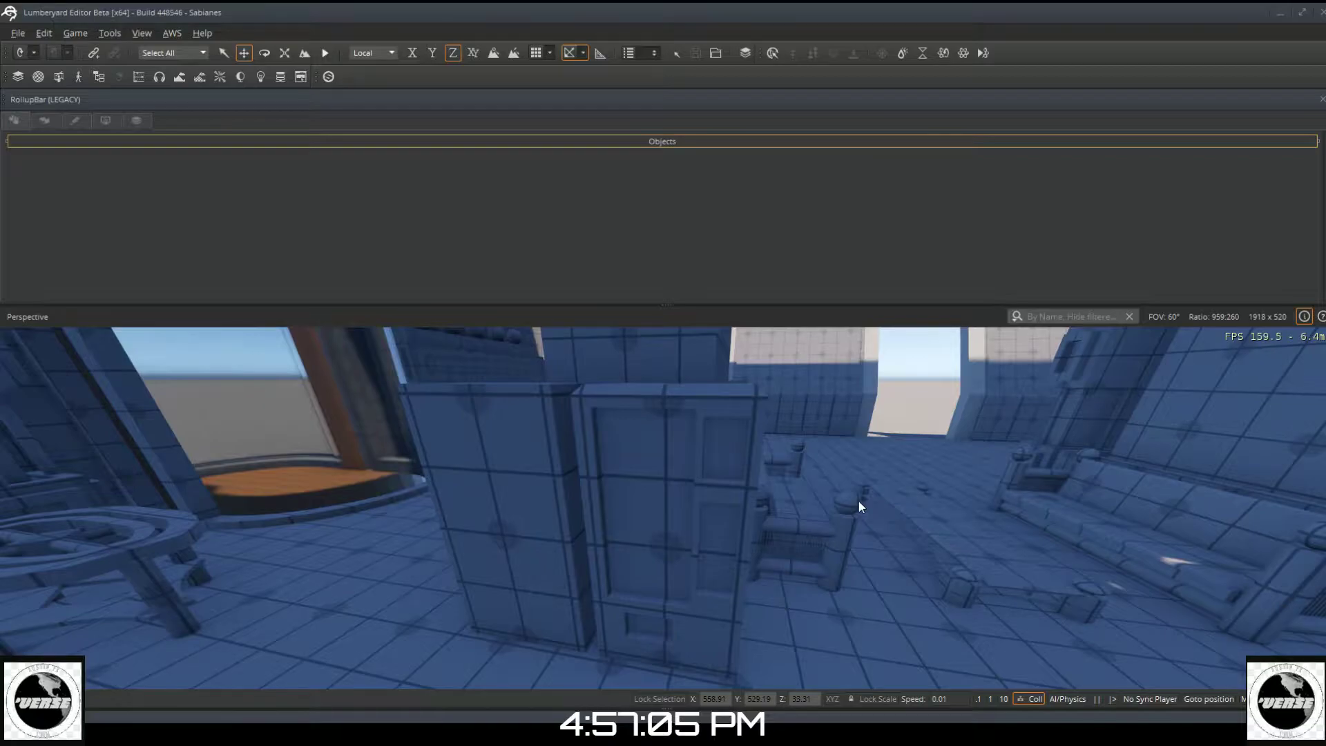
key(s)
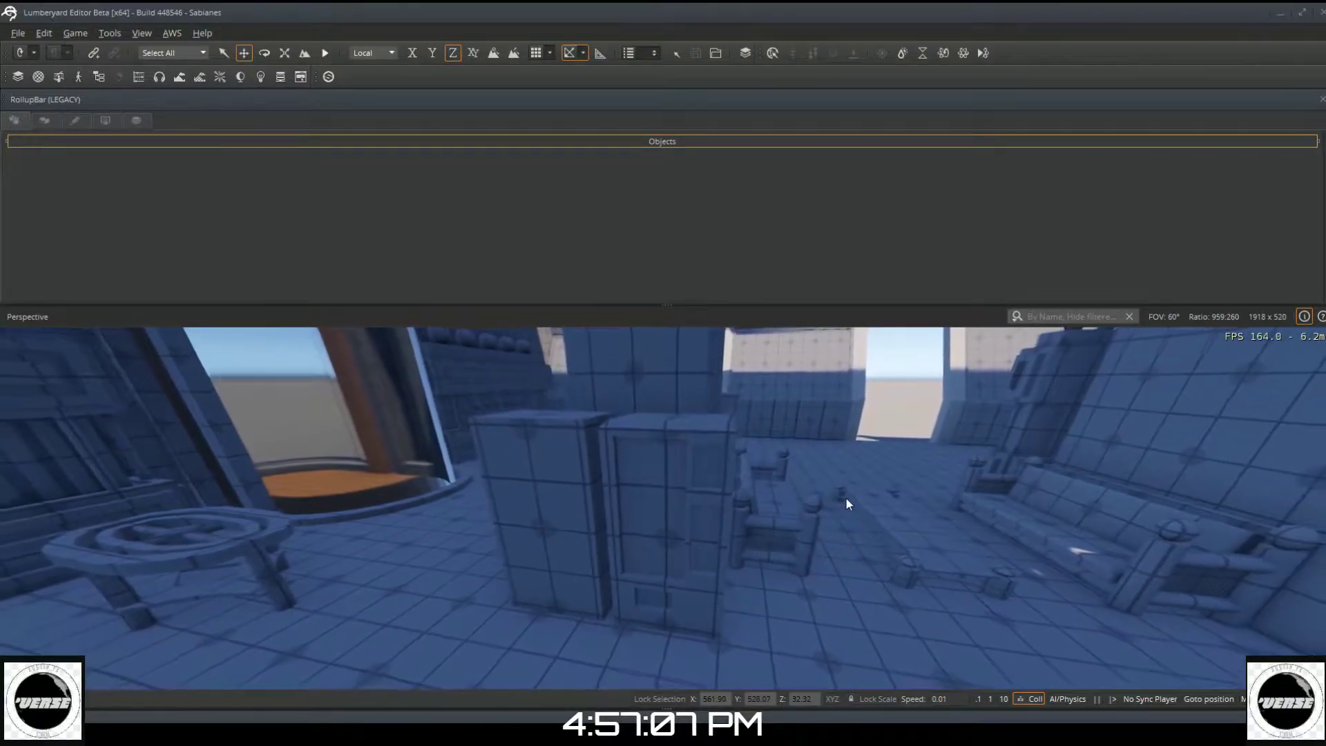
key(s)
key(a)
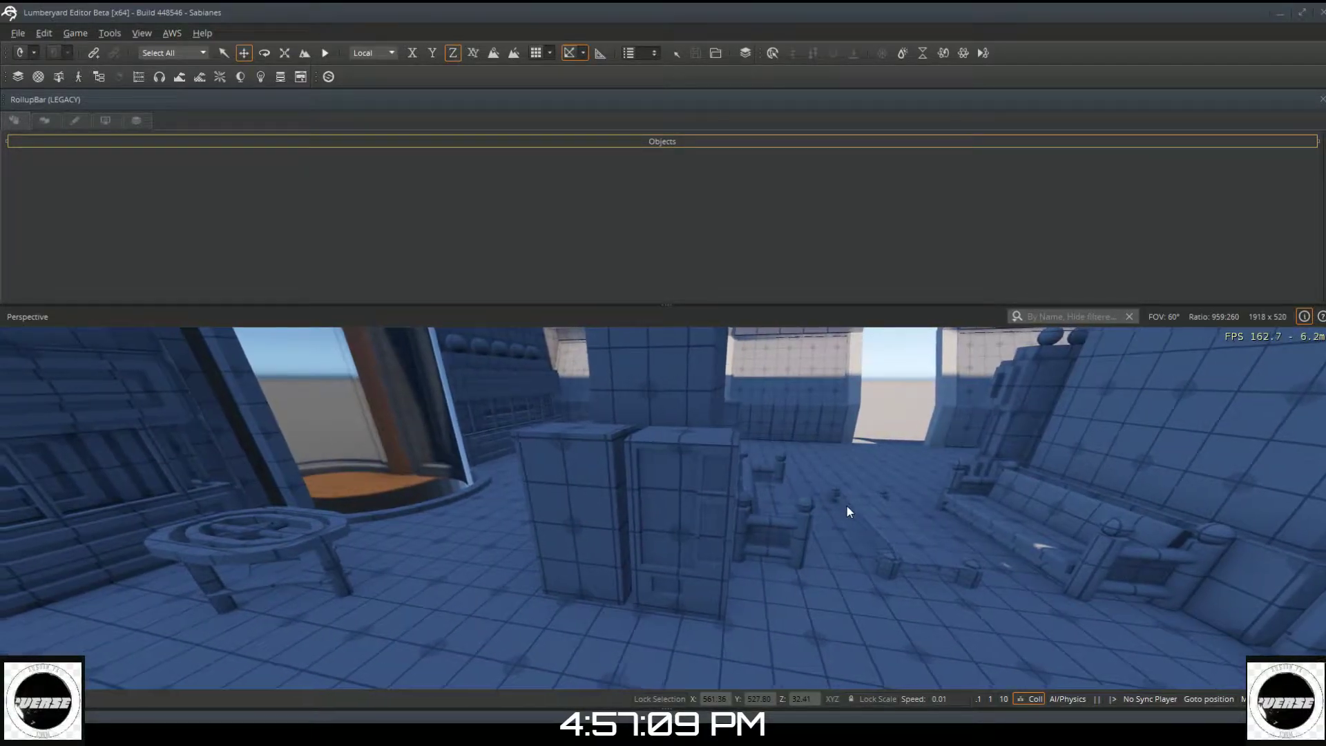
right_drag(820, 534, 793, 501)
key(w)
key(w)
key(w)
key(w)
key(w)
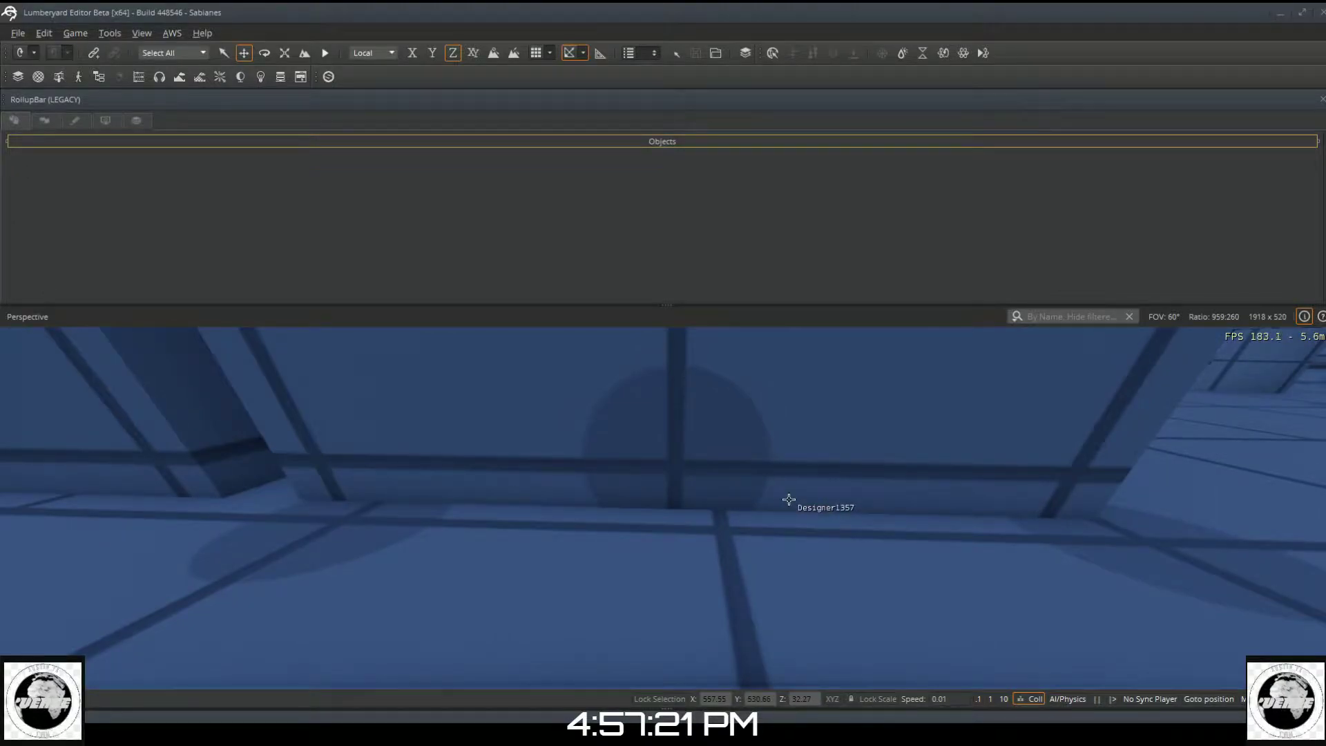
Step: Draw a rectangle about 0.99 wide and 0.045 high along the bottom edge of the tall box's front face
scroll(779, 497, down, 3)
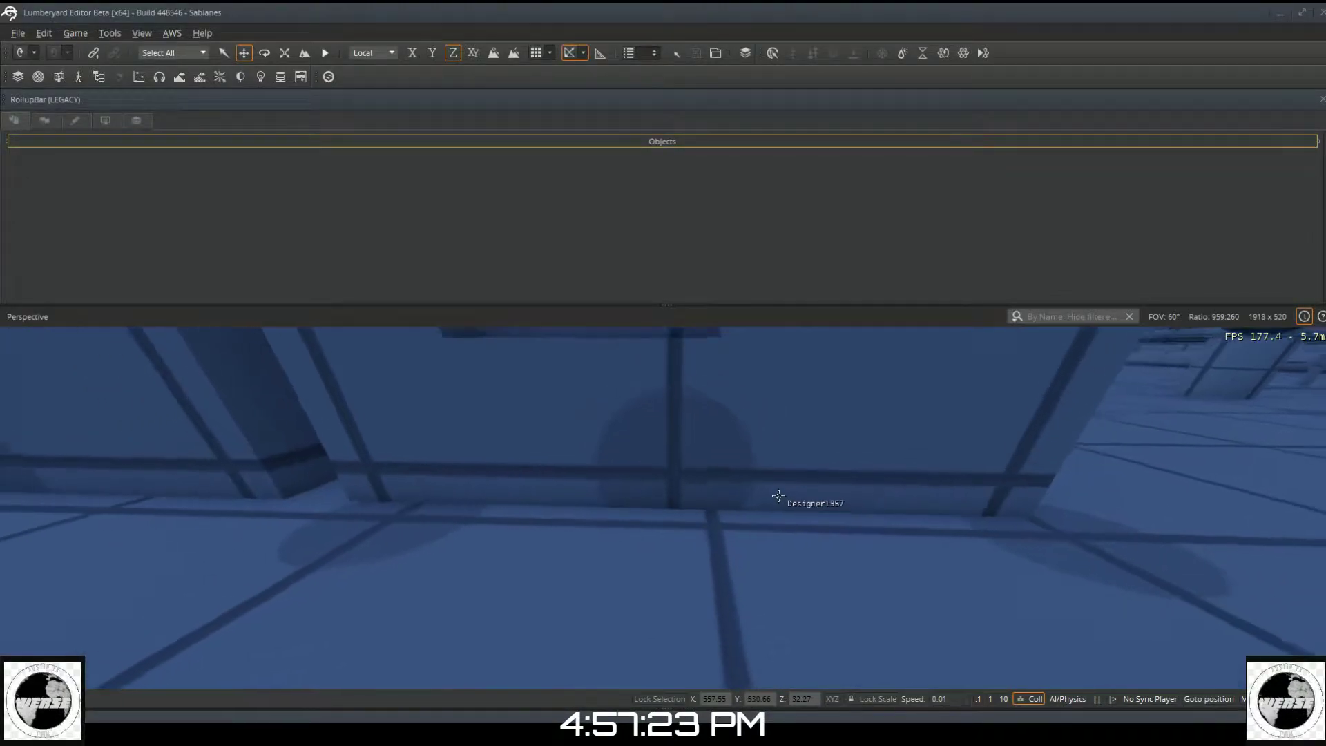
key(s)
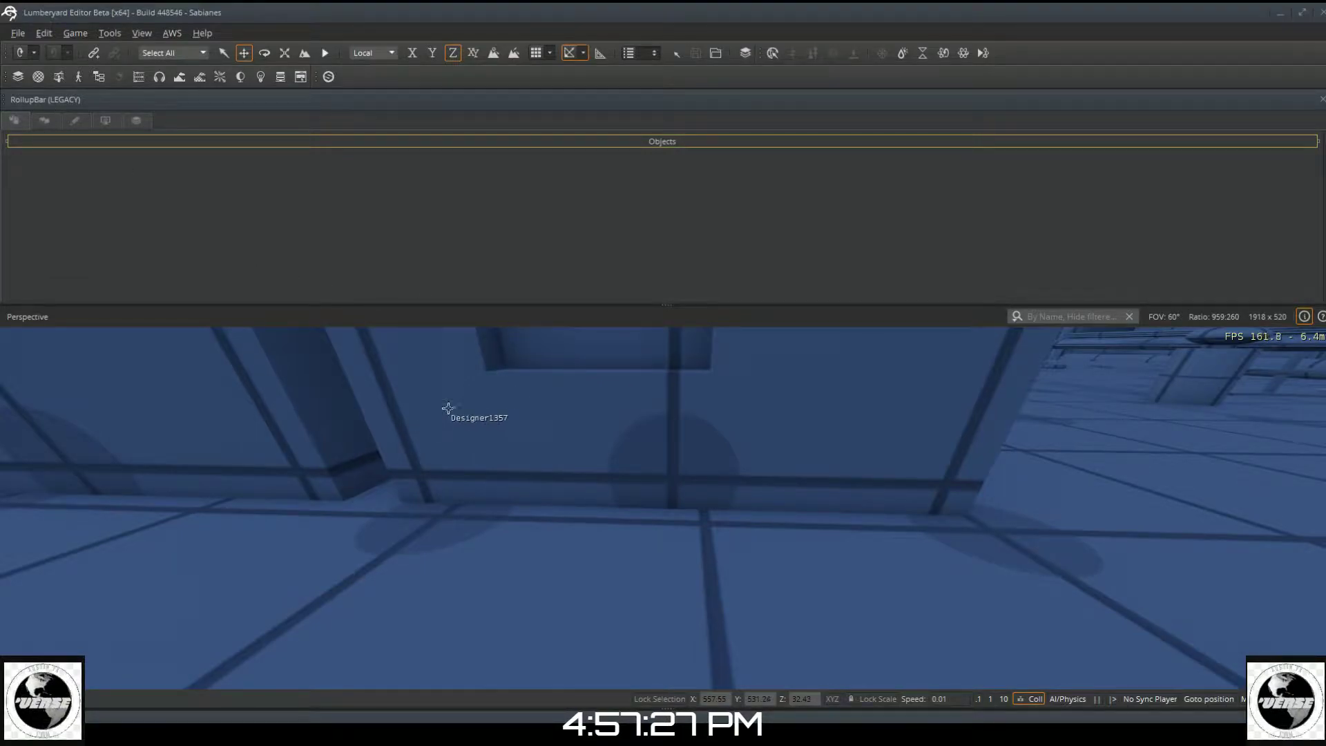
click(484, 382)
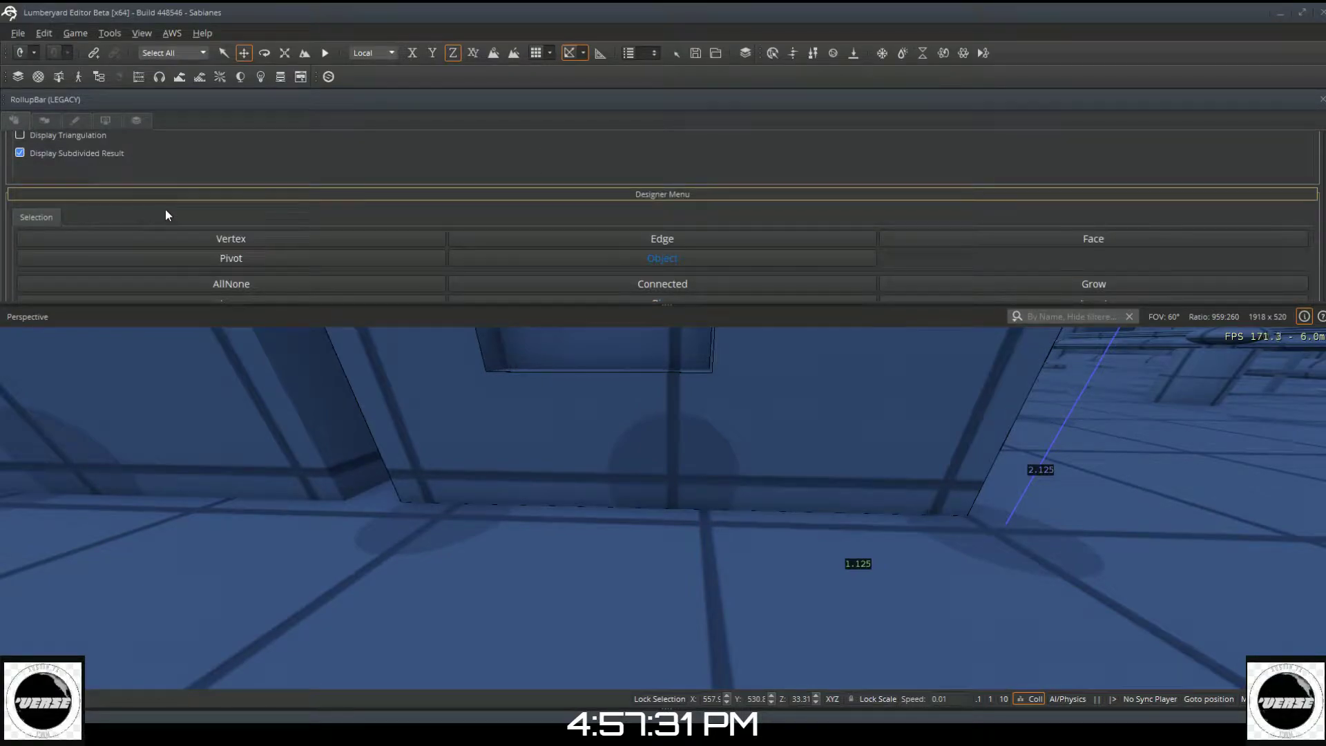
scroll(166, 211, down, 5)
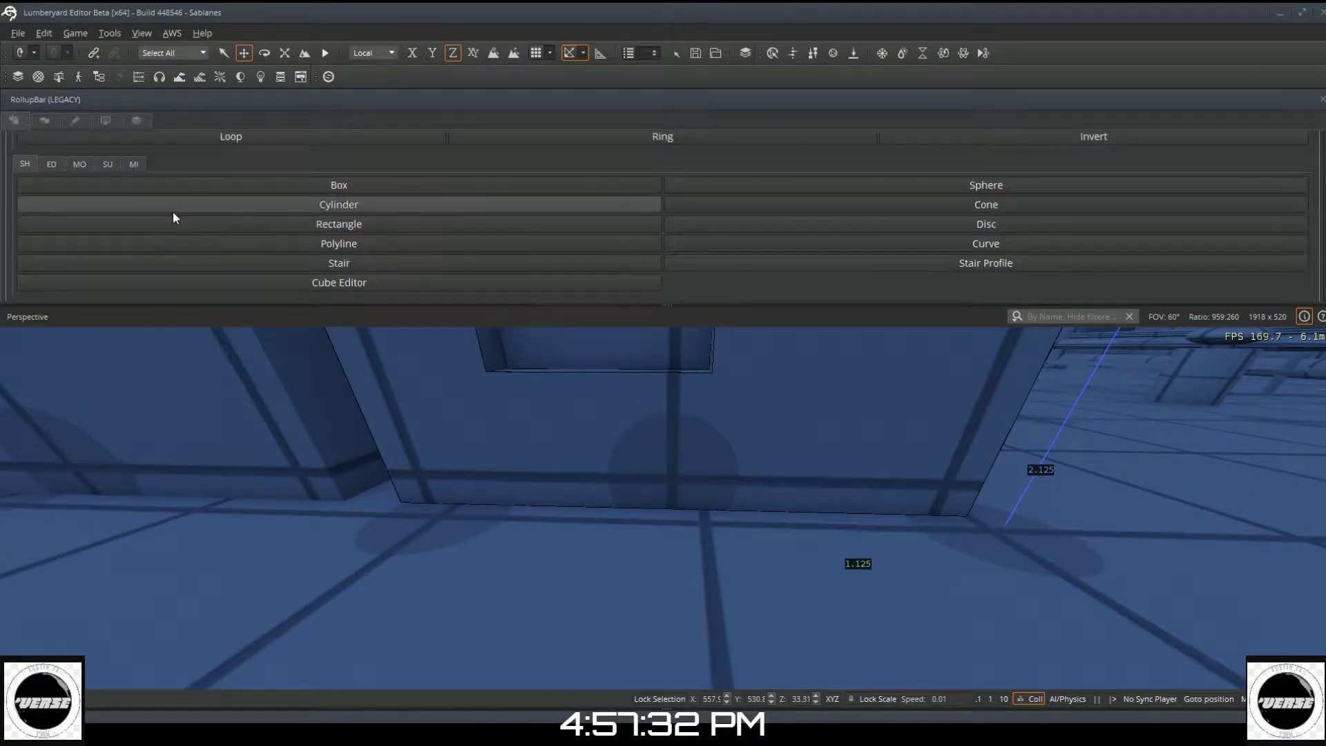
click(302, 243)
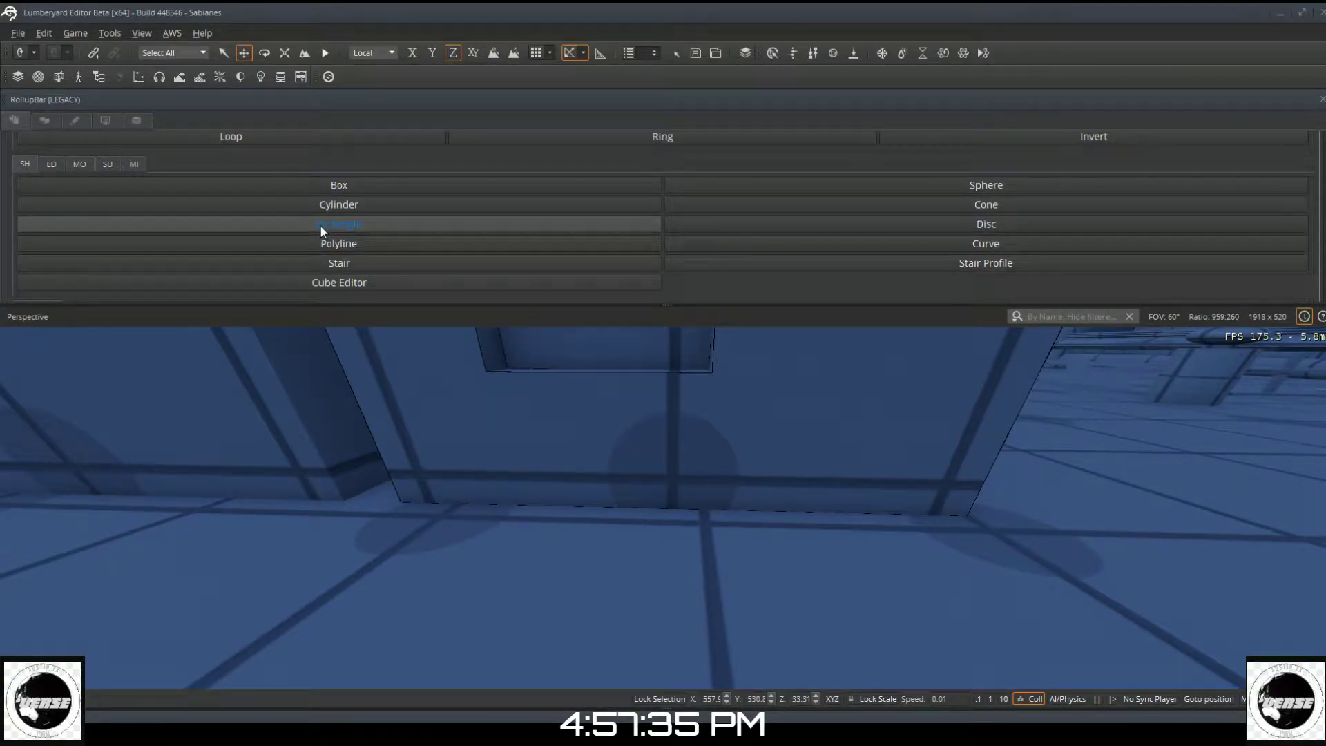
click(320, 225)
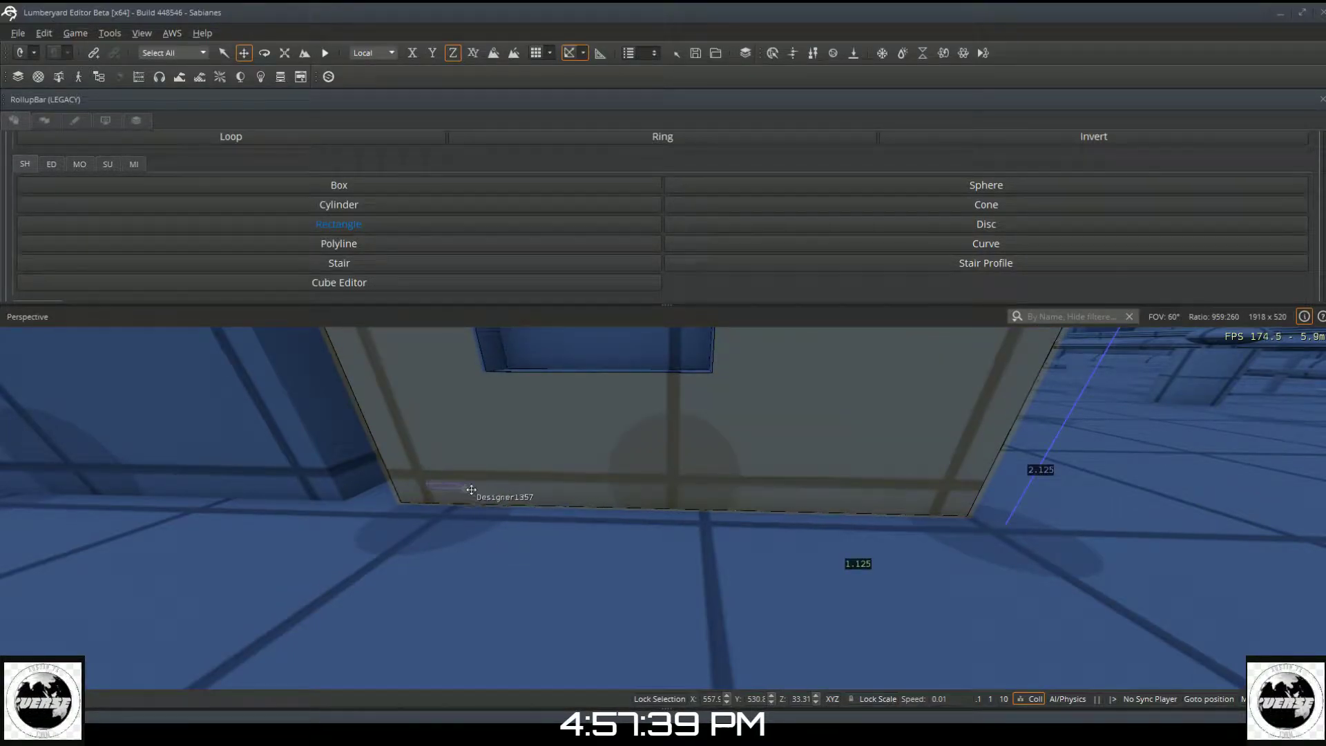
drag(471, 490, 927, 514)
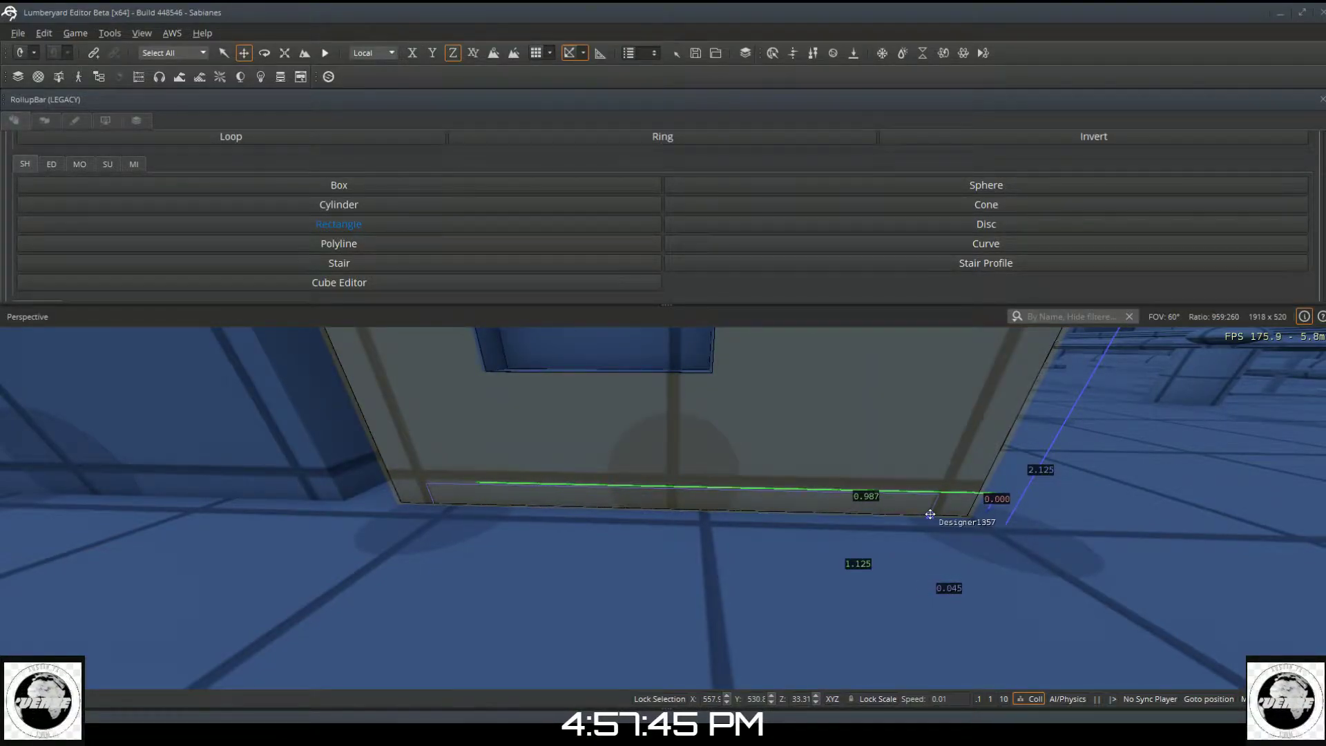
drag(930, 514, 928, 515)
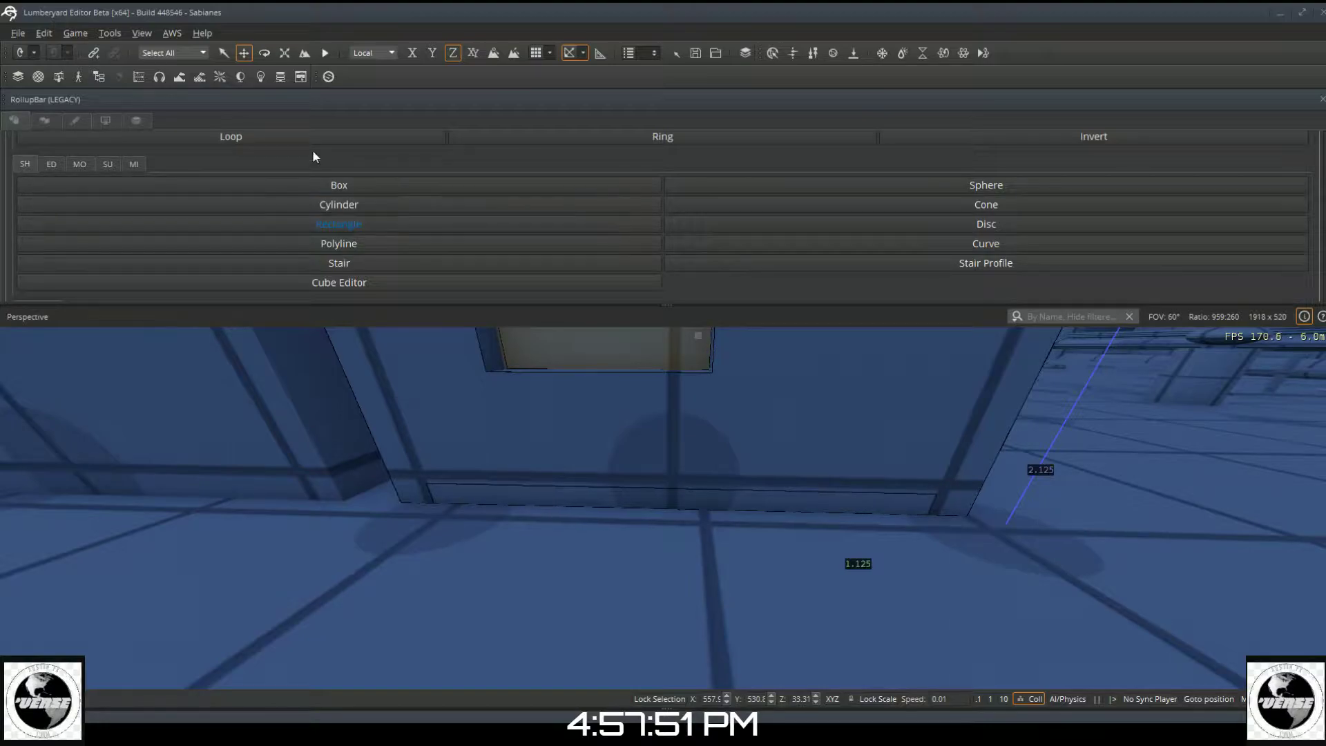
Step: Extrude the thin bottom rectangle inward to cut a toe-kick recess under the tall box's front
click(49, 164)
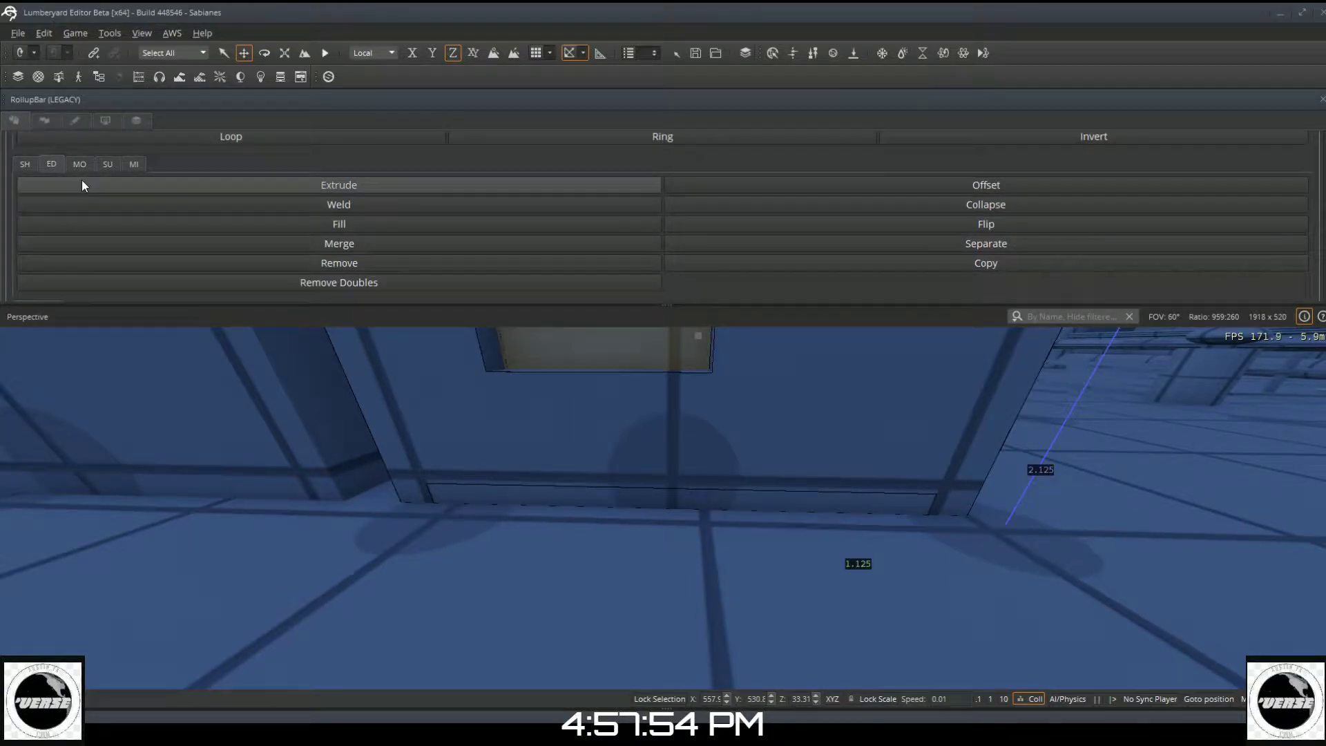
click(244, 188)
drag(675, 507, 678, 566)
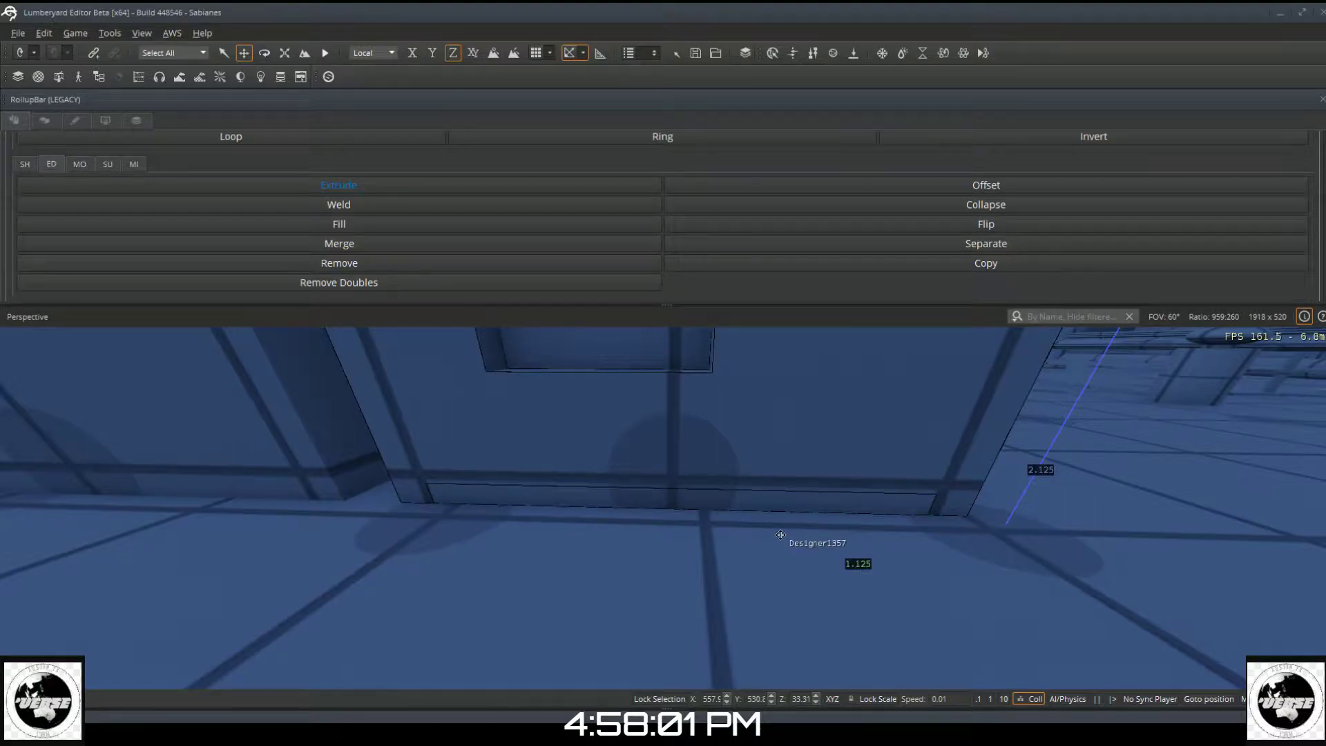
key(w)
right_drag(662, 619, 662, 612)
key(s)
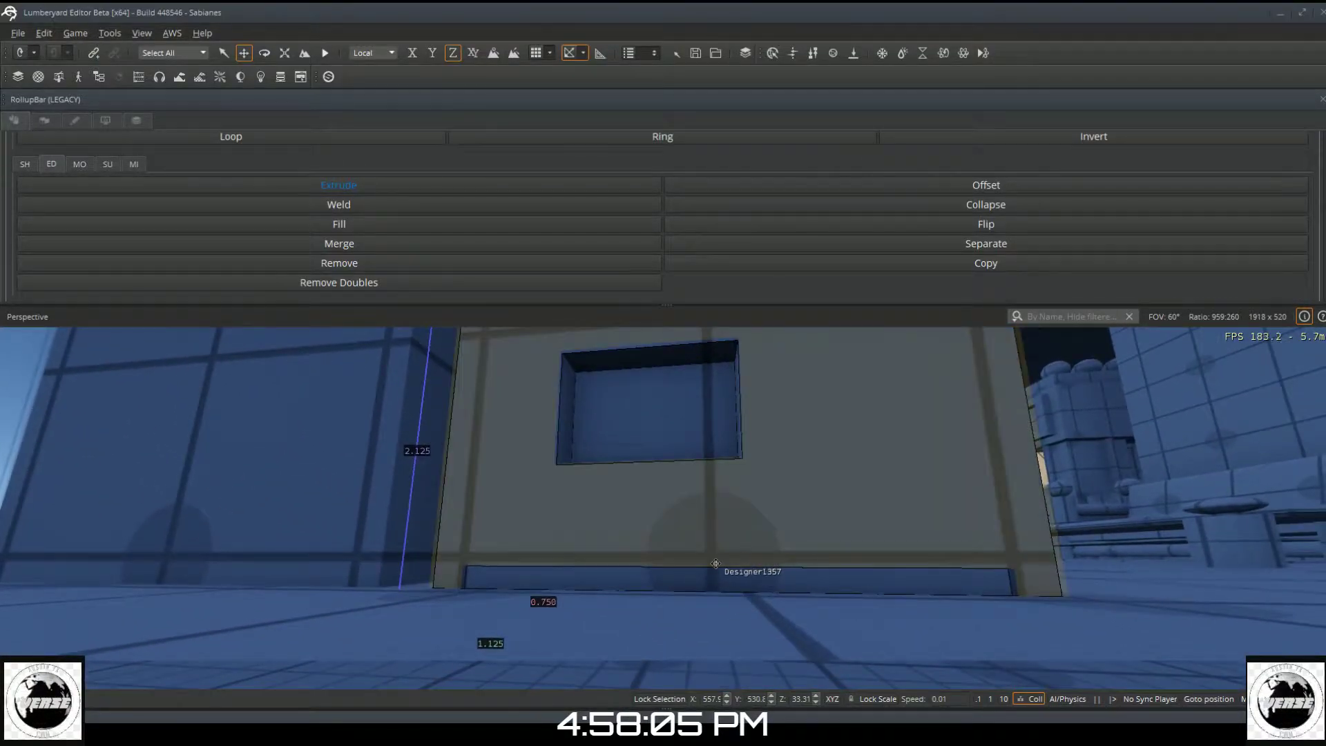
drag(729, 584, 974, 655)
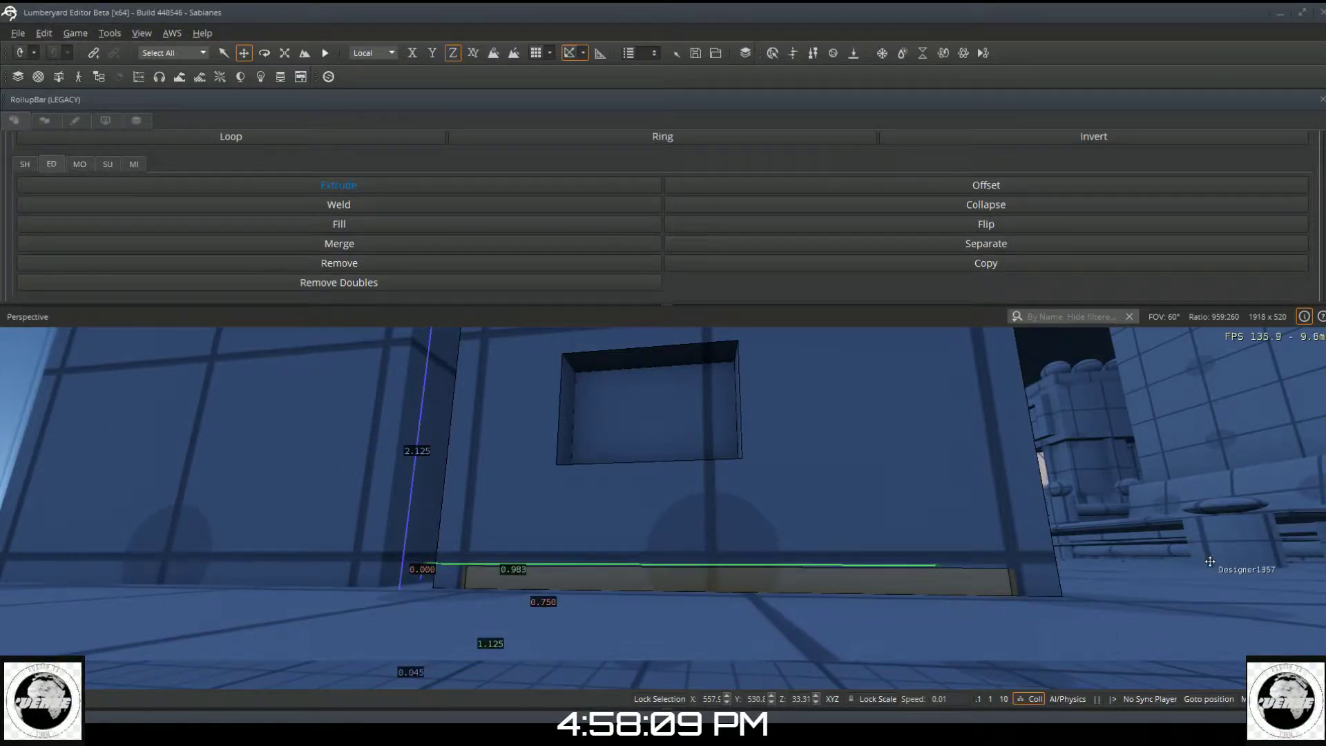
key(a)
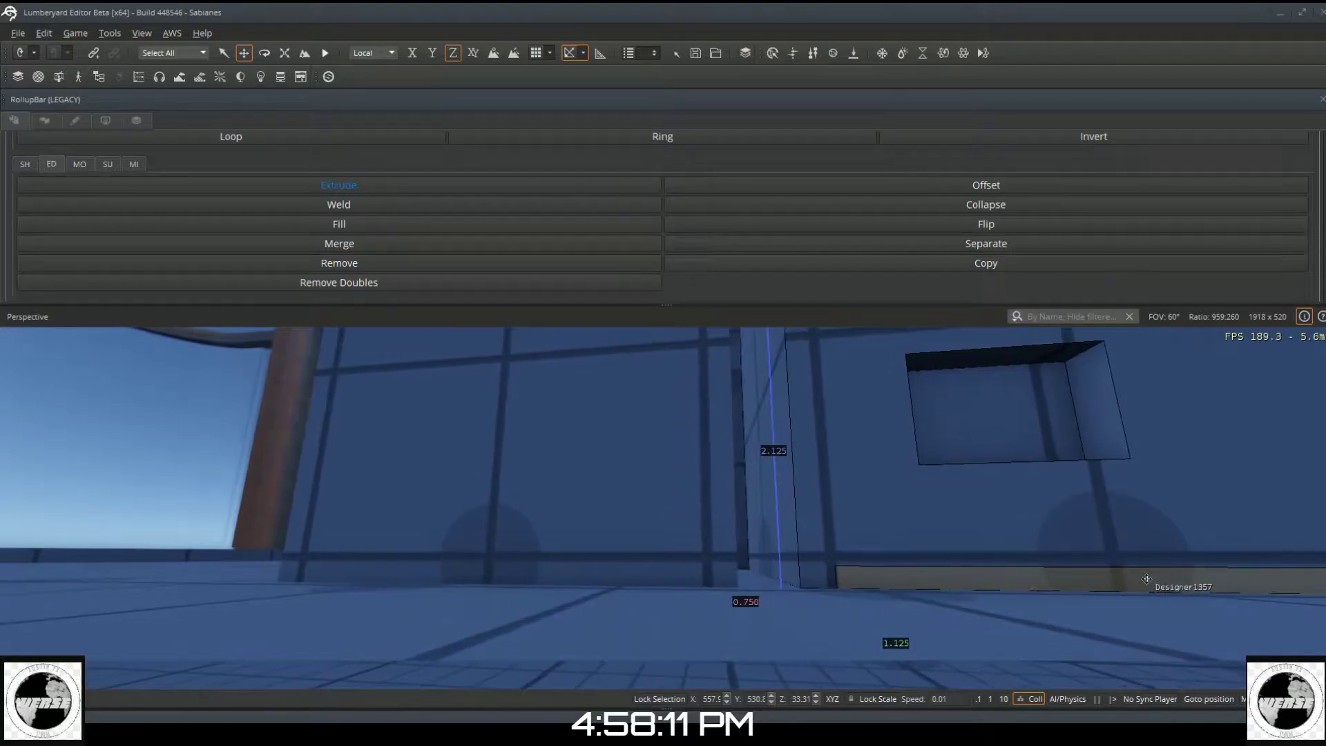
drag(1146, 579, 864, 536)
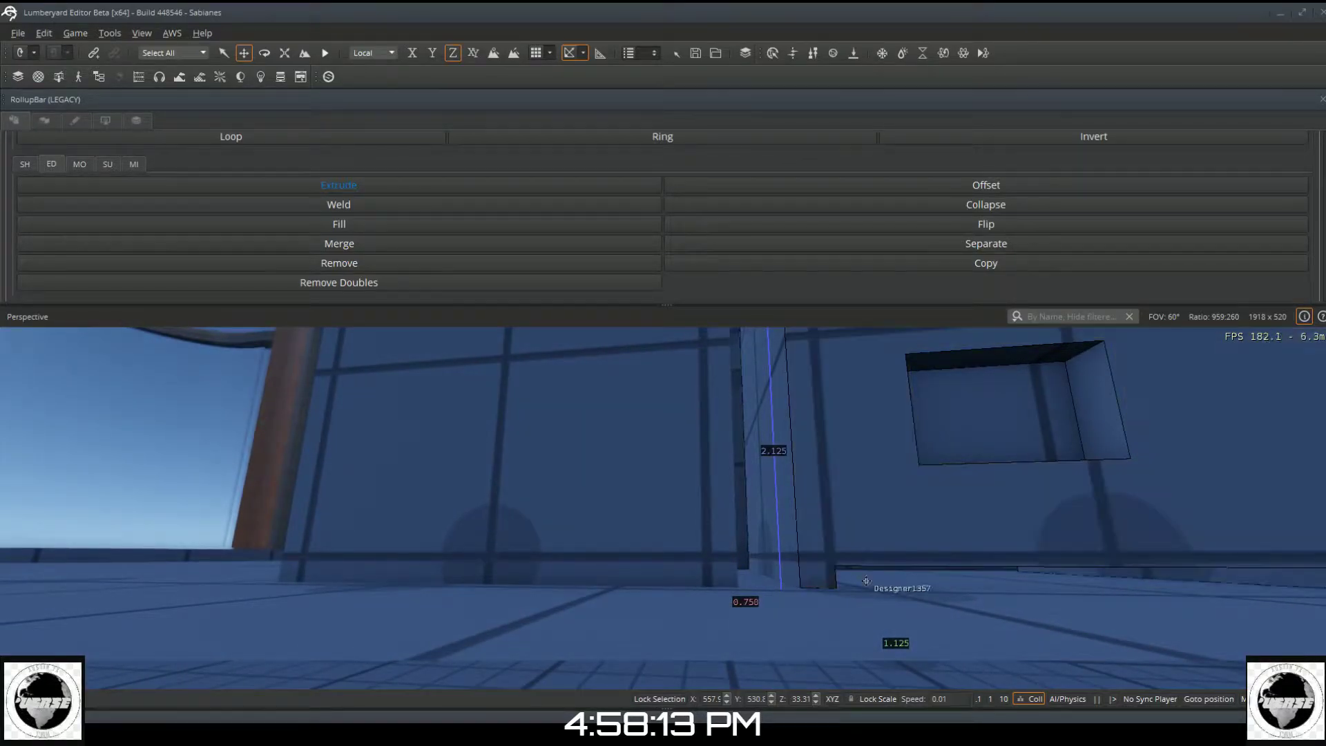
Step: Draw a thin rectangle about 0.69 wide along the bottom edge of the tall box's side face toward the neighbouring plain box
right_drag(996, 650, 995, 650)
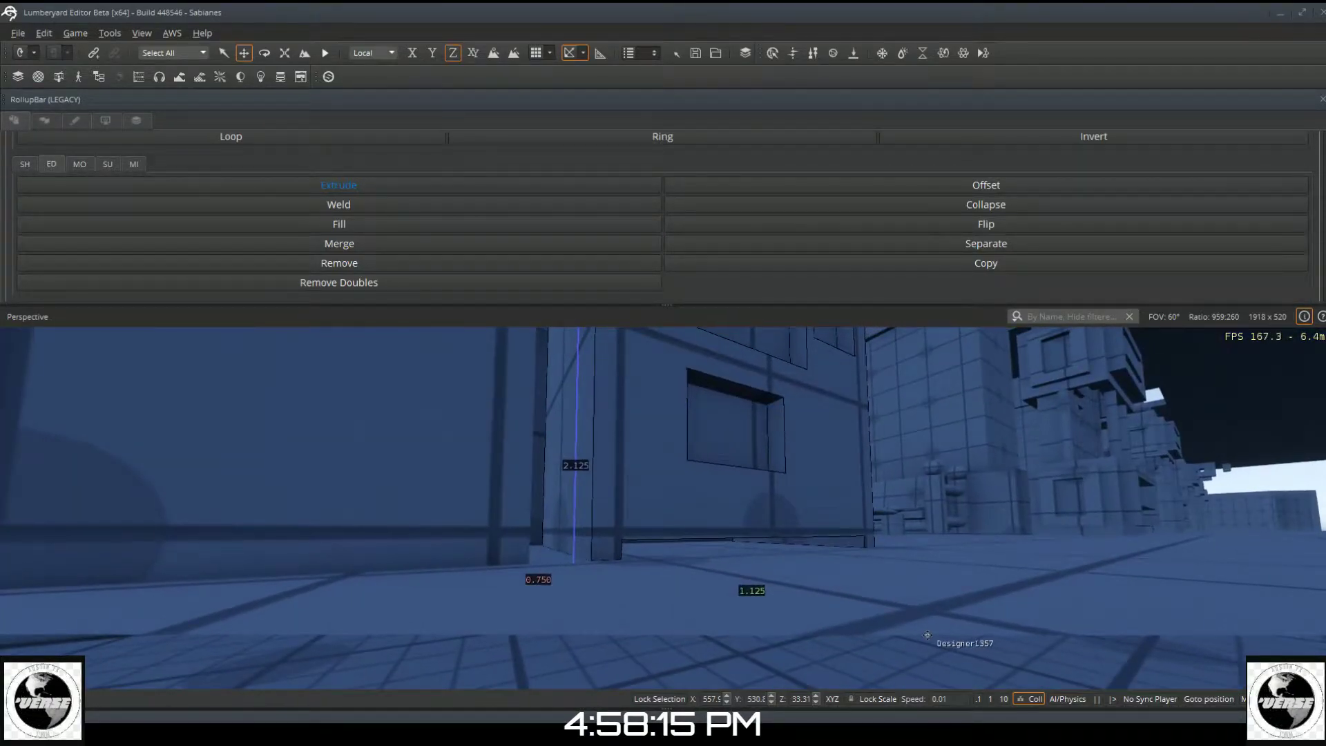
key(w)
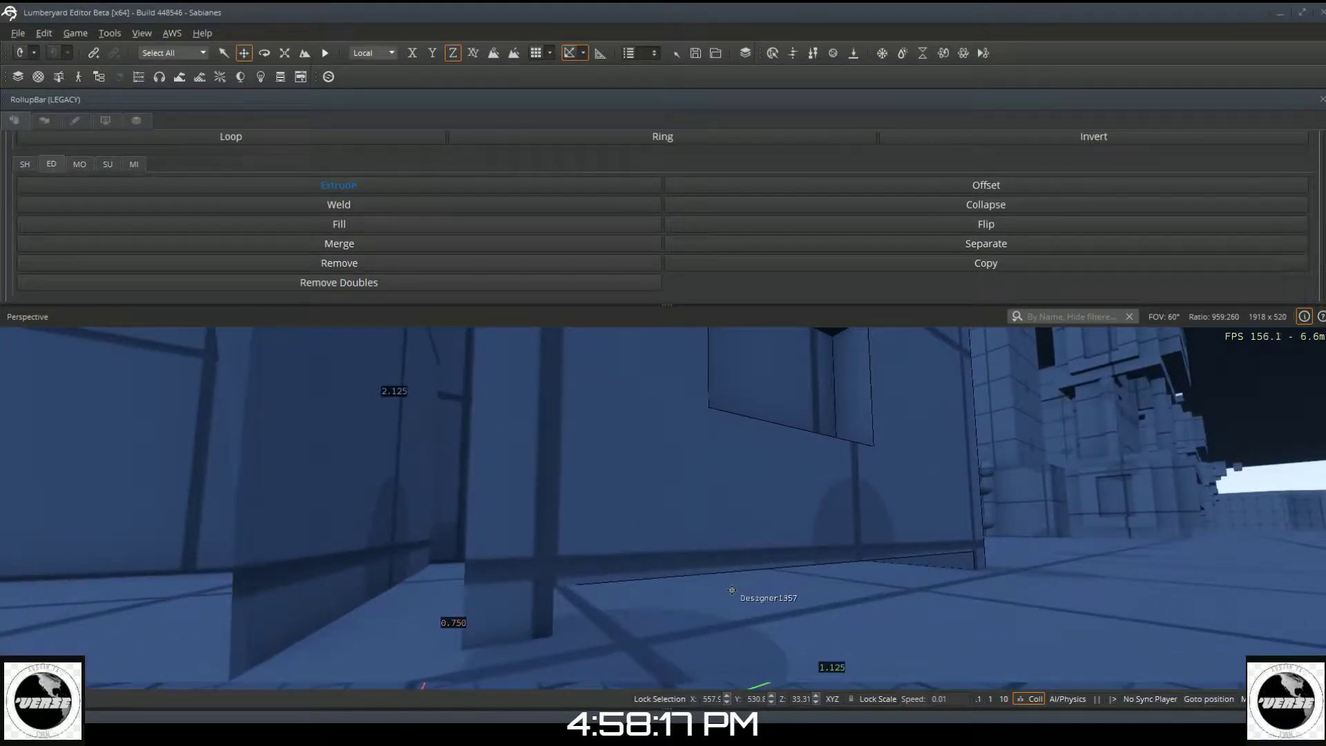
key(a)
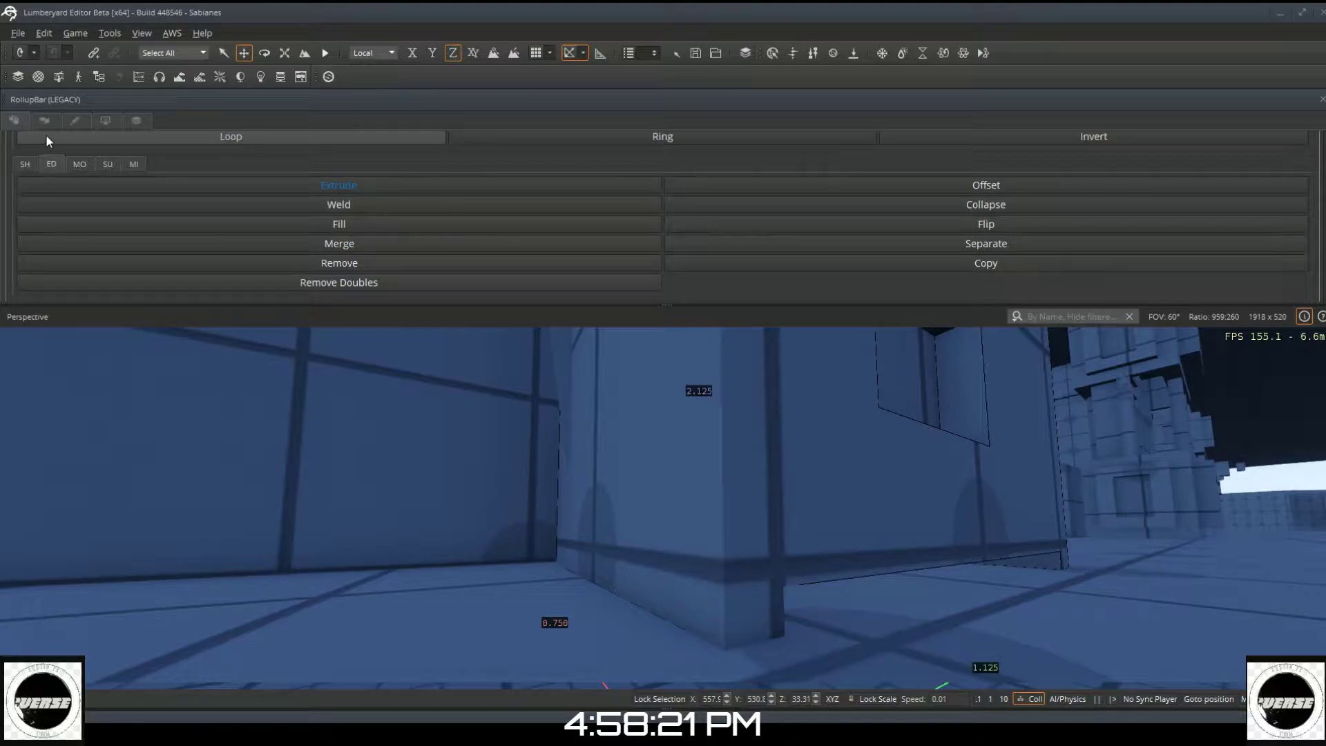
click(25, 165)
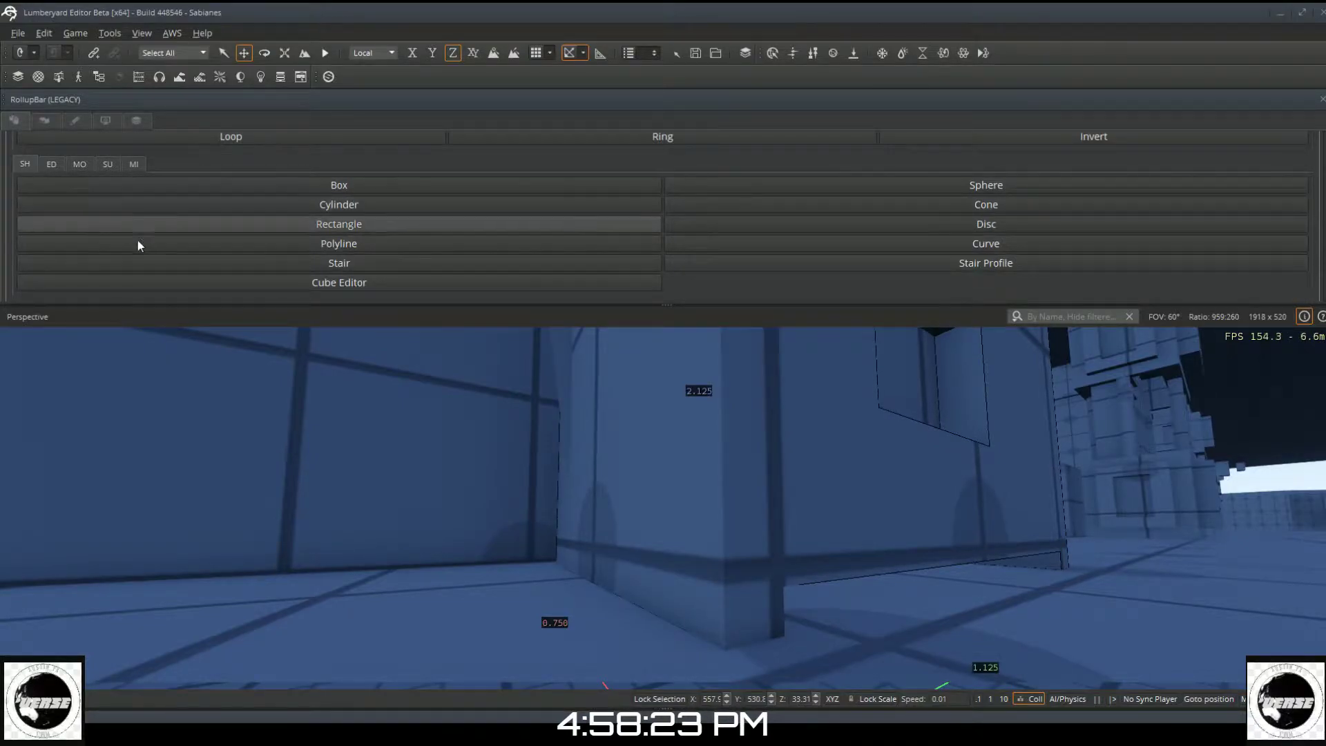
click(197, 230)
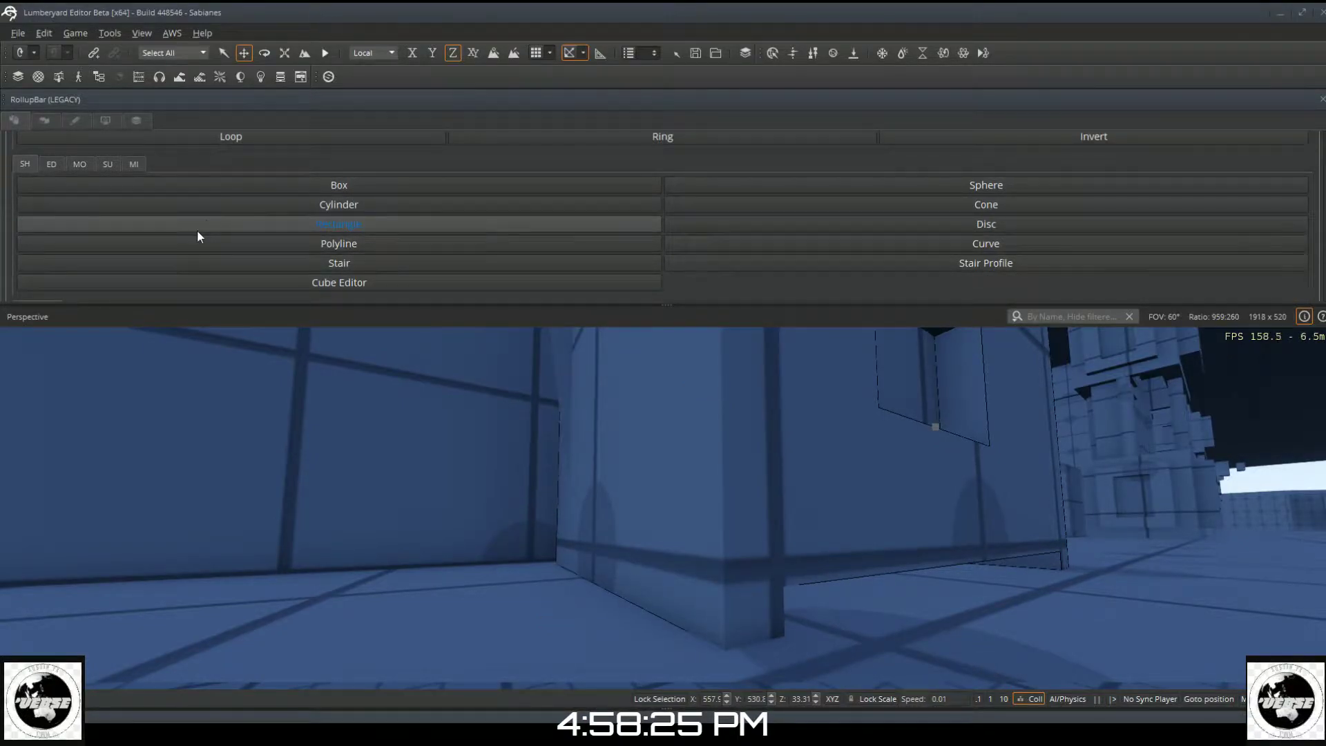
key(a)
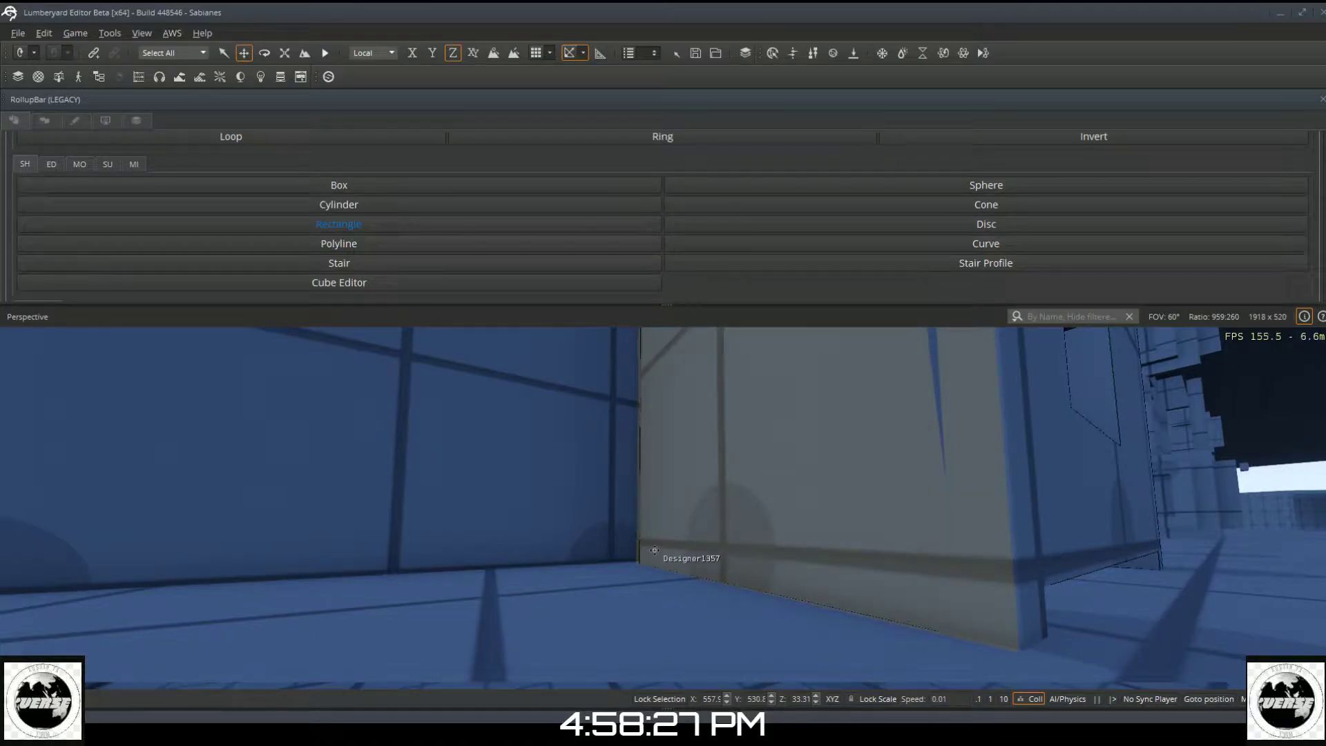
right_drag(688, 589, 764, 635)
key(w)
key(a)
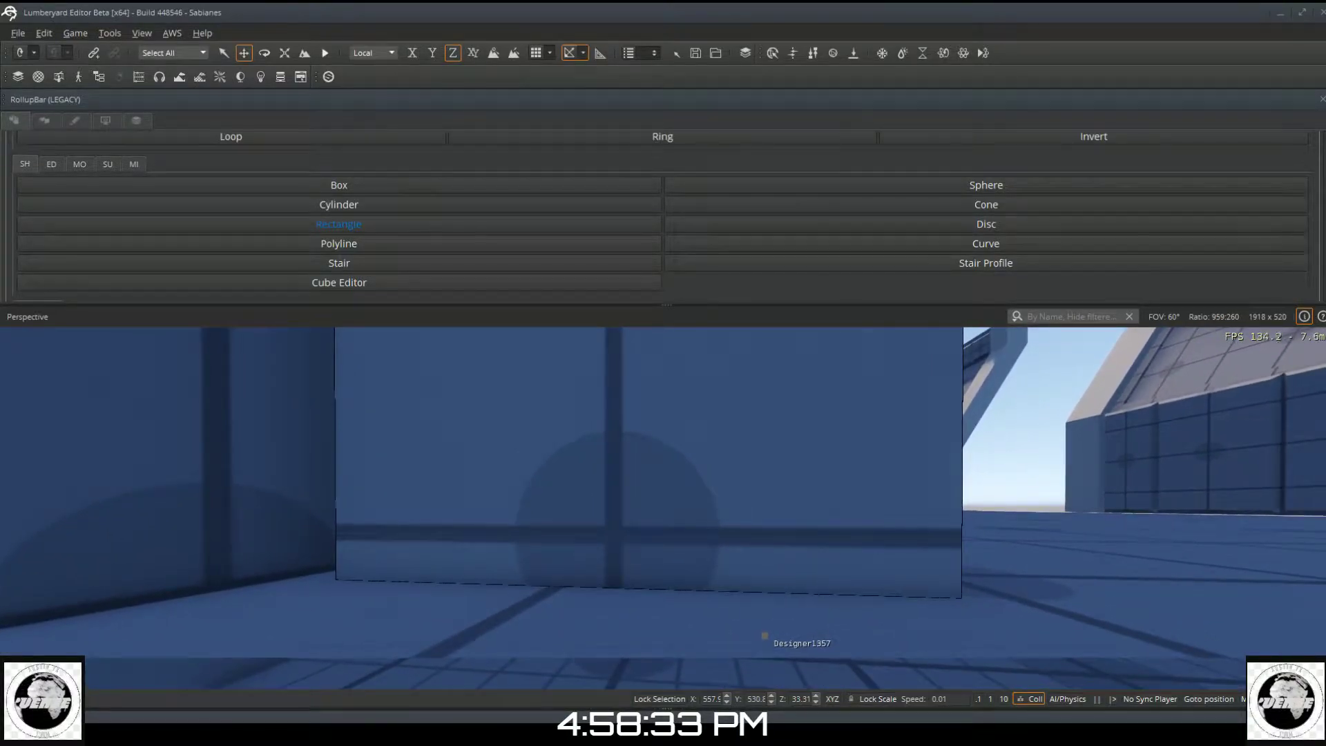
click(361, 543)
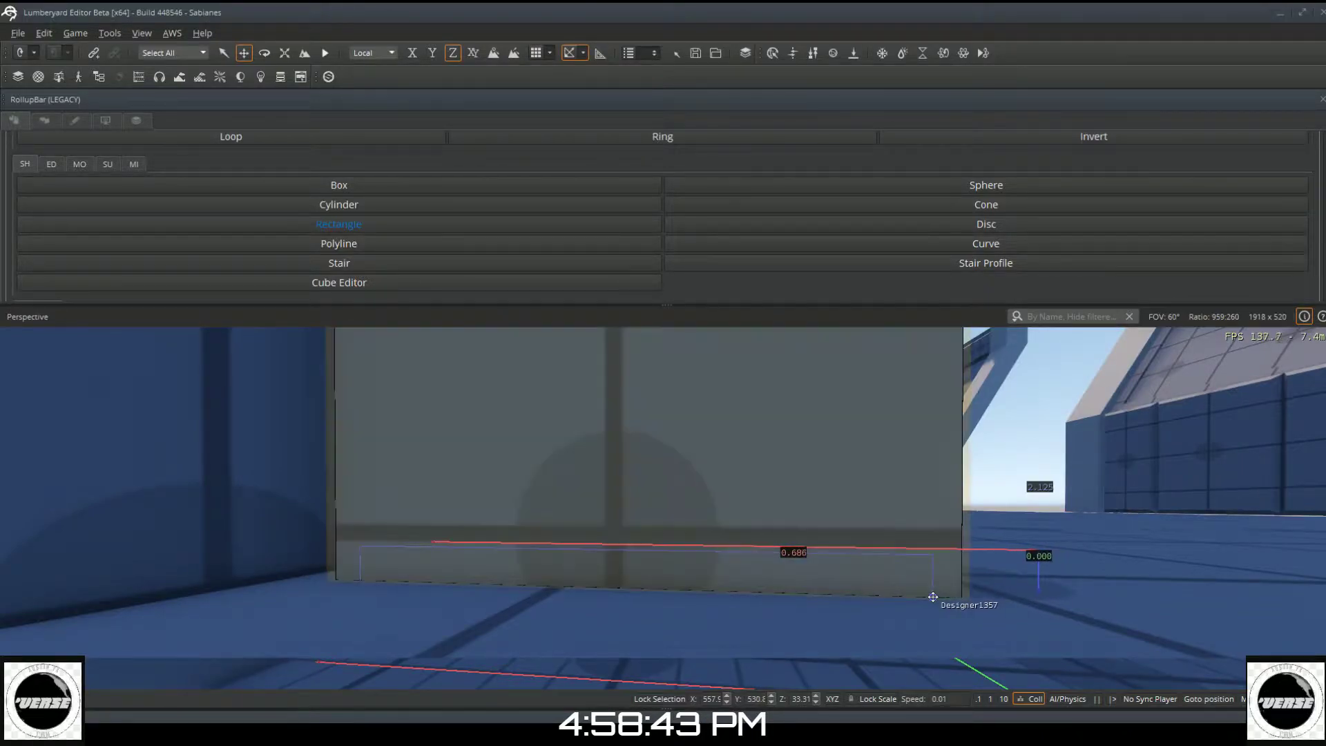
click(932, 596)
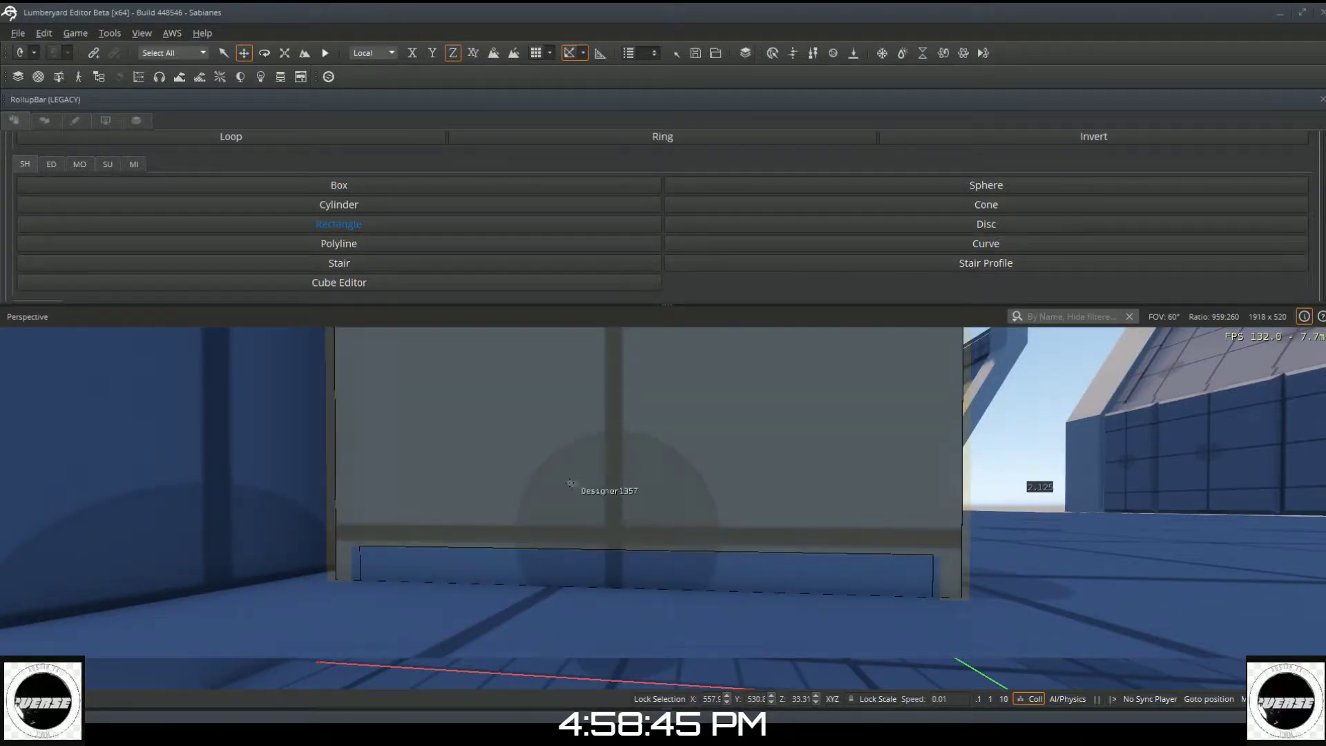
Step: Extrude the thin side rectangle inward to cut a toe-kick recess under that side of the tall box
click(58, 163)
click(160, 184)
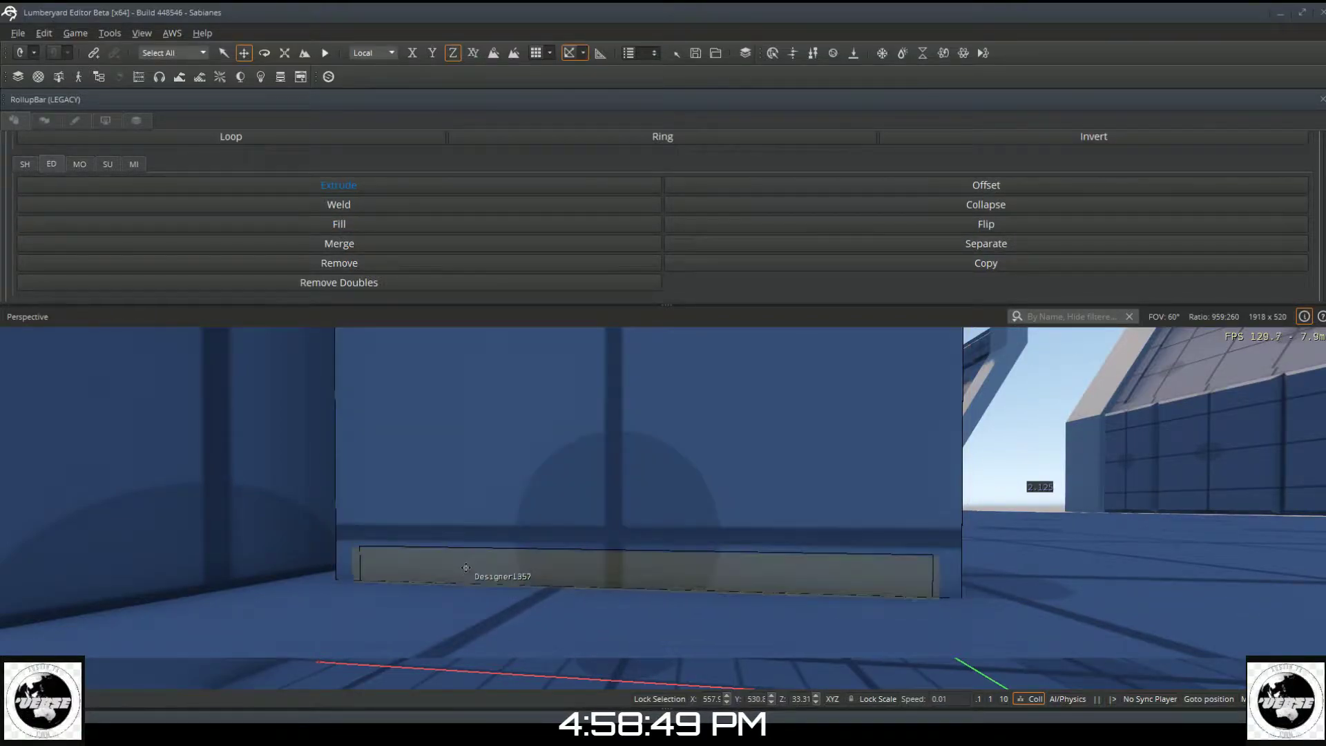
mouse_move(466, 565)
mouse_down()
mouse_move(494, 552)
mouse_move(458, 567)
mouse_up()
Step: Draw a rectangle about 0.69 wide and 0.046 high along the bottom edge of the tall box's opposite side face
key(d)
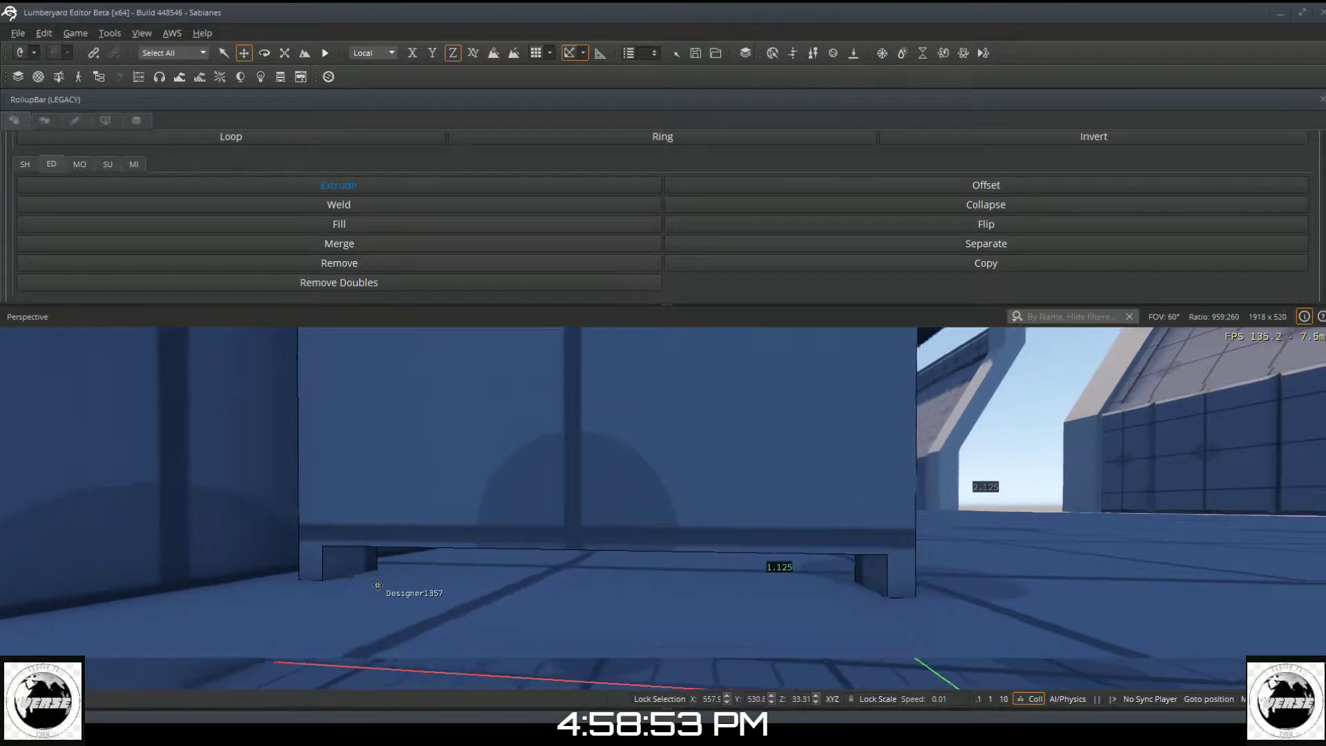
right_drag(329, 574, 422, 500)
key(d)
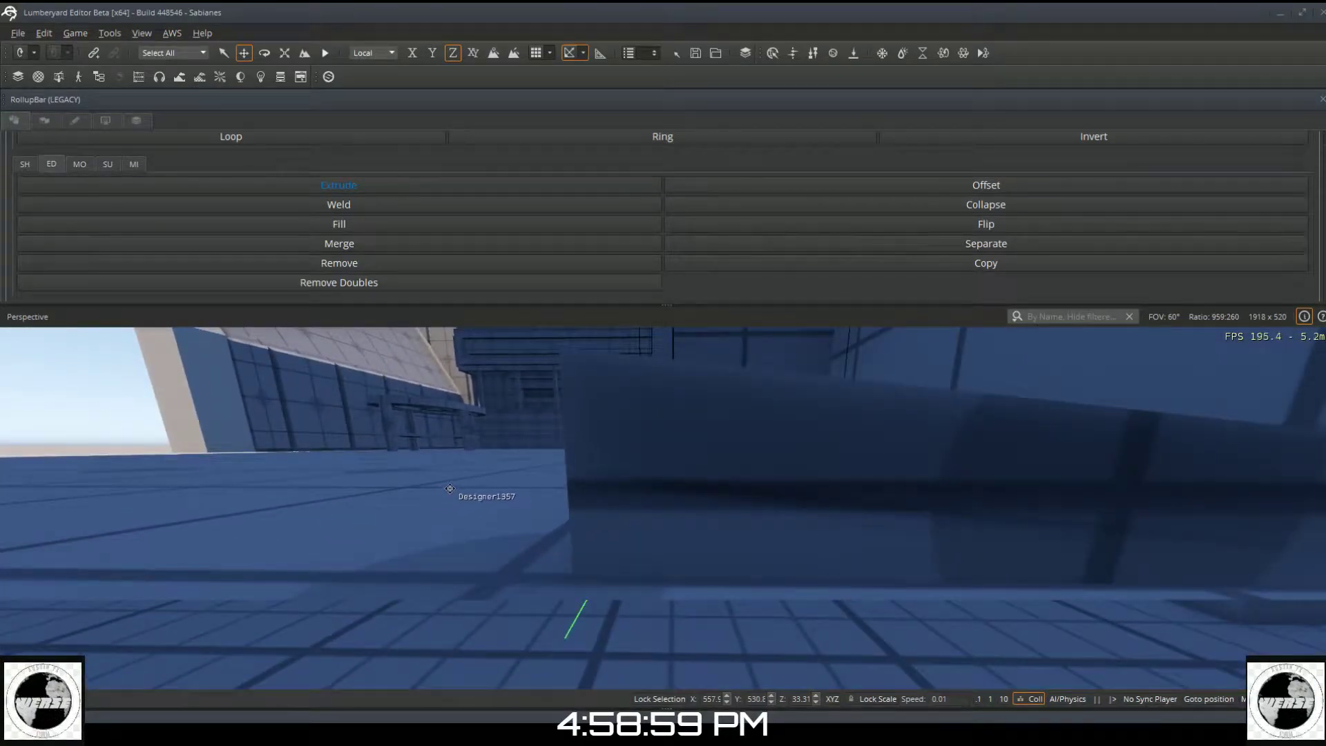
key(s)
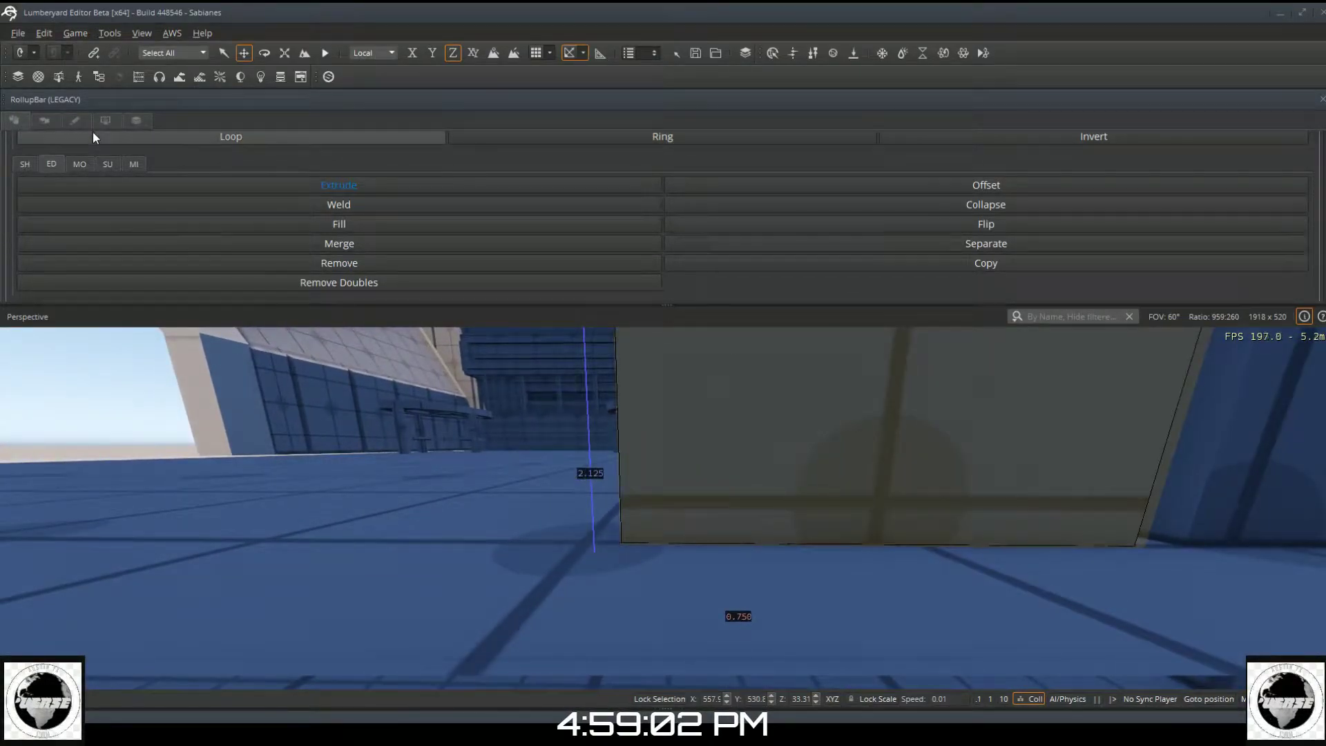
click(22, 164)
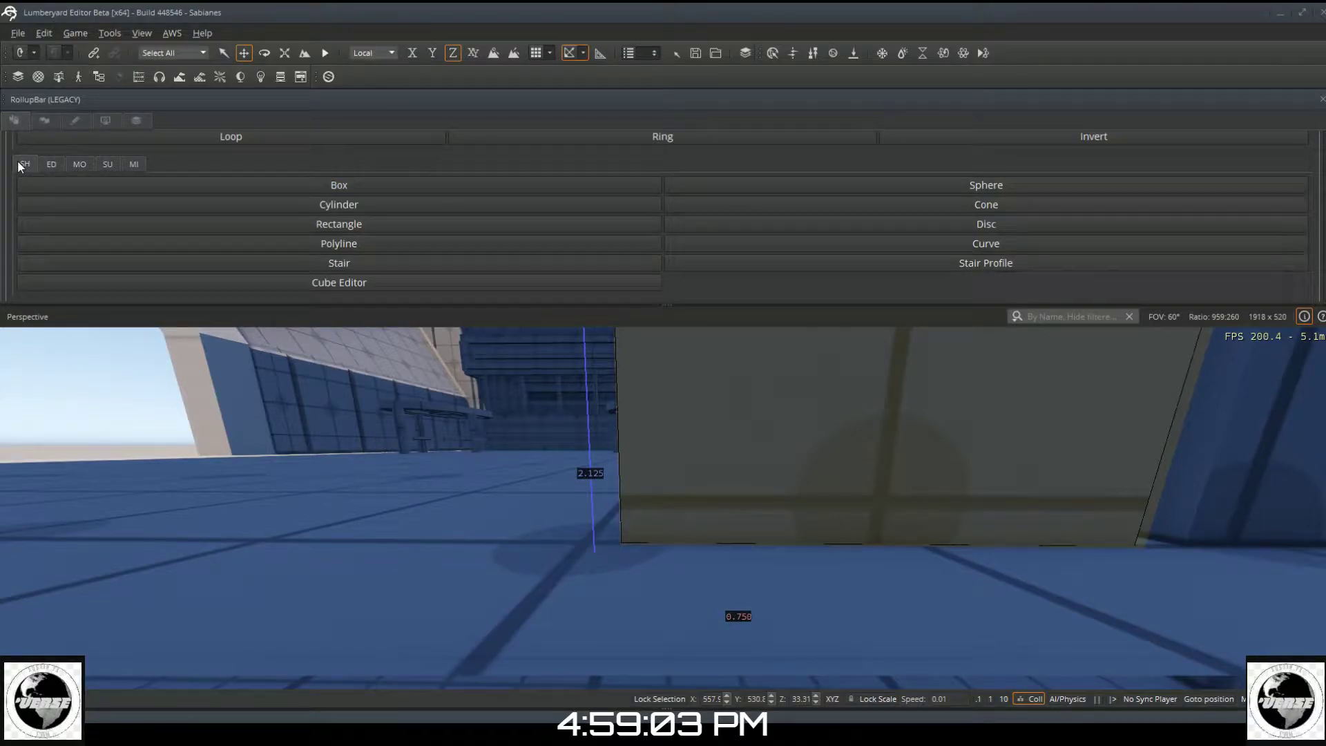
click(101, 230)
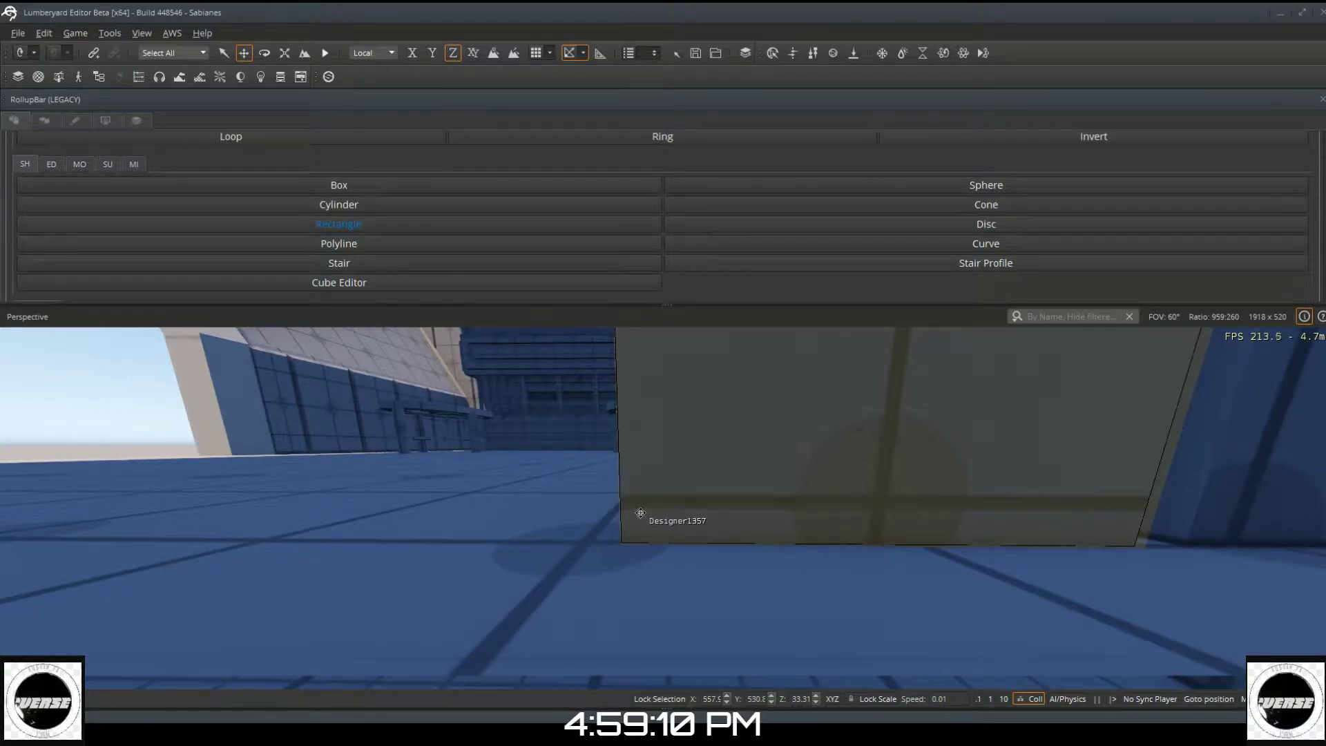
drag(641, 512, 1093, 539)
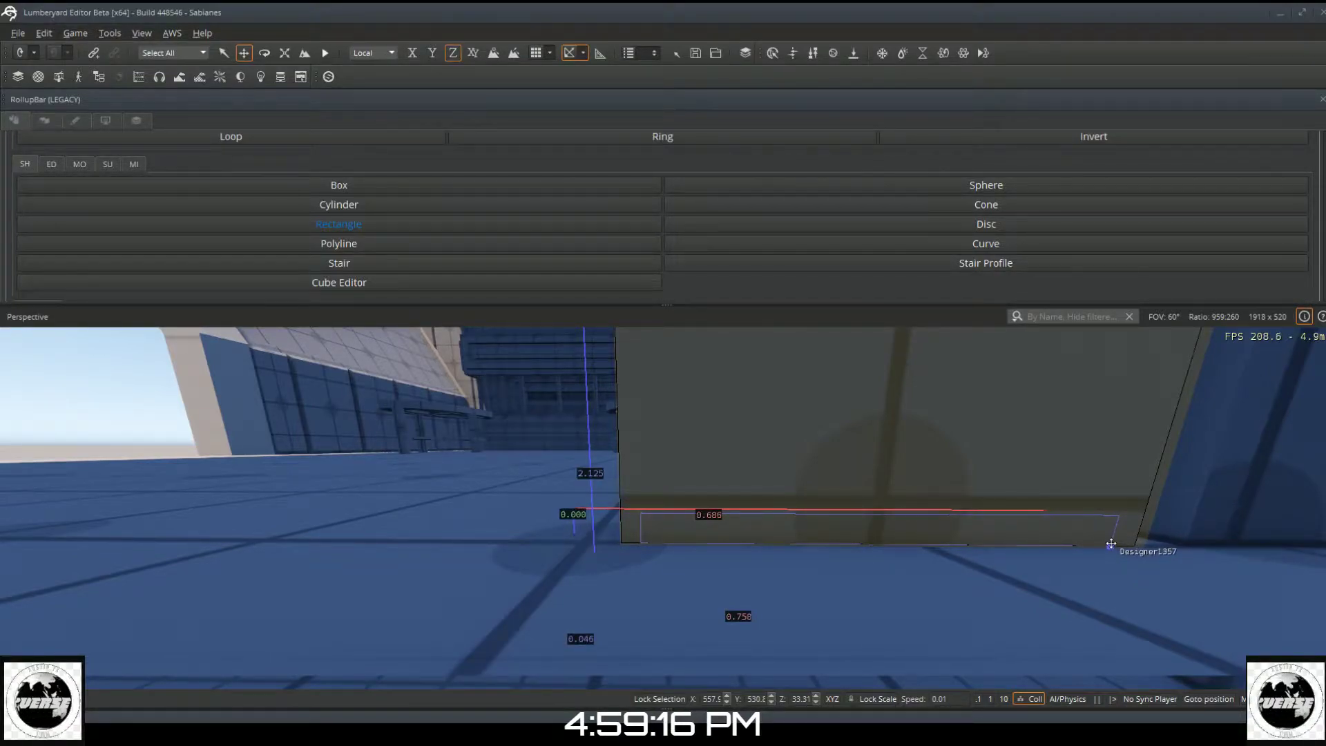
drag(1111, 545, 1111, 544)
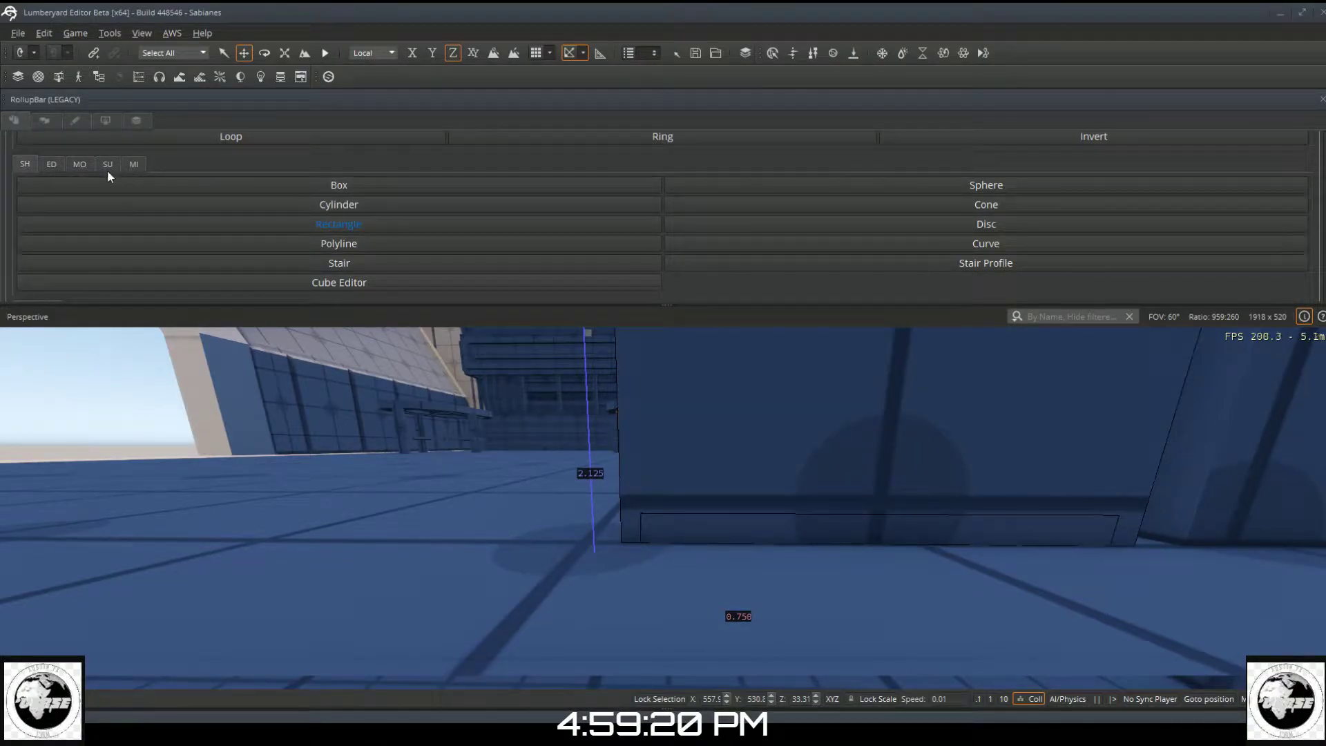
Step: Extrude the thin rectangle on the opposite side face inward to cut the toe-kick recess there
click(56, 164)
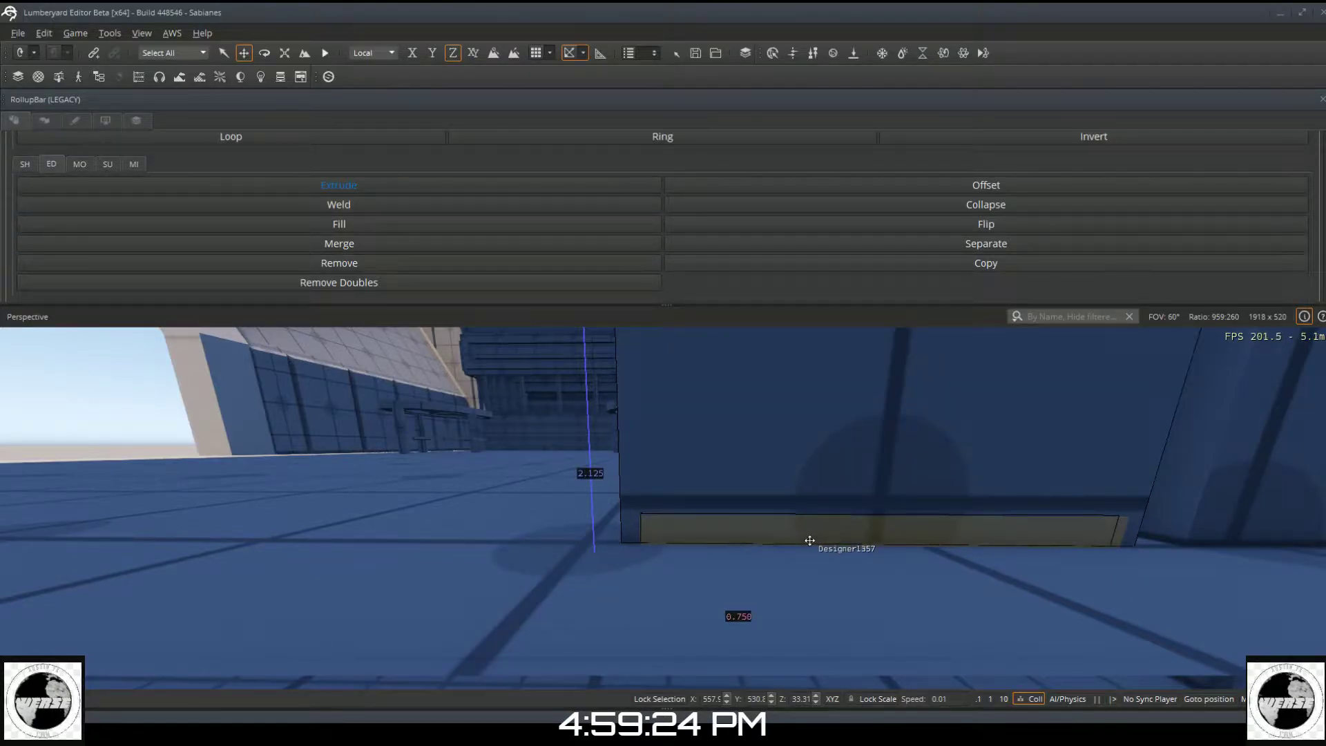
drag(810, 540, 778, 504)
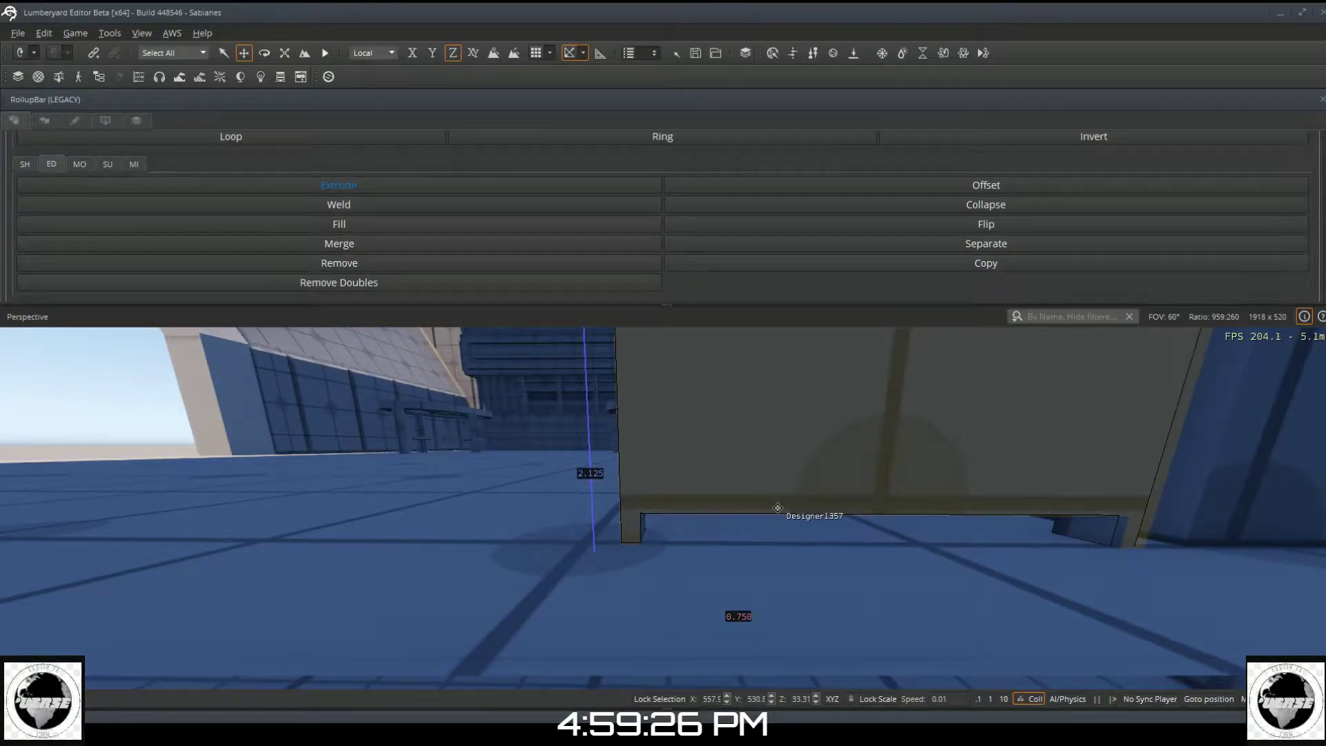
key(a)
Step: Examine the tall box's base recesses up close and its whole front from farther back
mouse_move(778, 508)
right_down()
mouse_move(800, 511)
mouse_move(765, 499)
right_up()
key(w)
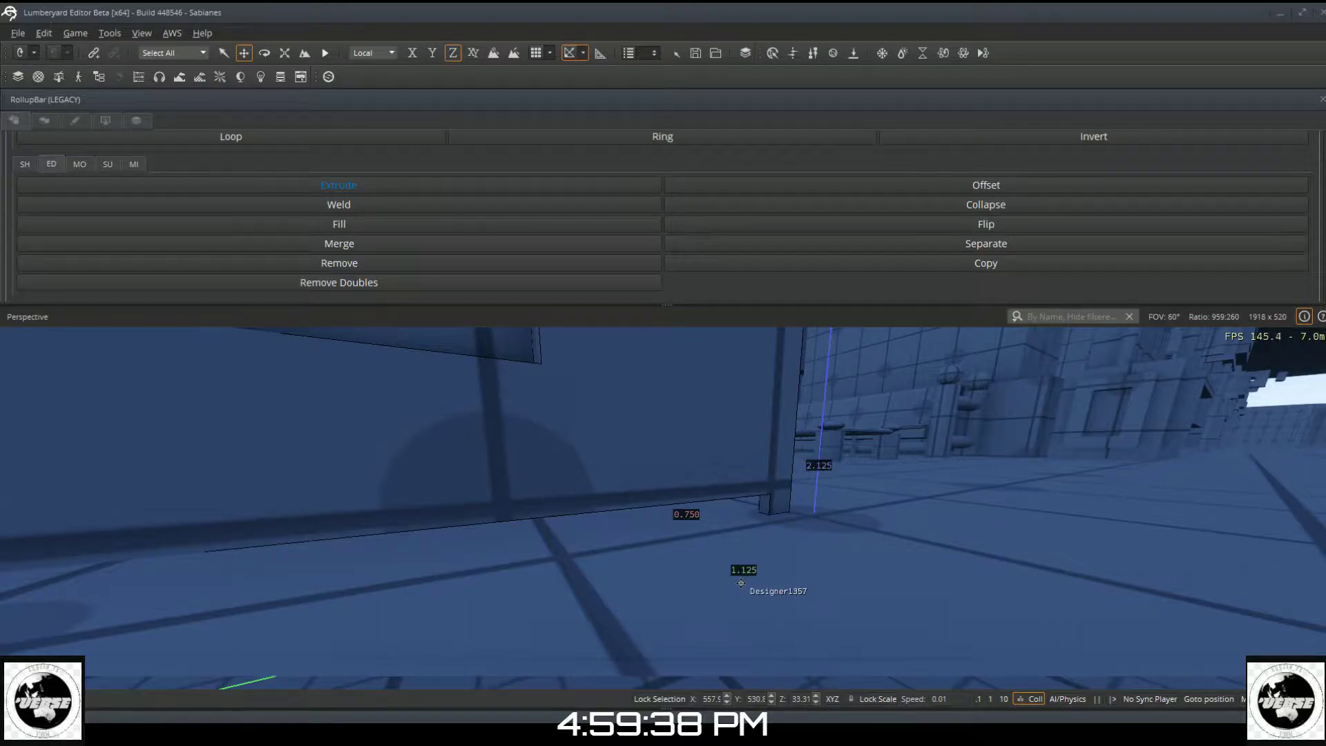
right_drag(741, 583, 719, 571)
key(s)
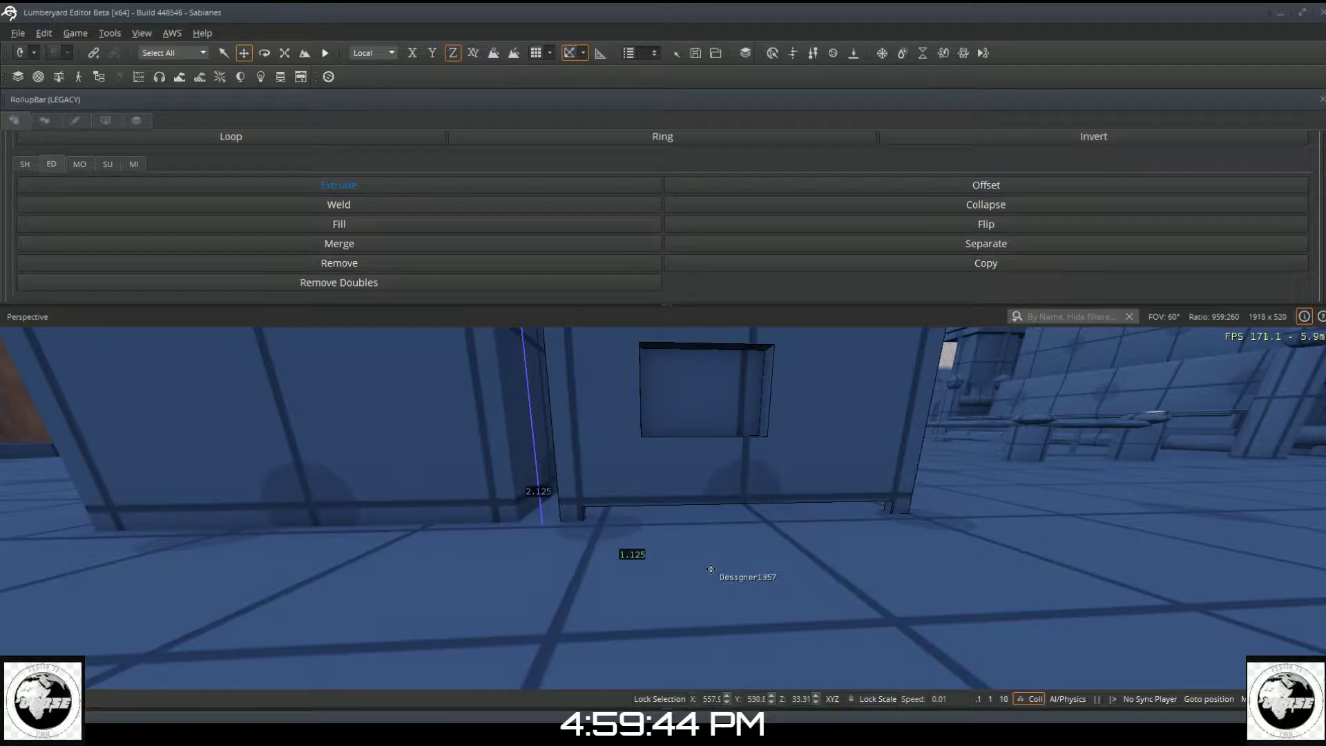
key(s)
right_drag(661, 569, 661, 569)
key(s)
key(w)
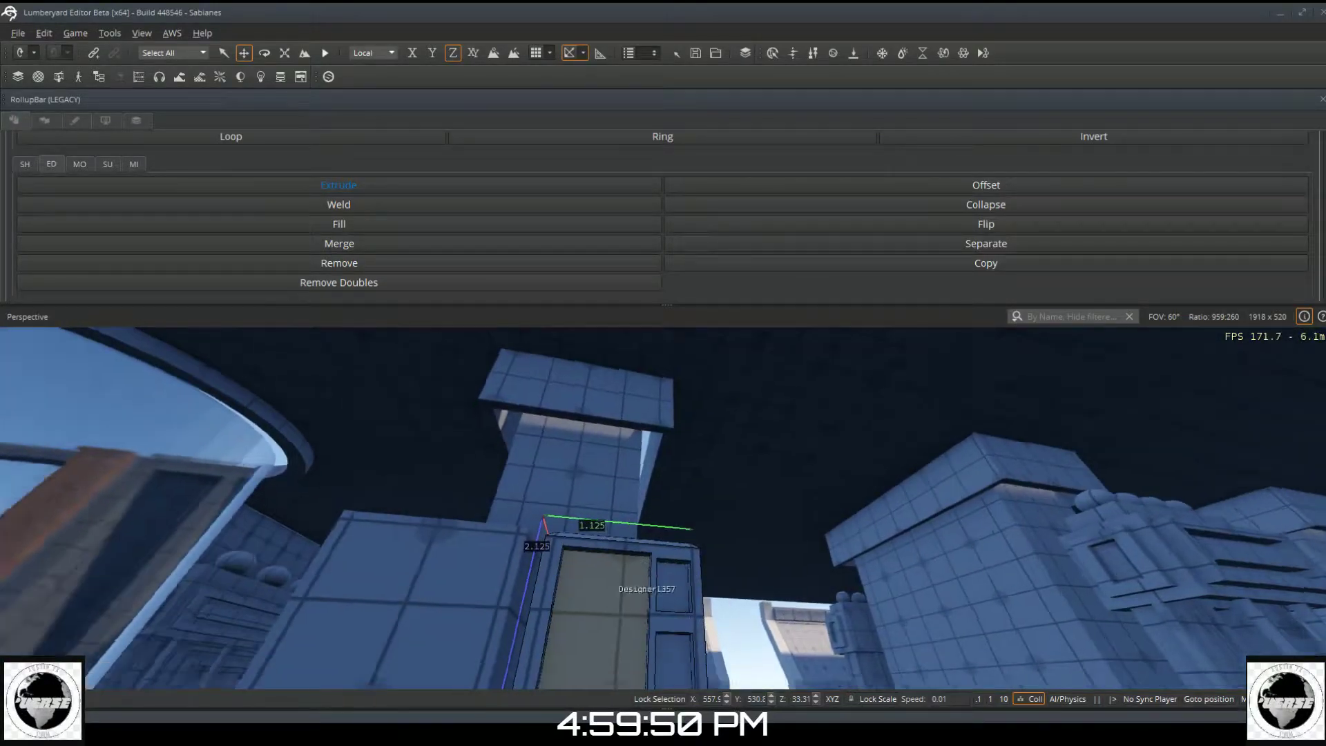
right_drag(677, 518, 670, 511)
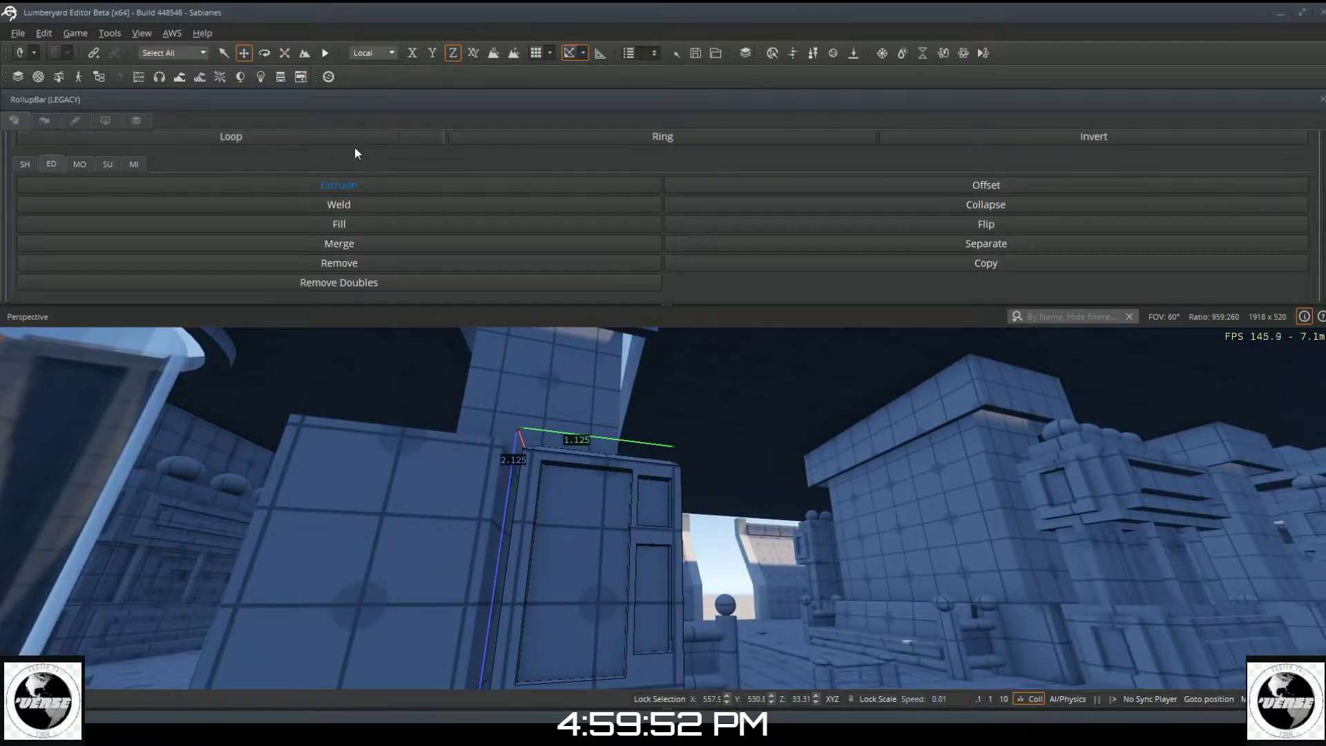
Step: Return the tall box to whole-object selection mode and deselect it
scroll(445, 167, up, 3)
click(601, 176)
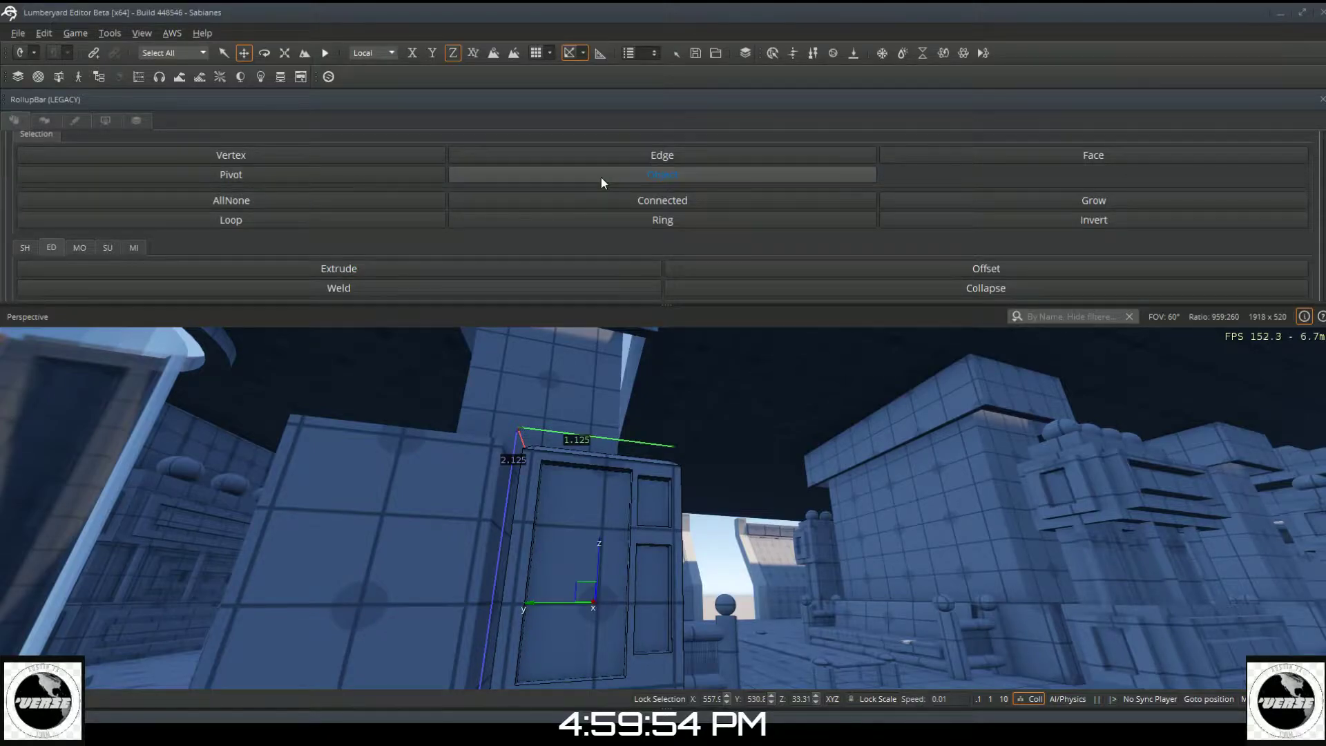
key(Escape)
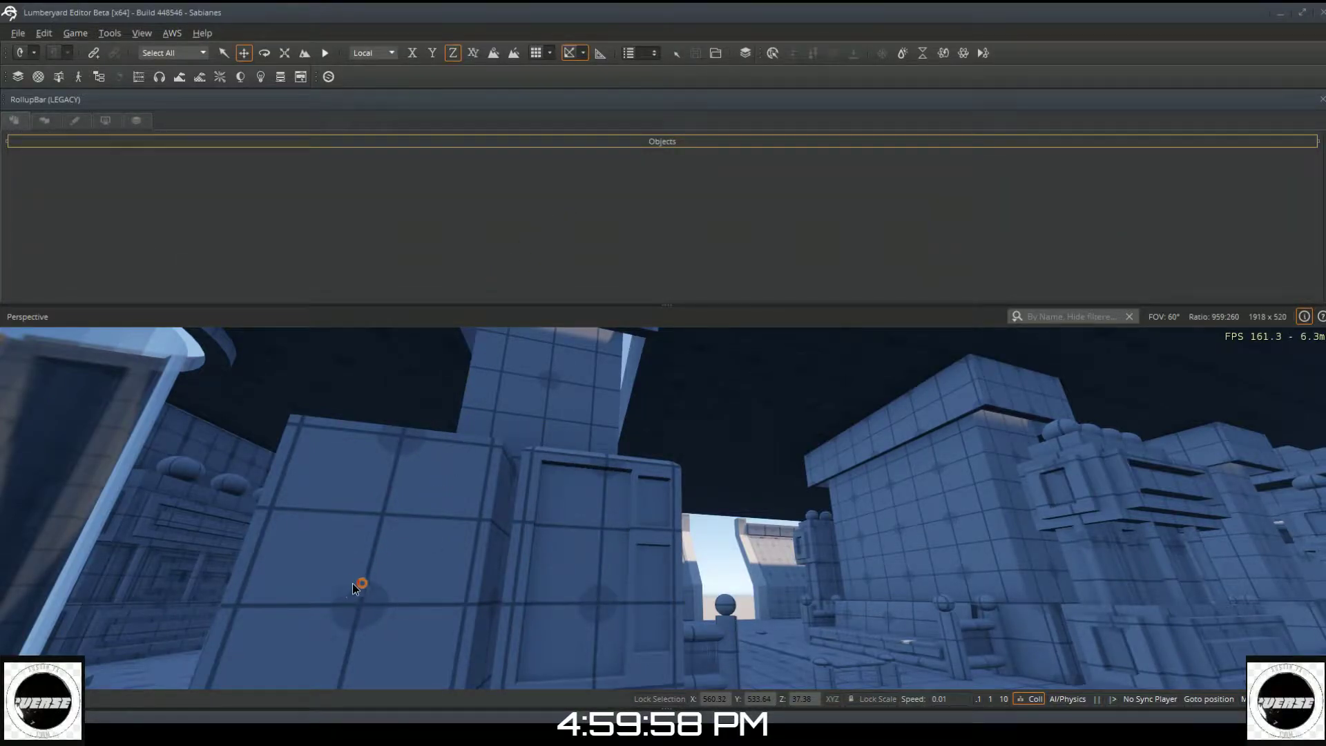
Step: Delete the plain tall box standing beside the detailed one
click(504, 492)
mouse_move(504, 492)
right_down()
mouse_move(484, 513)
mouse_move(505, 518)
mouse_move(505, 492)
right_up()
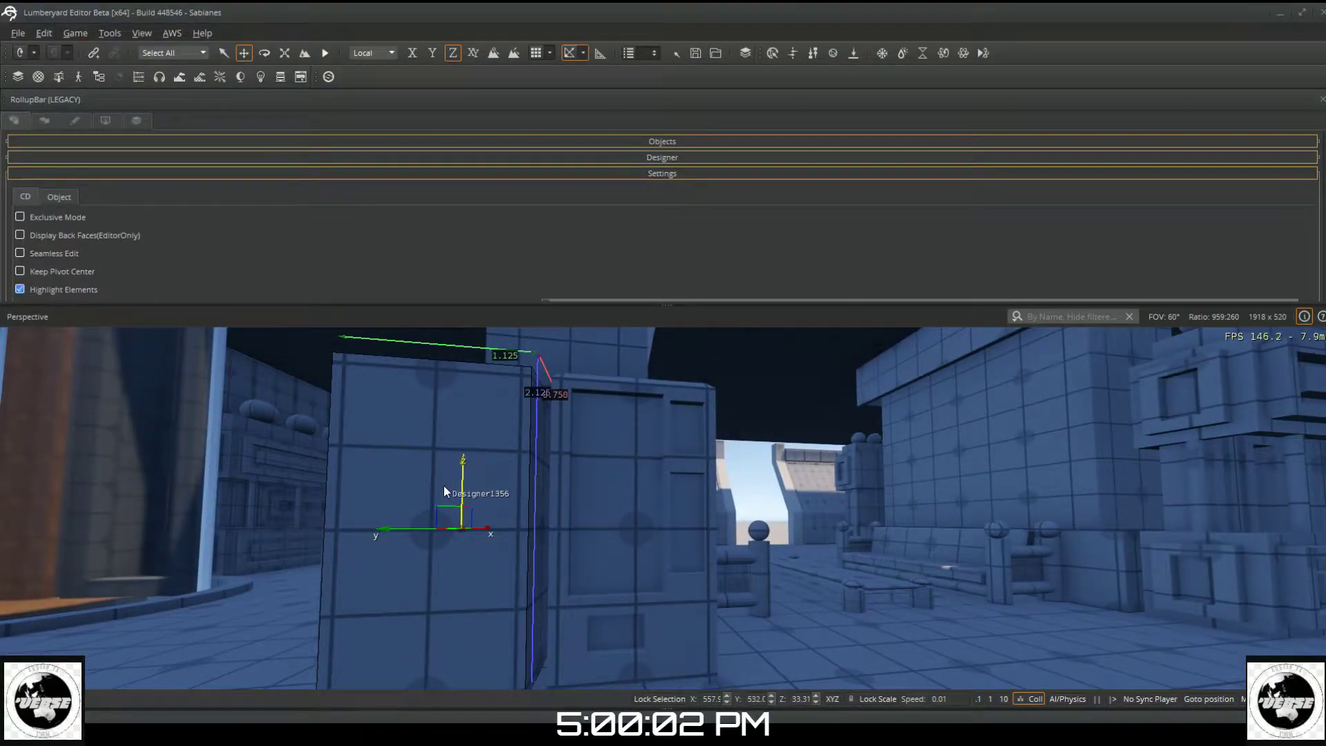
key(Delete)
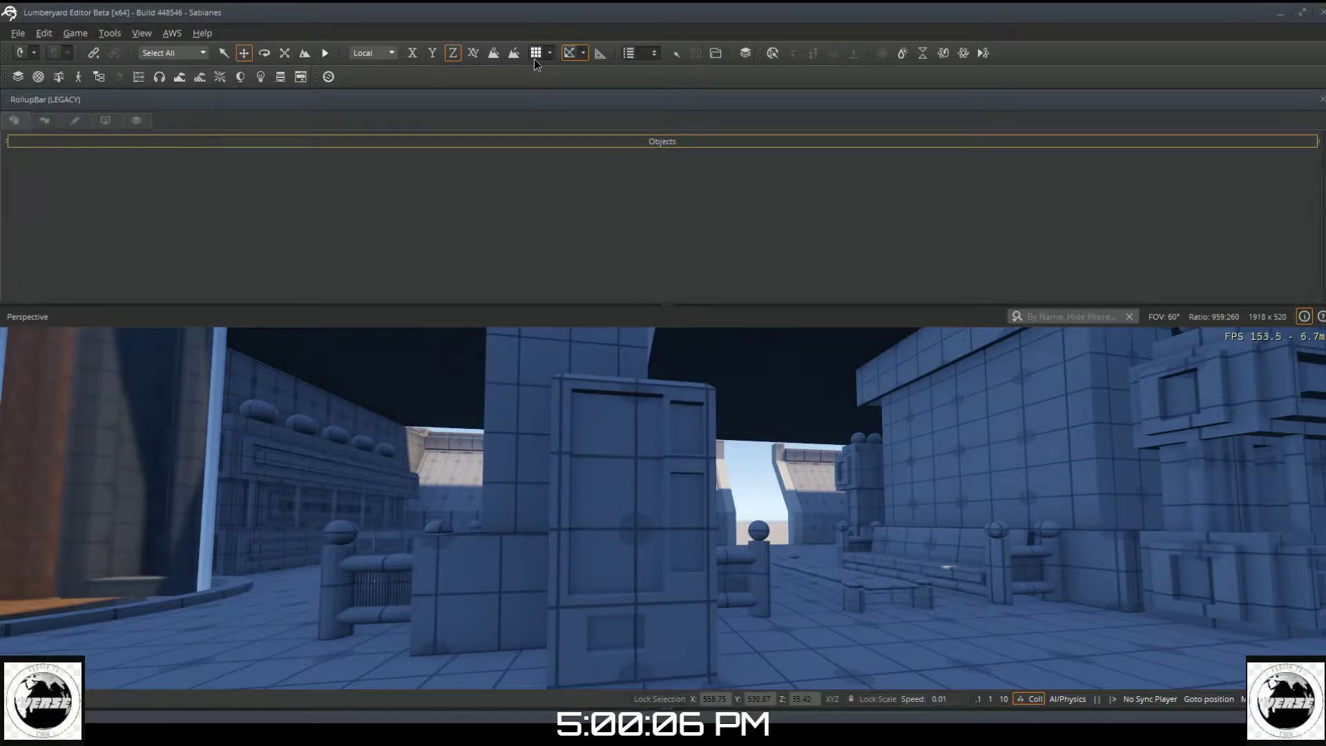
Step: Turn on grid snapping and duplicate the detailed tall box along the Y axis into the deleted plain box's place
click(629, 493)
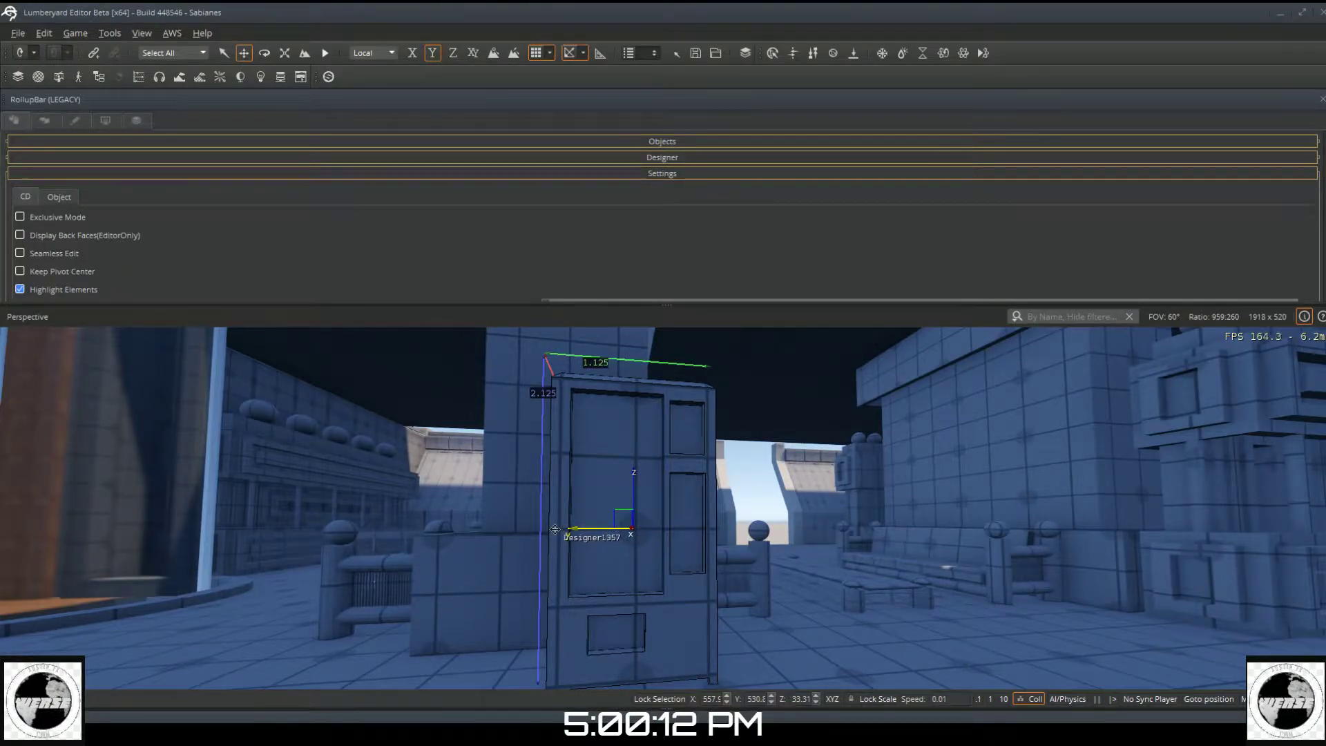
mouse_move(555, 529)
shift+mouse_down()
mouse_move(409, 504)
mouse_move(459, 501)
shift+mouse_up()
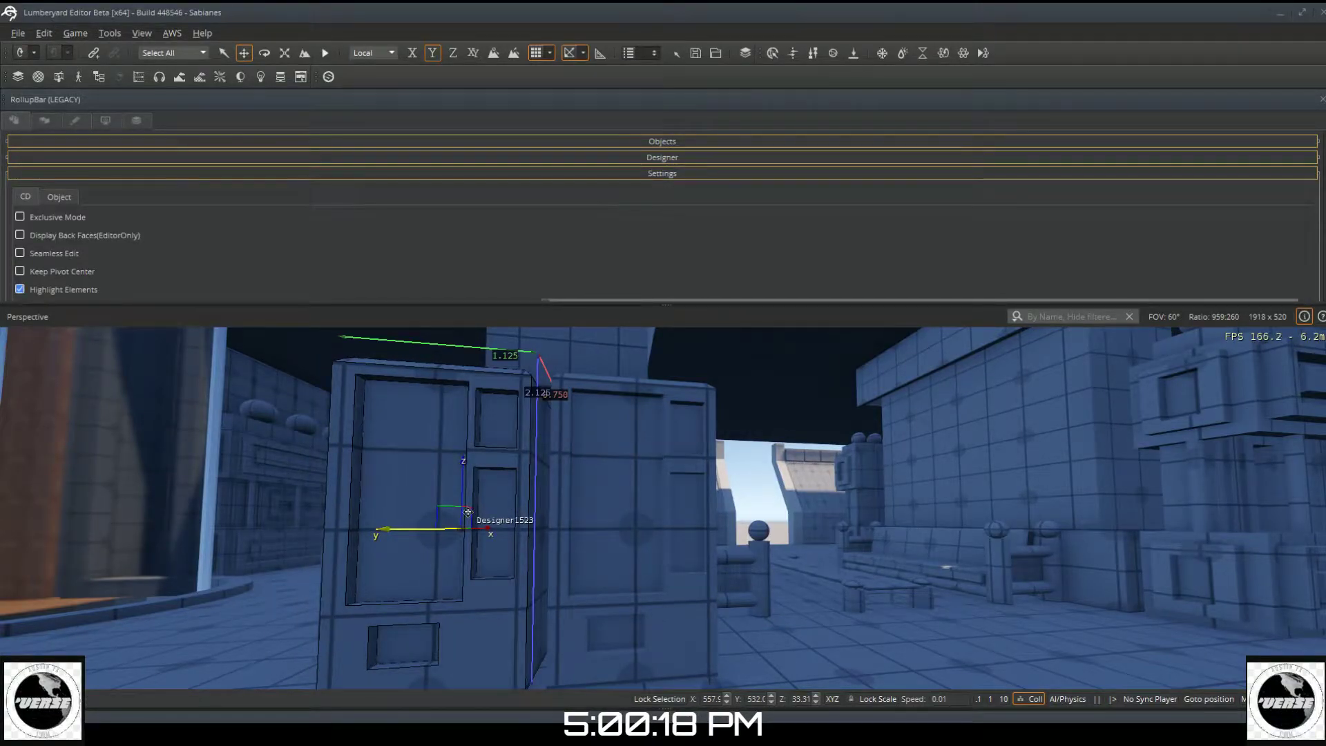
key(a)
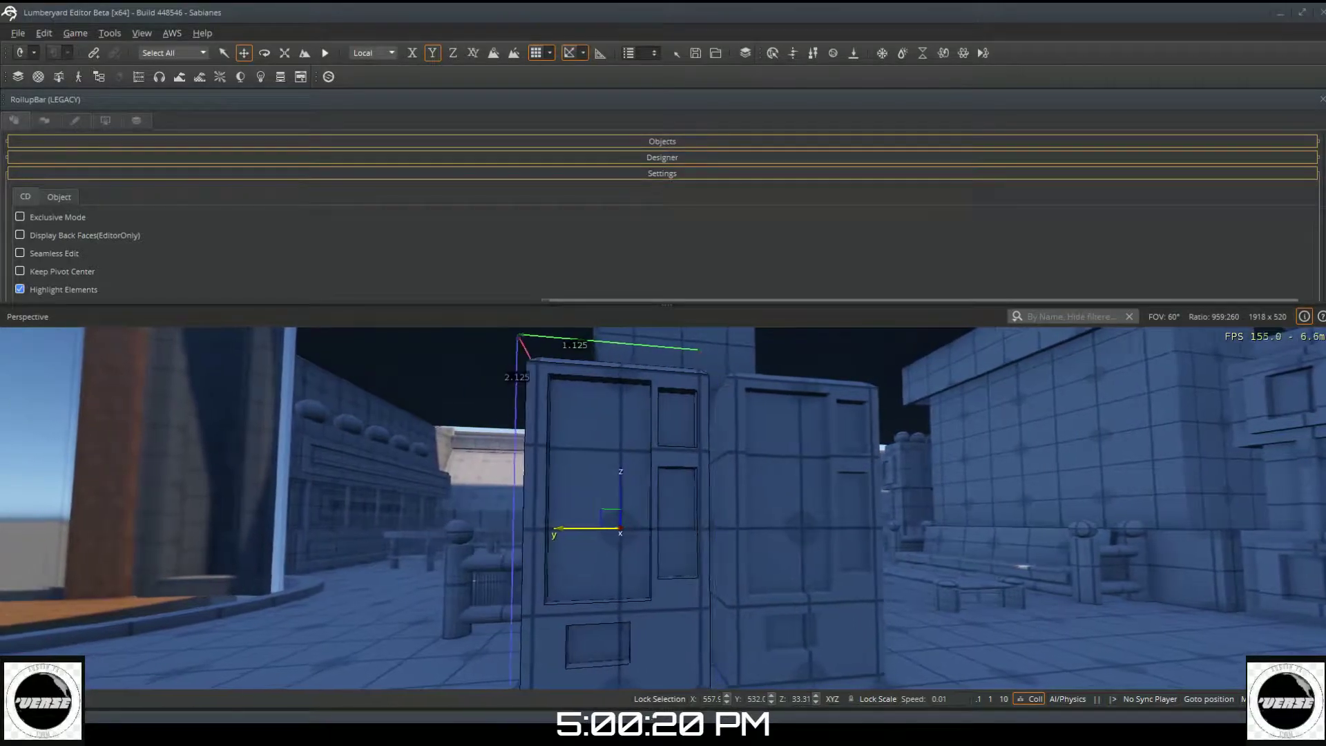
key(a)
Step: Constrain the duplicated box's movement to the X axis and bring the plain box across the bench into view
right_drag(459, 500, 670, 525)
key(a)
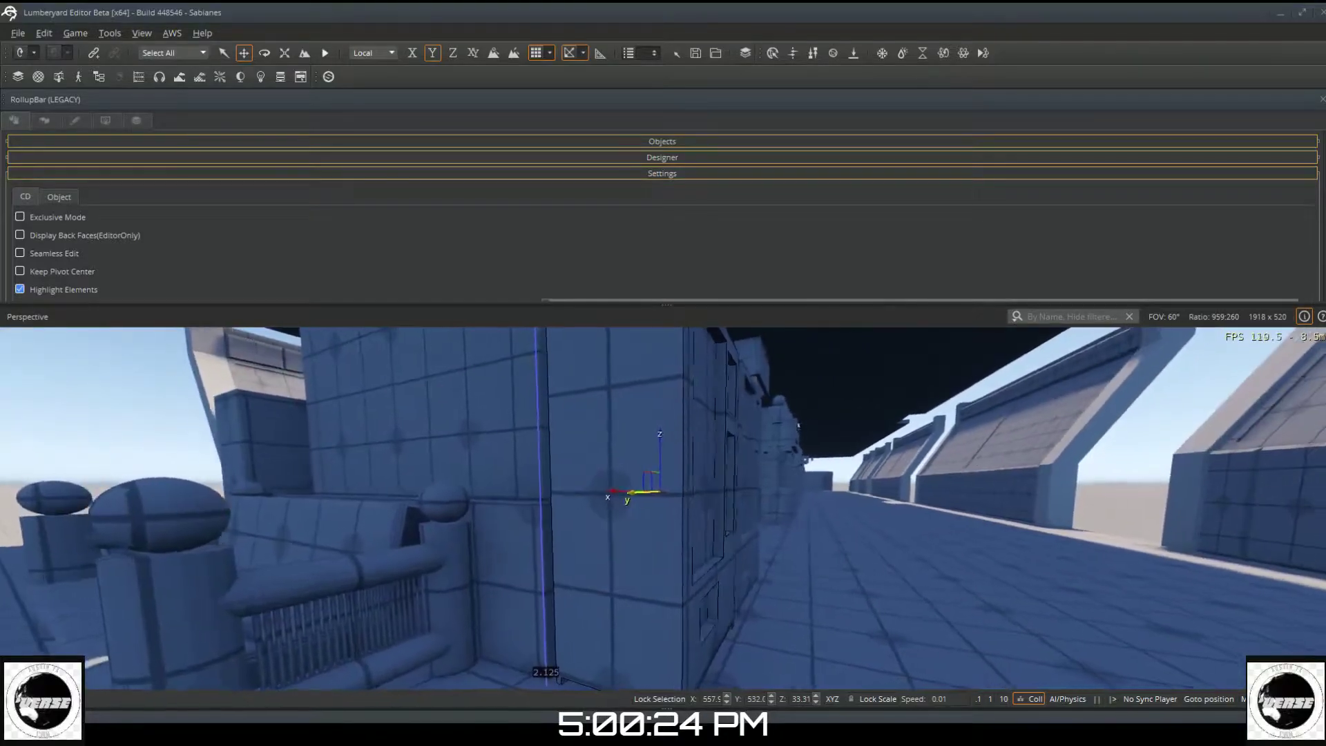
middle_drag(802, 510, 486, 509)
key(1)
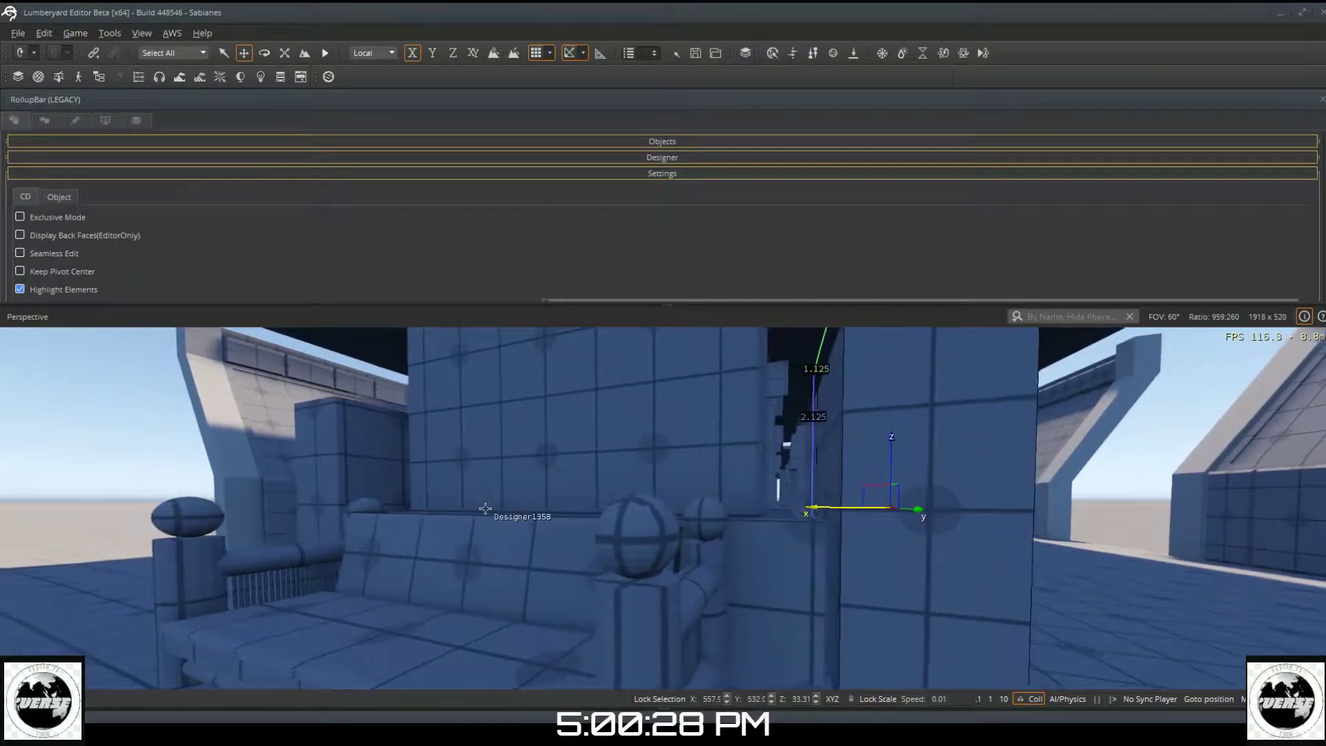
key(a)
mouse_move(486, 508)
right_down()
mouse_move(566, 532)
mouse_move(657, 529)
mouse_move(486, 496)
mouse_move(485, 483)
mouse_move(486, 509)
right_up()
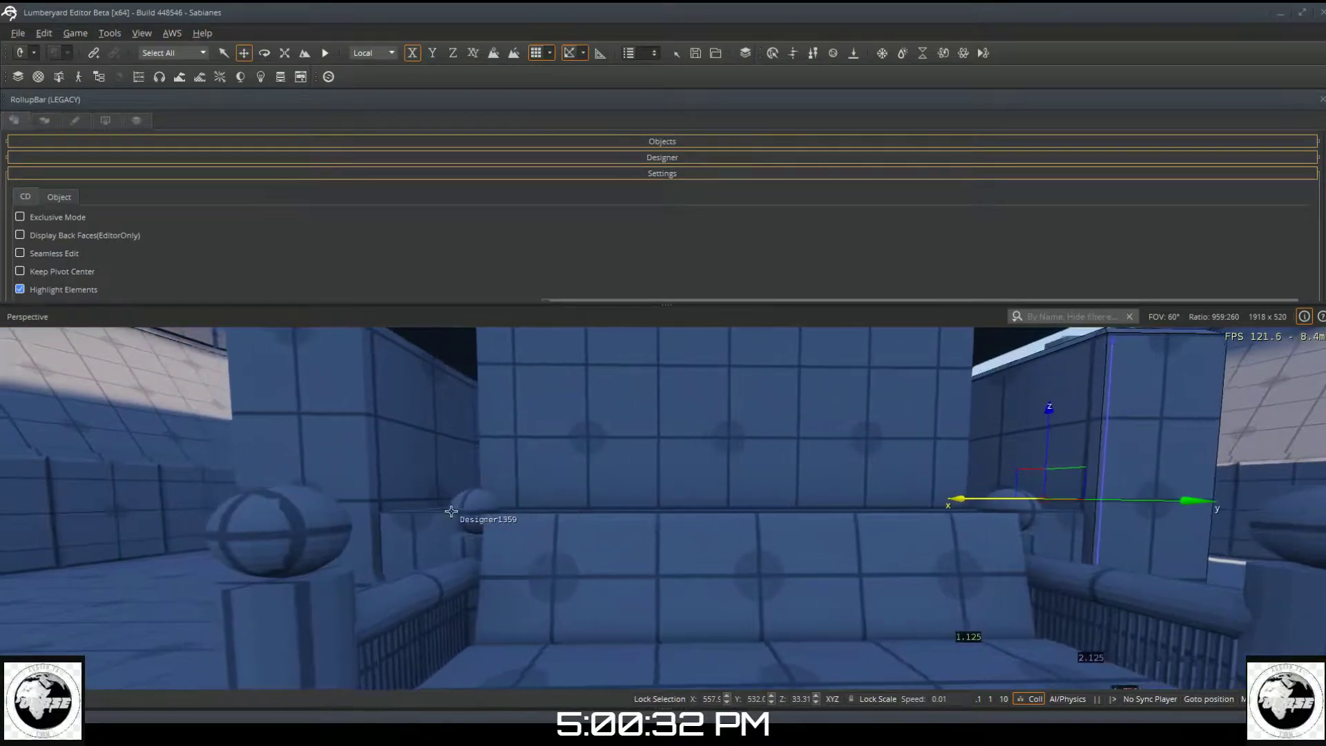
Step: Copy the detailed cabinet to the far end of the bench wall and delete the plain block standing there
key(a)
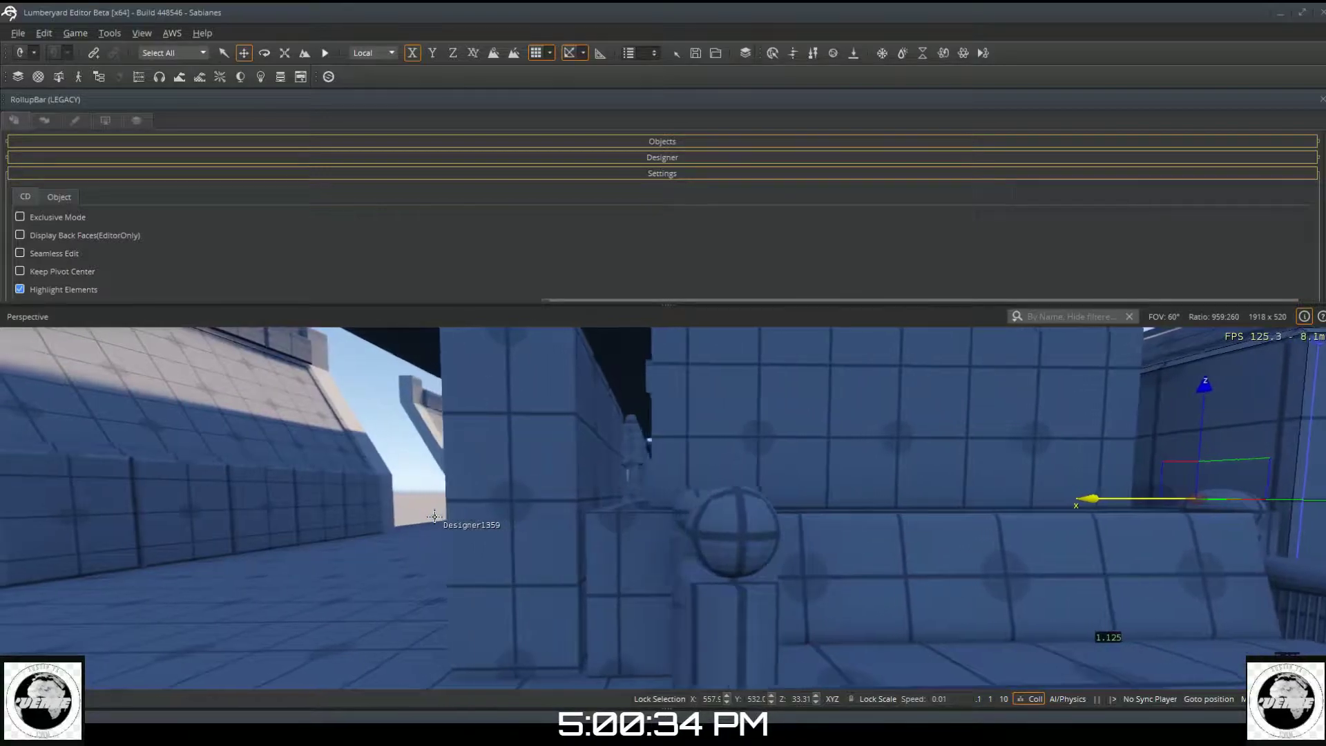
key(a)
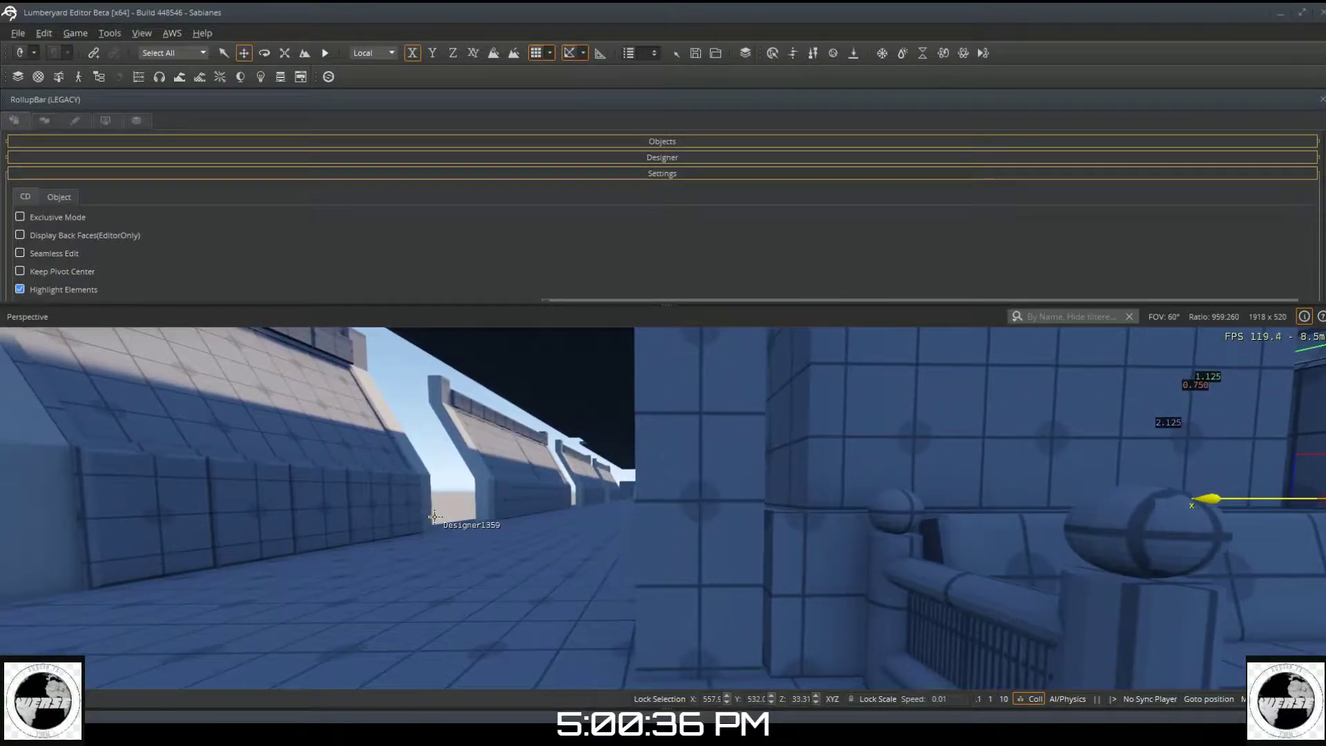
key(ctrl+c)
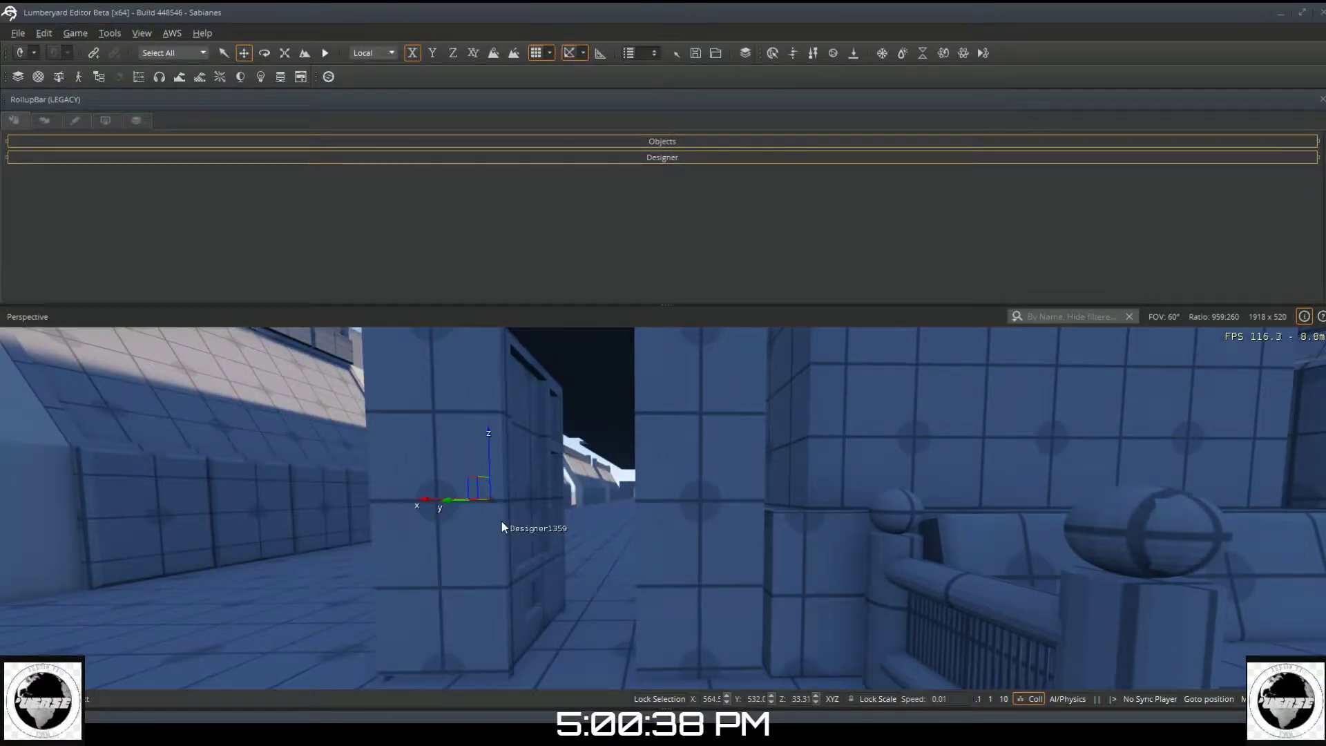
click(503, 523)
click(714, 546)
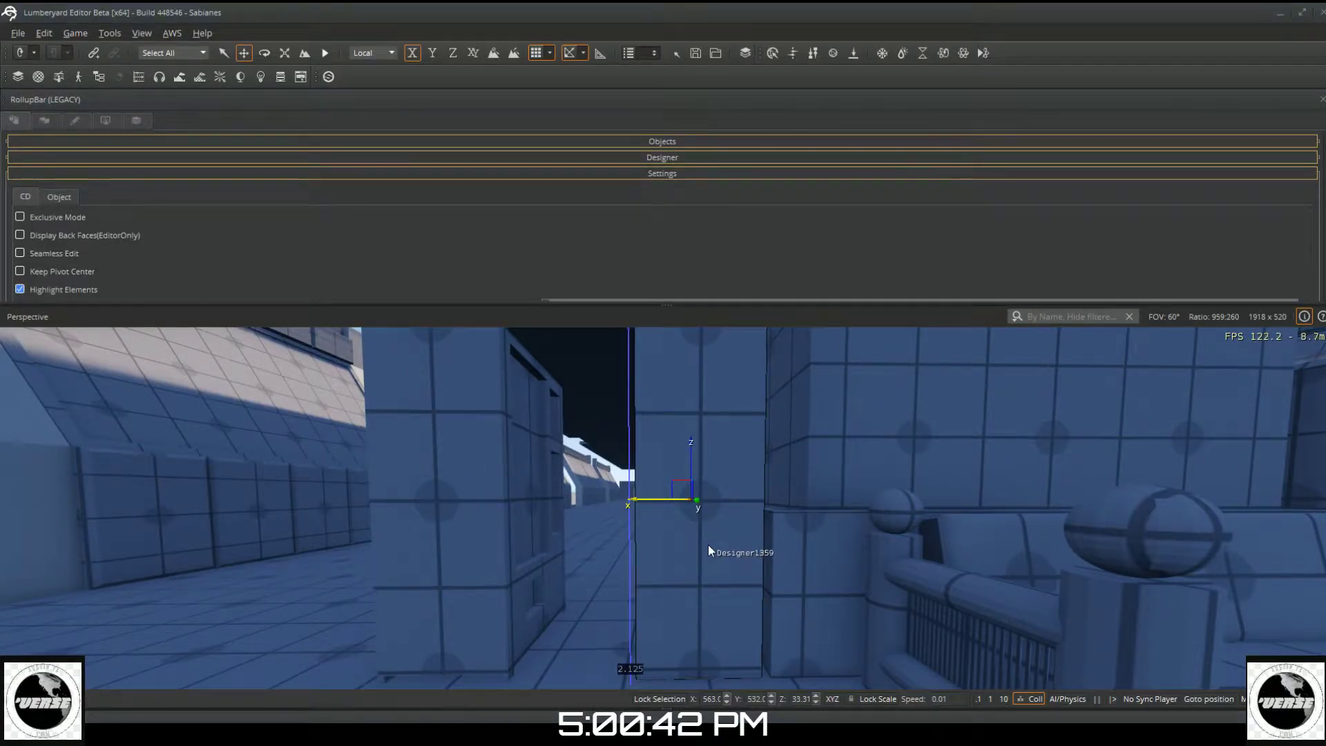
key(Delete)
Step: Examine the copied cabinet's pivot points in Pivot mode and return to Object selection
click(448, 478)
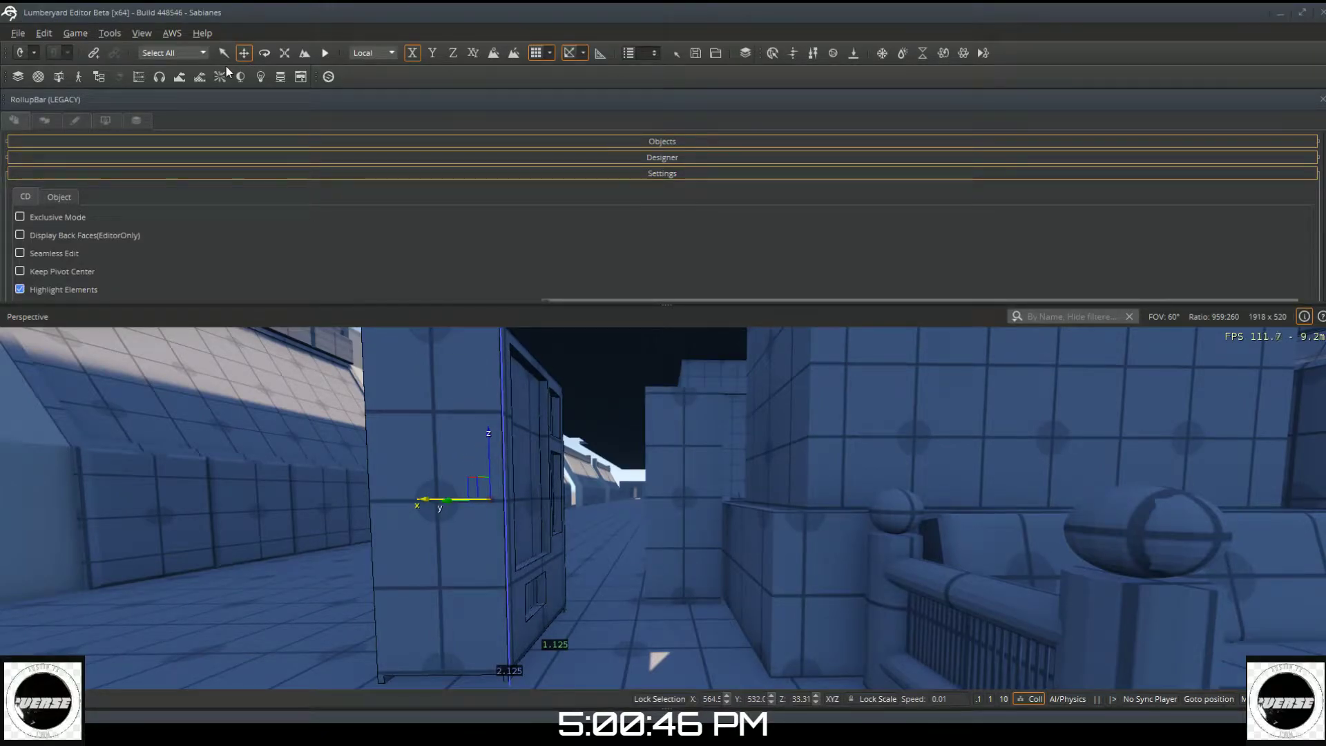
scroll(226, 271, down, 6)
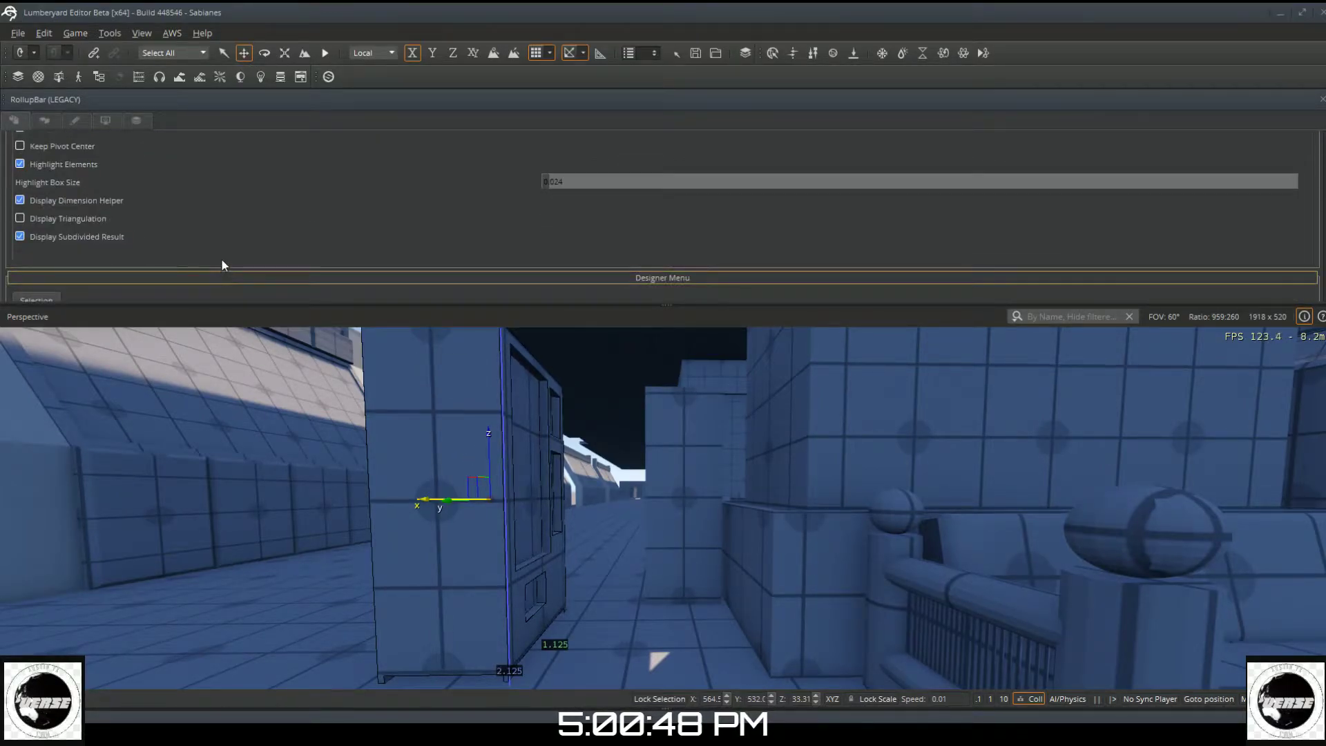
click(263, 215)
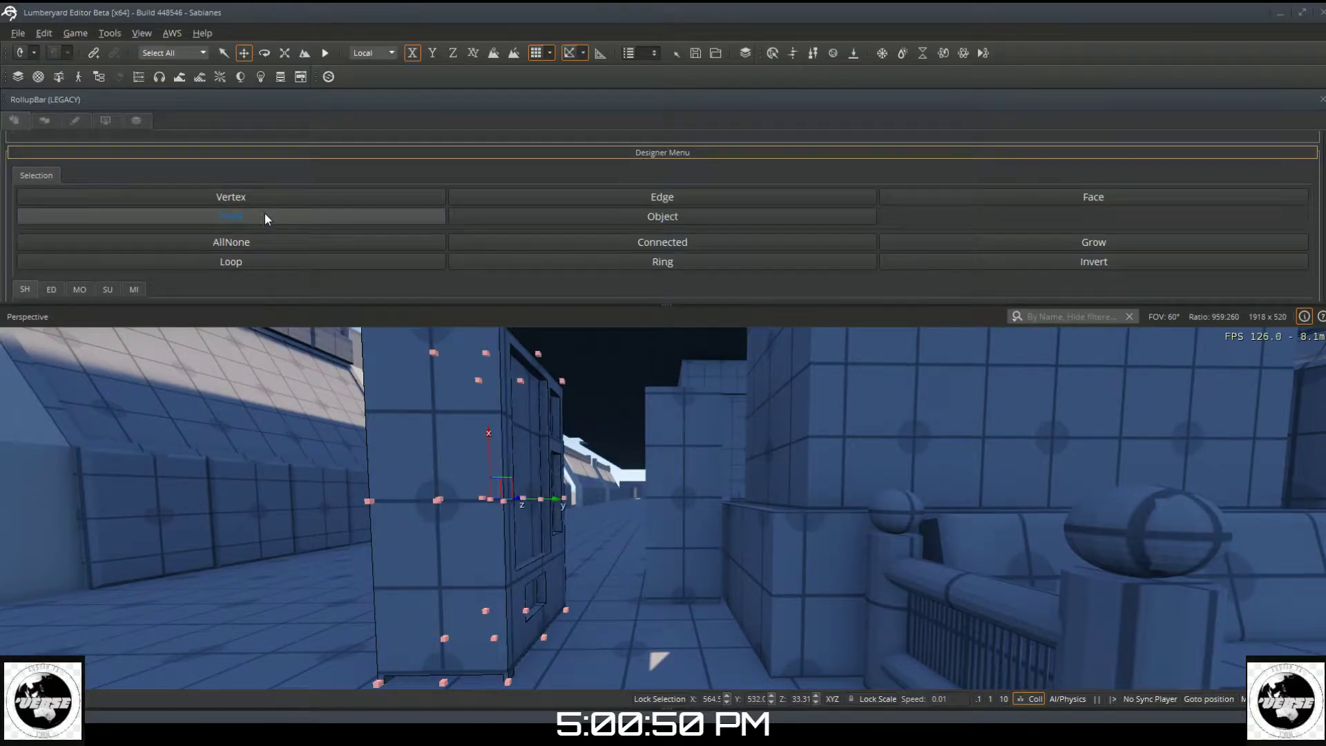
key(s)
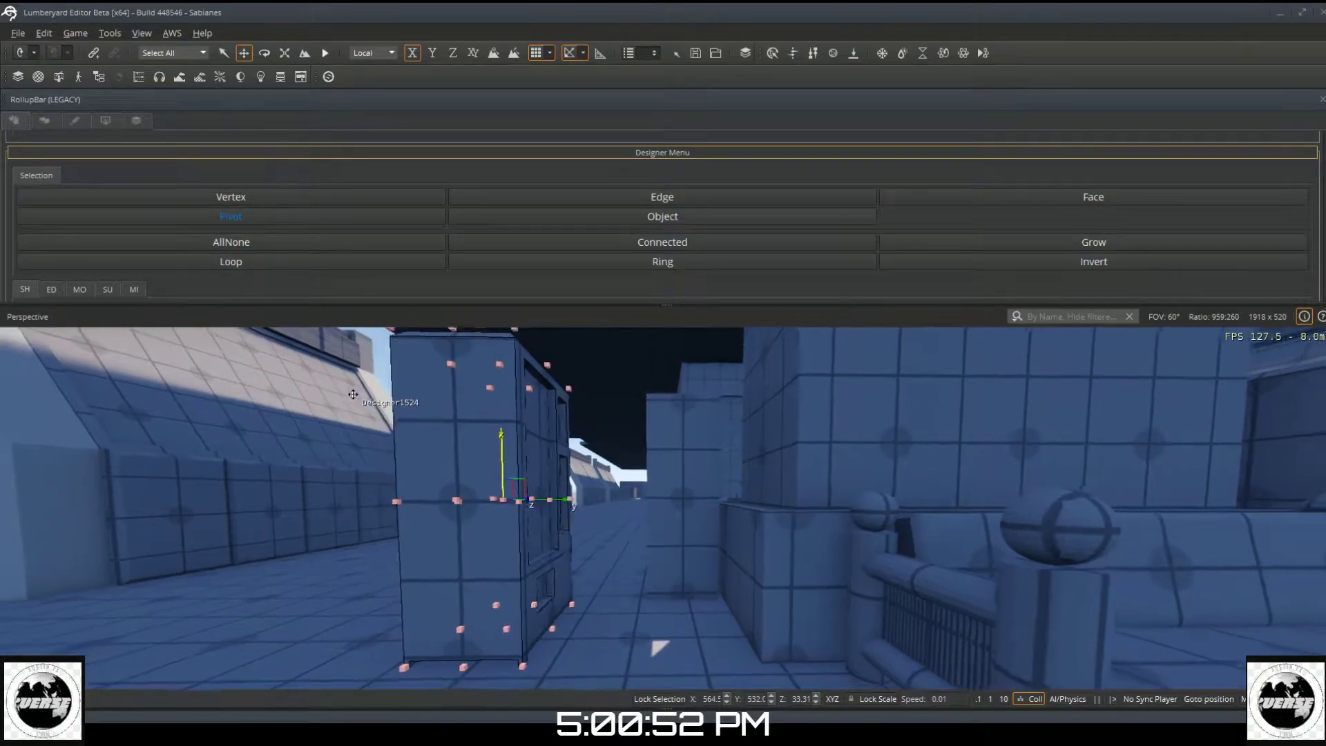
key(d)
key(d)
right_drag(241, 454, 231, 453)
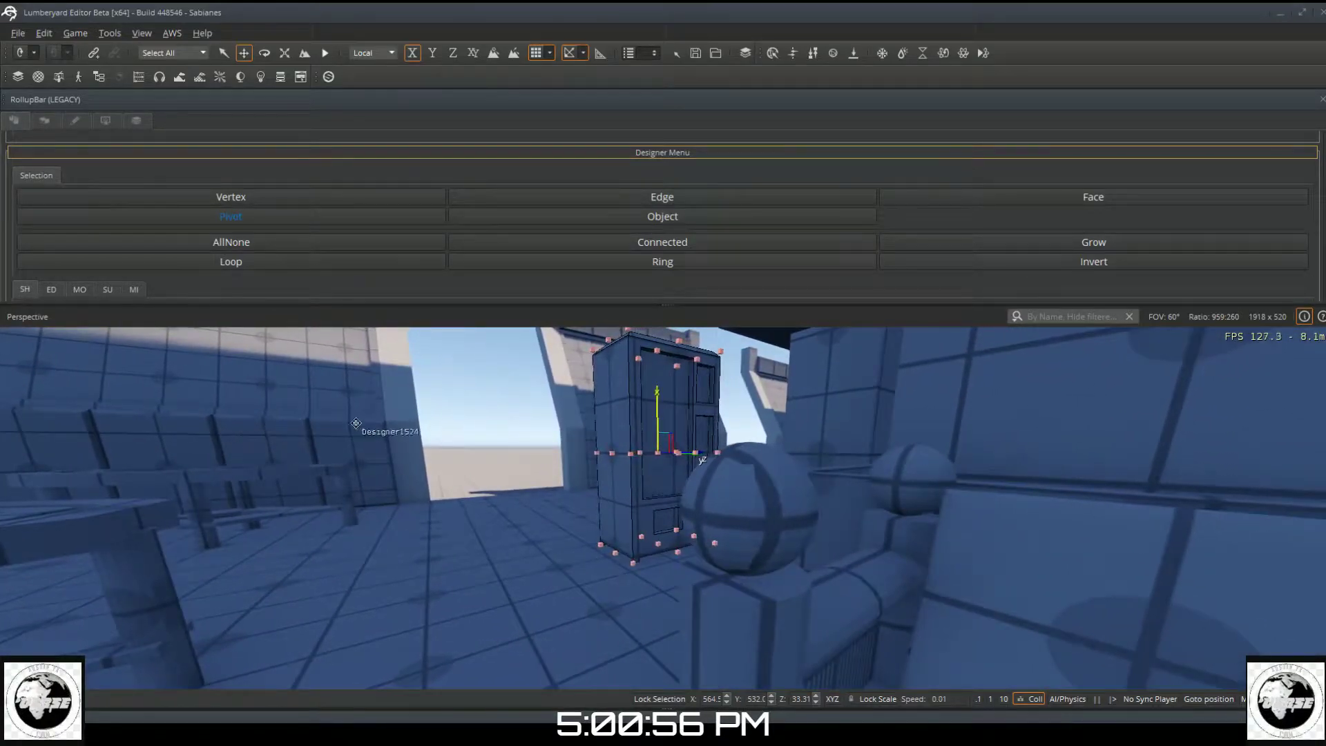
click(539, 213)
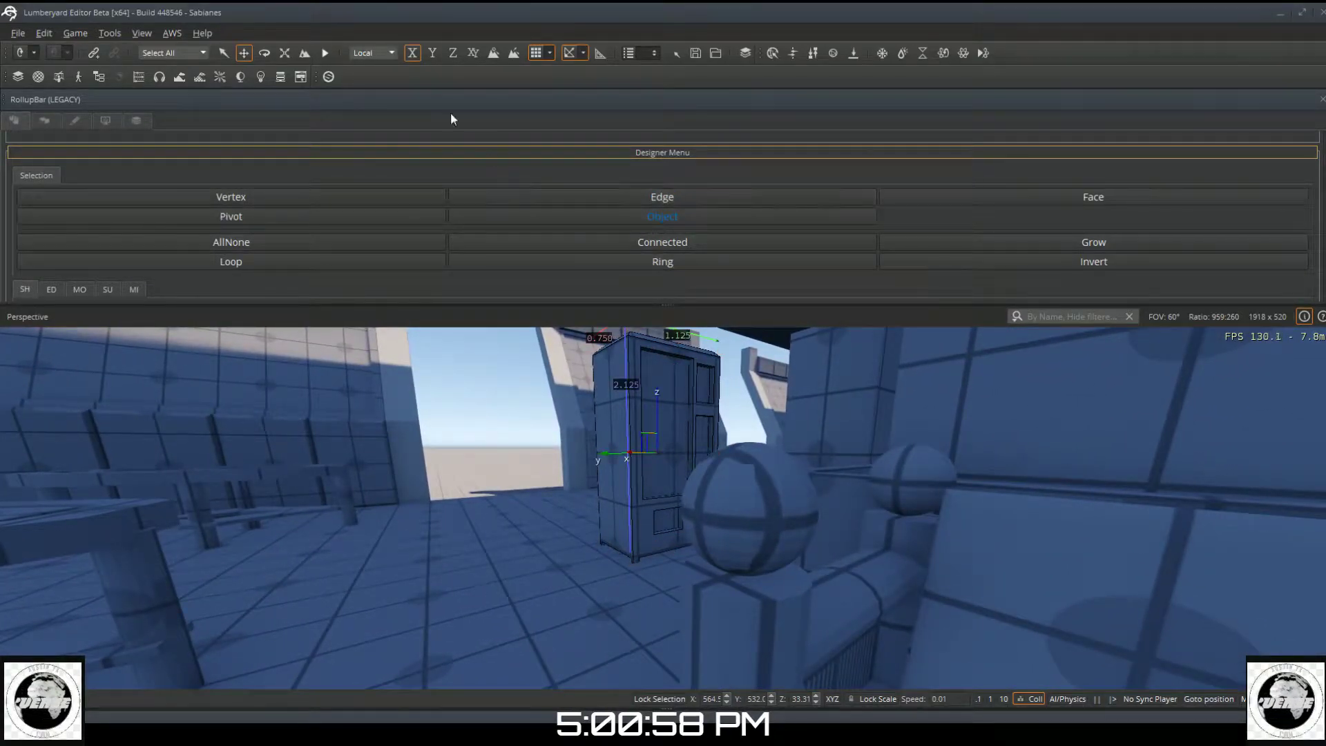
Step: Rotate the copied cabinet 180° about its Z axis and move it along X against the end of the low wall
click(265, 53)
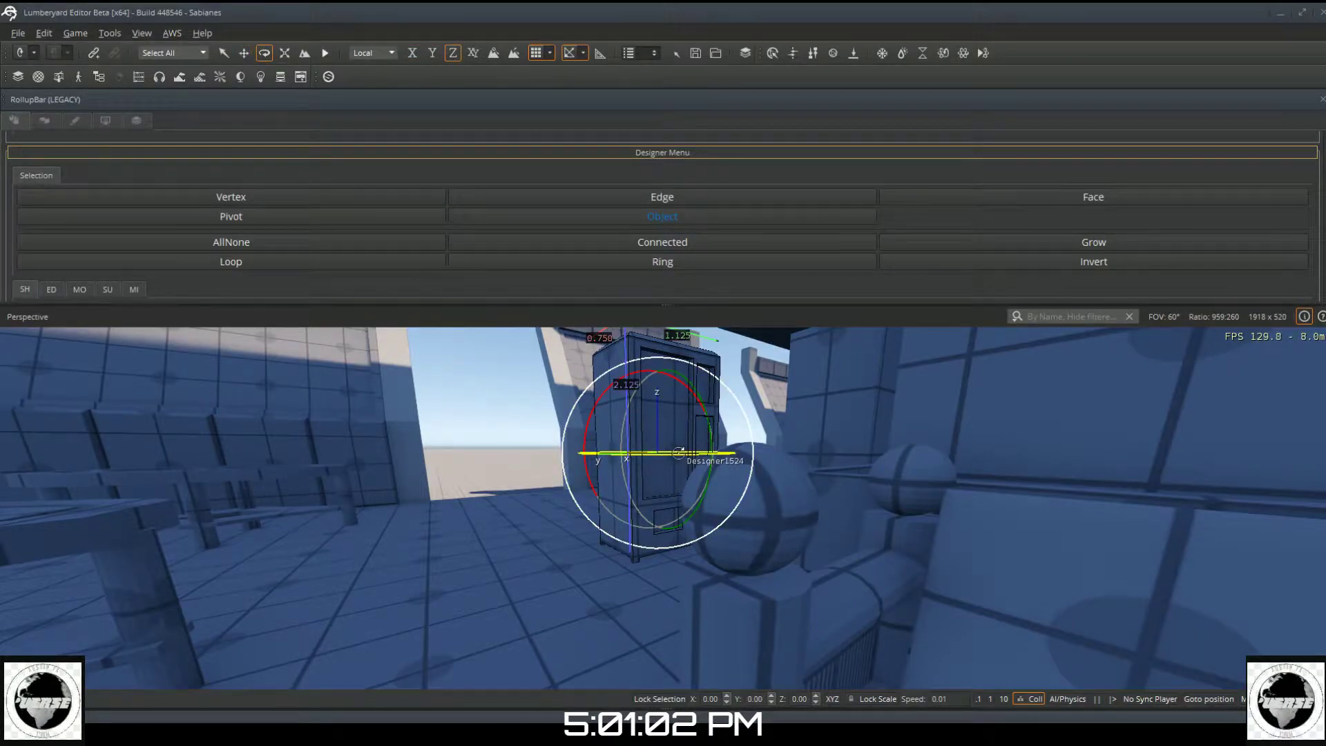
drag(677, 453, 549, 456)
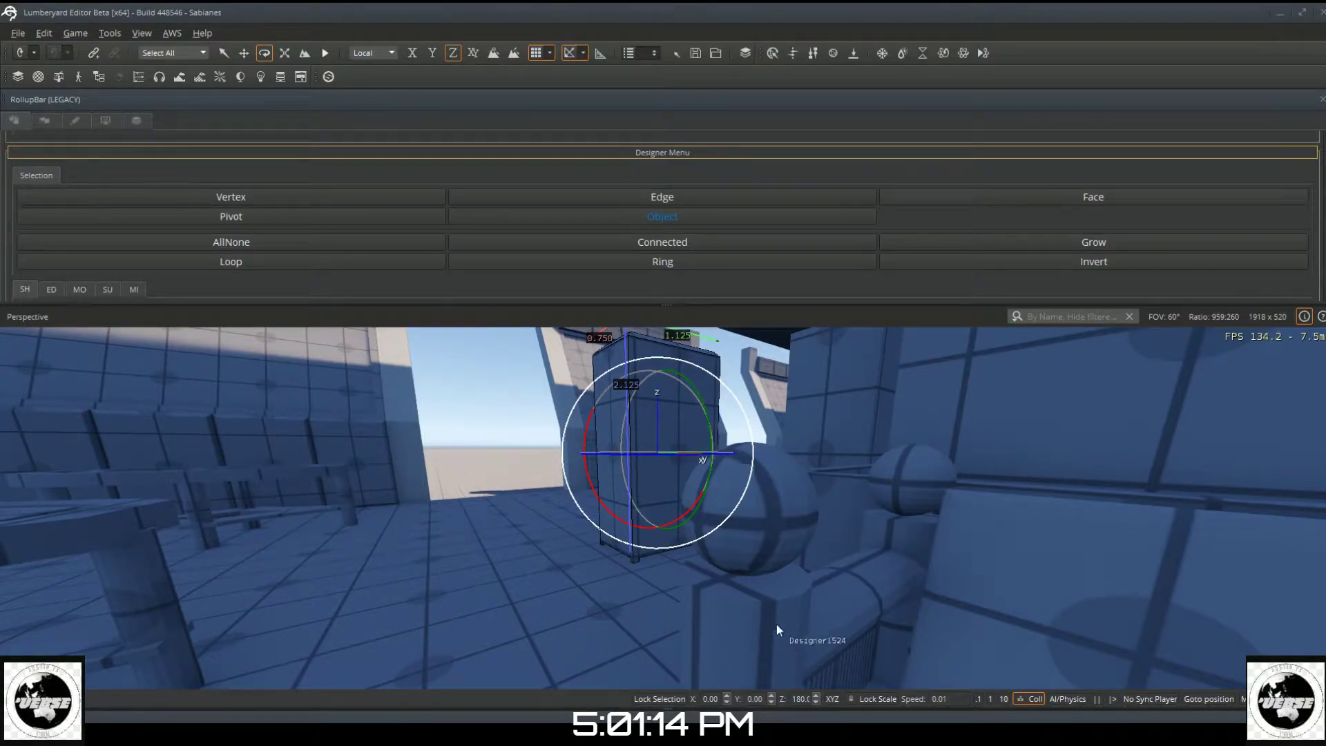
click(243, 53)
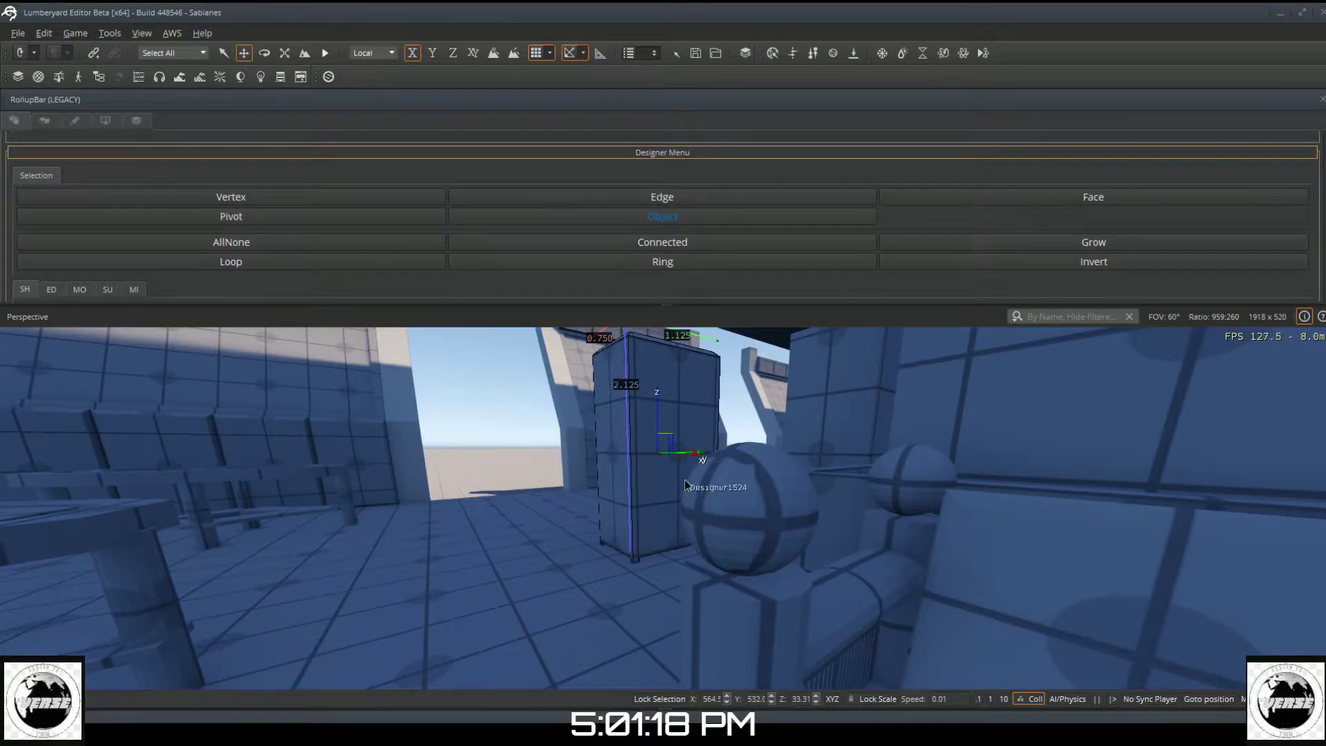
right_drag(783, 476, 981, 515)
key(w)
key(a)
right_drag(733, 483, 715, 465)
key(a)
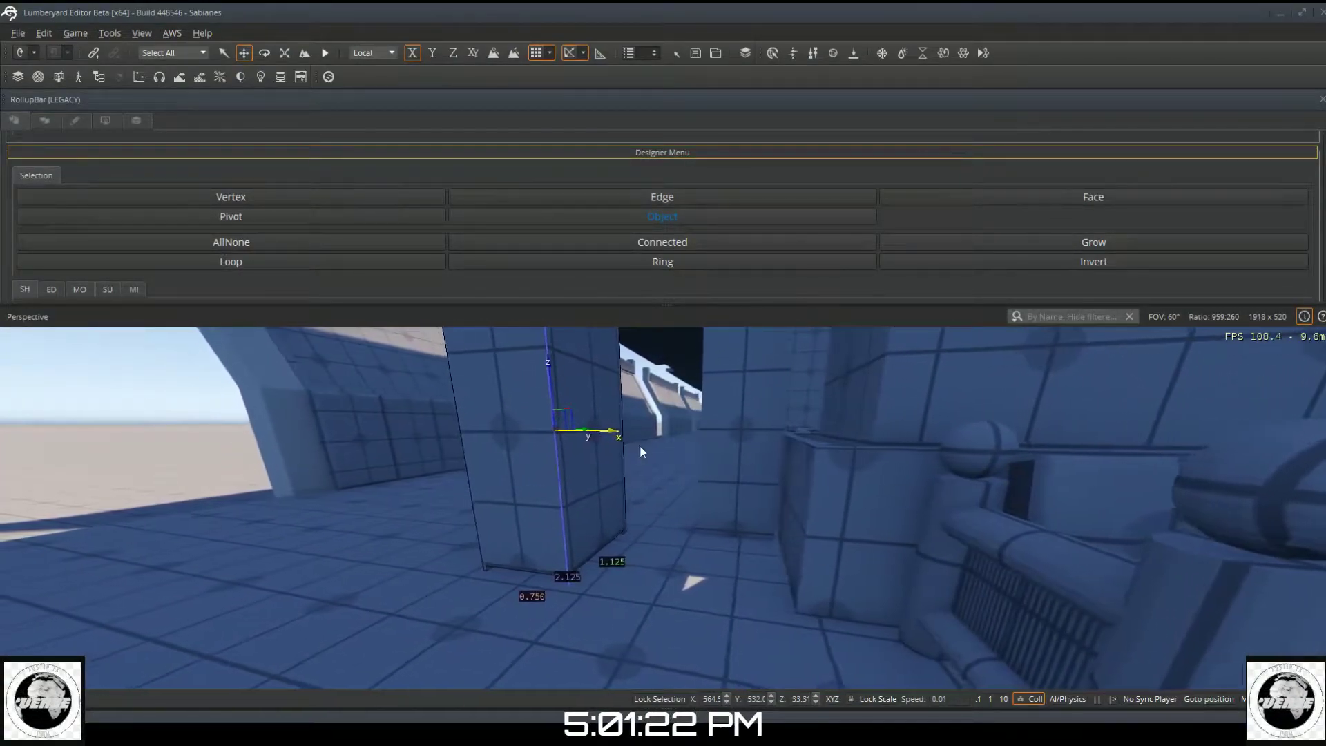
key(a)
drag(655, 433, 856, 484)
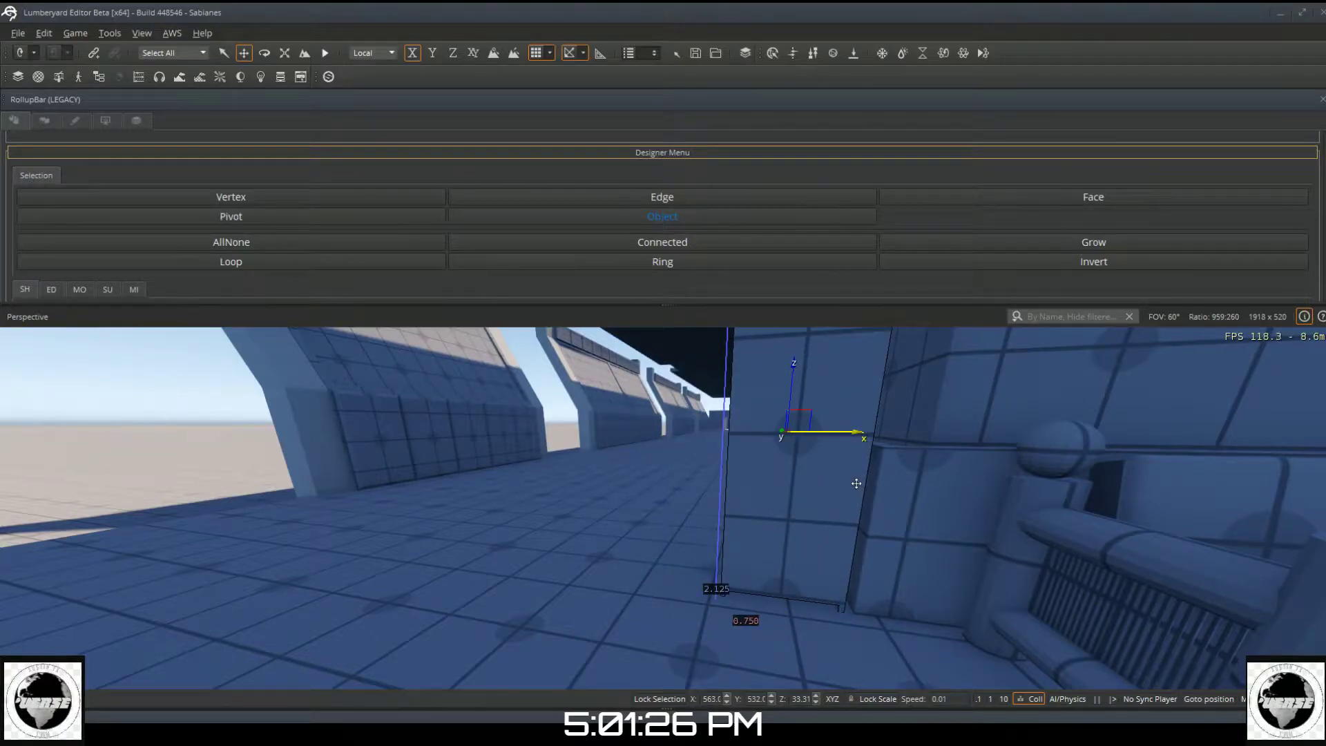
Step: Delete the remaining plain block beside the rotated detailed cabinet
key(a)
key(a)
right_drag(764, 488, 981, 463)
key(a)
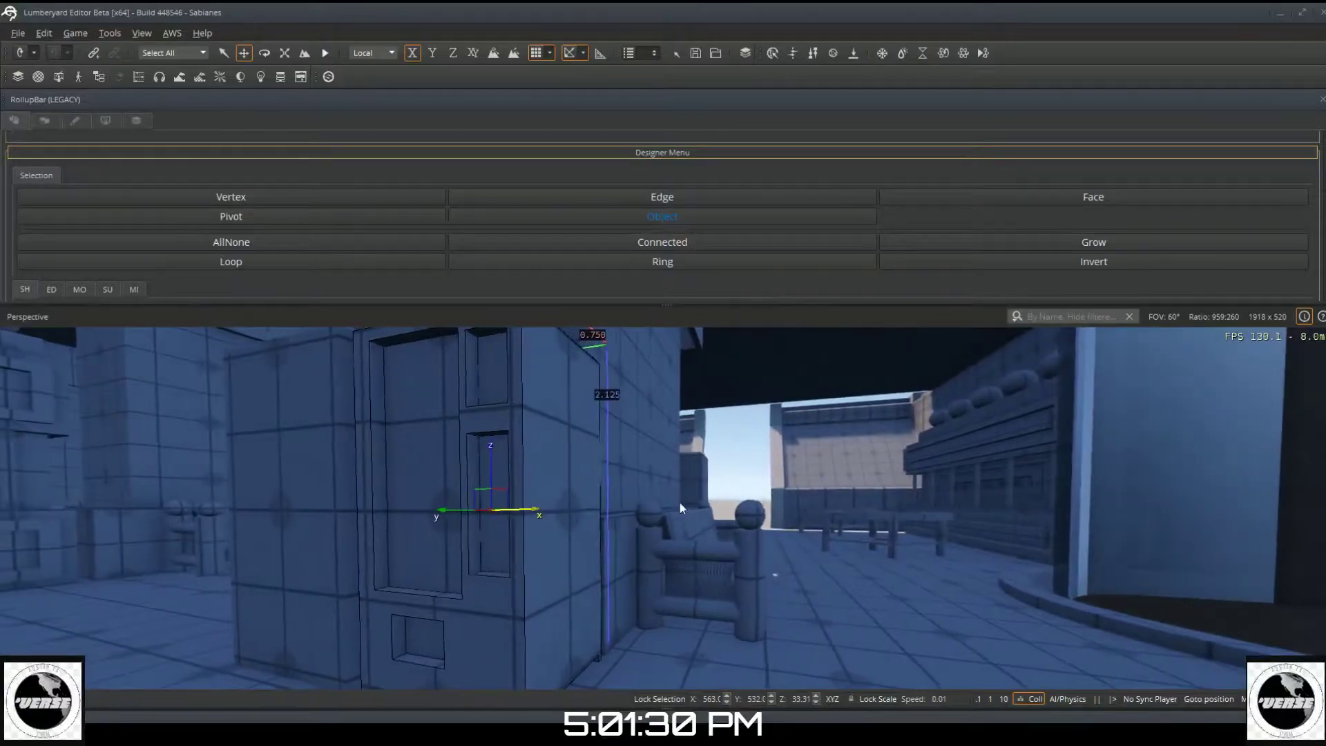
mouse_move(518, 548)
right_down()
mouse_move(718, 581)
mouse_move(552, 577)
mouse_move(608, 577)
mouse_move(527, 548)
right_up()
key(a)
key(s)
key(s)
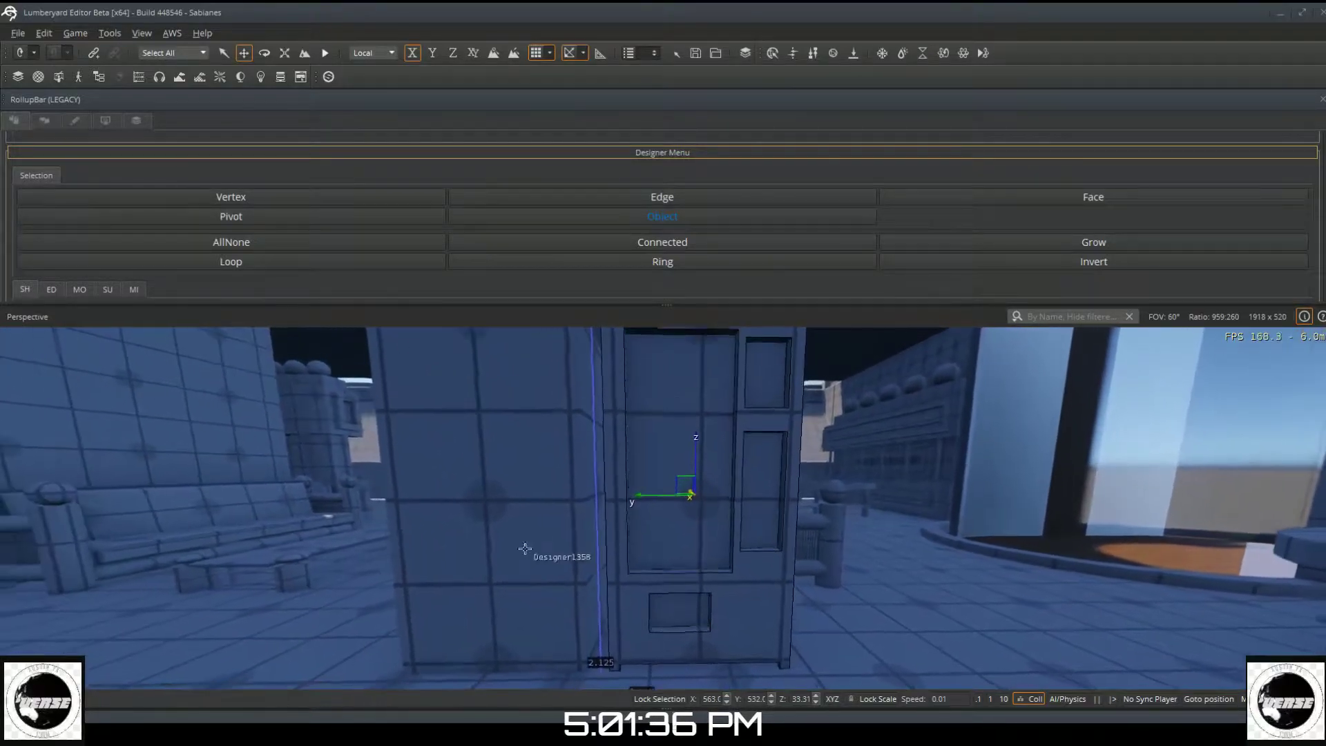
click(529, 507)
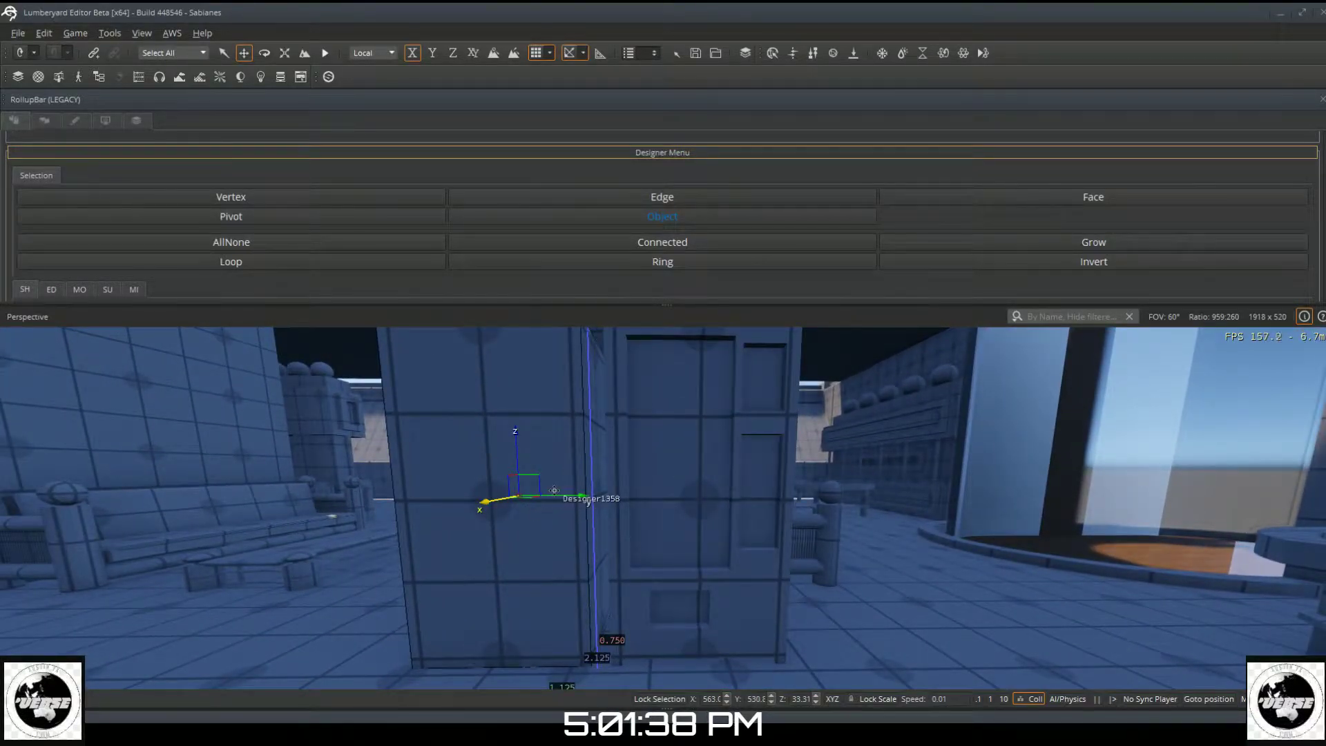
key(Delete)
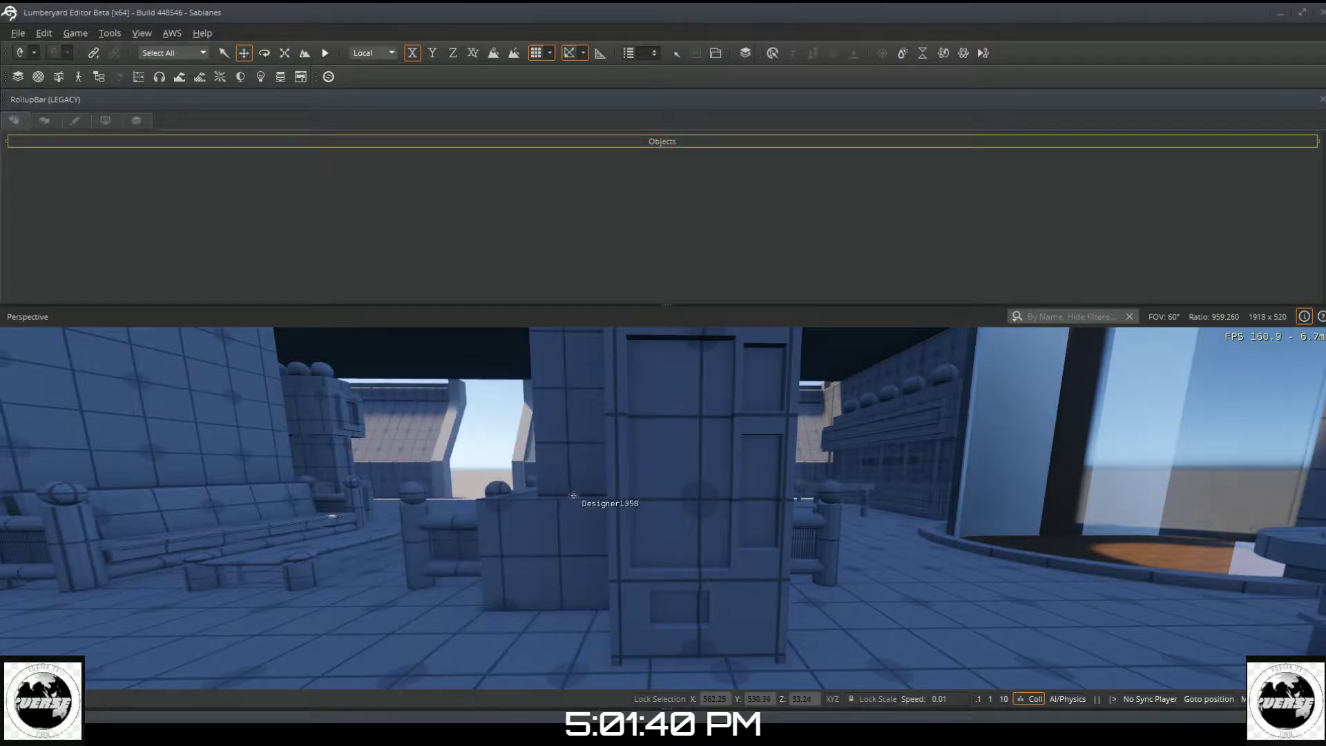
Step: Duplicate the detailed cabinet along its Y axis into the spot of the deleted plain block
click(709, 497)
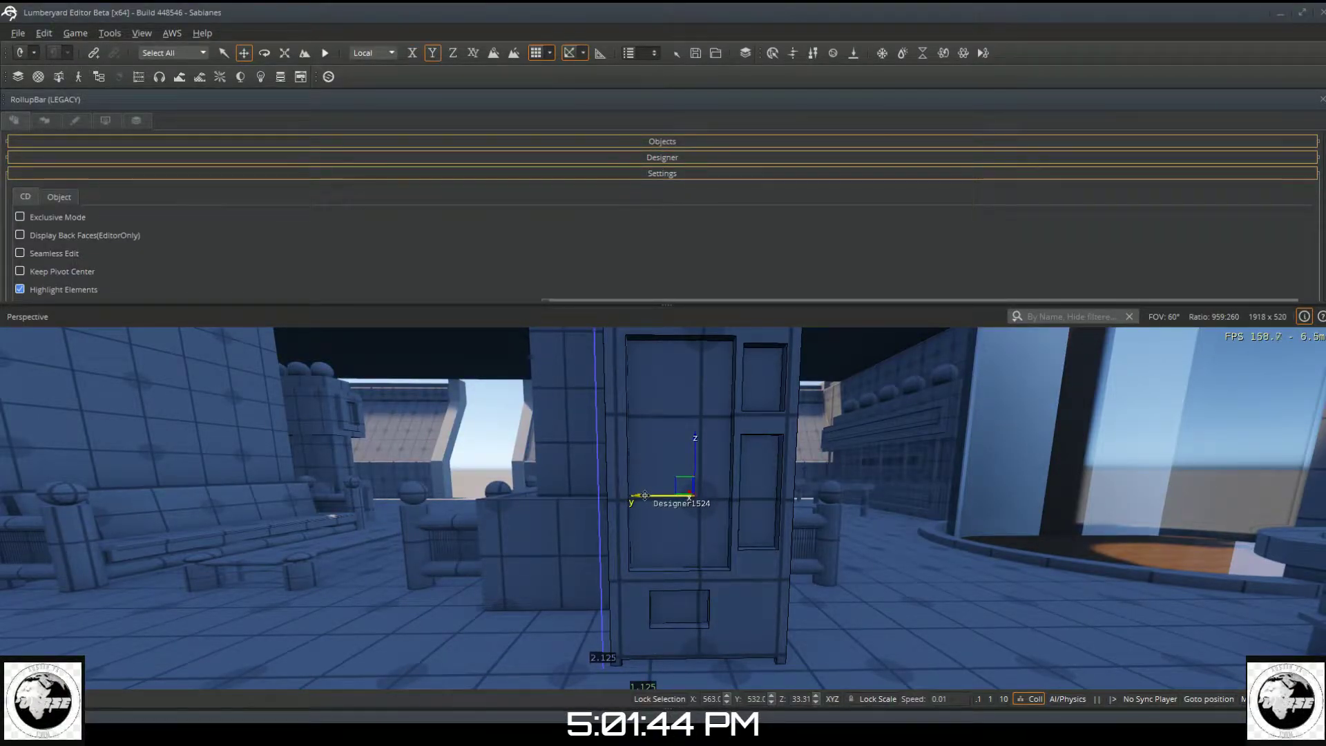
shift+drag(647, 500, 516, 494)
right_drag(531, 492, 680, 515)
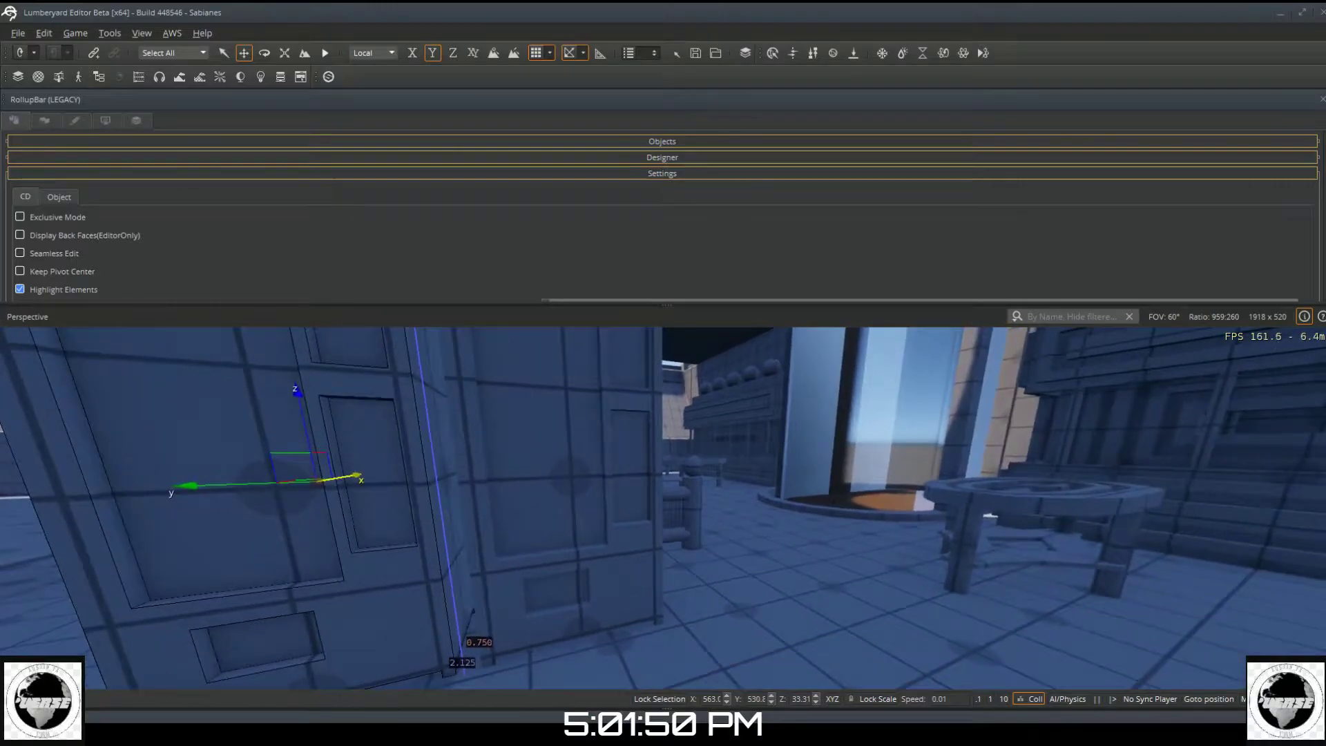
scroll(505, 485, down, 5)
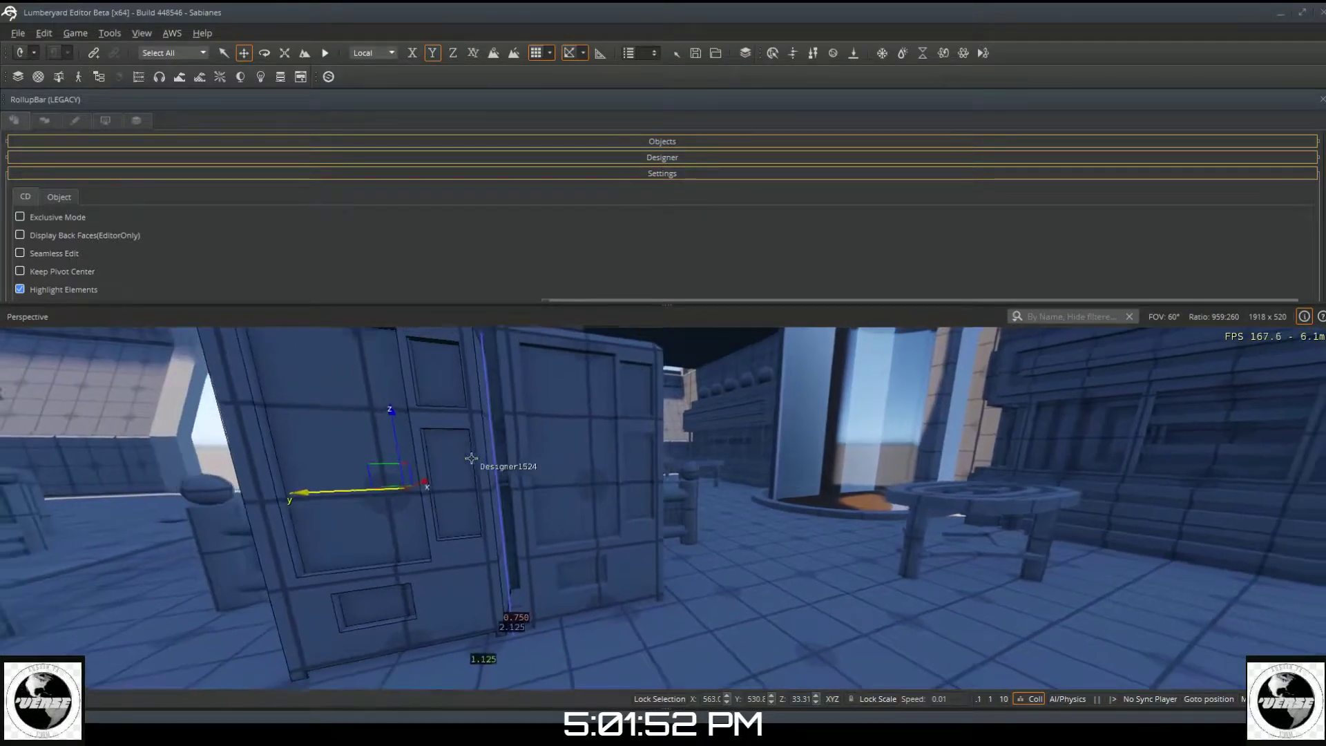
right_drag(471, 458, 444, 465)
key(s)
key(a)
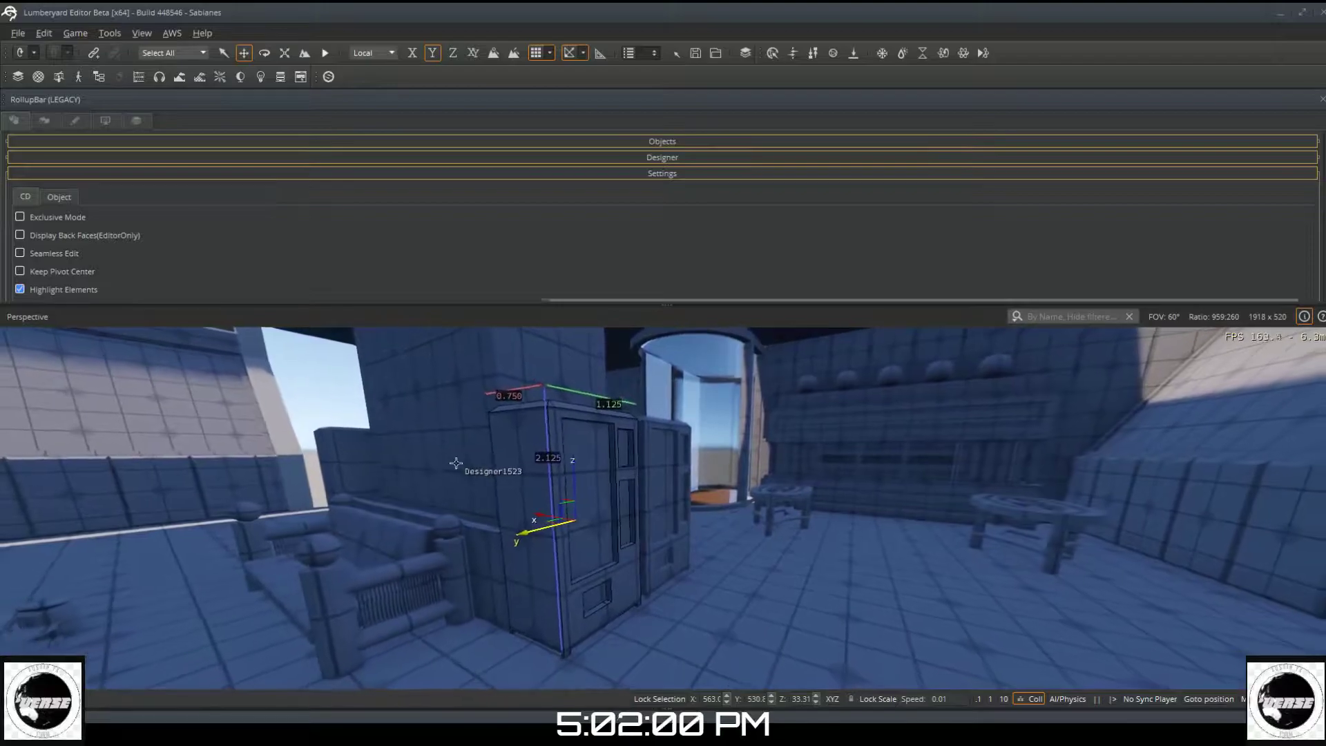
Step: Examine the pair of cabinets beside the bench and pillar from several angles, and clear the cabinet selection
key(s)
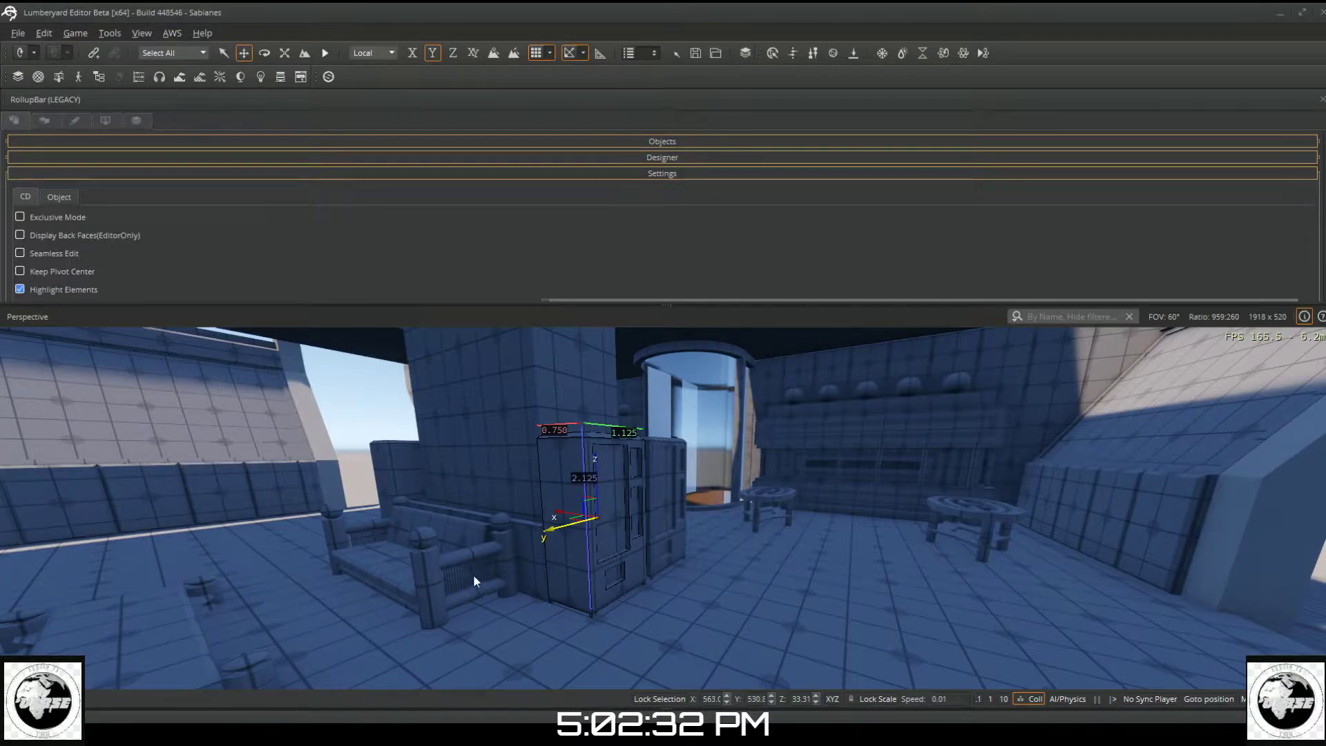
right_drag(433, 554, 554, 592)
right_drag(511, 553, 429, 554)
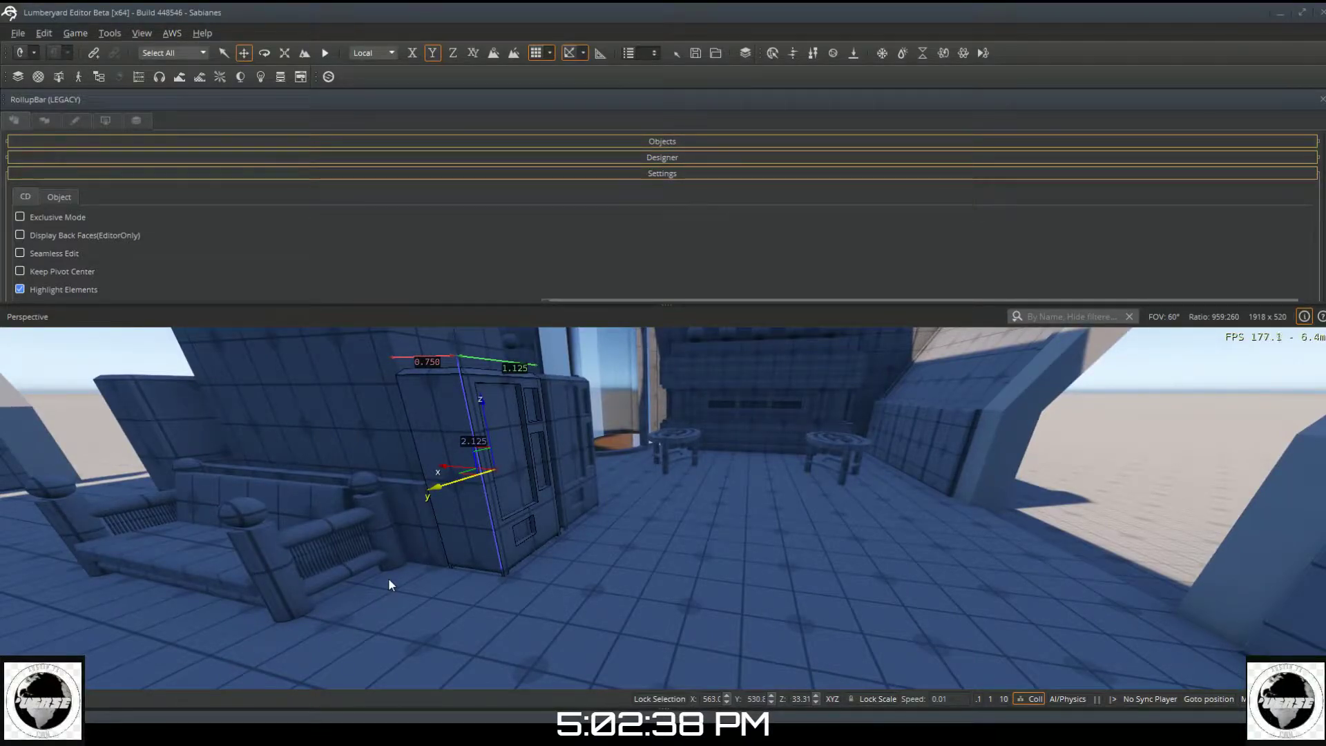
key(s)
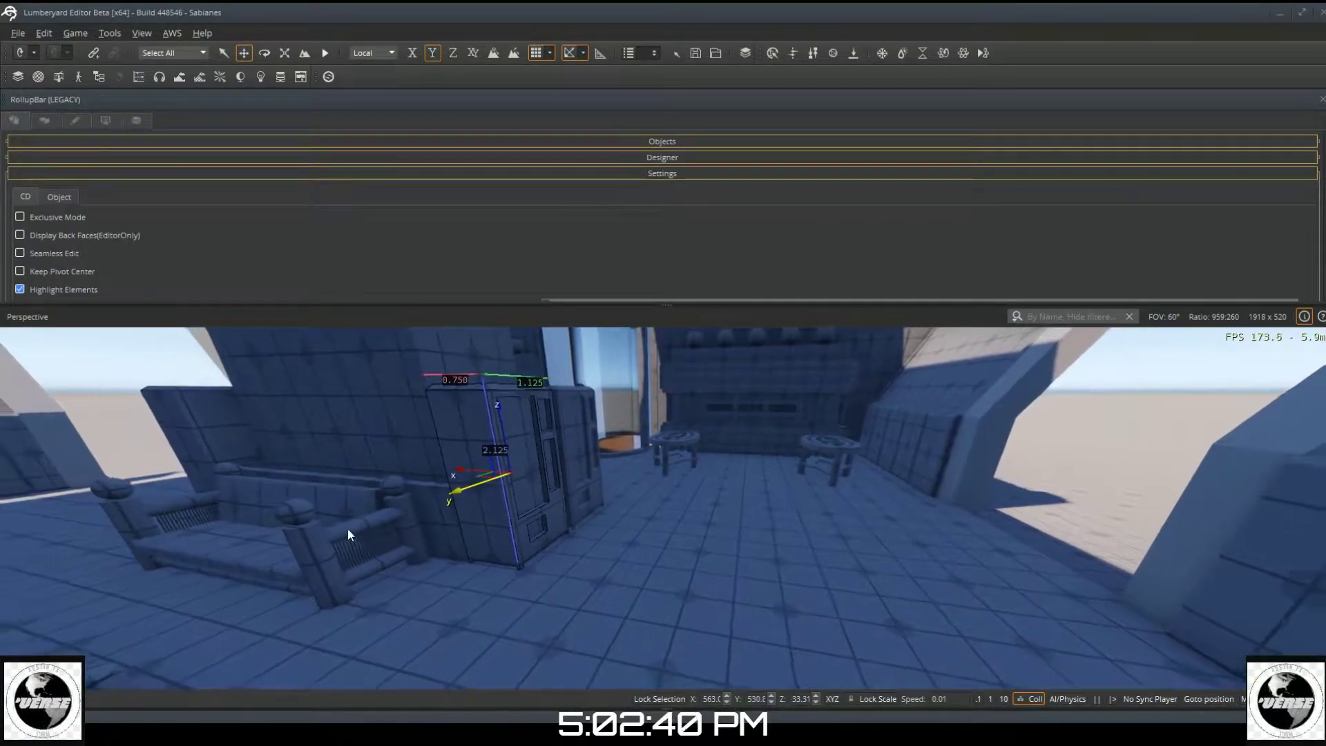
key(s)
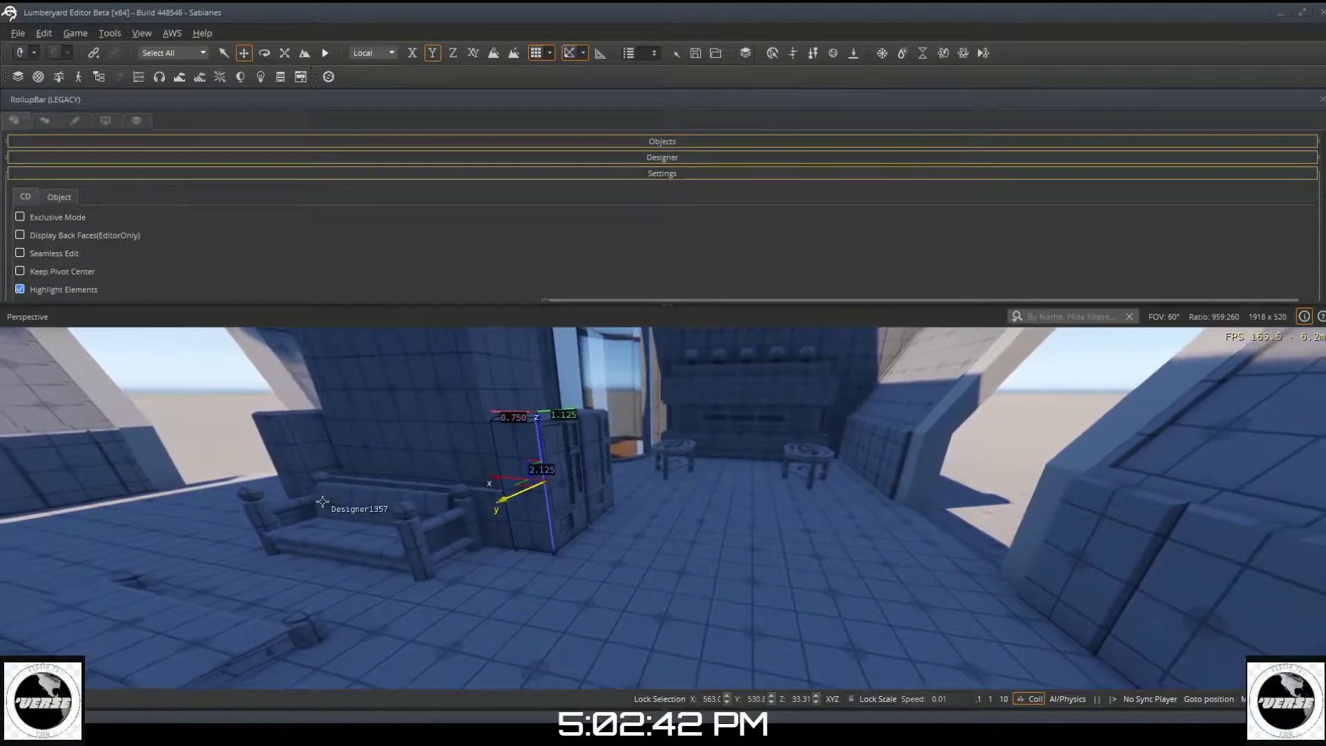
key(s)
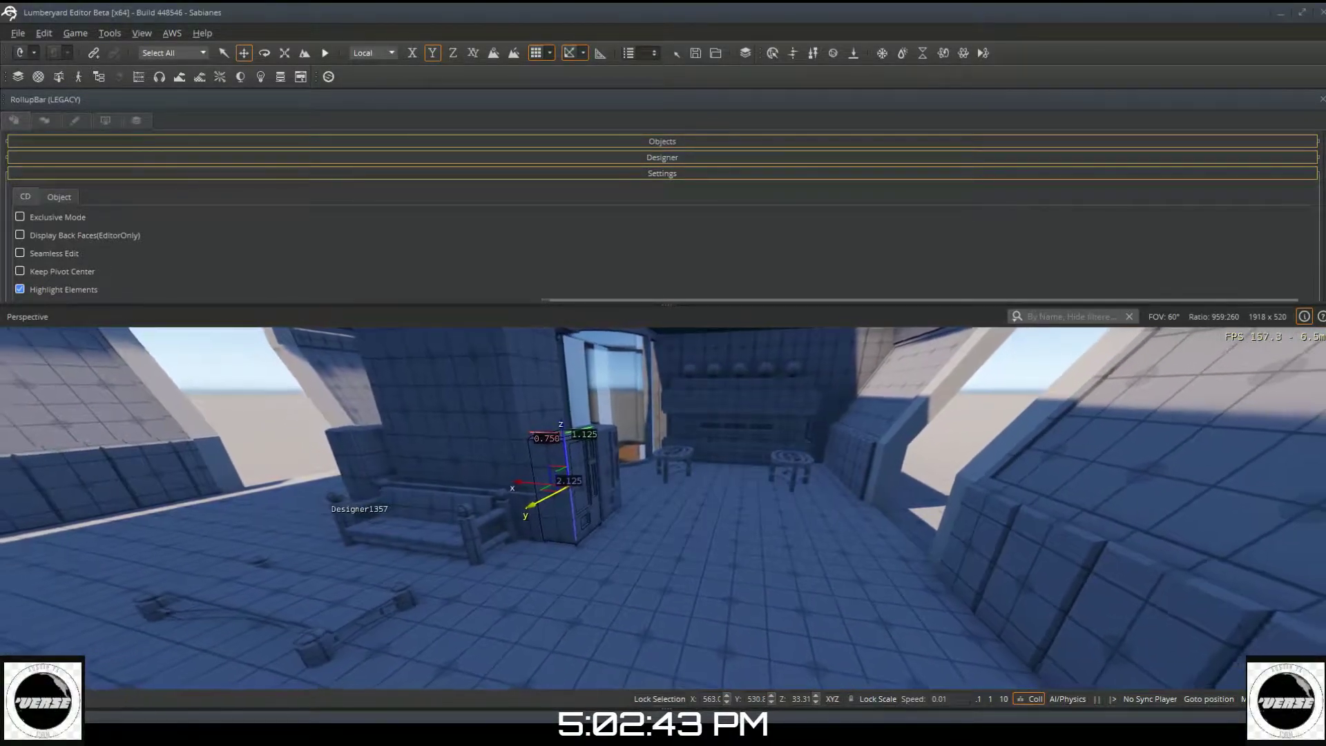
right_drag(587, 525, 543, 487)
key(a)
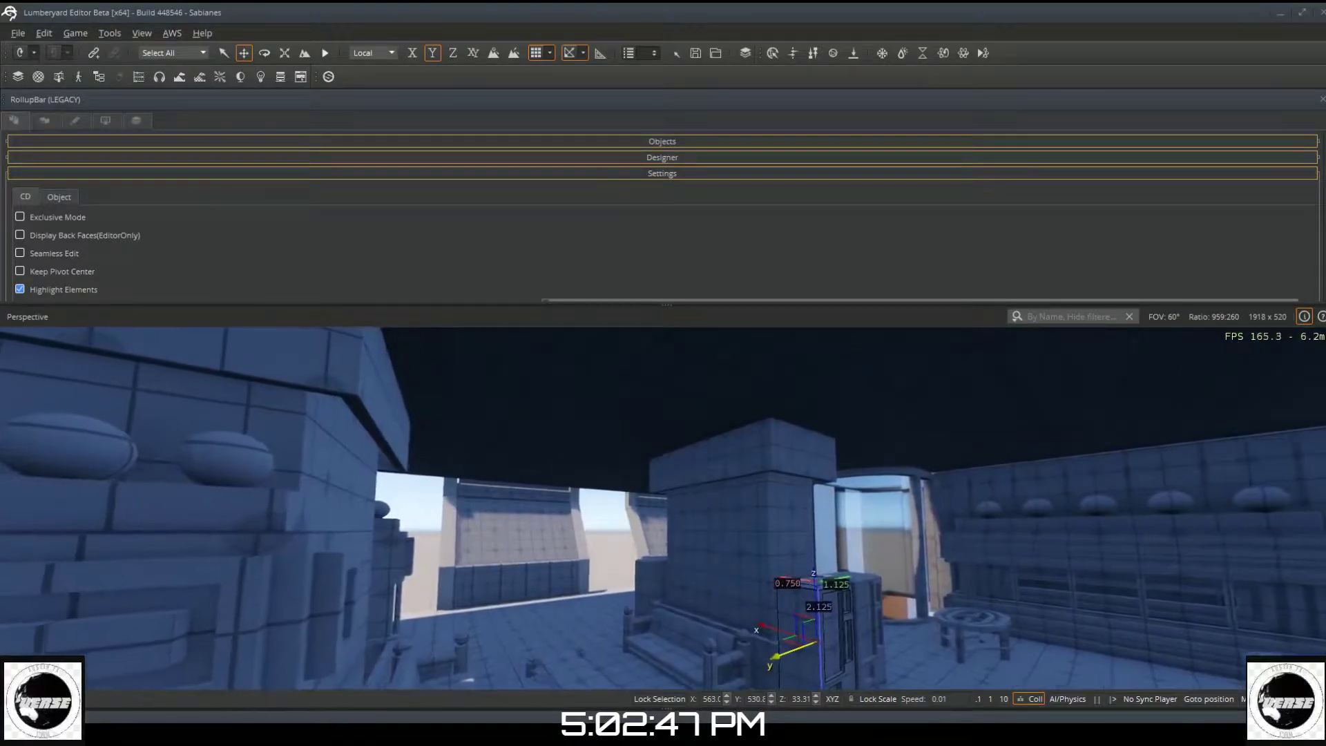
key(a)
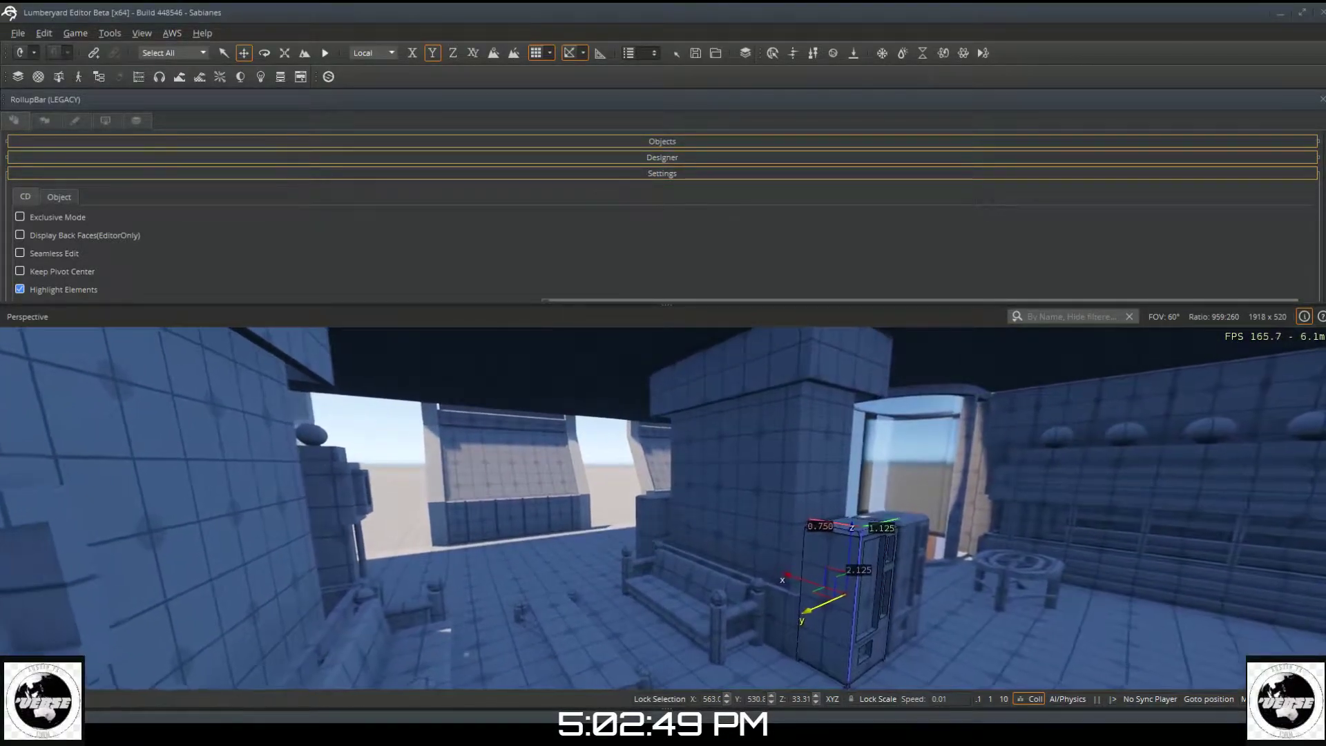
key(a)
right_drag(663, 508, 666, 544)
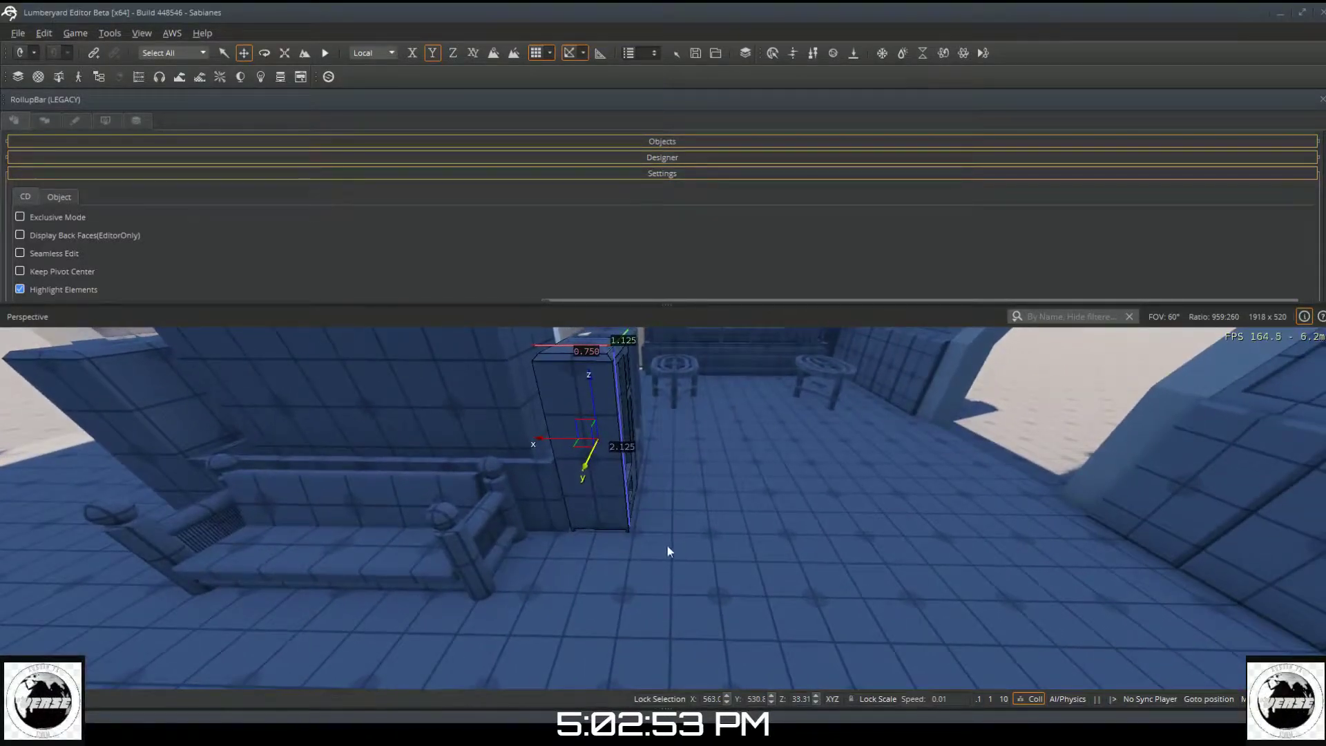
click(793, 565)
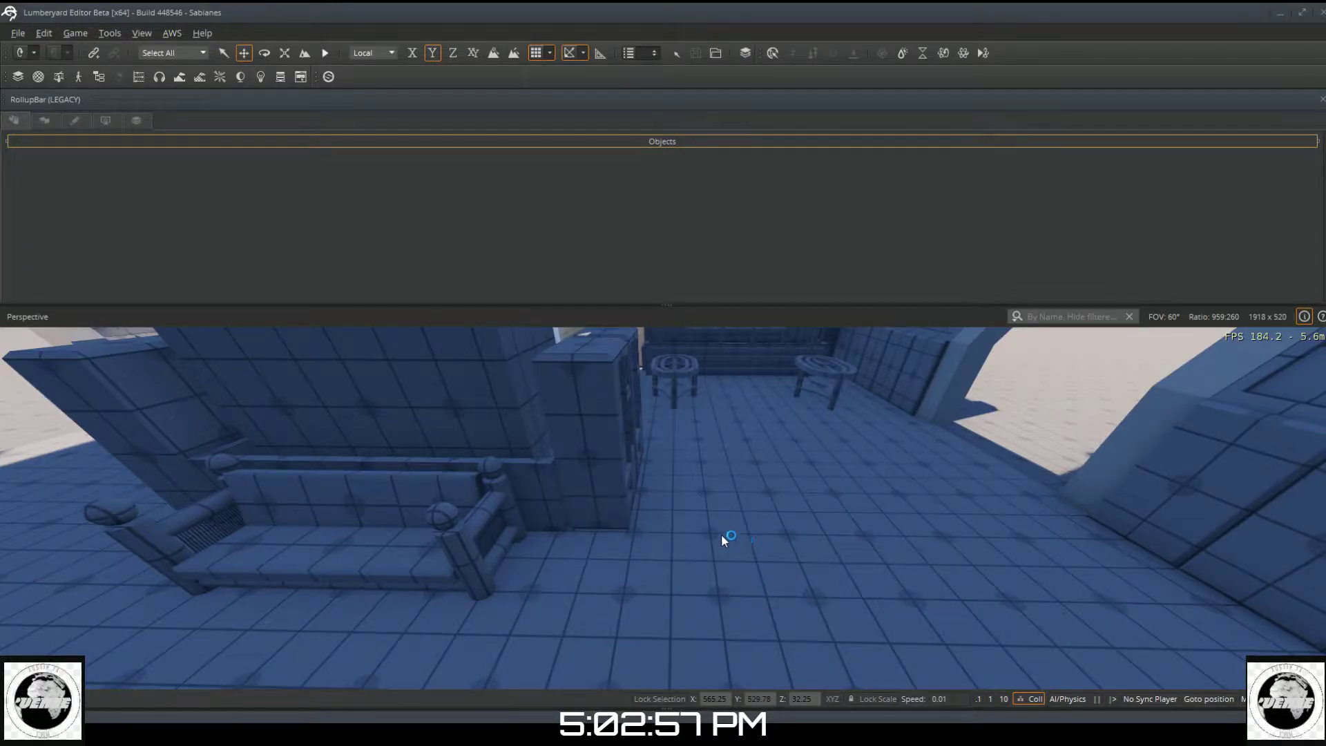
Step: Survey the hall around the pillars and benches, and inspect the tops of the two cabinets from above
right_drag(814, 554, 836, 515)
key(a)
key(s)
right_drag(691, 545, 705, 513)
key(s)
key(s)
right_drag(808, 598, 813, 555)
key(s)
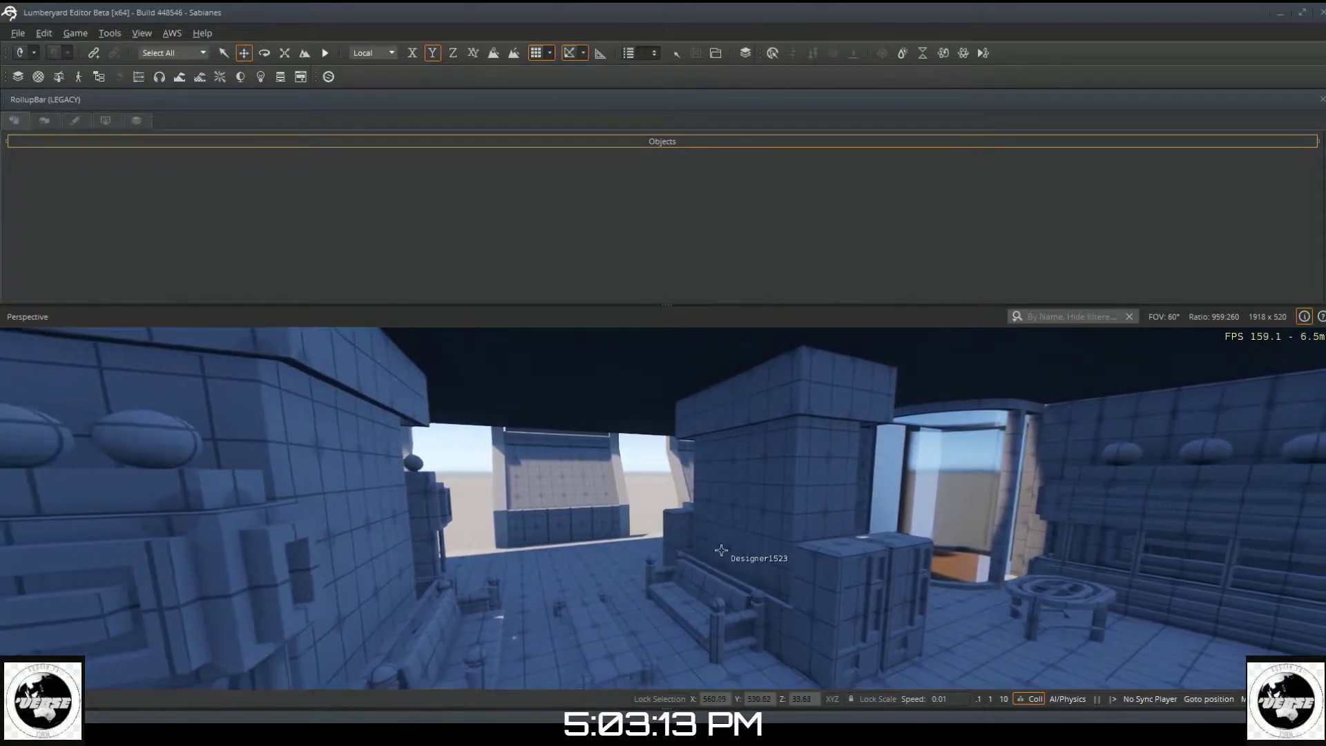
right_drag(719, 551, 532, 594)
right_drag(569, 525, 634, 503)
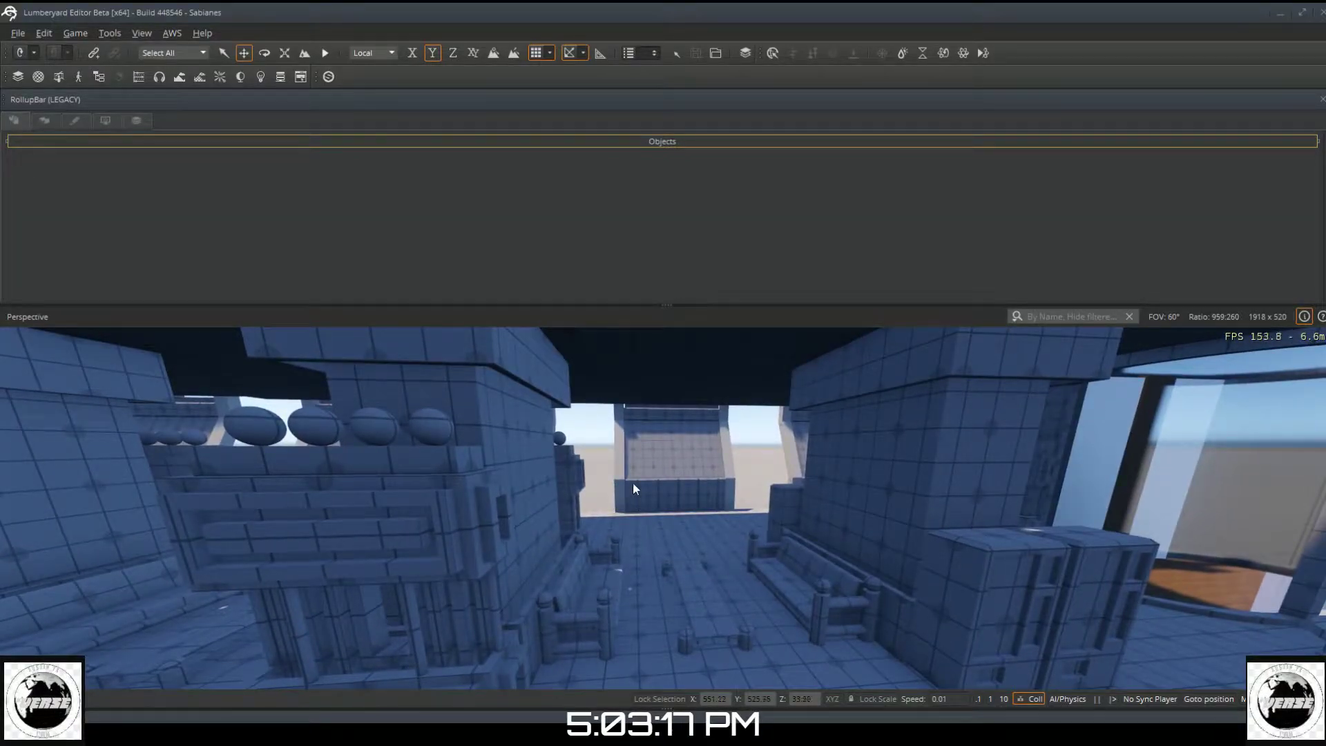
right_drag(637, 459, 657, 504)
mouse_move(793, 539)
right_down()
mouse_move(704, 535)
mouse_move(793, 540)
right_up()
right_drag(686, 565, 556, 642)
key(w)
mouse_move(588, 591)
right_down()
mouse_move(559, 589)
mouse_move(579, 588)
right_up()
key(a)
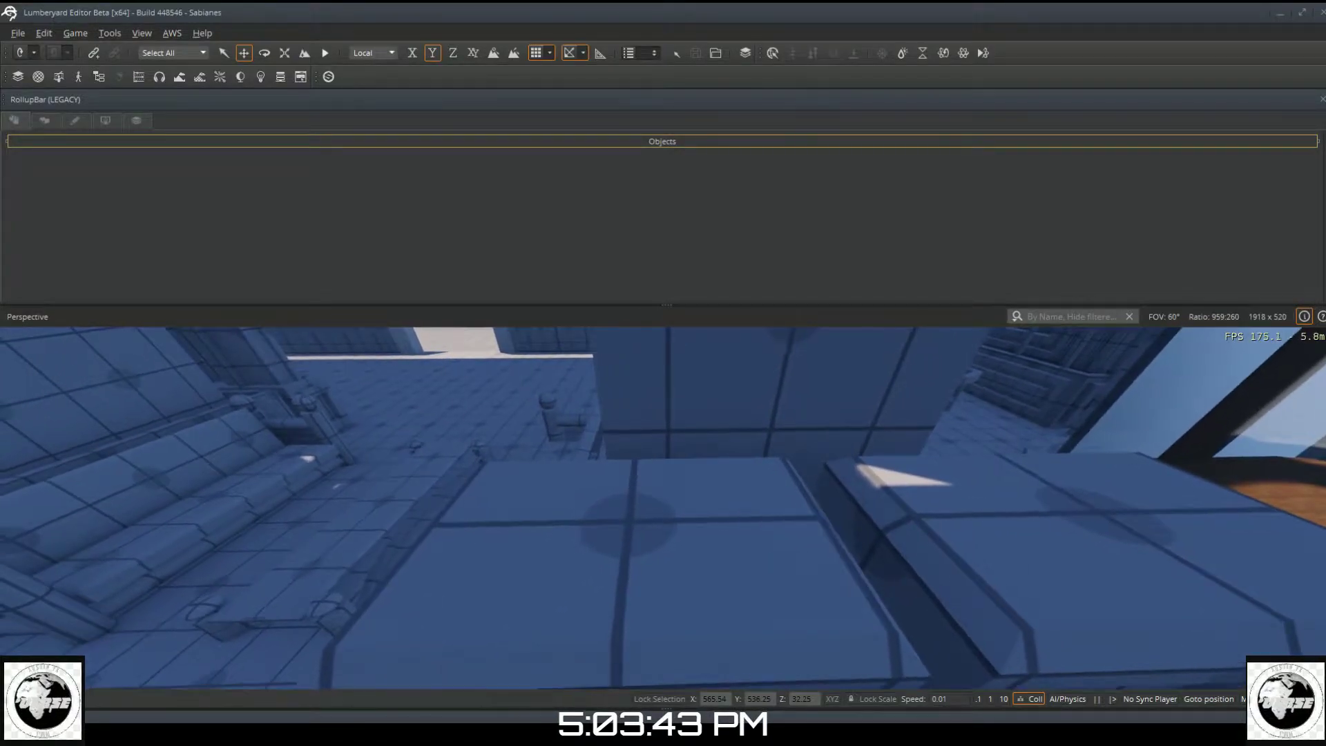
Step: Start a new Designer object and bring its primitive shape tools into reach
mouse_move(675, 564)
right_down()
mouse_move(662, 565)
mouse_move(690, 546)
right_up()
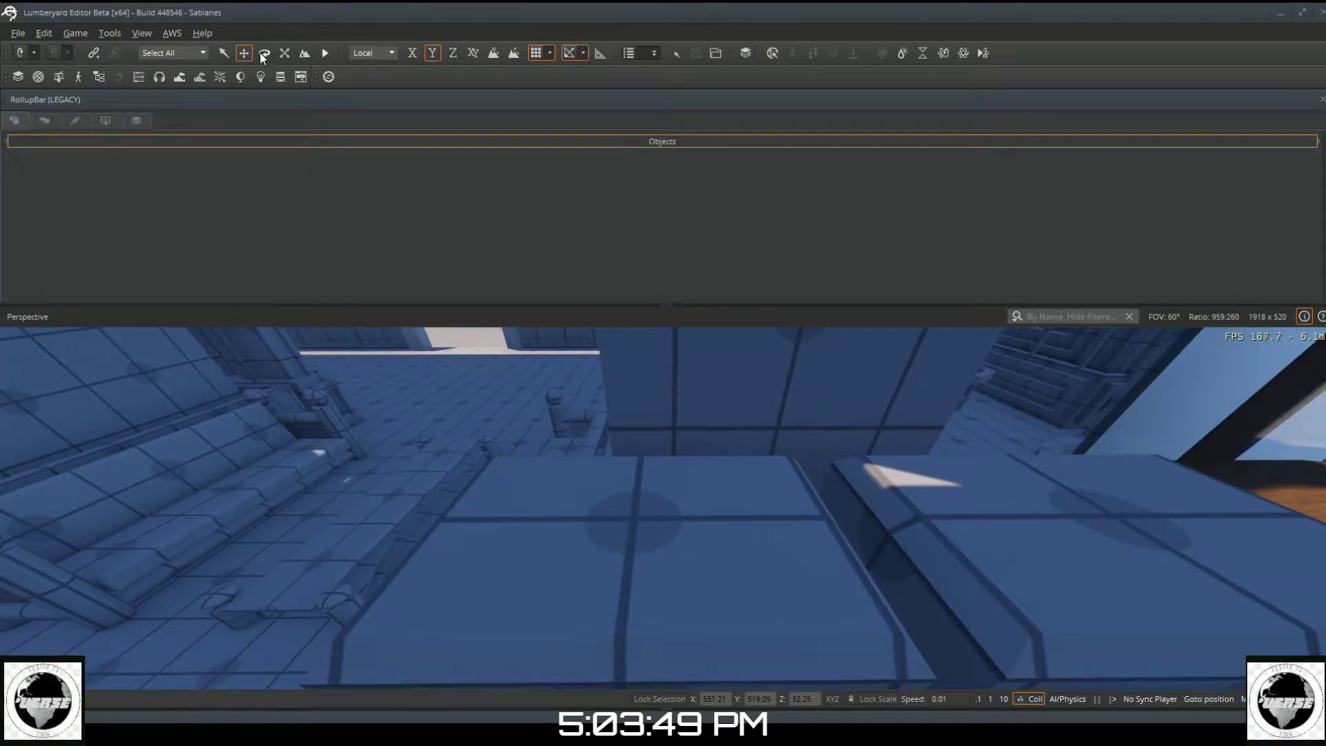
click(428, 141)
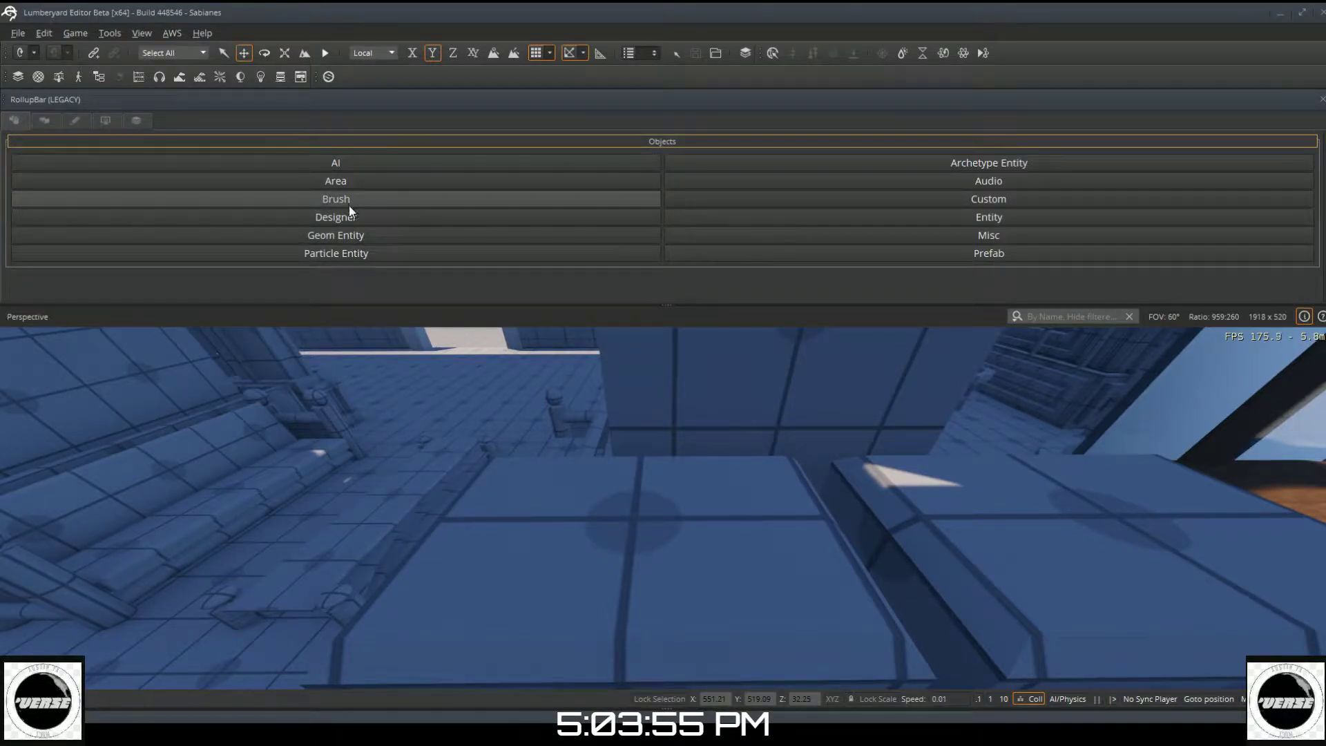
click(350, 222)
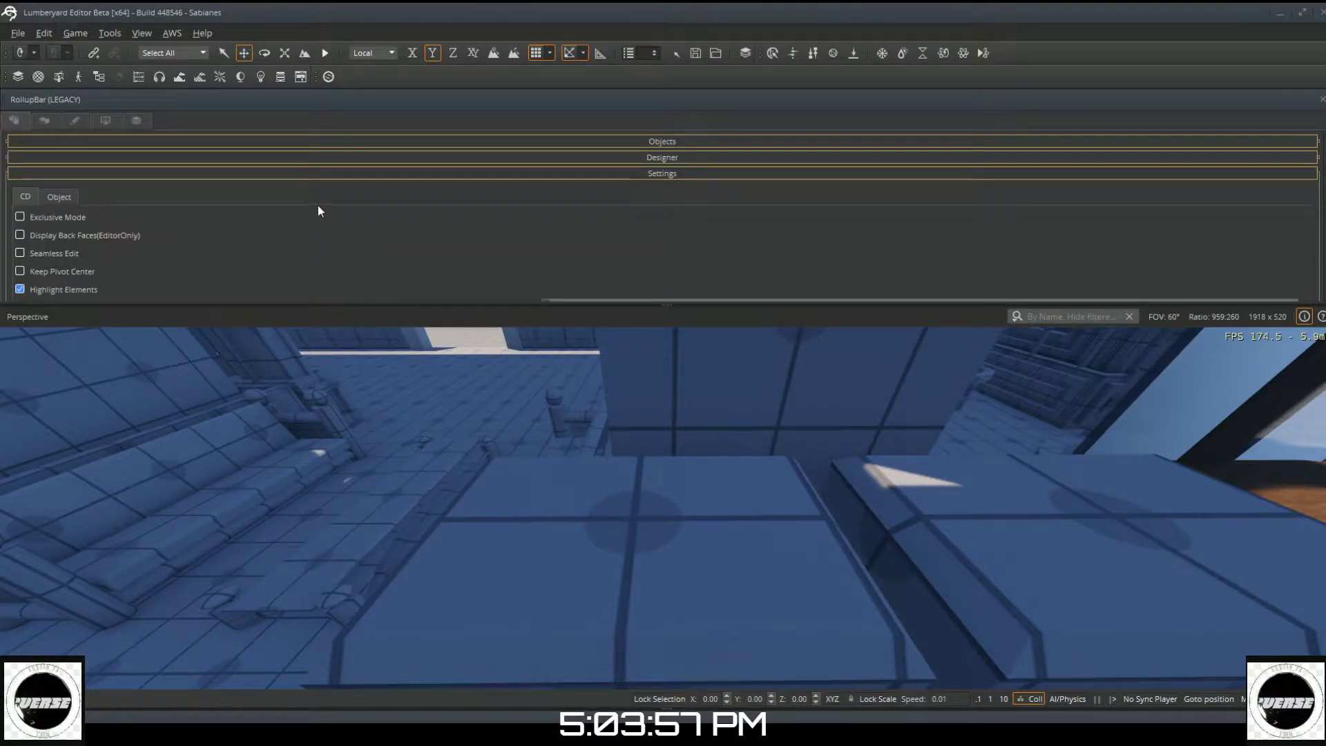
scroll(317, 206, down, 4)
scroll(293, 221, down, 2)
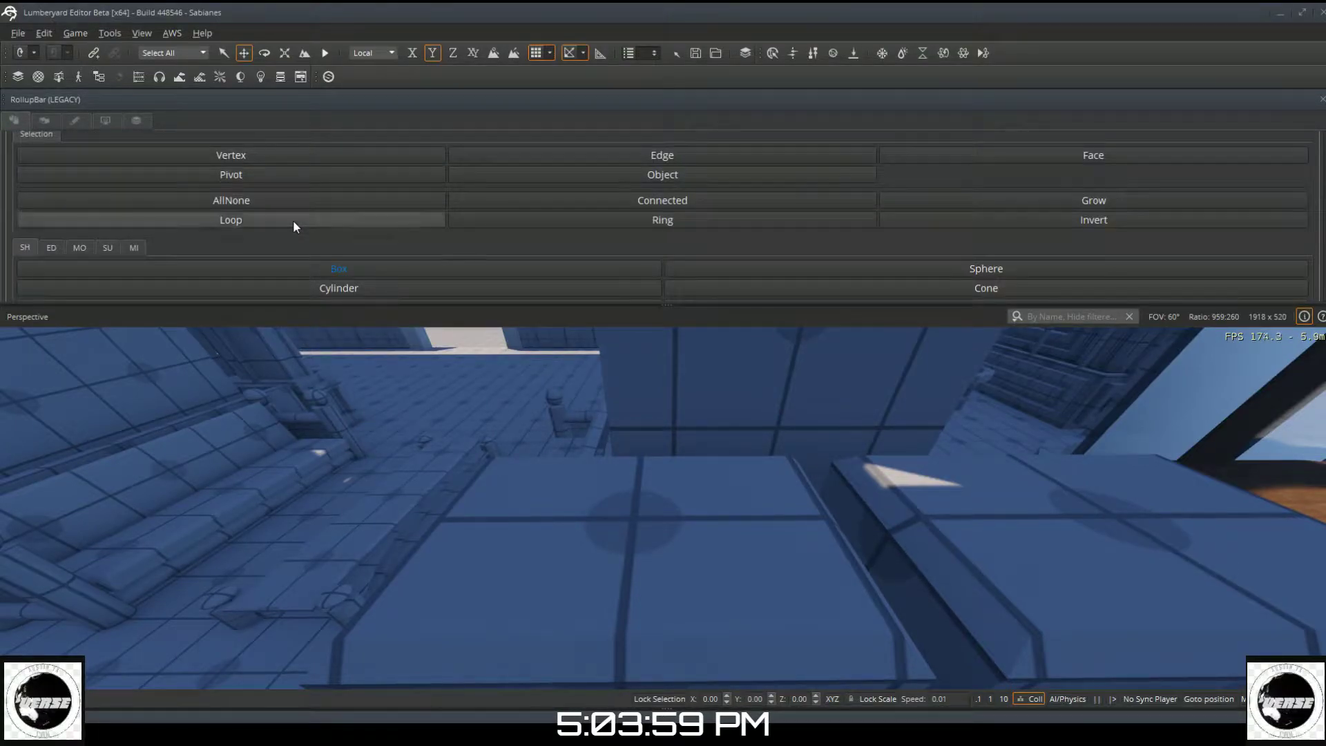
click(286, 277)
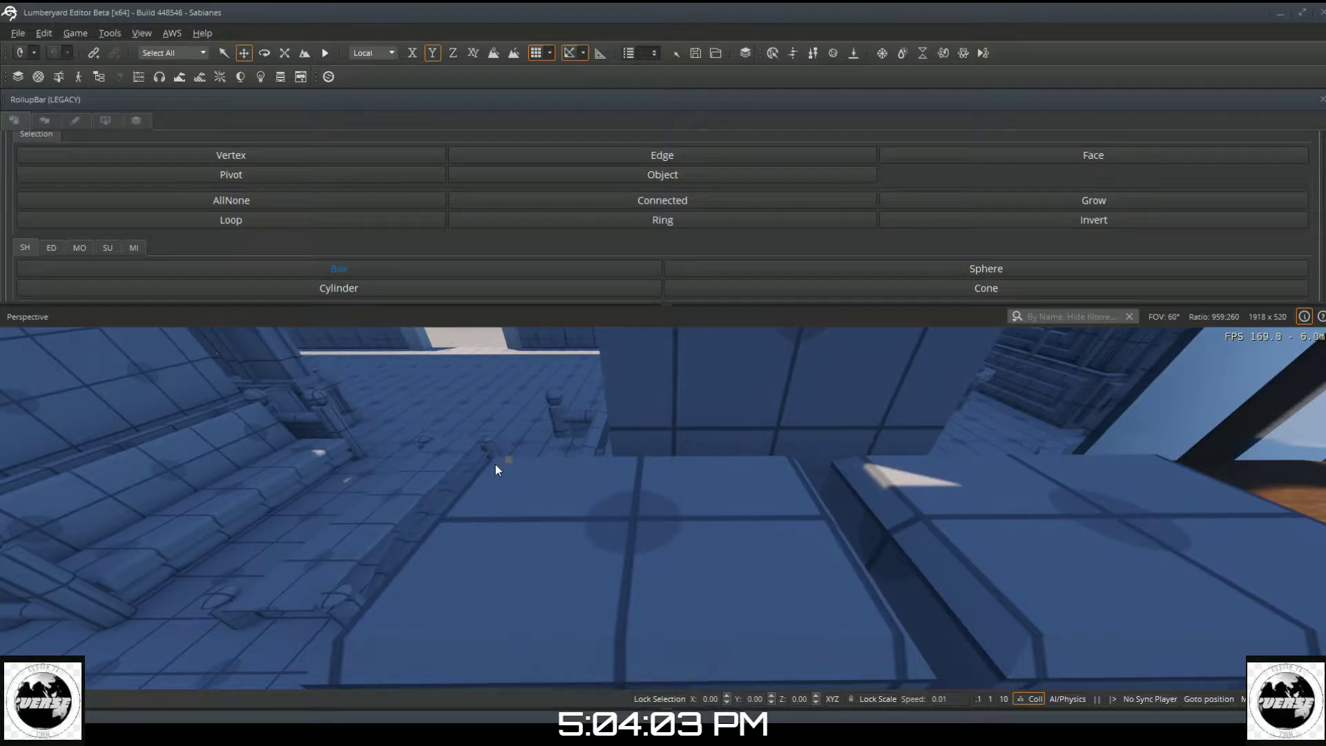
drag(516, 483, 828, 582)
key(Escape)
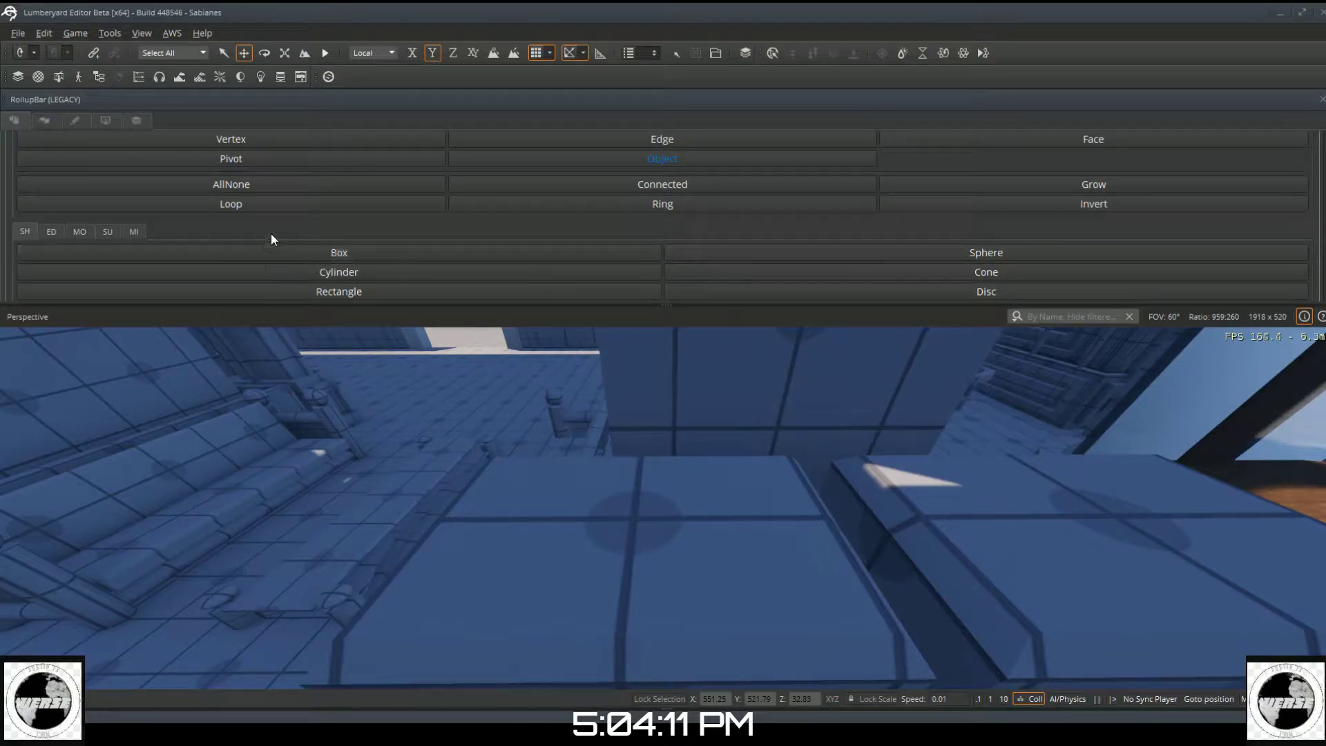
Step: Draw a low box with a base of about 0.625 by 0.875 on top of the detailed cabinet
click(265, 257)
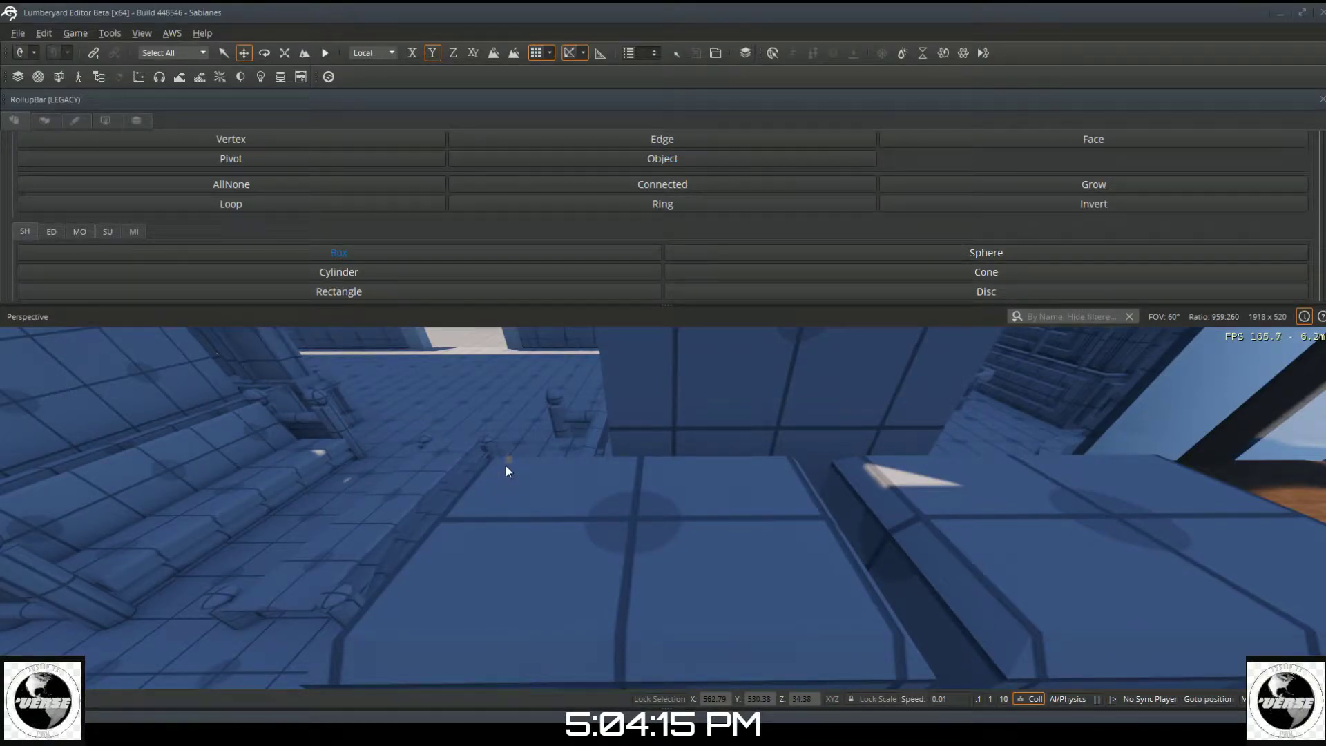
drag(507, 467, 862, 639)
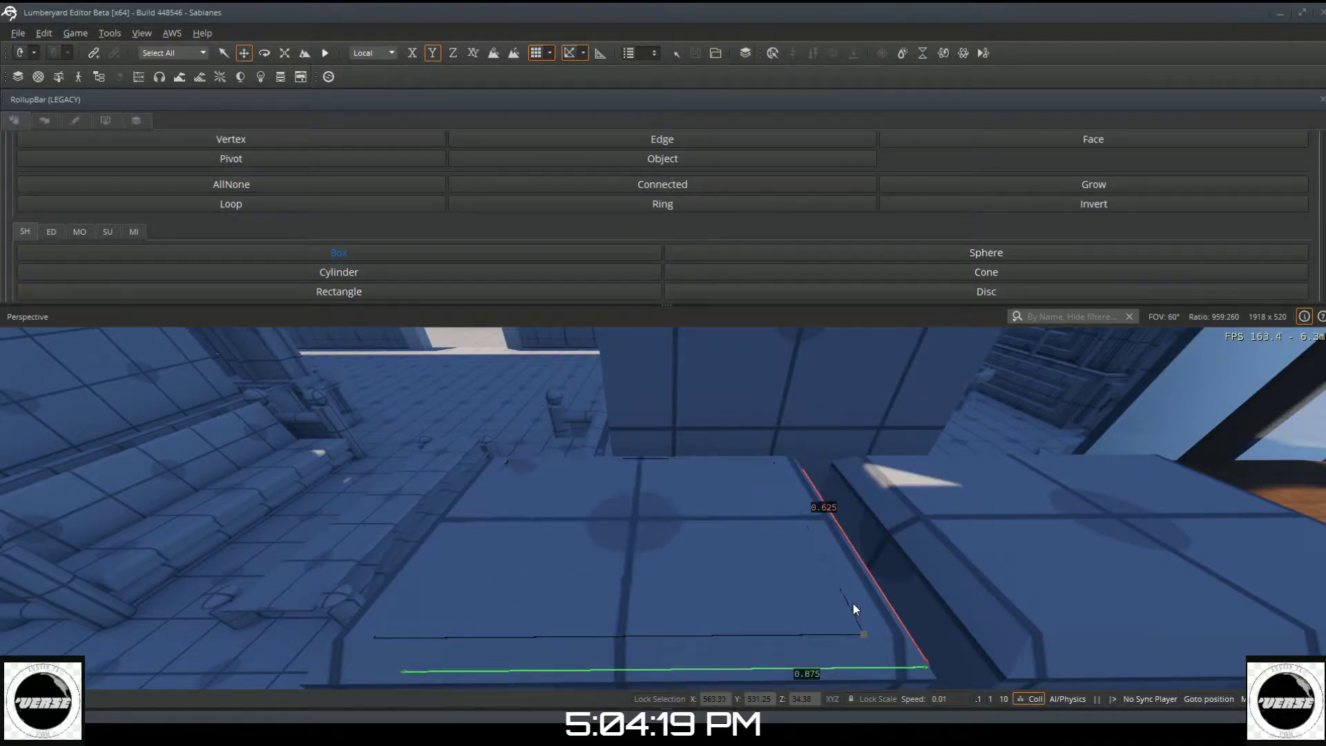
click(853, 565)
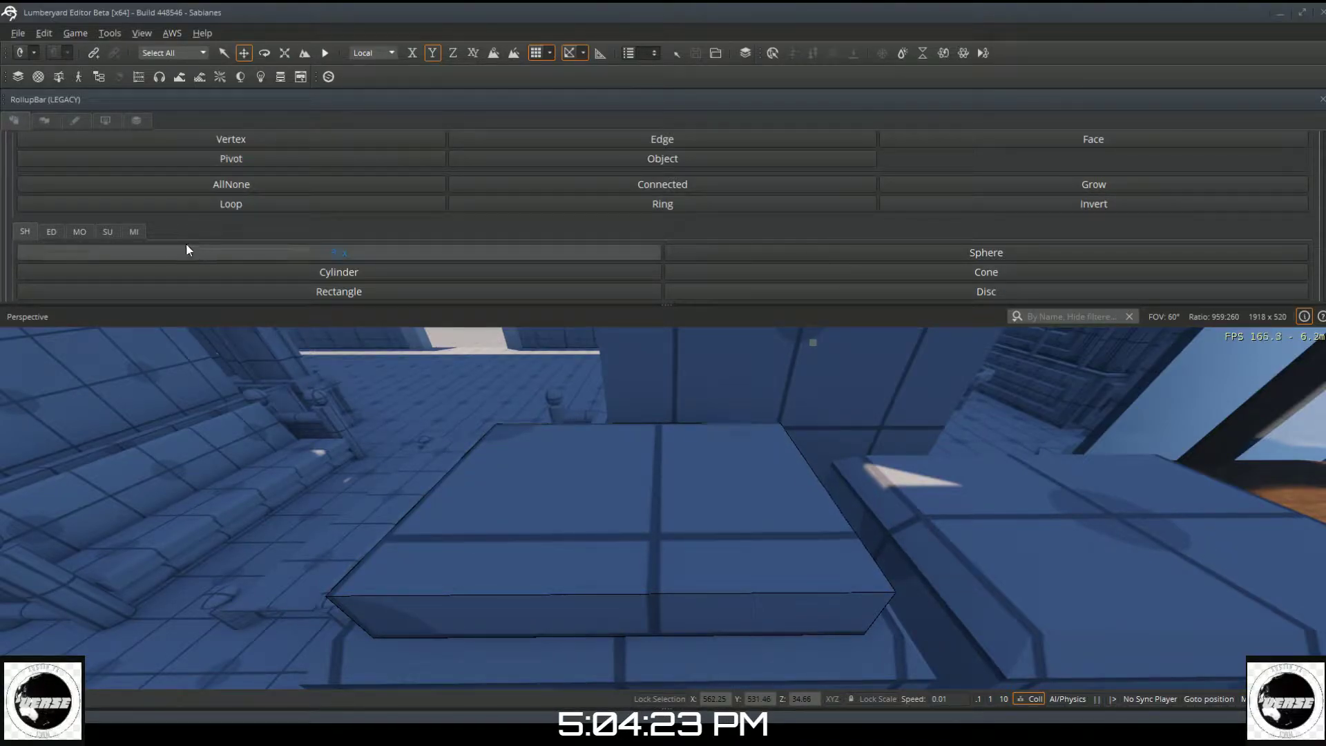
Step: Offset the box's top face slightly inward and extrude the inner face down to the cabinet top to hollow out the box
click(77, 232)
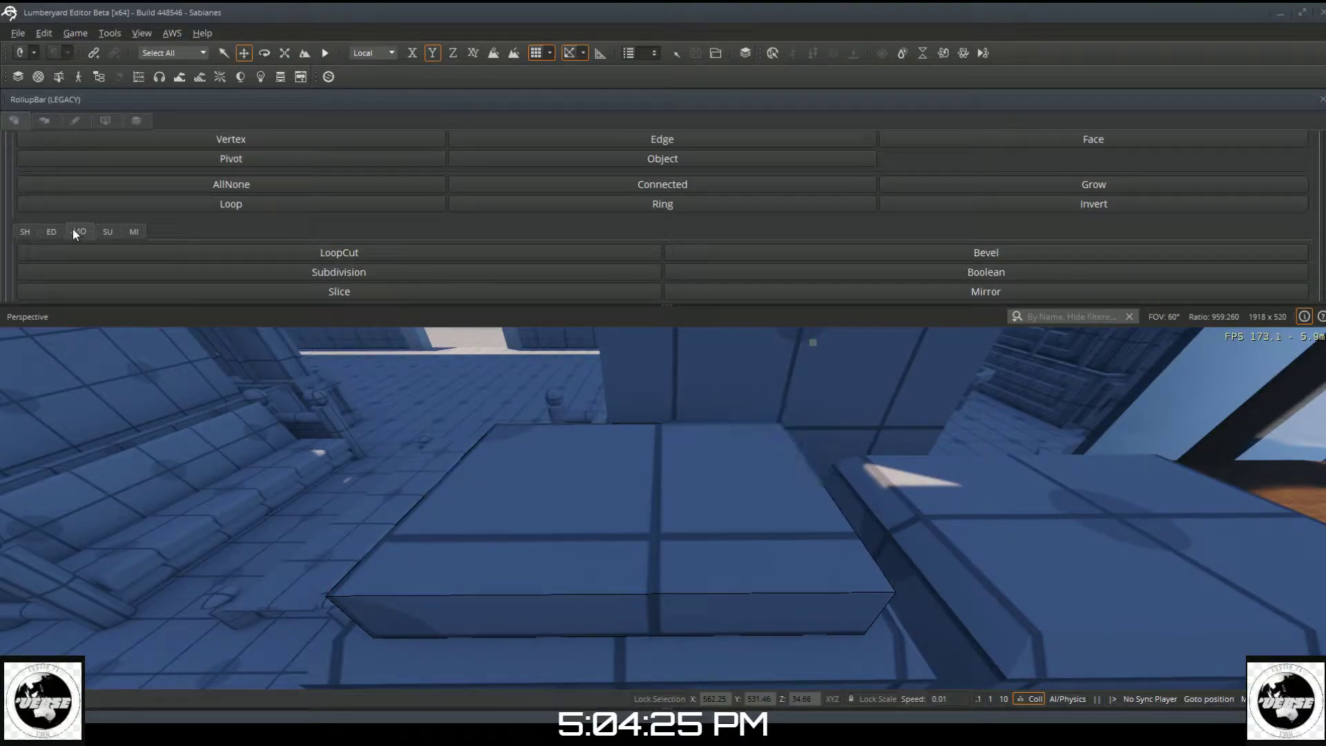
click(58, 231)
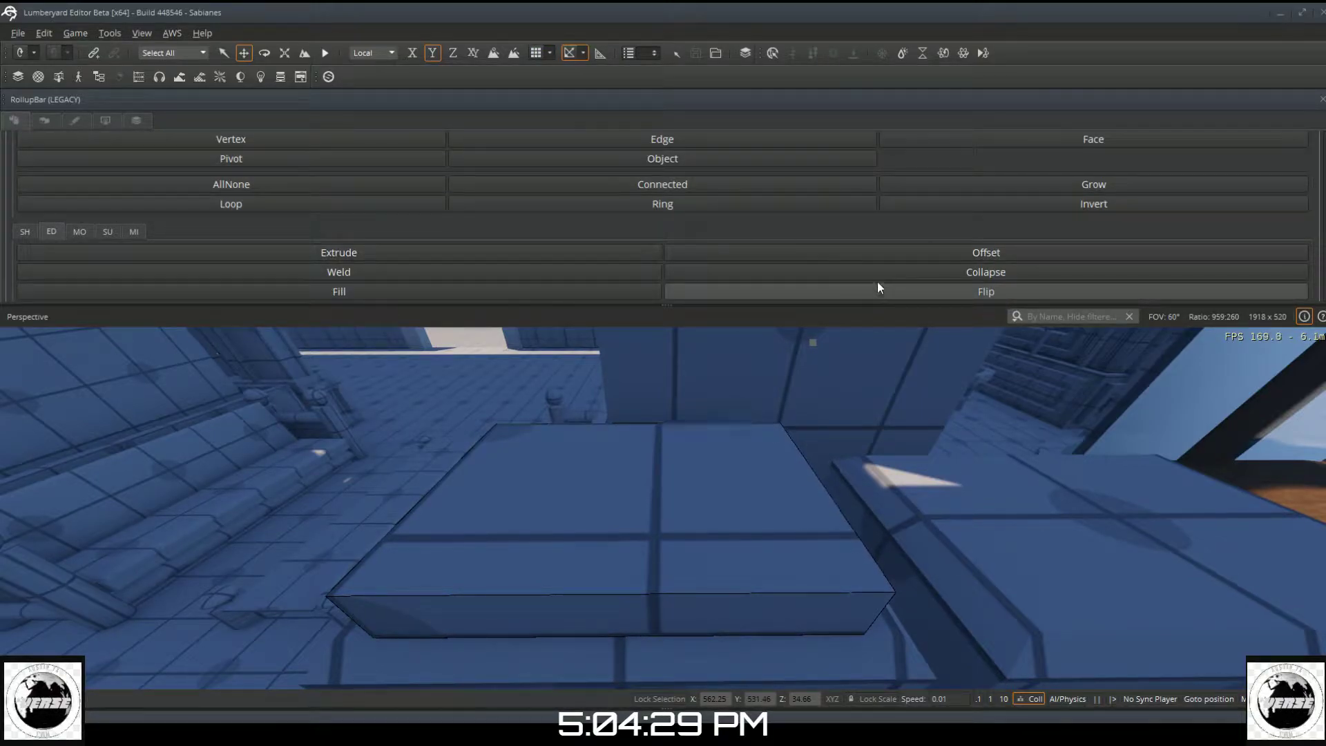
click(867, 256)
drag(645, 491, 636, 585)
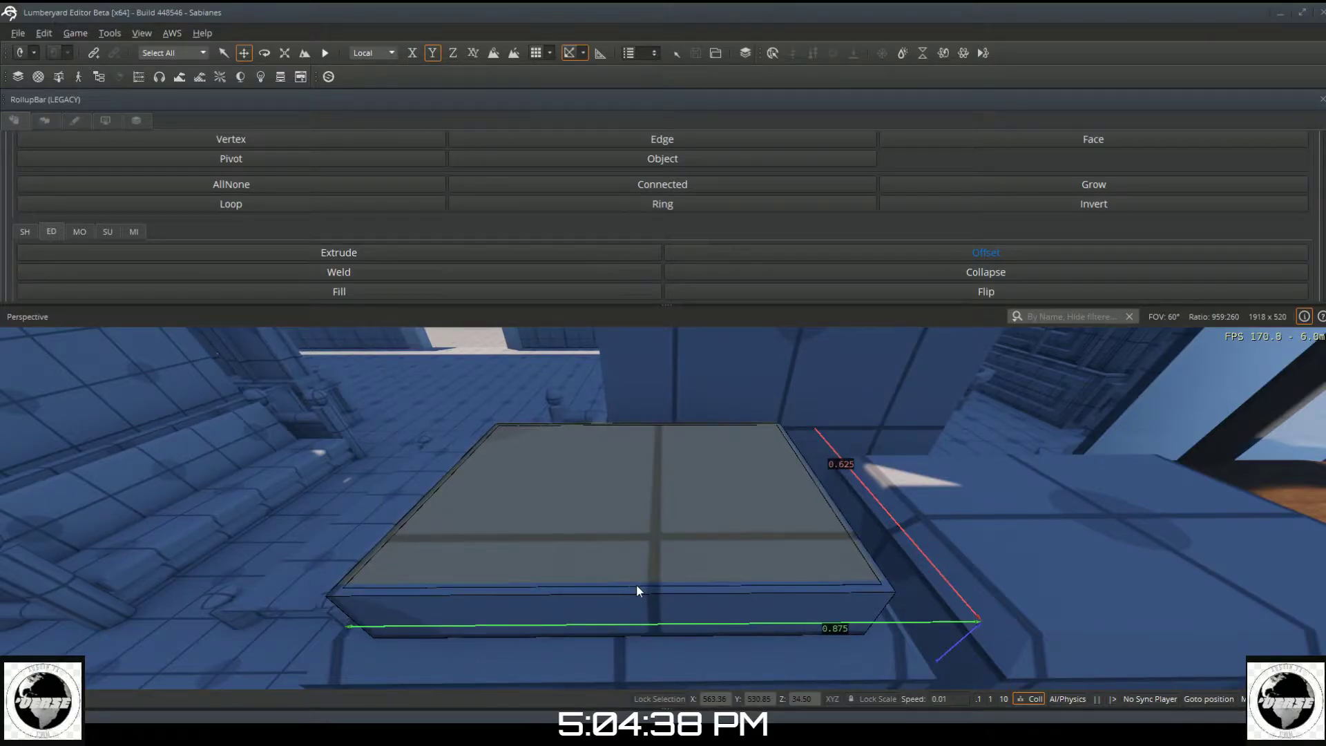
click(415, 257)
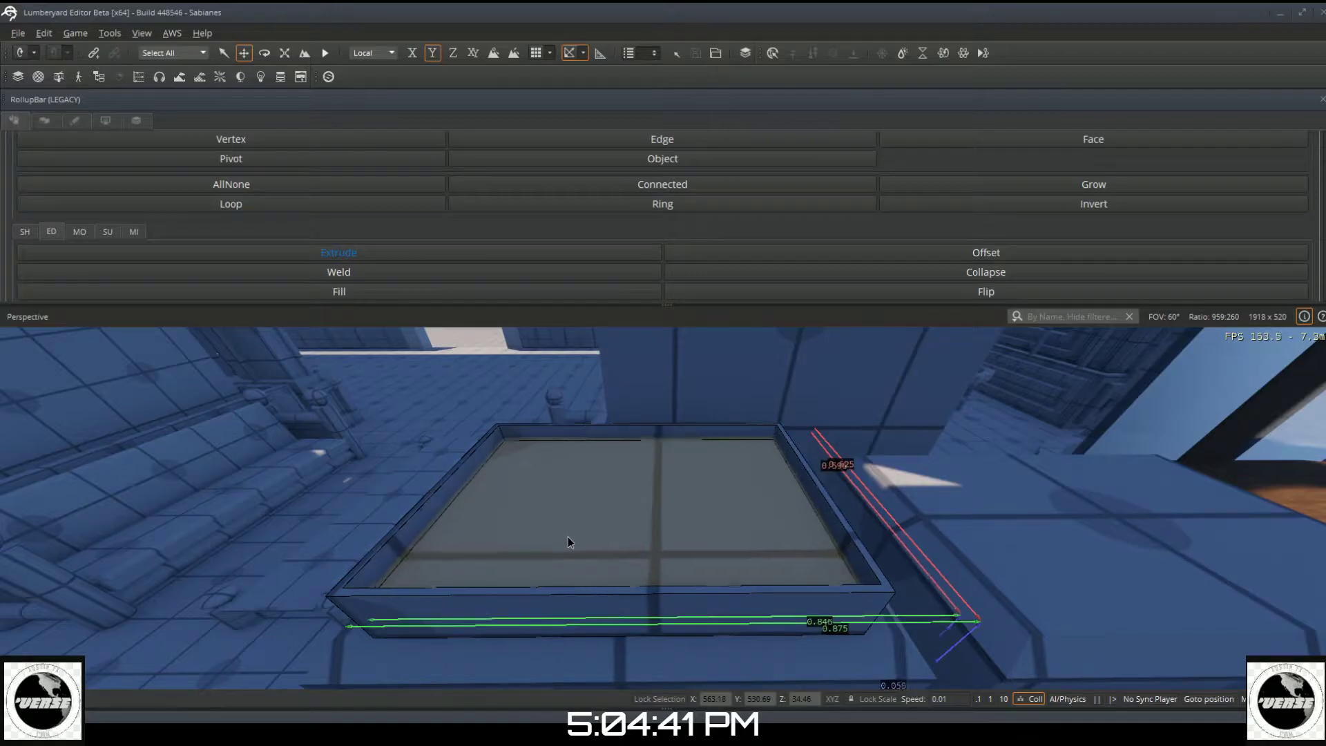
drag(568, 537, 573, 574)
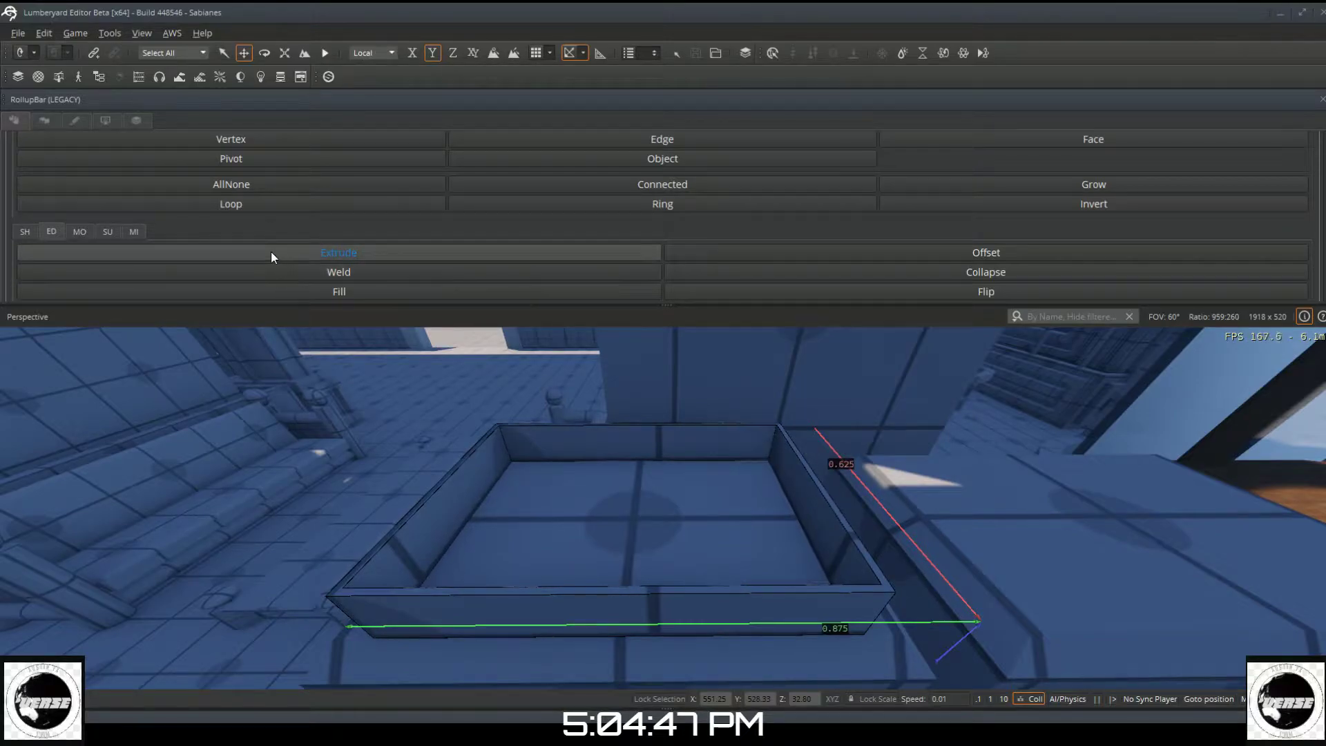
Step: Activate the Curve shape tool for drawing on the hollow frame
click(31, 234)
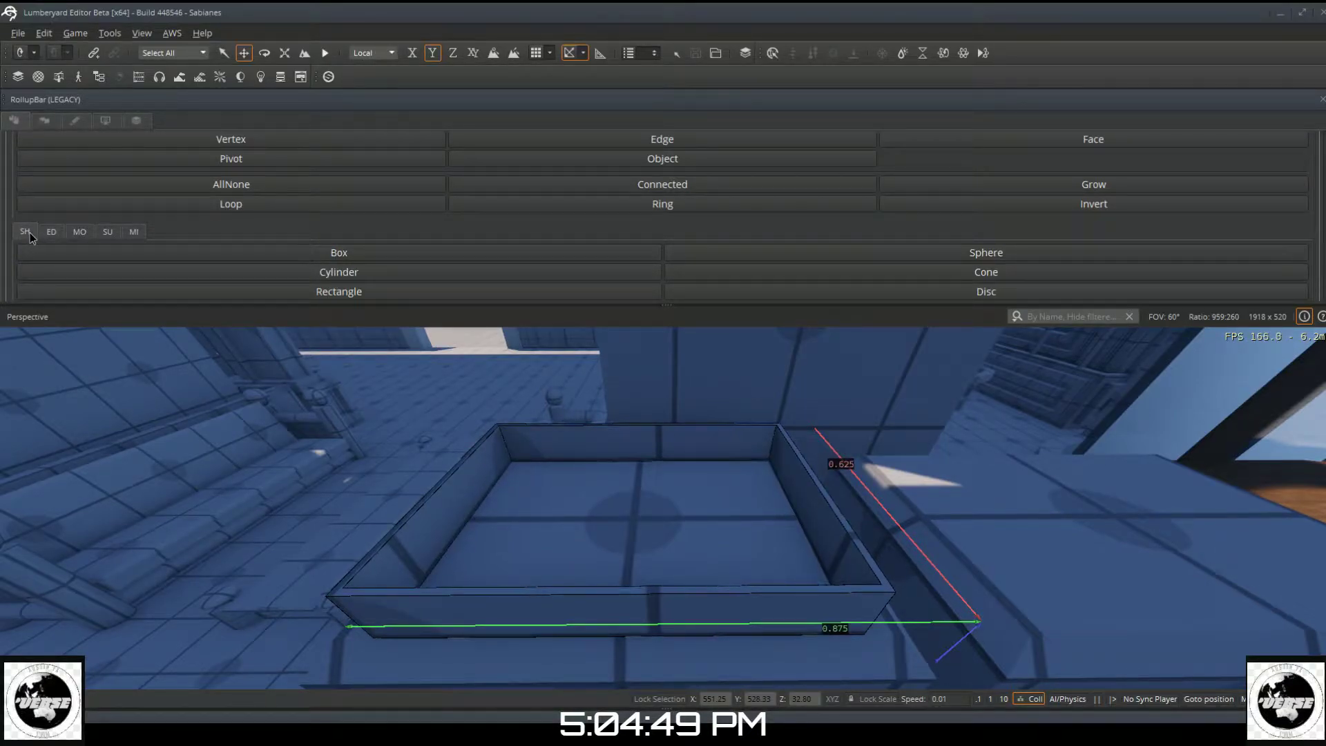
scroll(725, 256, down, 2)
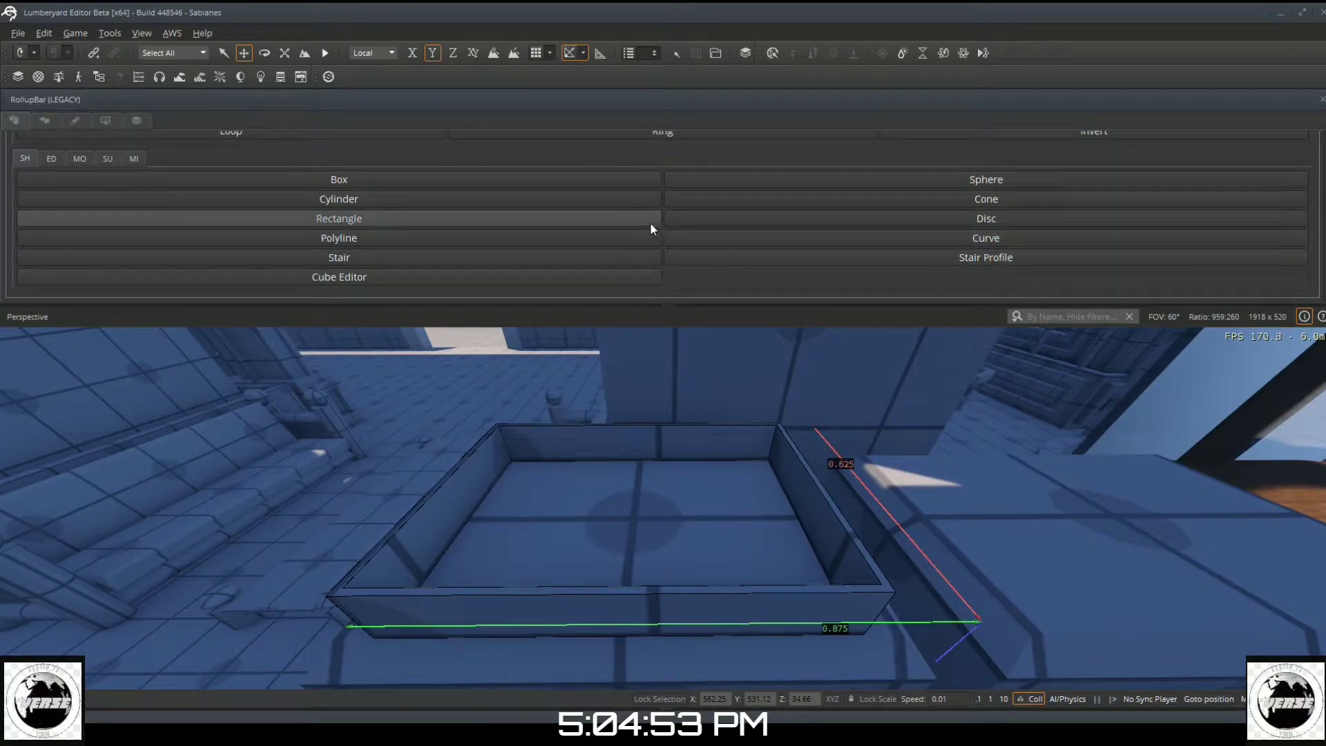
click(715, 233)
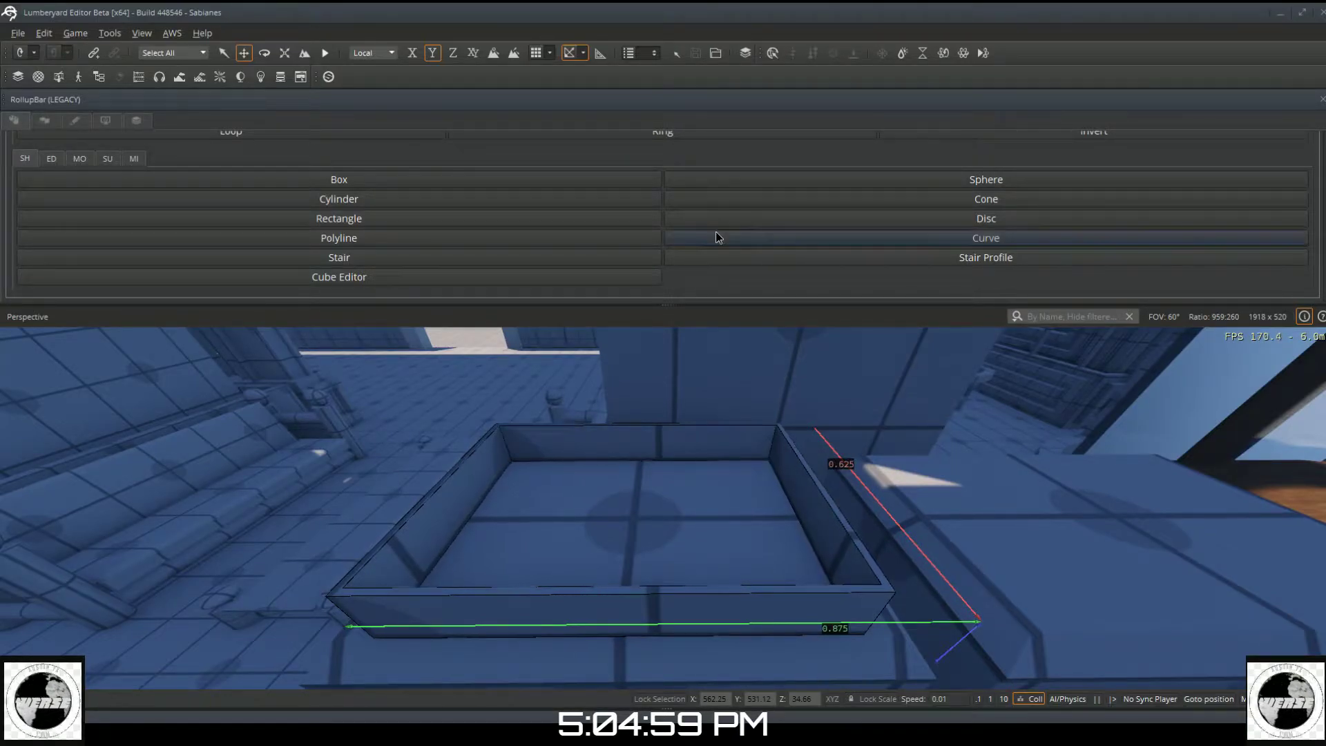
Step: Try to draw a shallow arc across the frame's front face, and undo it
click(355, 623)
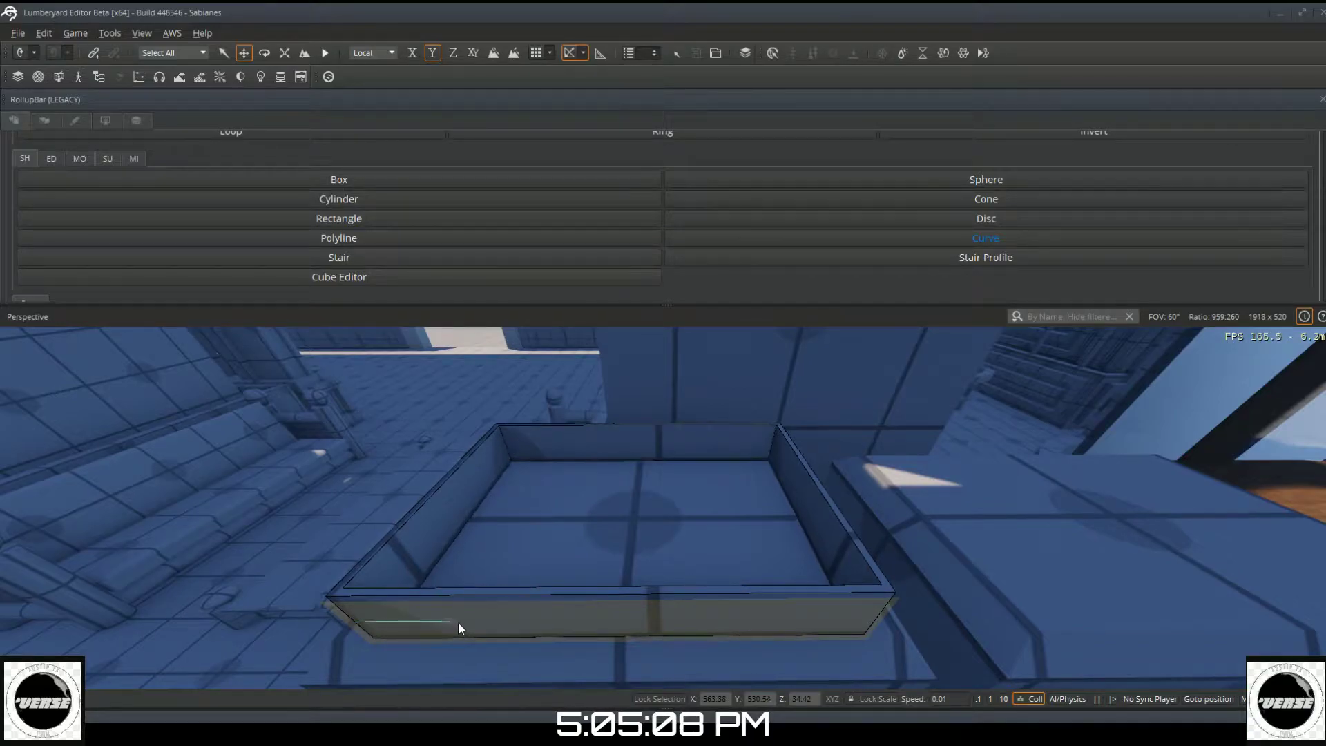
click(739, 616)
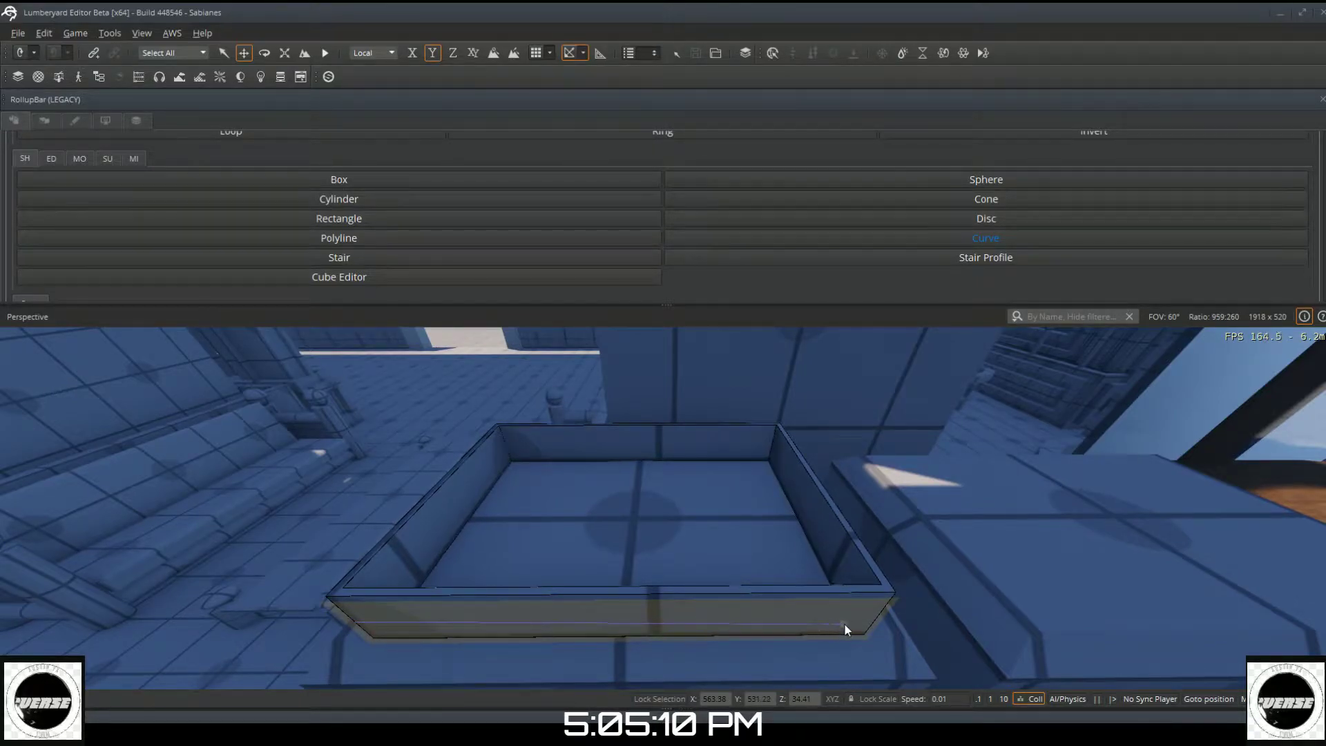
click(870, 620)
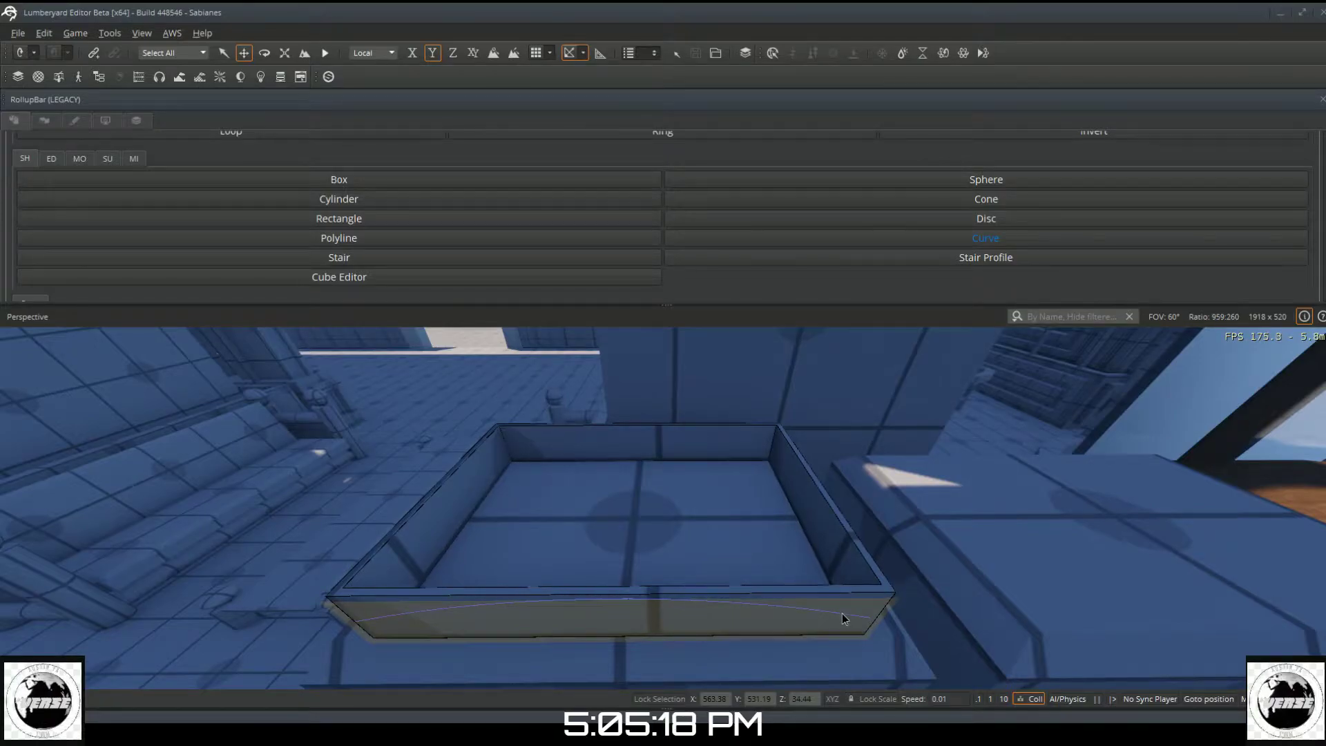
click(843, 614)
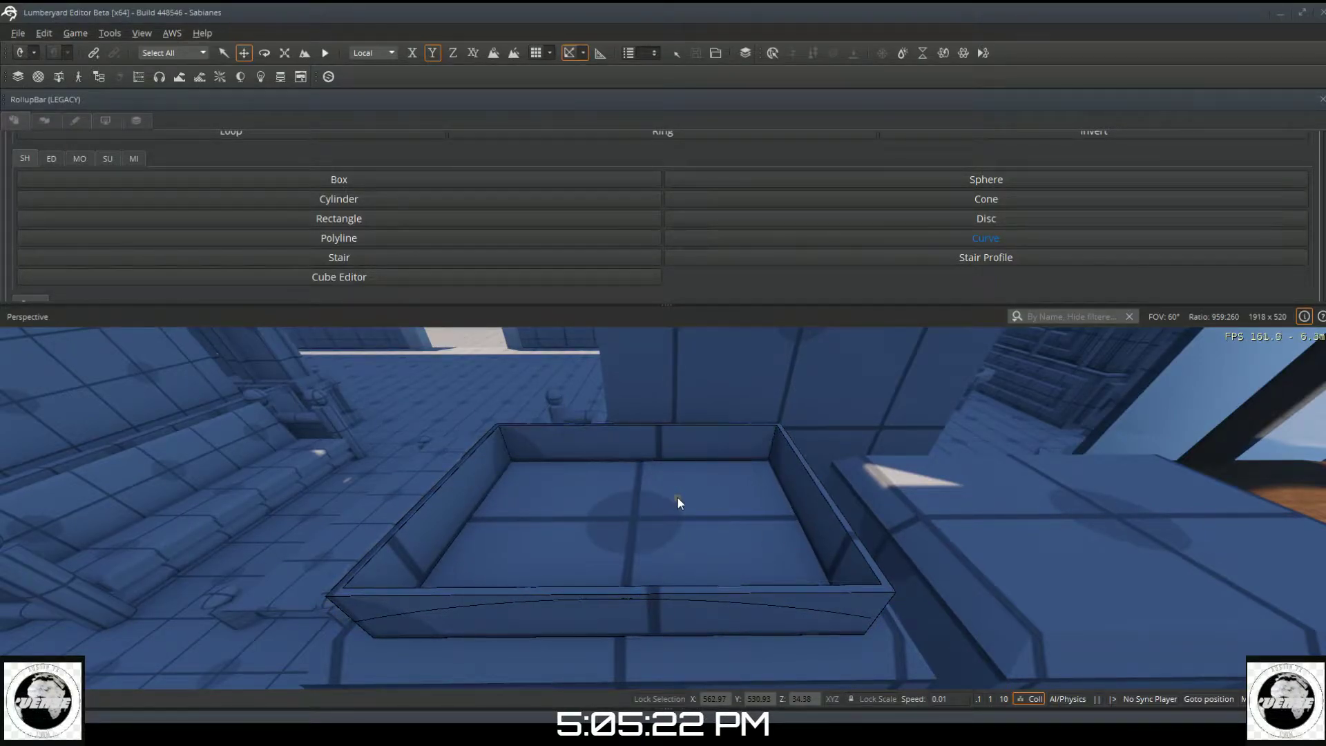
key(a)
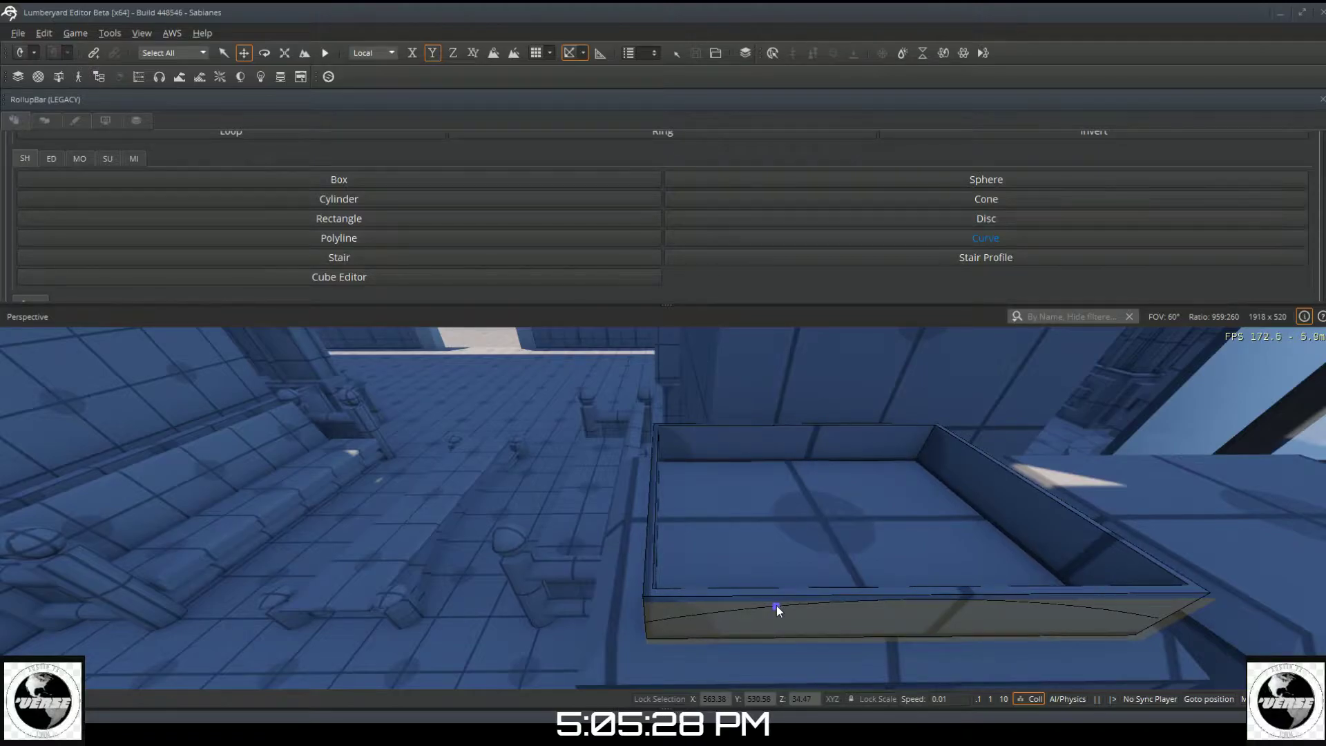
click(775, 607)
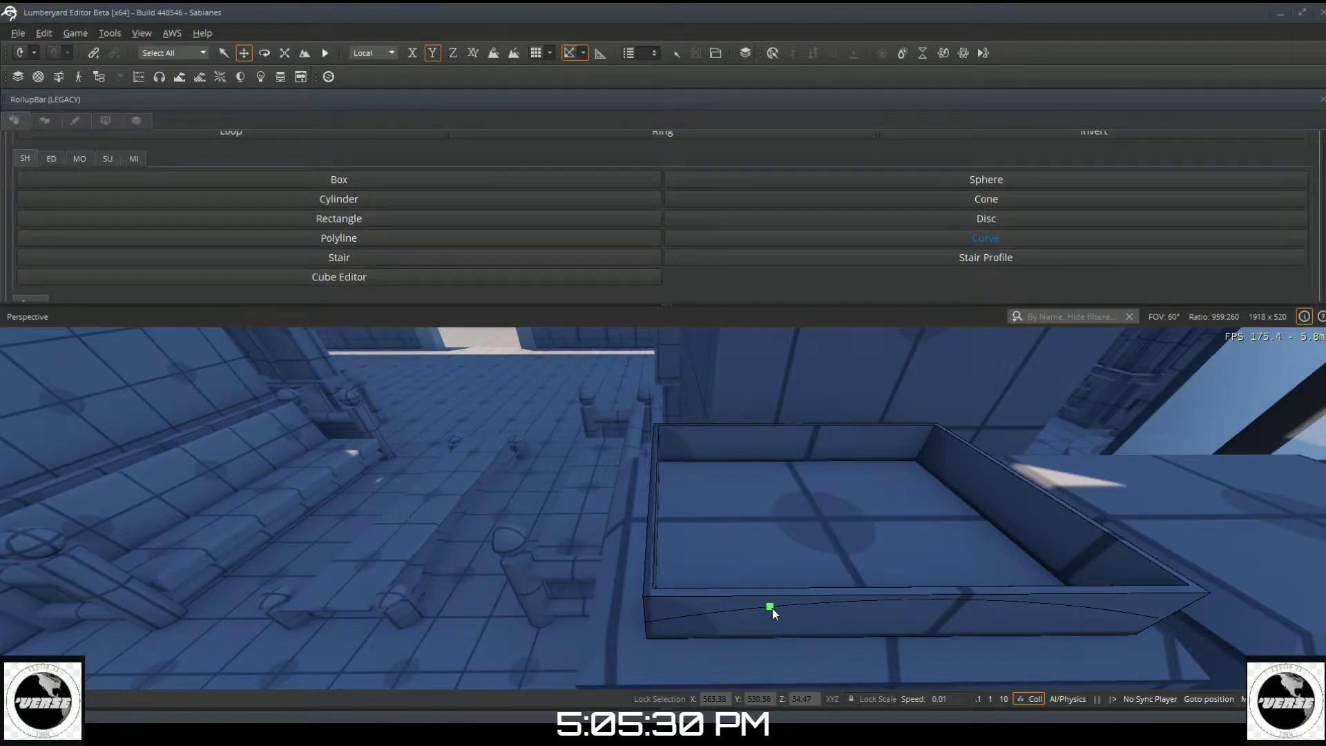
key(ctrl+z)
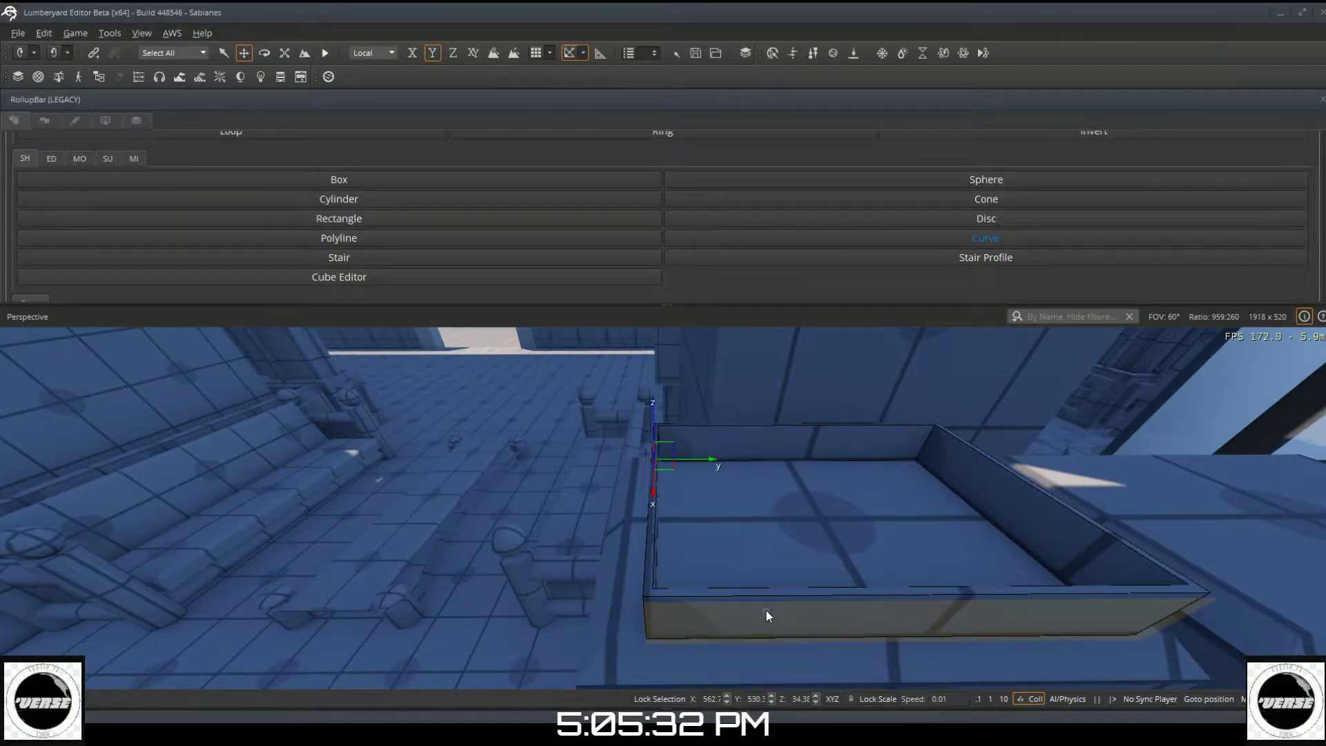
Step: Draw a shallow upward arc across the frame's front face between the midpoints of its two vertical edges
right_drag(762, 675, 761, 688)
right_drag(643, 563, 632, 563)
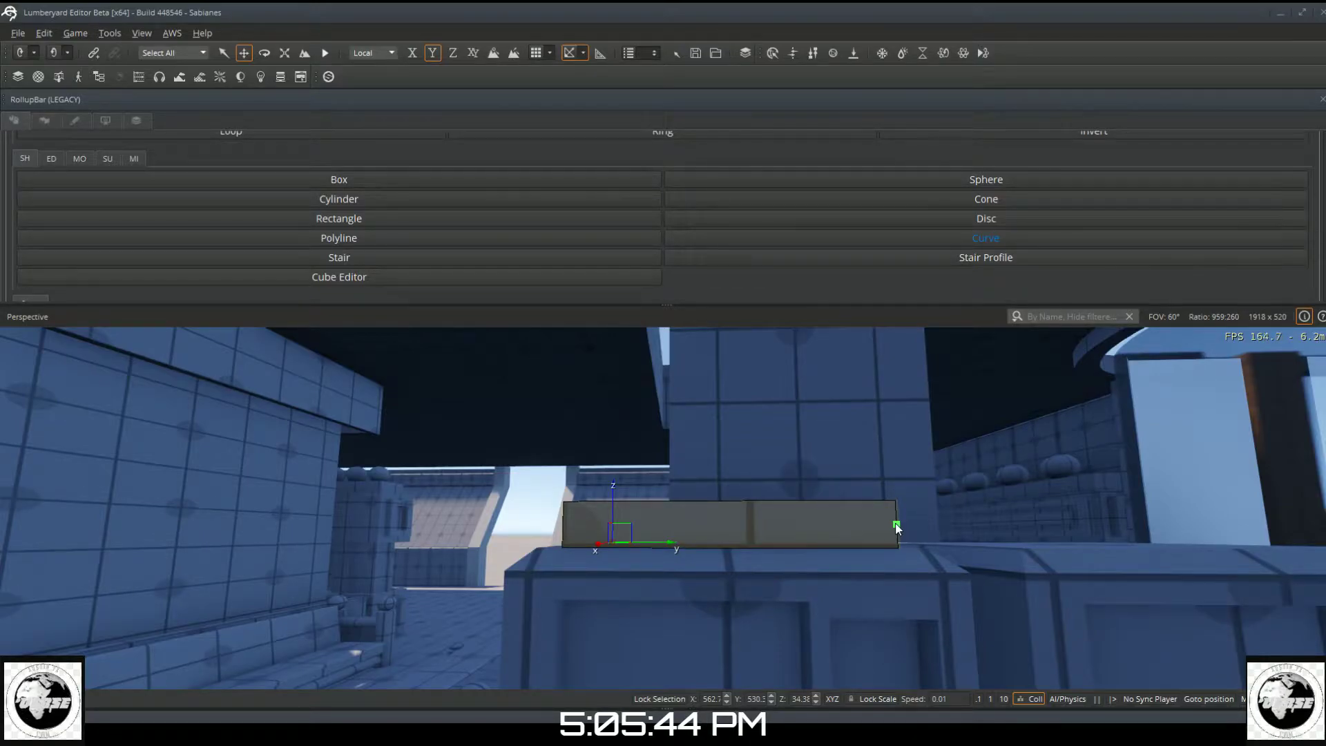
click(896, 526)
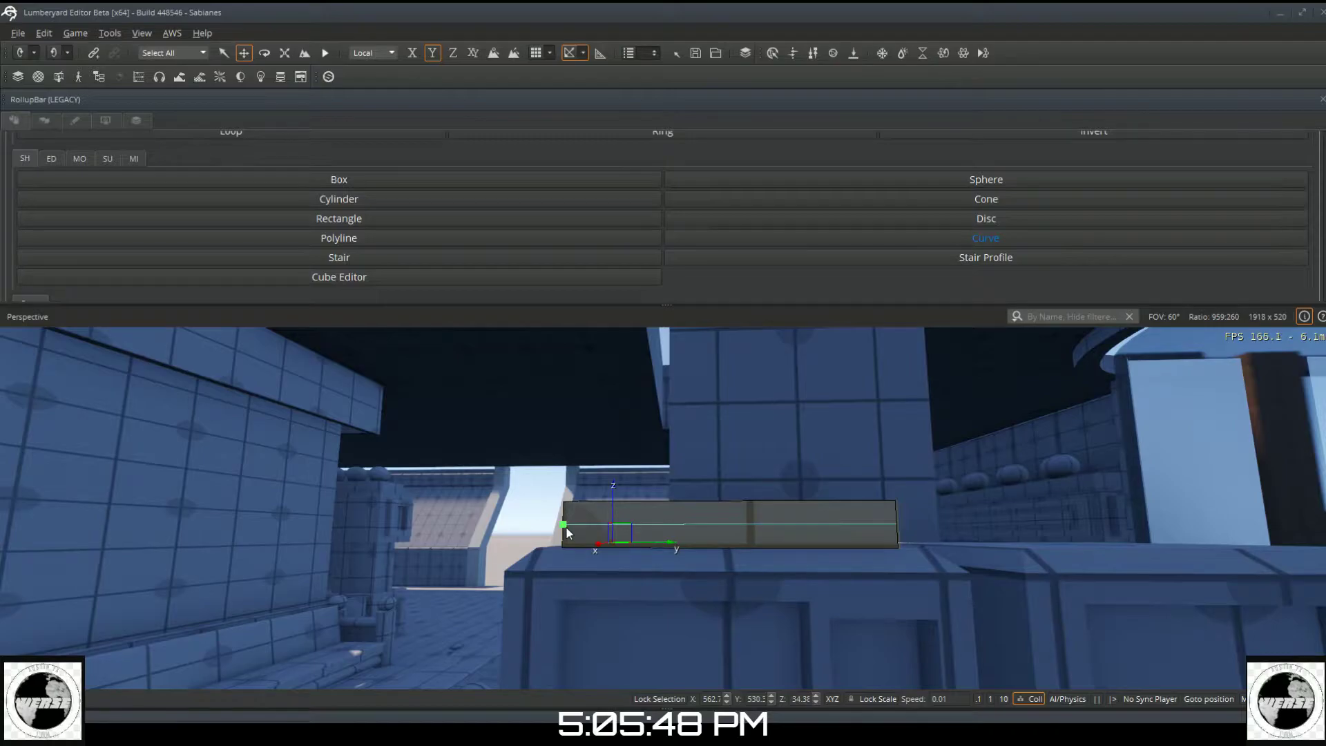
click(566, 527)
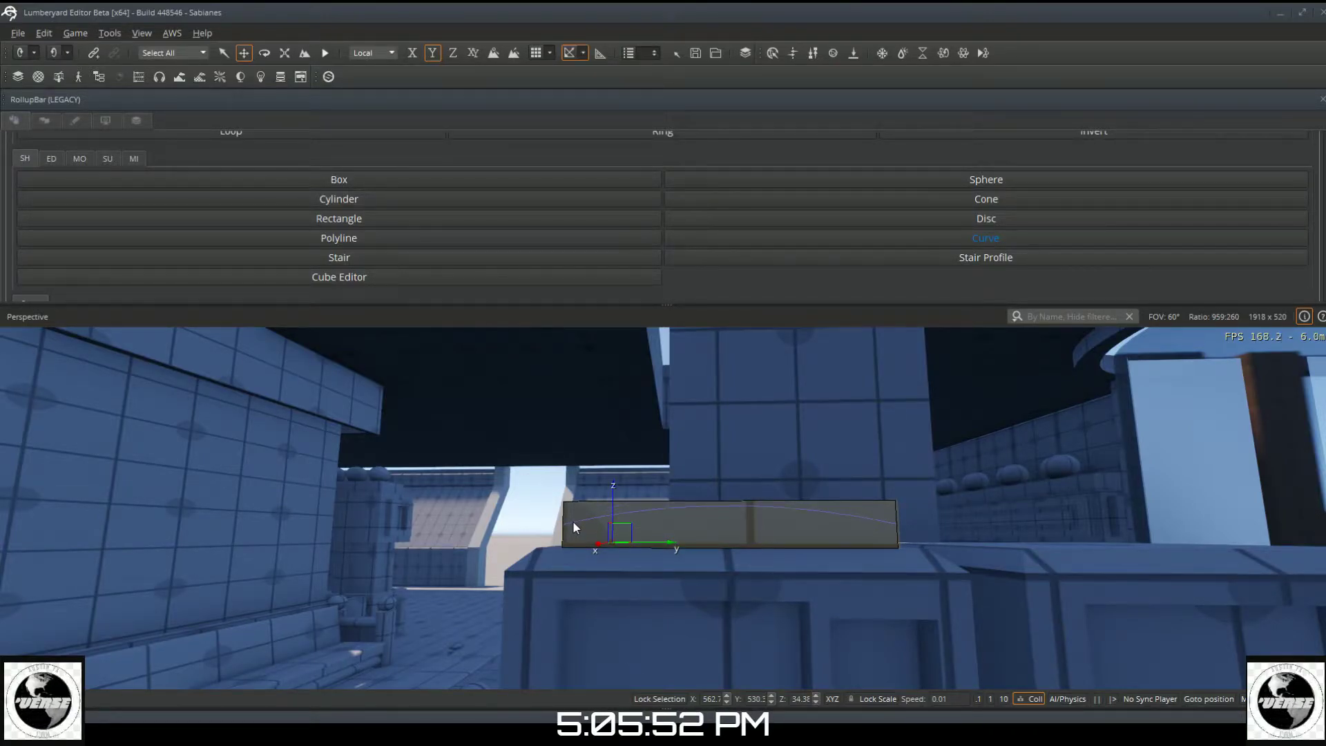
click(573, 523)
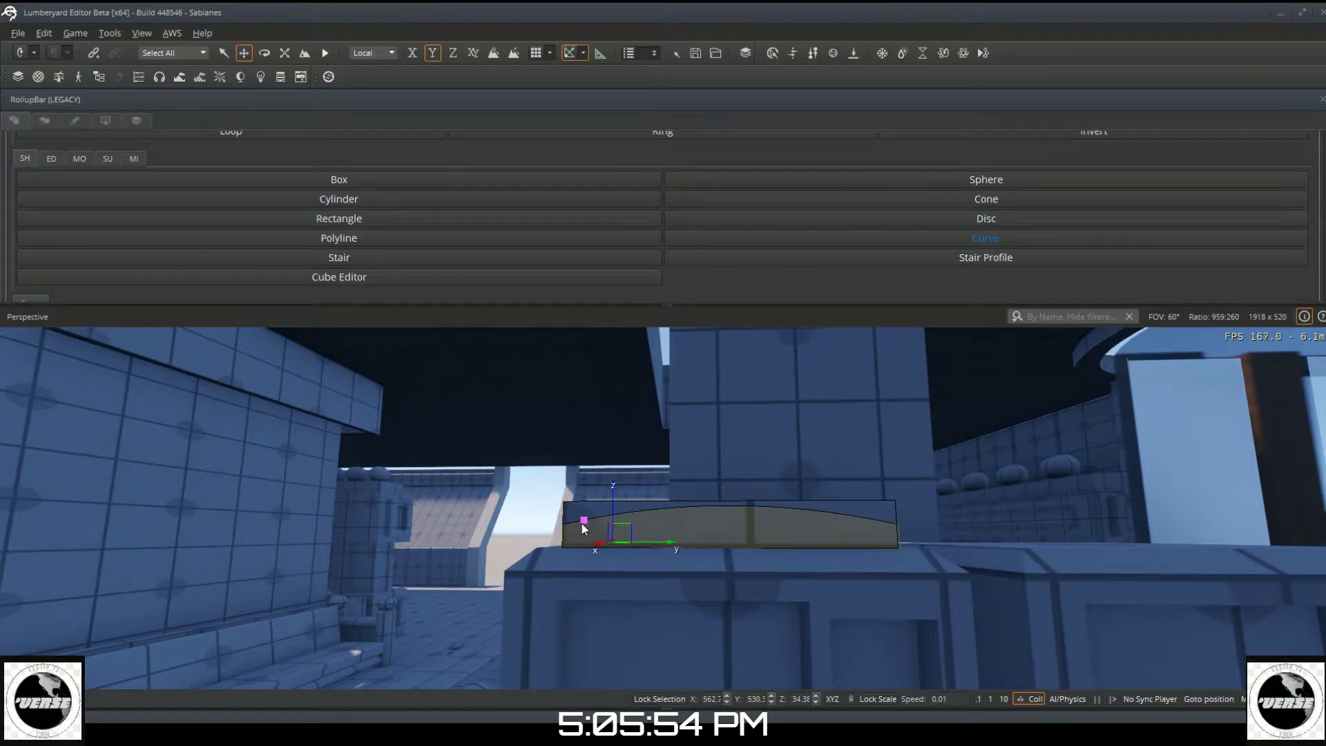
Step: Draw an upward arc between the edge midpoints on the frame's end face away from the neighbouring cabinet
key(a)
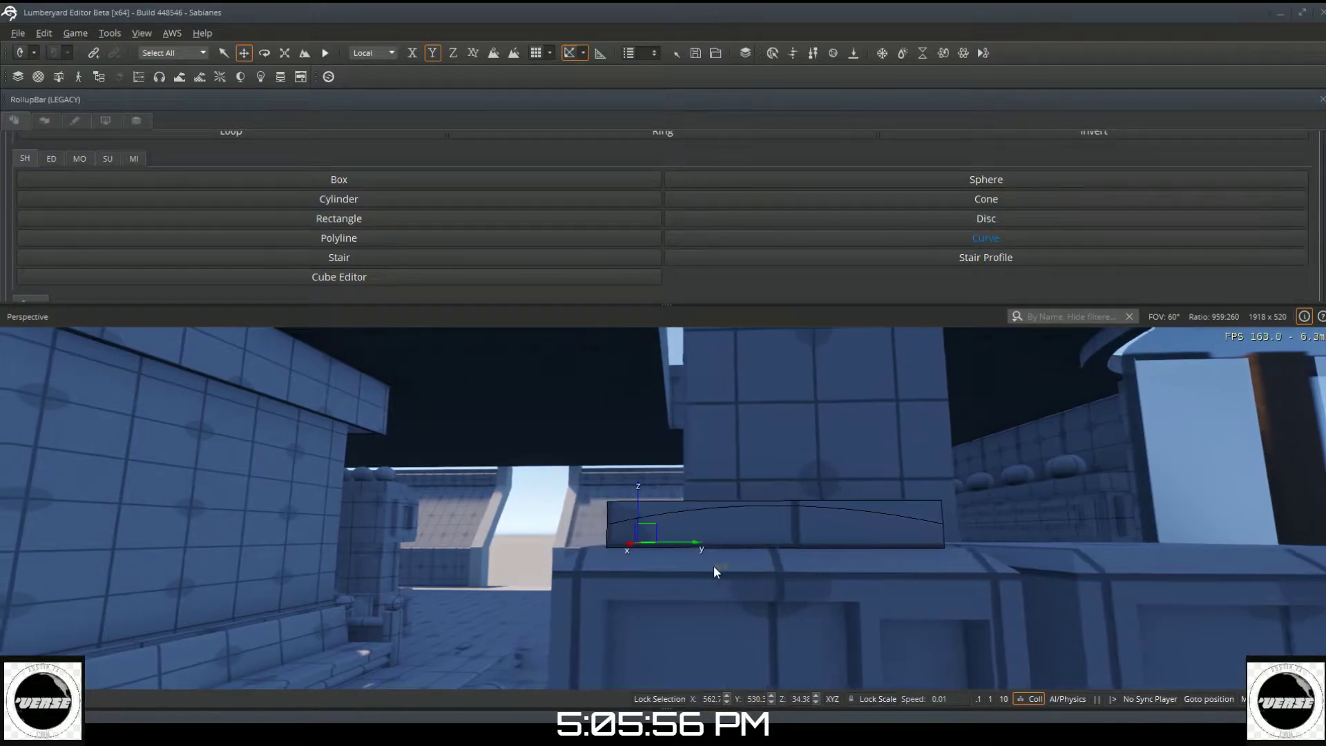
mouse_move(719, 558)
right_down()
mouse_move(932, 575)
mouse_move(719, 549)
right_up()
scroll(691, 480, down, 3)
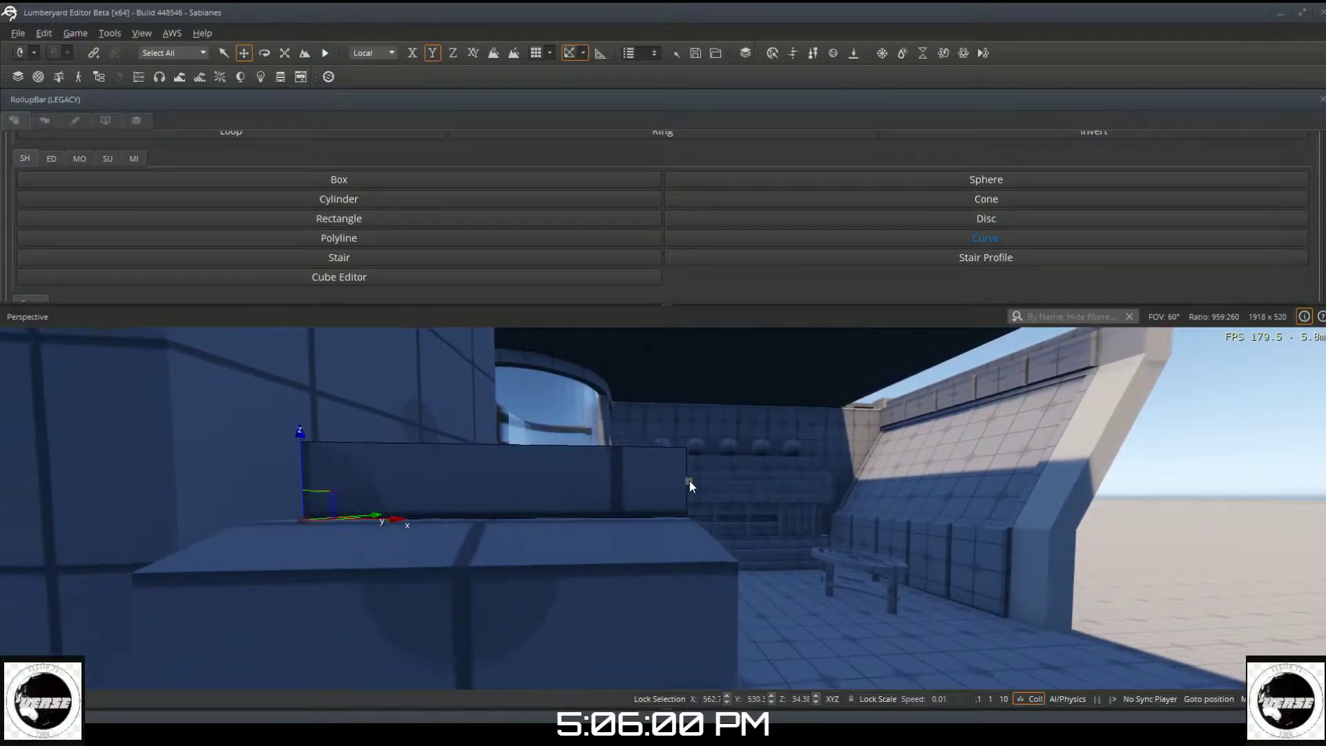
click(685, 486)
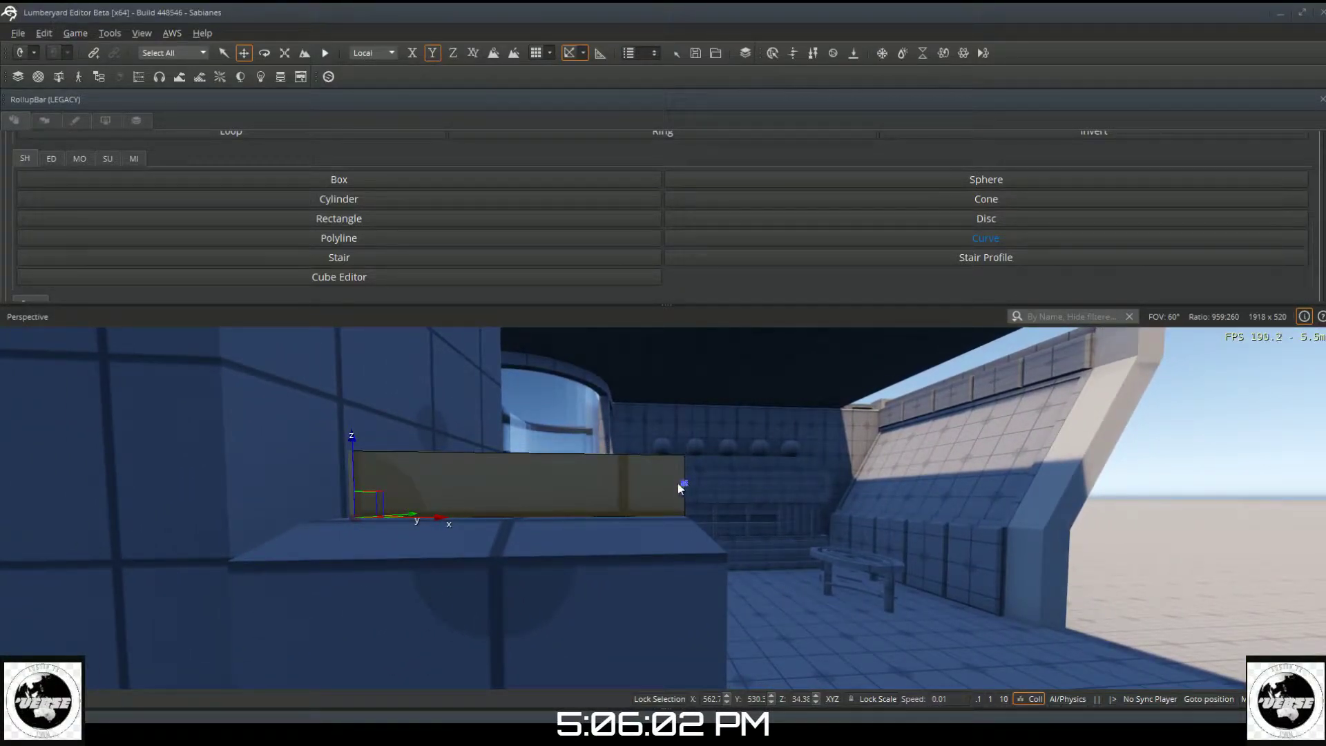
click(362, 491)
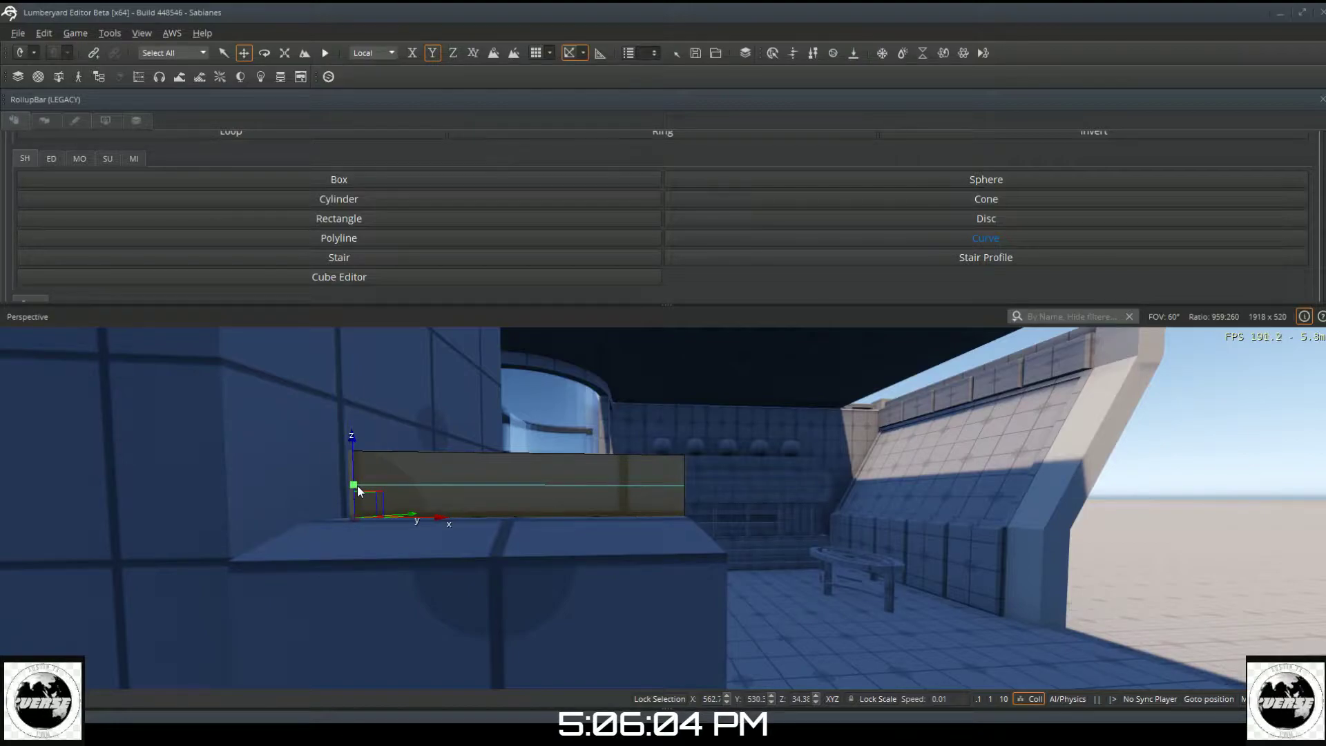
right_click(367, 486)
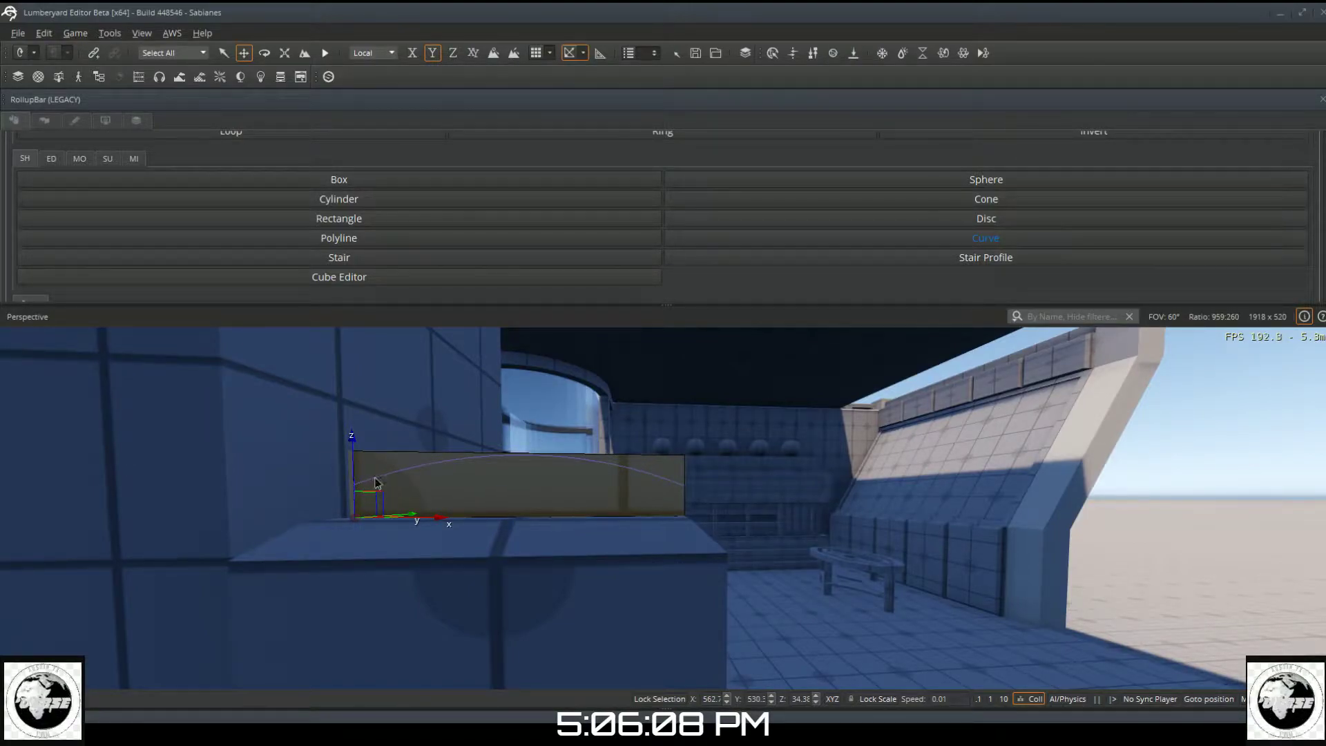
click(375, 480)
Step: Draw an upward arc between the edge midpoints on the frame's opposite long face
key(s)
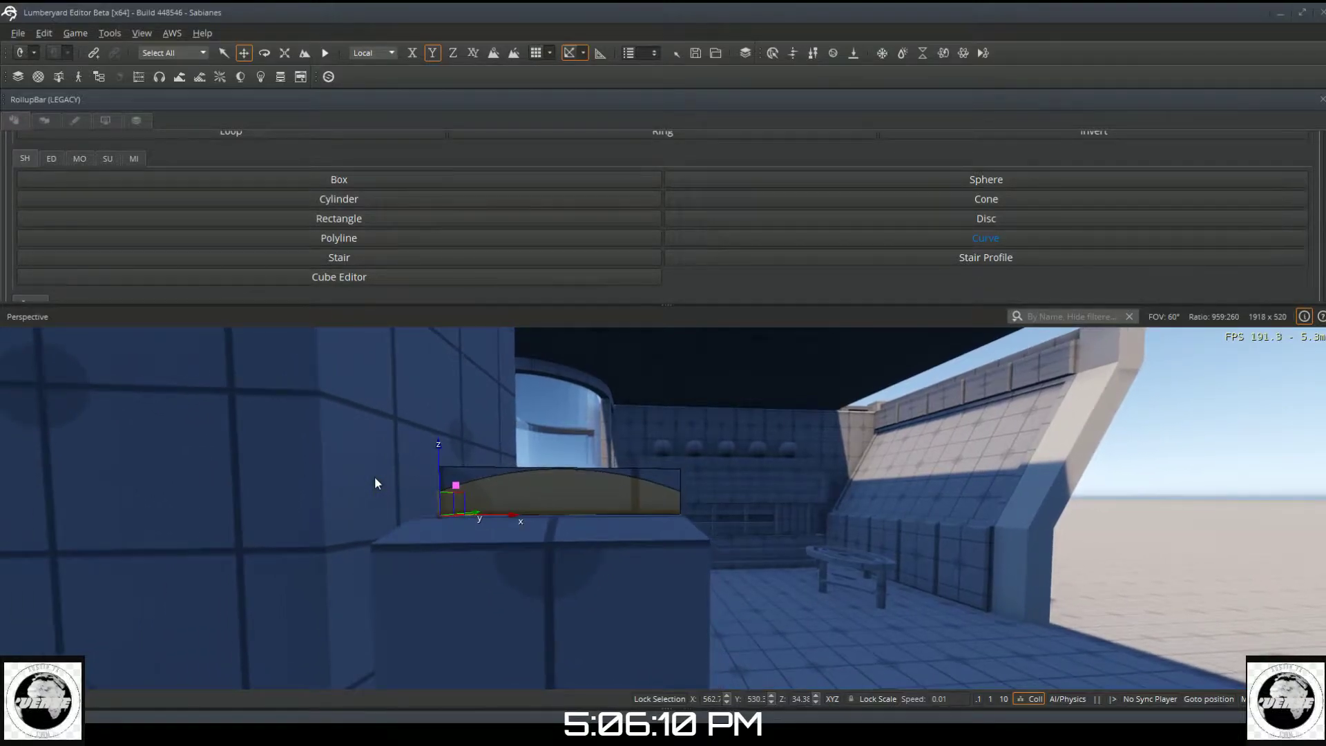
key(d)
key(d)
key(d)
mouse_move(370, 479)
right_down()
mouse_move(352, 483)
mouse_move(427, 480)
mouse_move(364, 480)
mouse_move(395, 477)
right_up()
key(a)
key(w)
key(a)
key(w)
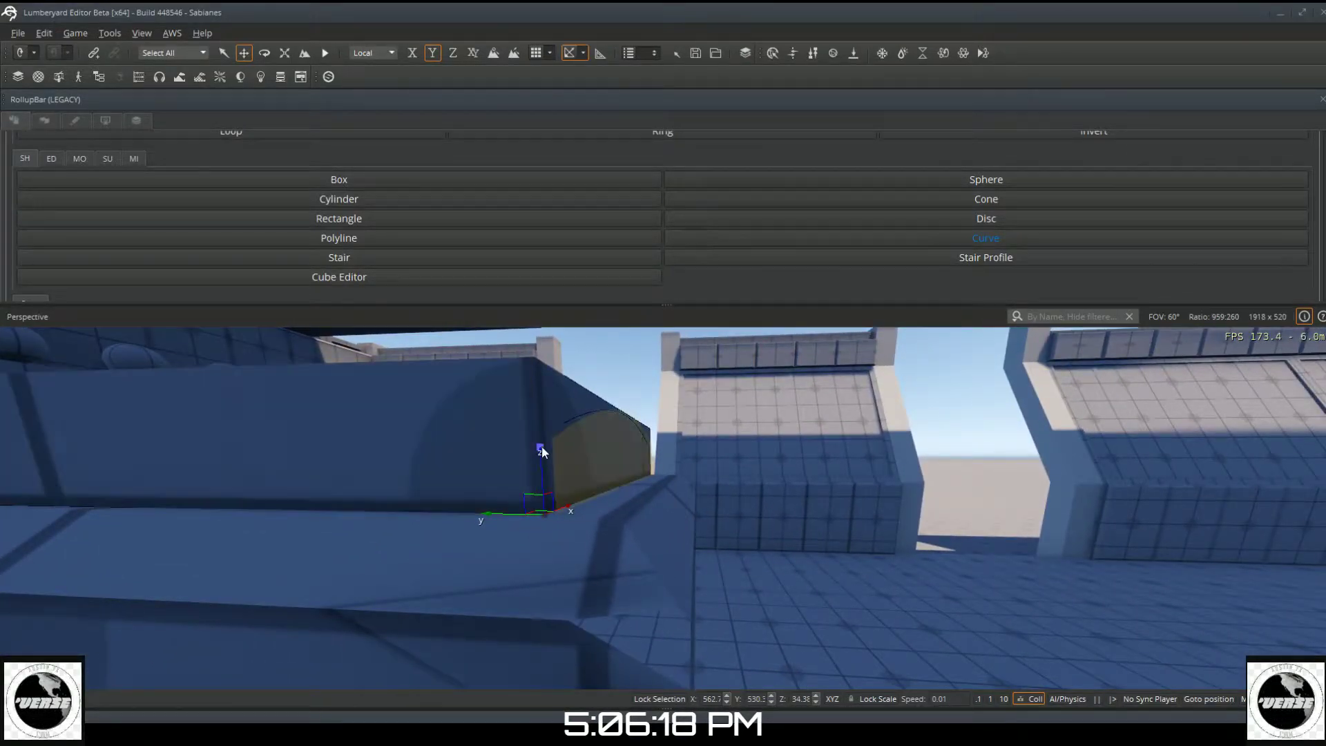
key(a)
click(544, 445)
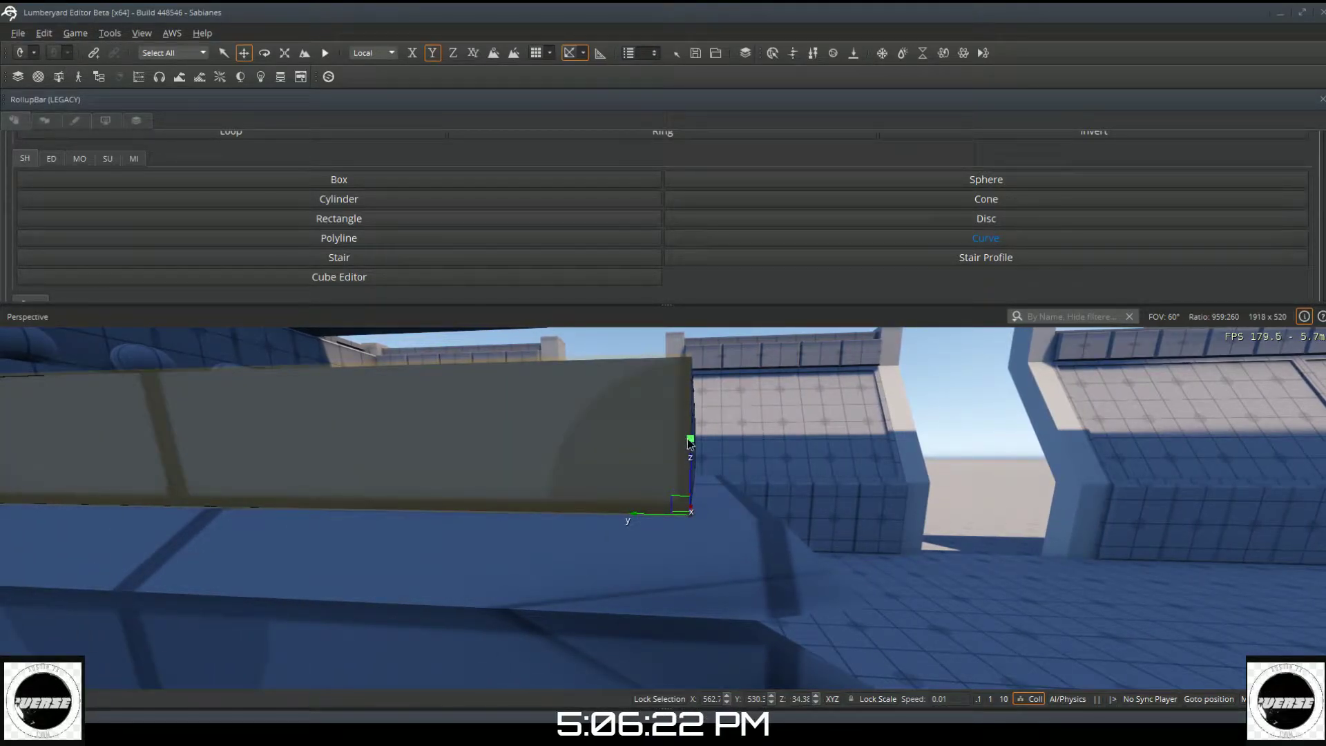
key(a)
click(555, 423)
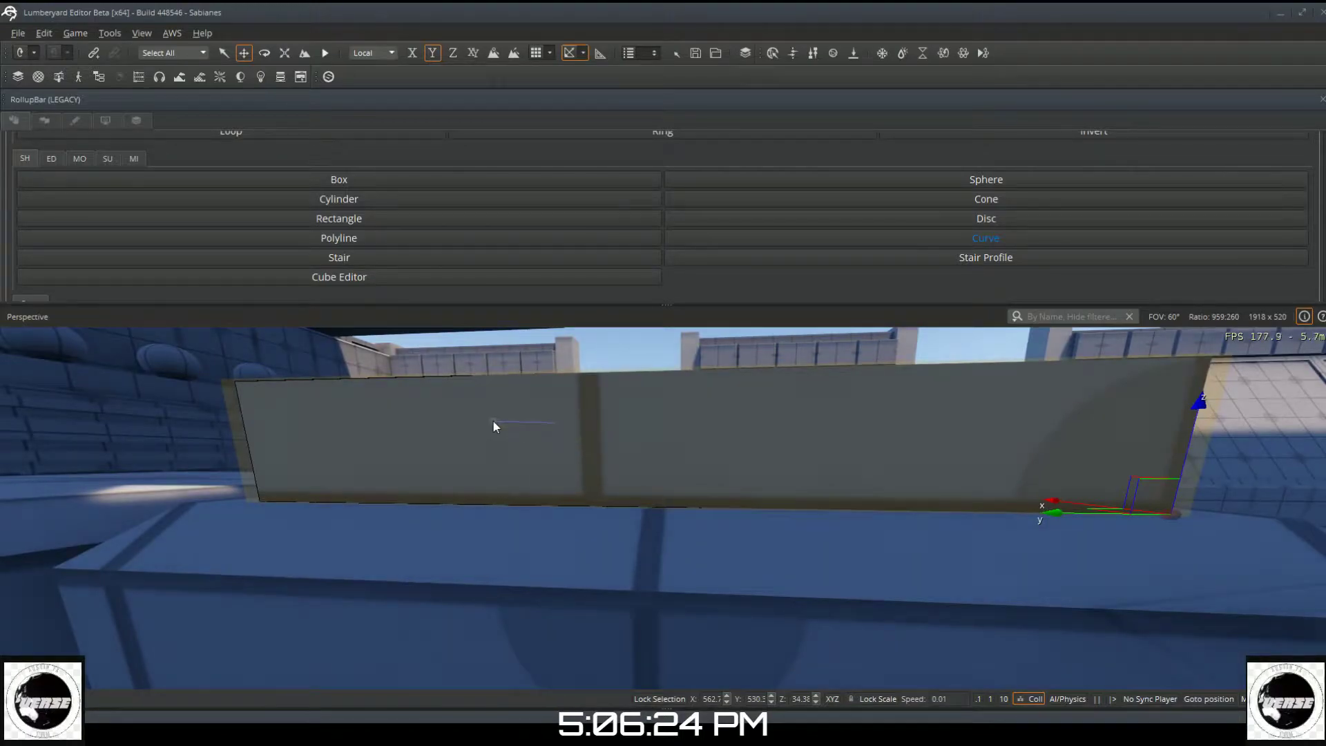
click(249, 443)
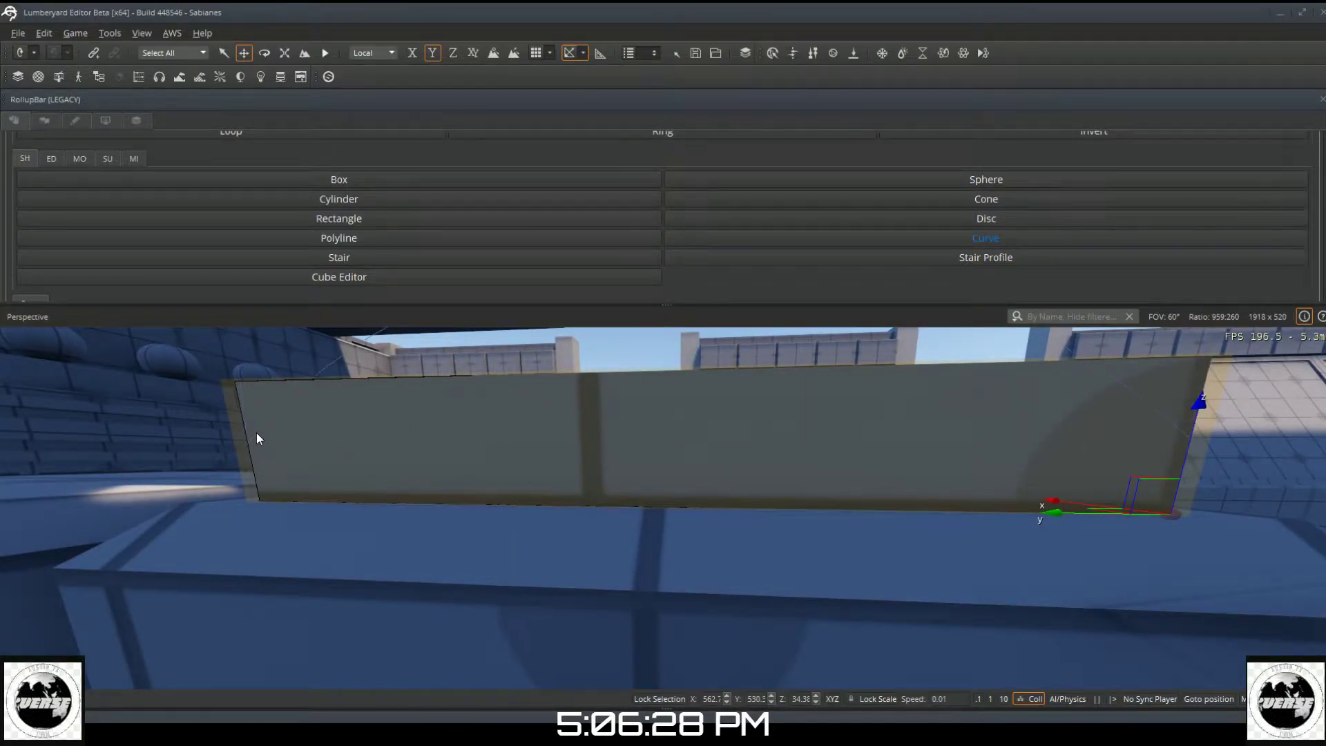
click(331, 417)
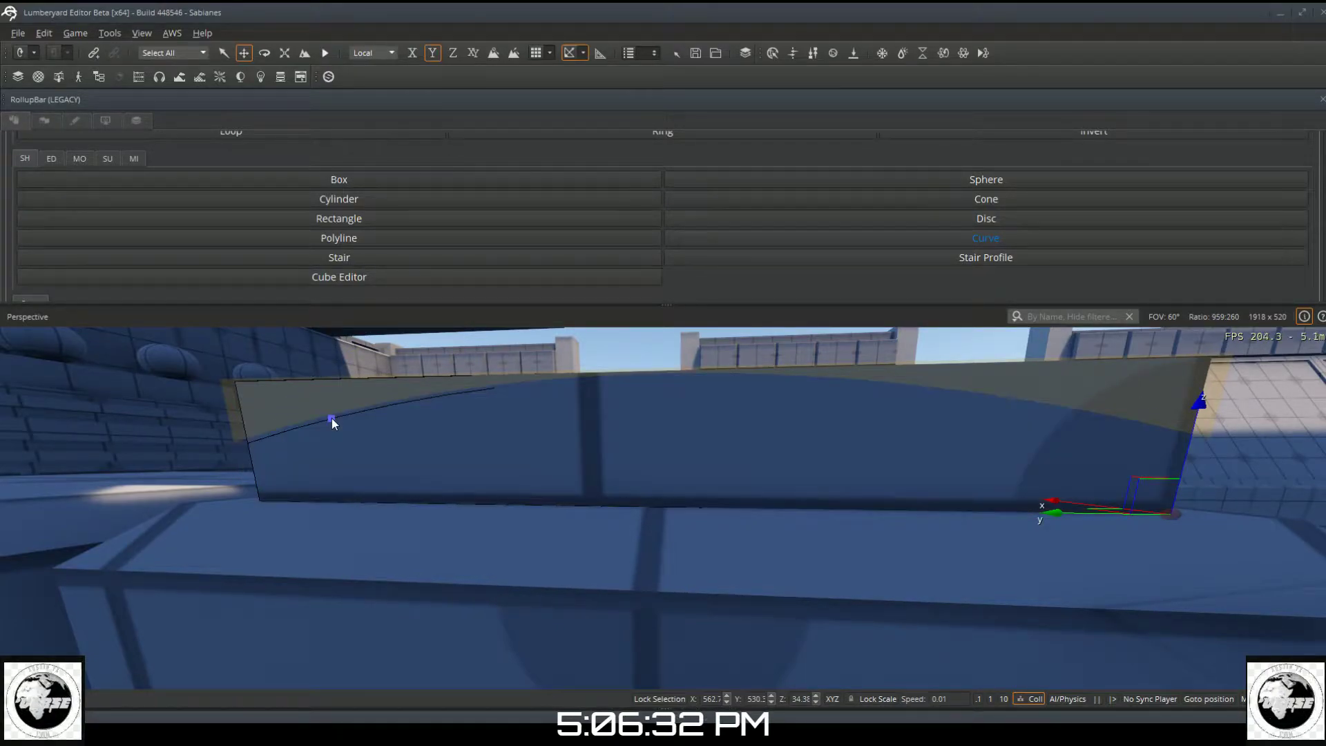
Step: Draw an upward arc between the edge midpoints on the frame's remaining end face
key(a)
key(a)
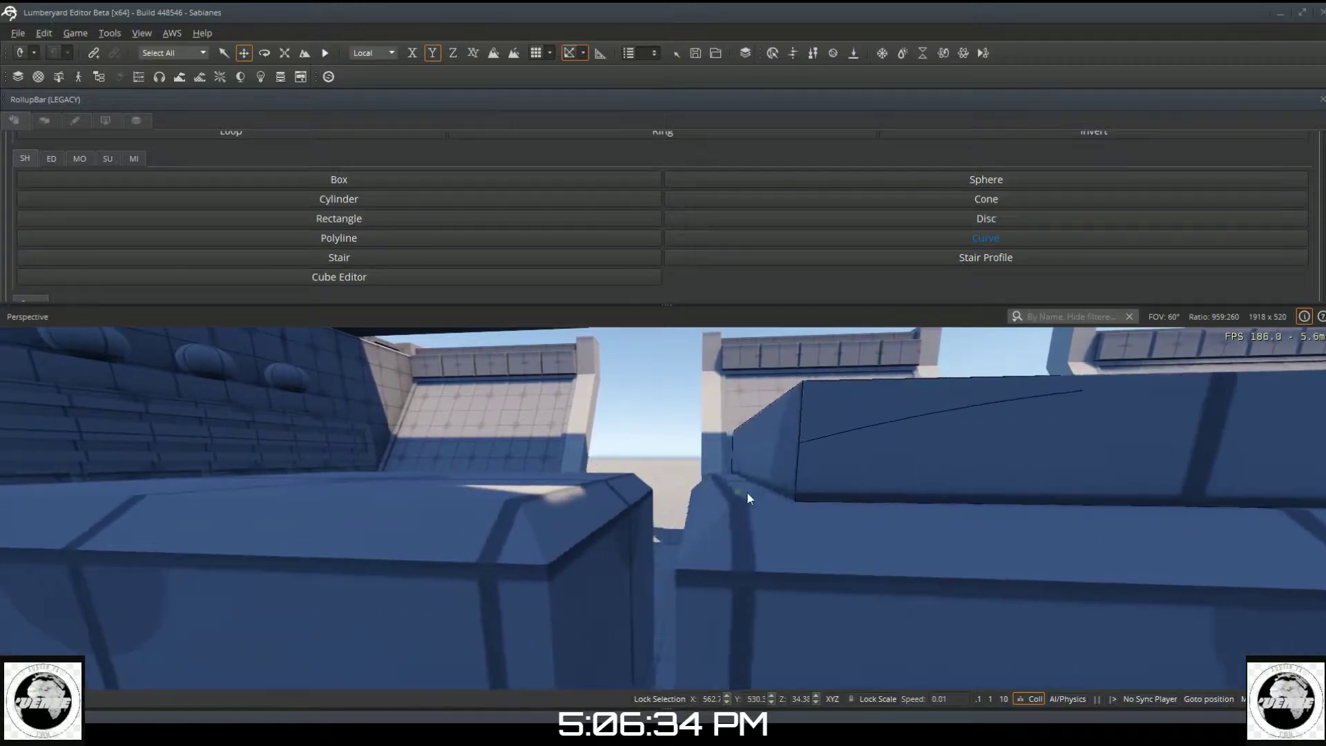
mouse_move(719, 488)
right_down()
mouse_move(988, 488)
mouse_move(1002, 504)
mouse_move(967, 484)
mouse_move(724, 487)
right_up()
key(w)
key(s)
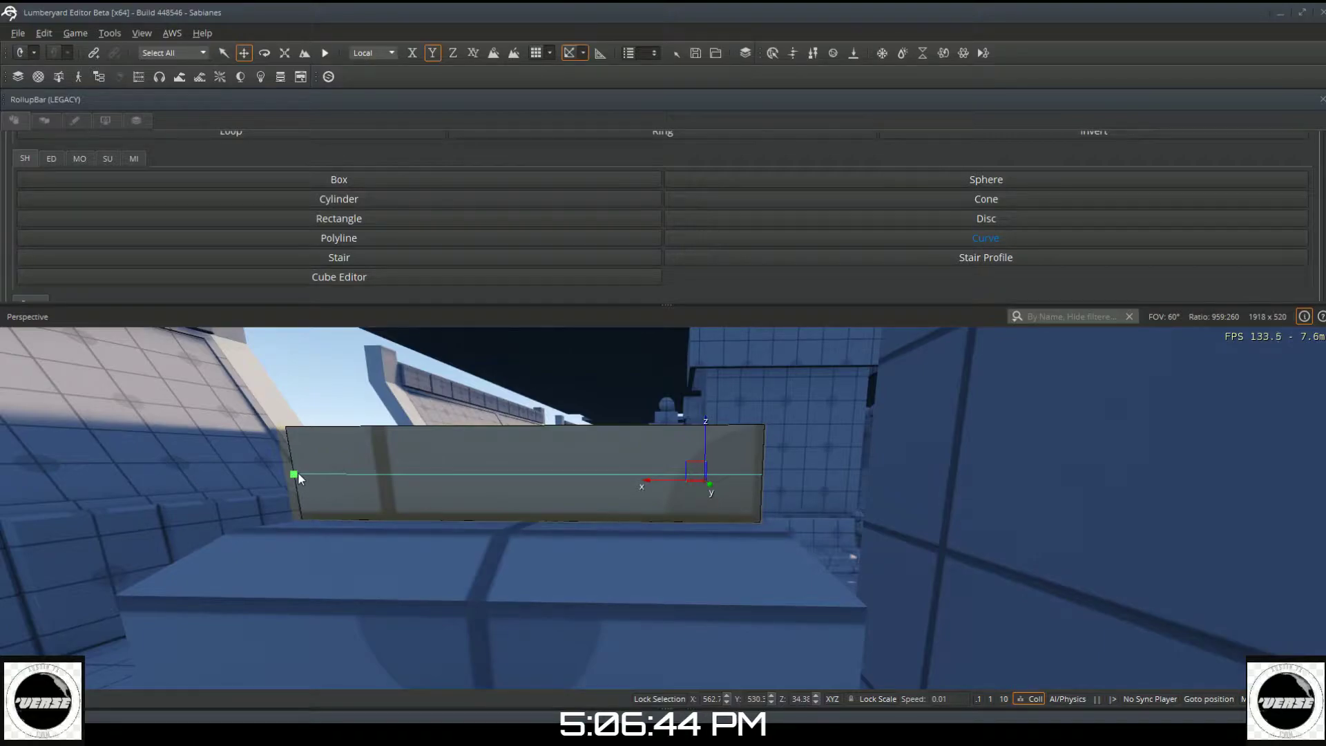
click(297, 474)
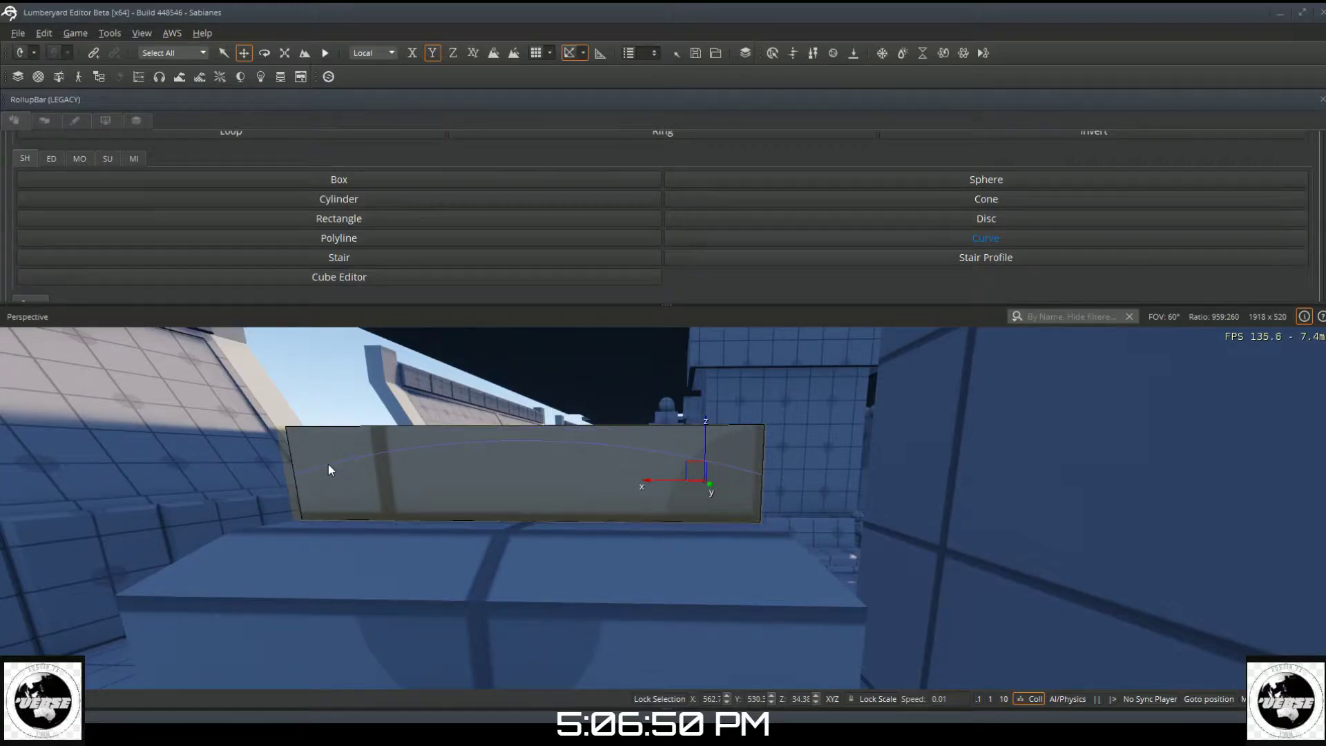
click(361, 449)
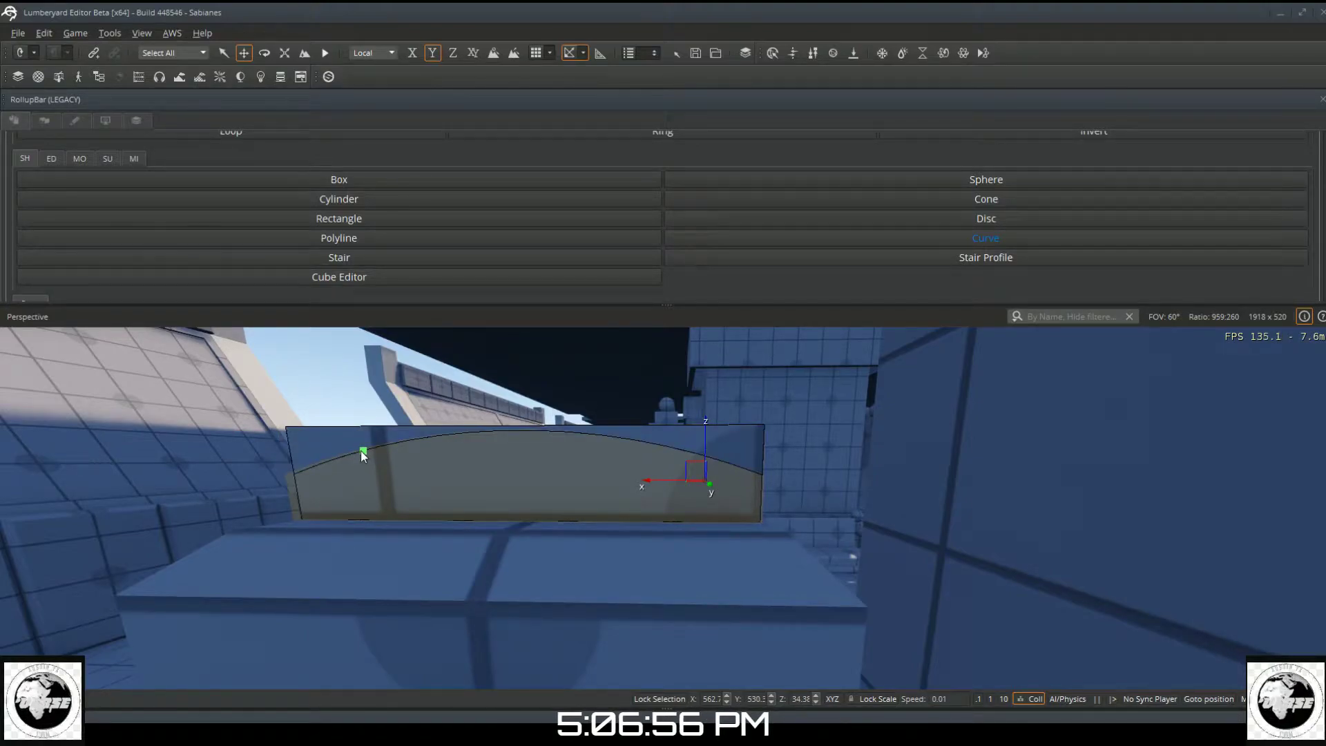
Step: Extrude the area above the arc on that end face inward through the wall to cut its top to the curve
key(a)
key(a)
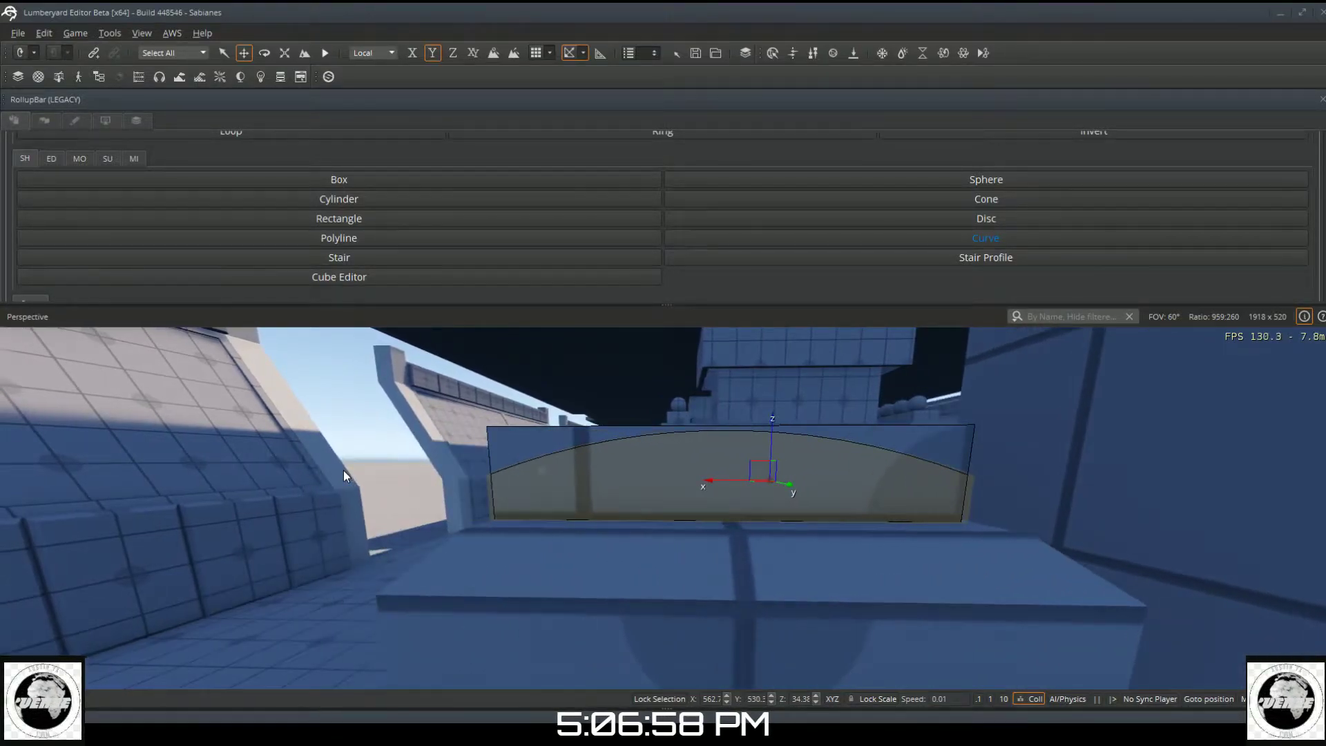
click(59, 155)
click(209, 181)
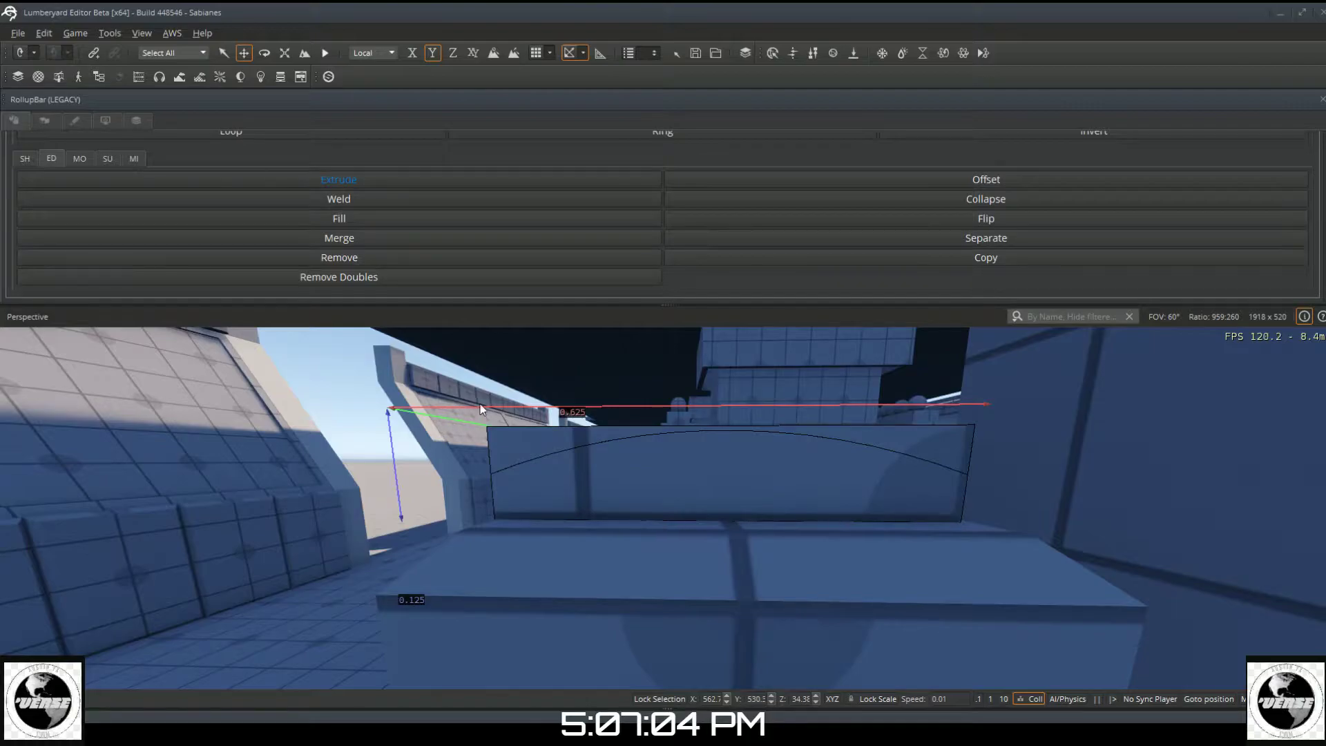
right_drag(485, 416, 503, 382)
key(s)
key(s)
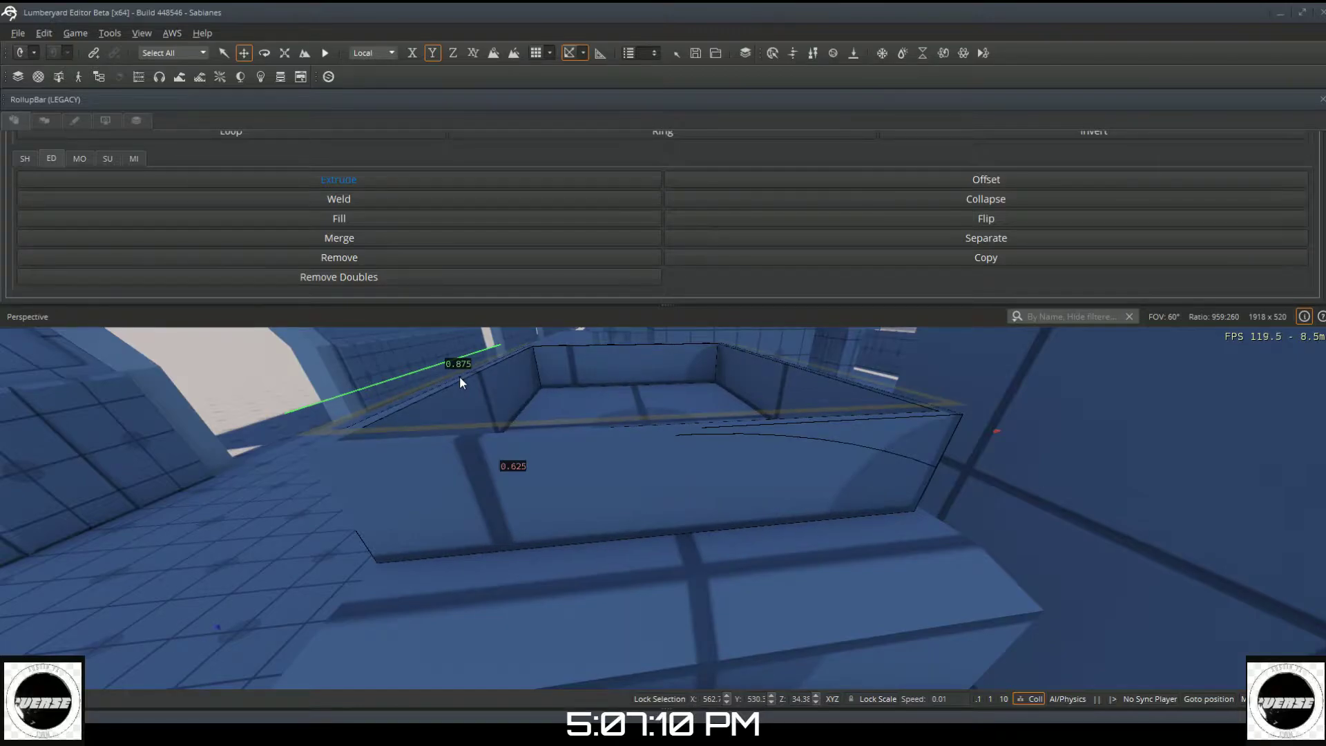
mouse_move(459, 377)
mouse_down()
mouse_move(464, 400)
mouse_move(462, 381)
mouse_up()
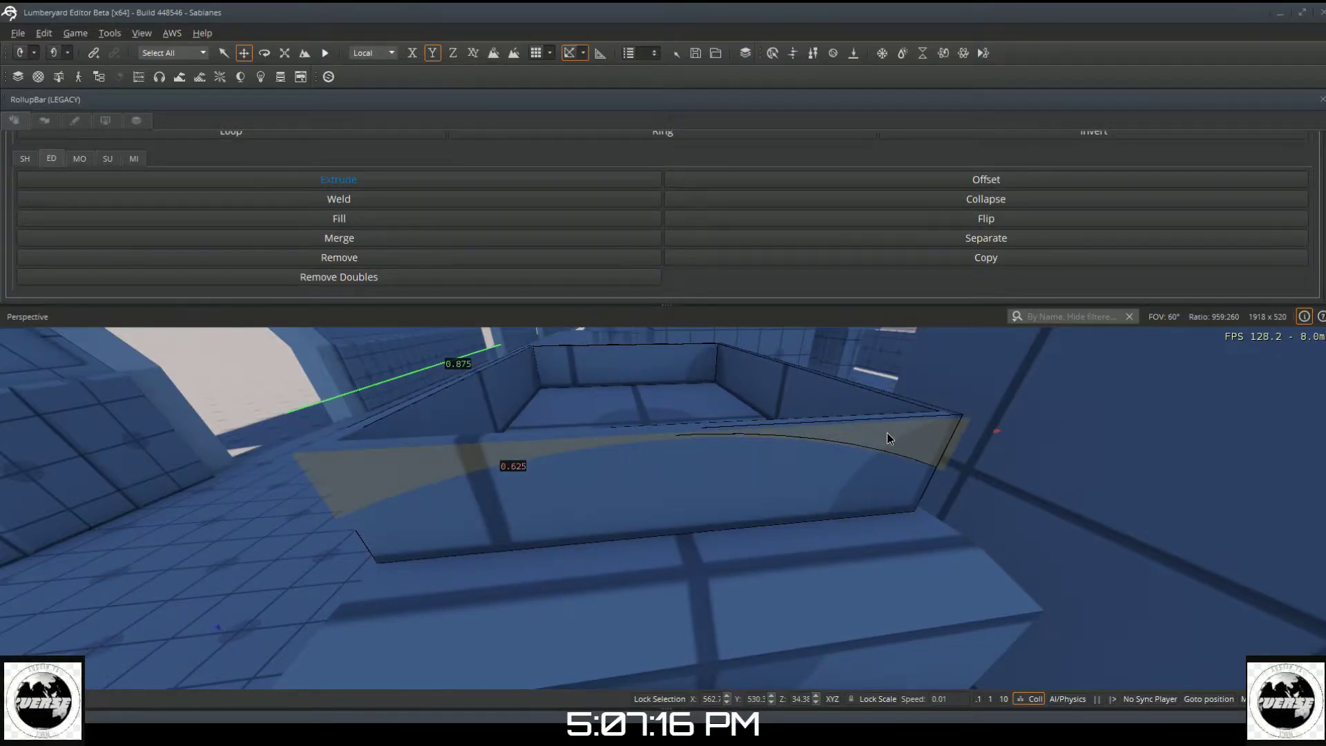
drag(855, 412, 836, 406)
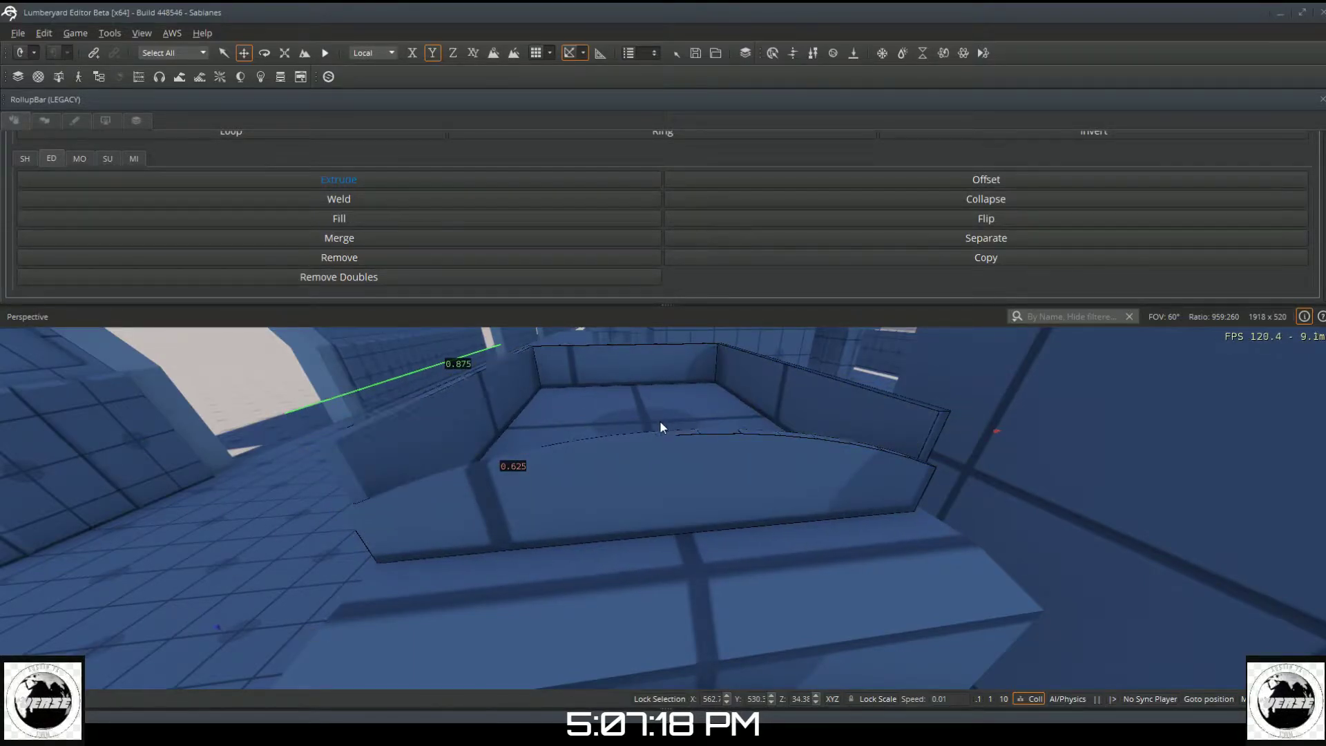
Step: Extrude the area above the arc on the adjoining long side inward to give that wall an arched top
key(a)
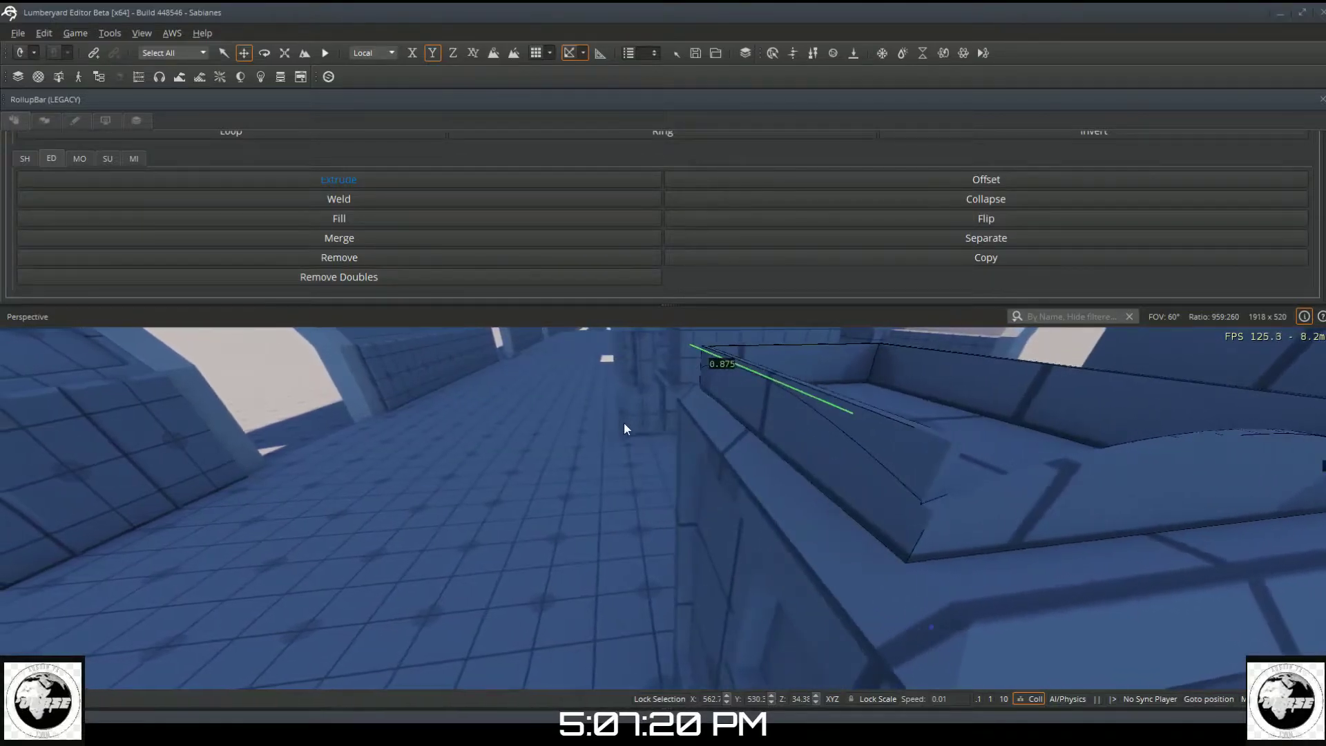
drag(904, 434, 935, 429)
key(a)
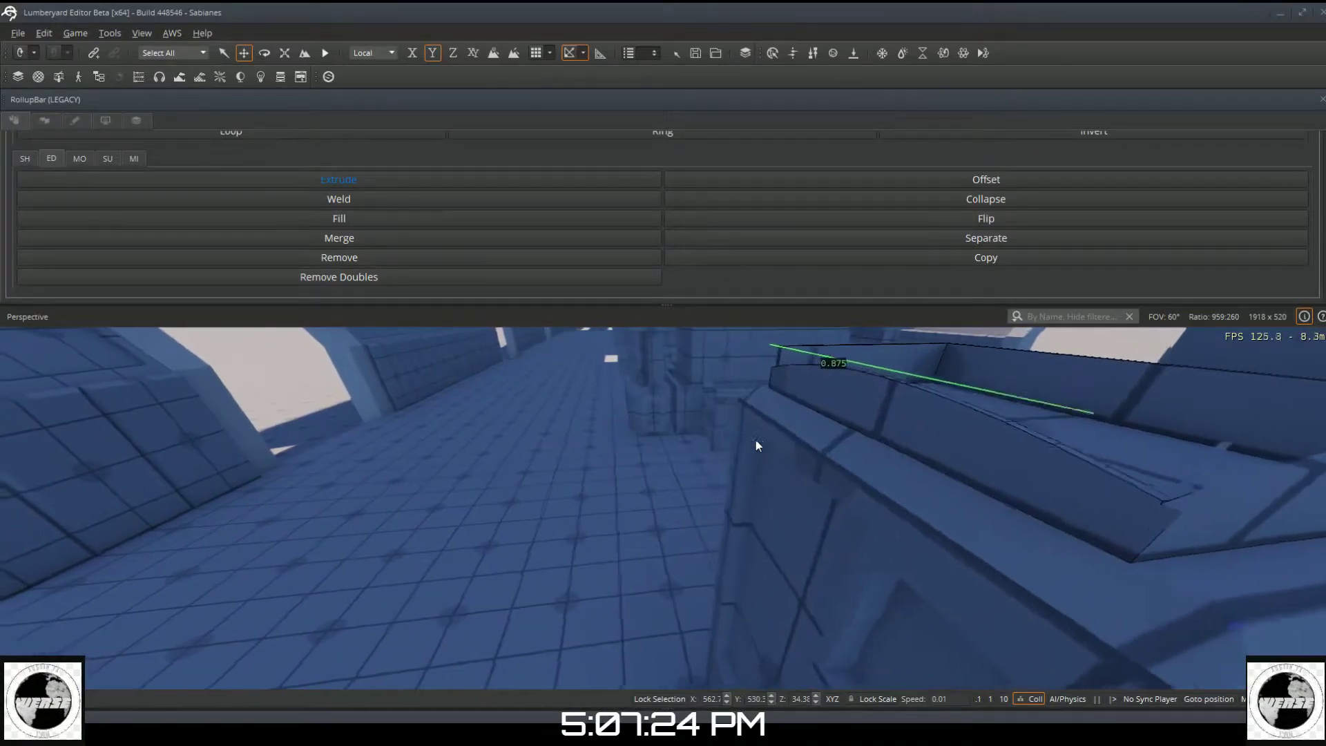
key(a)
right_drag(1090, 413, 1292, 413)
right_drag(1055, 403, 1054, 403)
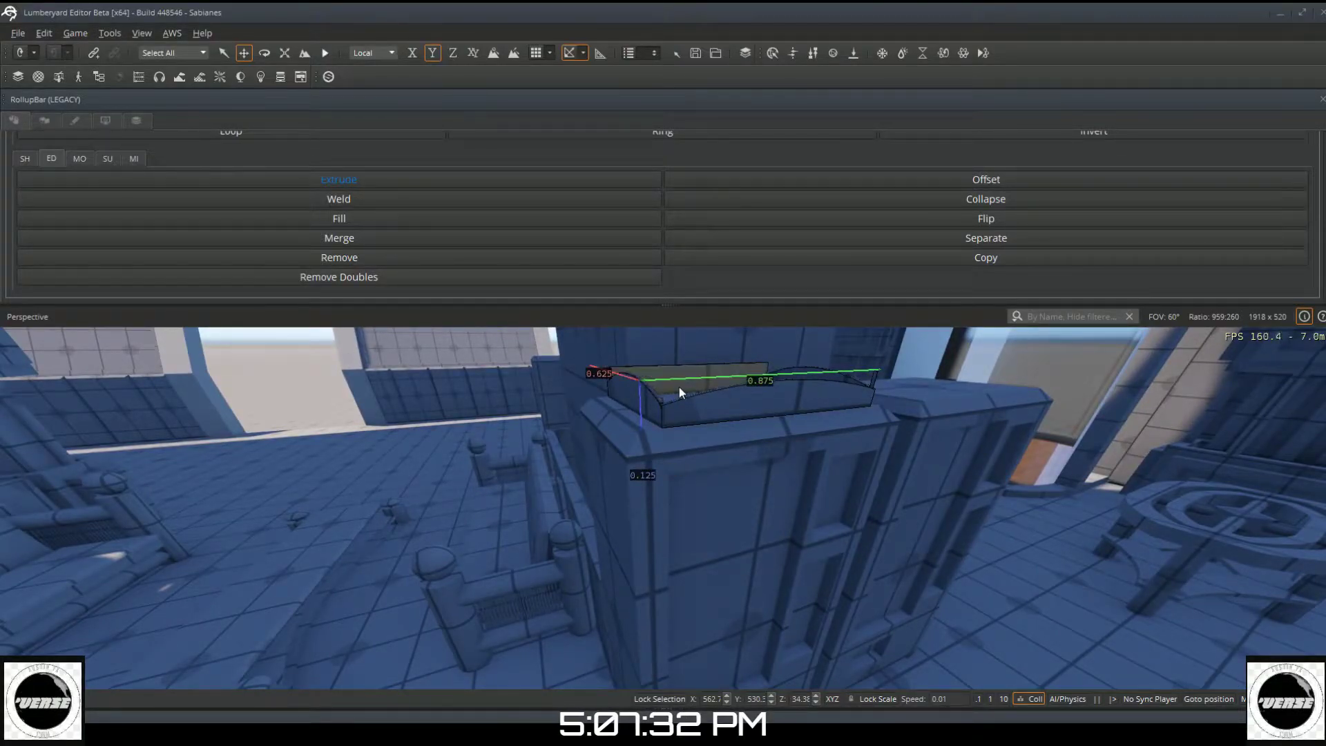
Step: Cut away the areas above the arcs on the frame's remaining sides with Extrude
key(a)
key(a)
right_drag(652, 391, 648, 391)
key(a)
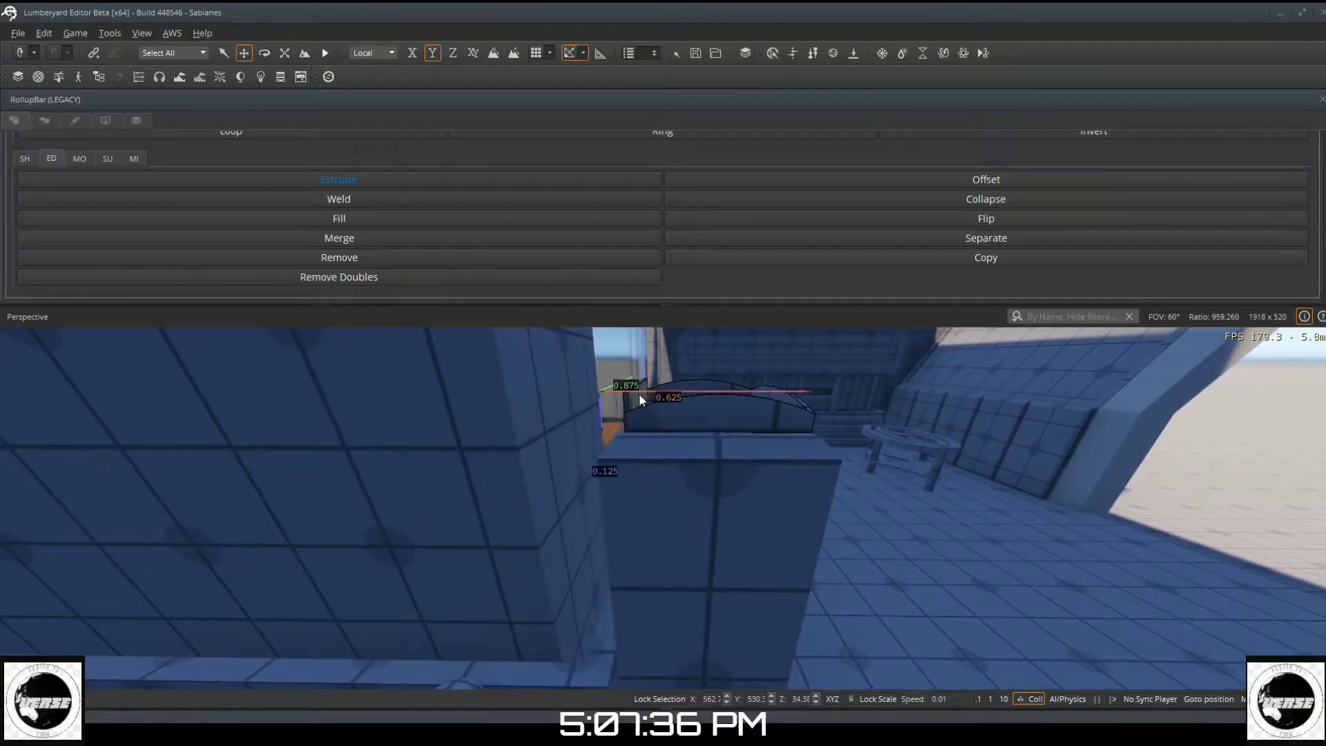
key(a)
key(a)
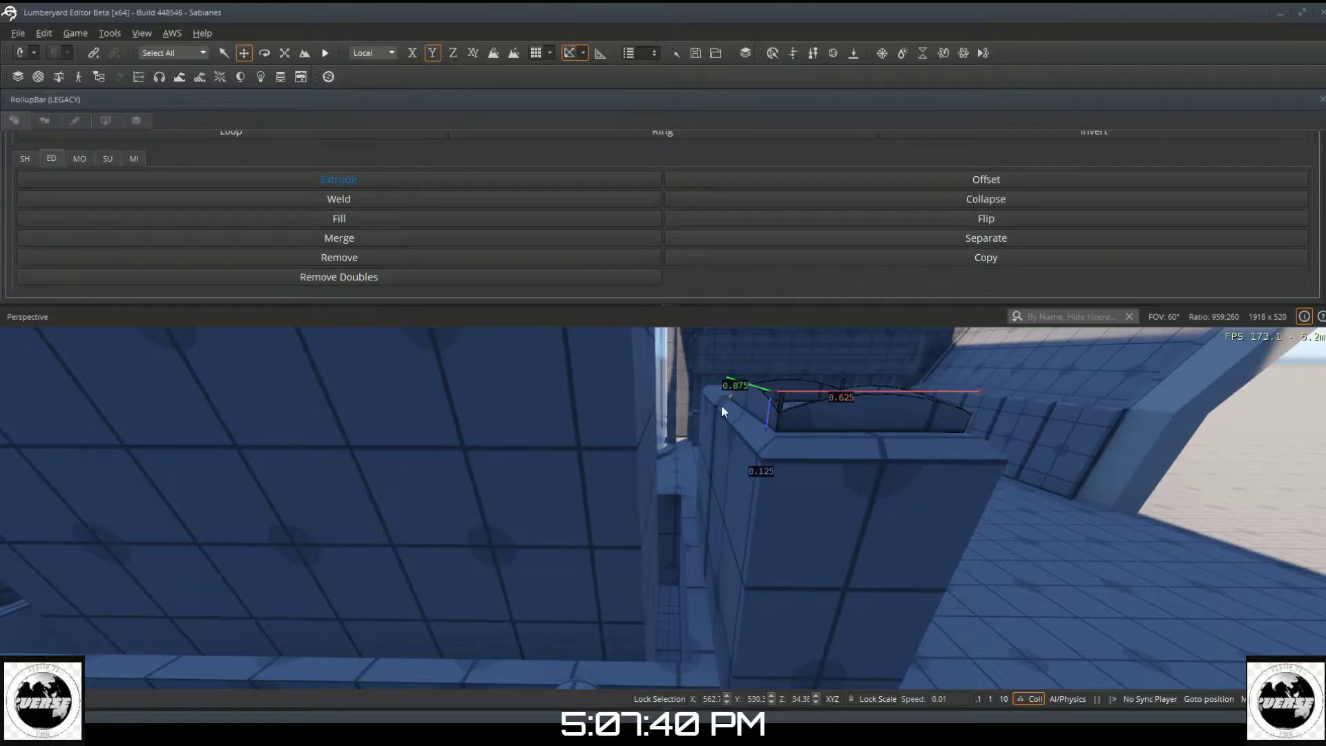
key(a)
middle_drag(716, 413, 610, 400)
key(d)
right_drag(610, 400, 214, 407)
key(d)
middle_drag(719, 415, 678, 379)
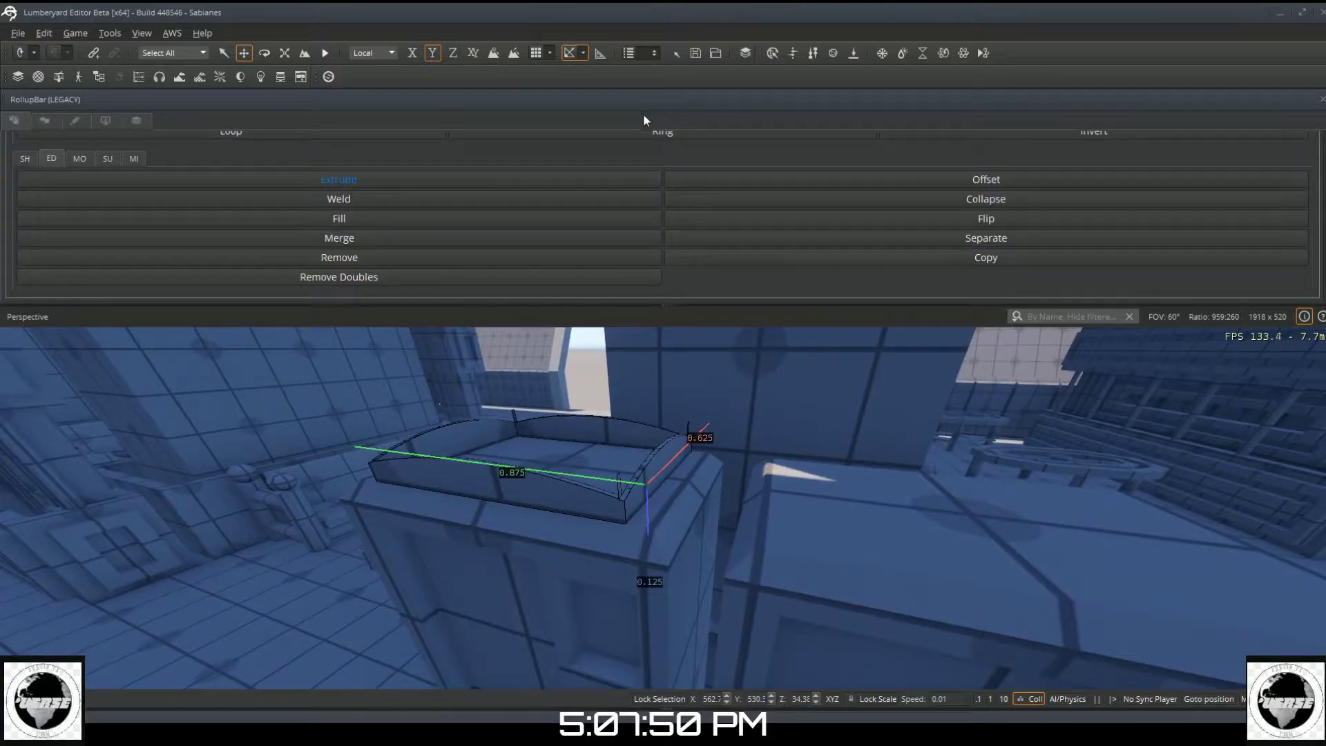
Step: Try to delete the leftover upright sliver at the frame's corner with face selection, and undo the deletion
scroll(649, 168, up, 4)
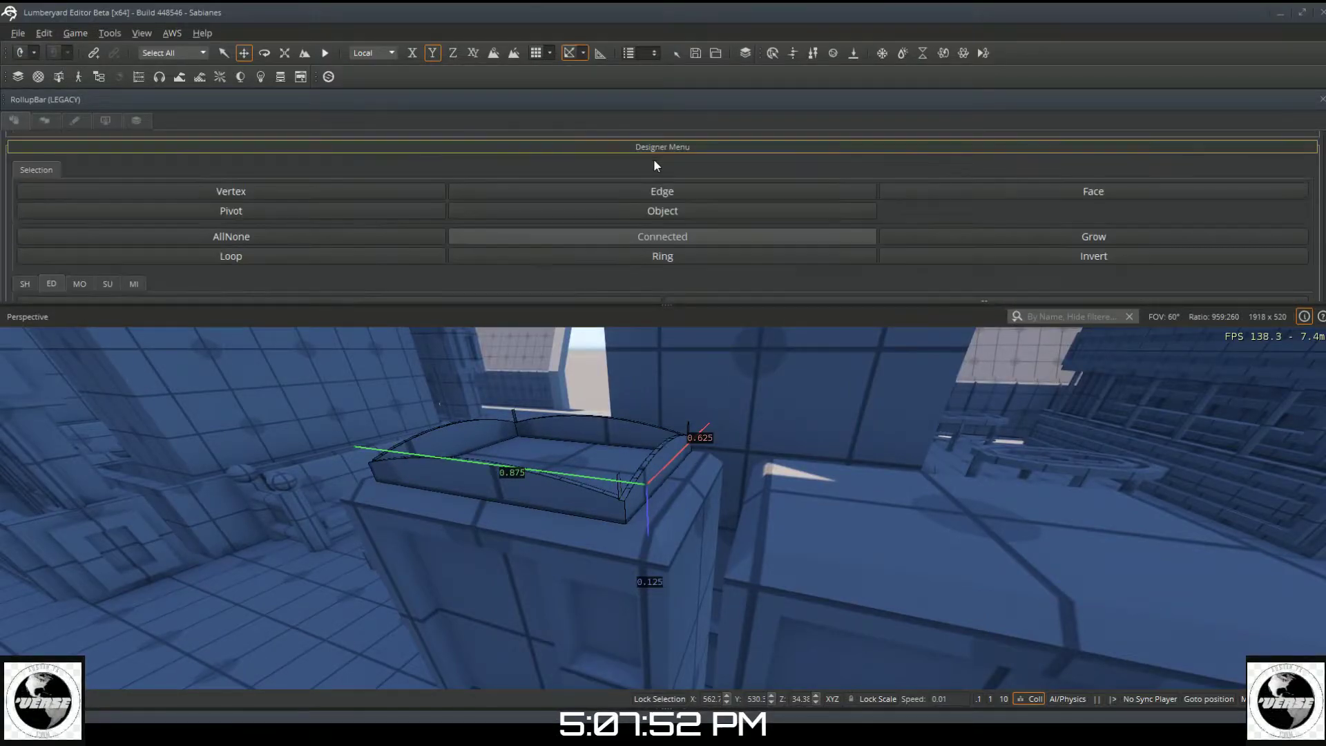
click(664, 212)
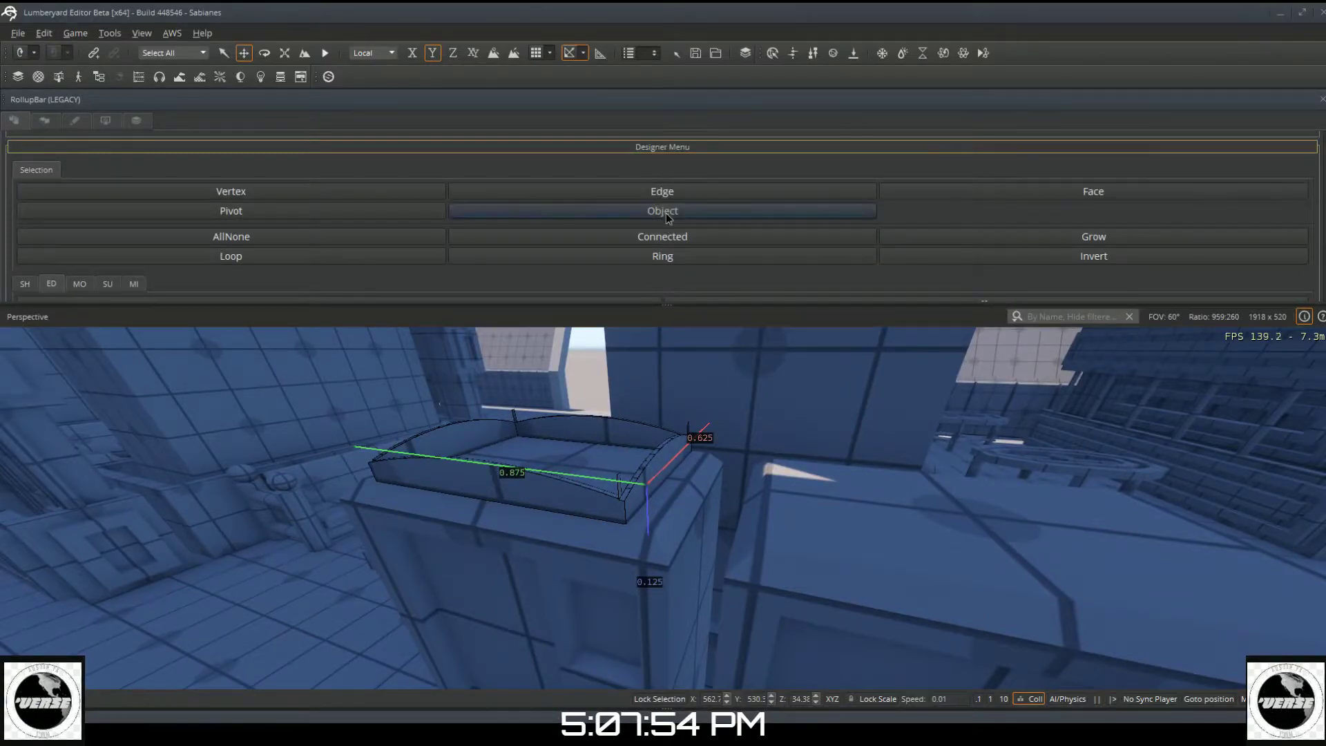
click(1051, 188)
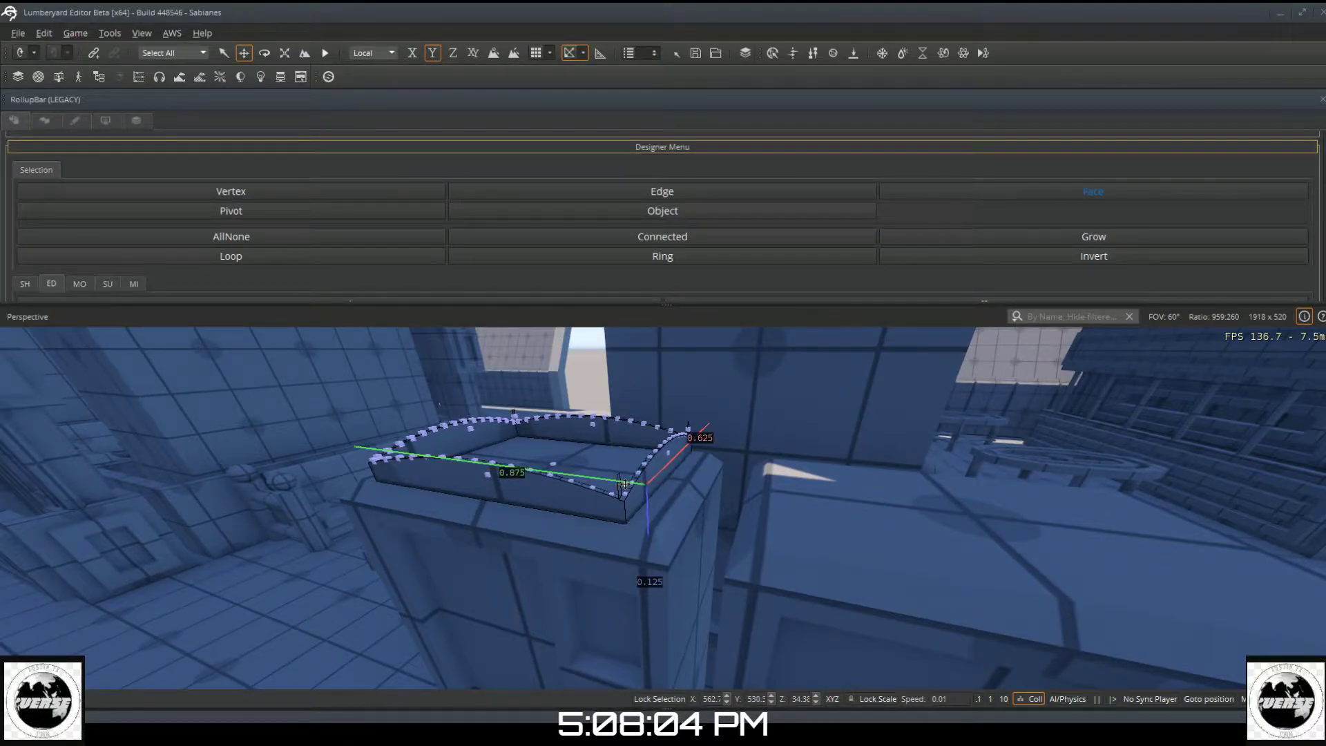
middle_drag(611, 462, 399, 495)
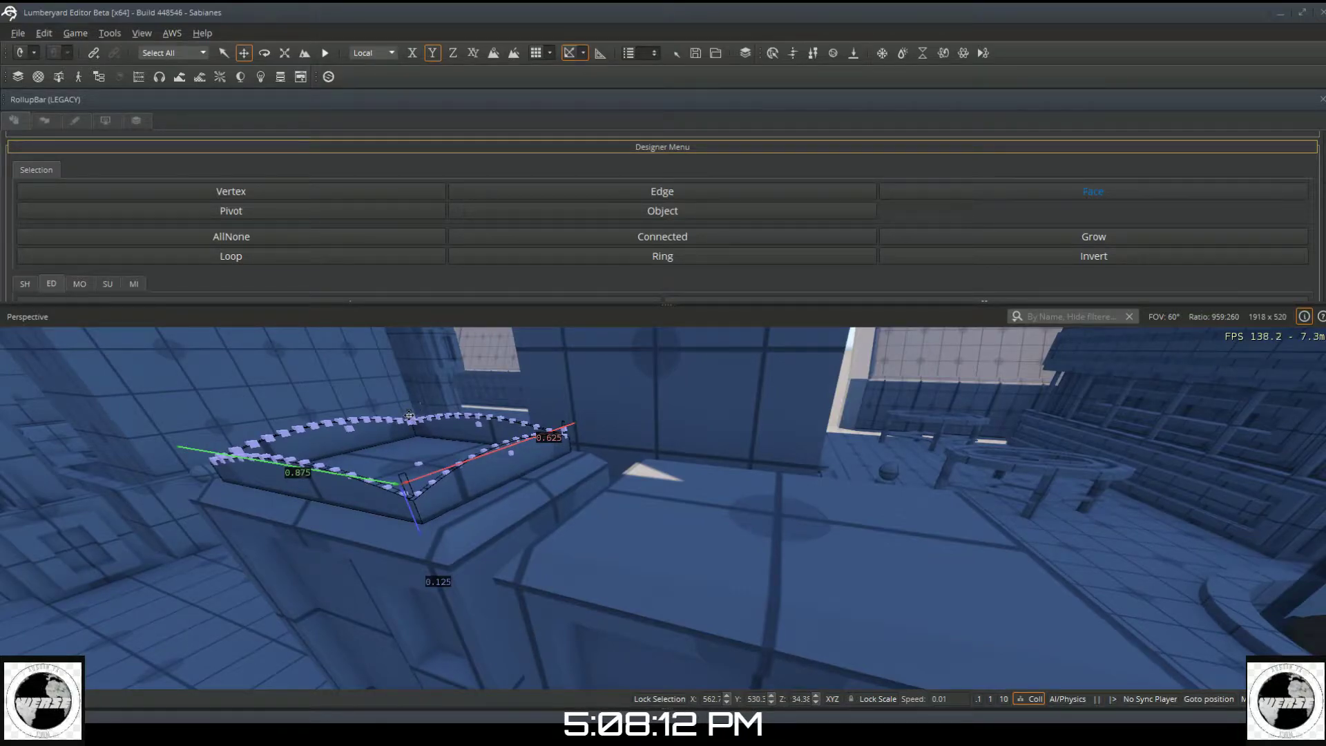
key(Escape)
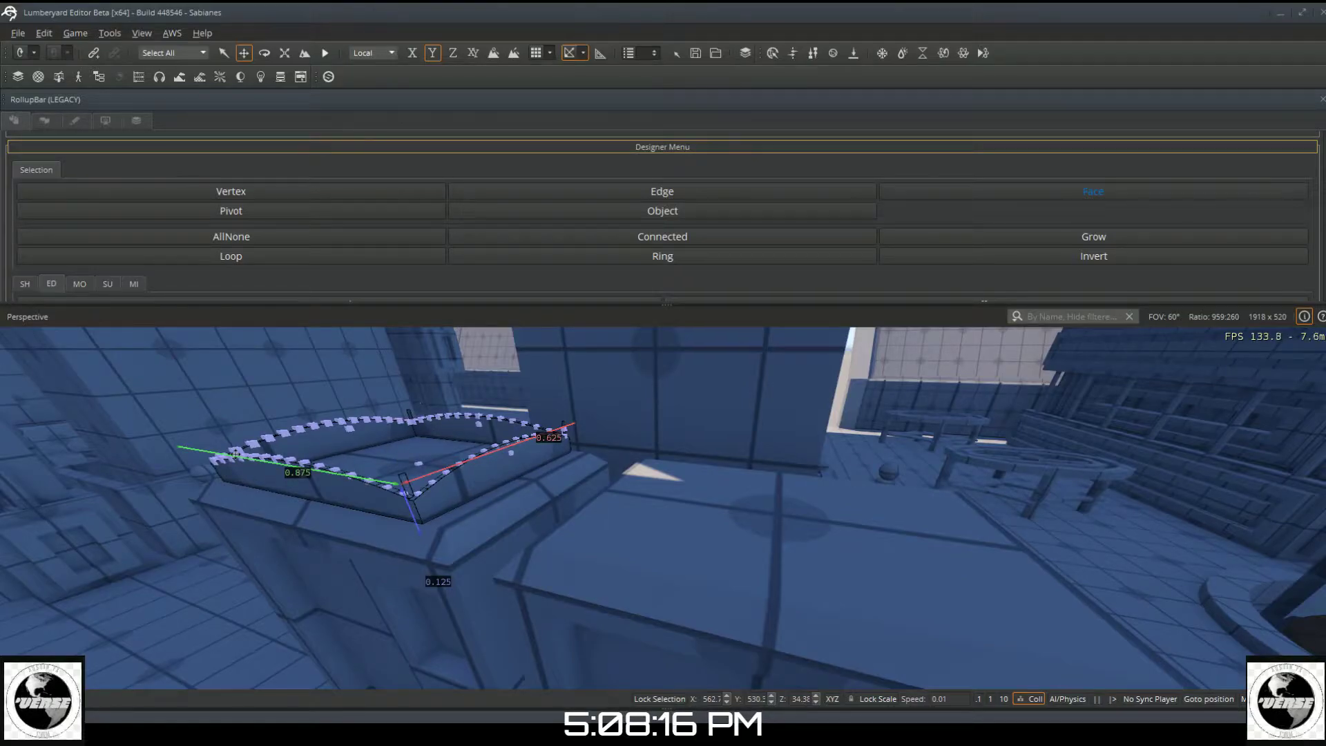
key(a)
mouse_move(270, 451)
right_down()
mouse_move(587, 467)
mouse_move(270, 449)
right_up()
key(a)
key(a)
key(a)
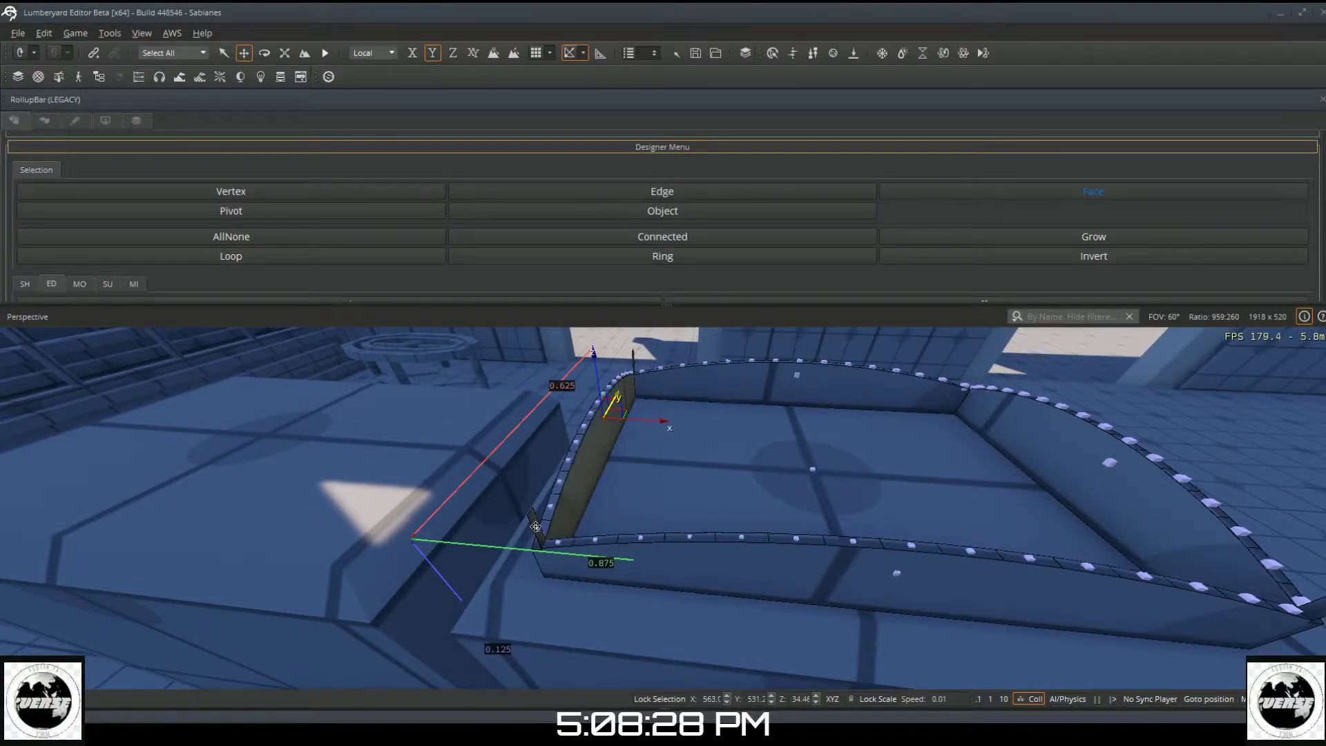
click(534, 527)
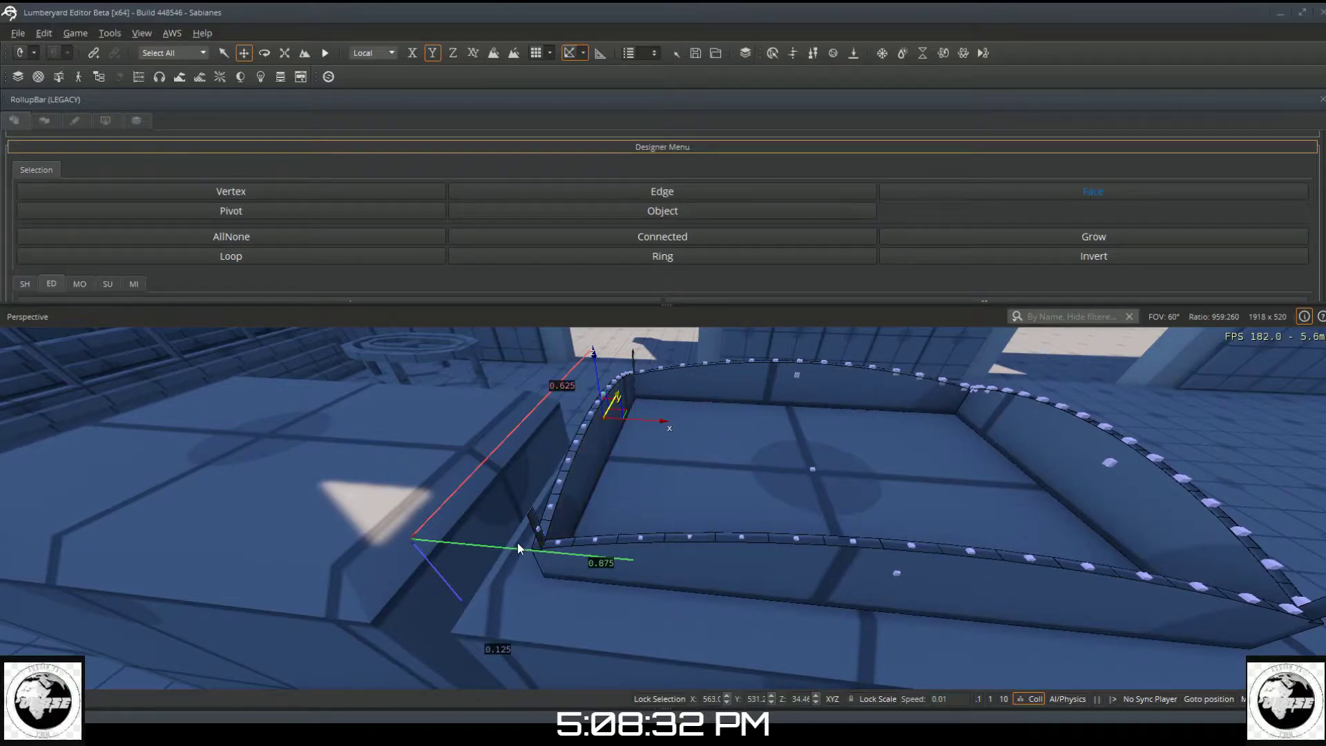
key(Delete)
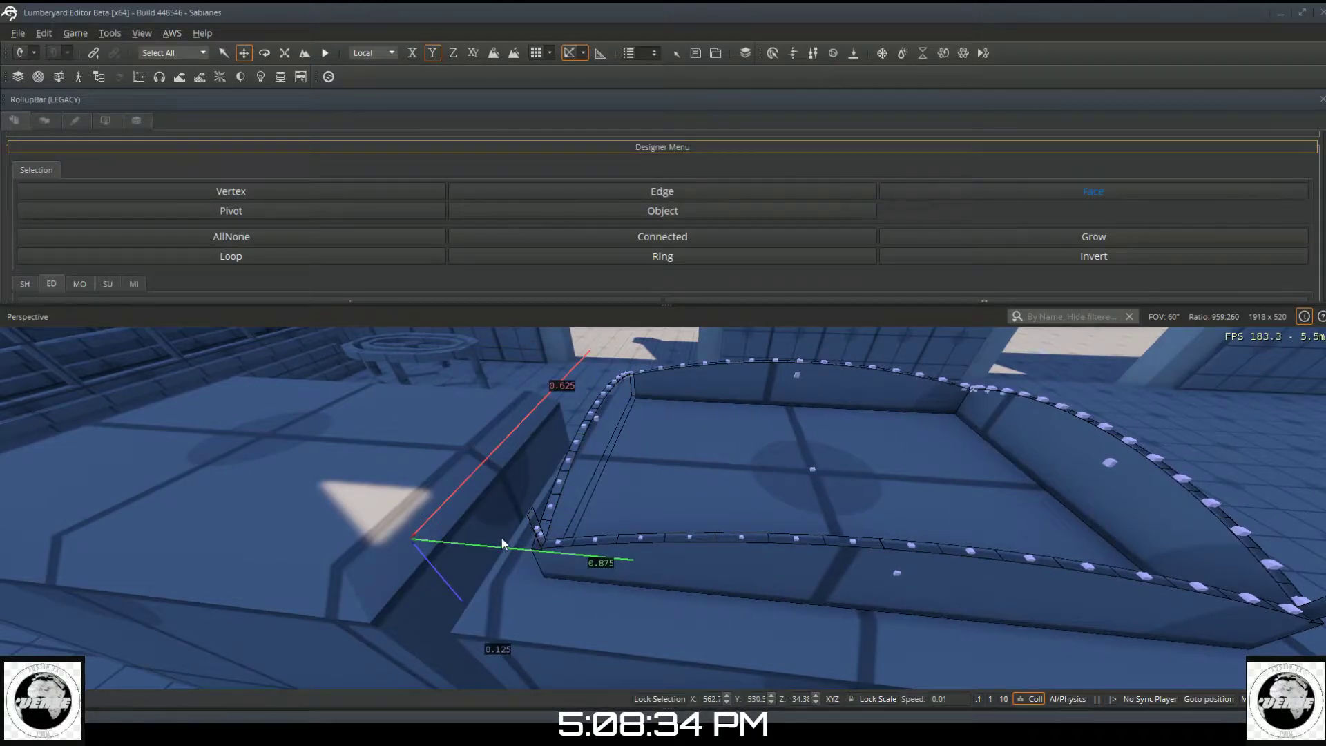
key(ctrl+z)
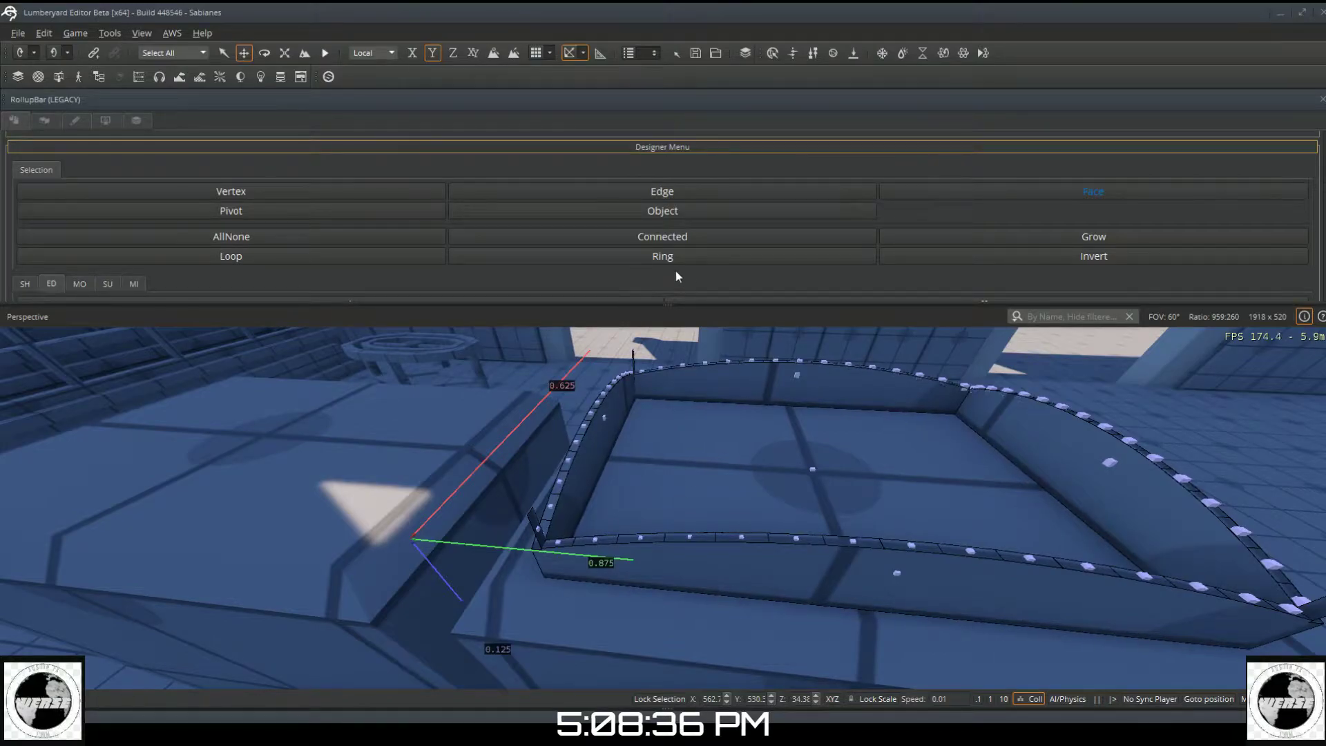
Step: Try to delete the leftover sliver at the frame's corner by reselecting the frame and picking the sliver's face, then deselect the frame
click(686, 205)
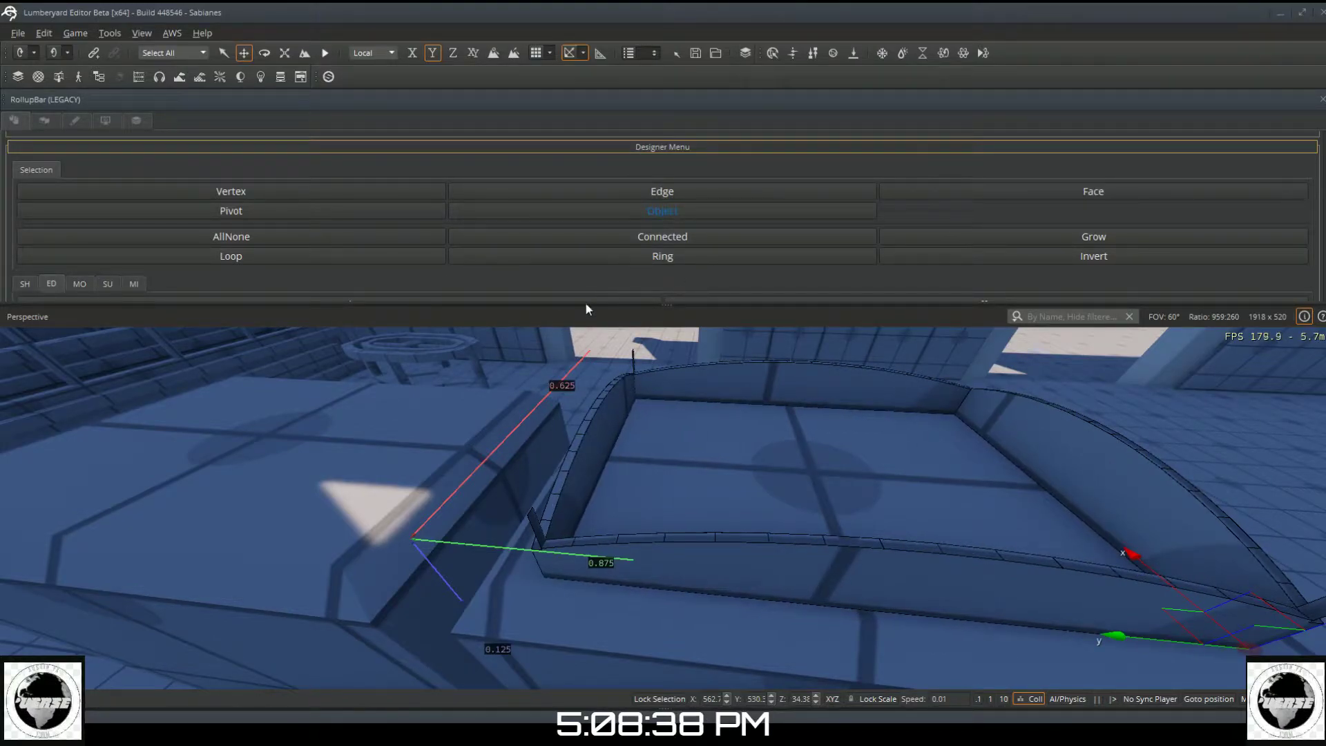
click(543, 360)
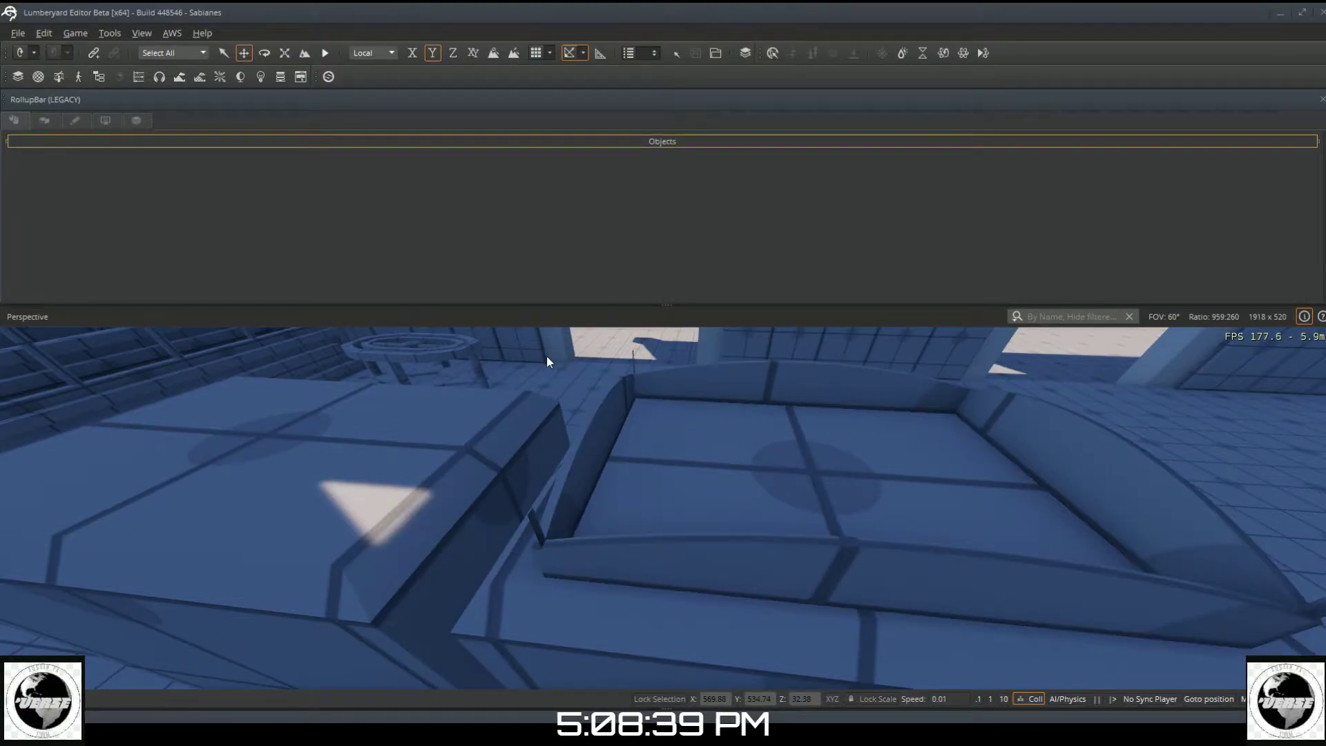
click(633, 359)
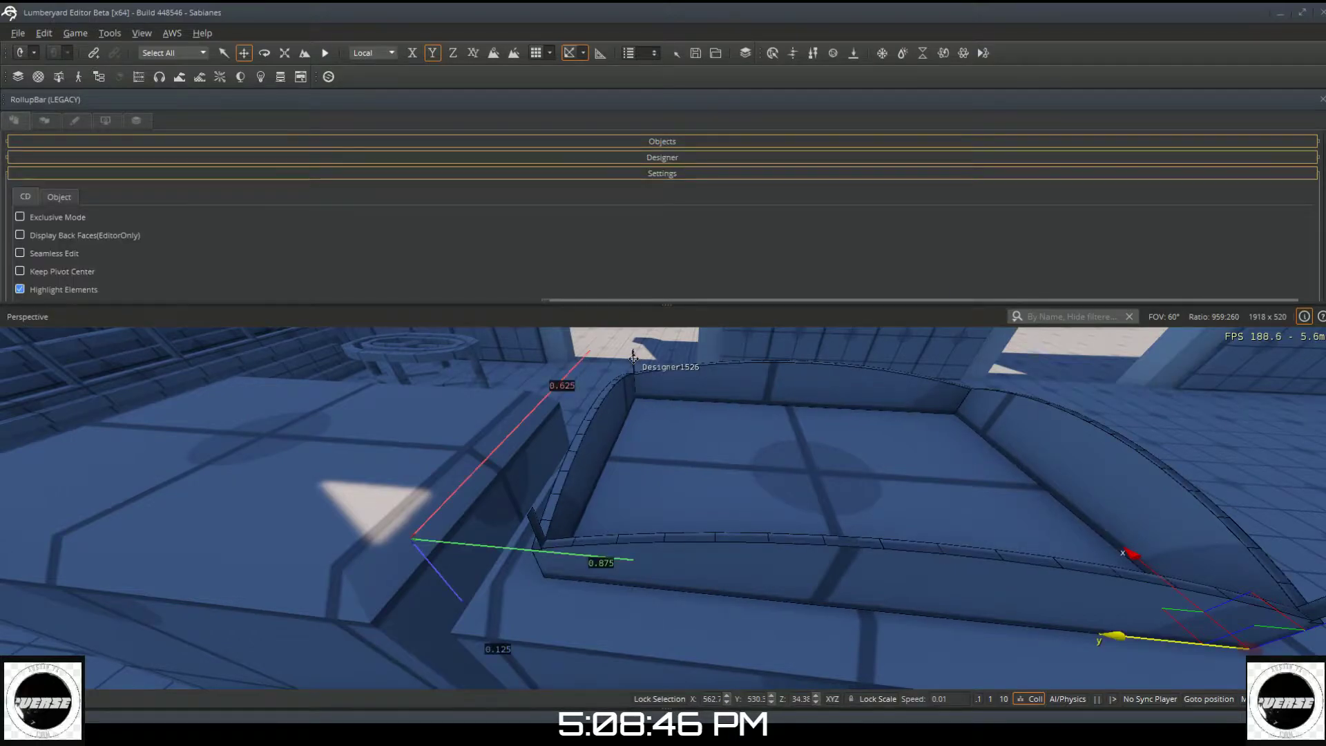
scroll(636, 260, down, 4)
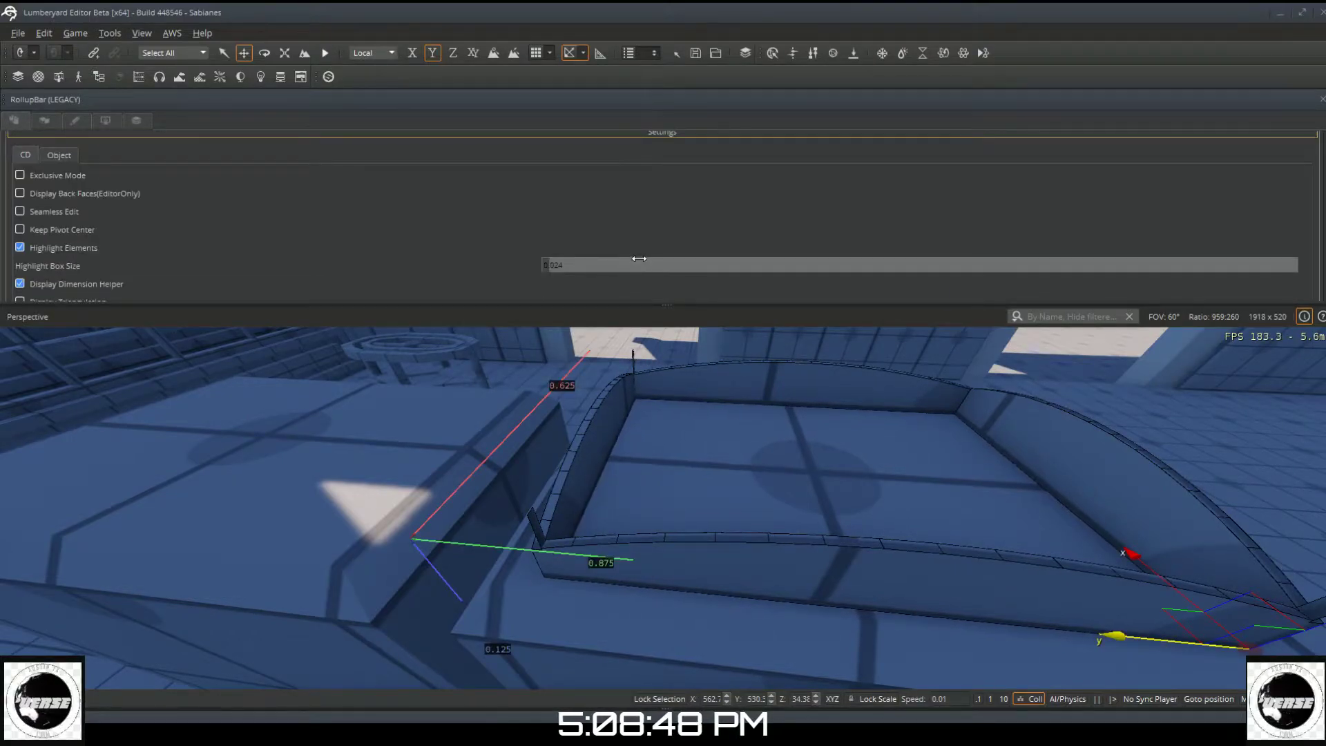
scroll(691, 242, down, 1)
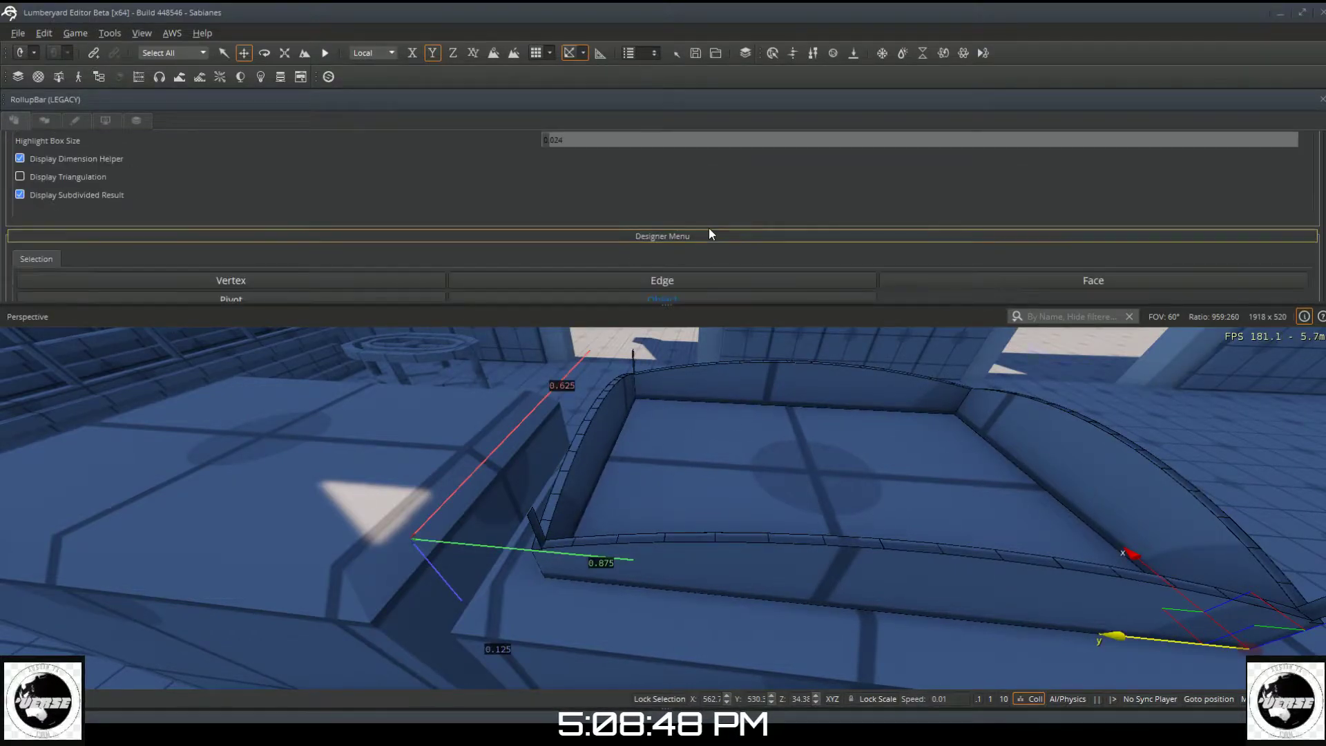
click(1067, 283)
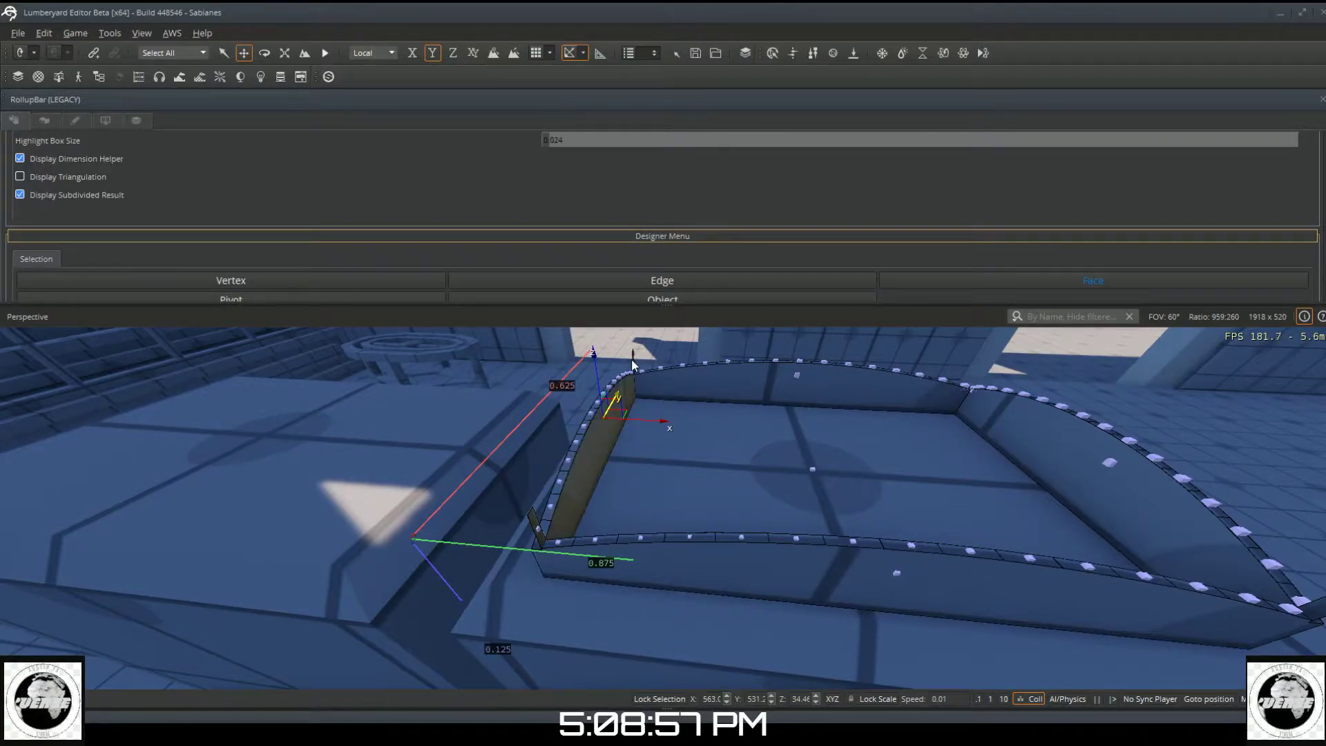
click(536, 528)
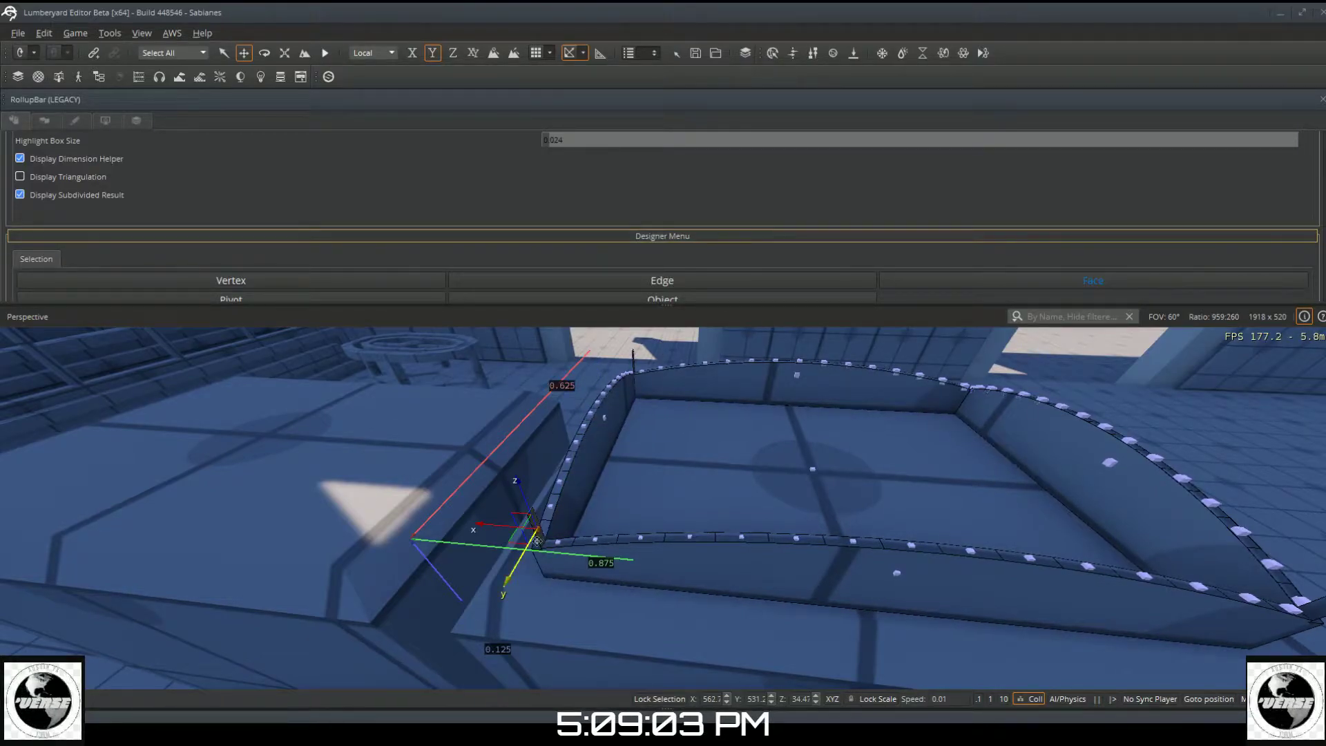
key(Delete)
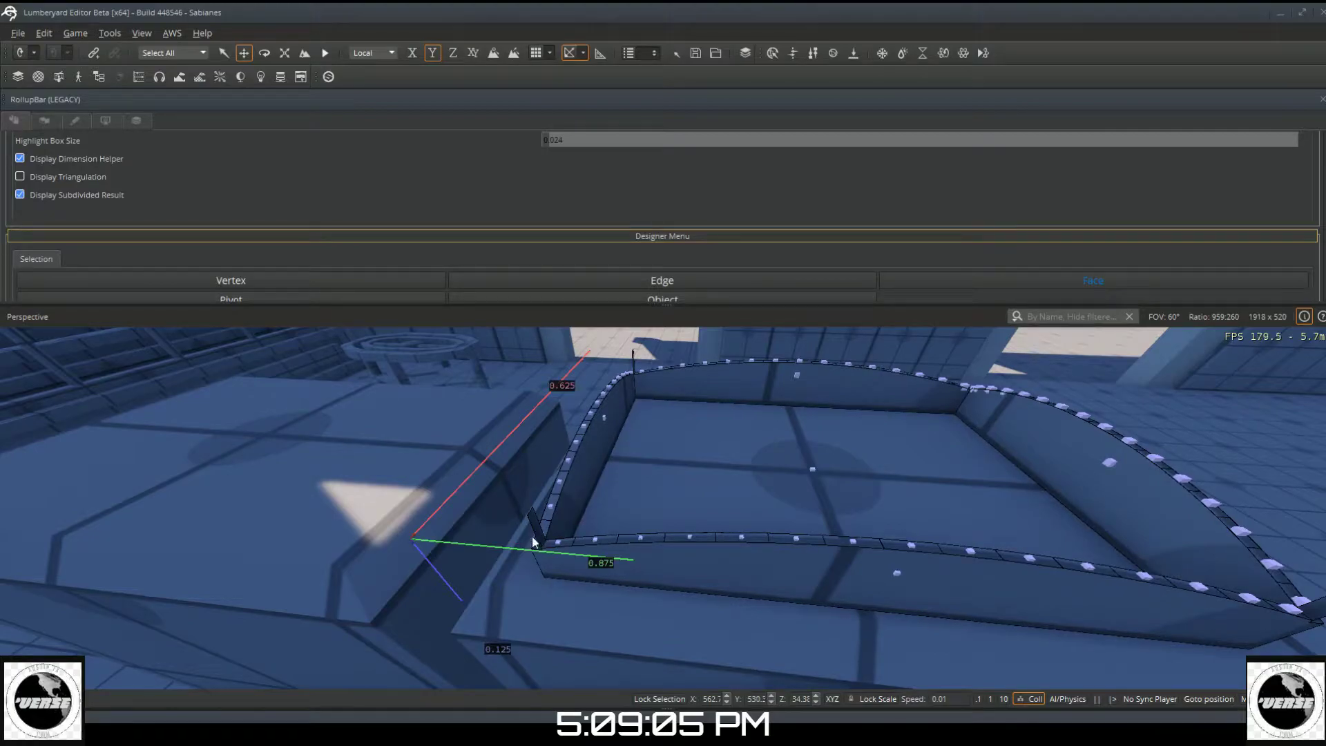
click(535, 519)
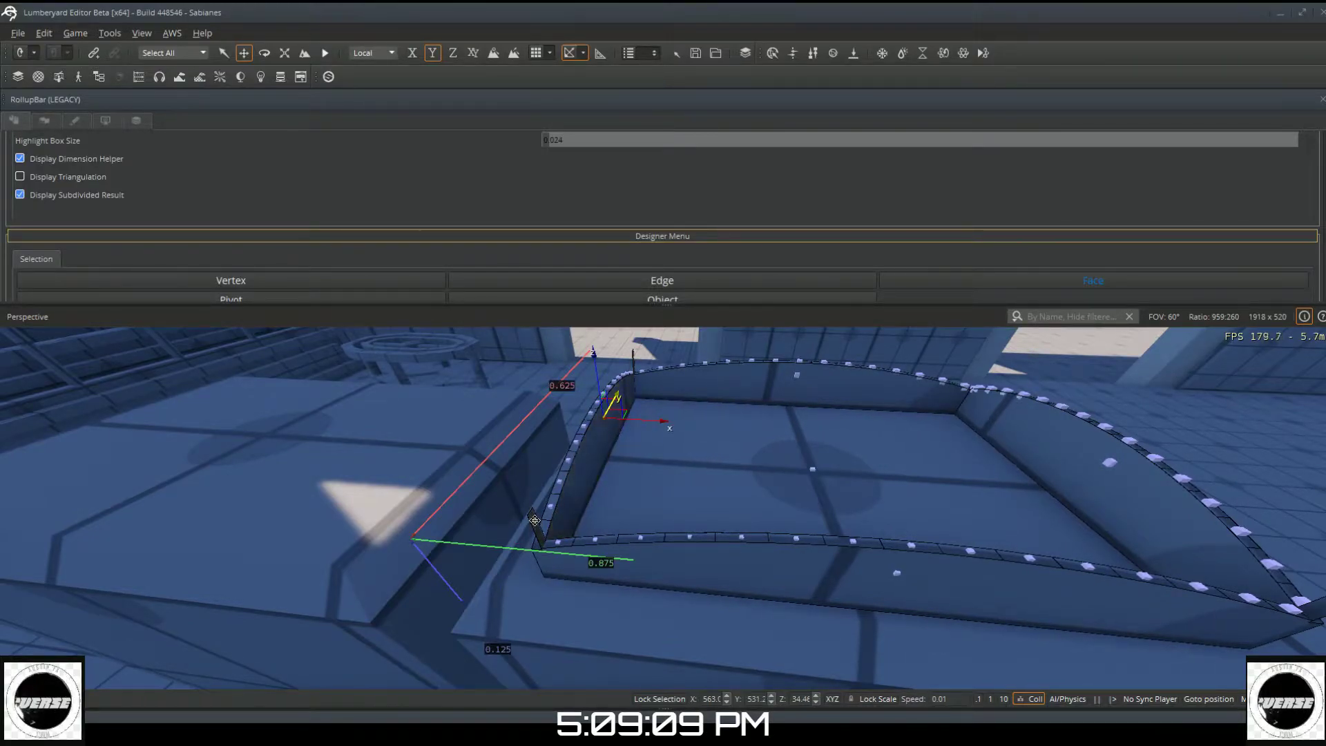
scroll(622, 270, down, 1)
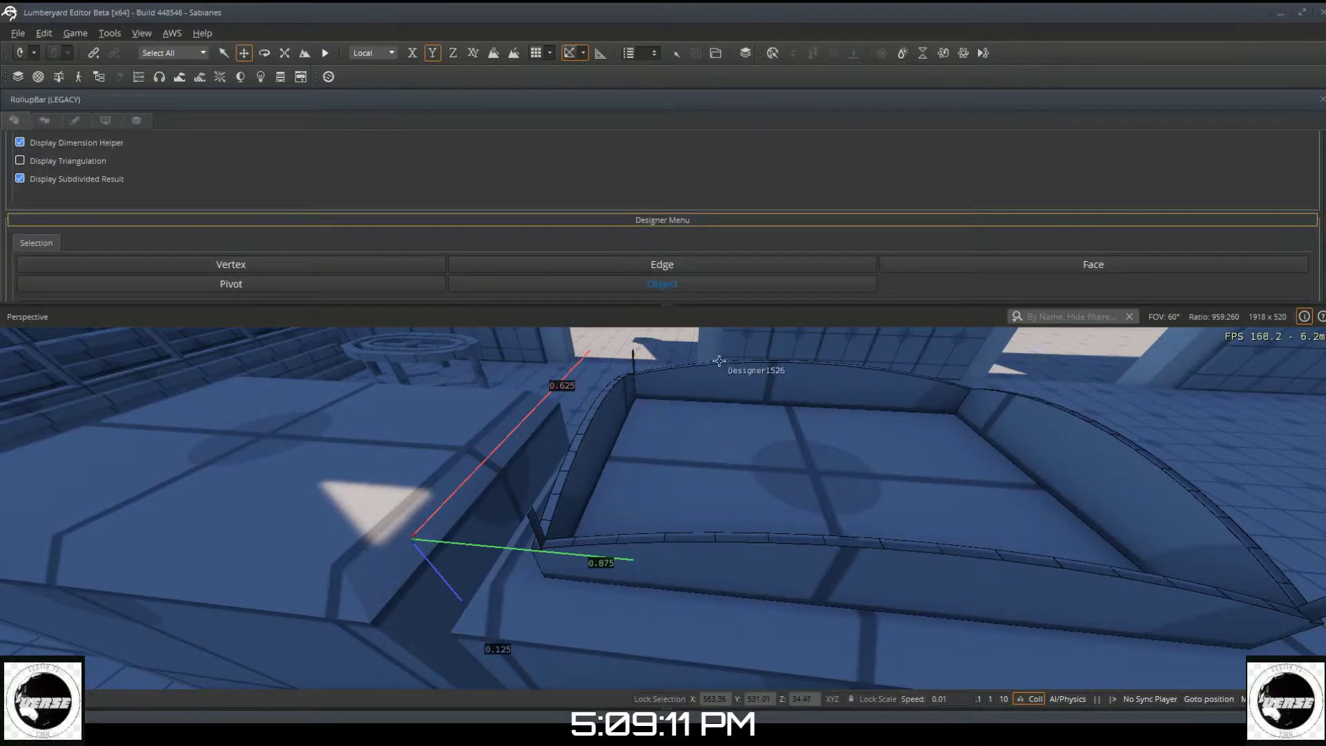
click(661, 284)
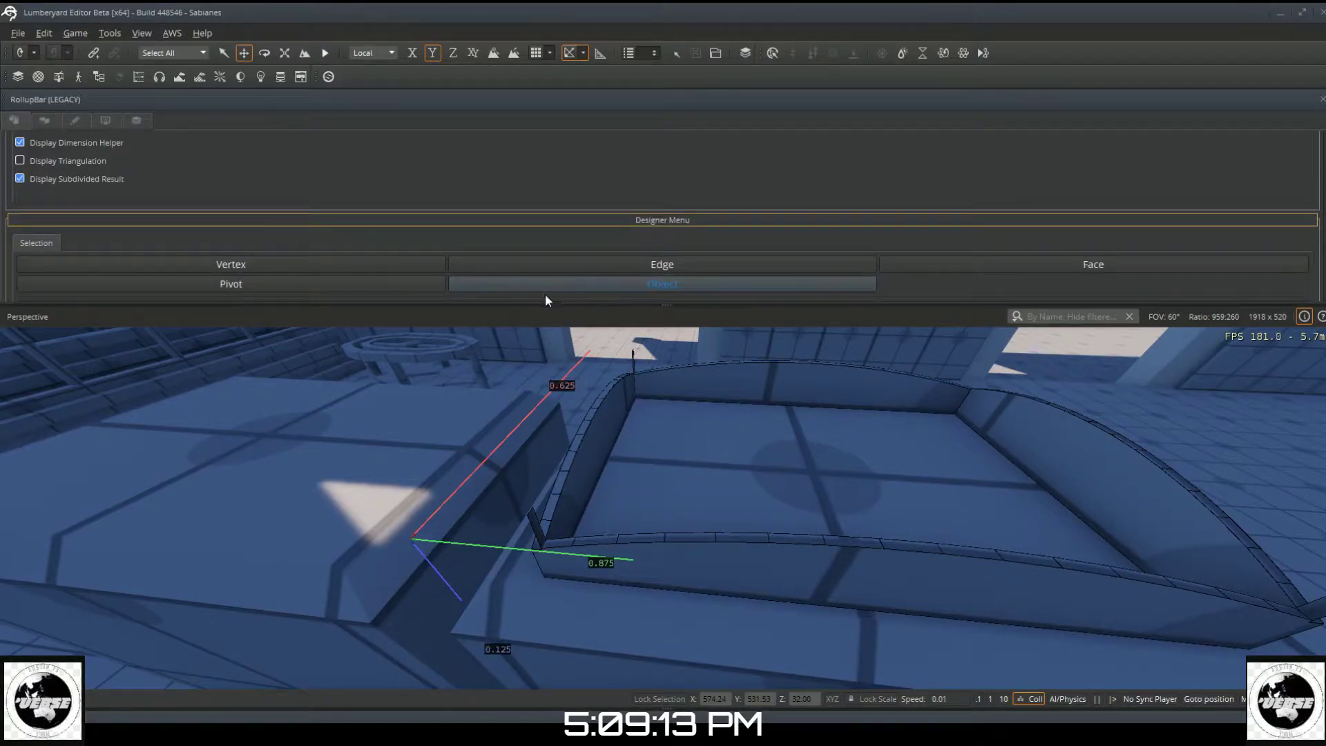
key(Escape)
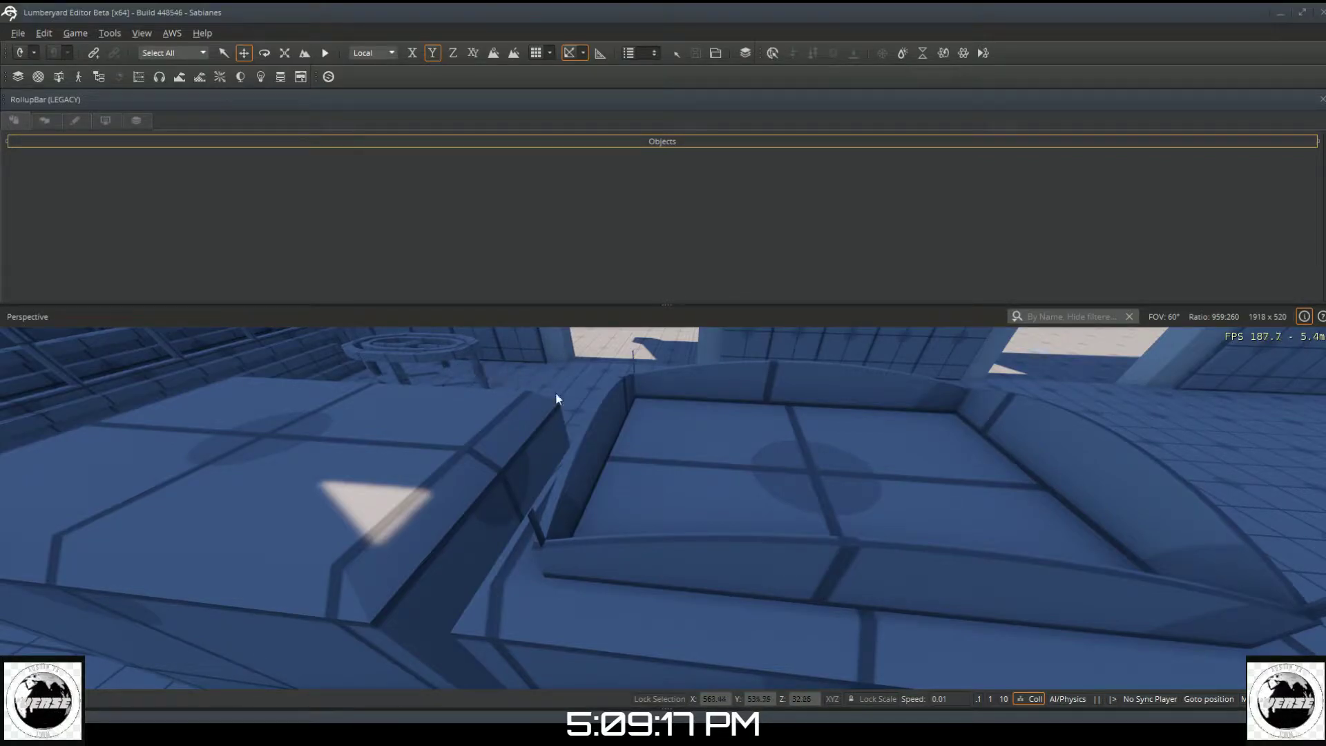
Step: Try to pick the upright sliver's face on the frame from the opposite viewing side, then return to object selection
right_drag(610, 405, 846, 442)
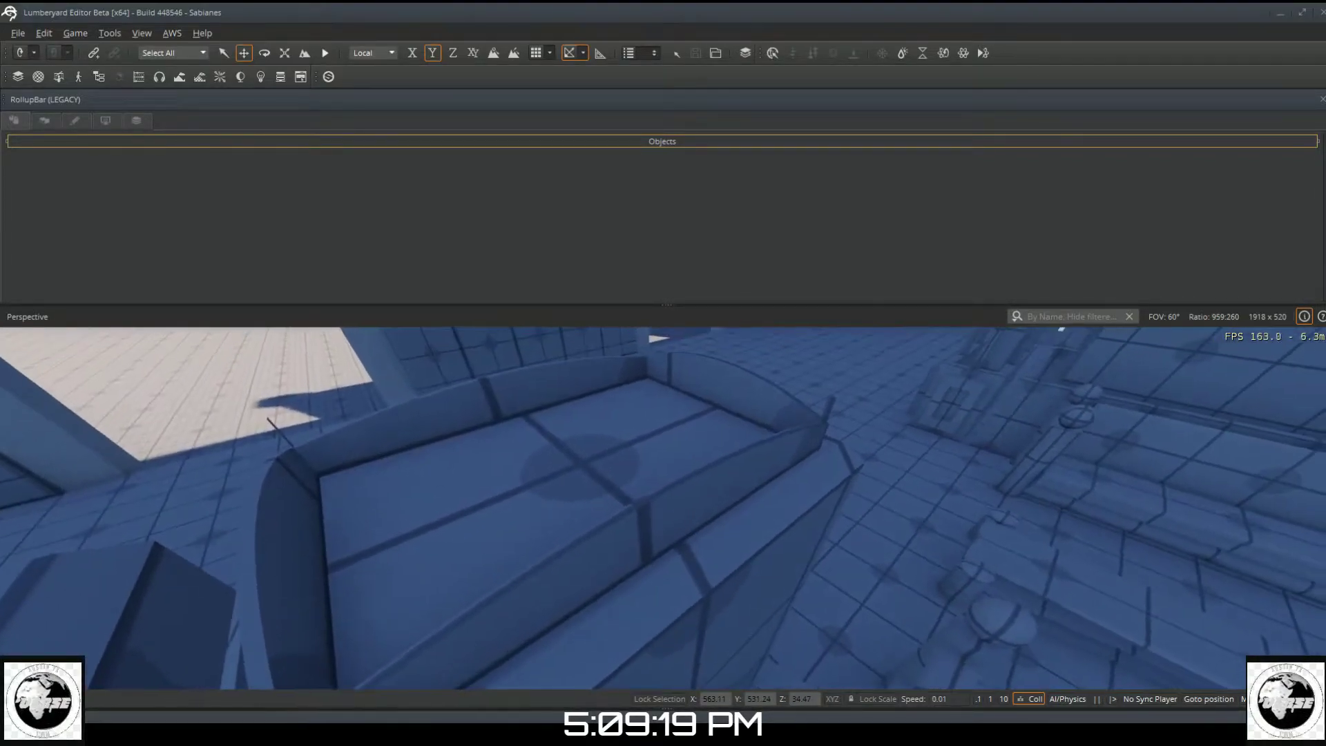
right_drag(691, 435, 578, 404)
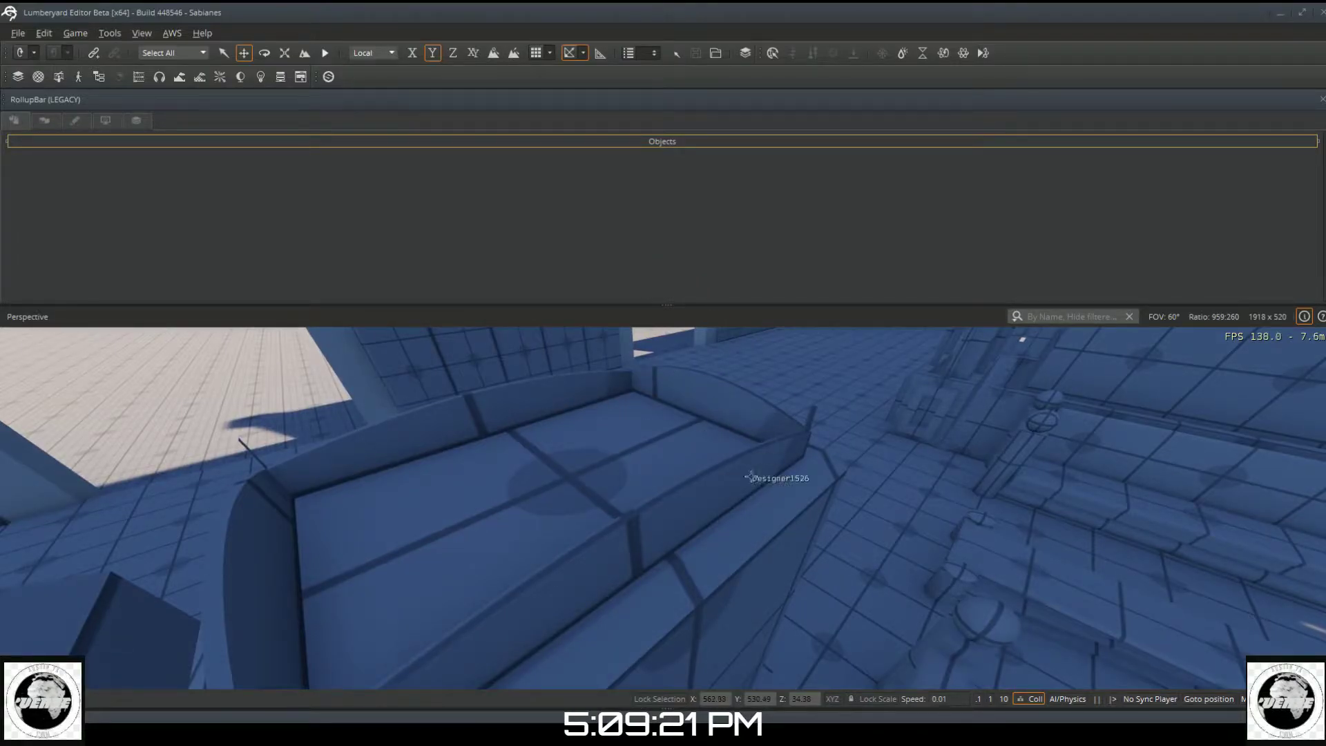
click(813, 410)
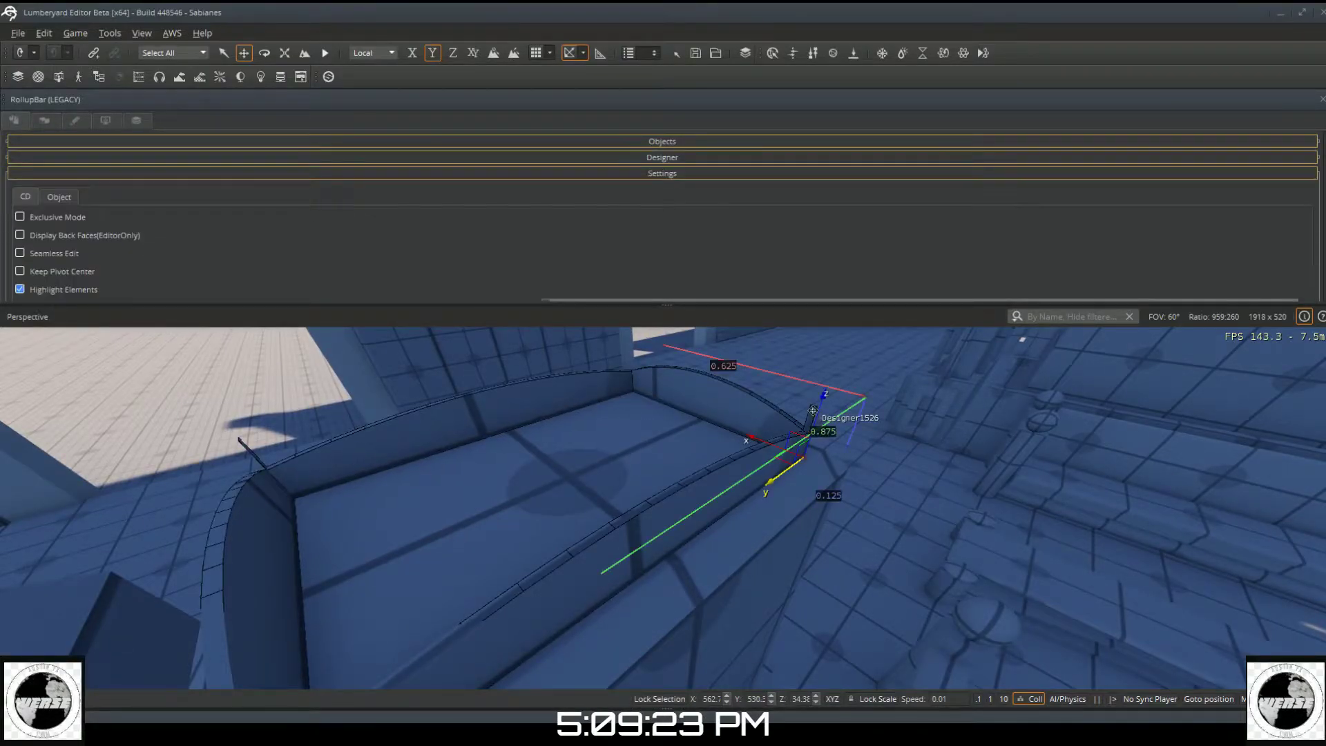
scroll(264, 225, down, 6)
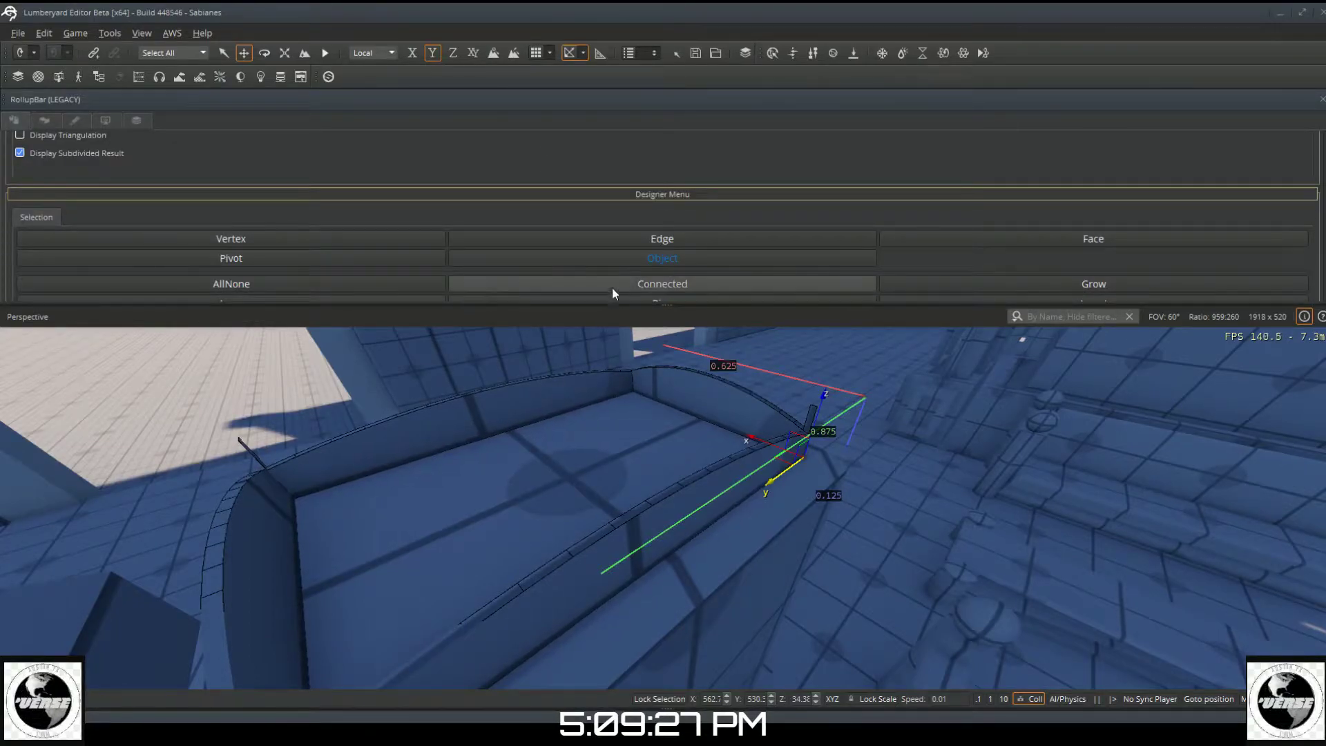
click(921, 245)
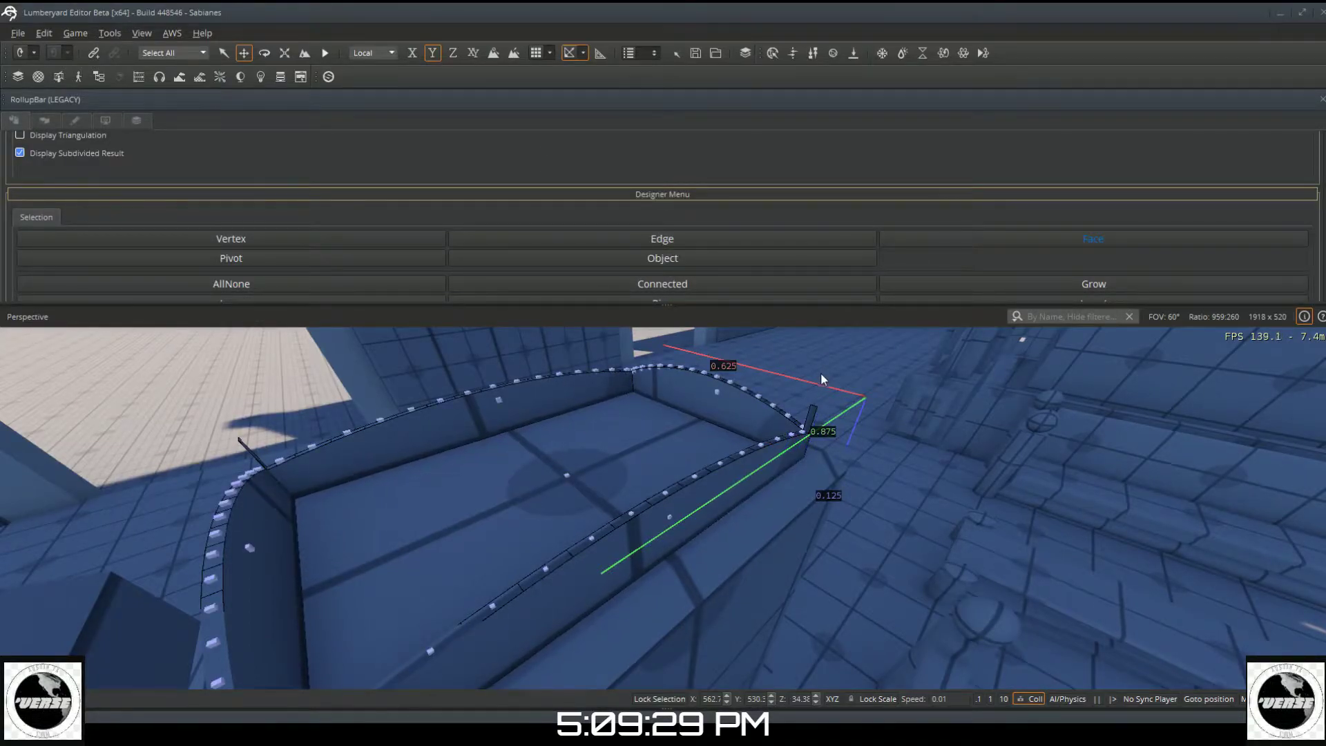
click(812, 414)
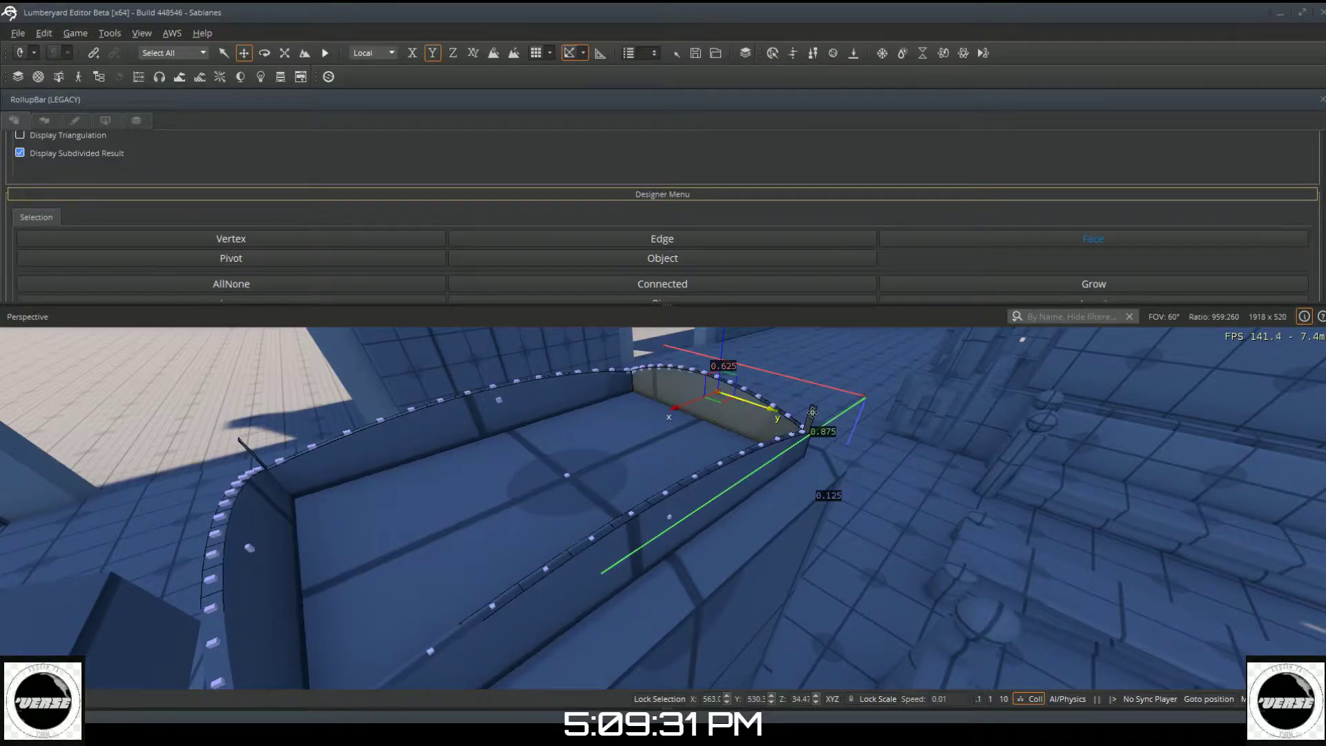
click(719, 258)
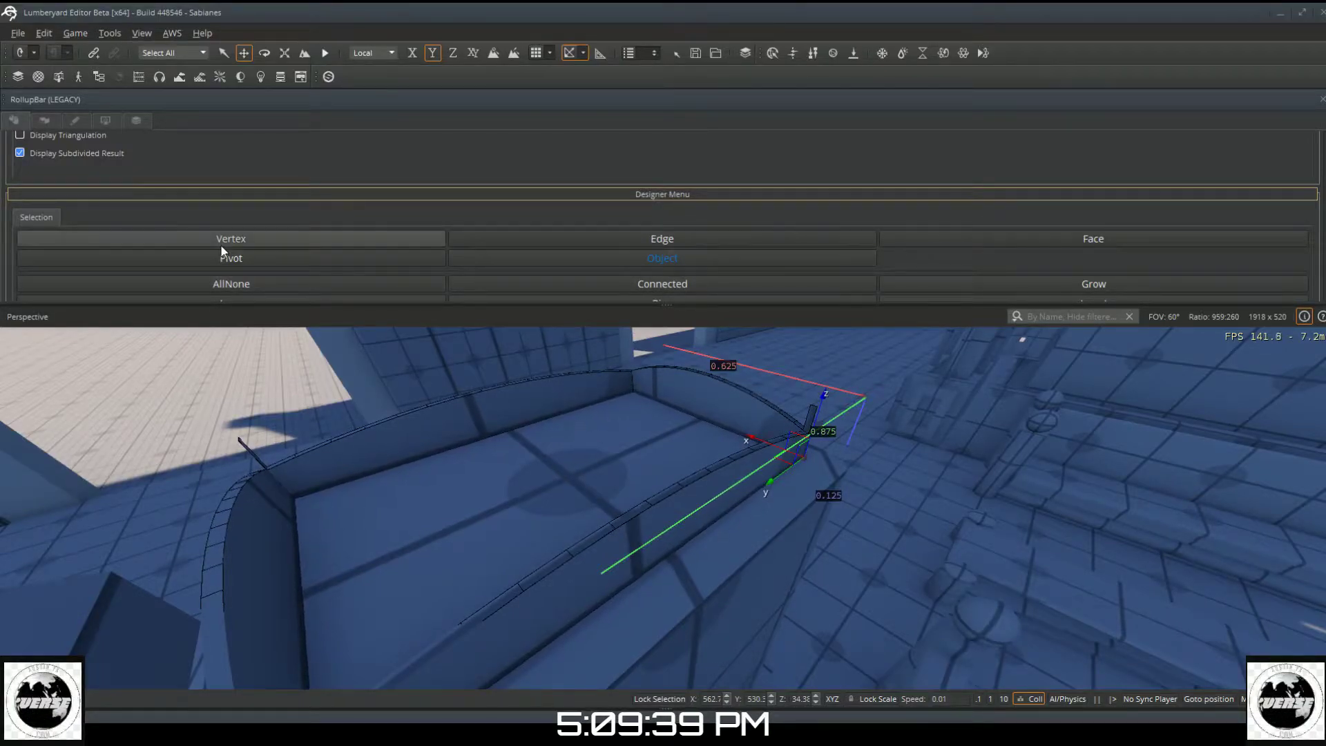
Step: Try to draw a polyline at the base of the upright sliver in the frame's inner corner, then leave the frame
scroll(214, 249, down, 2)
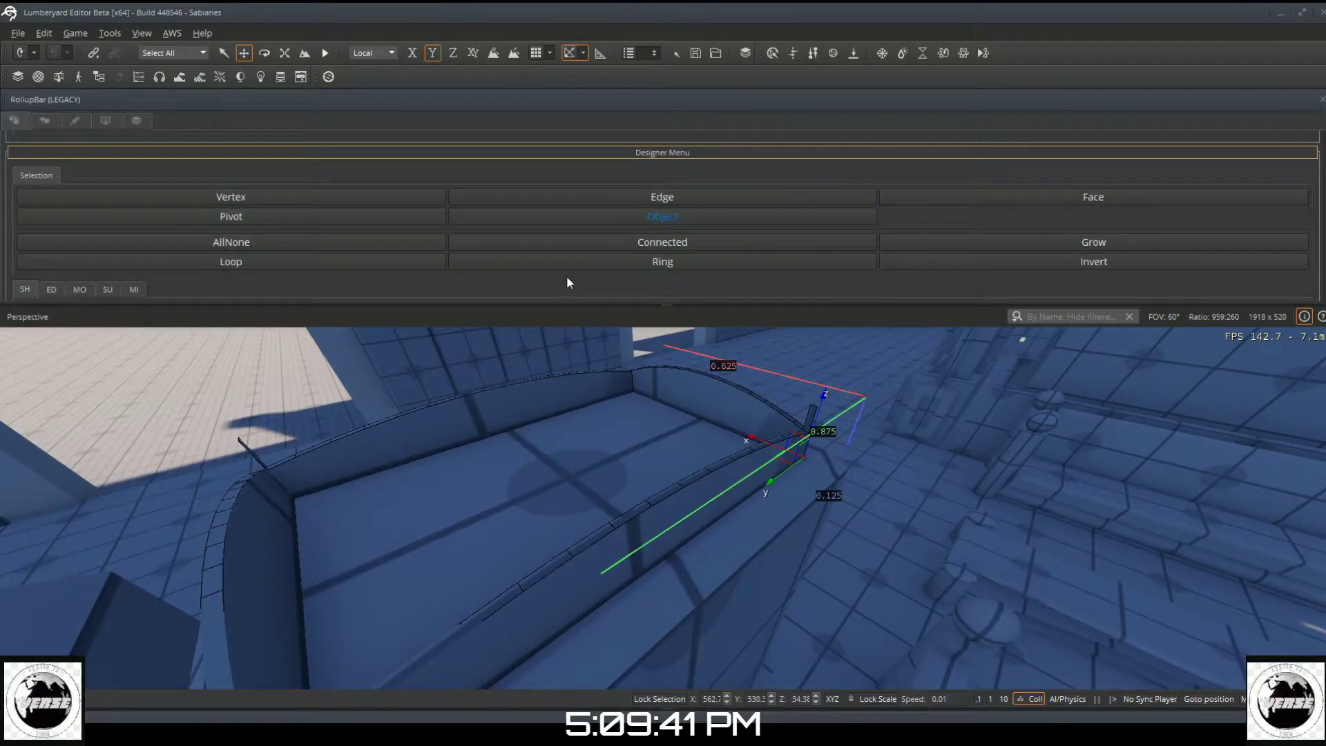
scroll(601, 220, down, 4)
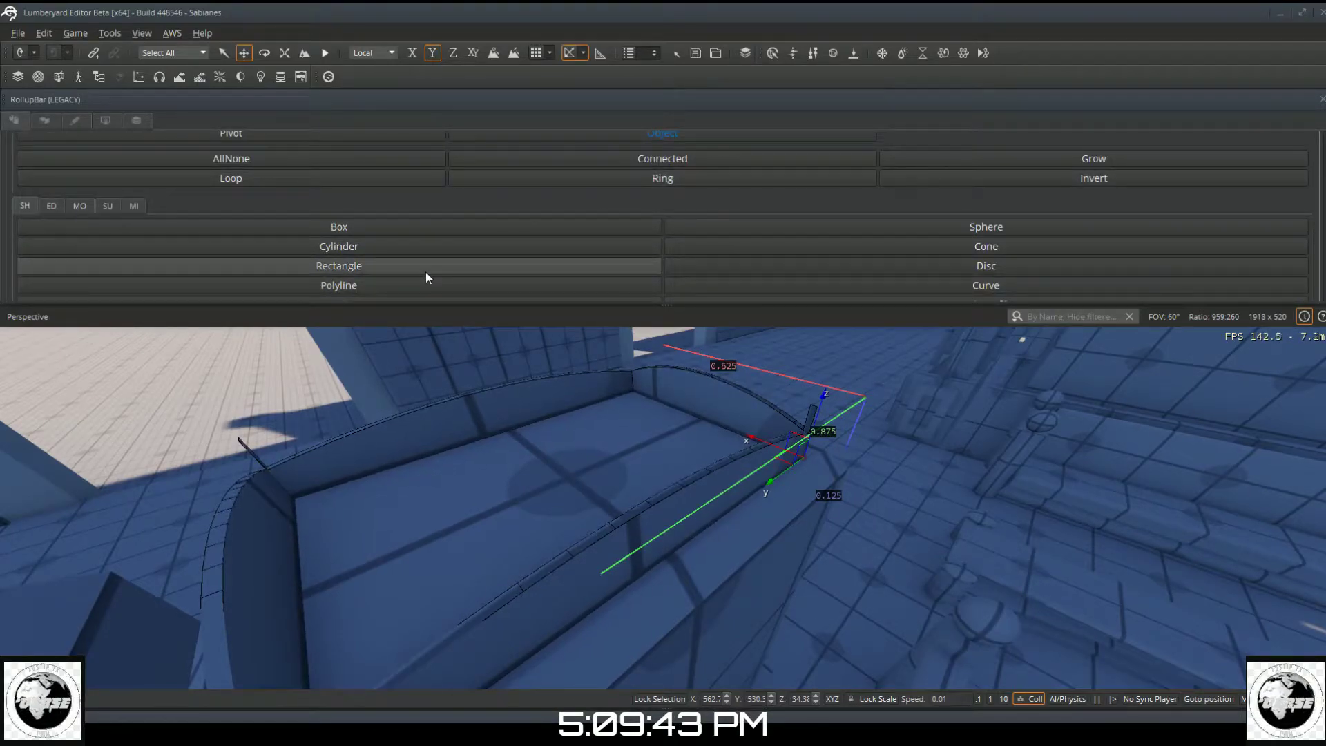
click(395, 289)
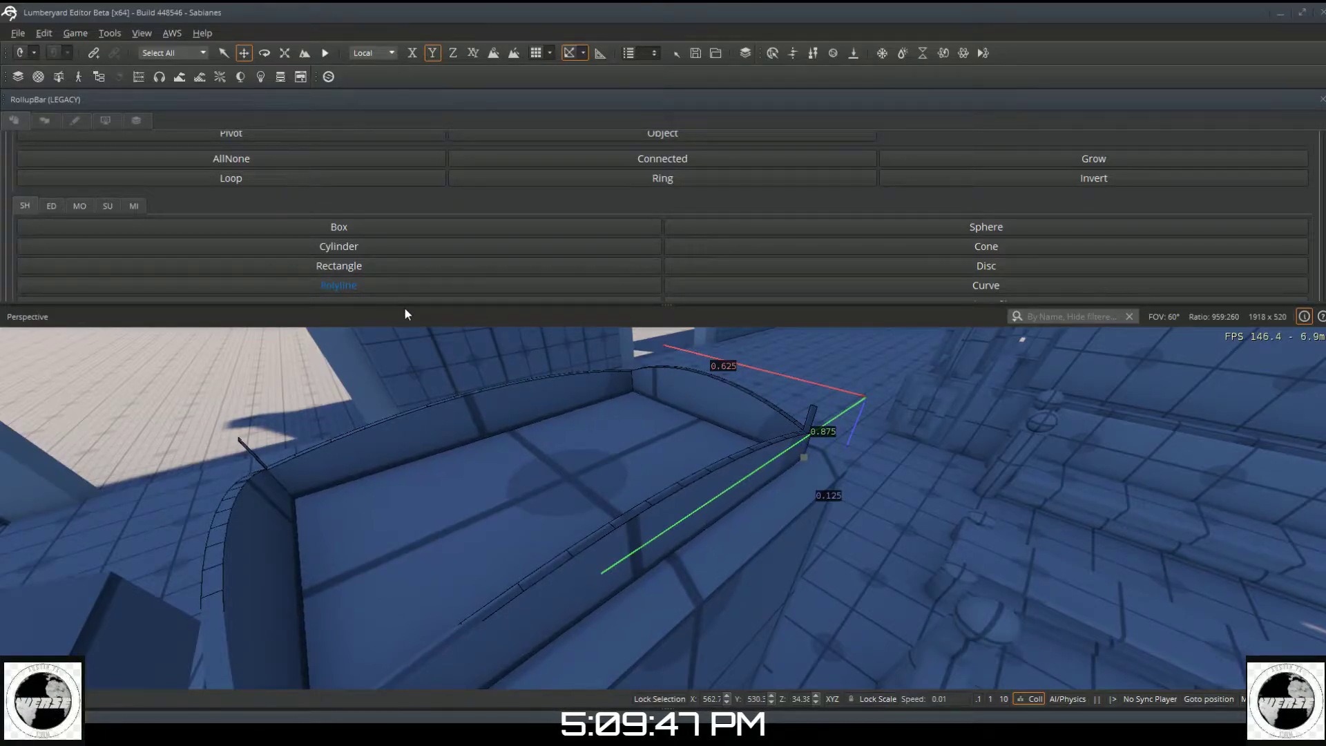
key(w)
mouse_move(636, 425)
right_down()
mouse_move(801, 370)
mouse_move(808, 290)
mouse_move(718, 370)
mouse_move(749, 359)
mouse_move(767, 335)
mouse_move(655, 420)
mouse_move(681, 395)
mouse_move(711, 392)
mouse_move(608, 434)
mouse_move(622, 427)
mouse_move(586, 415)
mouse_move(632, 424)
mouse_move(580, 423)
mouse_move(633, 424)
mouse_move(625, 418)
right_up()
key(w)
key(w)
key(s)
key(a)
key(d)
key(w)
key(s)
key(d)
key(a)
key(d)
key(d)
key(d)
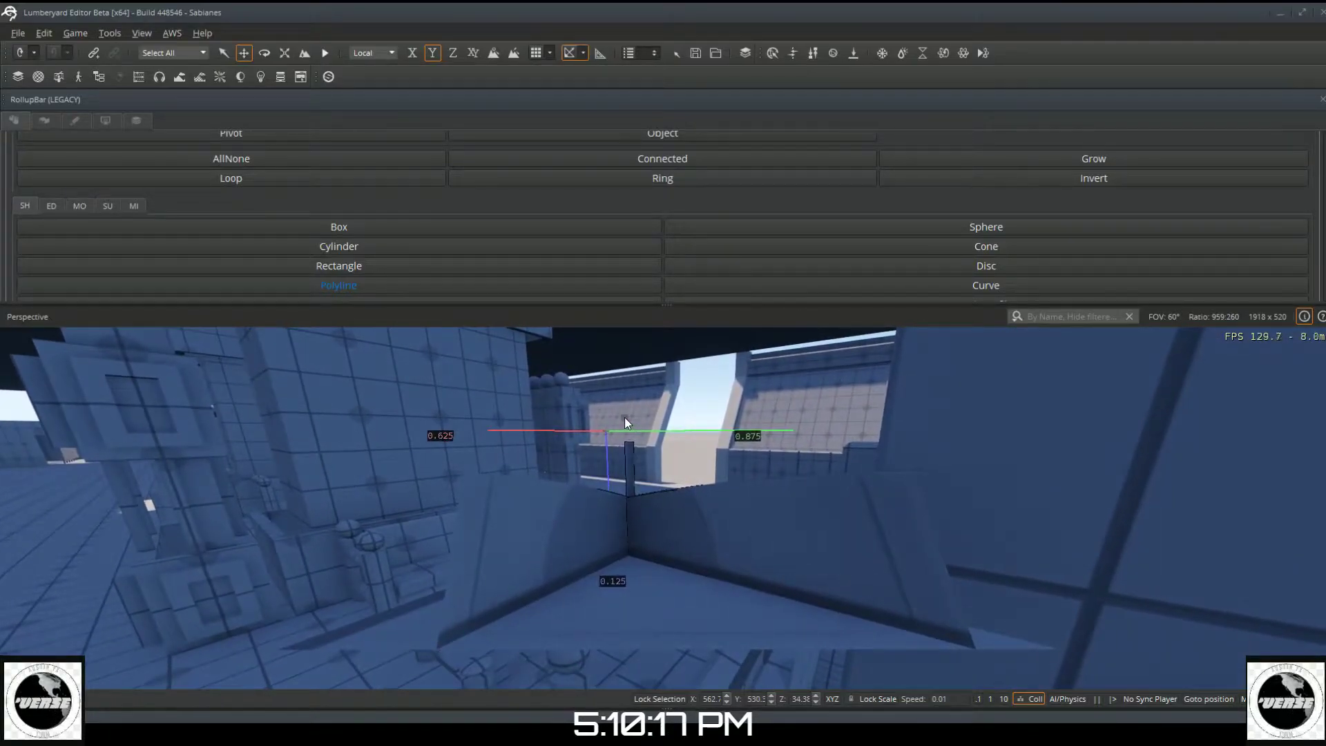
click(631, 497)
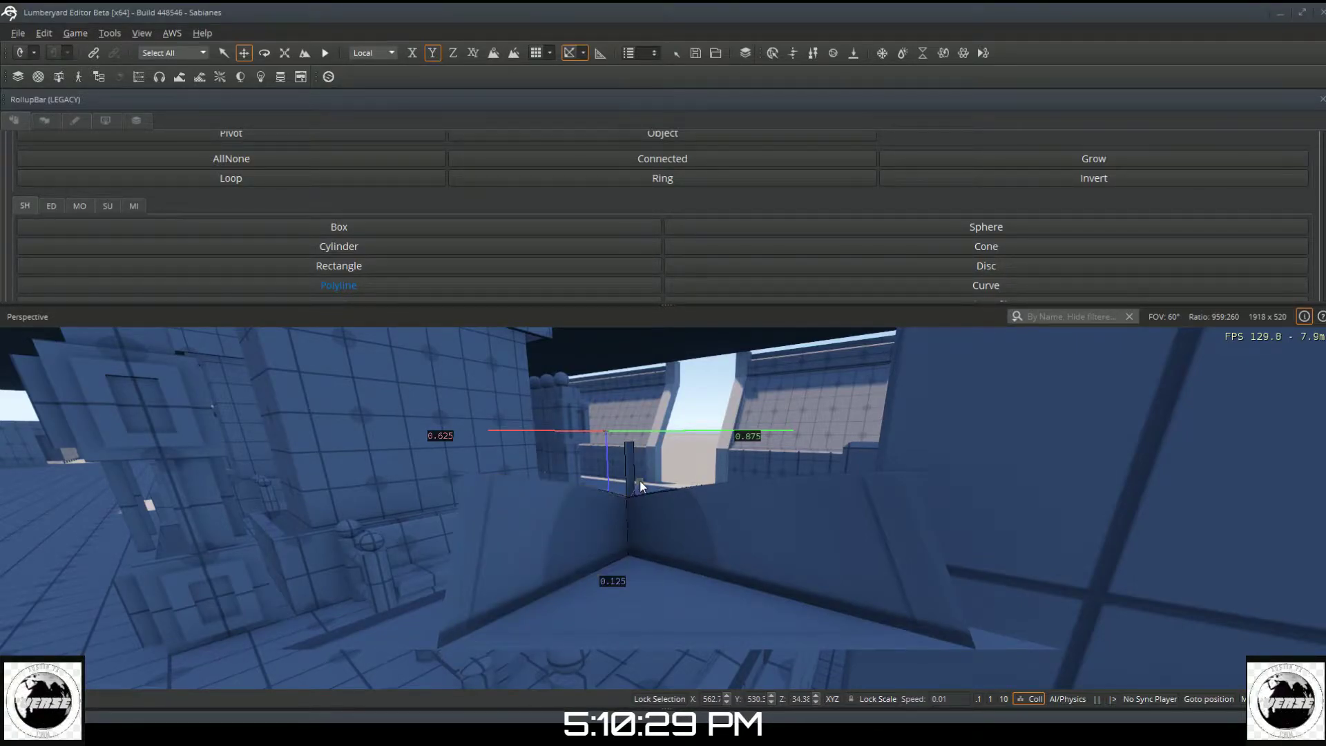
mouse_move(645, 476)
right_down()
mouse_move(677, 489)
mouse_move(645, 477)
right_up()
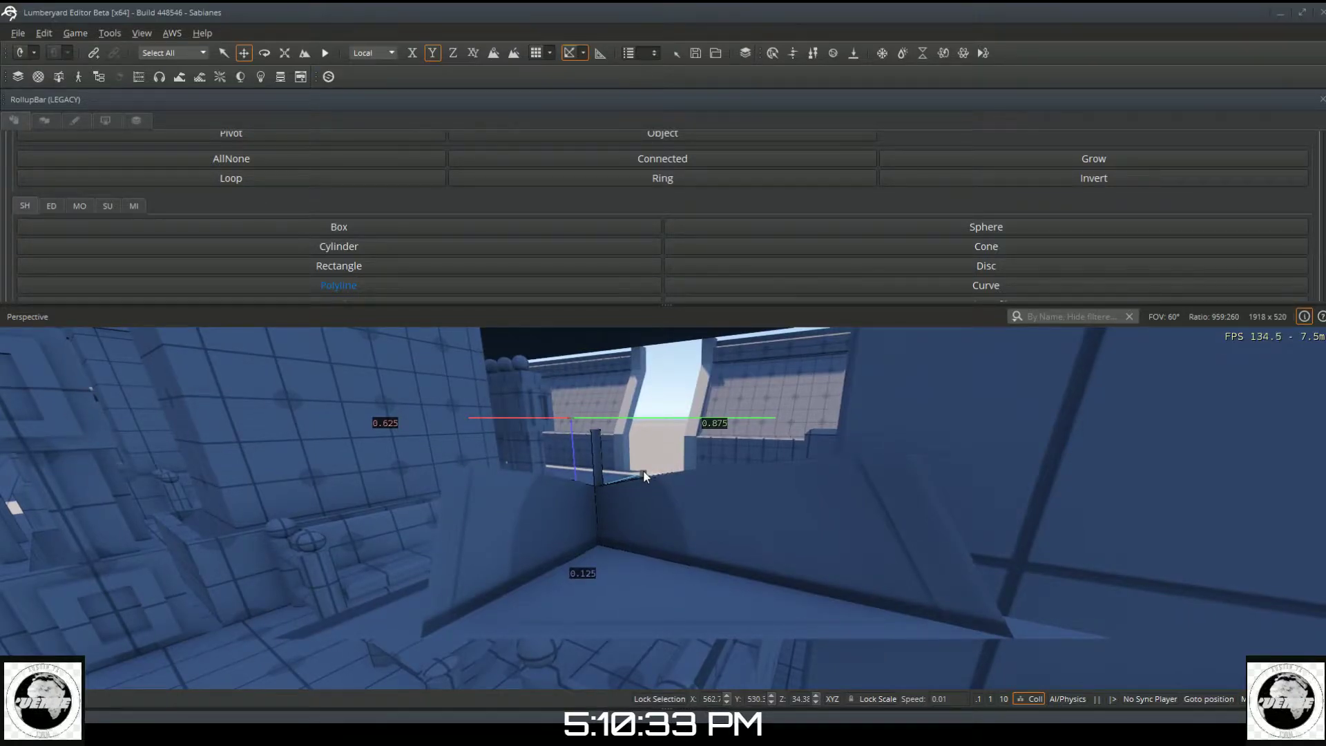
key(Escape)
key(Escape)
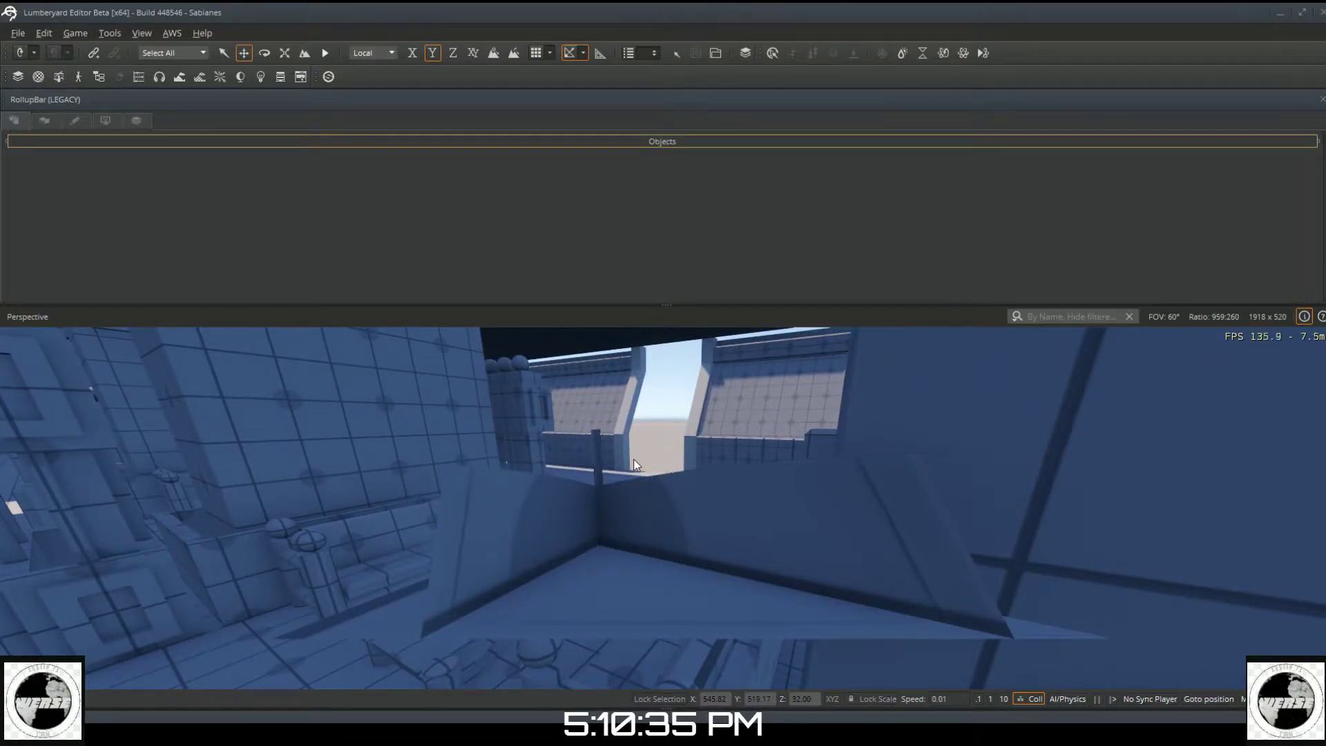
Step: Delete the whole arched frame from the top of the cabinet
key(s)
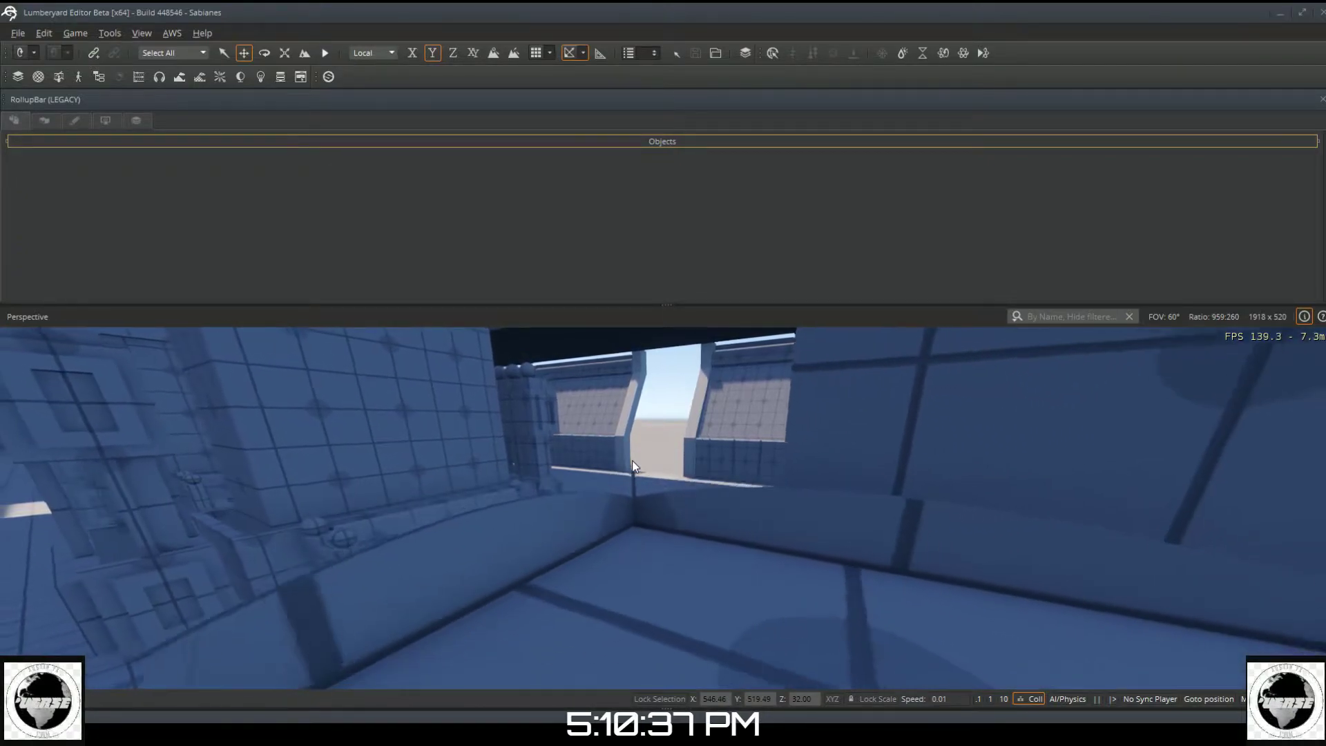
key(s)
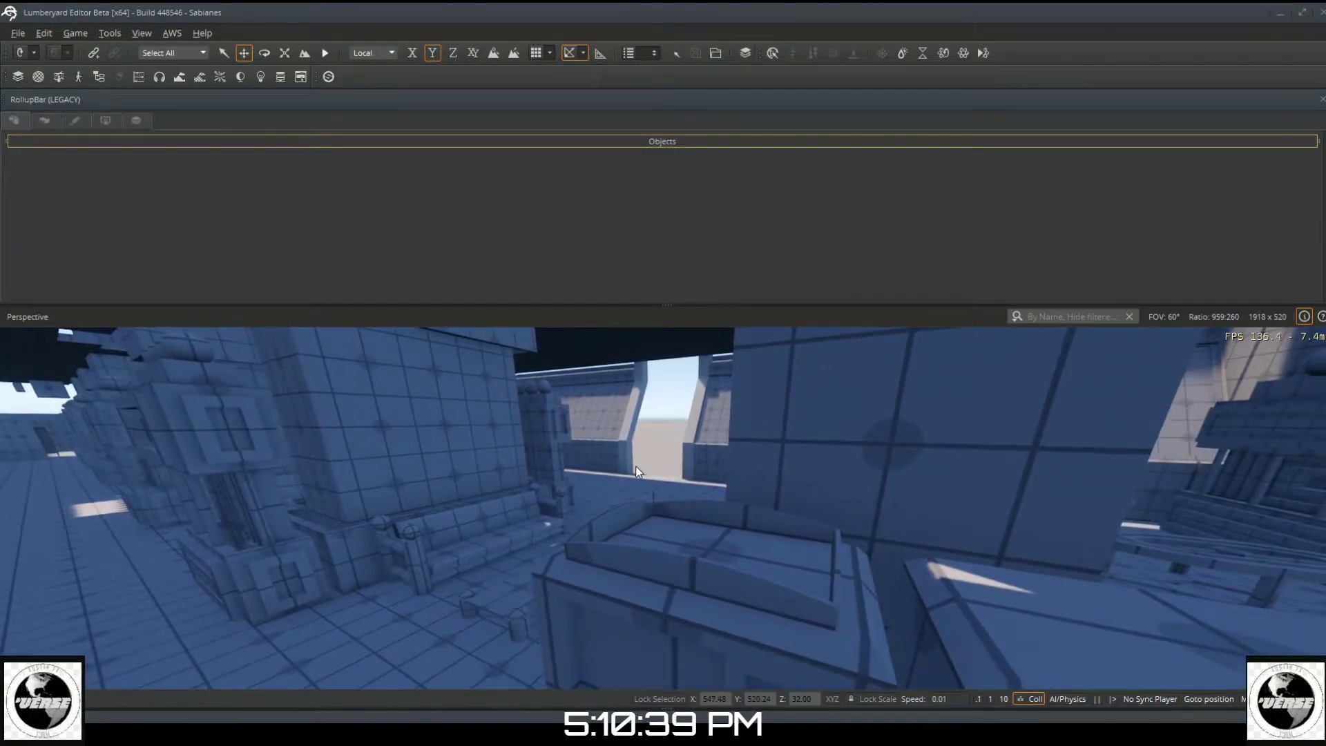
click(723, 512)
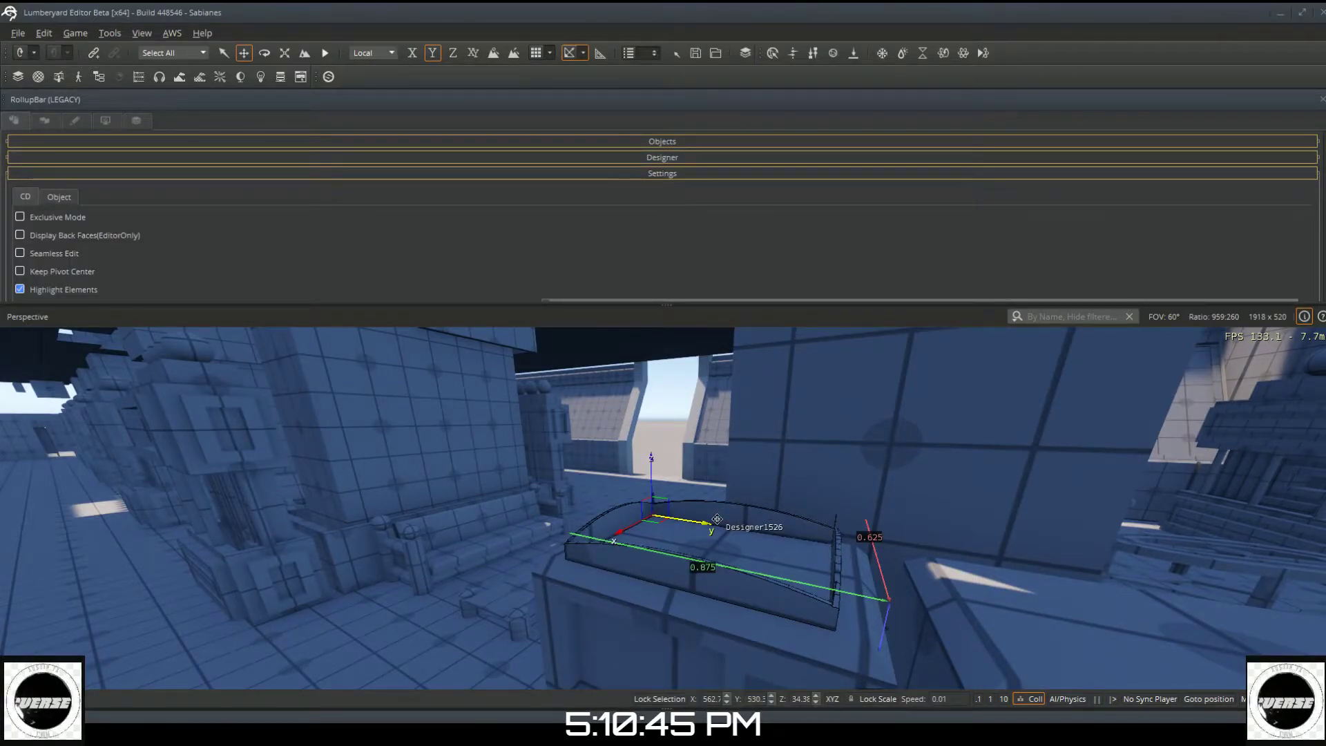
key(Delete)
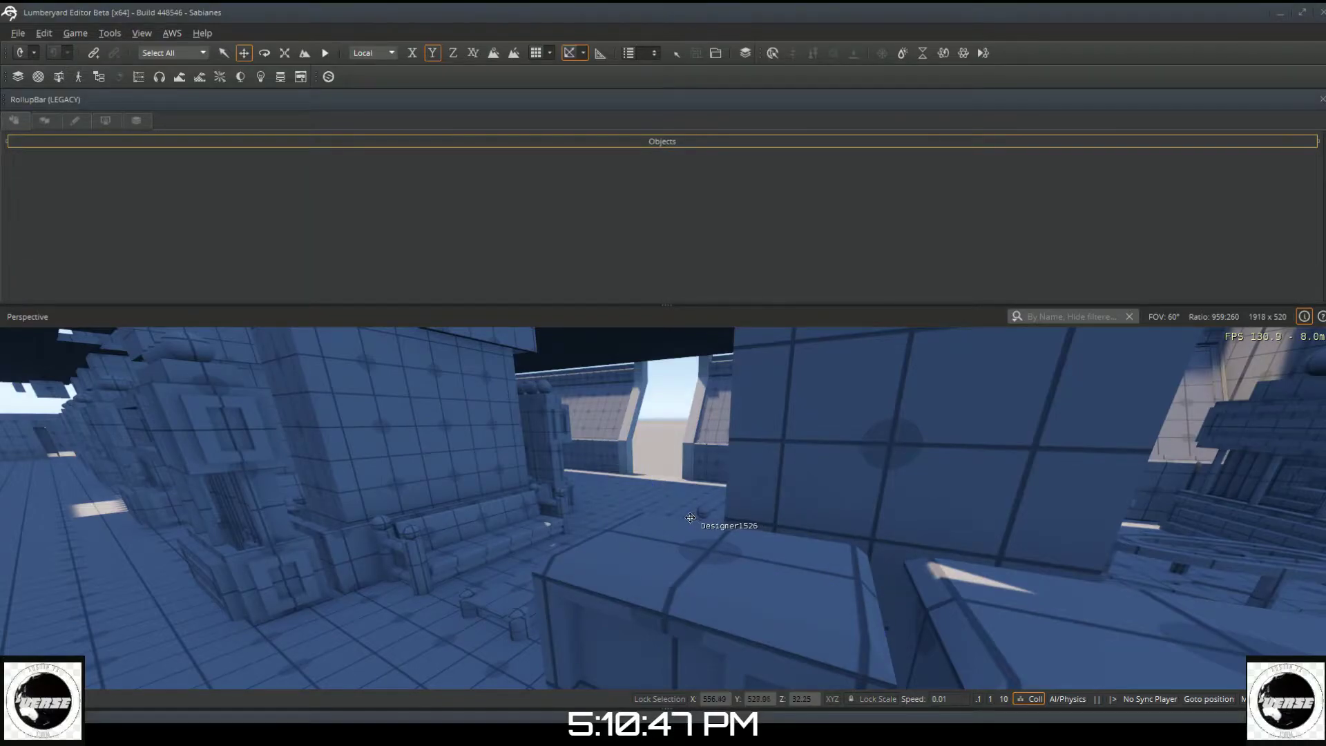
Step: Create a new Designer object and, with grid snapping on, draw a 0.875 by 0.125 box 0.125 high along the cabinet top's front
right_drag(656, 529, 304, 597)
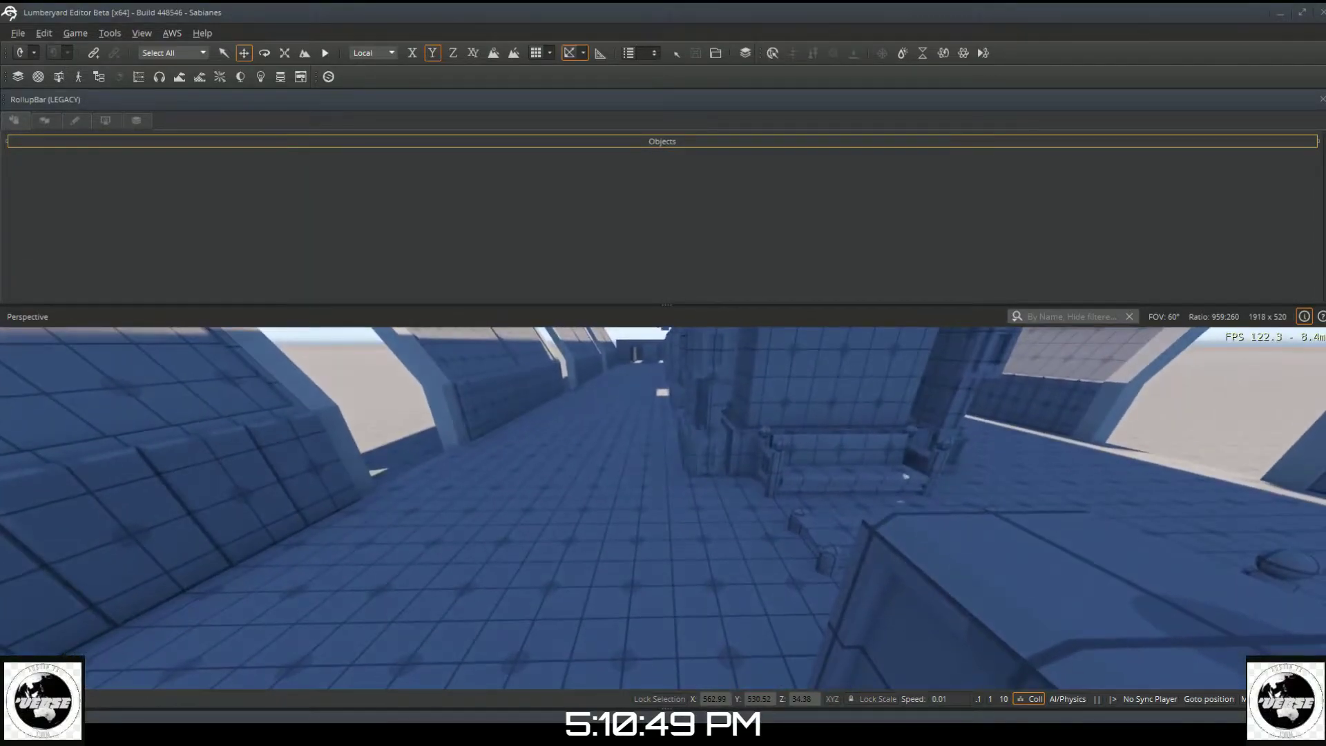
right_drag(674, 466, 686, 460)
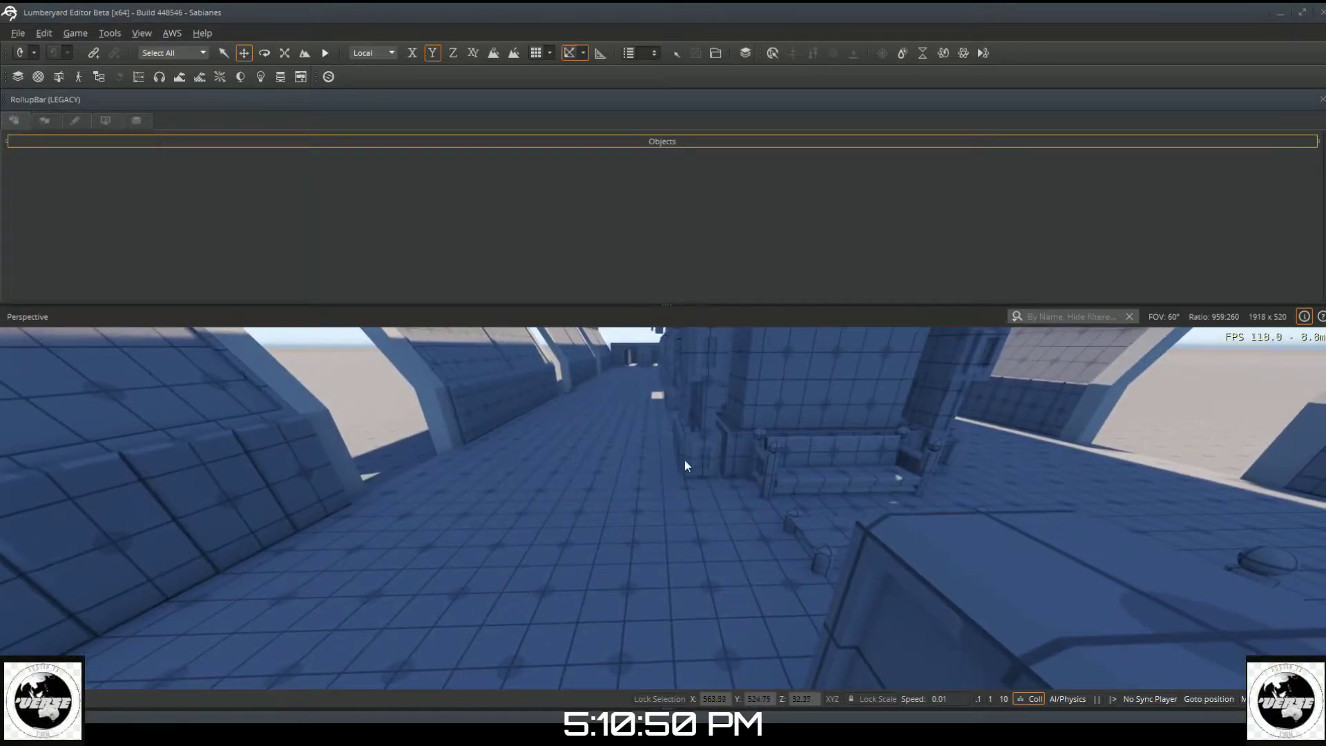
click(639, 141)
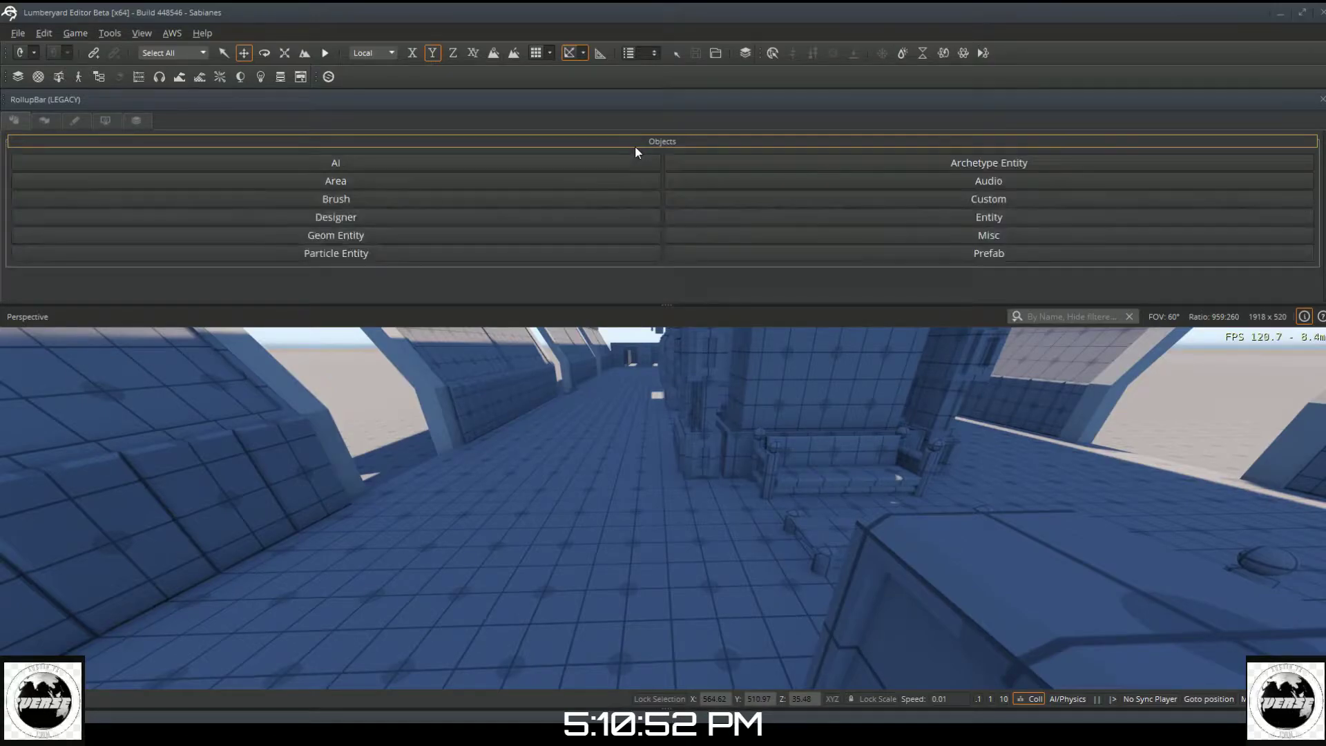
click(554, 223)
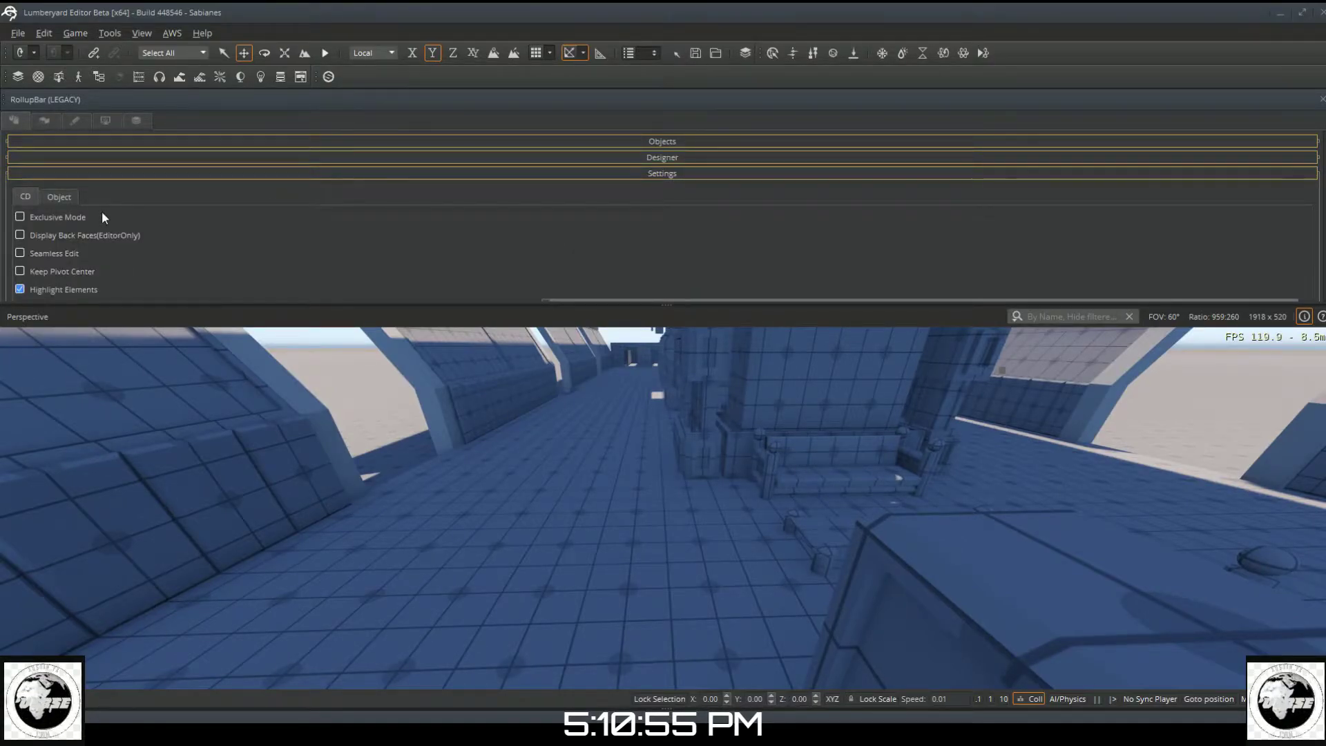
mouse_move(647, 477)
right_down()
mouse_move(822, 492)
mouse_move(657, 468)
right_up()
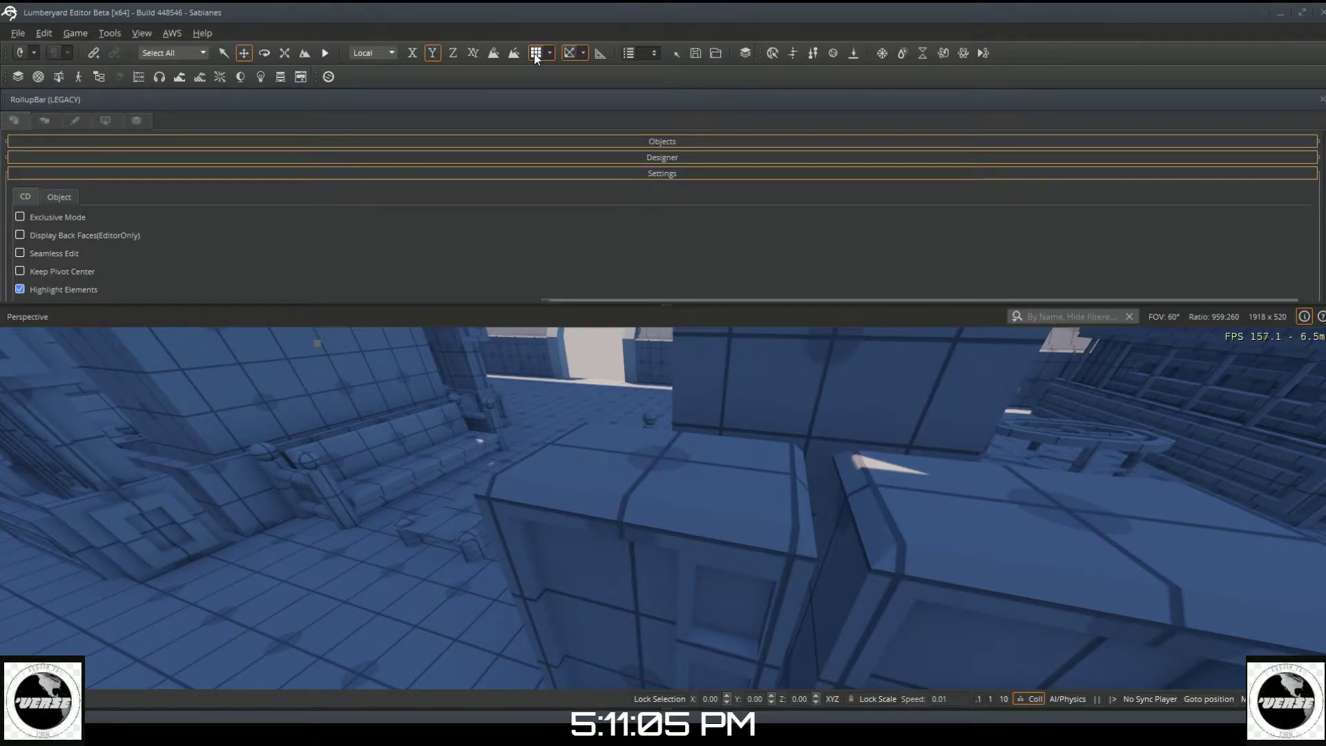
scroll(415, 256, down, 5)
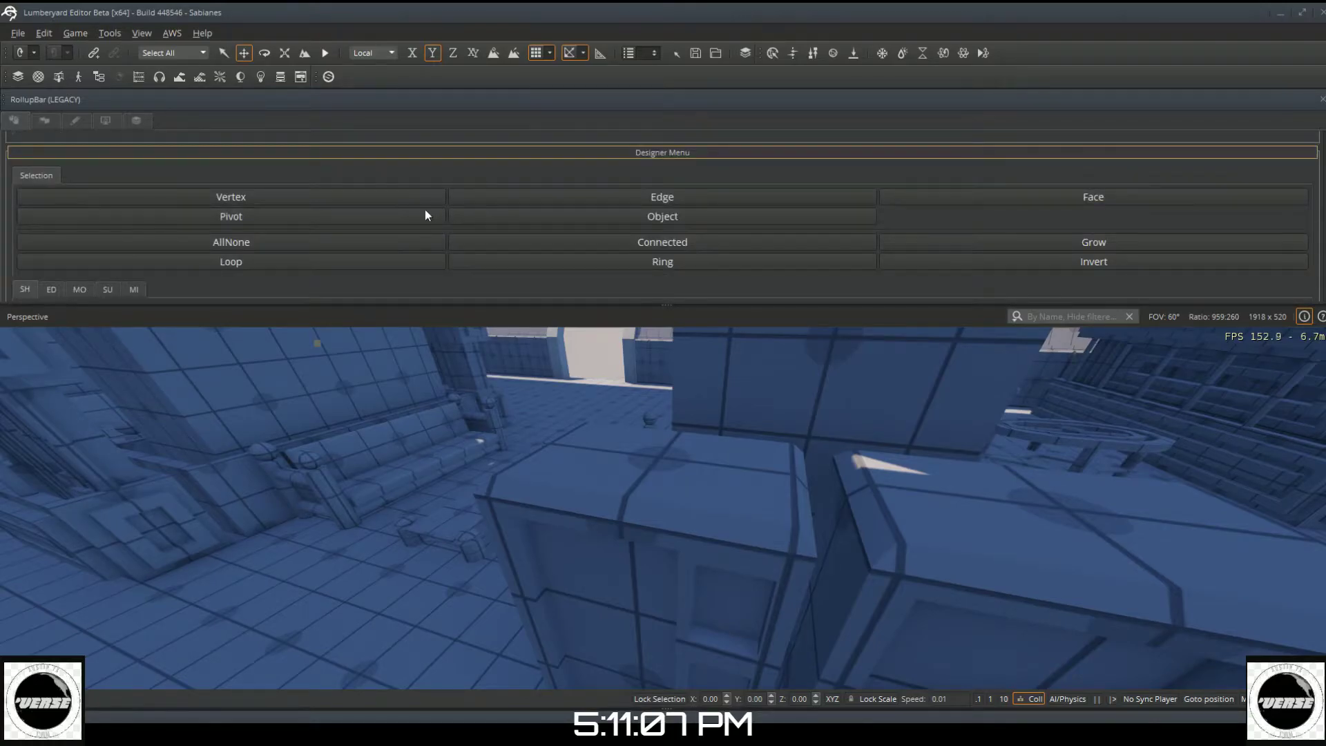
scroll(304, 224, down, 2)
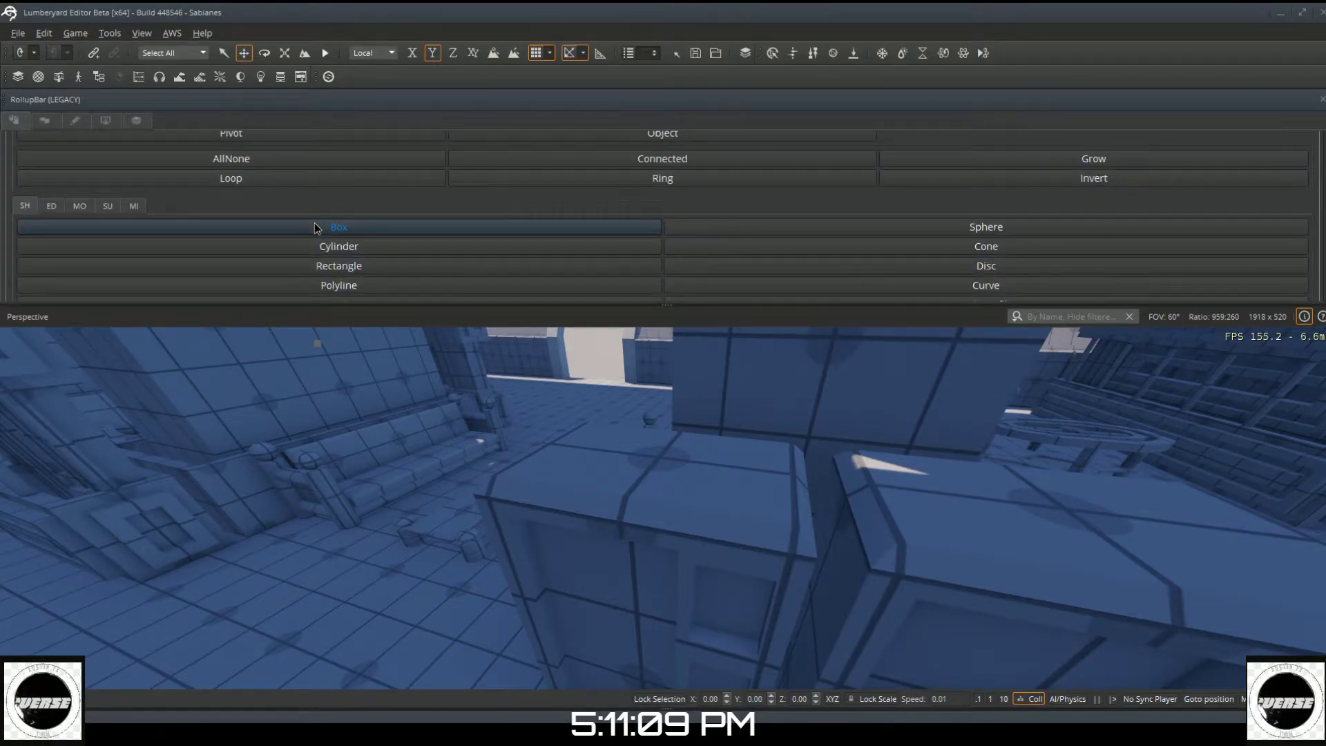
click(314, 223)
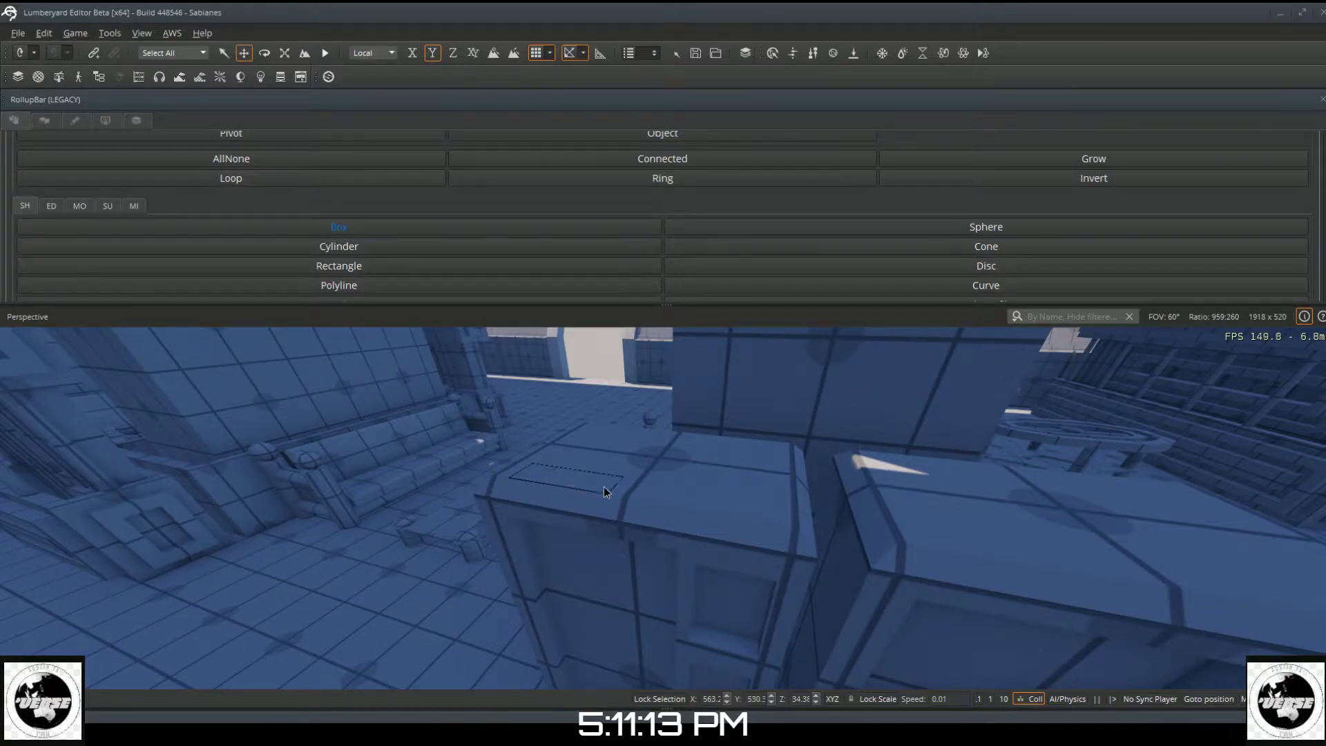
drag(604, 487, 789, 516)
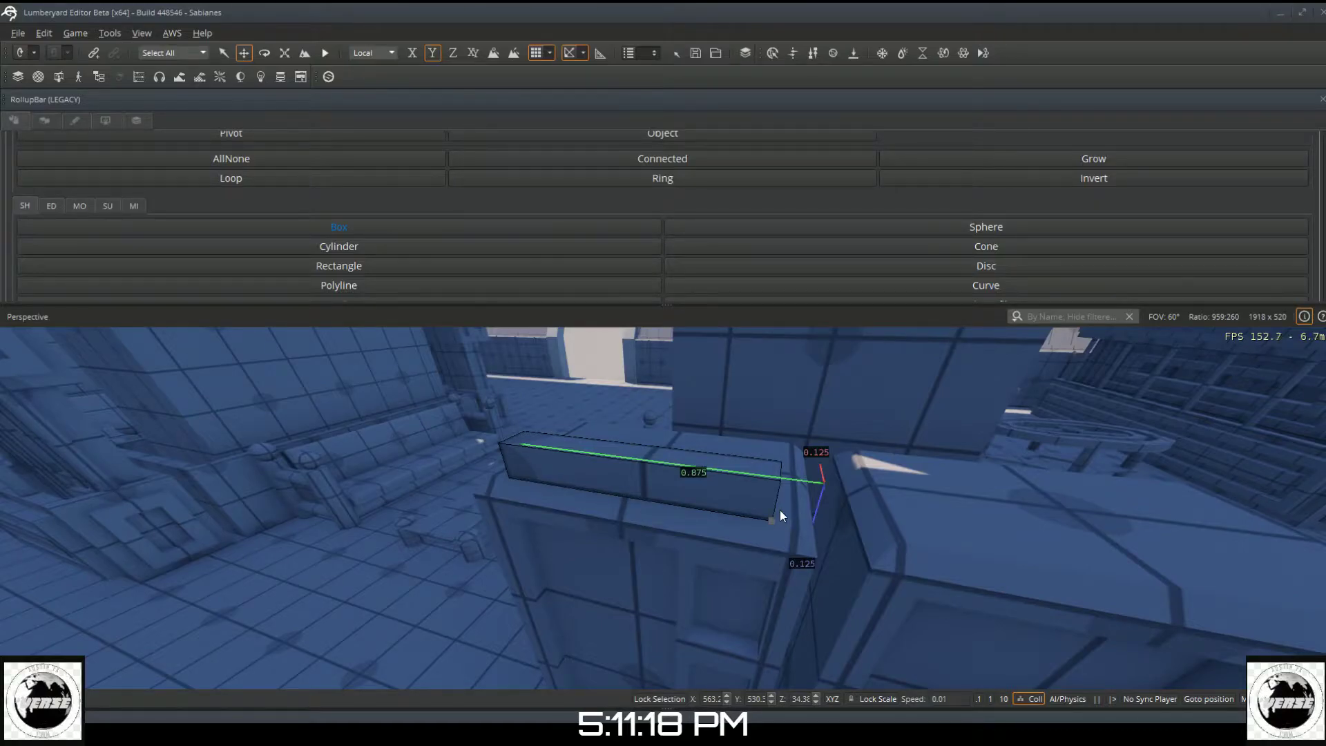
click(782, 516)
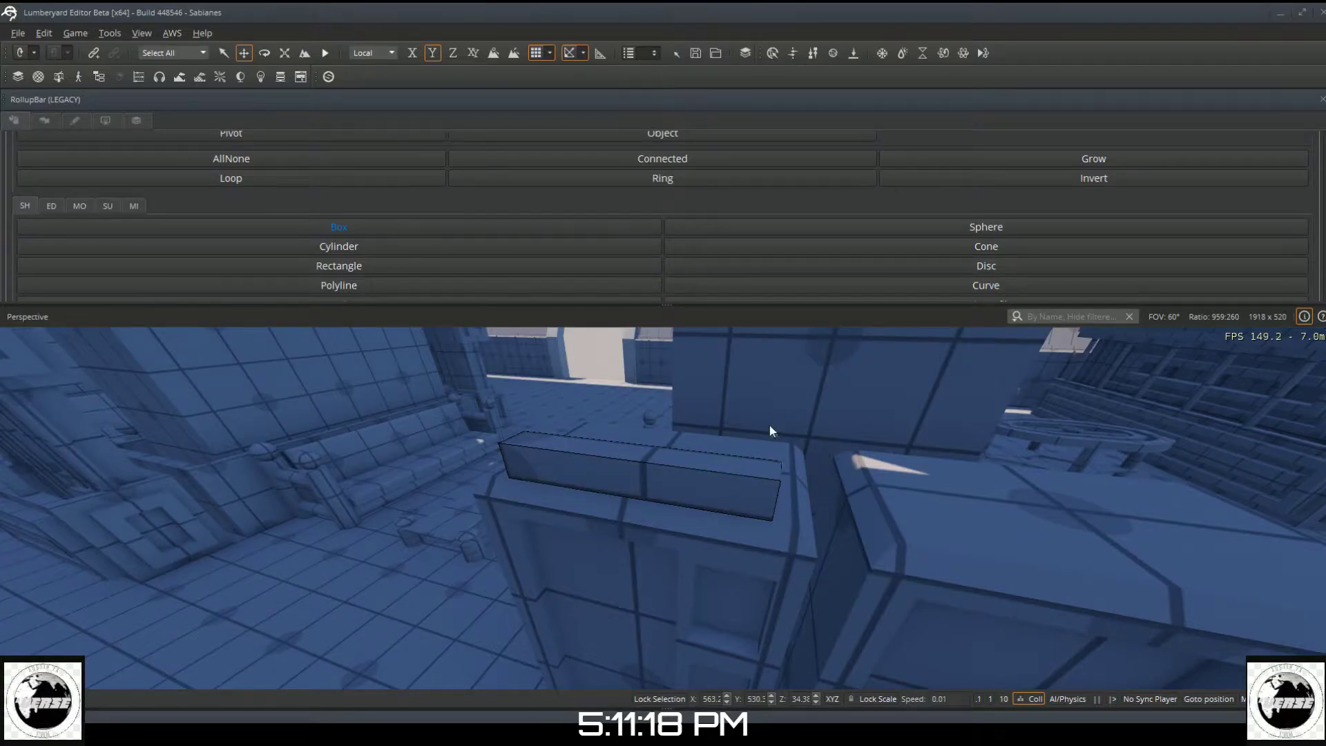
click(675, 135)
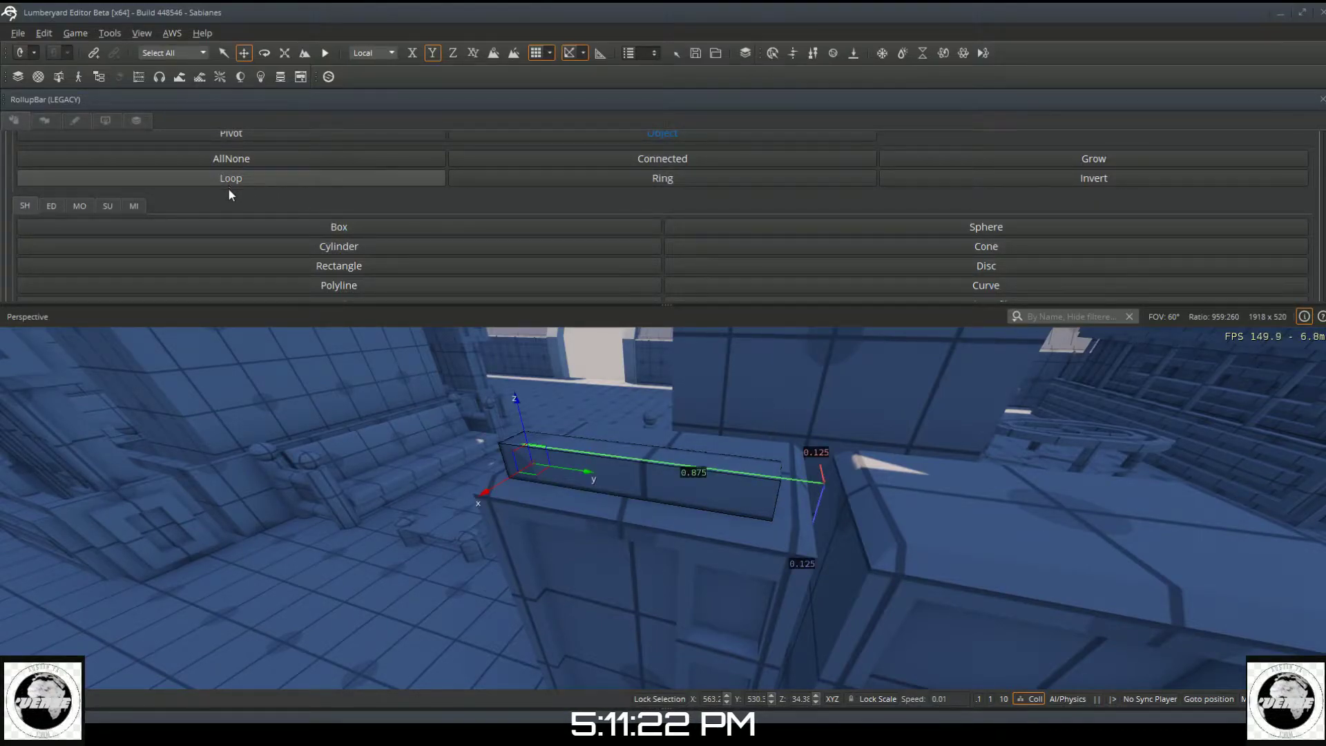
Step: With grid snapping off, draw a curve across the box's front face between its two end edges, arching to just below the upper edge
scroll(256, 214, down, 1)
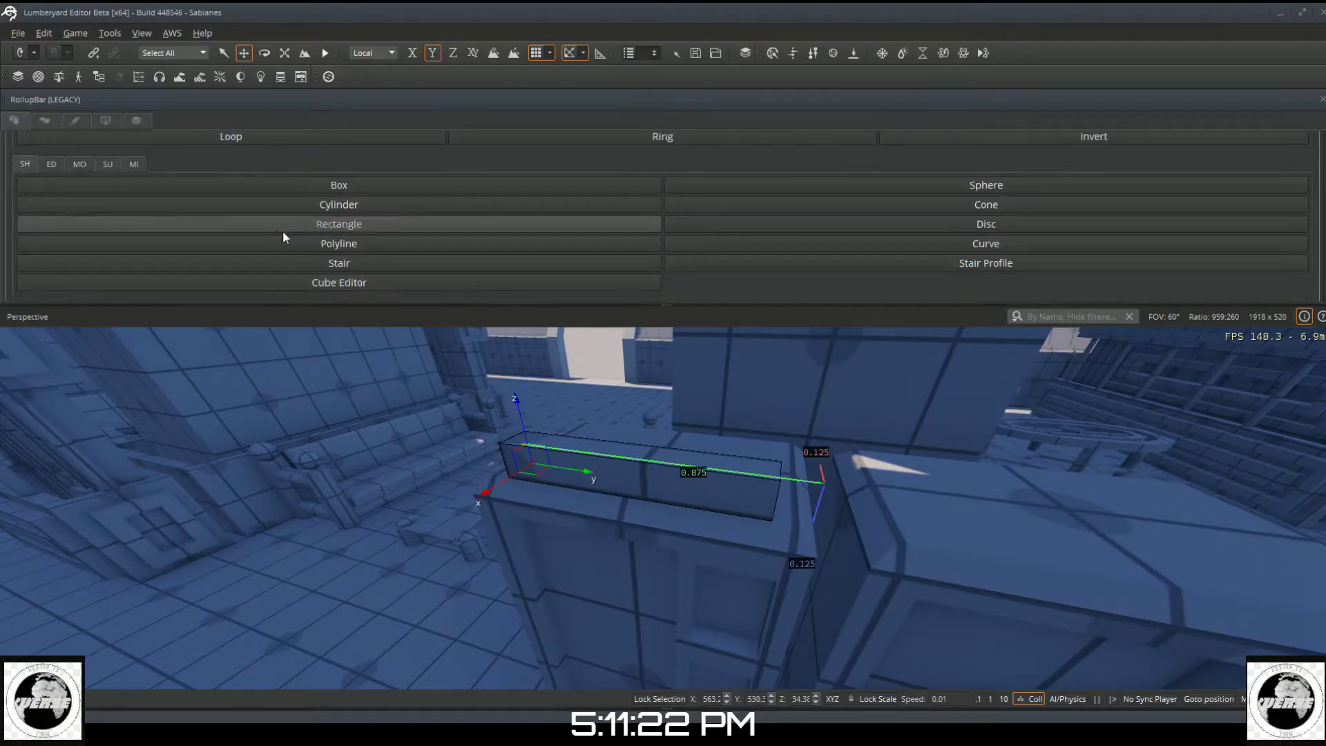
click(729, 243)
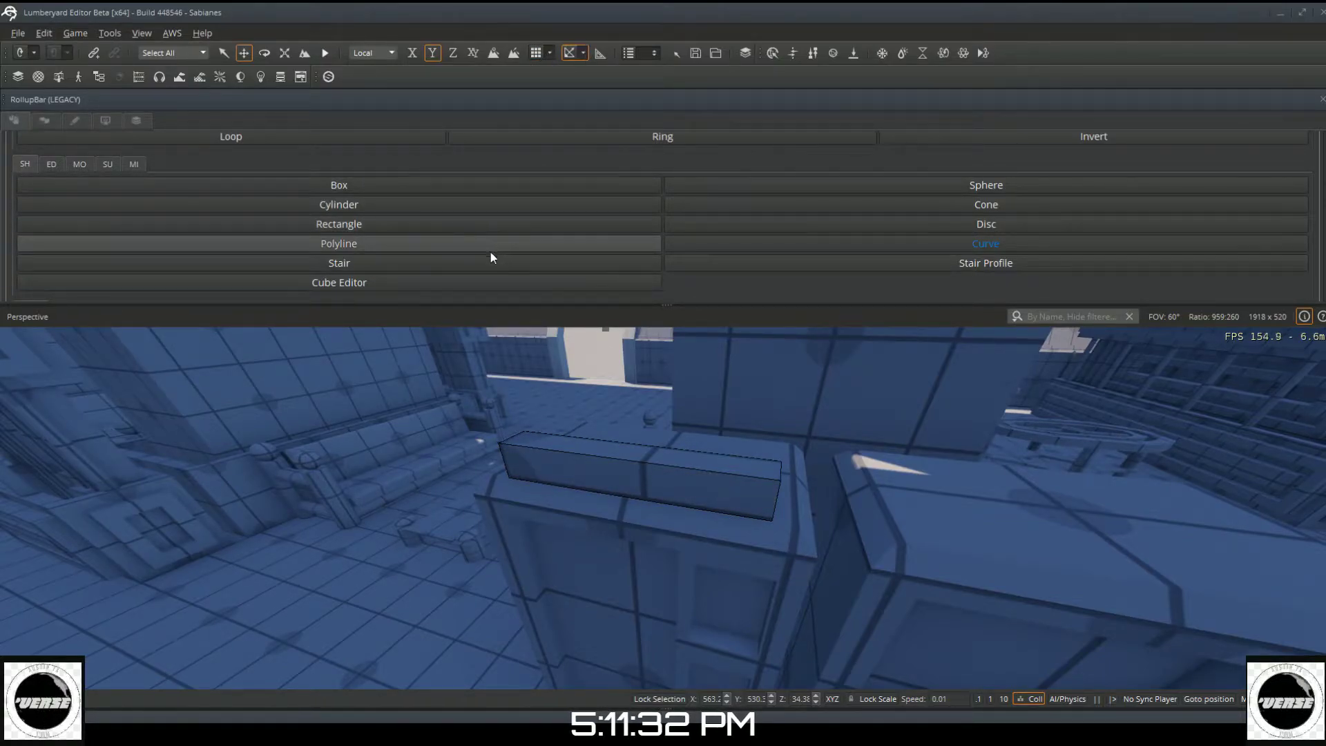
key(a)
key(a)
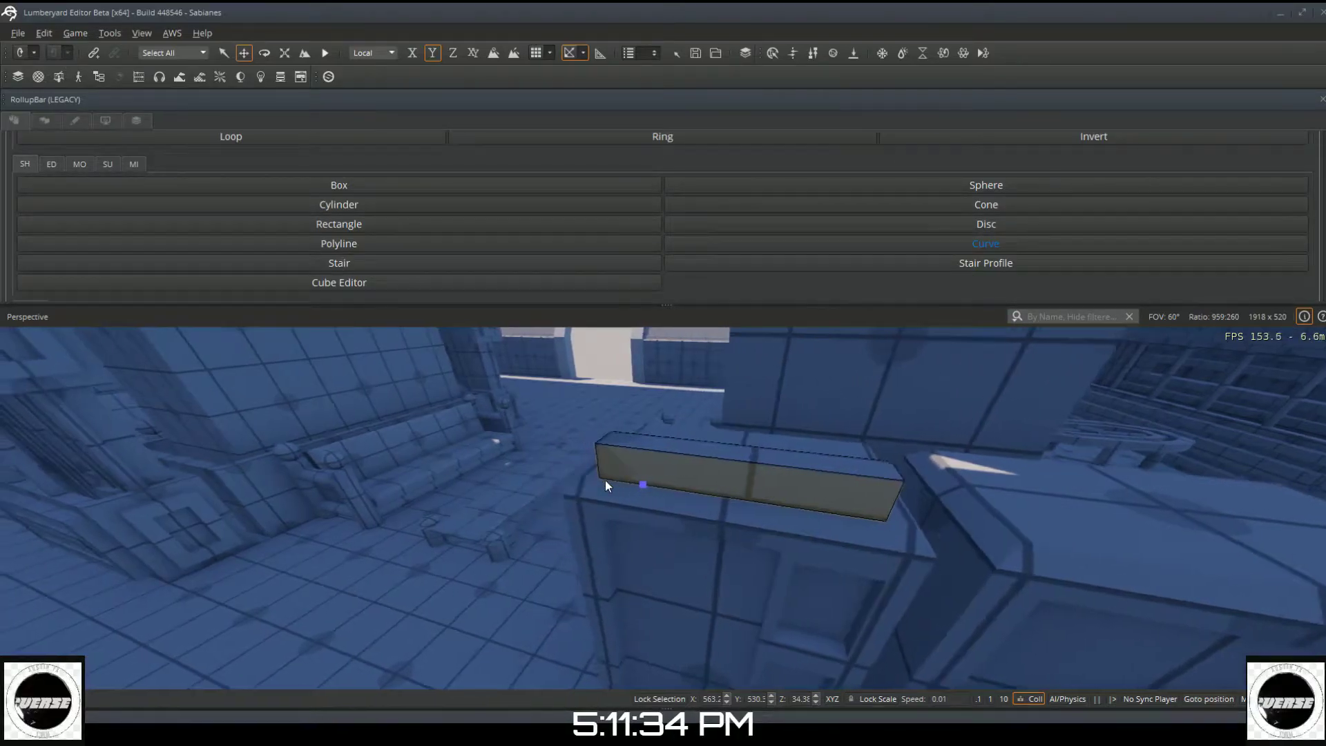
mouse_move(615, 481)
right_down()
mouse_move(722, 490)
mouse_move(720, 501)
mouse_move(615, 481)
right_up()
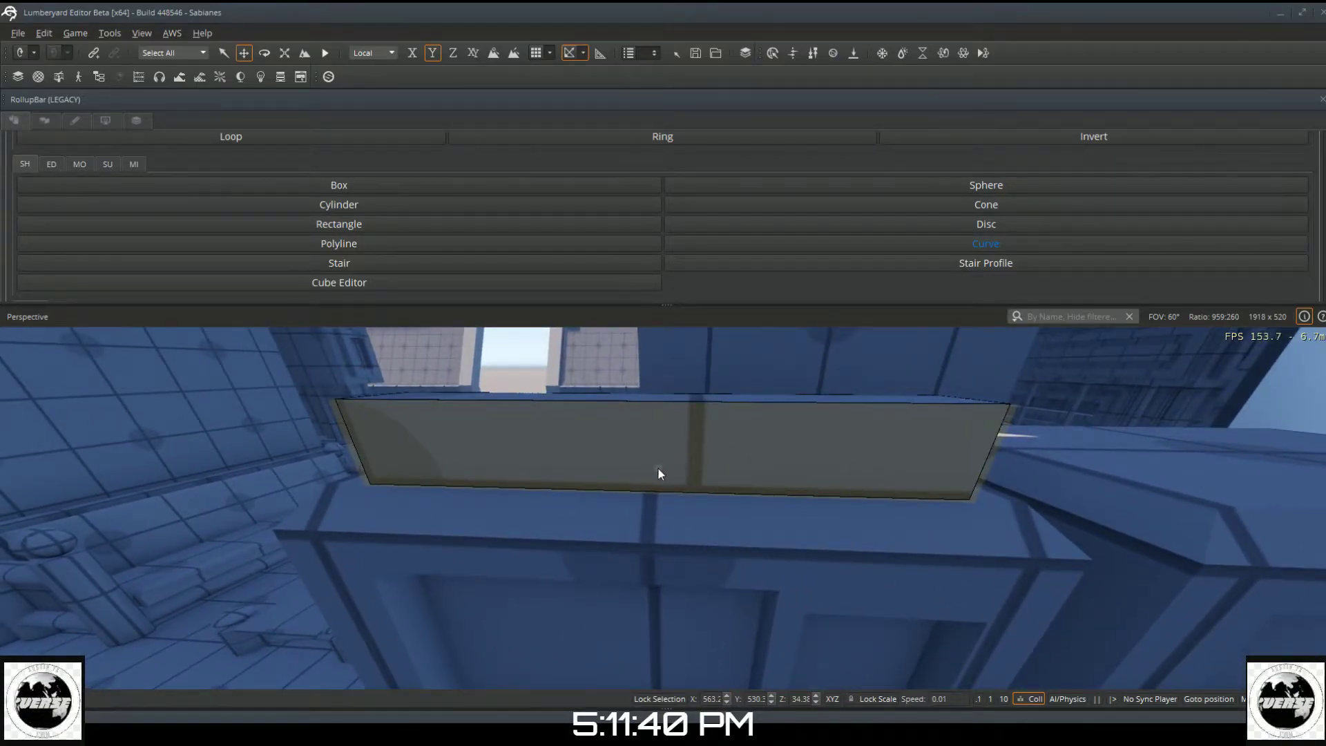
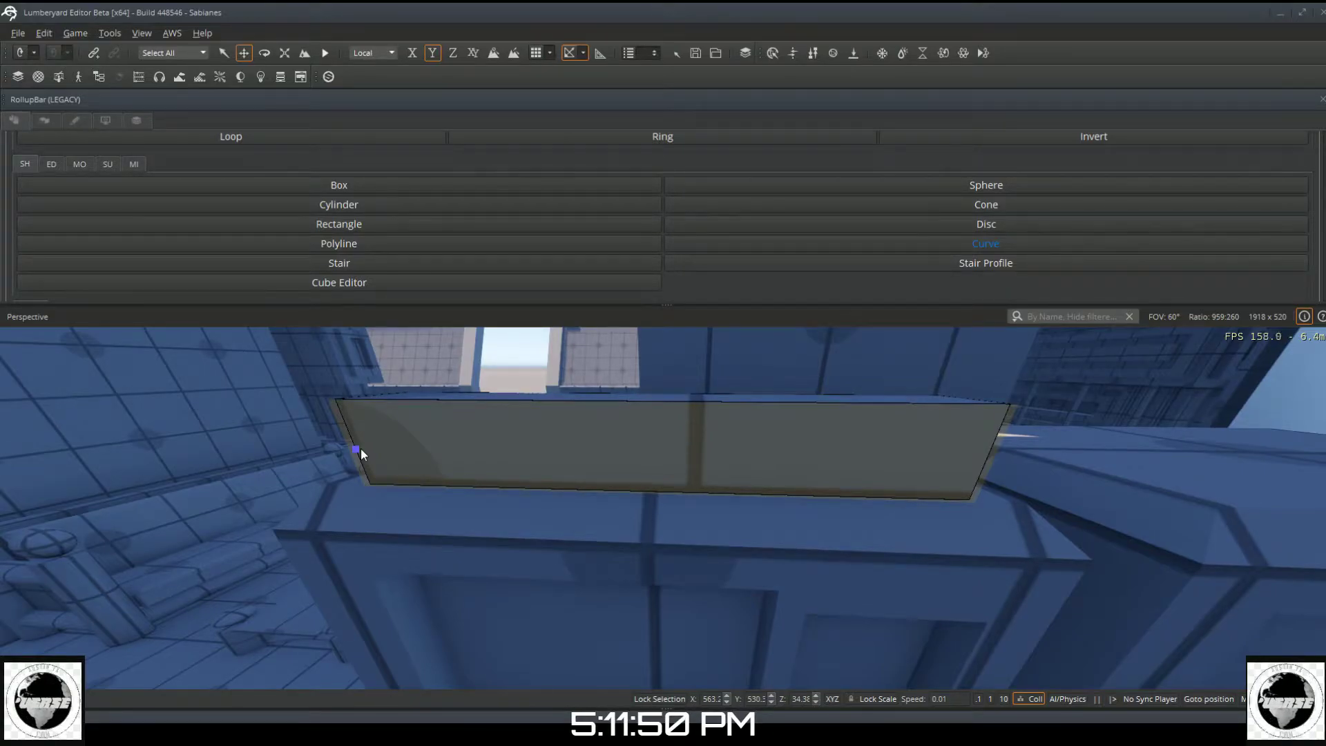
click(357, 451)
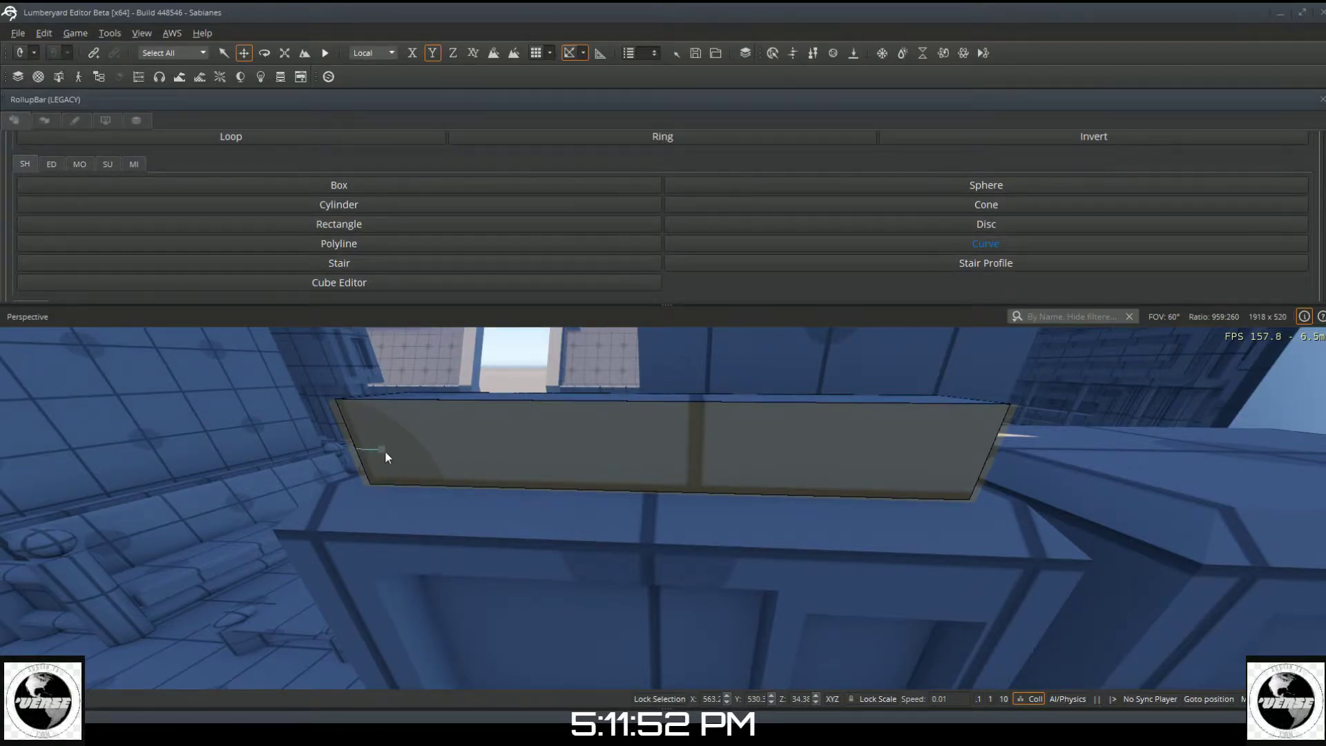
click(988, 459)
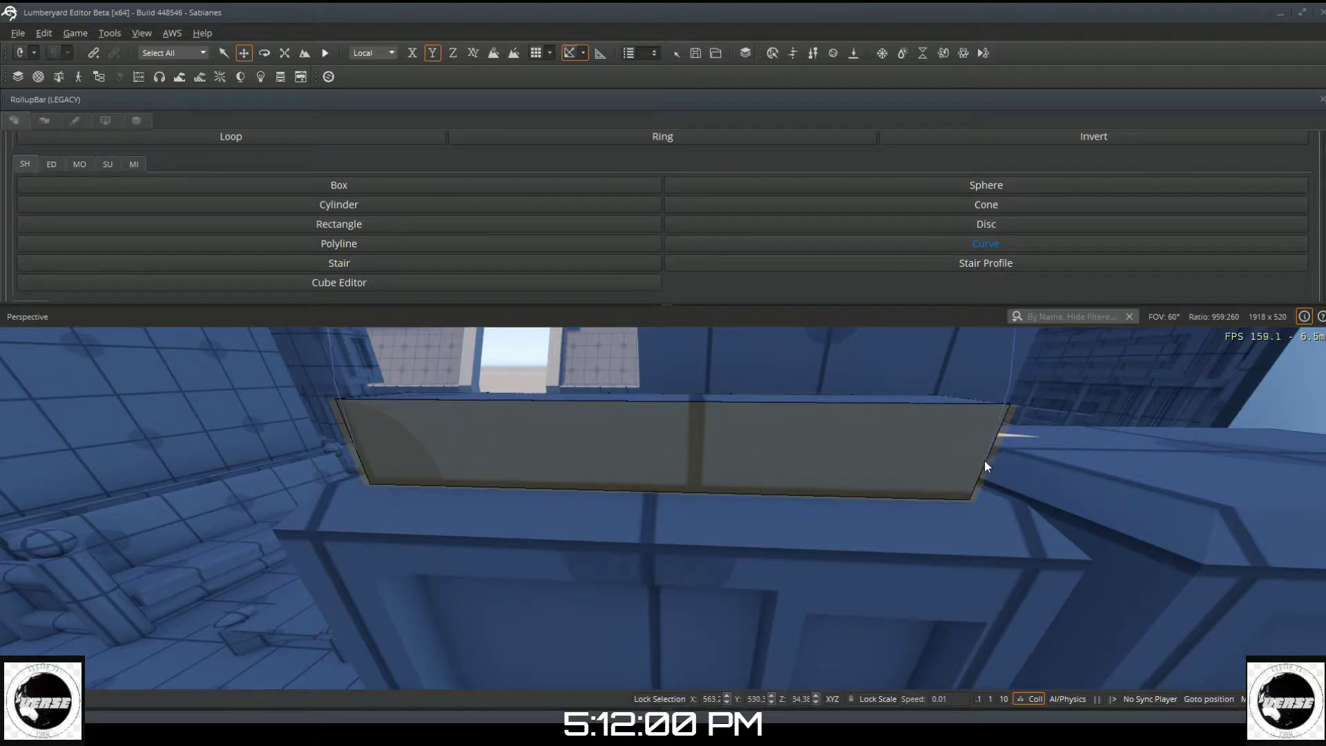
click(883, 435)
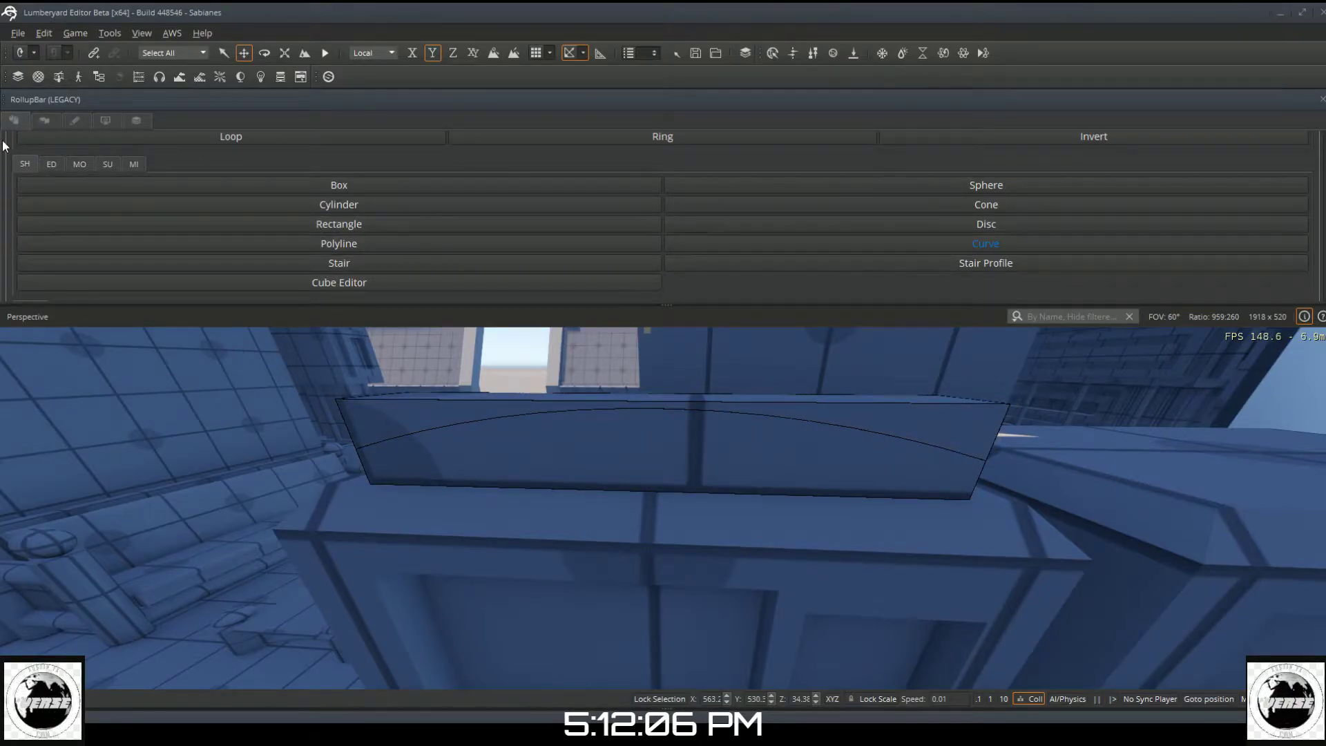
Step: Extrude the face above the curve backward through the box to cut it down to an arched block
click(52, 166)
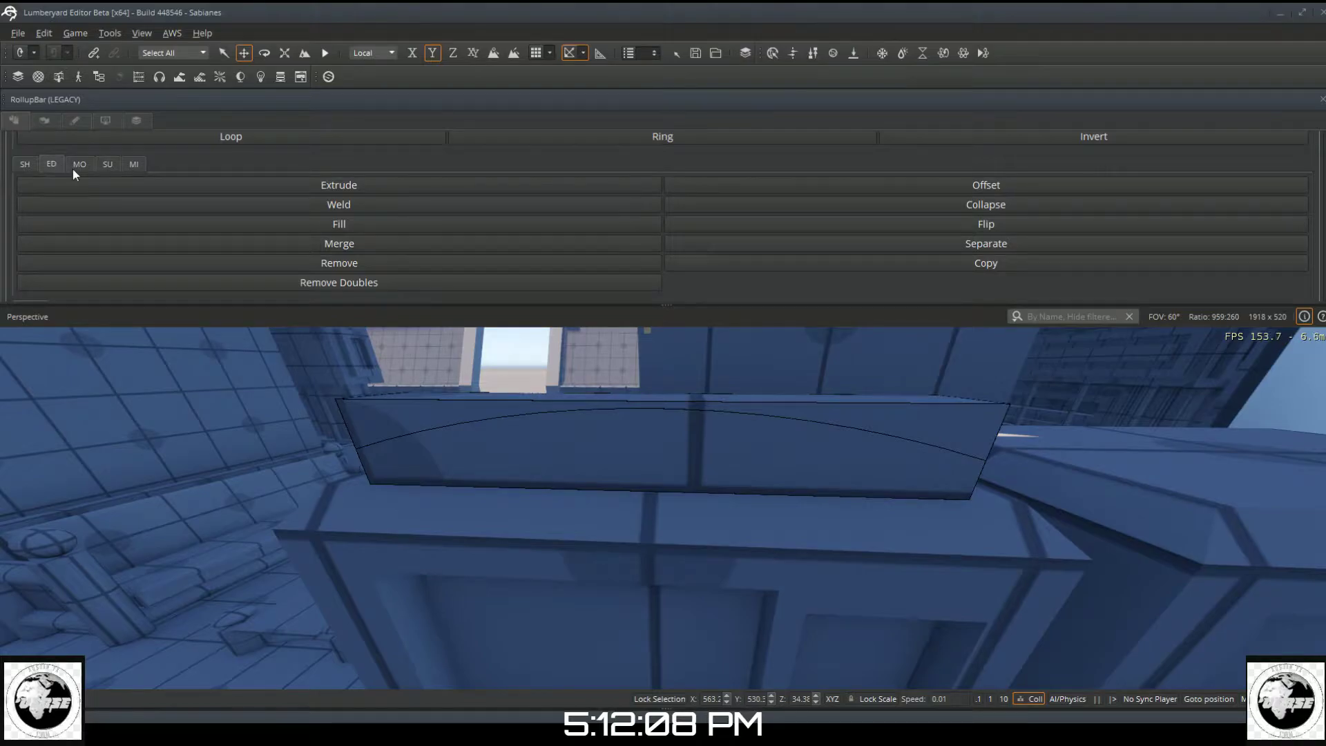
click(107, 187)
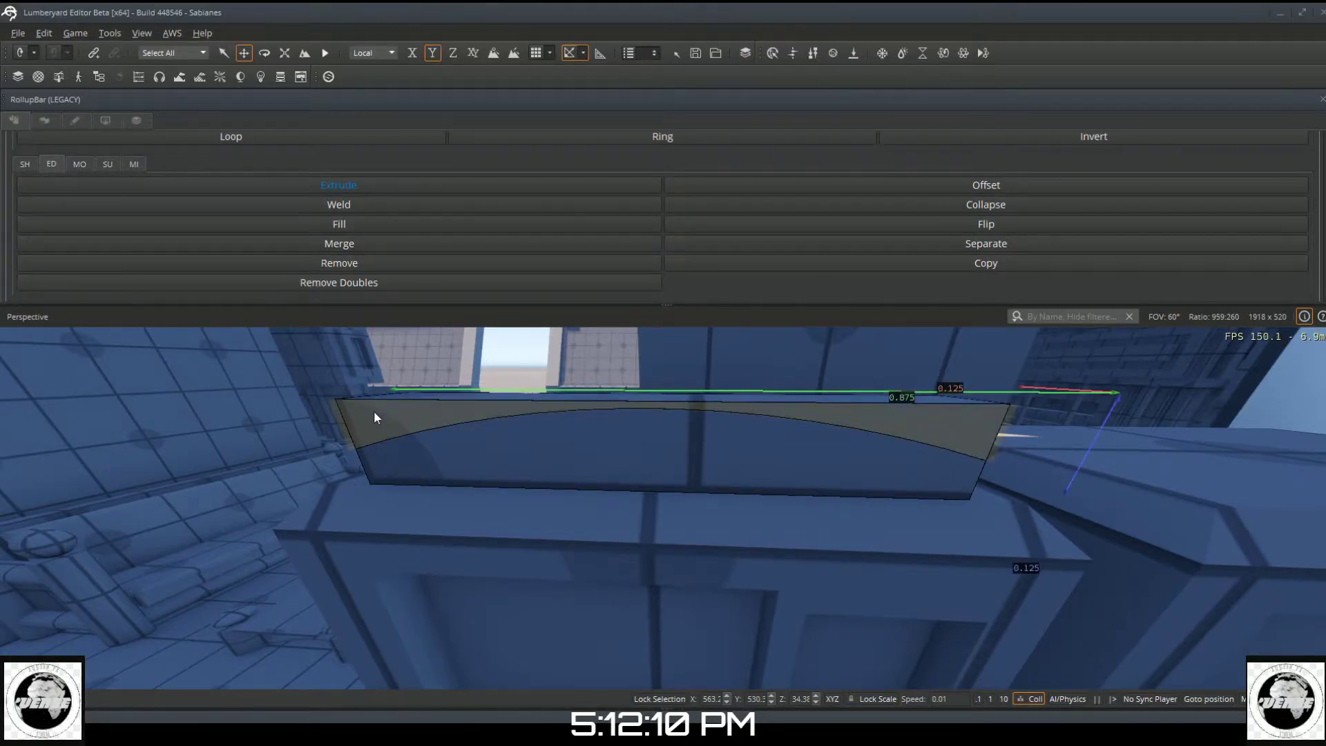
drag(374, 418, 596, 408)
key(a)
right_drag(634, 430, 901, 418)
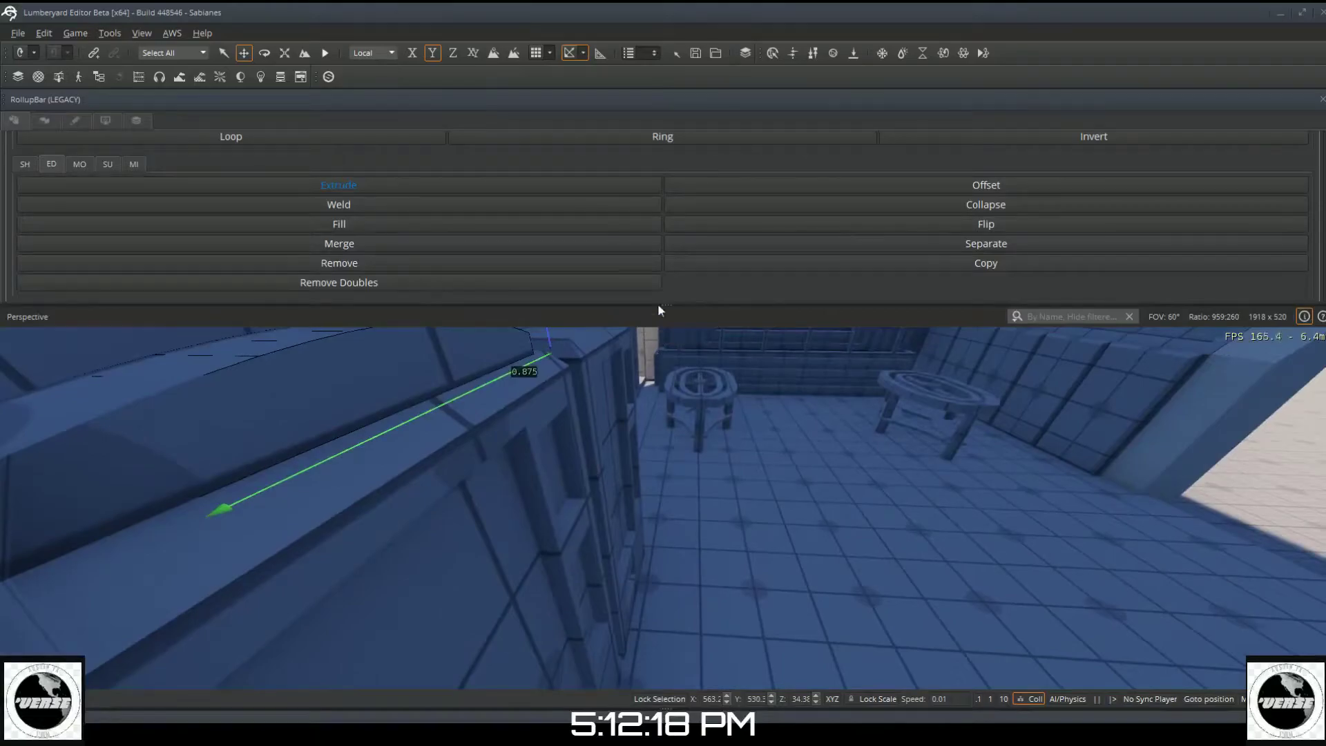
Step: Extrude the arched block's back face toward the front to thin it to about 0.022
key(a)
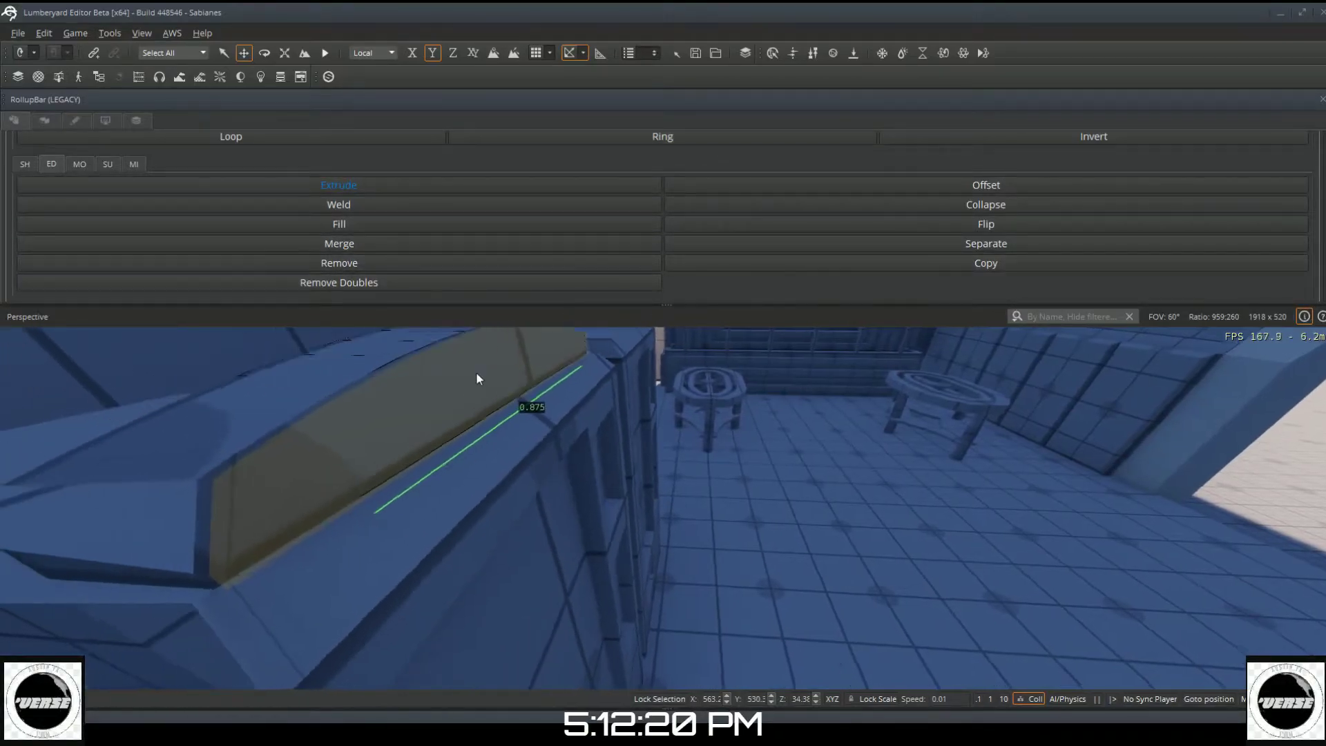
alt+drag(507, 382, 563, 392)
key(a)
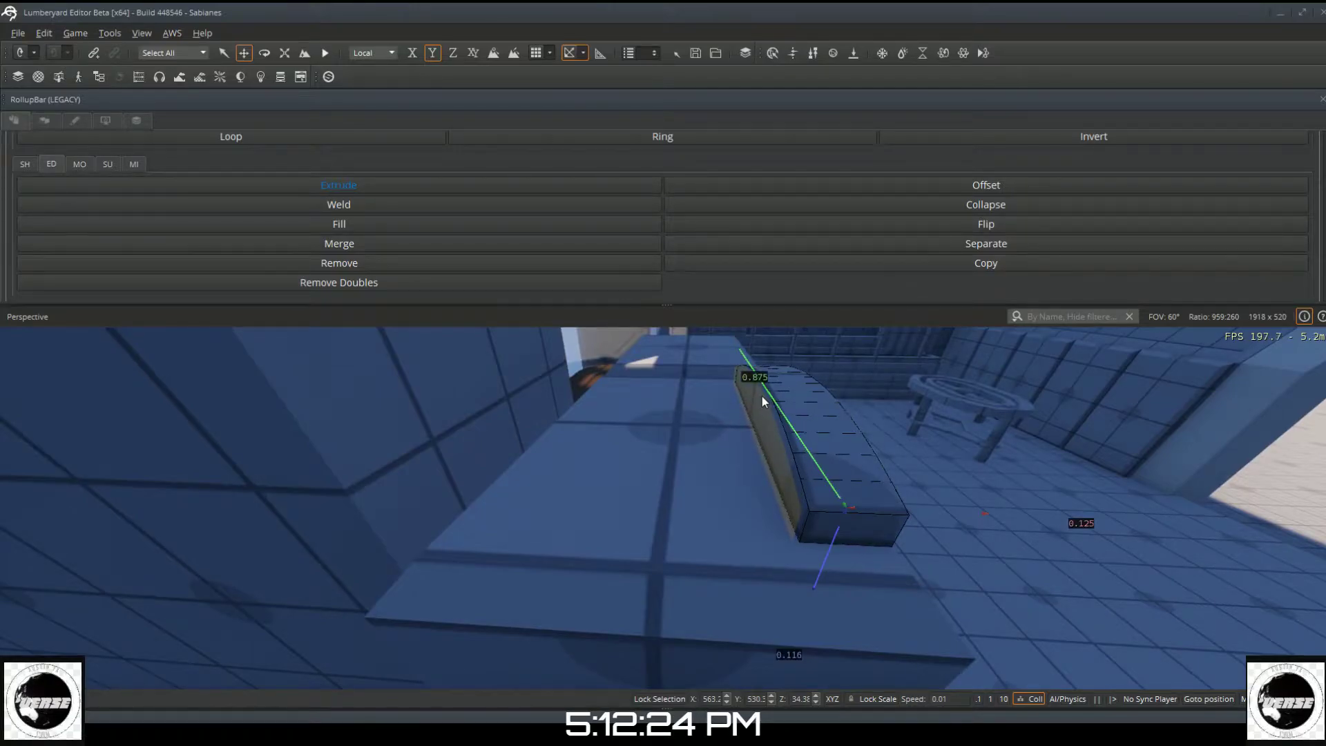
drag(761, 396, 810, 399)
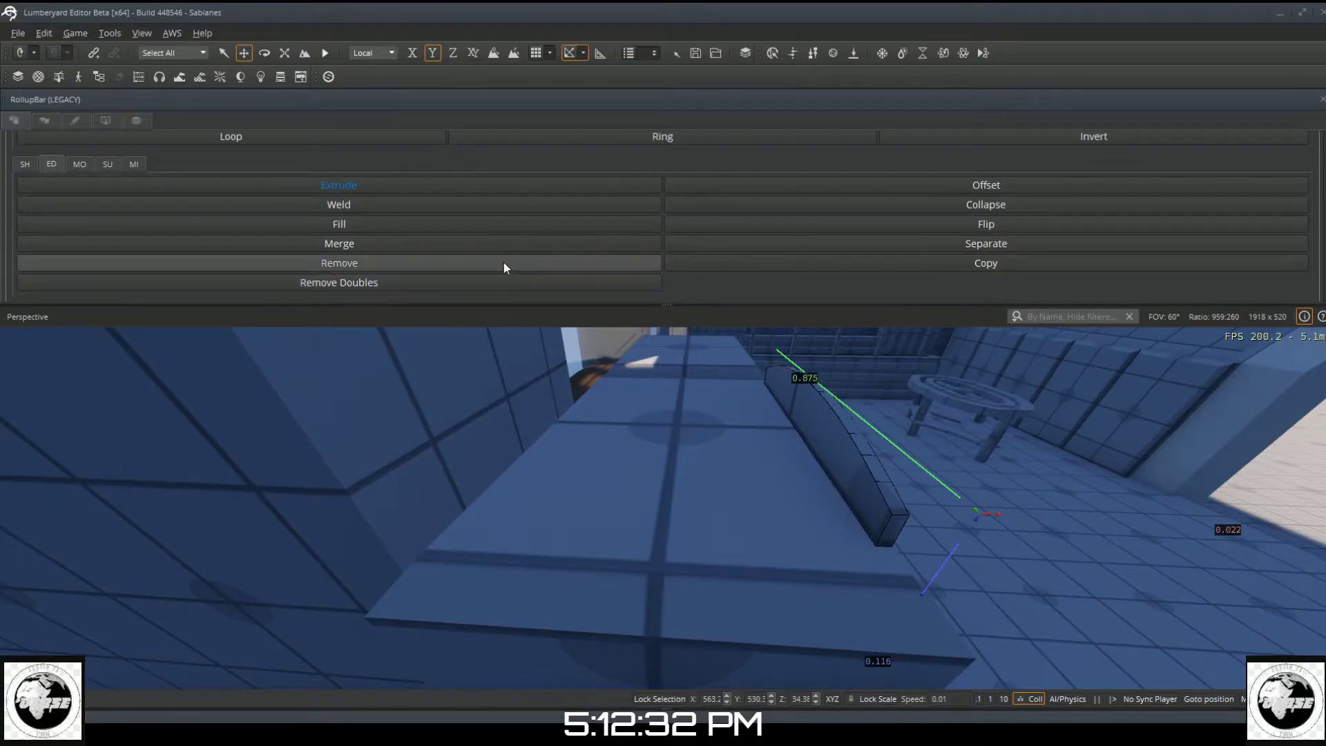
Step: Move the arched plate's pivot to the centre of its bounding box, then return to object selection
key(s)
scroll(602, 155, up, 3)
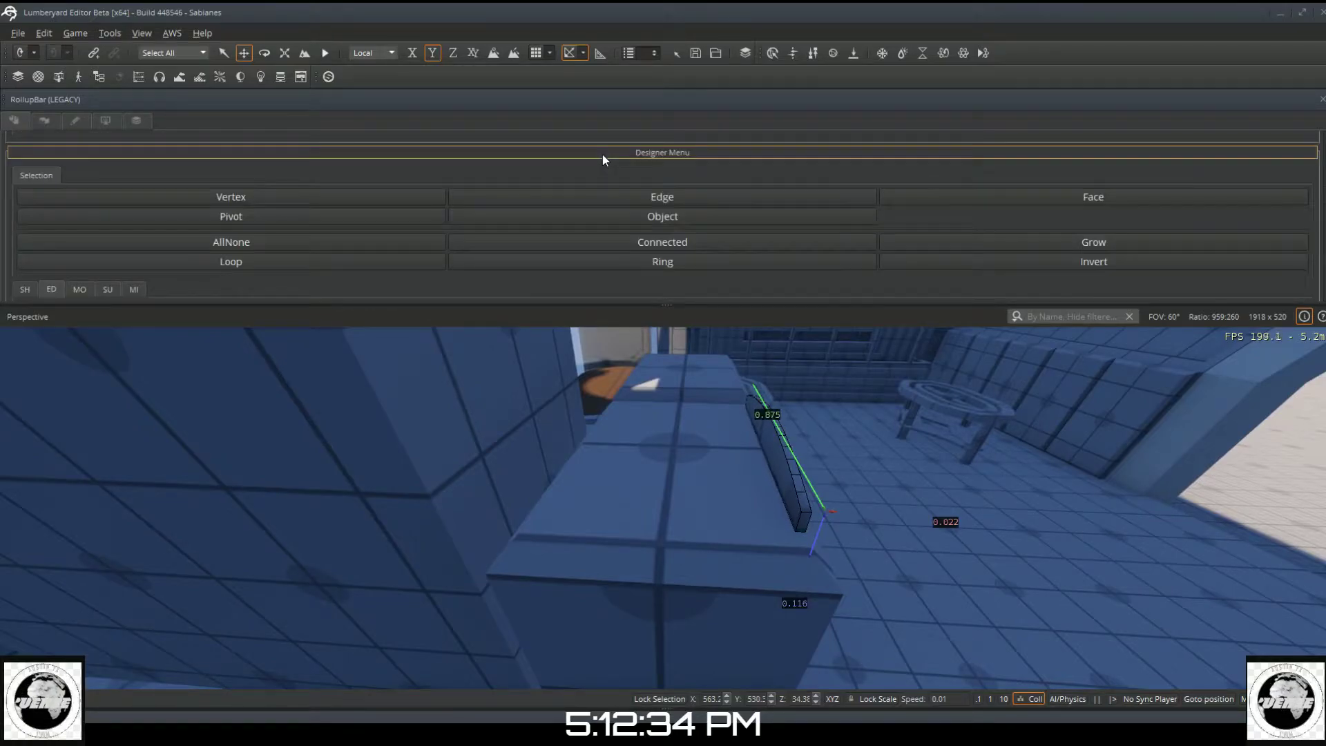
click(629, 218)
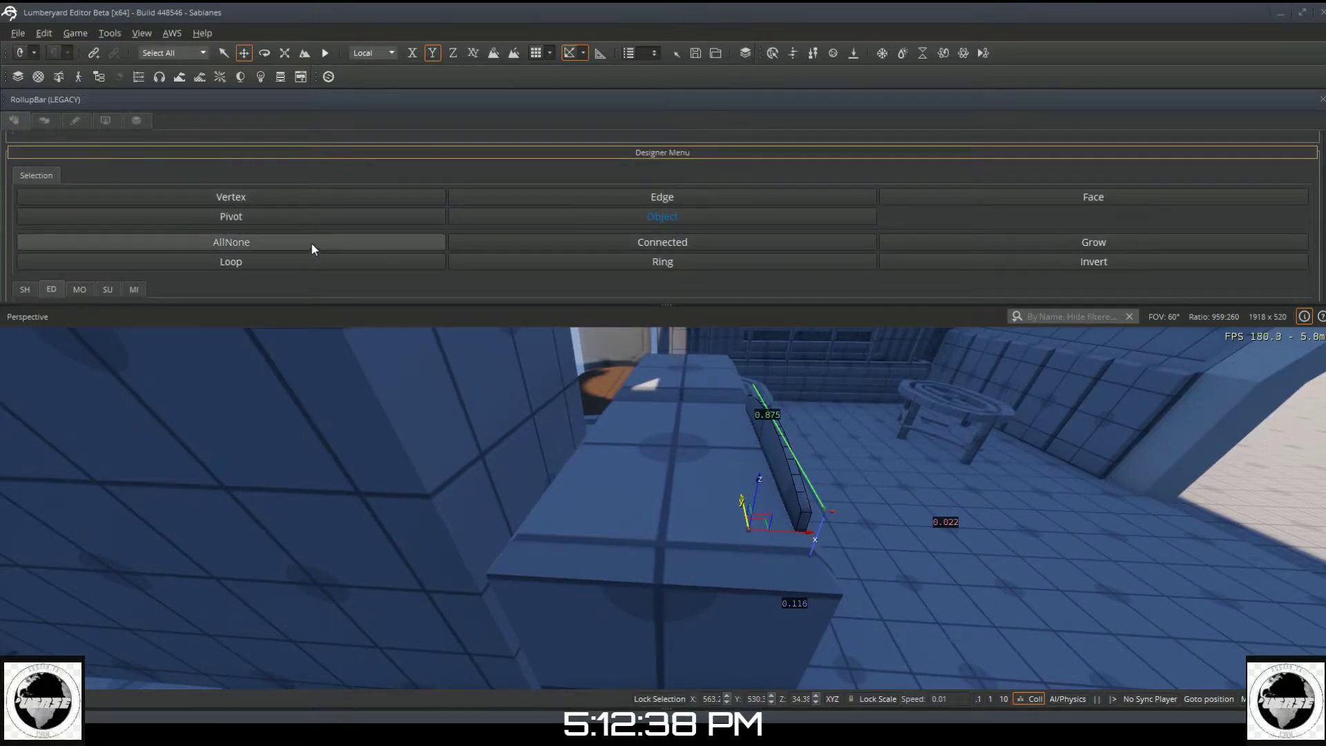
click(308, 220)
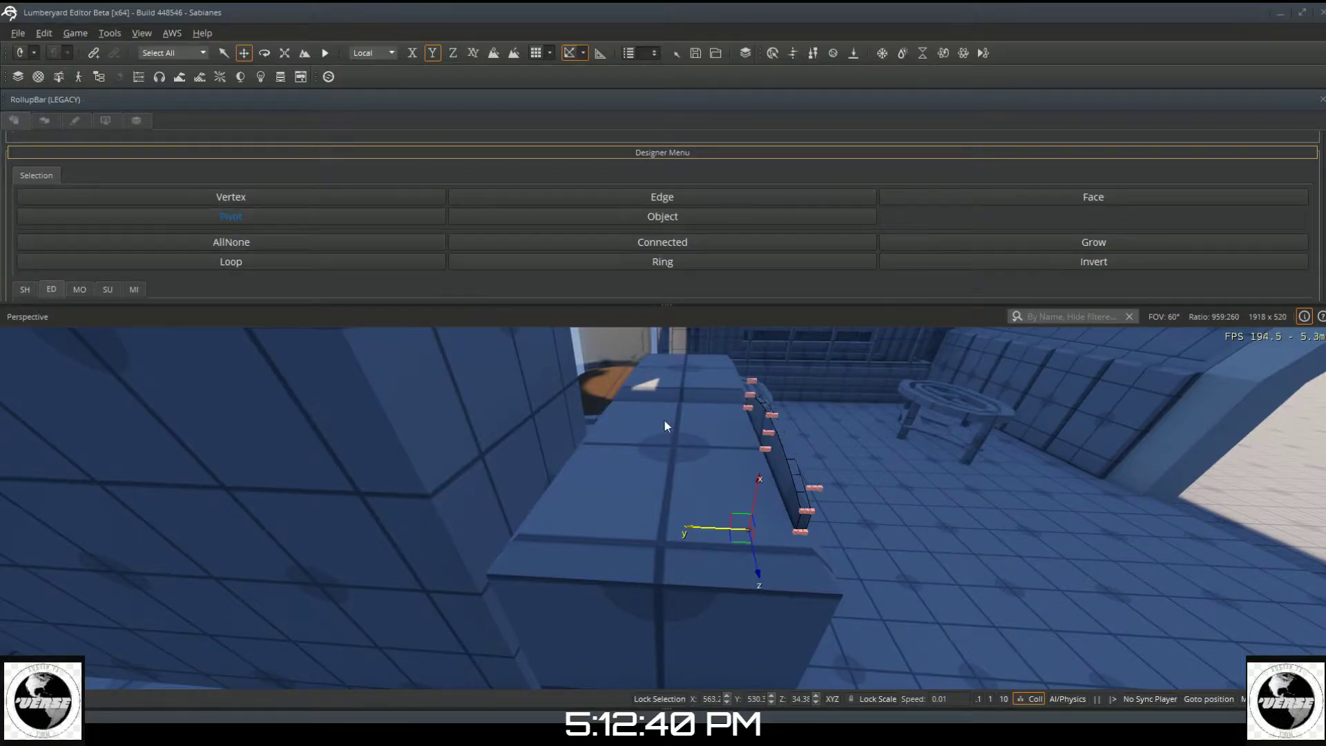
click(771, 434)
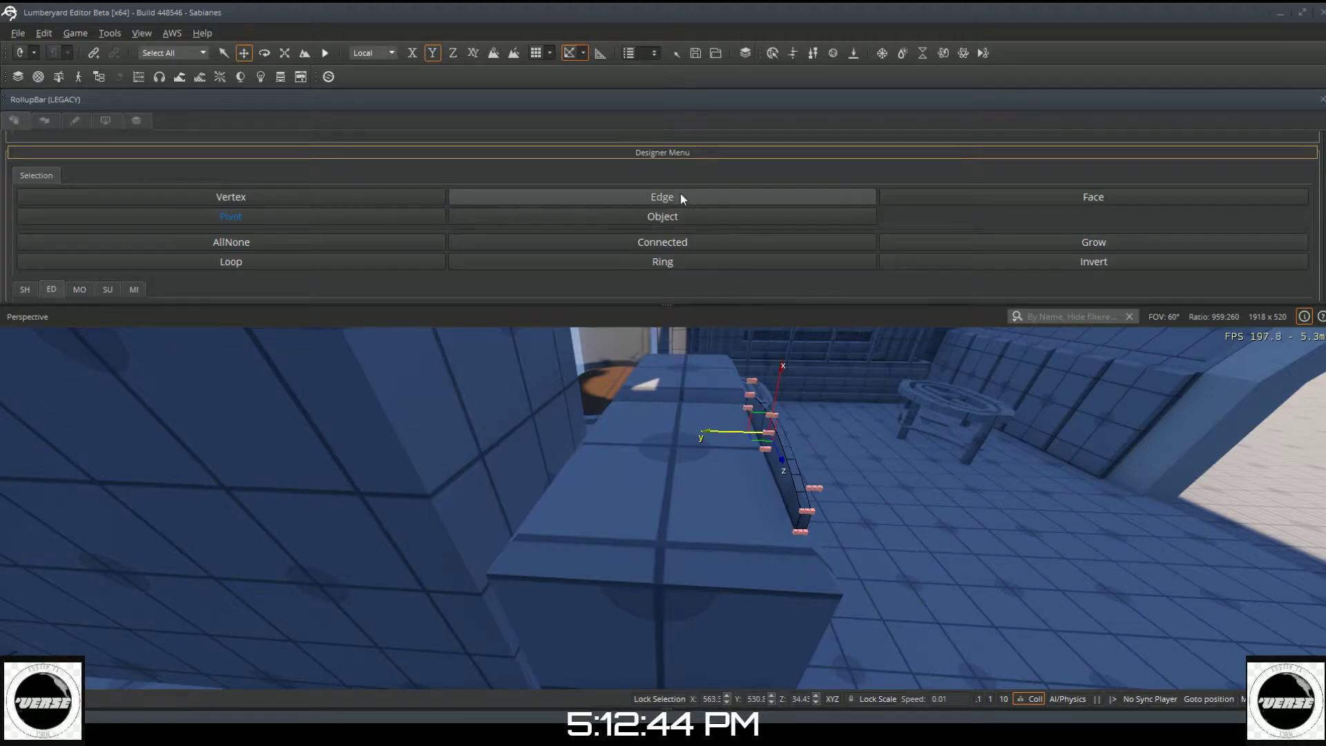
click(678, 215)
Step: Examine the thin arched plate's position on the cabinet top from the front and from the cabinet's end
key(s)
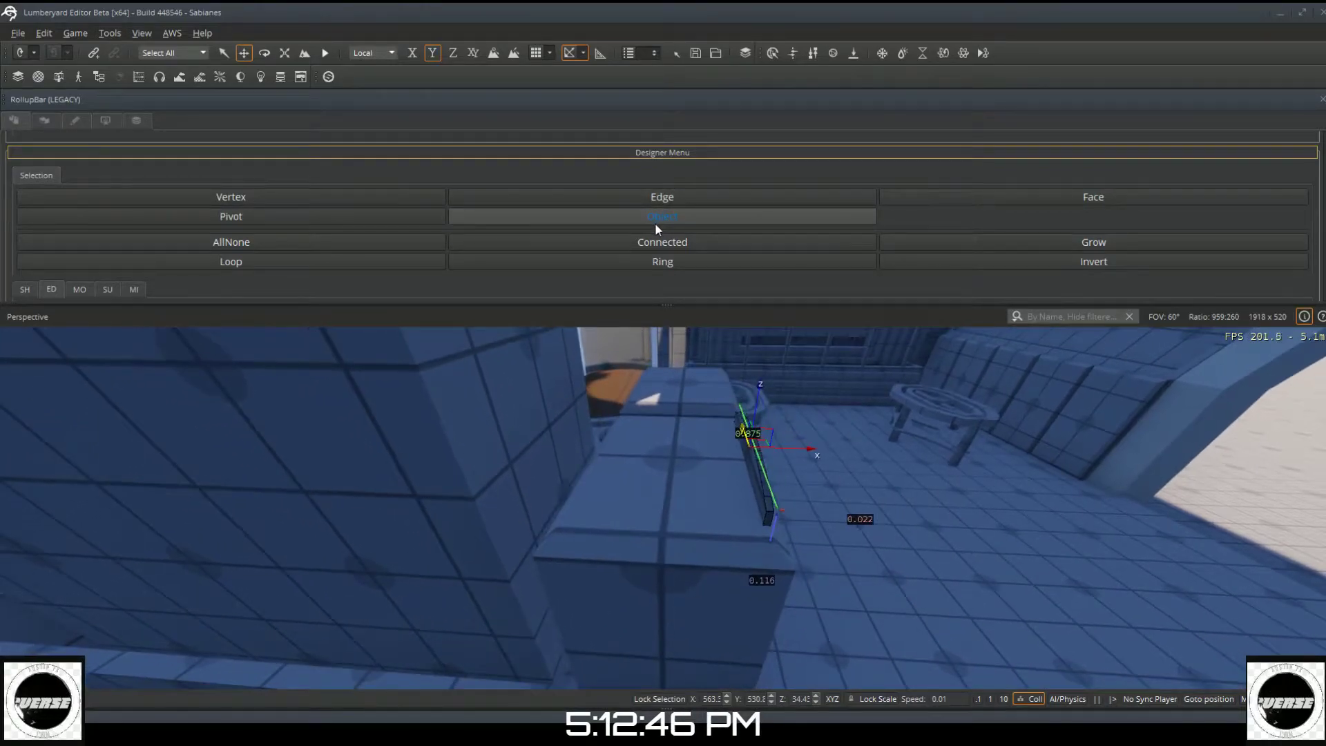
key(d)
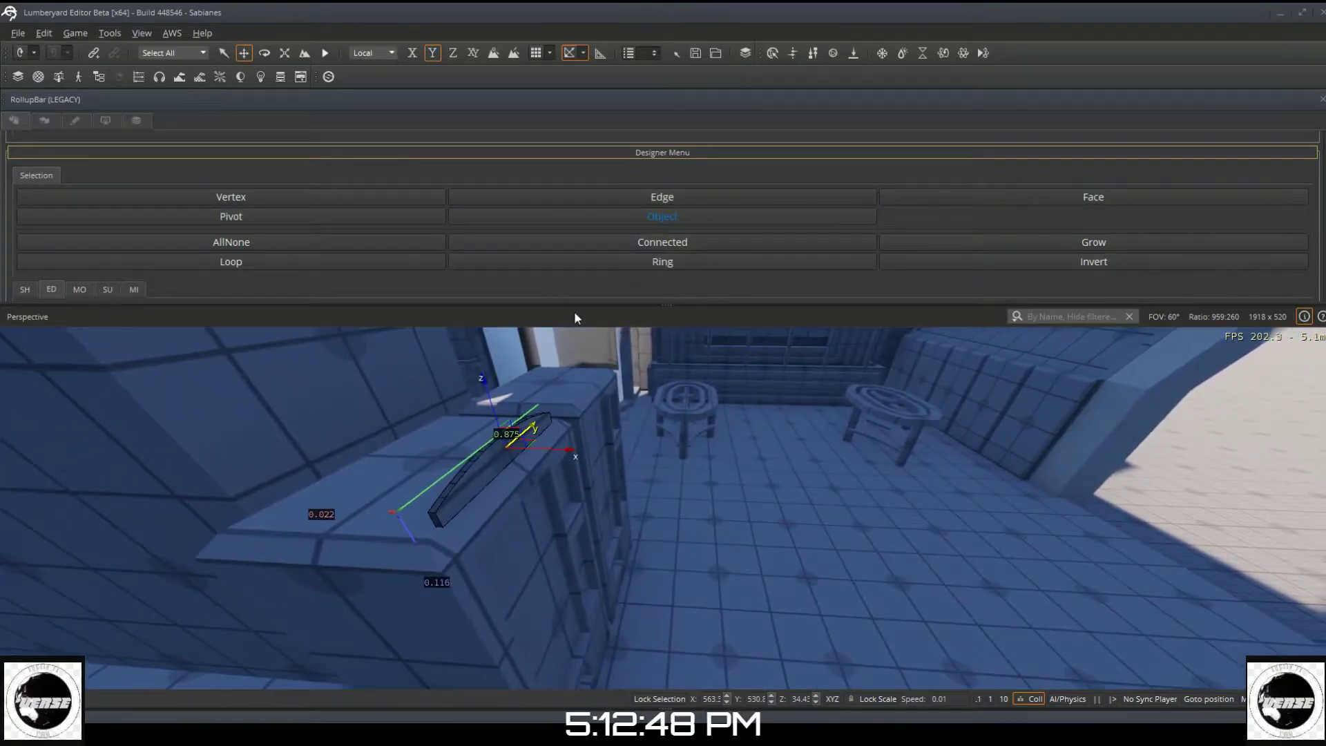
key(d)
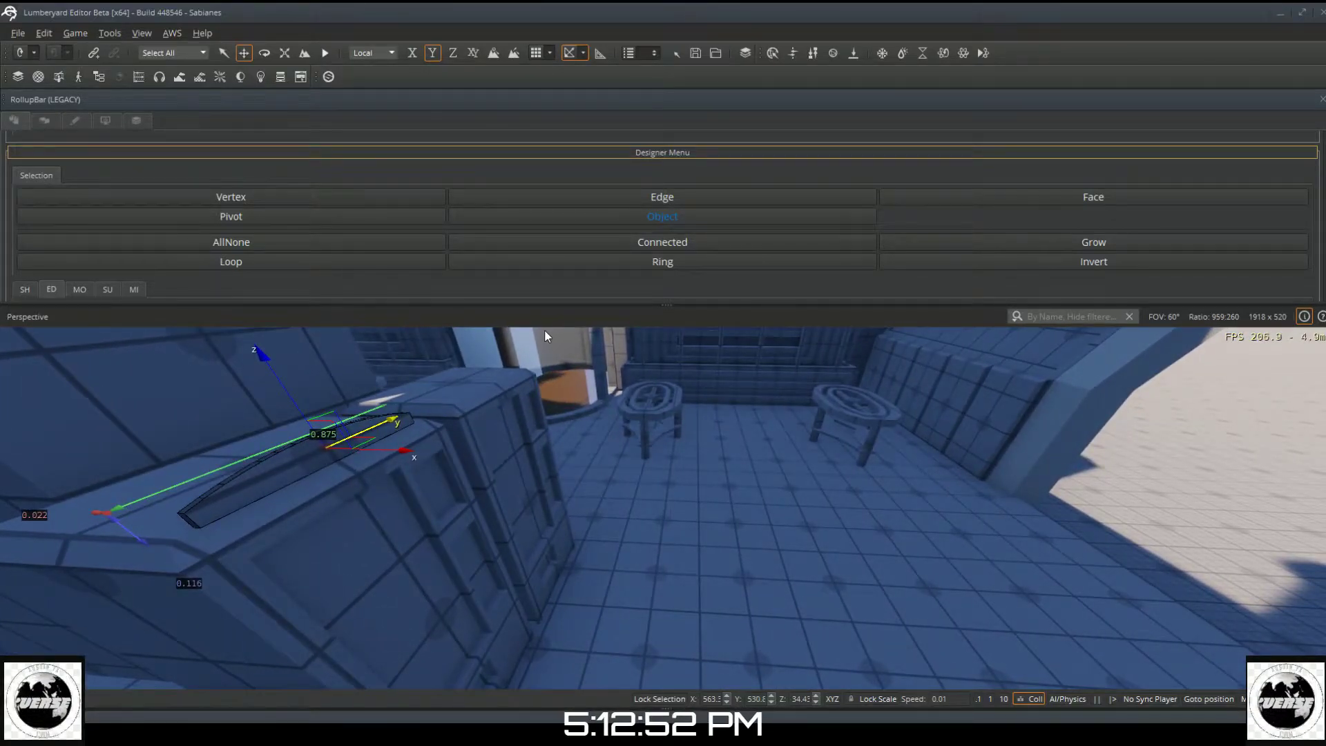
key(d)
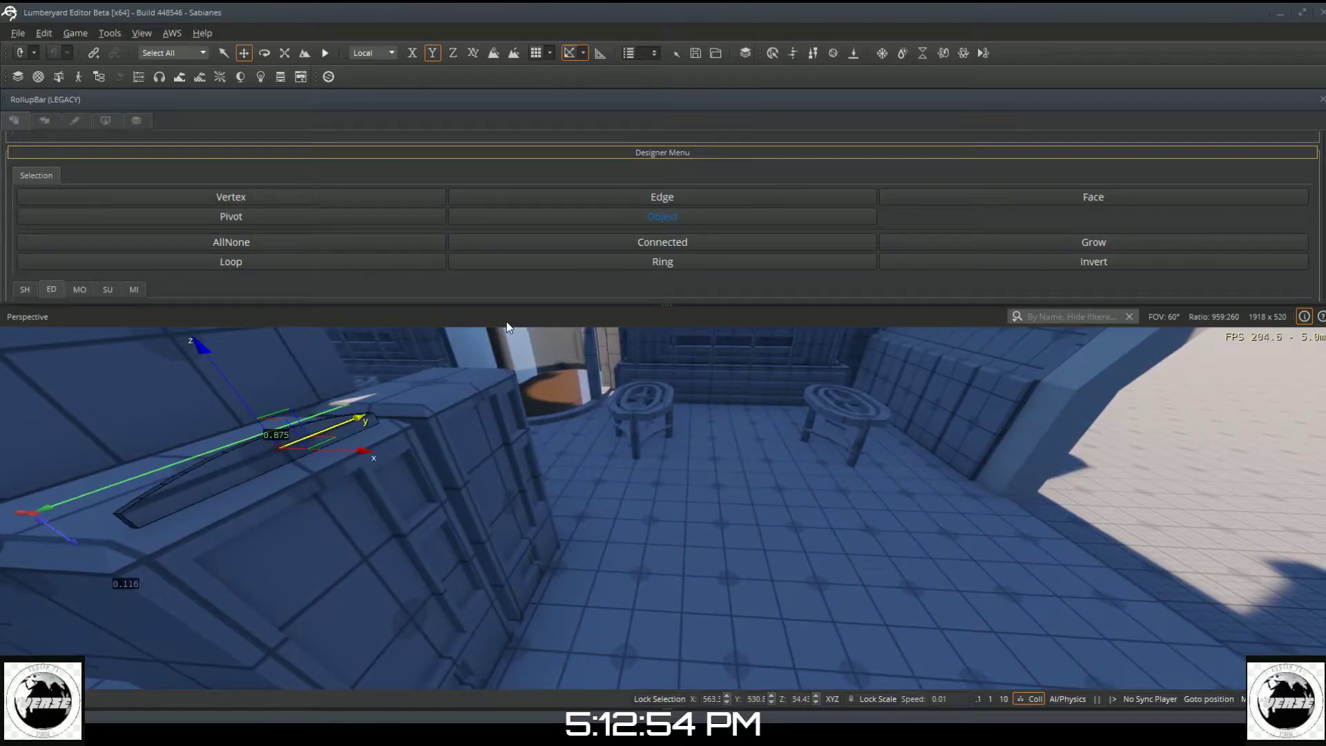
key(d)
mouse_move(359, 410)
right_down()
mouse_move(266, 445)
mouse_move(259, 418)
mouse_move(287, 390)
mouse_move(364, 414)
right_up()
key(s)
key(a)
key(a)
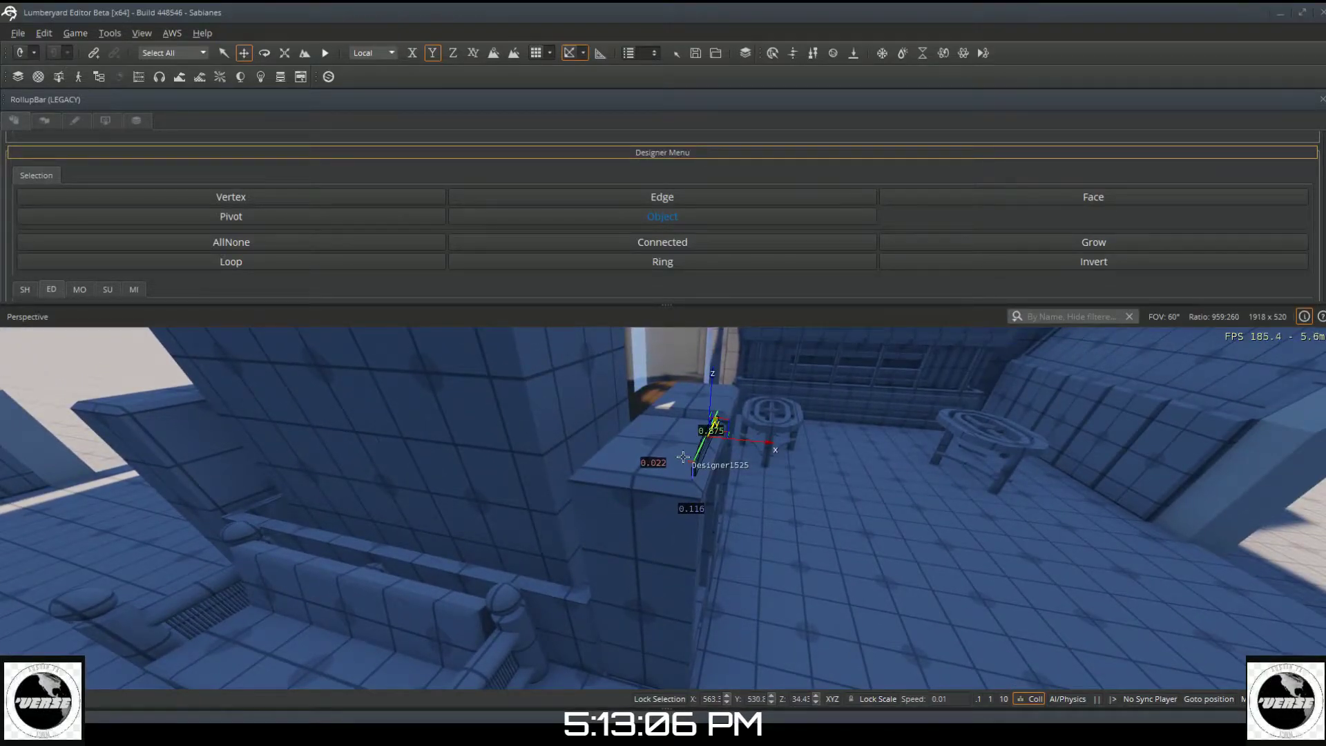
key(w)
key(w)
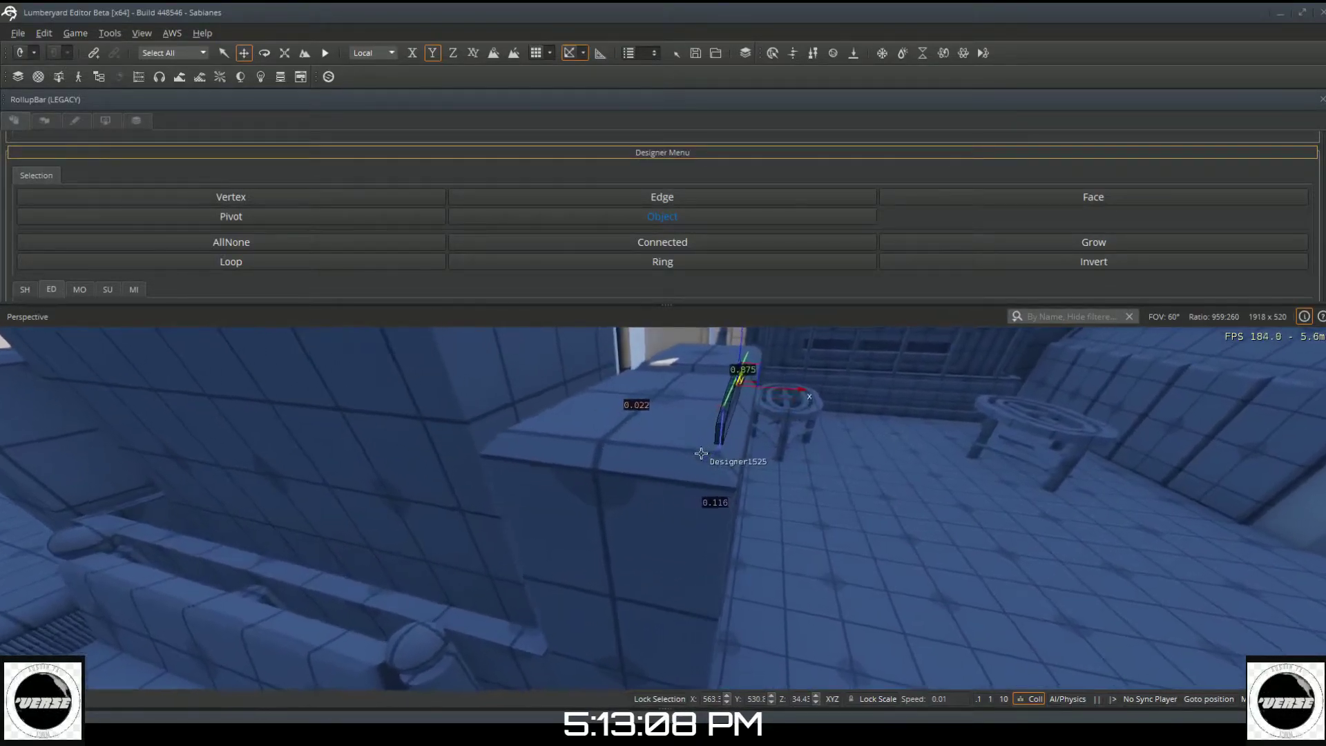
Step: Place a copy of the thin arched plate along the opposite side edge of the cabinet top
right_drag(713, 432, 898, 398)
key(a)
key(a)
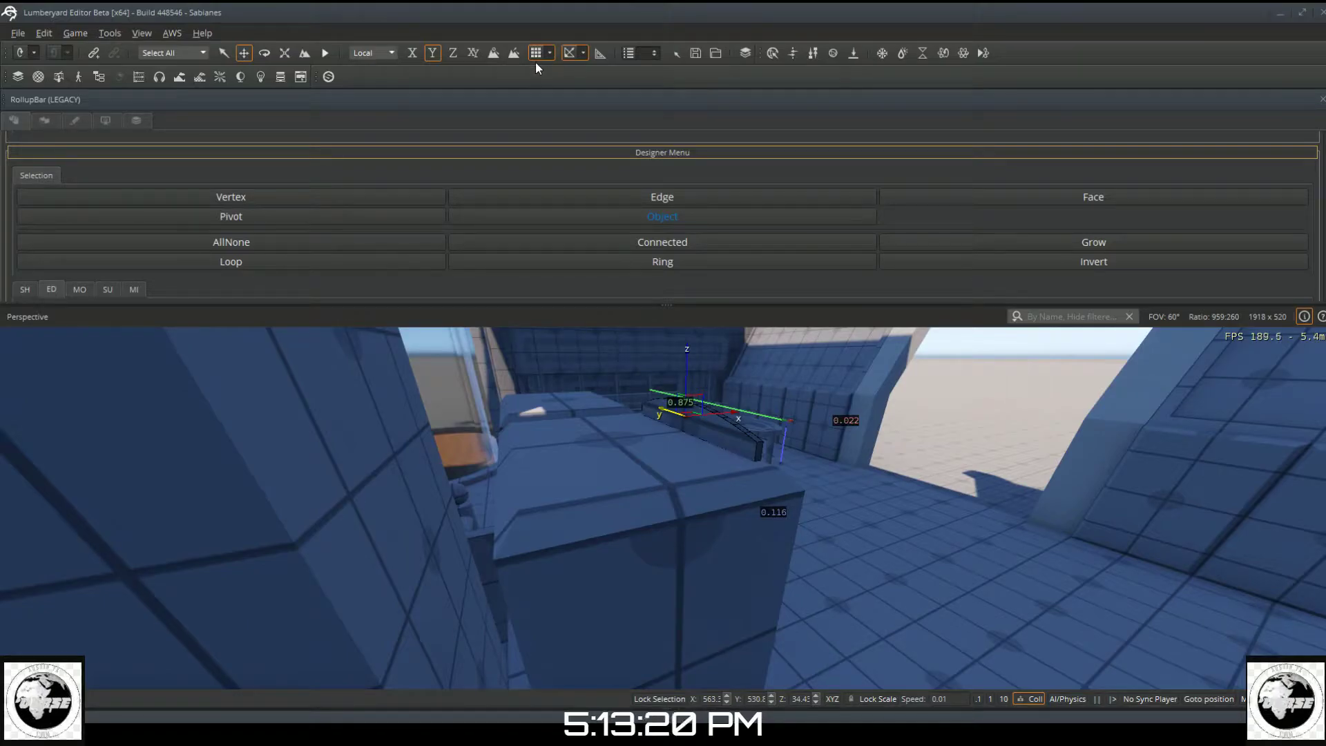
key(Escape)
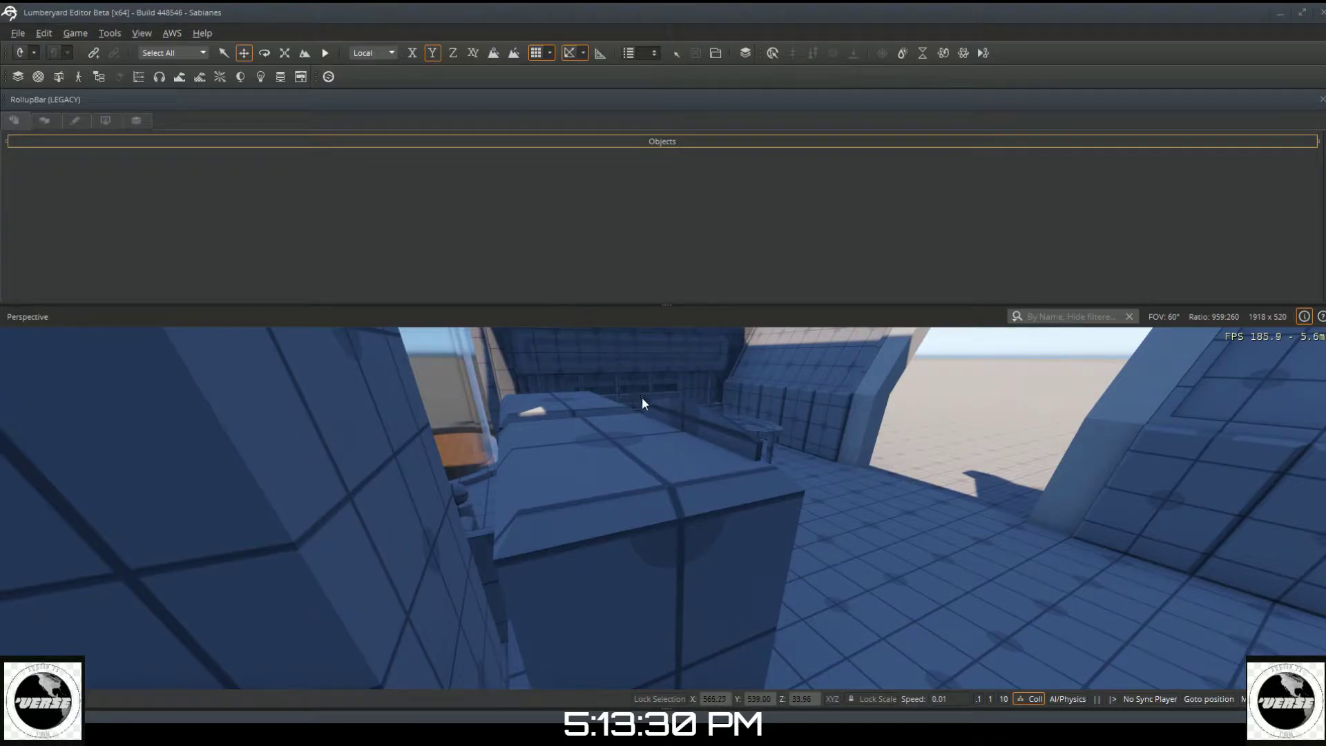
click(680, 419)
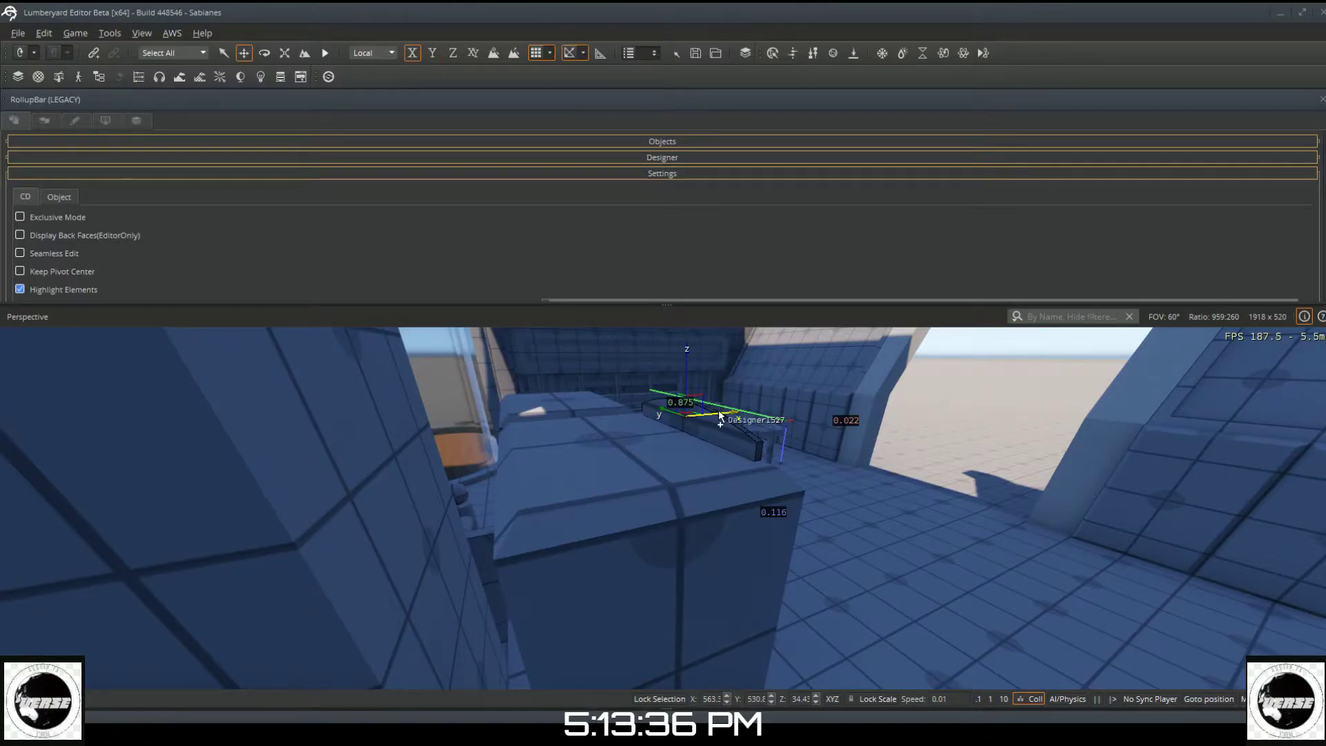
drag(719, 409, 534, 463)
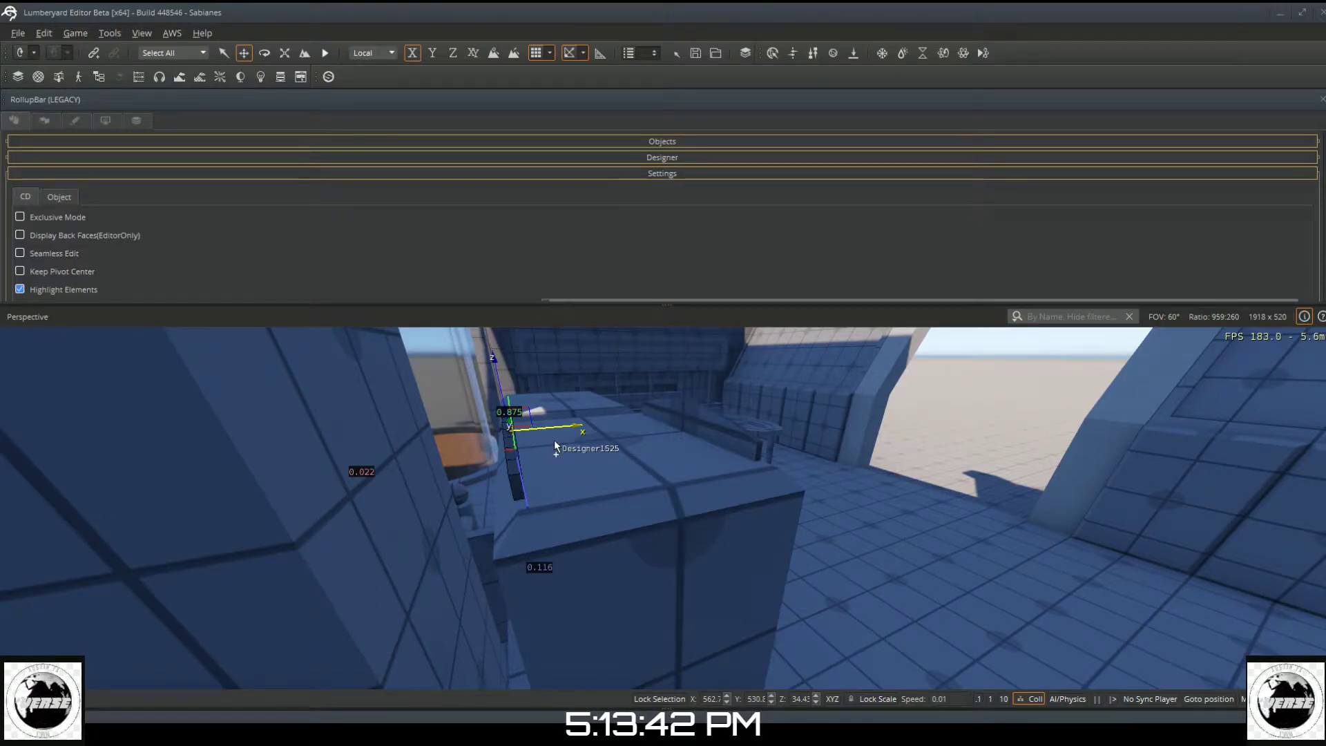
Step: Place another copy of the arched plate midway across the cabinet top and rotate it crosswise about its vertical axis
key(Escape)
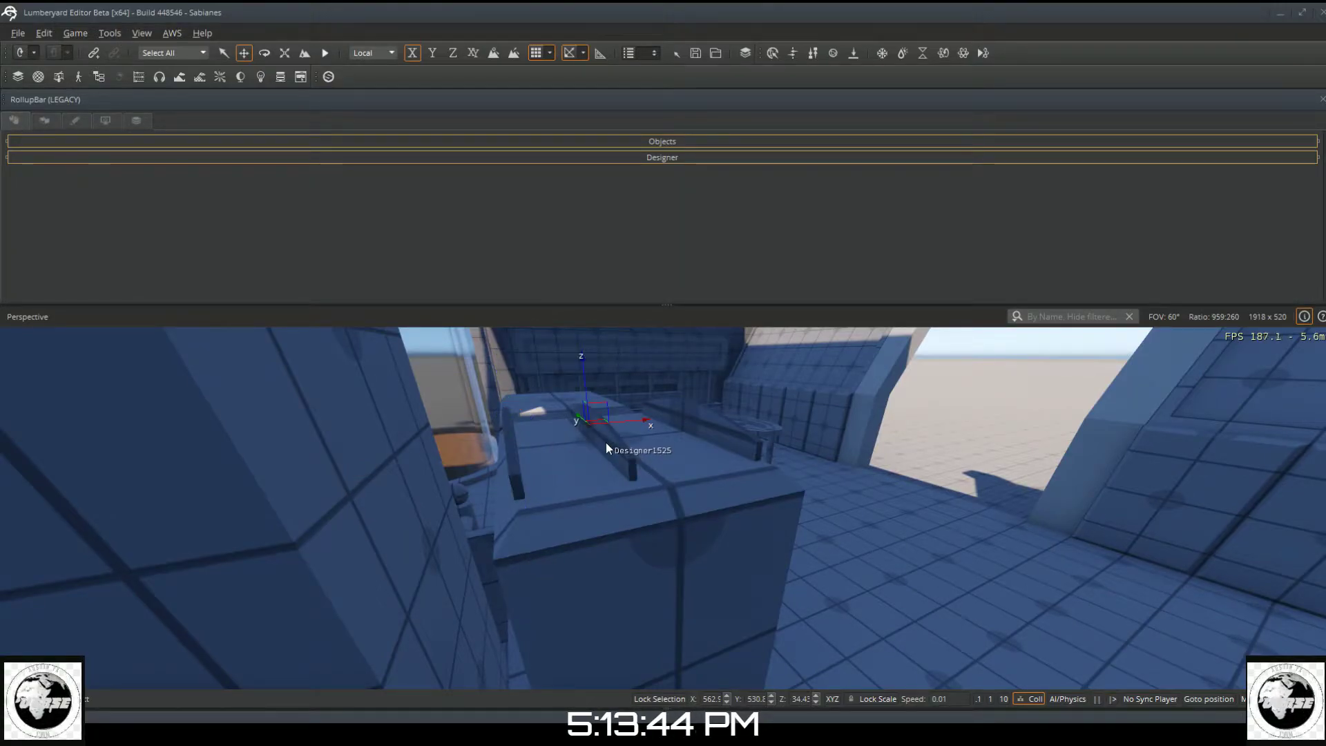
double_click(616, 442)
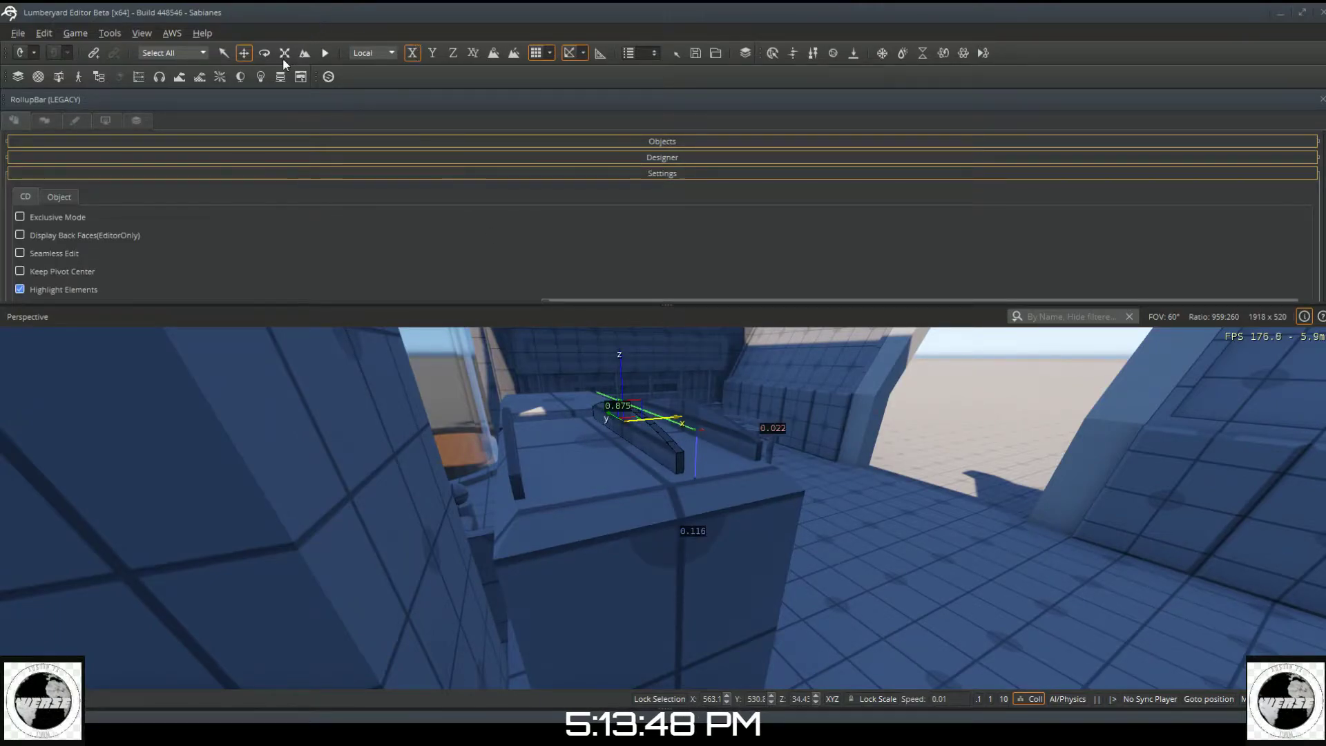
click(265, 54)
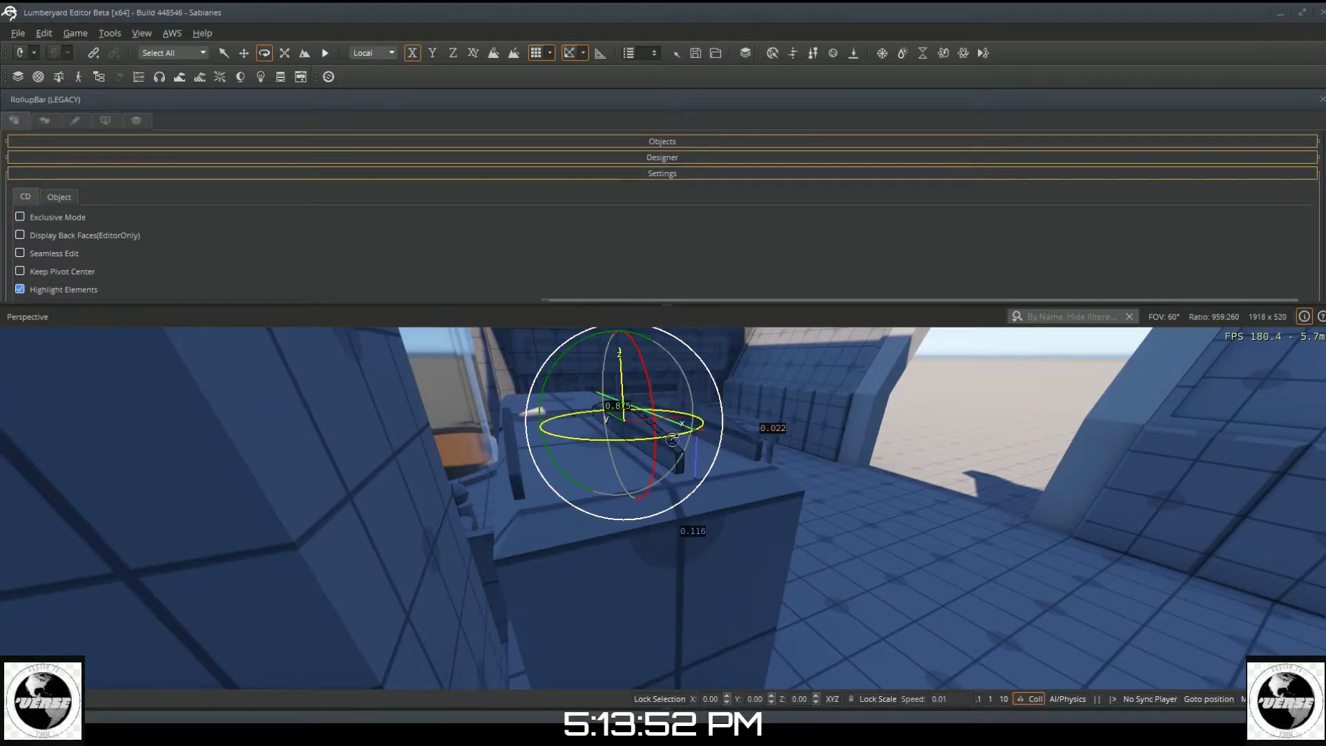
drag(672, 439, 623, 512)
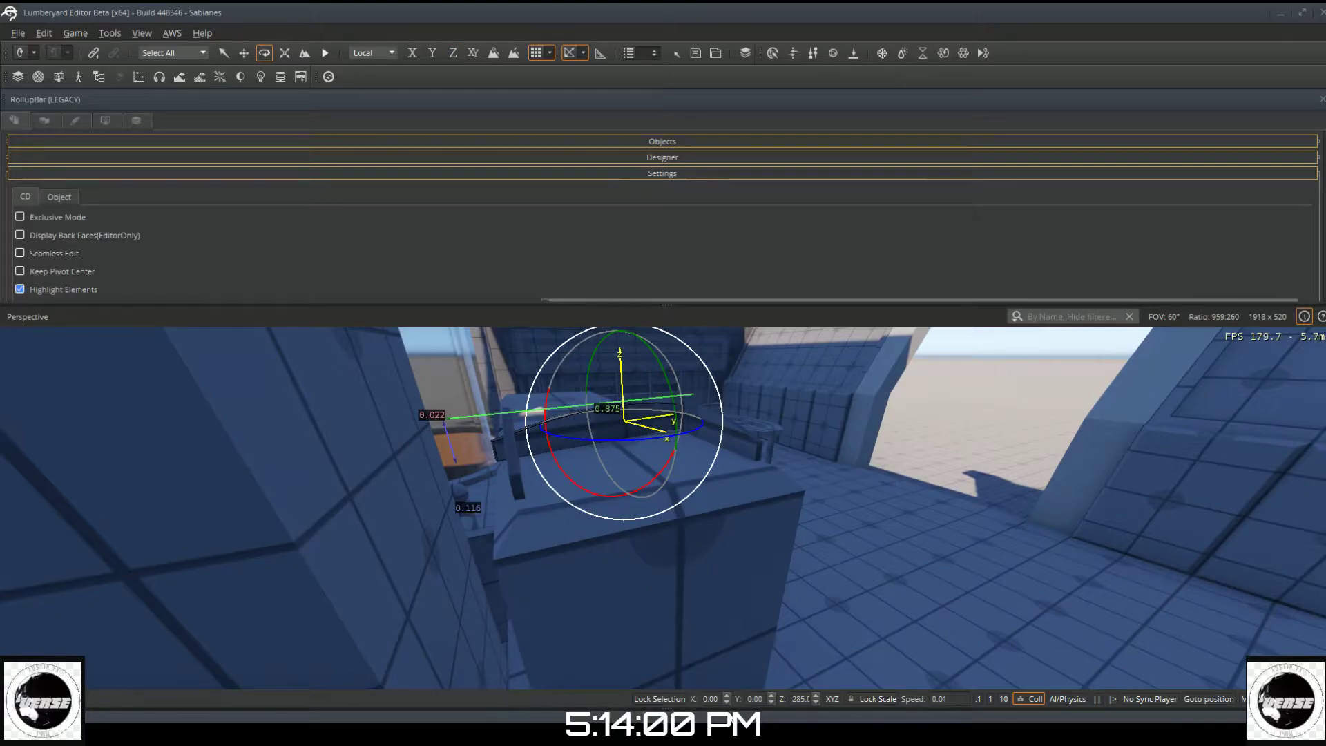
Step: Set the crosswise plate's Z rotation to 270 degrees
click(815, 701)
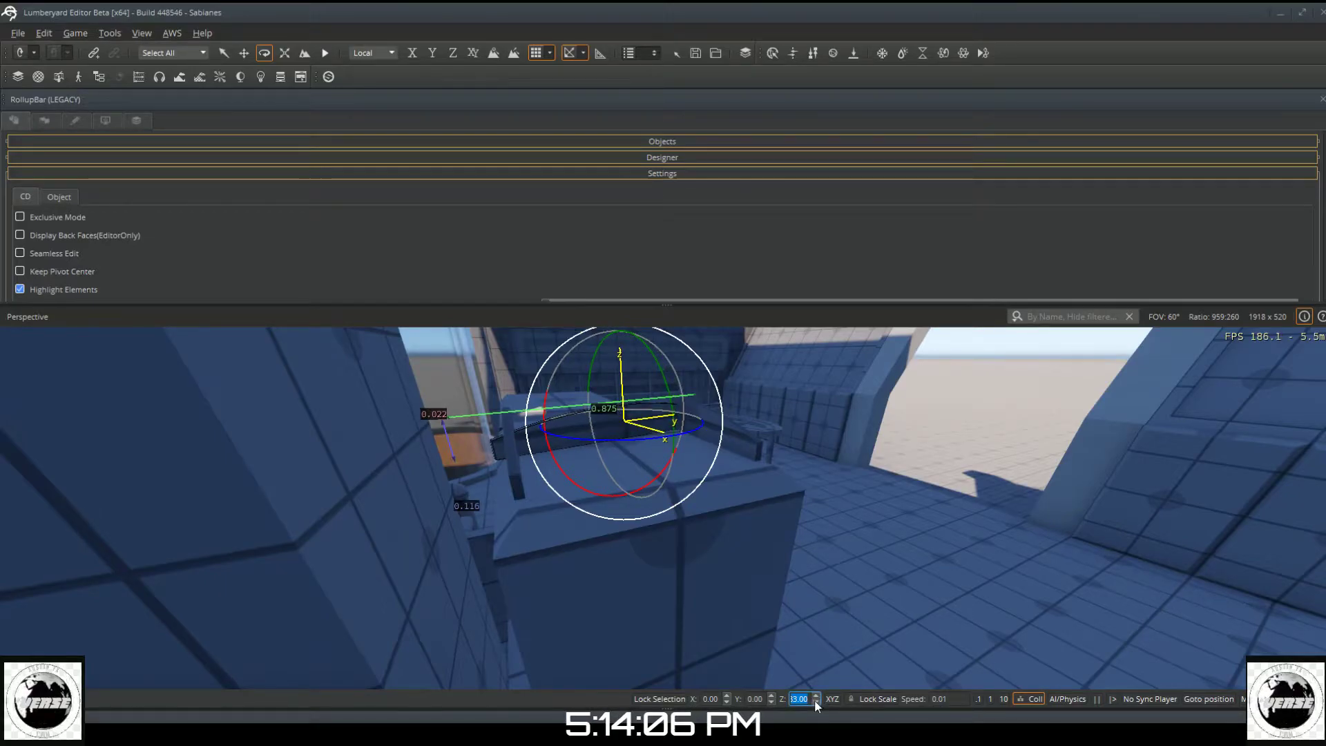
click(815, 701)
click(815, 701)
click(815, 701)
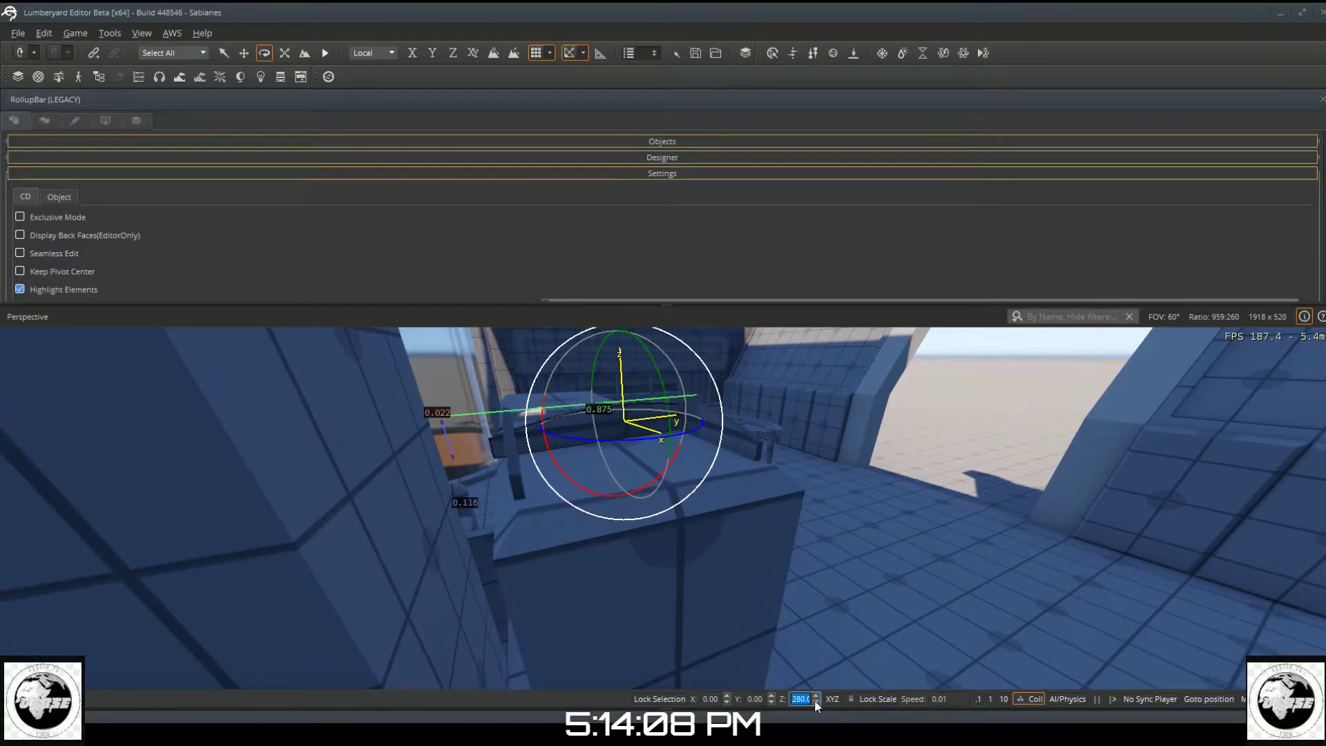
click(815, 701)
click(815, 702)
drag(815, 701, 808, 707)
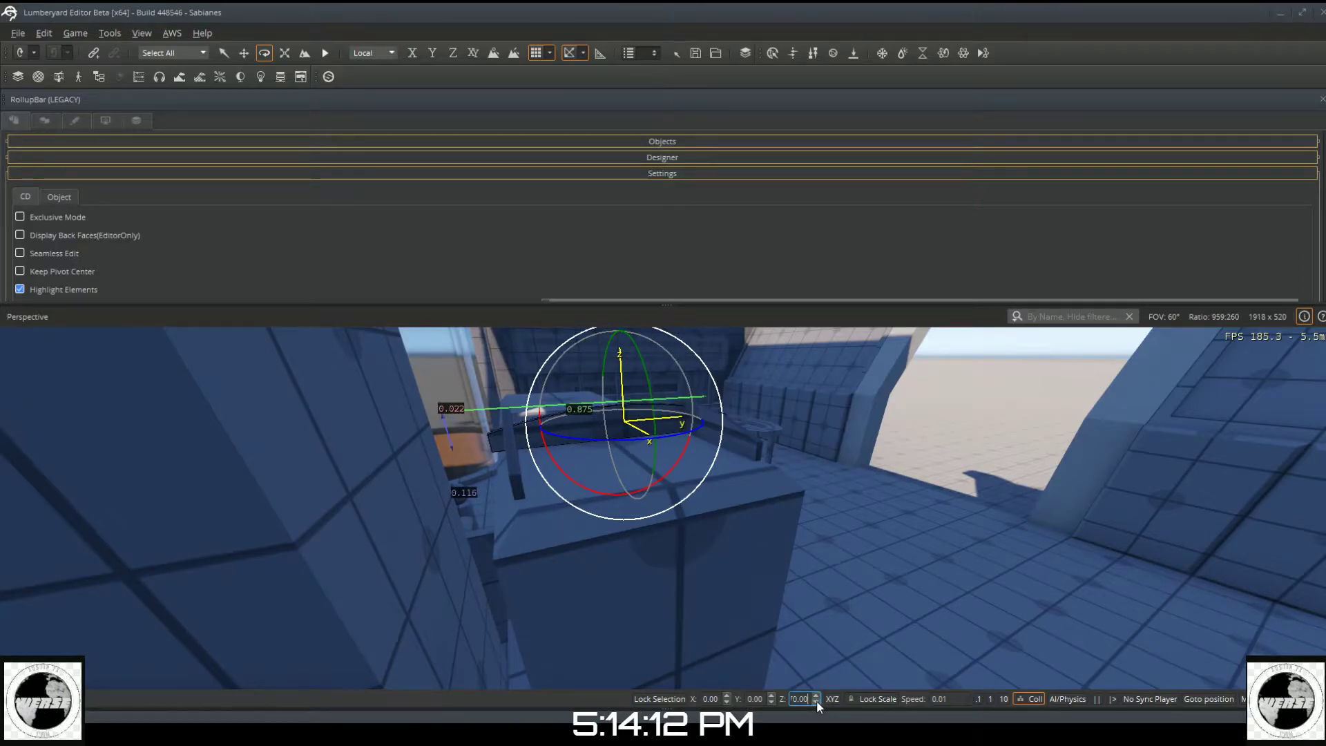
click(816, 702)
click(815, 702)
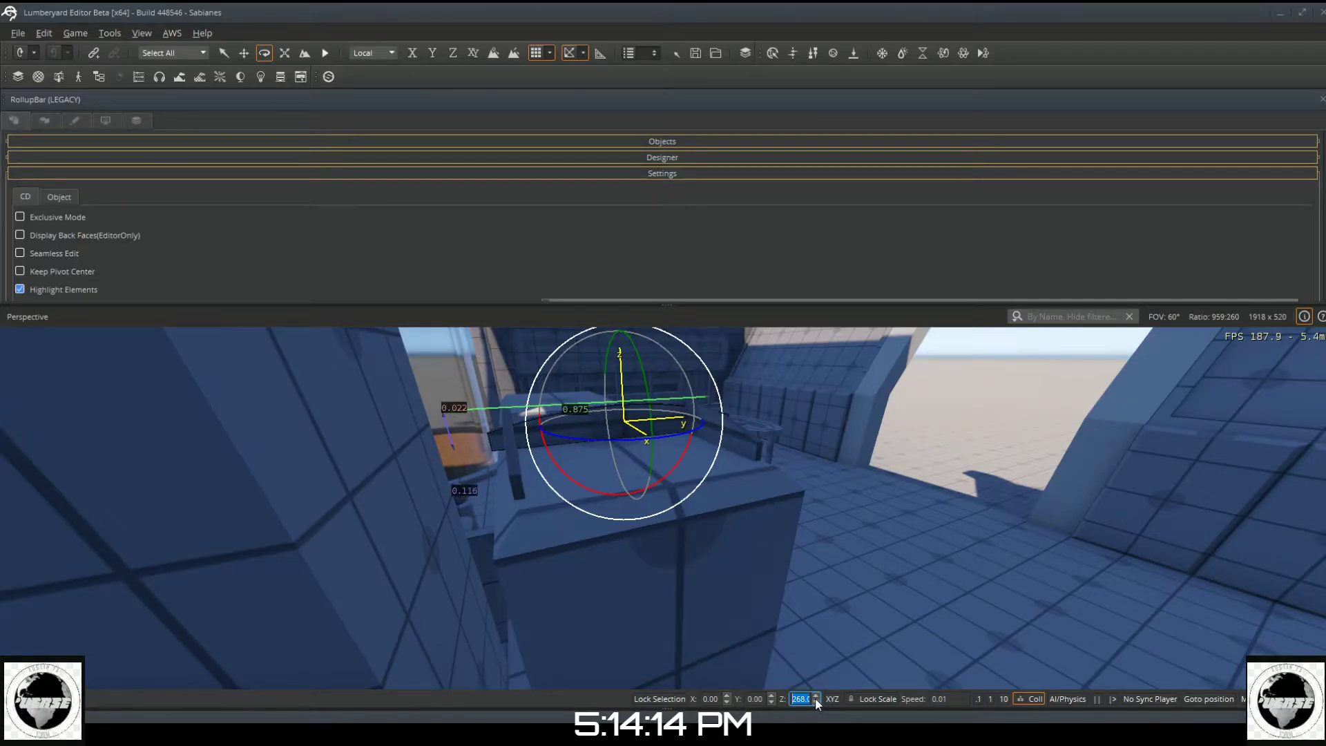
click(817, 697)
click(816, 696)
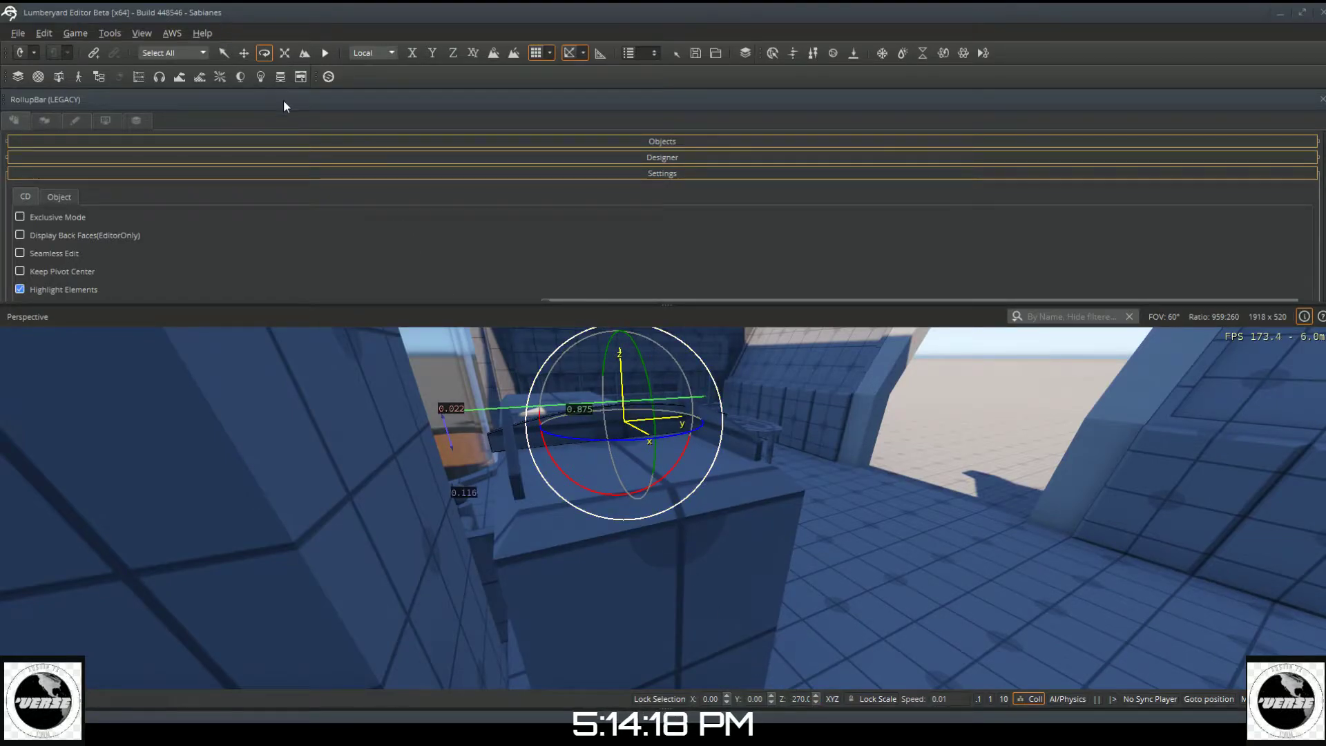
Step: Move the crosswise plate along X to the near end of the cabinet top, against the ends of the side plates
click(244, 53)
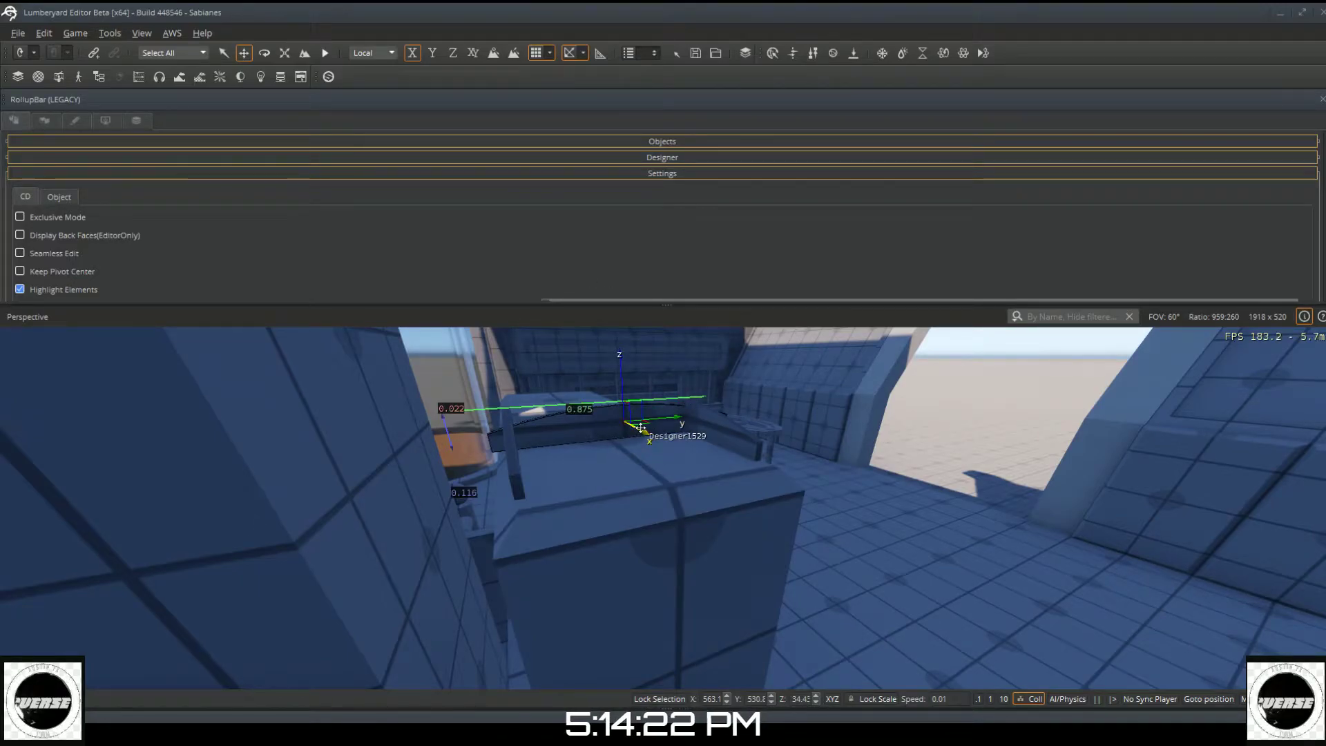
drag(646, 437, 728, 494)
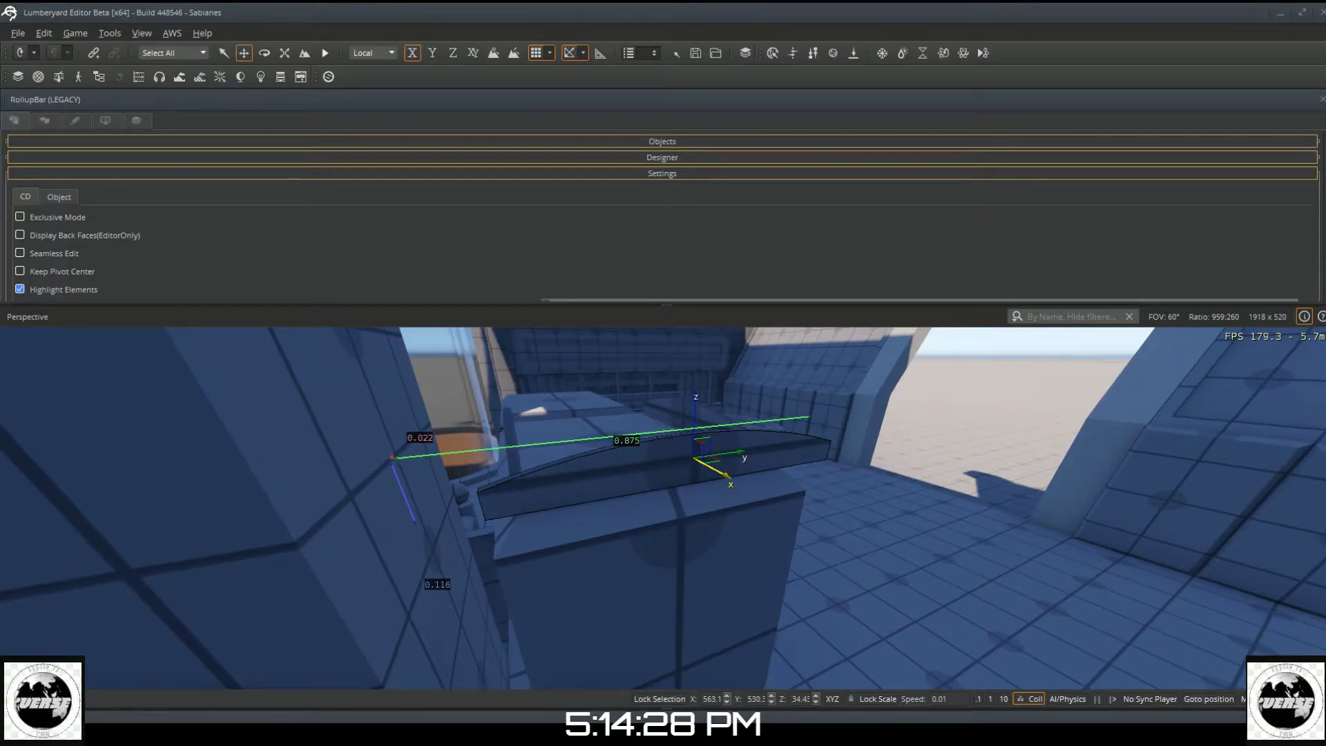
right_drag(656, 426, 743, 518)
key(w)
key(w)
right_drag(600, 429, 642, 415)
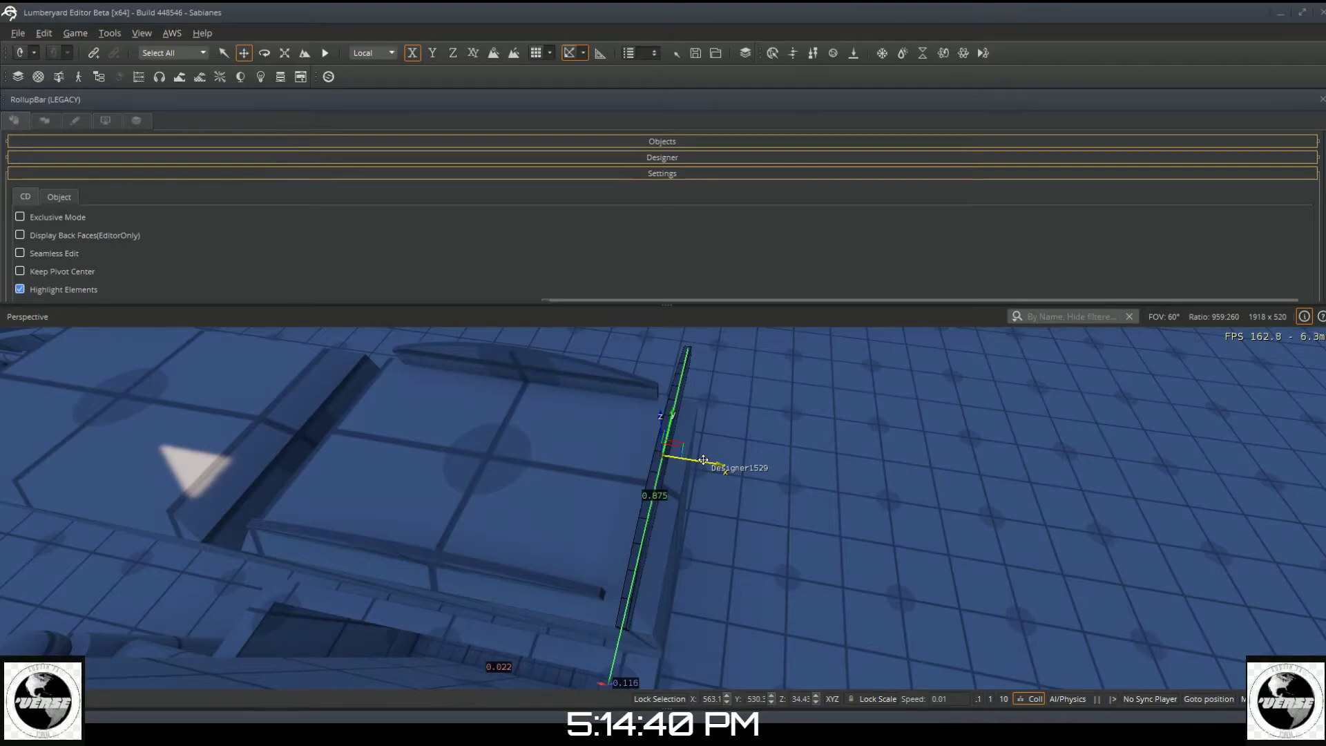
drag(704, 459, 687, 454)
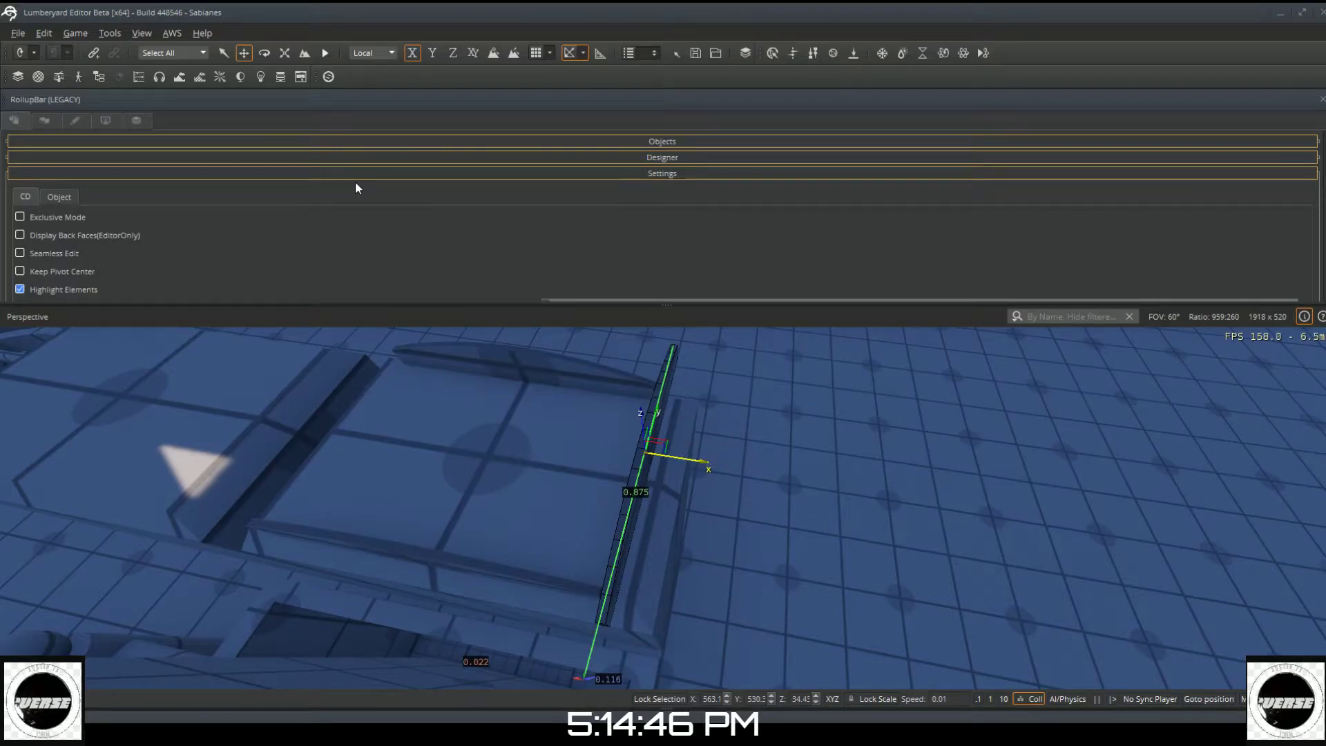
Step: Unlock uniform scaling and shorten the end plate by scaling it along Y to 0.87
click(283, 52)
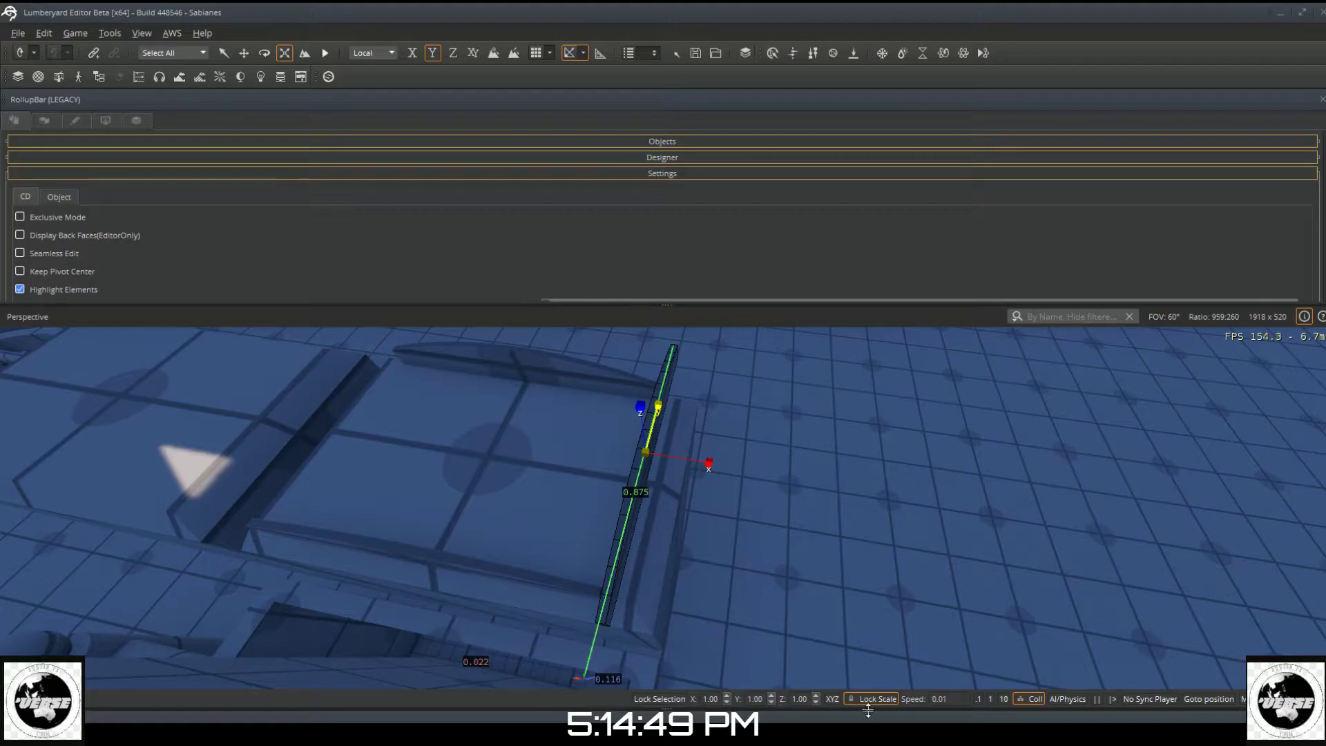
key(Escape)
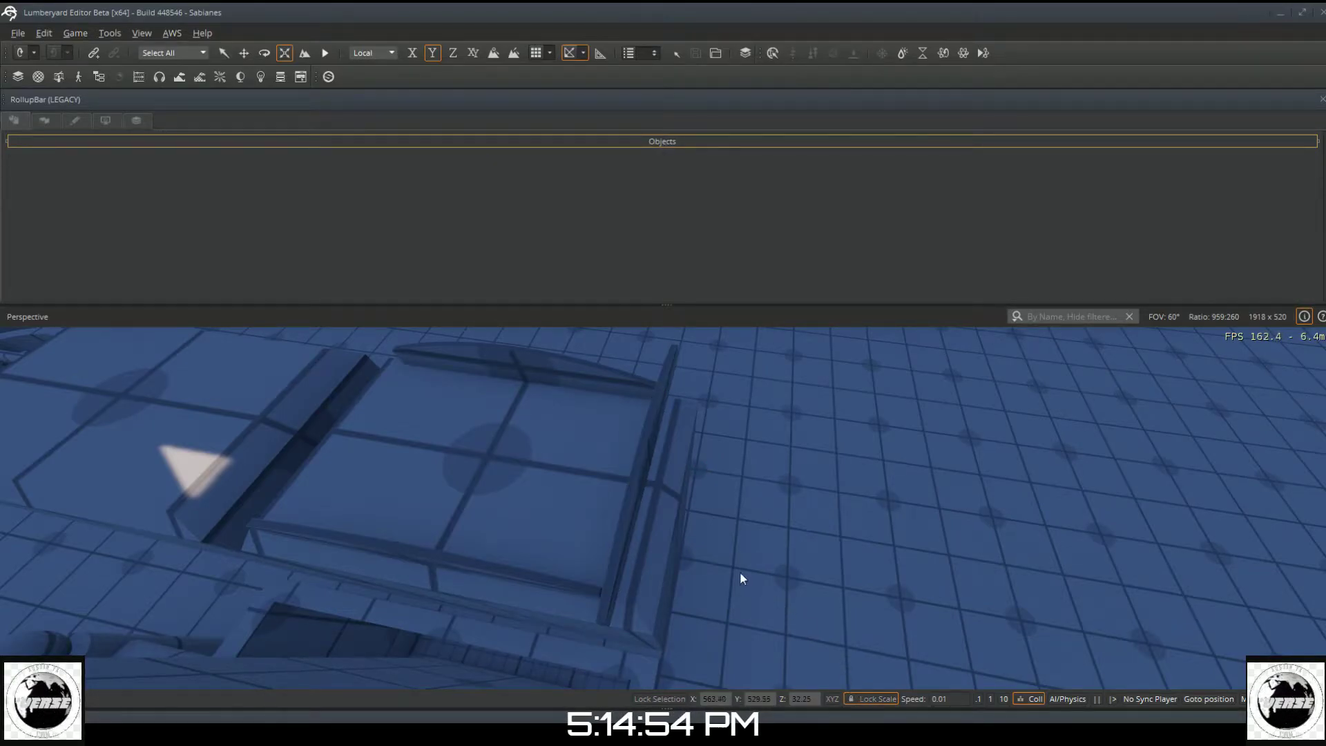
click(636, 503)
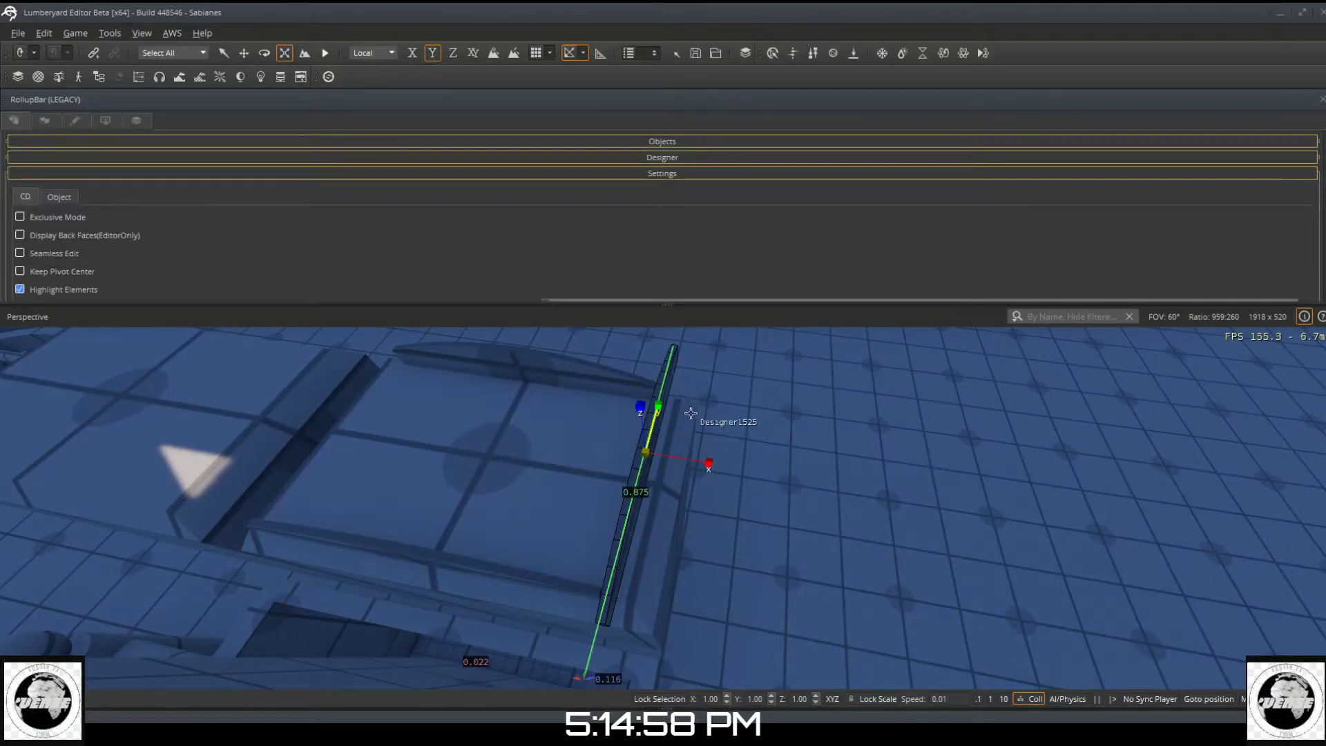
drag(660, 428, 661, 430)
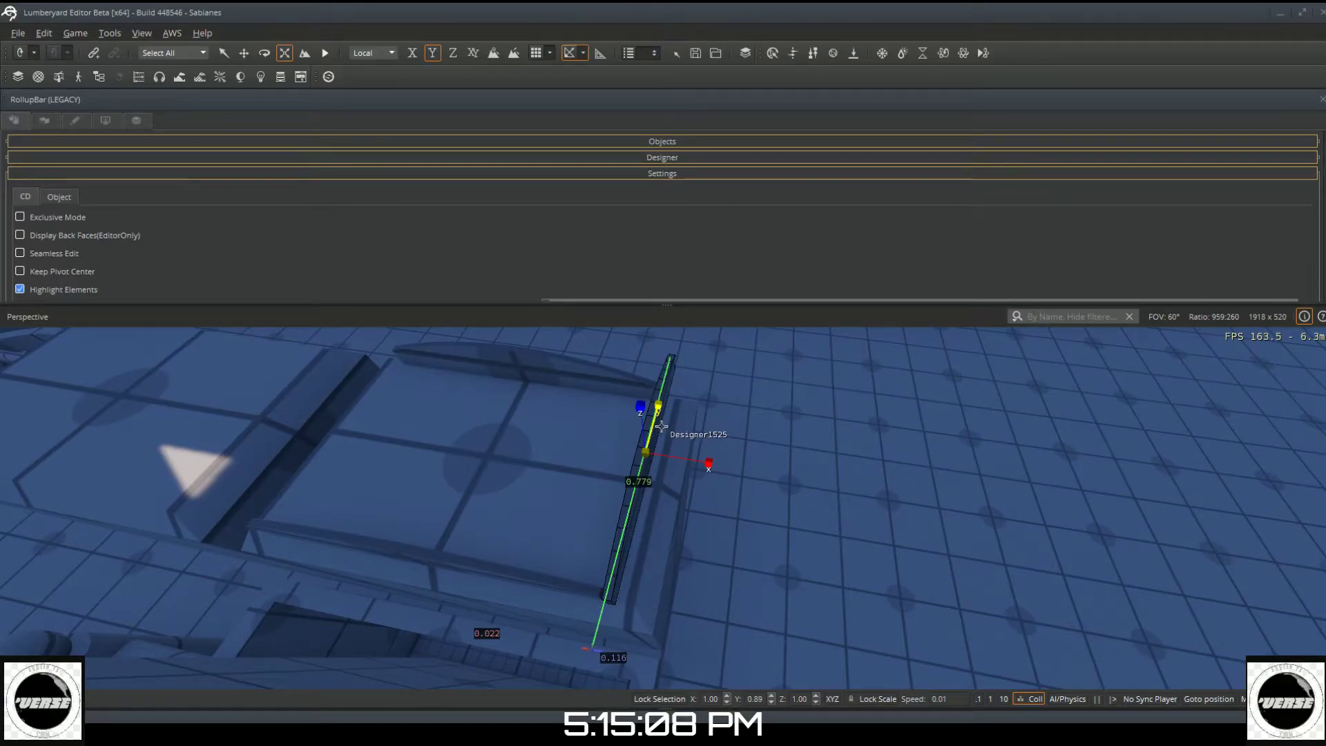
drag(661, 426, 661, 428)
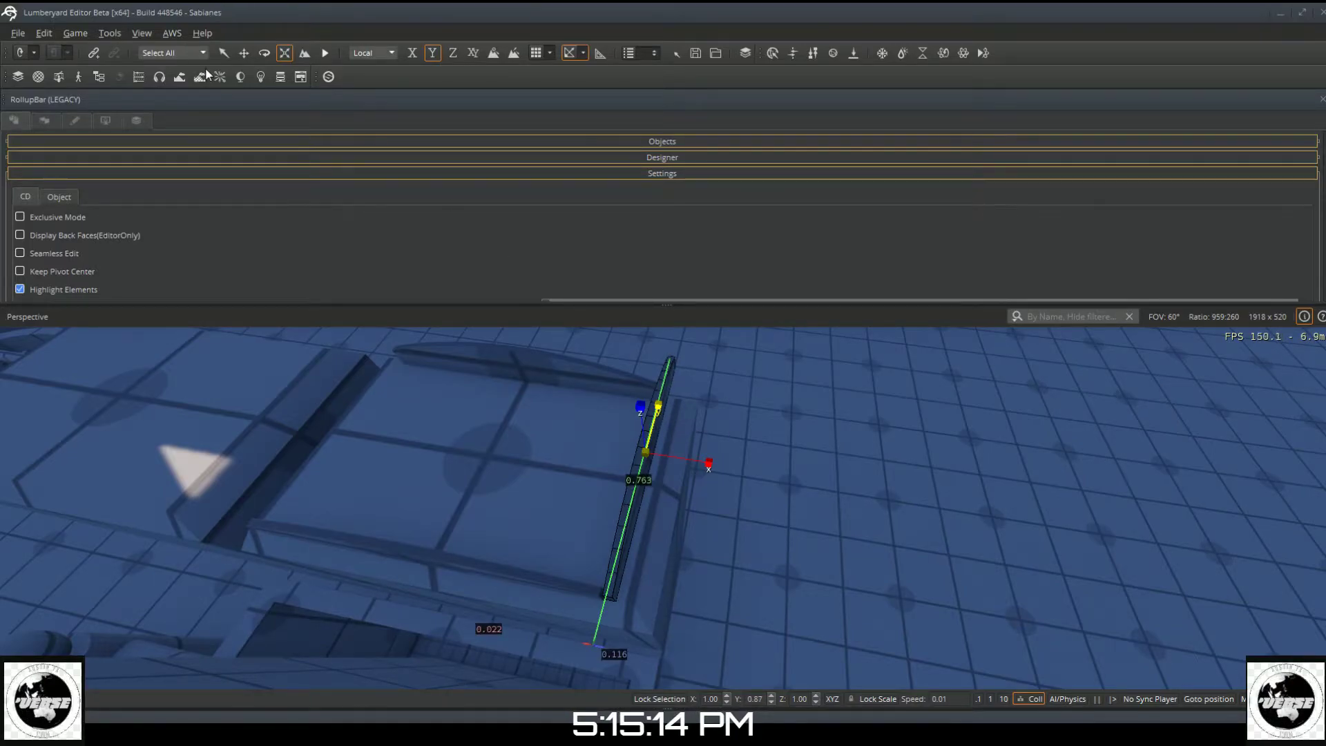
Step: Place a copy of the shortened end plate at the opposite end of the cabinet top and select it
click(247, 53)
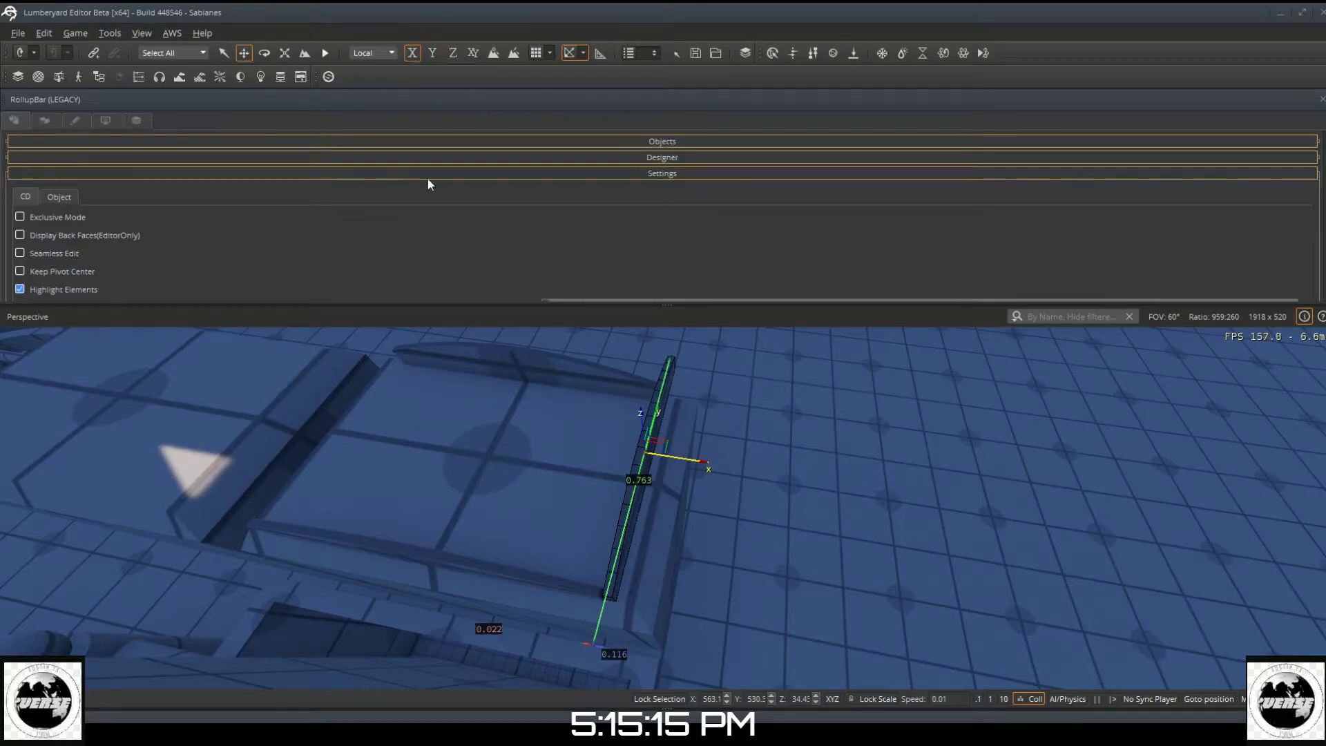
key(ctrl+c)
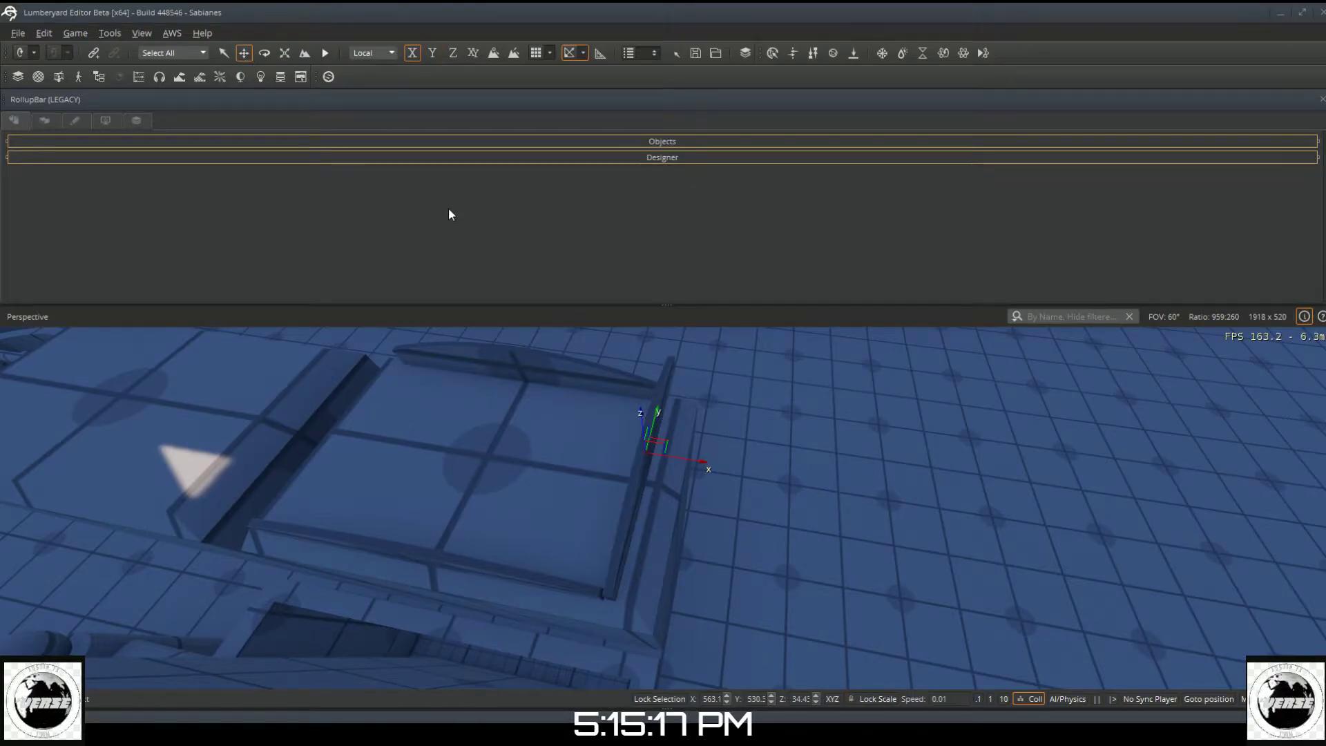
mouse_move(353, 416)
mouse_down()
mouse_move(318, 412)
mouse_move(335, 420)
mouse_up()
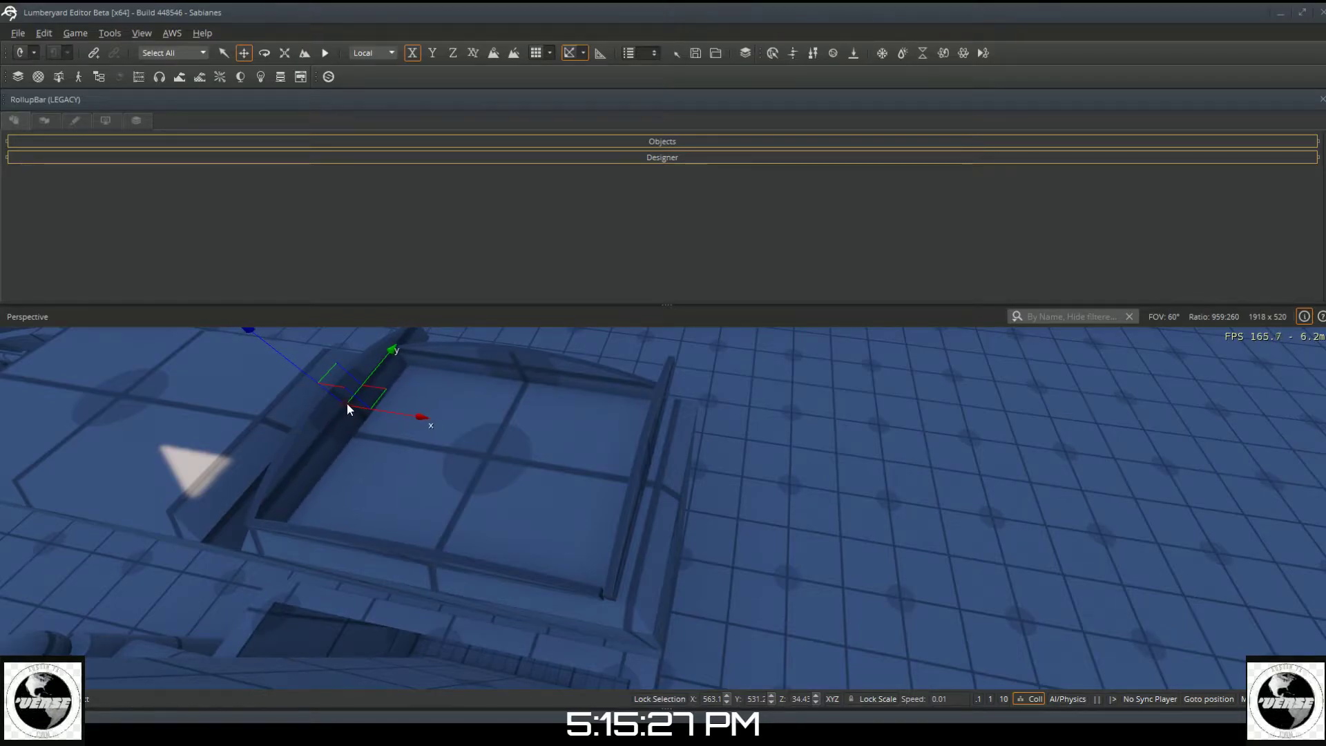
click(347, 404)
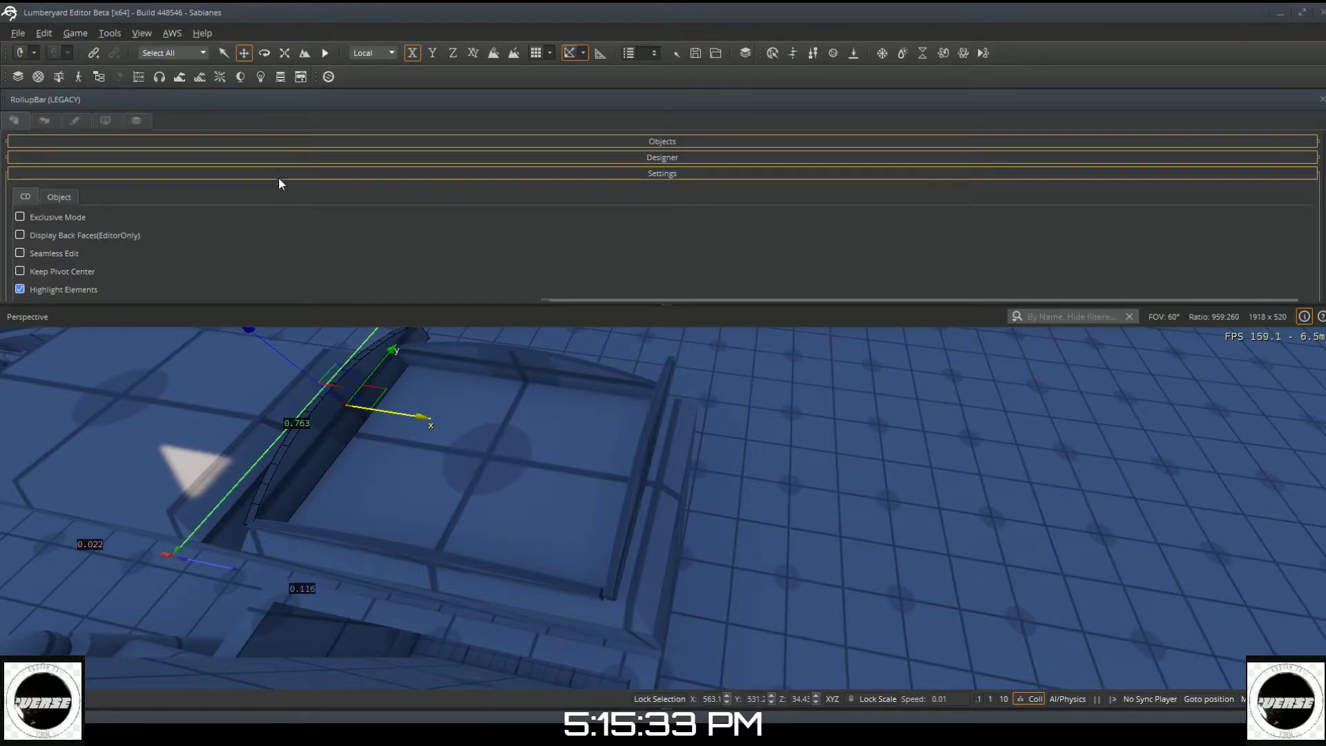
scroll(255, 241, down, 6)
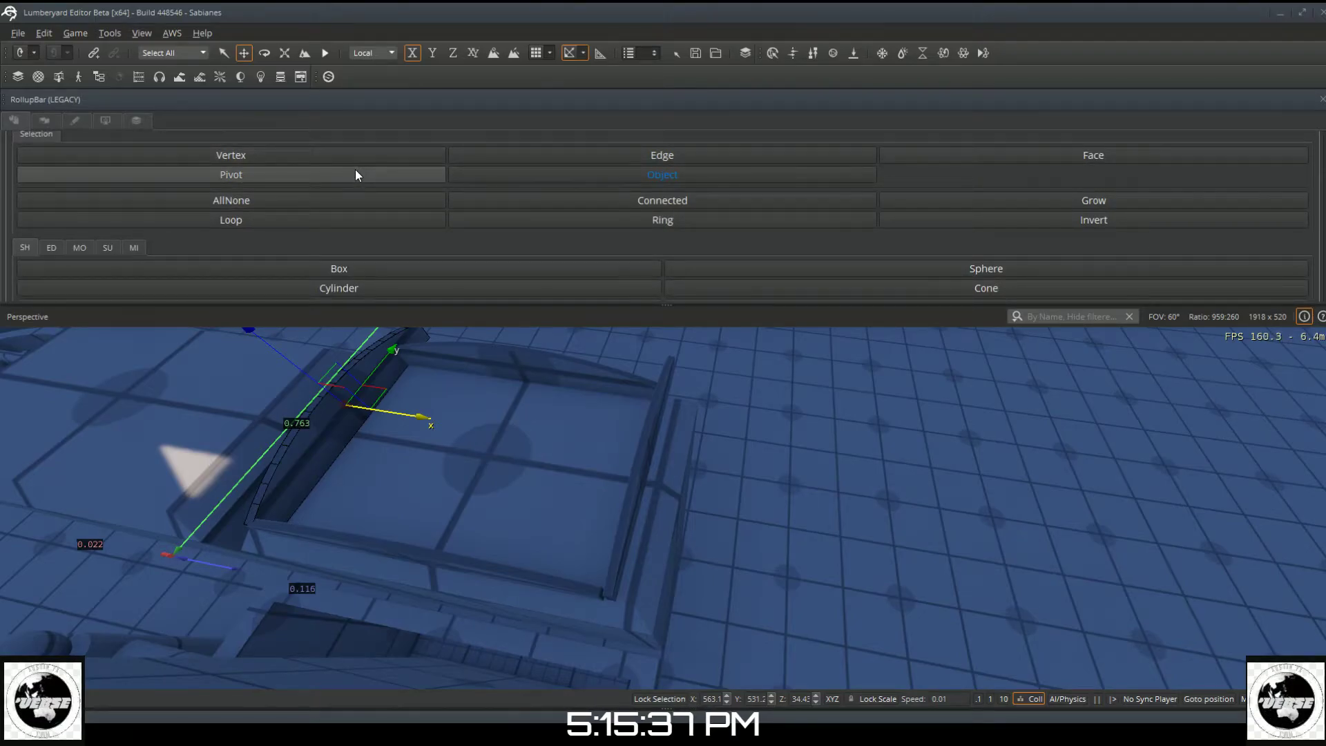
click(355, 170)
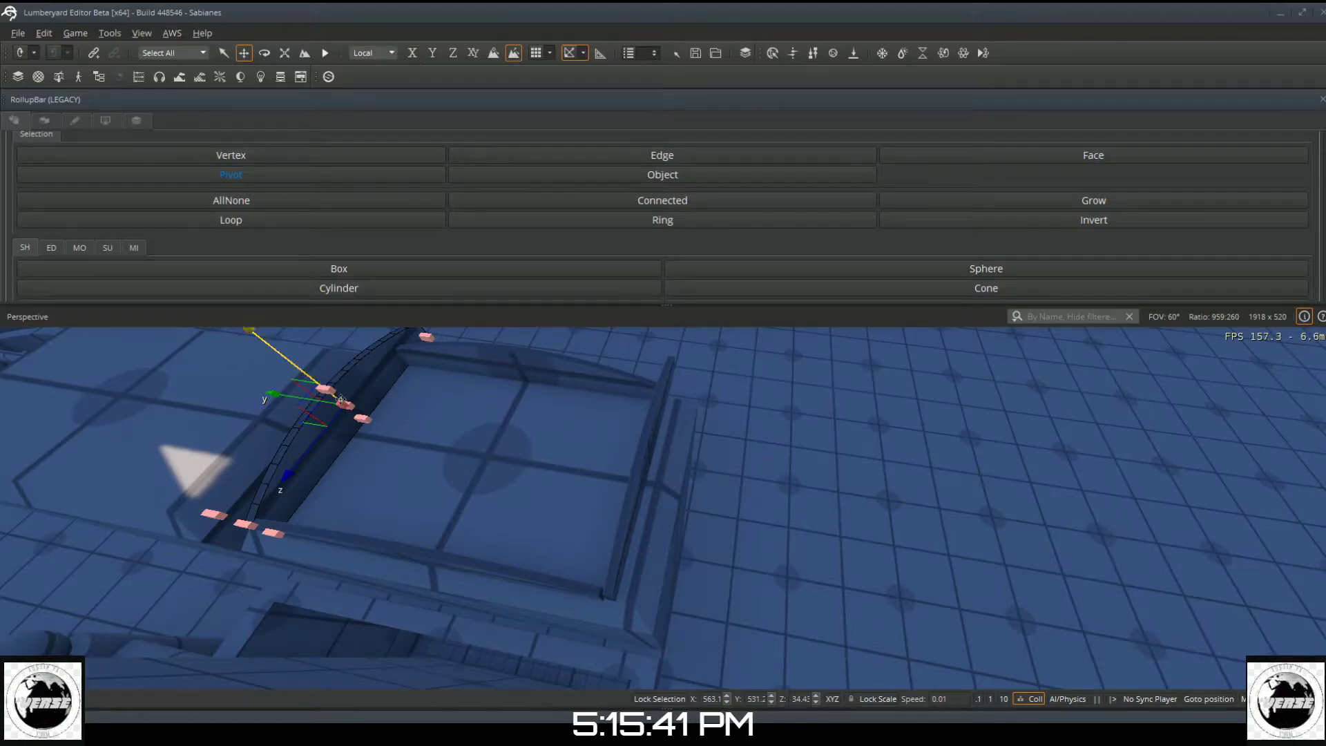
click(507, 173)
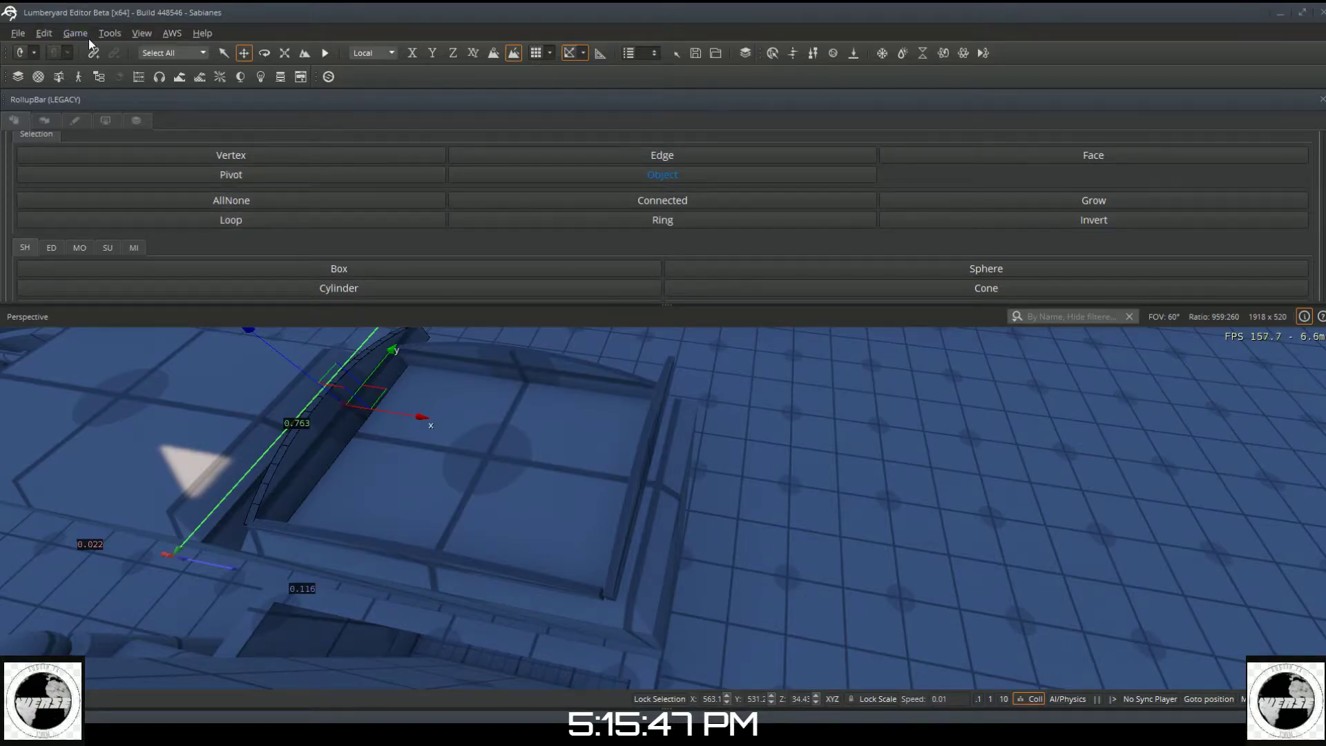
Step: Shorten the copied plate at the far end by scaling it along Y to 0.79
right_drag(453, 497, 445, 486)
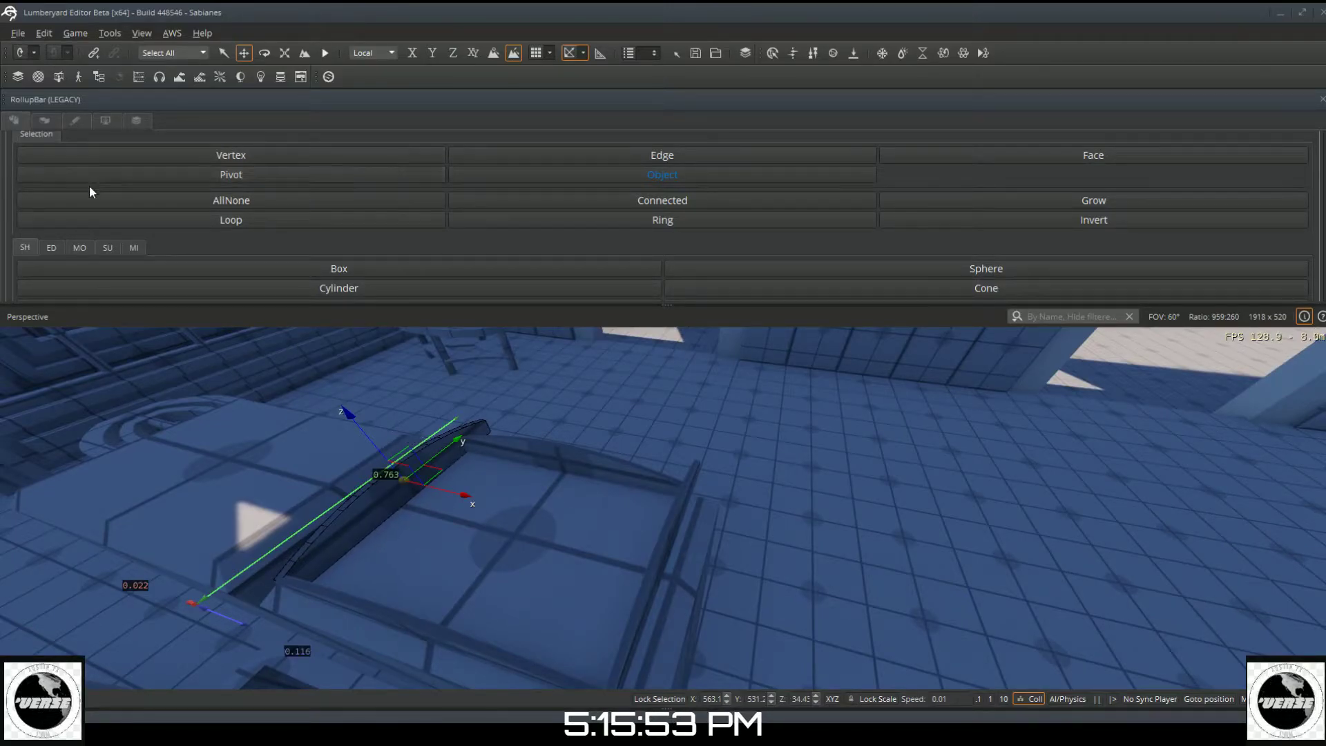
click(284, 53)
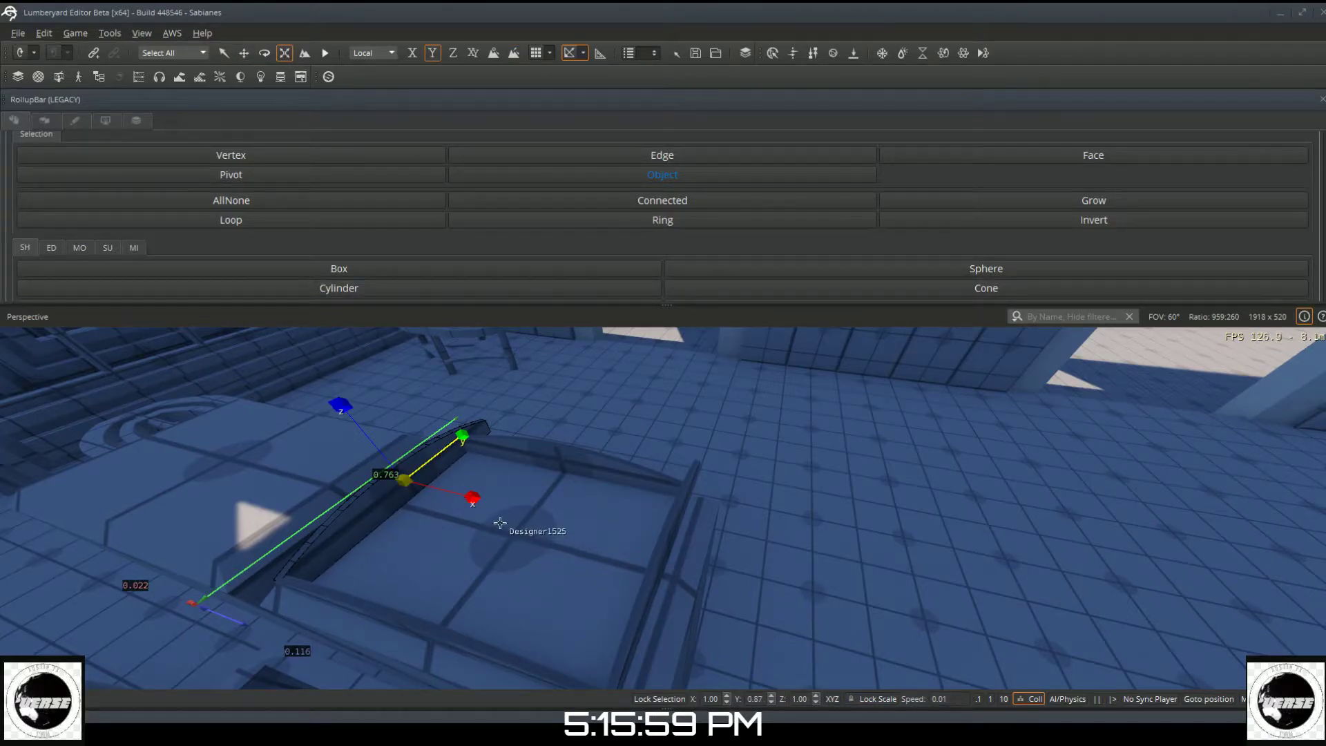
drag(439, 454, 436, 461)
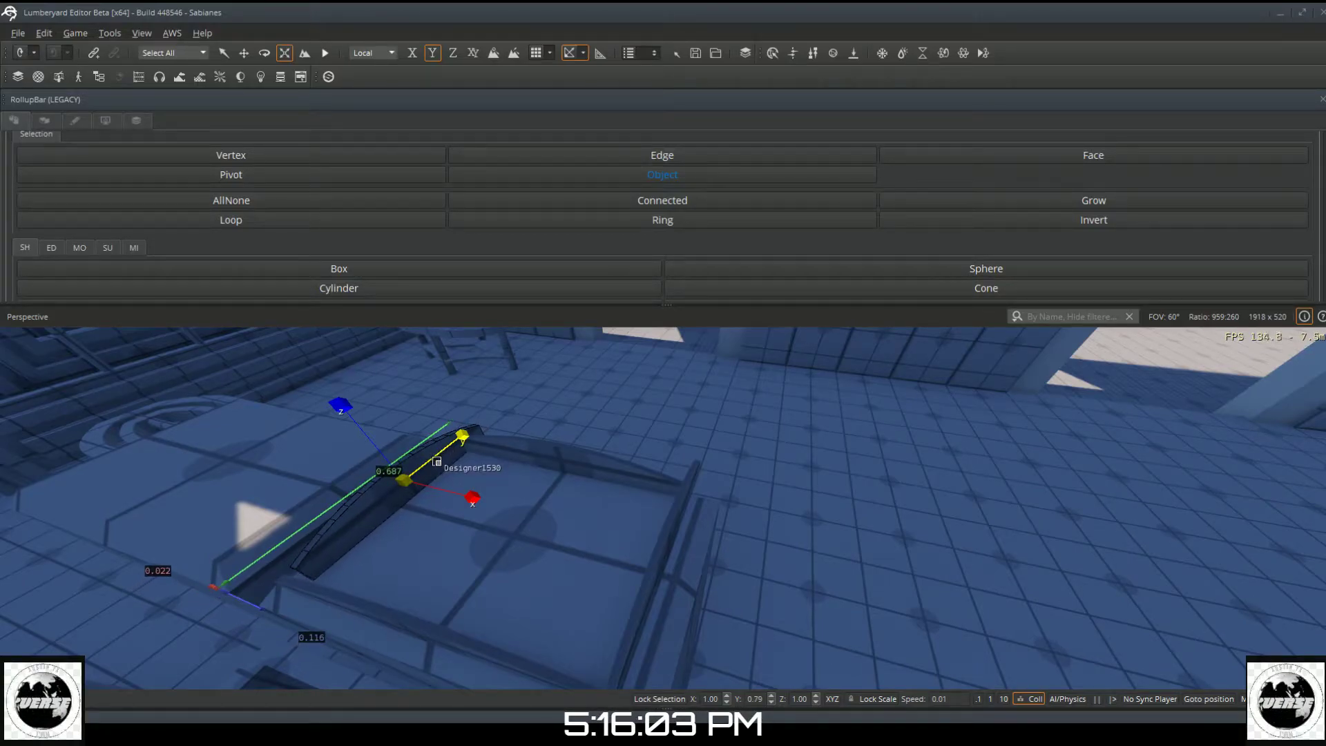
Step: Shift the far end plate along its length and shorten it by scaling it along Y to 0.75
click(245, 54)
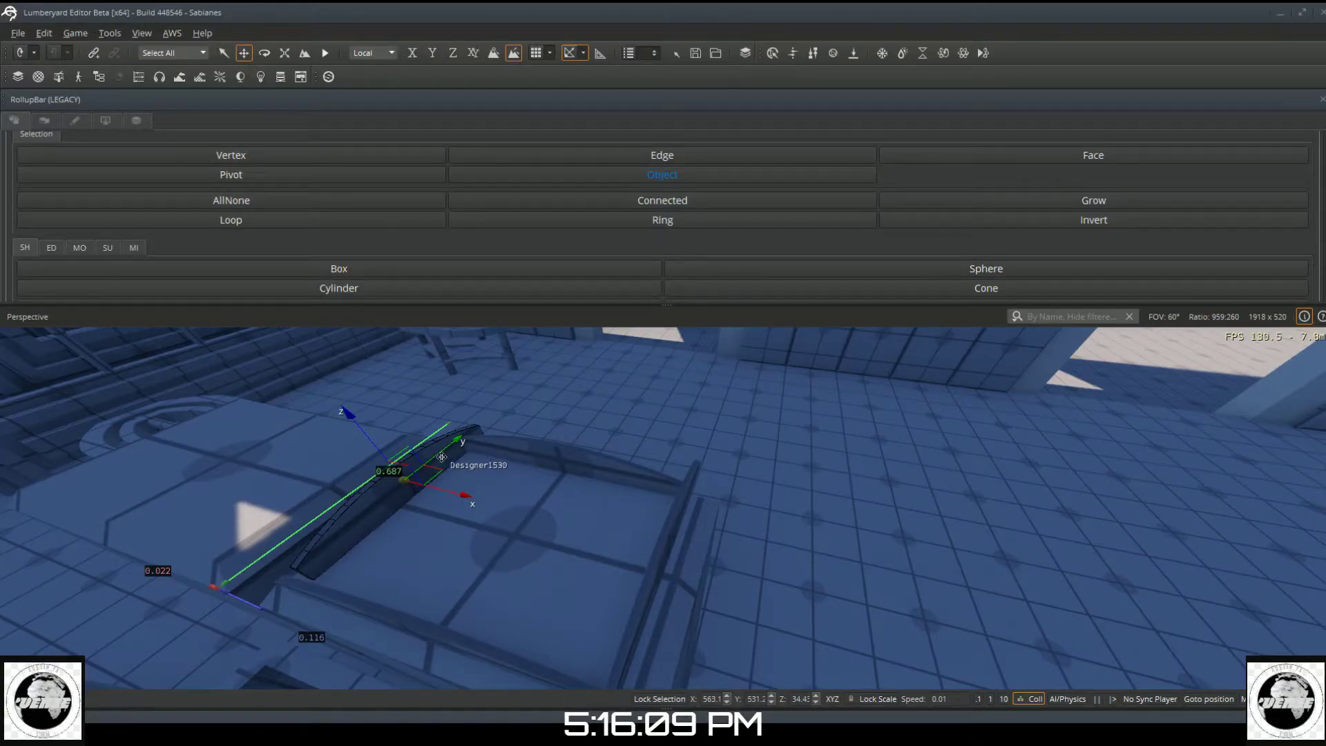
drag(439, 456, 426, 461)
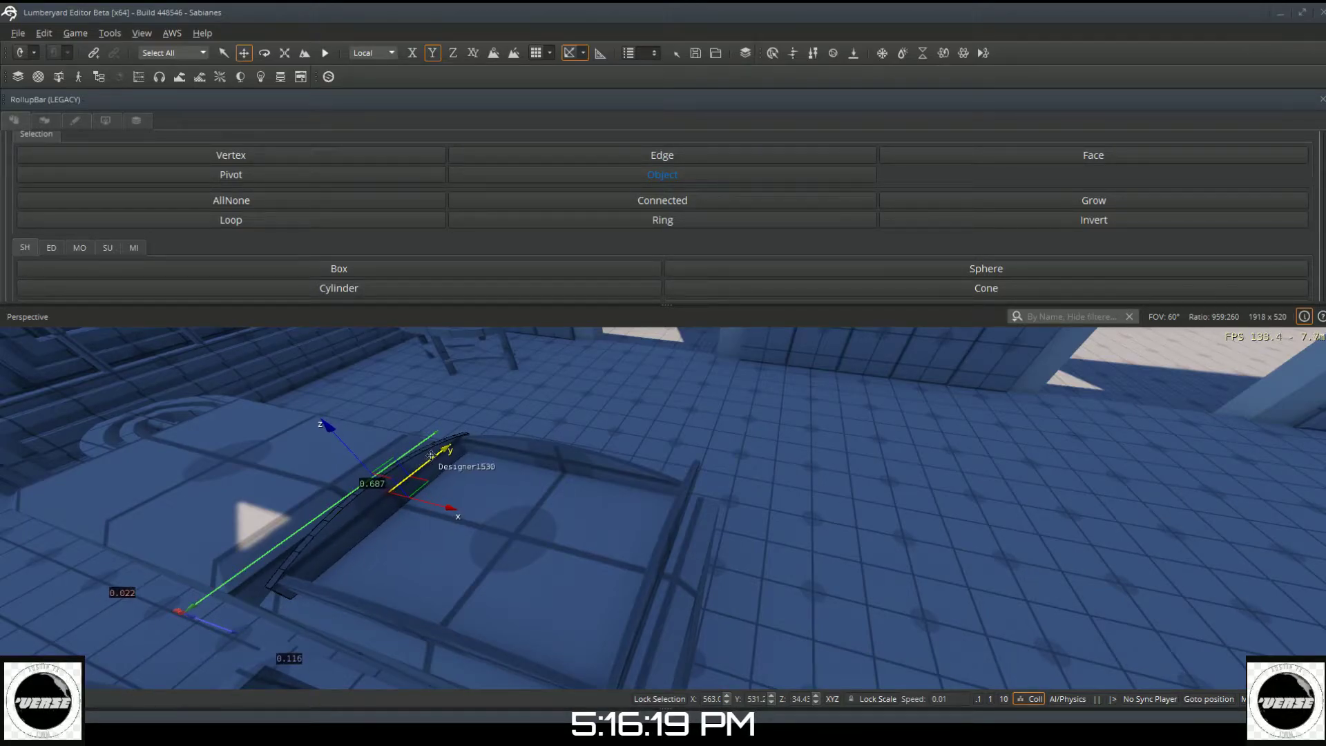
click(284, 53)
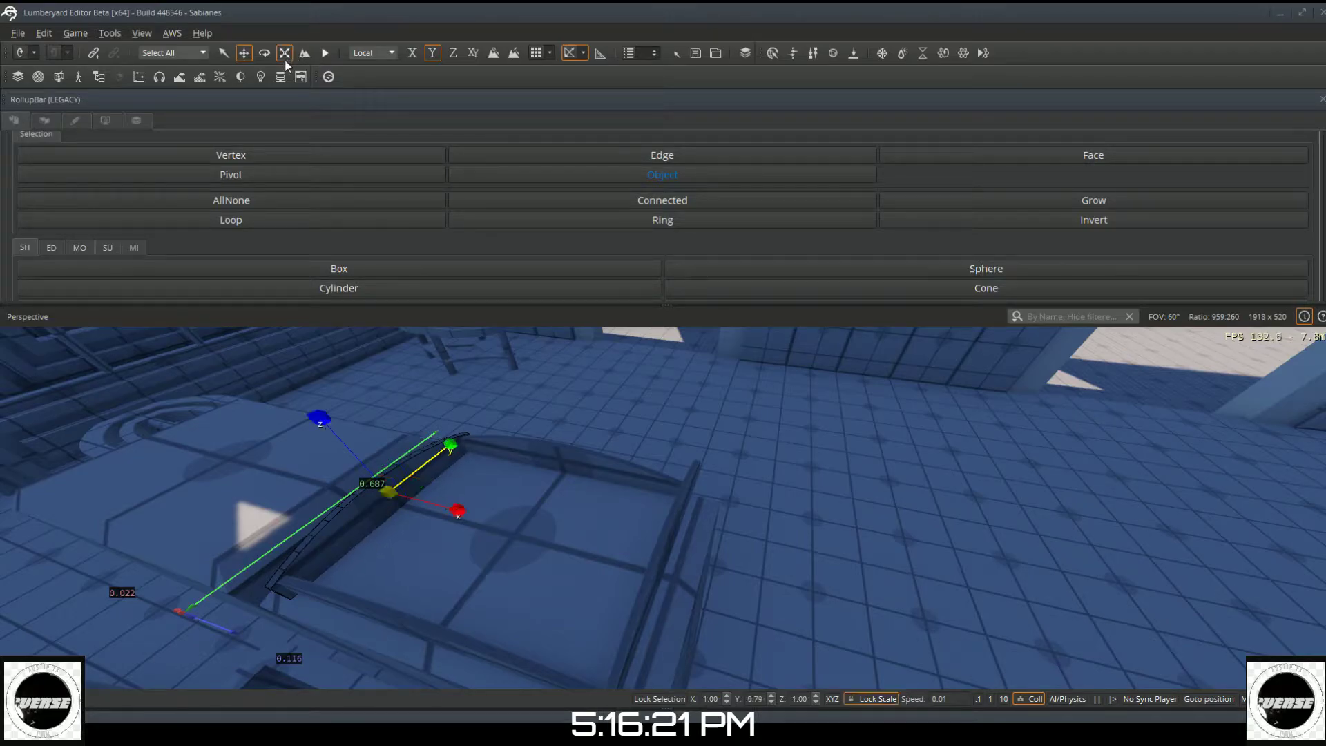
click(877, 699)
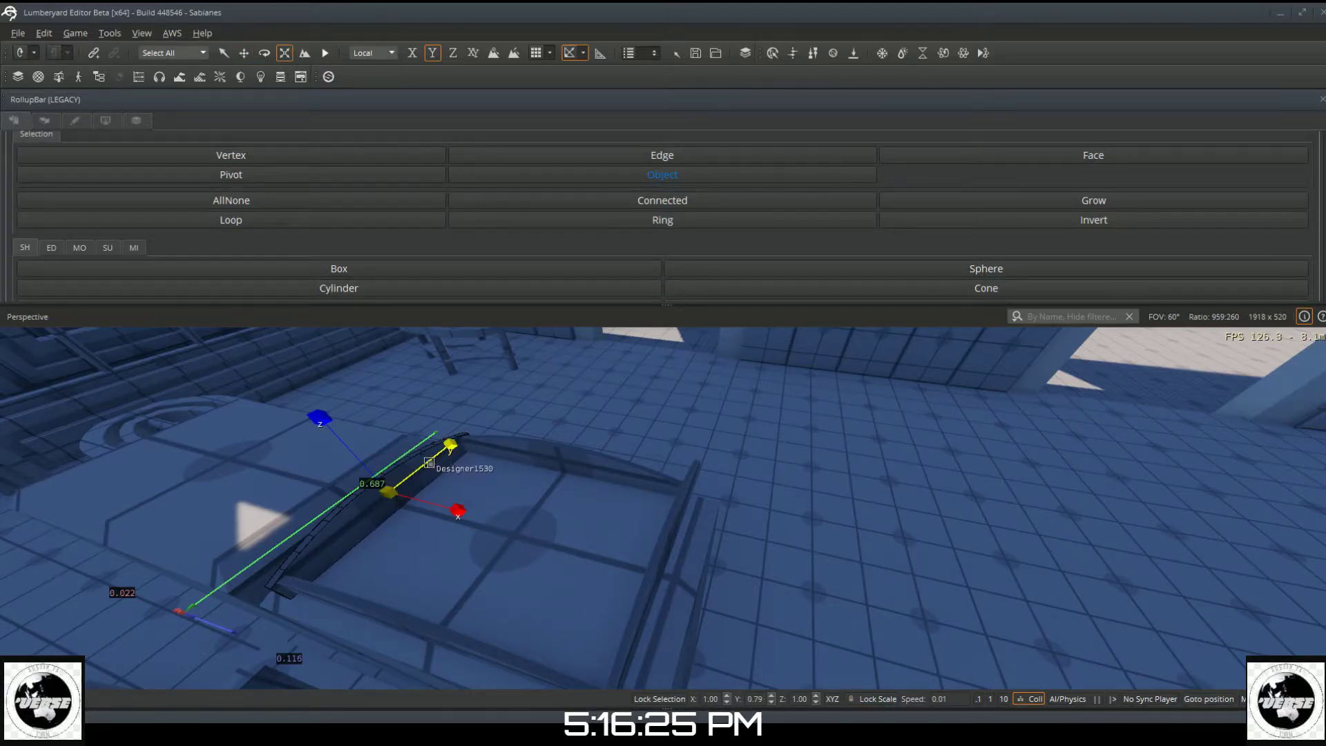
drag(436, 468, 413, 463)
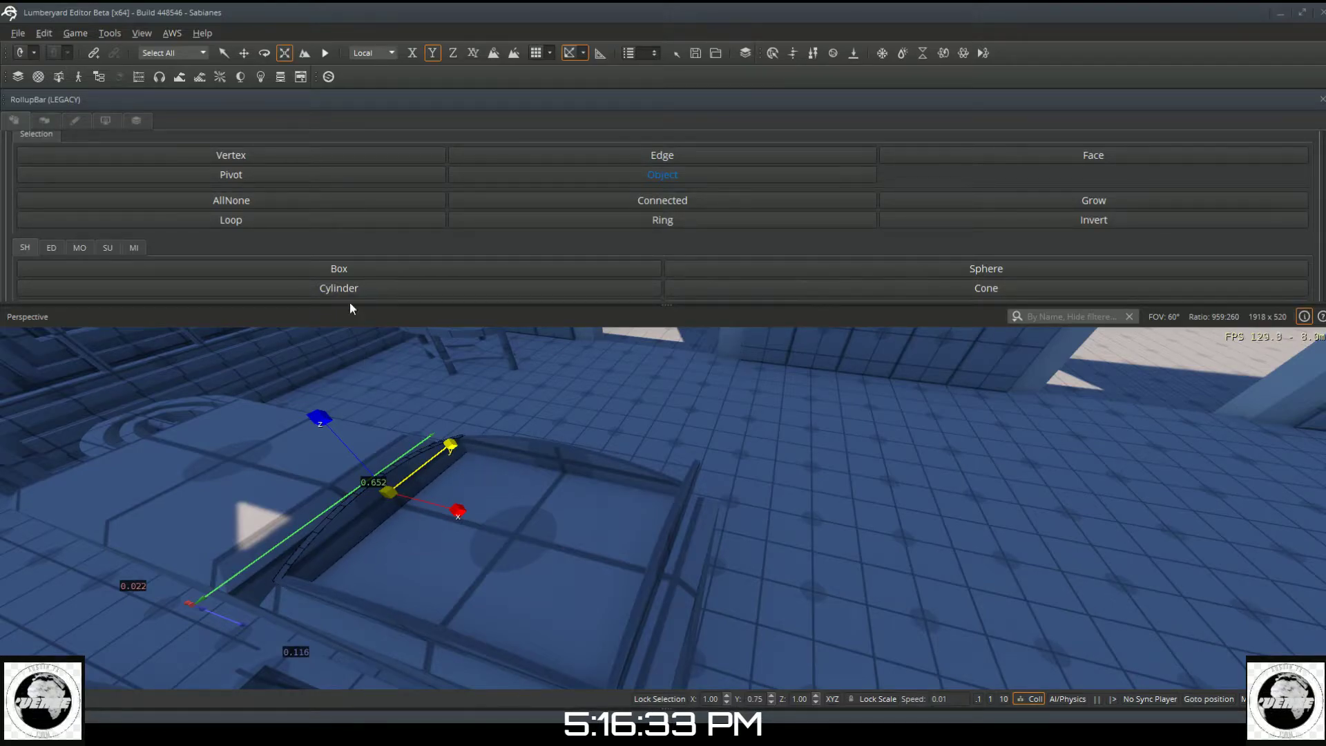
Step: Delete the longer end plate at the opposite end of the cabinet top
click(244, 54)
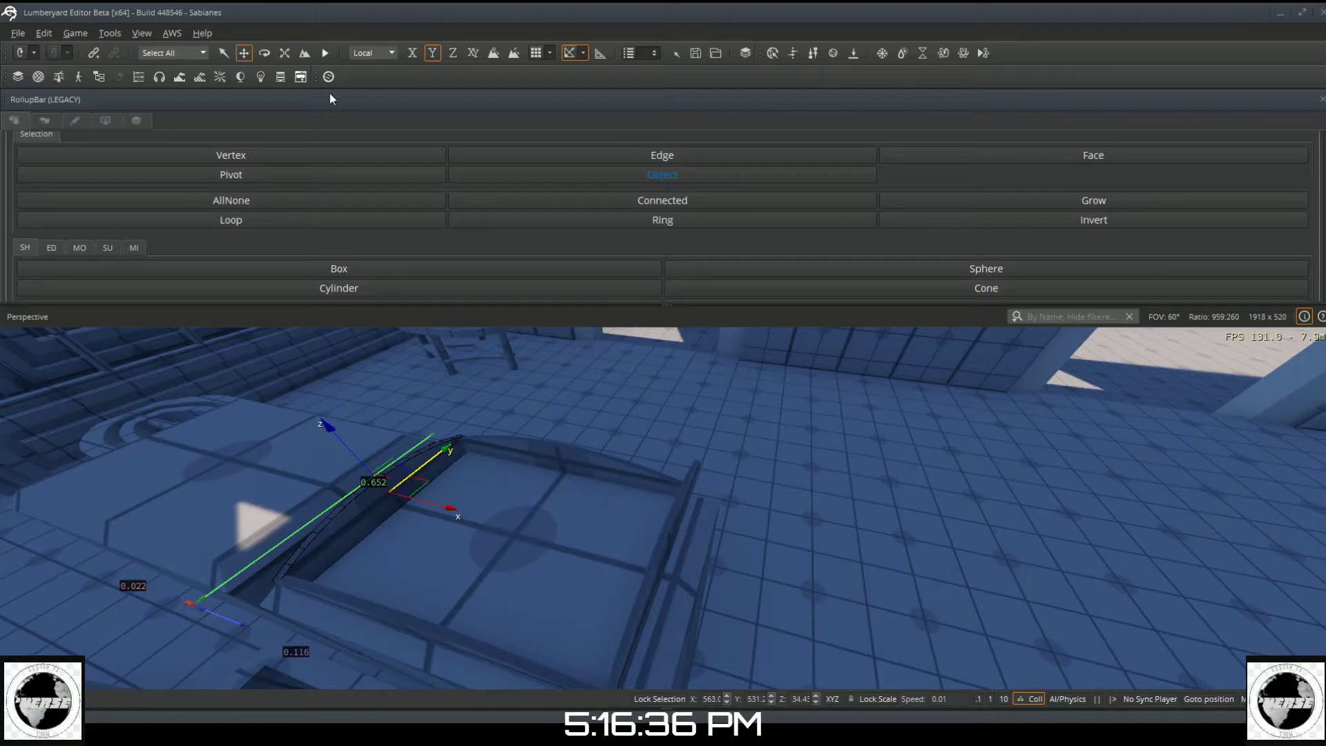
click(666, 560)
click(666, 557)
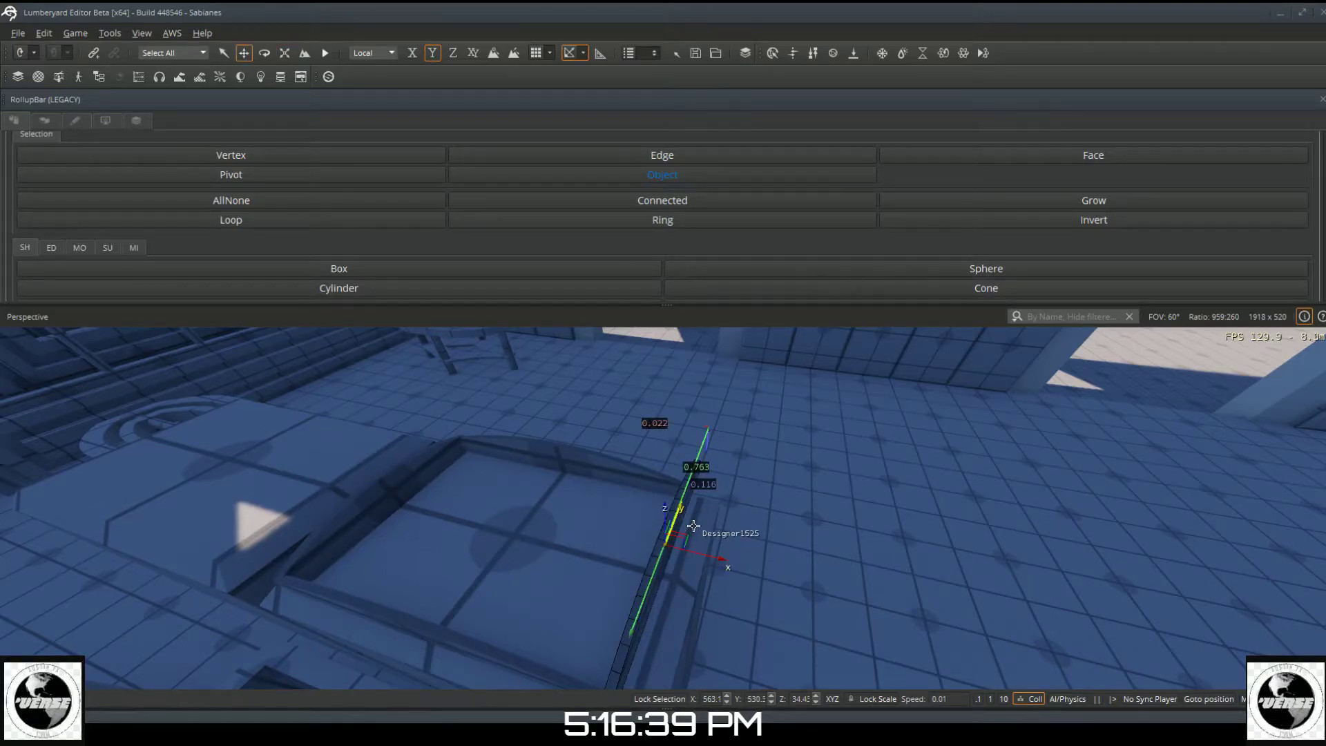
key(Delete)
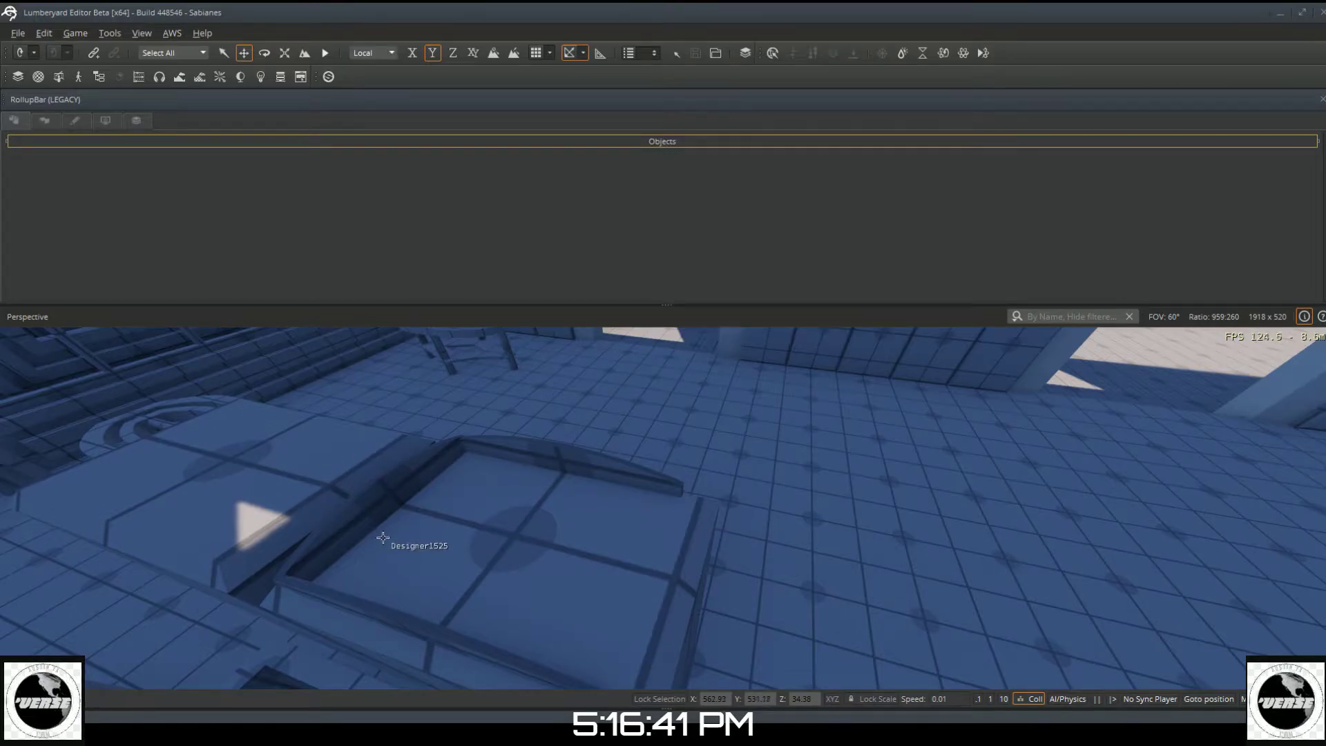
Step: Place a copy of the shortened end plate along X at the cabinet top's open end and deselect it
click(380, 512)
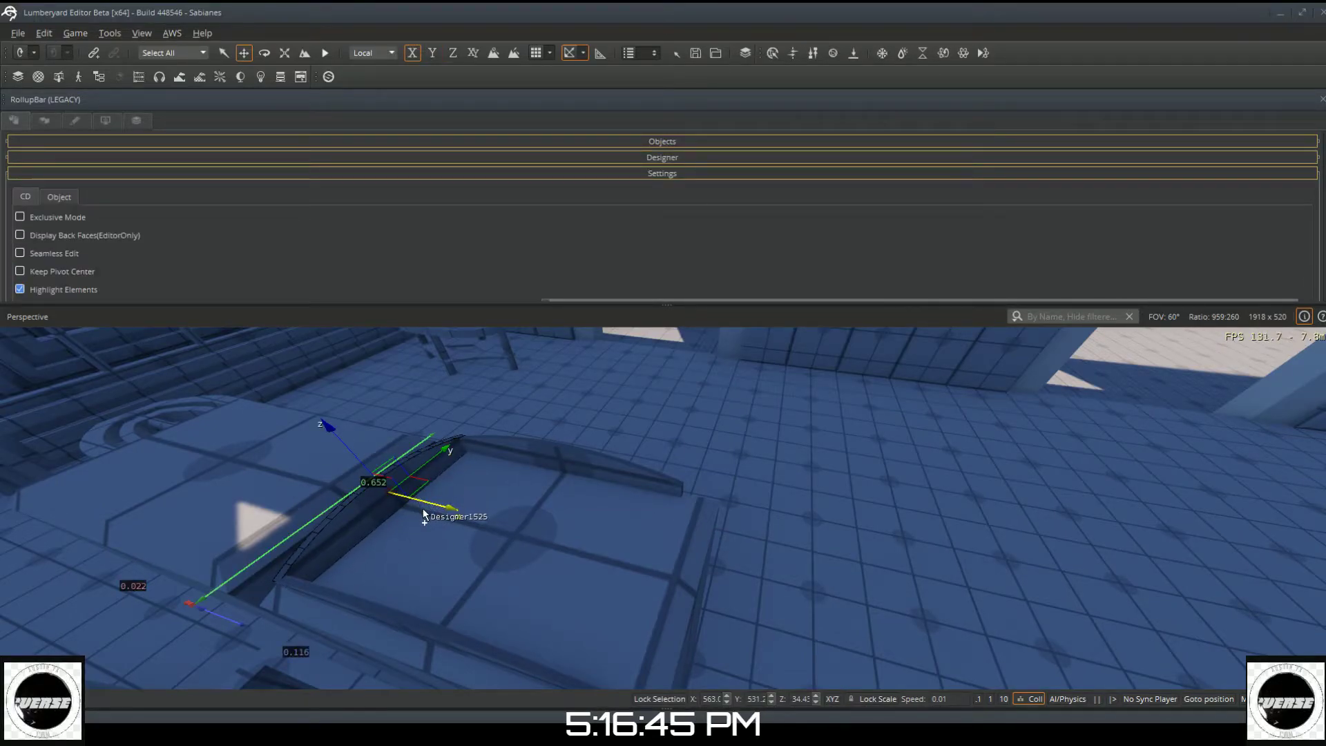
drag(422, 509, 644, 585)
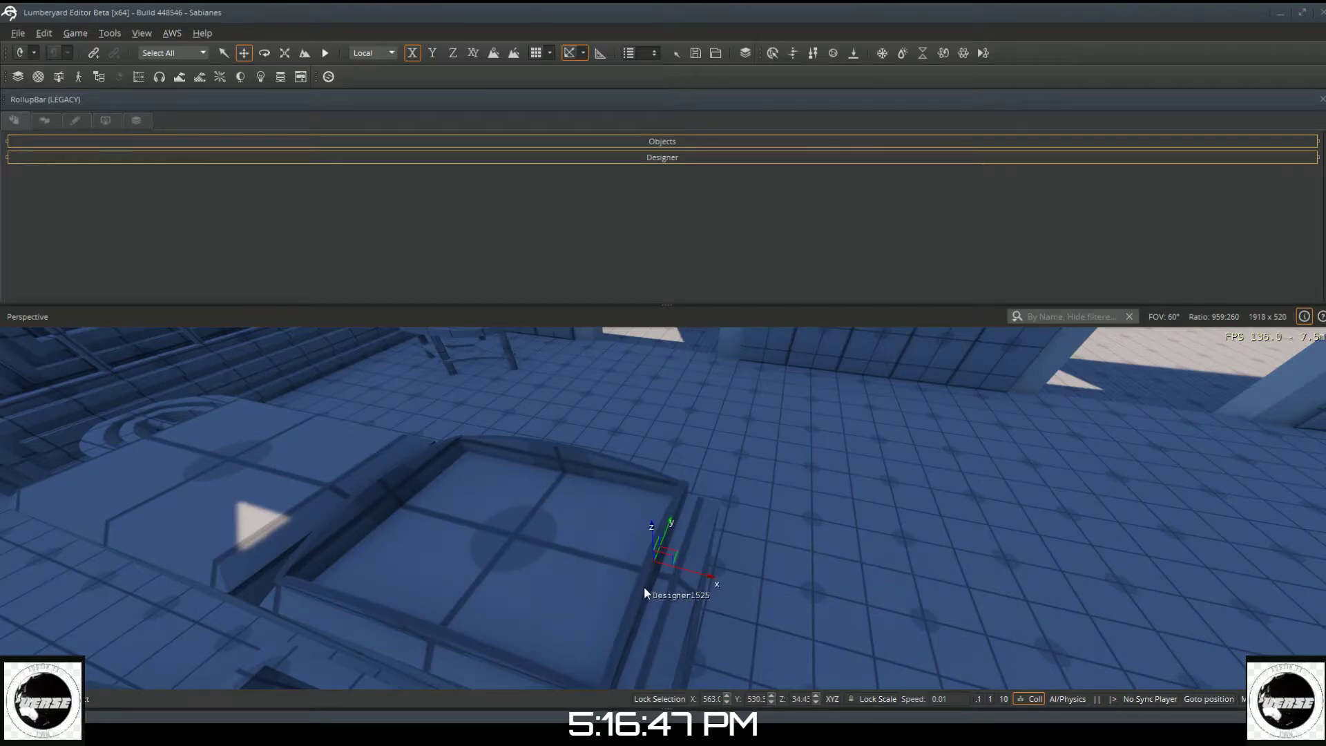
click(644, 588)
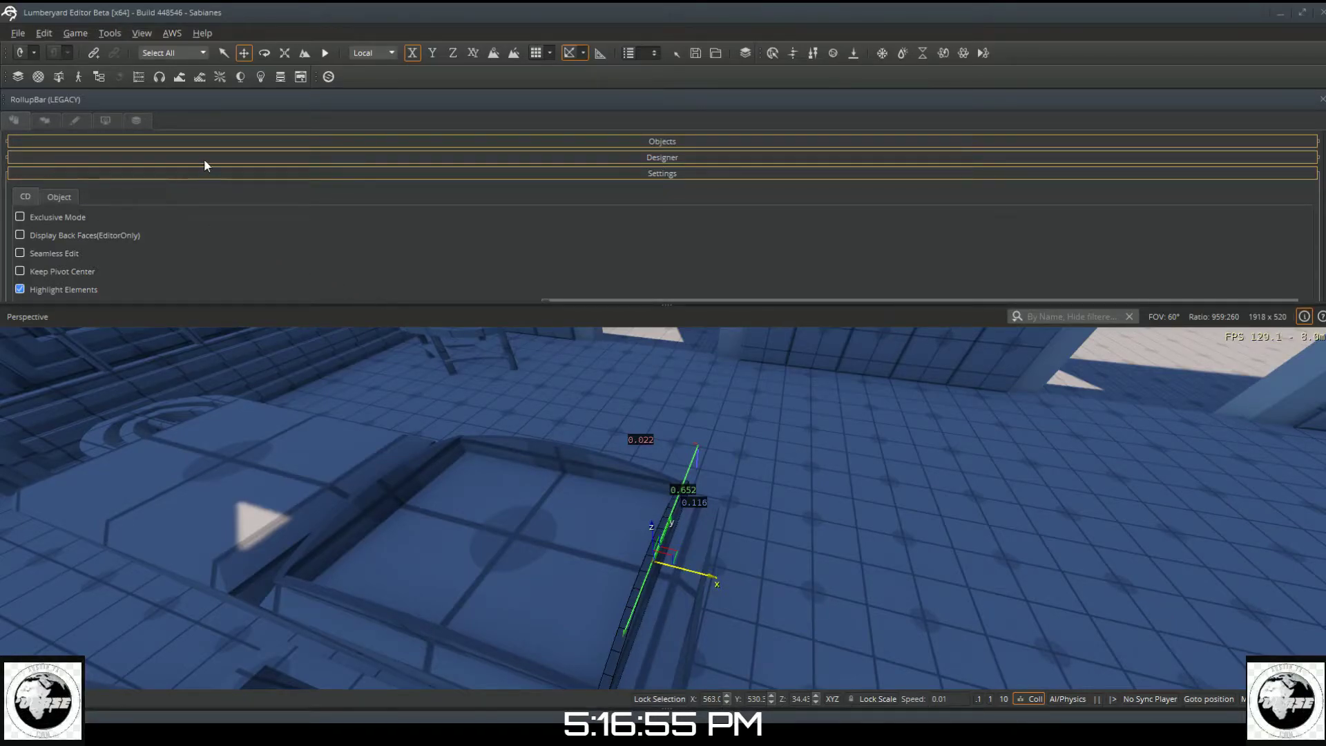
key(Escape)
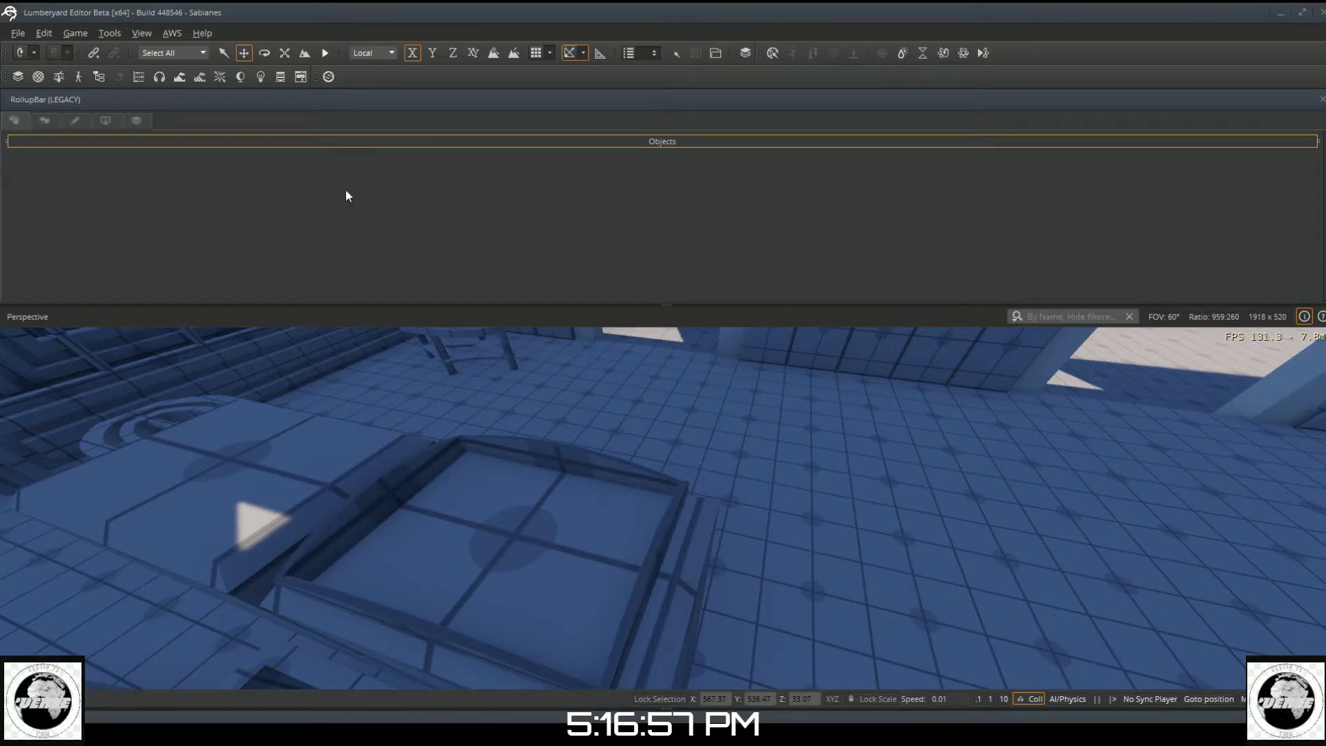
Step: Start a new Designer object with the Cylinder shape
click(331, 141)
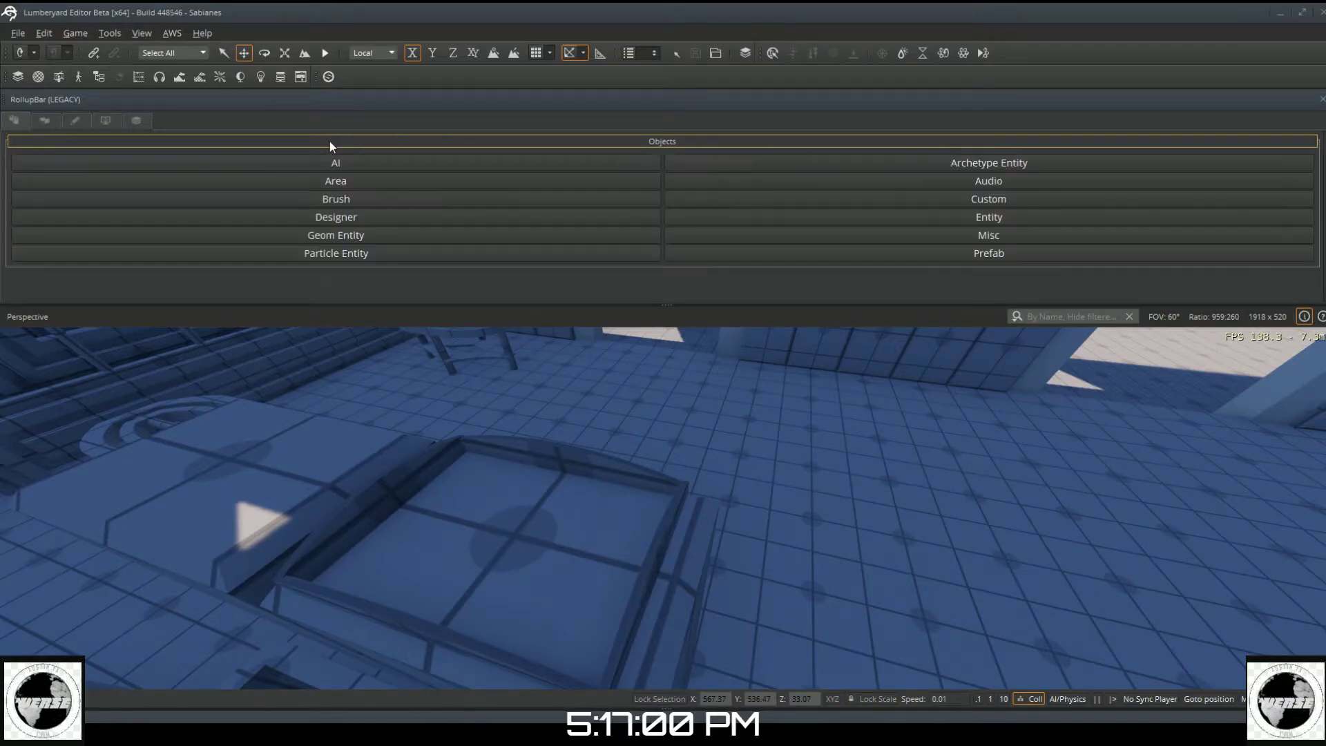
click(300, 220)
scroll(300, 221, down, 5)
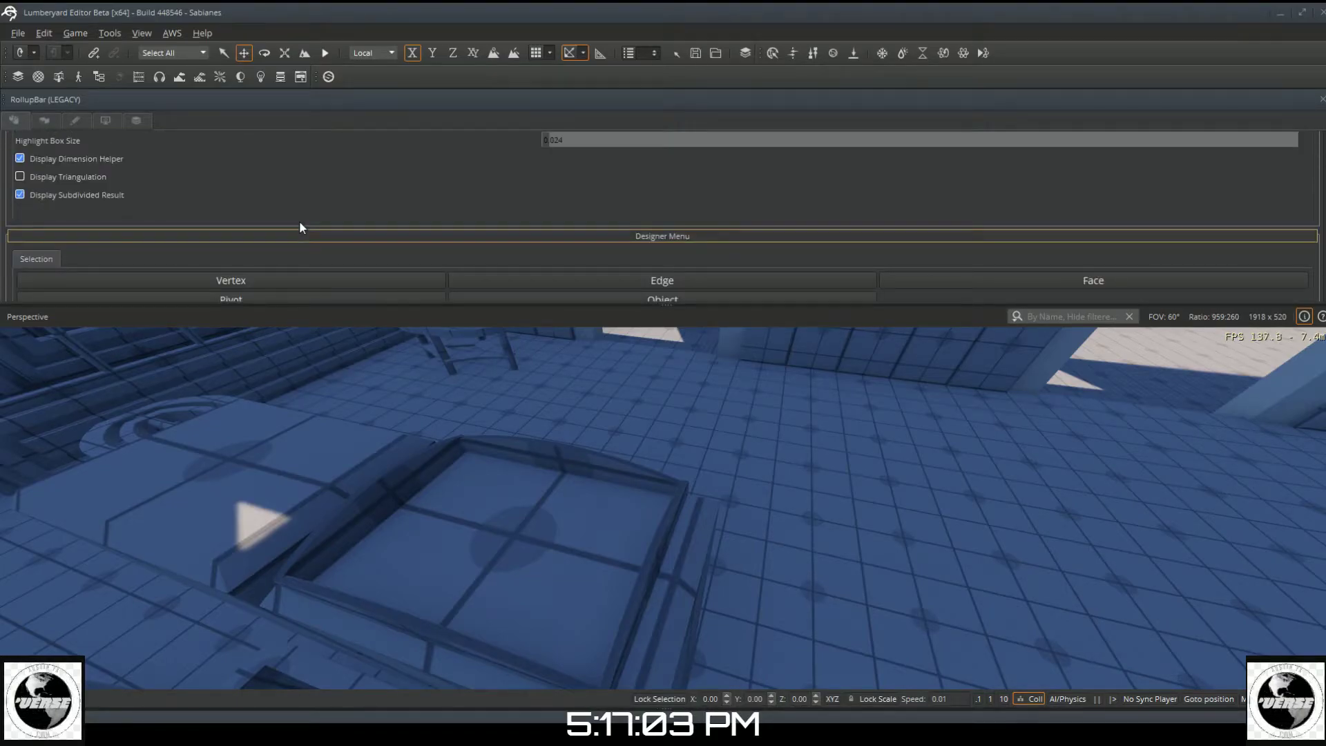
scroll(267, 242, down, 1)
scroll(261, 248, down, 1)
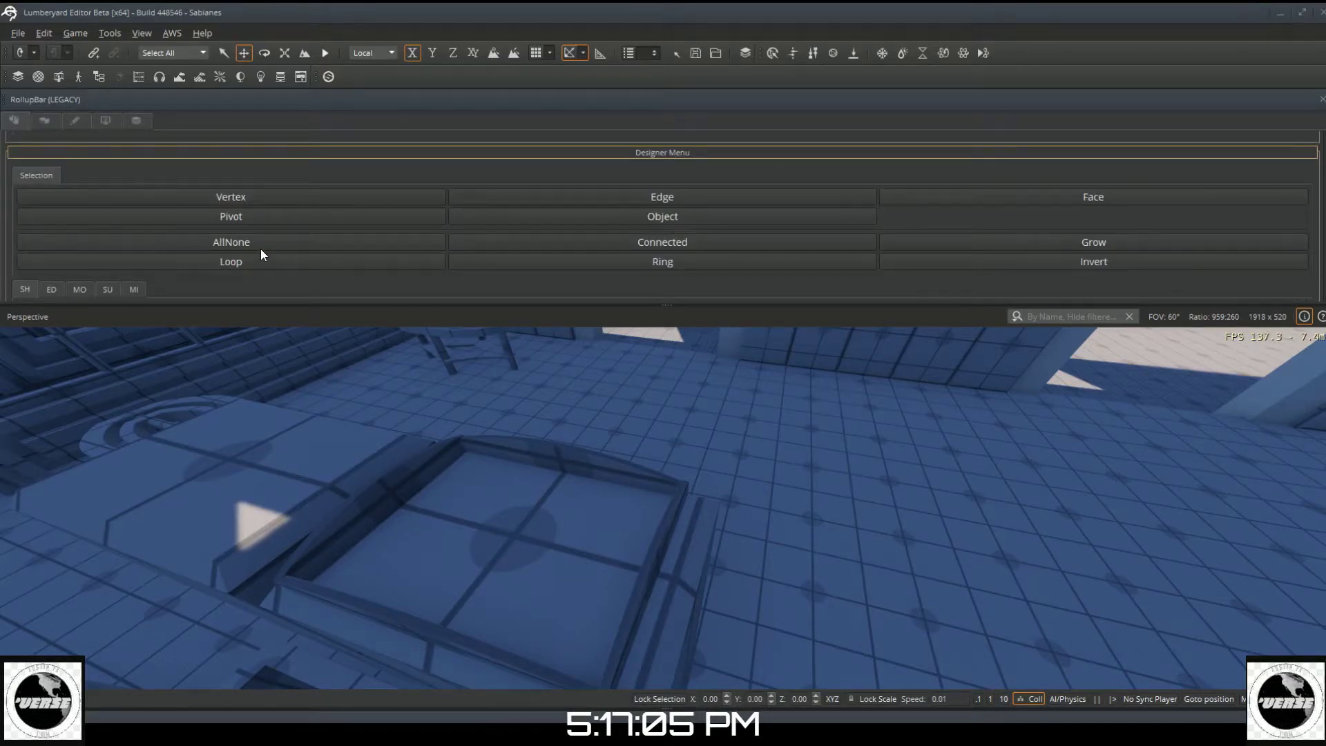
scroll(260, 249, down, 2)
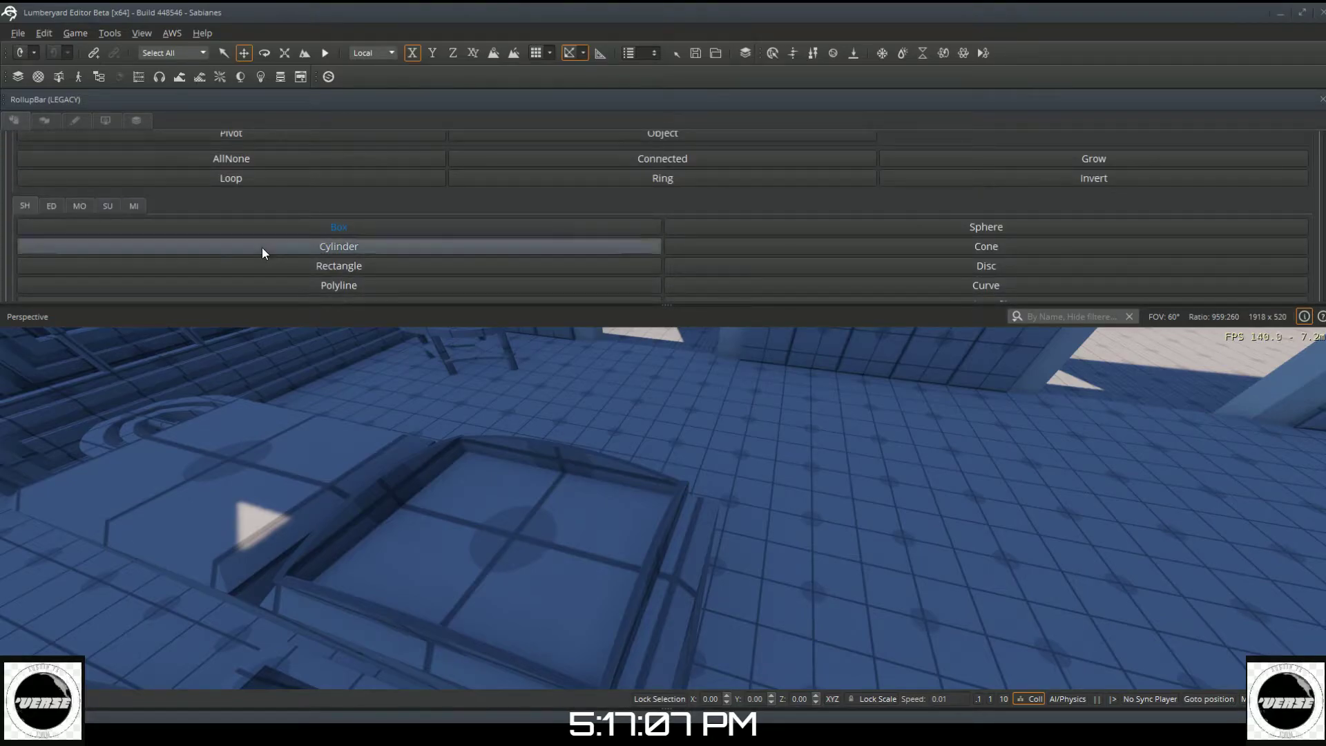
click(262, 248)
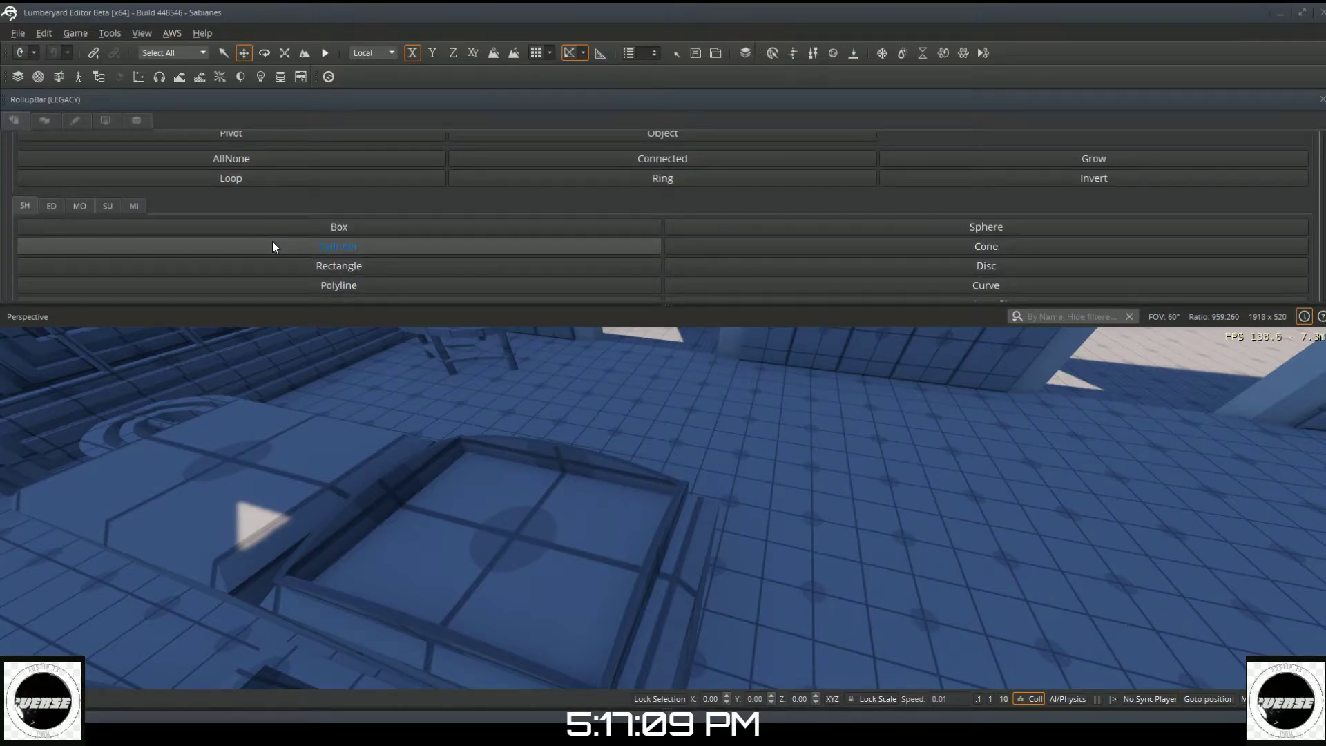
Step: Set the cylinder's subdivision count to 160
scroll(280, 251, down, 3)
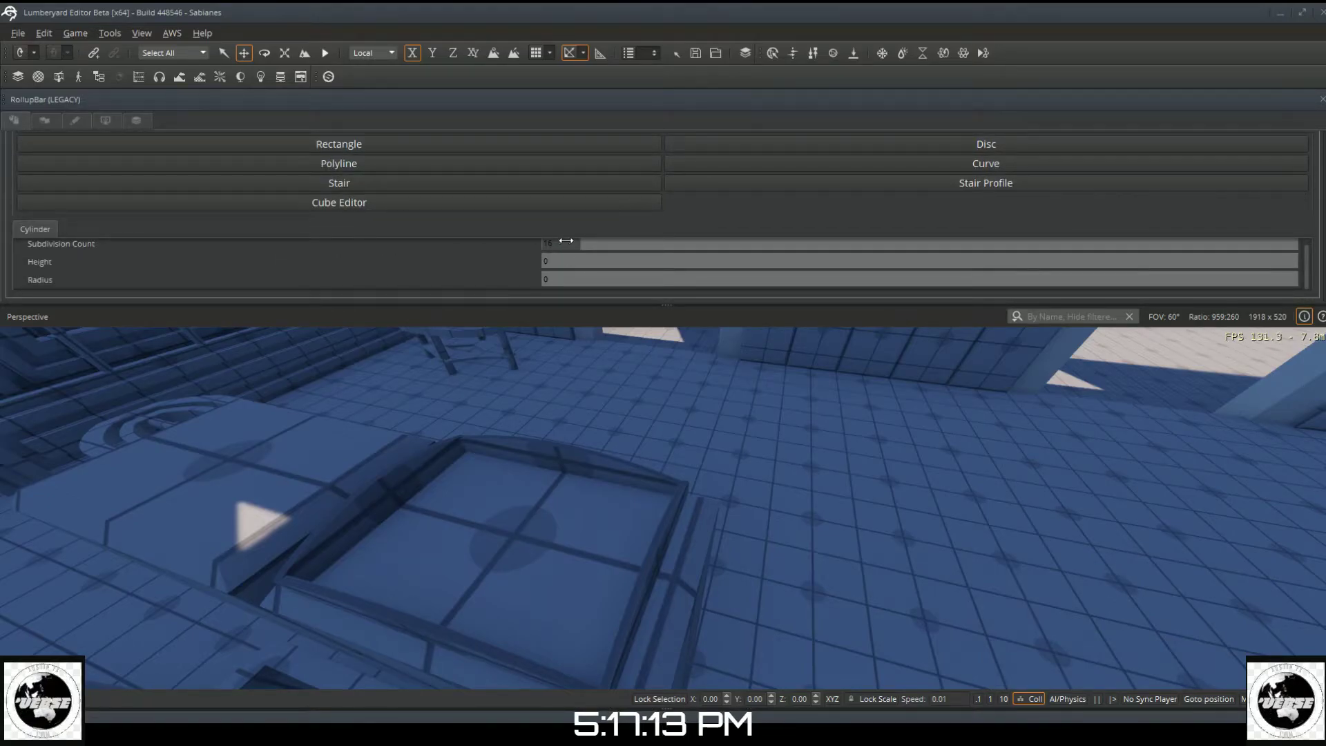
click(560, 242)
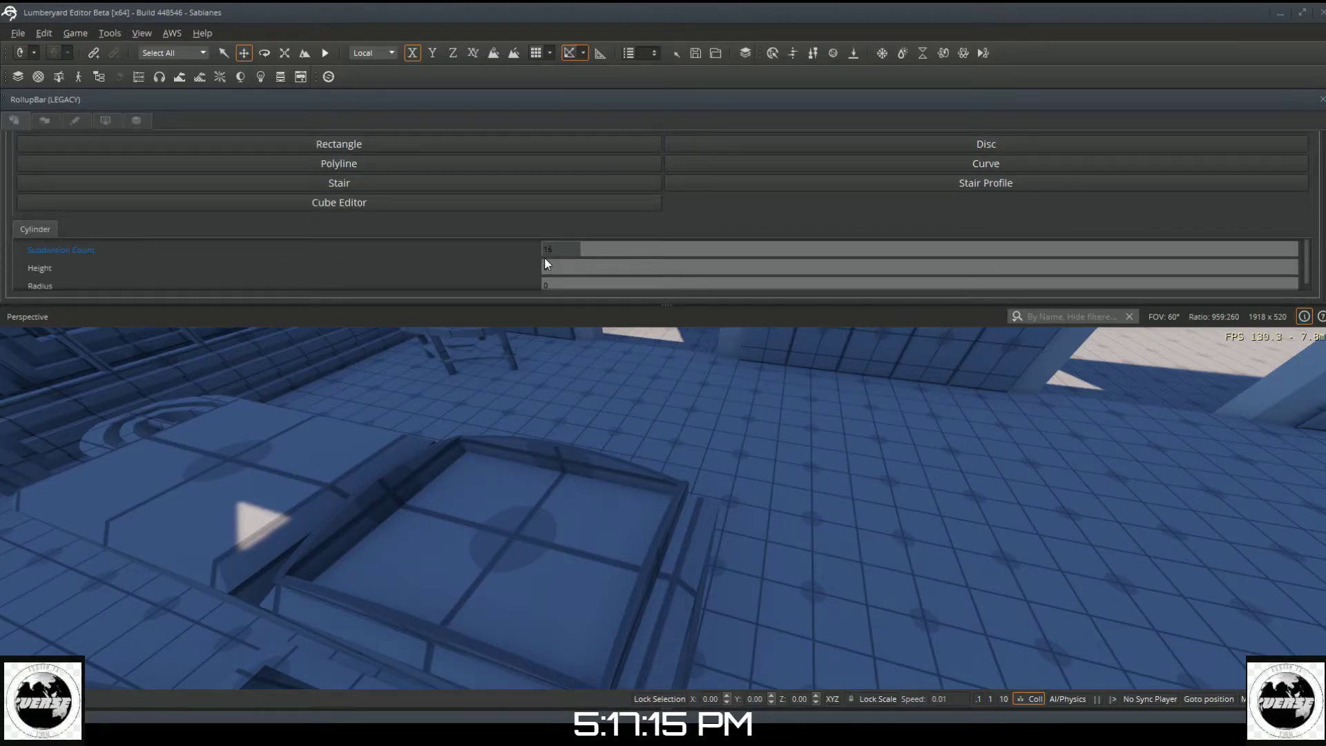
double_click(551, 251)
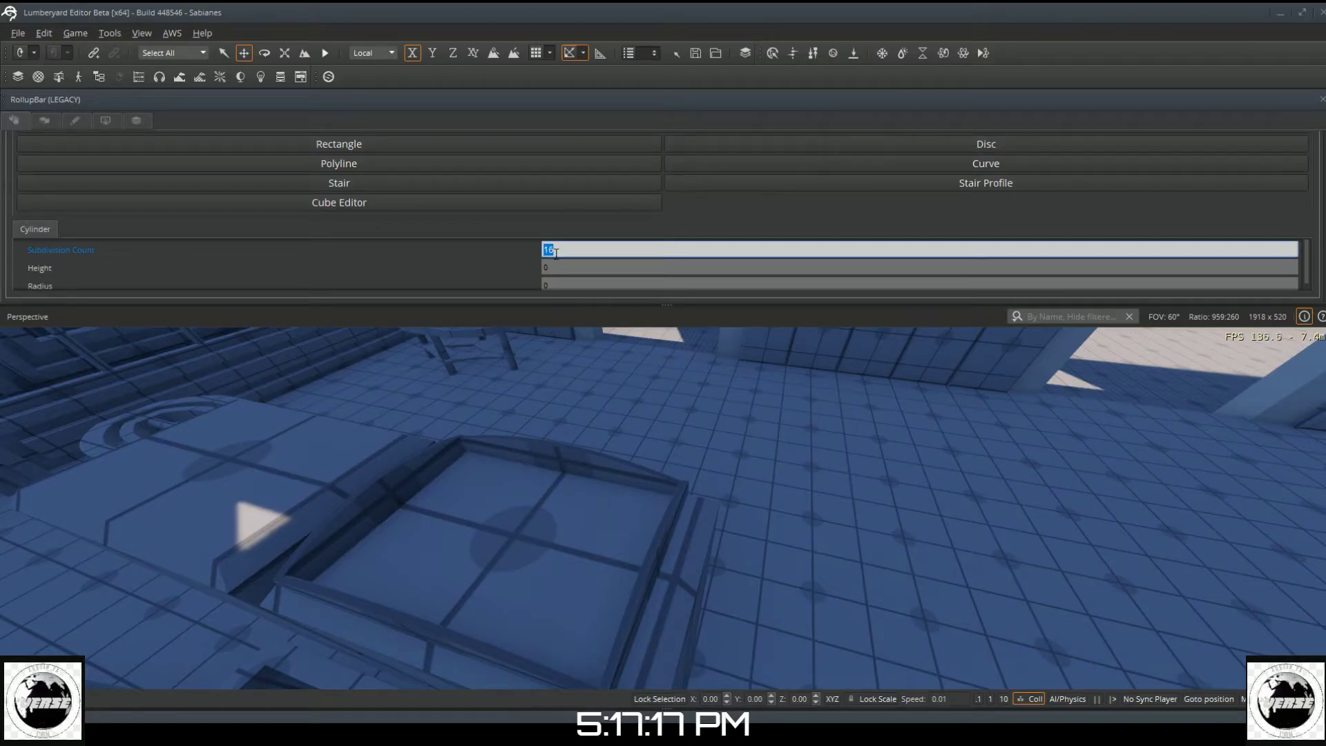
text(1)
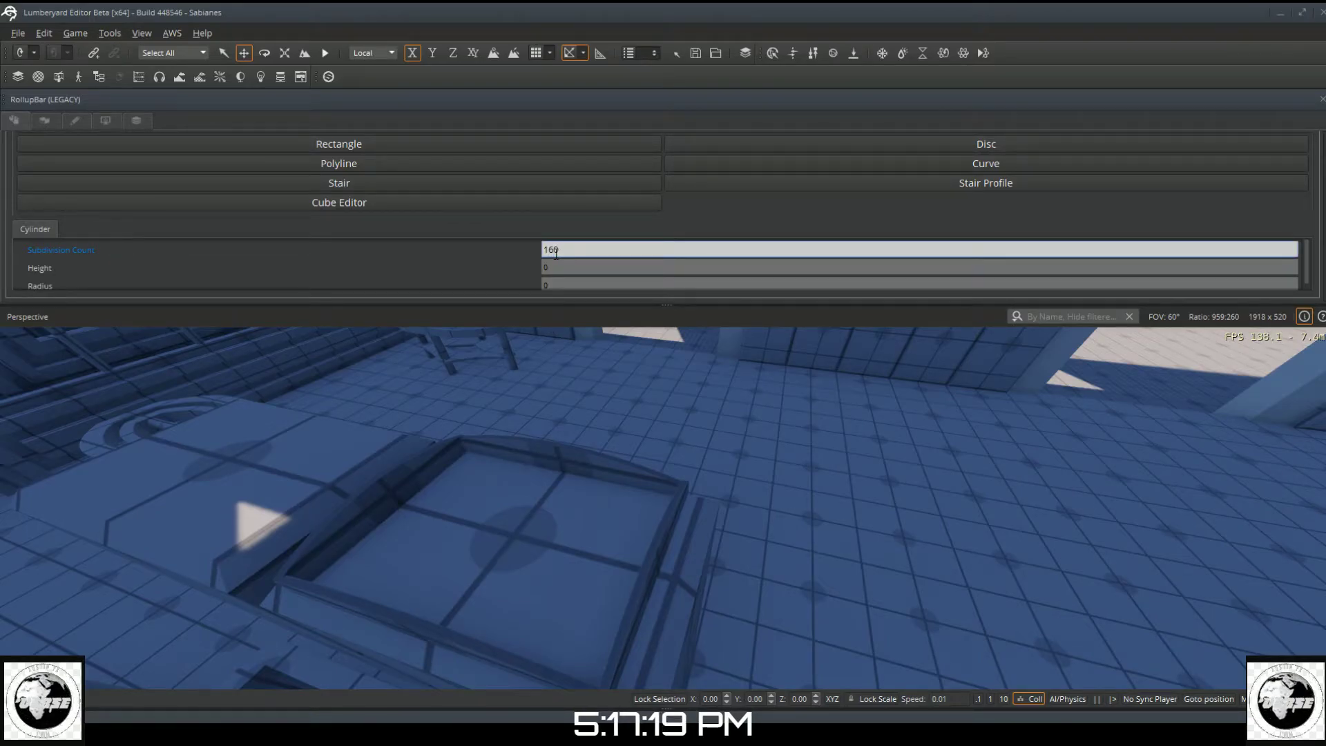
text(60)
key(Return)
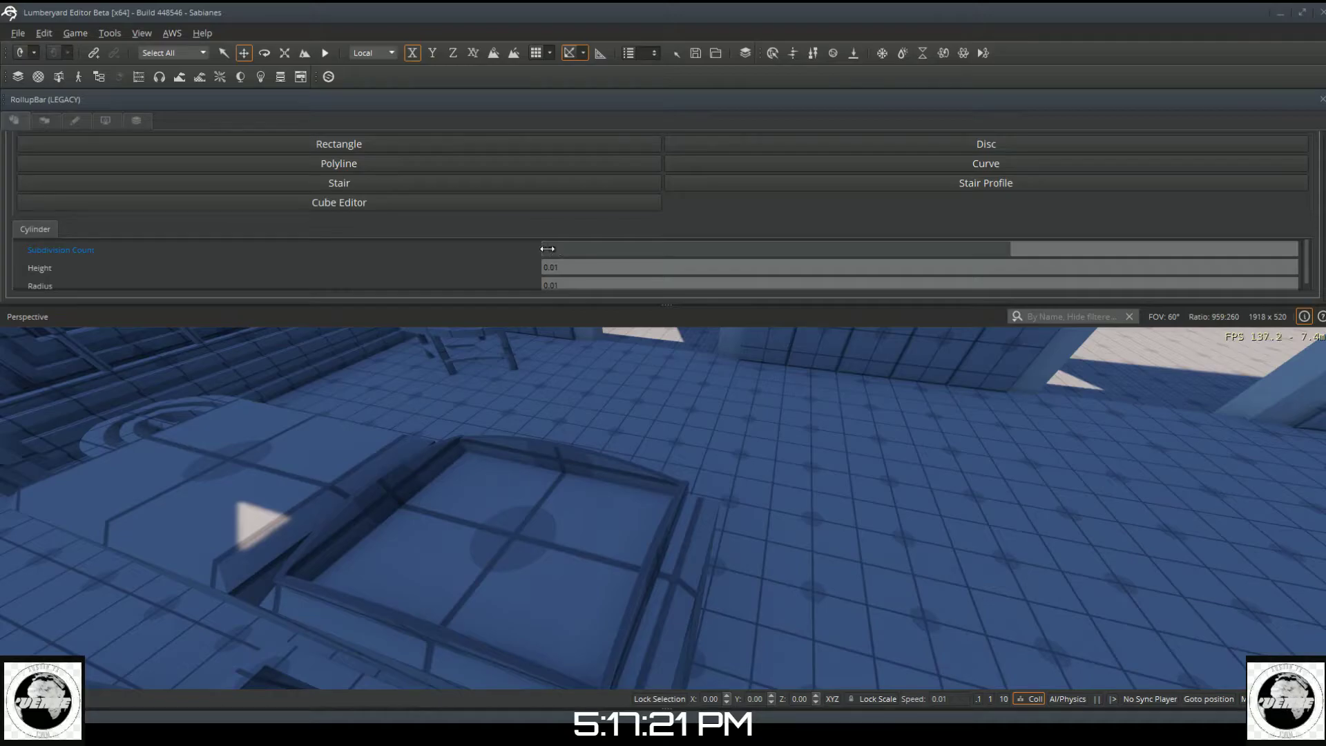
Step: Turn on grid snapping and draw a cylinder 0.125 high with a 0.125 radius on the framed cabinet top
click(535, 53)
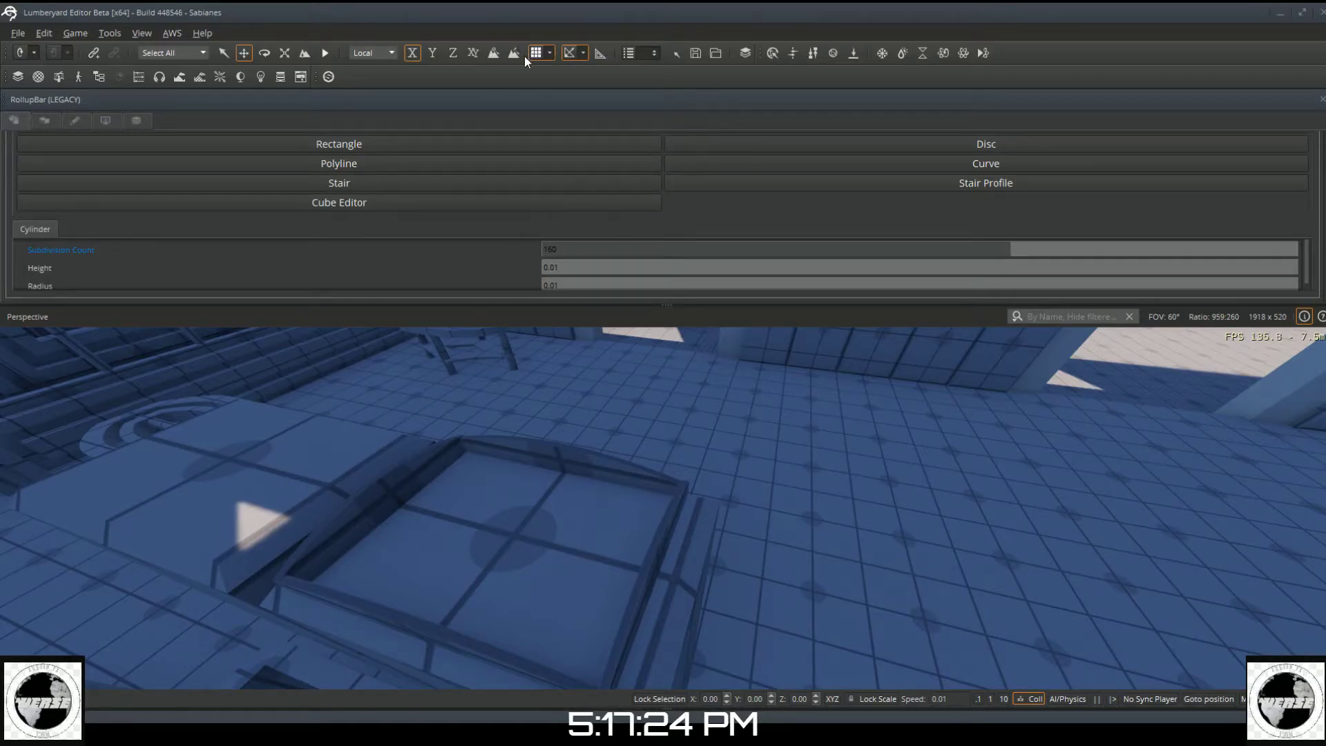
click(513, 532)
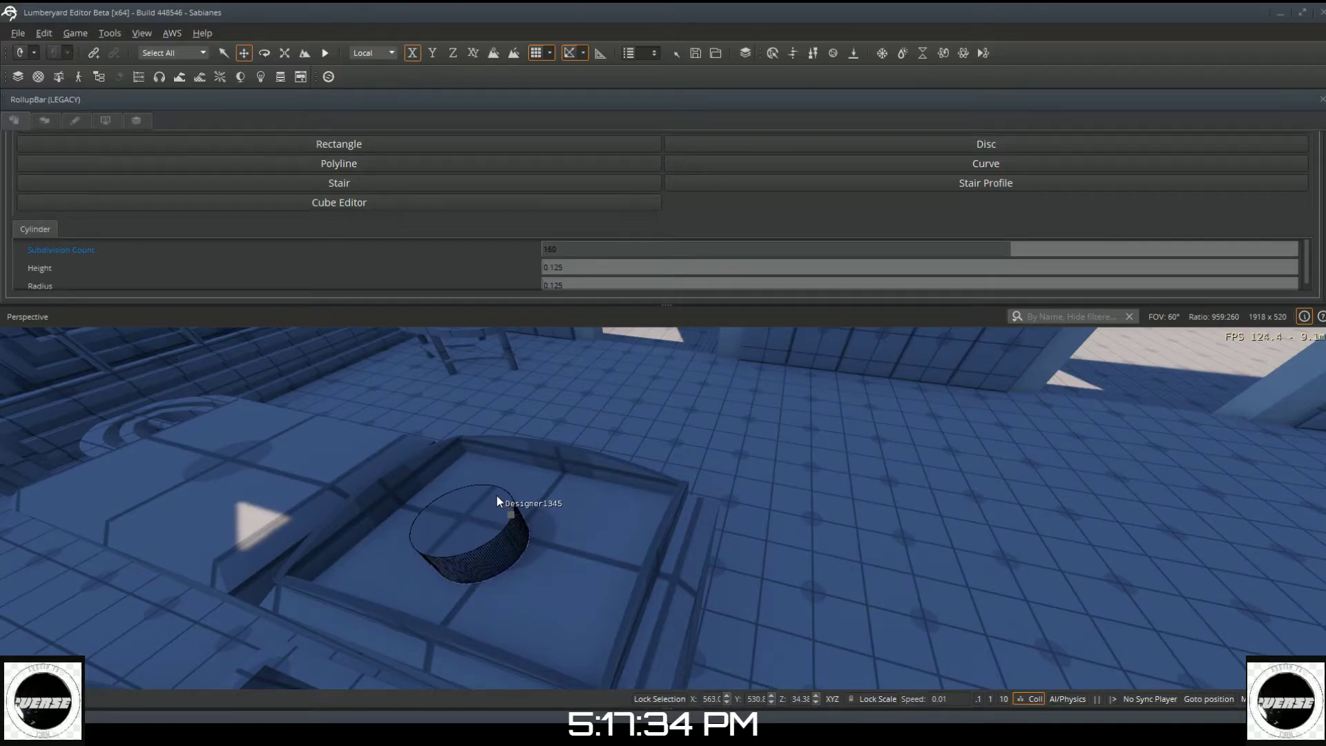
click(498, 492)
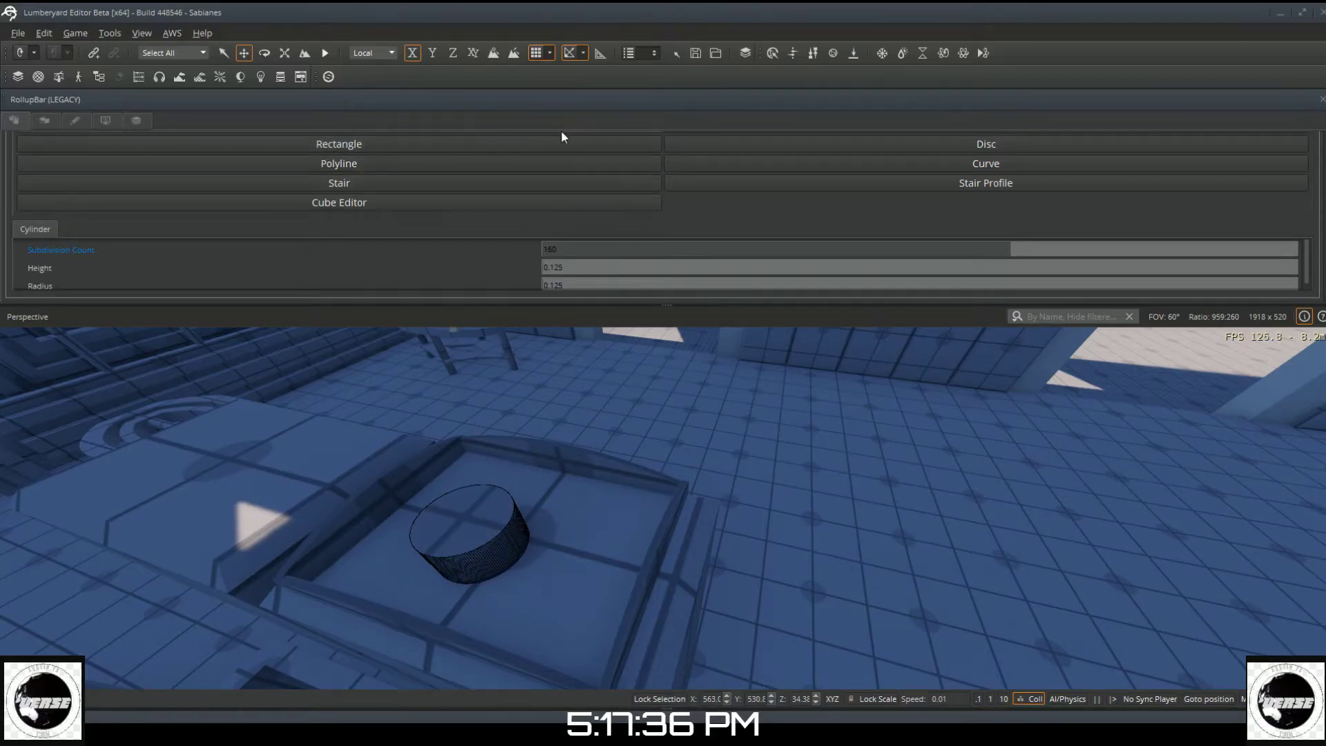
Step: Select the cylinder as an object, turn off grid snapping and move it in the XY plane toward the centre of the cabinet top
scroll(497, 218, up, 5)
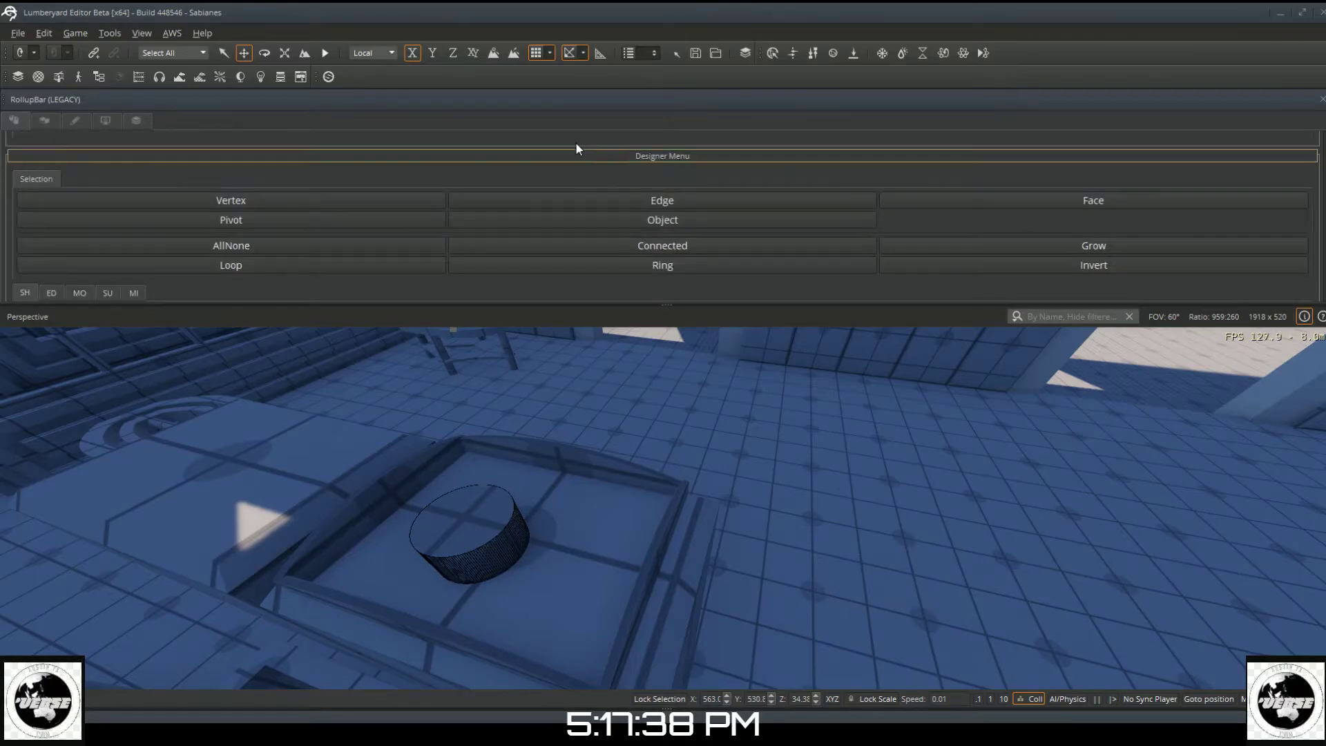
scroll(575, 143, up, 2)
click(607, 260)
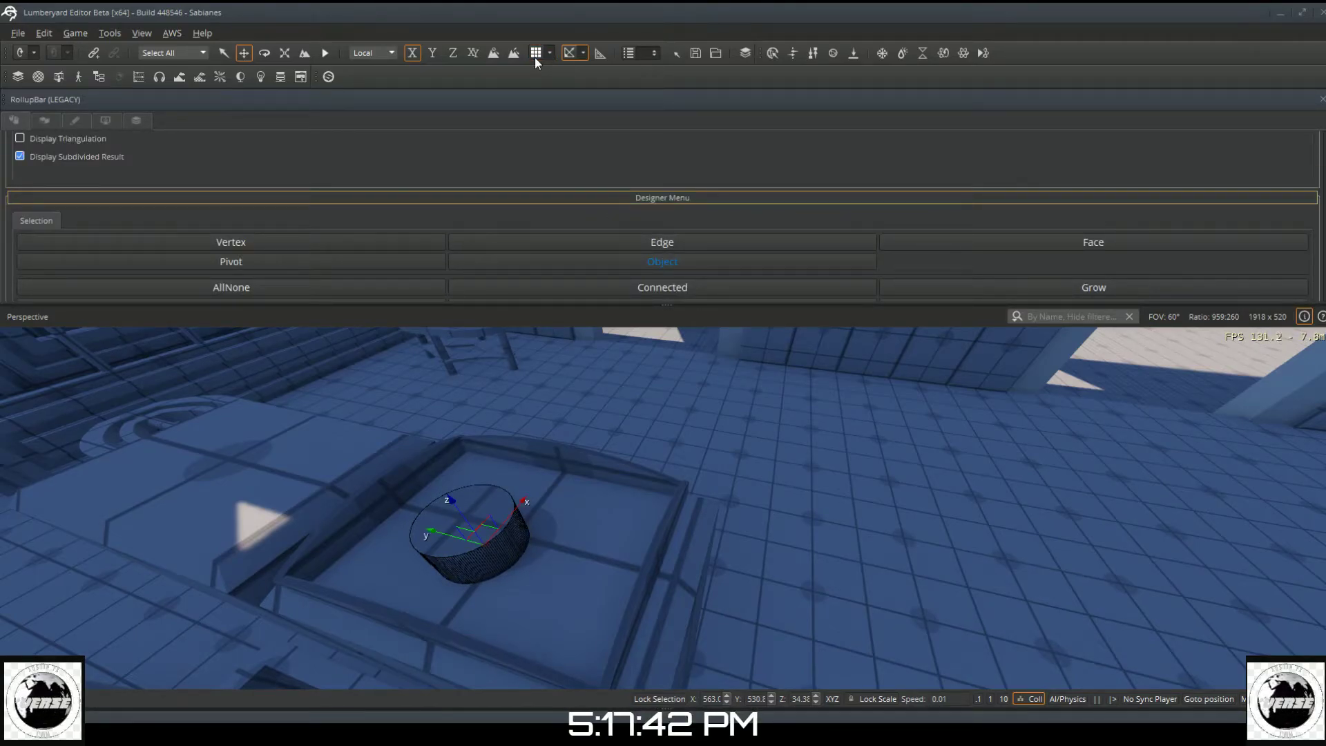
drag(481, 526, 513, 517)
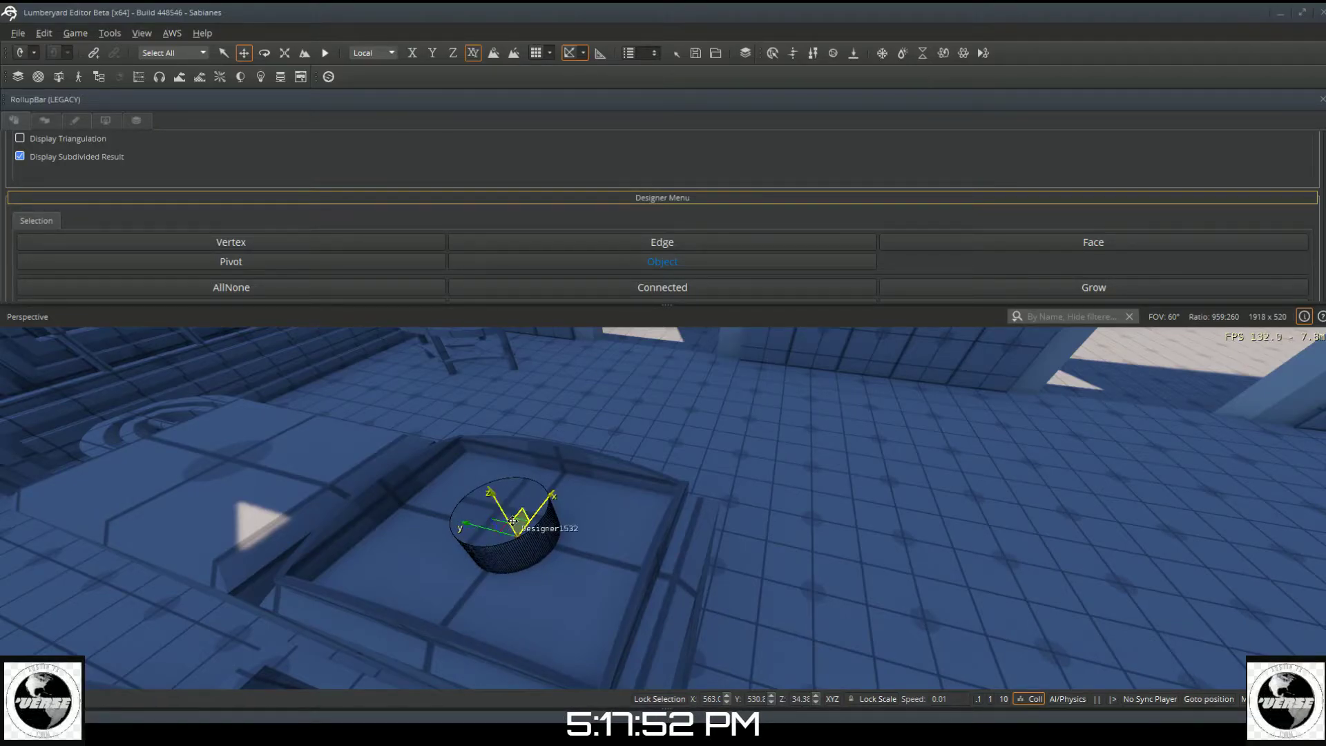
Step: Shift the cylinder slightly along Y to centre it between the side plates of the cabinet top
scroll(521, 527, up, 2)
scroll(539, 542, up, 2)
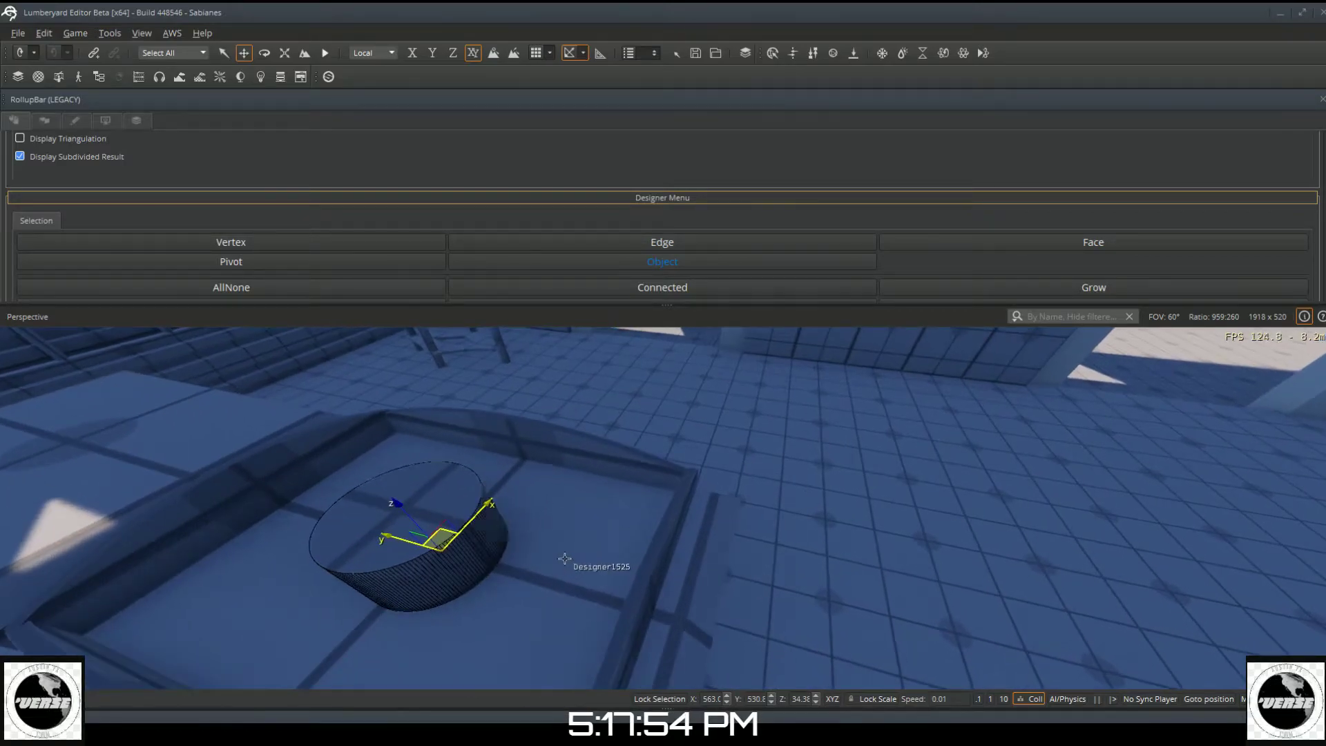
scroll(565, 560, up, 3)
right_drag(565, 560, 593, 604)
key(d)
key(d)
key(w)
key(w)
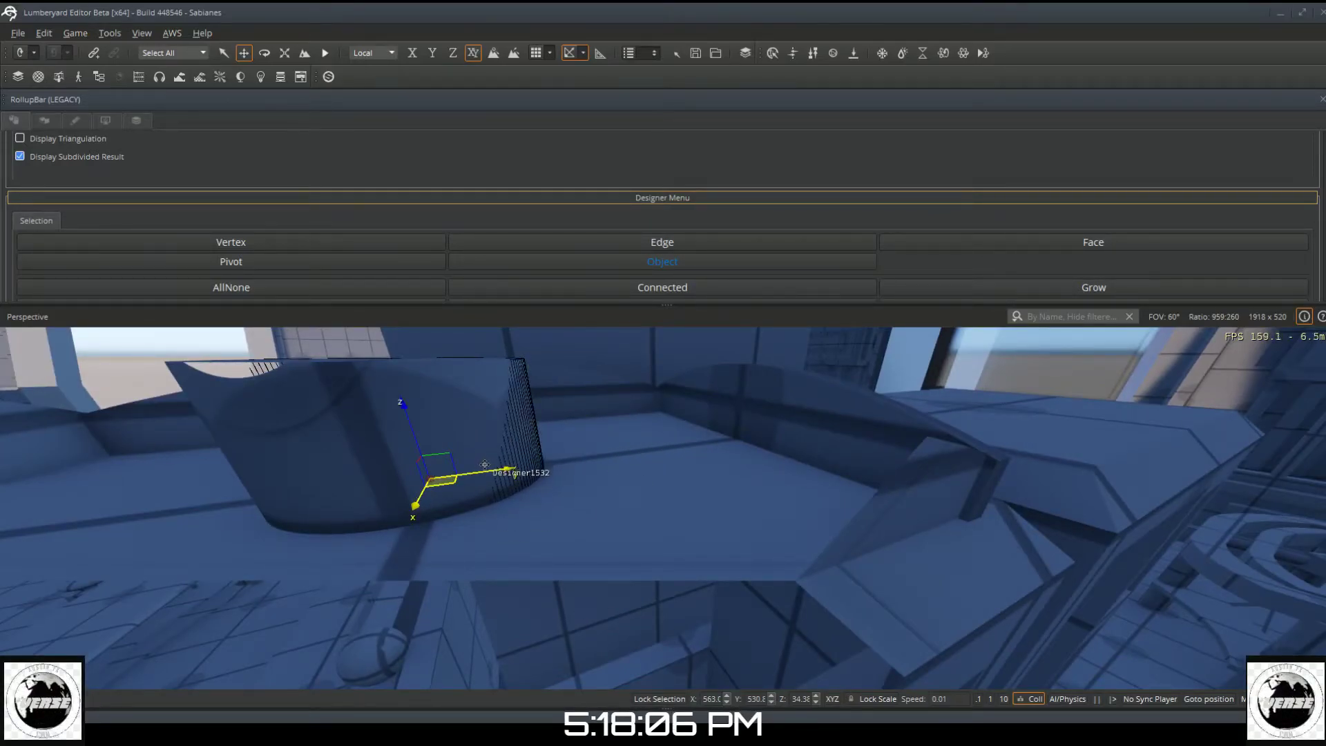
drag(490, 472, 501, 474)
Step: Examine the cylinder's placement on the framed cabinet top from the front and the side
scroll(429, 491, down, 3)
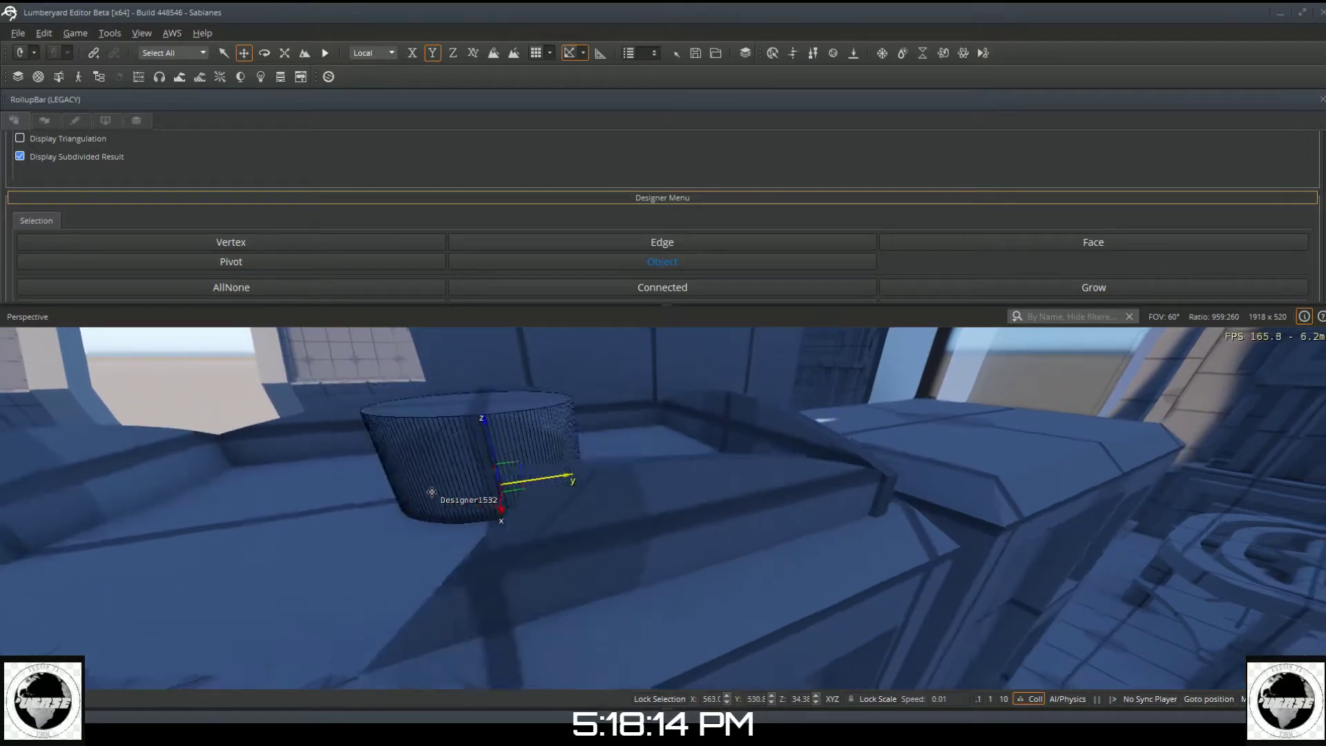
mouse_move(429, 491)
right_down()
mouse_move(376, 508)
mouse_move(434, 491)
right_up()
key(s)
scroll(437, 490, down, 1)
key(s)
key(s)
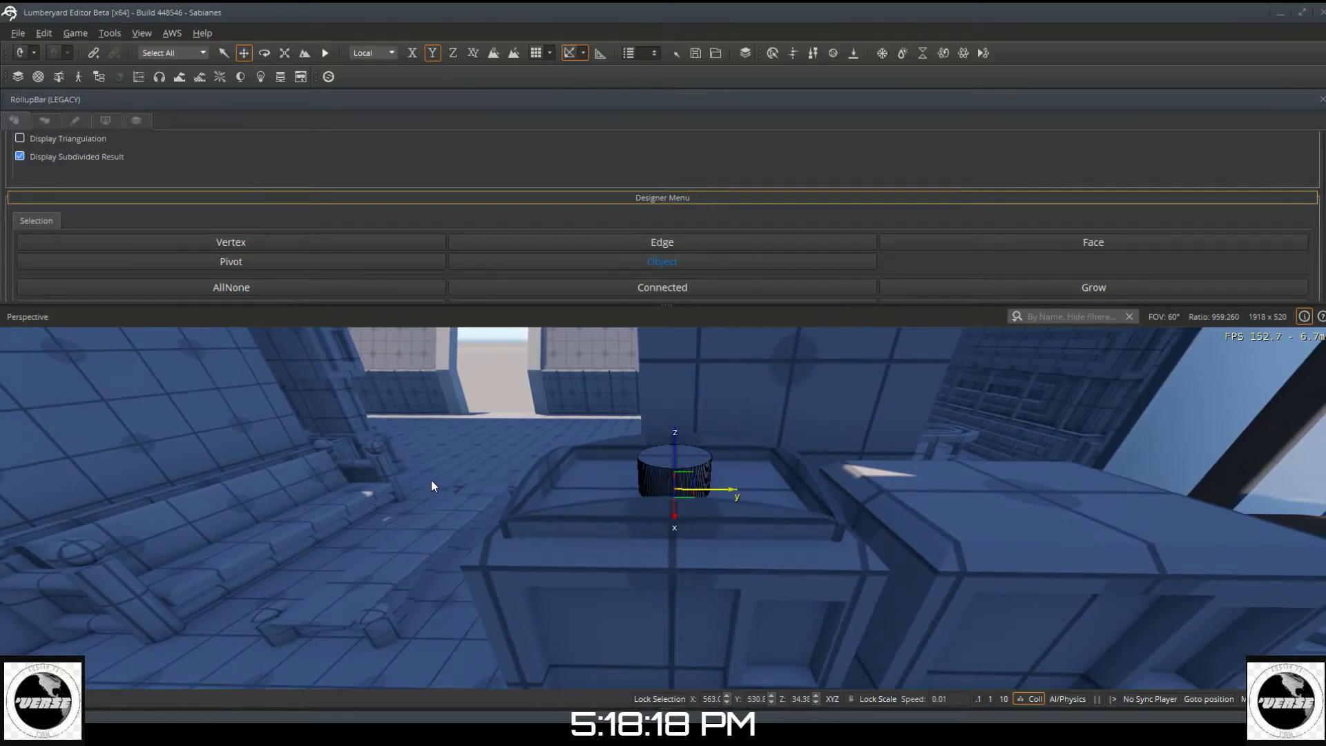
key(a)
right_drag(625, 510, 697, 505)
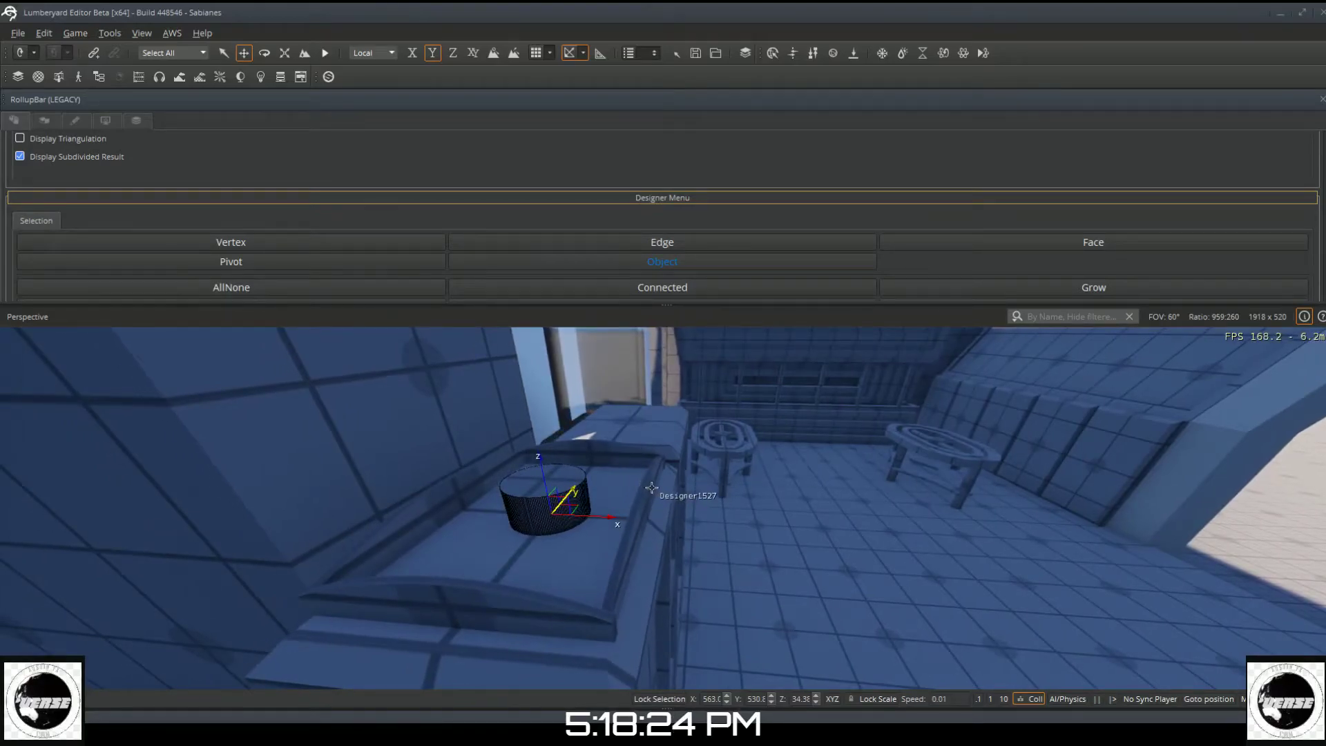
click(660, 262)
scroll(660, 264, down, 3)
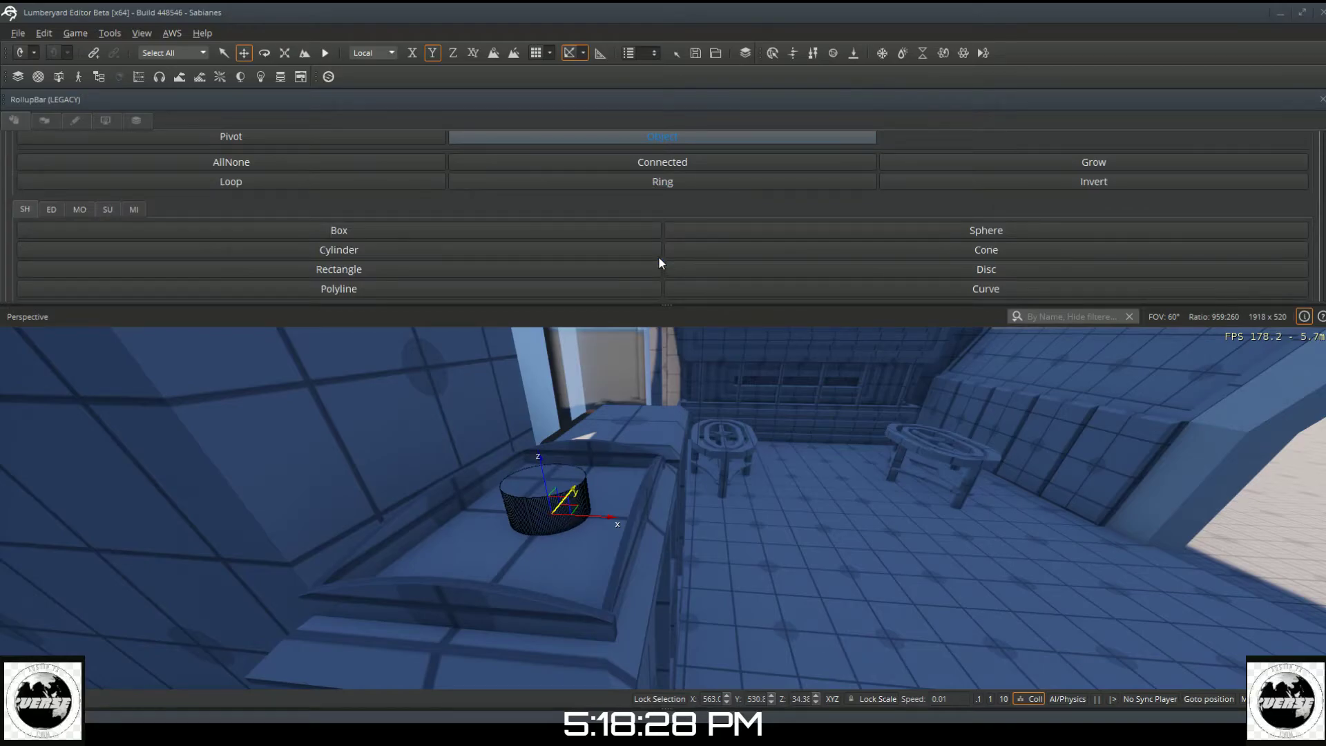
click(822, 227)
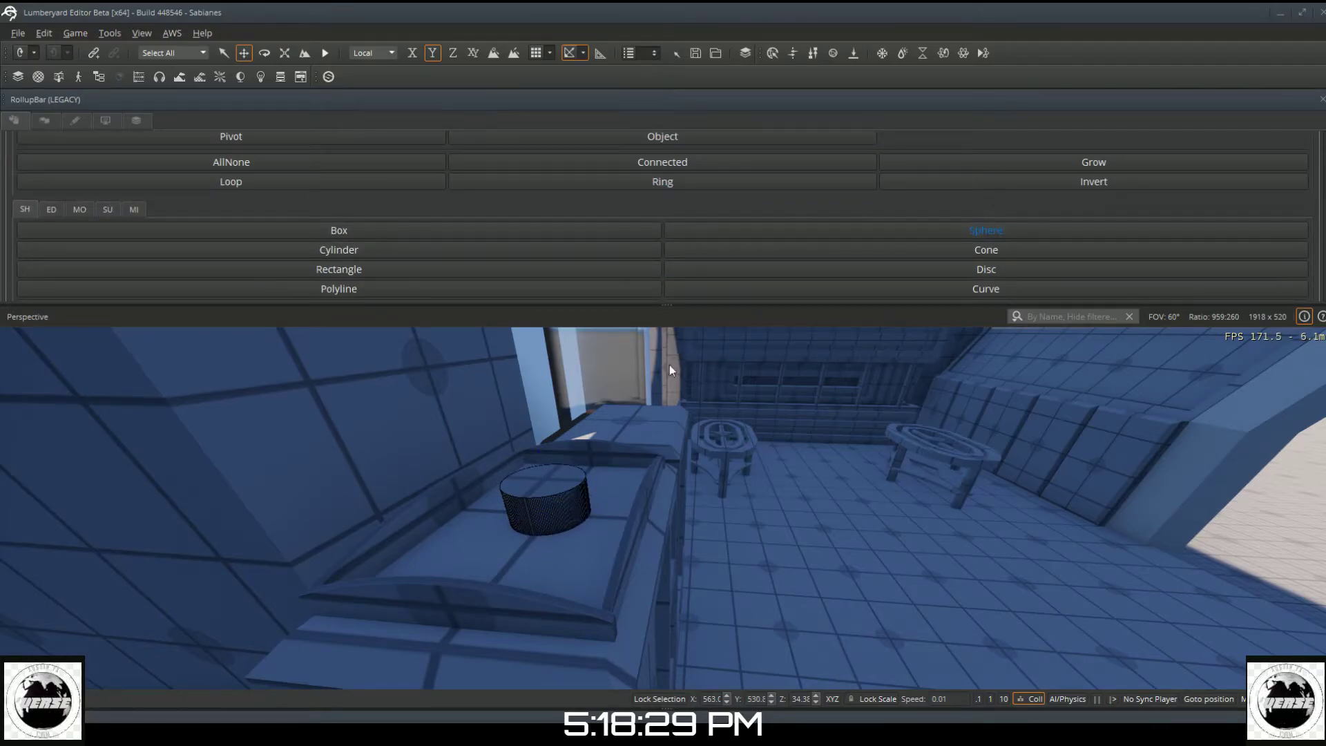
click(543, 480)
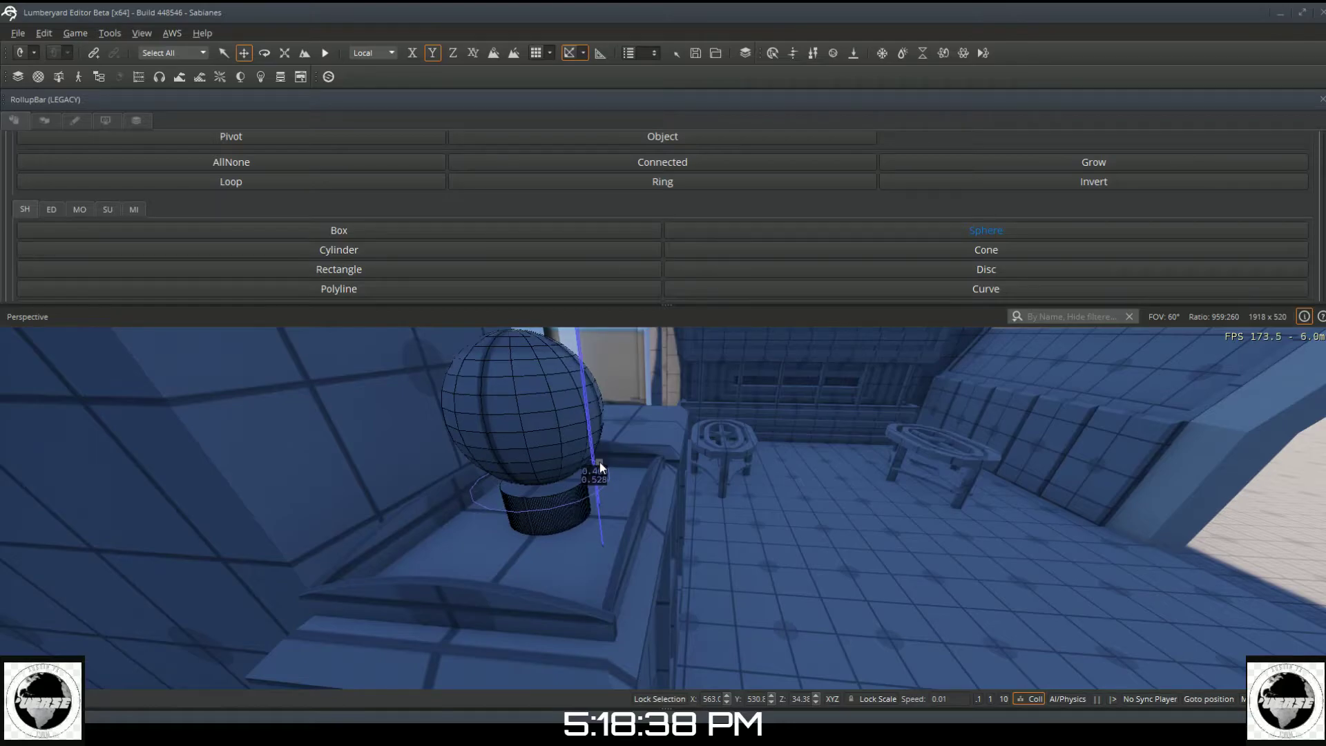
key(Escape)
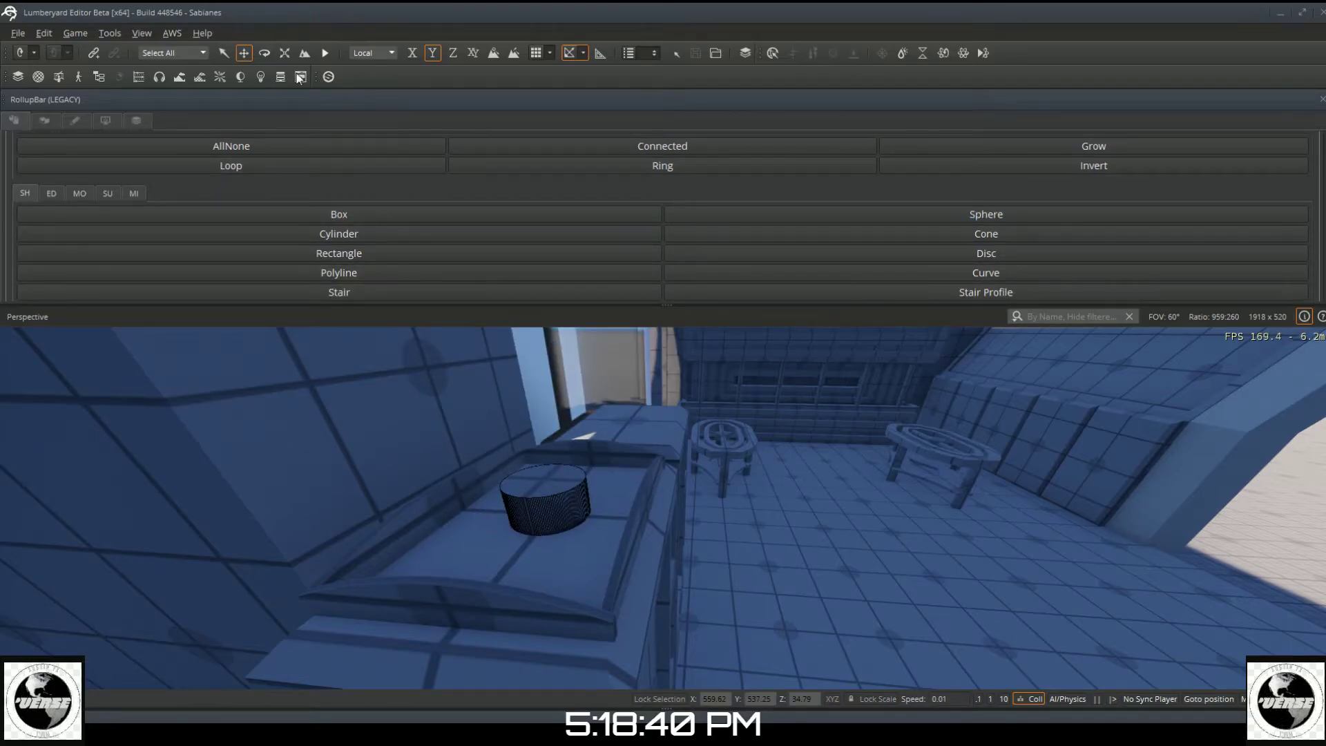
Step: Scale the cylinder on the cabinet top down along Z to about 0.89
click(285, 54)
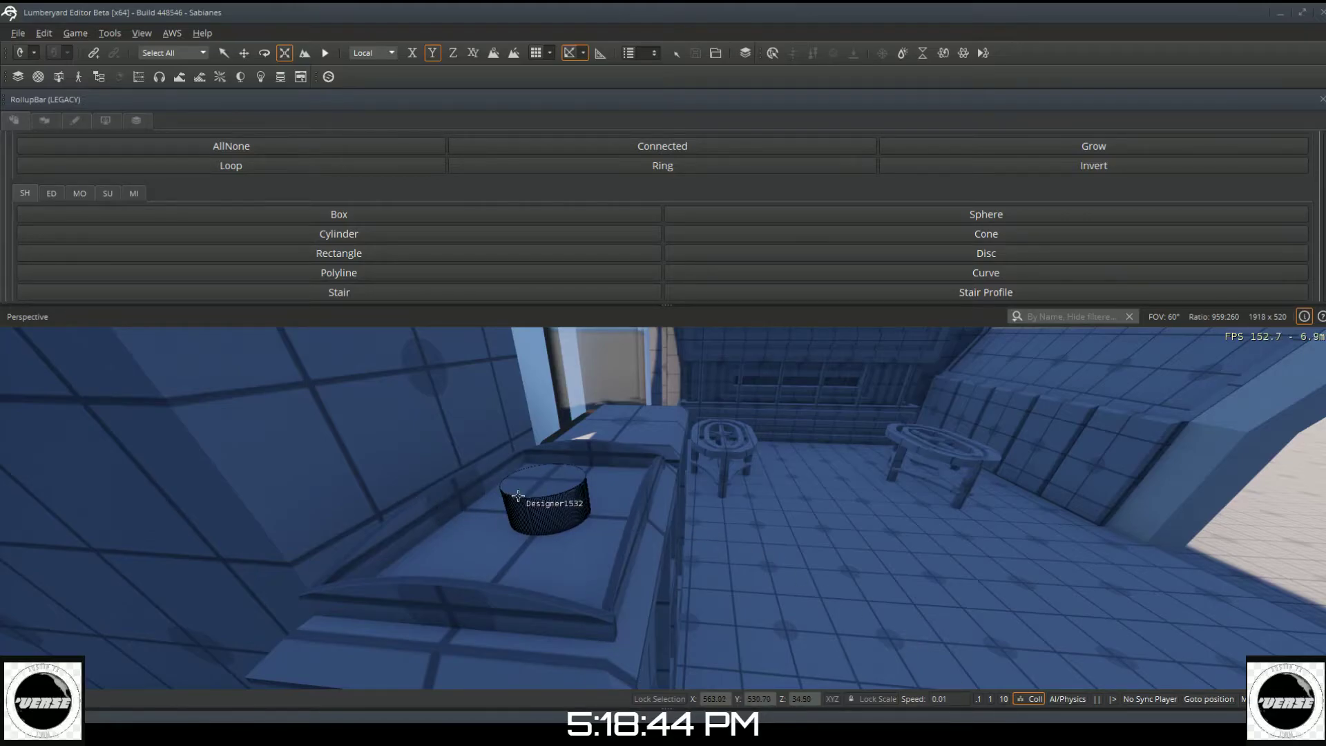
click(563, 496)
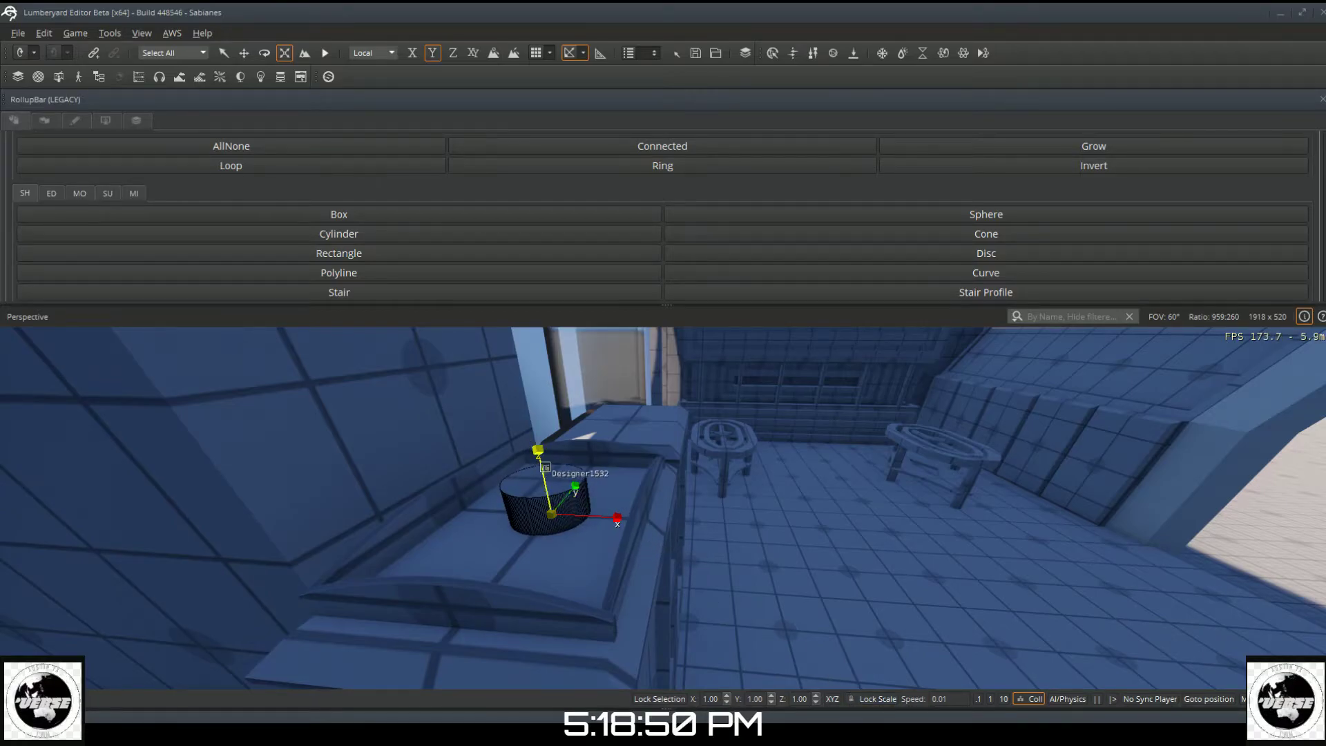
drag(542, 467, 546, 488)
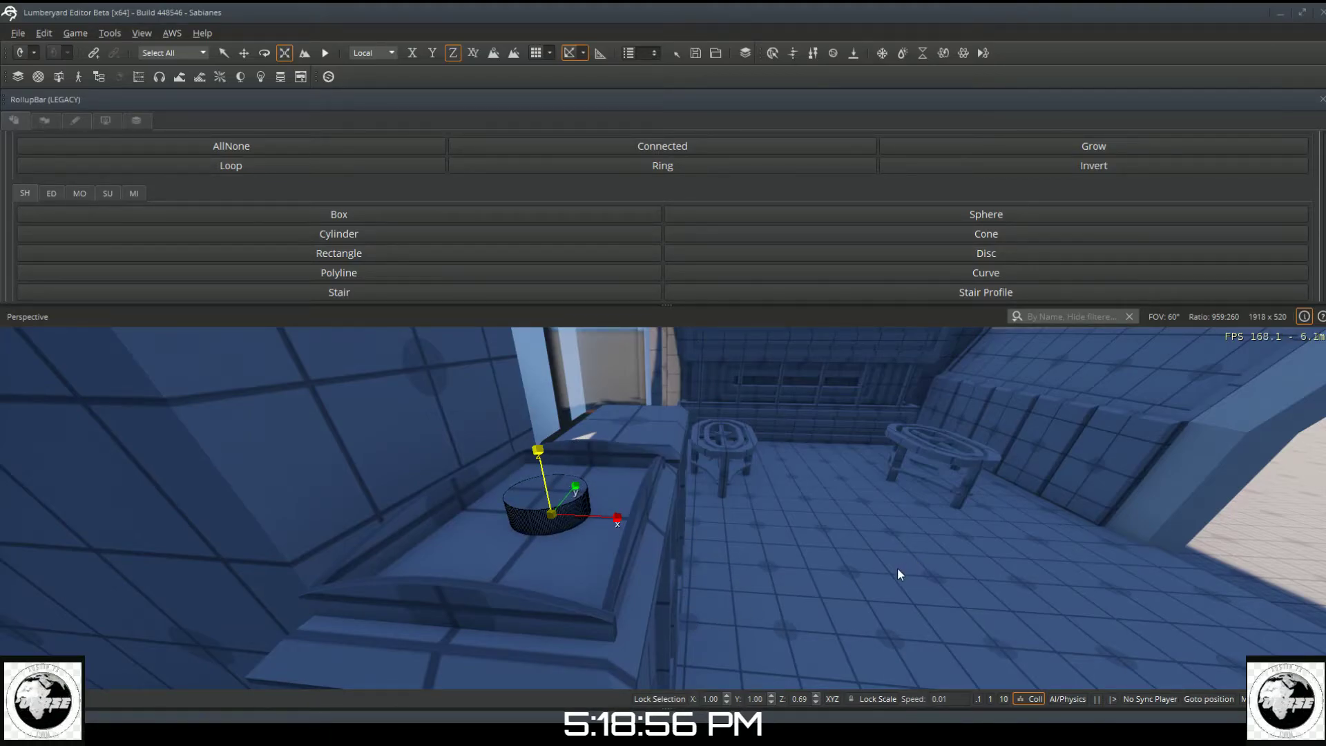
click(244, 53)
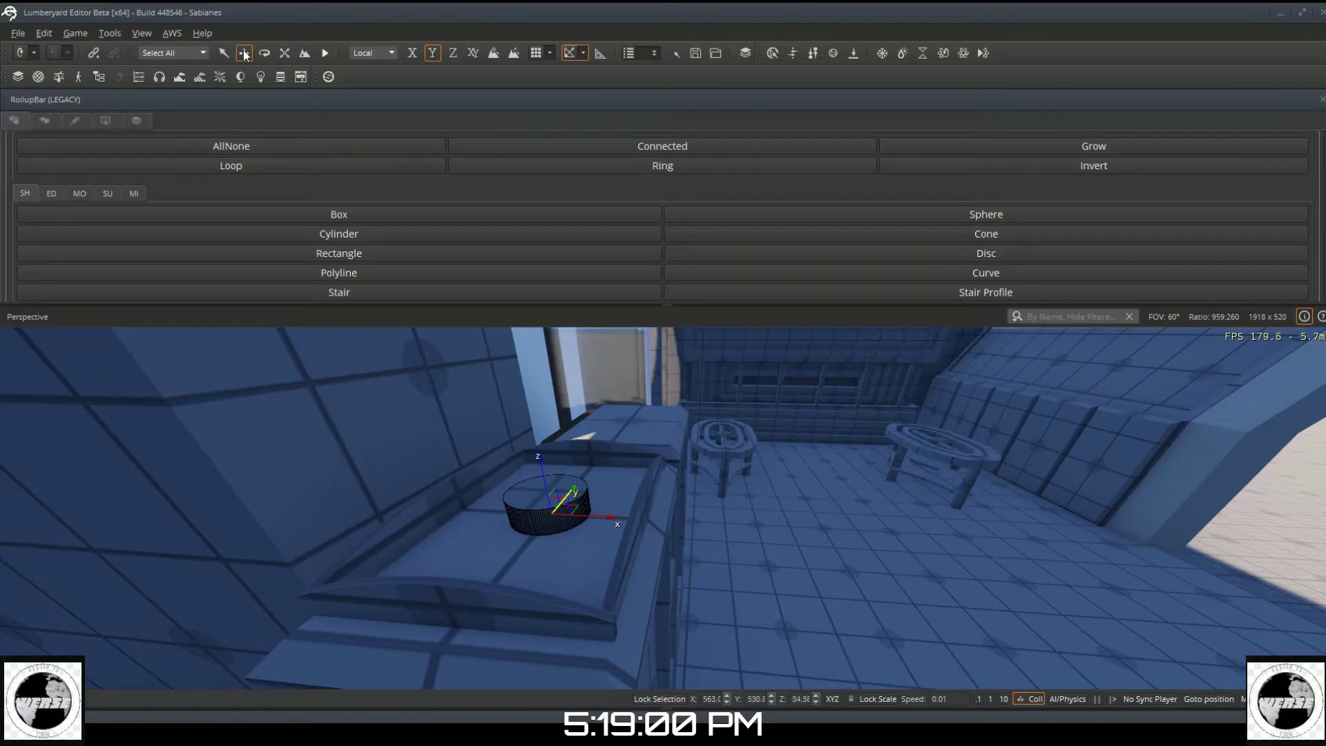
click(905, 214)
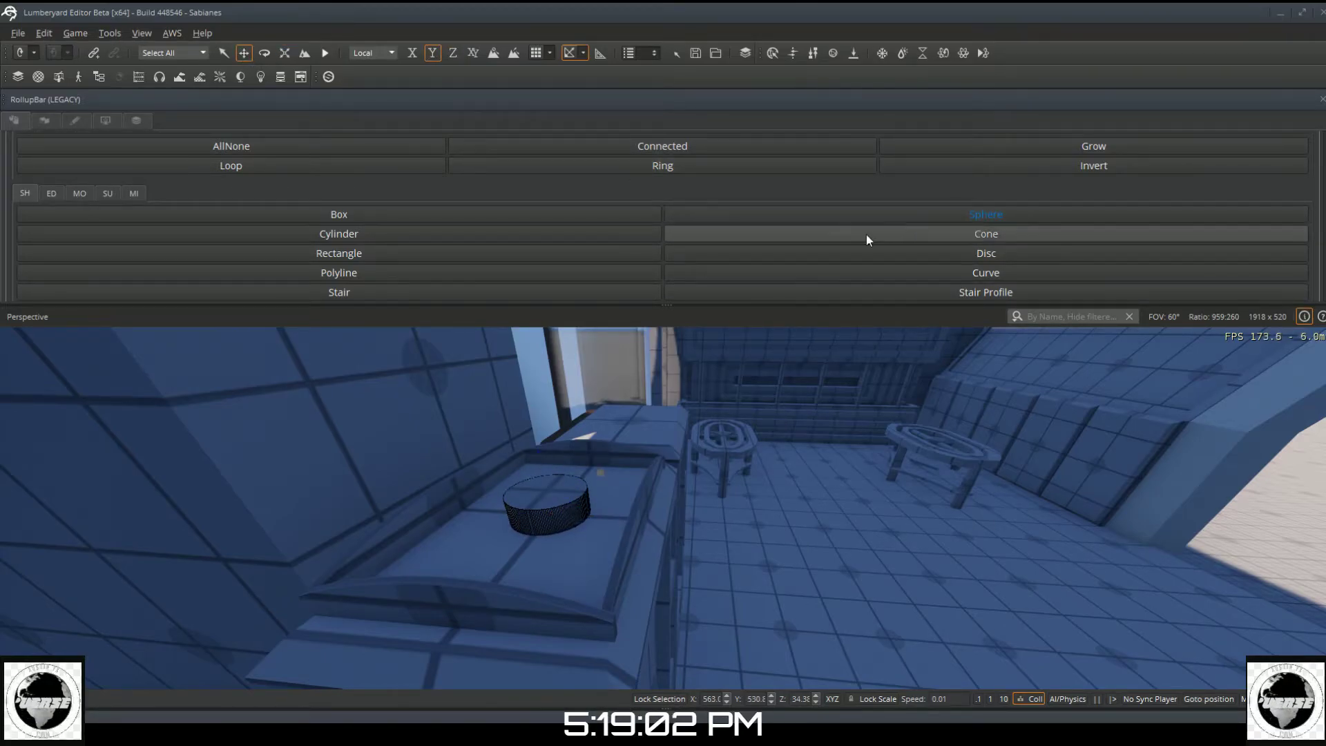
click(547, 482)
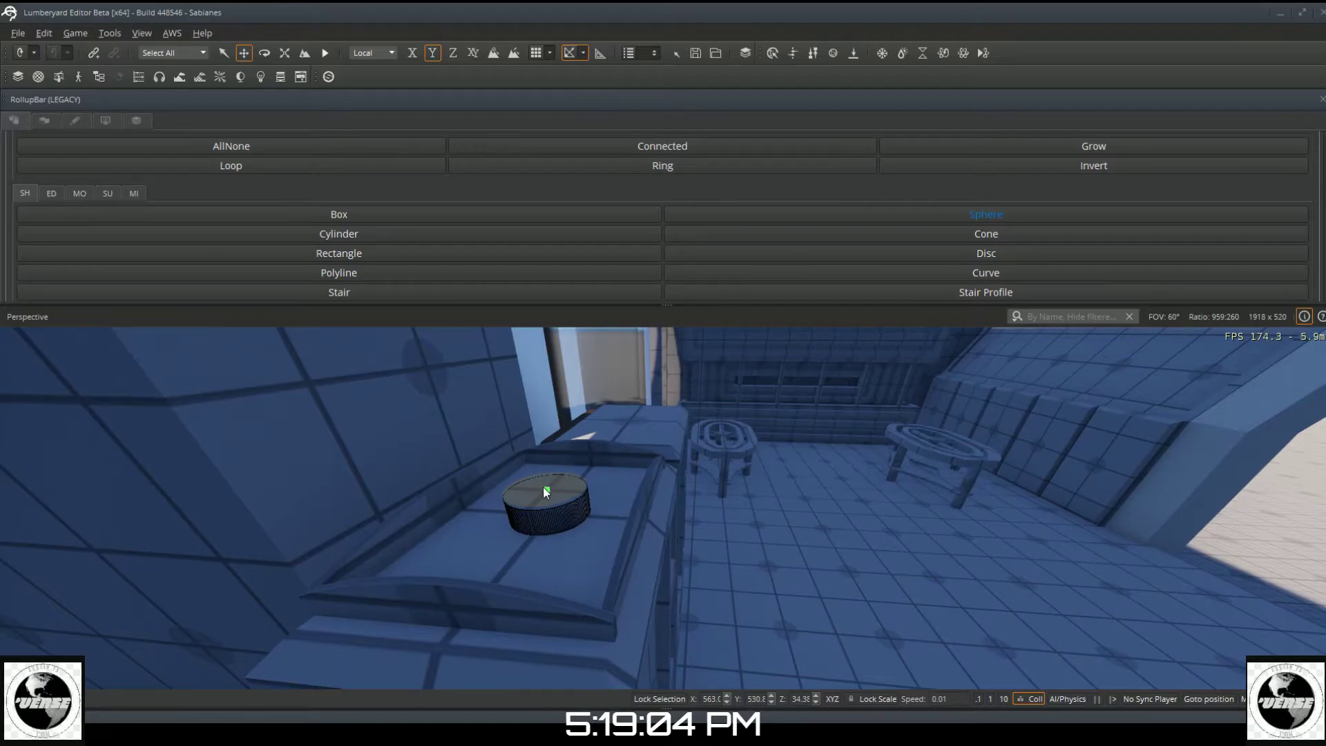
drag(543, 487, 582, 477)
key(Escape)
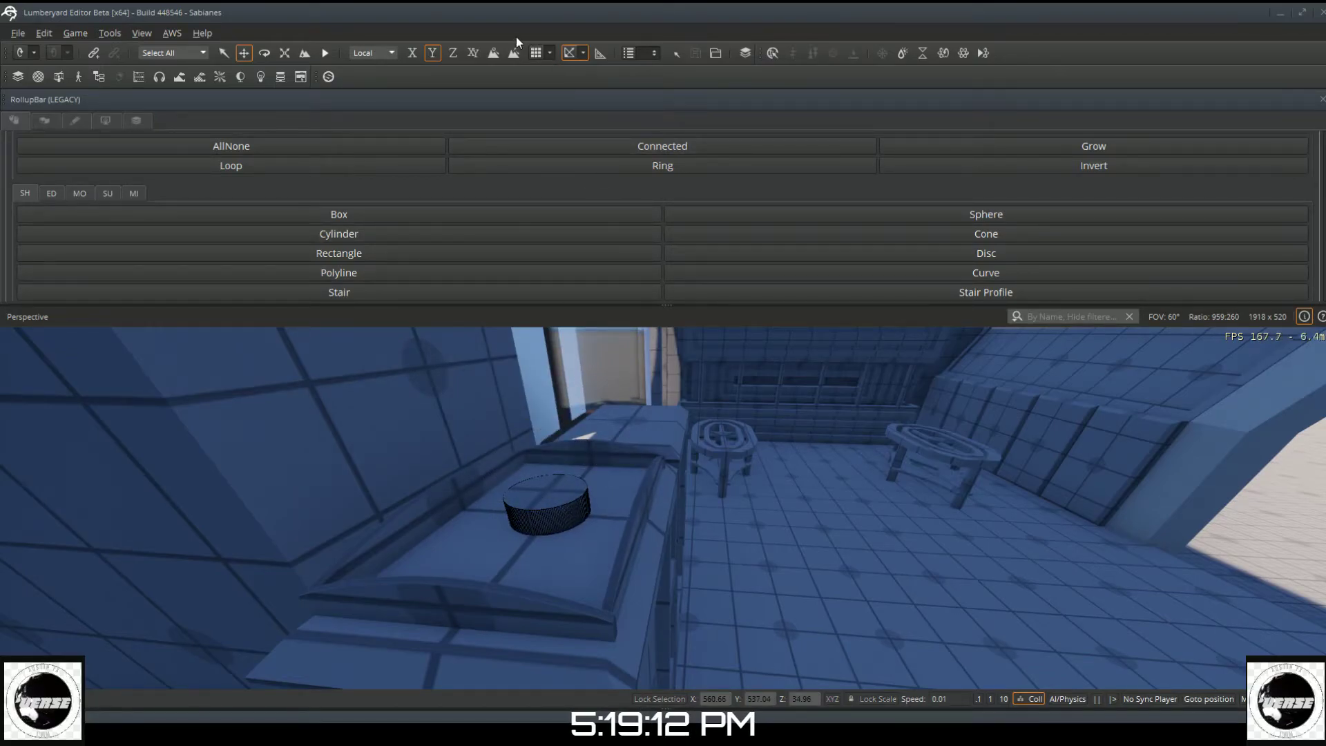
Step: Turn on grid snapping and draw a sphere of about 0.135 radius with a subdivision count of 160 on top of the cylinder
click(536, 54)
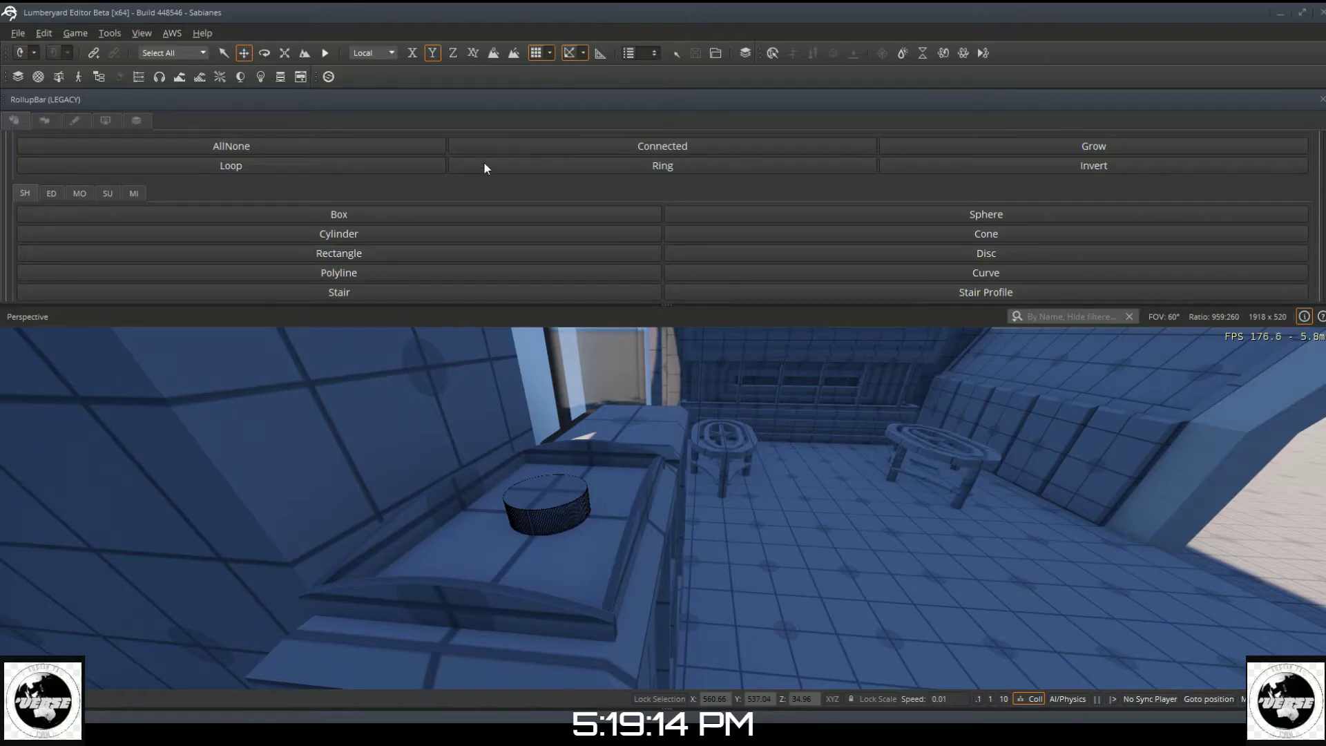
click(724, 215)
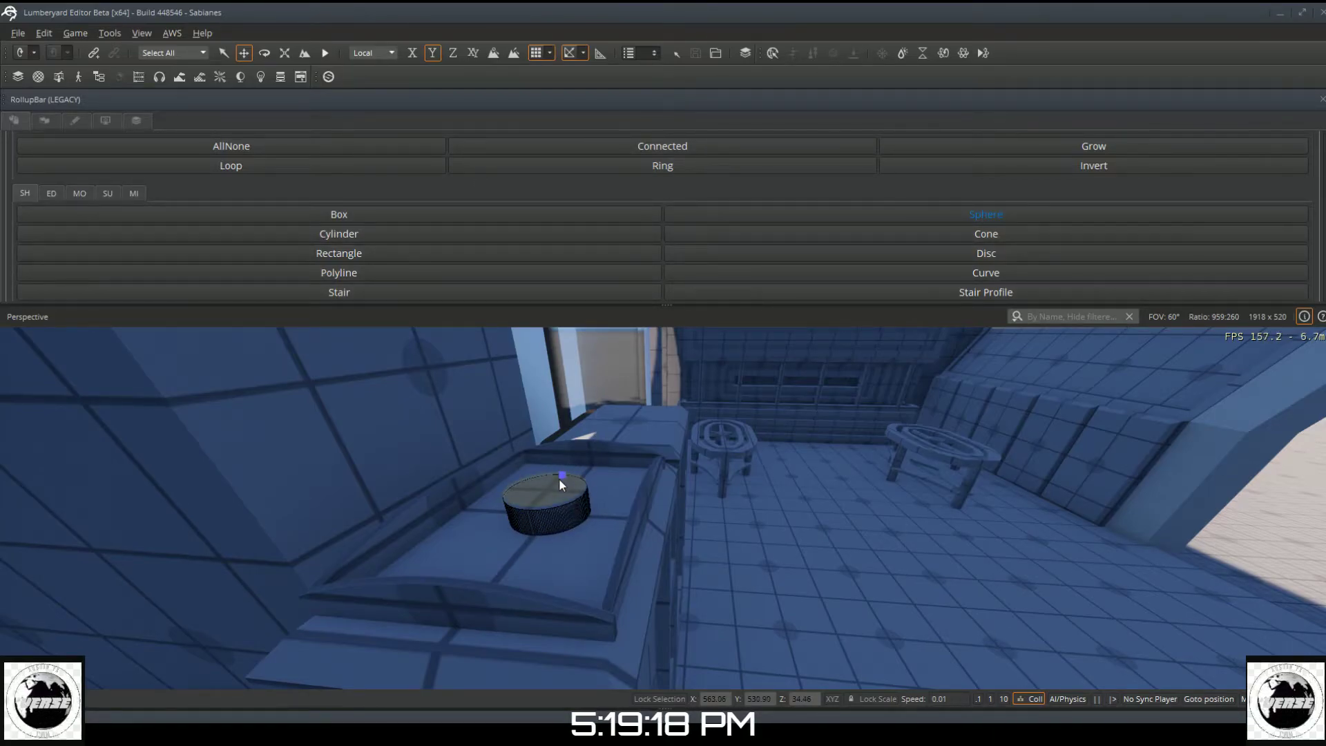
scroll(645, 231, down, 3)
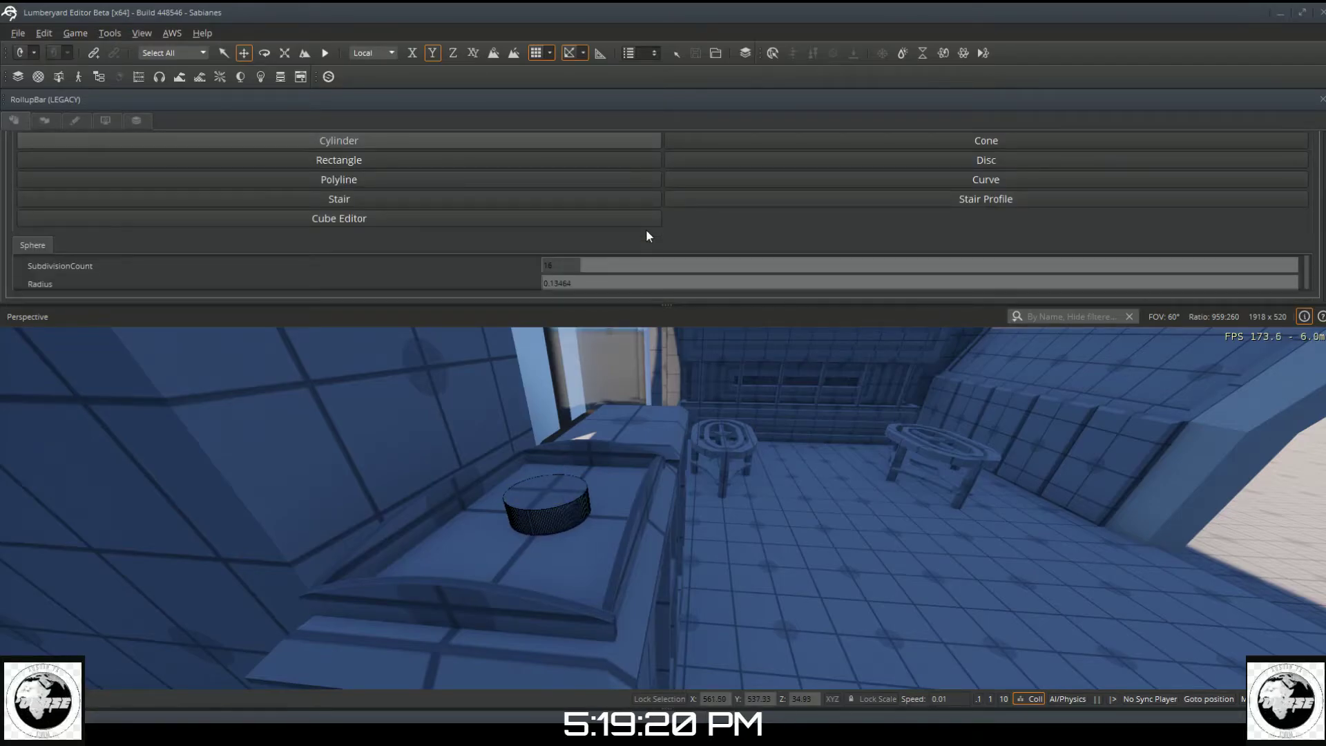
click(568, 264)
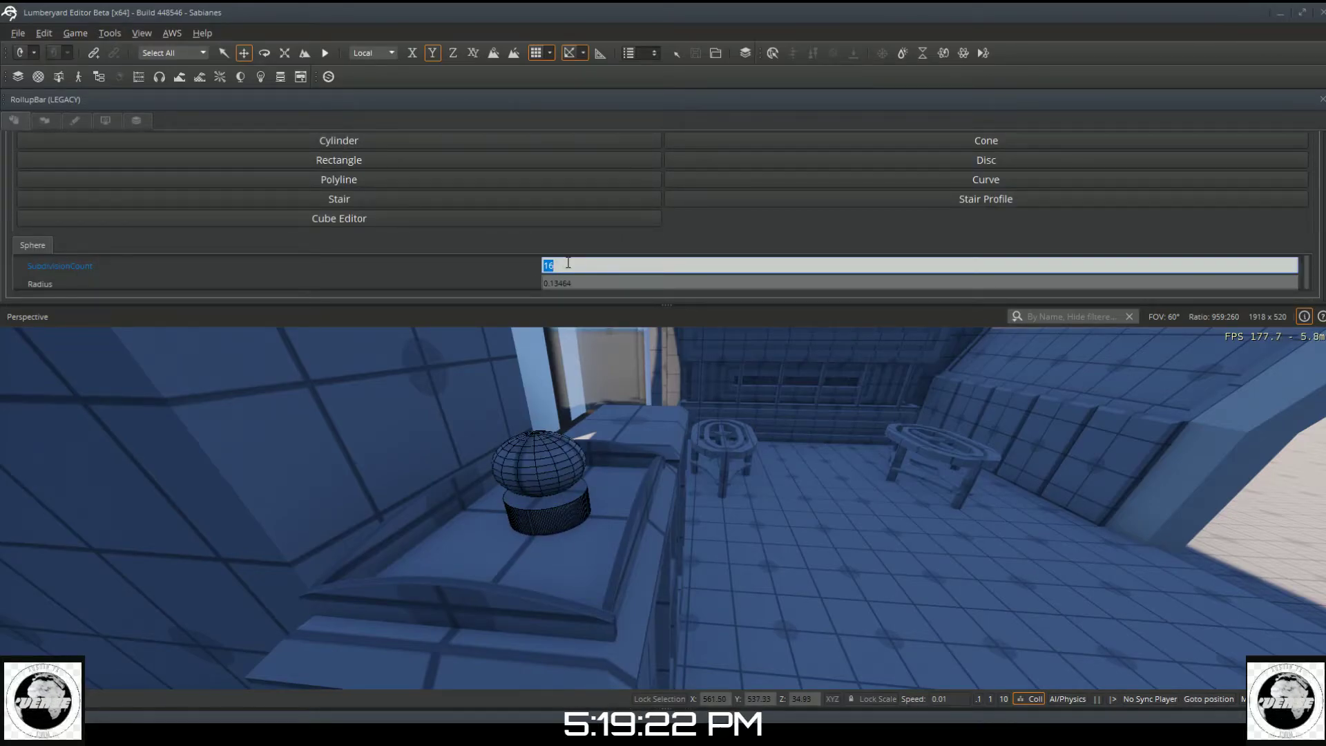
text(160)
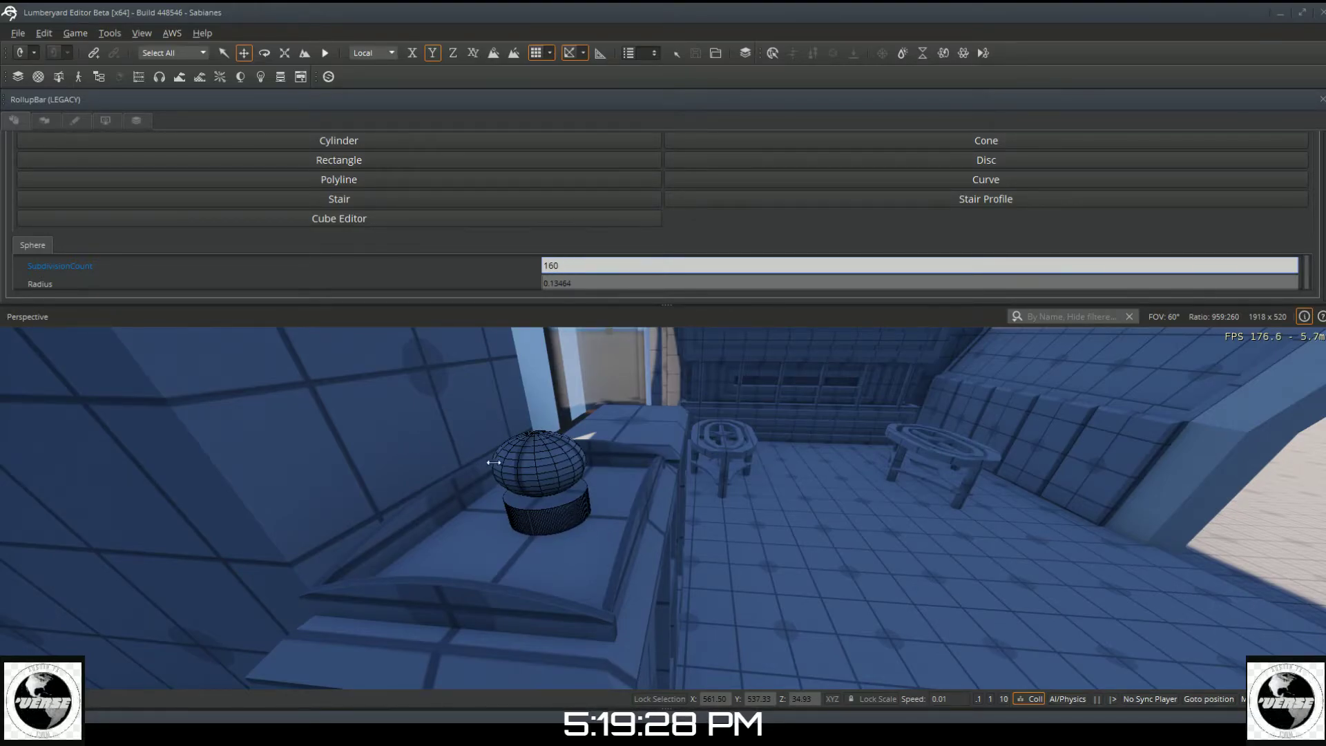
click(543, 483)
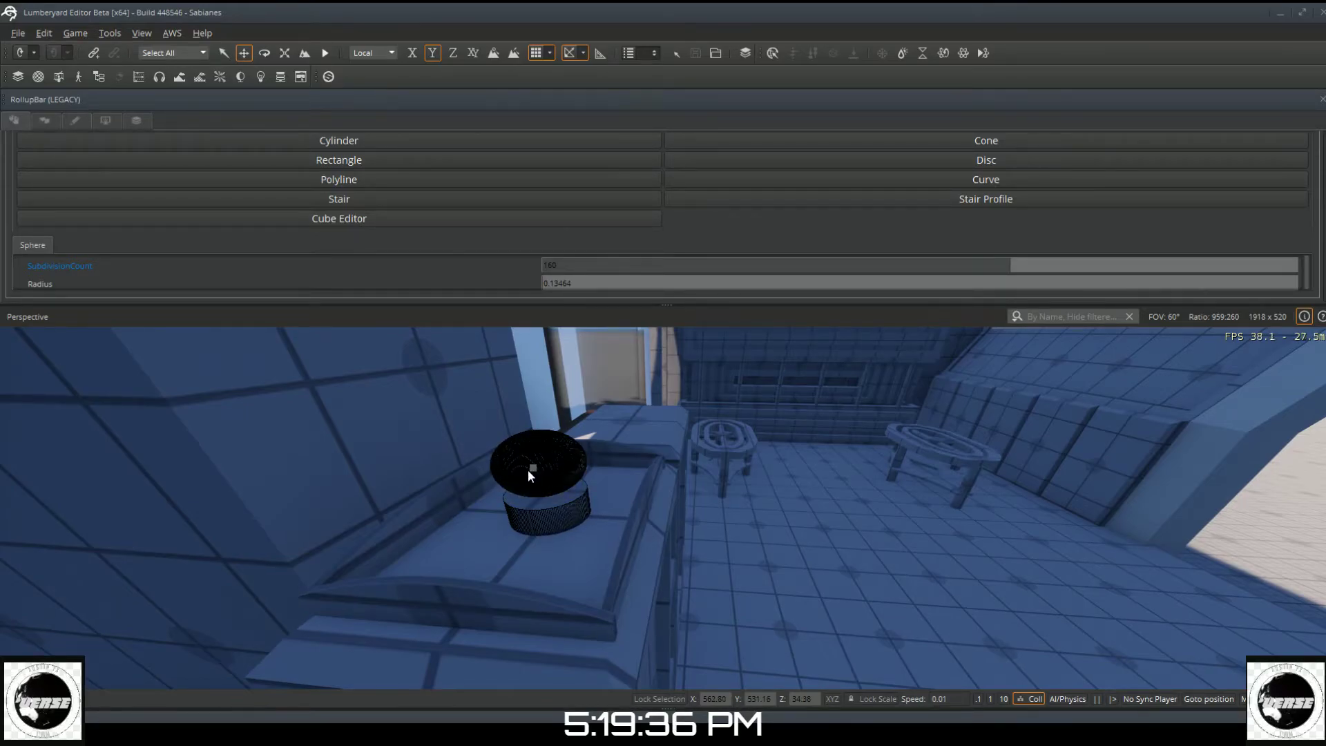
click(521, 473)
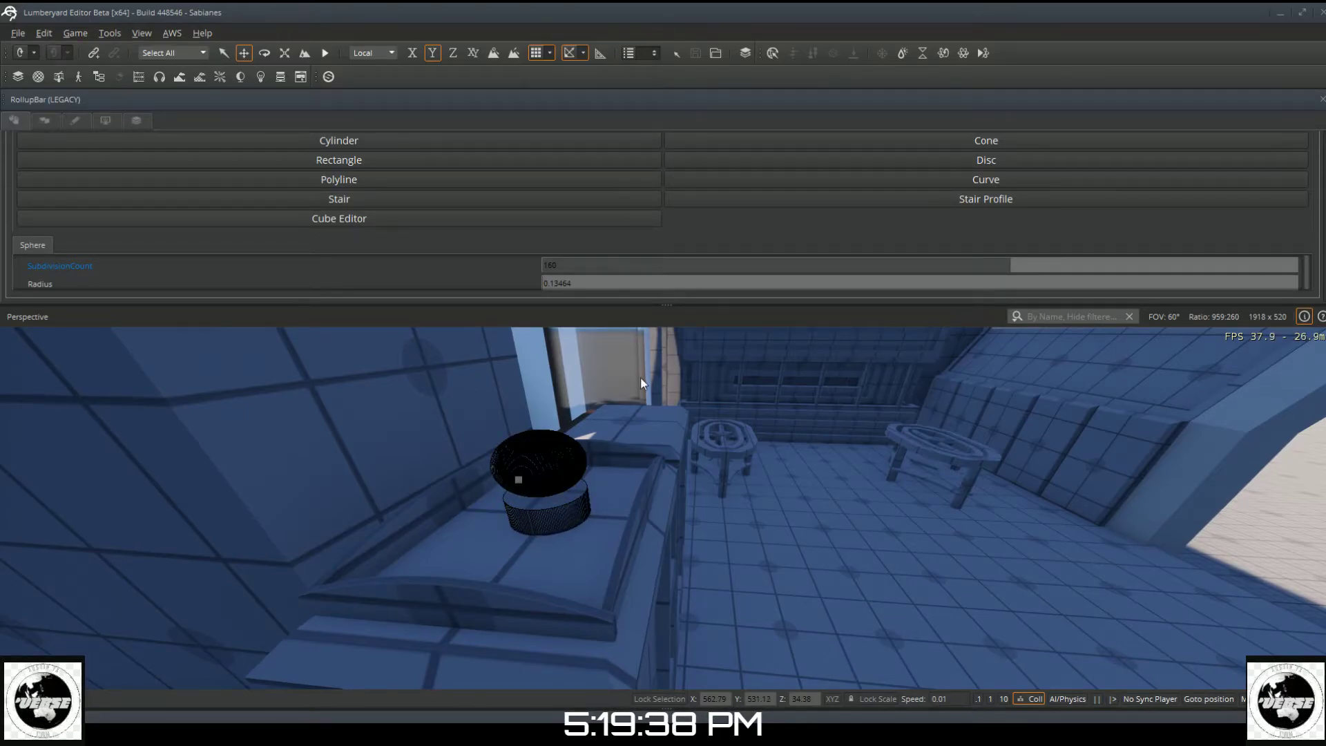
Step: Remove the sphere and delete the cylinder from the framed cabinet top
key(Delete)
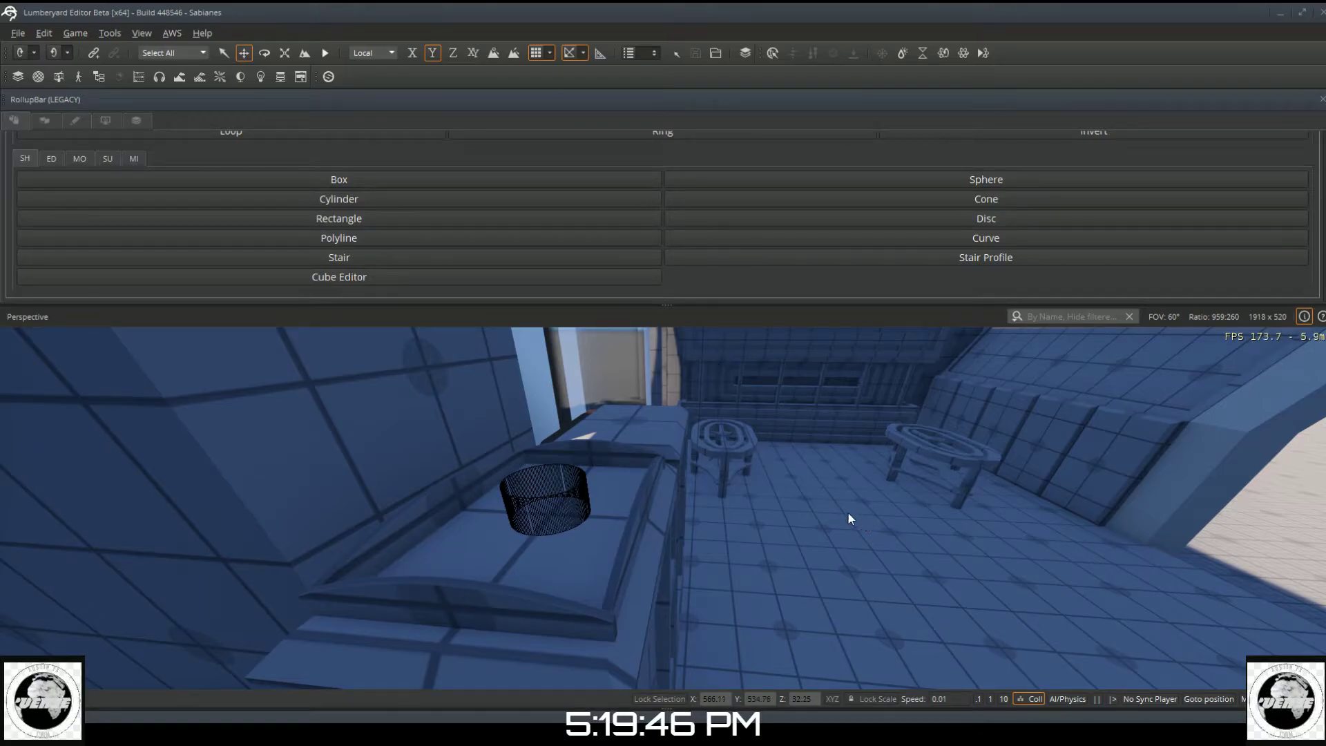
key(Delete)
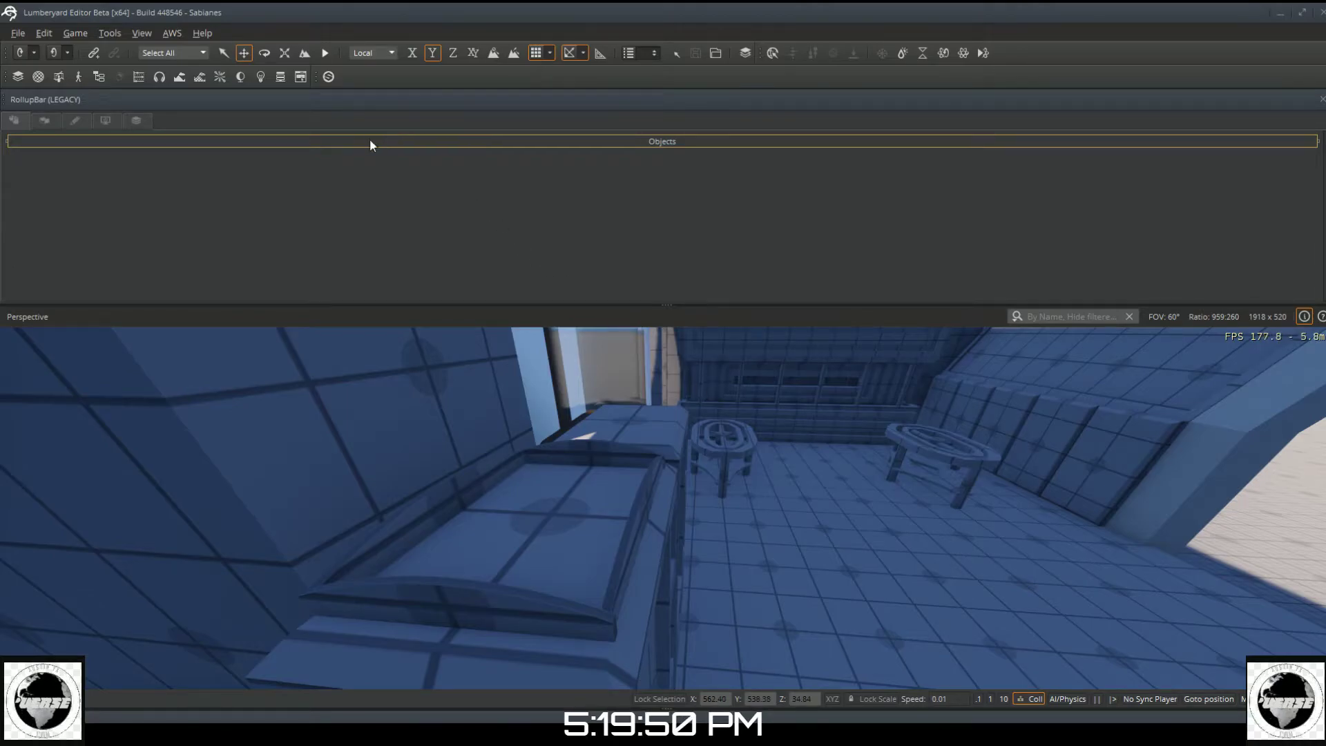
Step: Start a new Designer object and draw a cylinder with a subdivision count of 160 on the framed cabinet top
click(322, 143)
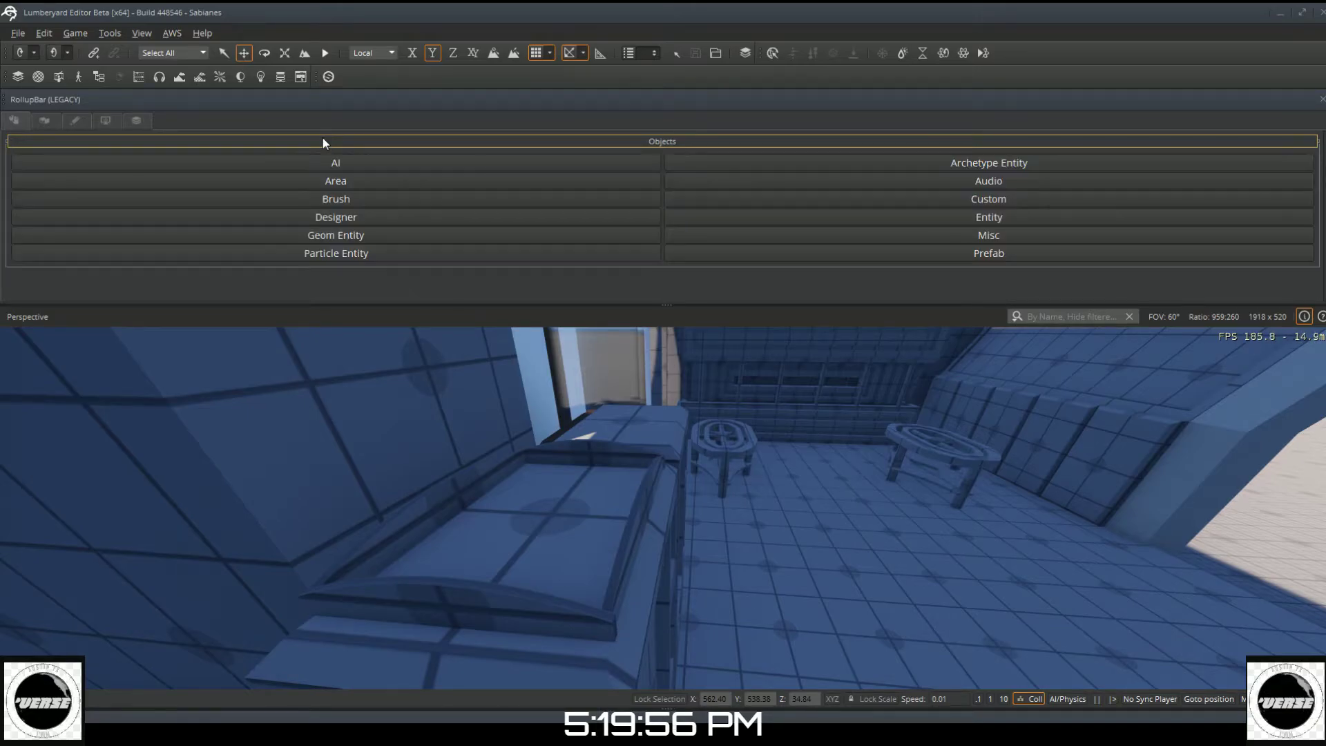
click(337, 217)
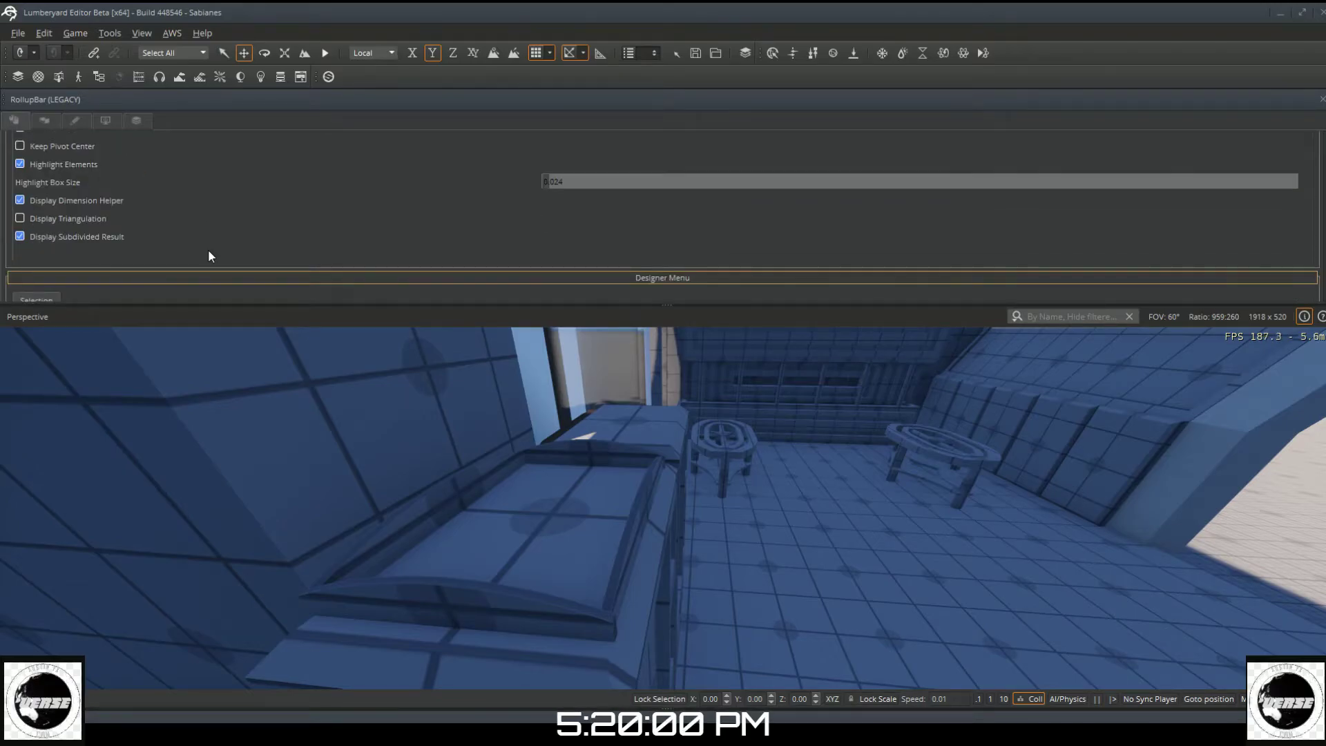
scroll(226, 229, down, 2)
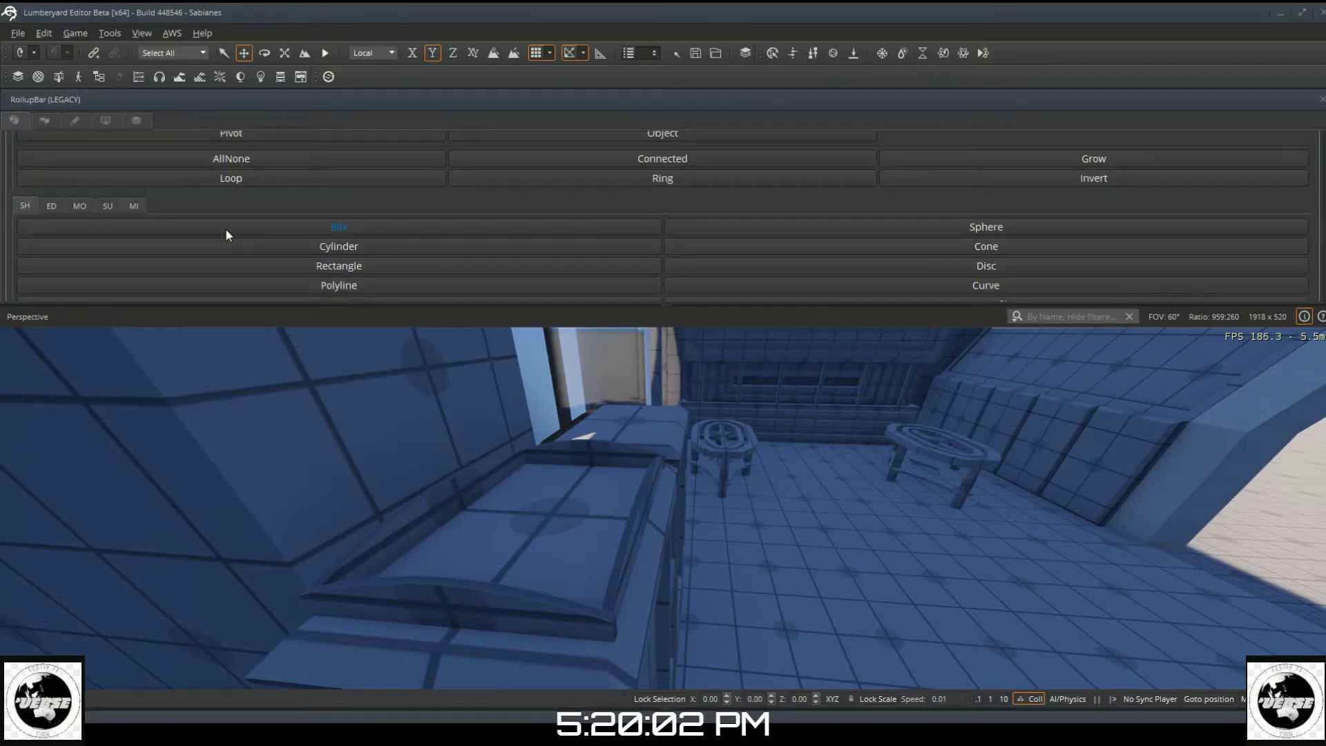
click(254, 243)
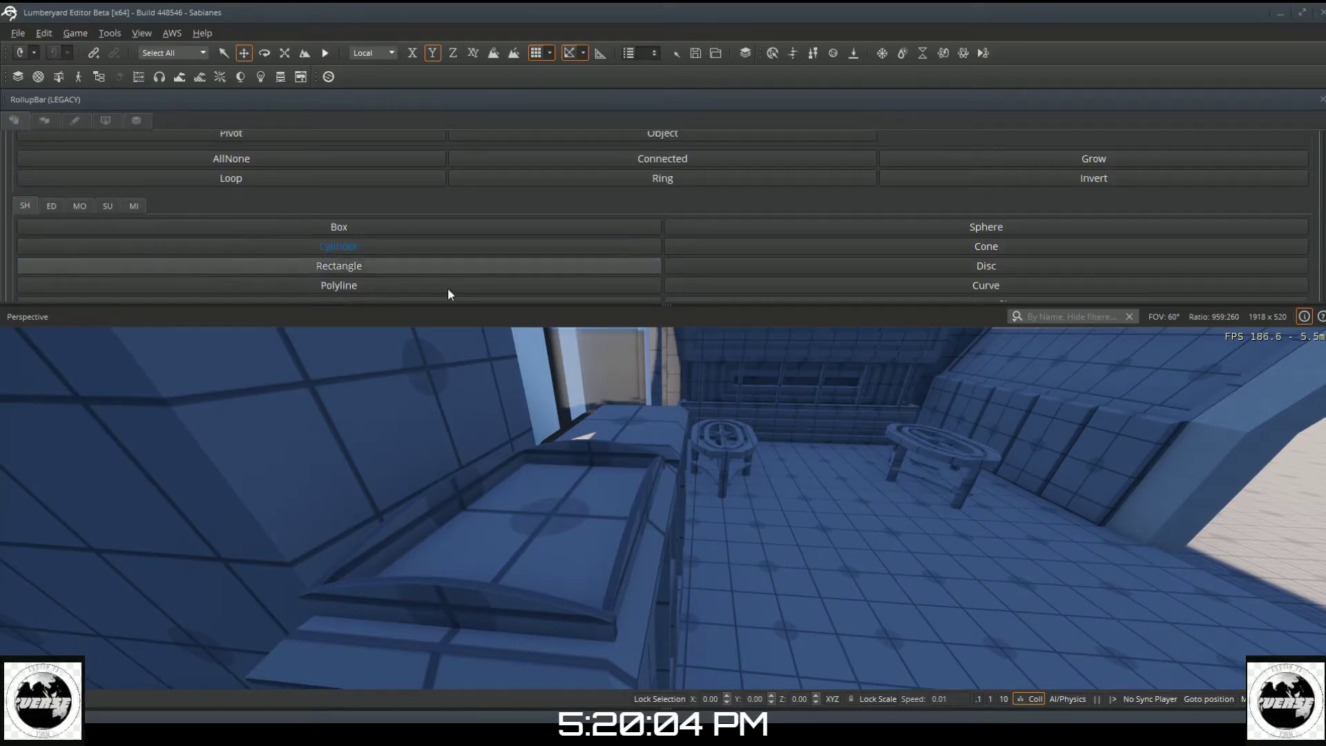
scroll(789, 264, down, 2)
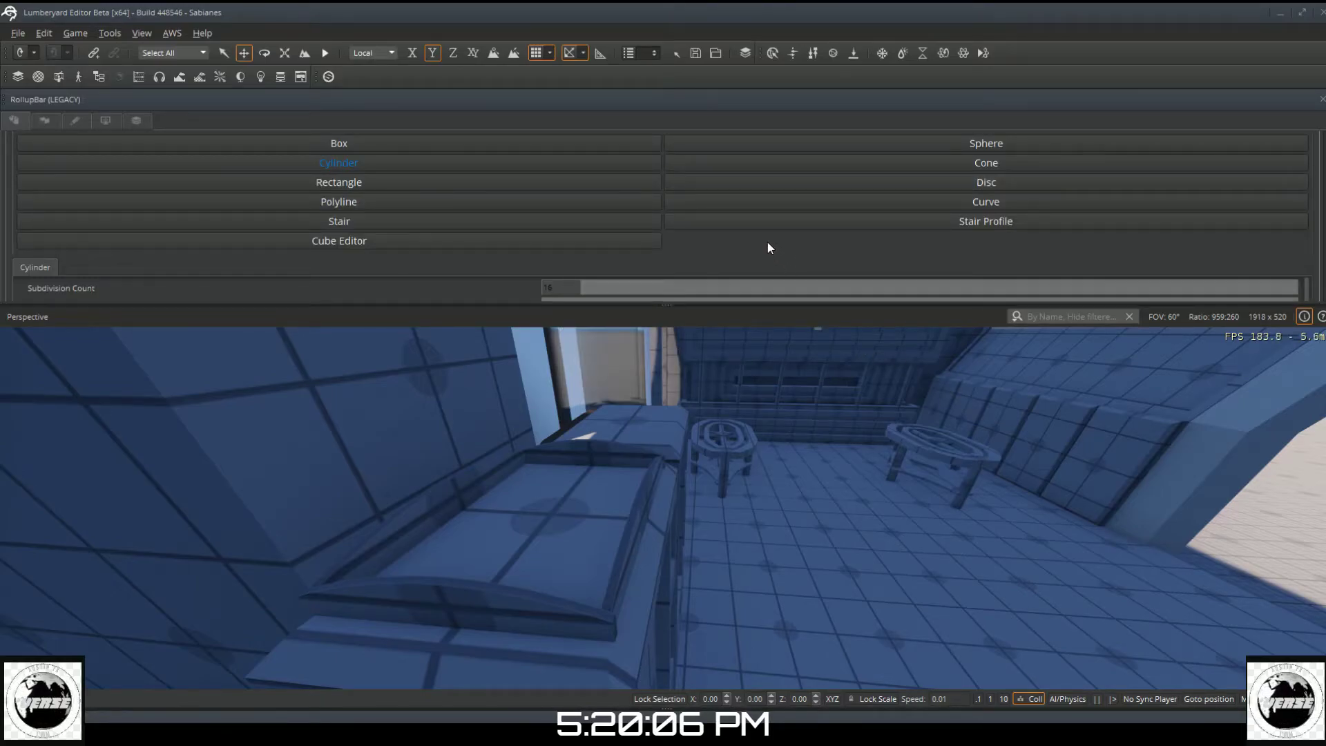
click(550, 286)
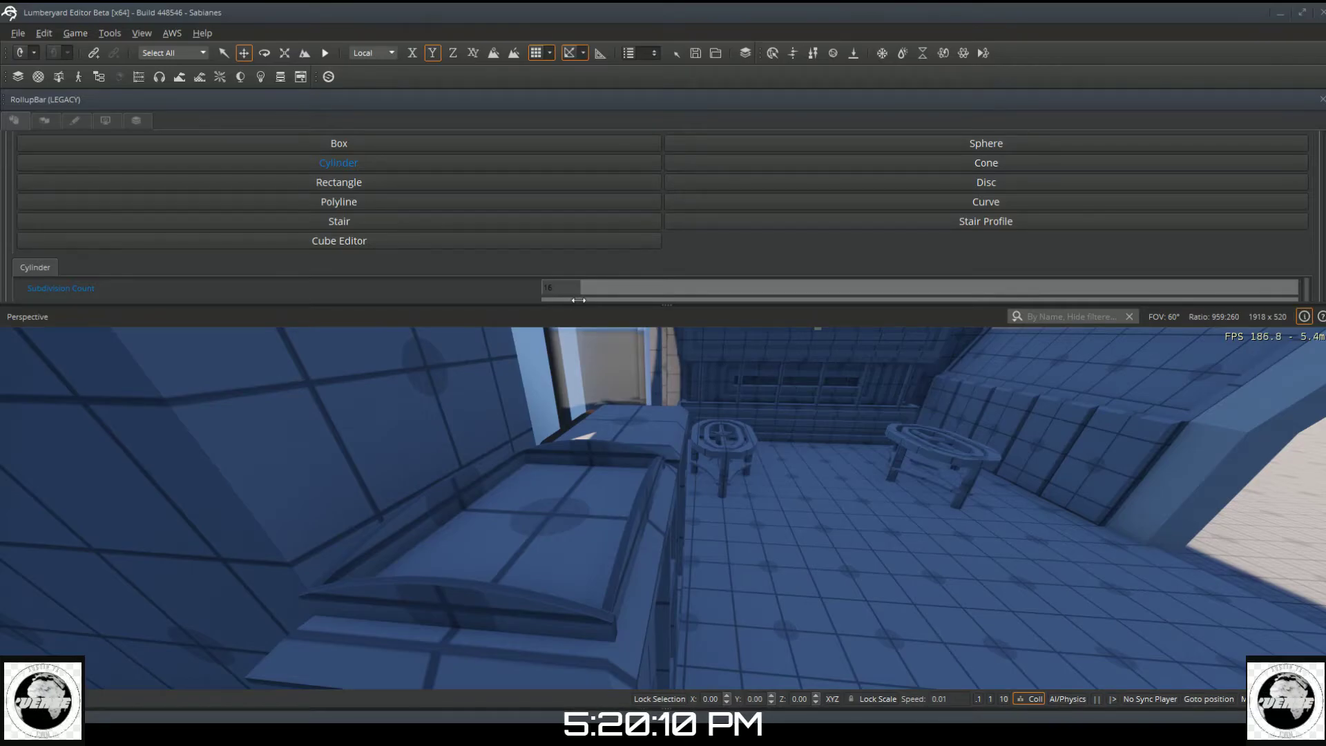
click(565, 284)
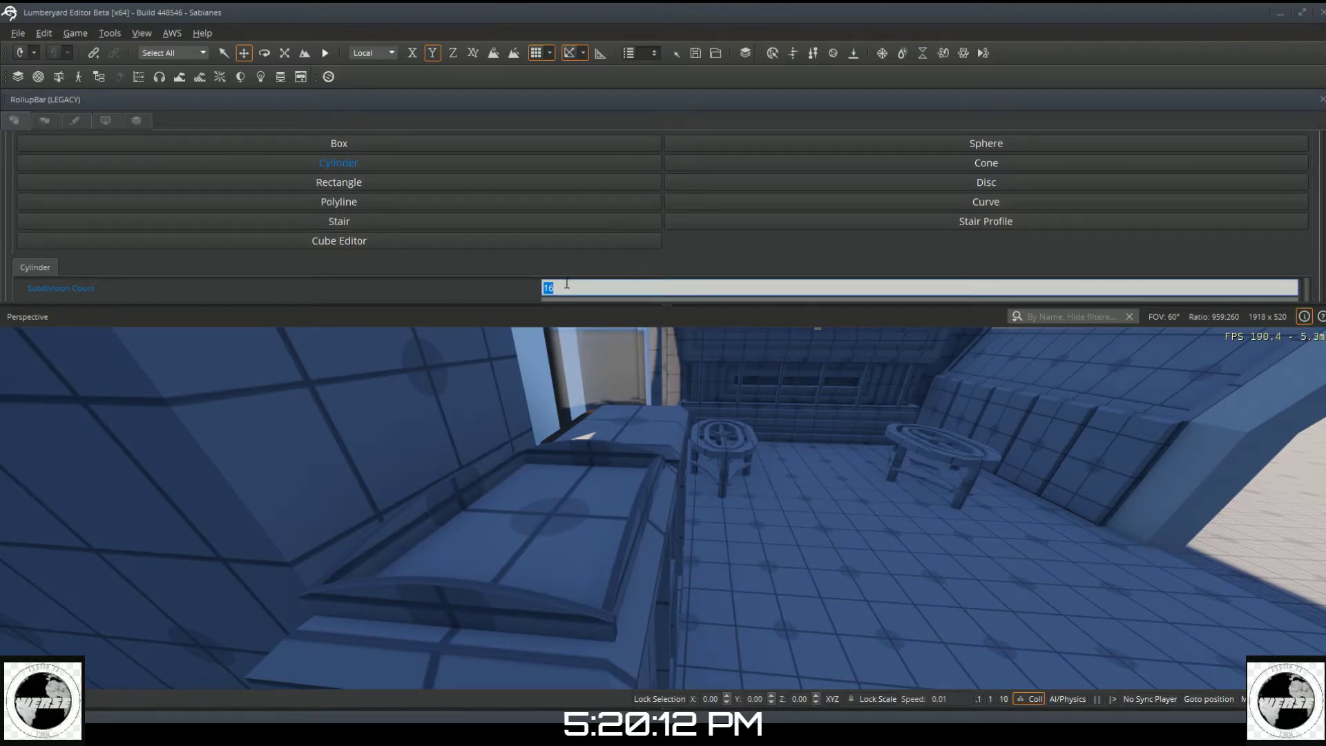
text(0)
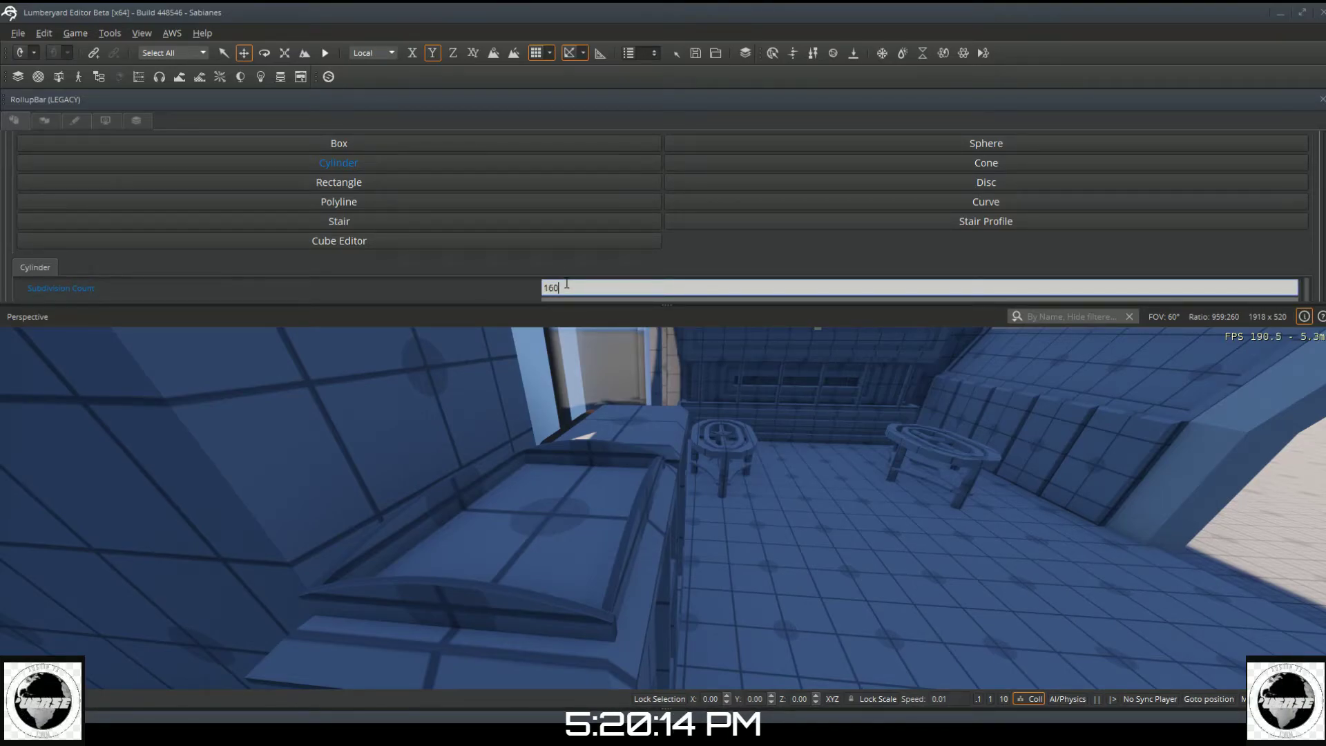
key(Return)
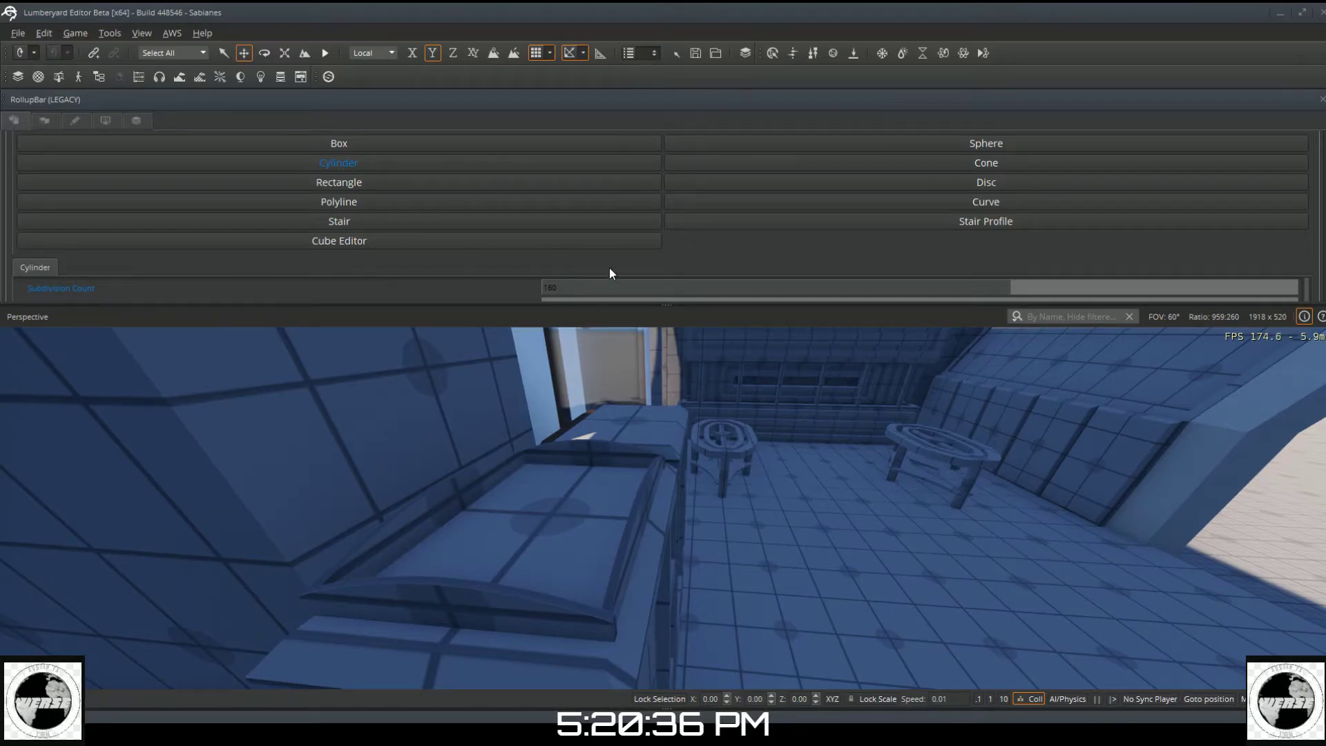
click(553, 514)
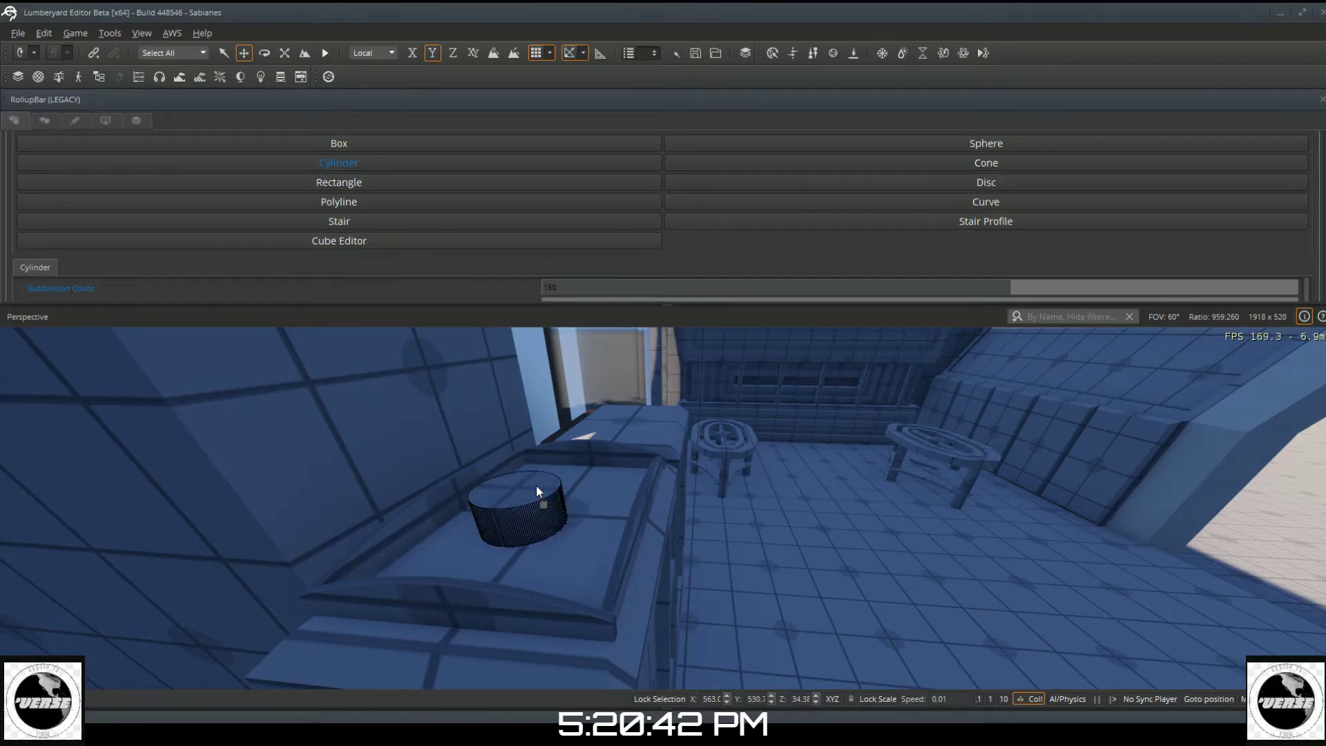
click(537, 486)
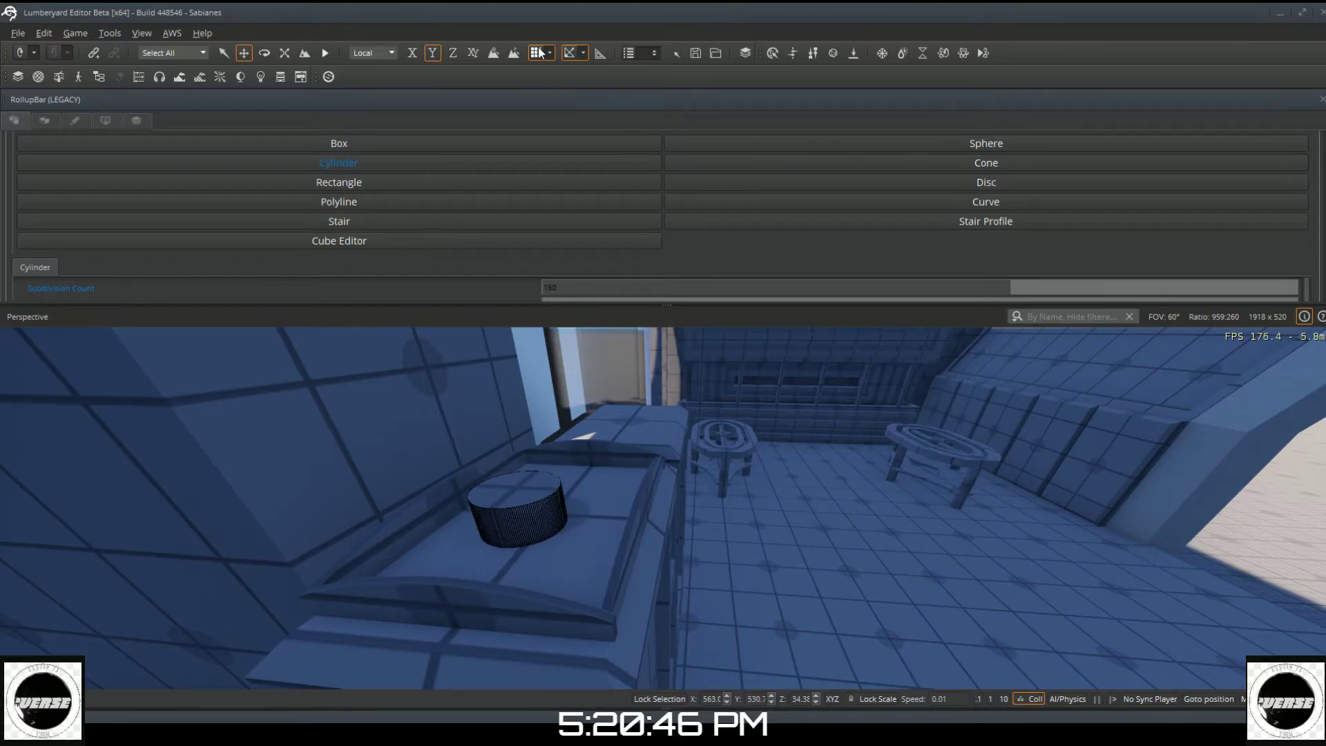
Step: Turn off grid snapping, select the new cylinder as an object and move it in the XY plane toward the centre of the cabinet top
scroll(540, 216, up, 2)
scroll(540, 216, up, 2)
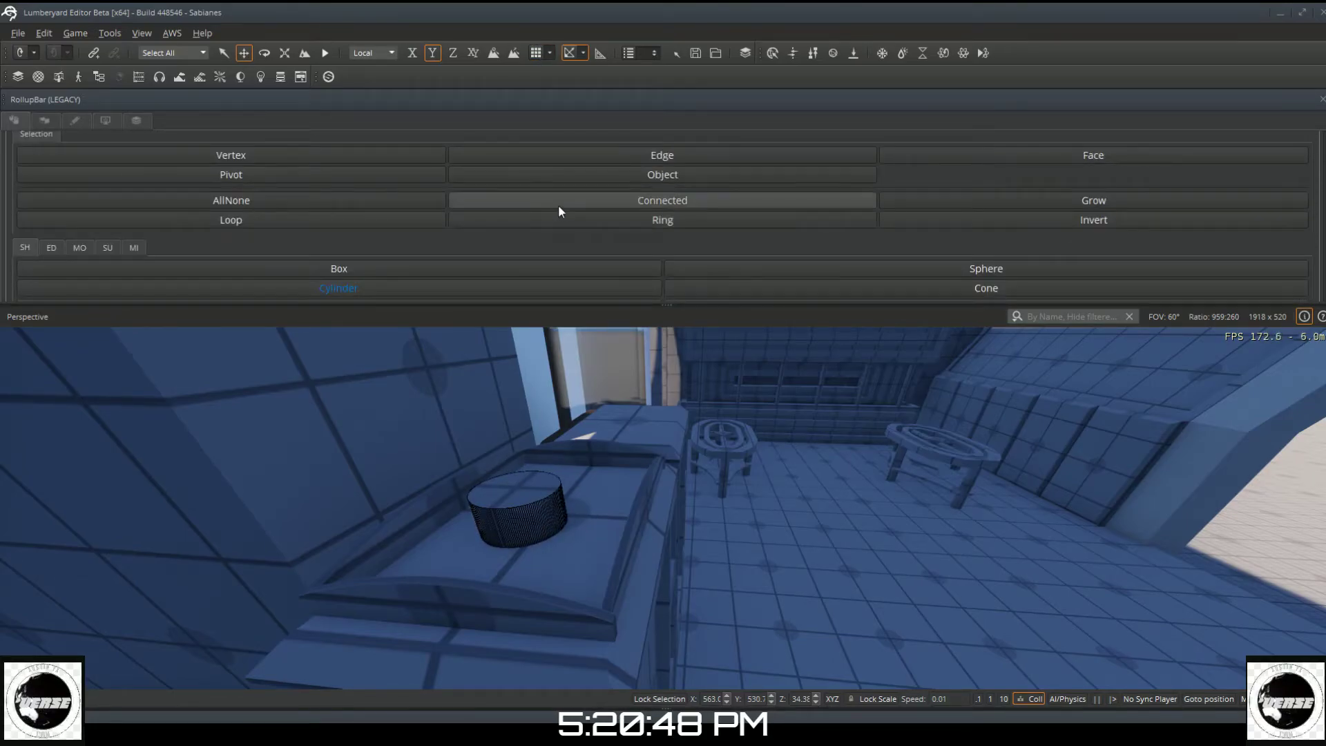
click(607, 176)
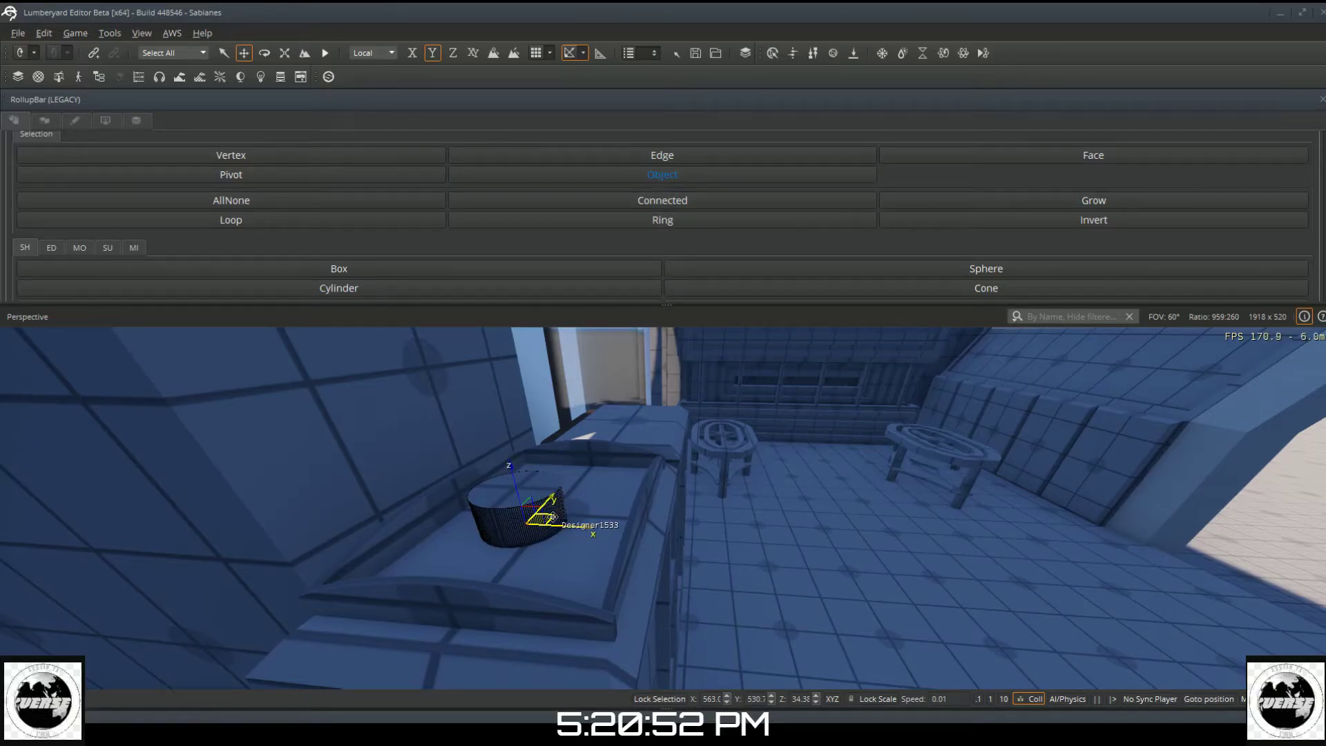
drag(547, 519, 580, 504)
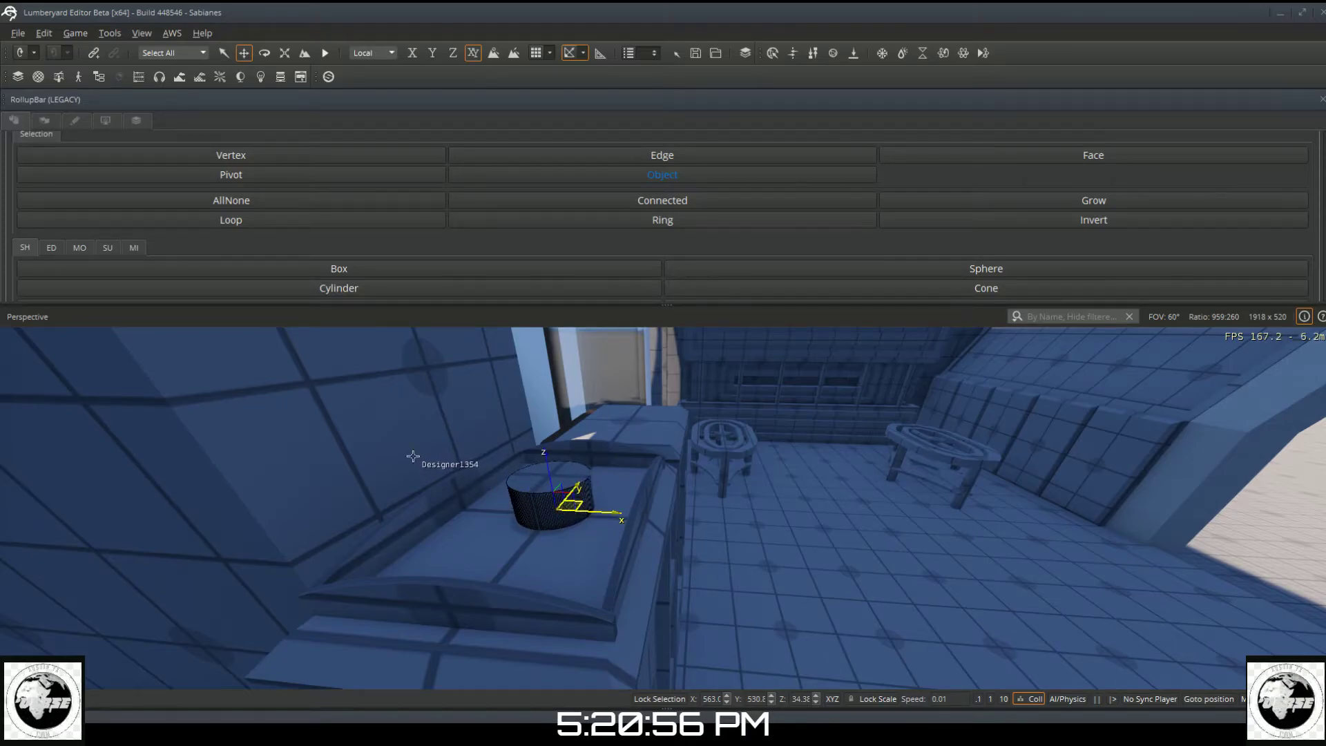
key(w)
key(a)
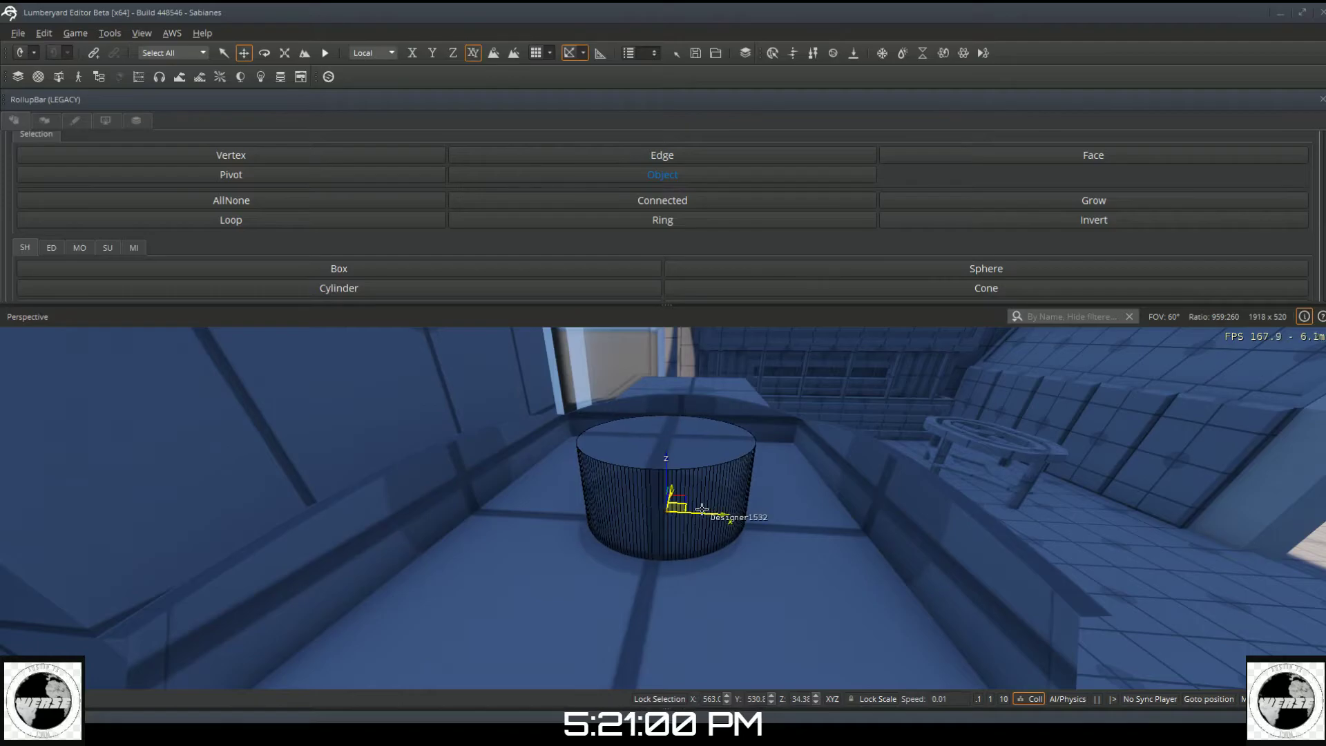
Step: Nudge the cylinder along its local X and Y axes to centre it on the framed cabinet top
drag(702, 512, 698, 512)
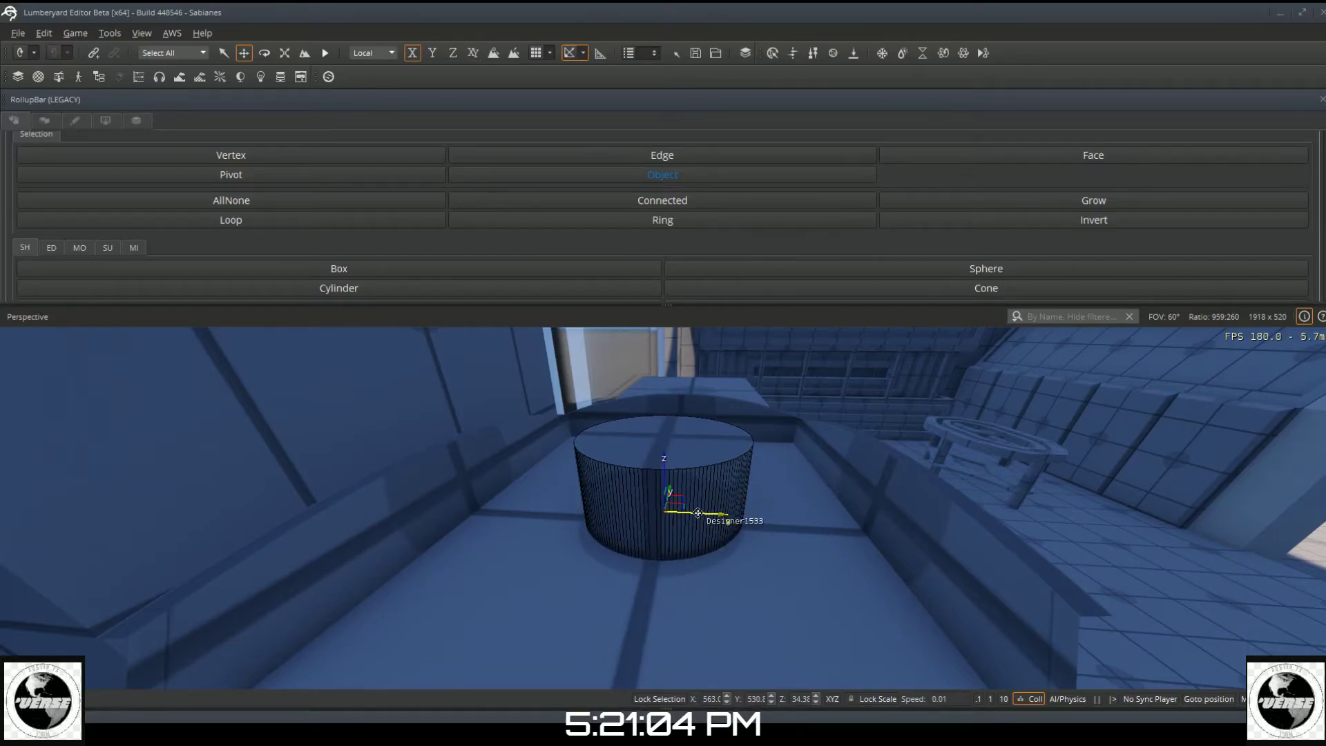
key(s)
key(d)
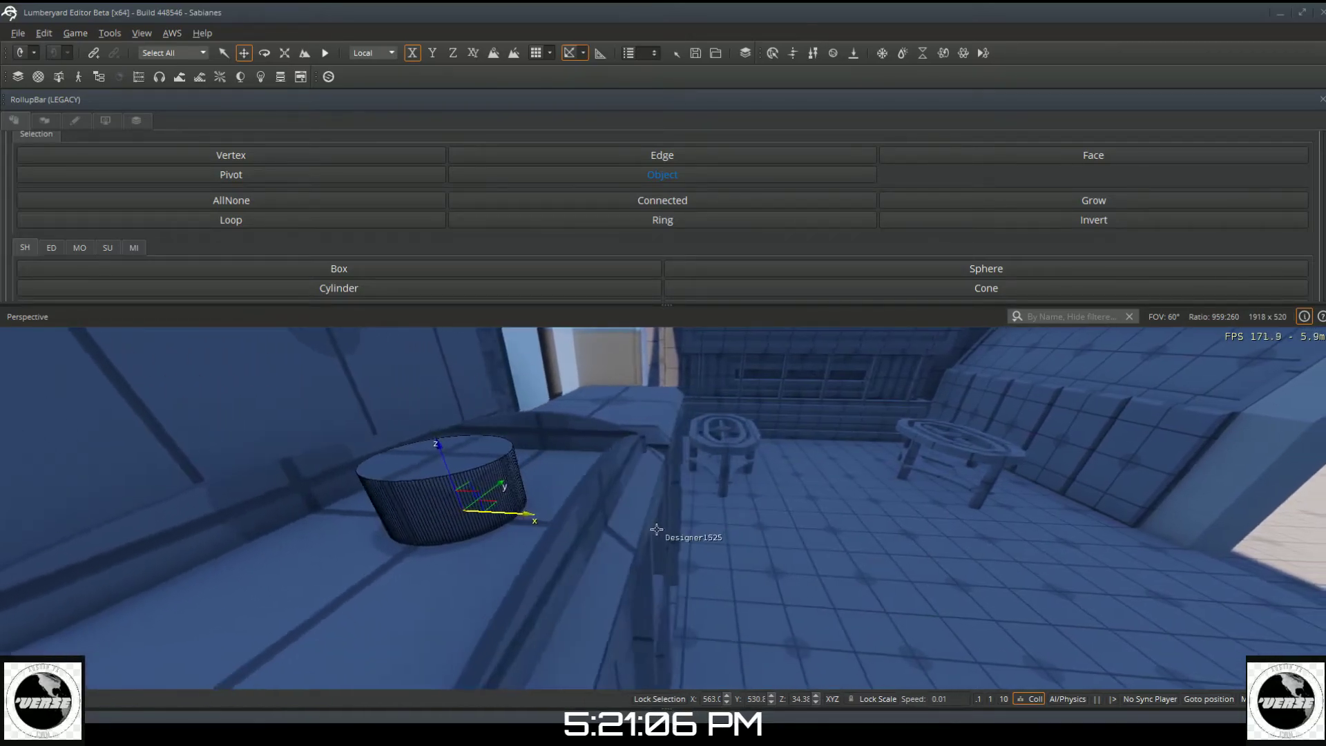
right_drag(655, 529, 556, 555)
key(s)
key(d)
key(w)
key(w)
key(s)
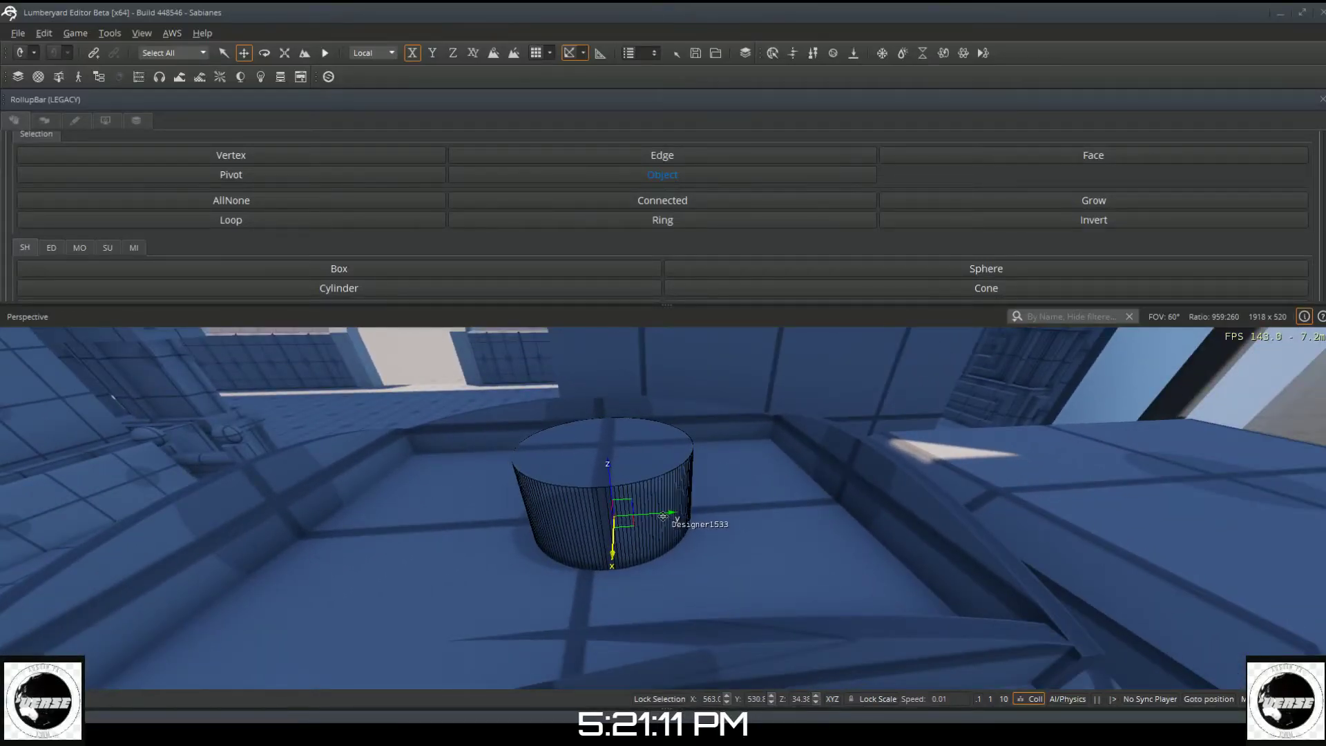
drag(662, 514, 643, 515)
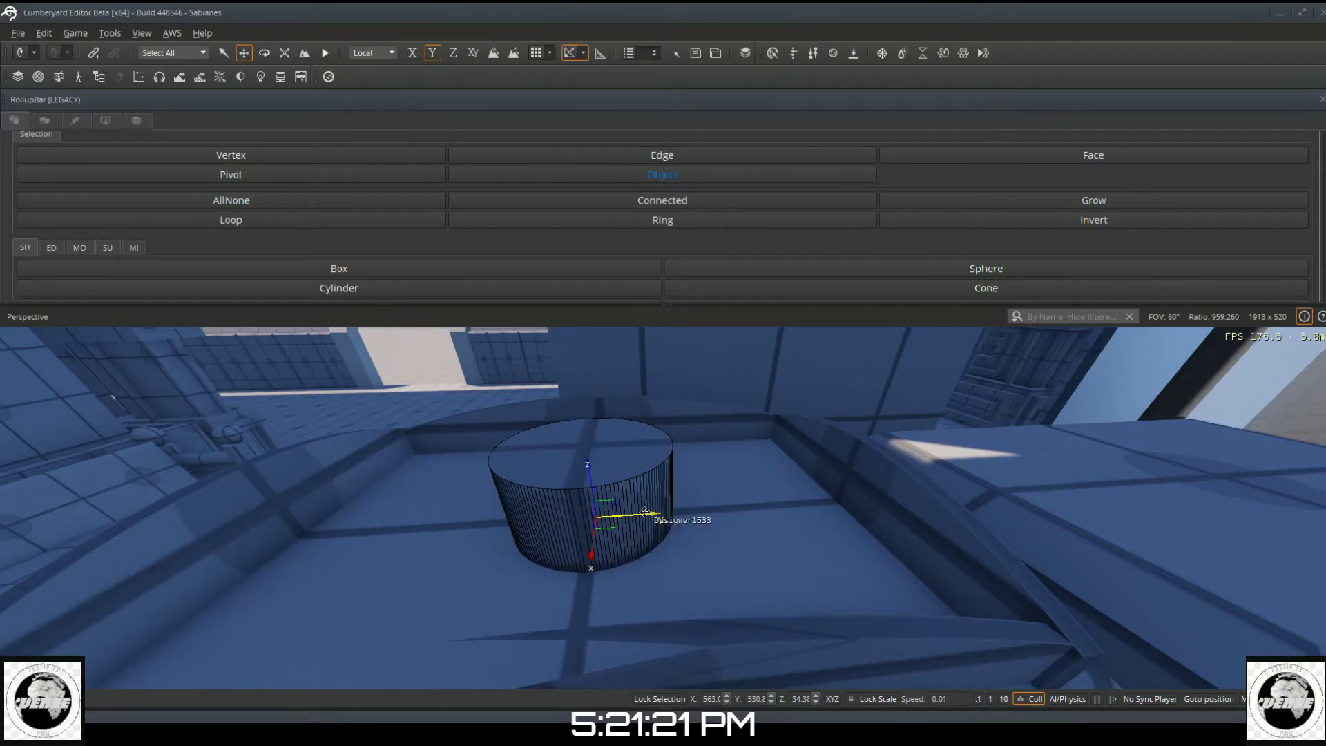
drag(645, 513, 644, 514)
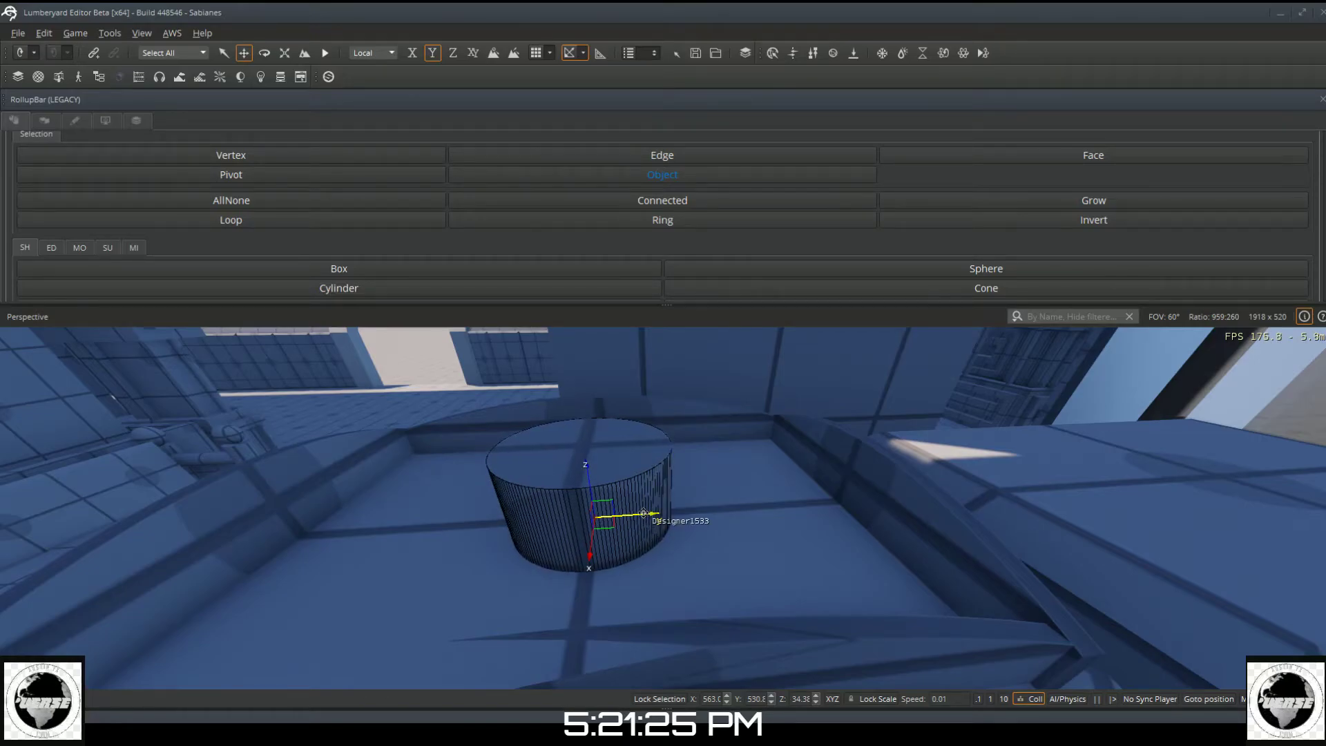
Step: Unlock uniform scaling and flatten the cylinder along Z to a scale of 0.64
scroll(646, 340, down, 6)
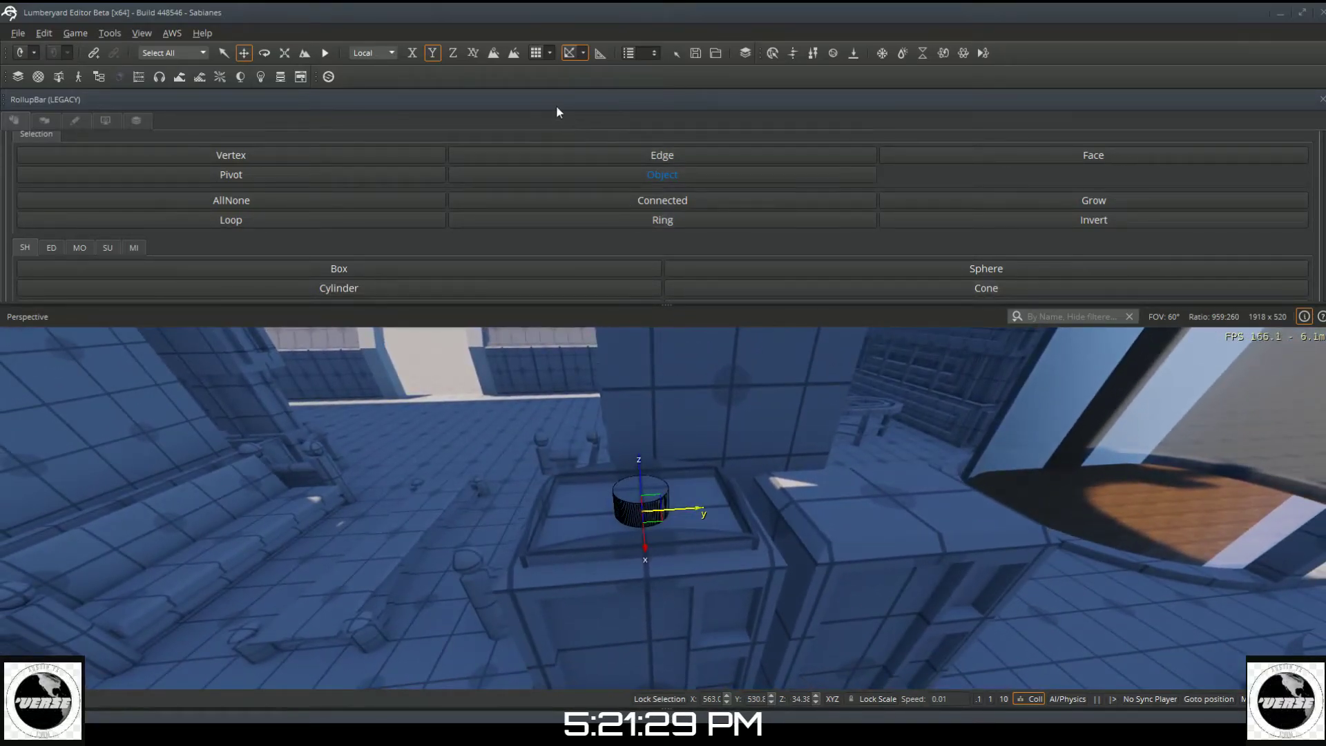
click(284, 53)
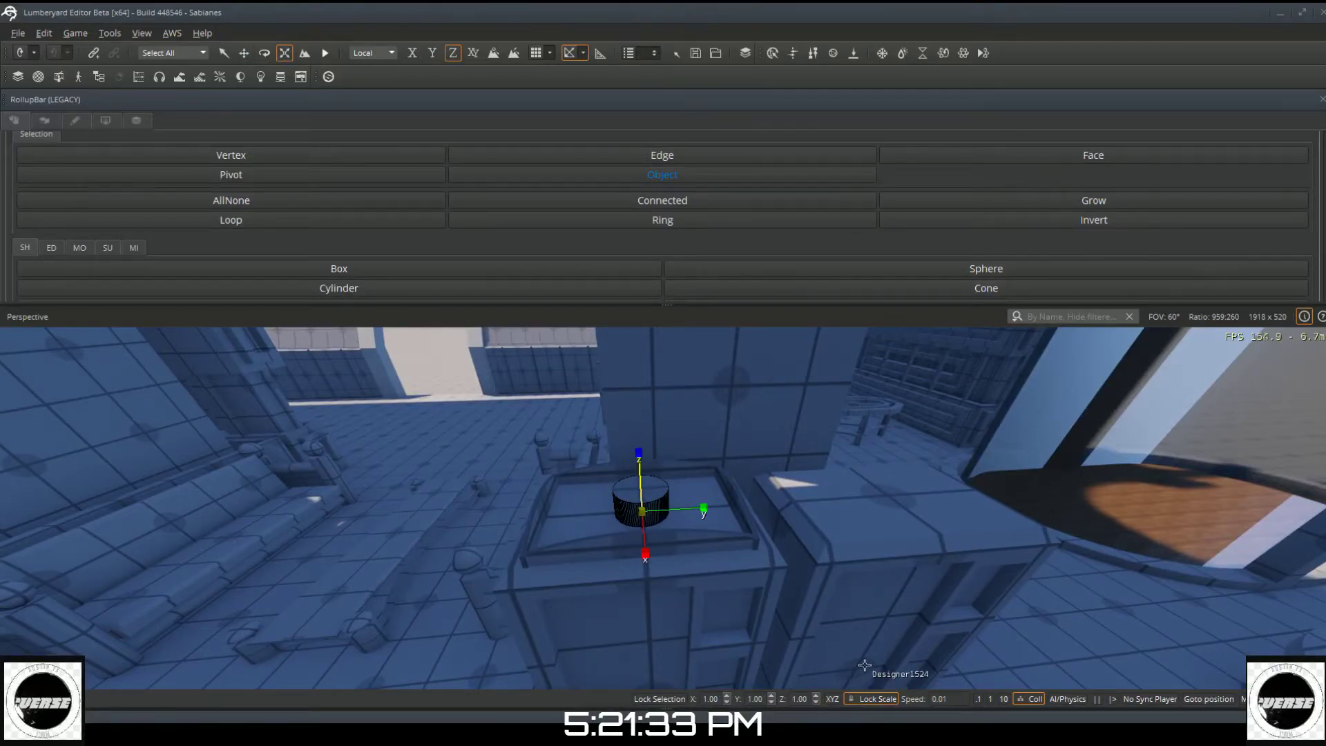
click(860, 699)
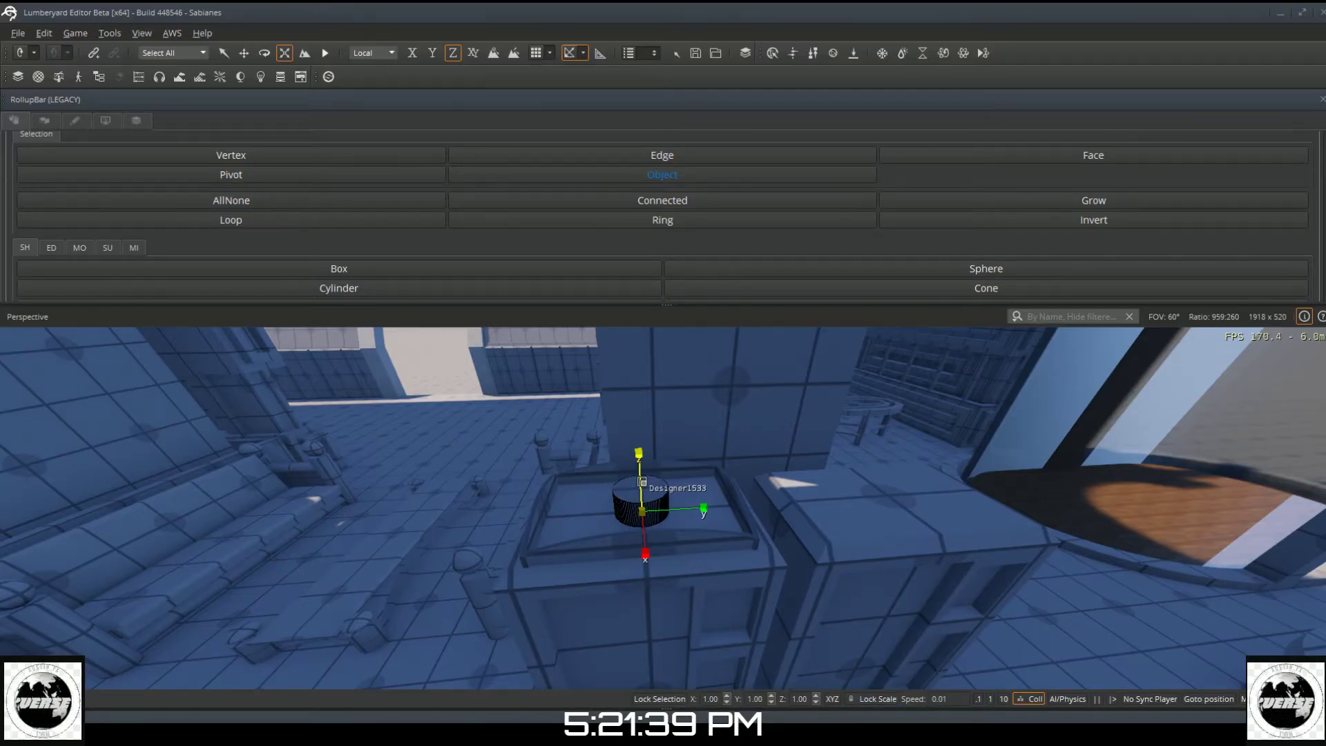
drag(642, 482, 646, 508)
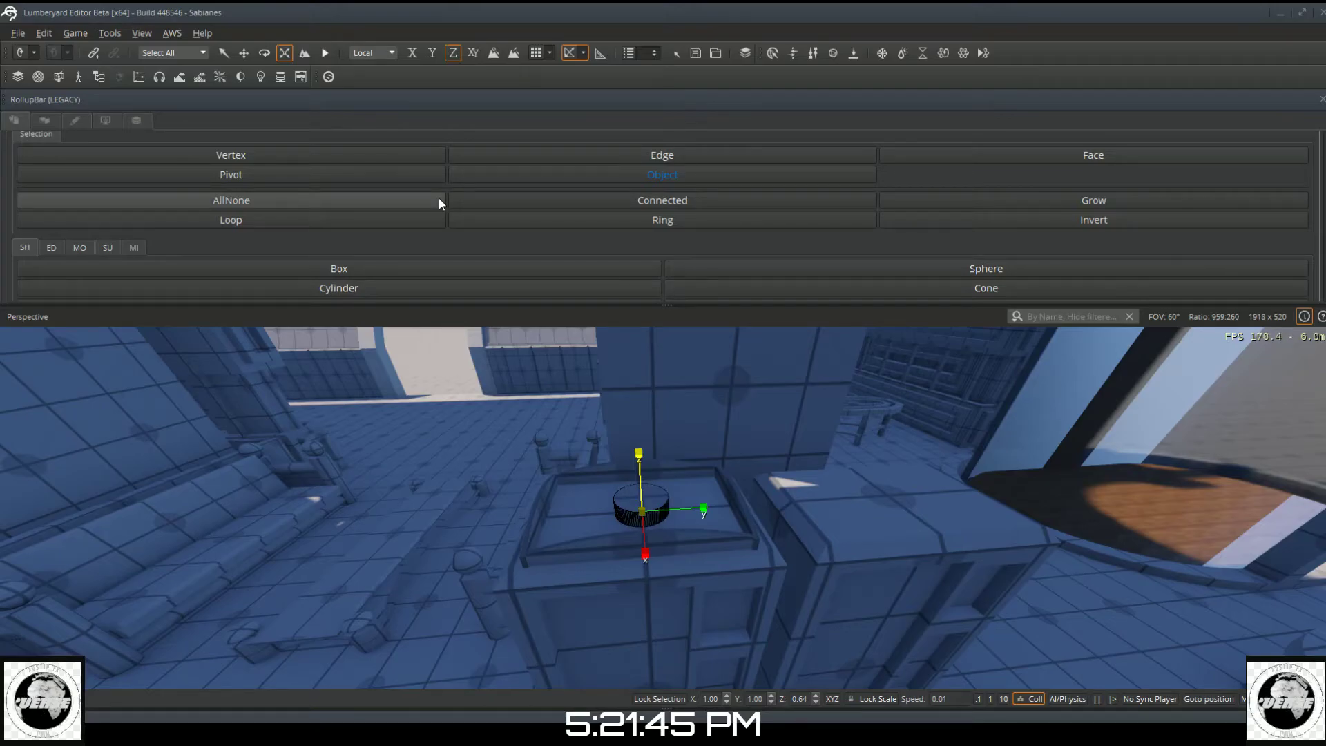
Step: Draw a sphere of about 0.311 radius with a subdivision count of 160 on the cylinder's top, then deselect the object
click(799, 263)
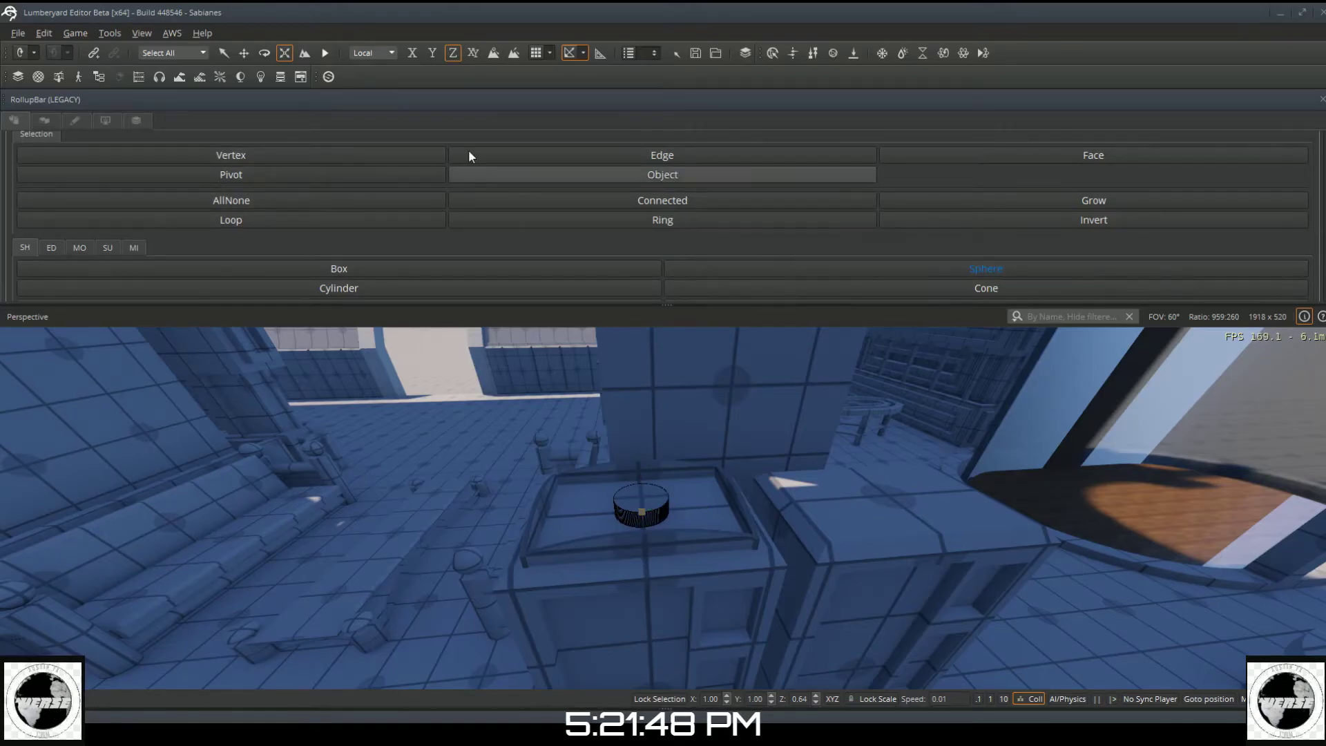
click(244, 54)
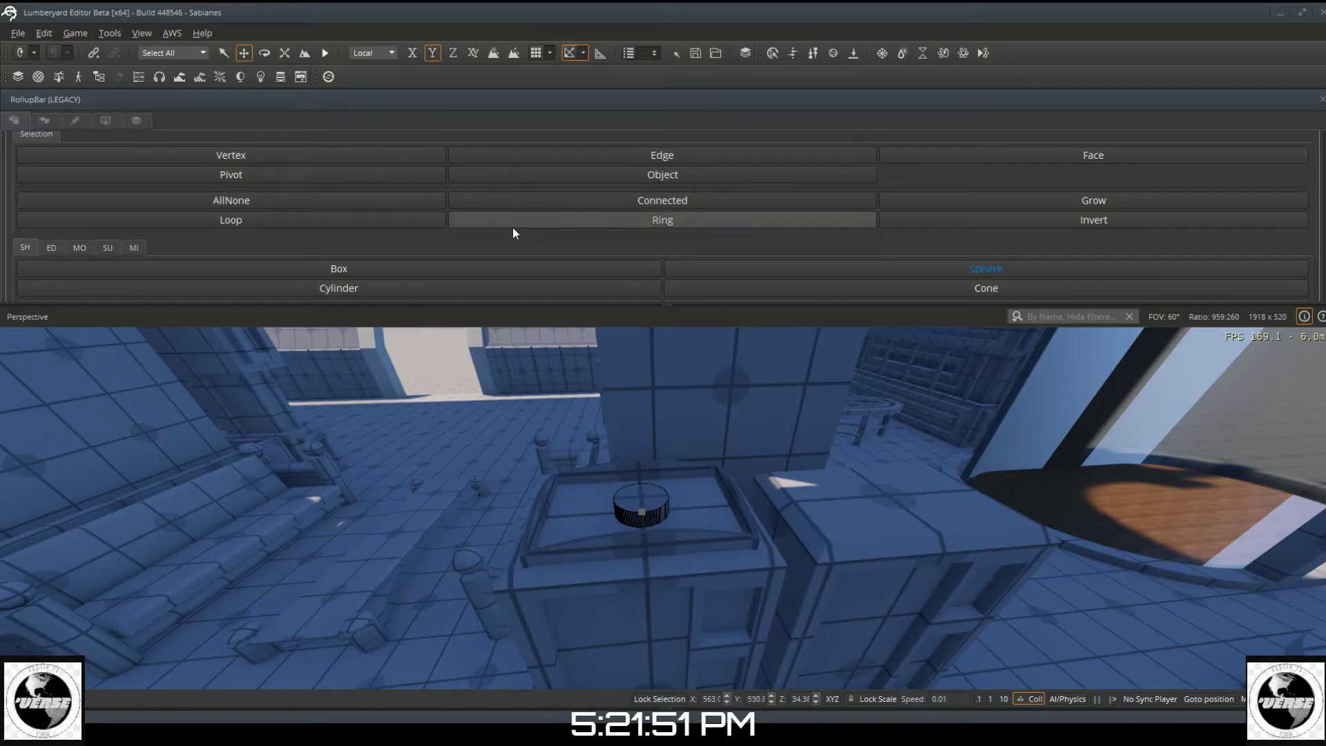
scroll(513, 226, down, 3)
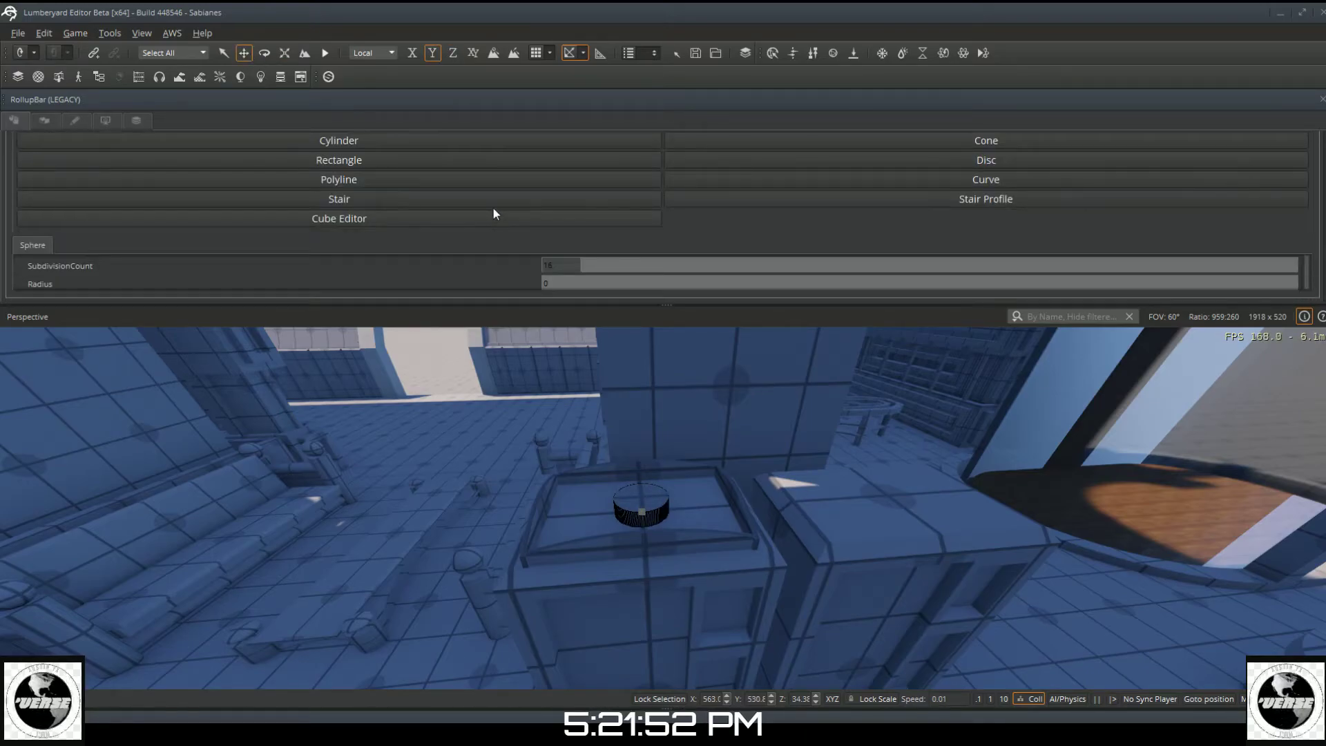
click(559, 263)
text(1)
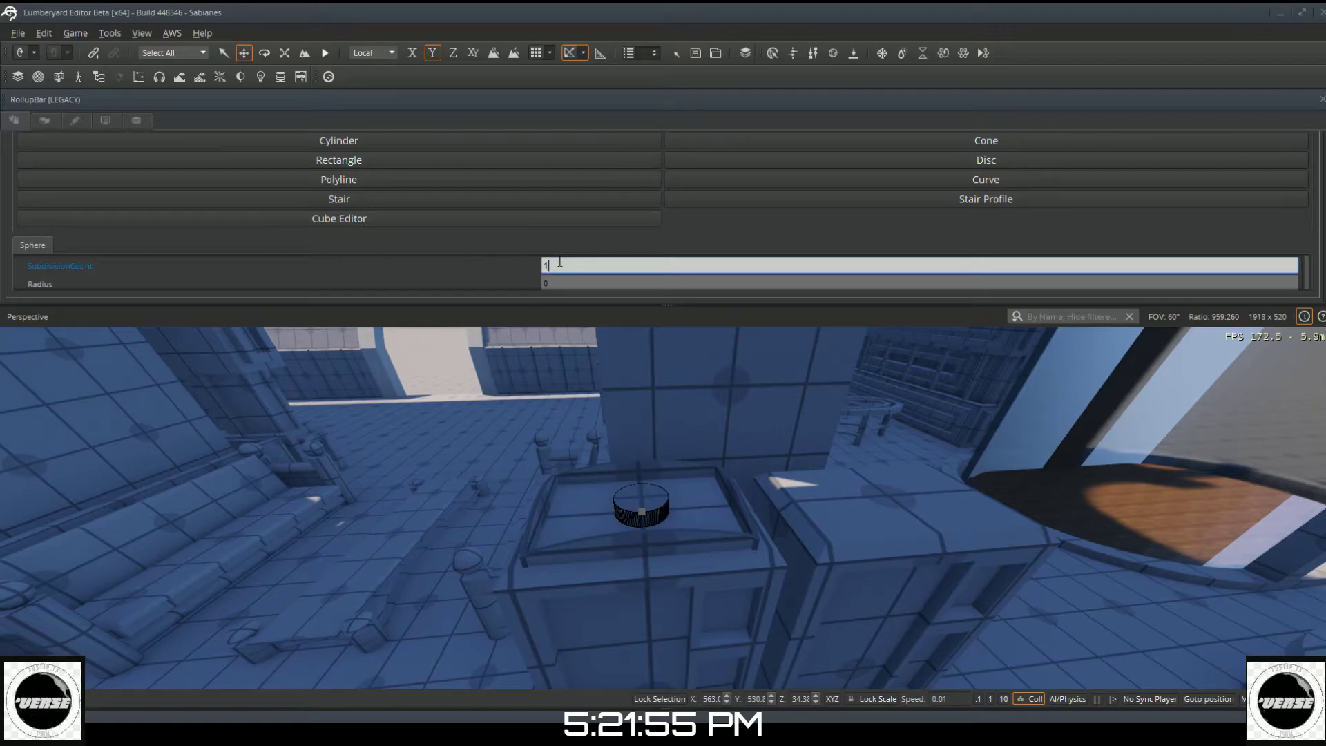
text(60)
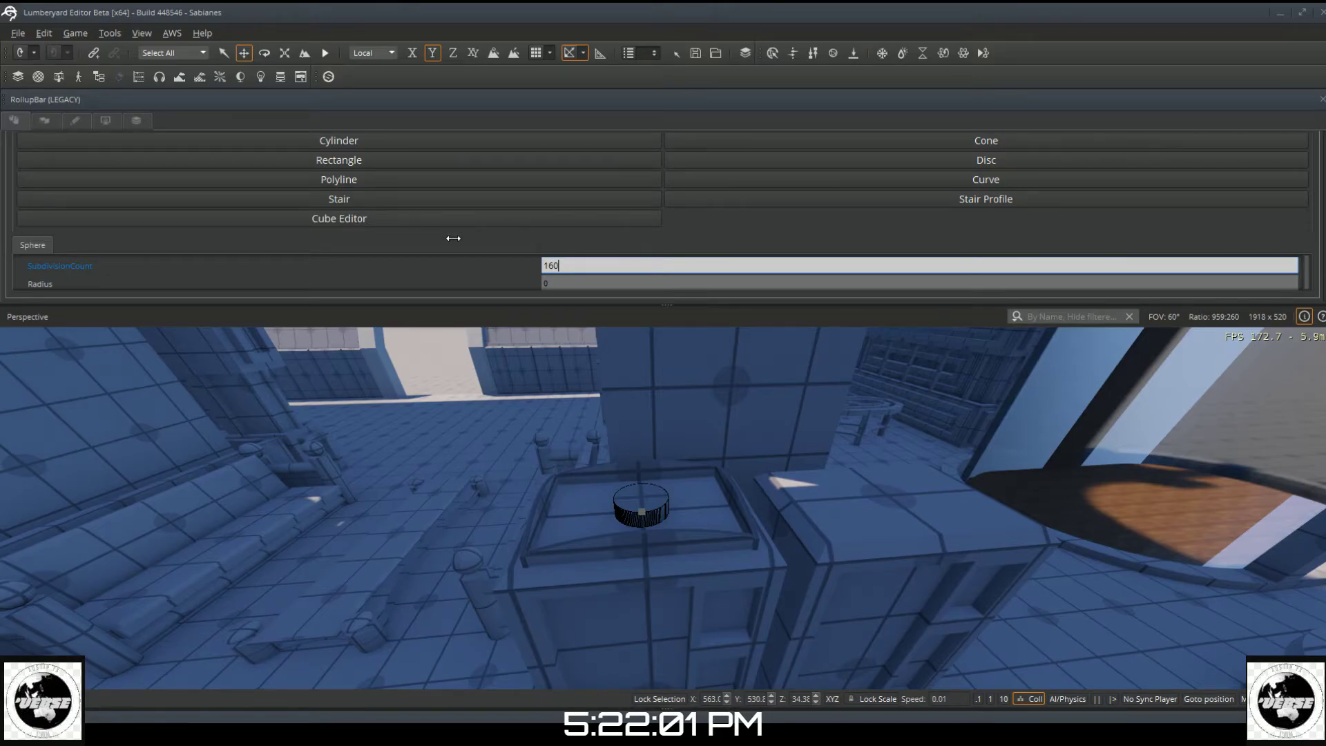
key(Return)
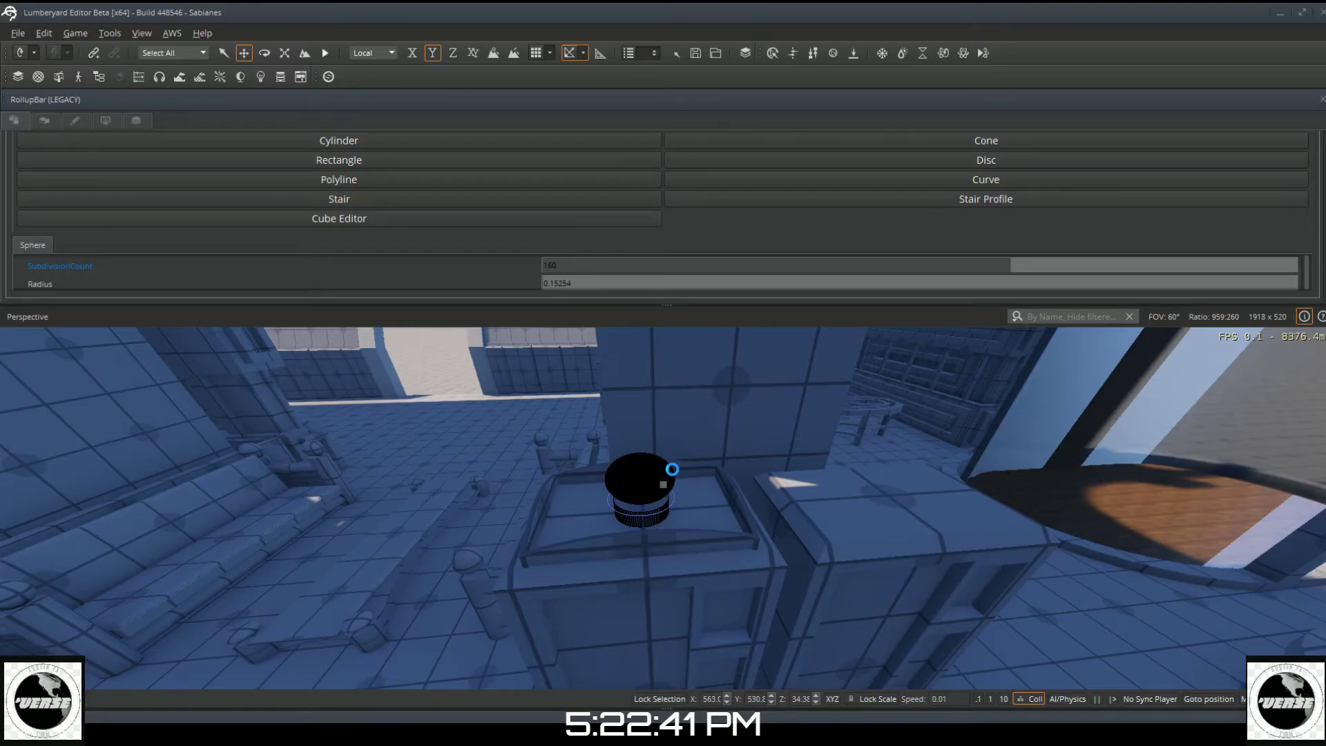
drag(672, 469, 675, 474)
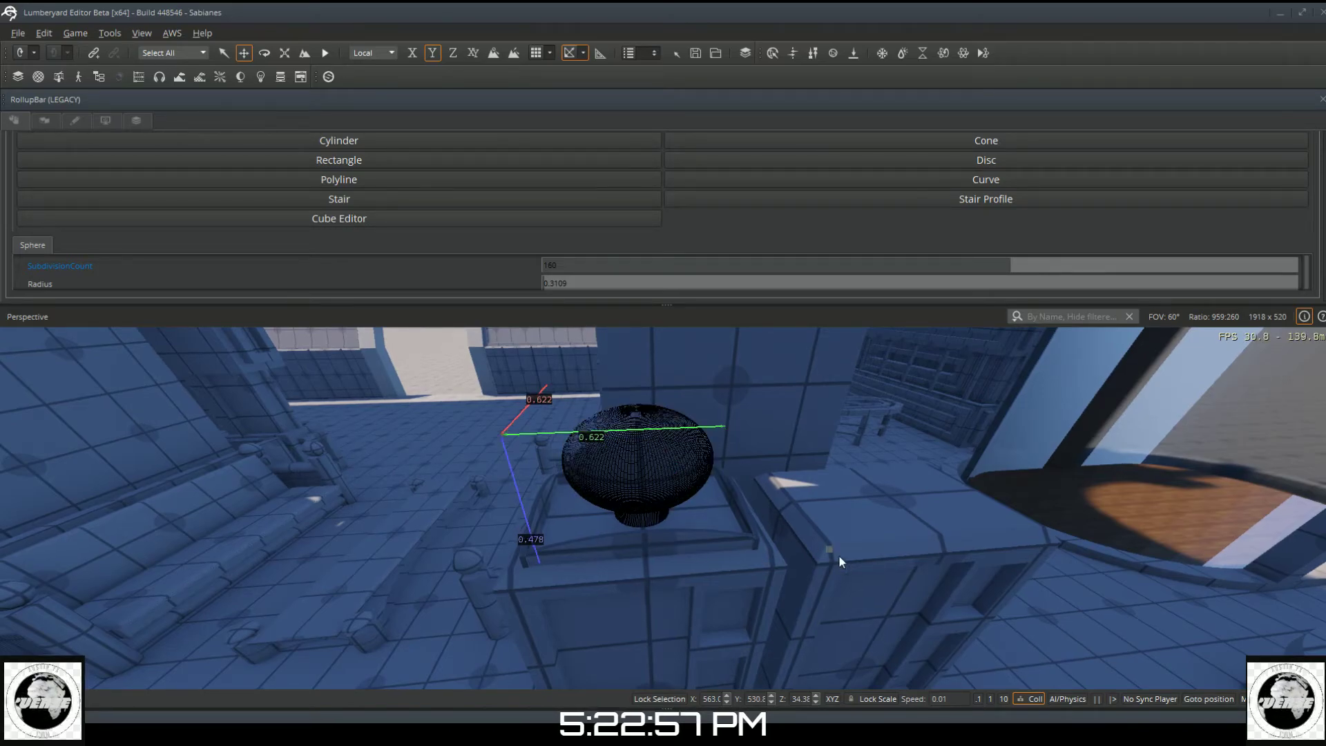
right_drag(804, 536, 954, 591)
key(s)
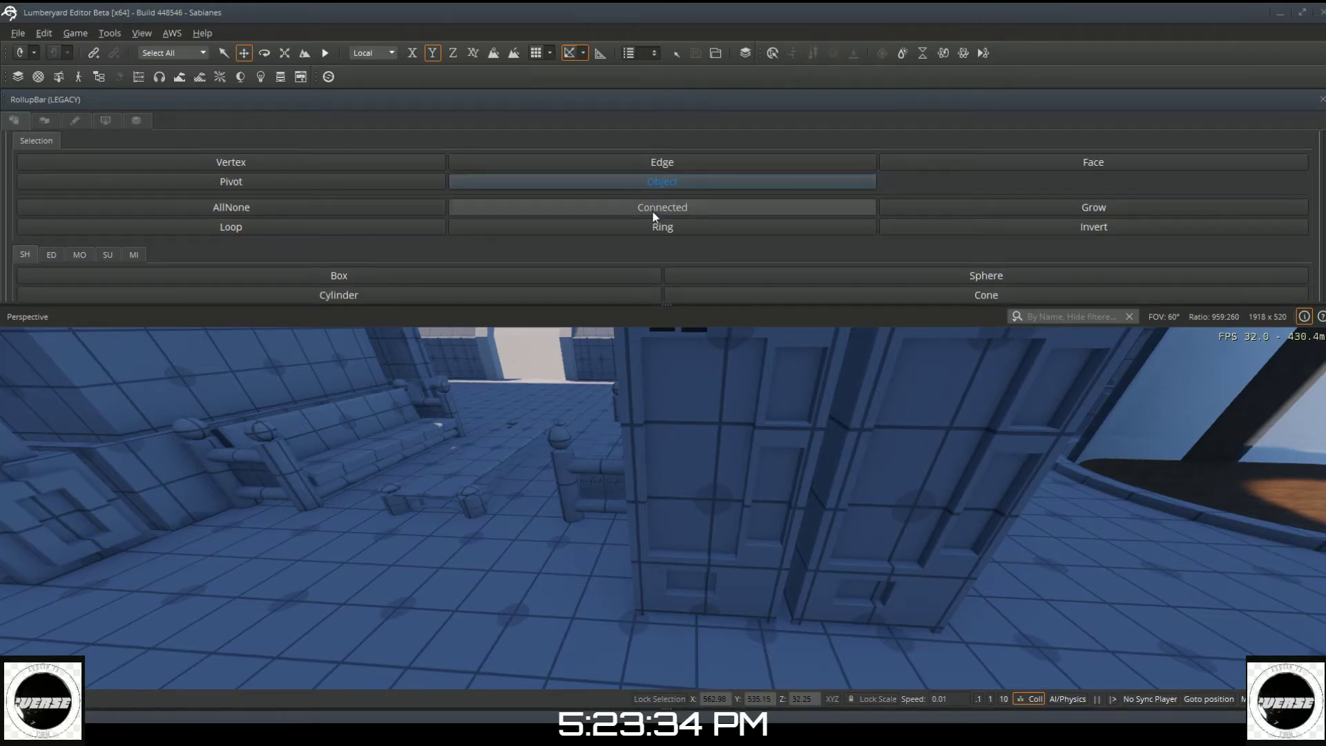
scroll(703, 249, up, 2)
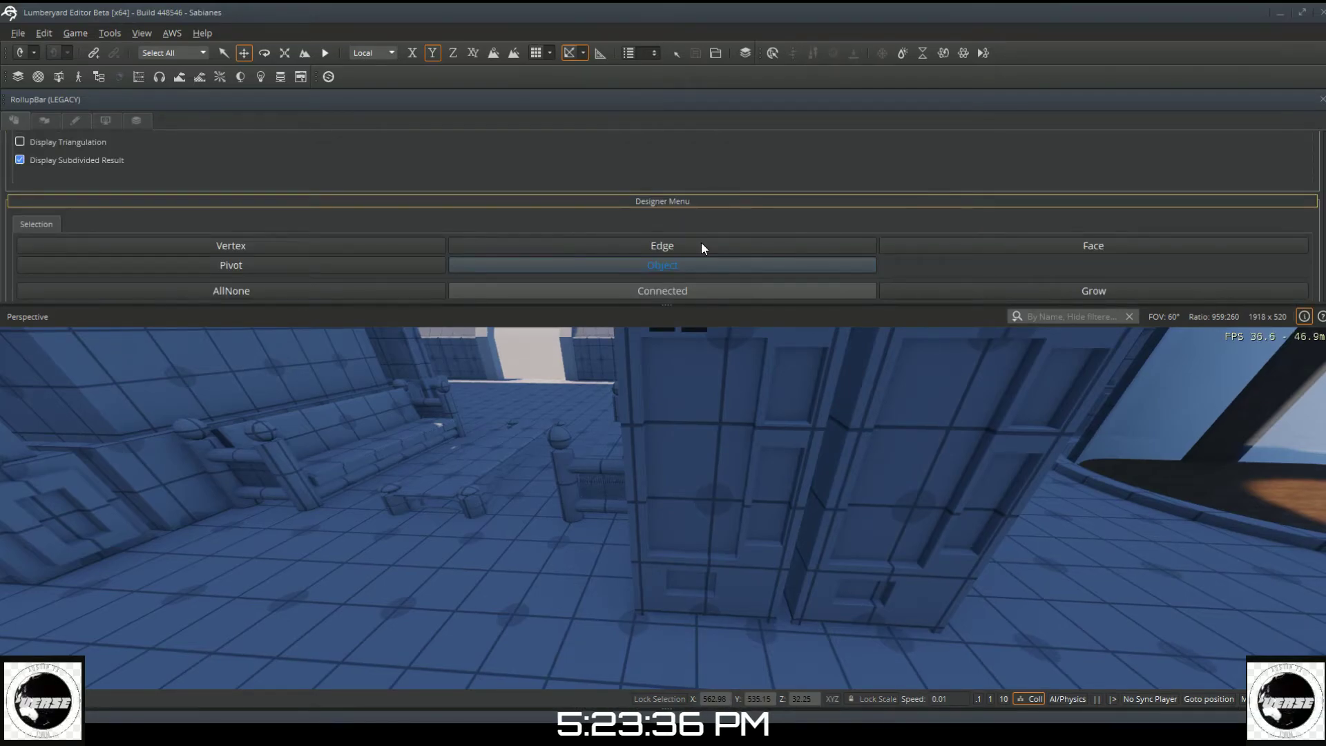
key(Escape)
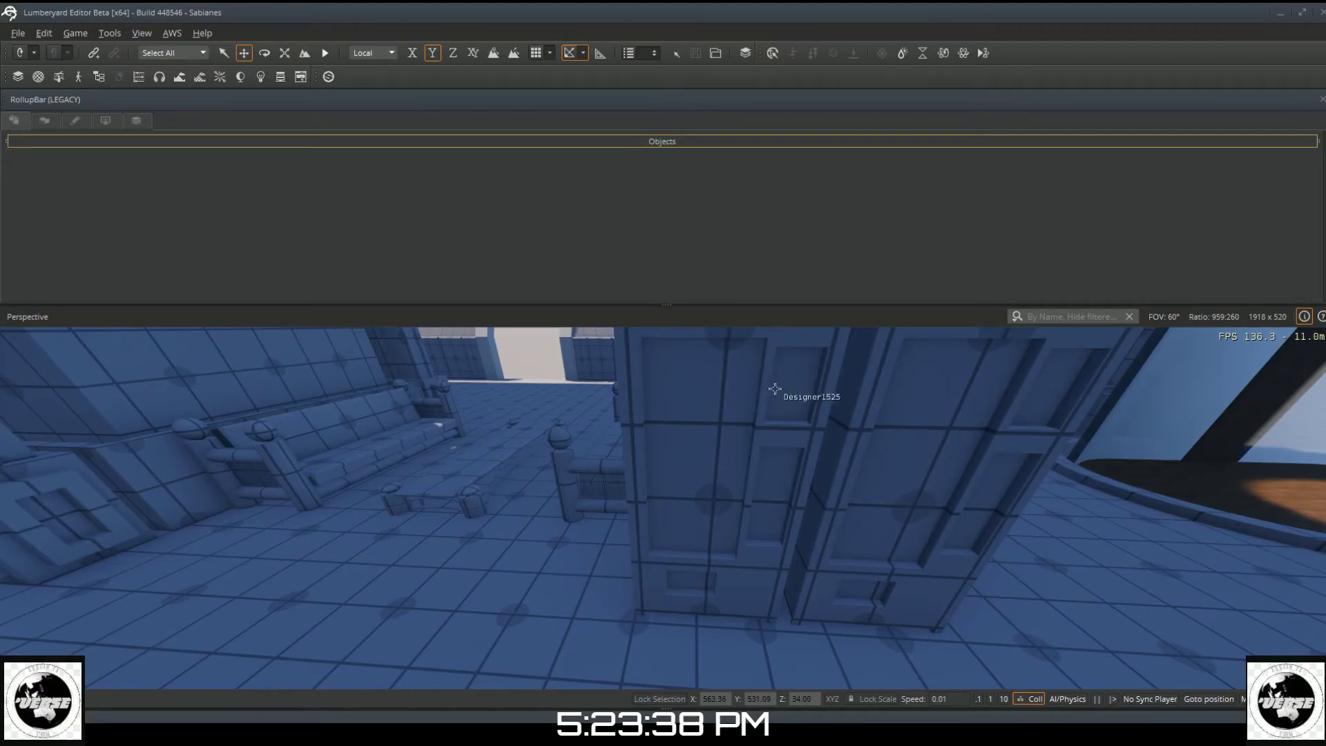
Step: Examine the sphere fixture and the two cabinets from farther back and higher up
right_drag(781, 399, 783, 334)
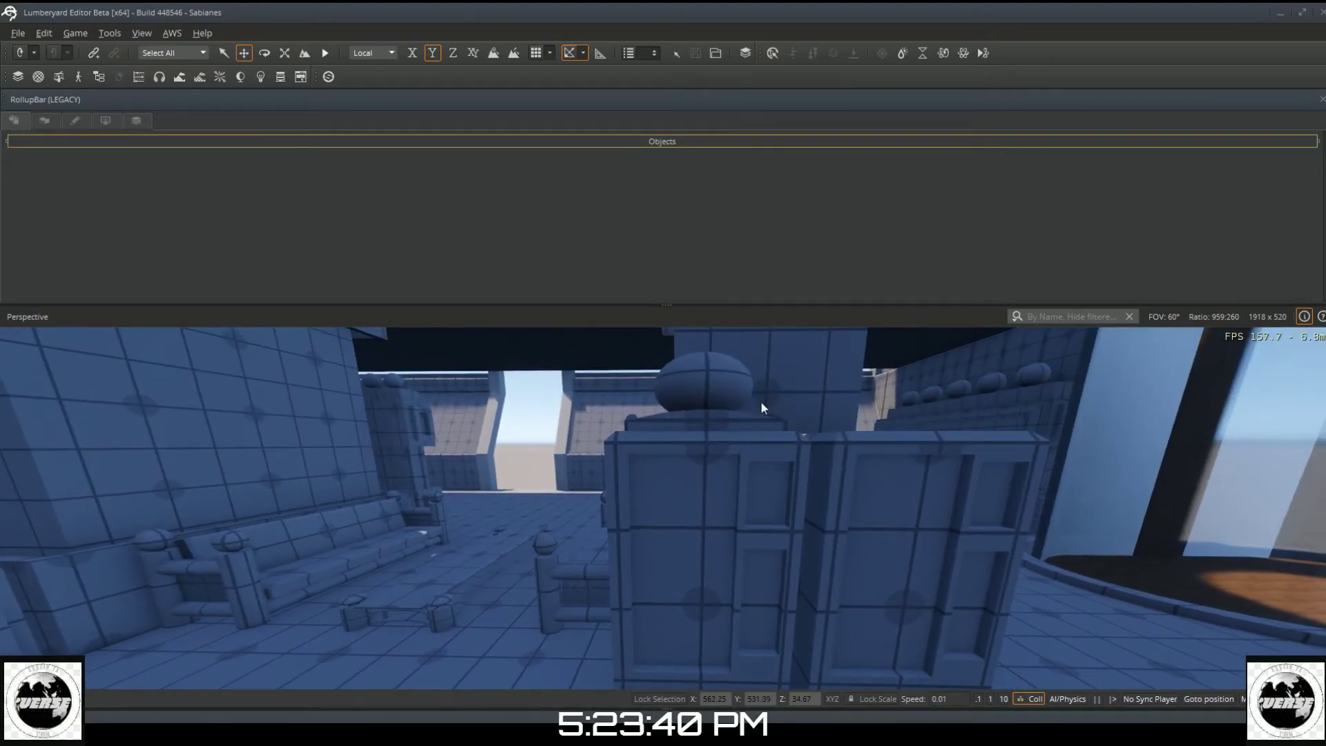
key(s)
right_drag(755, 409, 771, 327)
key(s)
key(s)
key(w)
key(w)
right_drag(695, 410, 752, 417)
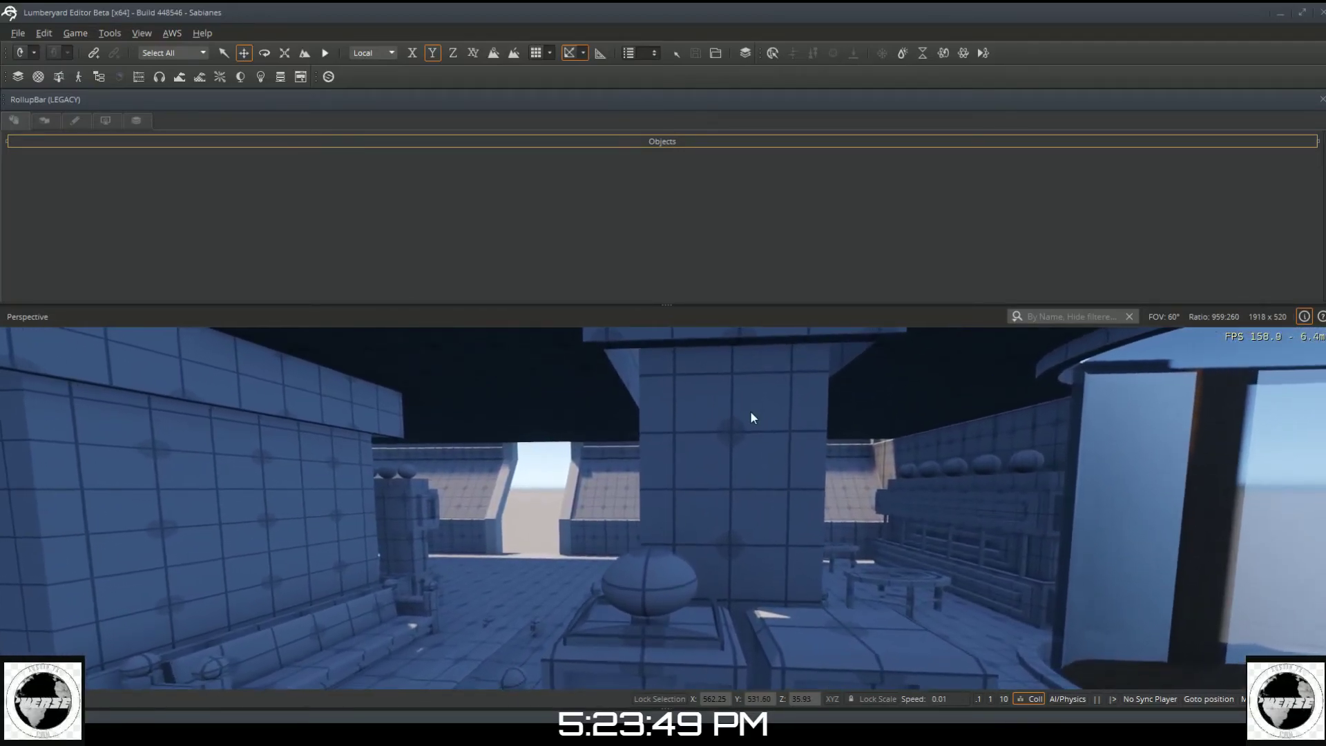
Step: Select the sphere fixture together with the surrounding frame pieces on the cabinet top and merge them into one Designer object
click(656, 591)
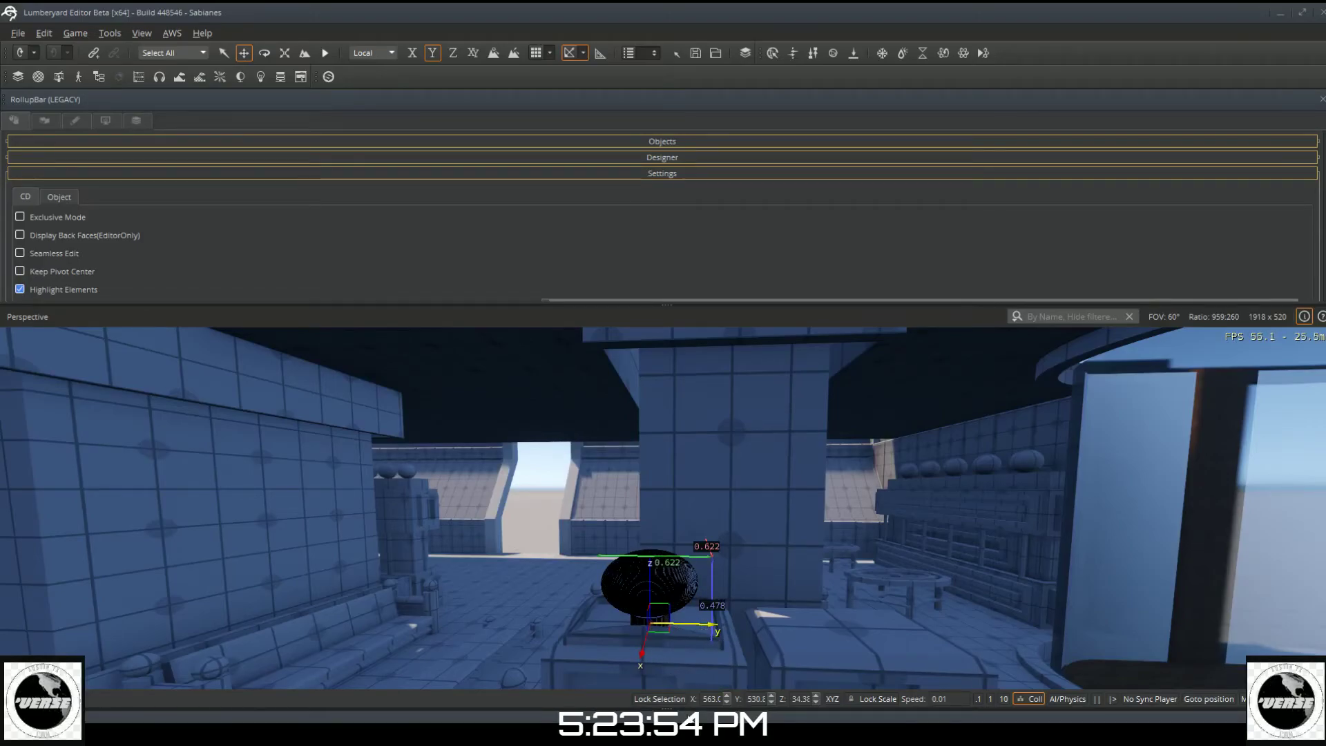
ctrl+click(678, 633)
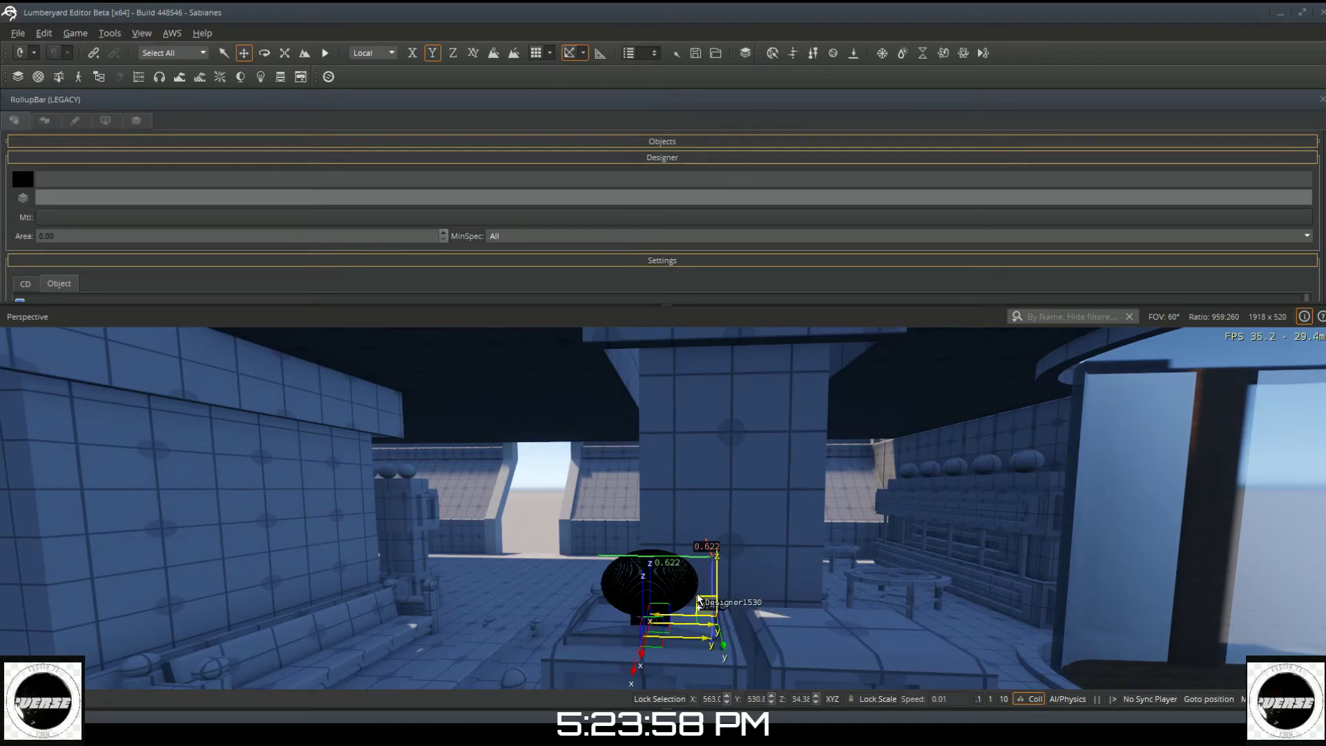
ctrl+click(692, 602)
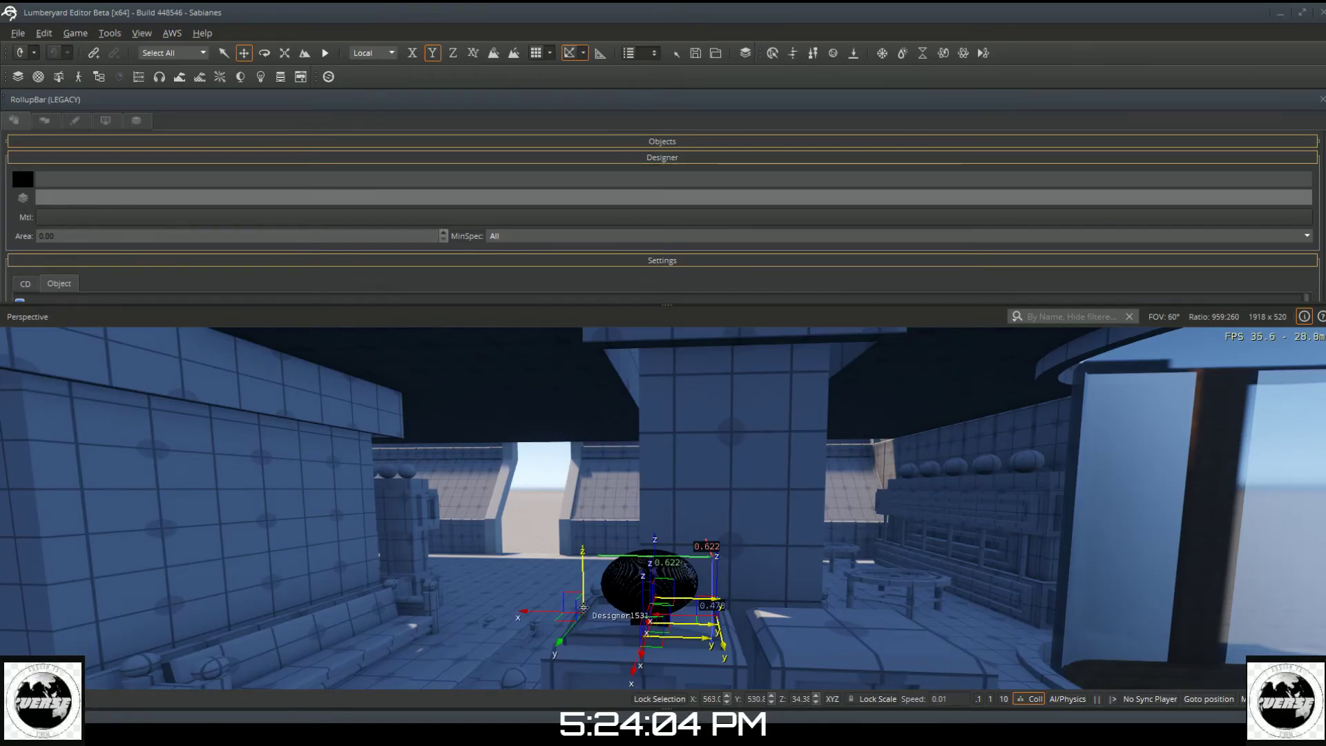
scroll(362, 257, down, 5)
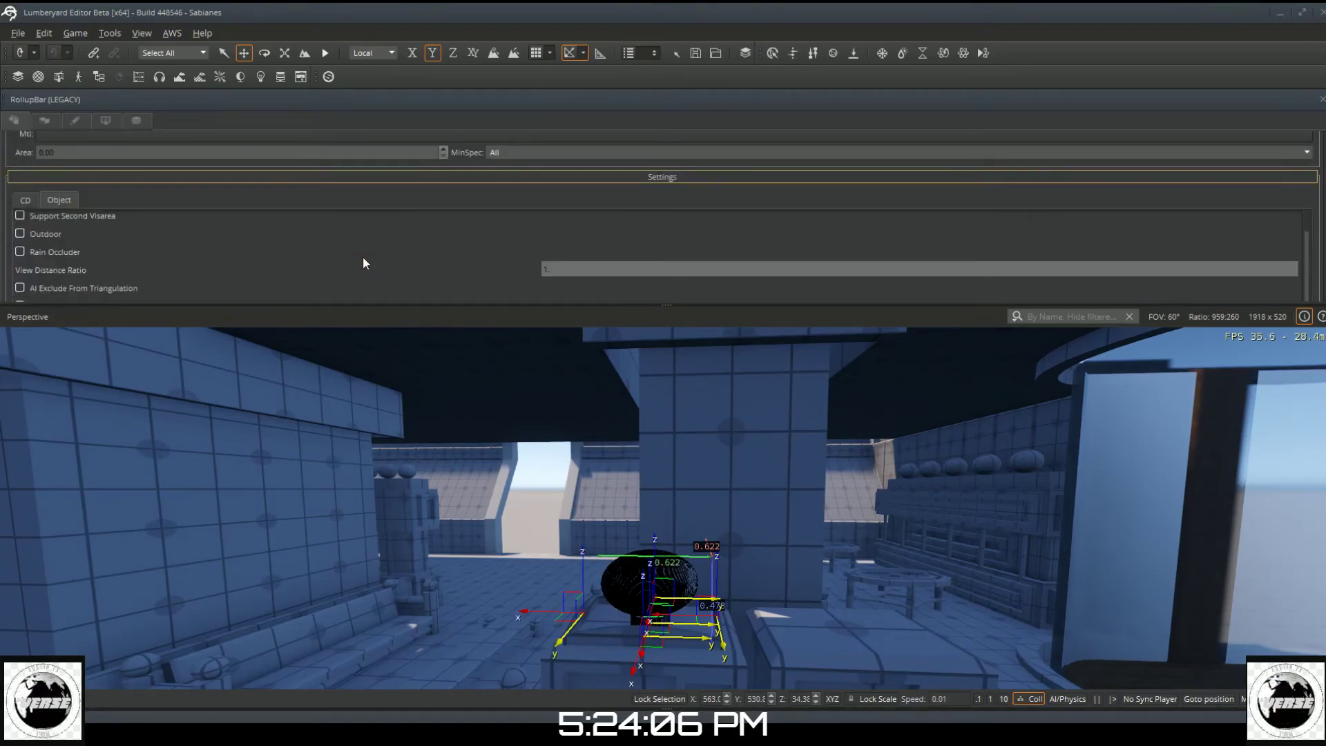
scroll(361, 257, down, 5)
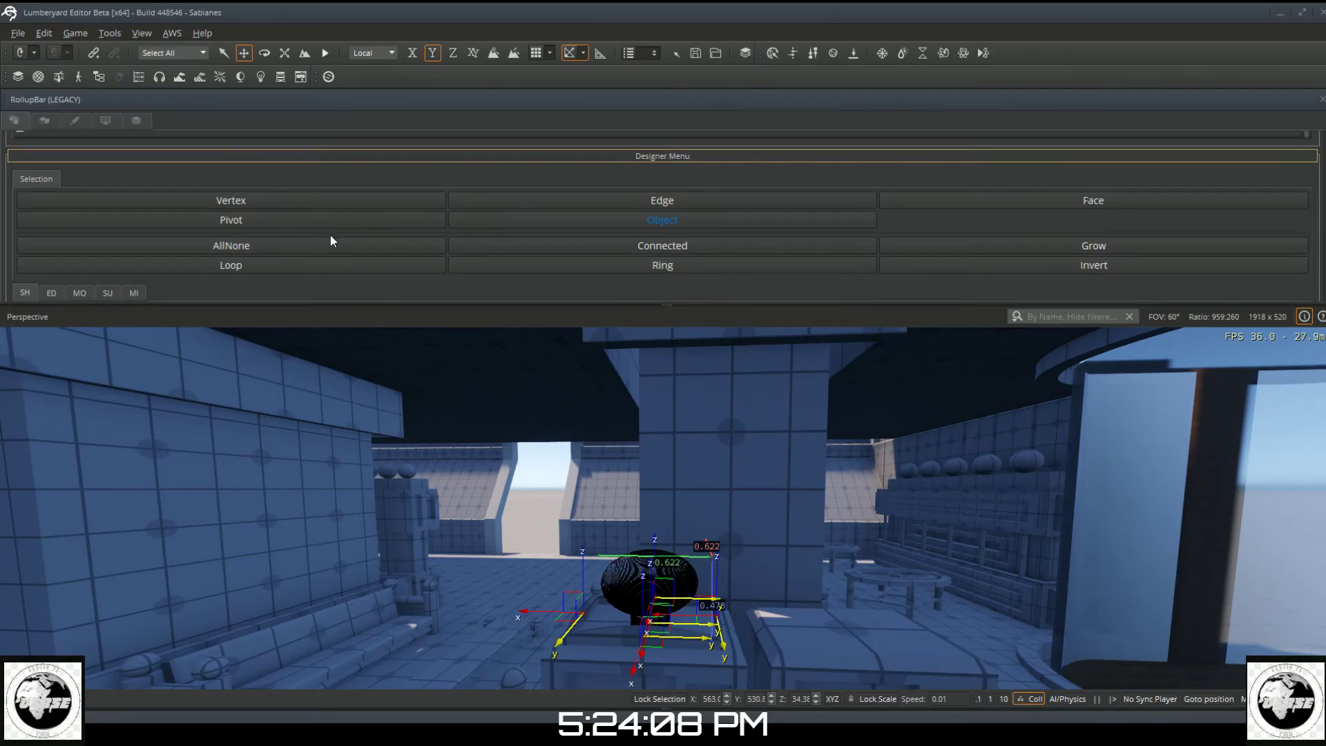
click(80, 210)
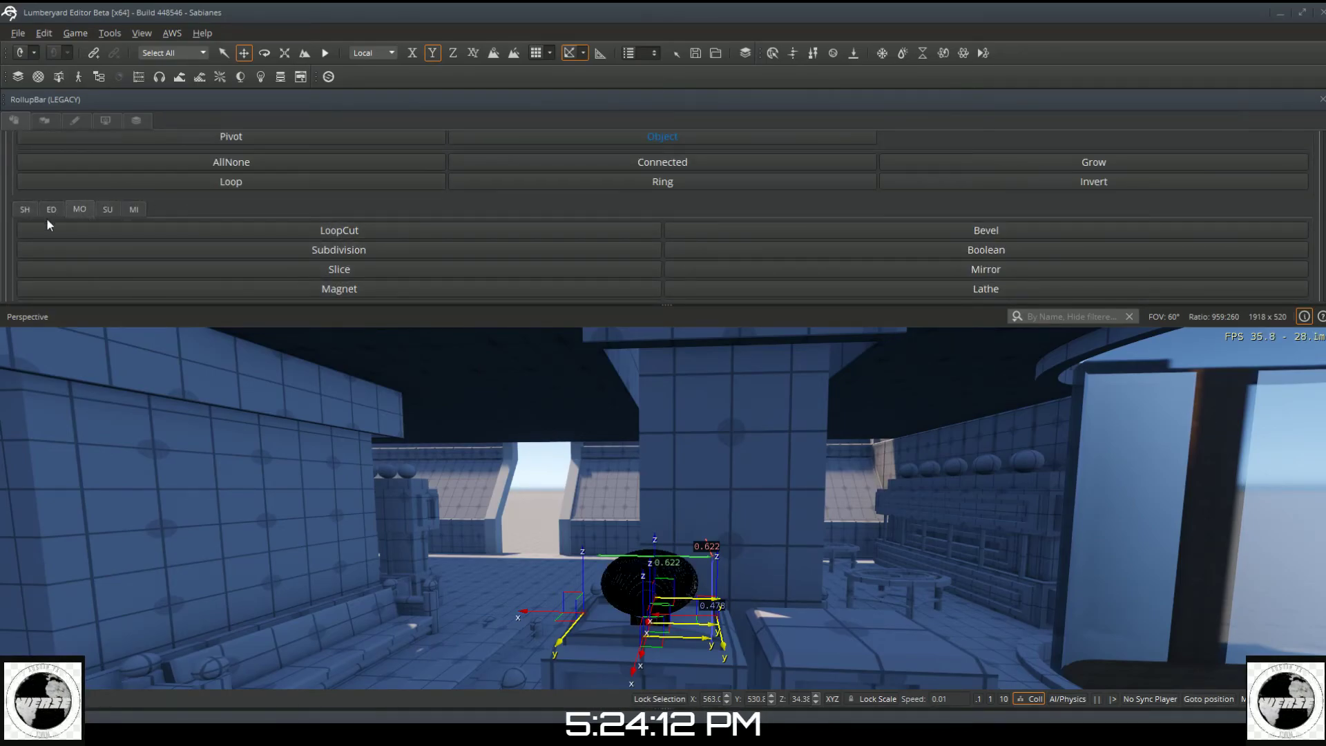
click(56, 208)
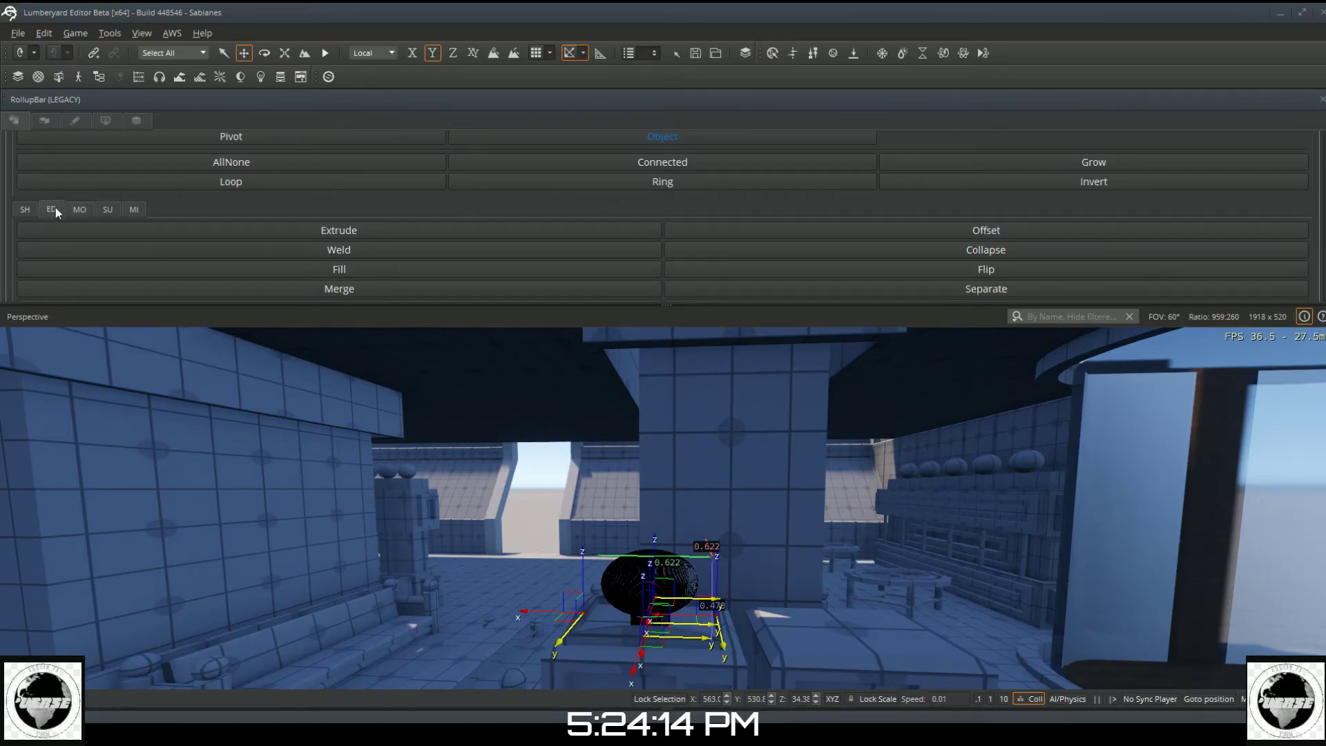
click(183, 296)
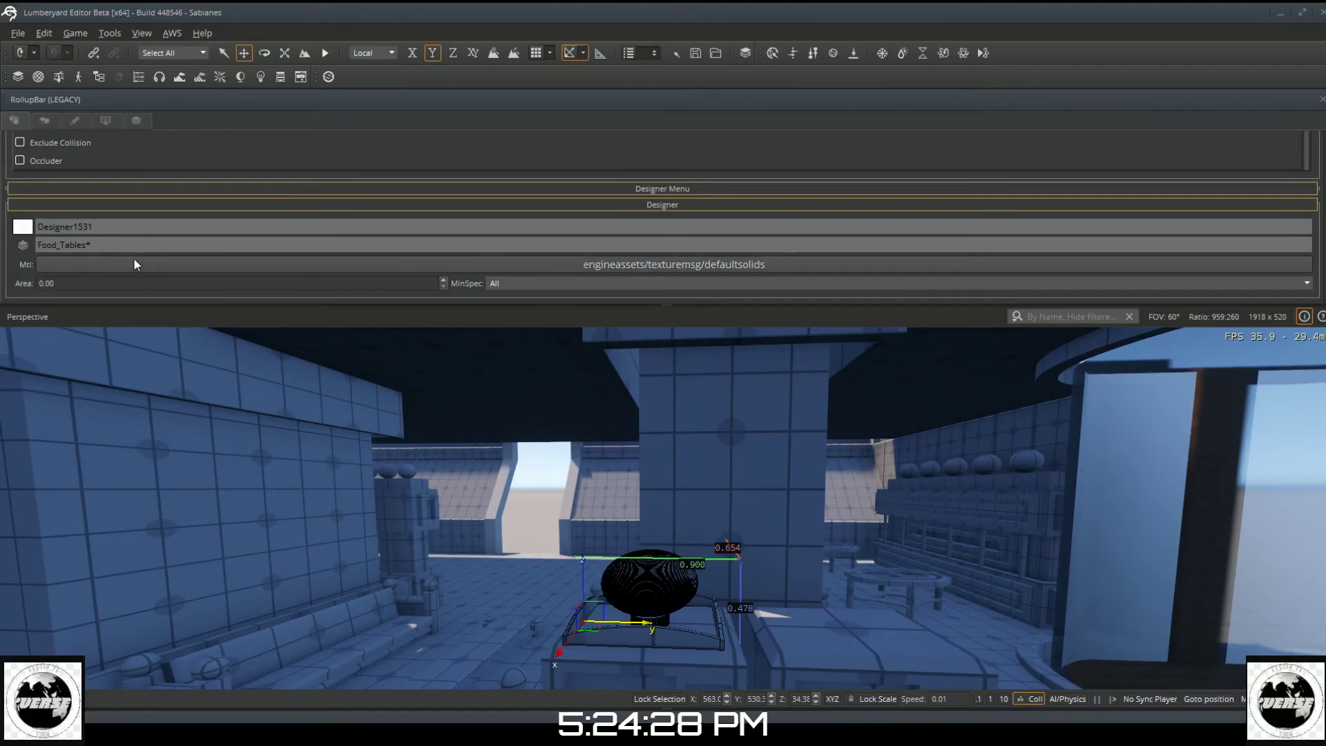
key(Escape)
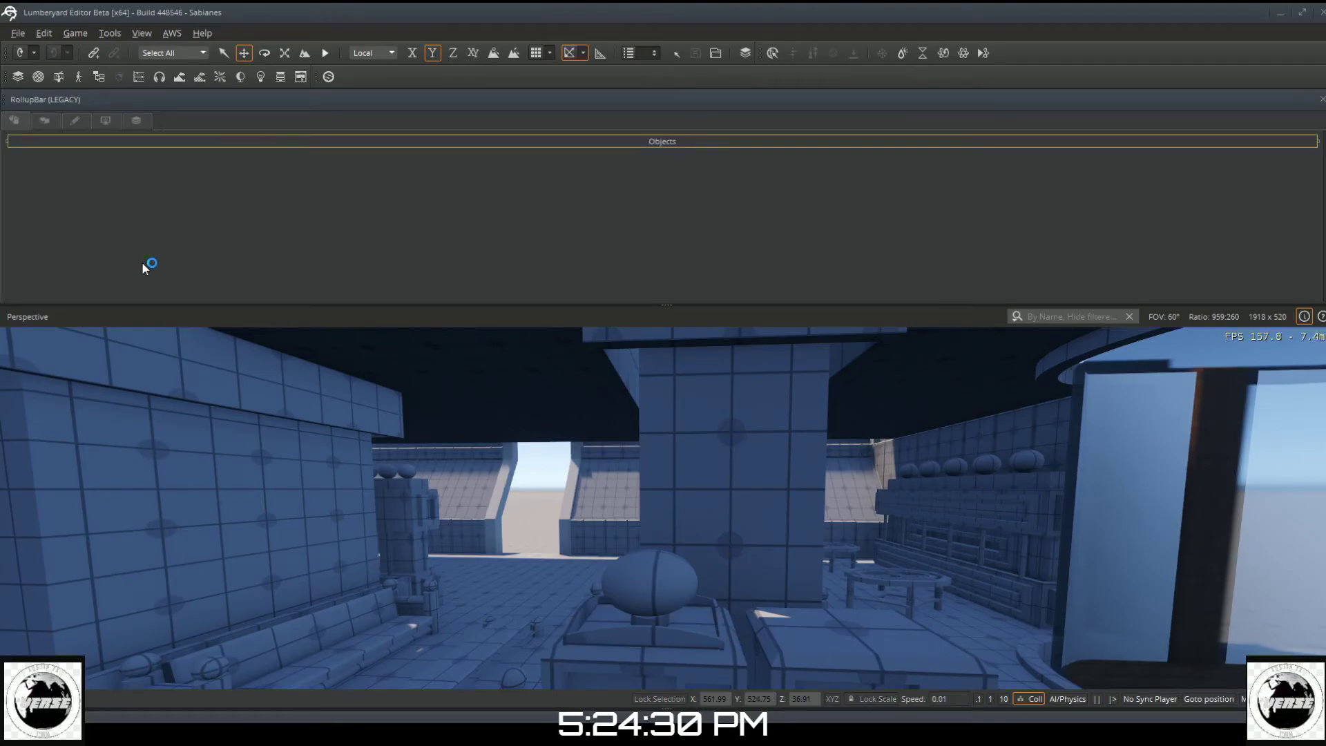
Step: Move the merged sphere fixture's pivot to the centre of its bounding box
click(652, 582)
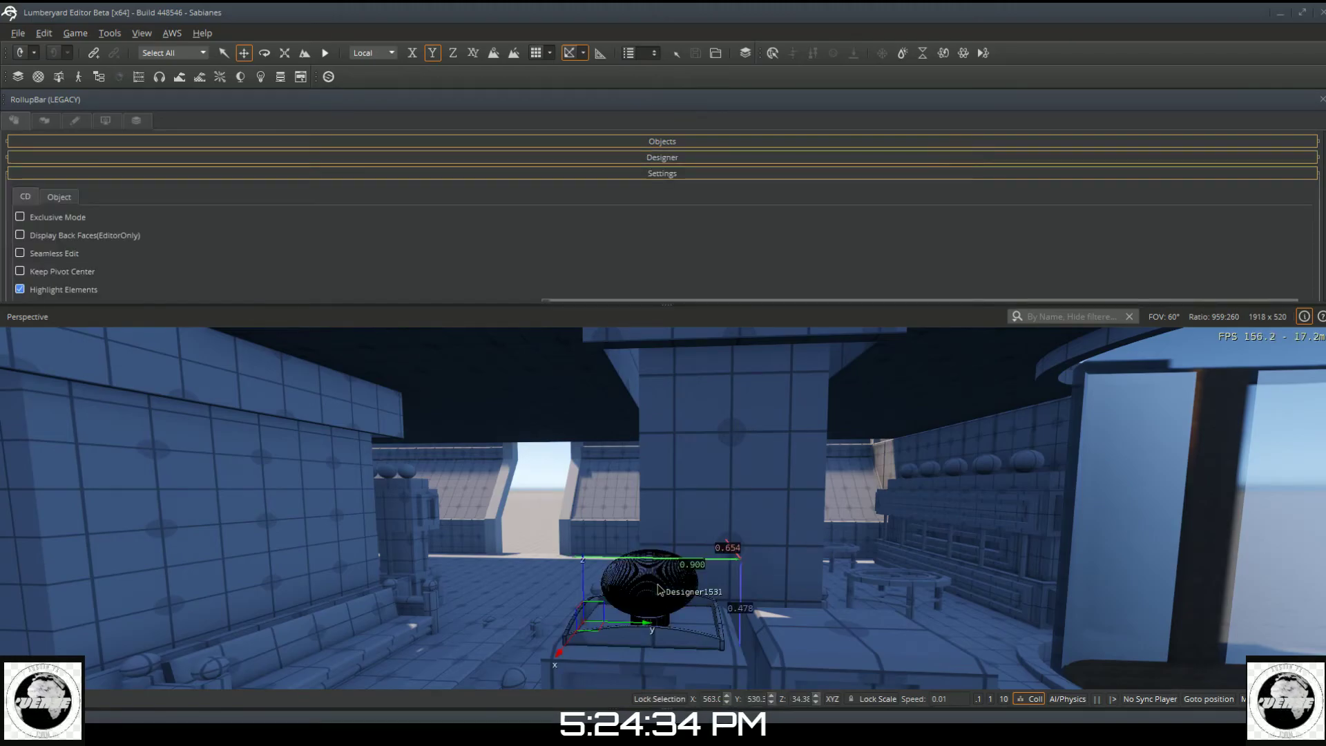
scroll(159, 210, down, 5)
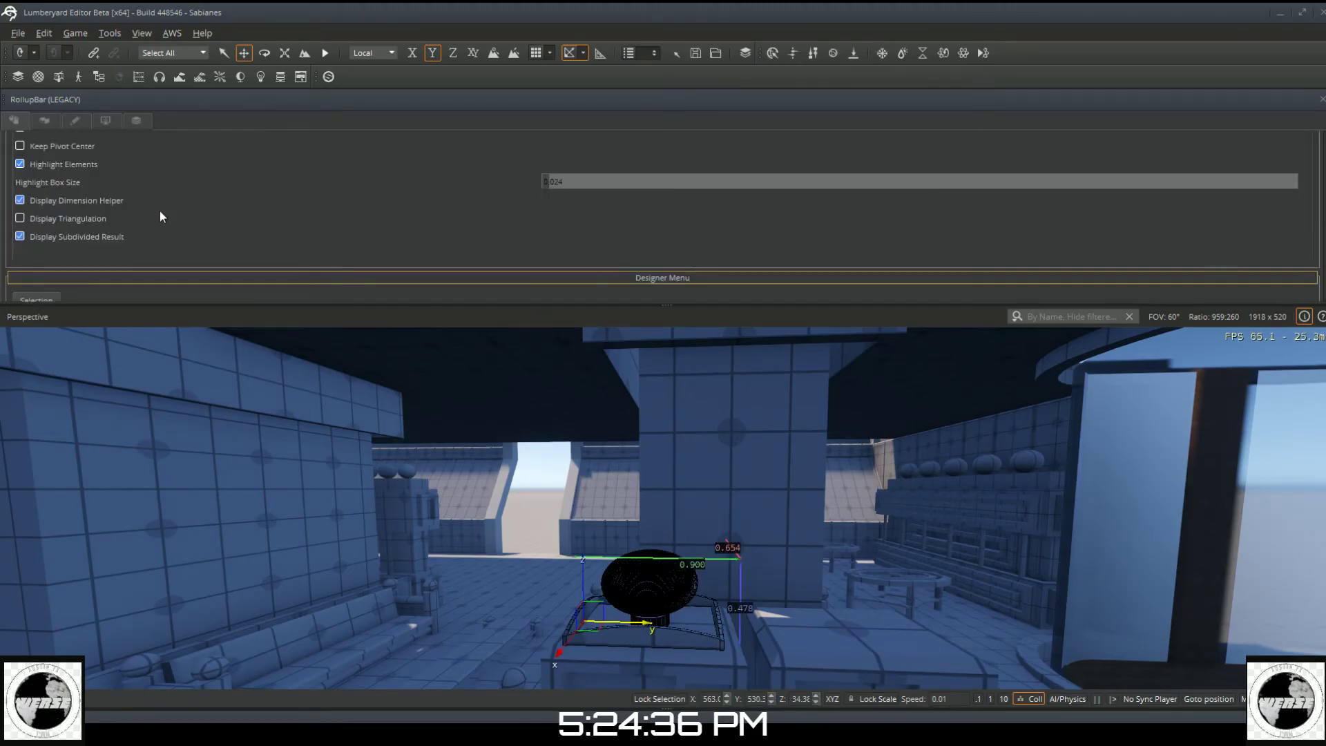
scroll(163, 215, down, 3)
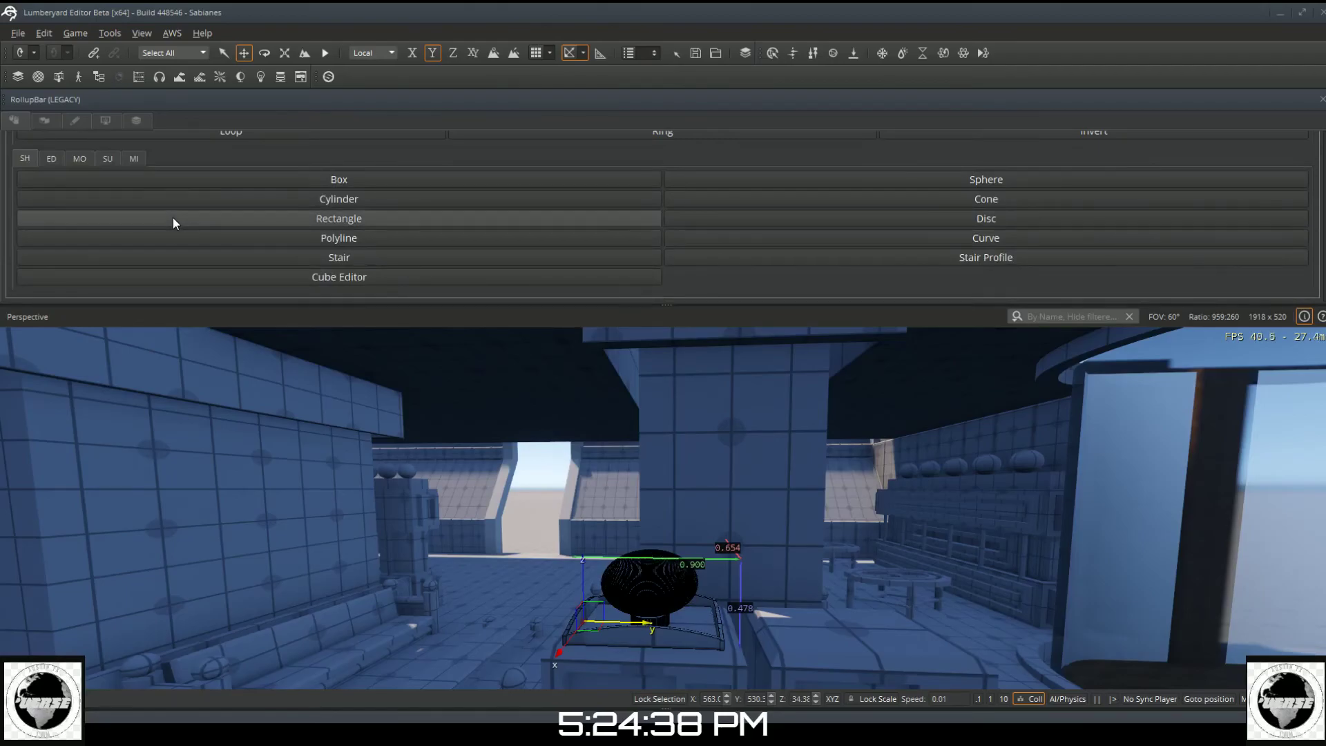
scroll(197, 214, up, 2)
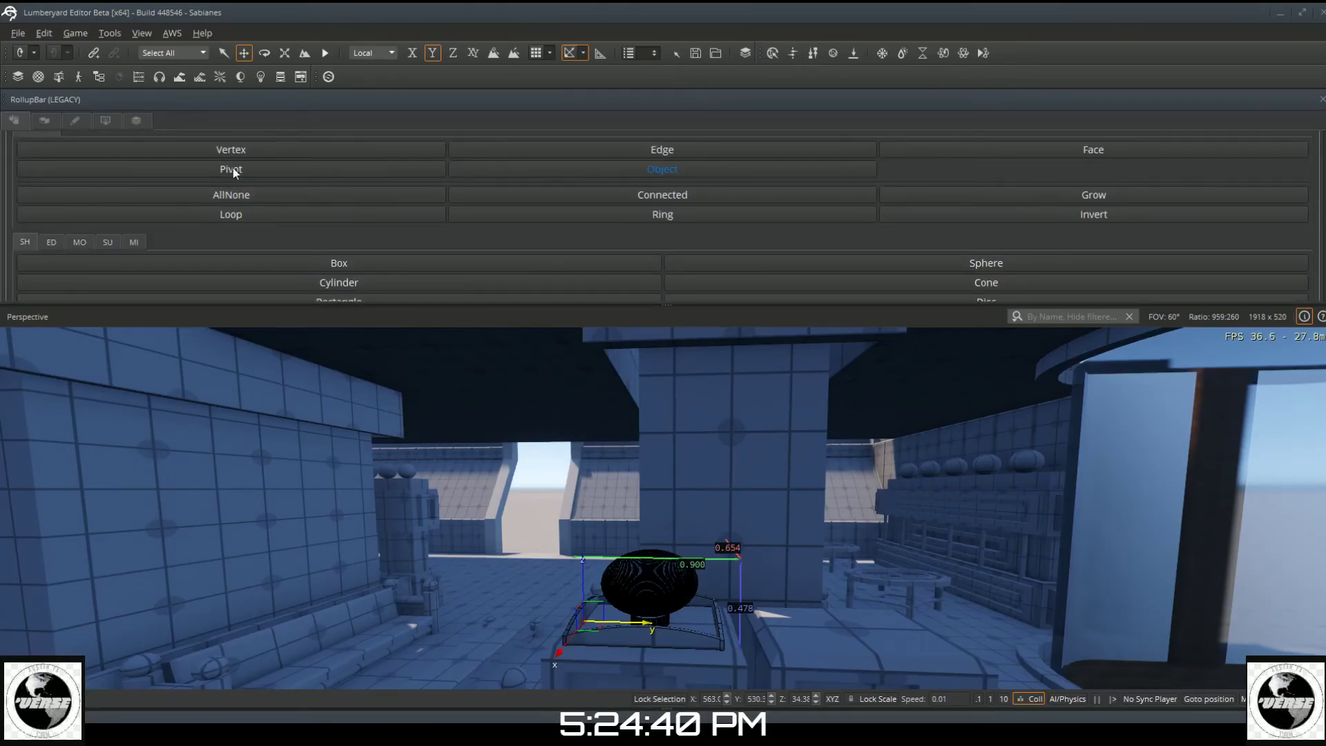
click(226, 167)
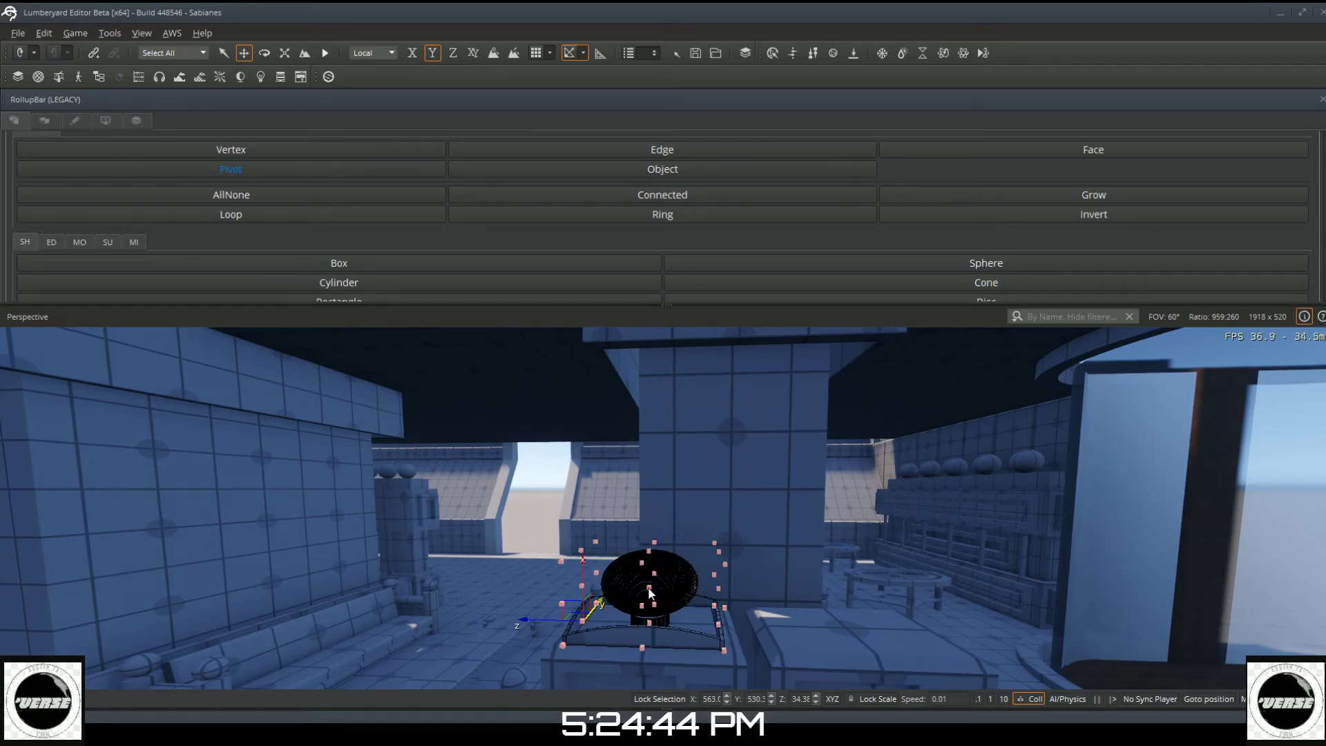
click(649, 588)
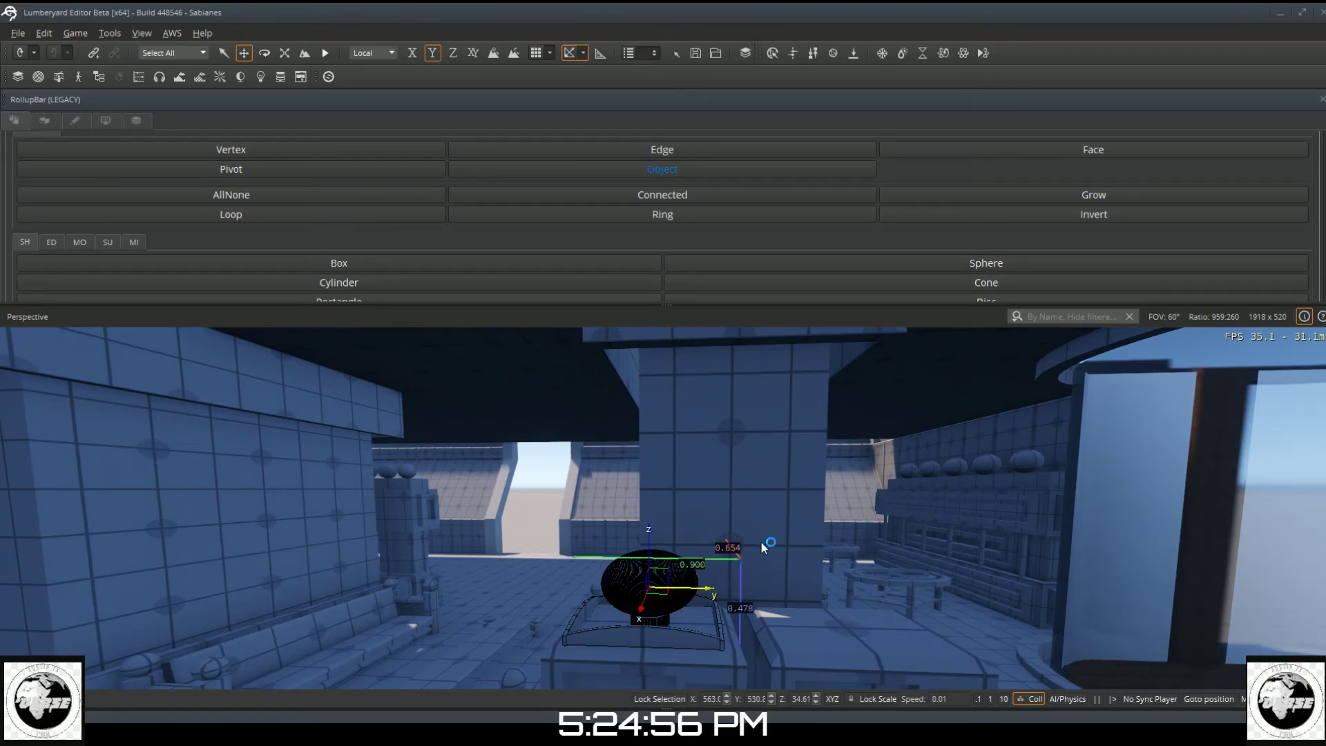
Step: Duplicate the sphere fixture along Y onto the top of the neighbouring cabinet
key(ctrl+d)
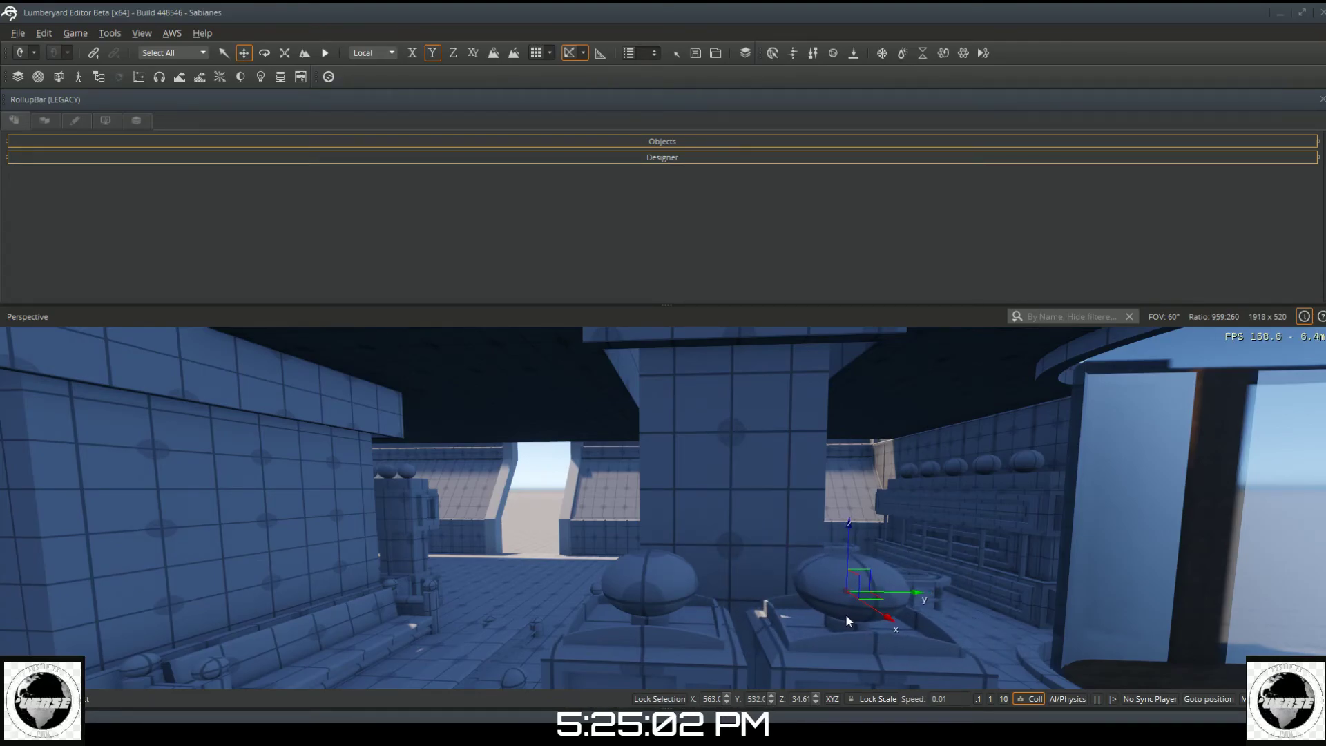
click(845, 615)
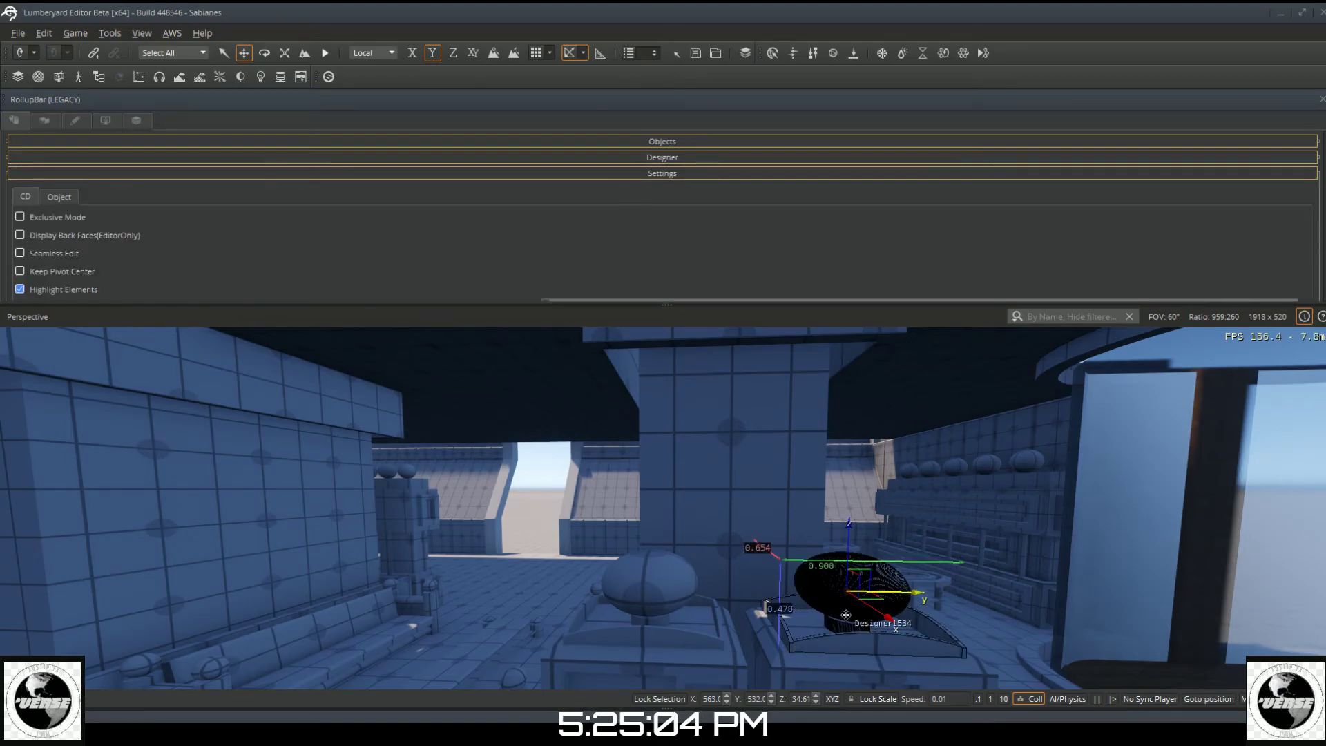
Step: With grid snapping on, duplicate the fixture along X onto the aligned cabinet on the pillar's opposite side
key(d)
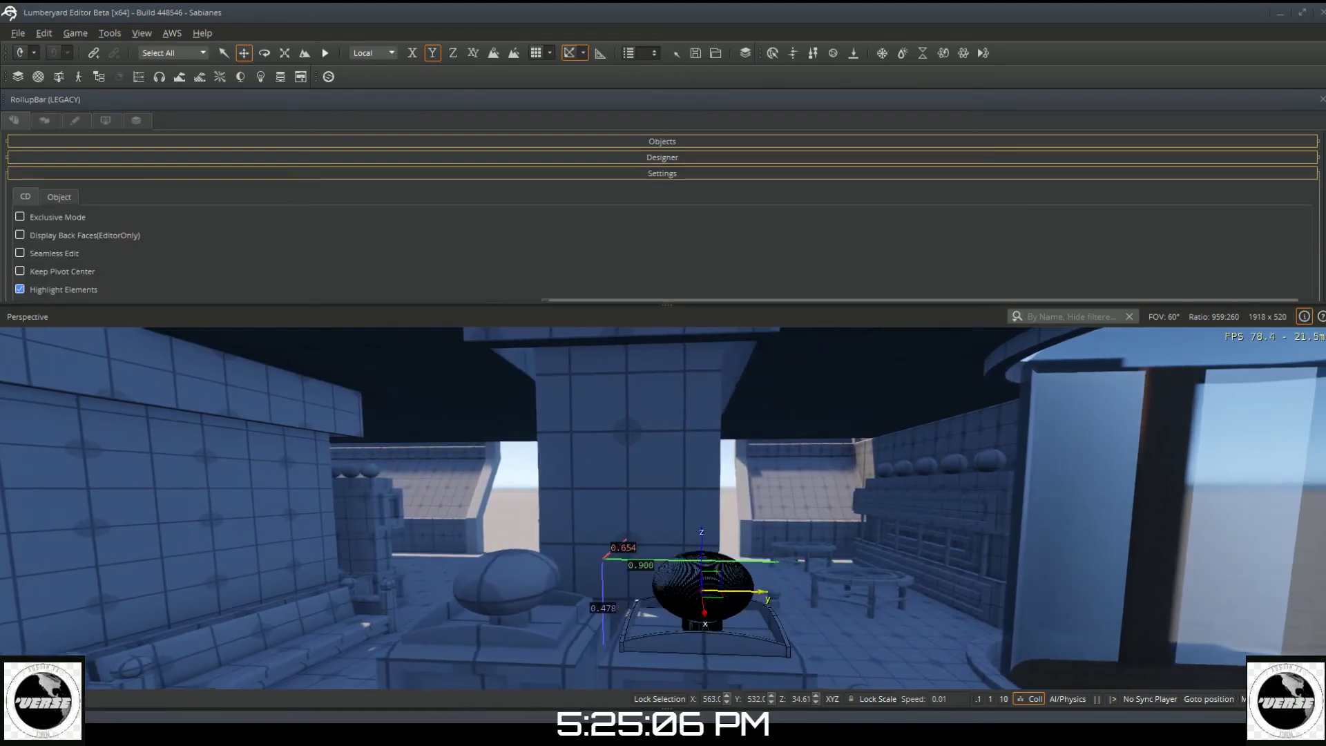
right_drag(845, 615, 621, 656)
key(w)
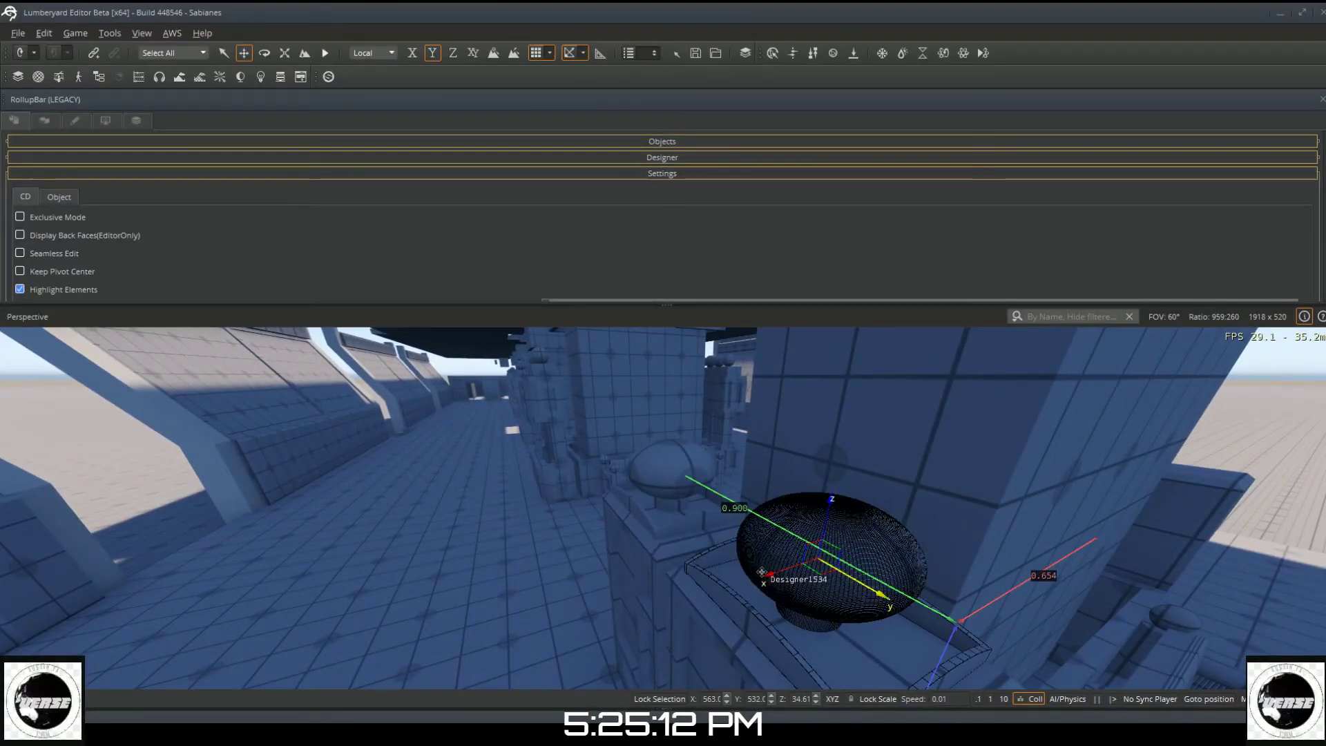
key(d)
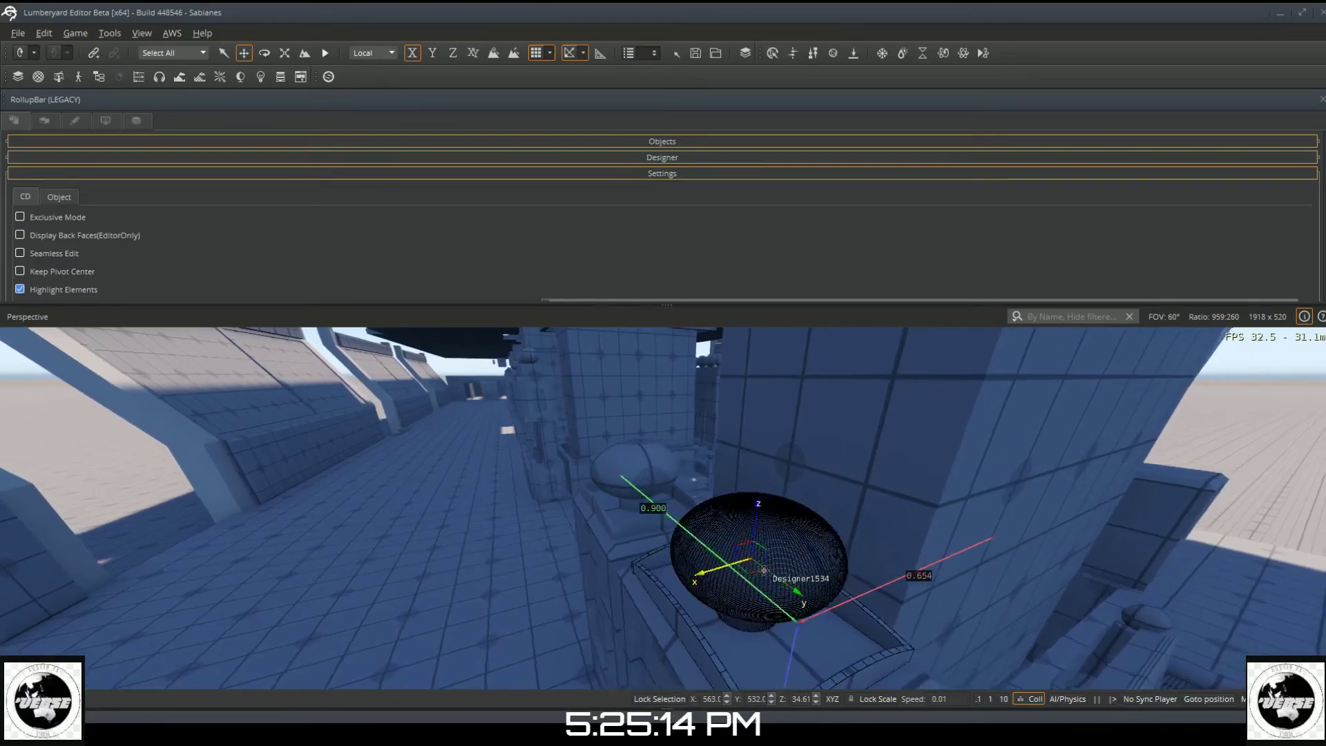
mouse_move(1030, 573)
right_down()
mouse_move(740, 608)
mouse_move(898, 601)
mouse_move(1029, 567)
right_up()
key(d)
right_drag(935, 547, 1045, 520)
key(d)
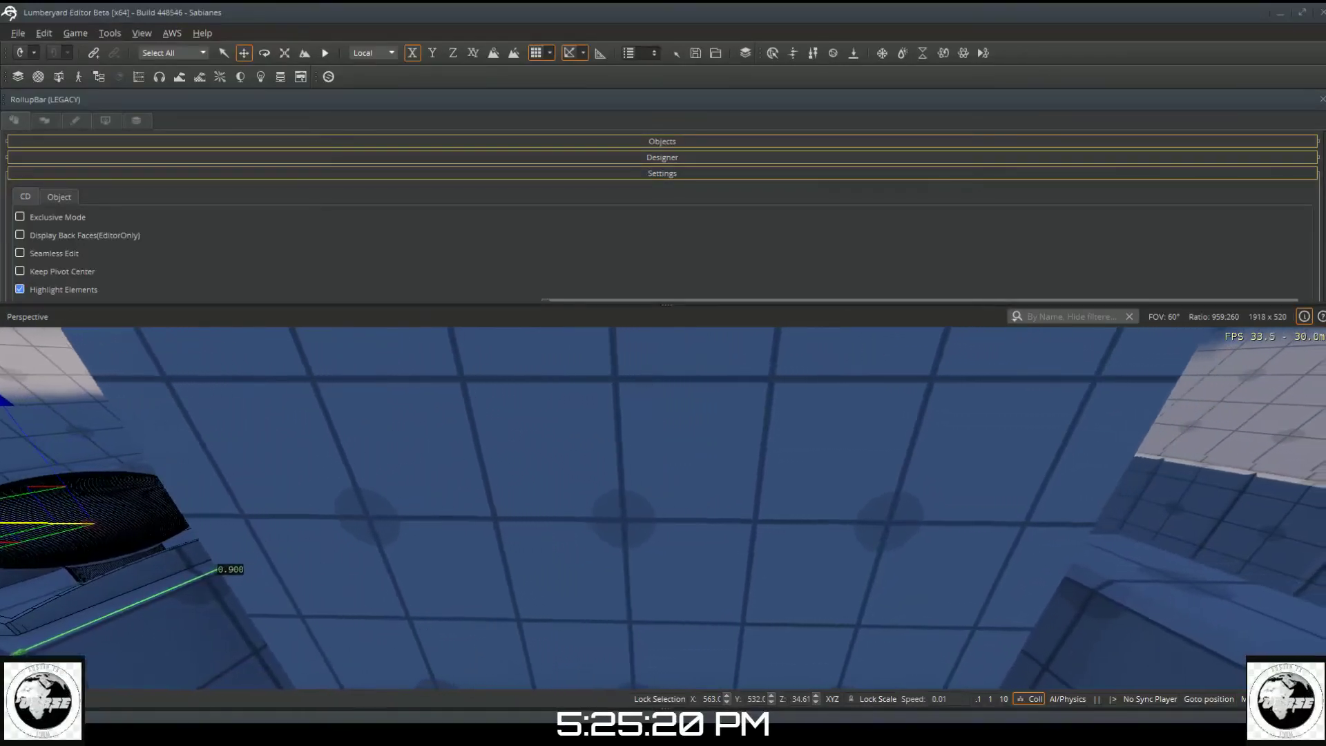
right_drag(1033, 575, 1012, 567)
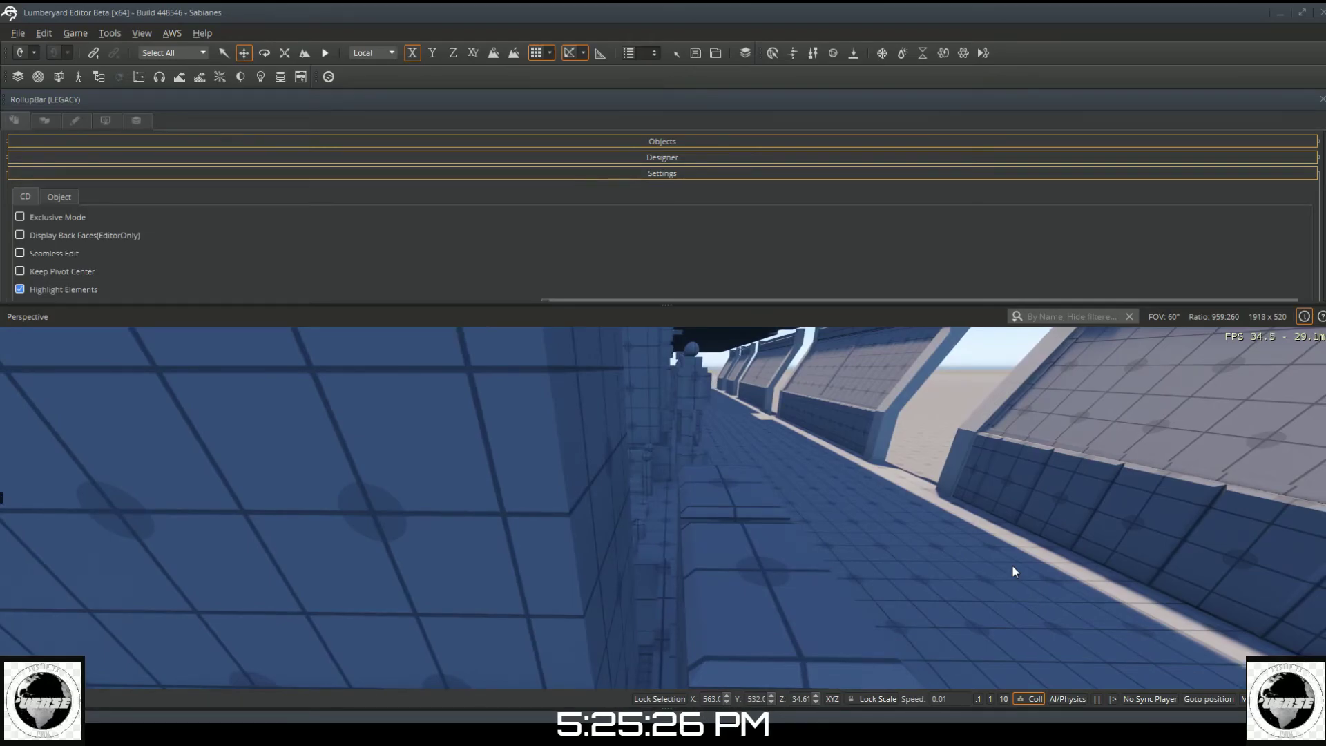
key(ctrl+c)
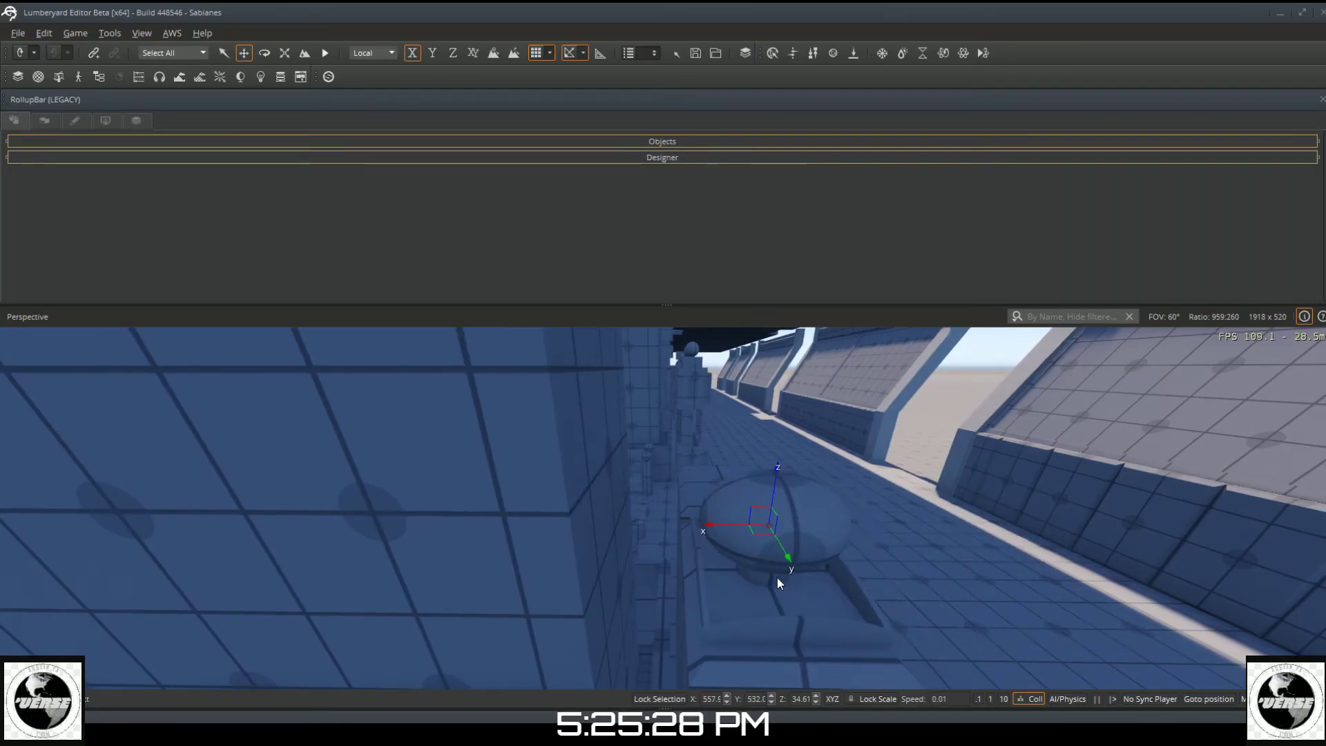
click(773, 578)
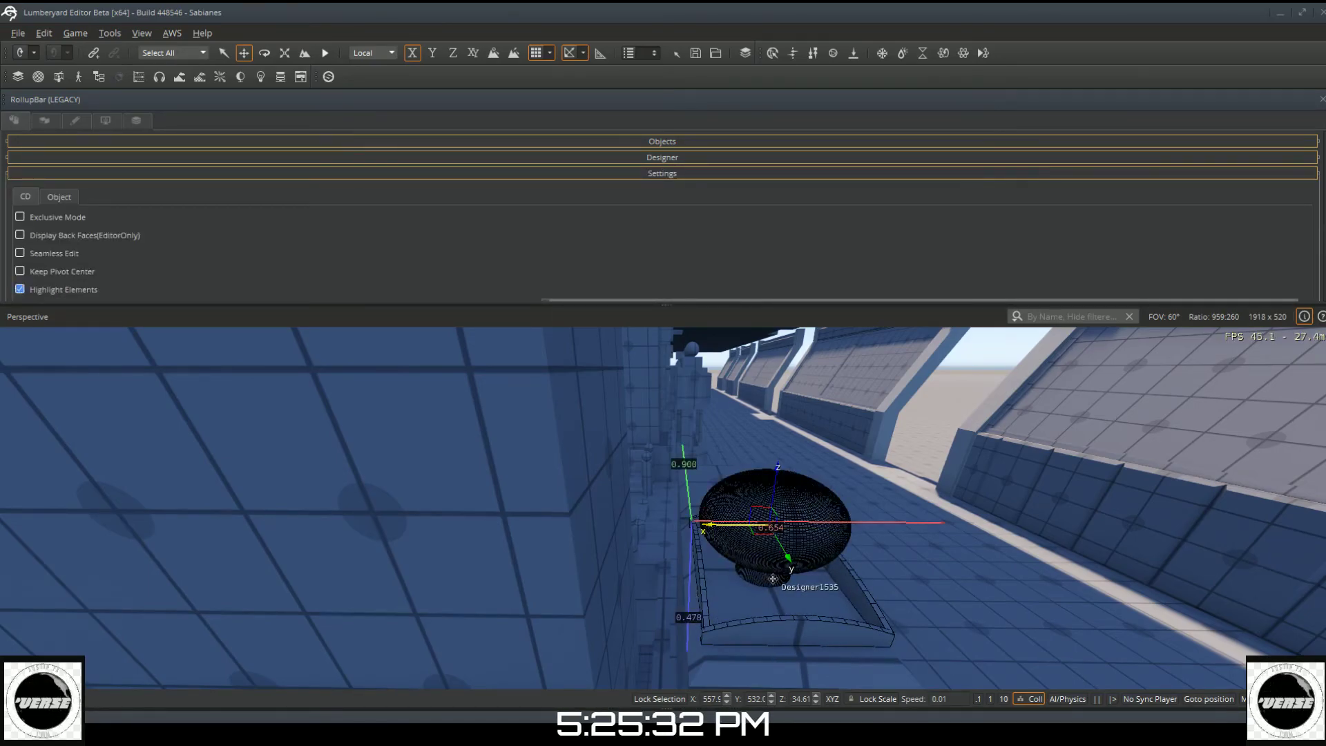
Step: Duplicate this fixture along Y onto the bare cabinet beside it, then deselect the copy
key(d)
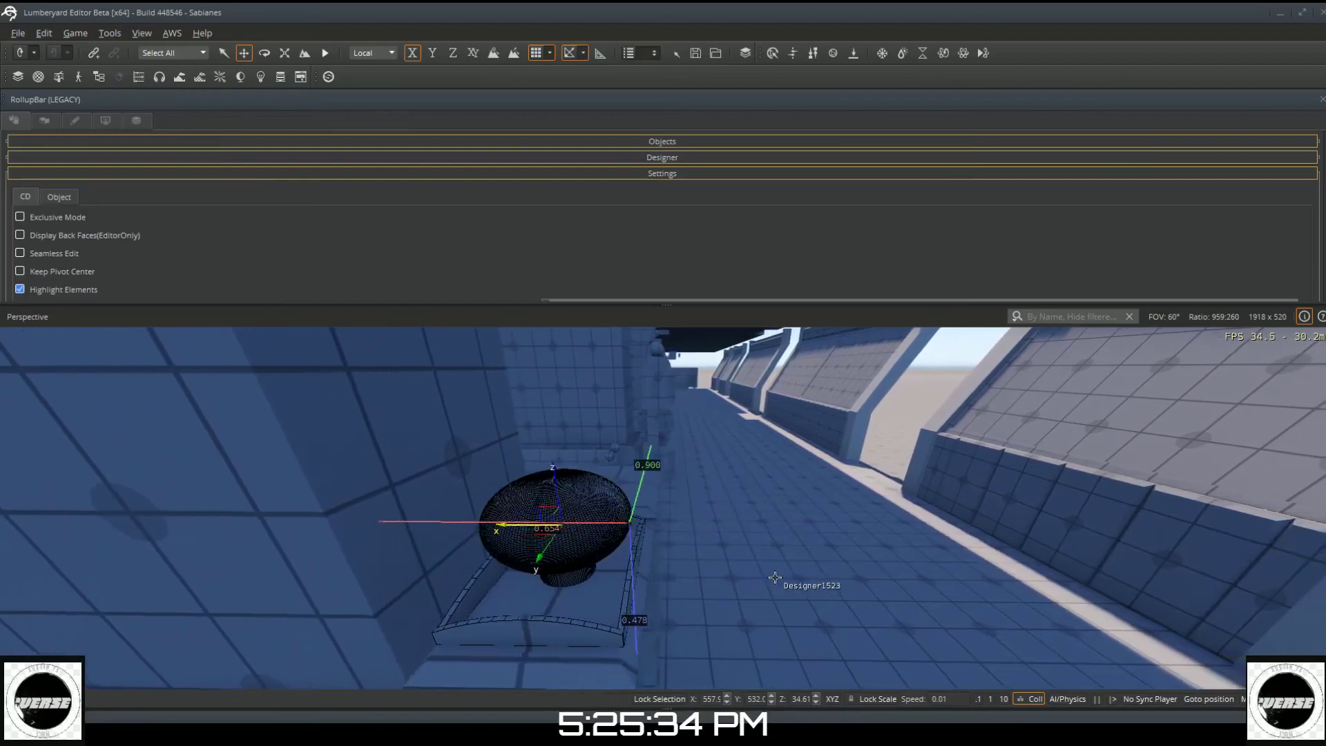
key(d)
mouse_move(775, 577)
right_down()
mouse_move(437, 571)
mouse_move(775, 577)
right_up()
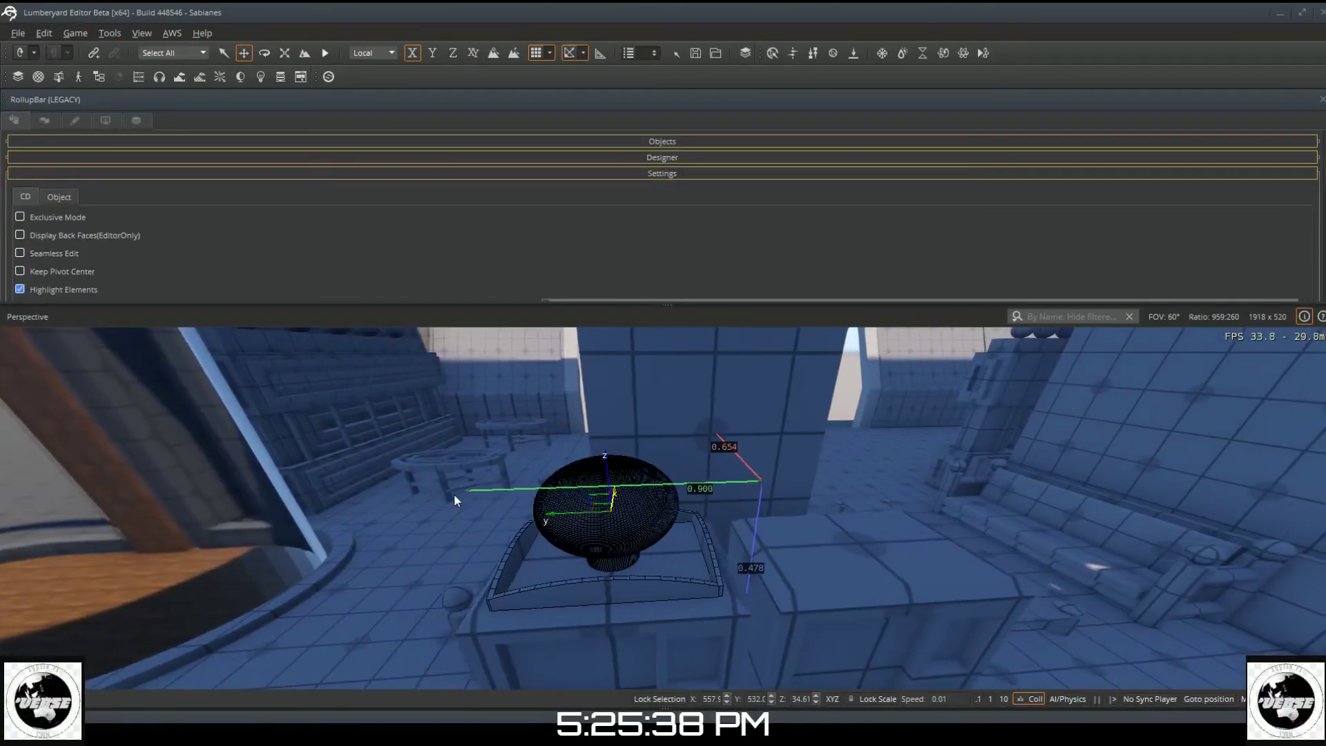
key(d)
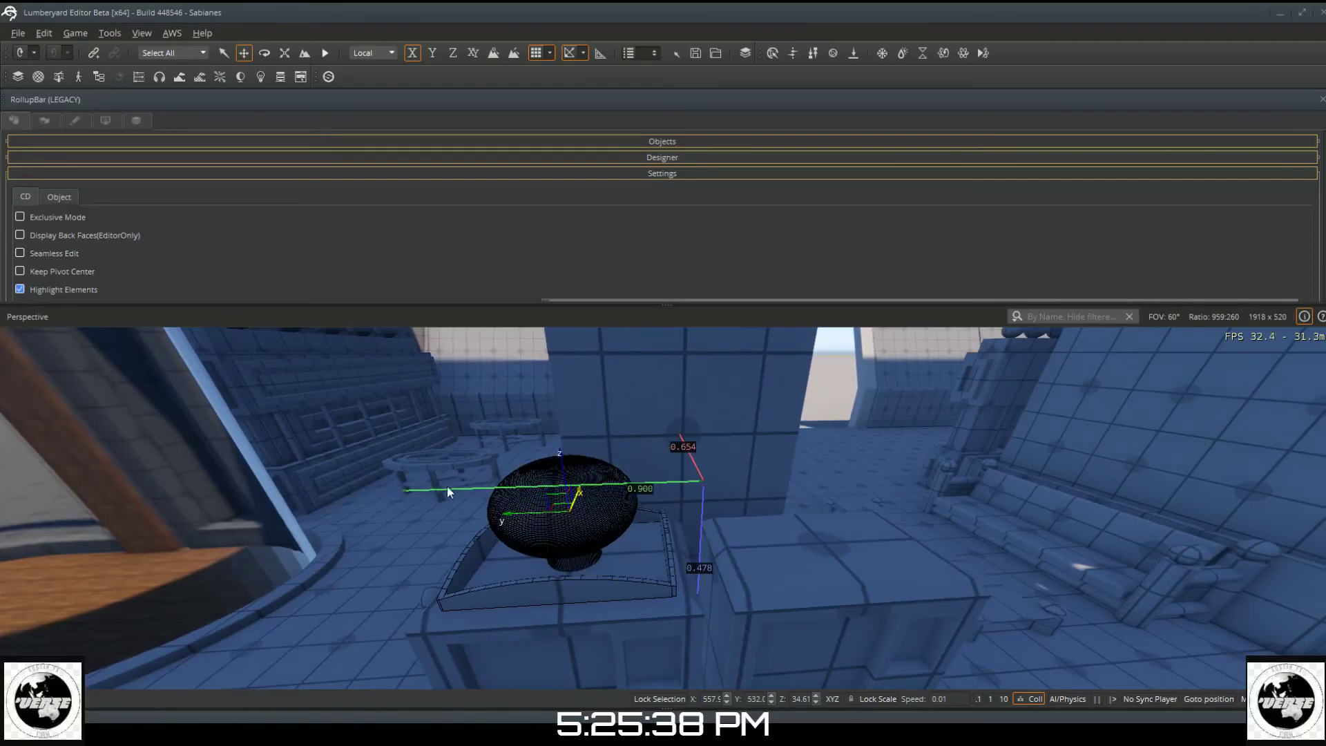
click(535, 511)
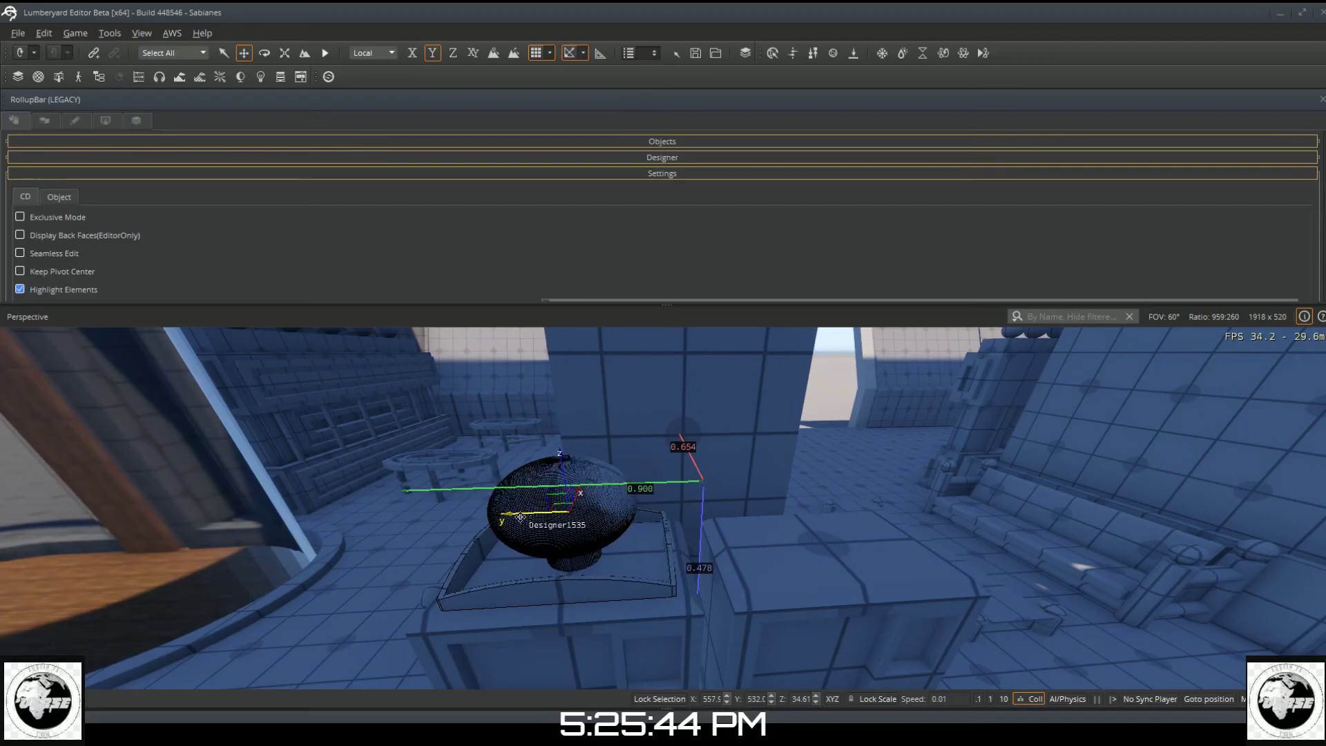
key(ctrl+d)
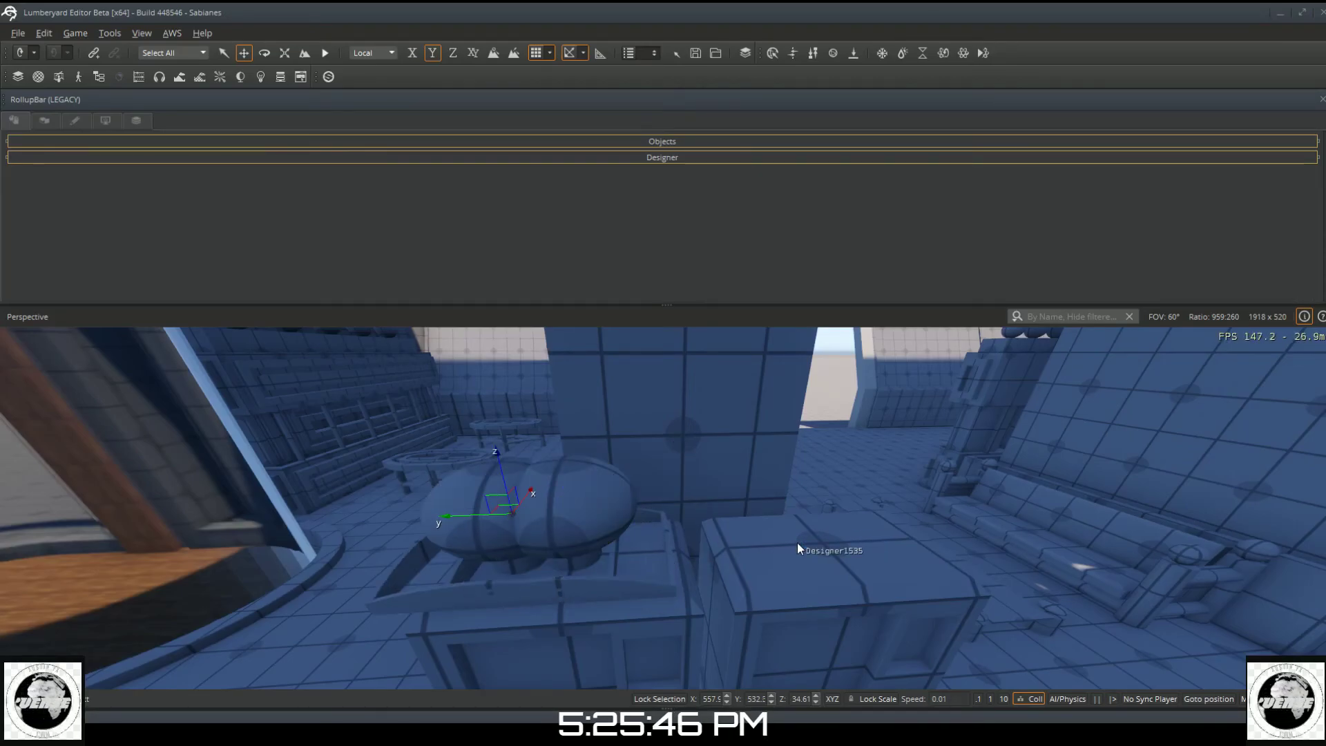
drag(821, 547, 839, 540)
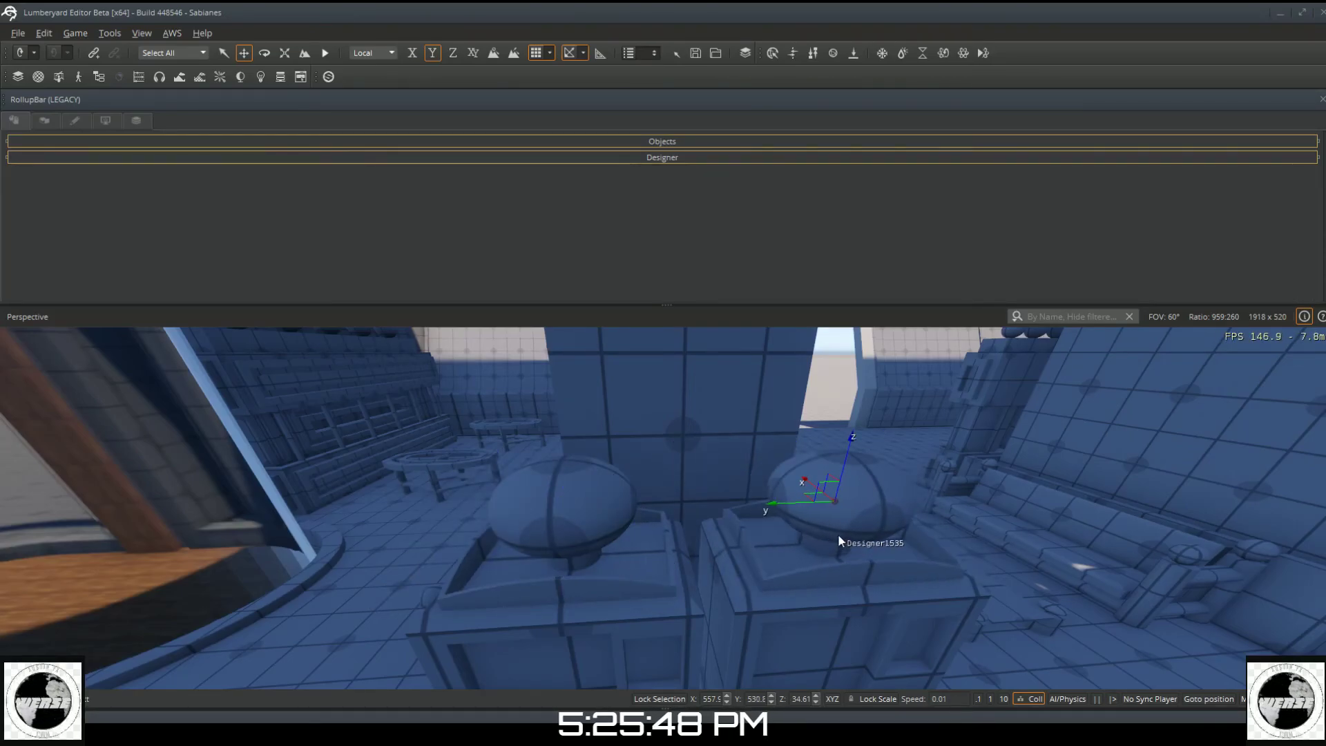
click(839, 536)
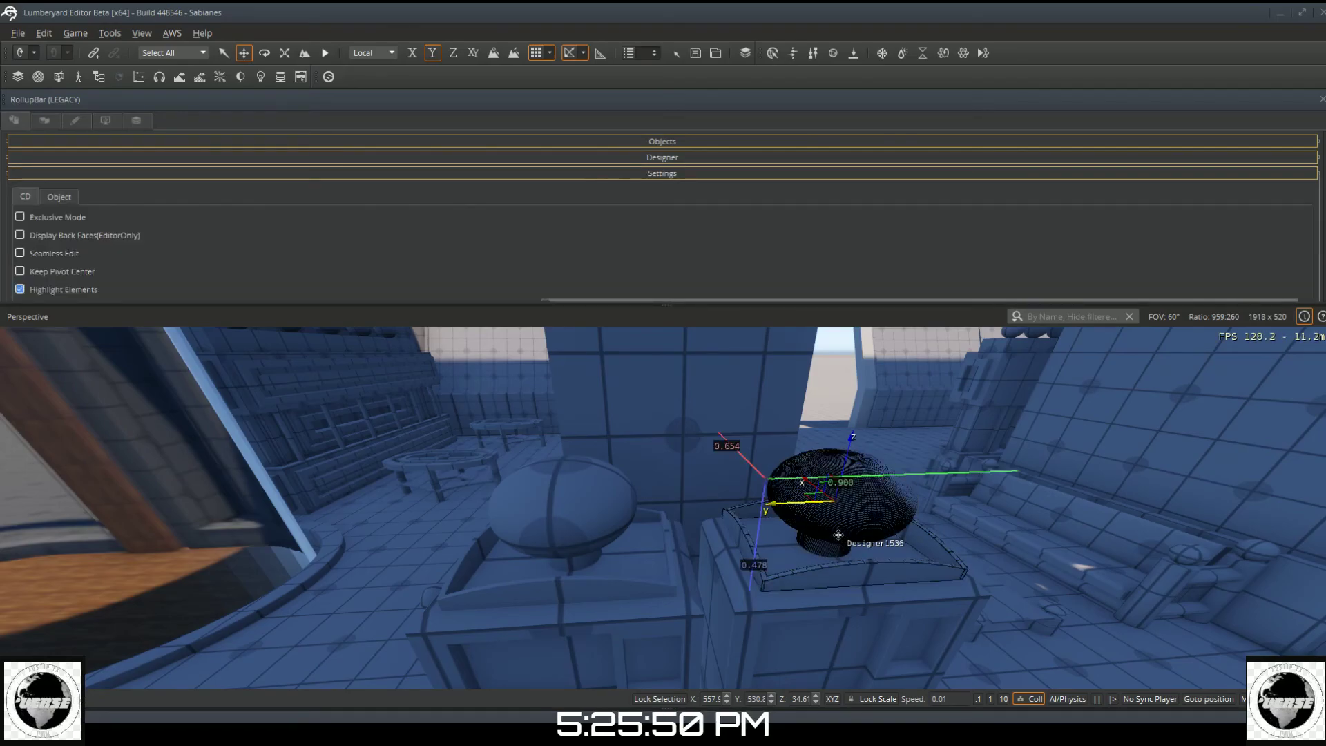
key(d)
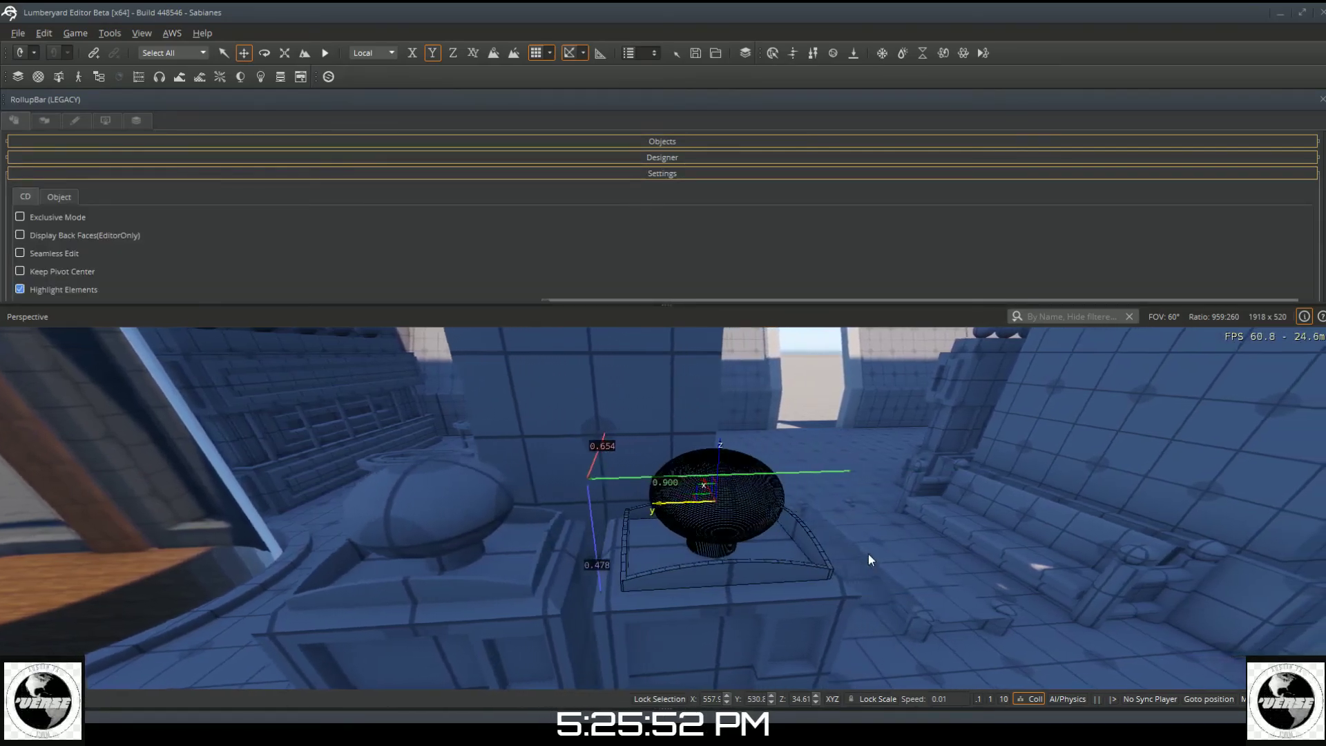
click(871, 553)
Step: Examine the new fixtures on the paired cabinets from farther back and from the bench side of the pillar
key(d)
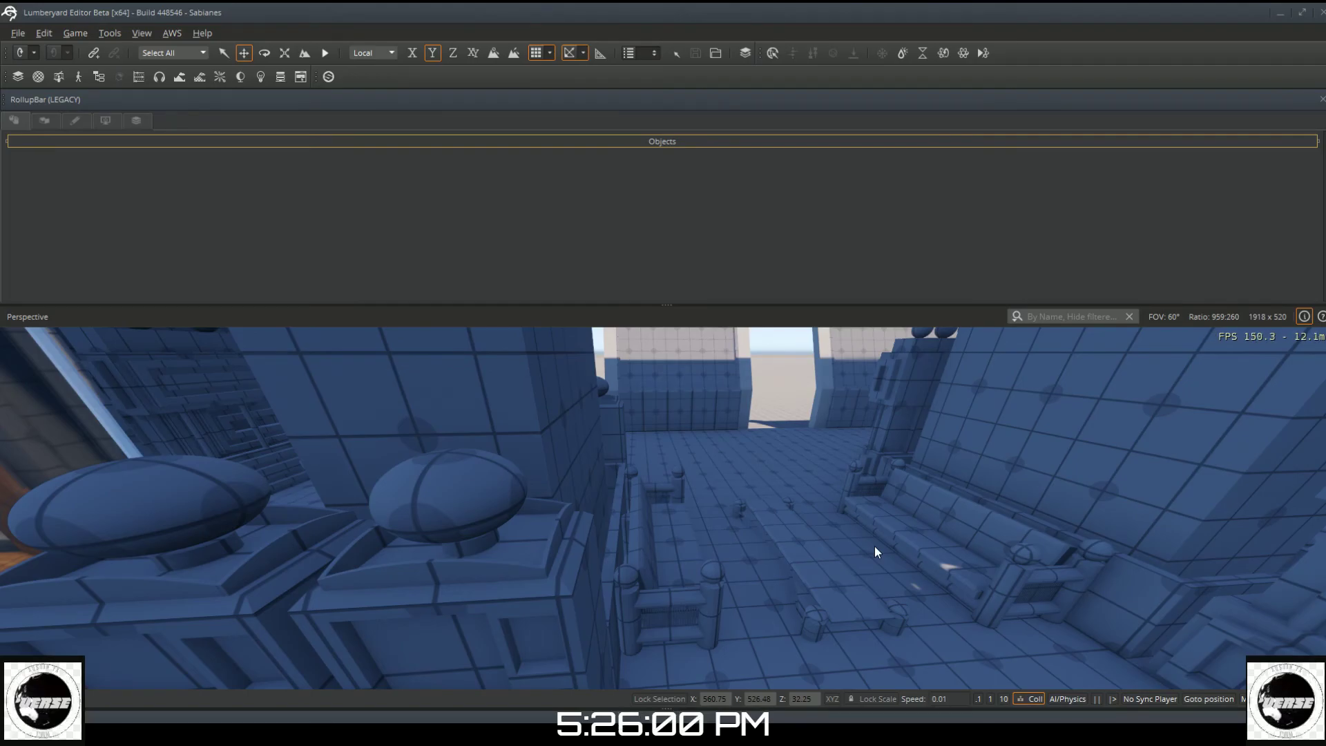
right_drag(798, 544, 525, 546)
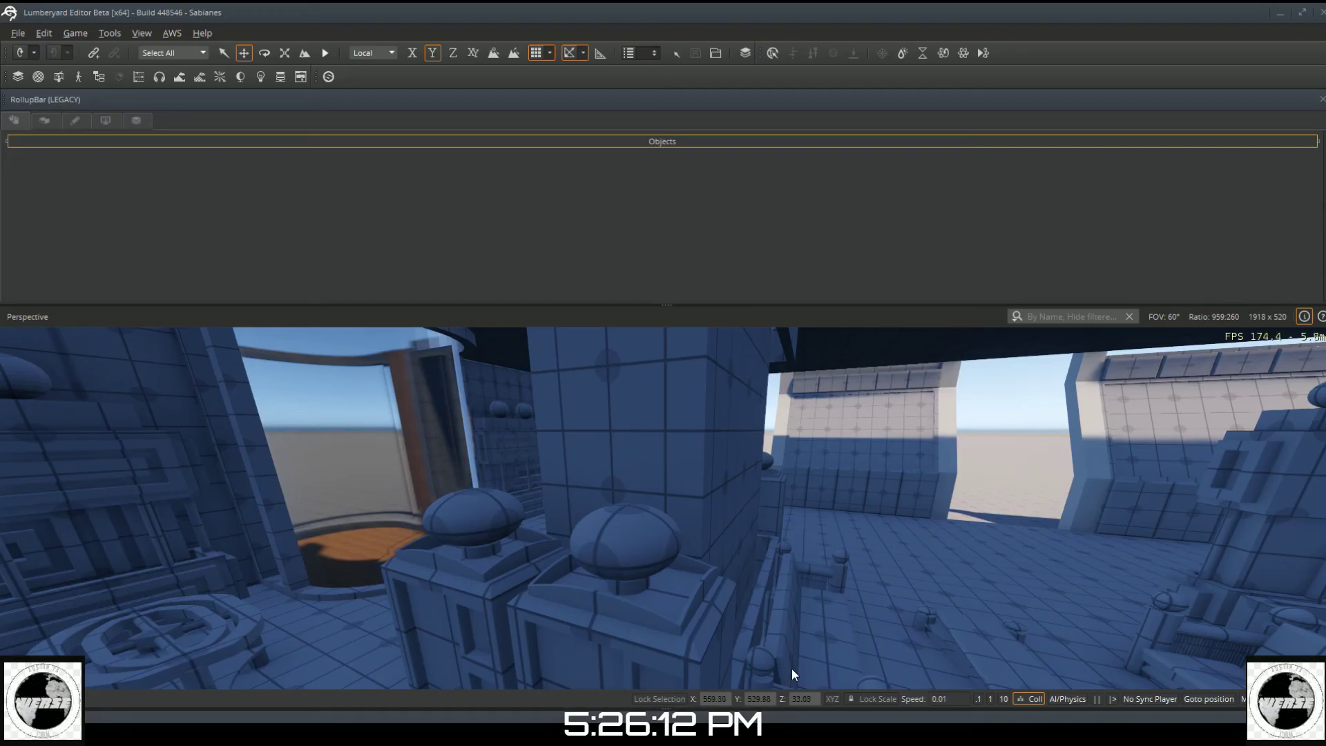
mouse_move(793, 413)
right_down()
mouse_move(681, 563)
mouse_move(483, 577)
mouse_move(794, 415)
right_up()
key(s)
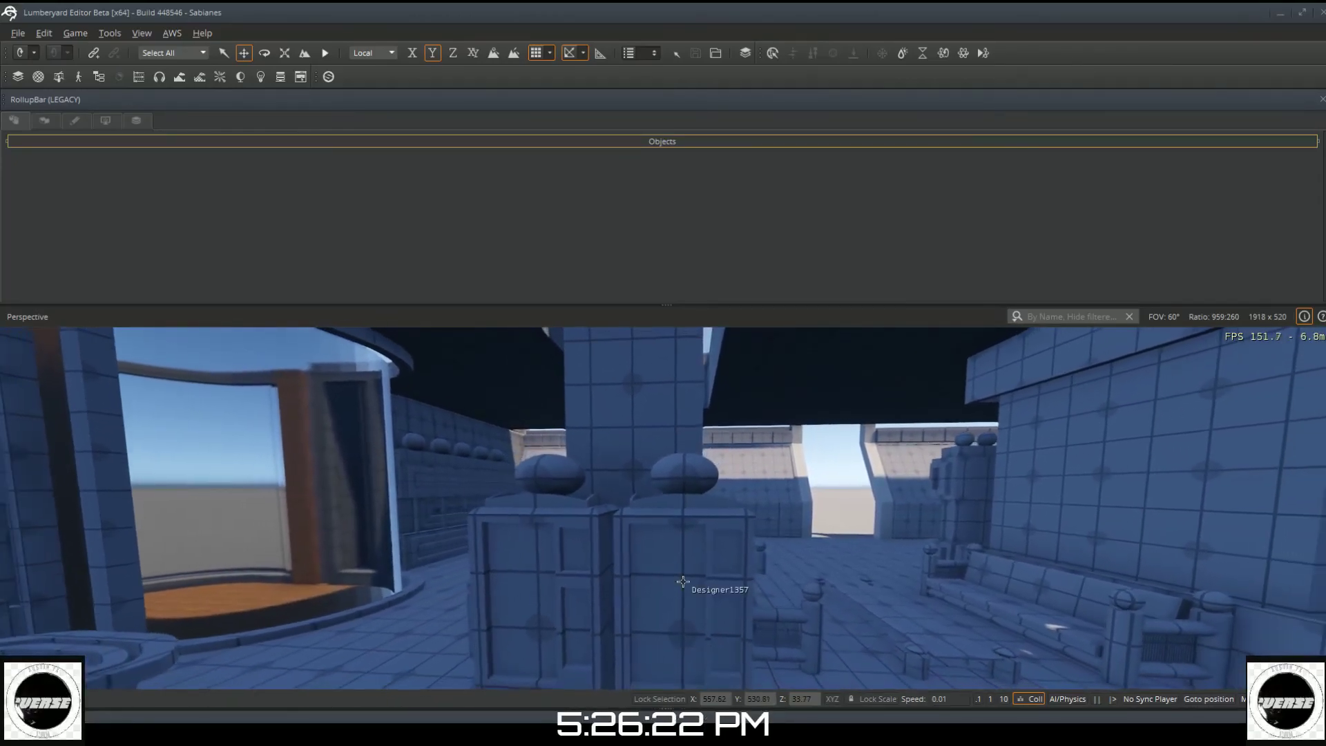
key(s)
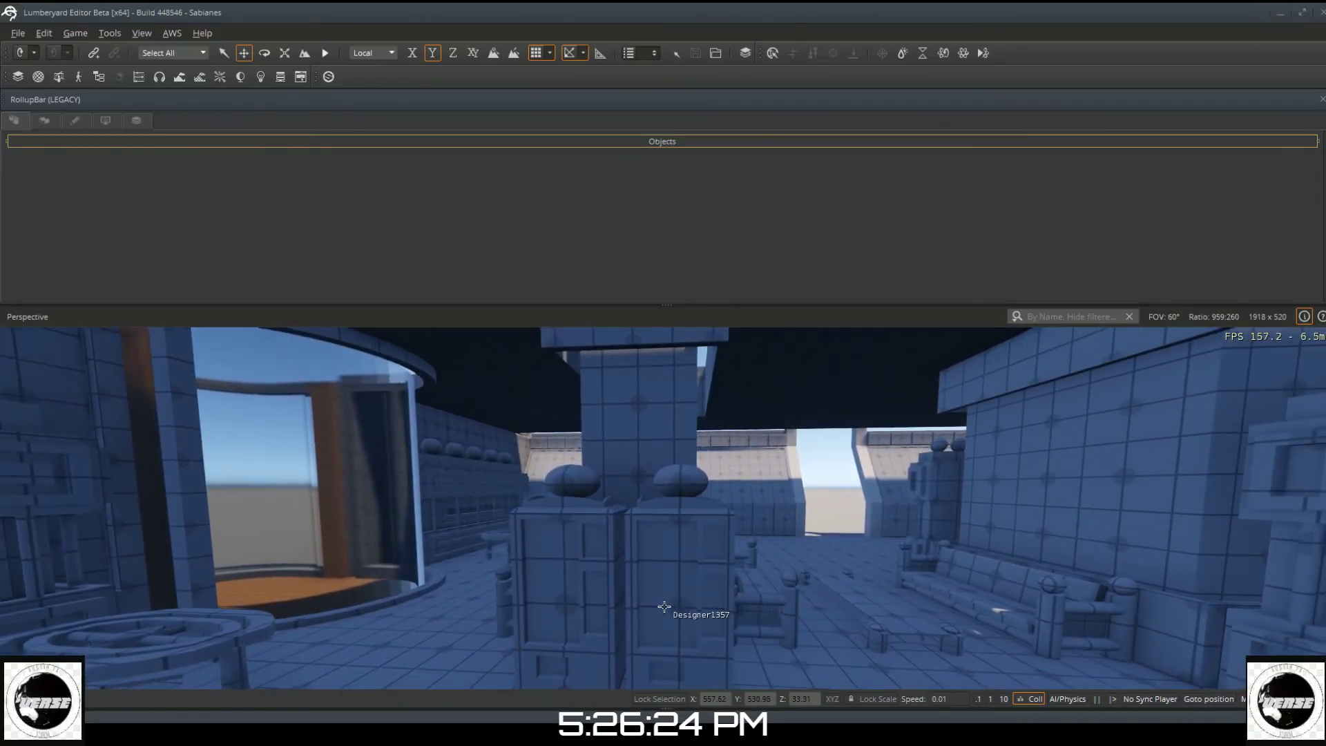
key(s)
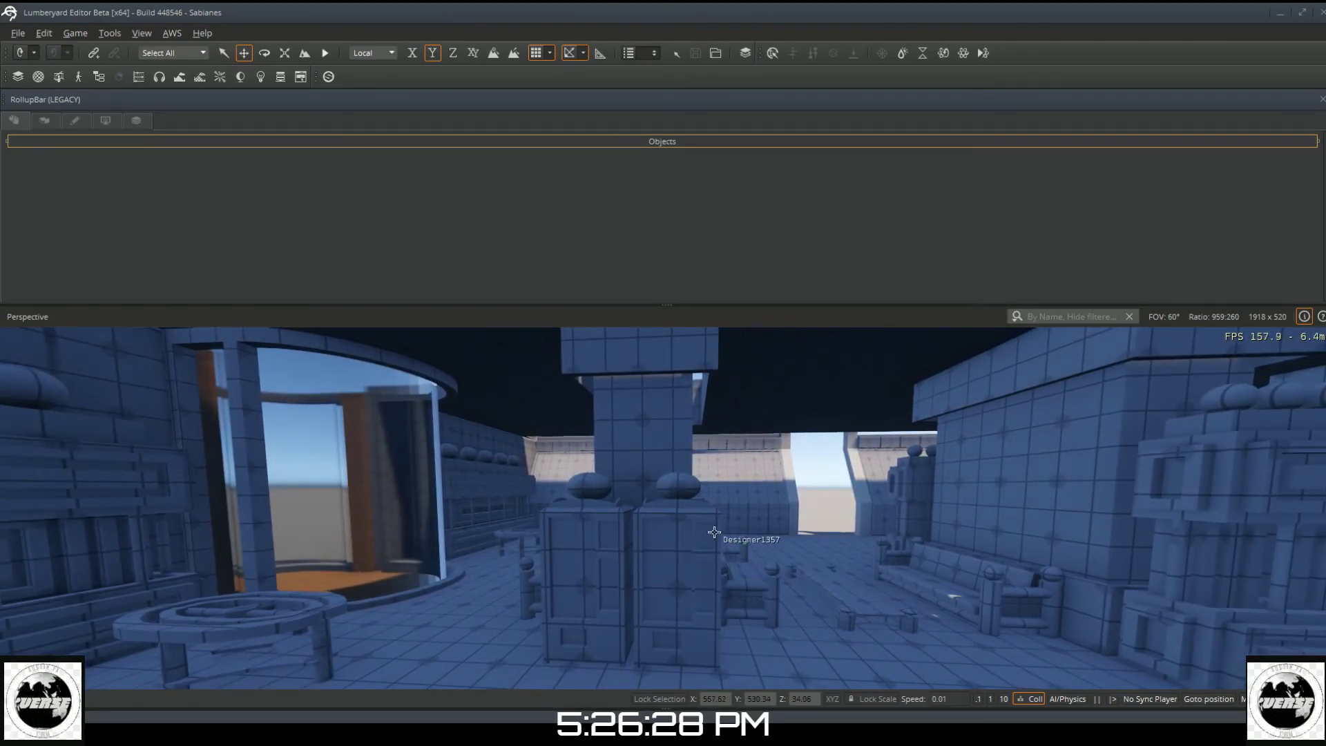
key(d)
right_drag(698, 536, 552, 523)
key(a)
key(d)
key(d)
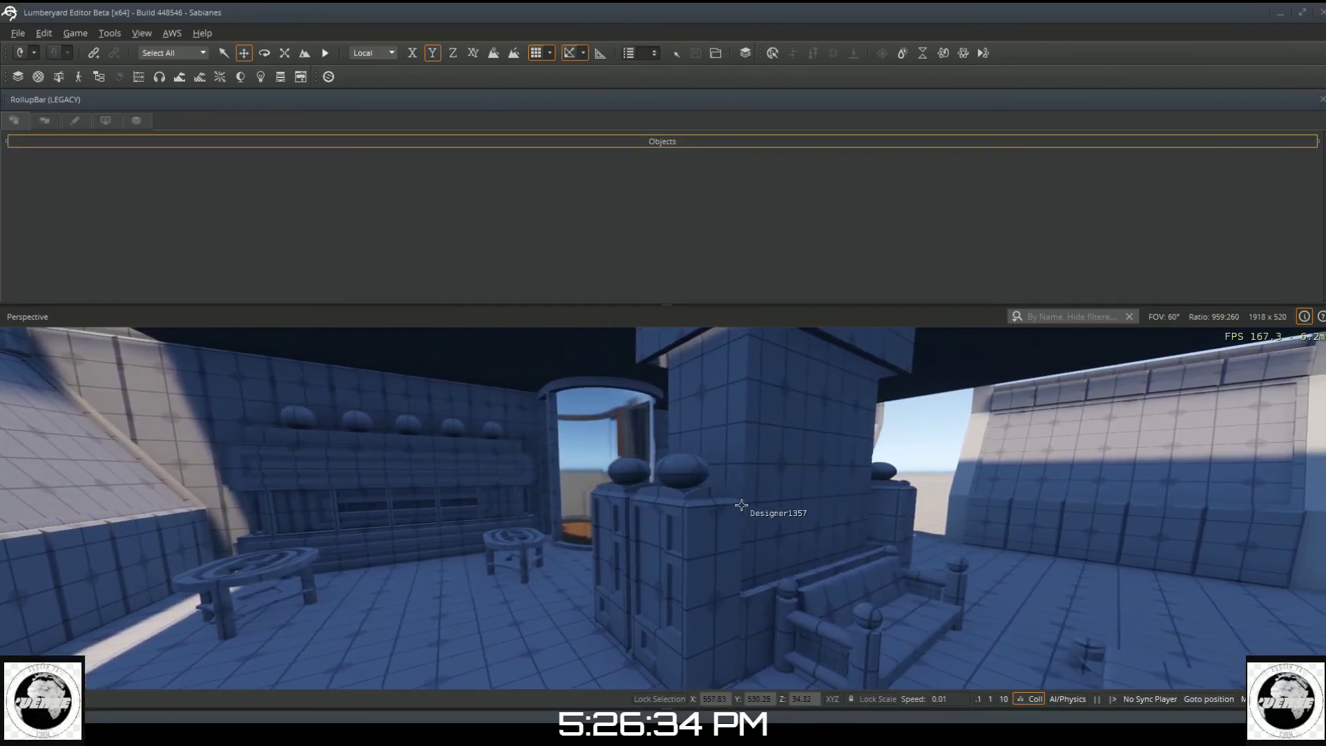
key(d)
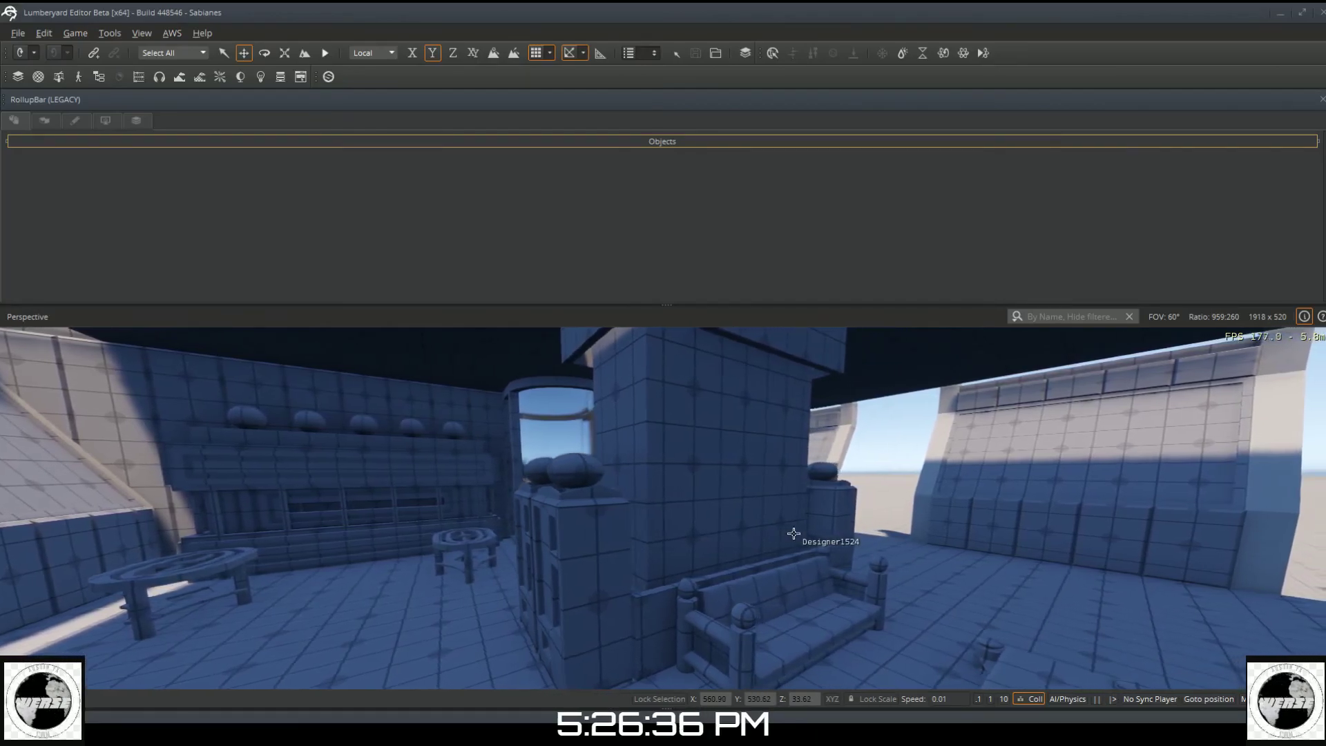
key(d)
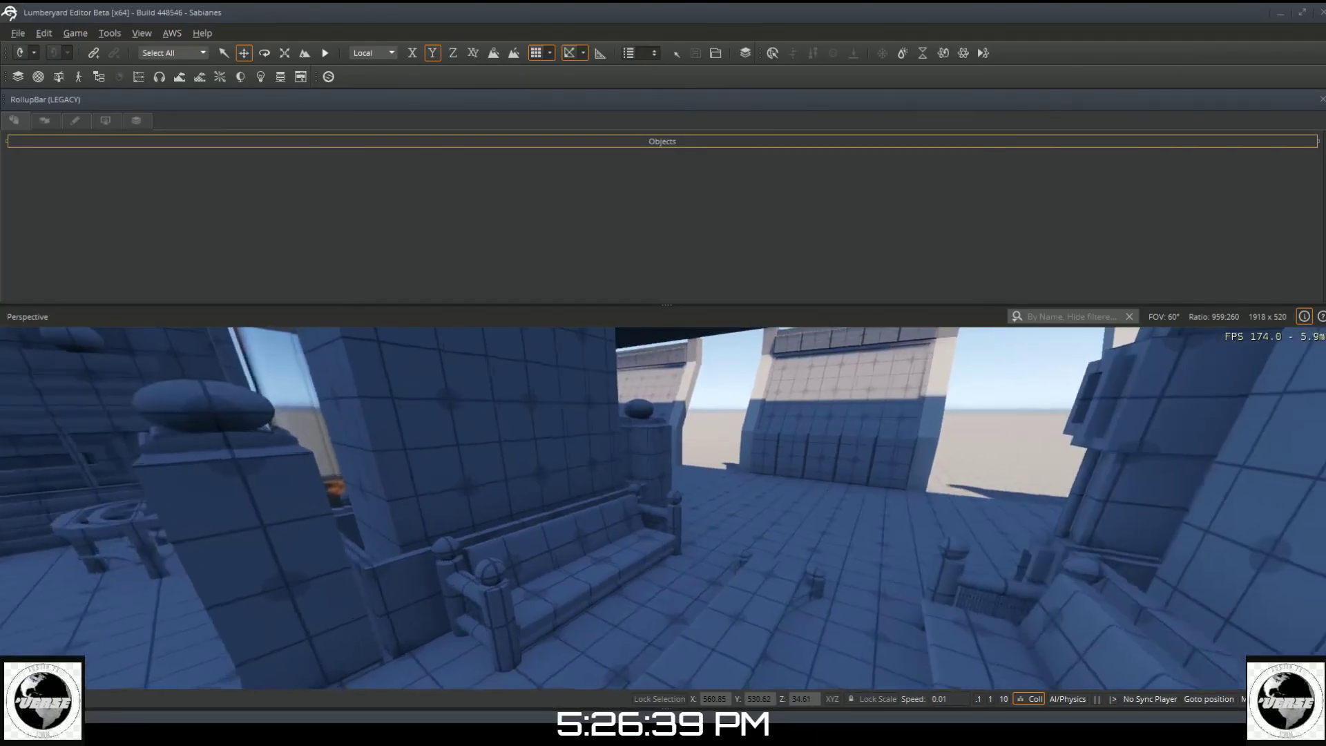
Step: Examine the fixture-topped cabinet pair from the front, against the pillars, benches and round tables of the hall
right_drag(677, 474, 879, 397)
key(s)
key(s)
key(s)
key(s)
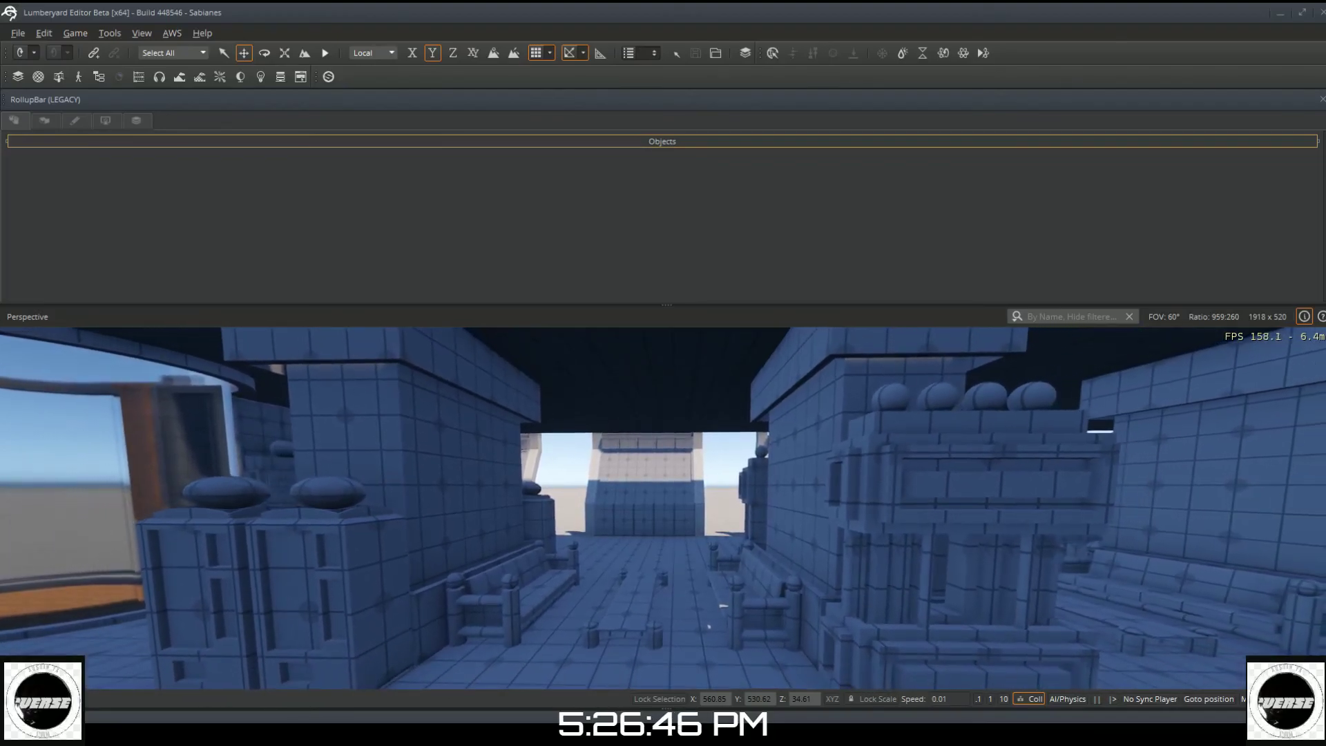
key(a)
key(a)
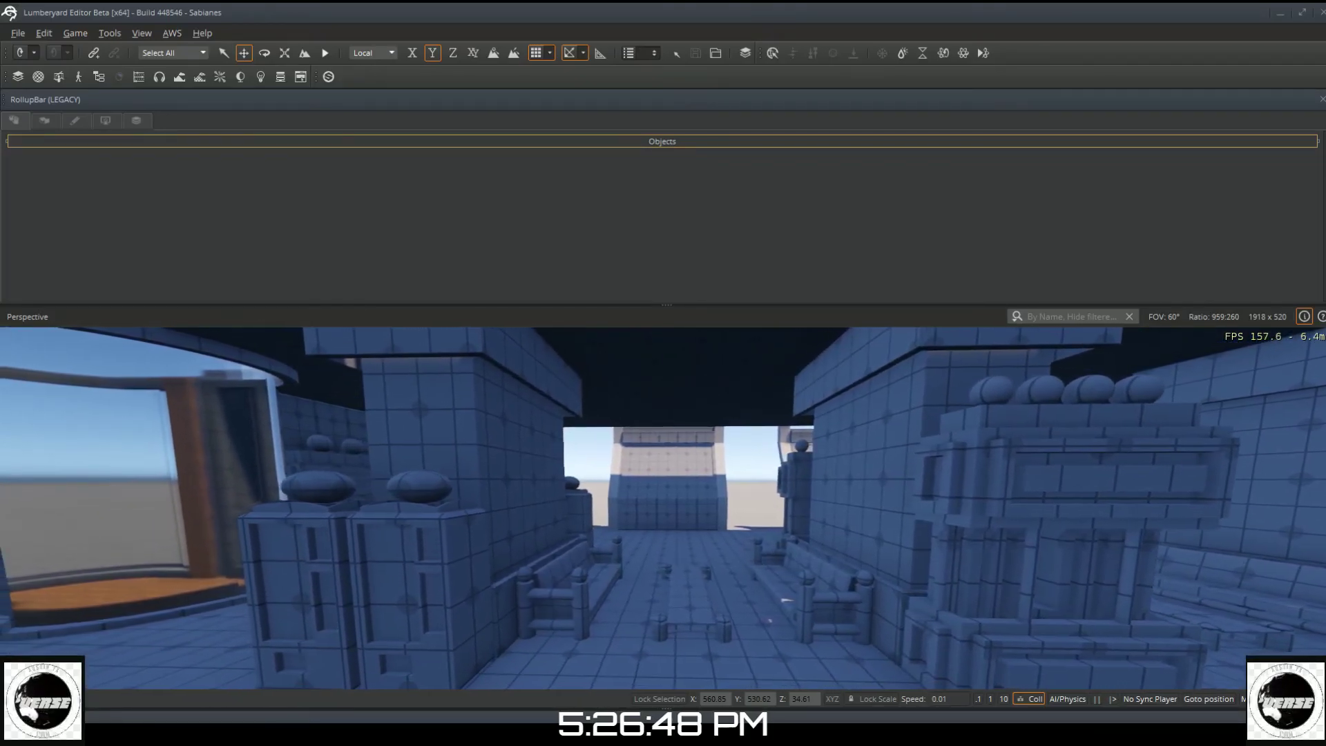
key(a)
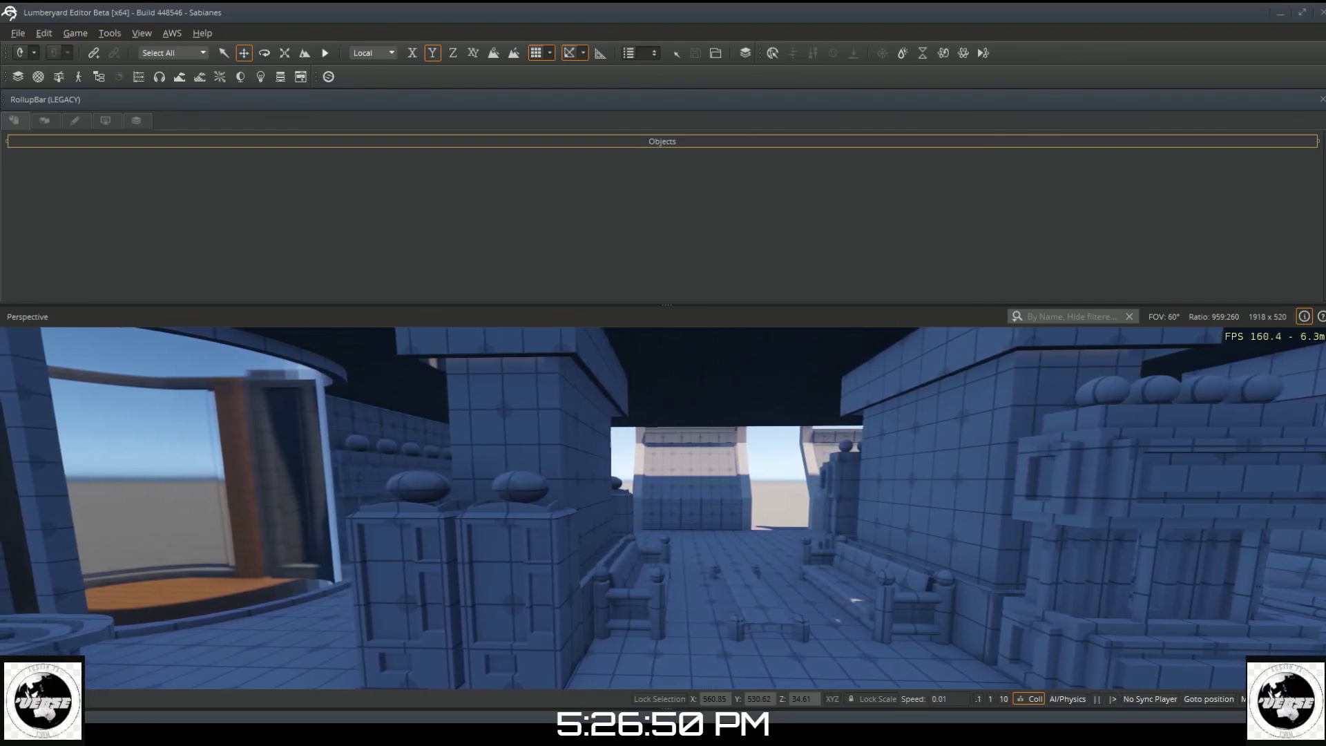
key(a)
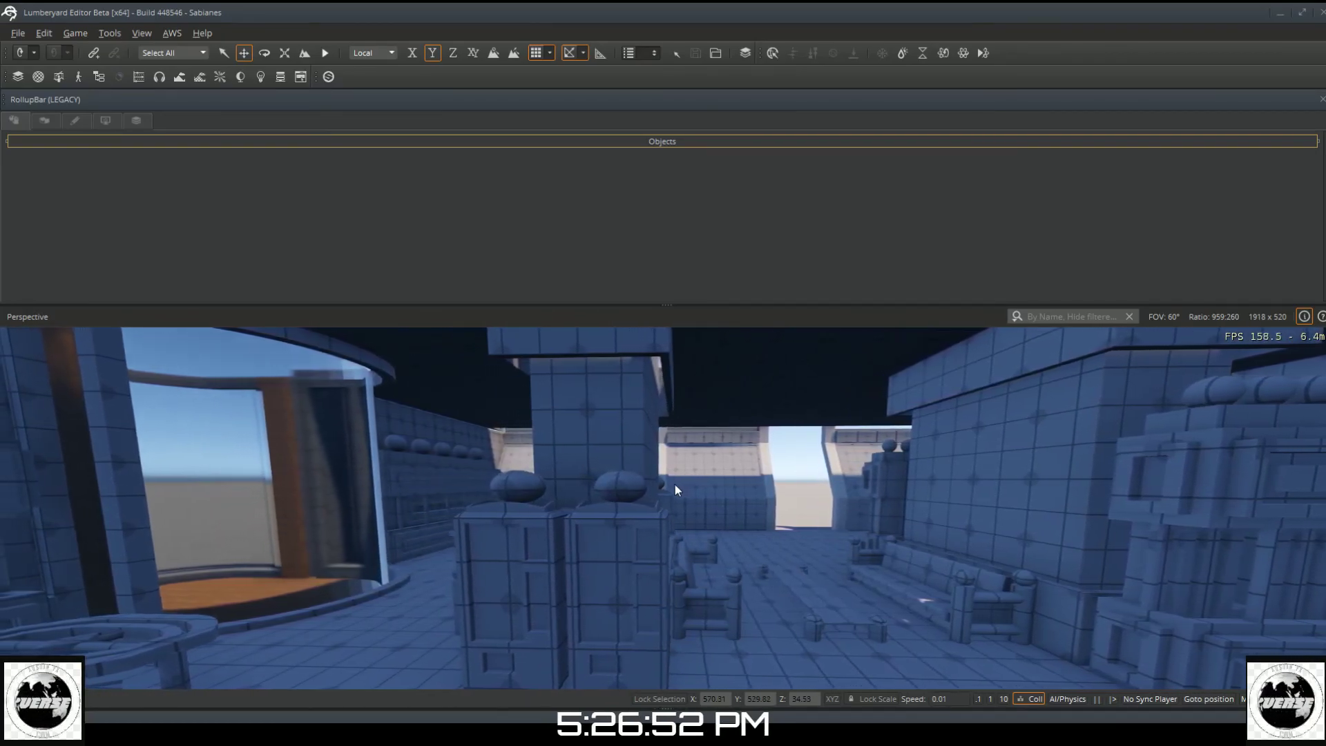
key(a)
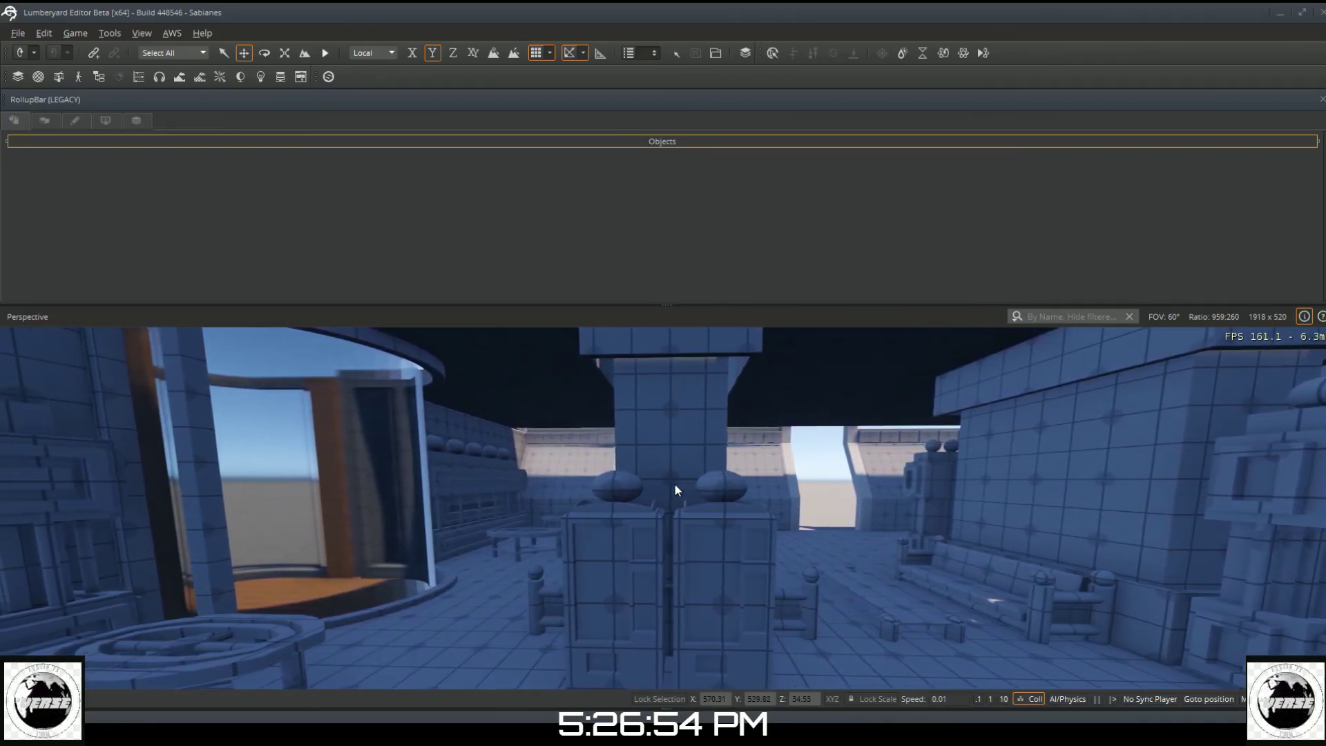
key(a)
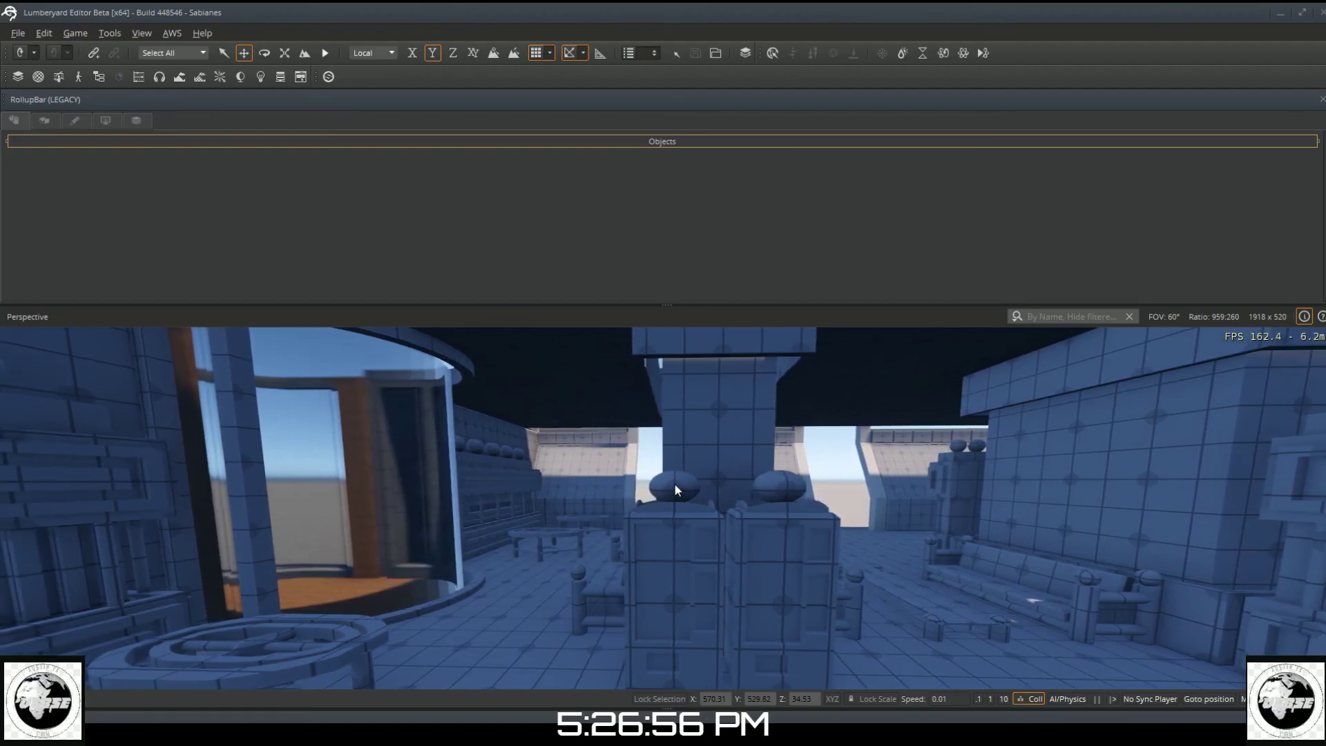
key(a)
Step: Examine the cabinet pairs at both ends of the pillar from the outer walkway and the bench side
right_drag(675, 483, 1236, 535)
key(w)
key(a)
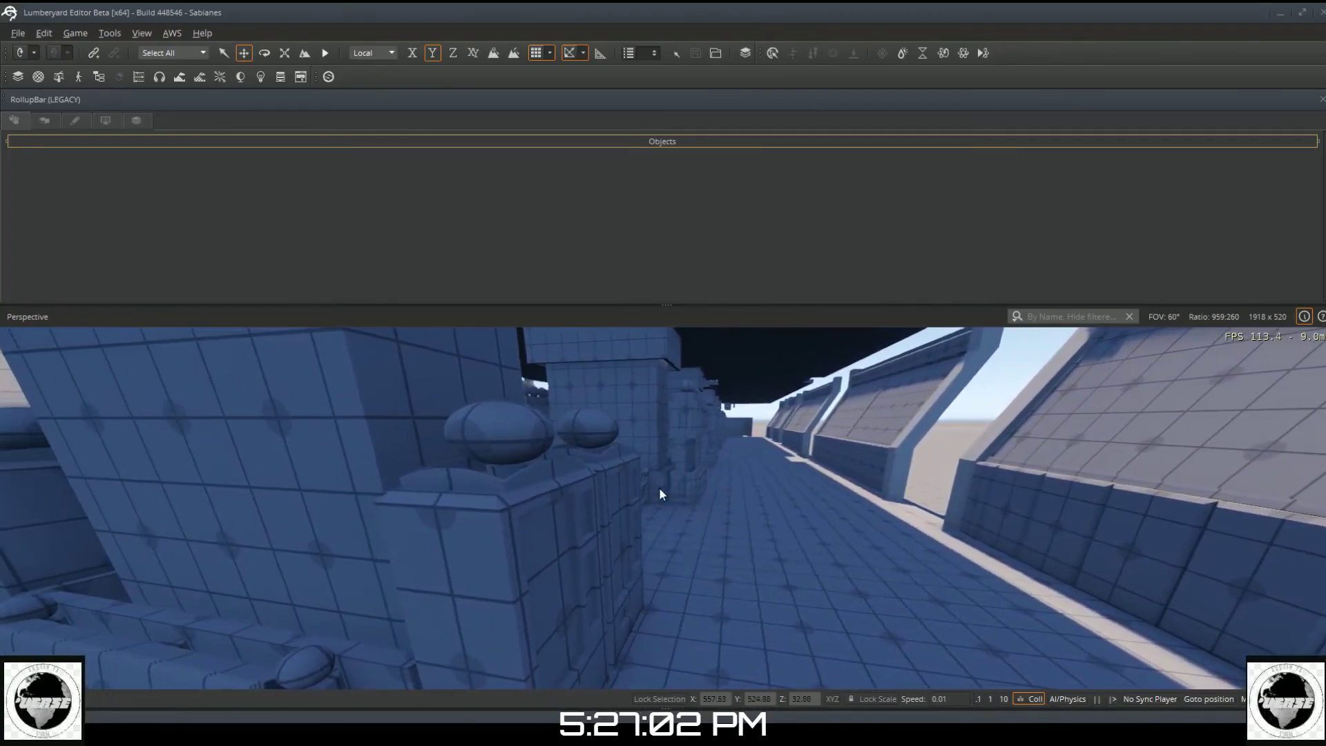
key(a)
right_drag(503, 474, 680, 414)
key(w)
key(a)
key(a)
key(a)
key(a)
right_drag(283, 462, 405, 442)
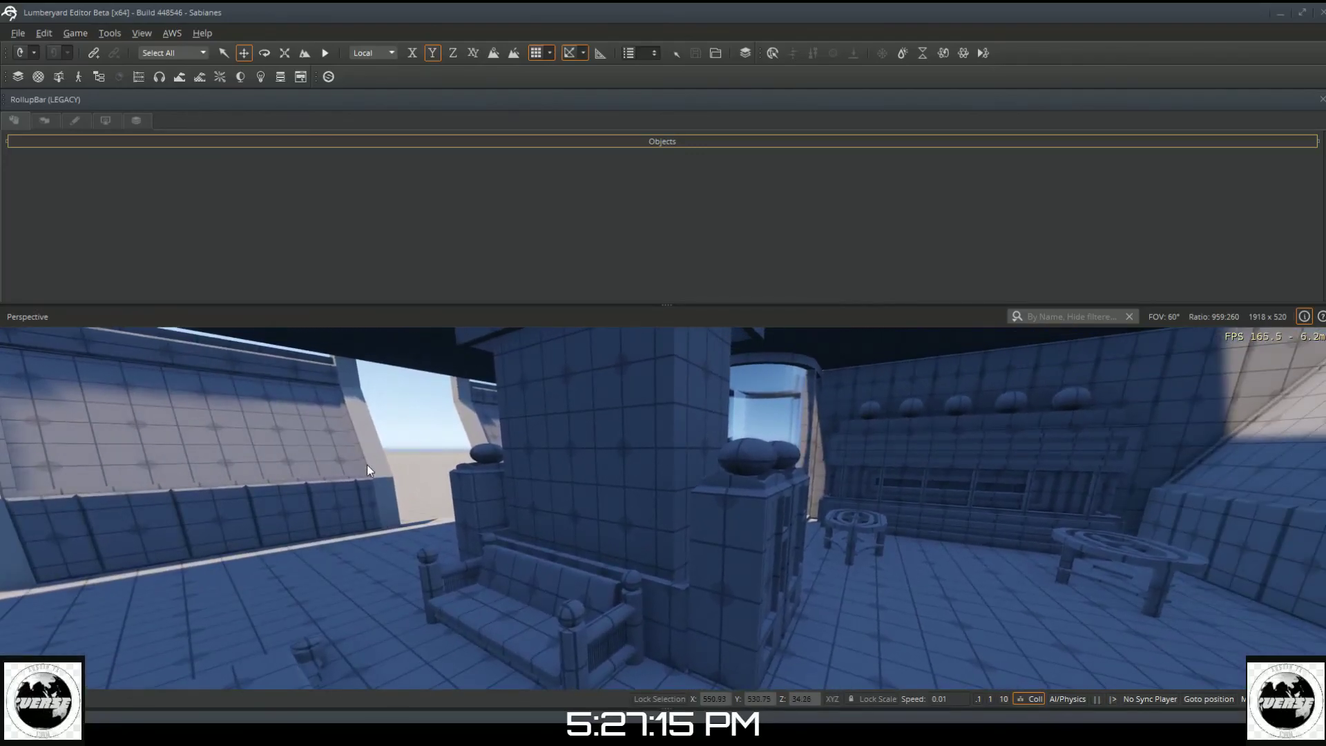